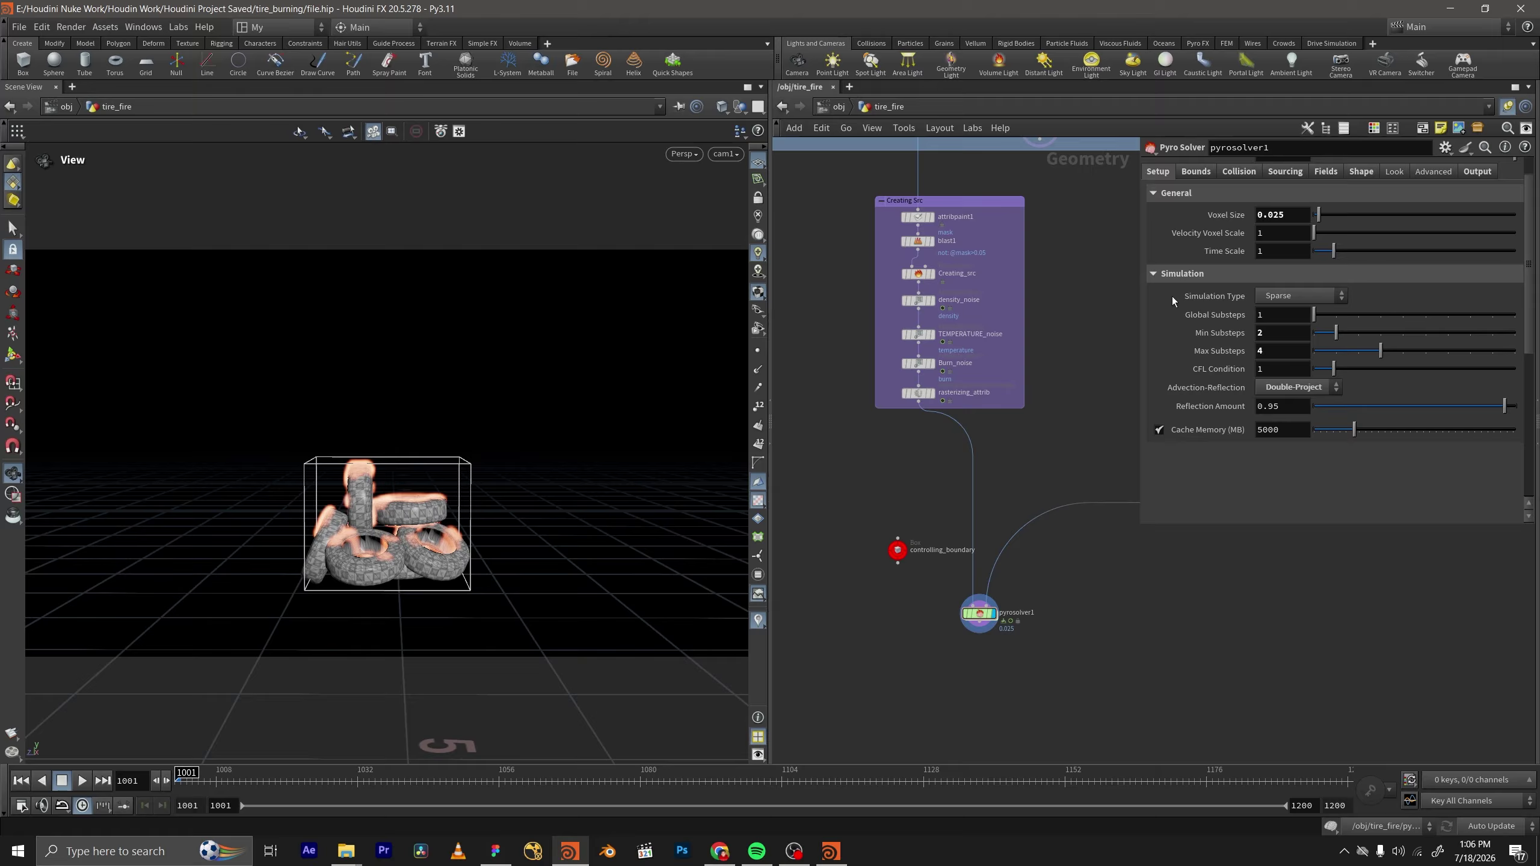
Switch to the Figma notes, read when wedging is useful and which parameters are commonly wedged, and return to Houdini.
scroll(982, 437, "down", 5)
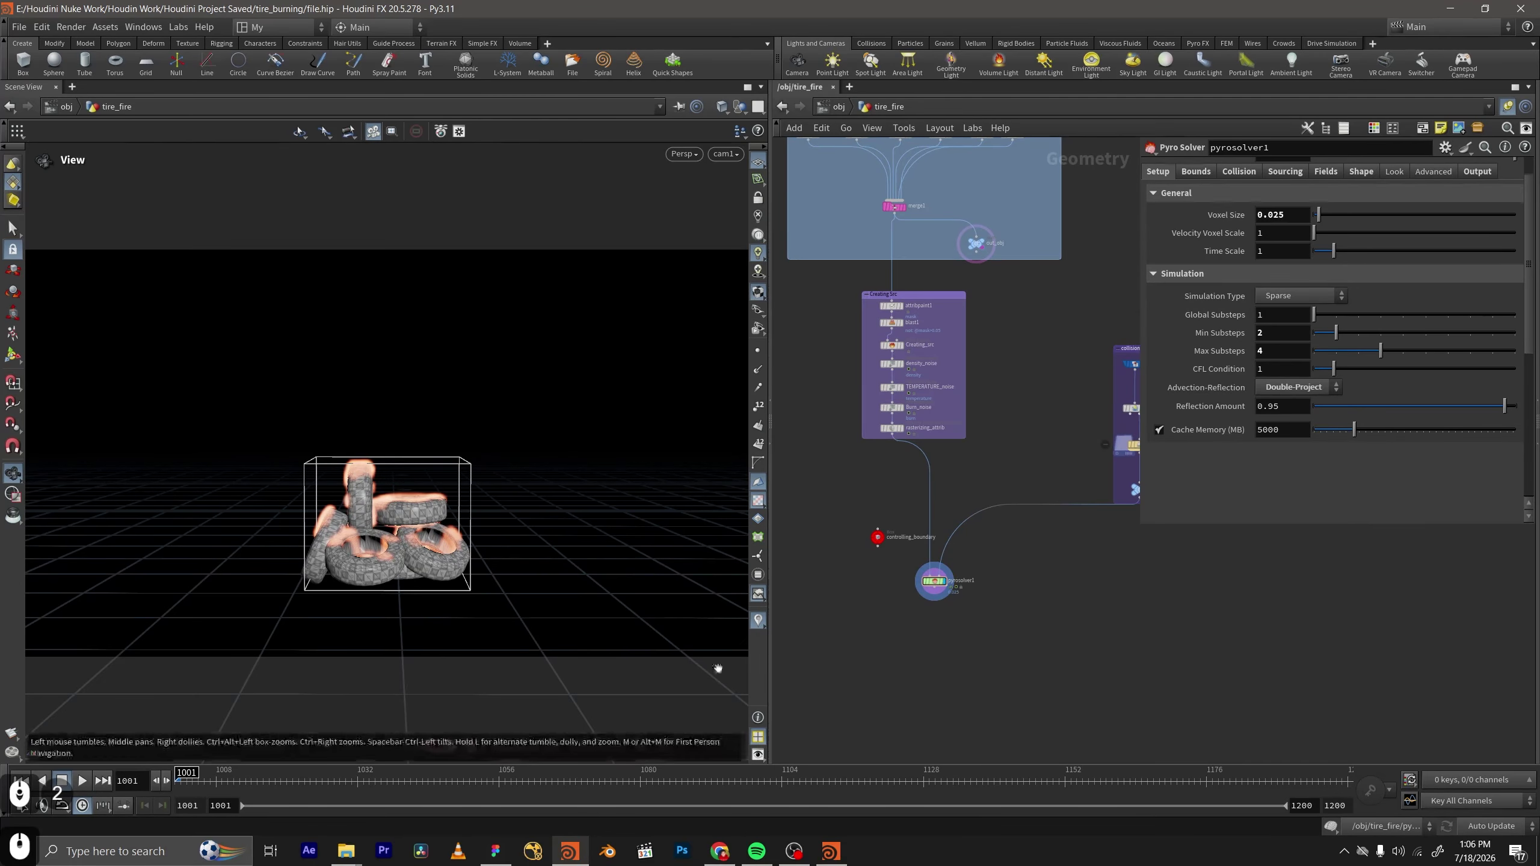
left_click(488, 862)
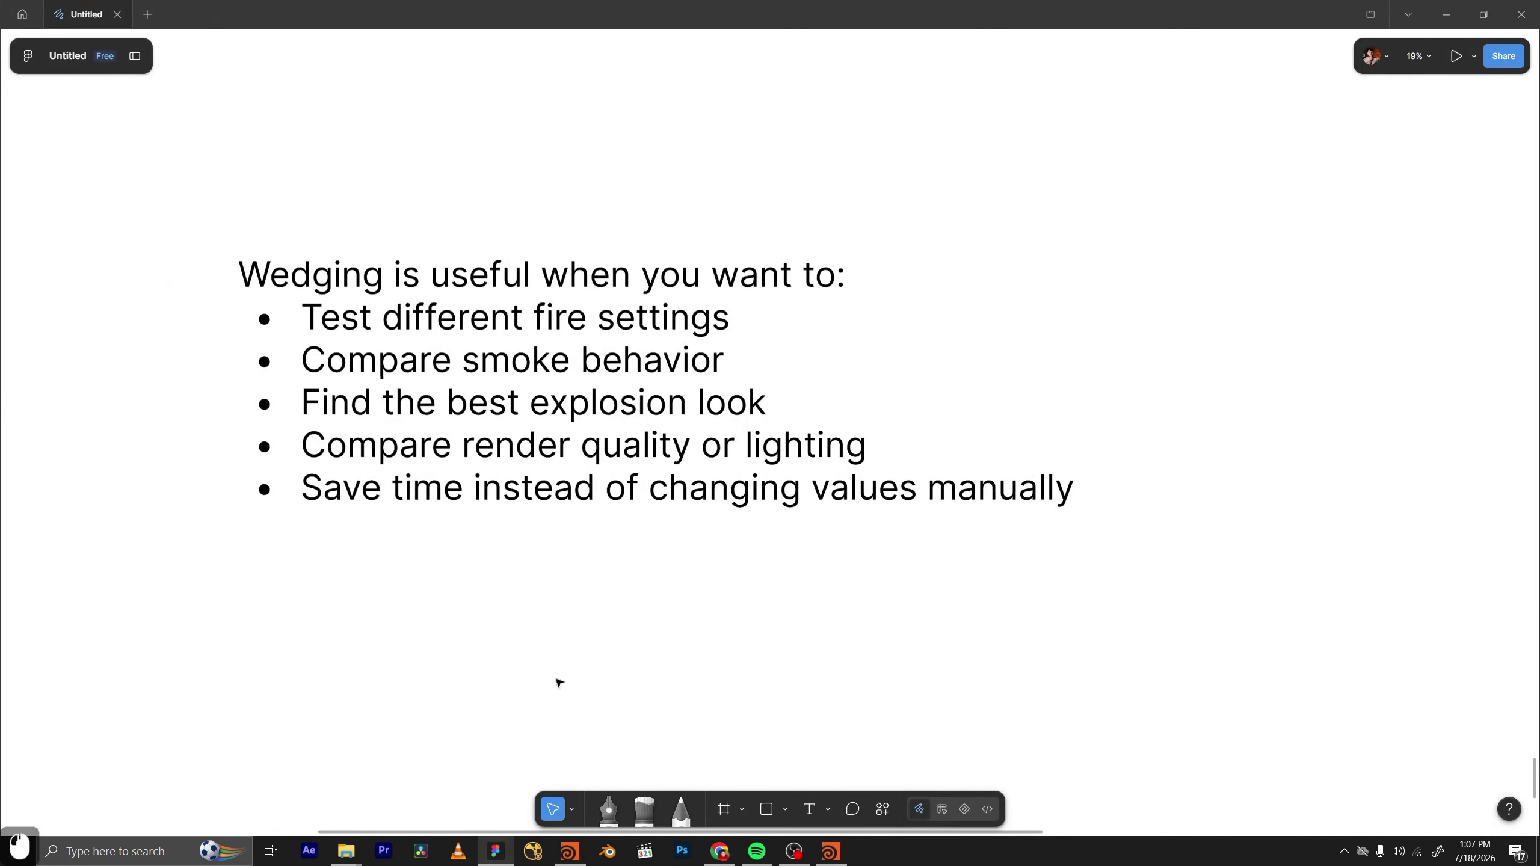
scroll(608, 608, "down", 13)
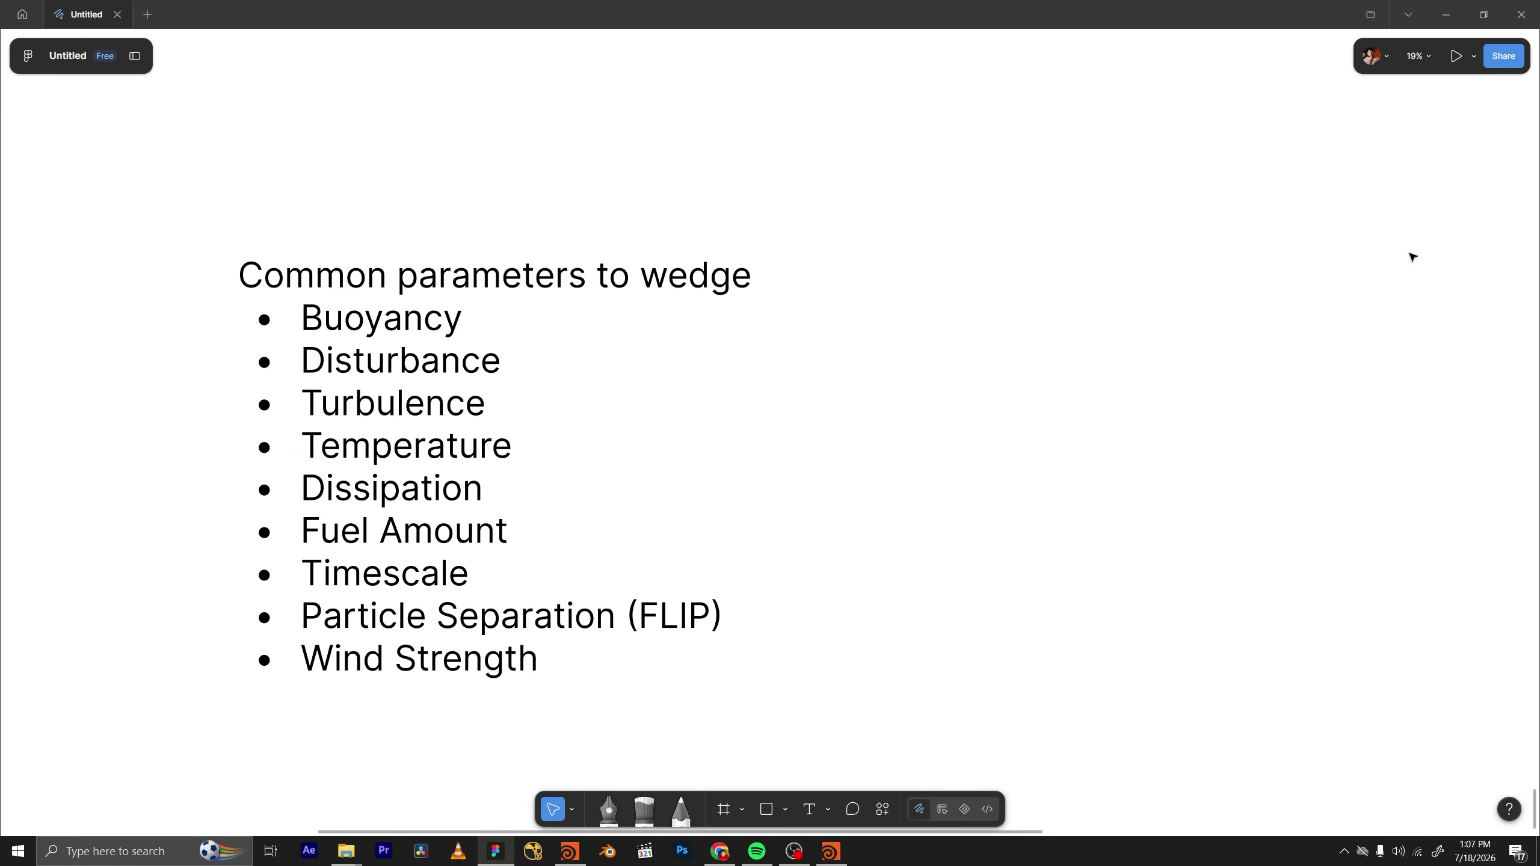
left_click(1447, 14)
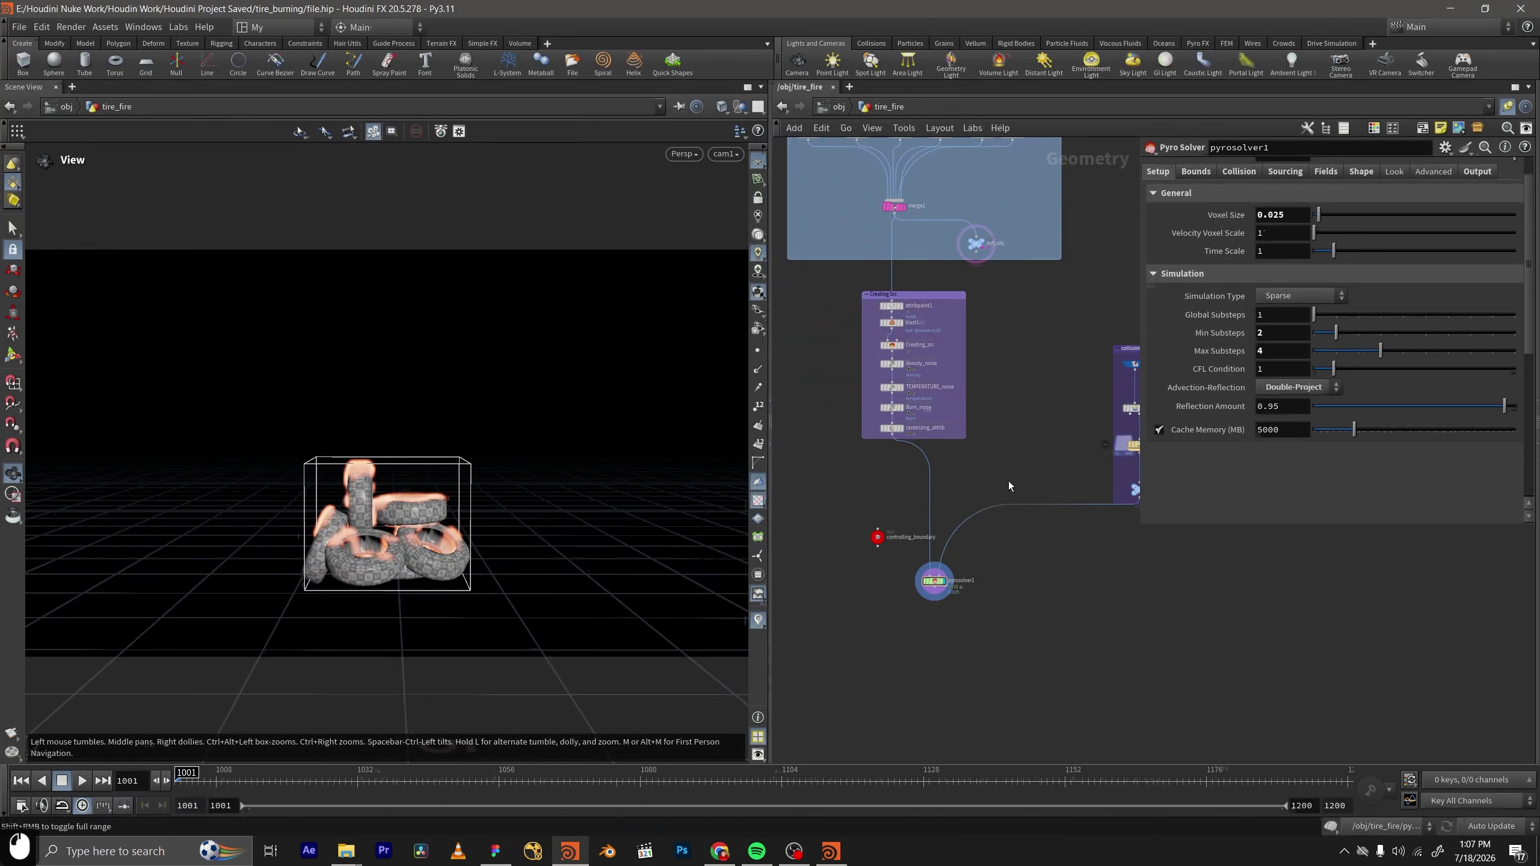
Select the controlling_boundary box, display it in the viewport, and return the display to pyrosolver1.
scroll(993, 444, "down", 3)
scroll(953, 562, "up", 3)
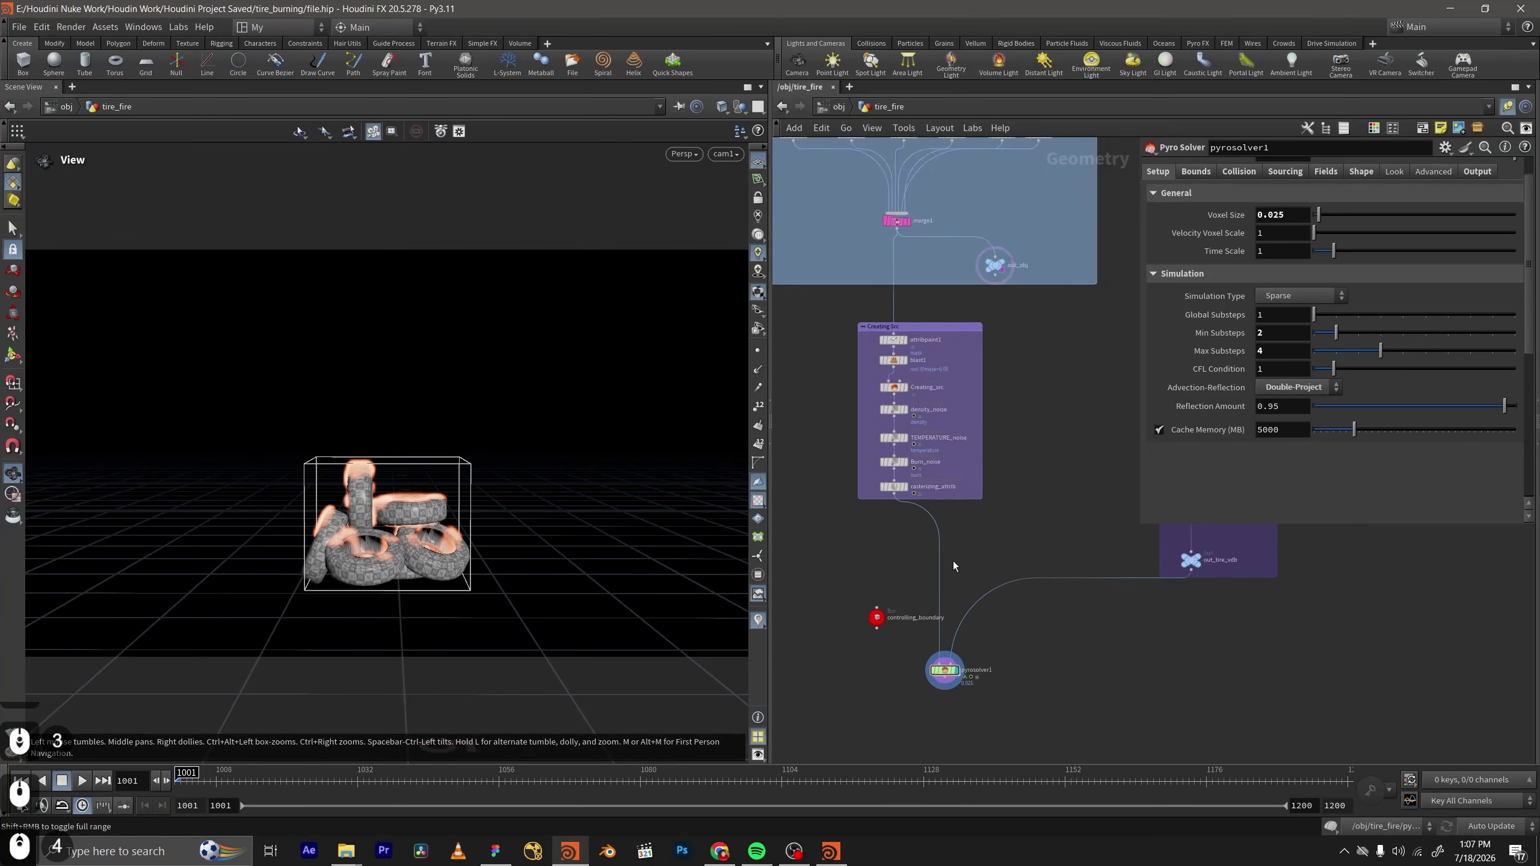
left_click(866, 626)
left_click_drag(866, 626, 821, 619)
left_click(904, 557)
left_click(906, 522)
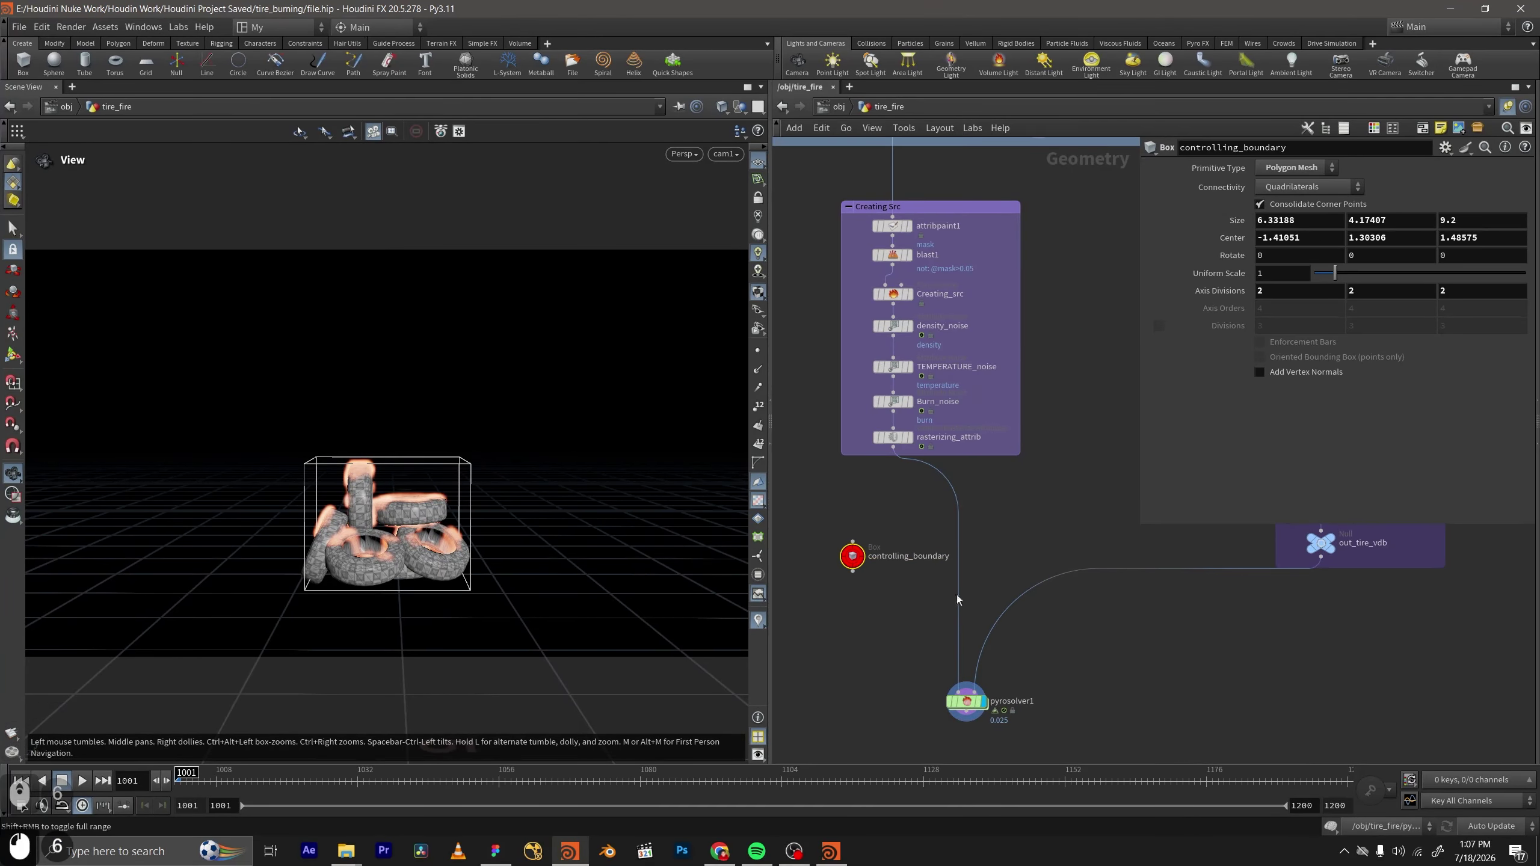
middle_click_drag(878, 558, 931, 535)
left_click(927, 512)
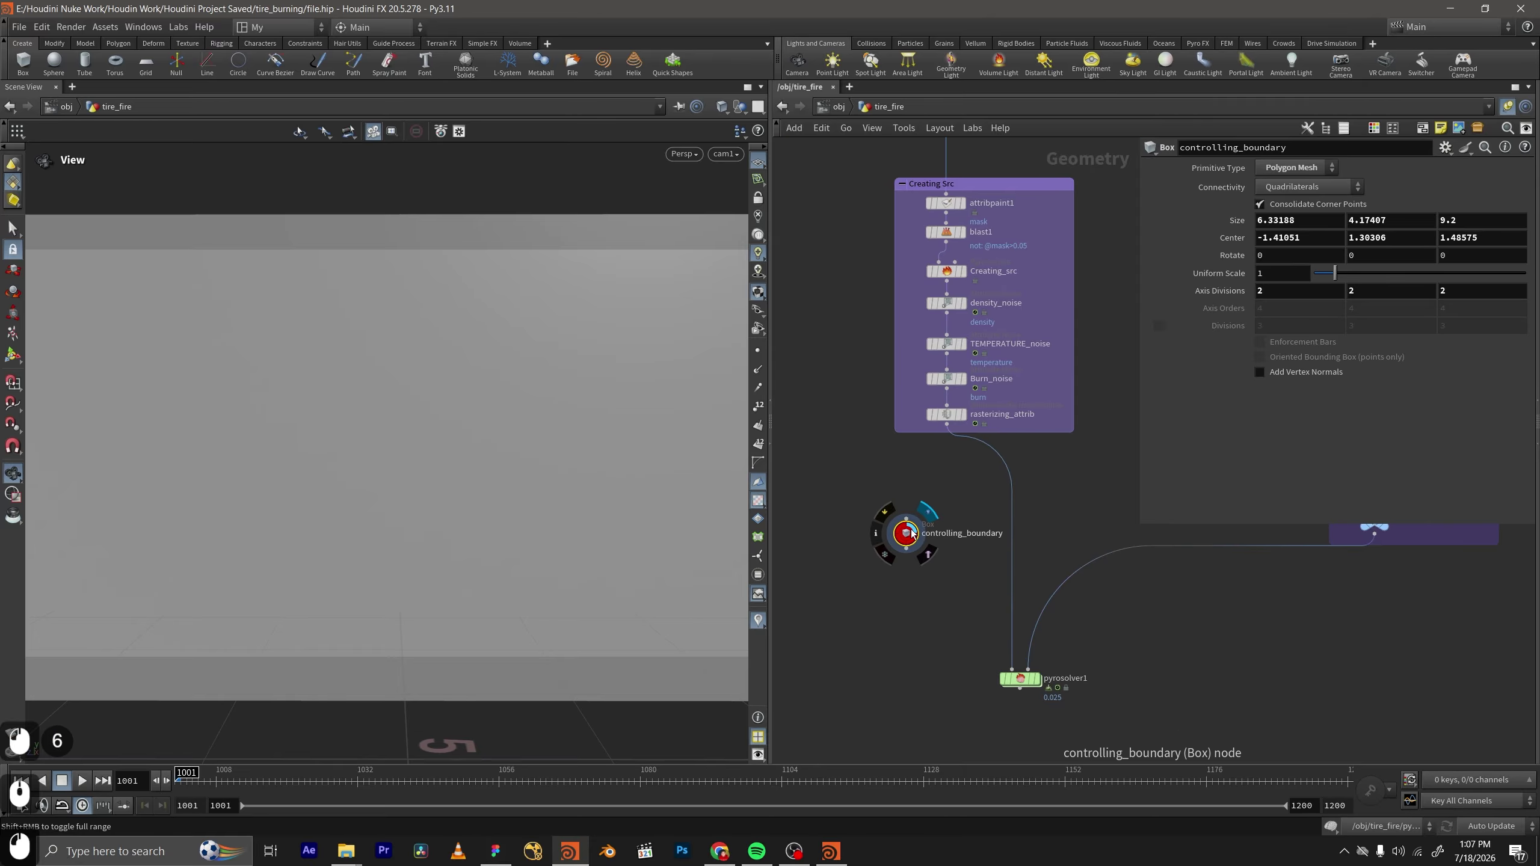
left_click(1041, 658)
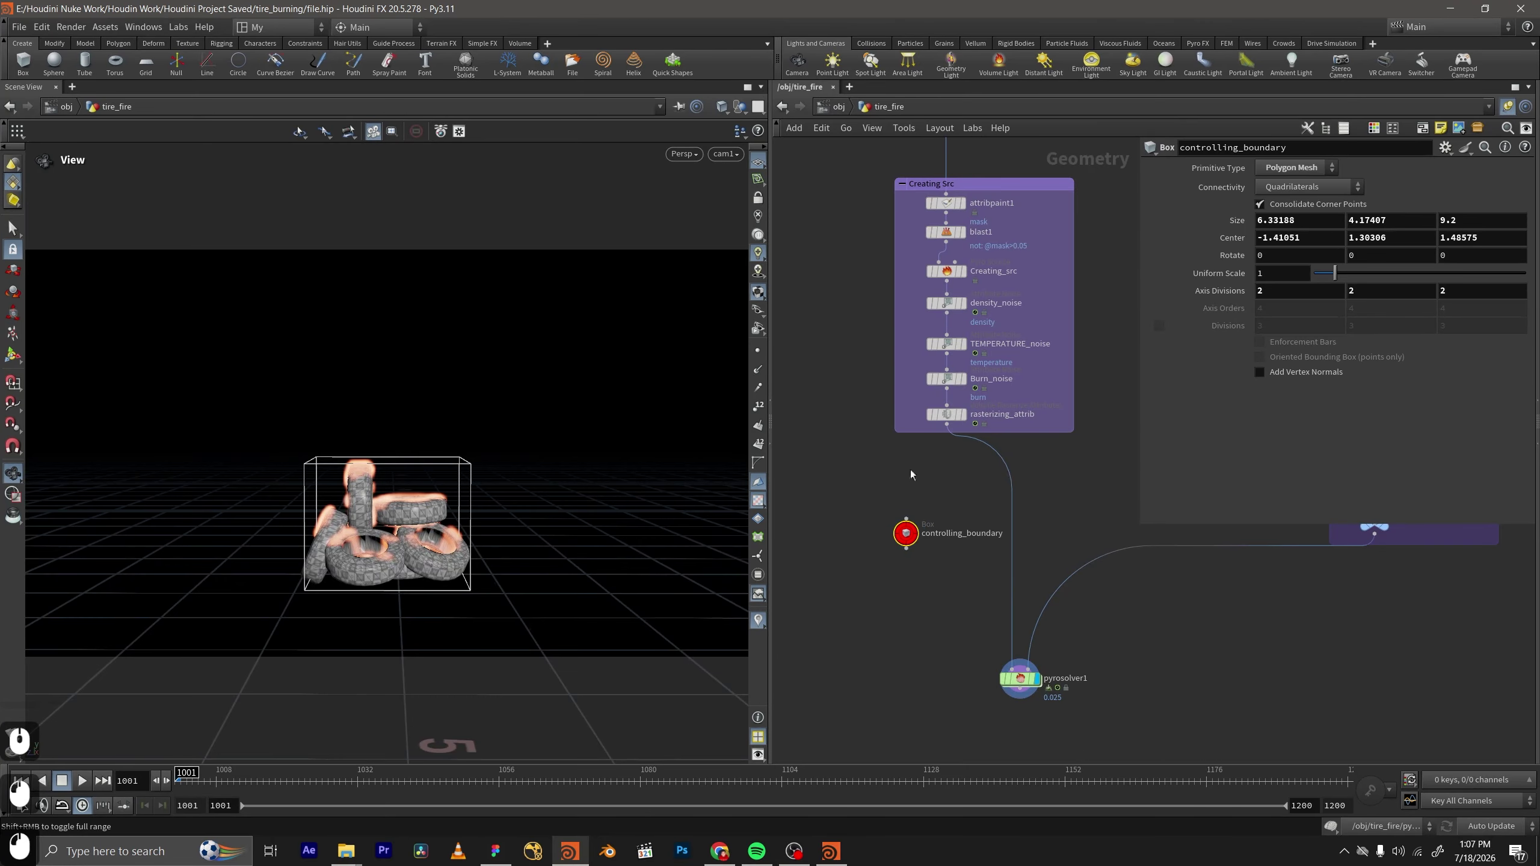
scroll(890, 529, "down", 5)
scroll(921, 520, "up", 3)
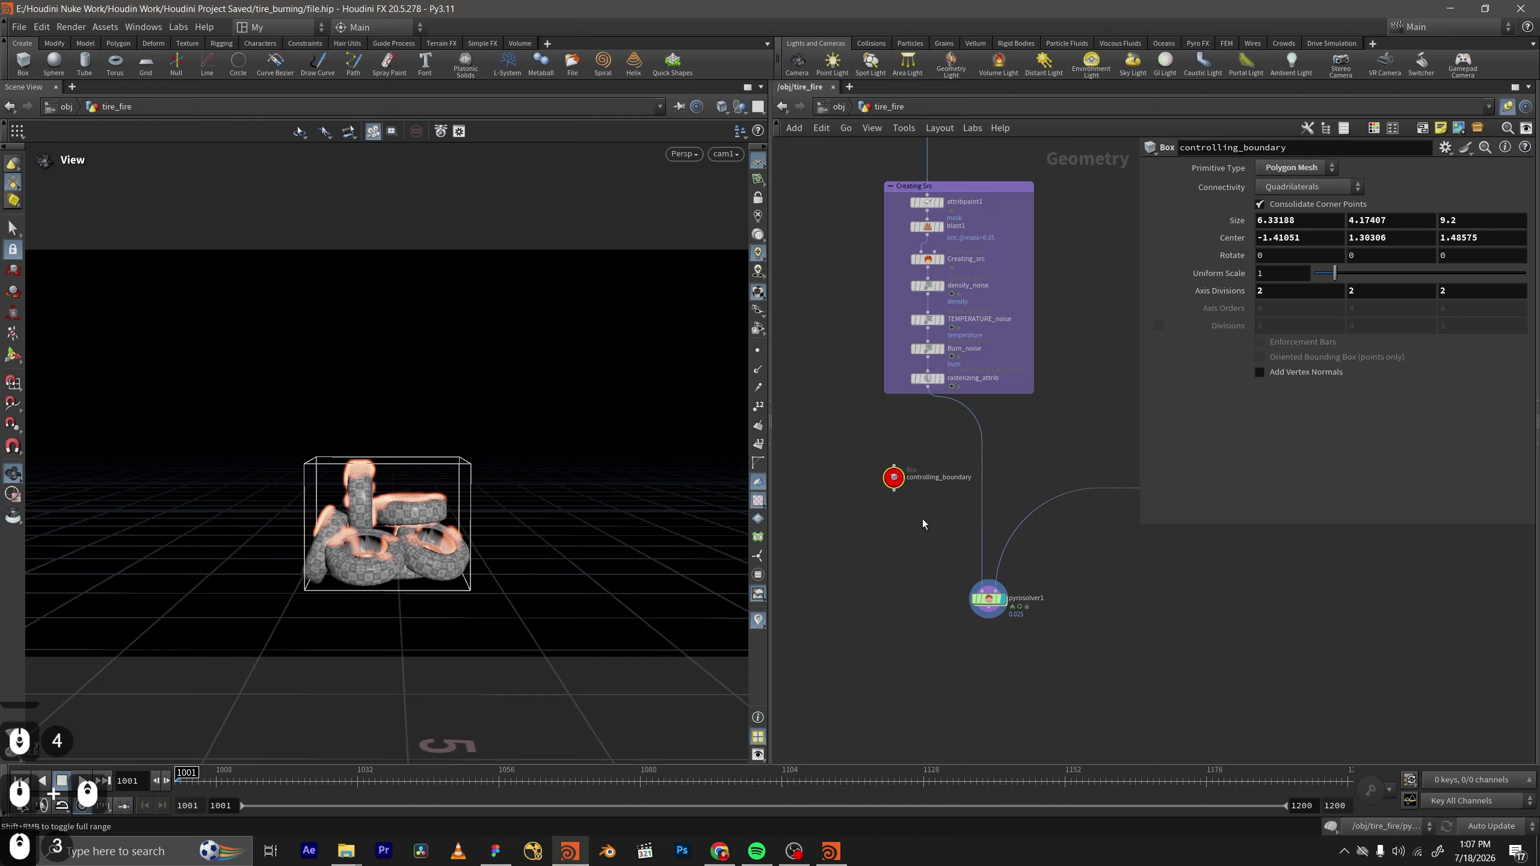
left_click_drag(937, 506, 866, 461)
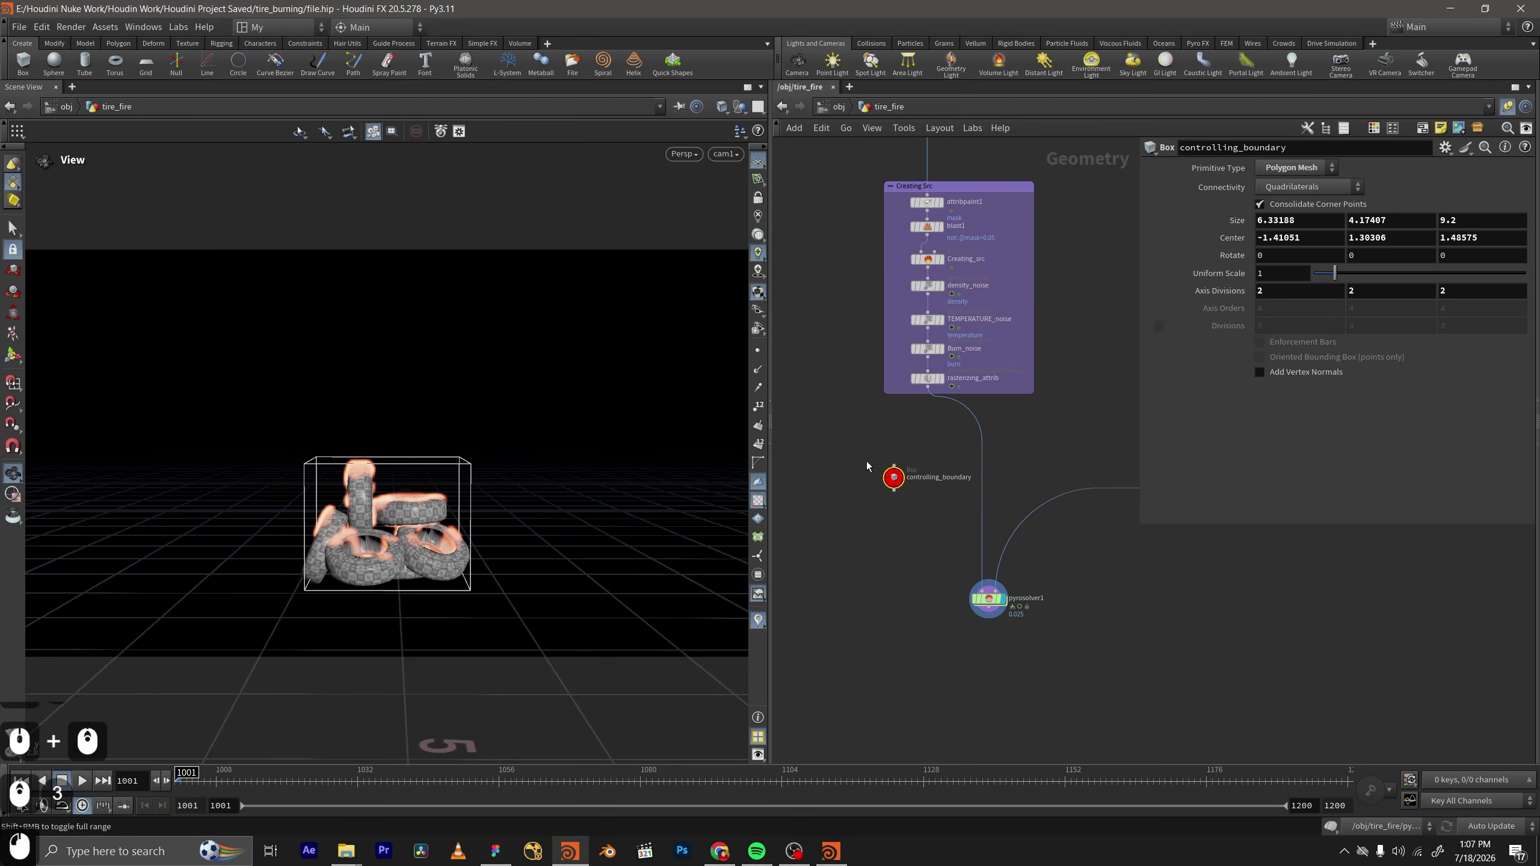
scroll(866, 461, "down", 4)
middle_click_drag(874, 507, 896, 475)
middle_click_drag(946, 569, 996, 687)
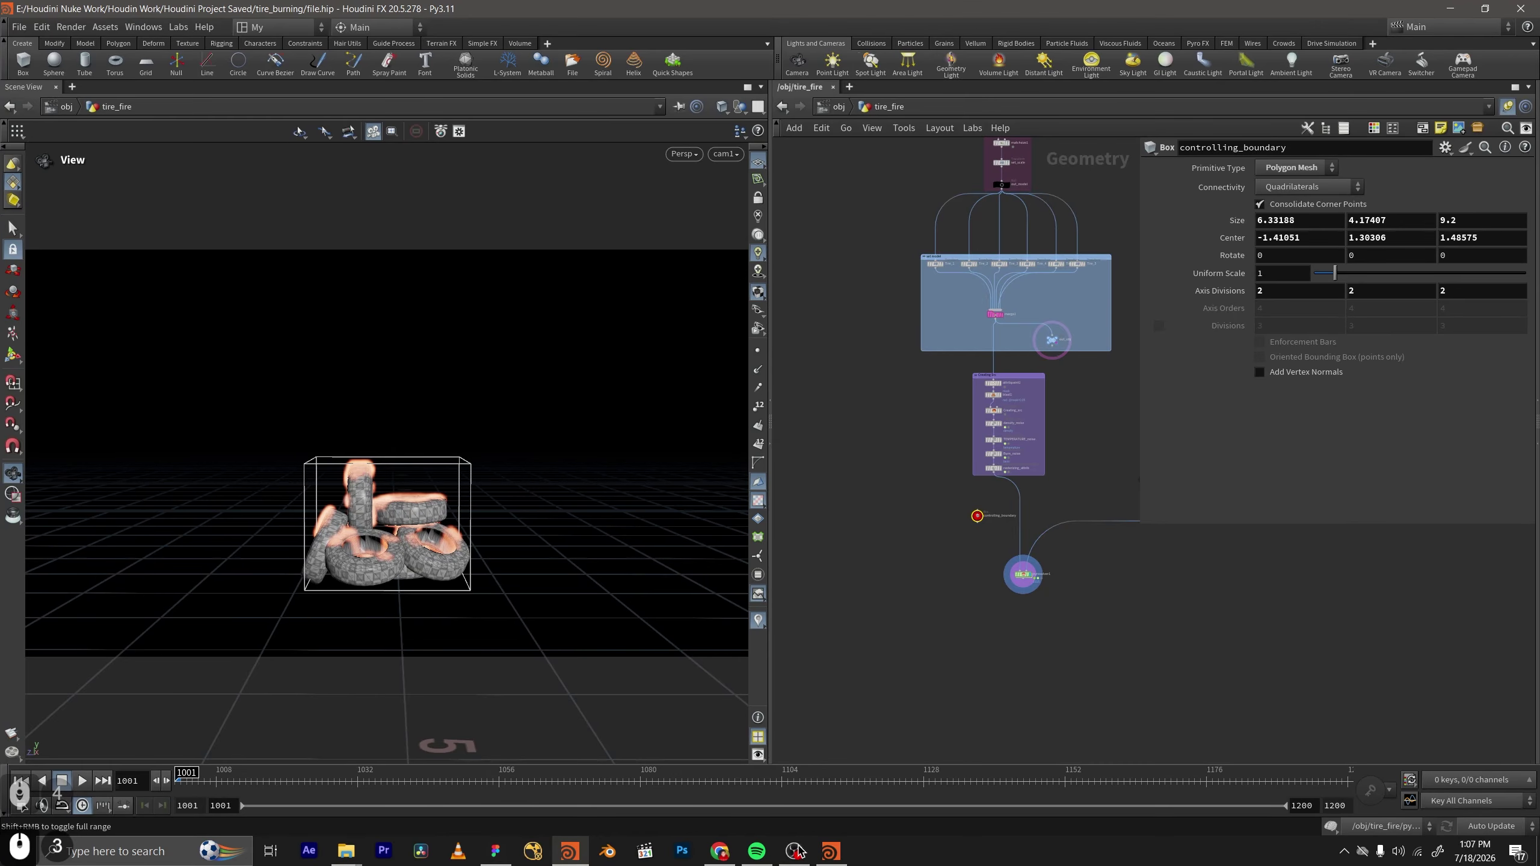
Bring up the flipbook window briefly, select pyrosolver1 and show its Sourcing settings.
left_click(831, 851)
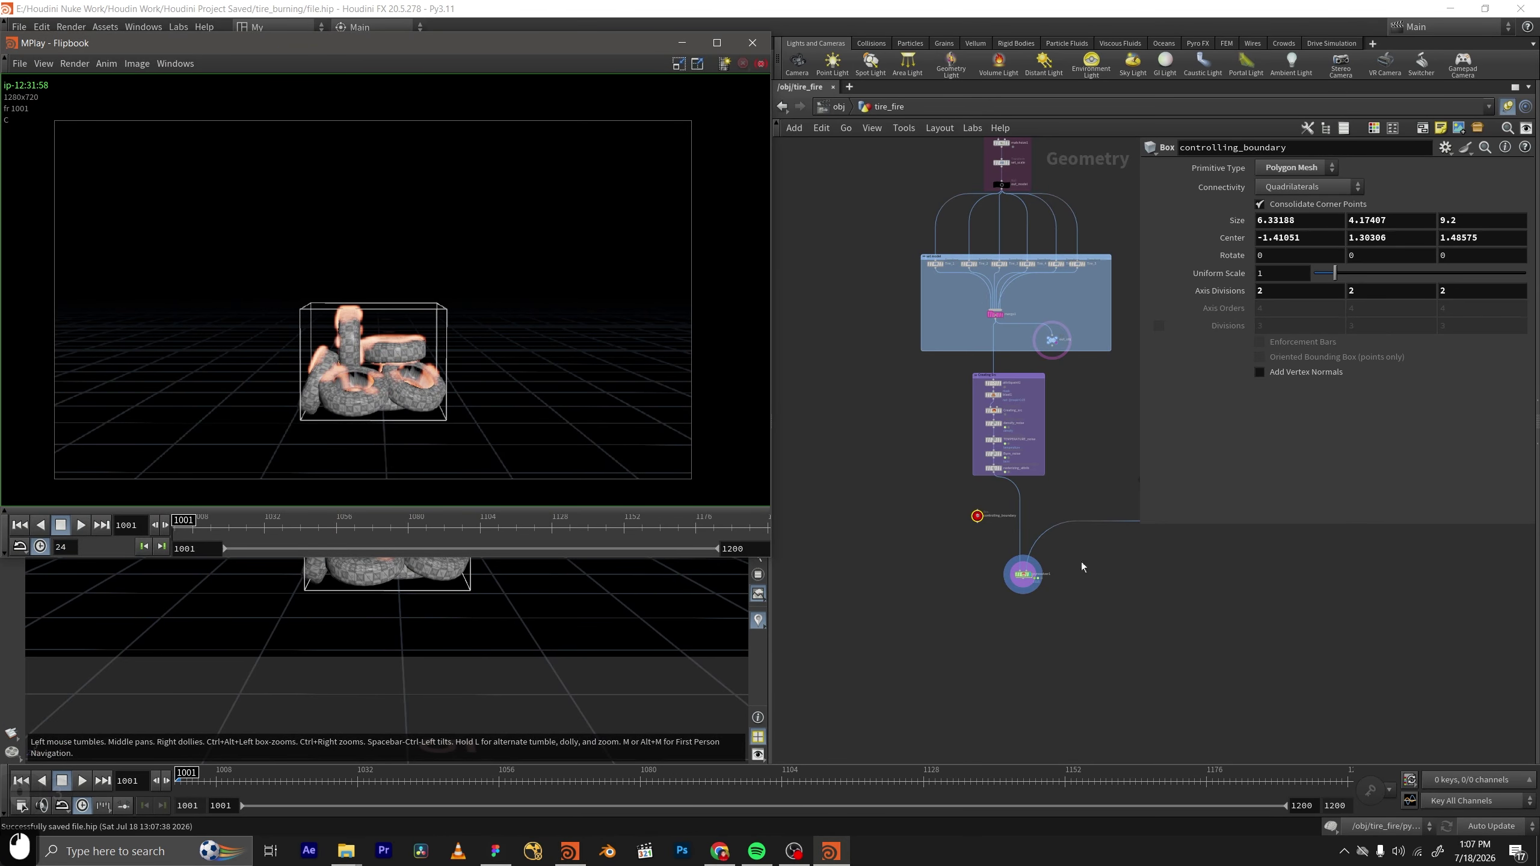
middle_click_drag(1081, 573, 1025, 606)
scroll(982, 628, "up", 3)
left_click(940, 613)
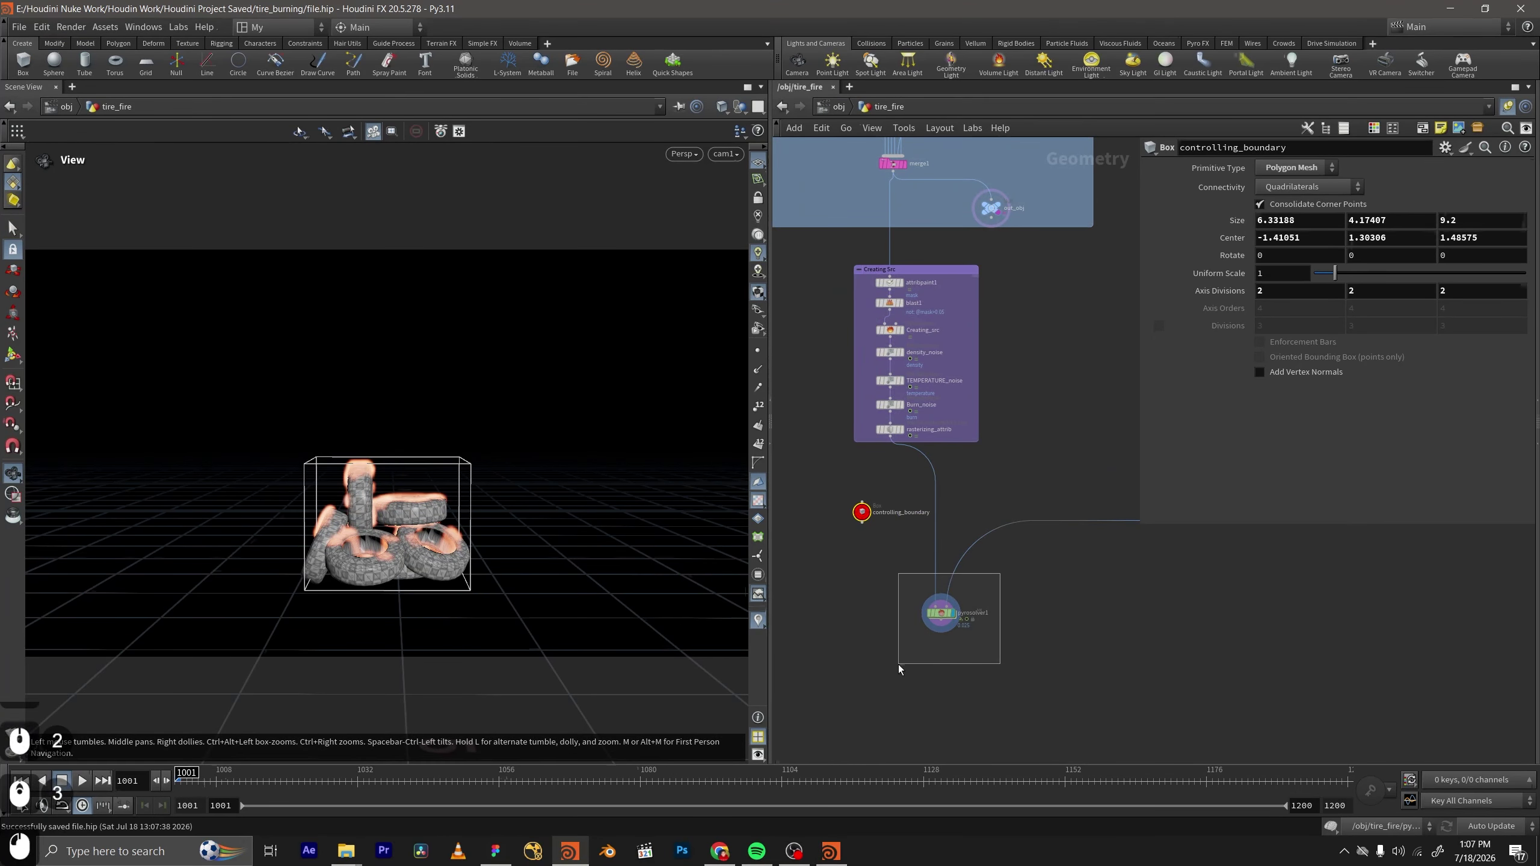
scroll(1235, 236, "up", 2)
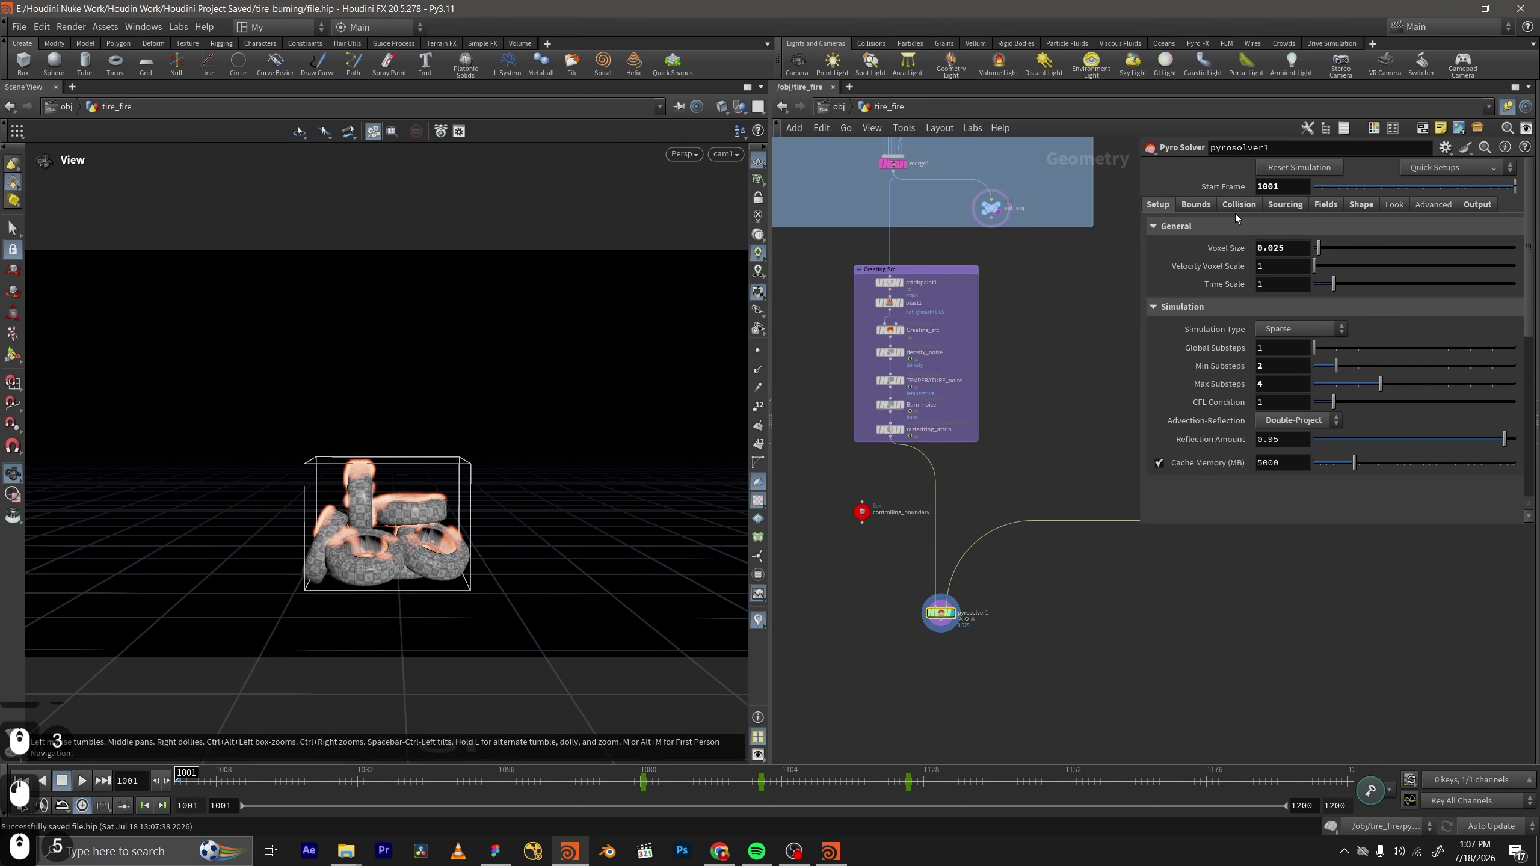
left_click(1286, 205)
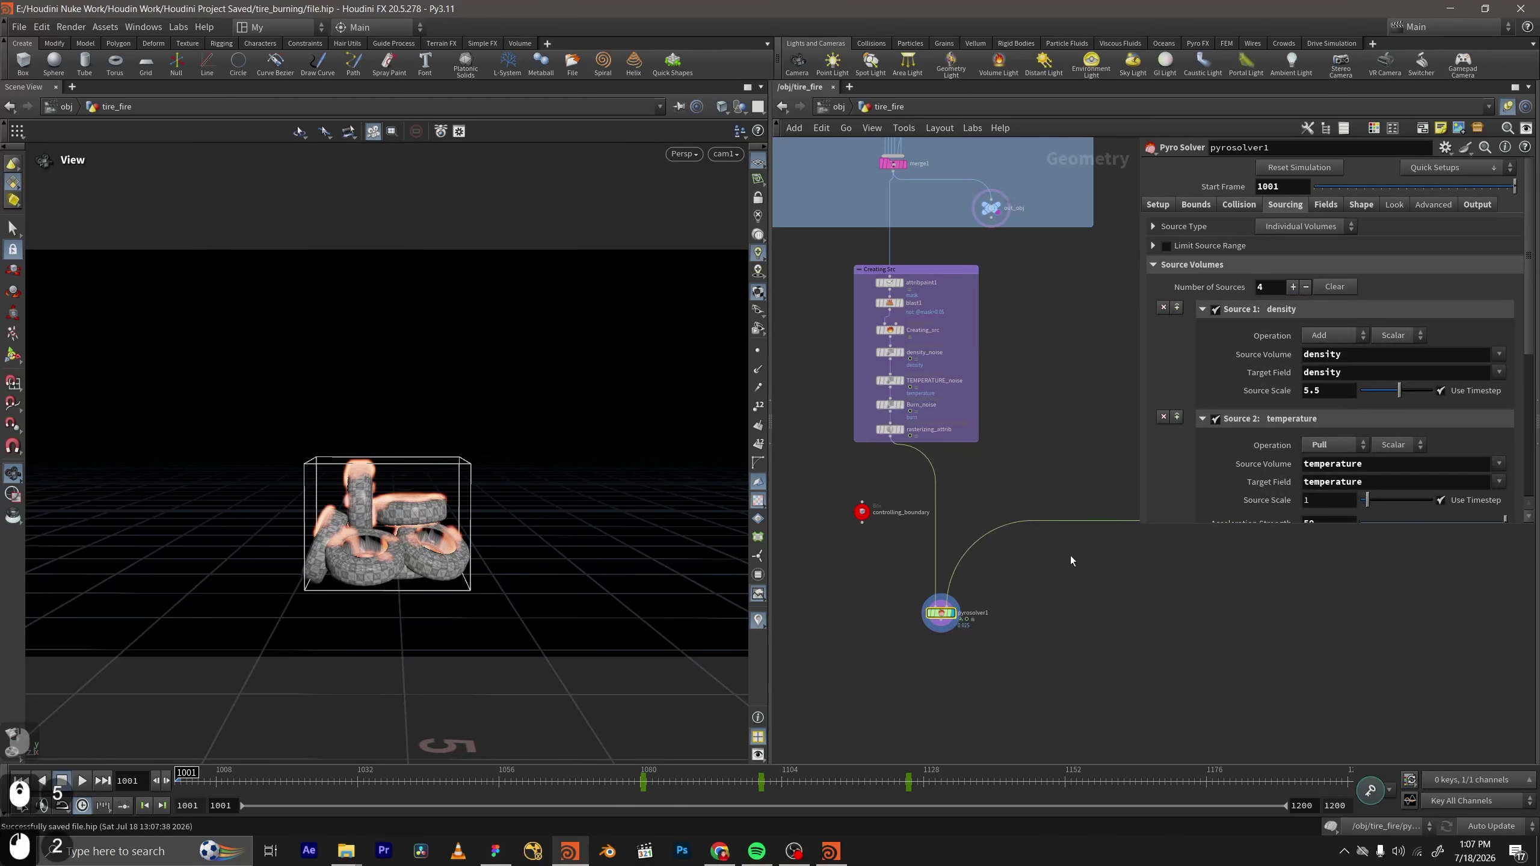
Play the tire fire flipbook in MPlay, replay it from the early frames to examine the simulation, and close it.
left_click(831, 852)
left_click_drag(507, 47, 868, 192)
left_click(445, 664)
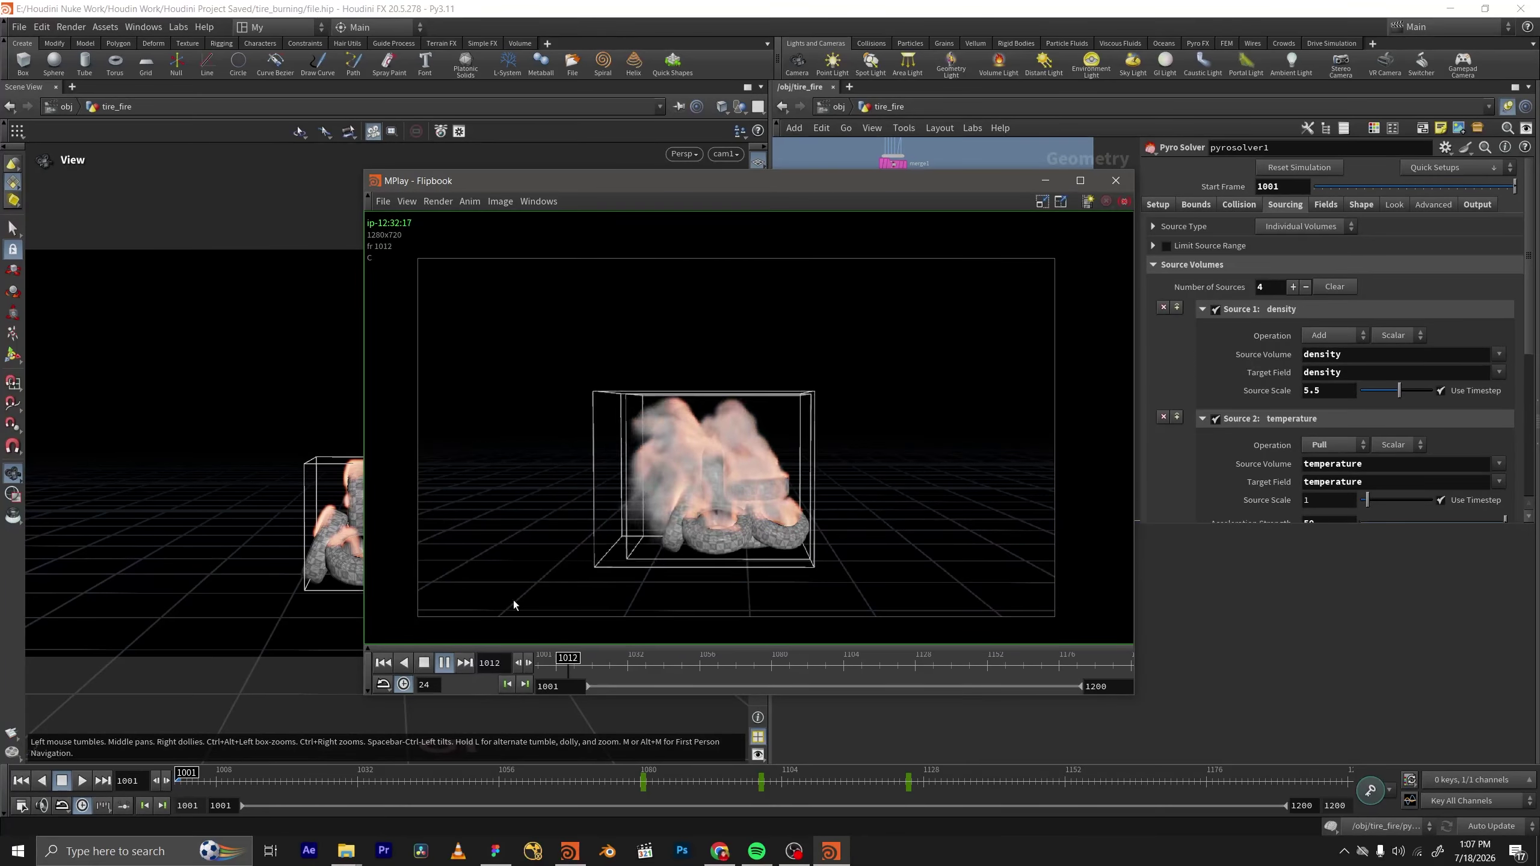
scroll(727, 431, "up", 1)
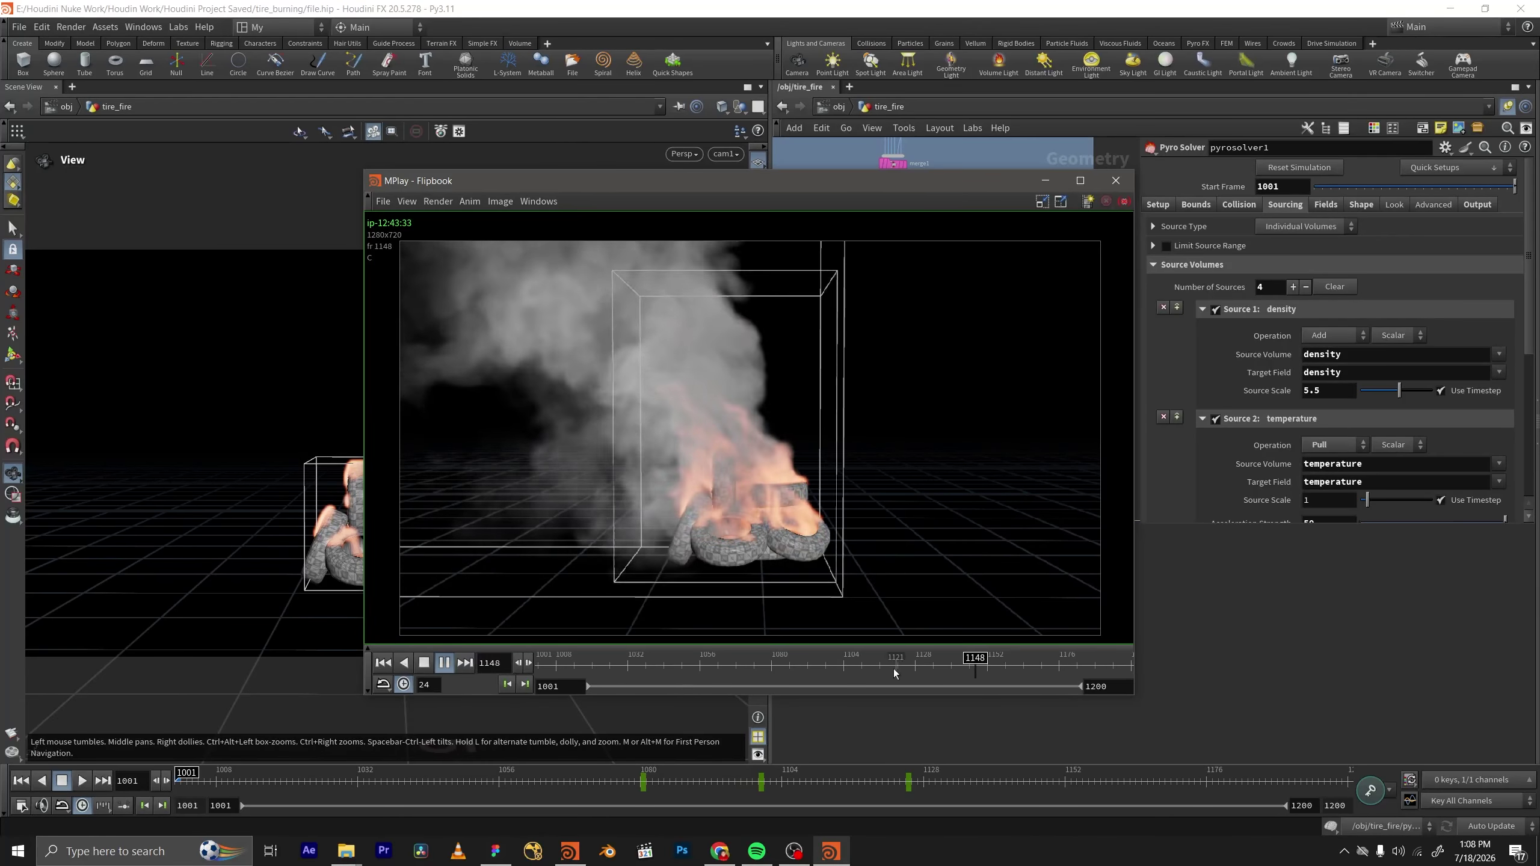
left_click_drag(872, 672, 598, 672)
left_click(444, 663)
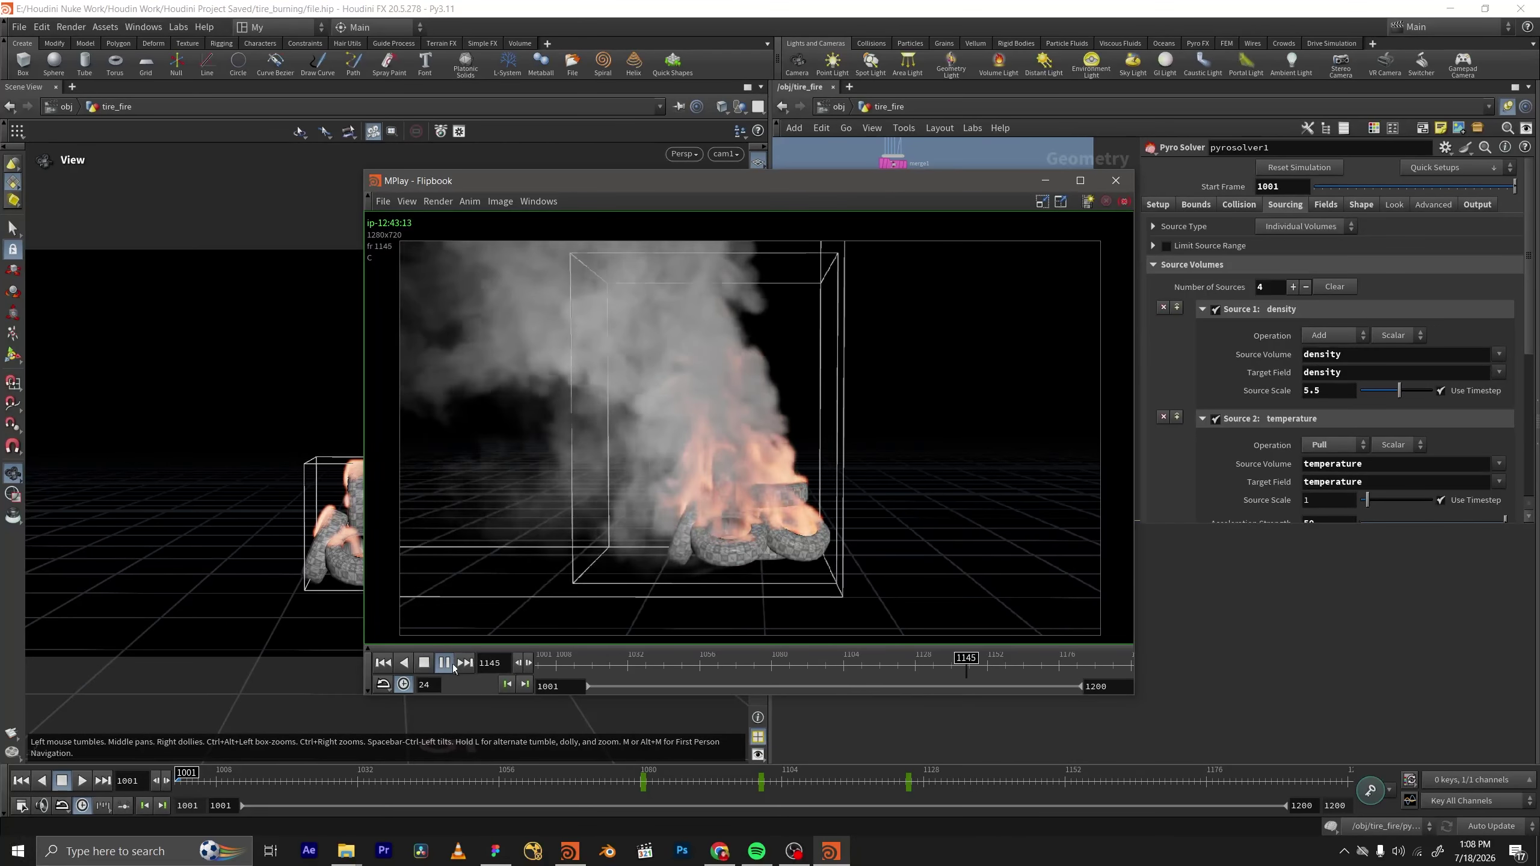
left_click(542, 667)
left_click(446, 665)
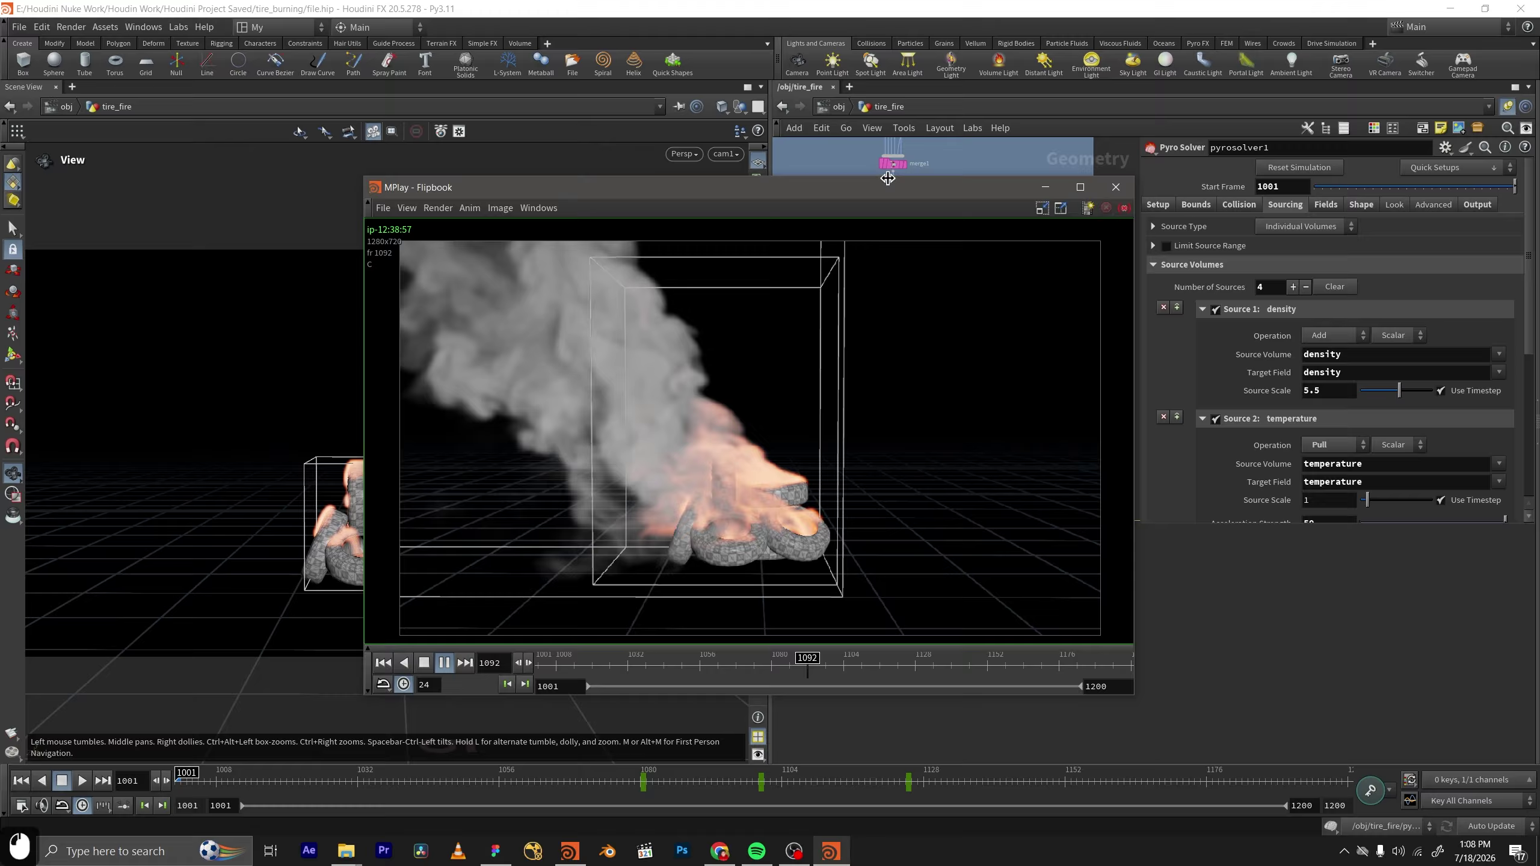
left_click_drag(901, 184, 902, 171)
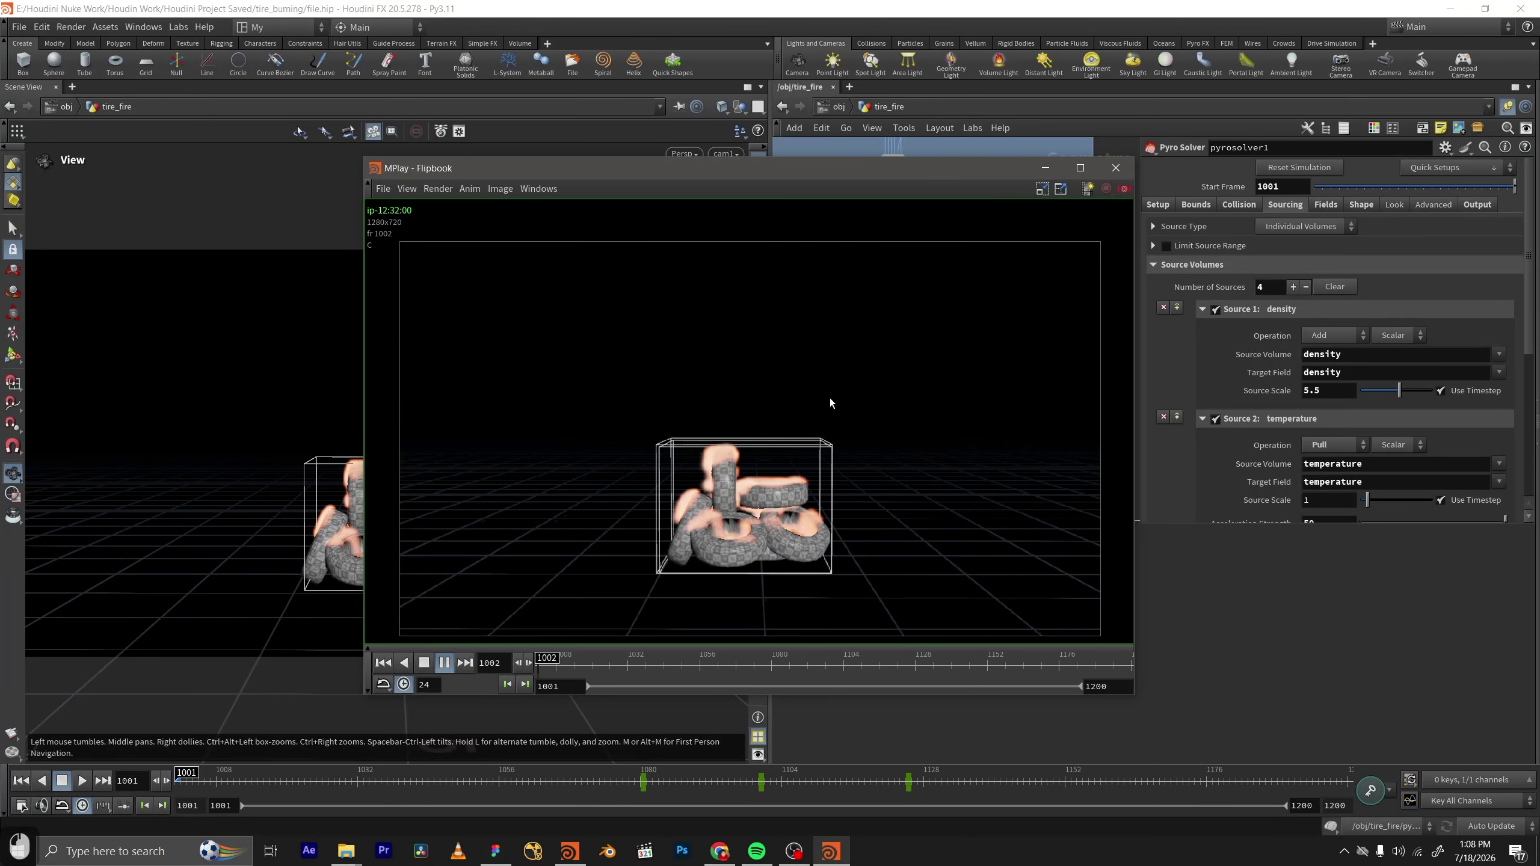
left_click(1115, 167)
Add a TOP Network node in empty space near the controlling_boundary and pyrosolver1 nodes.
middle_click_drag(956, 655, 975, 576)
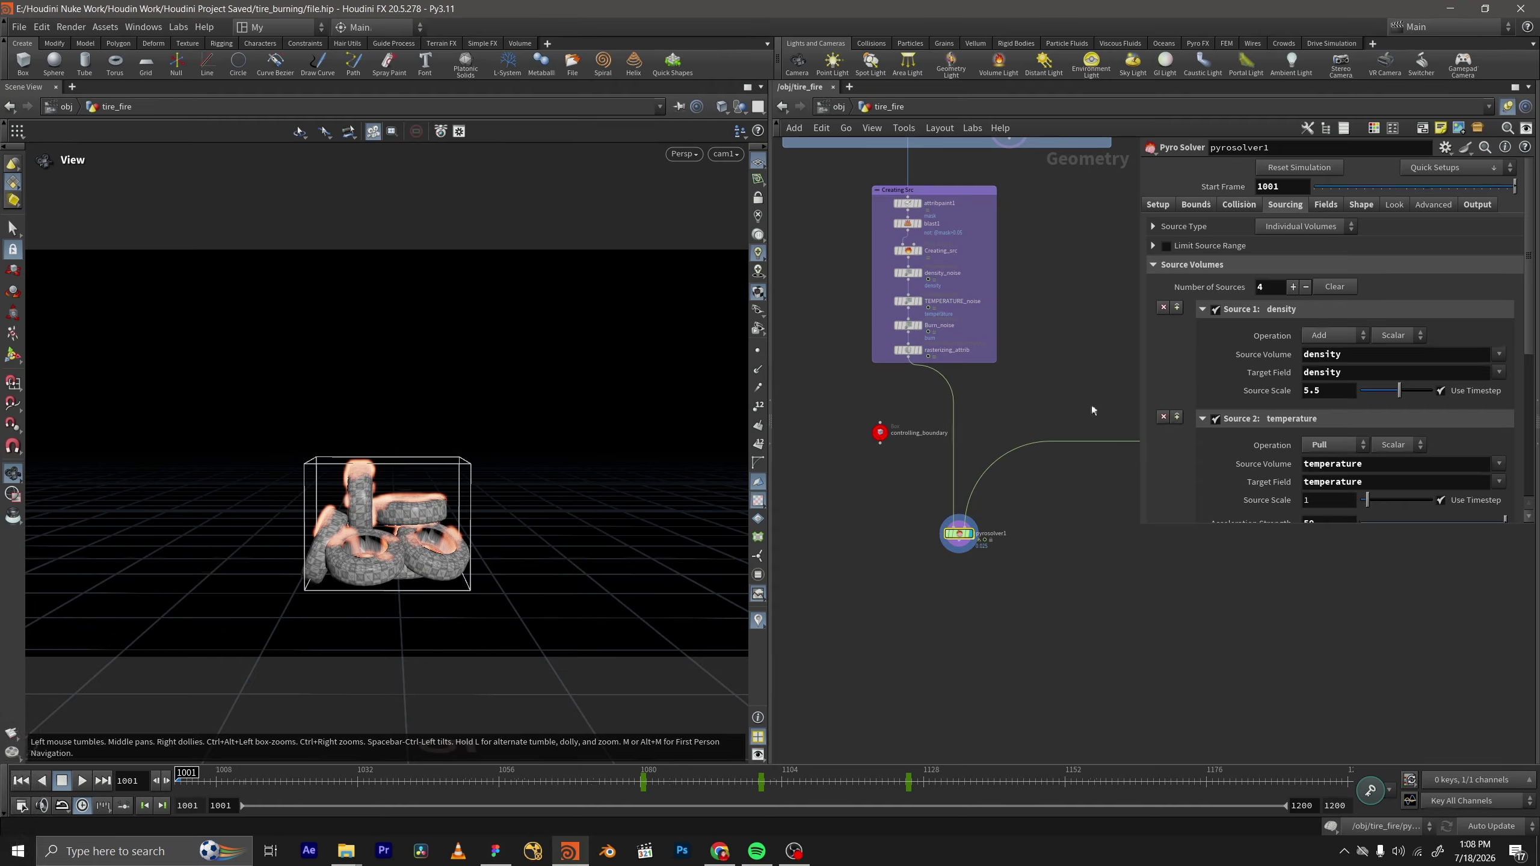
scroll(1045, 513, "down", 3)
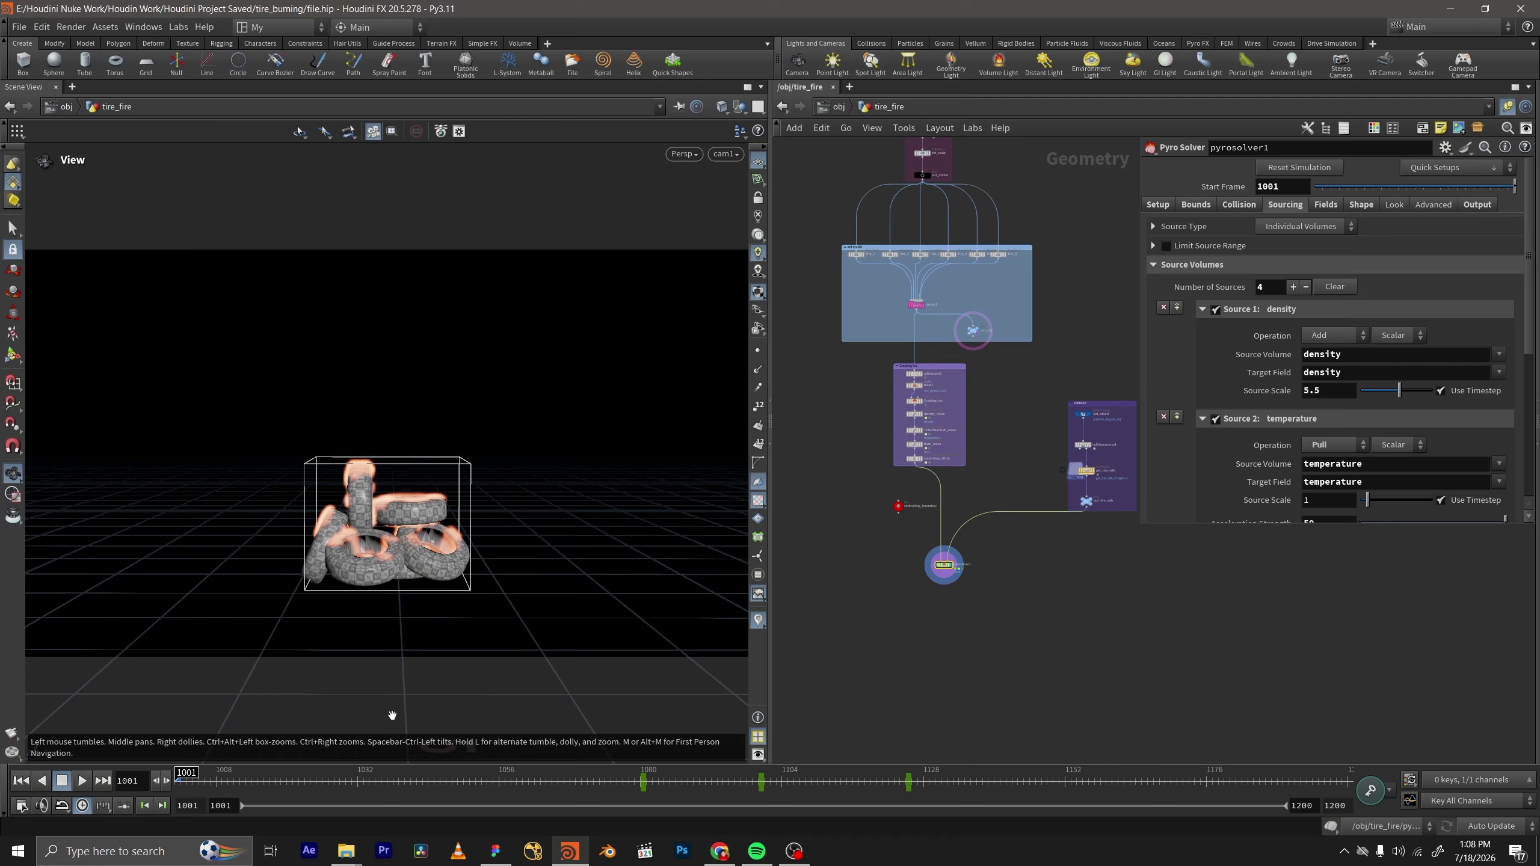
scroll(904, 687, "up", 3)
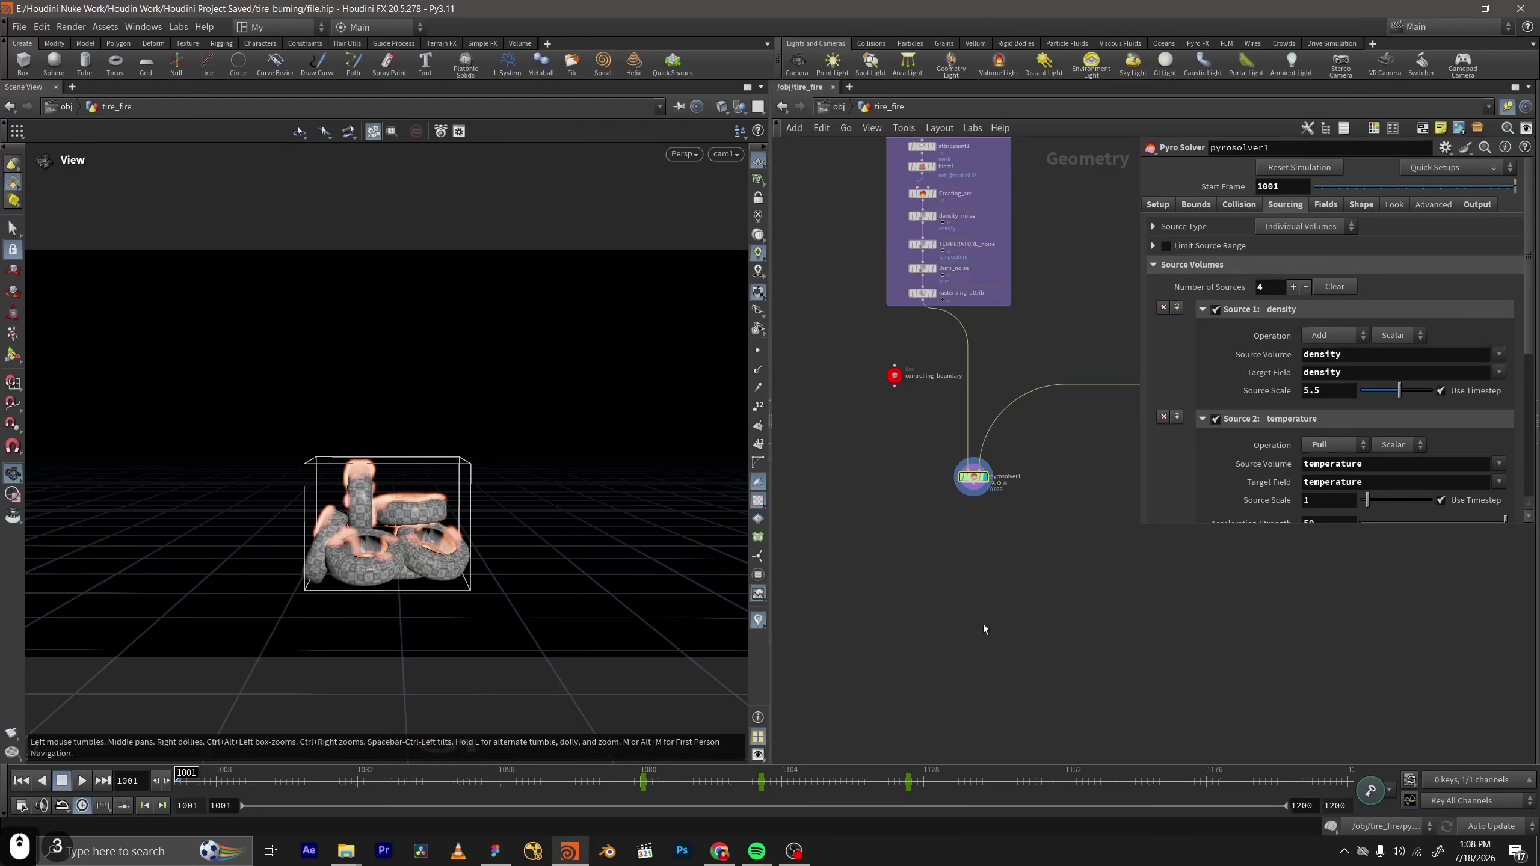
middle_click_drag(916, 484, 961, 471)
key("Tab")
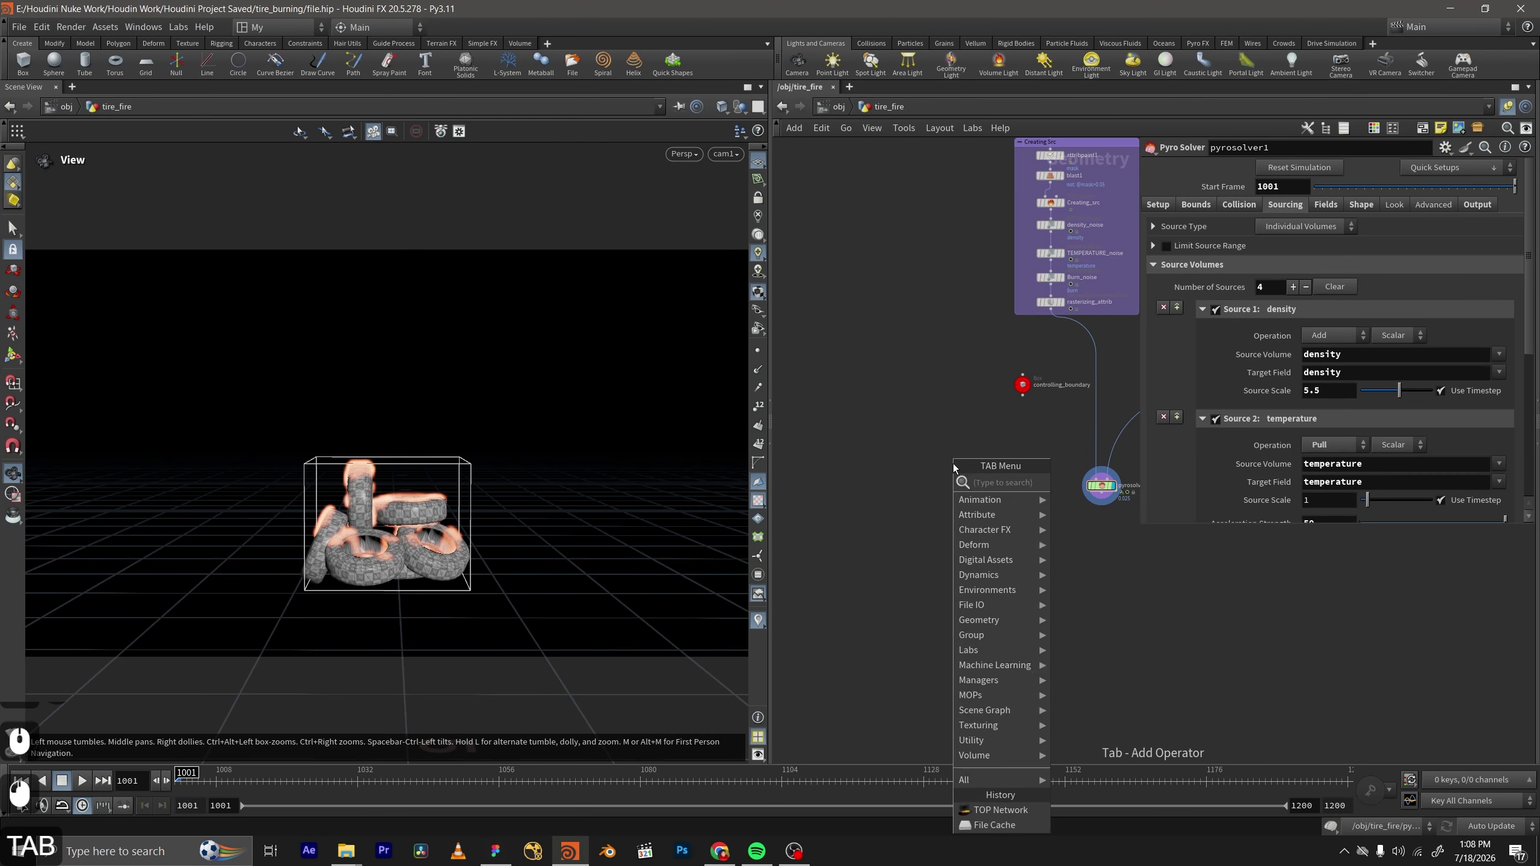
type("topnet")
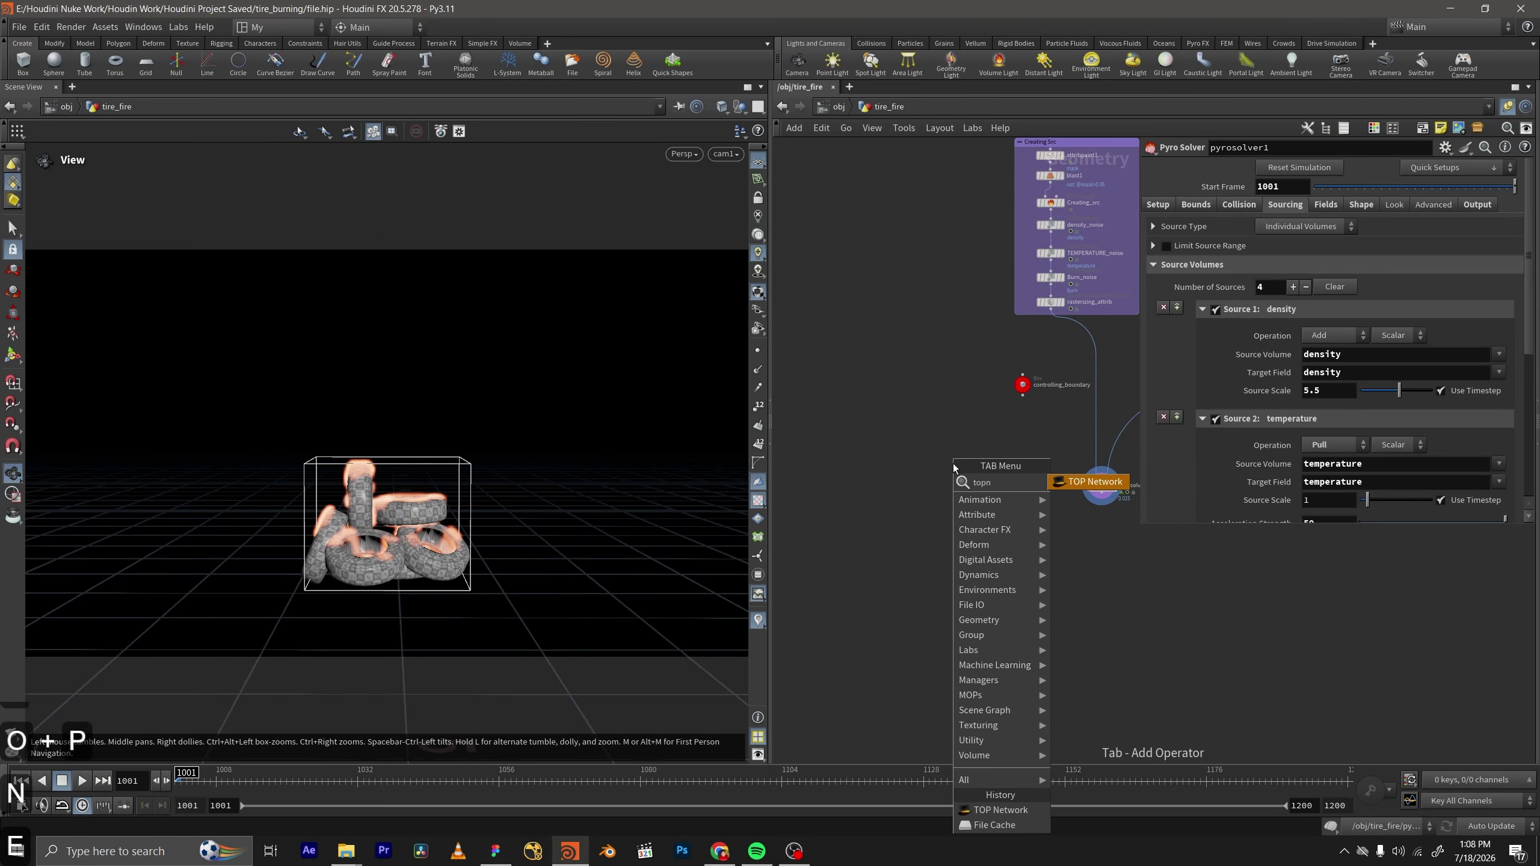
key("Return")
key("Return")
Go inside the new TOP network and show the local scheduler's Job Parms settings.
scroll(954, 465, "up", 2)
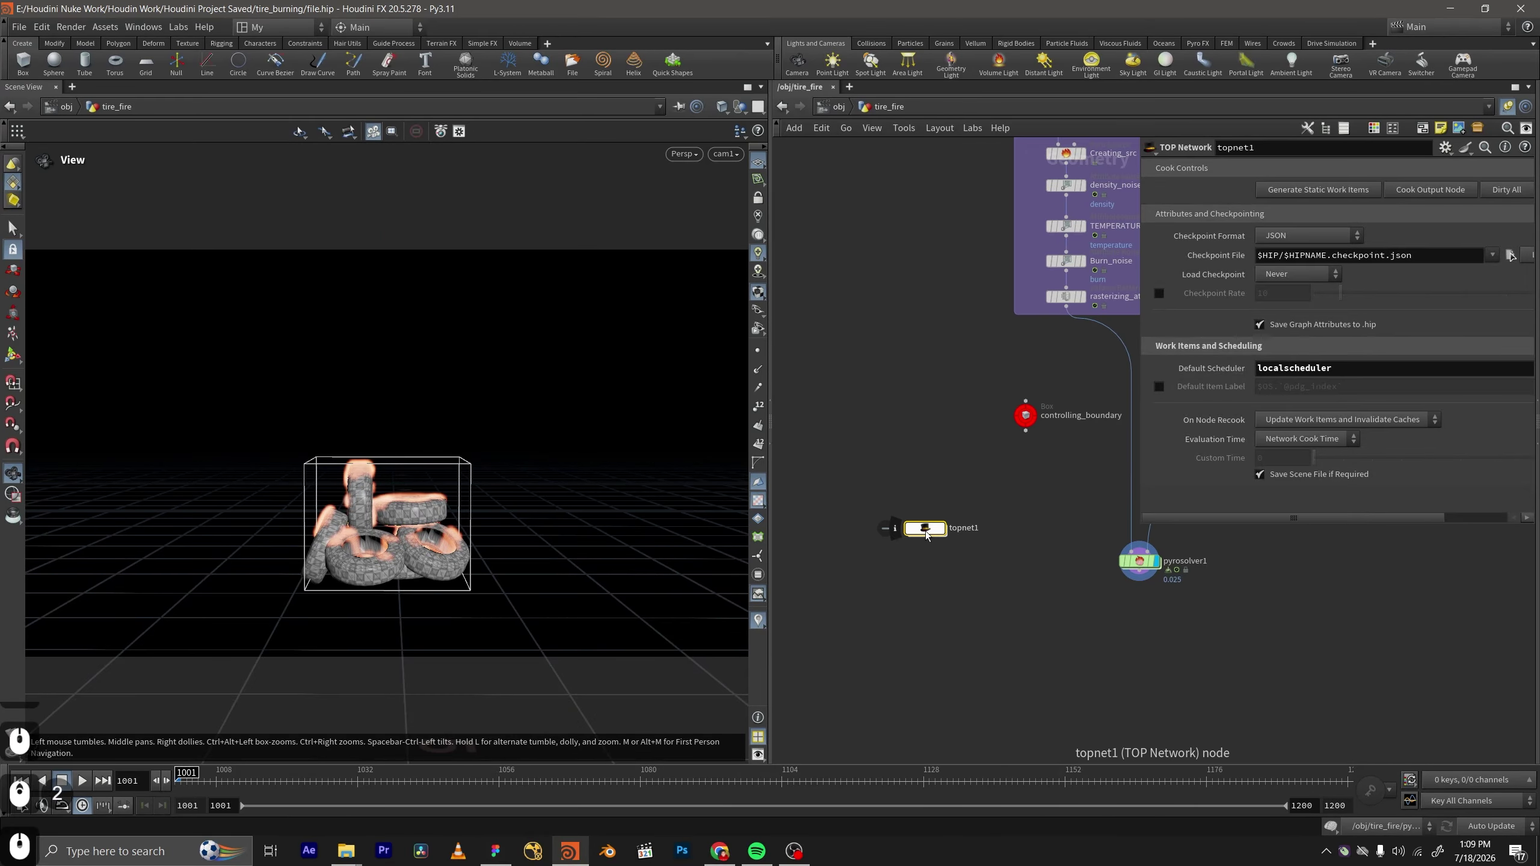
left_click(926, 535)
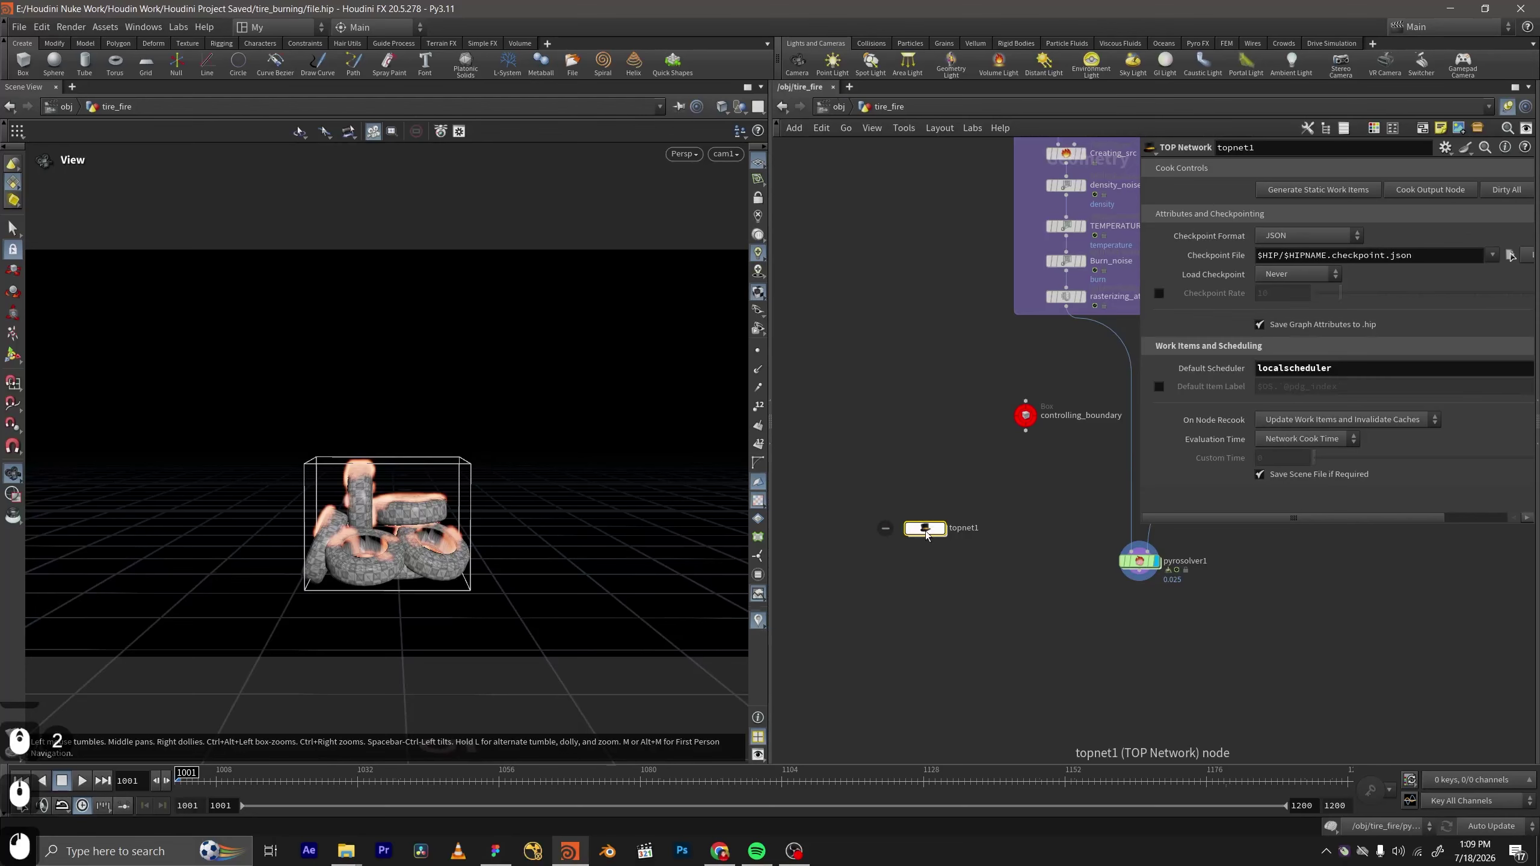
left_click_drag(1003, 566, 829, 476)
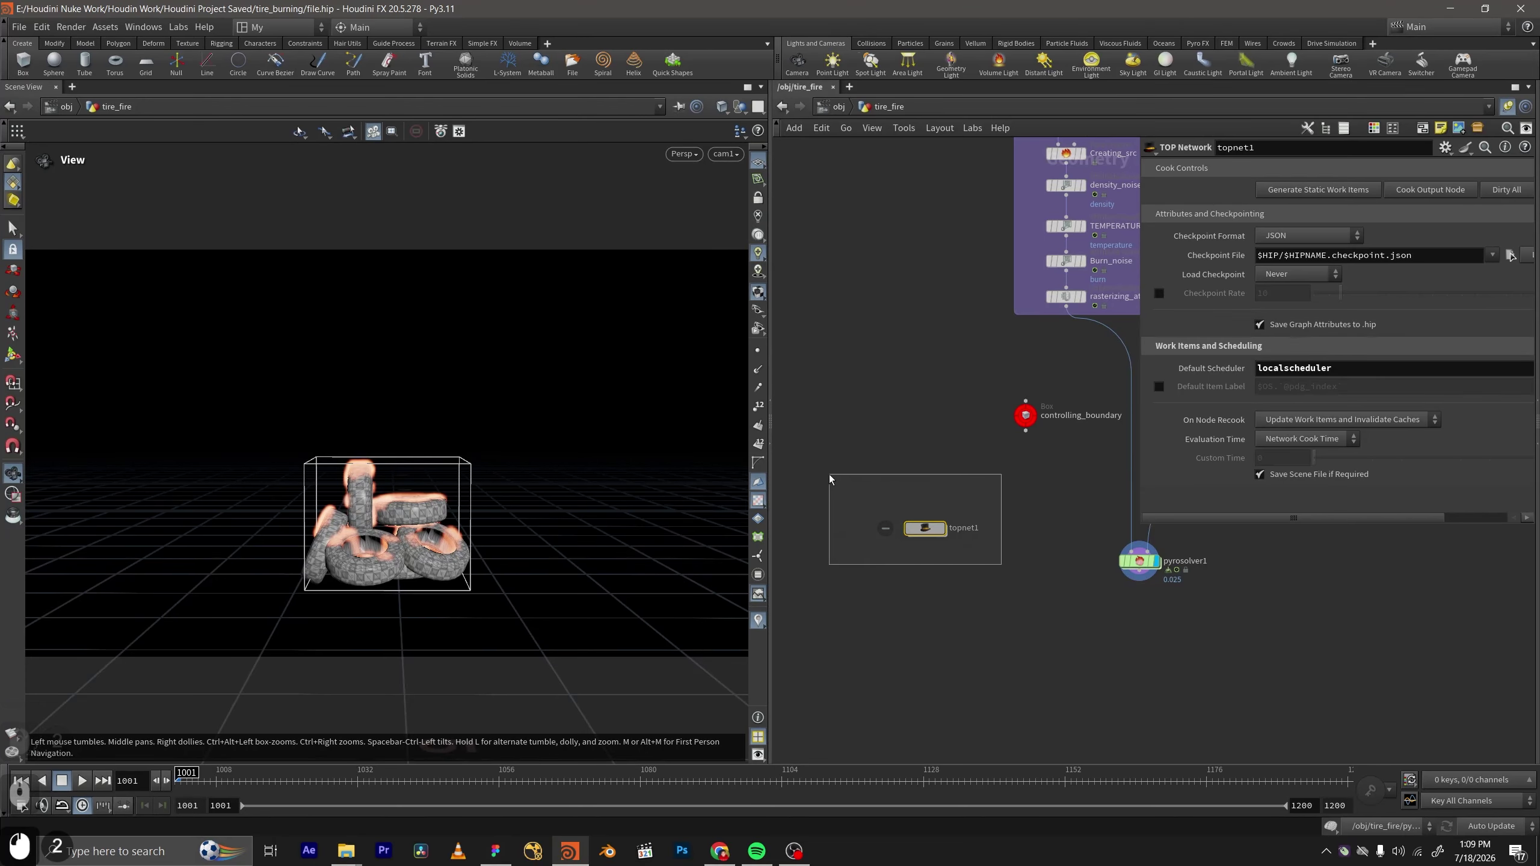
double_click(926, 528)
middle_click_drag(973, 445, 953, 386)
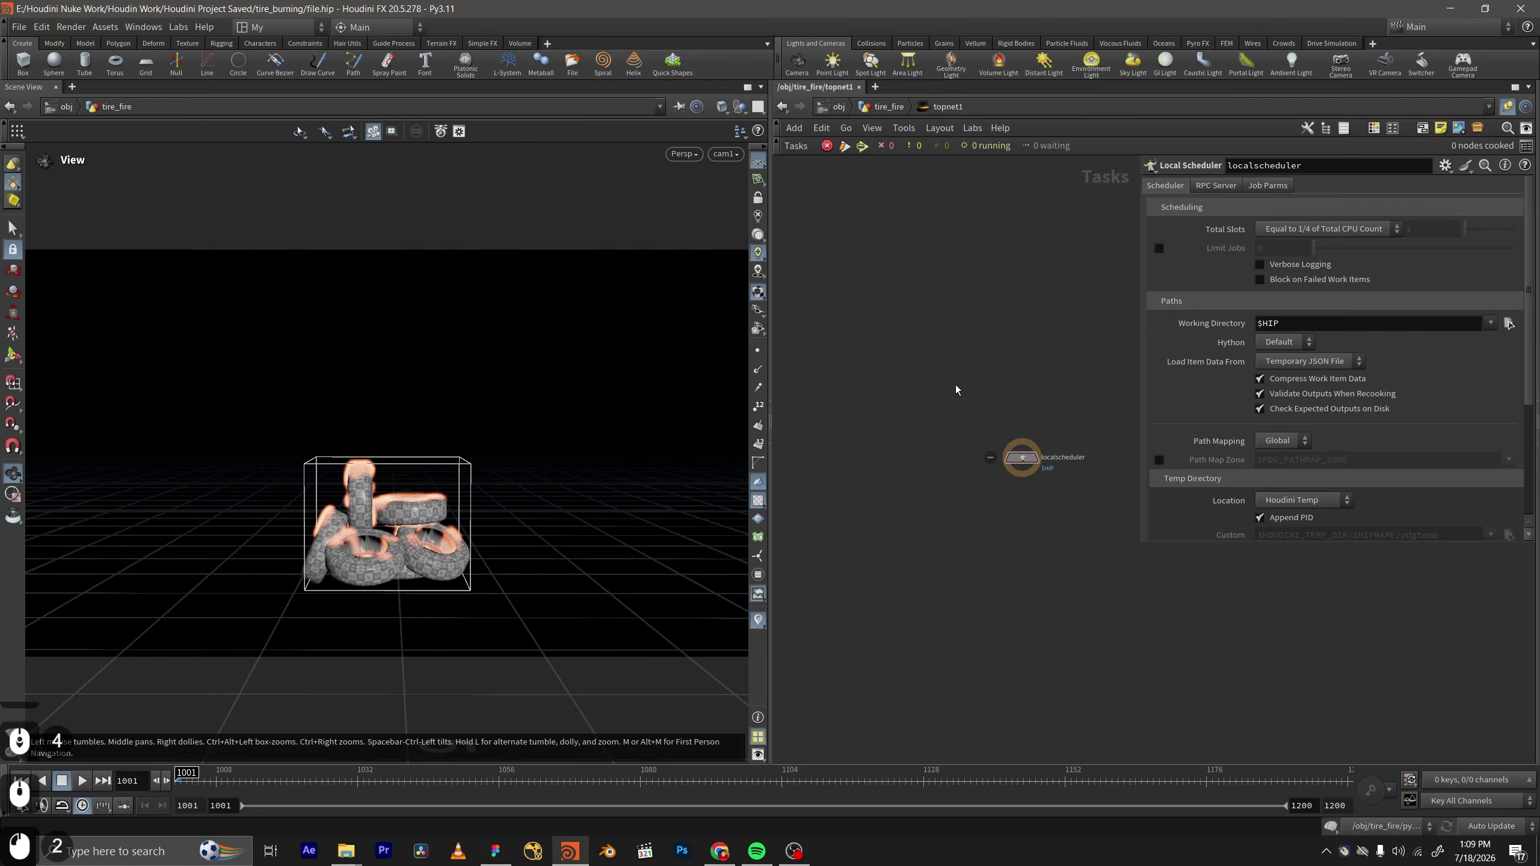
left_click(1270, 192)
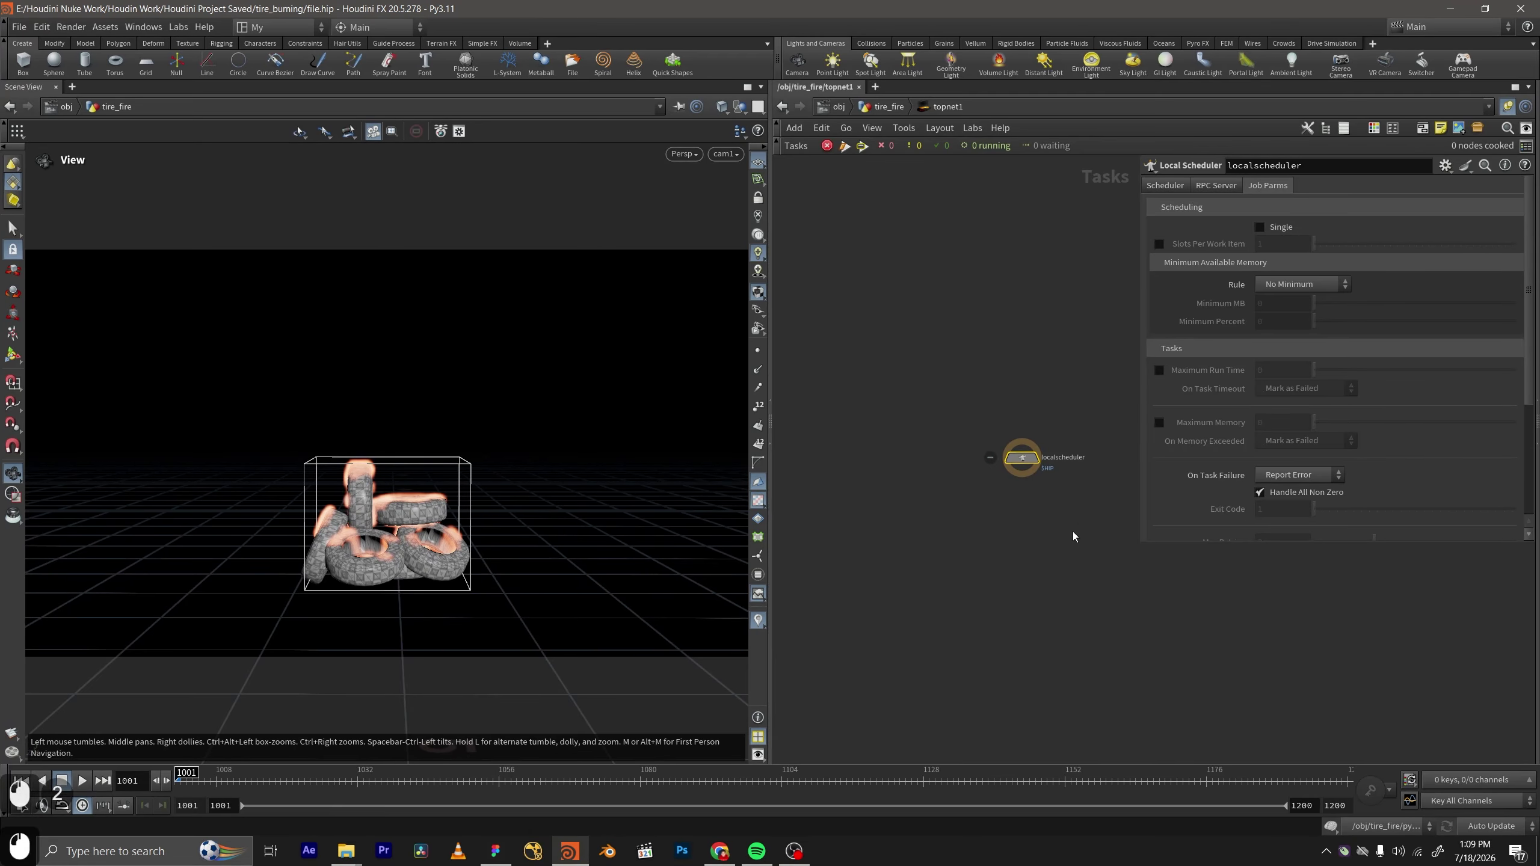
middle_click_drag(1074, 537, 1123, 439)
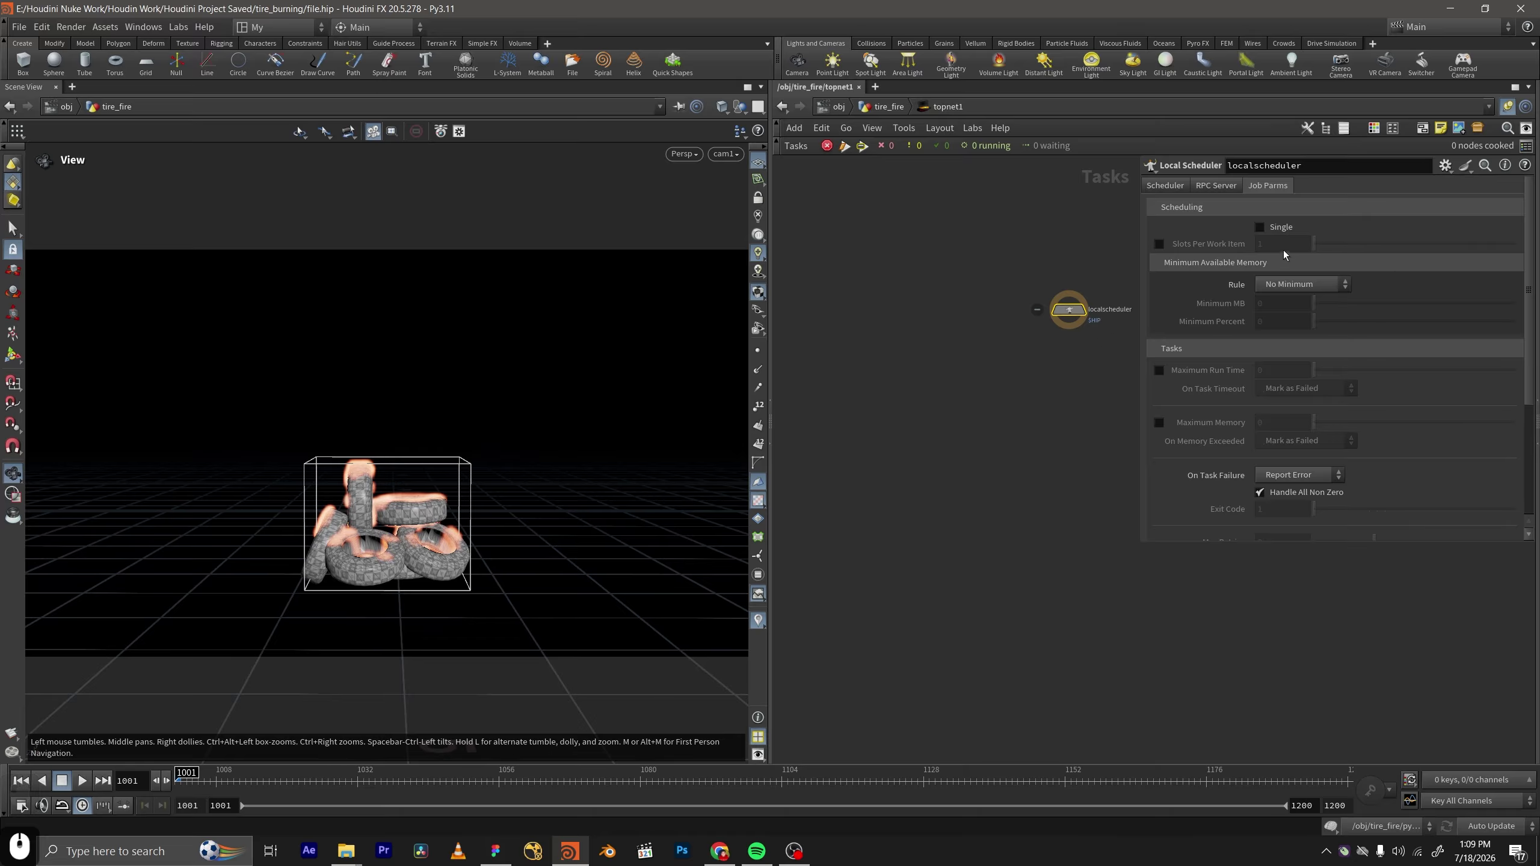
Widen the network pane and add a Wedge node in free space inside the TOP network.
scroll(910, 291, "up", 2)
left_click_drag(771, 233, 616, 257)
middle_click(1025, 281)
middle_click_drag(1060, 374, 1168, 362)
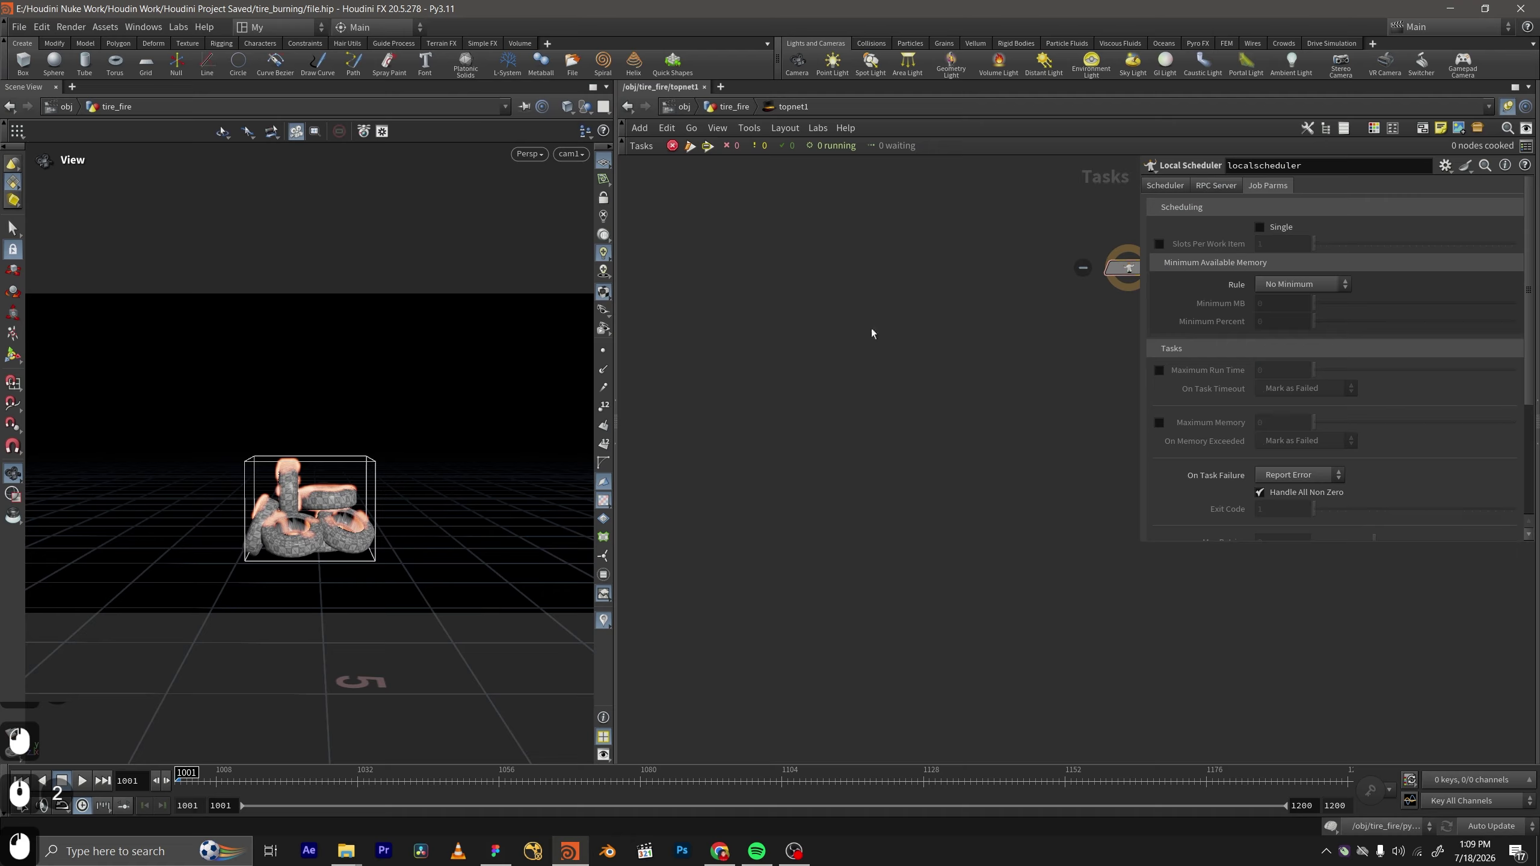
key("Tab")
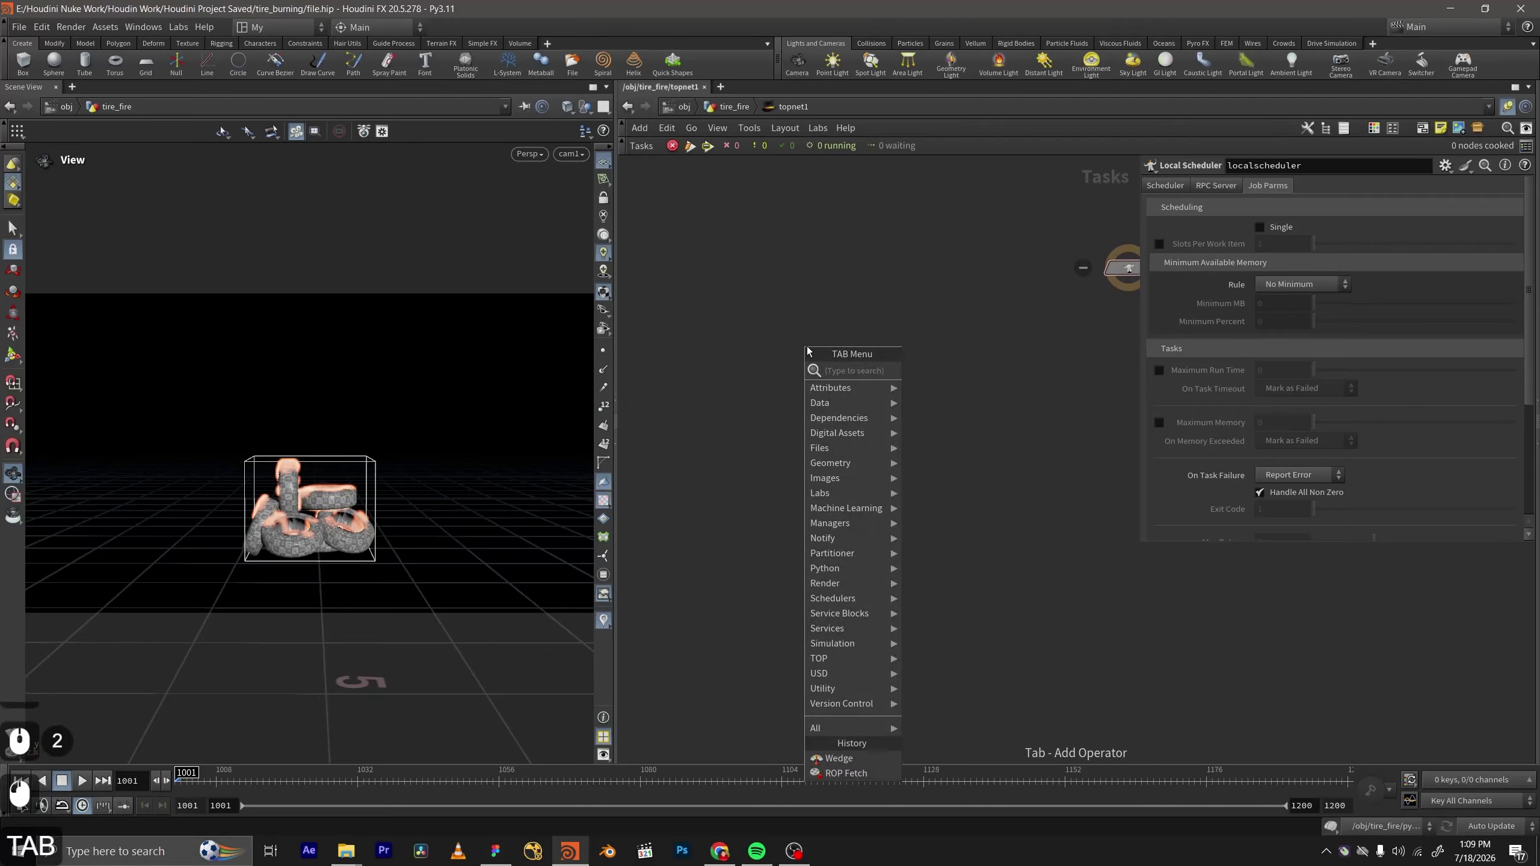
type("wed")
key("Return")
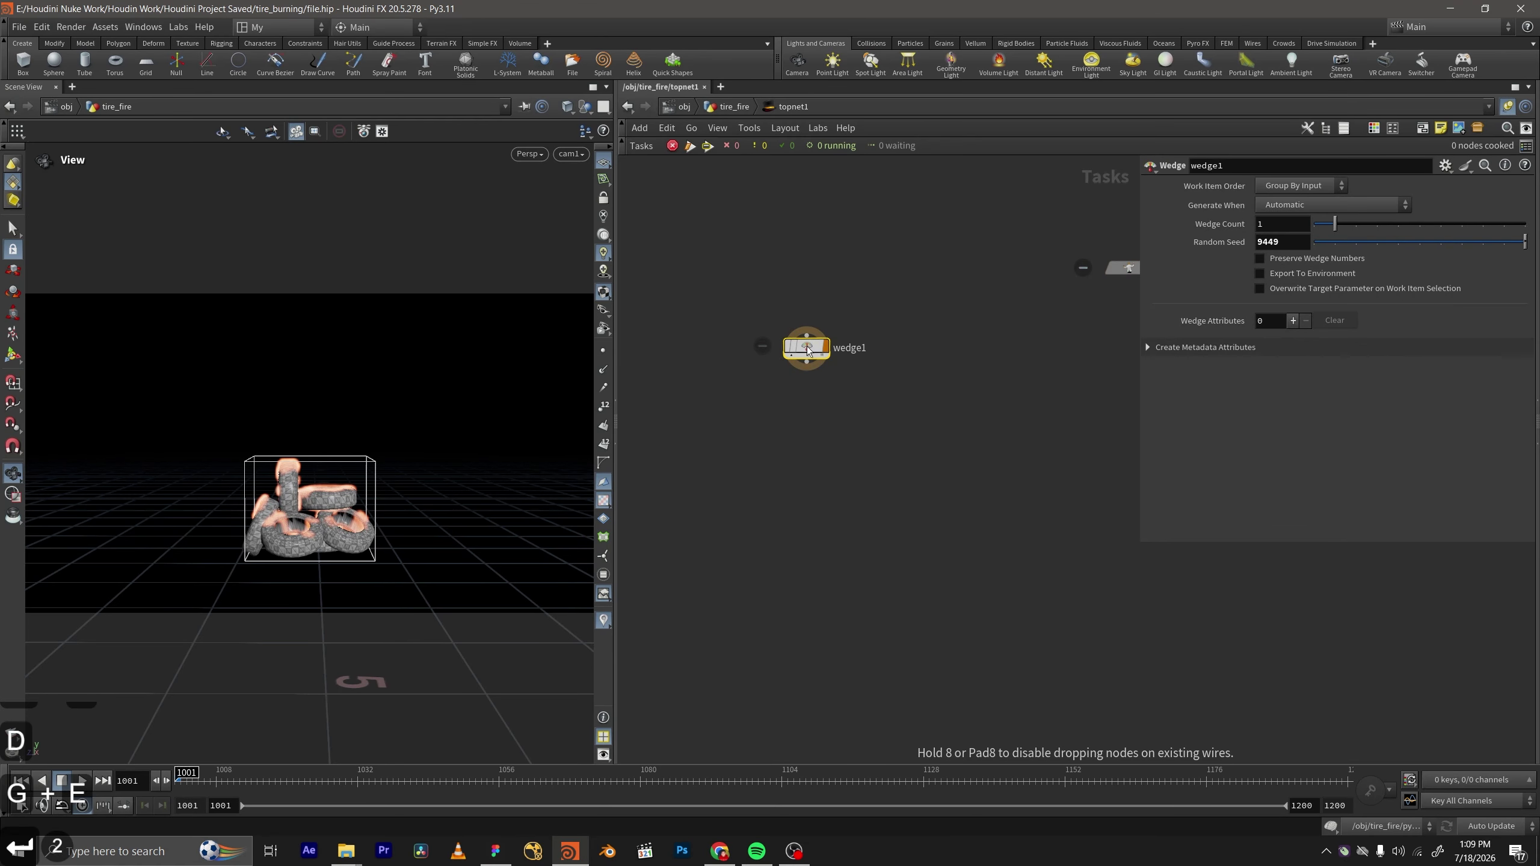
left_click_drag(807, 351, 854, 350)
scroll(897, 422, "up", 4)
middle_click_drag(893, 420, 914, 472)
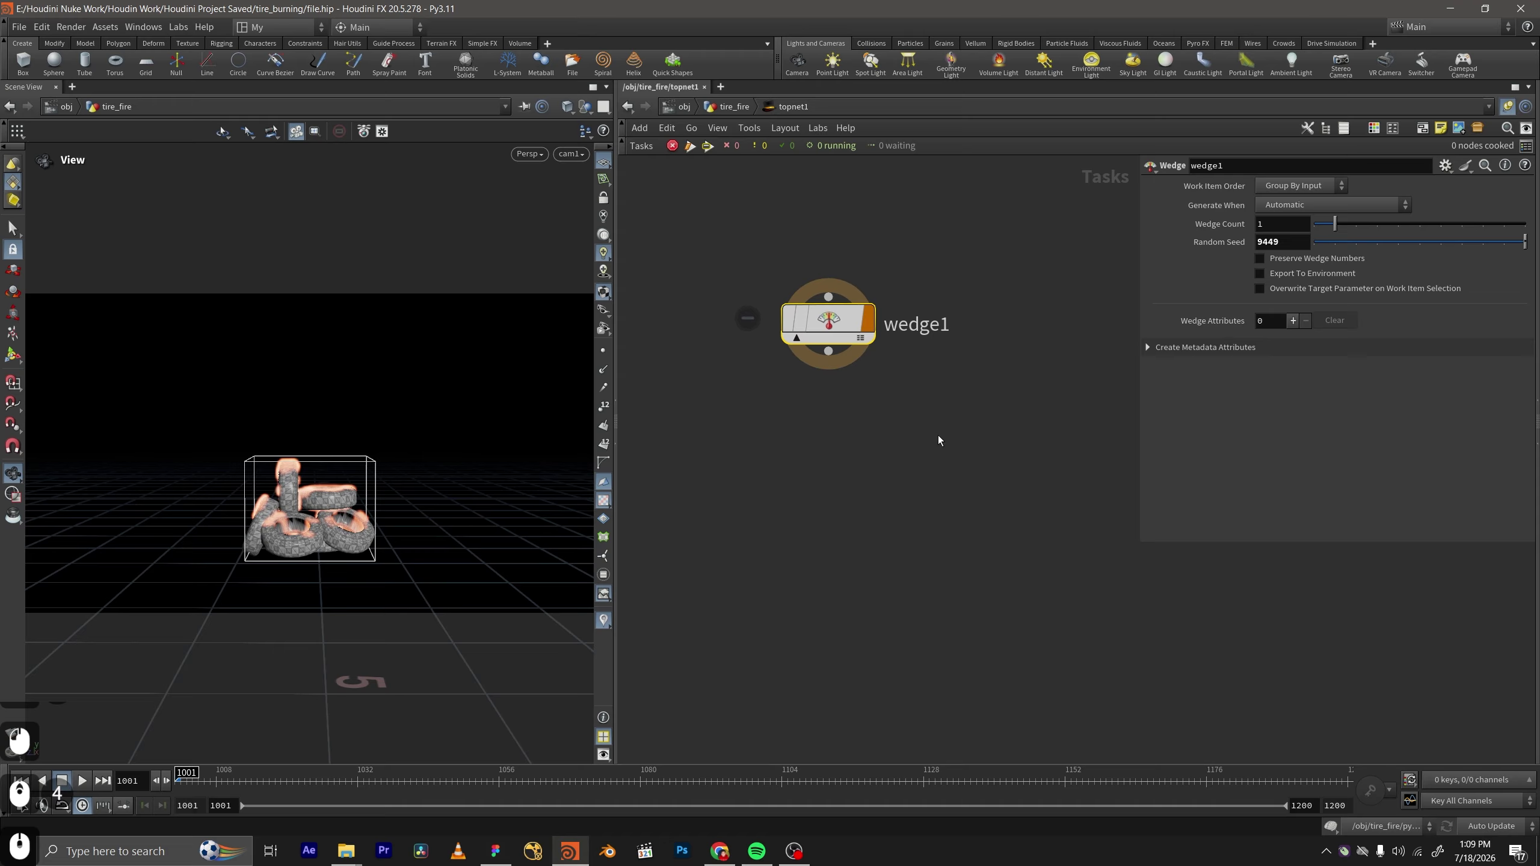
Open the out.mp4 wedge comparison video, examine the four fire variations with their labelled settings, pause it and return to Houdini.
left_click(940, 435)
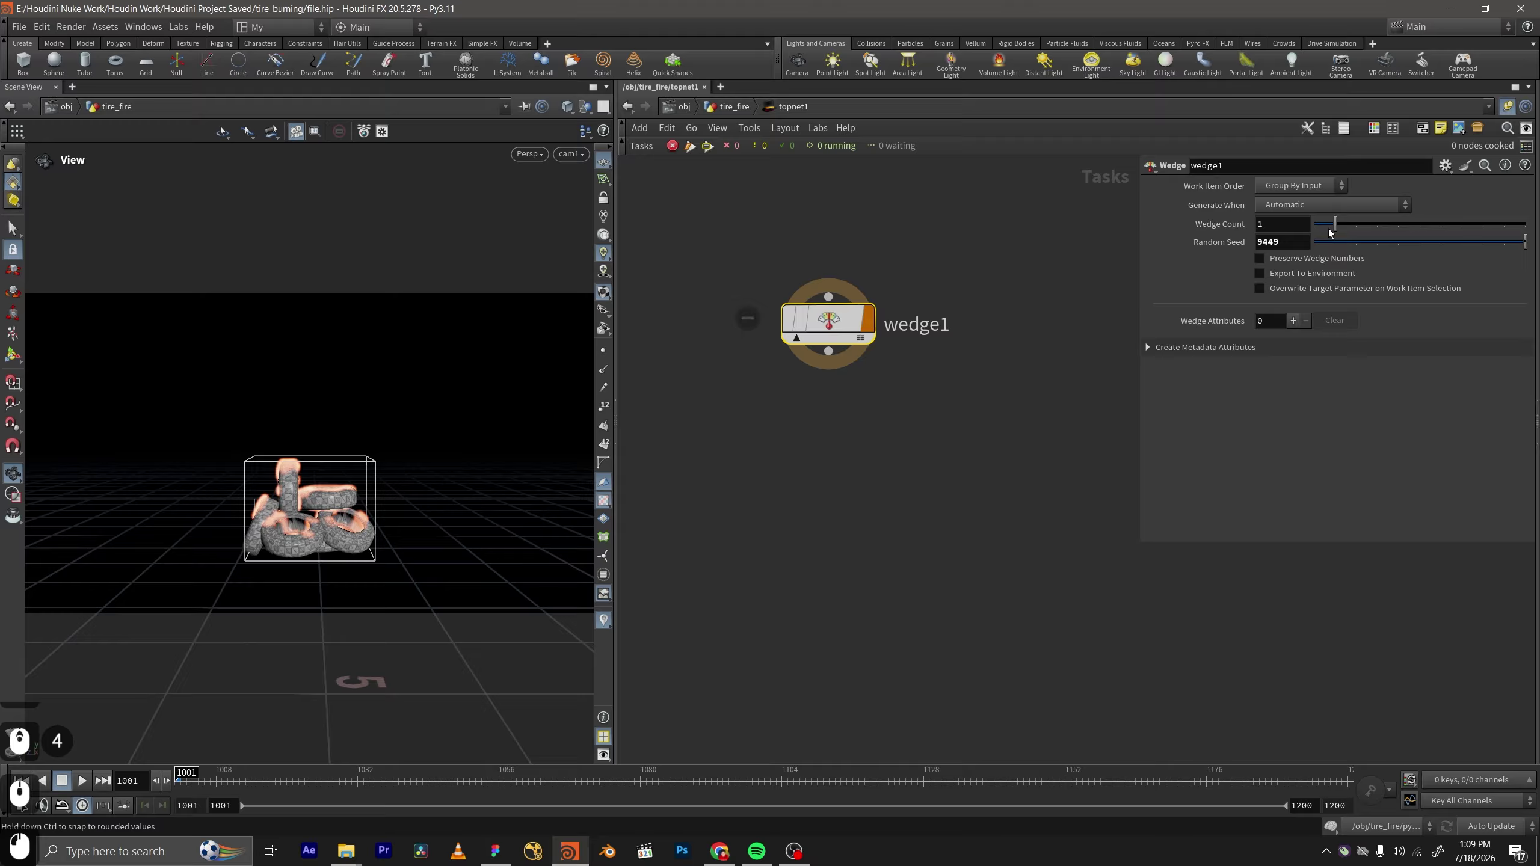
left_click(346, 851)
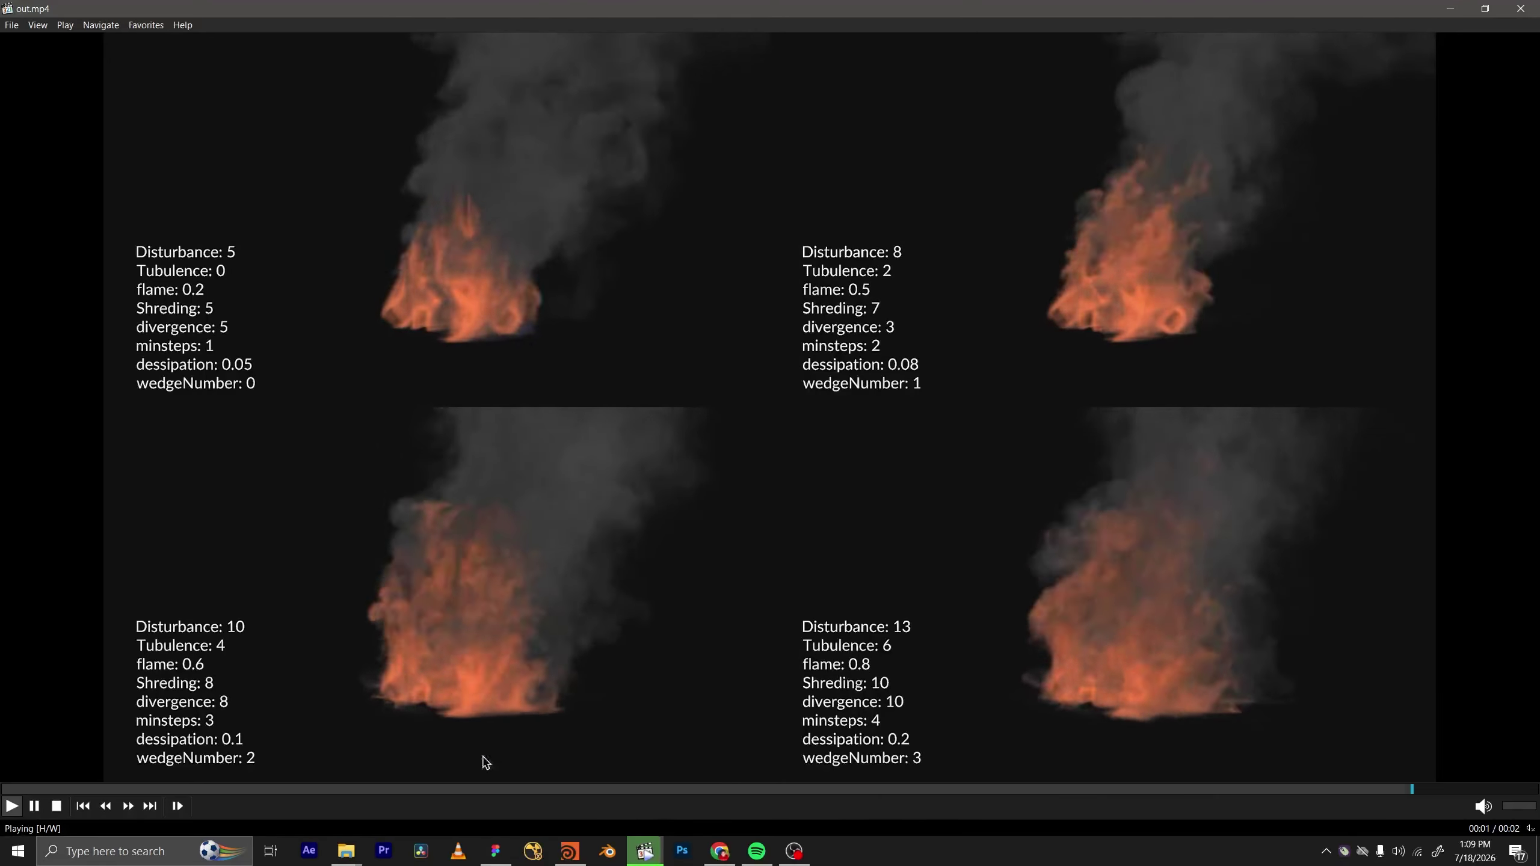
key("space")
left_click(1451, 8)
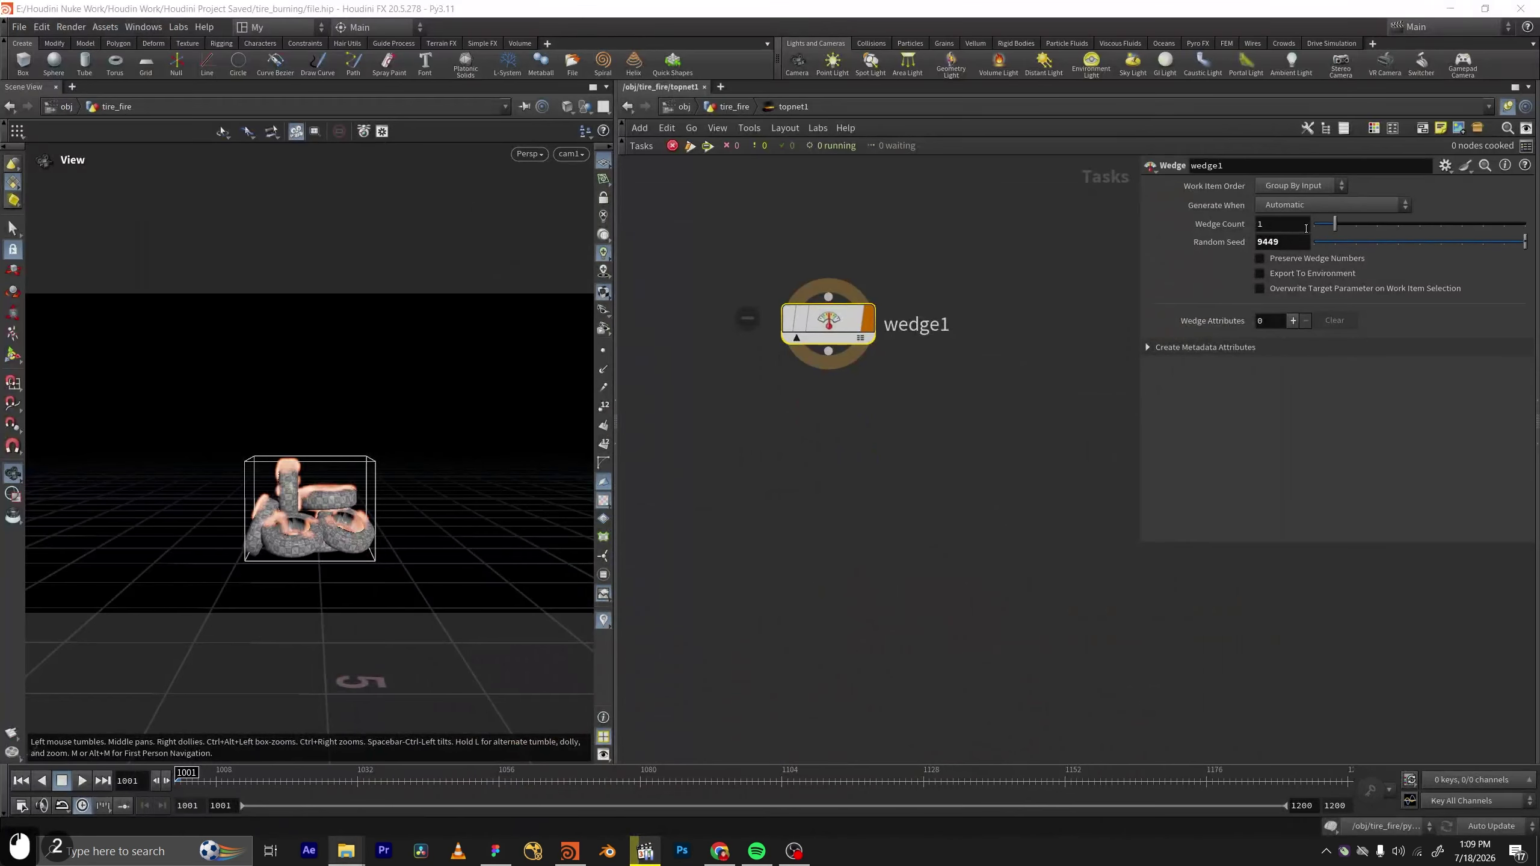
Set the wedge count of wedge1 to 4 and add one wedge attribute named distrub.
left_click_drag(1338, 228, 1399, 226)
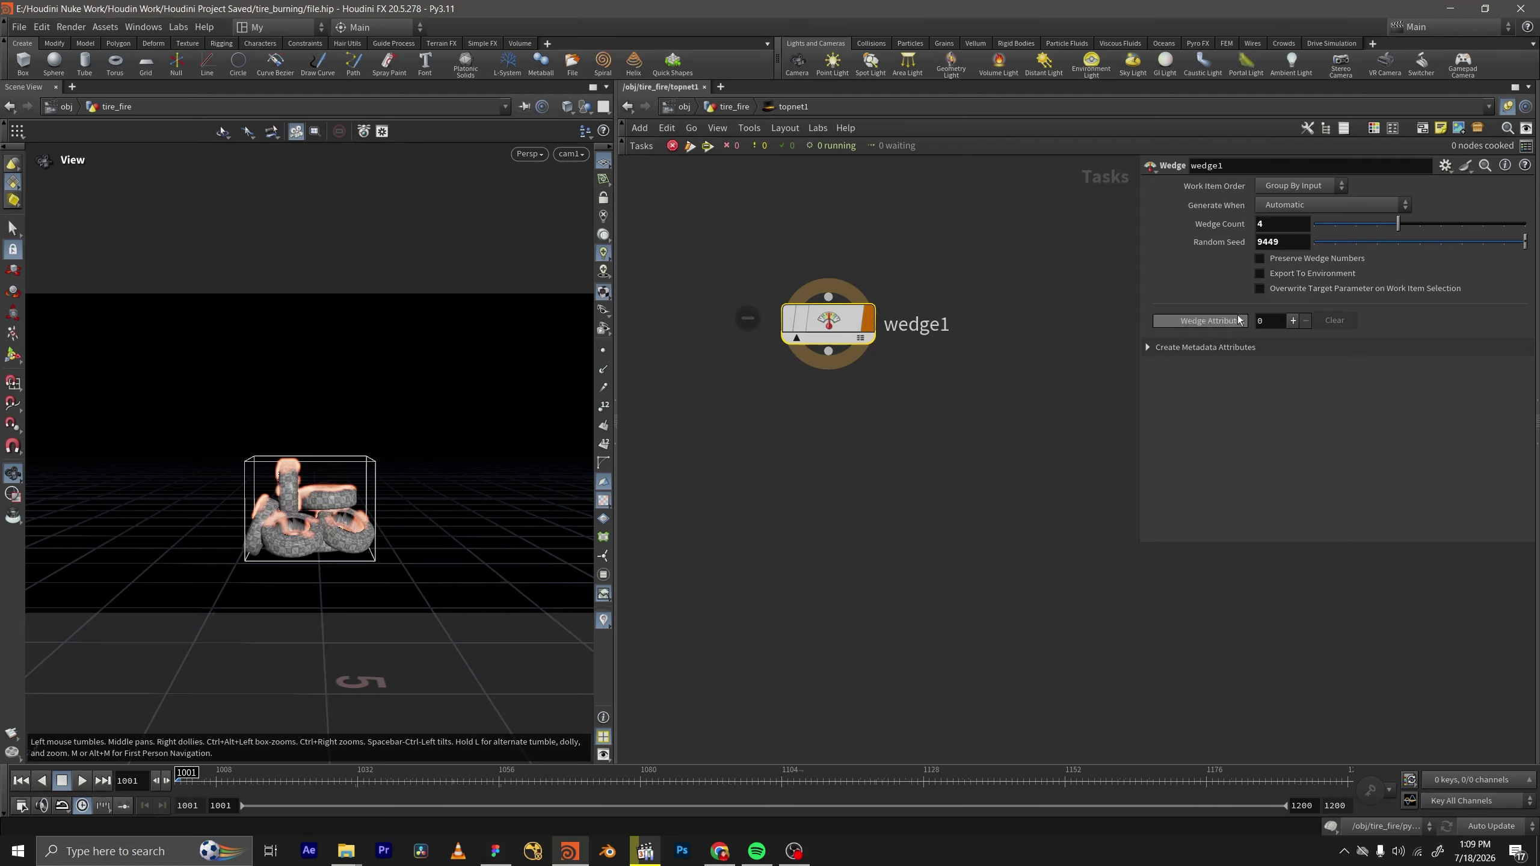
left_click(1294, 321)
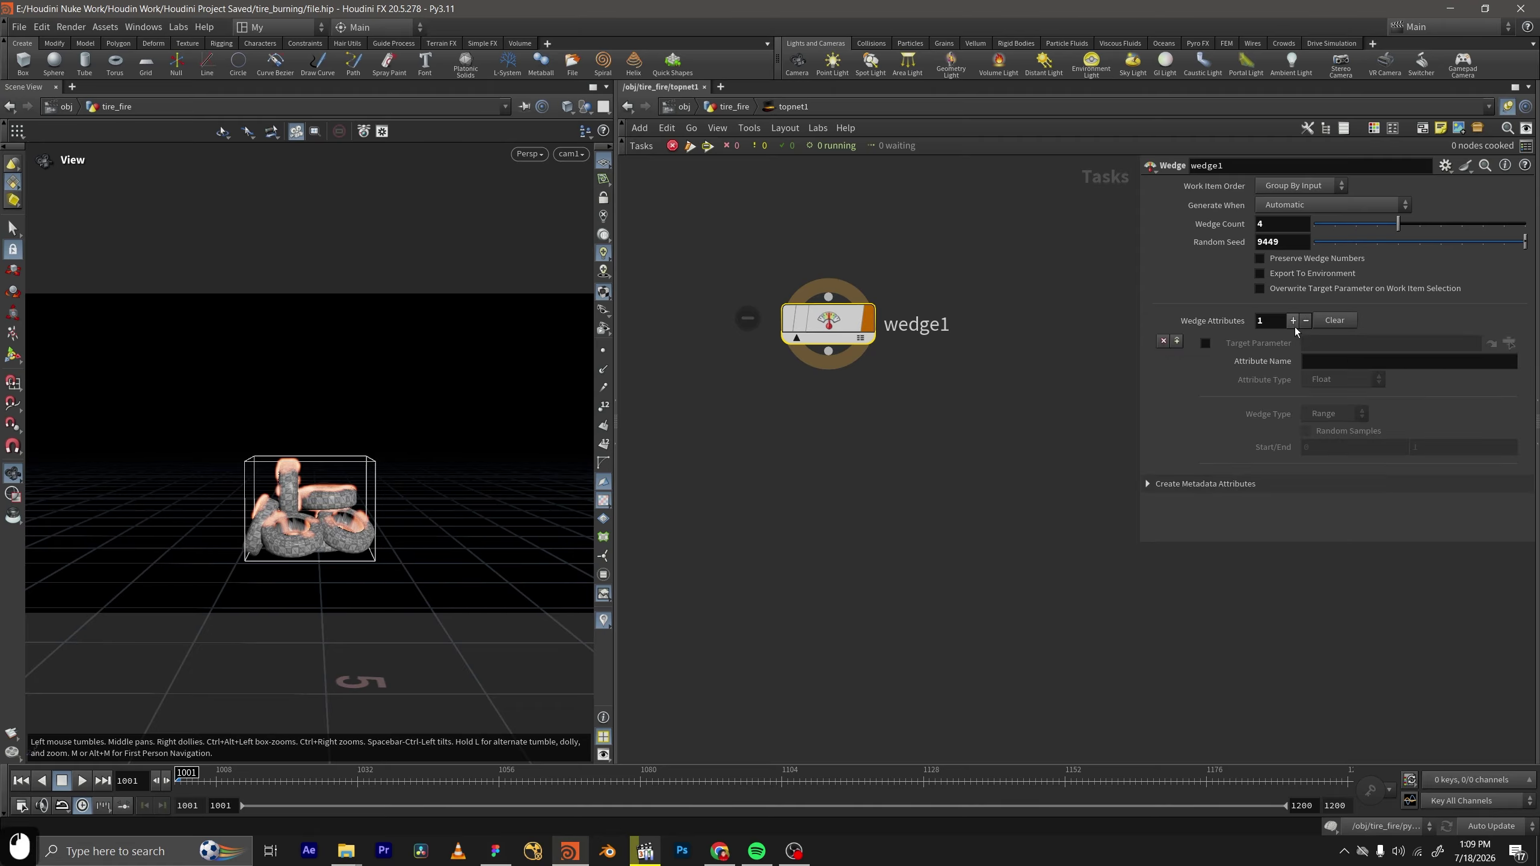
left_click(1425, 364)
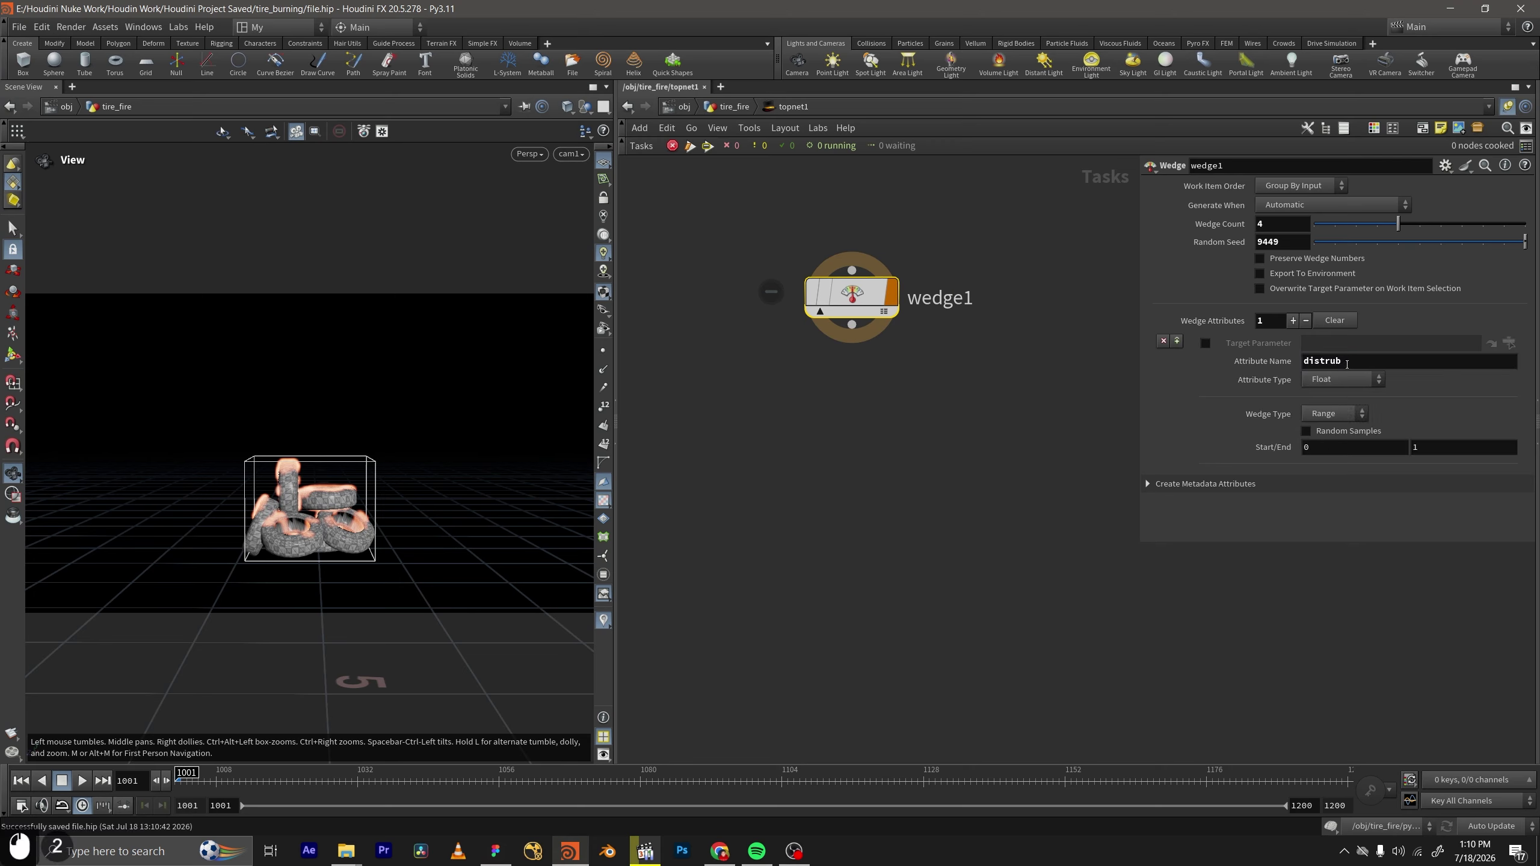
left_click(1347, 362)
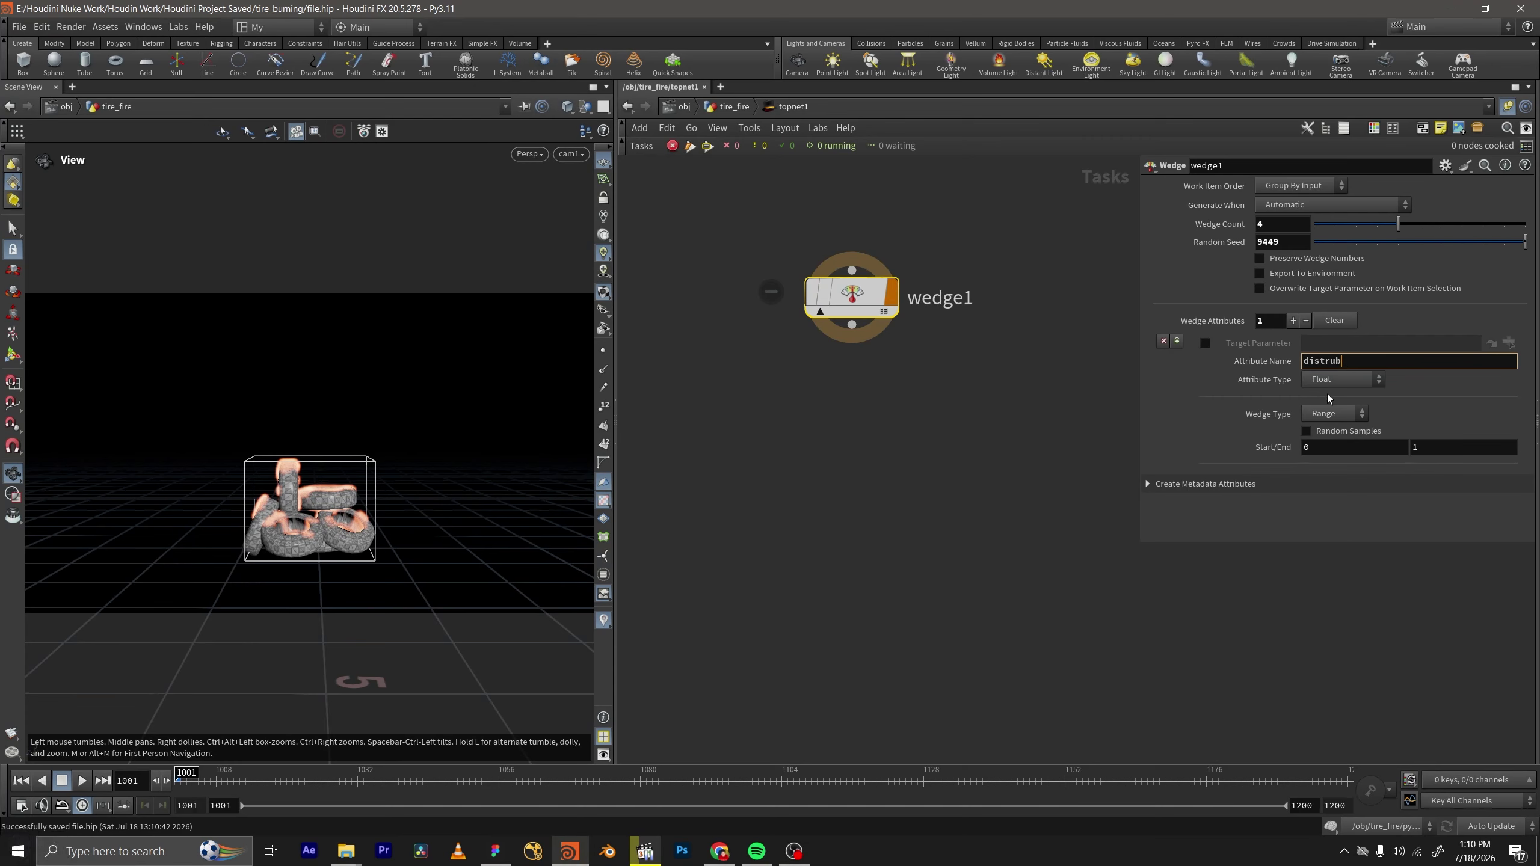
Change the distrub attribute's wedge type to Value List and add four value entries.
left_click(1336, 417)
left_click(1333, 436)
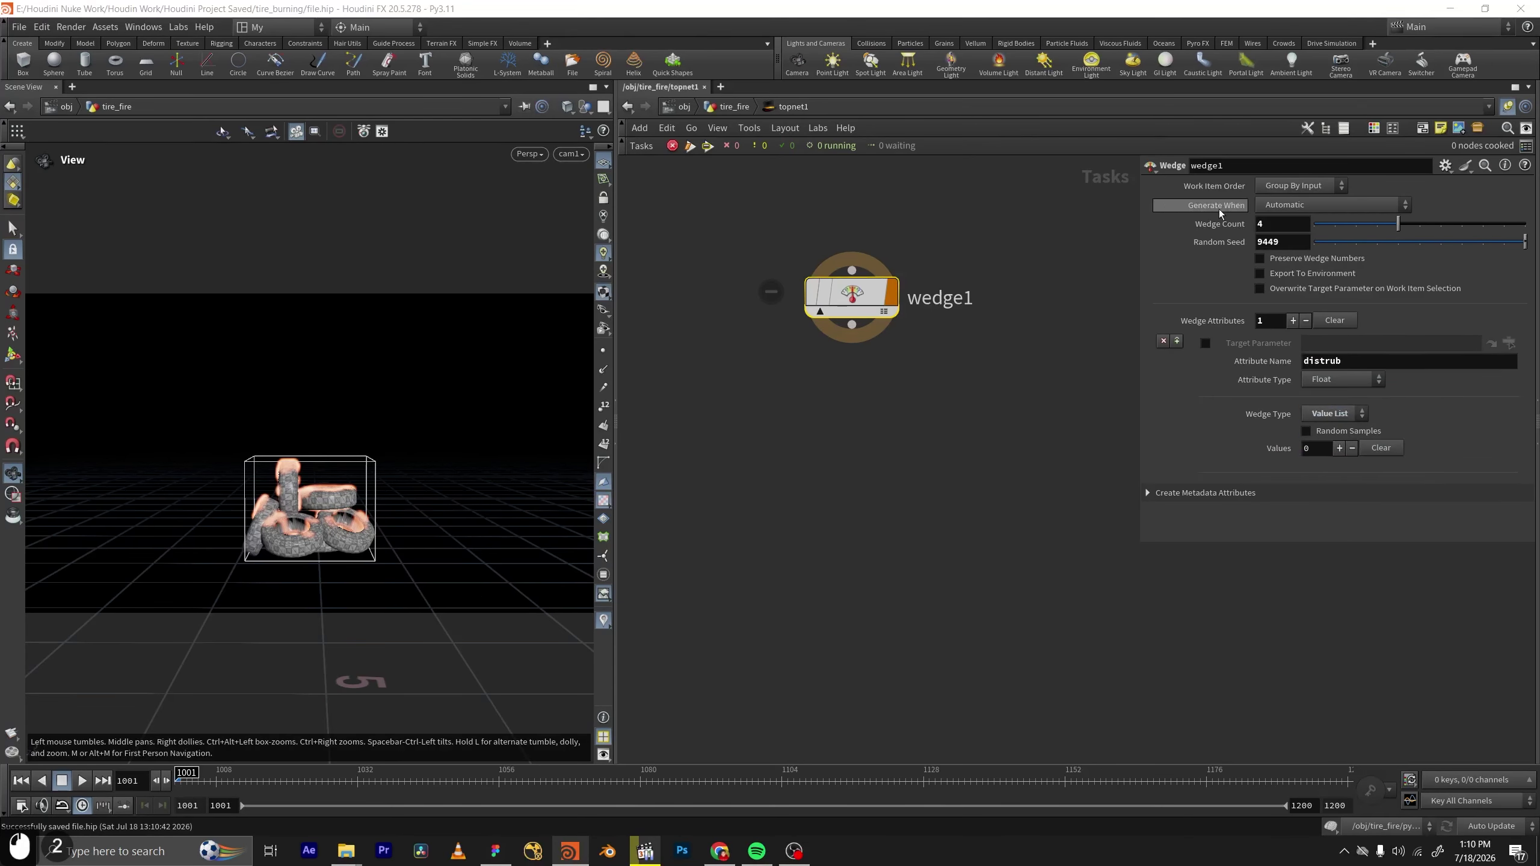
left_click(1340, 448)
left_click(1340, 448)
left_click(1340, 448)
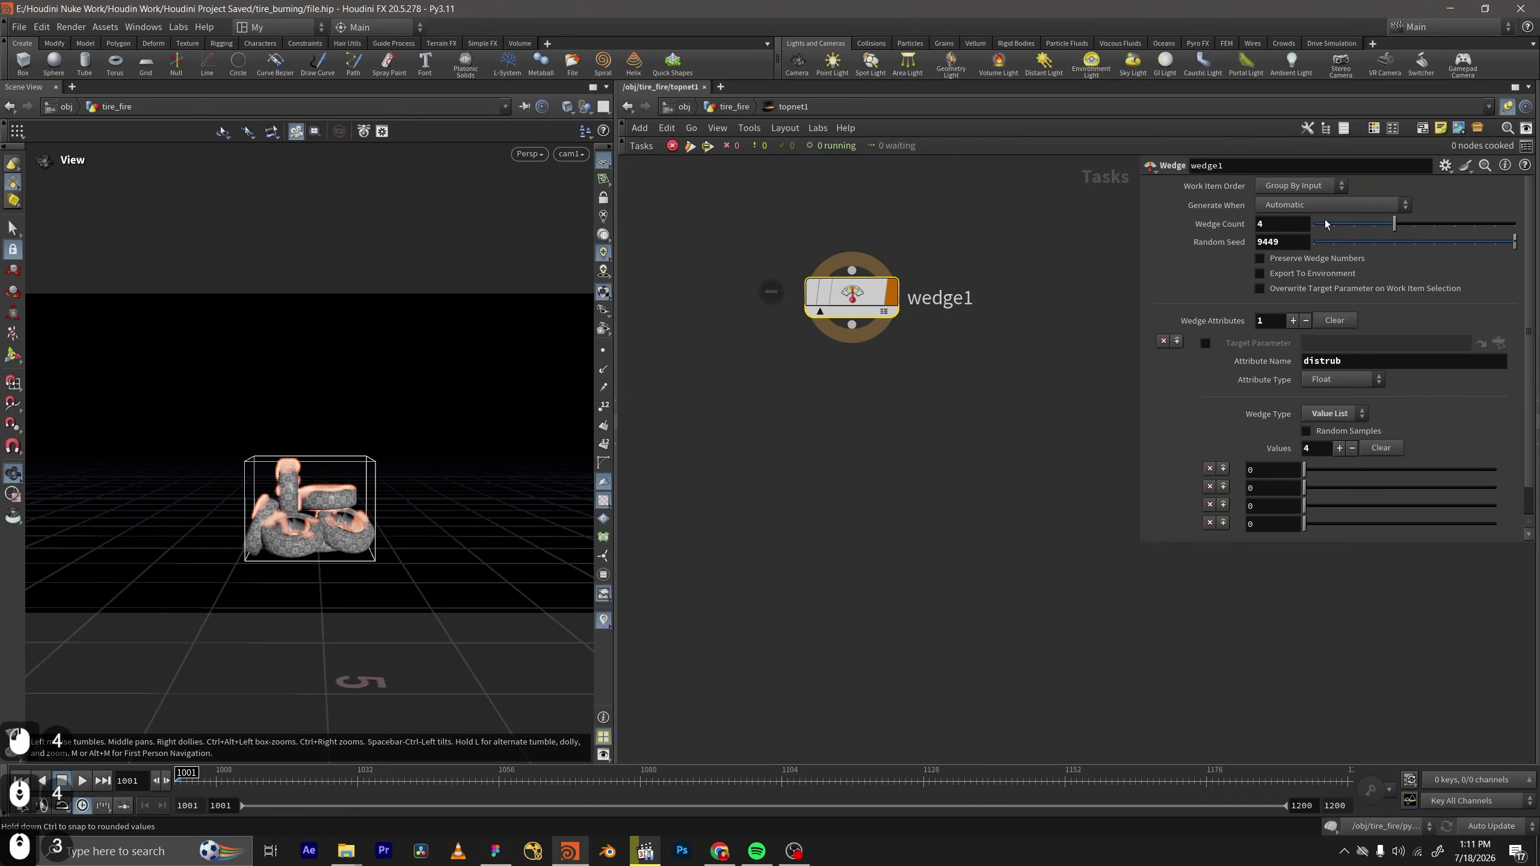
Try a wedge count of 2 on wedge1 and set it back to 4.
left_click_drag(1375, 231, 1355, 230)
scroll(1295, 407, "down", 1)
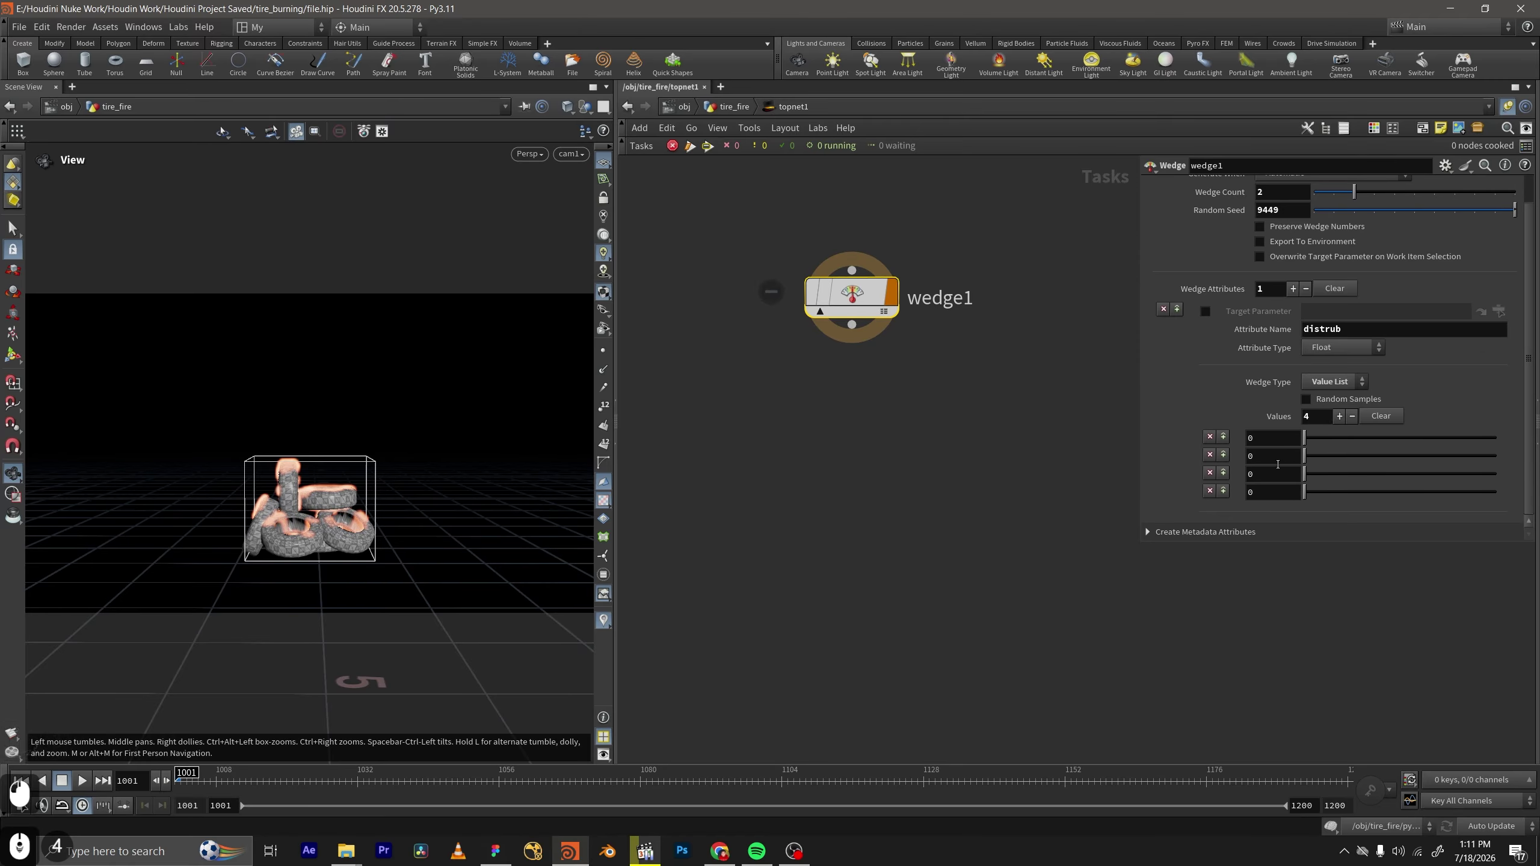
scroll(1278, 464, "up", 1)
scroll(1267, 474, "down", 1)
left_click_drag(1354, 191, 1394, 192)
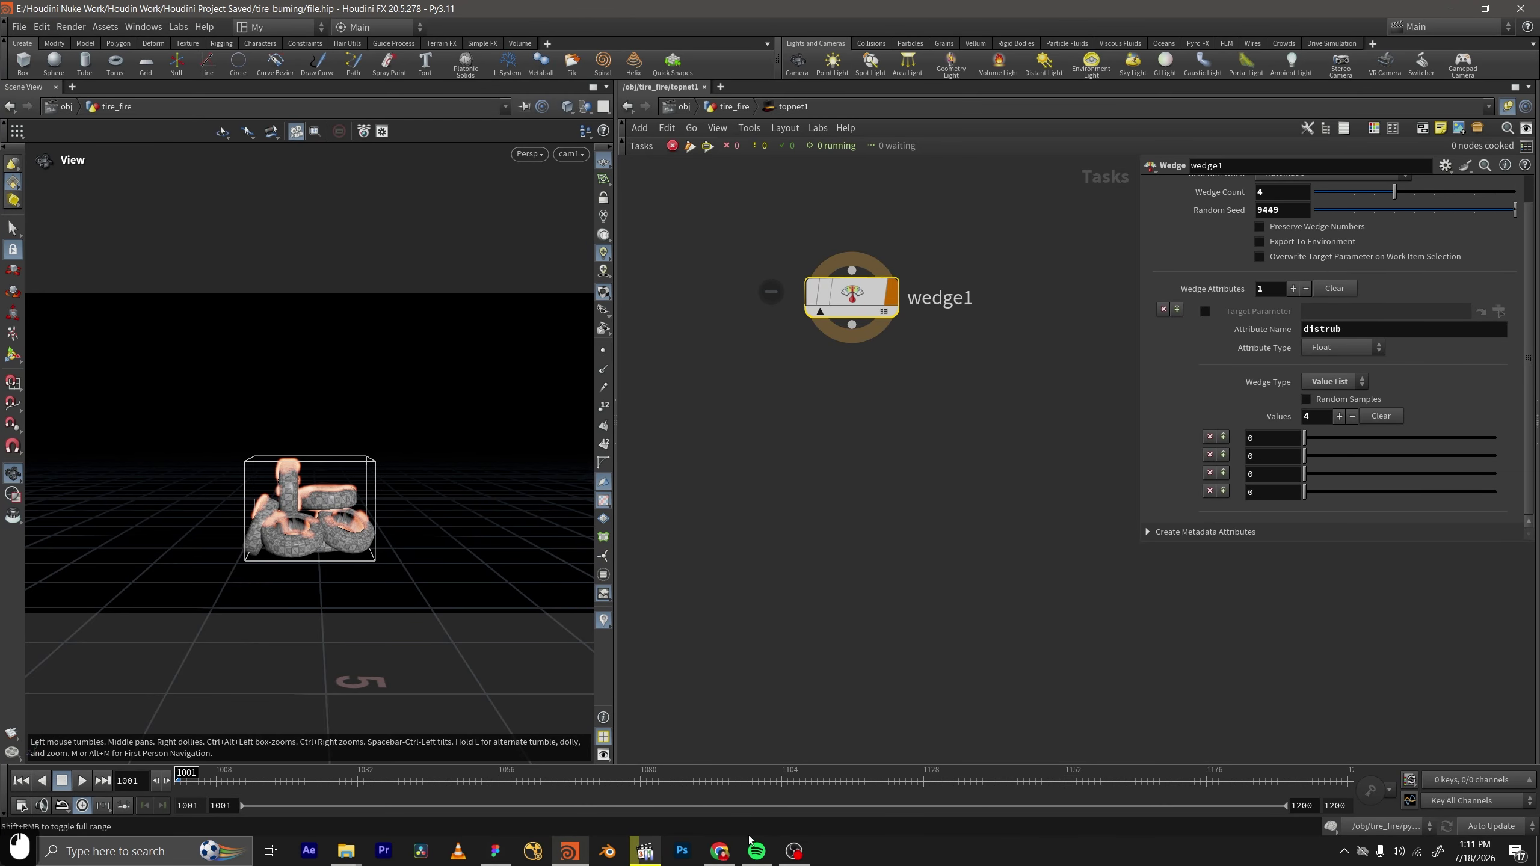
Bring up the out.mp4 comparison video again to review the per-wedge settings, and return to Houdini.
left_click(646, 852)
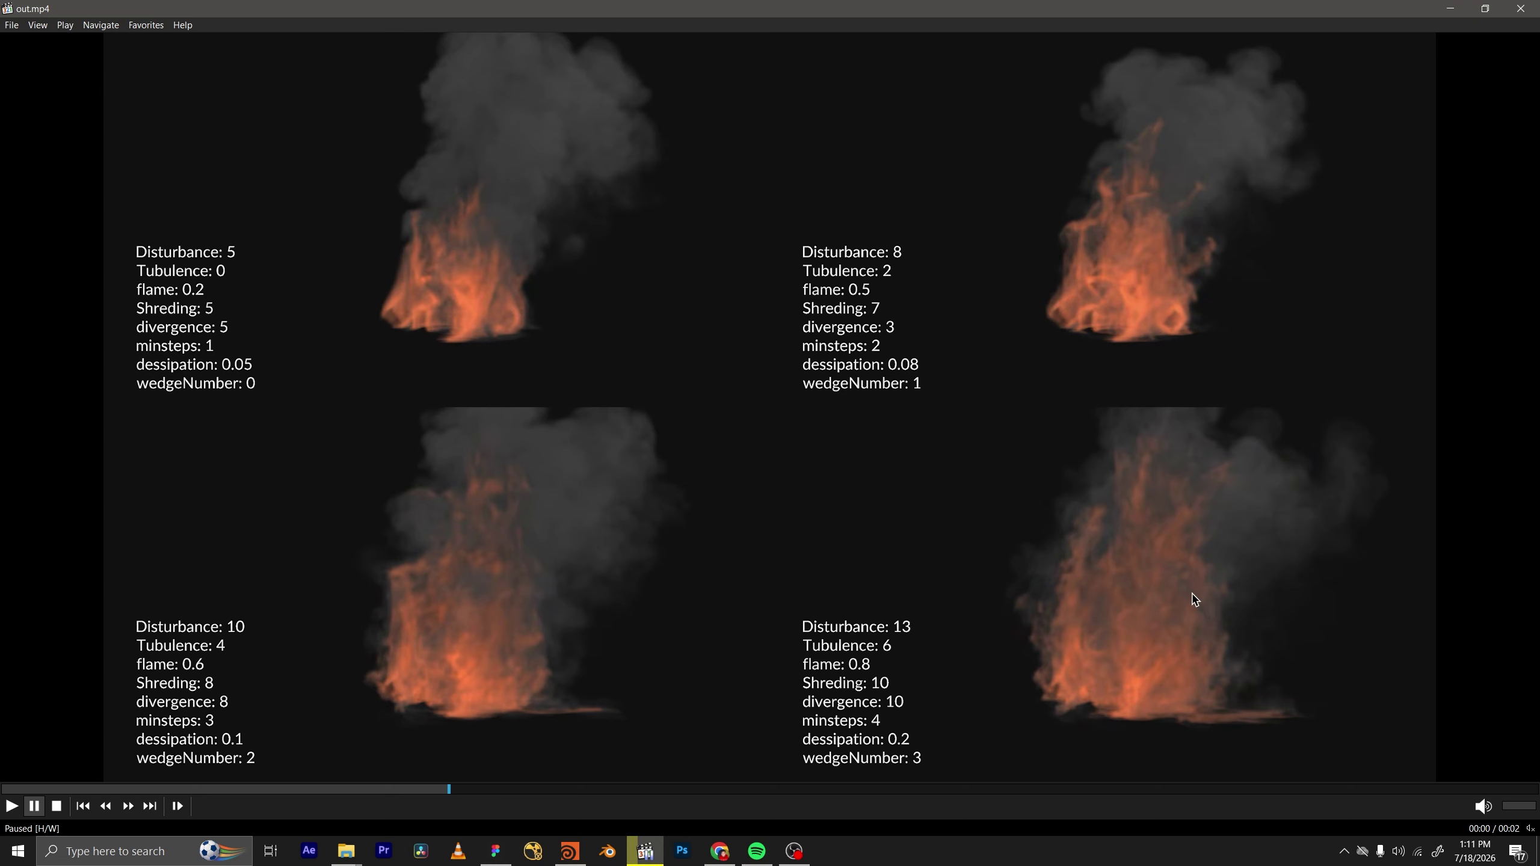
left_click(1450, 9)
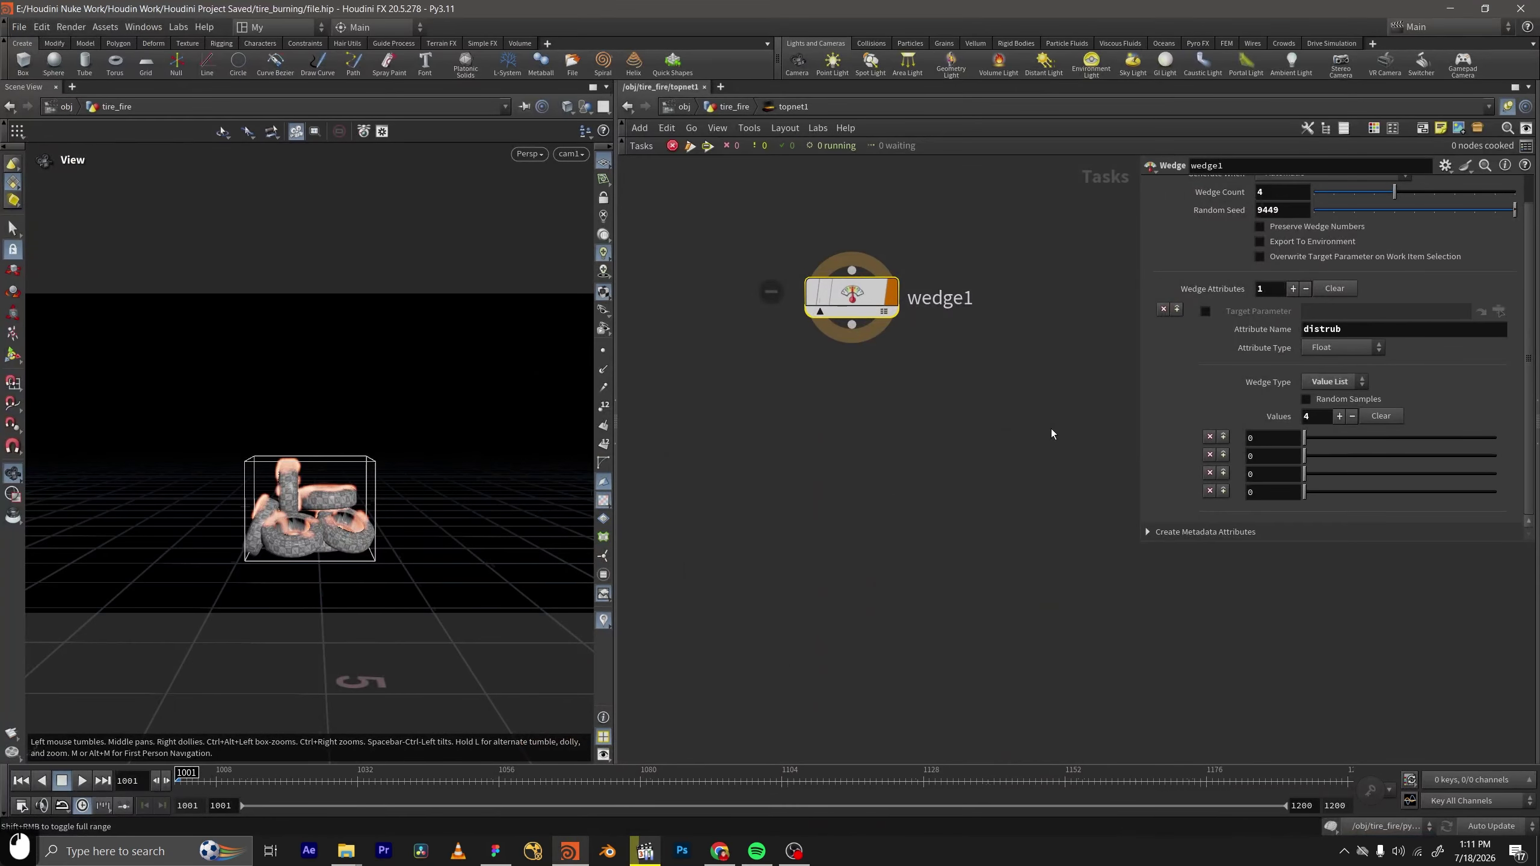
middle_click_drag(985, 415, 1011, 419)
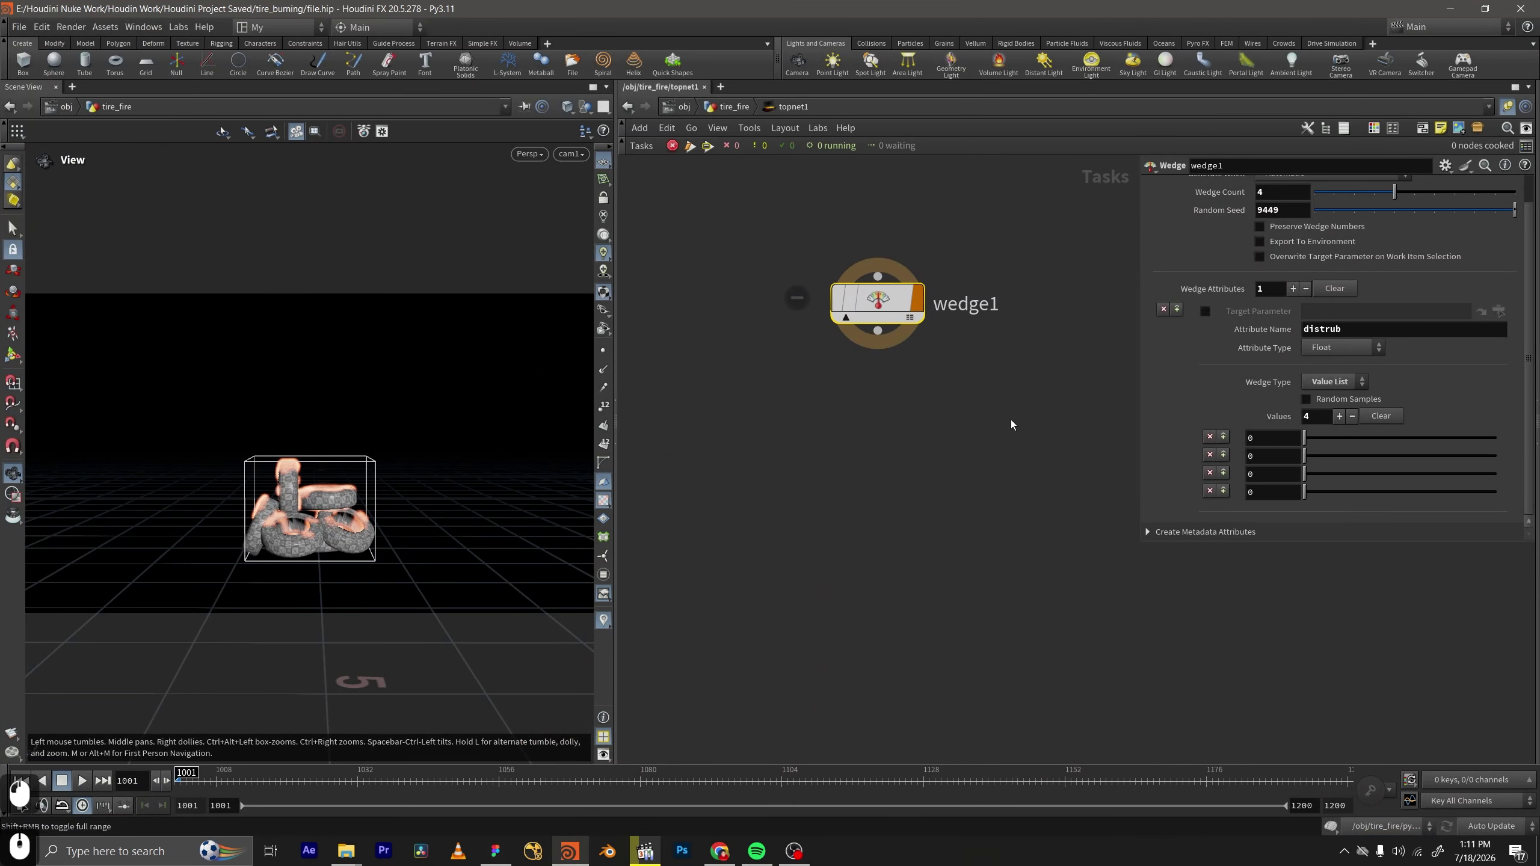
scroll(988, 417, "up", 1)
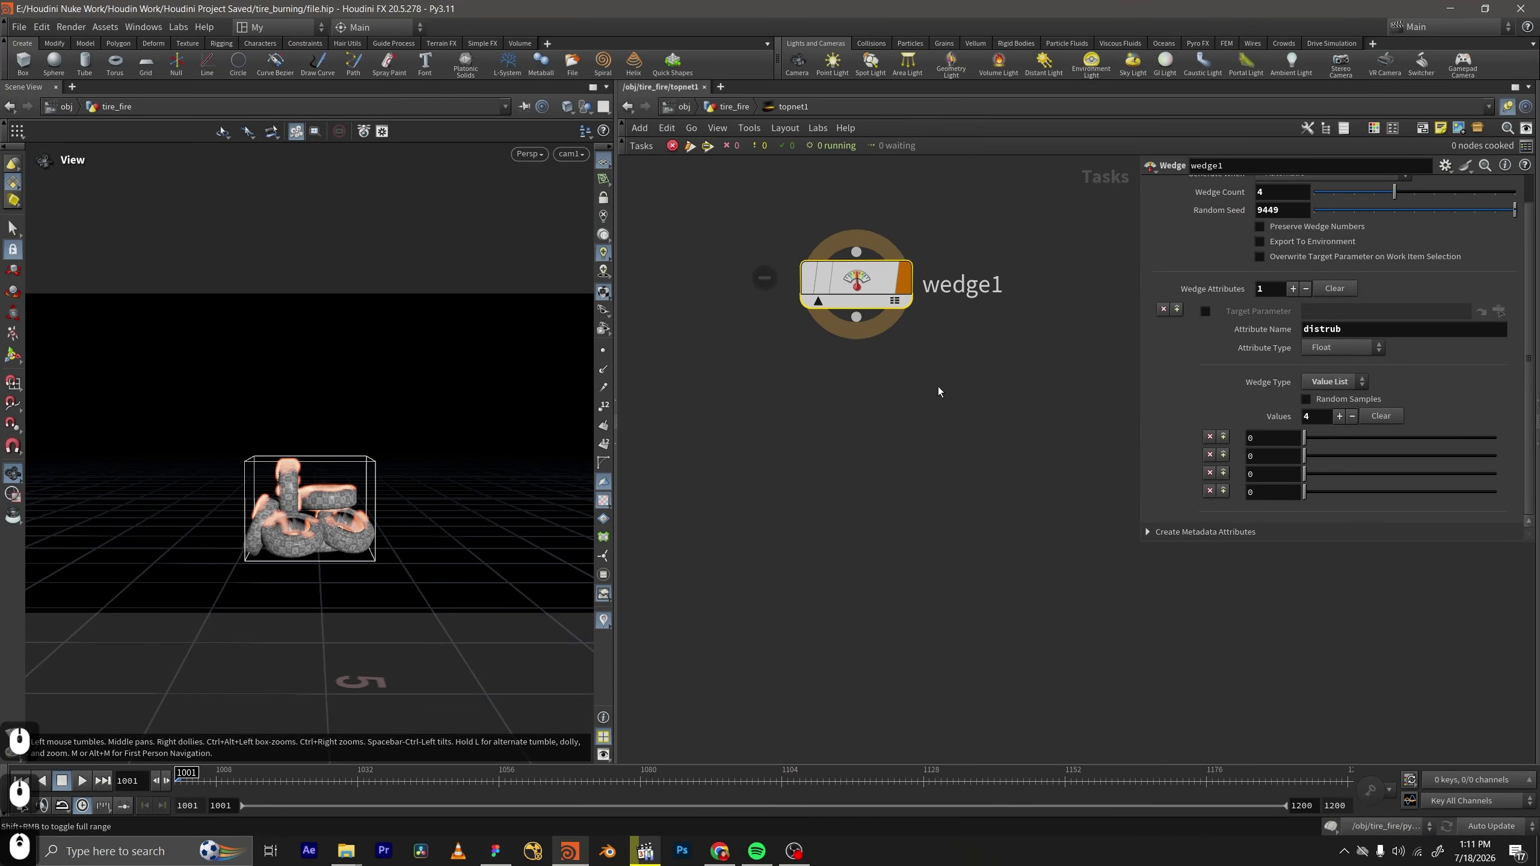
middle_click_drag(939, 386, 926, 459)
middle_click_drag(899, 401, 899, 352)
left_click_drag(928, 463, 723, 248)
scroll(857, 419, "down", 2)
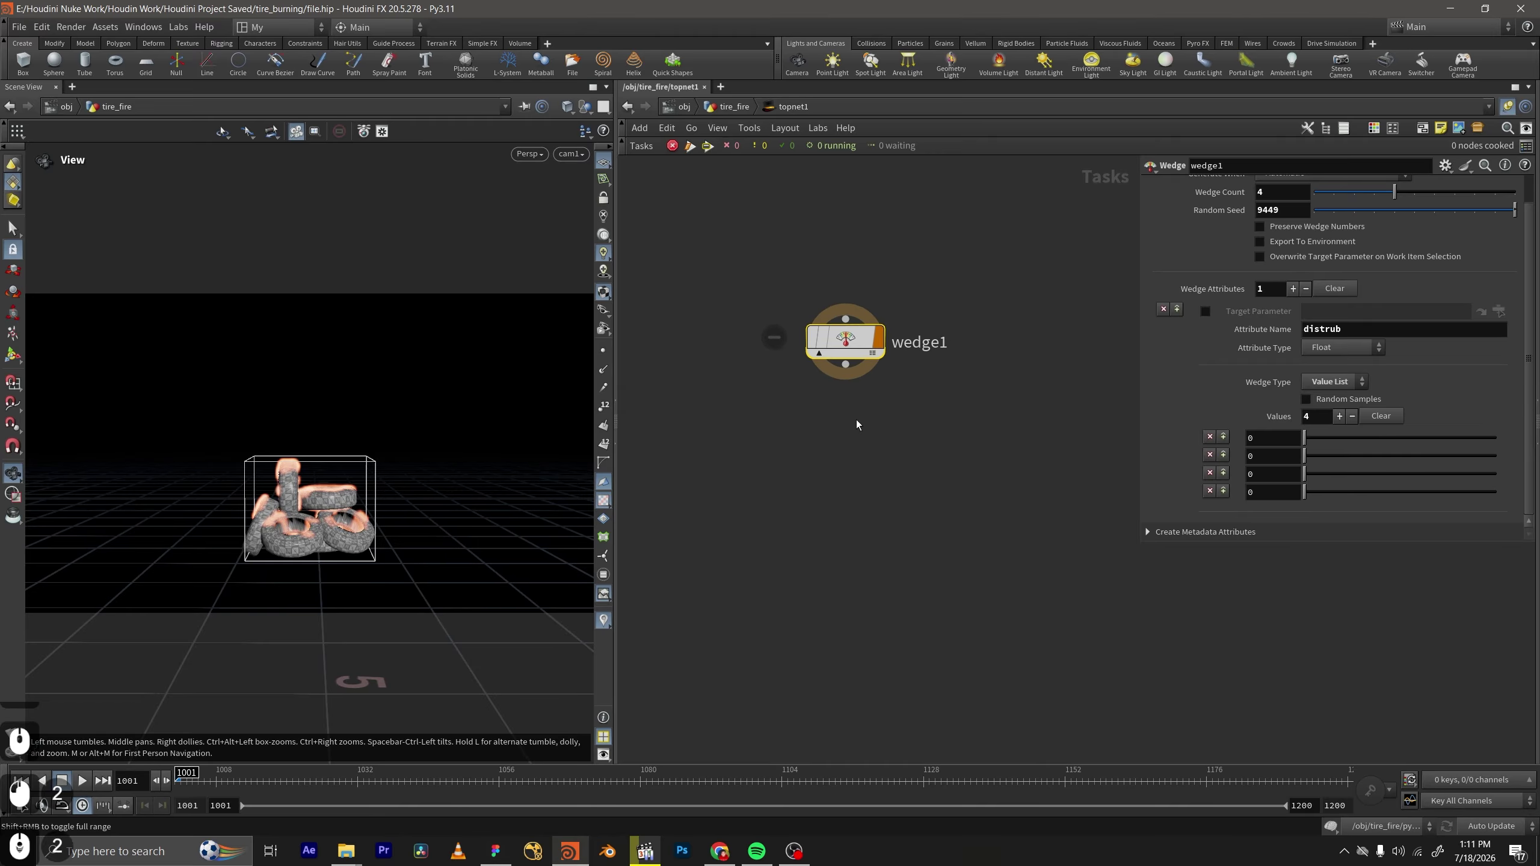
middle_click_drag(856, 419, 866, 330)
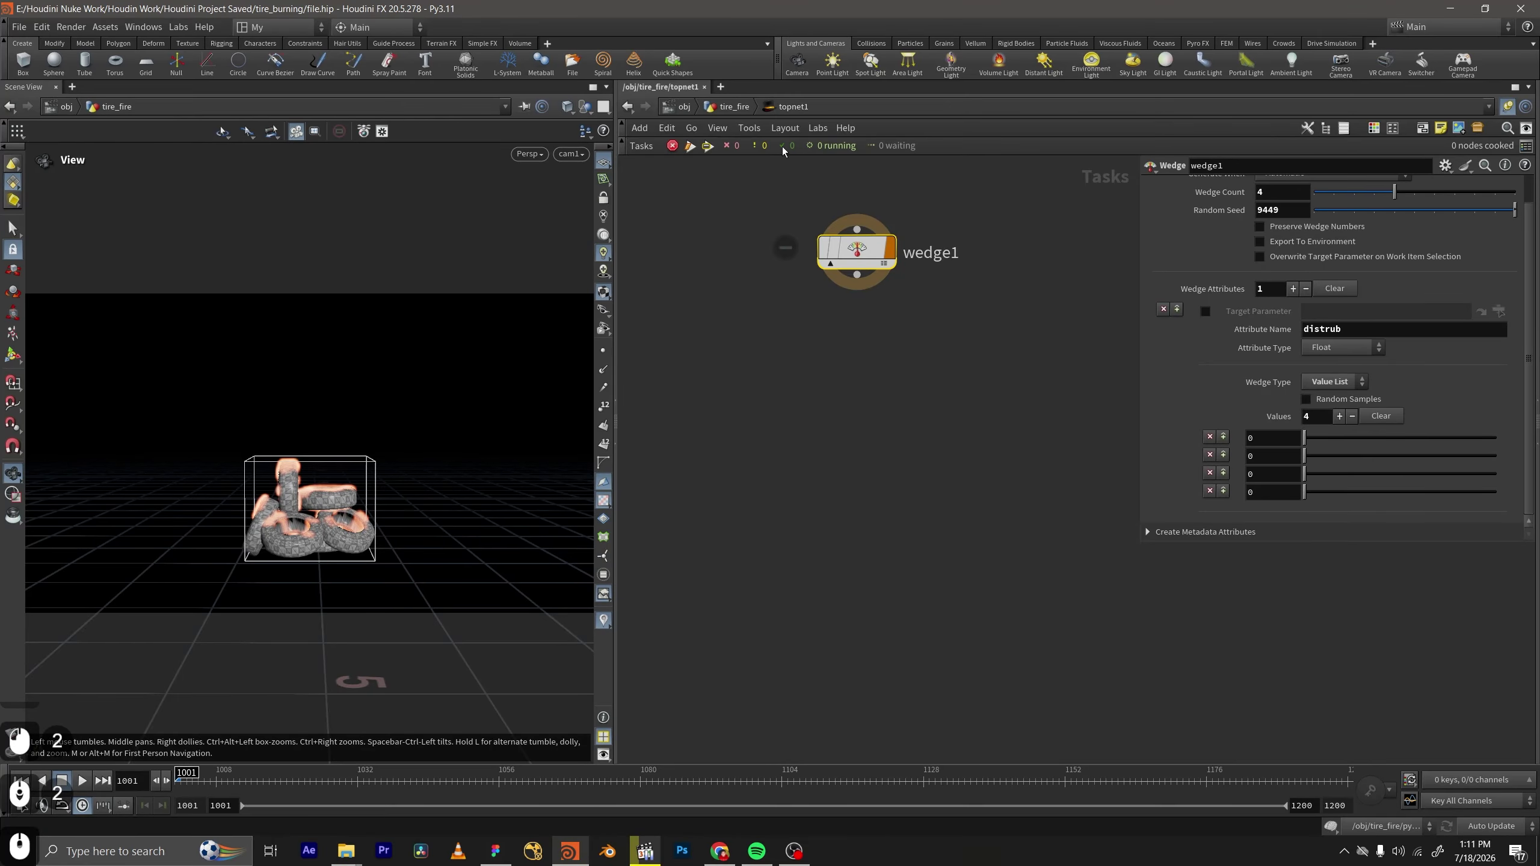
Close the scene view and widen the collapsed second network pane until two network editors sit side by side.
left_click(758, 108)
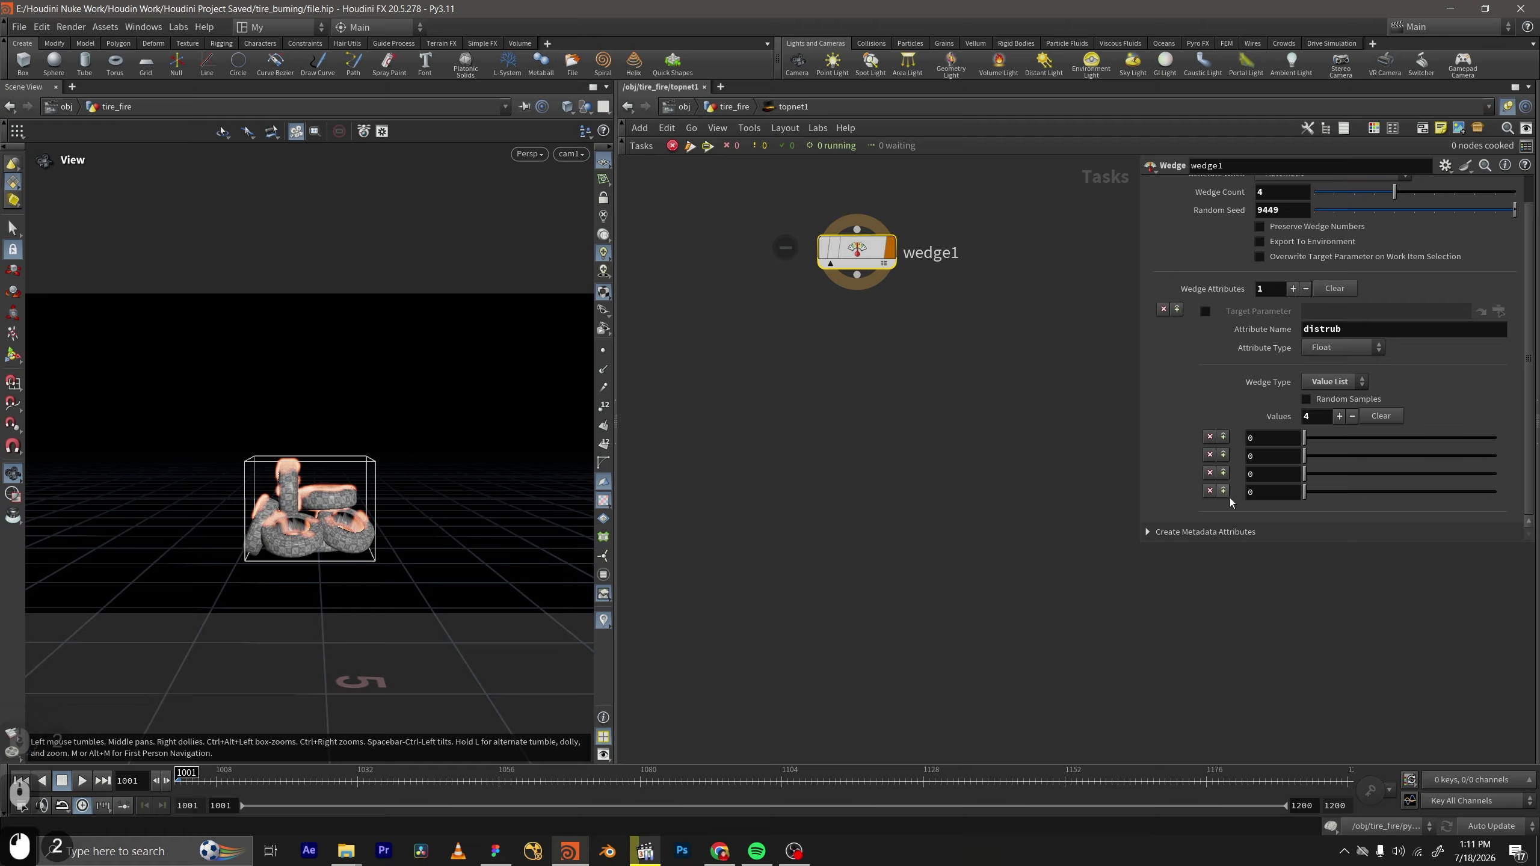
left_click(55, 87)
key("ctrl+s")
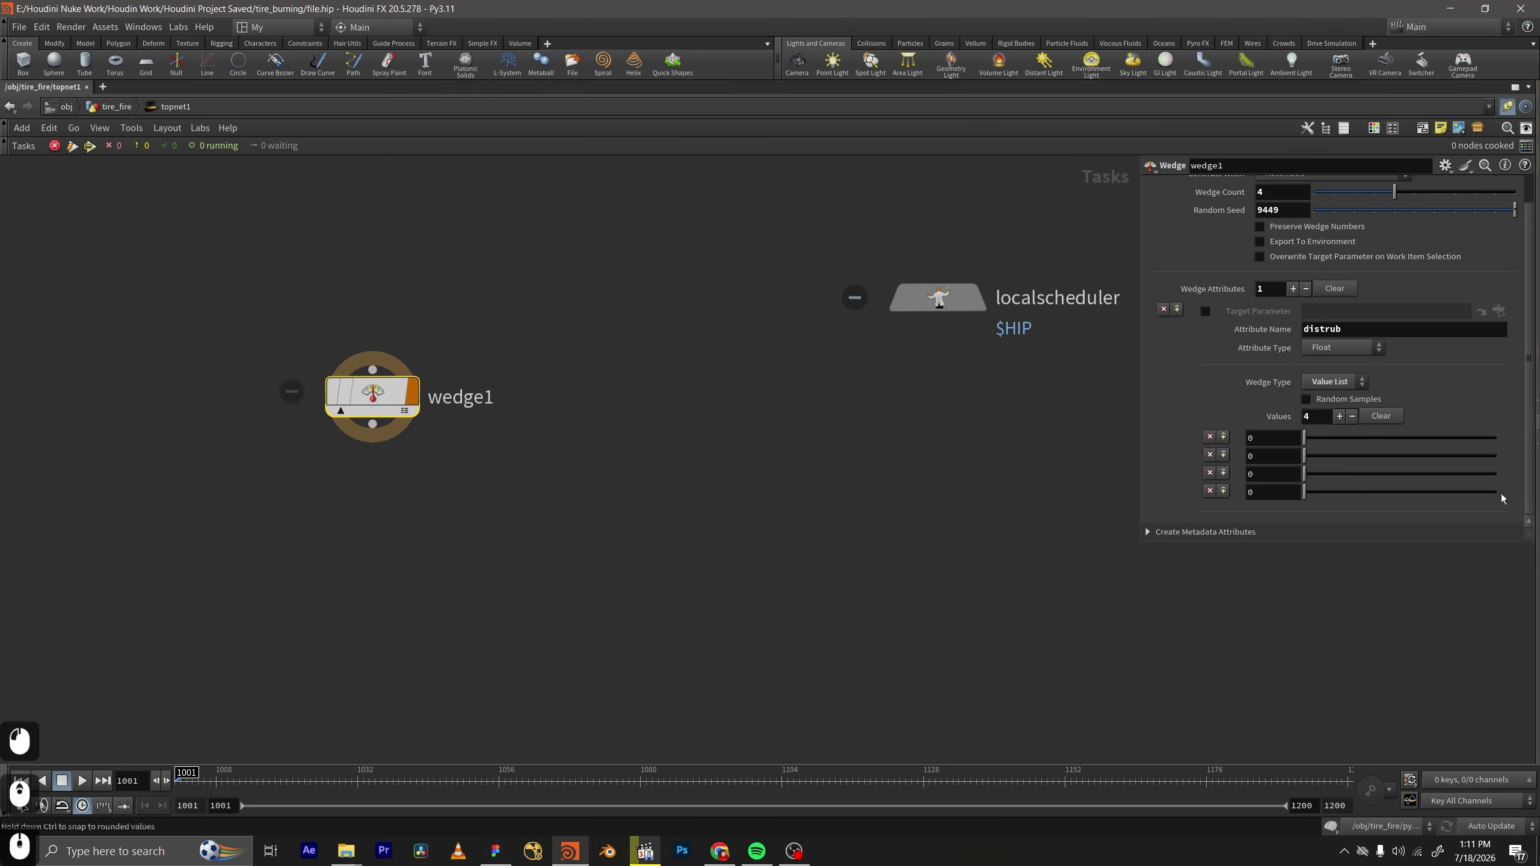
left_click(1529, 87)
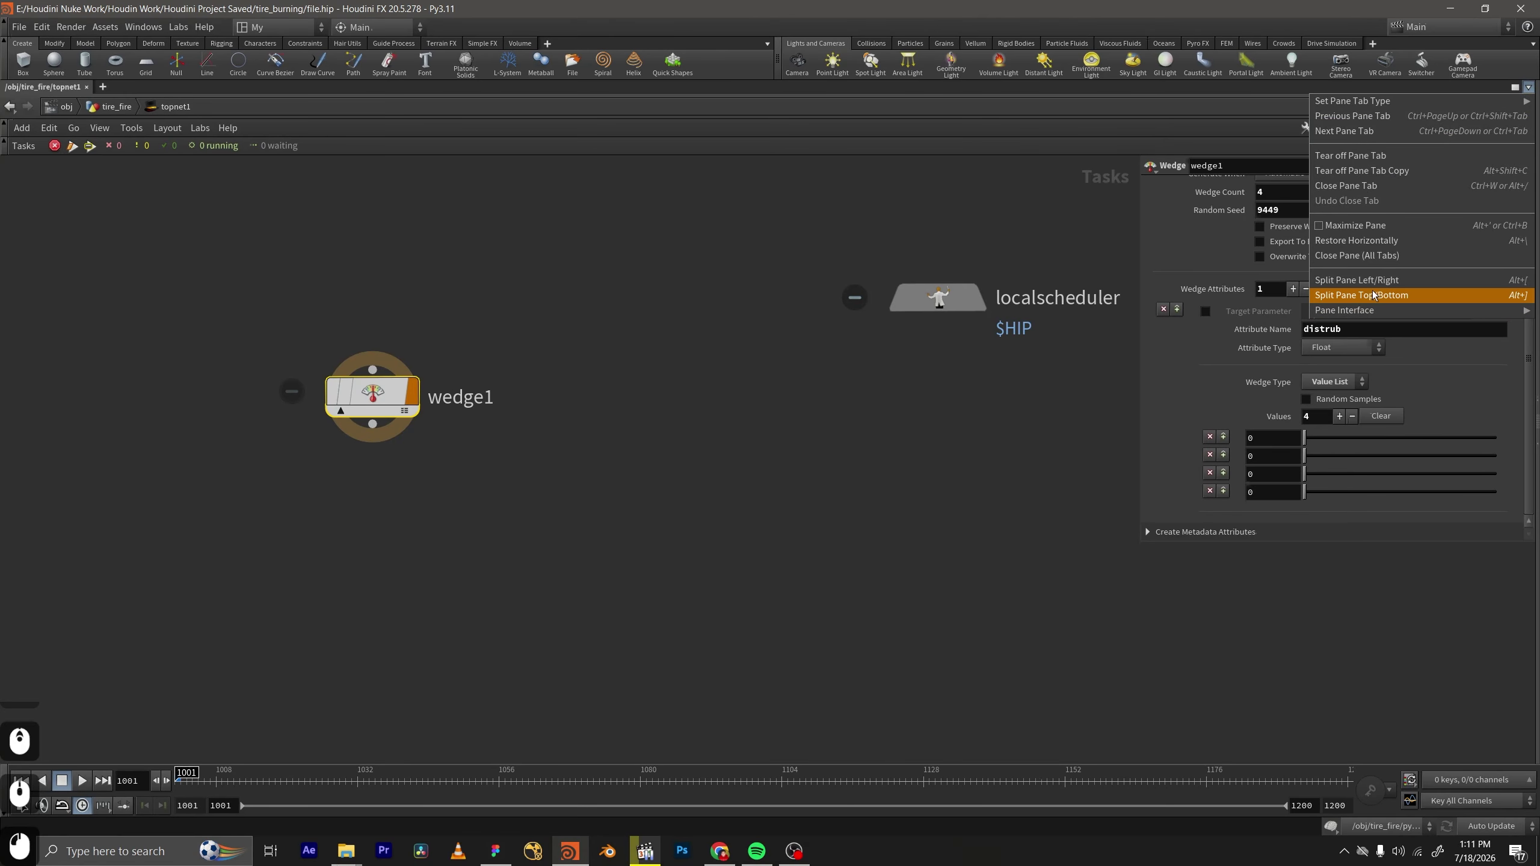
left_click(998, 385)
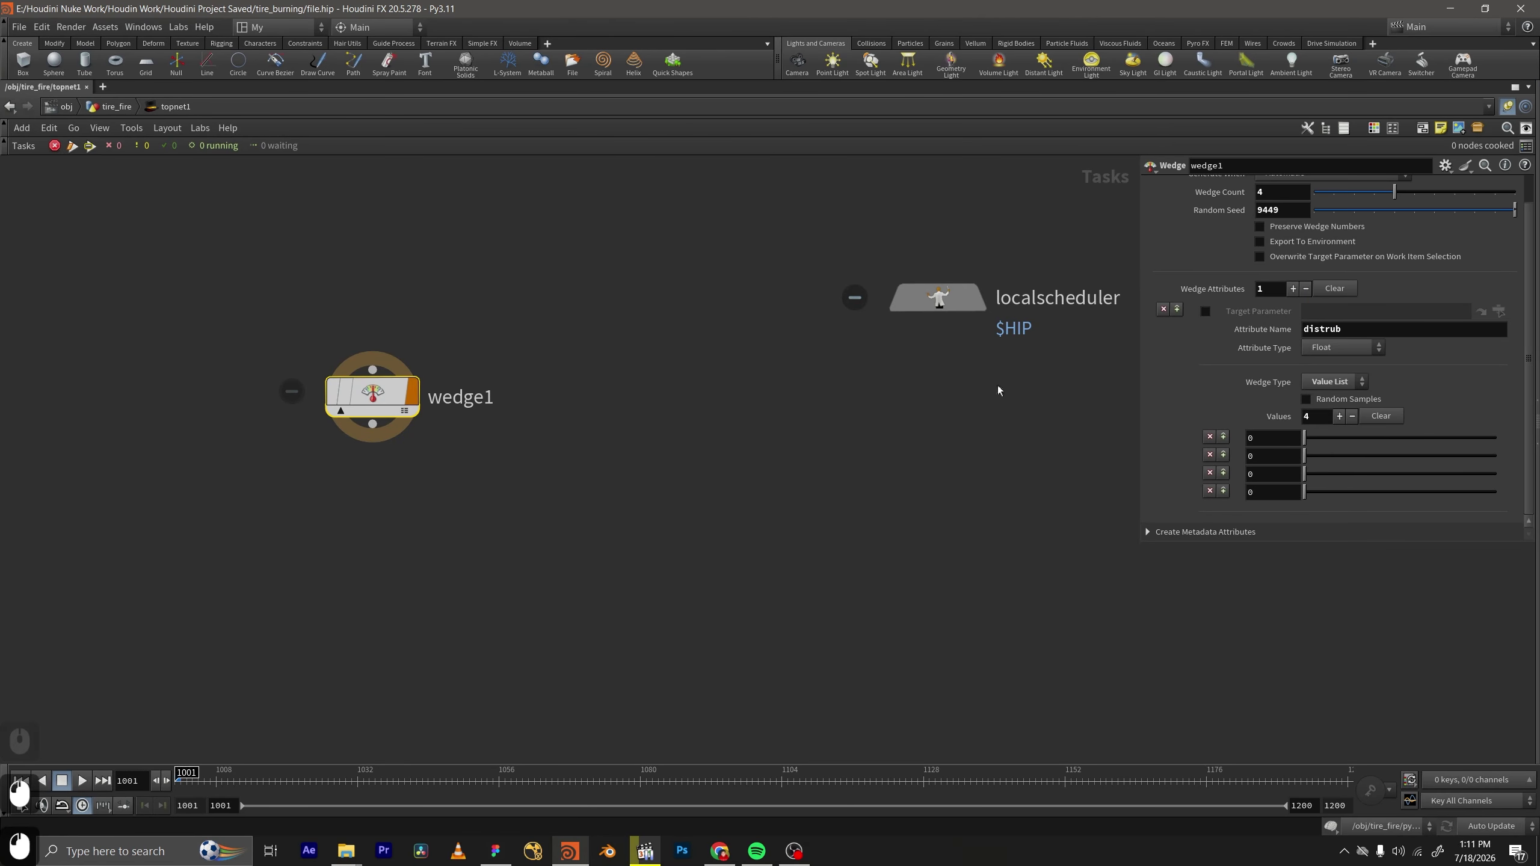
left_click_drag(1538, 493, 1470, 496)
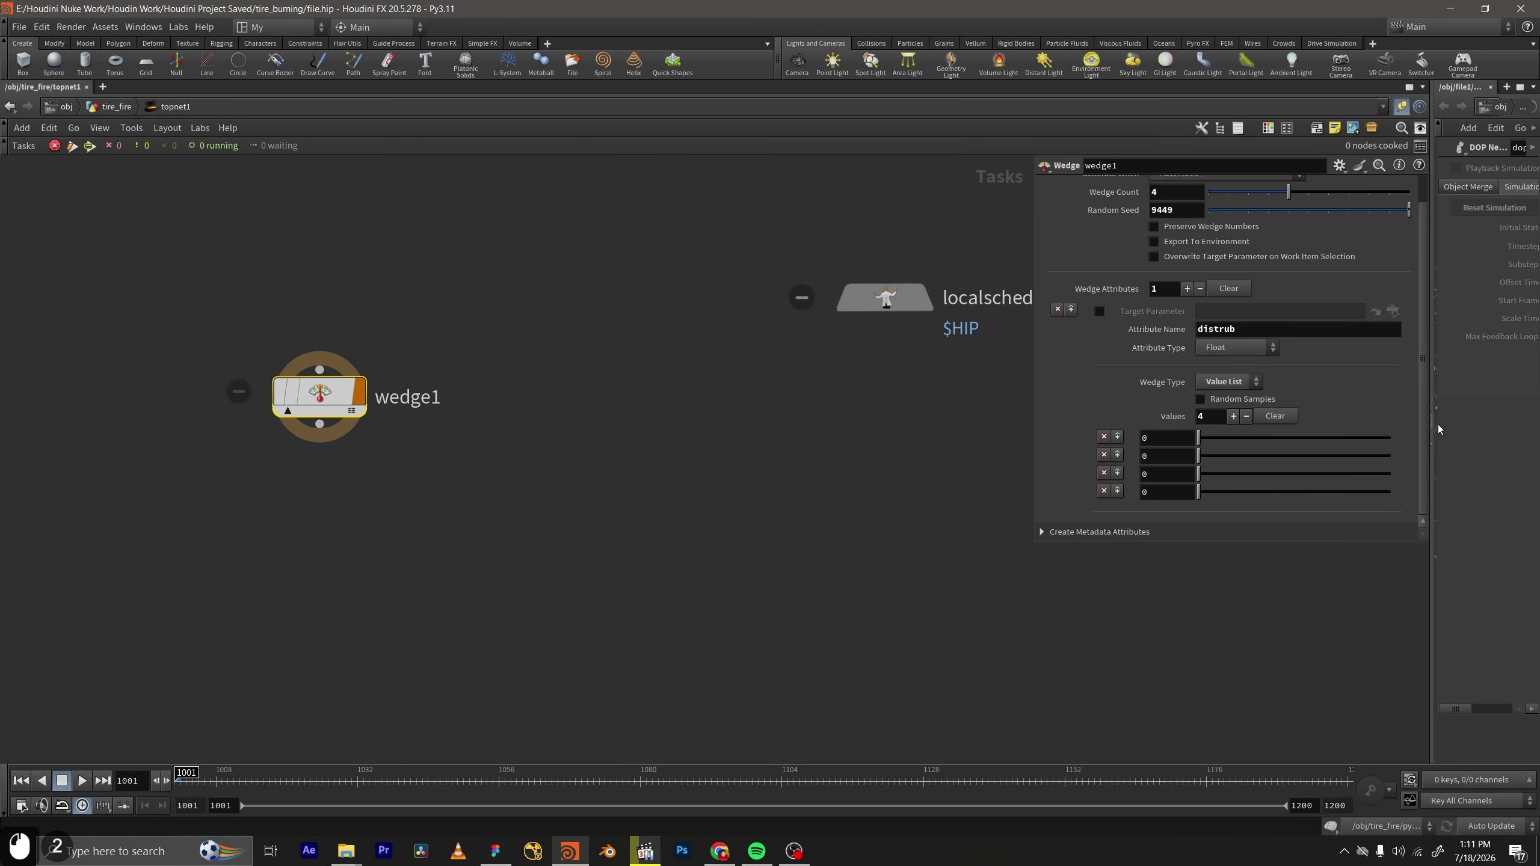
left_click_drag(1429, 395, 711, 394)
Navigate the second network pane to tire_fire and go inside topnet1 to show the wedge1 node and its parameters.
left_click(844, 107)
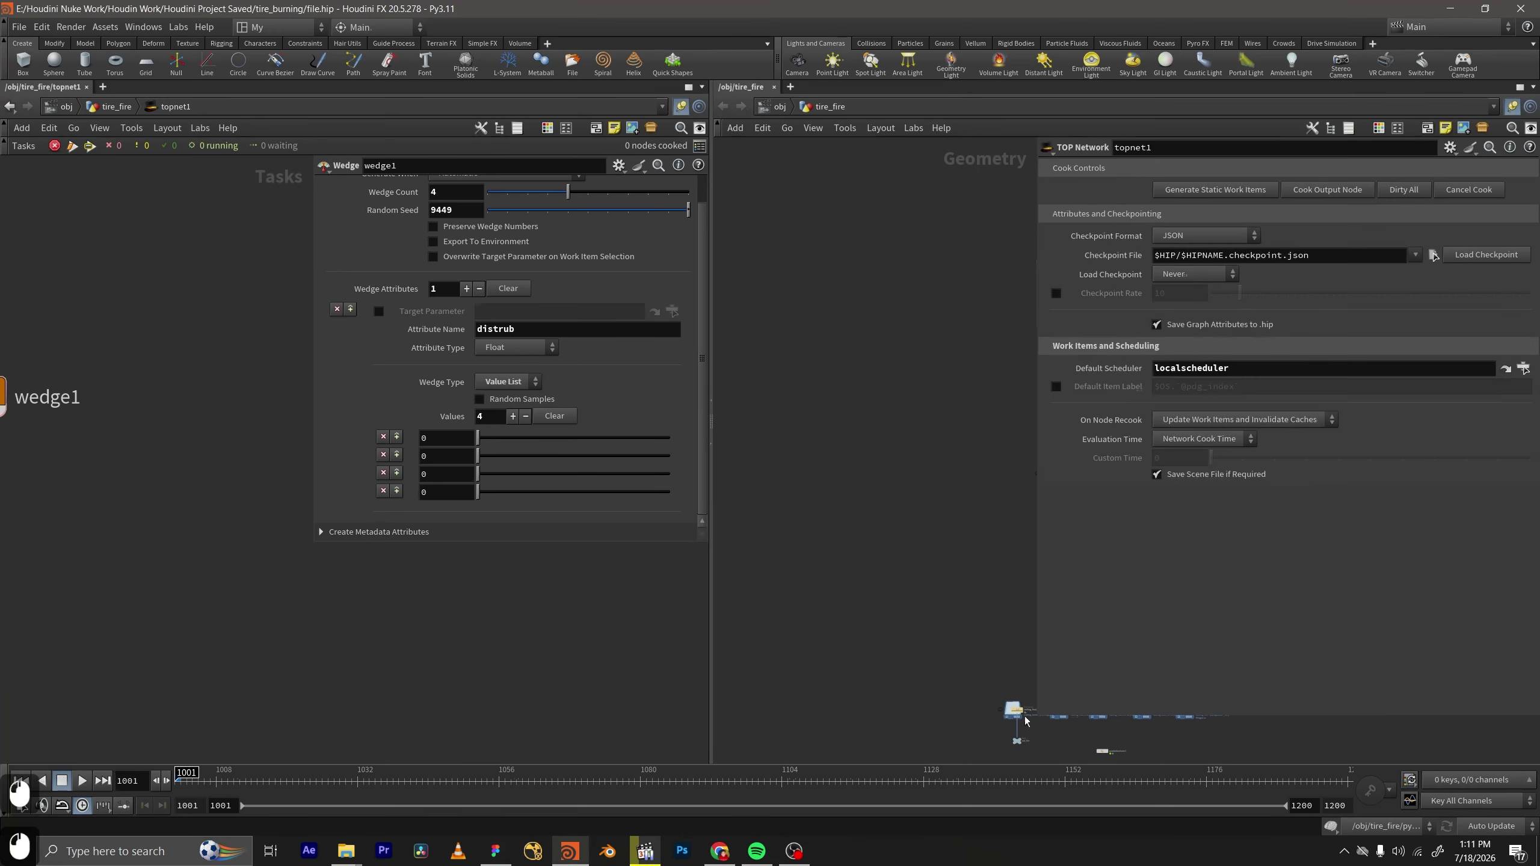
middle_click_drag(1000, 662, 762, 585)
middle_click_drag(801, 456, 816, 471)
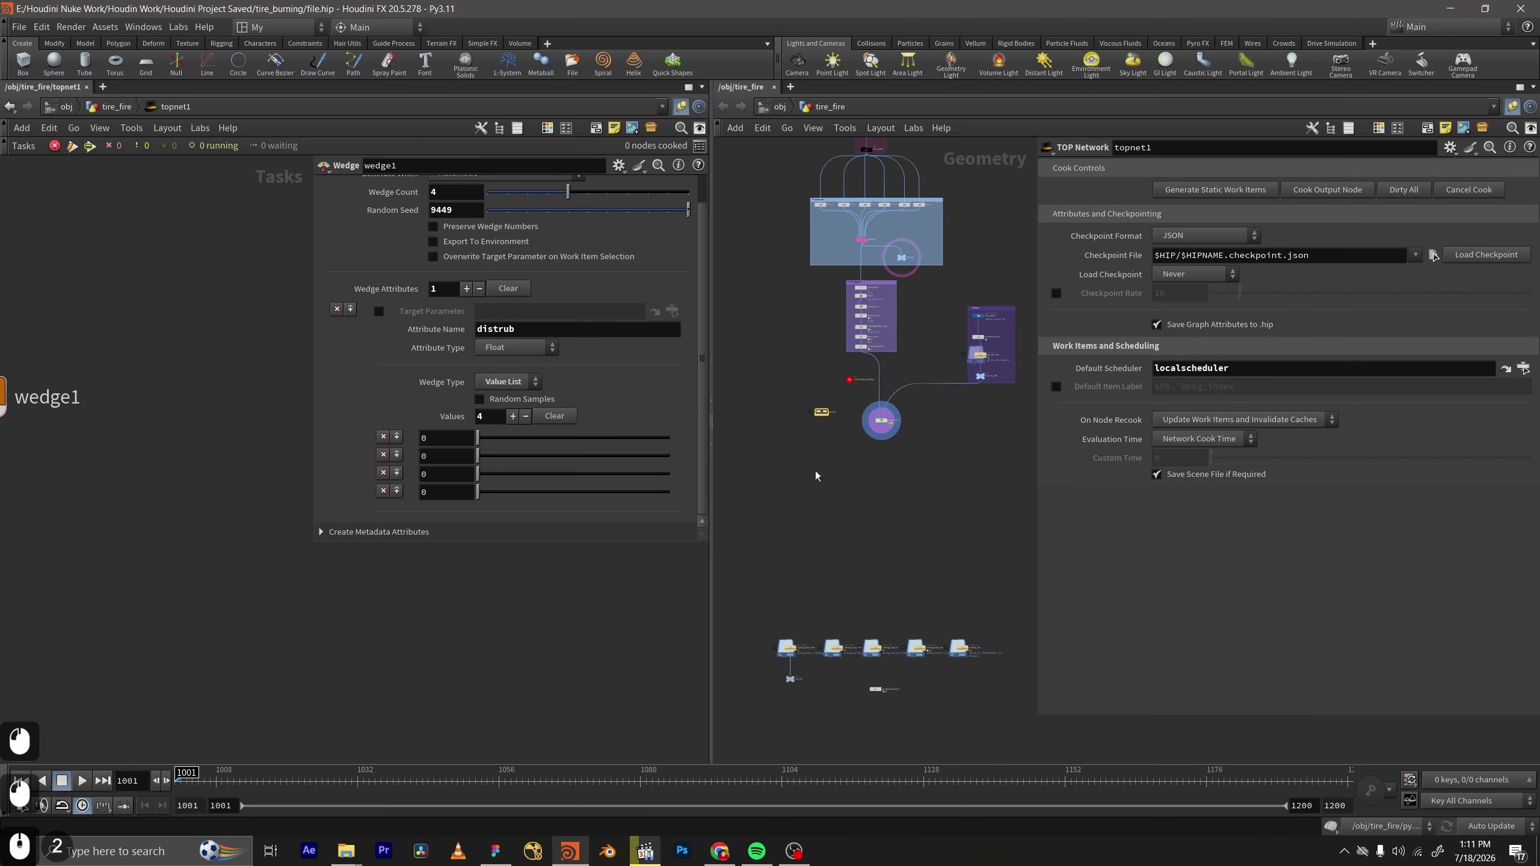
middle_click_drag(103, 424, 188, 414)
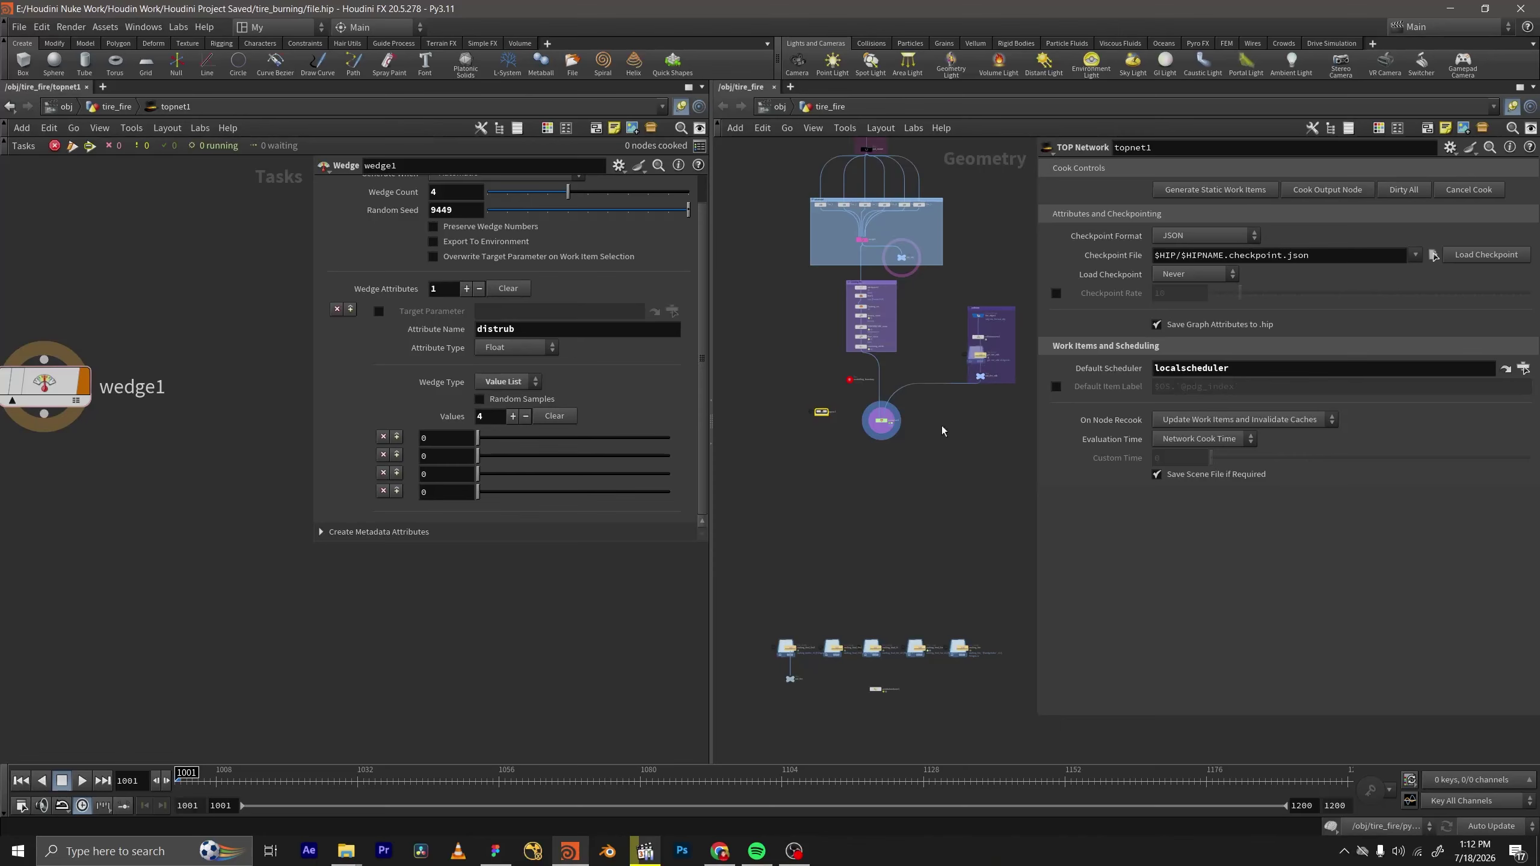
middle_click_drag(951, 453, 945, 425)
scroll(876, 401, "up", 1)
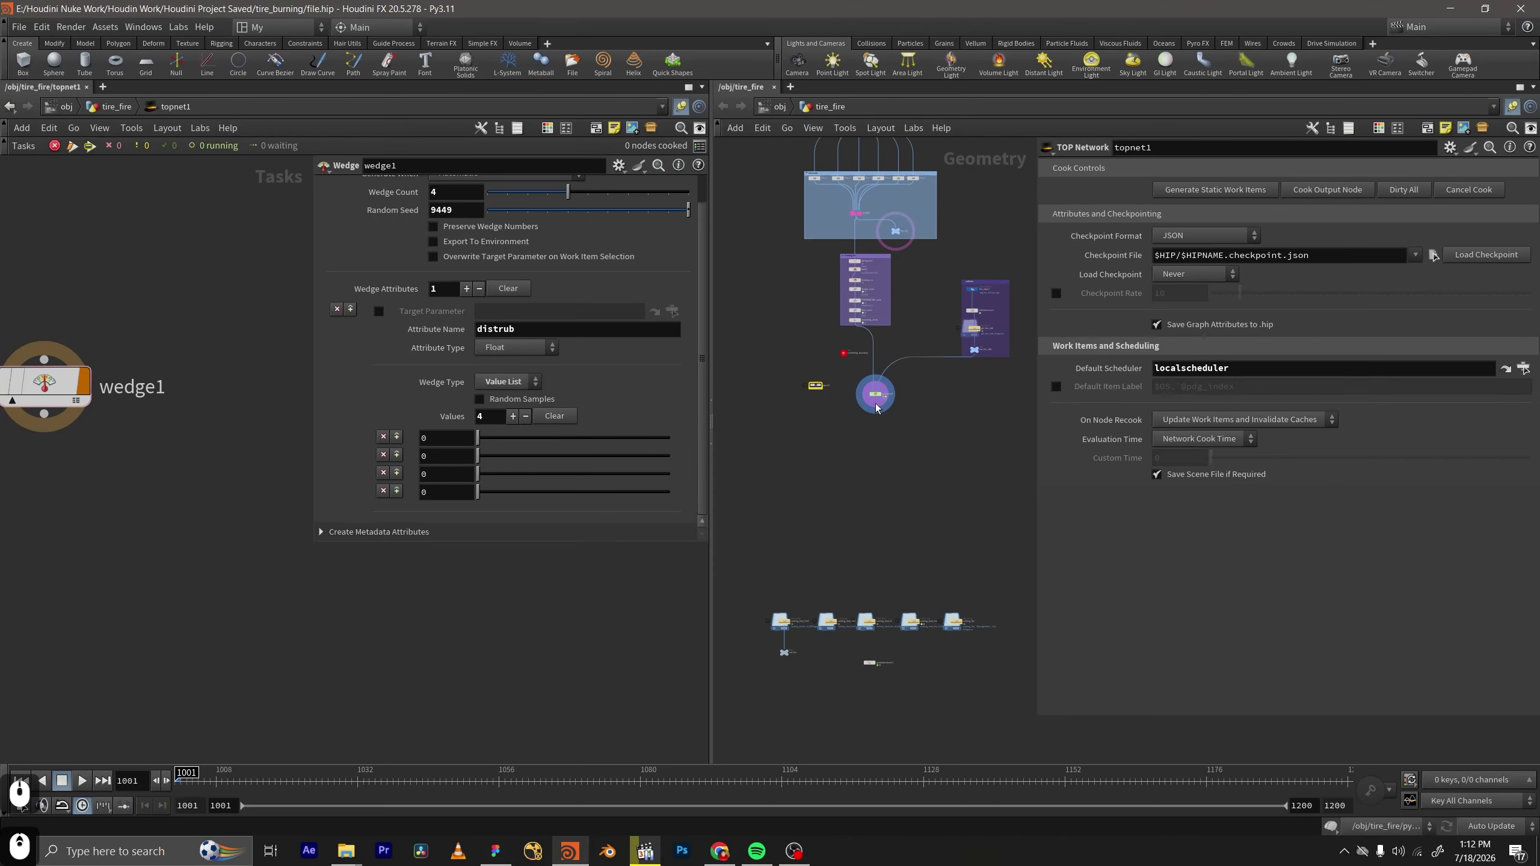
double_click(803, 381)
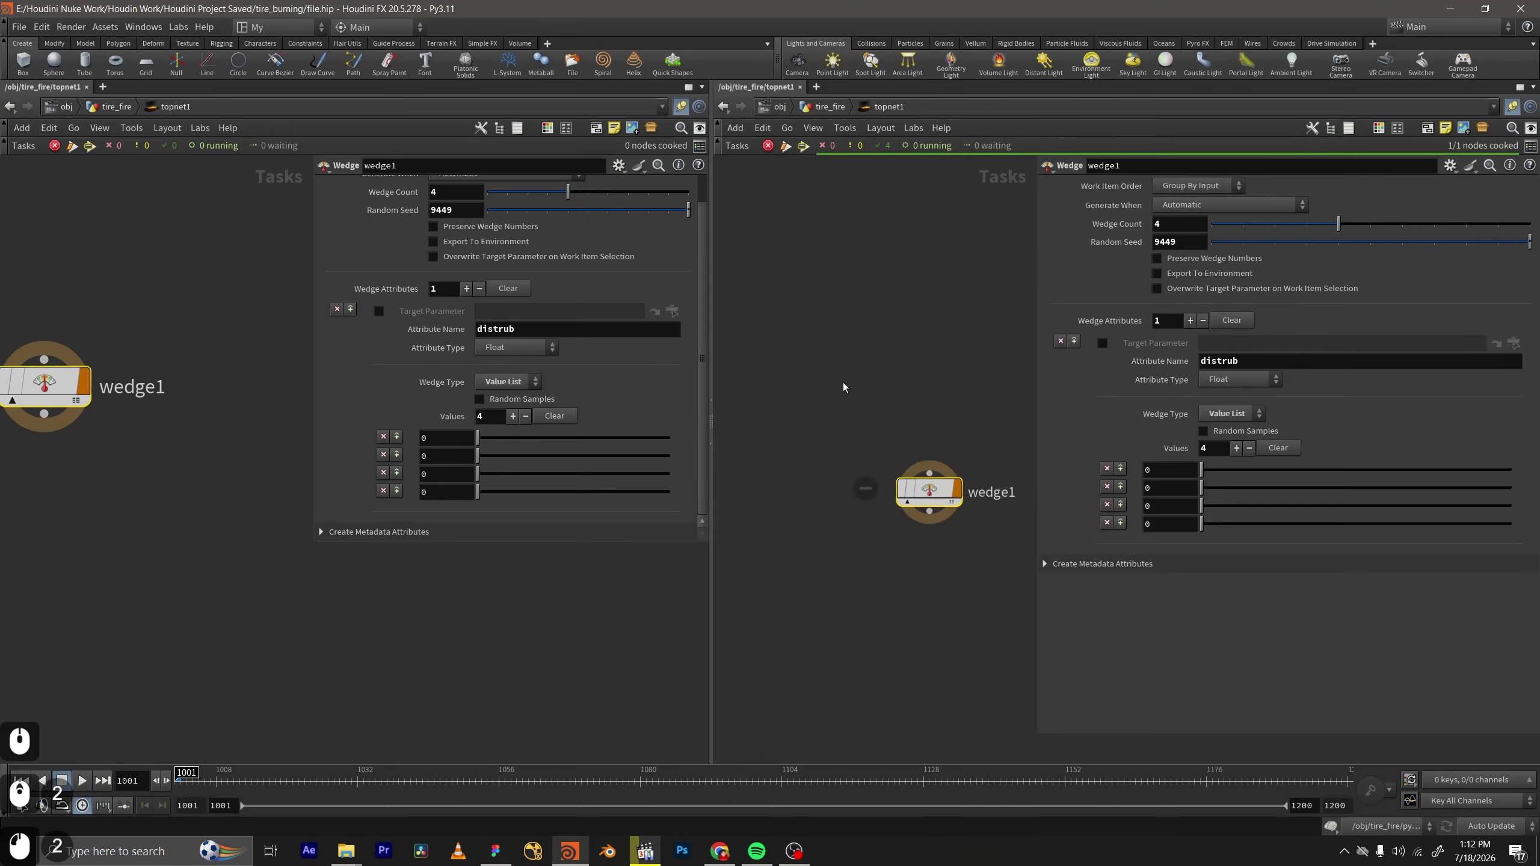
middle_click_drag(898, 417, 957, 381)
middle_click_drag(251, 300, 315, 314)
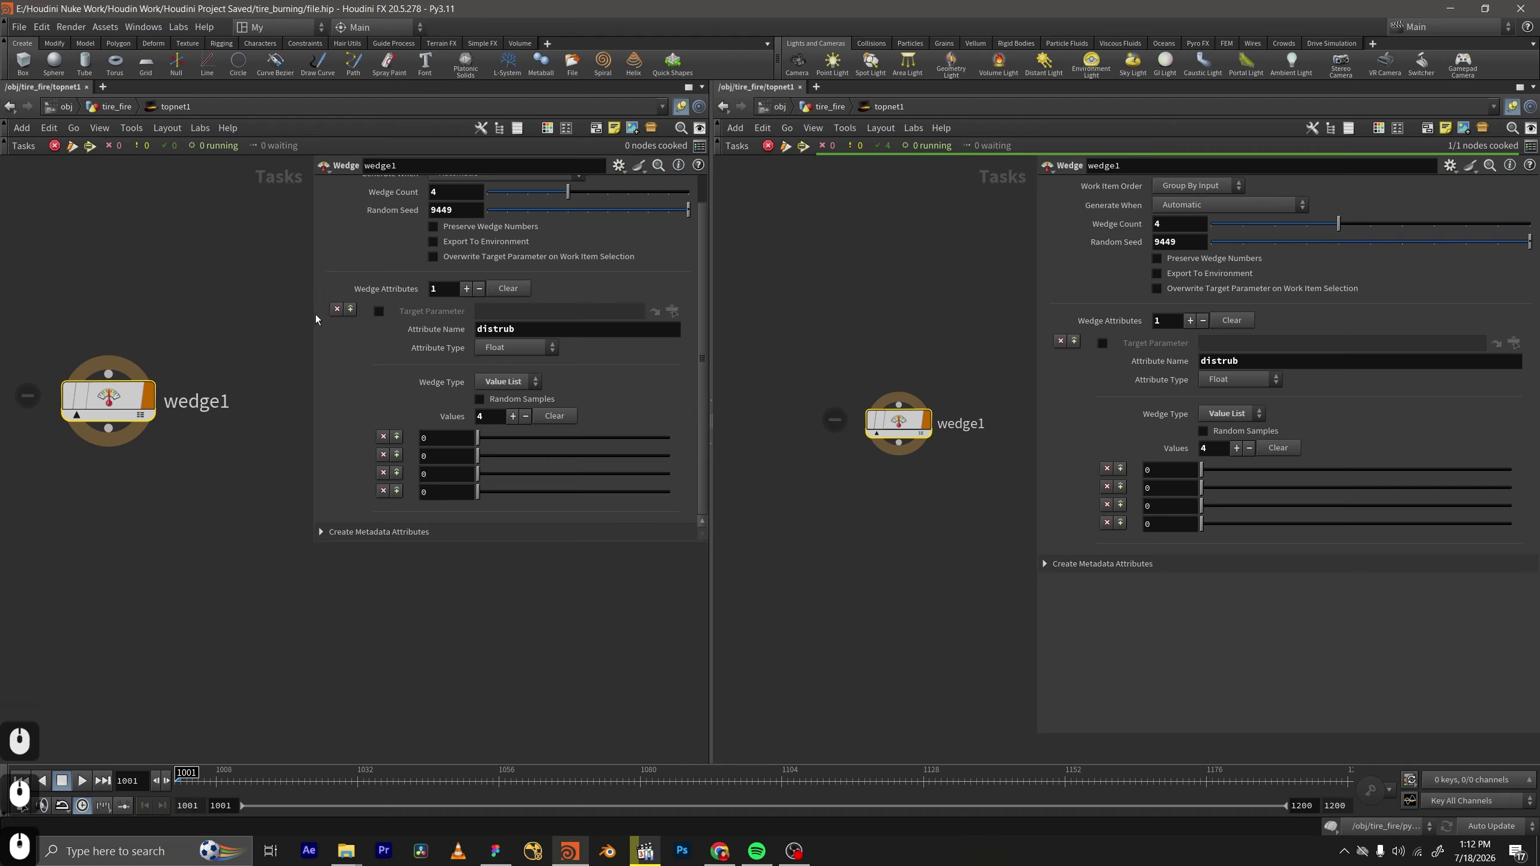
Take the first network pane from topnet1 up to the tire_fire network.
left_click(681, 105)
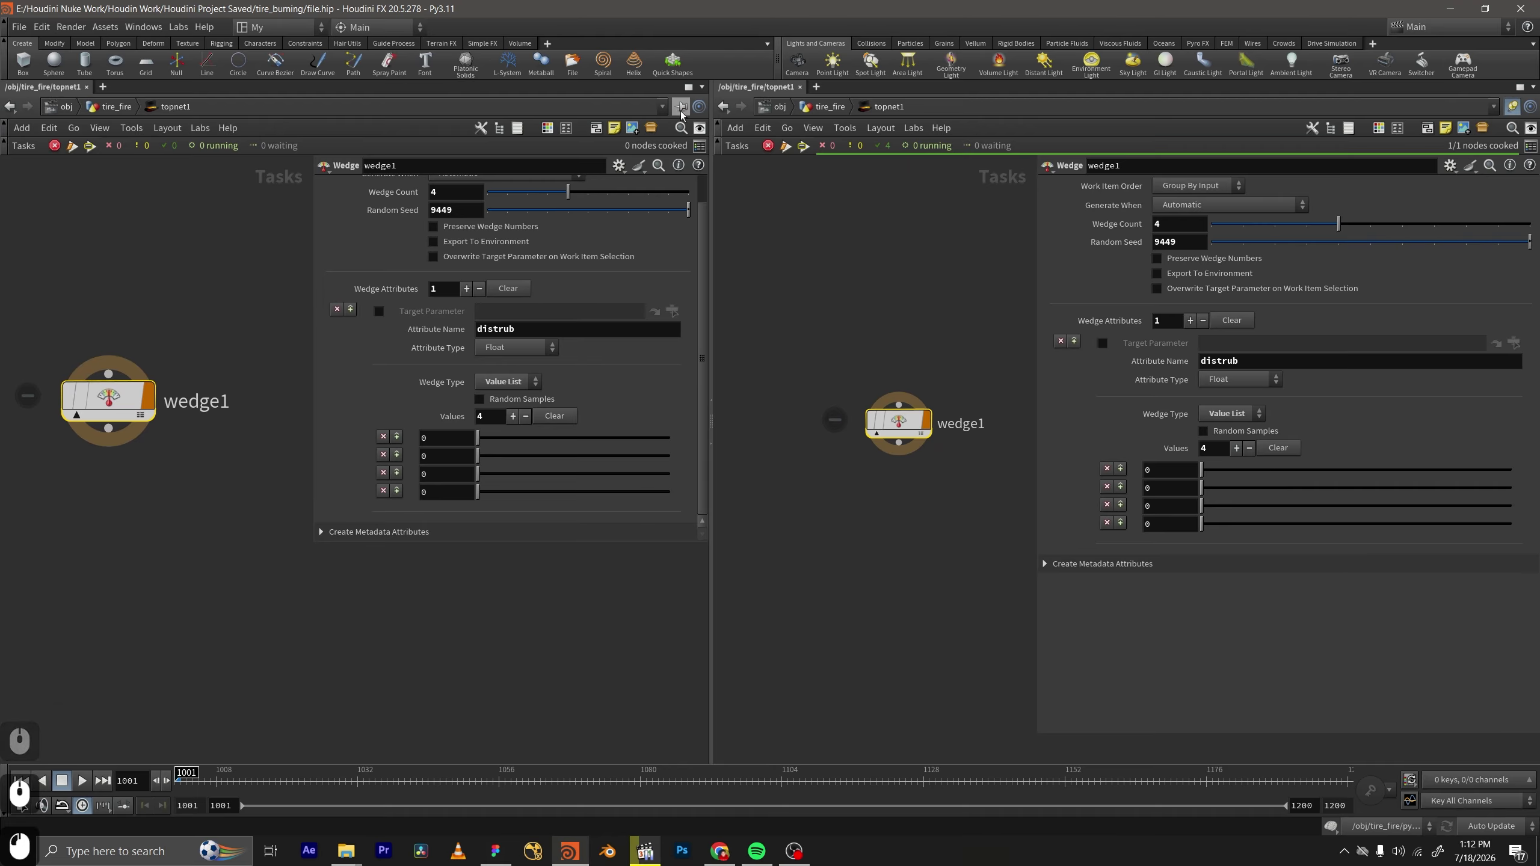
left_click(682, 106)
left_click(115, 112)
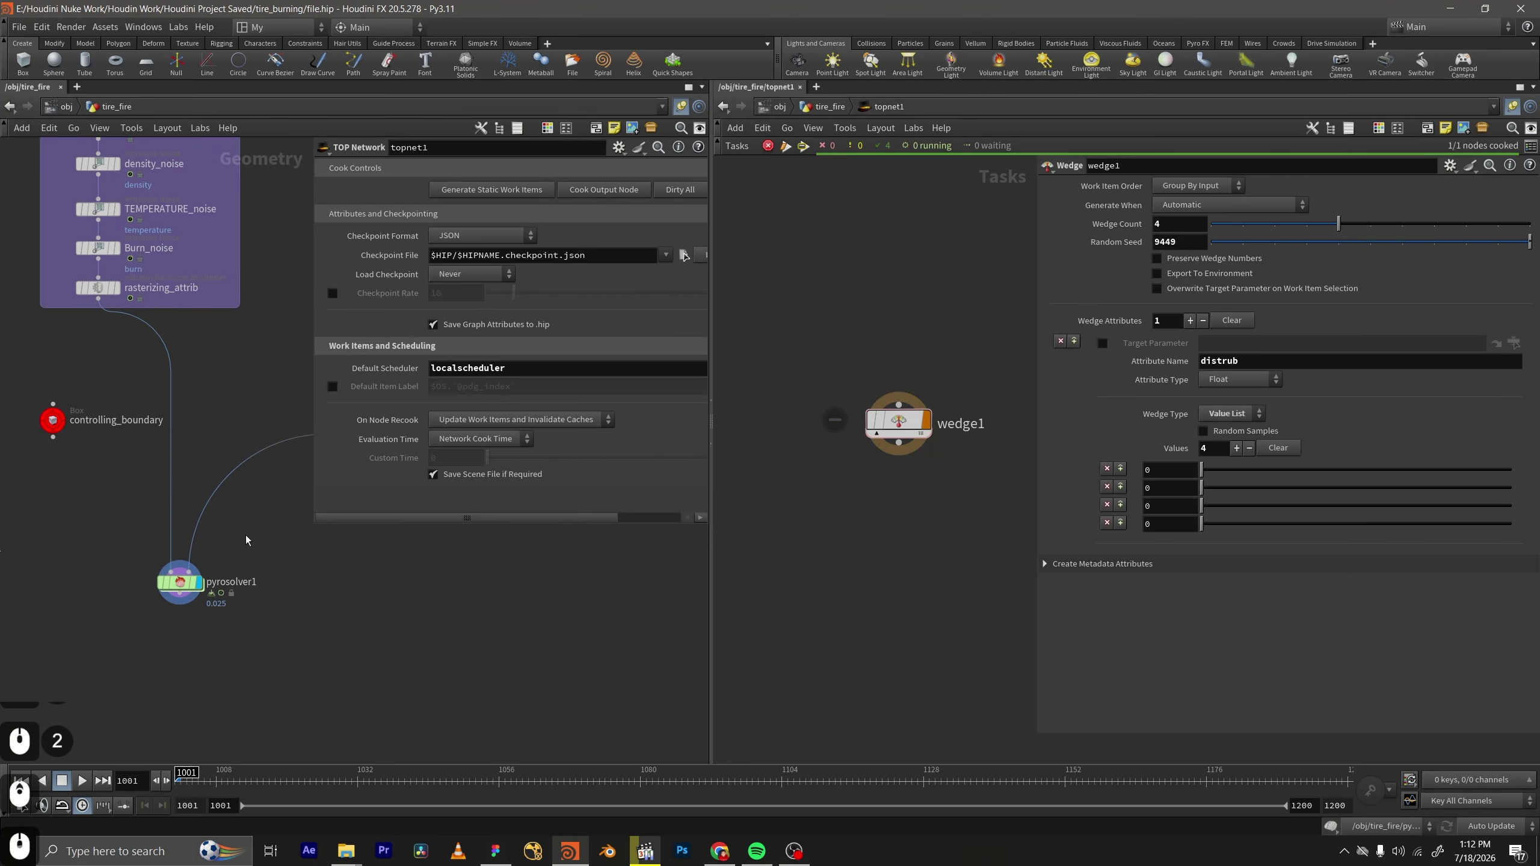
Select pyrosolver1, enlarge its parameter area and show its Shape settings beside the wedge node.
left_click(180, 582)
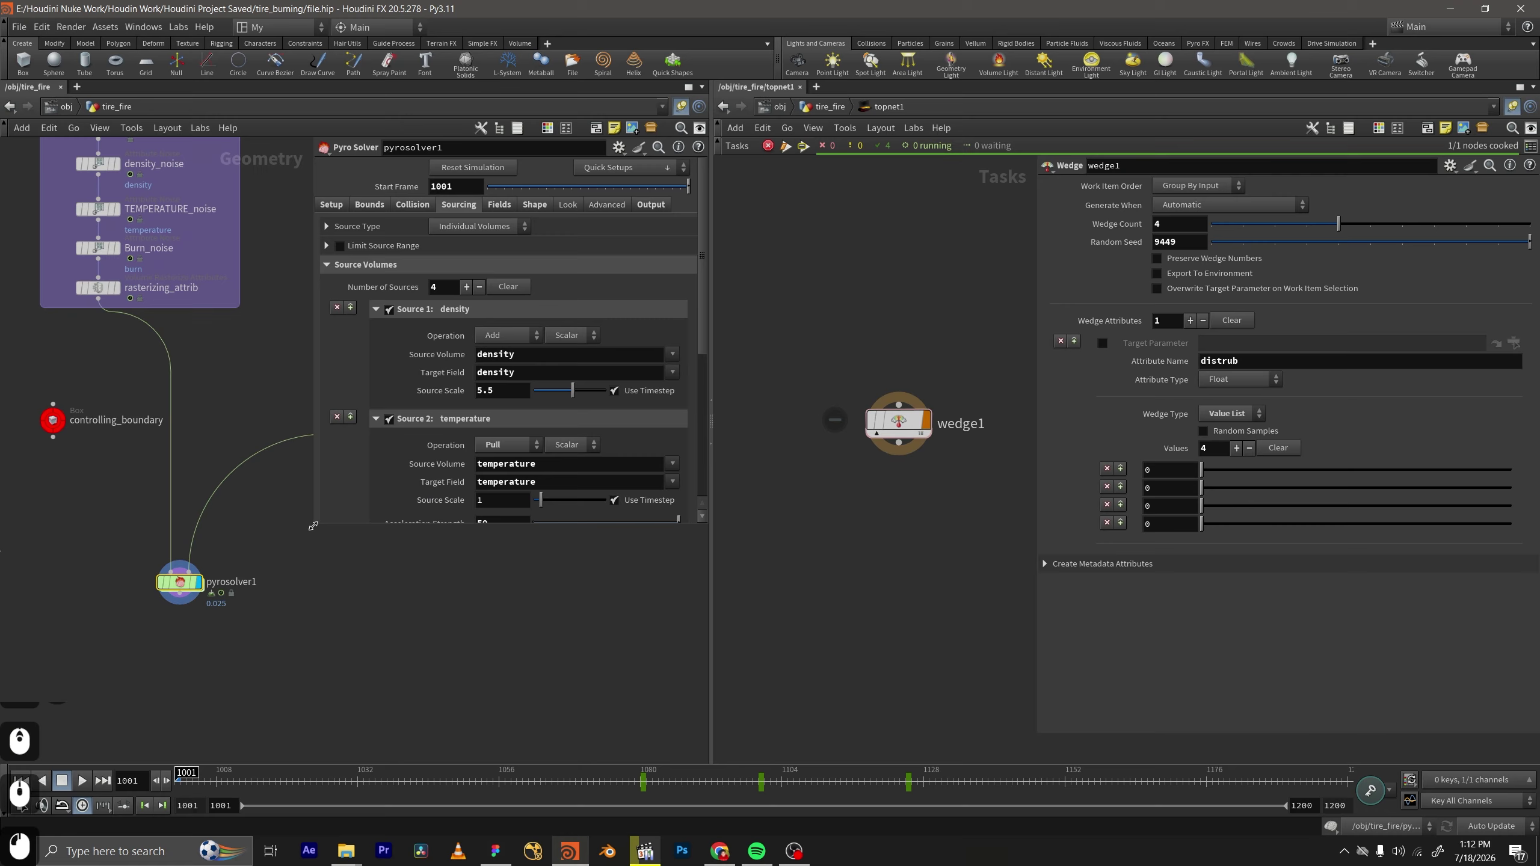
left_click_drag(313, 525, 266, 738)
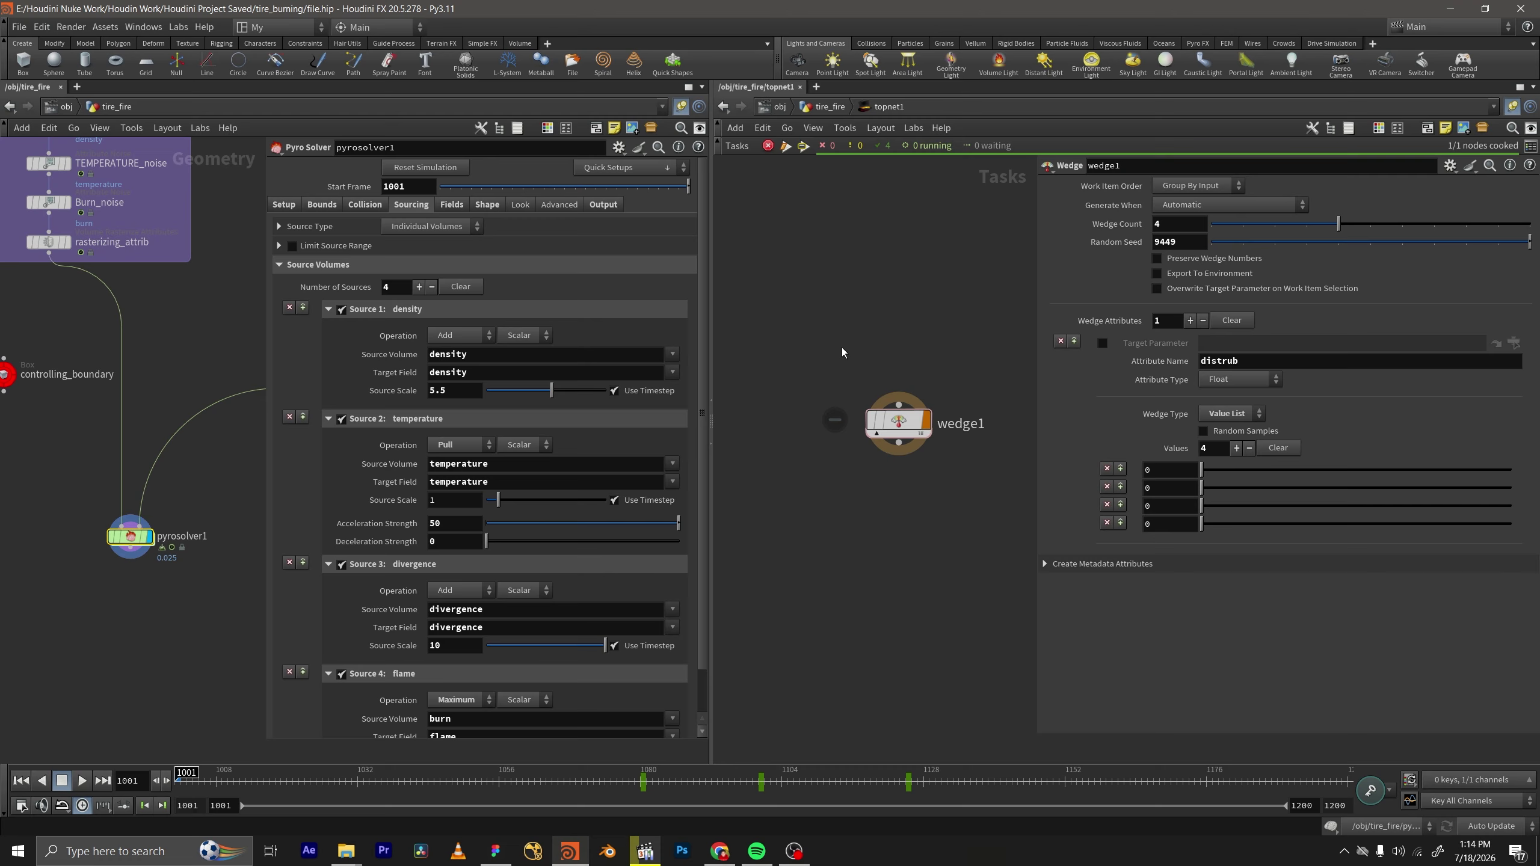
middle_click_drag(964, 341, 975, 311)
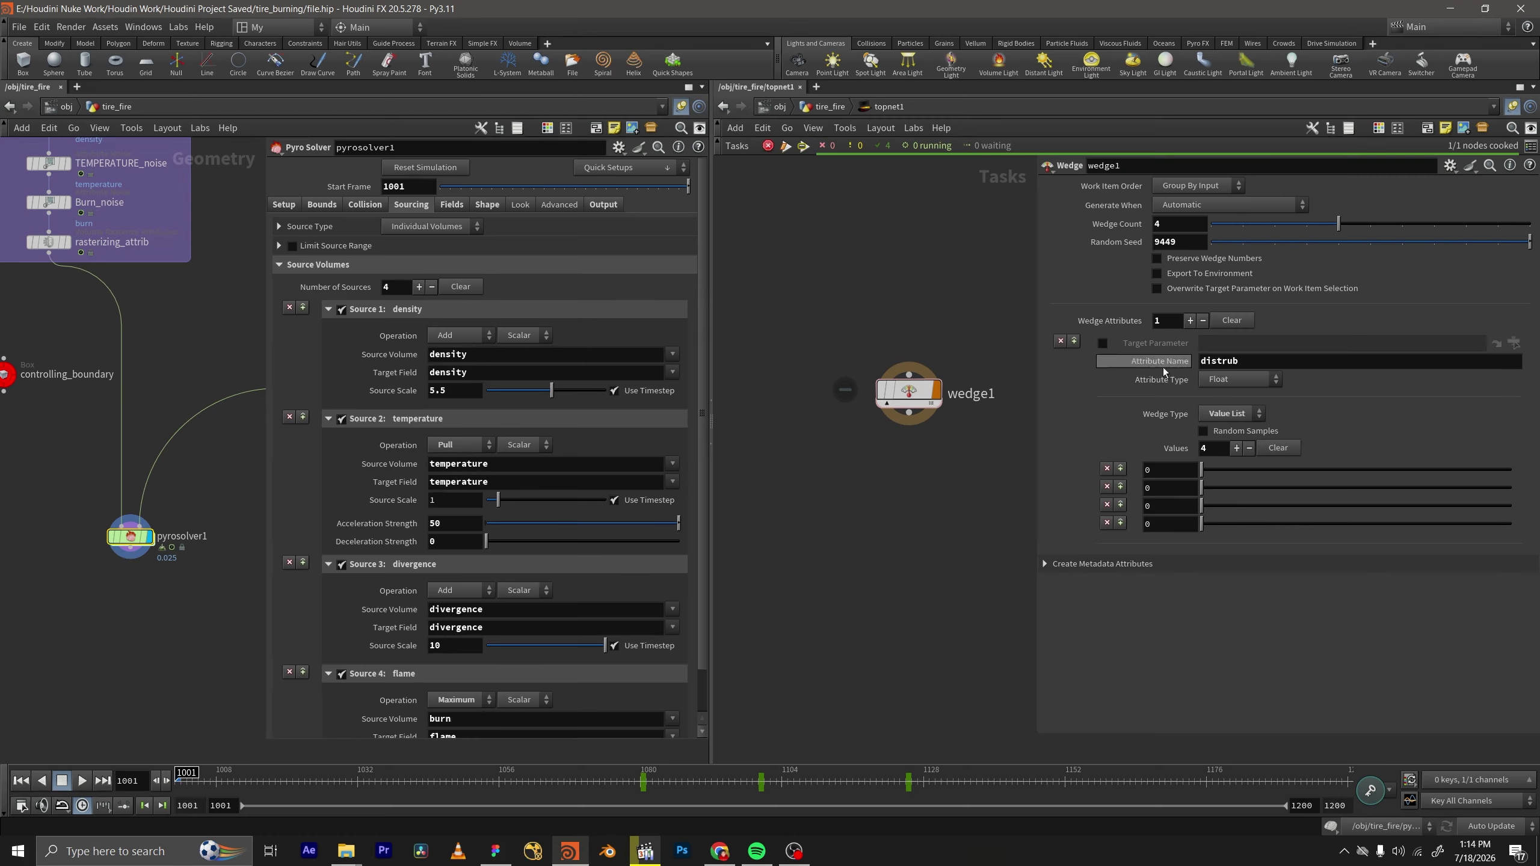
middle_click_drag(979, 452, 952, 434)
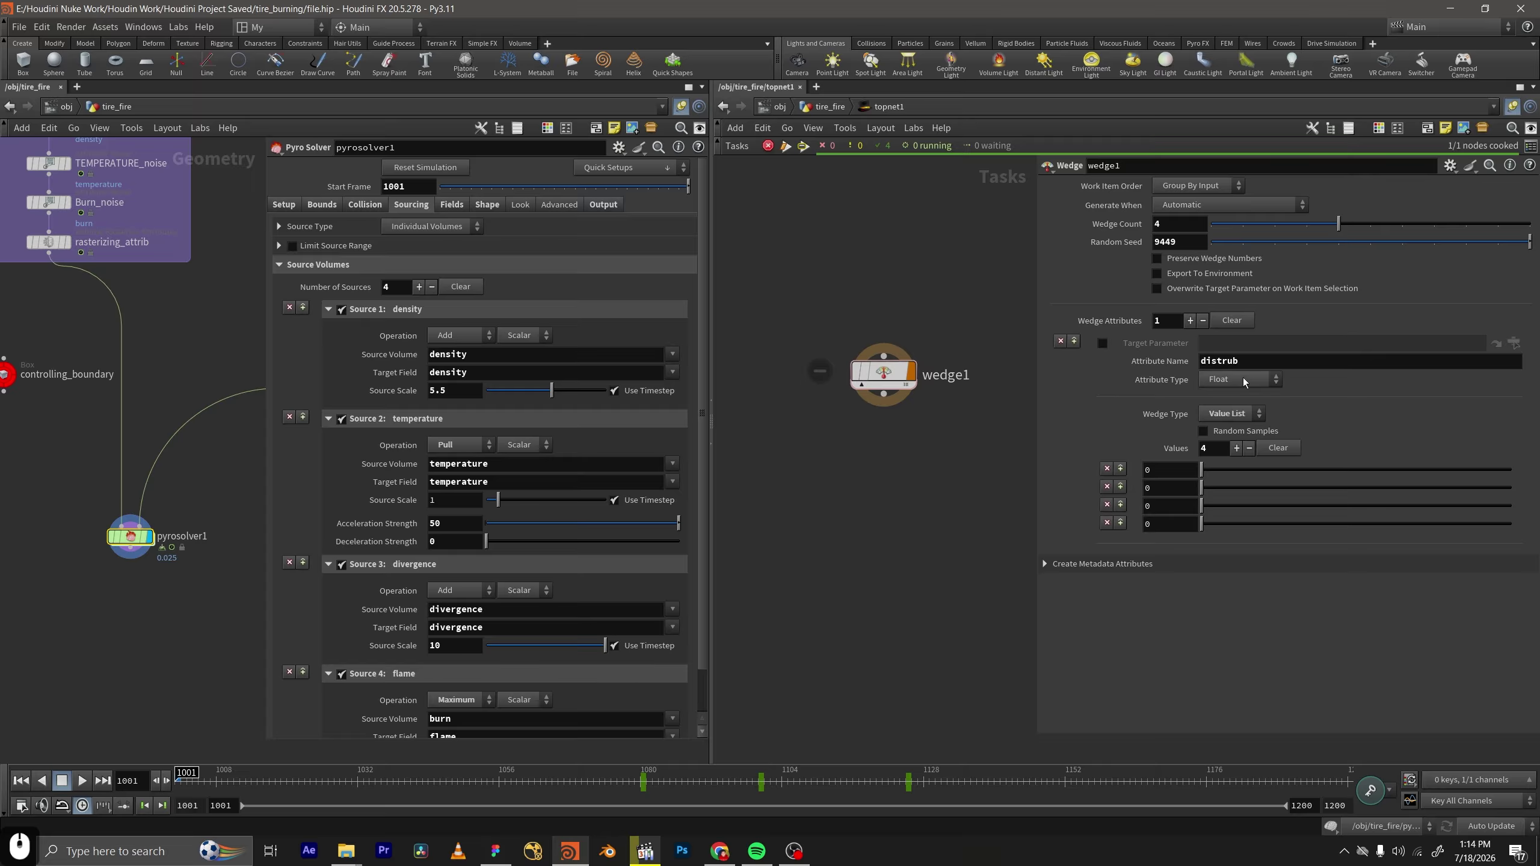
left_click(473, 206)
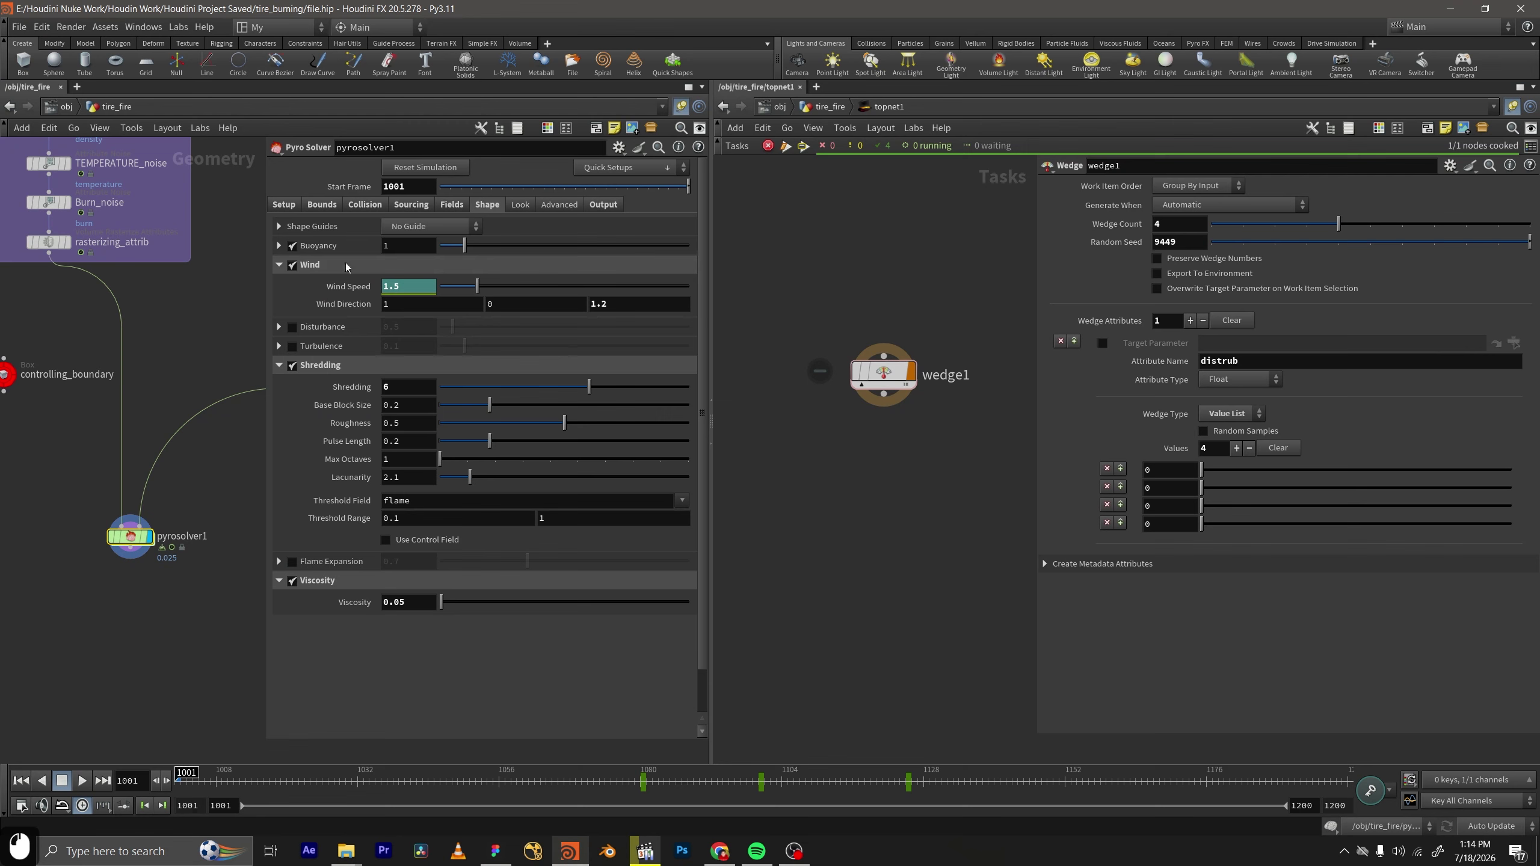
Enable Turbulence on pyrosolver1, trying strengths of 2 and 1.5 before setting it to 1.
left_click(292, 346)
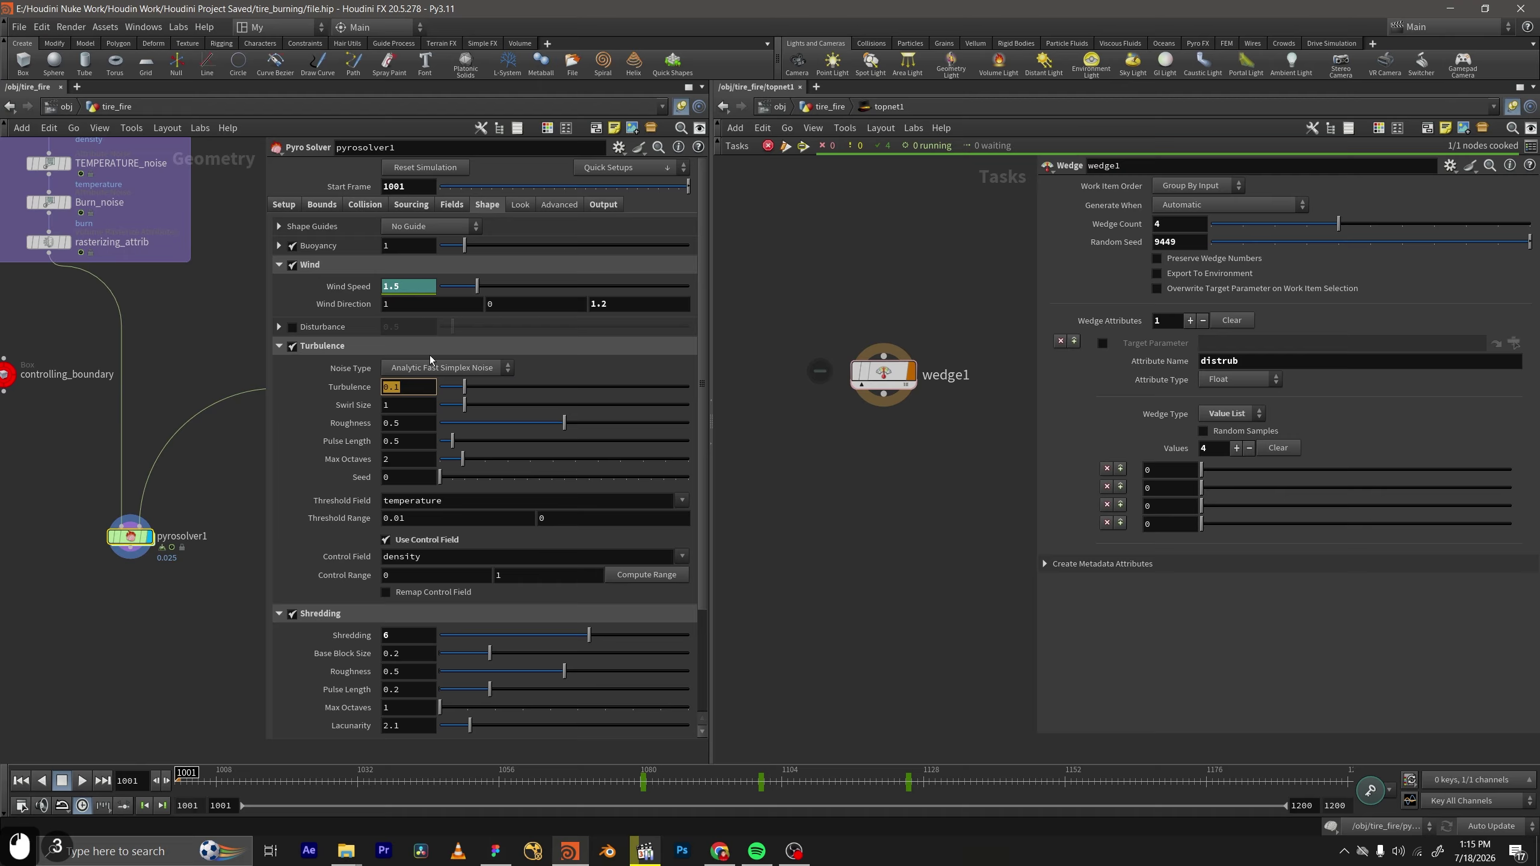
type("2")
key("Return")
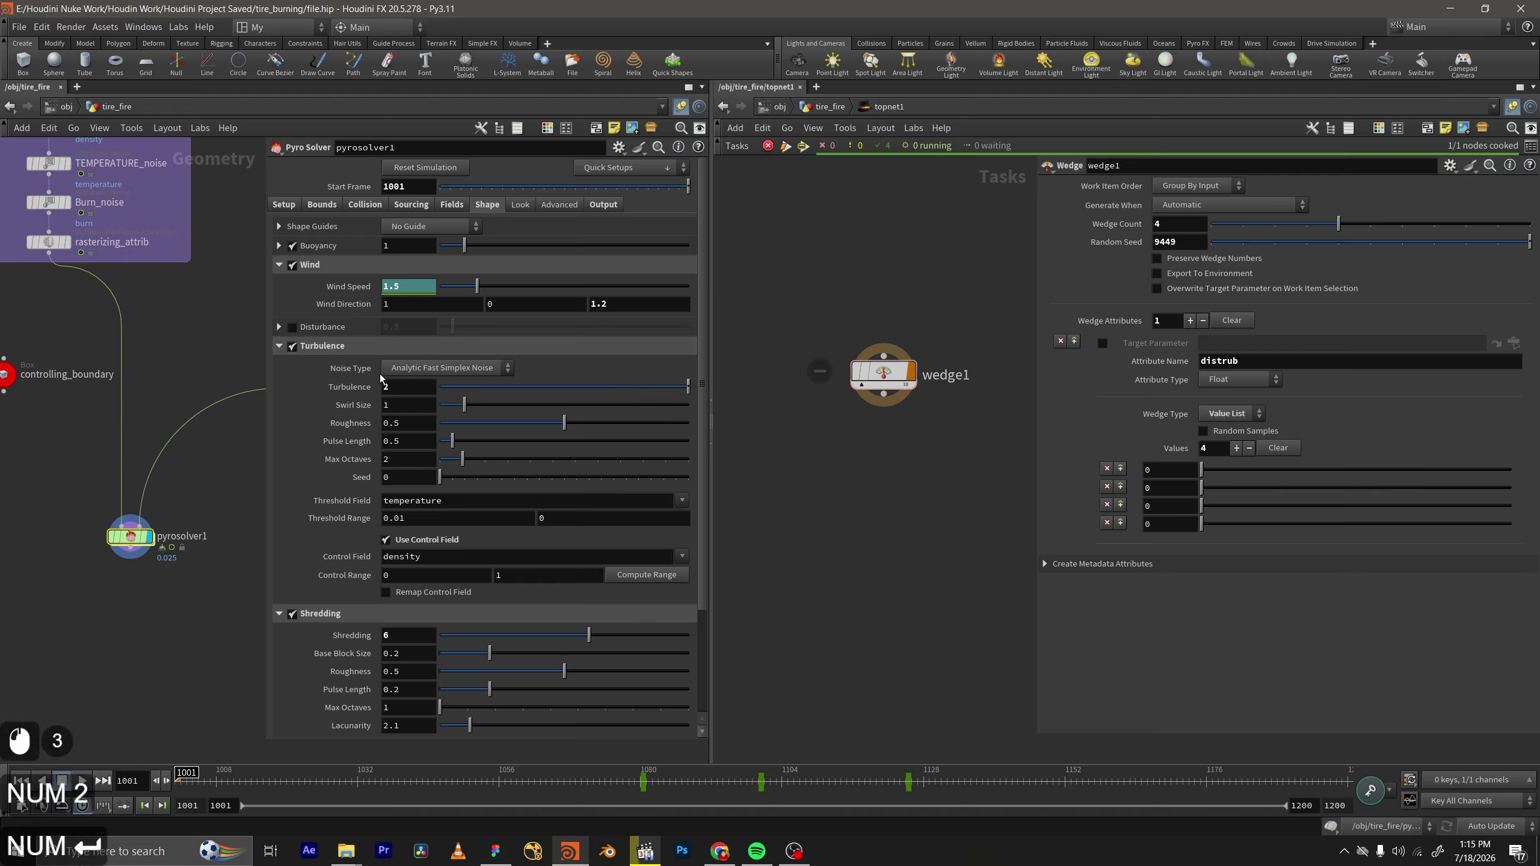
scroll(195, 469, "down", 5)
left_click(401, 393)
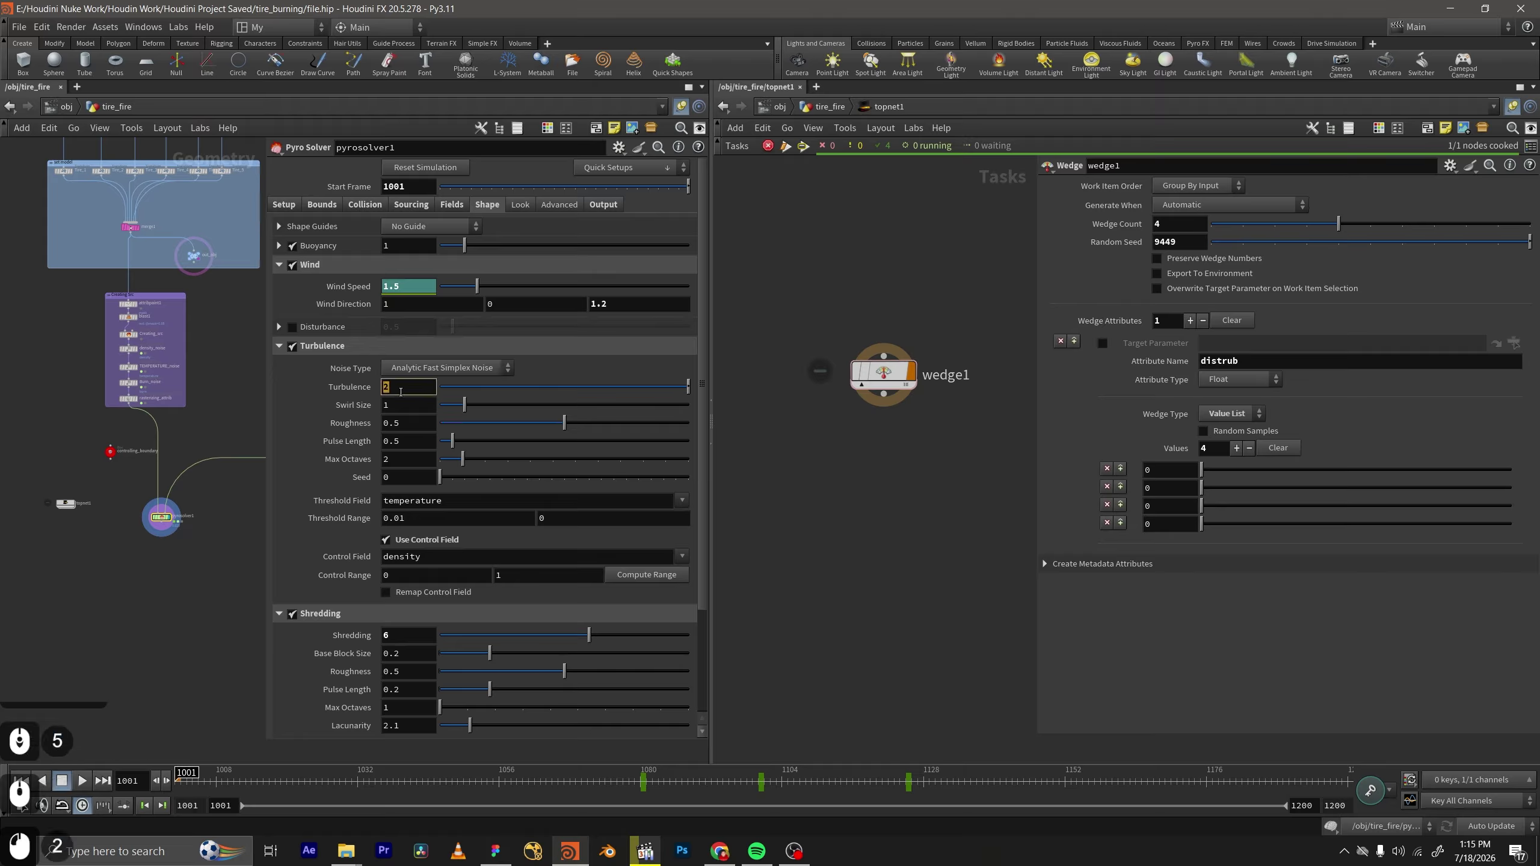
type("1.5")
key("Return")
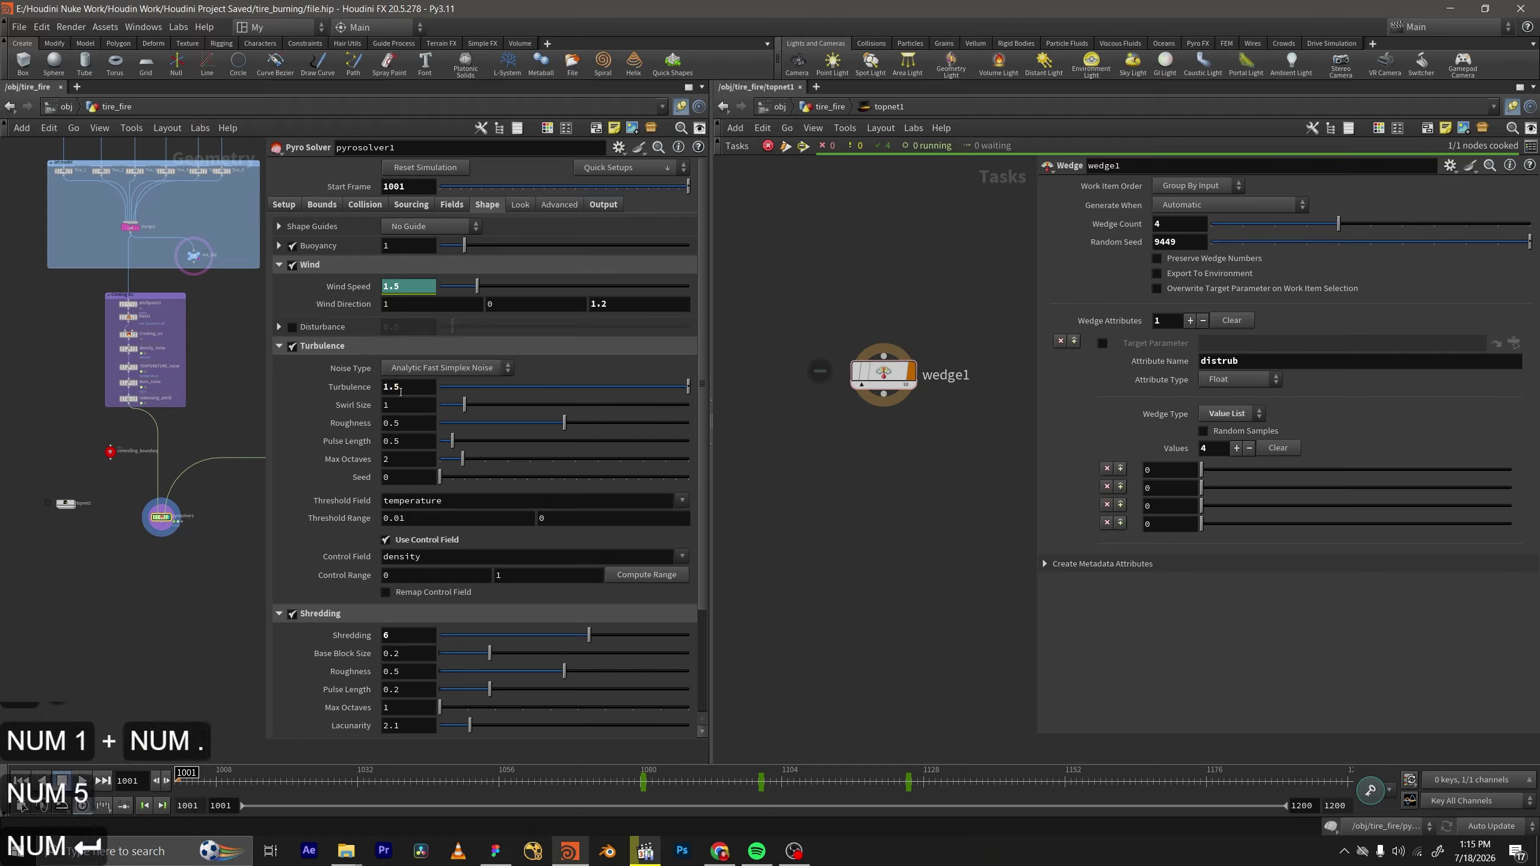
double_click(401, 391)
type("1")
key("Return")
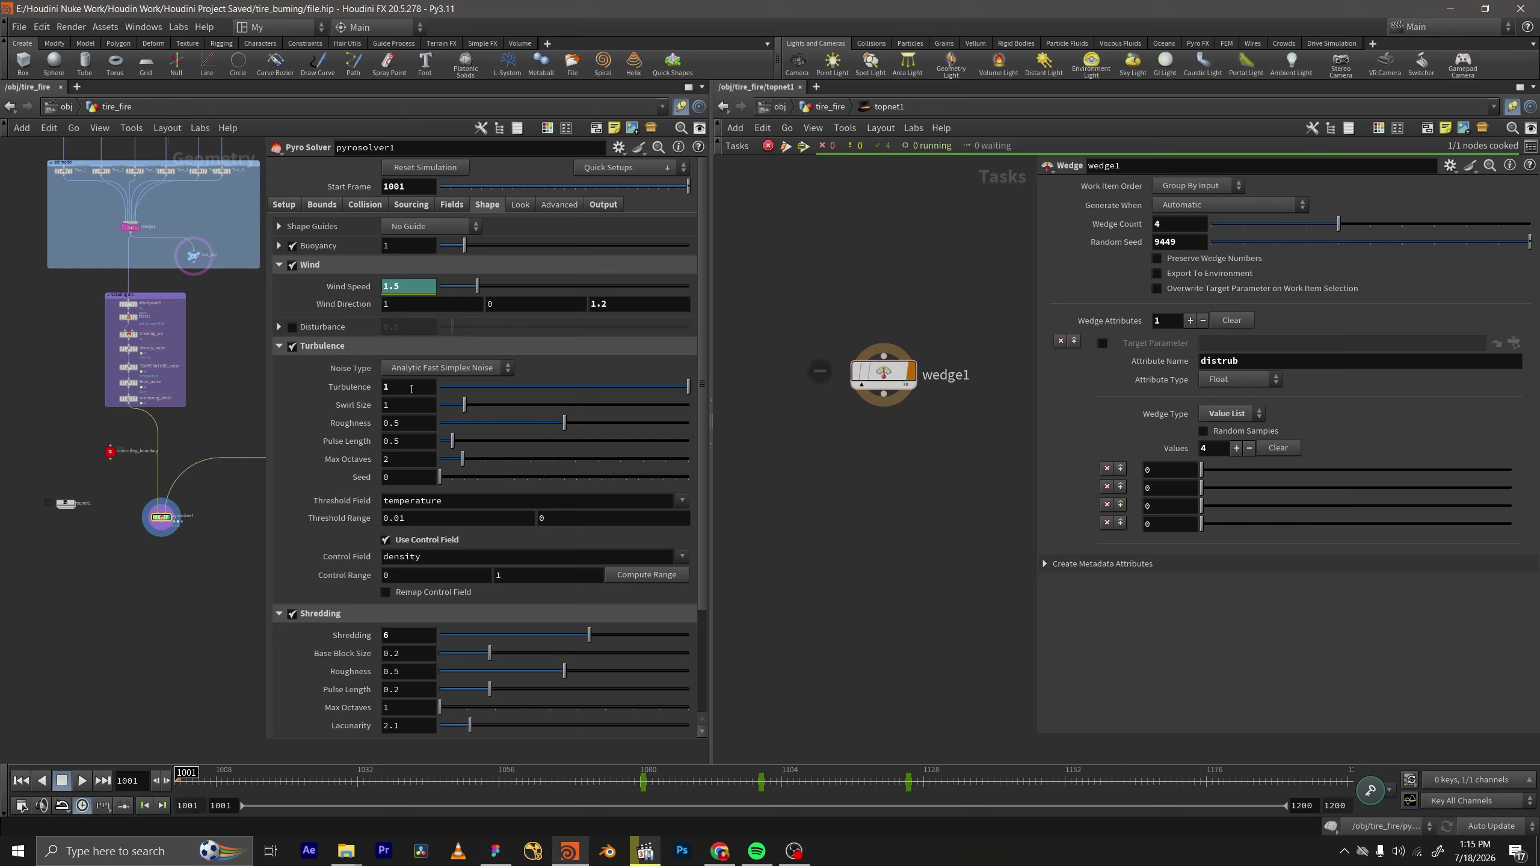
middle_click_drag(212, 455, 169, 466)
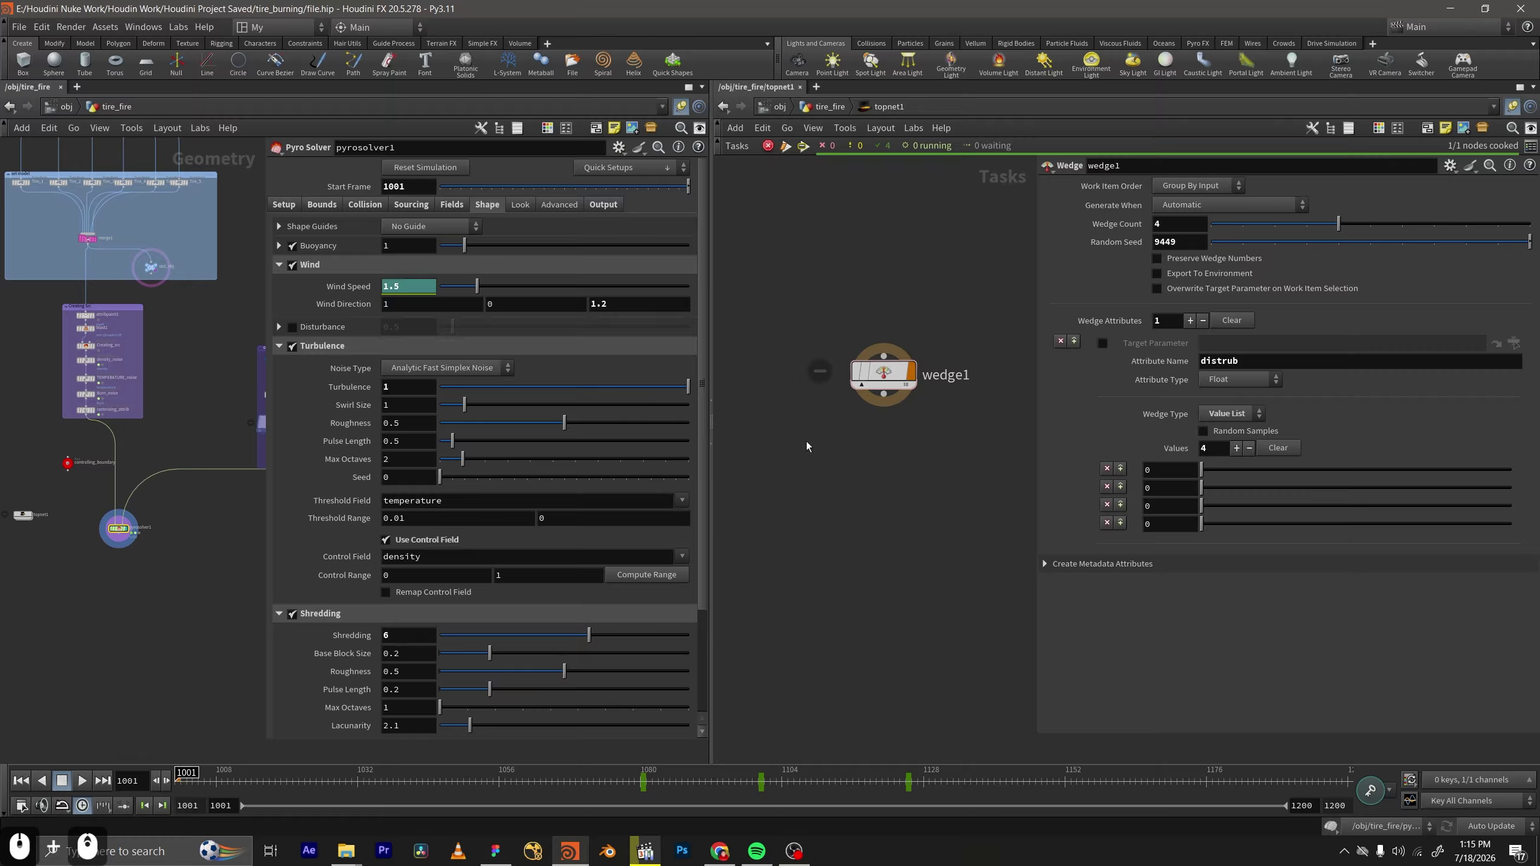
Try the Range wedge type for the distrub attribute, check its Start/End fields, and return it to Value List.
left_click(1254, 416)
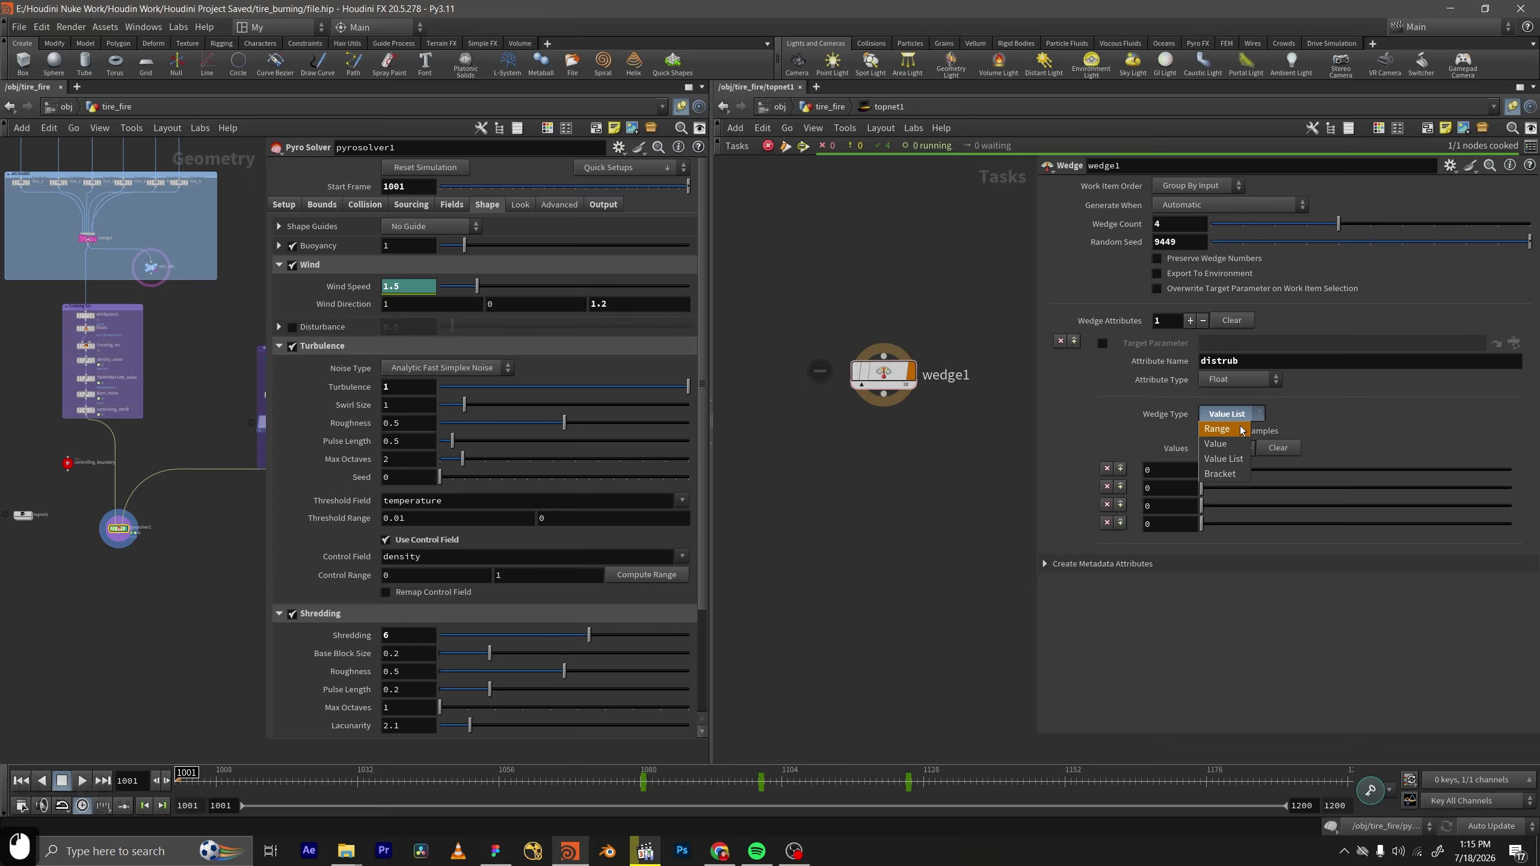
left_click(1240, 430)
double_click(1236, 446)
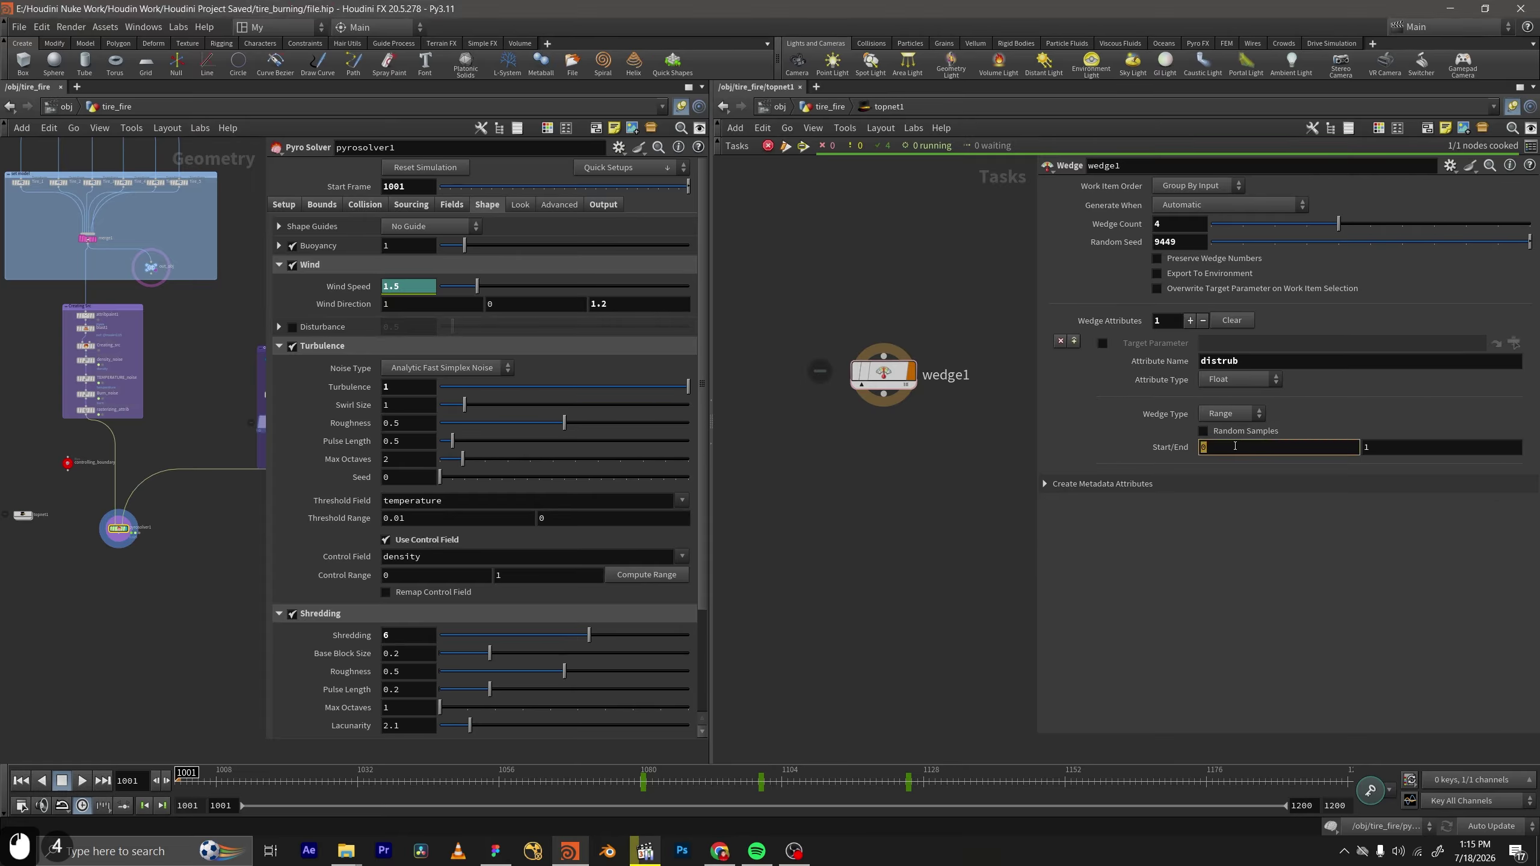
double_click(1392, 442)
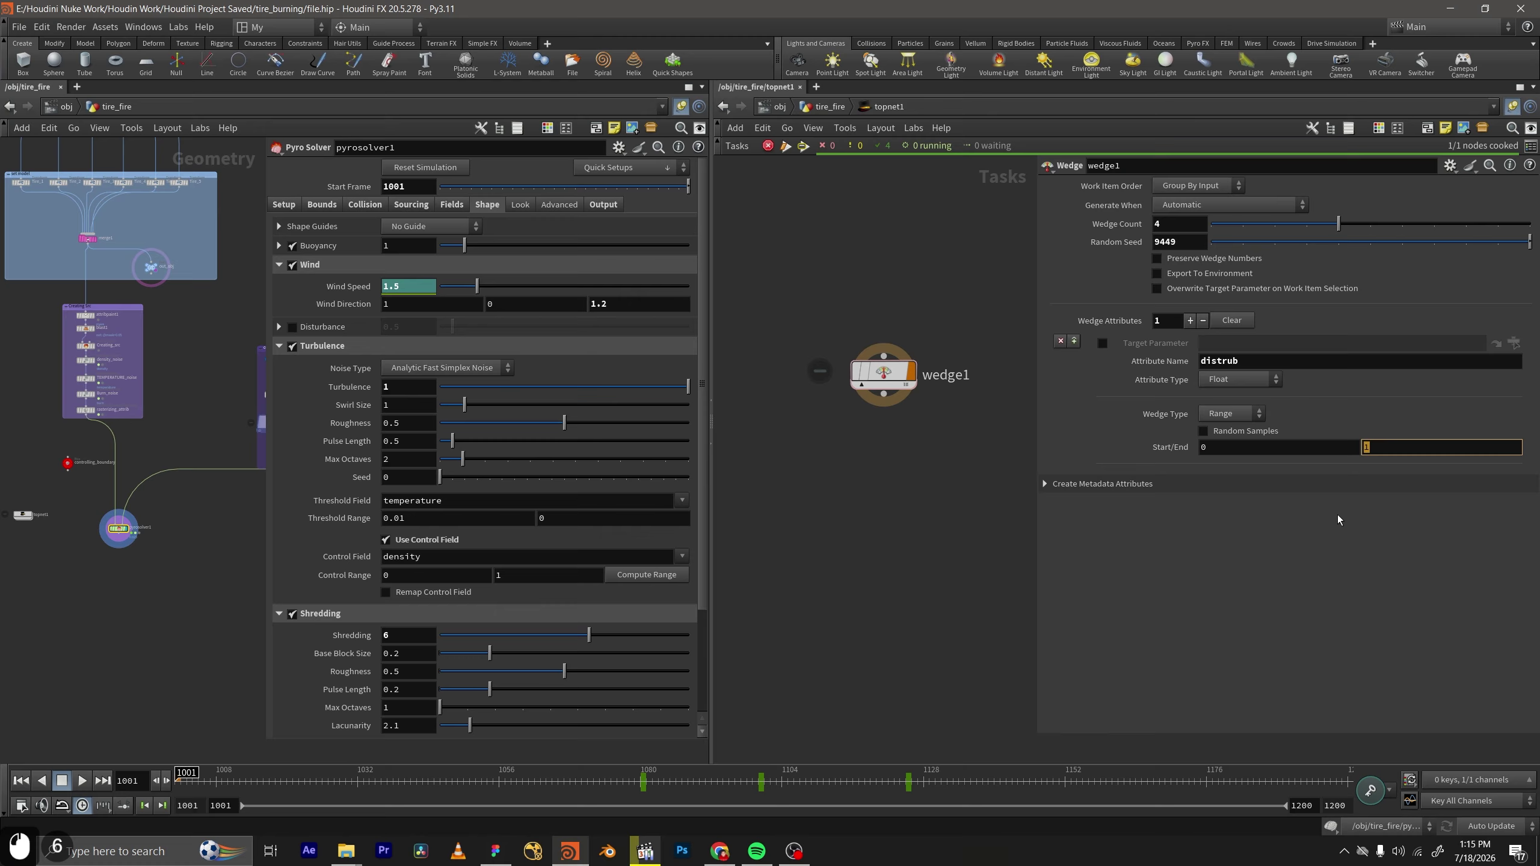
left_click(1241, 414)
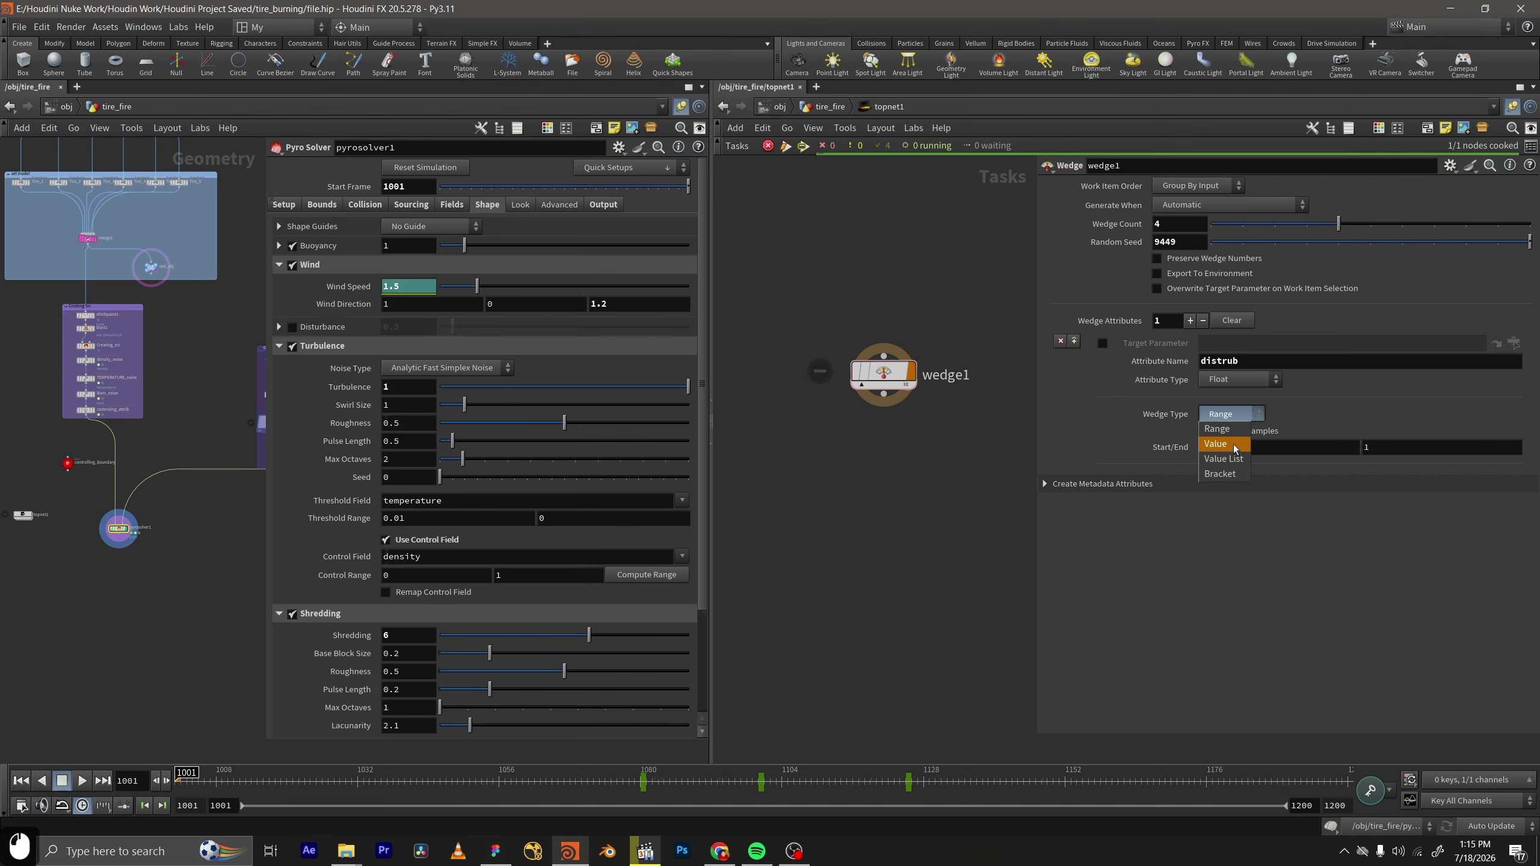
left_click(1237, 459)
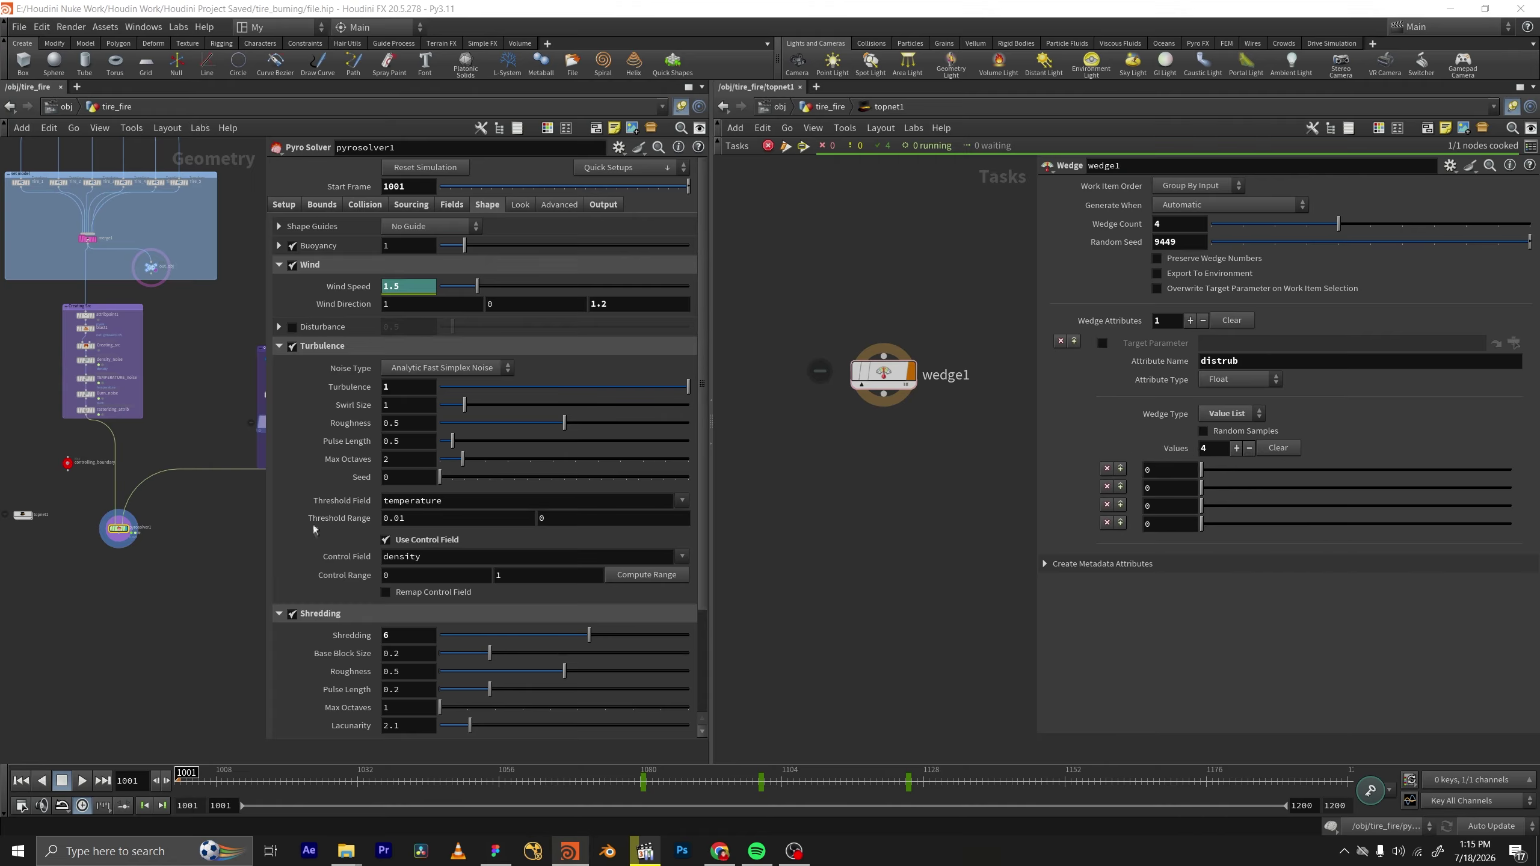
Add a second wedge attribute to wedge1 and name it turb.
left_click(1190, 320)
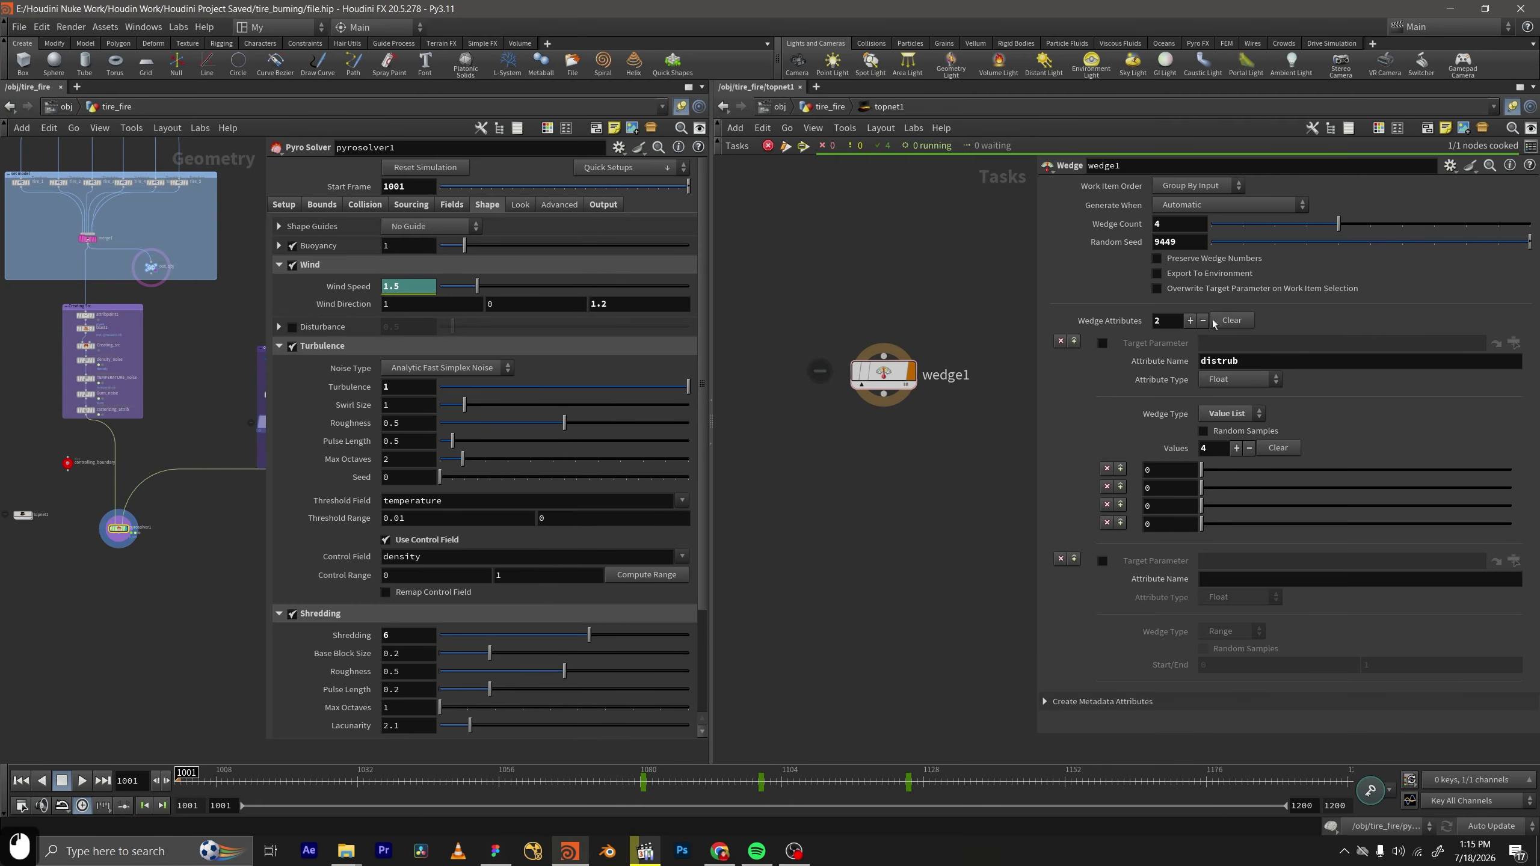
left_click(1244, 579)
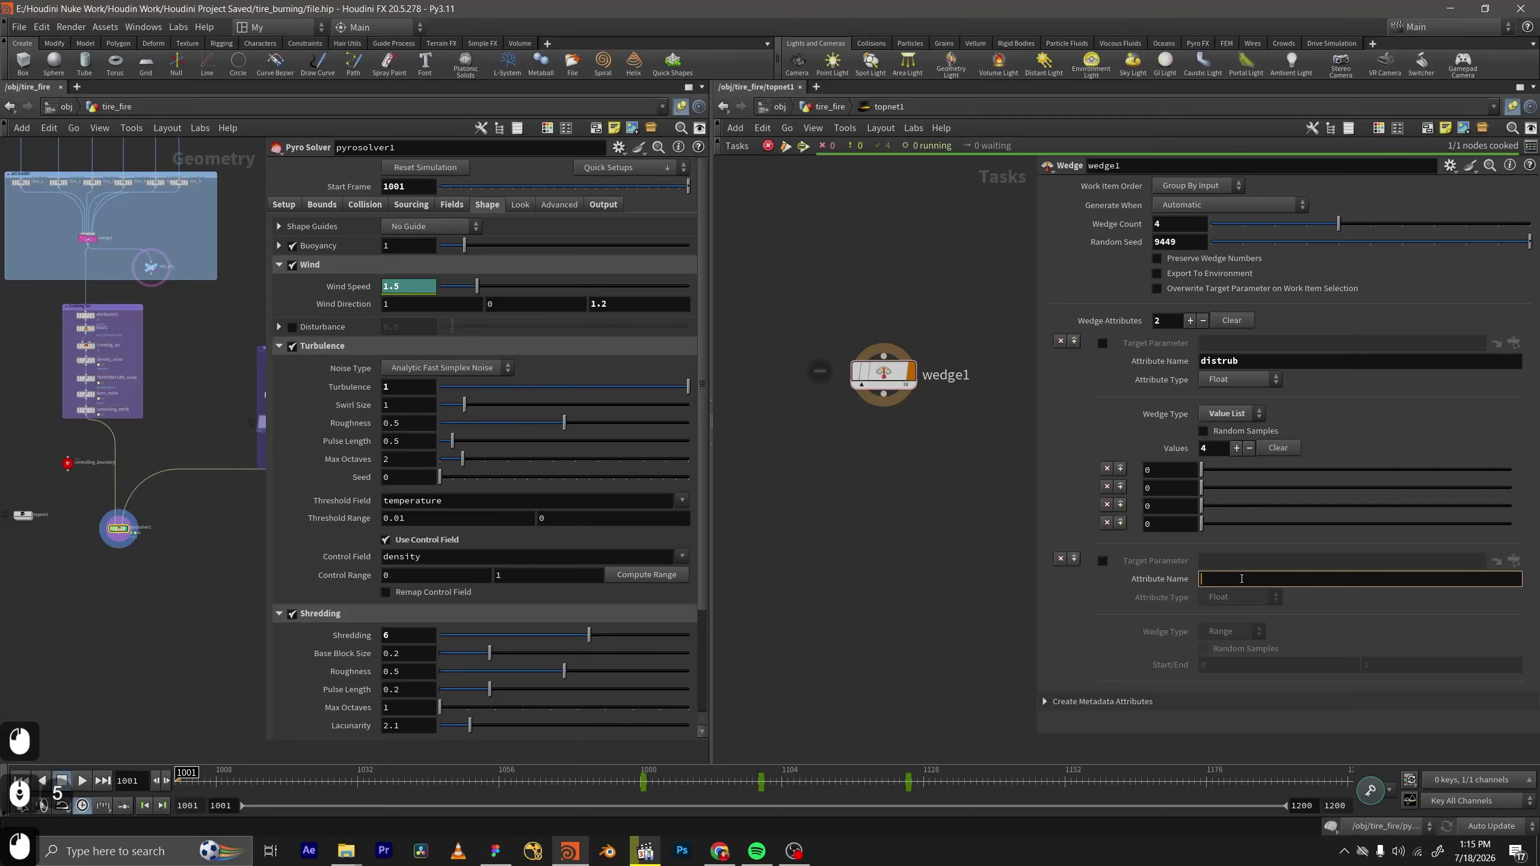
type("turbule")
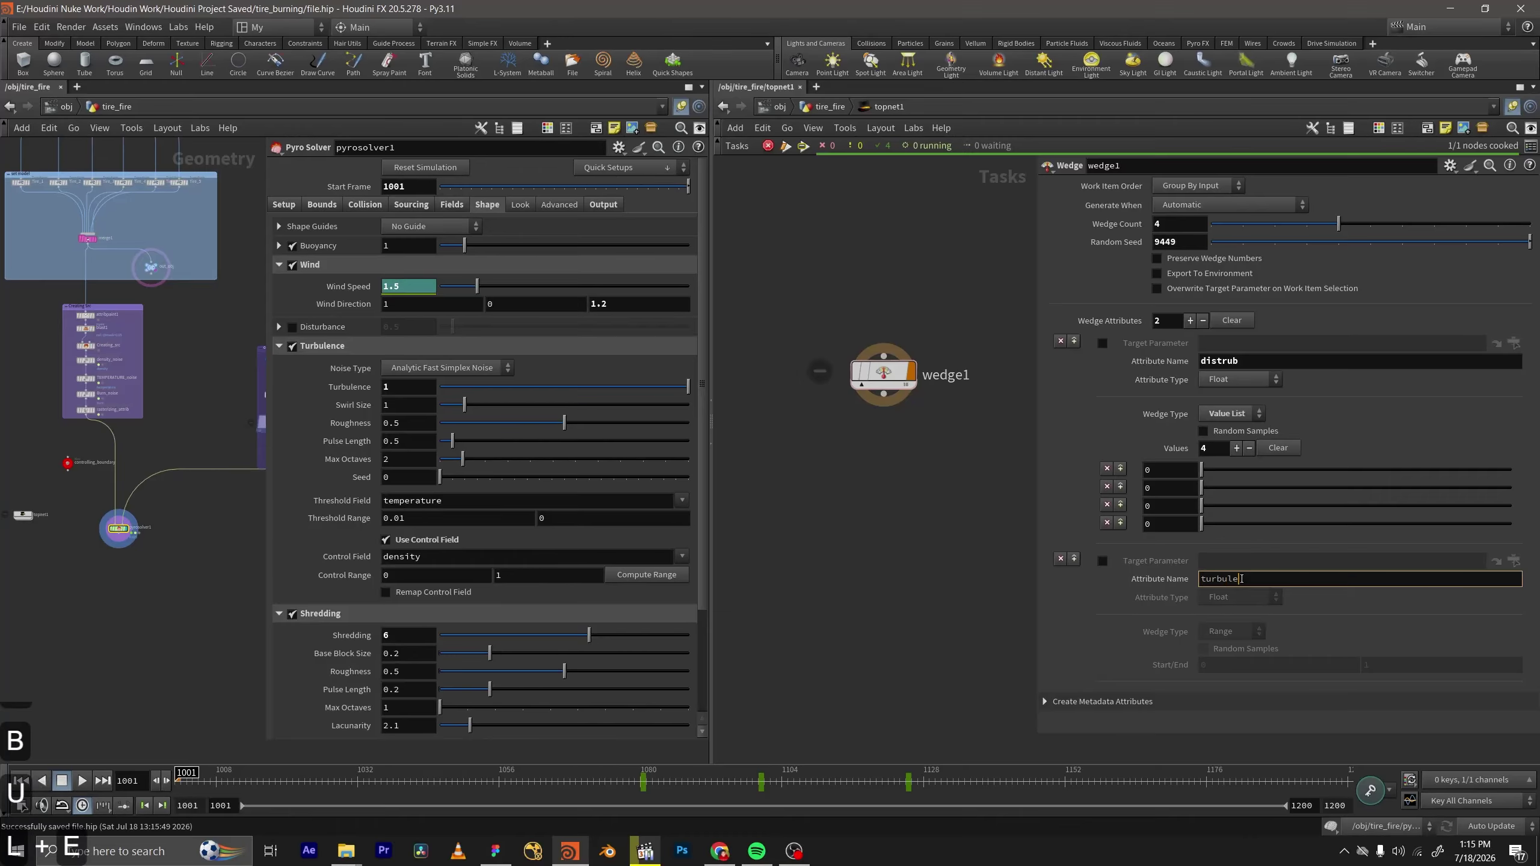
key("BackSpace")
key("BackSpace")
key("BackSpace")
key("Return")
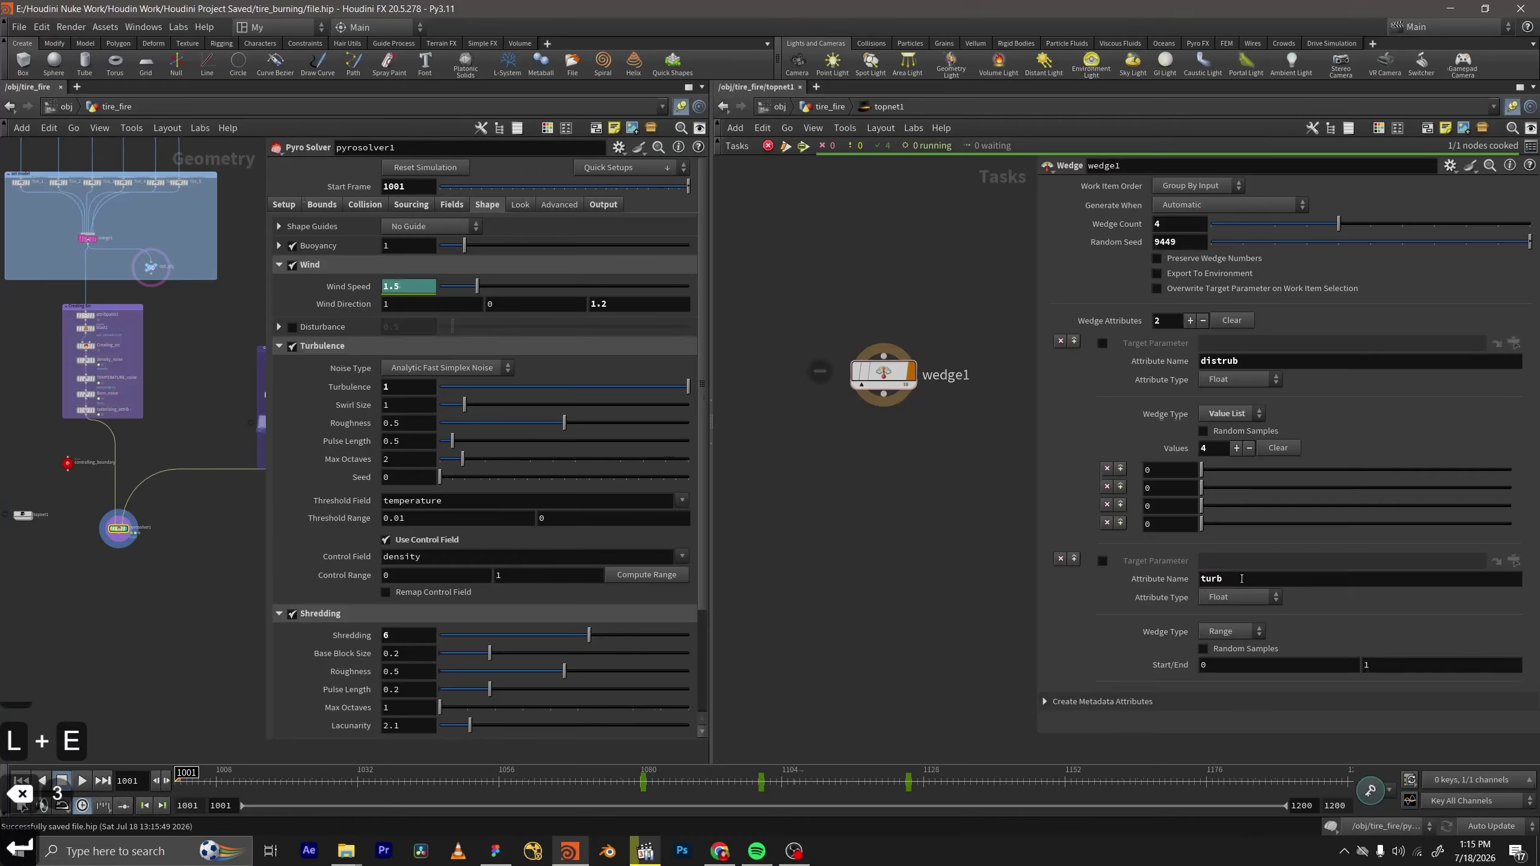
Set the turb attribute's wedge type to Value List and give it four value entries.
left_click(1231, 631)
left_click(1237, 679)
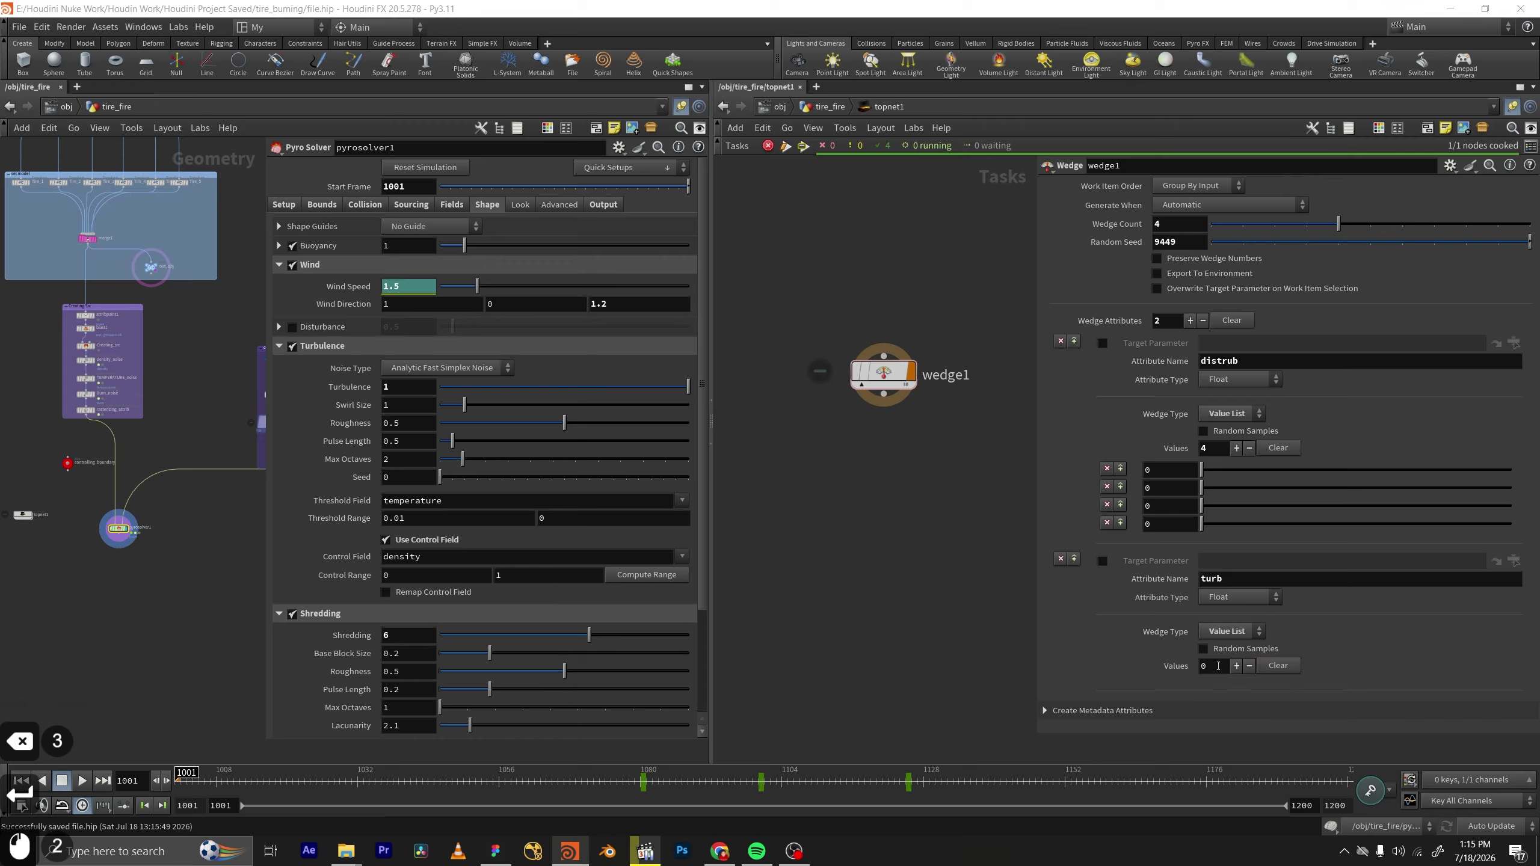
left_click(1237, 665)
left_click(1237, 665)
left_click(1236, 665)
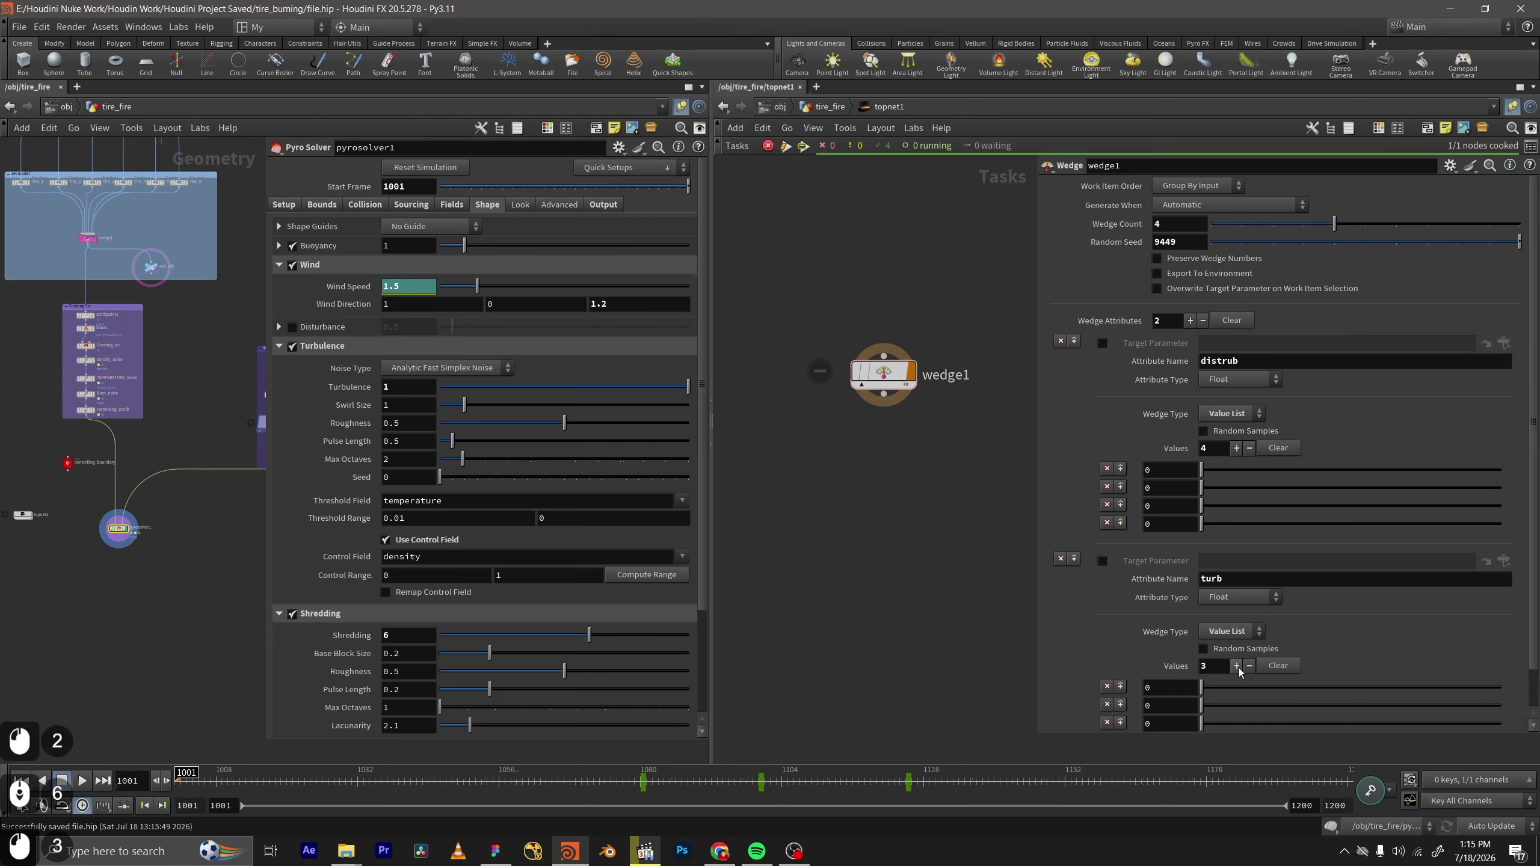
left_click(1237, 666)
scroll(1239, 668, "down", 3)
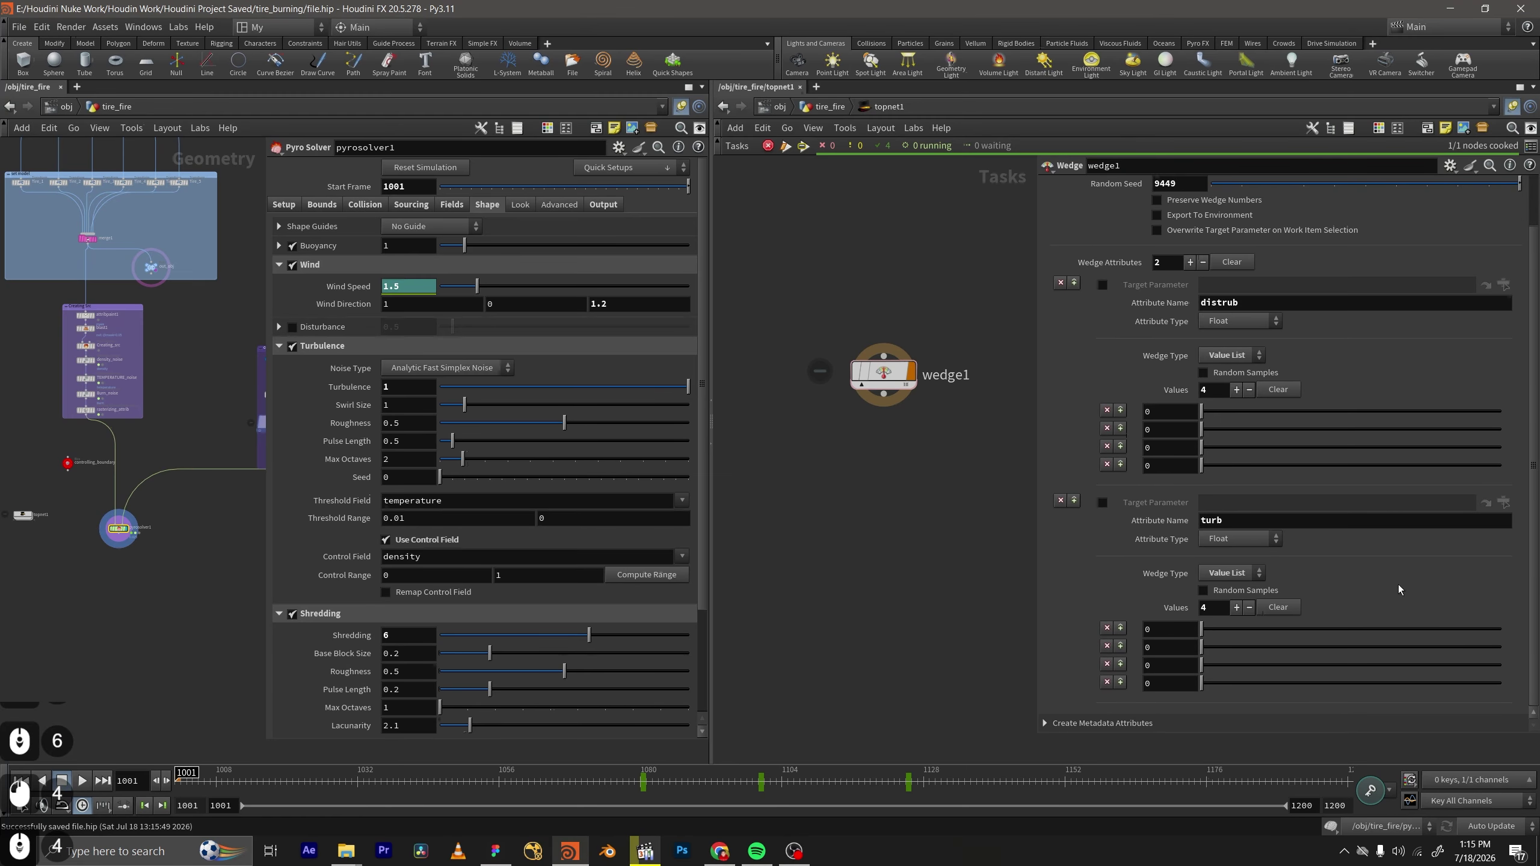
Insert a new wedge attribute between distrub and turb and name it shred.
left_click(1074, 501)
left_click(1210, 383)
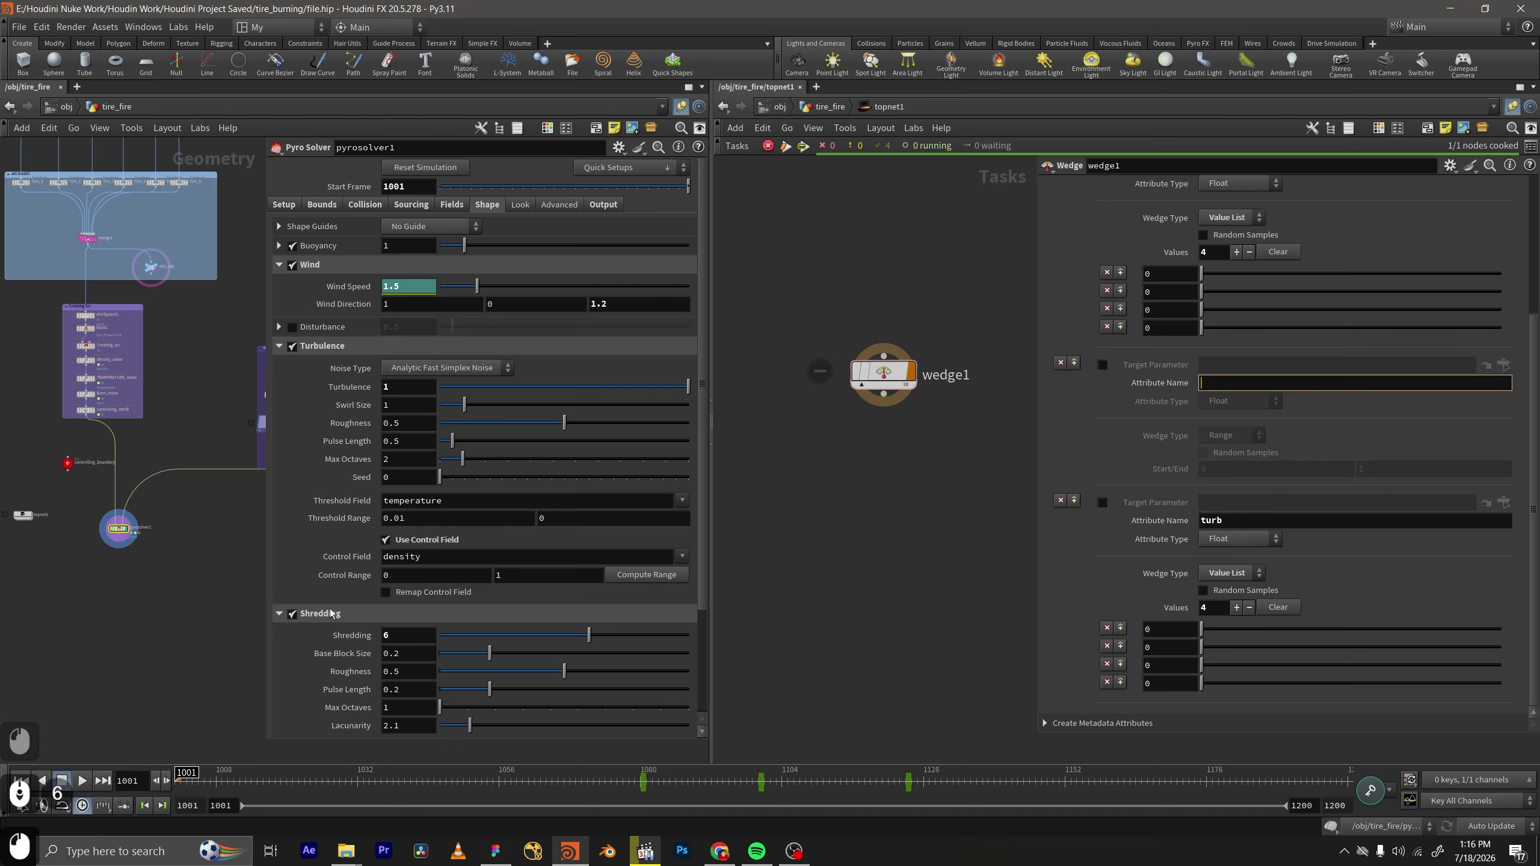
scroll(341, 555, "down", 3)
left_click(1234, 381)
type("s")
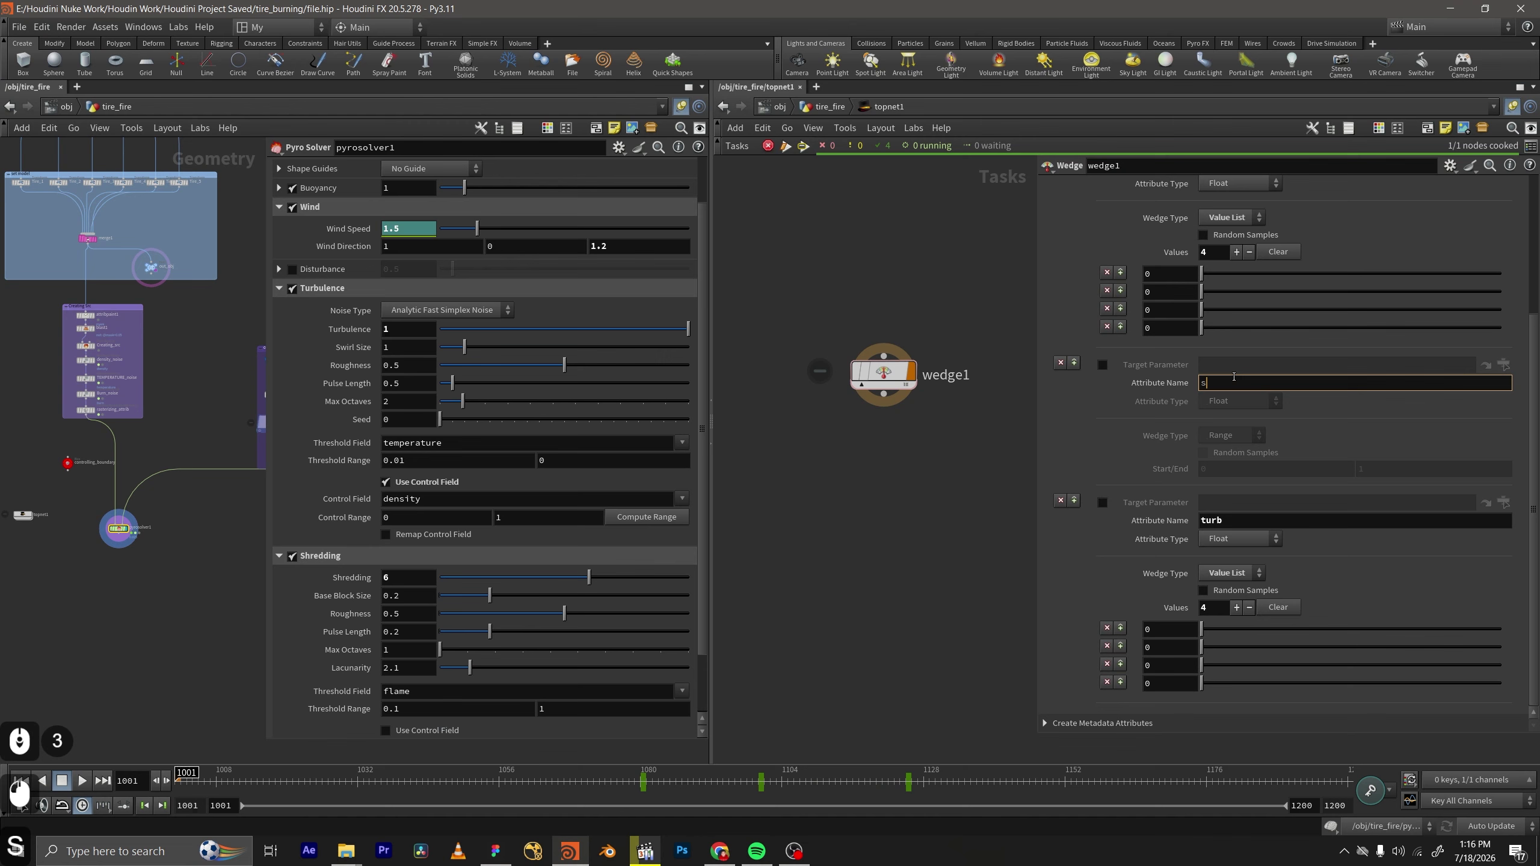
type("hred")
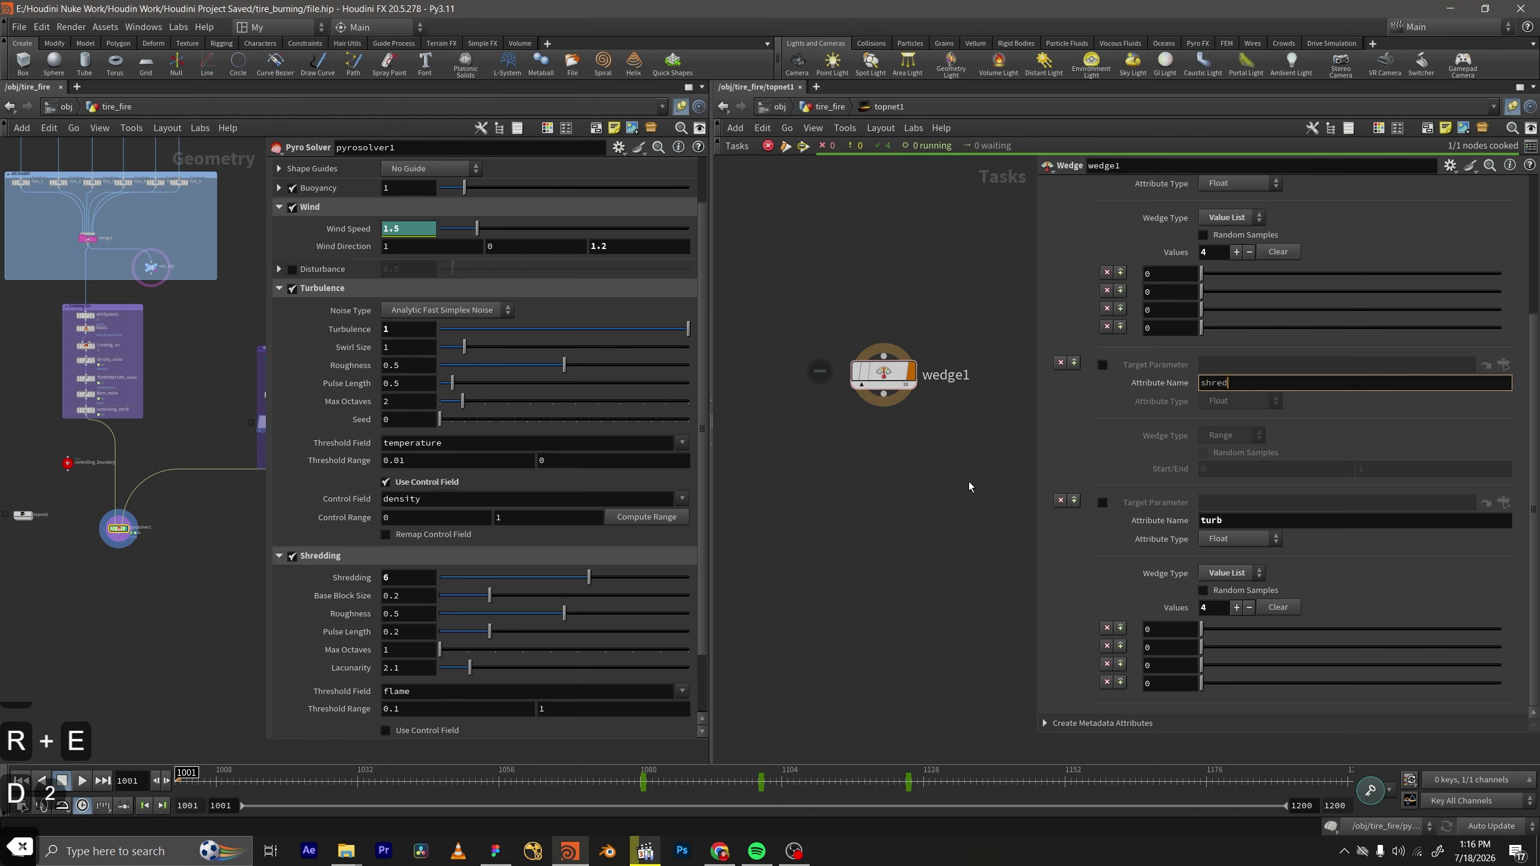
key("Return")
Set the shred attribute's wedge type to Value List and give it four value entries.
left_click(1231, 436)
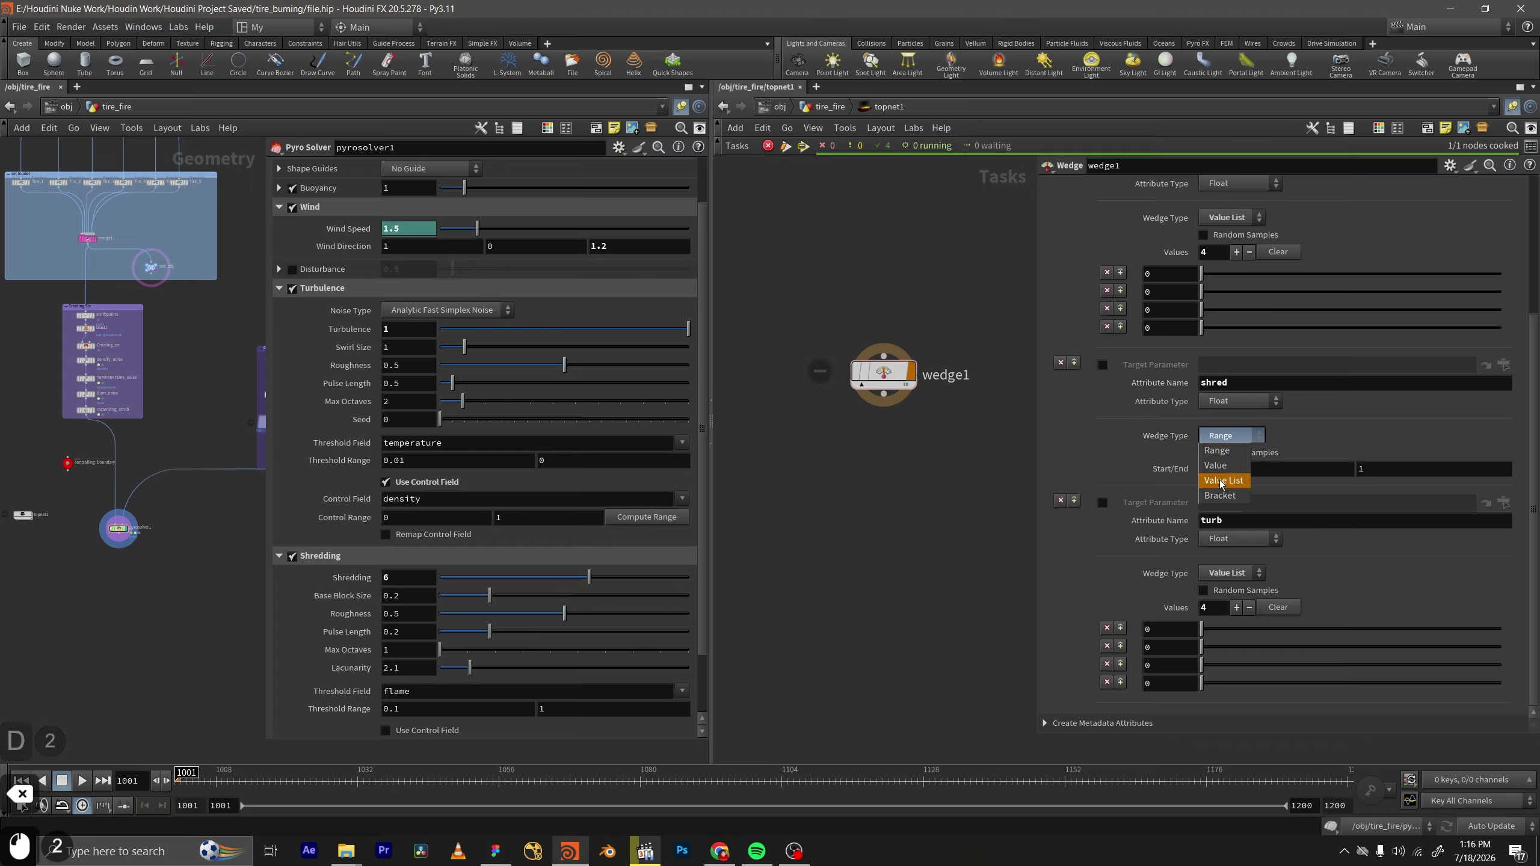
left_click(1221, 482)
left_click(1240, 472)
left_click(1240, 472)
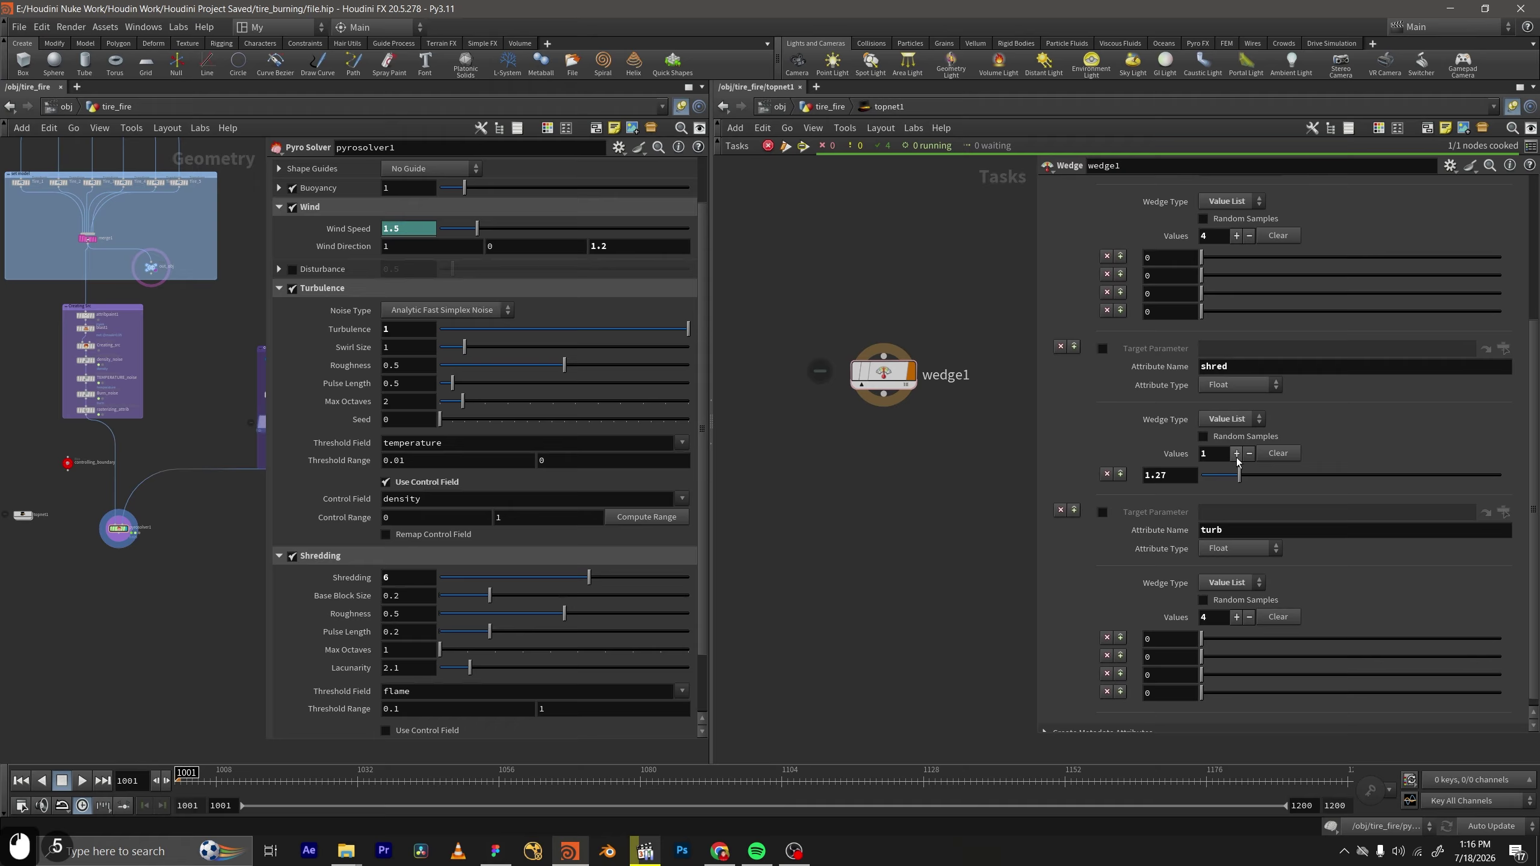
left_click(1236, 454)
left_click(1237, 454)
Show pyrosolver1's Fields settings and add a fourth wedge attribute to wedge1.
scroll(1230, 424, "up", 10)
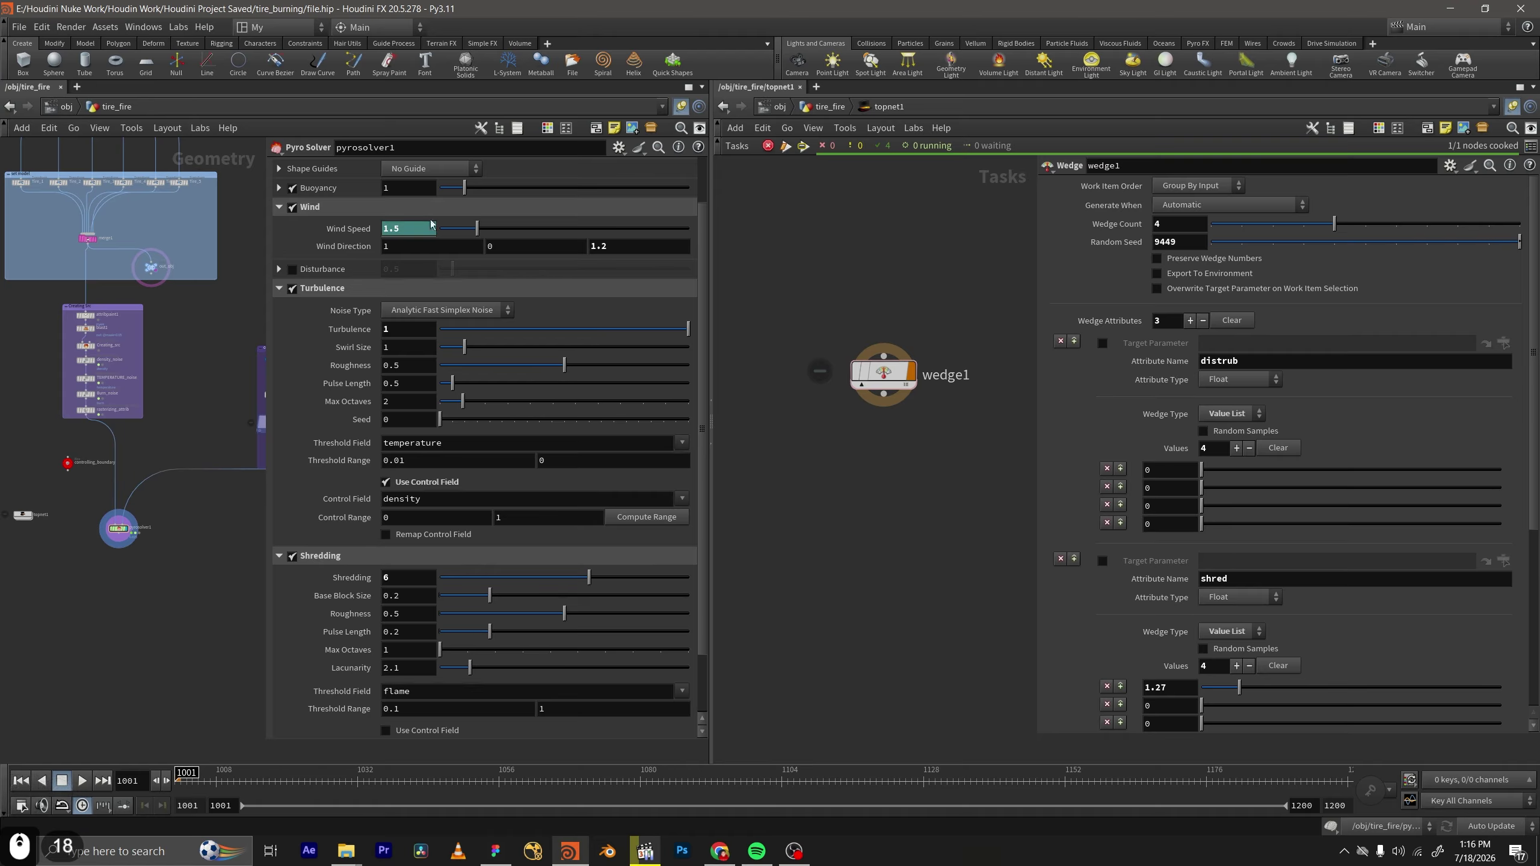
scroll(568, 297, "up", 3)
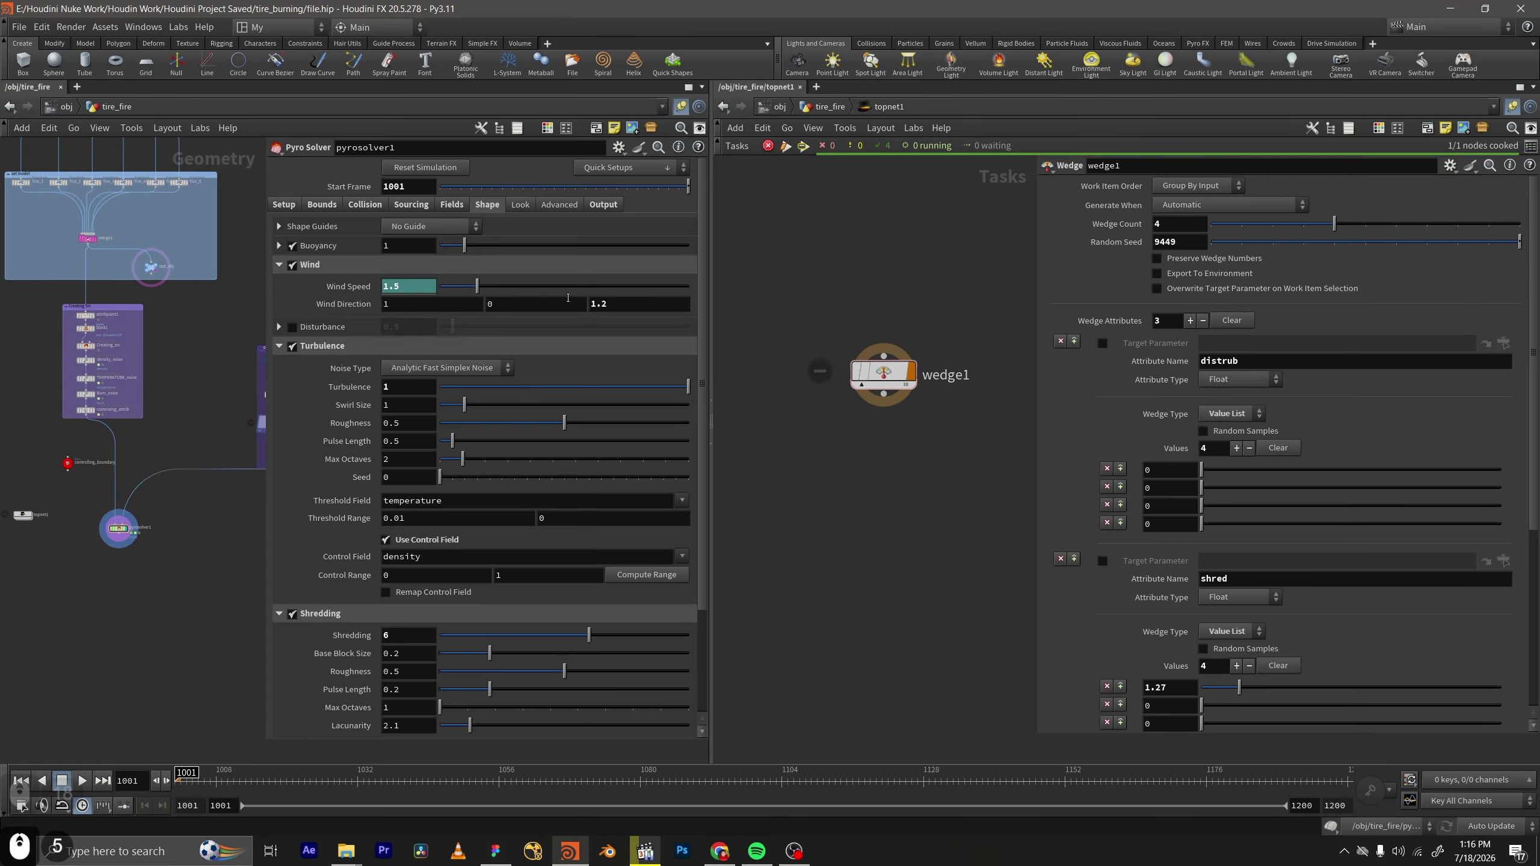
left_click(452, 206)
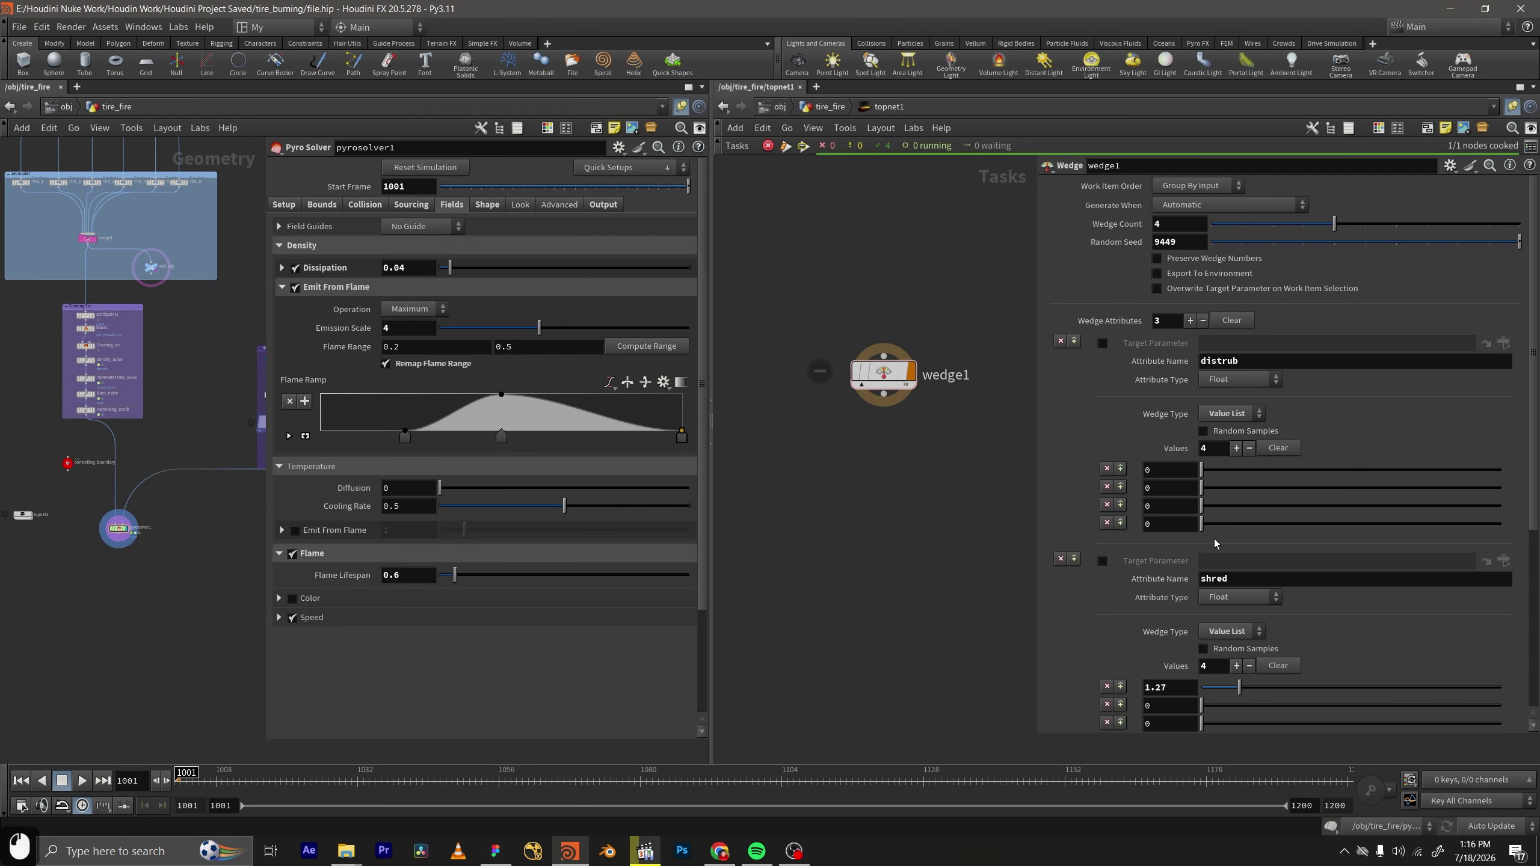
left_click(1190, 321)
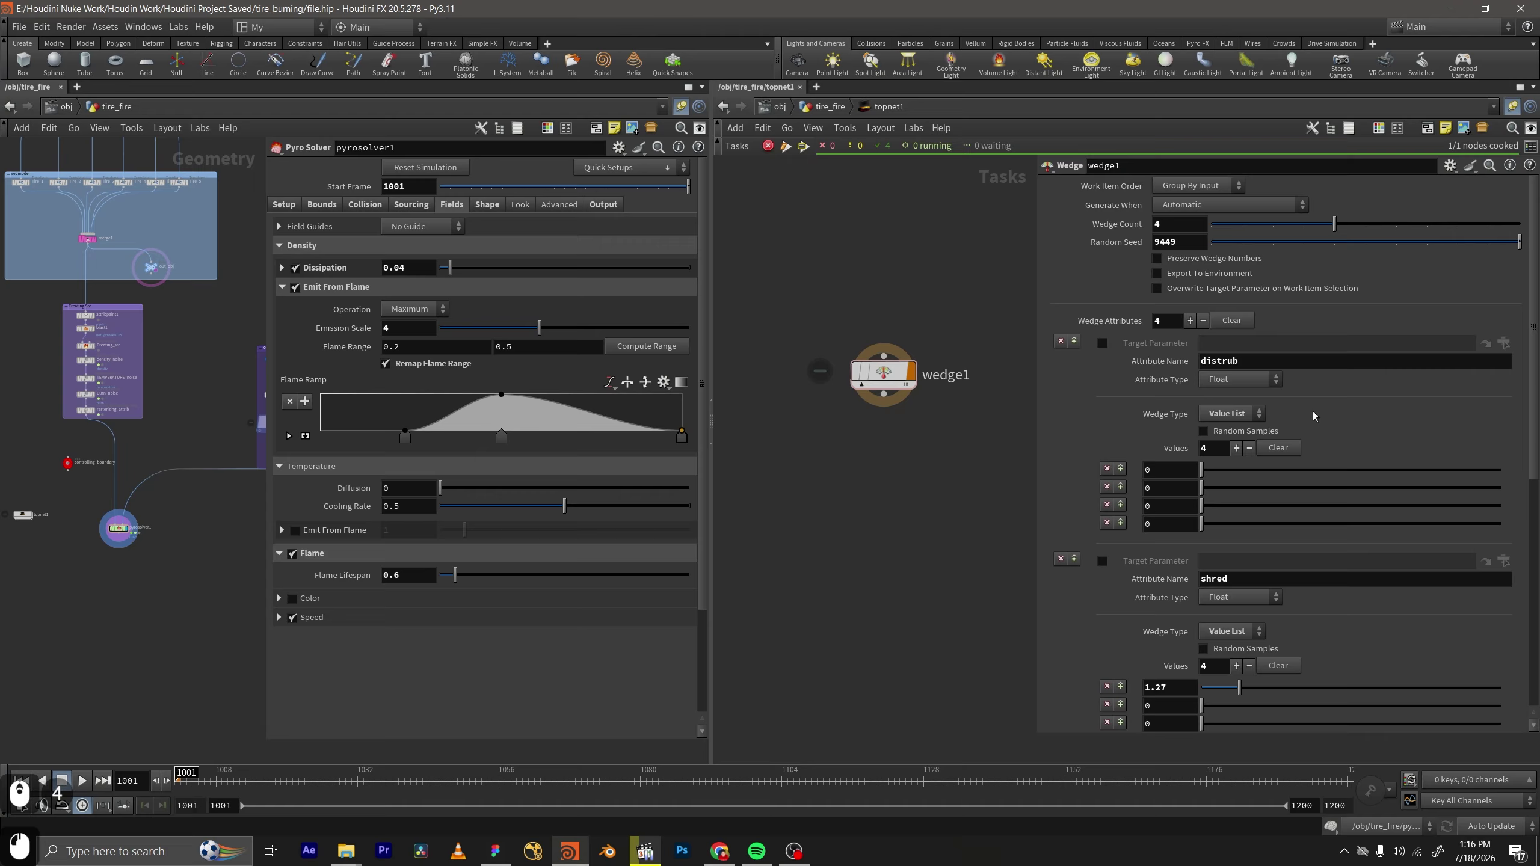
scroll(1267, 533, "down", 4)
scroll(1267, 533, "down", 13)
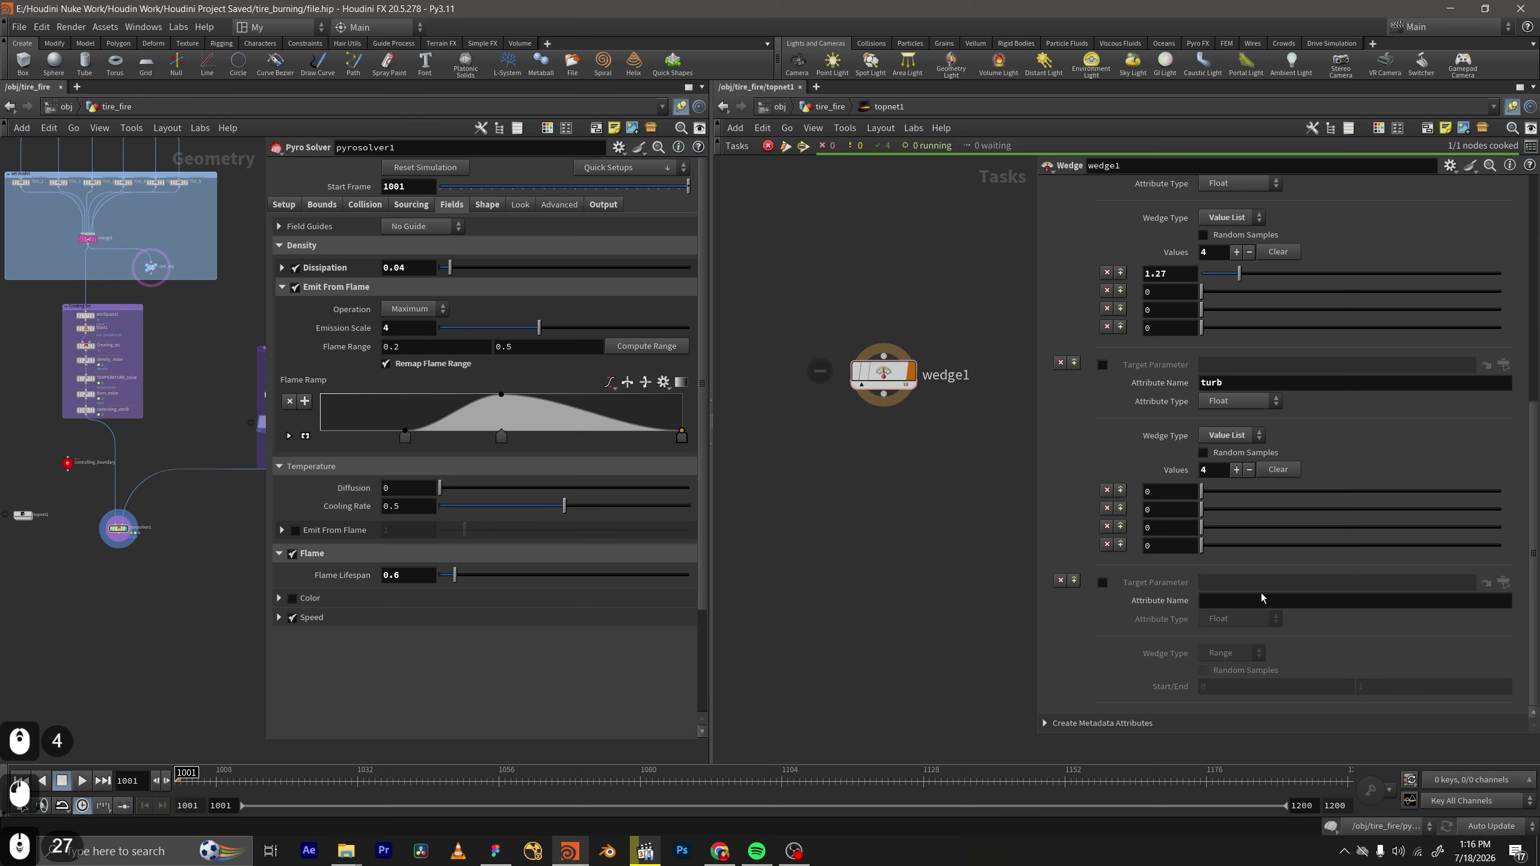
Name the new wedge attribute below turb dissipation.
left_click(1263, 600)
type("des")
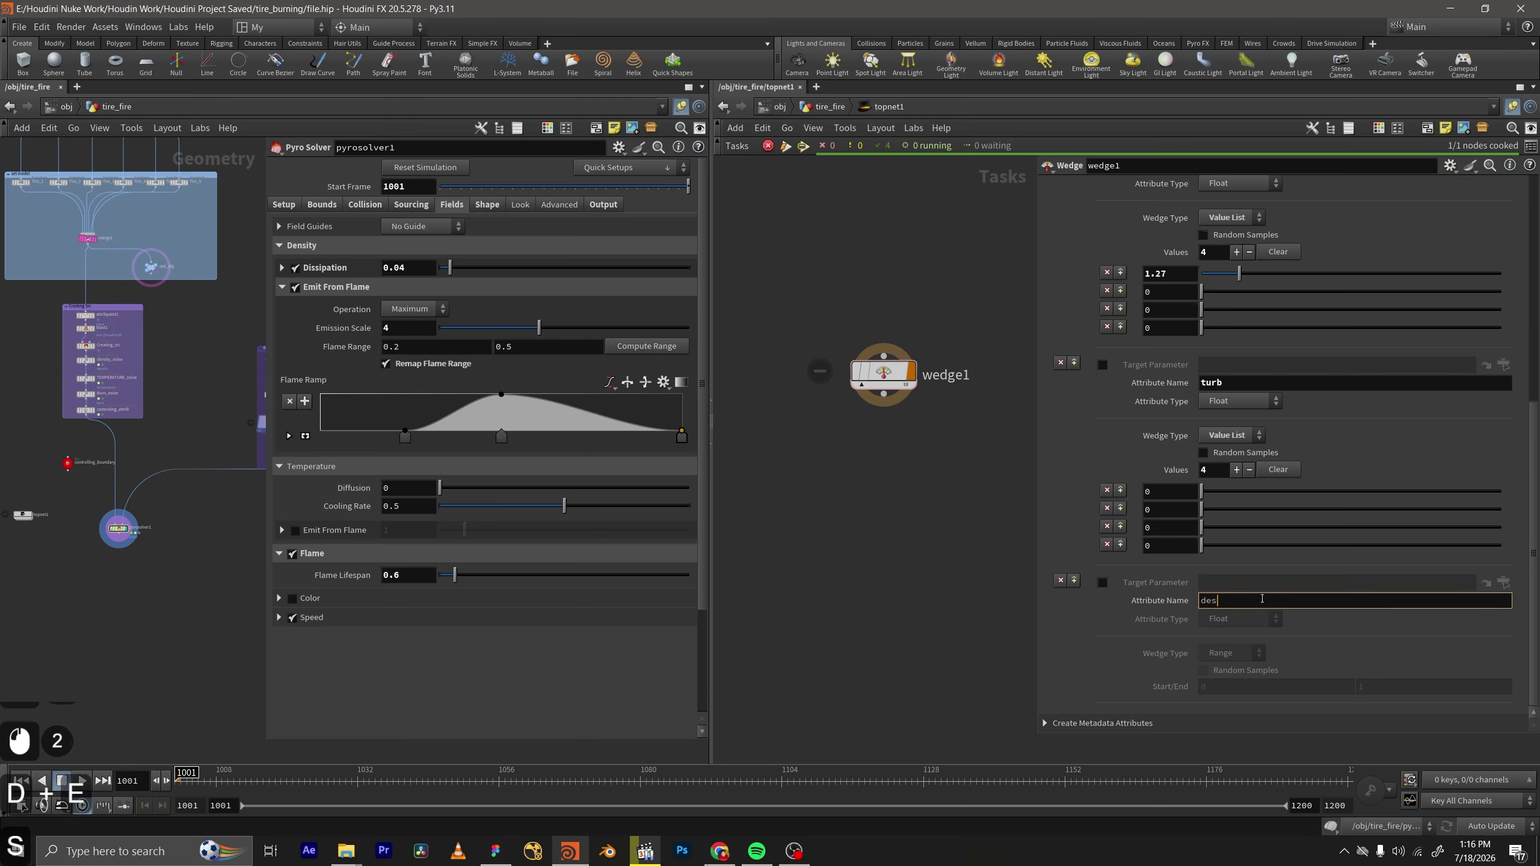
key("BackSpace")
key("BackSpace")
type("ies")
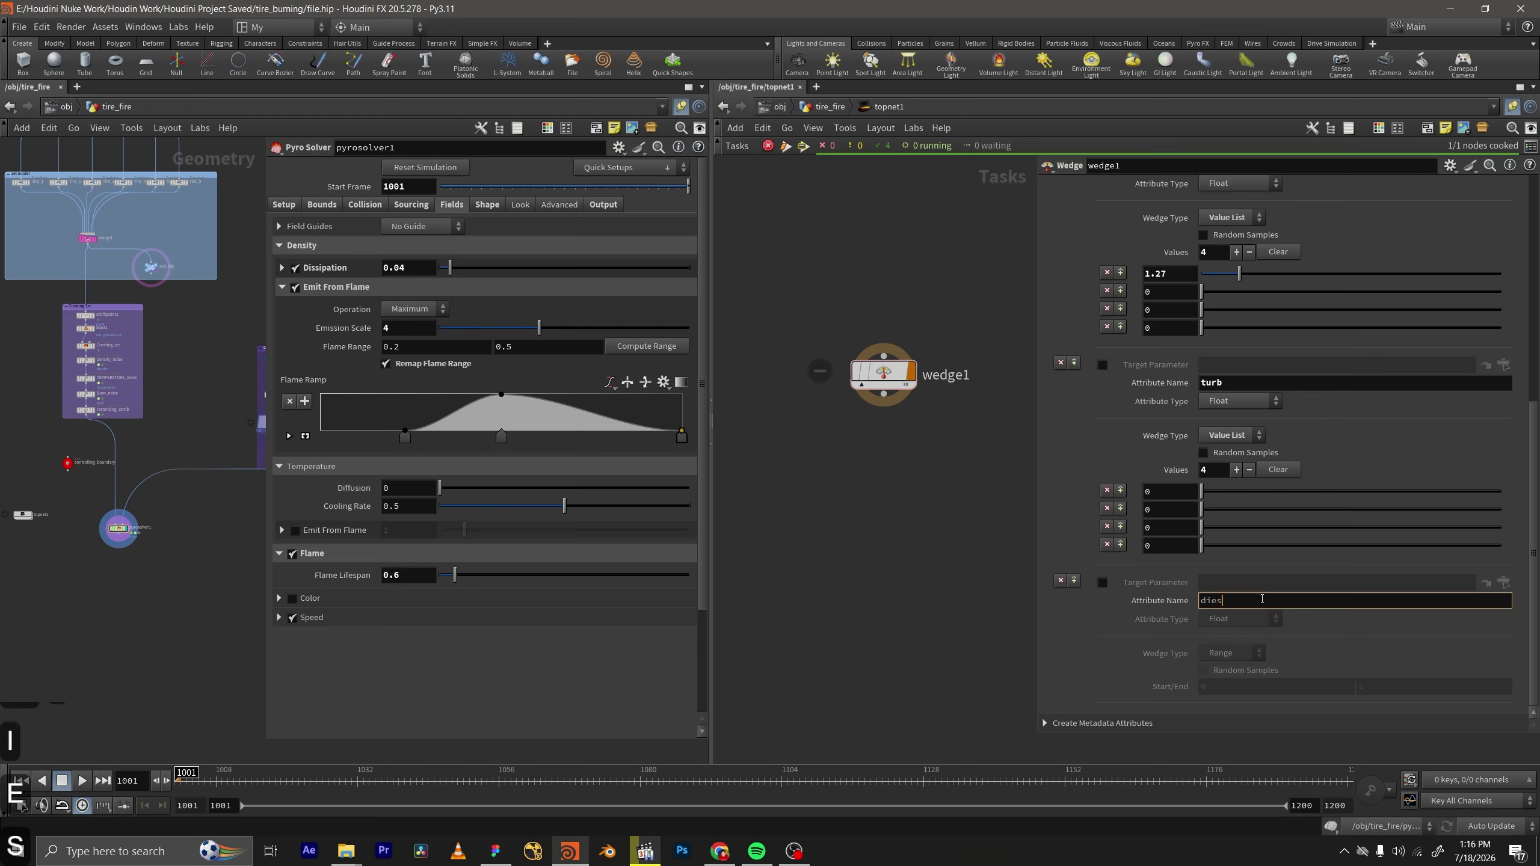
key("BackSpace")
key("BackSpace")
type("ssip")
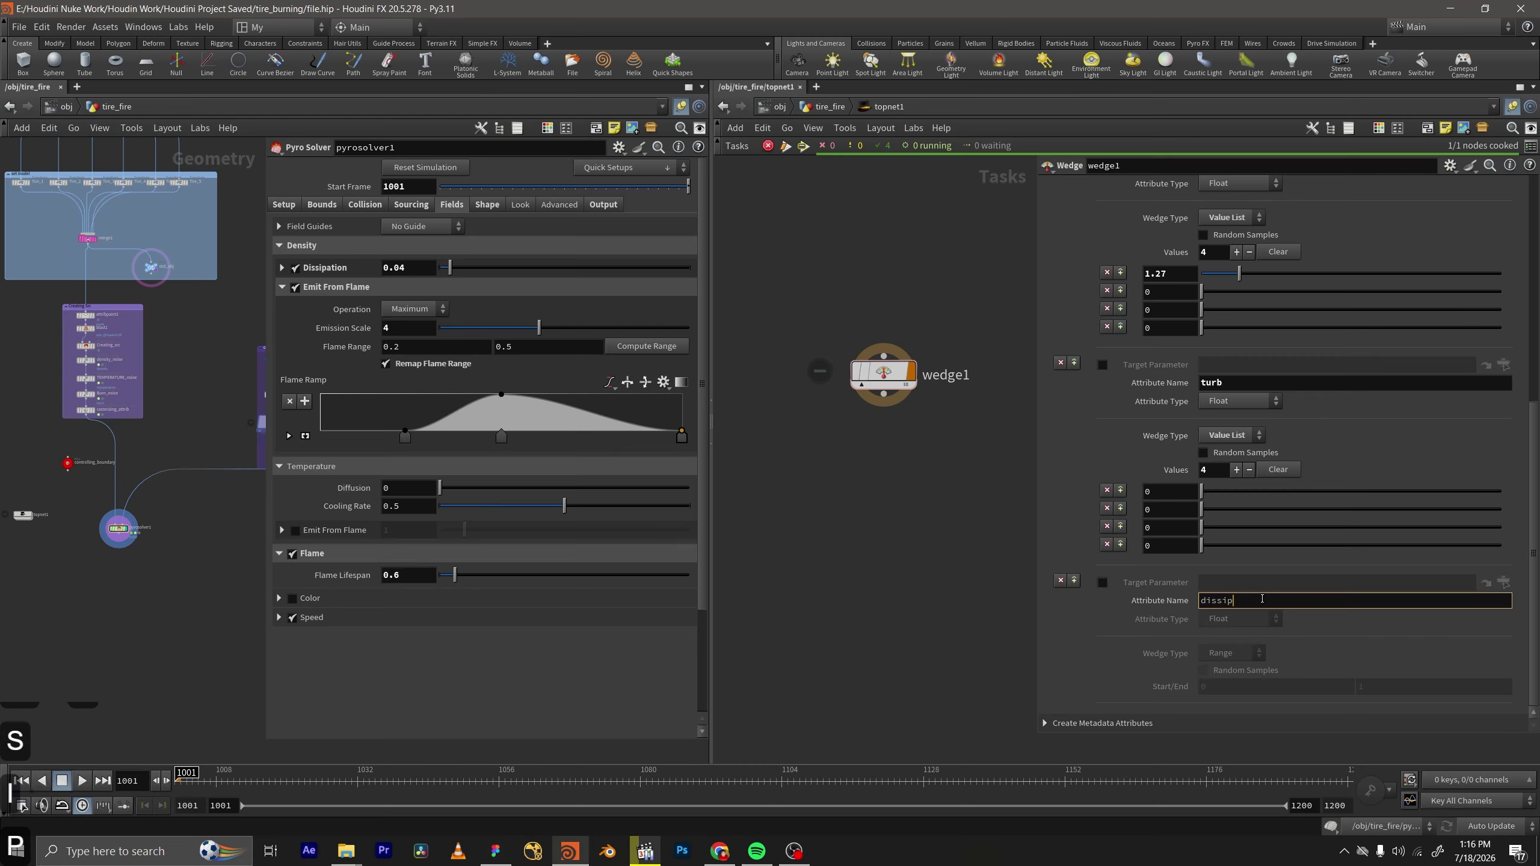
type("ation")
key("Return")
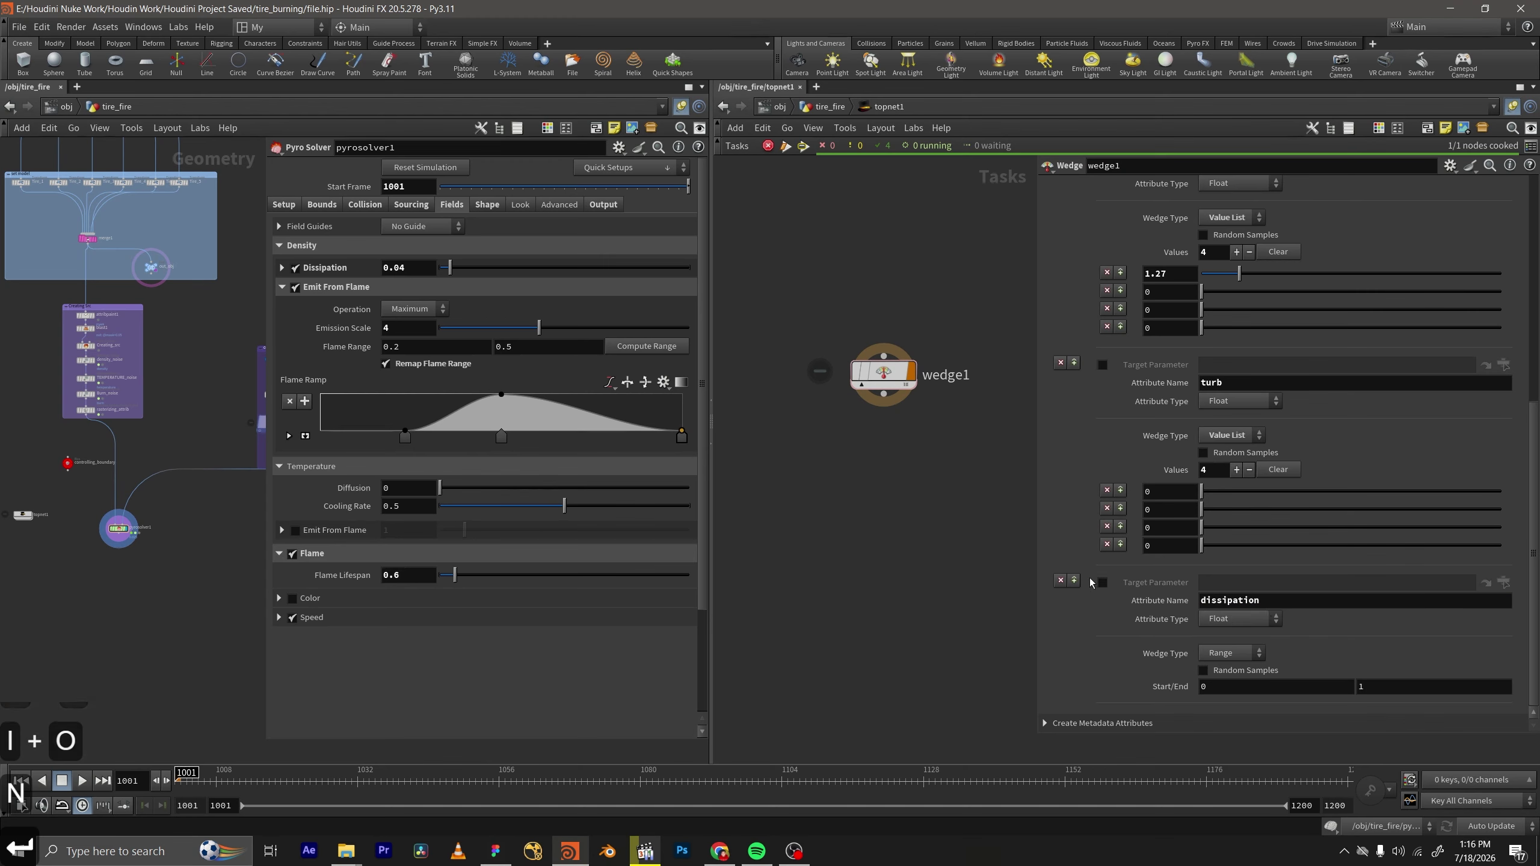
Set the dissipation attribute's wedge type to Value List and give it four value entries.
left_click(1233, 652)
left_click(1232, 682)
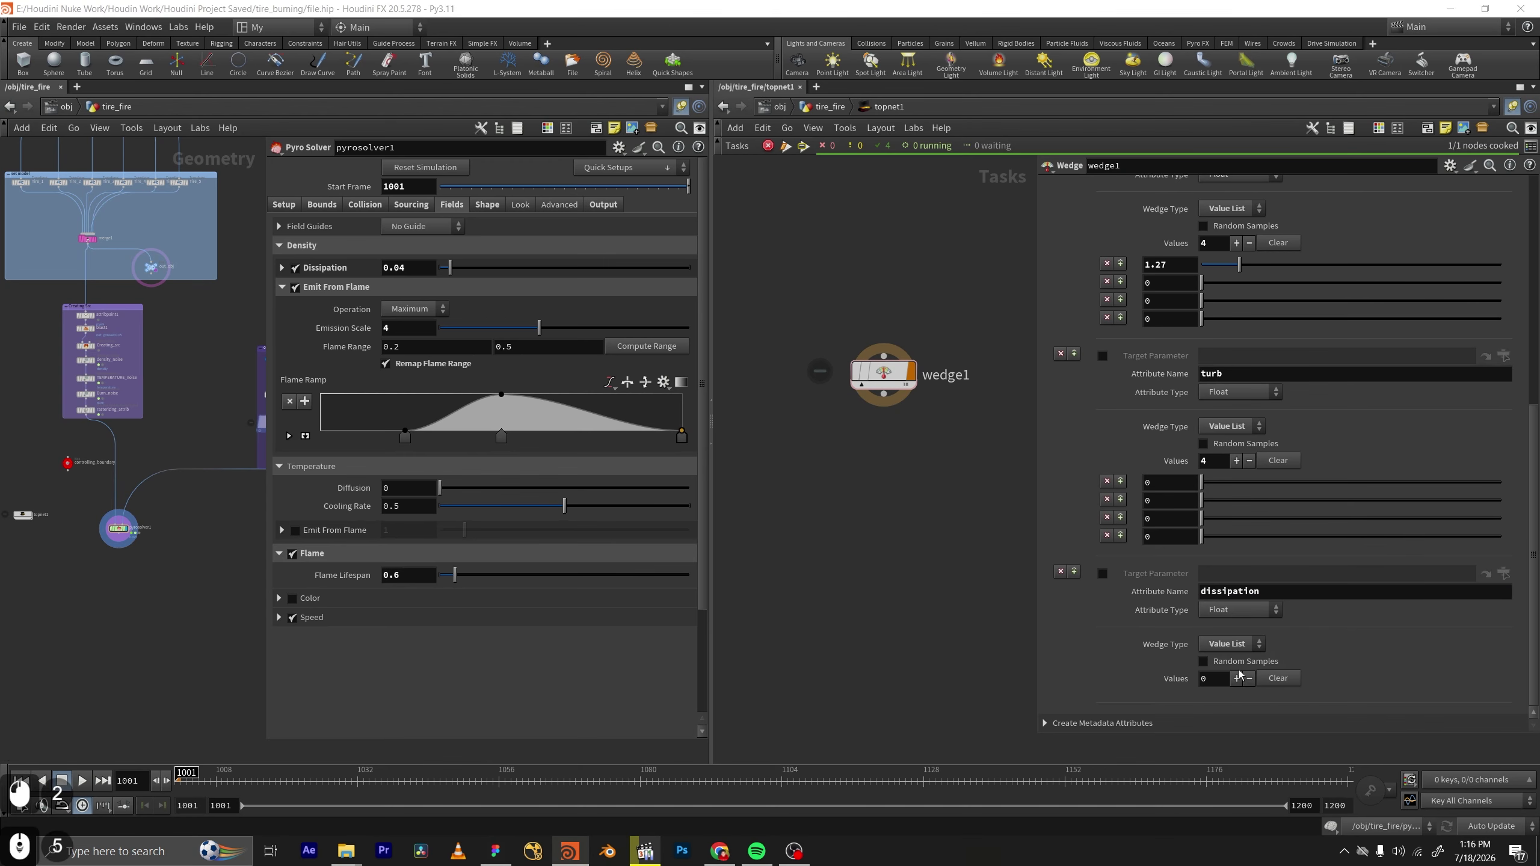
left_click(1237, 676)
left_click(1238, 664)
left_click(1238, 645)
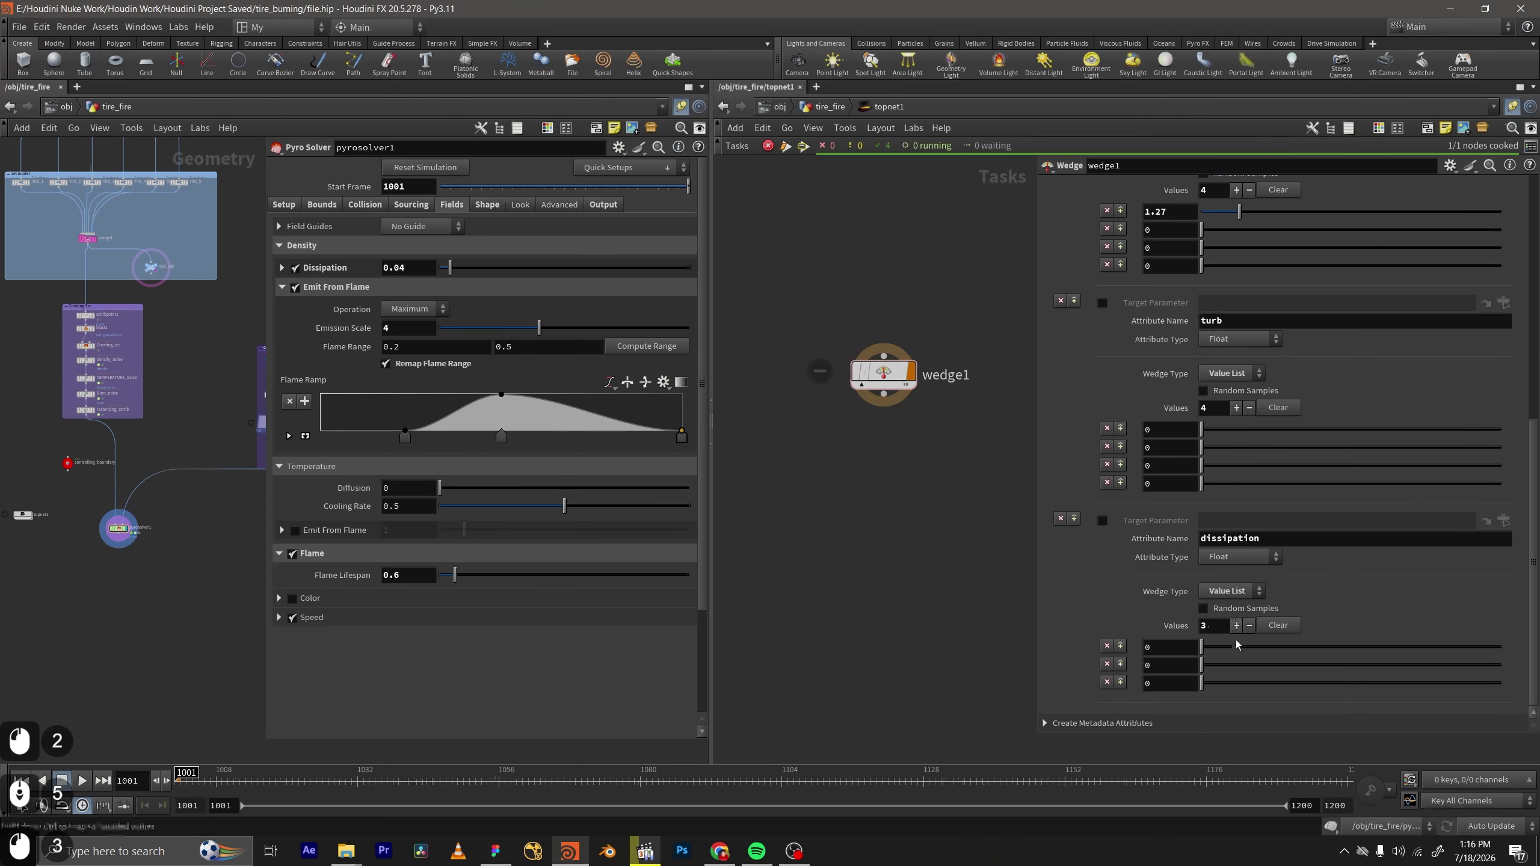
left_click(1238, 627)
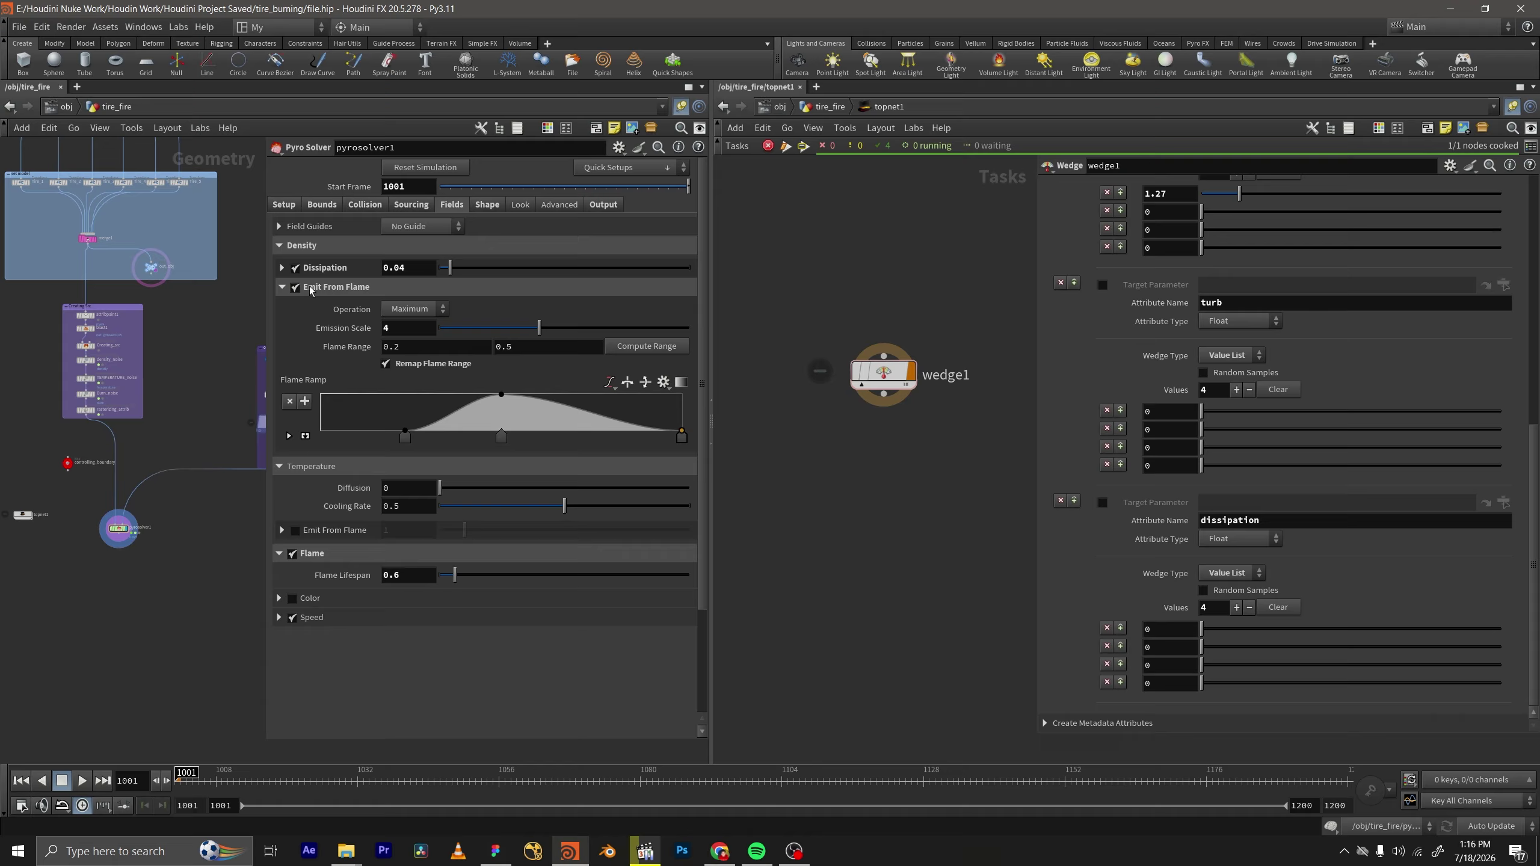
scroll(1207, 607, "down", 3)
left_click(1237, 607)
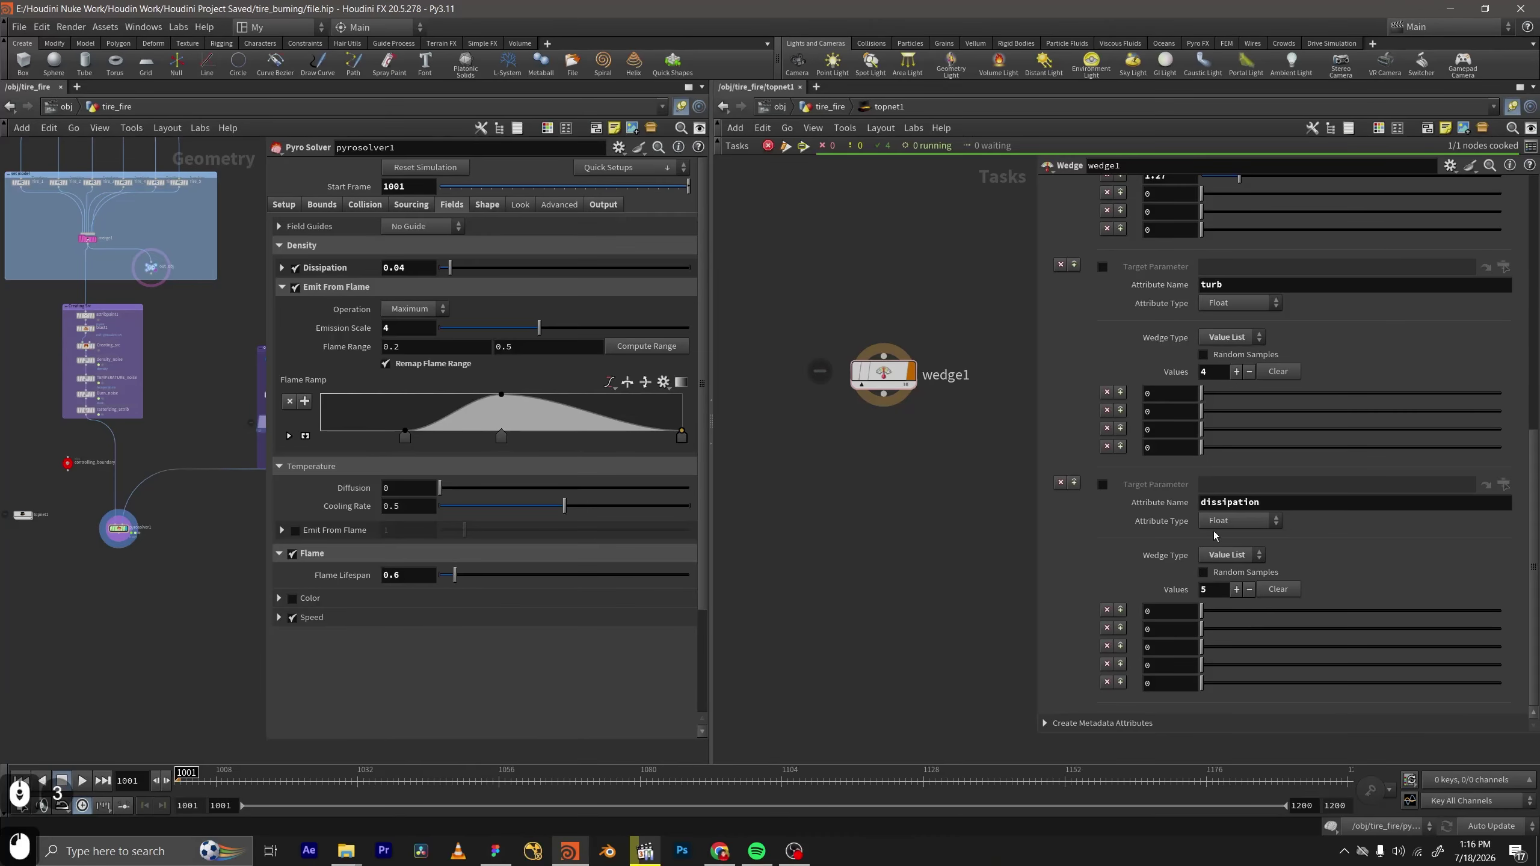
key("ctrl+z")
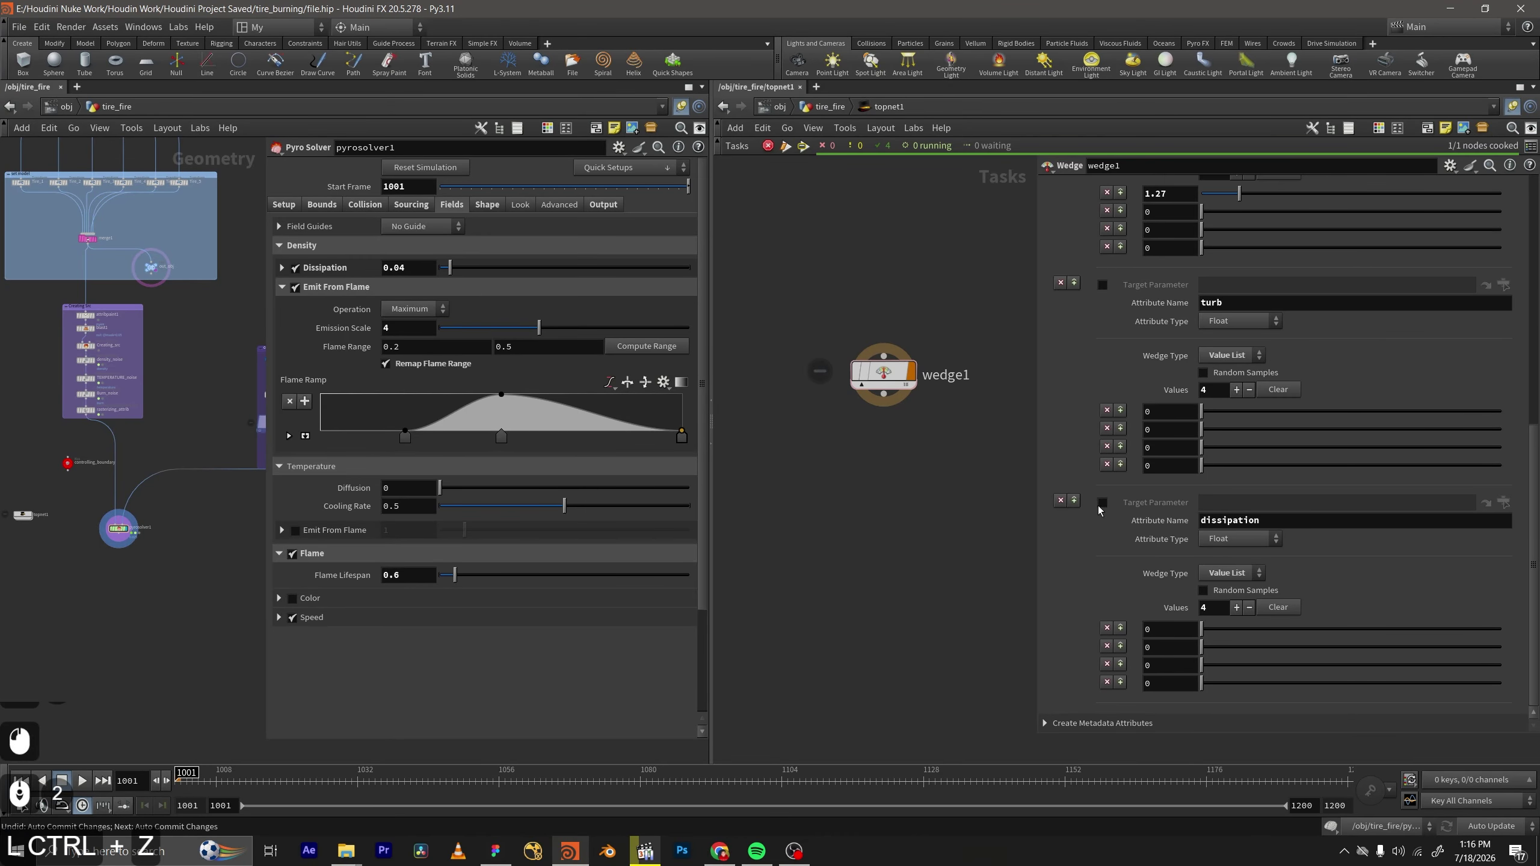
key("ctrl+z")
Insert a wedge attribute directly above dissipation and name it emitflameDen.
left_click(1237, 383)
type("e")
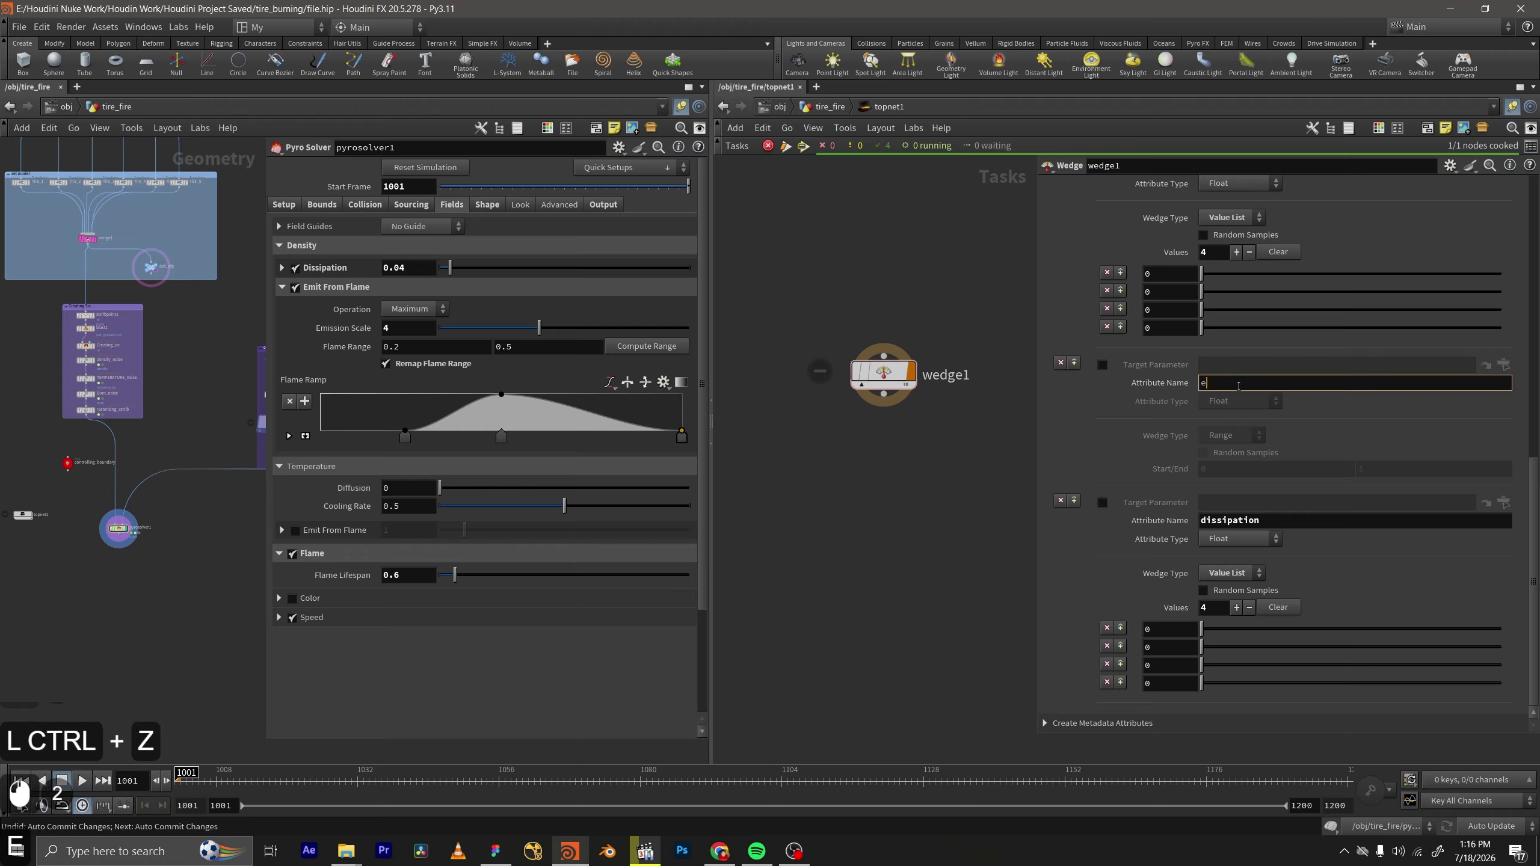
type("mit from f")
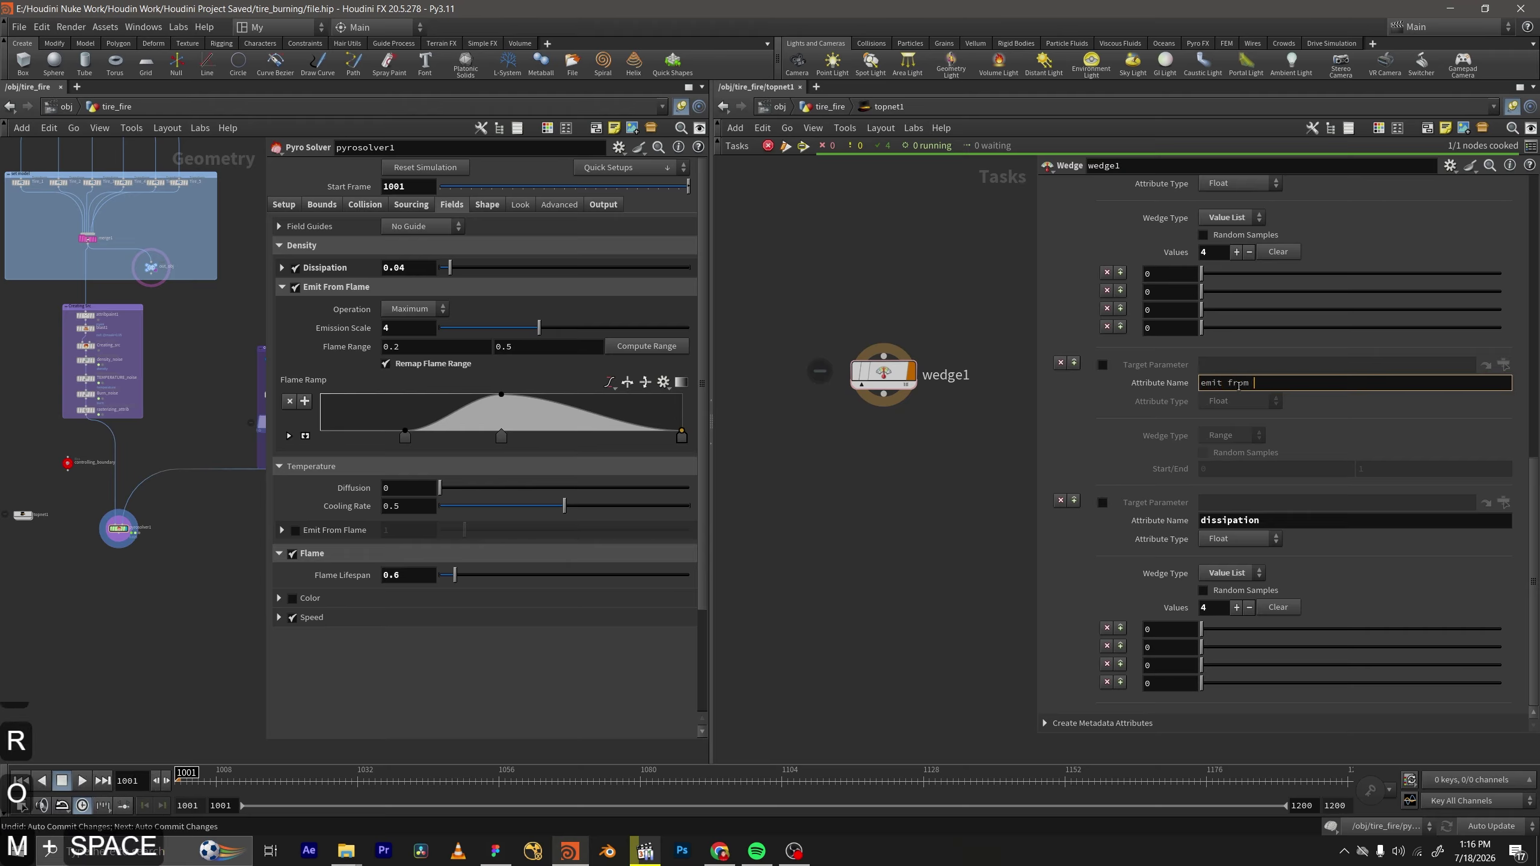
key("BackSpace")
key("BackSpace")
key("BackSpace")
type("f")
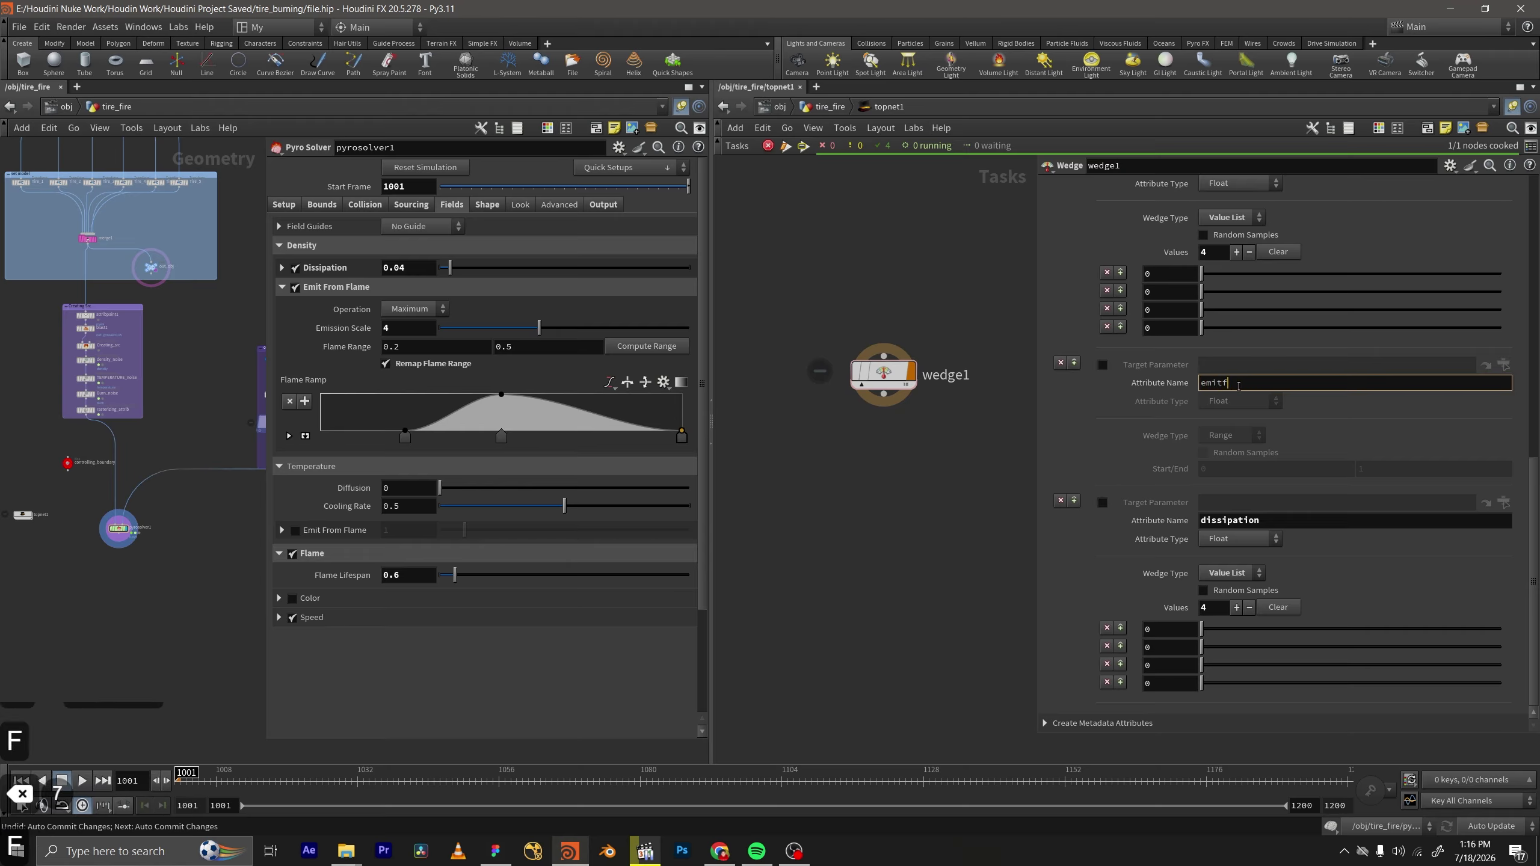
type("lame")
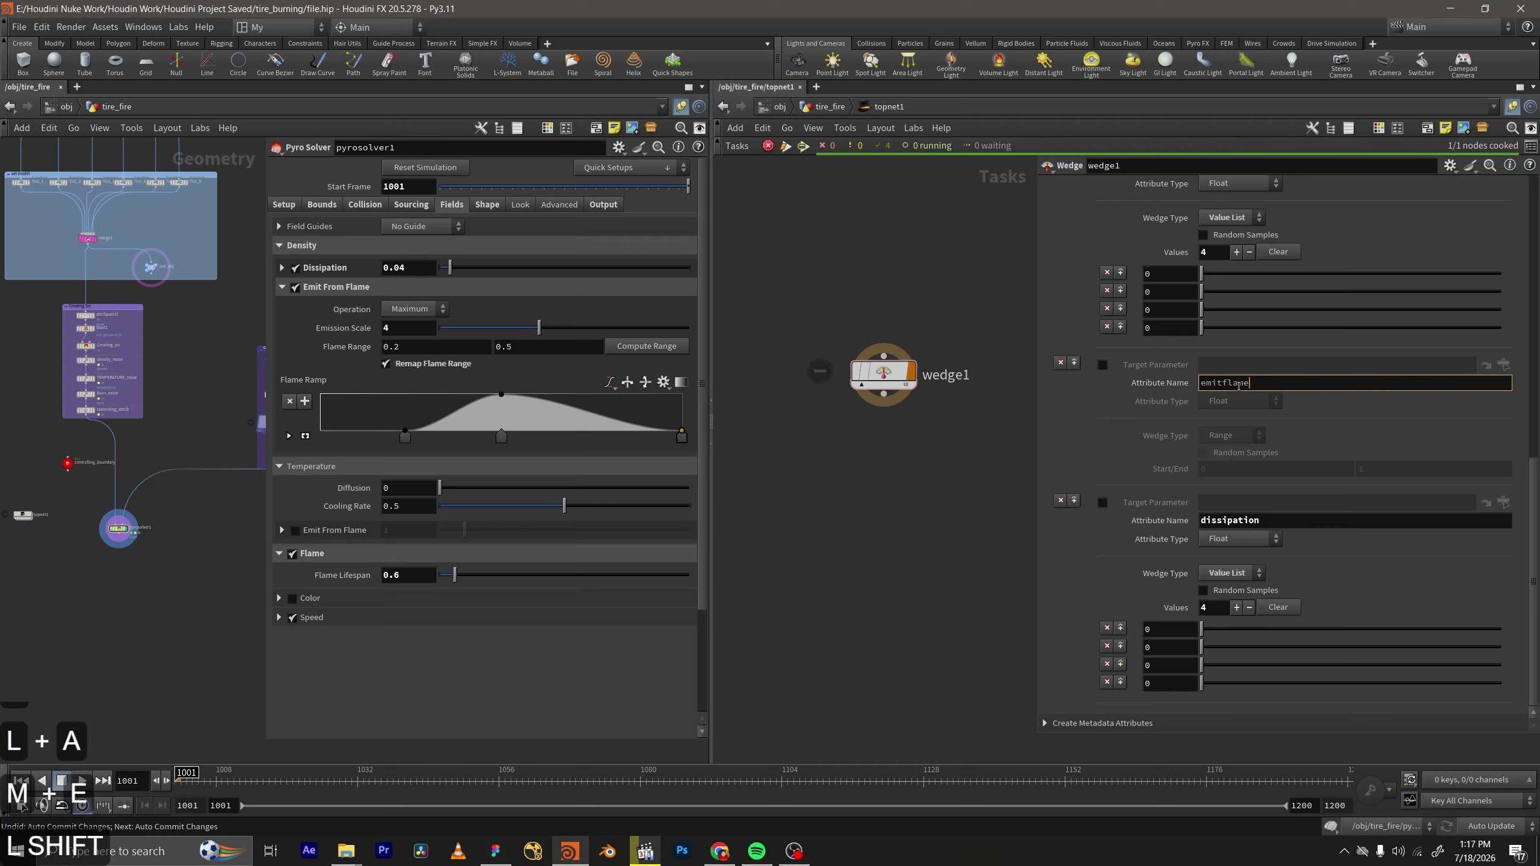
type("Desn")
key("BackSpace")
key("BackSpace")
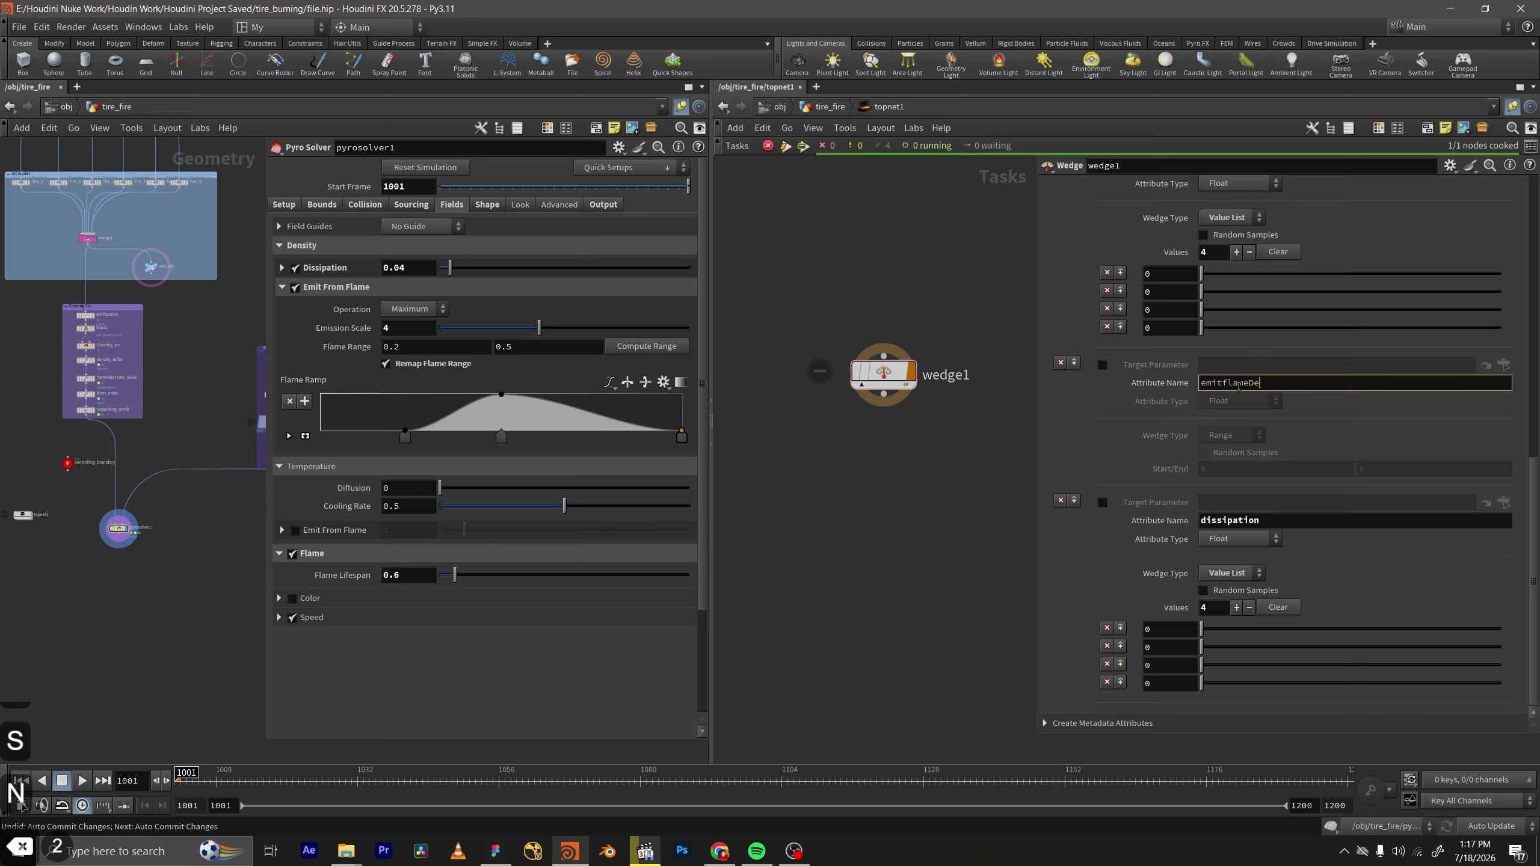
type("n")
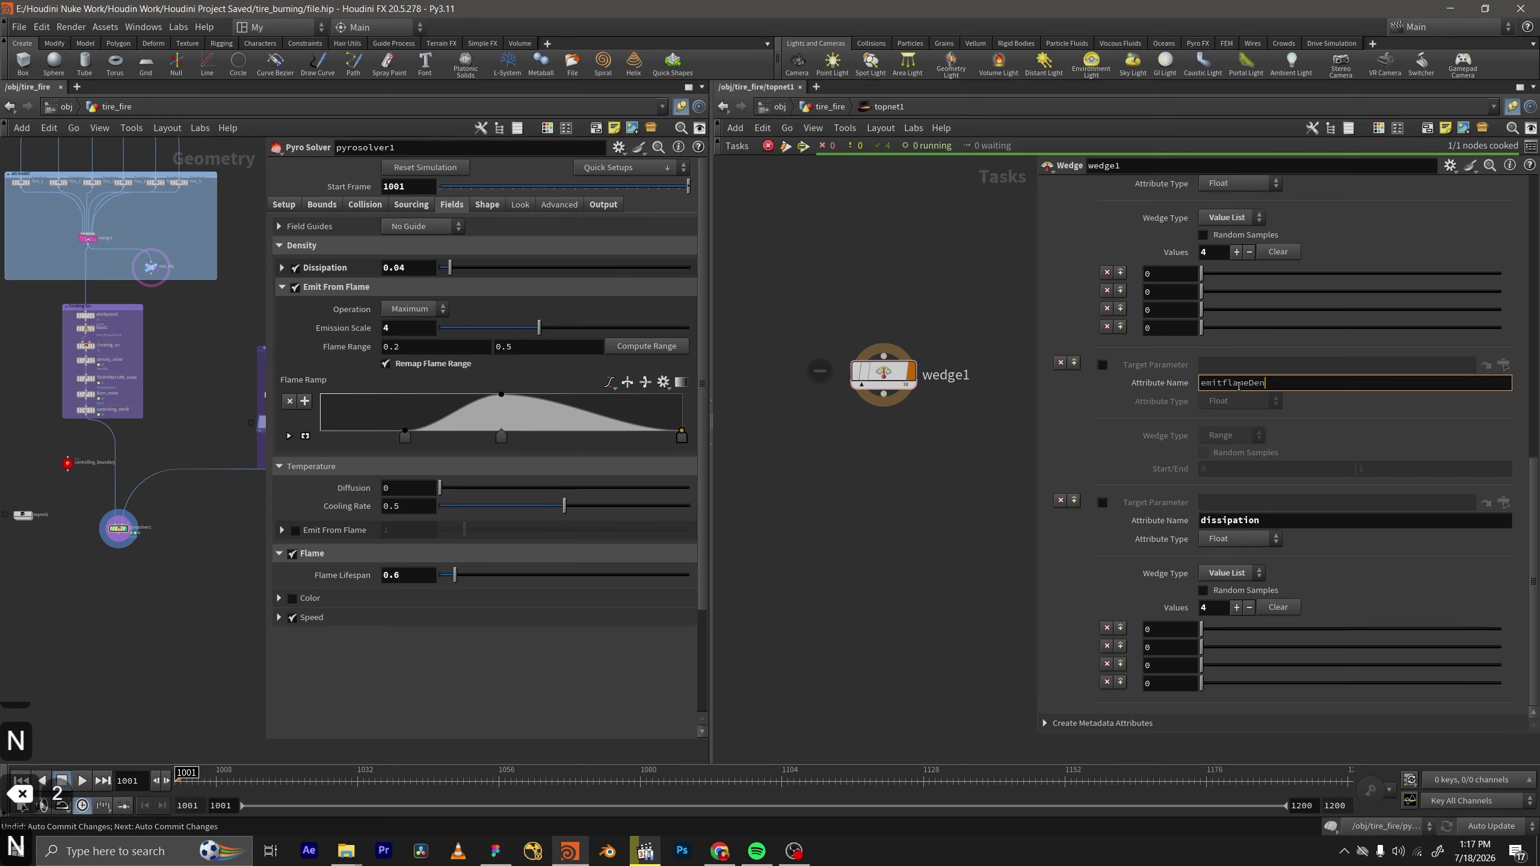
left_click(920, 534)
Set the emitflameDen attribute's wedge type to Value List and give it four value entries.
left_click(1228, 435)
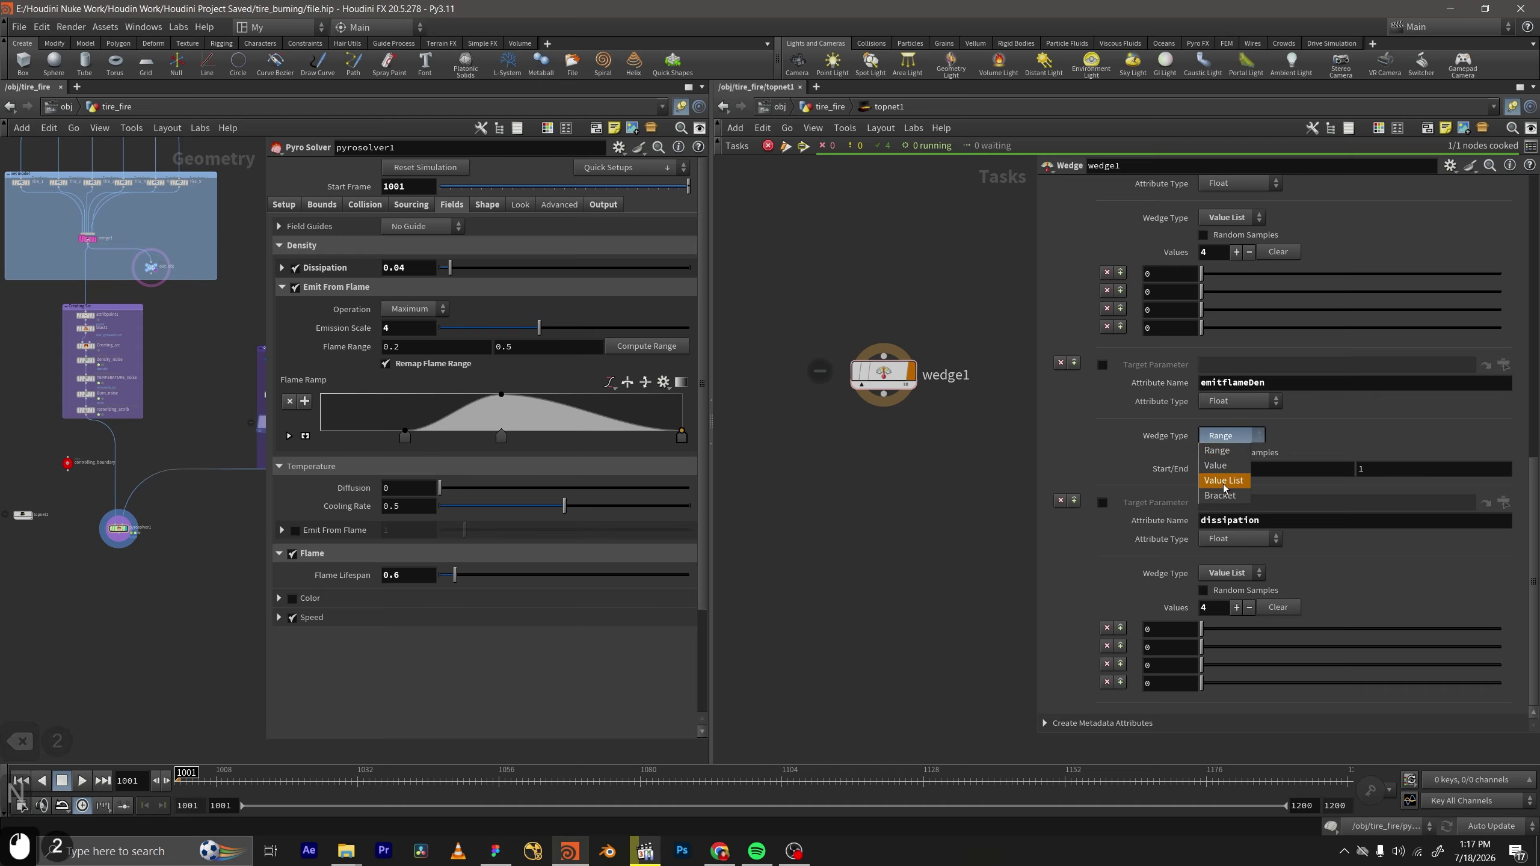
left_click(1224, 481)
left_click(1238, 471)
left_click(1238, 453)
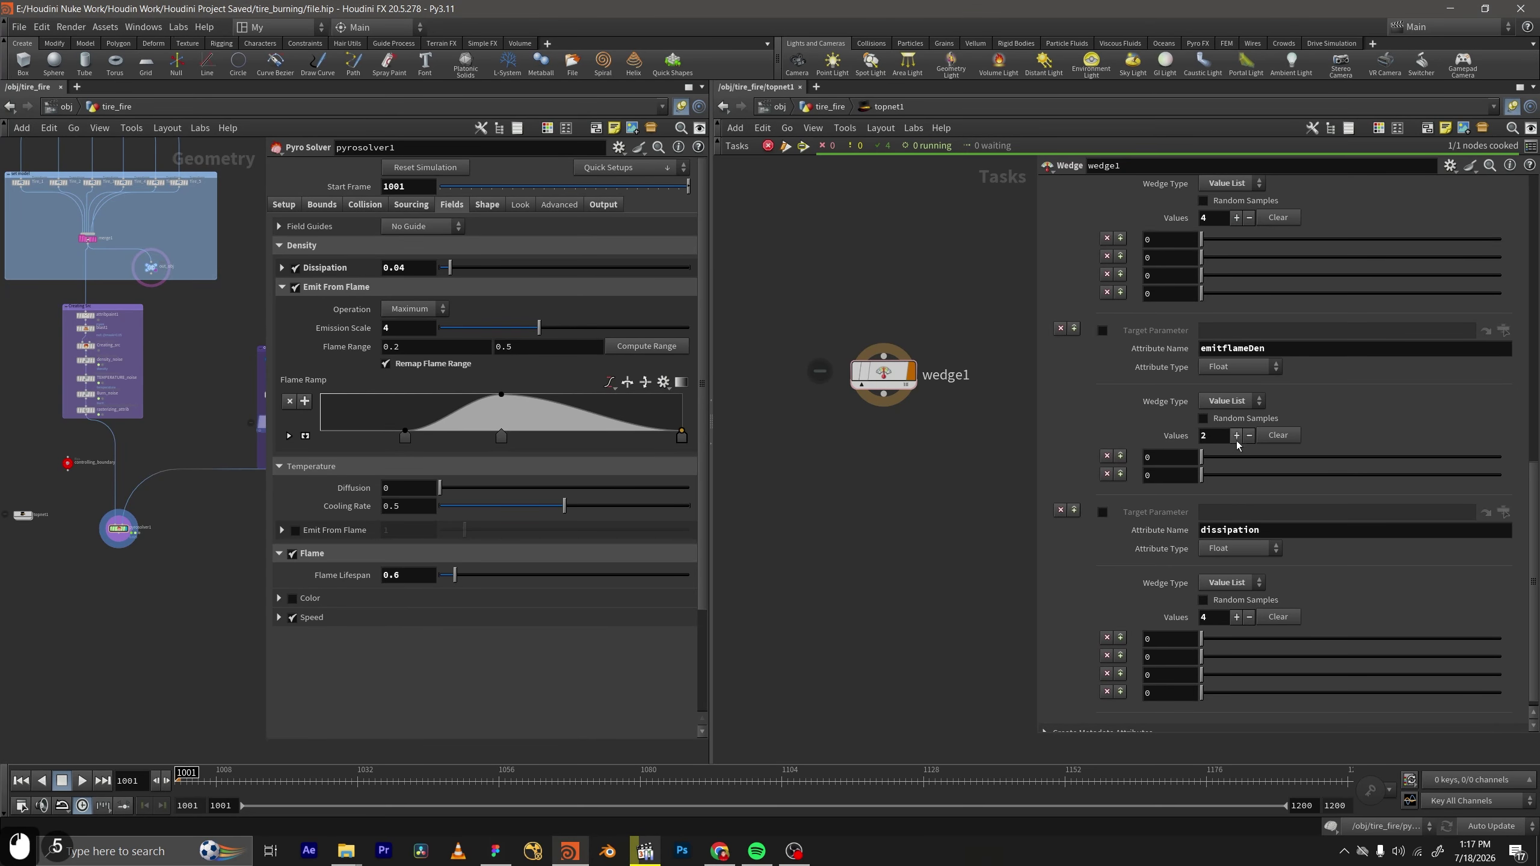
left_click(1237, 437)
left_click(1237, 419)
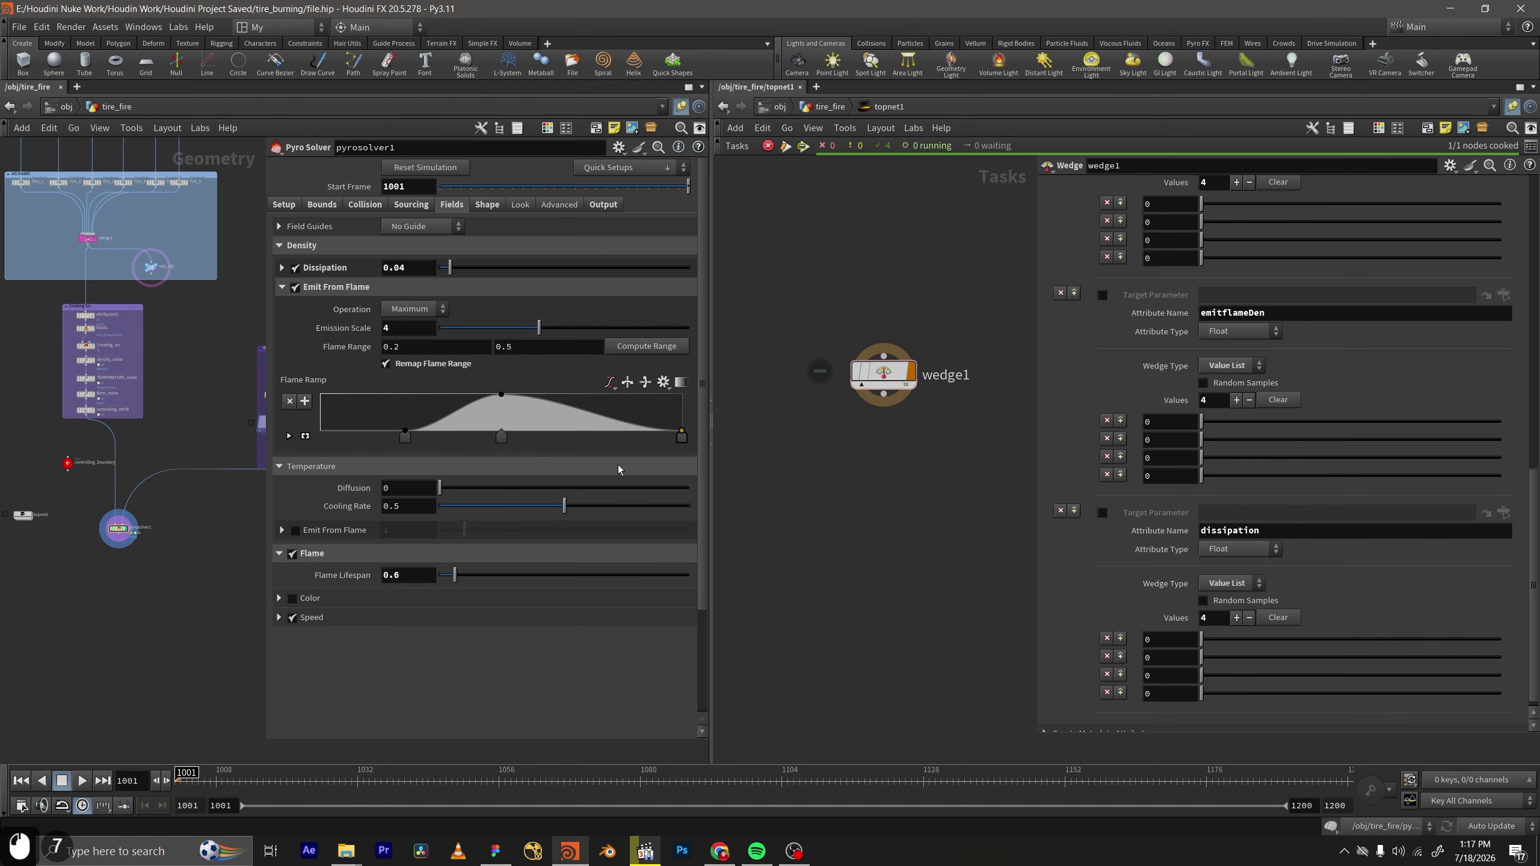
scroll(1315, 556, "up", 20)
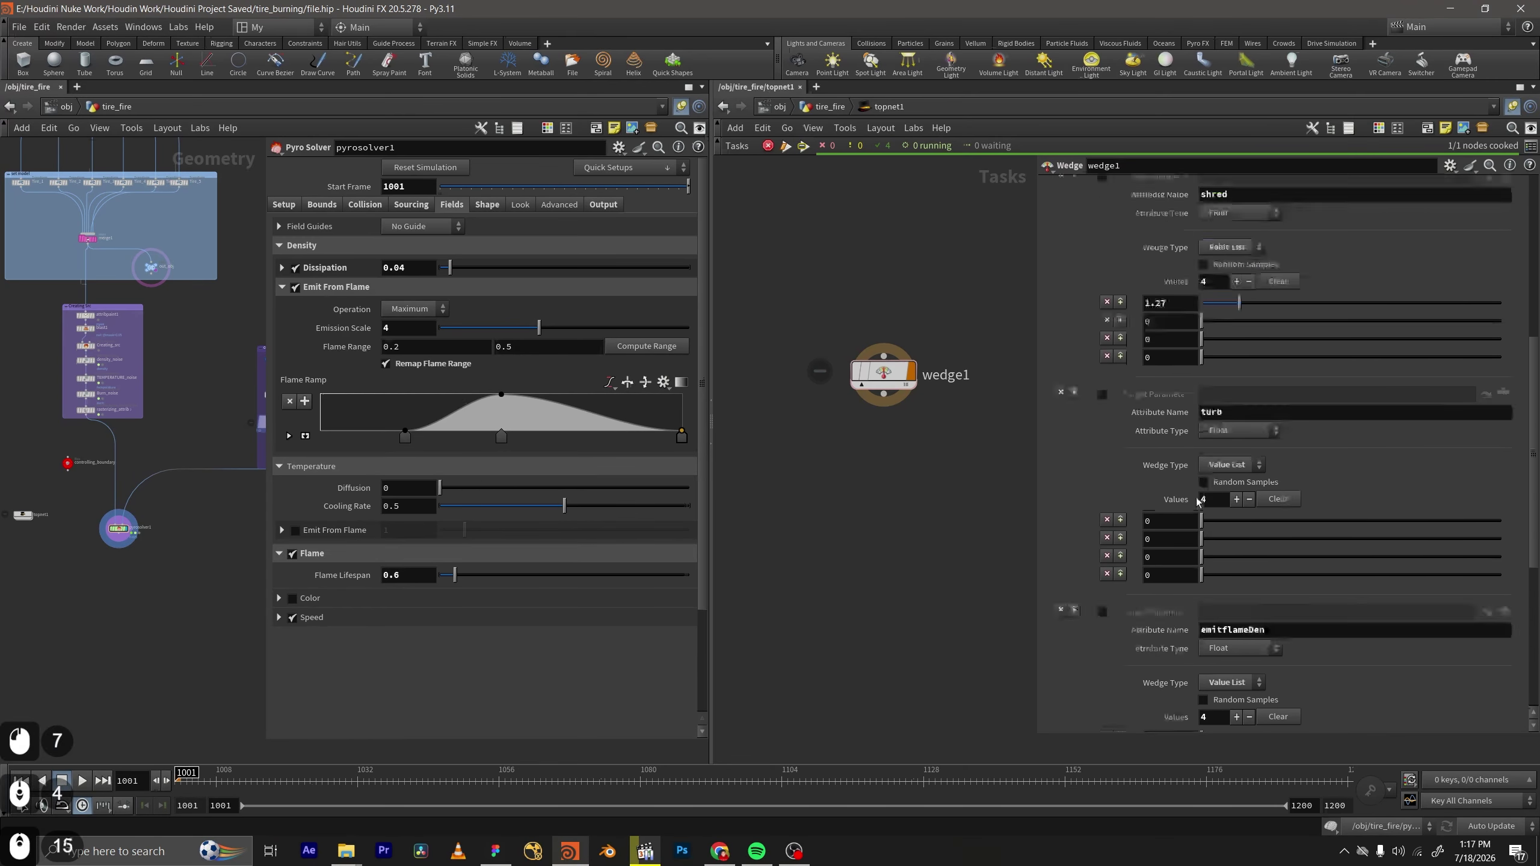
left_click(1236, 371)
scroll(1225, 388, "down", 4)
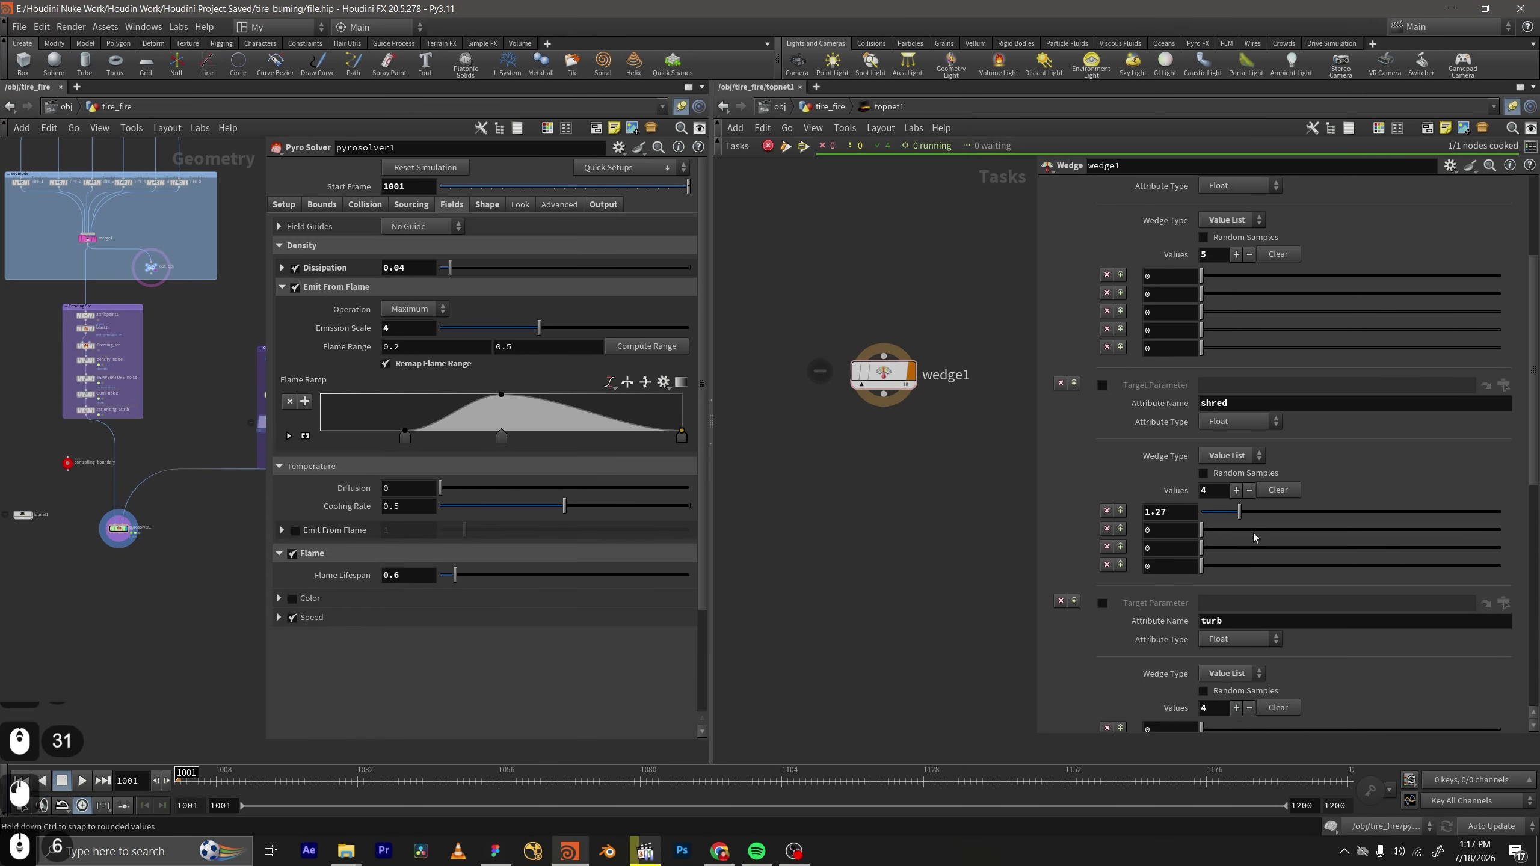
scroll(1222, 425, "down", 20)
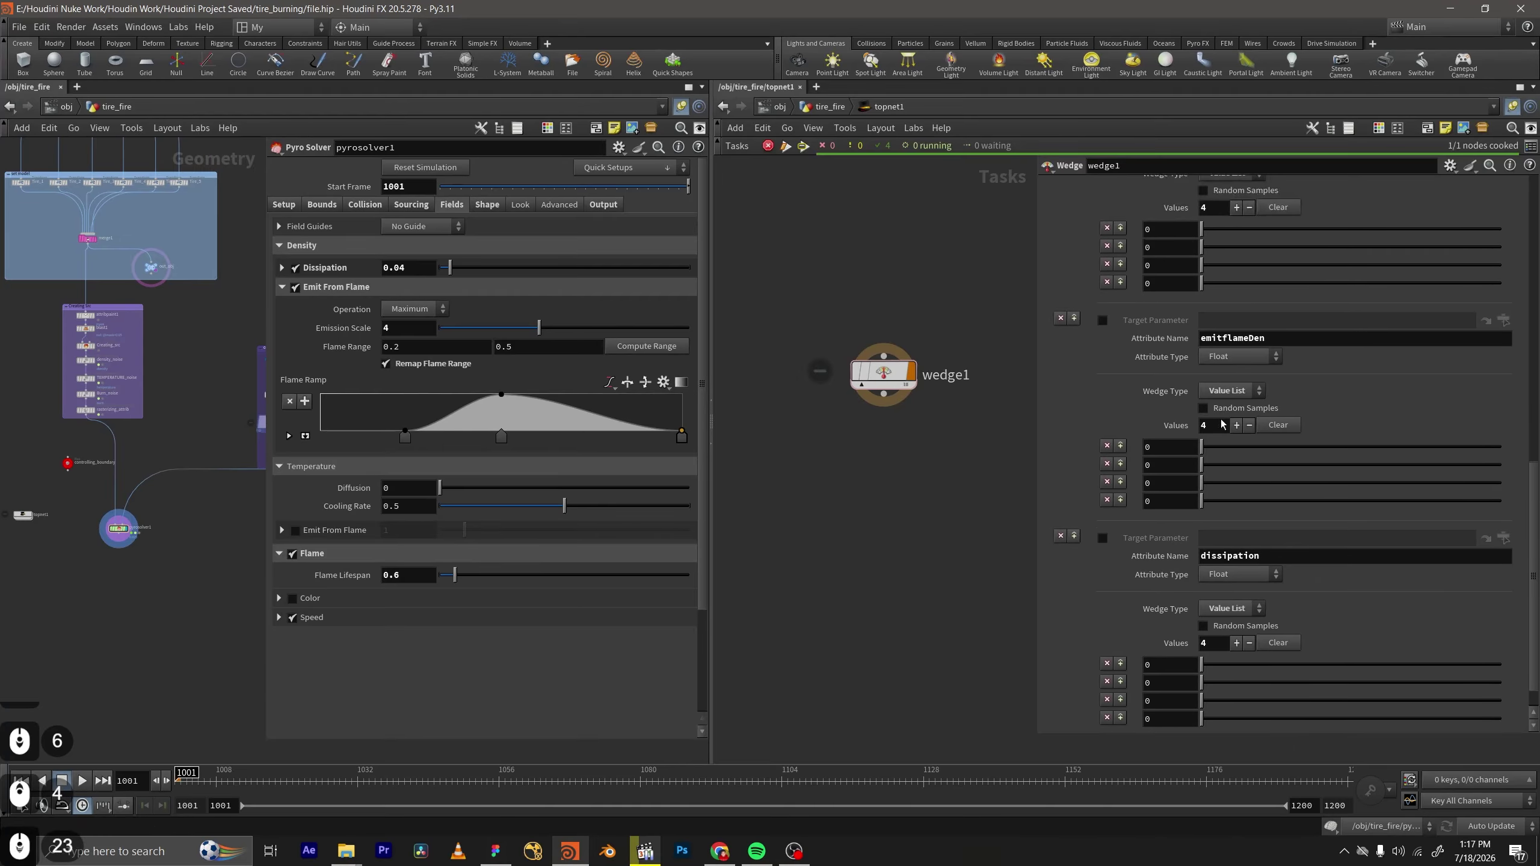
scroll(1228, 449, "up", 18)
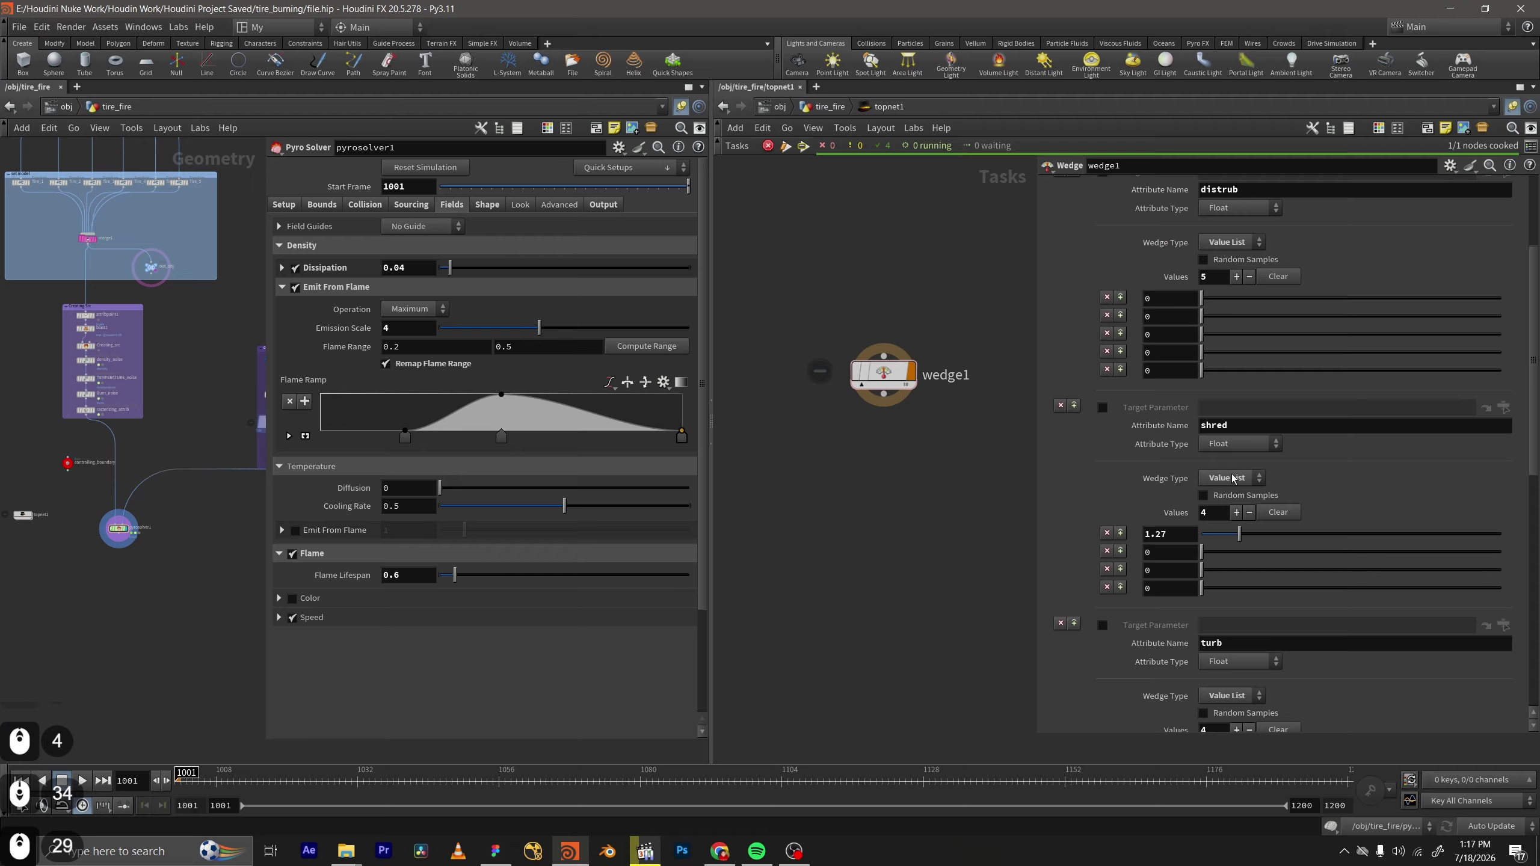
scroll(1233, 474, "up", 7)
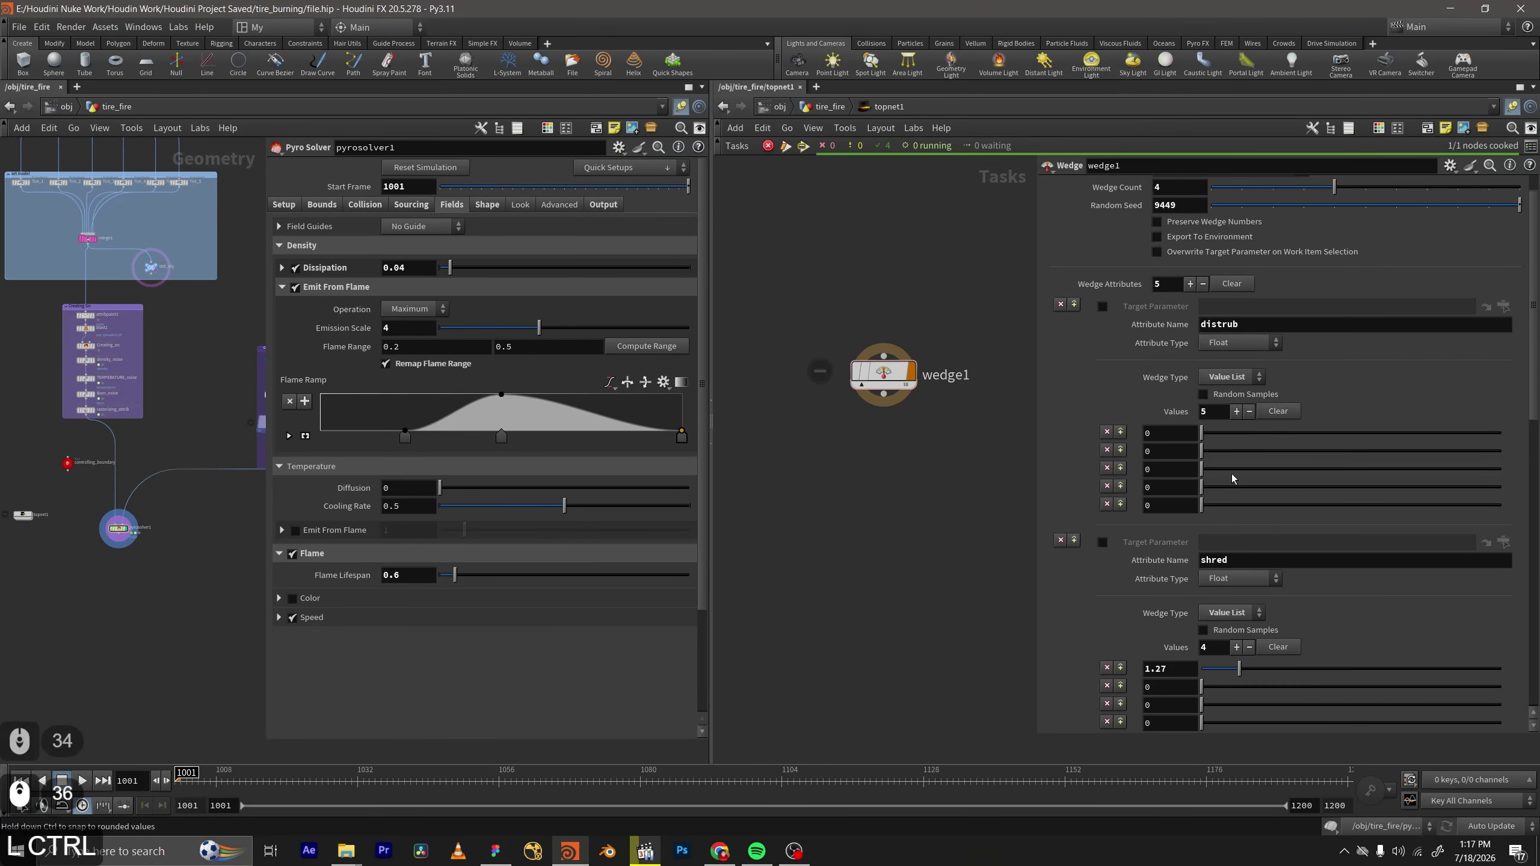
key("ctrl+z")
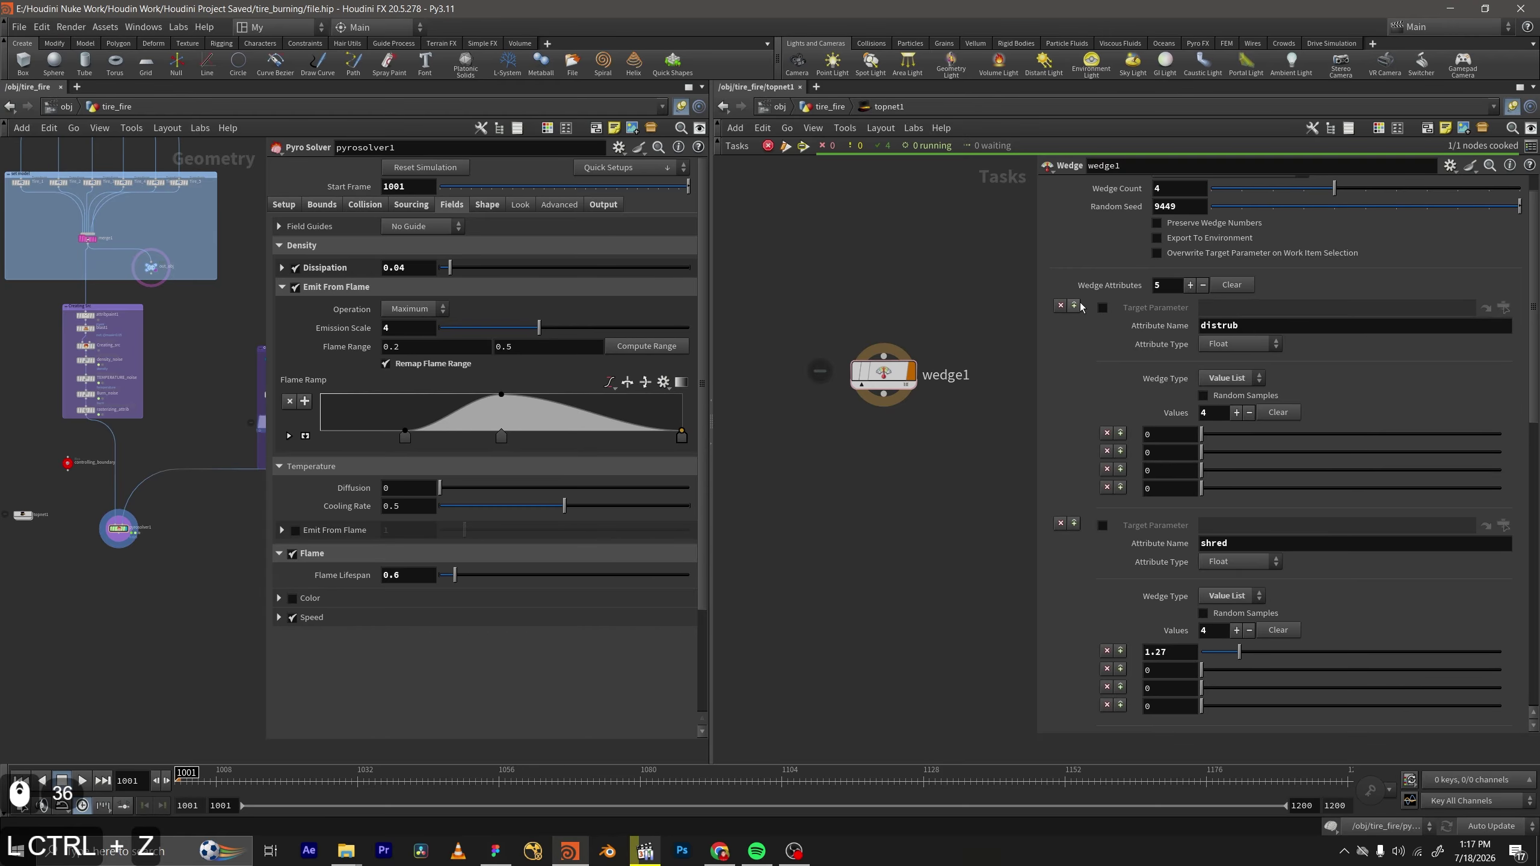
key("ctrl+z")
key("ctrl+z")
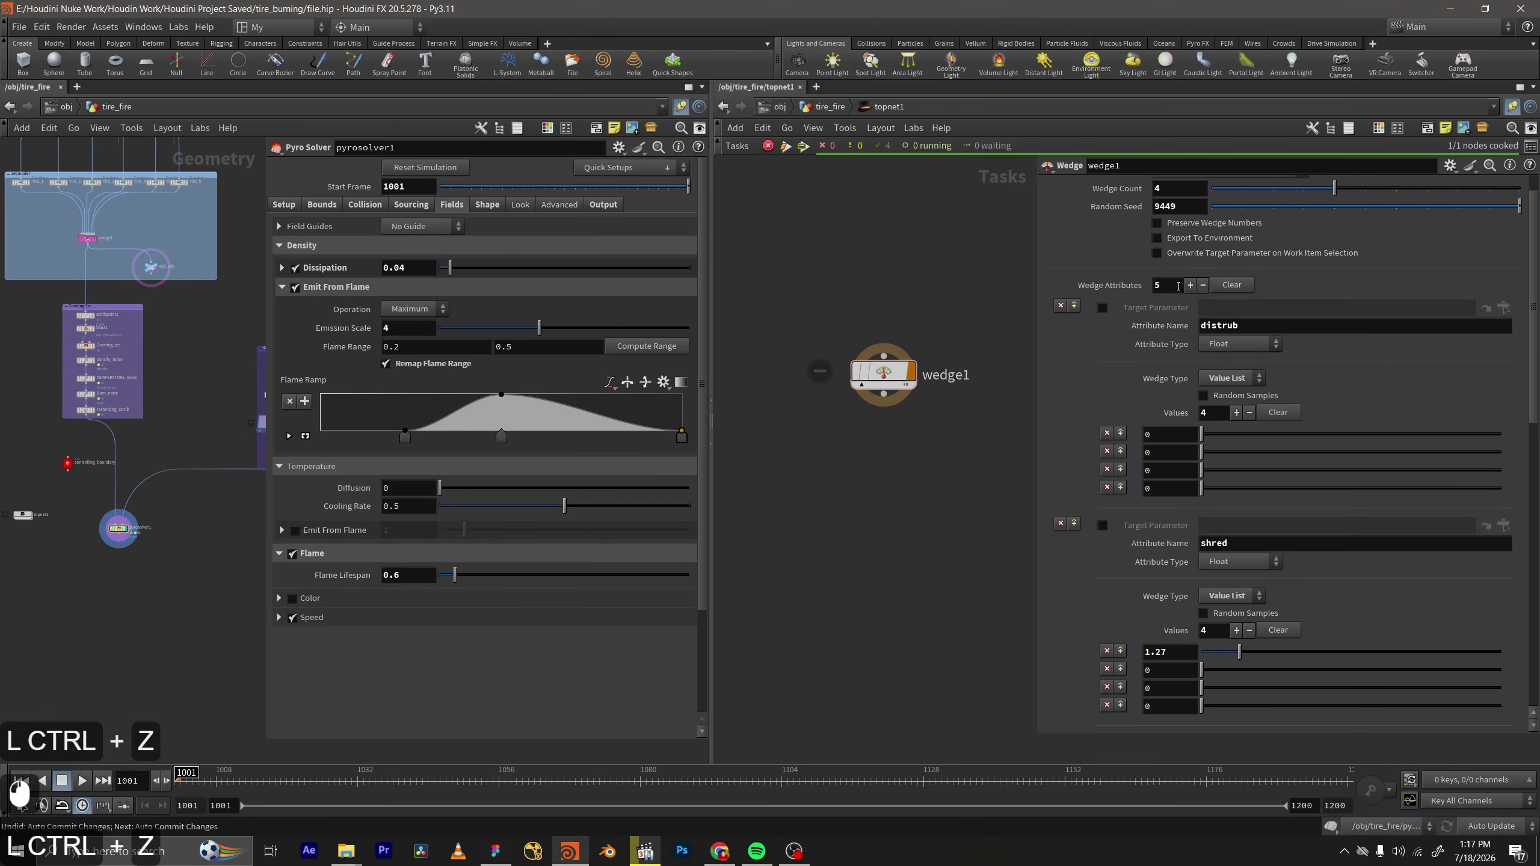
Add a sixth wedge attribute at the end of wedge1's list and name it flame.
scroll(1241, 442, "down", 15)
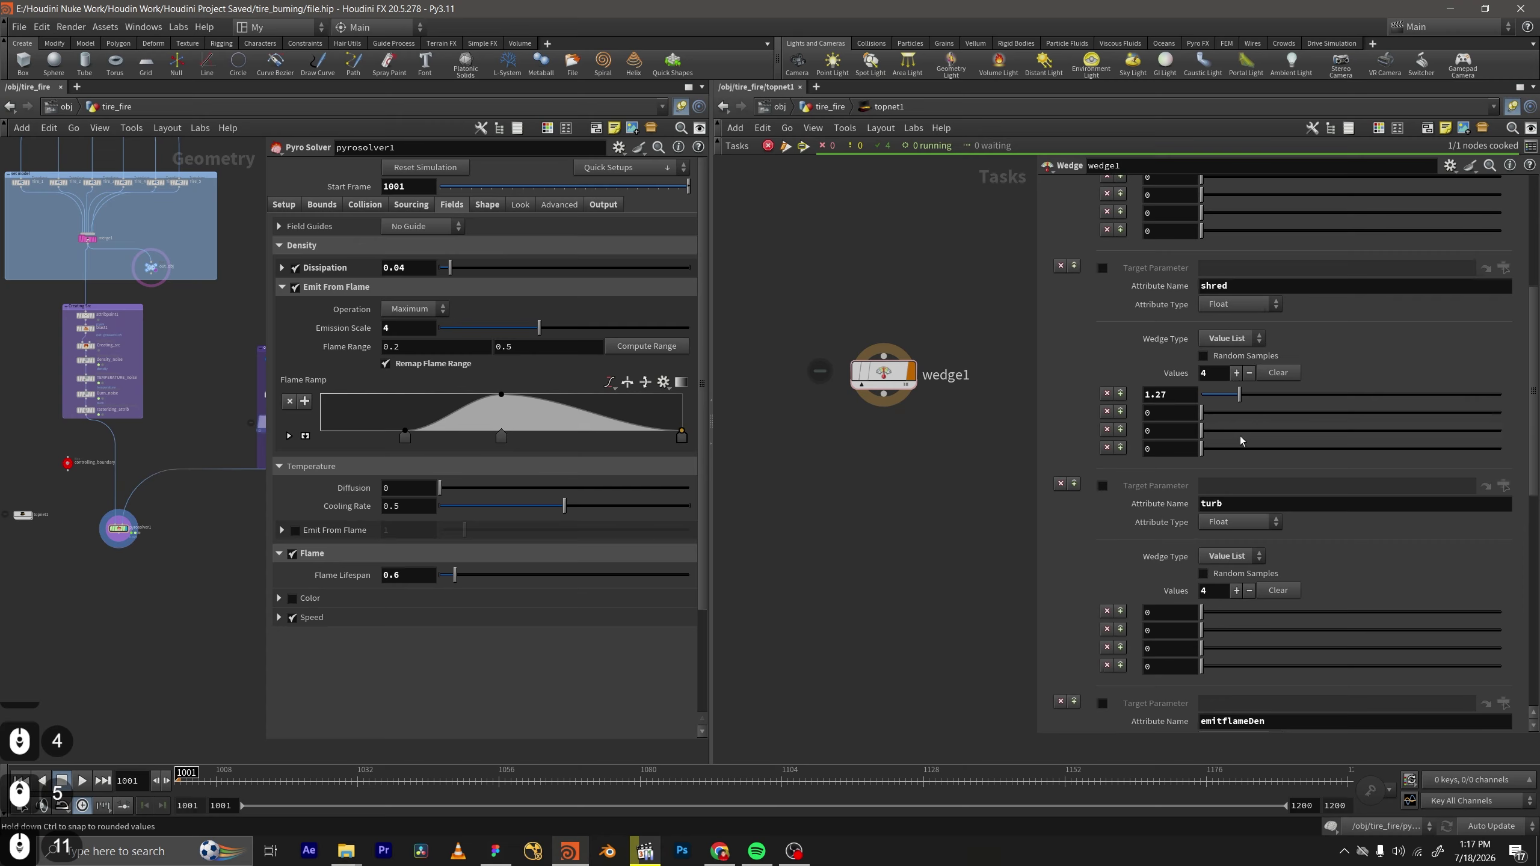
scroll(1241, 441, "down", 20)
left_click(1248, 597)
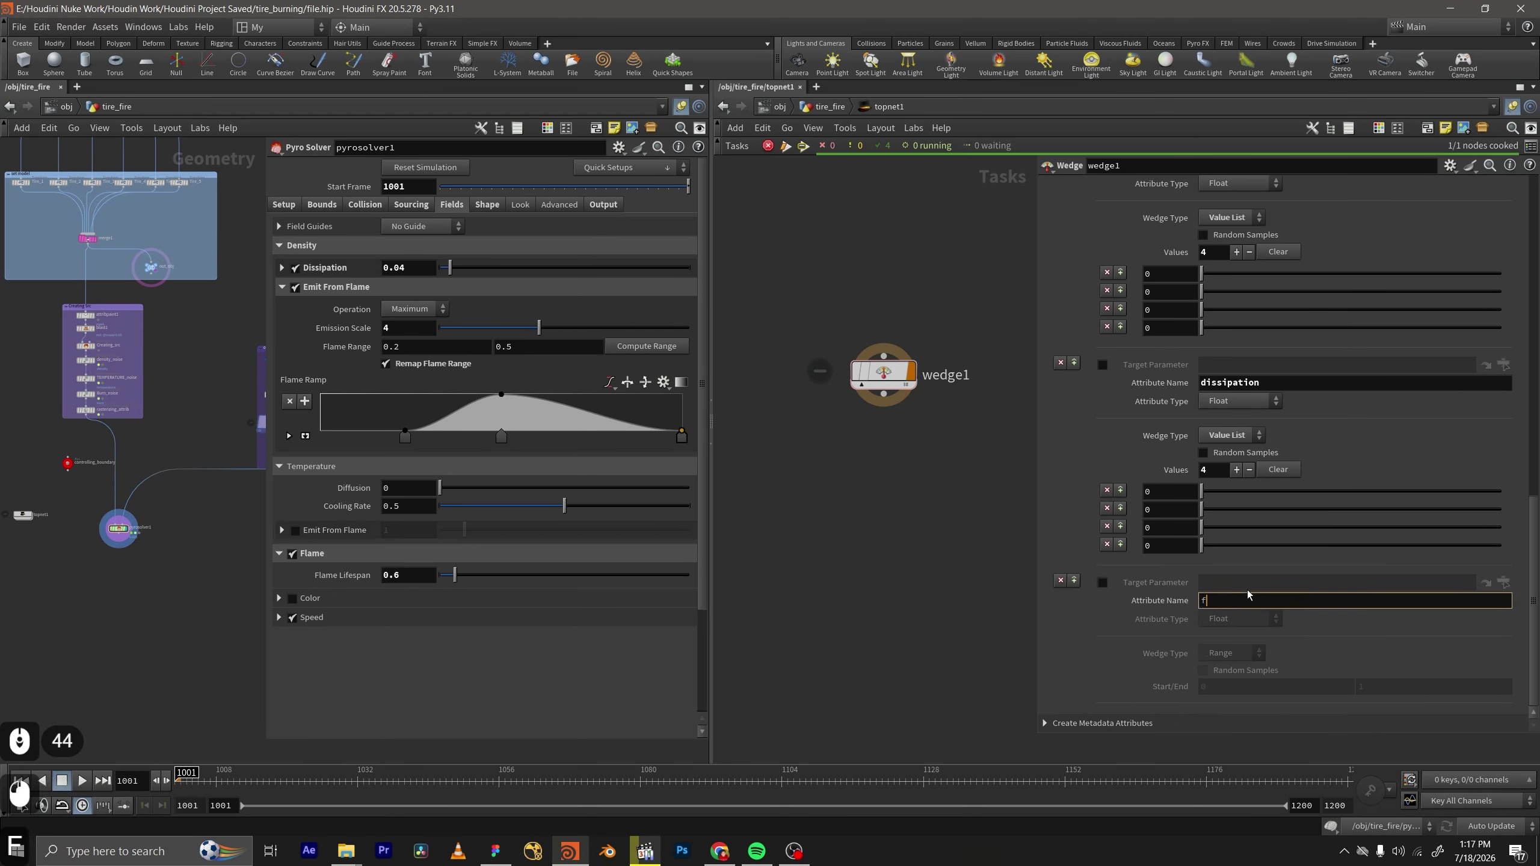
type("flame")
key("Return")
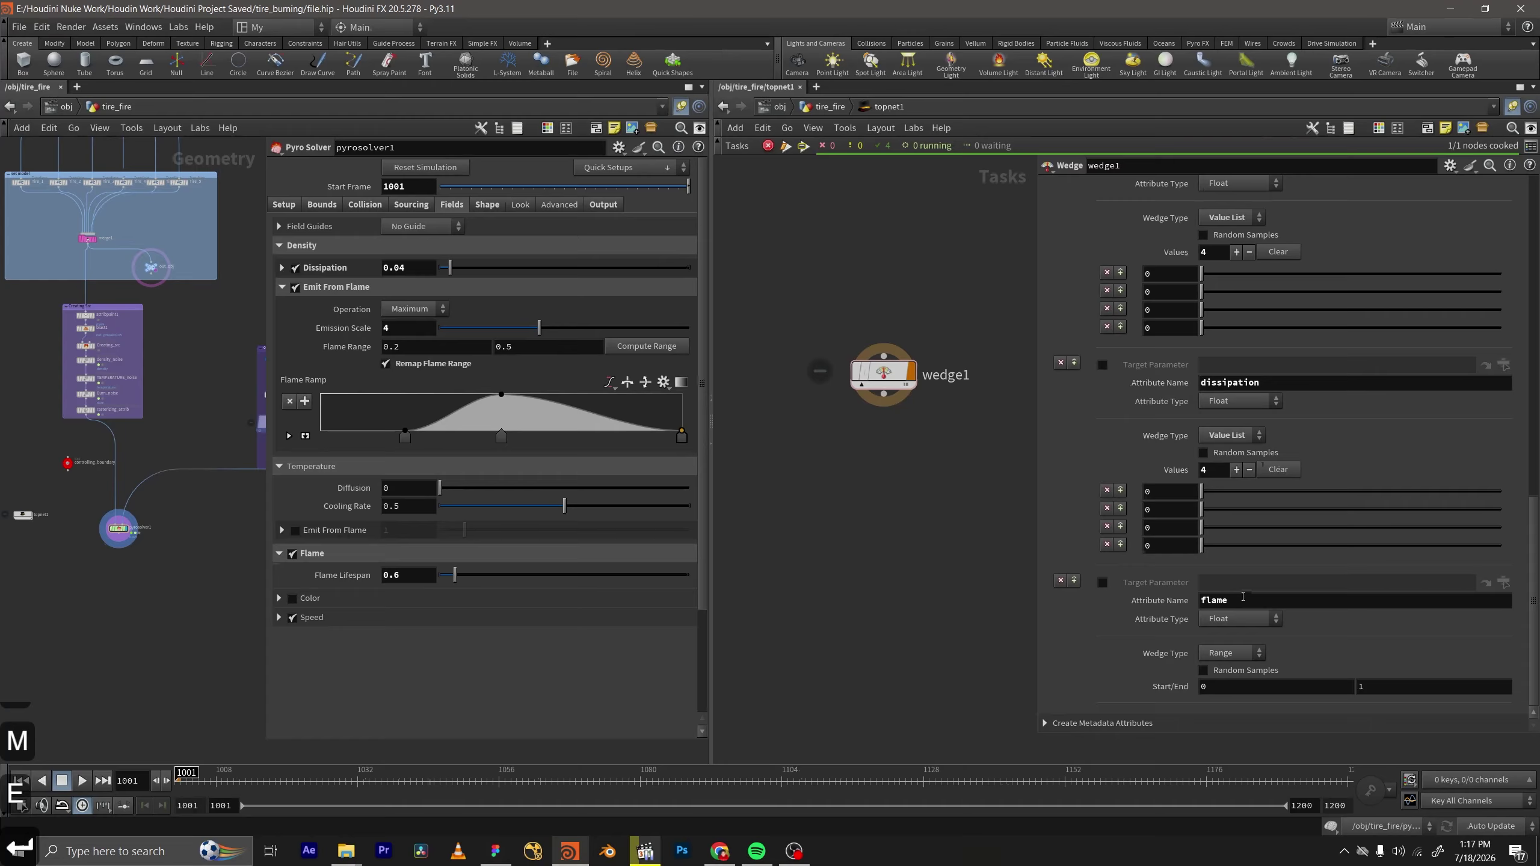
Set the flame attribute's wedge type to Value List and give it four value entries.
left_click(1231, 656)
left_click(1231, 698)
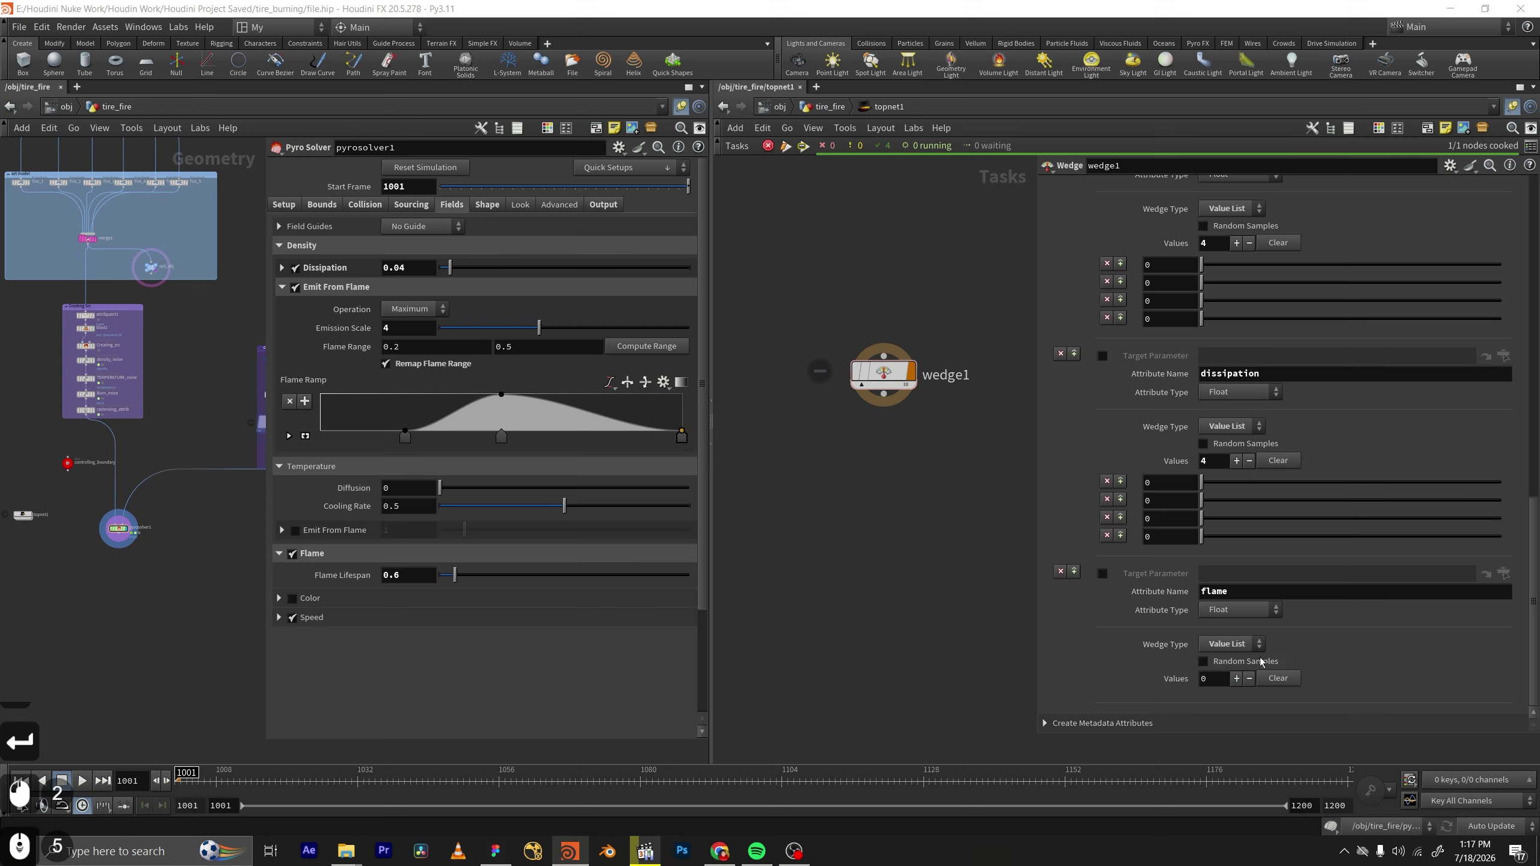
left_click(1236, 679)
left_click(1236, 662)
left_click(1236, 644)
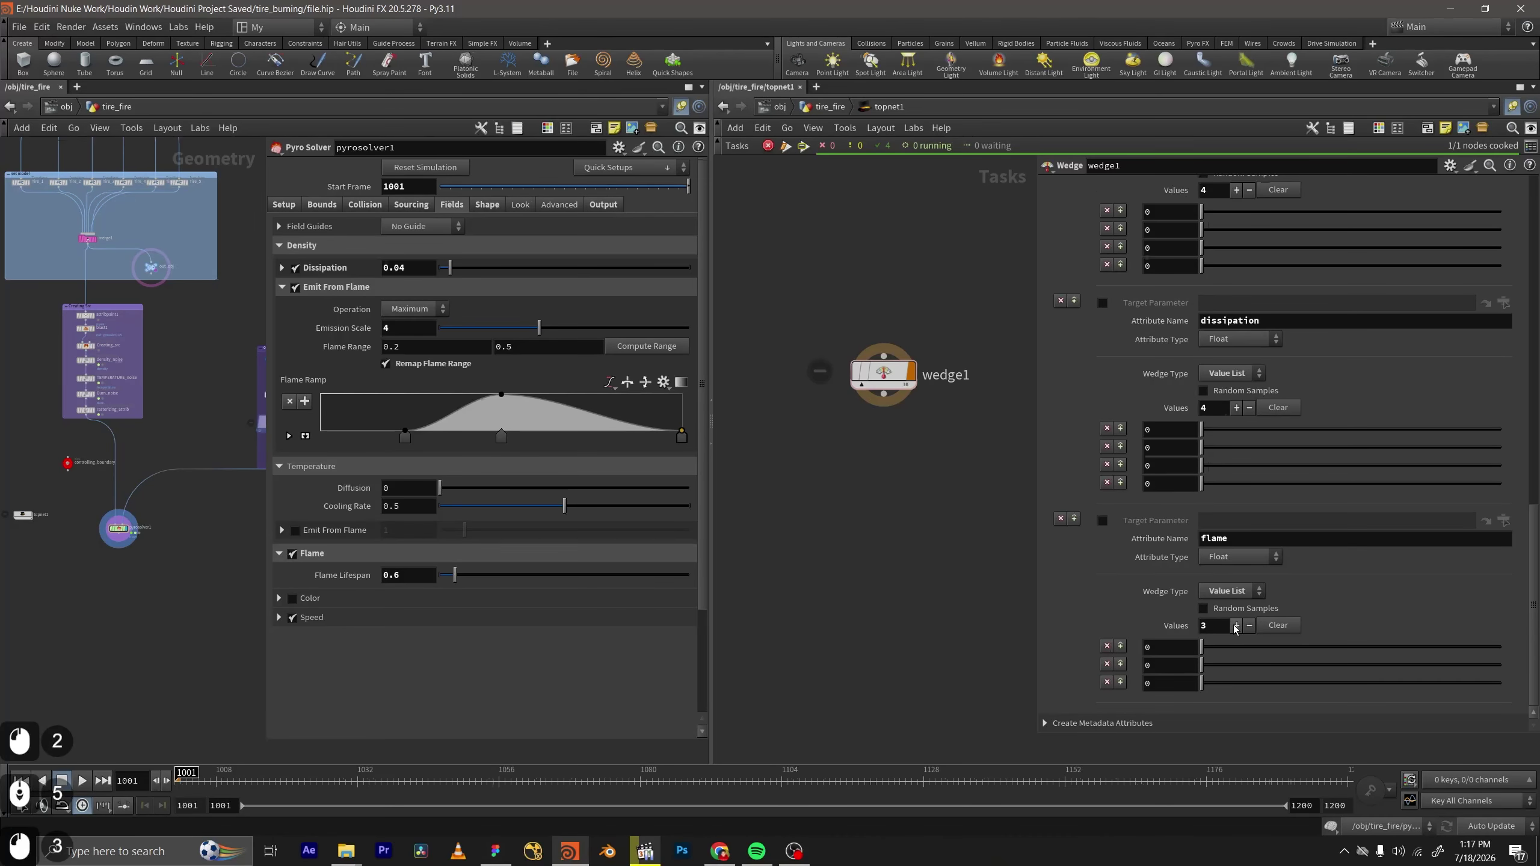
left_click(1237, 625)
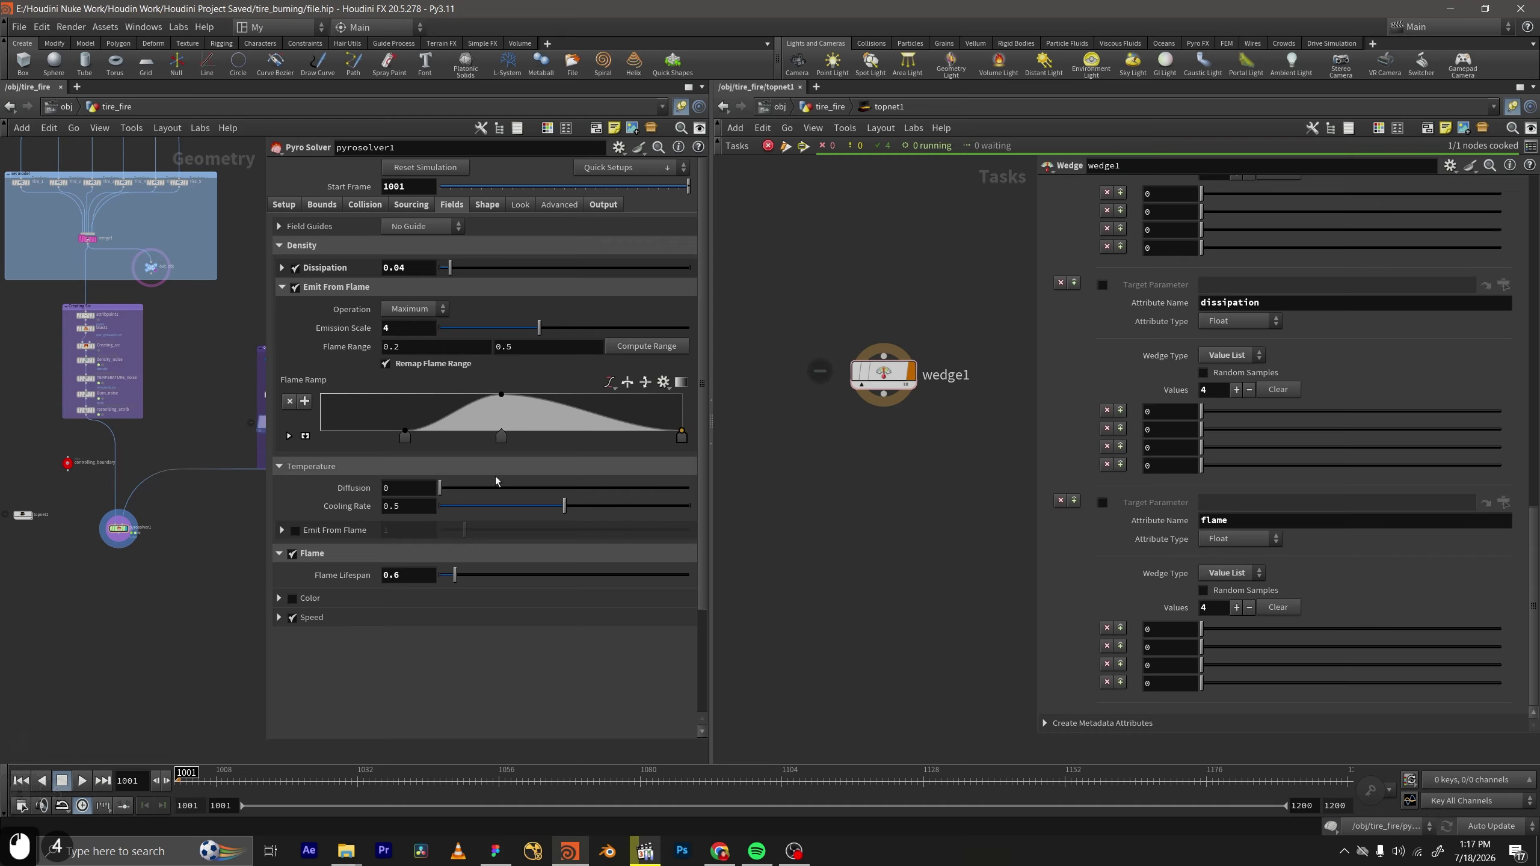
Review pyrosolver1's Sourcing, Collision, Bounds and Setup settings for further parameters to wedge.
left_click(410, 205)
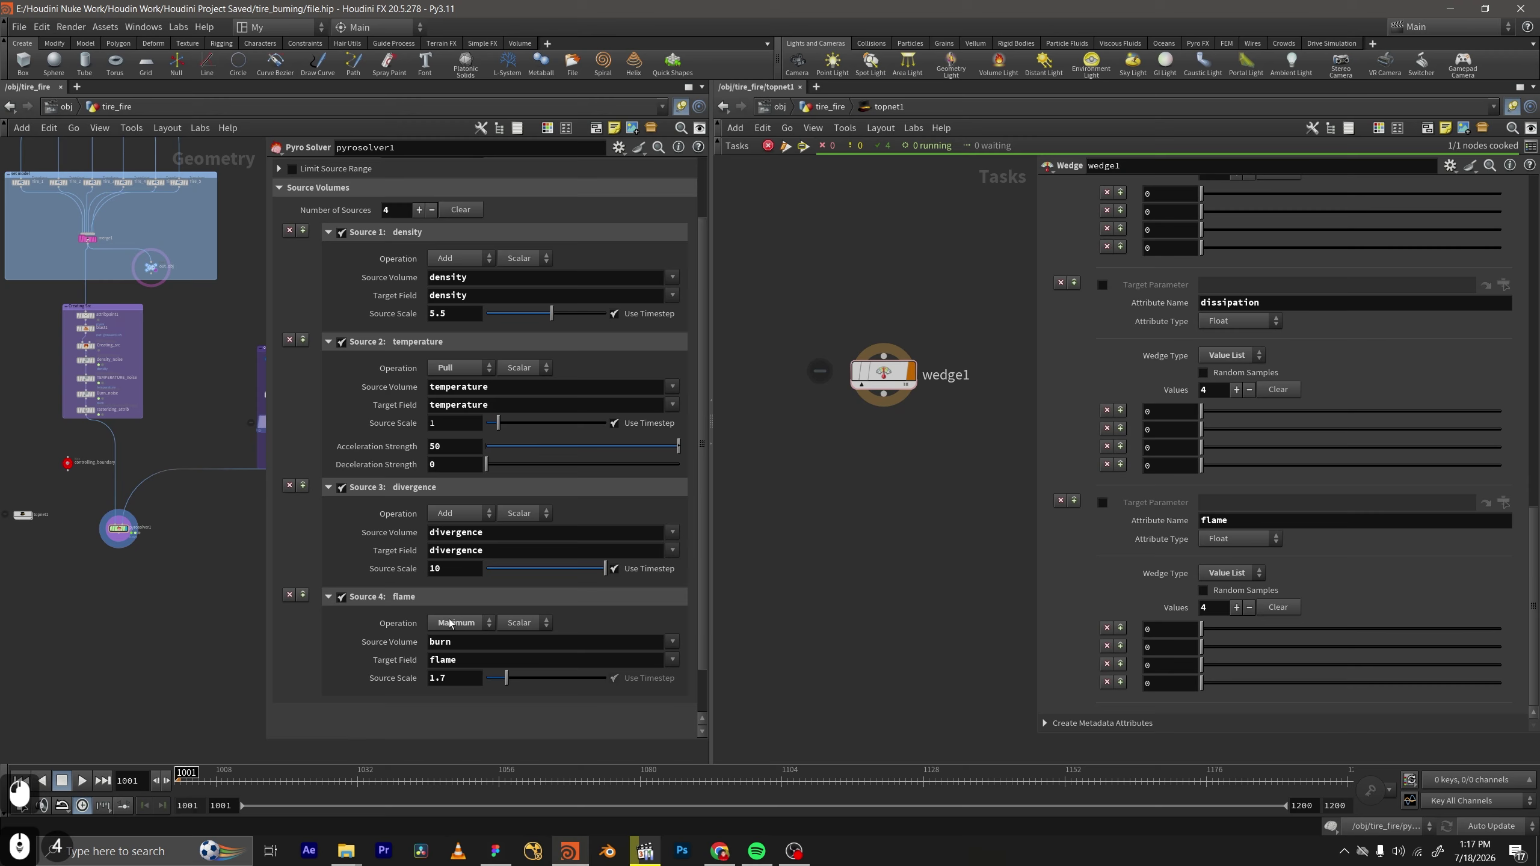
scroll(387, 632, "up", 3)
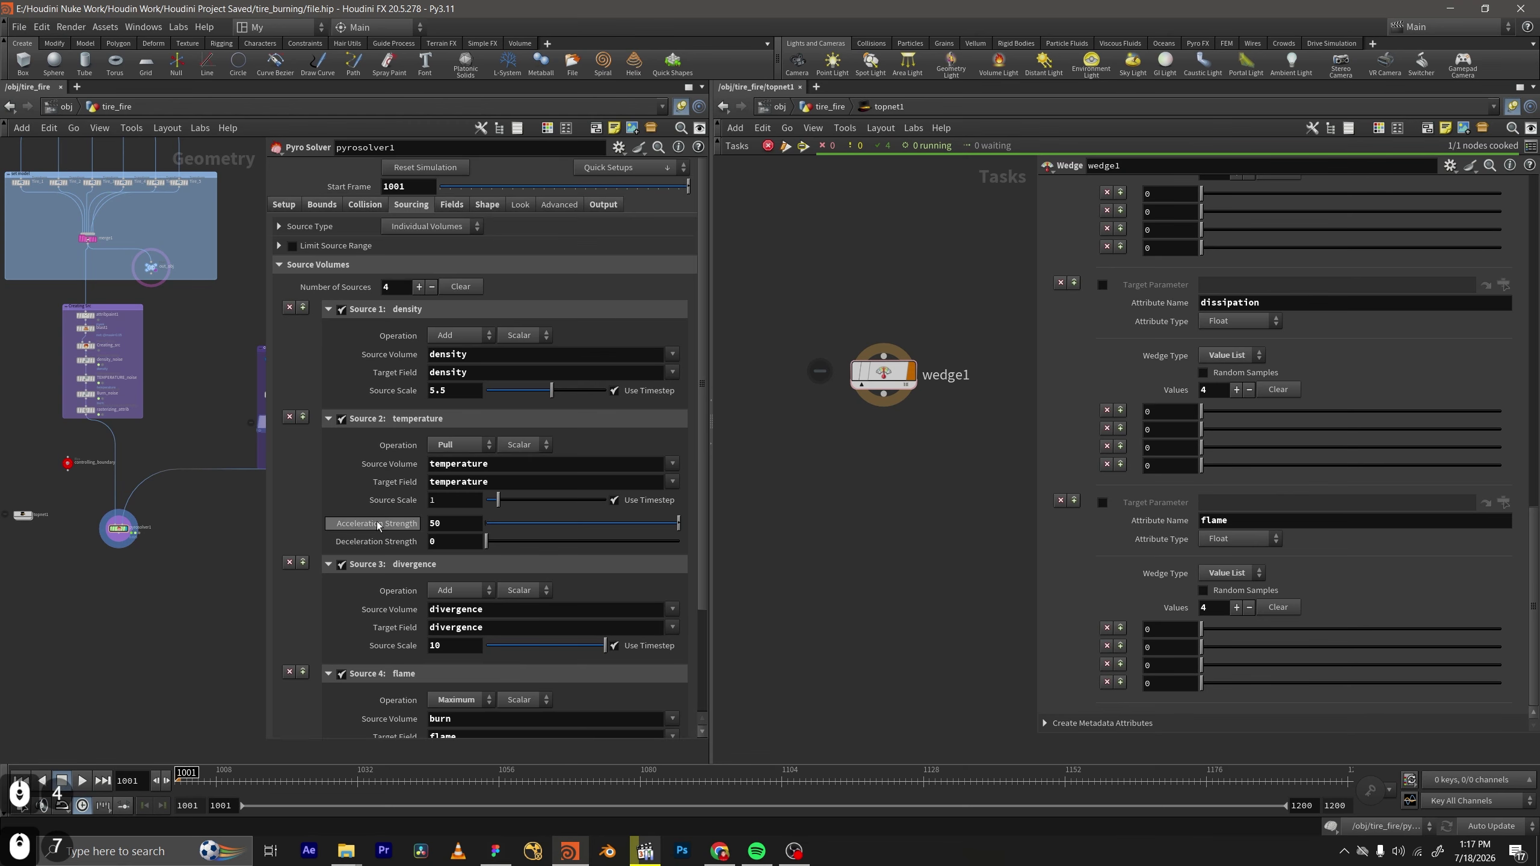
left_click(351, 204)
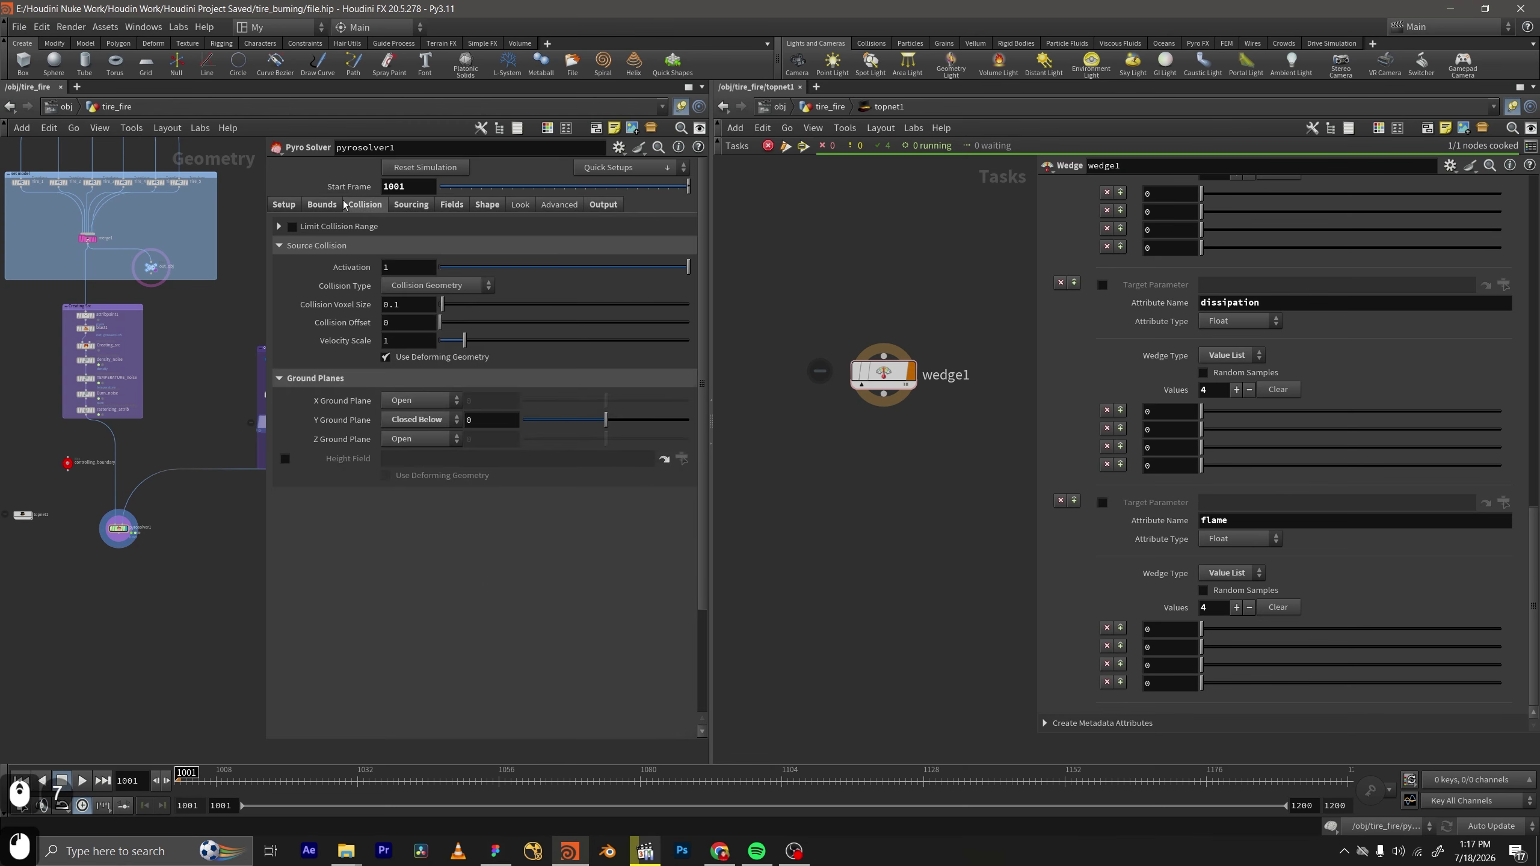
left_click(333, 206)
left_click(284, 205)
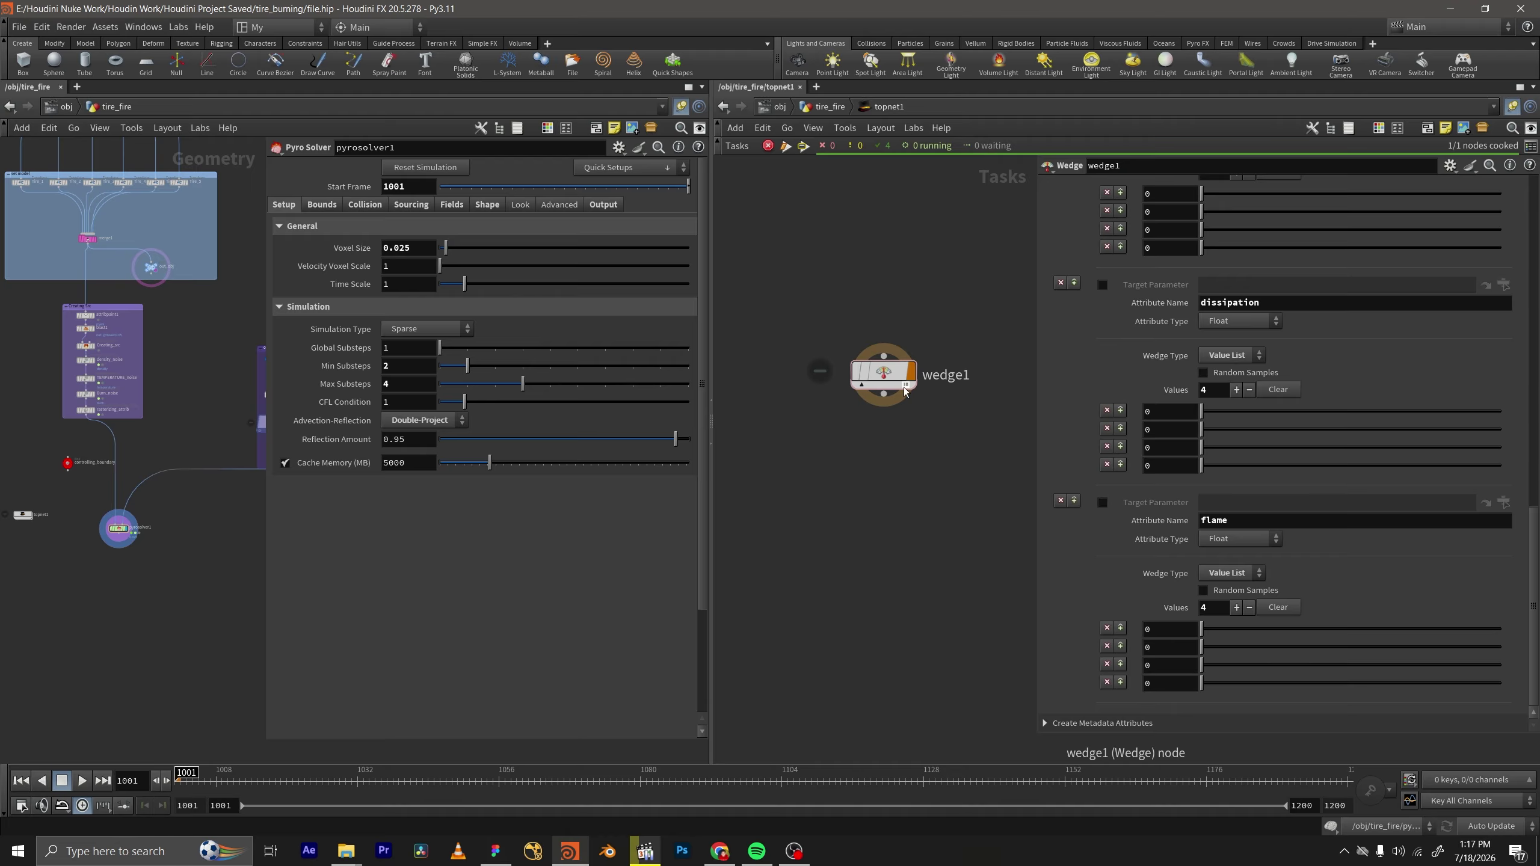
Open the FORCES network inside pyrosolver1 and hide the parameter display to show its force nodes in full.
mouse_move(316, 369)
scroll(115, 534, "up", 5)
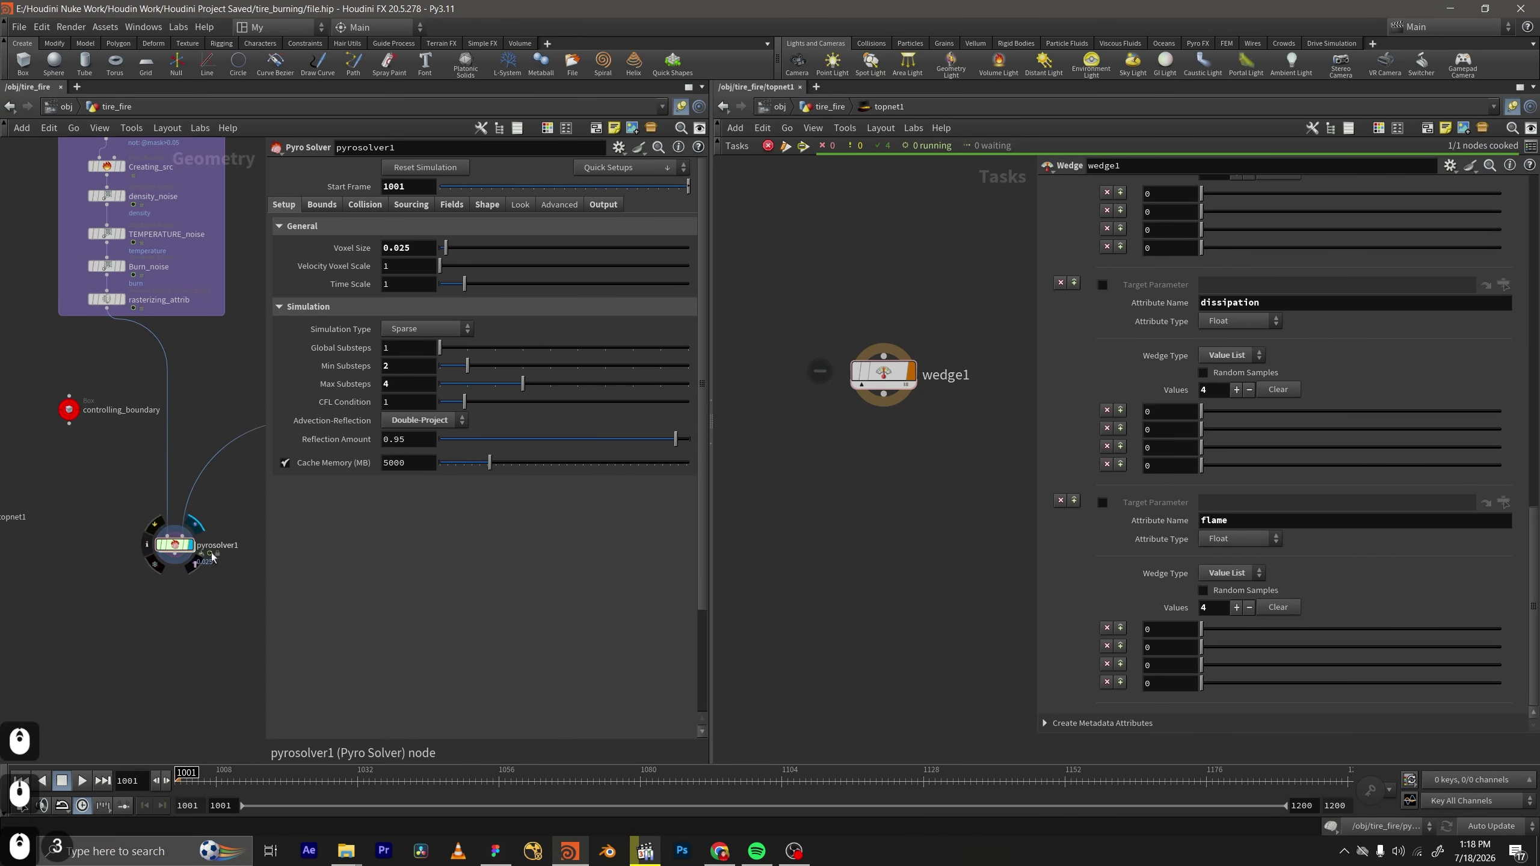
double_click(110, 538)
scroll(146, 512, "down", 4)
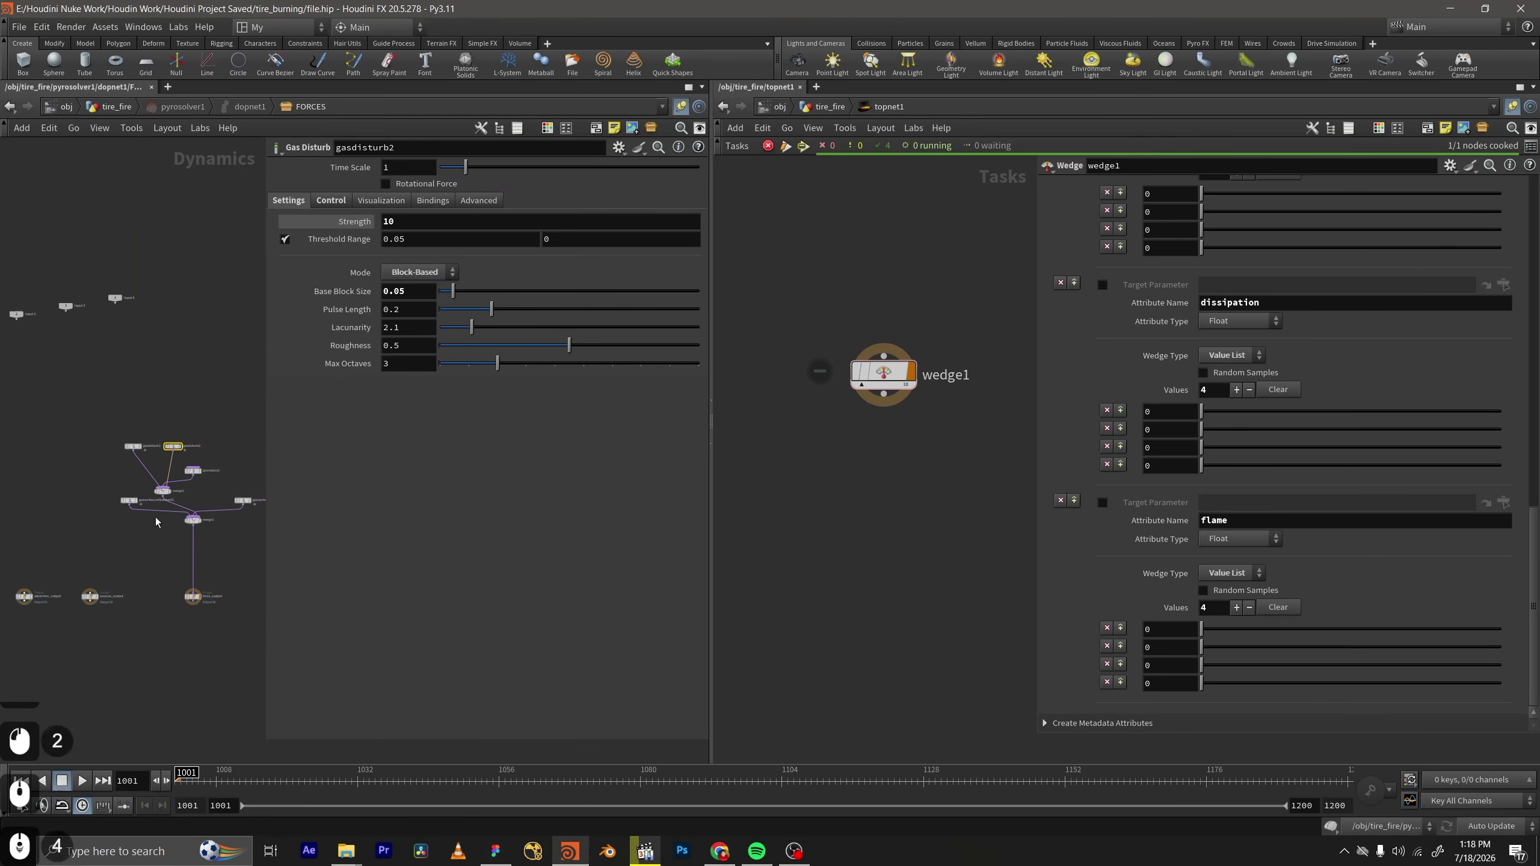
middle_click_drag(210, 533, 178, 529)
scroll(178, 527, "up", 2)
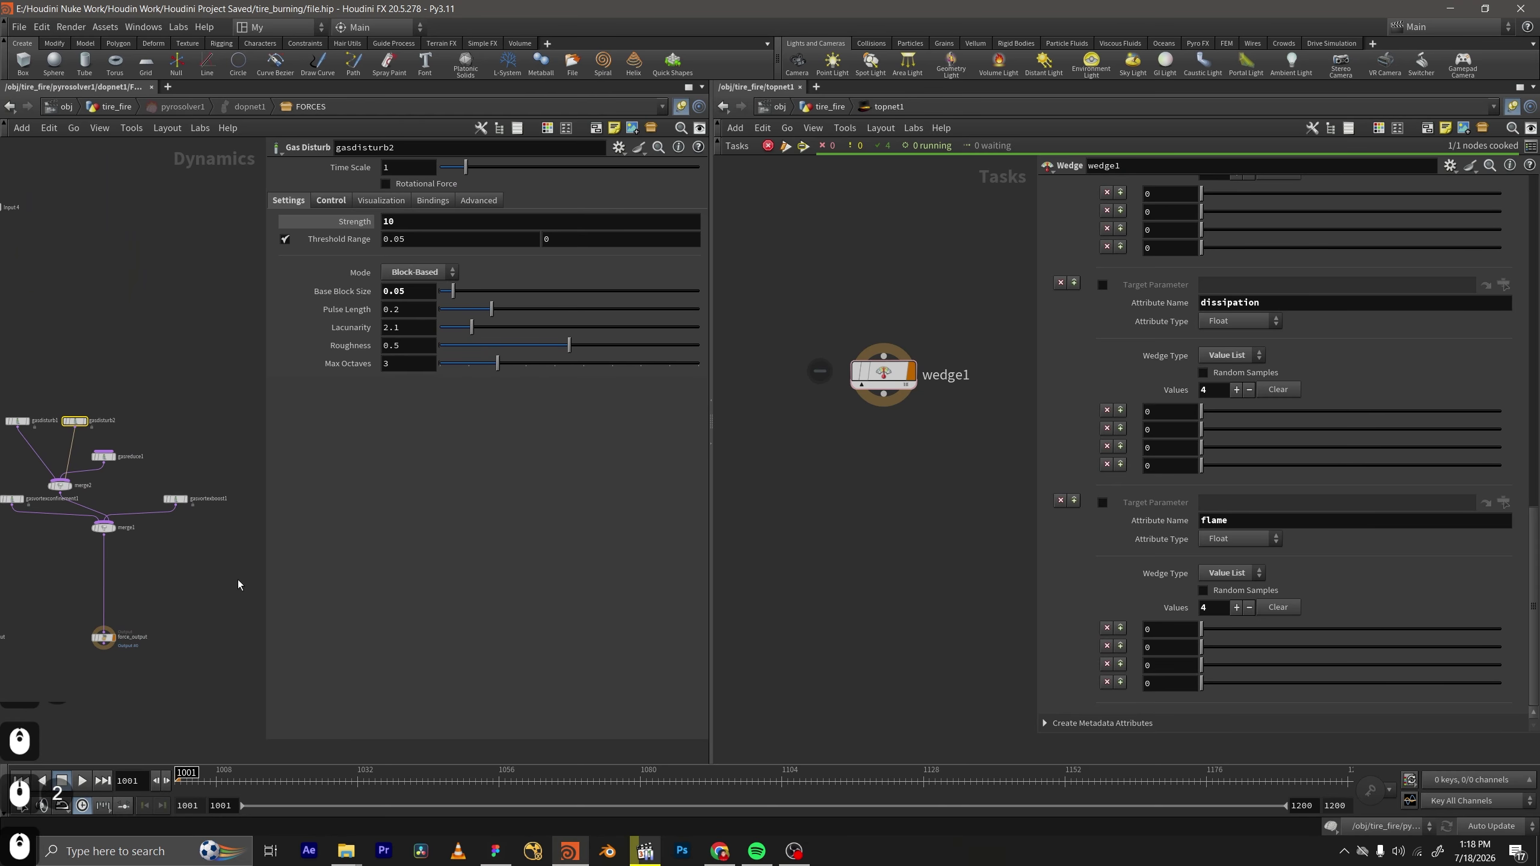
key("p")
scroll(234, 549, "up", 4)
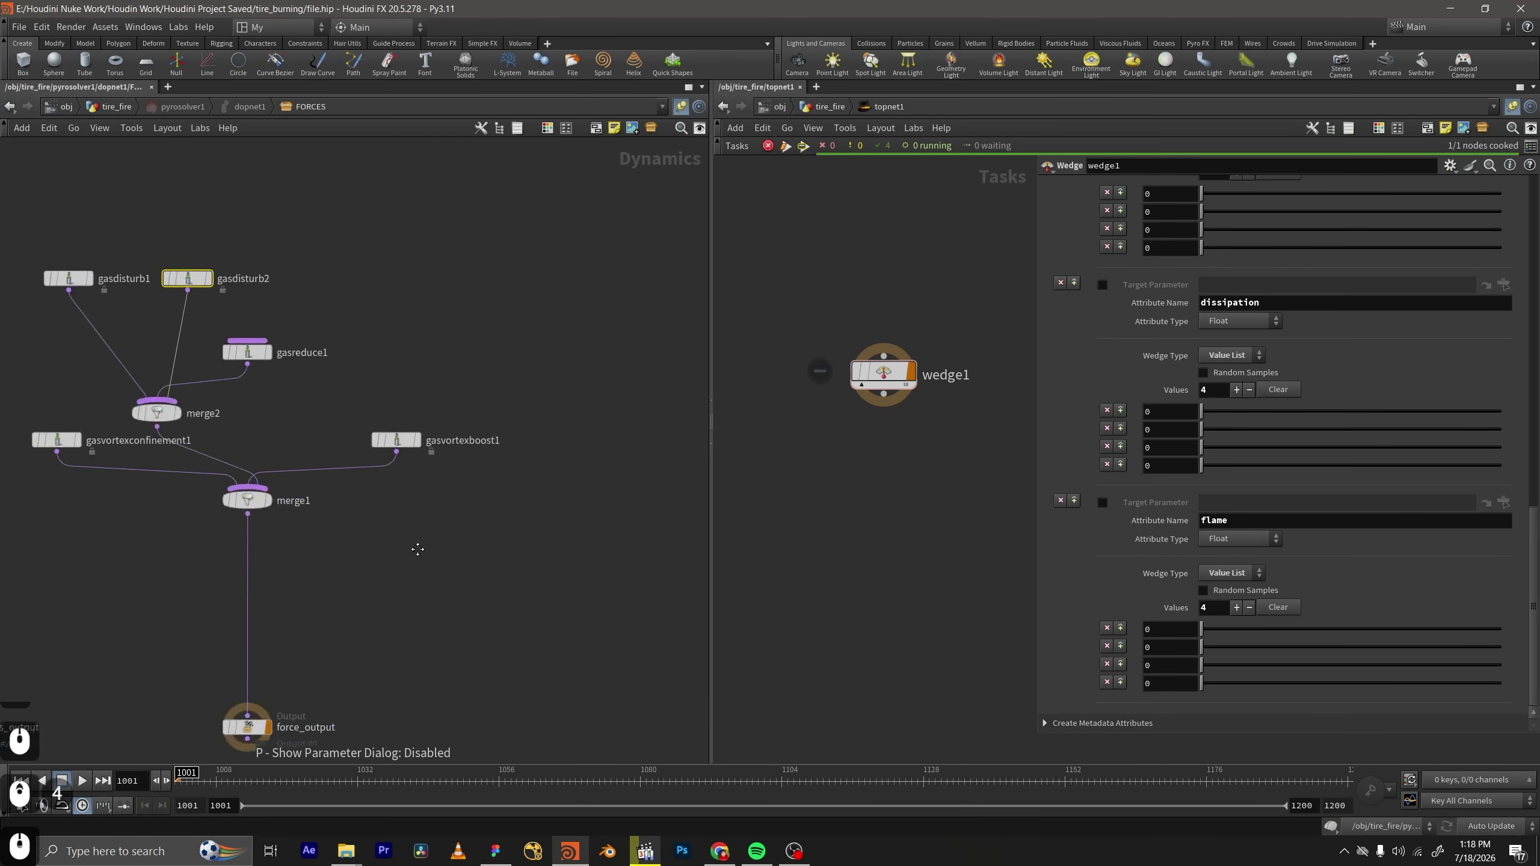
Add a seventh wedge attribute to wedge1, below the flame attribute.
scroll(1131, 534, "down", 15)
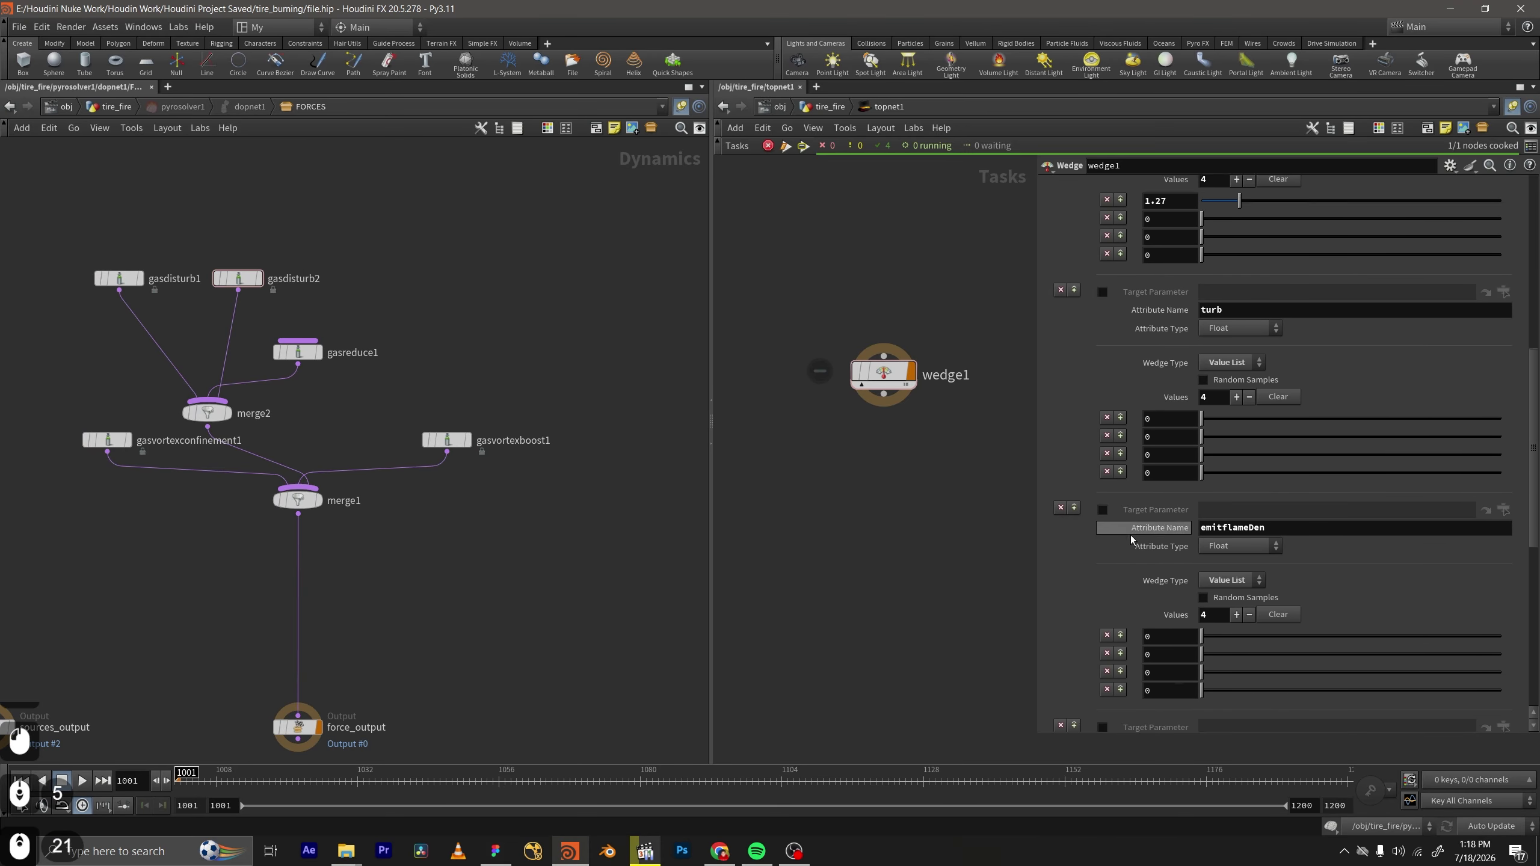
scroll(1132, 533, "up", 15)
left_click(1192, 320)
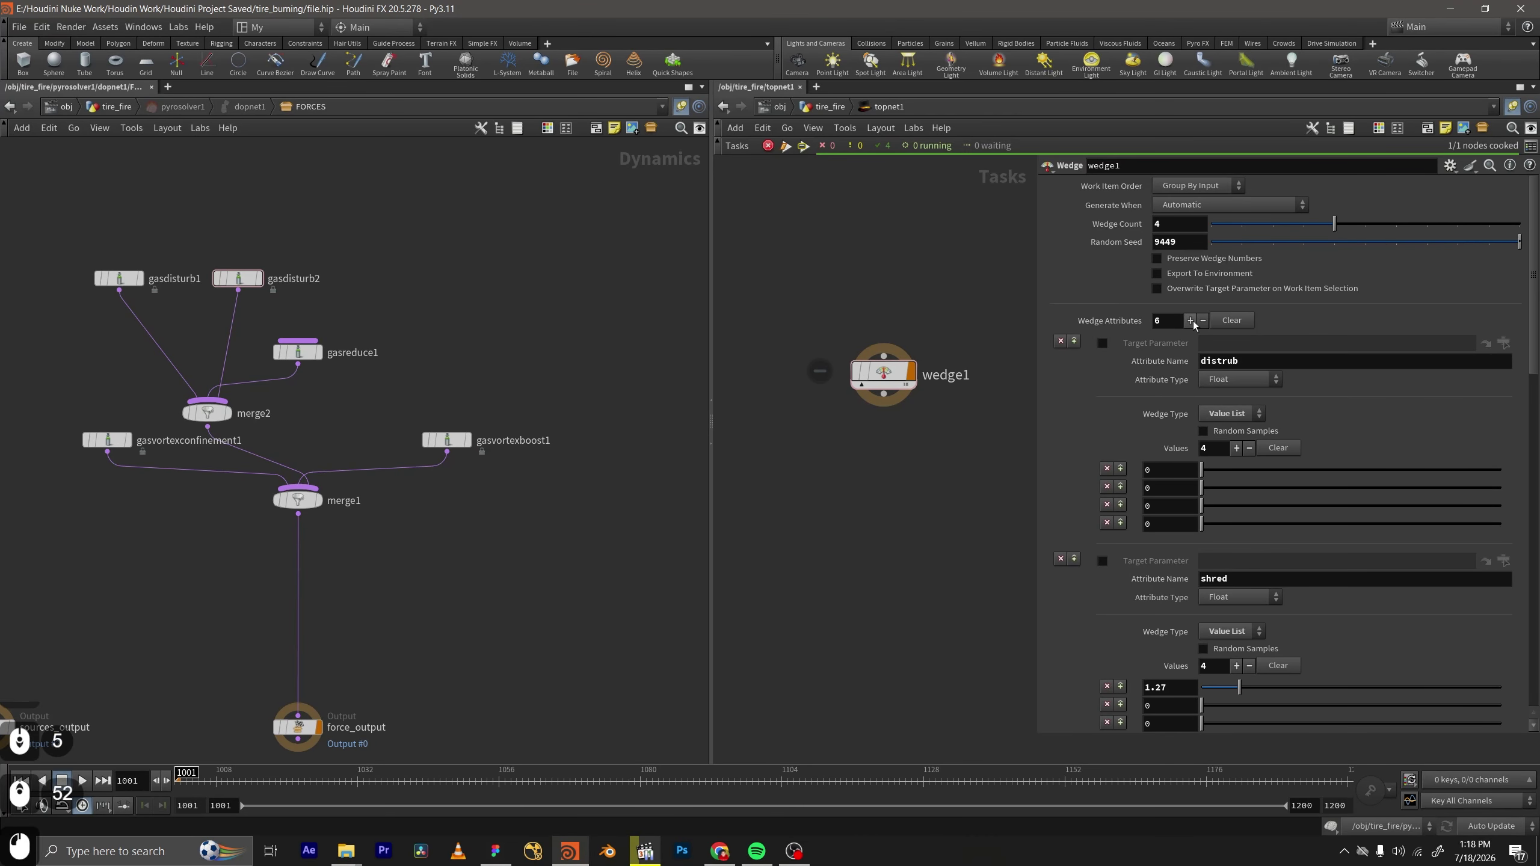
scroll(1233, 536, "down", 6)
scroll(1235, 536, "down", 8)
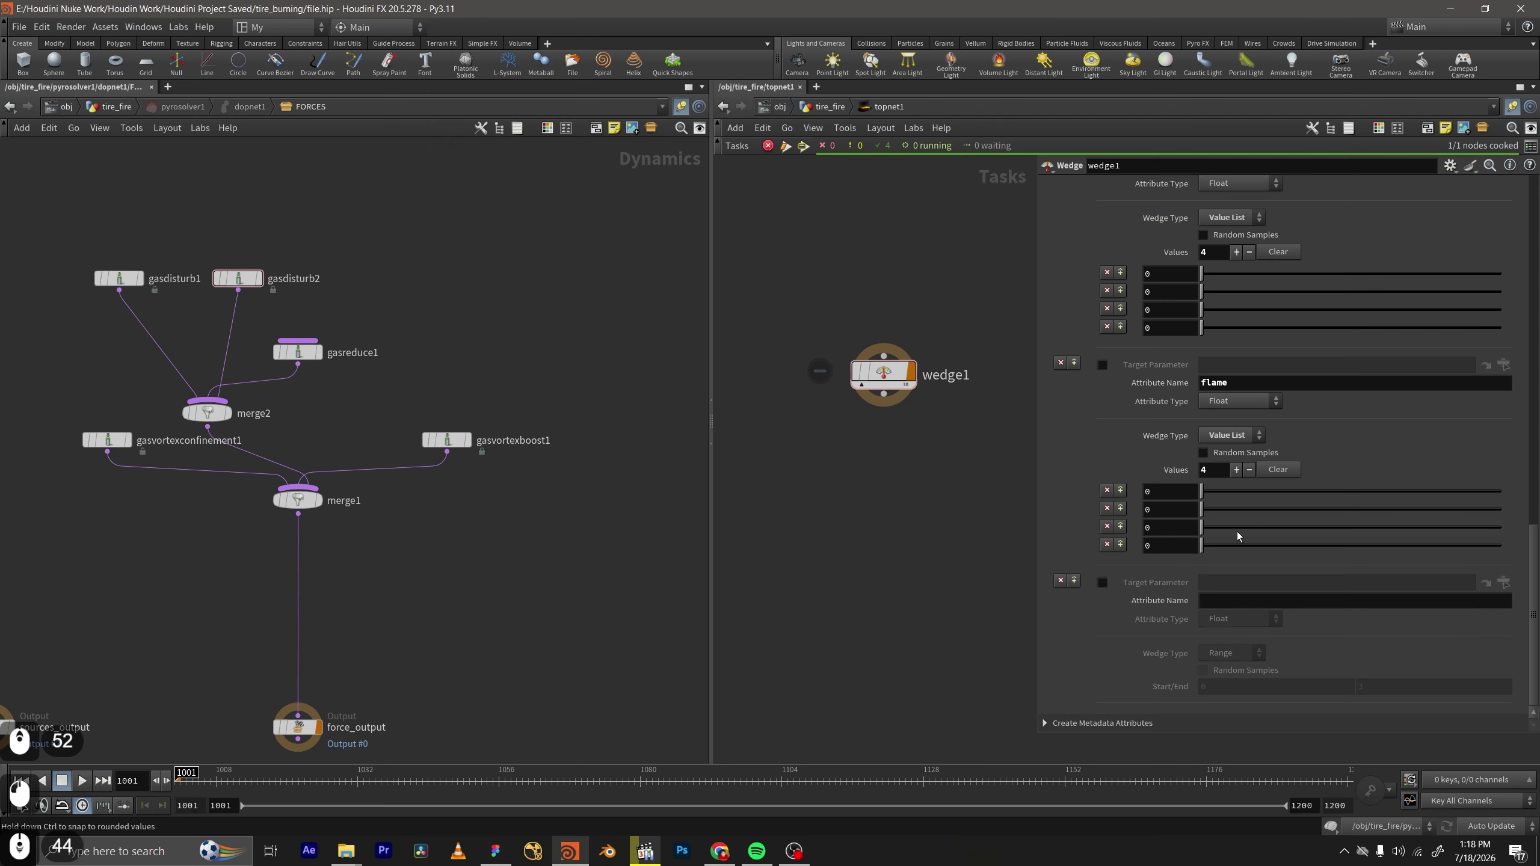
Name the new seventh wedge attribute gasvortexcon.
left_click(1255, 600)
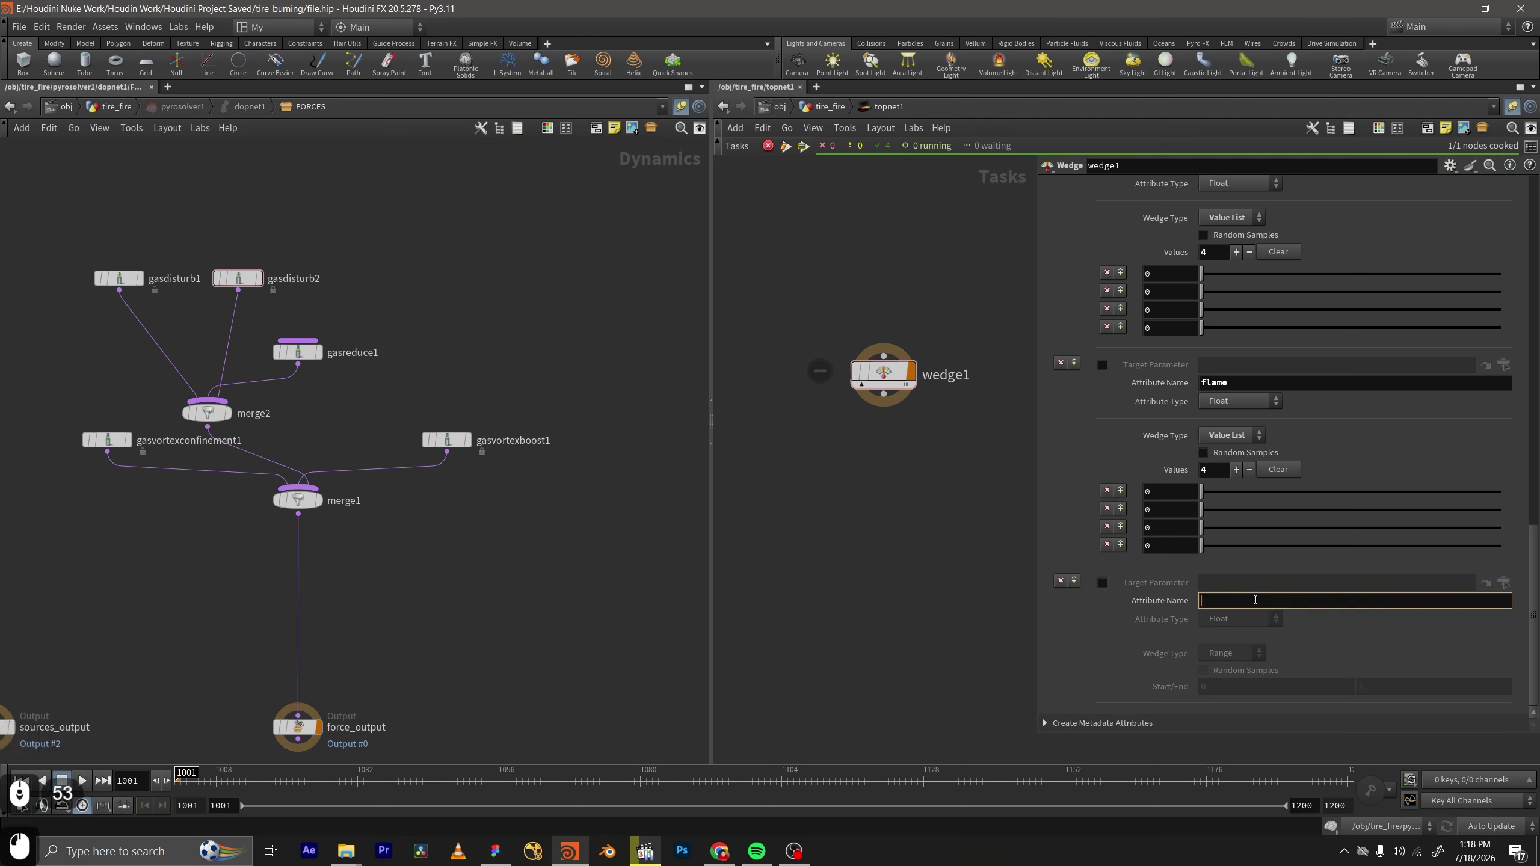
type("gascp")
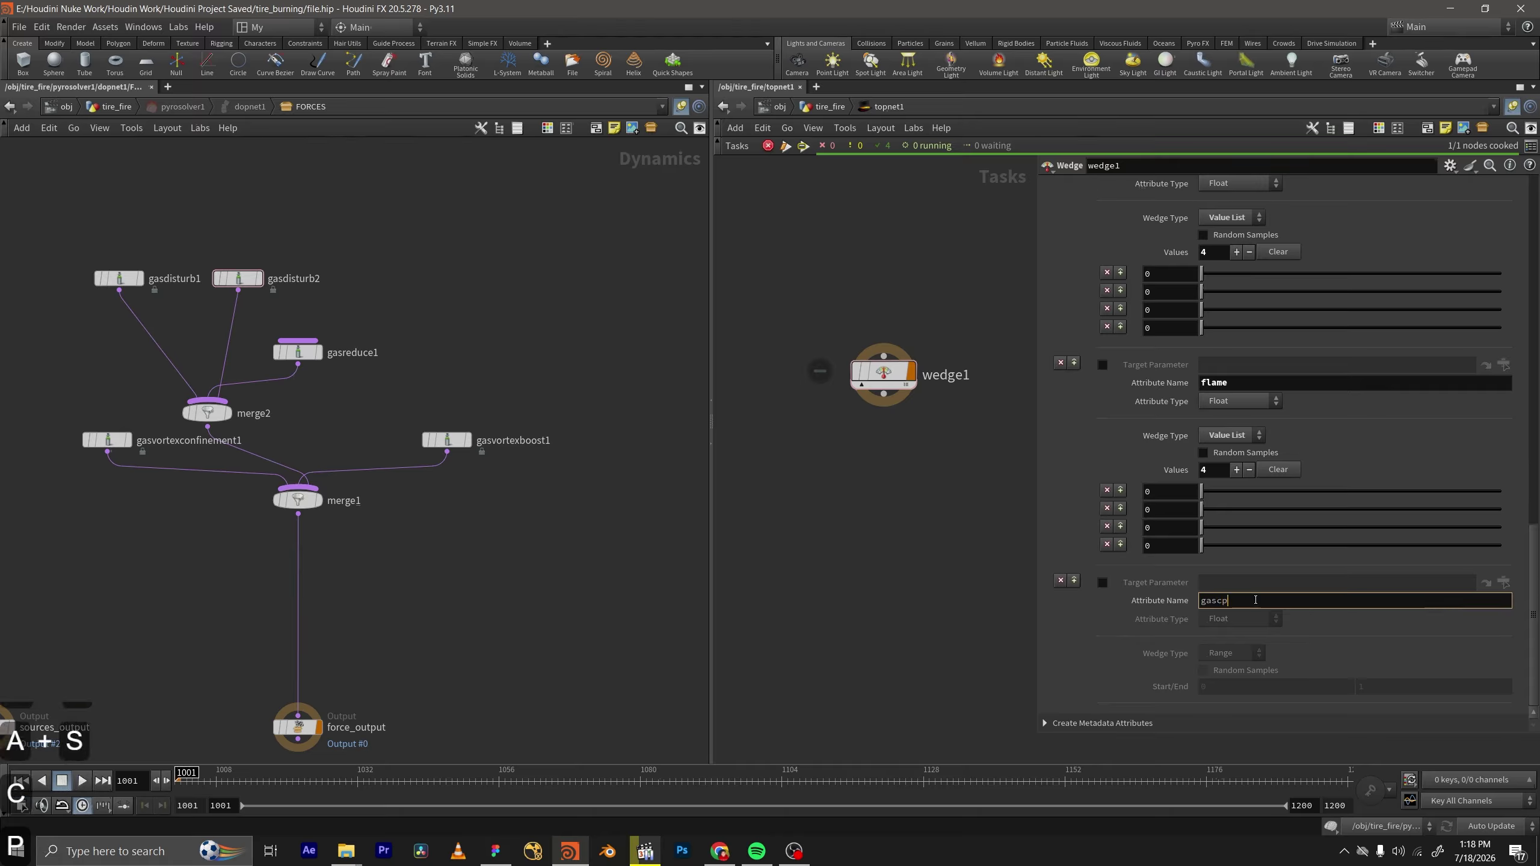
key("BackSpace")
key("BackSpace")
type("vo")
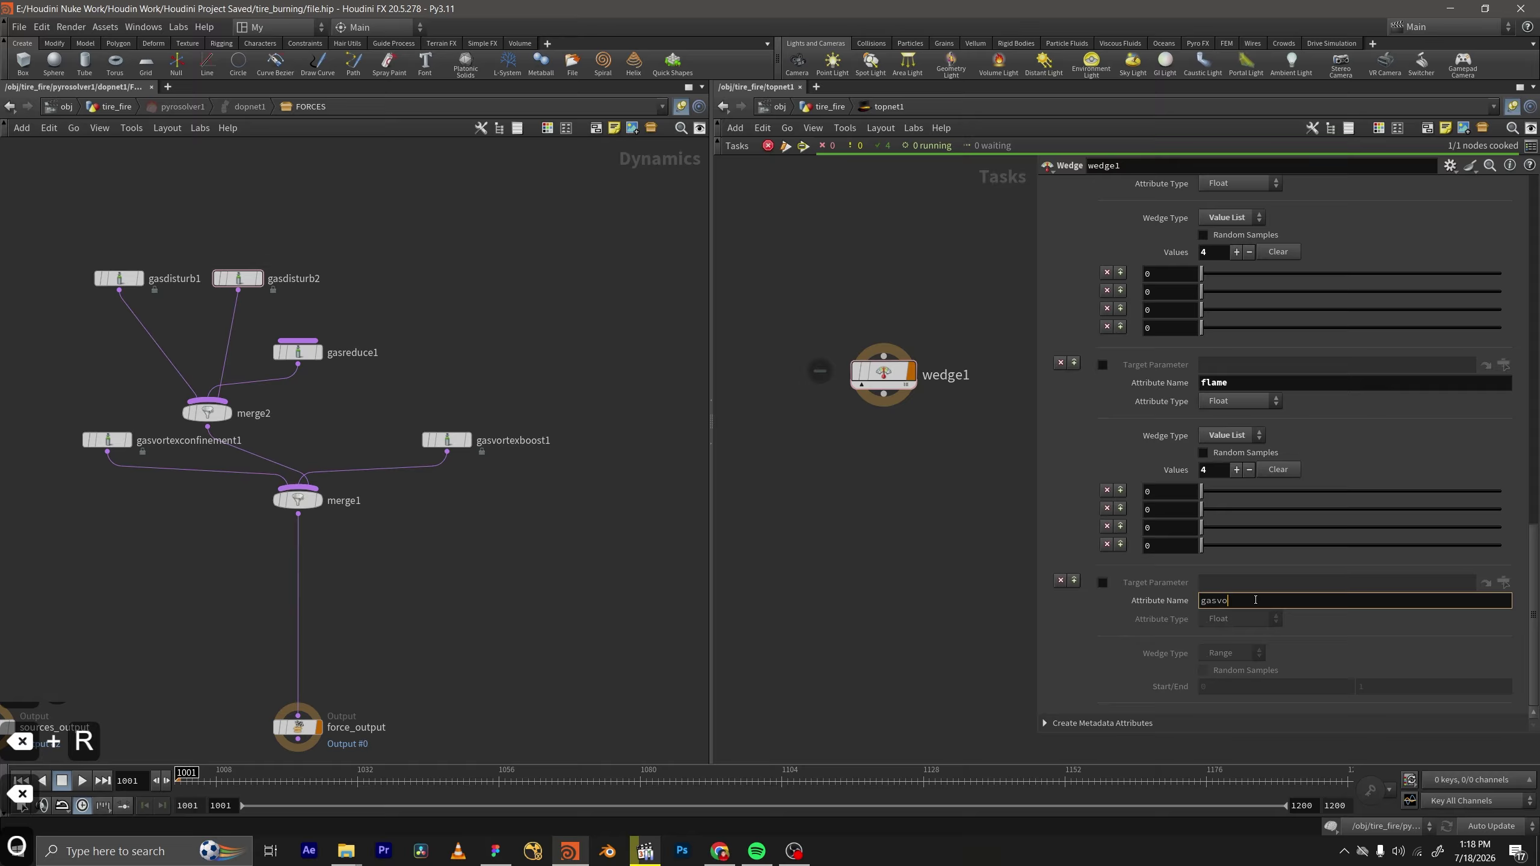
type("rtexconf")
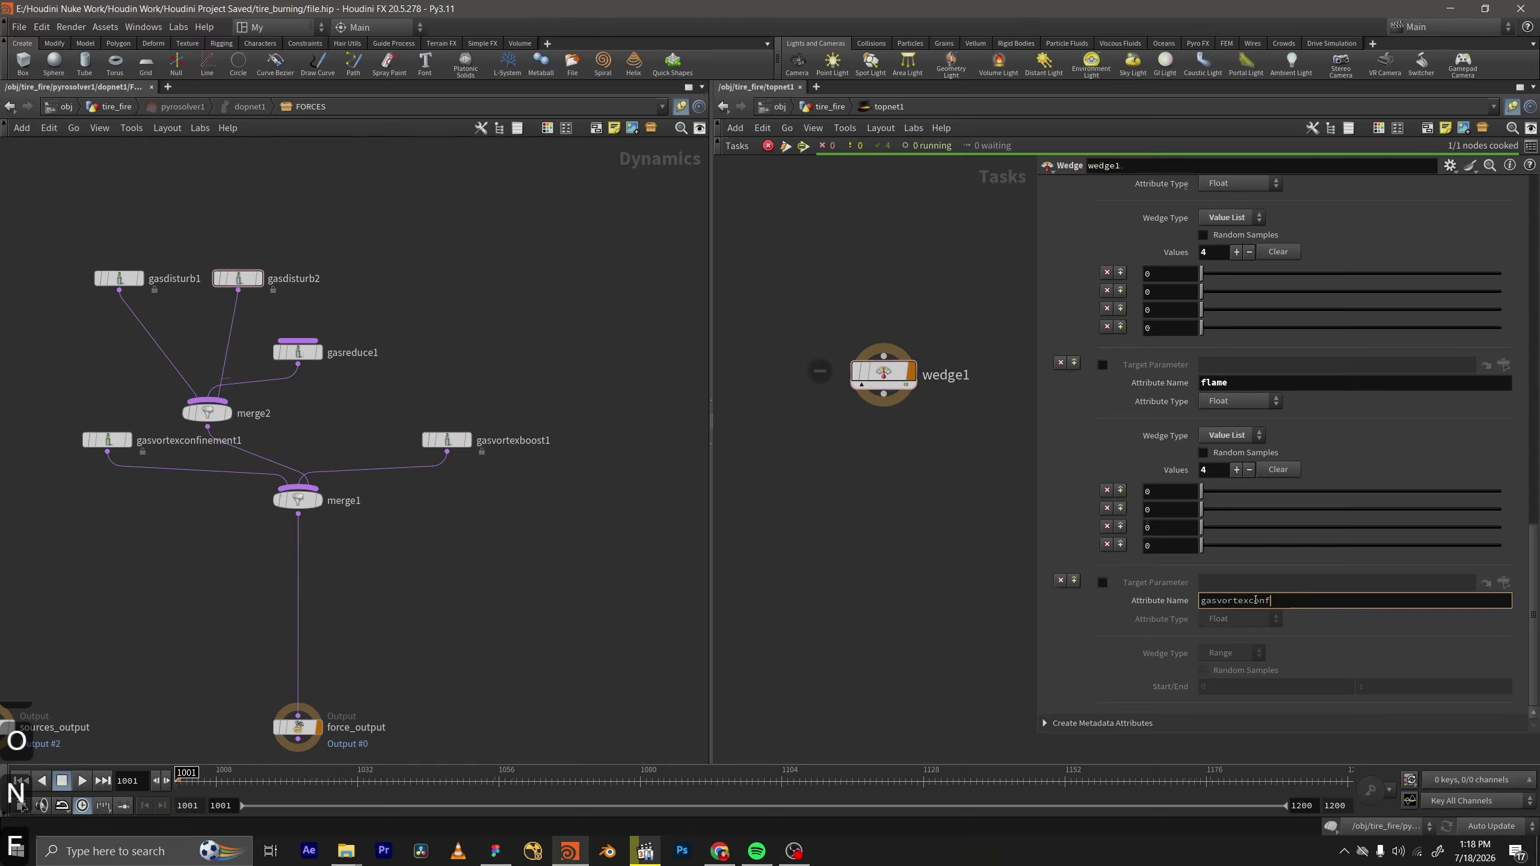
type("inemat")
key("BackSpace")
key("BackSpace")
key("BackSpace")
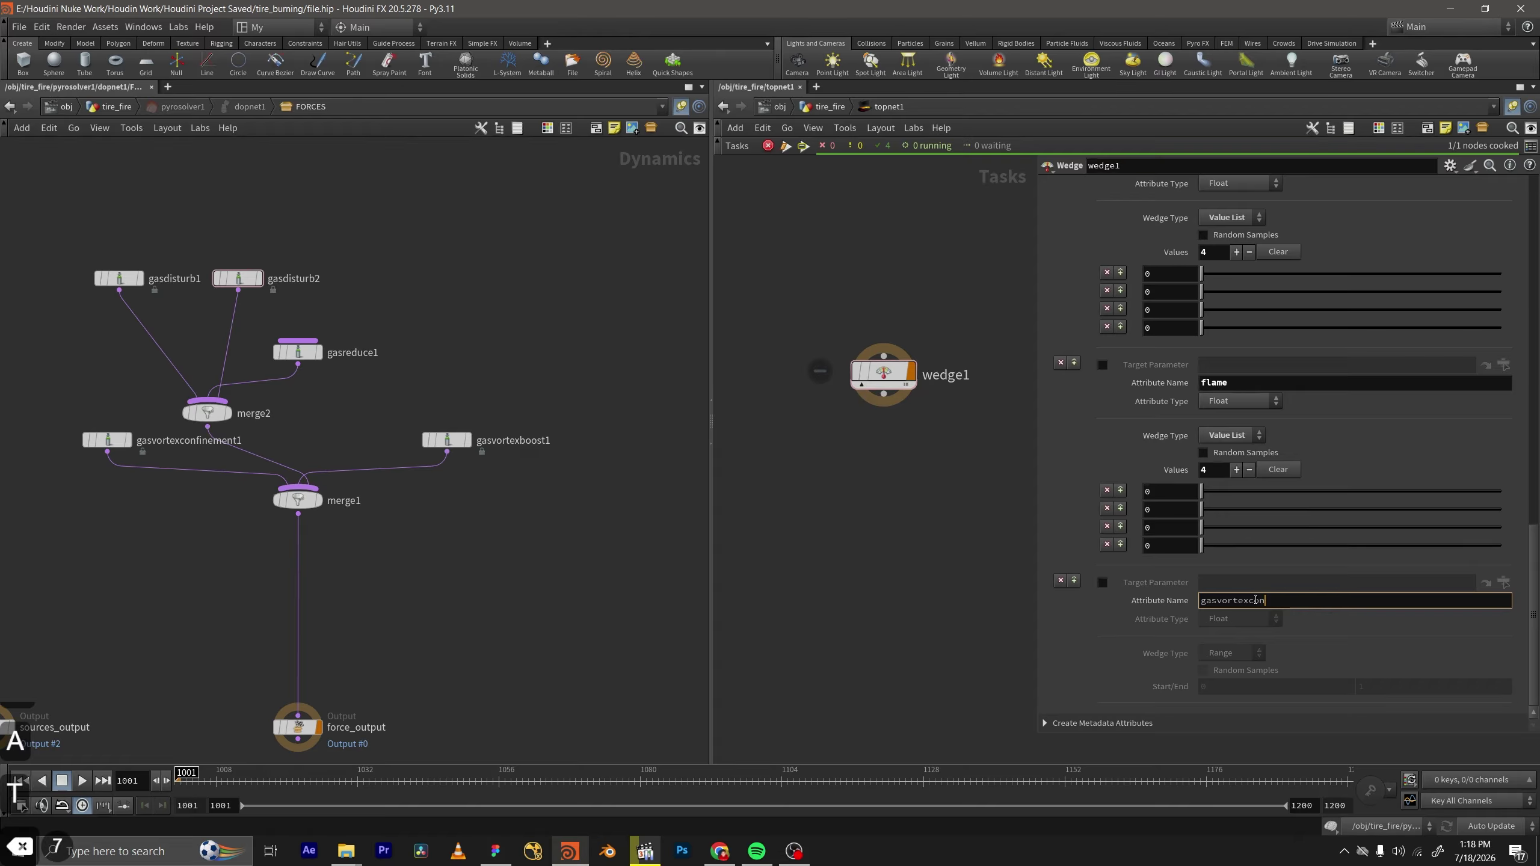
key("Return")
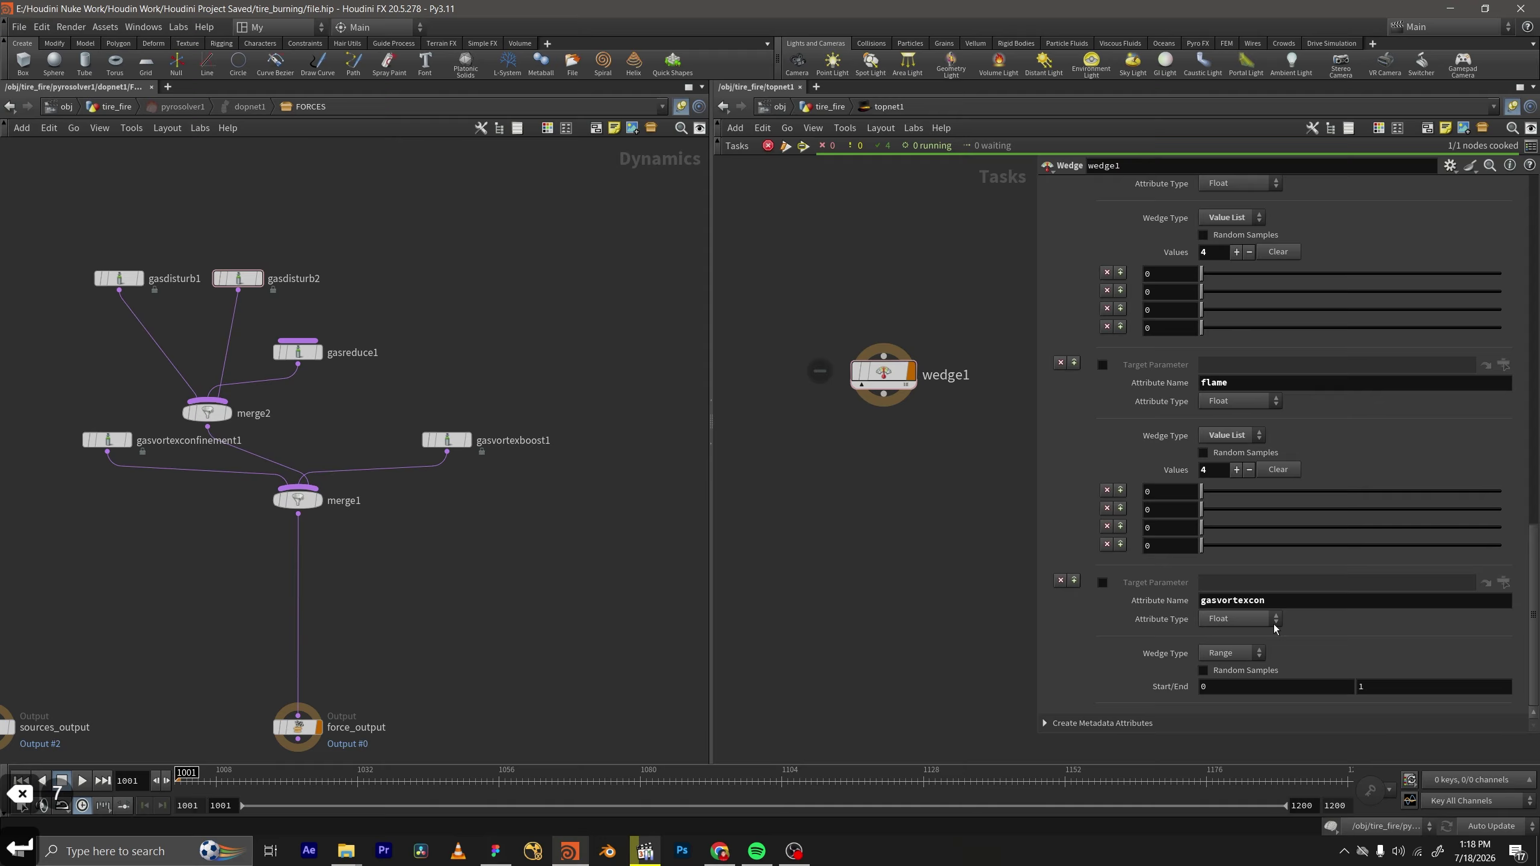
Set the gasvortexcon attribute's wedge type to Value List and give it four value entries.
left_click(1231, 653)
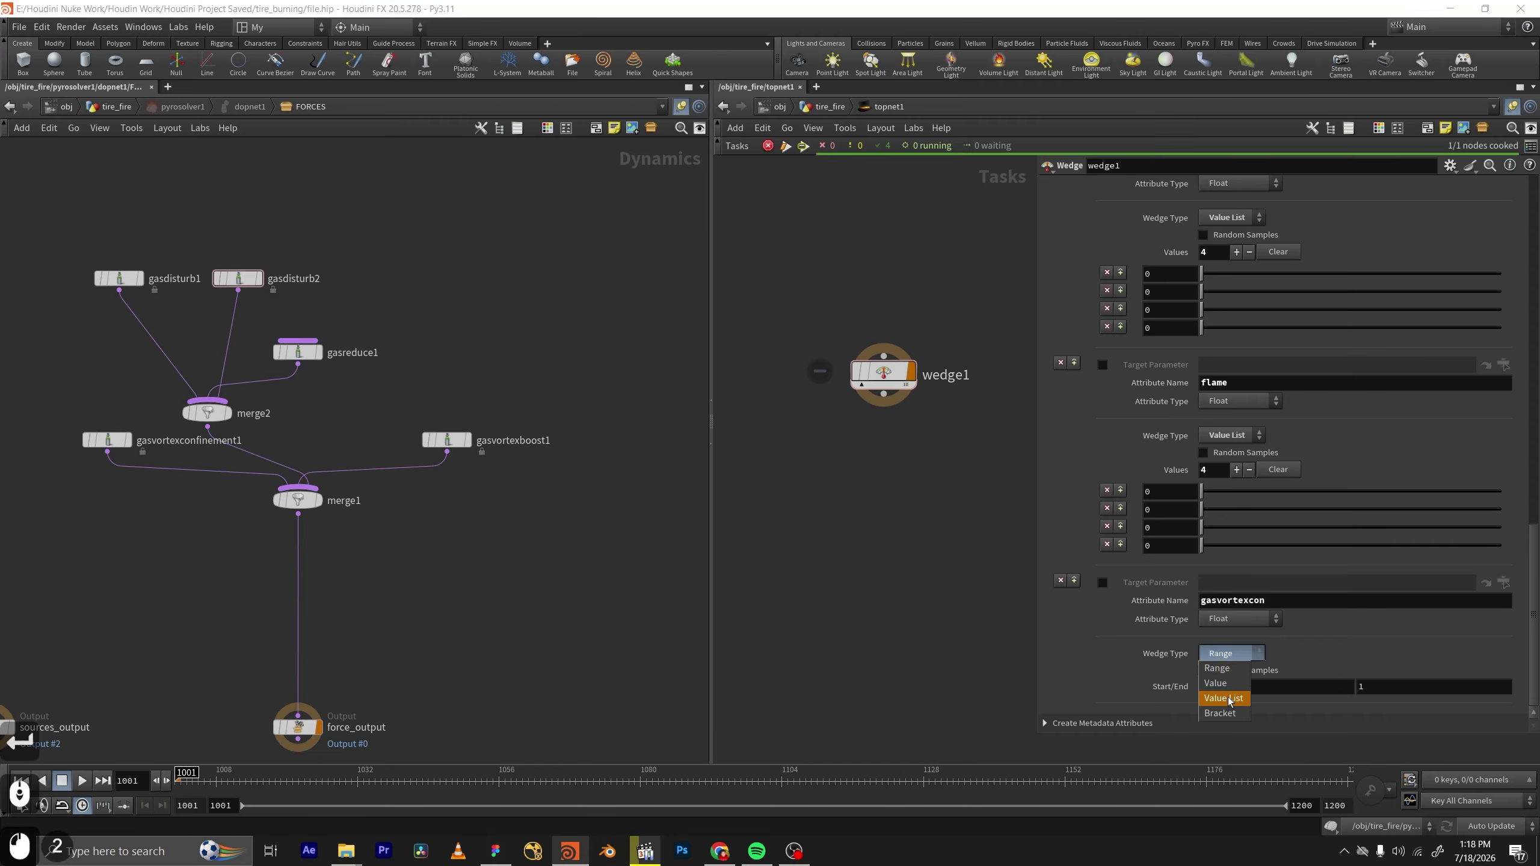
left_click(1237, 688)
left_click(1238, 688)
left_click(1237, 670)
left_click(1236, 652)
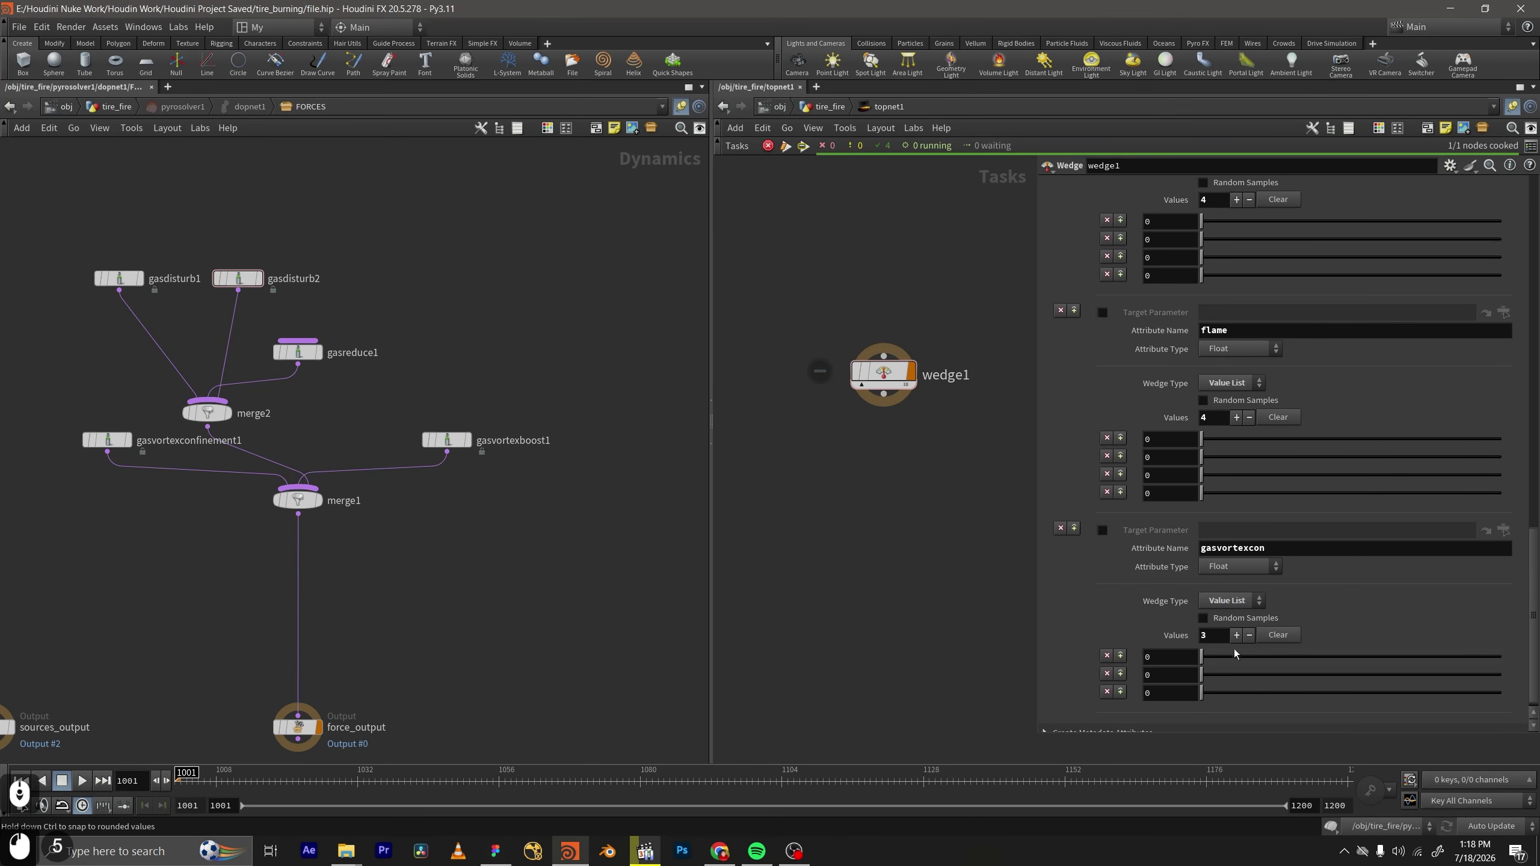
left_click(1236, 636)
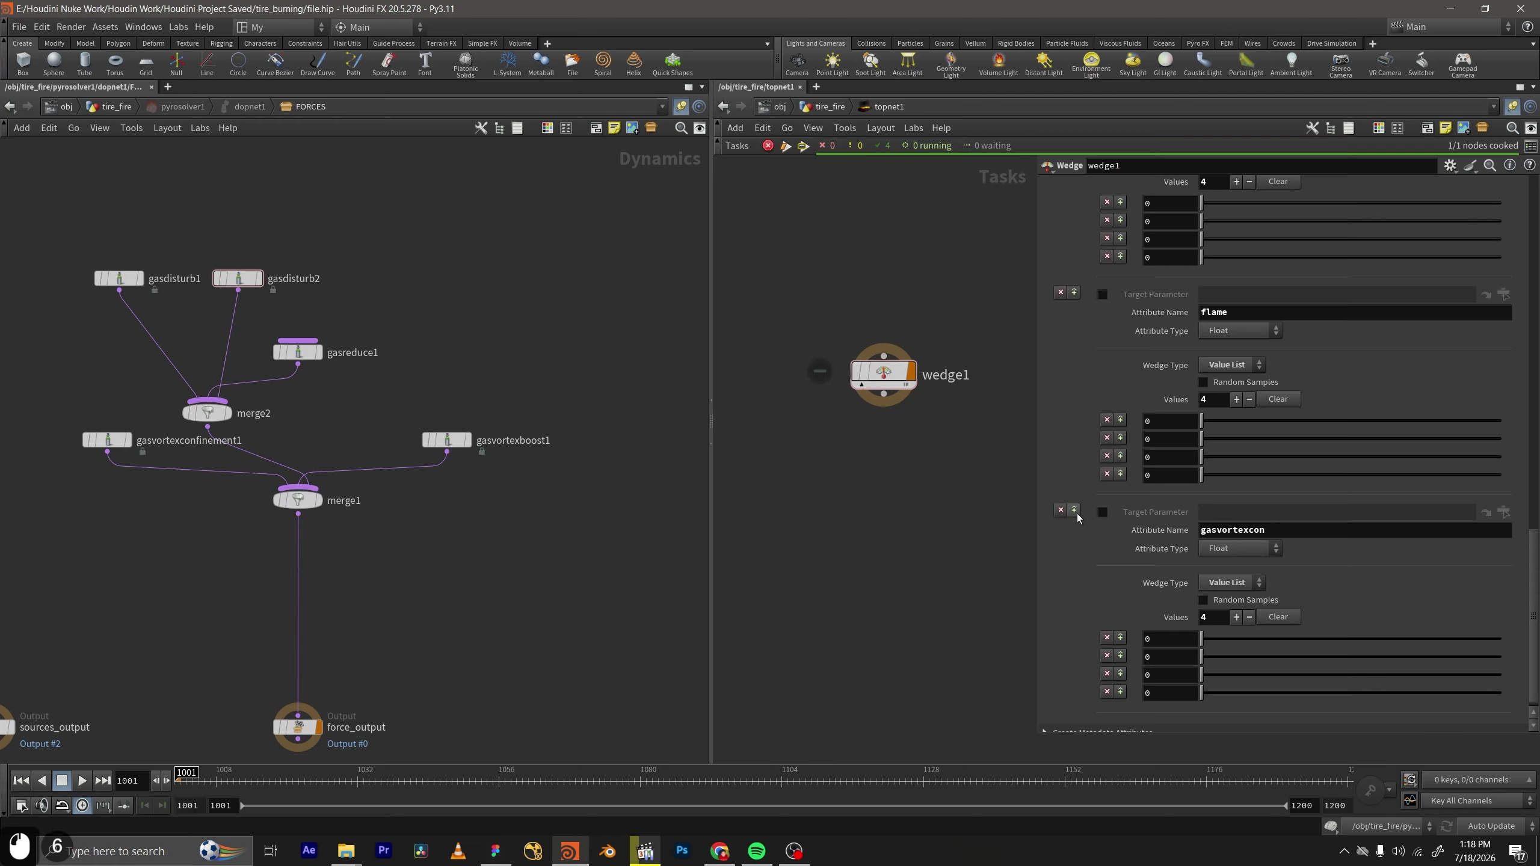
Insert a wedge attribute between flame and gasvortexcon and name it gasvextaxboost.
scroll(1092, 528, "down", 3)
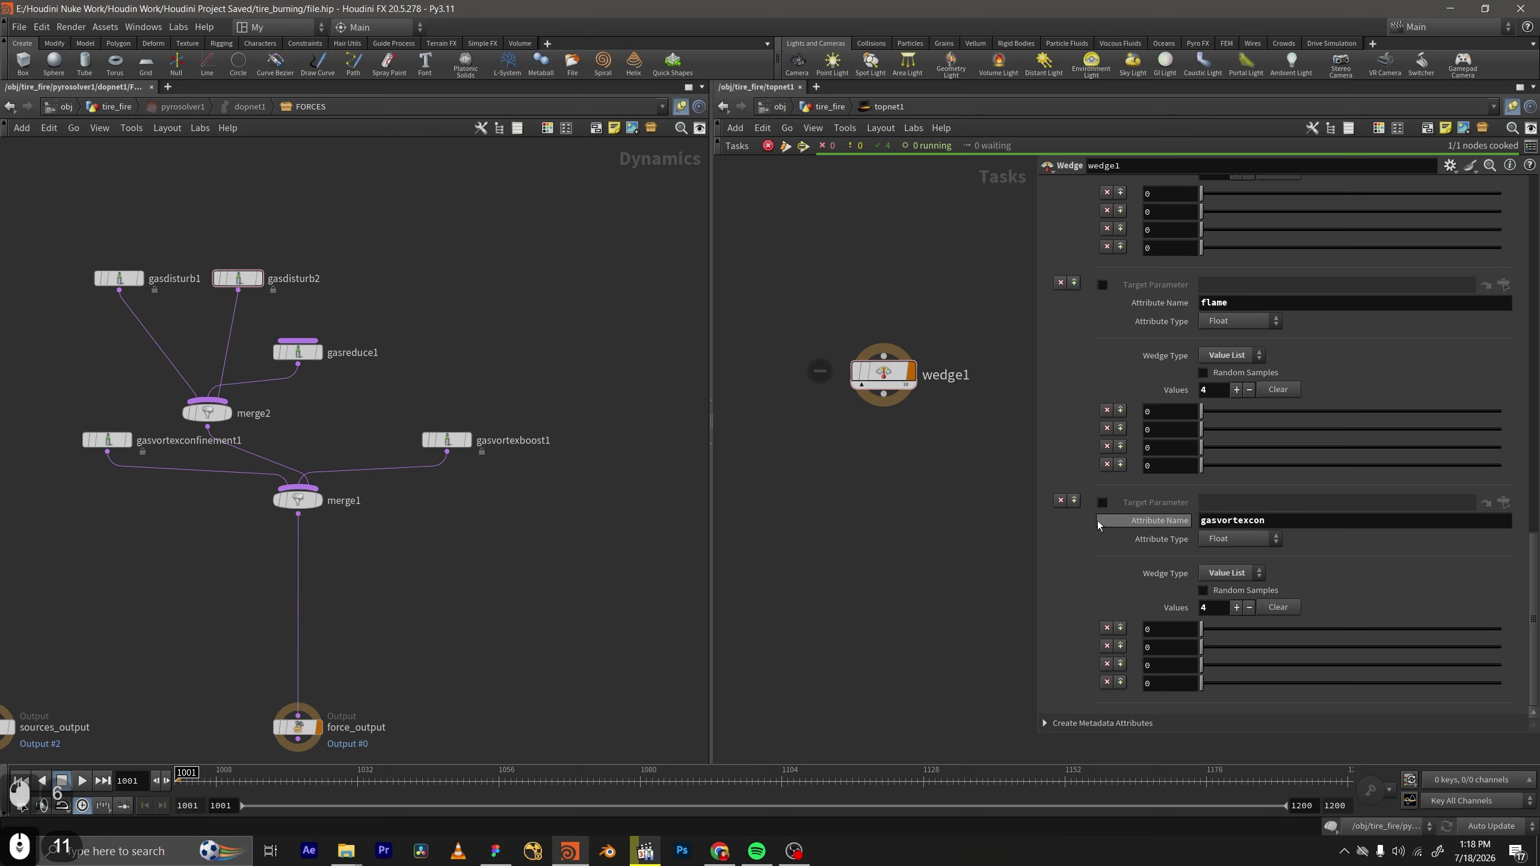
left_click(1073, 501)
scroll(1294, 440, "down", 3)
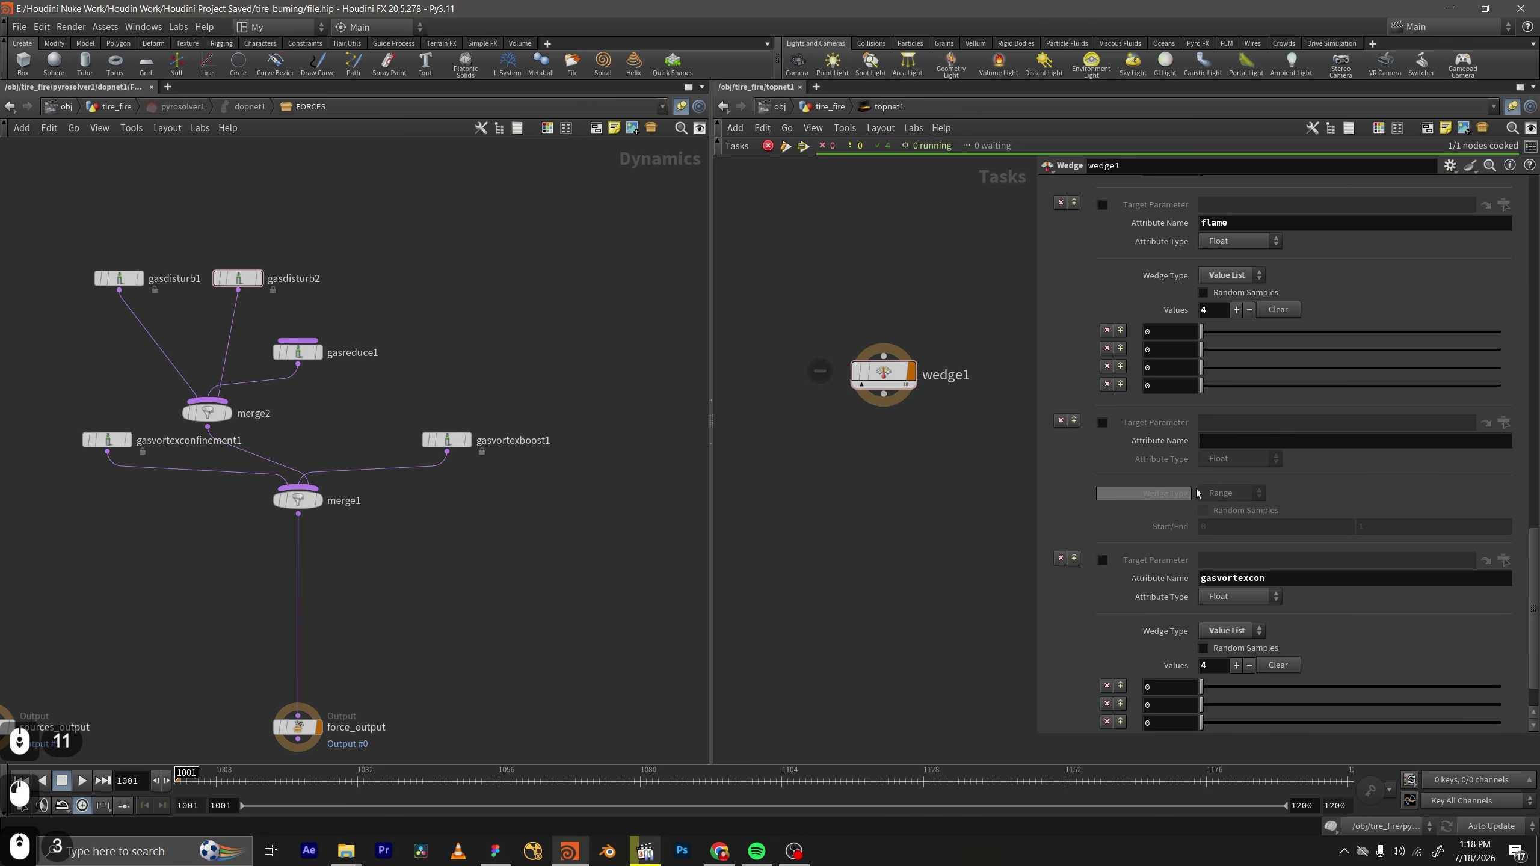
left_click(1295, 439)
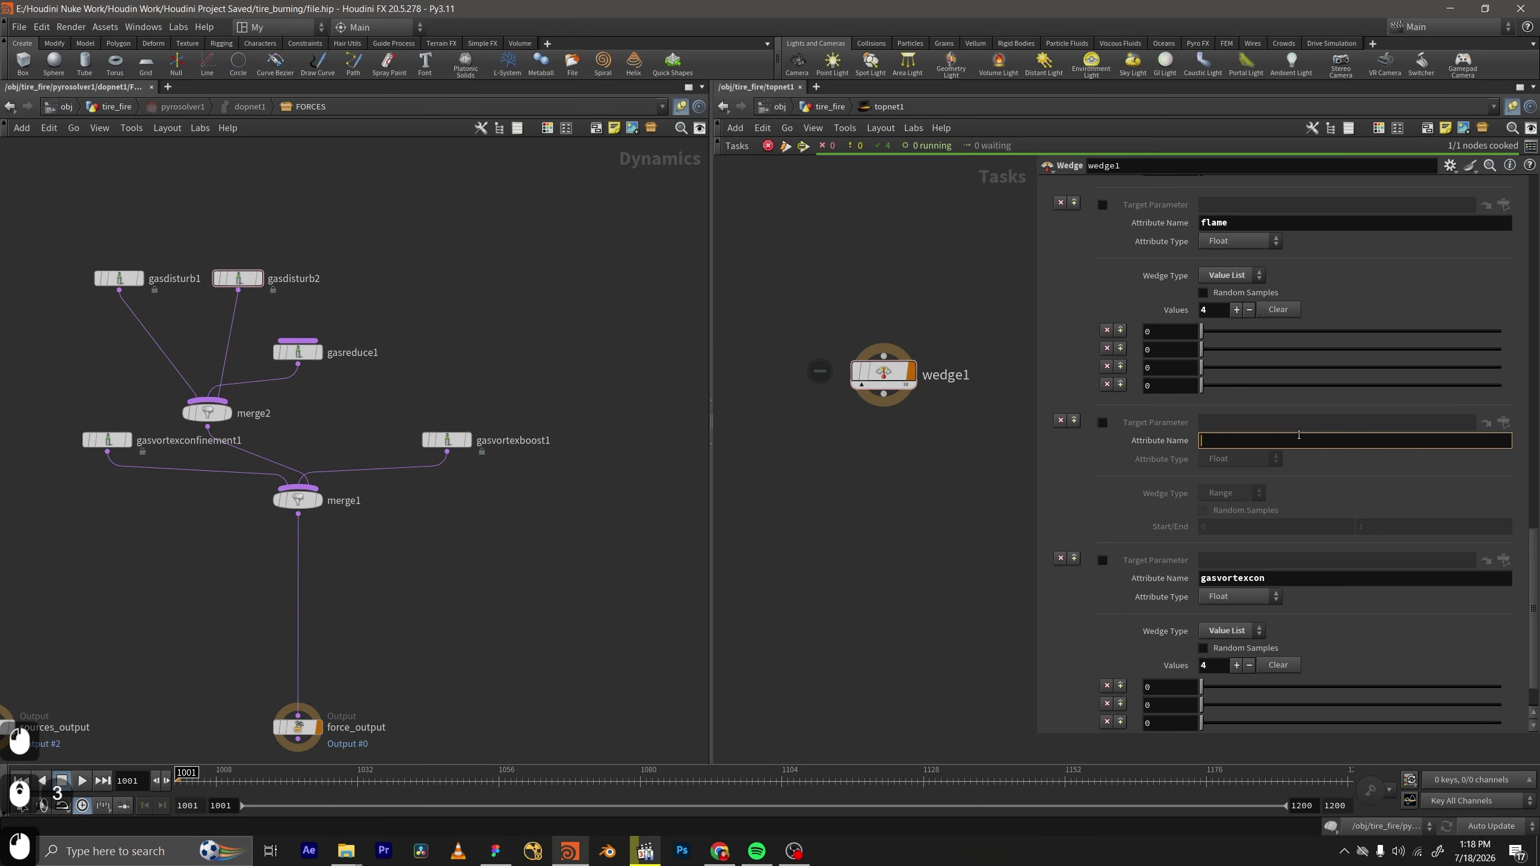
type("gas")
key("BackSpace")
type("ve")
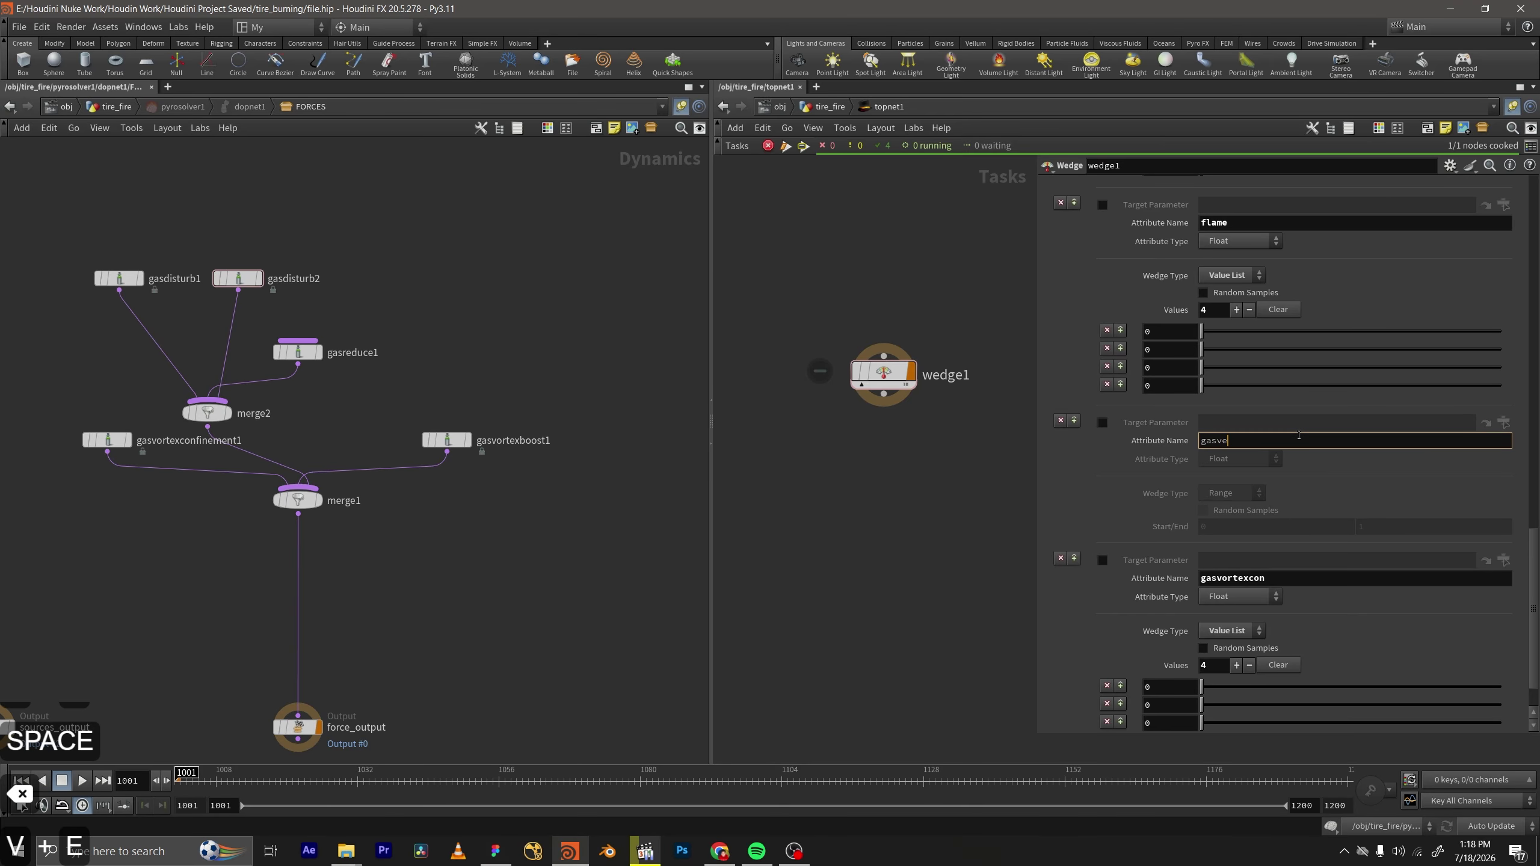
type("xtax")
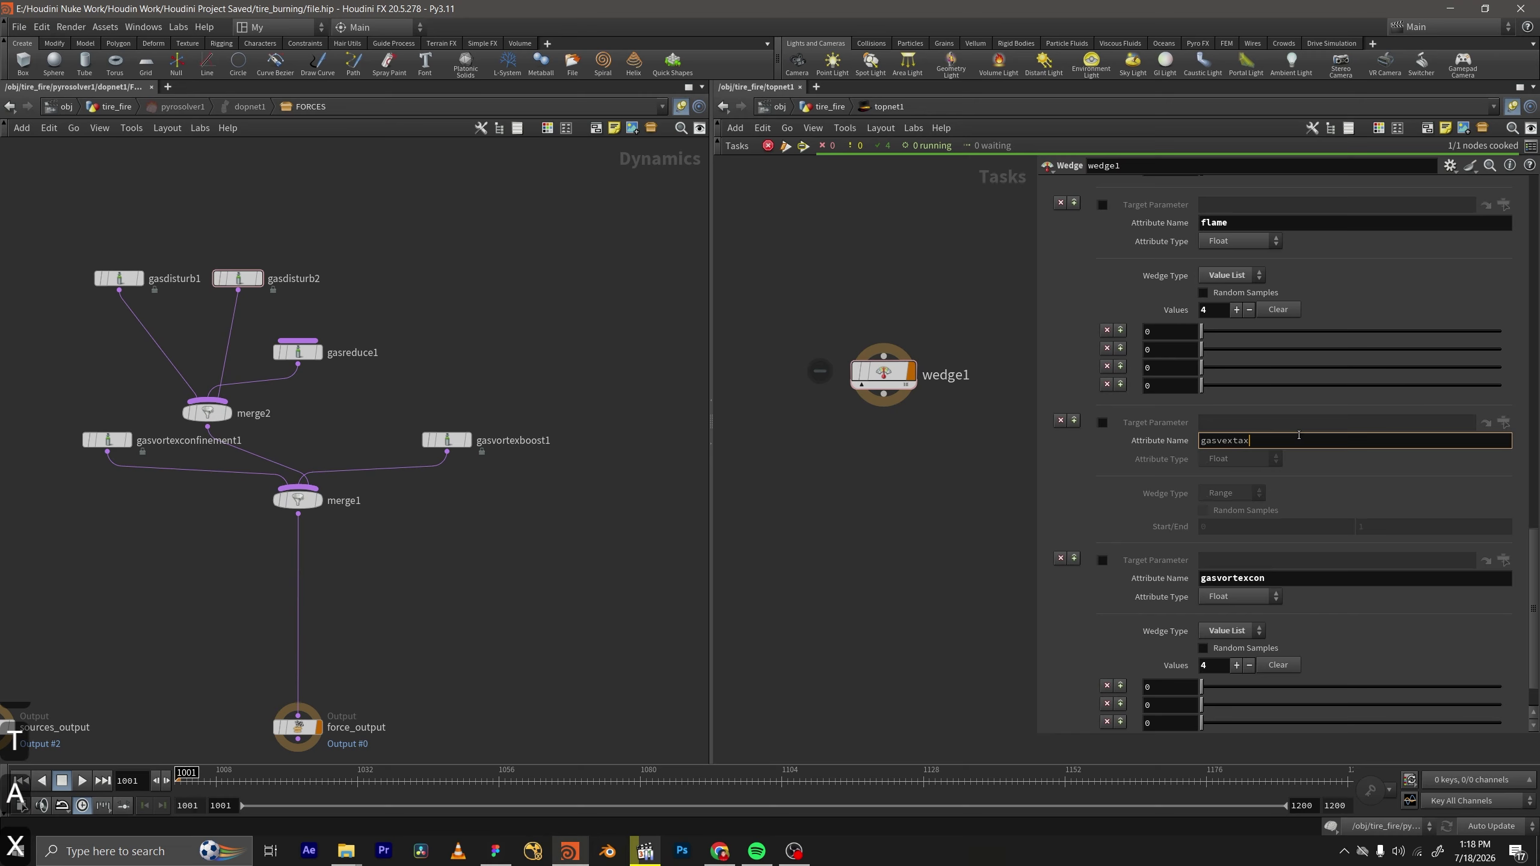
type("boost")
key("Return")
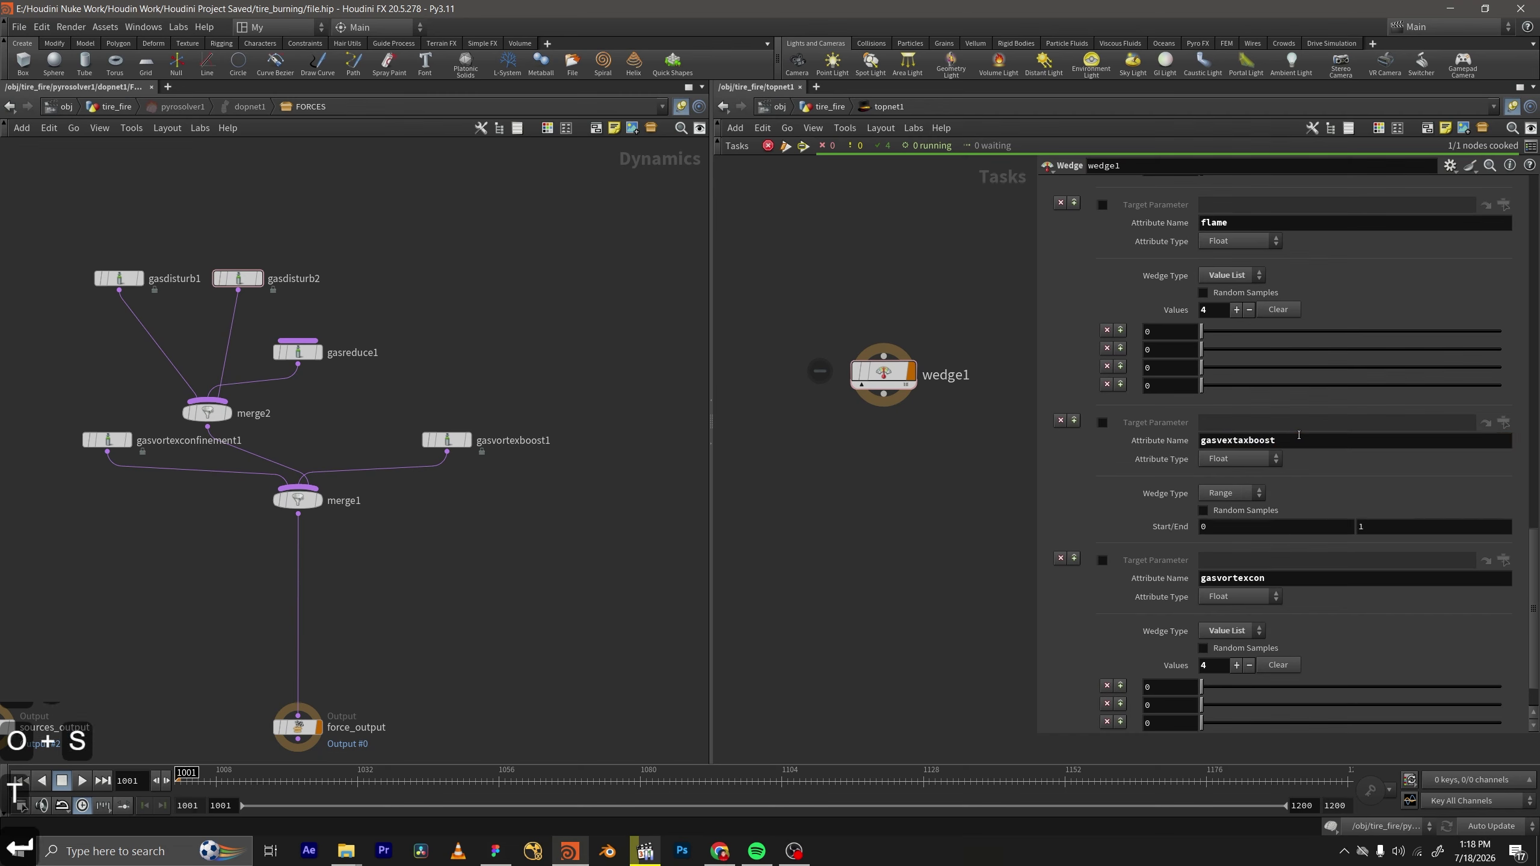
Set the gasvextaxboost attribute's wedge type to Value List and give it four value entries.
left_click(1231, 492)
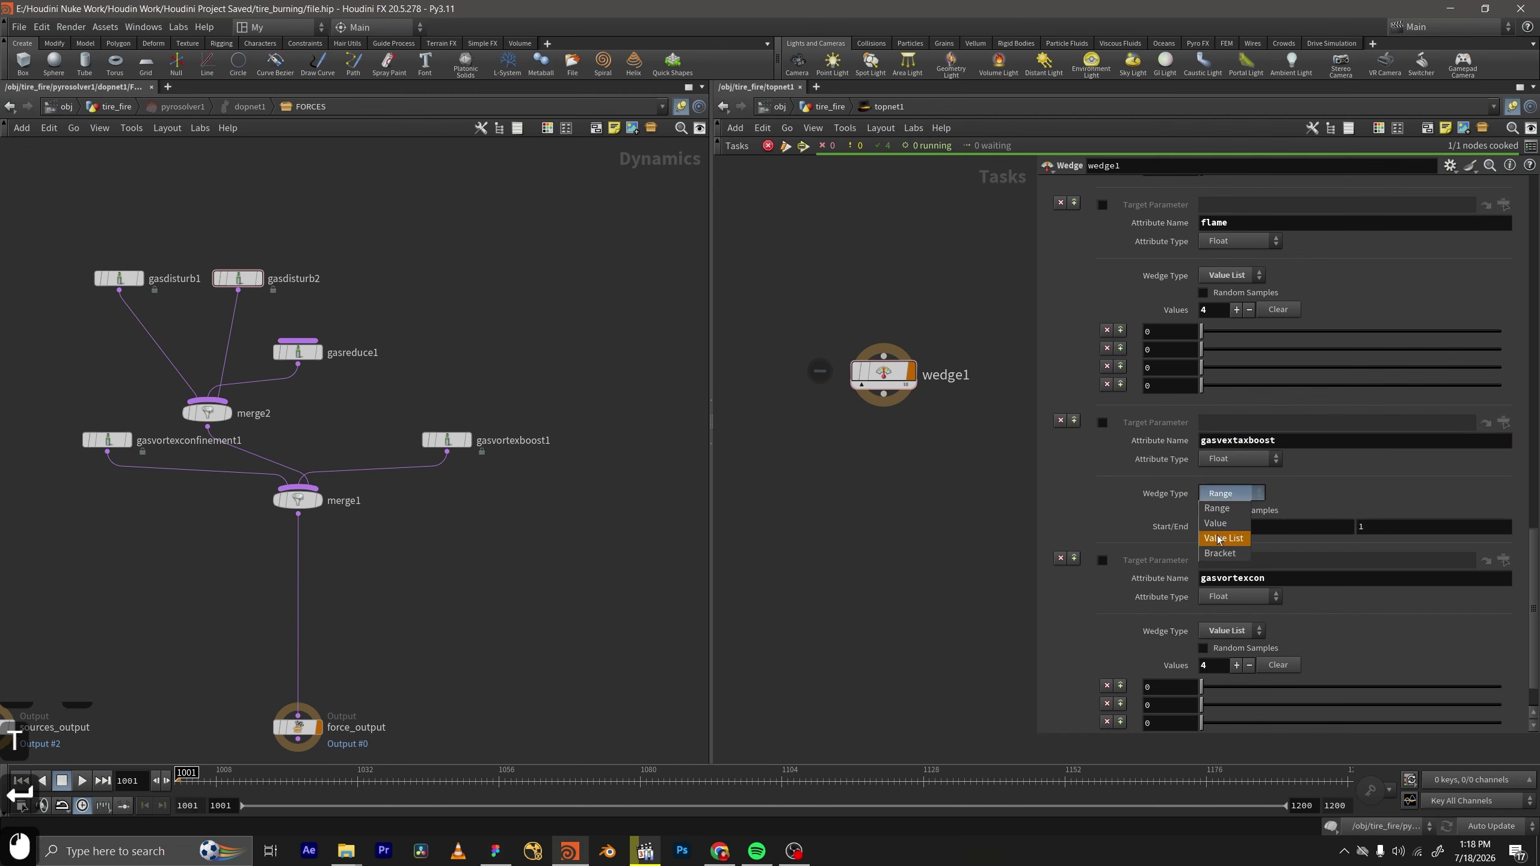
left_click(1240, 519)
key("ctrl+s")
left_click(1236, 511)
left_click(1235, 494)
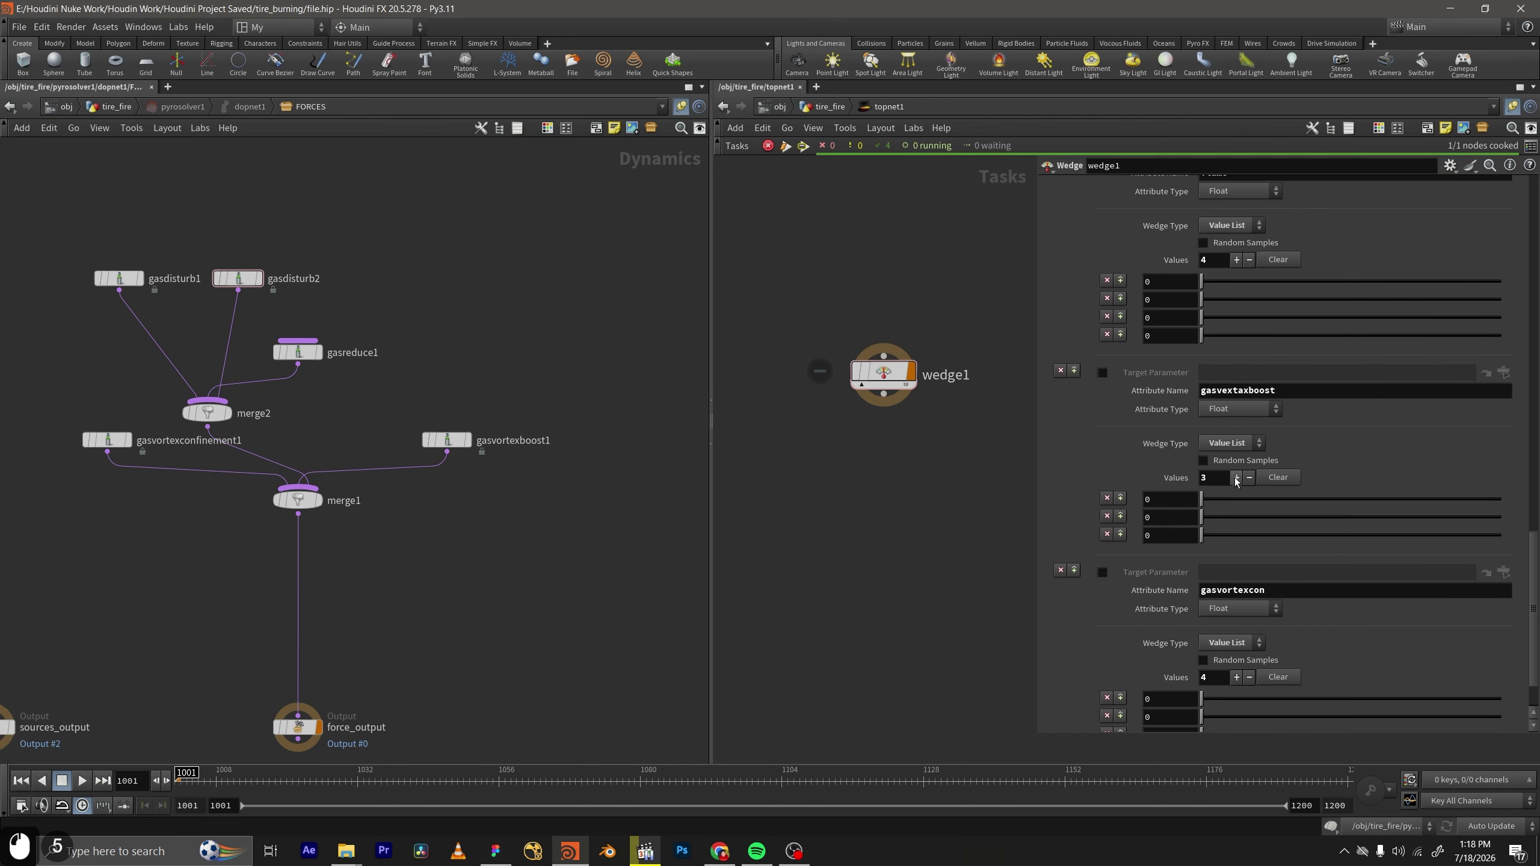
left_click(1236, 478)
Copy the distrub attribute name from wedge1 and display the parameters of gasdisturb2 in the FORCES network.
scroll(1128, 502, "down", 10)
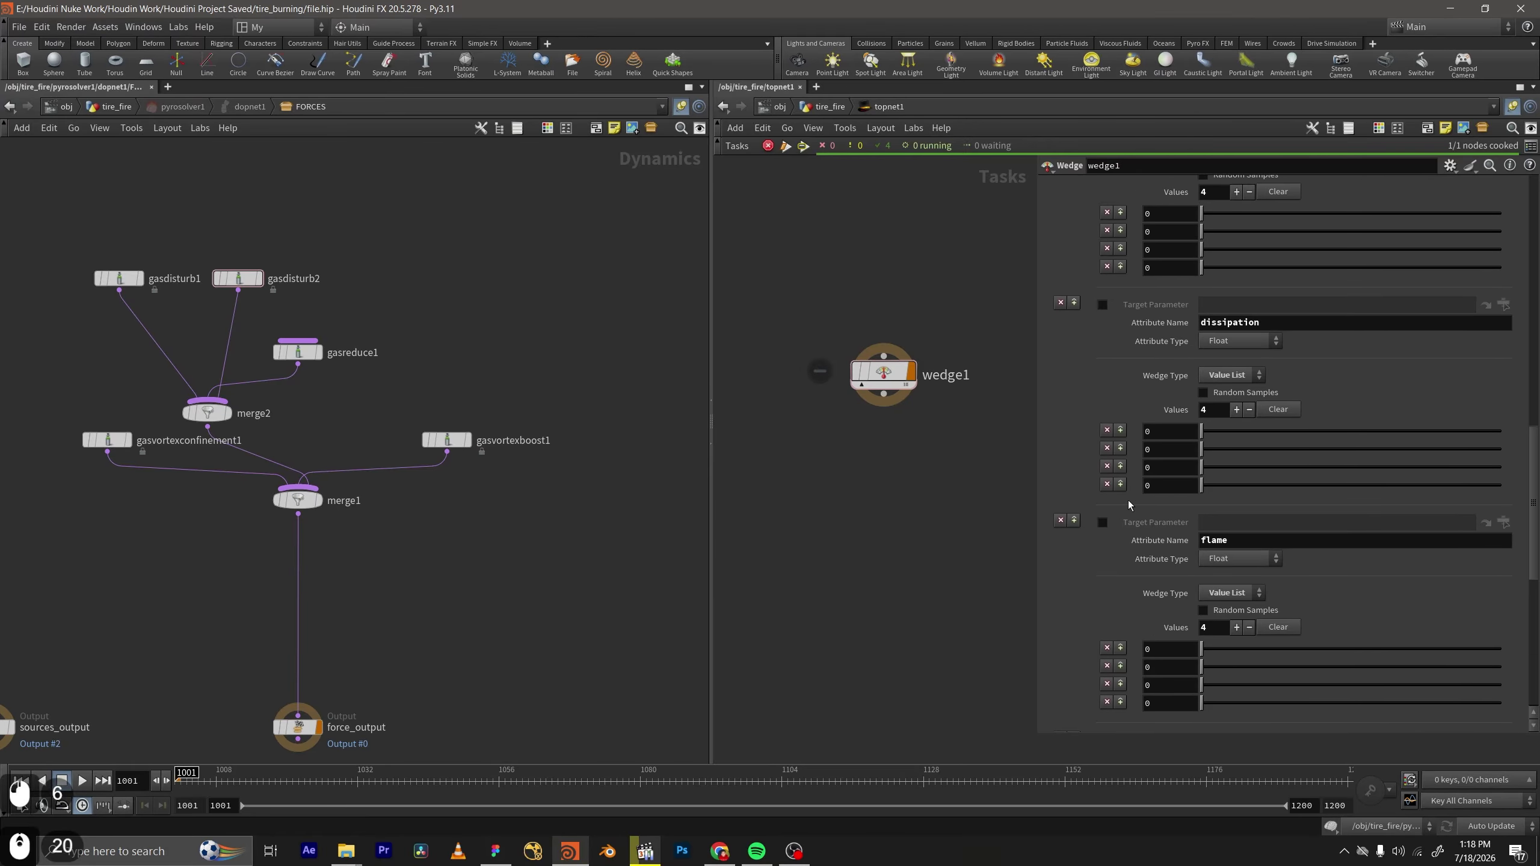
scroll(443, 496, "up", 3)
scroll(450, 477, "down", 6)
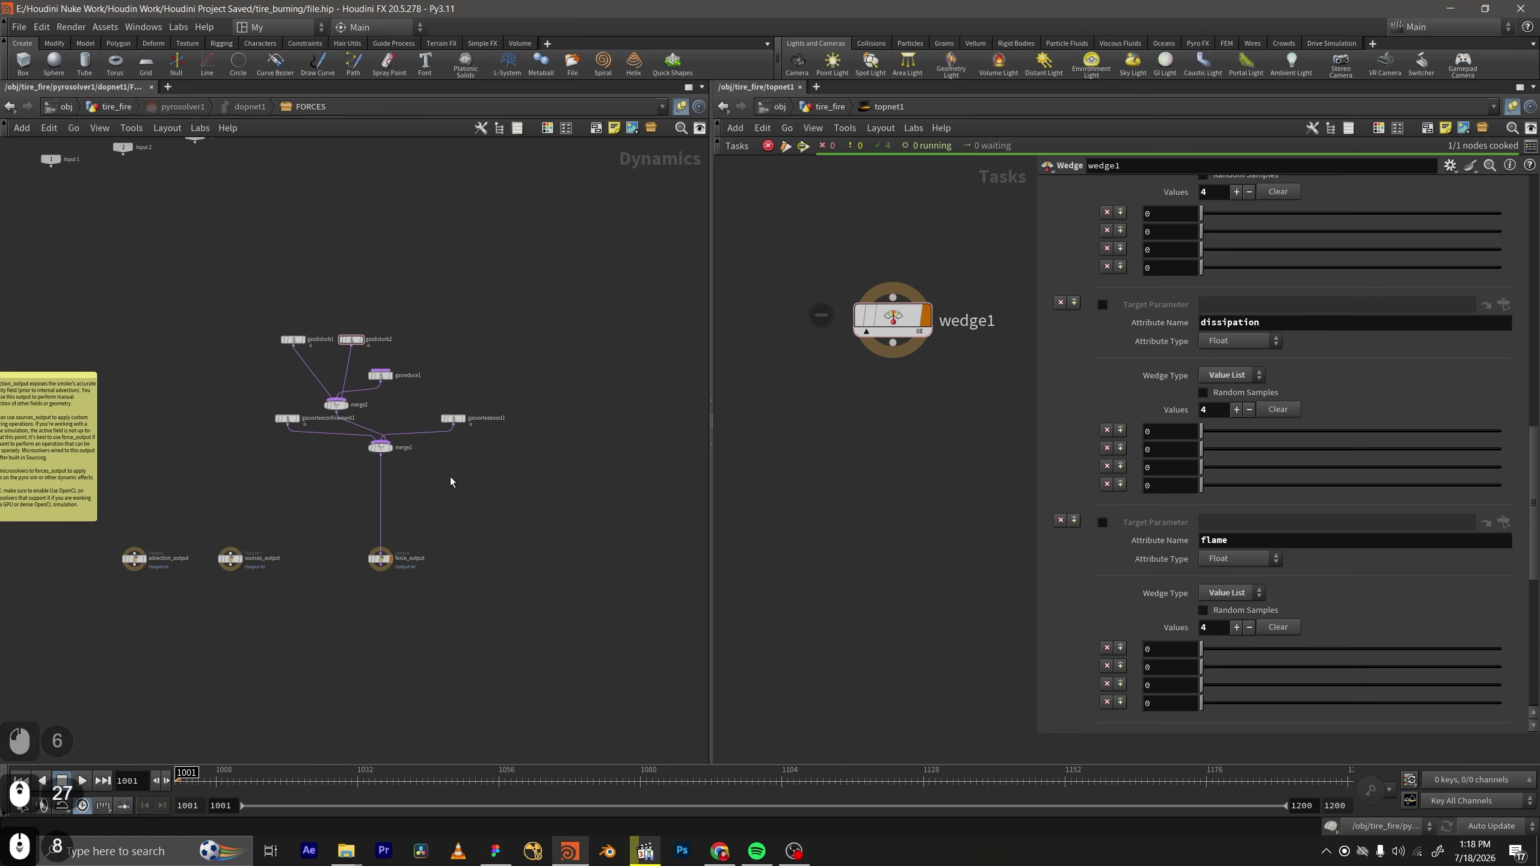
scroll(1083, 499, "up", 5)
scroll(1129, 508, "up", 20)
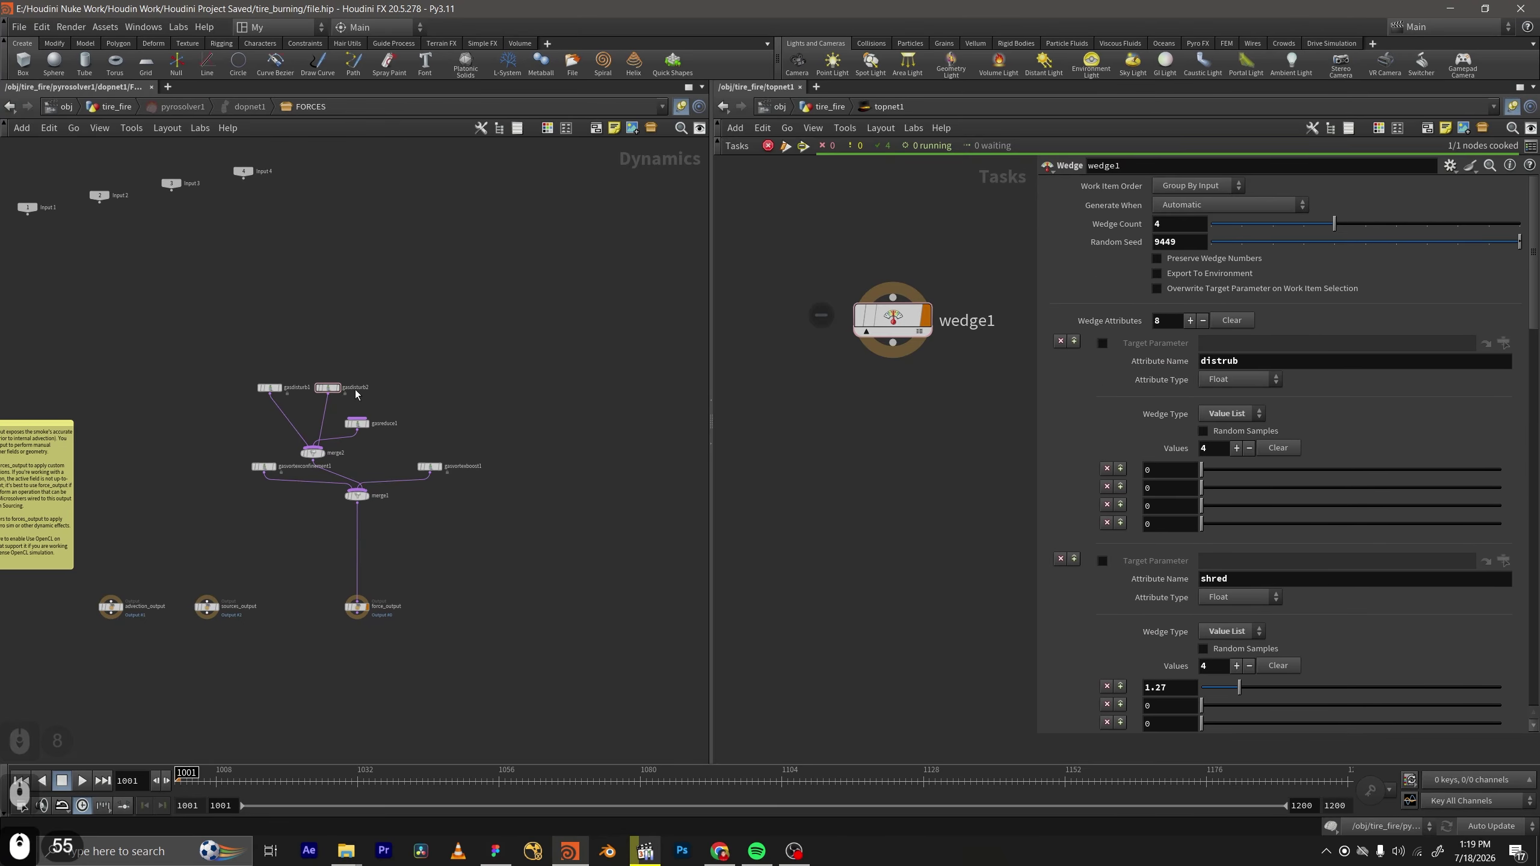
scroll(340, 388, "up", 6)
middle_click_drag(552, 424, 432, 410)
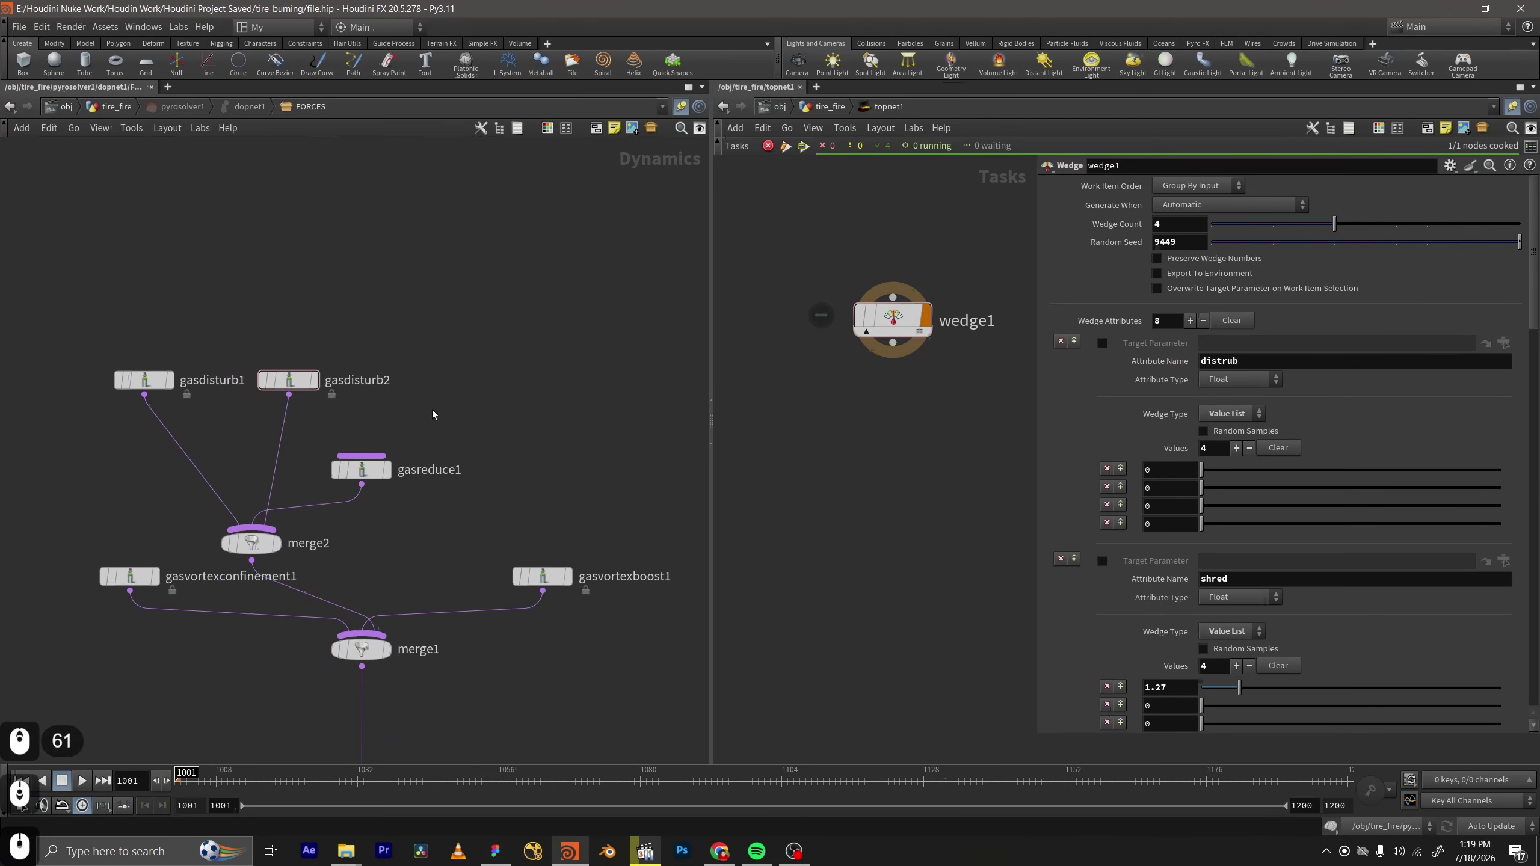
double_click(1228, 362)
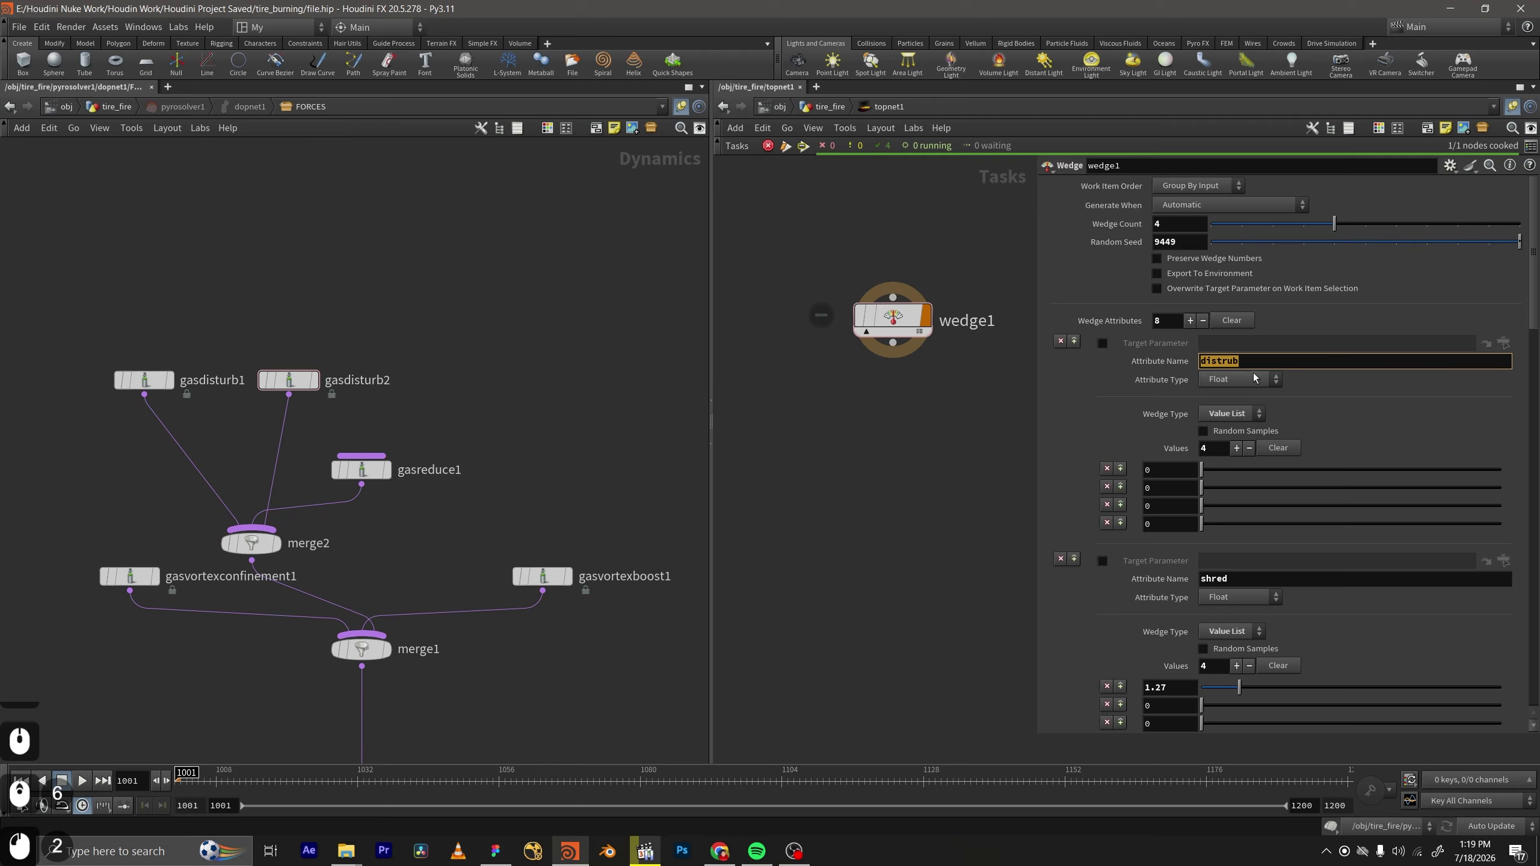
key("ctrl+c")
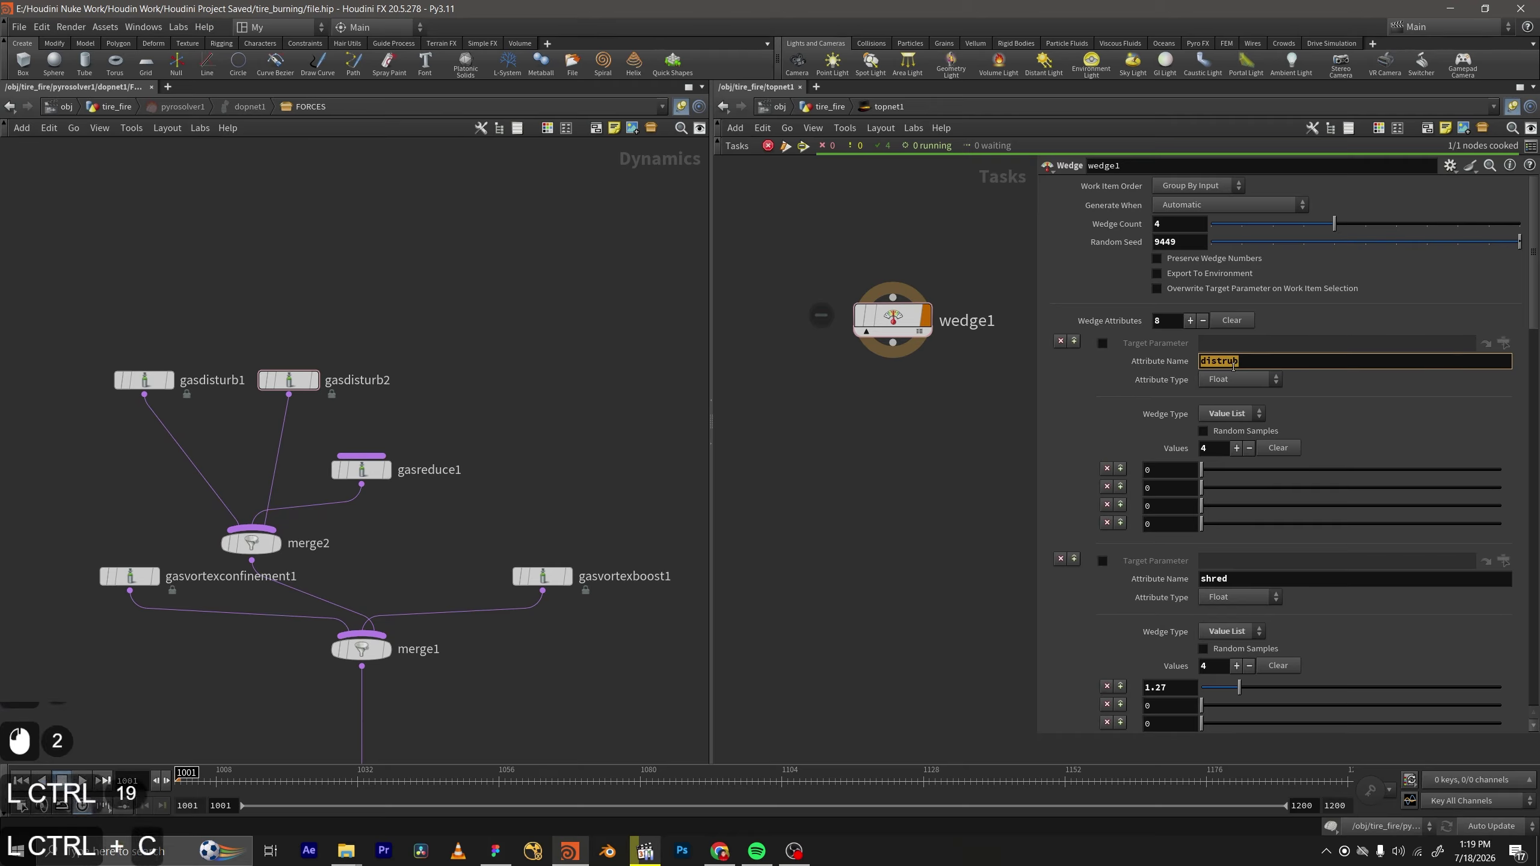
left_click_drag(312, 328, 287, 398)
middle_click_drag(343, 406, 296, 405)
key("p")
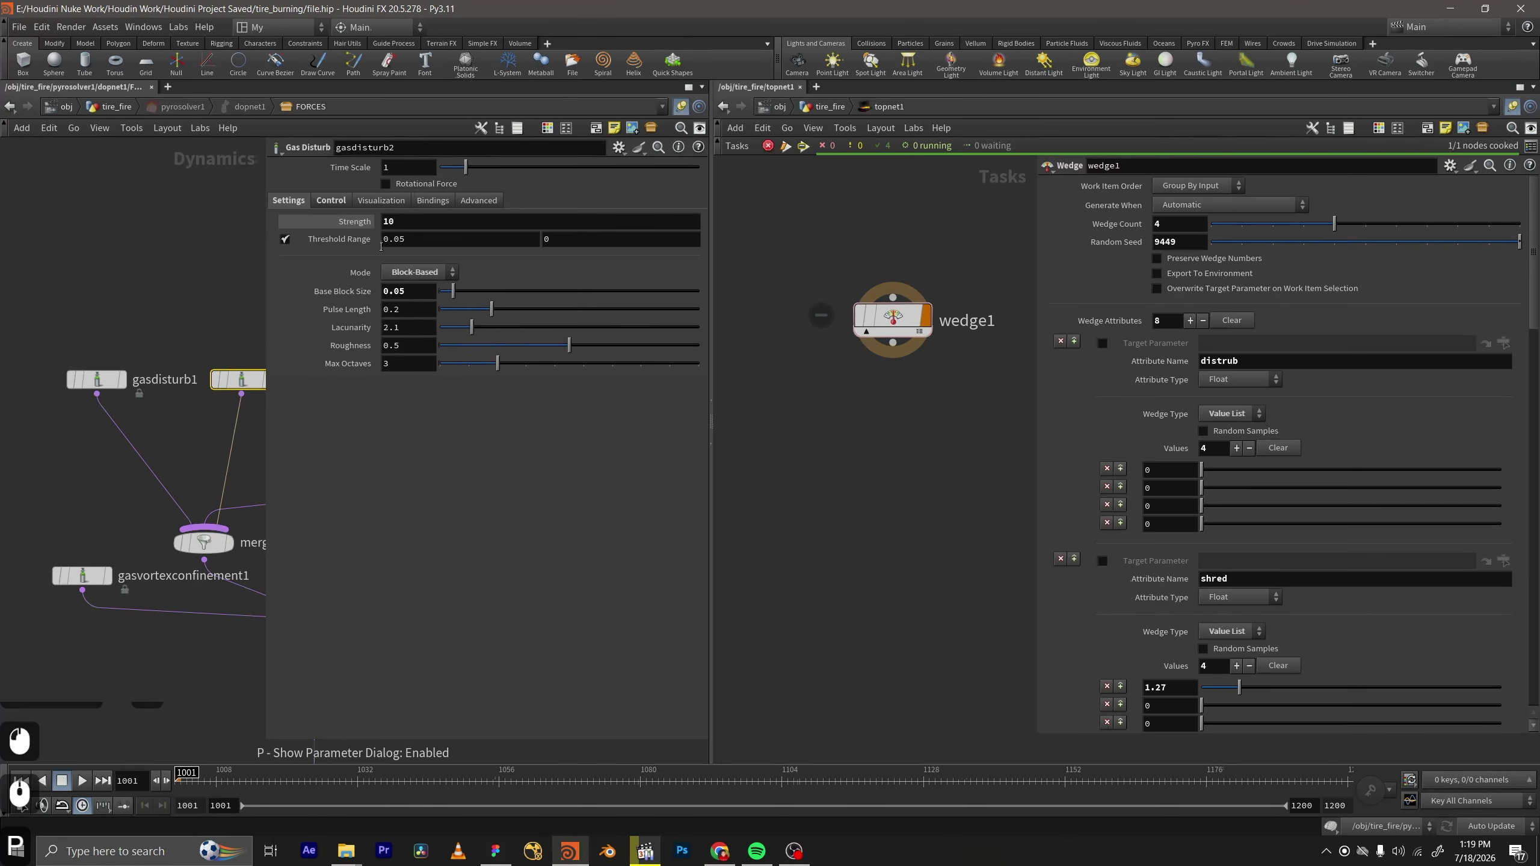
double_click(426, 222)
key("ctrl+v")
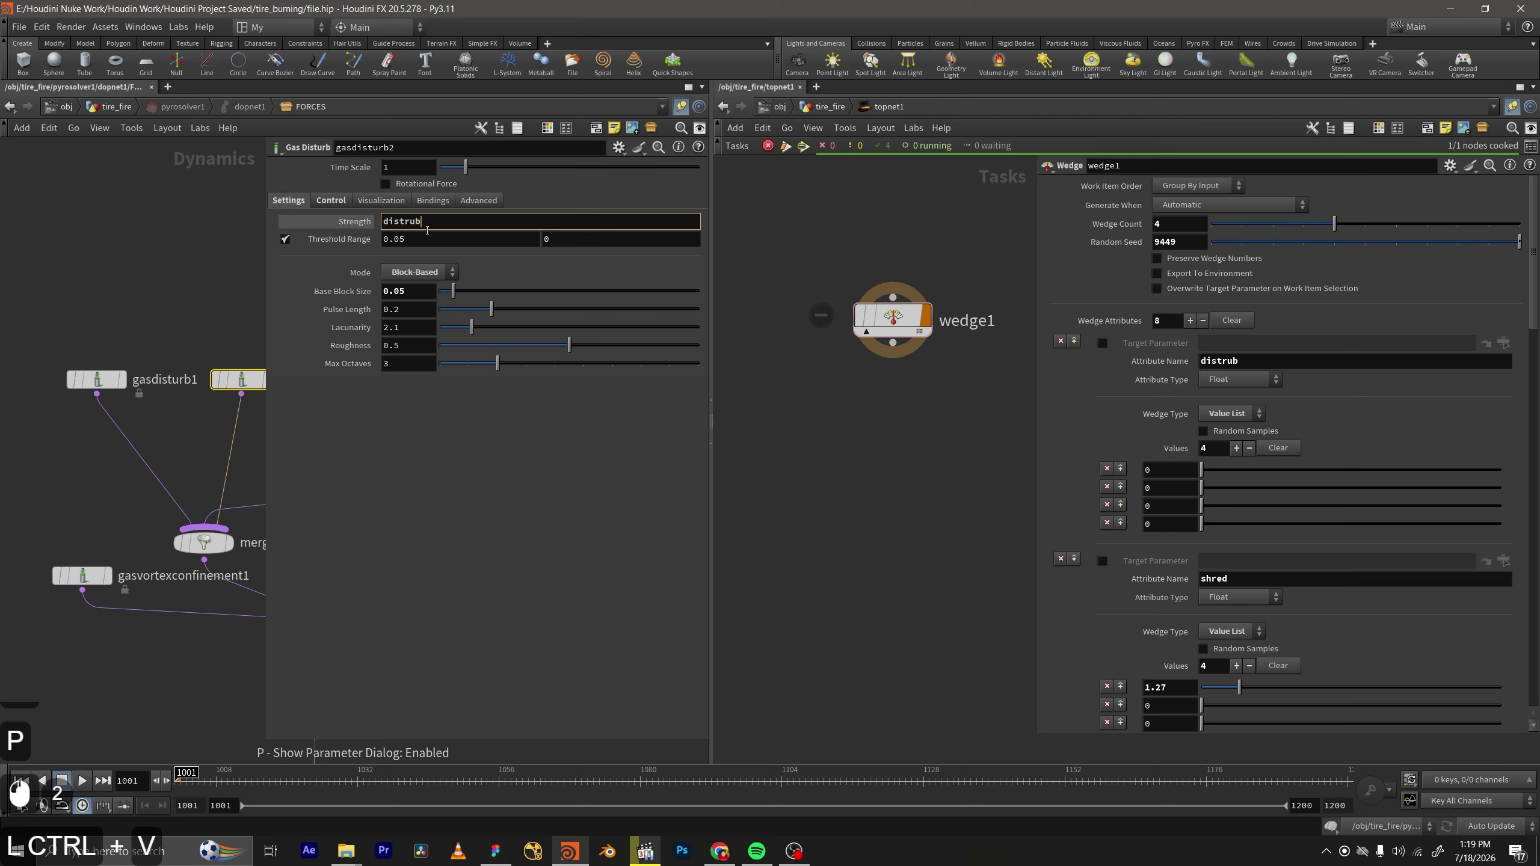
left_click(385, 228)
type("@")
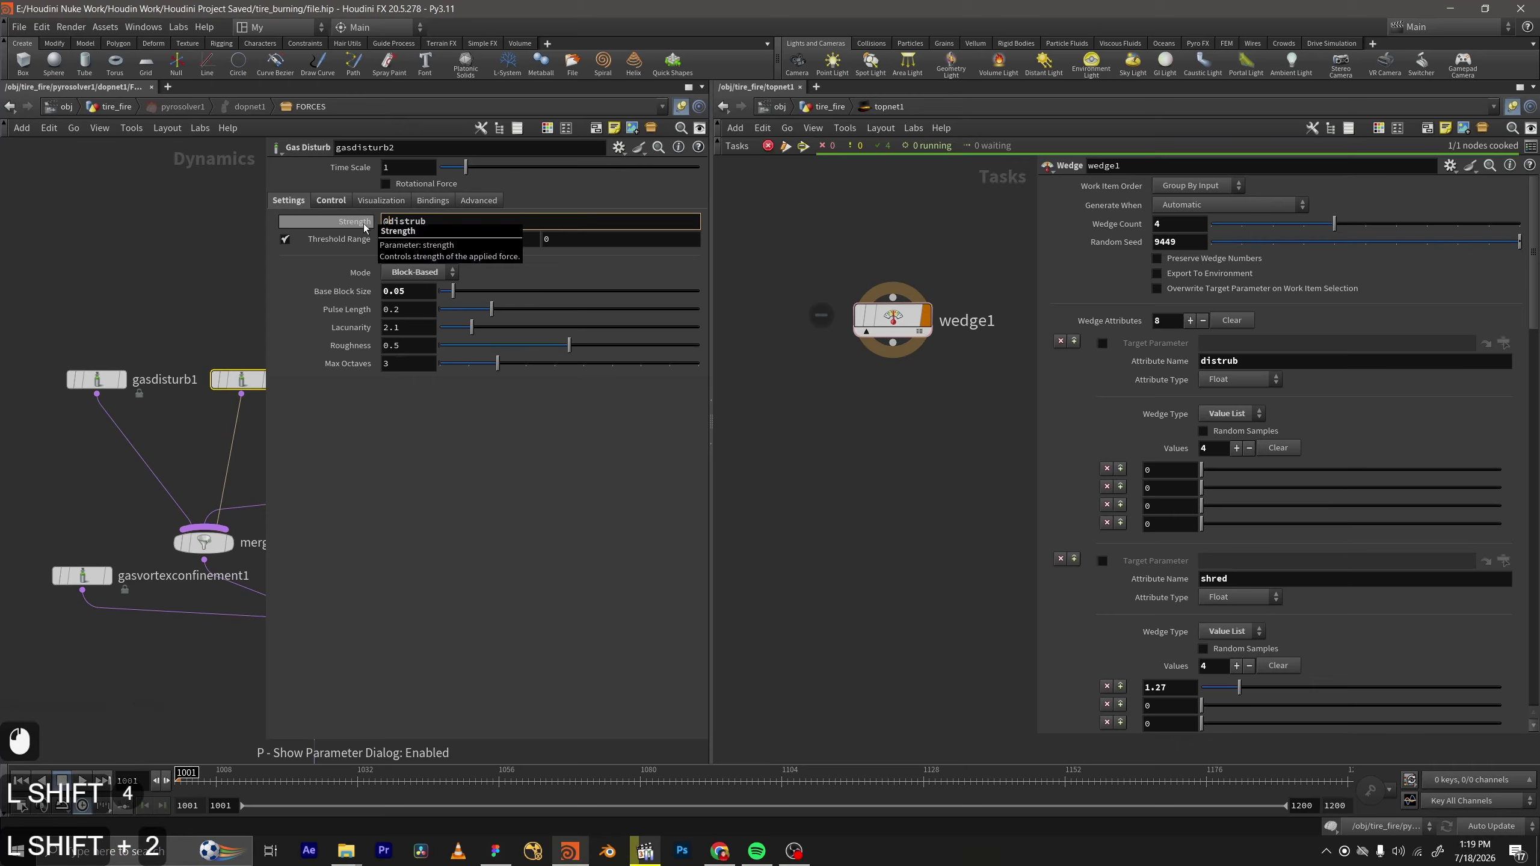
double_click(414, 222)
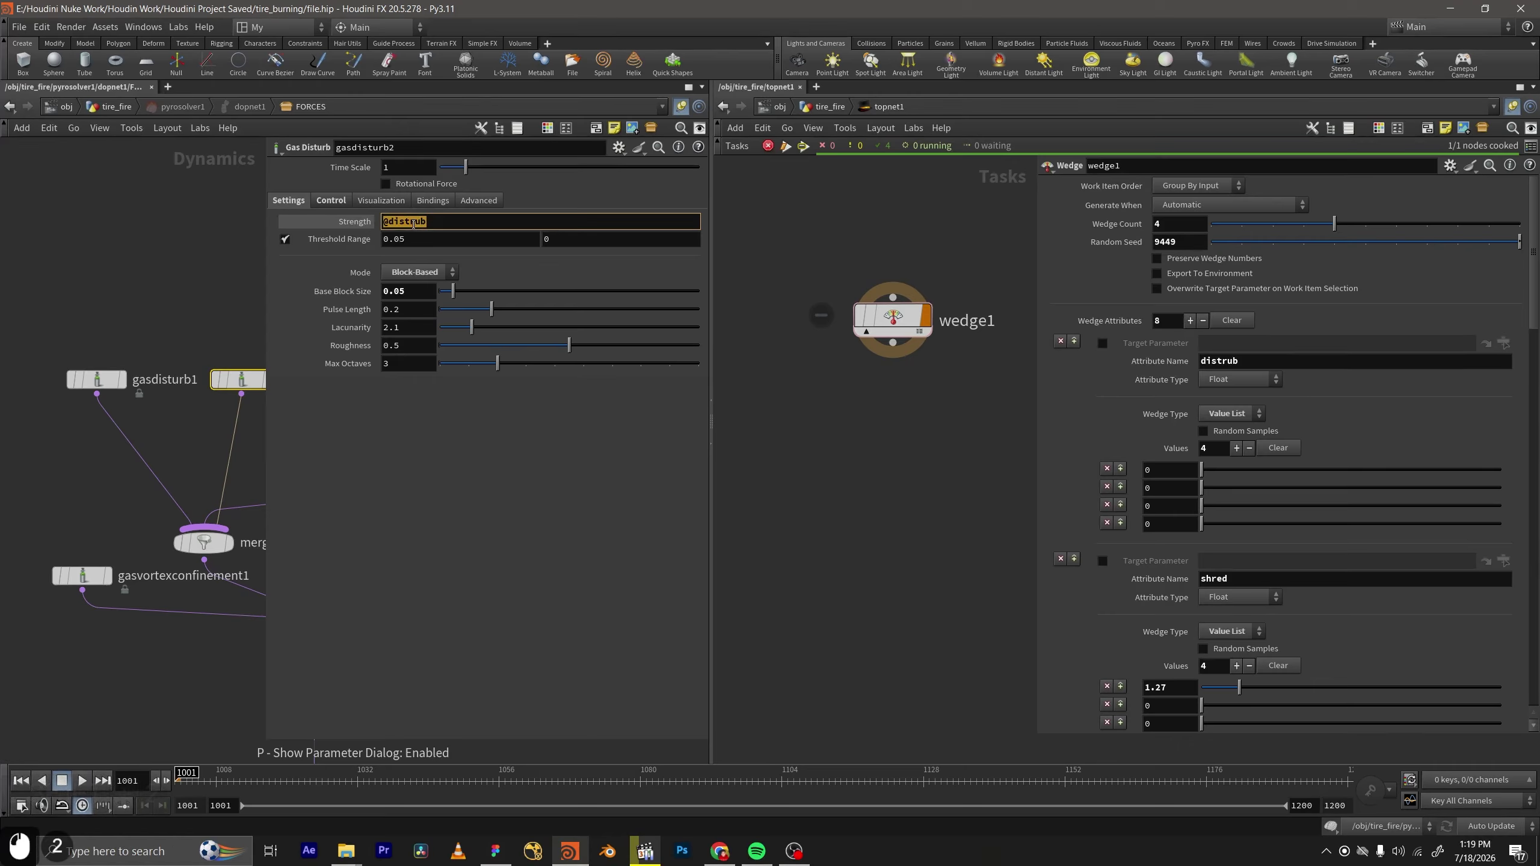
key("BackSpace")
left_click(385, 318)
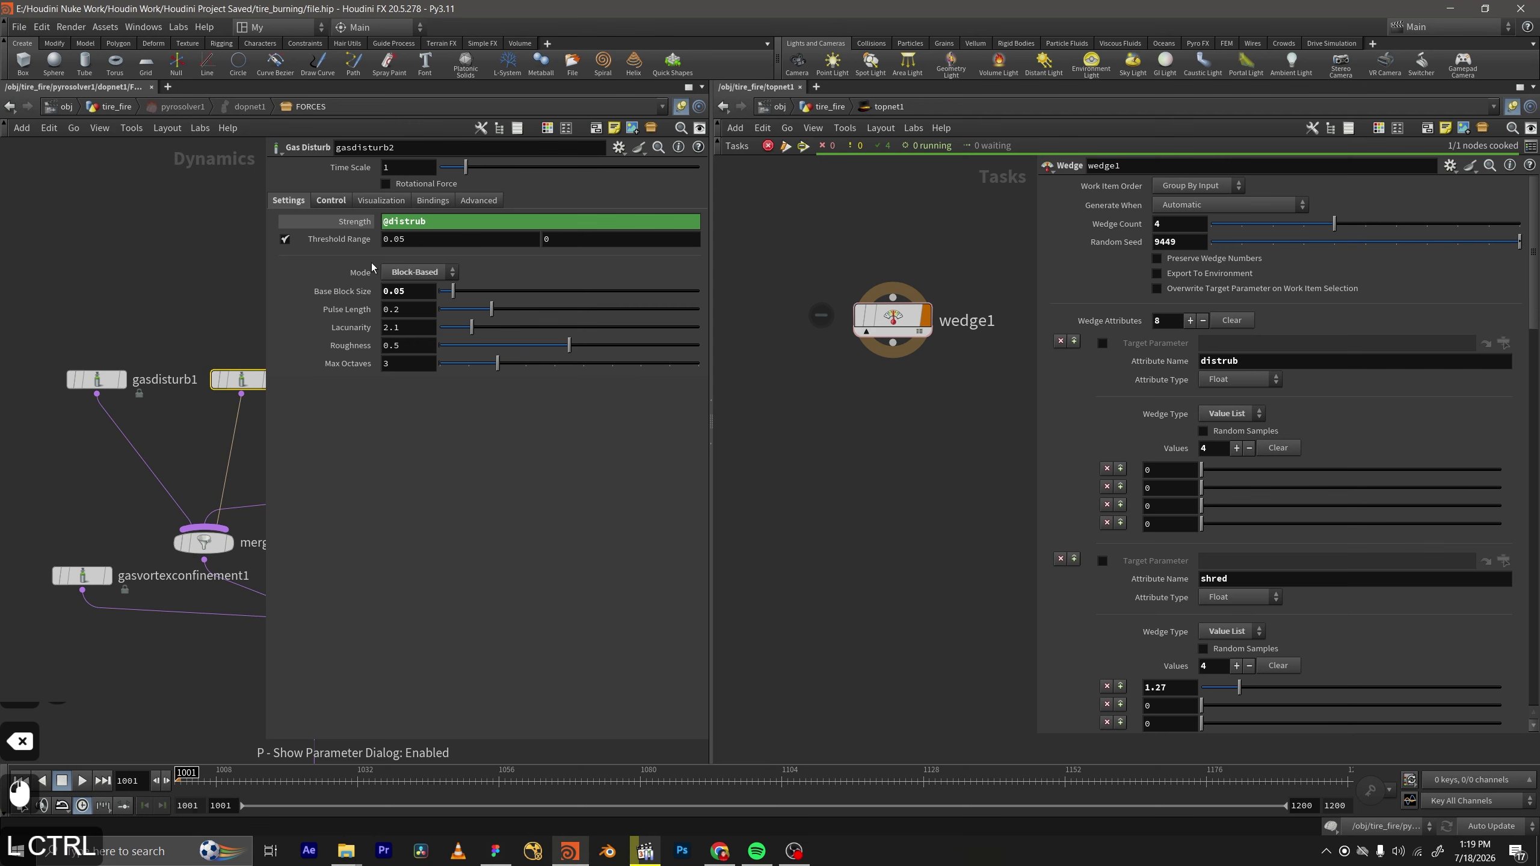
key("ctrl+z")
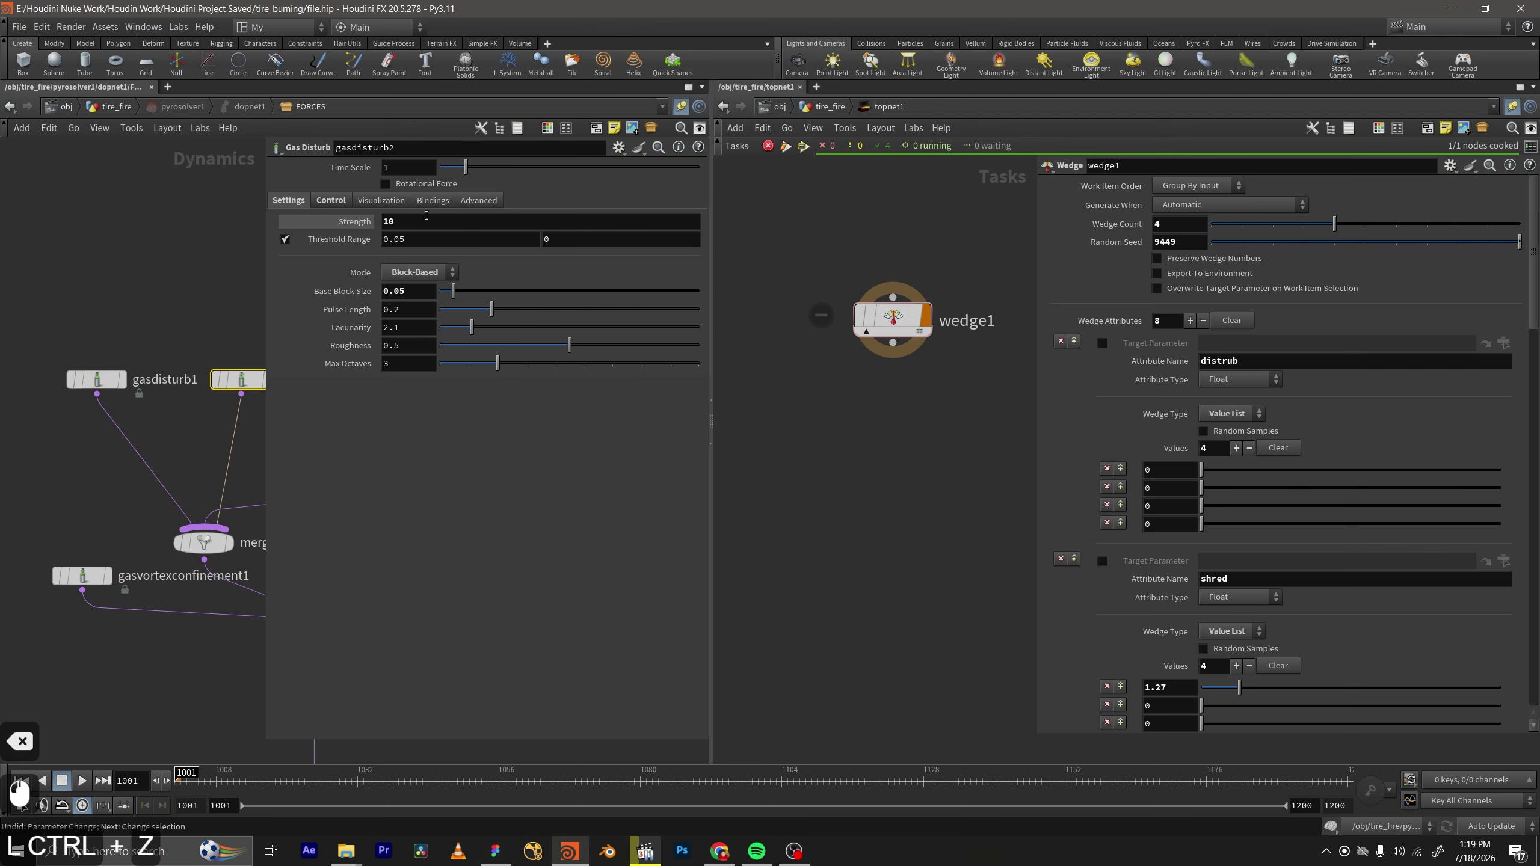
Set the first value of the distrub wedge attribute to 10, matching gasdisturb2's Strength.
scroll(230, 291, "up", 1)
middle_click_drag(230, 290, 192, 293)
scroll(212, 284, "down", 3)
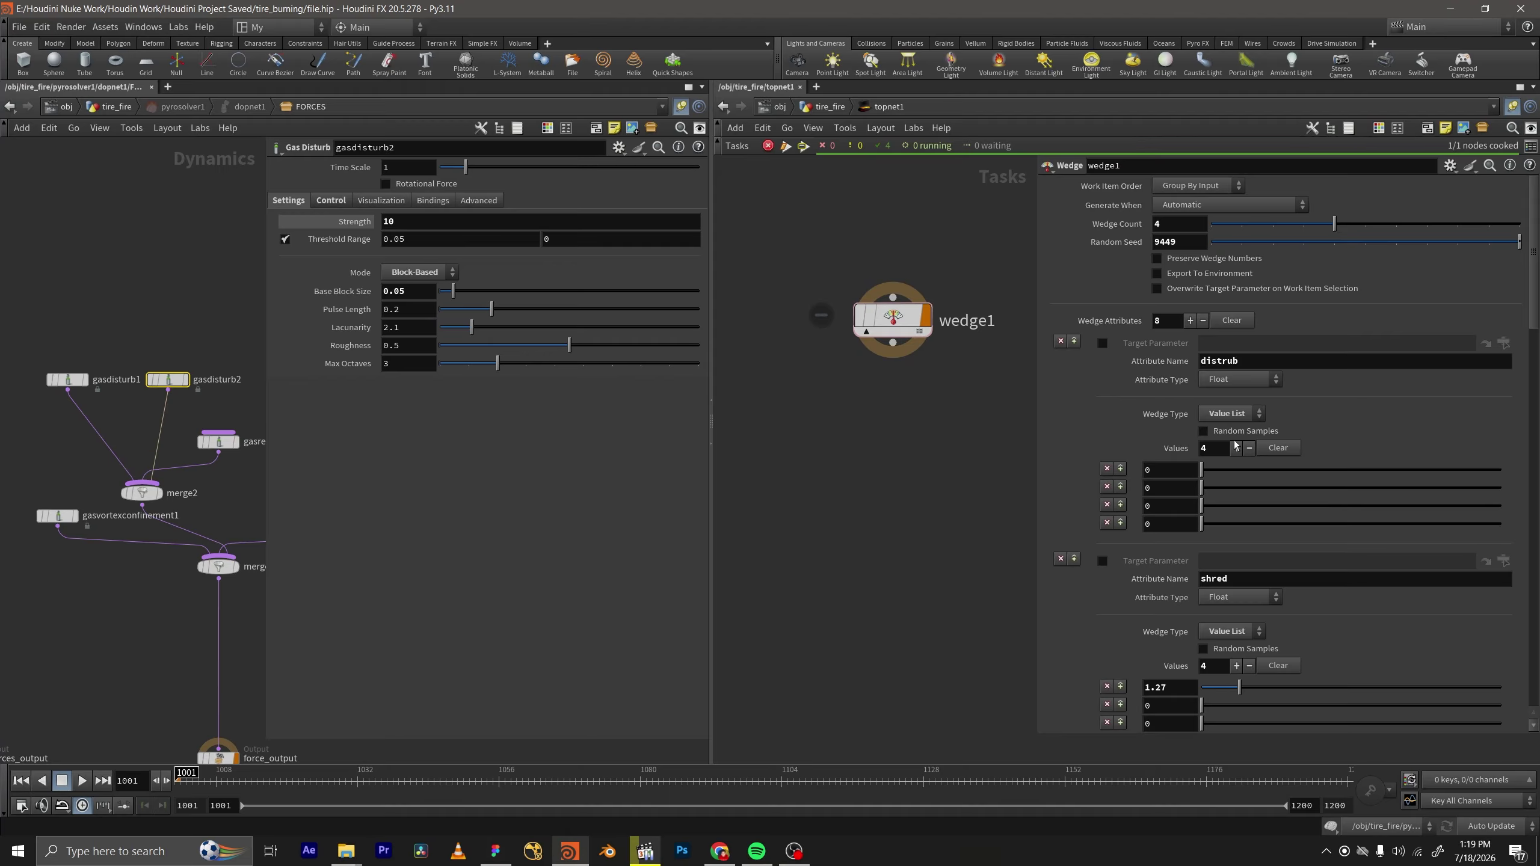
double_click(1163, 473)
type("10")
key("Return")
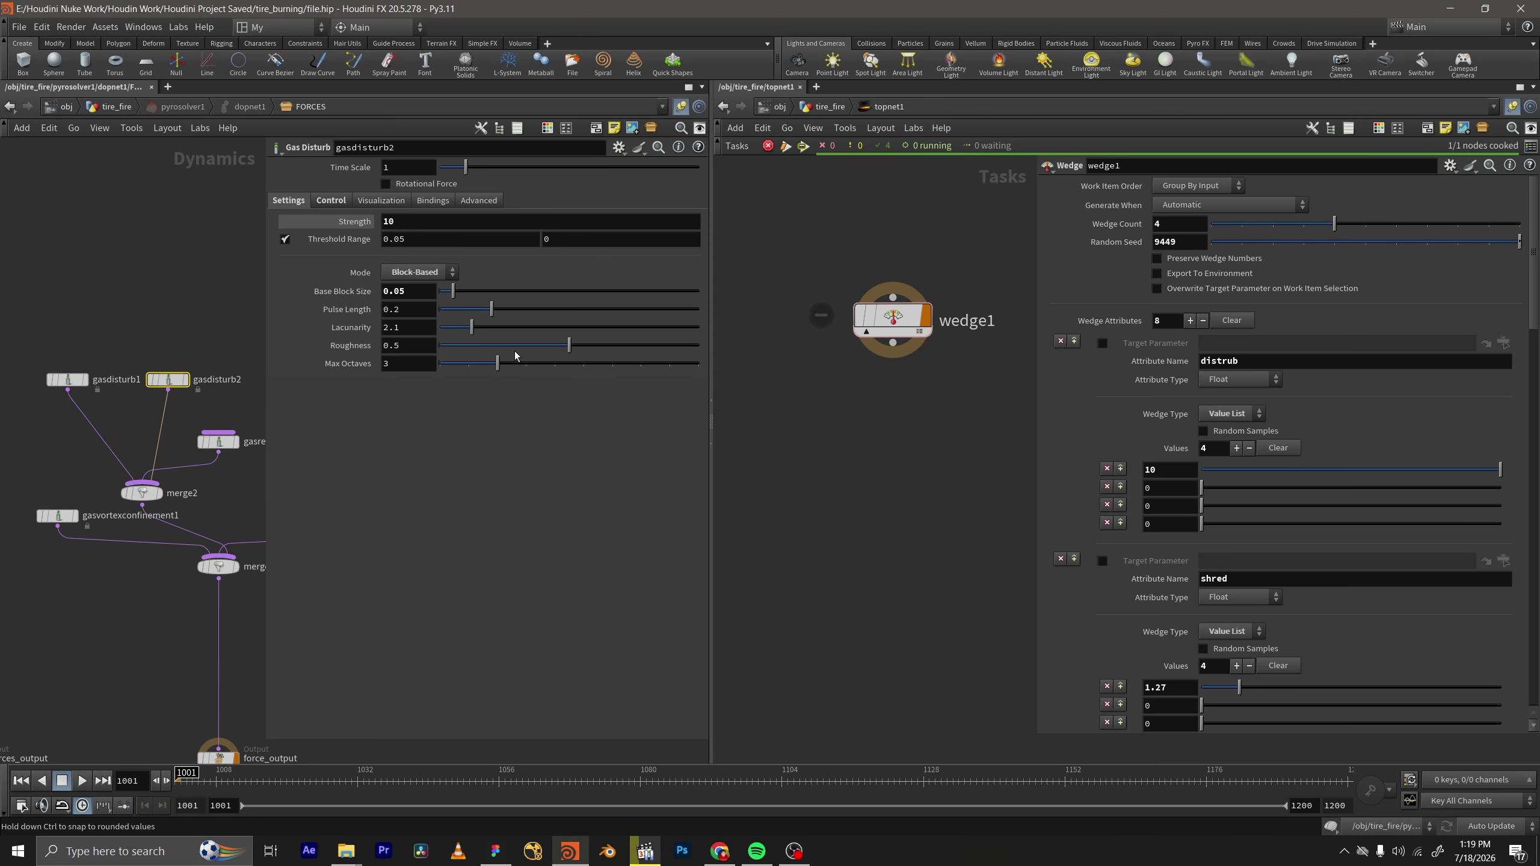
Set the first value of the gasvextaxboost wedge attribute to 3, matching the Boost of gasvortexboost1 in the FORCES network.
middle_click_drag(178, 405, 179, 352)
scroll(1069, 572, "down", 20)
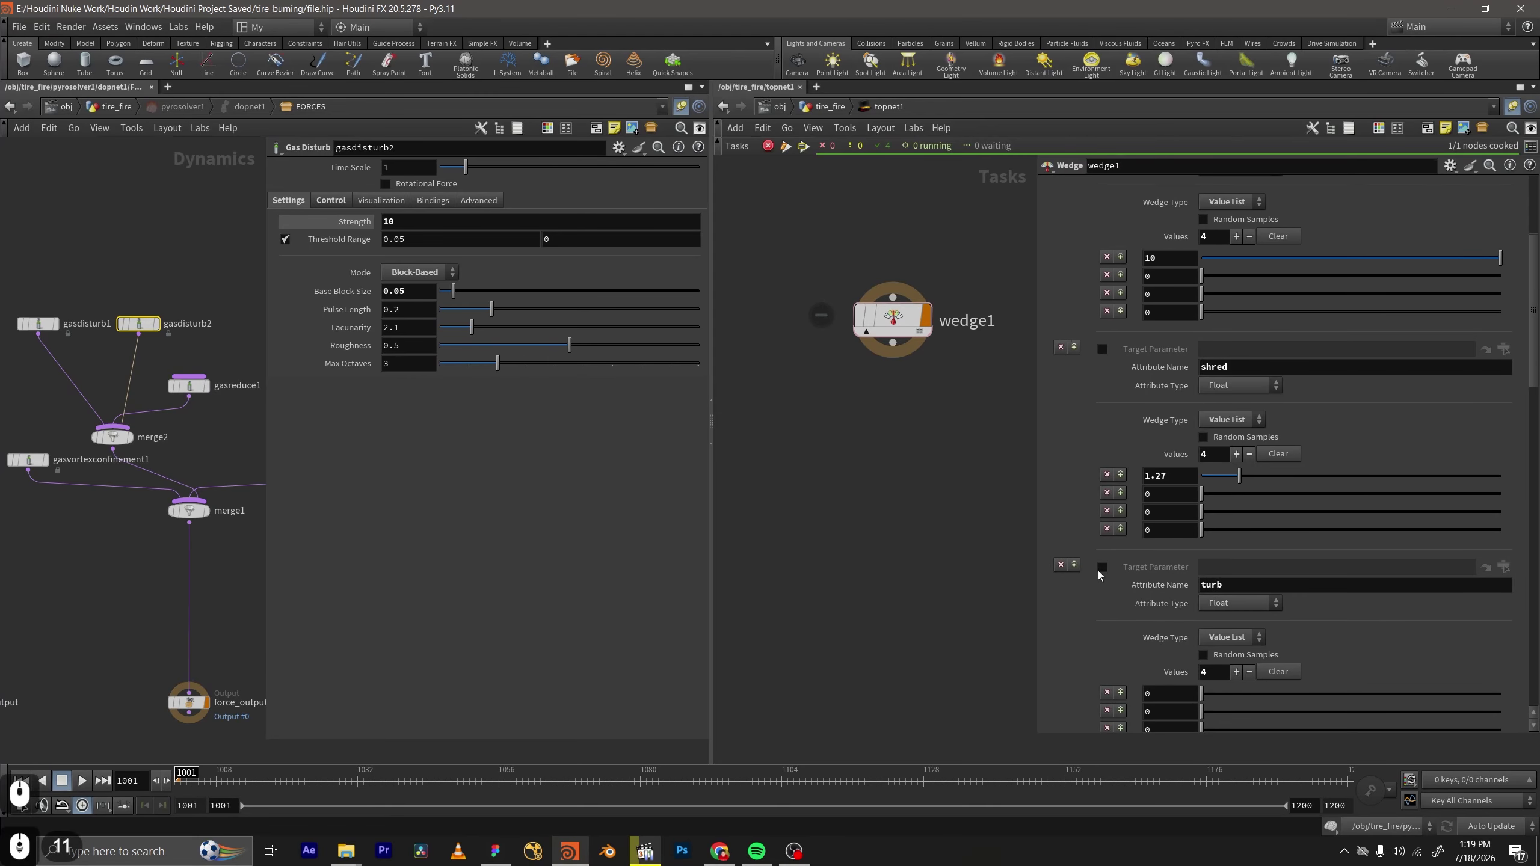
scroll(1100, 577, "down", 17)
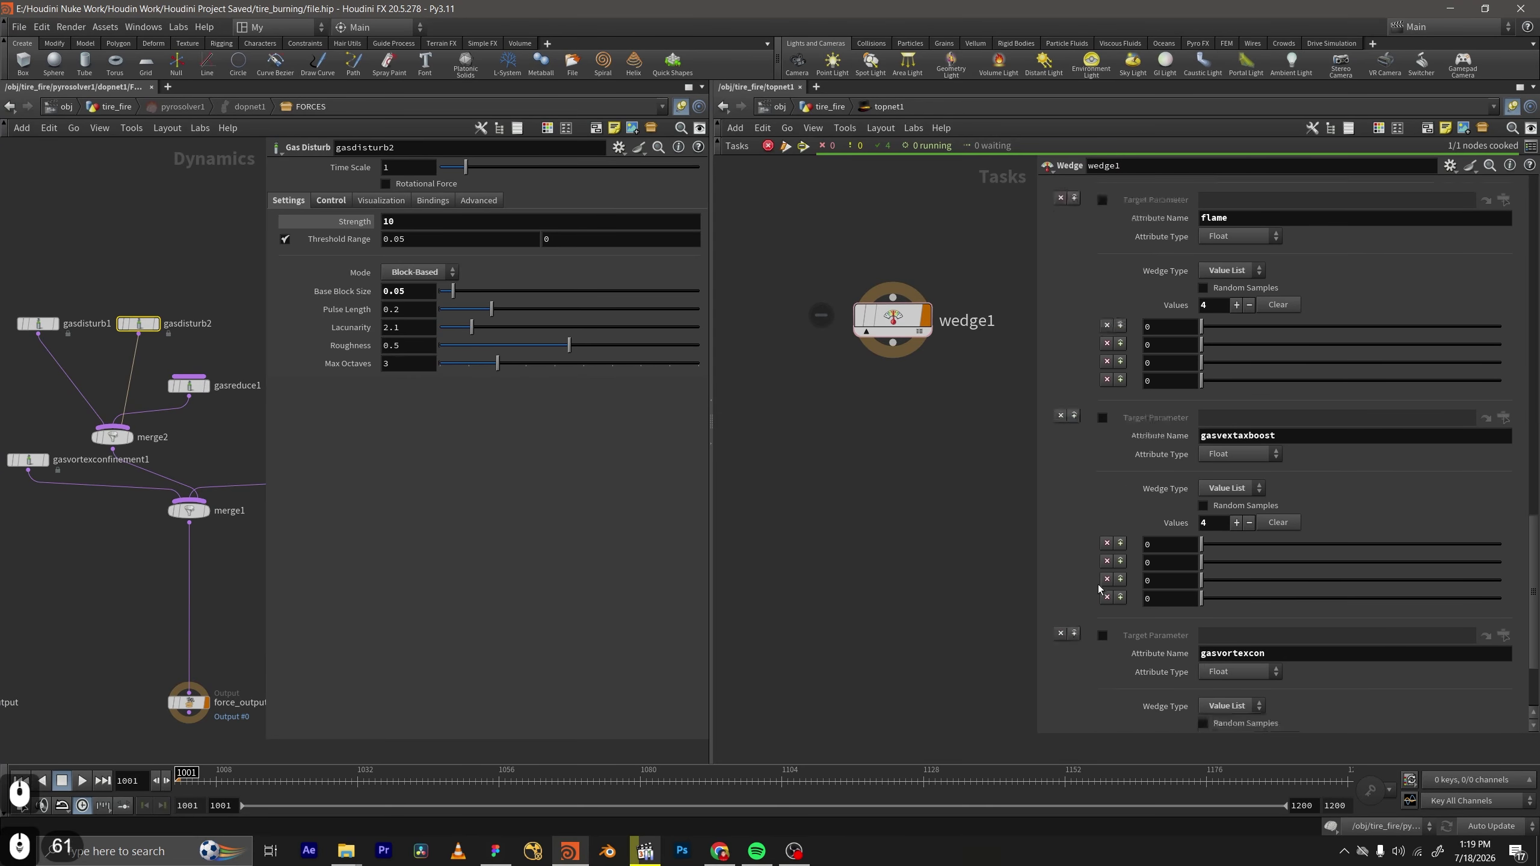
middle_click_drag(231, 444, 157, 412)
left_click_drag(183, 409, 260, 449)
middle_click_drag(219, 487, 167, 491)
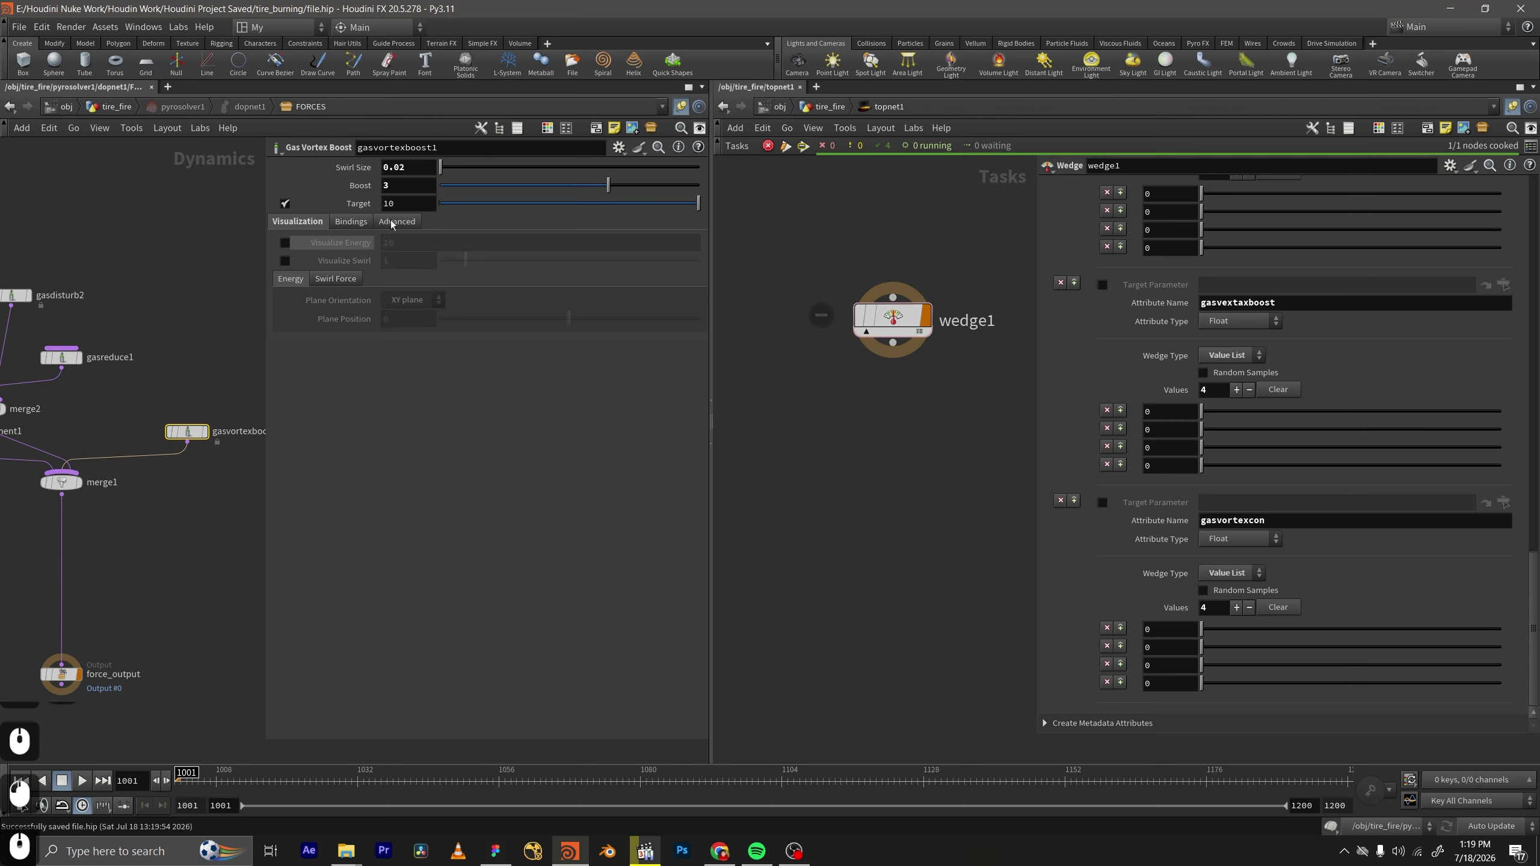
double_click(1175, 413)
type("3")
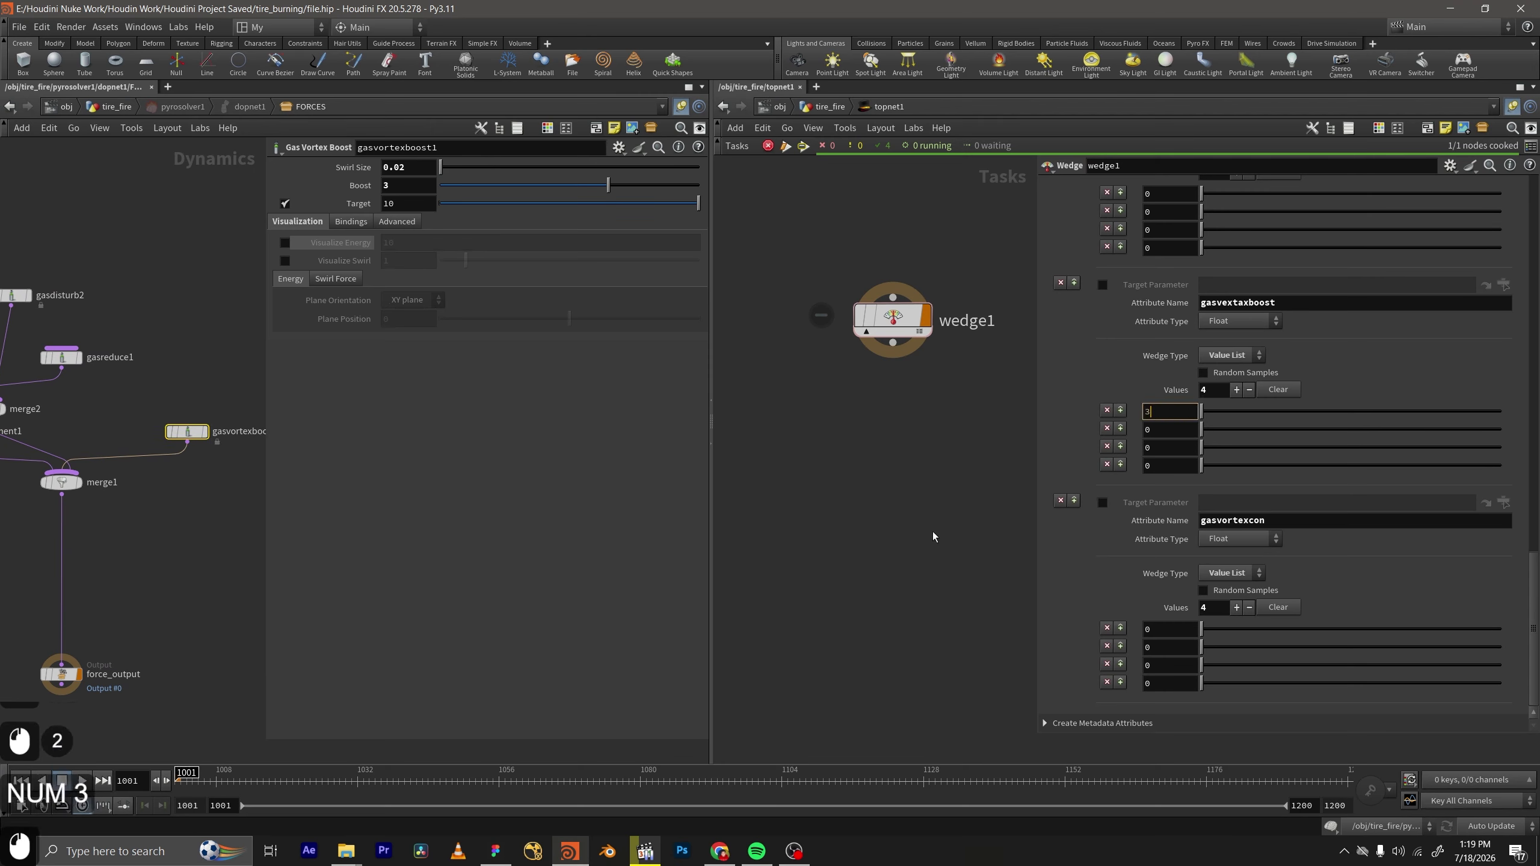
Set the first value of the gasvortexcon wedge attribute to 10, matching gasvortexconfinement1's Confinement Scale.
middle_click_drag(27, 464, 258, 499)
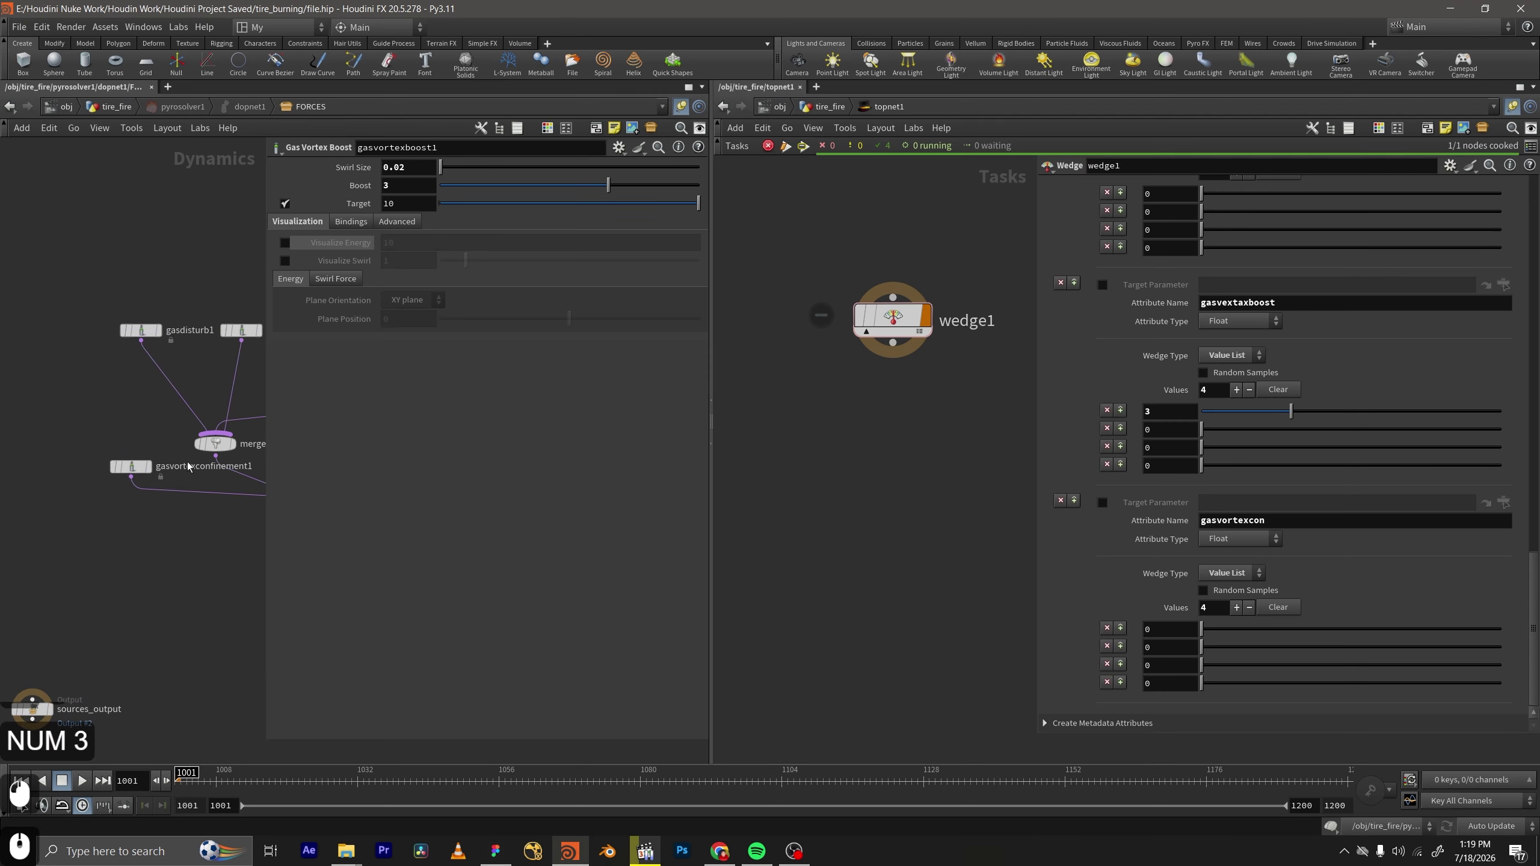
left_click_drag(121, 420, 169, 499)
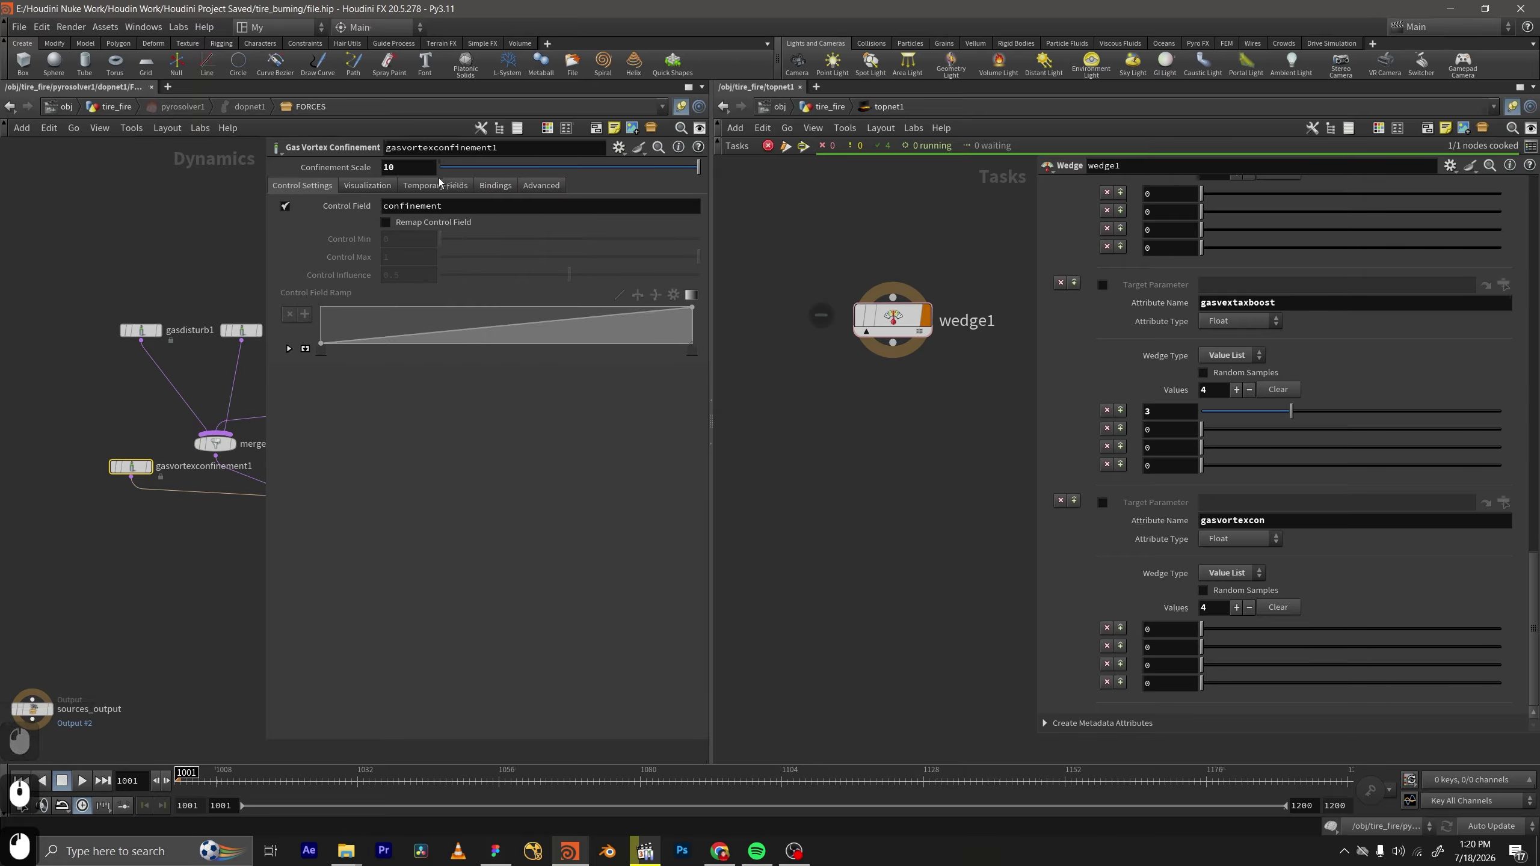
left_click(413, 168)
left_click(1170, 629)
type("10")
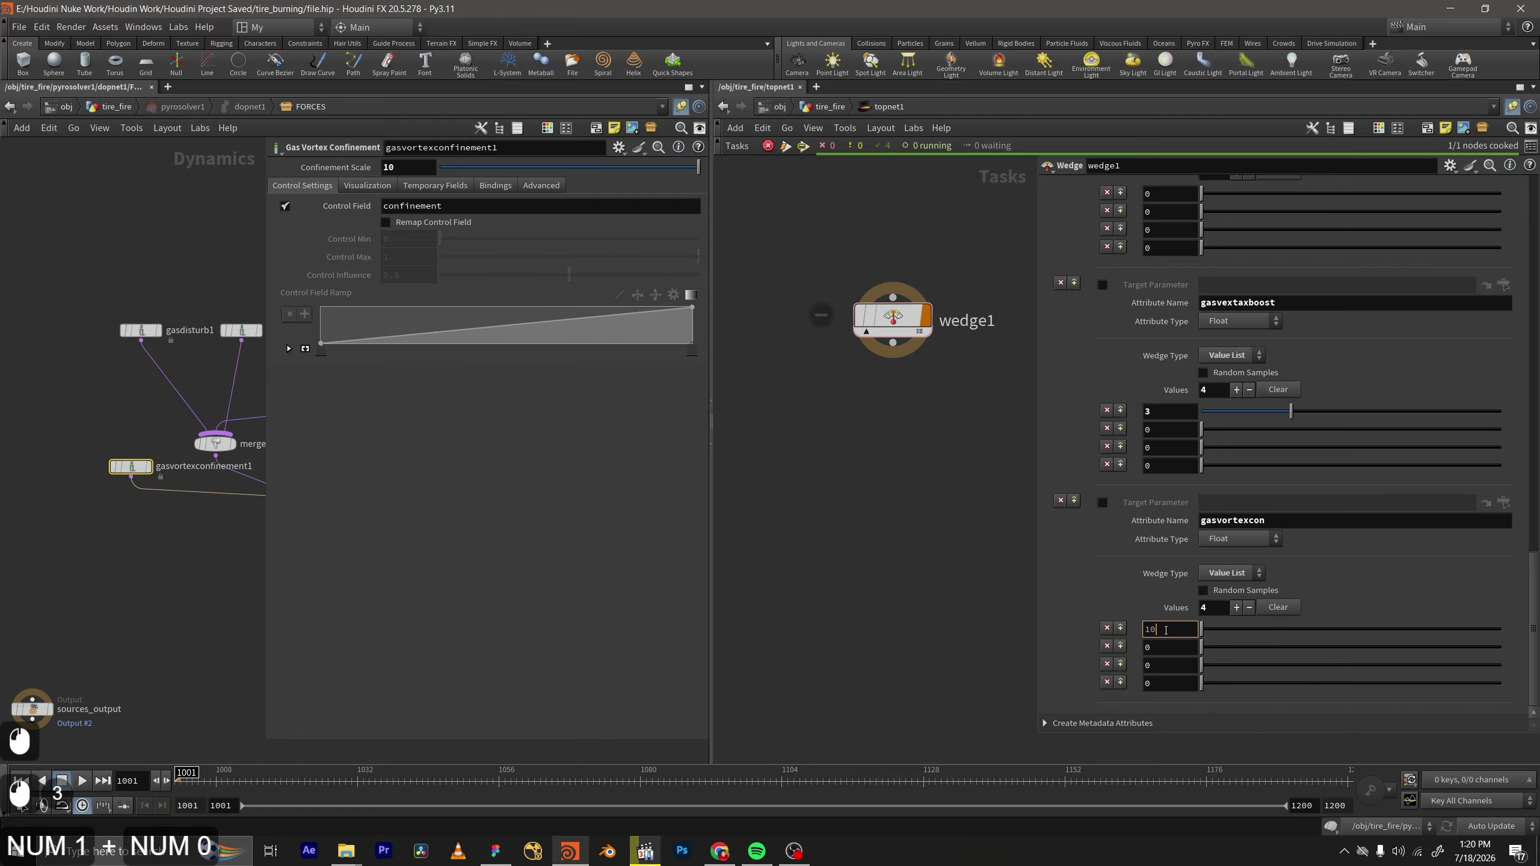
Return to the tire_fire network and display pyrosolver1's Turbulence and Shredding settings.
scroll(1169, 601, "up", 20)
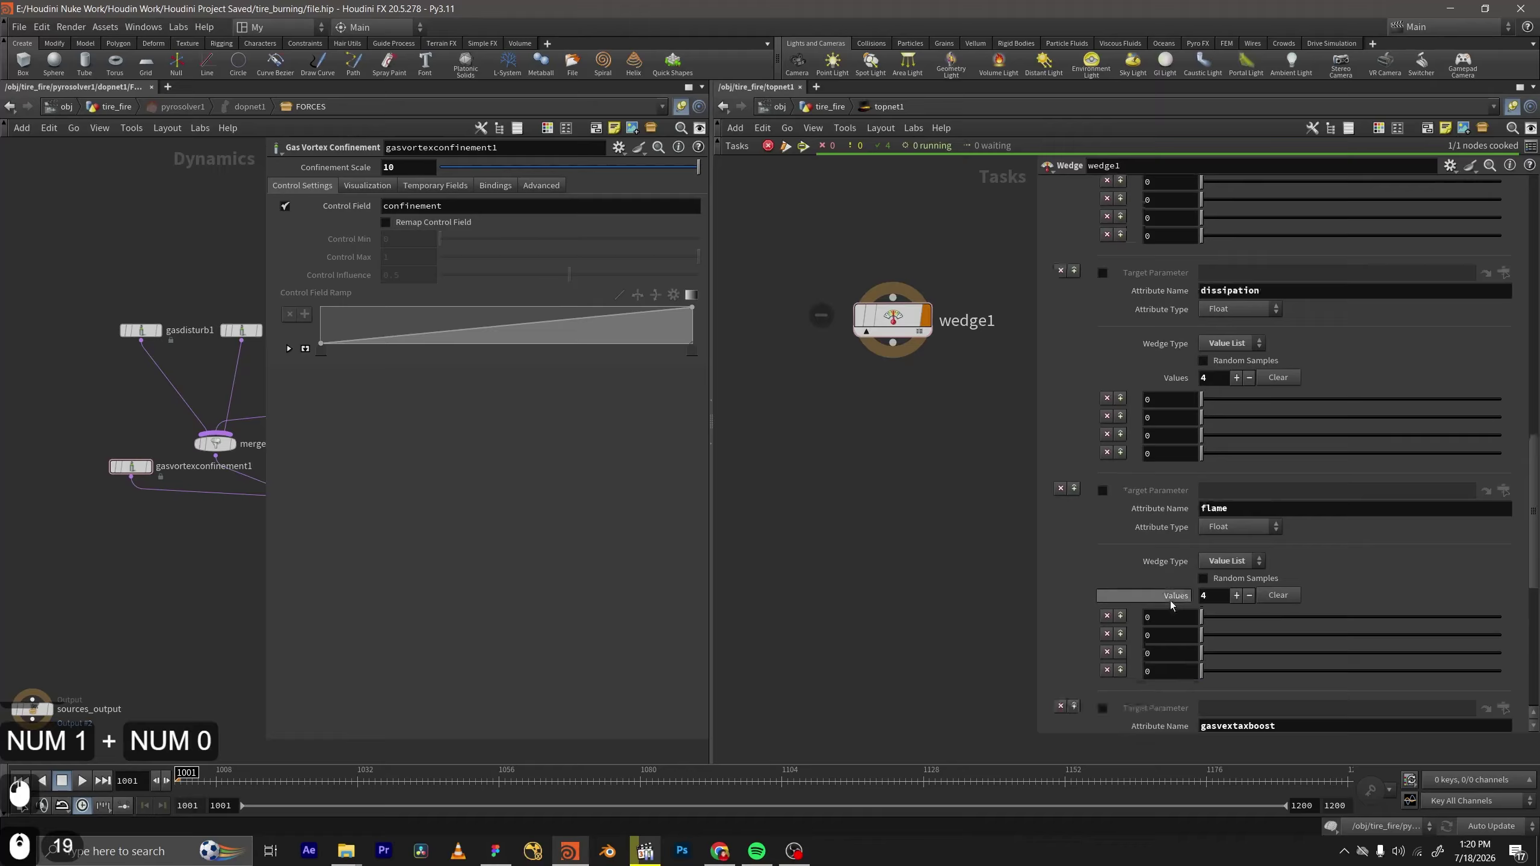
scroll(1174, 606, "up", 20)
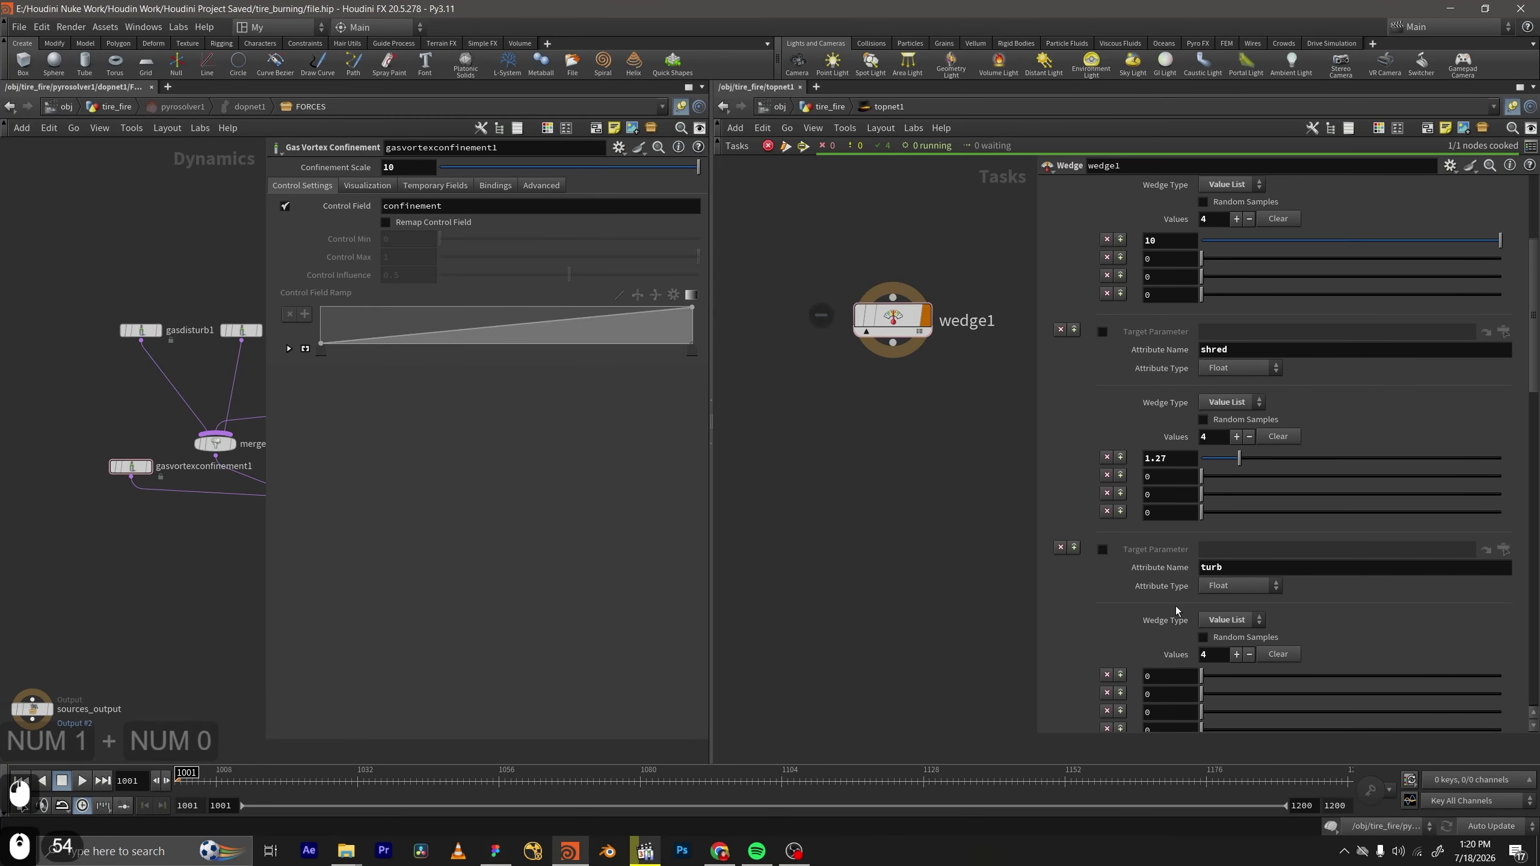
scroll(1182, 533, "up", 5)
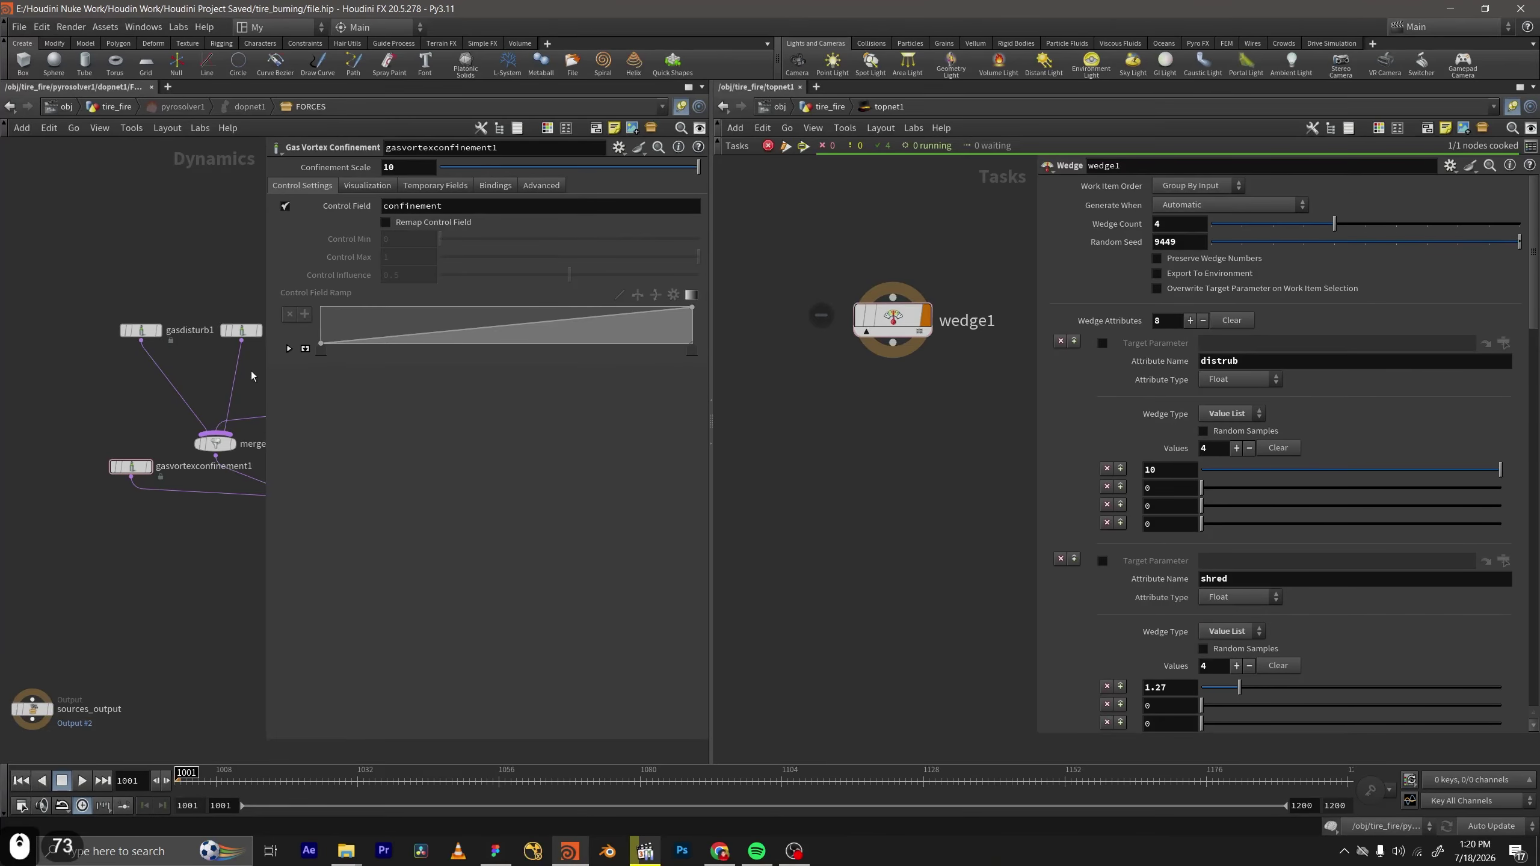
scroll(252, 376, "down", 3)
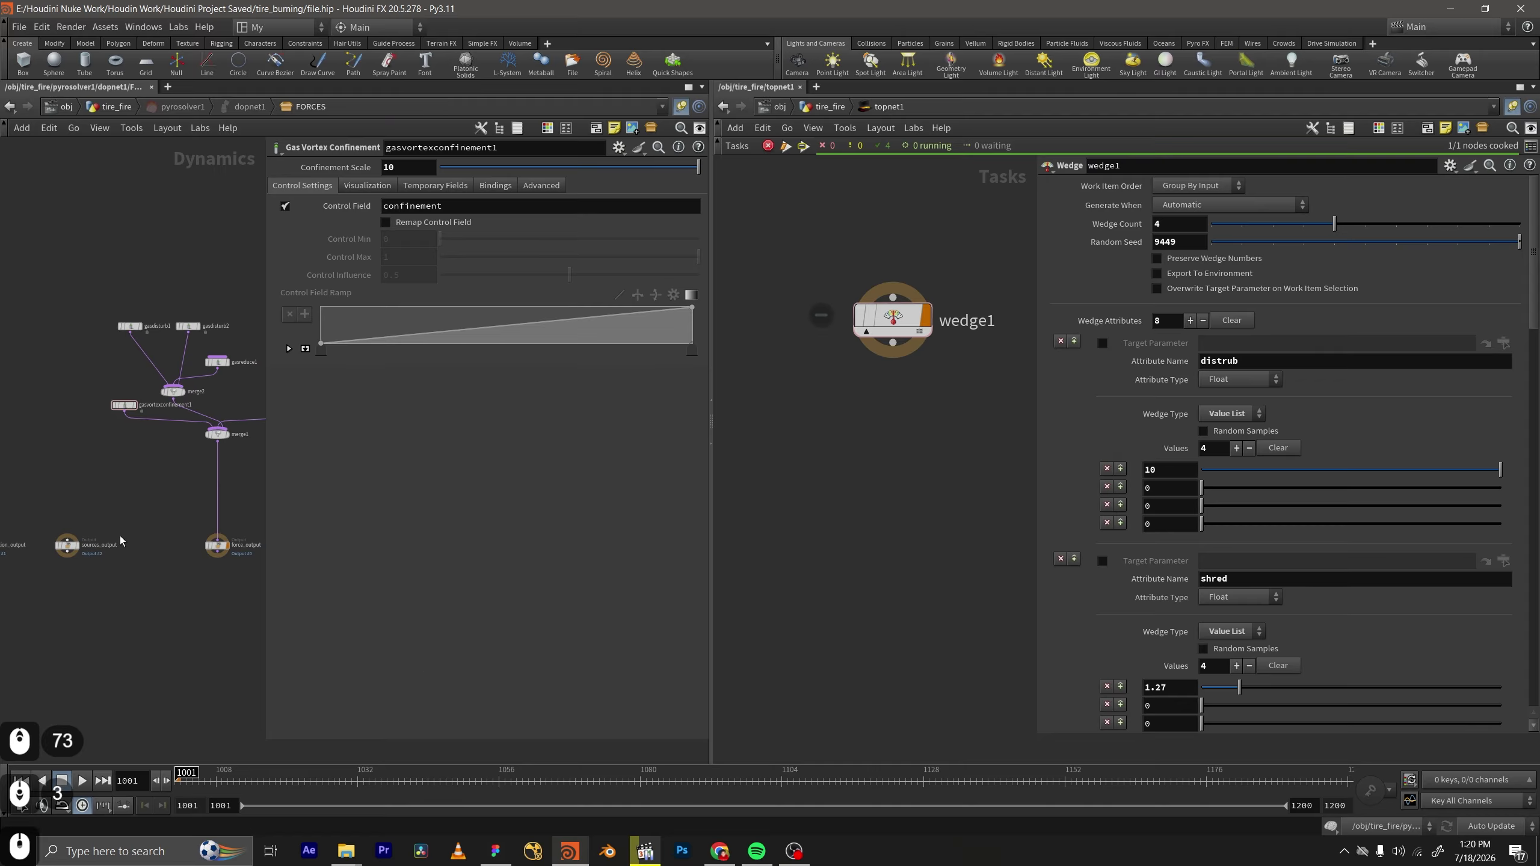
scroll(121, 536, "down", 4)
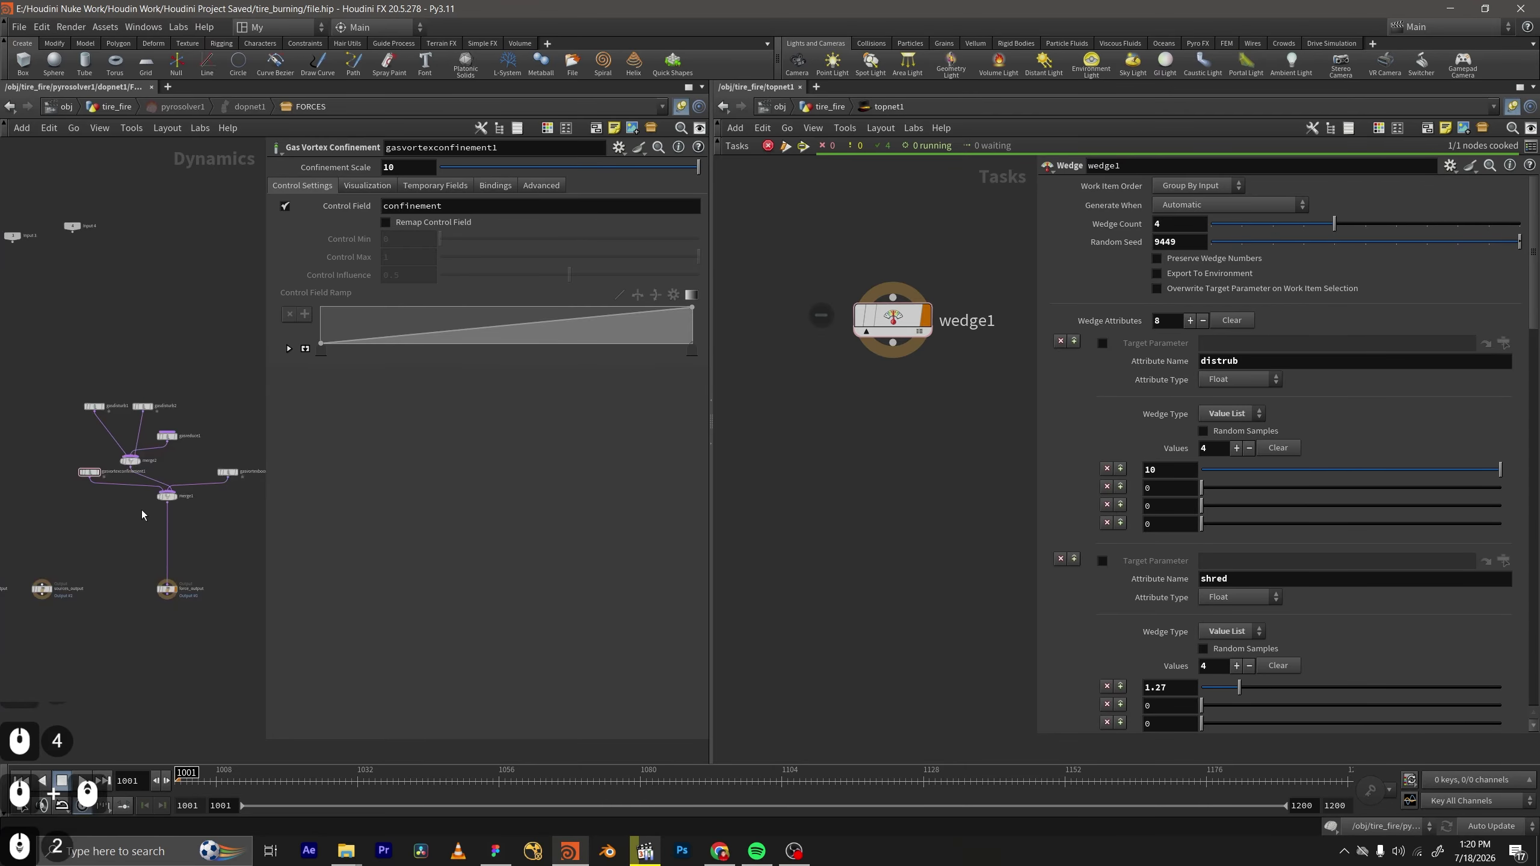
scroll(1319, 453, "down", 12)
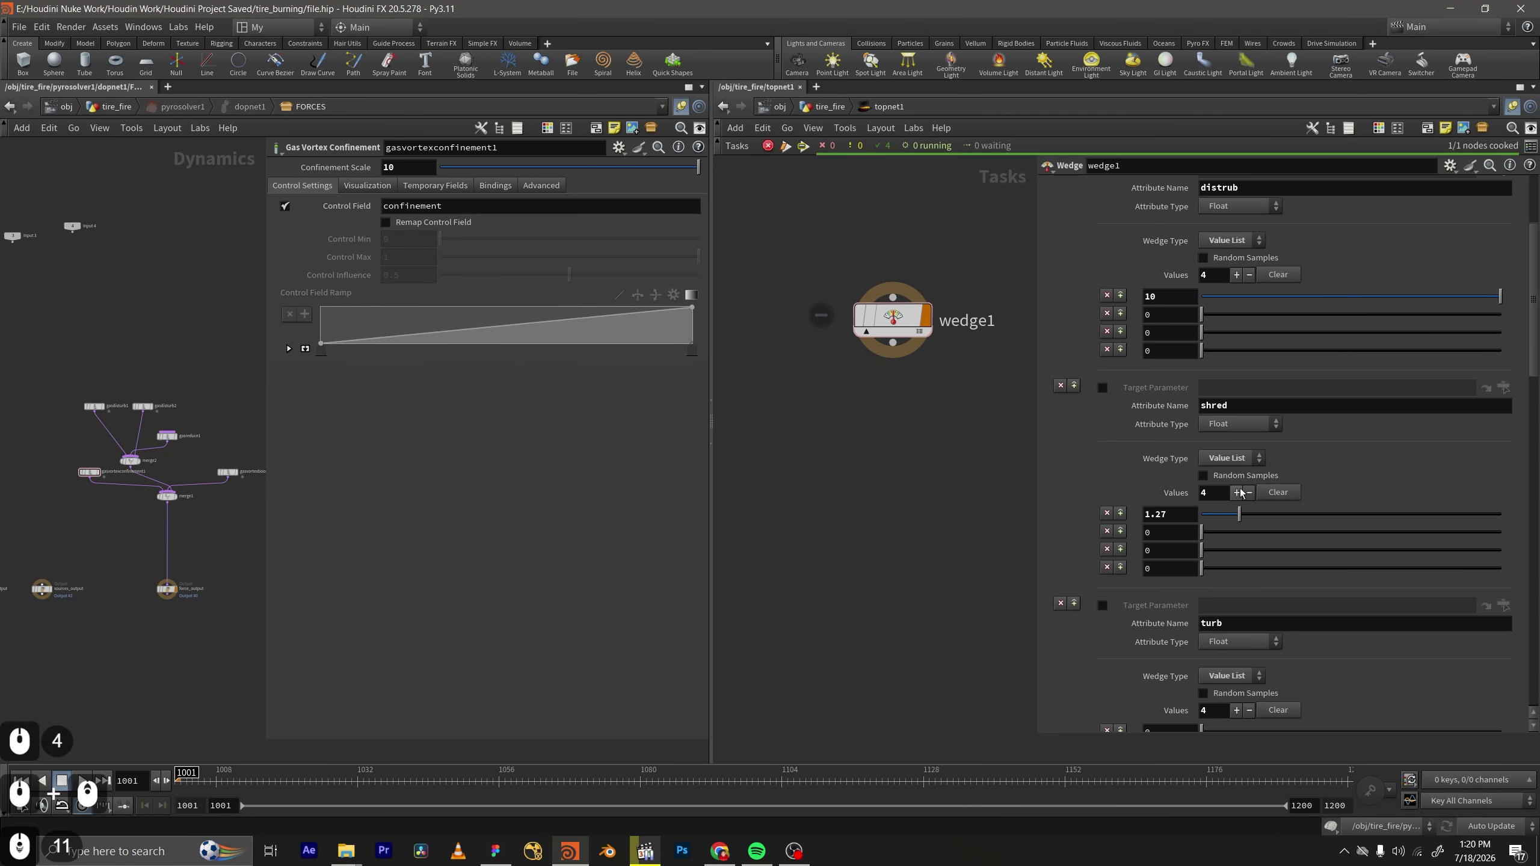
left_click(115, 107)
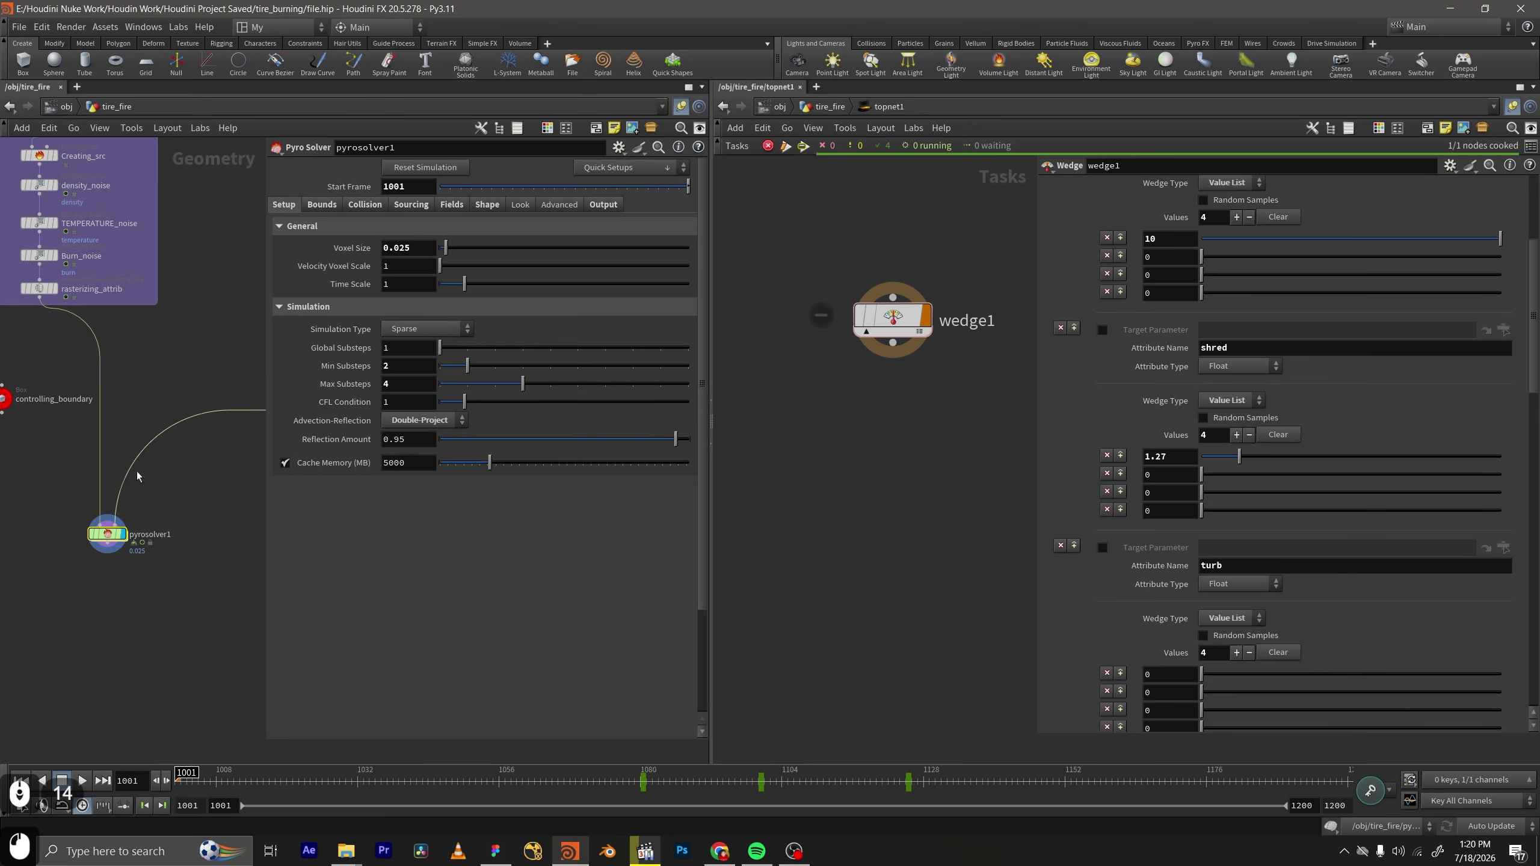
left_click_drag(179, 493, 37, 580)
left_click(559, 204)
left_click(521, 204)
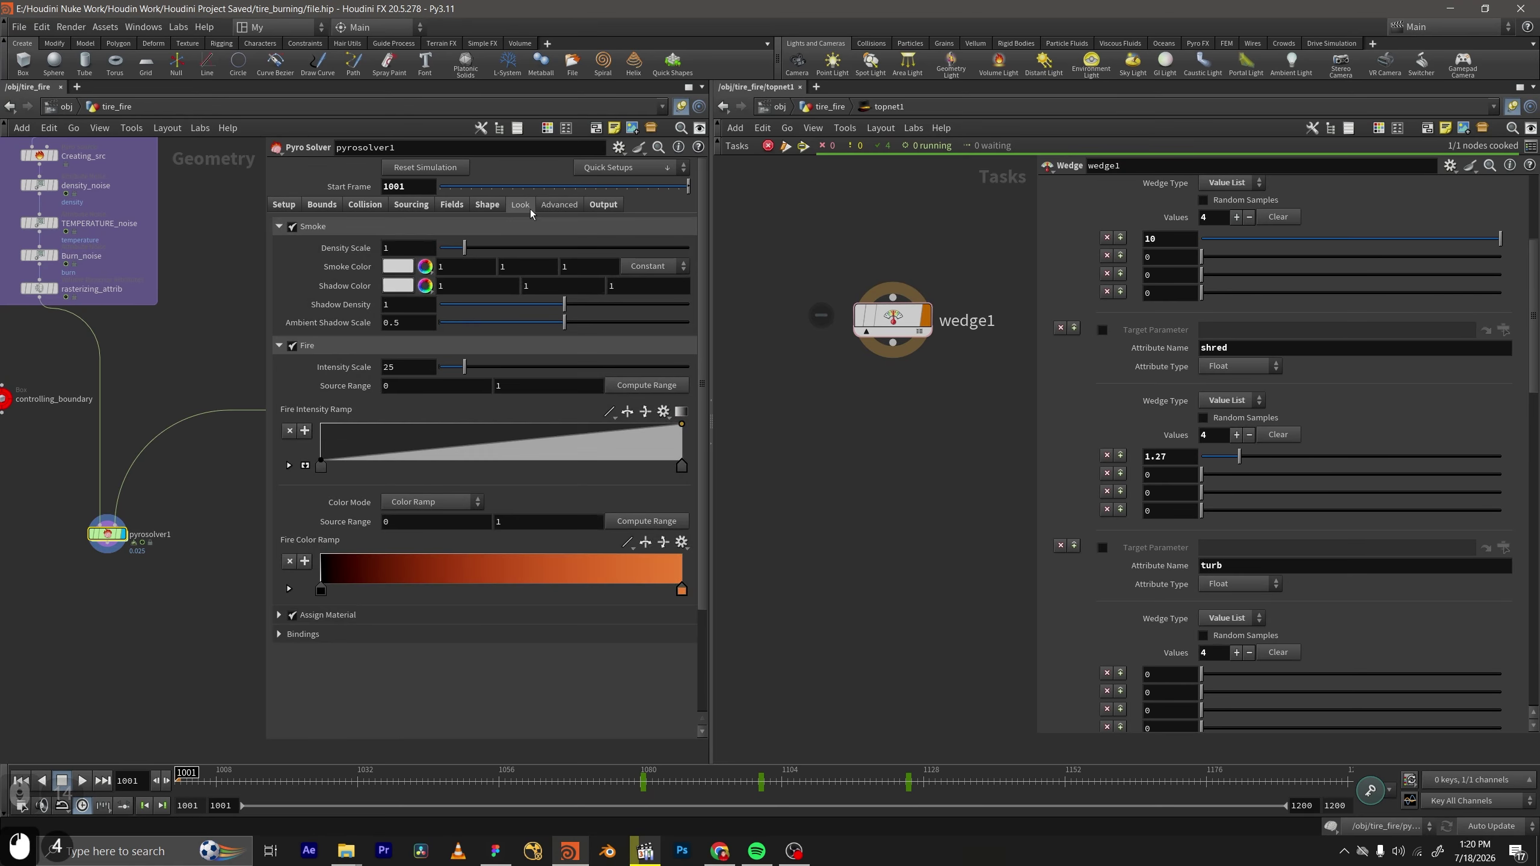
left_click(486, 204)
scroll(376, 545, "down", 5)
scroll(433, 505, "down", 2)
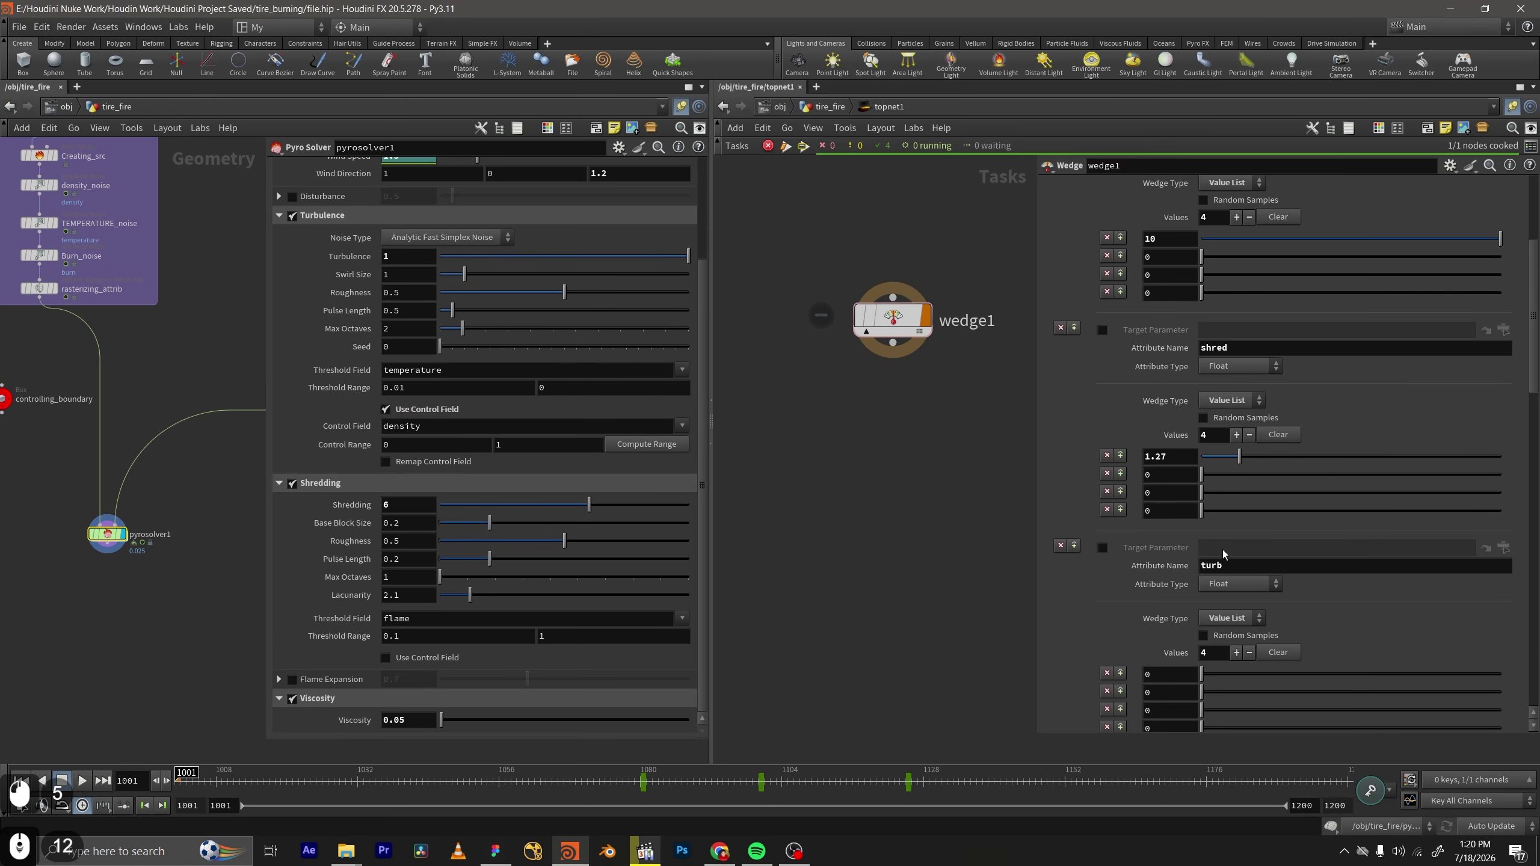
Match pyrosolver1's Shredding and Turbulence in wedge1 by setting the first shred value to 6 and the first turb value to 1.
double_click(1169, 456)
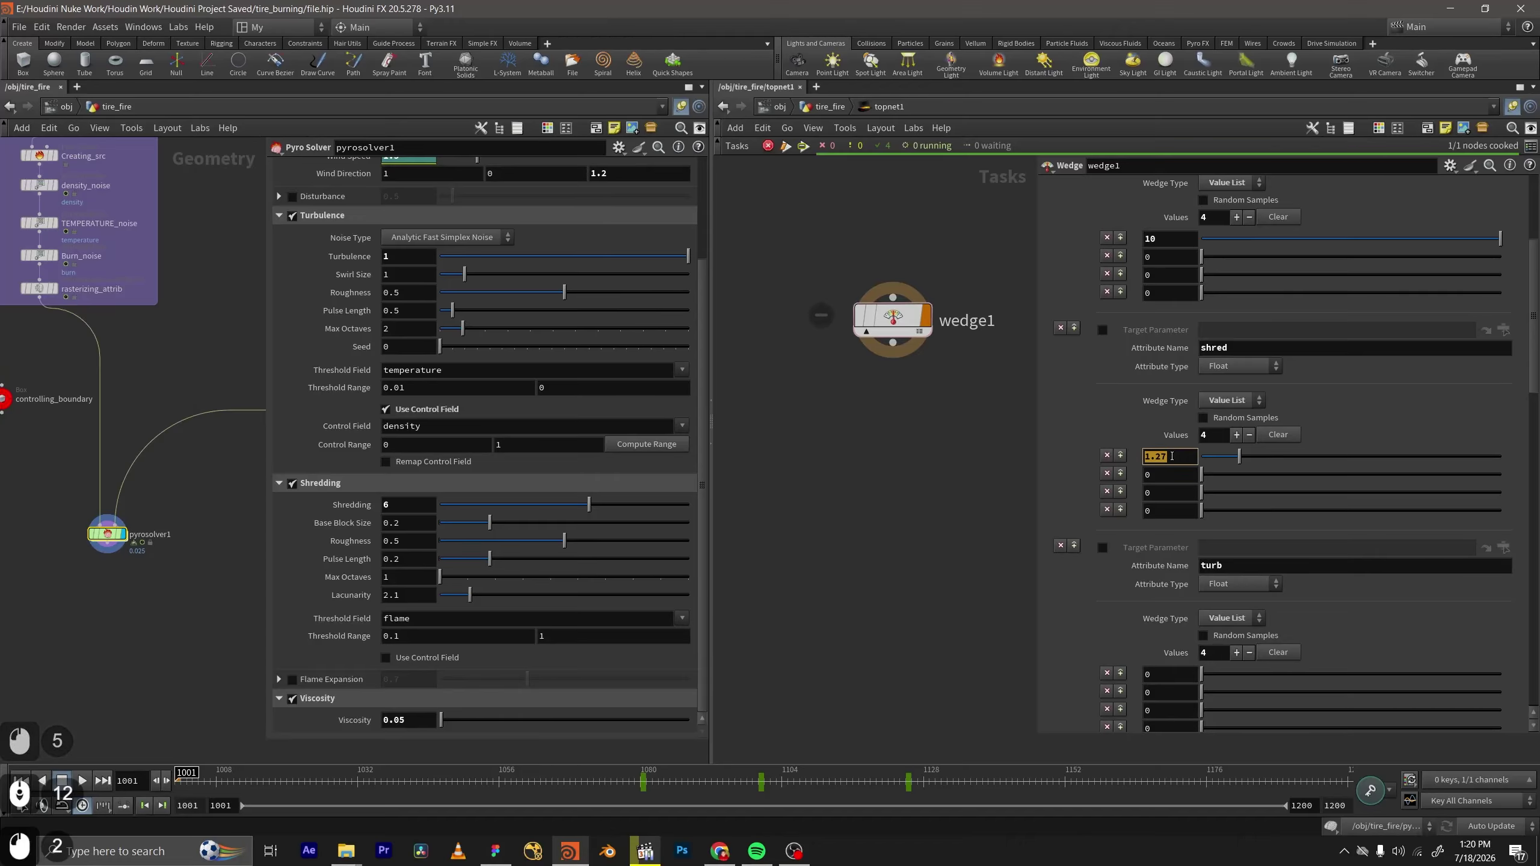
type("6")
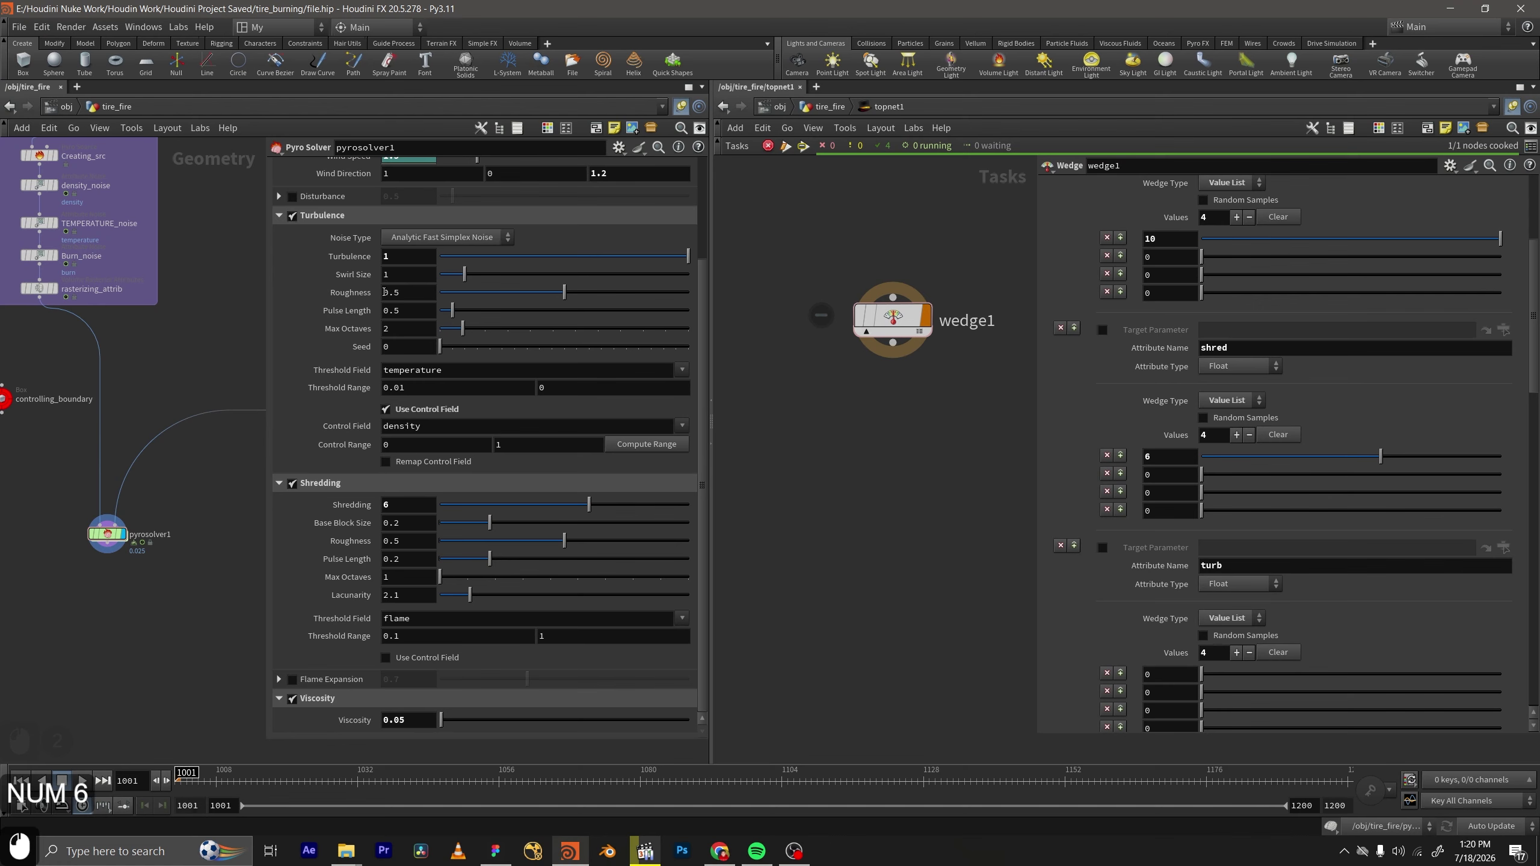
scroll(1257, 352, "down", 4)
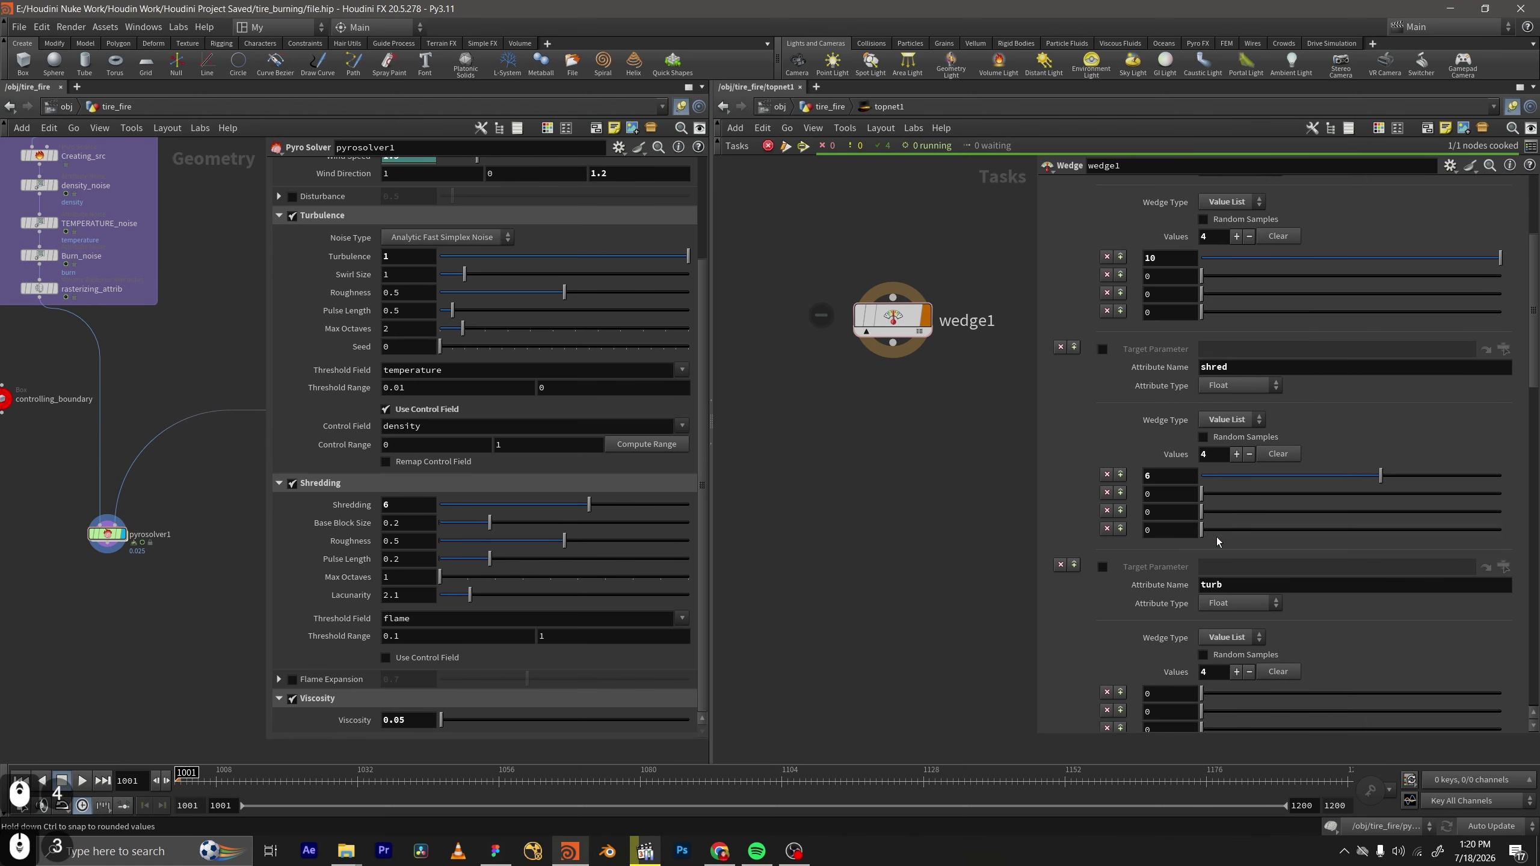
scroll(1212, 384, "down", 8)
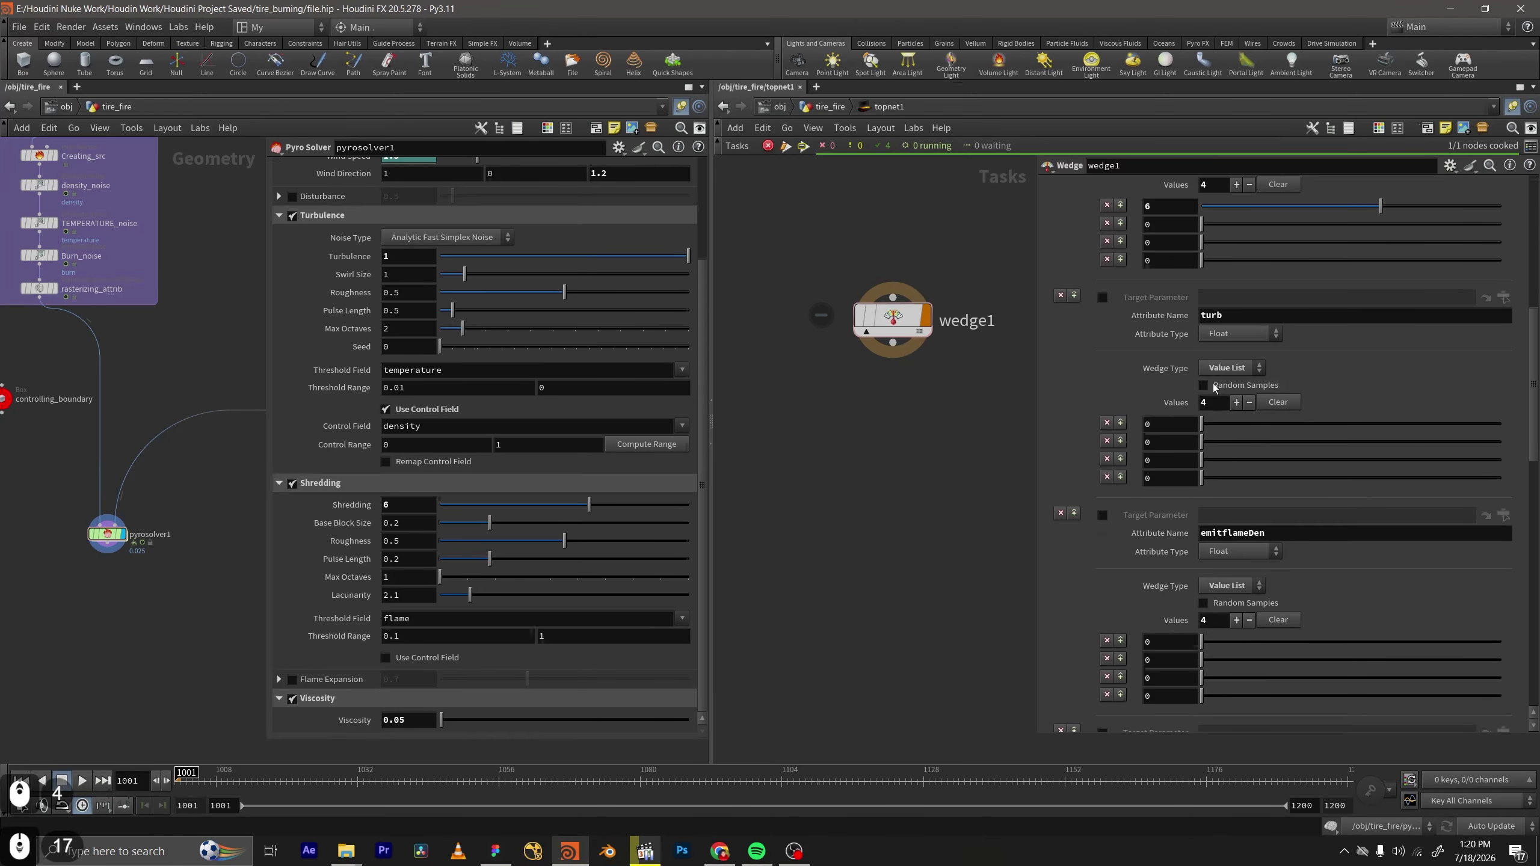
double_click(1175, 424)
type("1")
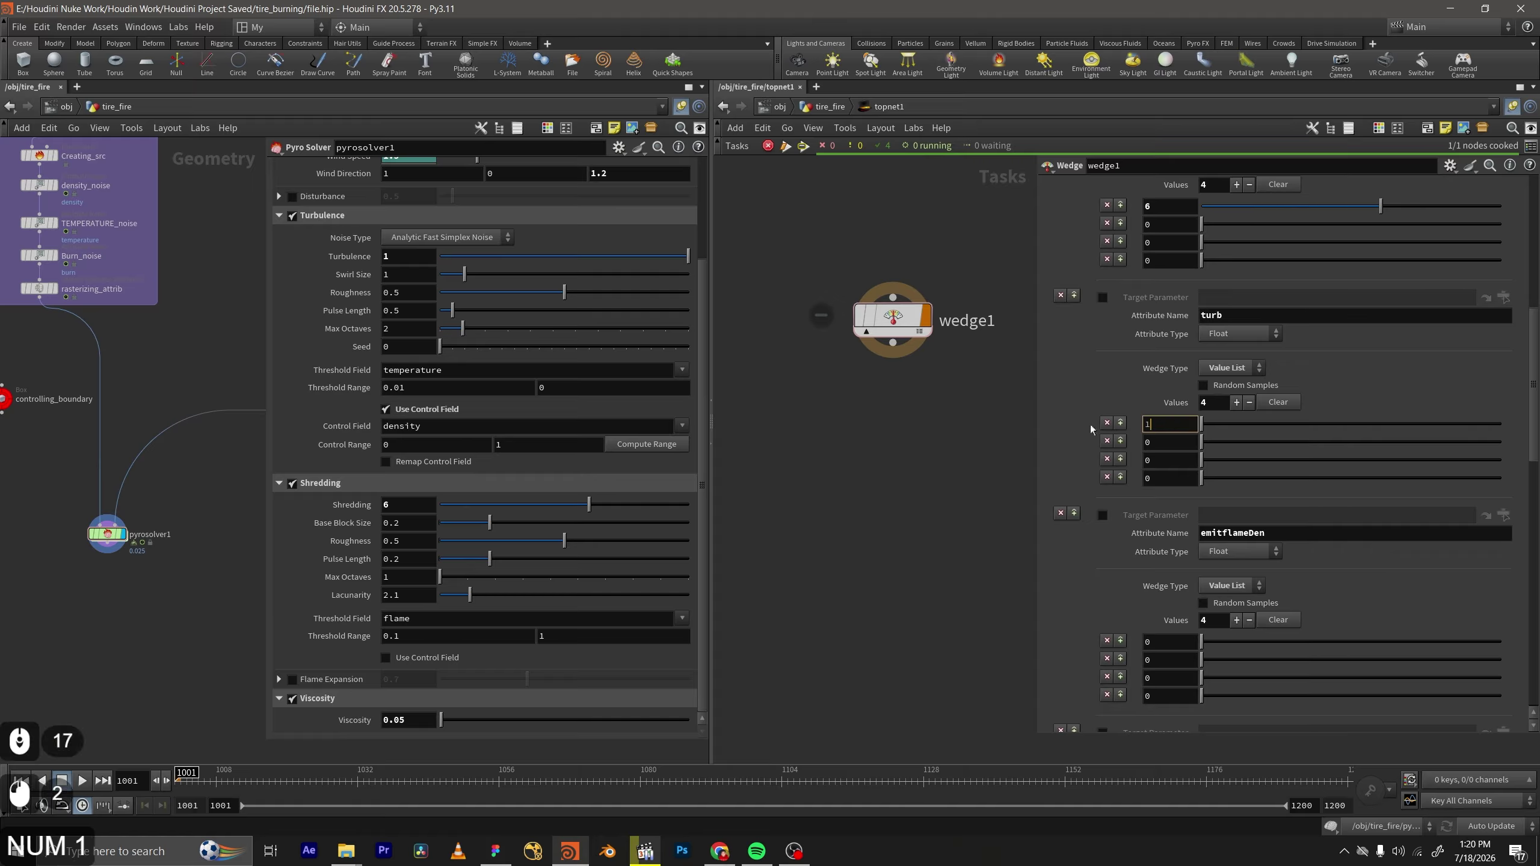
Set the first value of the emitflameDen wedge attribute to 4, matching the density Emission Scale in pyrosolver1's field settings.
scroll(1226, 433, "down", 10)
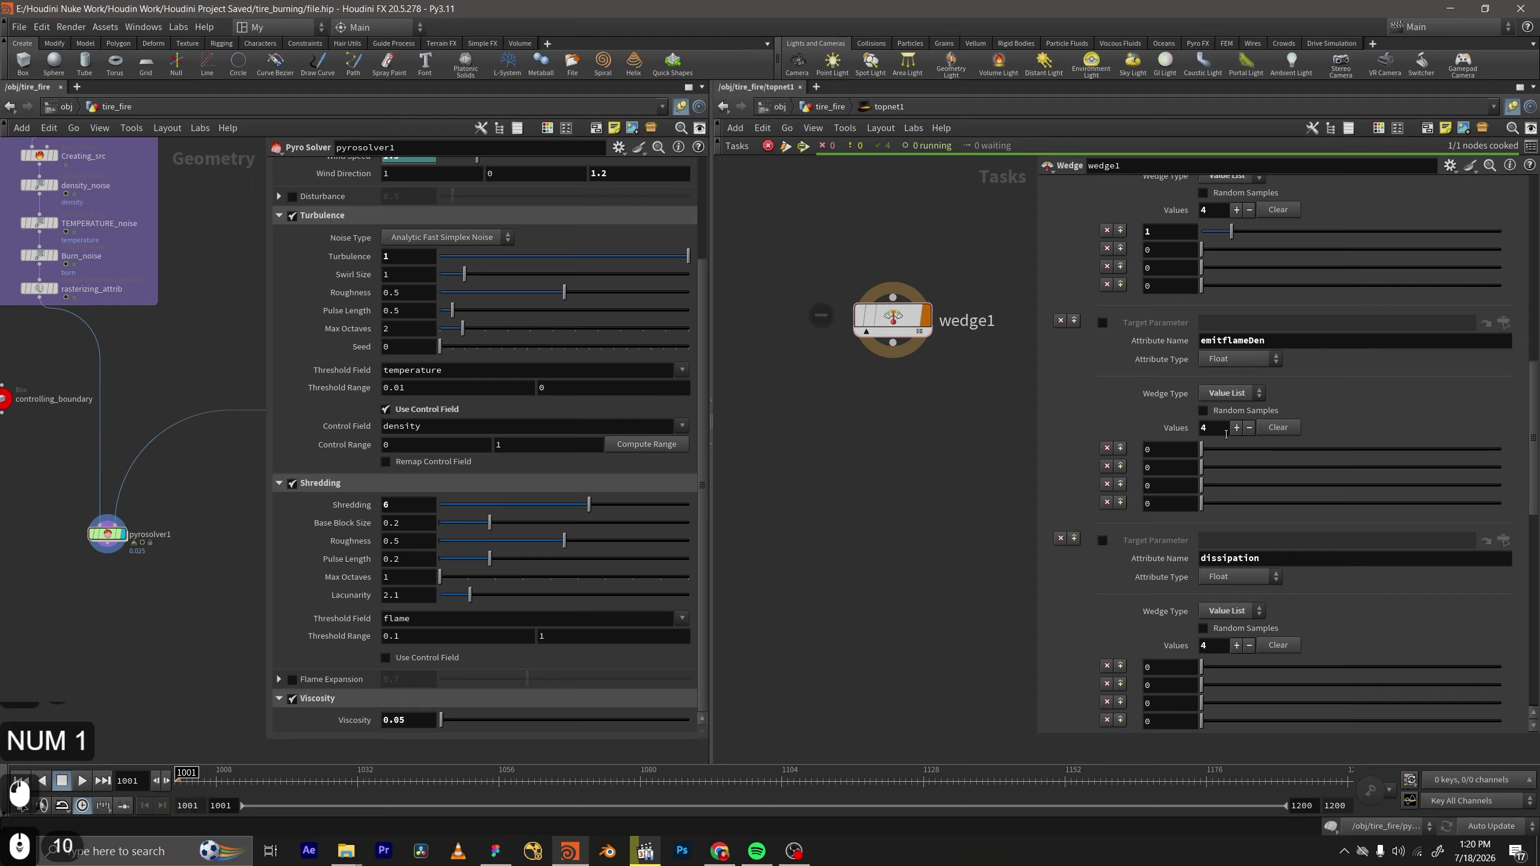
scroll(470, 244, "up", 7)
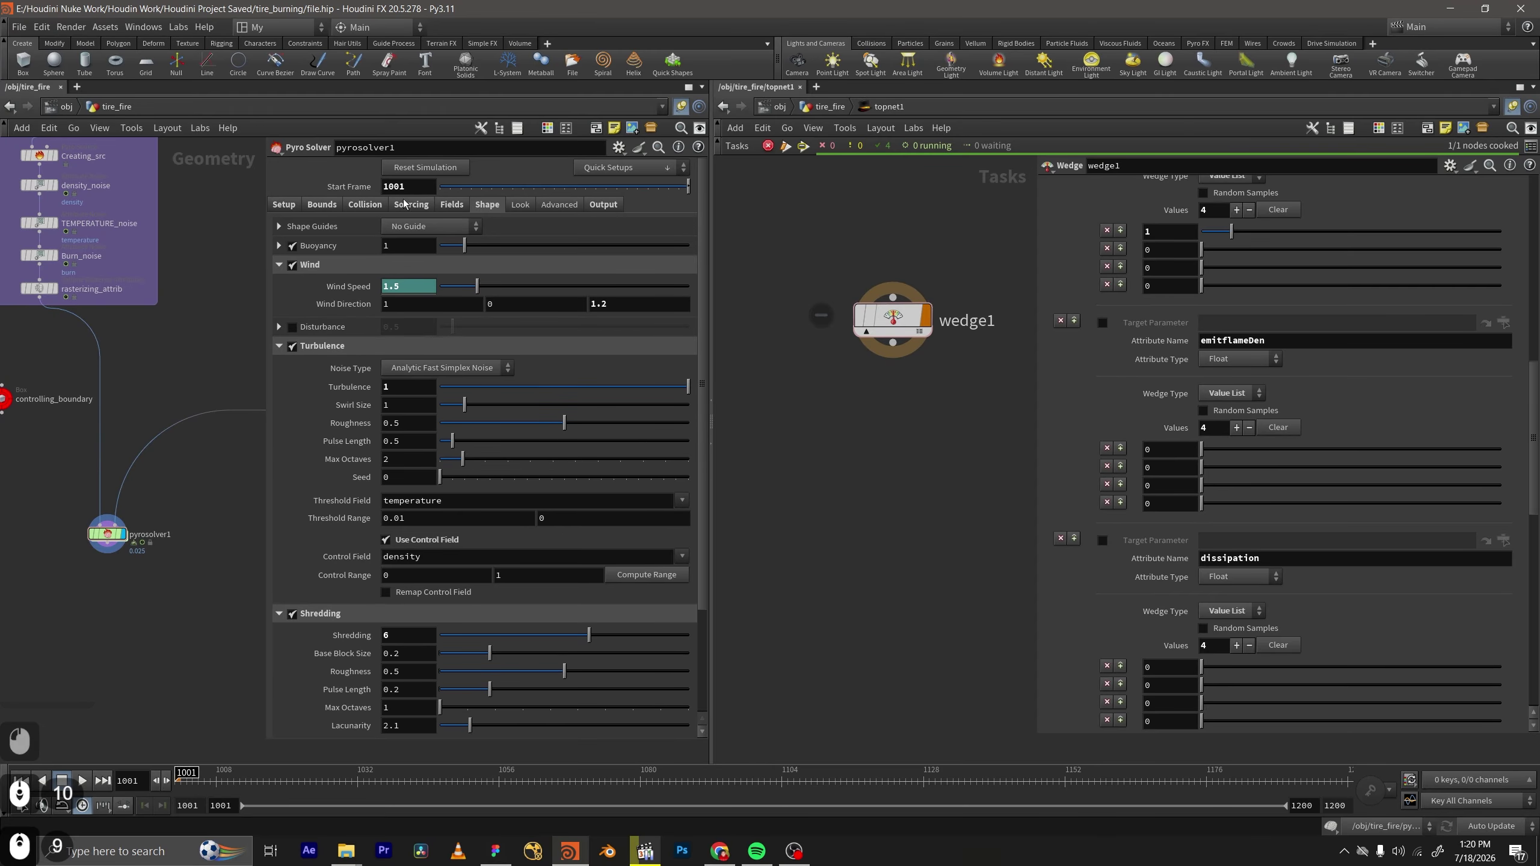
left_click(451, 205)
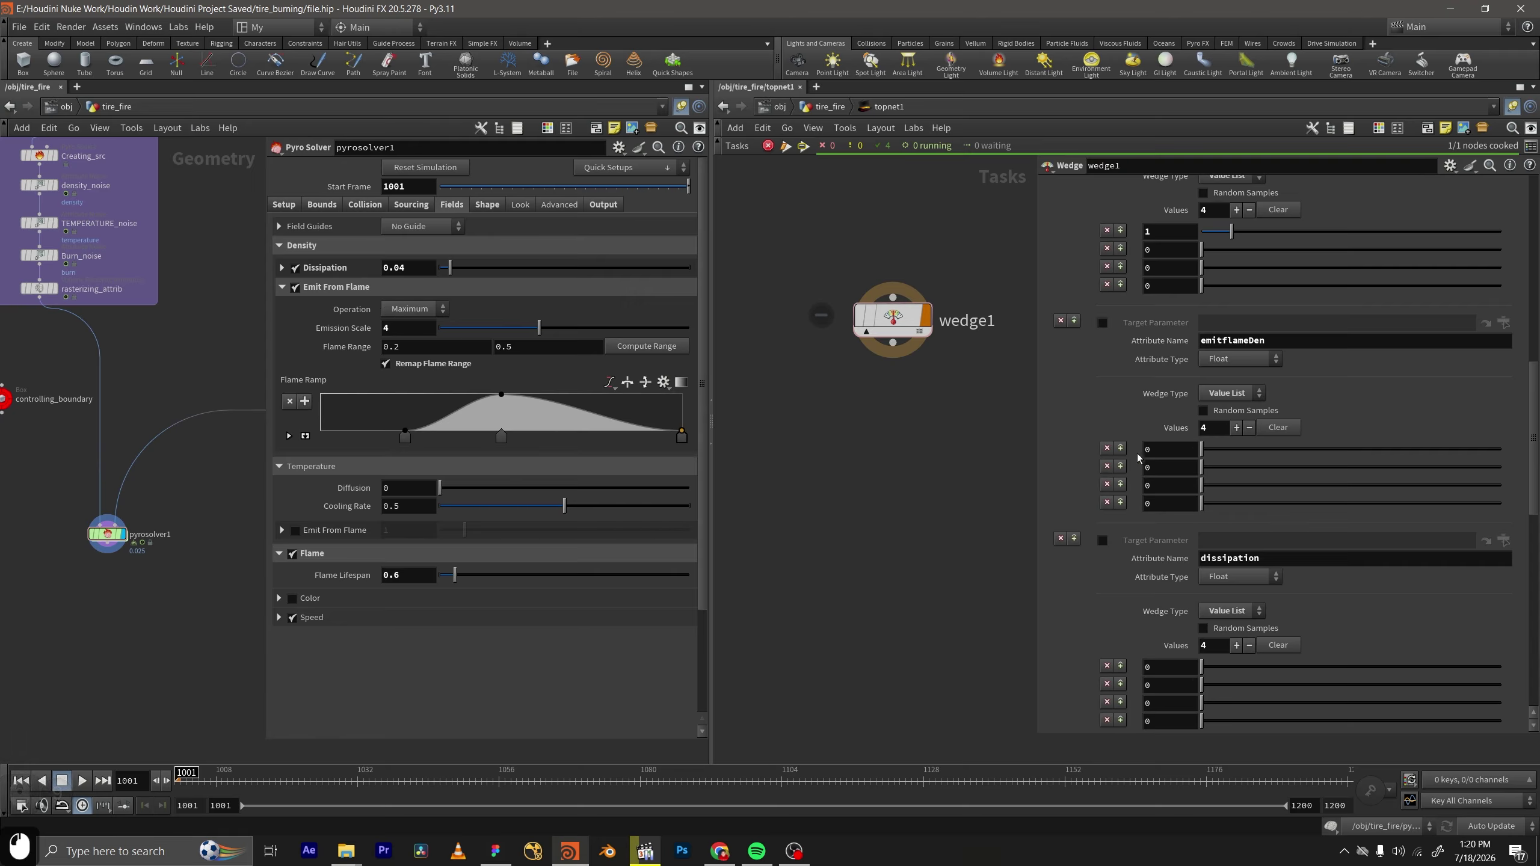
double_click(1172, 449)
type("4")
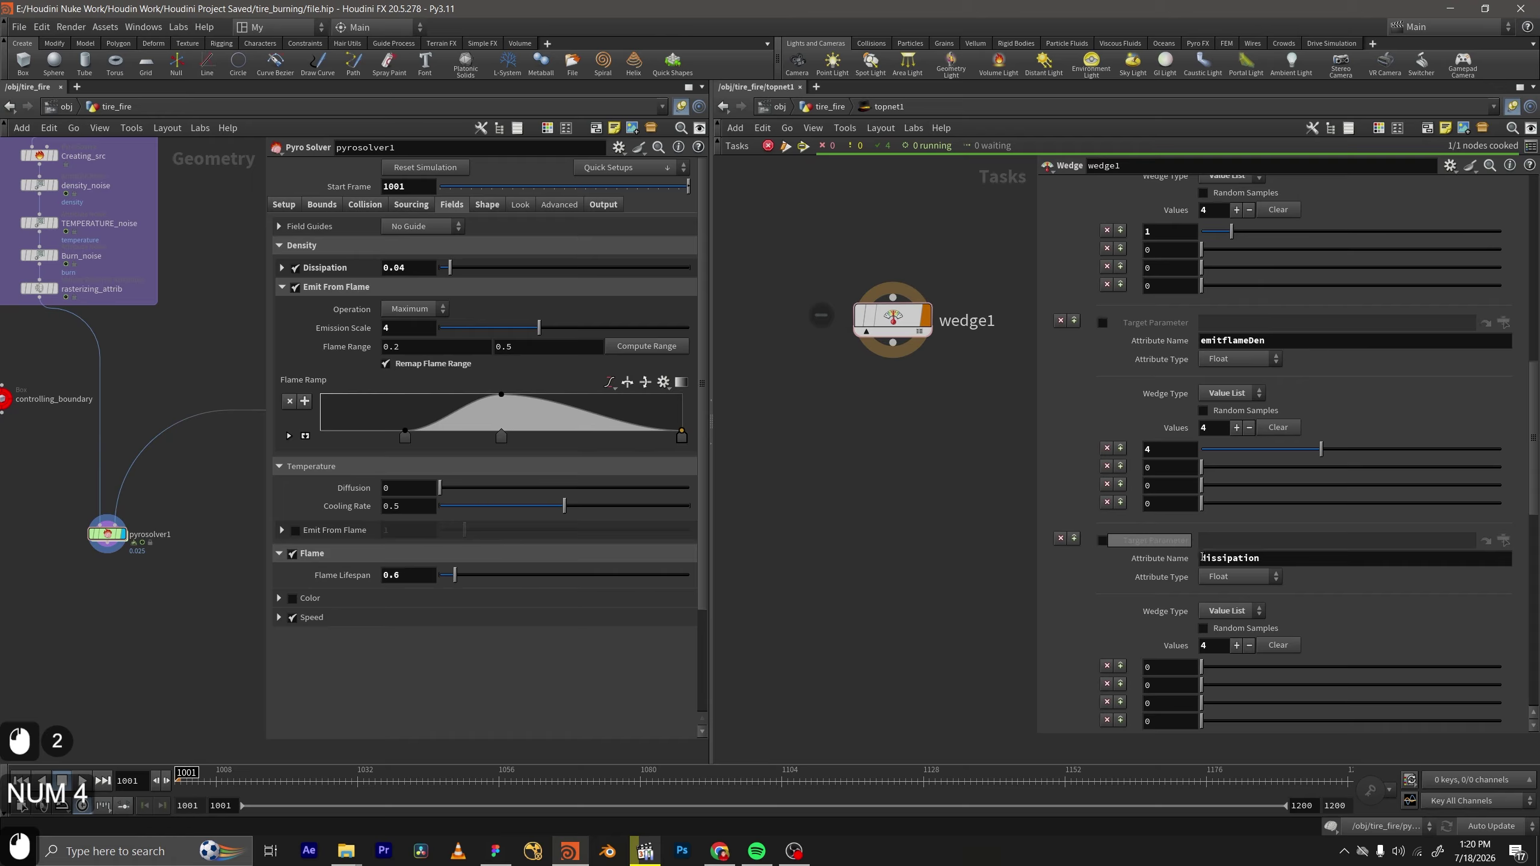
Set the first value of the dissipation wedge attribute to 0.04, matching pyrosolver1's density Dissipation.
scroll(1182, 510, "down", 2)
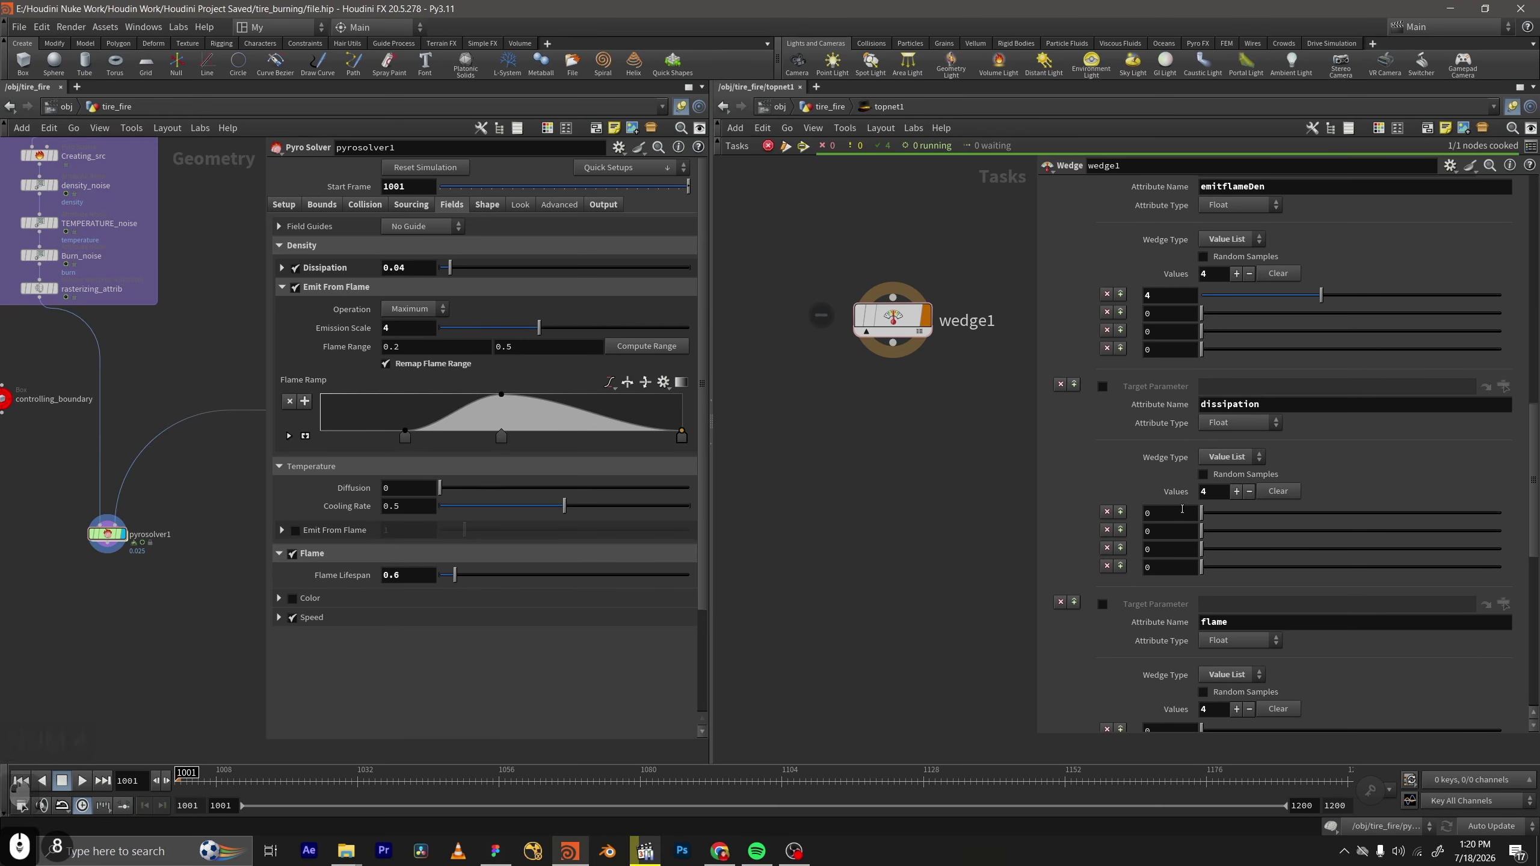
double_click(1182, 511)
type("0.04")
key("Return")
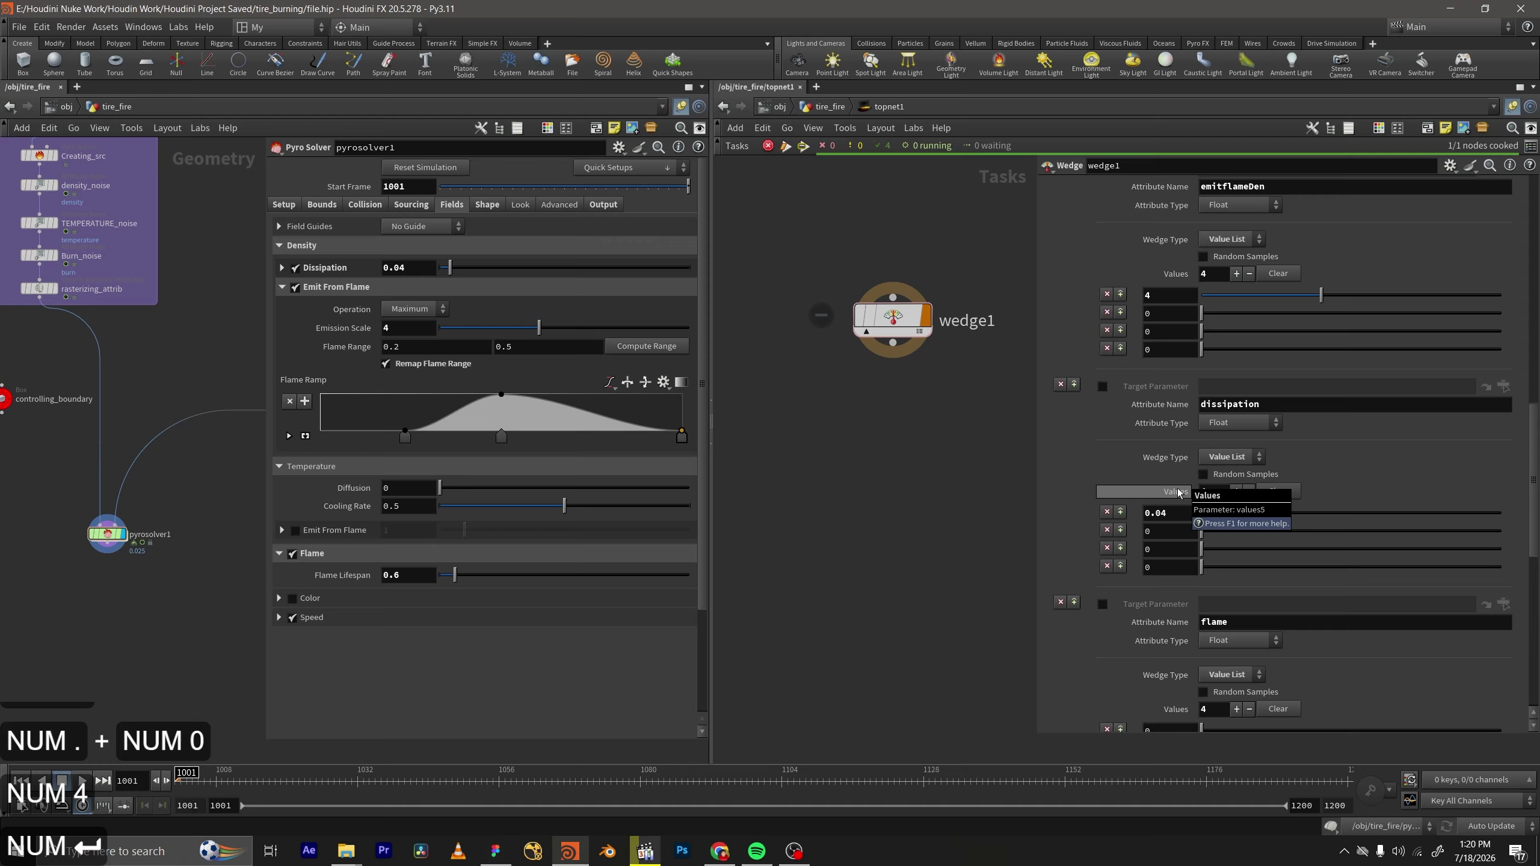
Set the first value of the flame wedge attribute to 0.6, matching pyrosolver1's Flame Lifespan.
scroll(1235, 570, "down", 6)
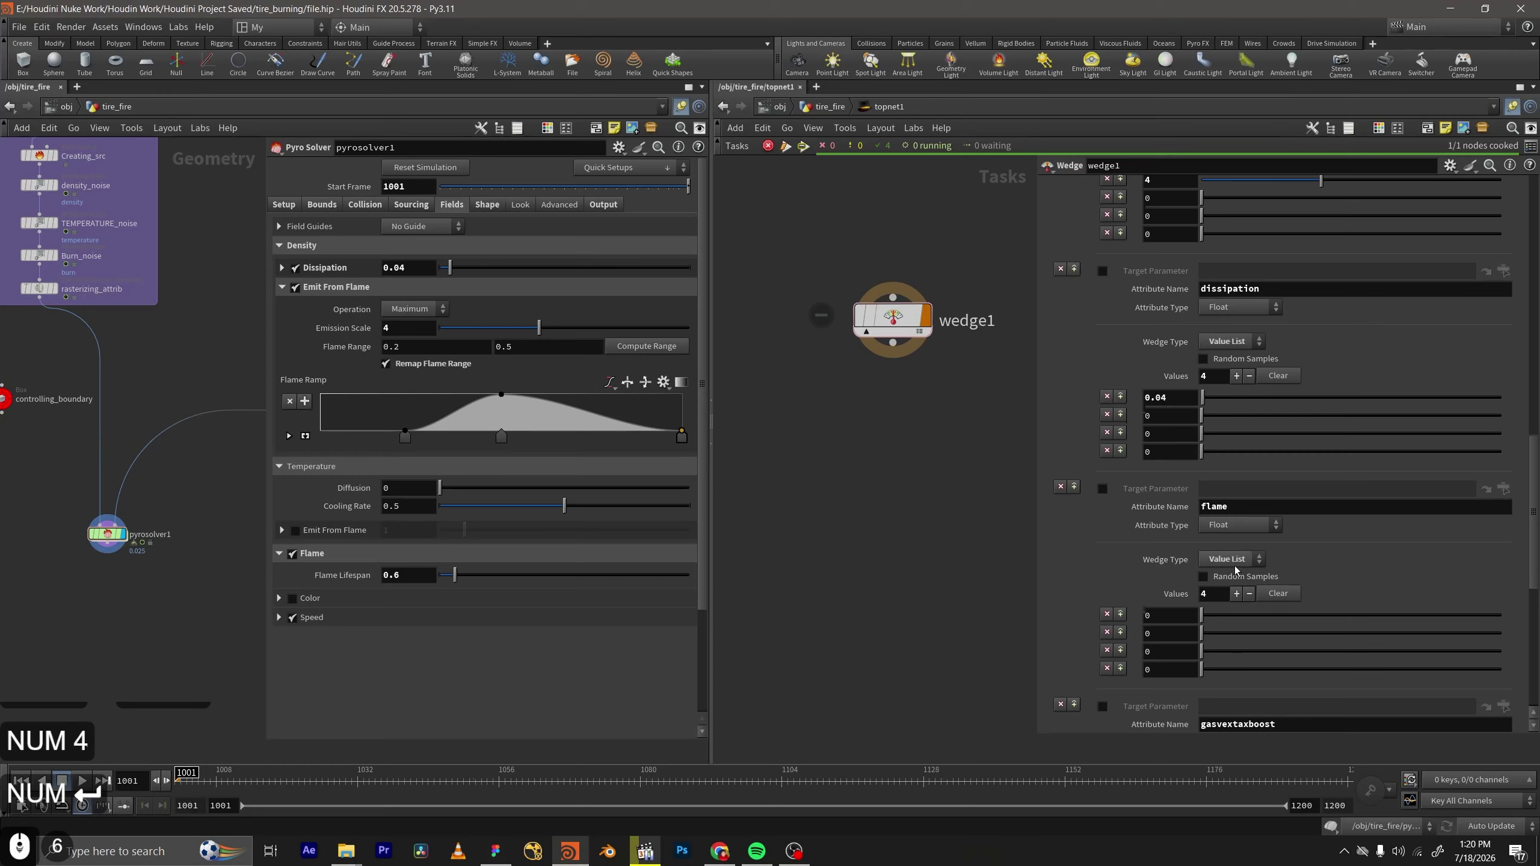
scroll(1172, 538, "down", 4)
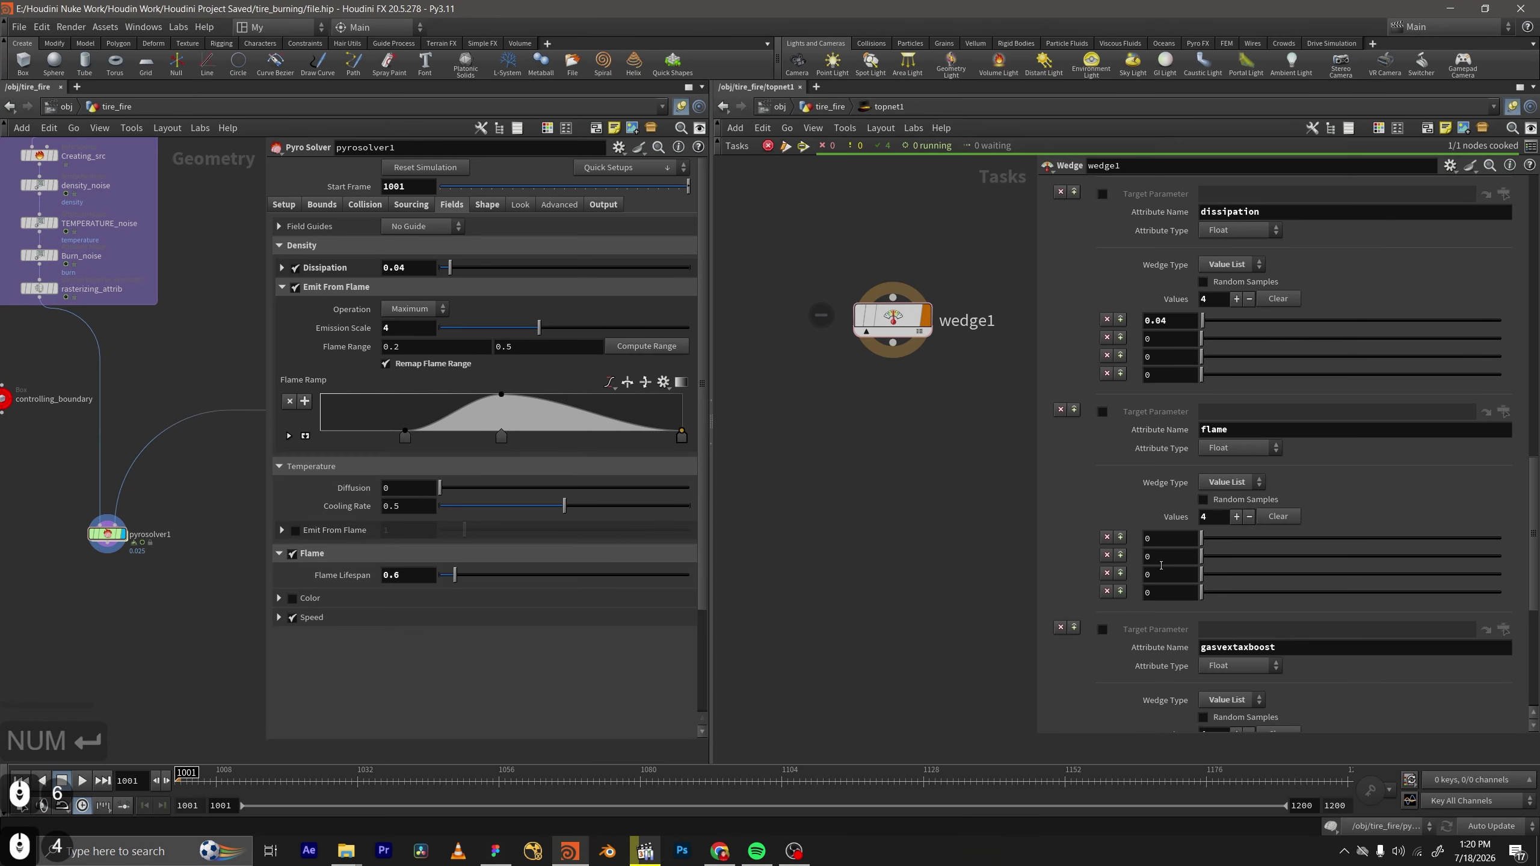
double_click(1170, 538)
type("0.6")
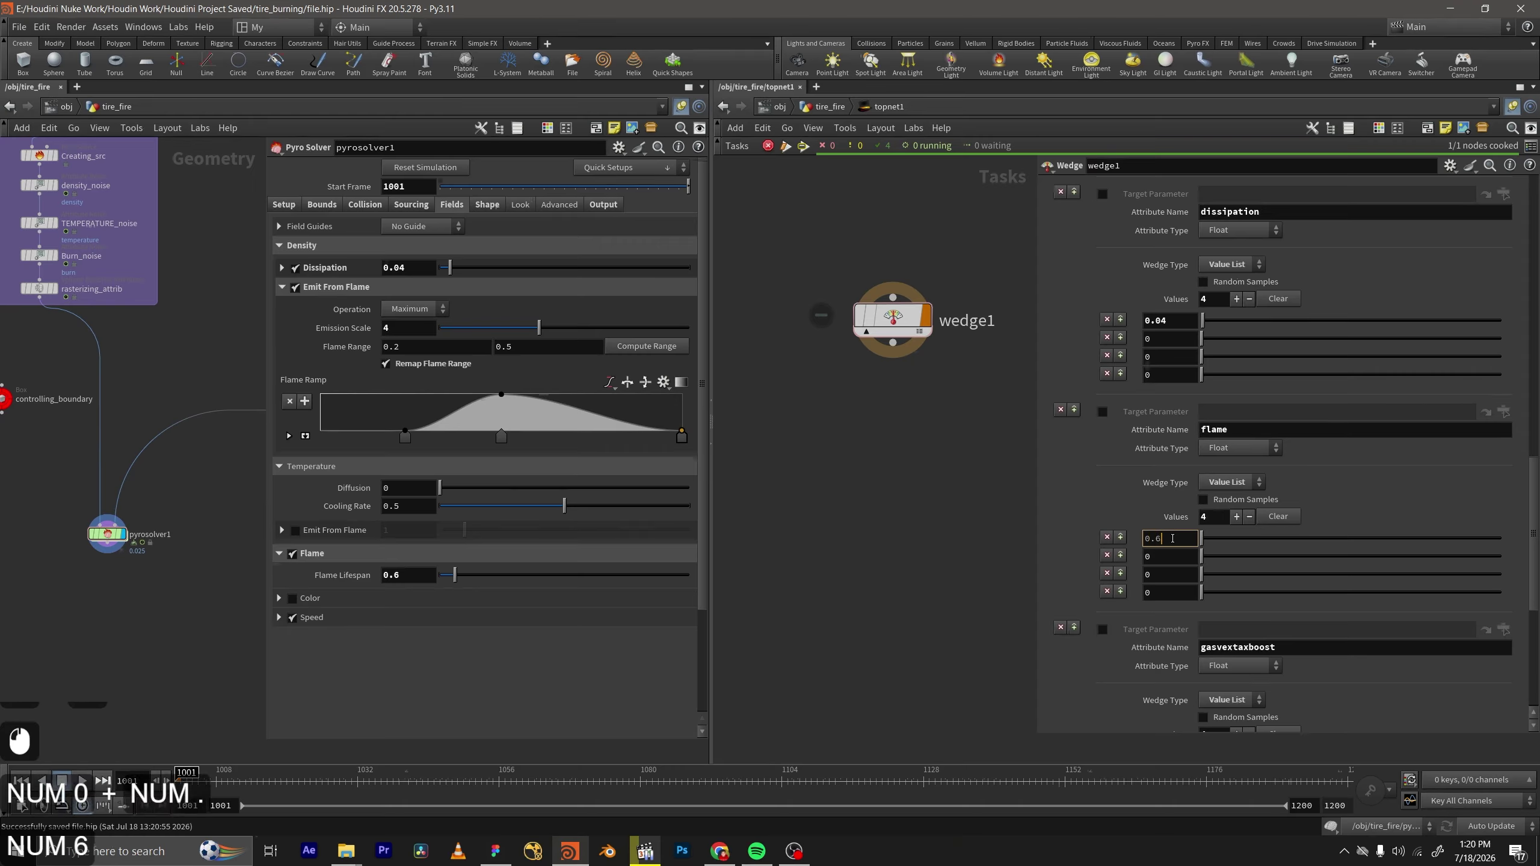
key("Return")
Reopen the FORCES network inside pyrosolver1 and display gasdisturb2's parameters beside the distrub attribute of wedge1.
scroll(1171, 556, "down", 18)
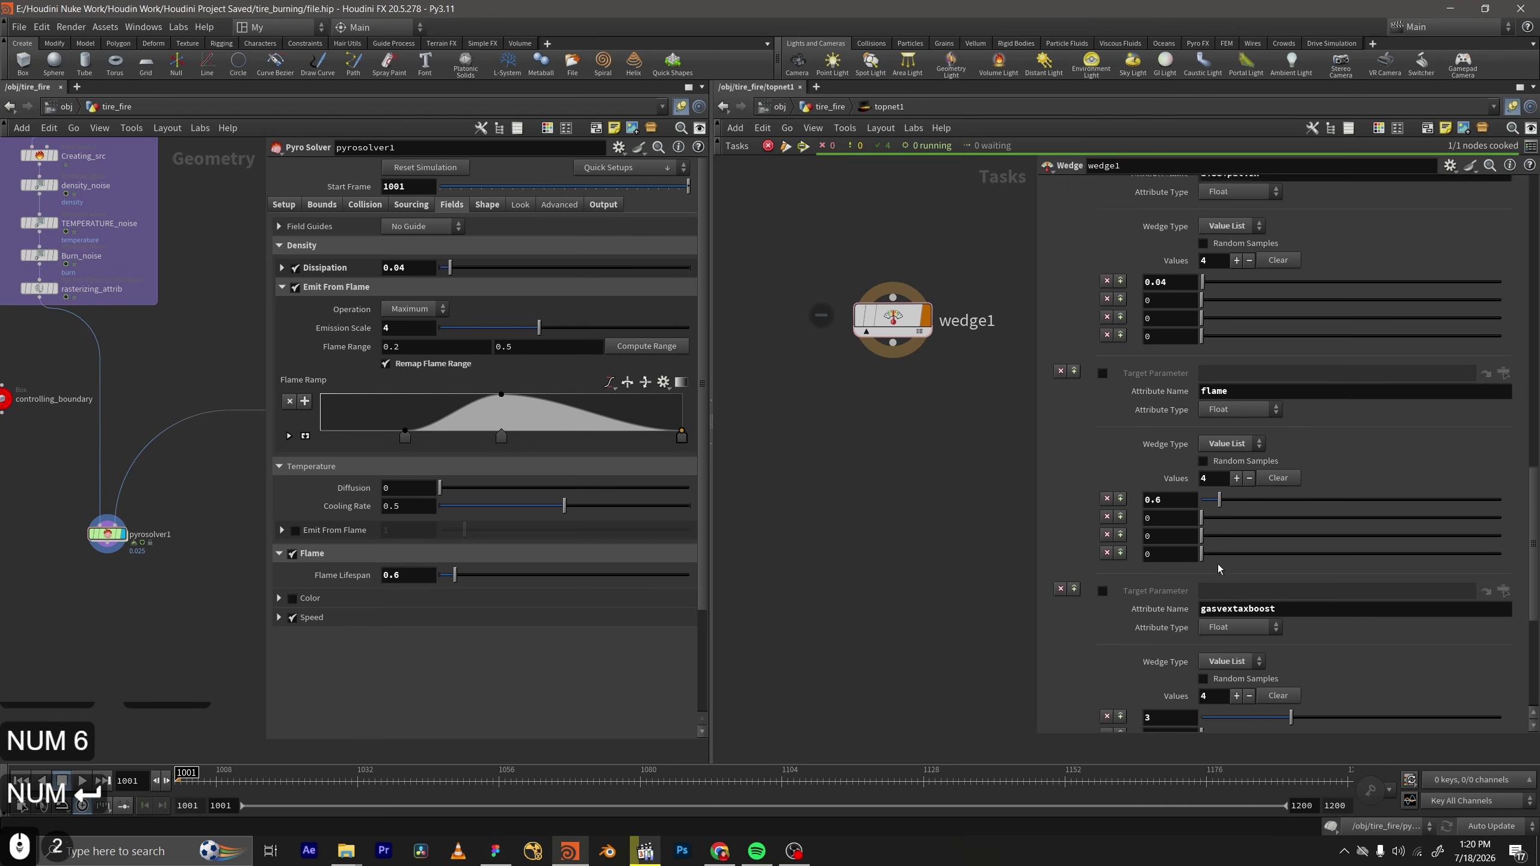
scroll(1170, 556, "up", 17)
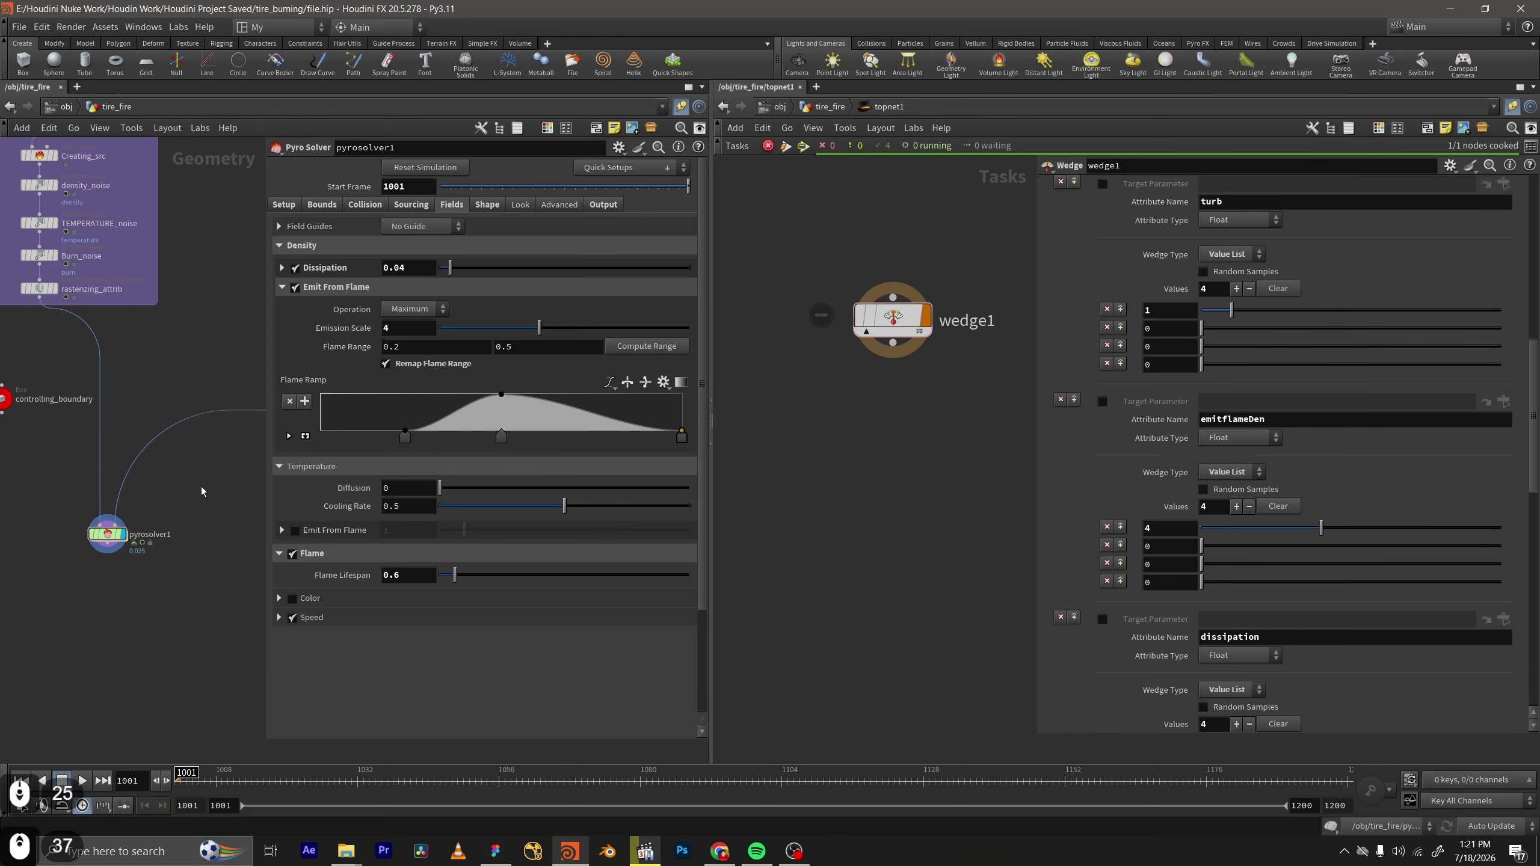
middle_click_drag(201, 486, 207, 487)
scroll(124, 508, "up", 3)
double_click(107, 553)
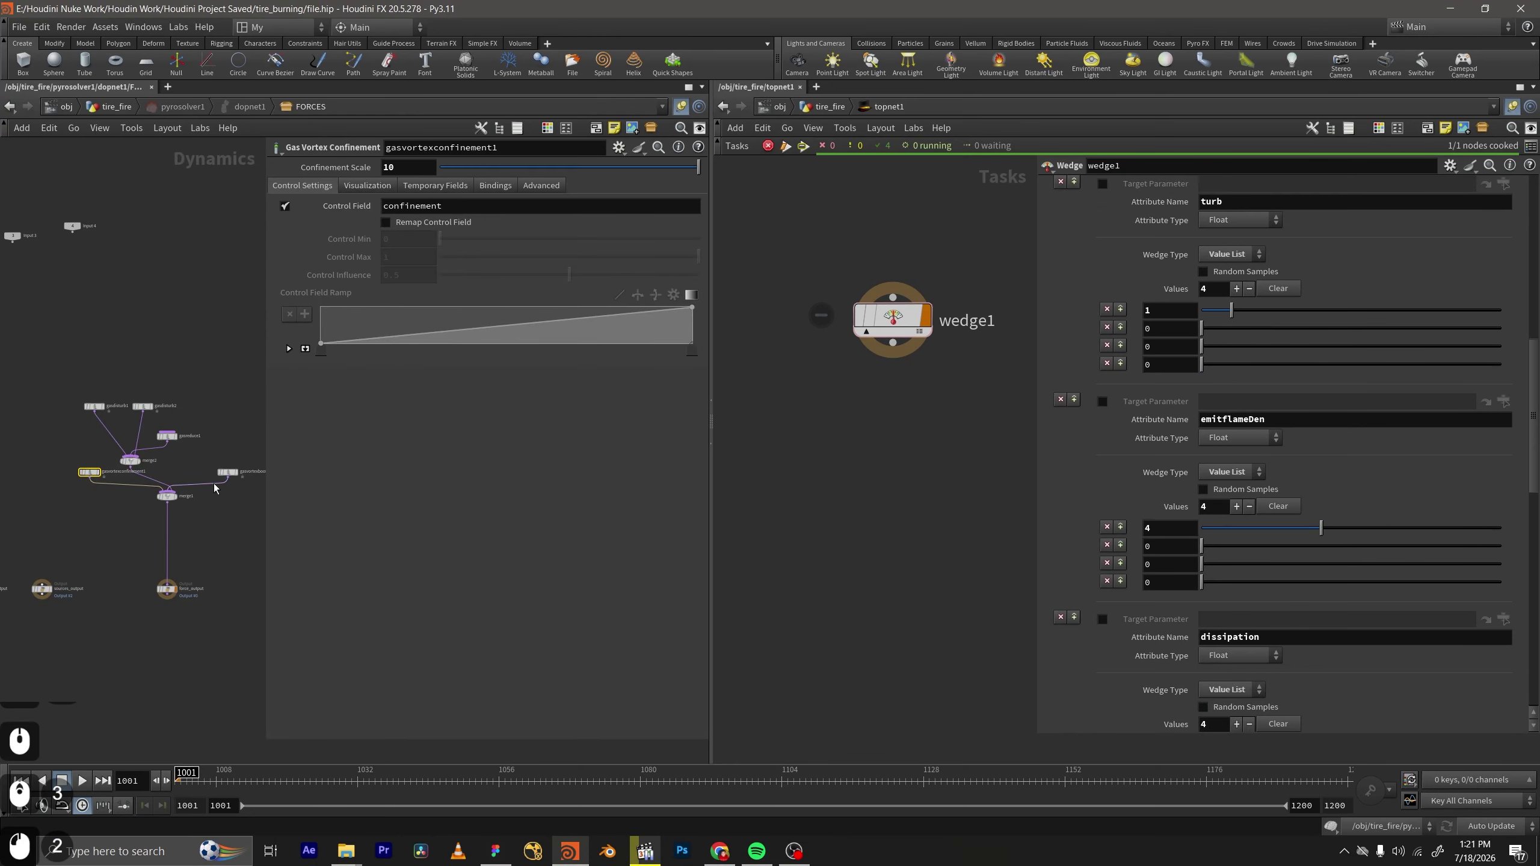
scroll(161, 452, "up", 3)
left_click(159, 397)
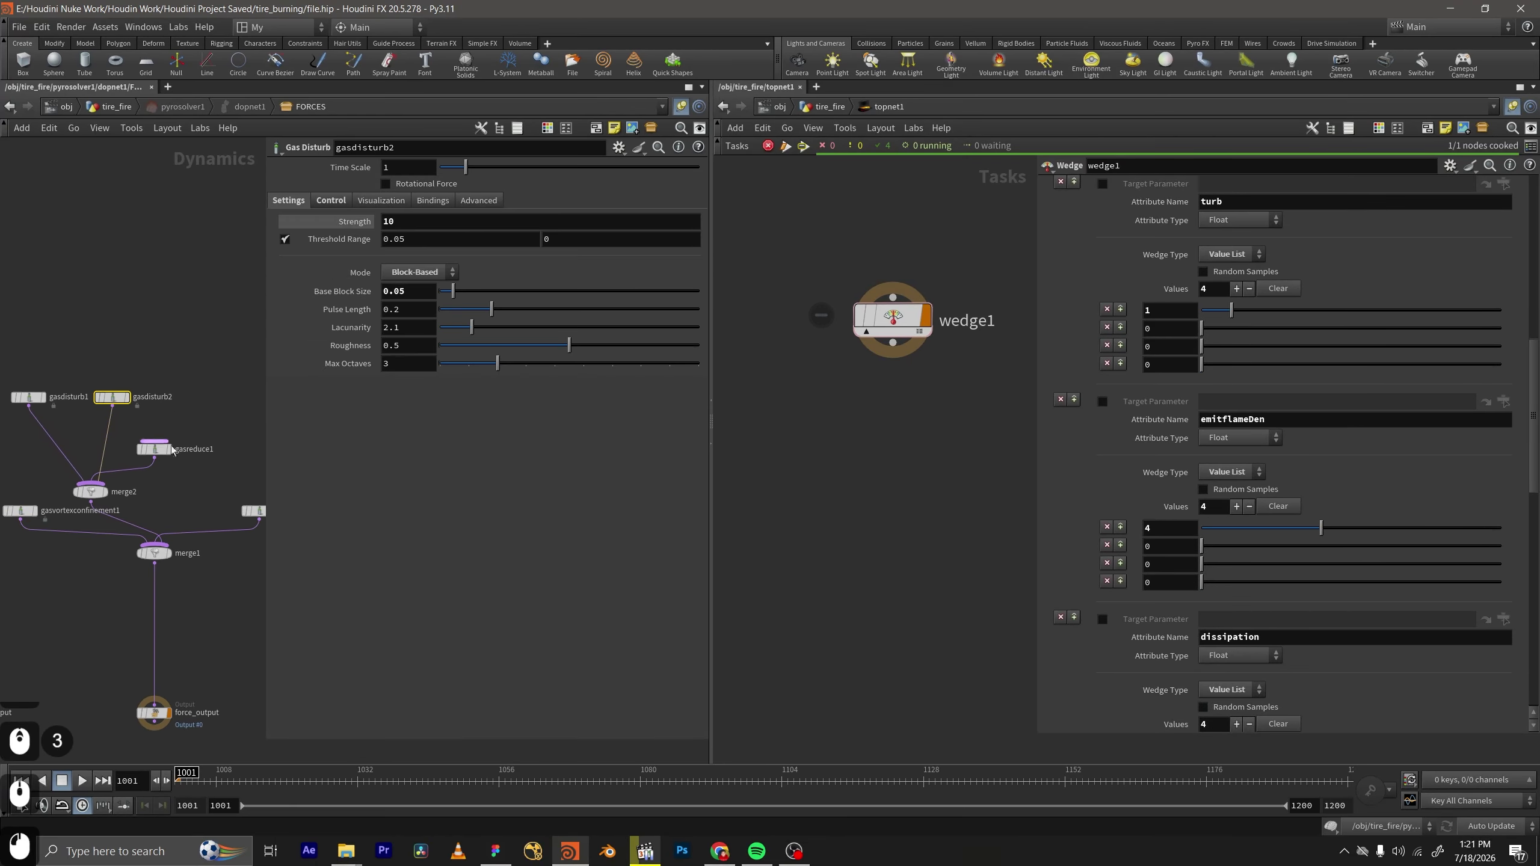
scroll(1302, 503, "up", 20)
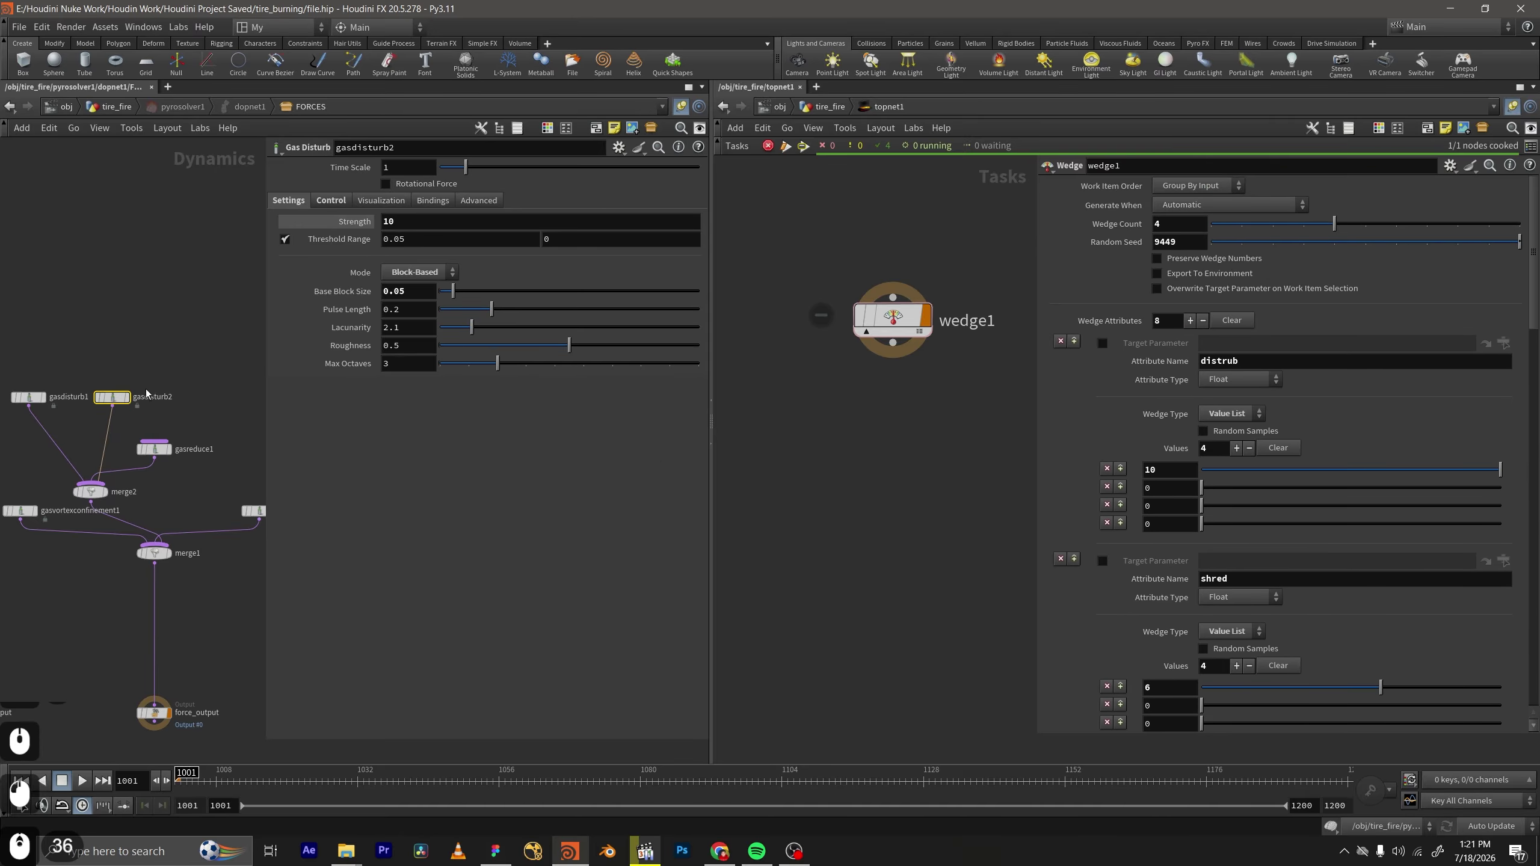
scroll(194, 402, "down", 4)
double_click(1239, 361)
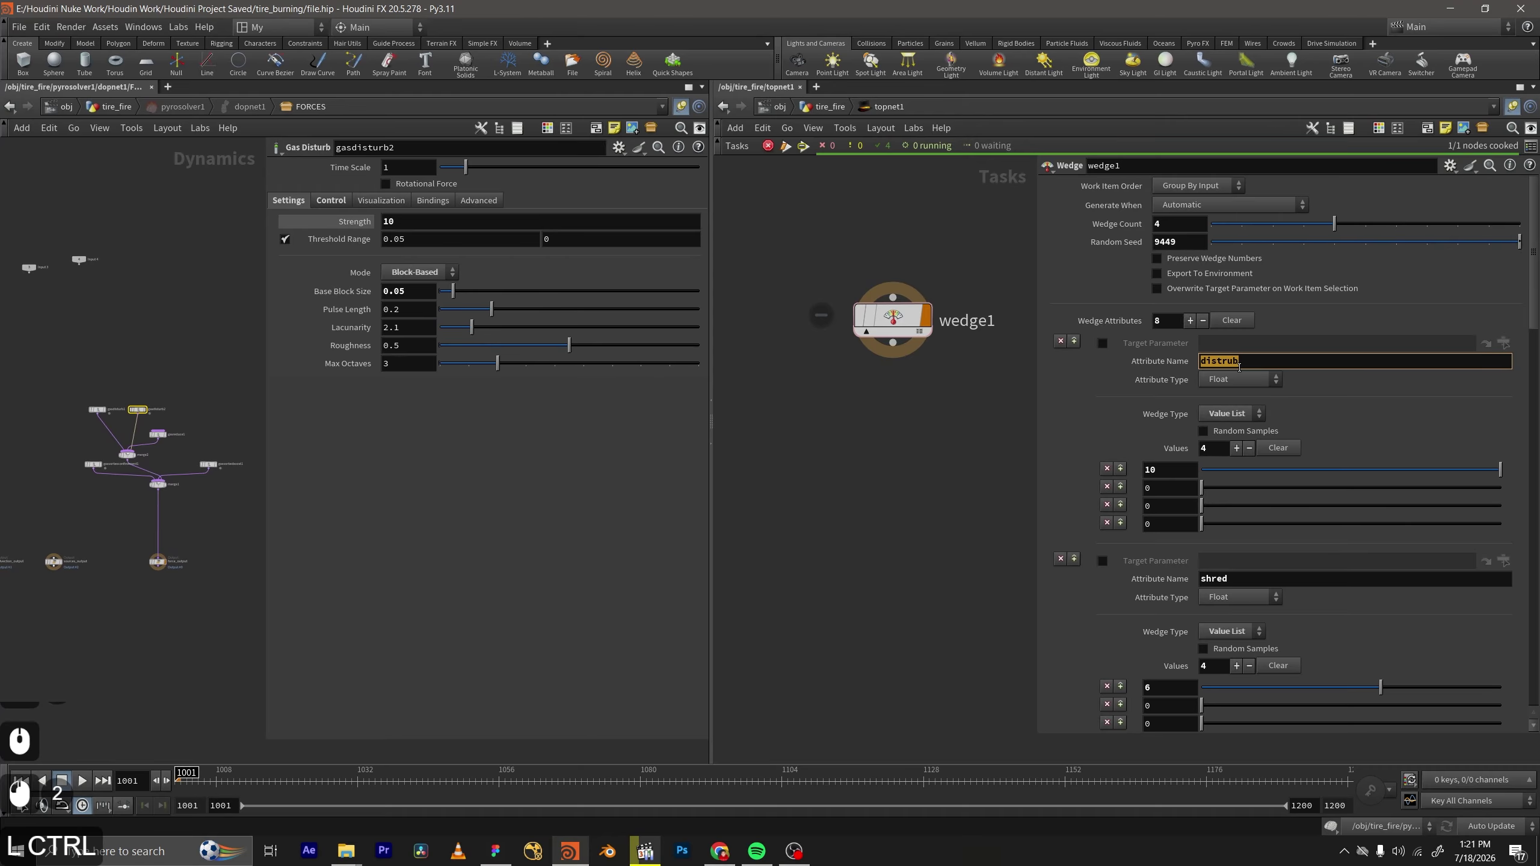
key("ctrl+c")
scroll(182, 418, "up", 3)
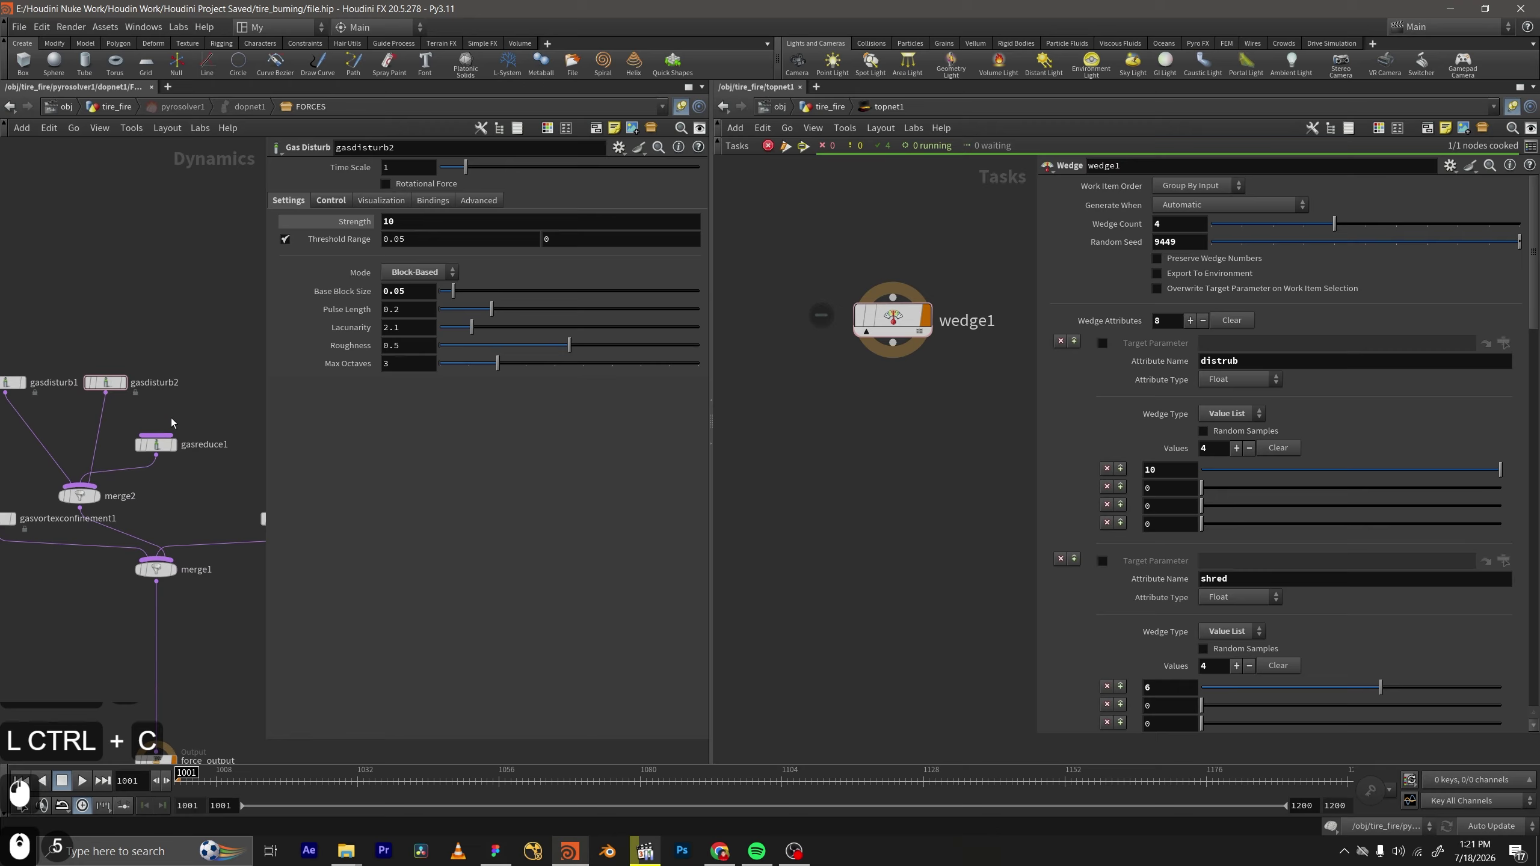
left_click_drag(94, 363, 228, 433)
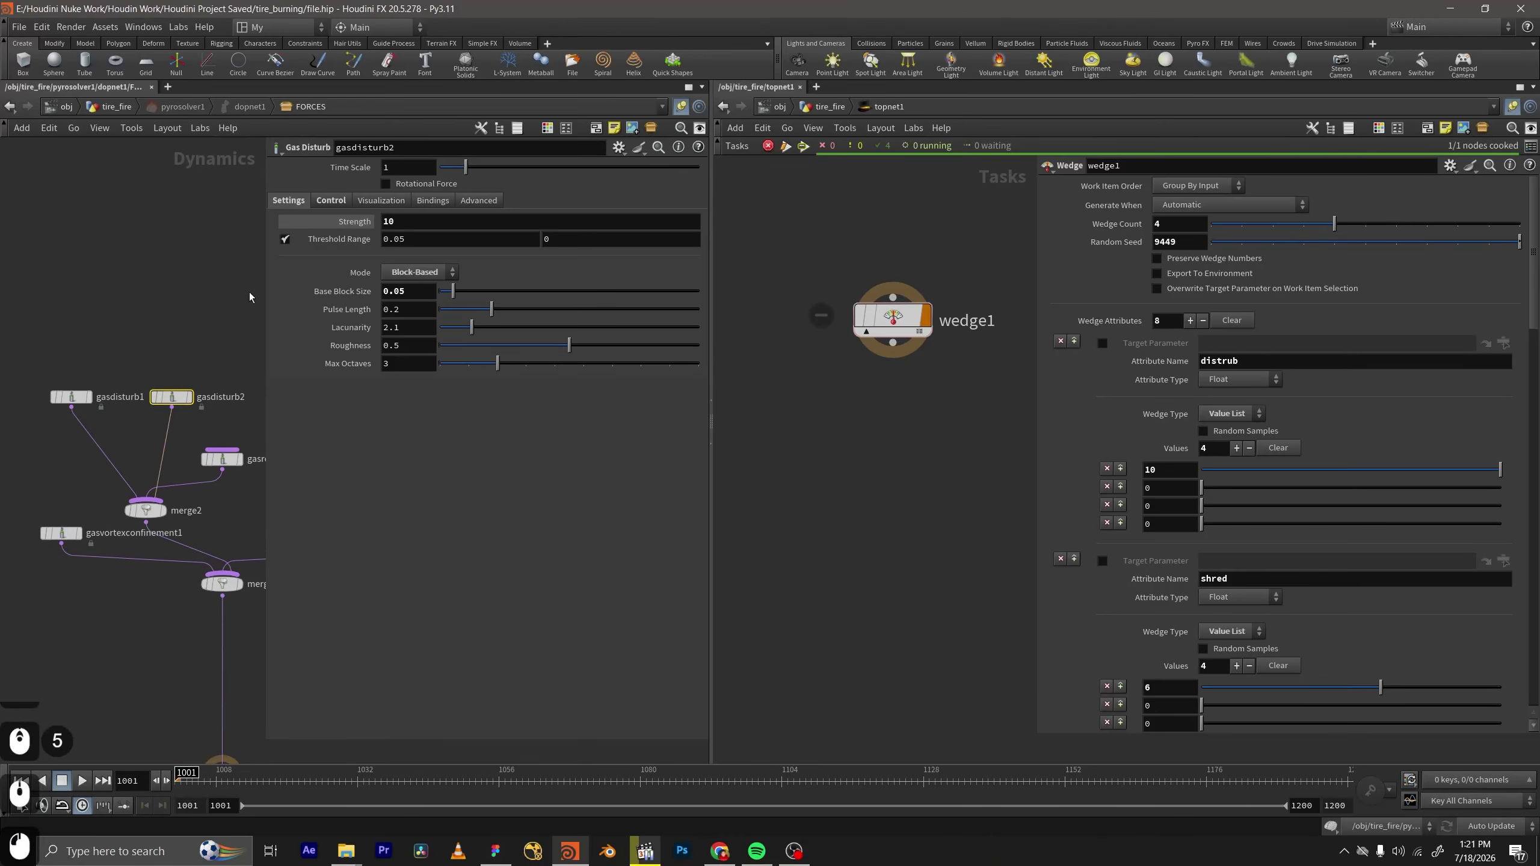
triple_click(421, 221)
key("ctrl+v")
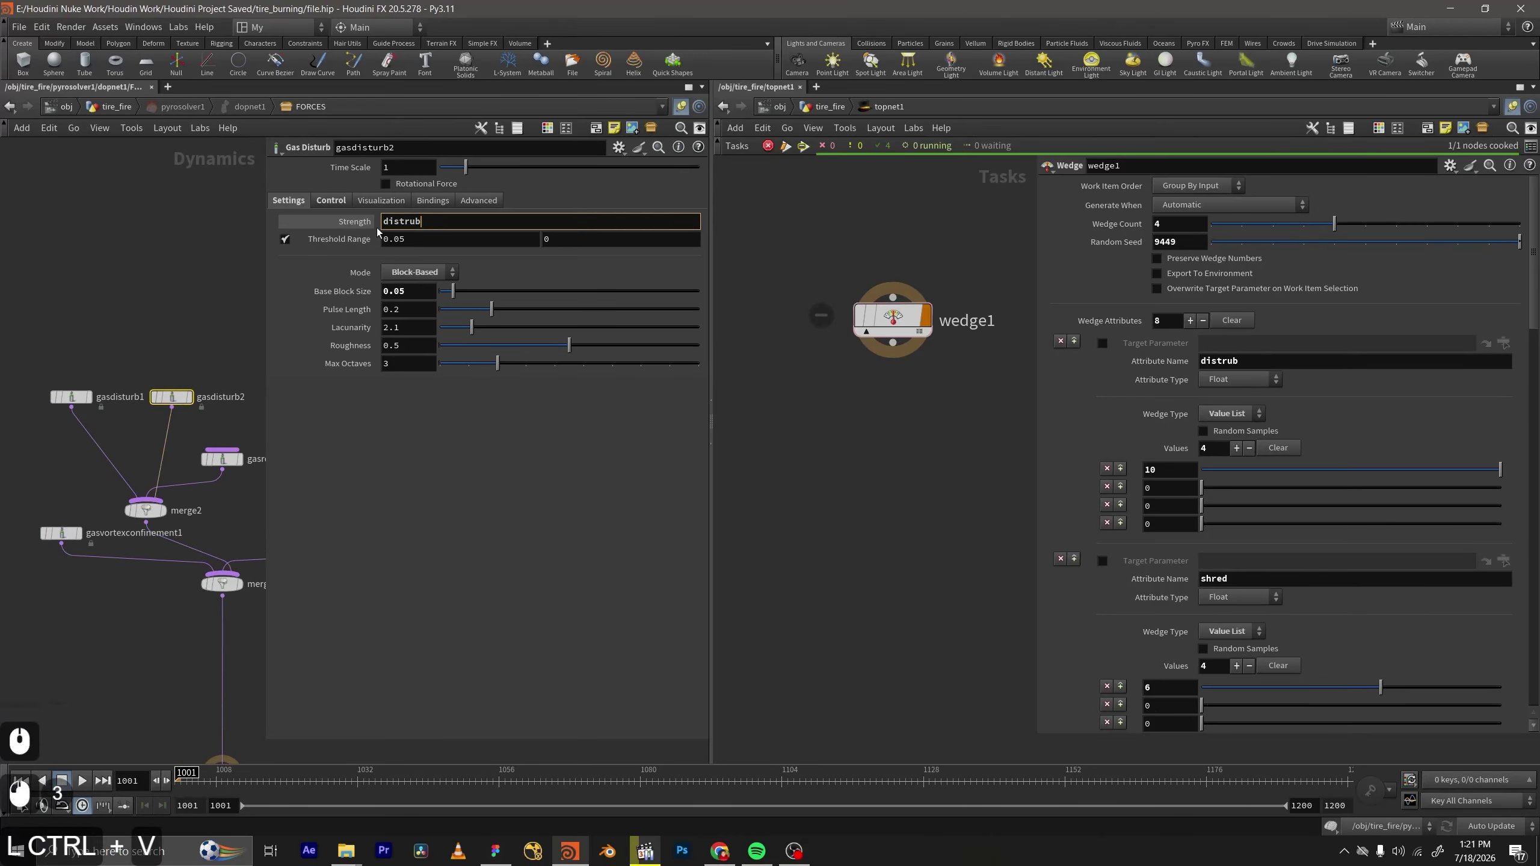
key("Home")
type("@")
key("Return")
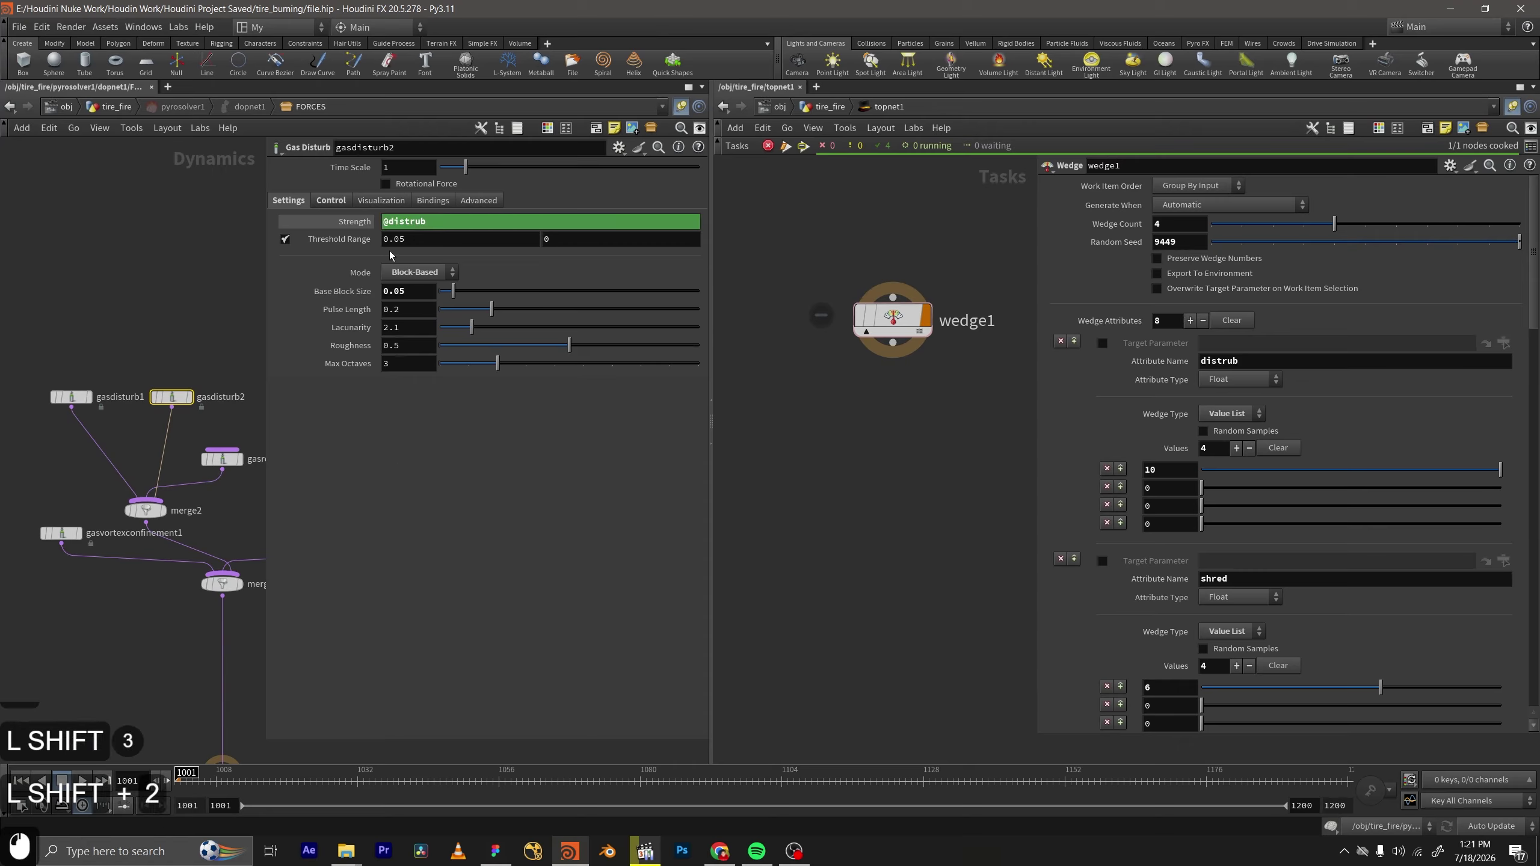
left_click(358, 223)
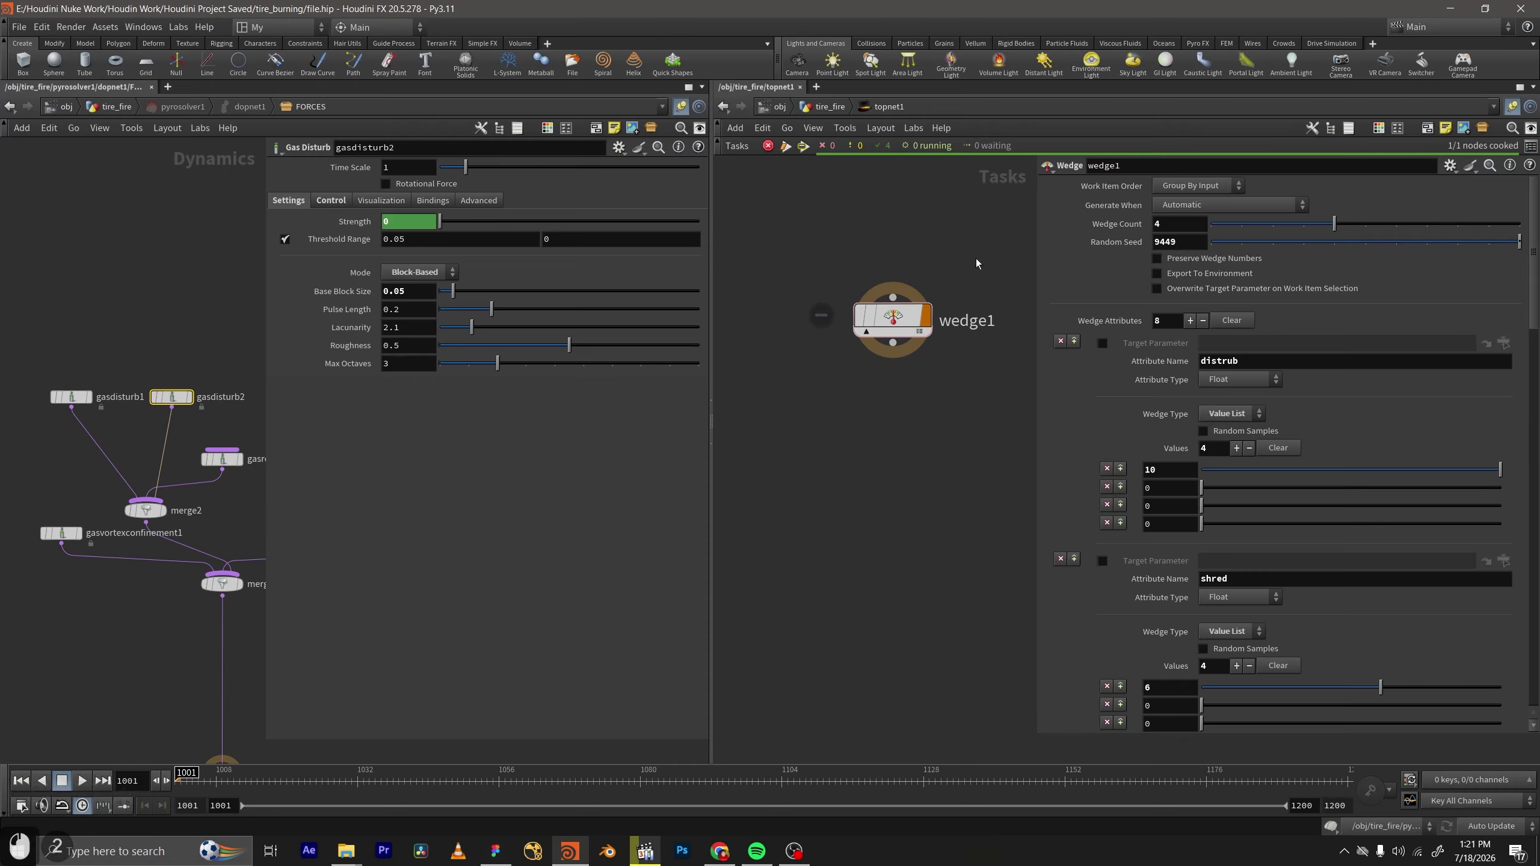
Cook the wedge1 node to generate its work items.
left_click_drag(976, 259, 796, 378)
mouse_move(879, 316)
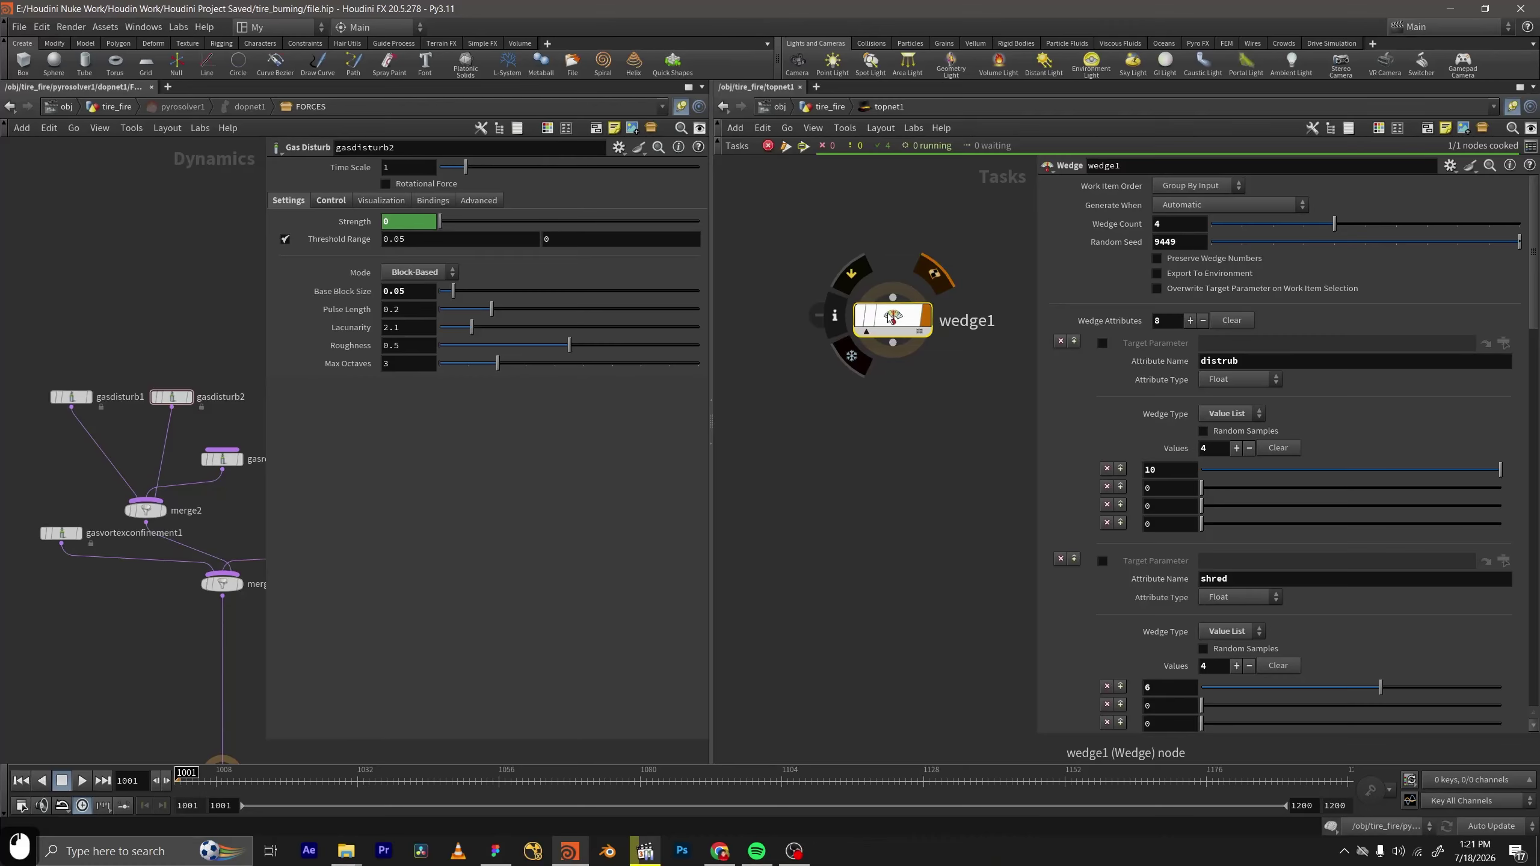
right_click(890, 317)
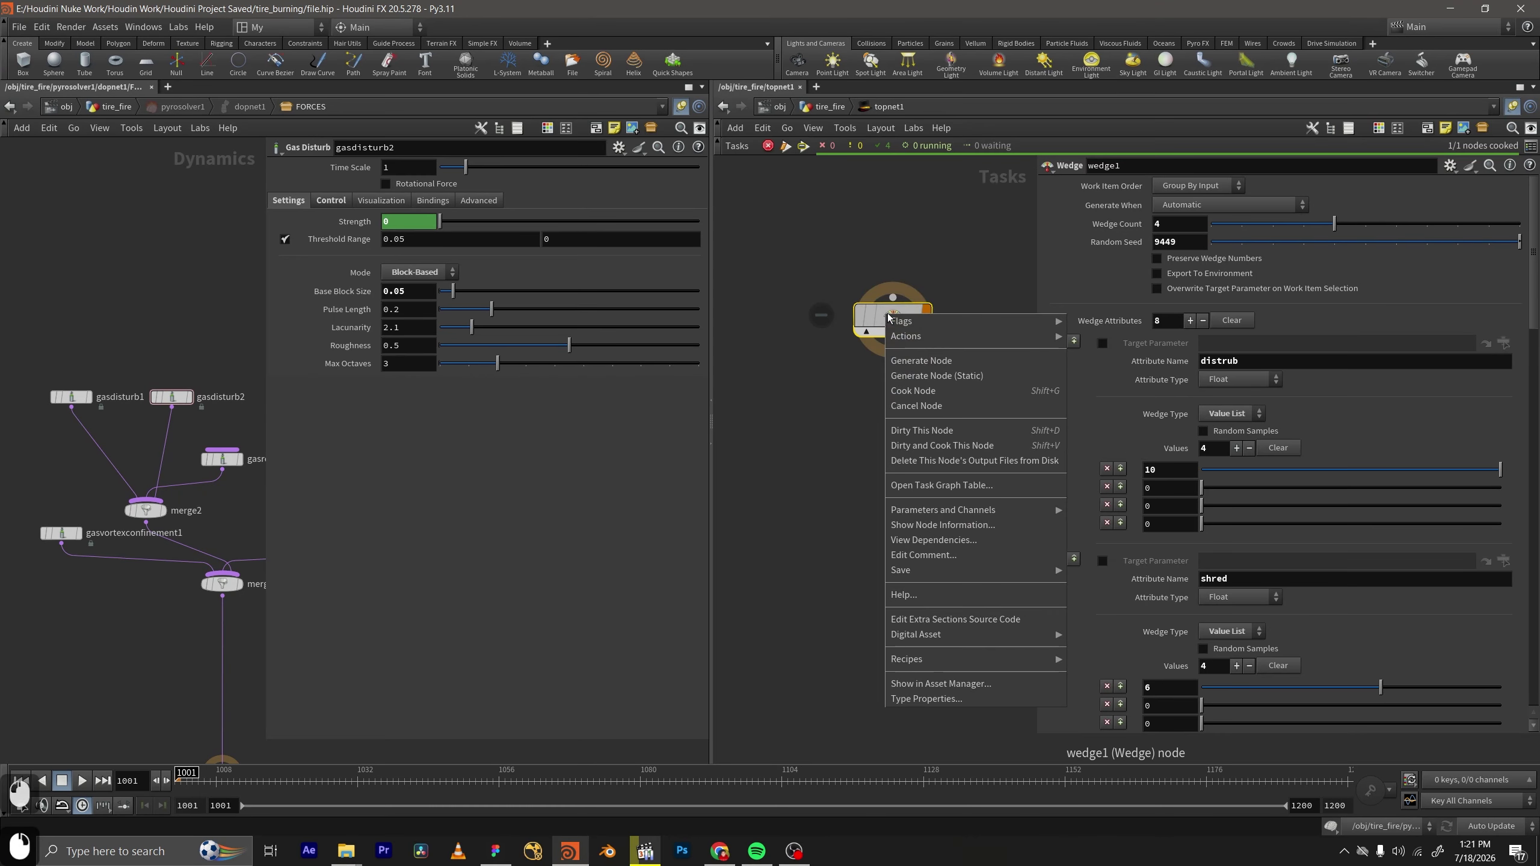
left_click(997, 392)
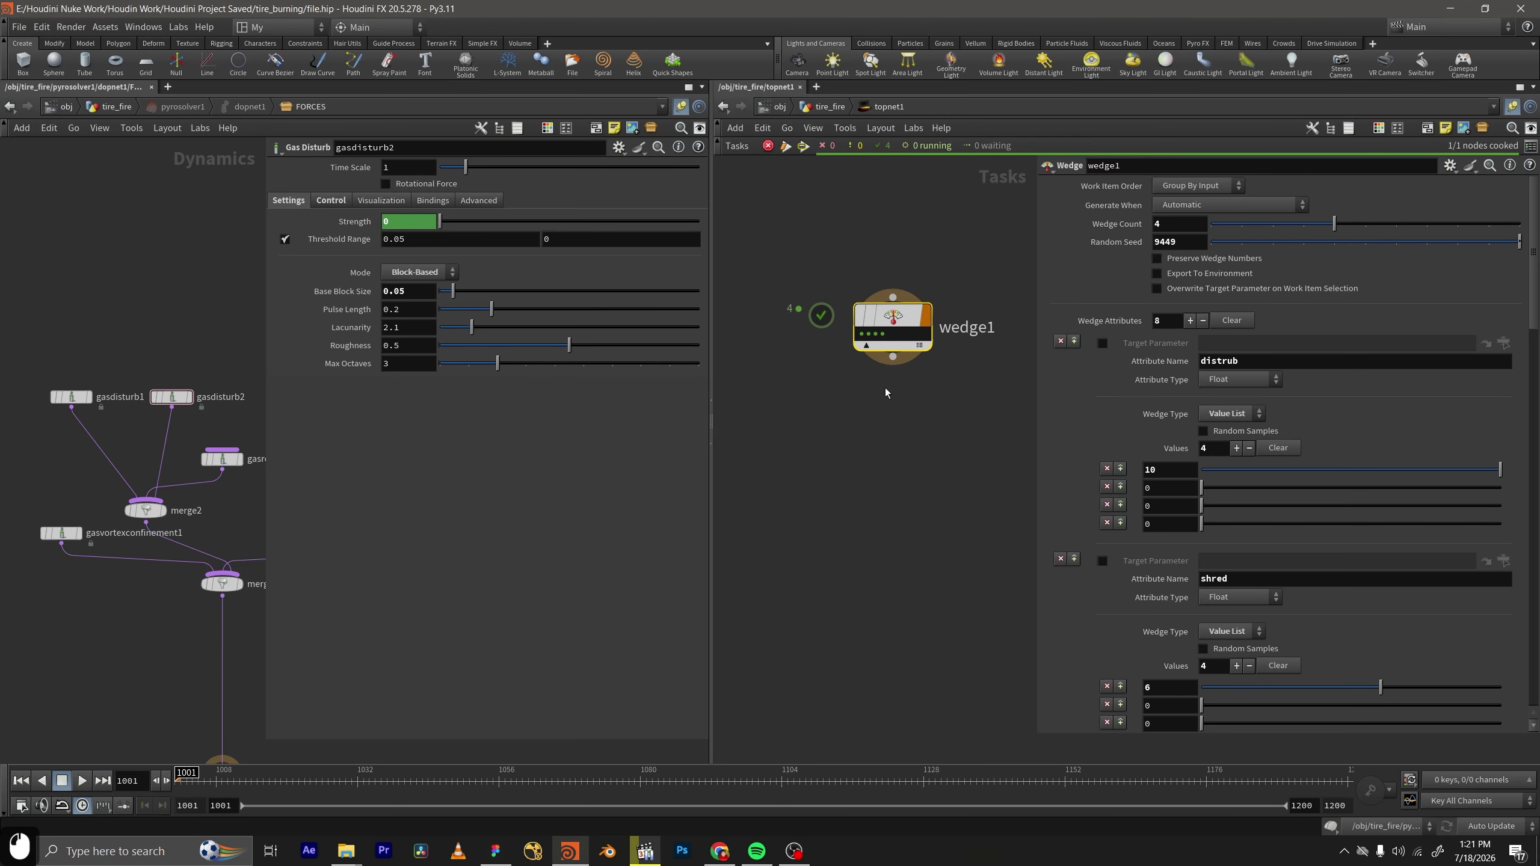
Check gasdisturb2's Strength with wedge1's first and second work items active, and clear the selection.
left_click(861, 334)
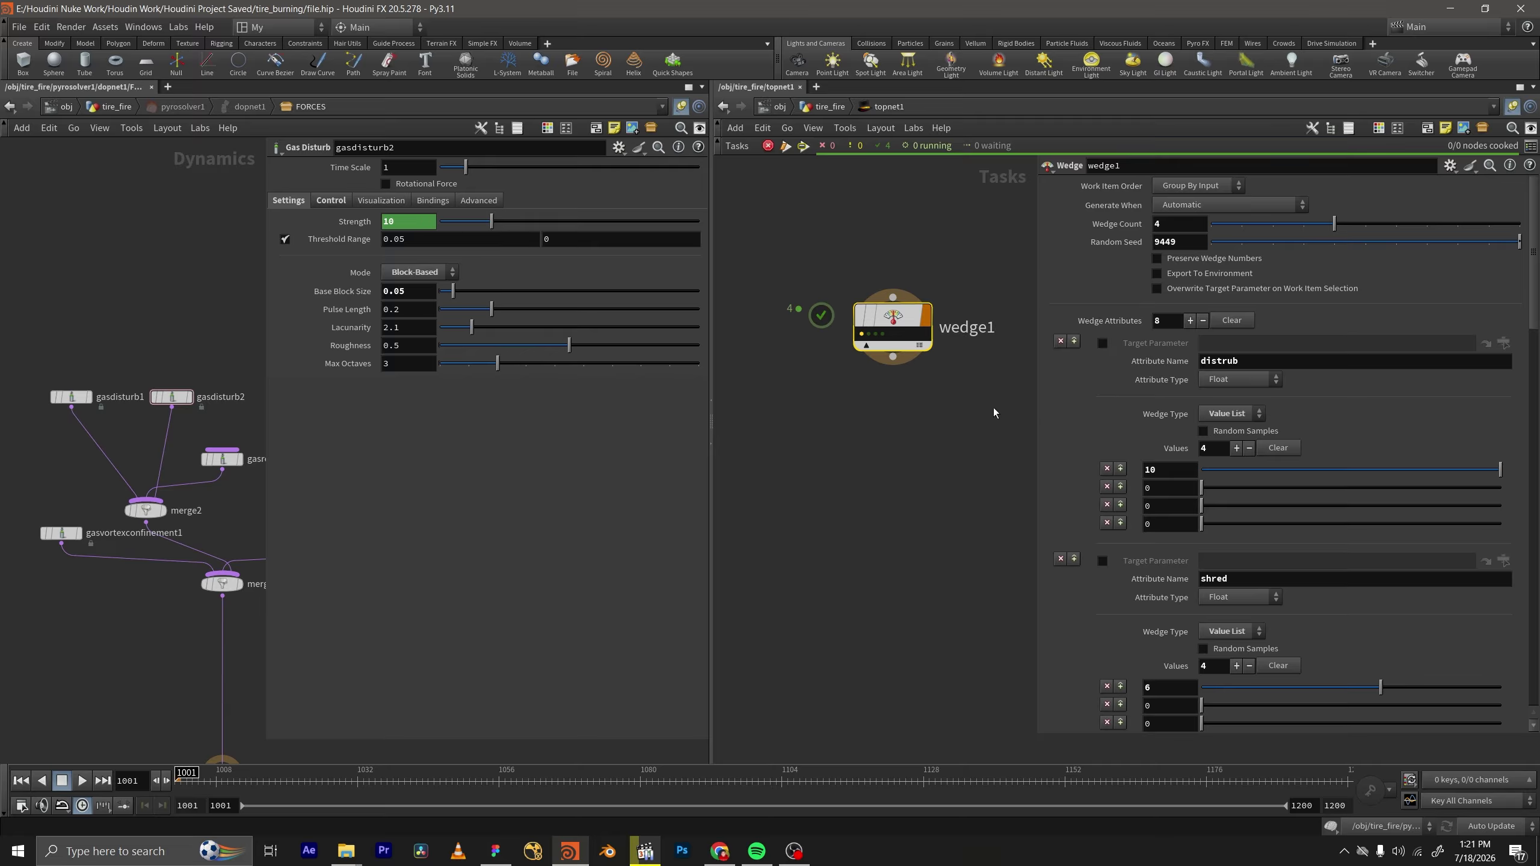
left_click(867, 338)
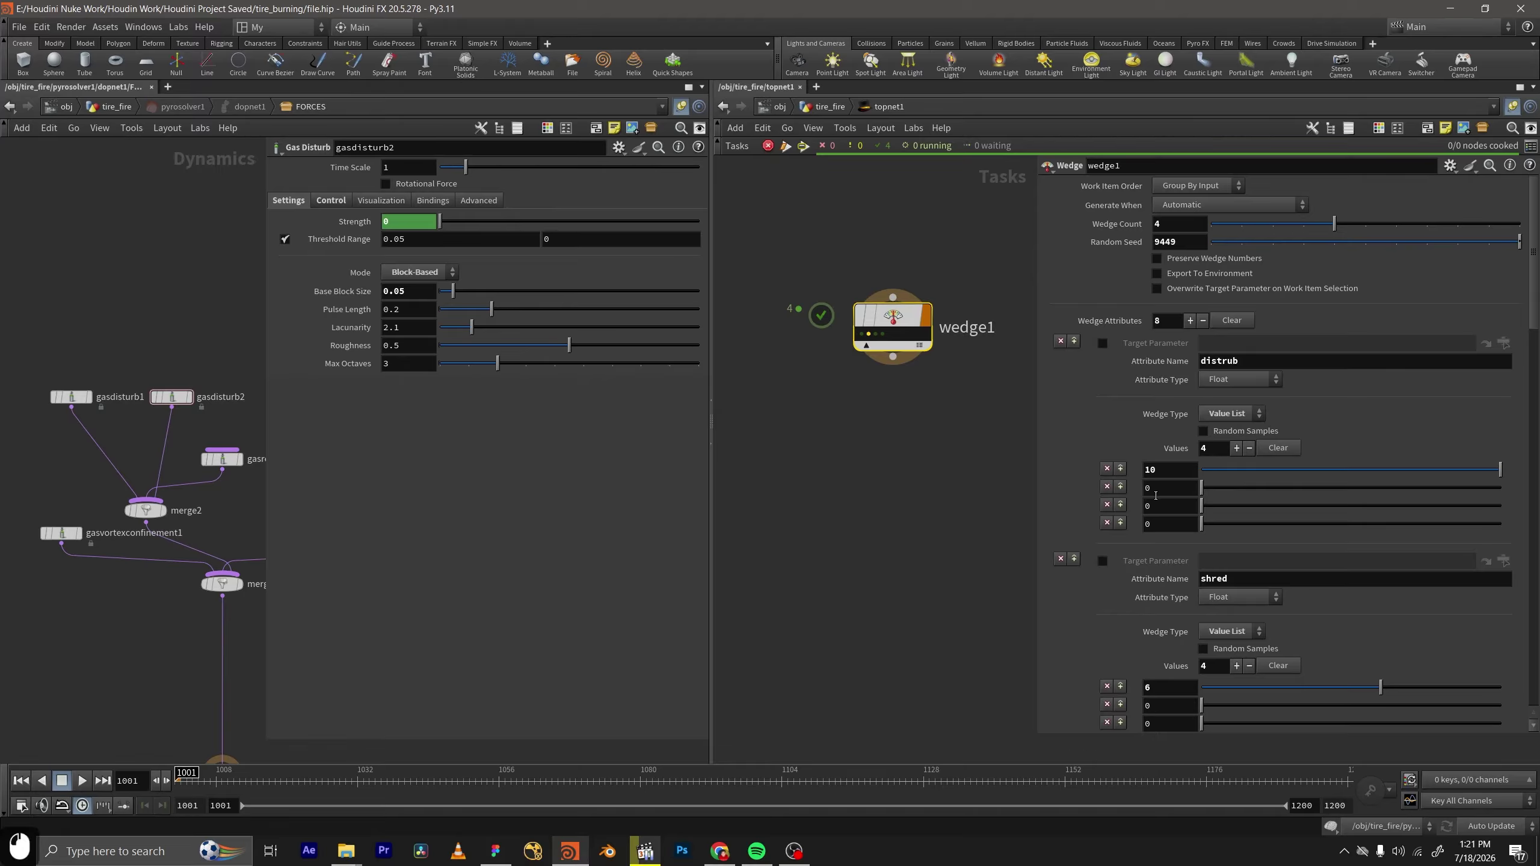
left_click(972, 380)
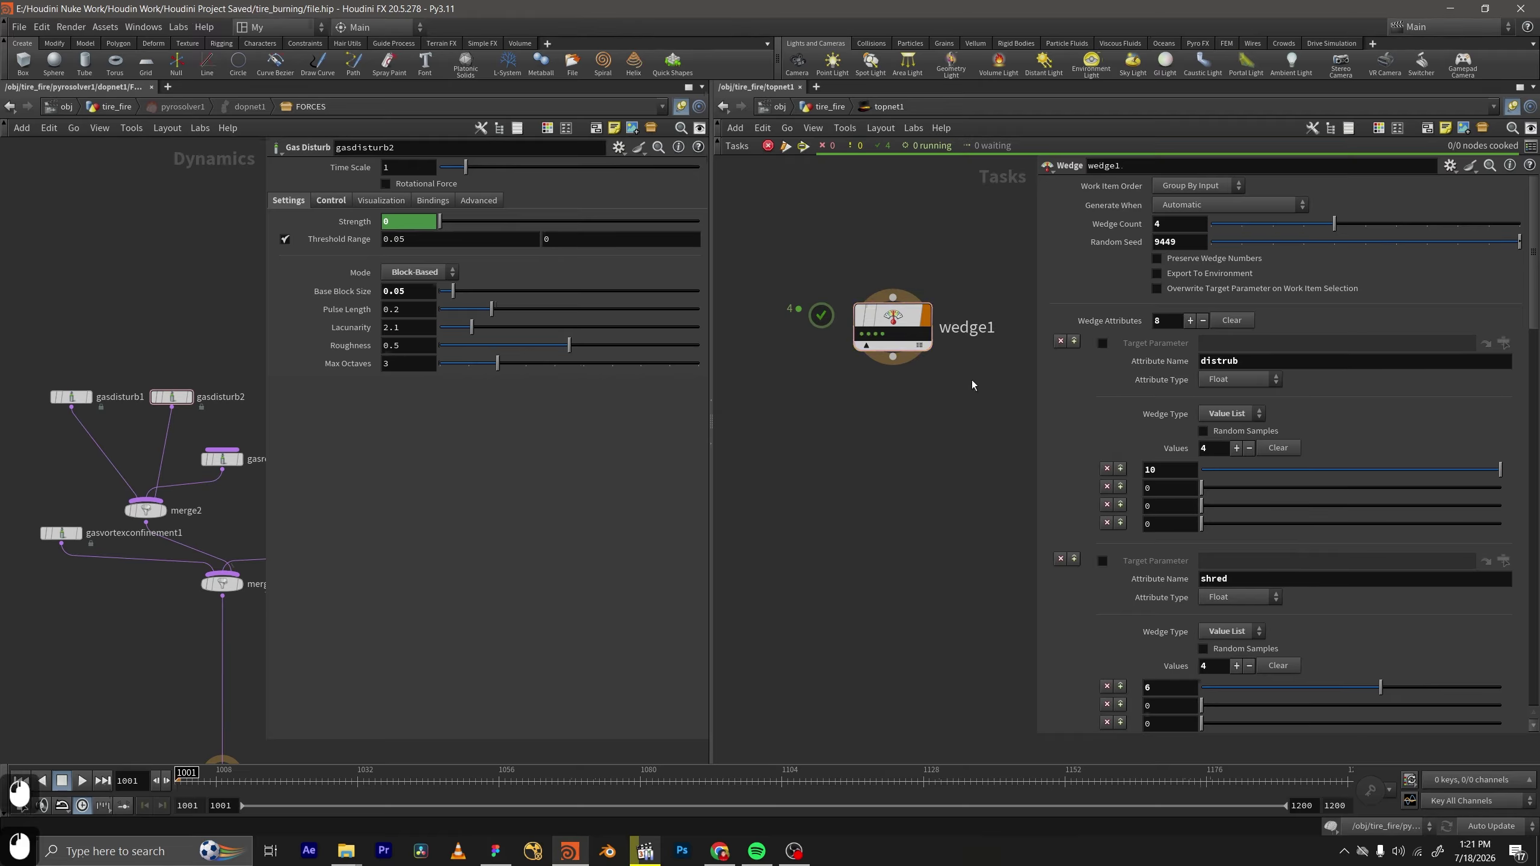
middle_click_drag(965, 379, 936, 356)
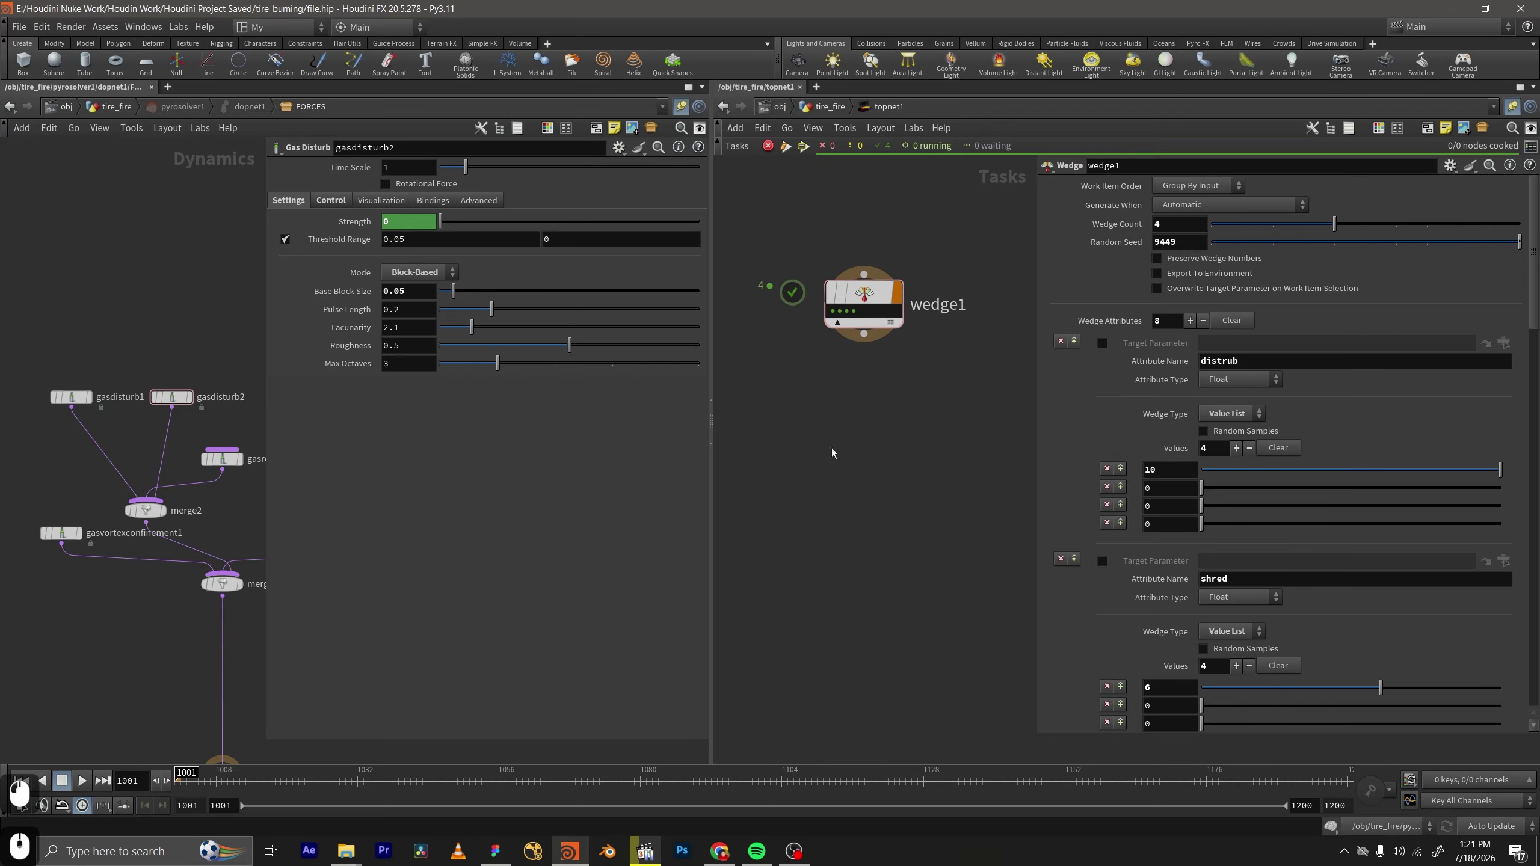
scroll(1157, 510, "down", 10)
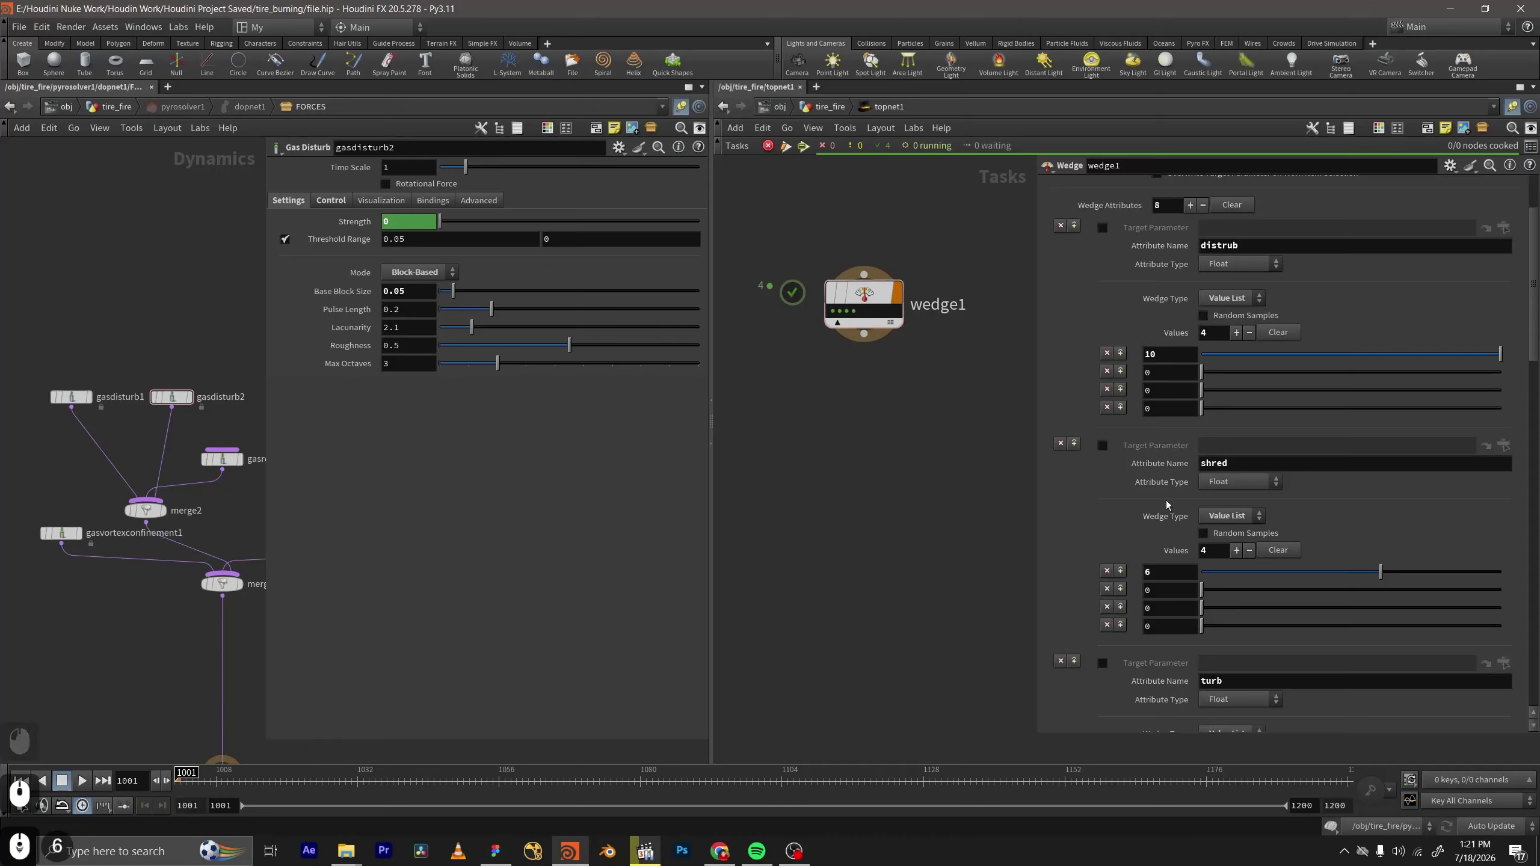
scroll(1172, 525, "down", 20)
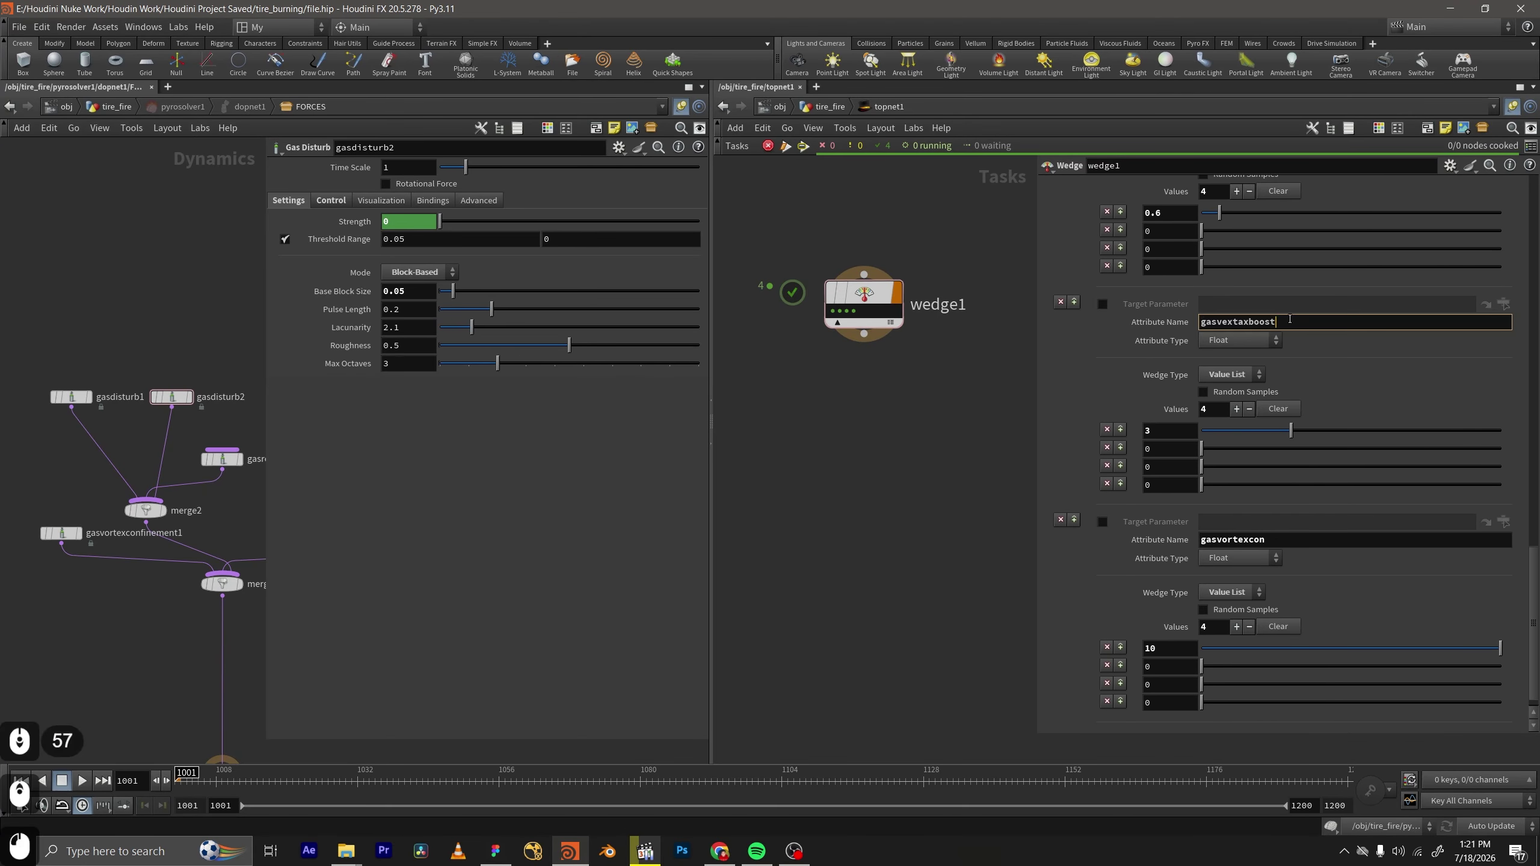
double_click(1240, 322)
key("ctrl+c")
scroll(240, 527, "up", 1)
middle_click_drag(240, 528, 110, 476)
scroll(158, 483, "down", 1)
left_click_drag(138, 468, 234, 549)
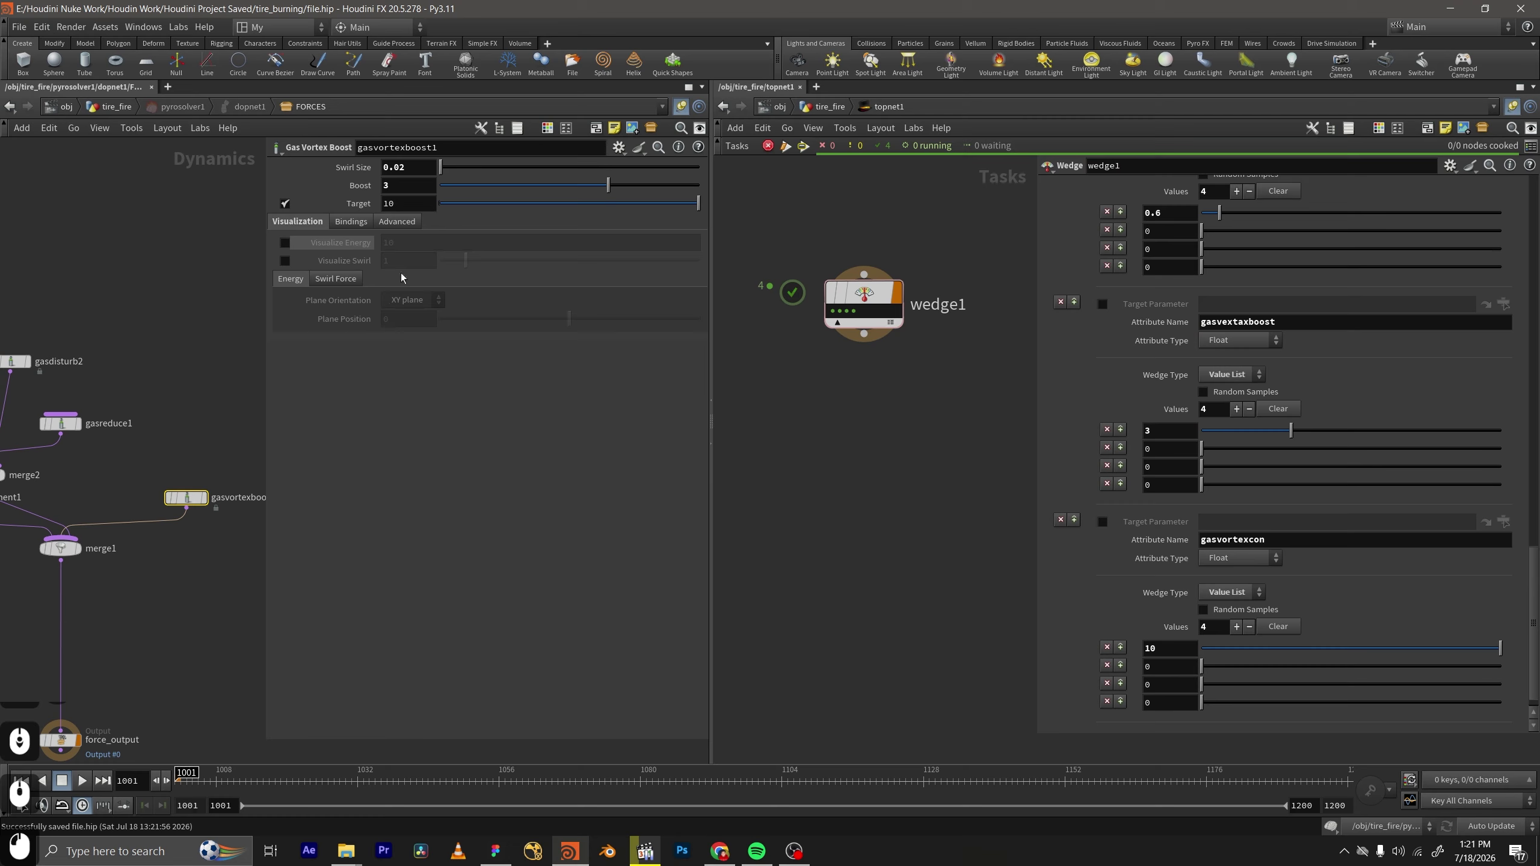
triple_click(401, 192)
key("ctrl+v")
left_click(384, 188)
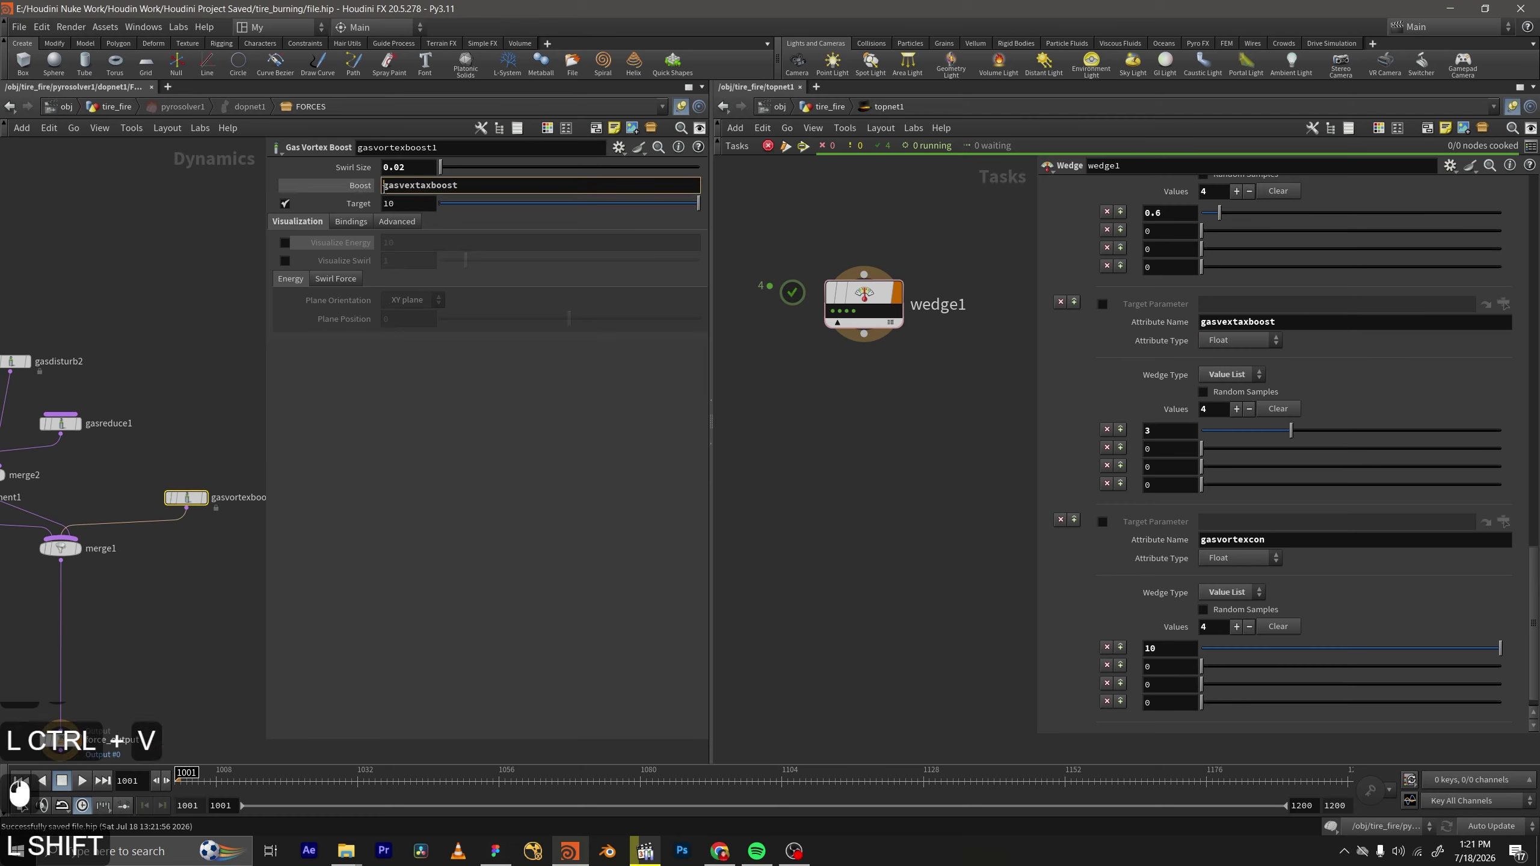
type("@")
left_click(228, 275)
middle_click_drag(185, 325, 303, 387)
scroll(210, 432, "up", 1)
scroll(209, 432, "down", 1)
middle_click_drag(209, 439, 207, 409)
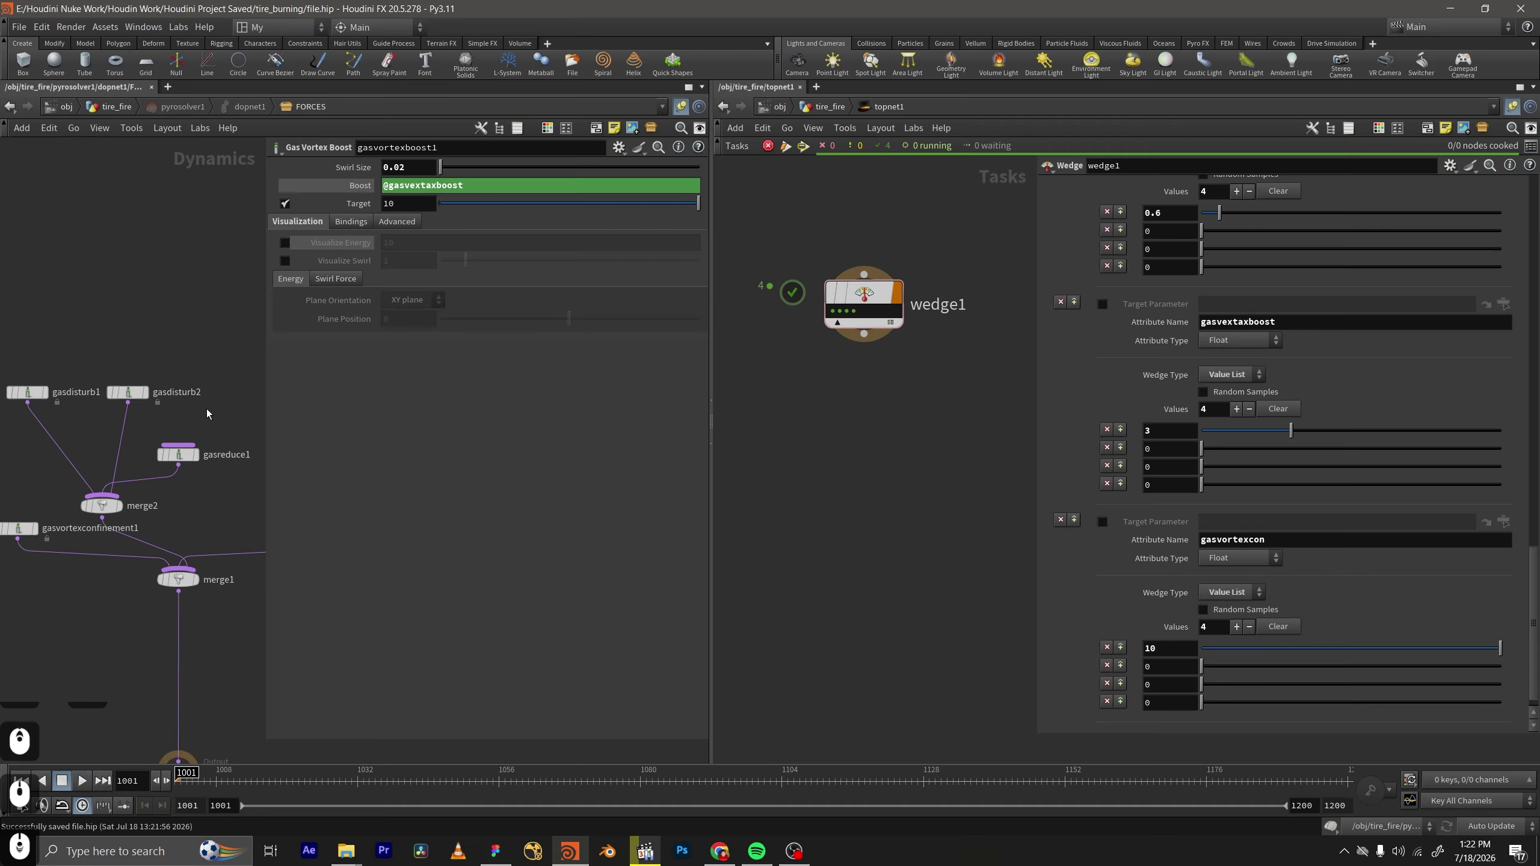
middle_click_drag(40, 506, 91, 503)
left_click(72, 525)
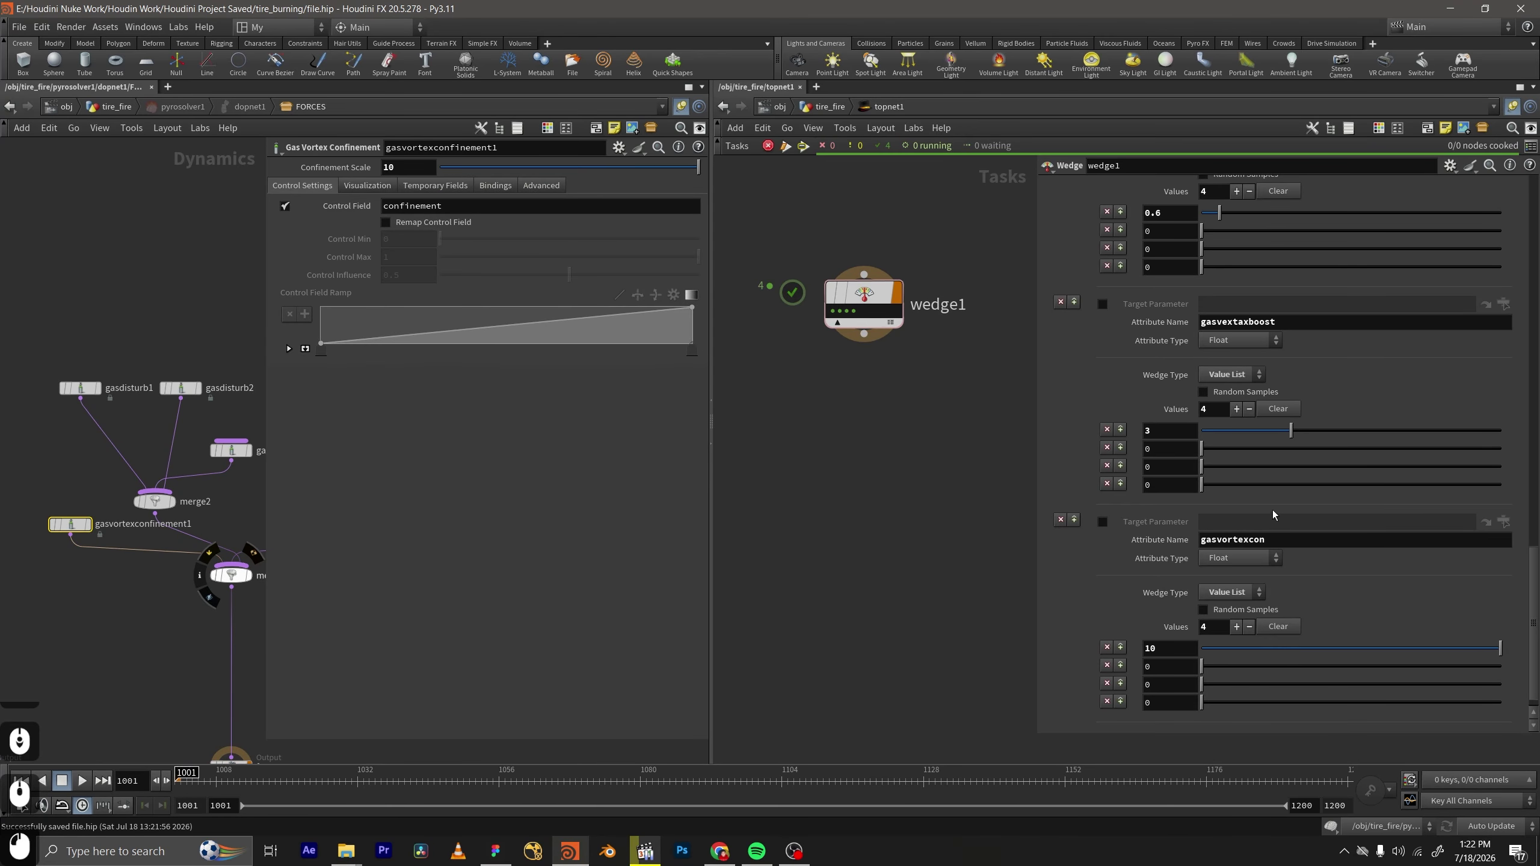
scroll(1273, 514, "down", 5)
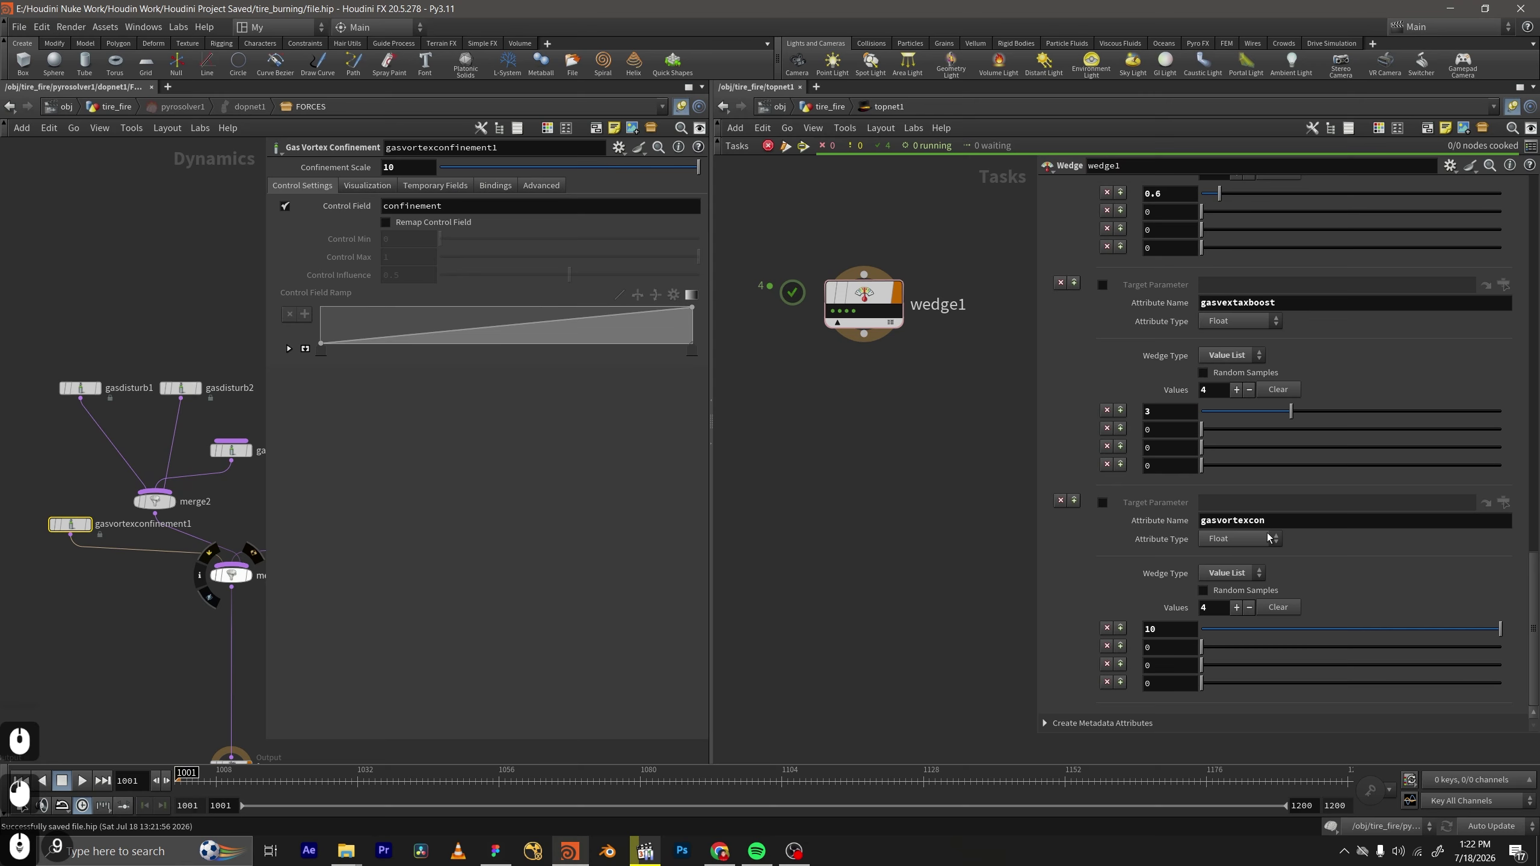
double_click(1264, 518)
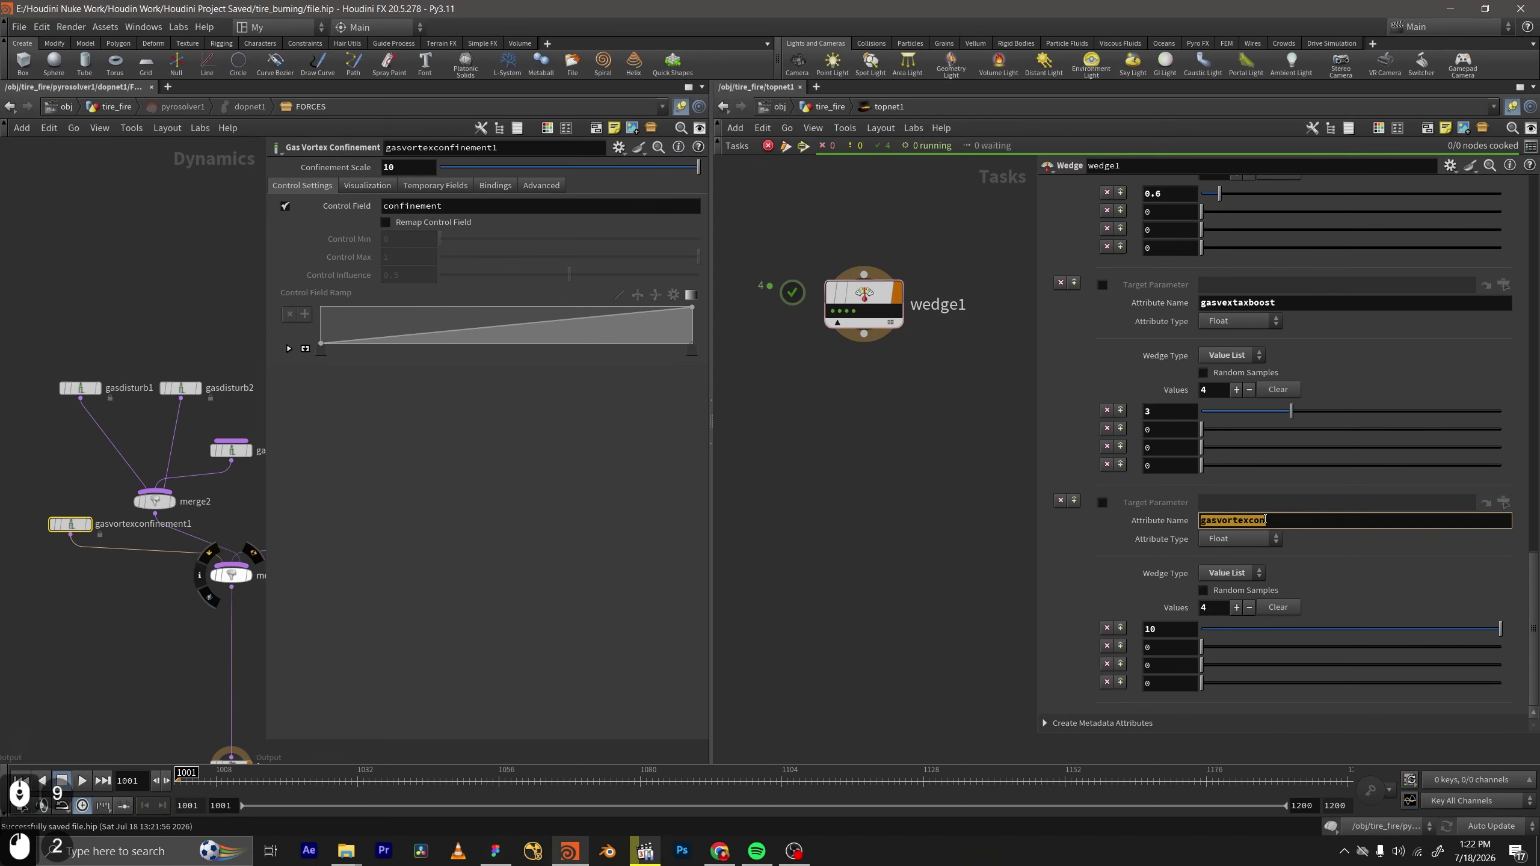
key("ctrl+c")
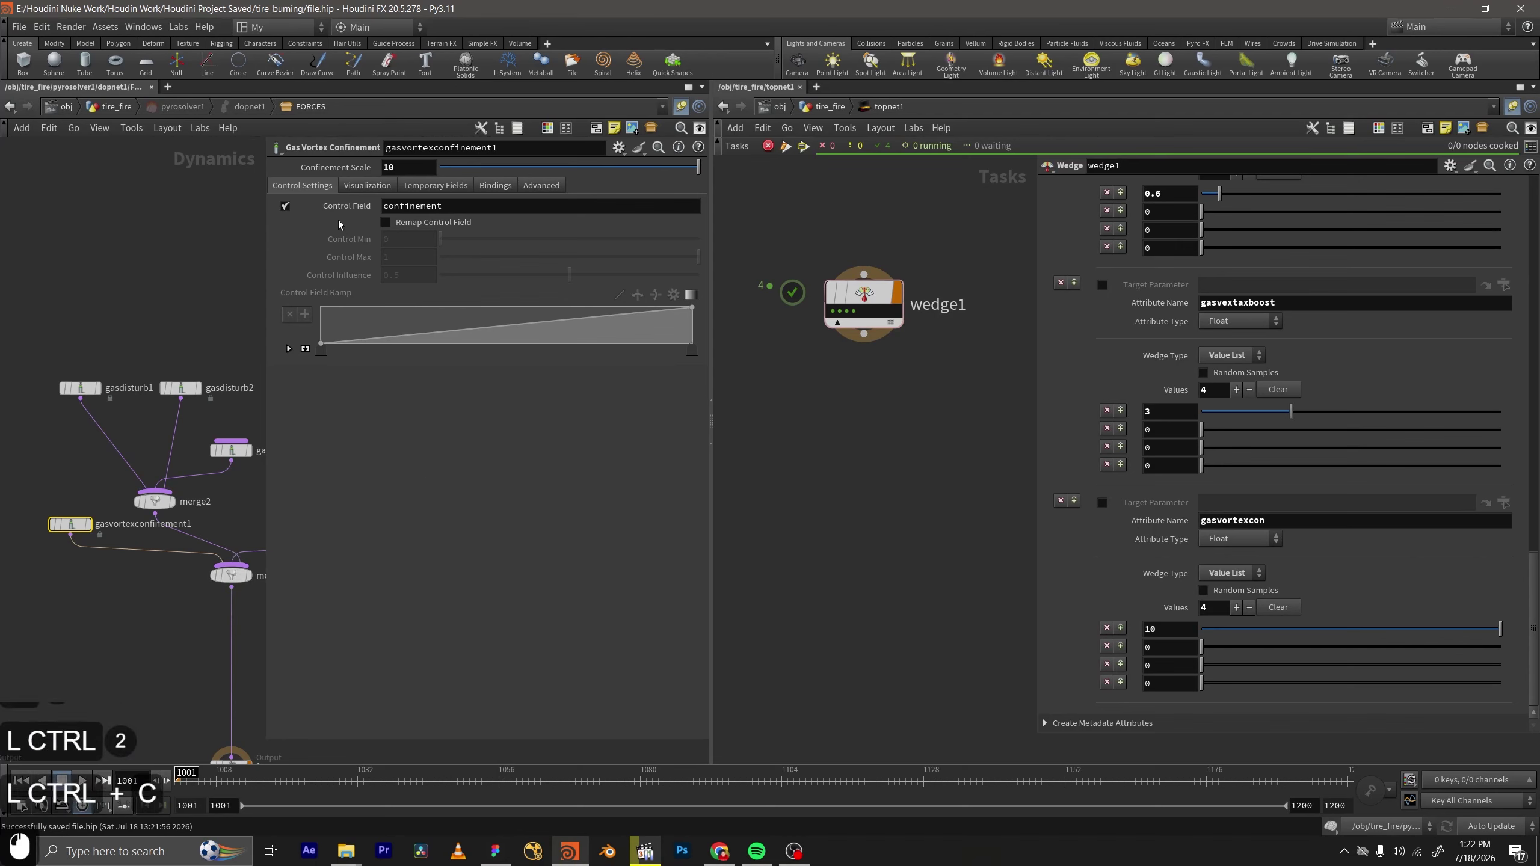
double_click(396, 170)
key("ctrl+v")
left_click(383, 168)
type("@")
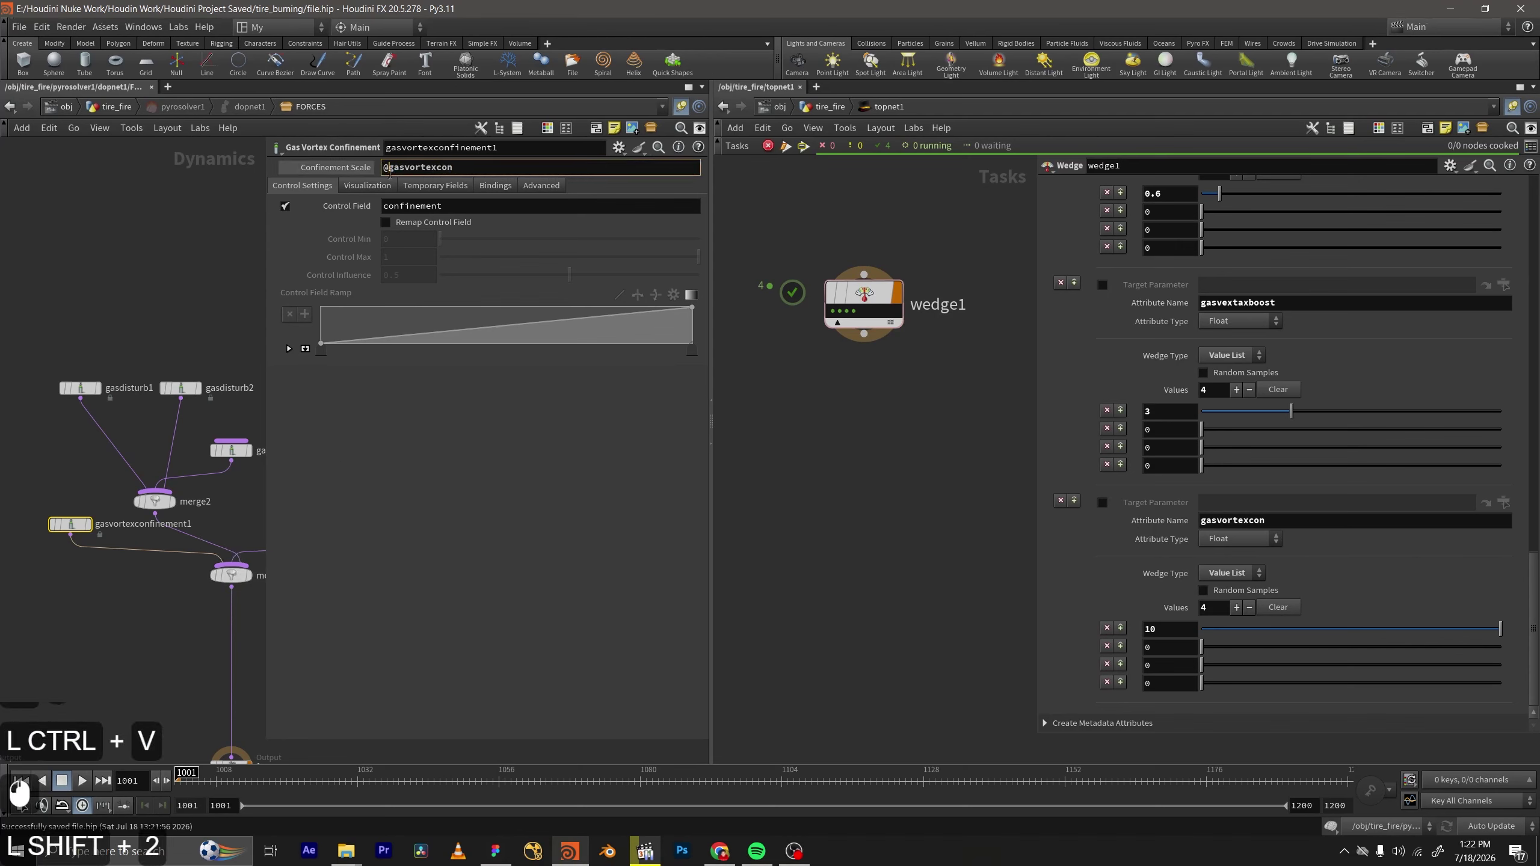
left_click(434, 407)
left_click(325, 172)
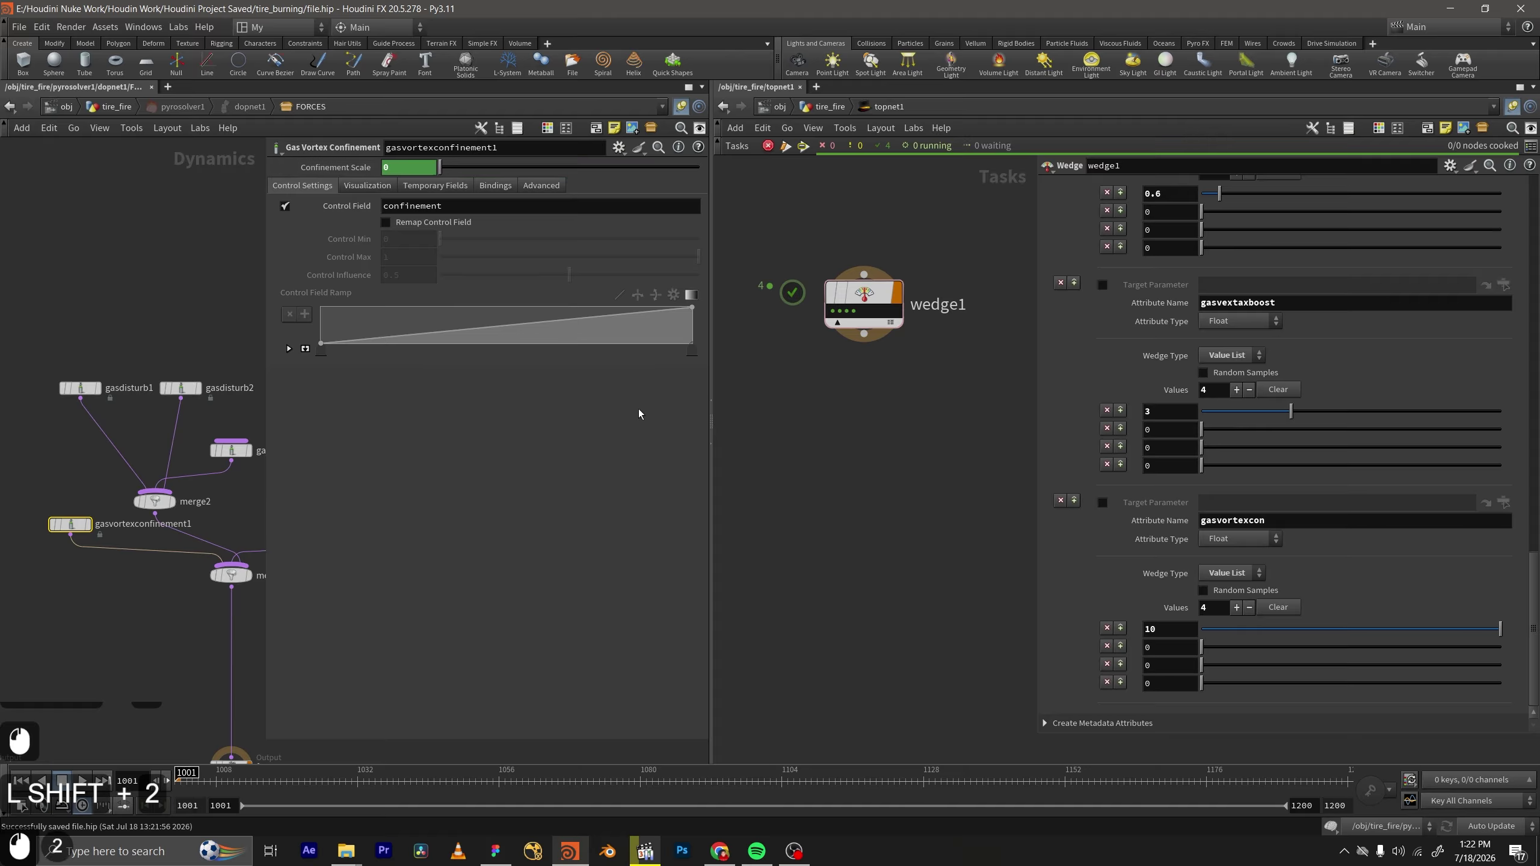
Check gasvortexconfinement1's Confinement Scale with wedge1's first work item active.
left_click(839, 312)
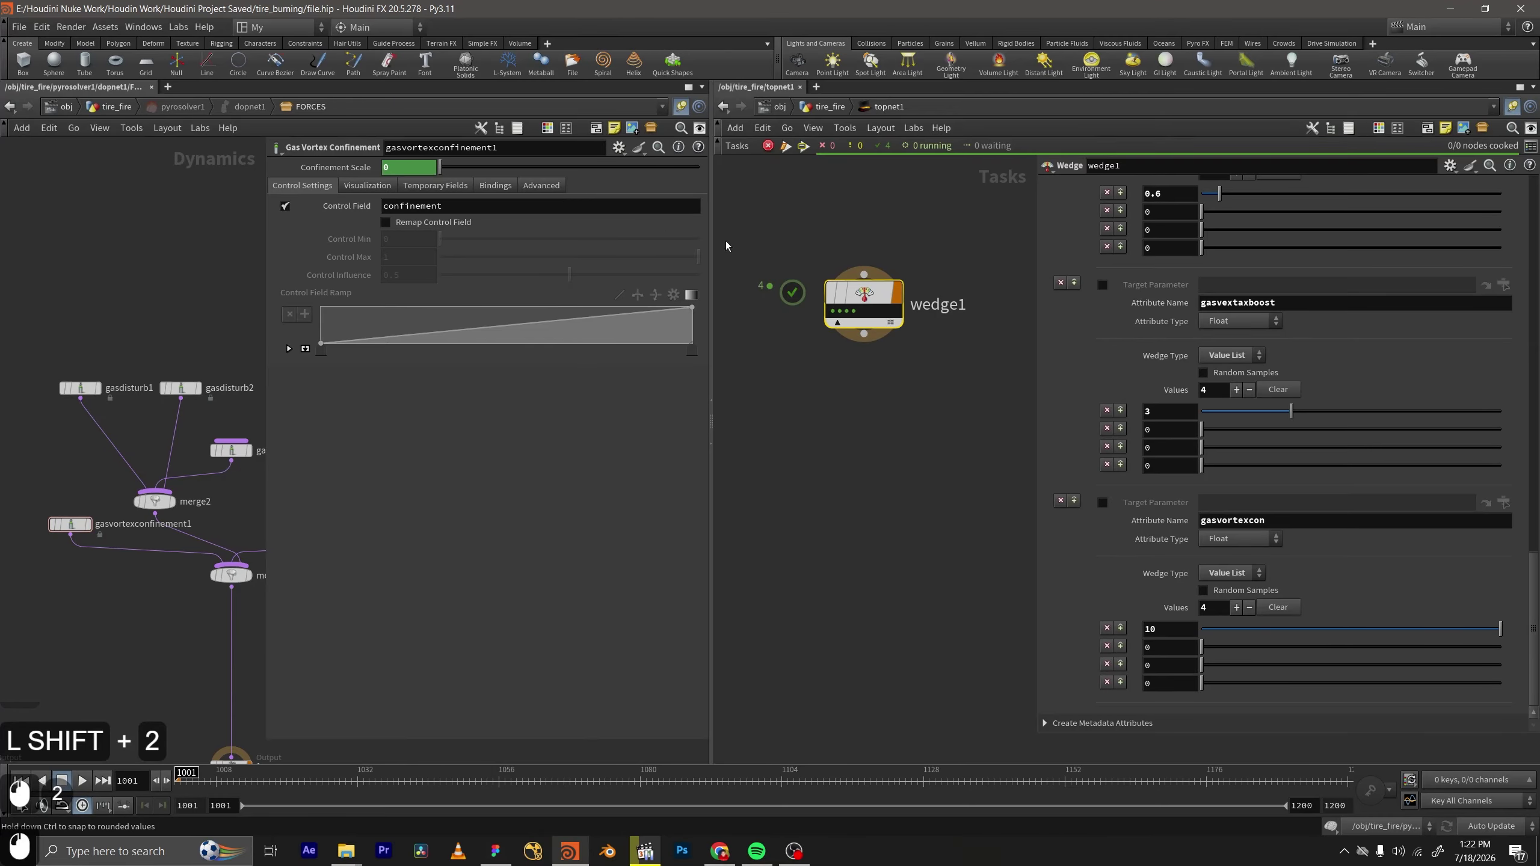
left_click(834, 311)
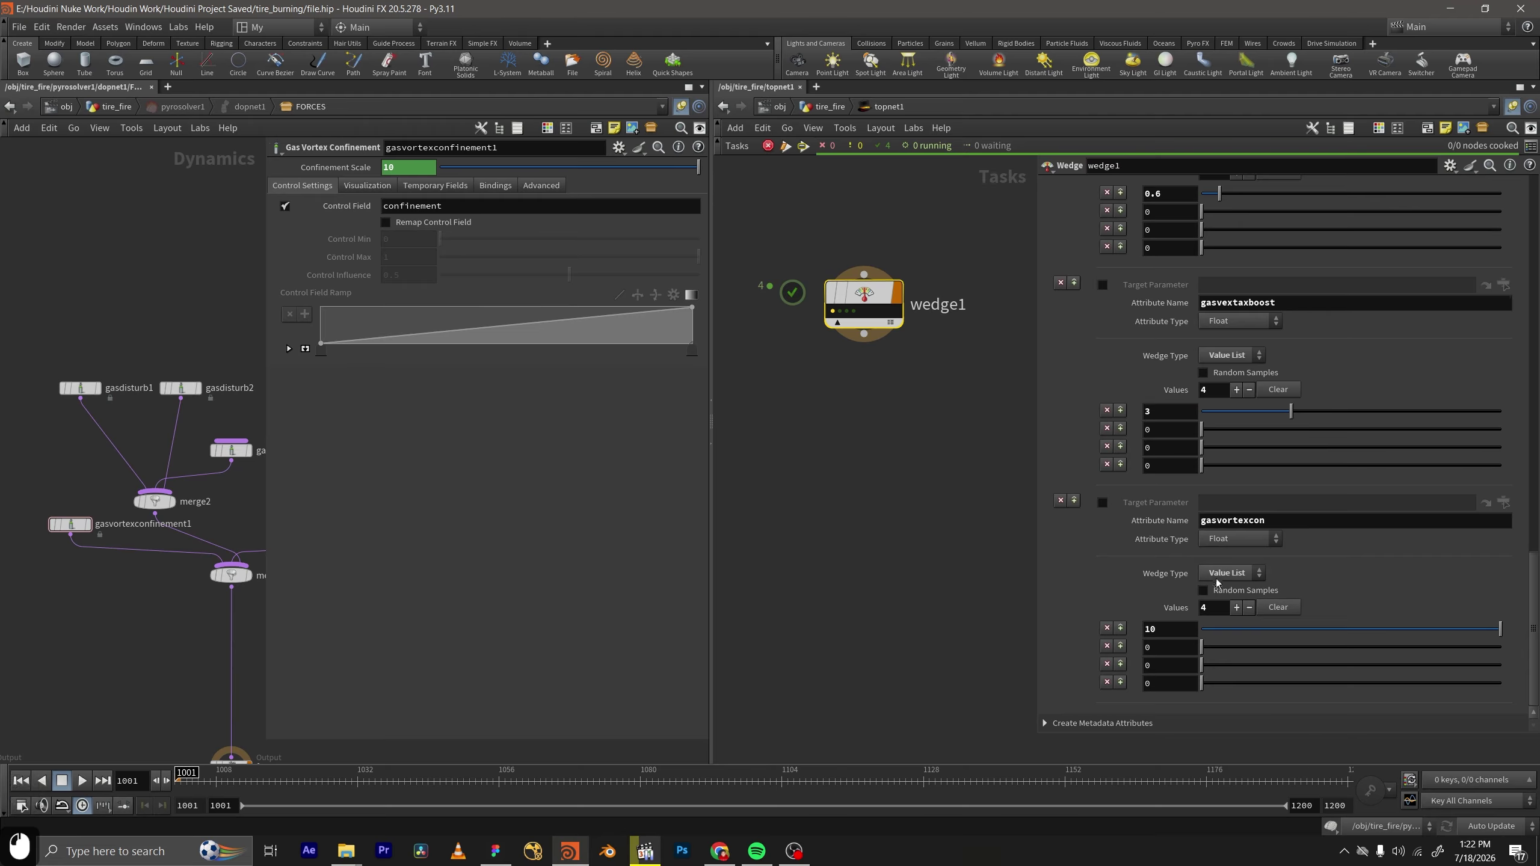
scroll(845, 337, "up", 5)
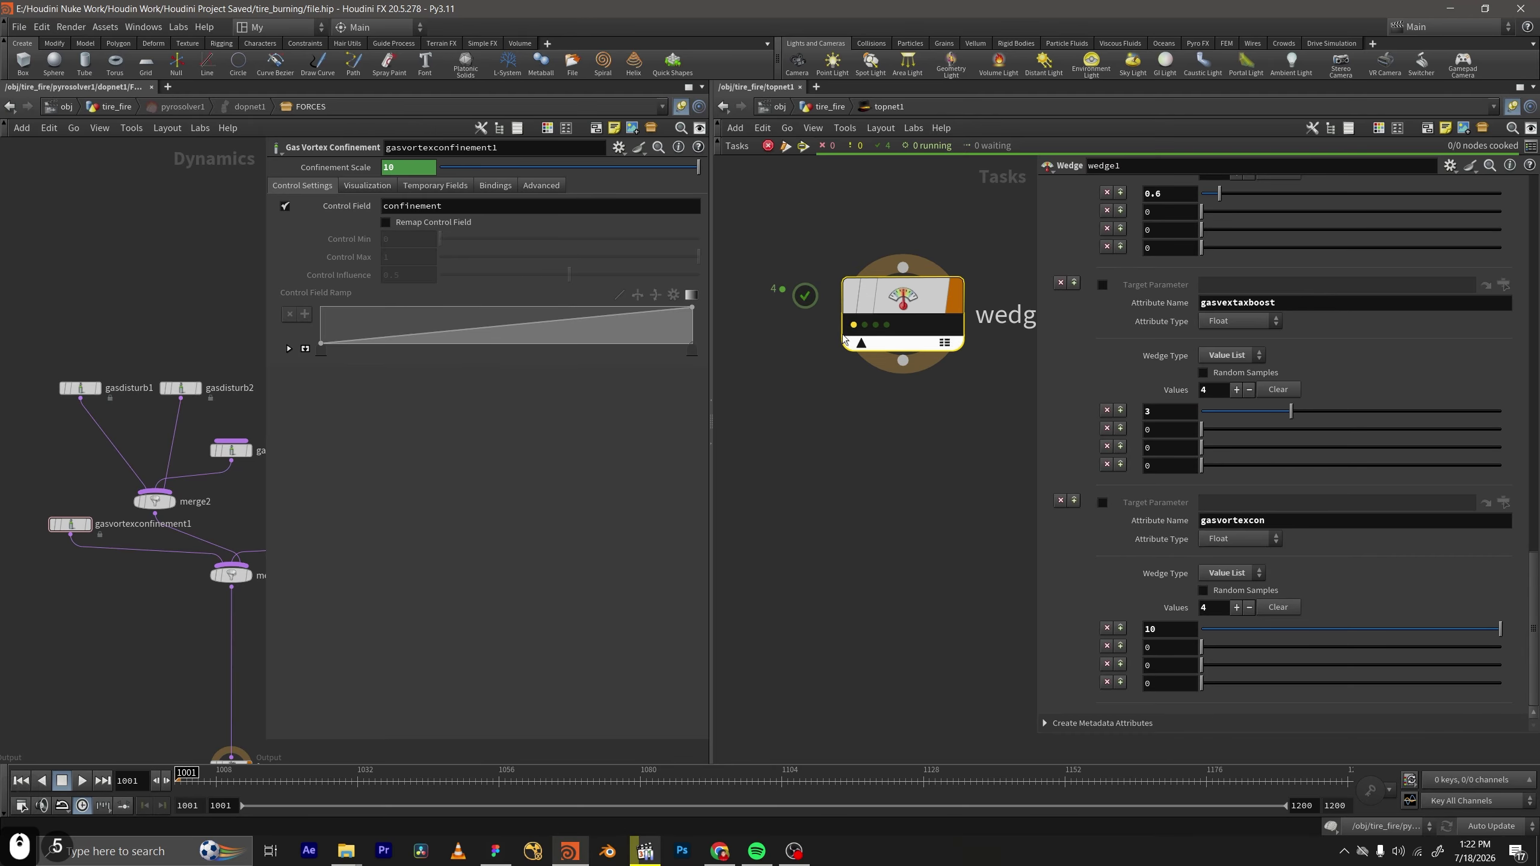
scroll(885, 357, "down", 2)
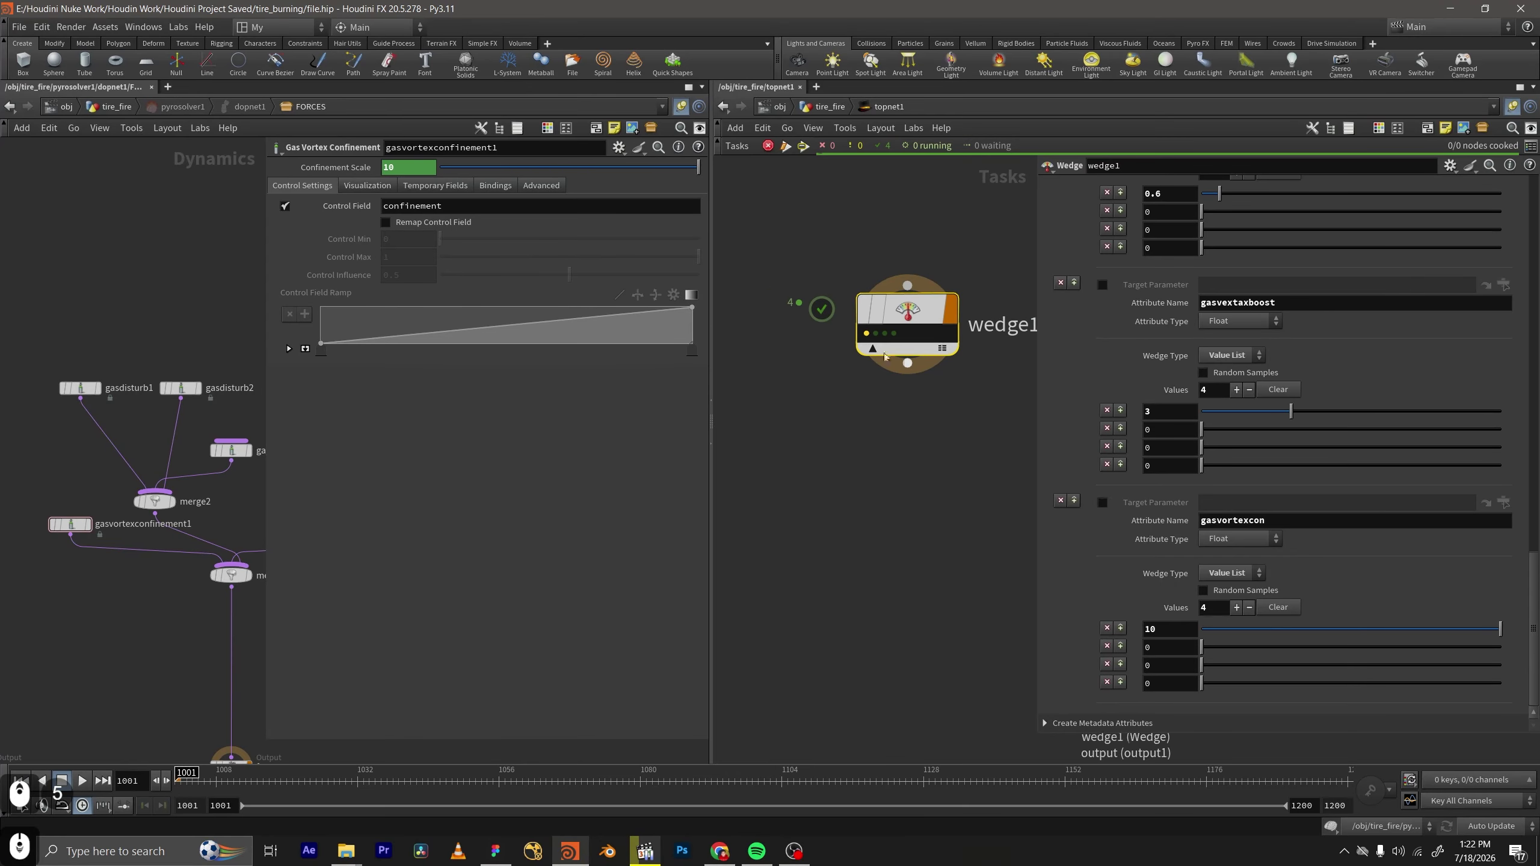
scroll(878, 346, "up", 3)
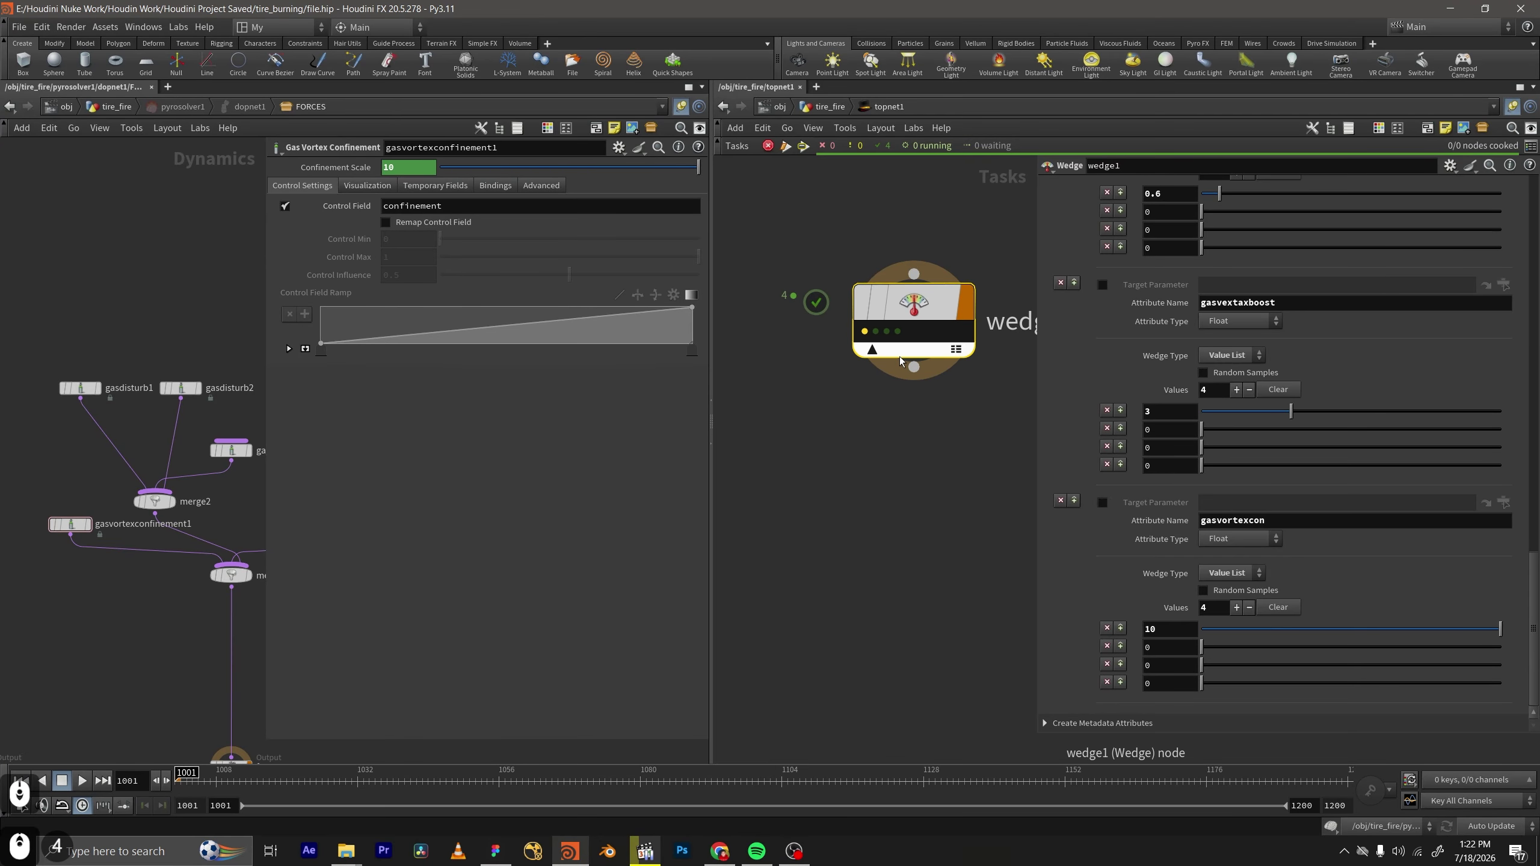
scroll(921, 400, "down", 1)
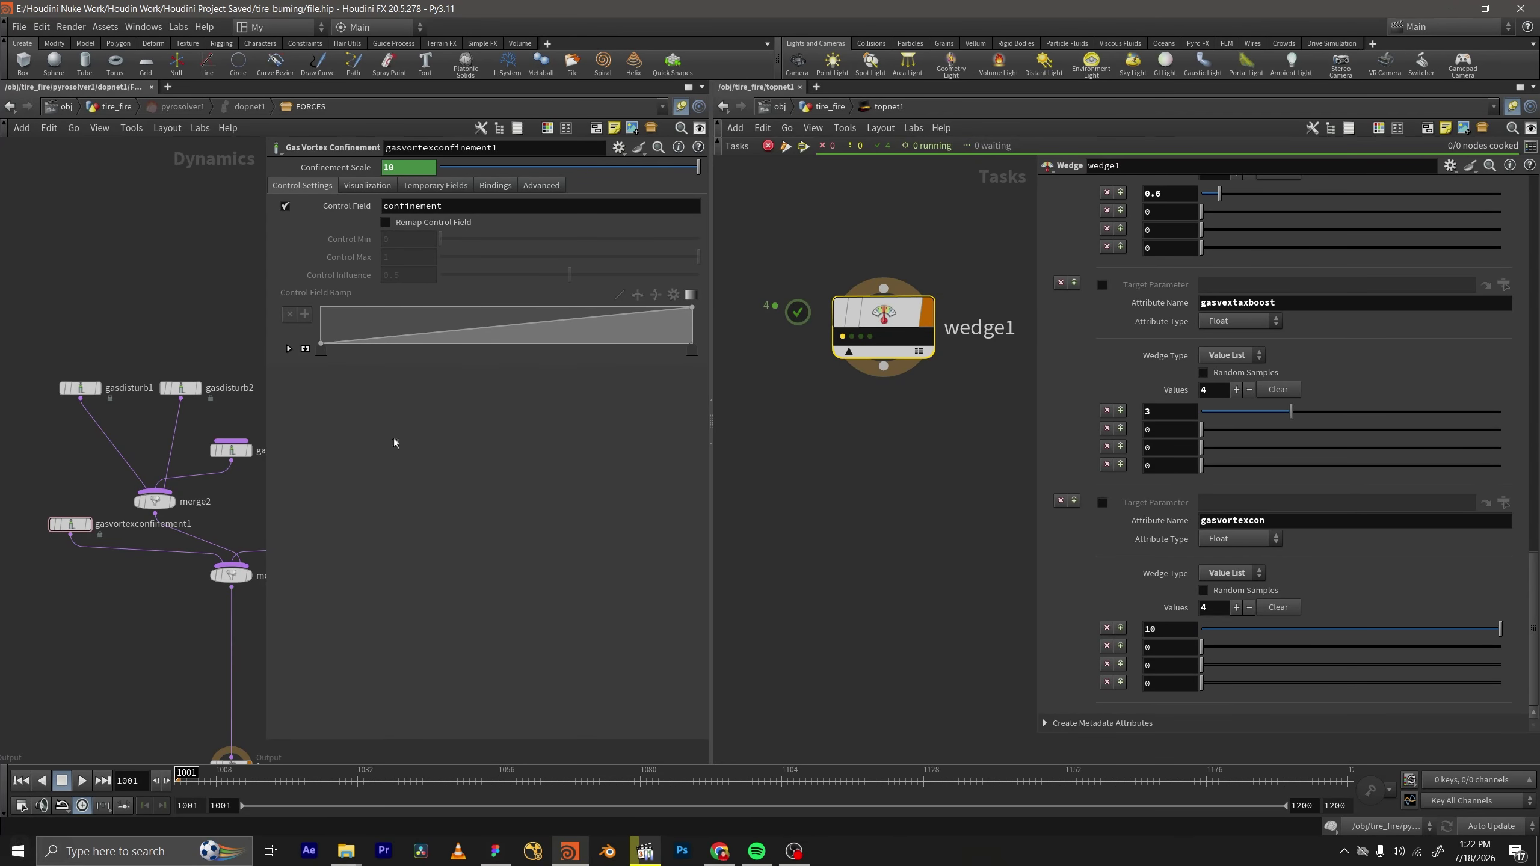
scroll(1200, 556, "up", 20)
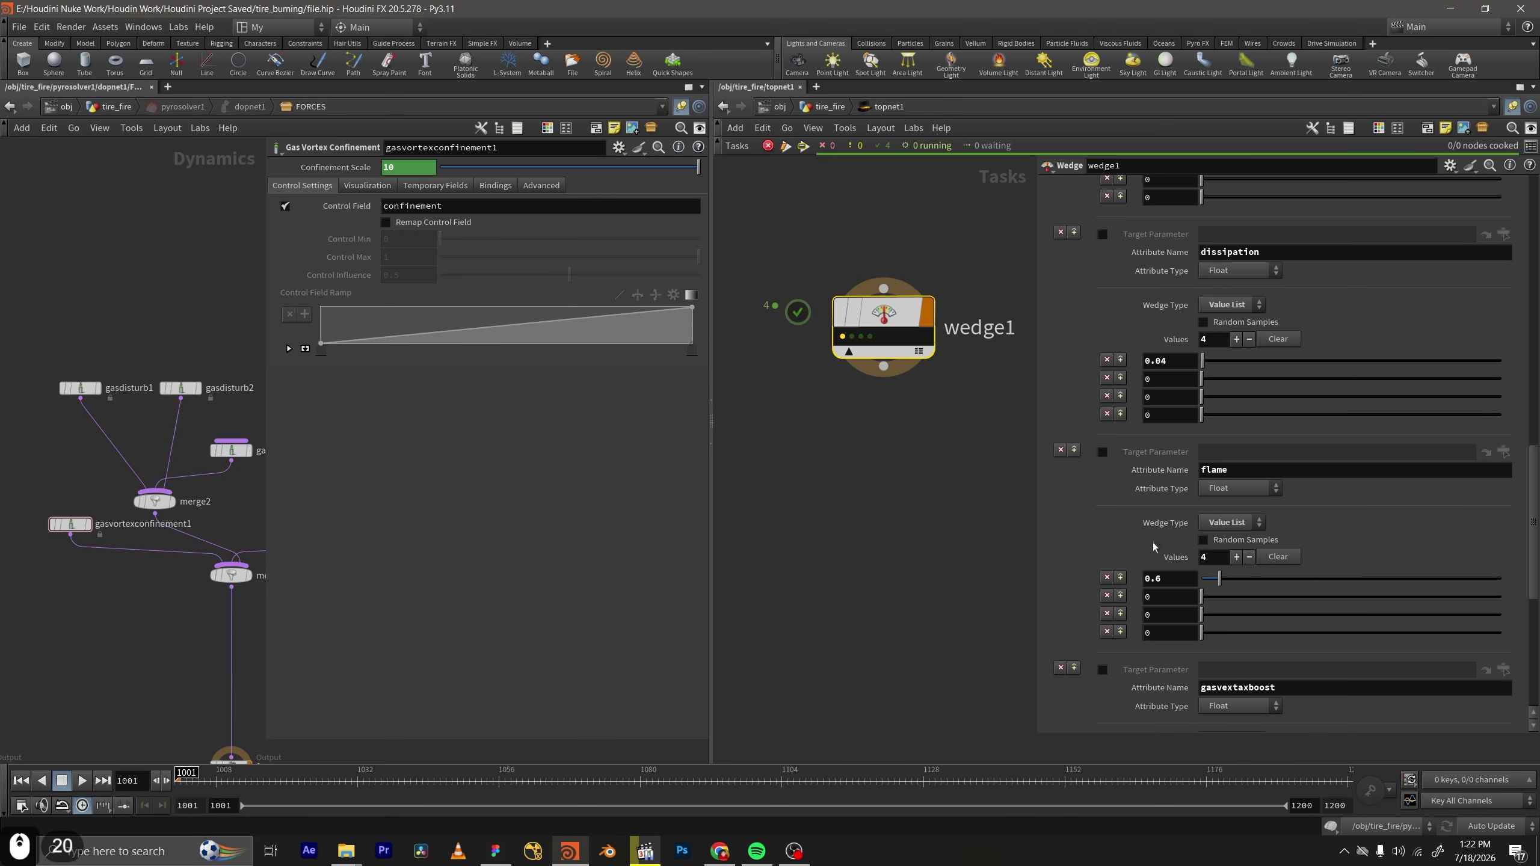
left_click(101, 114)
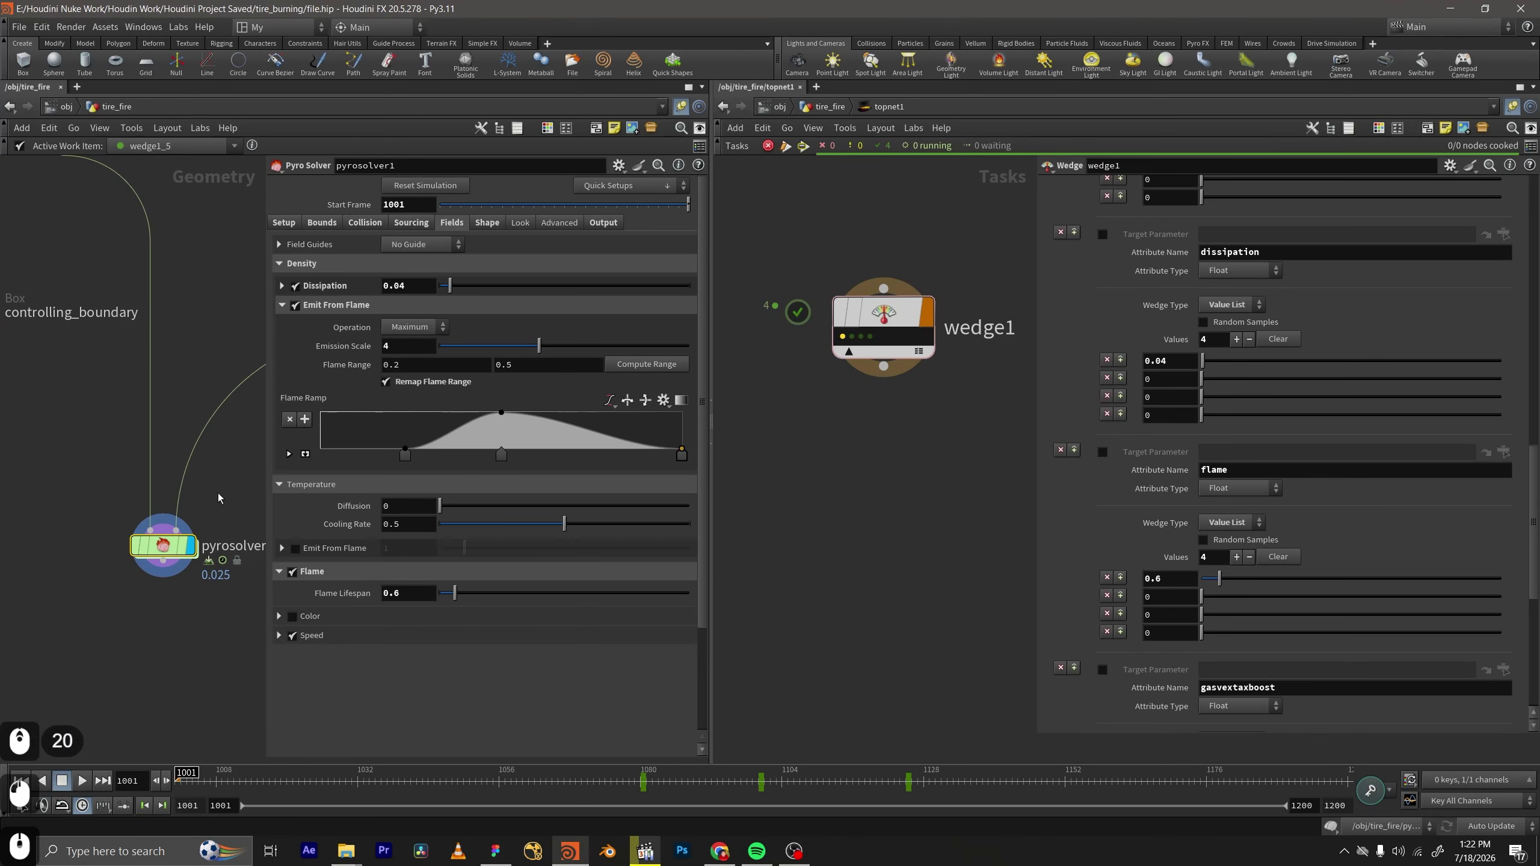
scroll(1083, 480, "up", 15)
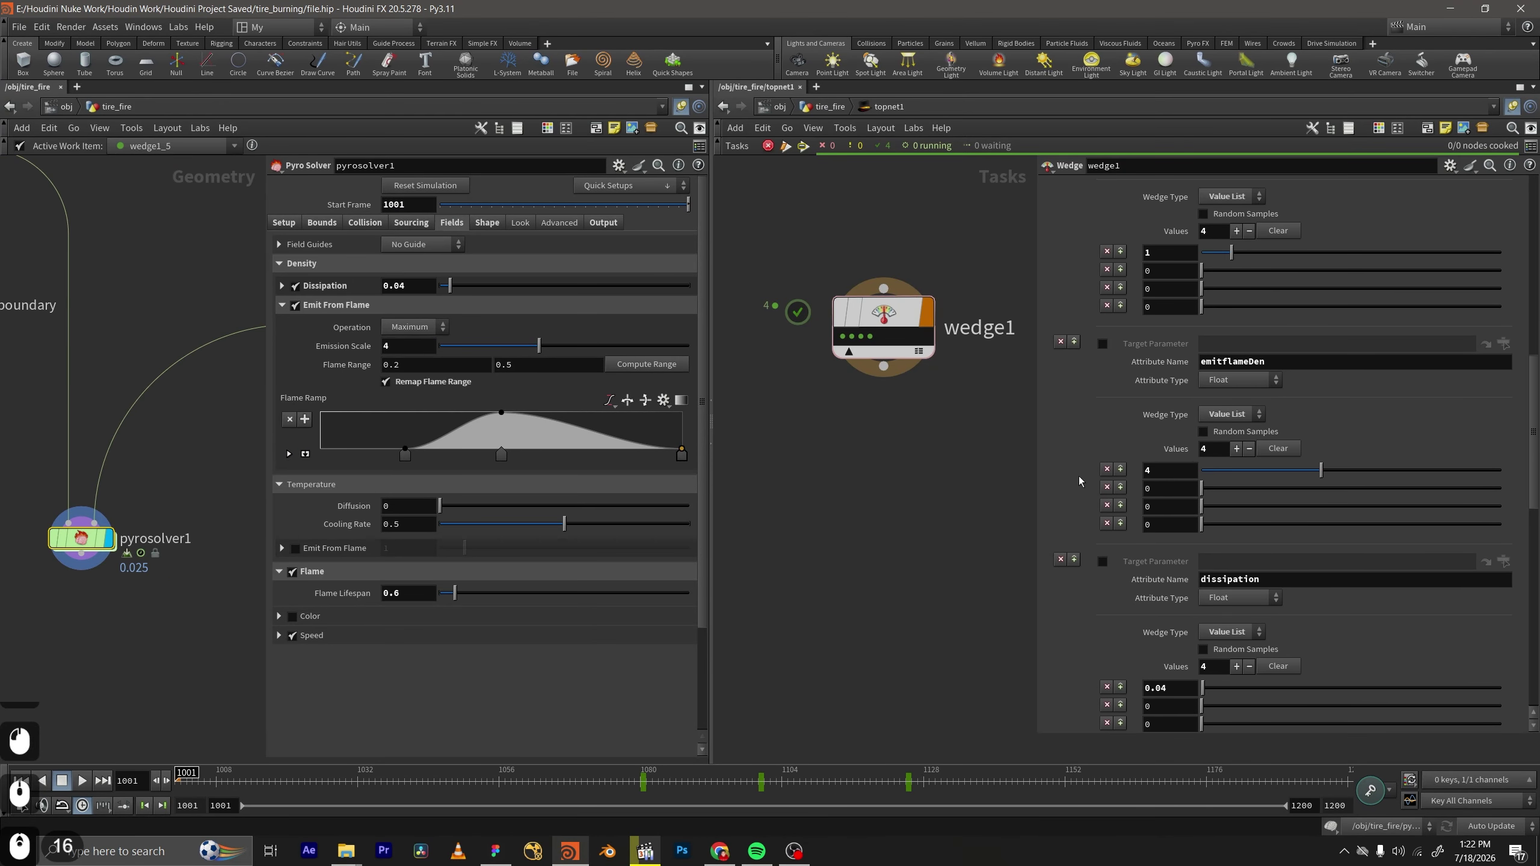
scroll(1082, 480, "up", 2)
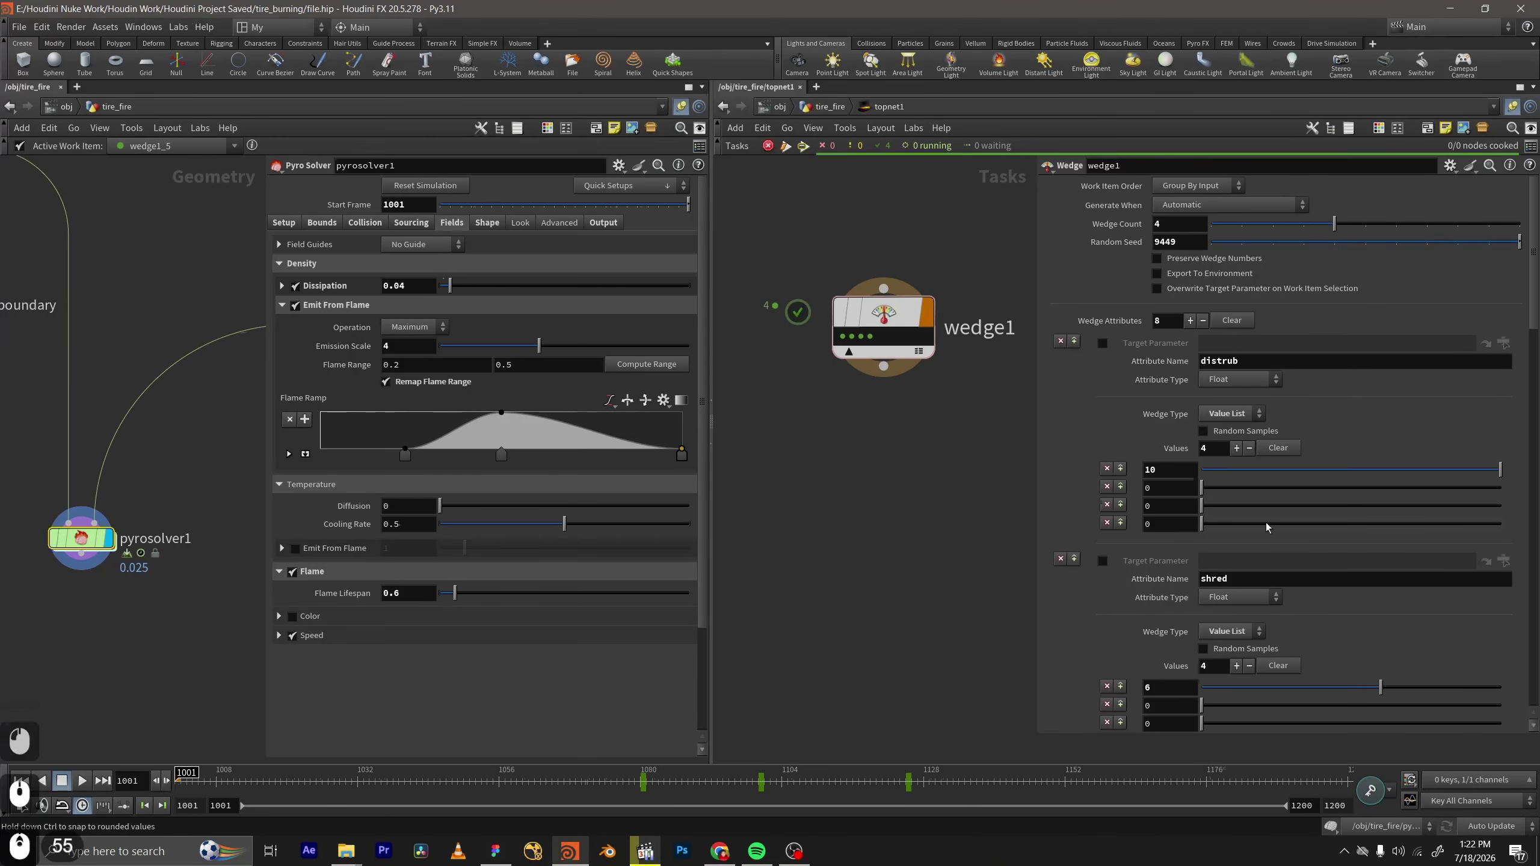
double_click(1247, 582)
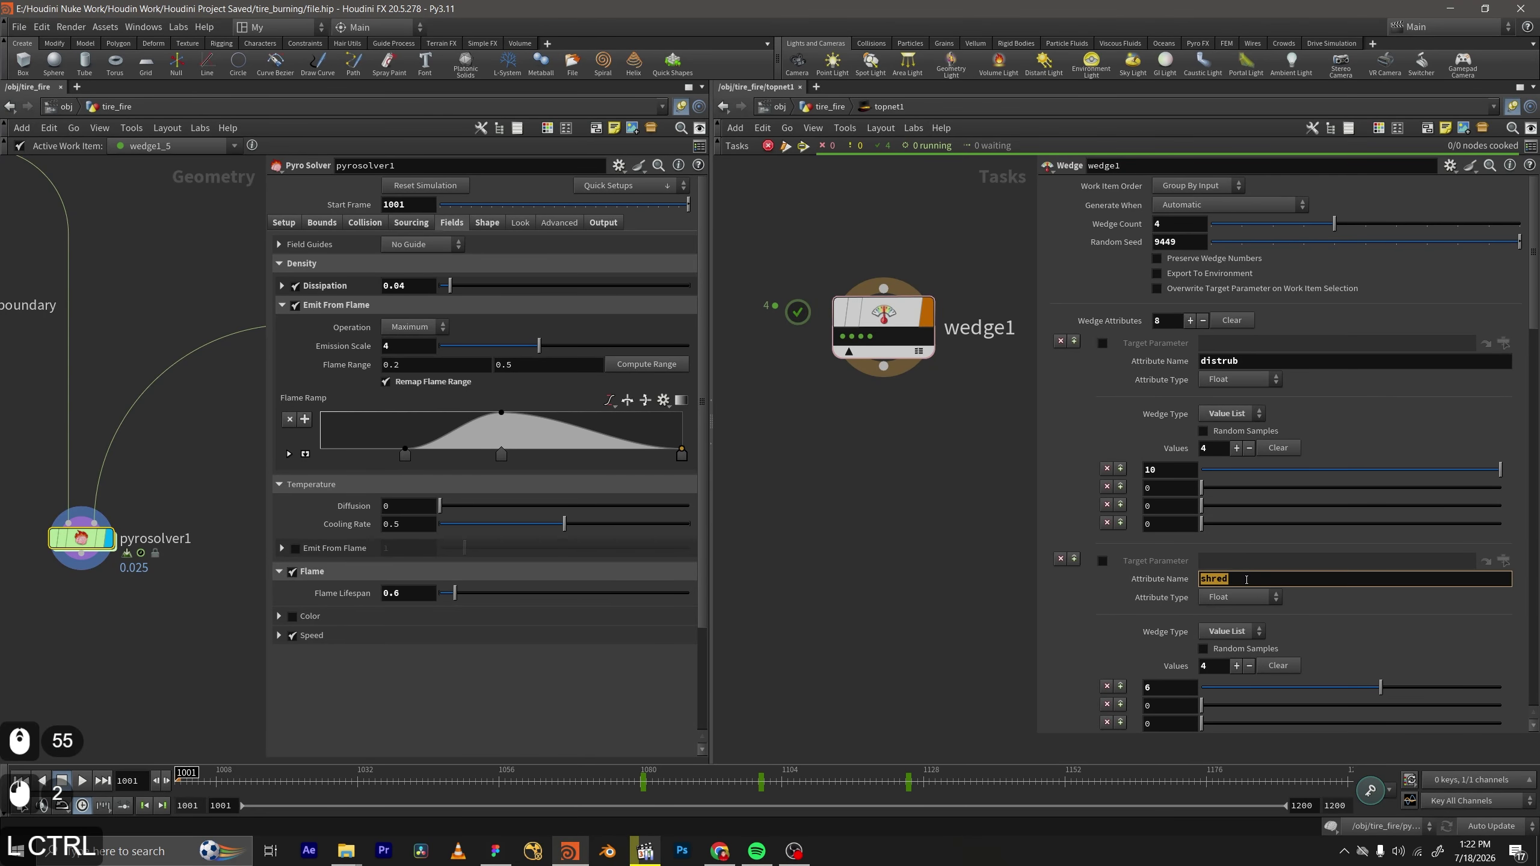
key("ctrl+c")
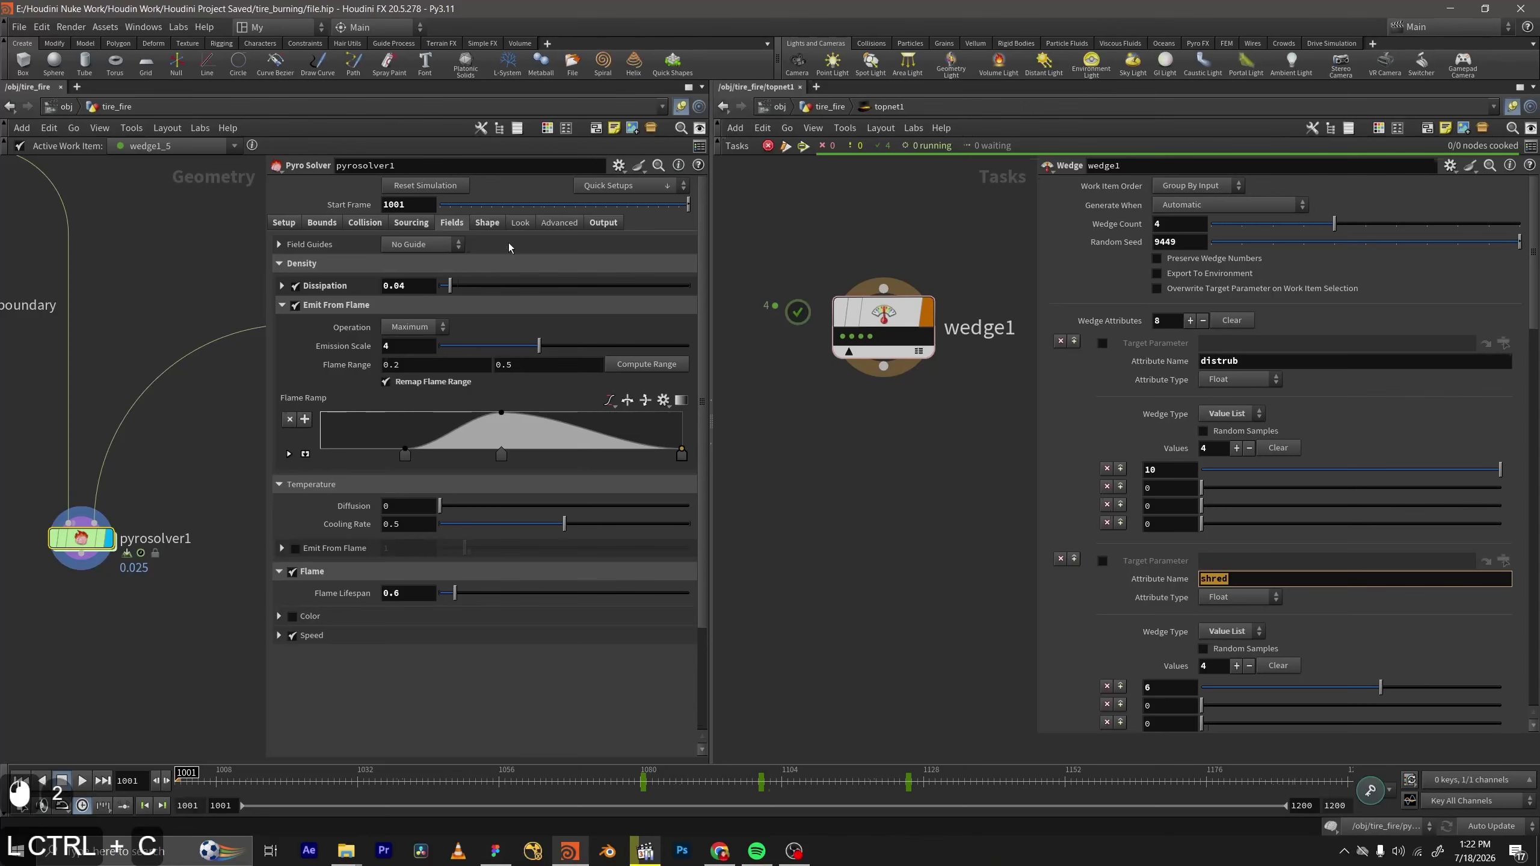
scroll(339, 577, "down", 12)
left_click(410, 522)
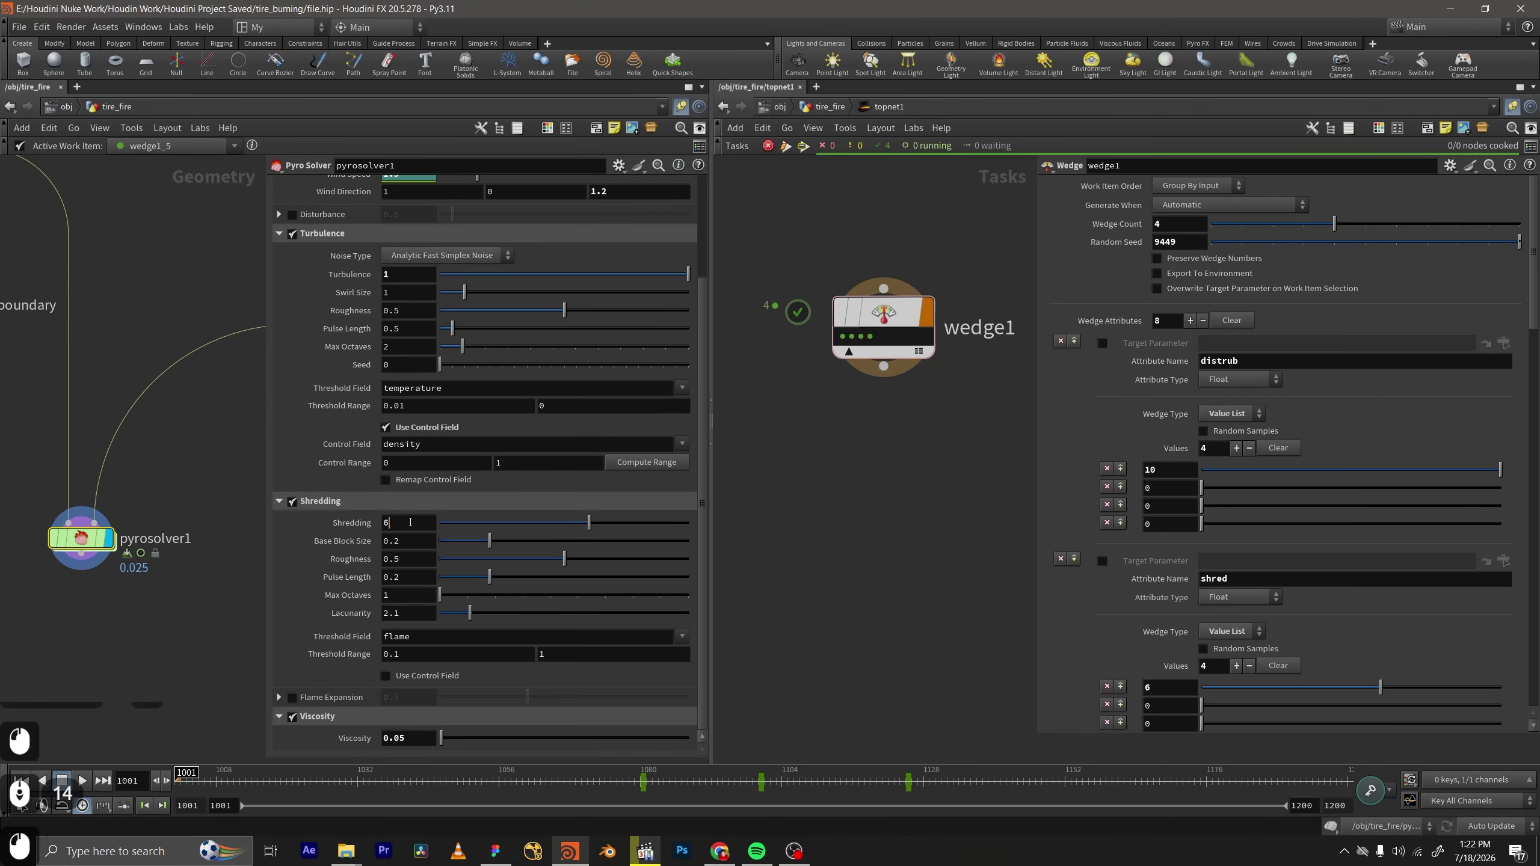
key("ctrl+v")
key("shift+Home")
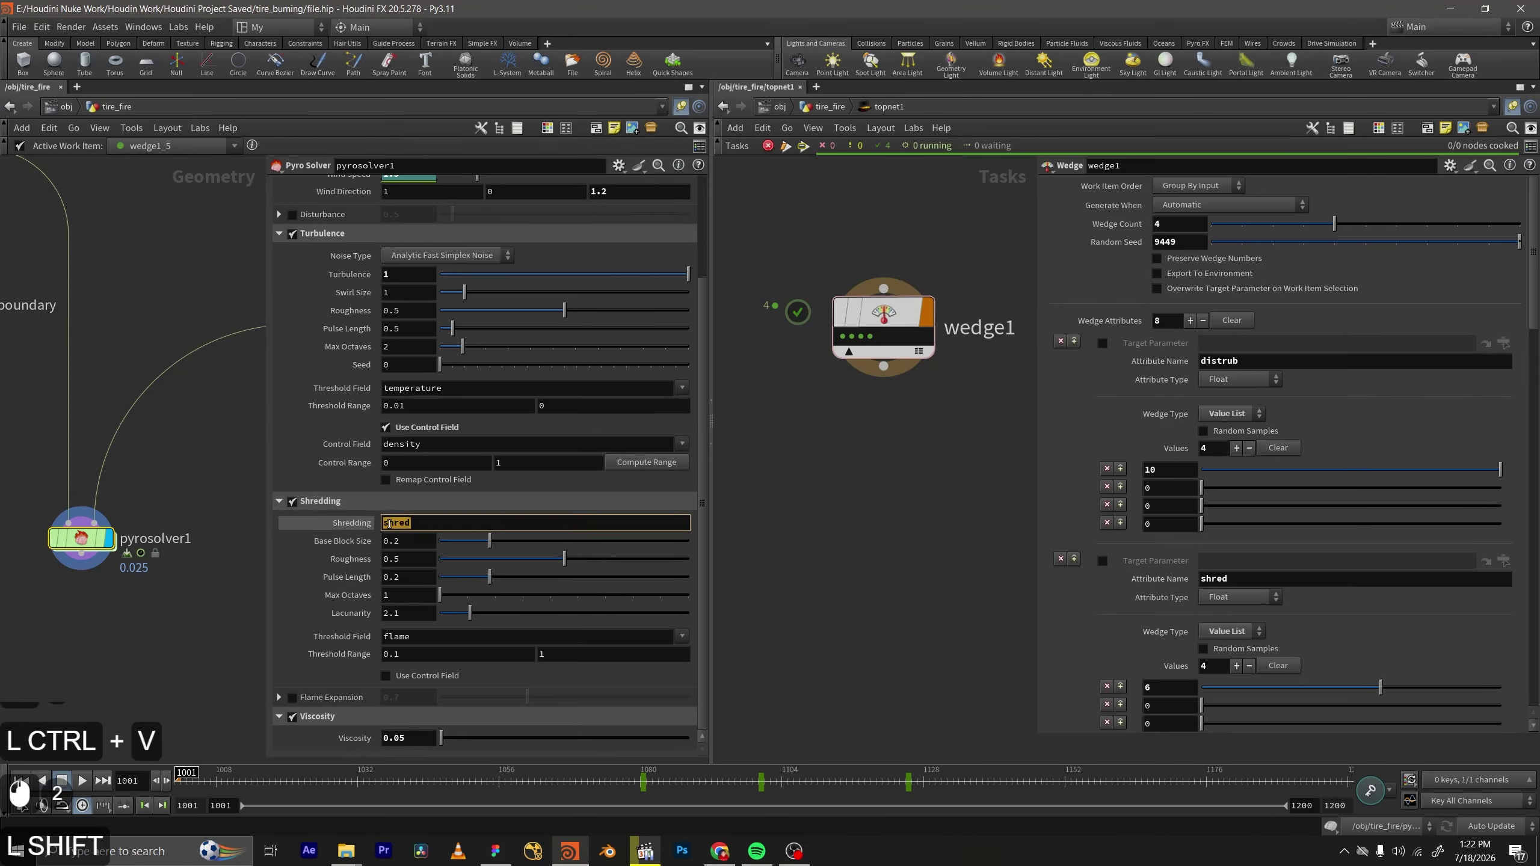
left_click(383, 525)
type("@")
left_click(245, 483)
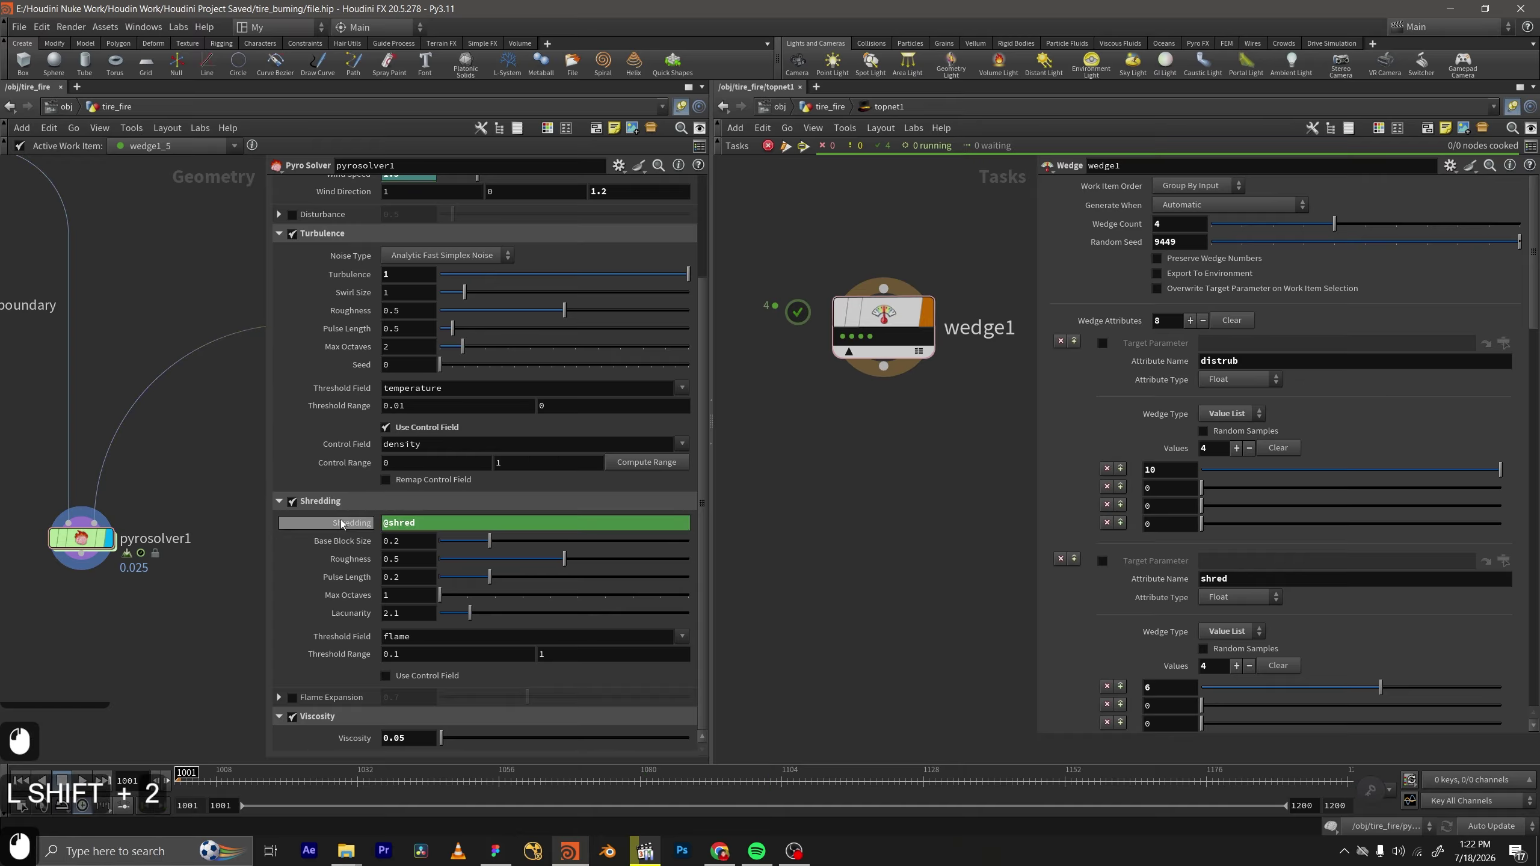
left_click(346, 523)
scroll(1096, 597, "down", 7)
scroll(1096, 598, "up", 7)
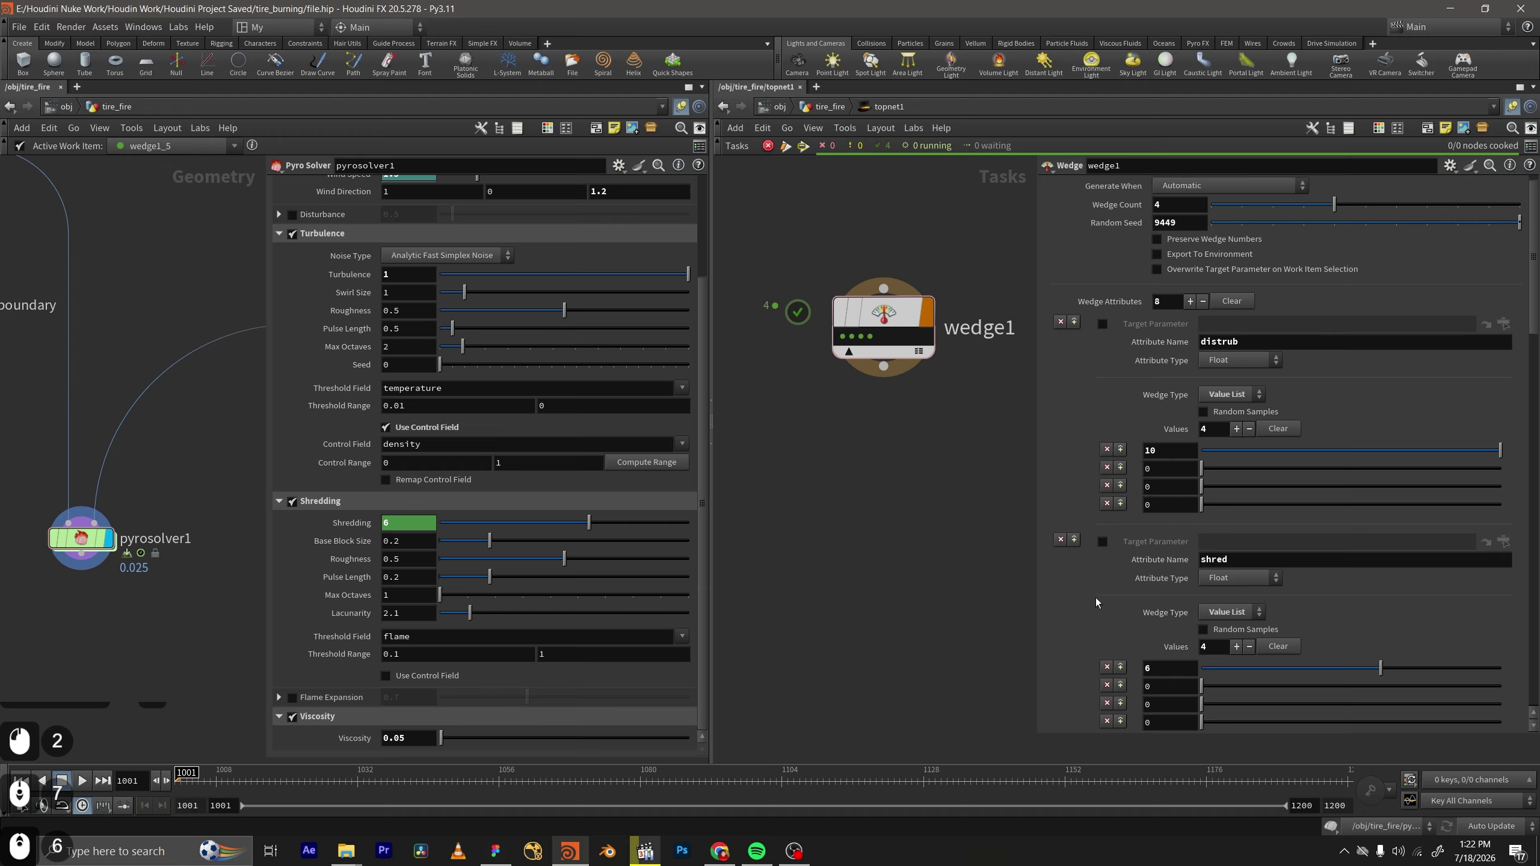
scroll(1261, 578, "down", 10)
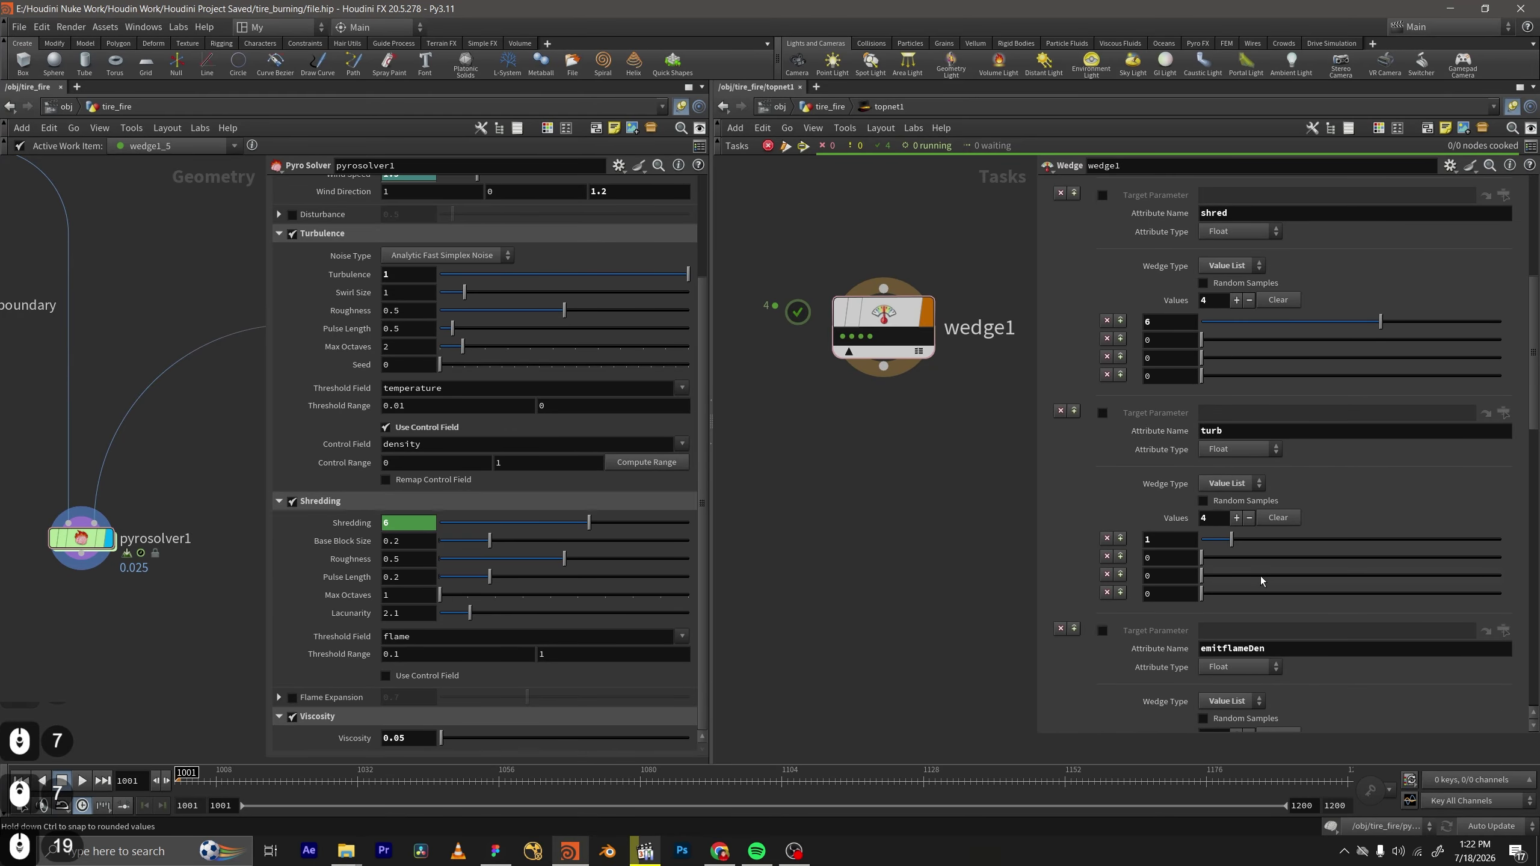
scroll(1199, 447, "down", 3)
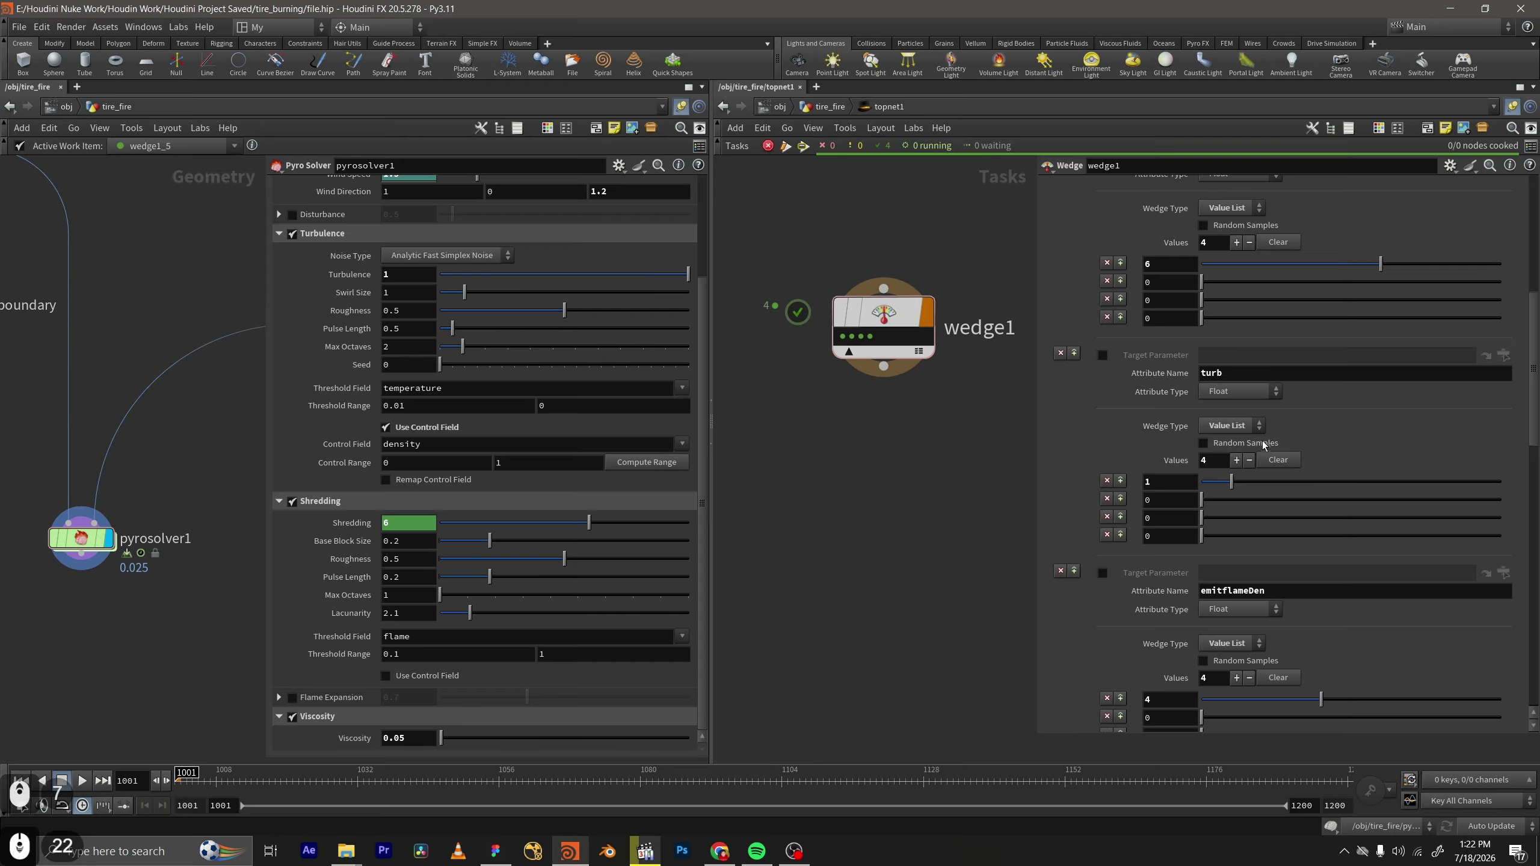
double_click(1231, 374)
key("ctrl+s")
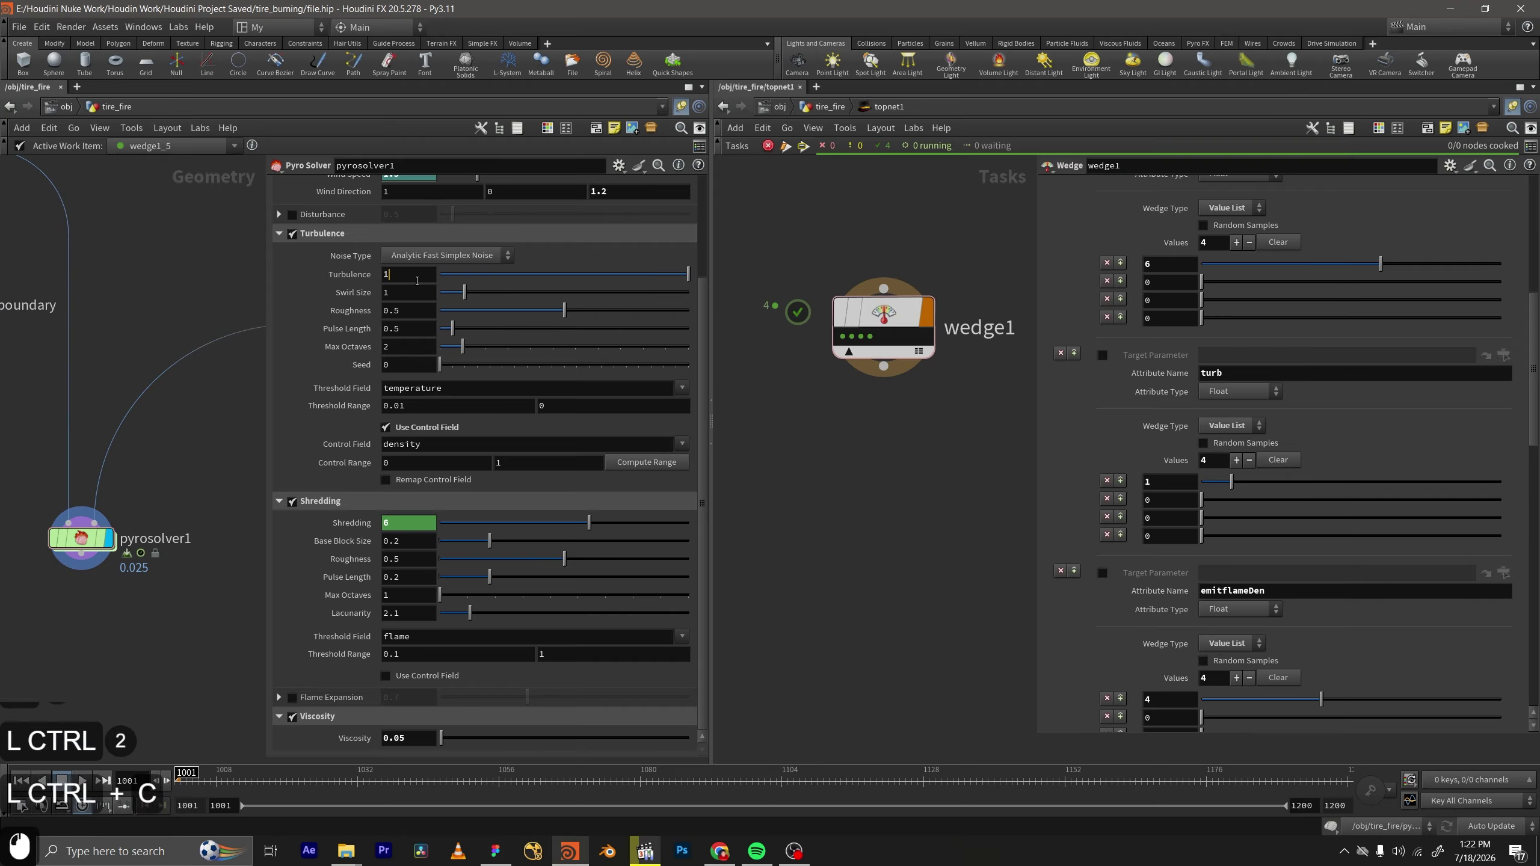
left_click(394, 275)
key("ctrl+v")
type("@")
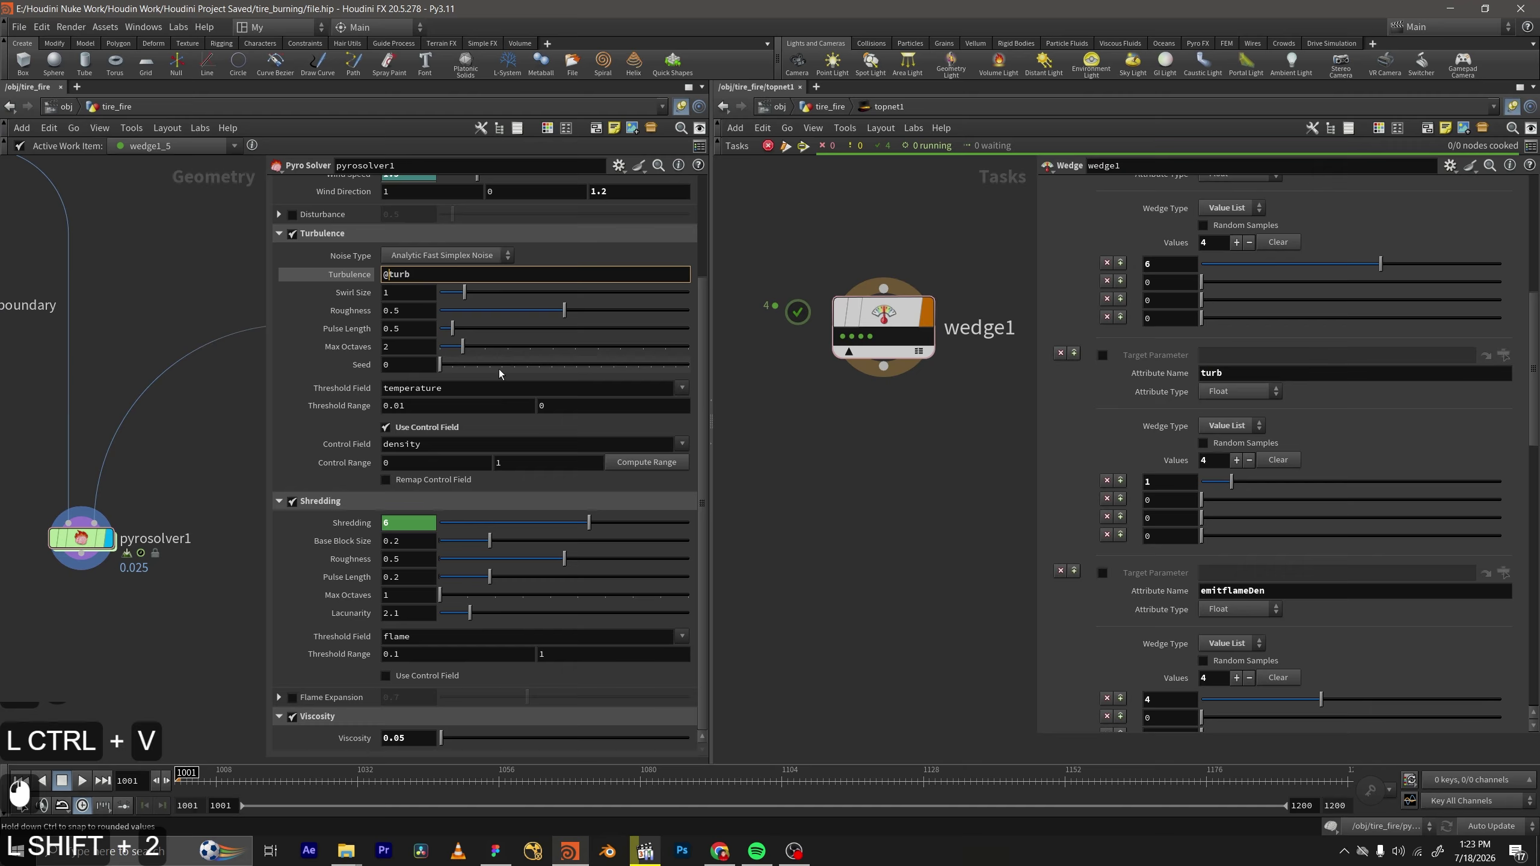
key("Return")
scroll(1336, 437, "down", 12)
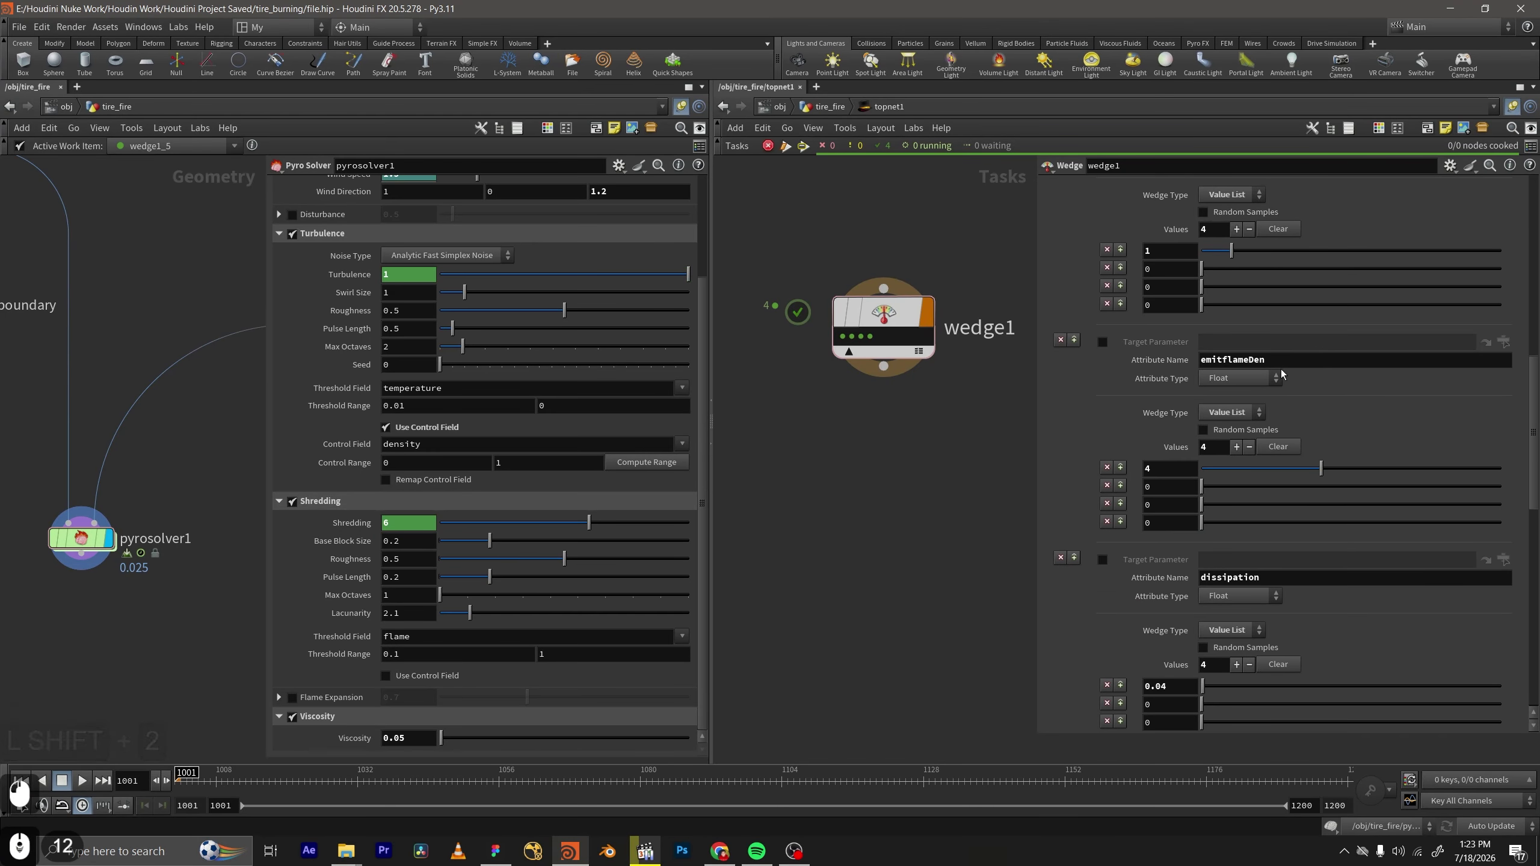
double_click(1281, 367)
key("ctrl+c")
scroll(436, 274, "up", 9)
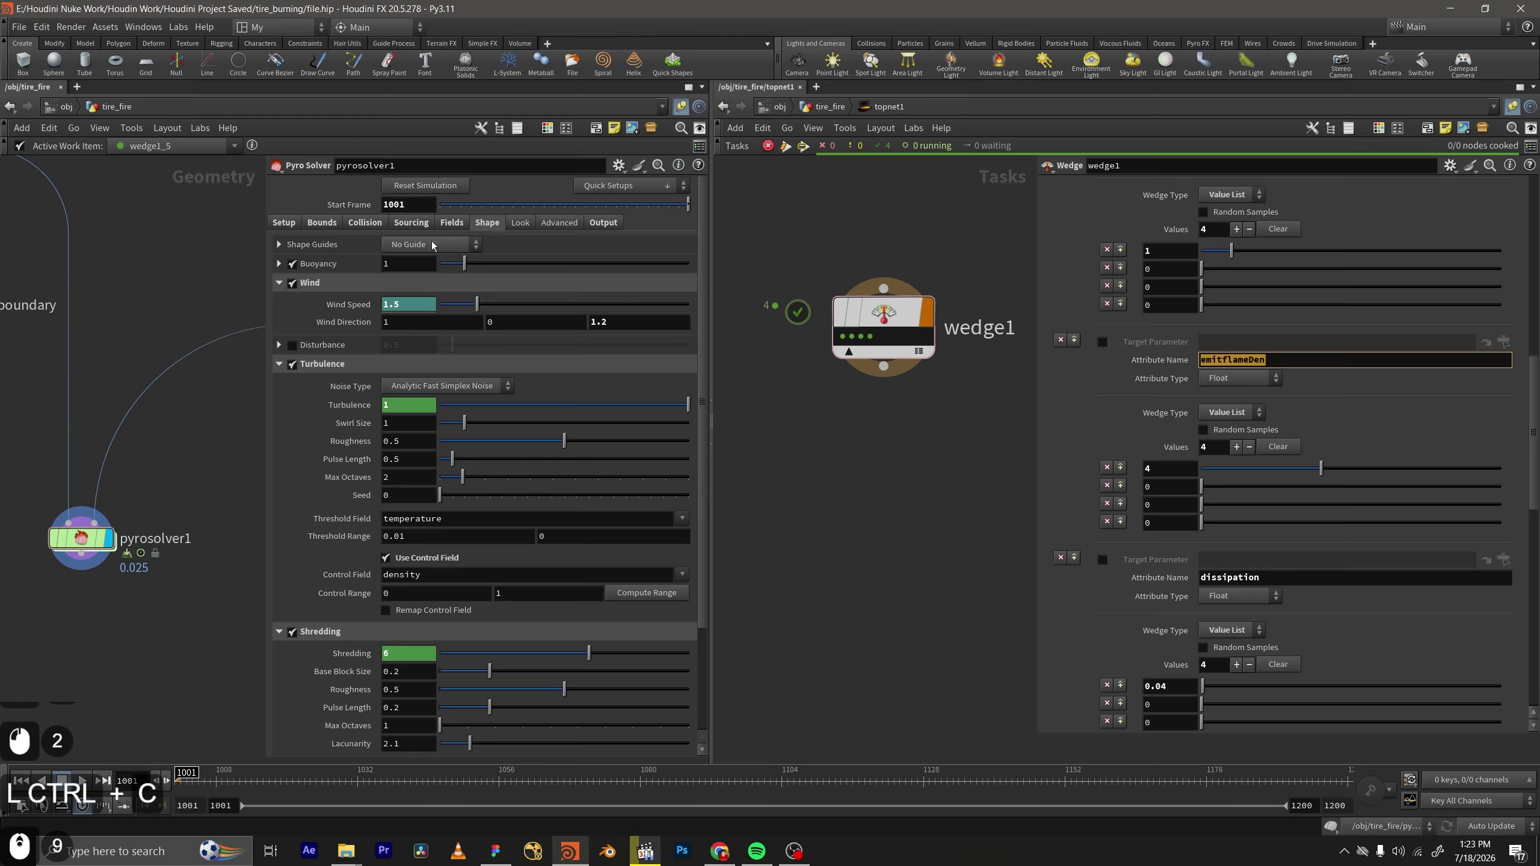
left_click(512, 224)
left_click(455, 223)
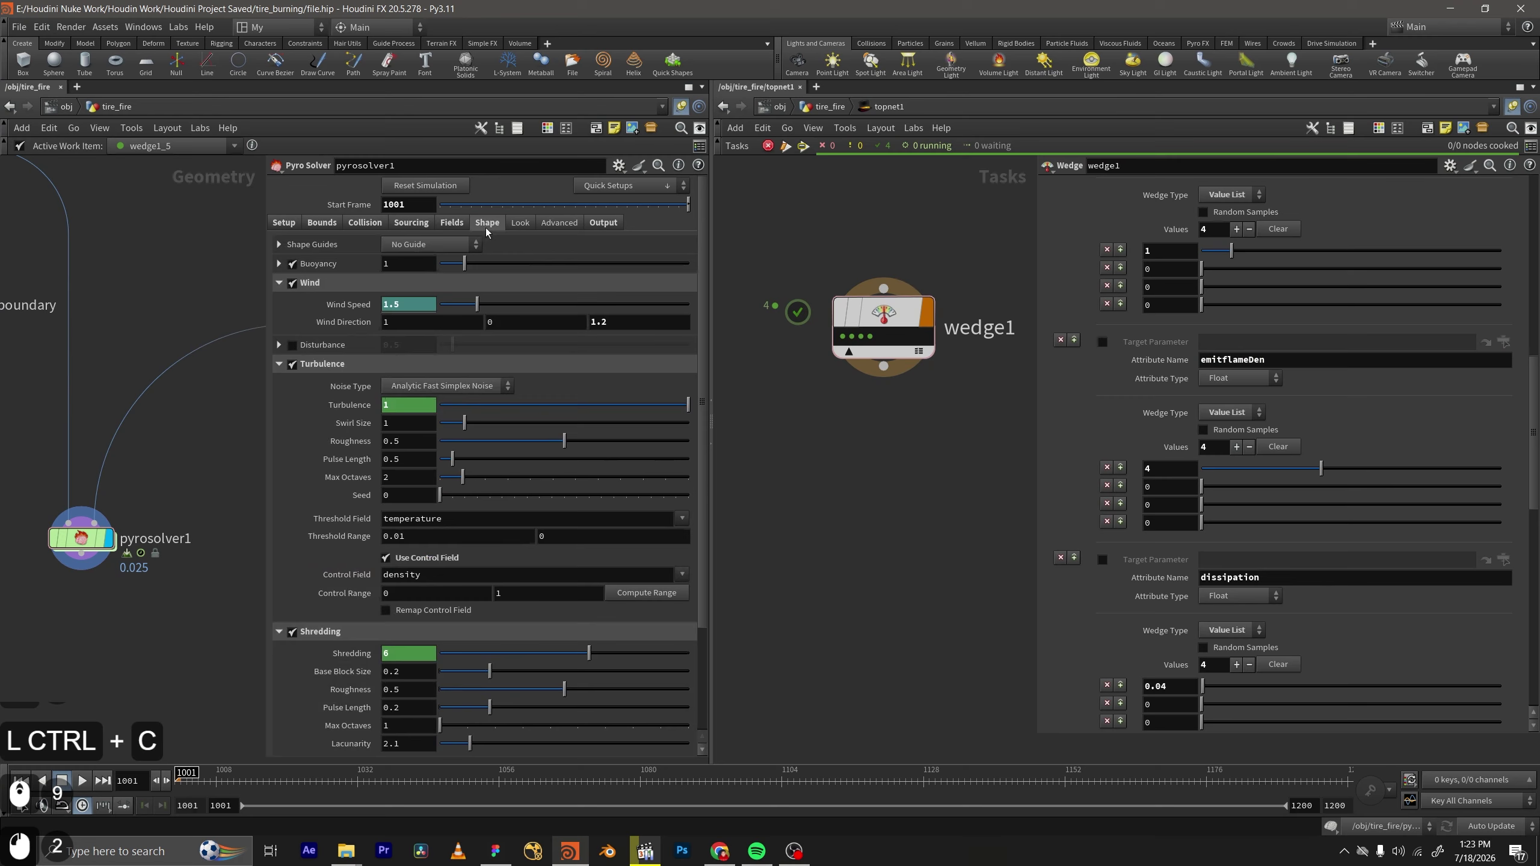
left_click(283, 304)
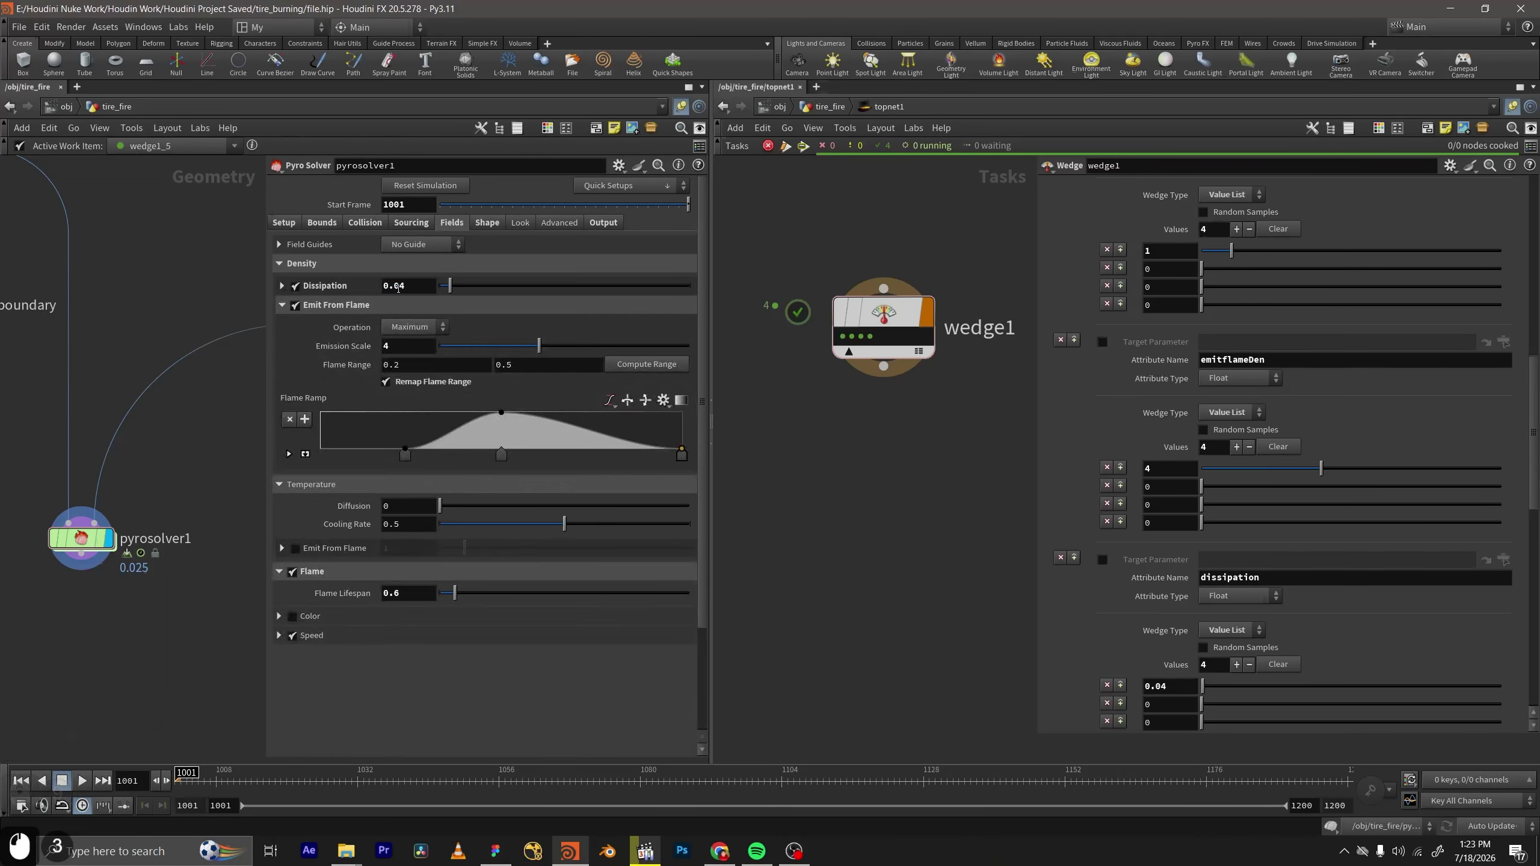
double_click(405, 346)
key("ctrl+v")
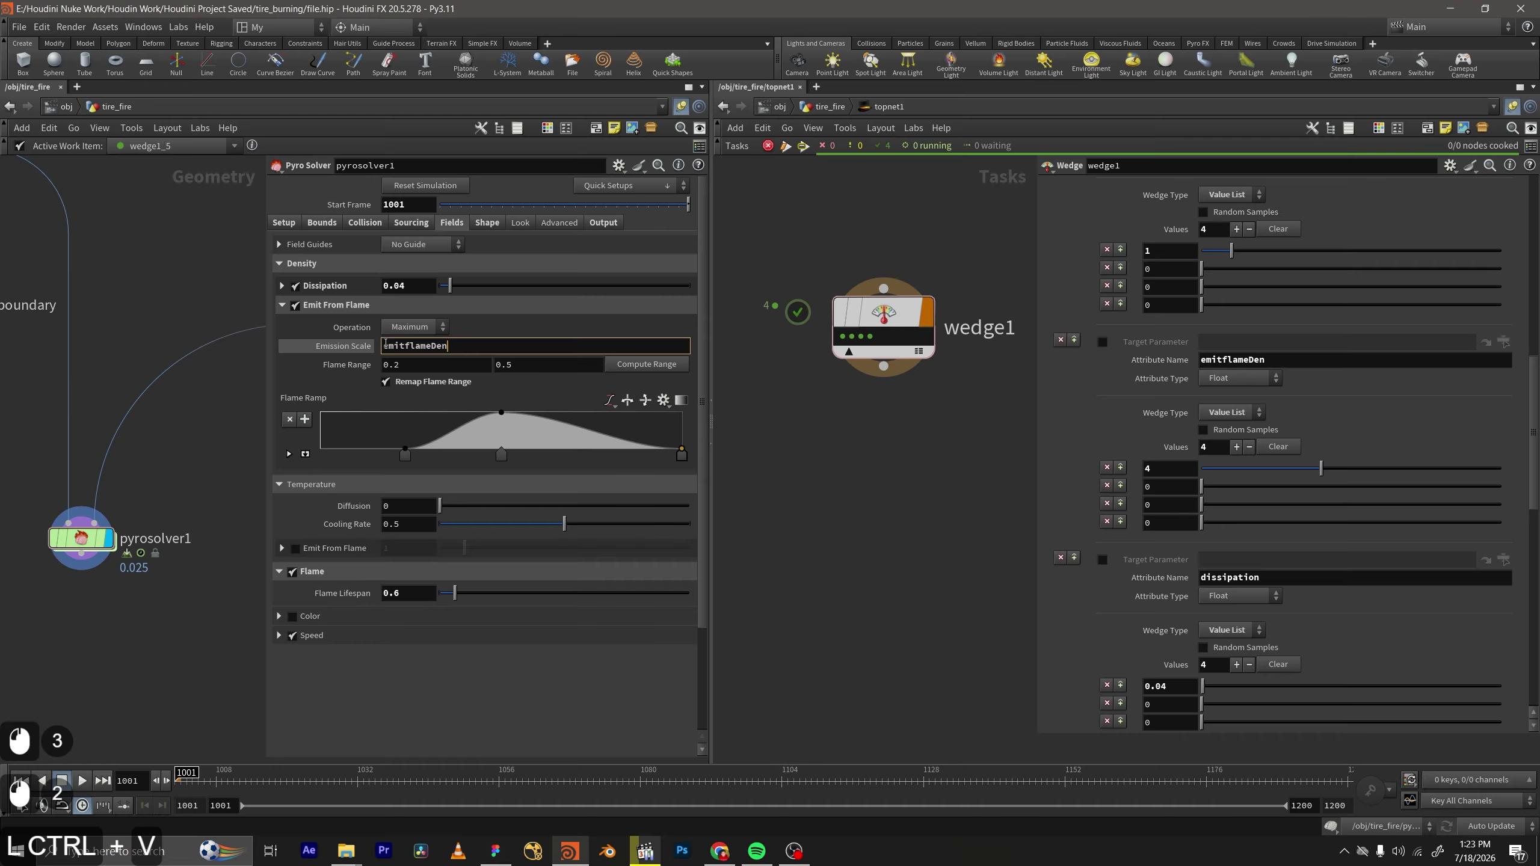
left_click(386, 346)
type("@")
key("Return")
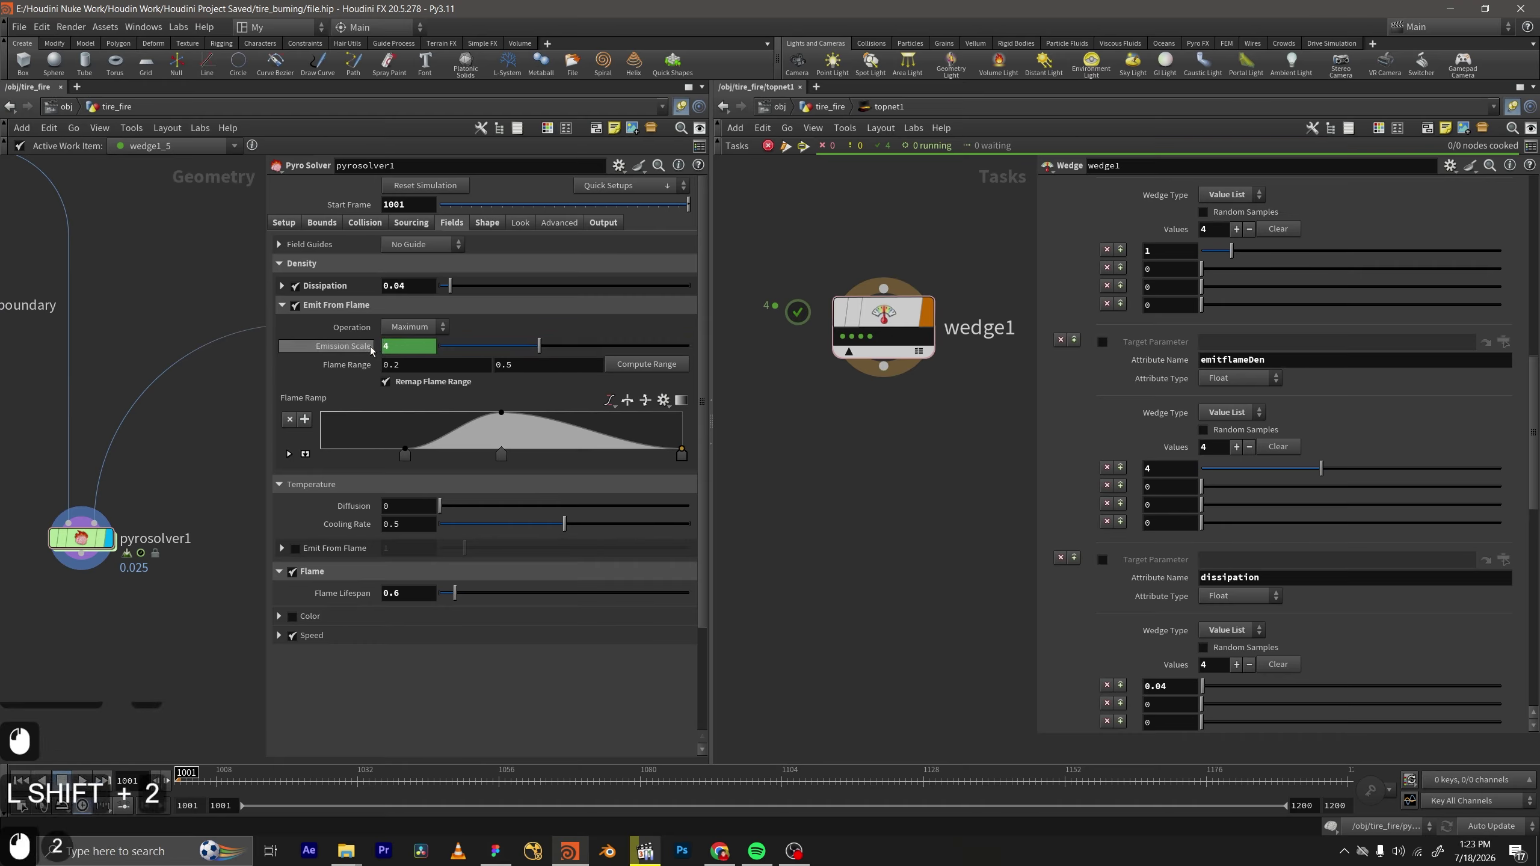
scroll(1290, 516, "down", 7)
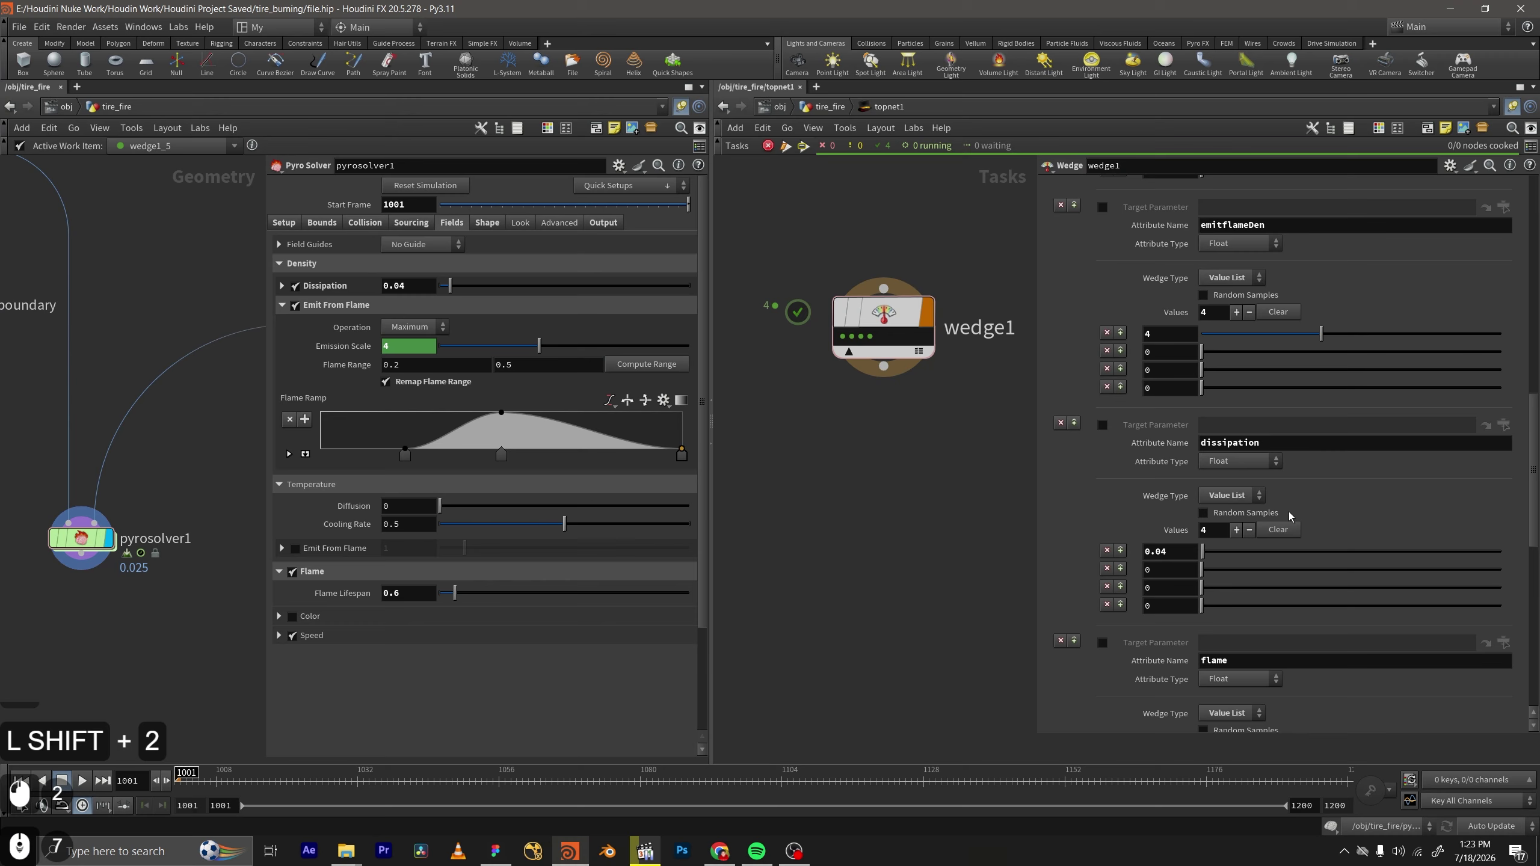
scroll(1275, 449, "down", 2)
double_click(1231, 404)
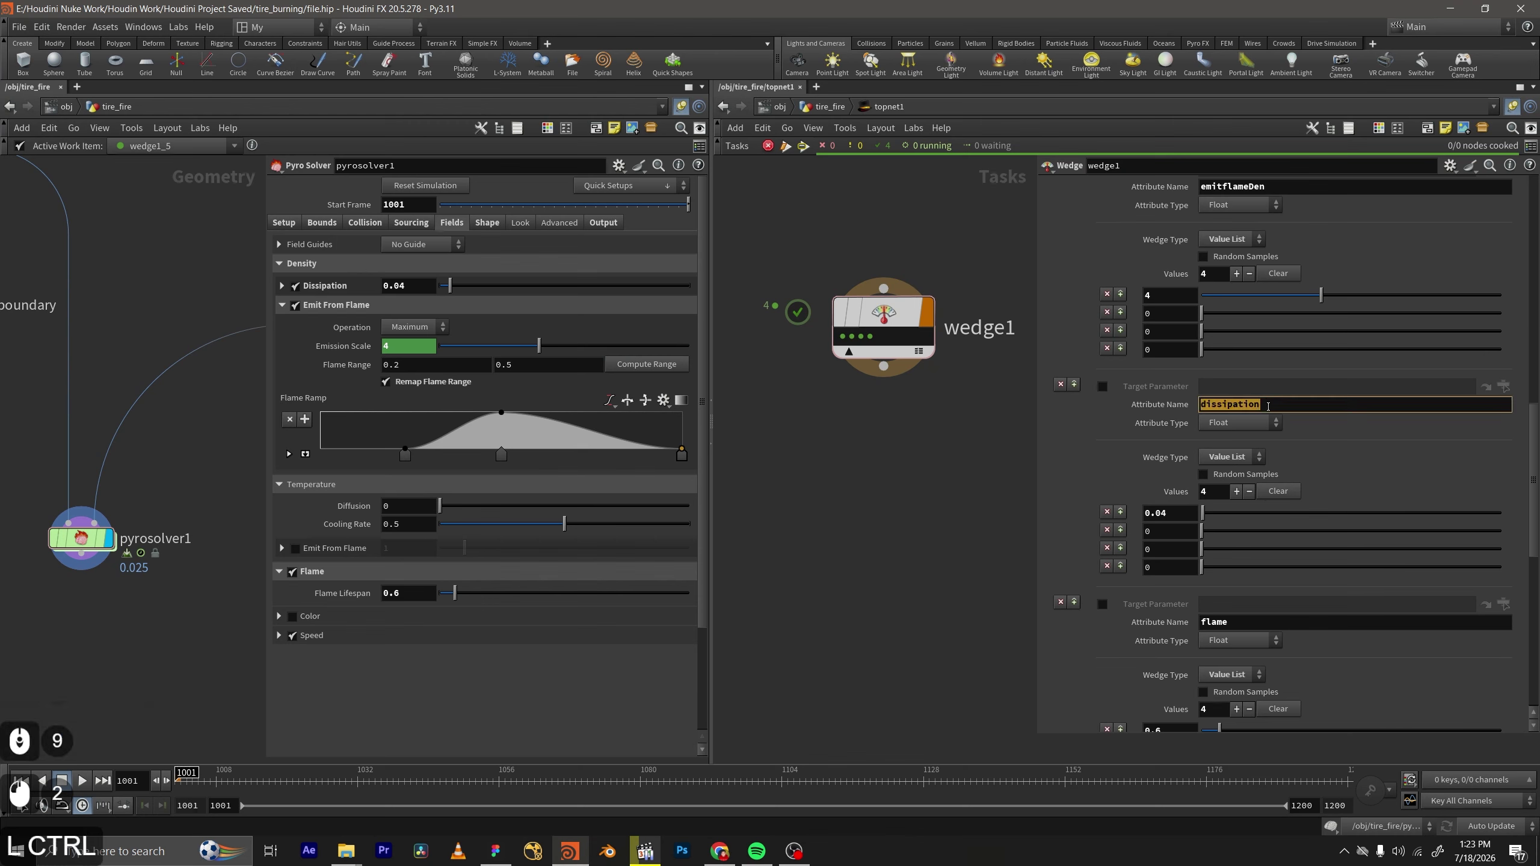
key("ctrl+c")
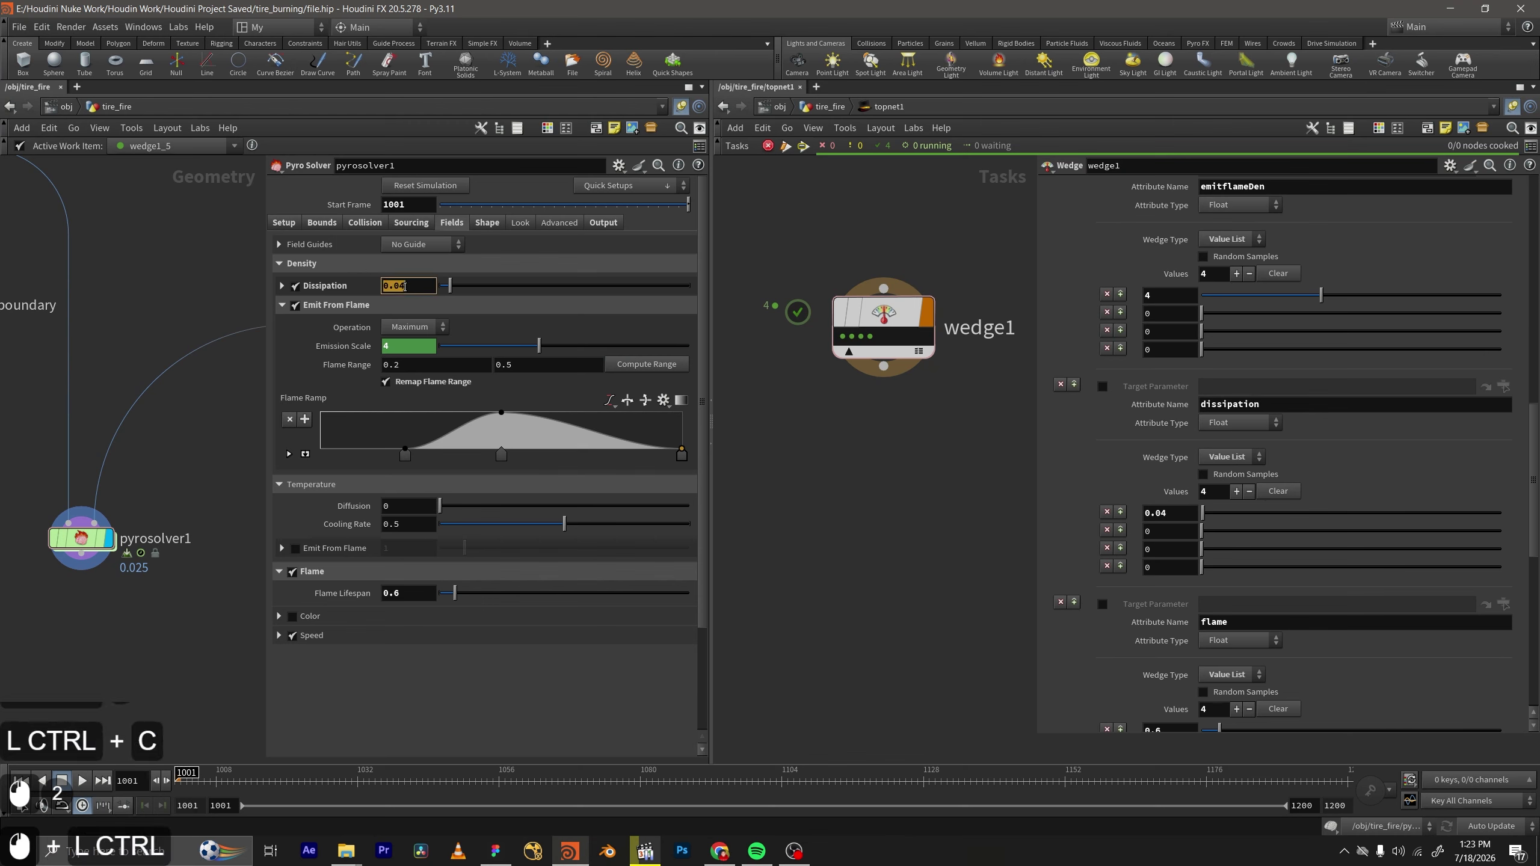
double_click(404, 286)
key("ctrl+v")
left_click(386, 284)
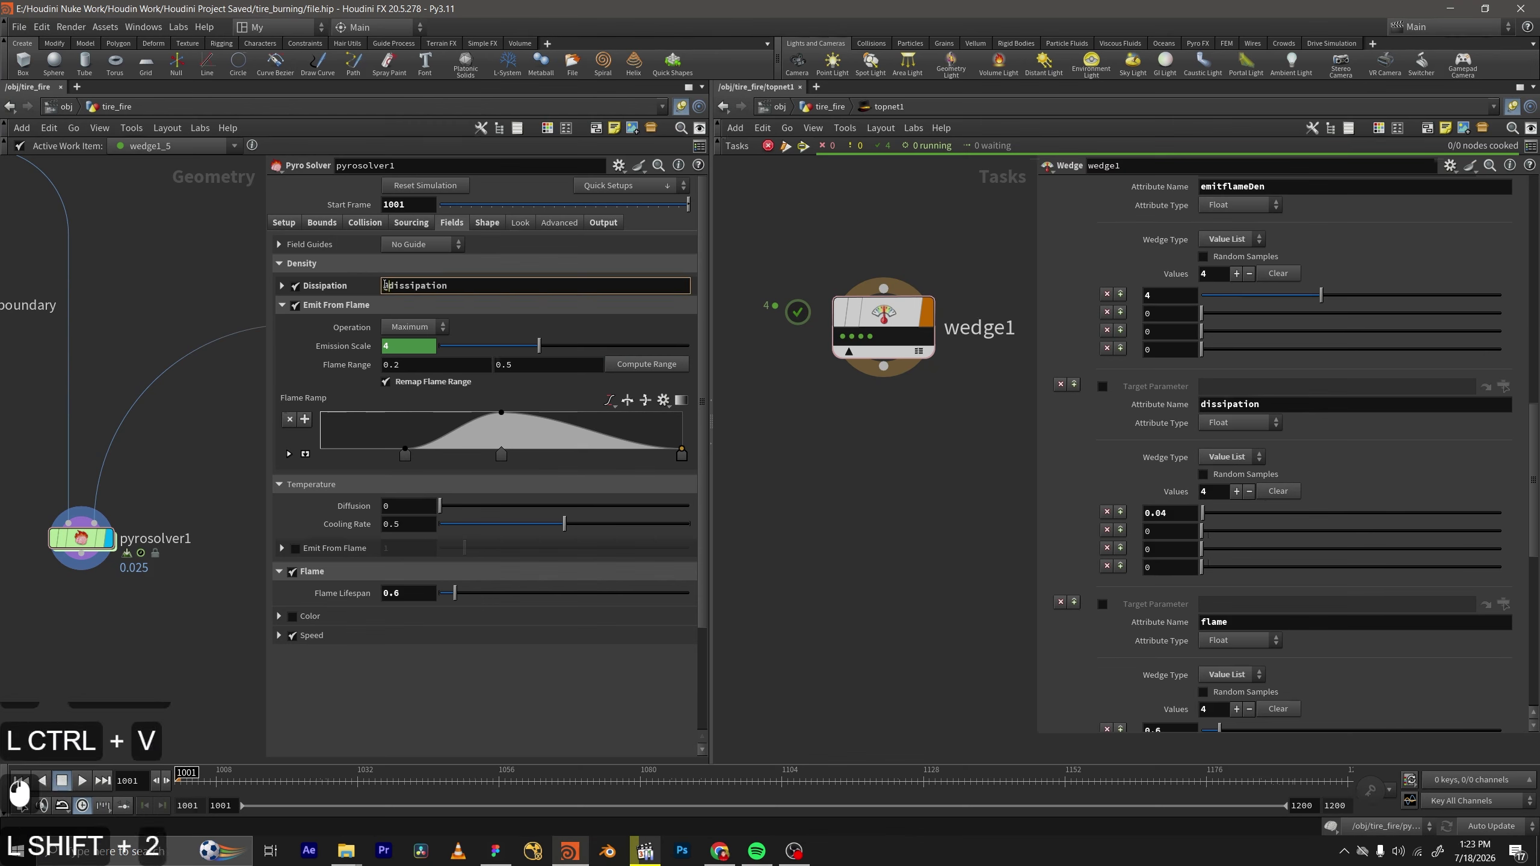
left_click(340, 287)
scroll(1233, 444, "down", 11)
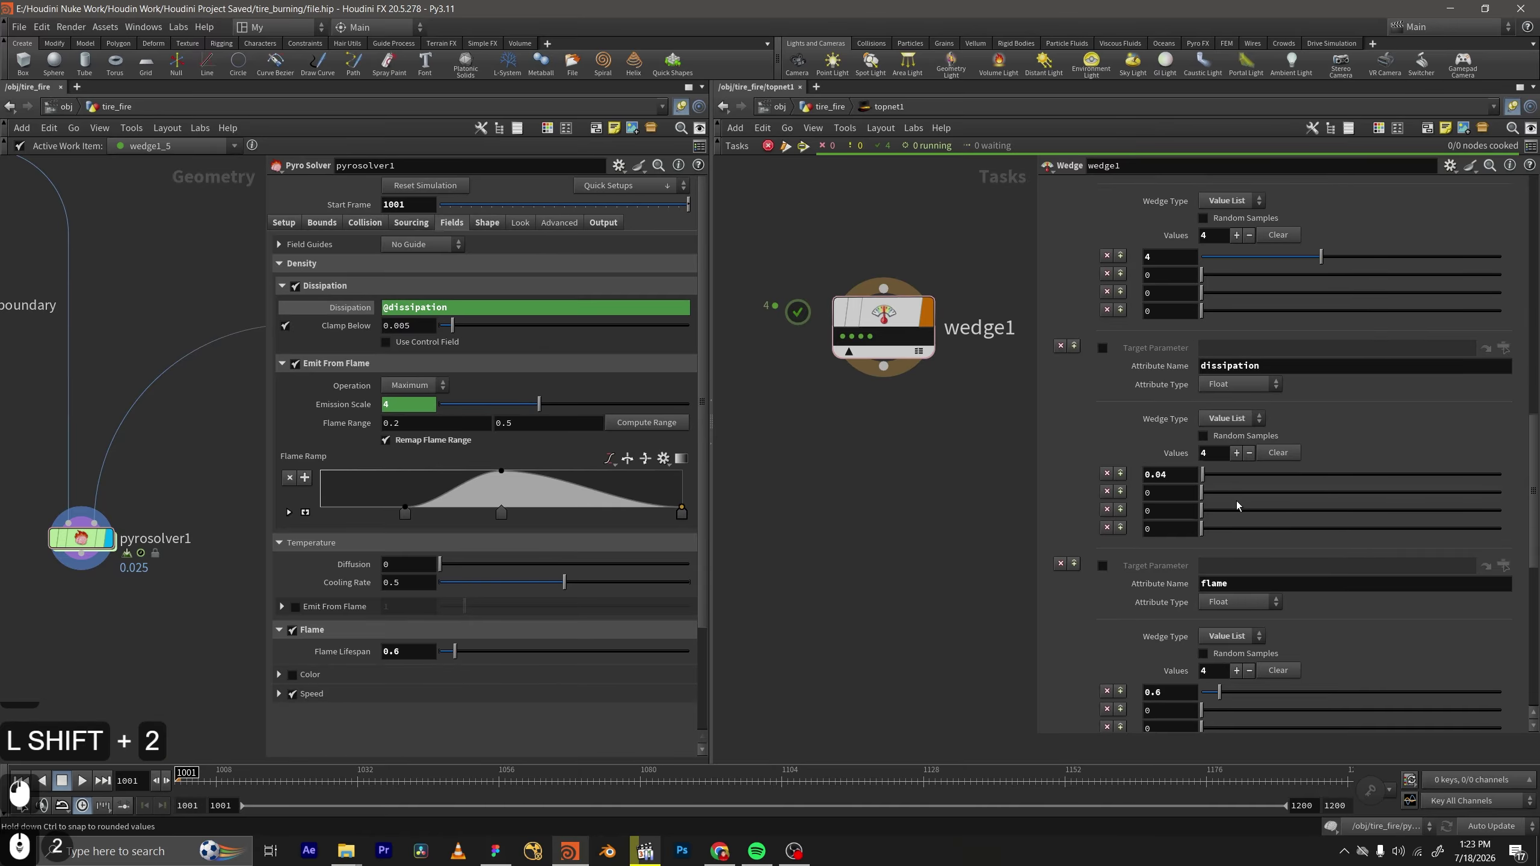
scroll(1233, 444, "down", 1)
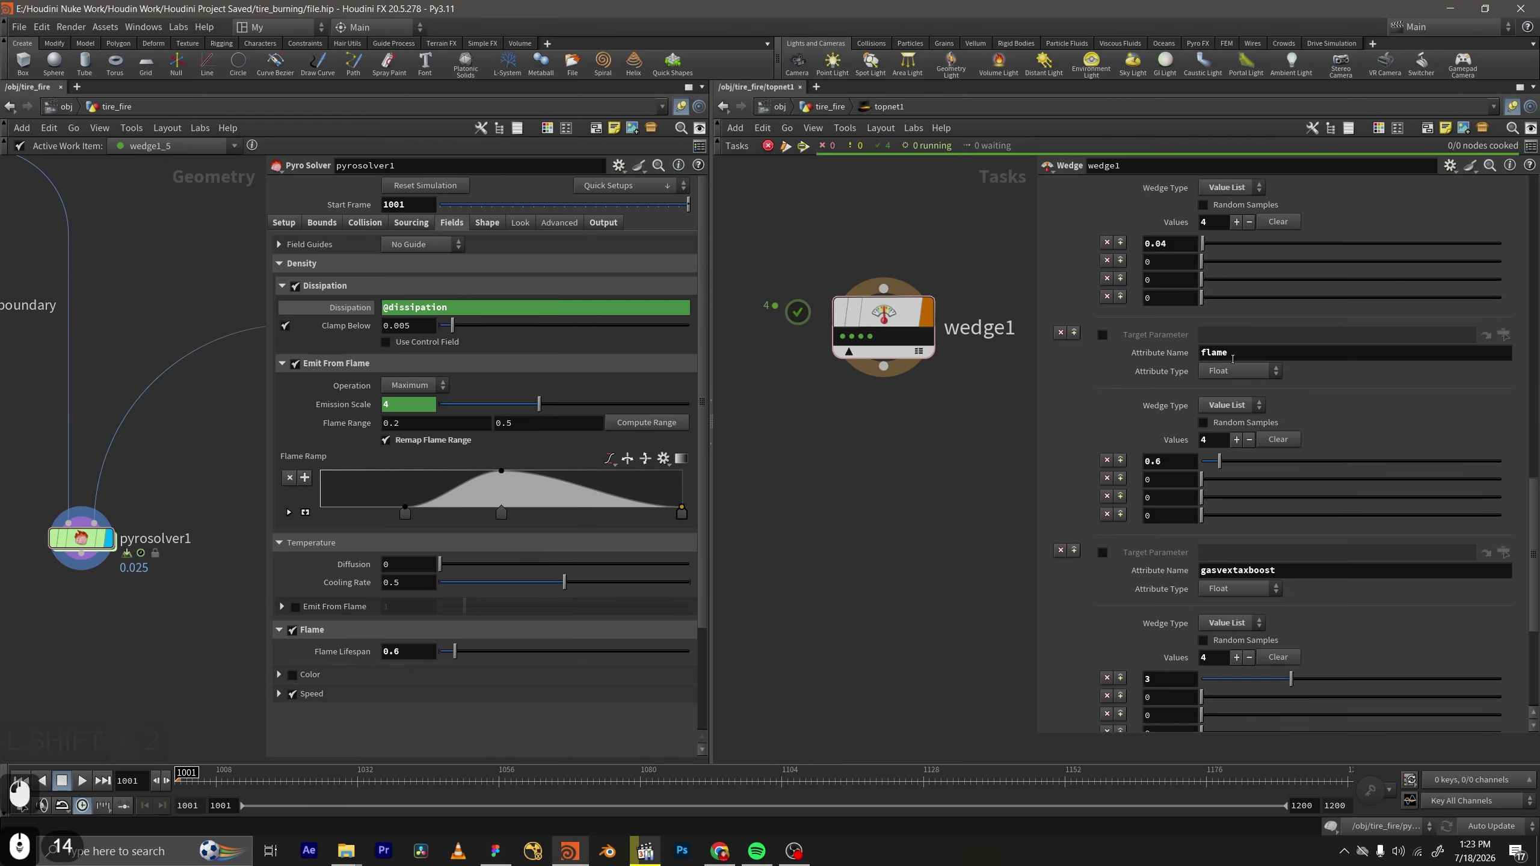
double_click(1214, 353)
key("ctrl+c")
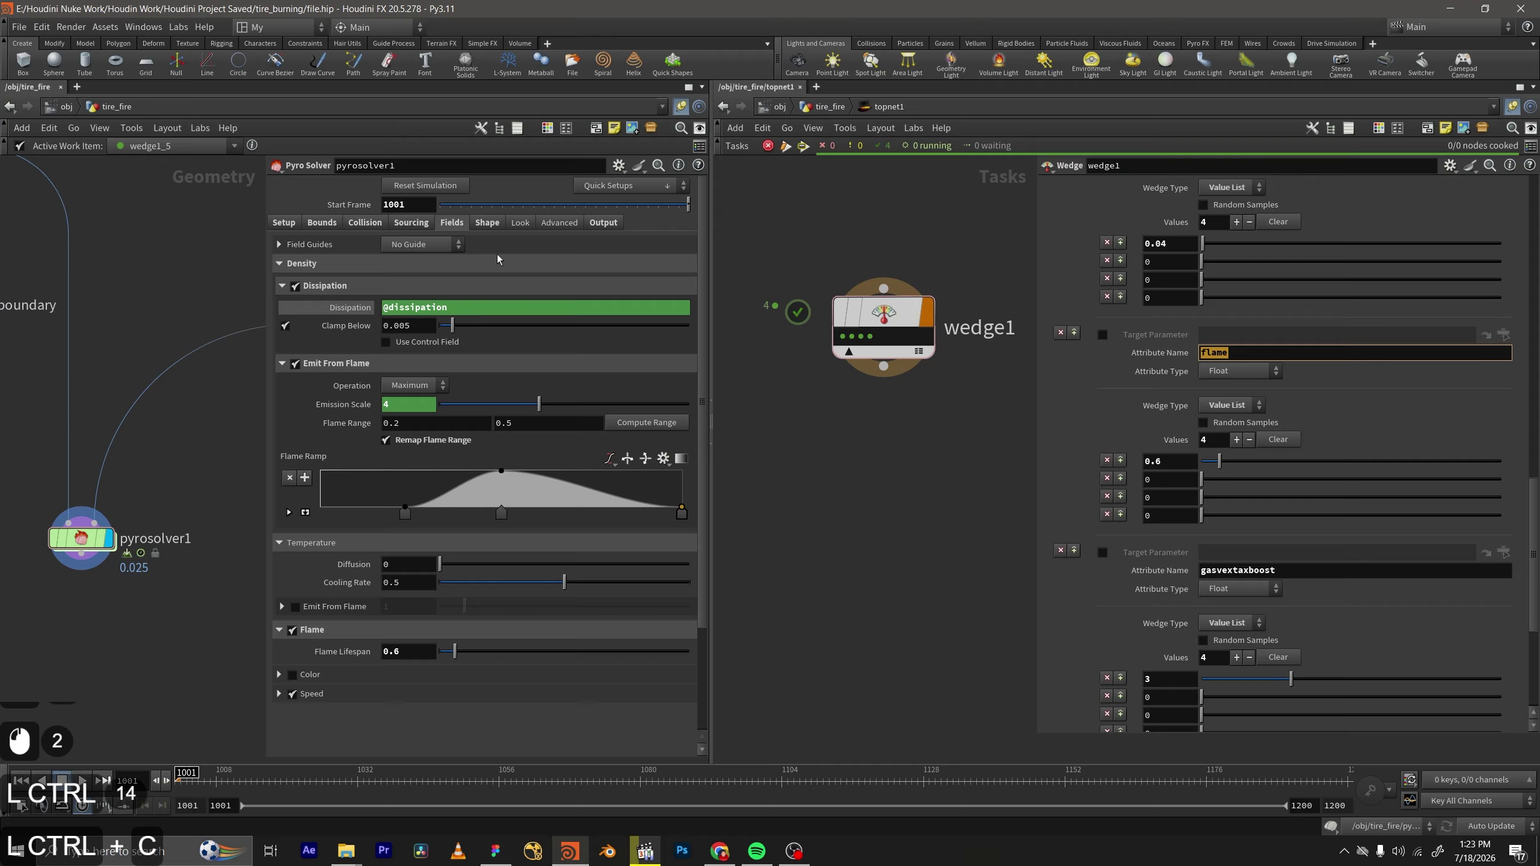
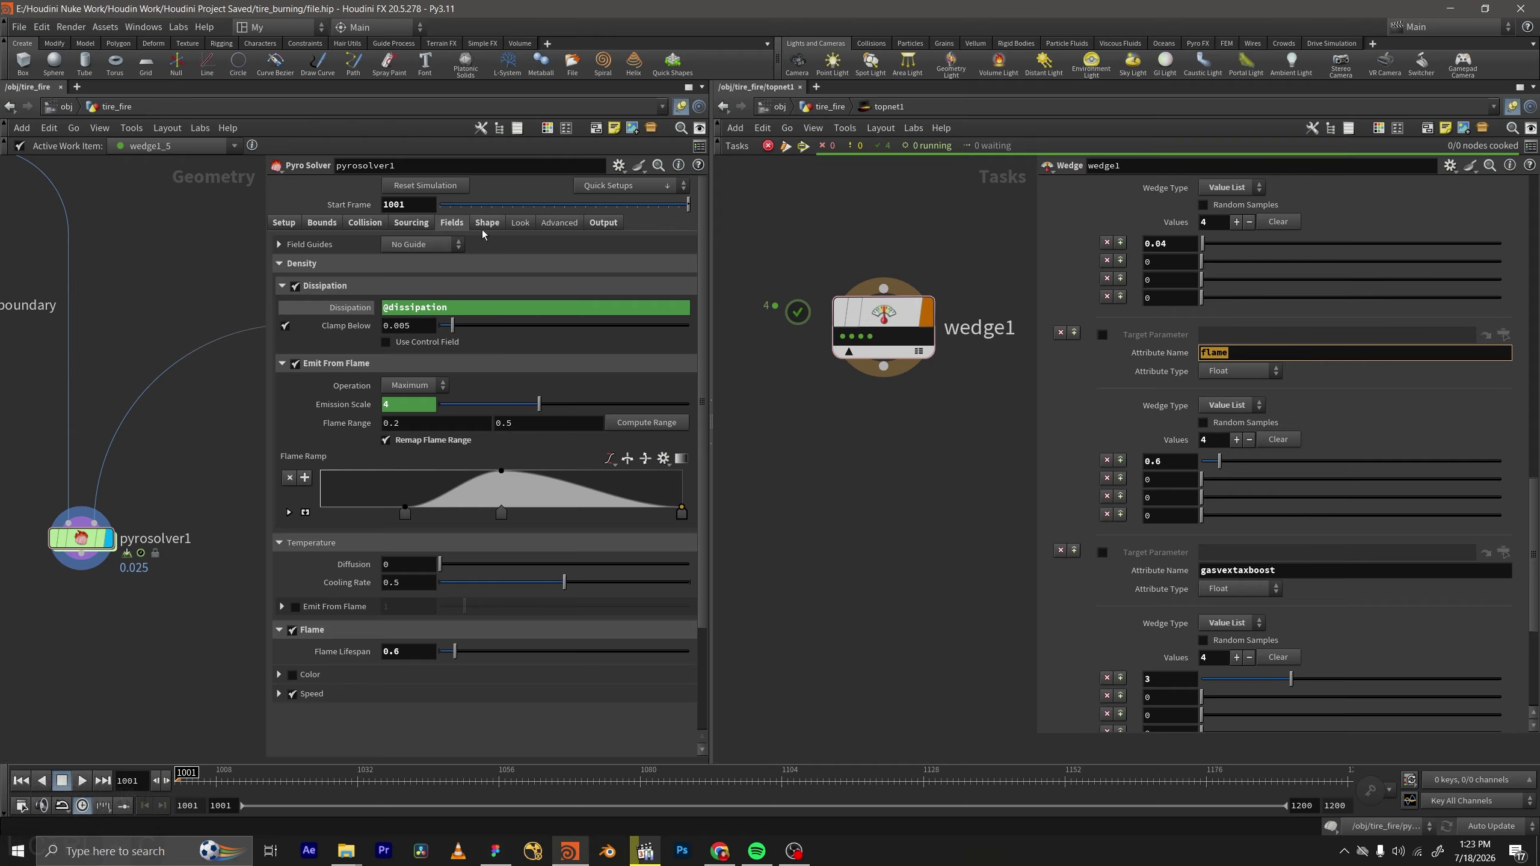
scroll(408, 524, "down", 6)
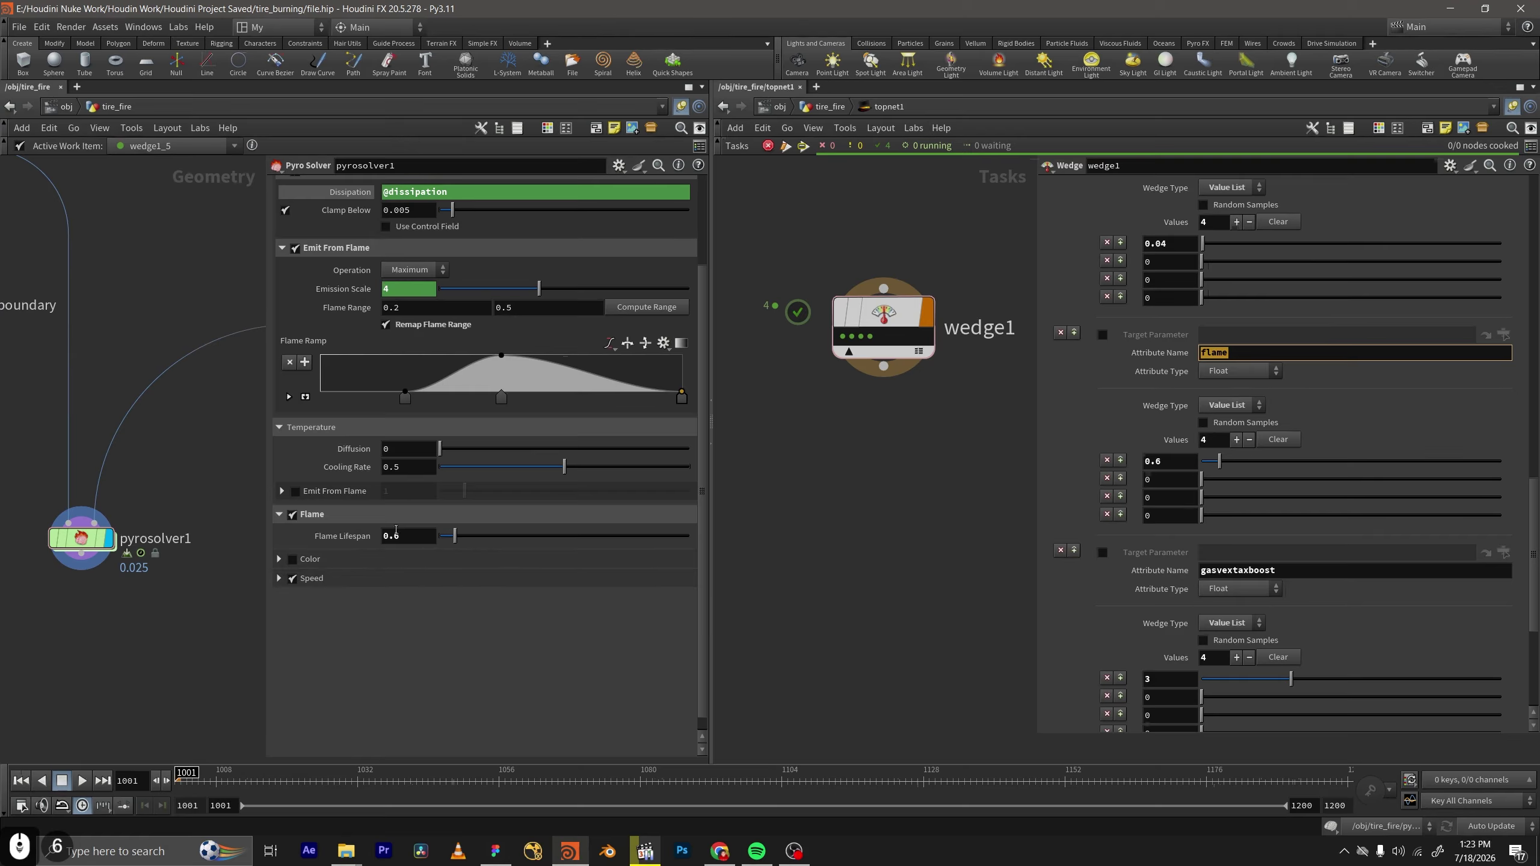
double_click(396, 533)
type("flame")
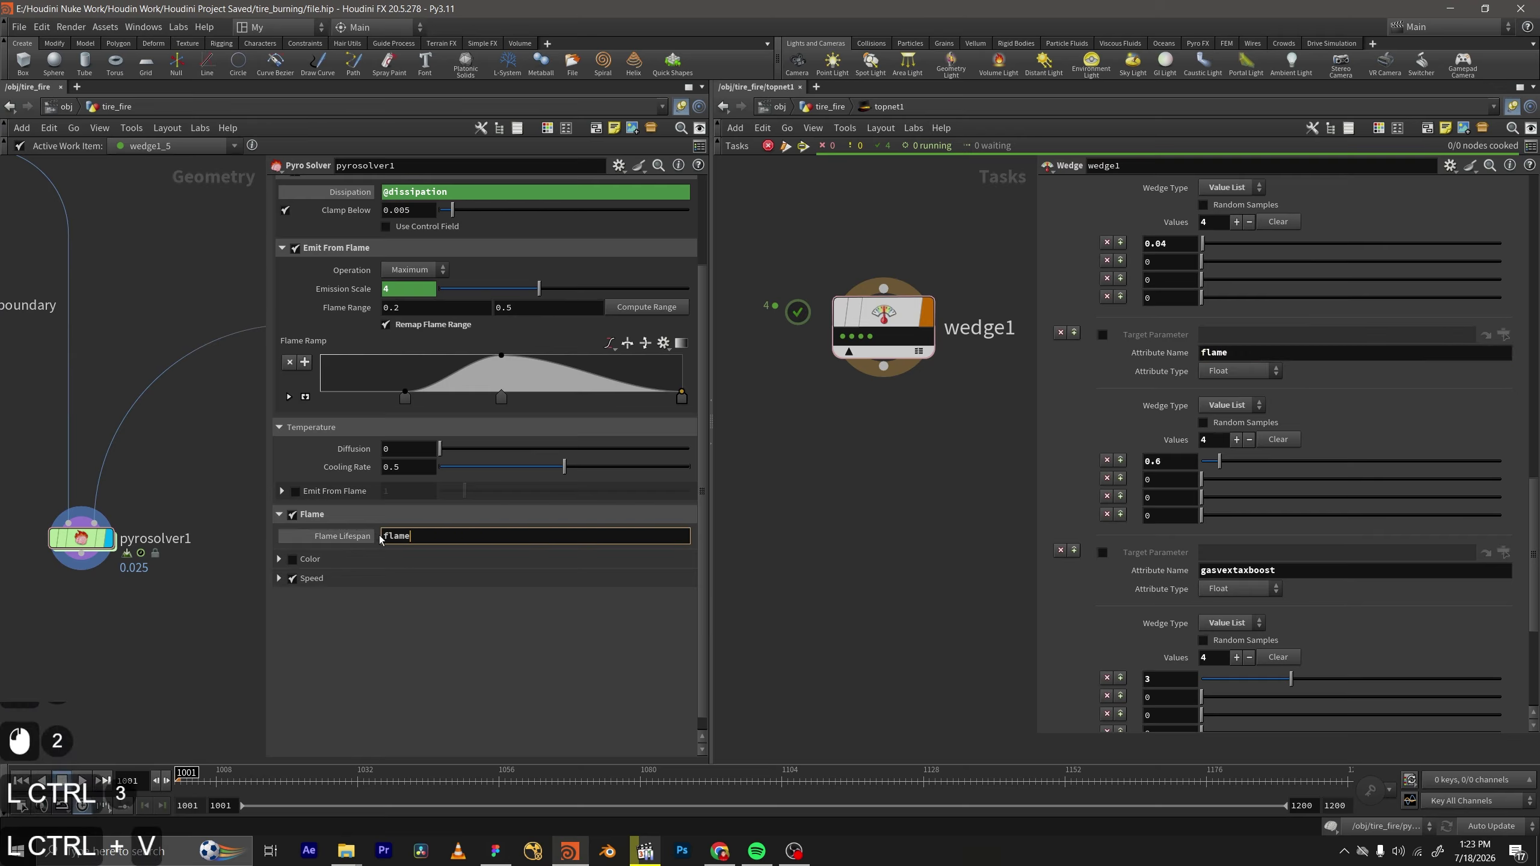
left_click(384, 535)
type("@")
left_click(363, 599)
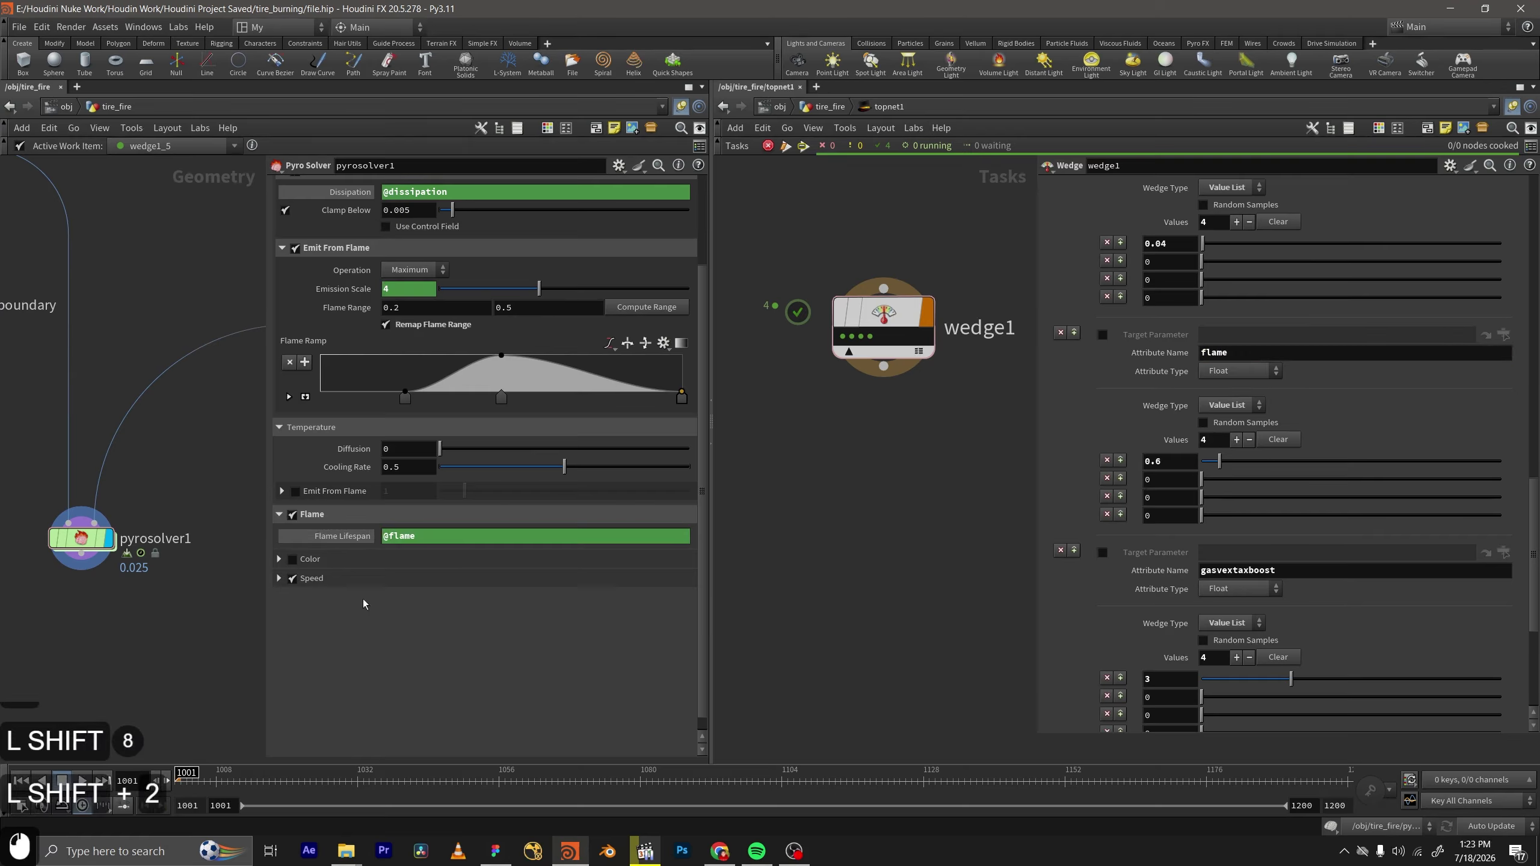
Look through wedge1's attributes and their value lists.
scroll(986, 527, "down", 6)
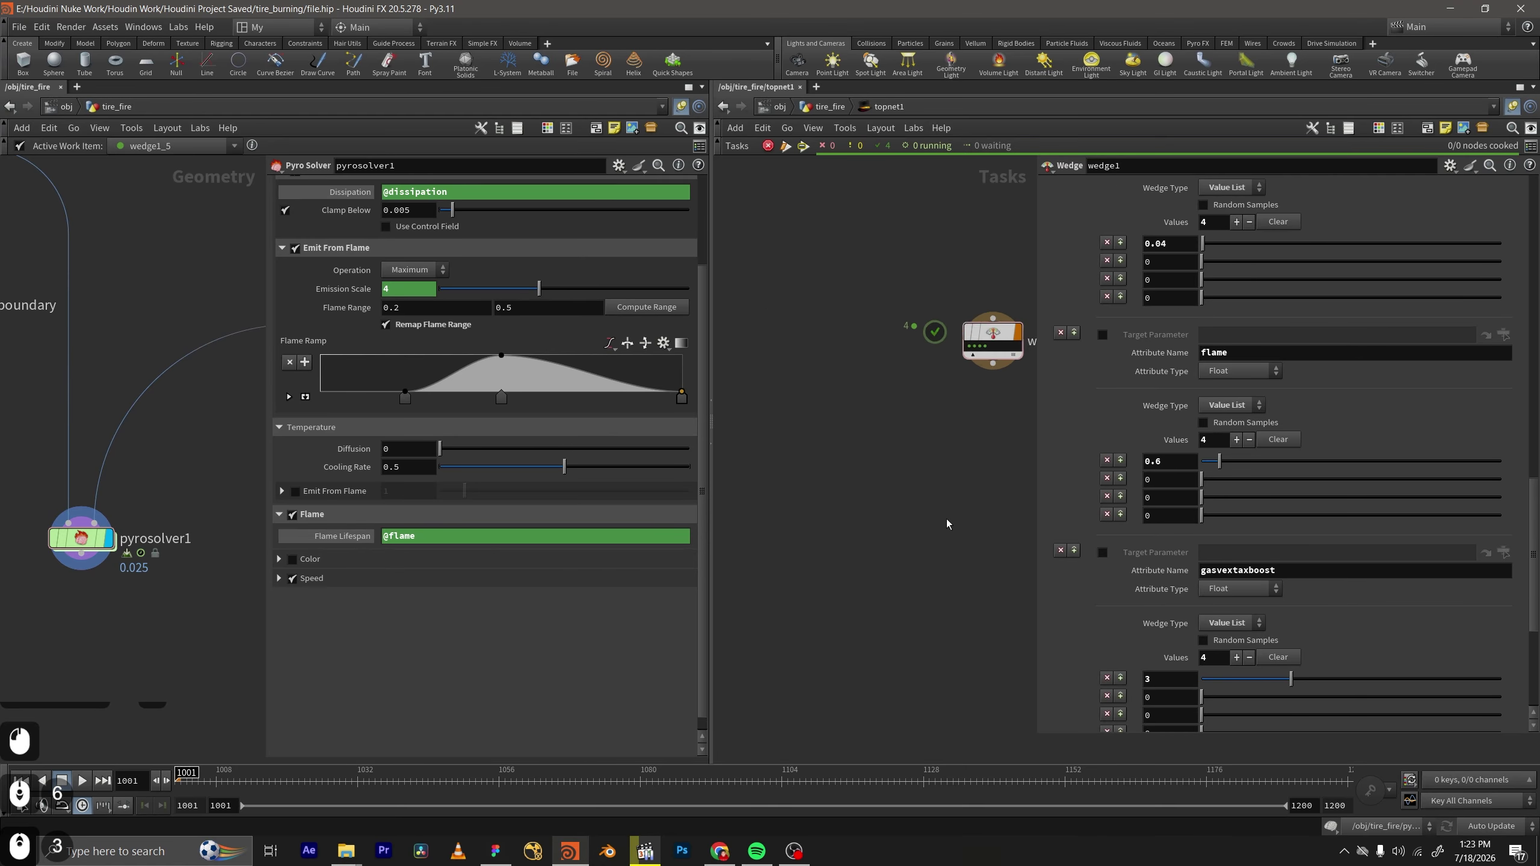
scroll(1266, 583, "down", 4)
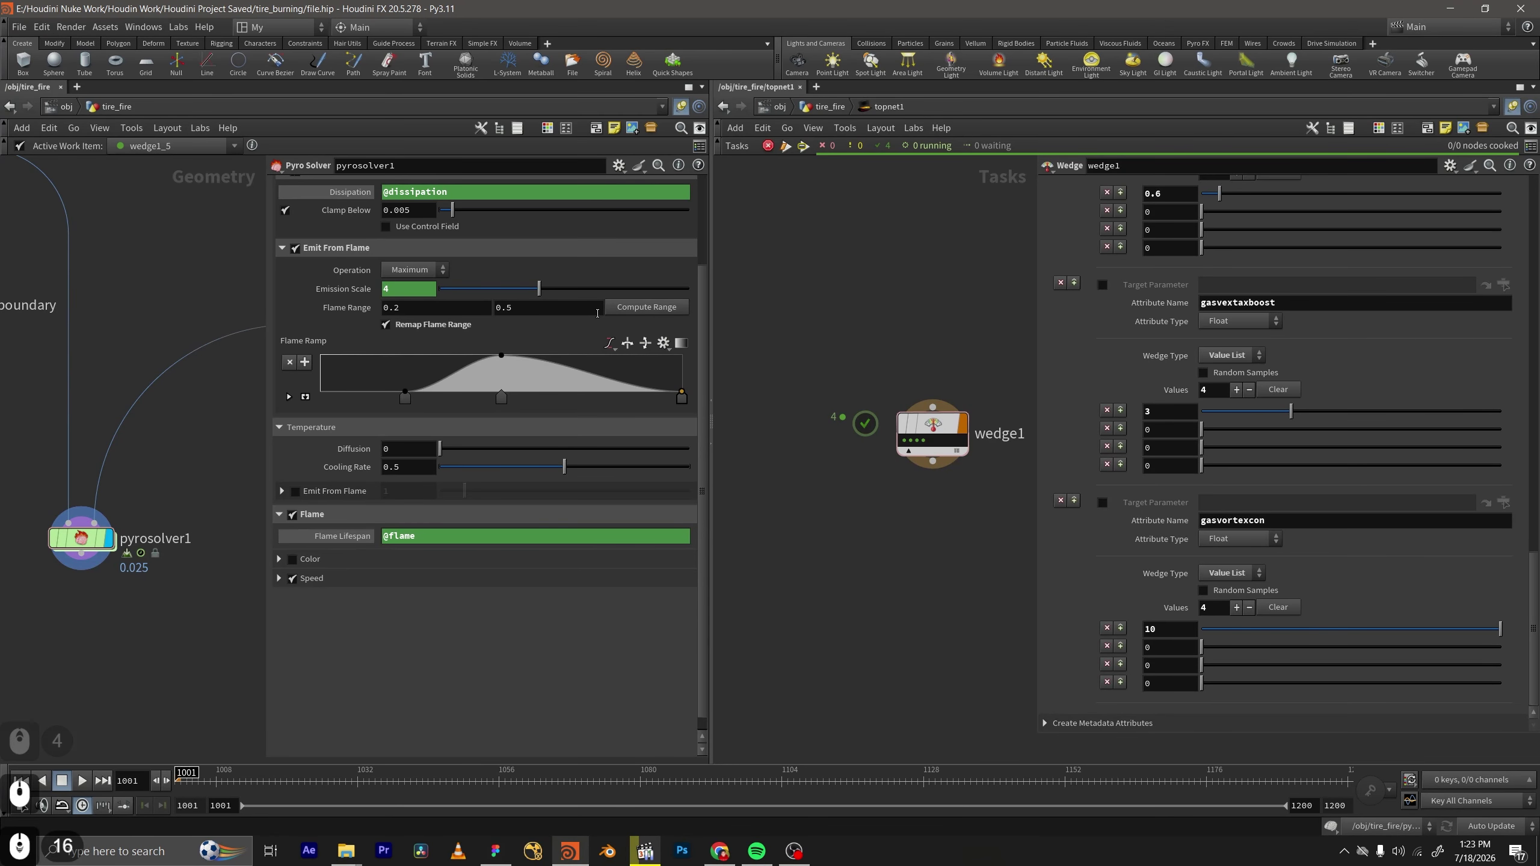
middle_click_drag(911, 513, 862, 506)
left_click_drag(936, 520, 846, 359)
scroll(1259, 509, "up", 20)
scroll(1154, 401, "down", 10)
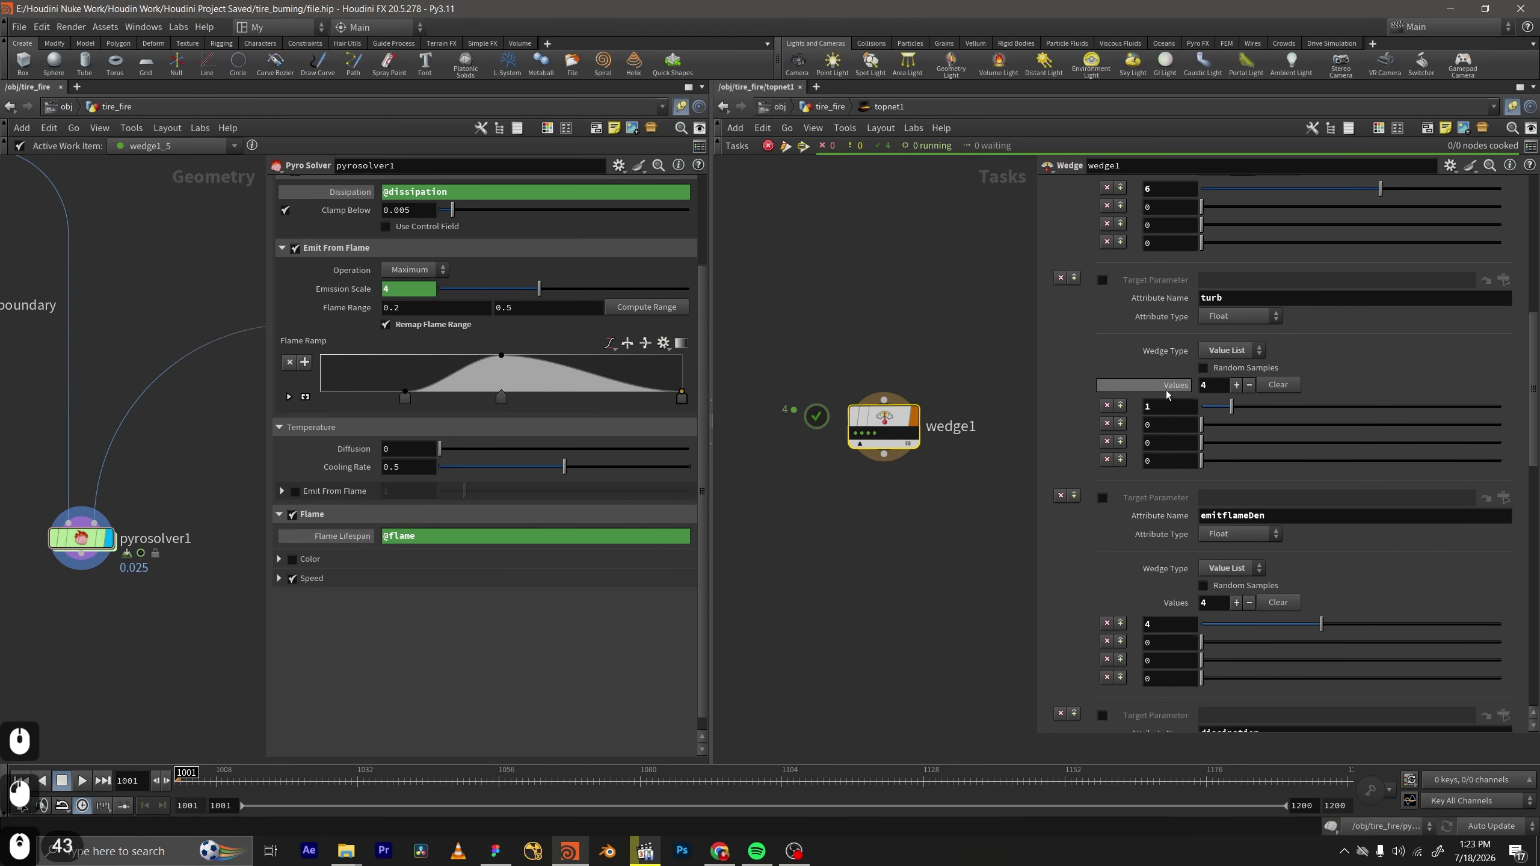
scroll(1041, 363, "up", 3)
scroll(1274, 425, "up", 4)
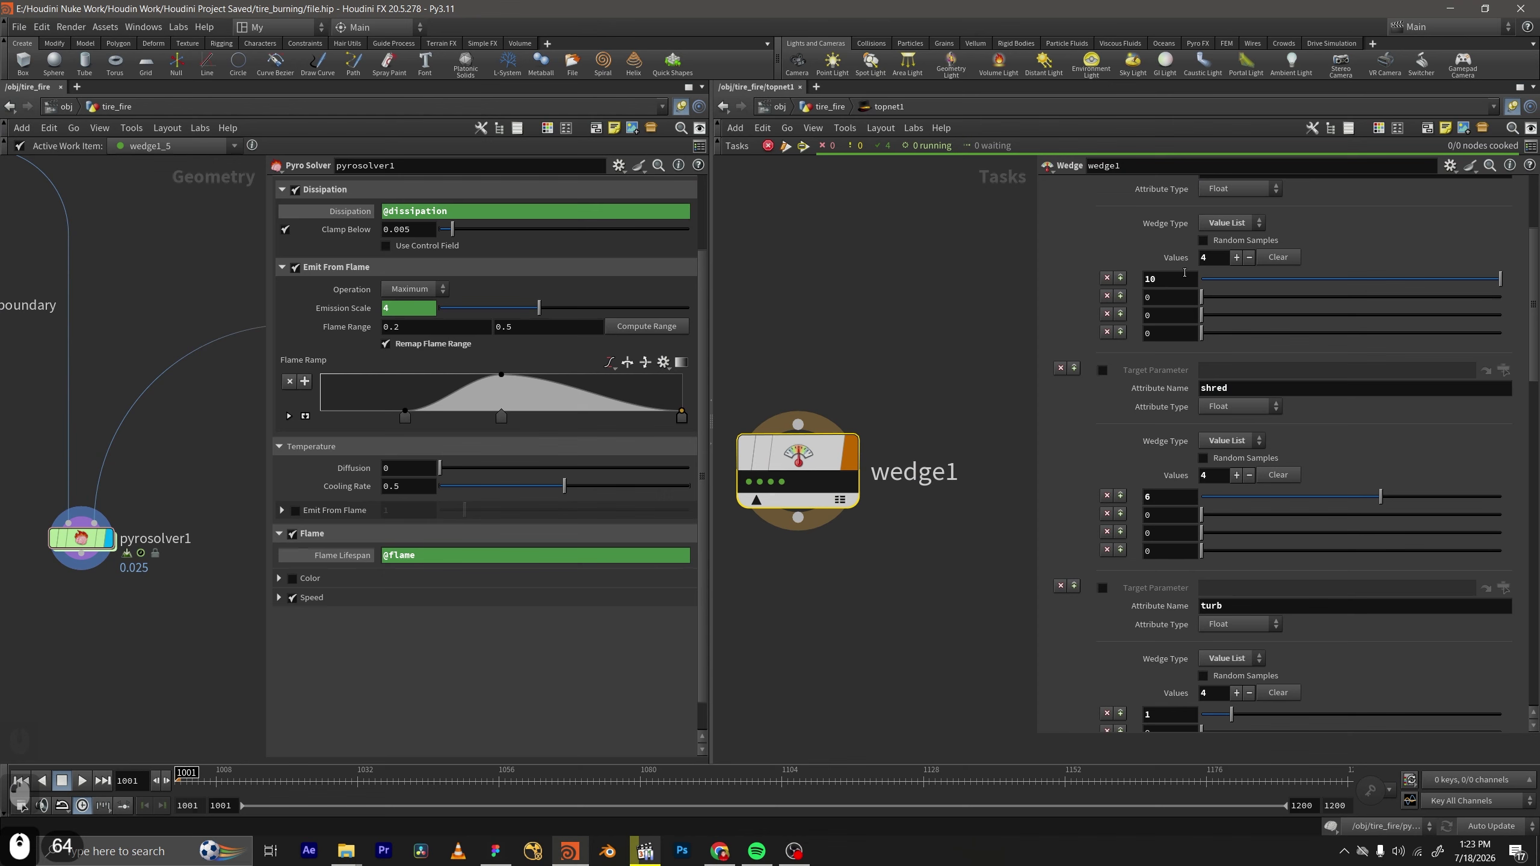
Set the second, third and fourth values of wedge1's distrub attribute to 12, 15 and 18.
scroll(170, 428, "down", 11)
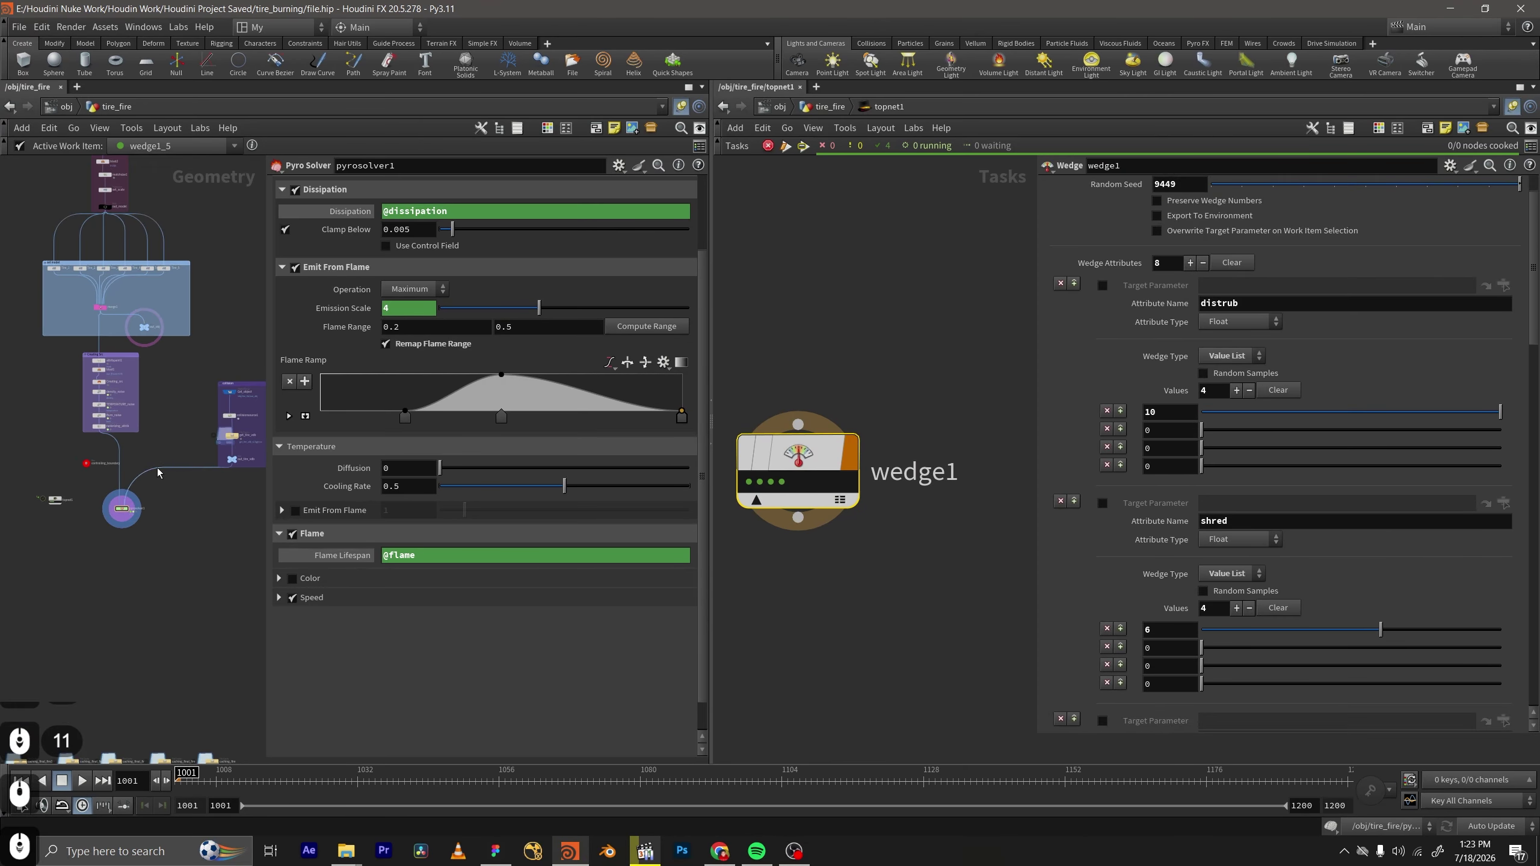
scroll(1179, 448, "up", 10)
double_click(1171, 488)
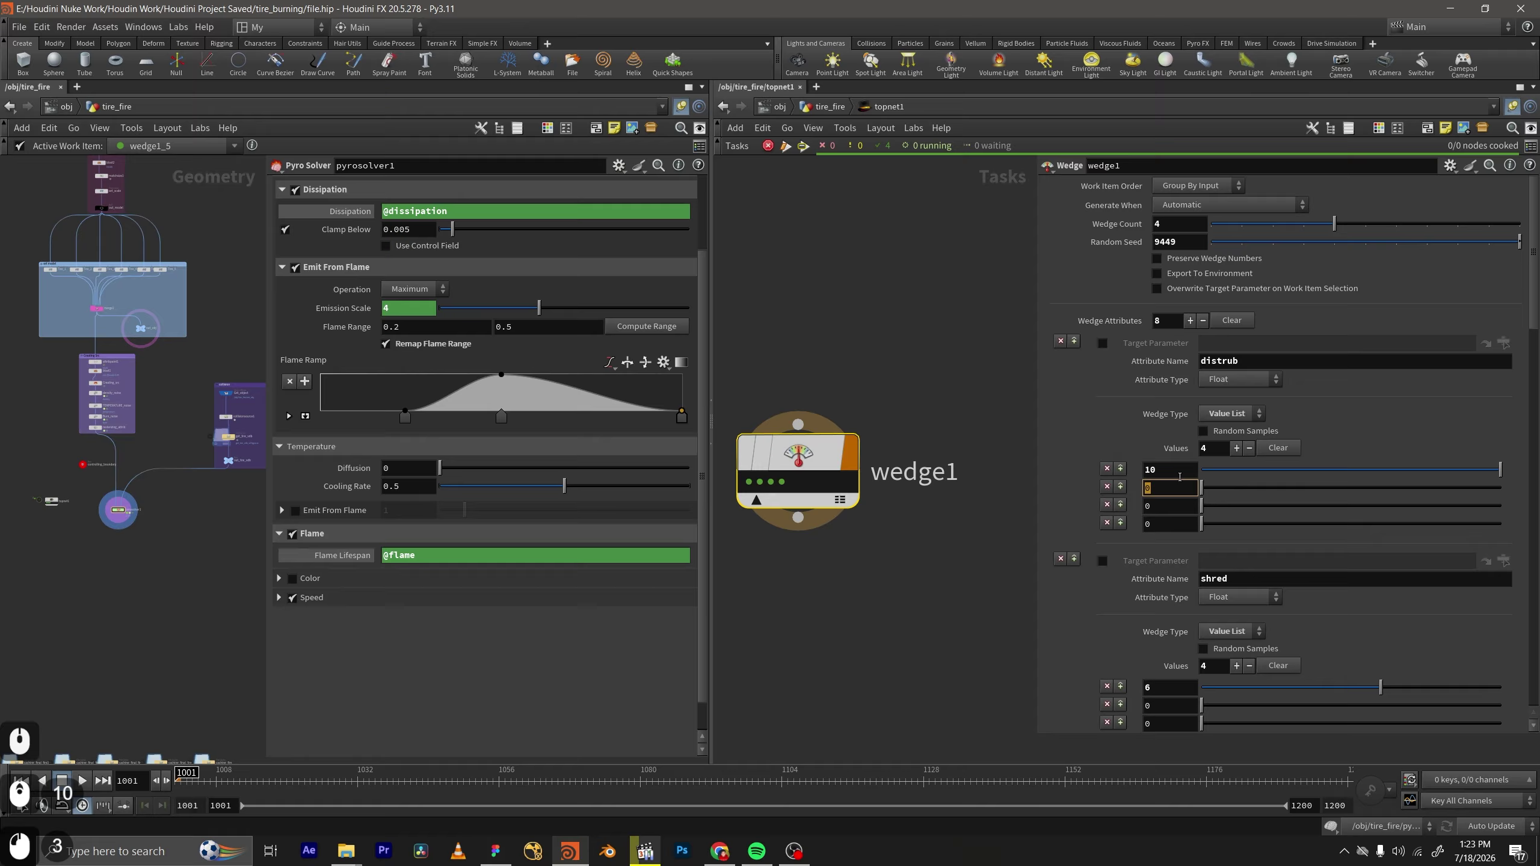
type("12")
key("Tab")
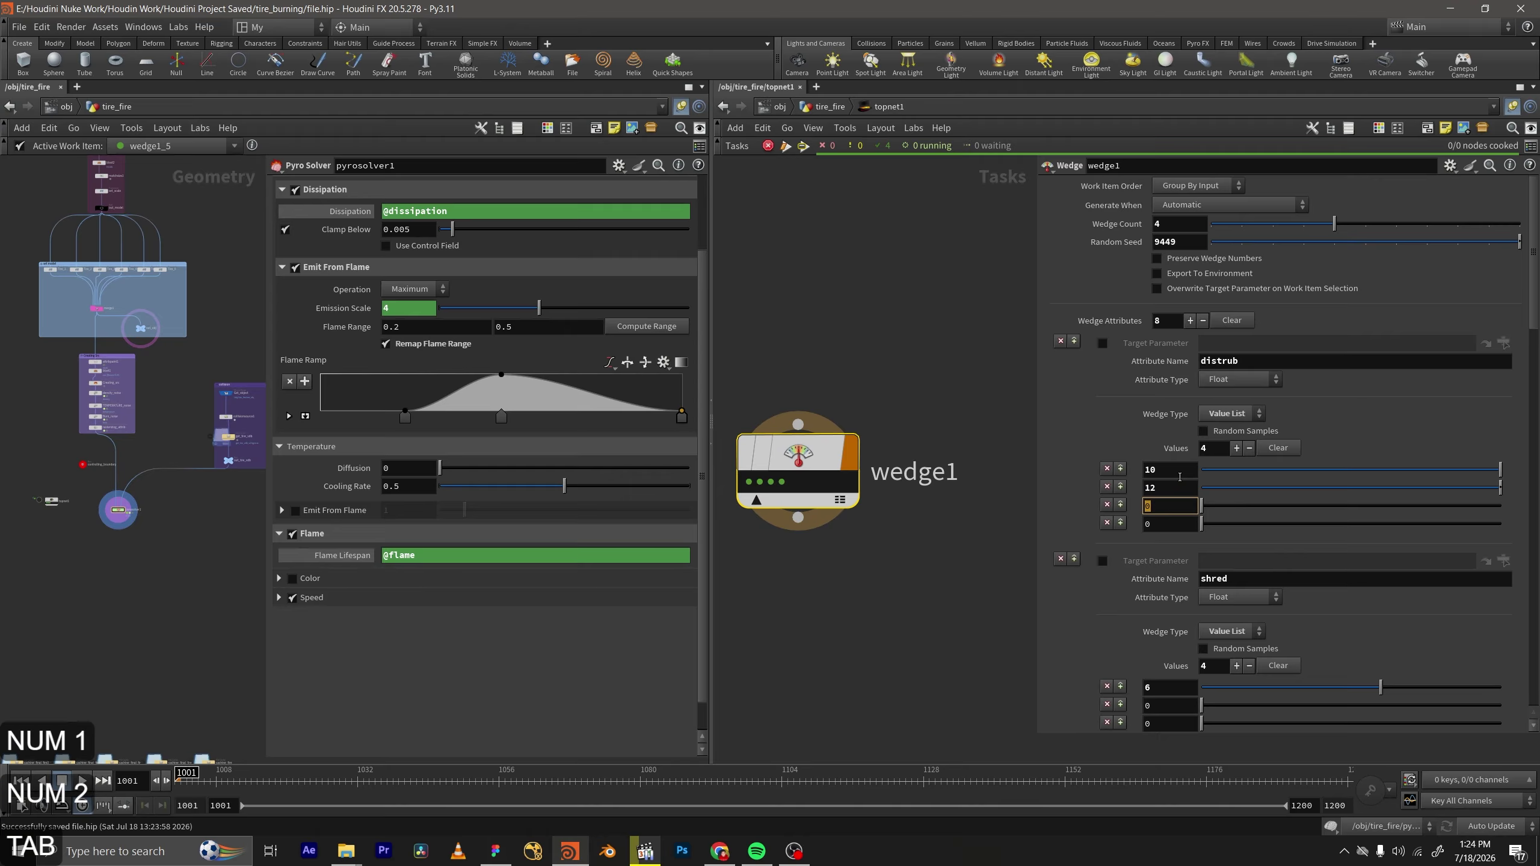
type("15")
key("Tab")
type("20")
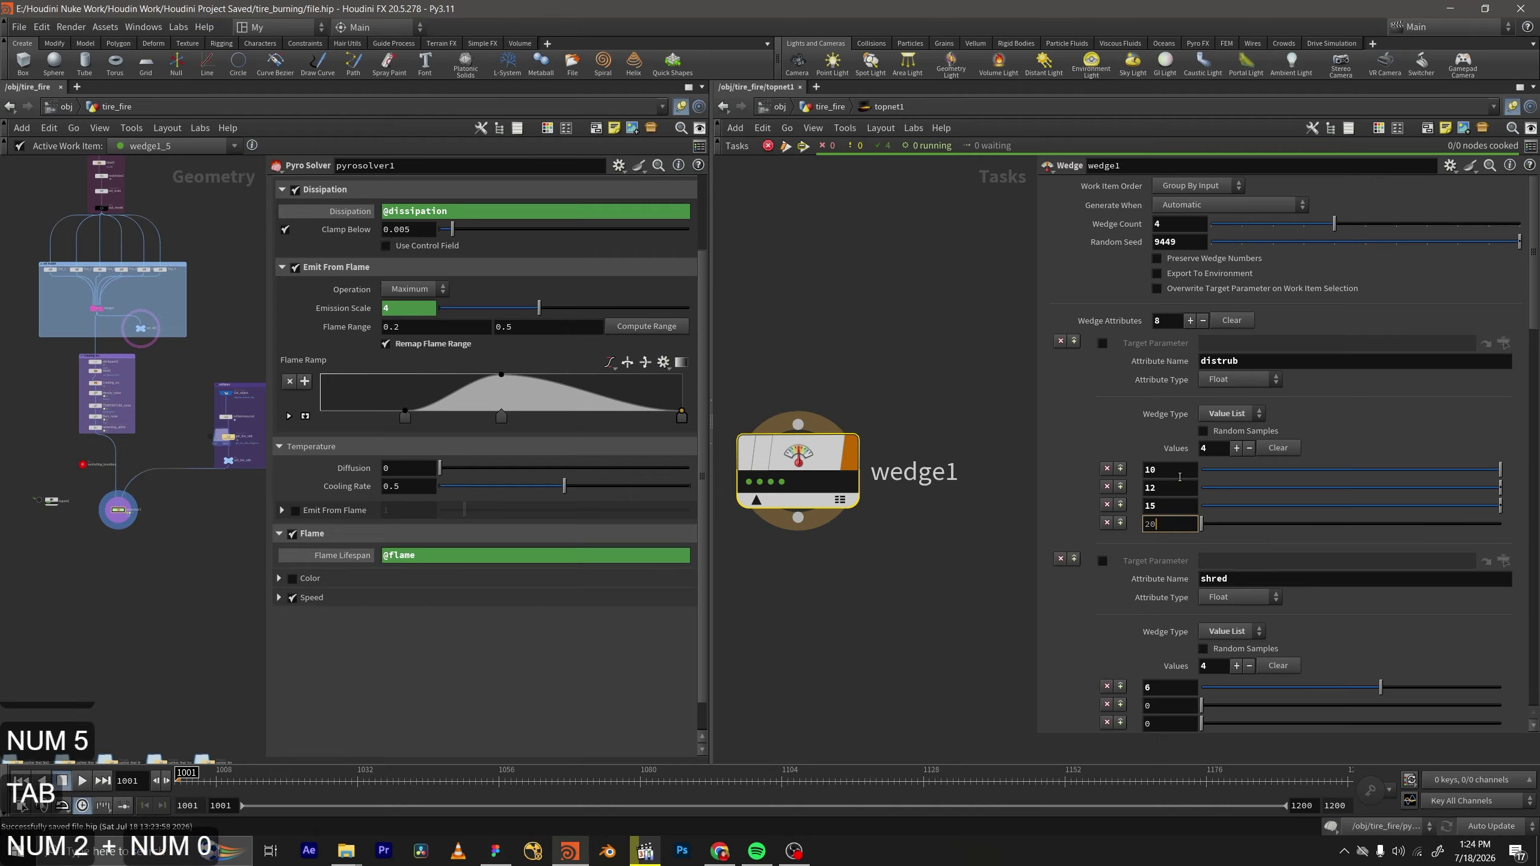
key("BackSpace")
key("BackSpace")
type("108")
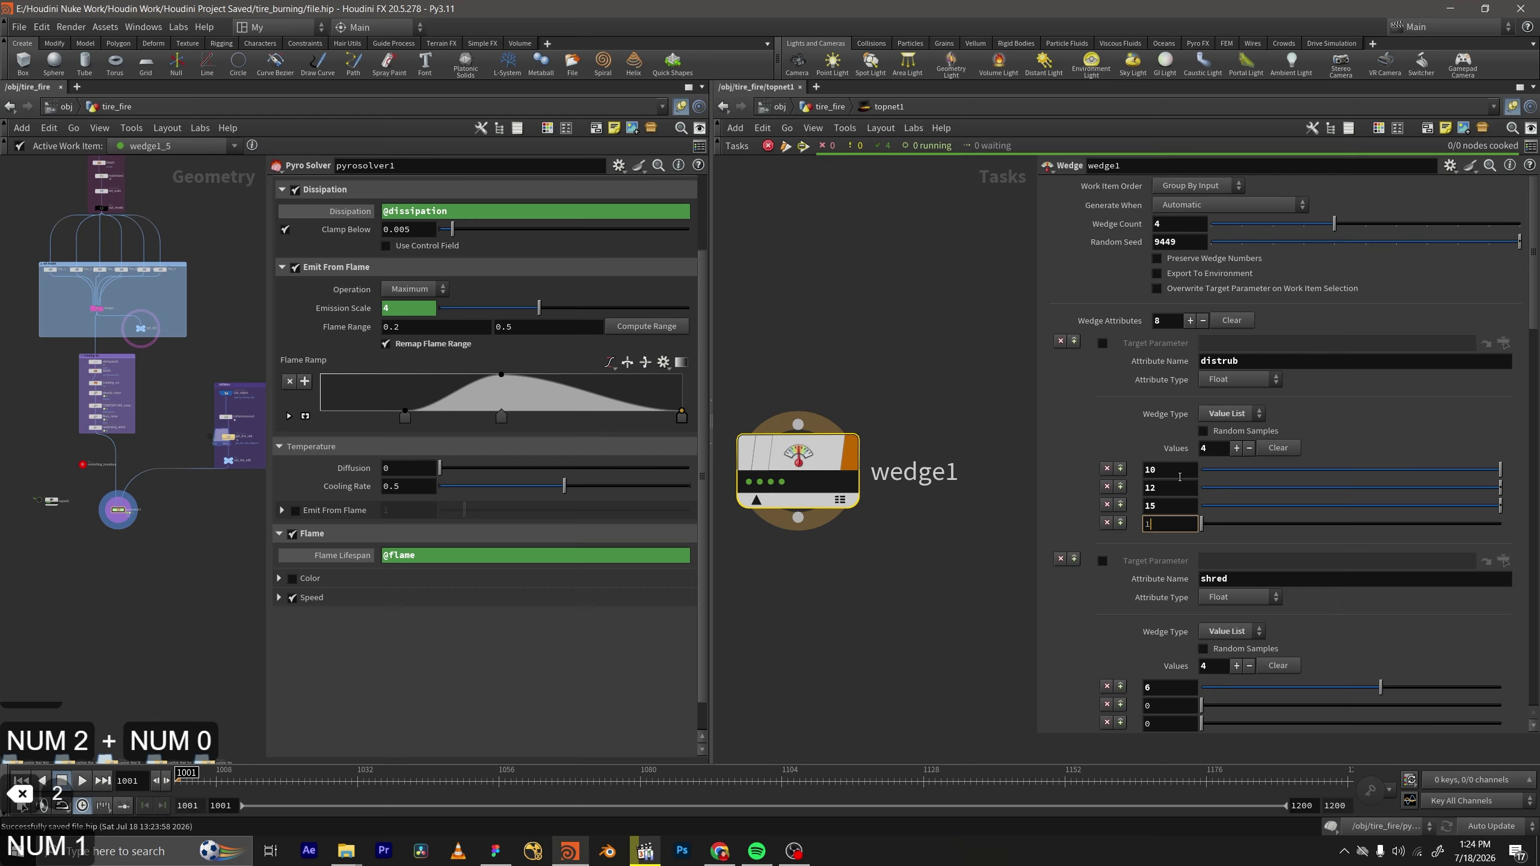
key("BackSpace")
key("BackSpace")
type("8")
key("Return")
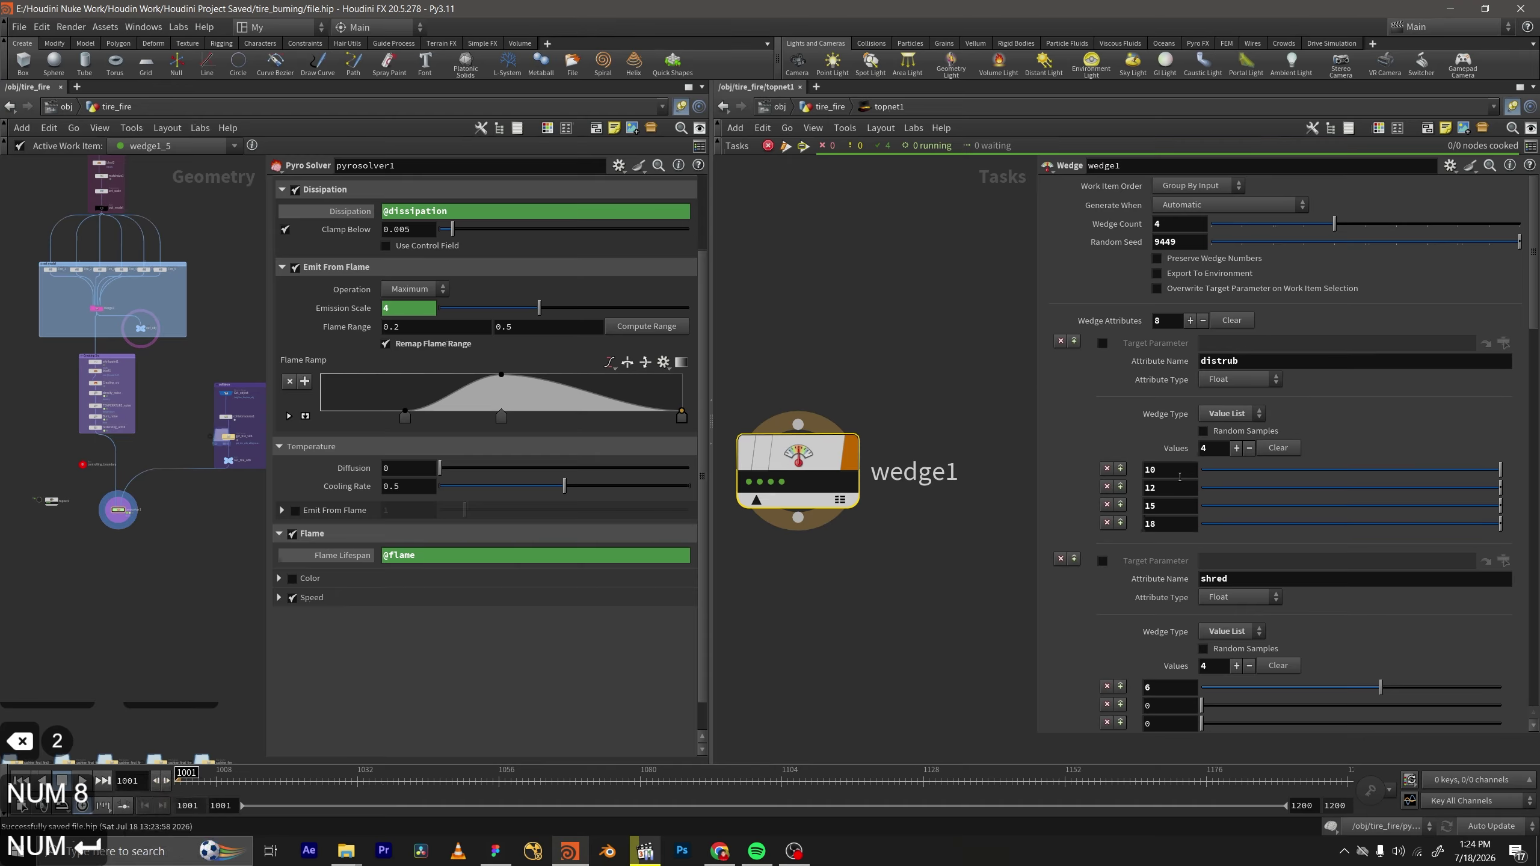
Set the second, third and fourth values of wedge1's shred attribute to 8, 10 and 12.
scroll(1180, 476, "down", 11)
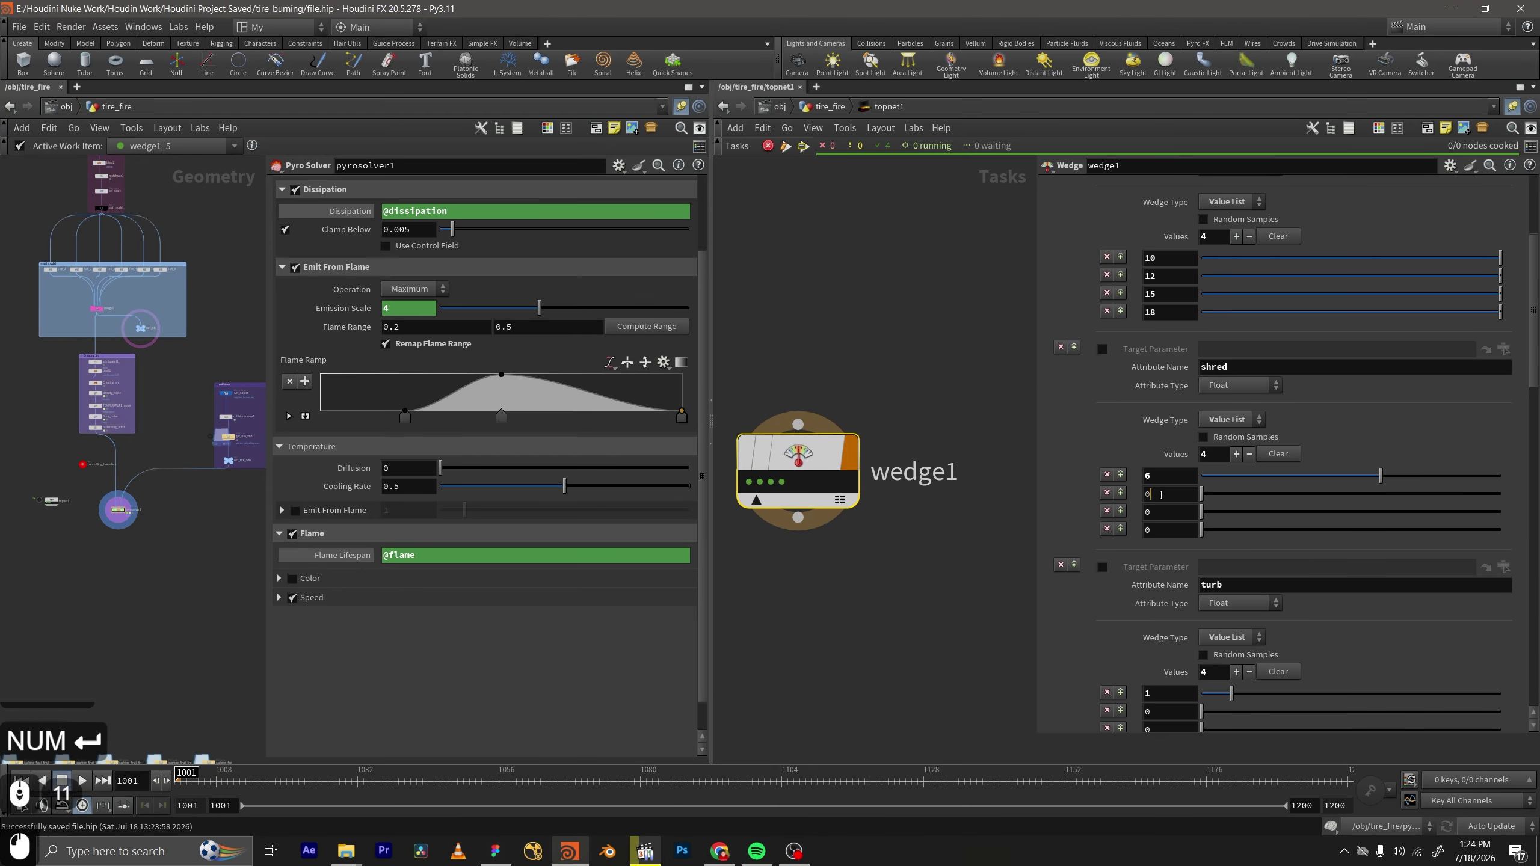
double_click(1161, 493)
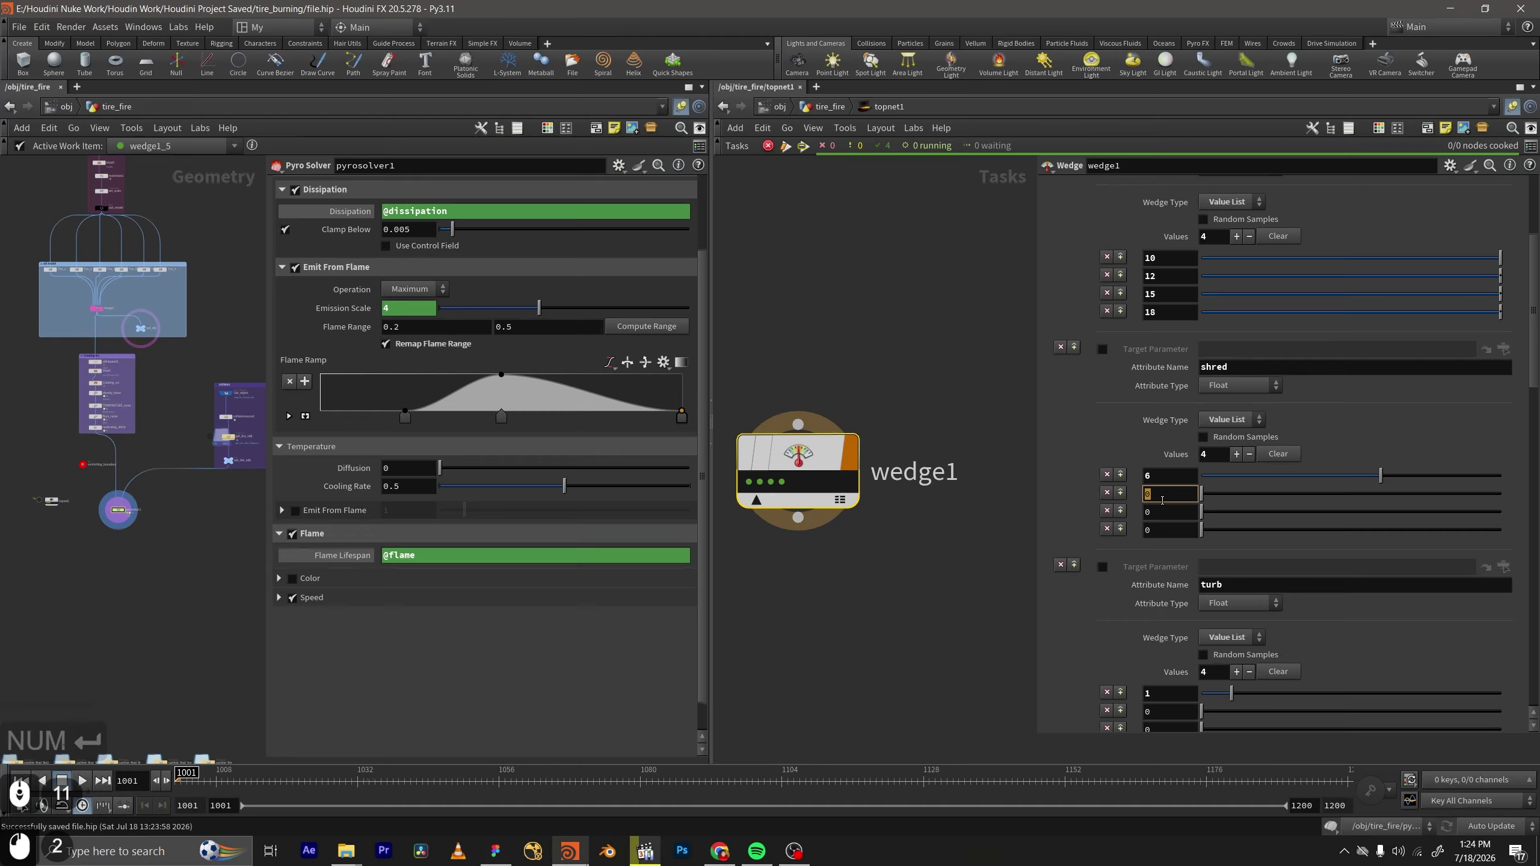
type("8")
key("Tab")
type("10")
key("Tab")
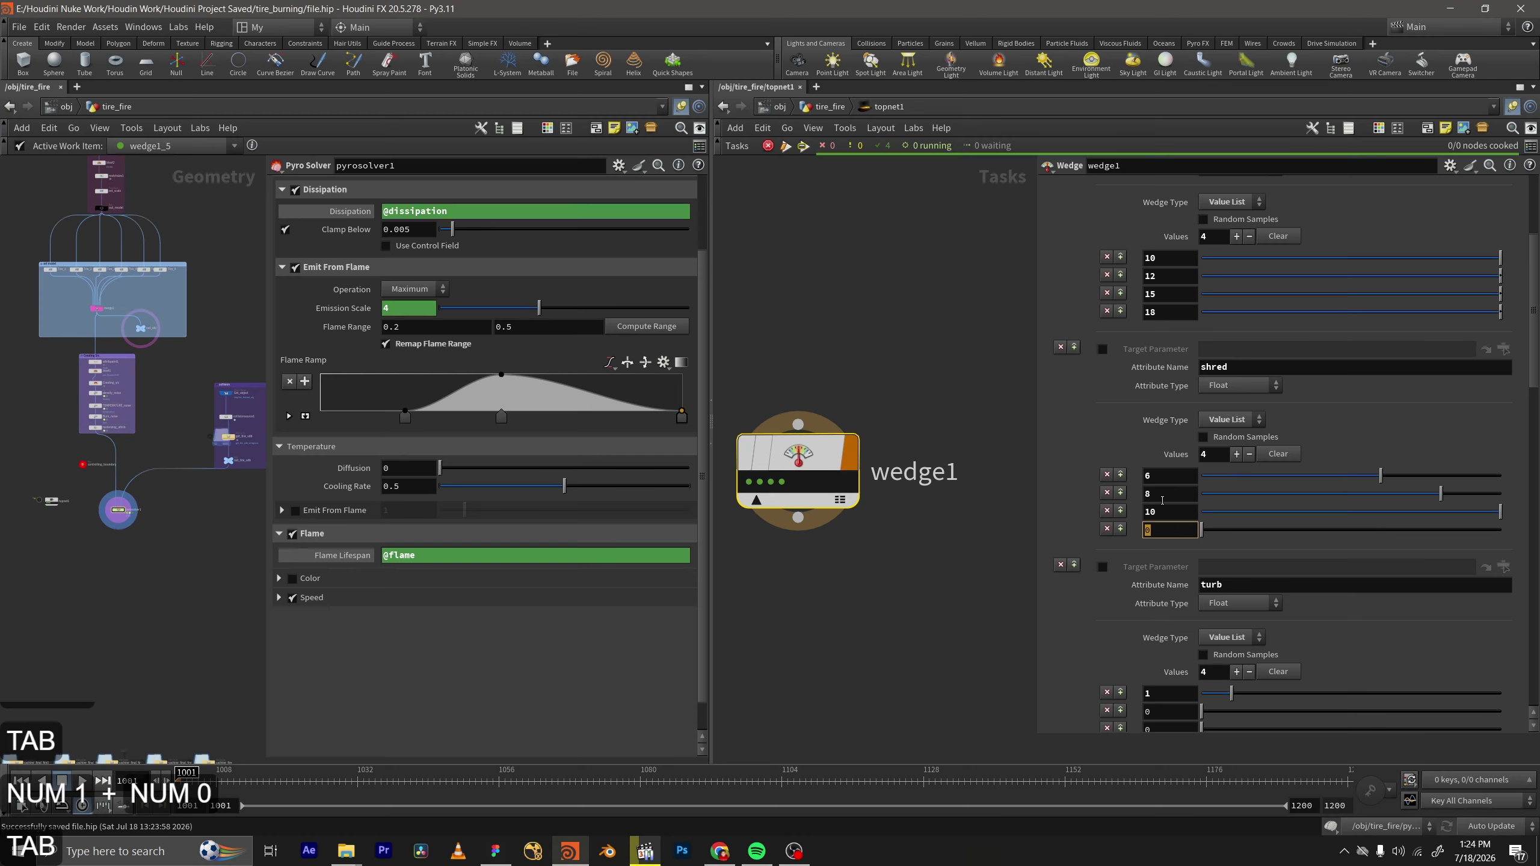
type("12")
Set the second, third and fourth values of wedge1's turb attribute to 2, 3 and 4.
scroll(1130, 530, "down", 11)
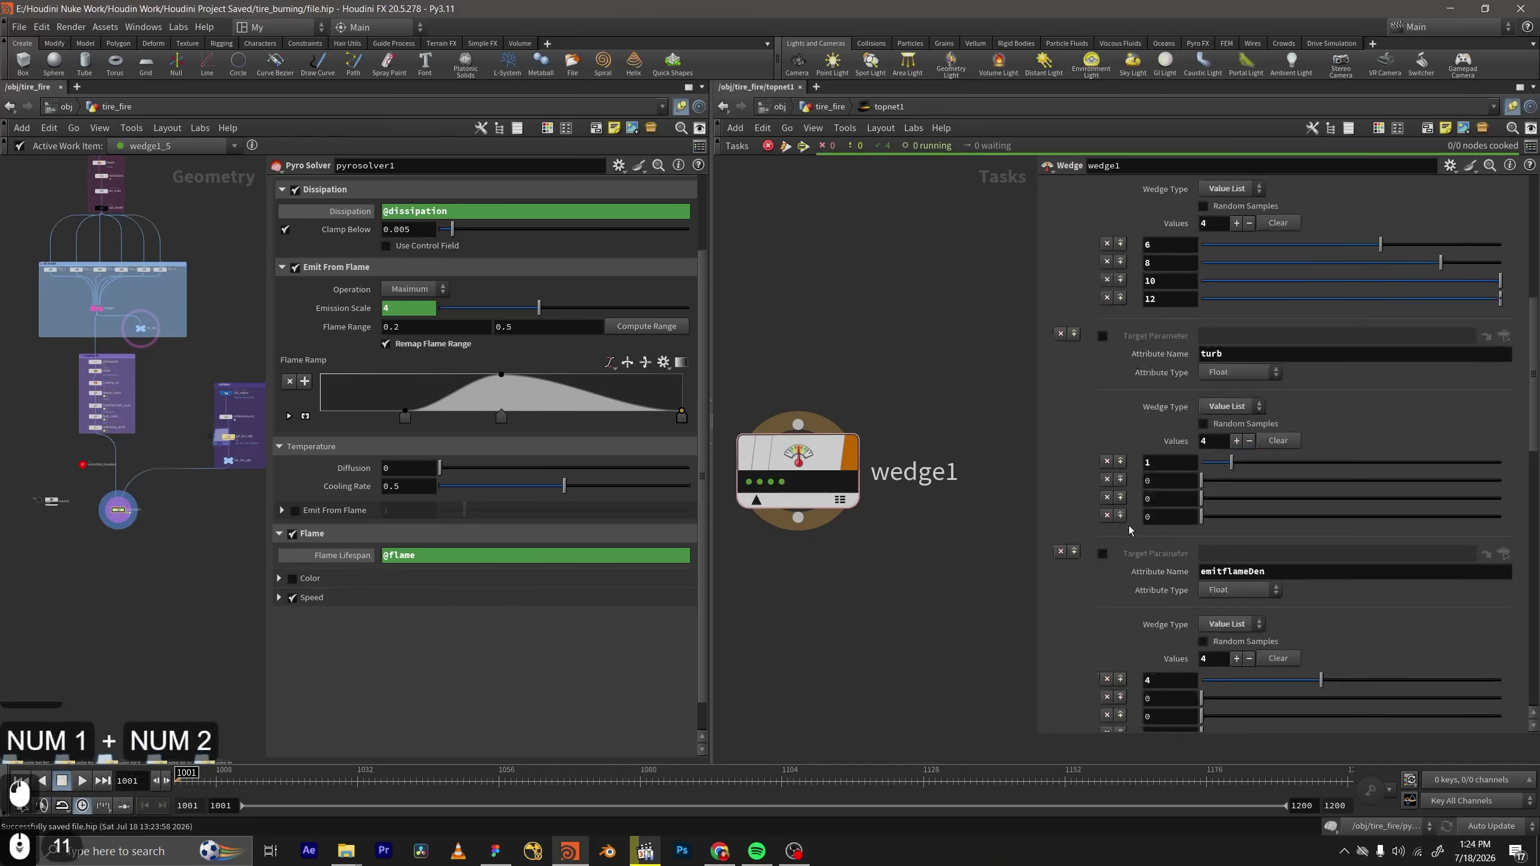
left_click(1179, 466)
double_click(1178, 482)
type("2")
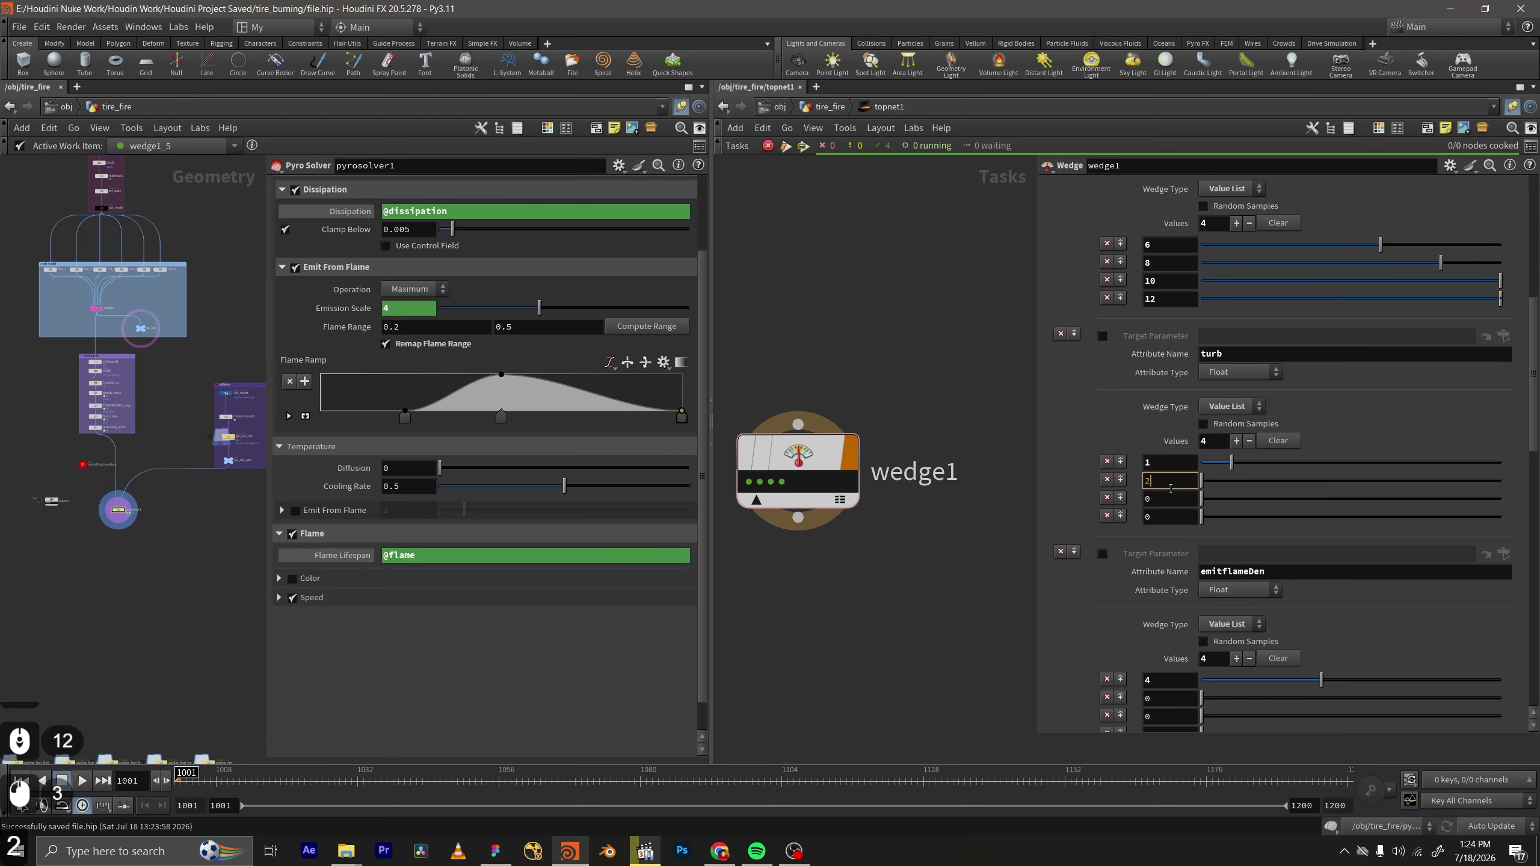
double_click(1171, 498)
type("3")
double_click(1168, 517)
type("4")
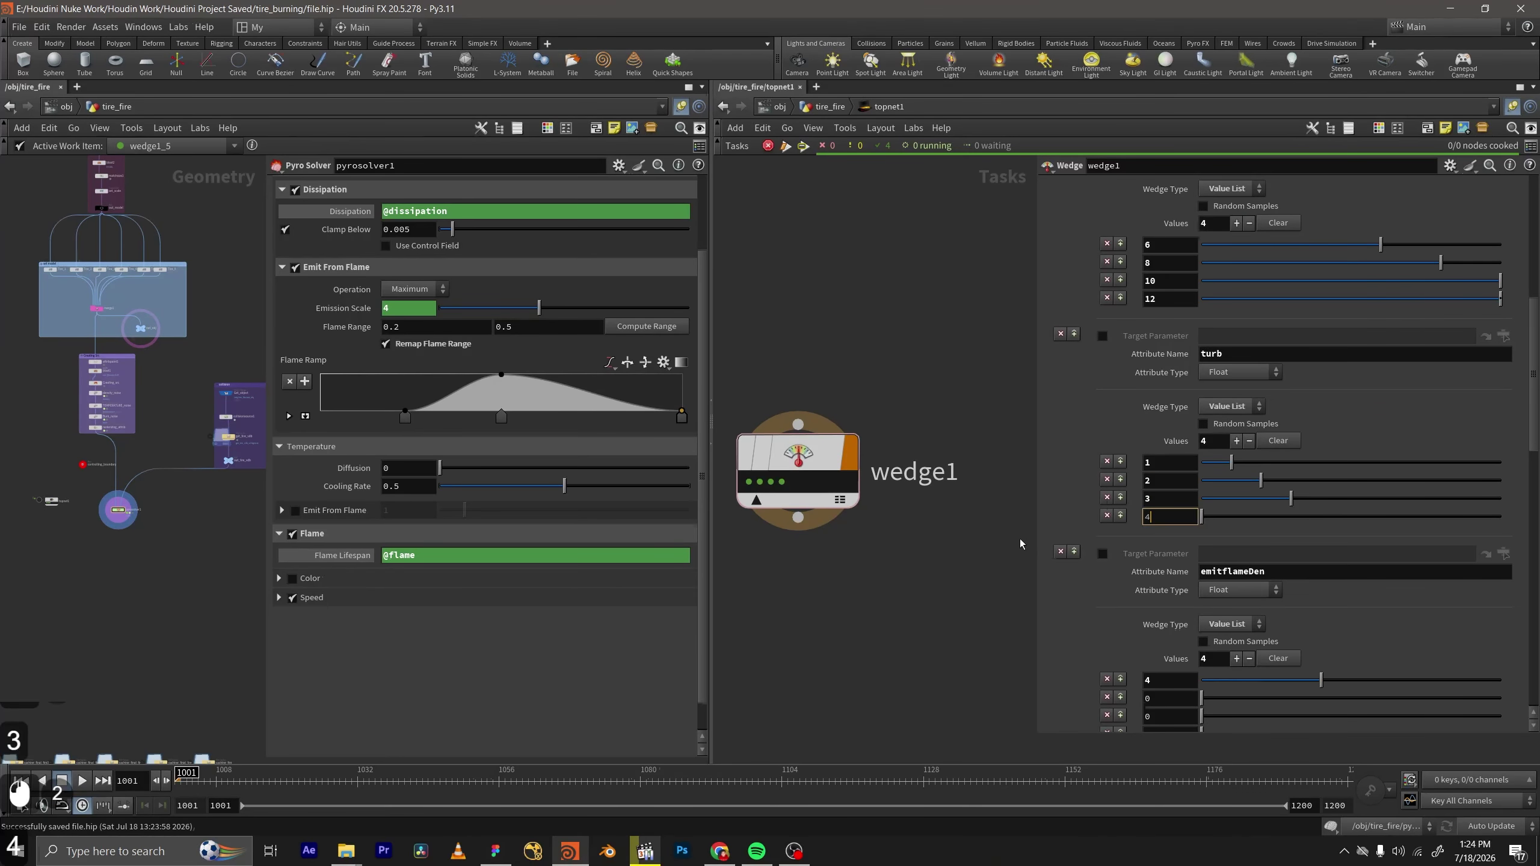
Set the second, third and fourth values of wedge1's emitflameDen attribute to 5, 7 and 8.
scroll(1243, 452, "down", 6)
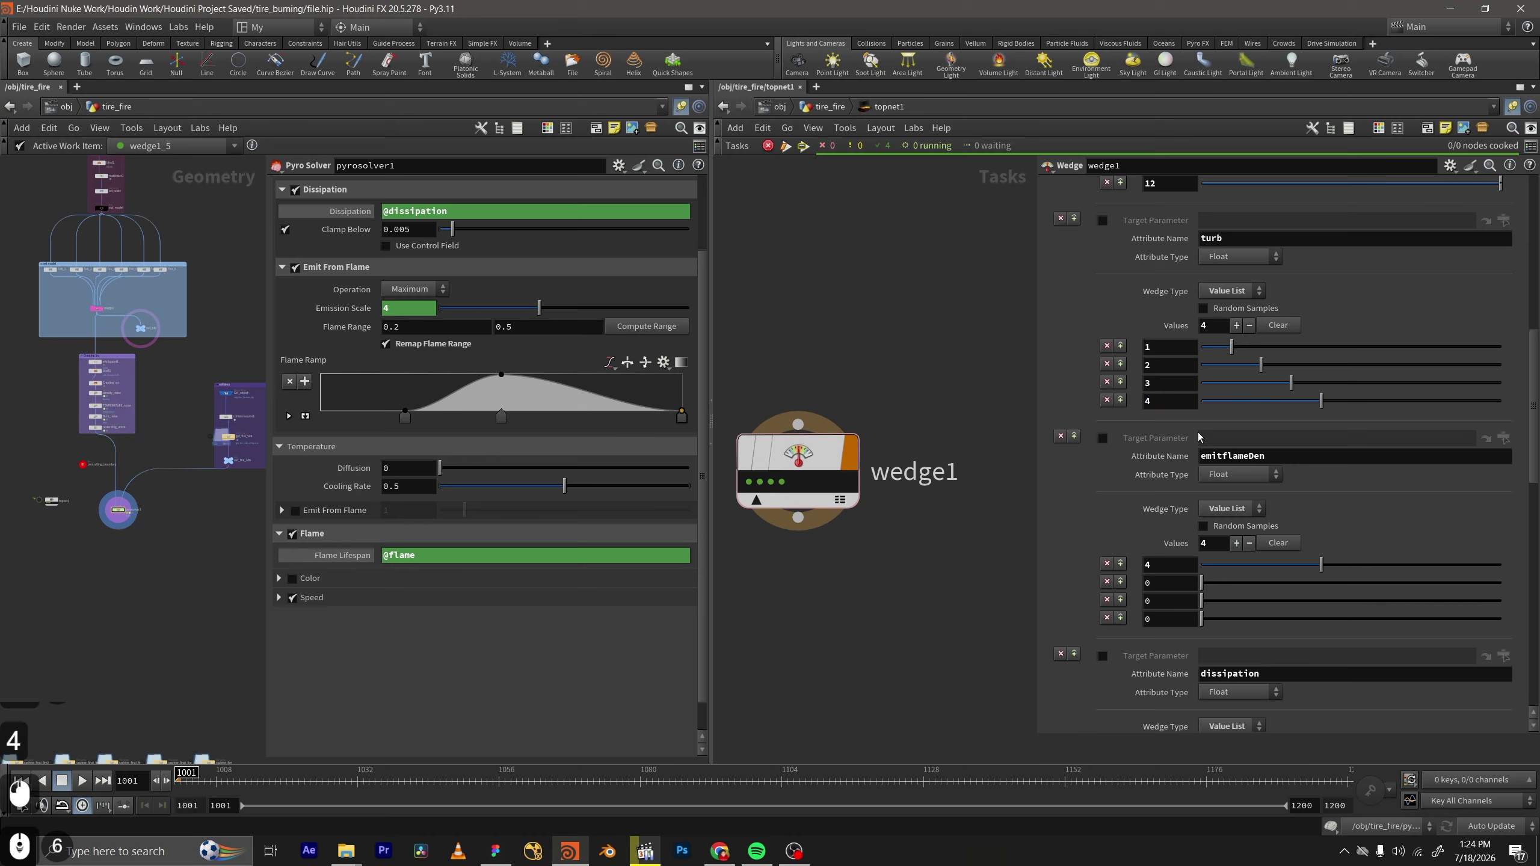
scroll(1148, 400, "down", 6)
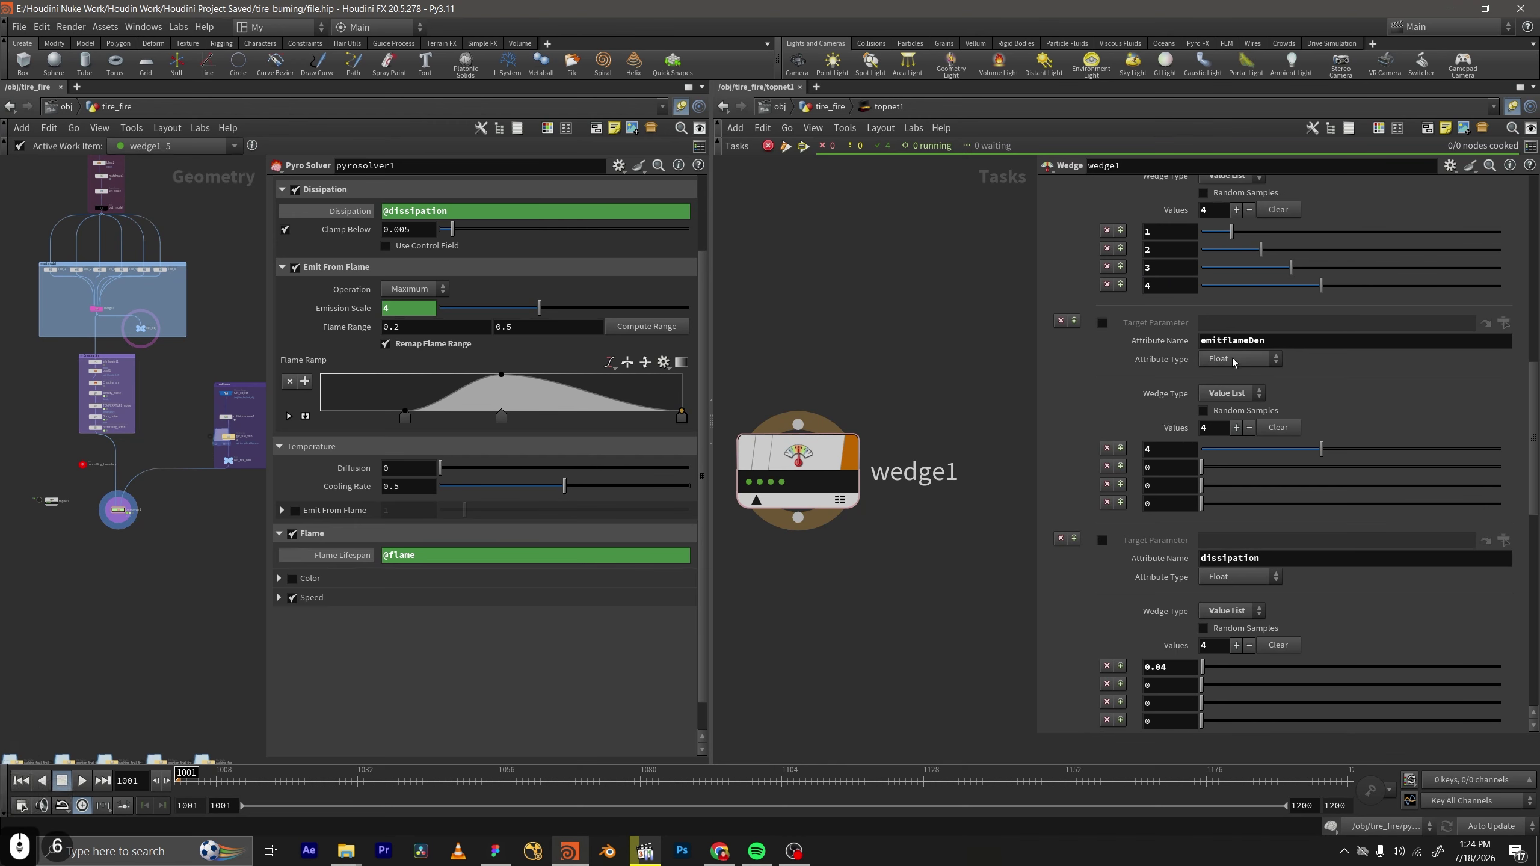
scroll(1163, 386, "down", 1)
double_click(1168, 447)
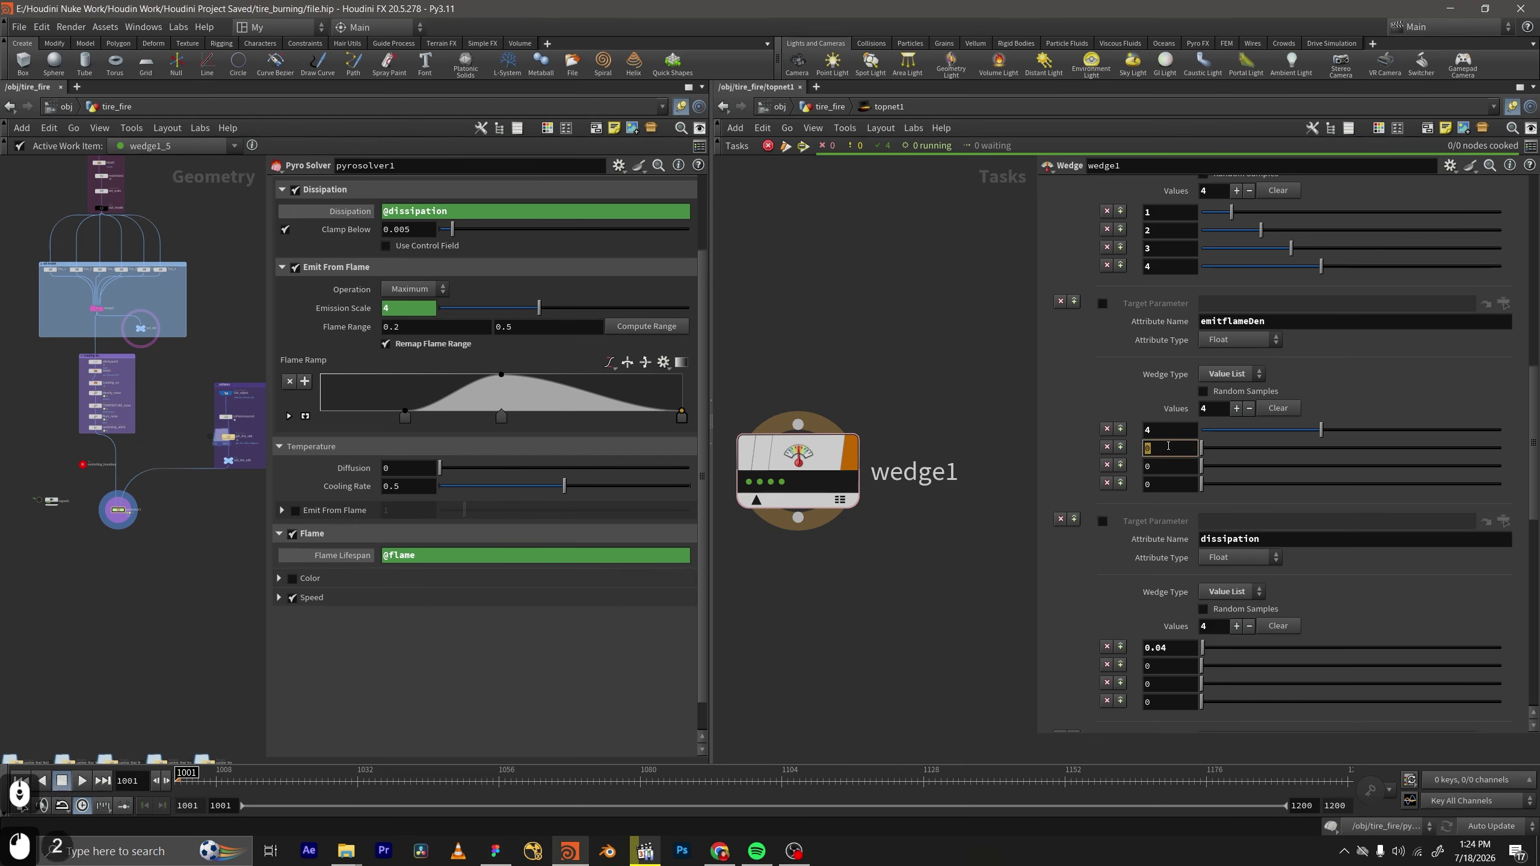
type("5")
double_click(1168, 465)
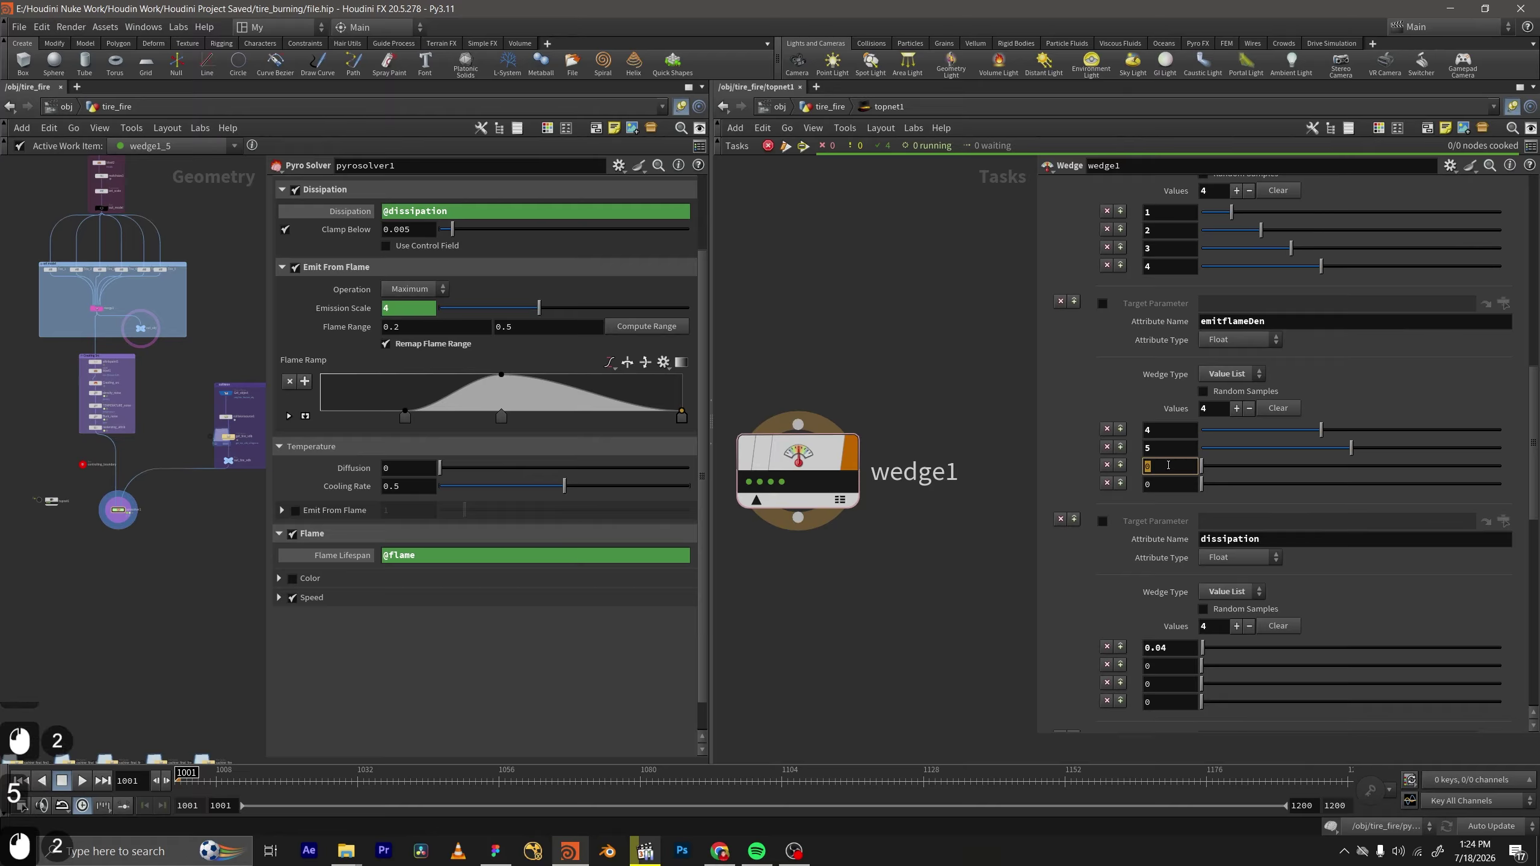
type("7")
double_click(1170, 483)
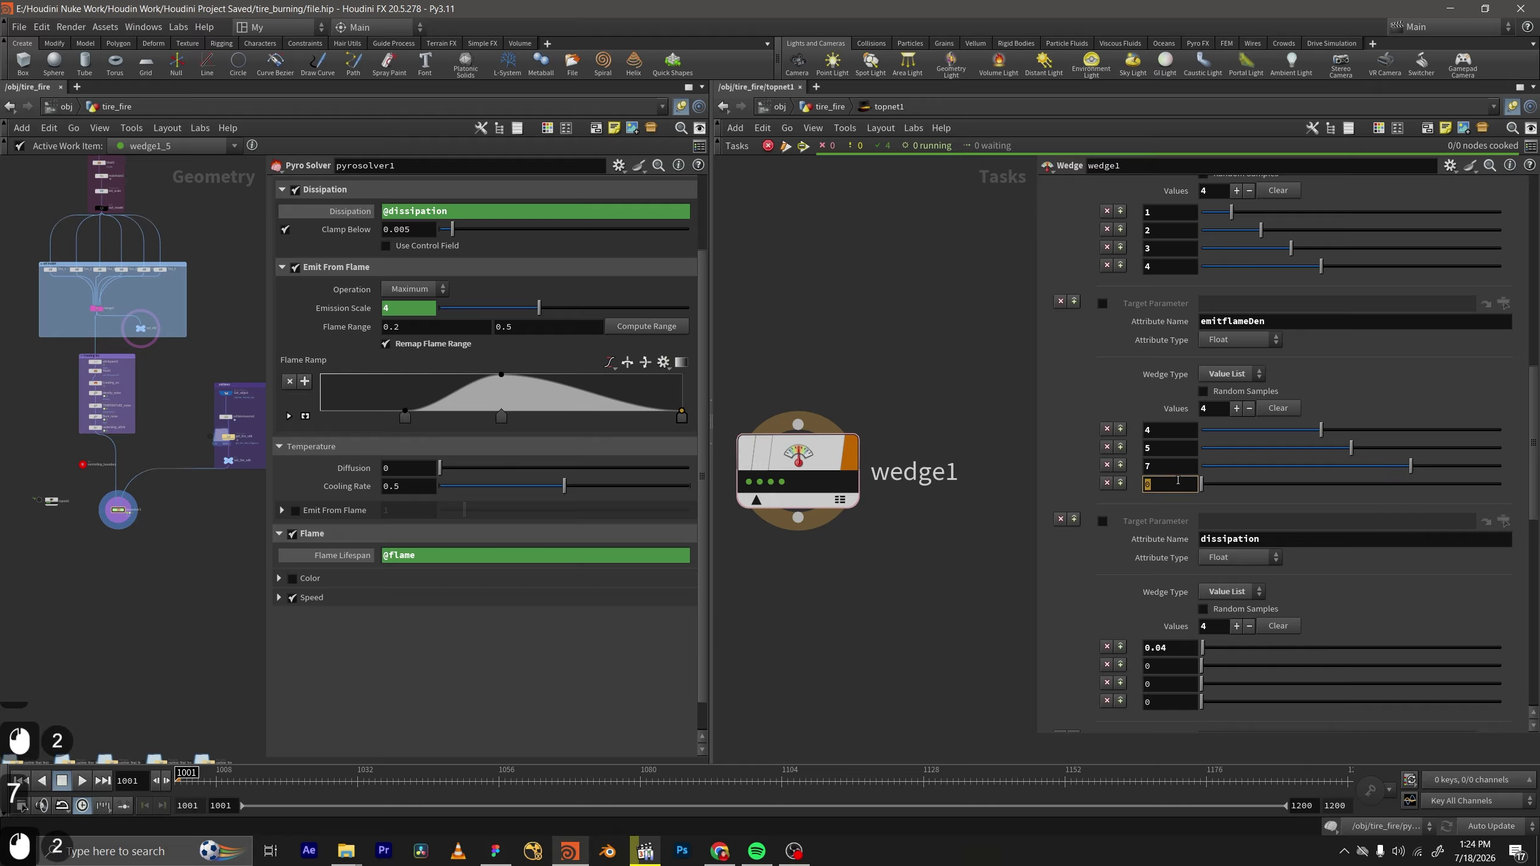
type("8")
Set the second, third and fourth values of wedge1's dissipation attribute to 0.03, 0.08 and 0.1.
scroll(977, 537, "down", 5)
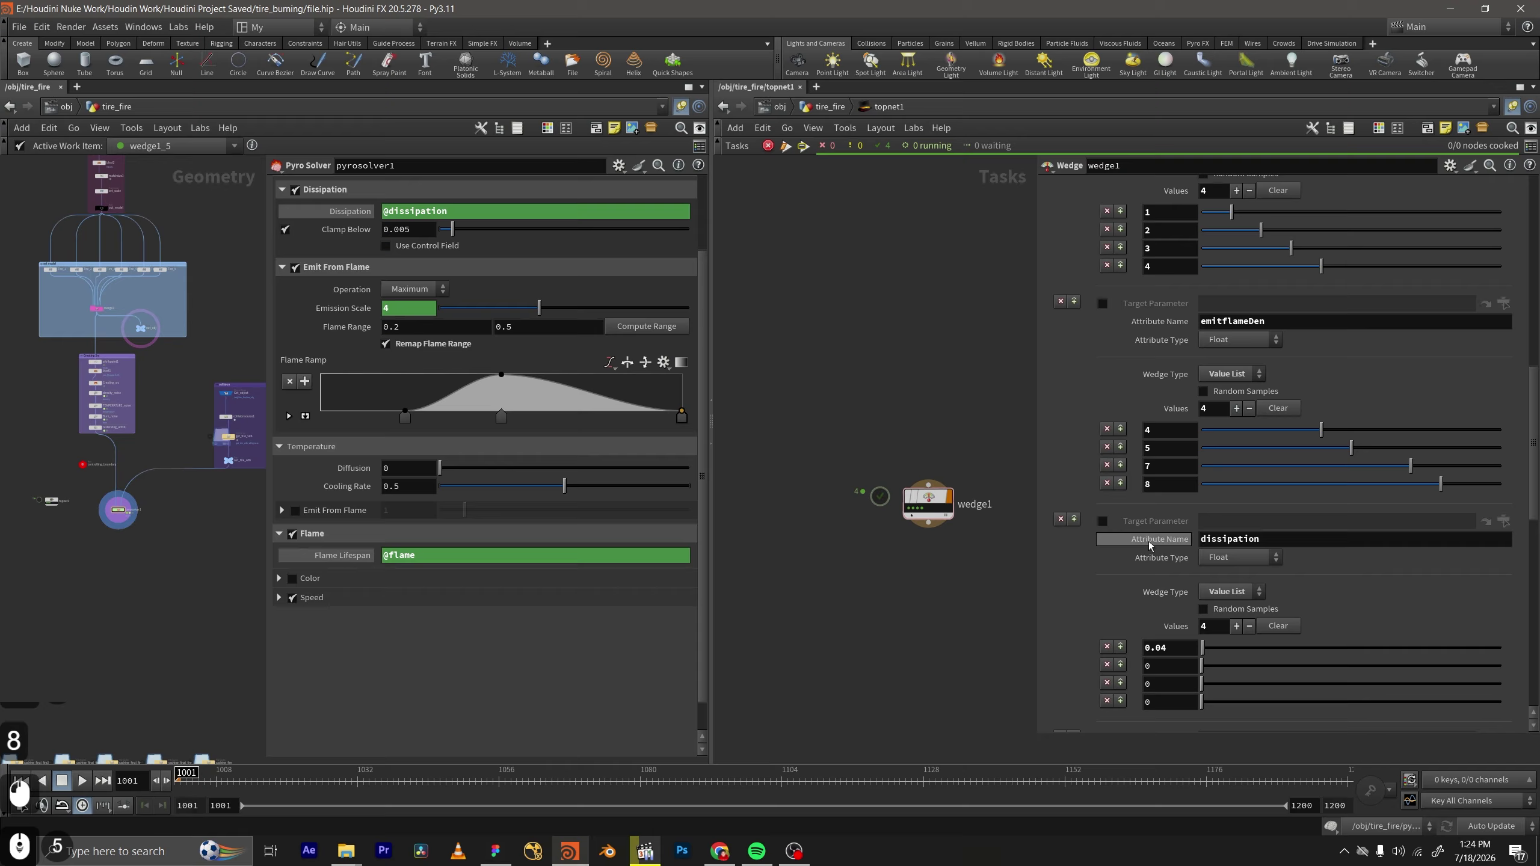
scroll(1181, 438, "down", 6)
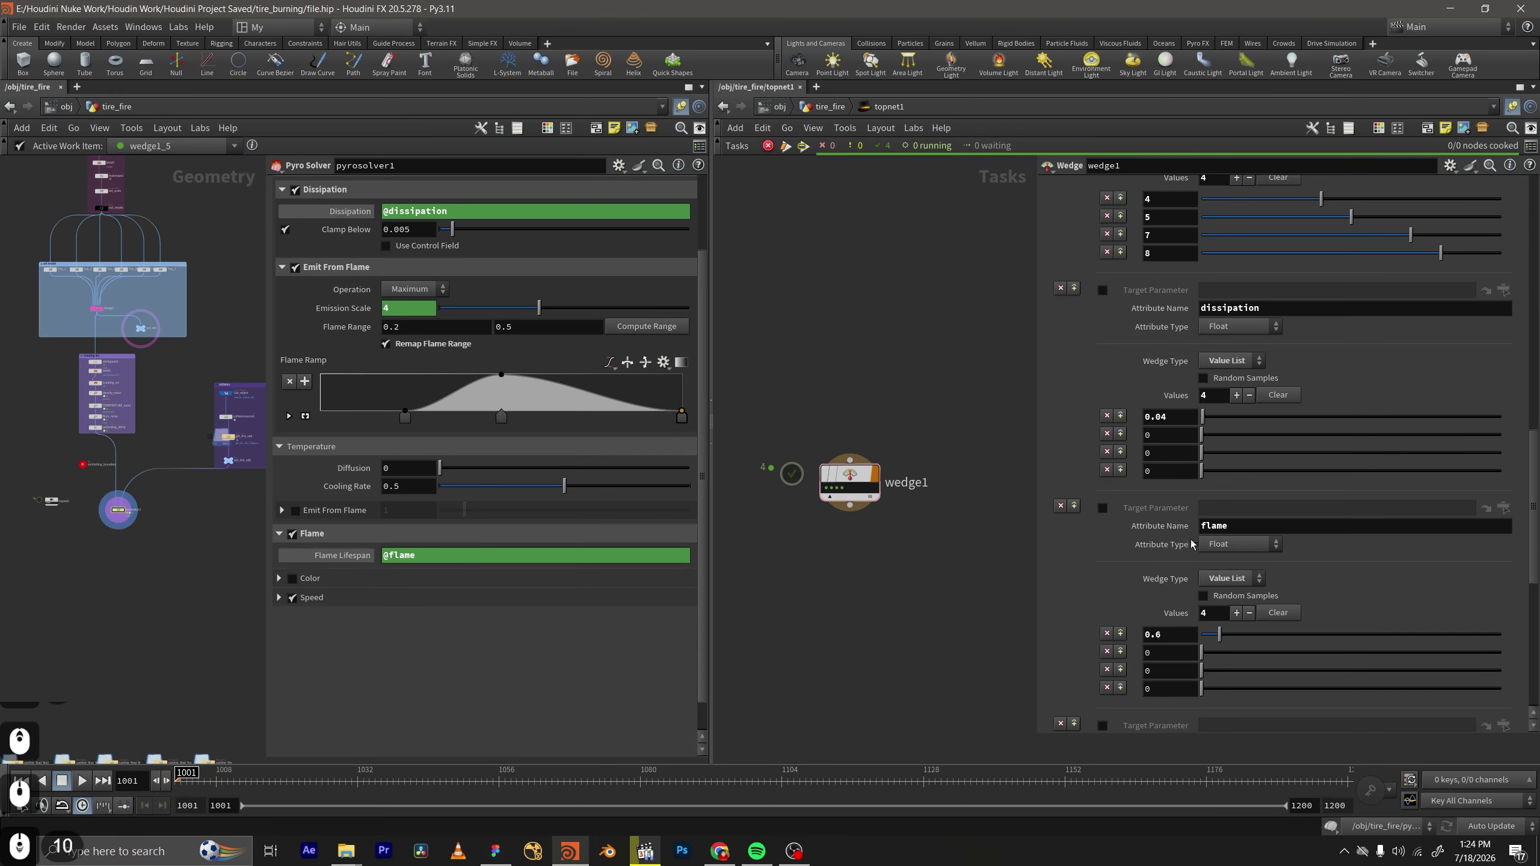
double_click(1181, 435)
type("0.030")
key("Return")
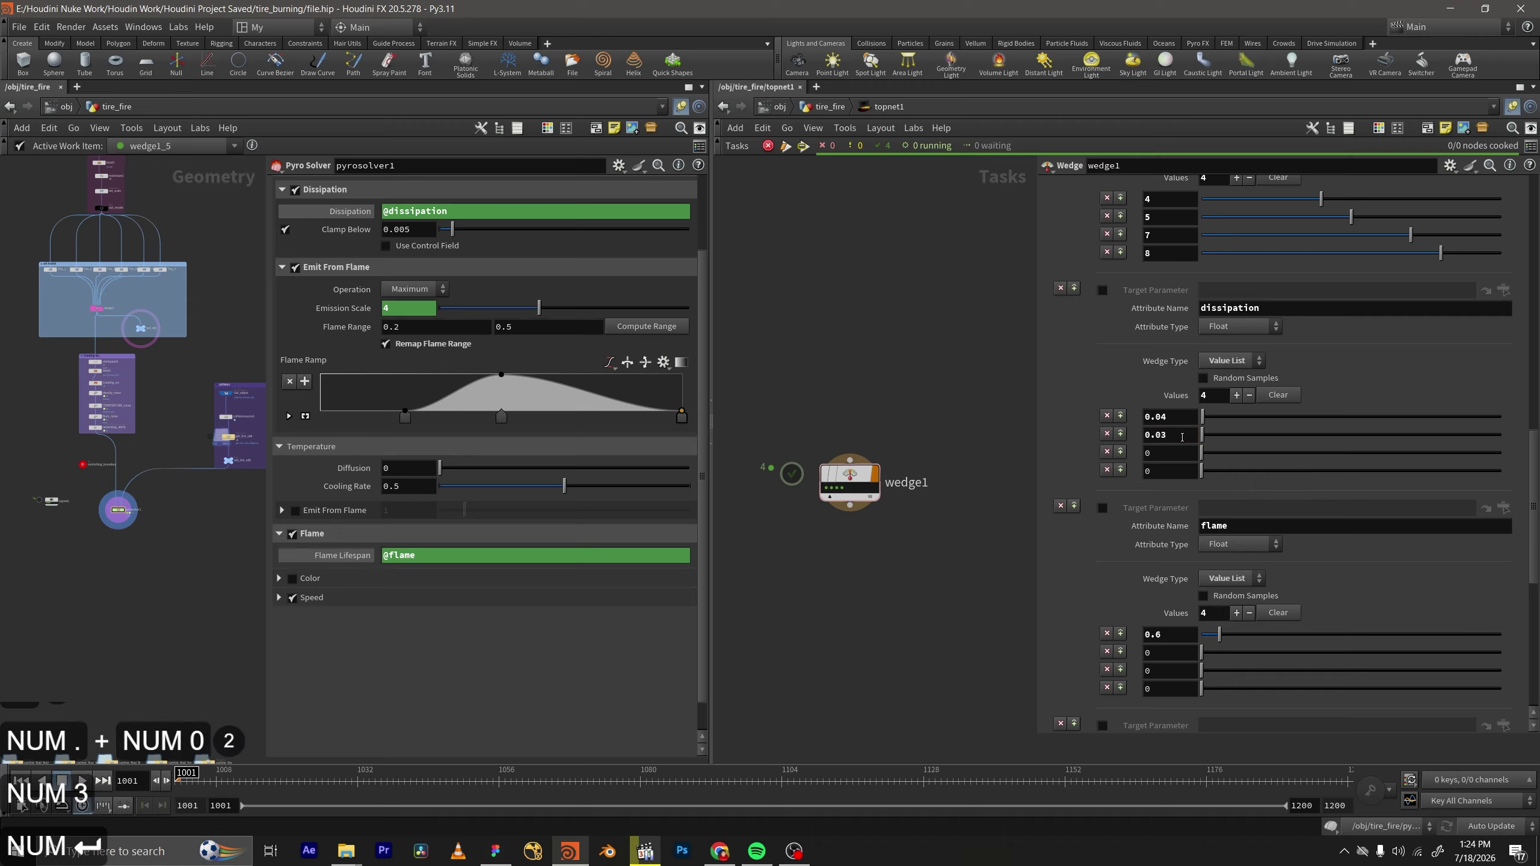
double_click(1180, 453)
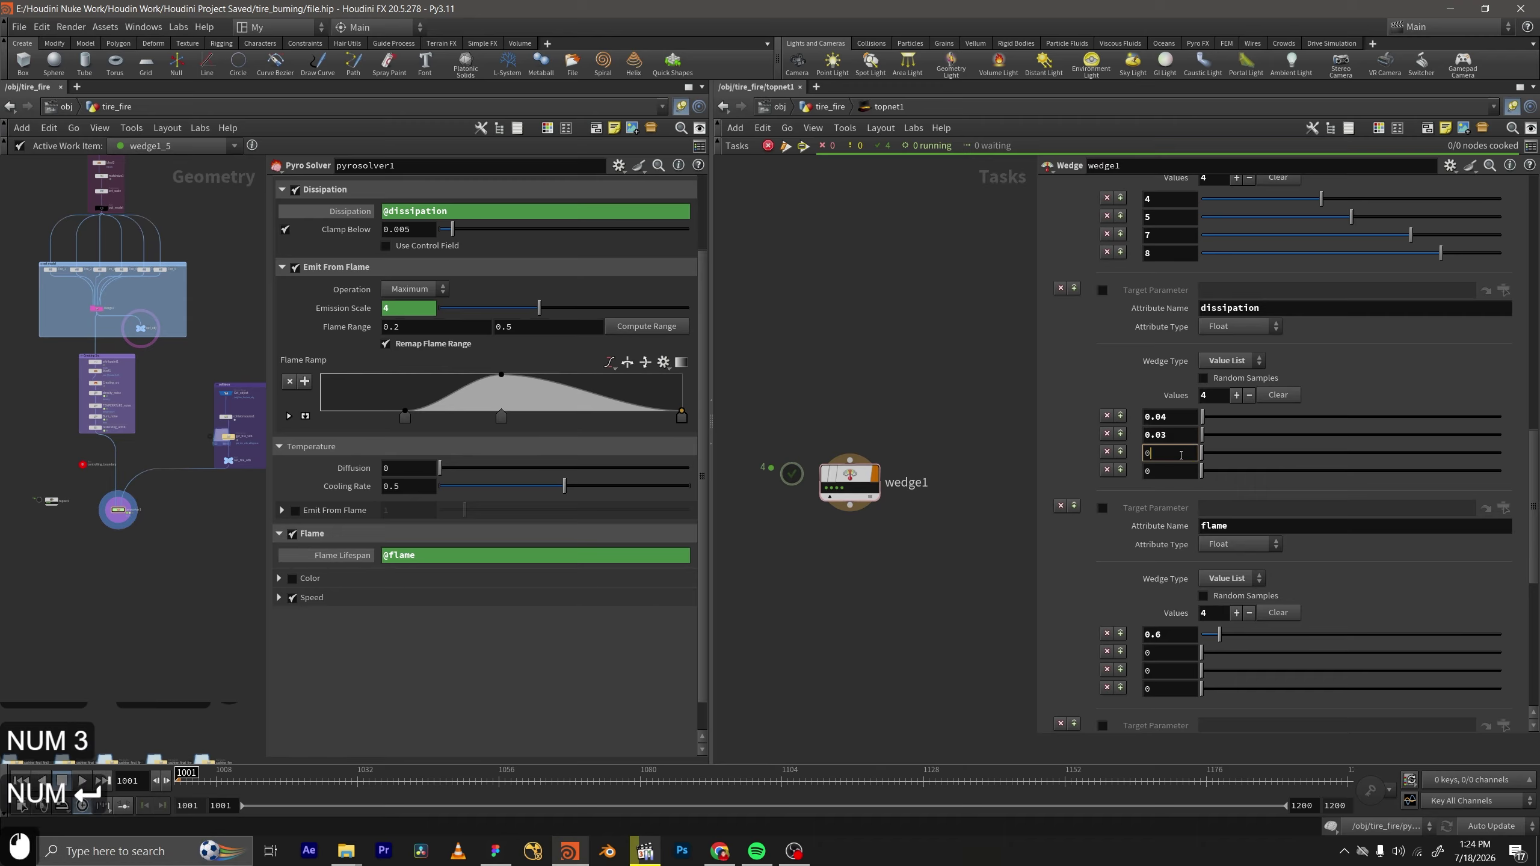
type(".08")
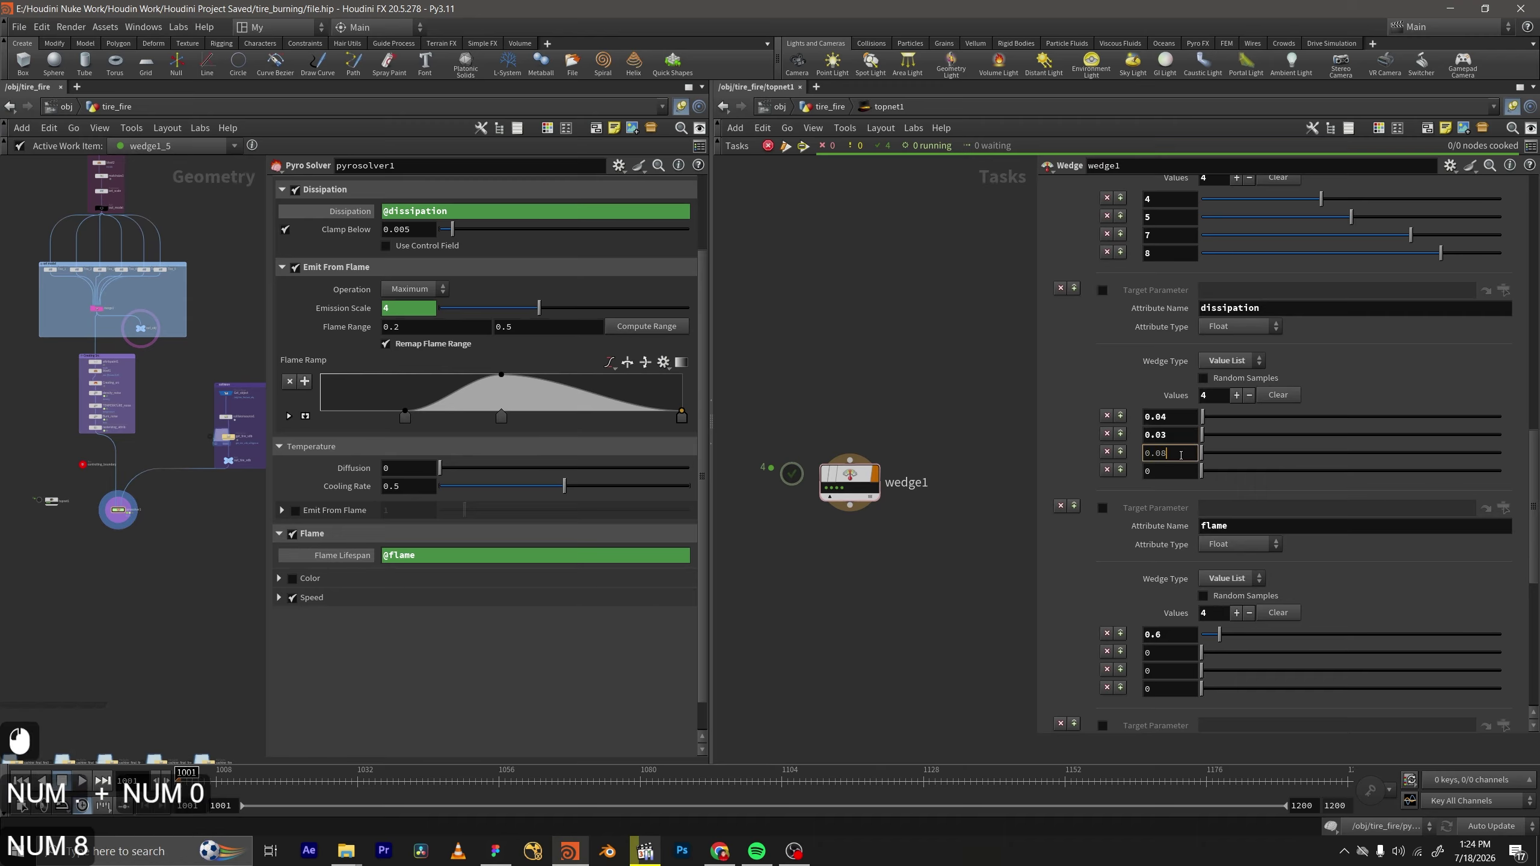
key("Return")
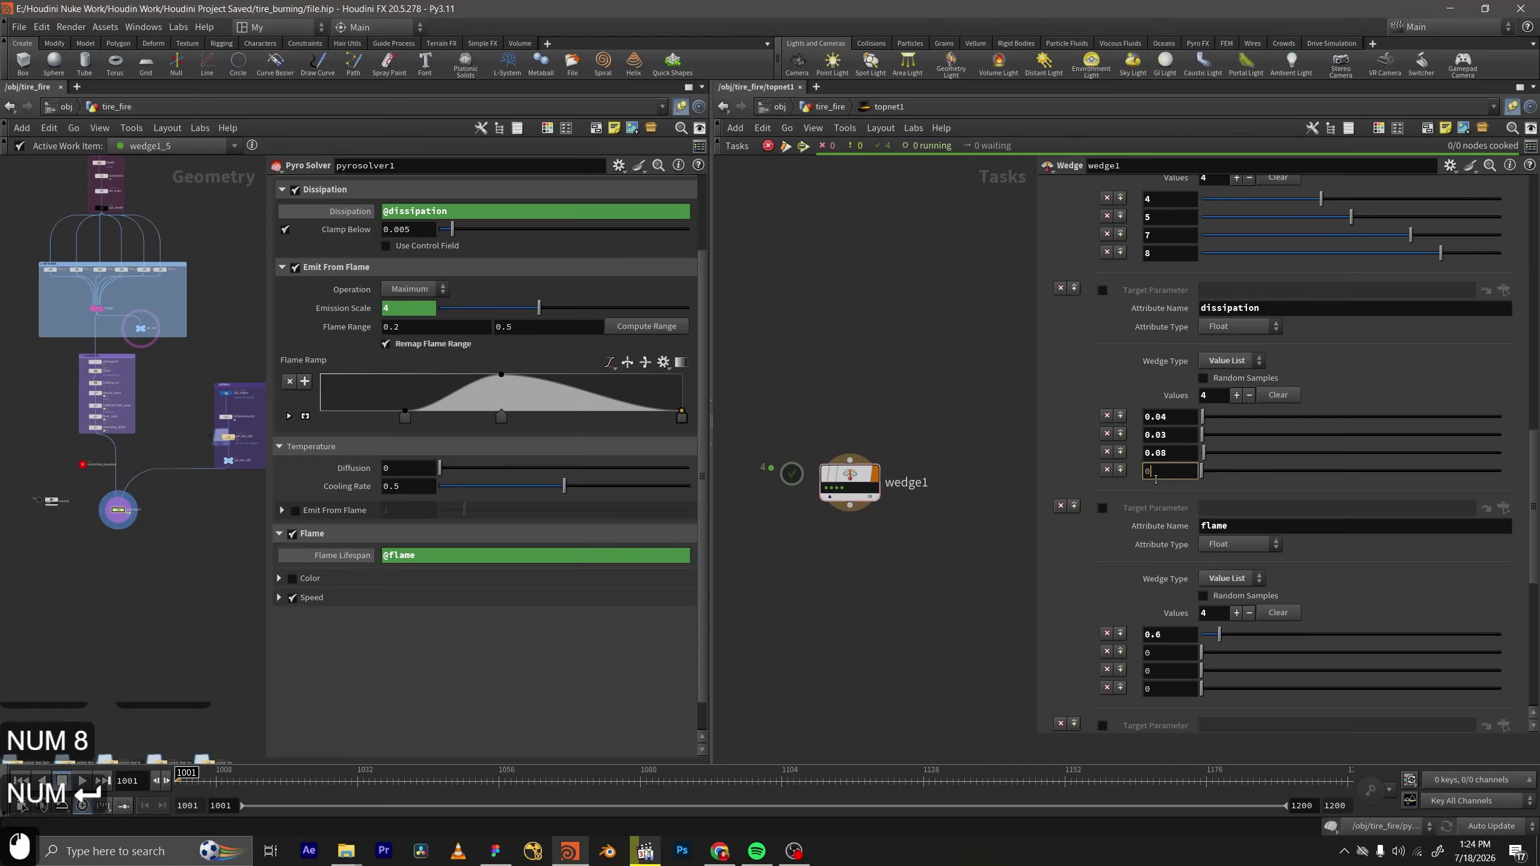
double_click(1156, 477)
key("Tab")
left_click(1158, 477)
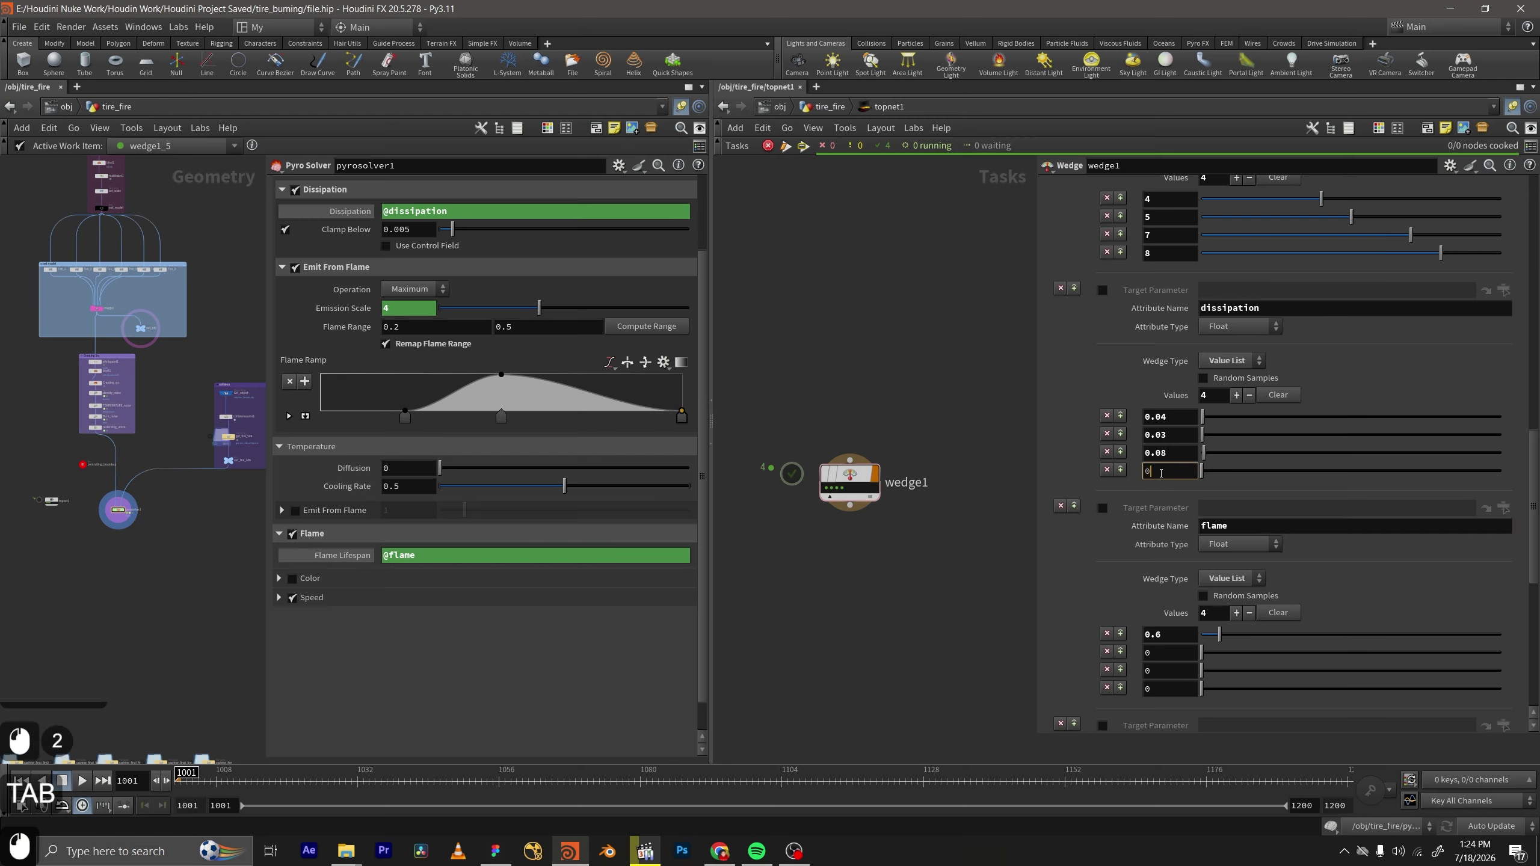
type(".1")
key("Return")
Set the second, third and fourth values of wedge1's flame attribute to 0.8, 0.4 and 0.2.
scroll(1193, 451, "down", 14)
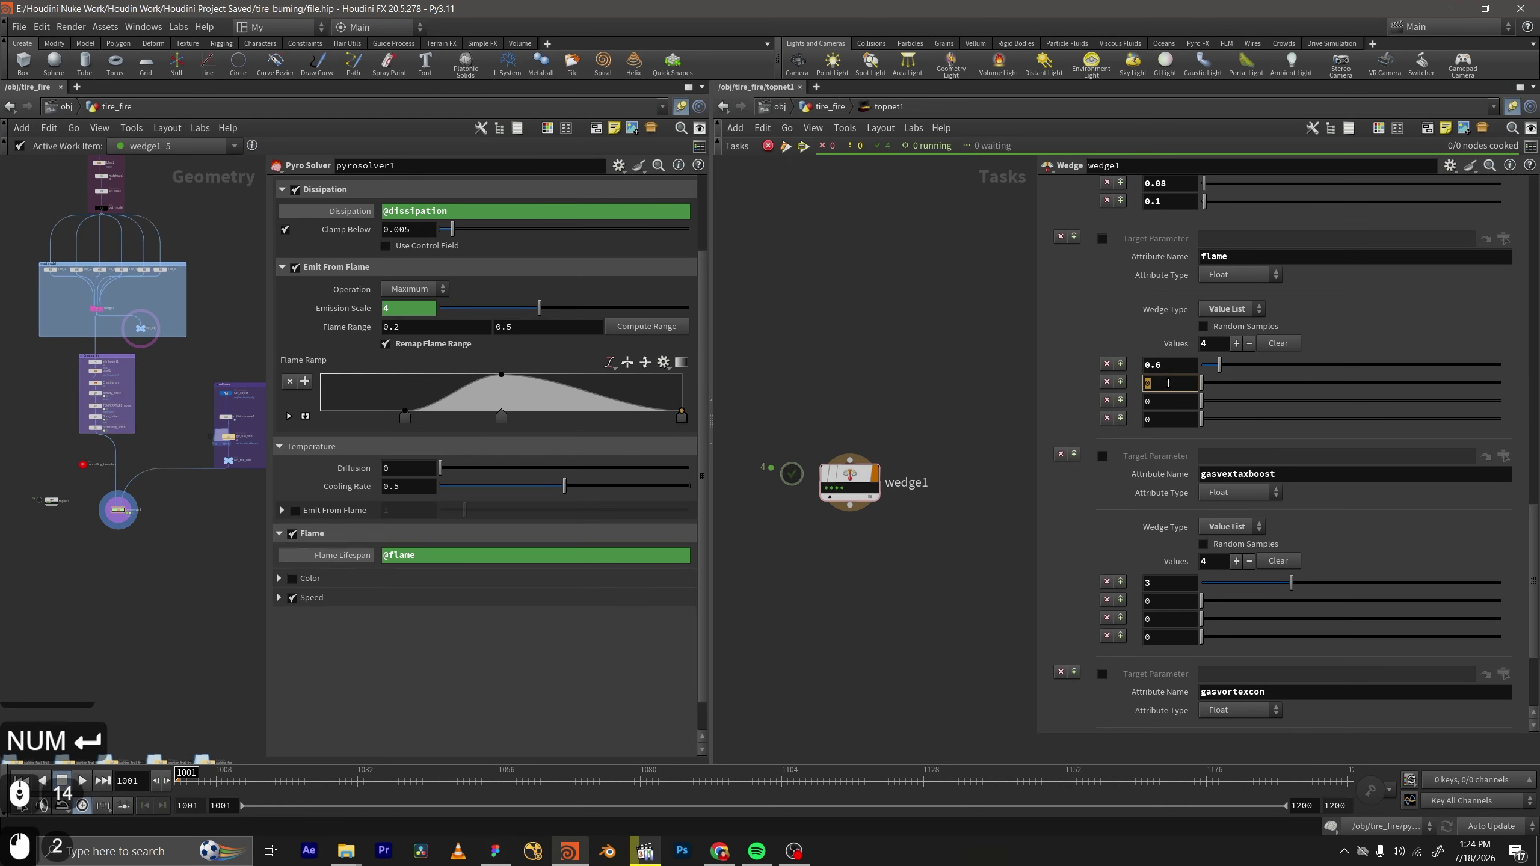
double_click(1166, 383)
type("0.8")
key("Tab")
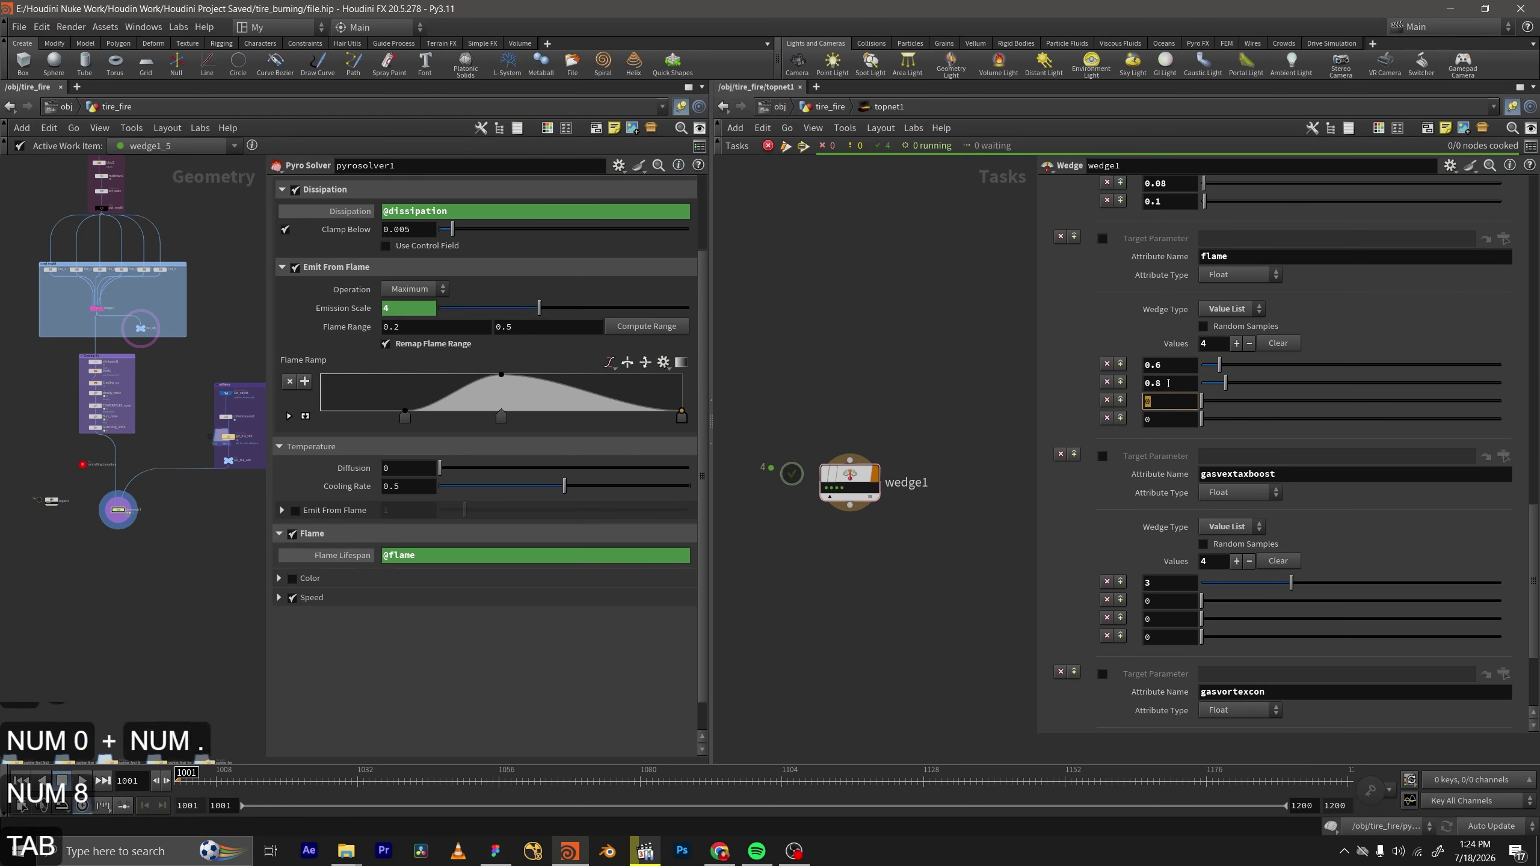
type("0.0")
key("BackSpace")
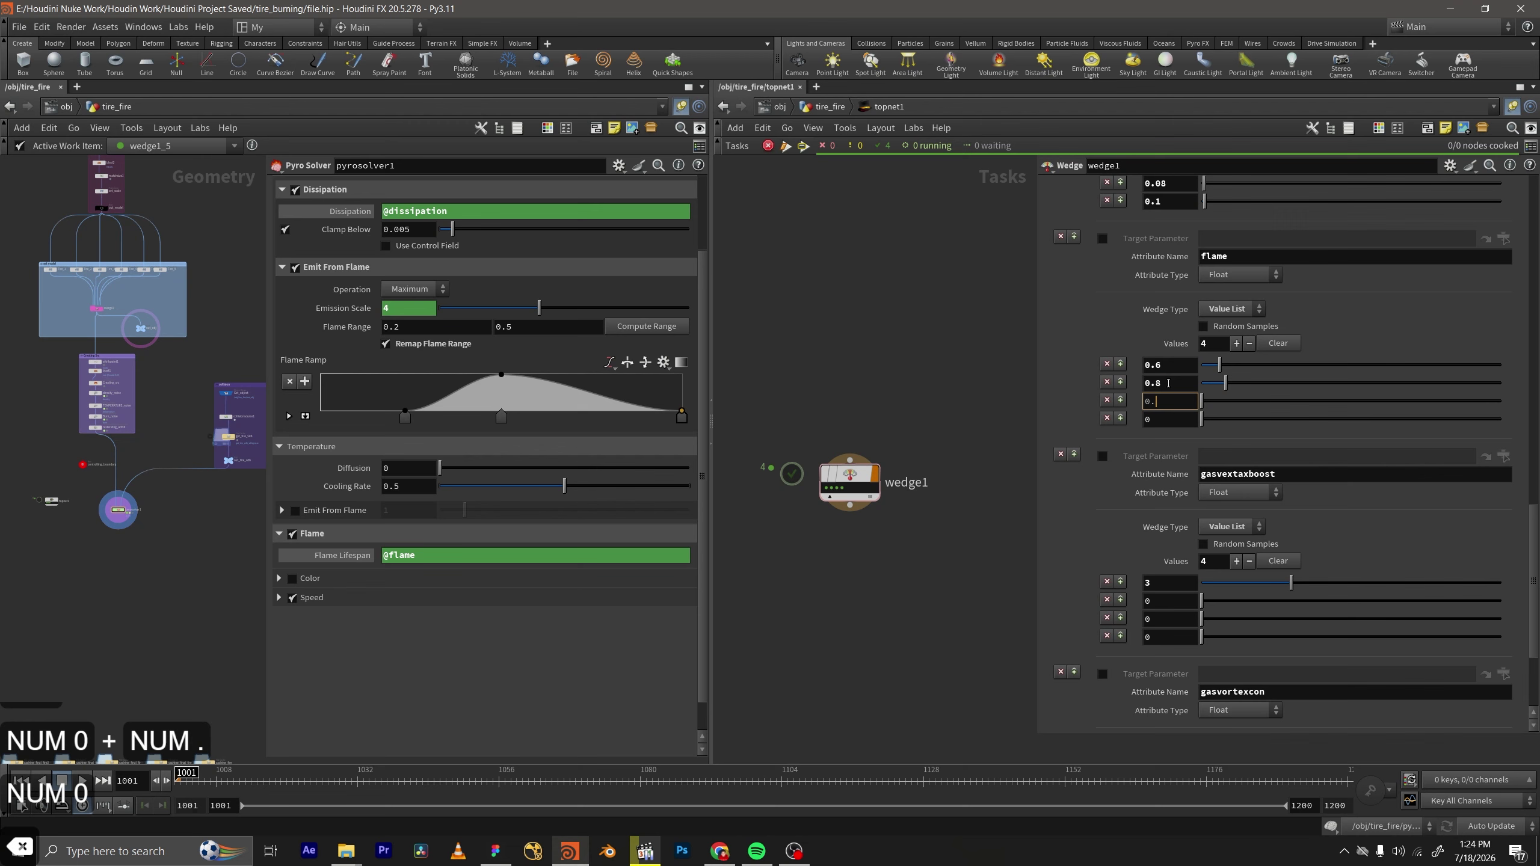
type("4")
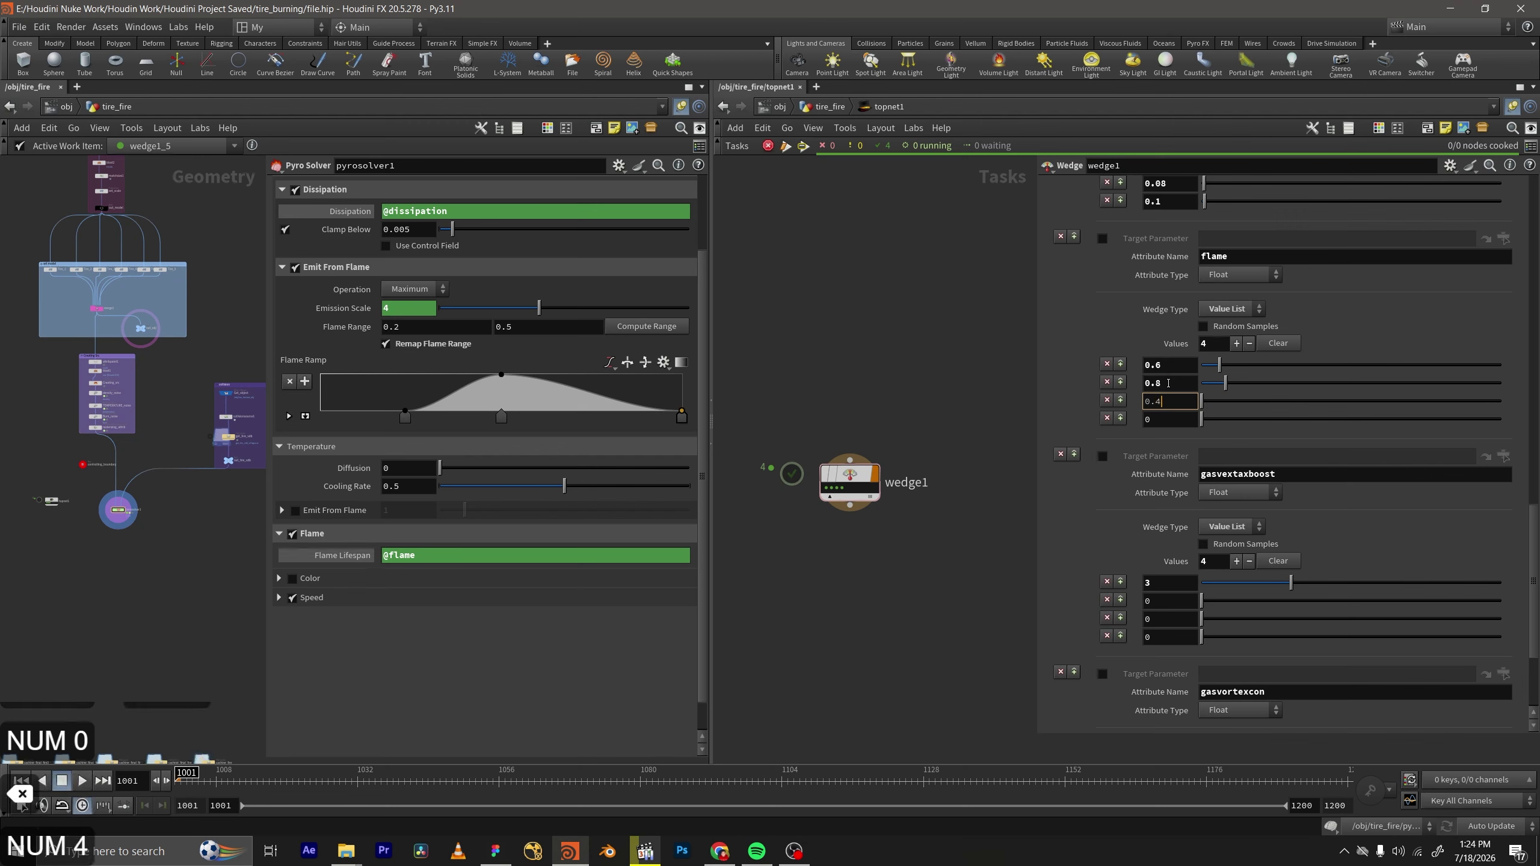
key("Tab")
type("0.2")
key("Return")
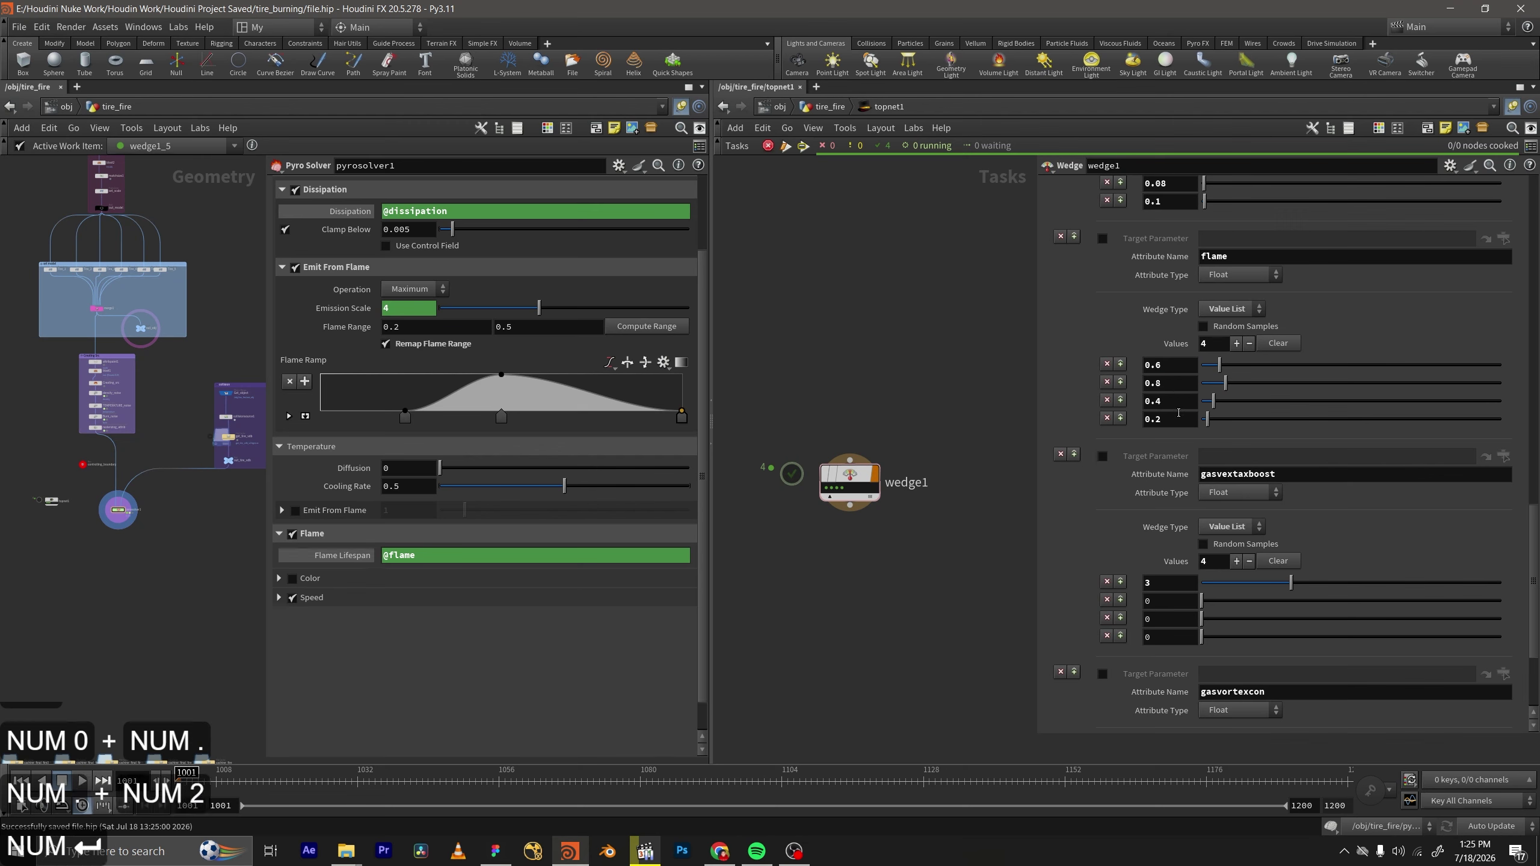
Change the fourth value of wedge1's flame attribute to 0.3.
left_click(1157, 425)
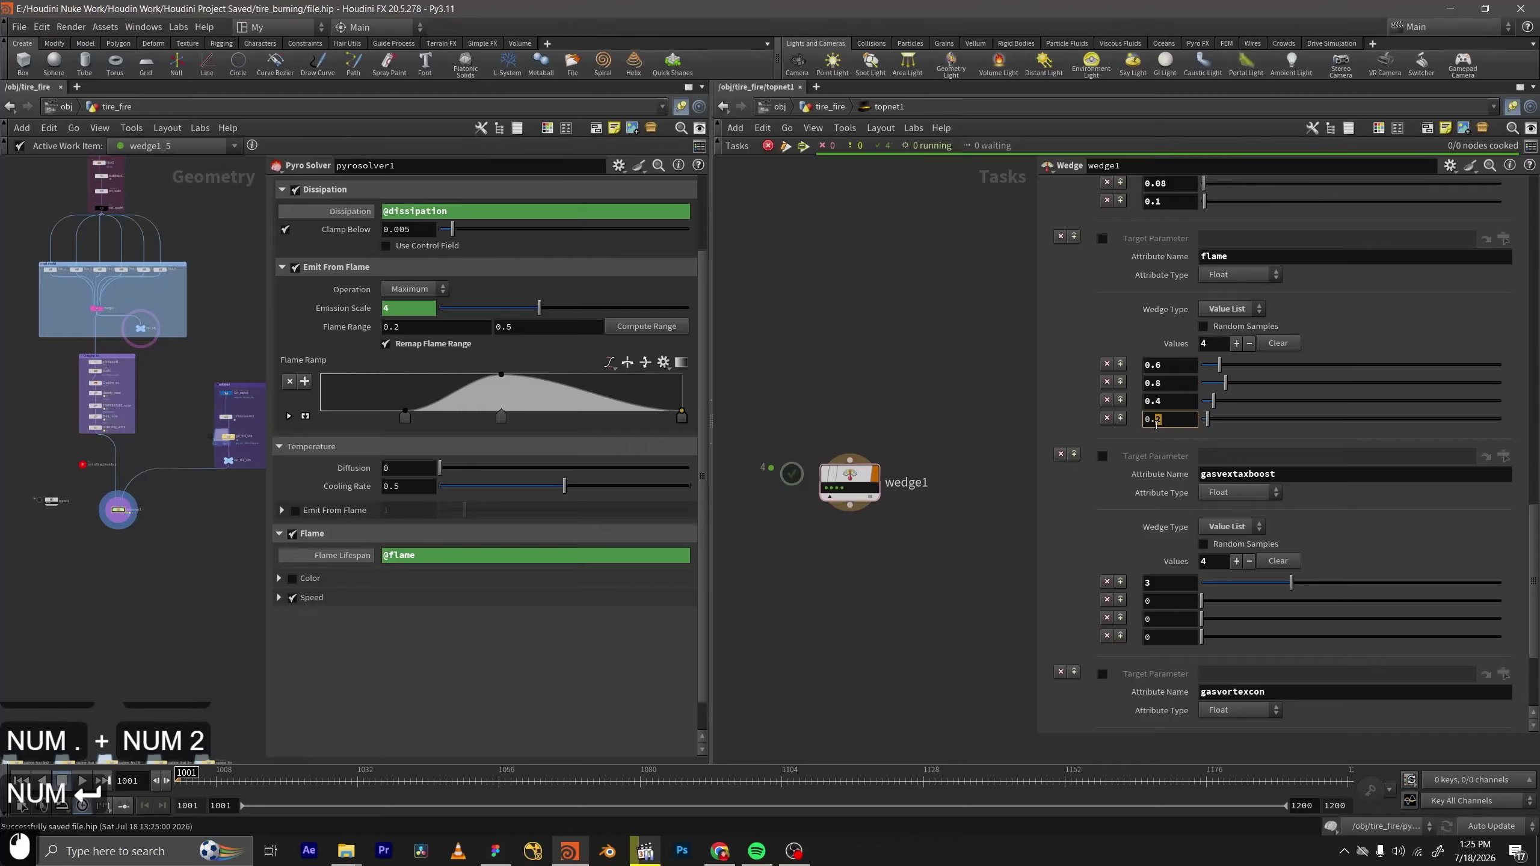
type("0.")
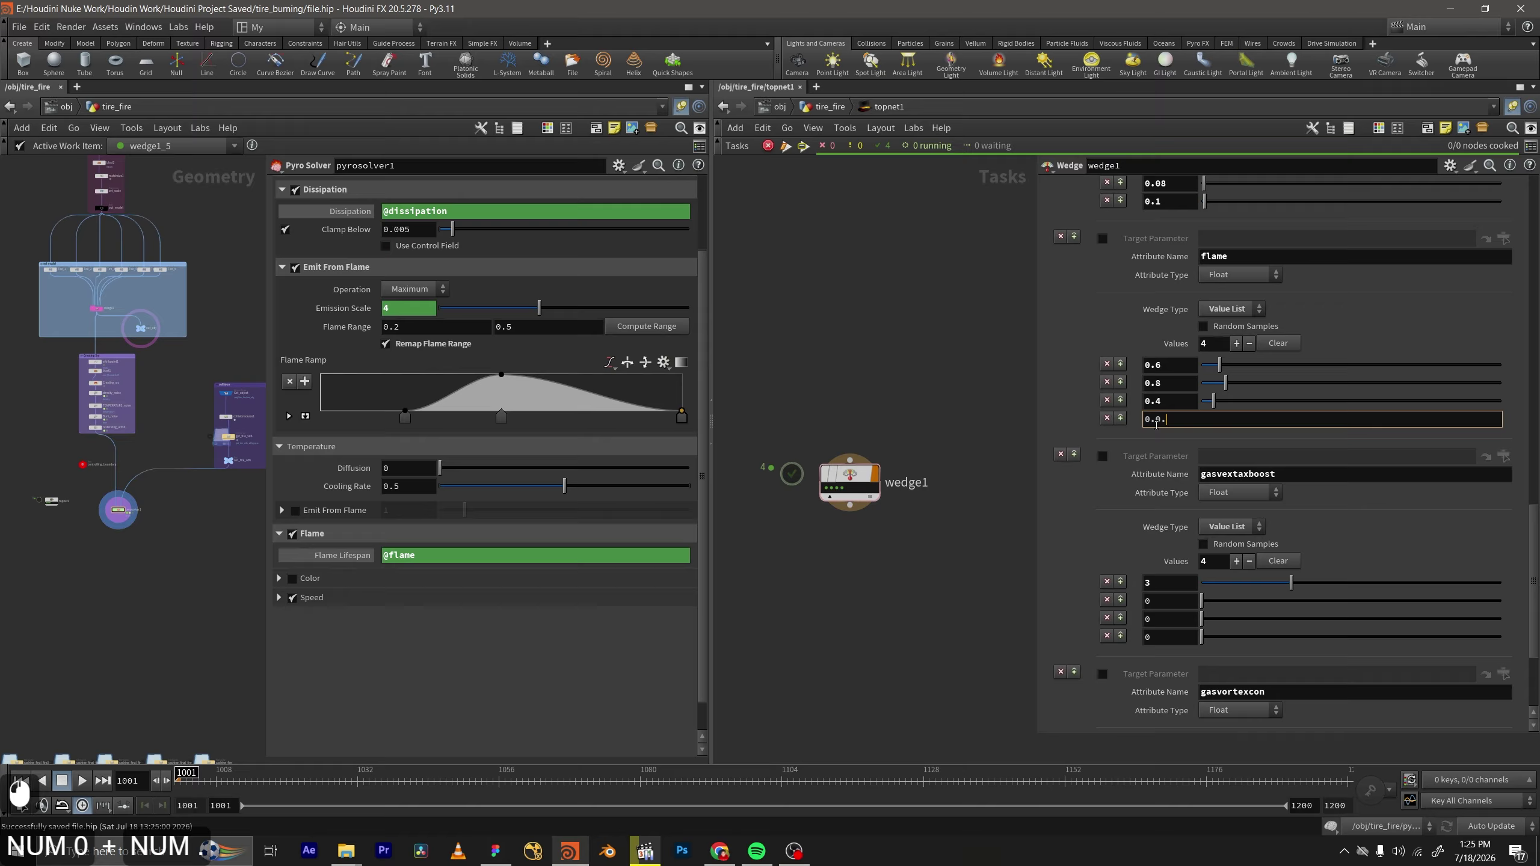
key("BackSpace")
type("3")
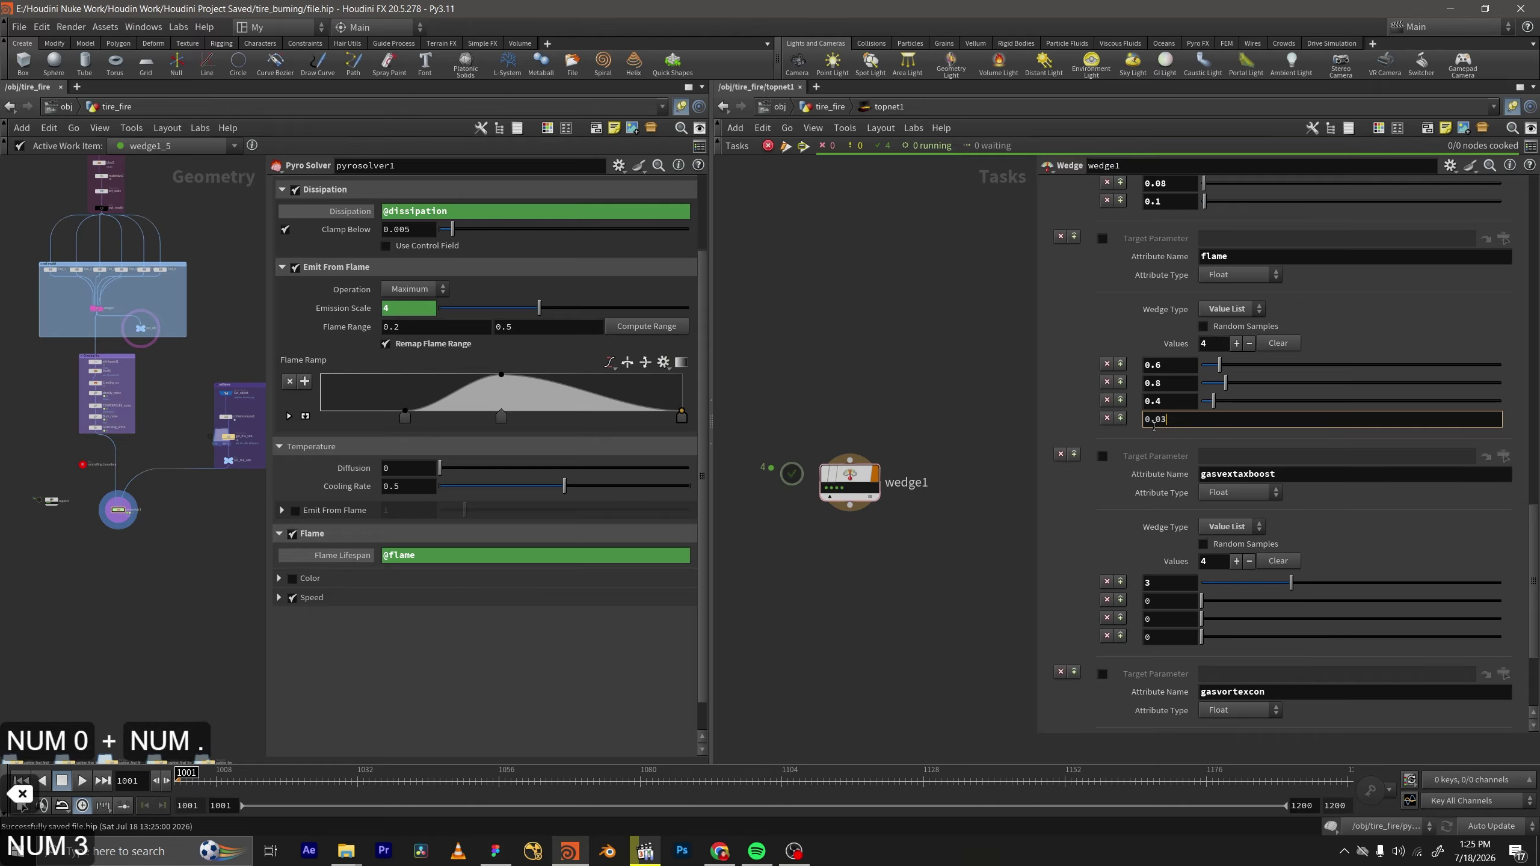
key("BackSpace")
key("BackSpace")
type("3")
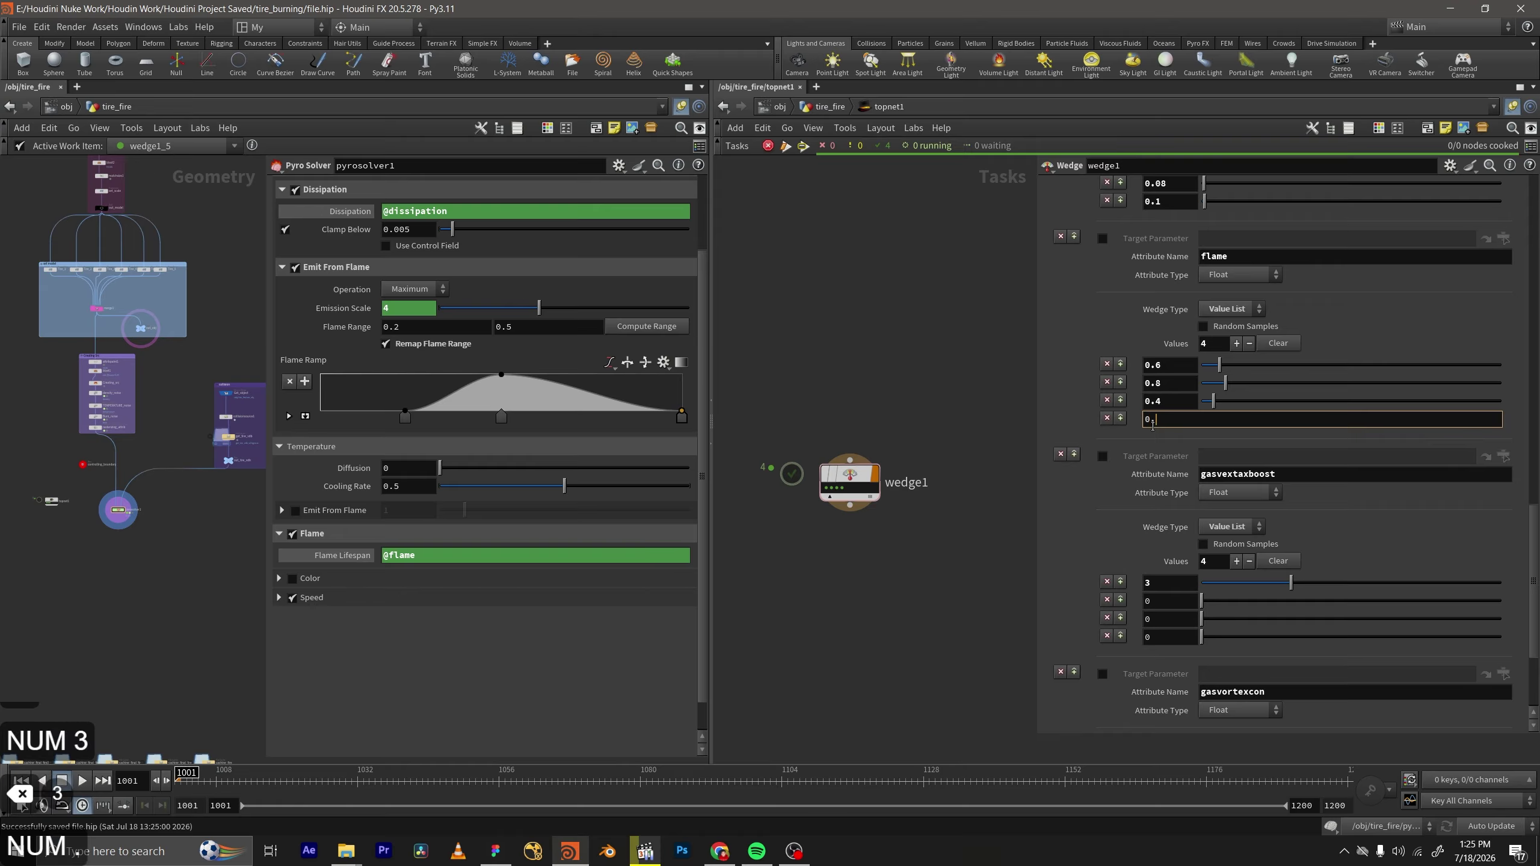
key("Return")
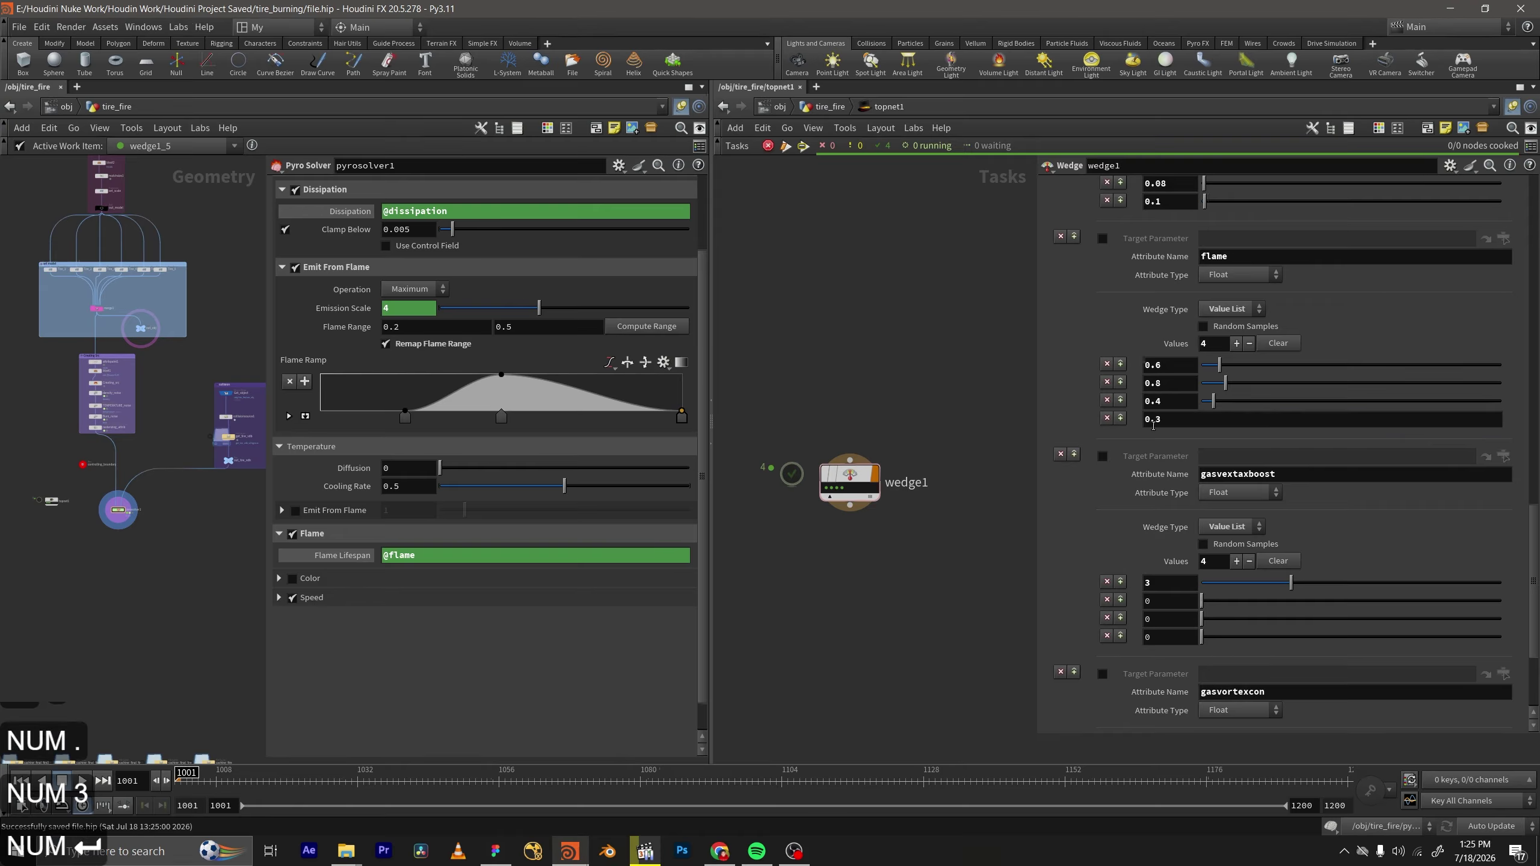
Set the second, third and fourth values of wedge1's gasvextaxboost attribute to 5, 6 and 8.
scroll(1006, 451, "down", 1)
scroll(1157, 420, "down", 3)
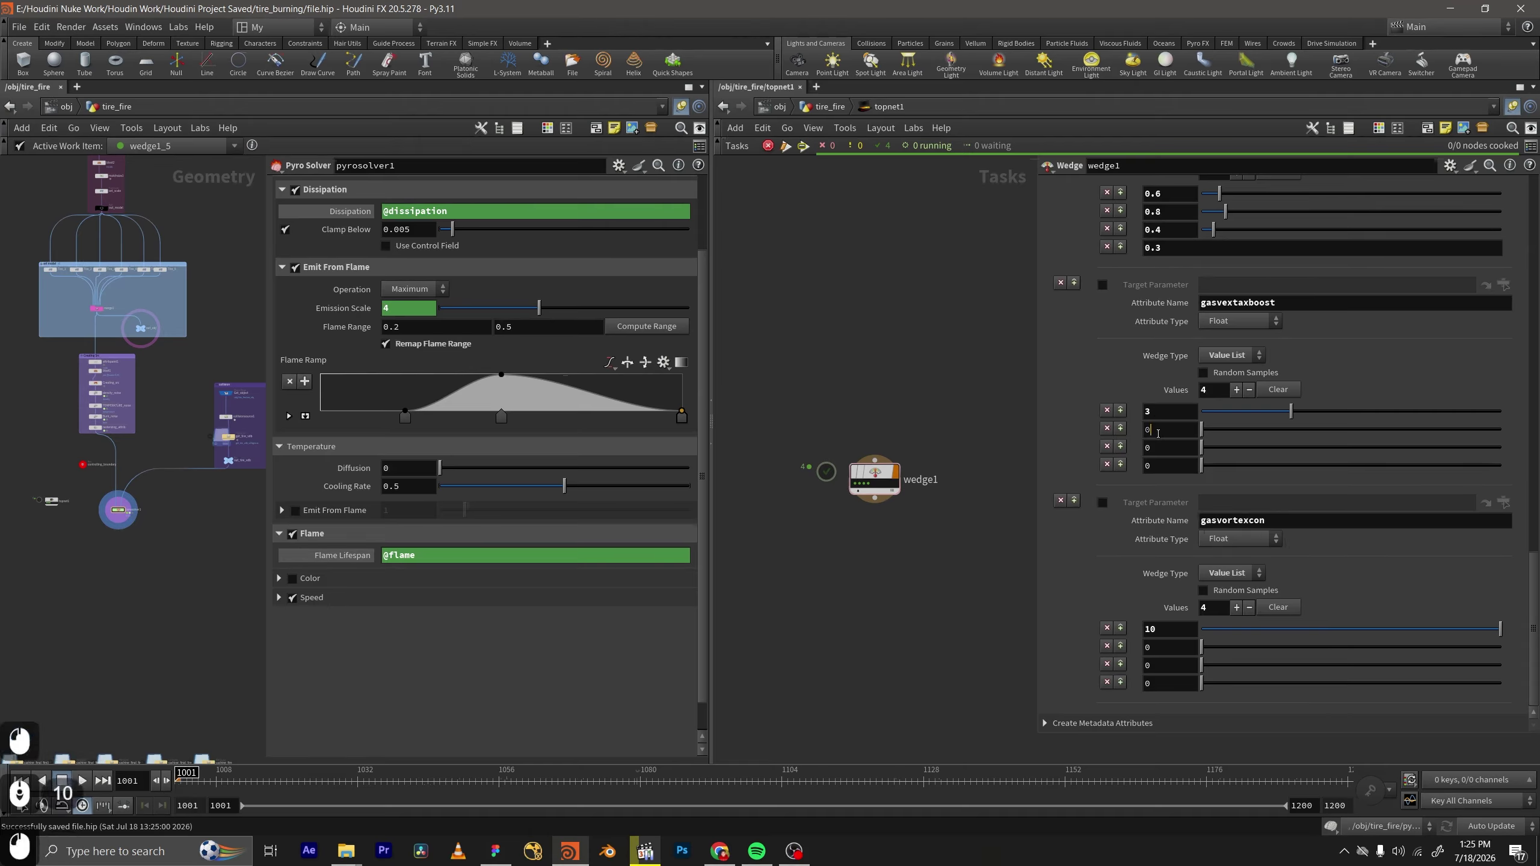
double_click(1157, 430)
type("5")
key("Tab")
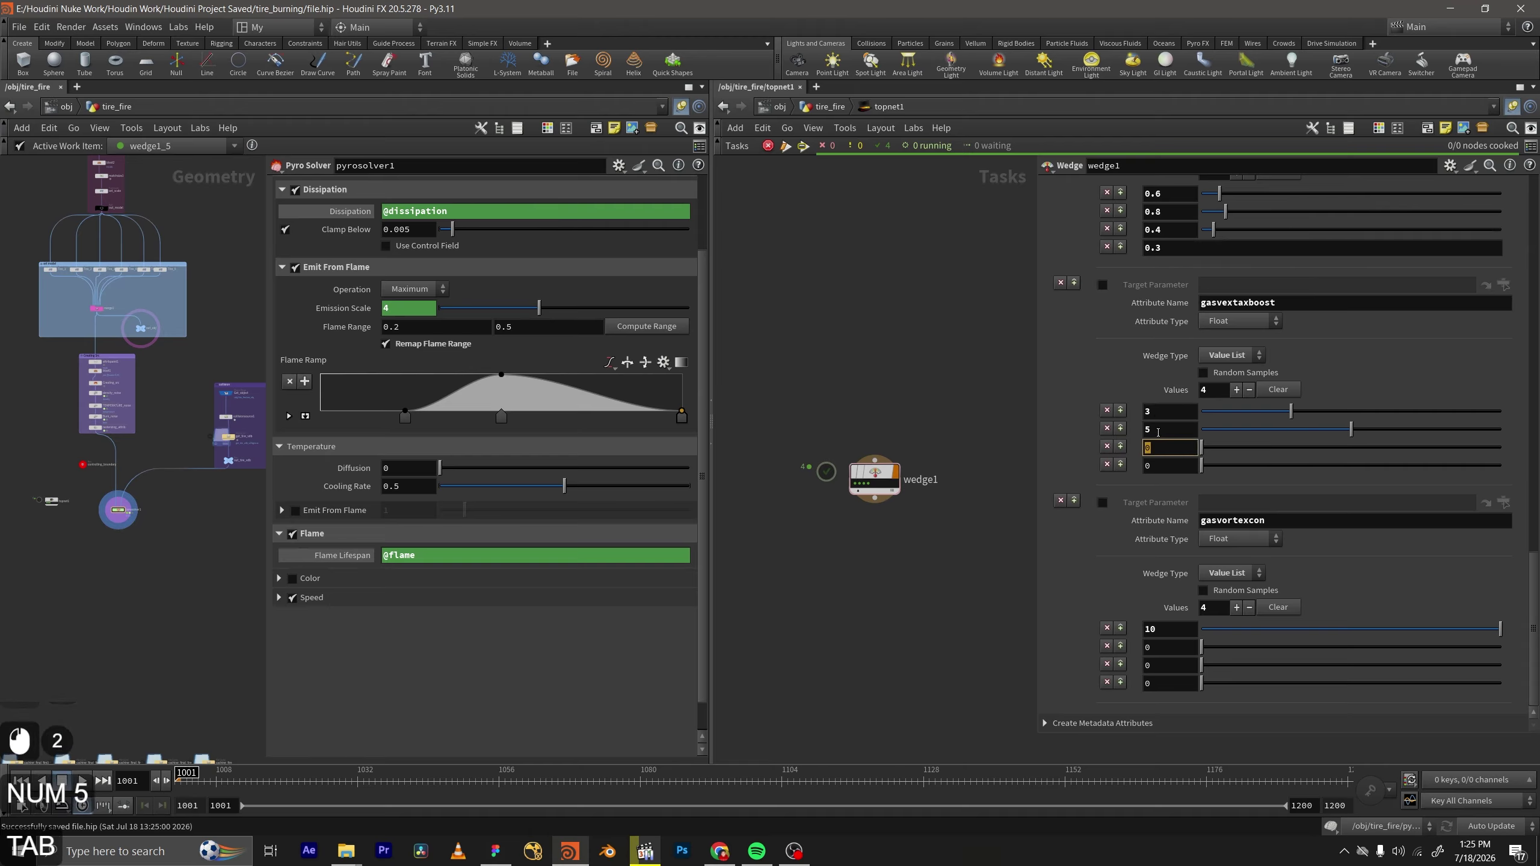
type("6")
key("Tab")
type("8")
key("Return")
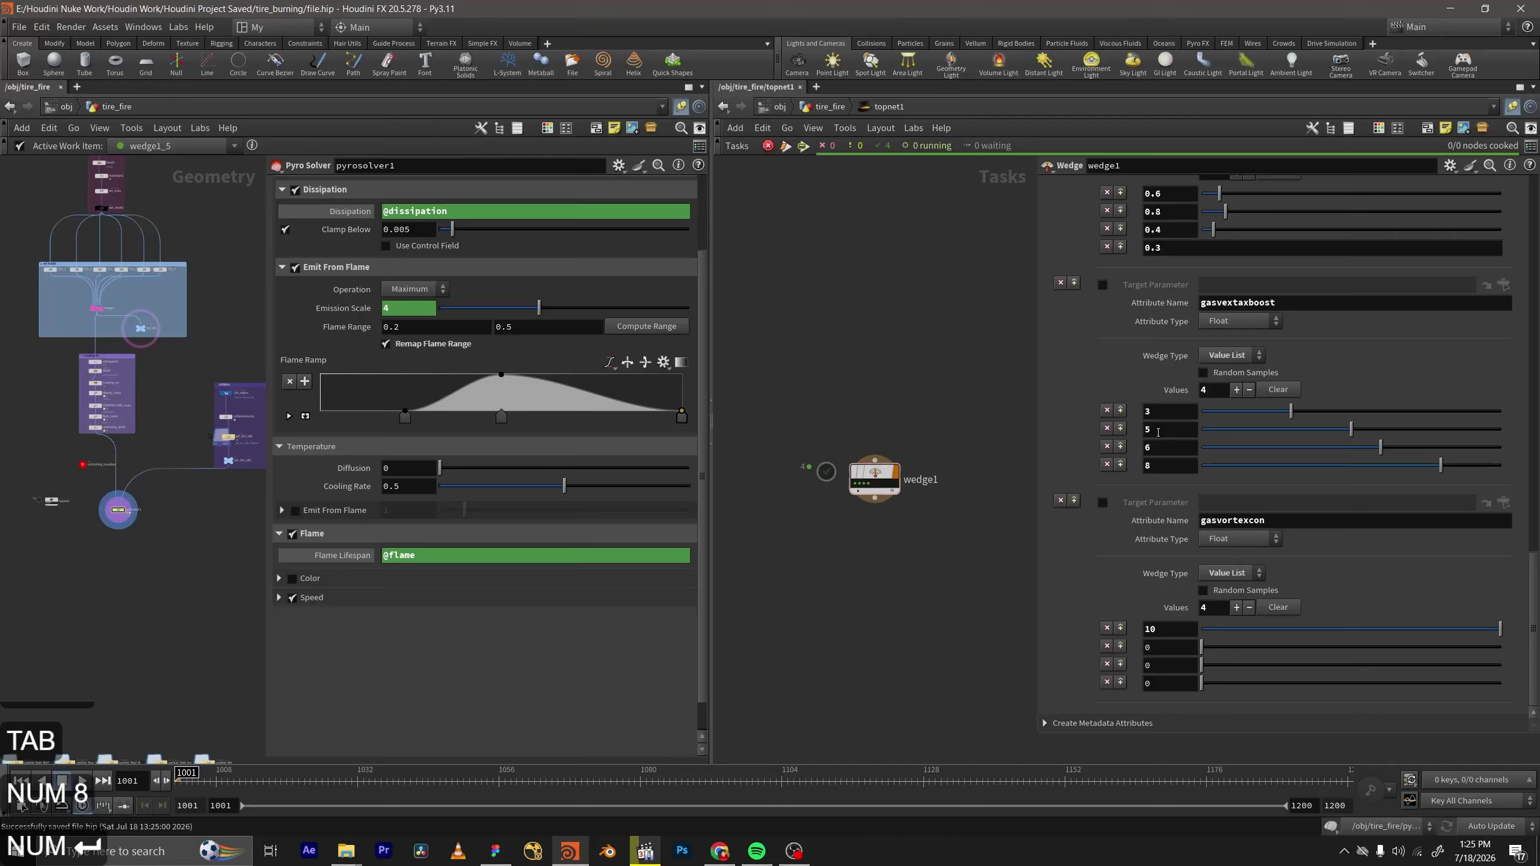
Set the second, third and fourth values of wedge1's gasvortexcon attribute to 12, 15 and 20.
scroll(1161, 479, "down", 4)
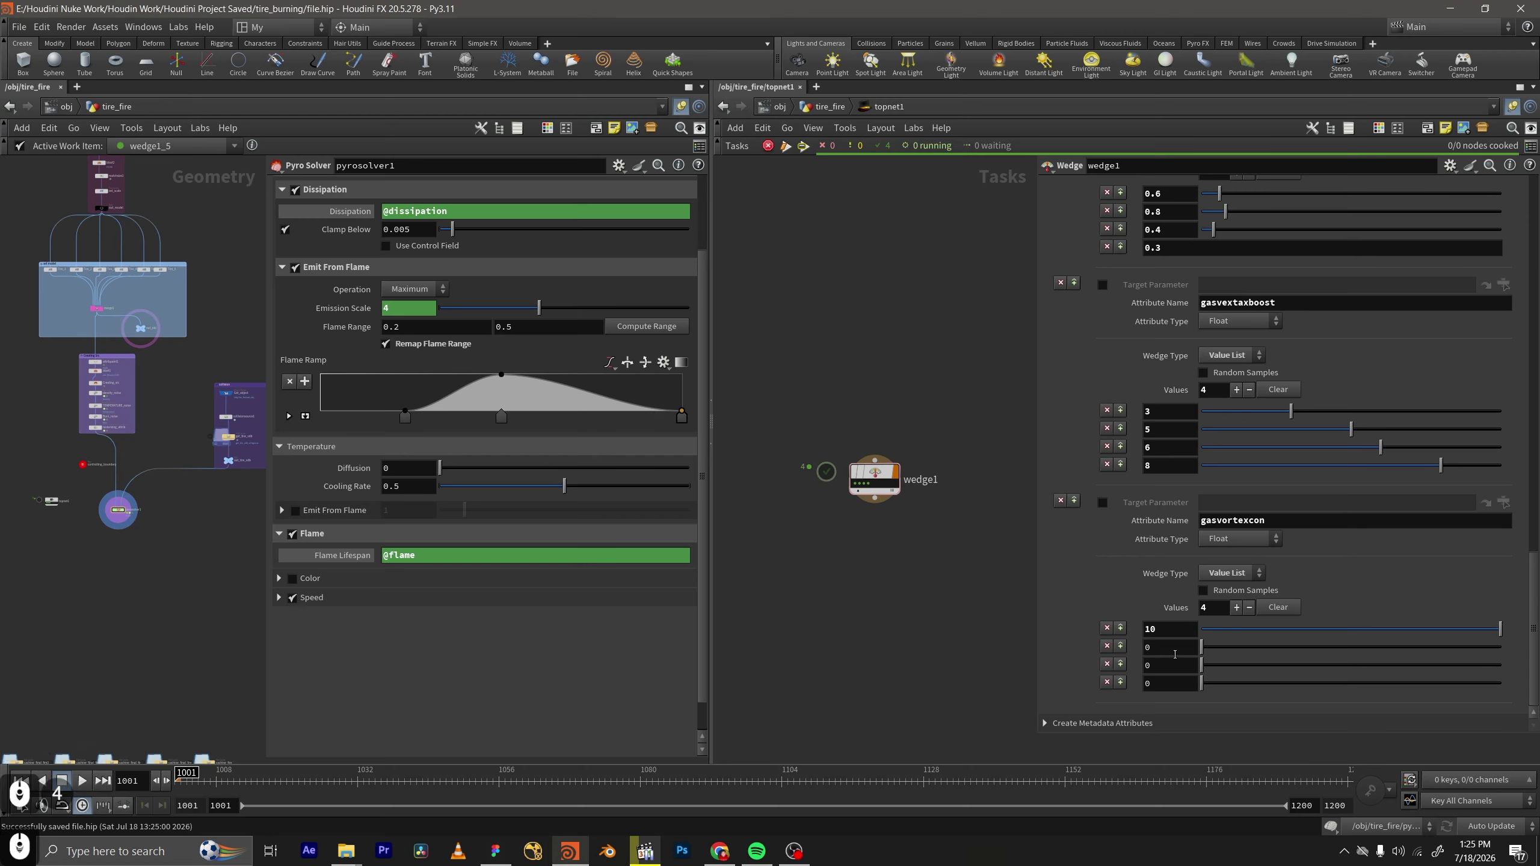
double_click(1176, 648)
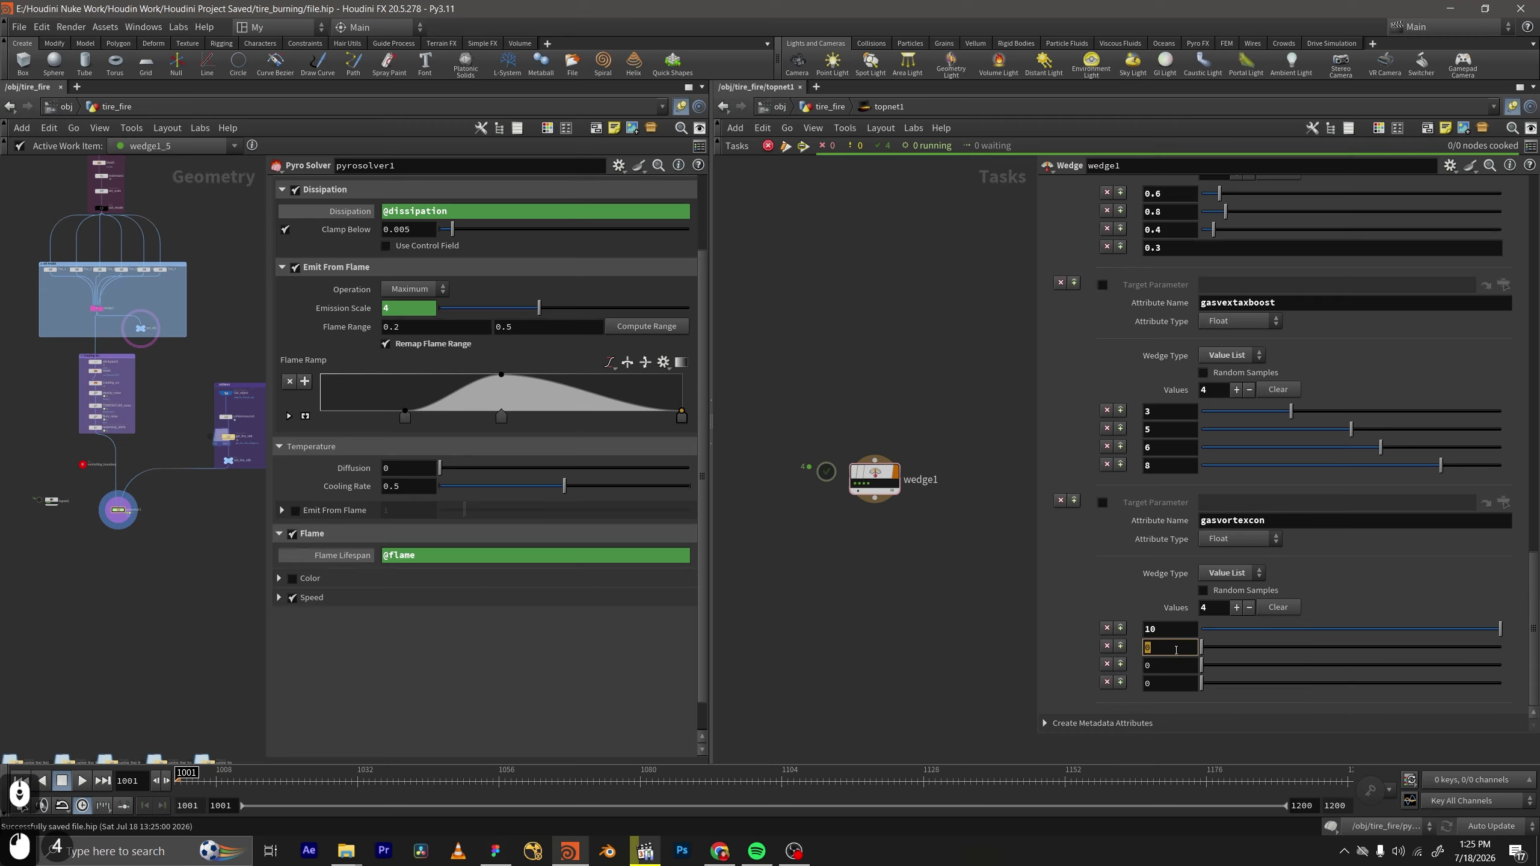
type("12")
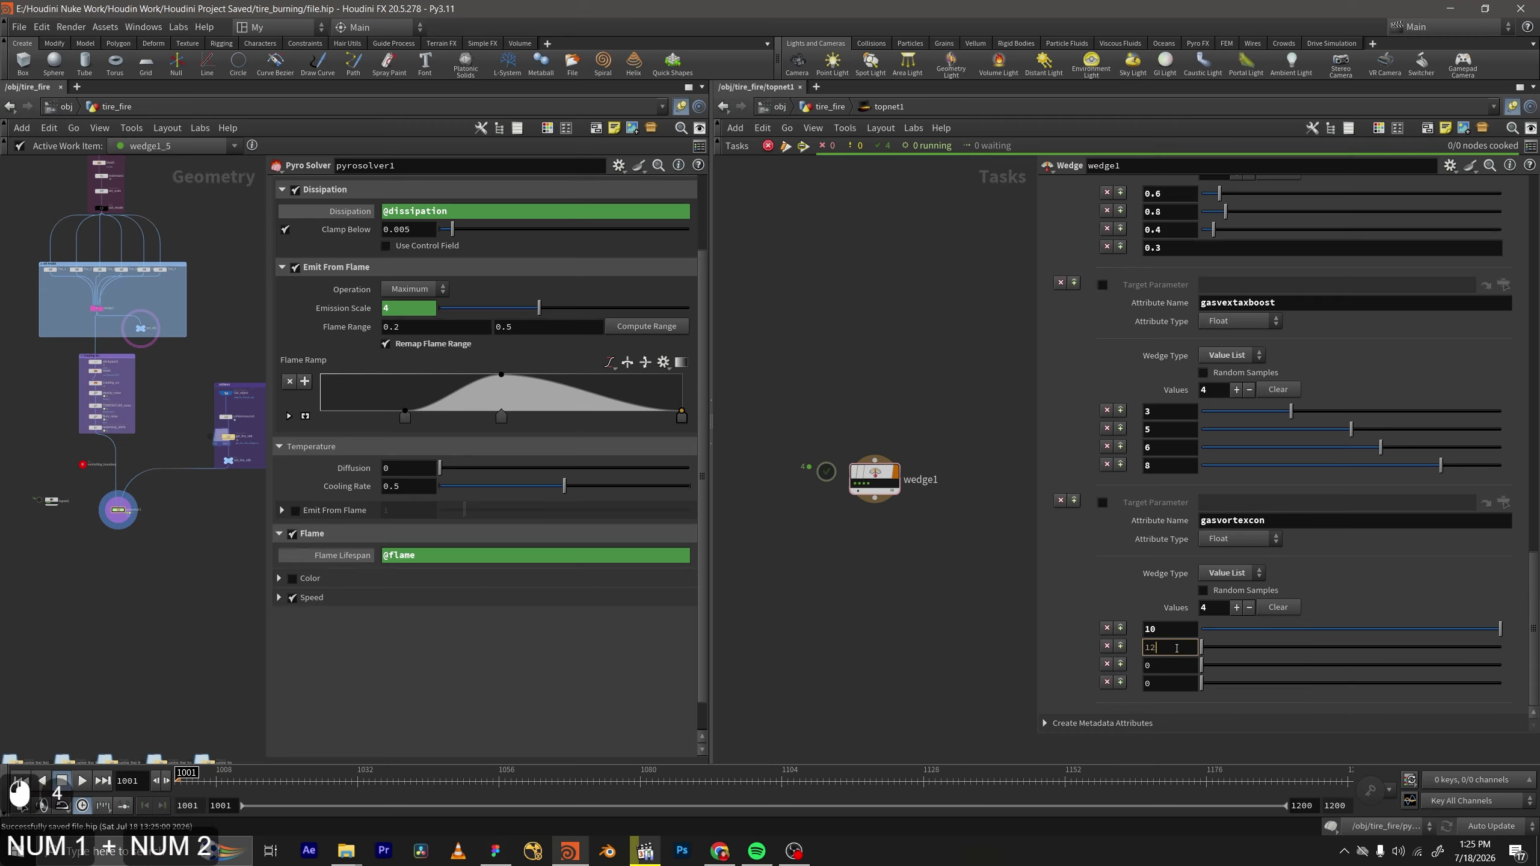
key("Tab")
type("15")
key("Tab")
type("20")
key("KP_Enter")
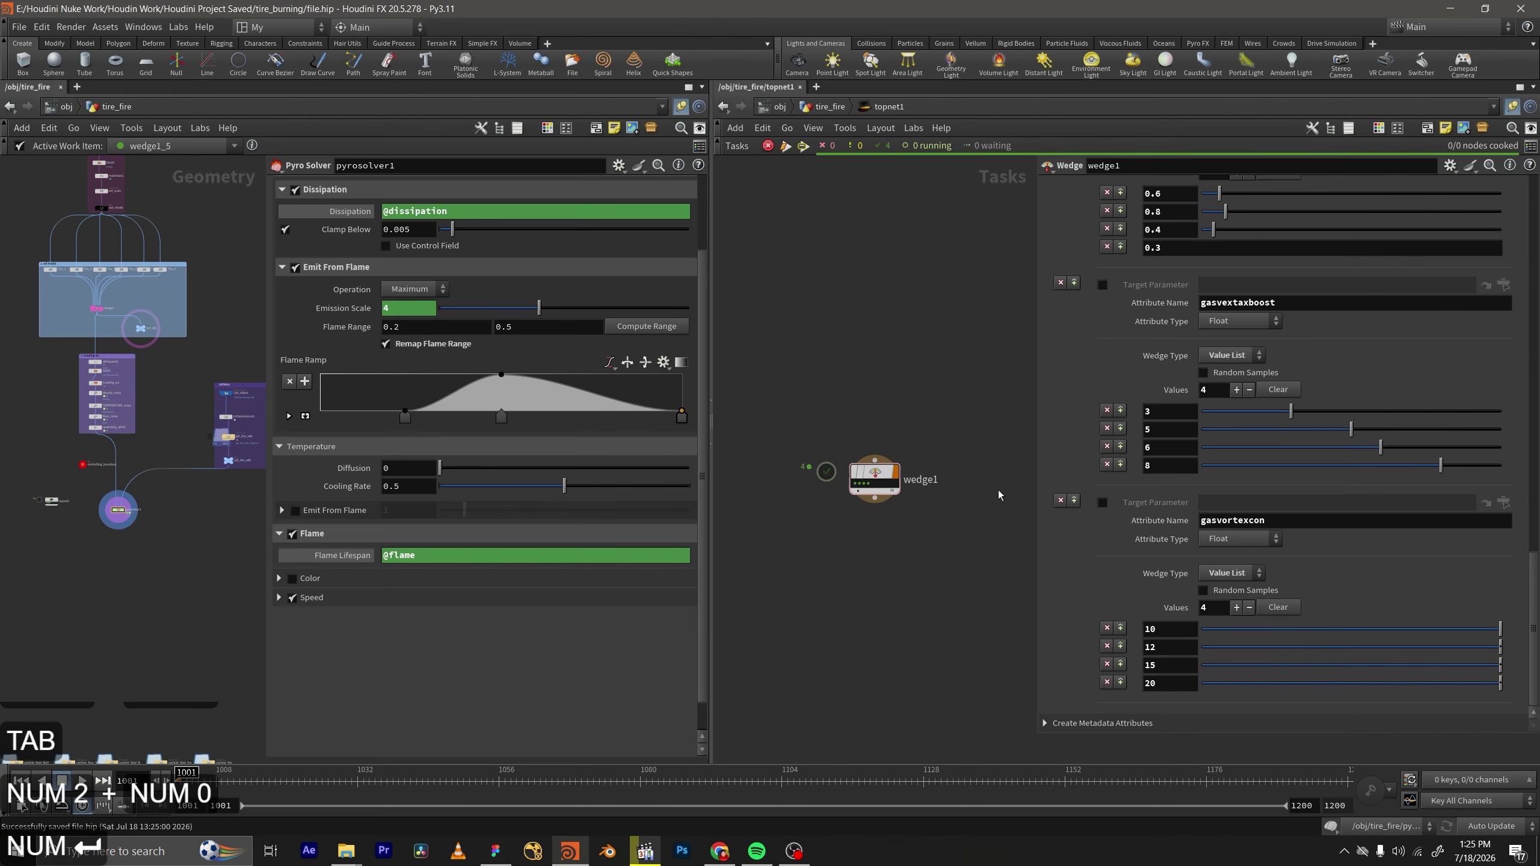
Select the wedge1 node and generate its work items from the updated value lists.
scroll(1128, 440, "up", 15)
scroll(969, 395, "up", 10)
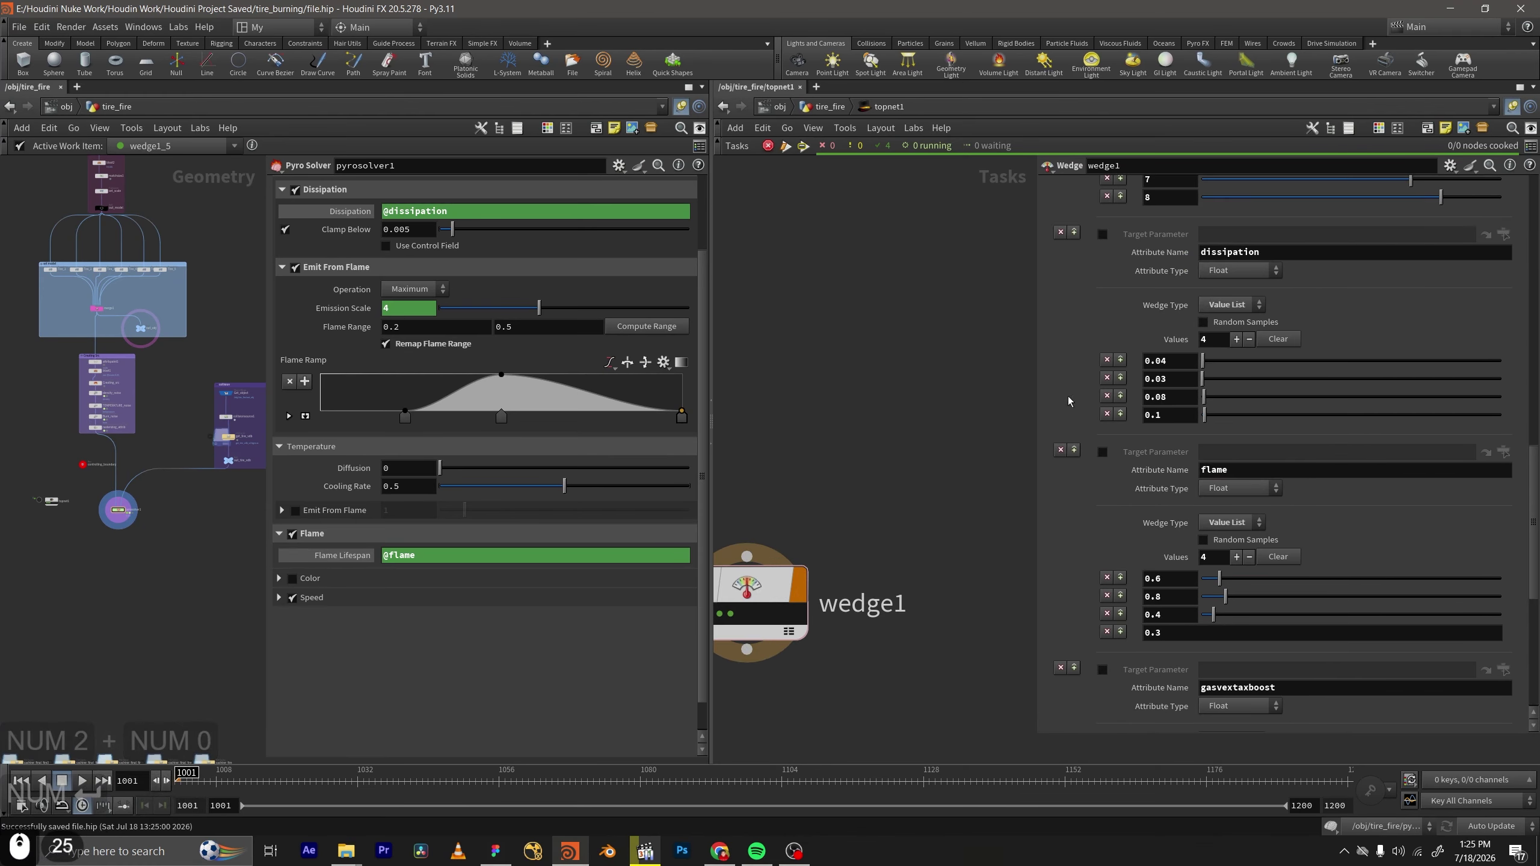
scroll(1110, 416, "up", 6)
scroll(1111, 418, "down", 6)
scroll(1111, 418, "up", 13)
scroll(686, 449, "down", 1)
scroll(758, 442, "down", 1)
middle_click_drag(829, 525, 939, 406)
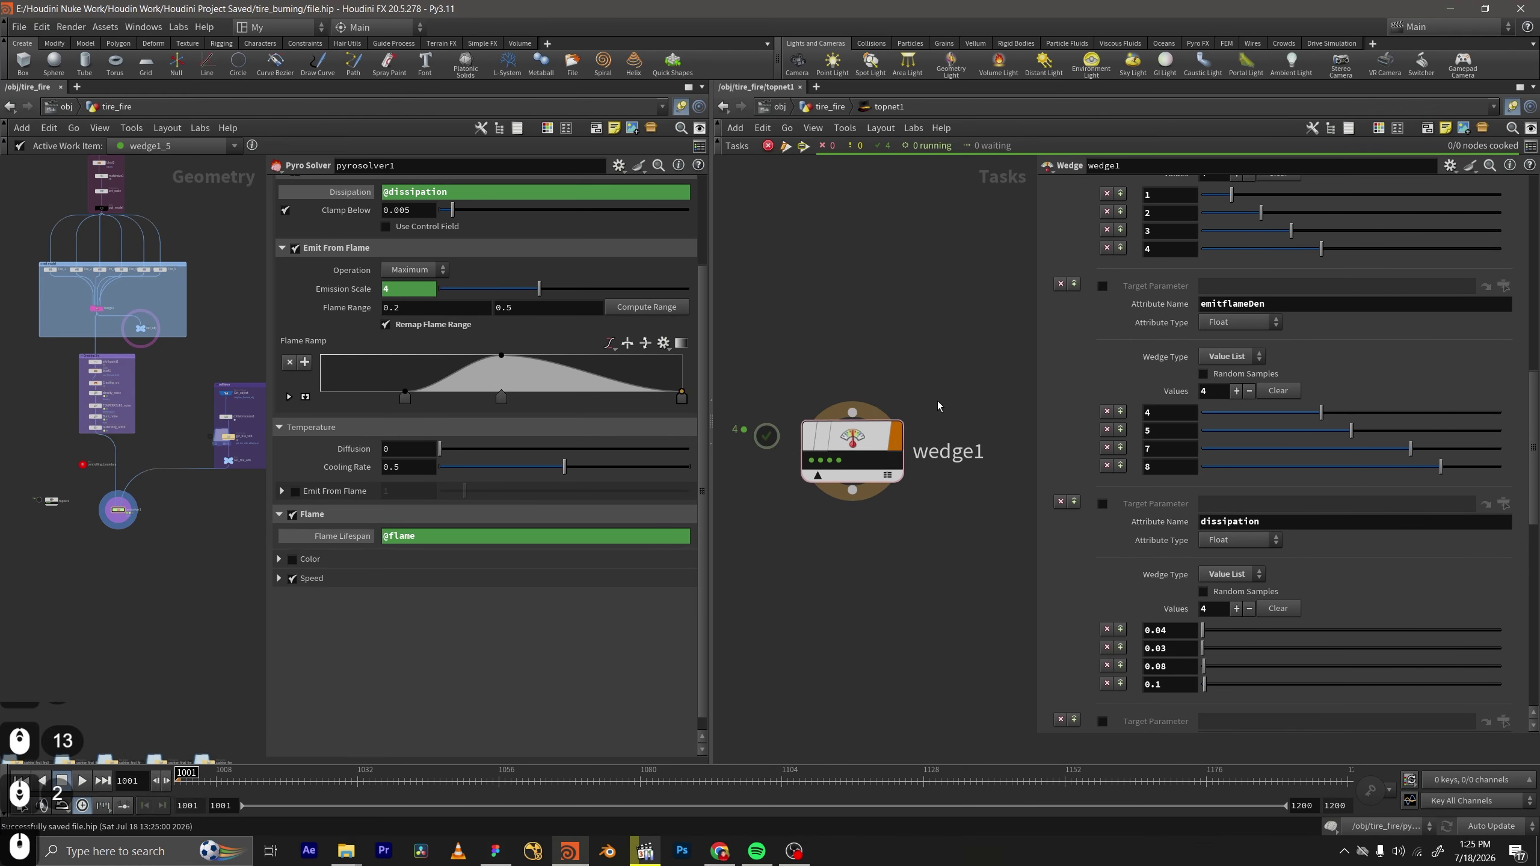
left_click_drag(941, 382, 719, 536)
key("shift+g")
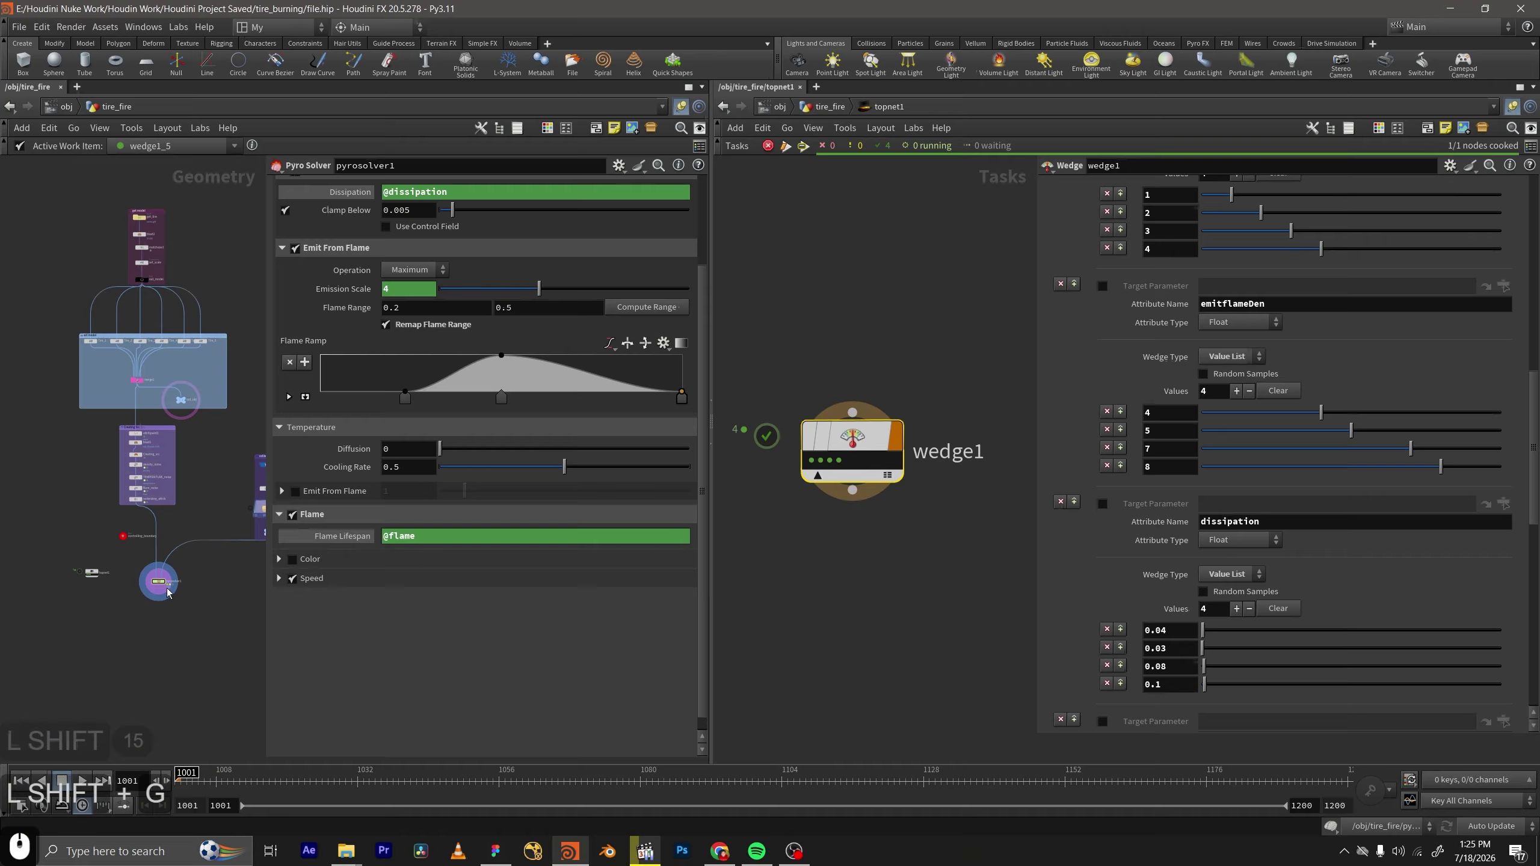
Show the evaluated value of pyrosolver1's Dissipation parameter instead of its expression.
scroll(145, 546, "up", 4)
scroll(144, 611, "up", 2)
middle_click_drag(144, 612, 98, 654)
scroll(340, 358, "up", 6)
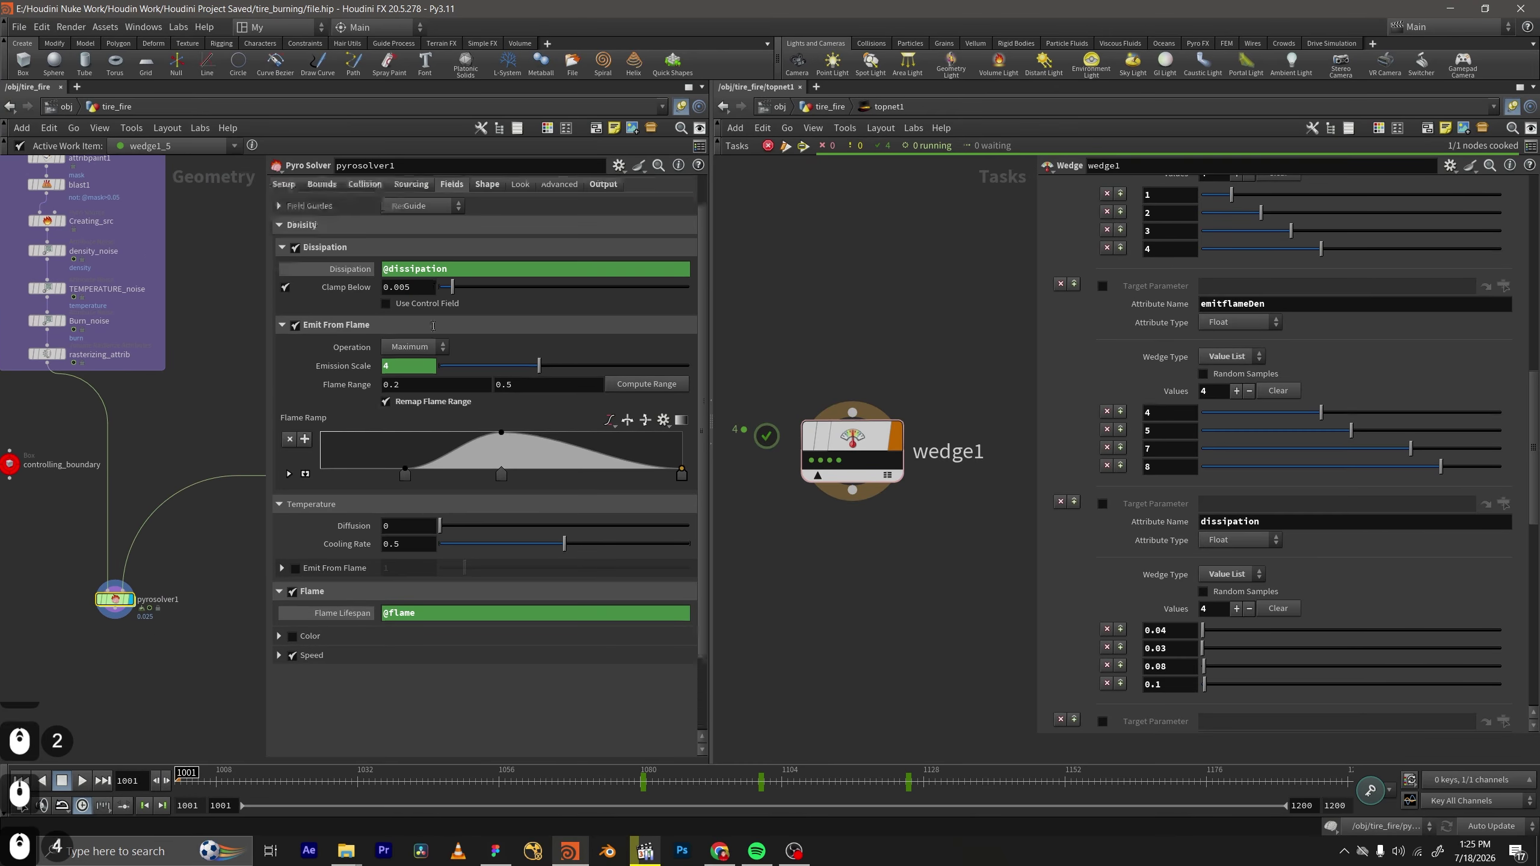
left_click(344, 311)
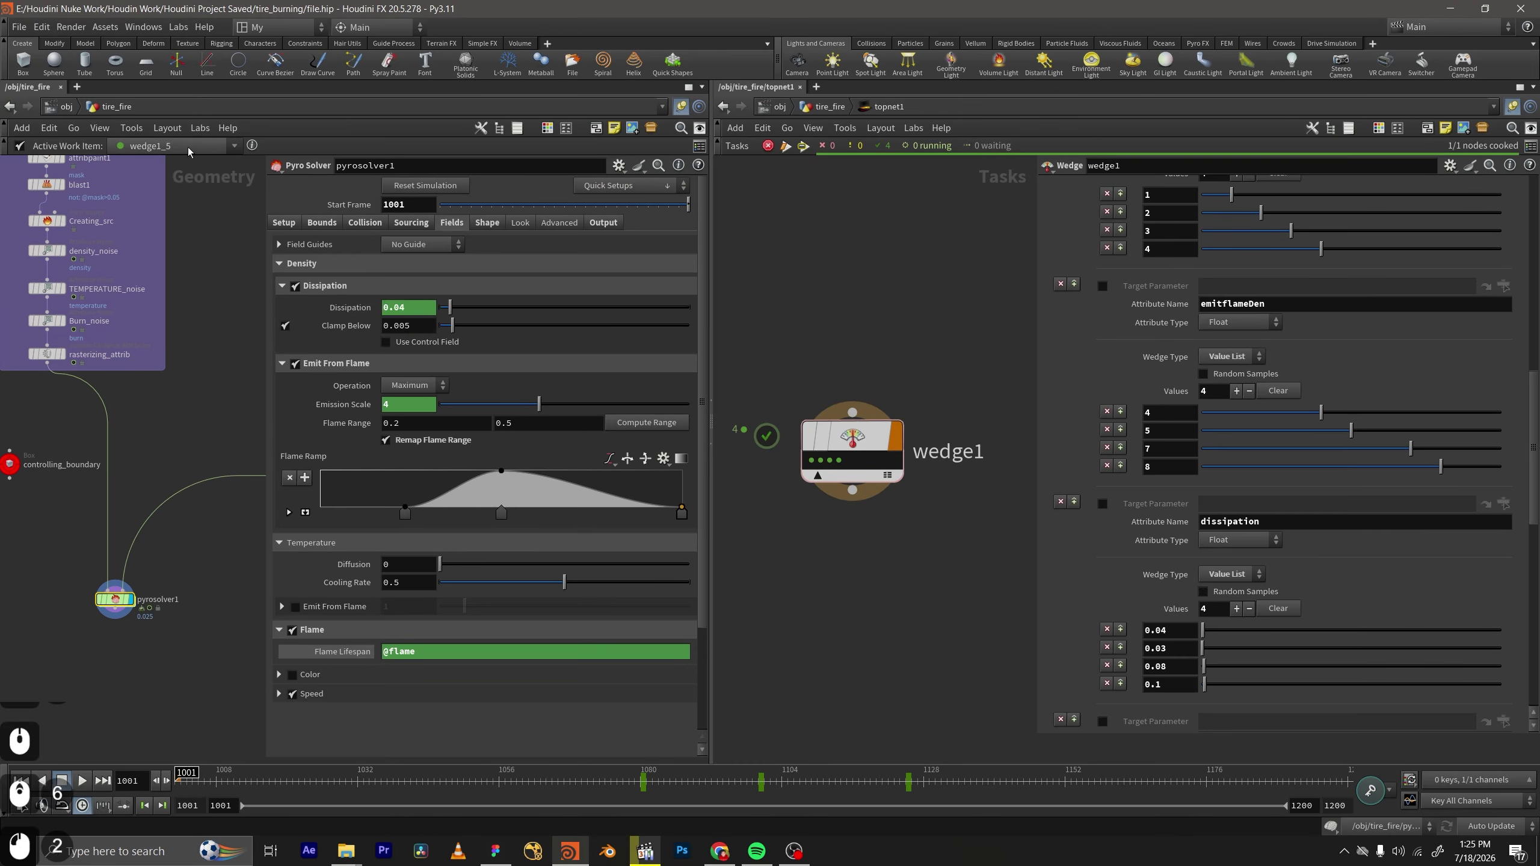
Inspect the list of available work items and view the labelled wedge comparison video out.mp4 in the media player.
left_click(148, 146)
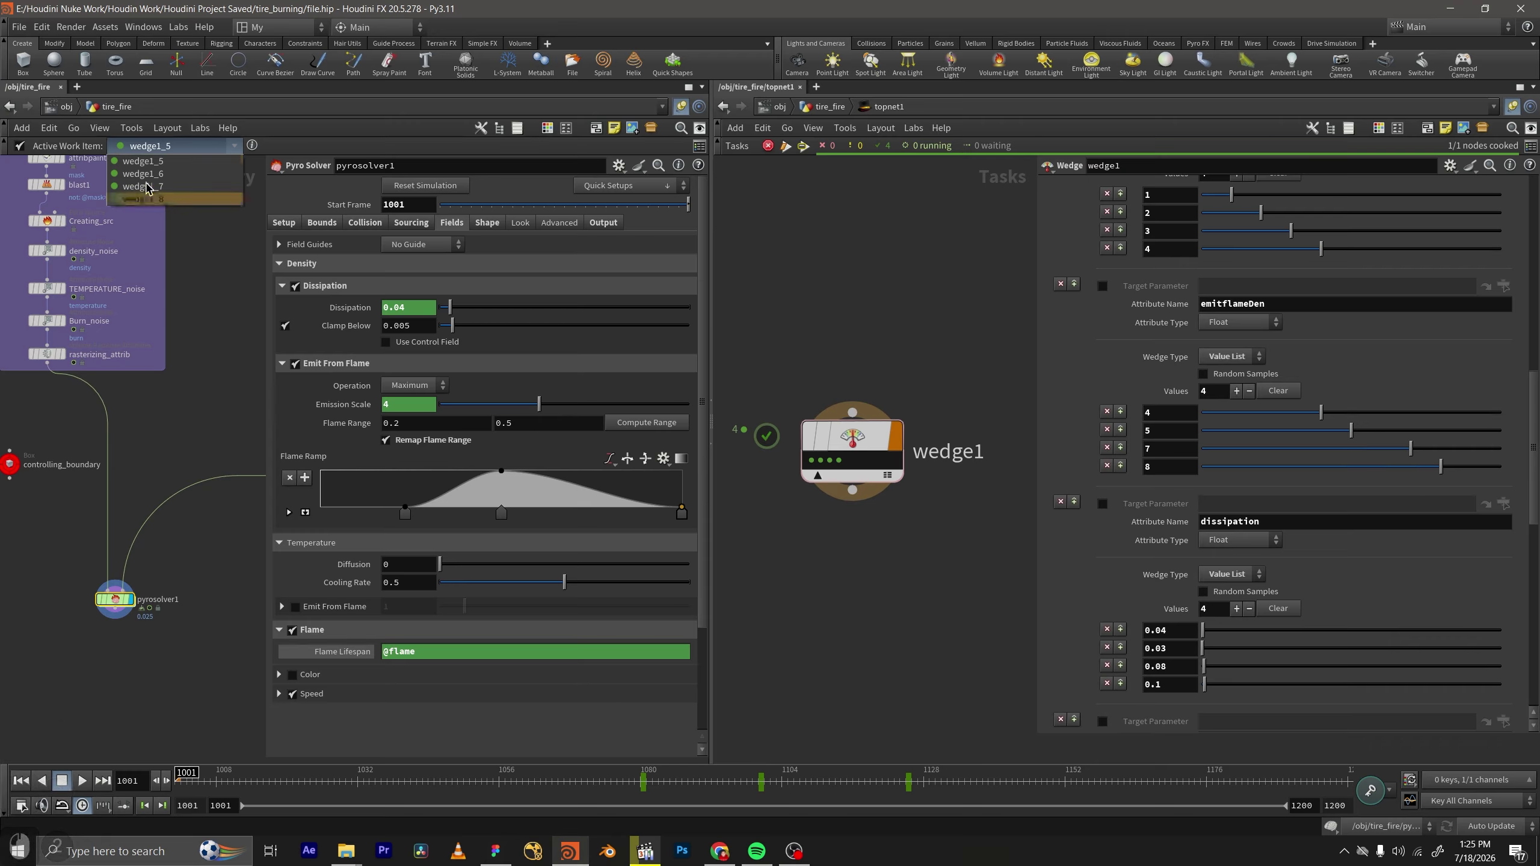
left_click(164, 149)
left_click(172, 151)
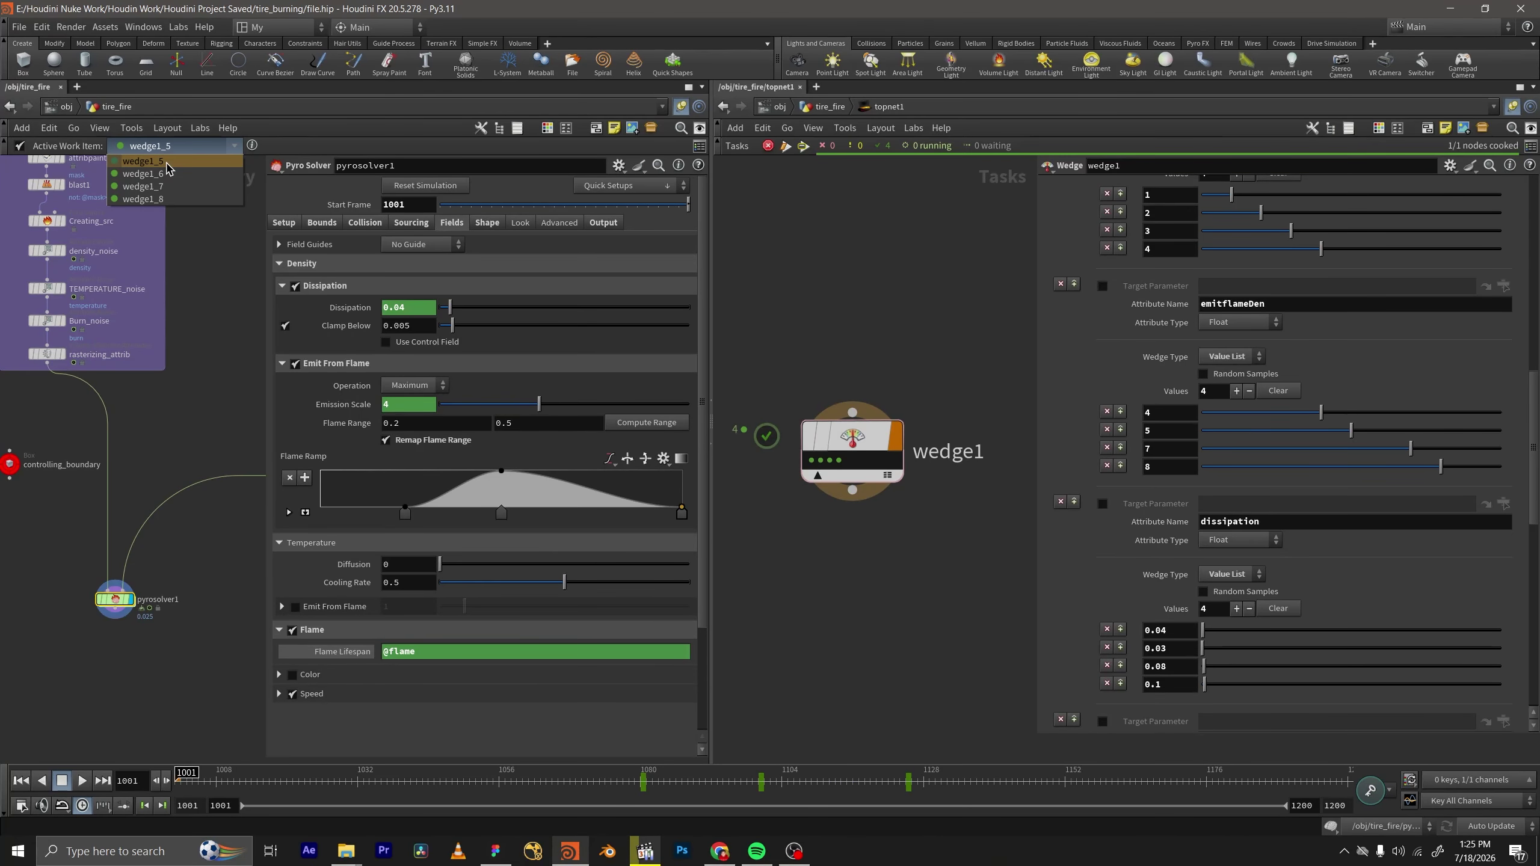
left_click(794, 254)
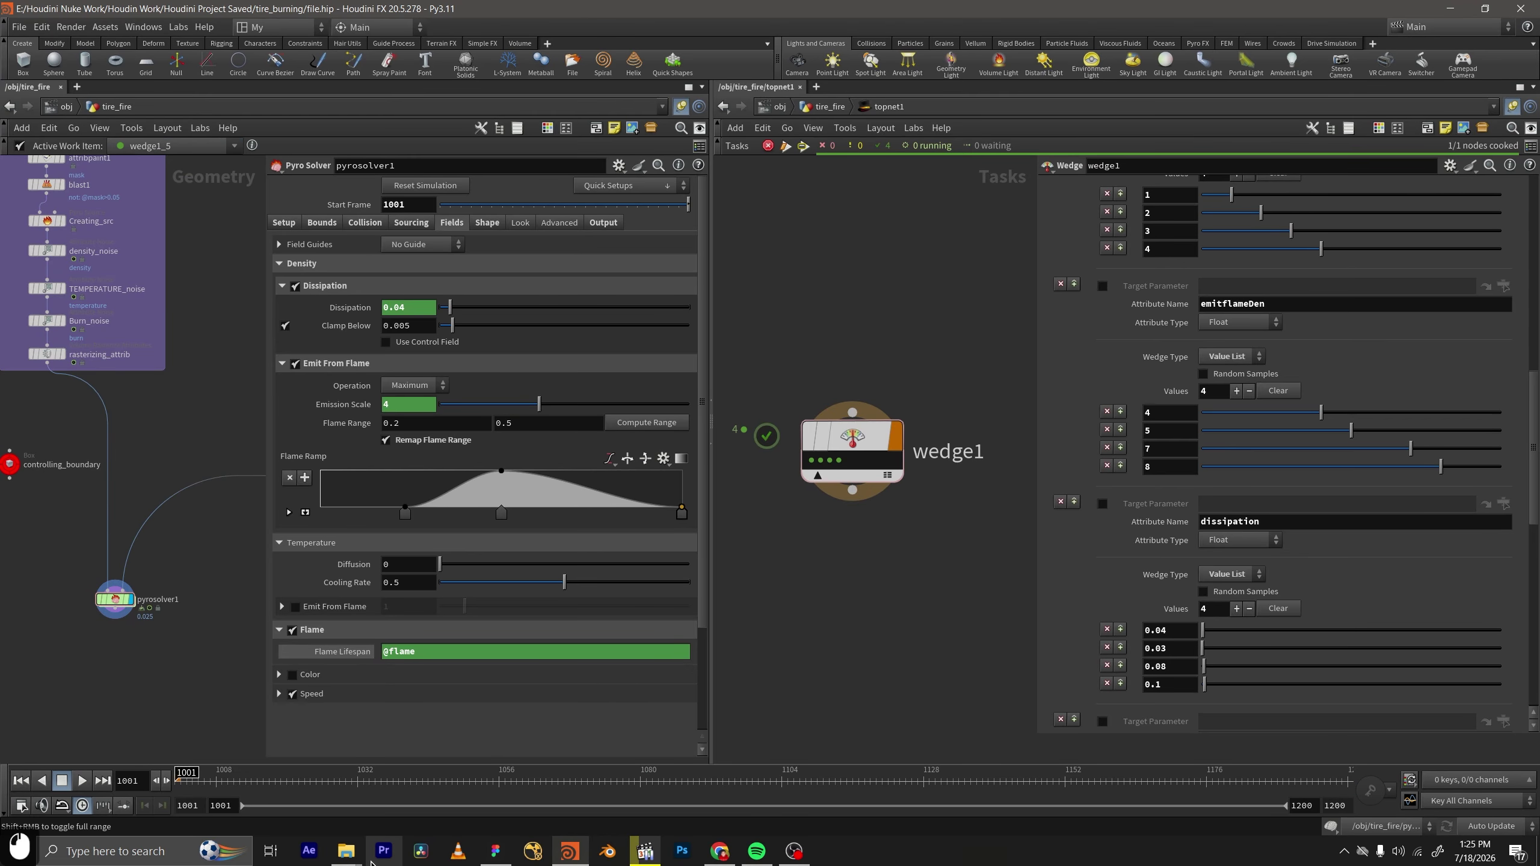
left_click(646, 852)
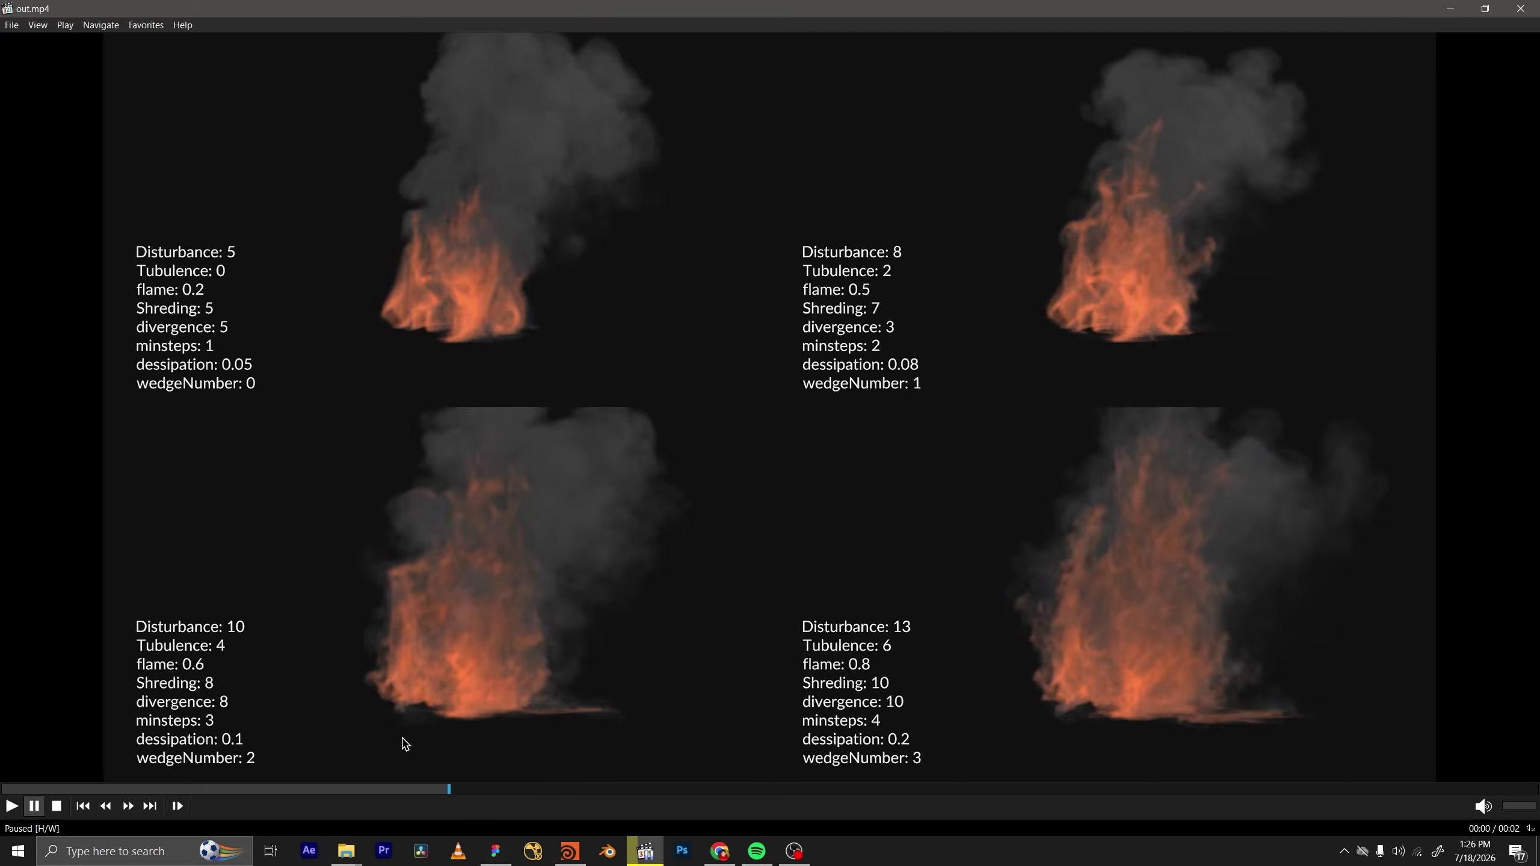
left_click(1450, 8)
Activate work items wedge1_5 and wedge1_6 in turn to check pyrosolver1's Dissipation and Emission Scale values.
left_click(182, 148)
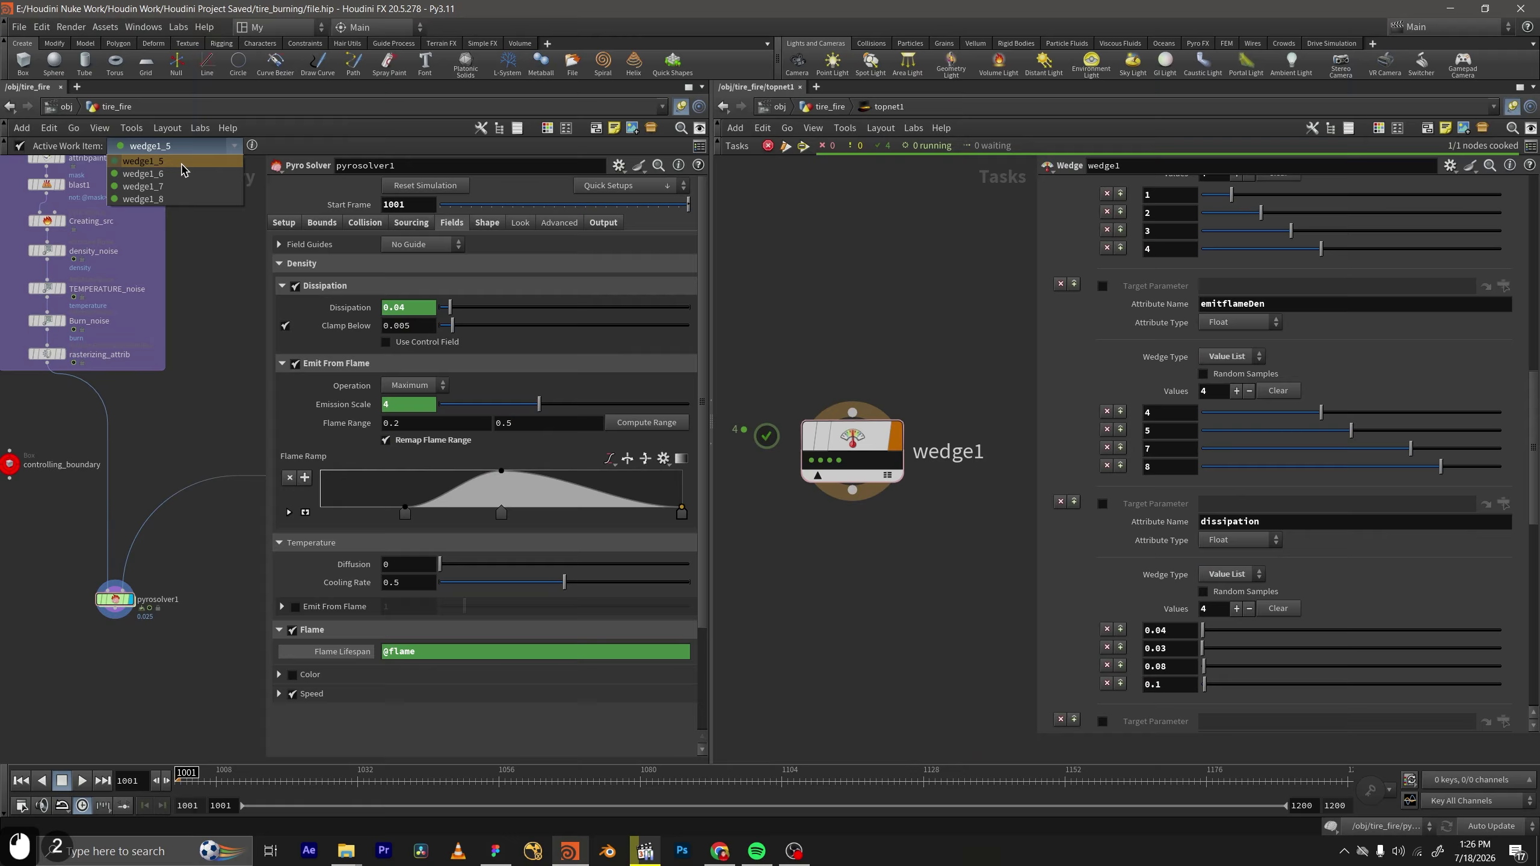
left_click(182, 164)
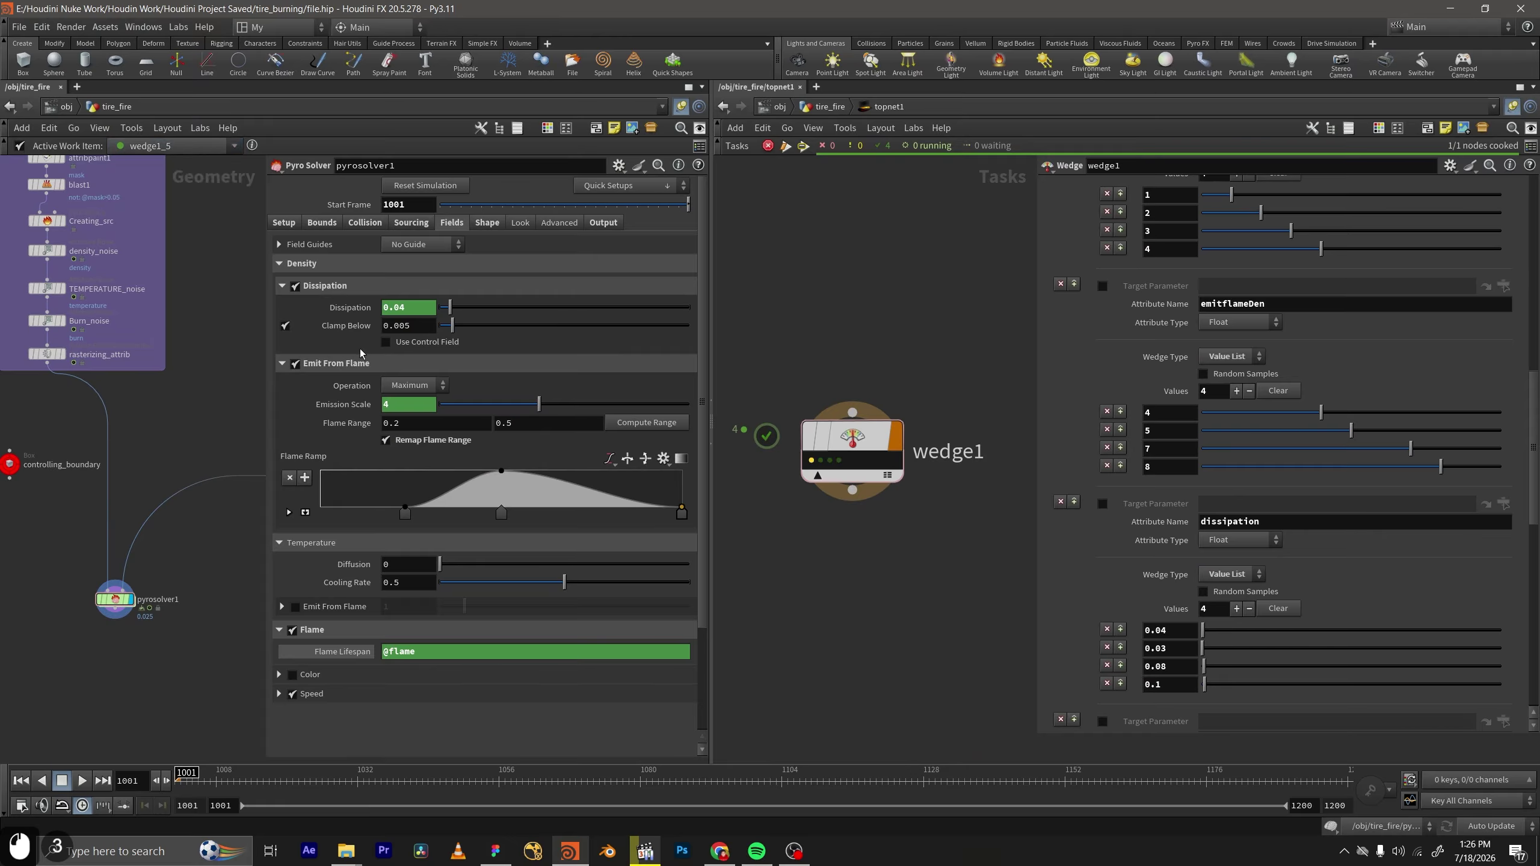
left_click(183, 147)
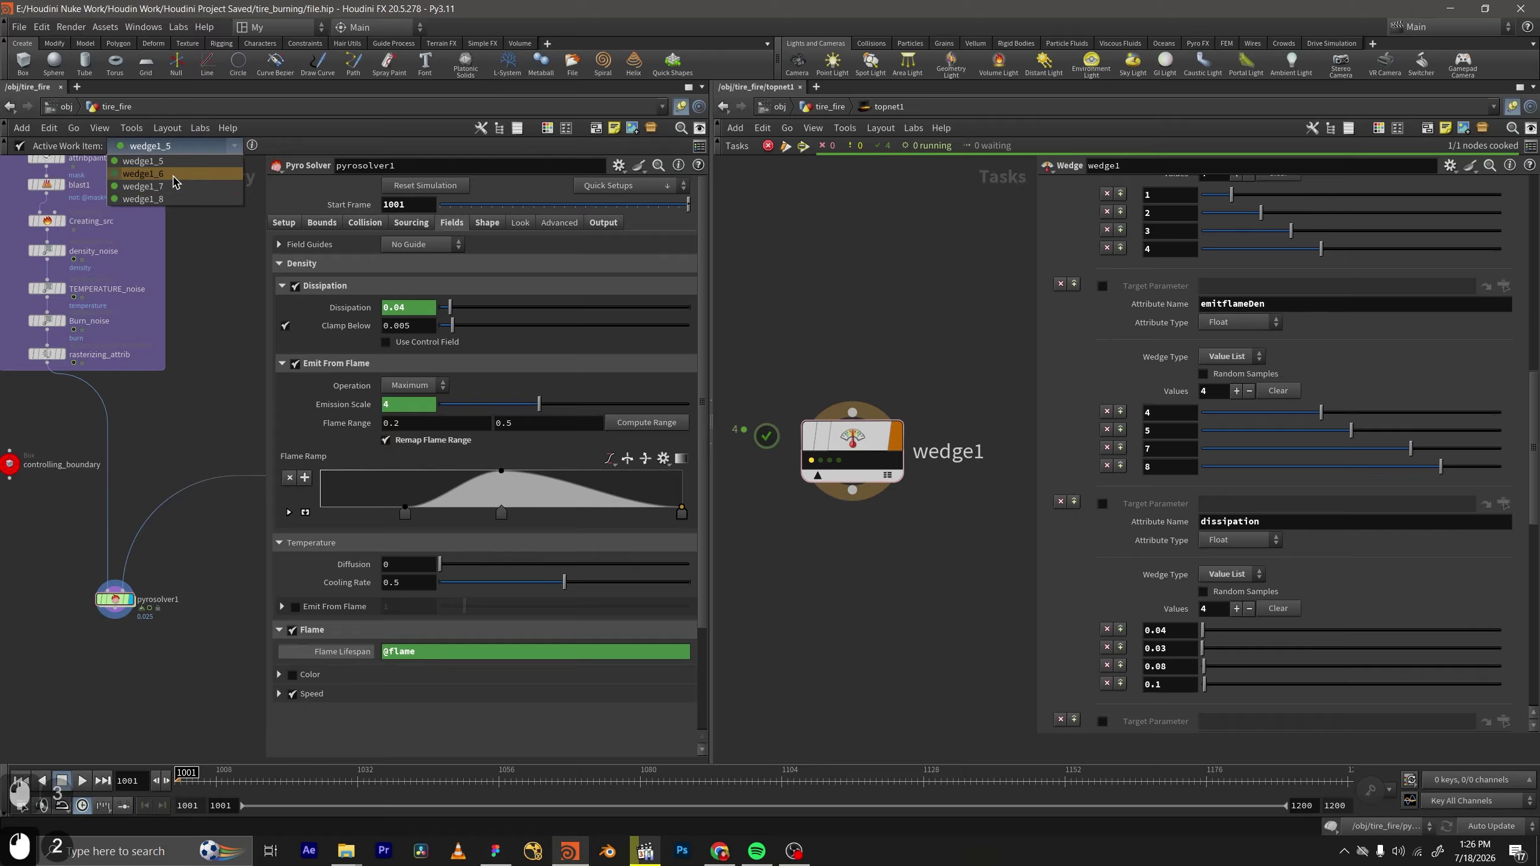
left_click(181, 174)
scroll(1091, 376, "up", 3)
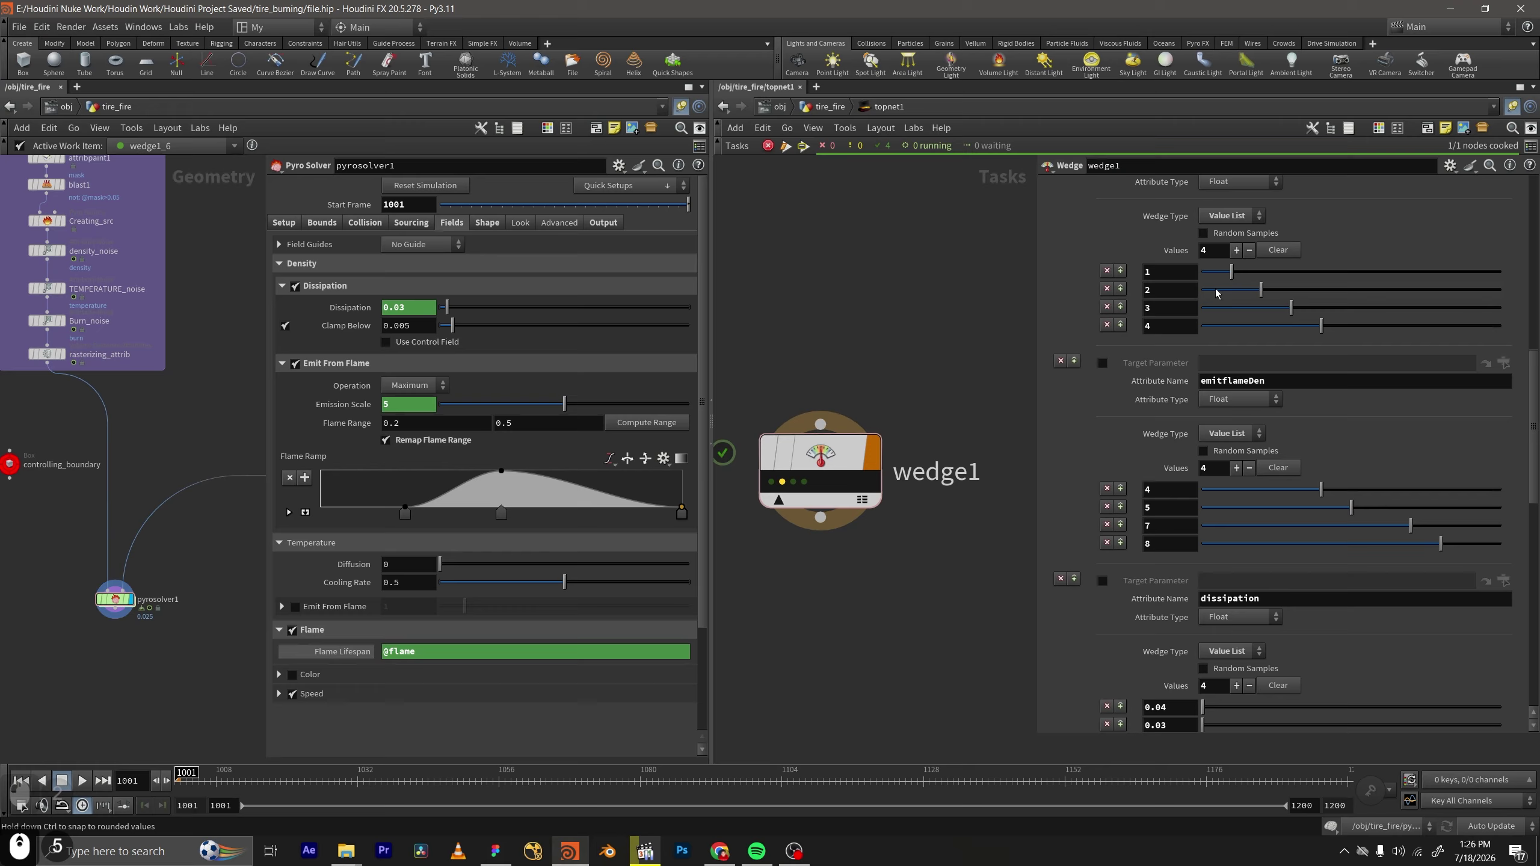
Activate work items wedge1_7 and wedge1_8 in turn, comparing pyrosolver1's values with wedge1's value lists.
left_click(176, 145)
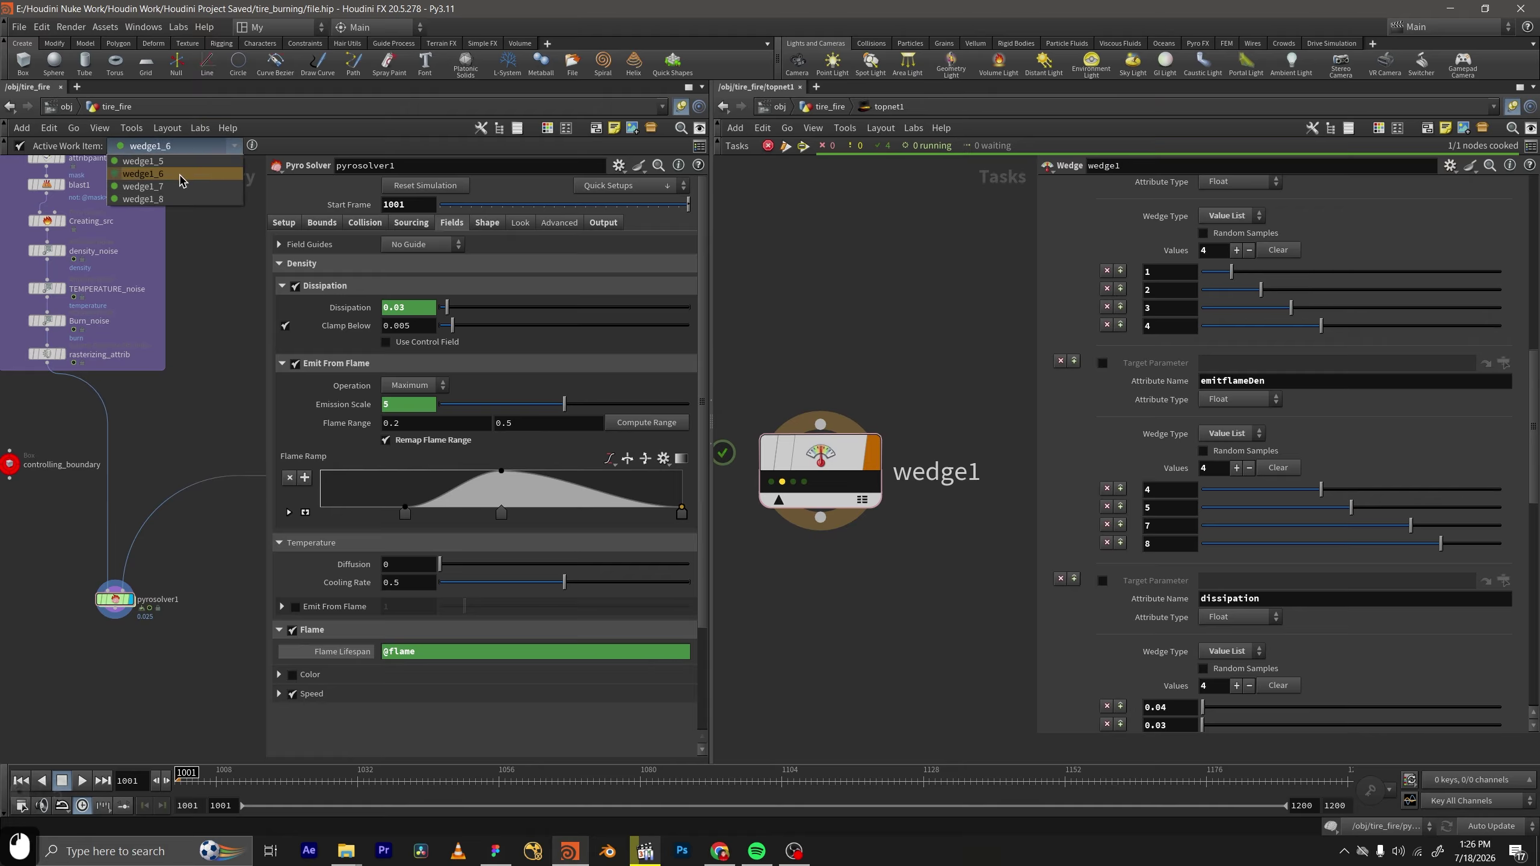
left_click(180, 189)
scroll(1055, 502, "up", 20)
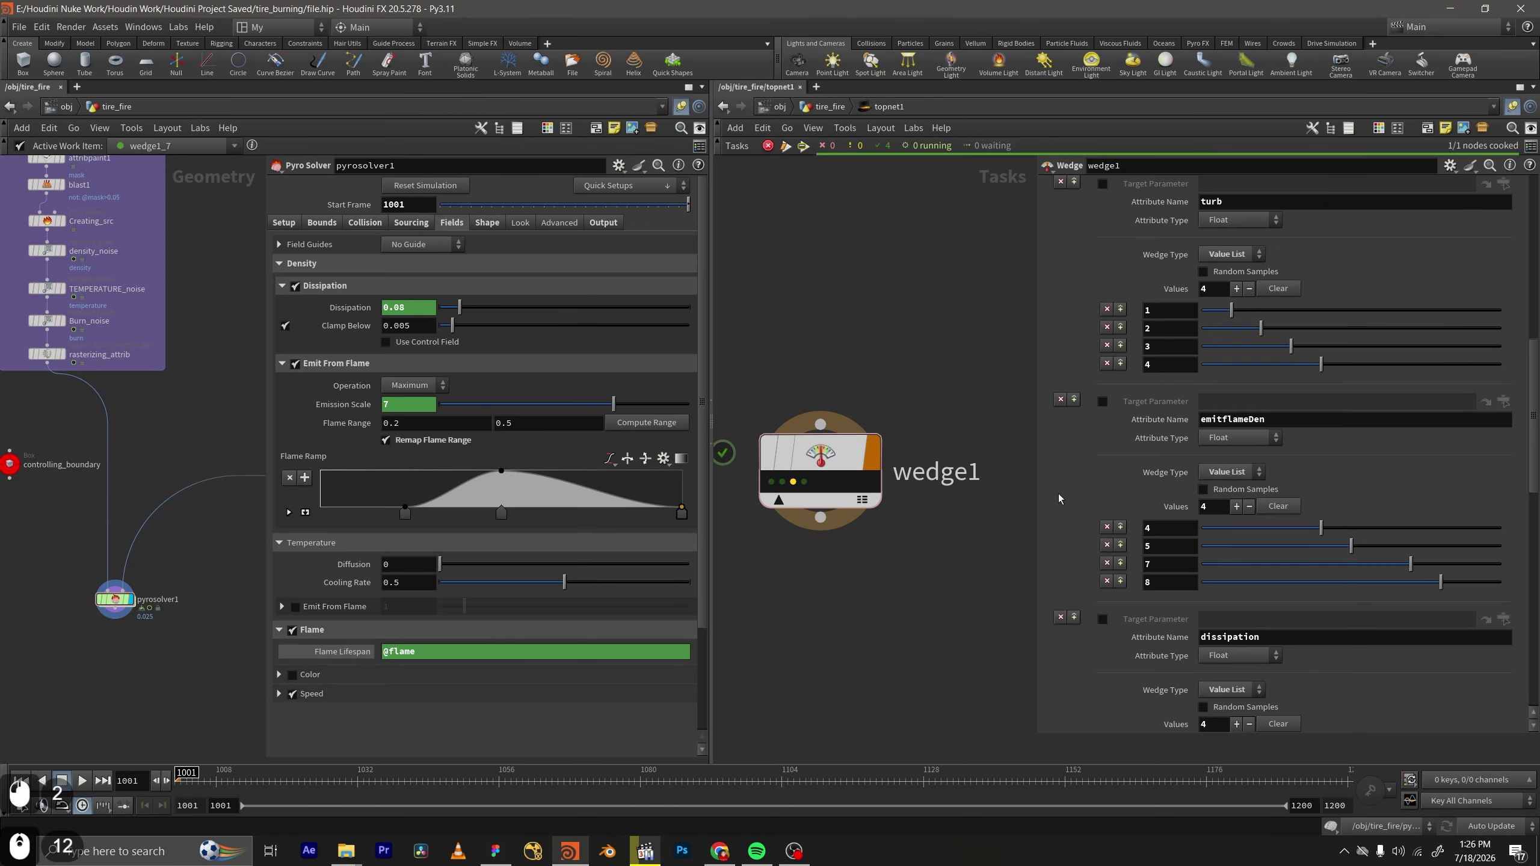
scroll(1159, 429, "down", 5)
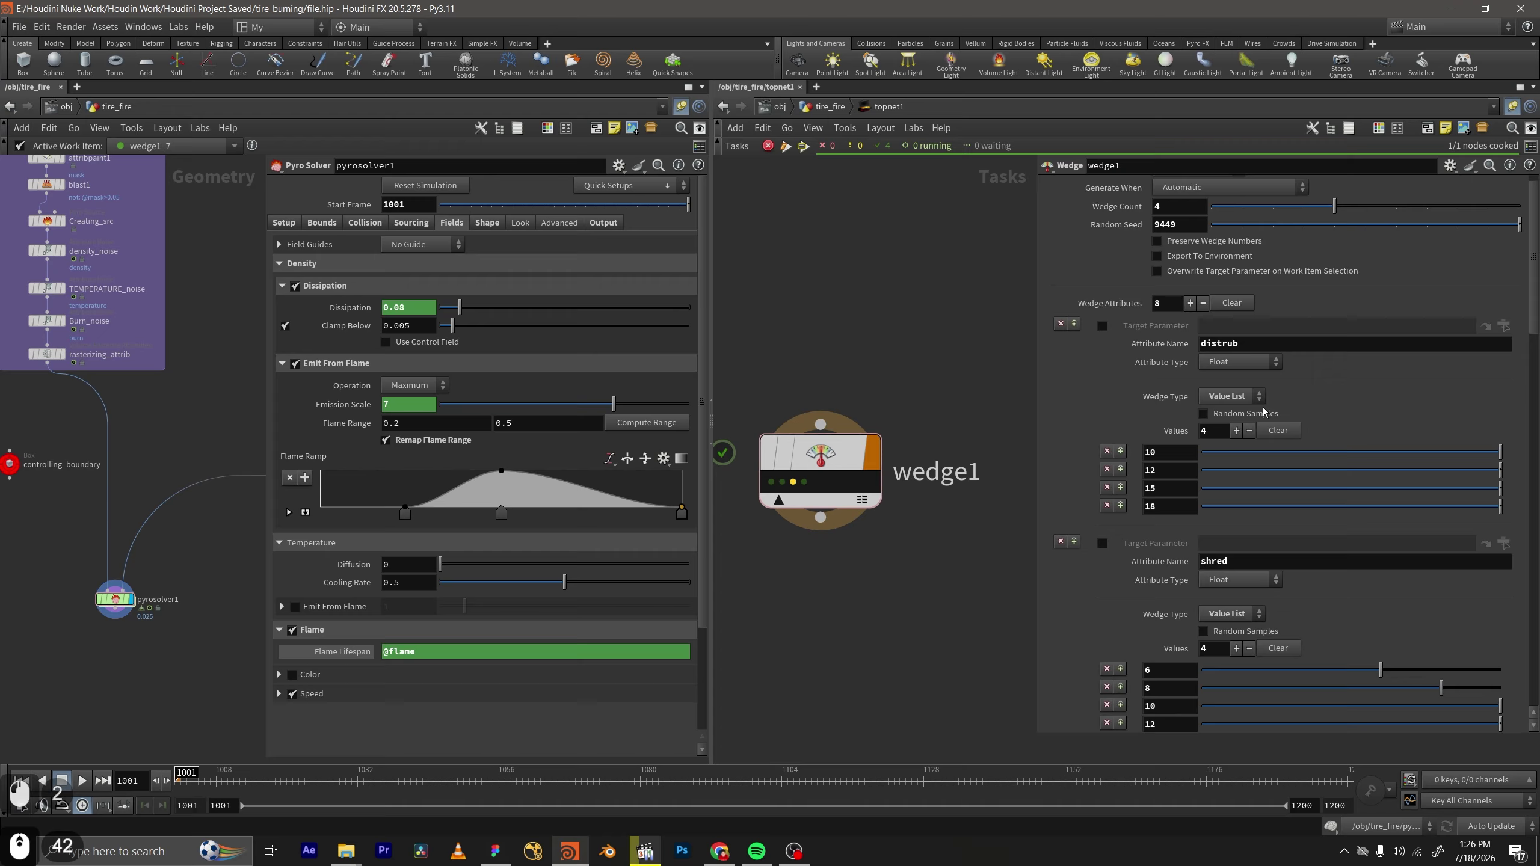
scroll(1216, 528, "down", 20)
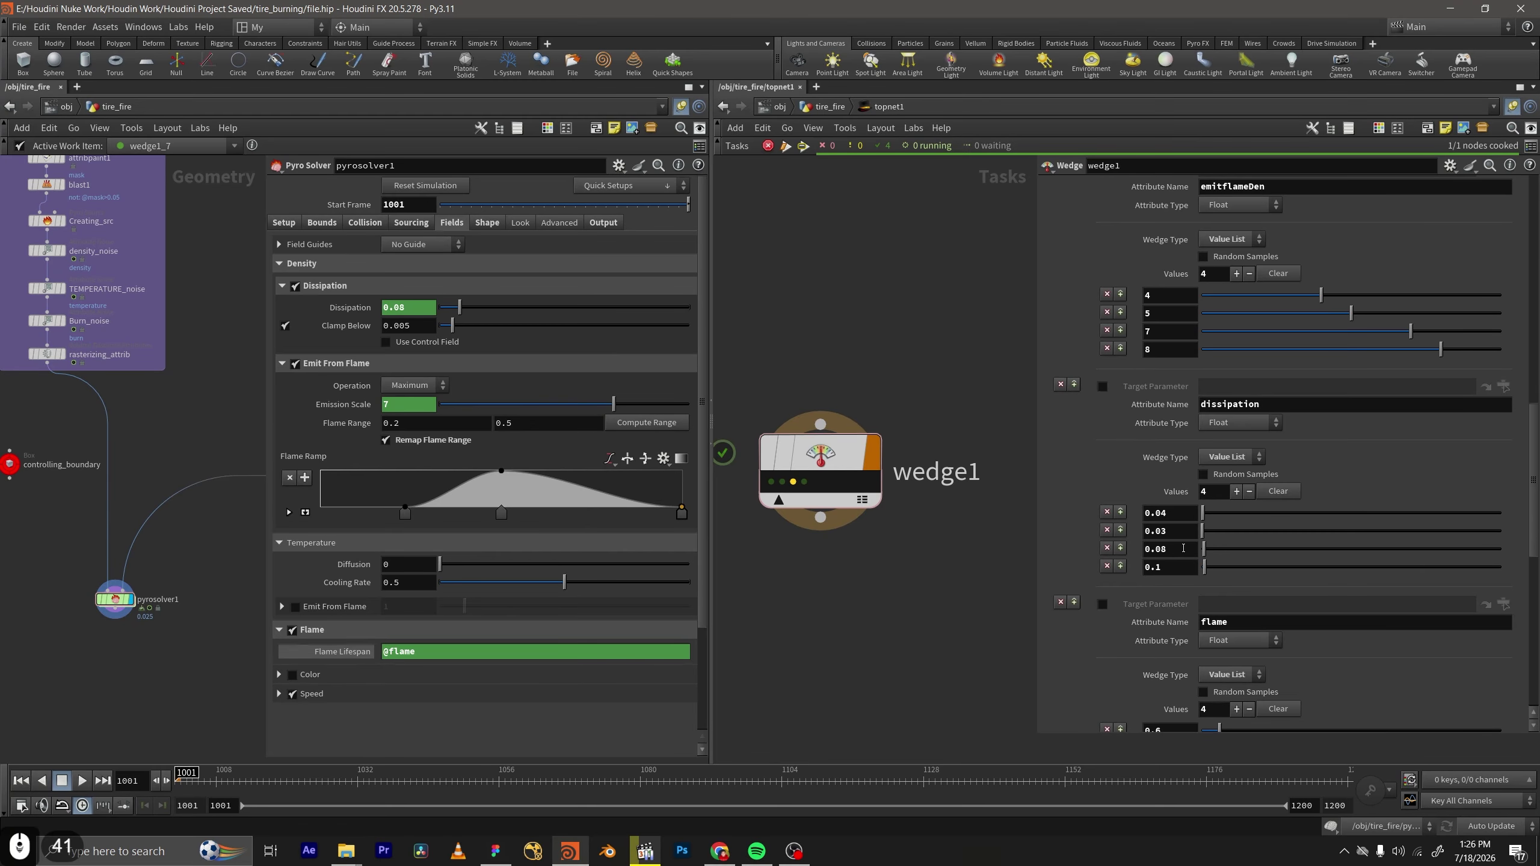
left_click(158, 145)
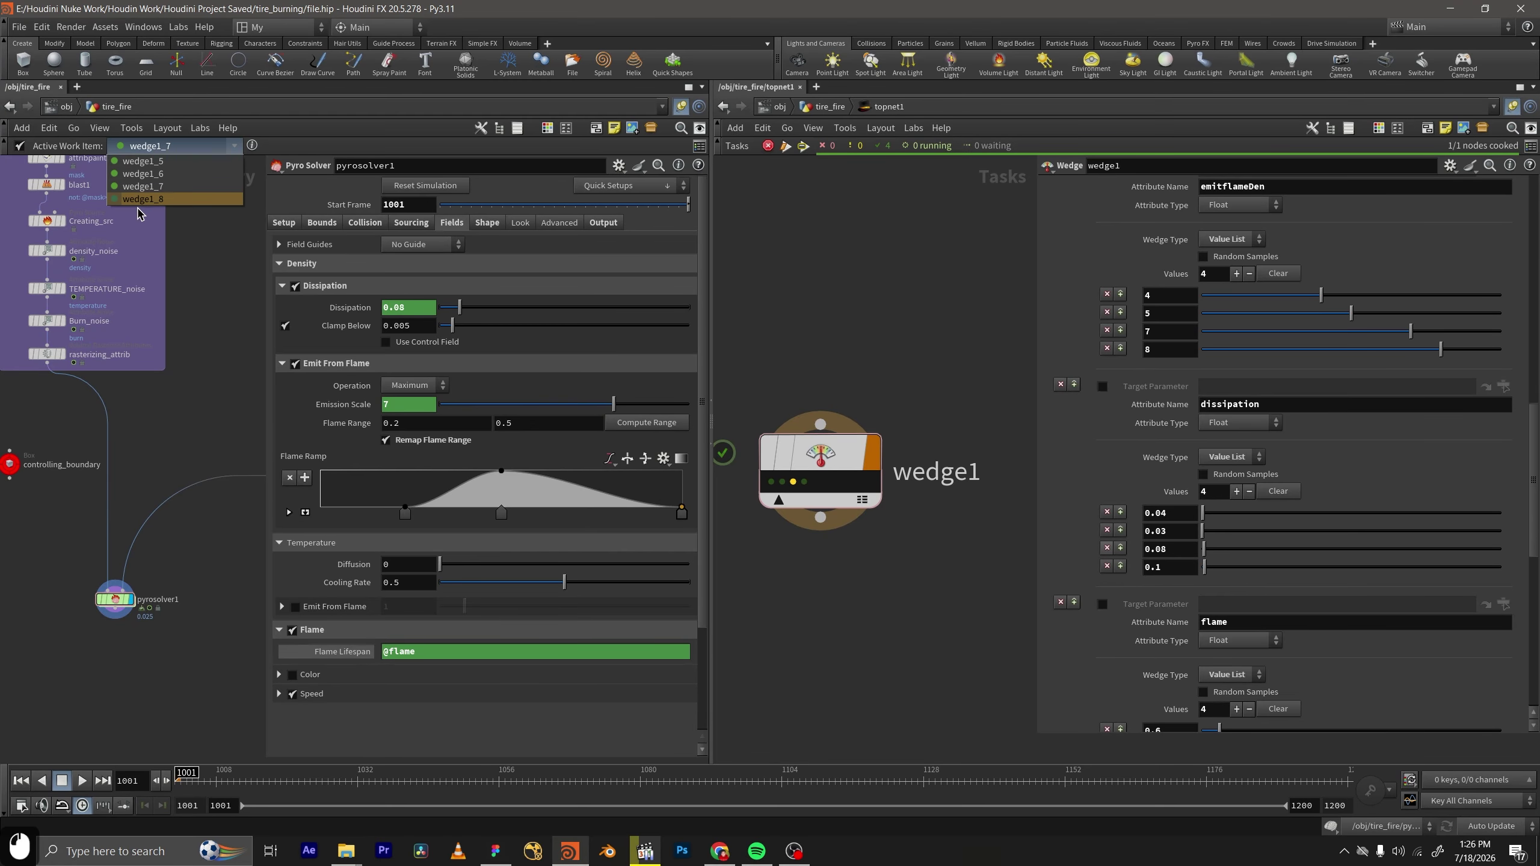
left_click(144, 200)
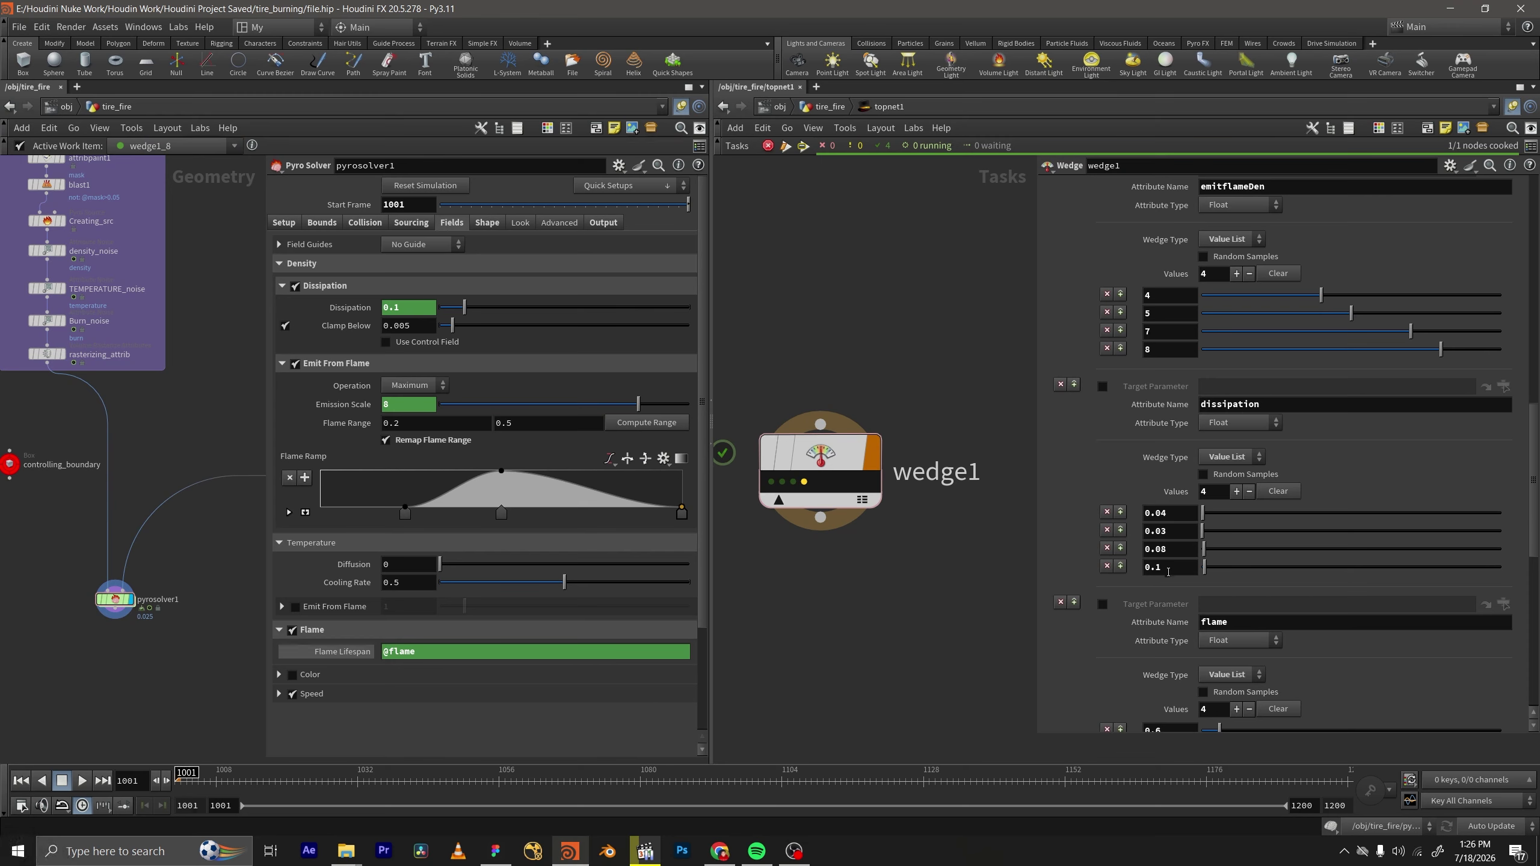
Shorten pyrosolver1's parameter display to free up network space below the solver node.
scroll(935, 564, "down", 3)
middle_click_drag(929, 588, 914, 462)
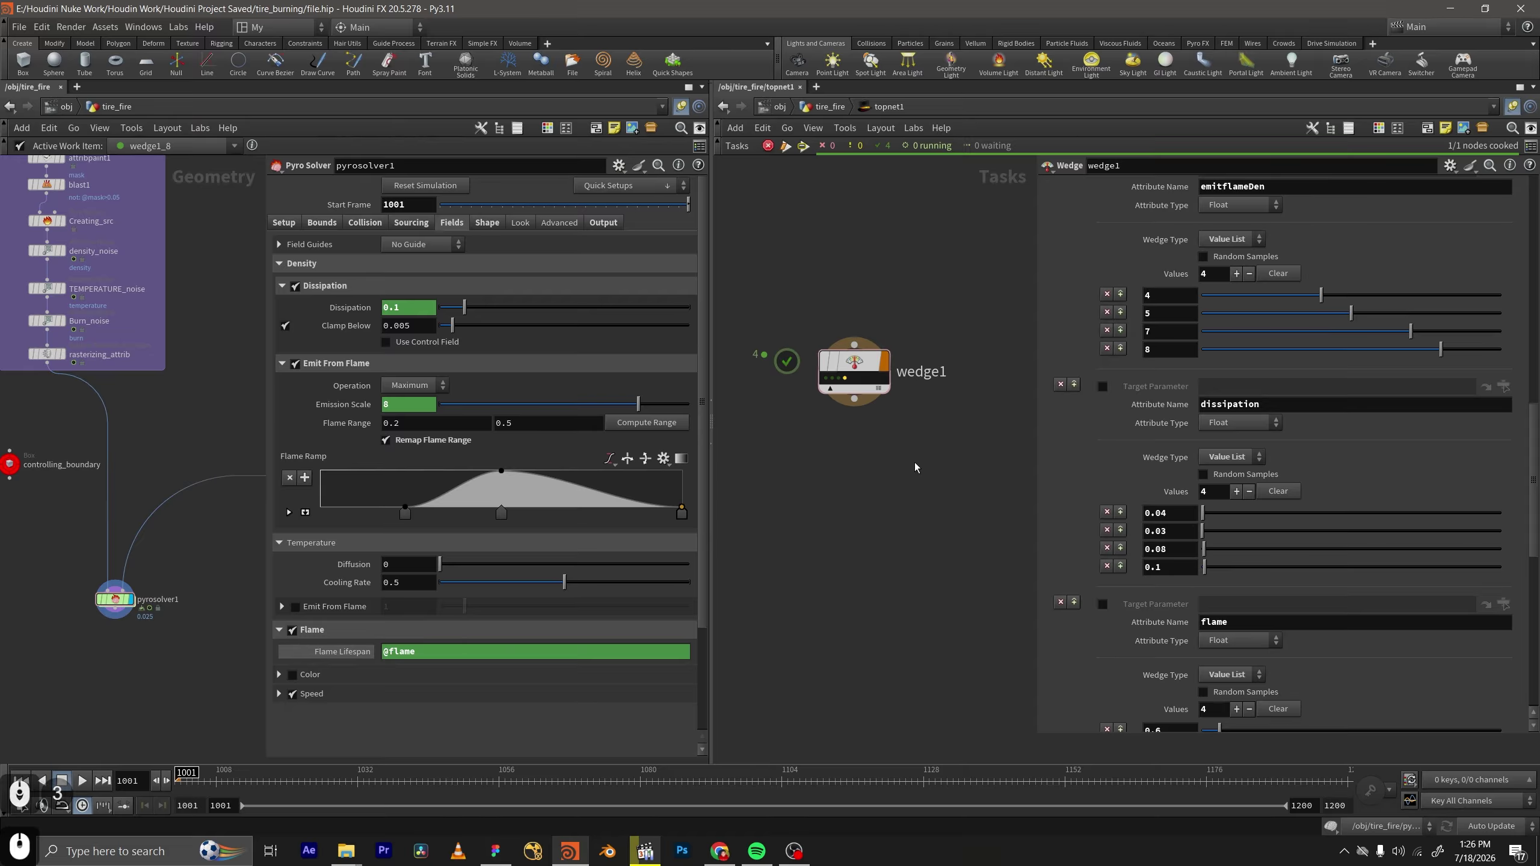
scroll(215, 499, "down", 4)
middle_click_drag(189, 513, 187, 435)
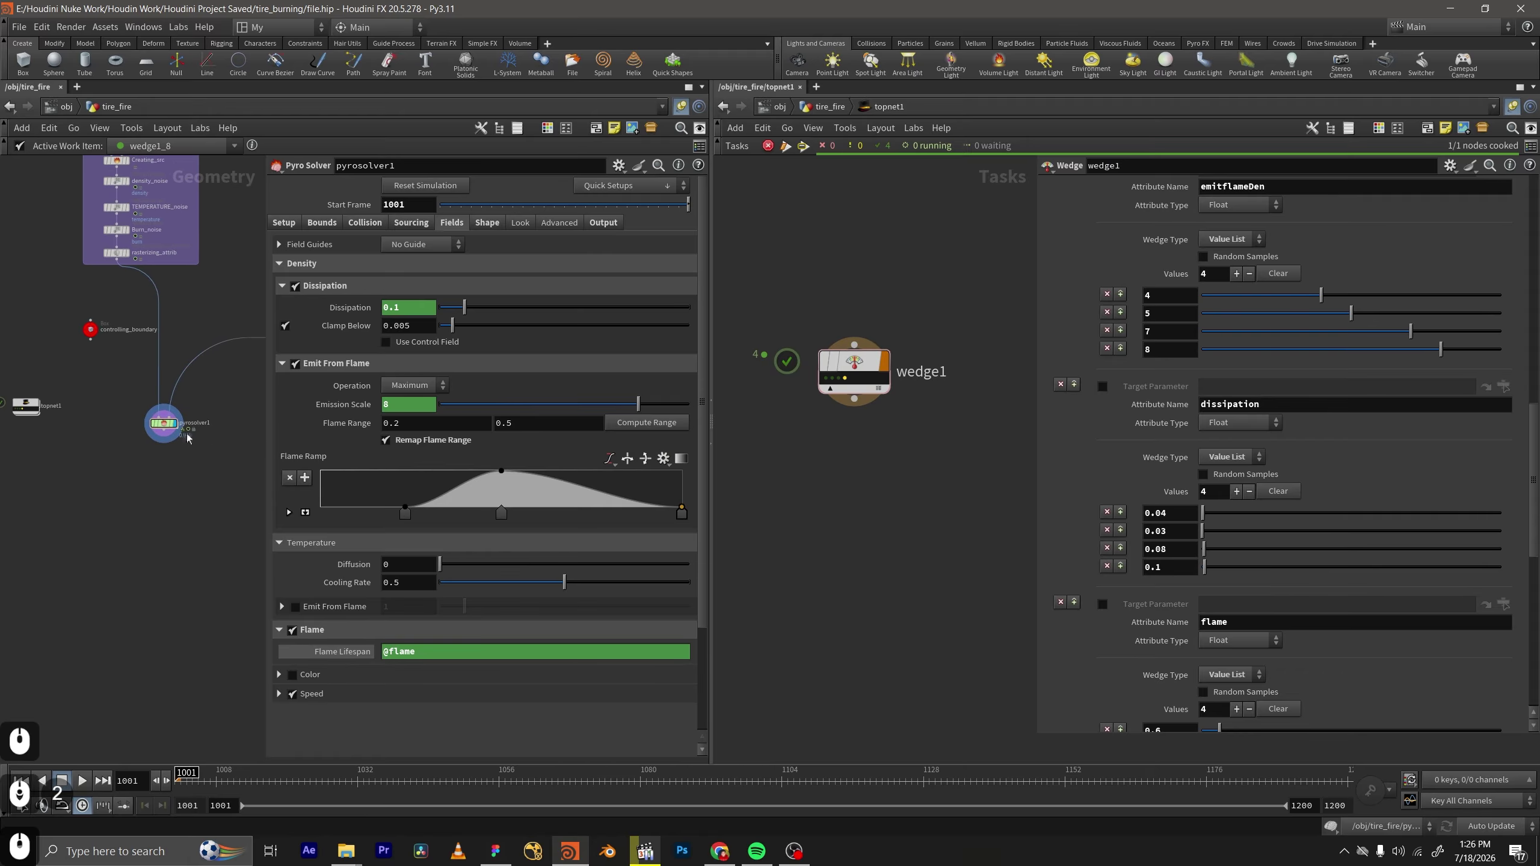
scroll(178, 434, "up", 4)
key("p")
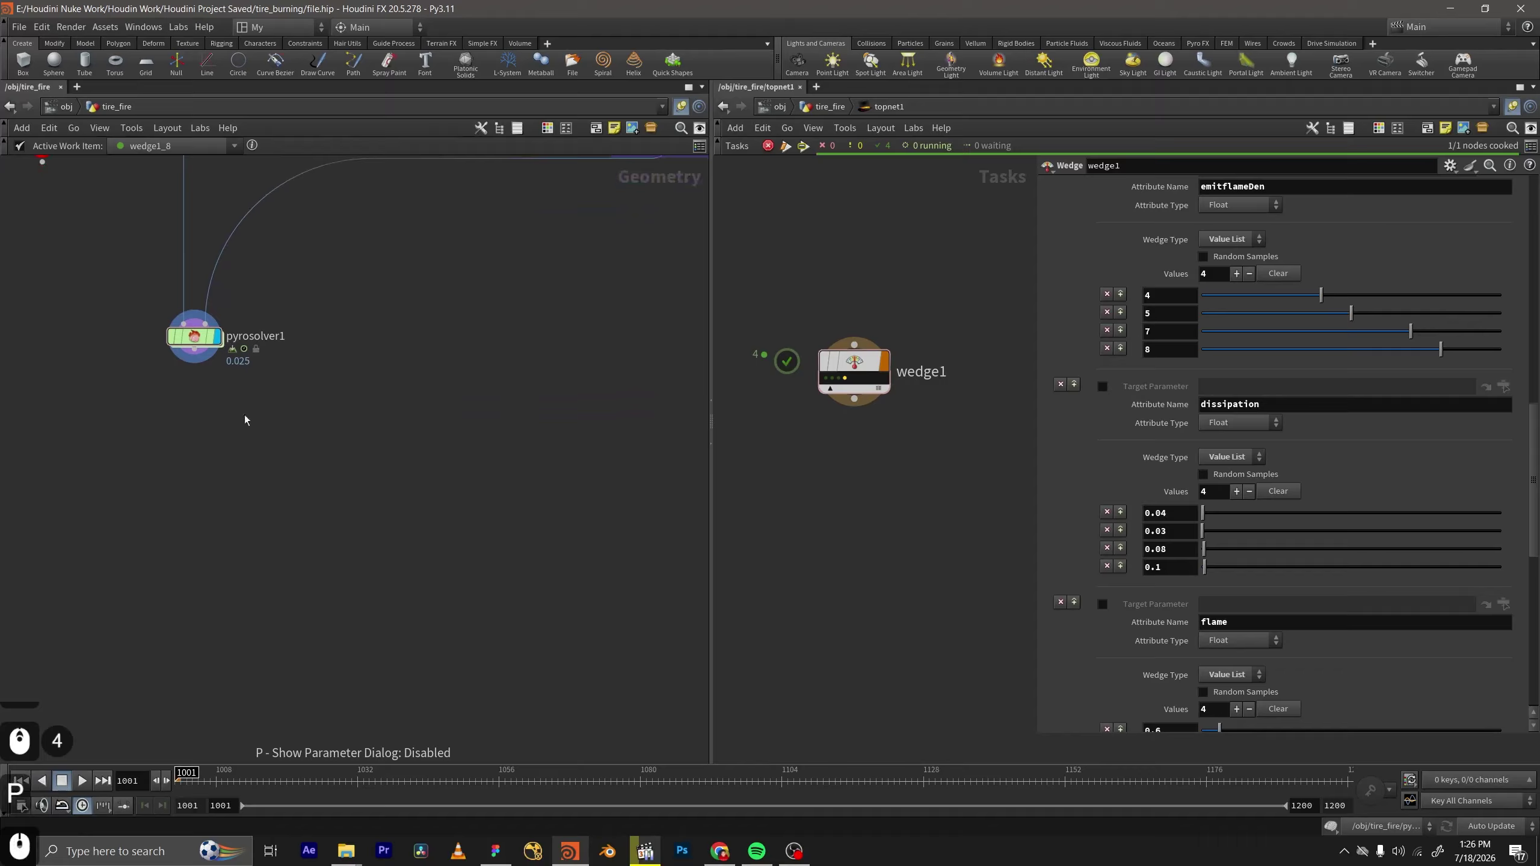
key("p")
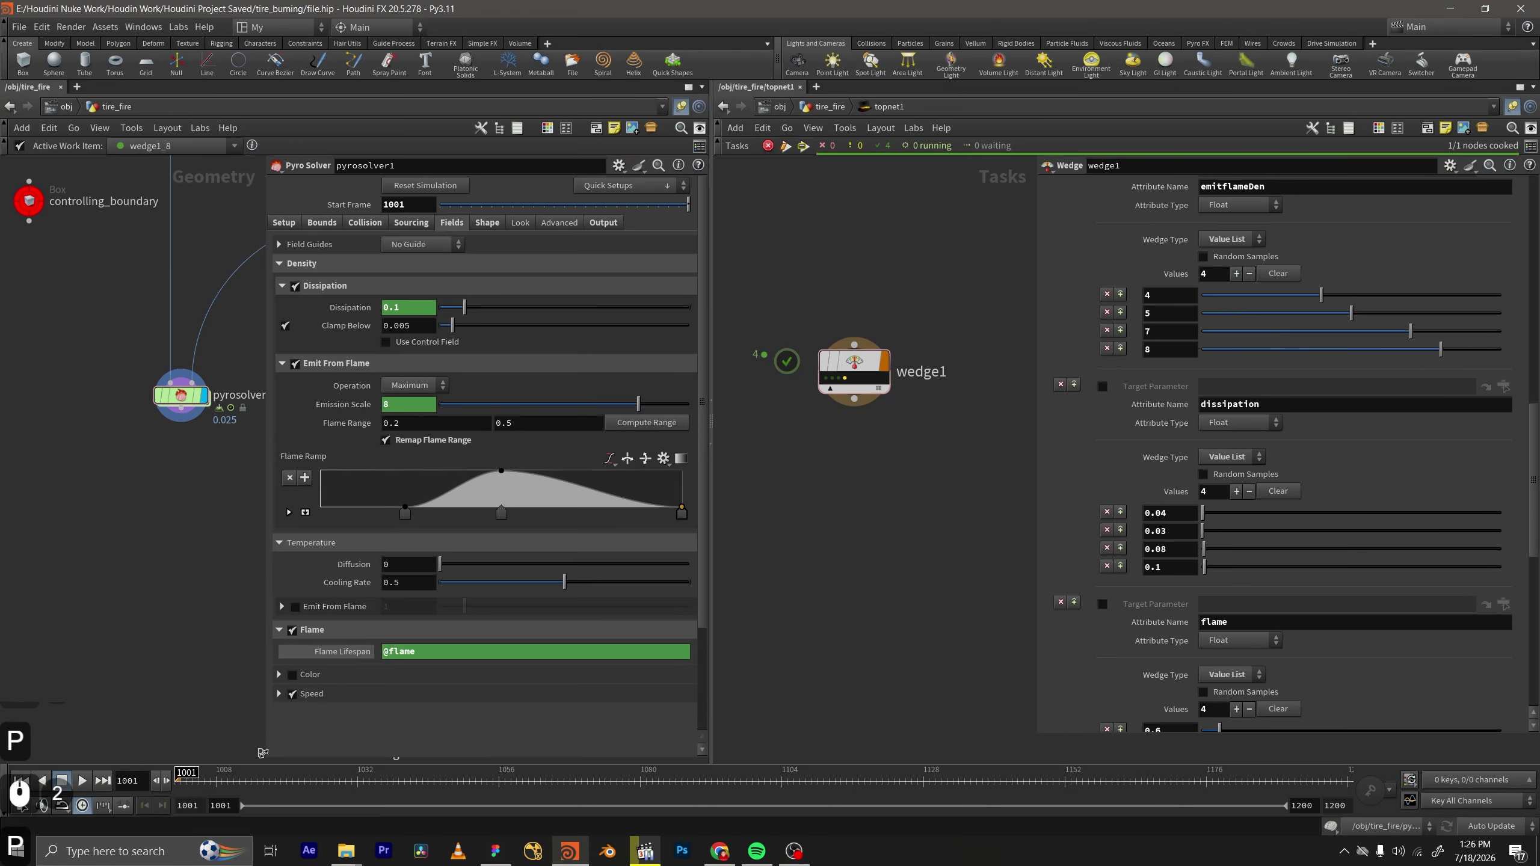
left_click_drag(257, 760, 267, 425)
middle_click_drag(271, 554, 330, 557)
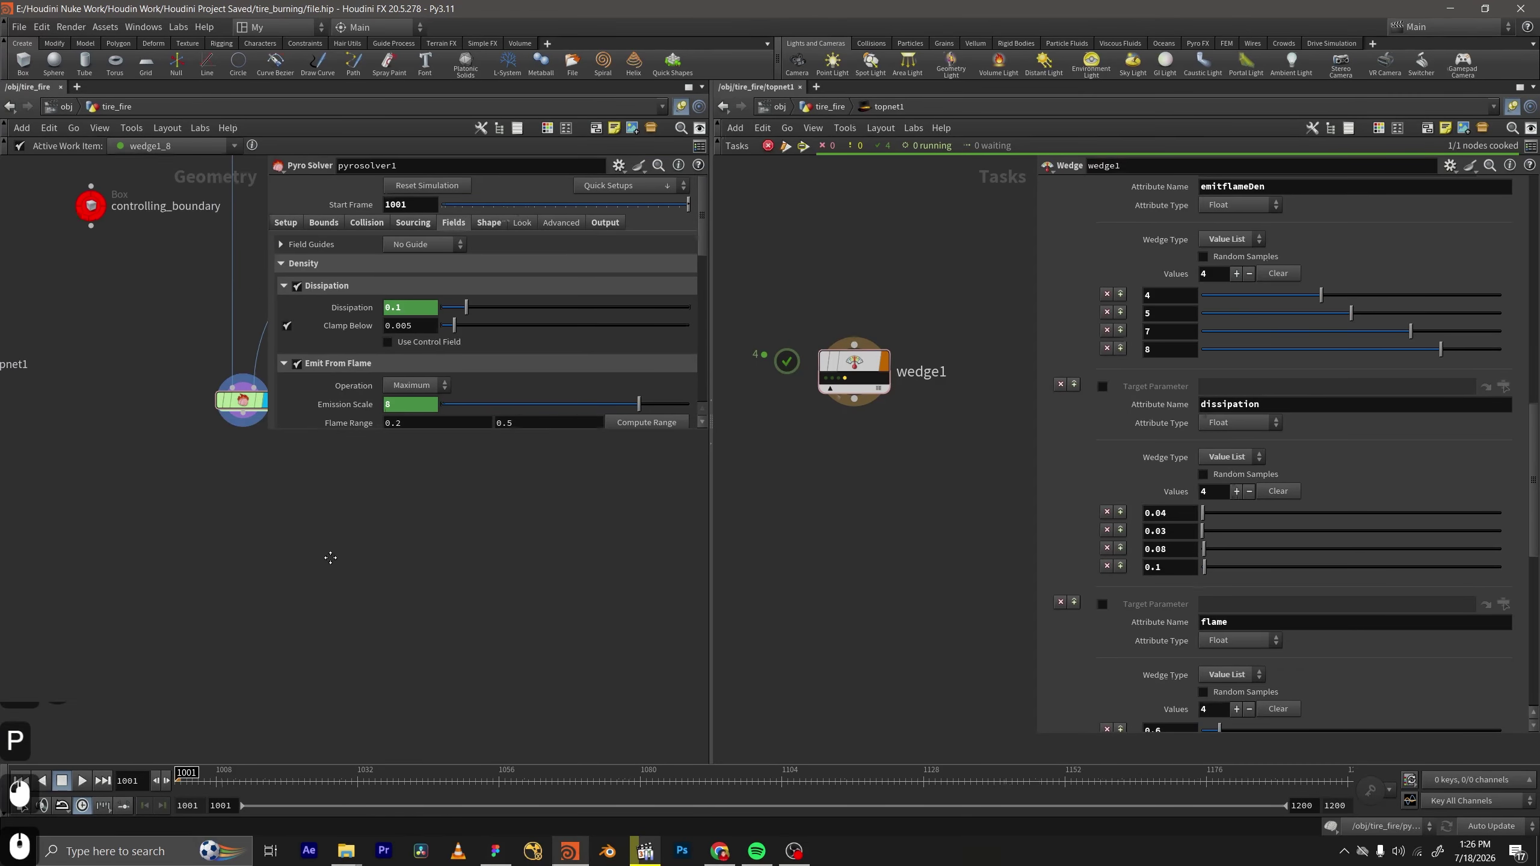
Add a File Cache node connected to pyrosolver1's output and align it directly beneath the solver.
middle_click_drag(238, 434, 198, 506)
scroll(205, 508, "up", 2)
left_click(195, 471)
key("Tab")
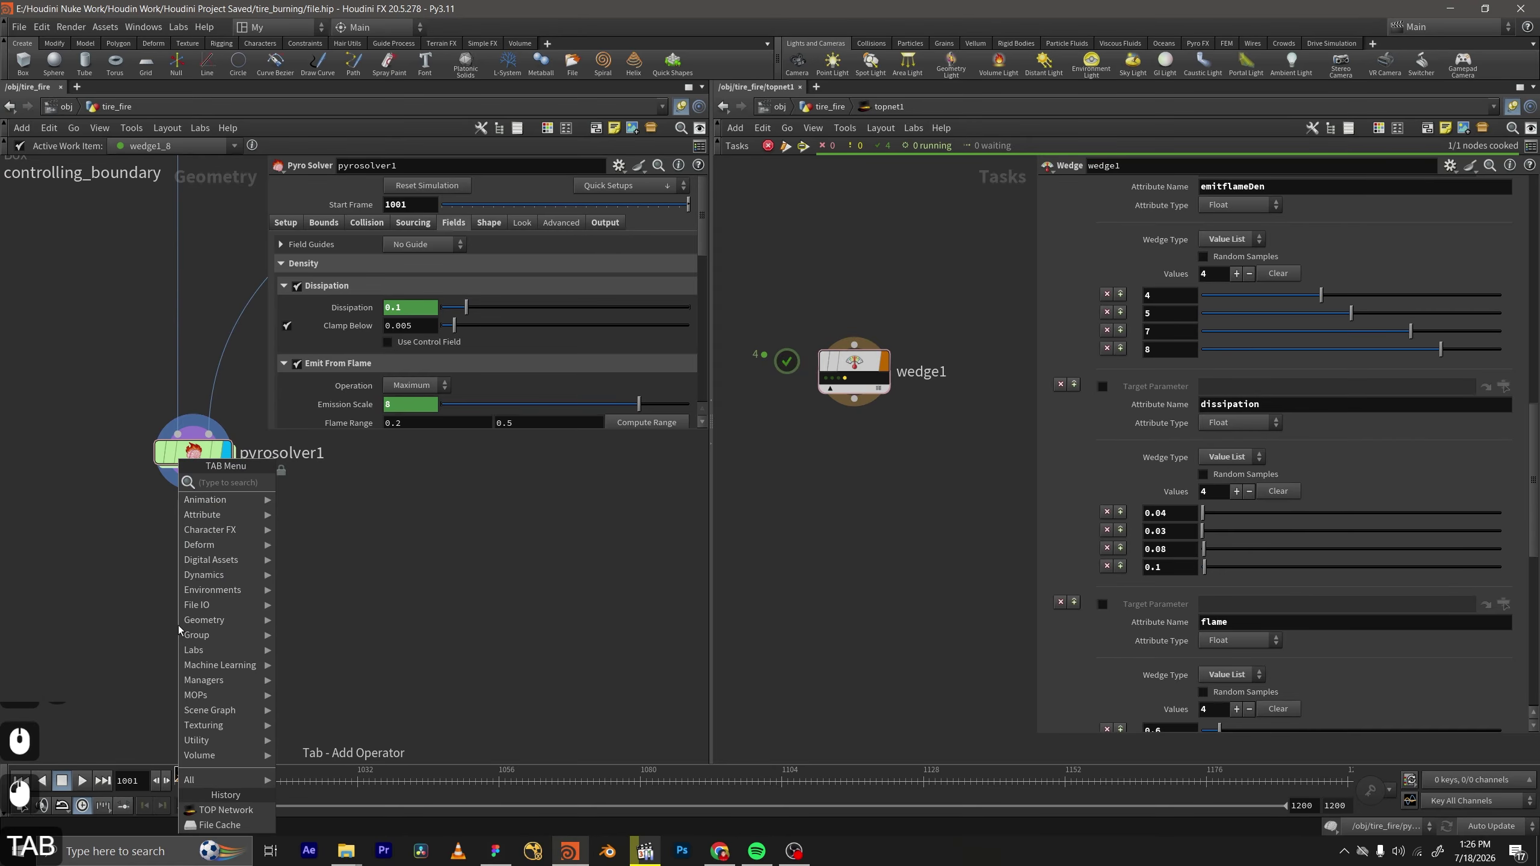
type("fil")
key("BackSpace")
key("BackSpace")
key("BackSpace")
type("l")
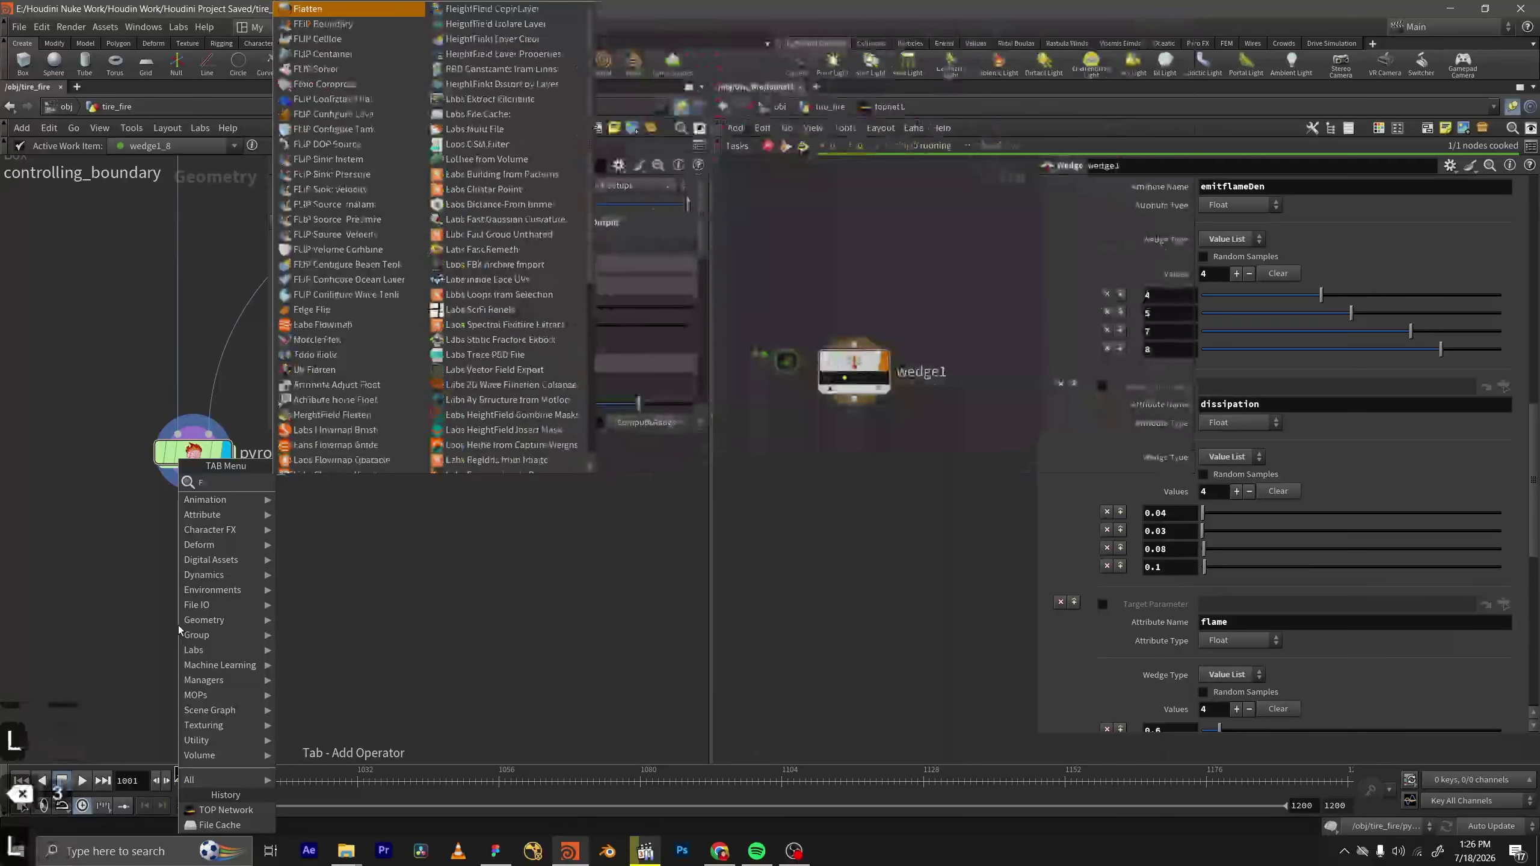
key("BackSpace")
type("ilecac")
key("Return")
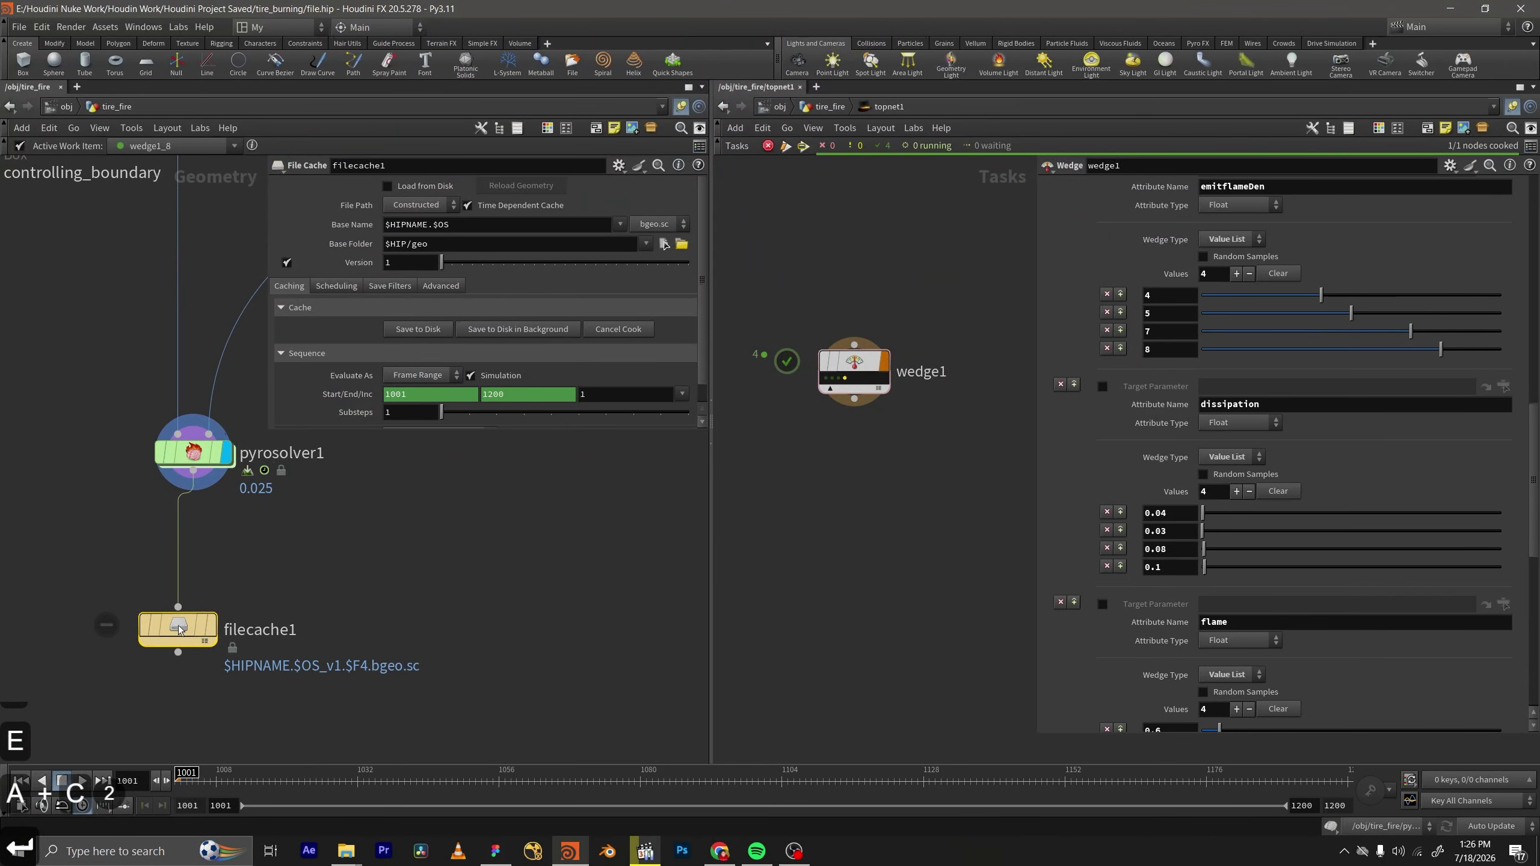
left_click_drag(196, 625, 212, 654)
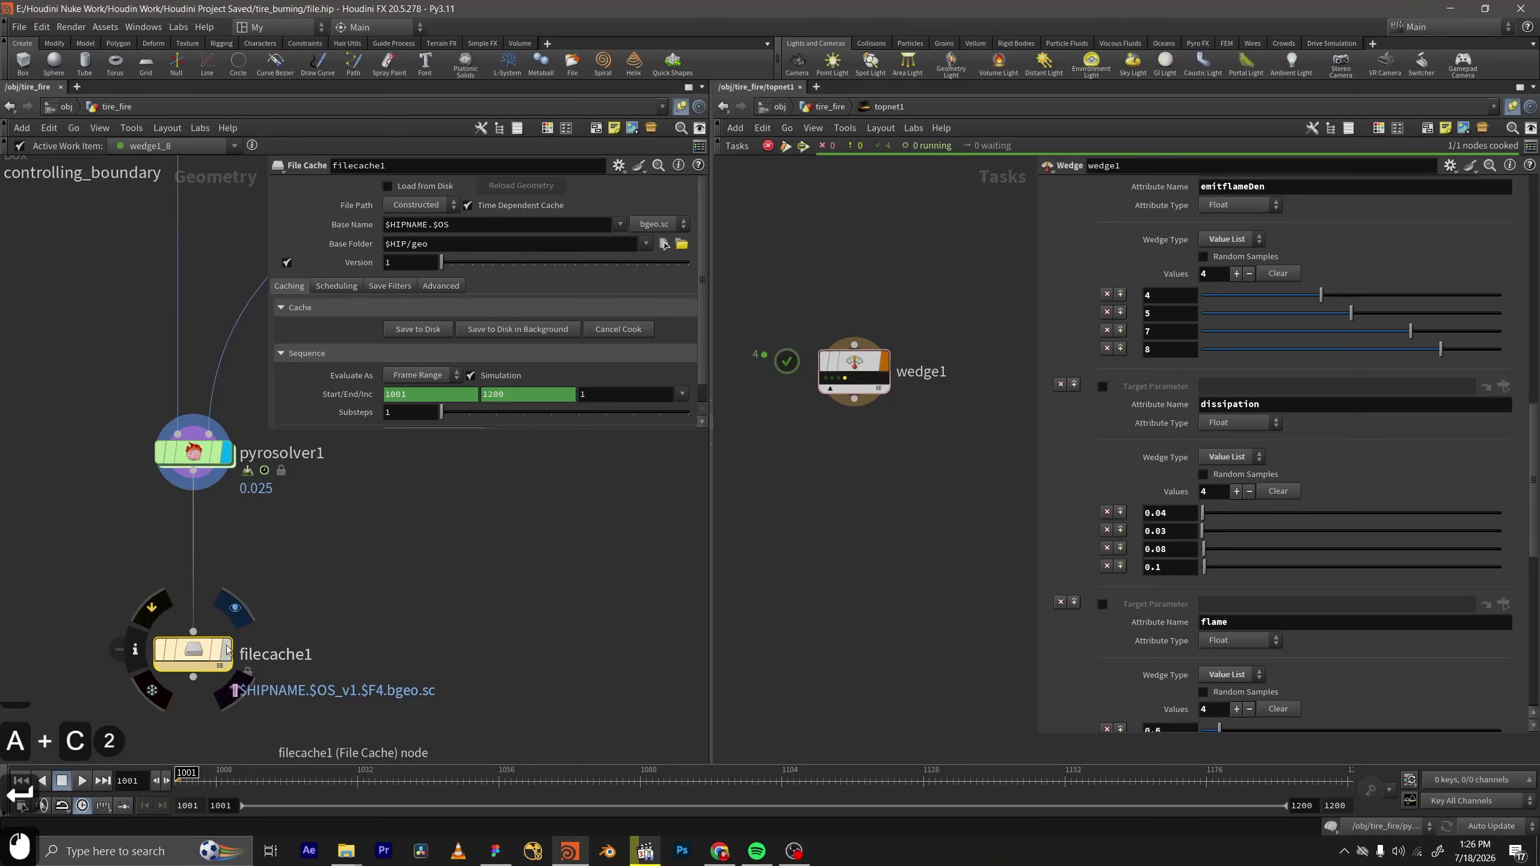
Make the filecache1 node beneath pyrosolver1 the displayed node of the geometry network.
left_click(226, 651)
scroll(383, 586, "up", 1)
middle_click_drag(382, 586, 381, 426)
left_click_drag(377, 442, 6, 611)
middle_click_drag(315, 450, 294, 563)
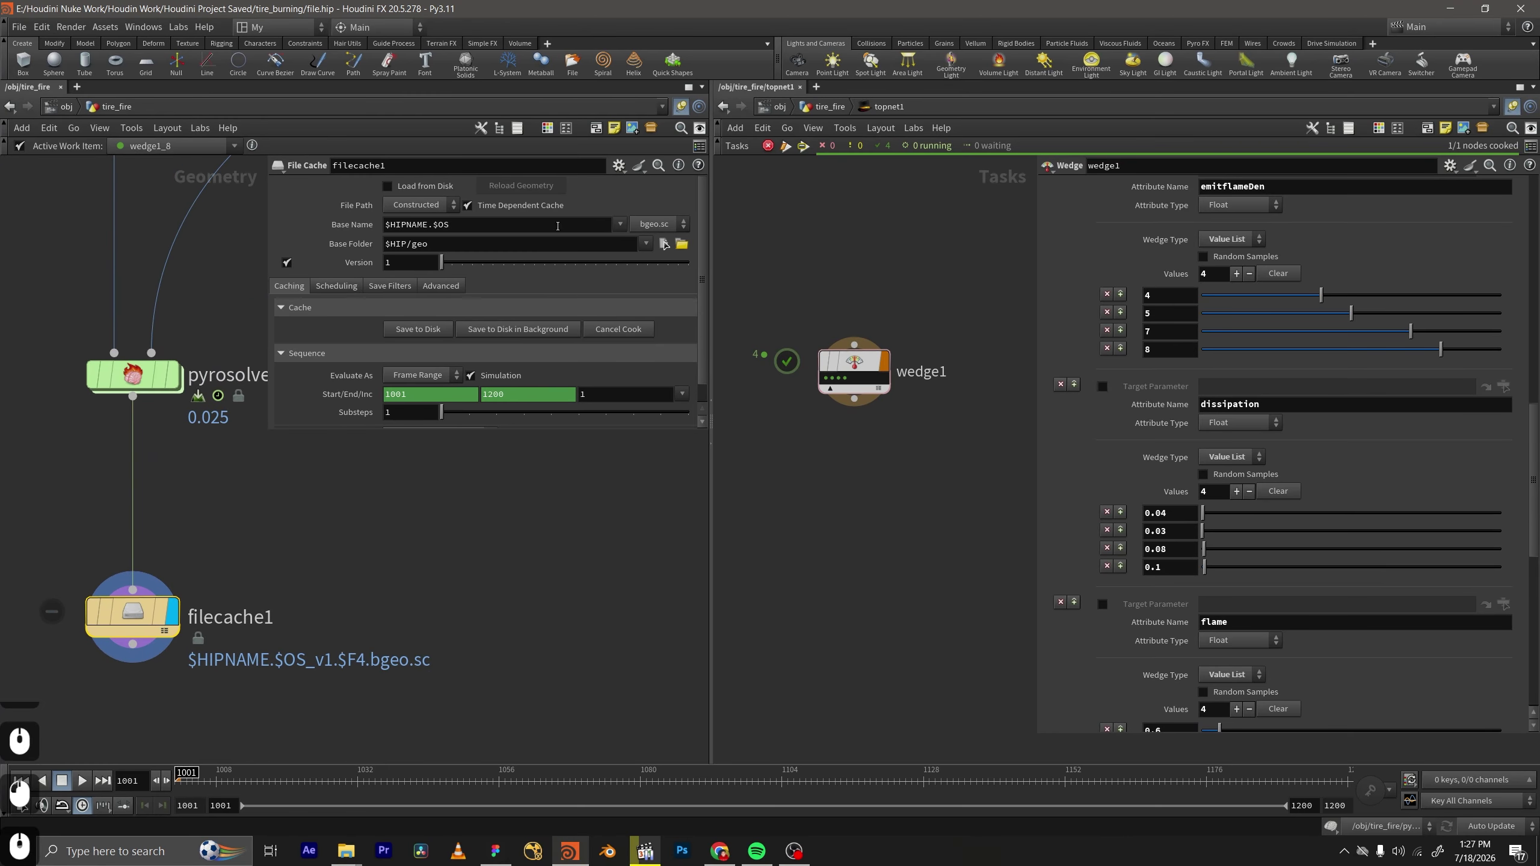
Set filecache1's Base Name to $OS and save the scene.
left_click(619, 225)
left_click(642, 242)
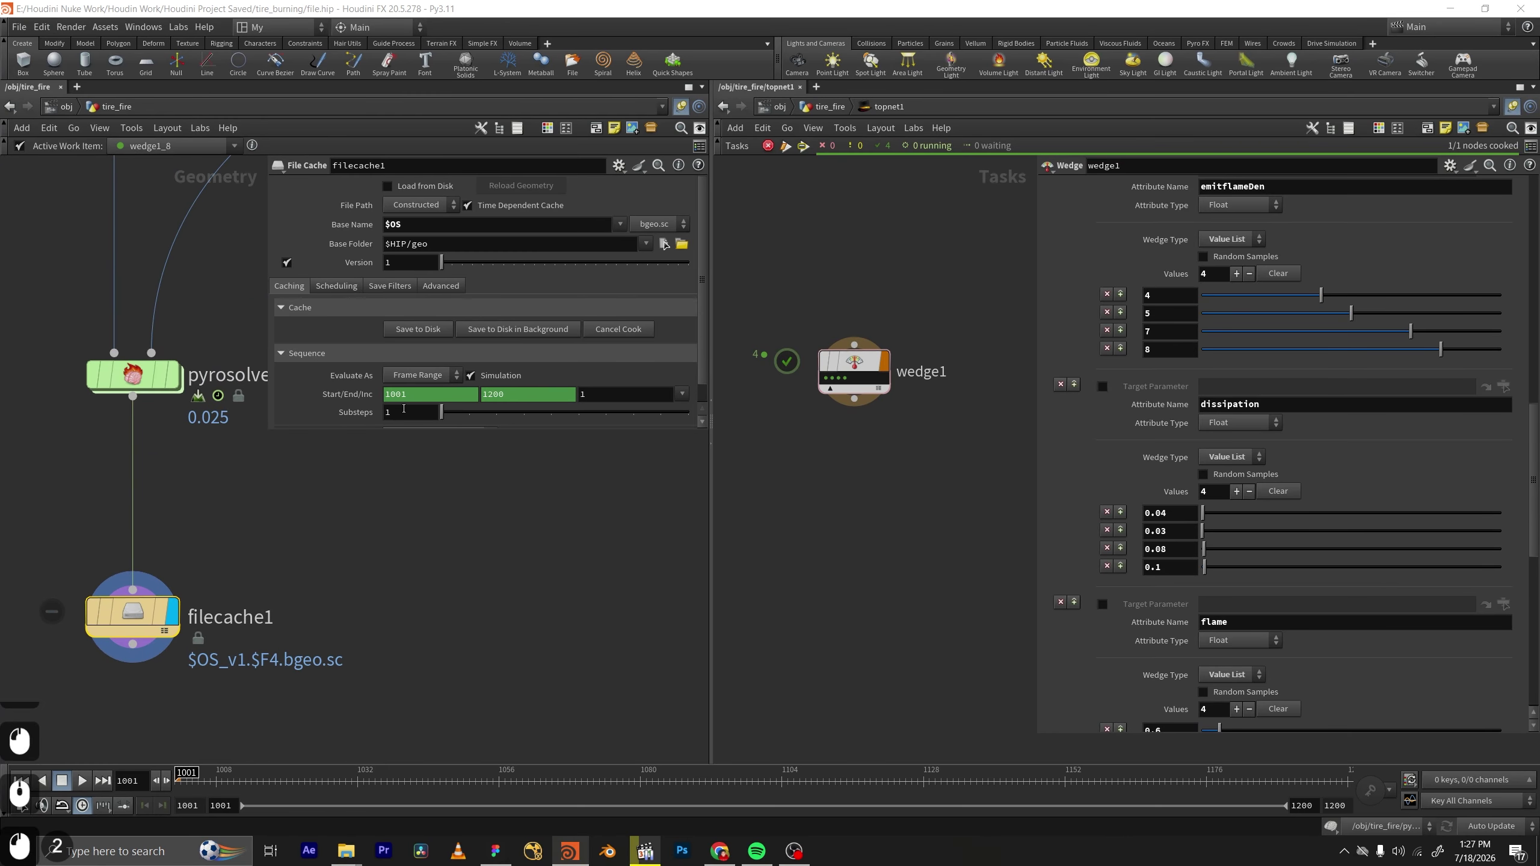
key("ctrl+s")
Rename the File Cache node as caching_tire_fire.
double_click(274, 596)
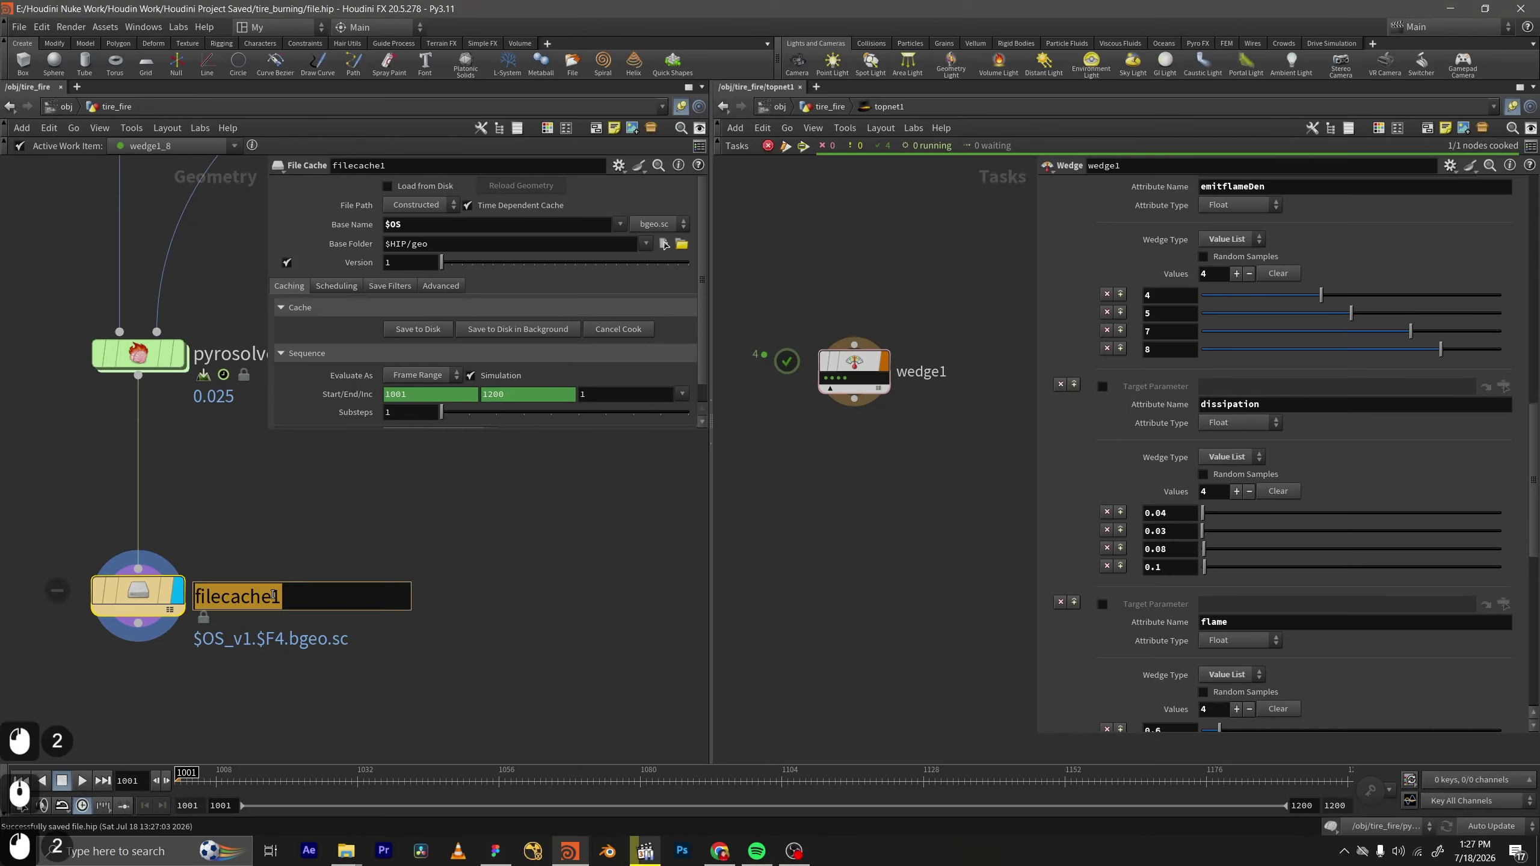
type("CAH")
key("BackSpace")
key("BackSpace")
key("BackSpace")
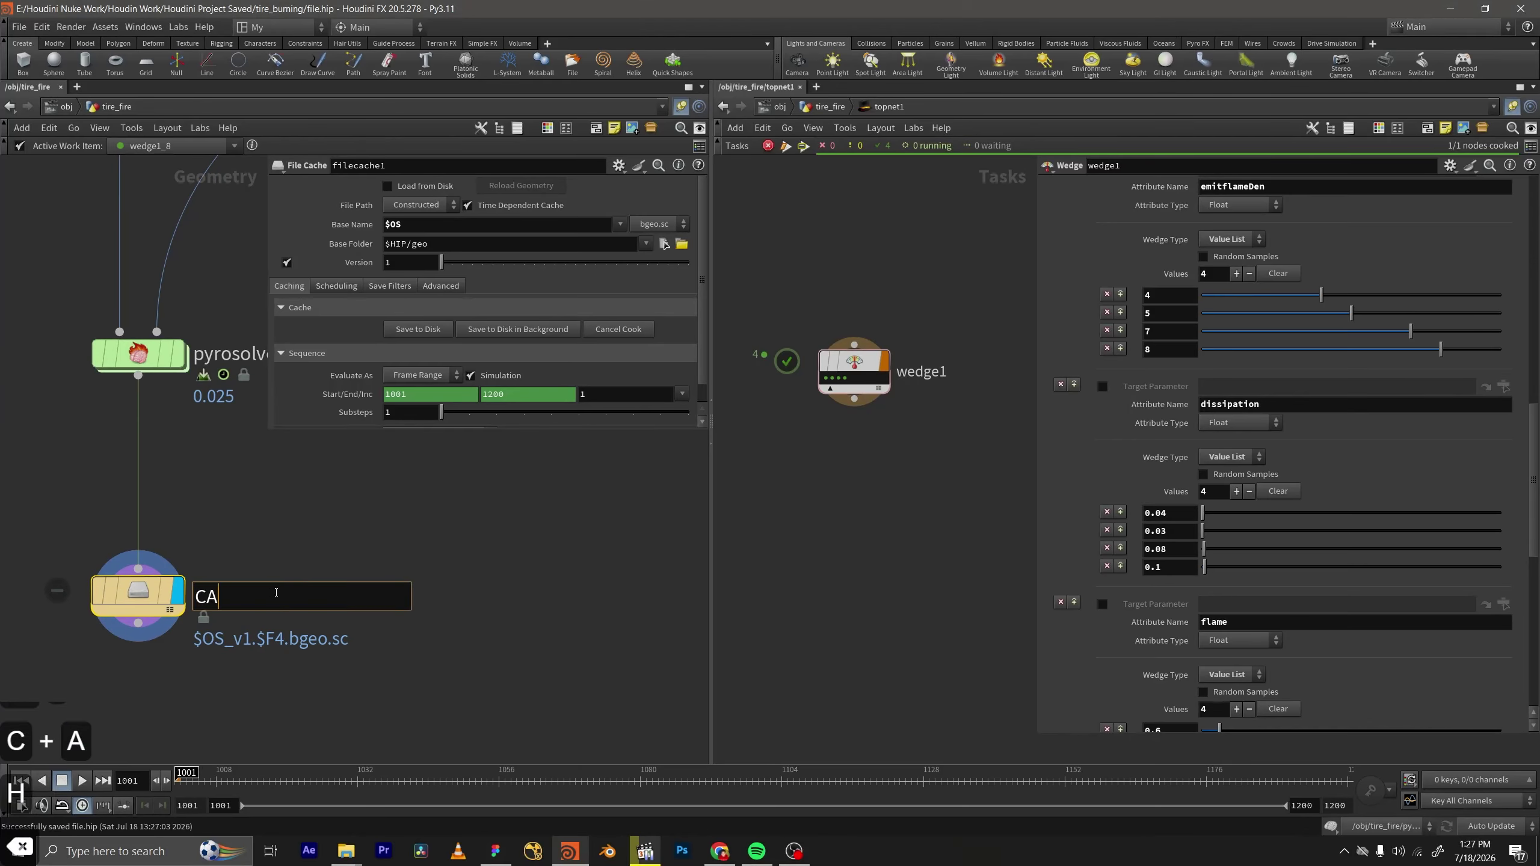
key("Caps_Lock")
type("we")
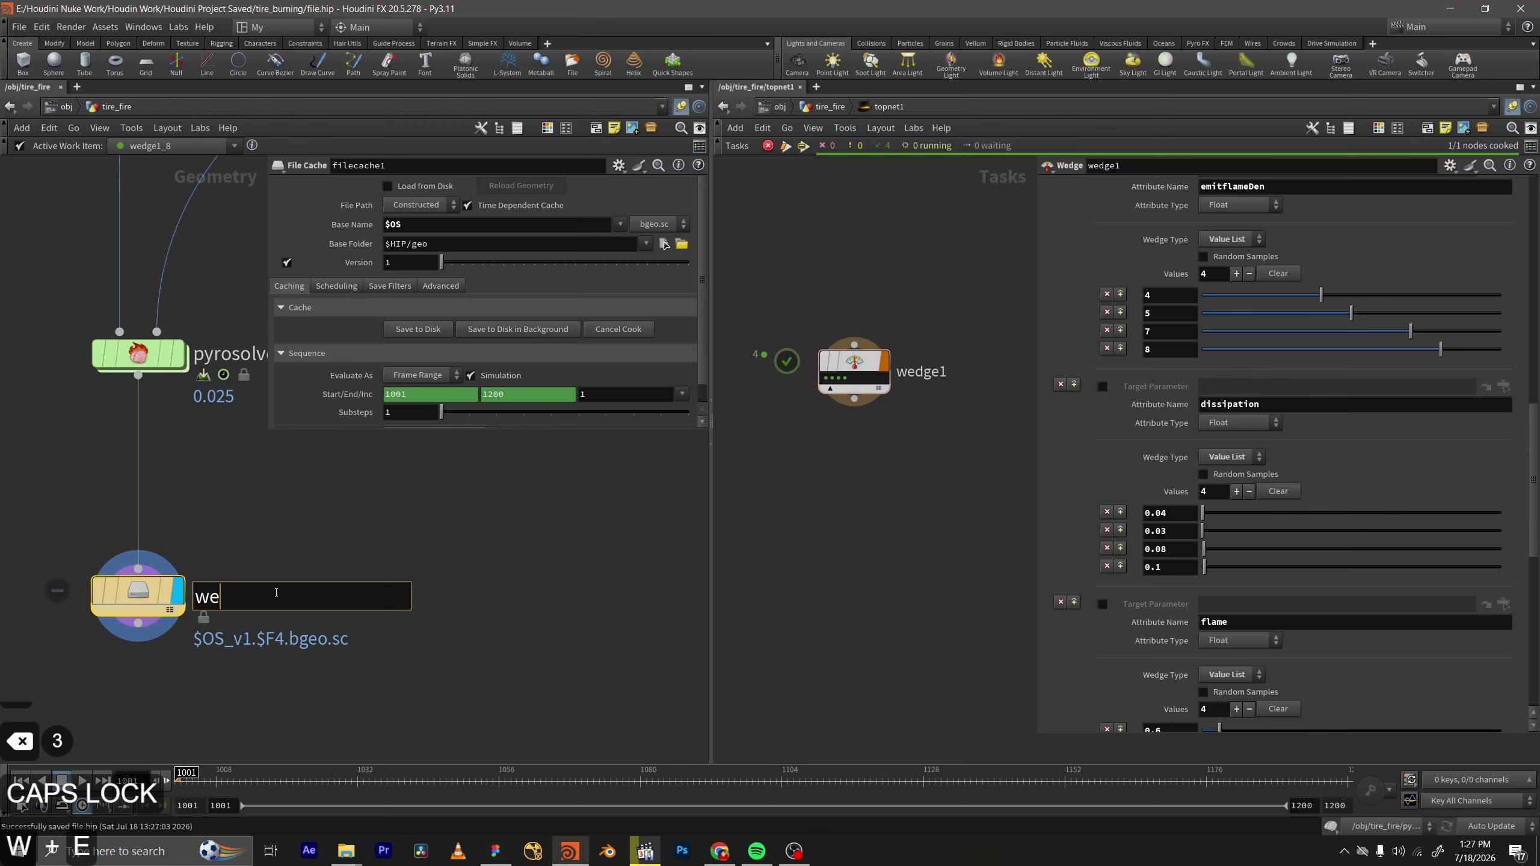
type("dging")
key("BackSpace")
key("BackSpace")
key("BackSpace")
key("BackSpace")
key("BackSpace")
key("BackSpace")
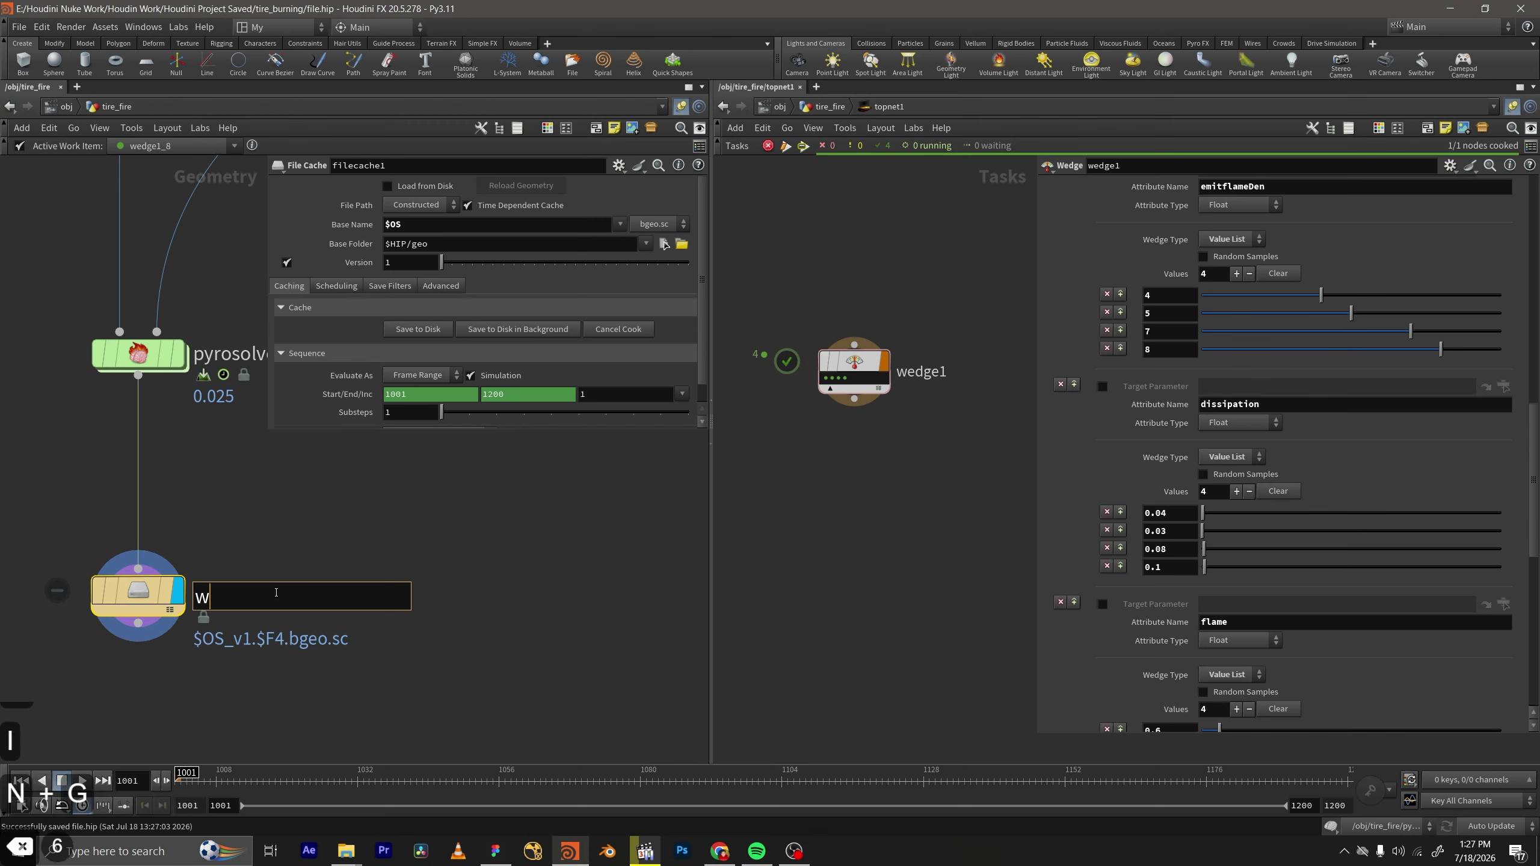
type("caching")
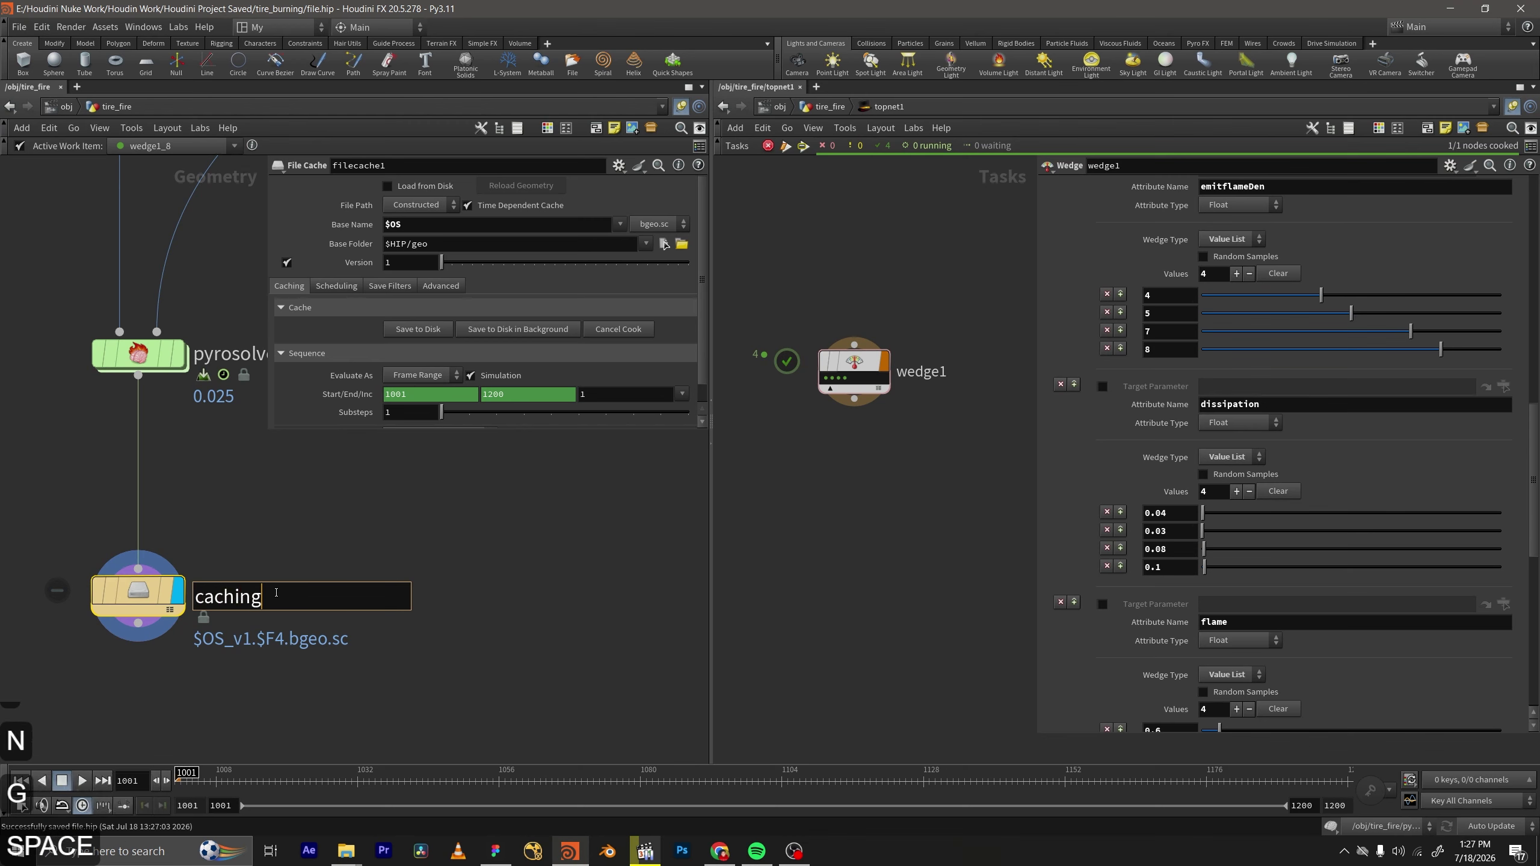
type("_r")
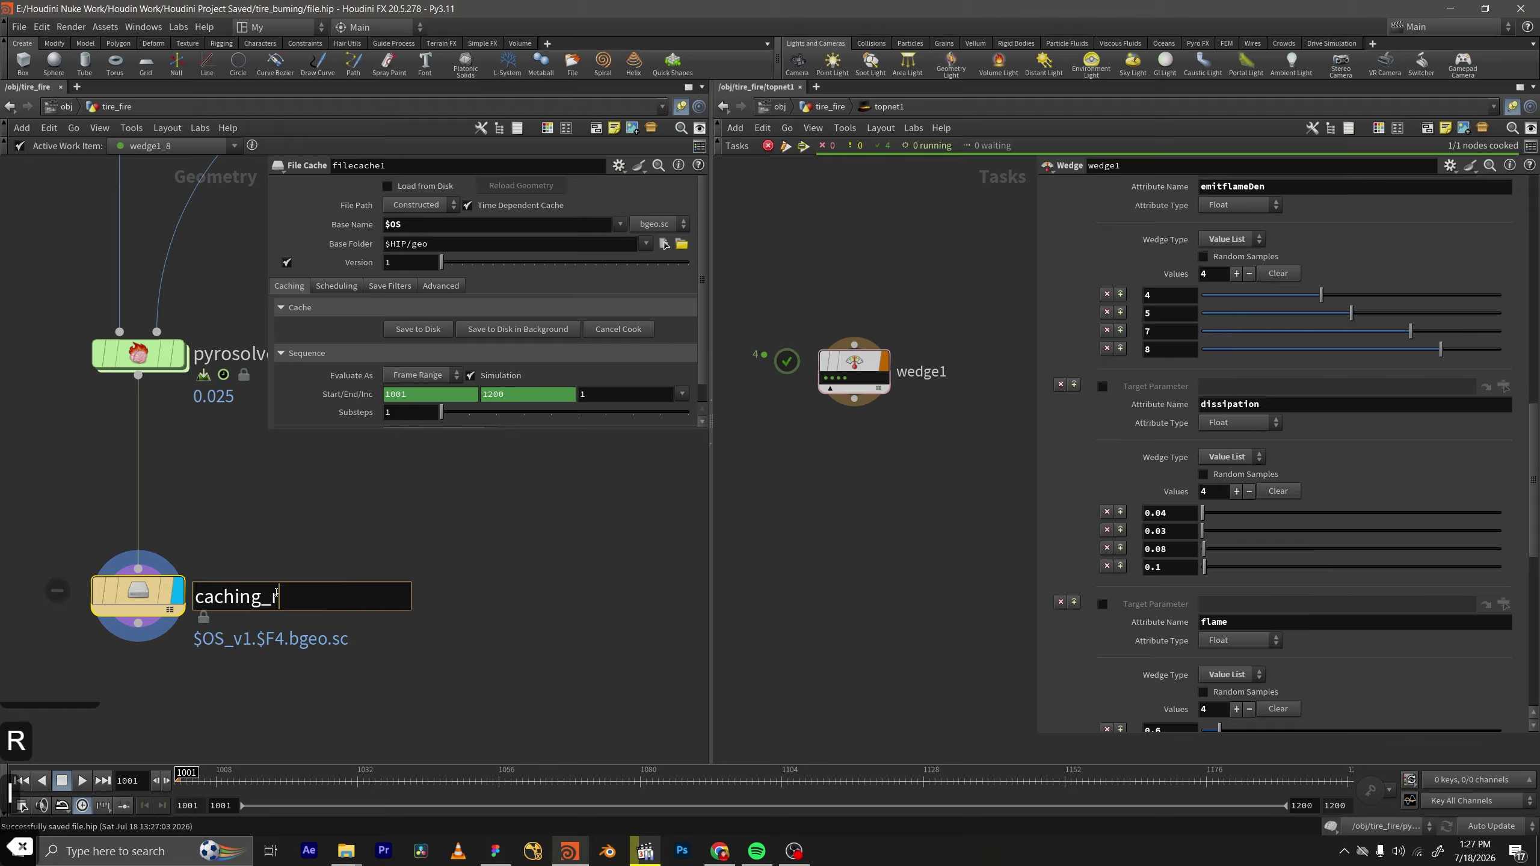
key("BackSpace")
type("tire_fi")
key("BackSpace")
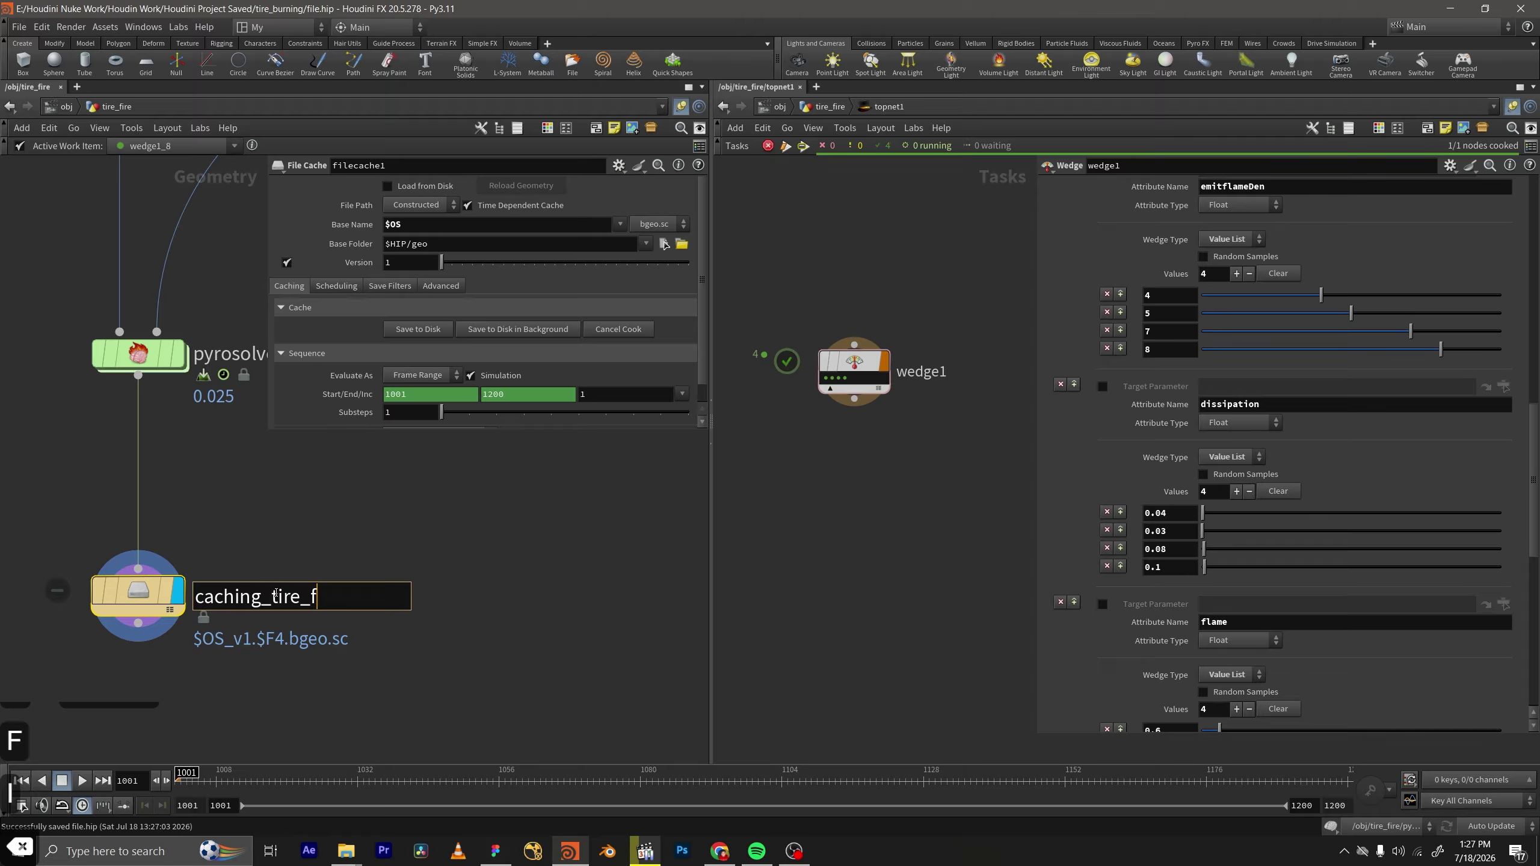
type("ire")
key("Return")
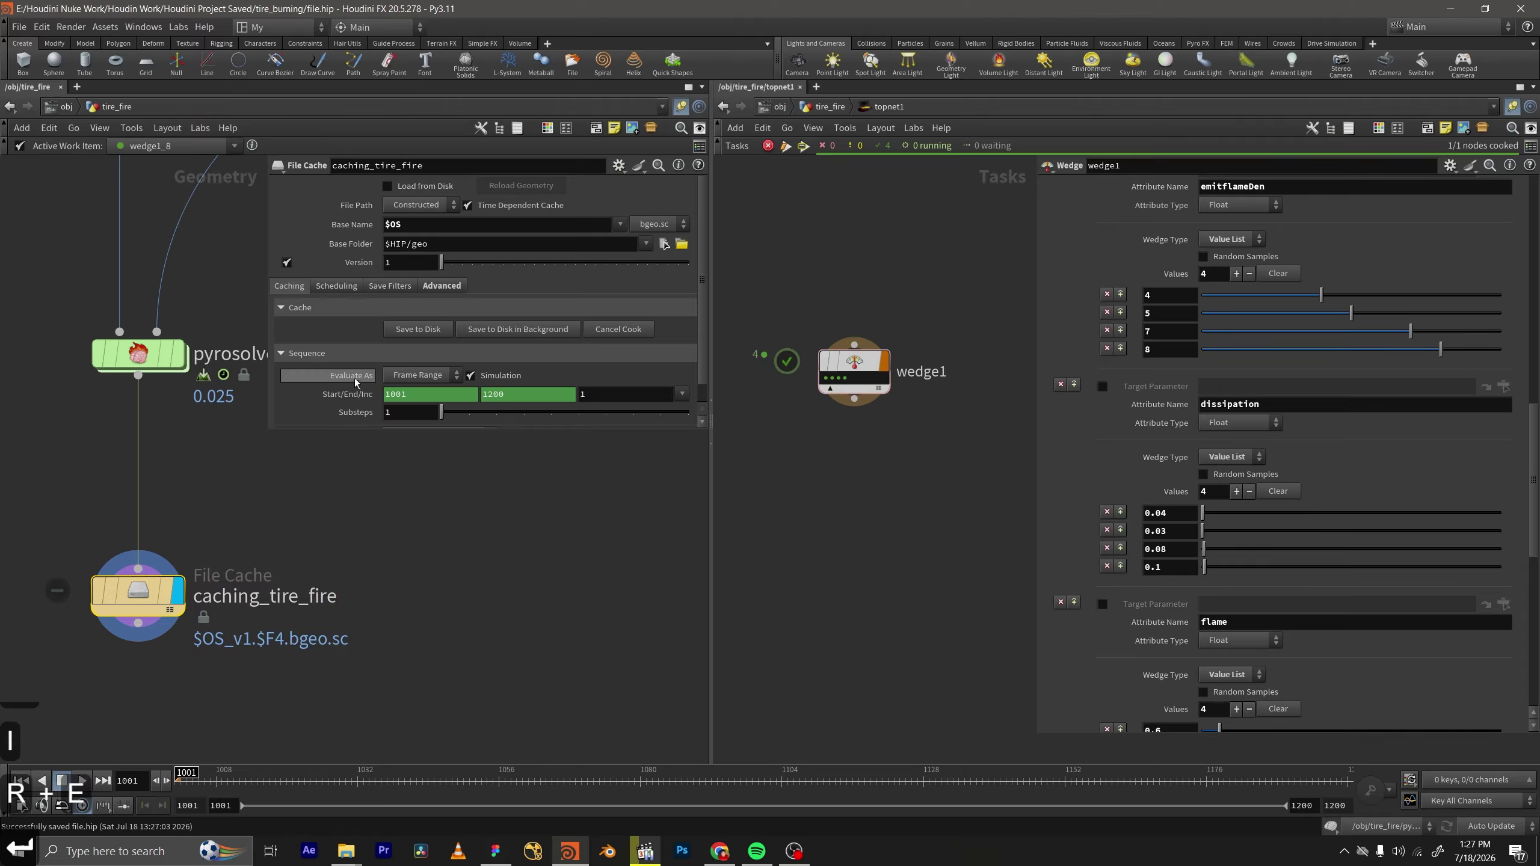
left_click(404, 246)
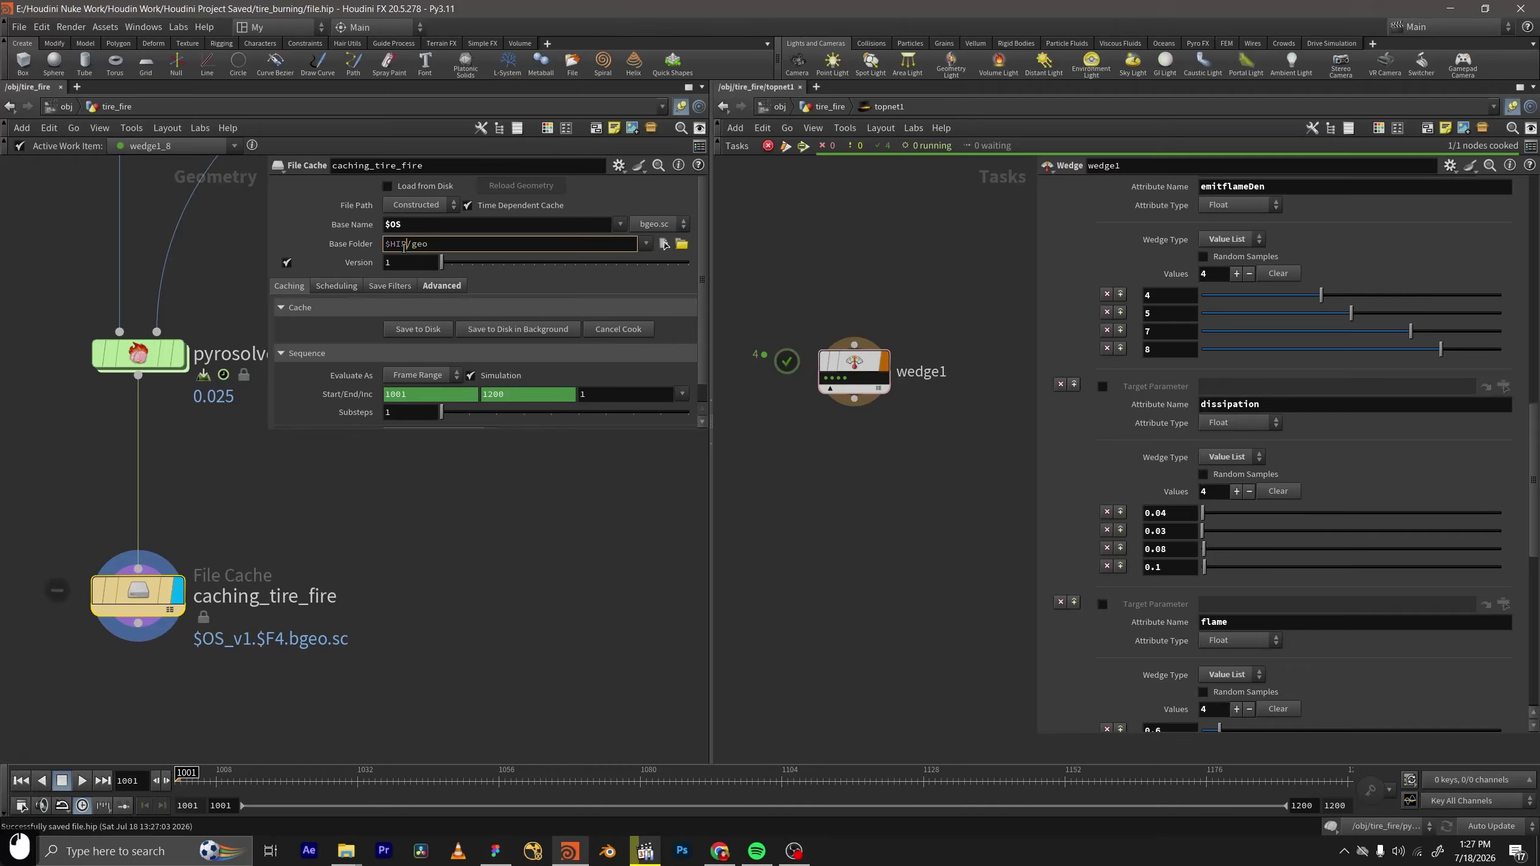
type("/PDG/")
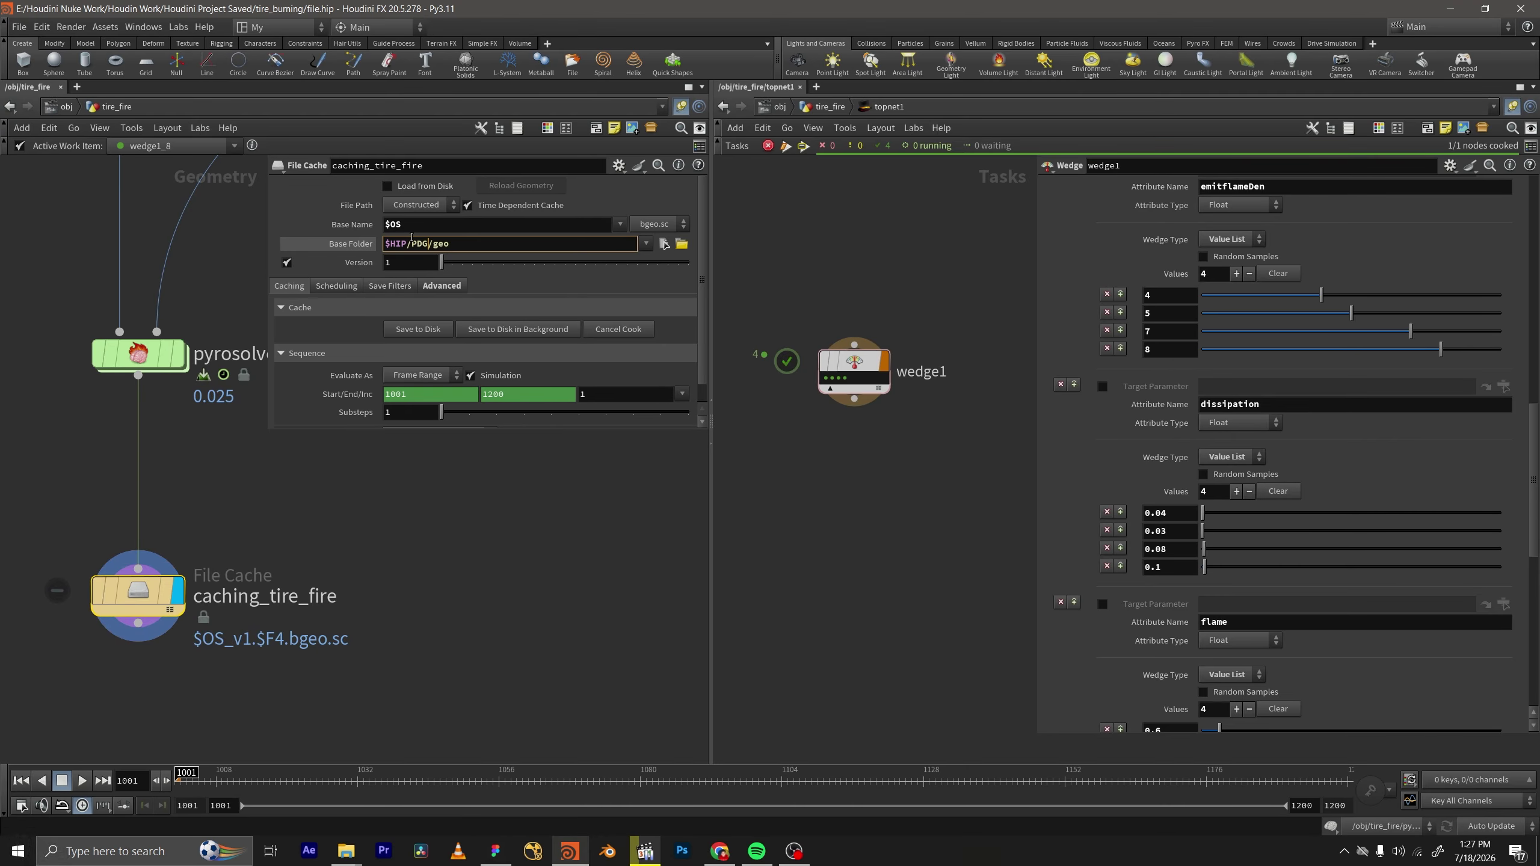
left_click(454, 245)
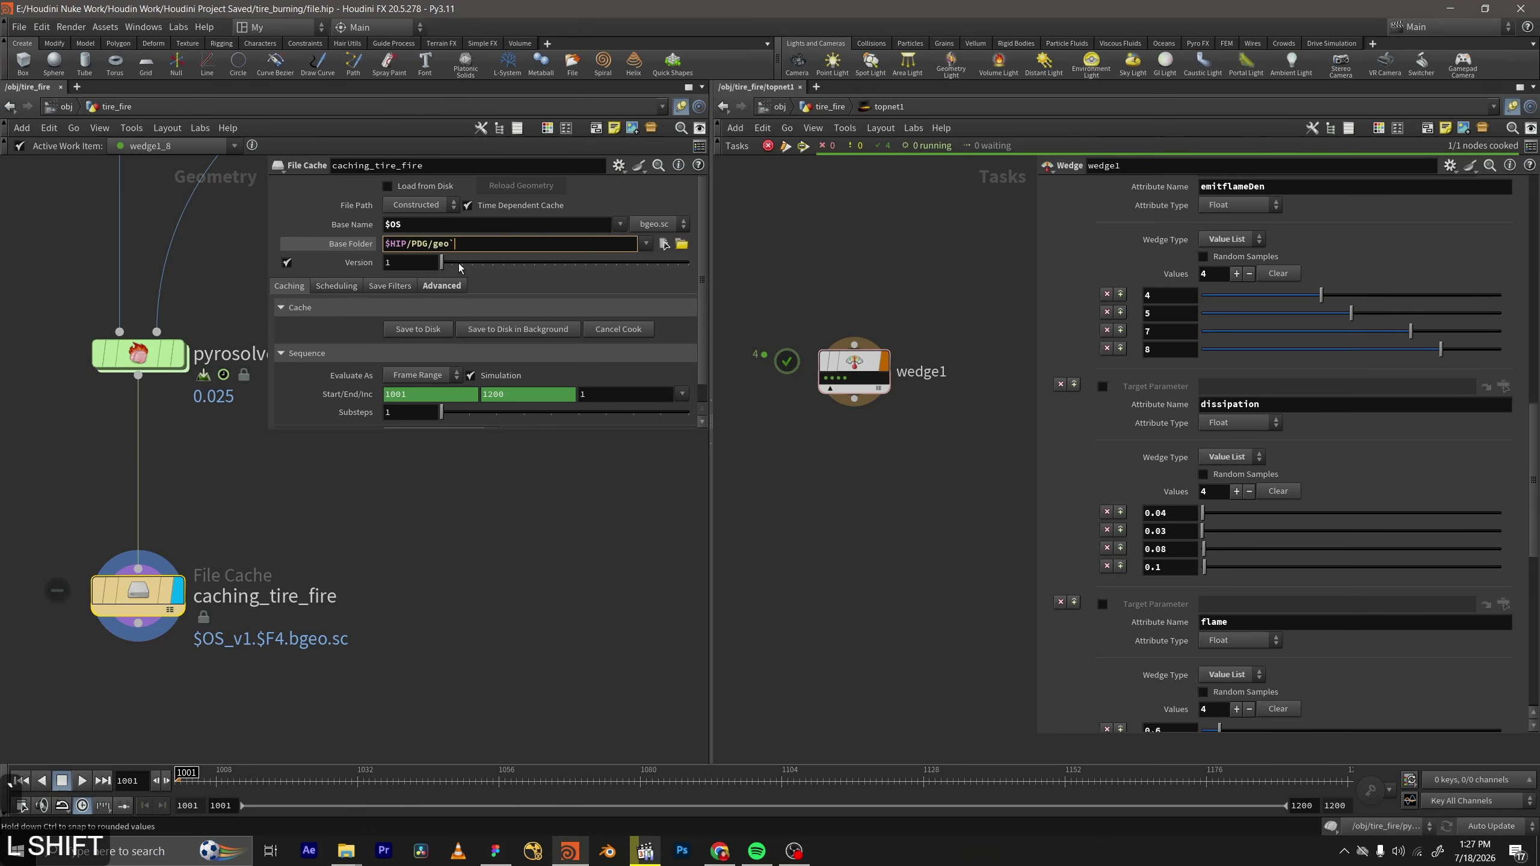
type("@")
type("wed")
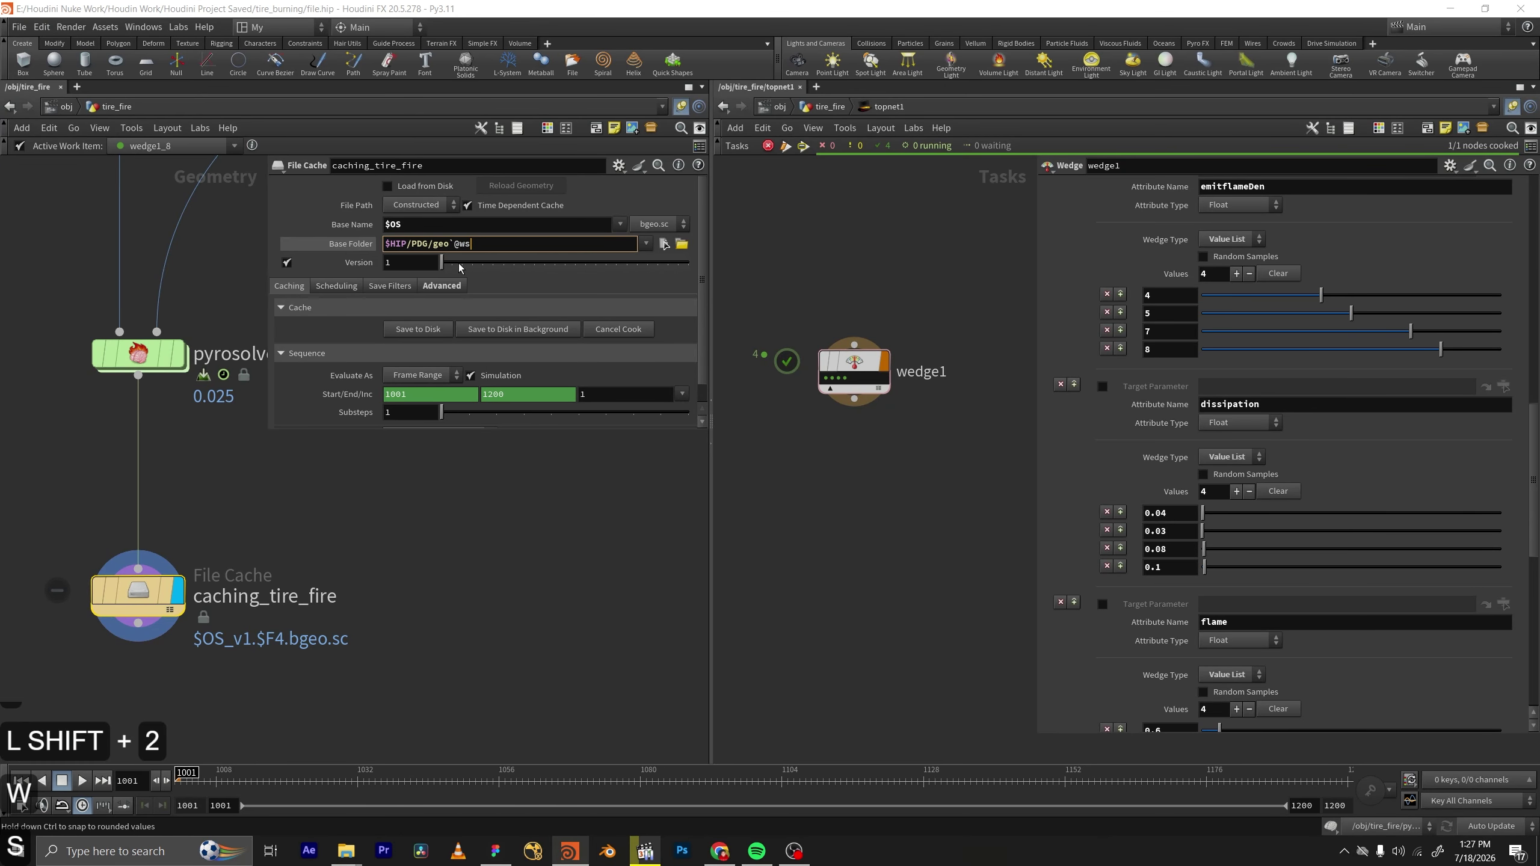
type("ge")
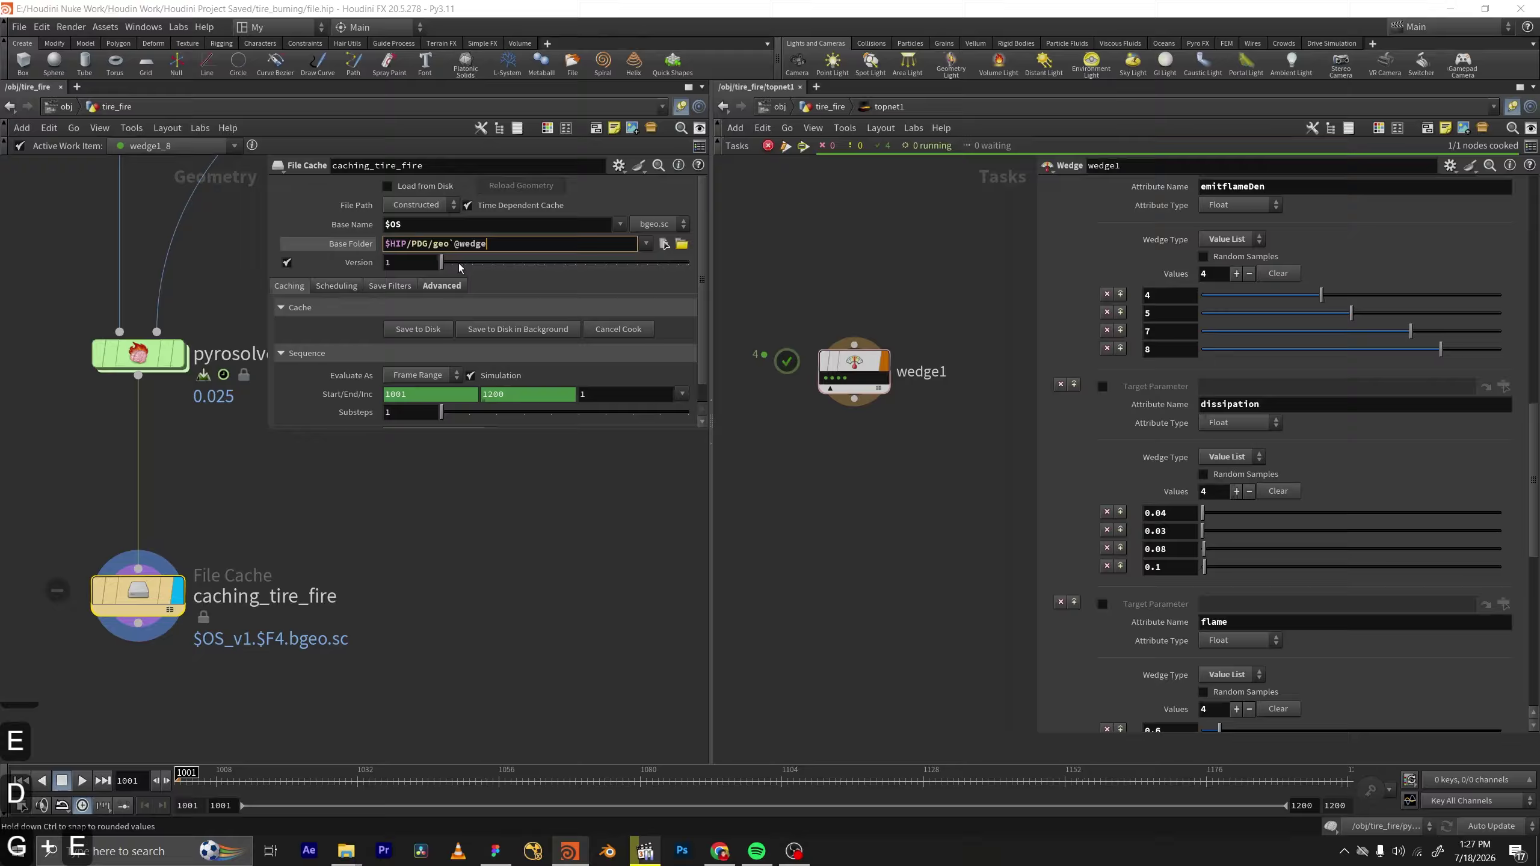
type("inde")
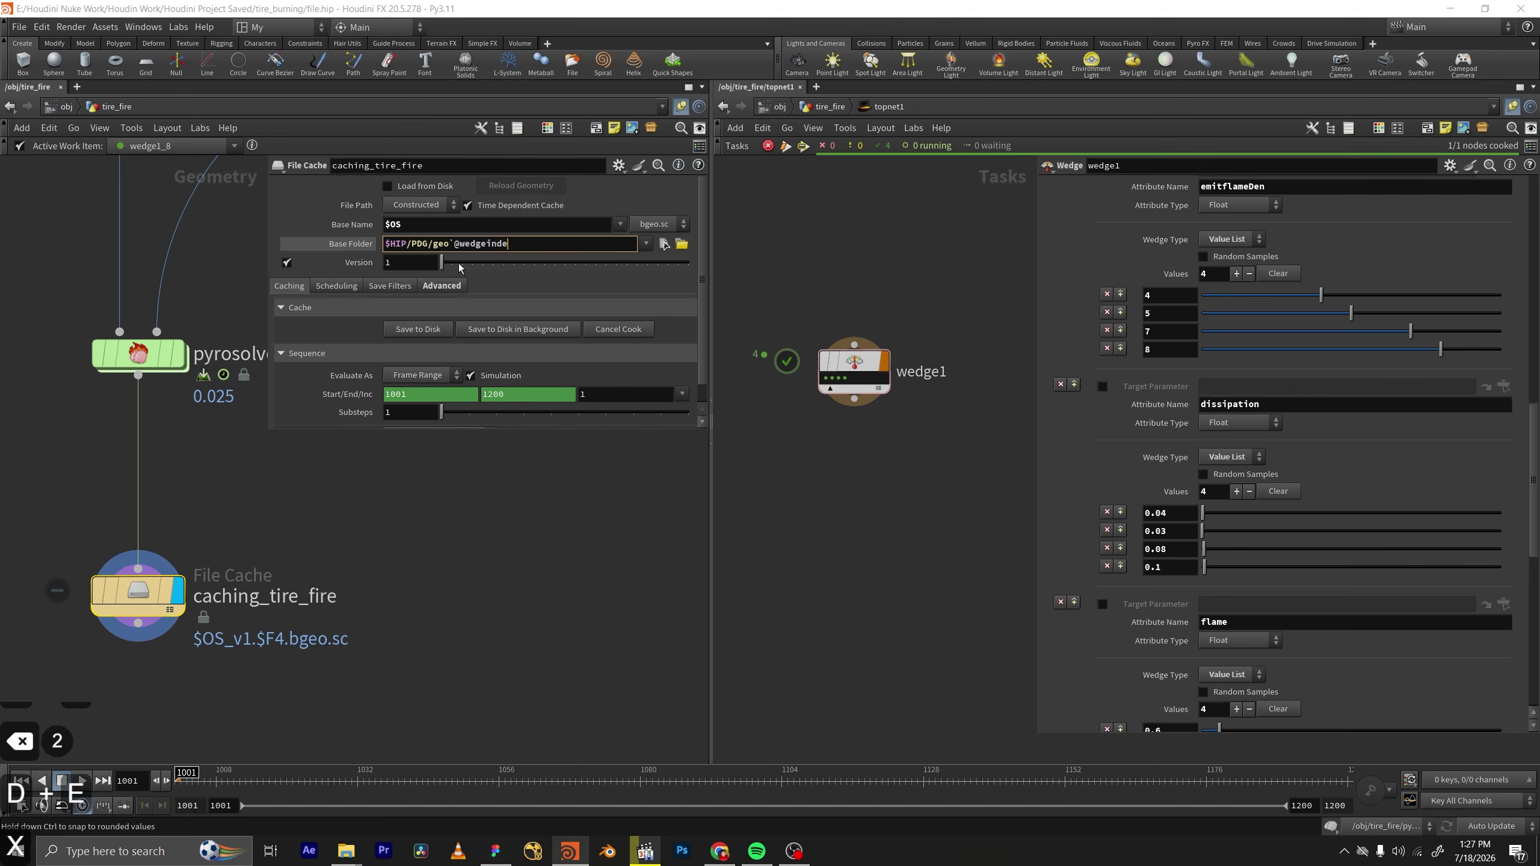
type("x`1")
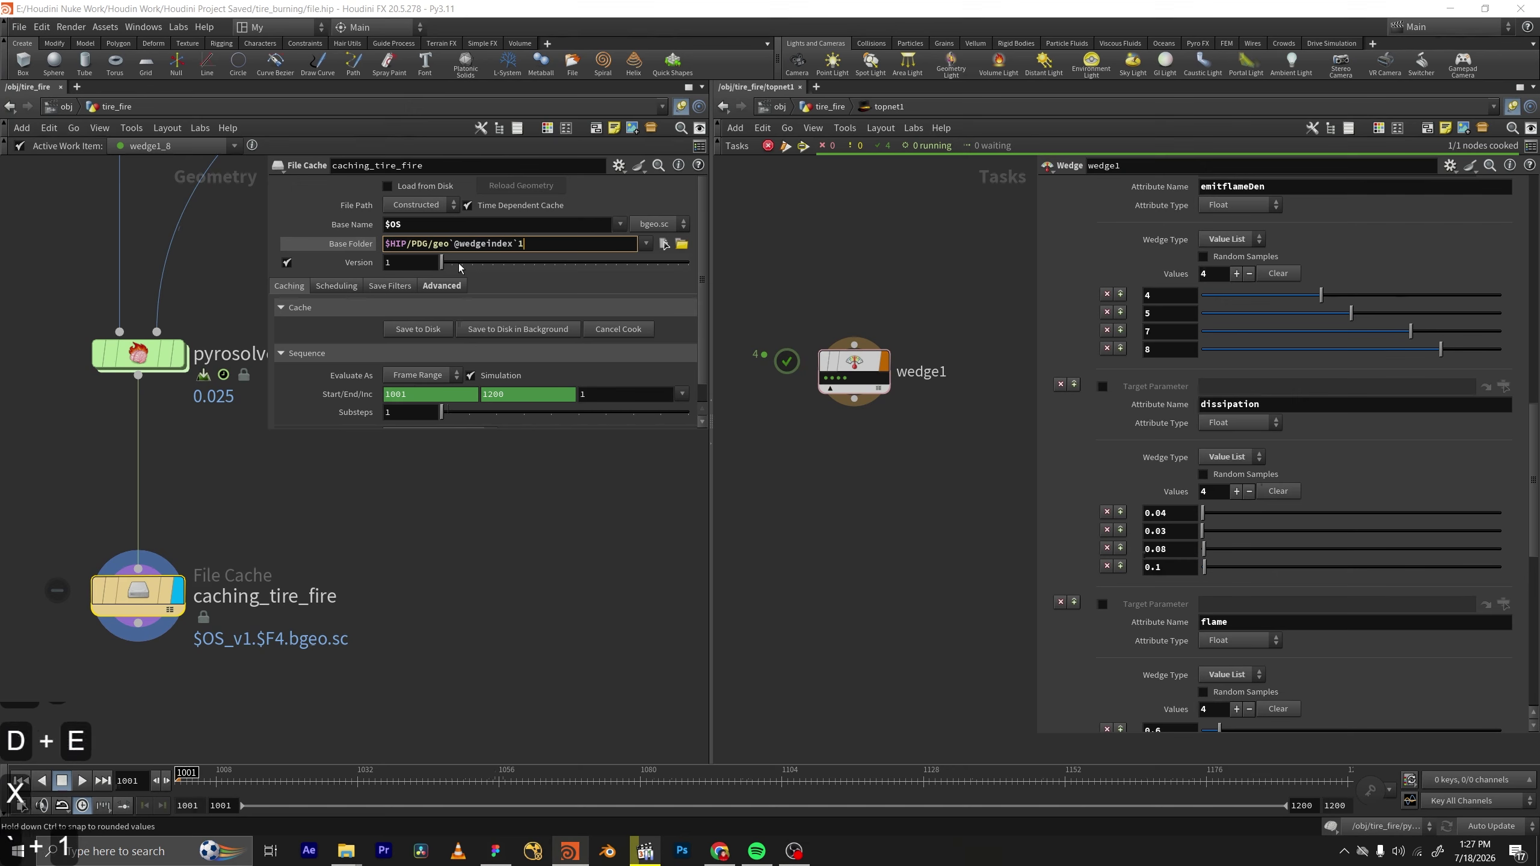
key("BackSpace")
left_click(634, 285)
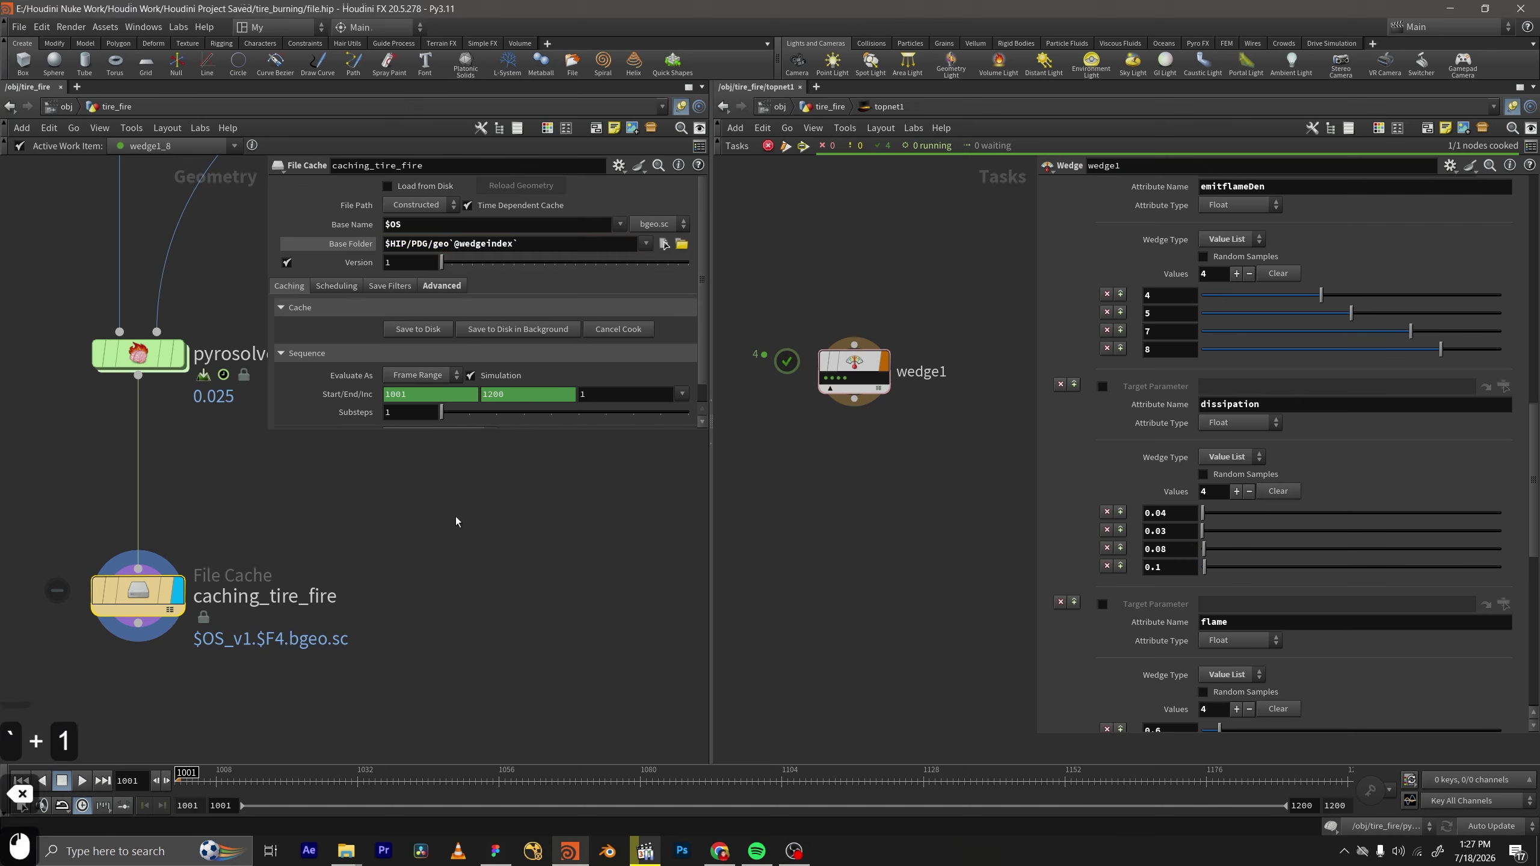
Save the scene and expand wedge1's Create Metadata Attributes section to check the Wedge Index attribute name.
middle_click_drag(886, 480, 901, 441)
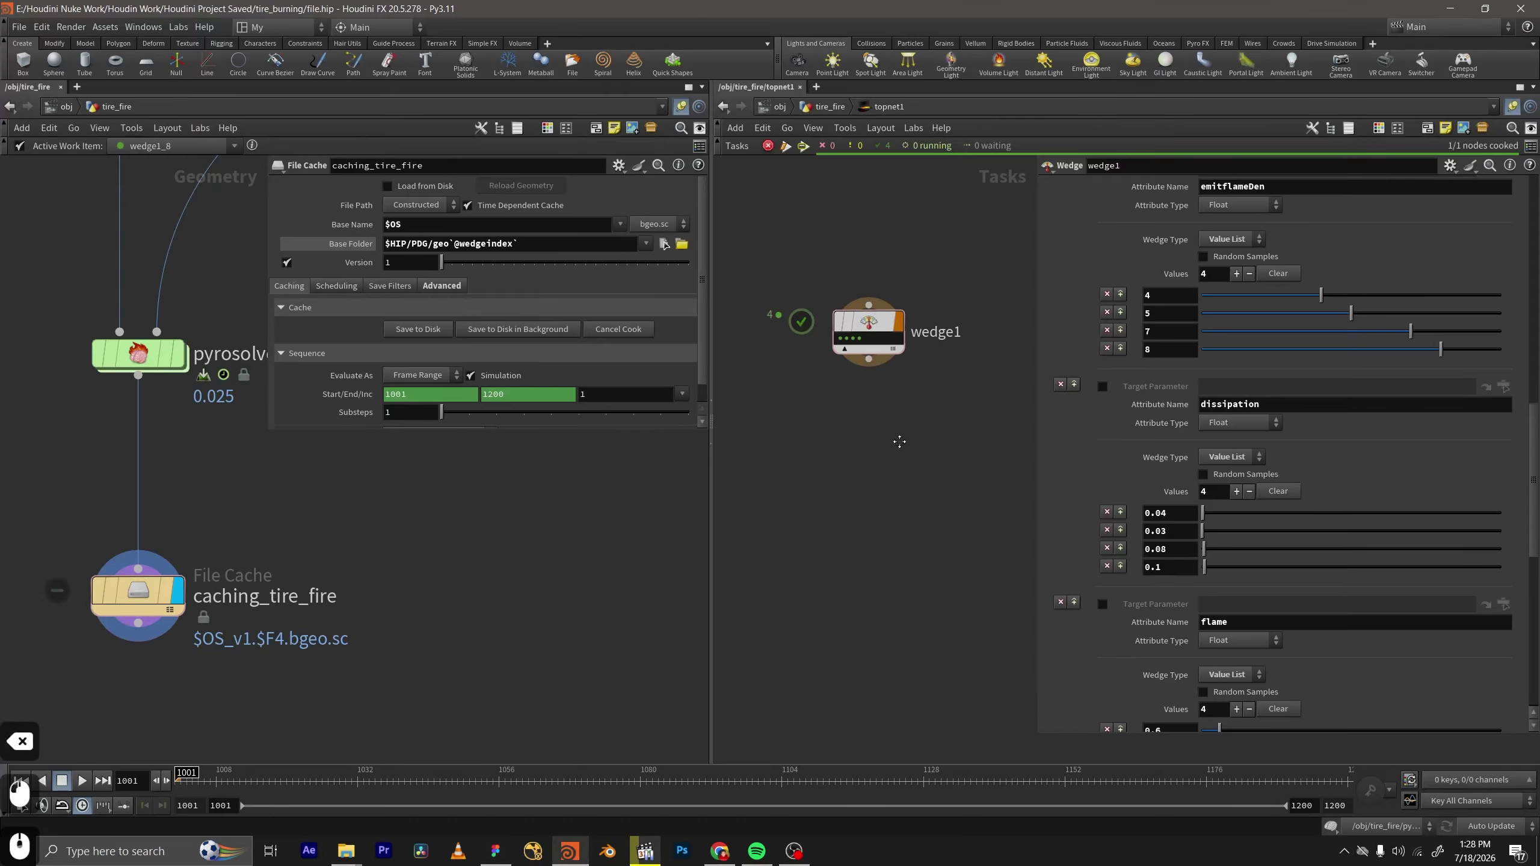
scroll(1153, 337, "down", 20)
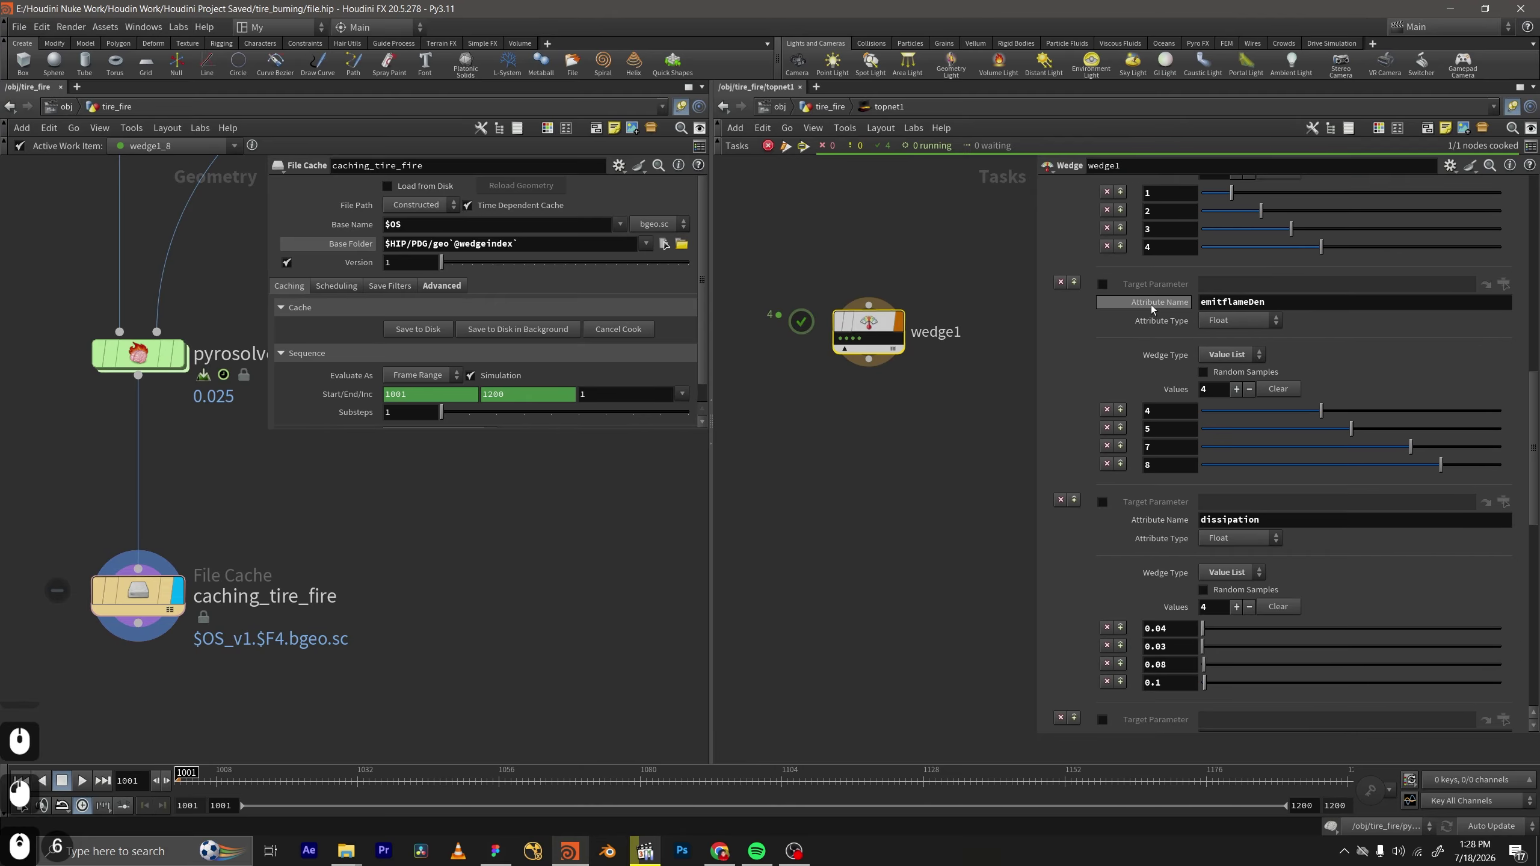
scroll(1156, 340, "down", 12)
key("ctrl+s")
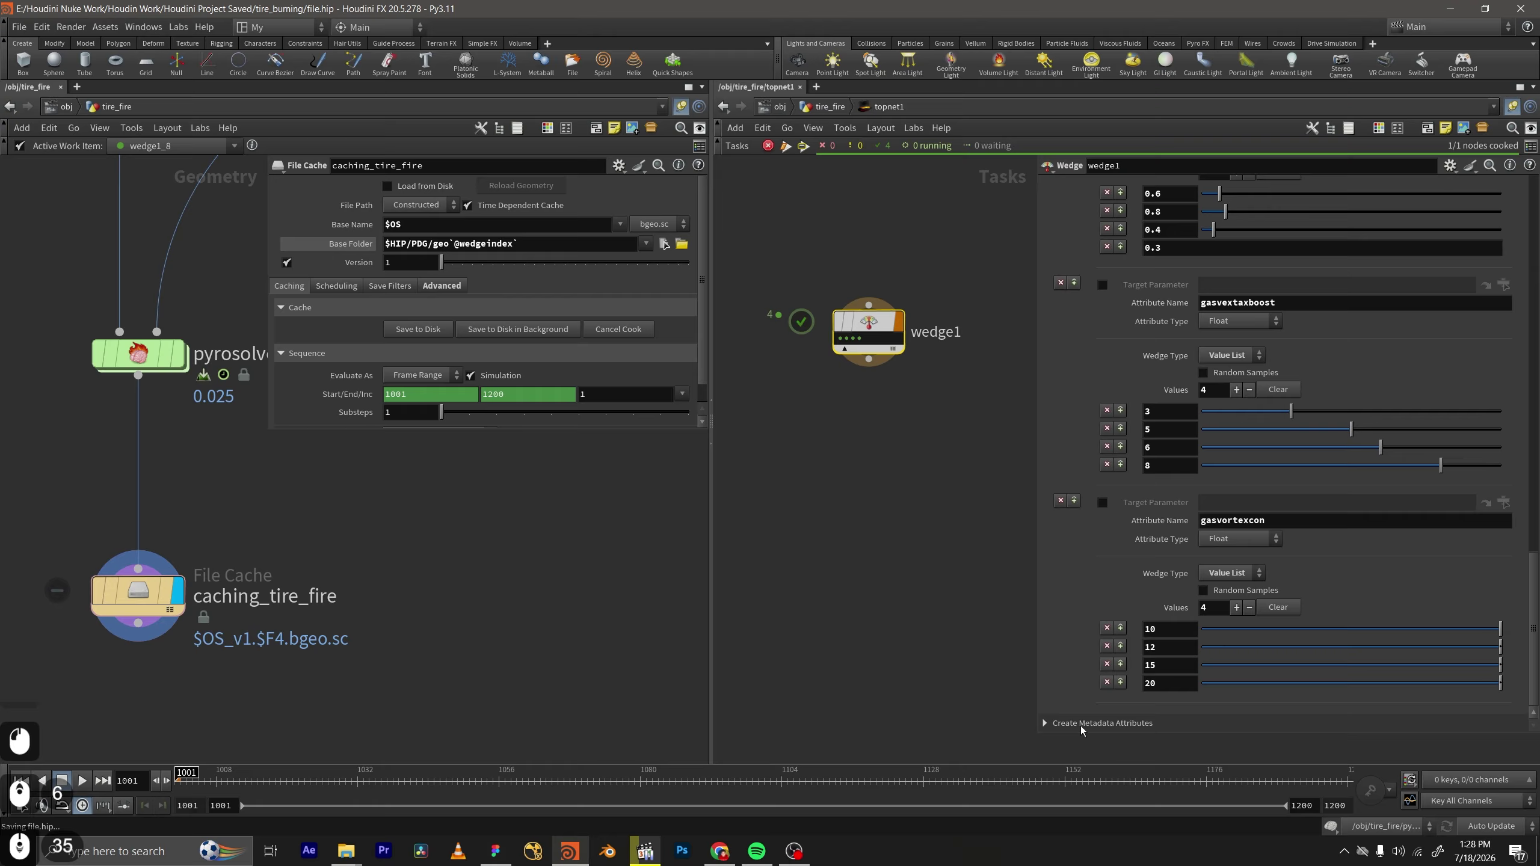
scroll(1116, 527, "down", 13)
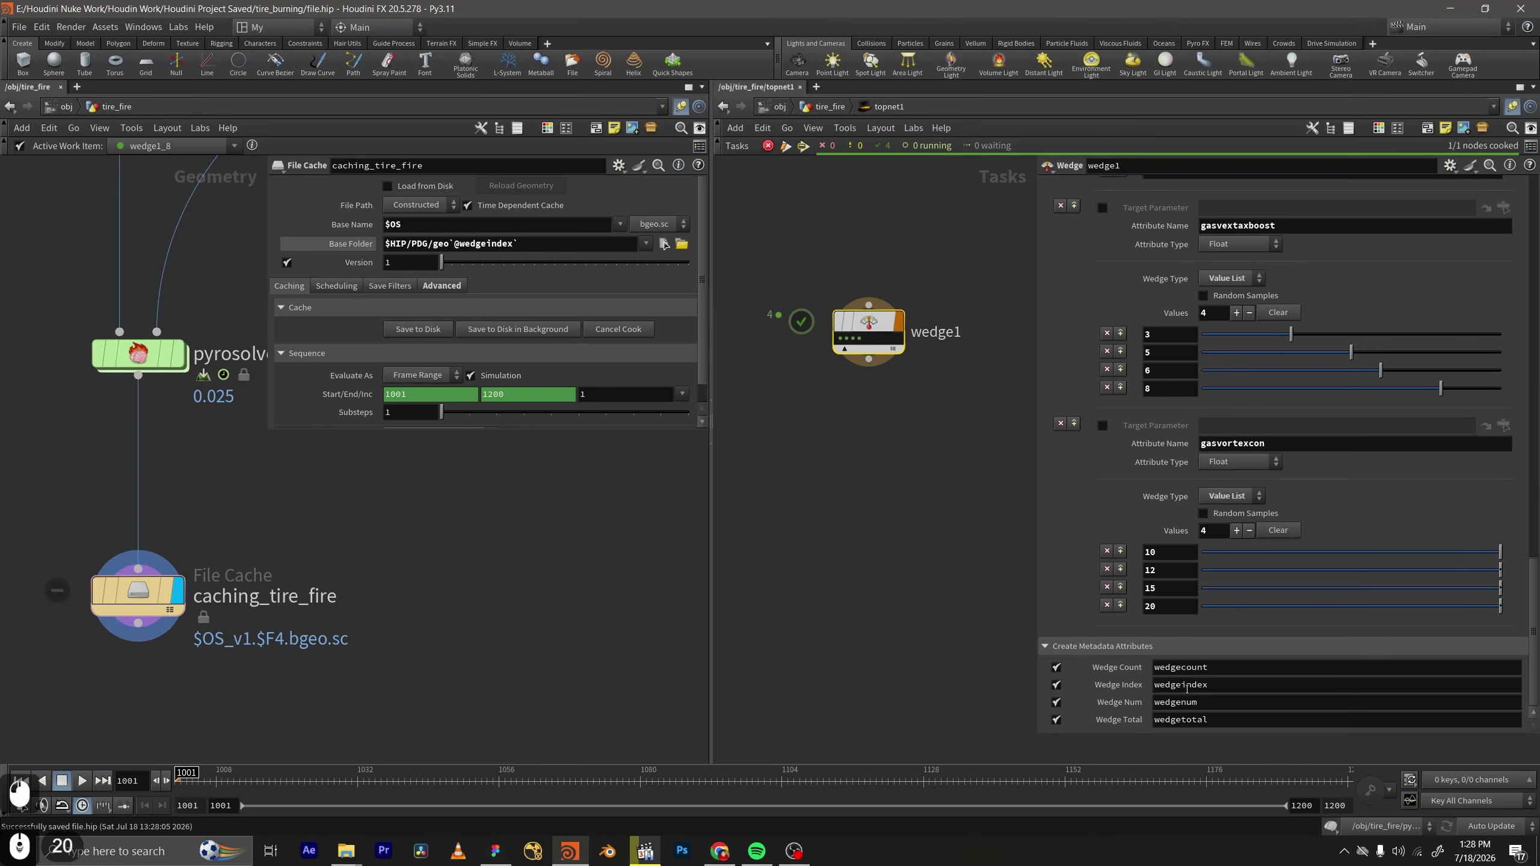
middle_click_drag(897, 407, 892, 438)
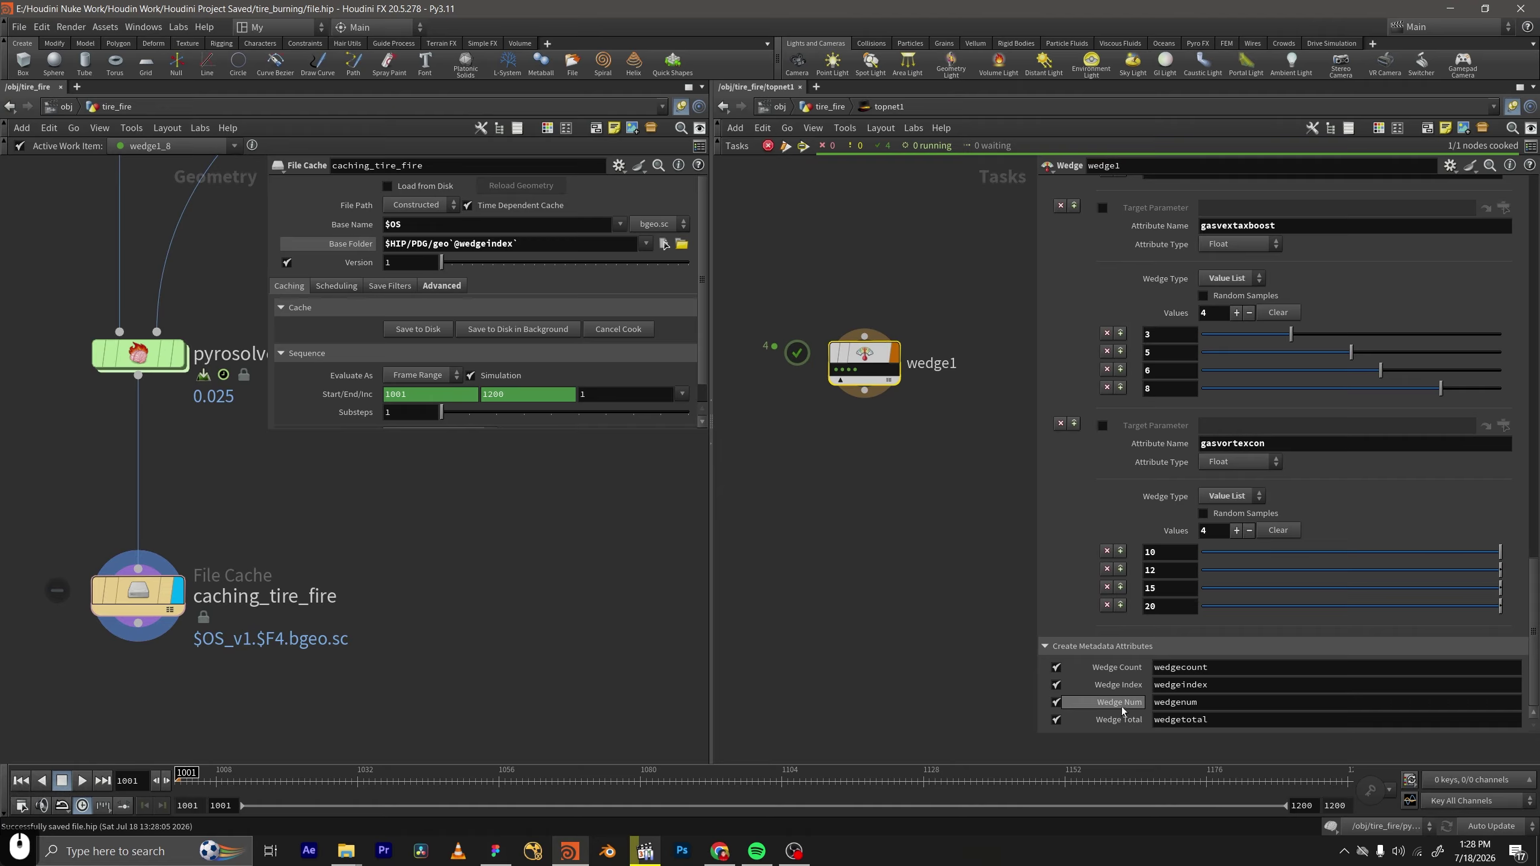
middle_click_drag(964, 517, 949, 489)
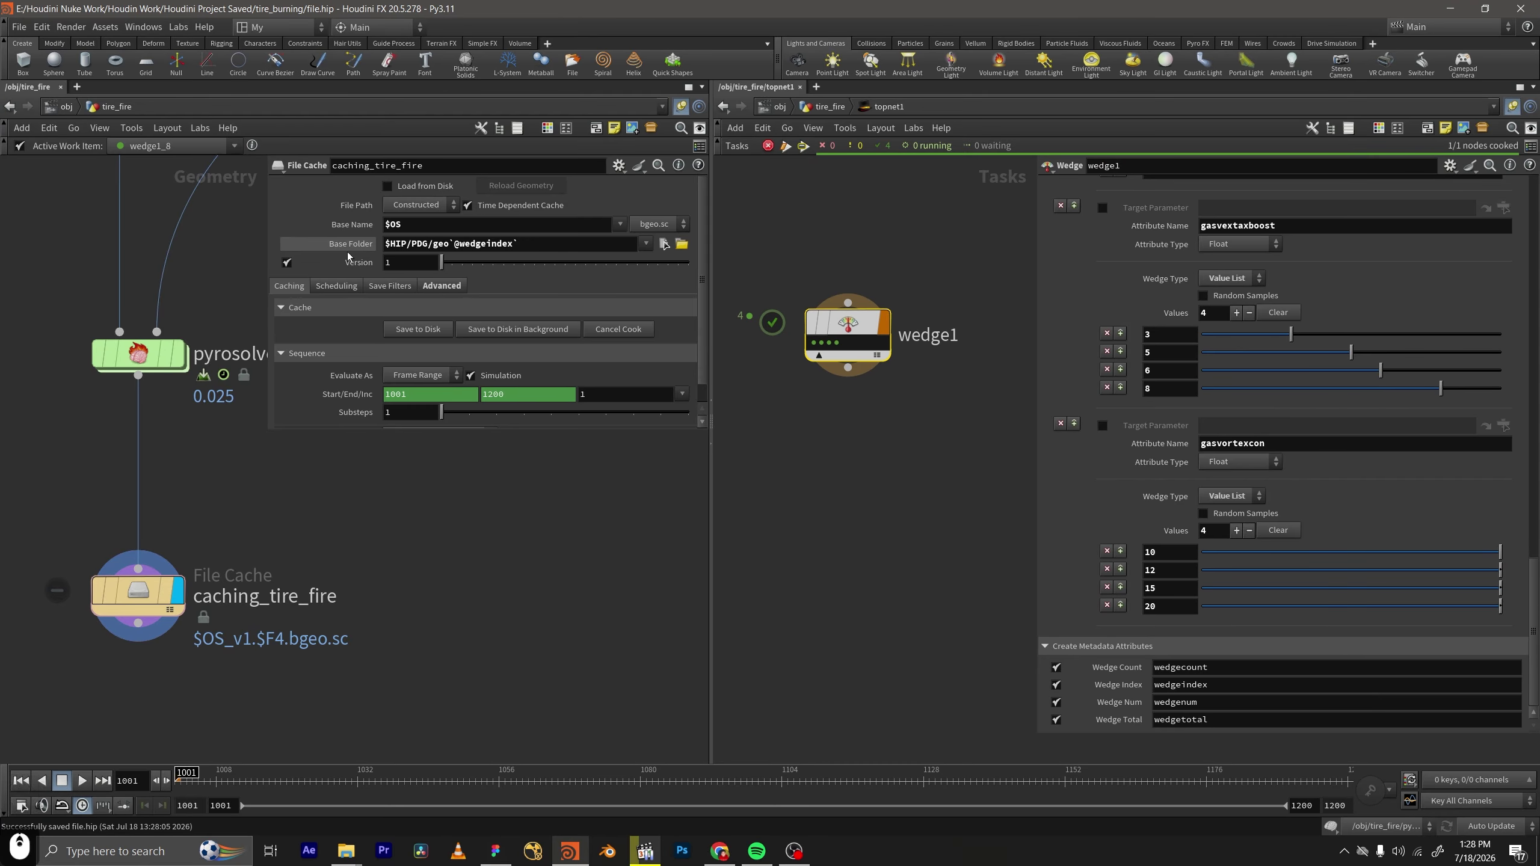
left_click(427, 222)
type("_")
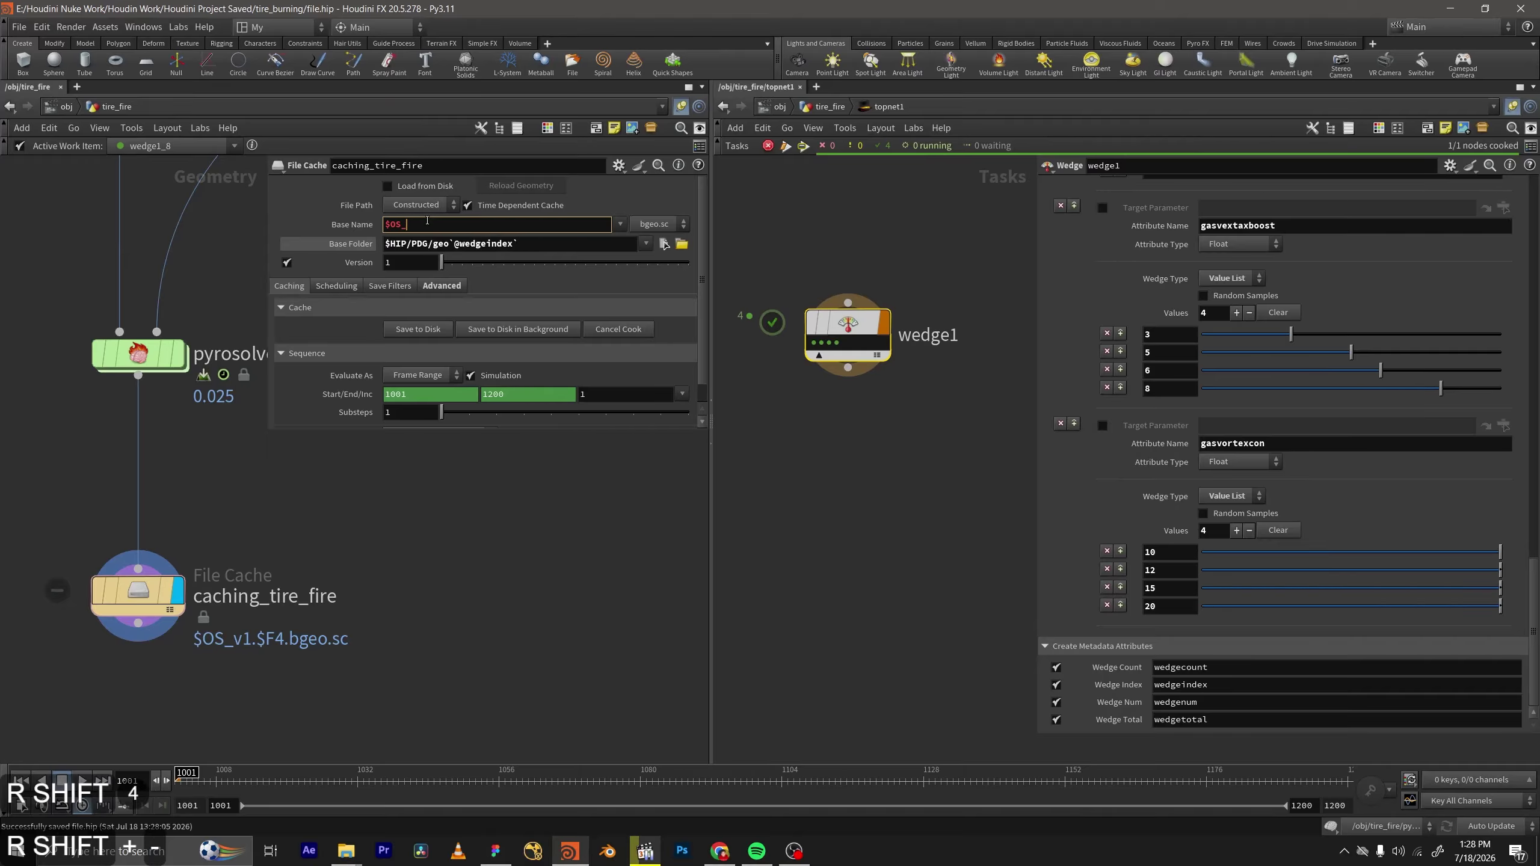
type("`@")
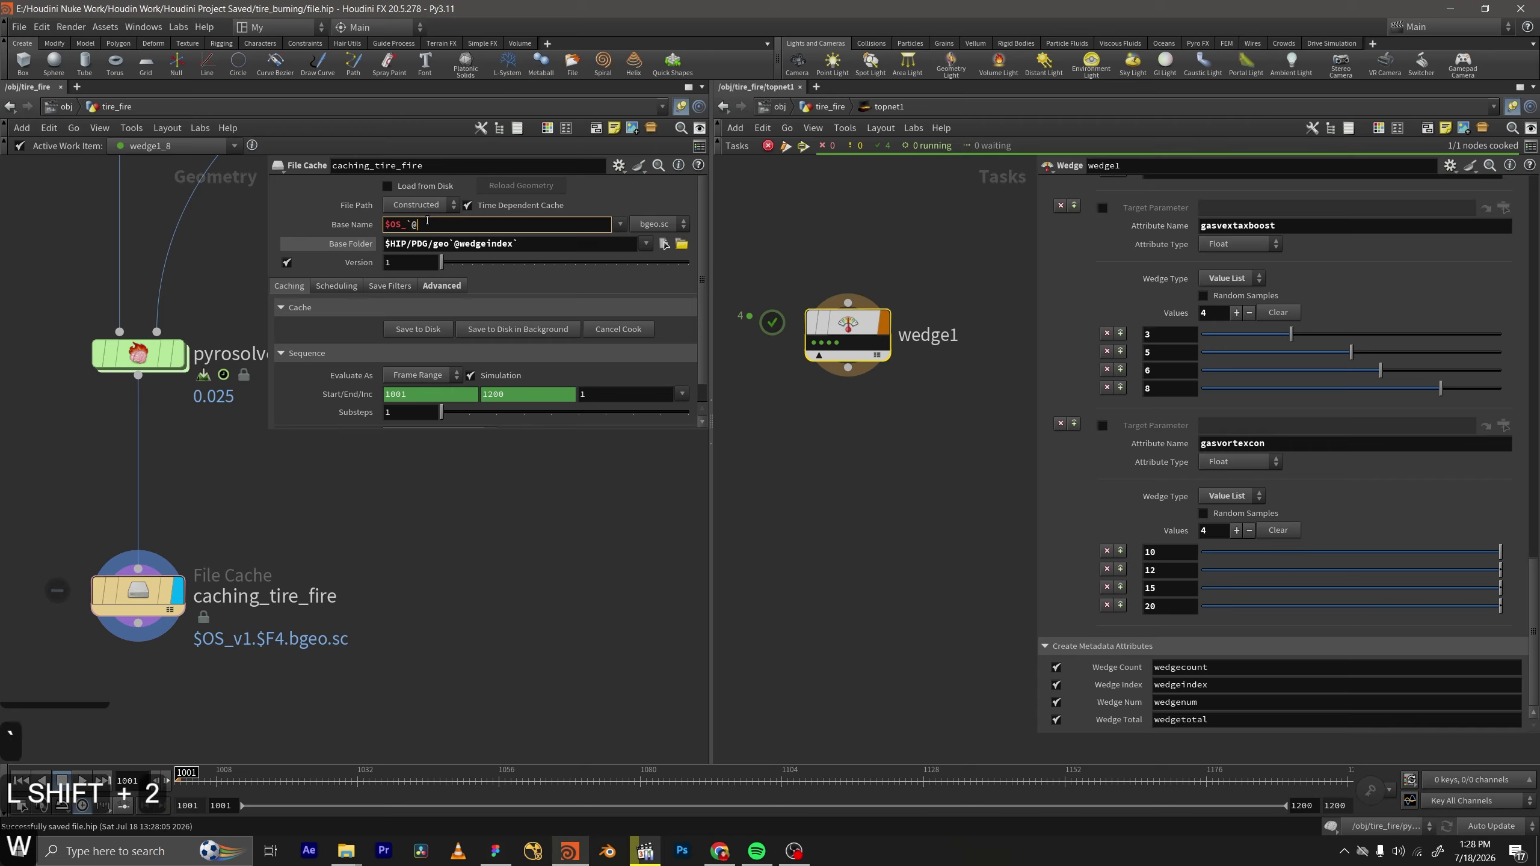
type("wedge")
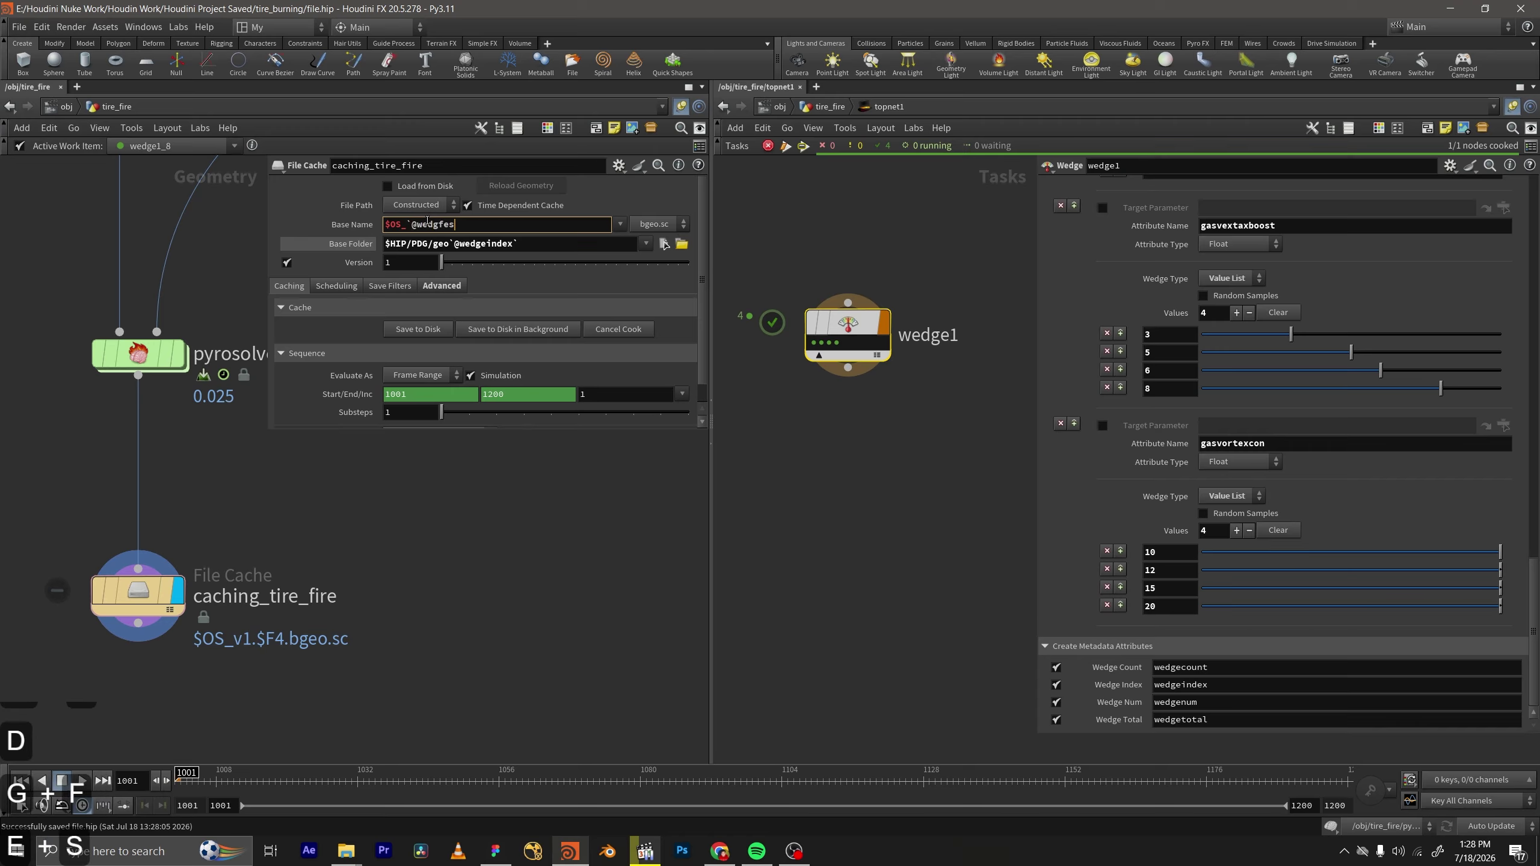
type("index")
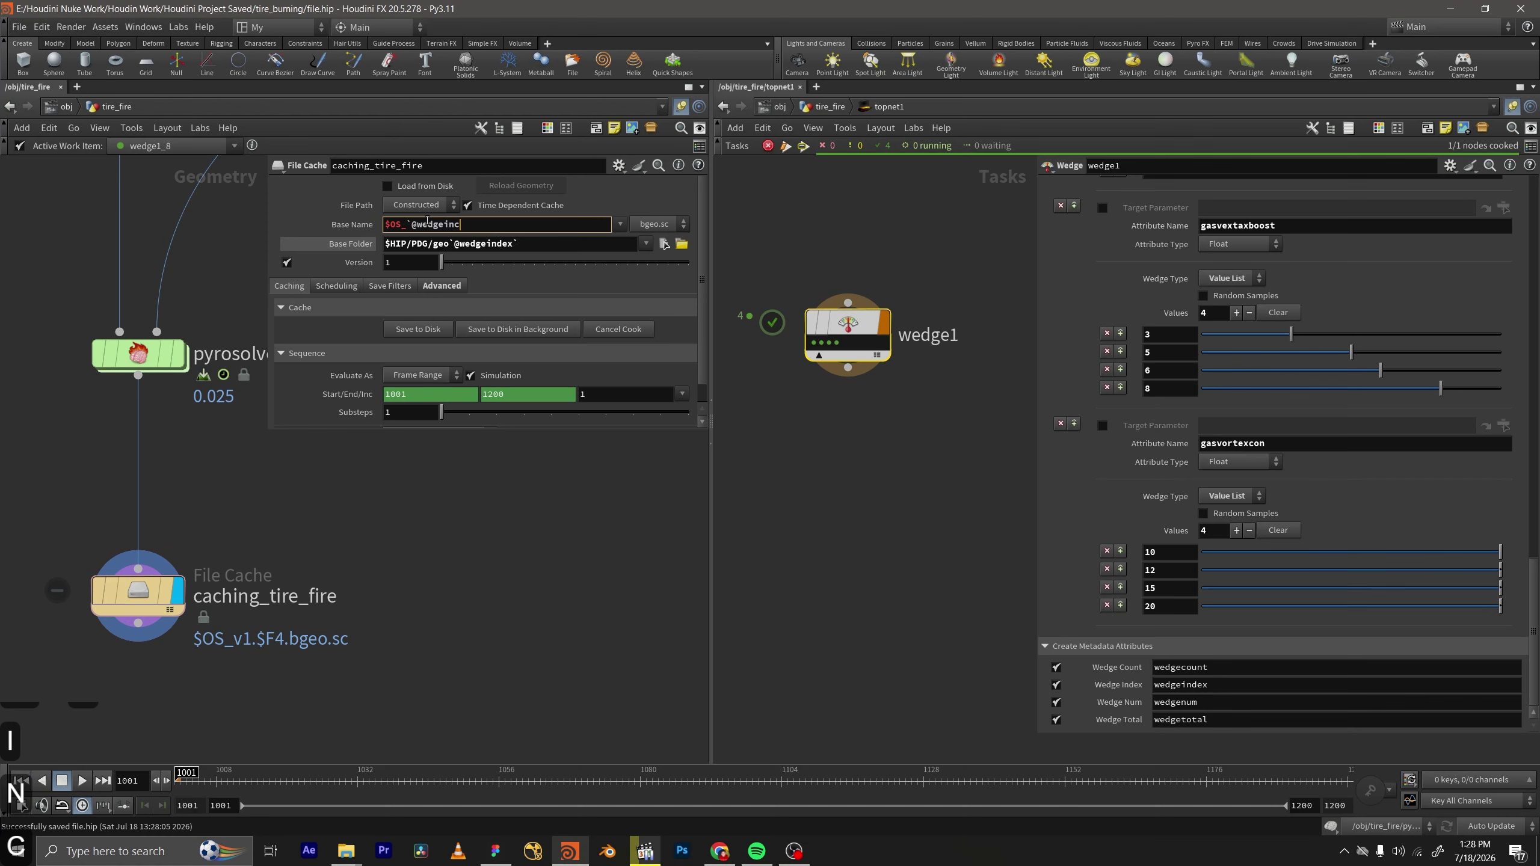
type("`")
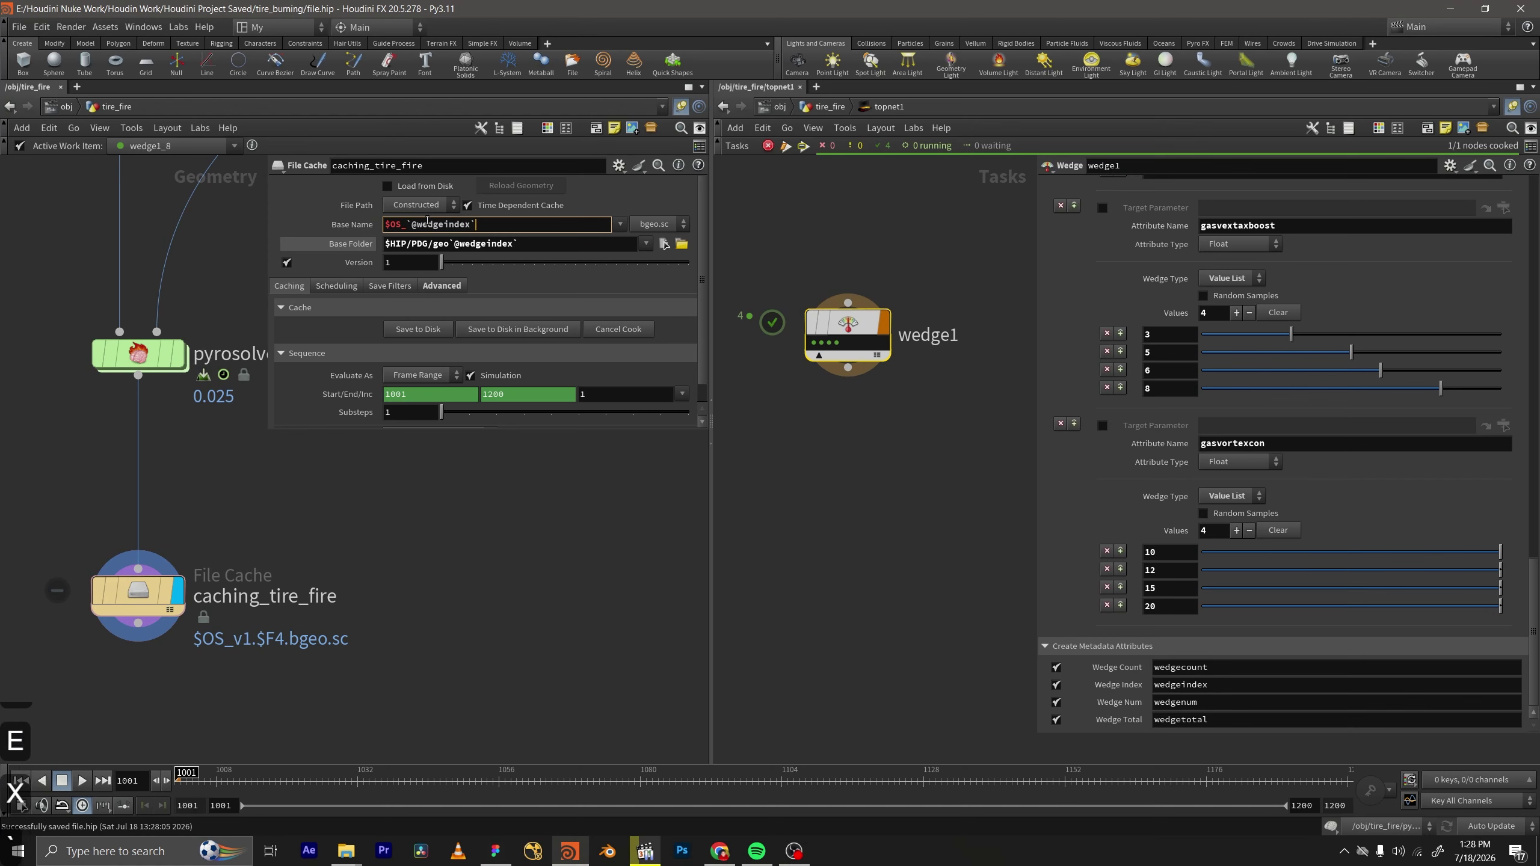
key("Return")
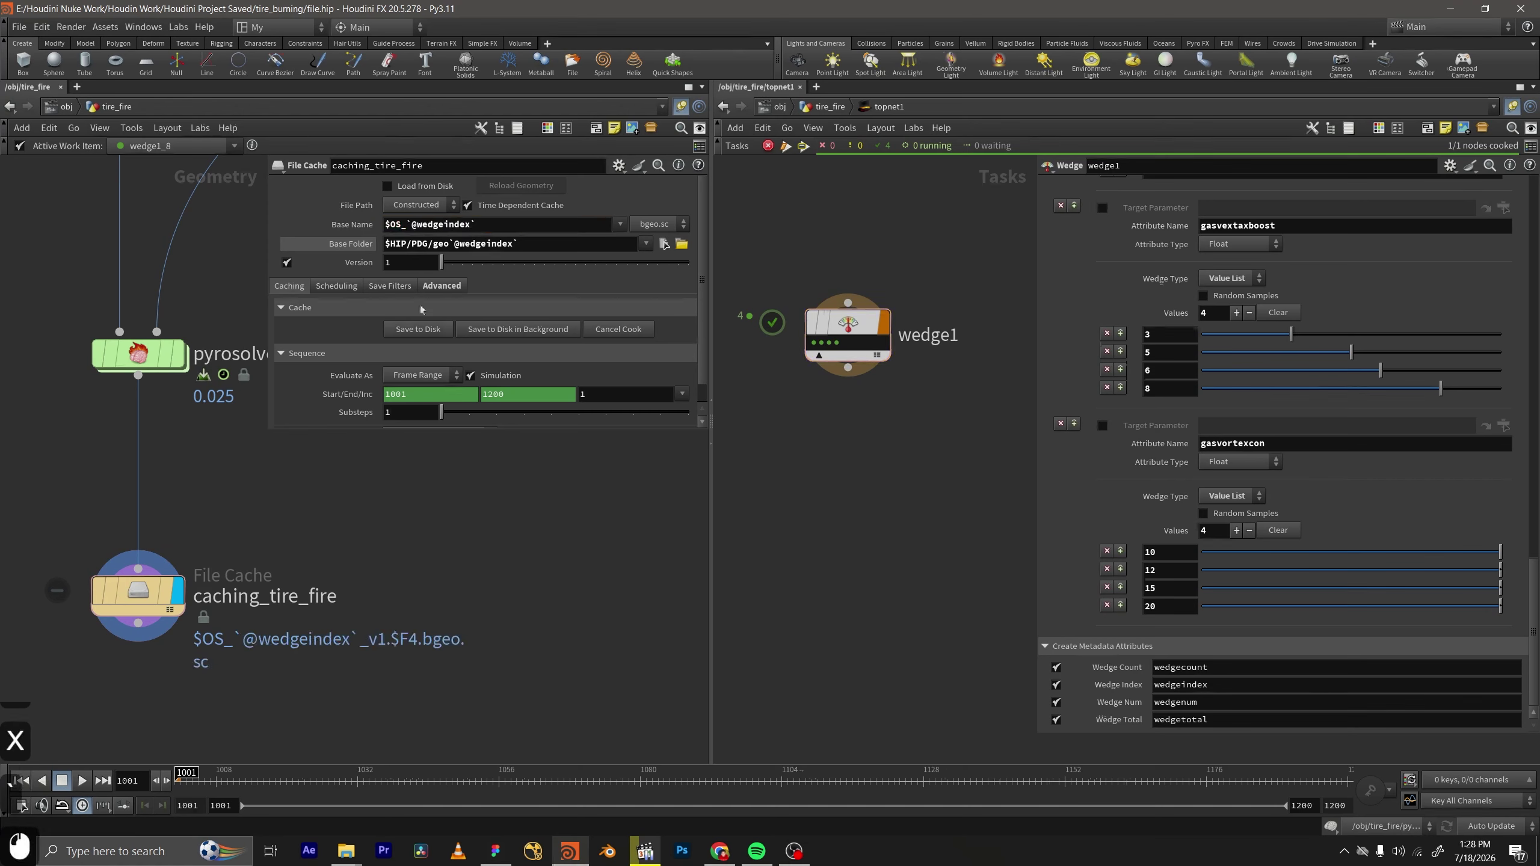
Show the Base Name's evaluated value while activating work items wedge1_7 and wedge1_6, then return to its expression.
left_click(334, 225)
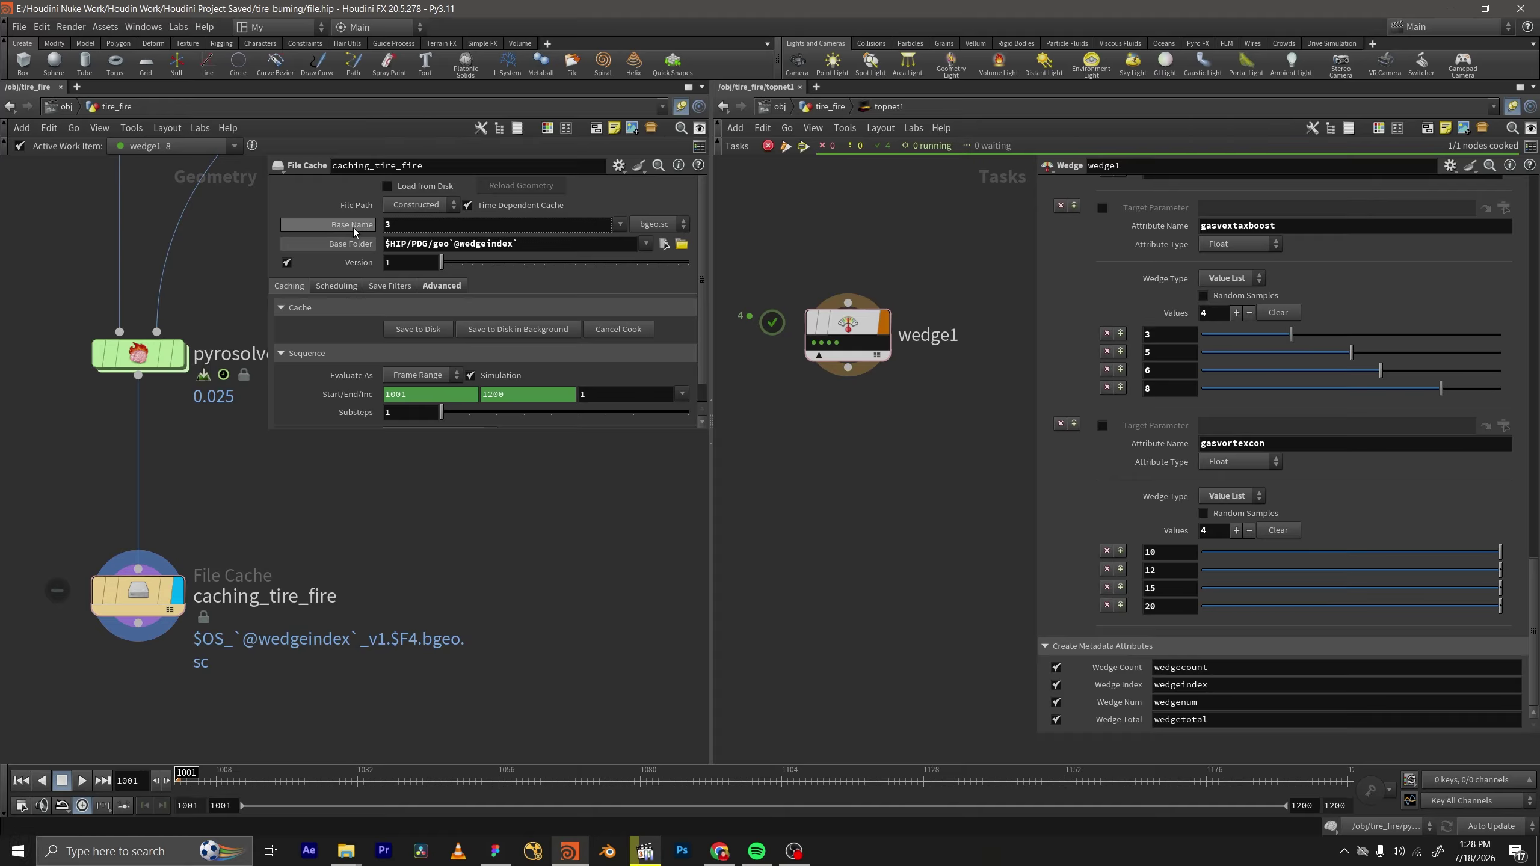
middle_click_drag(327, 579, 323, 614)
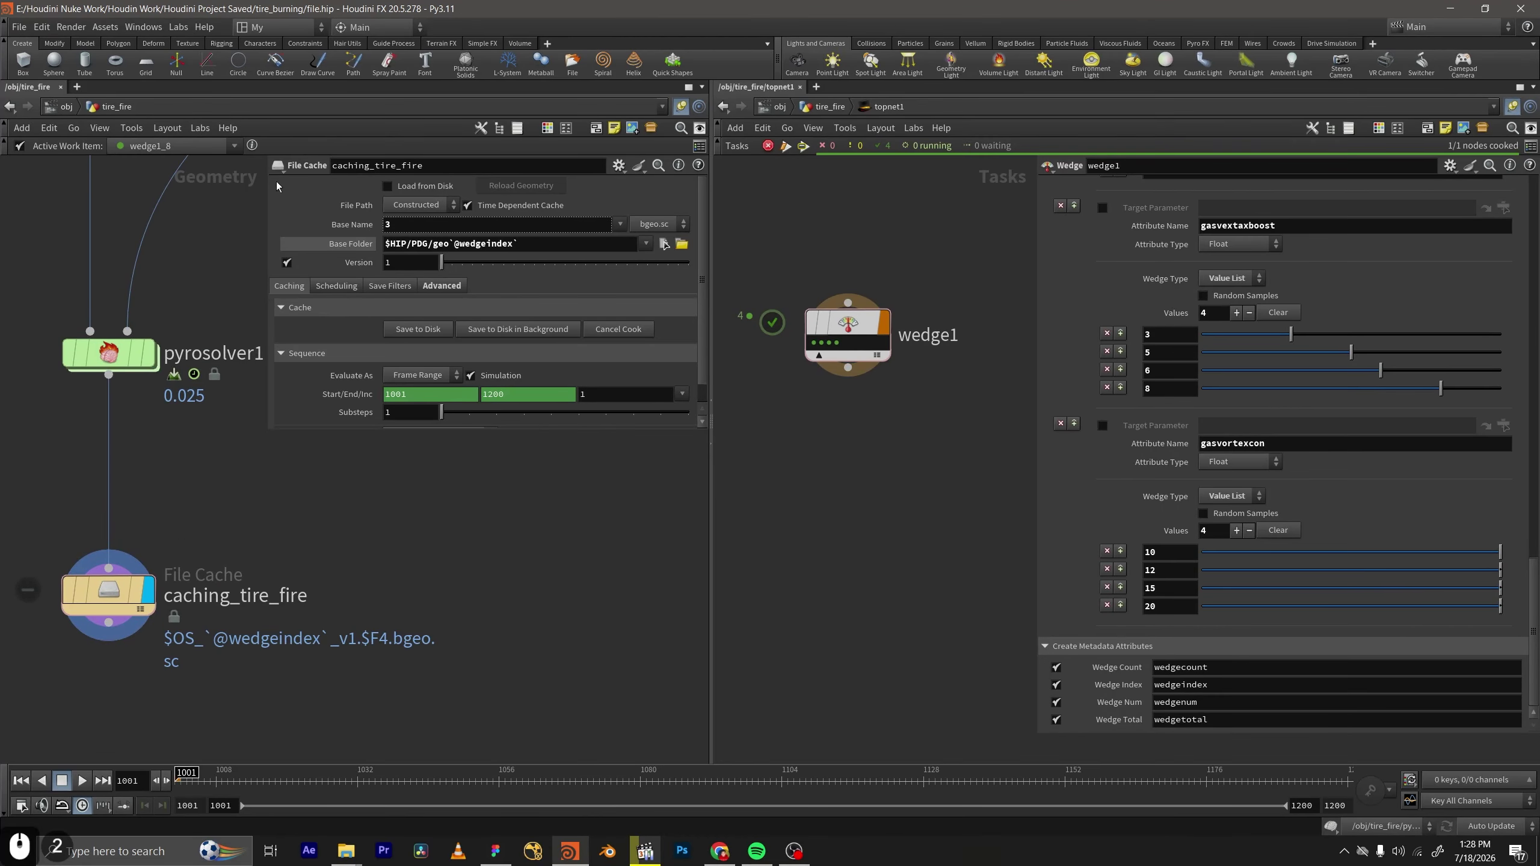
left_click(182, 146)
left_click(176, 186)
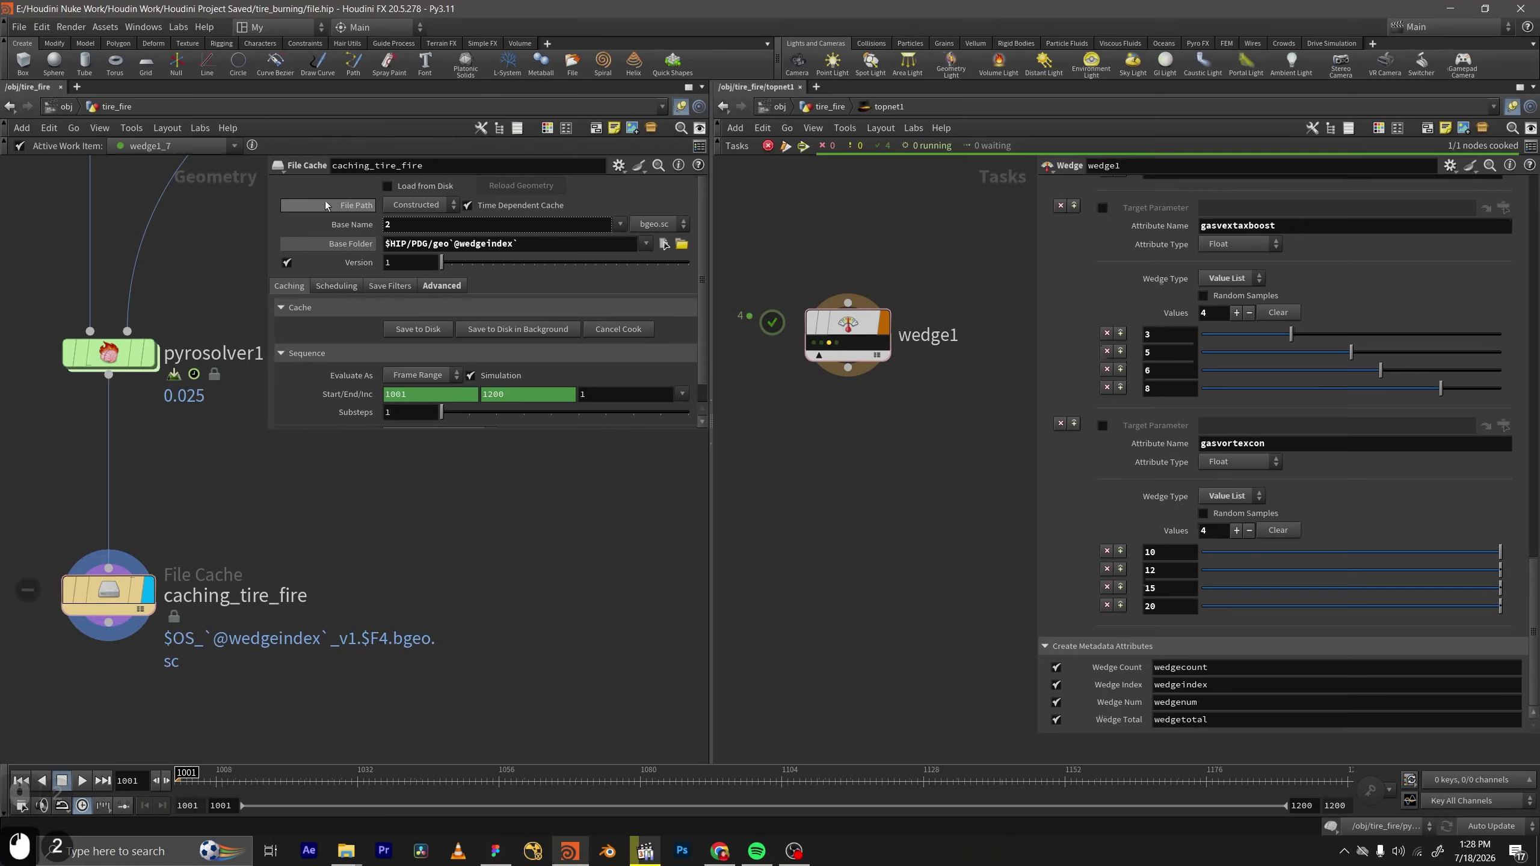
left_click(173, 146)
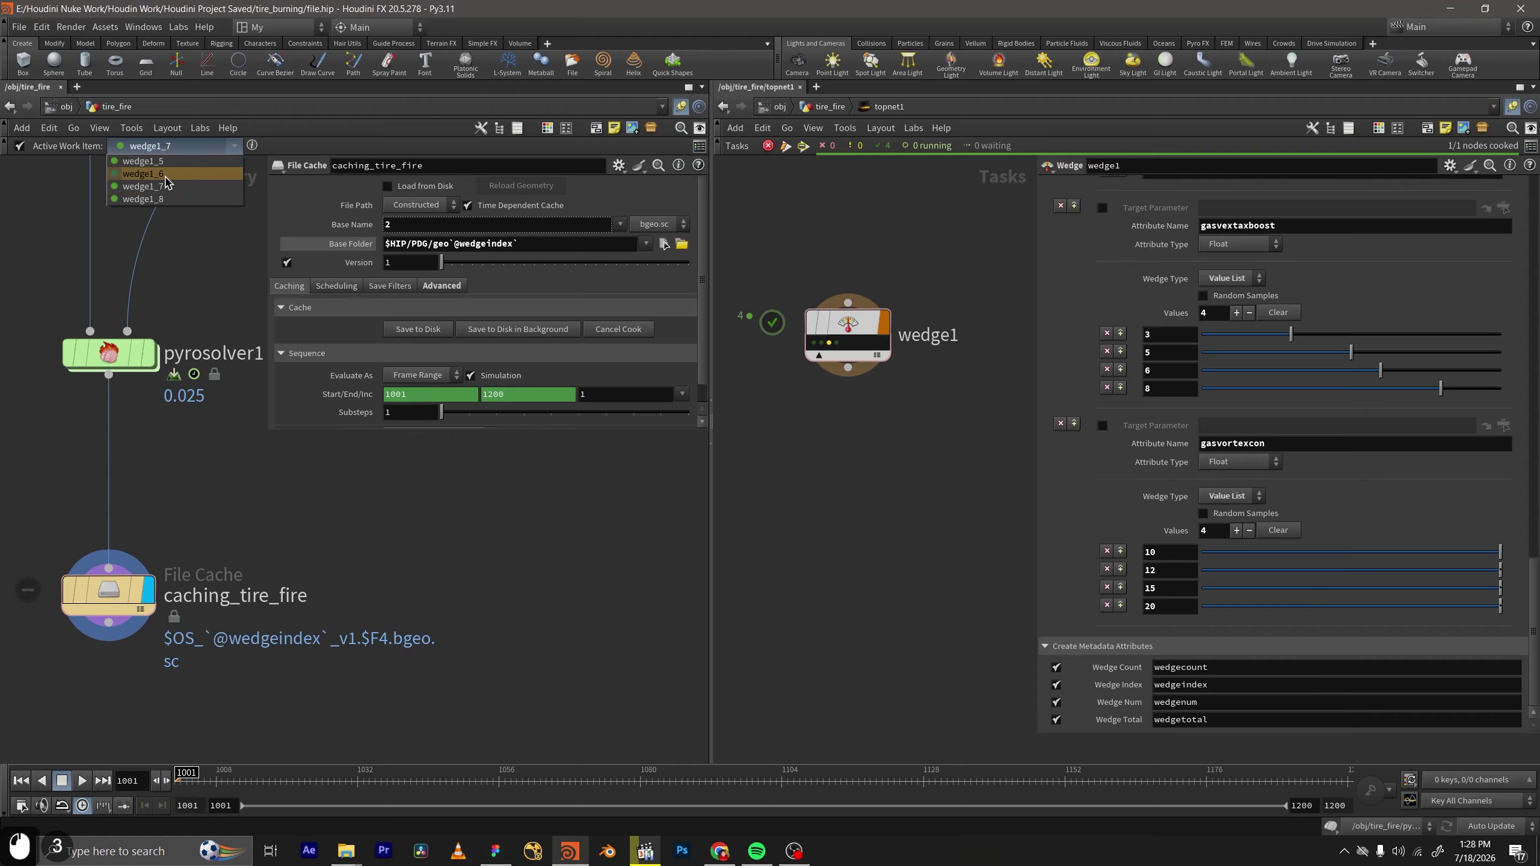
left_click(166, 174)
left_click(173, 146)
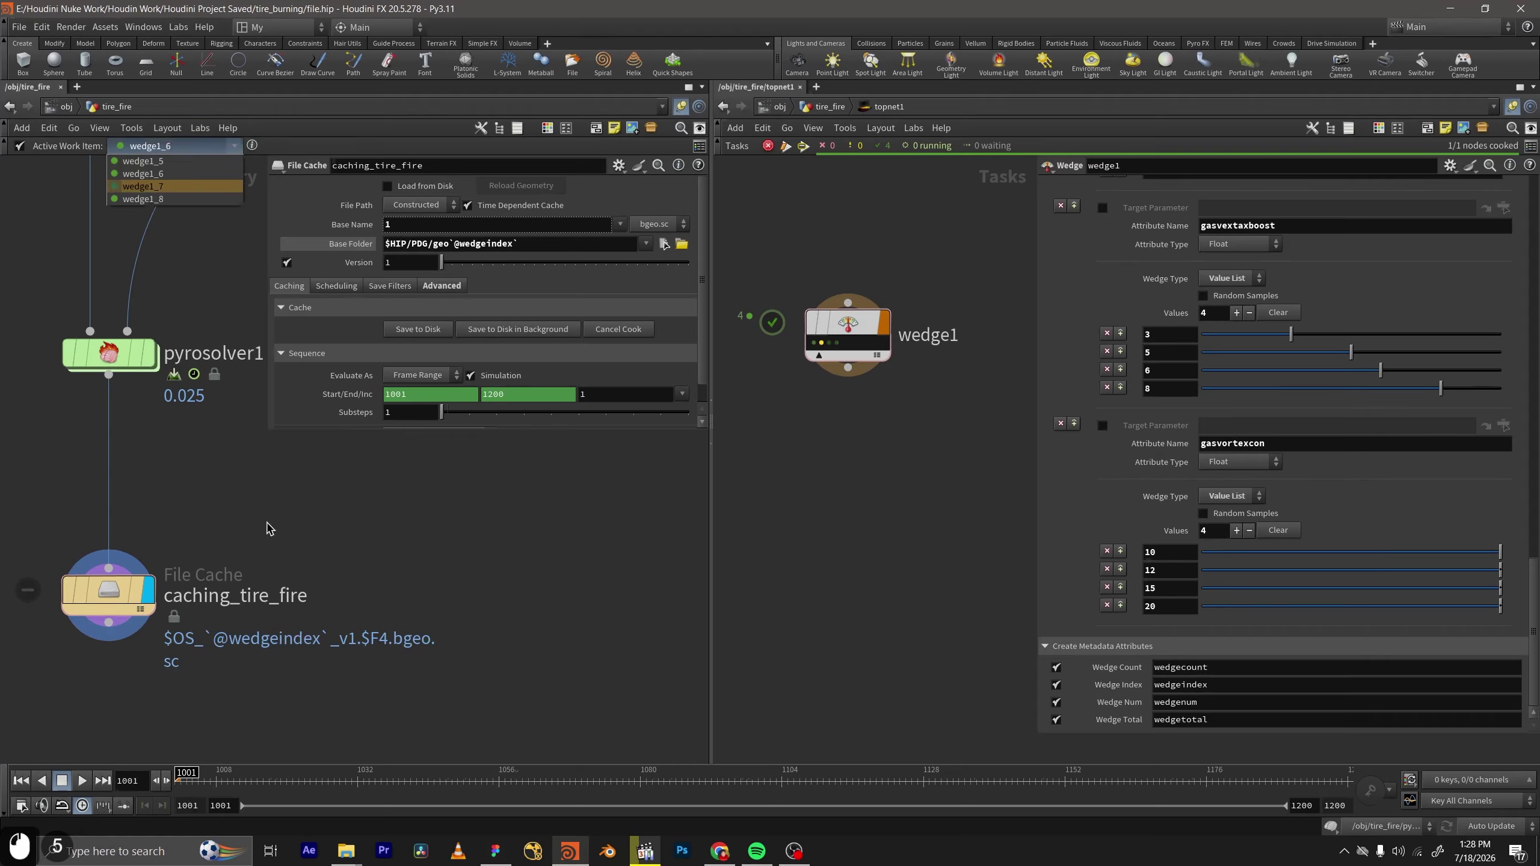
left_click(354, 227)
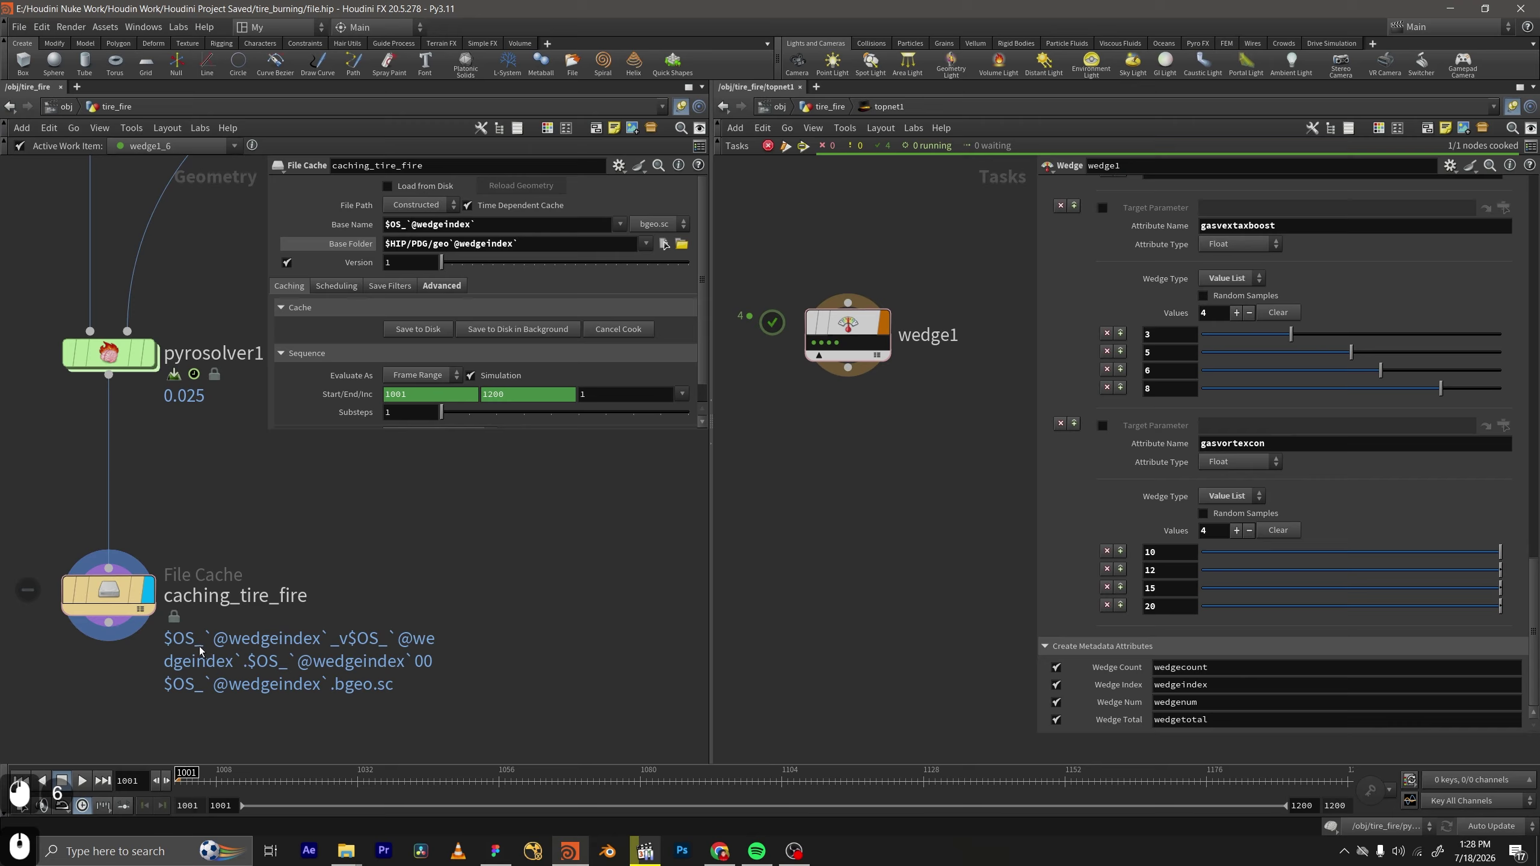
Show the file cache's evaluated Base Name and compare it for the work items wedge1_5 and wedge1_6.
middle_click_drag(297, 597, 373, 605)
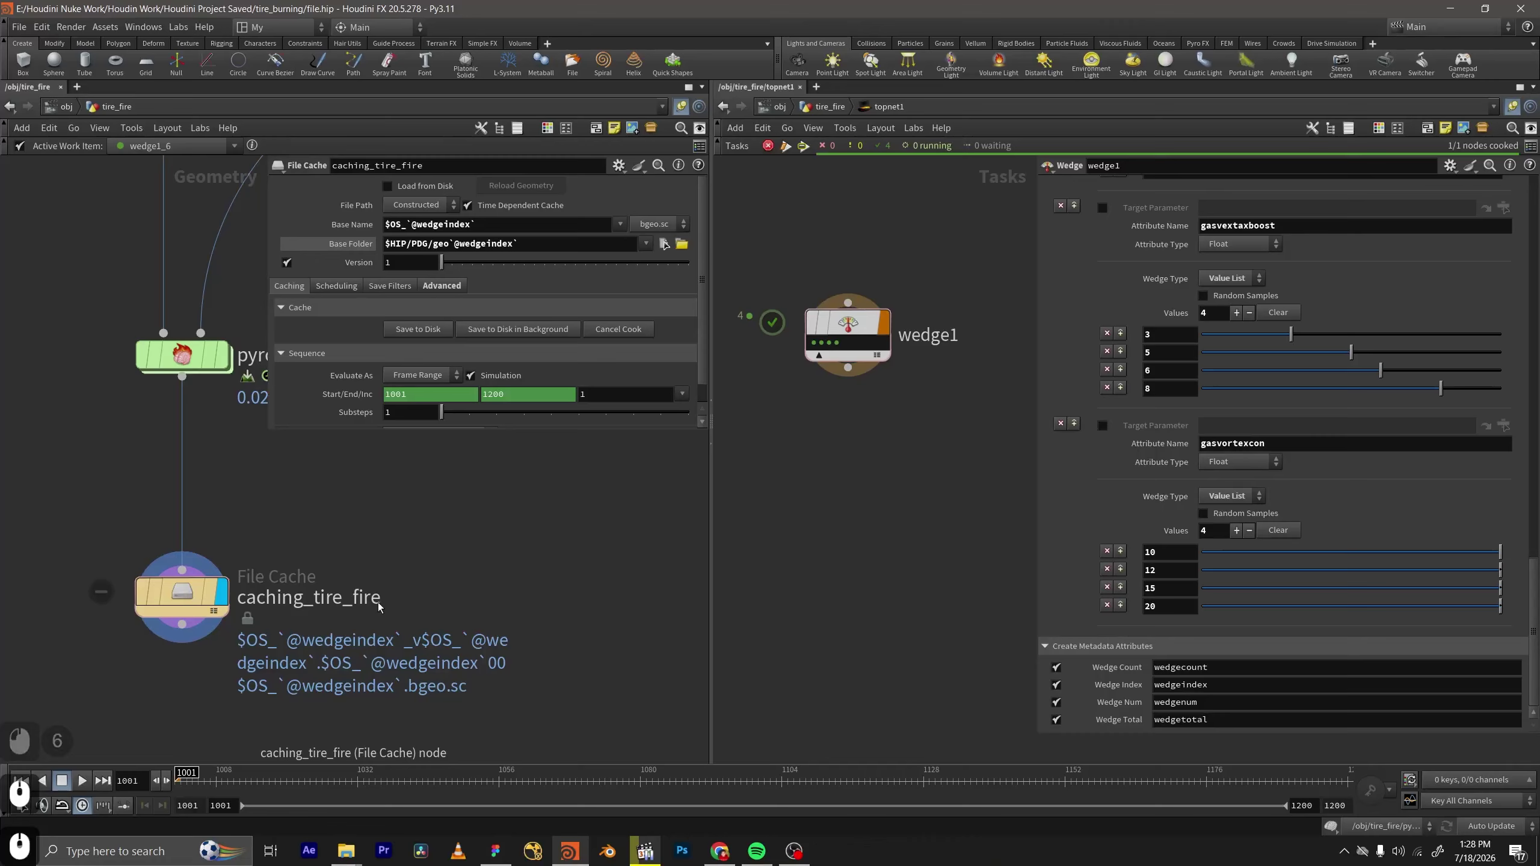
left_click(353, 224)
left_click(194, 146)
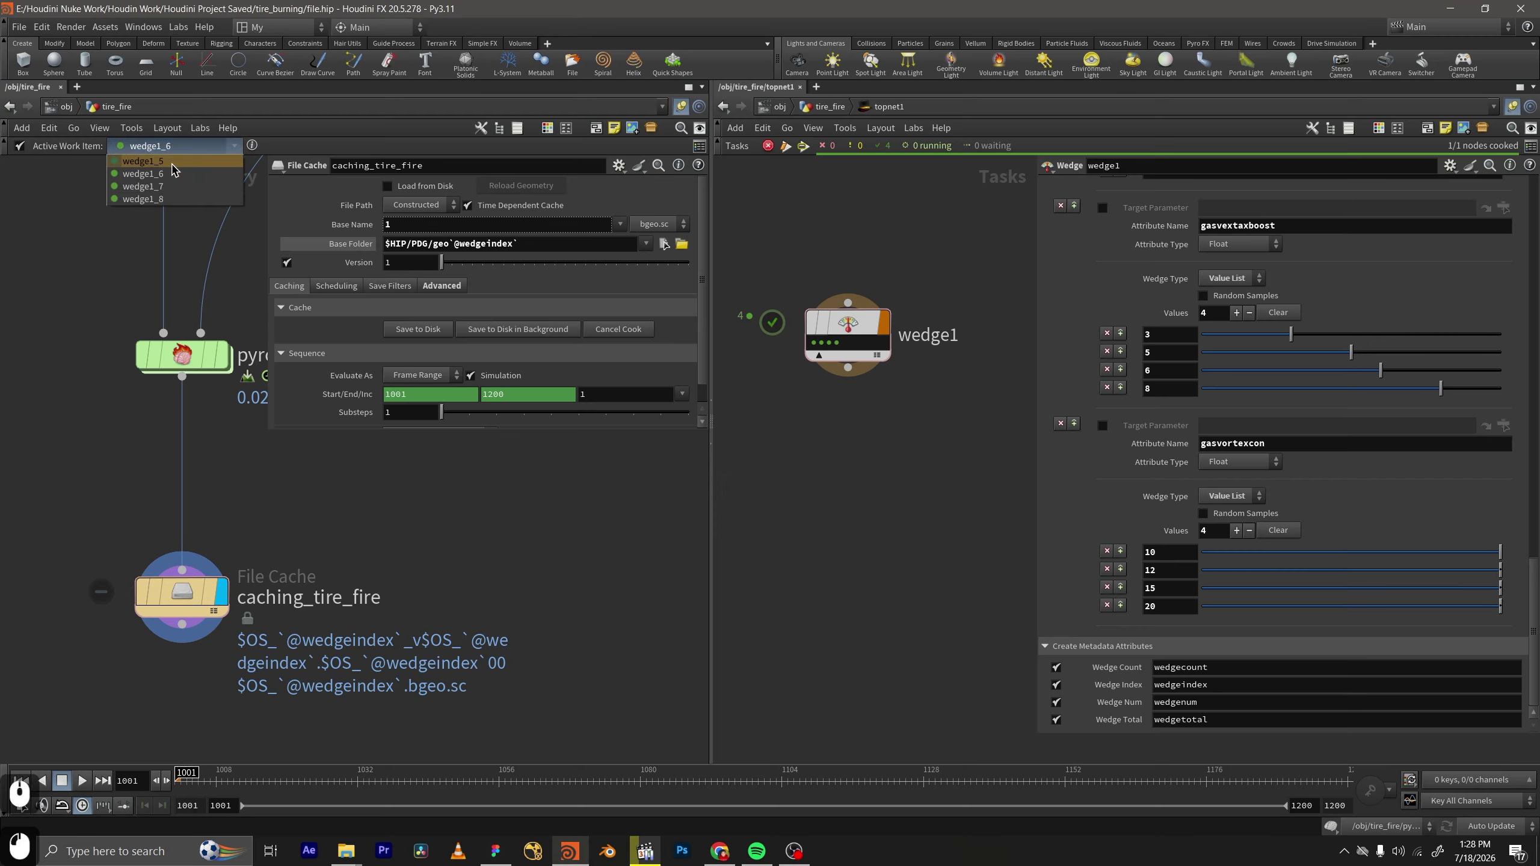
left_click(190, 160)
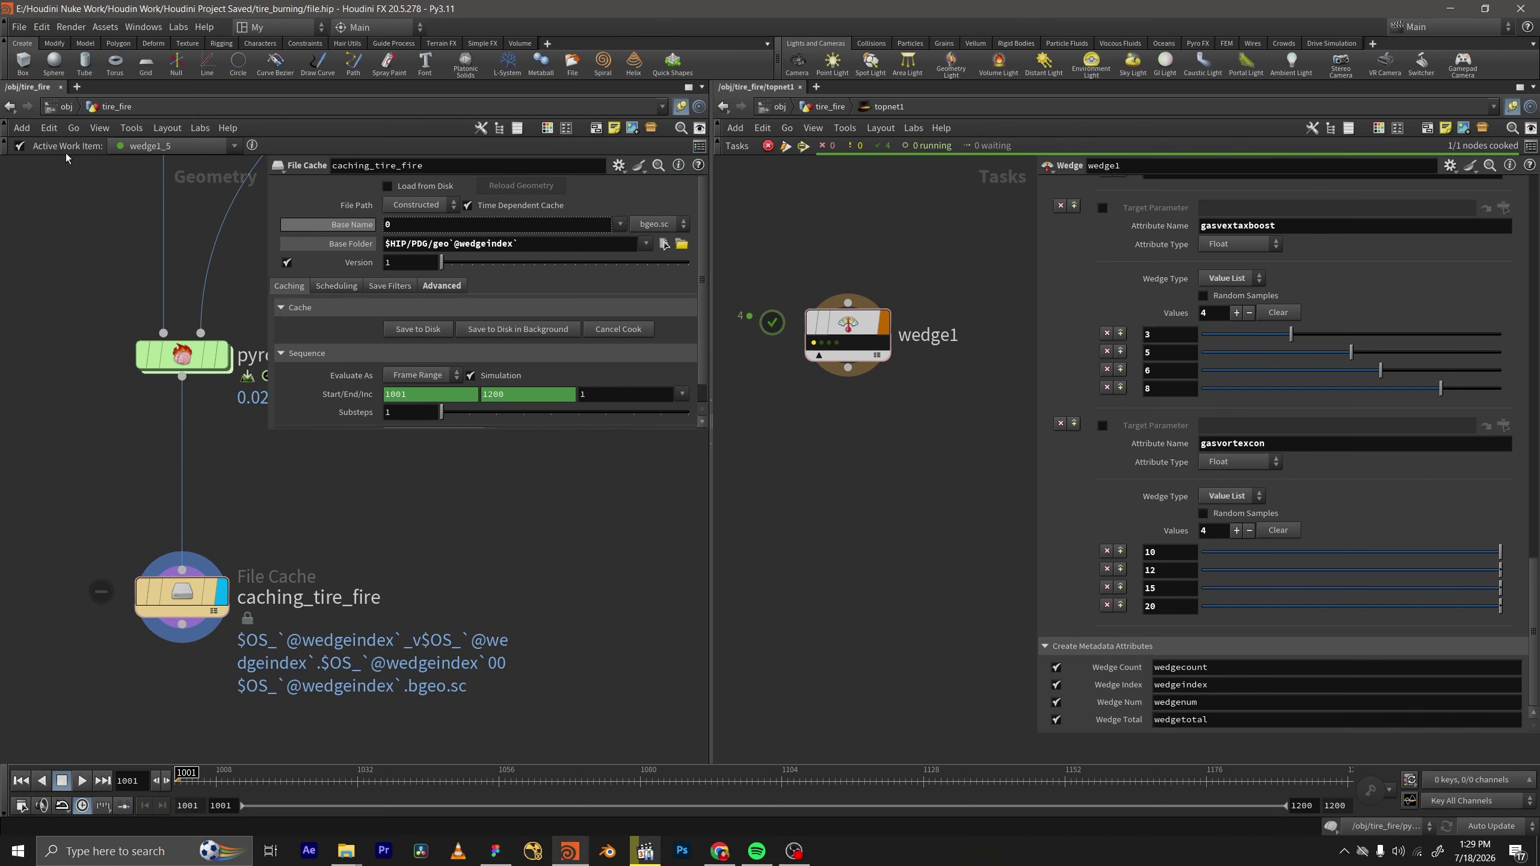
left_click(135, 147)
left_click(143, 173)
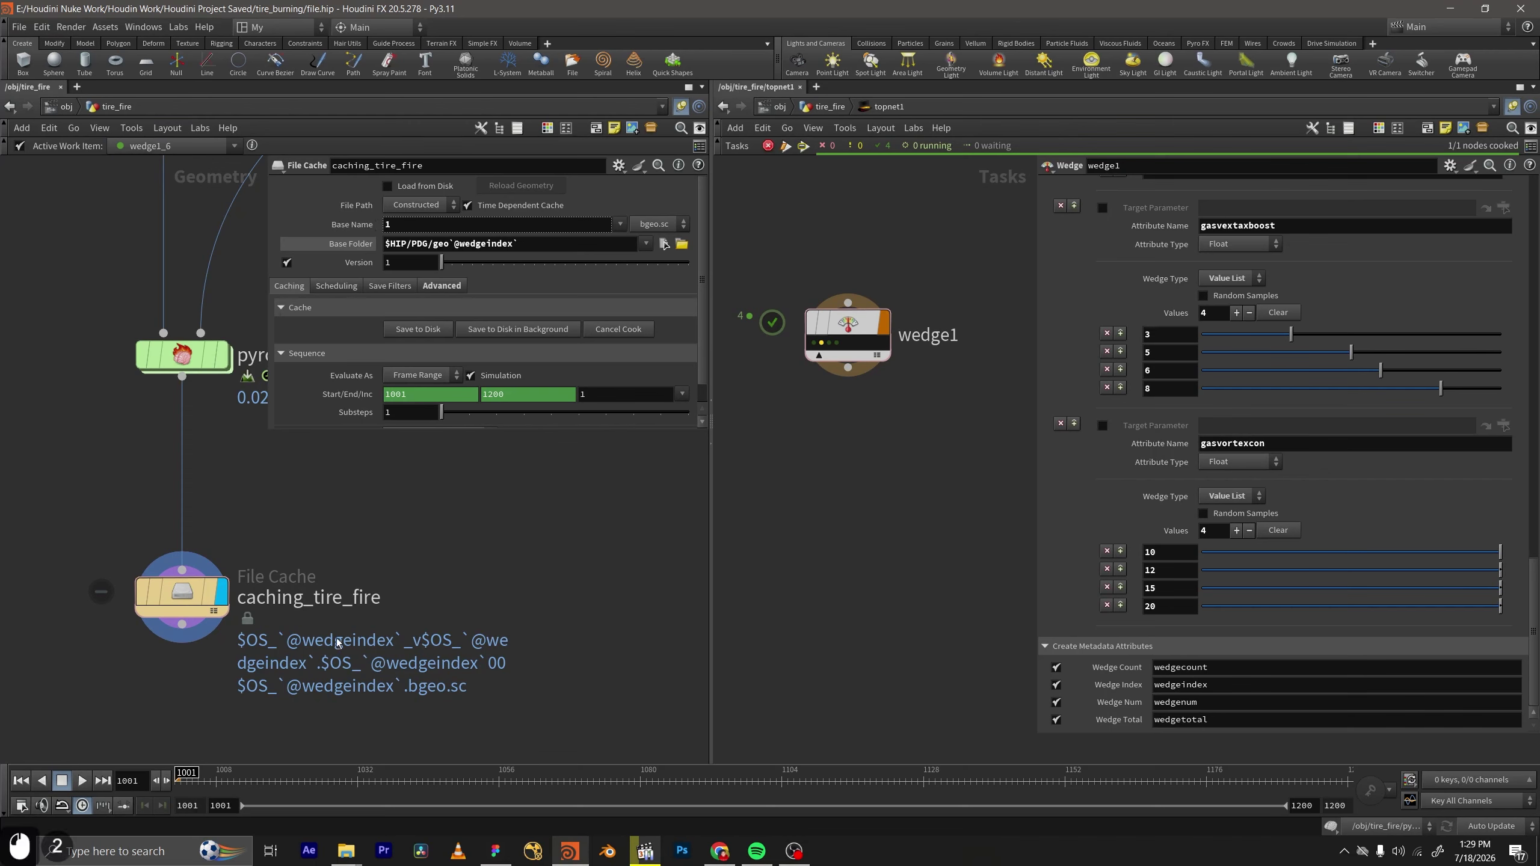
middle_click_drag(286, 582, 252, 564)
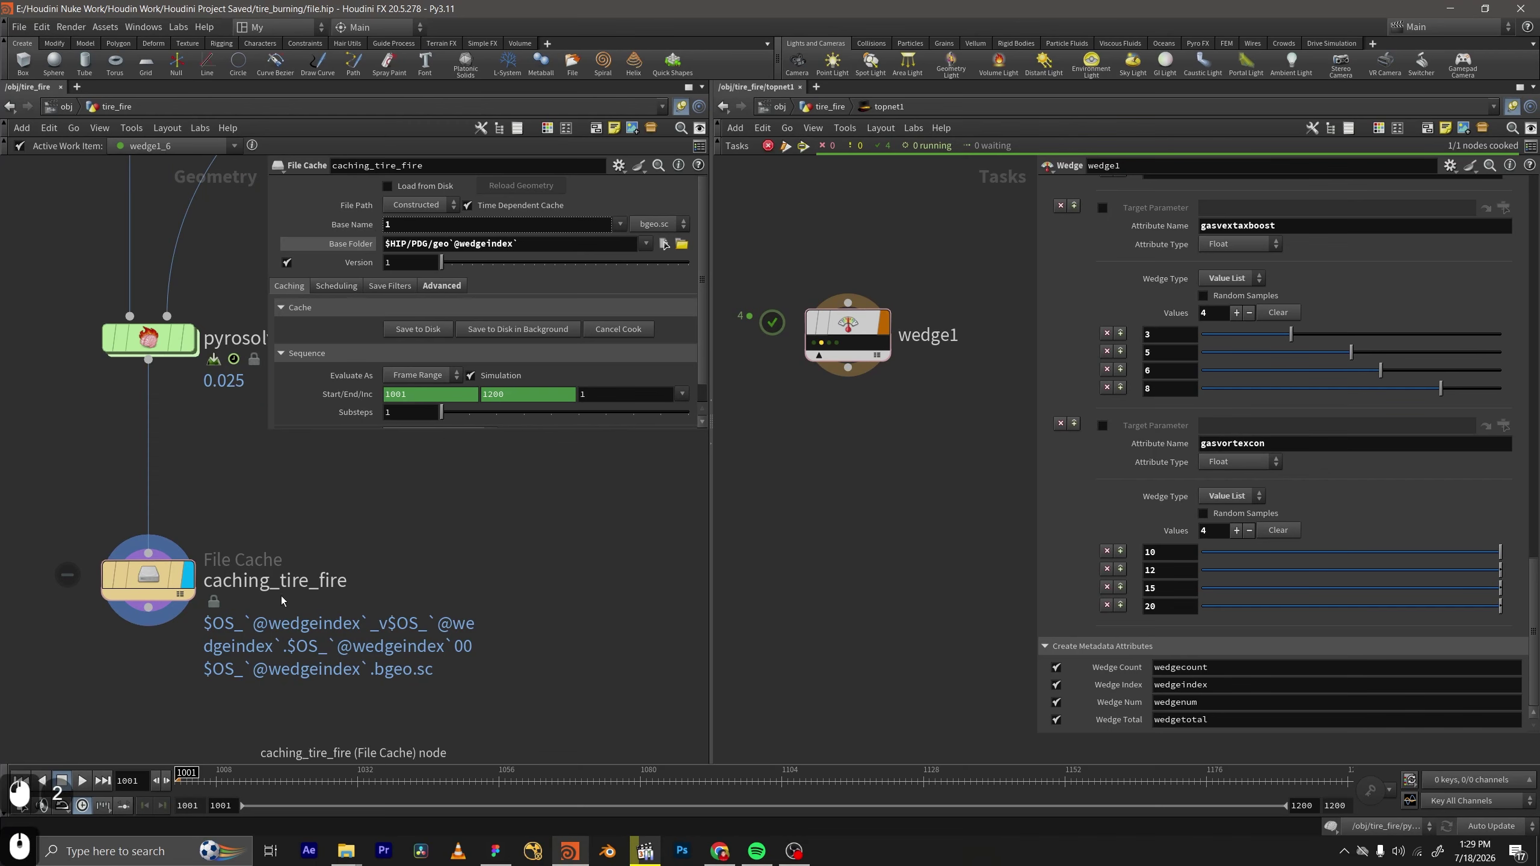
Save the scene and switch the file cache's Base Name back to showing its expression.
key("ctrl+s")
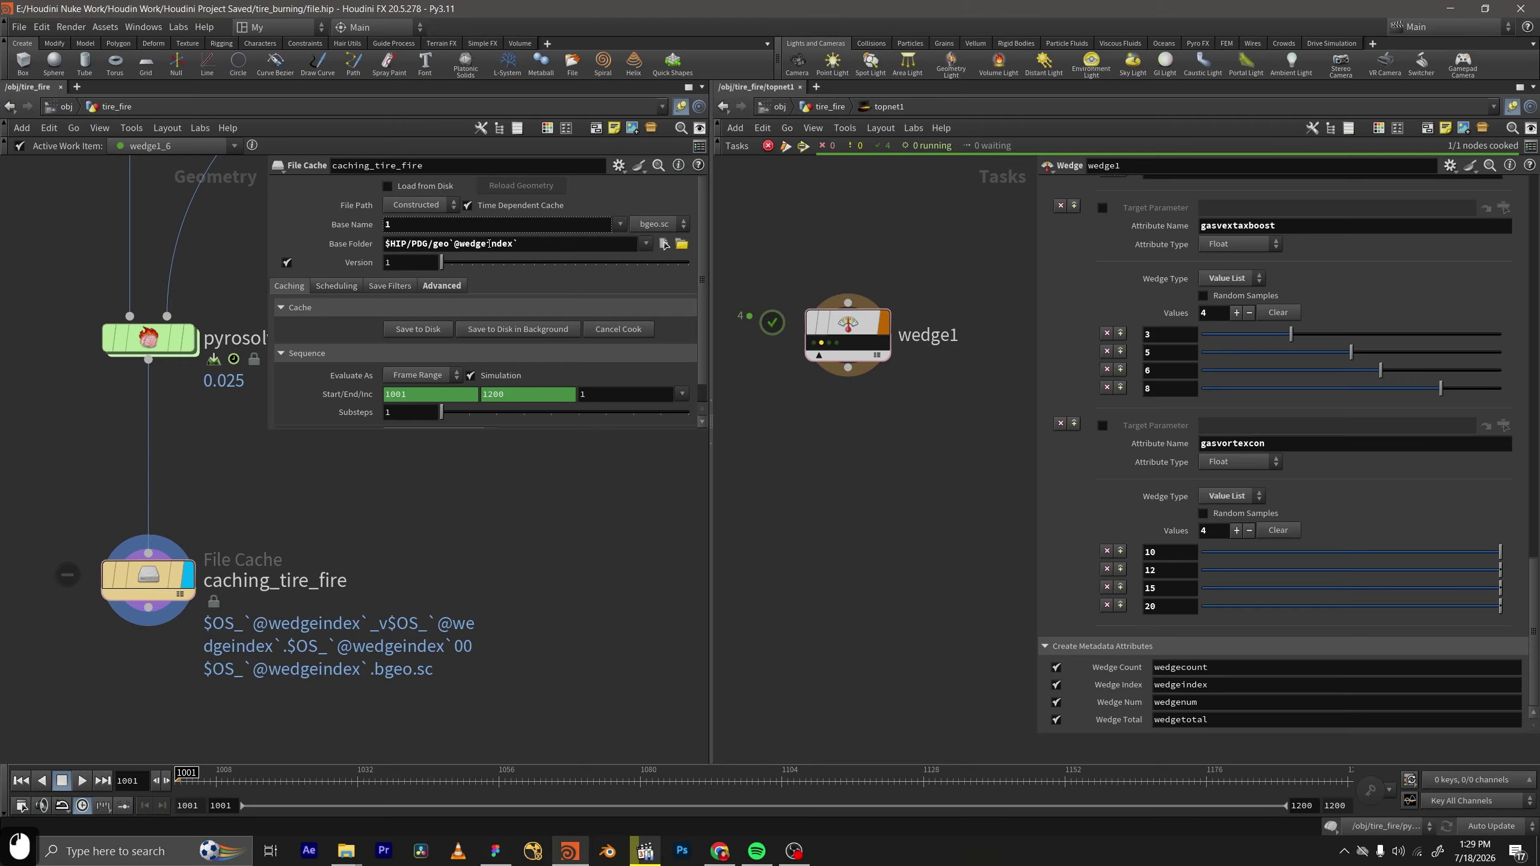
left_click(526, 249)
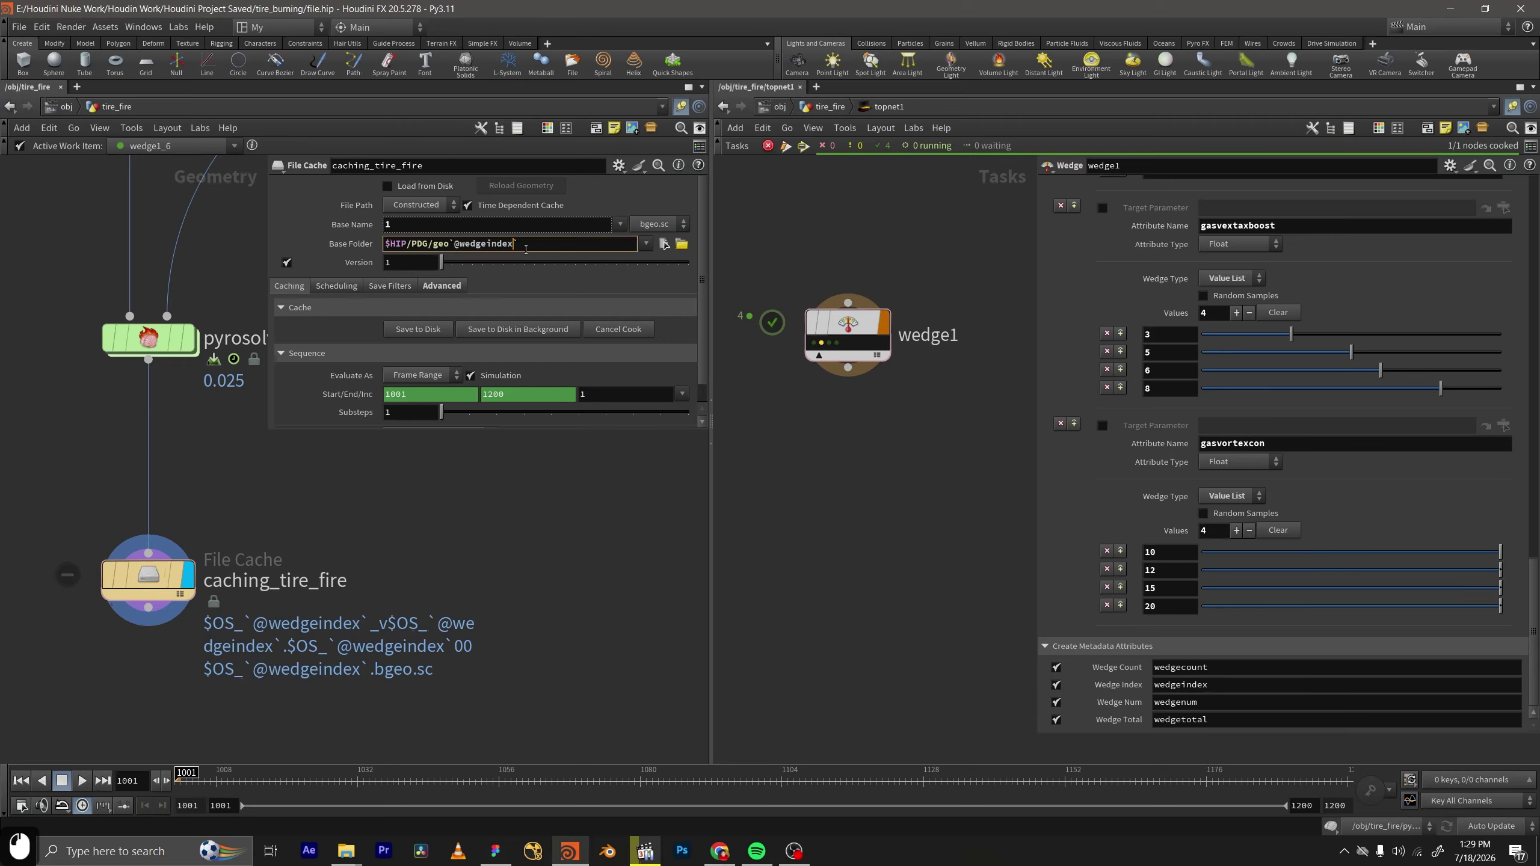
left_click(365, 229)
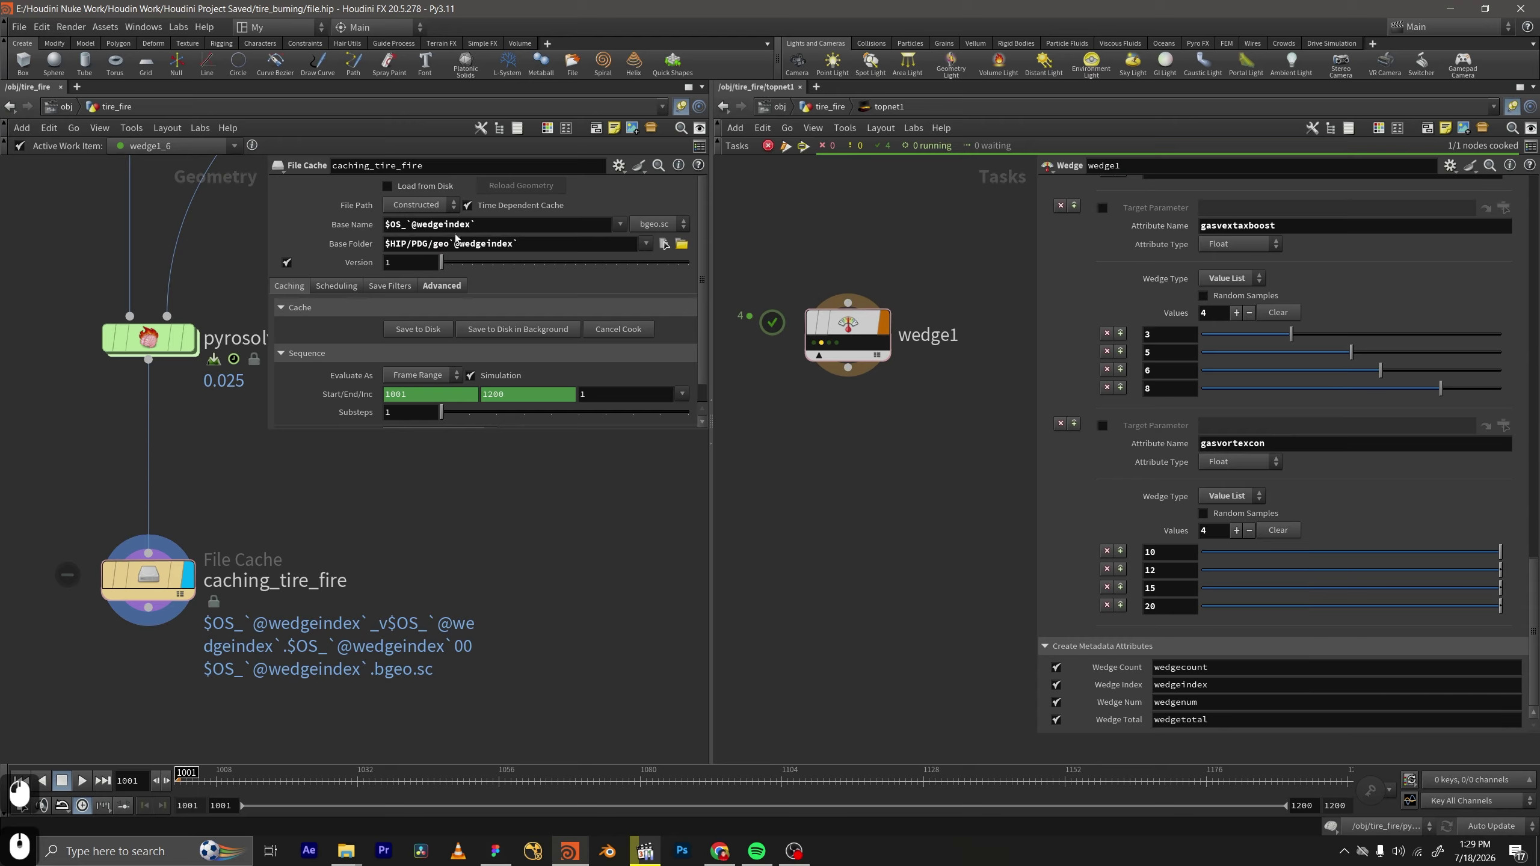
Copy the render node inside the caching_tire_fire file cache and return to the tire_fire network.
middle_click_drag(525, 617, 511, 583)
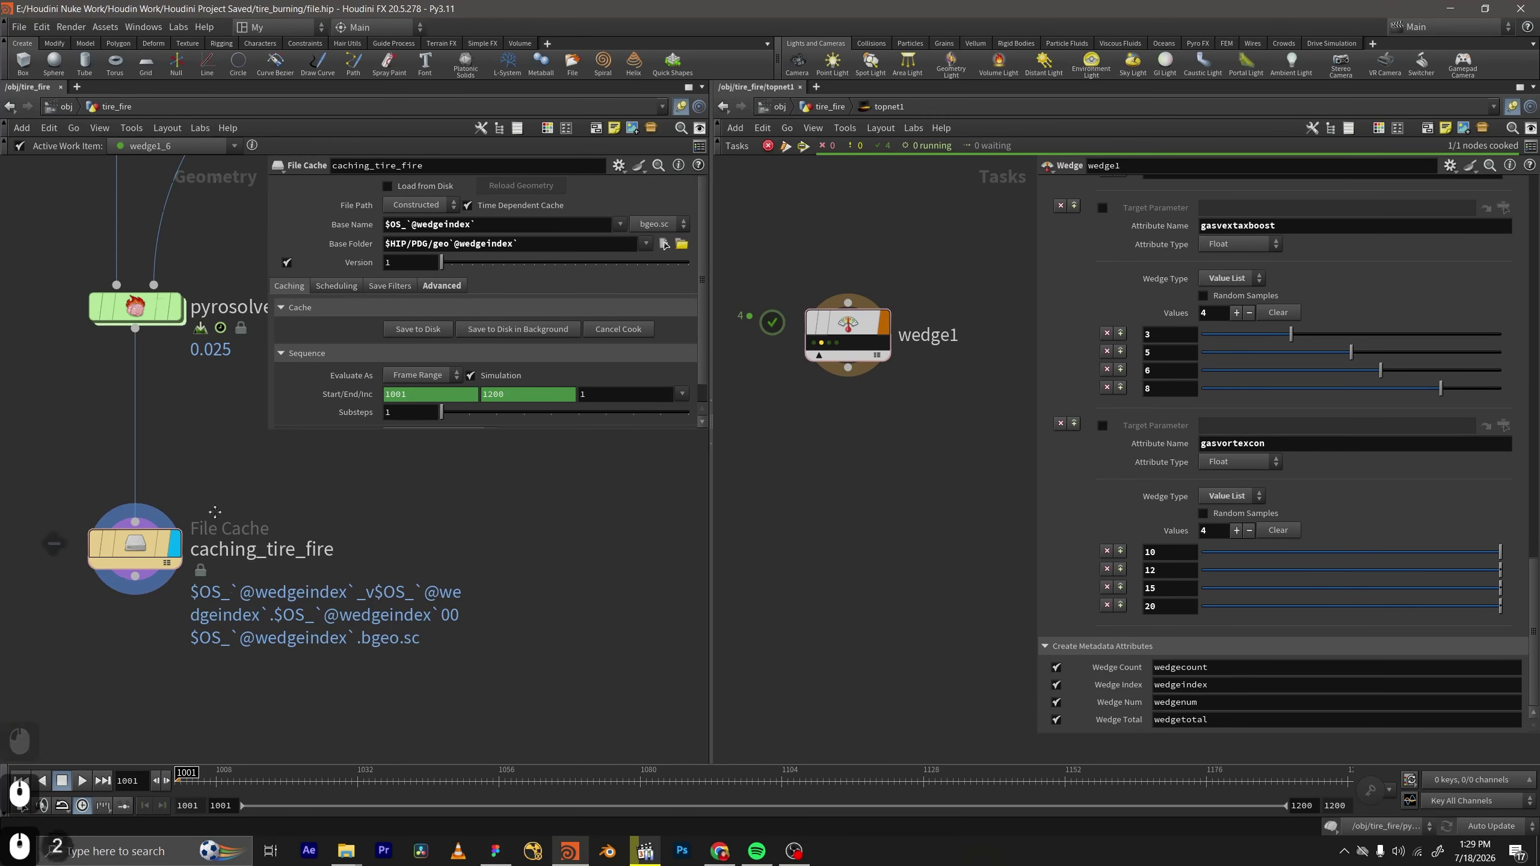
middle_click_drag(267, 542, 330, 578)
double_click(229, 578)
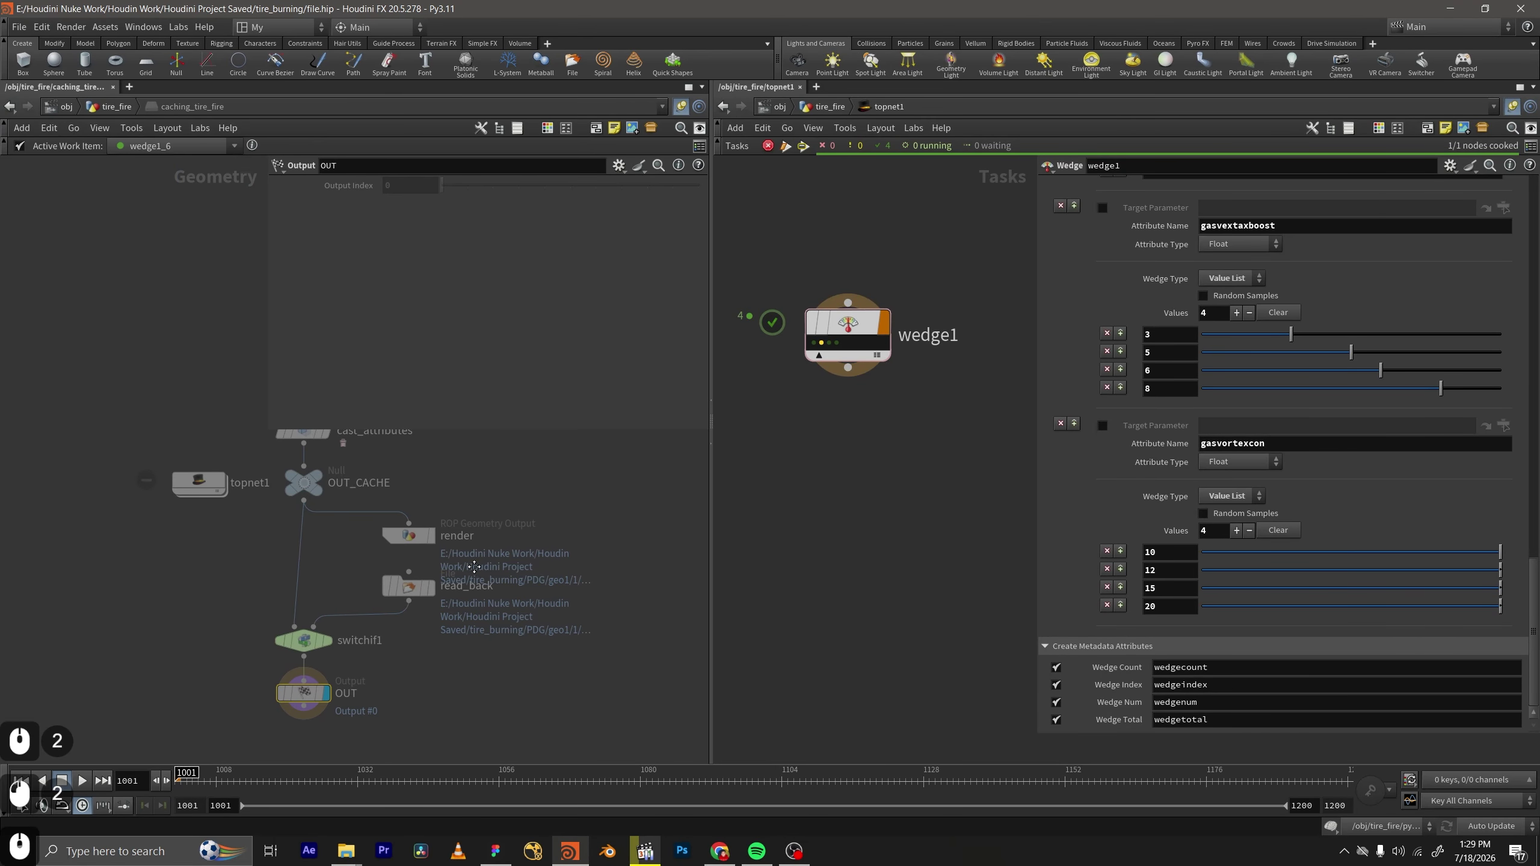
left_click_drag(498, 512, 335, 549)
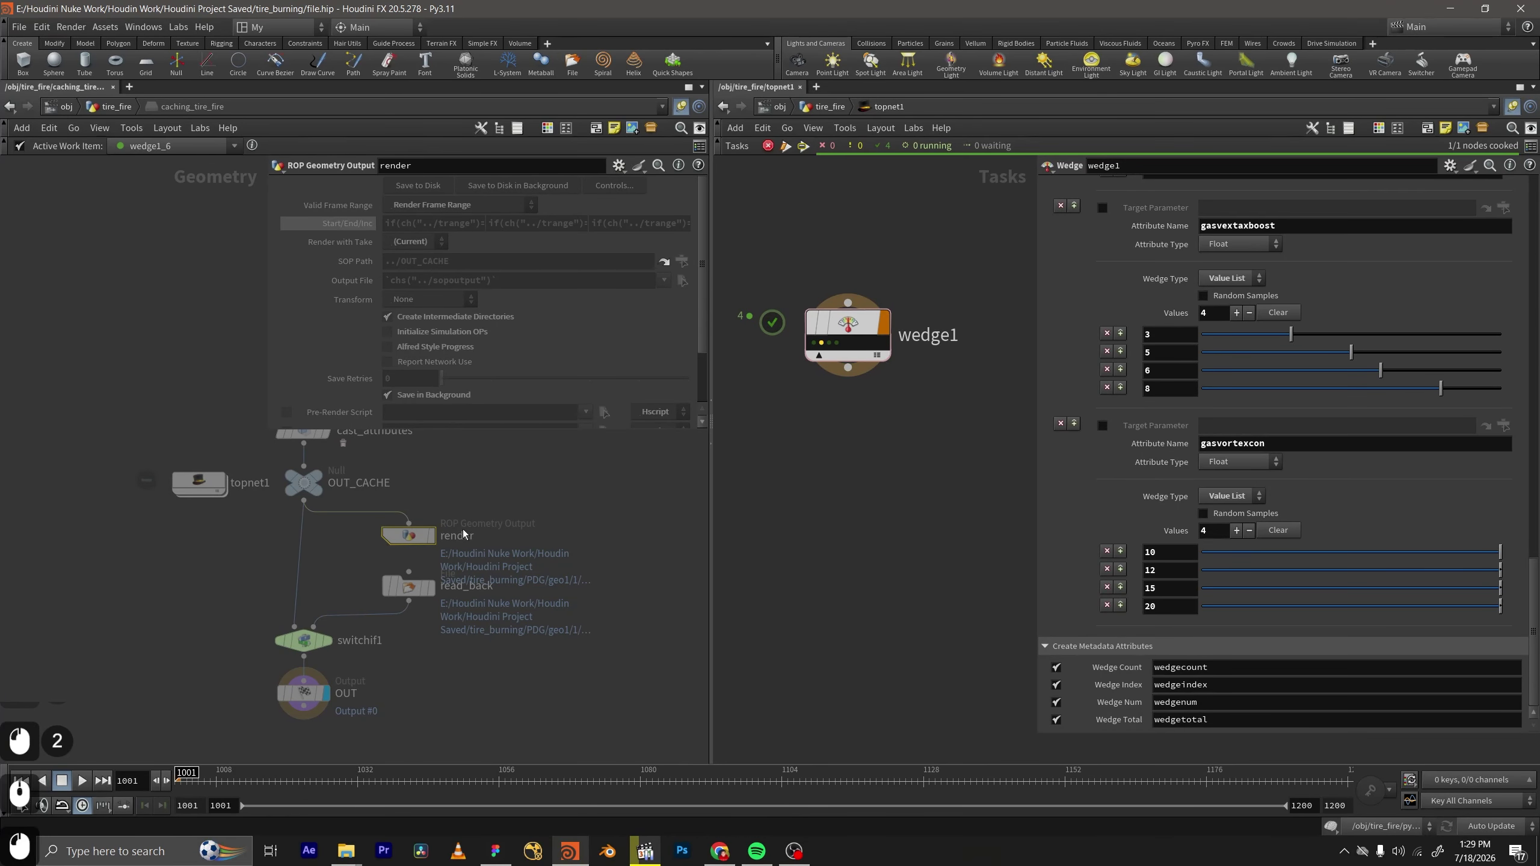
key("ctrl+c")
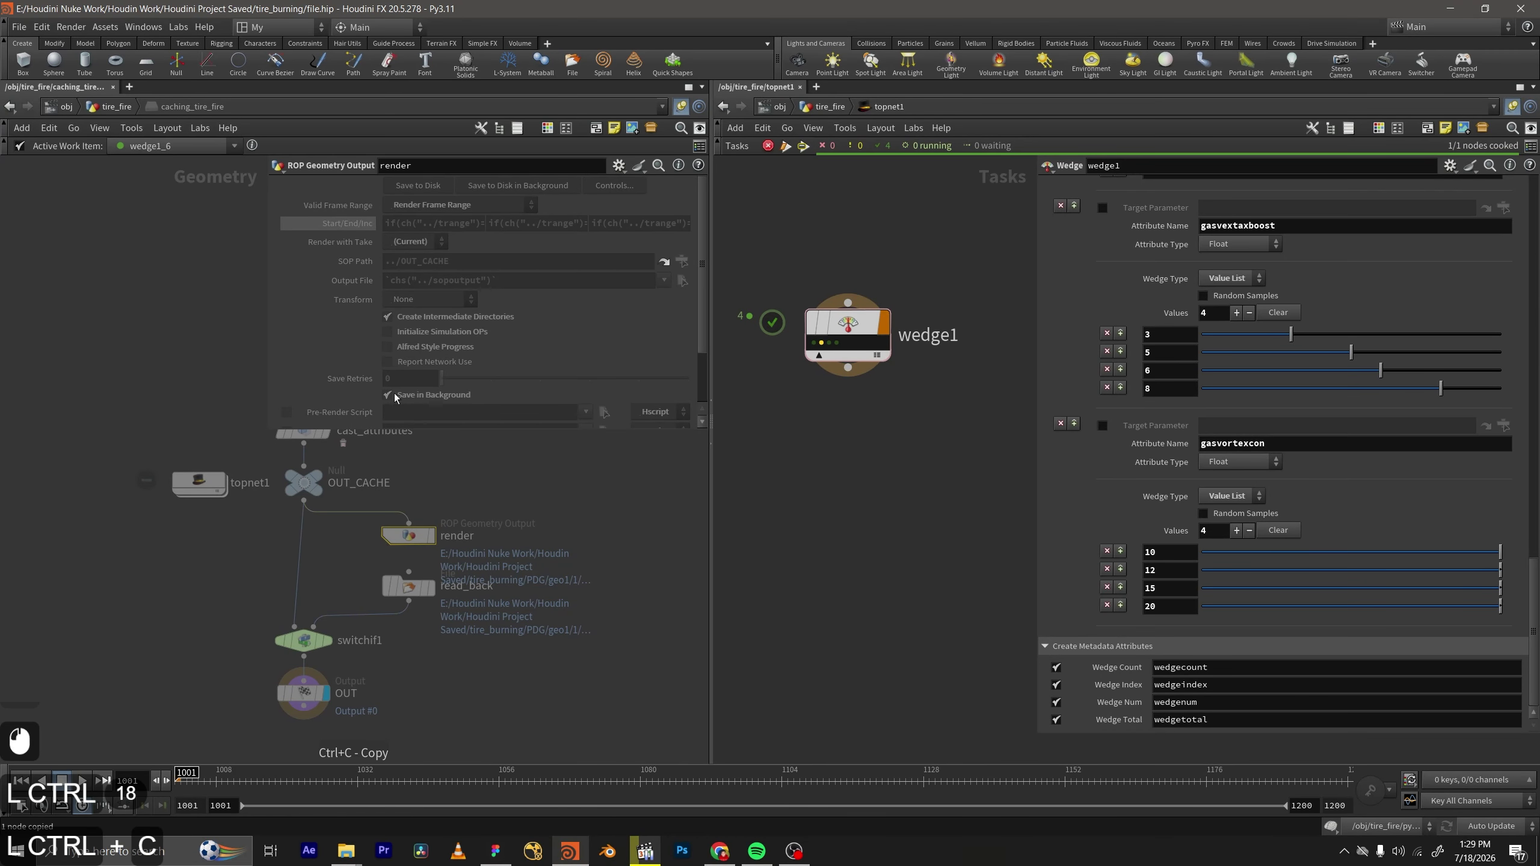
left_click(122, 112)
Look inside caching_tire_fire again to examine its render node, and return to the tire_fire network.
double_click(207, 586)
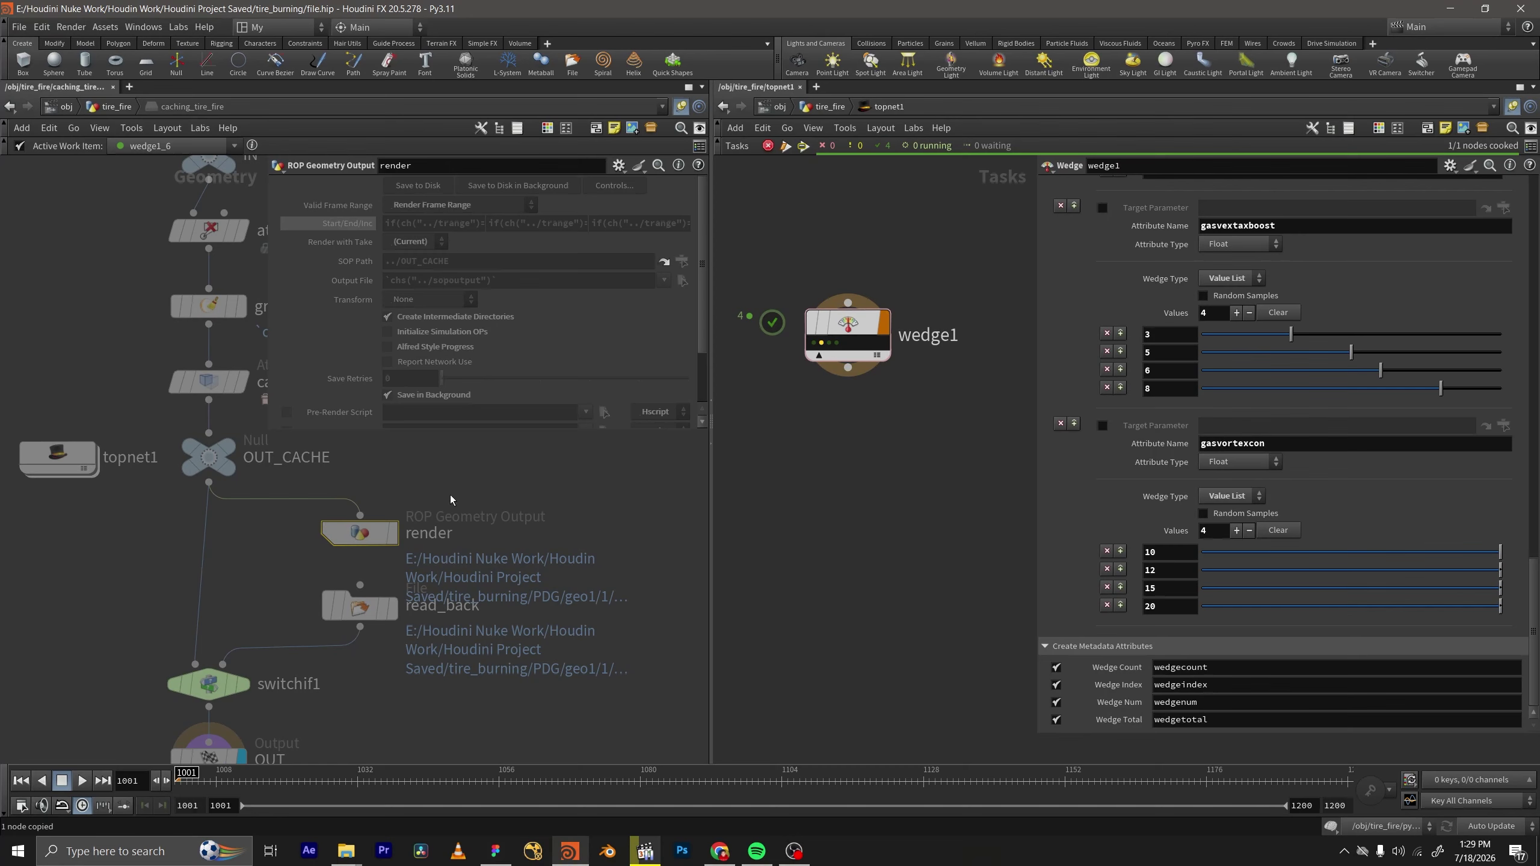
left_click_drag(450, 495, 315, 552)
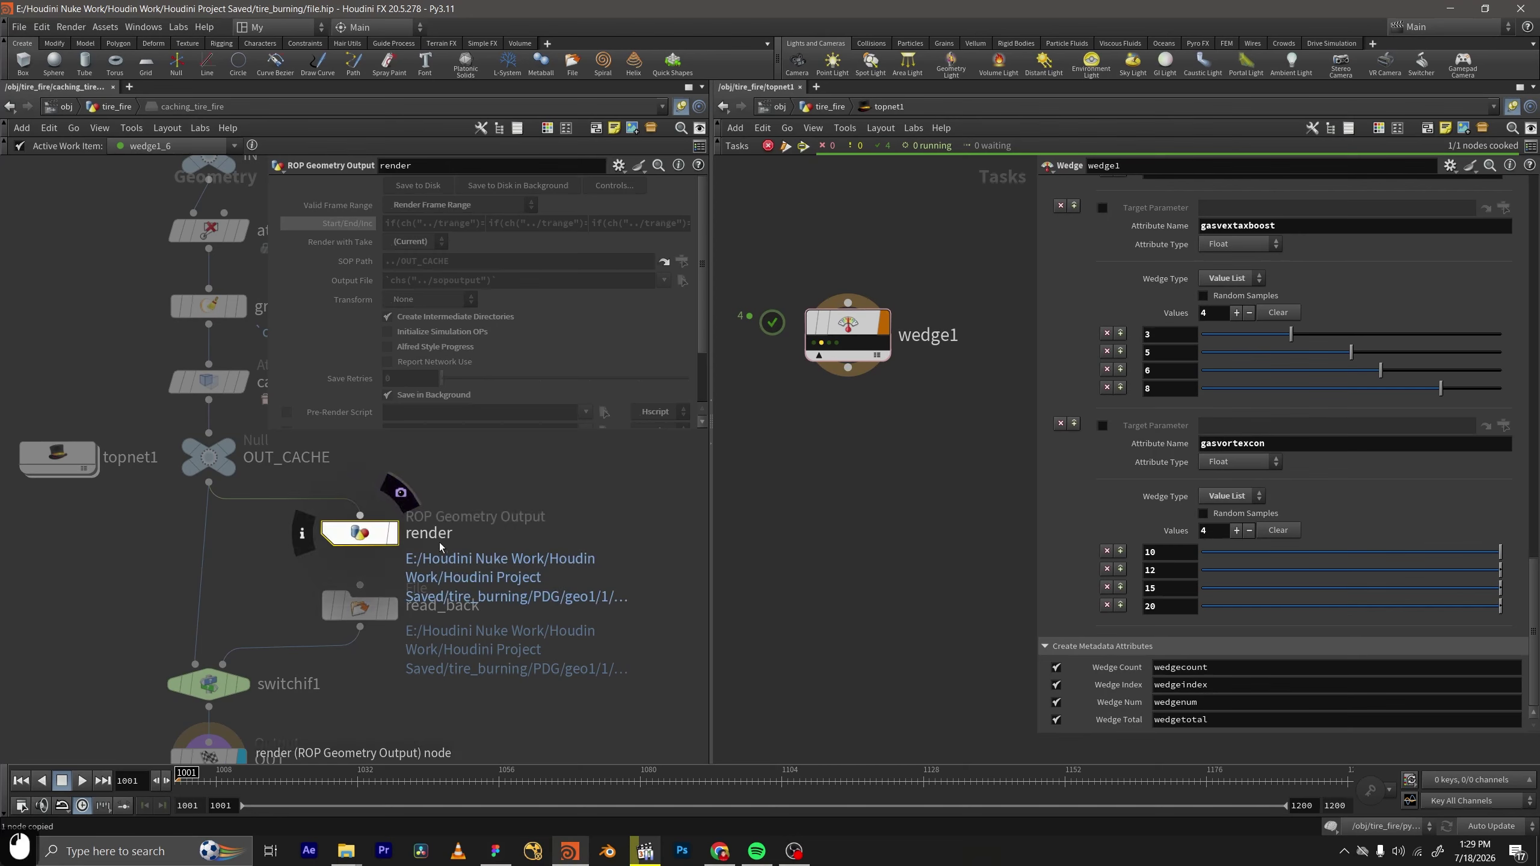
middle_click_drag(515, 494, 516, 483)
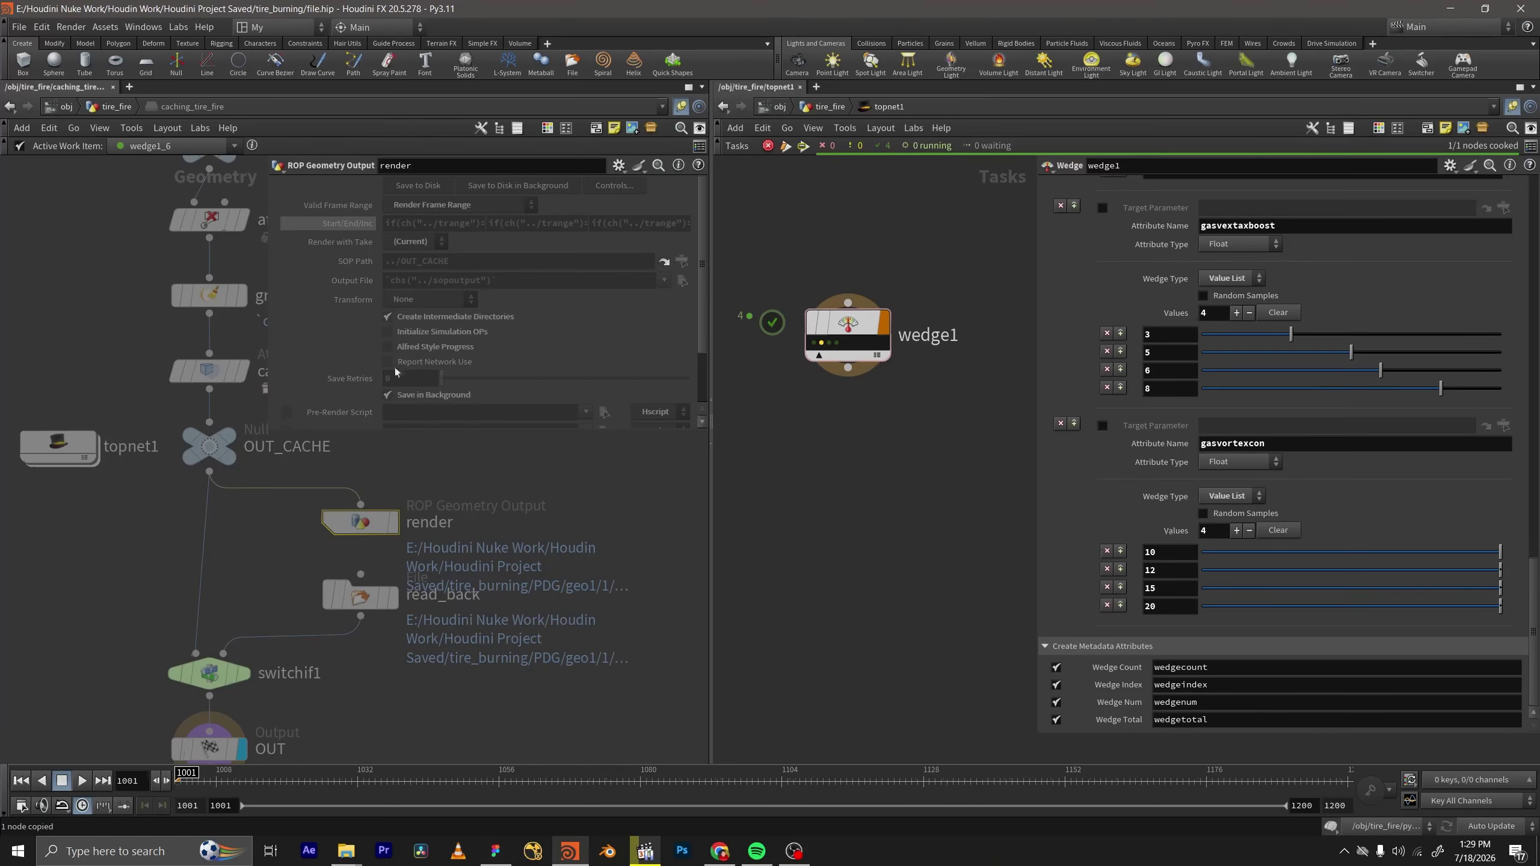
left_click(117, 107)
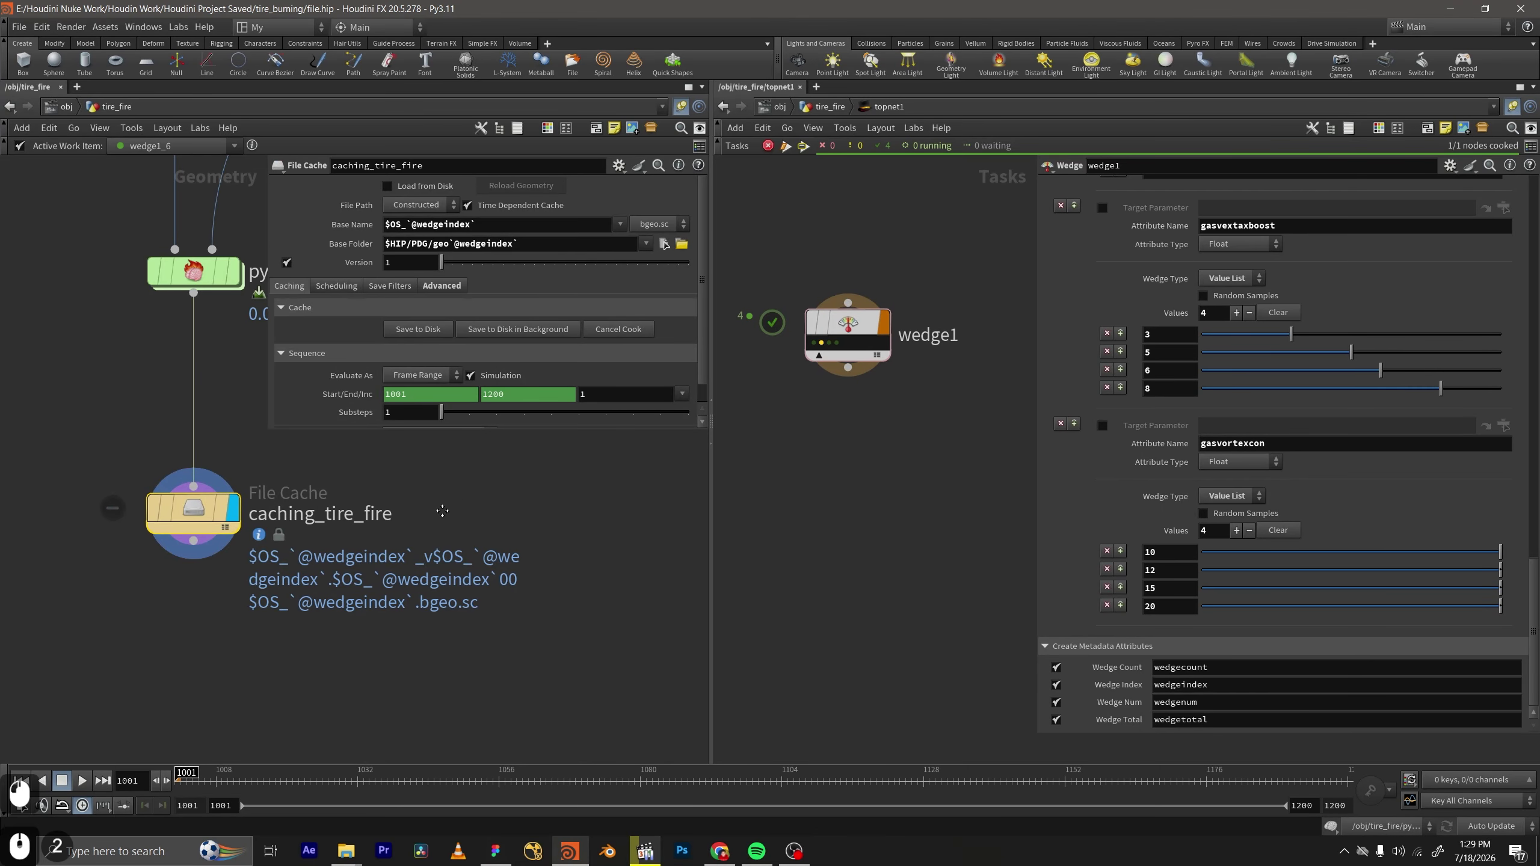
Add a ROP Fetch node below wedge1 in the task network and connect wedge1's output to it.
middle_click_drag(860, 411, 889, 362)
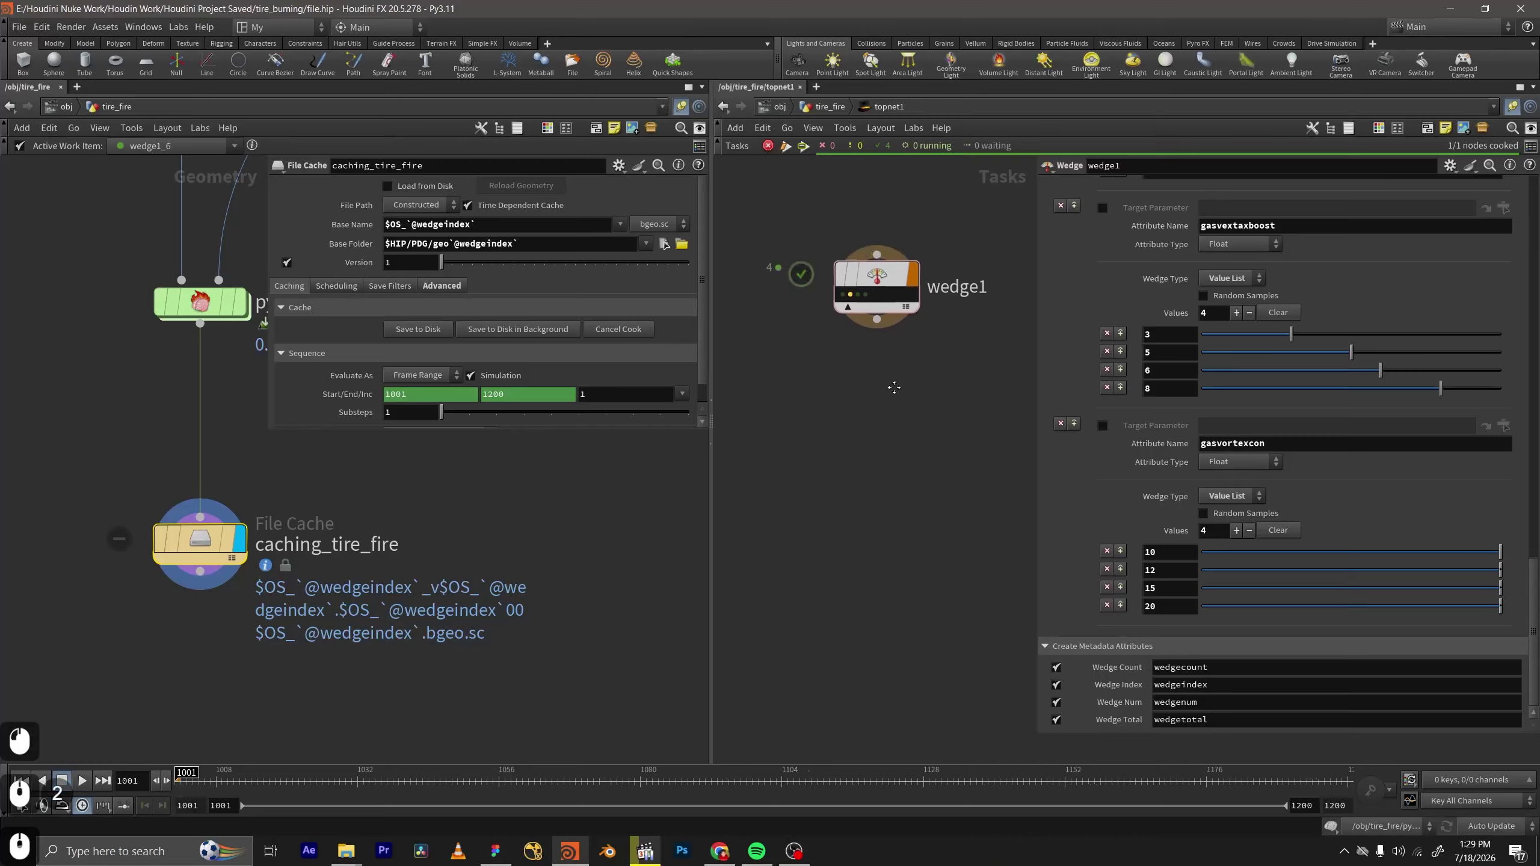
key("Tab")
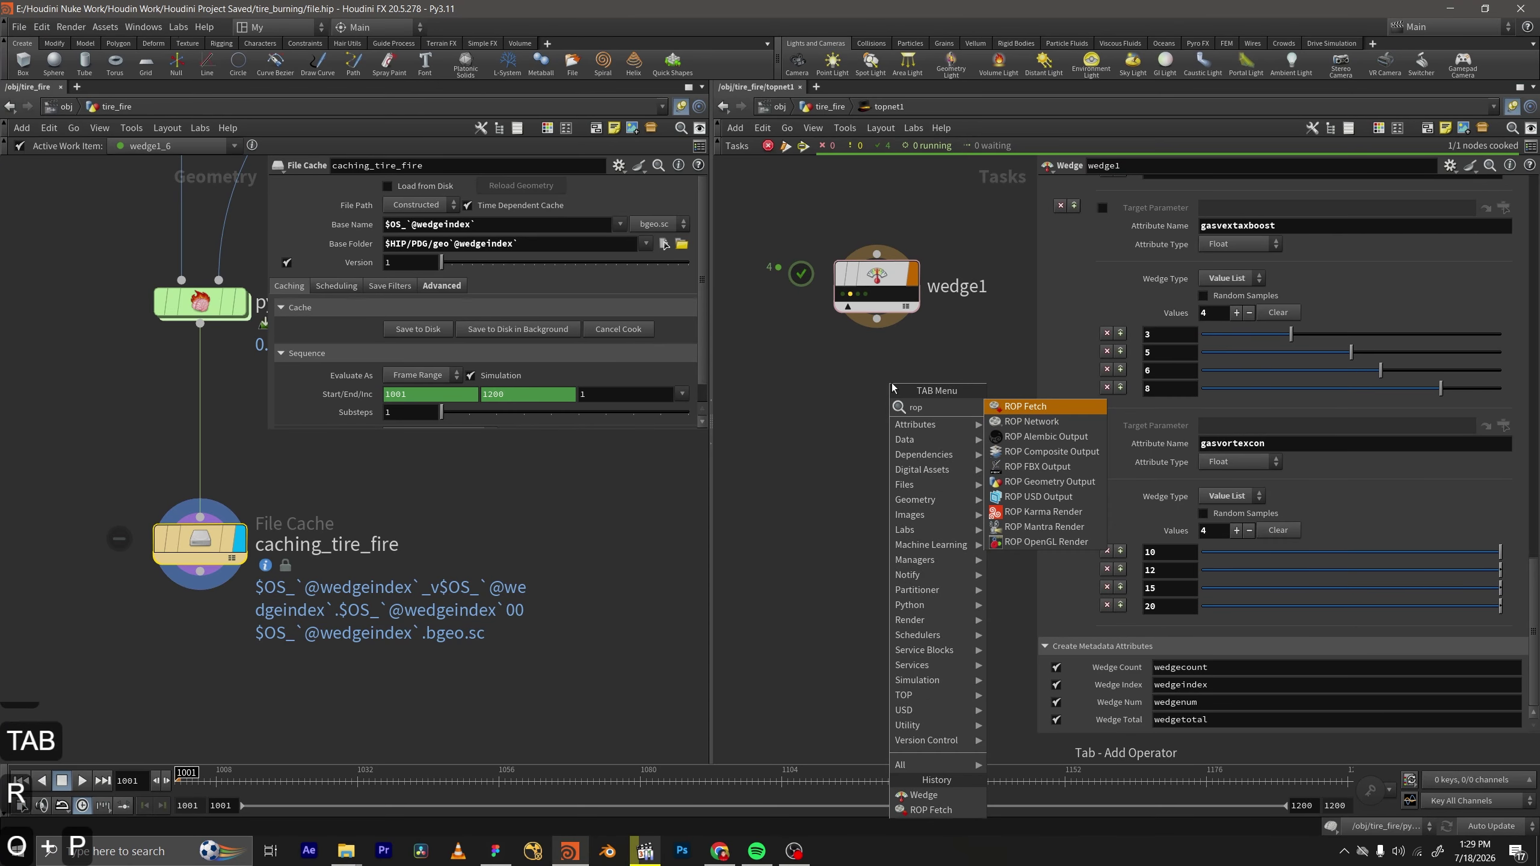
type("ropfe")
key("Return")
left_click(894, 386)
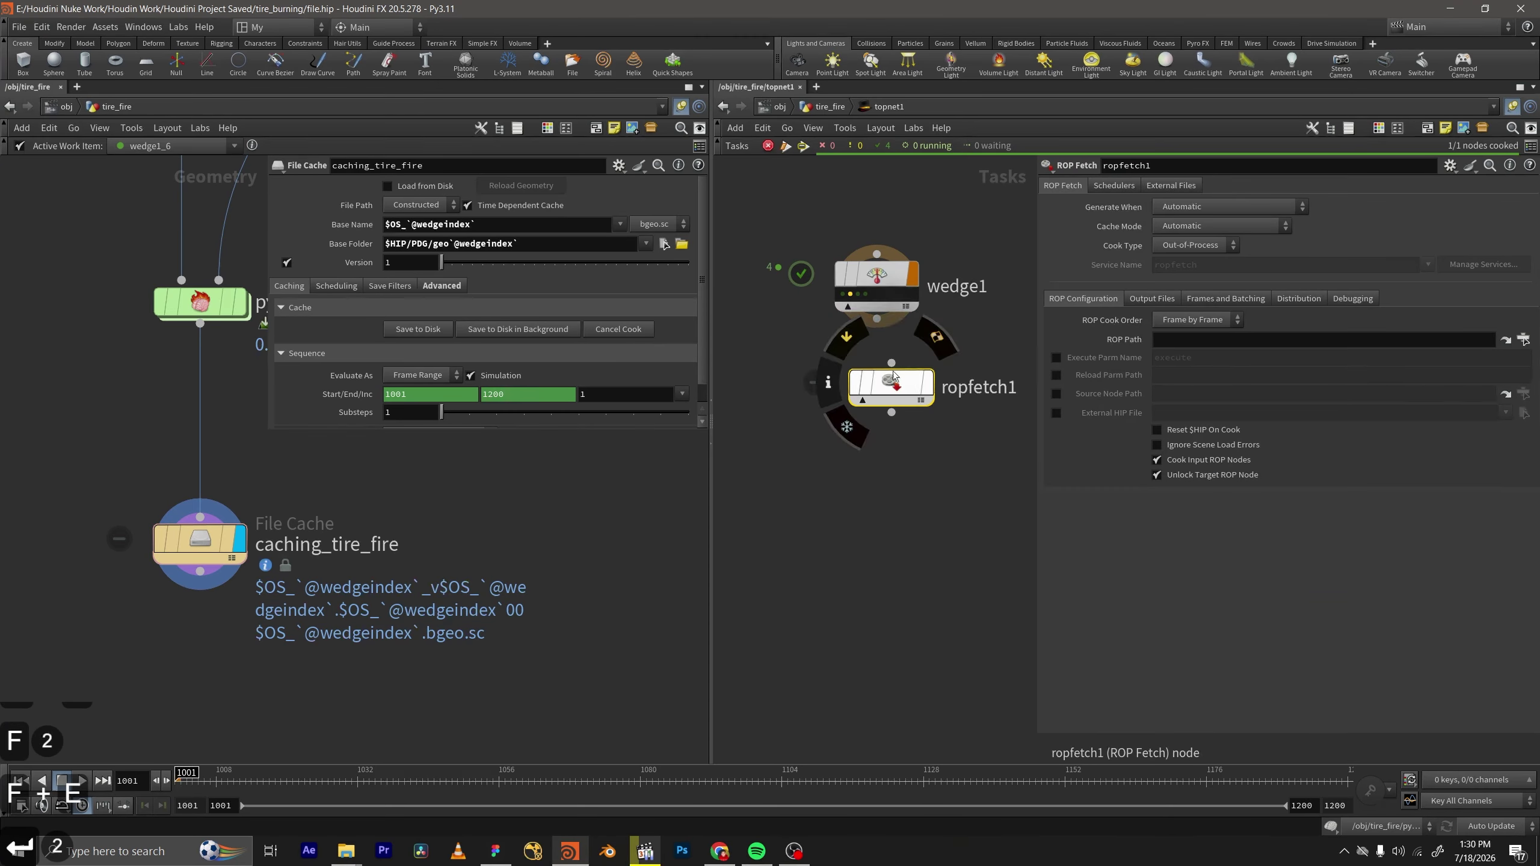
left_click_drag(893, 382, 878, 443)
left_click_drag(876, 319, 877, 424)
Point the ROP Fetch's ROP Path to the render node inside caching_tire_fire, exported as the relative path ../../caching_tire_fire/render.
left_click(1335, 340)
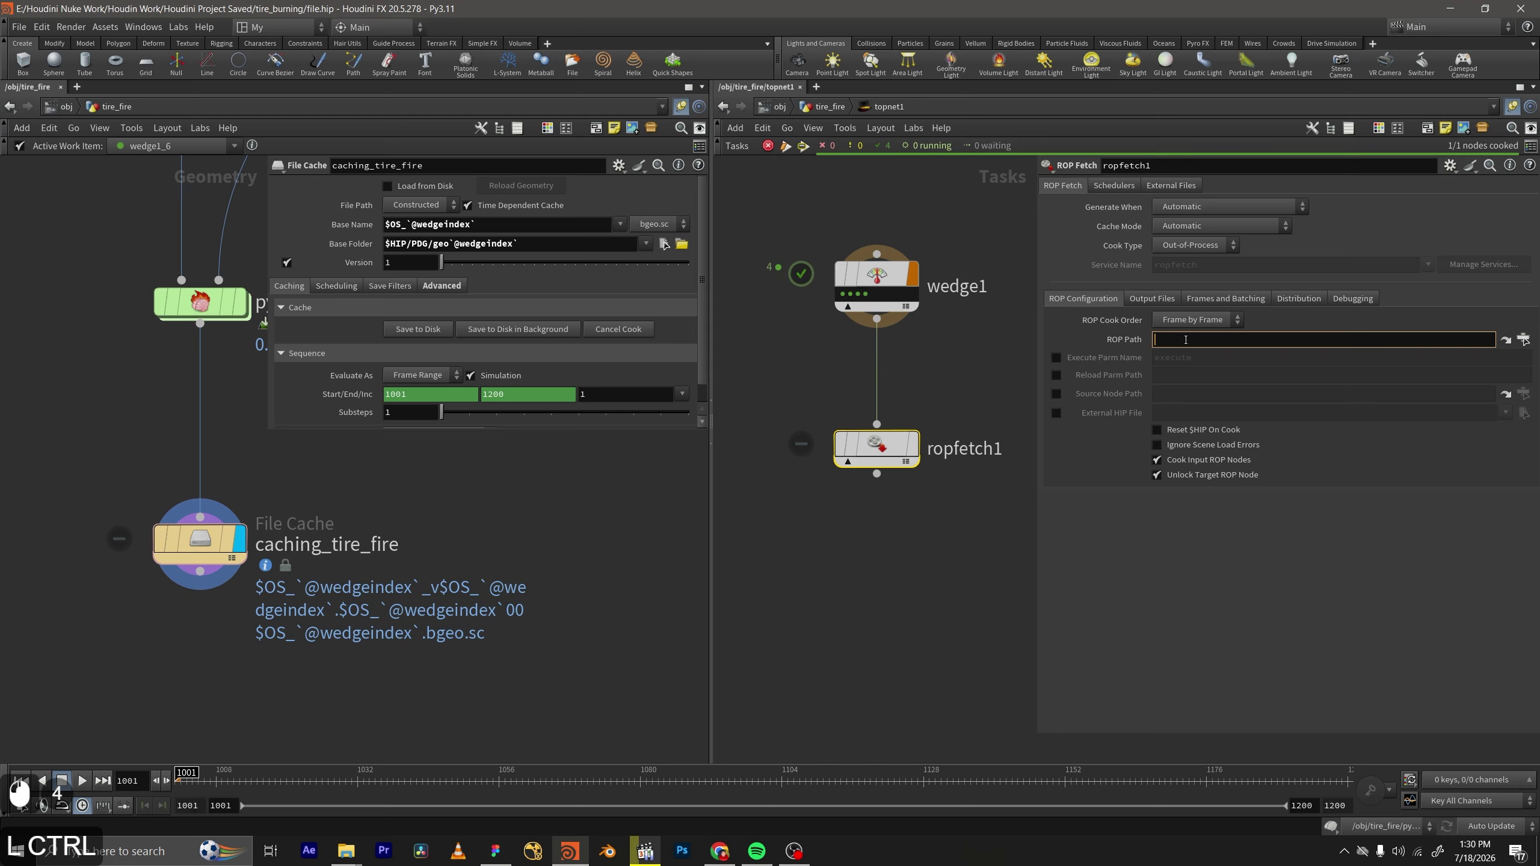
key("ctrl+v")
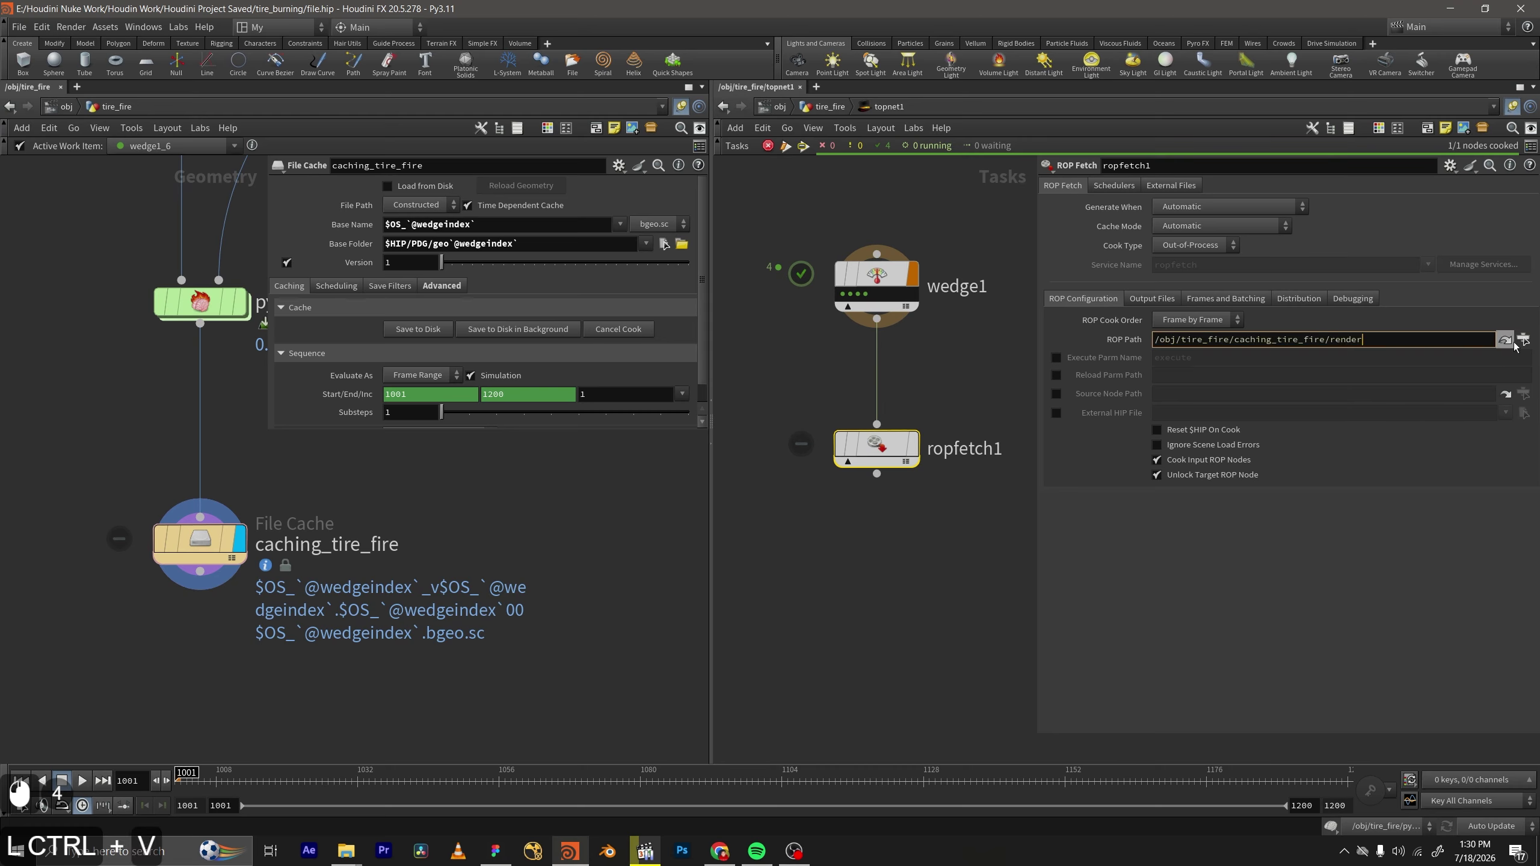
left_click(1524, 340)
scroll(1456, 340, "down", 3)
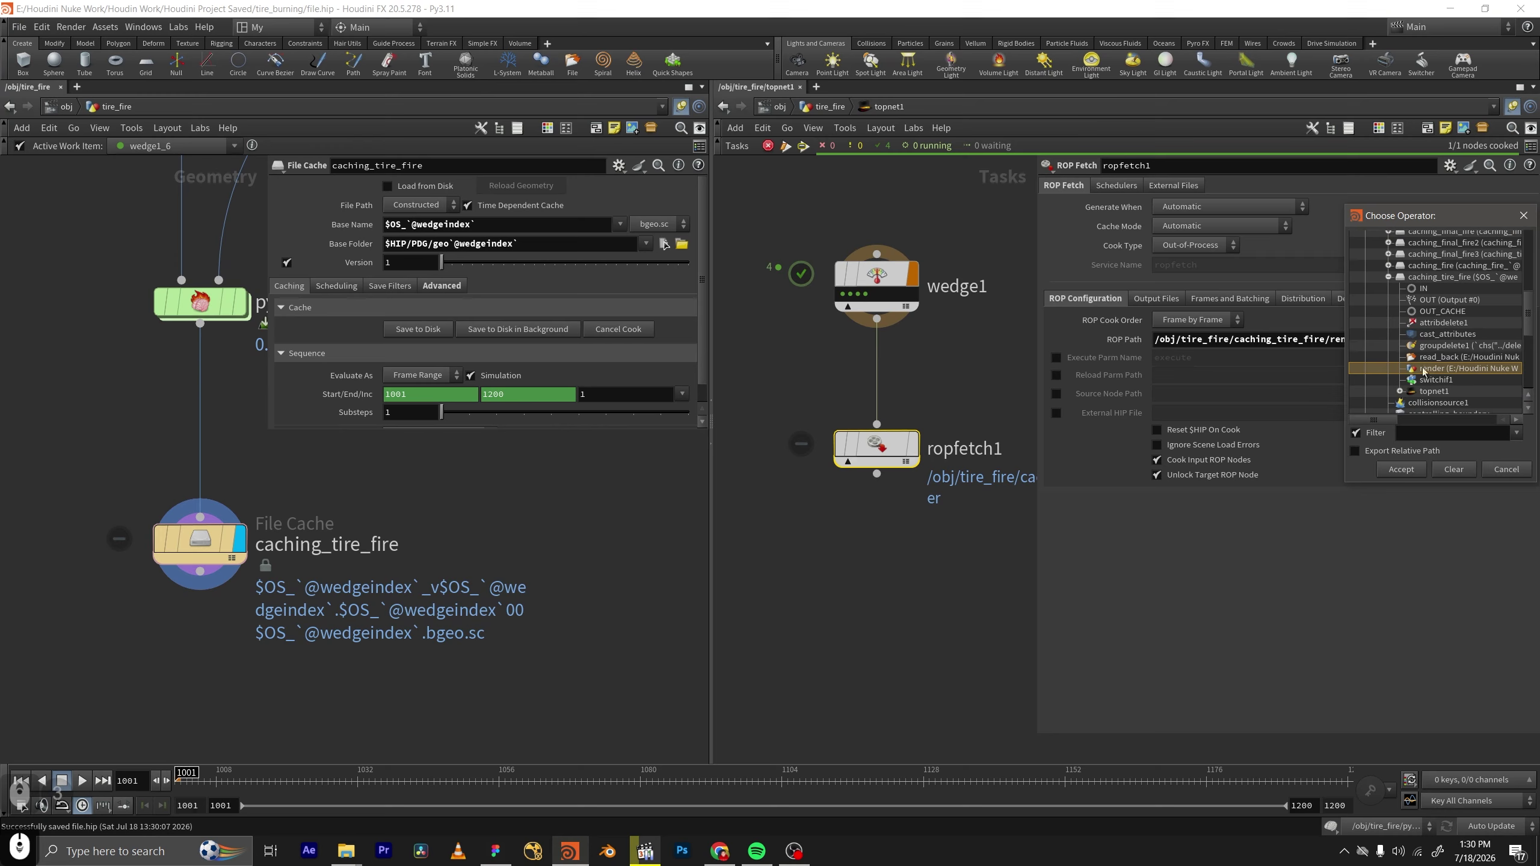
left_click(1375, 455)
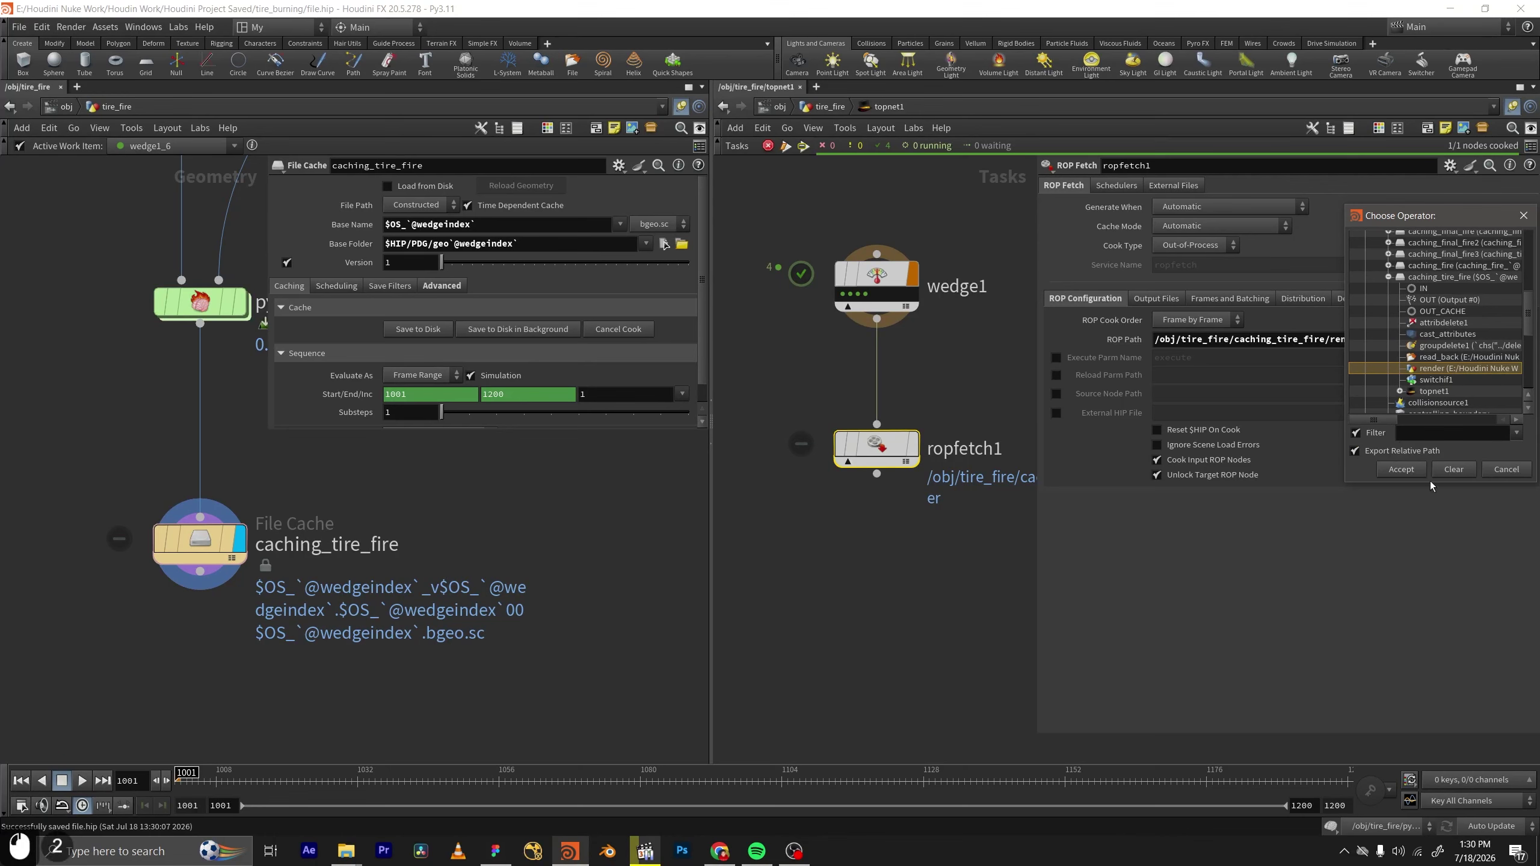
left_click(1402, 469)
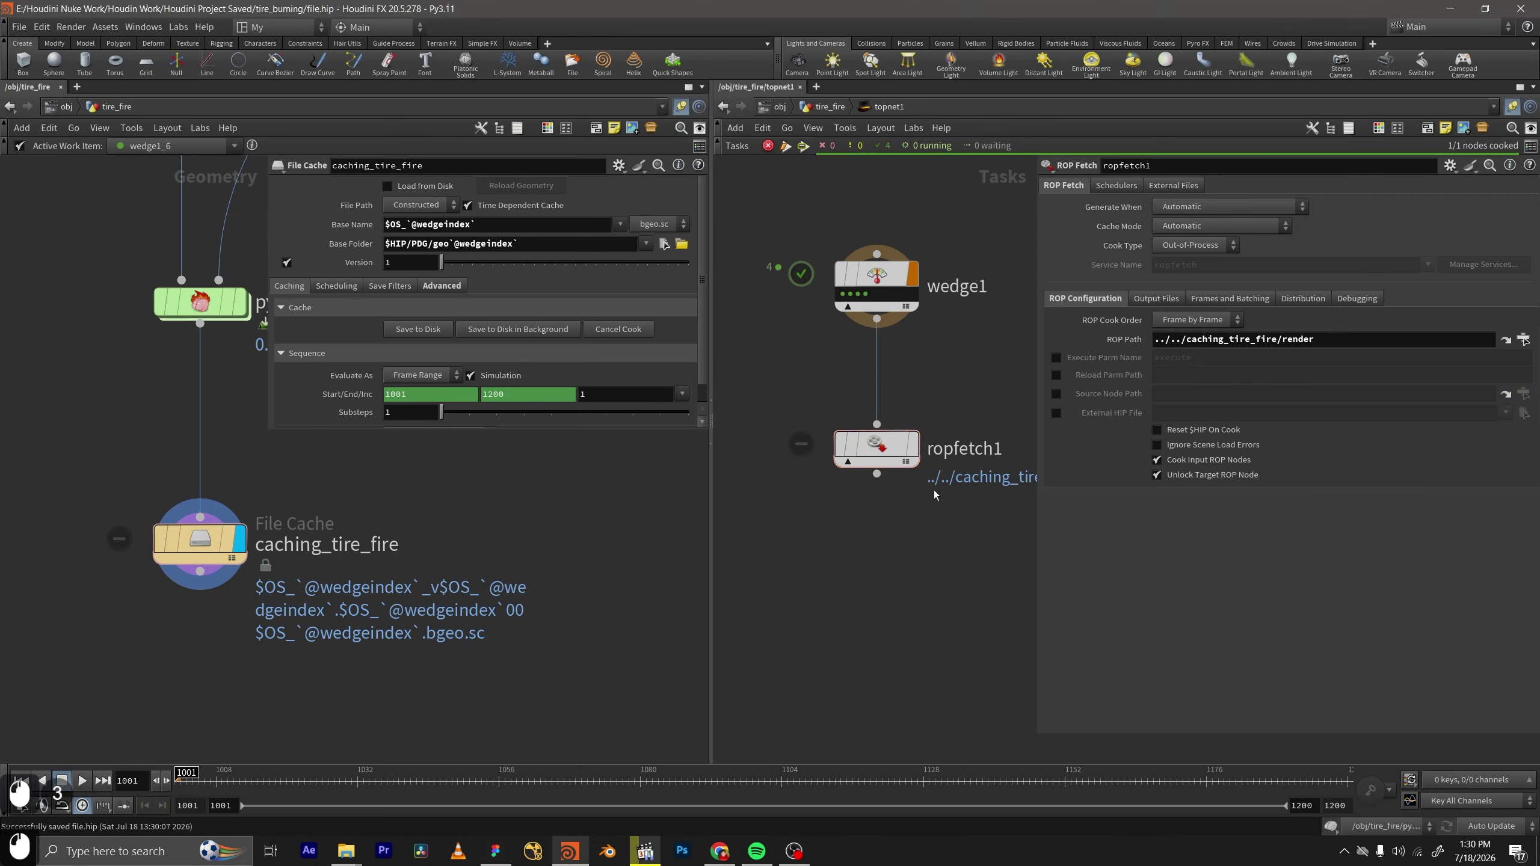
Set the ROP Fetch to evaluate using Frame Range and remove the expressions from its start and end frames.
scroll(821, 524, "down", 2)
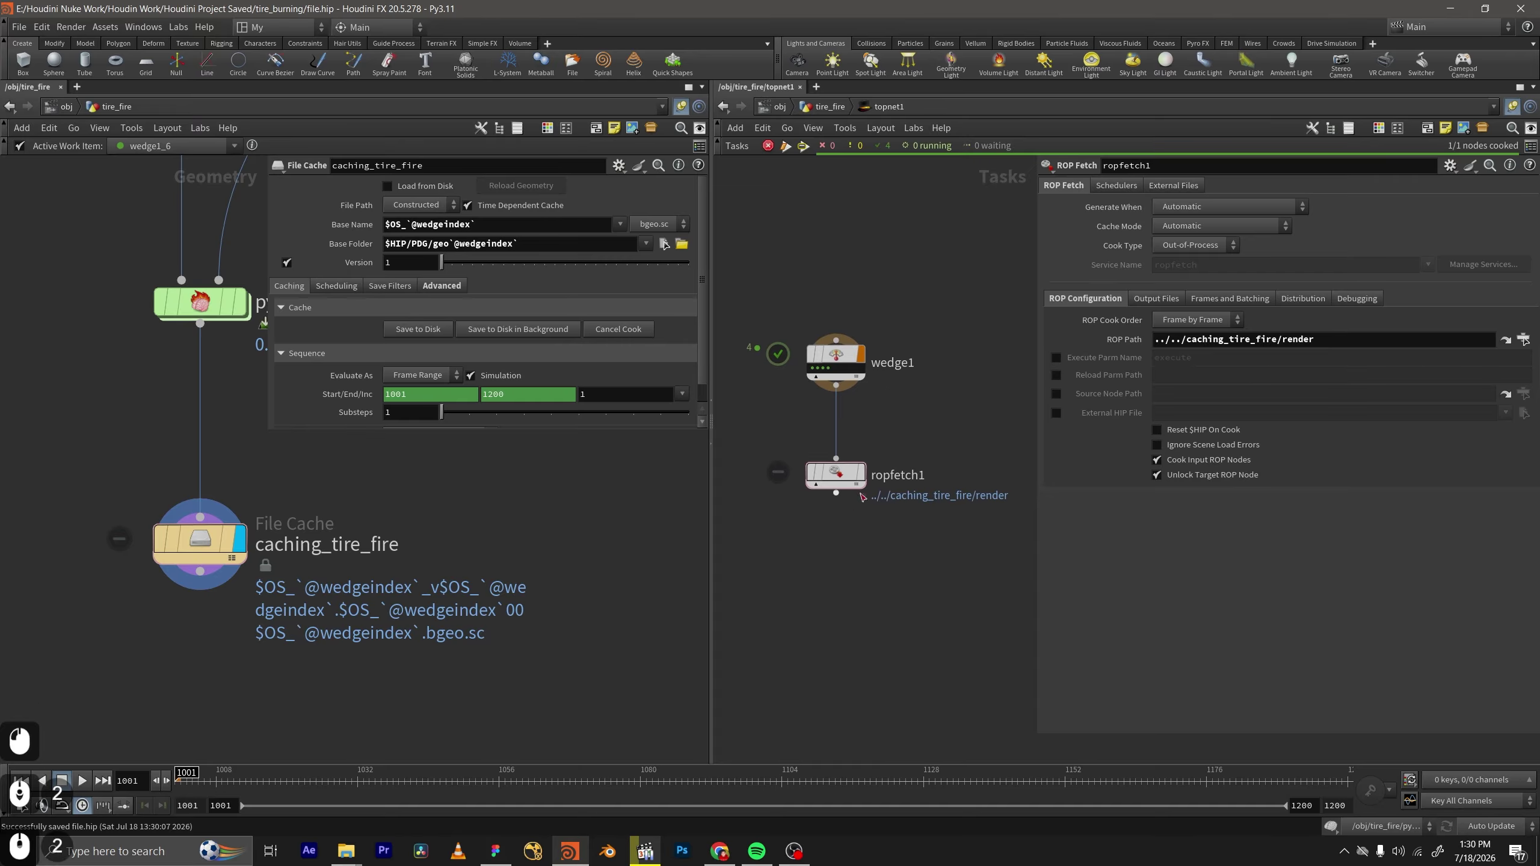
middle_click_drag(906, 426, 896, 405)
left_click(1210, 298)
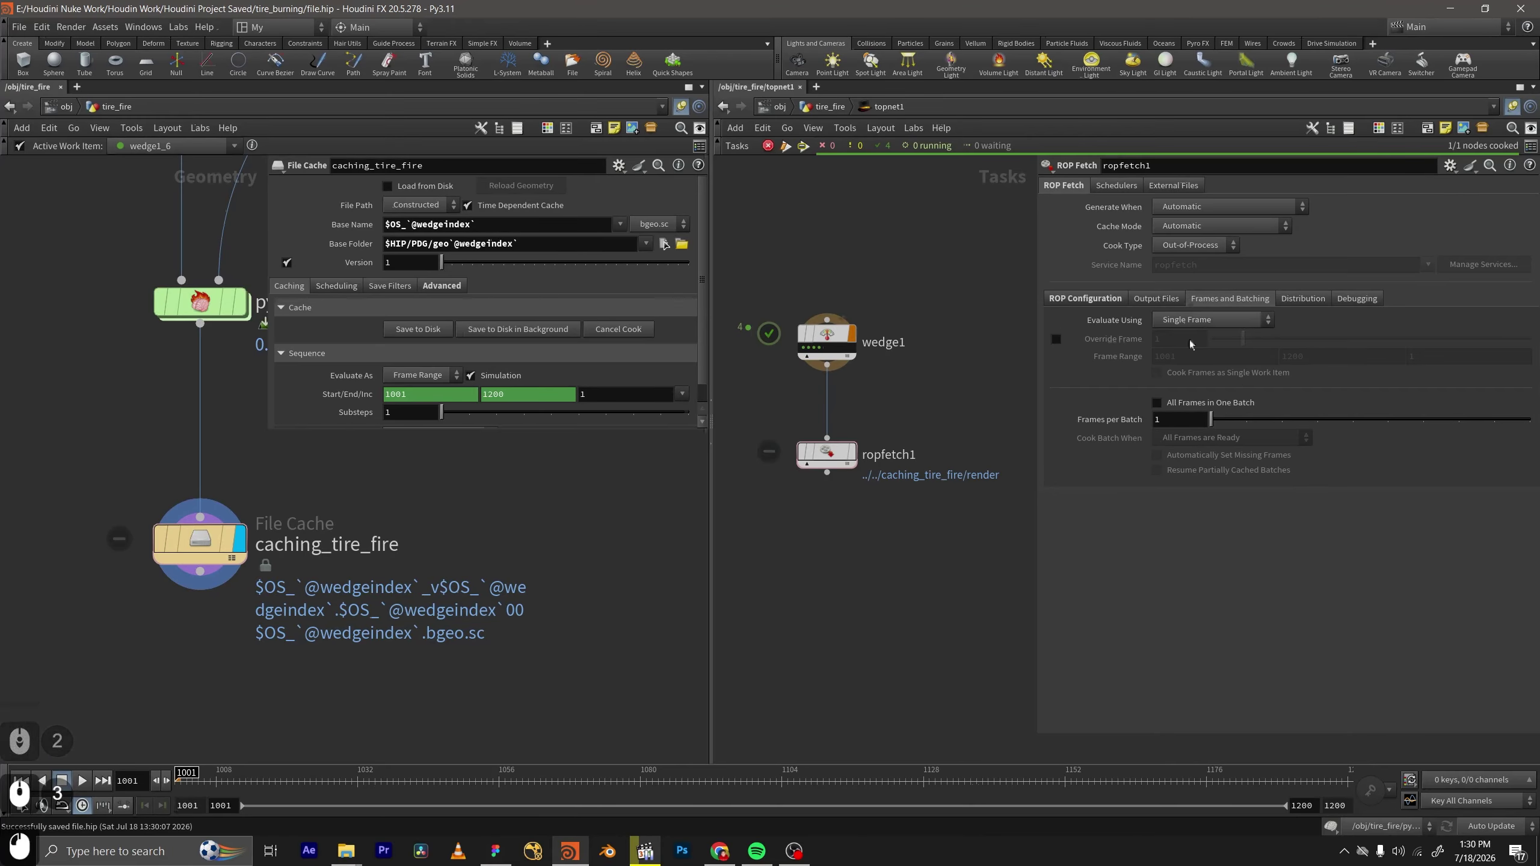
left_click(1193, 319)
left_click(1192, 350)
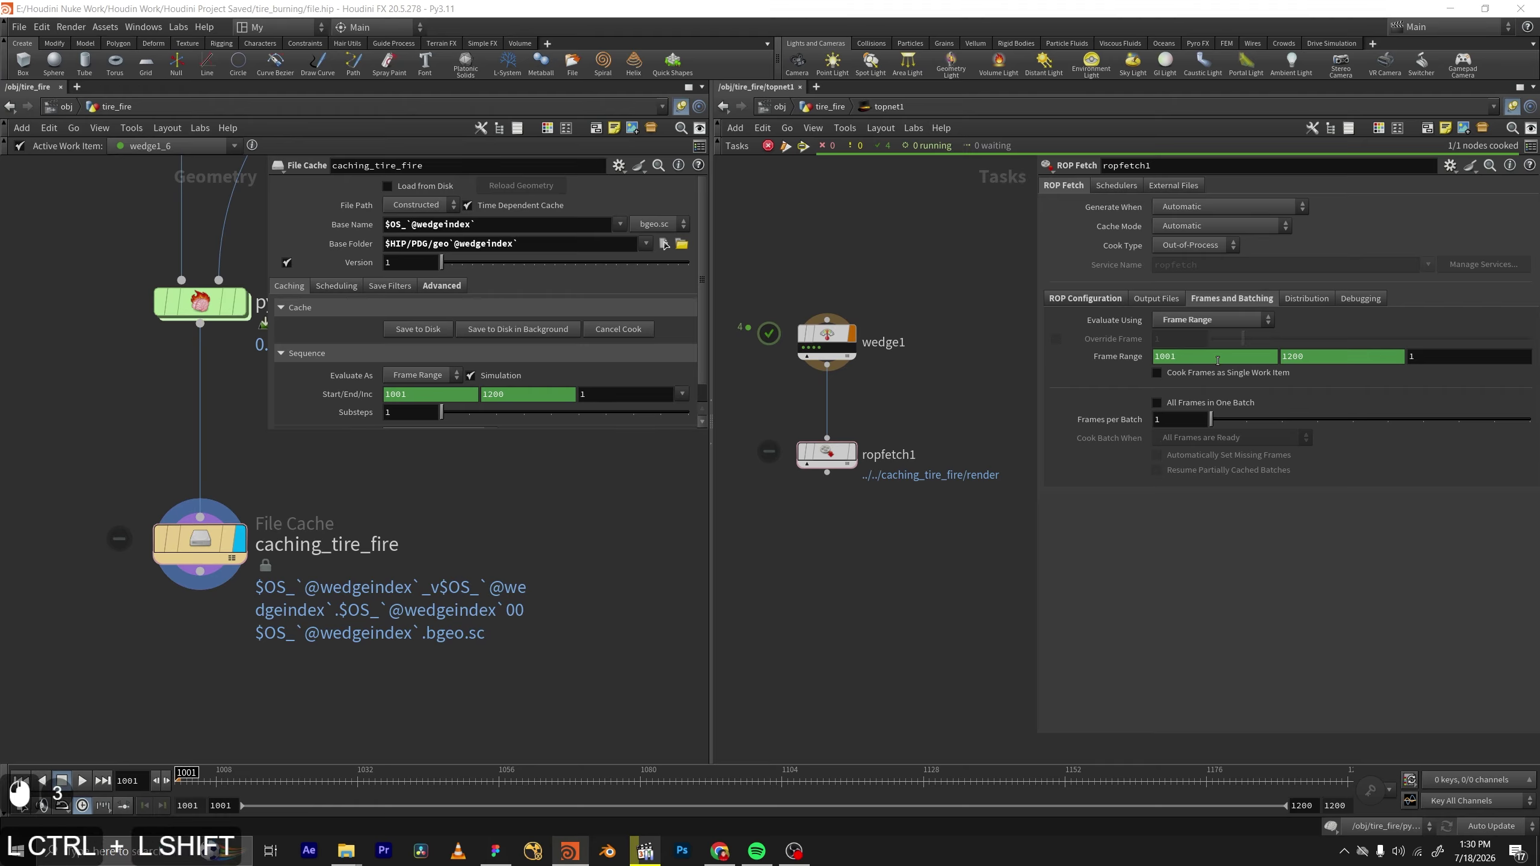
left_click(1186, 353, "ctrl+shift")
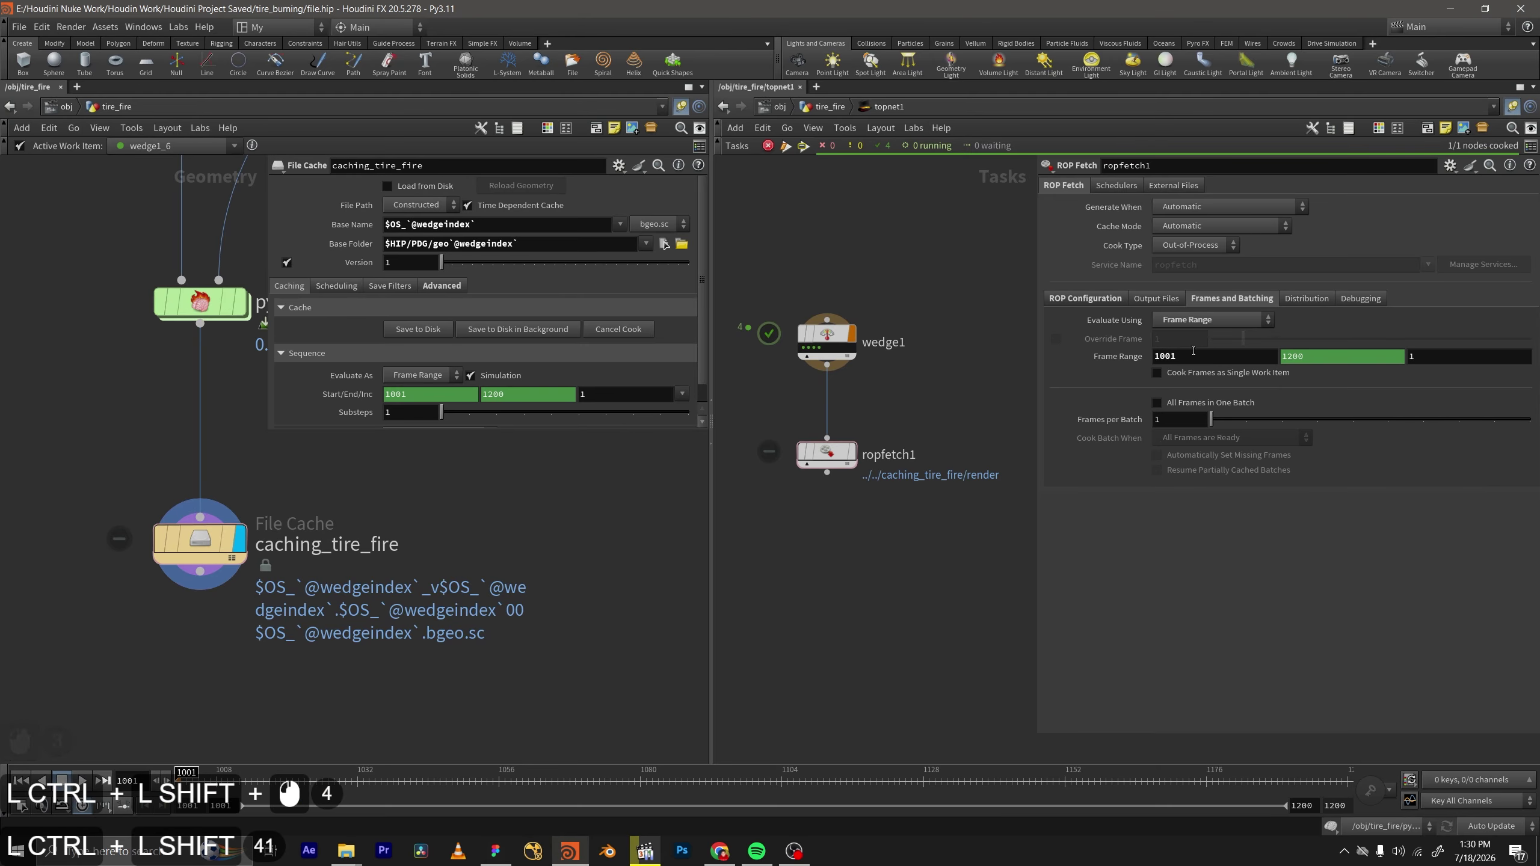
left_click(1319, 361, "ctrl+shift")
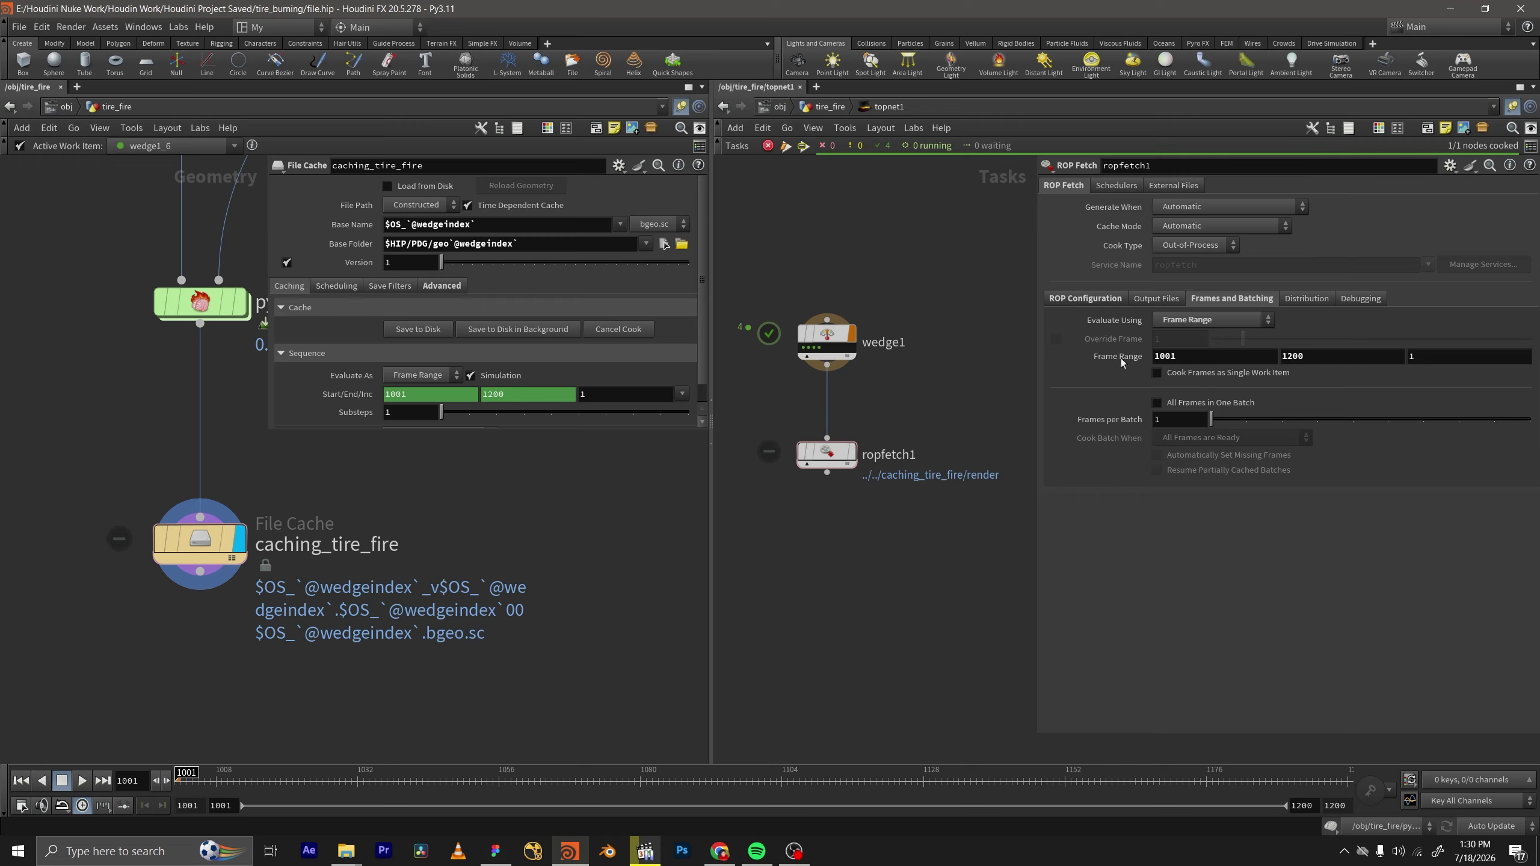
Set the end of the ROP Fetch's frame range to 1100.
double_click(1326, 357)
type("1100")
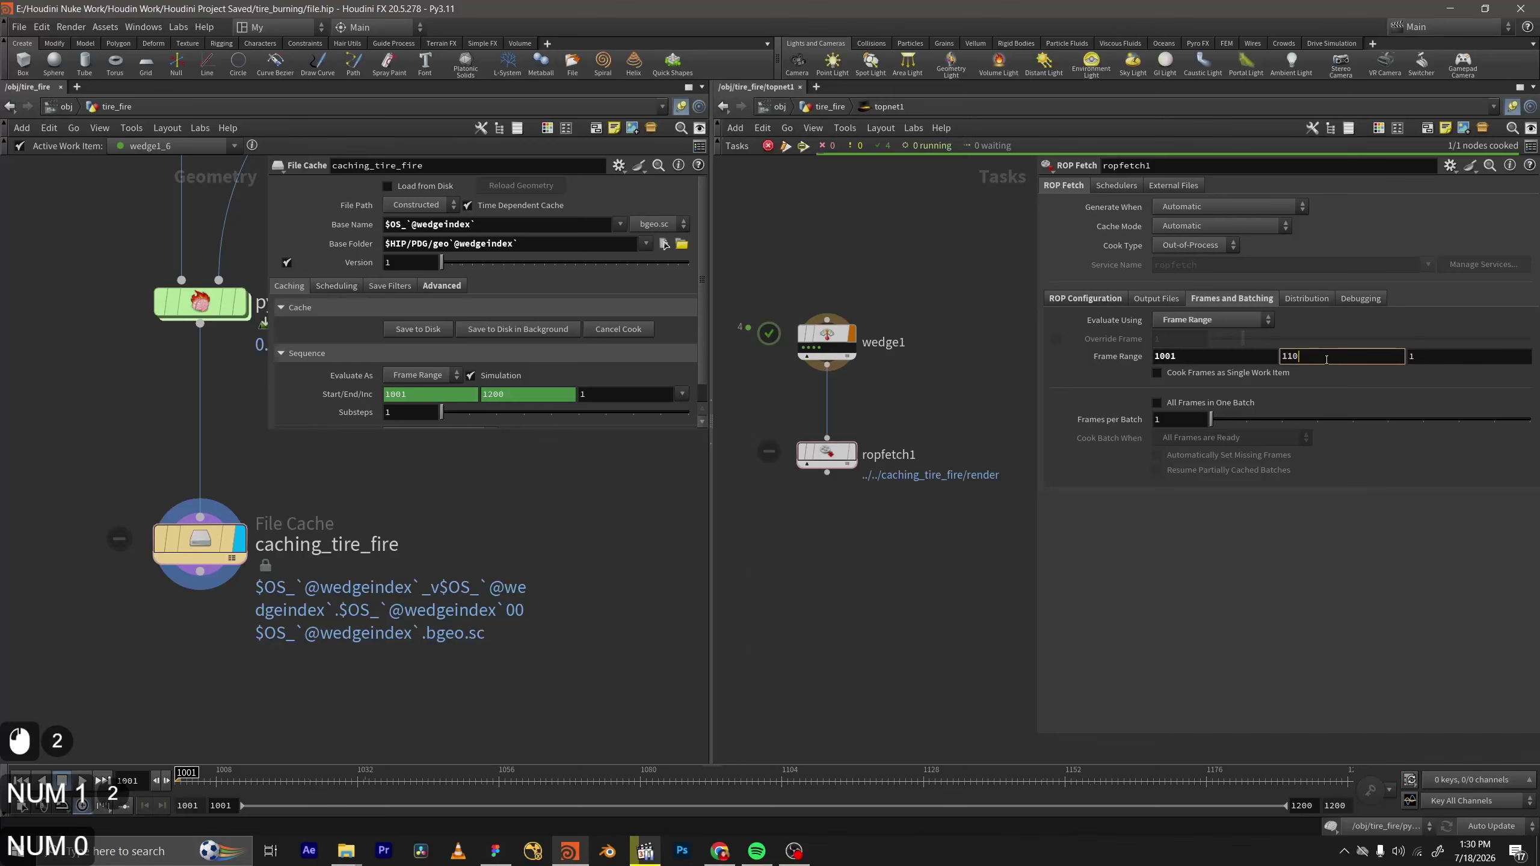
key("Return")
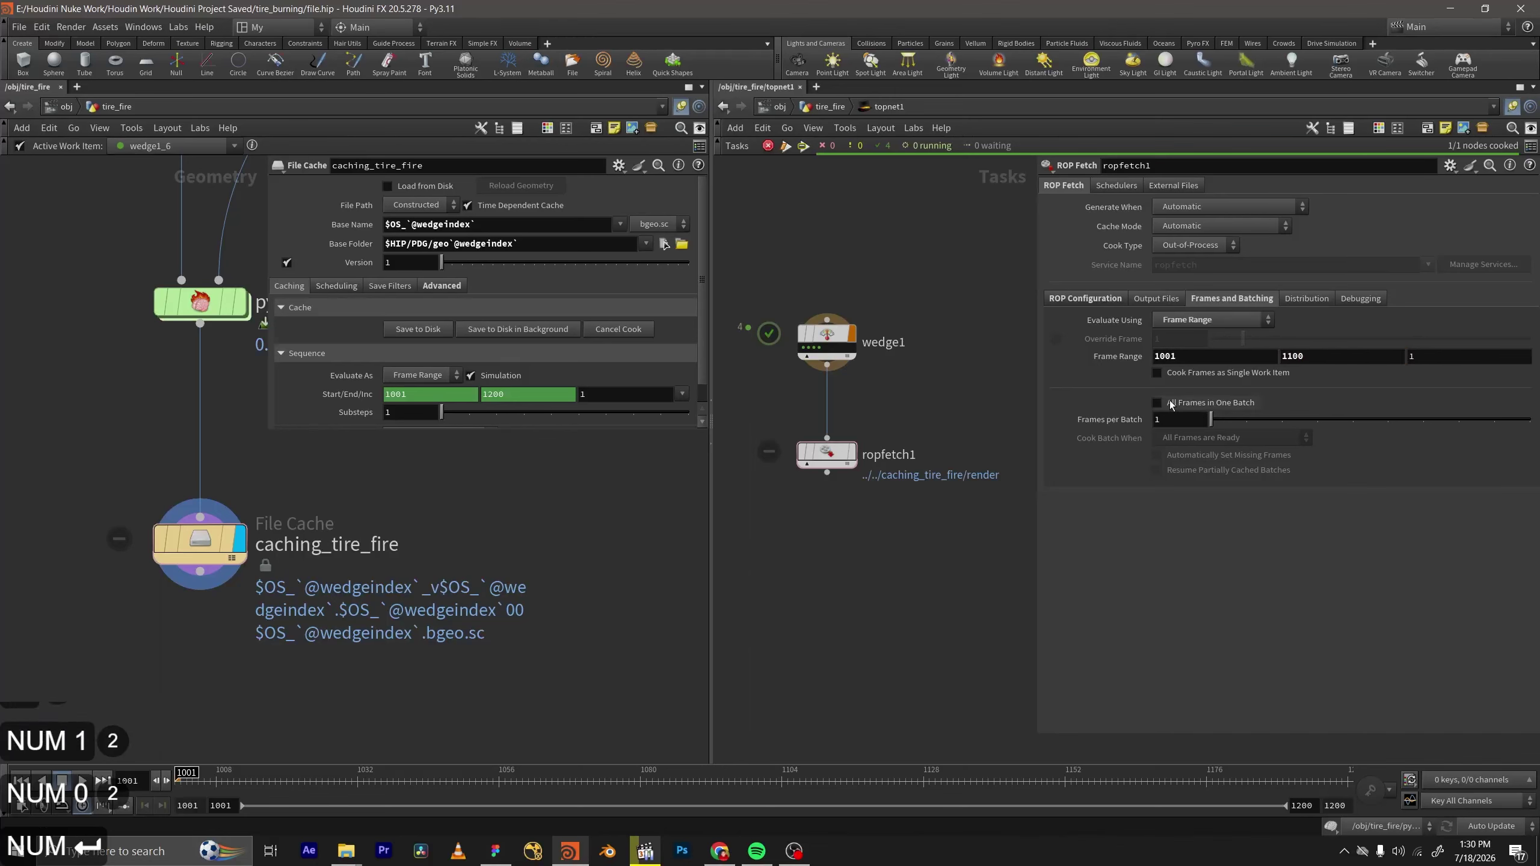
Set the ROP Fetch's Frames per Batch to 100.
left_click(1167, 423)
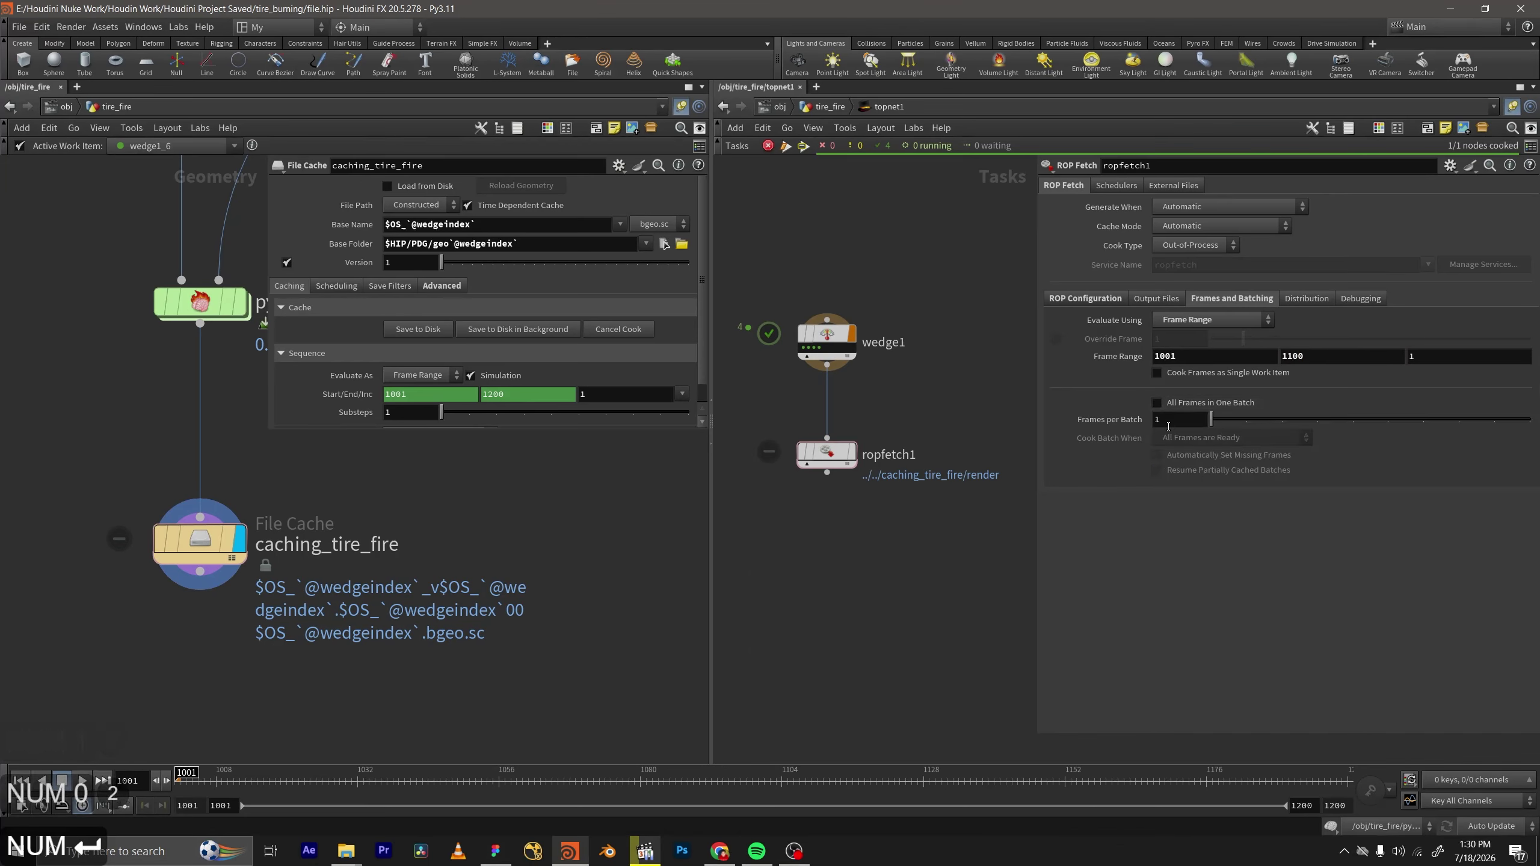
type("00")
key("Return")
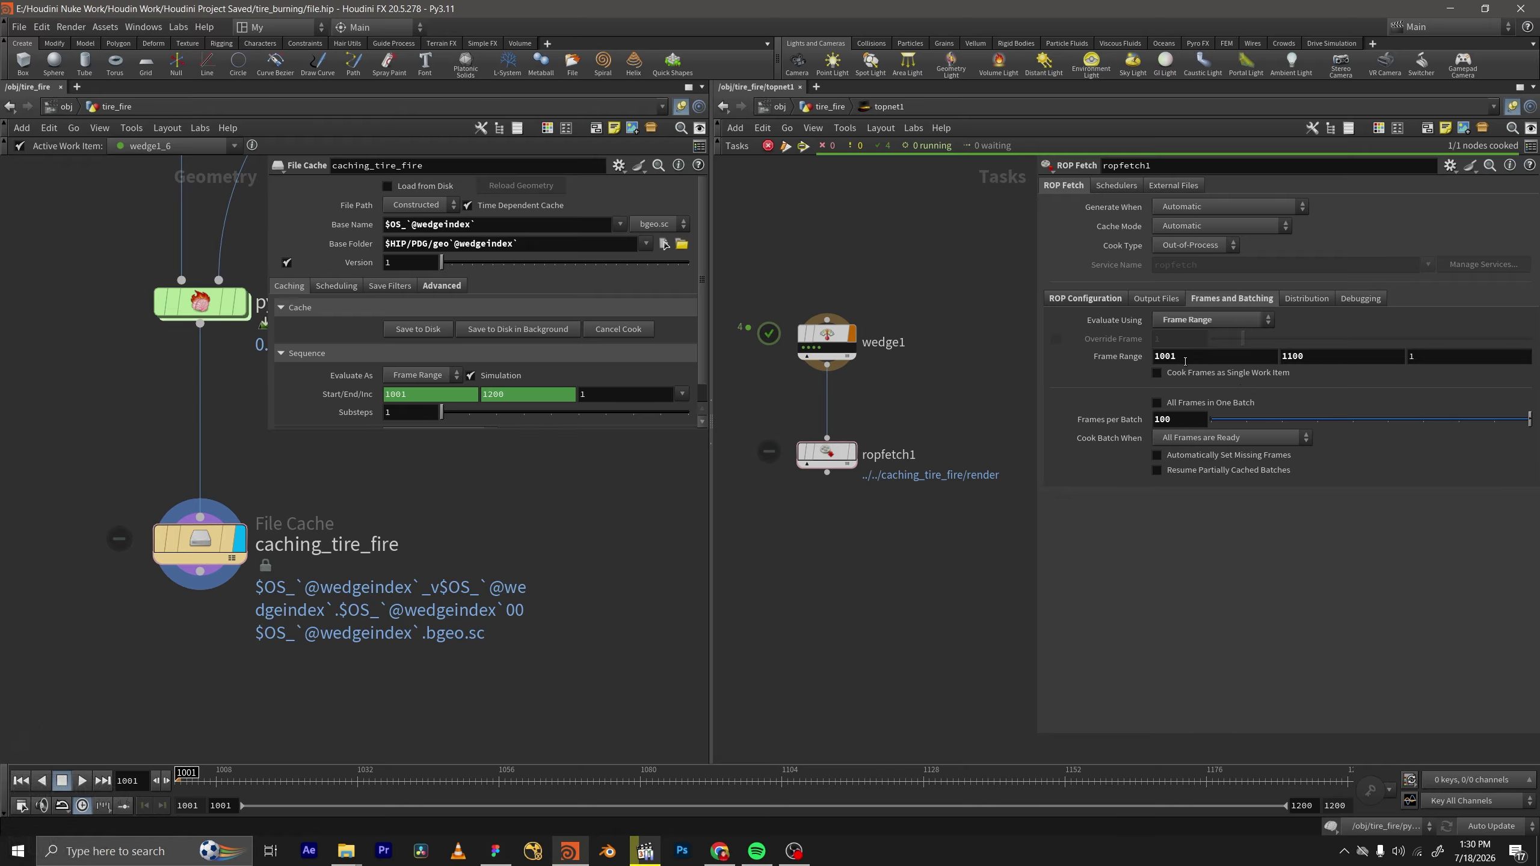
Set the ROP Fetch's Frames per Batch to 99.
double_click(1192, 420)
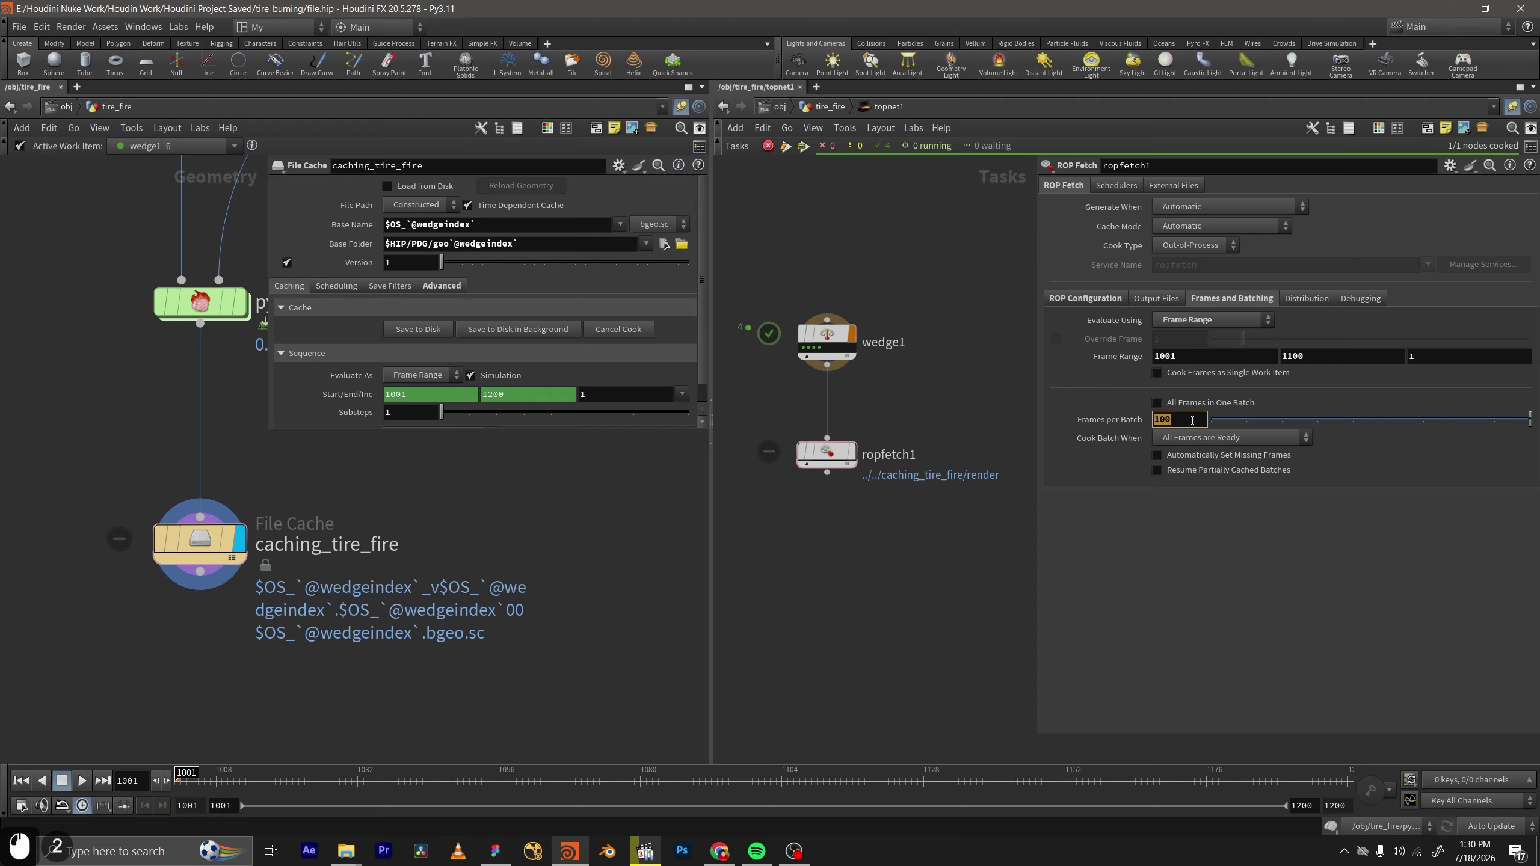
type("99")
key("Return")
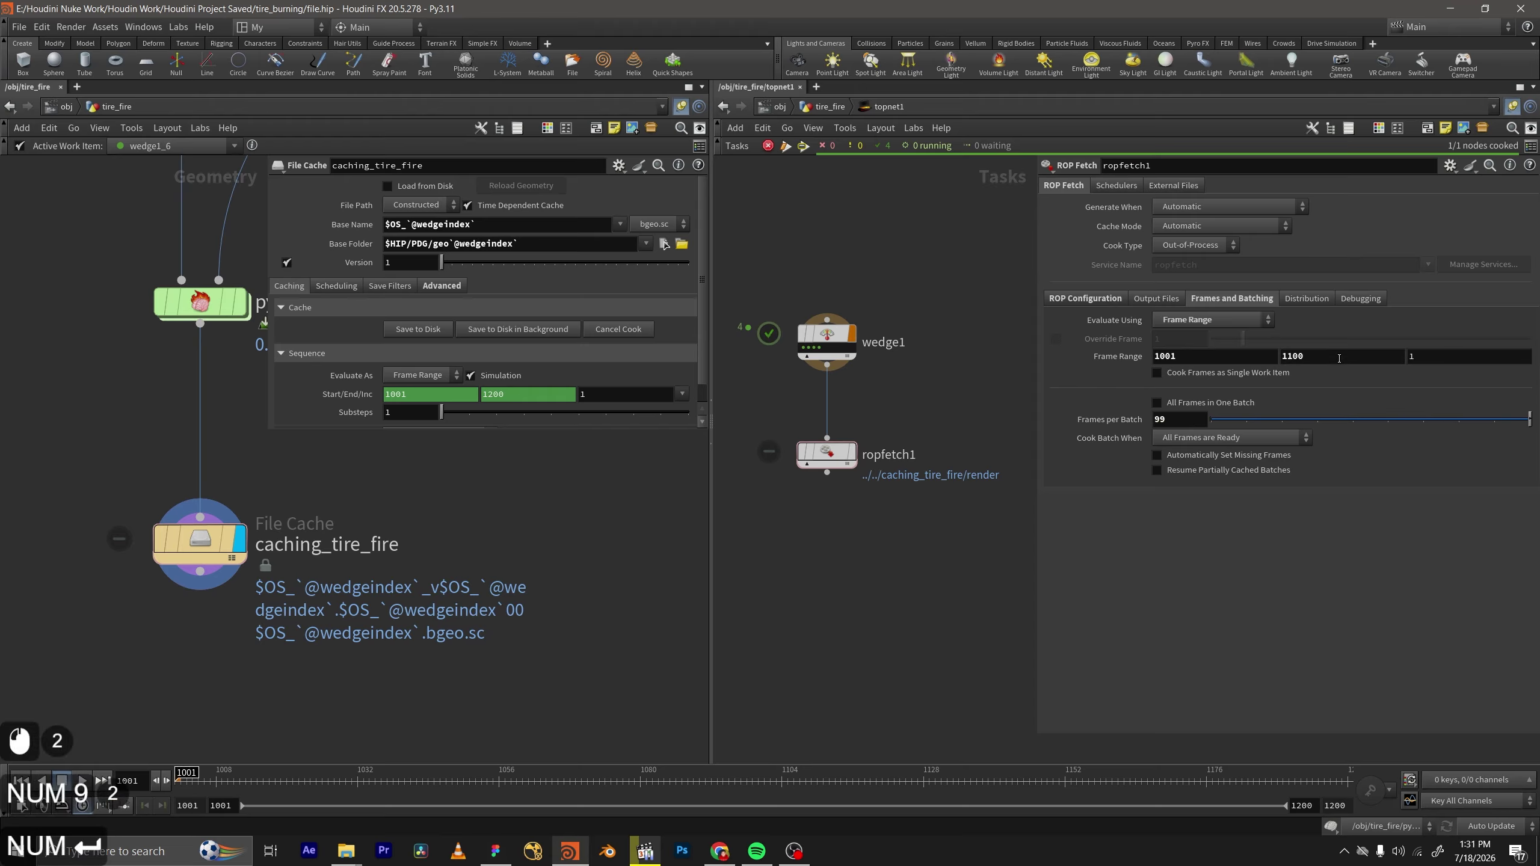
Set the end of the ROP Fetch's frame range to 1101.
double_click(1314, 356)
type("1")
key("Return")
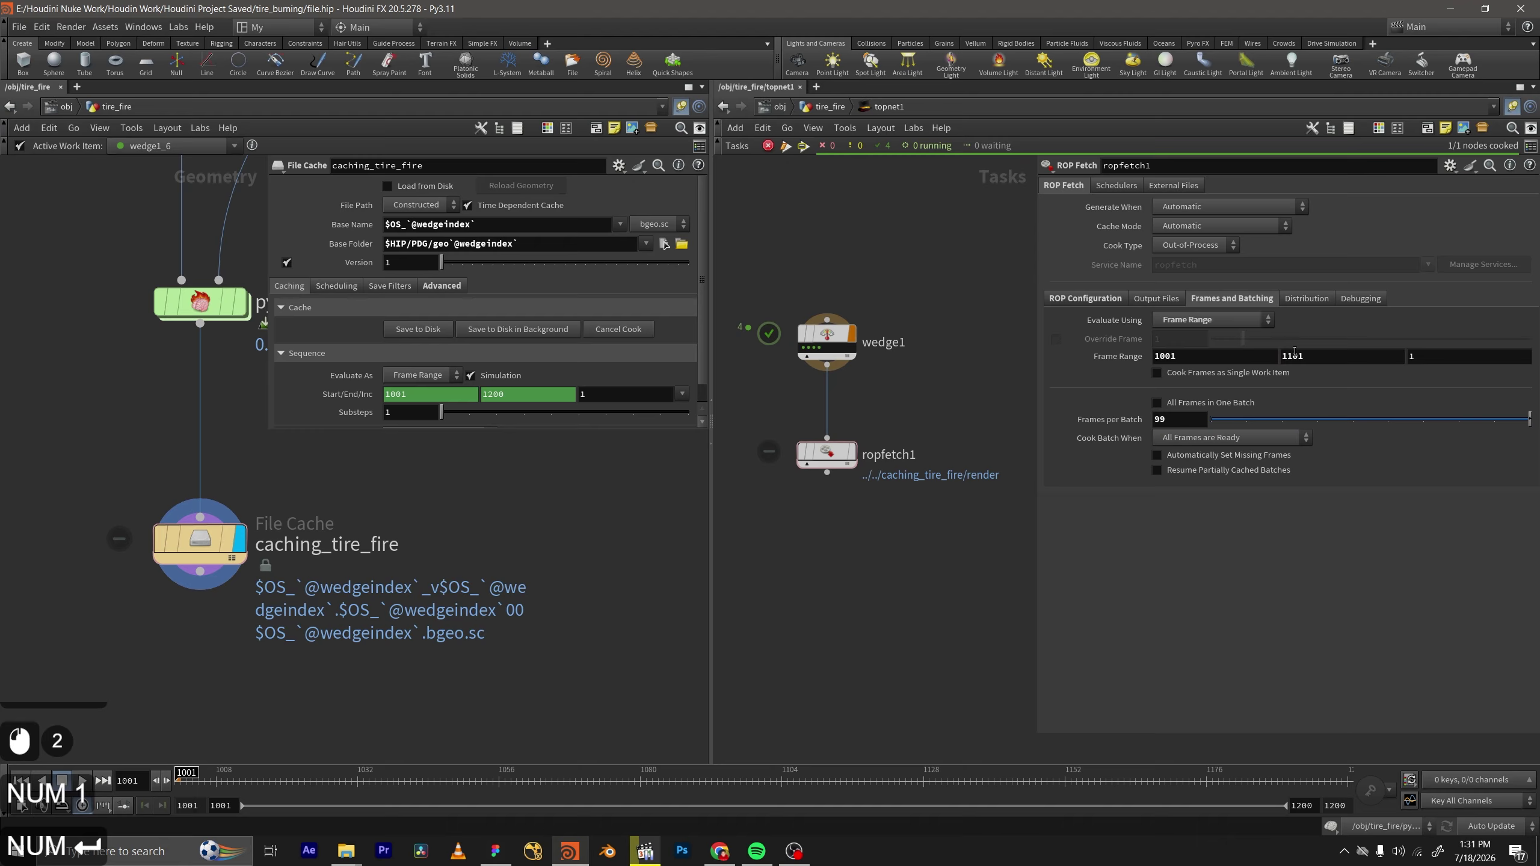
Change the ROP Fetch's Frames per Batch to 100 and save the scene.
double_click(1189, 421)
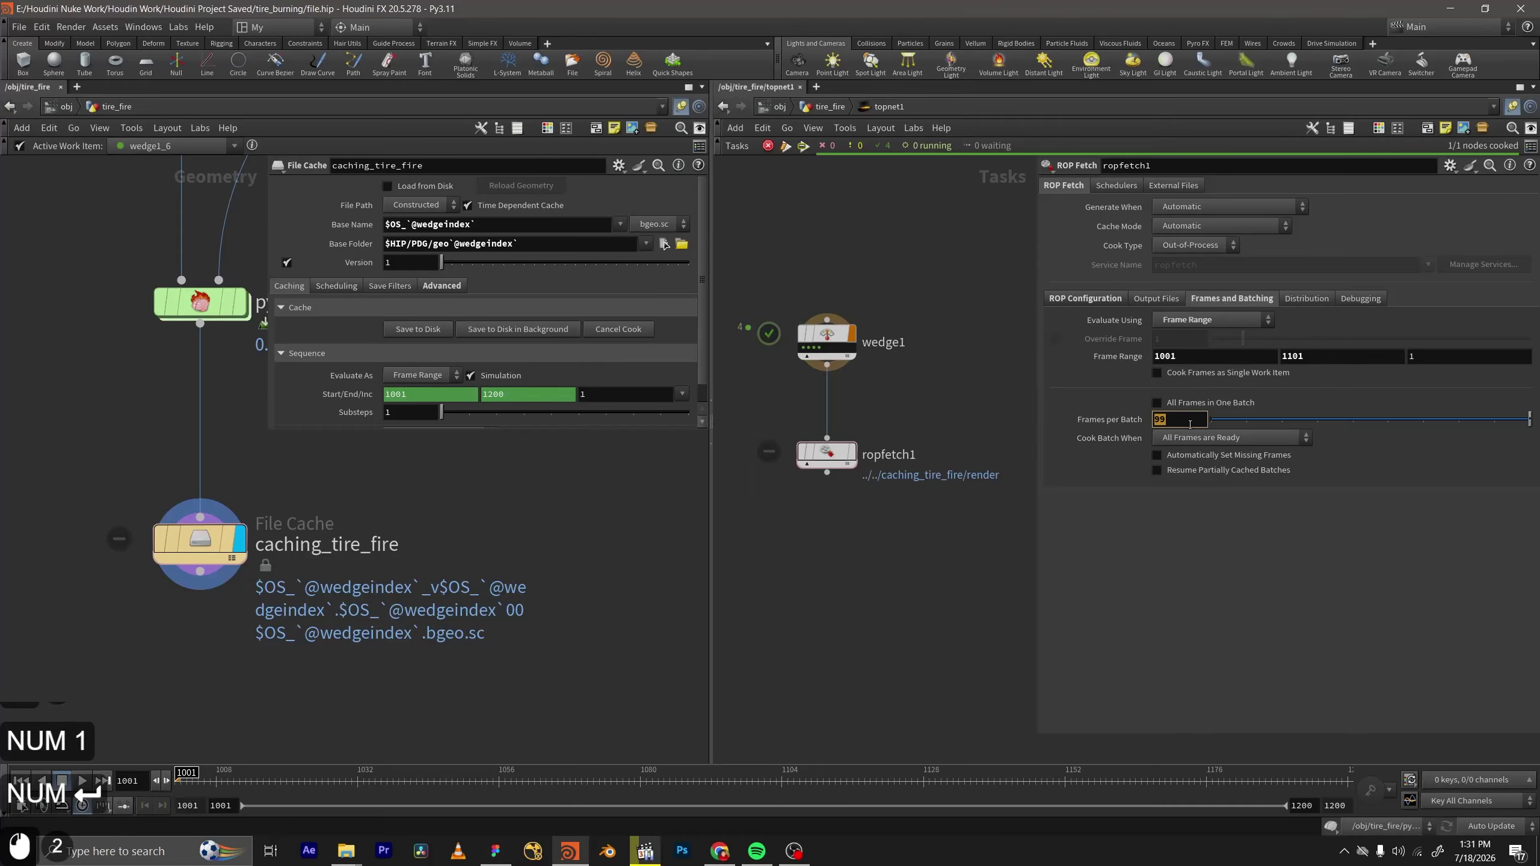
type("100")
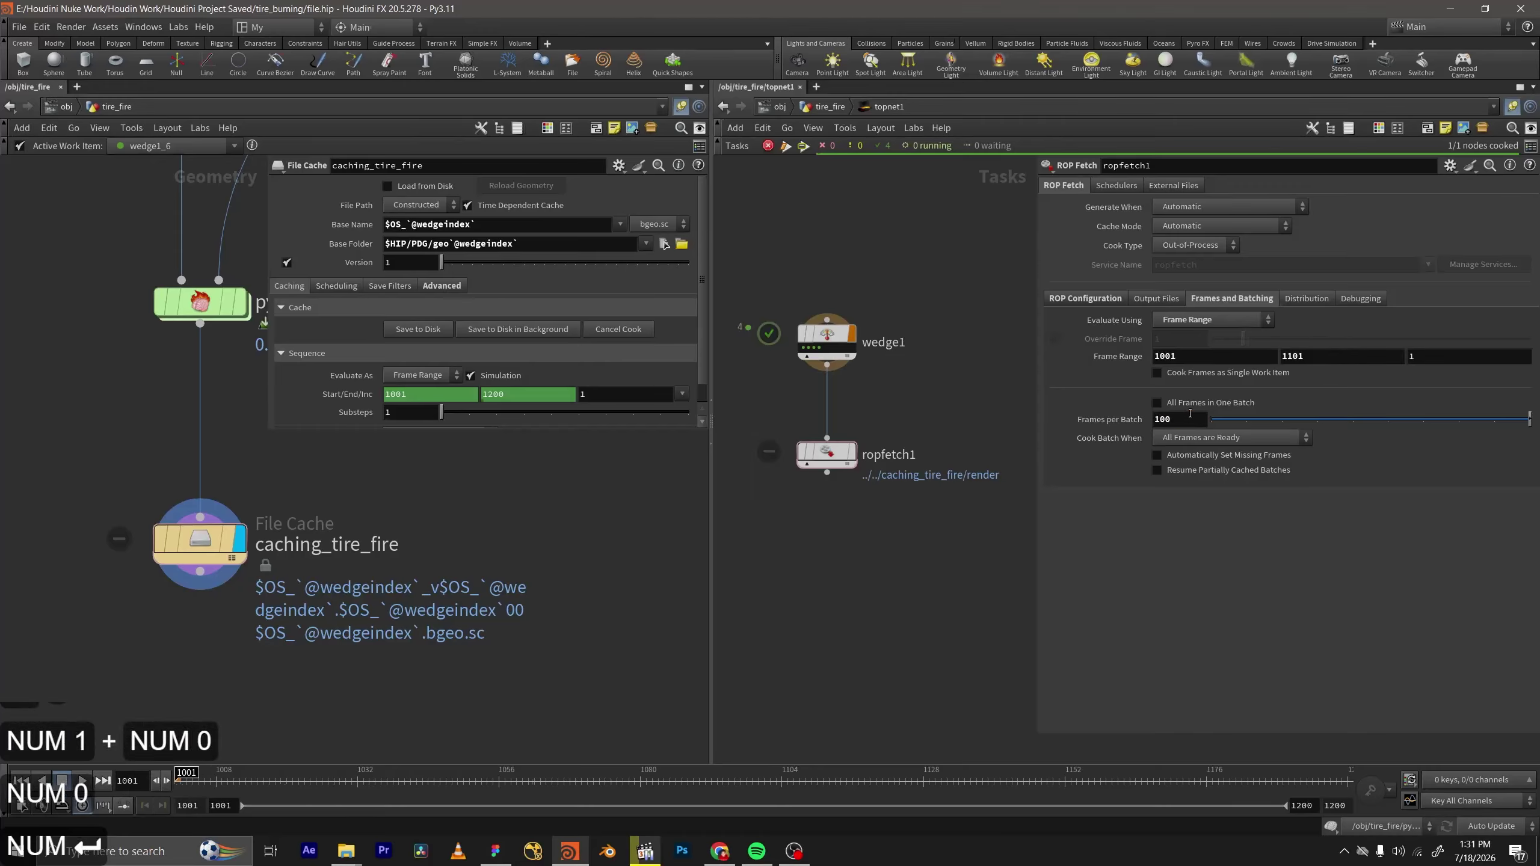
key("ctrl+s")
middle_click_drag(913, 551, 917, 572)
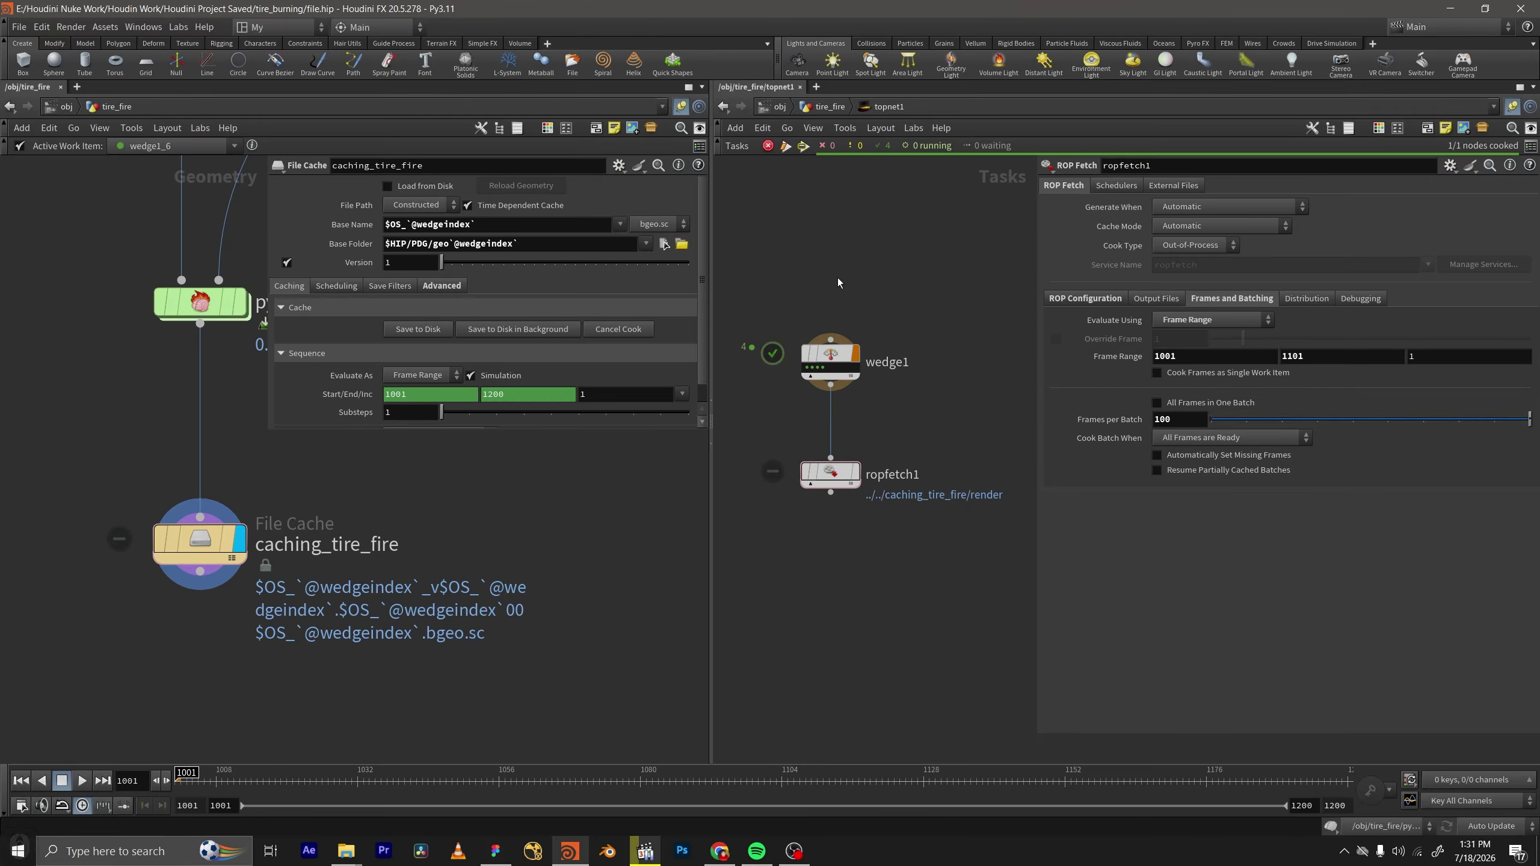
Look through the ROP Fetch's distribution, debugging, frames and batching, output file and ROP configuration settings.
left_click_drag(280, 478, 109, 636)
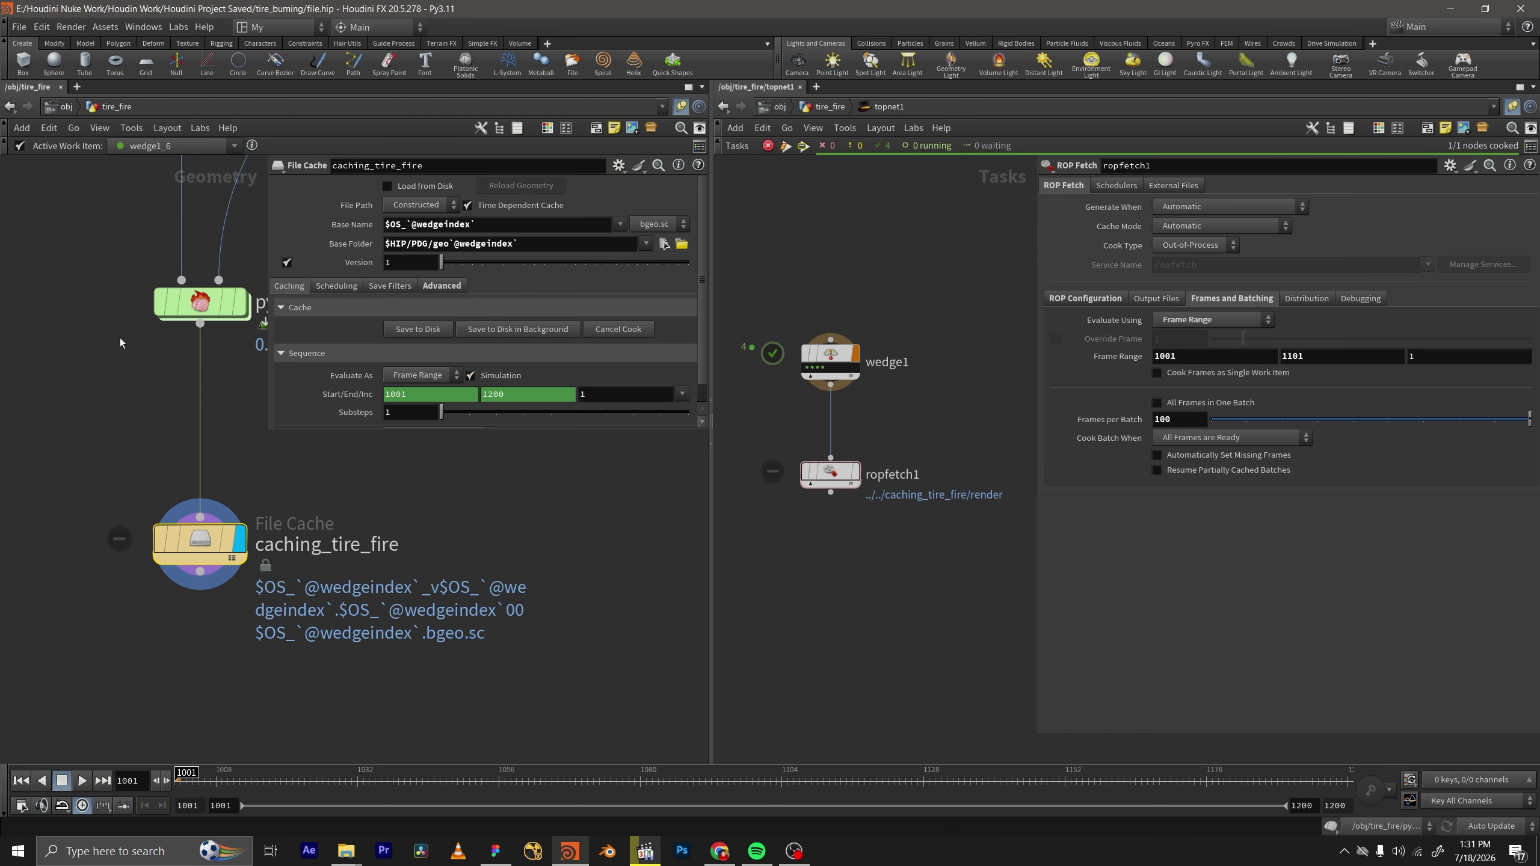
middle_click_drag(280, 447, 236, 458)
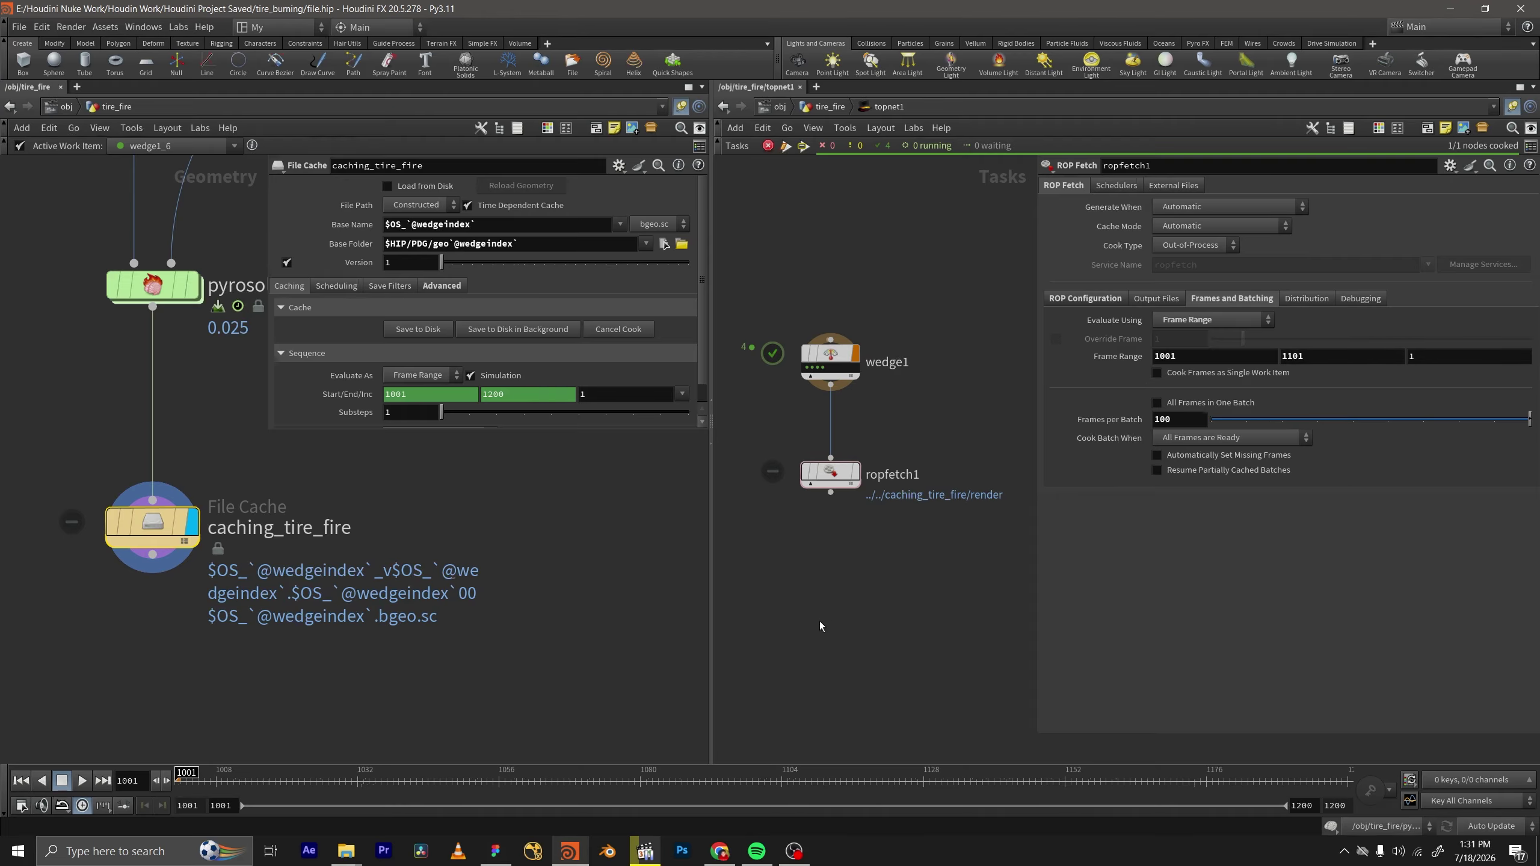
middle_click_drag(884, 568, 849, 517)
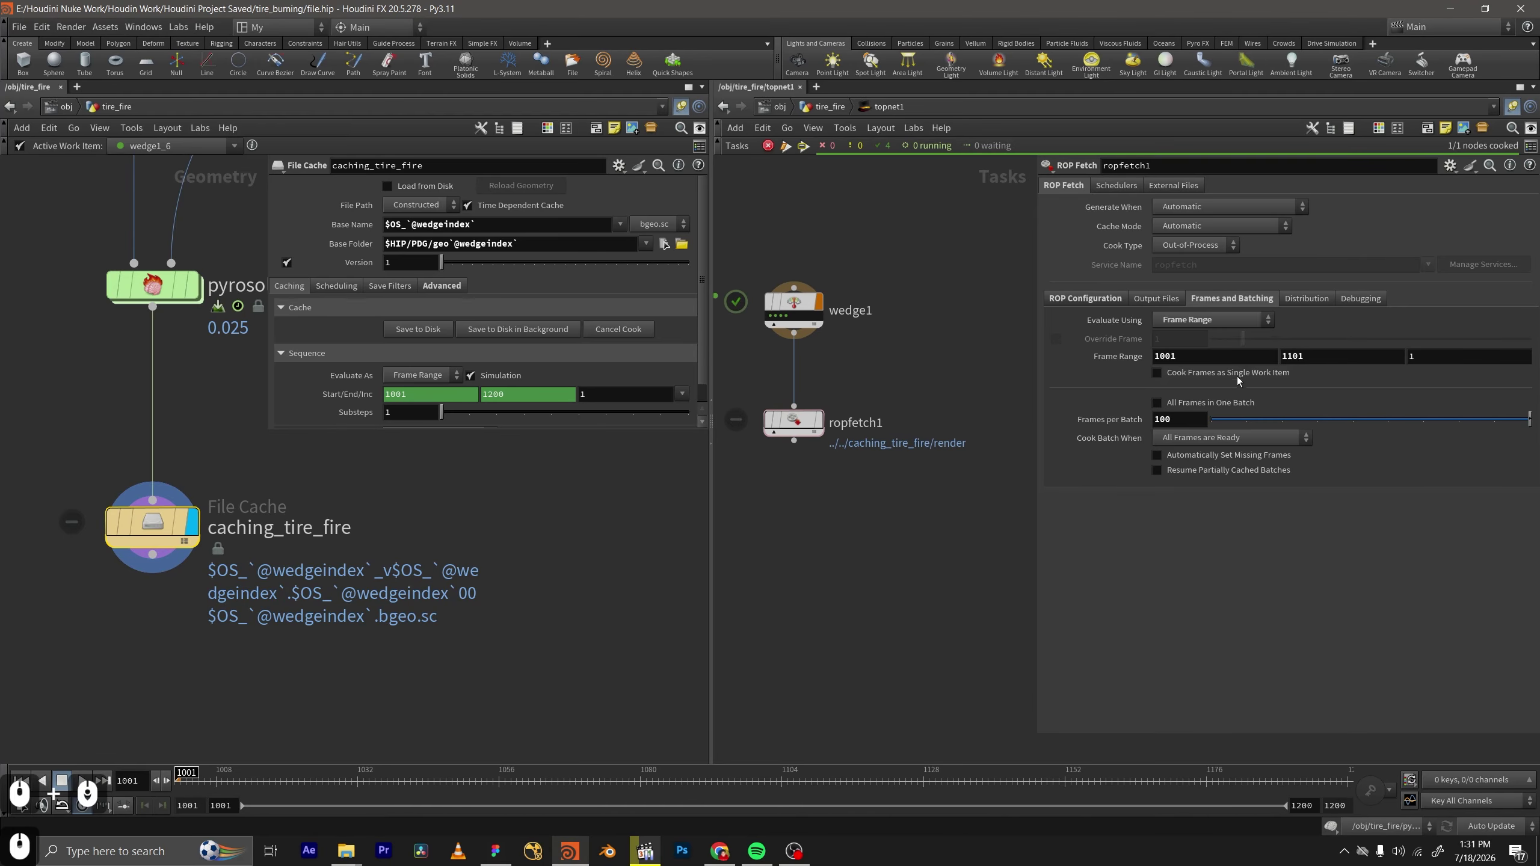
left_click(1307, 299)
left_click(1347, 299)
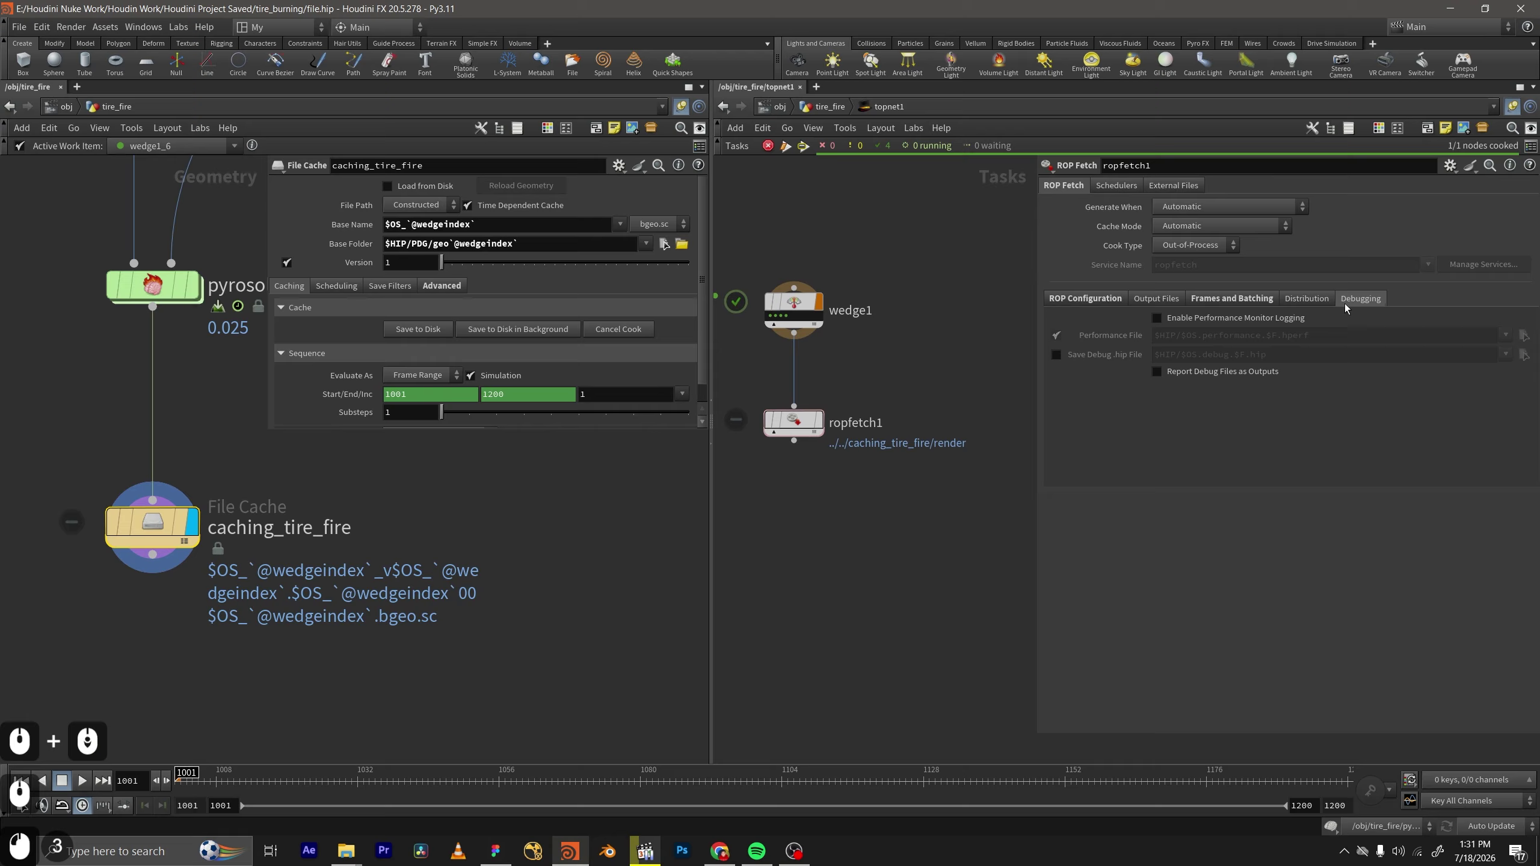
left_click(1232, 299)
left_click(1161, 299)
left_click(1093, 299)
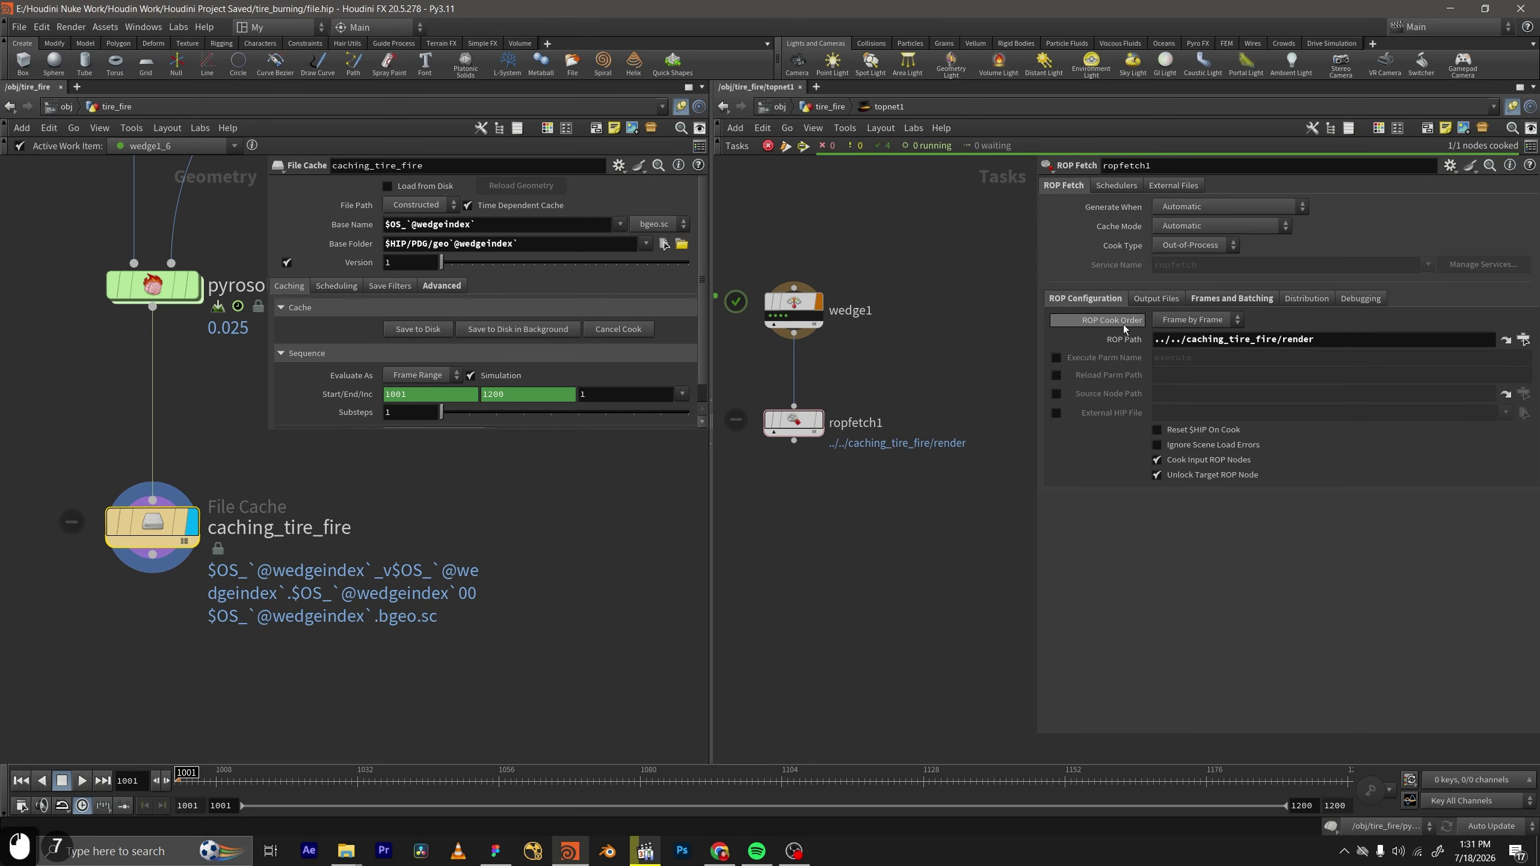
In the local scheduler's job parameters, enable Single and enable Slots Per Work Item at 1.
scroll(978, 360, "down", 2)
middle_click_drag(931, 388, 826, 620)
middle_click_drag(921, 494, 822, 410)
left_click(879, 424)
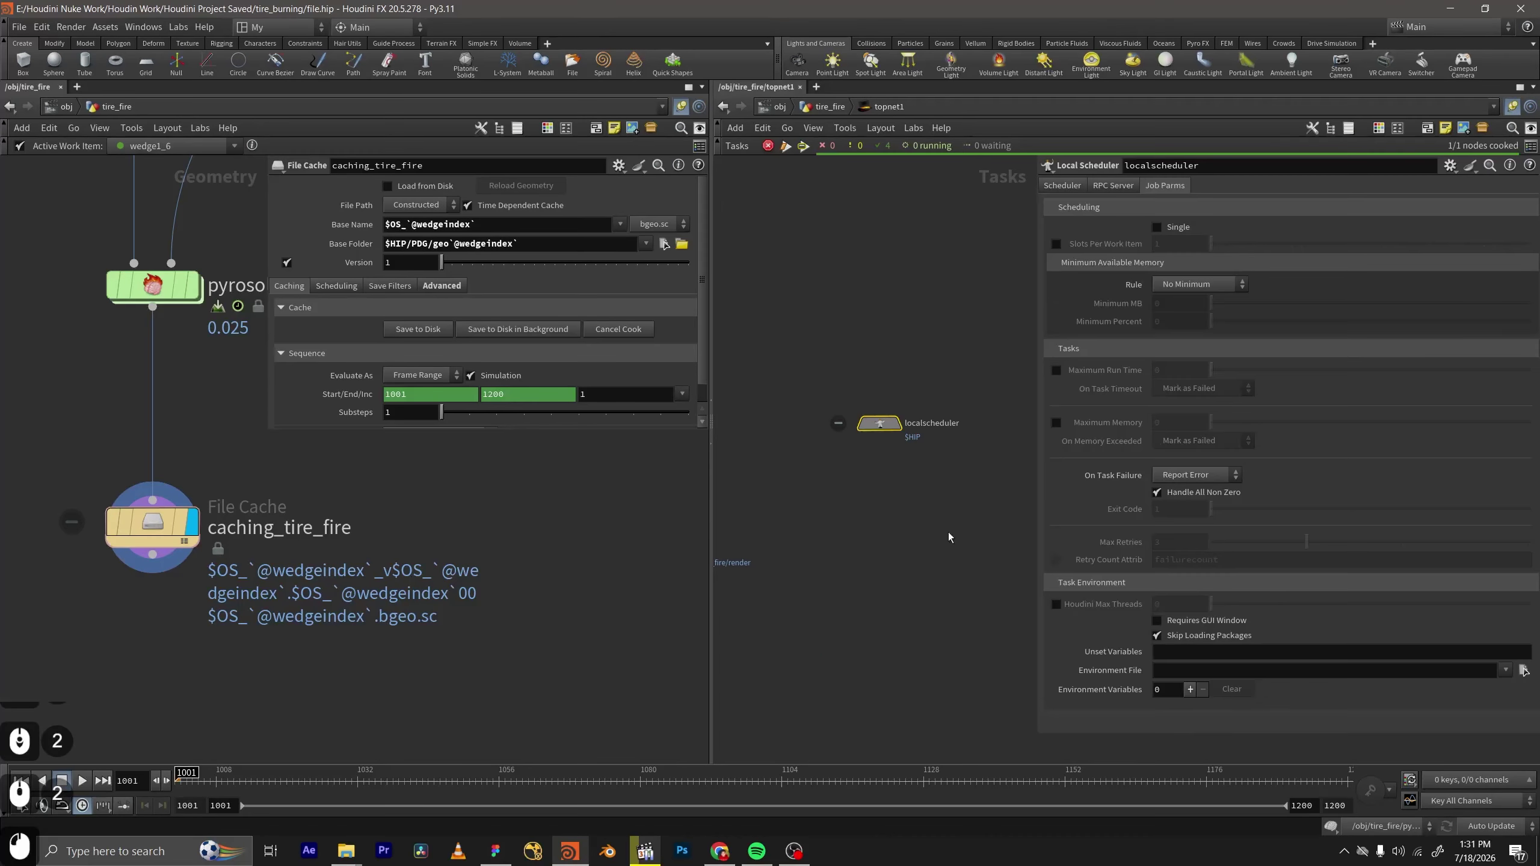
left_click(1156, 229)
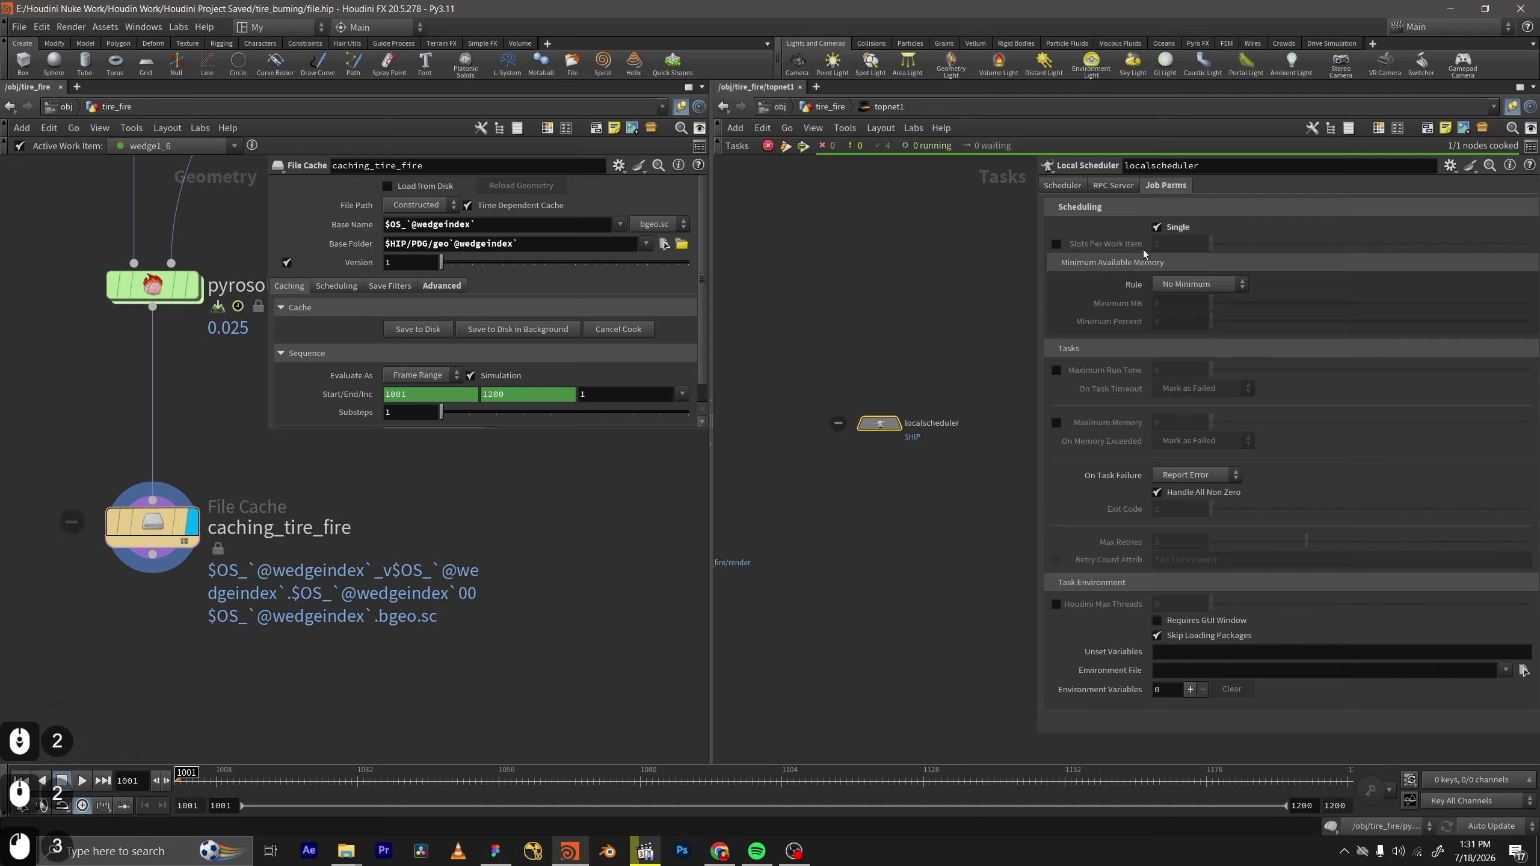
left_click(1056, 243)
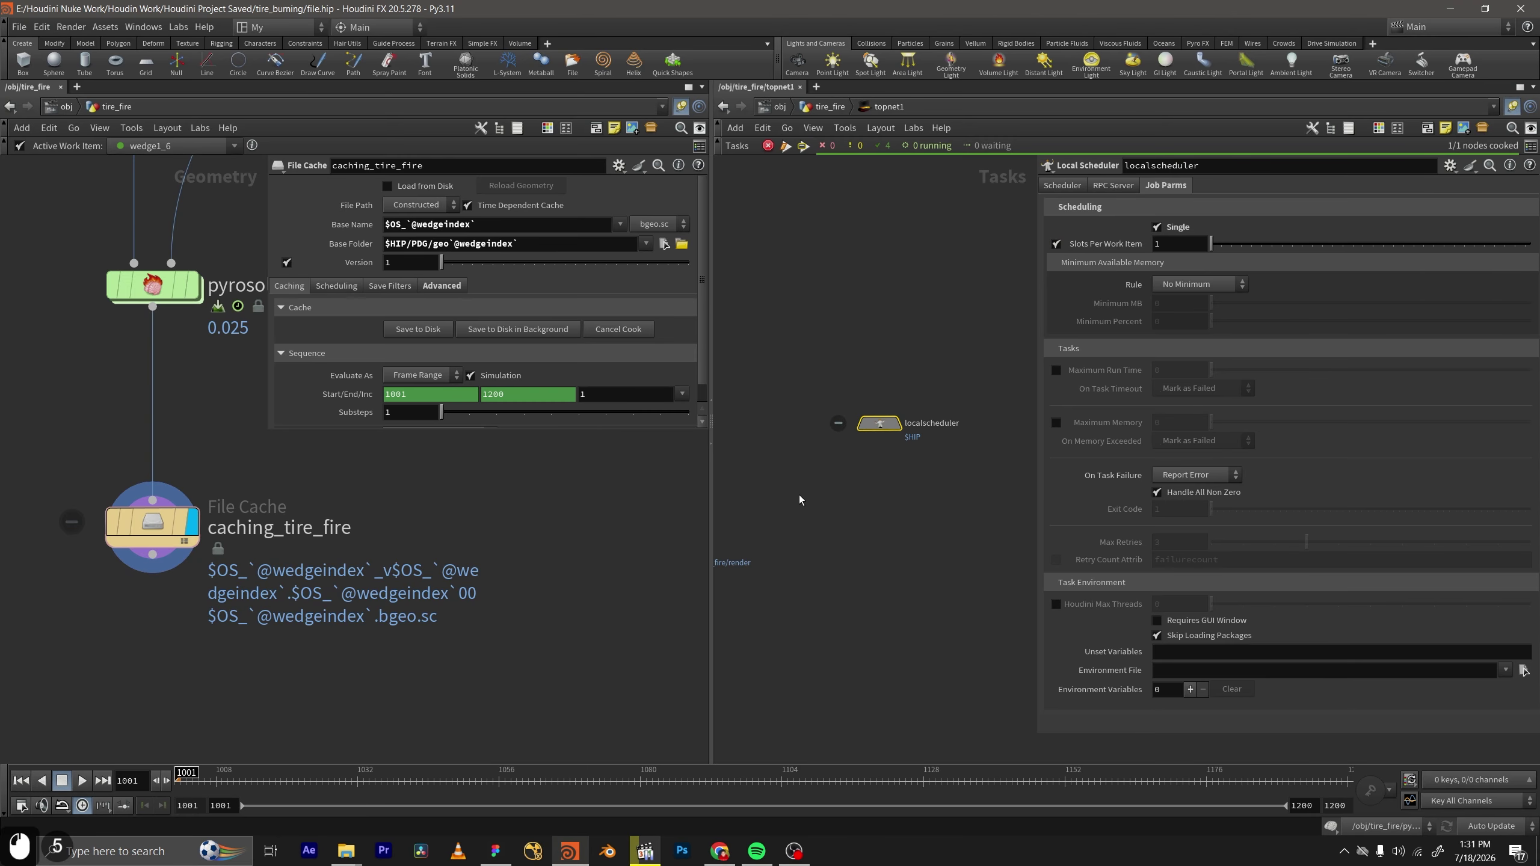
Return to the wedge and ROP Fetch nodes and review the wedge node's attribute value lists.
middle_click_drag(719, 557, 932, 442)
middle_click_drag(913, 380, 878, 279)
left_click_drag(910, 304, 693, 472)
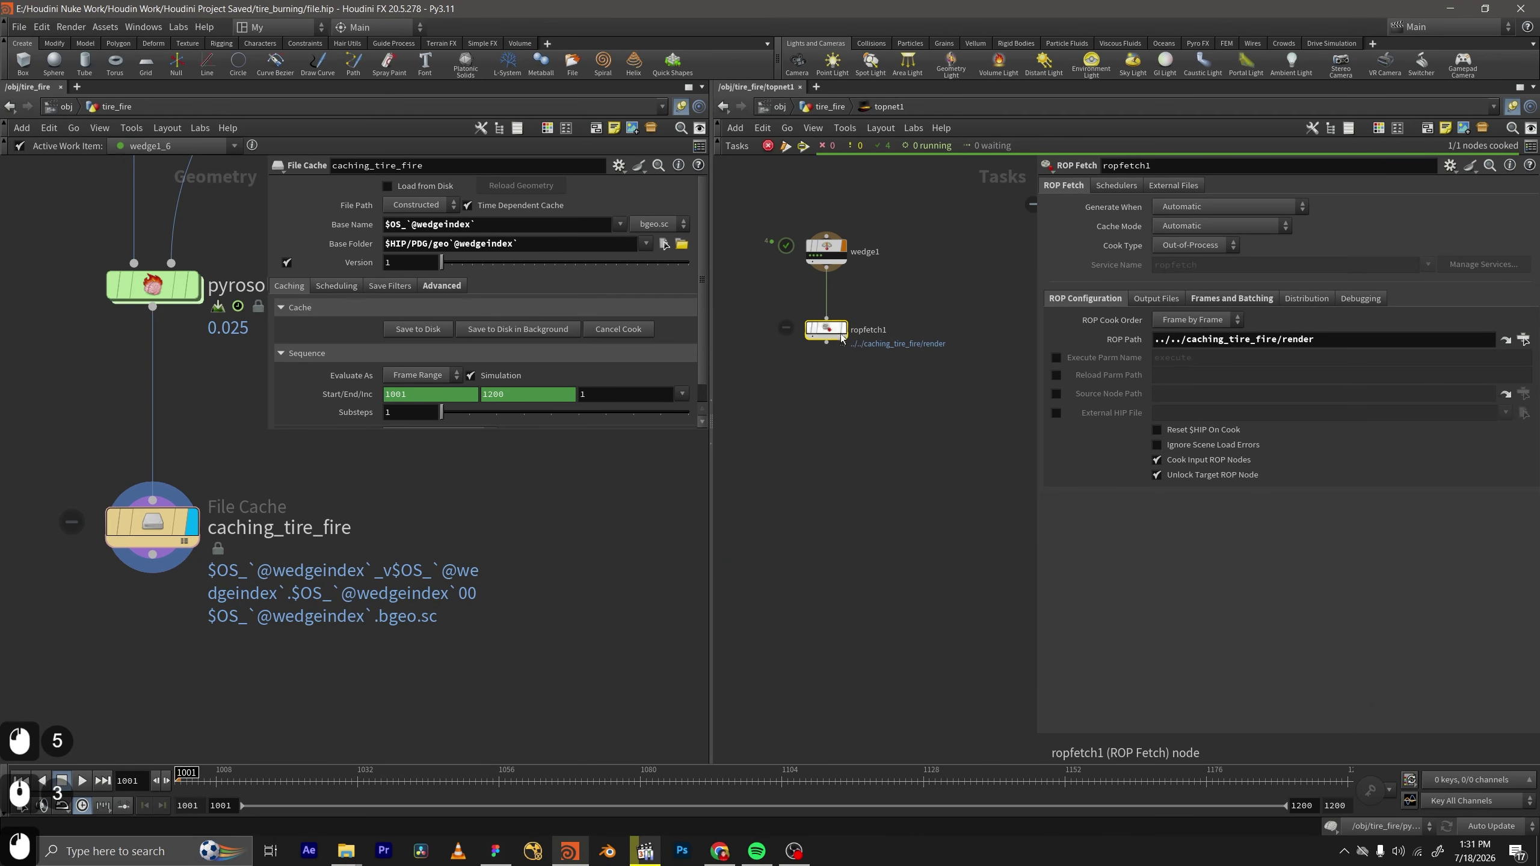
middle_click_drag(842, 338, 821, 319)
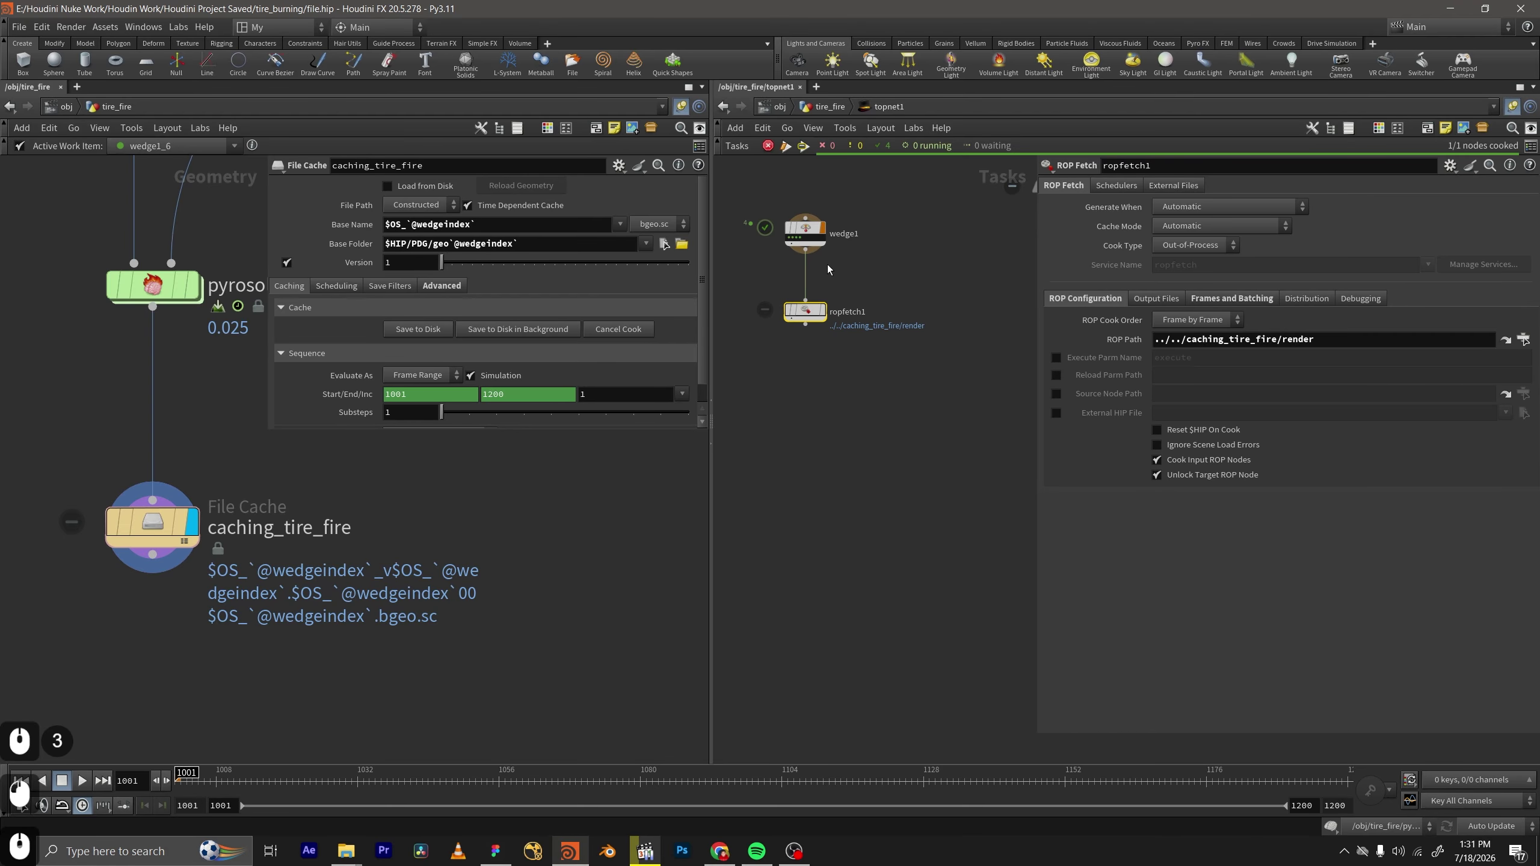
scroll(829, 269, "up", 2)
left_click_drag(758, 216, 904, 286)
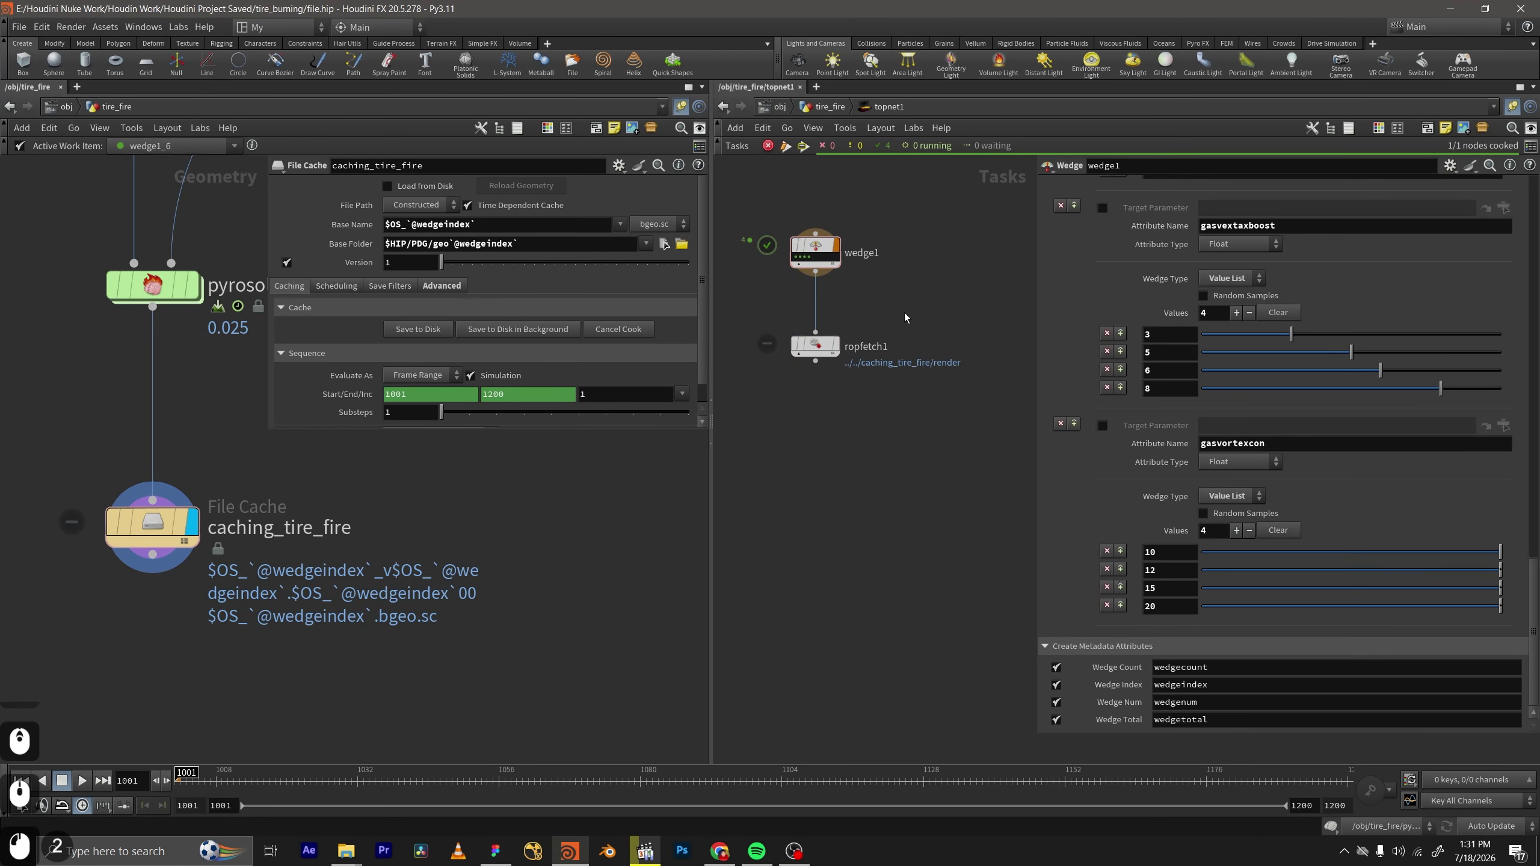
Cook the ROP Fetch node to cache the wedge variations, saving the scene before cooking.
left_click(813, 349)
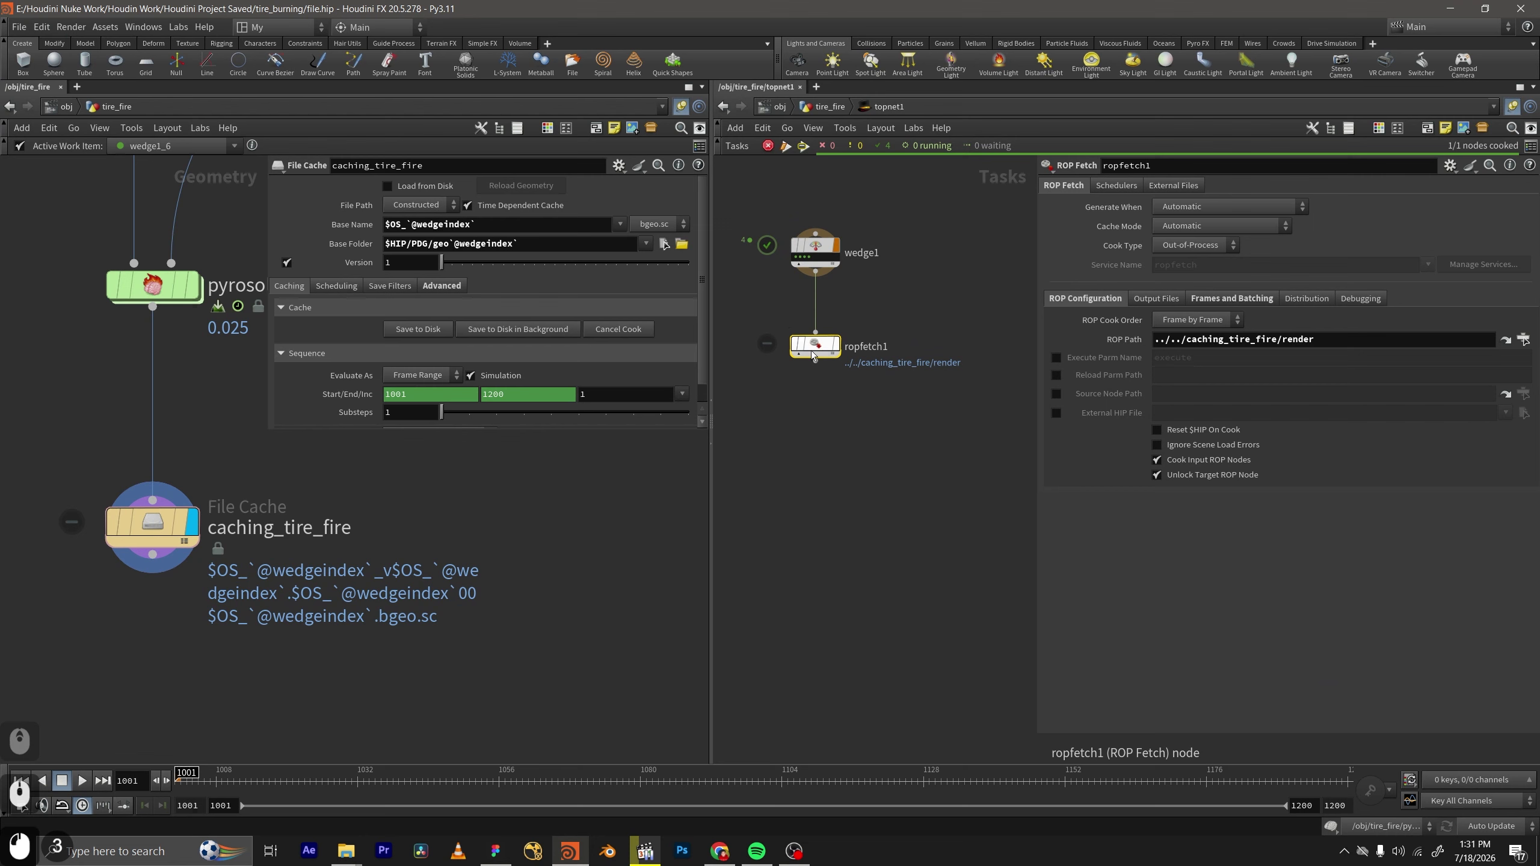
scroll(811, 389, "up", 1)
scroll(824, 388, "down", 1)
middle_click_drag(811, 389, 828, 357)
left_click_drag(966, 402, 828, 297)
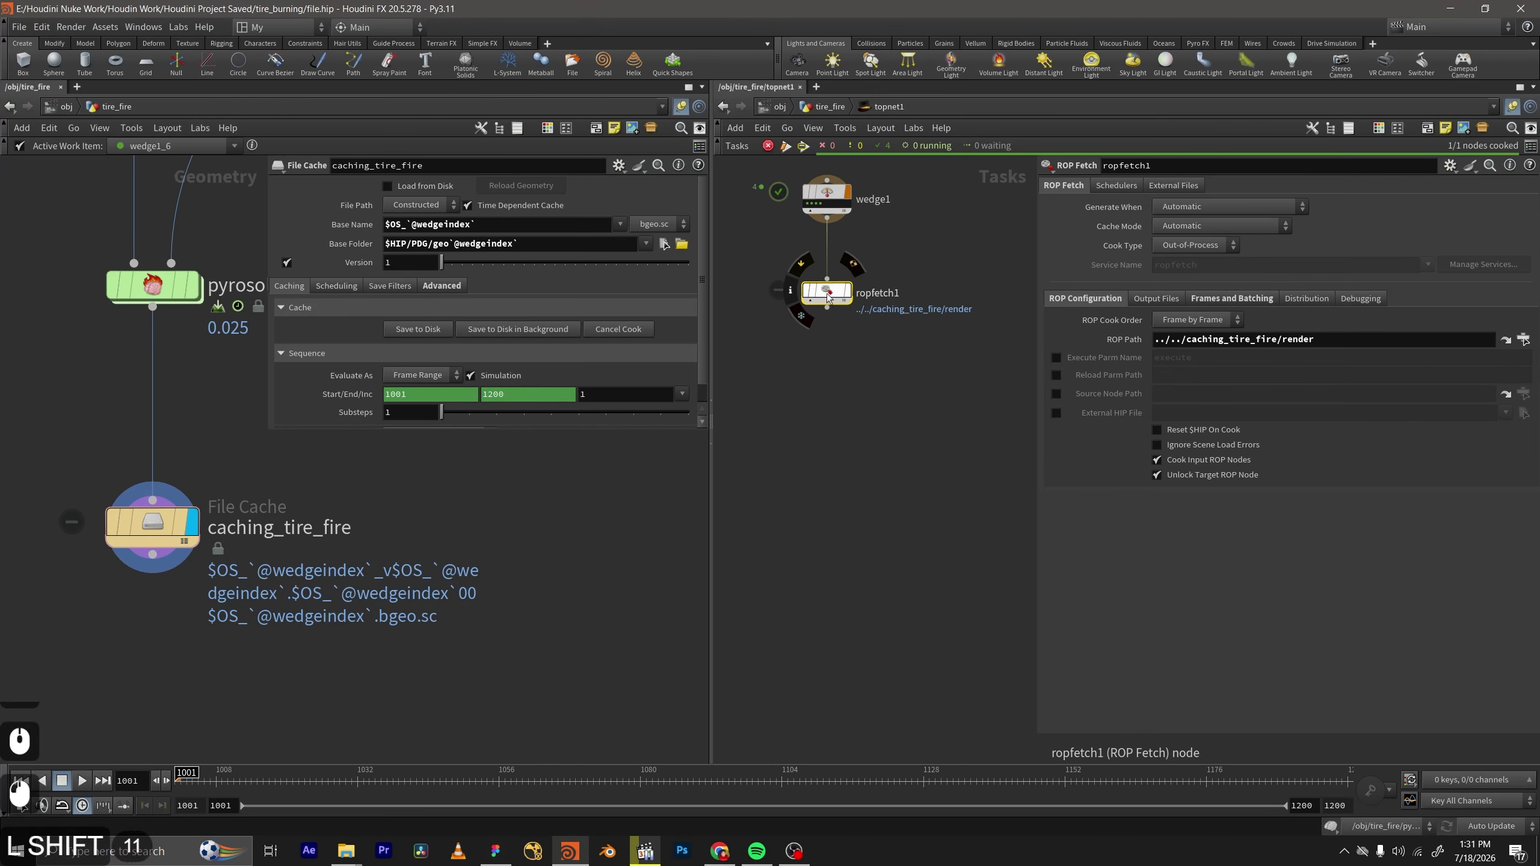
key("shift+g")
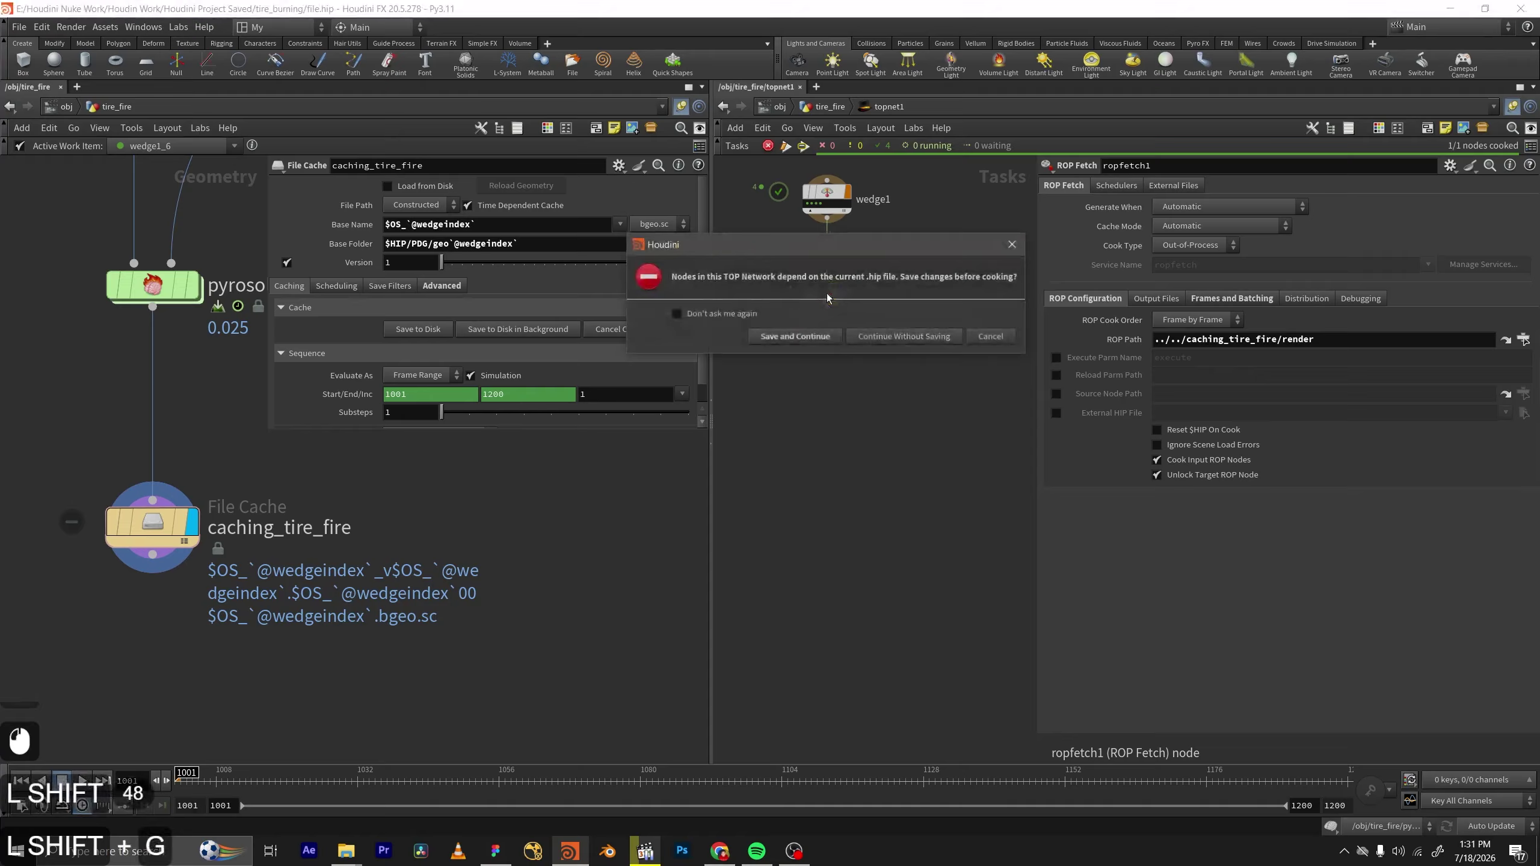
left_click(822, 338)
Examine the ROP Fetch's work item progress together with its frame range and batching settings.
scroll(770, 306, "up", 3)
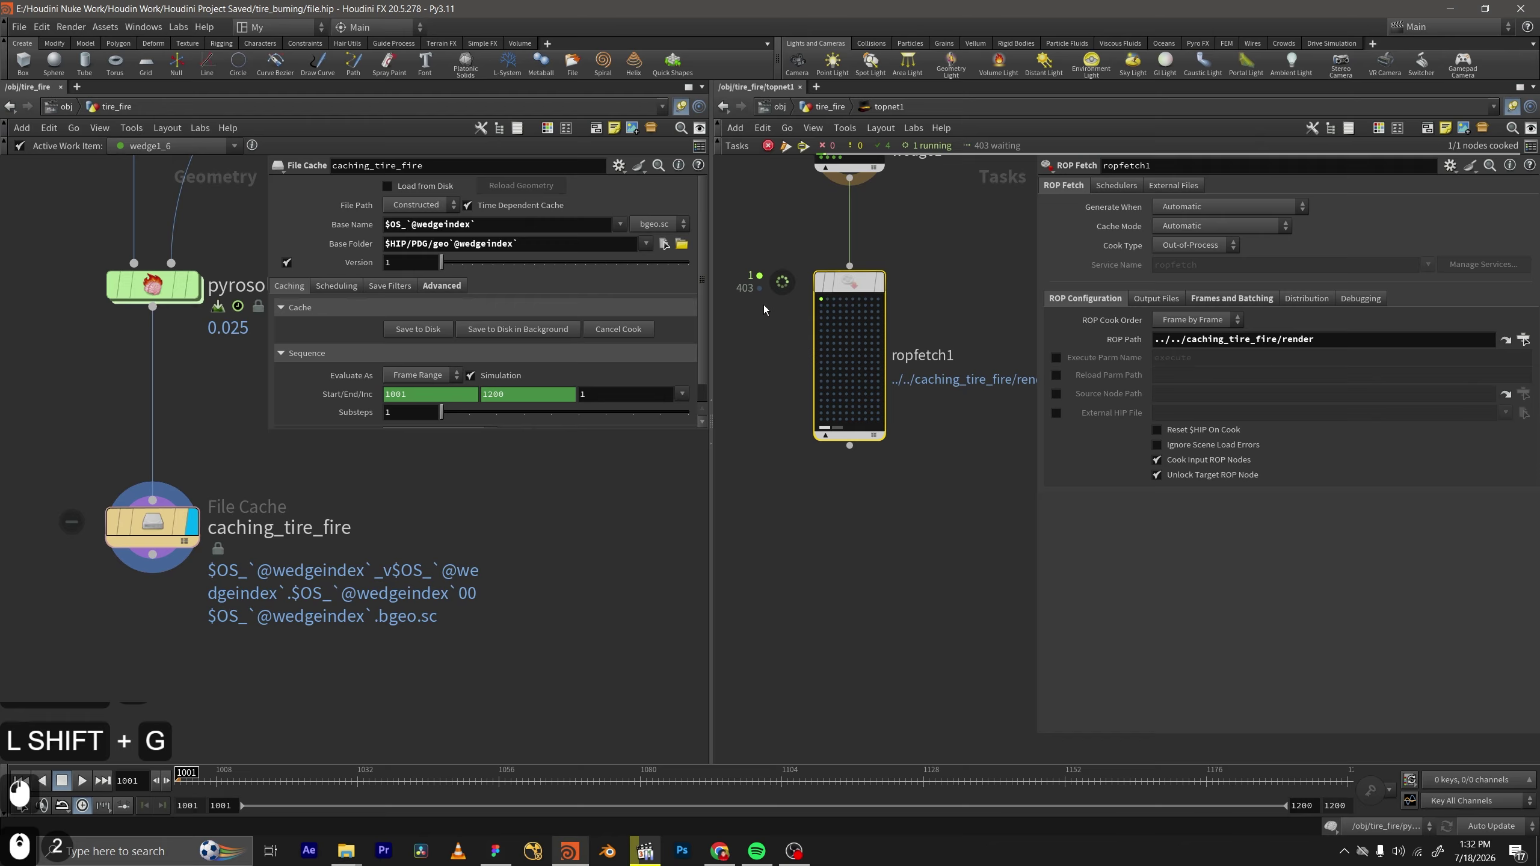
middle_click_drag(777, 374, 781, 385)
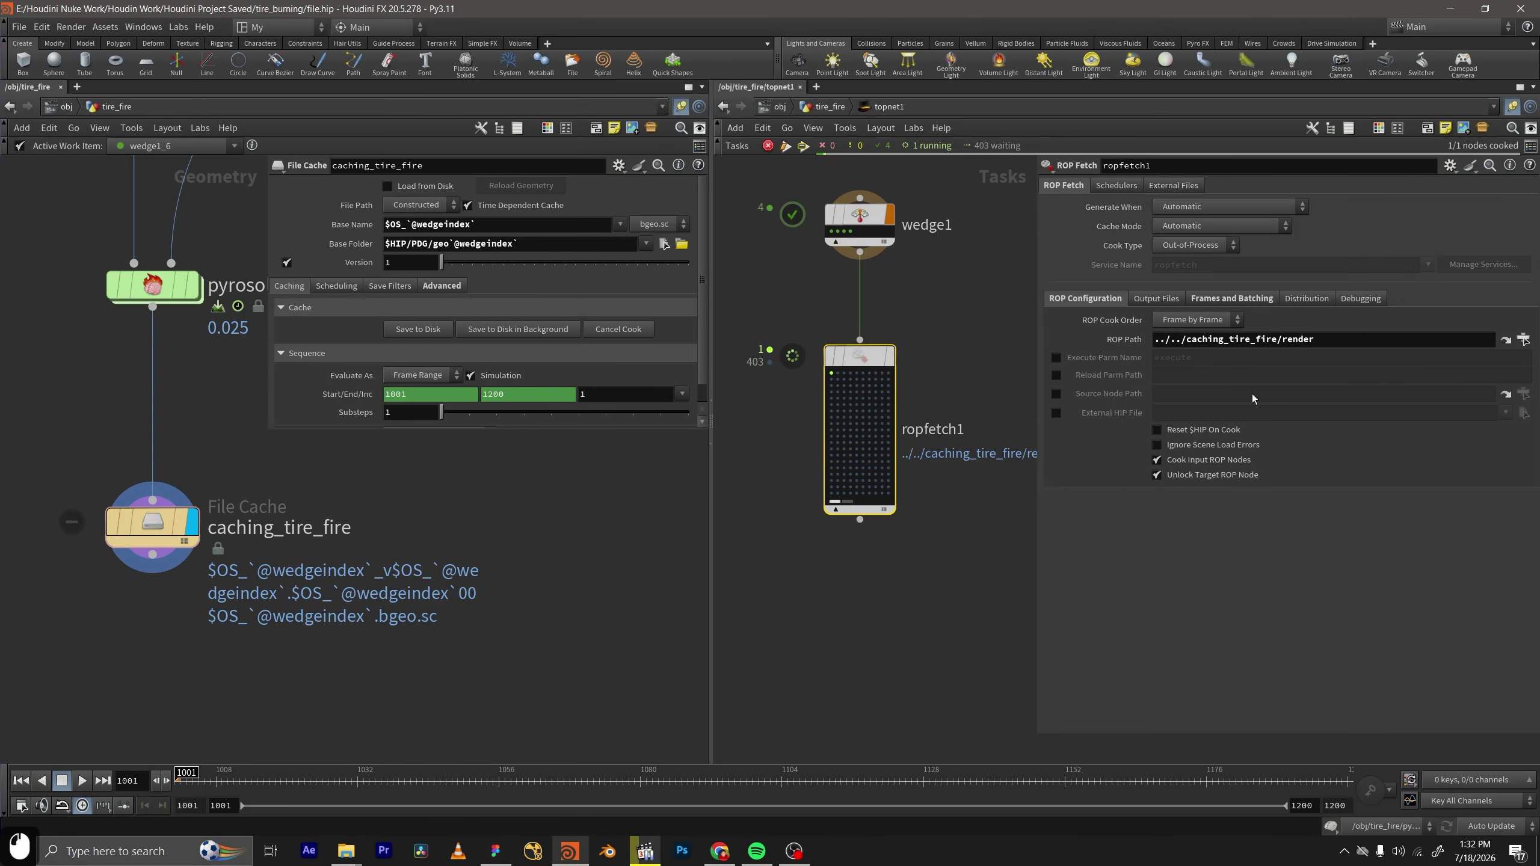
left_click(1221, 300)
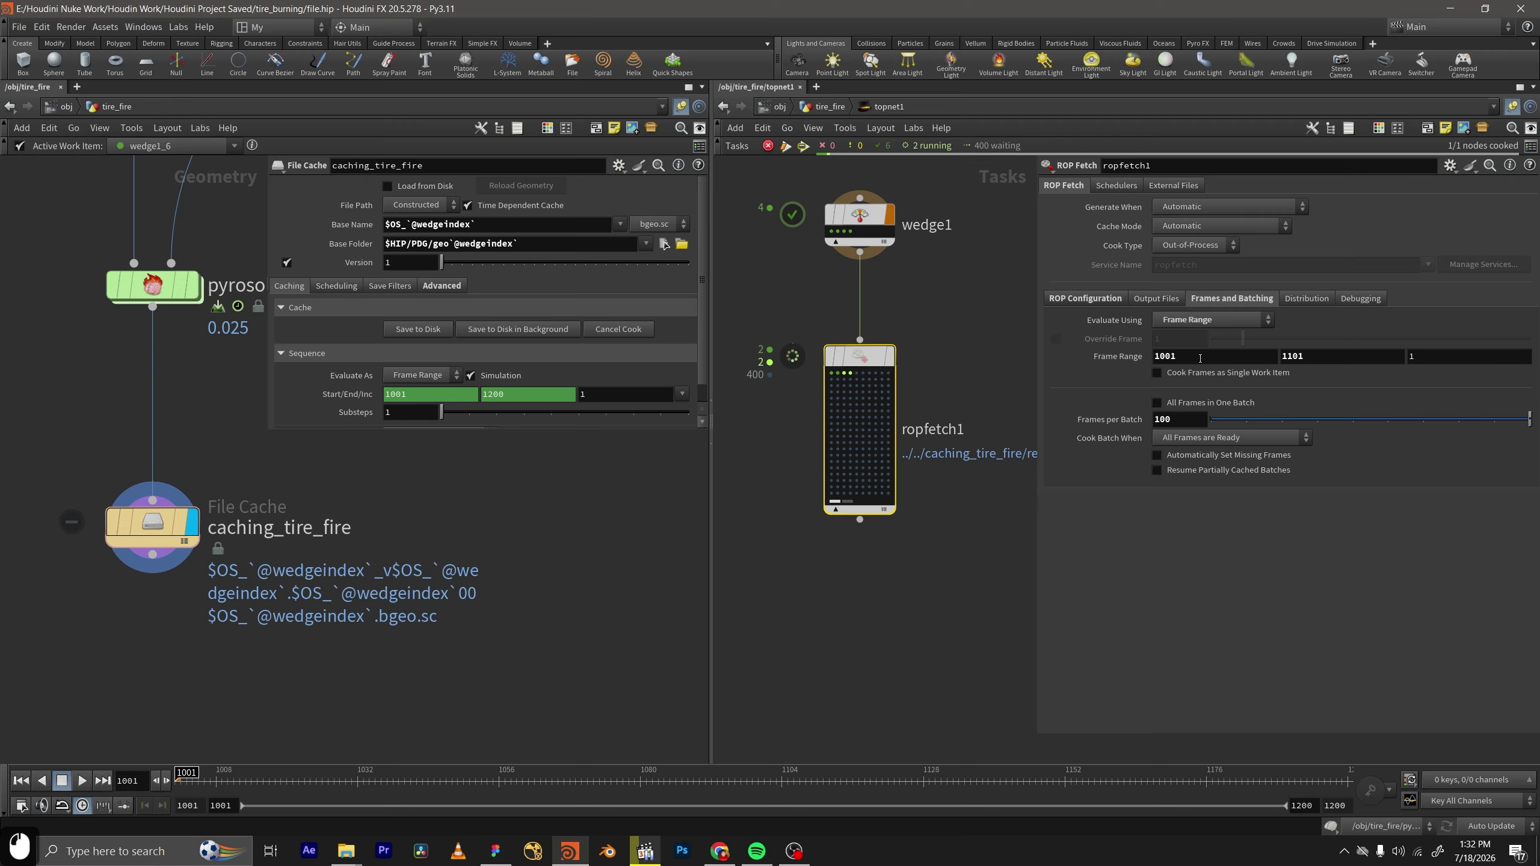
scroll(927, 414, "down", 2)
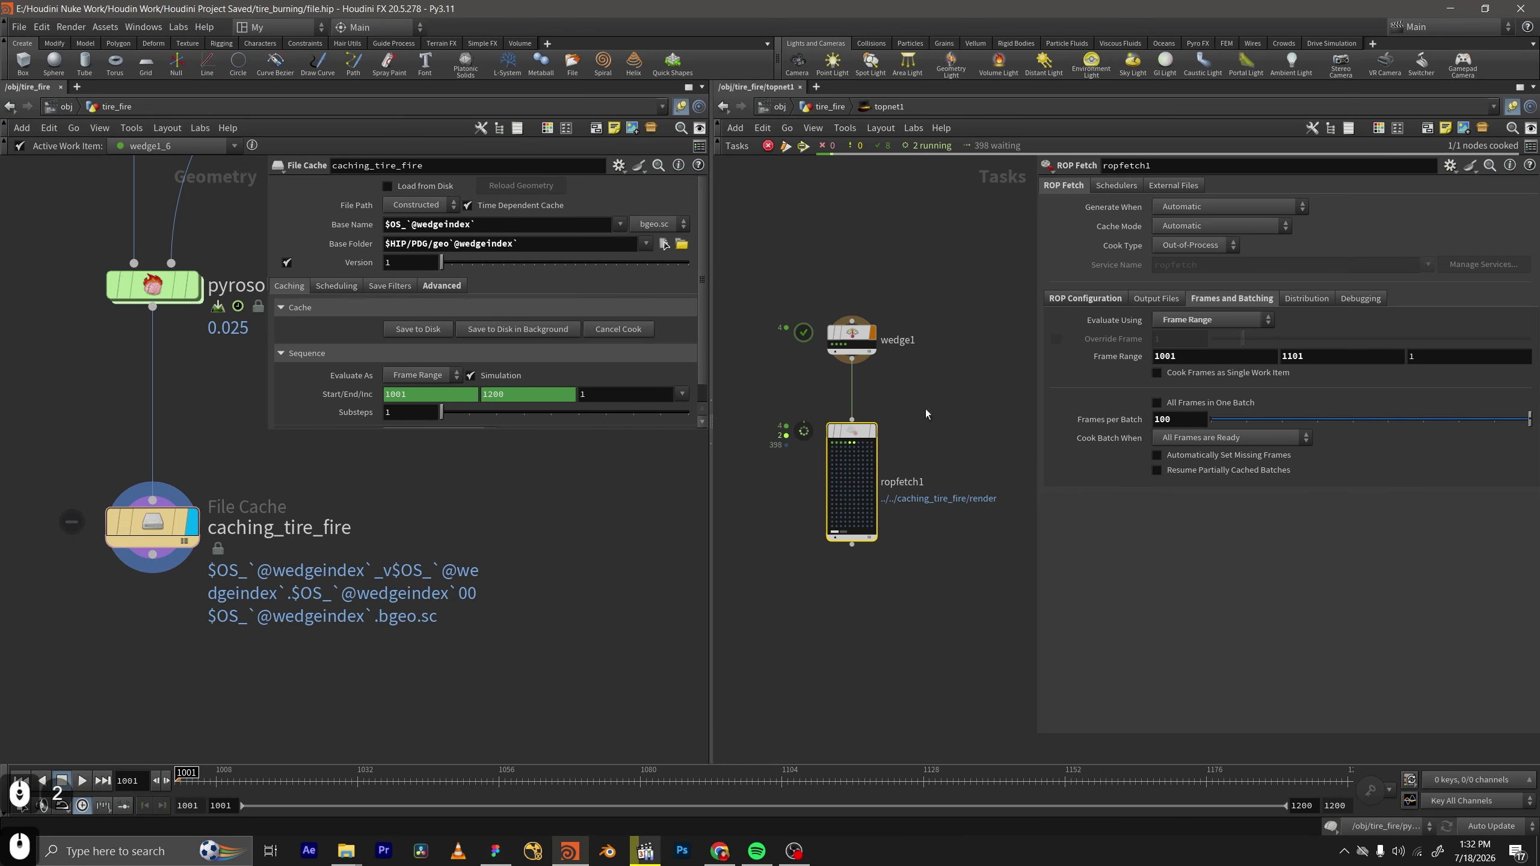
middle_click_drag(904, 388, 901, 371)
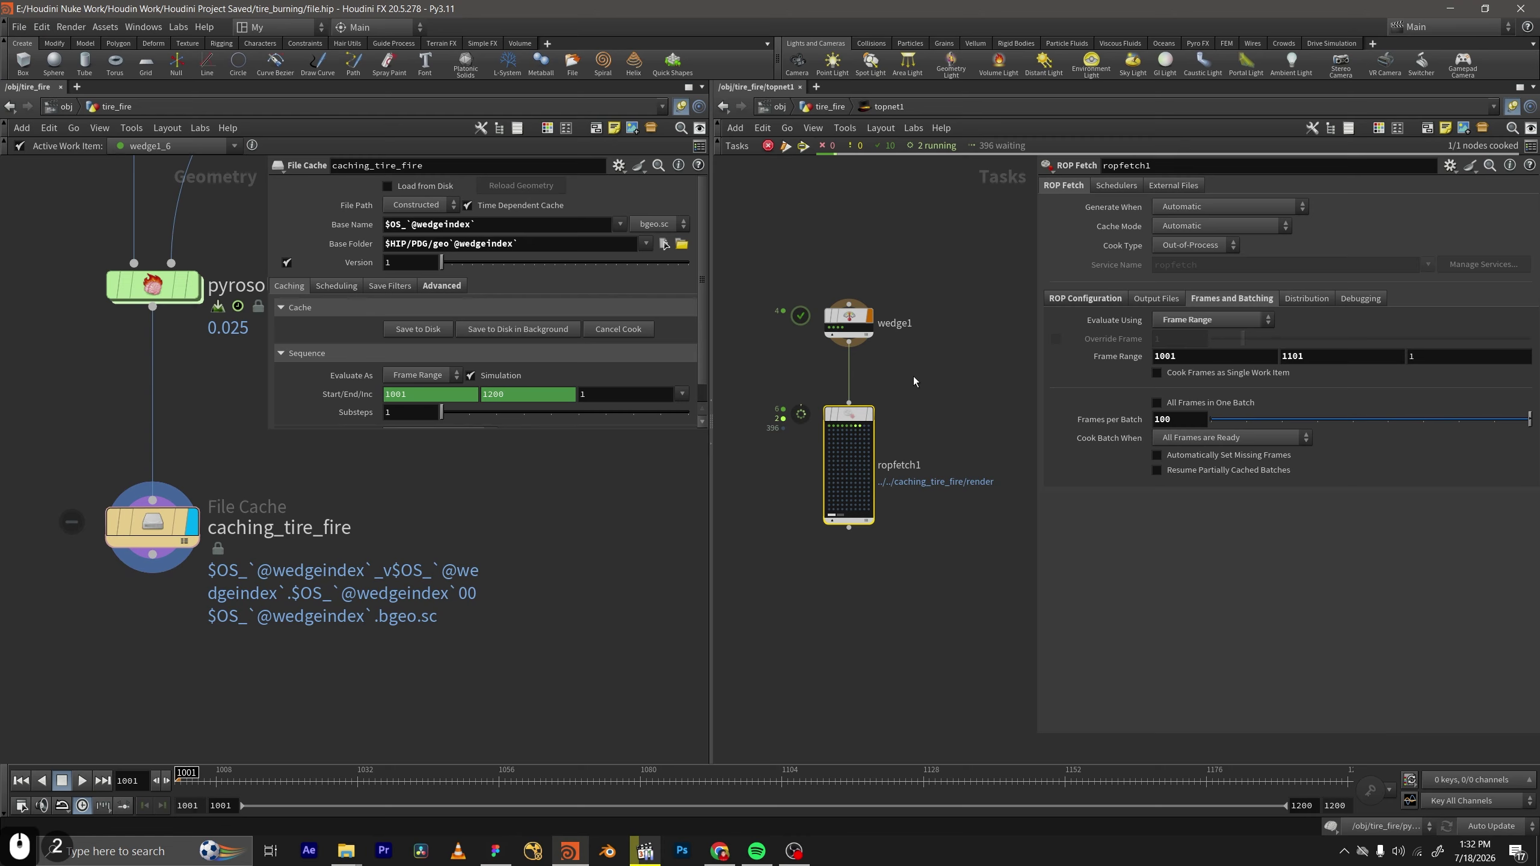
Switch to File Explorer and inspect the cached files in tire_burning under PDG, geo0, 0, v1.
key("alt+Tab")
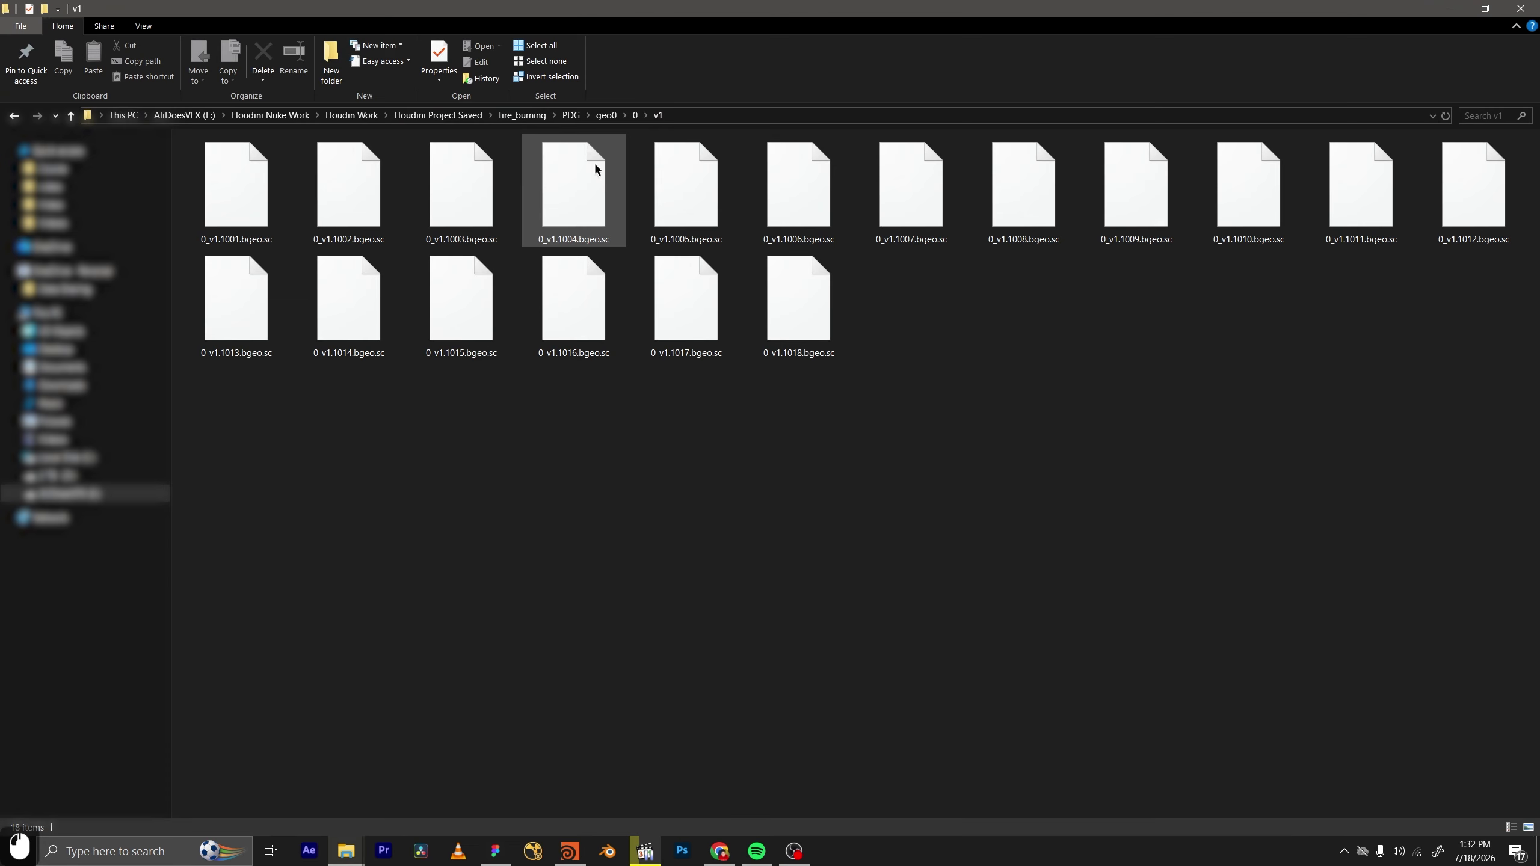
left_click(522, 115)
left_click(599, 315)
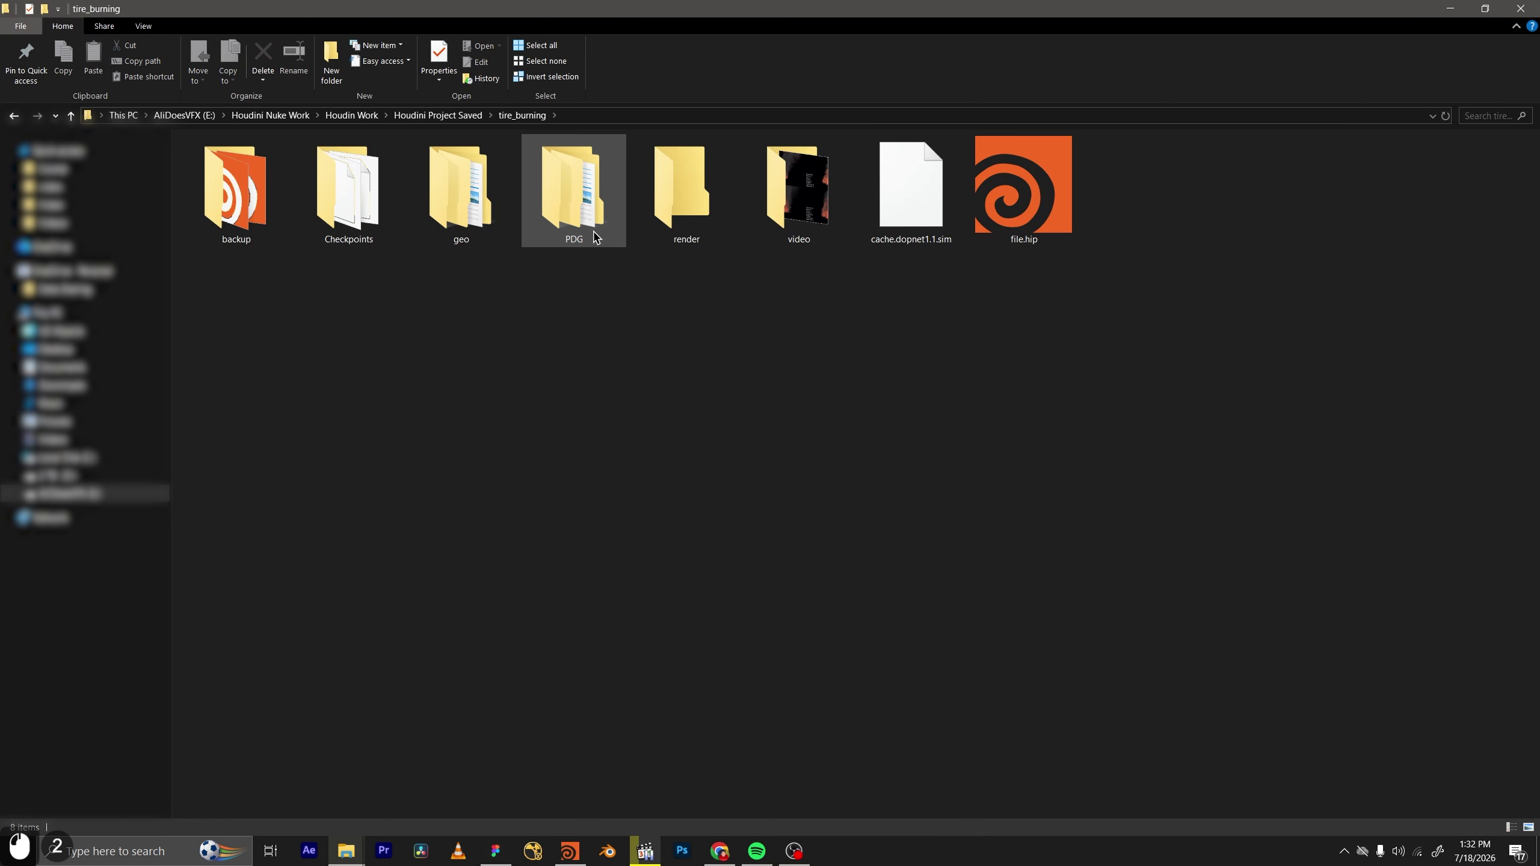
left_click(594, 233)
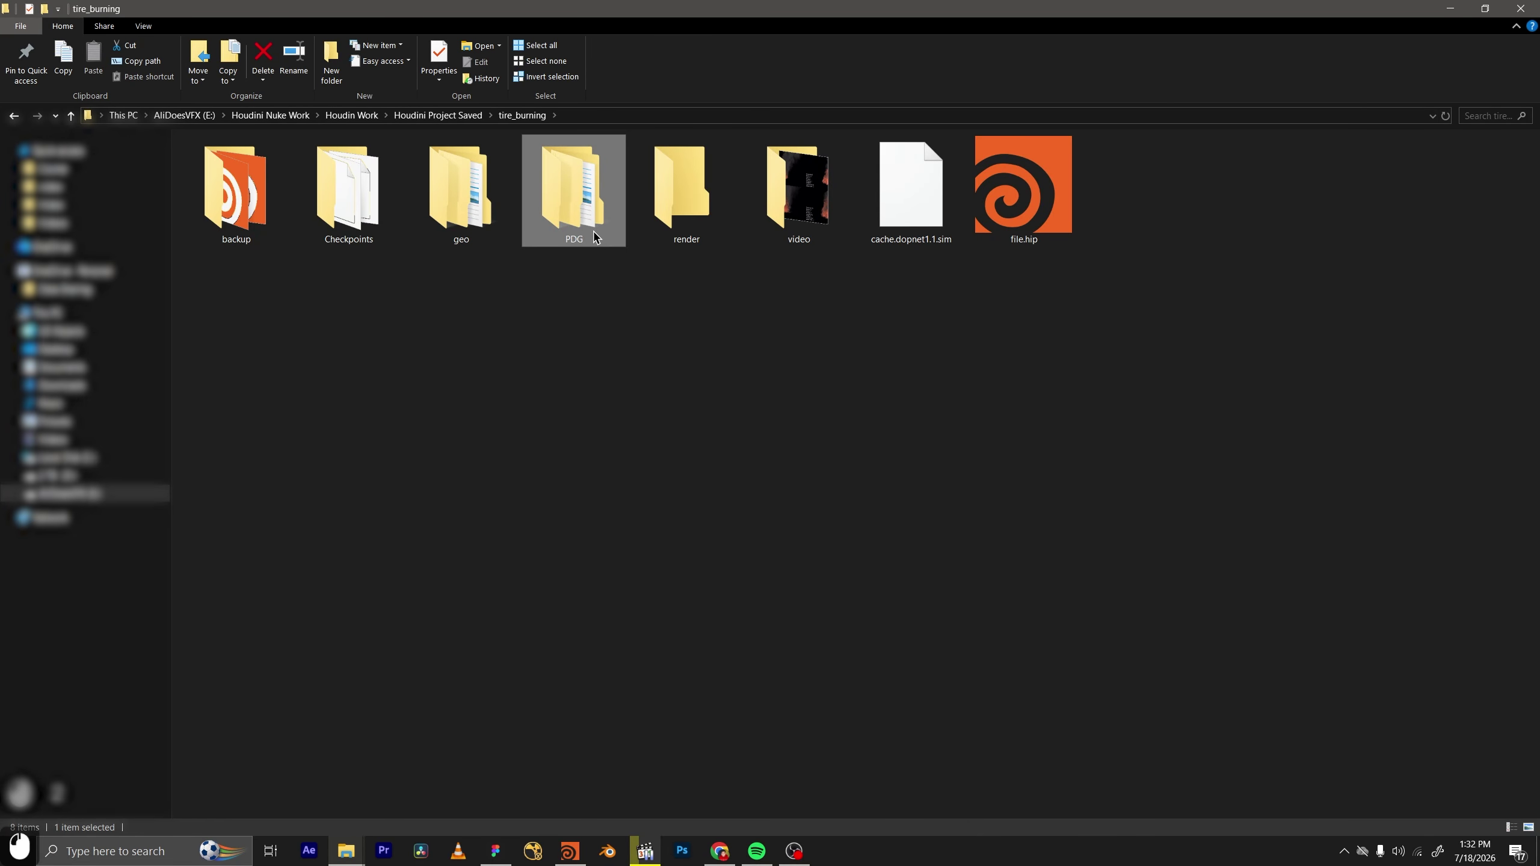
double_click(567, 200)
double_click(568, 199)
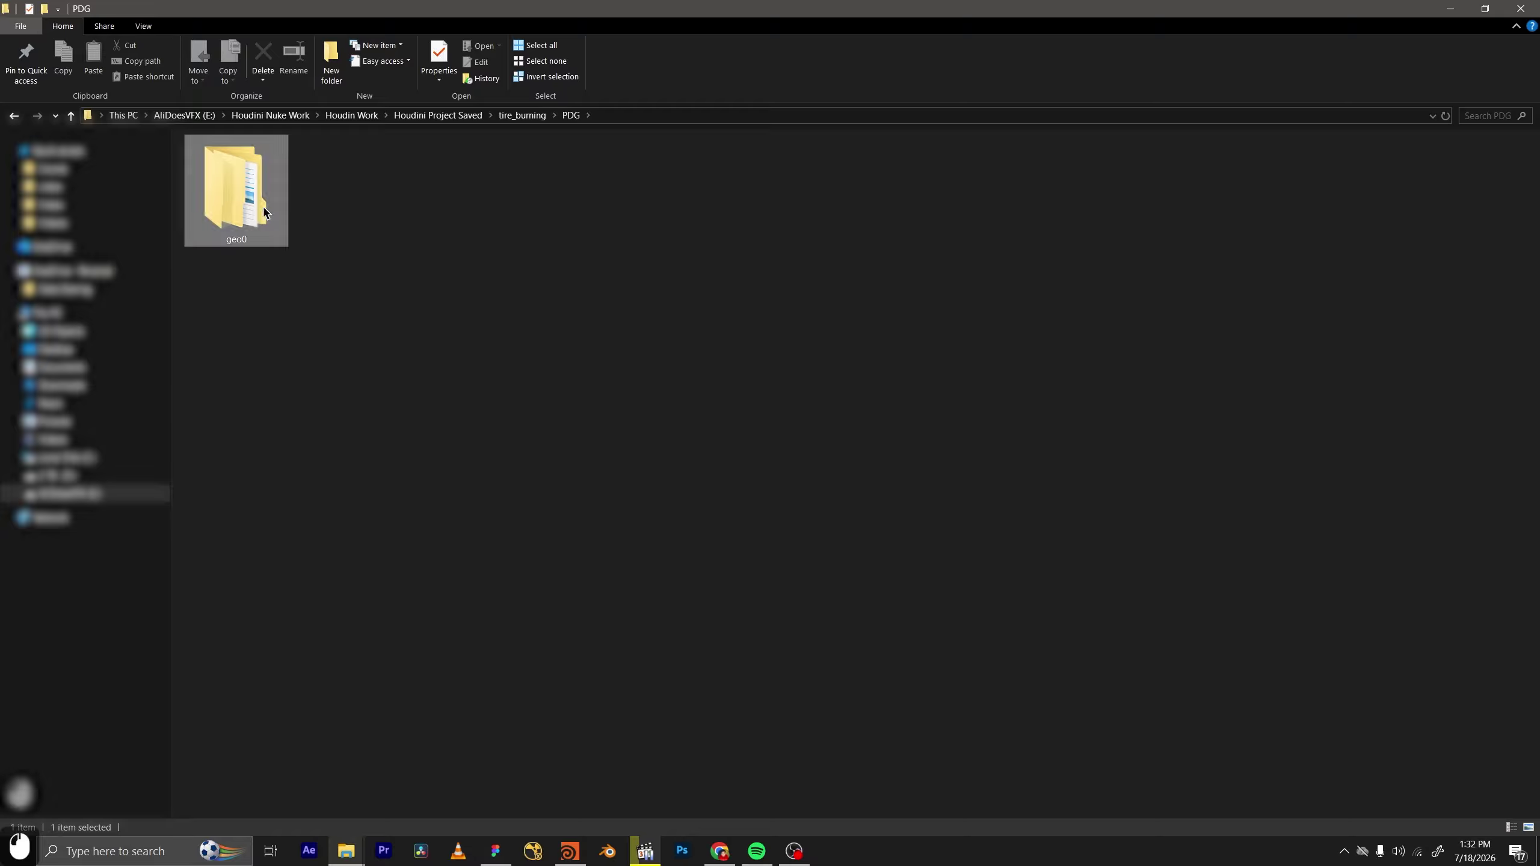
double_click(264, 212)
left_click(272, 219)
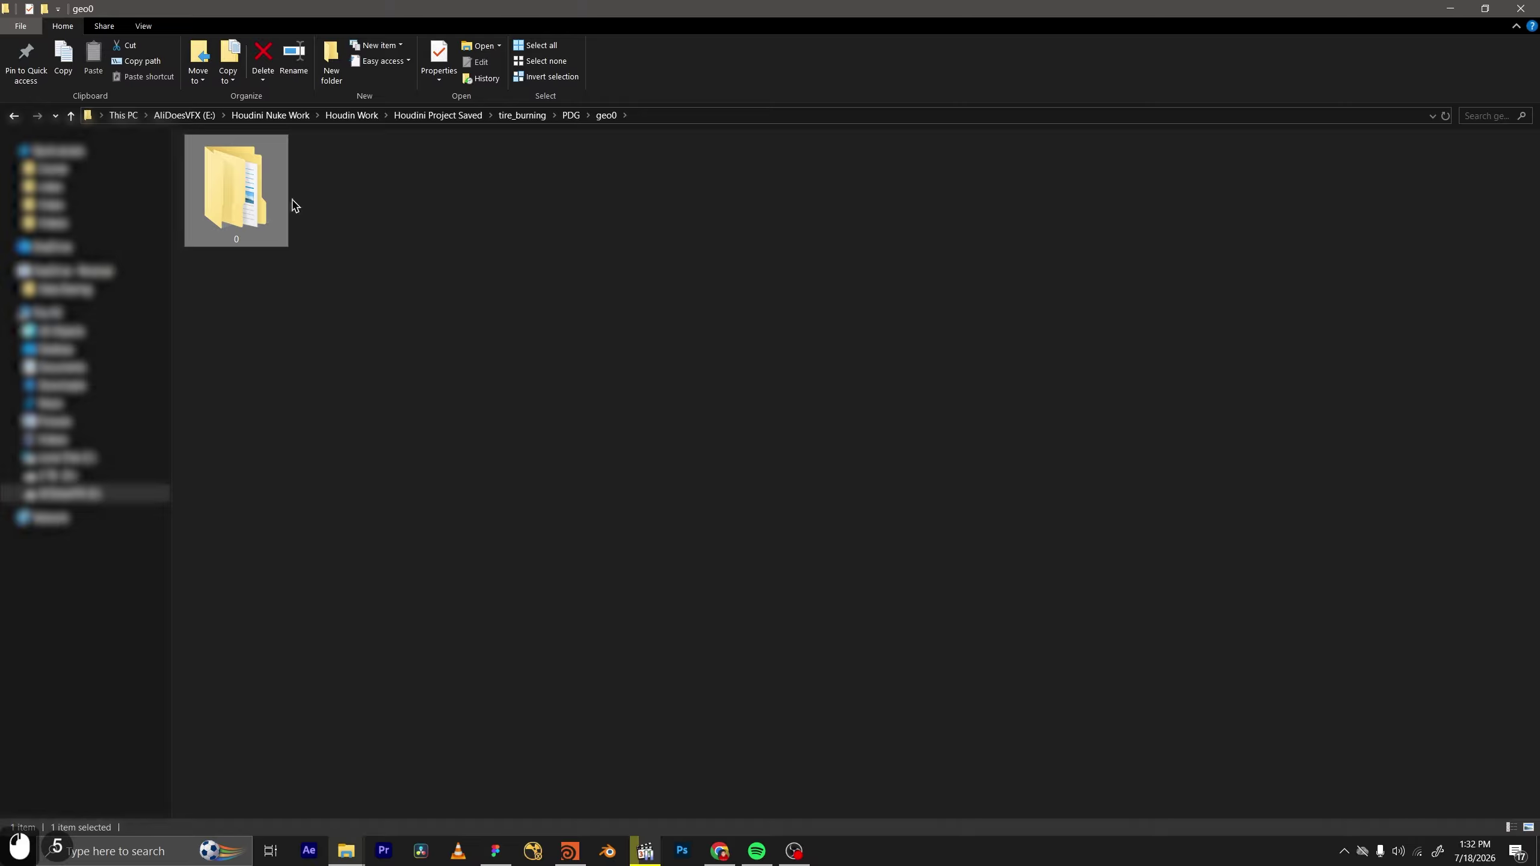
double_click(247, 200)
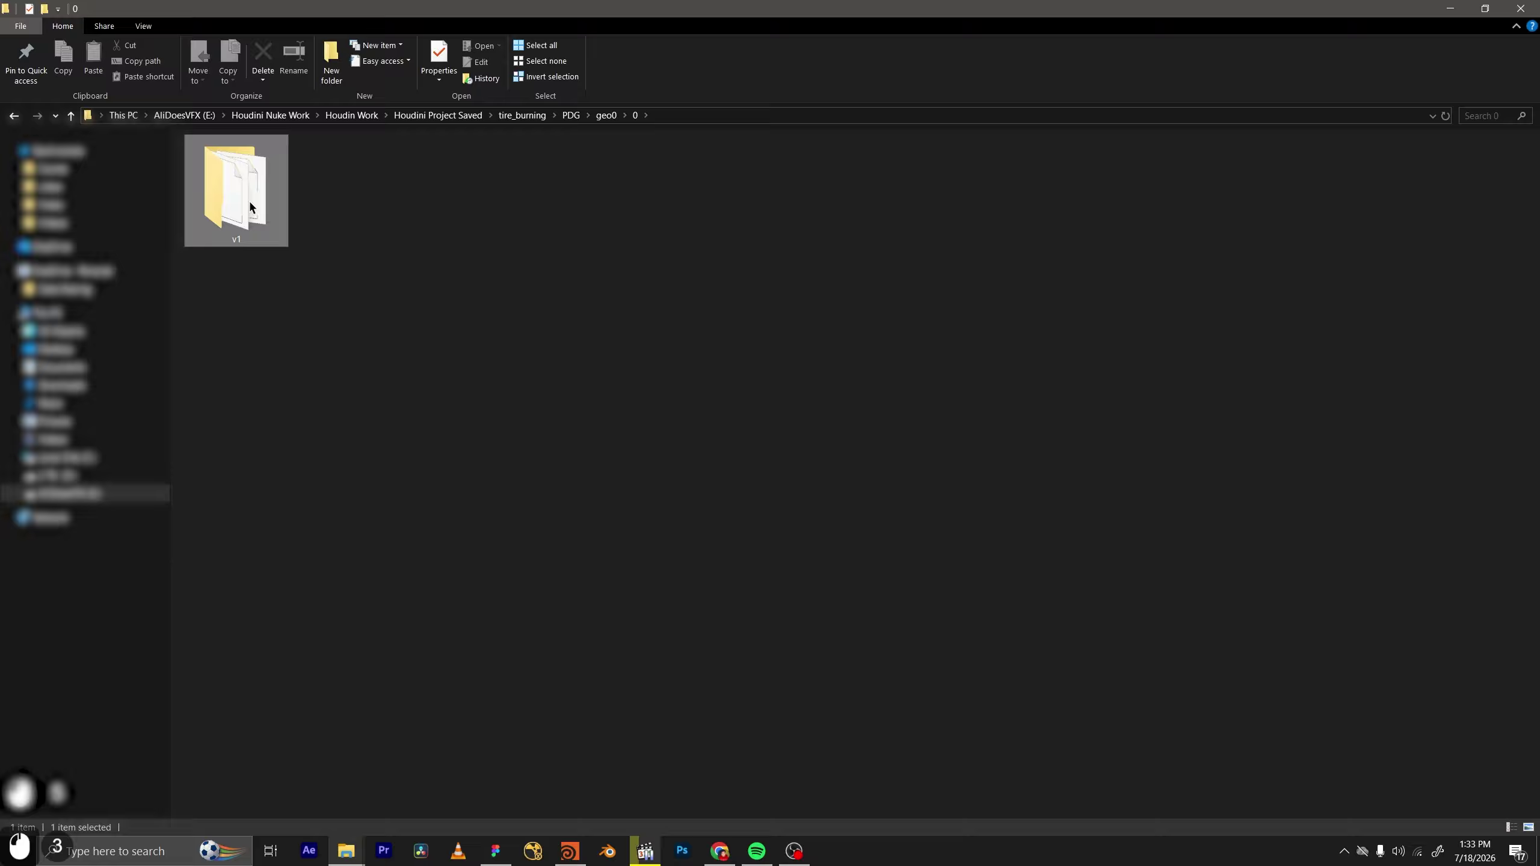
double_click(248, 199)
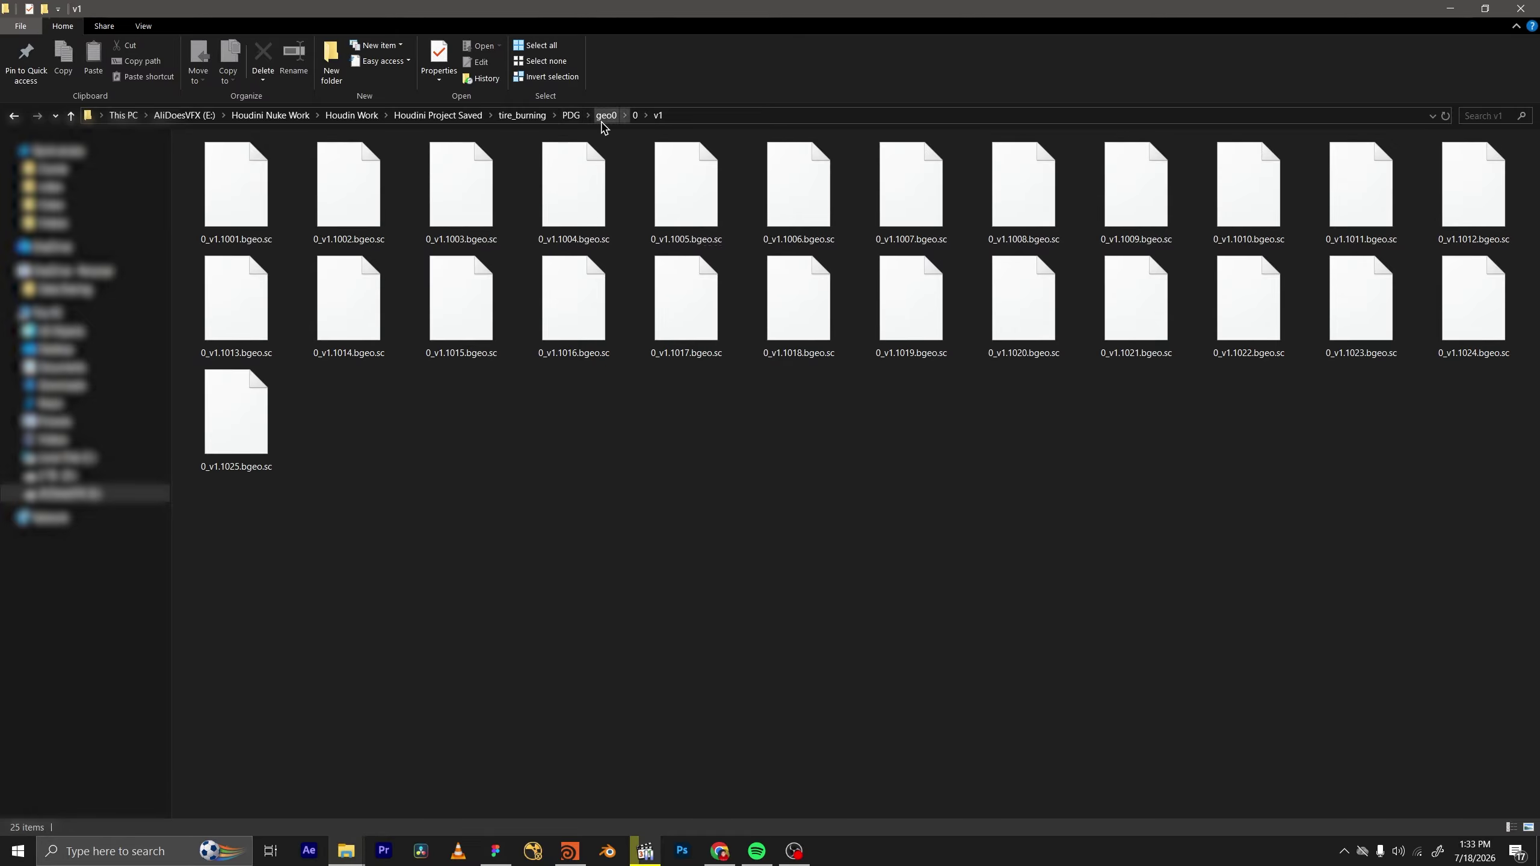
Switch to Houdini, recheck the v1 cache folder in File Explorer, and show the evaluated Base Name of the file cache in Houdini.
left_click(571, 852)
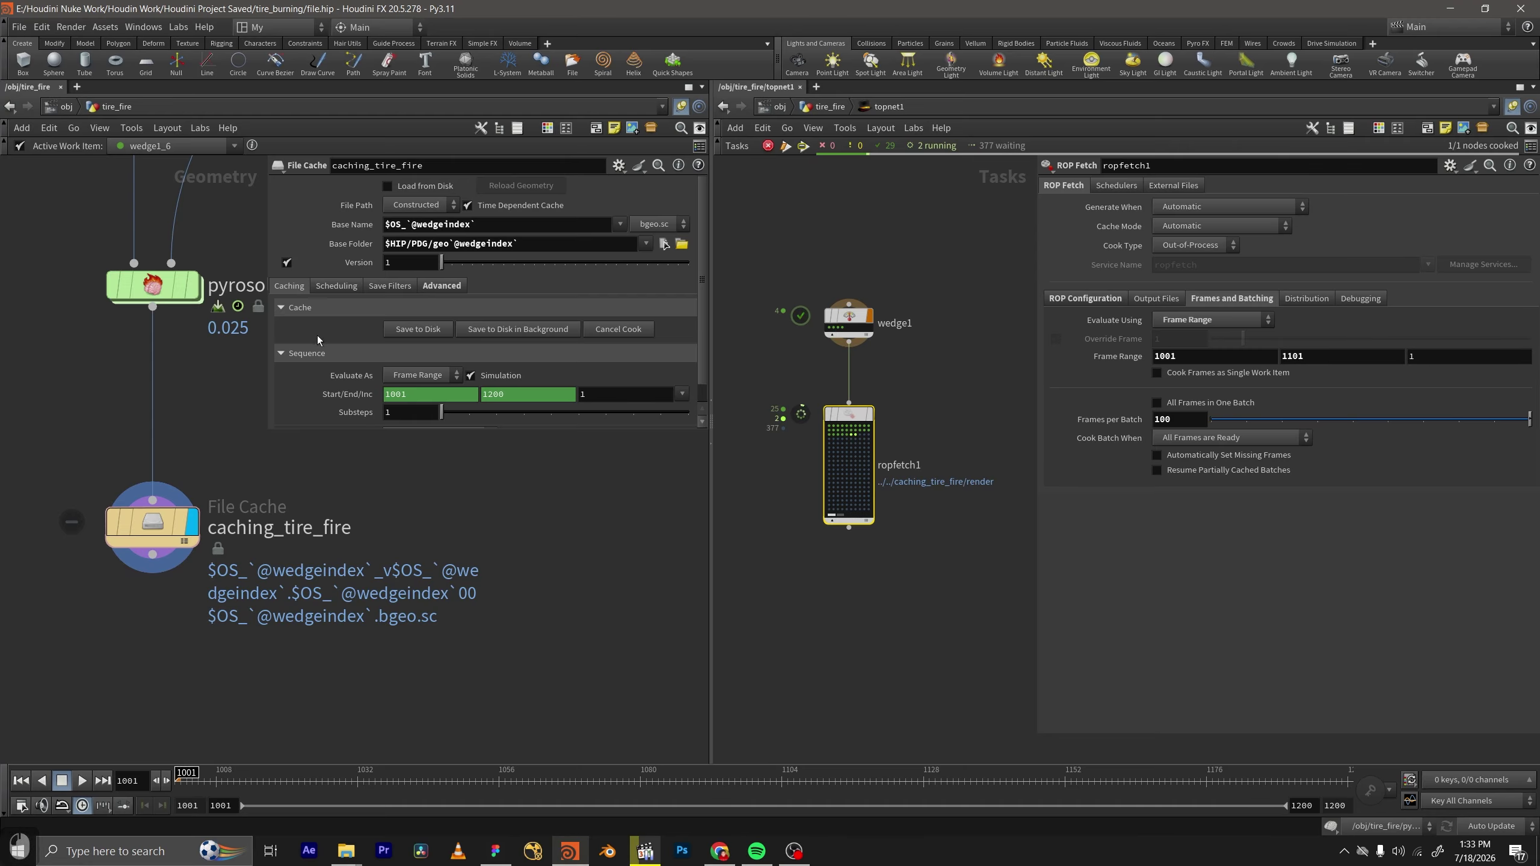
scroll(276, 515, "up", 3)
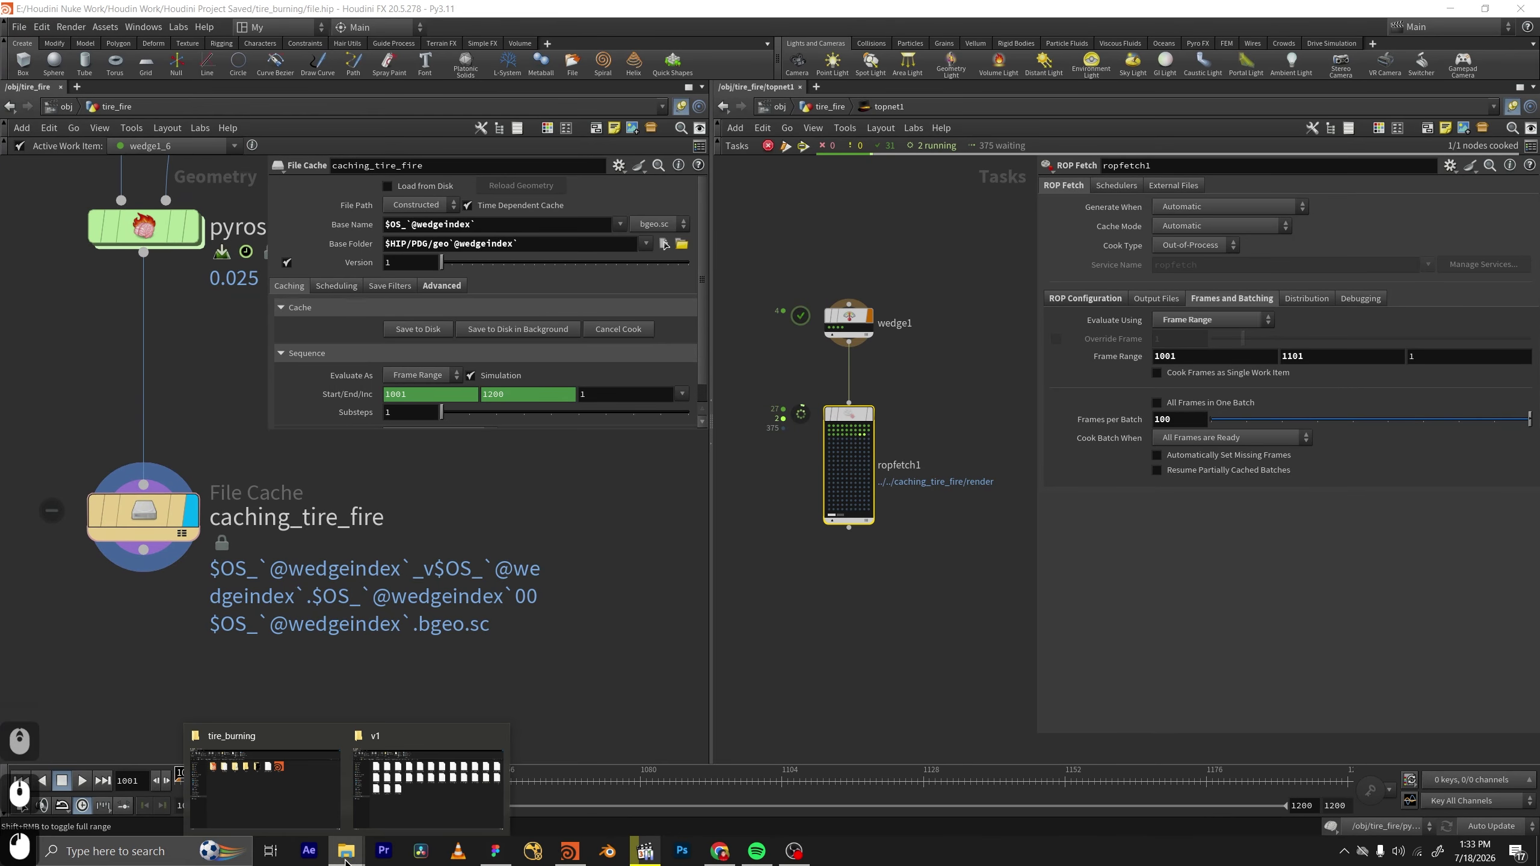
left_click(276, 789)
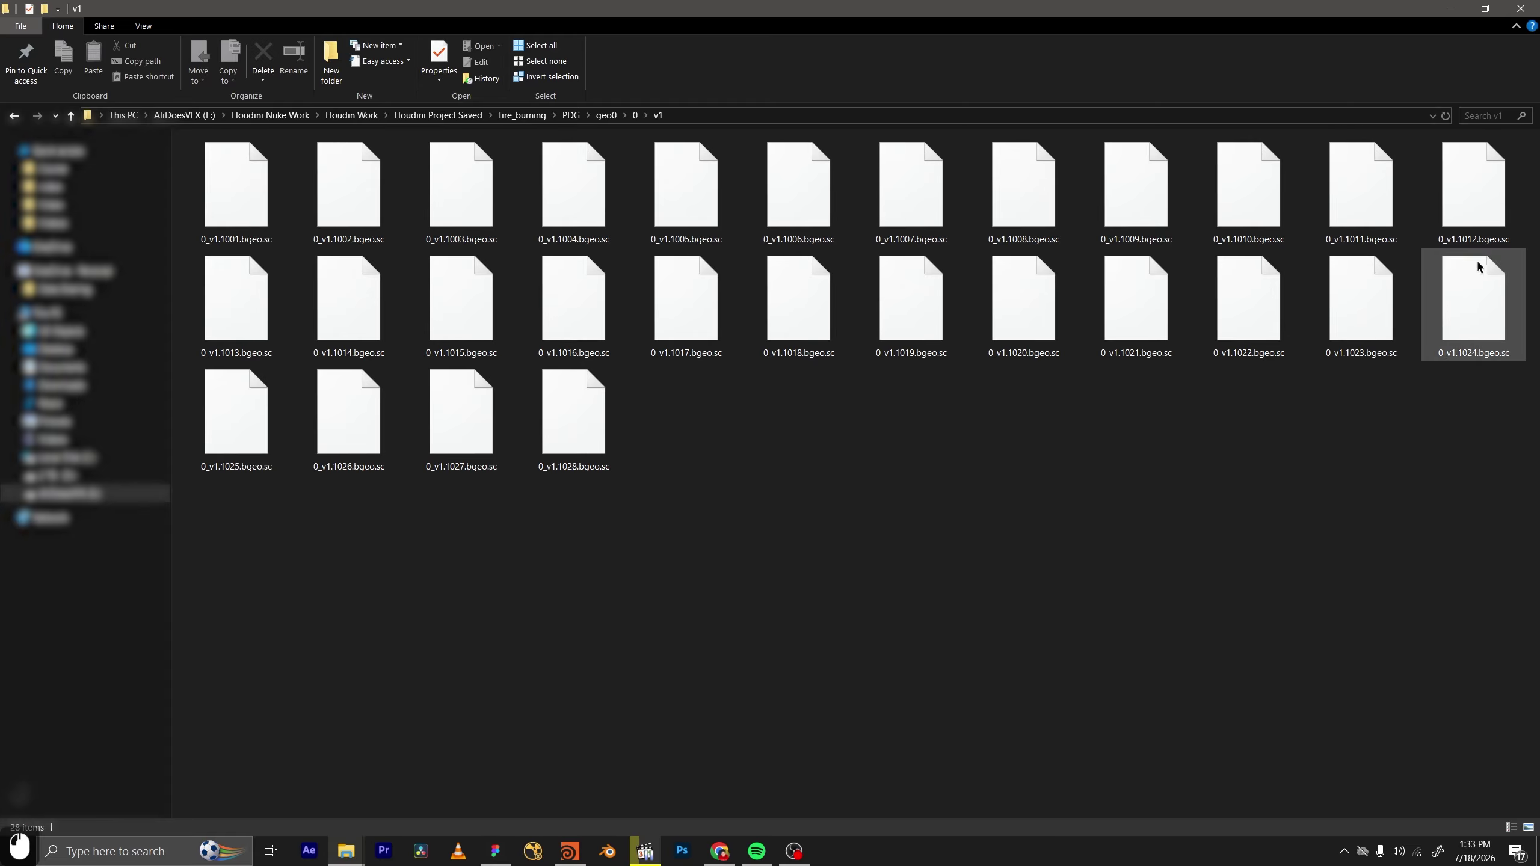
left_click(1454, 8)
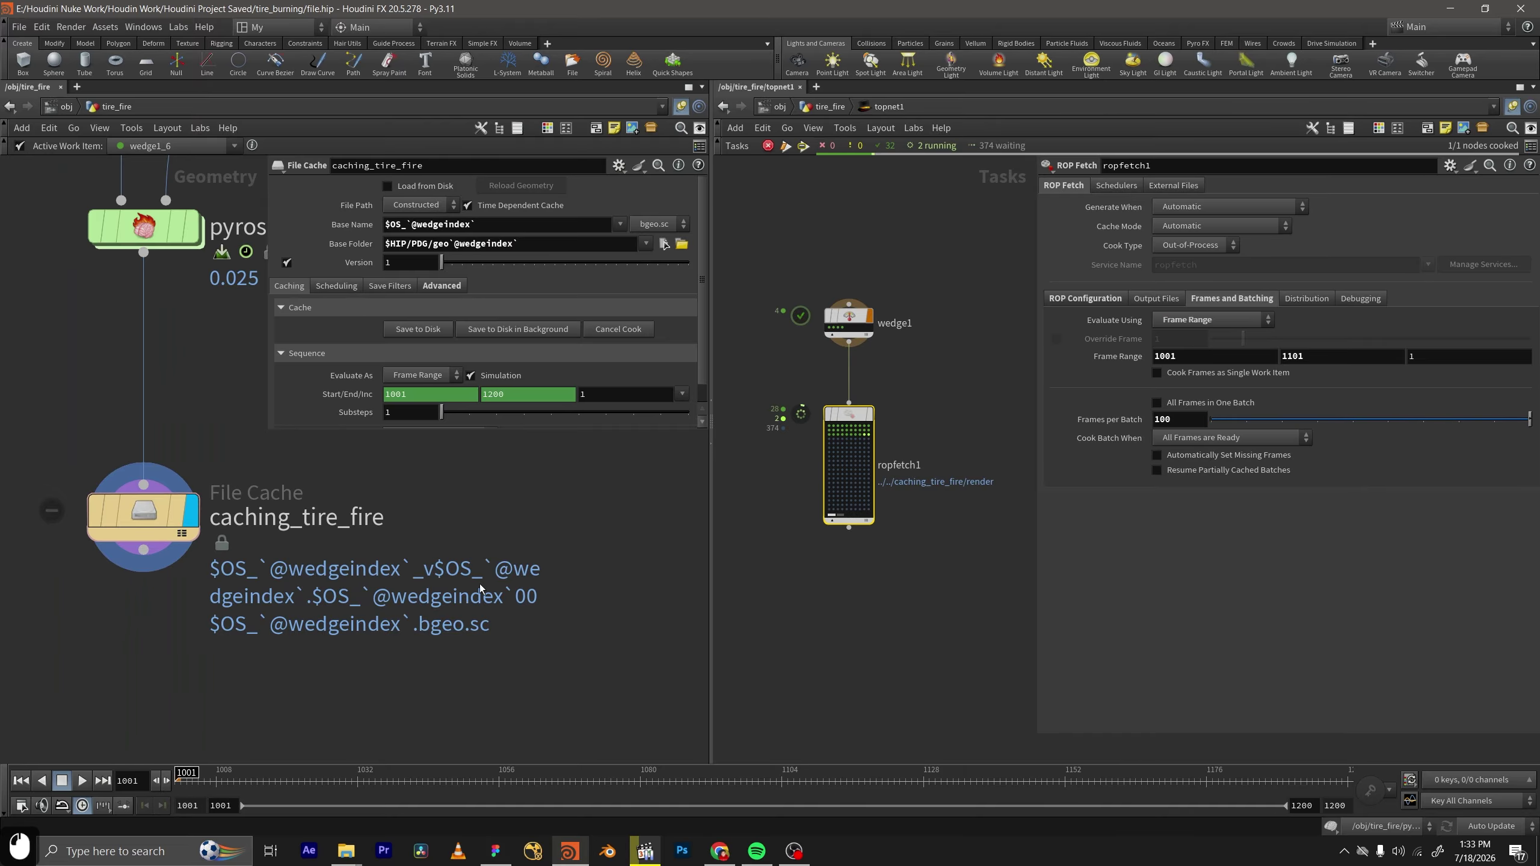
left_click(348, 224)
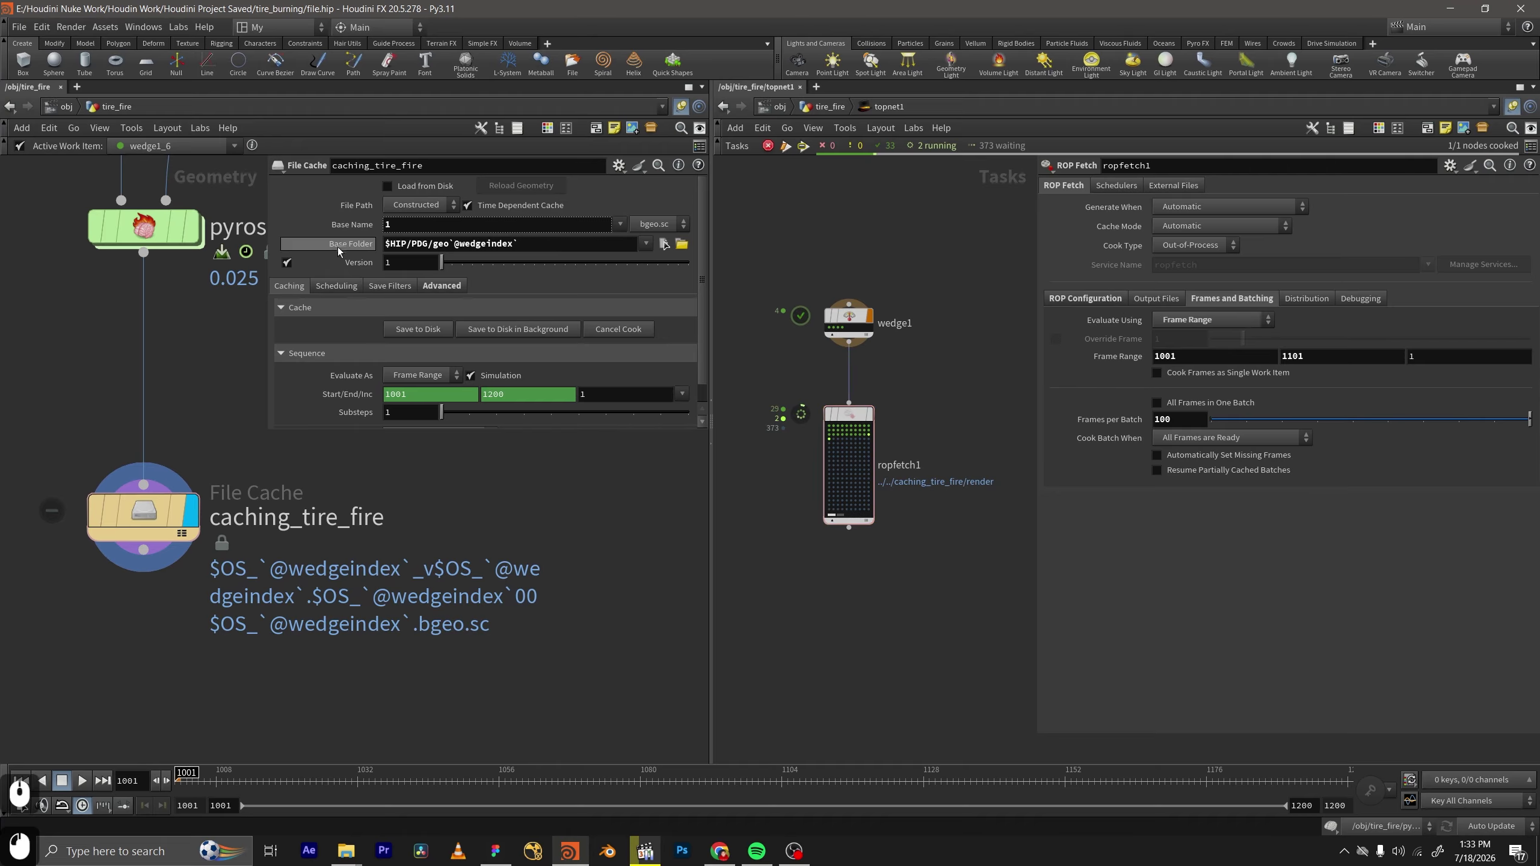
Show the file cache's Base Name as its expression, recheck the v1 cache folder in File Explorer, and return to Houdini.
left_click(351, 231)
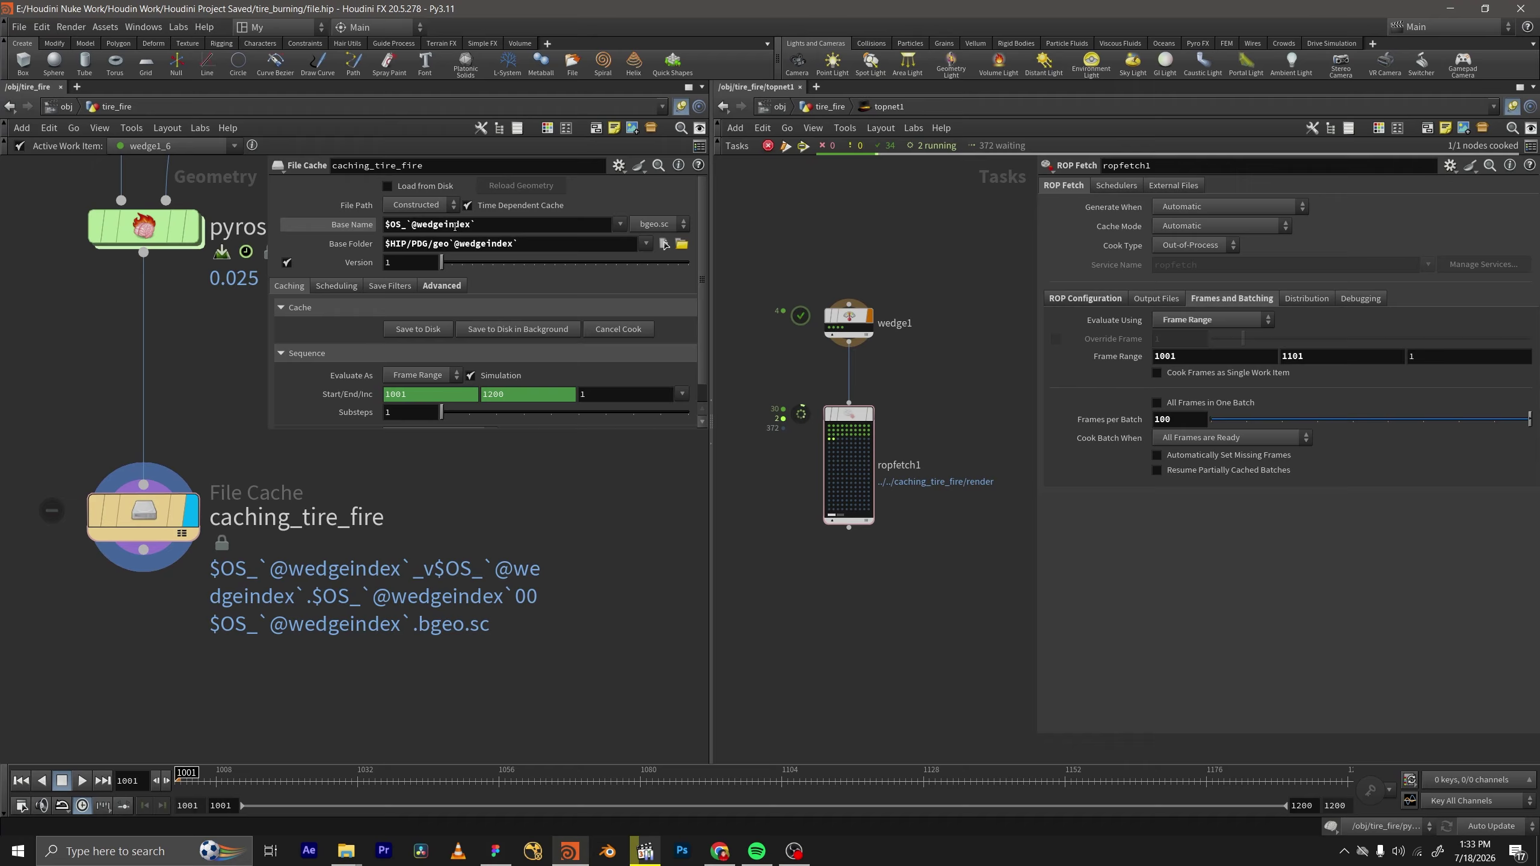
left_click(348, 852)
left_click(420, 800)
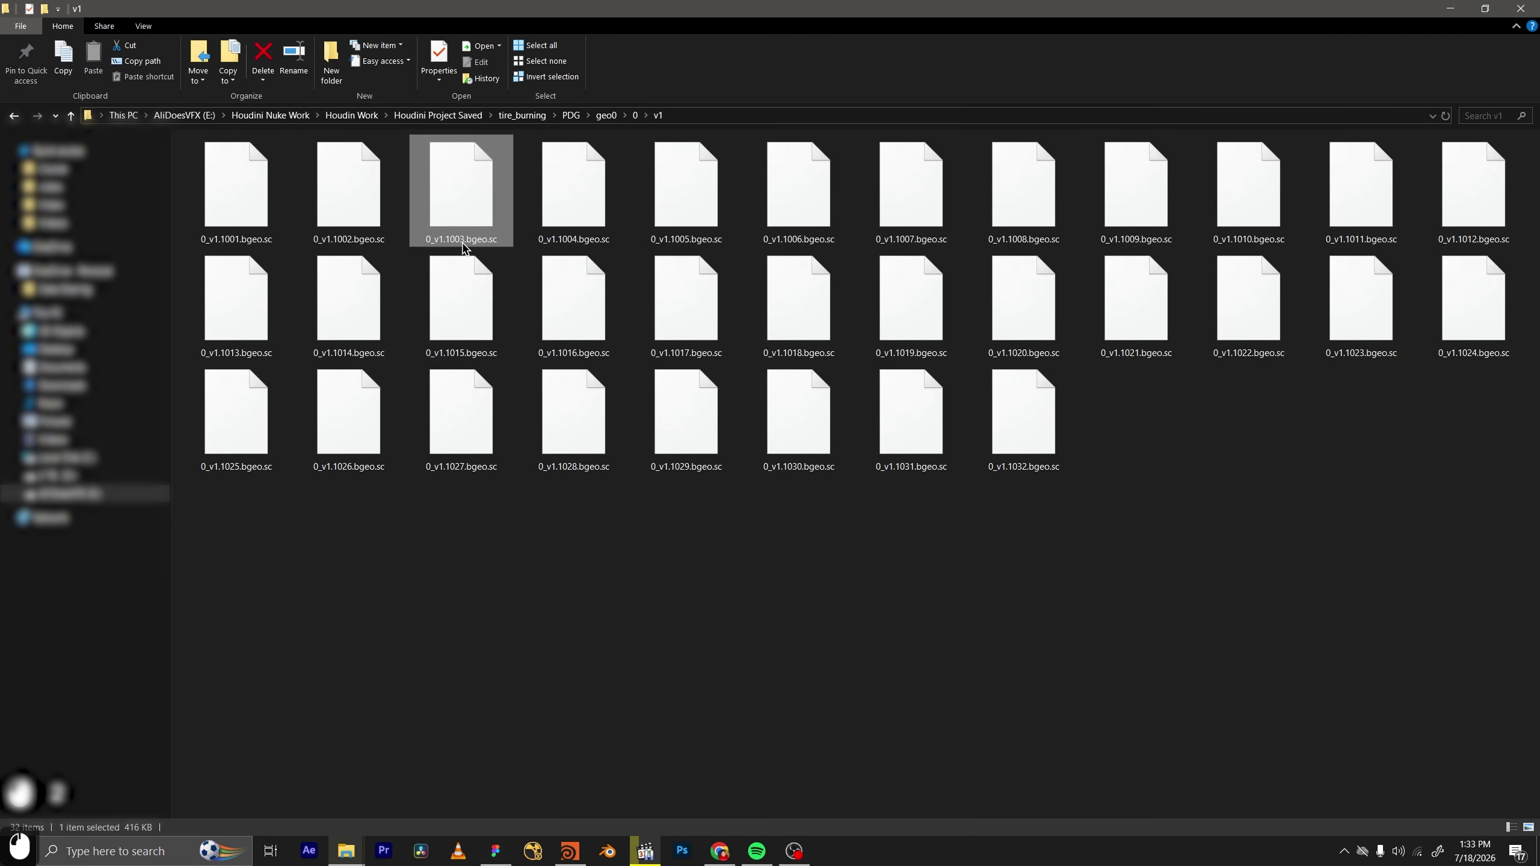
left_click(1451, 9)
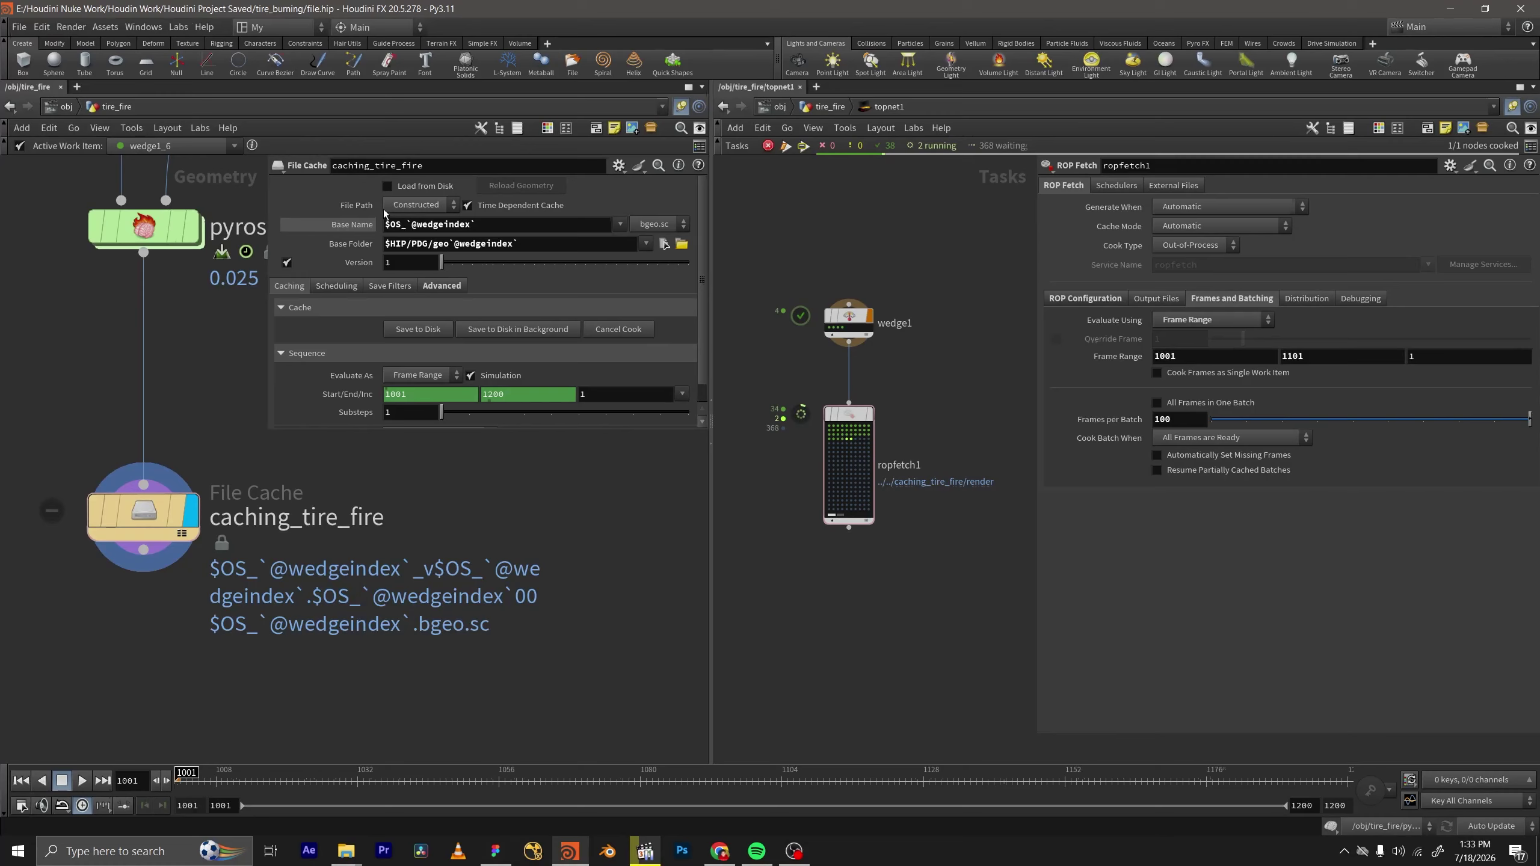
Examine the Pyro Solver's Output settings, from the exported fields down to the Post-Process options.
middle_click_drag(925, 384, 923, 343)
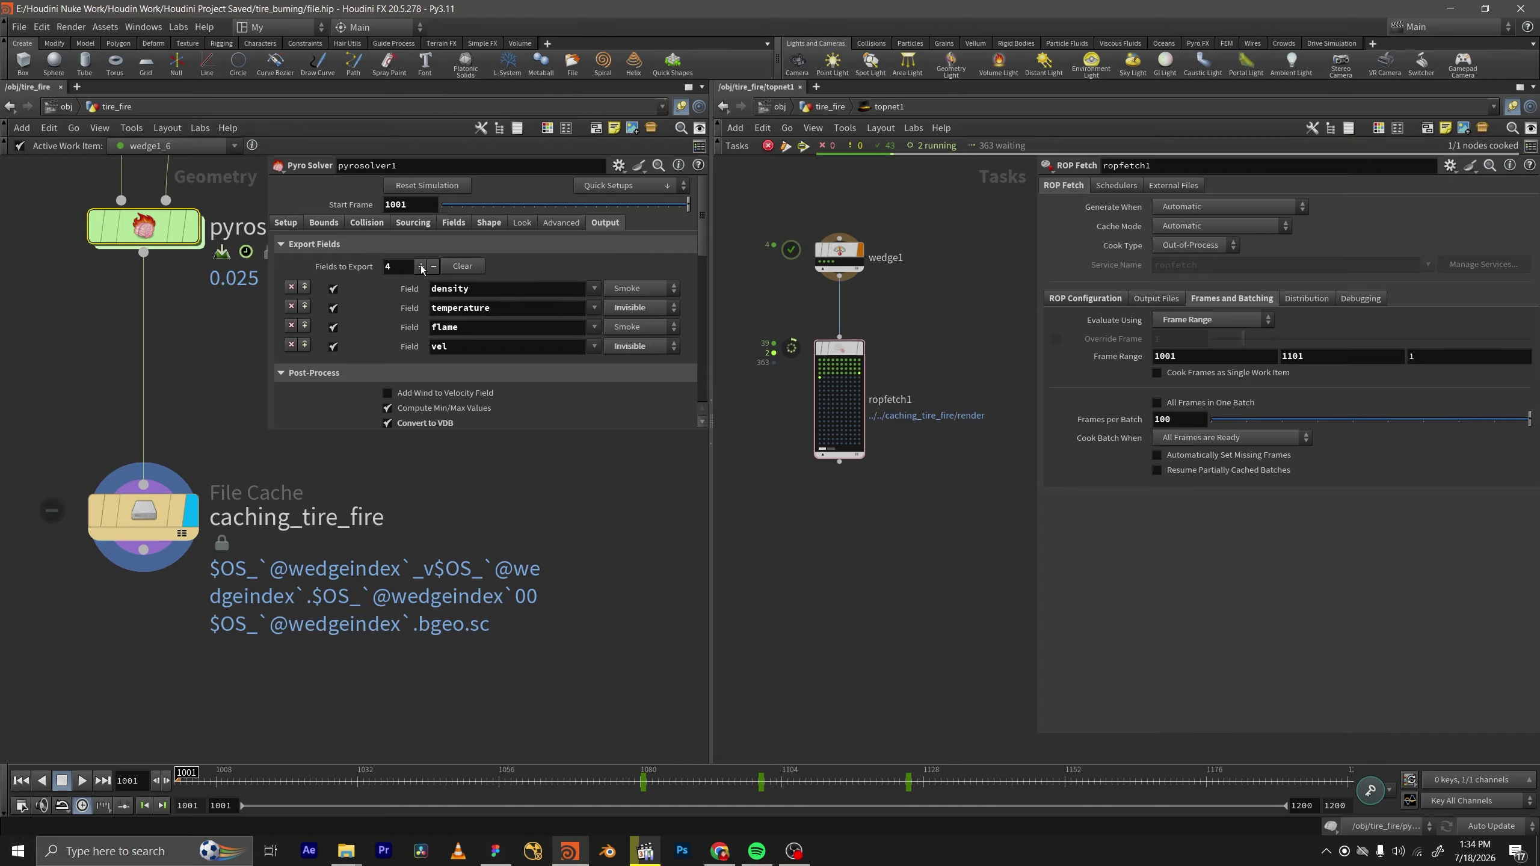
scroll(396, 381, "down", 3)
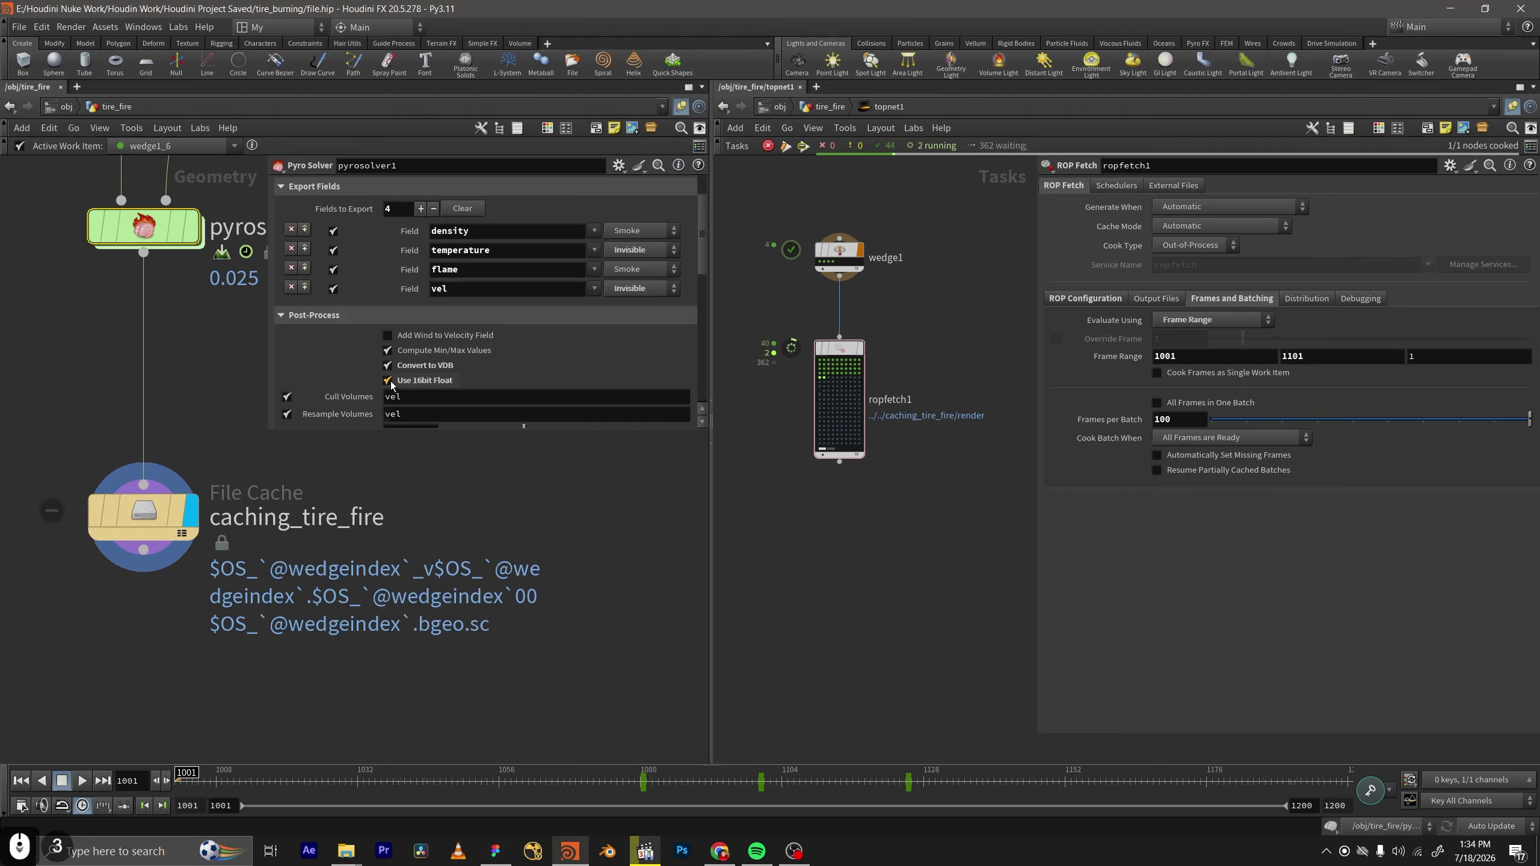
scroll(392, 384, "down", 4)
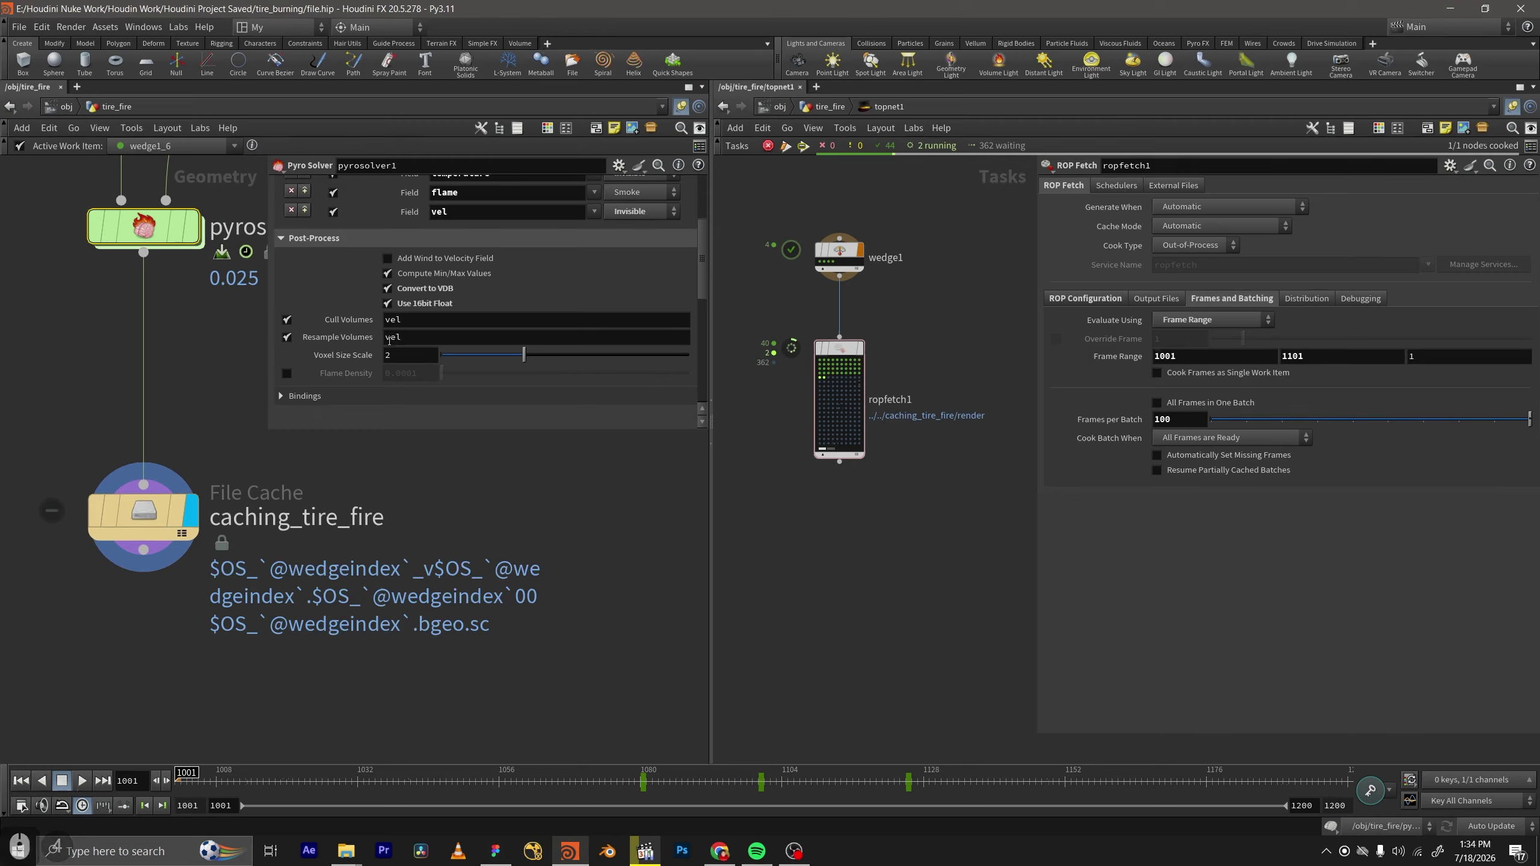
scroll(414, 383, "up", 7)
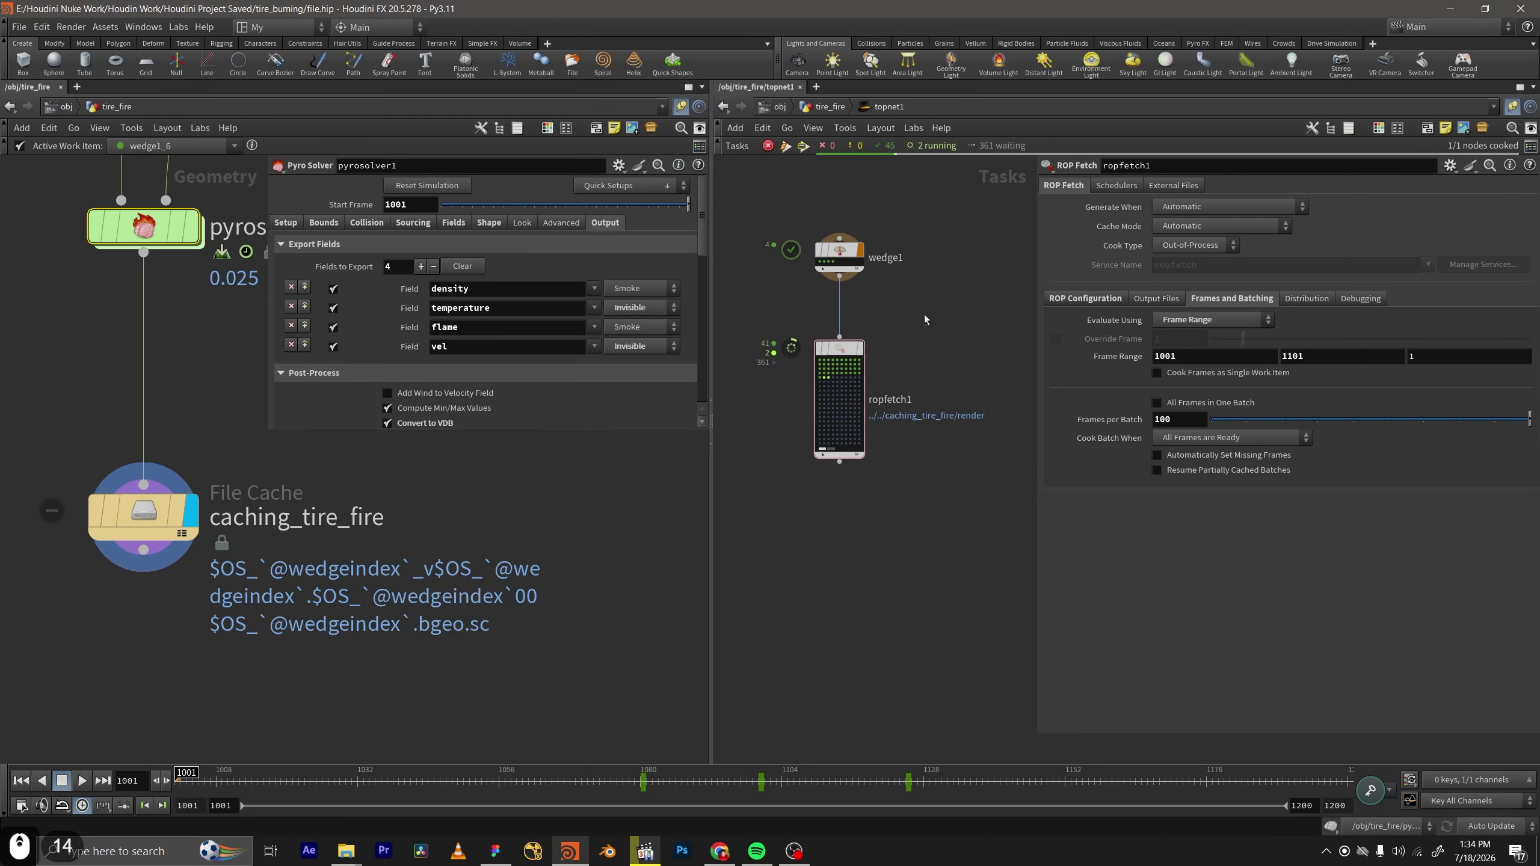
Move the localscheduler node closer to the wedge and ROP Fetch nodes and show its Job Parms.
scroll(891, 321, "up", 3)
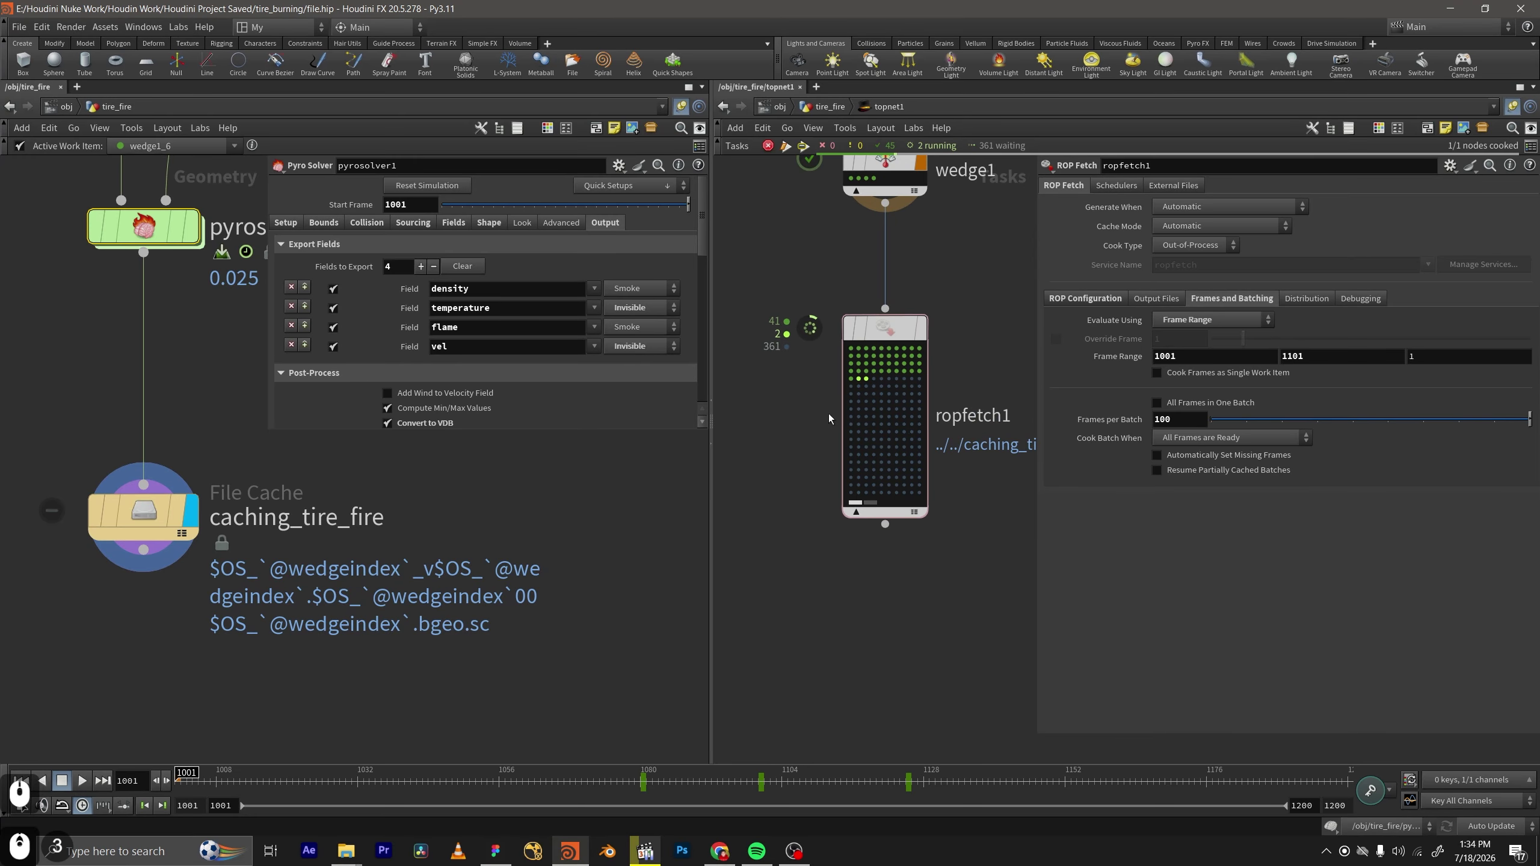
middle_click_drag(953, 348, 784, 649)
scroll(934, 417, "down", 4)
middle_click_drag(933, 417, 839, 475)
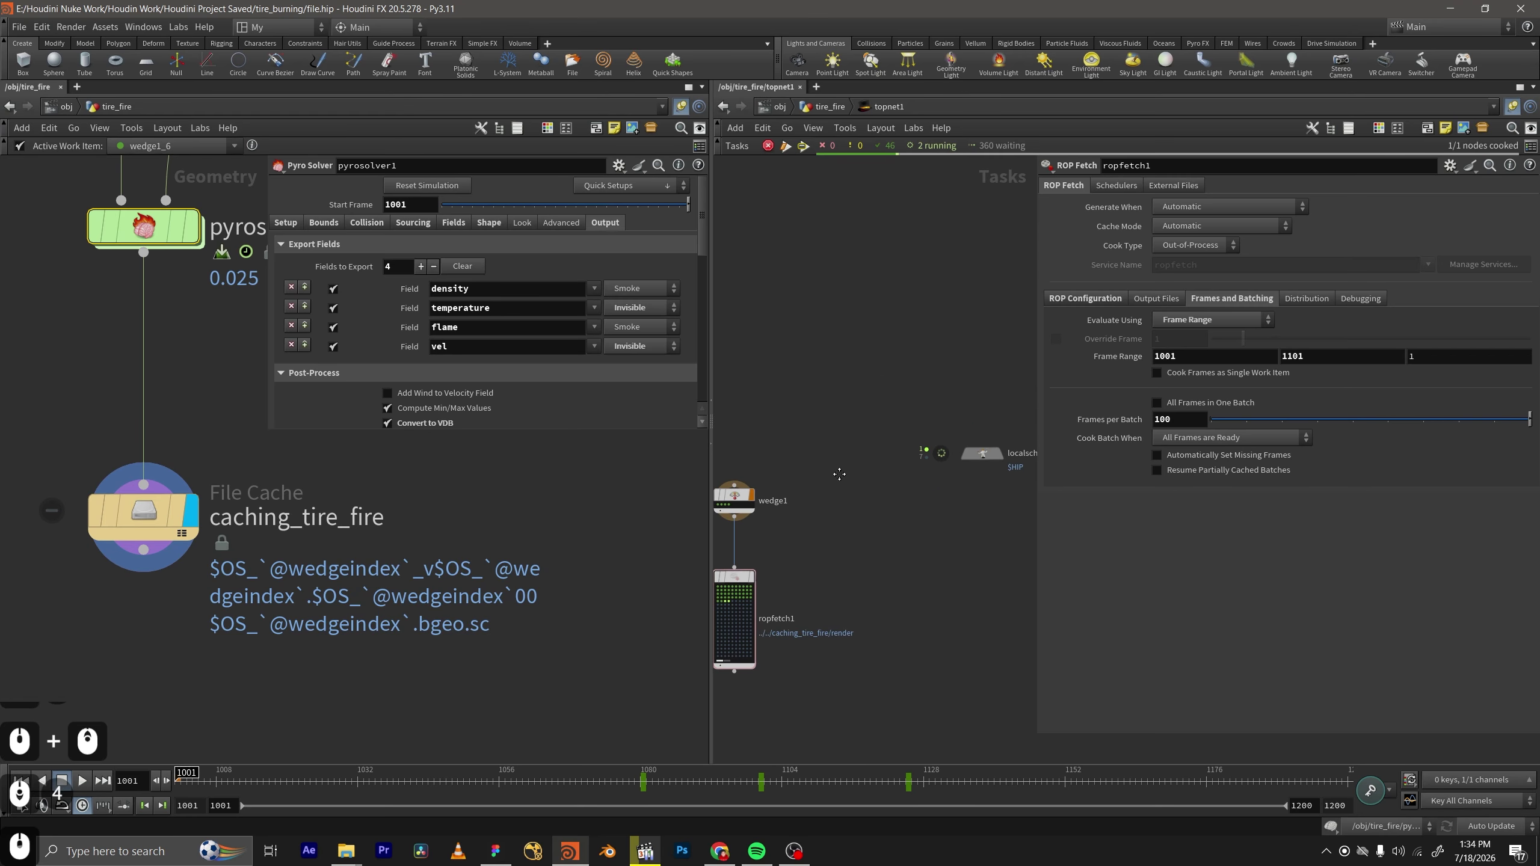
left_click_drag(977, 456, 826, 536)
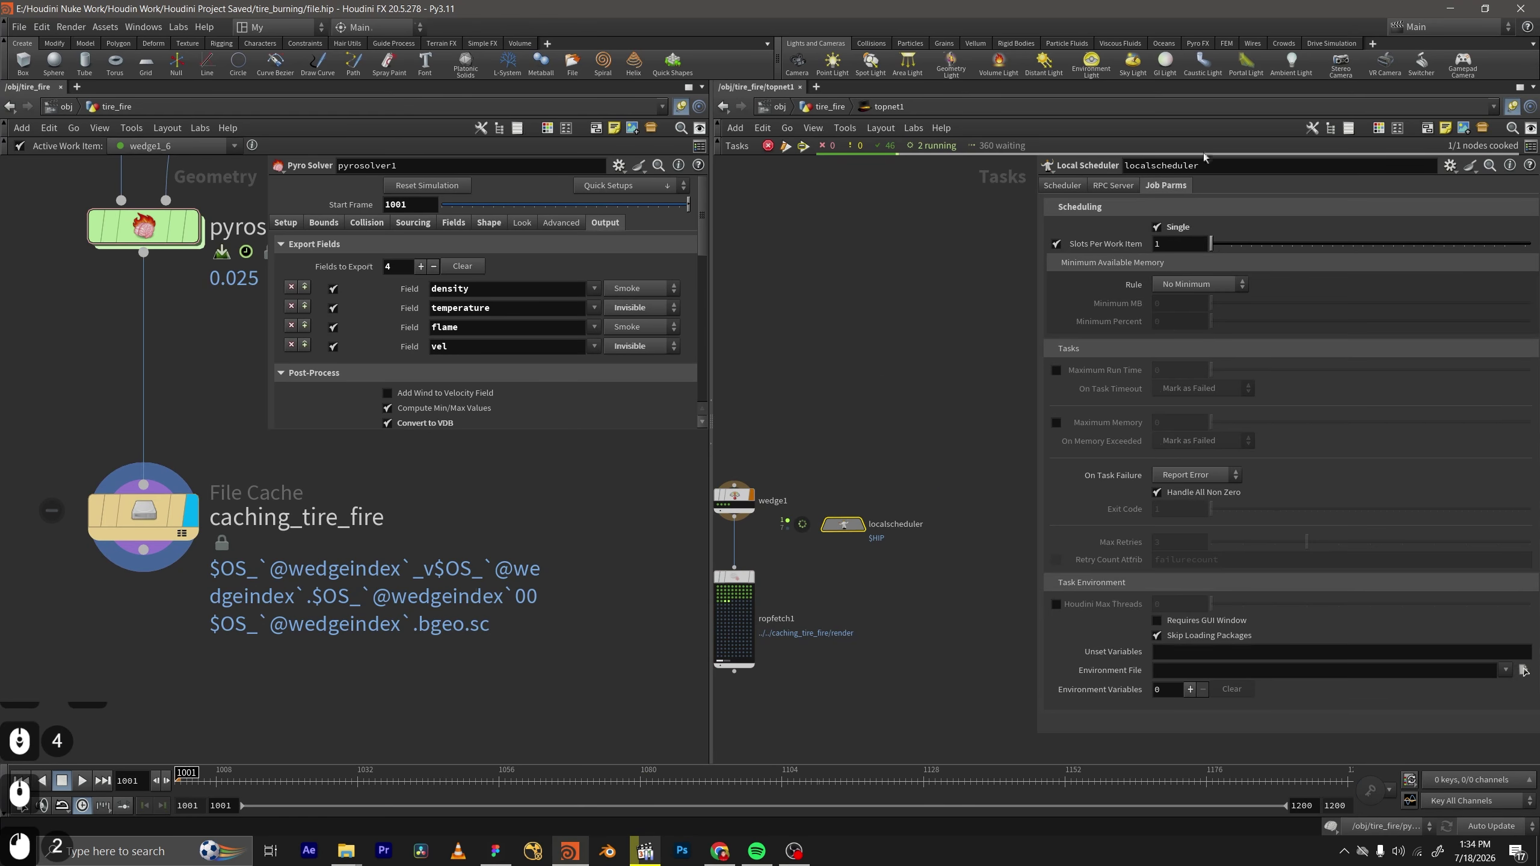
middle_click_drag(935, 327, 1079, 264)
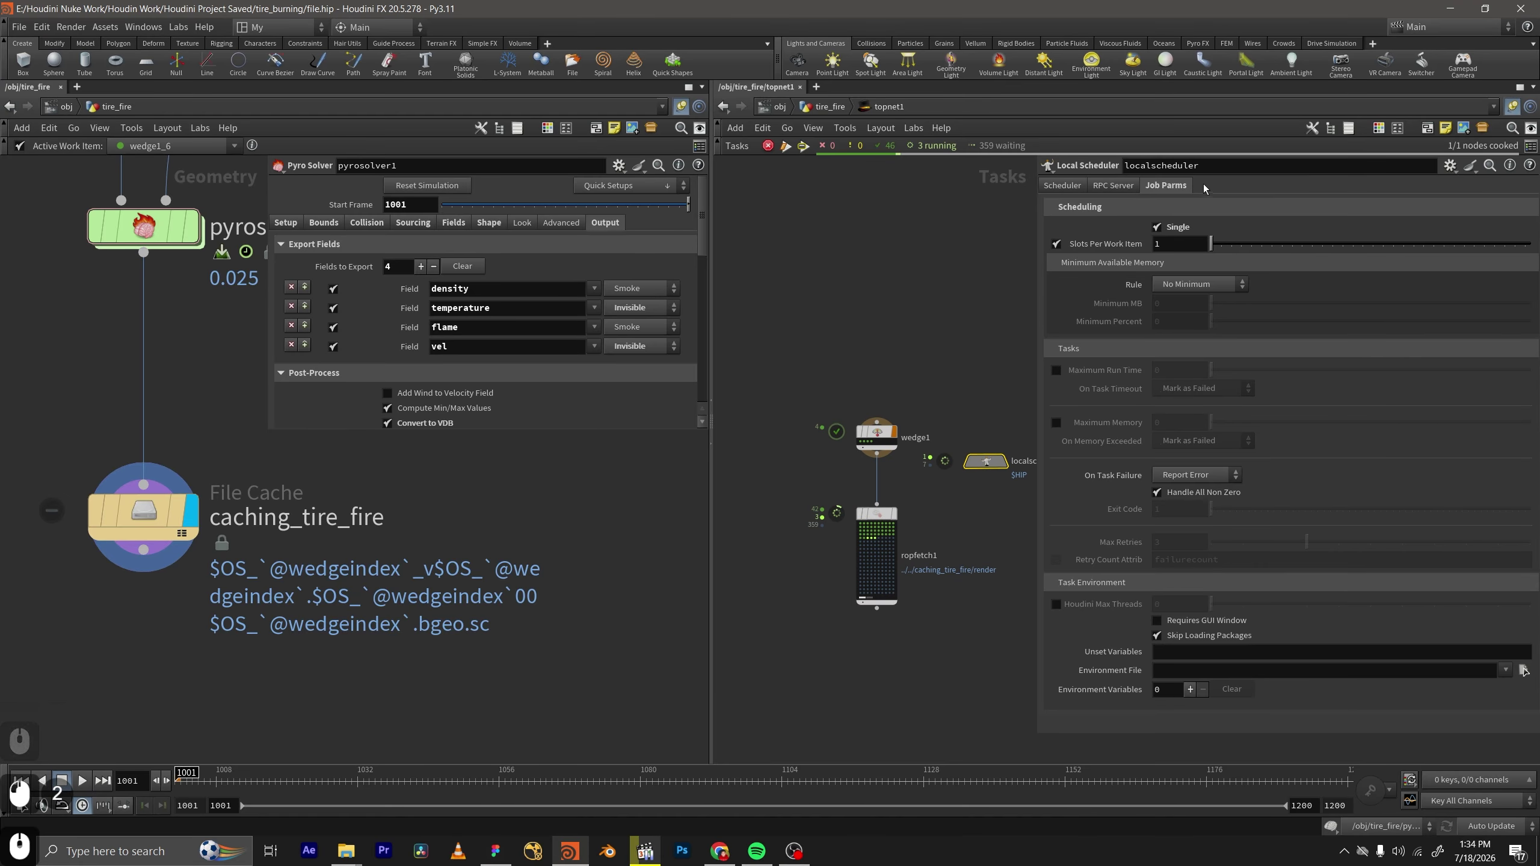
Examine the cook progress of the ROP Fetch's work items in the task network.
scroll(977, 405, "up", 1)
middle_click_drag(977, 406, 964, 326)
scroll(898, 495, "up", 3)
middle_click_drag(897, 498, 911, 480)
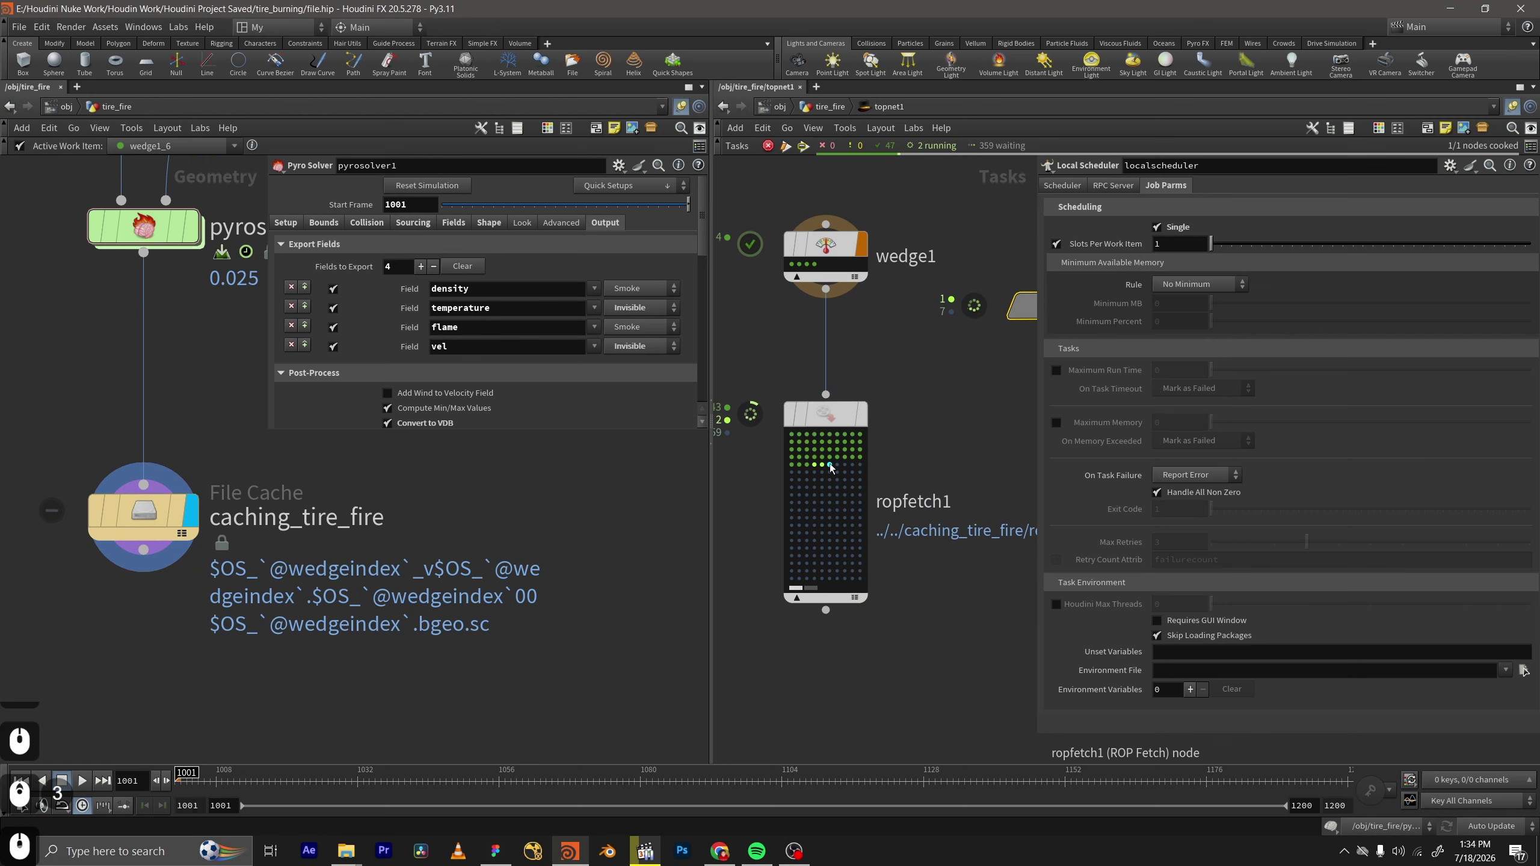
scroll(939, 450, "up", 2)
mouse_move(800, 398)
middle_mouse_down()
mouse_move(814, 390)
mouse_move(778, 392)
middle_mouse_up()
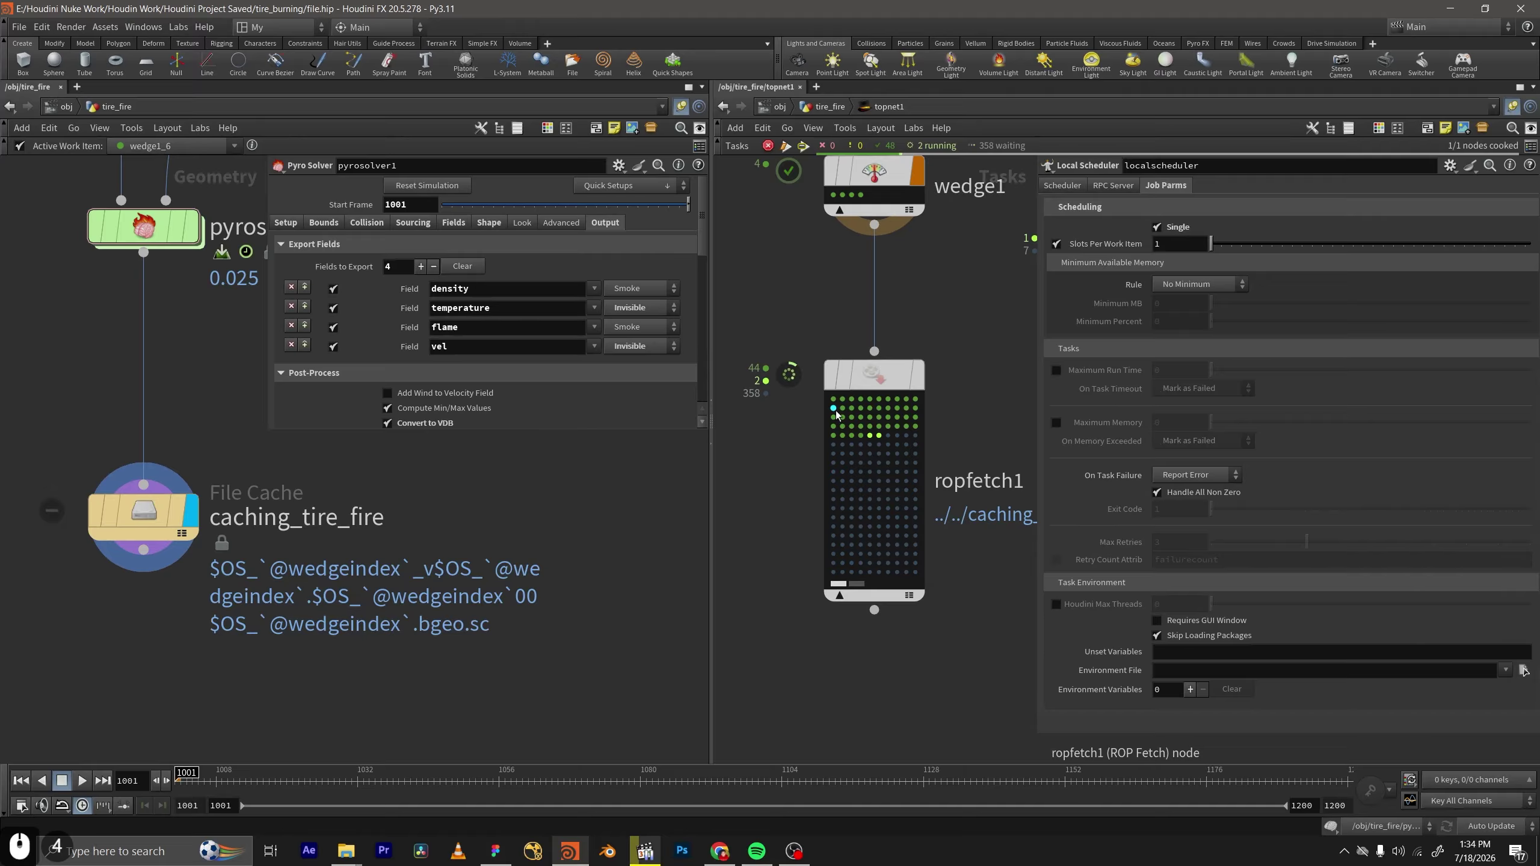
middle_click_drag(837, 413, 835, 486)
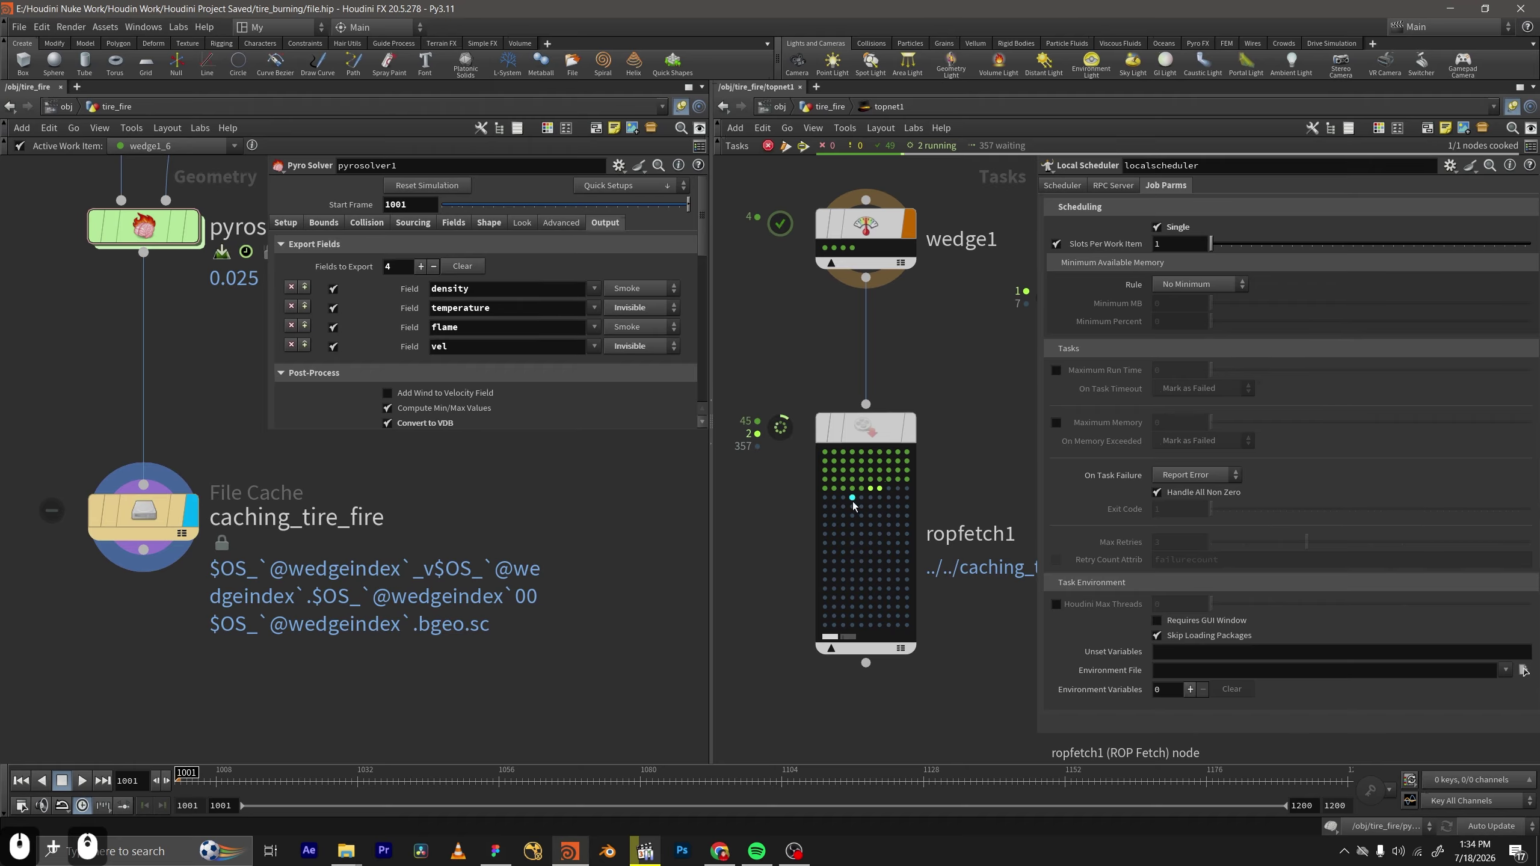
scroll(923, 448, "down", 3)
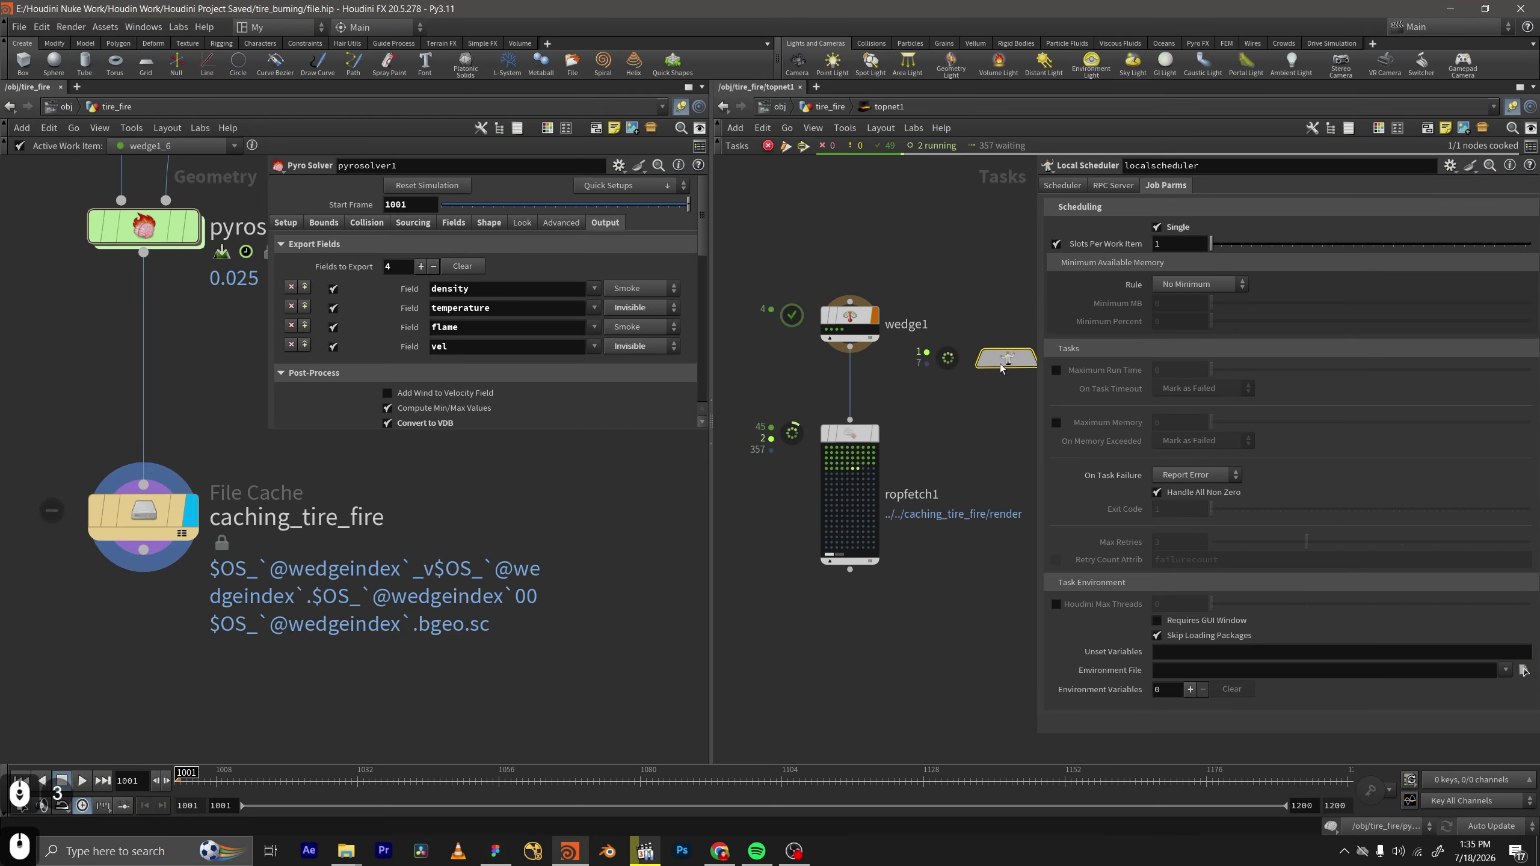
scroll(897, 458, "up", 3)
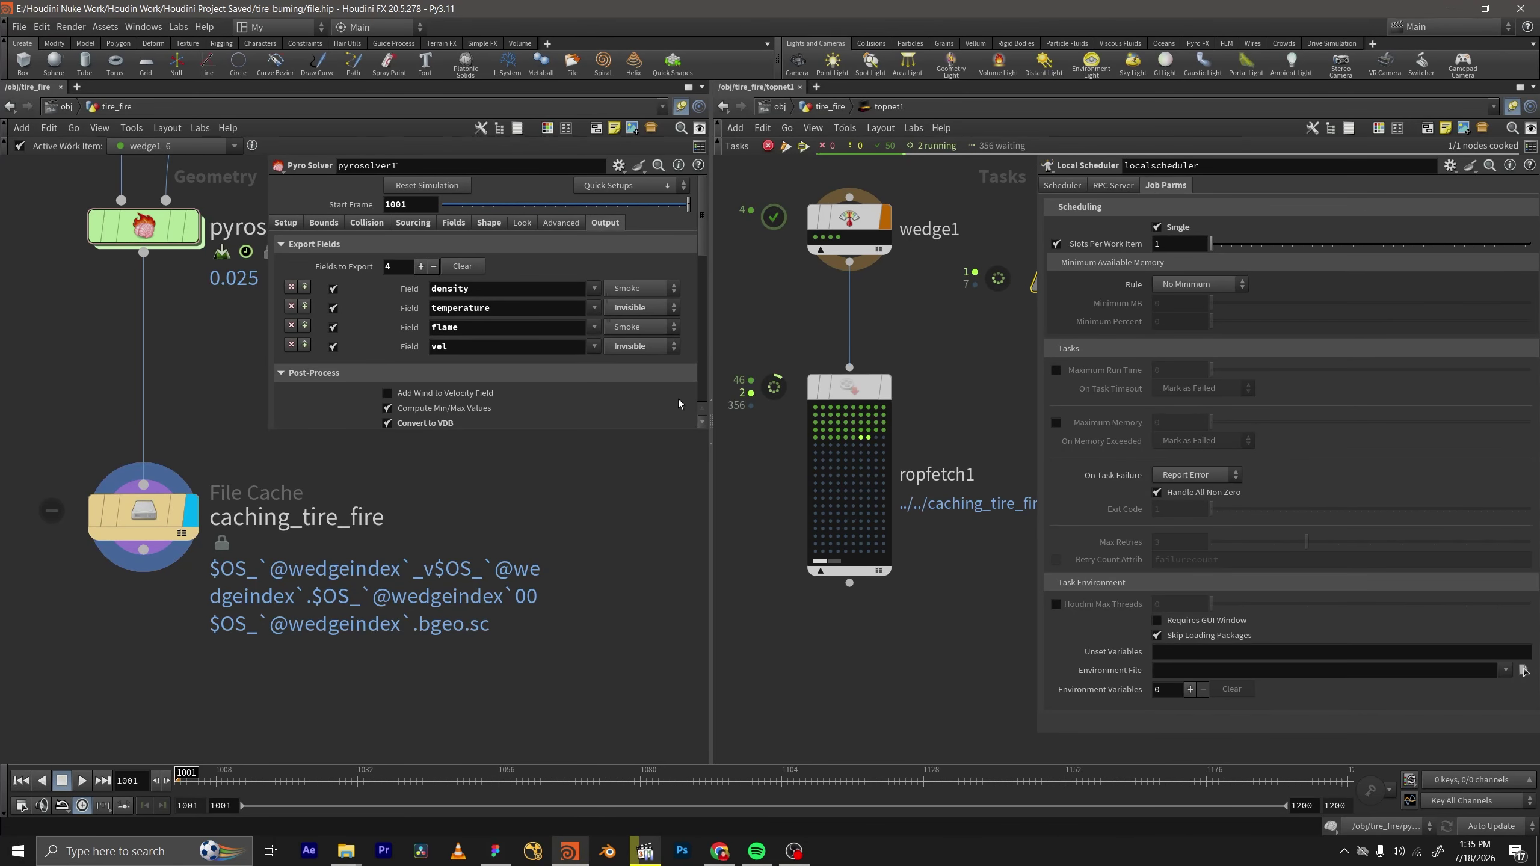
middle_click_drag(797, 426, 817, 457)
scroll(834, 399, "down", 2)
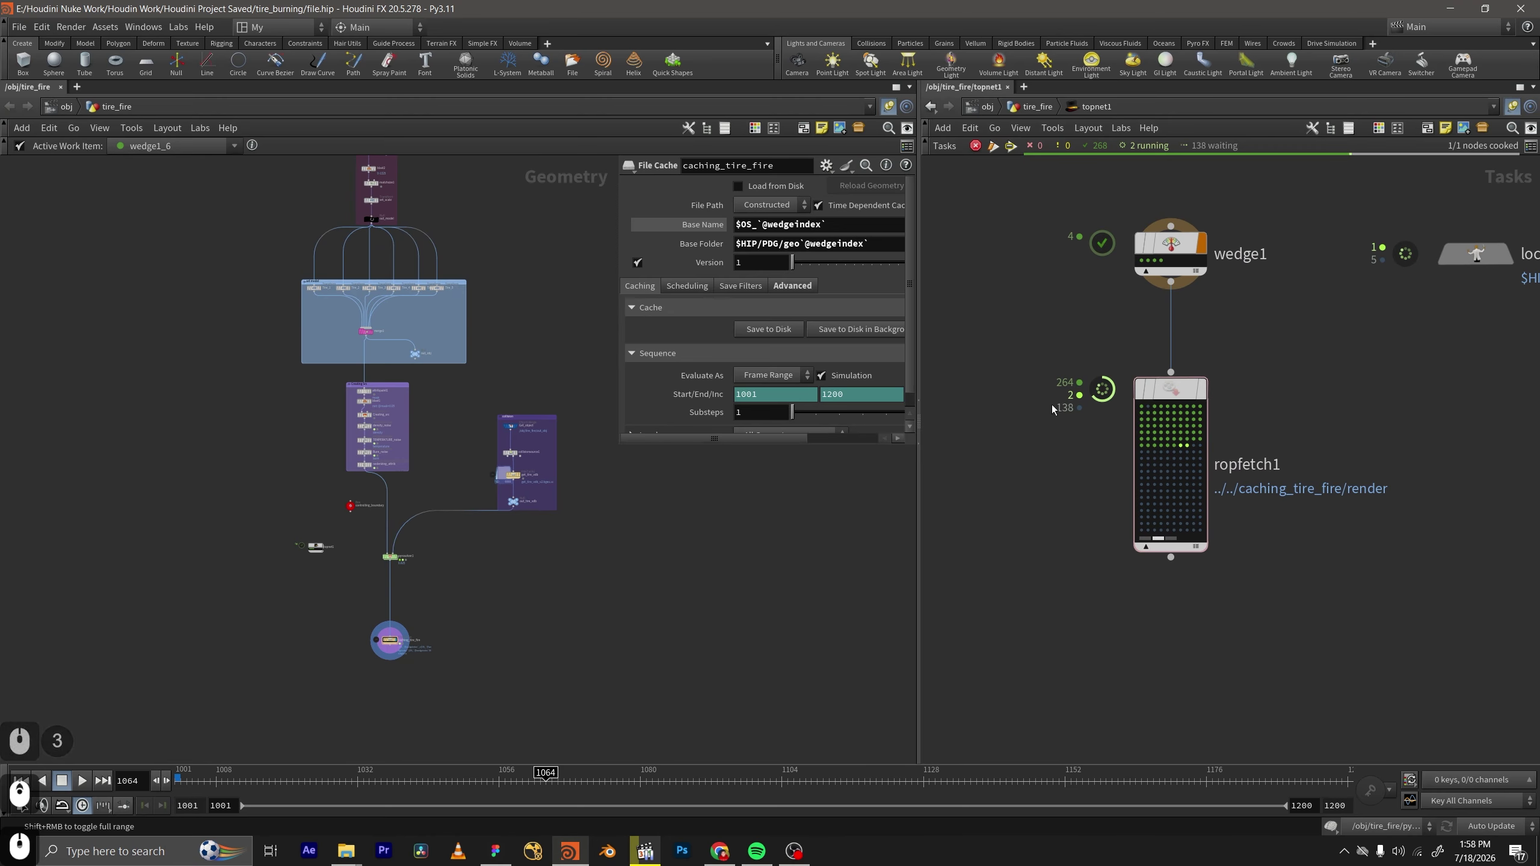
scroll(1051, 405, "down", 1)
middle_click_drag(1050, 421, 1047, 433)
scroll(1047, 433, "up", 1)
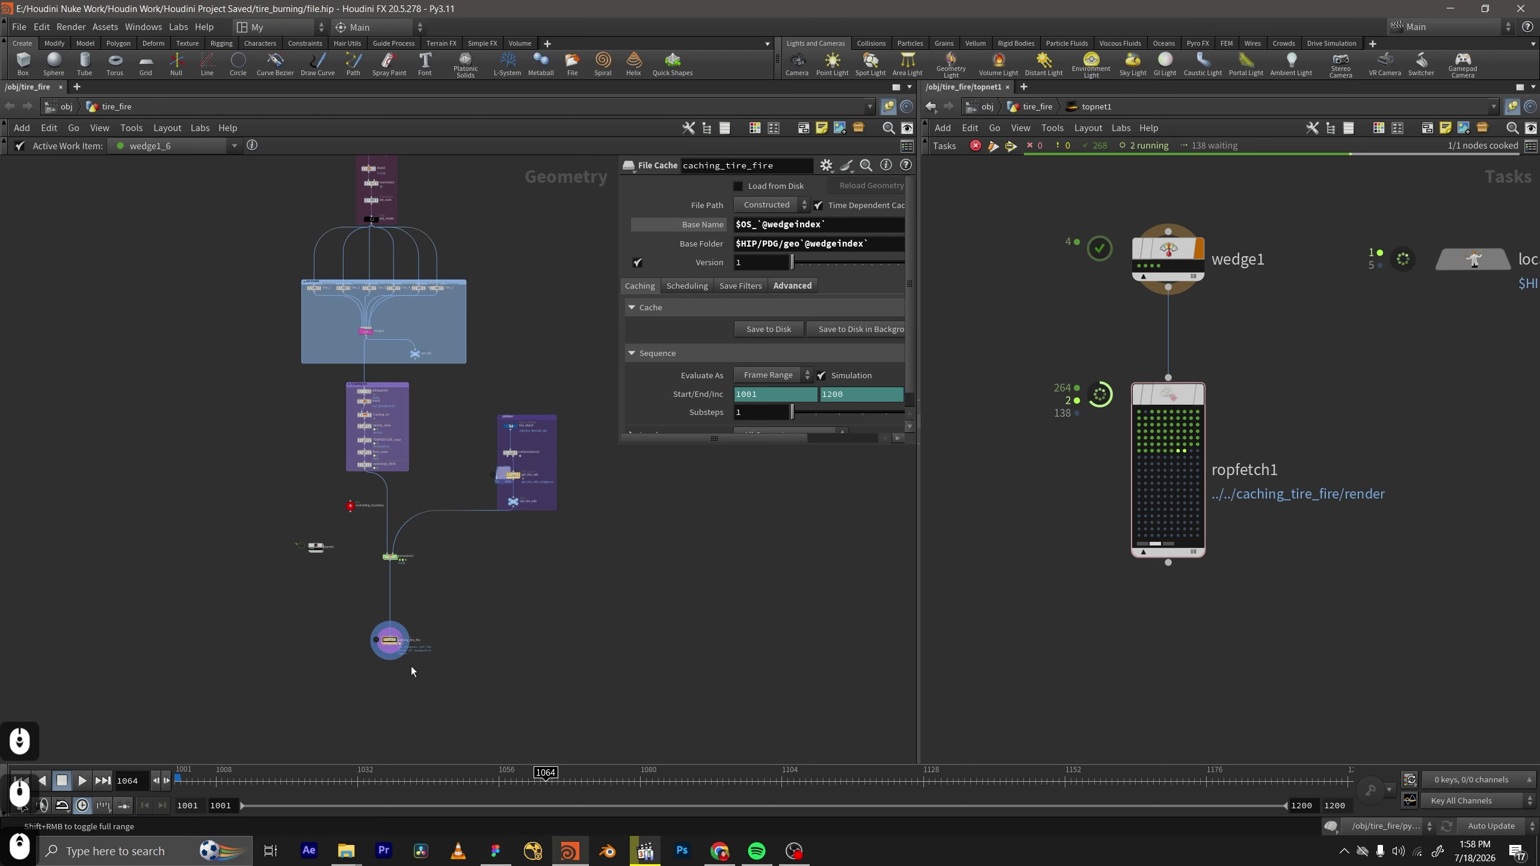
Switch to File Explorer, inspect the geo0, geo1 and geo2 folders under PDG, and return to Houdini.
middle_click_drag(474, 516, 556, 529)
scroll(553, 552, "up", 2)
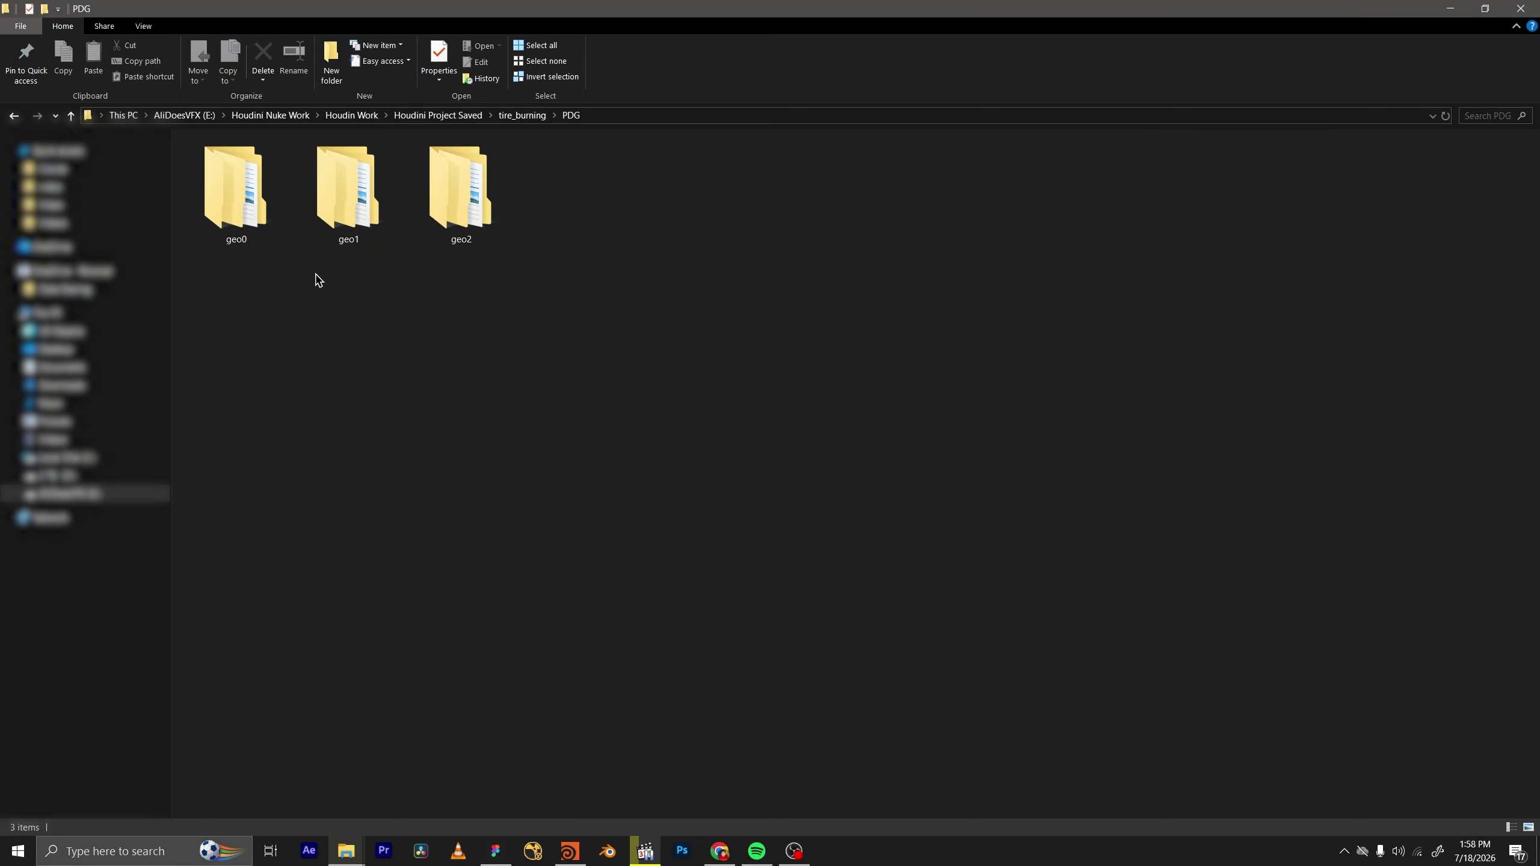
left_click_drag(244, 275, 526, 244)
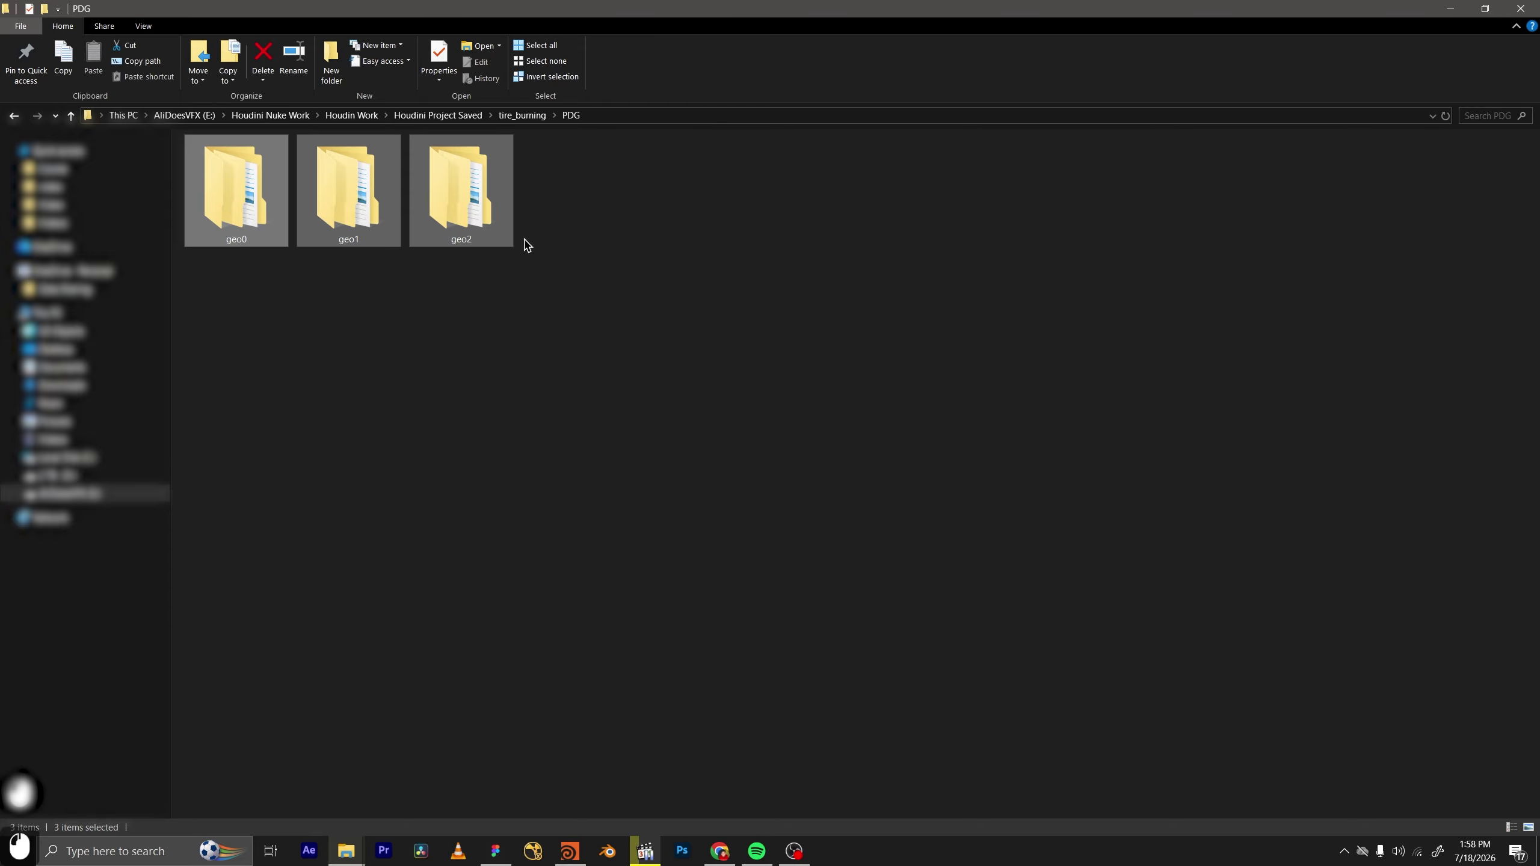
left_click(526, 243)
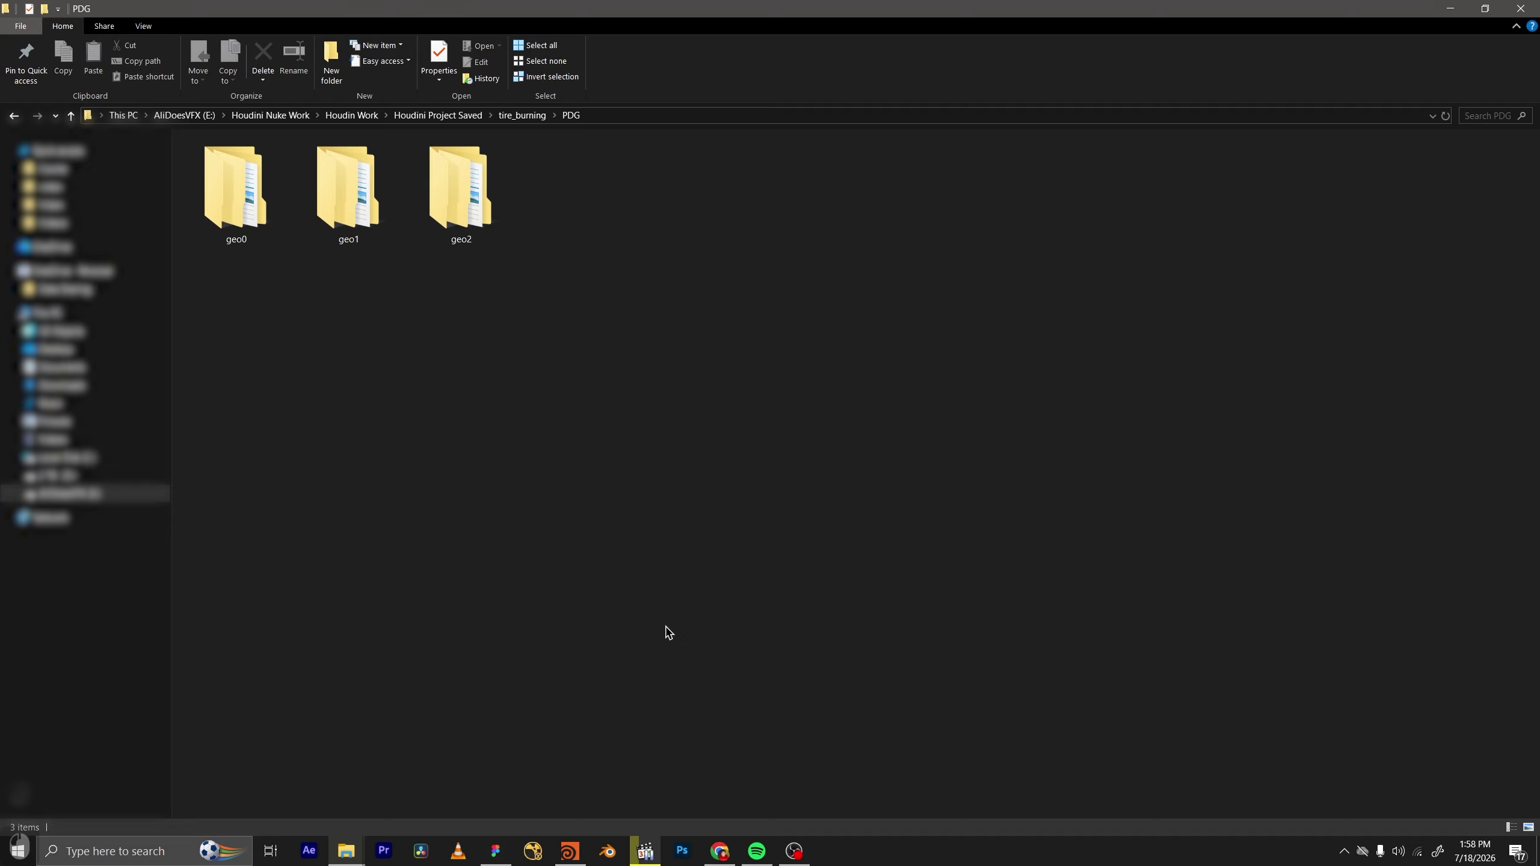
left_click(585, 846)
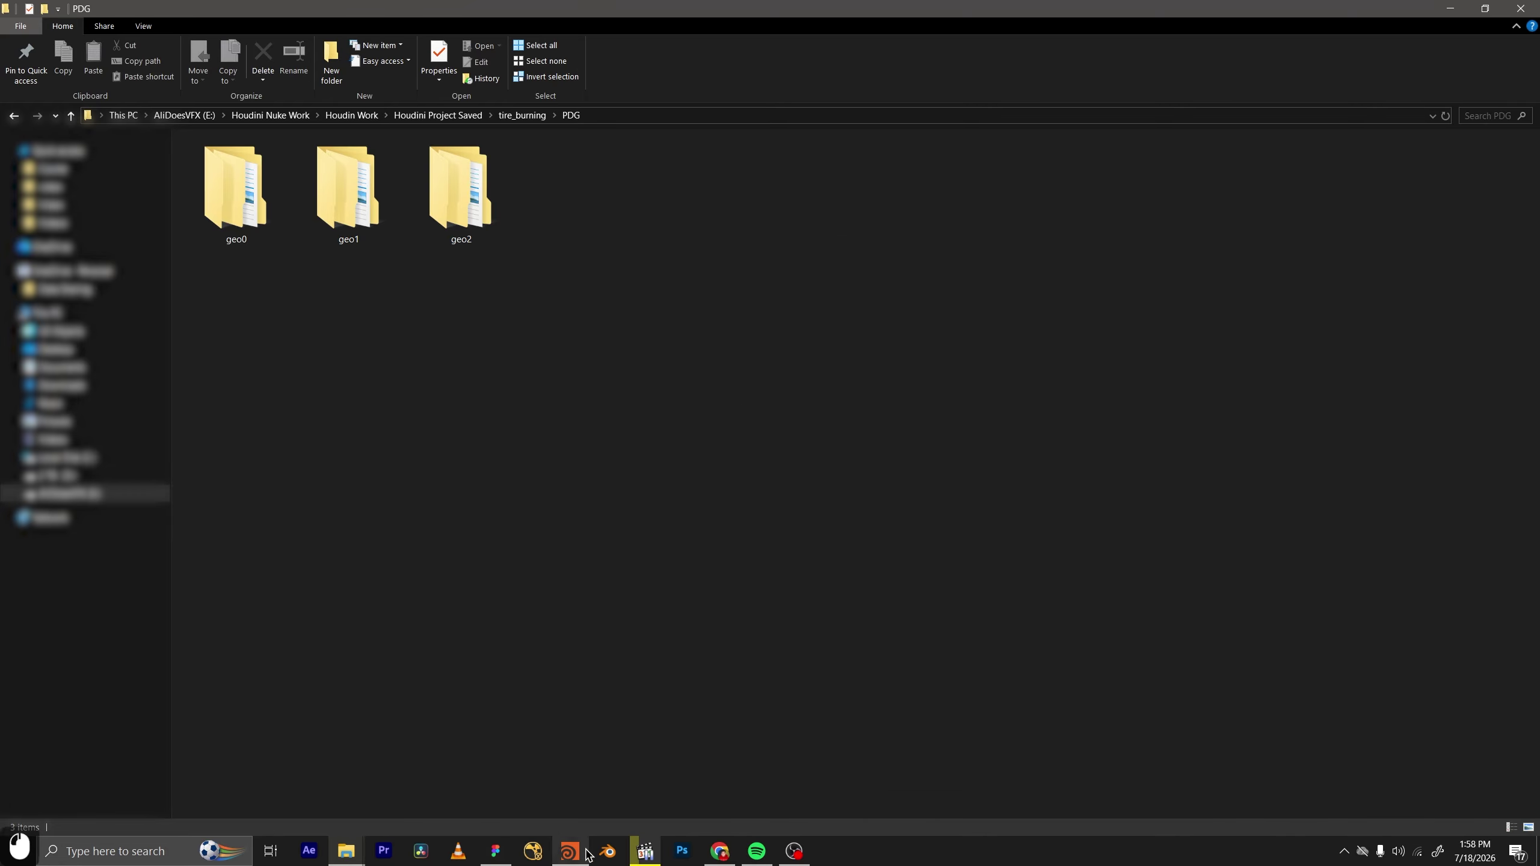
middle_click_drag(434, 575, 466, 568)
scroll(466, 568, "up", 4)
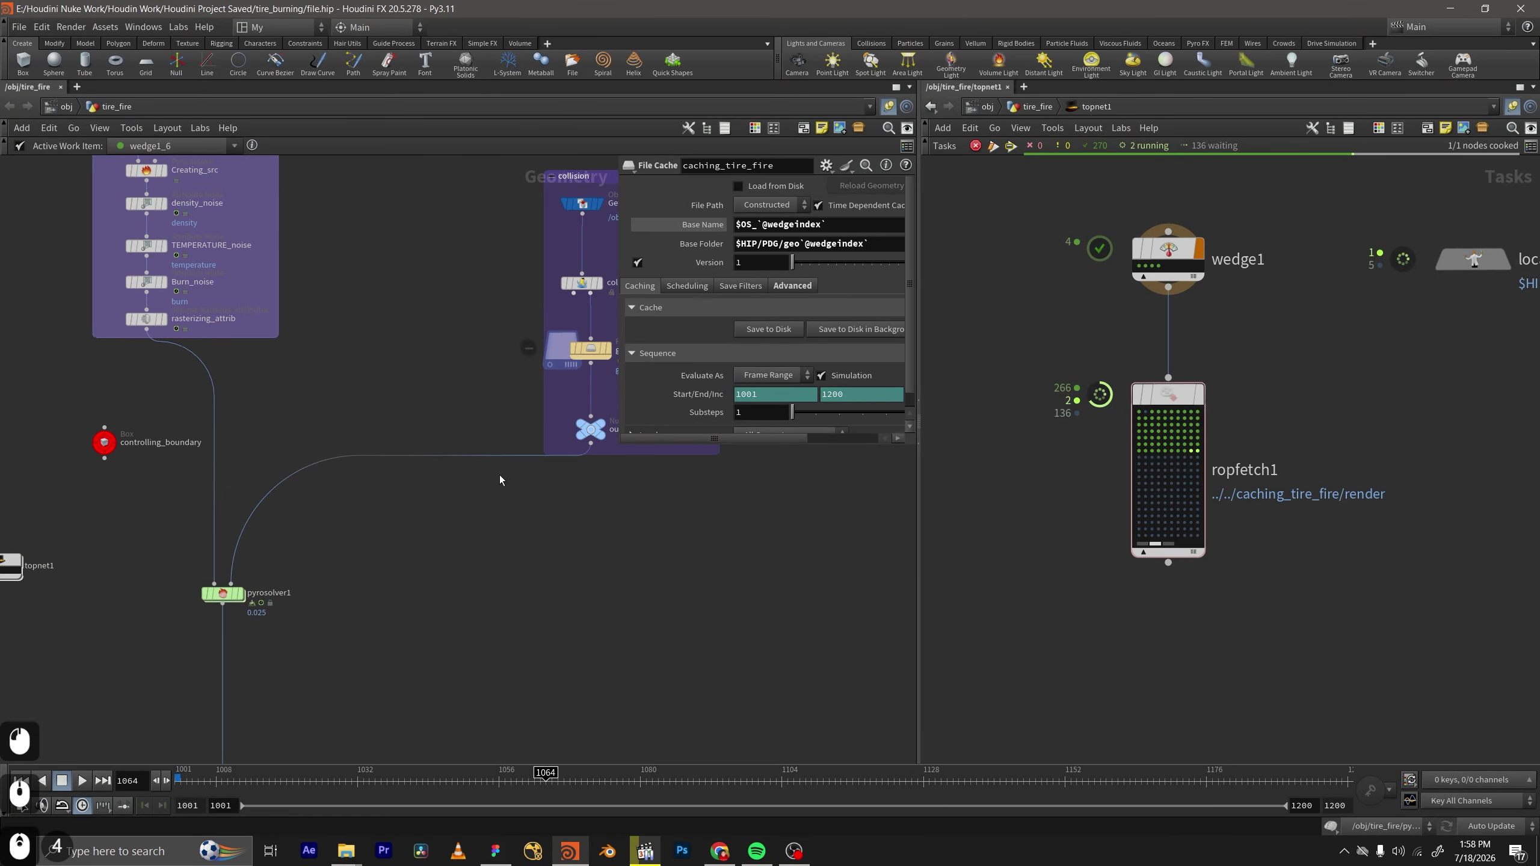
middle_click_drag(502, 482, 519, 361)
middle_click_drag(470, 578, 517, 484)
left_click(287, 628)
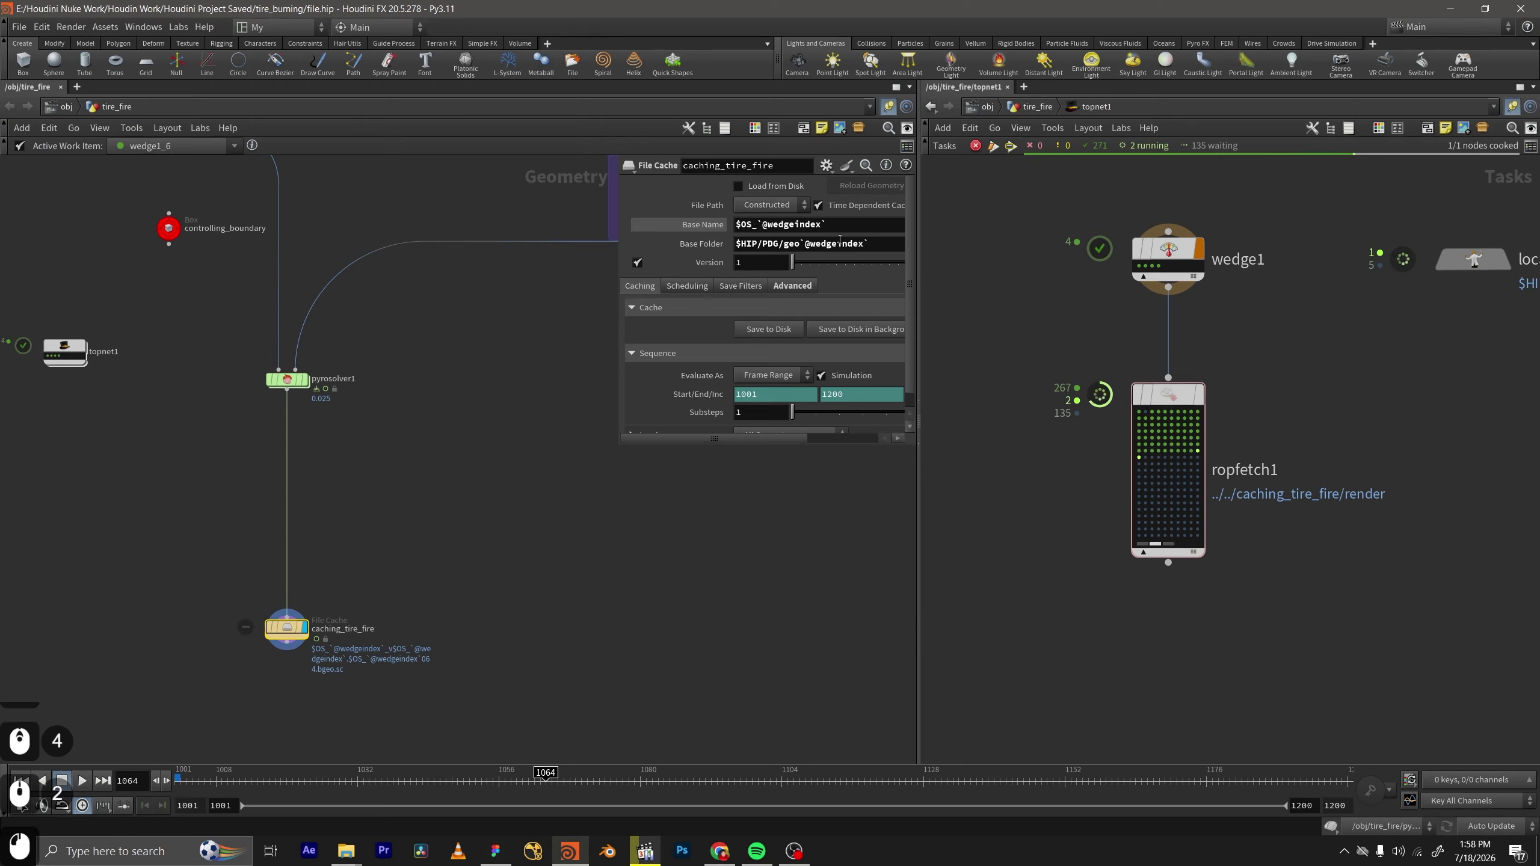
left_click_drag(874, 244, 799, 247)
left_click(657, 380)
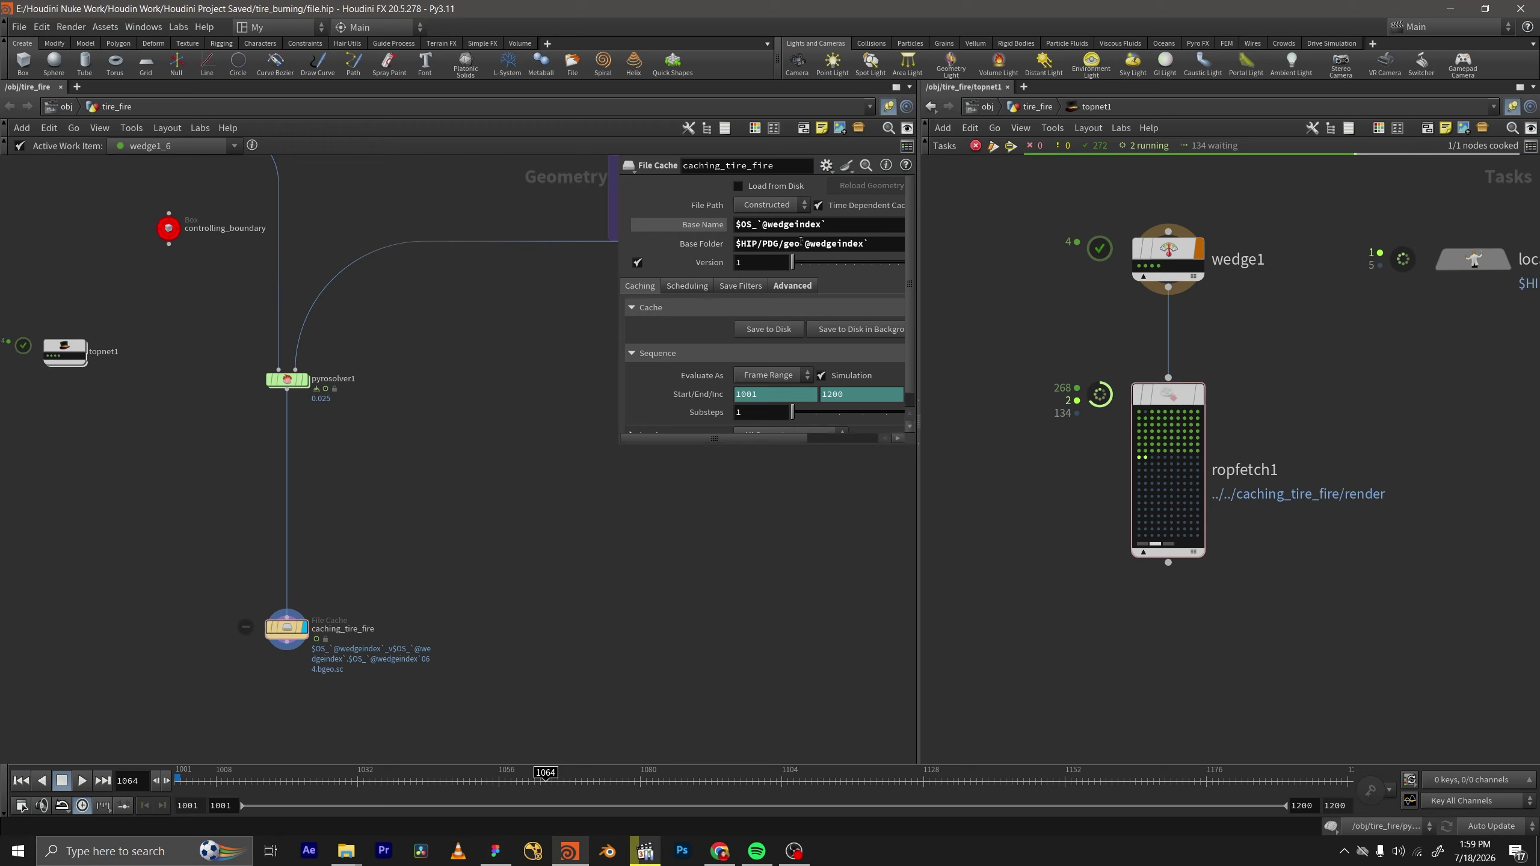
left_click_drag(896, 243, 820, 244)
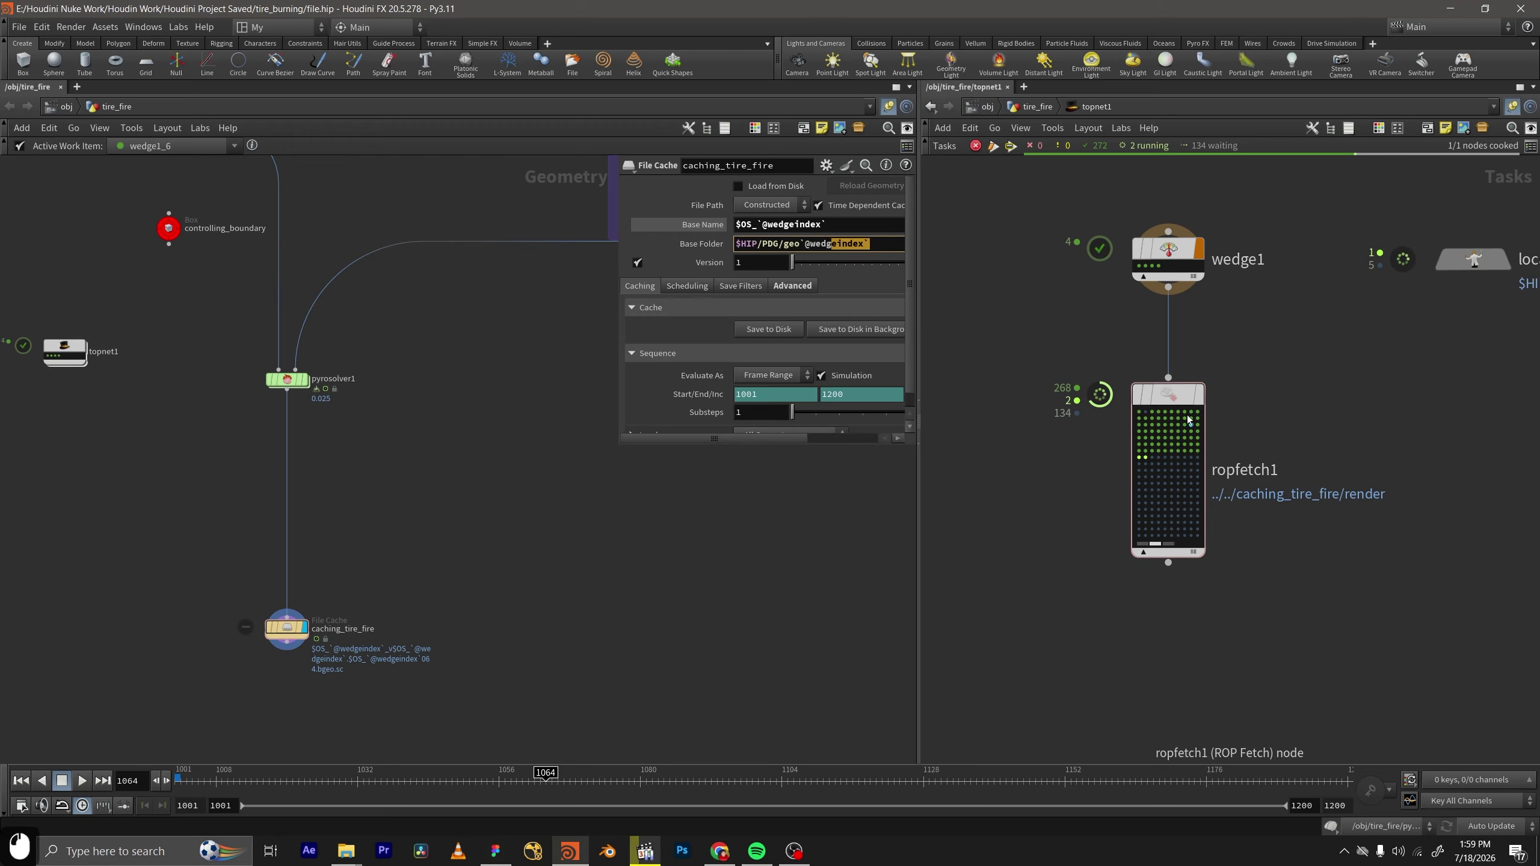
Cancel the running cook of the ropfetch1 node.
right_click(1168, 399)
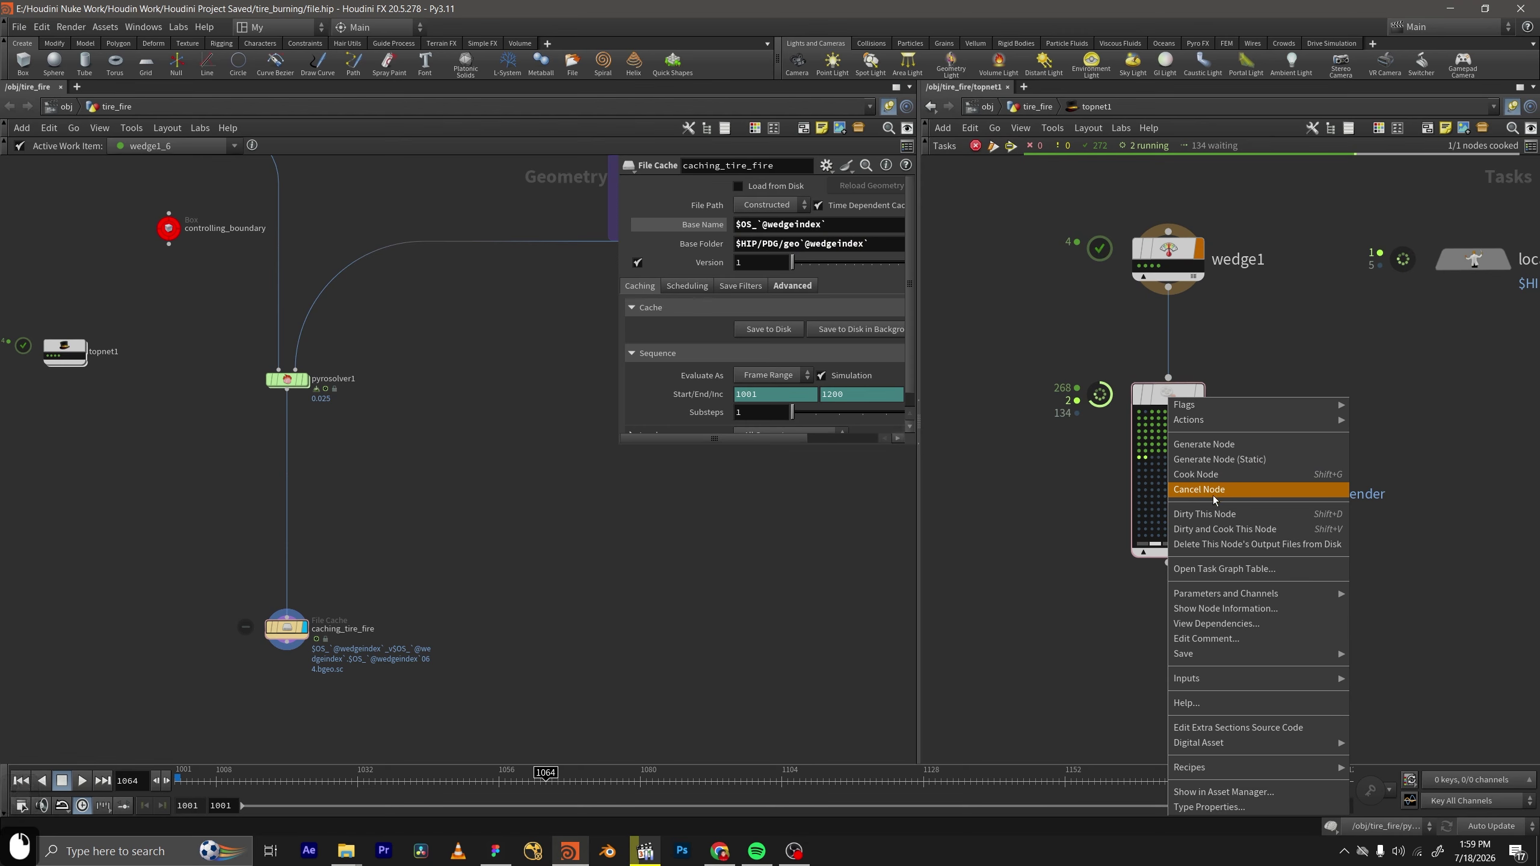
left_click(1197, 474)
middle_click_drag(1267, 410, 1215, 401)
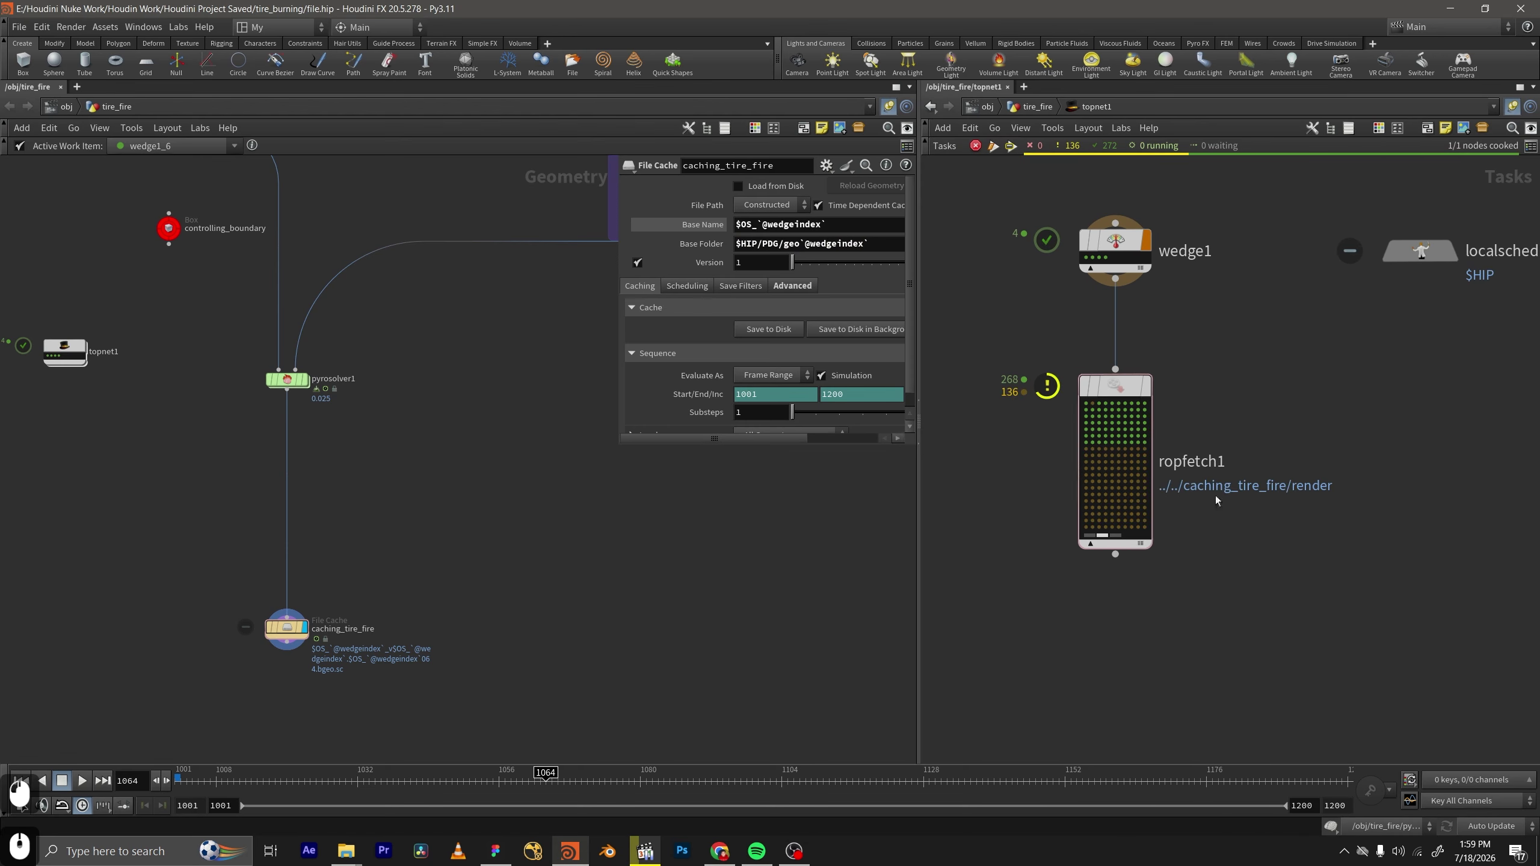
middle_click_drag(955, 418, 1004, 433)
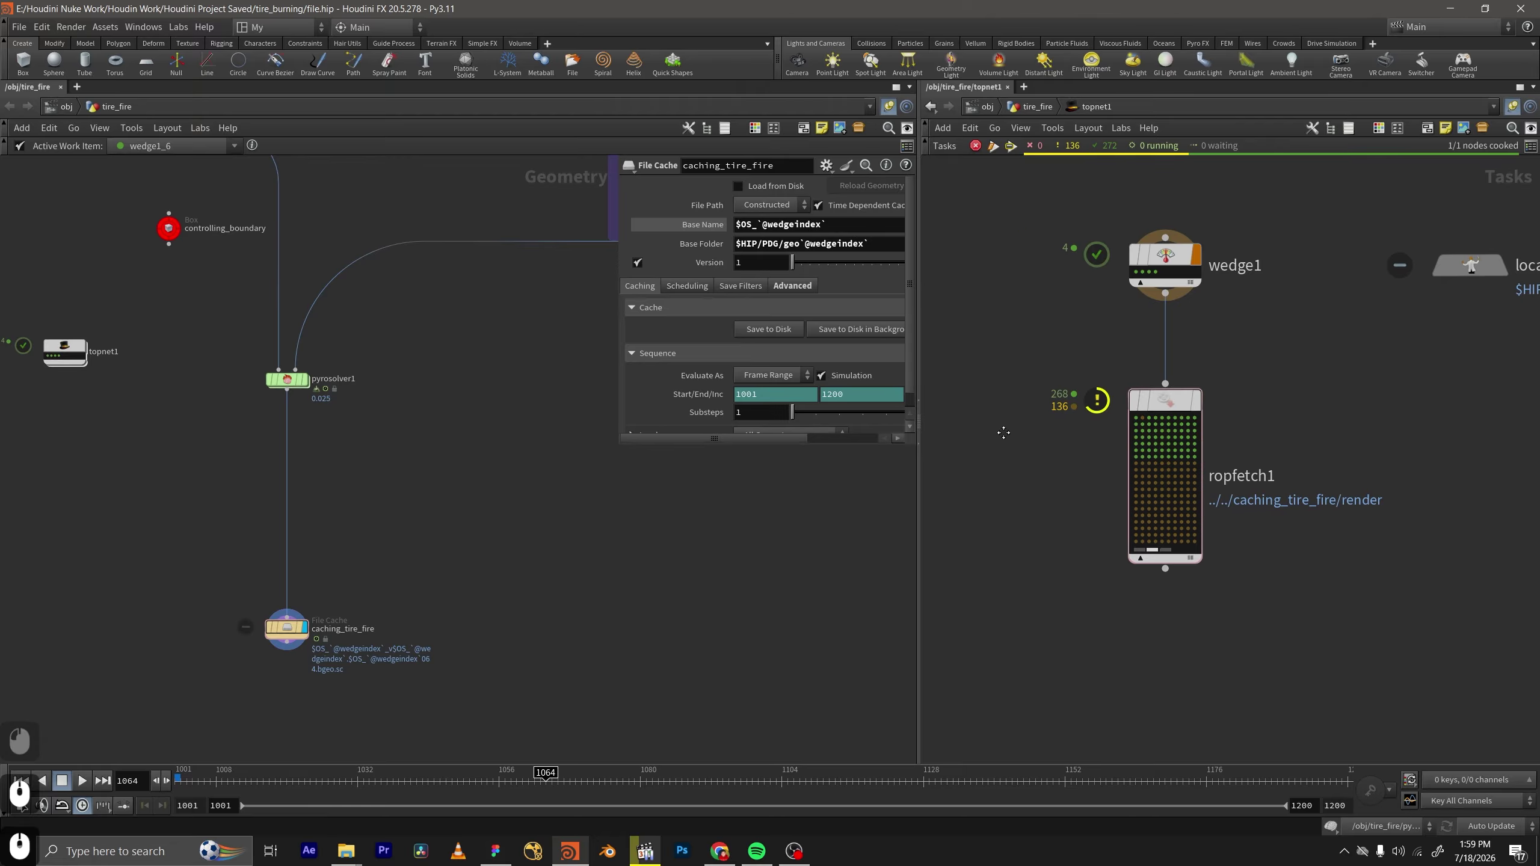
middle_click_drag(1116, 555, 1091, 549)
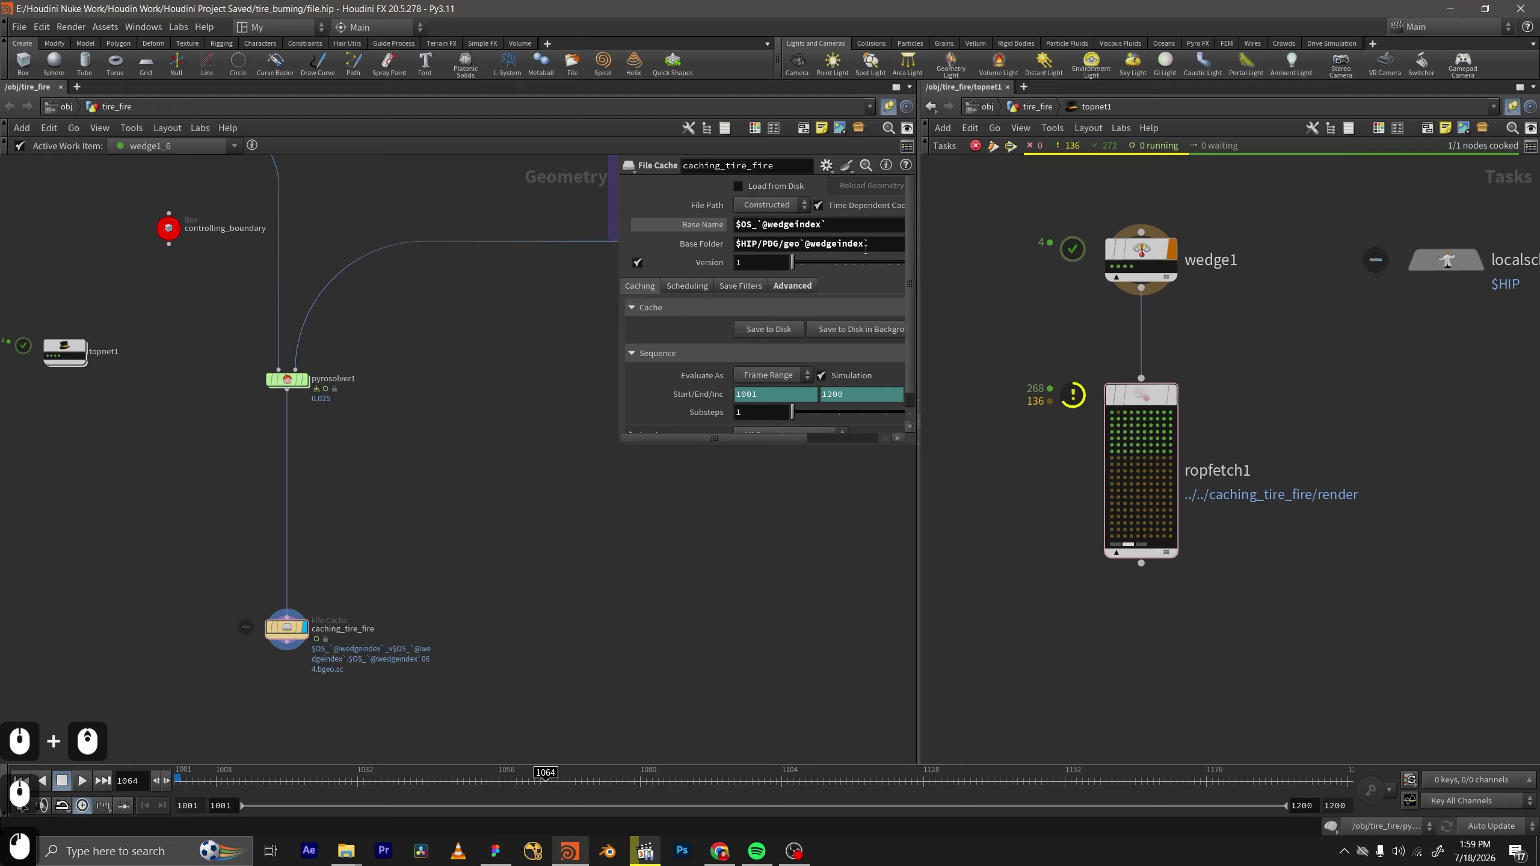
double_click(811, 247)
key("BackSpace")
key("BackSpace")
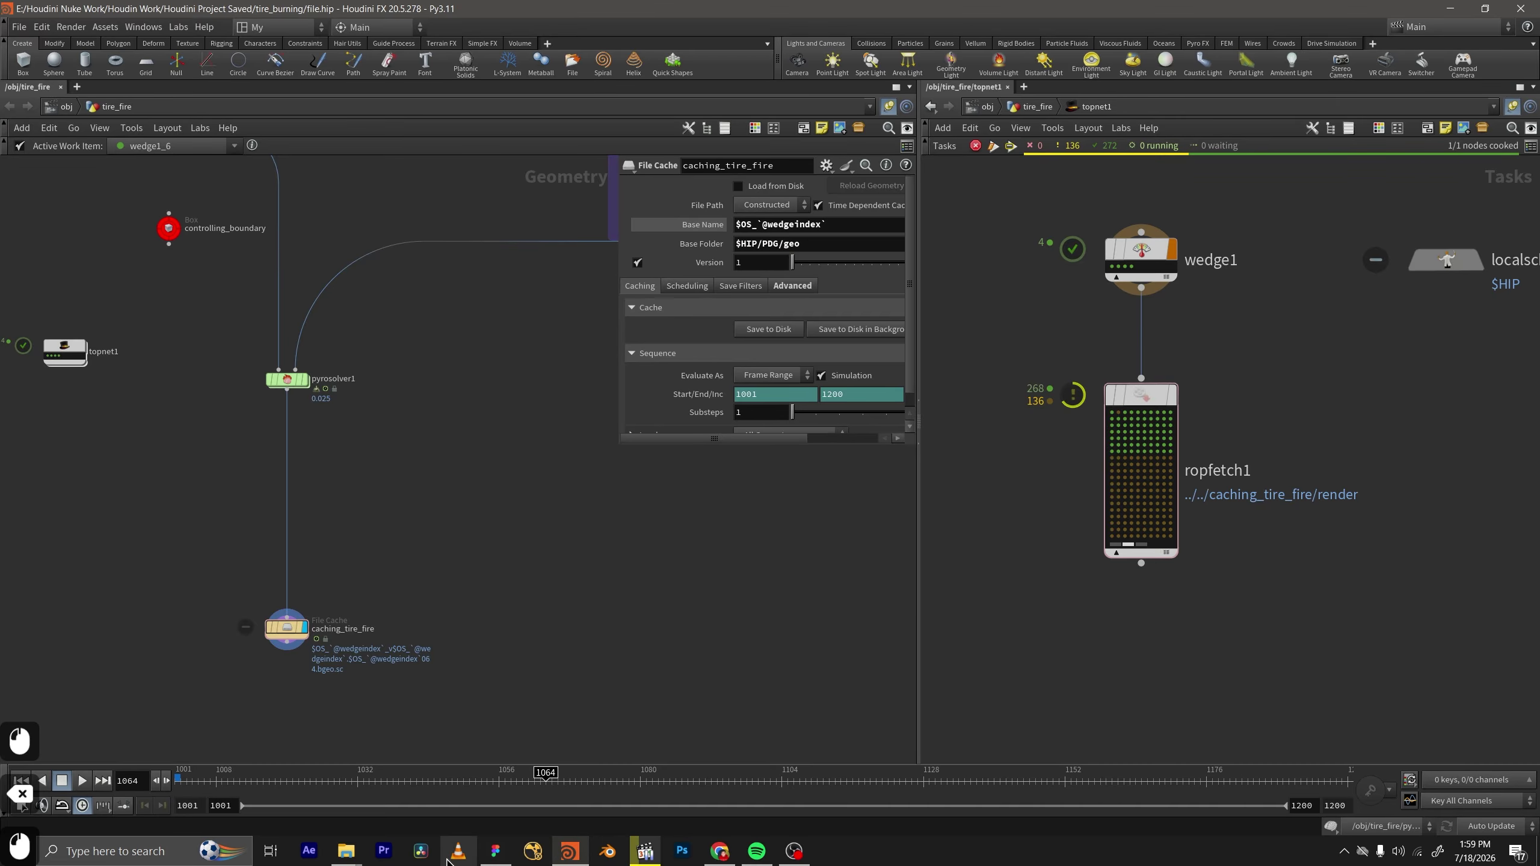
Switch to File Explorer, look inside the geo0 folder, and go back up to the PDG folder.
mouse_move(345, 851)
left_click(418, 768)
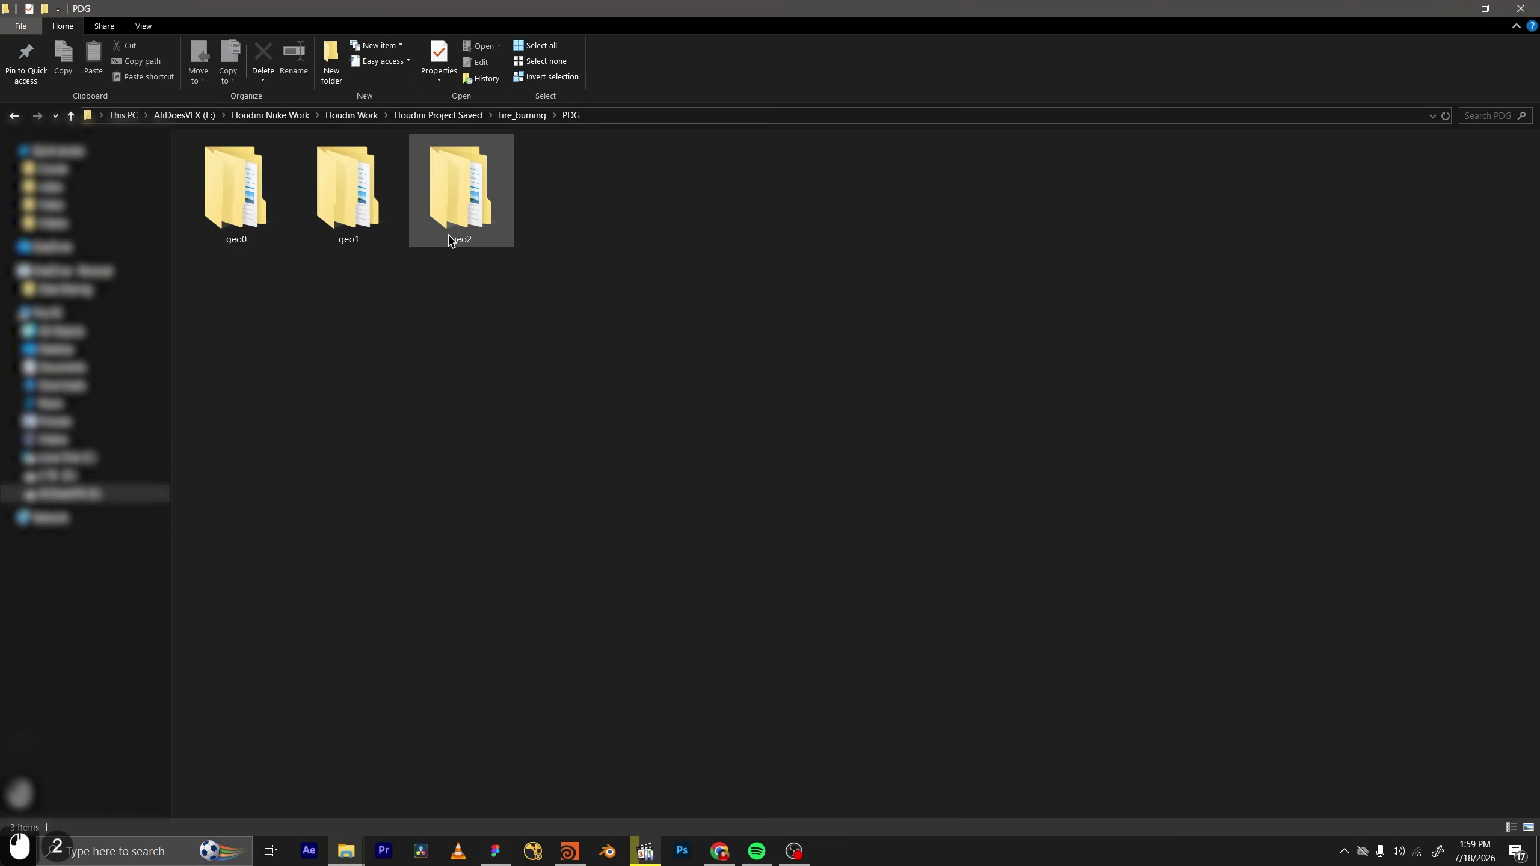
double_click(238, 200)
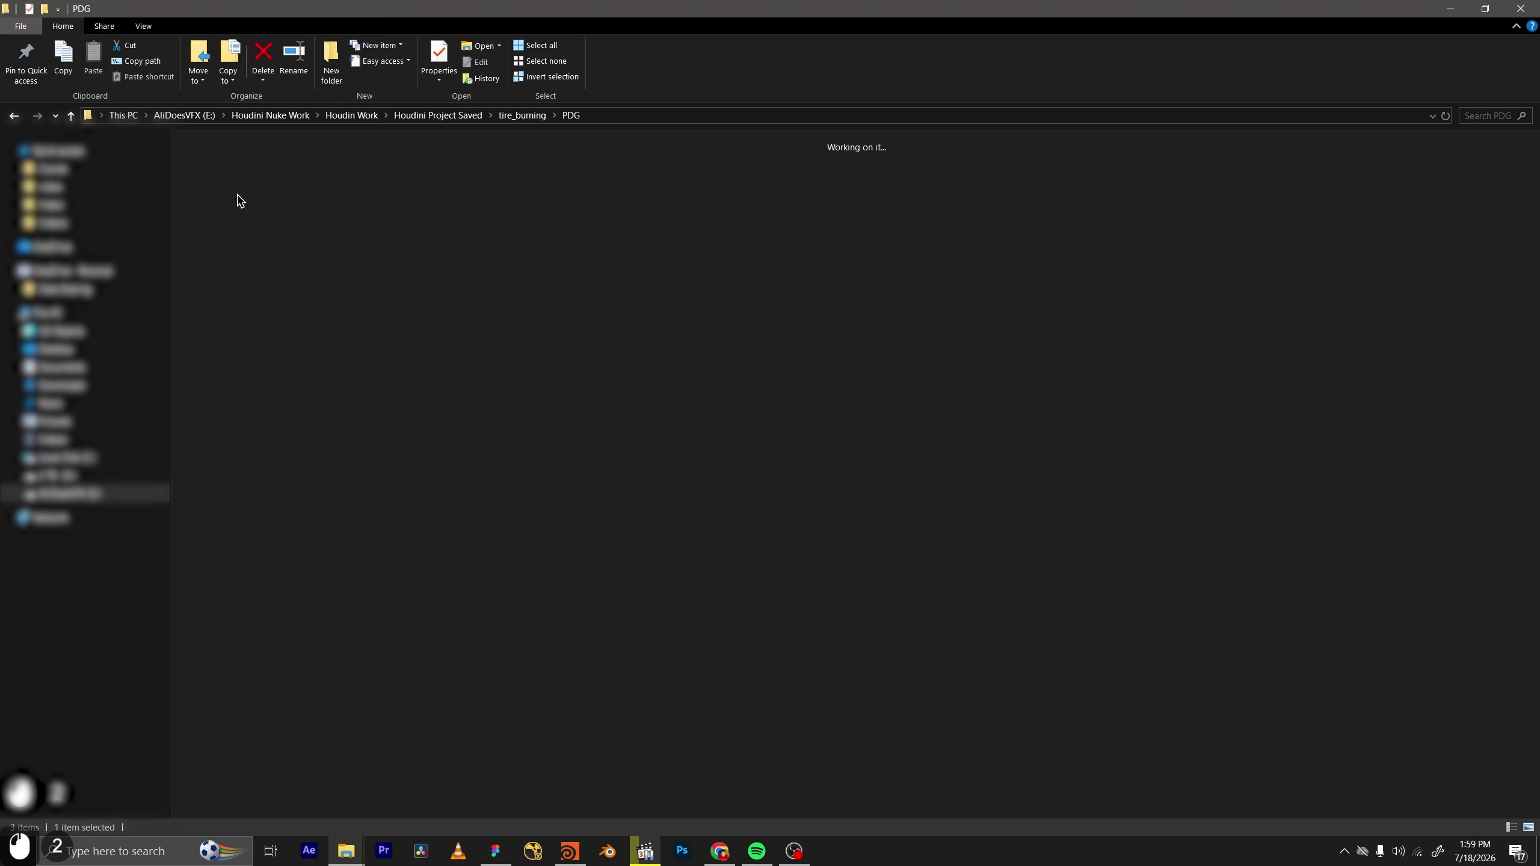
left_click_drag(223, 274, 890, 199)
left_click(495, 175)
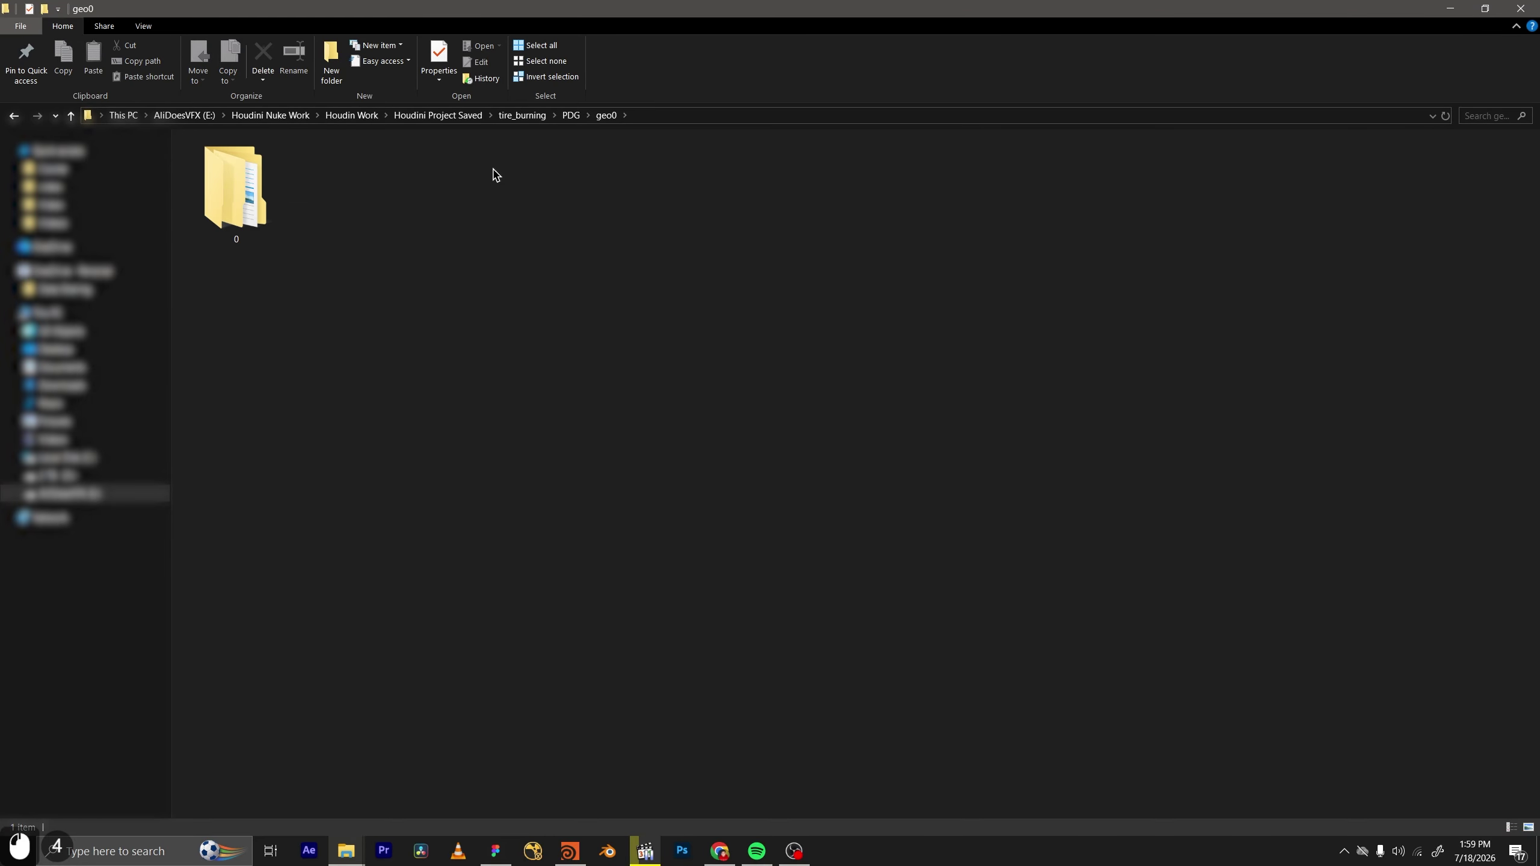
left_click(571, 116)
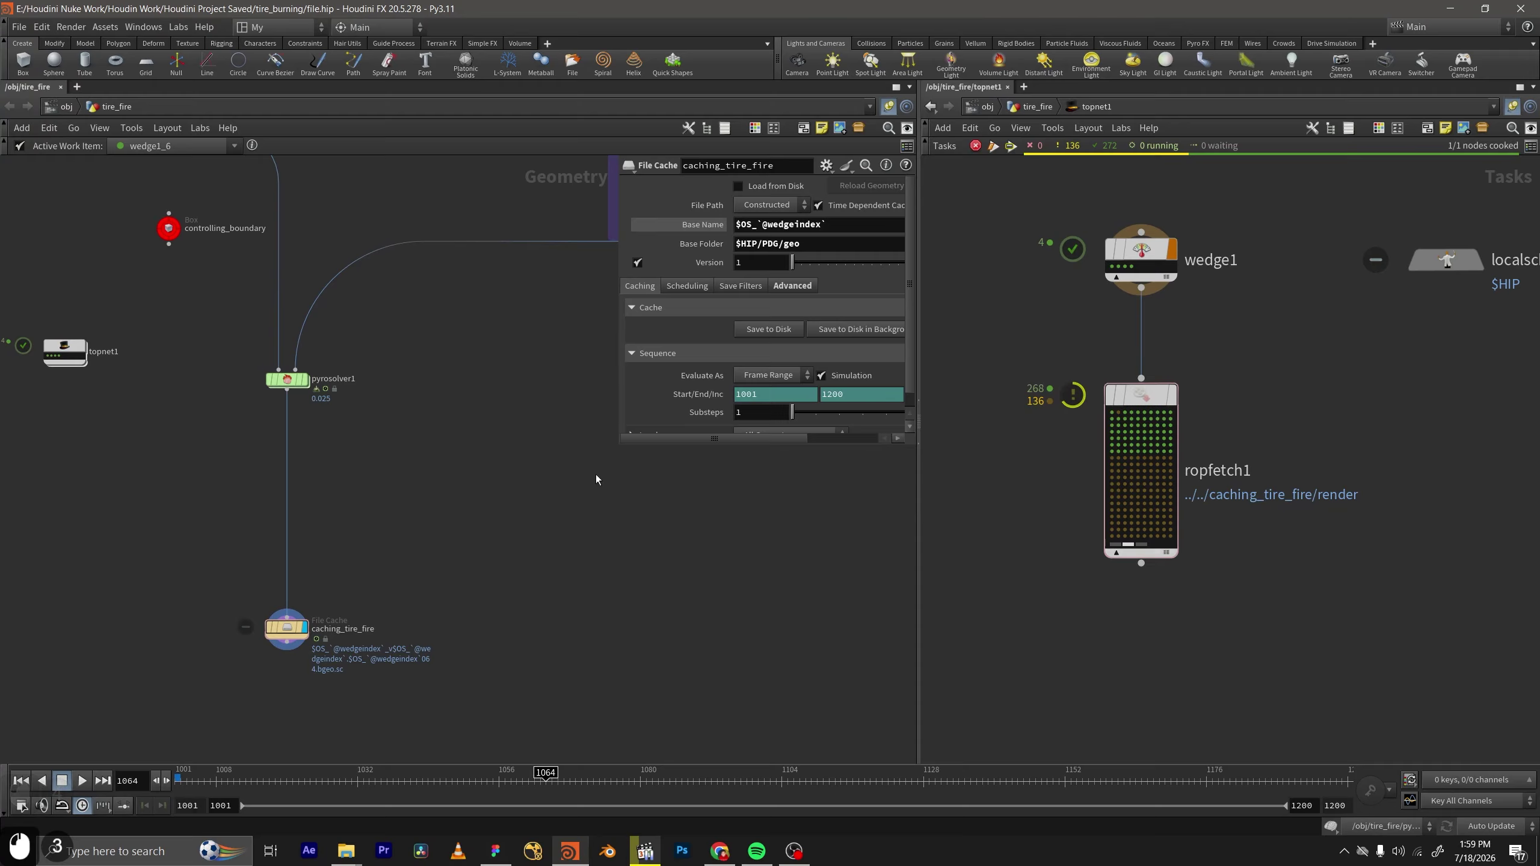
left_click_drag(618, 446, 534, 558)
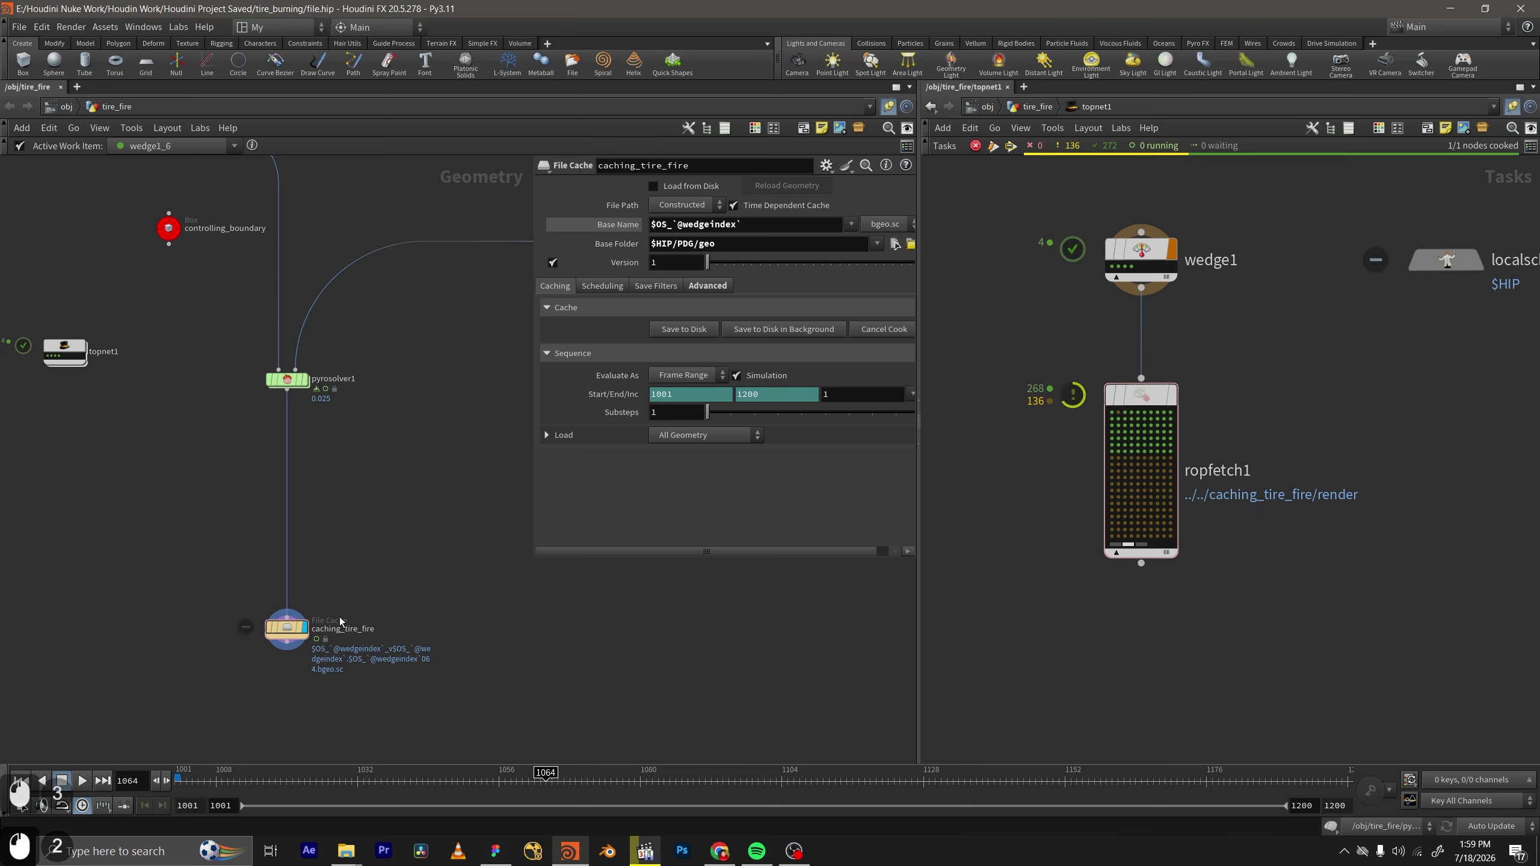
middle_click_drag(370, 634, 359, 591)
double_click(361, 586)
key("ctrl+c")
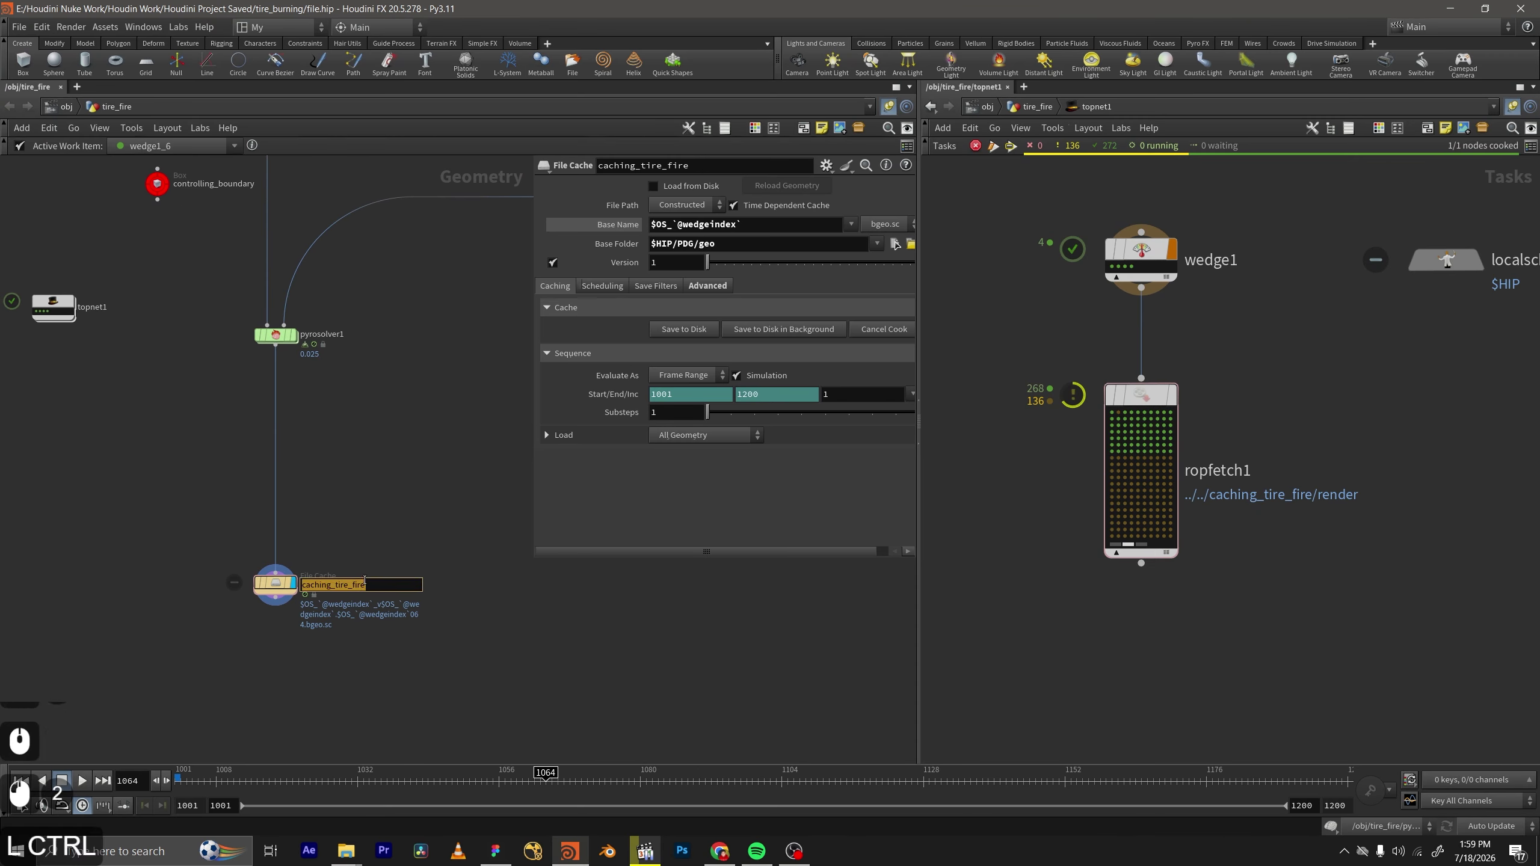
left_click_drag(669, 224, 614, 226)
double_click(667, 224)
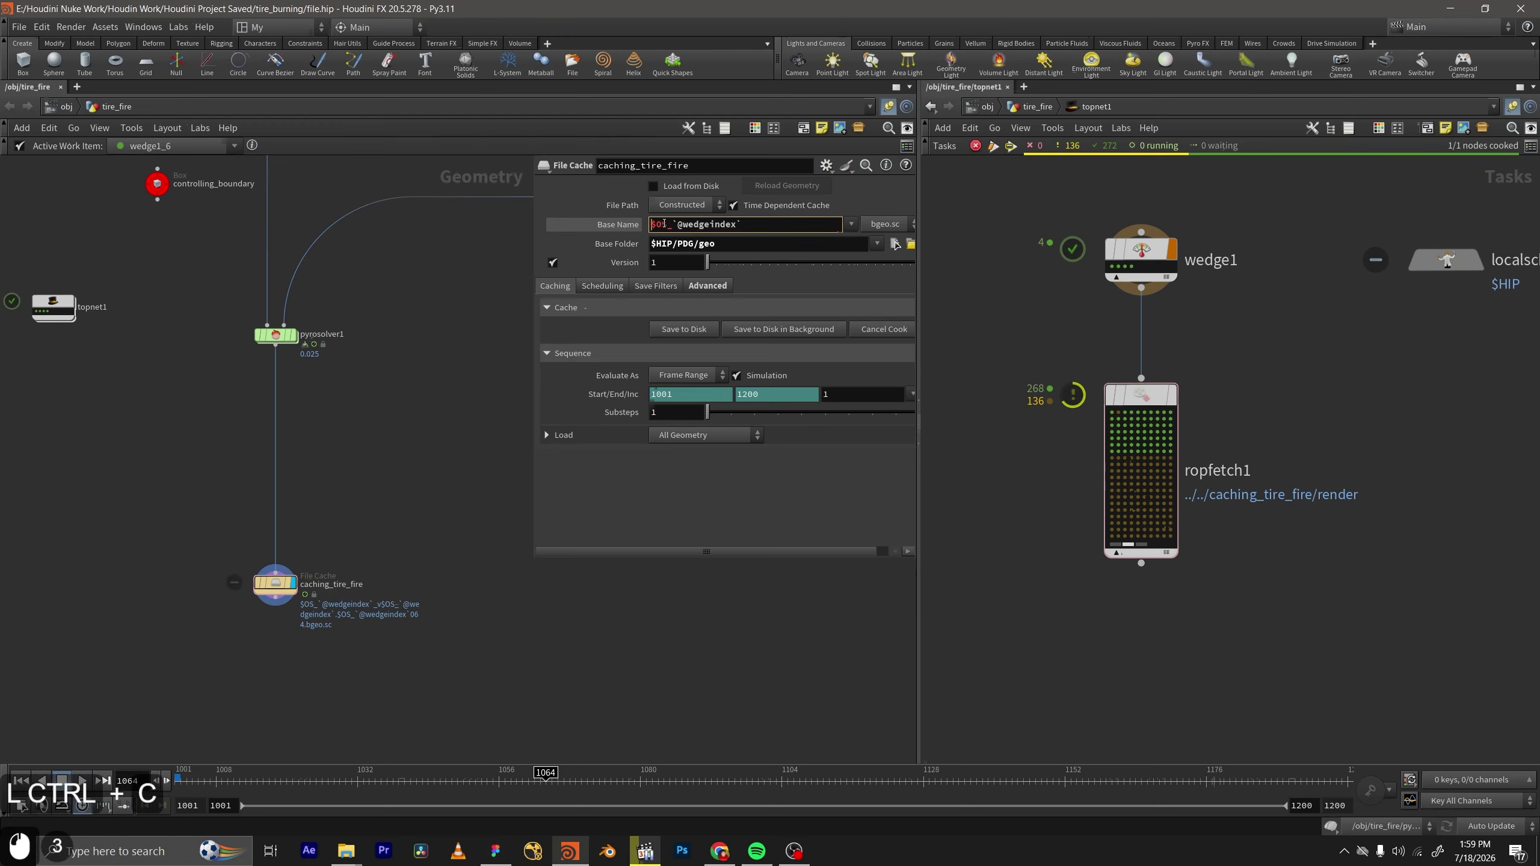
key("ctrl+v")
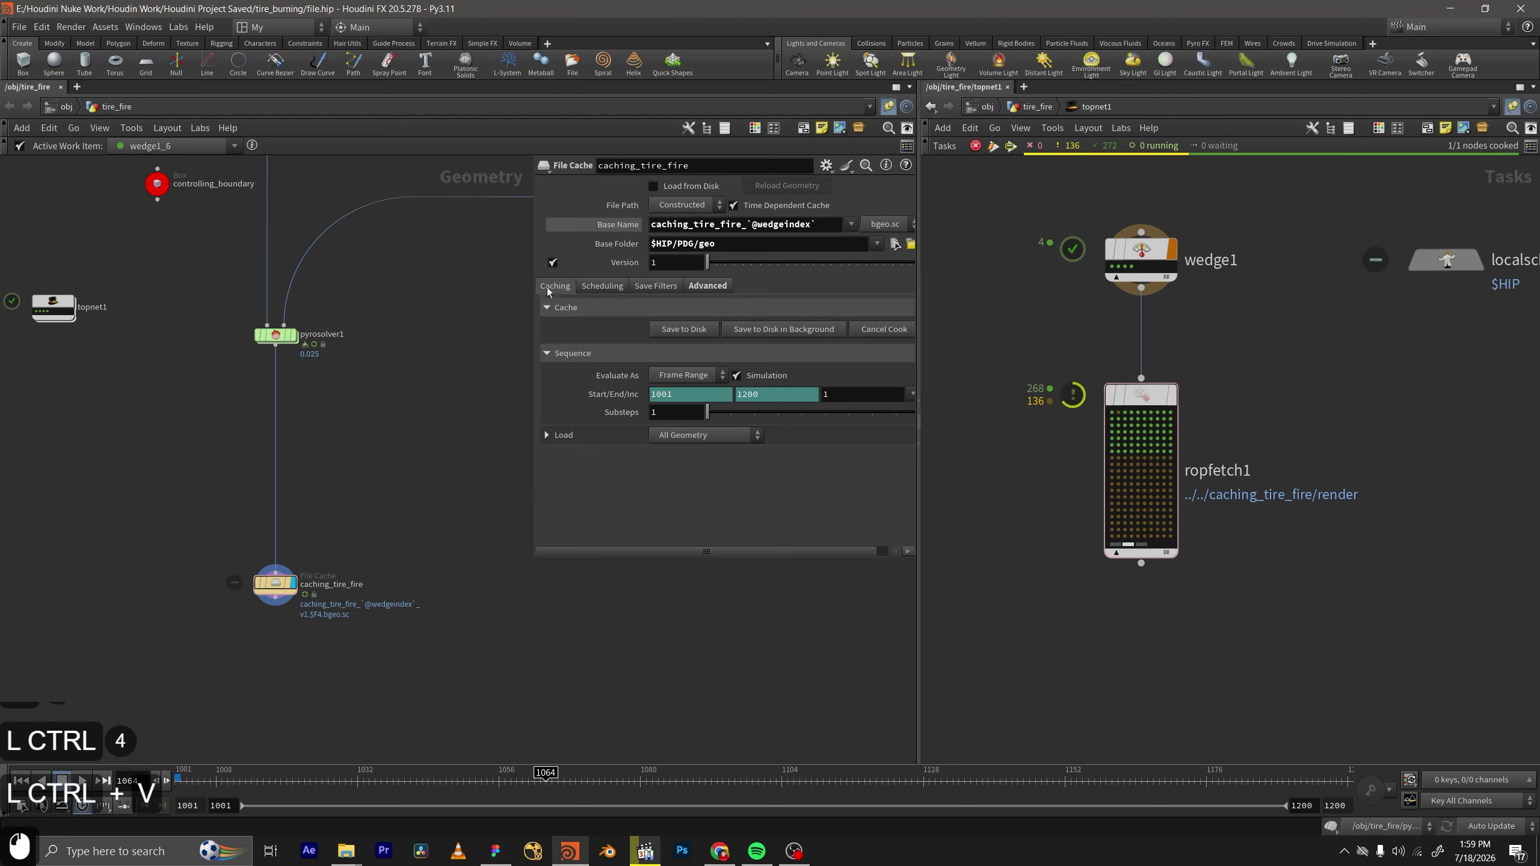
Check the evaluated Base Name of the file cache and enlarge its parameter dialog to show the full fields.
left_click(634, 234)
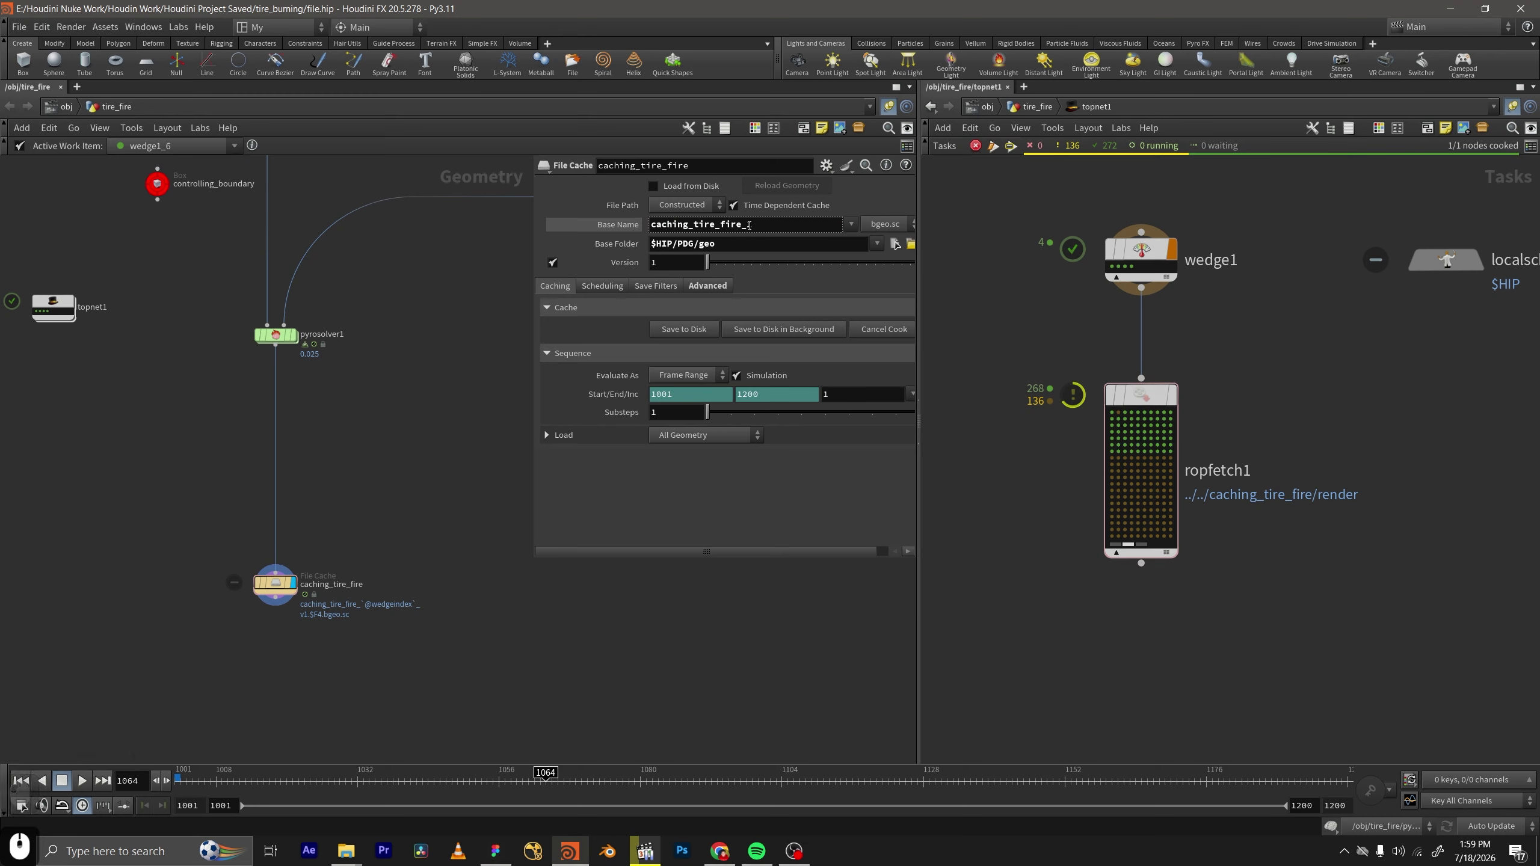
left_click(582, 228)
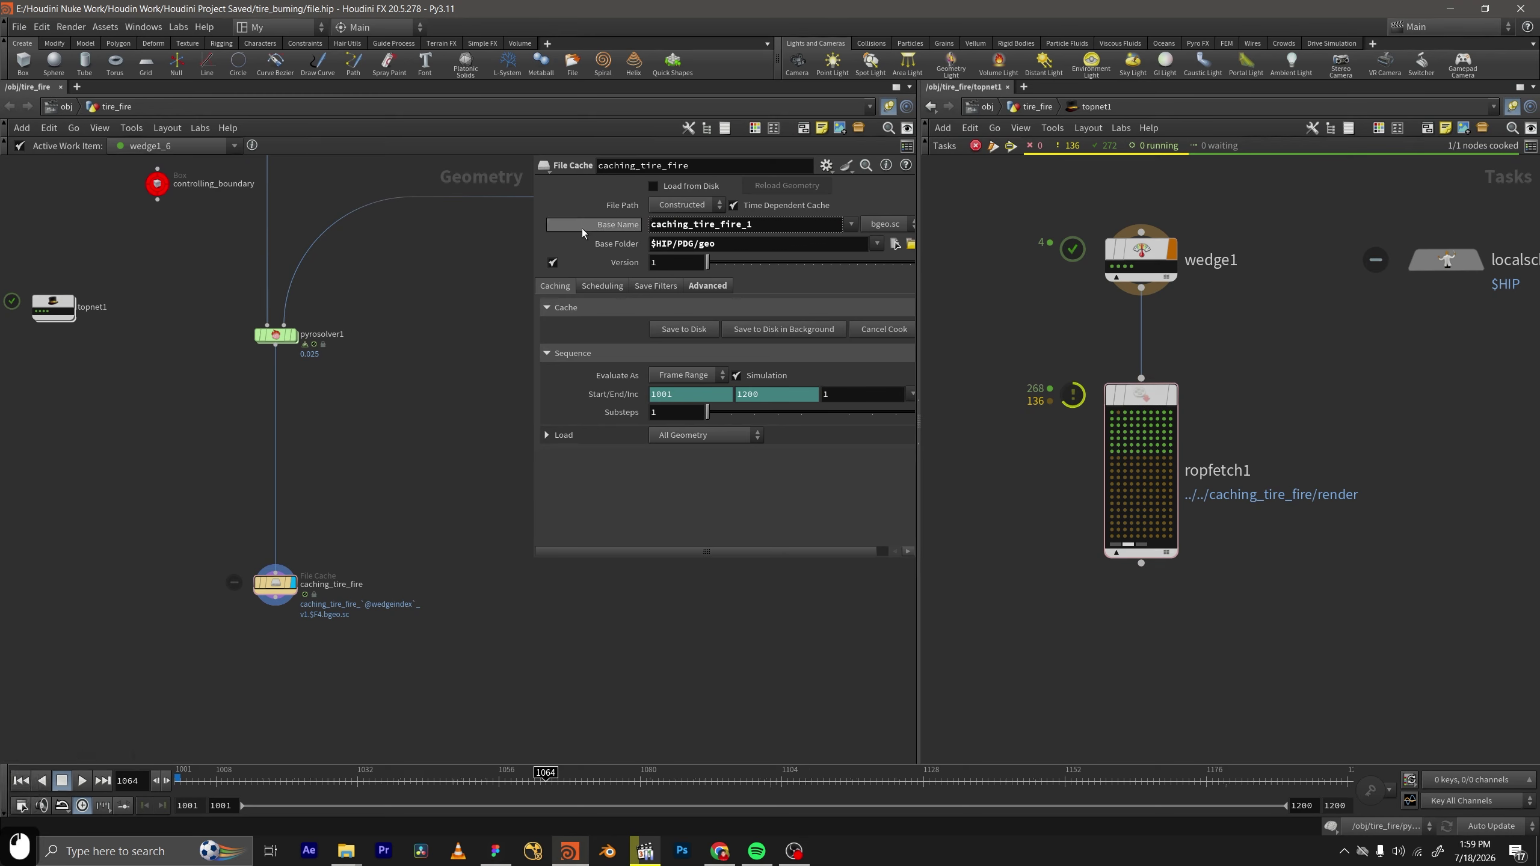
left_click(615, 227)
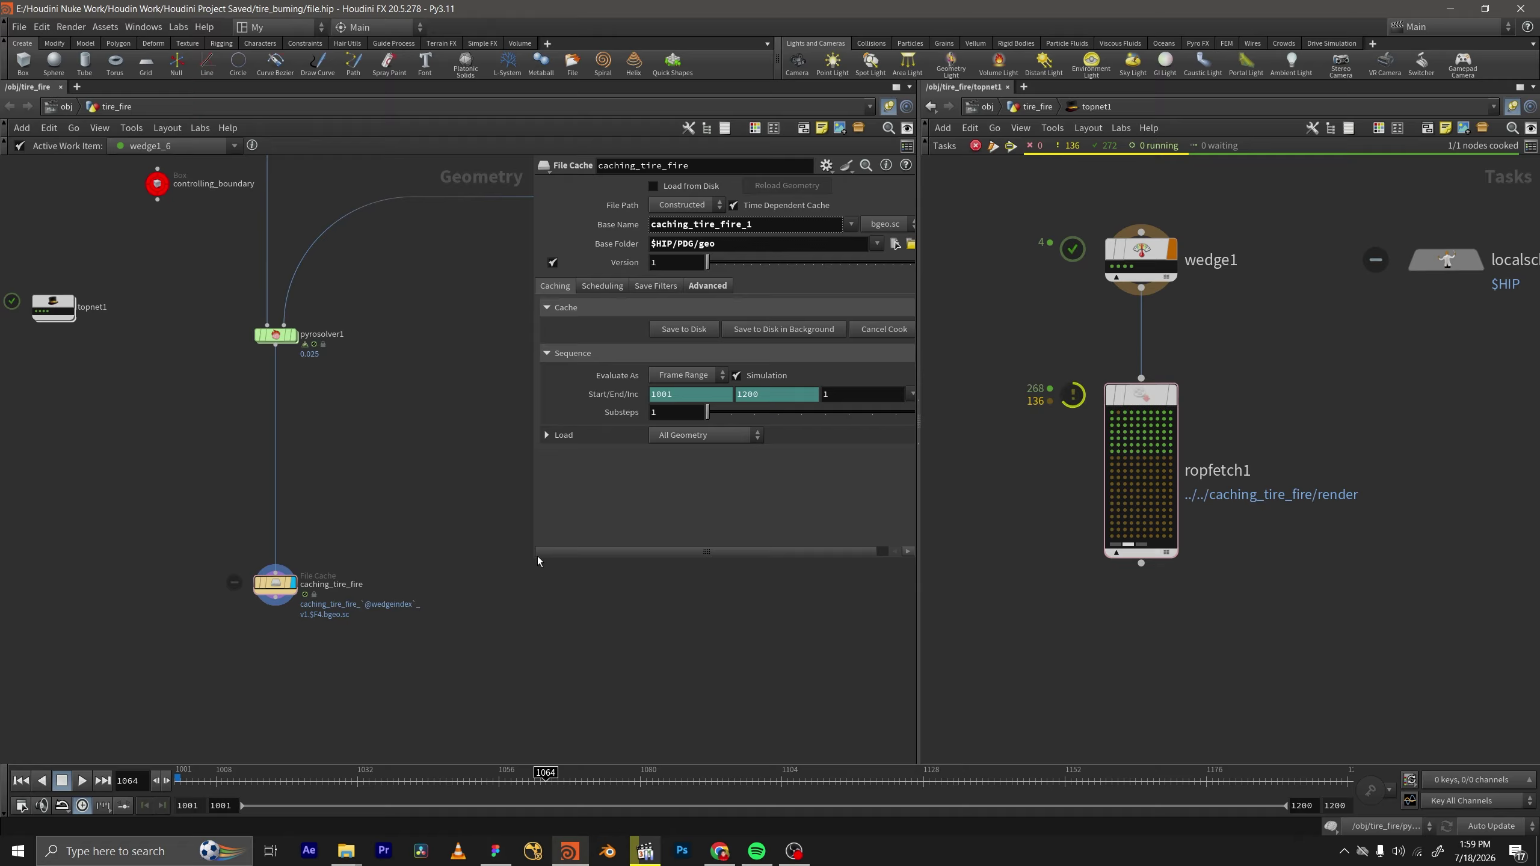
left_click_drag(535, 562, 492, 614)
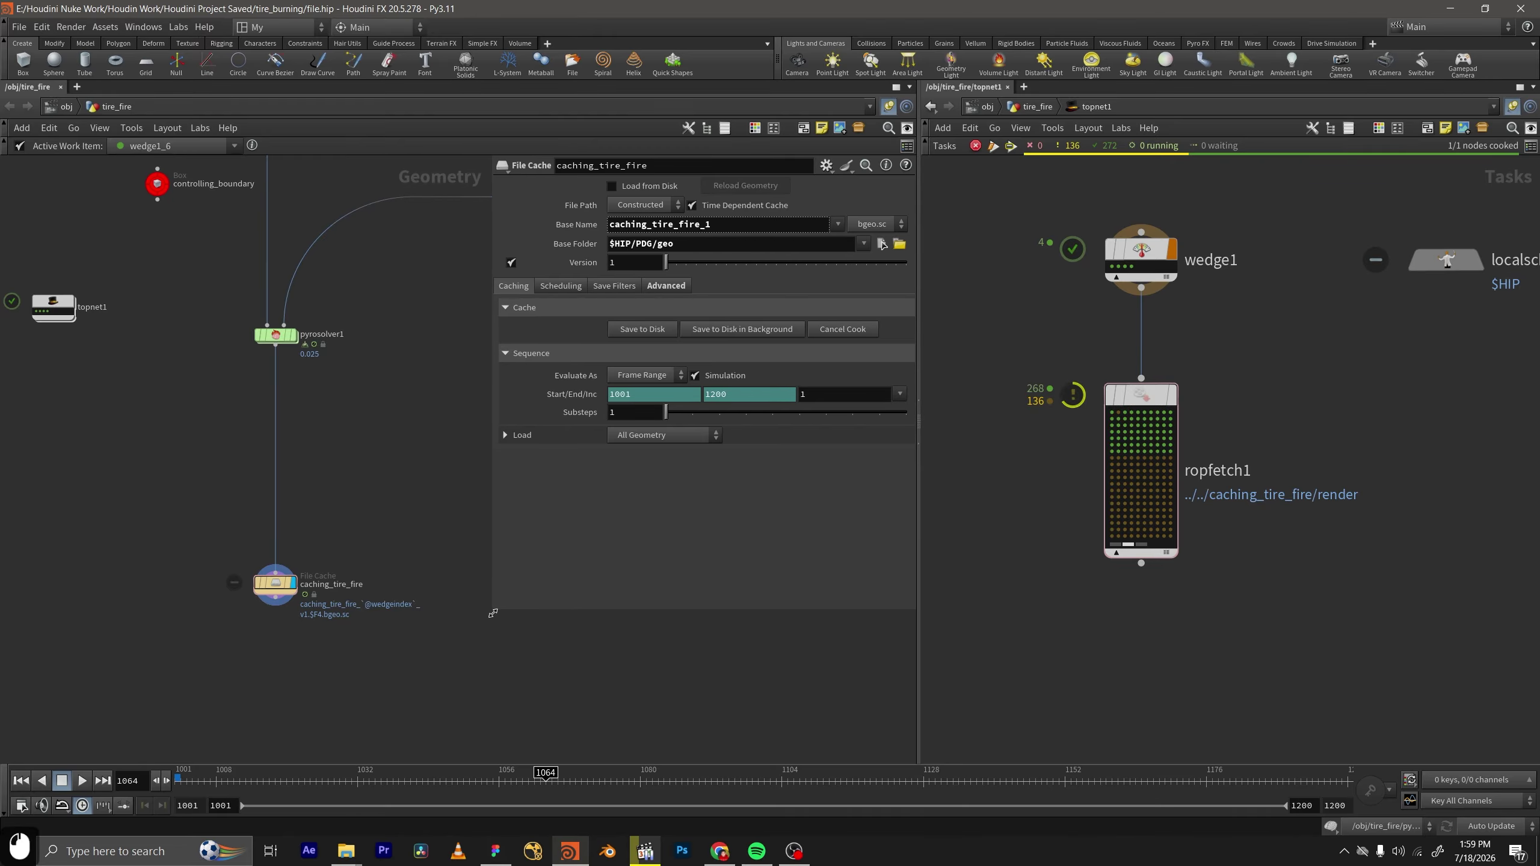
Open the parameters of ropfetch1 and set the end of its frame range to 1100.
middle_click_drag(1271, 307, 1223, 329)
left_click(1269, 356)
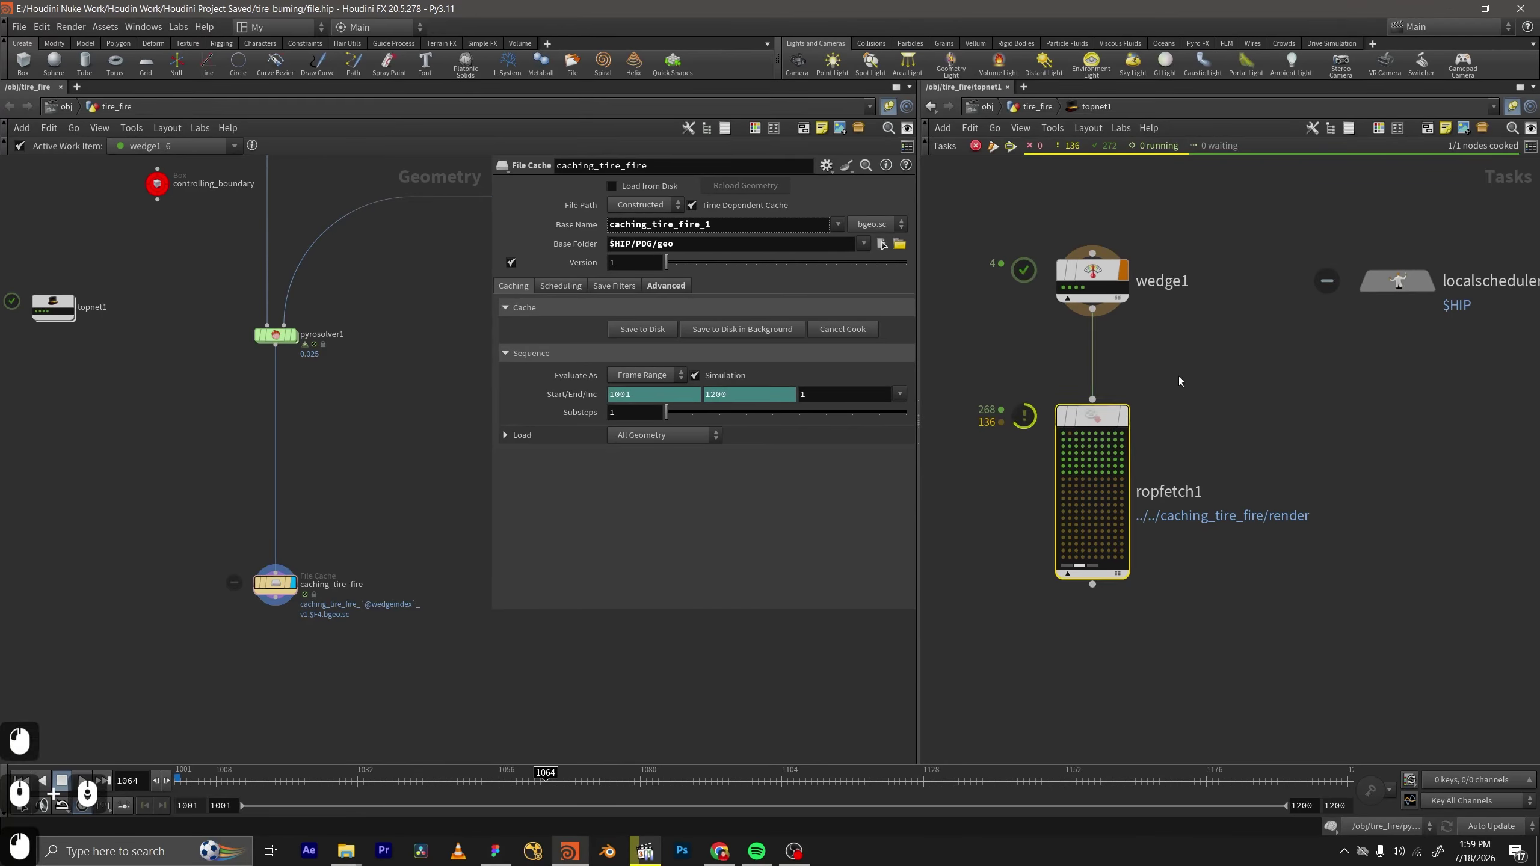
key("p")
middle_click_drag(943, 588, 873, 622)
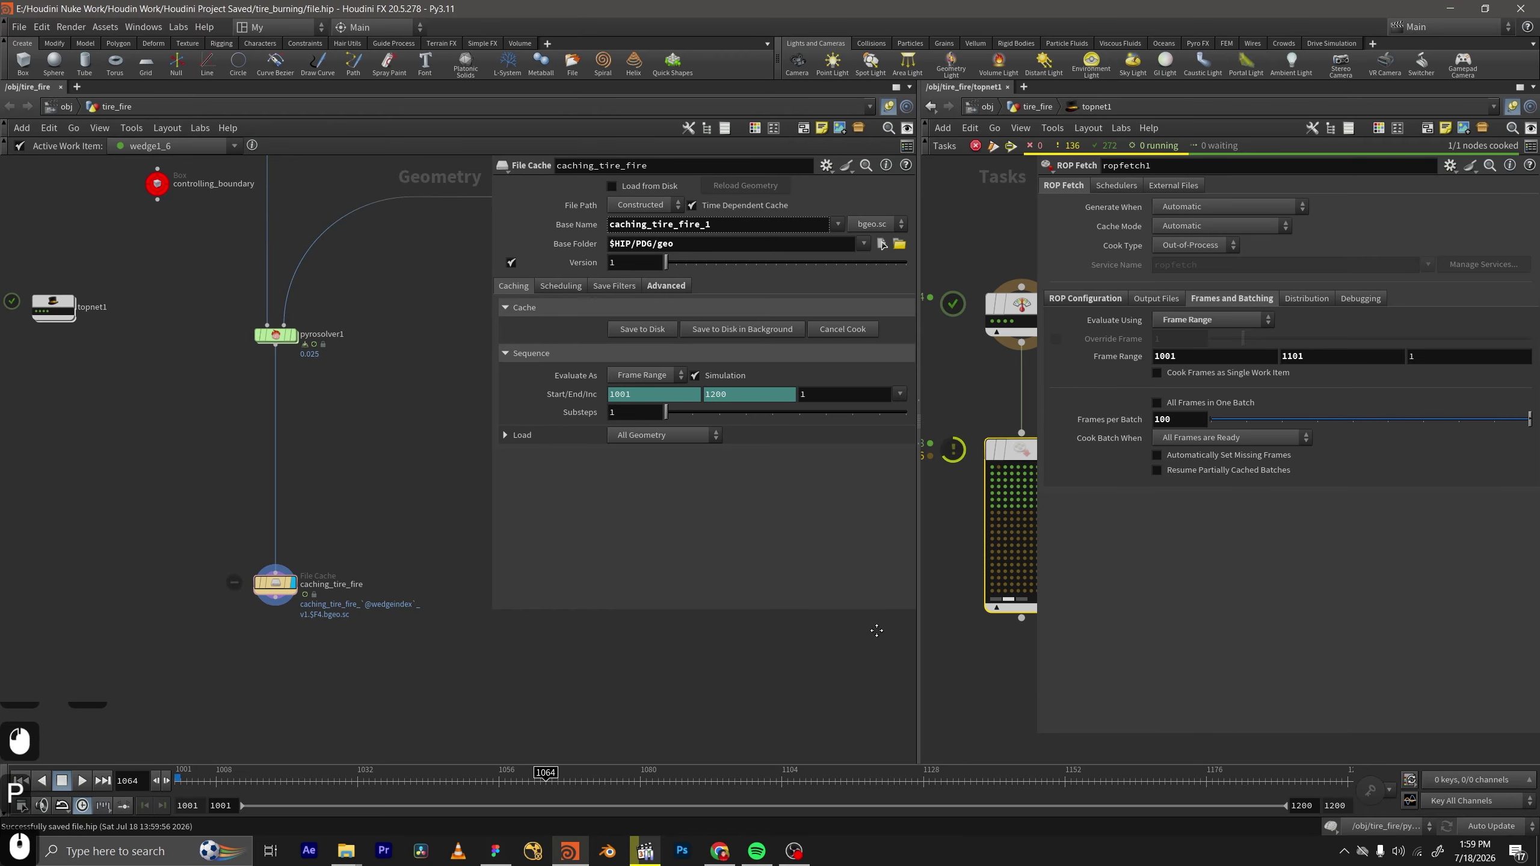
left_click(1308, 361)
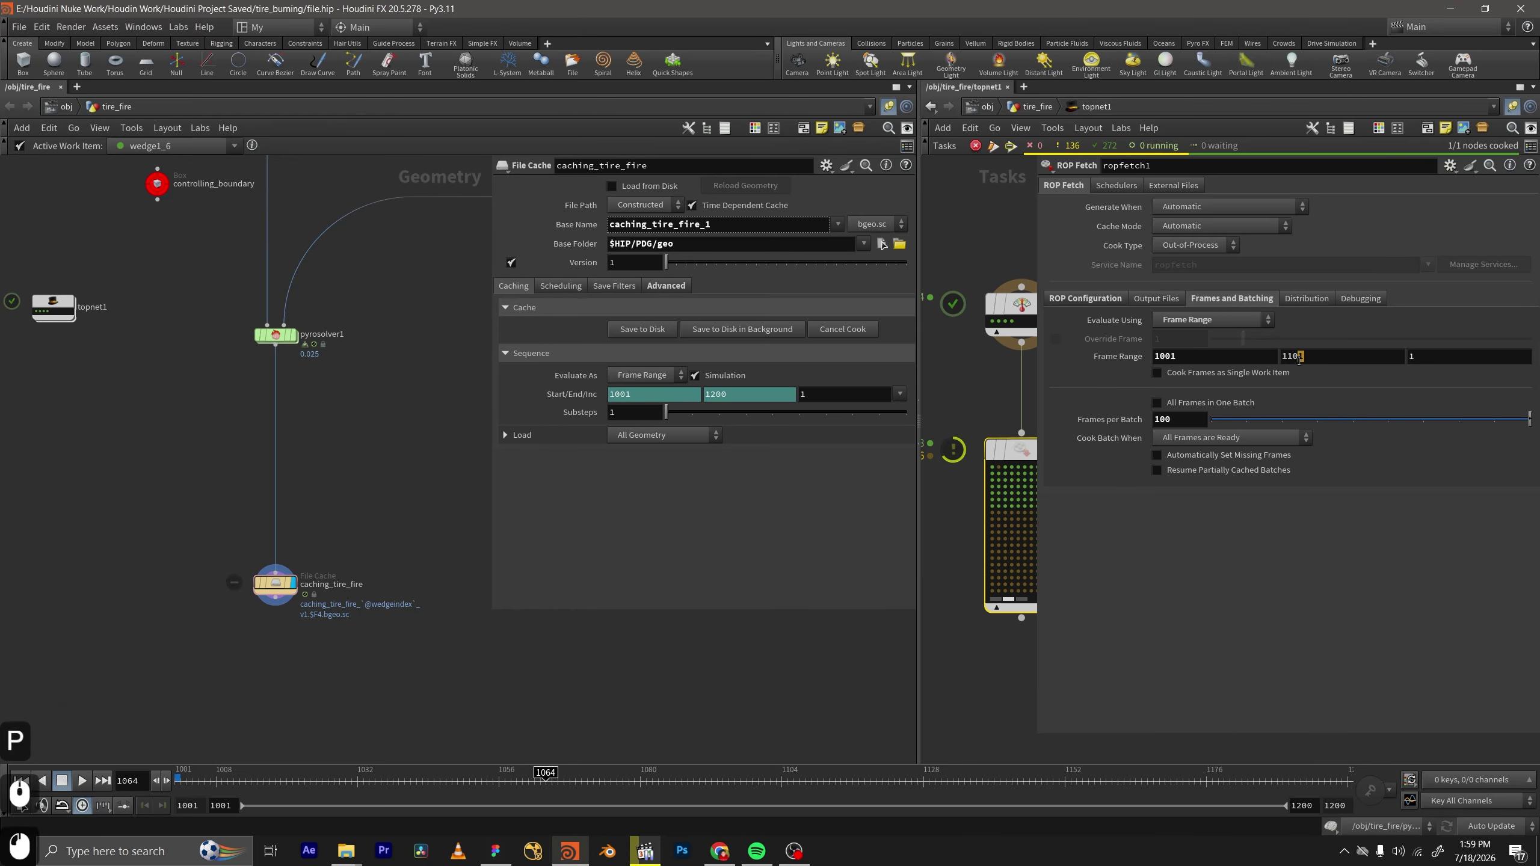
type("0")
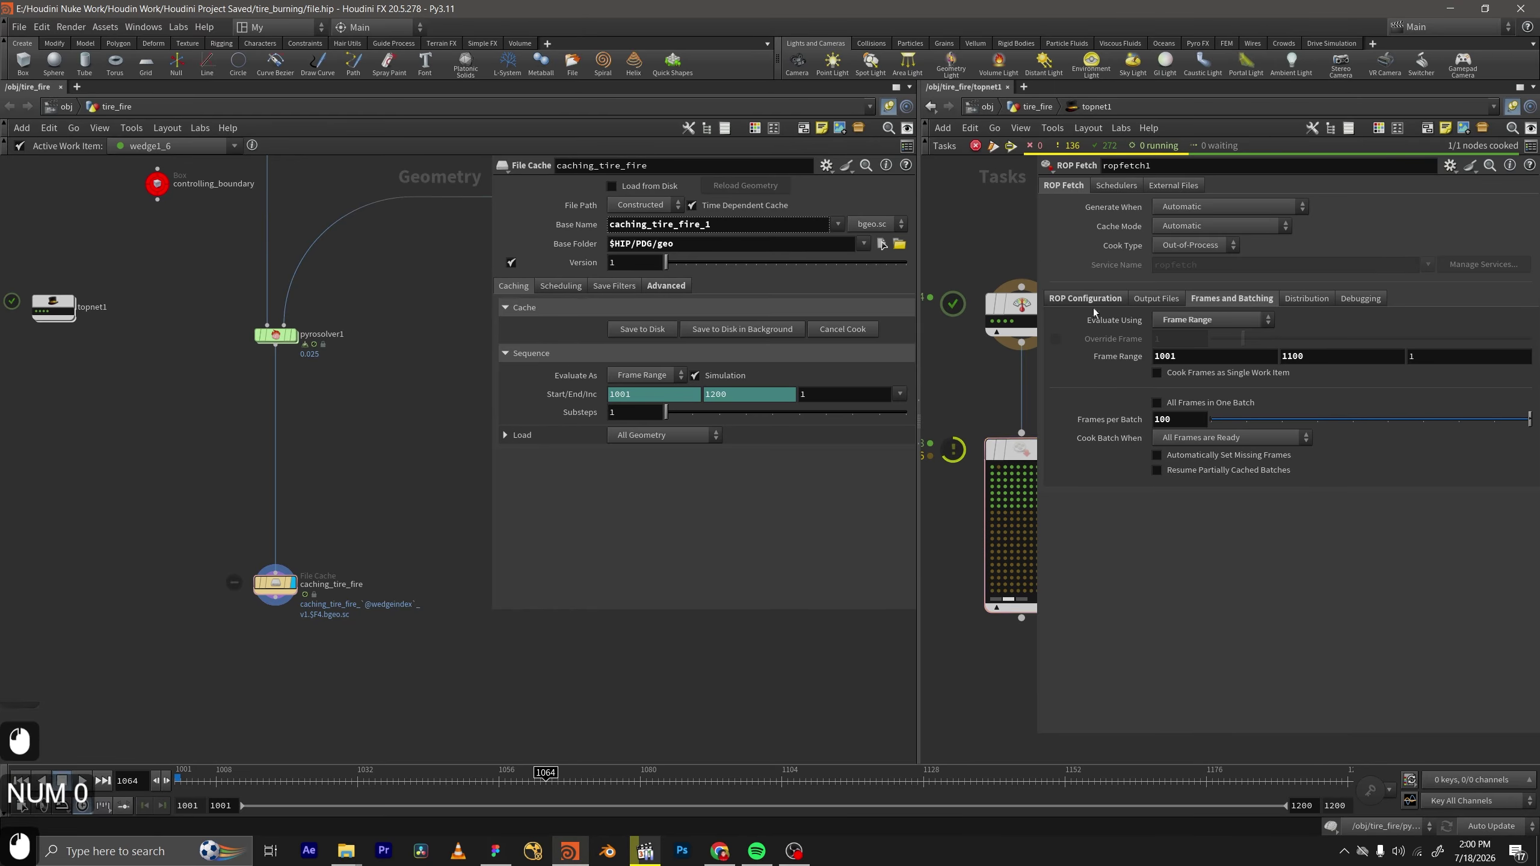
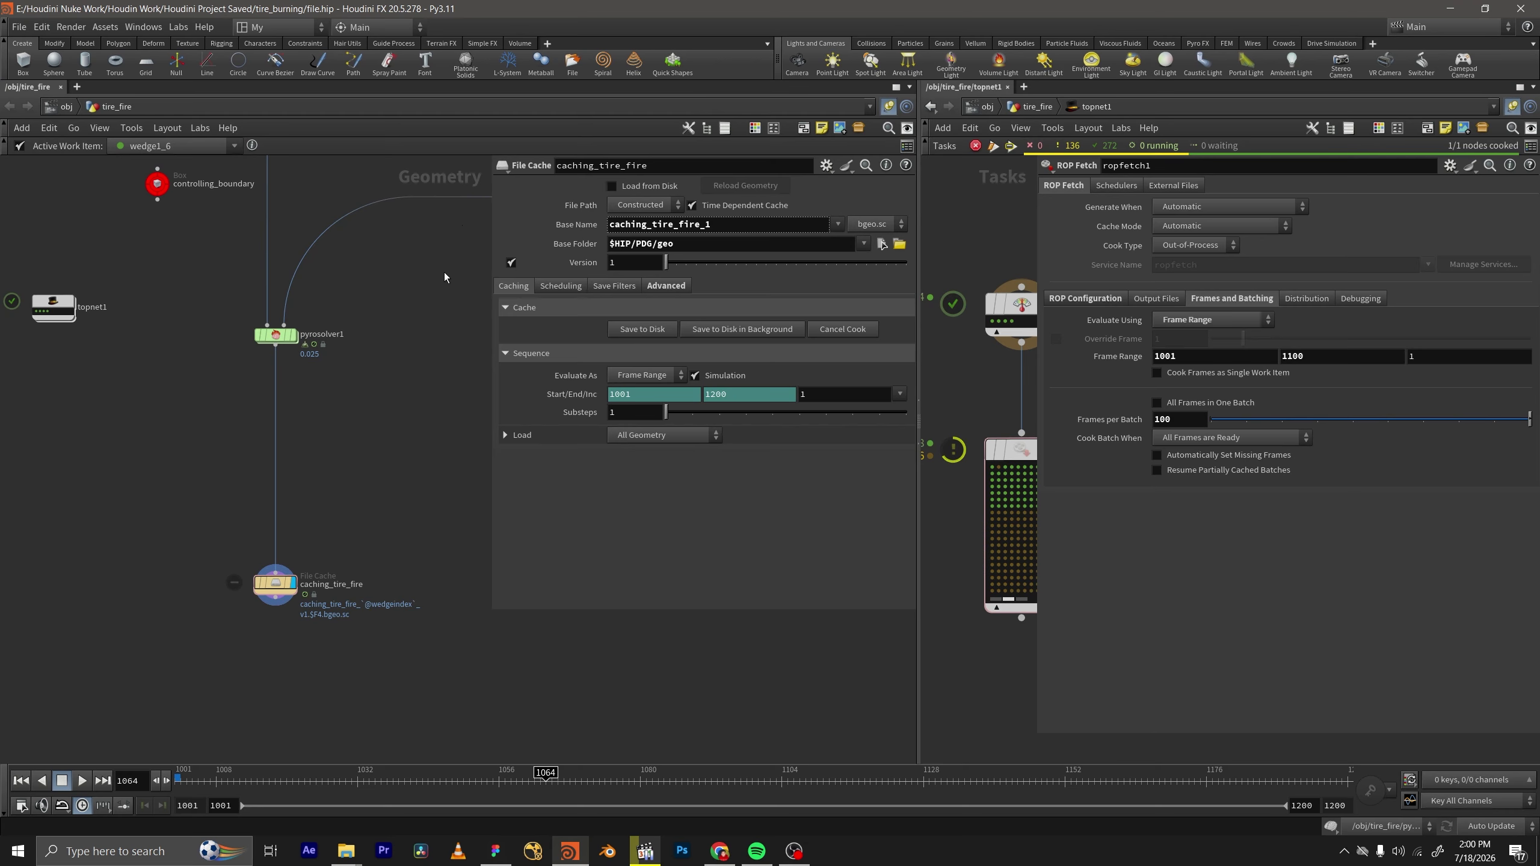
Split the tire_fire network pane into two side-by-side panes.
scroll(443, 273, "down", 1)
middle_click_drag(443, 273, 309, 370)
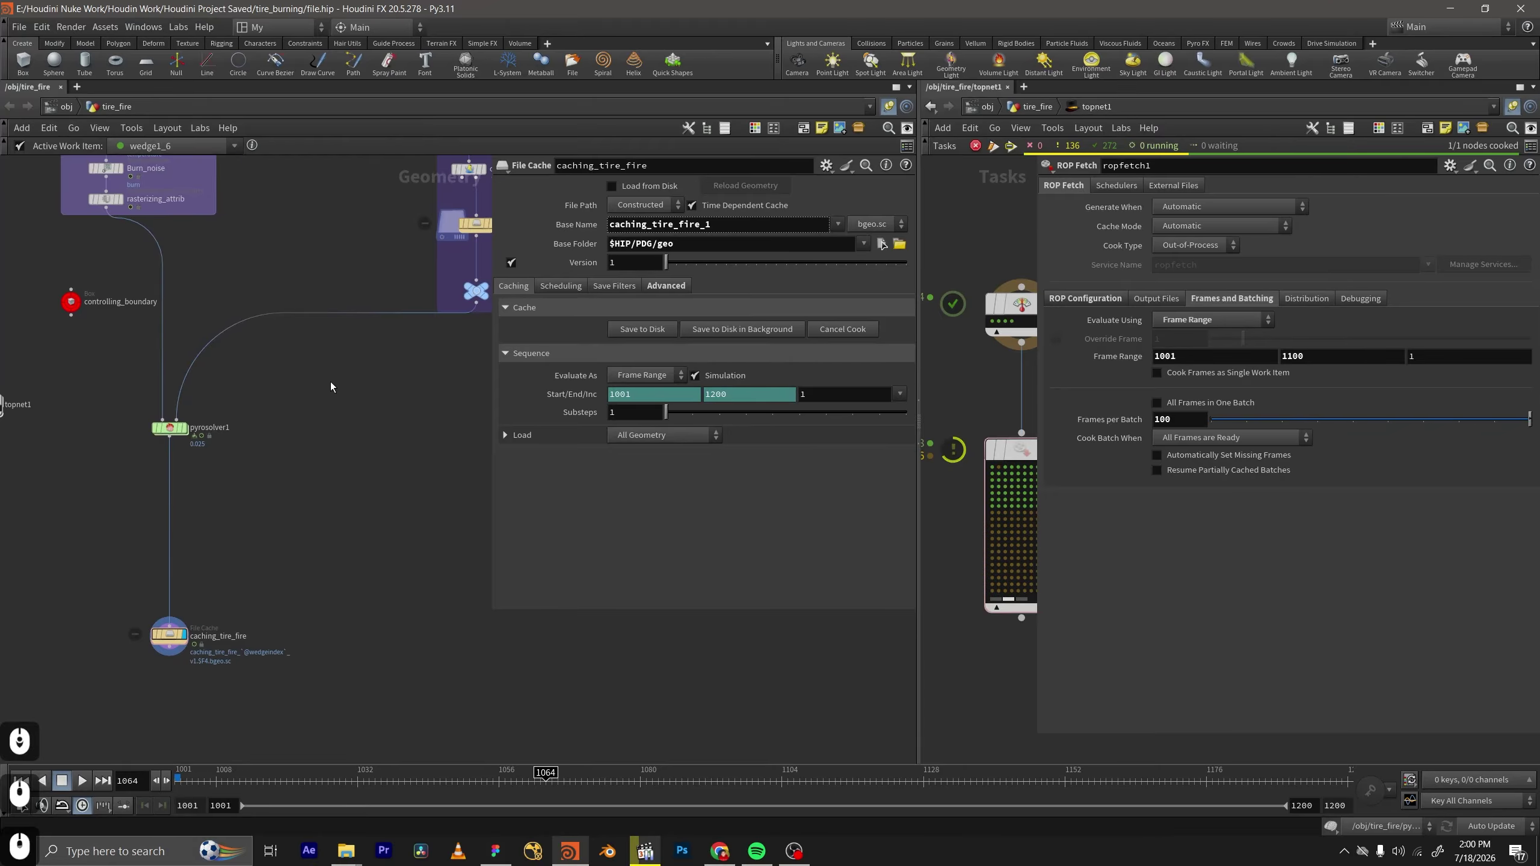
left_click(76, 87)
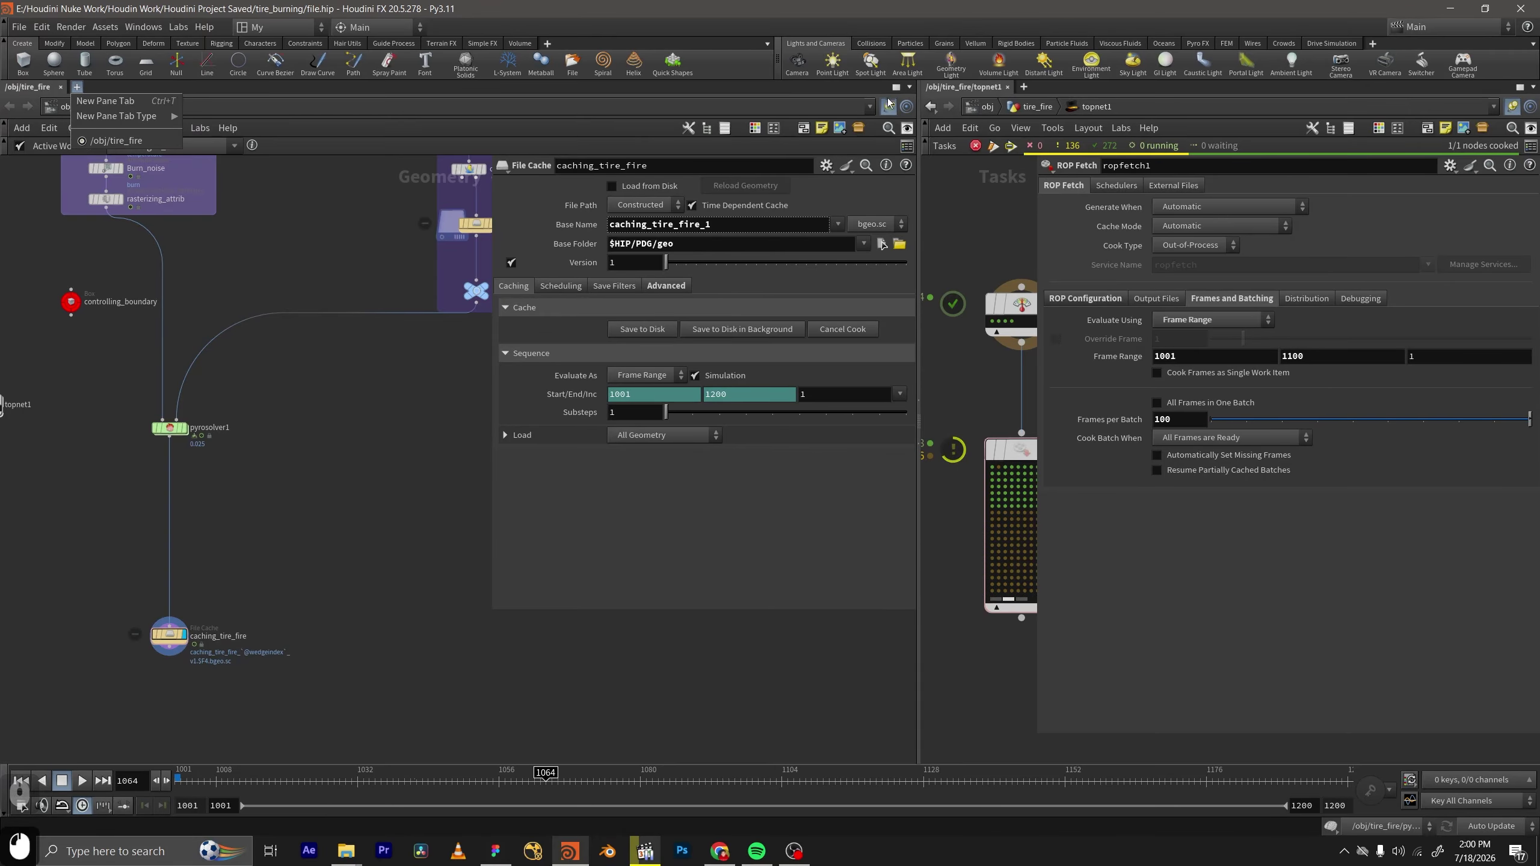
key("Escape")
left_click(910, 87)
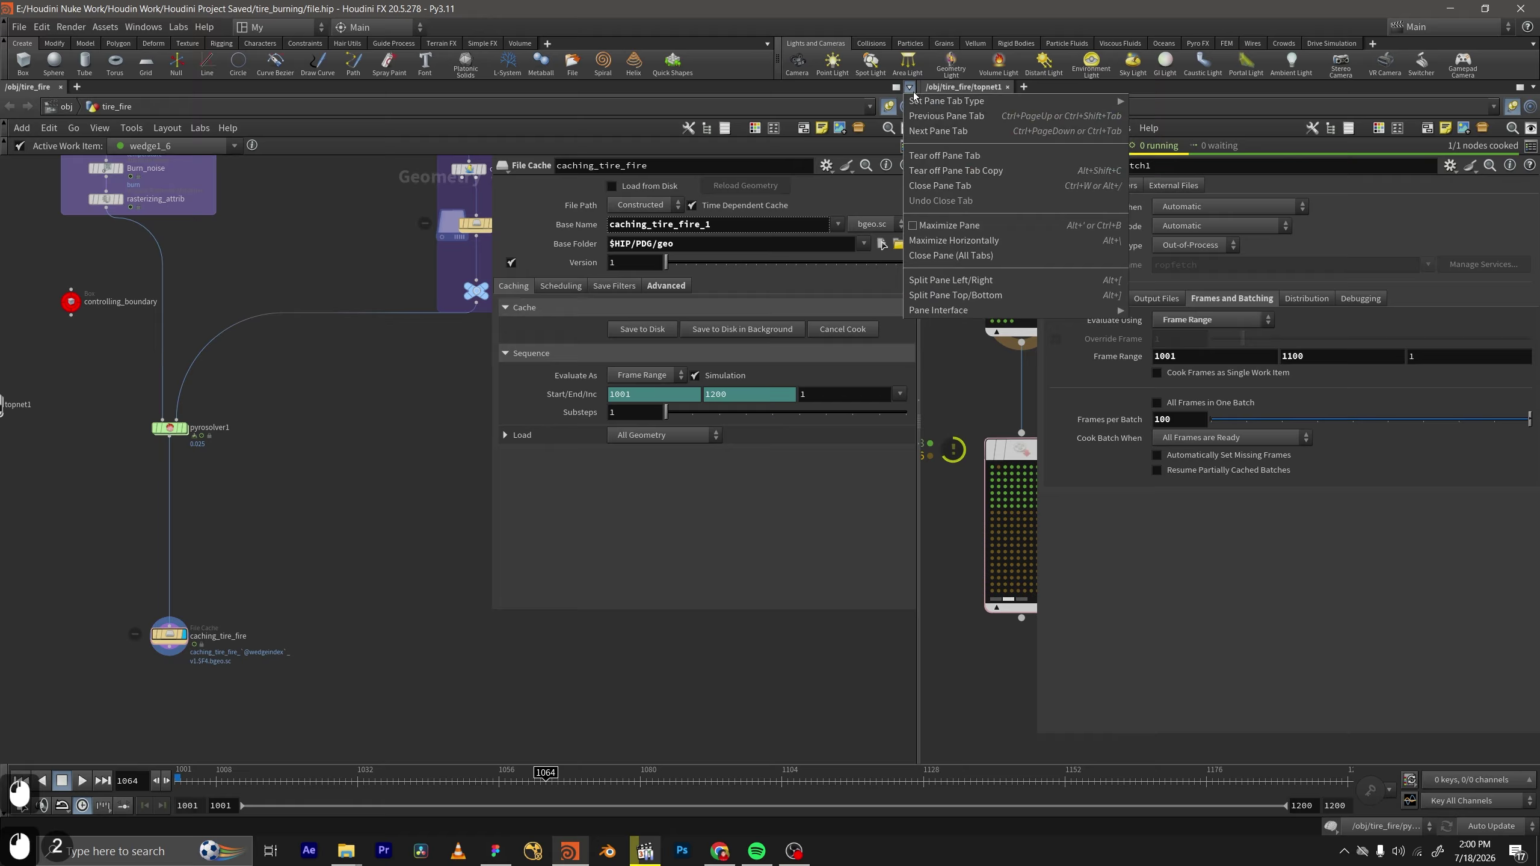
left_click(945, 290)
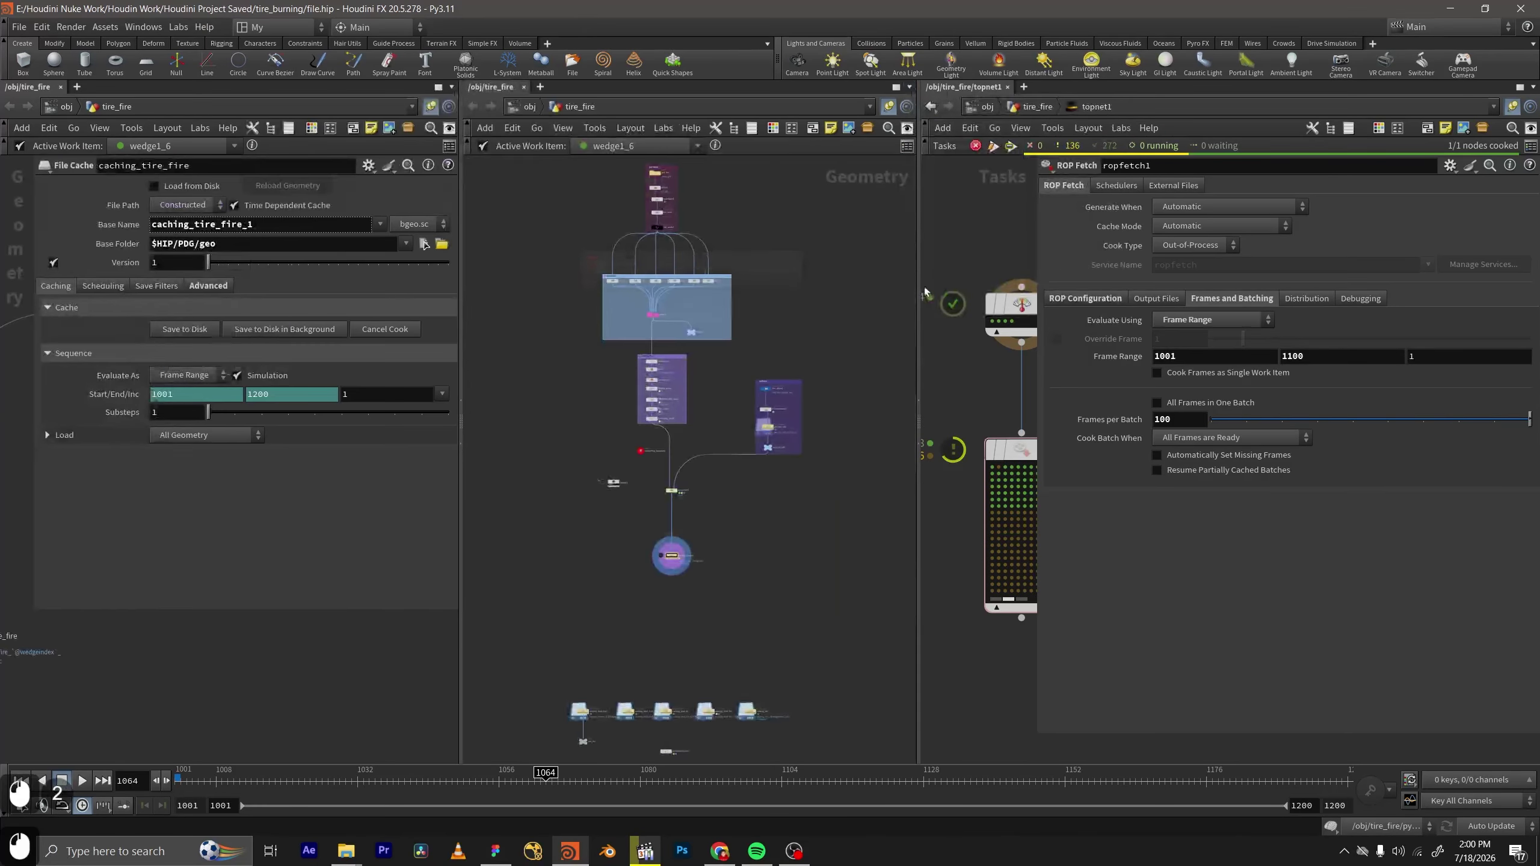
Add a Scene View tab to the first tire_fire pane and widen that pane.
left_click(77, 86)
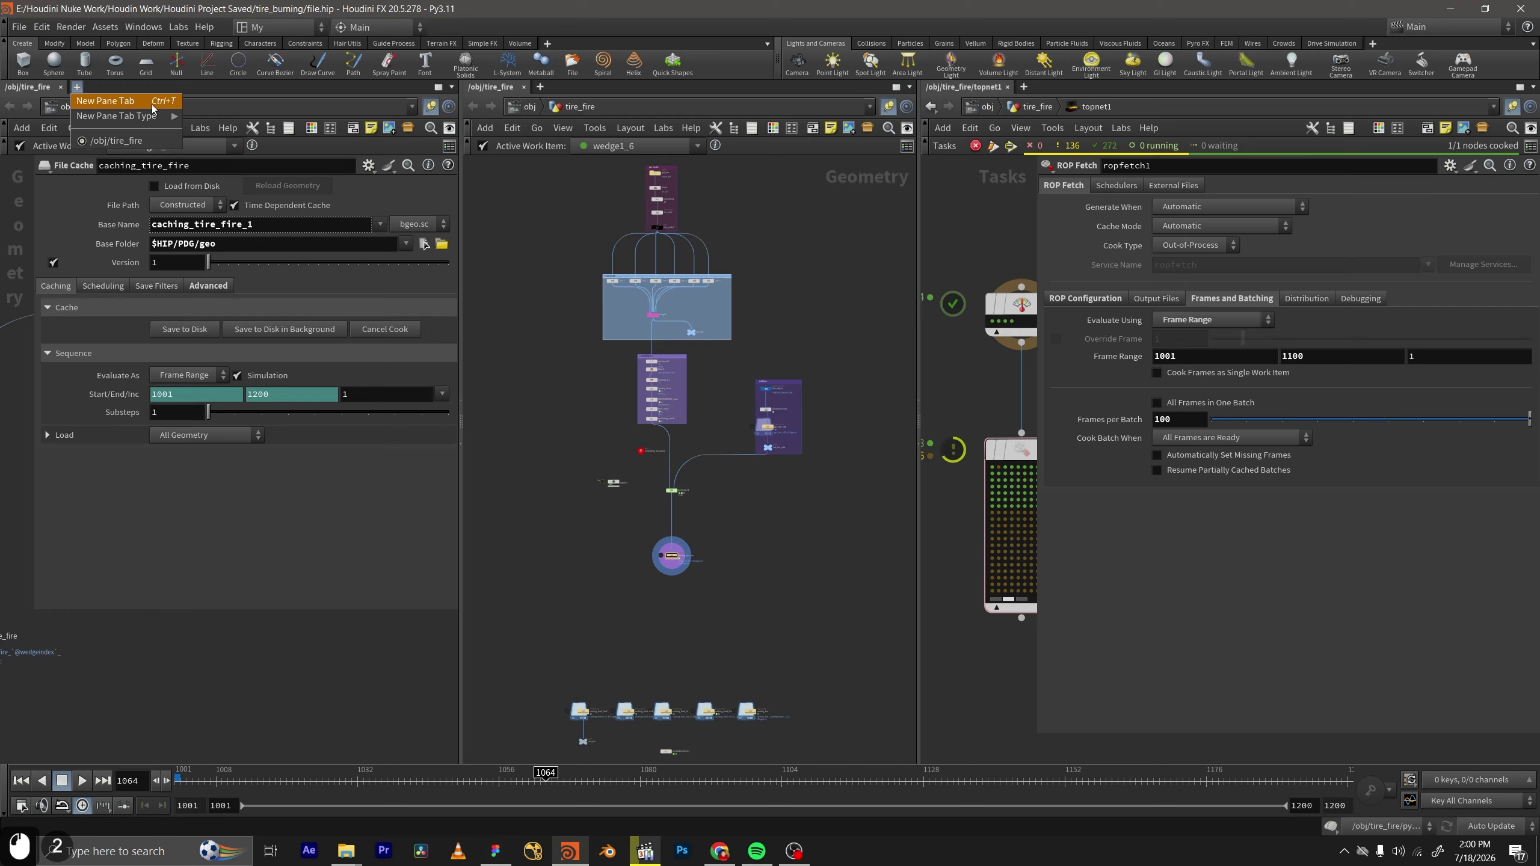
mouse_move(122, 116)
mouse_move(242, 297)
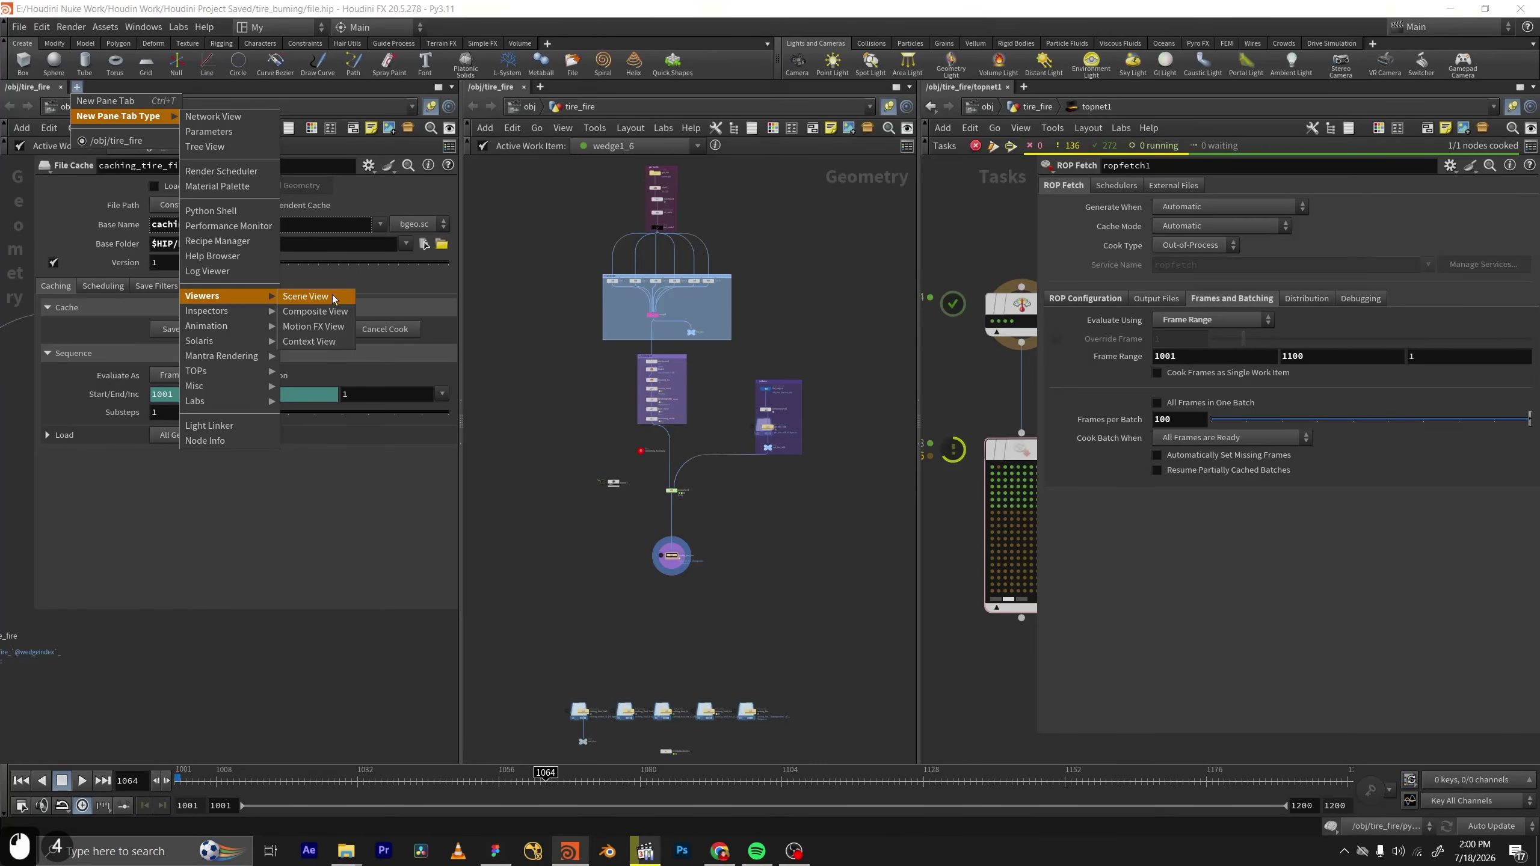
left_click(306, 296)
left_click_drag(462, 316, 601, 331)
Add a File node in an empty area of the tire_fire network and make it the displayed node.
middle_click_drag(756, 534, 850, 436)
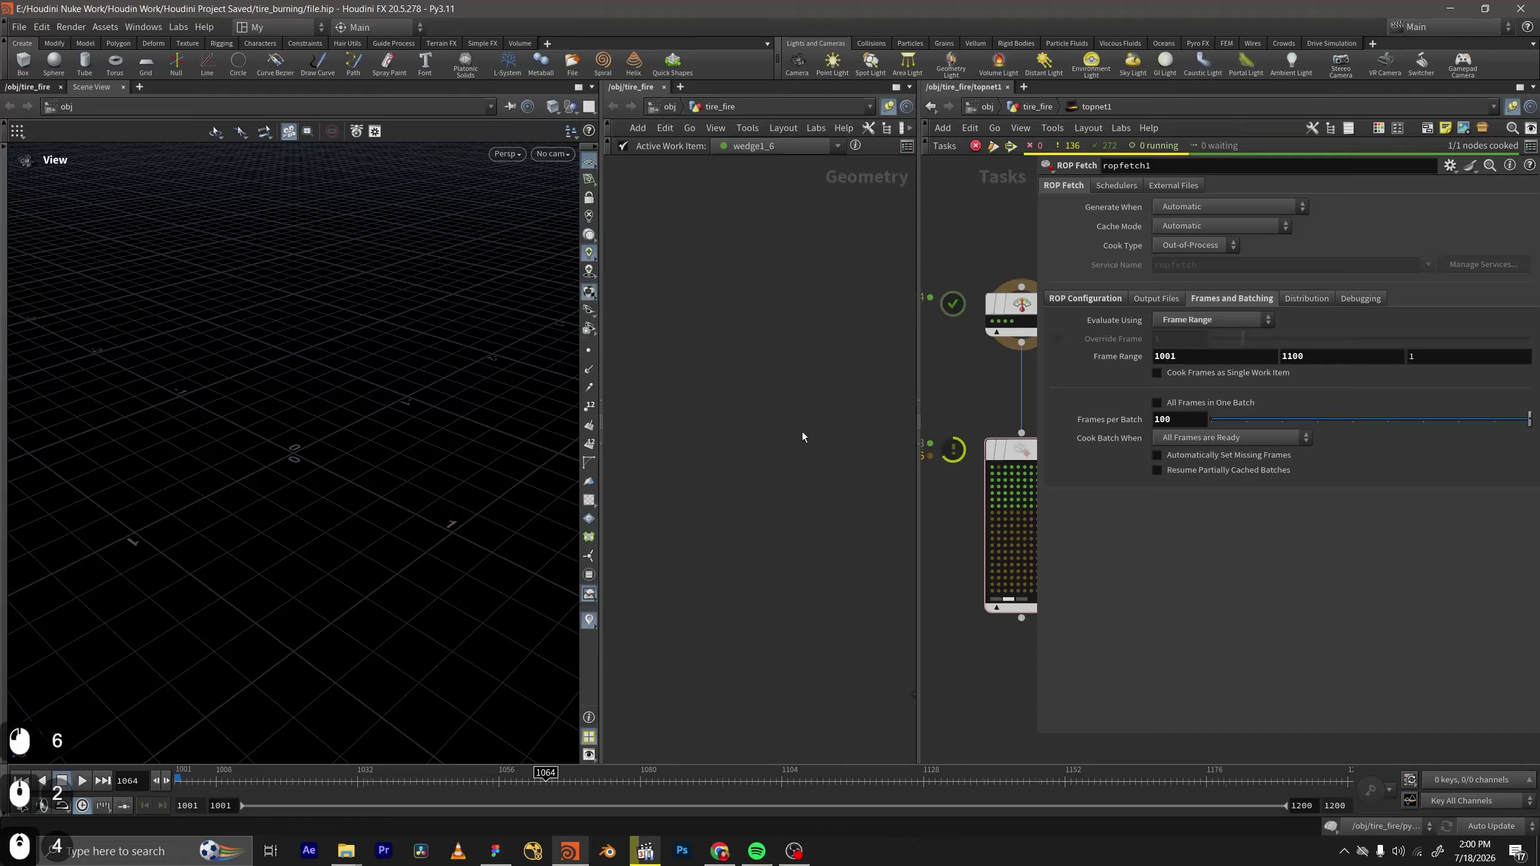
key("Tab")
type("FILEC")
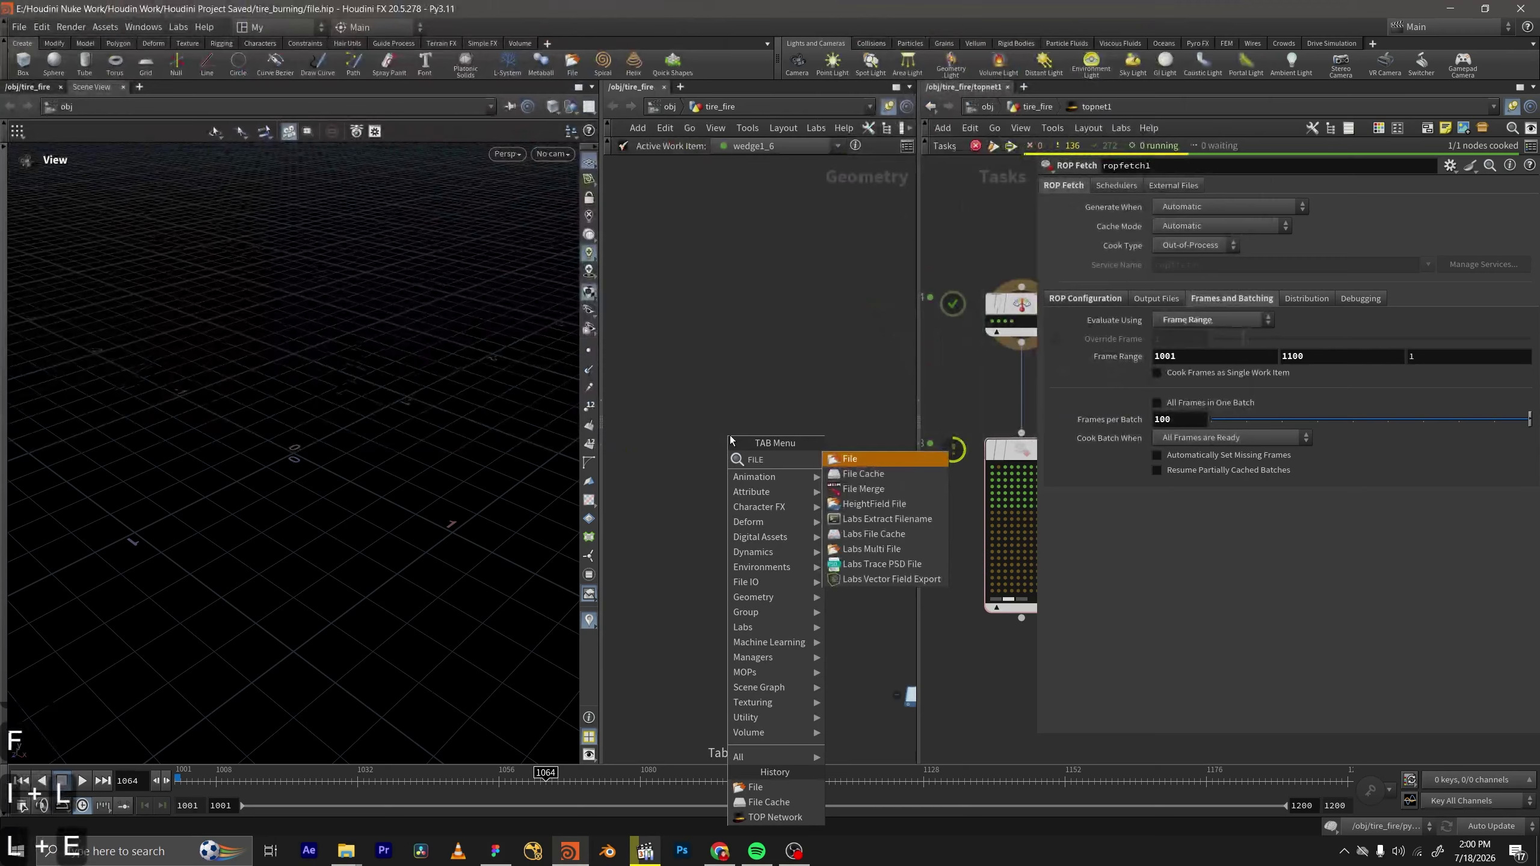
key("Return")
key("Tab")
type("Ffile")
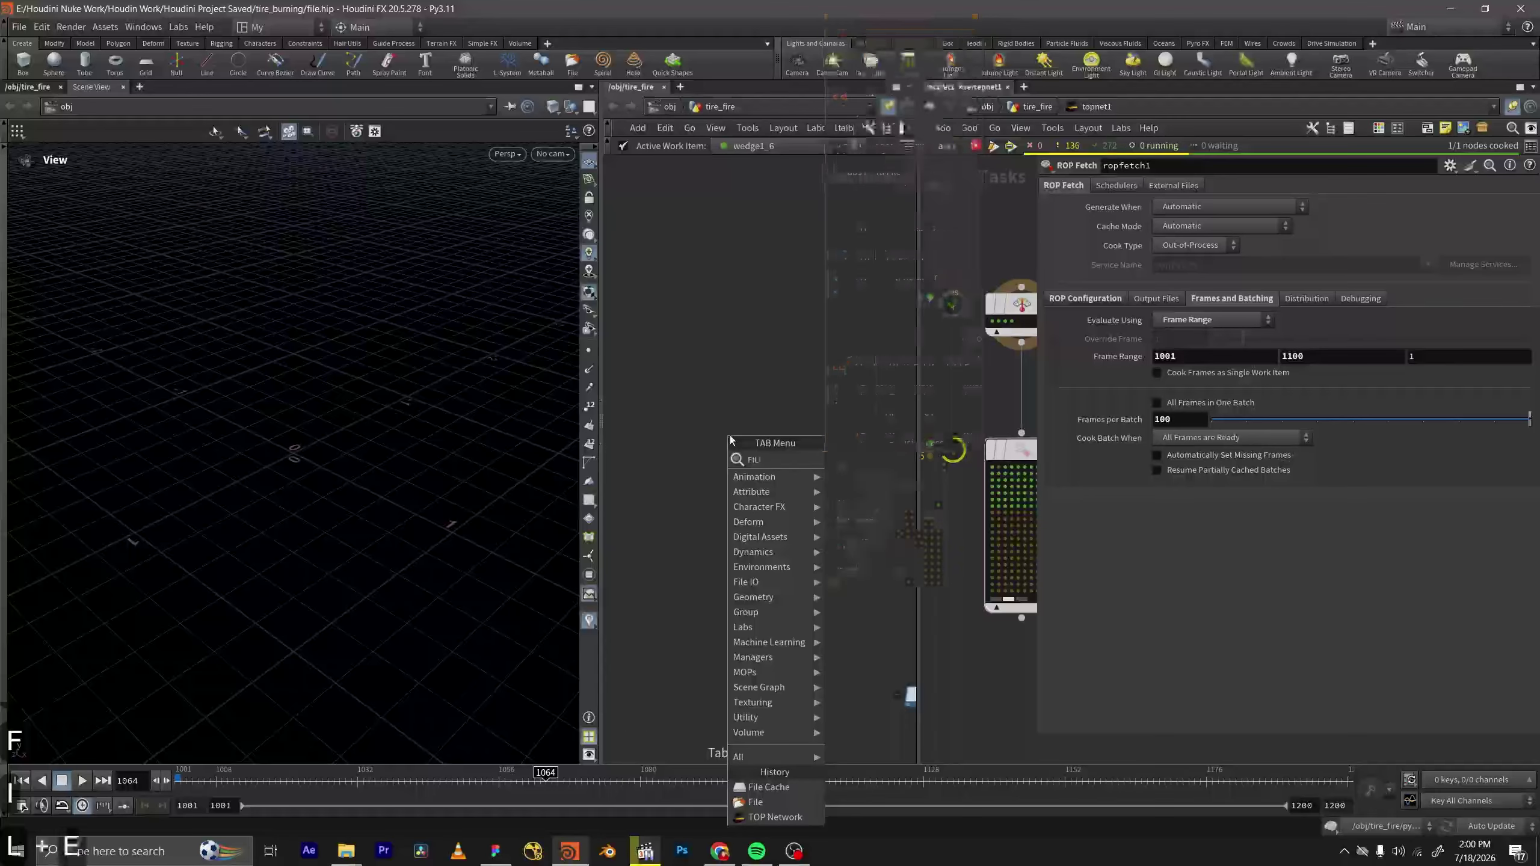
key("Return")
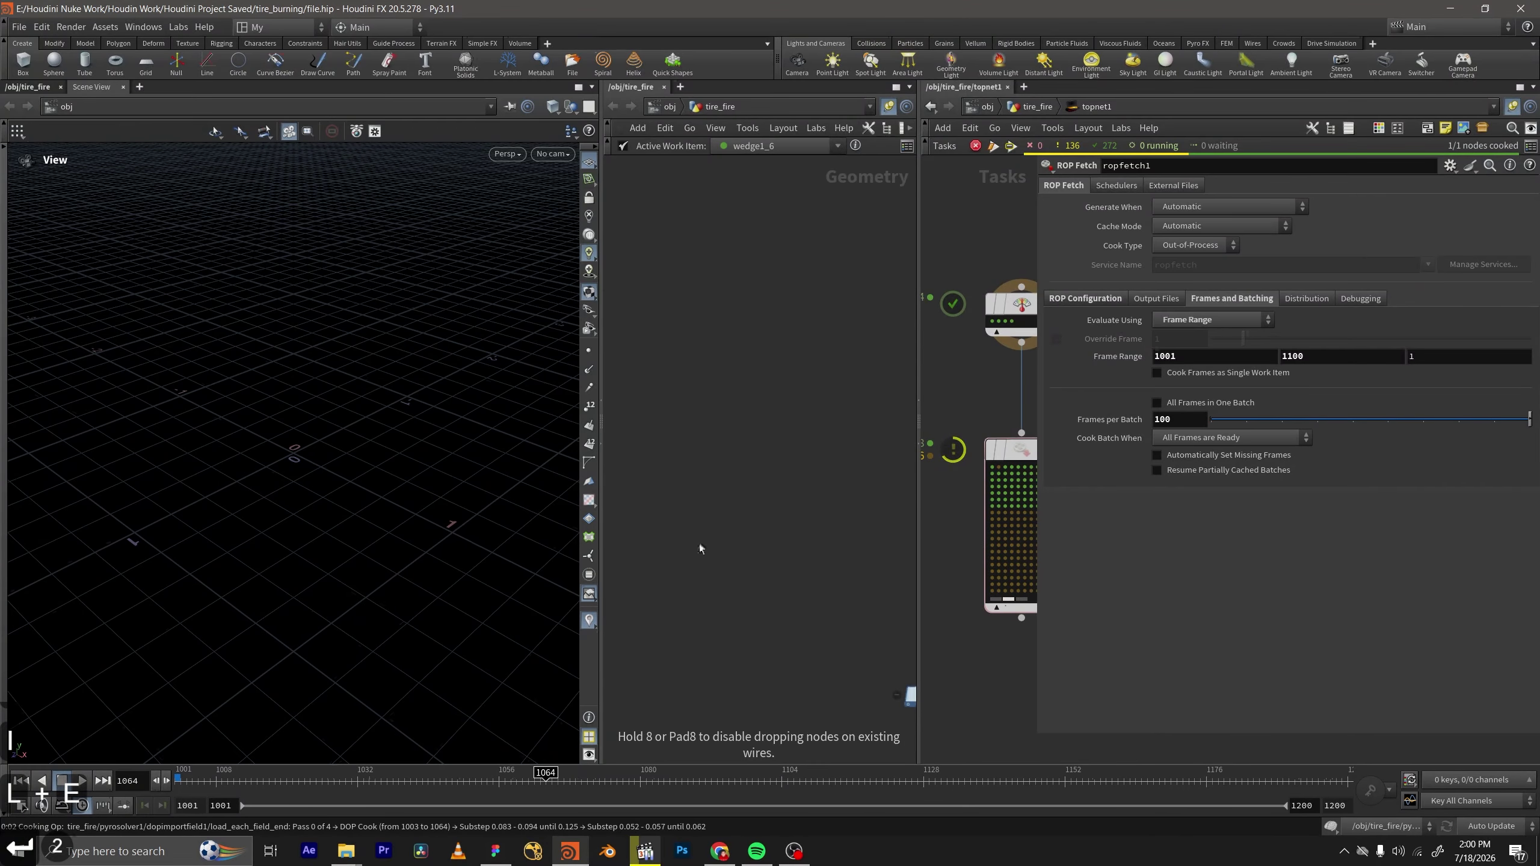
left_click(773, 418)
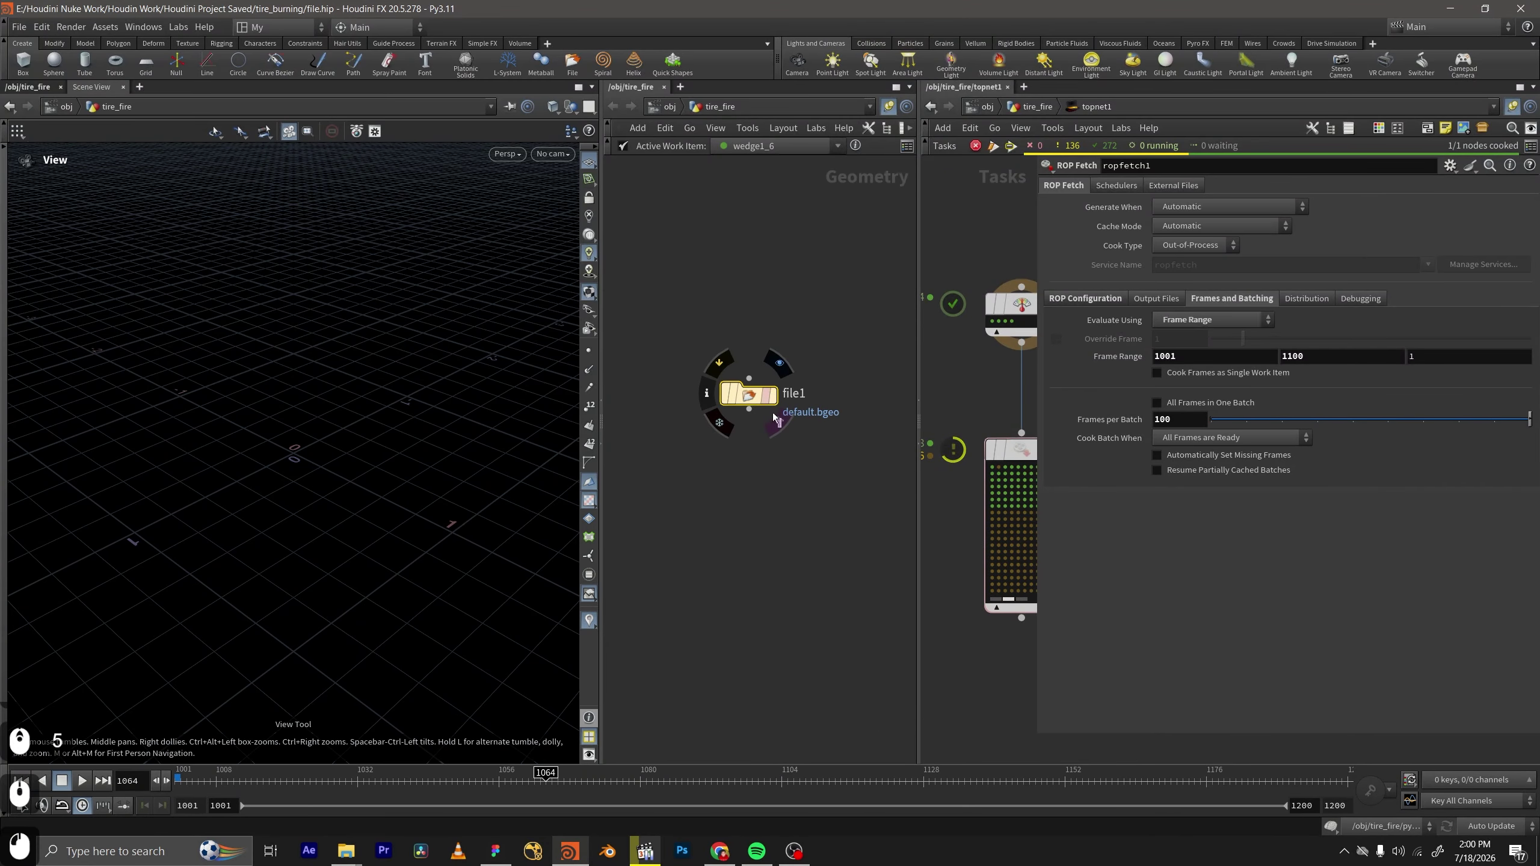
key("Escape")
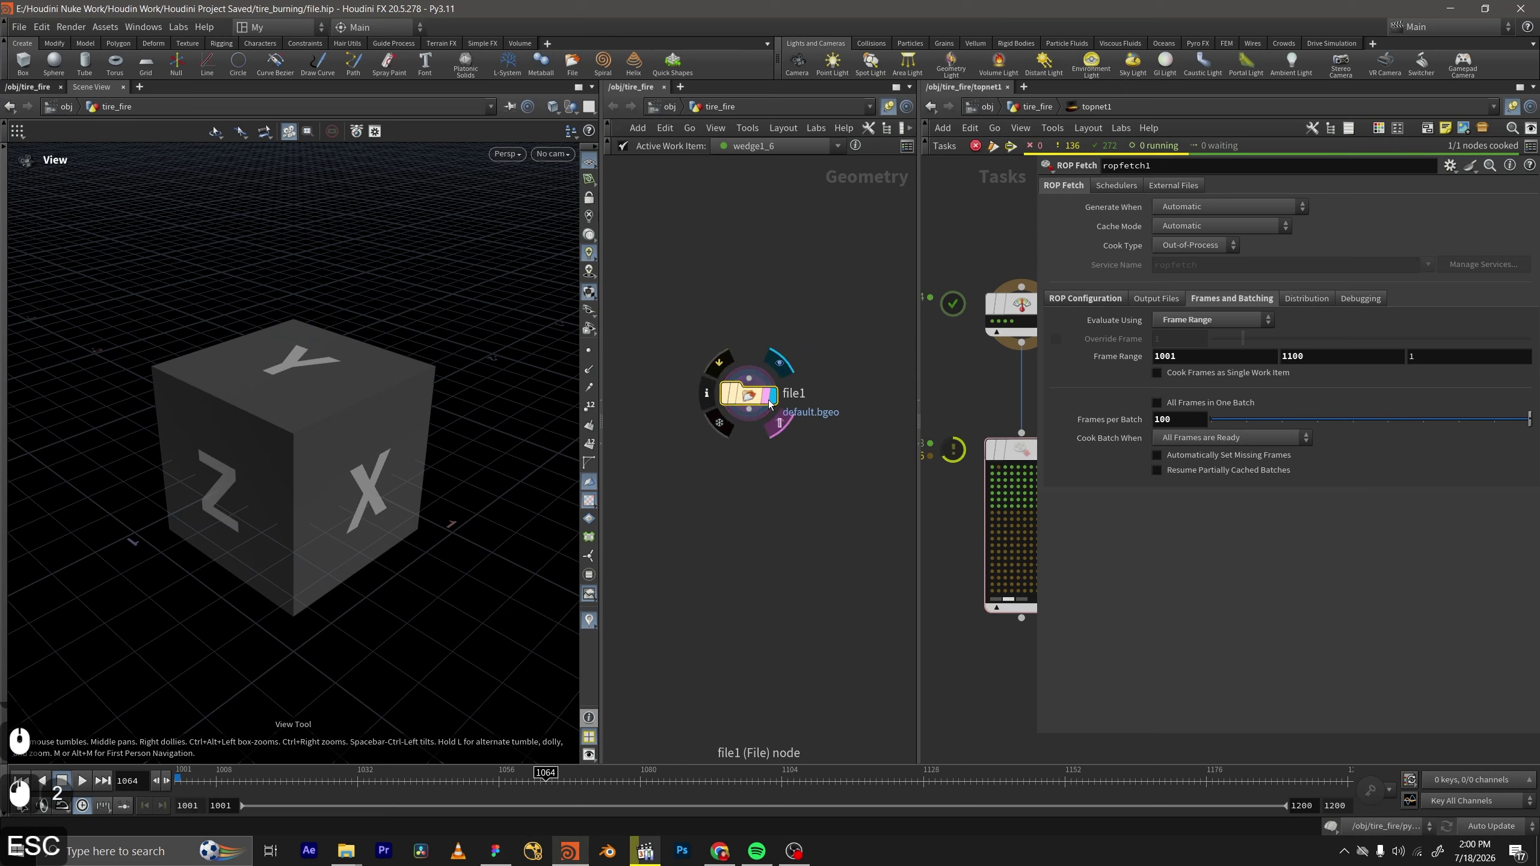
Switch to File Explorer, copy the path of the PDG\geo0\0\v1 folder, and return to Houdini.
mouse_move(346, 851)
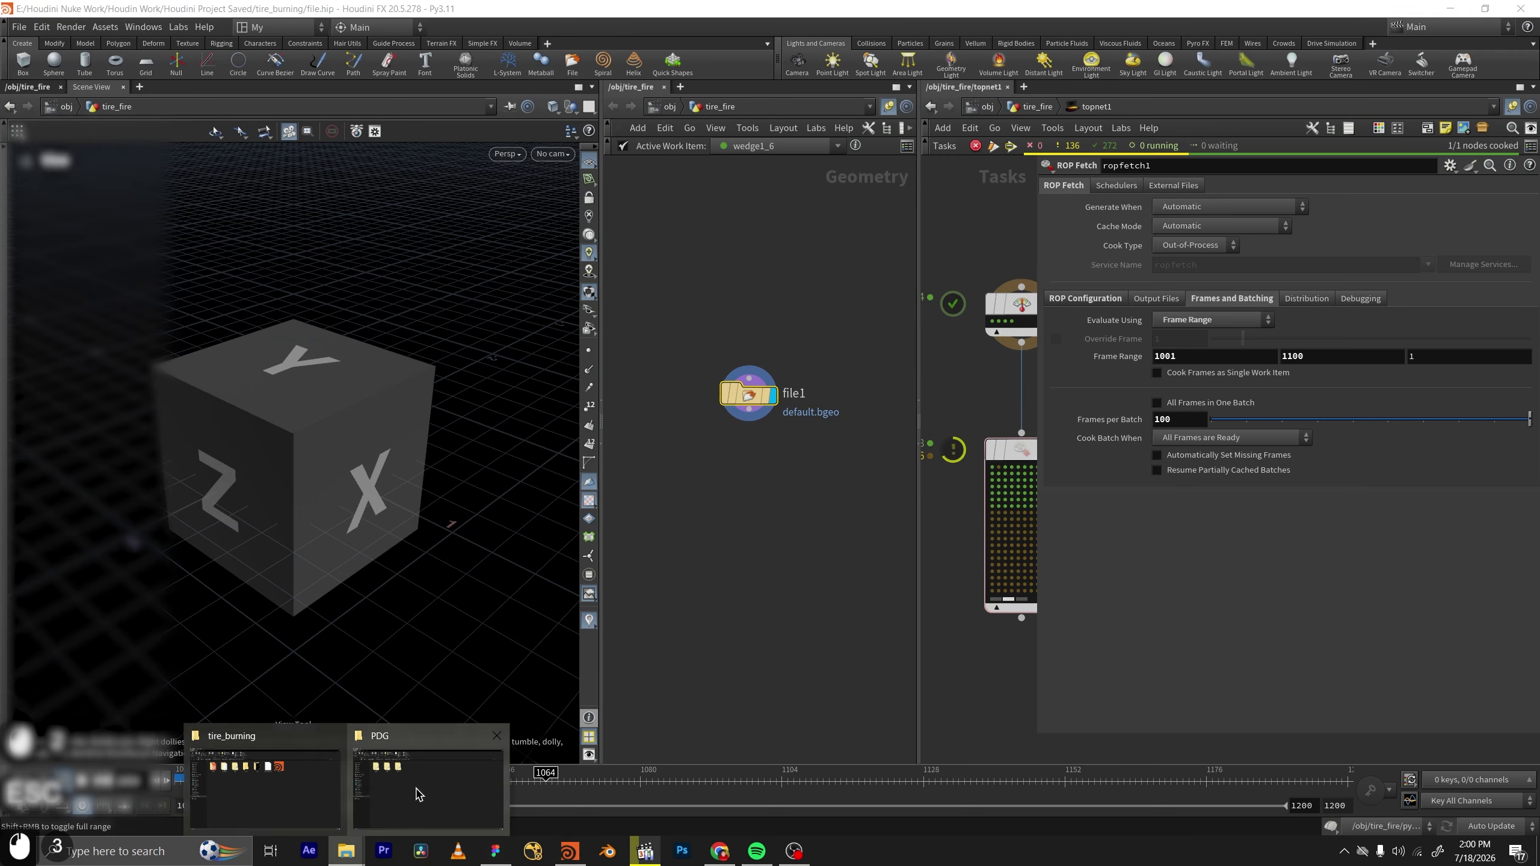
left_click(412, 790)
left_click_drag(470, 271, 285, 209)
left_click(466, 269)
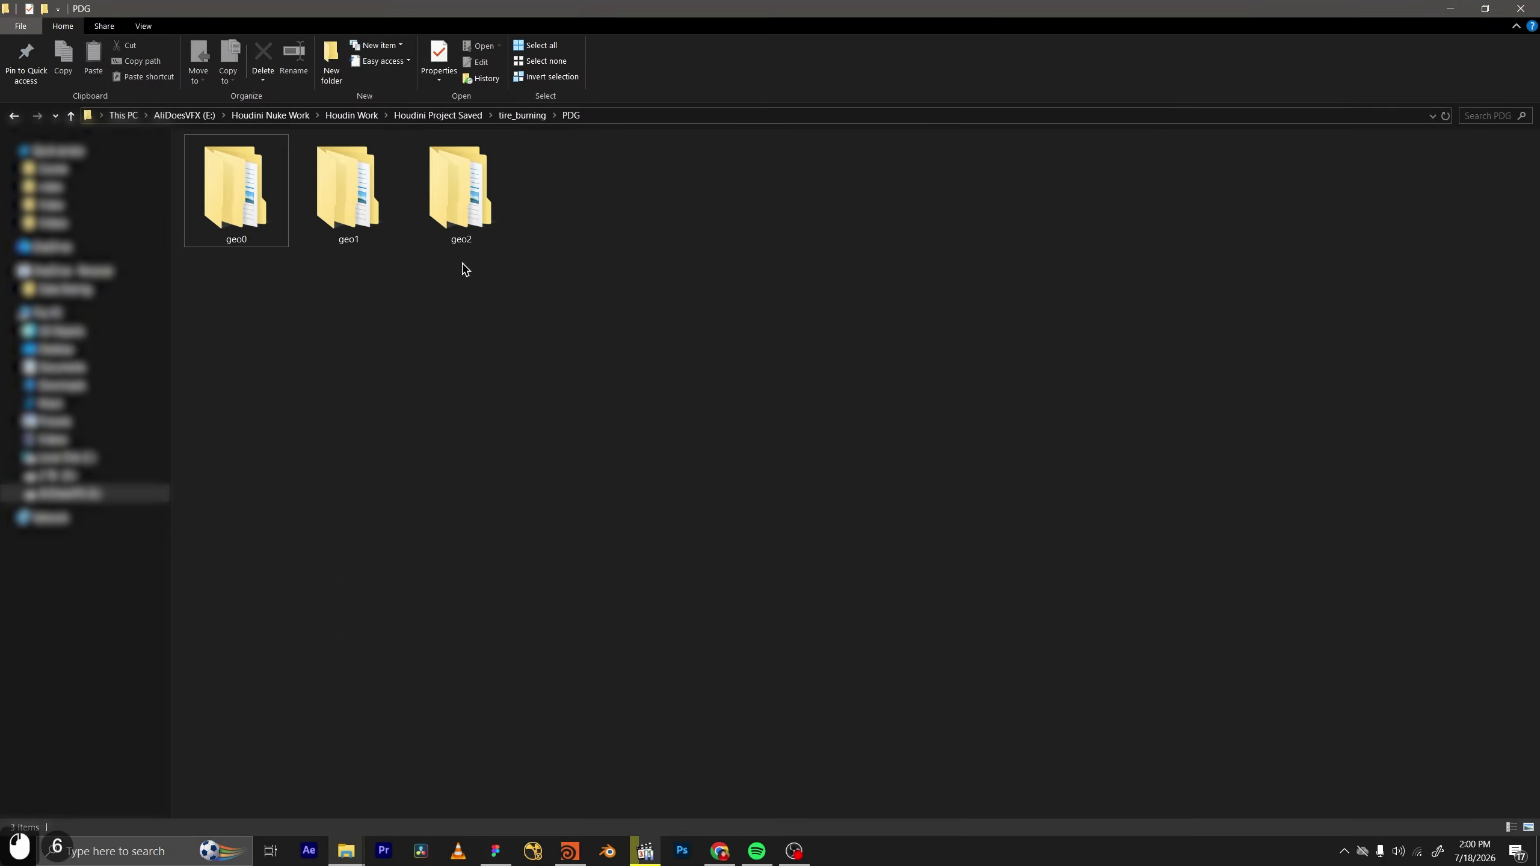
double_click(233, 193)
double_click(203, 194)
double_click(198, 189)
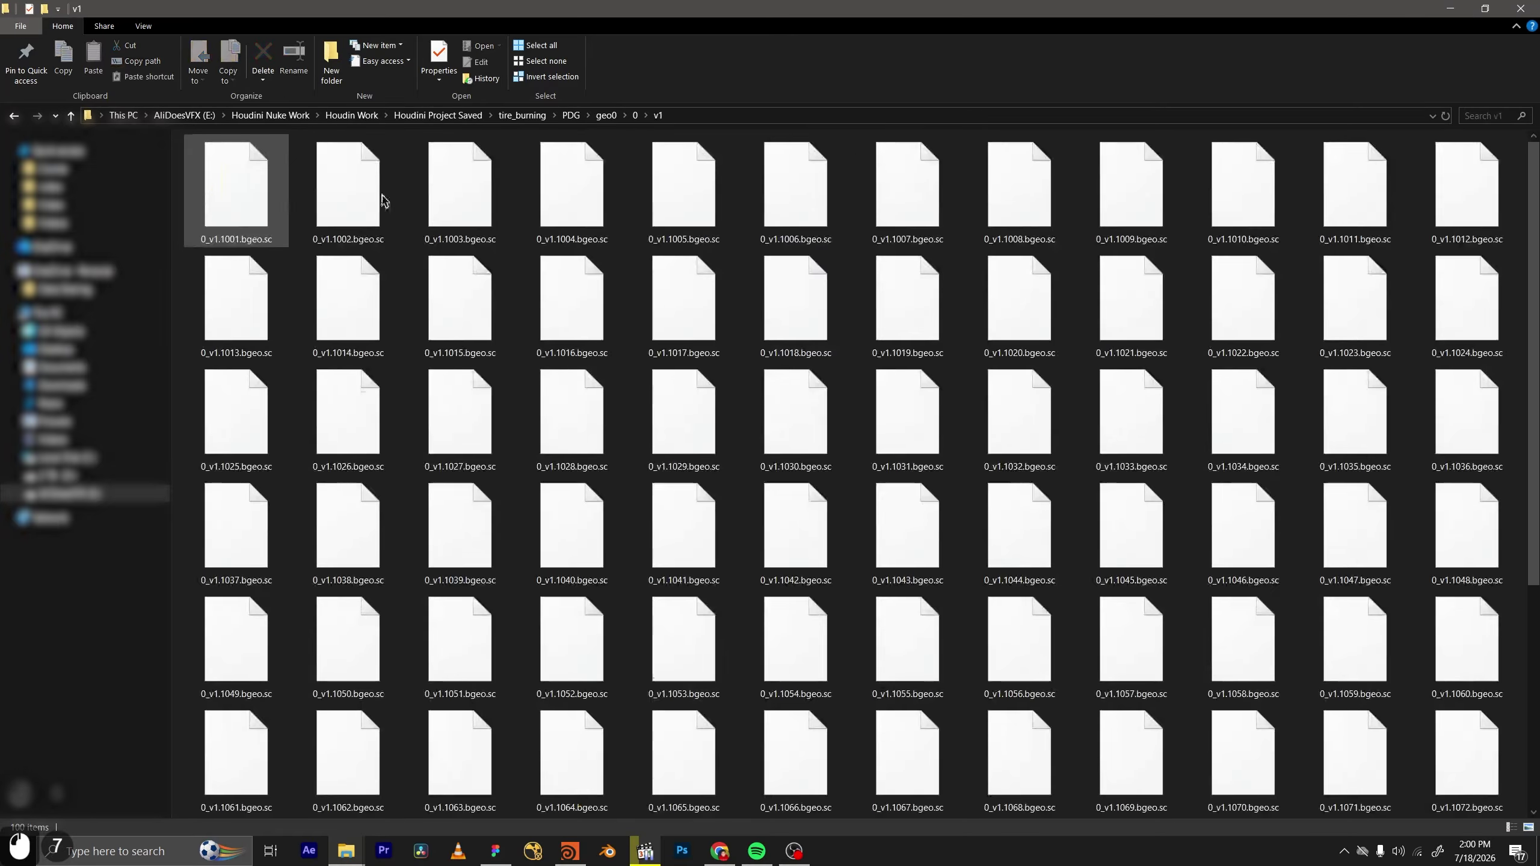
left_click(709, 117)
key("ctrl+c")
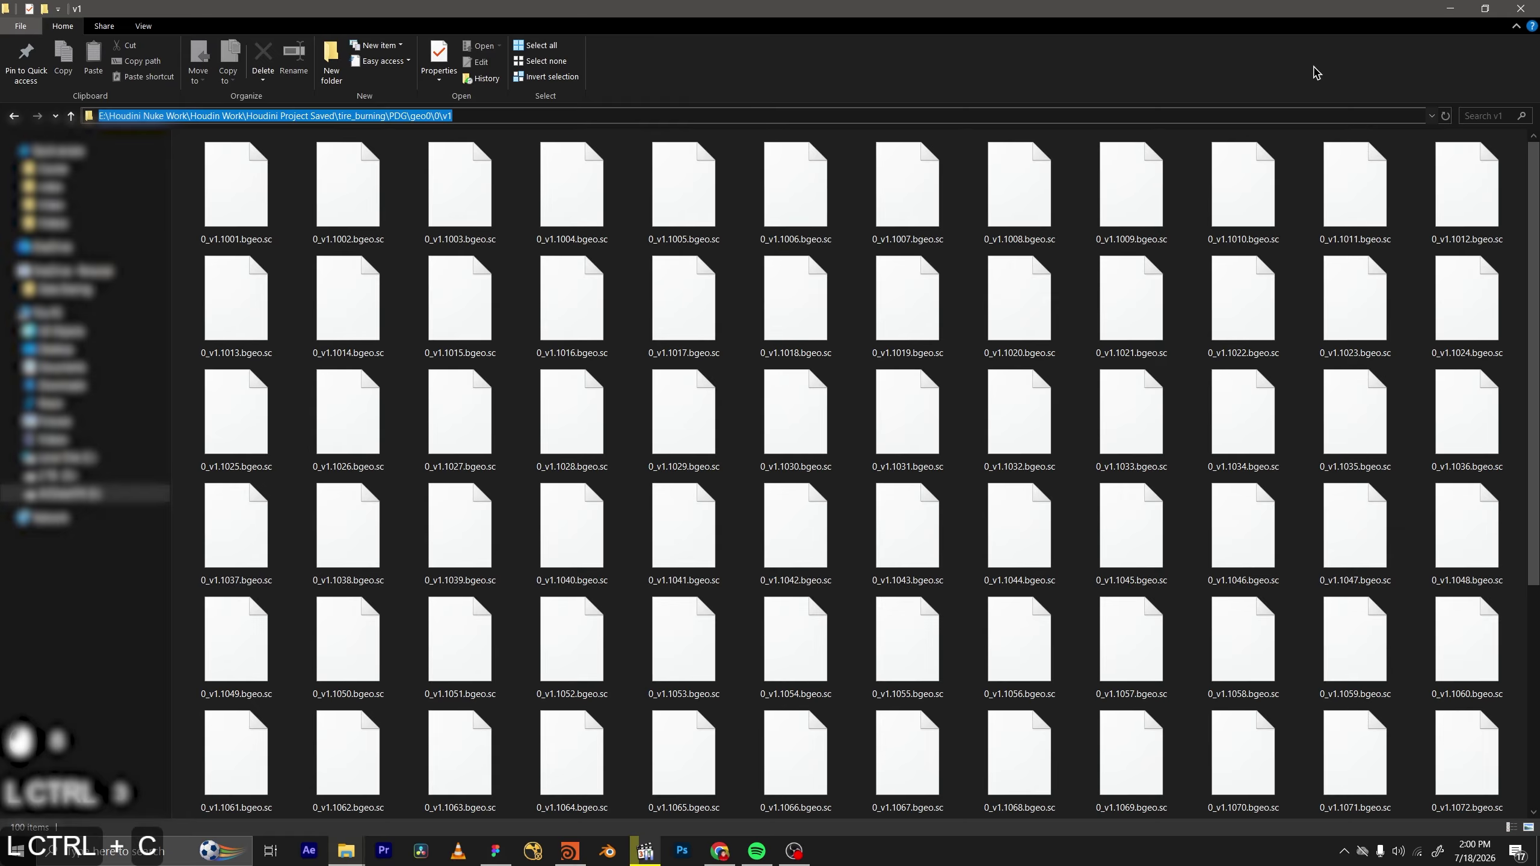
left_click(1448, 7)
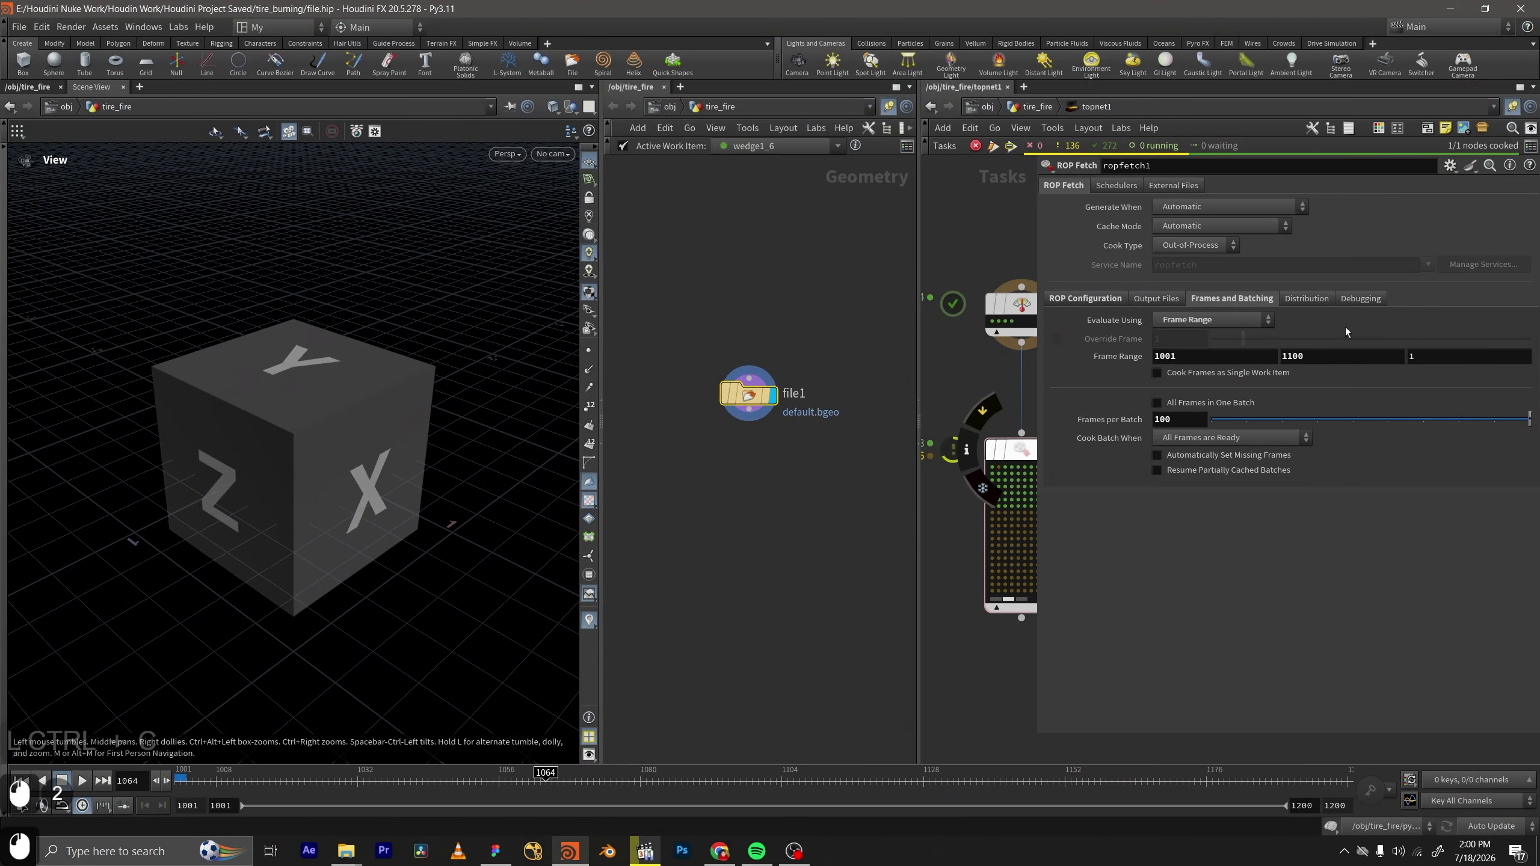
Load the 0_v1.$F.bgeo.sc sequence from the copied geo0/0/v1 folder as the Geometry File of the file1 node.
middle_click_drag(846, 353, 829, 374)
key("p")
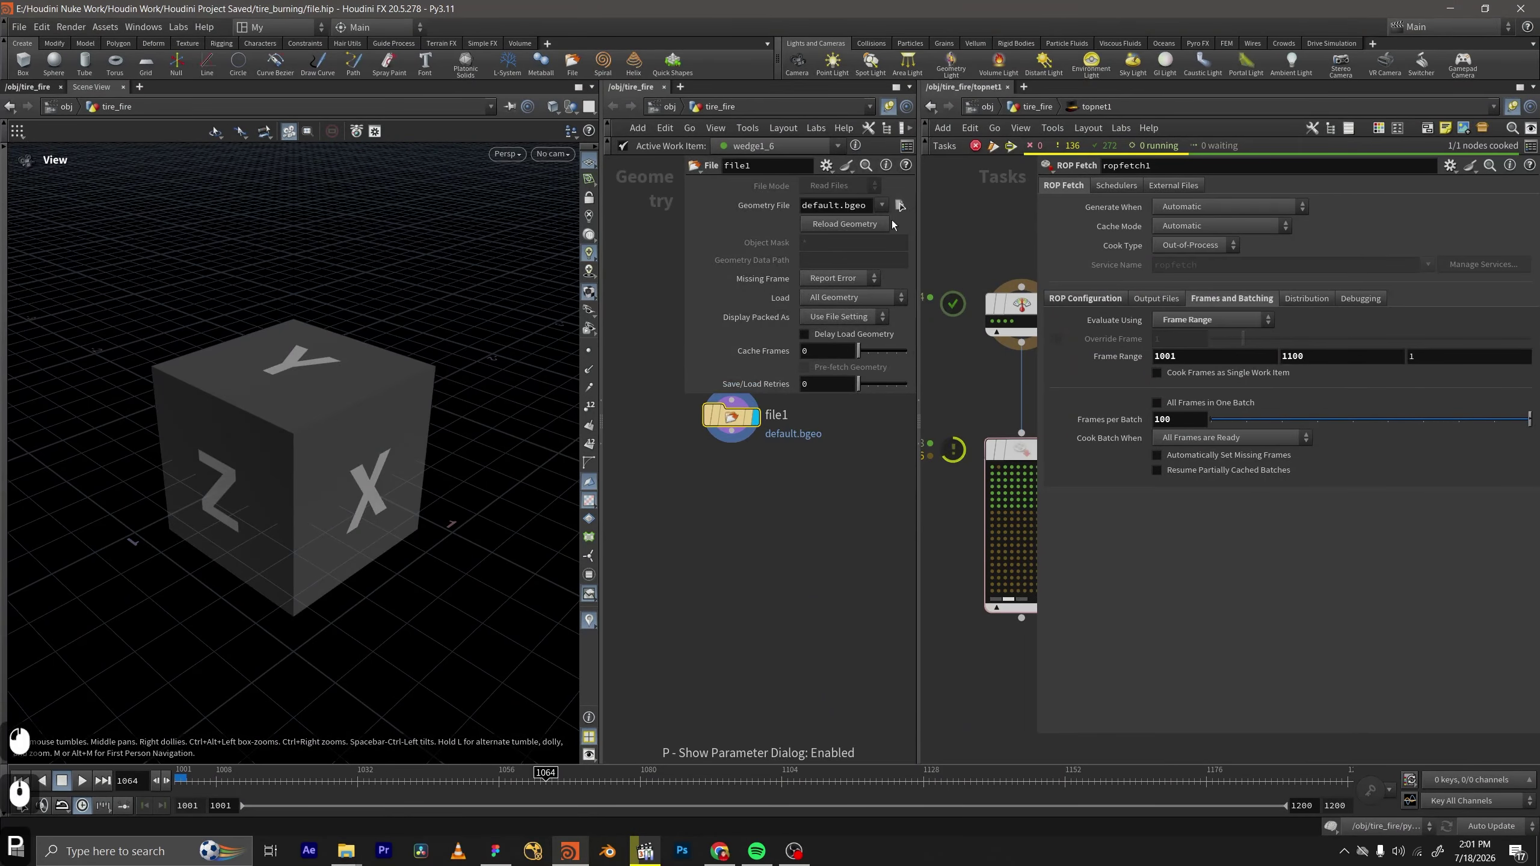
left_click(900, 207)
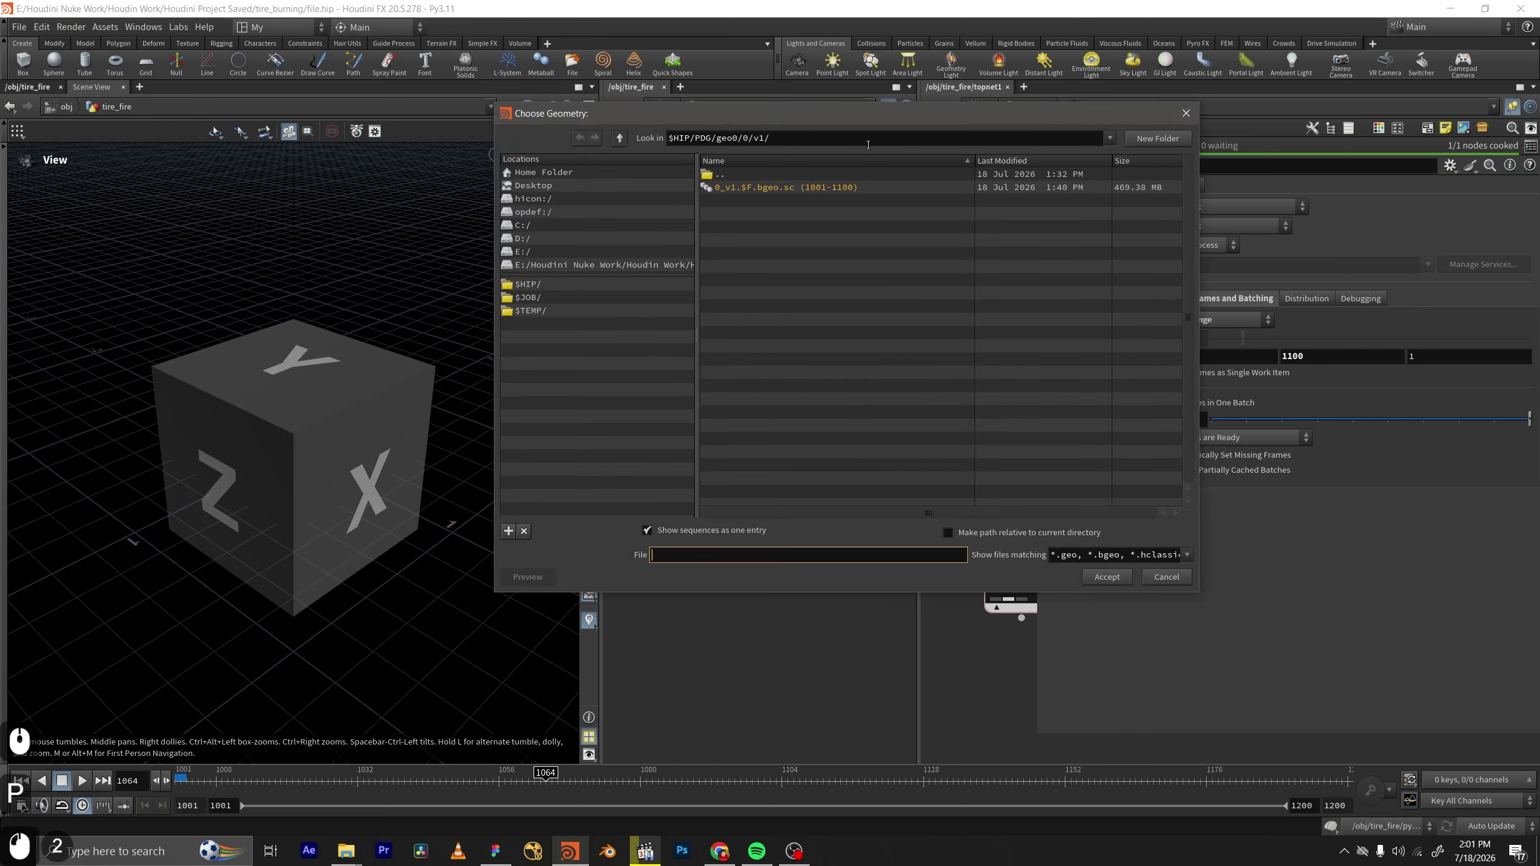
key("ctrl+v")
key("Return")
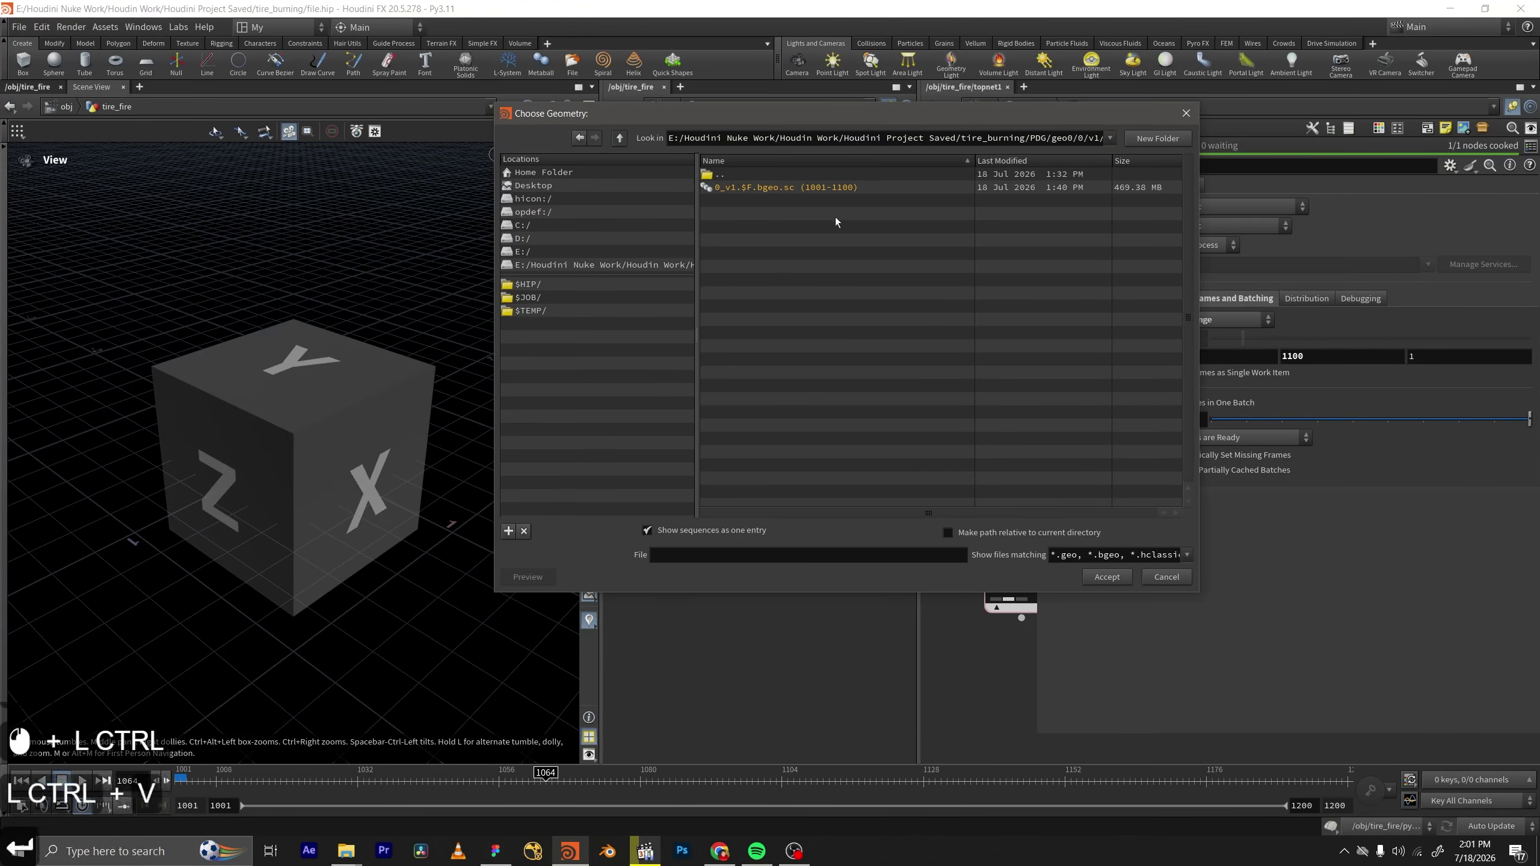
left_click(810, 189)
double_click(806, 189)
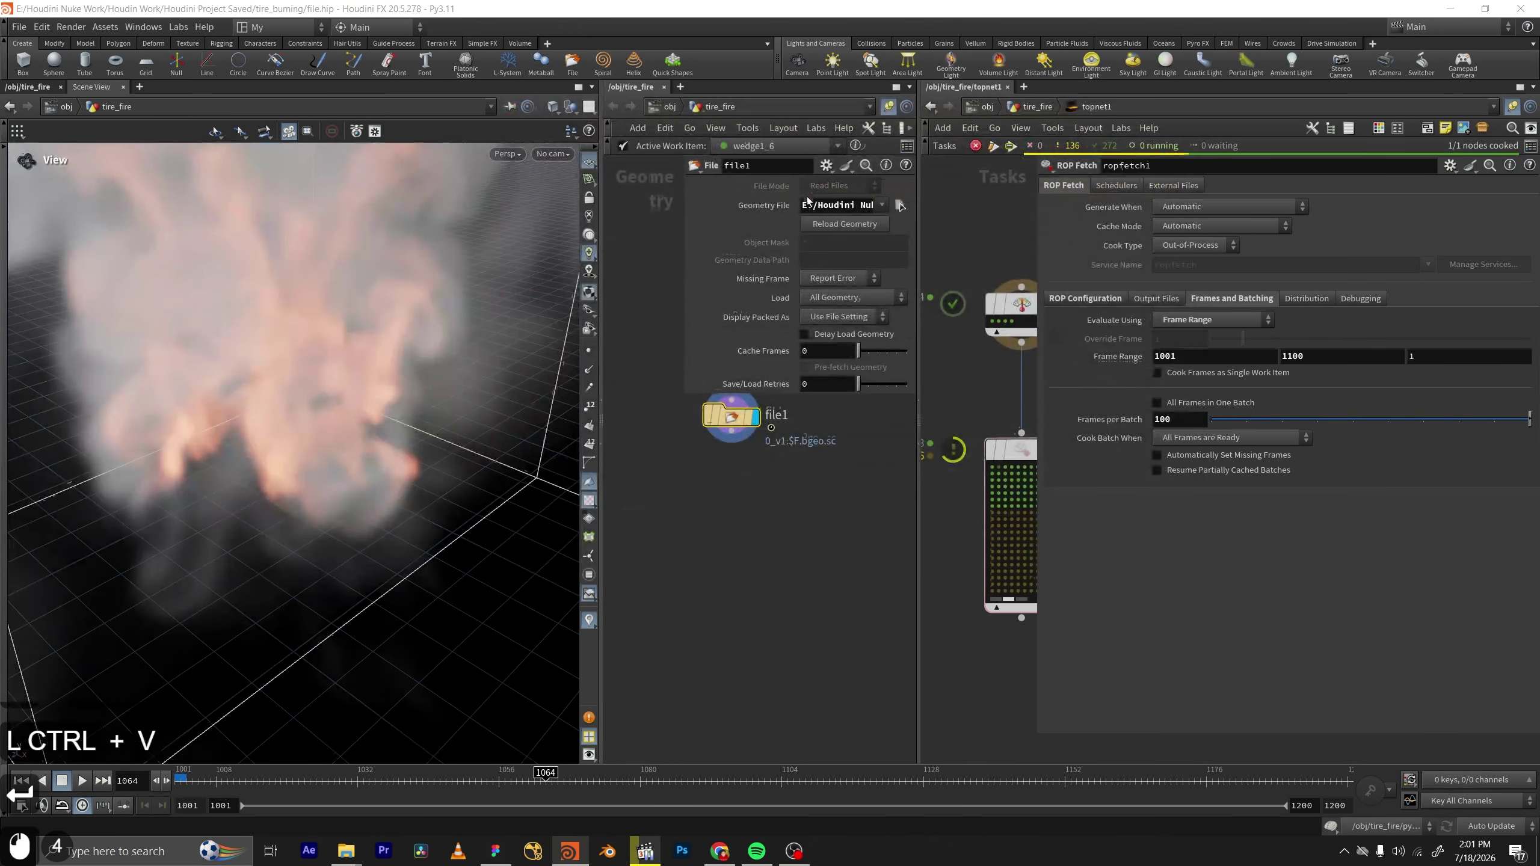
Inspect the loaded tire fire cache from different angles and distances in the Scene View.
left_click_drag(212, 376, 412, 358, "alt")
left_click_drag(309, 351, 182, 364, "alt")
left_click_drag(285, 370, 164, 352, "alt")
right_click_drag(259, 318, 388, 316, "alt")
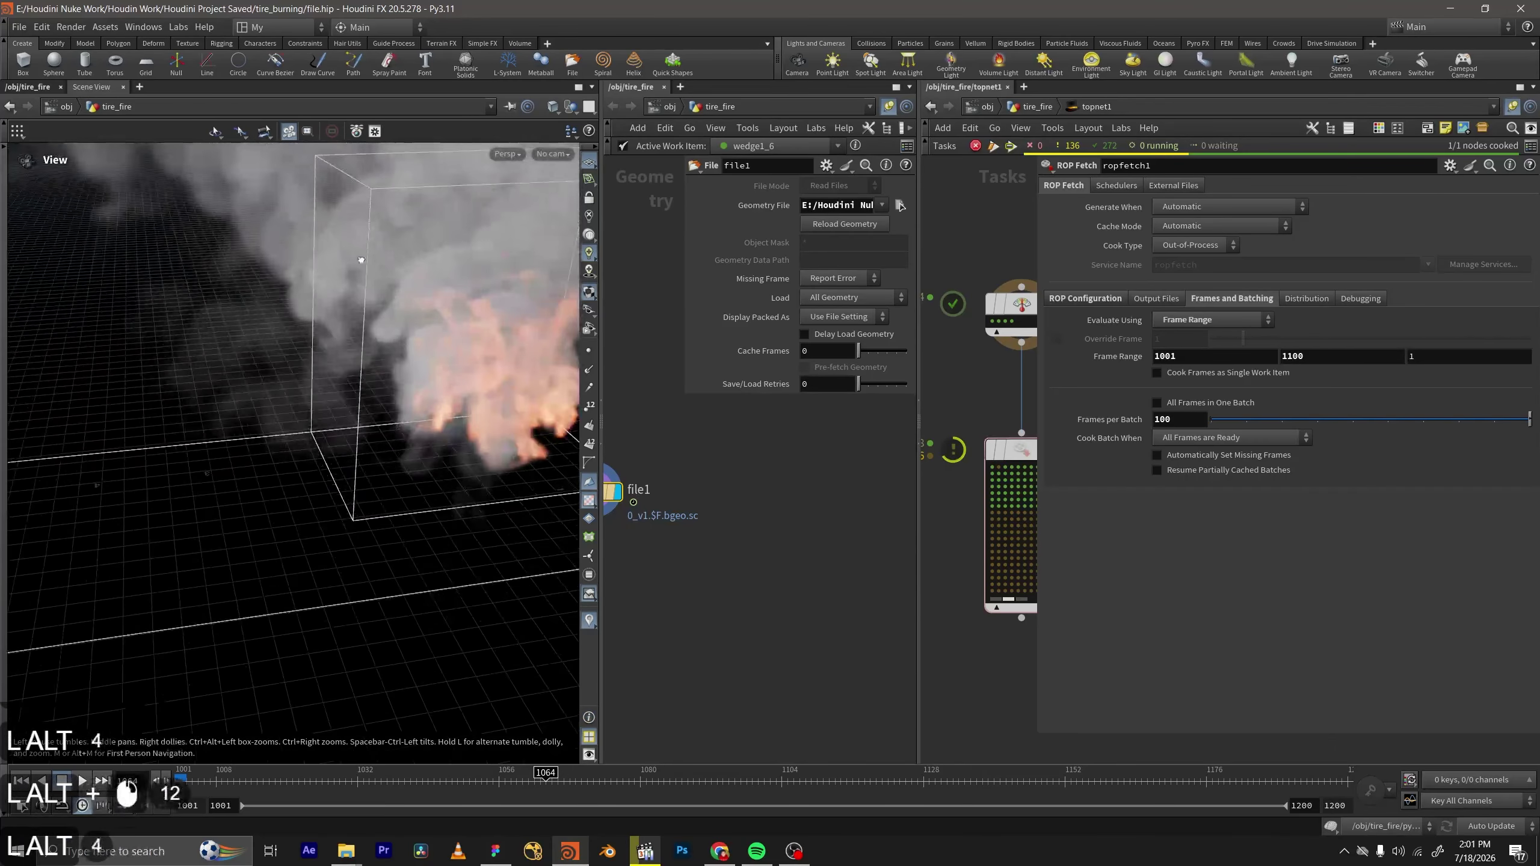
Examine the loaded fire and smoke volume from several sides, from farther away and close up.
left_click_drag(364, 274, 446, 294, "alt")
right_click_drag(446, 294, 310, 425, "alt")
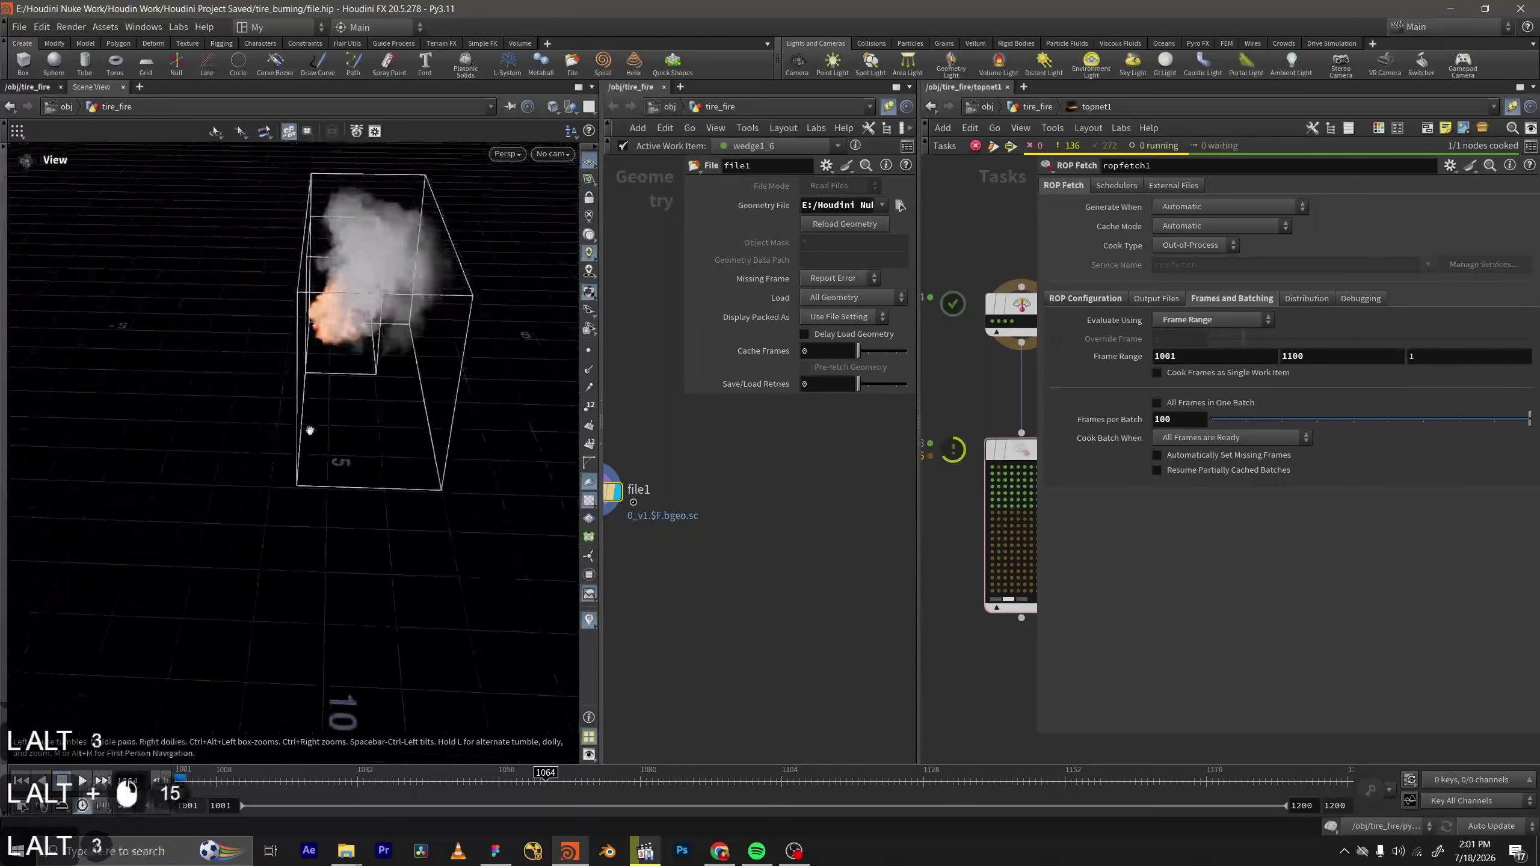
left_click_drag(310, 430, 427, 382, "alt")
middle_click_drag(364, 431, 240, 551, "alt")
left_click_drag(241, 551, 369, 419, "alt")
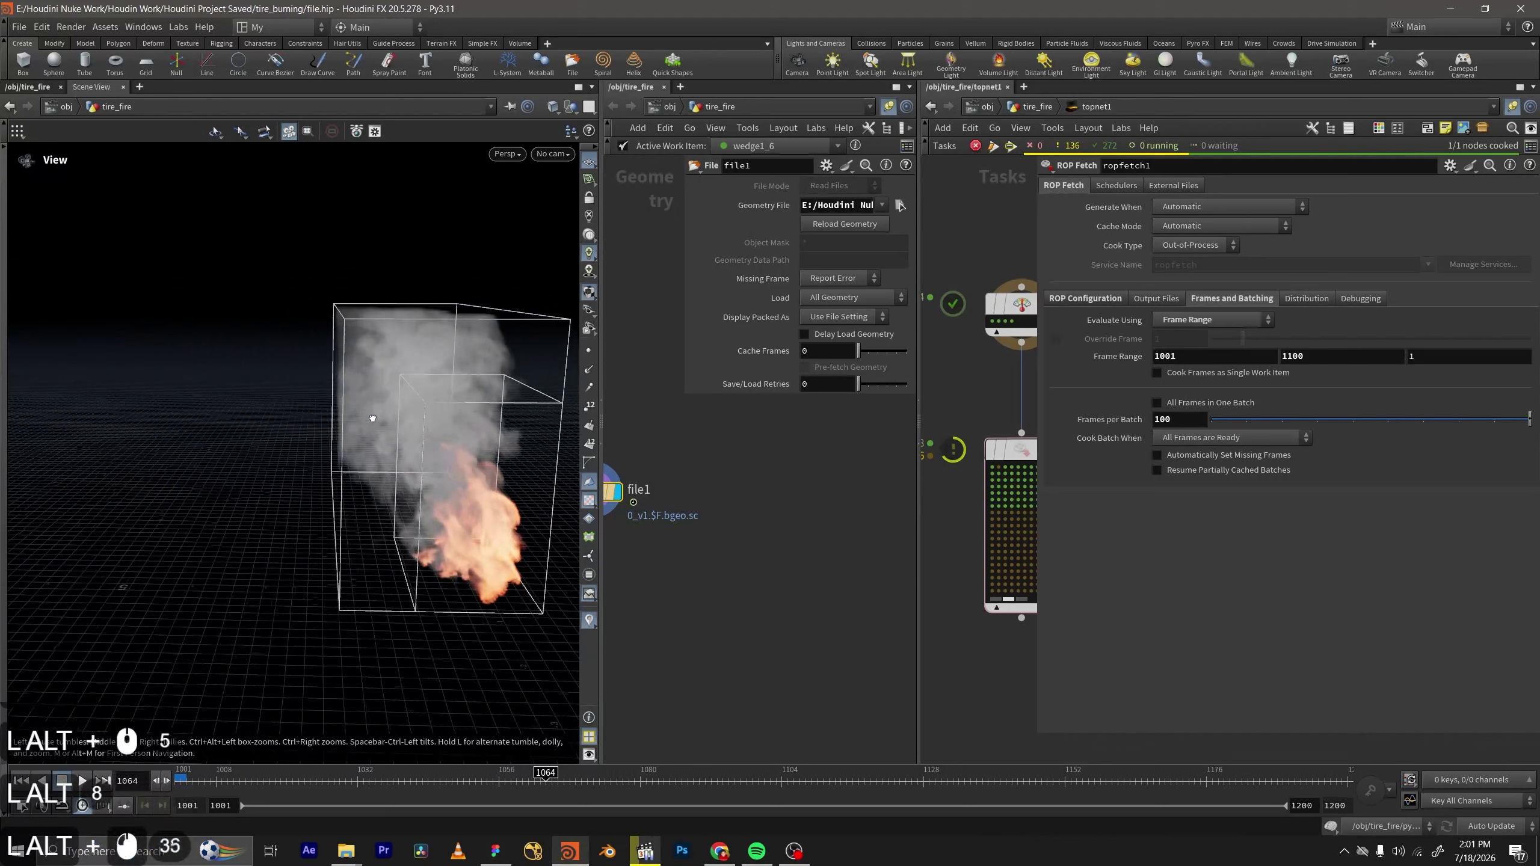
right_click_drag(324, 383, 351, 354, "alt")
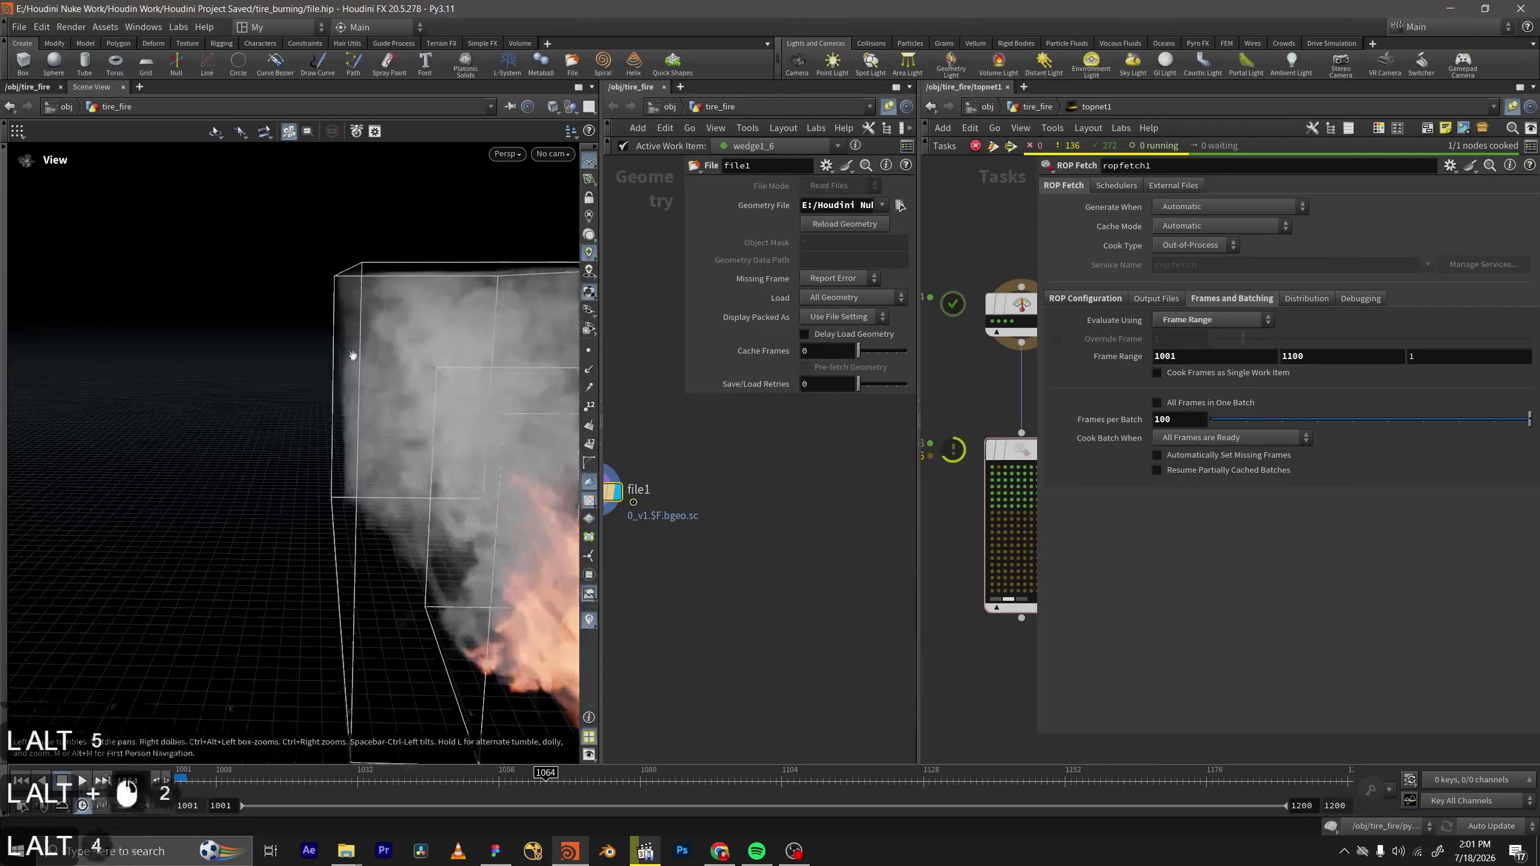
left_click_drag(351, 354, 263, 364, "alt")
Look through cam1 in the Scene View and scrub the timeline to frame 1062.
left_click(545, 154)
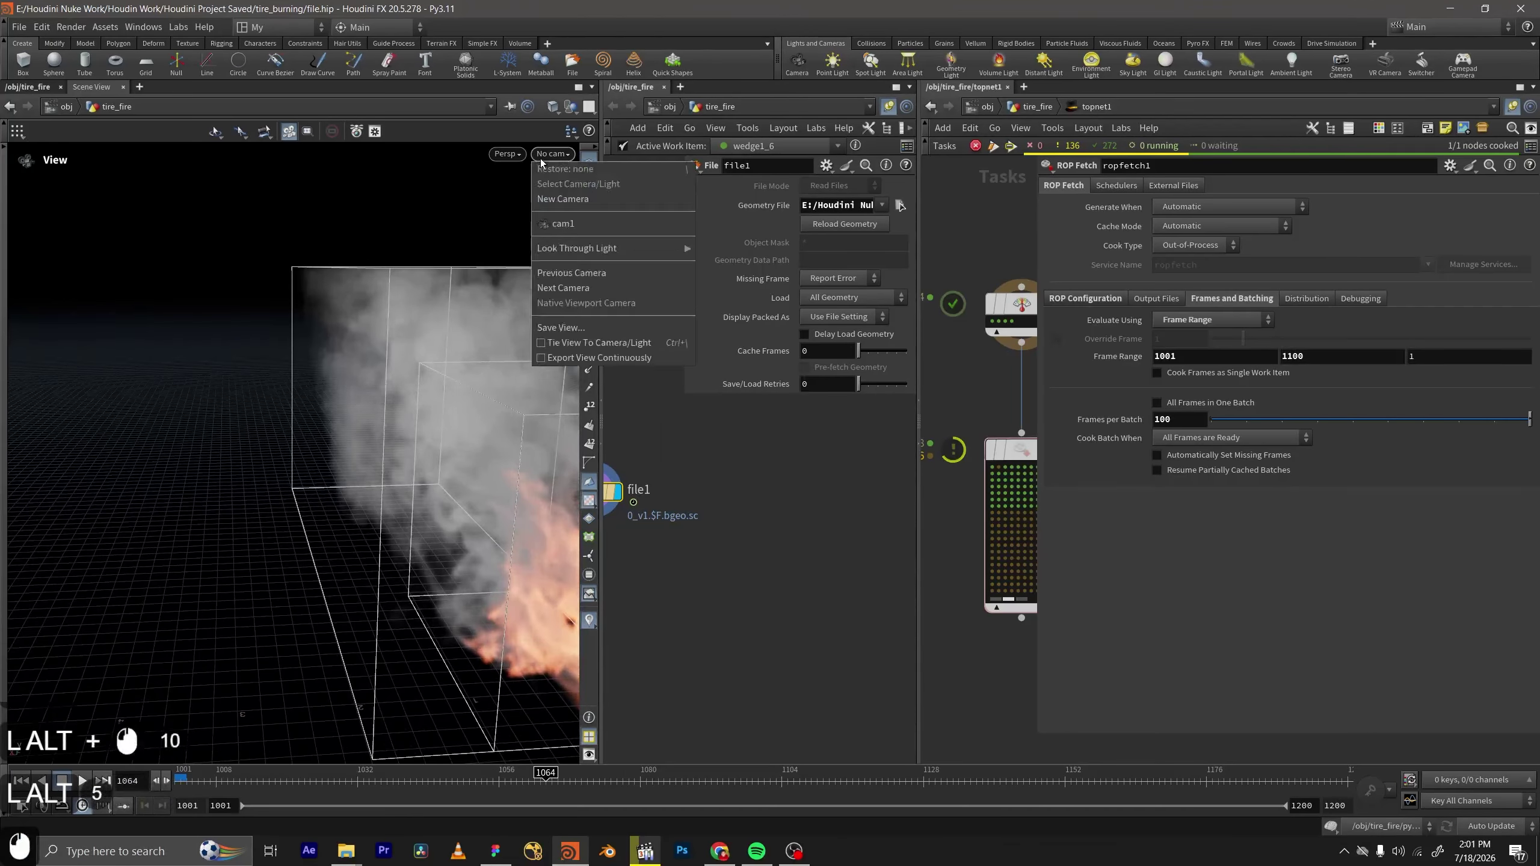
left_click(564, 225)
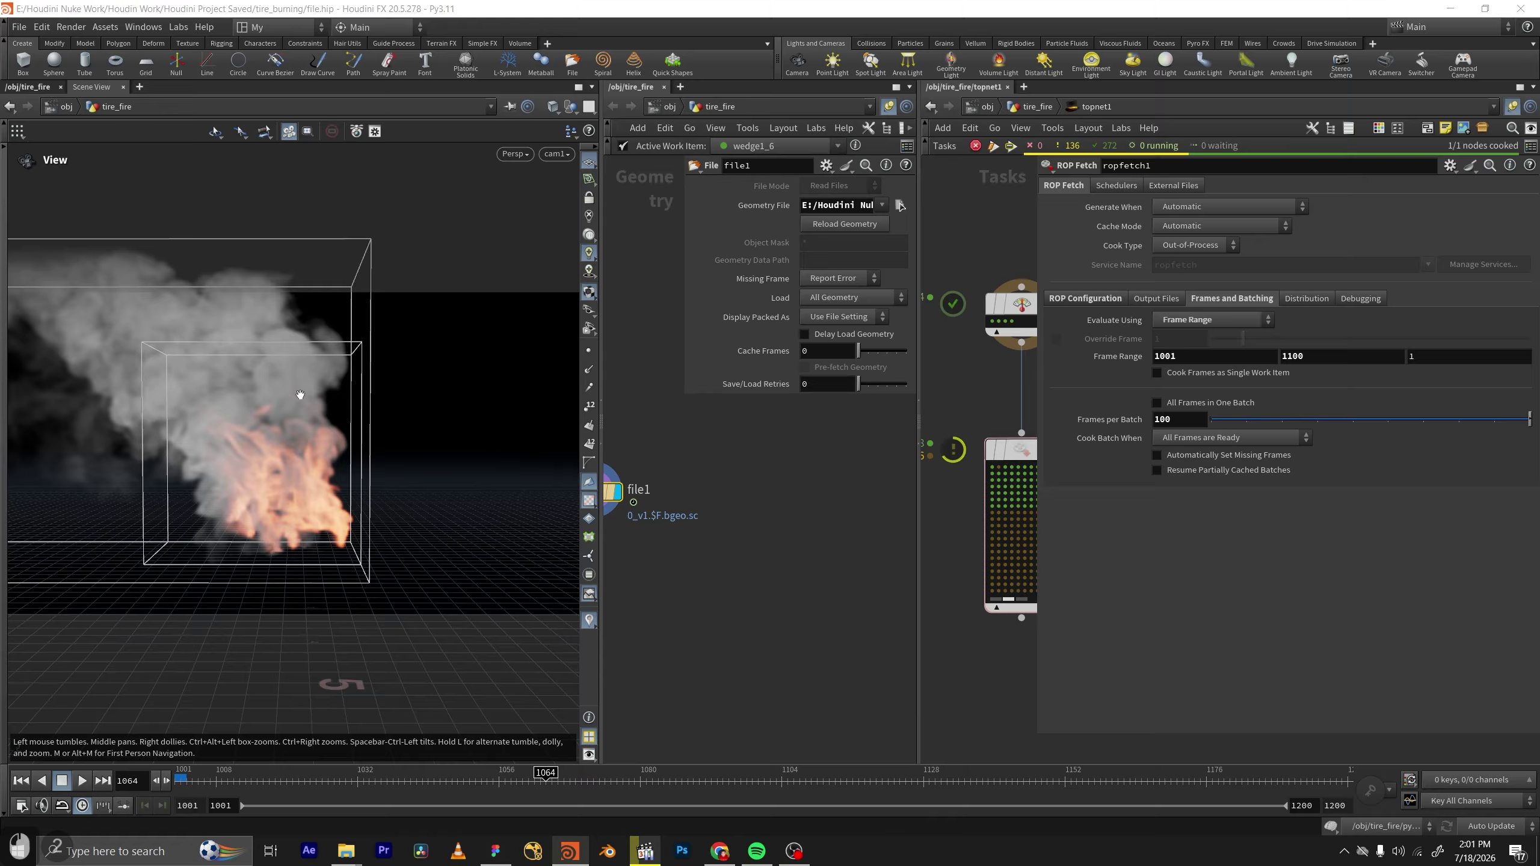
scroll(642, 476, "up", 3)
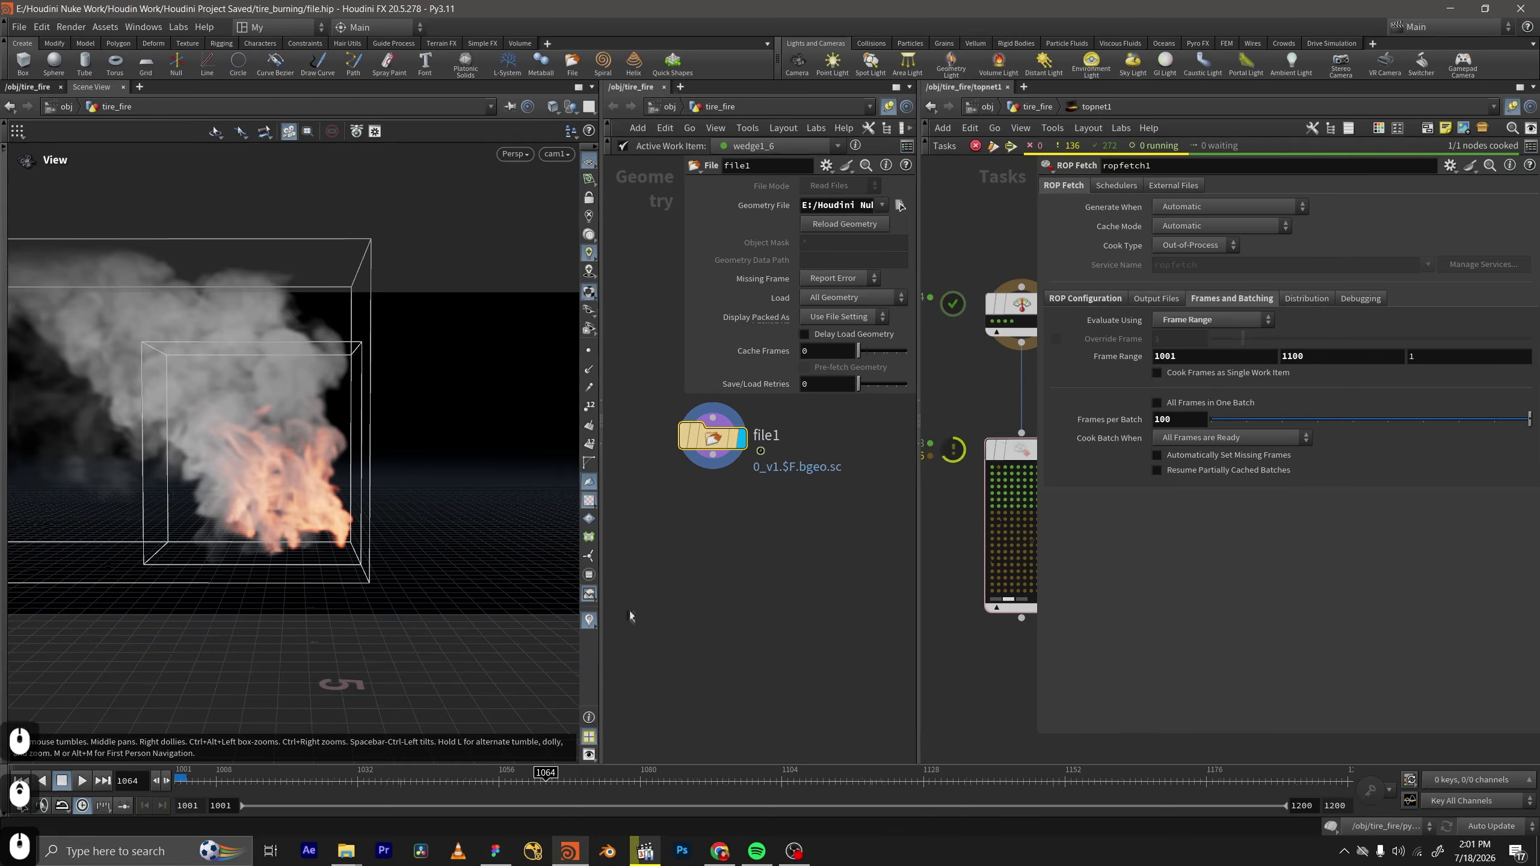
mouse_move(562, 773)
left_mouse_down()
mouse_move(649, 781)
mouse_move(245, 785)
left_mouse_up()
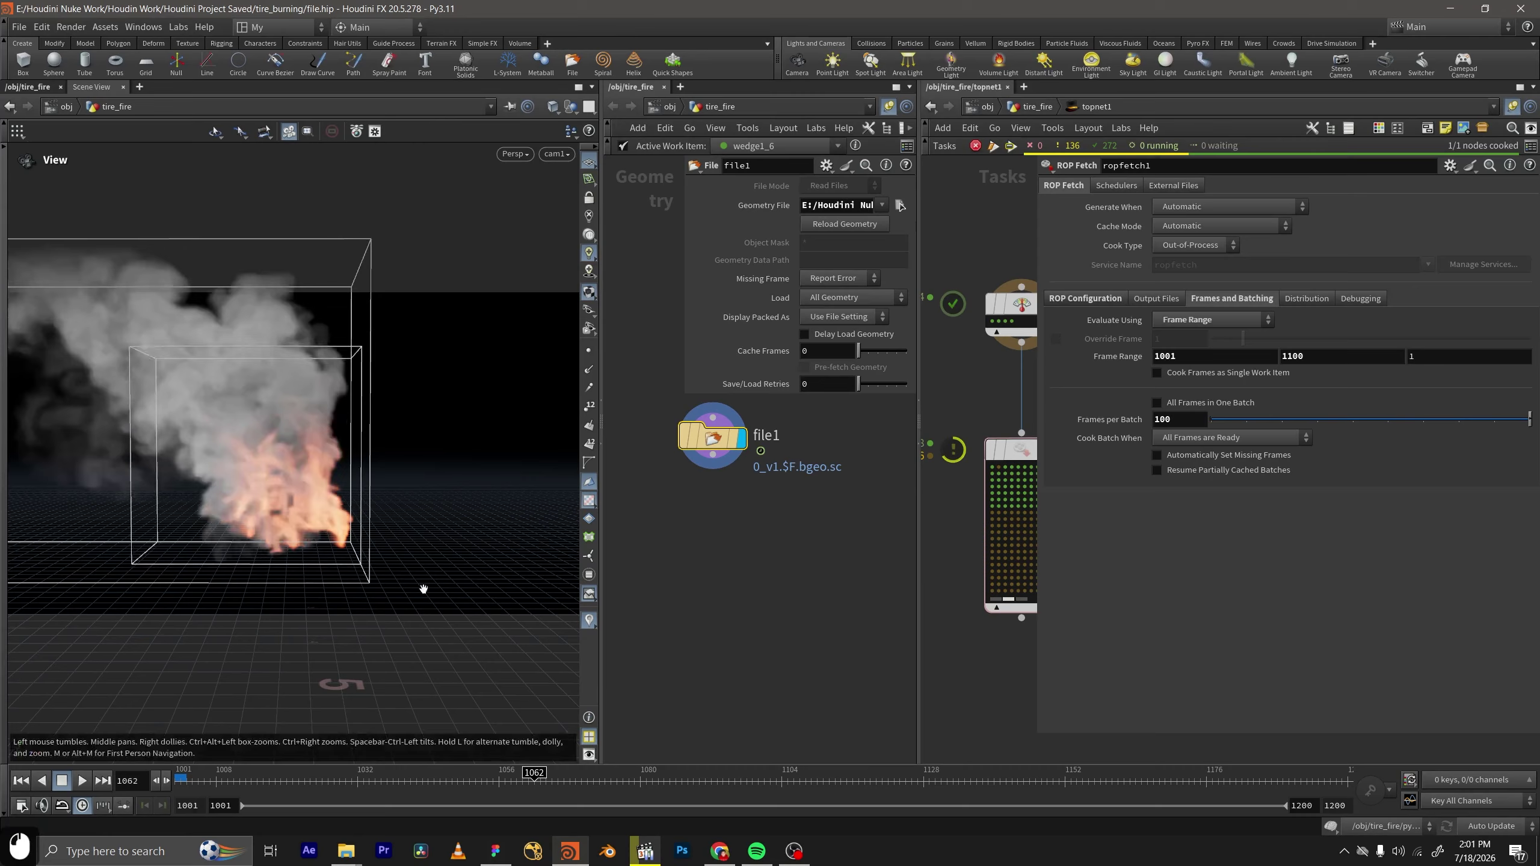
Widen the tire_fire network editor by shrinking the Scene View, and locate the out_obj node among the upstream branches.
middle_click_drag(788, 488, 754, 572)
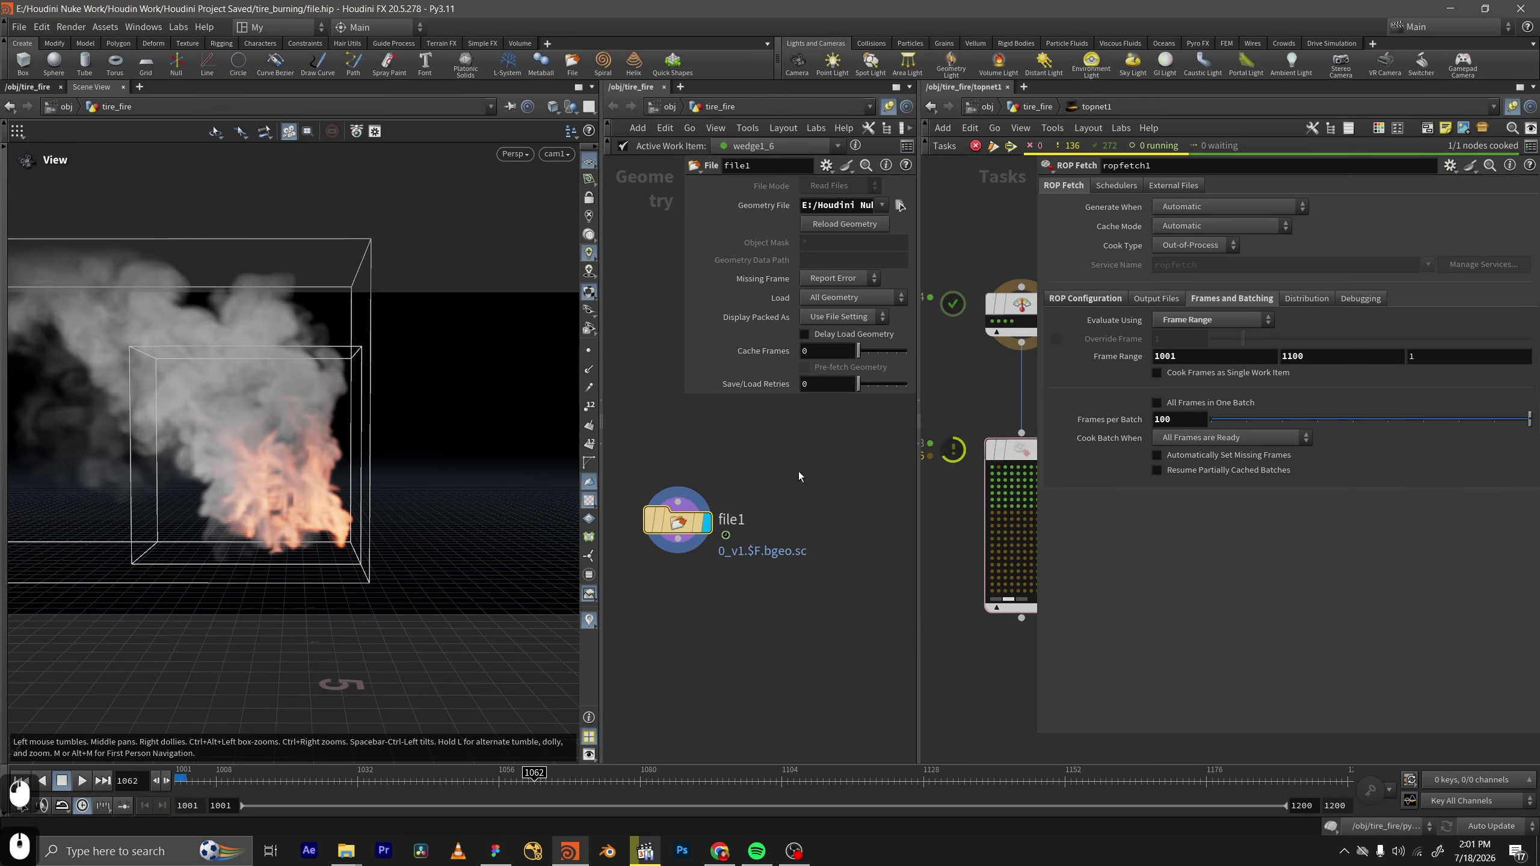
left_click_drag(603, 276, 425, 303)
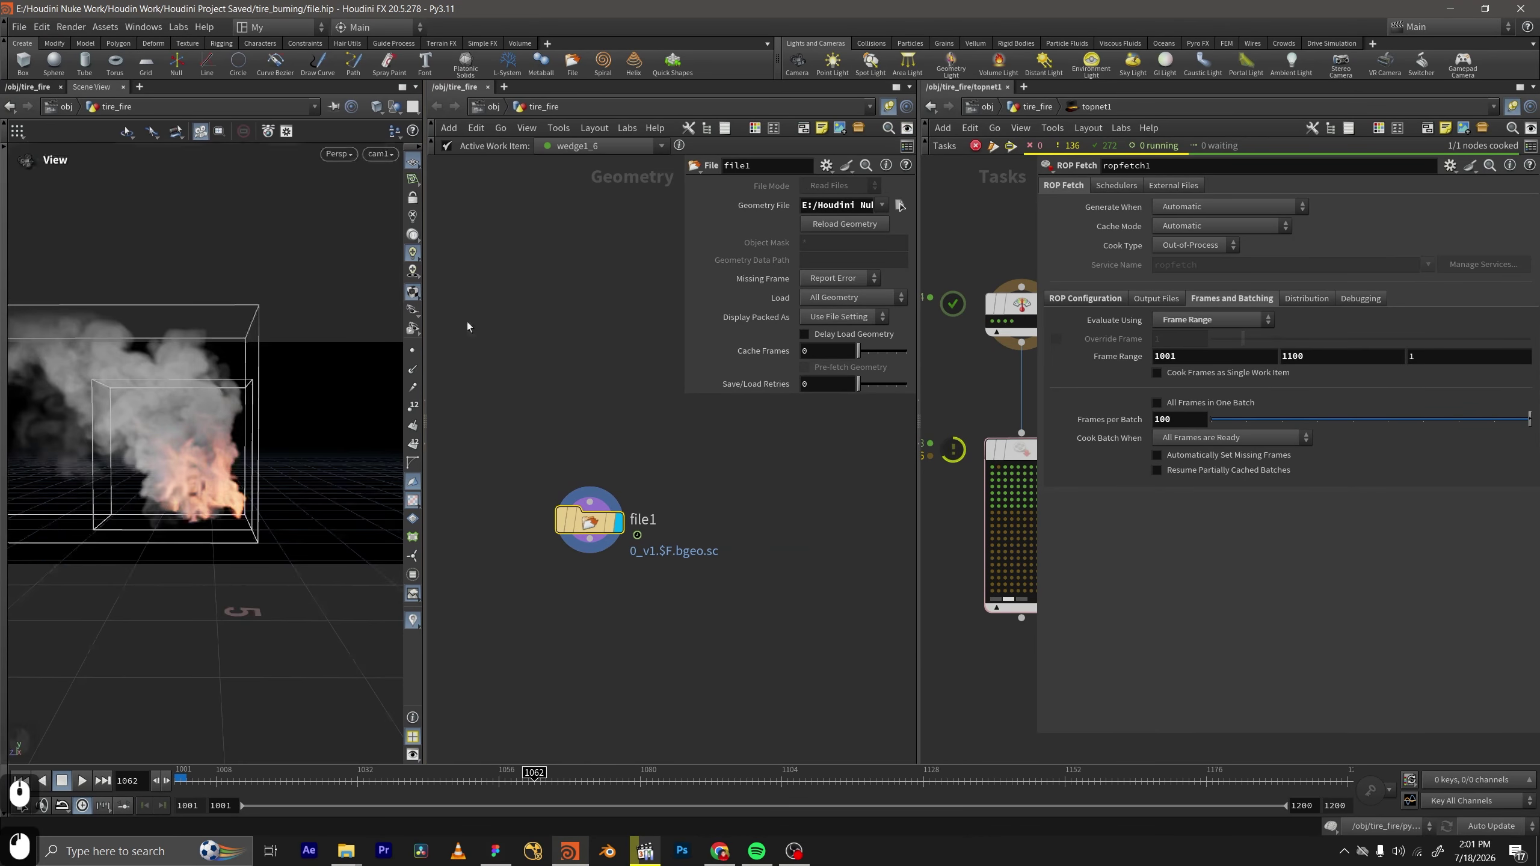
scroll(730, 492, "down", 3)
middle_click_drag(731, 493, 628, 709)
scroll(764, 561, "down", 6)
middle_click_drag(726, 576, 554, 676)
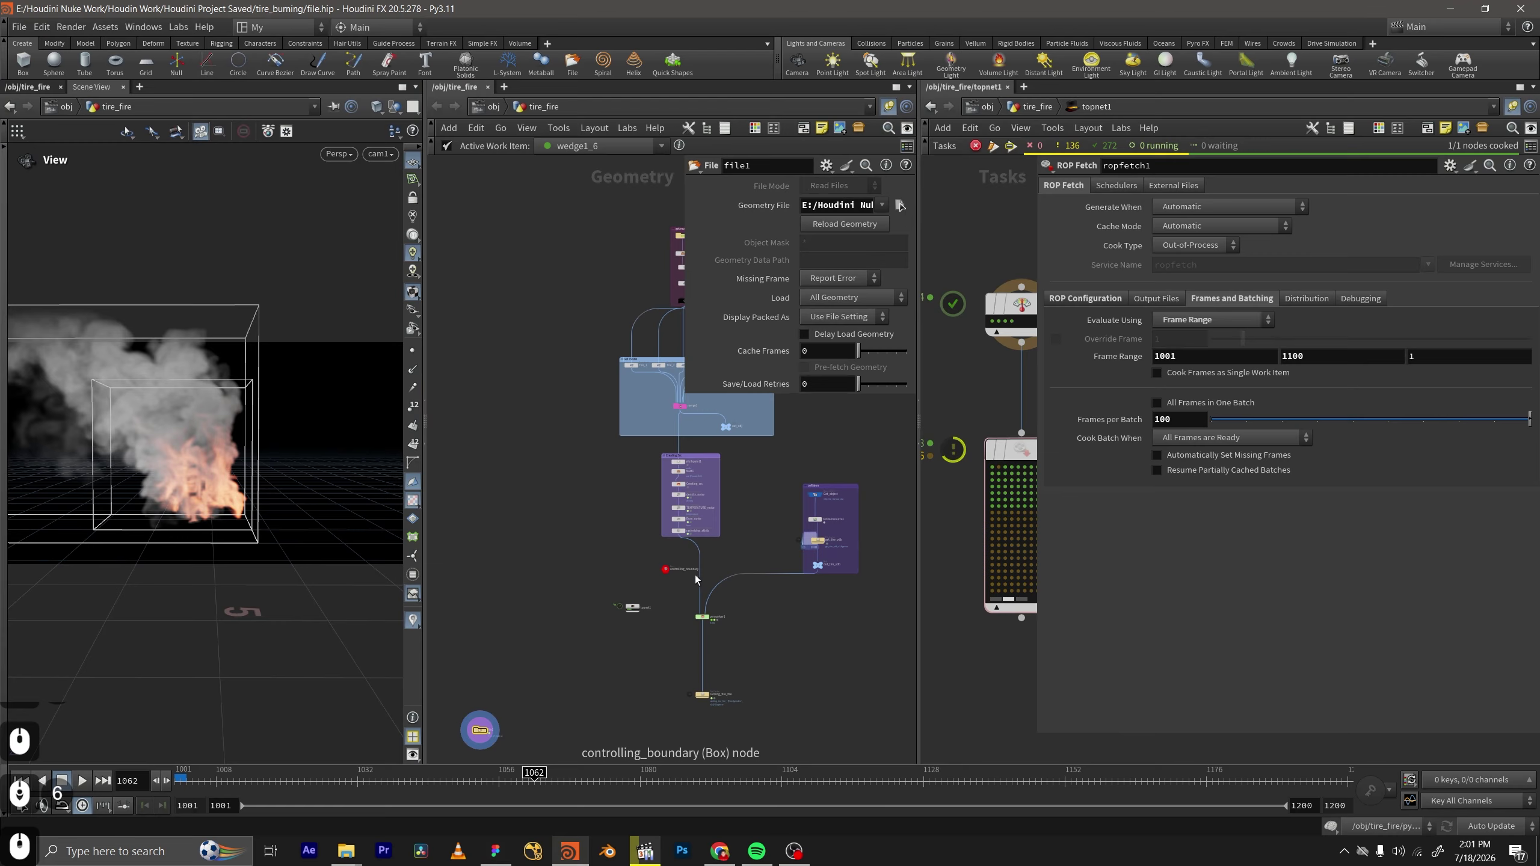
scroll(702, 631, "up", 5)
scroll(703, 630, "up", 2)
left_click_drag(671, 648, 688, 634)
scroll(701, 610, "down", 3)
middle_click_drag(702, 606, 482, 754)
middle_click_drag(560, 437, 642, 565)
middle_click_drag(715, 705, 671, 606)
scroll(671, 606, "up", 2)
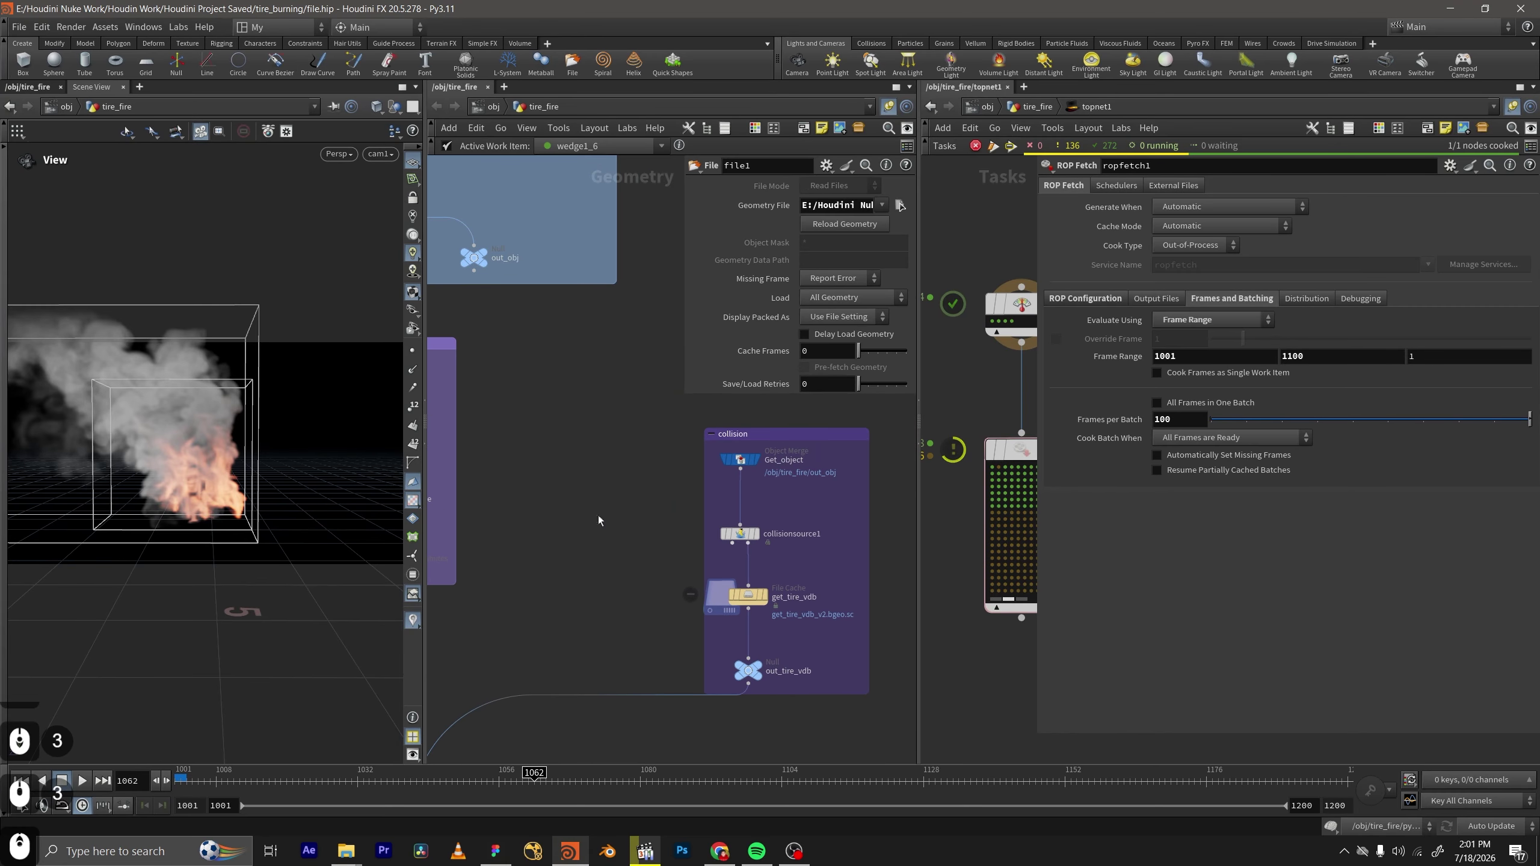
Overlay the out_obj tire geometry on the fire cache for a quick check, and turn the overlay off again.
middle_click_drag(507, 388, 602, 417)
left_click(576, 293, "ctrl")
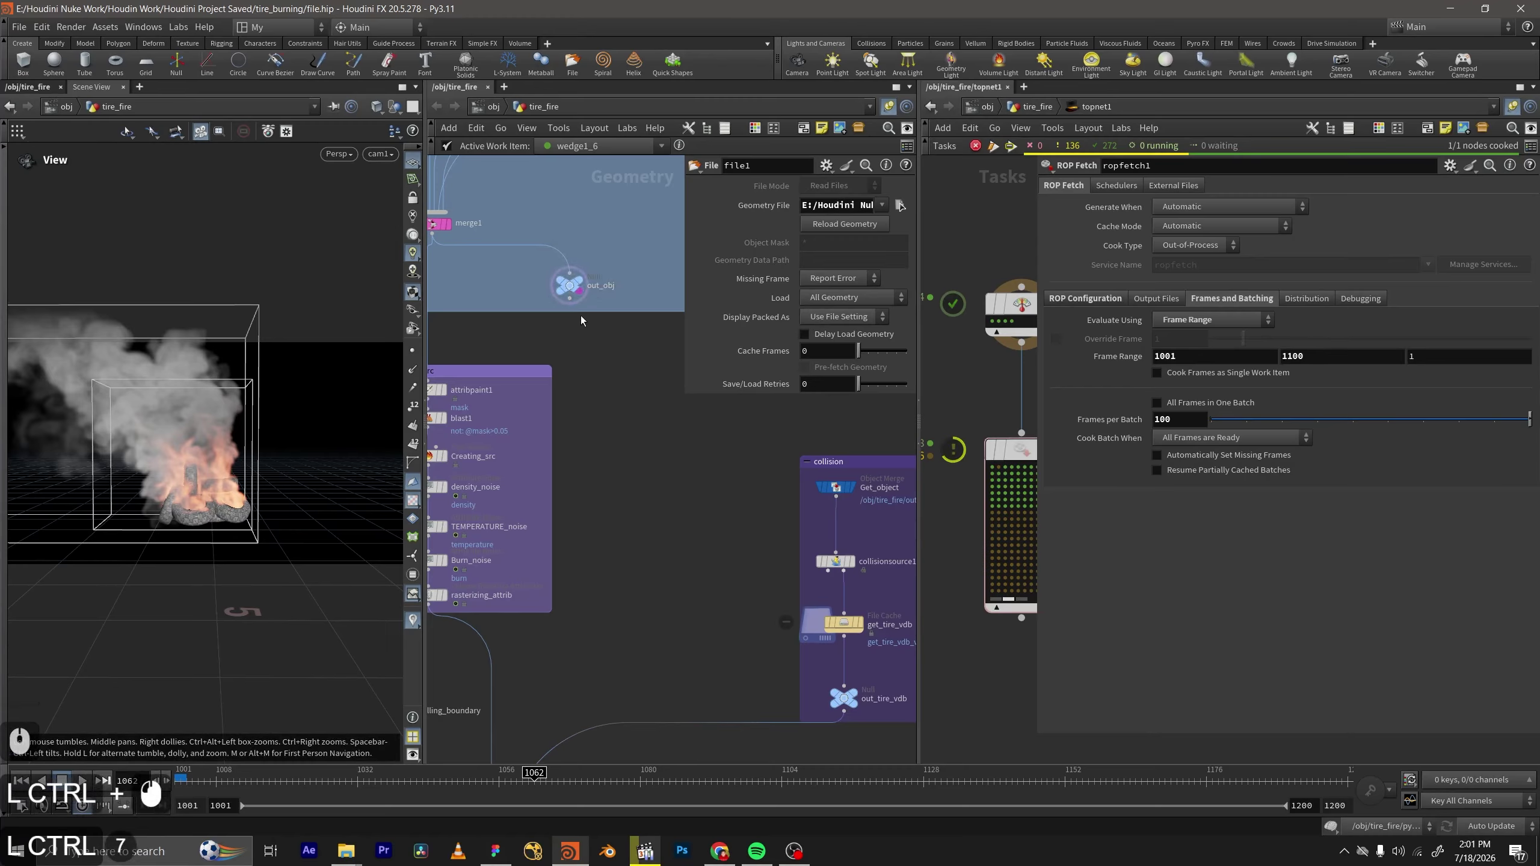
left_click(579, 294, "ctrl")
Add a Merge node and insert it on the wire between pyrosolver1 and caching_tire_fire.
scroll(625, 547, "down", 3)
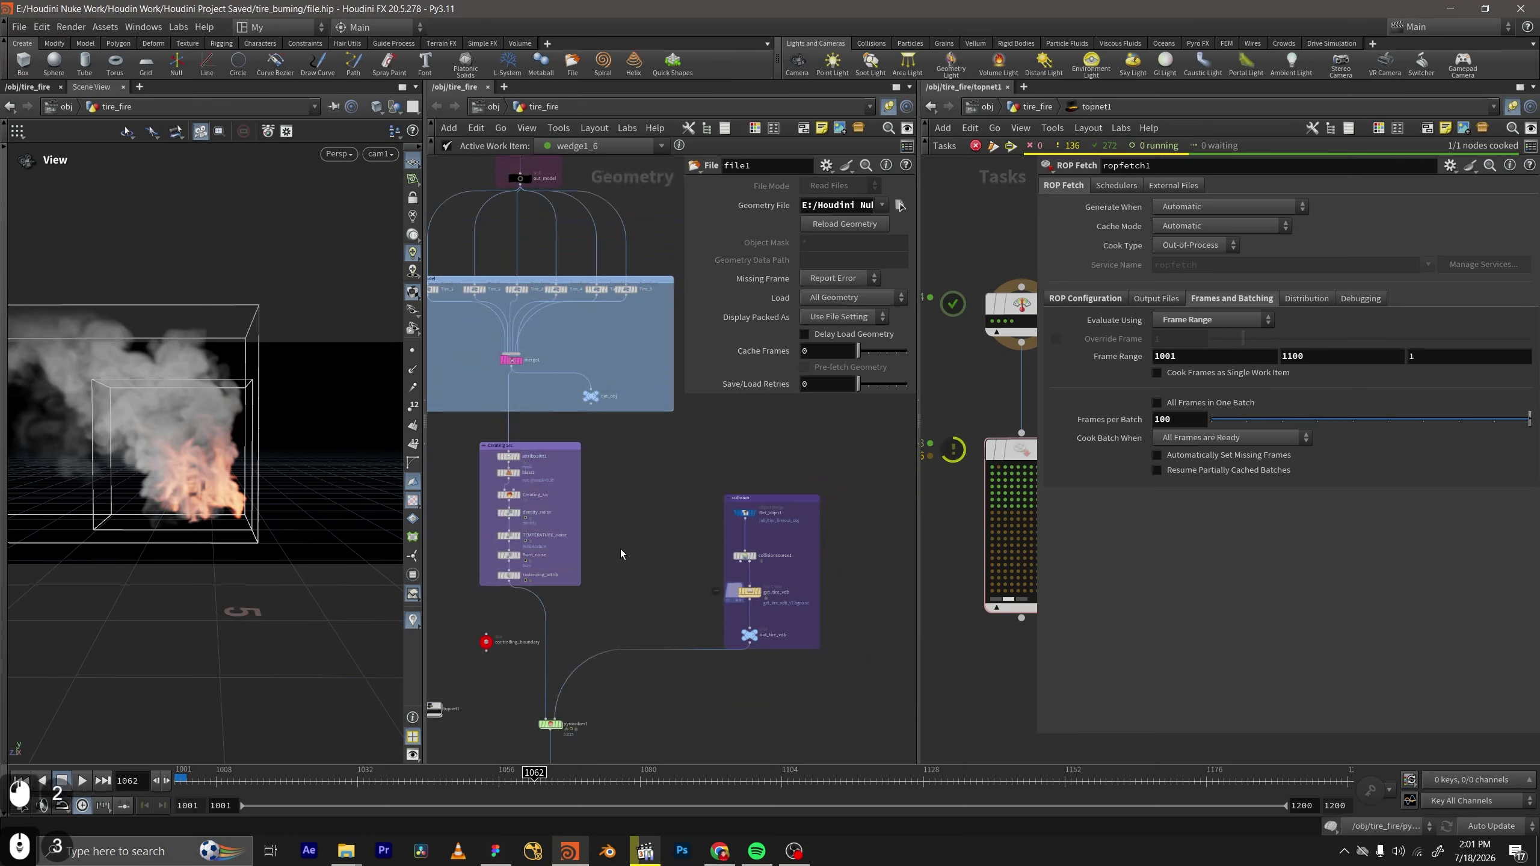
middle_click_drag(621, 550, 648, 308)
key("Tab")
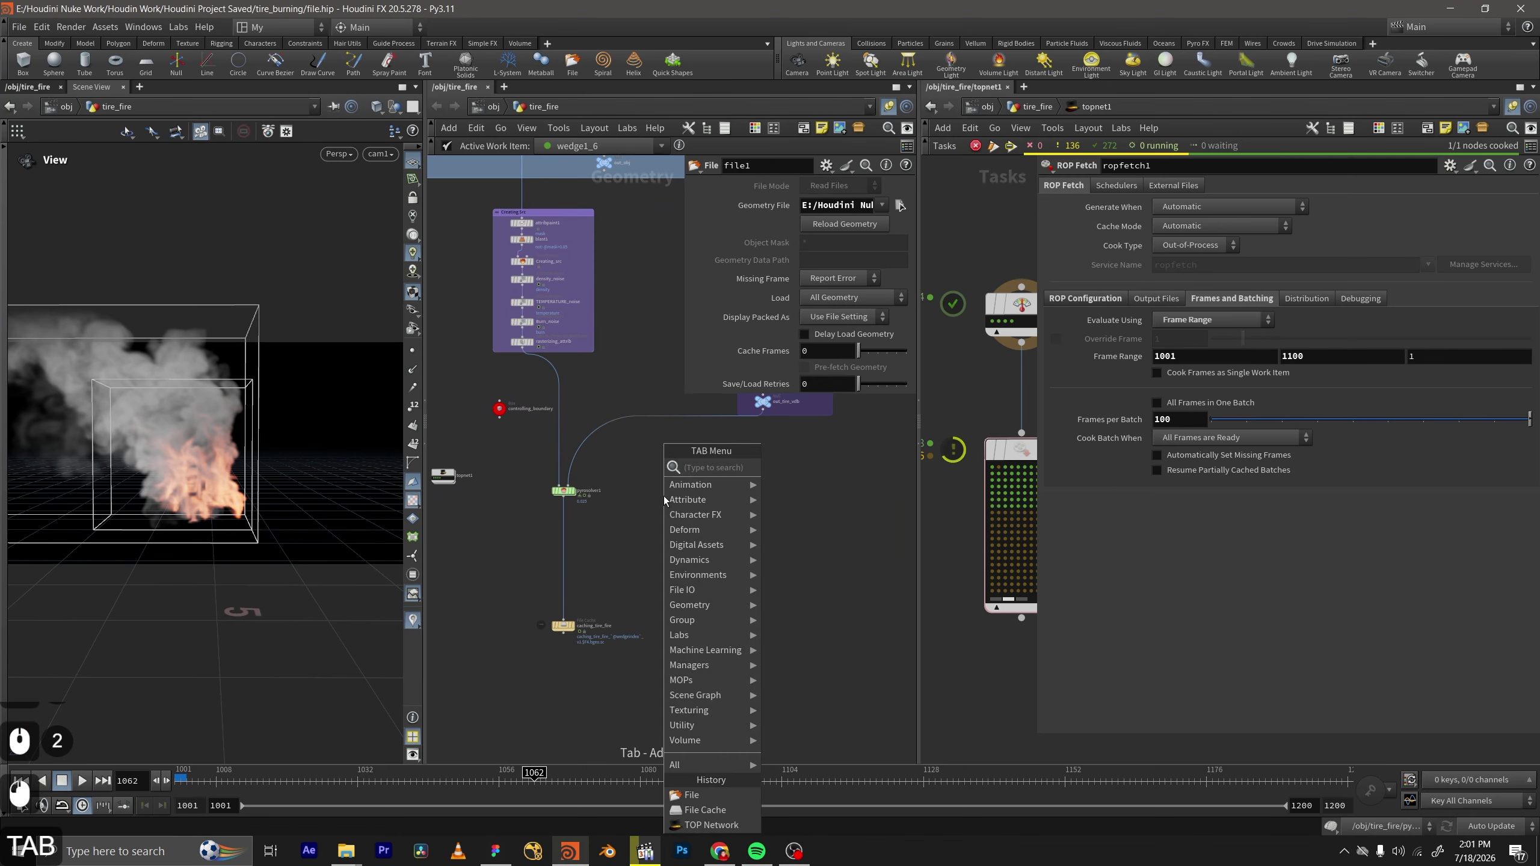
type("merge")
key("Return")
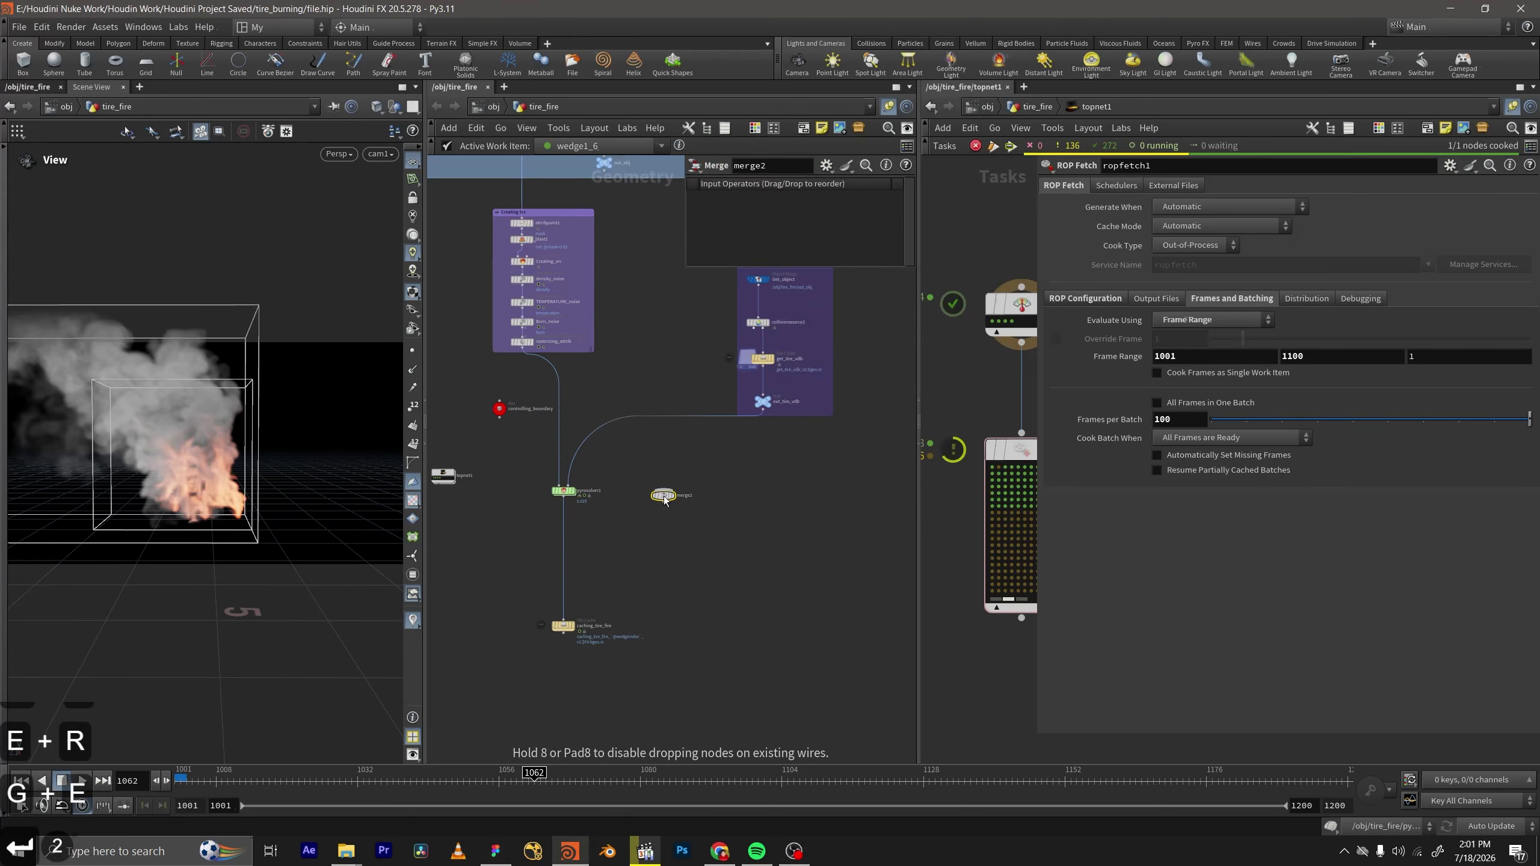
left_click_drag(665, 498, 564, 553)
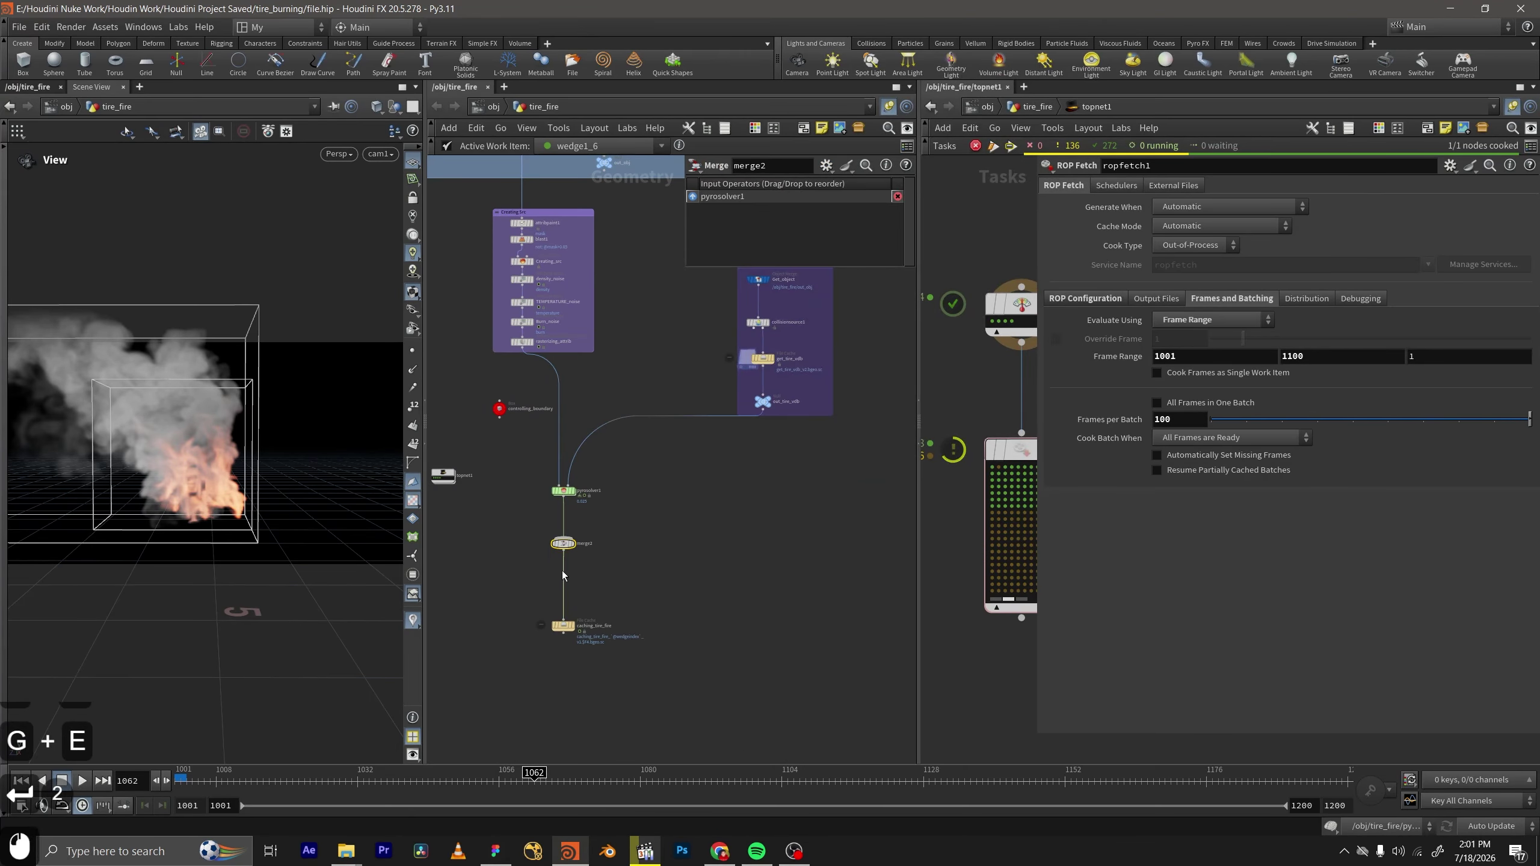
Duplicate the collision branch's Get_object node beside the new Merge node and connect the copy to it.
scroll(754, 443, "down", 4)
middle_click_drag(754, 444, 592, 640)
scroll(603, 523, "up", 5)
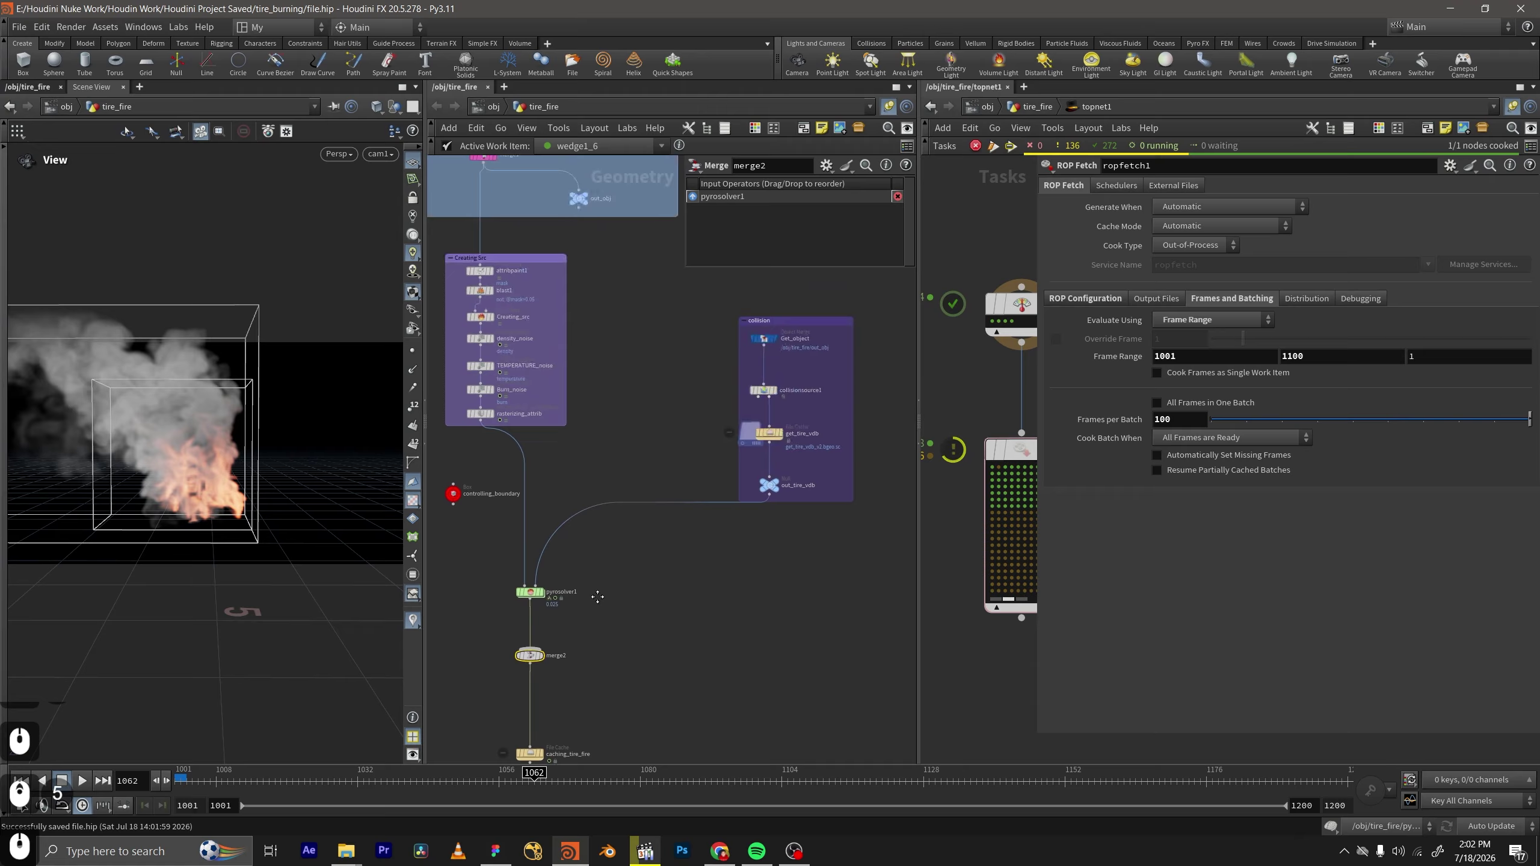
left_click(764, 344)
middle_click_drag(518, 424, 385, 454)
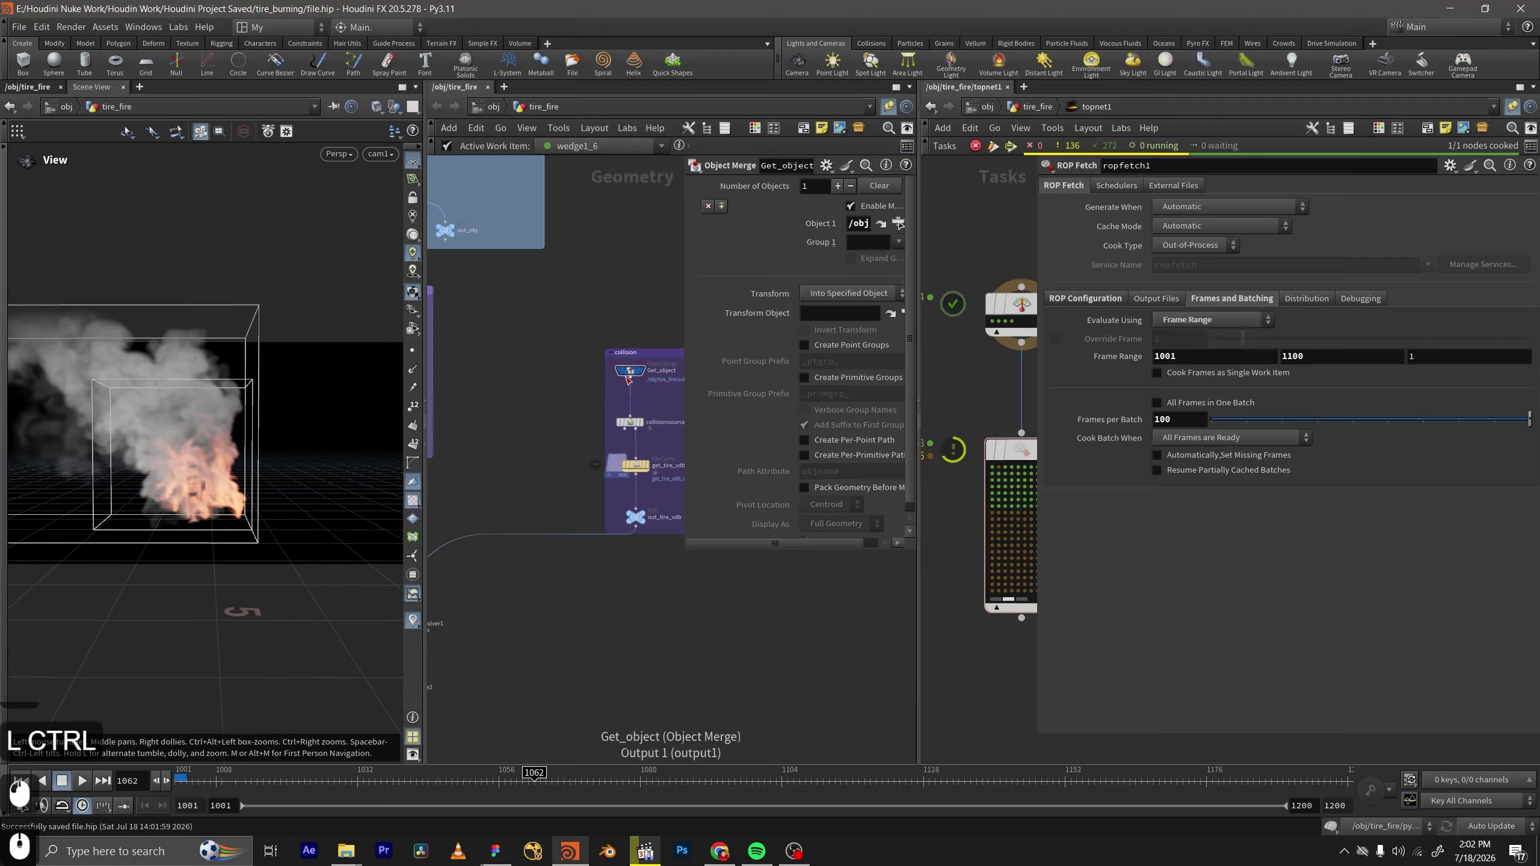
key("ctrl+c")
middle_click_drag(489, 613, 604, 486)
key("ctrl+v")
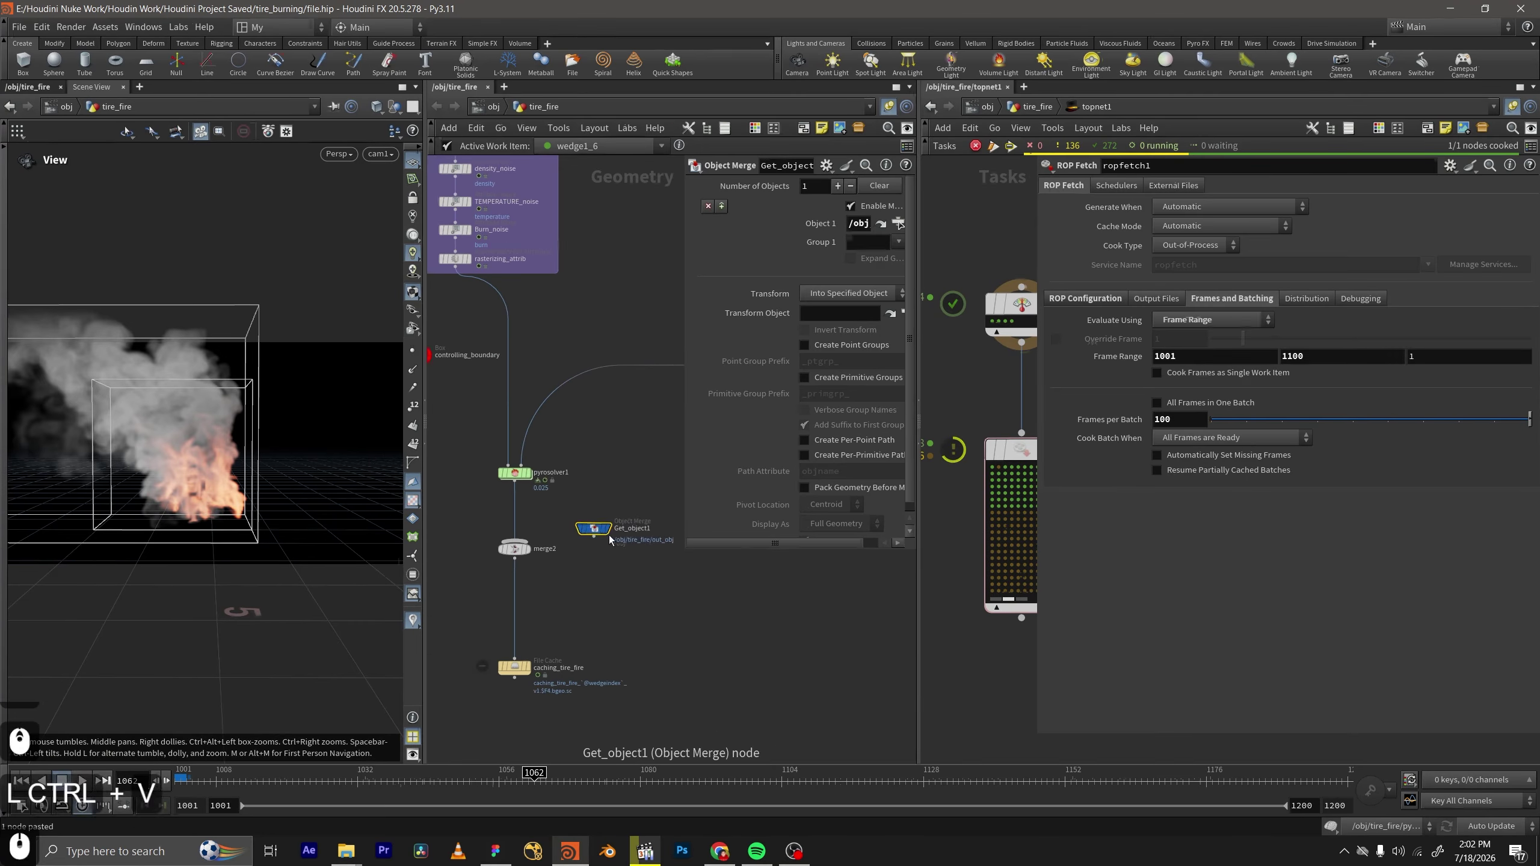
left_click_drag(585, 545, 521, 542)
Make merge2 the displayed node and cancel the simulation cook it starts.
scroll(605, 422, "down", 4)
middle_click_drag(606, 423, 594, 621)
scroll(596, 427, "up", 5)
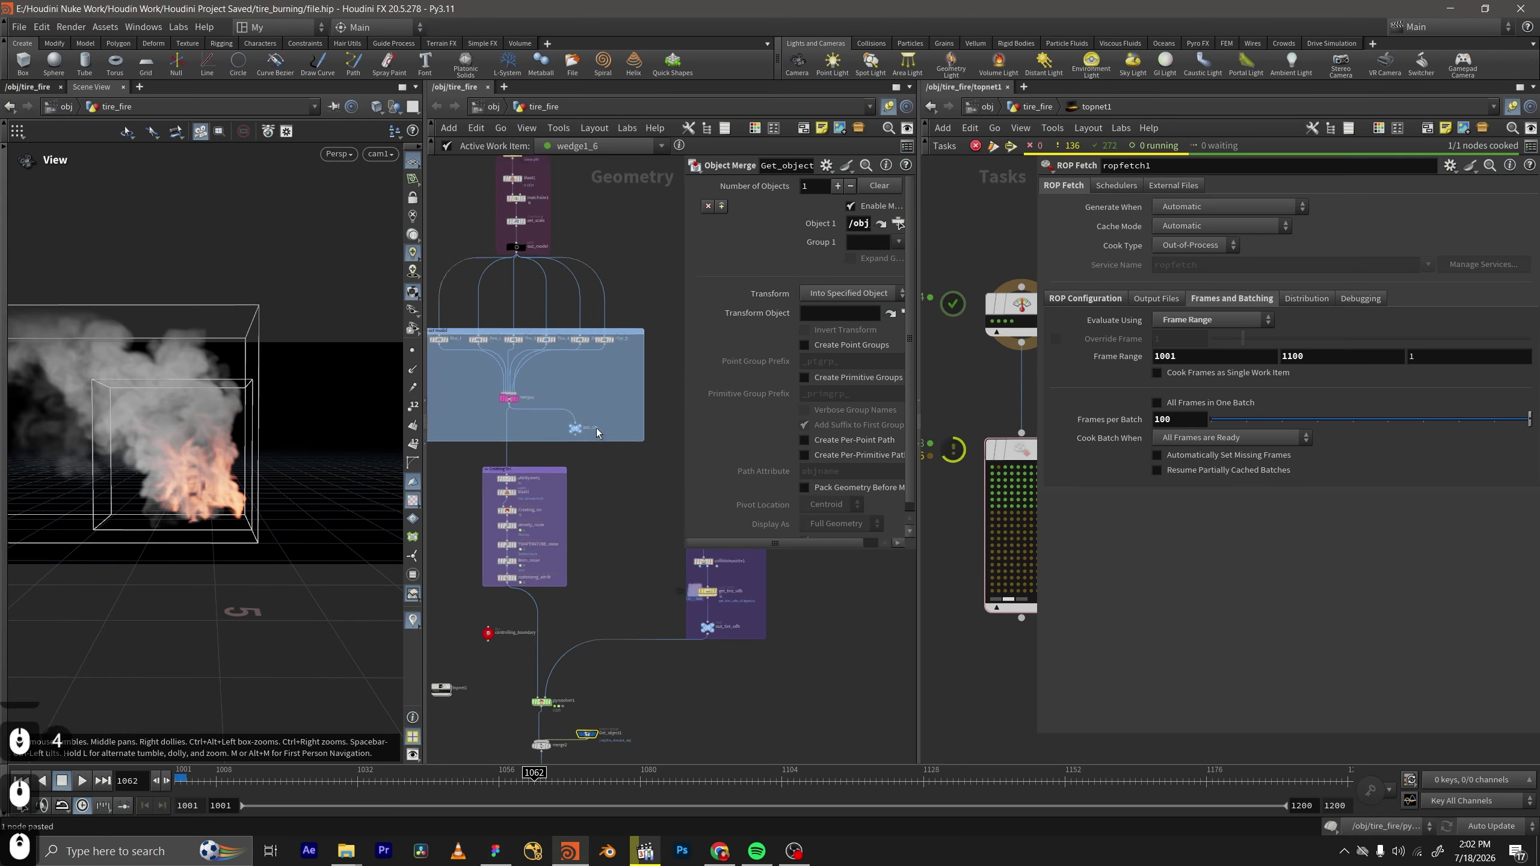
scroll(589, 477, "down", 2)
middle_click_drag(588, 477, 473, 371)
middle_click_drag(432, 616, 560, 466)
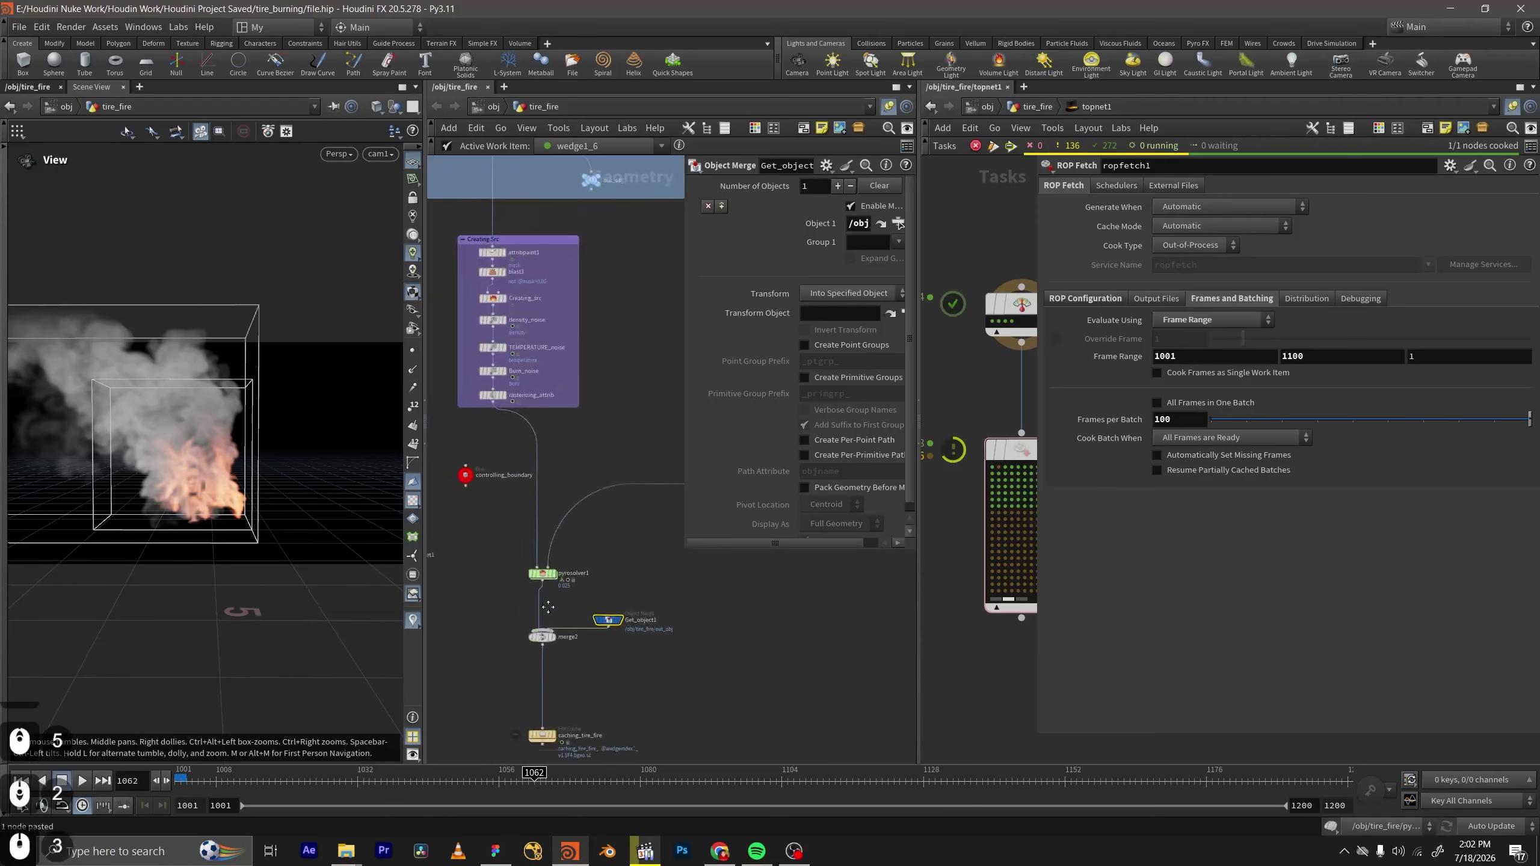
middle_click_drag(552, 640, 575, 603)
scroll(575, 603, "up", 1)
left_click(580, 603)
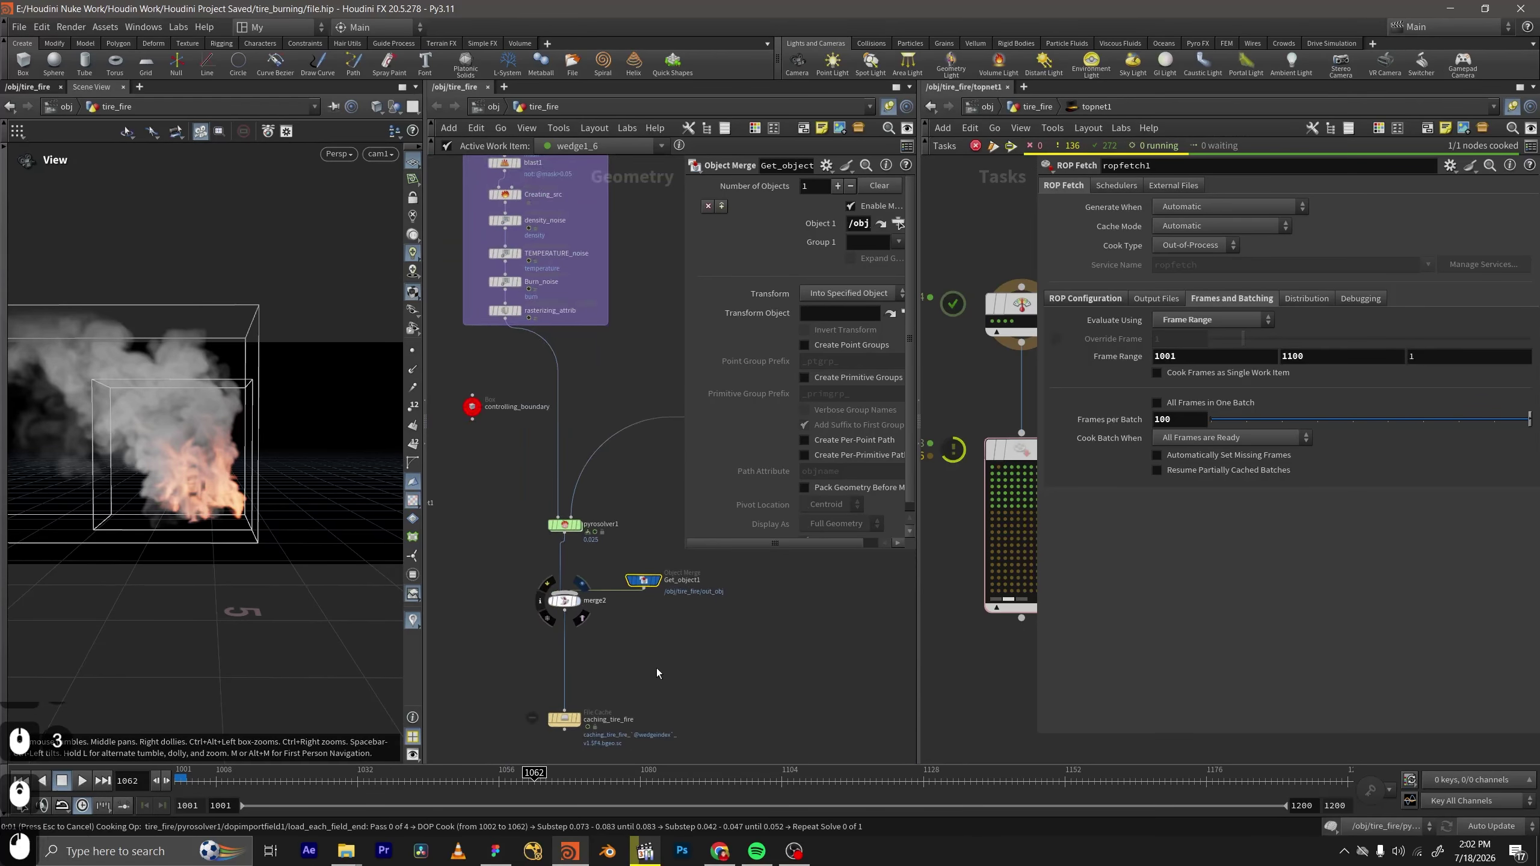
key("Escape")
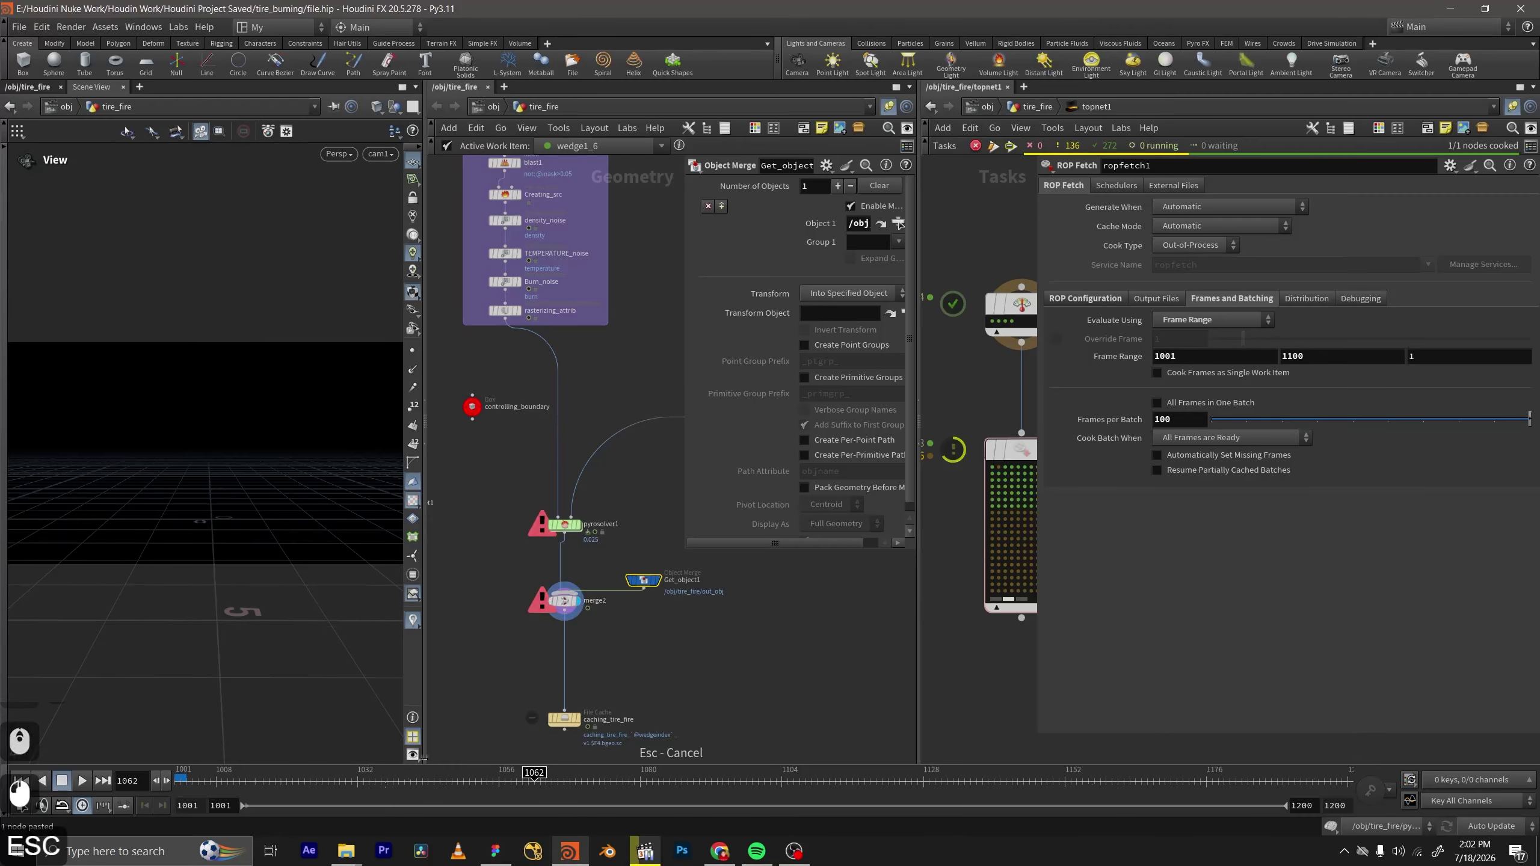
Move merge2 slightly closer to pyrosolver1 and return the timeline to its first frame, 1001.
scroll(605, 603, "down", 2)
middle_click_drag(606, 602, 605, 630)
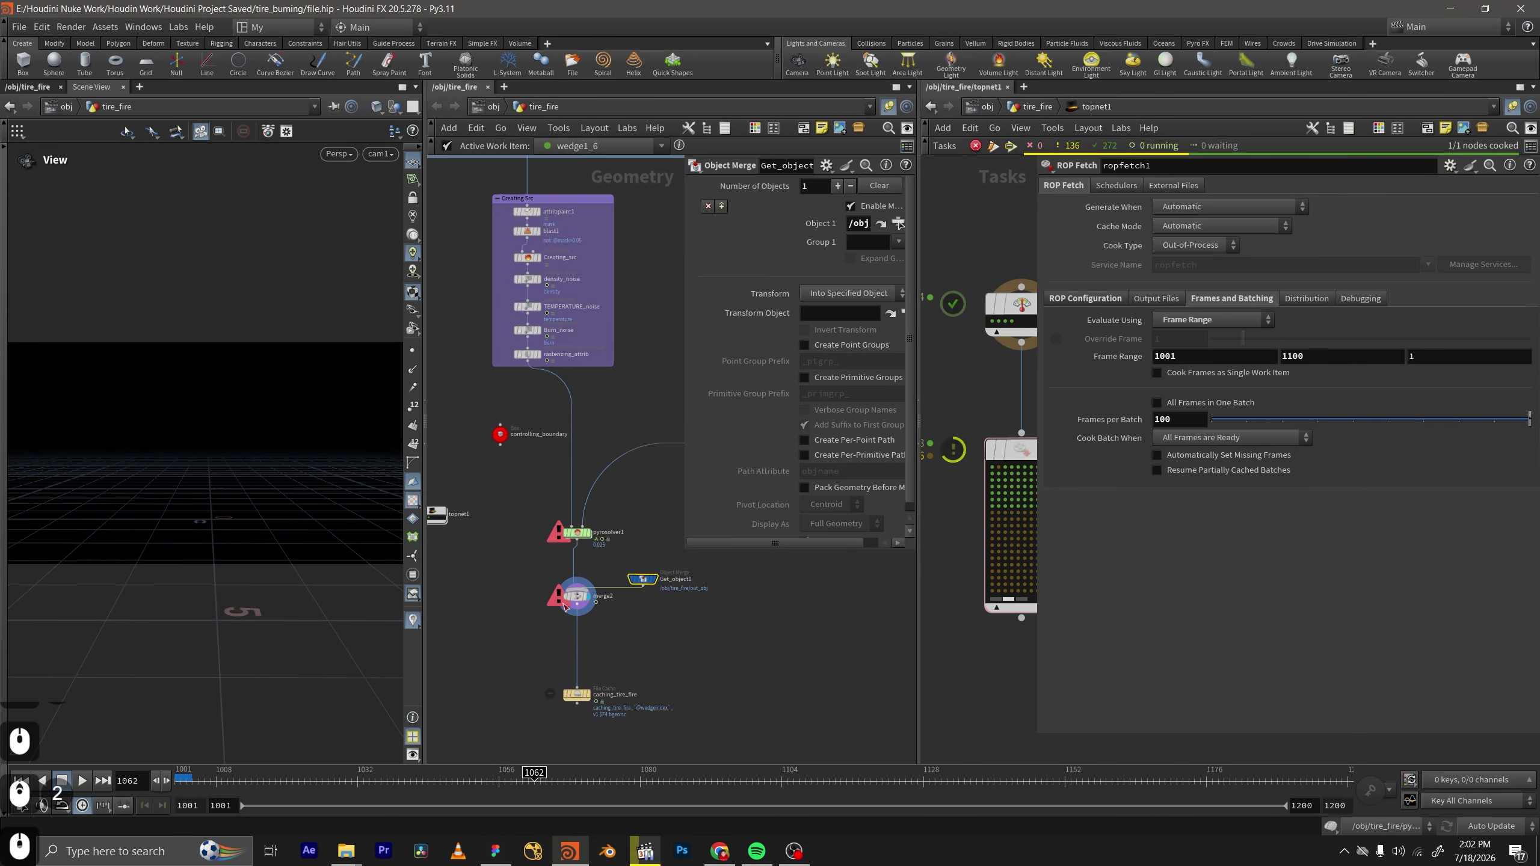
left_click_drag(579, 597, 578, 583)
left_click(611, 625)
scroll(611, 627, "down", 1)
middle_click_drag(611, 625, 606, 555)
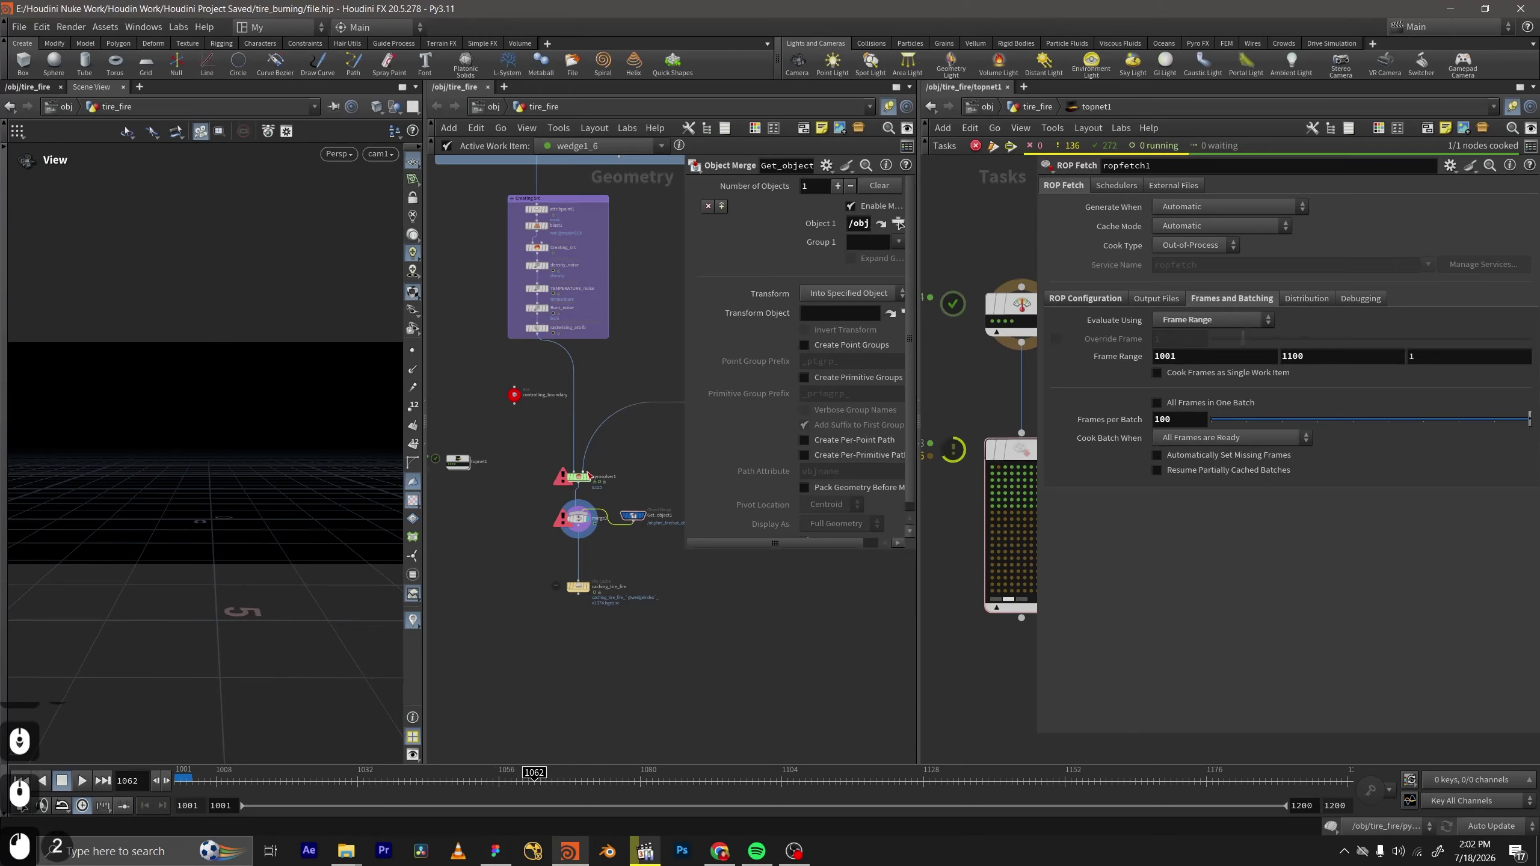
left_click(21, 781)
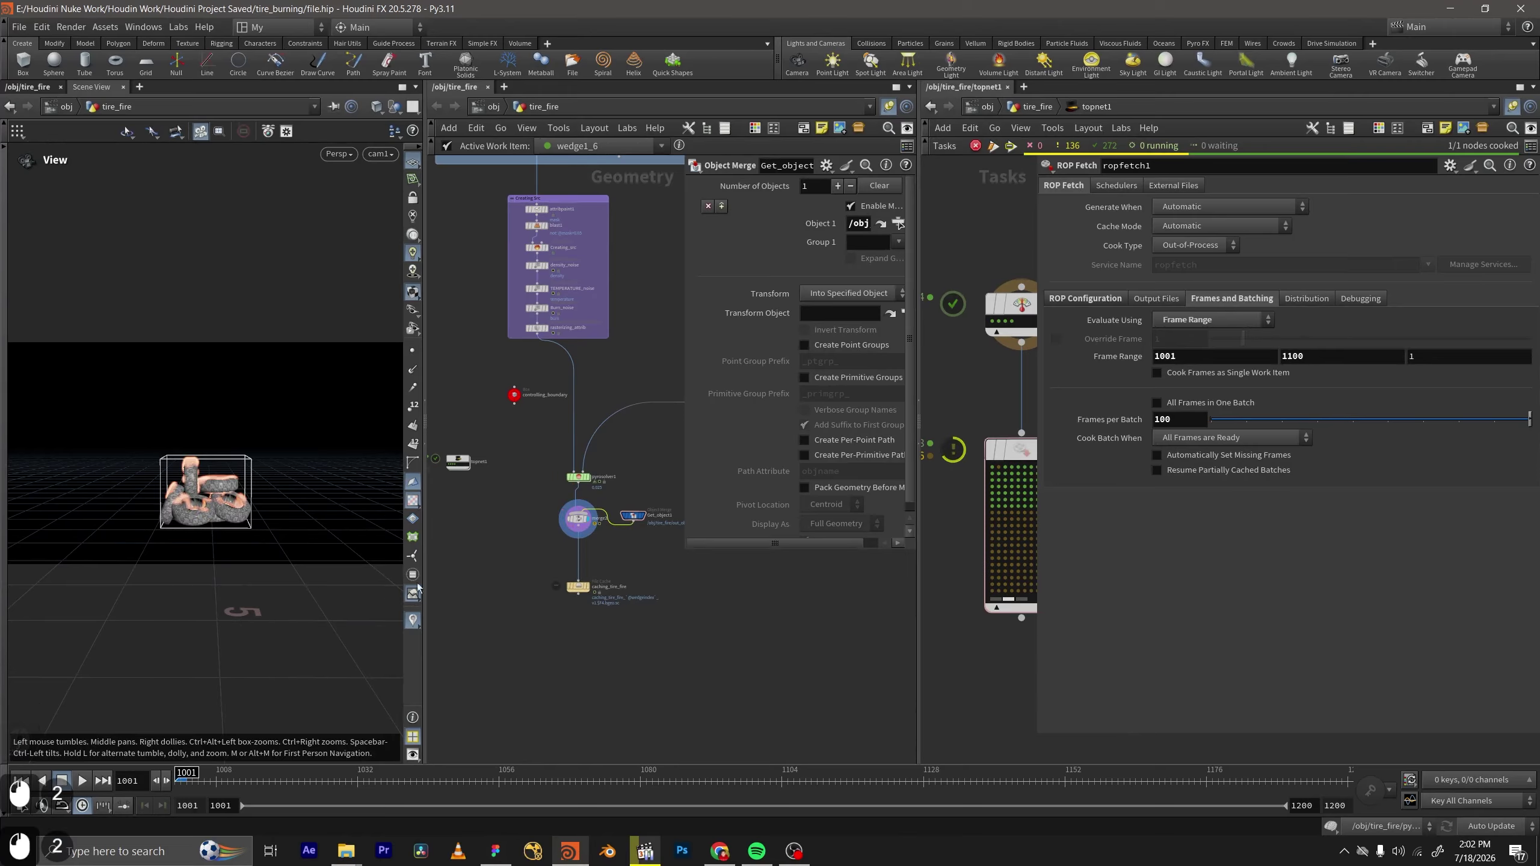
Select the caching_tire_fire node to bring up its parameters and widen the topnet1 task network pane.
scroll(589, 497, "up", 5)
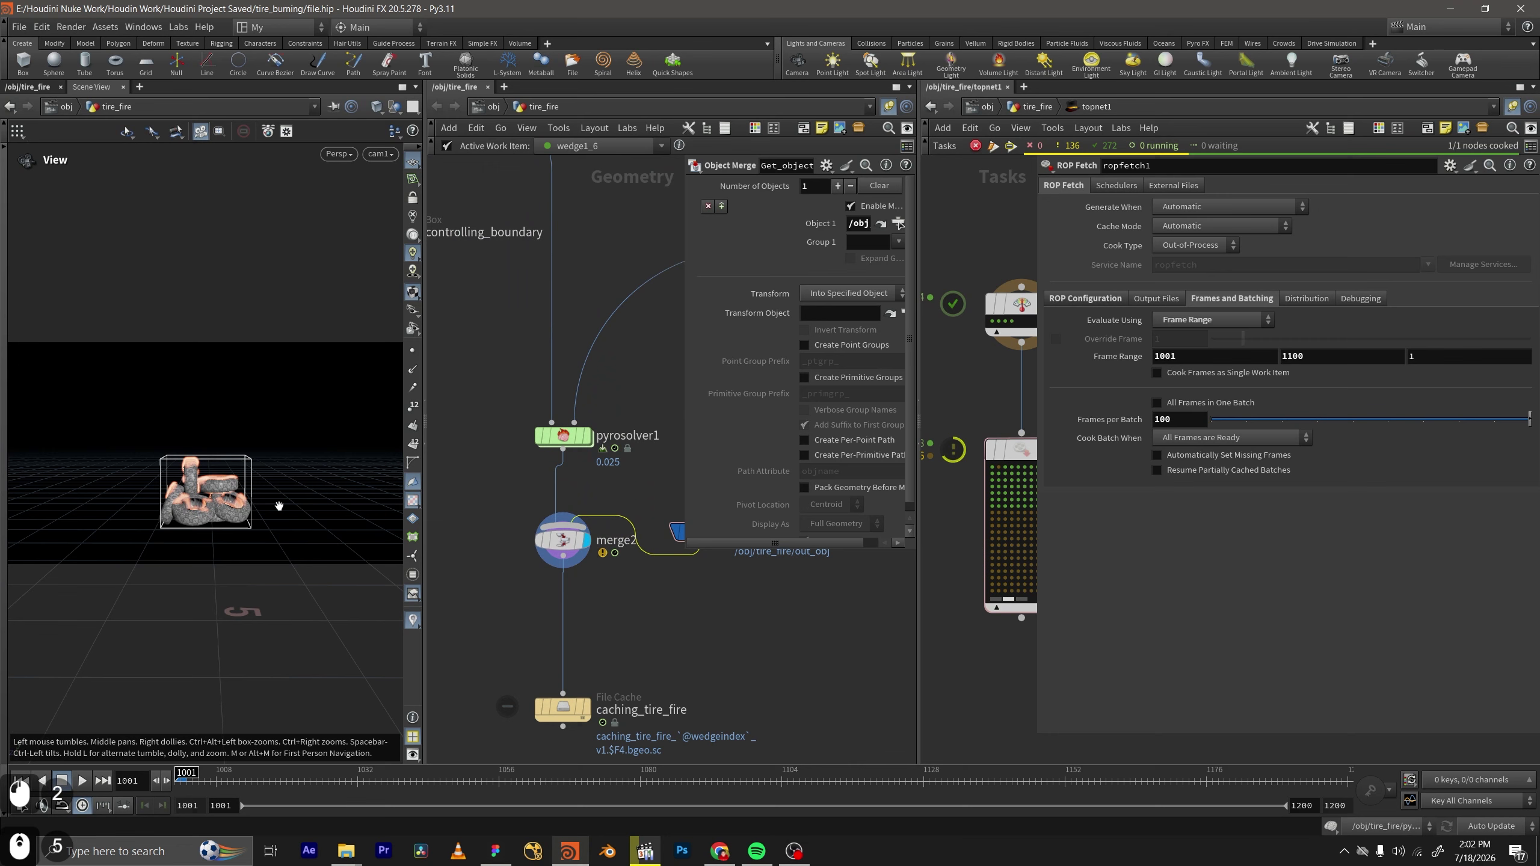
scroll(610, 528, "down", 8)
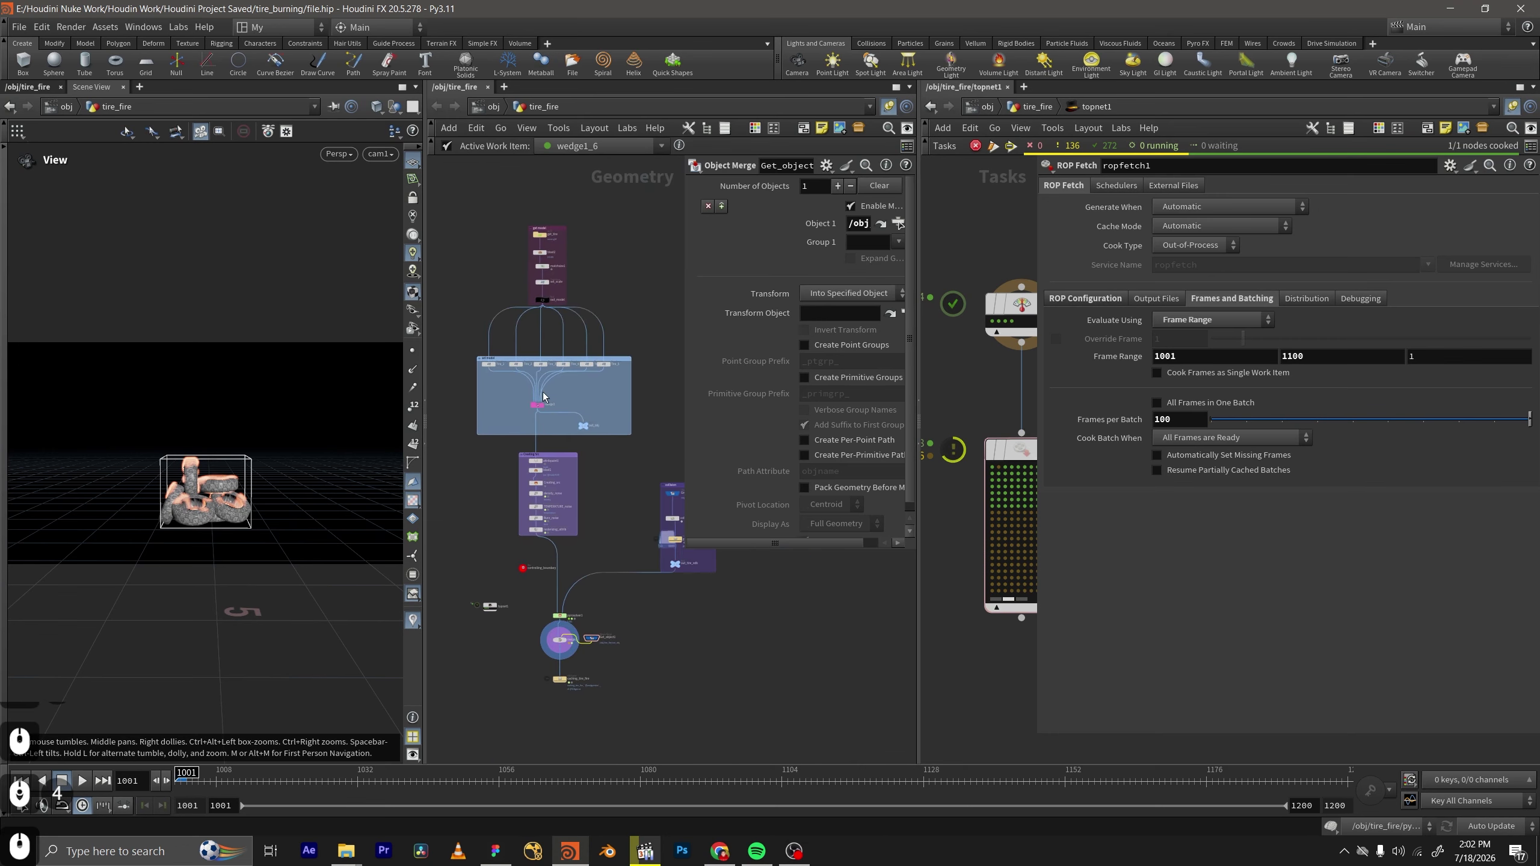
scroll(607, 516, "up", 5)
left_click_drag(615, 580, 480, 649)
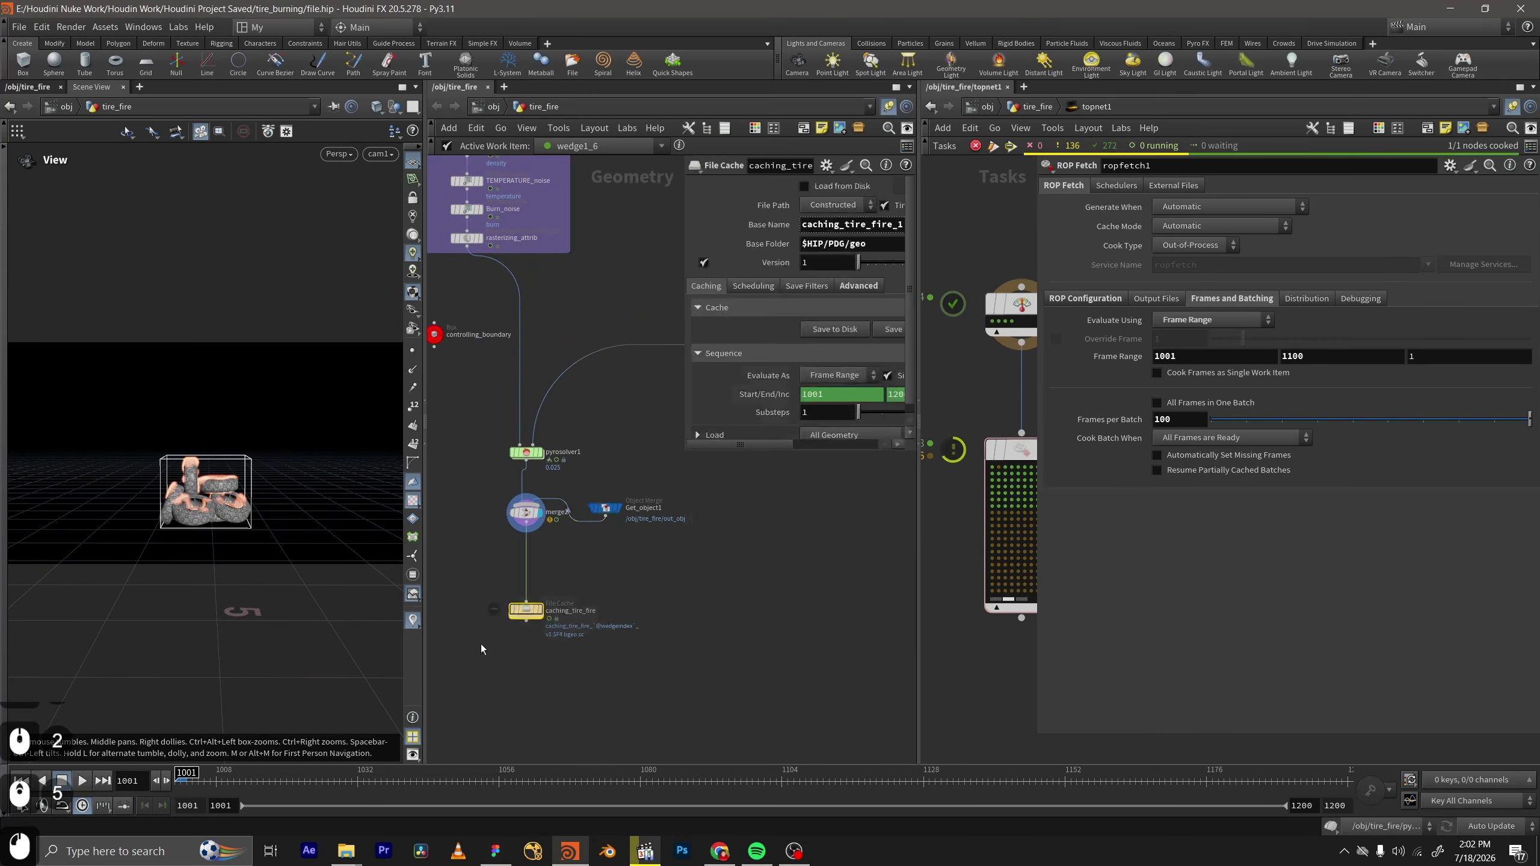
left_click_drag(642, 553, 680, 557)
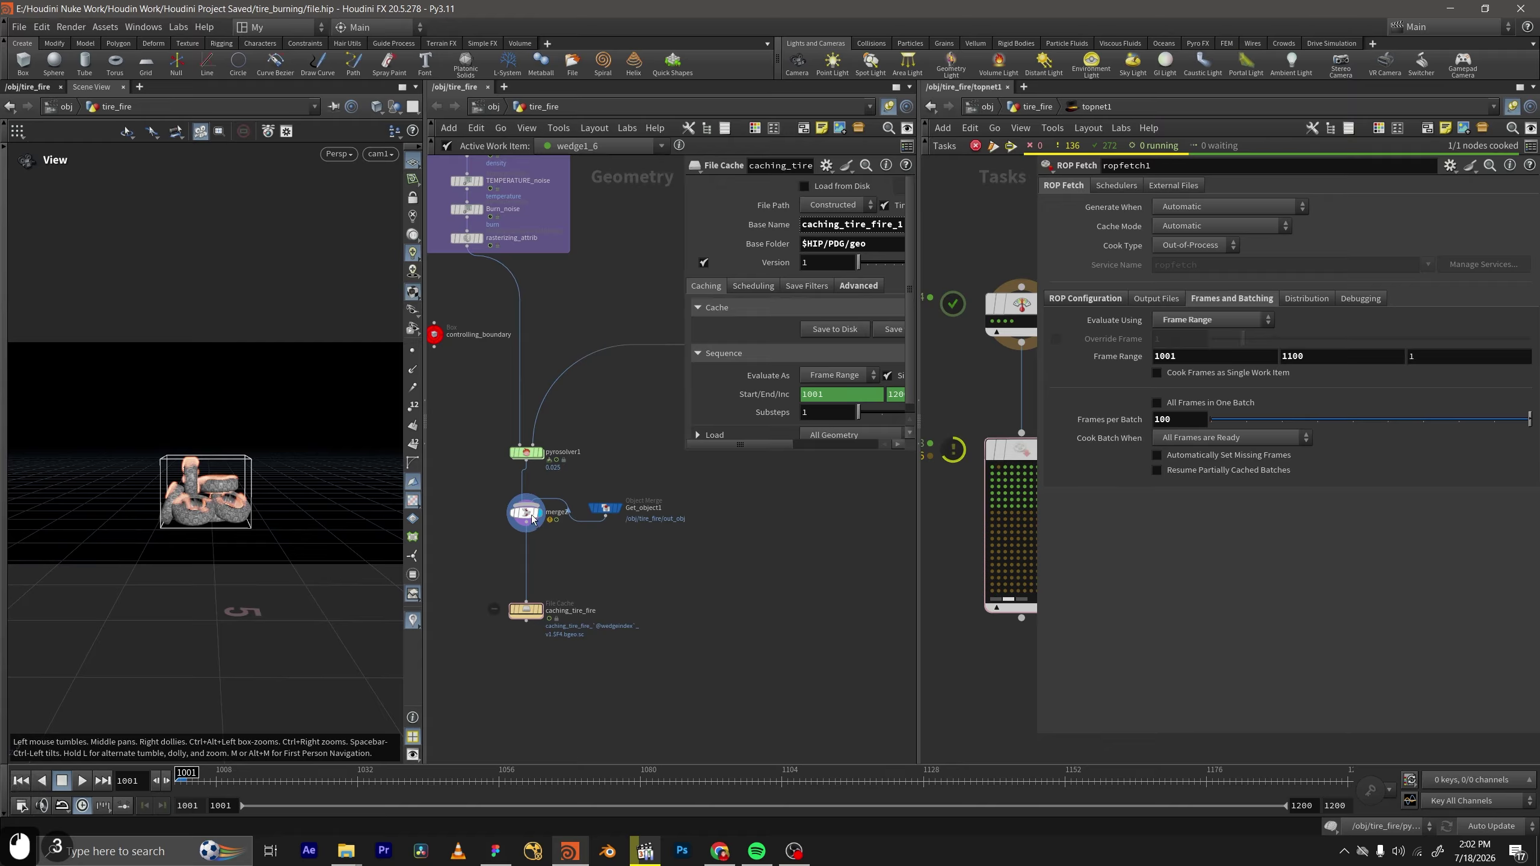
left_click_drag(532, 517, 516, 597)
left_click_drag(920, 519, 810, 523)
scroll(911, 619, "down", 2)
middle_click_drag(911, 628, 897, 569)
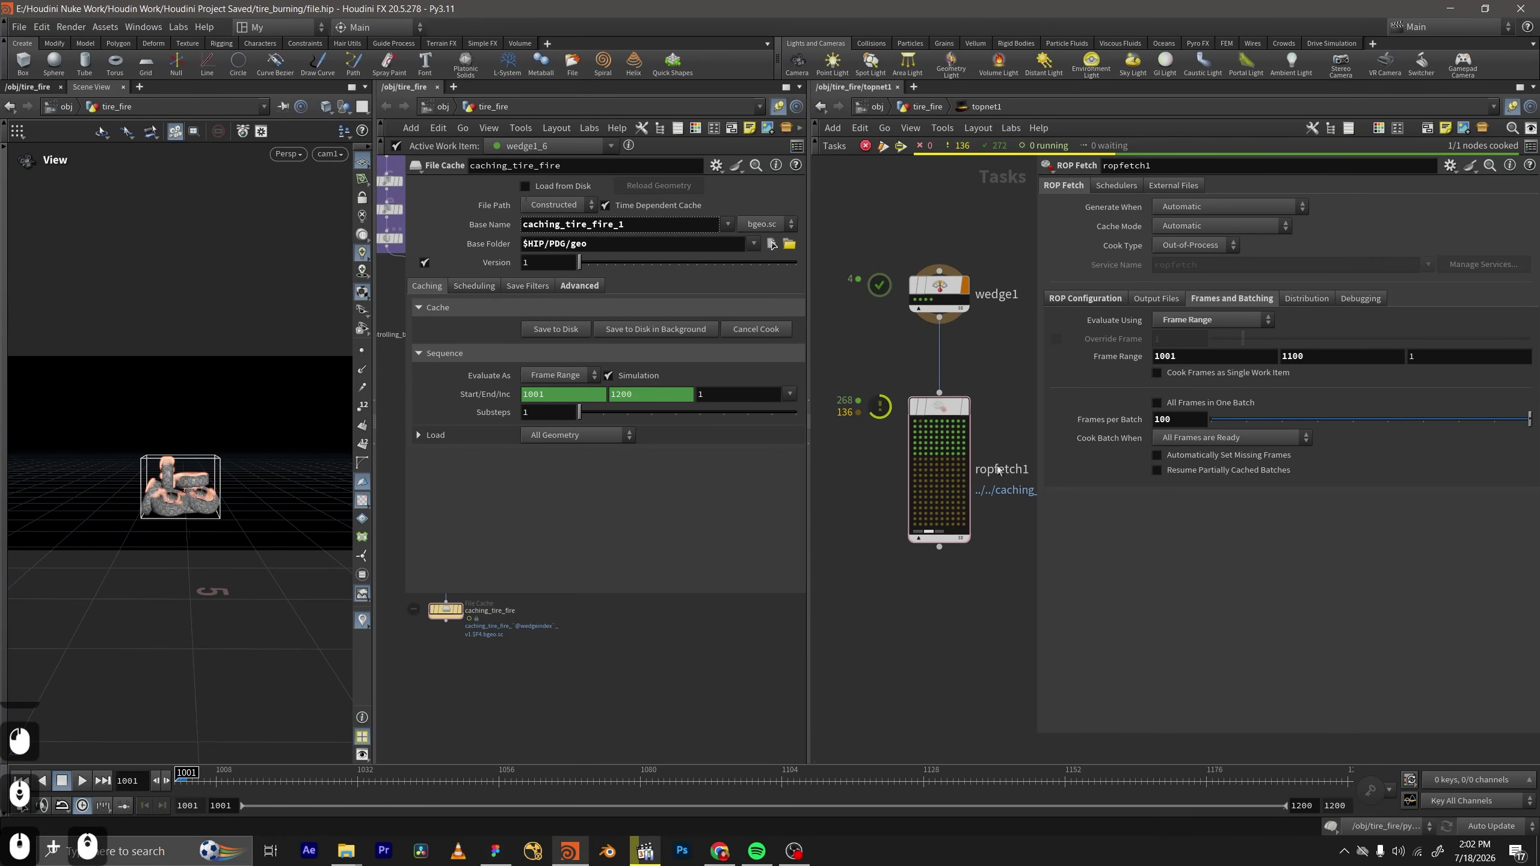
Make caching_tire_fire the displayed node and keep it selected.
right_click(947, 415)
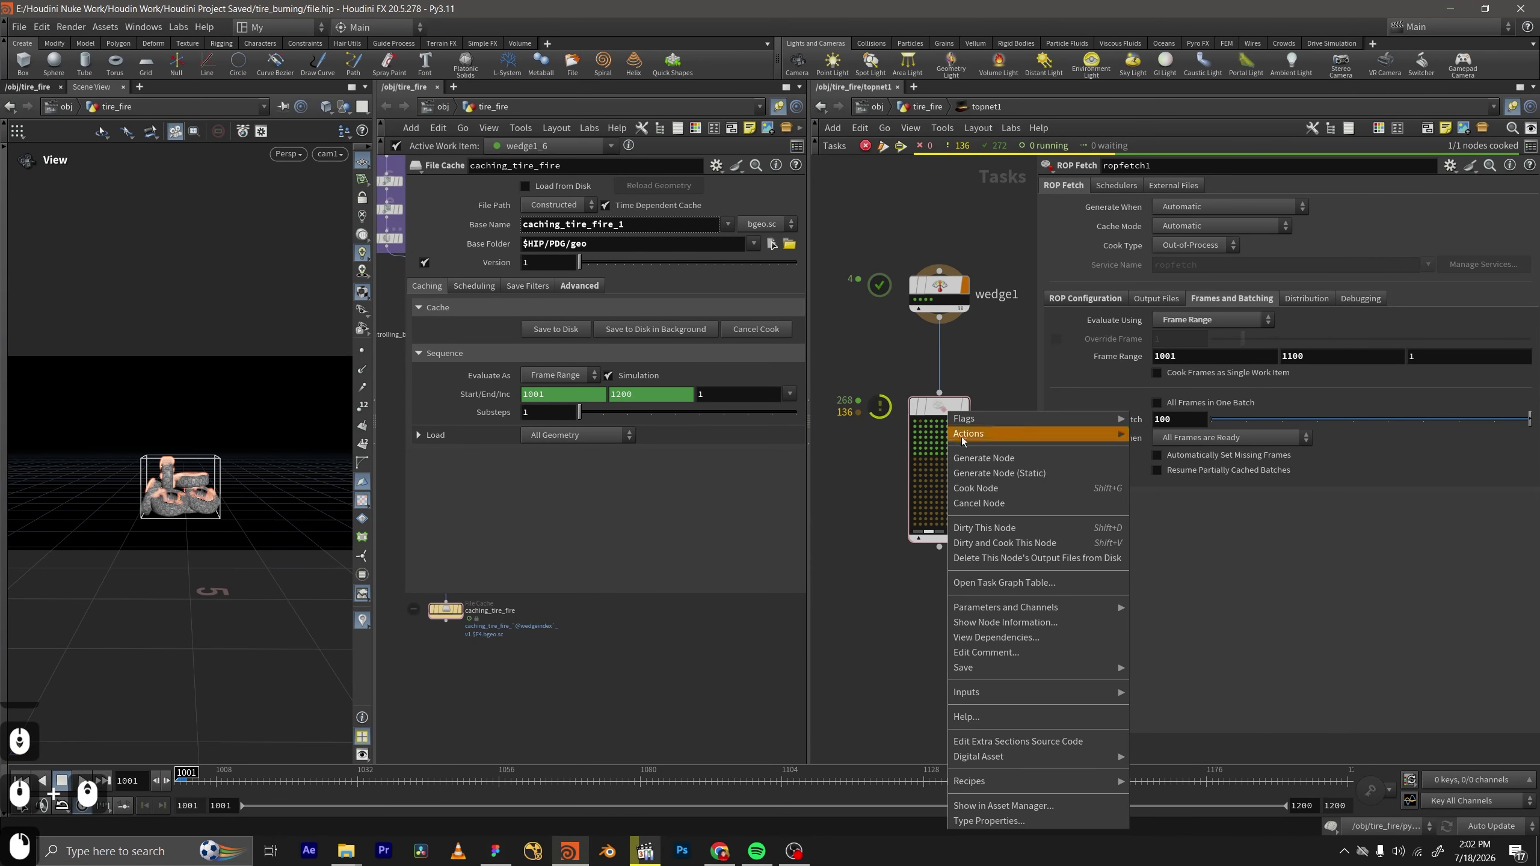
left_click(467, 670)
middle_click_drag(543, 664, 576, 765)
middle_click_drag(505, 691, 515, 649)
left_click(506, 670)
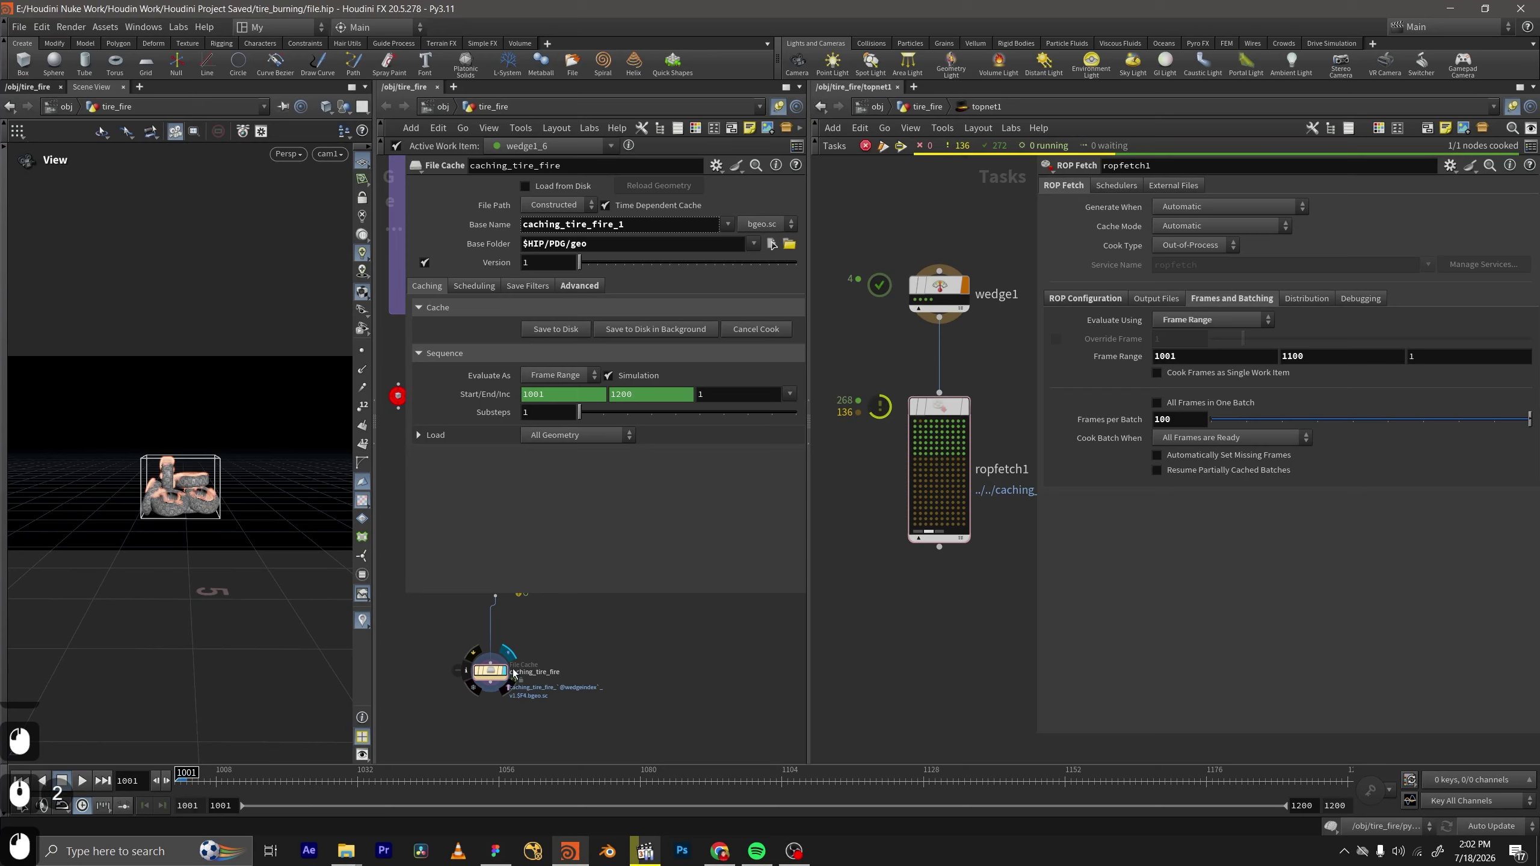
left_click_drag(611, 644, 426, 726)
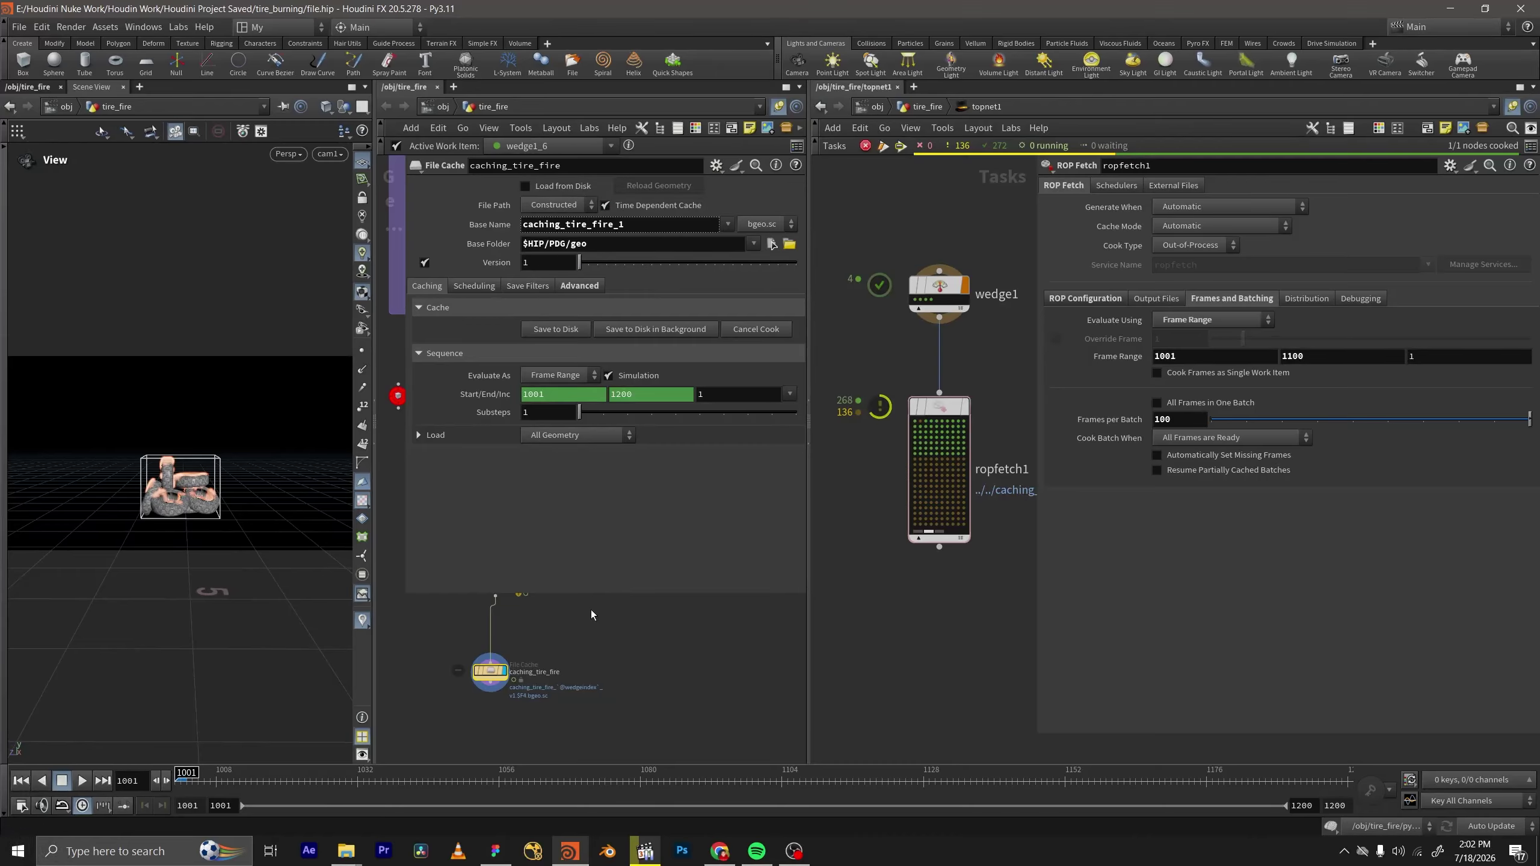
middle_click_drag(626, 661, 614, 668)
middle_click_drag(961, 644, 928, 657)
scroll(572, 668, "down", 2)
middle_click_drag(574, 665, 565, 631)
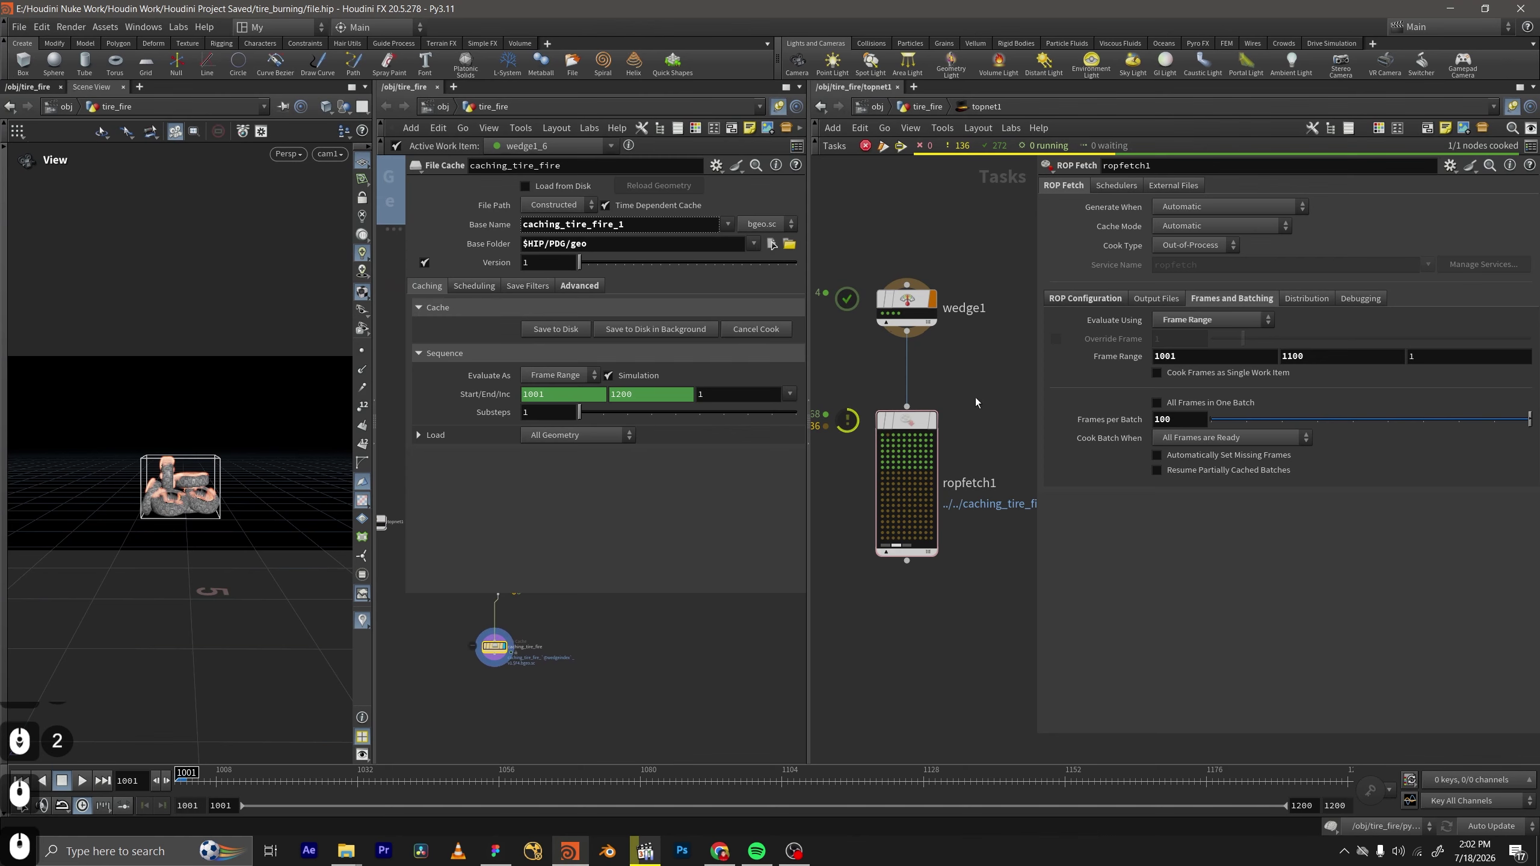
Delete all of ropfetch1's output files from disk.
middle_click_drag(976, 402, 993, 385)
right_click(913, 403)
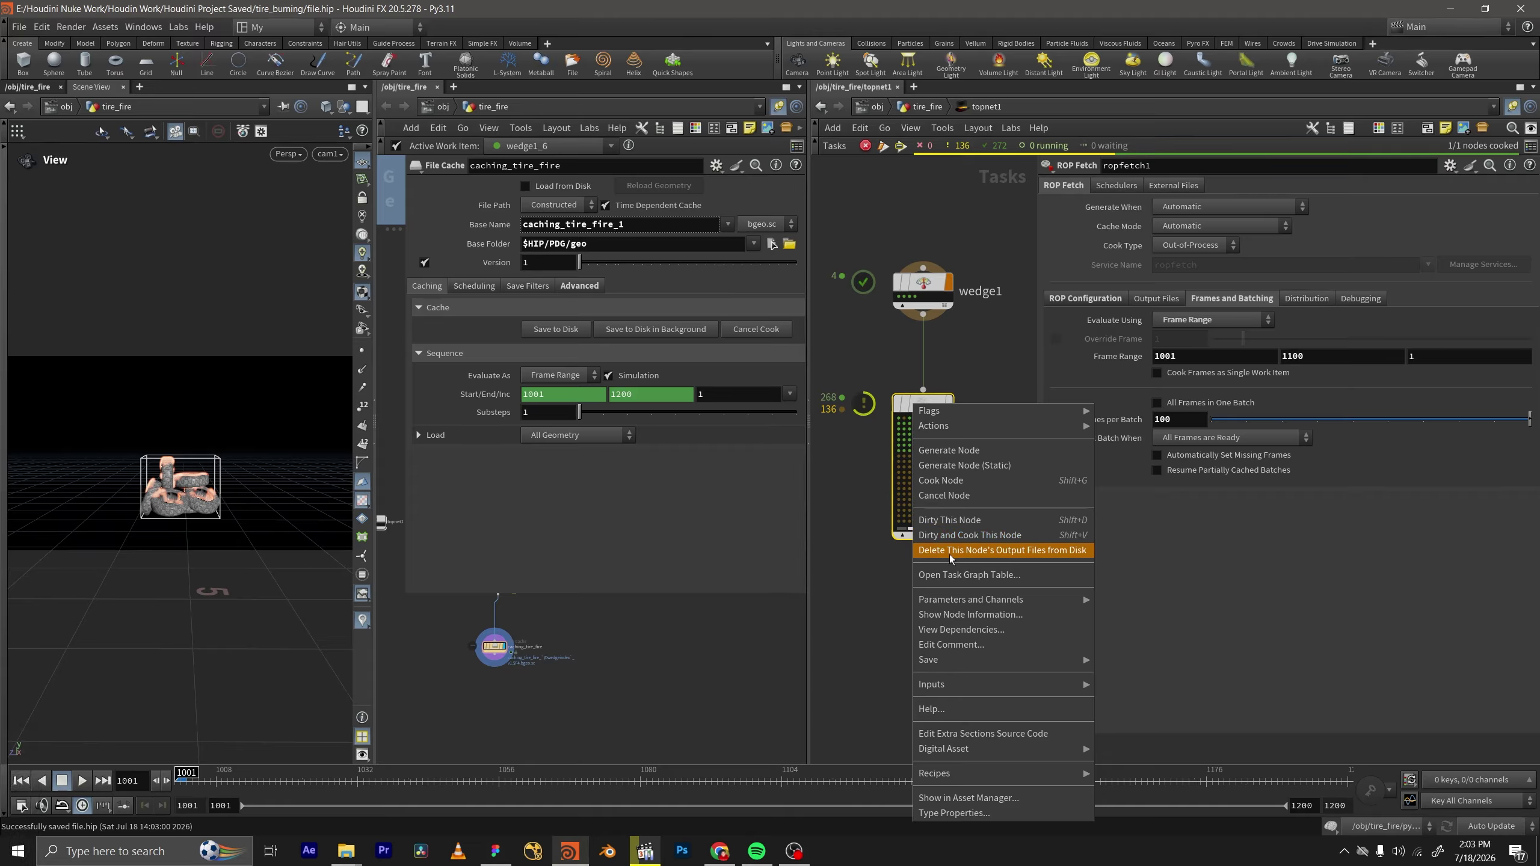
left_click(999, 550)
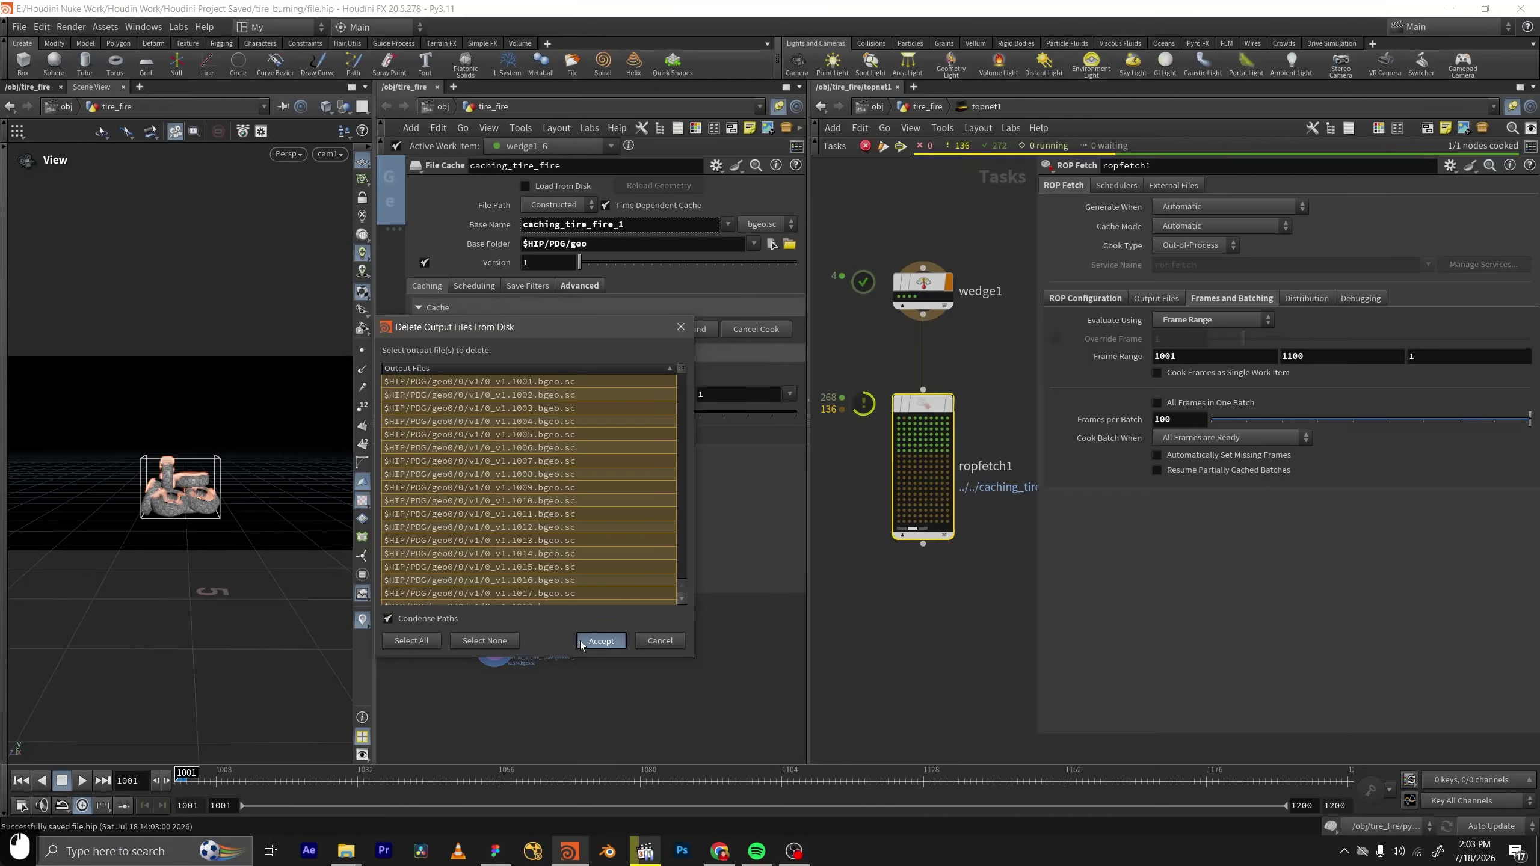
left_click(600, 640)
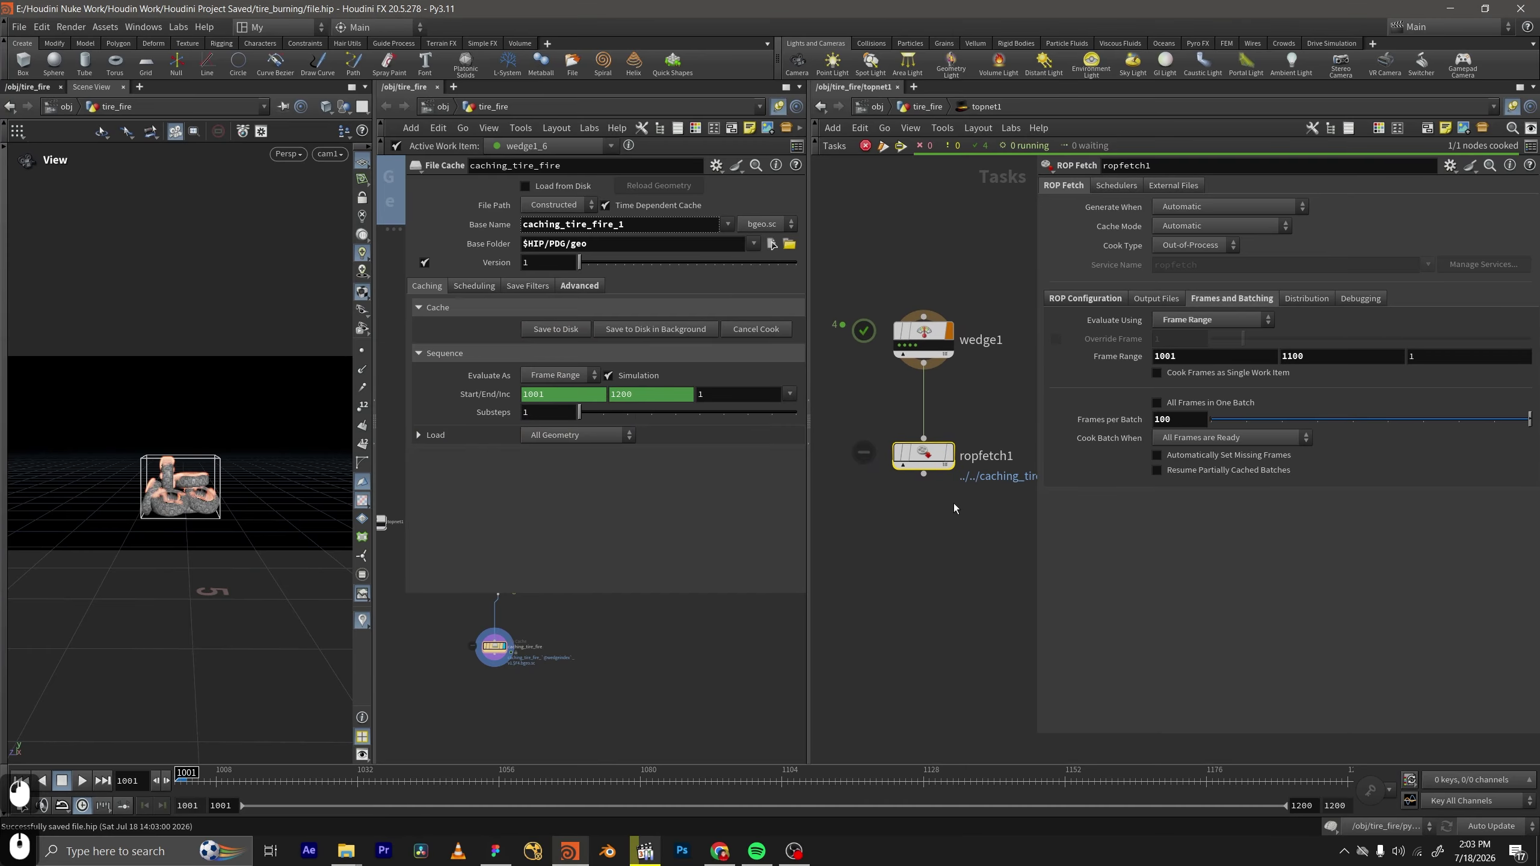
scroll(984, 428, "down", 1)
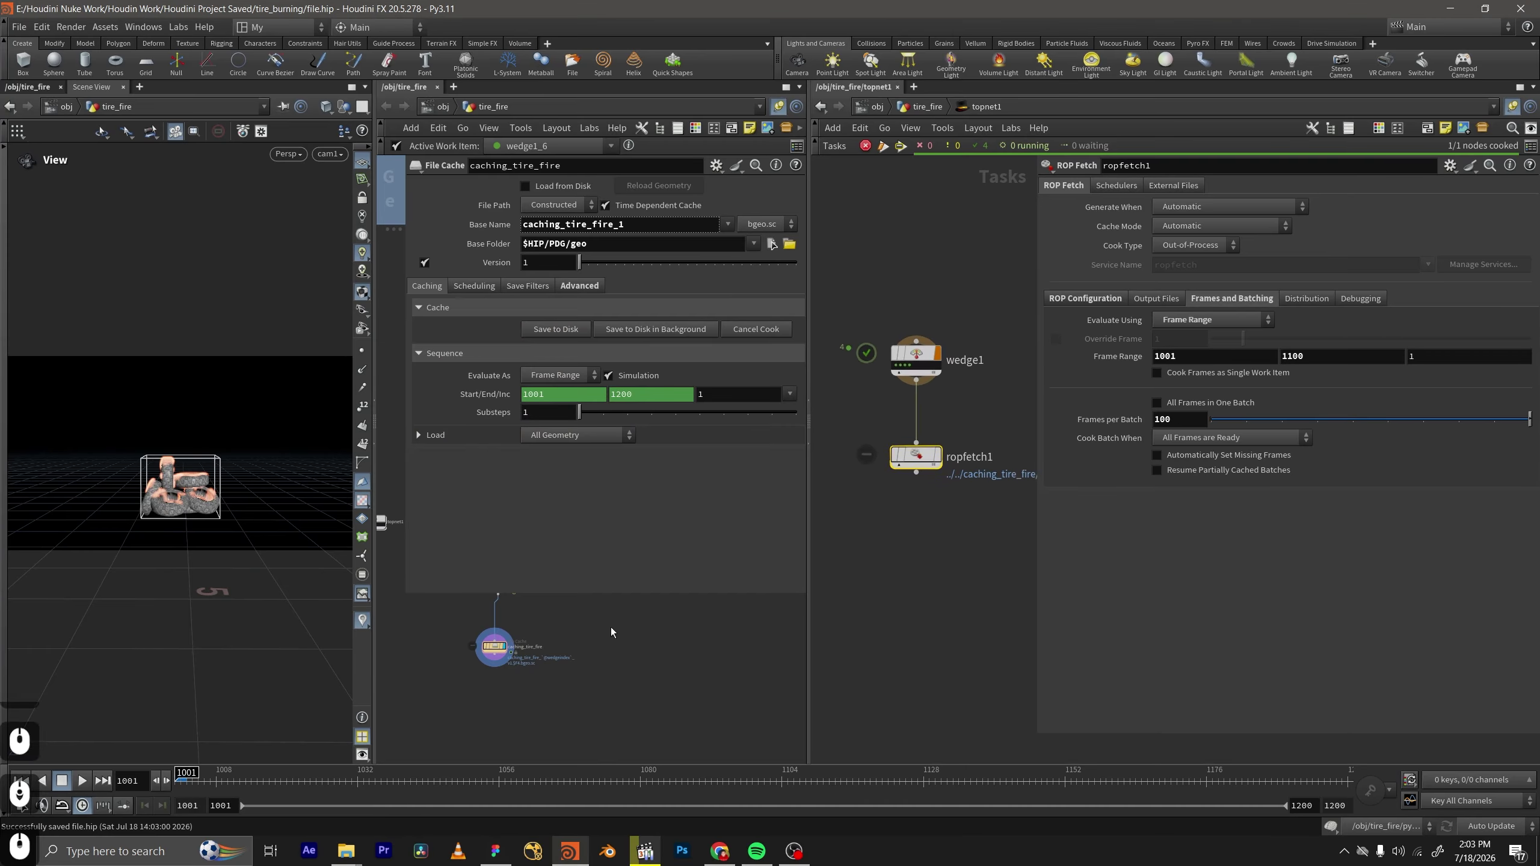
Set the voxel size of pyrosolver1 to 0.03.
middle_click_drag(612, 630, 570, 714)
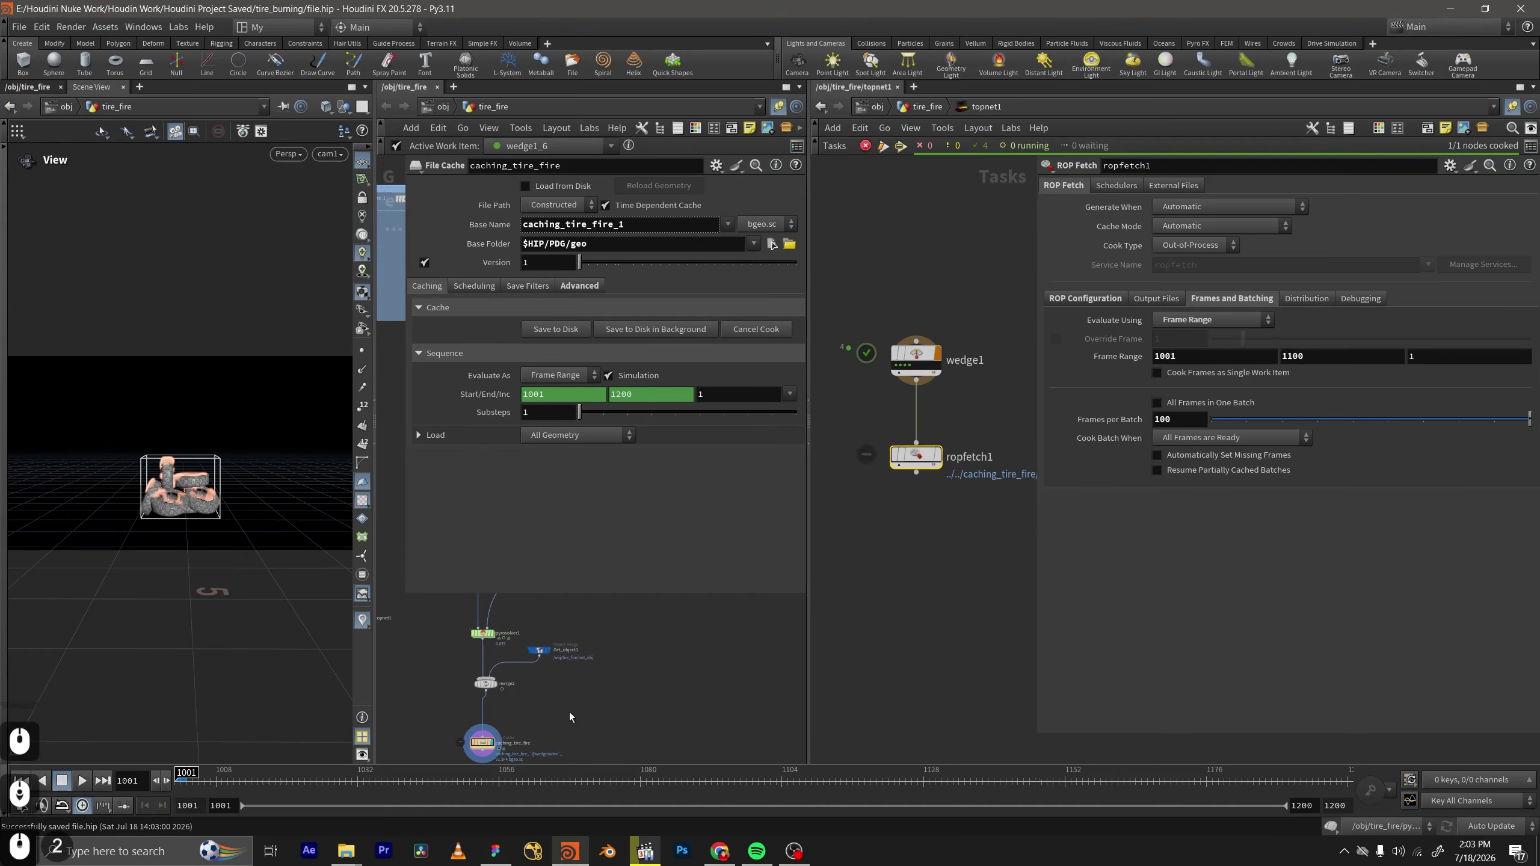
left_click(476, 624)
left_click(439, 224)
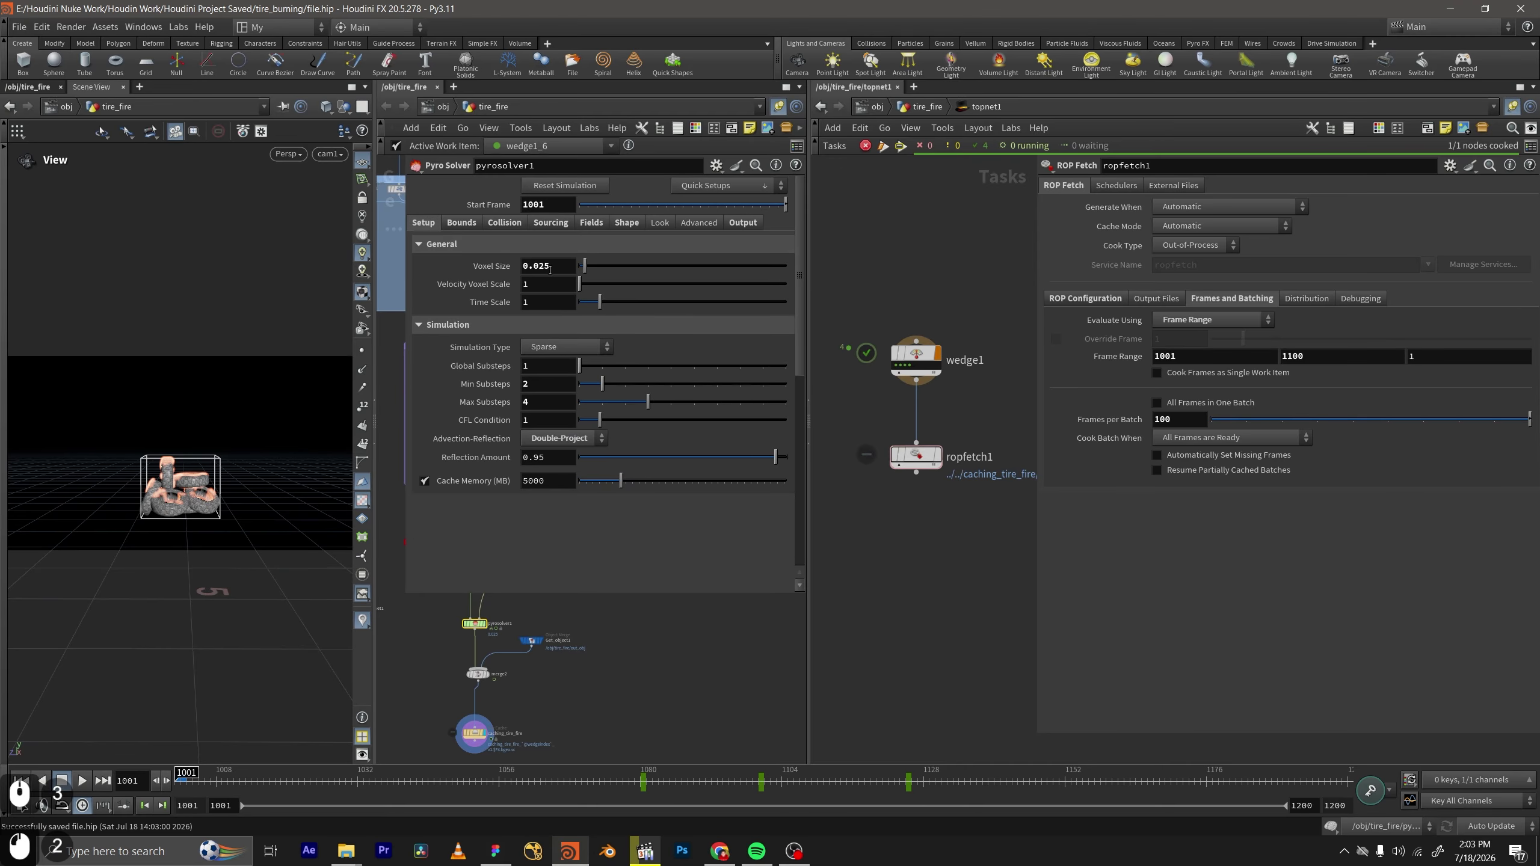
left_click_drag(547, 273, 537, 276)
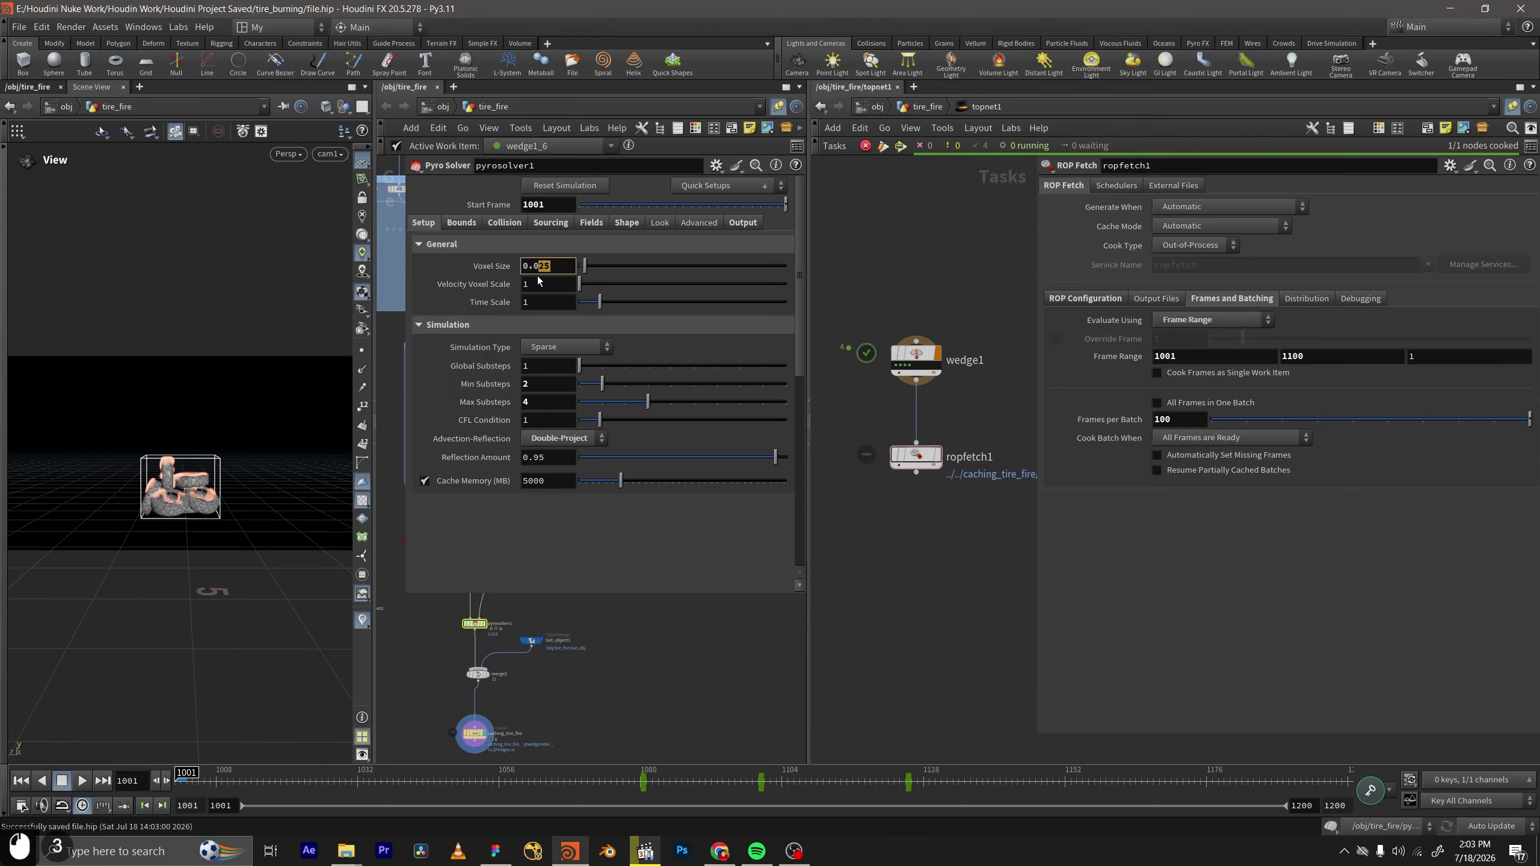
type("3")
key("Return")
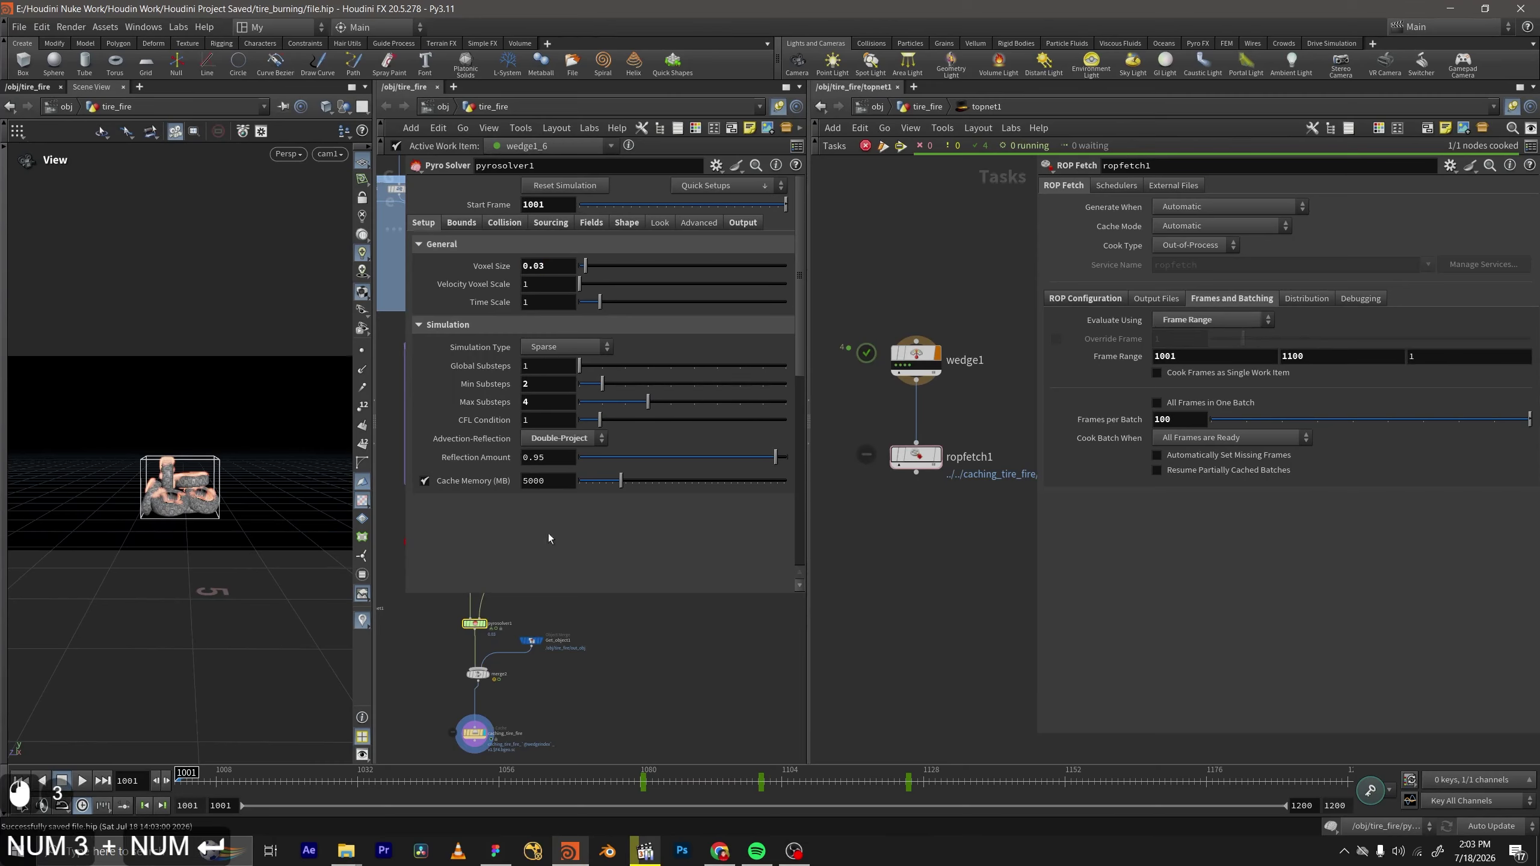
Make work item wedge1_8 of the wedge1 node the active one.
mouse_move(561, 643)
middle_mouse_down()
mouse_move(560, 690)
mouse_move(582, 633)
middle_mouse_up()
scroll(553, 699, "up", 1)
scroll(558, 695, "up", 1)
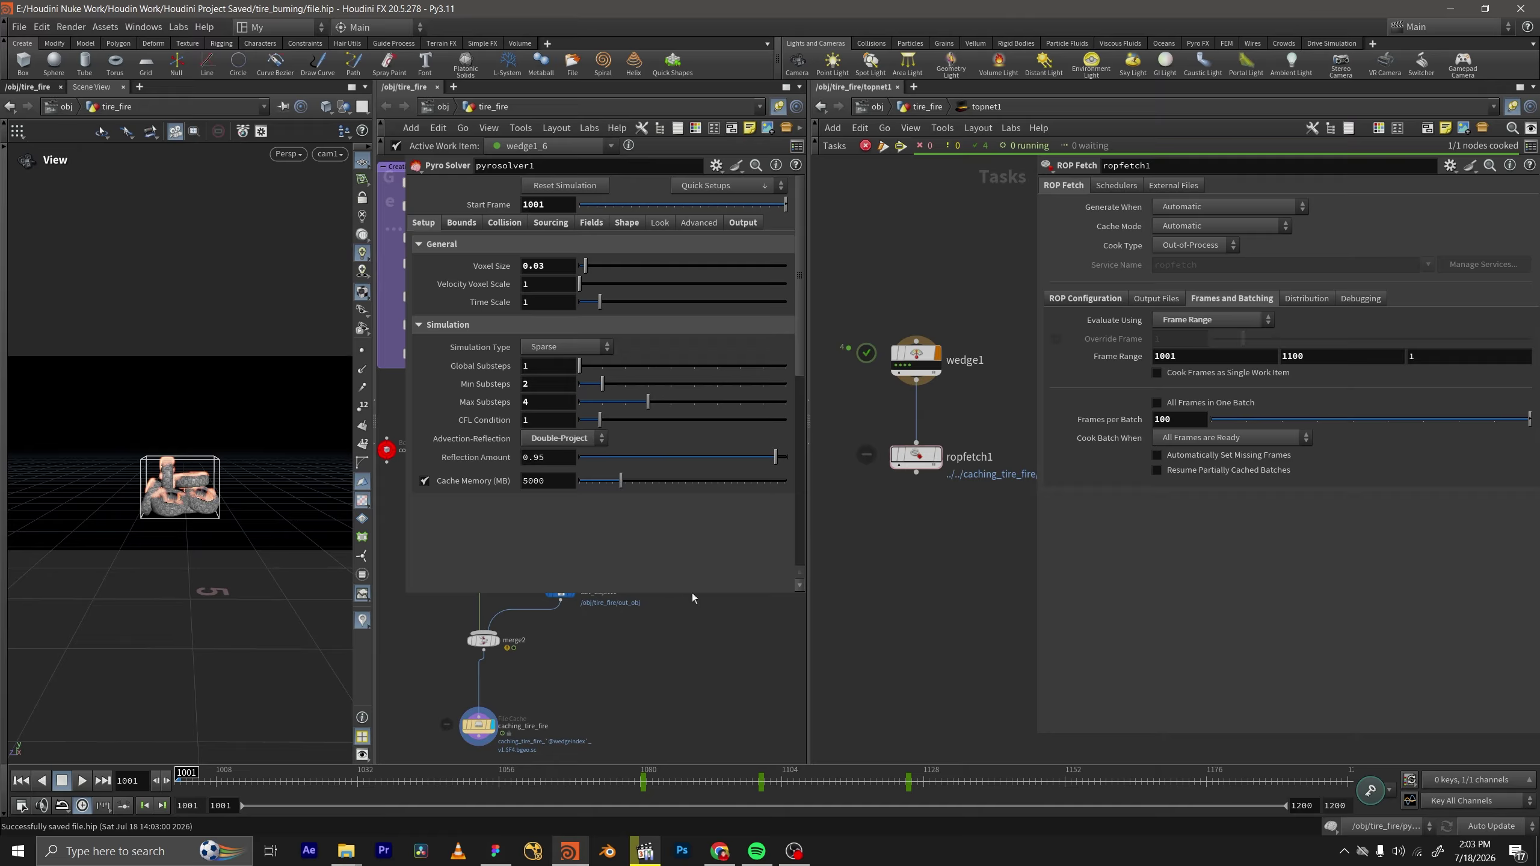
middle_click_drag(1002, 582, 985, 507)
scroll(934, 631, "down", 2)
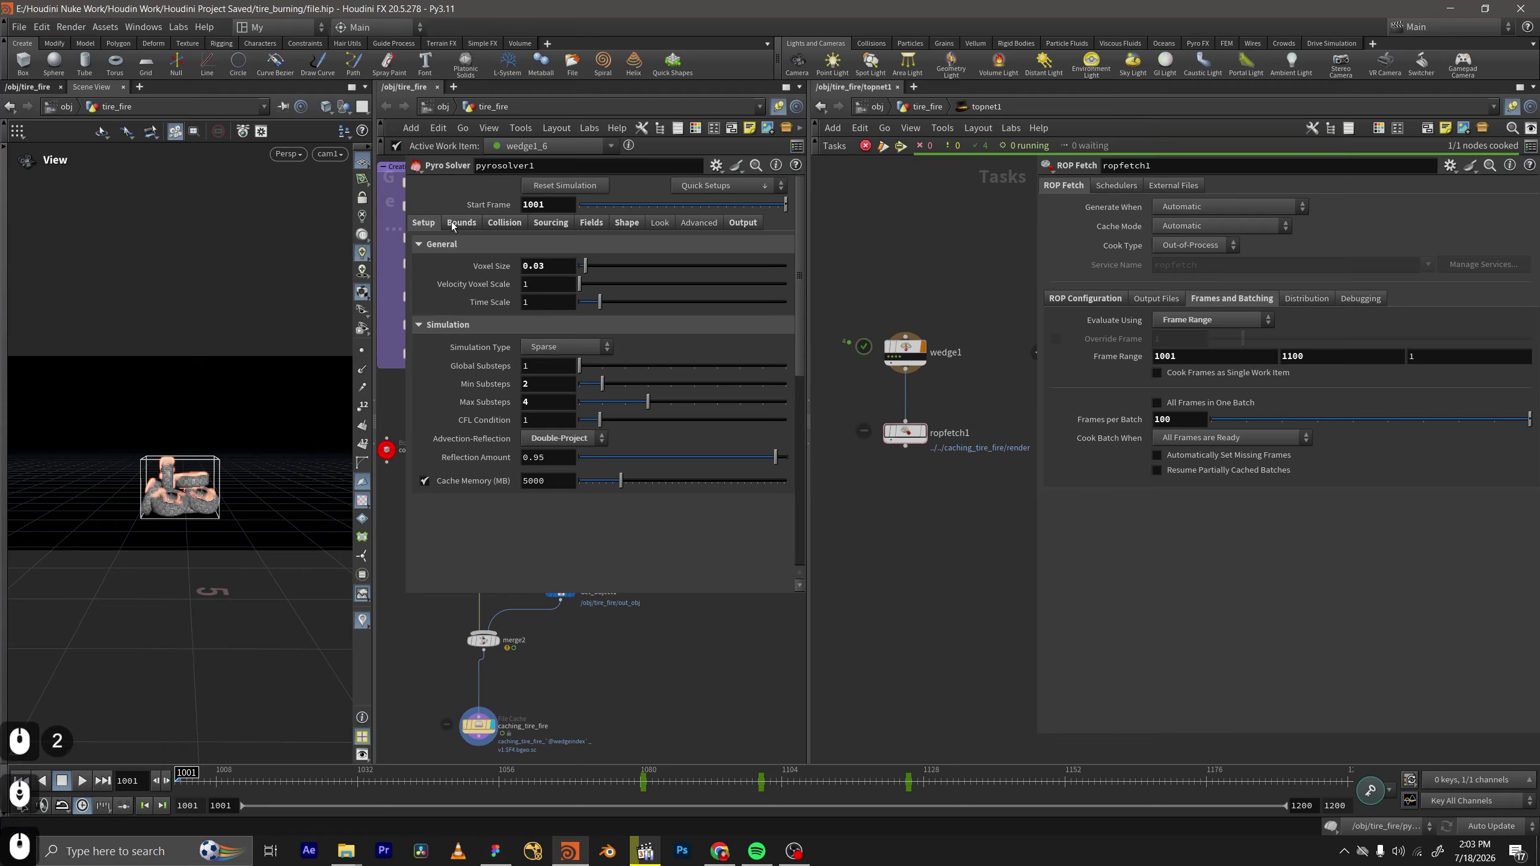
scroll(903, 356, "up", 2)
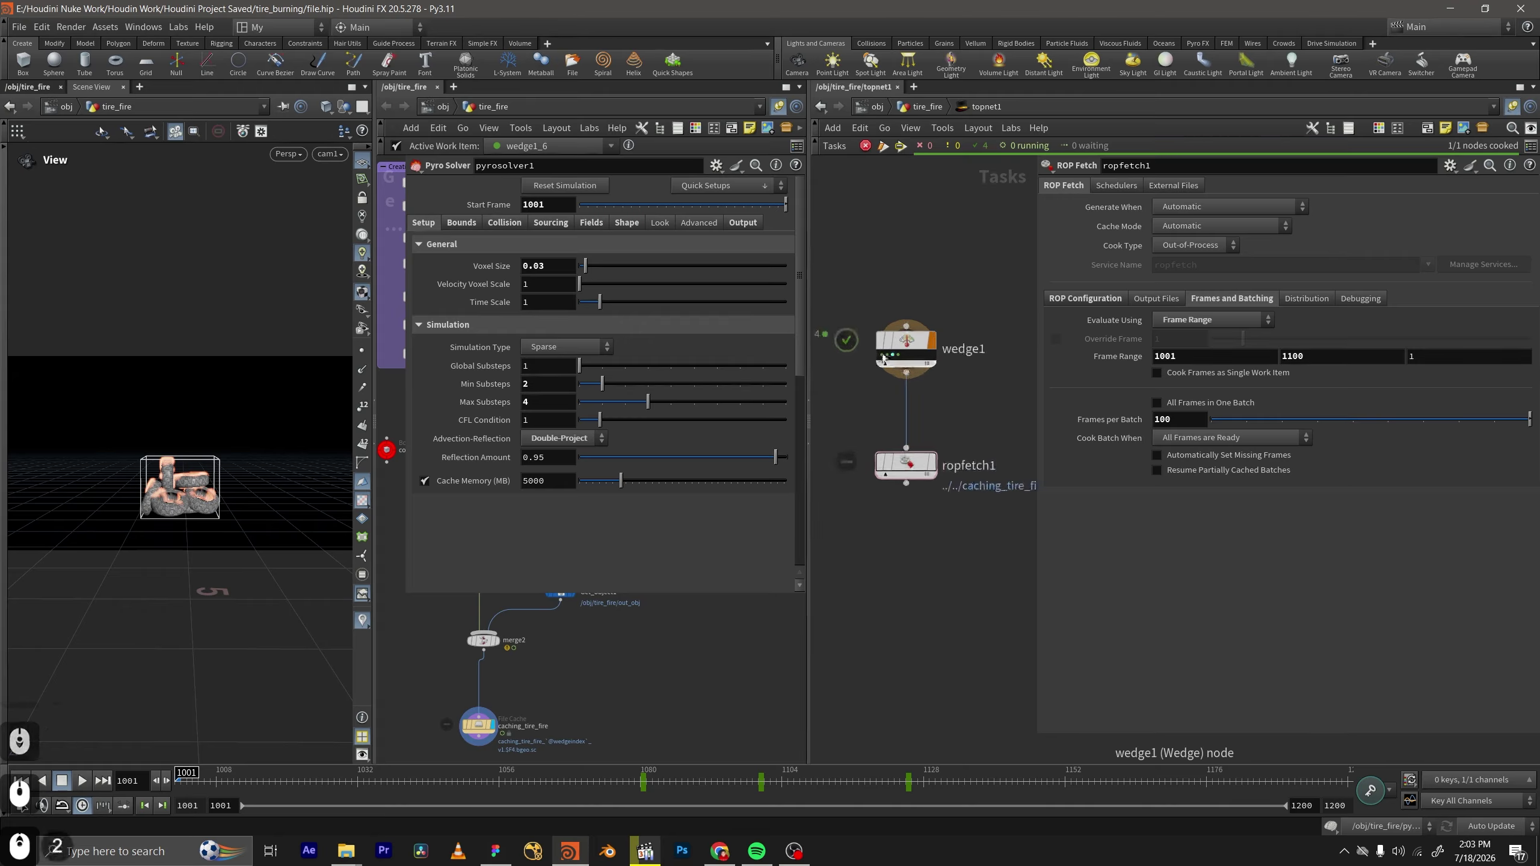
left_click(895, 359)
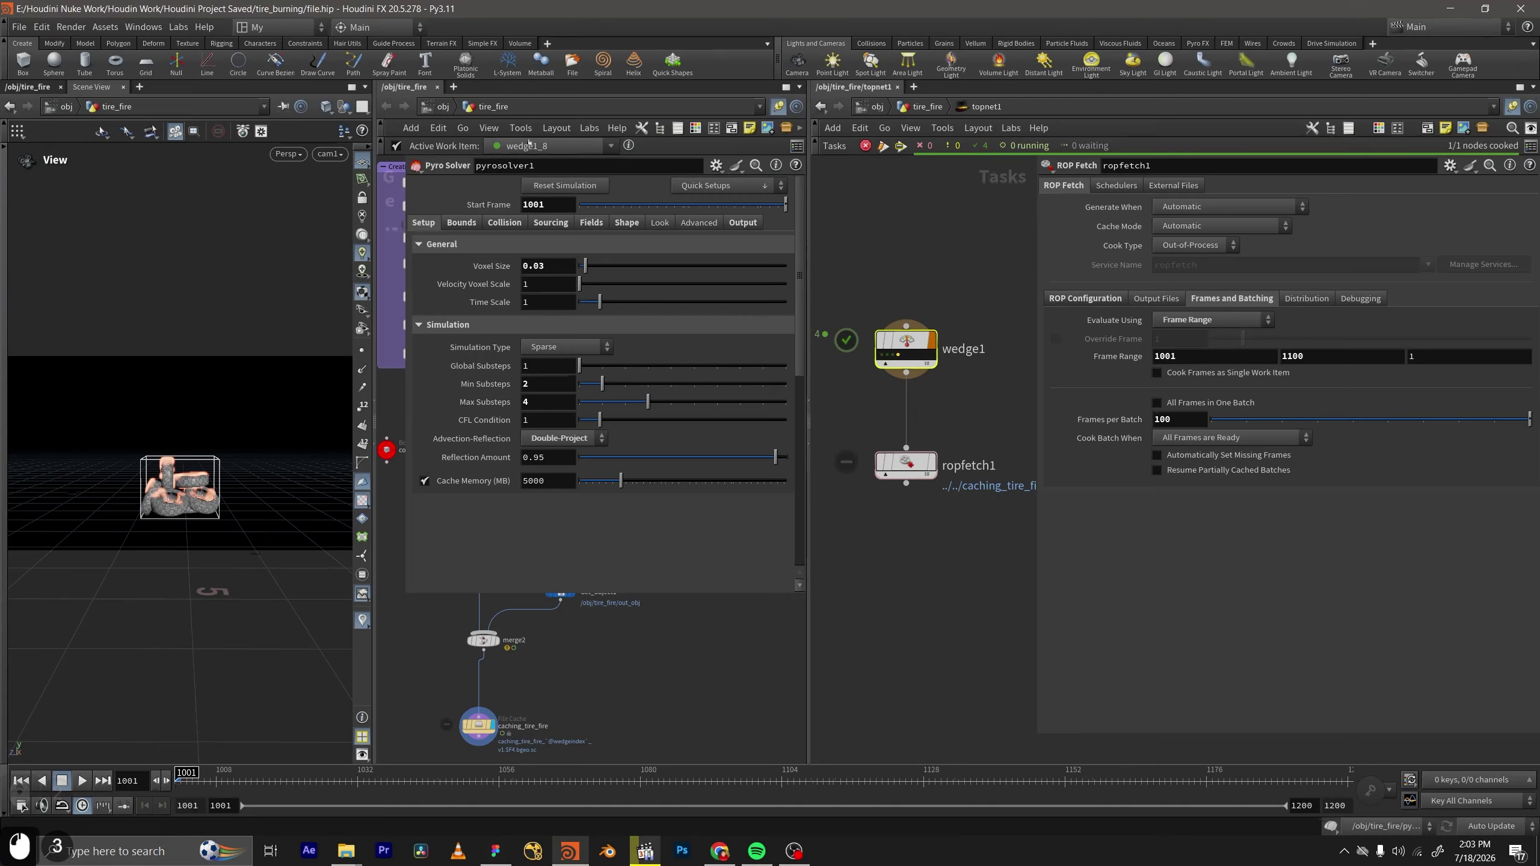
scroll(953, 502, "up", 2)
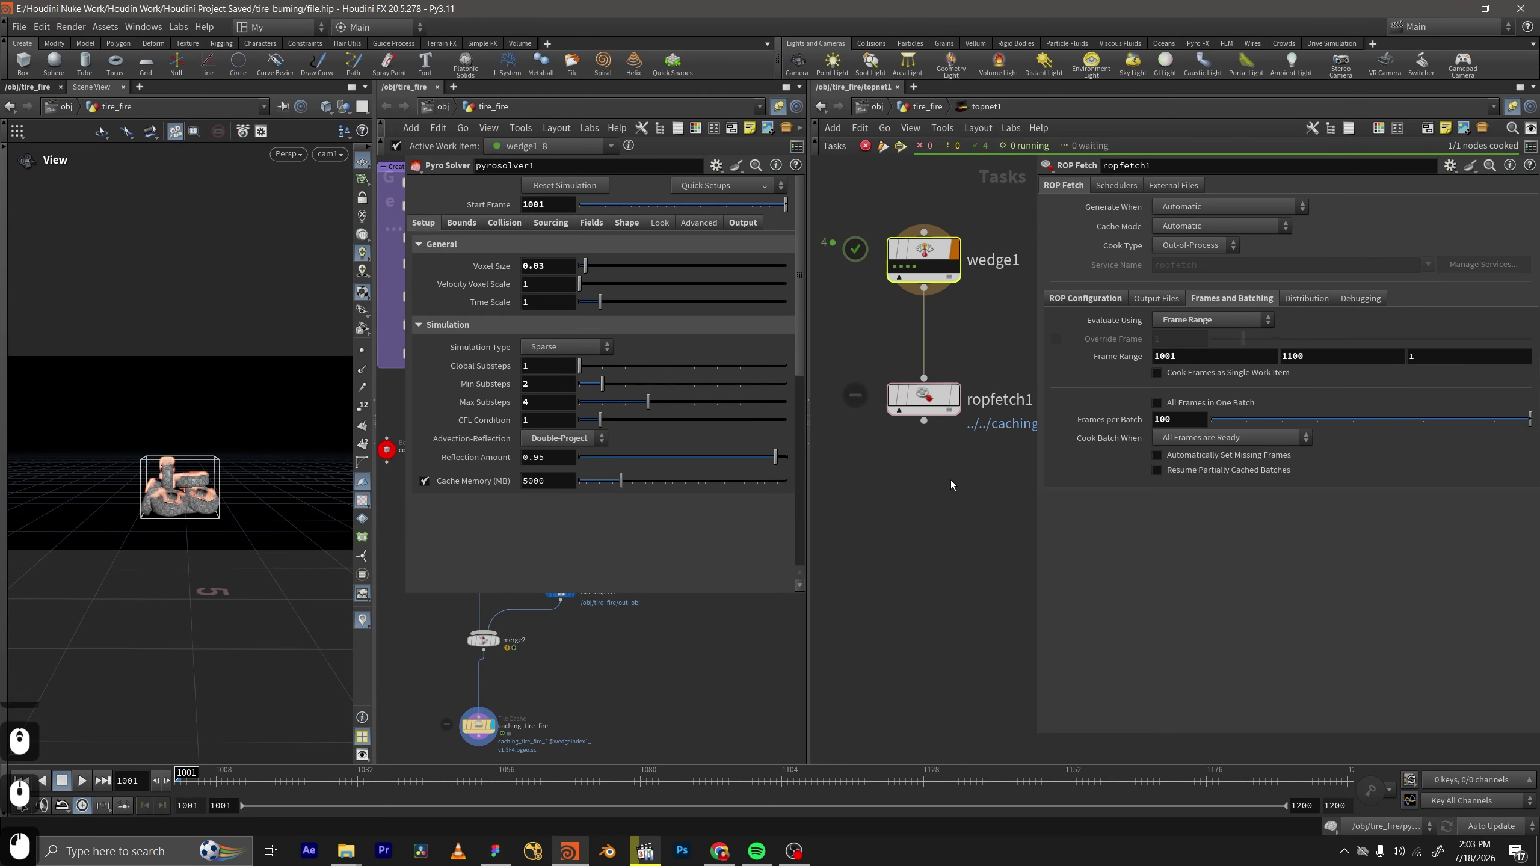
Cook the ropfetch1 node, saving the scene file before the cook starts.
left_click_drag(950, 480, 876, 378)
scroll(882, 470, "down", 1)
scroll(949, 459, "up", 1)
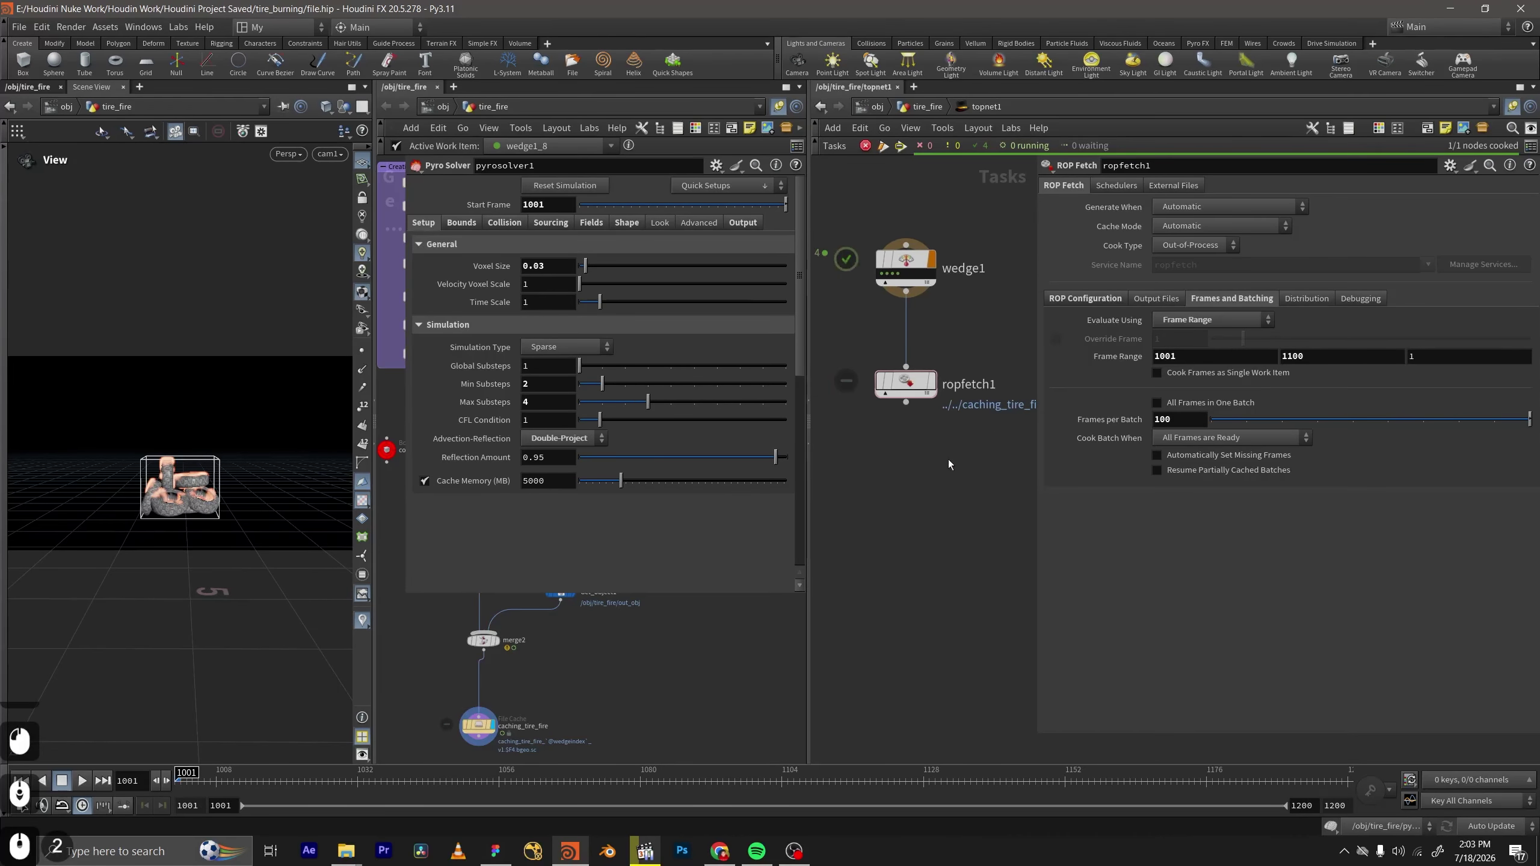
right_click(904, 380)
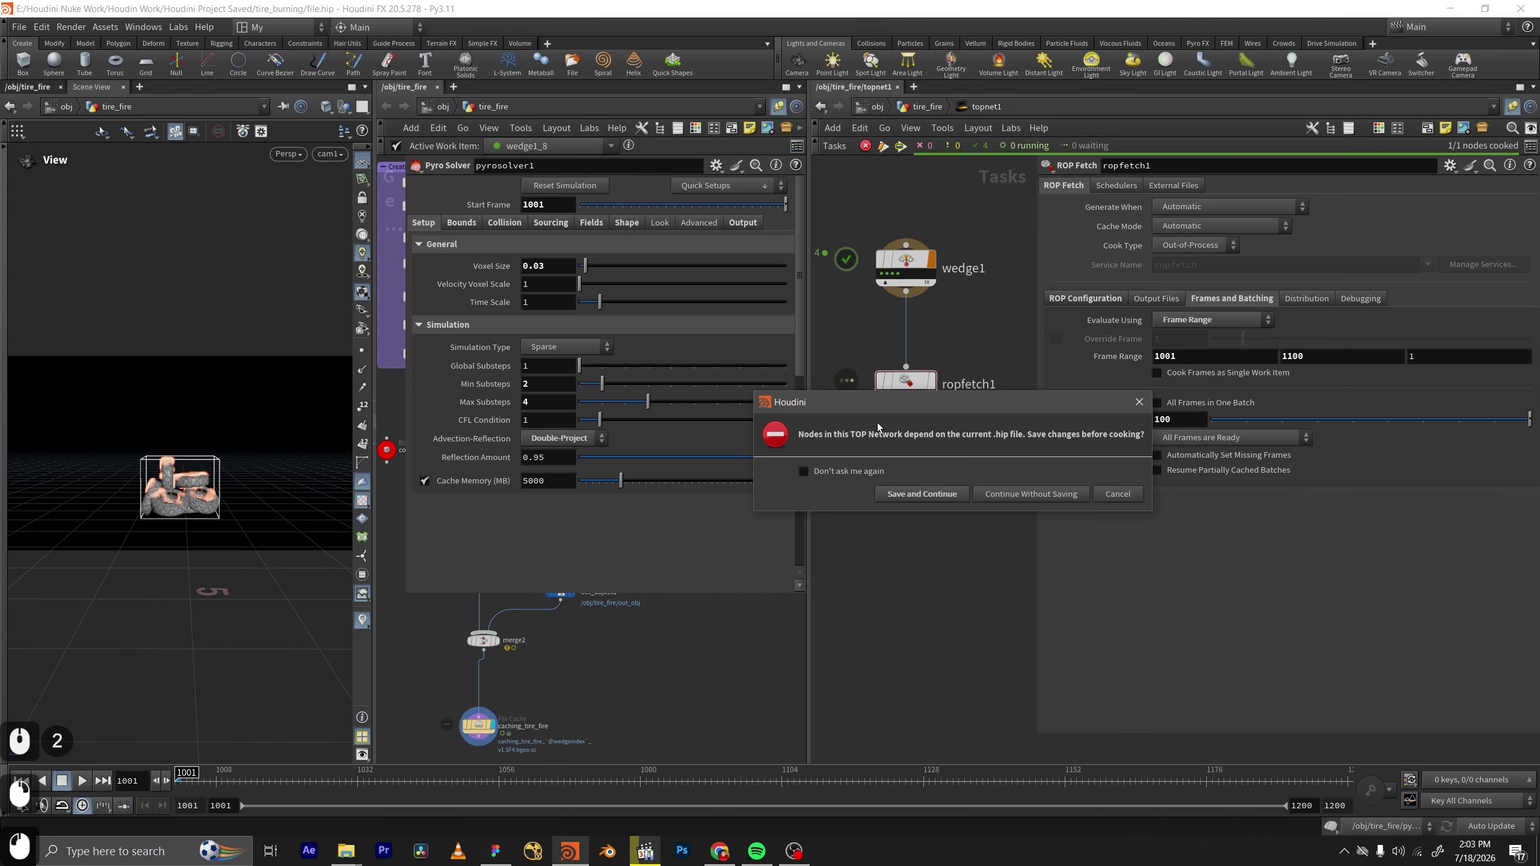
left_click(910, 495)
middle_click_drag(871, 403, 924, 393)
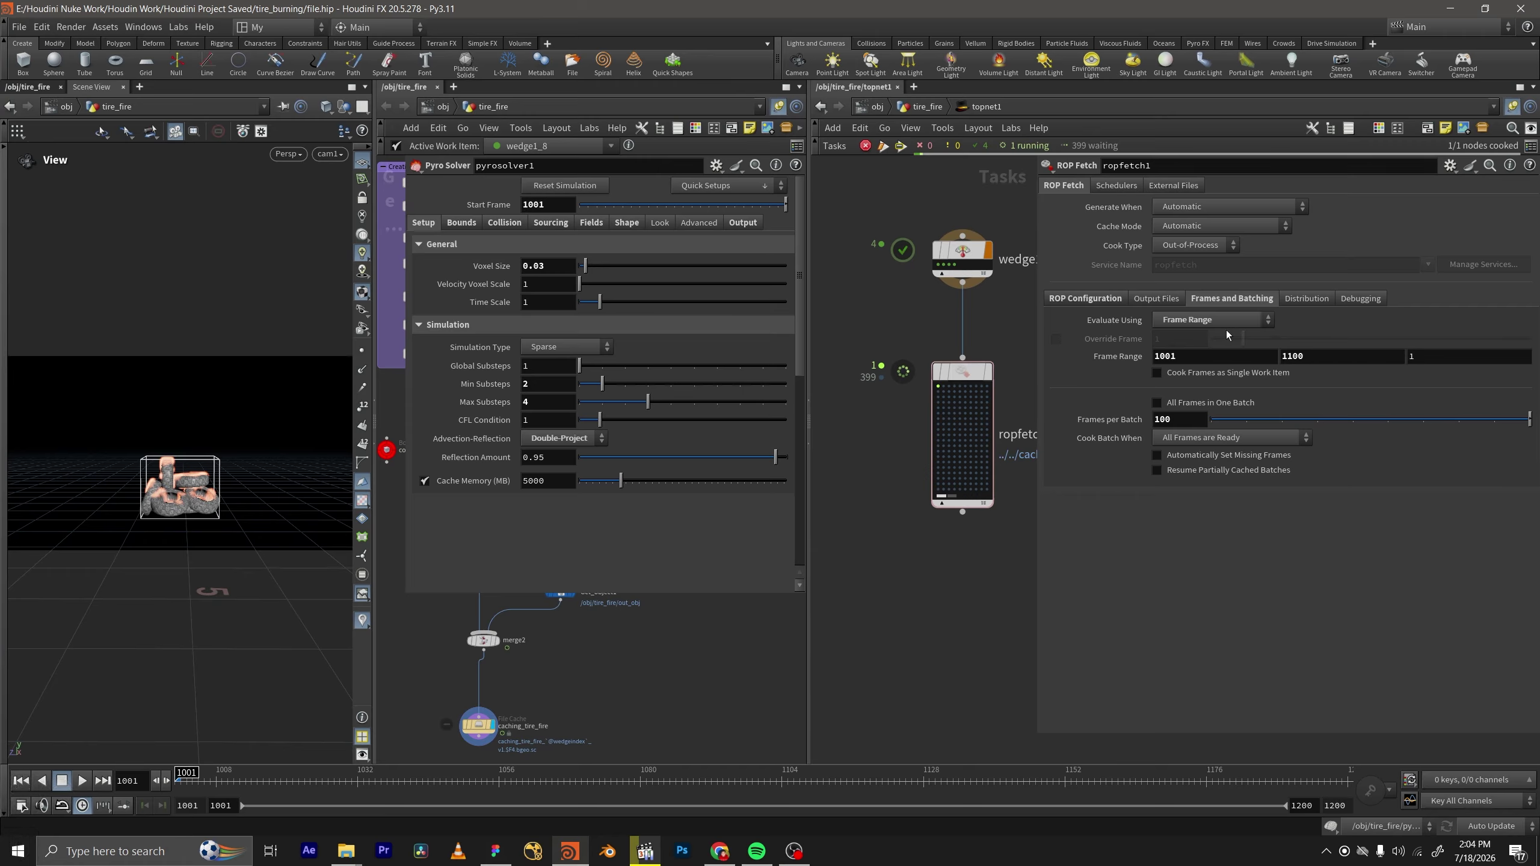
middle_click_drag(932, 408, 879, 493)
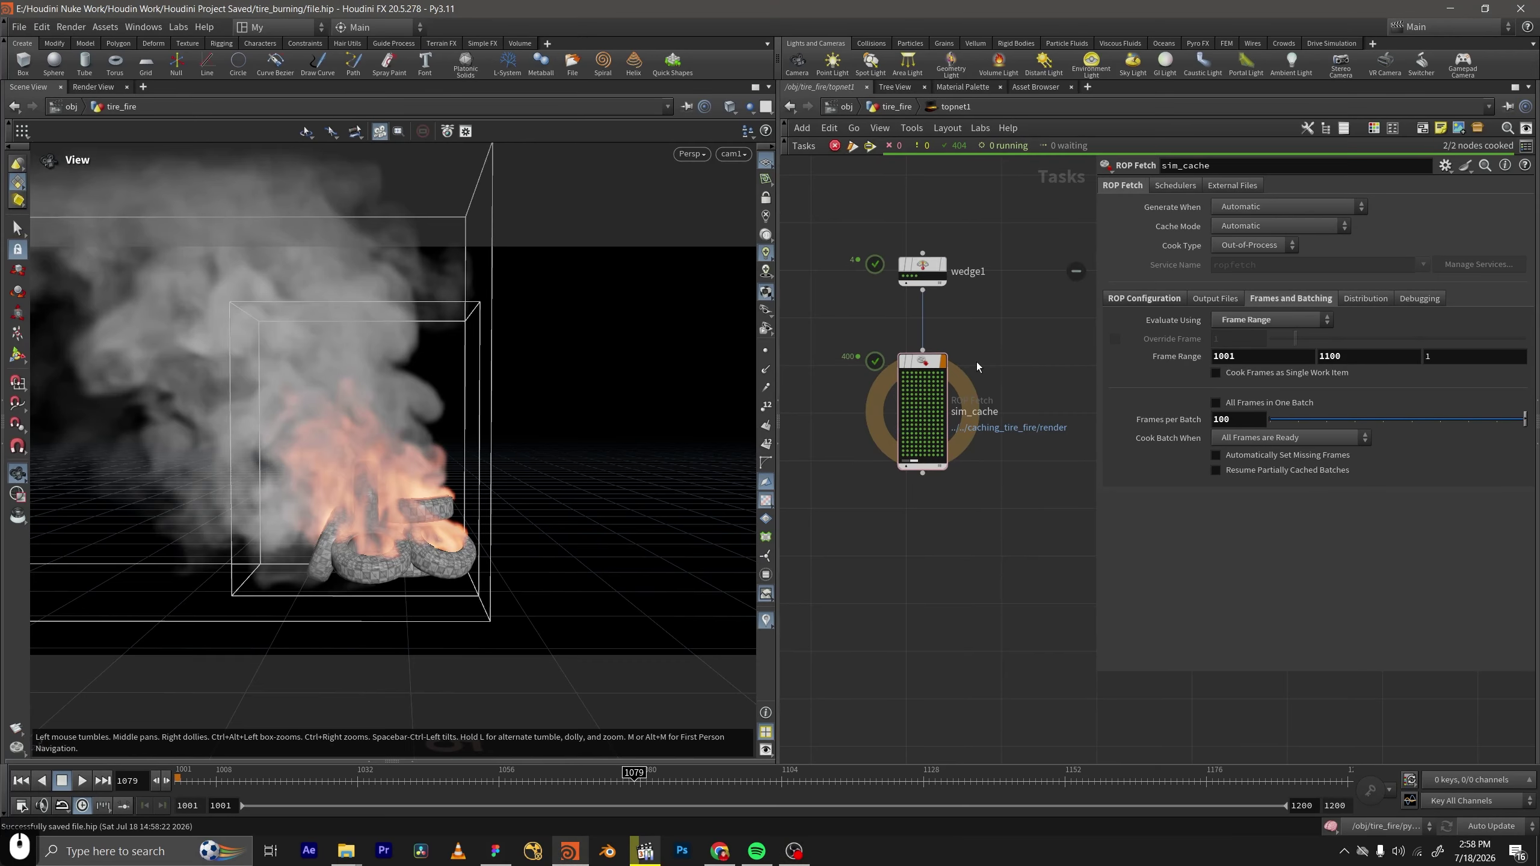
Go back up to the tire_fire network and delete the leftover node beside caching_tire_fire.
left_click_drag(992, 345, 867, 514)
left_click(936, 566)
left_click(901, 108)
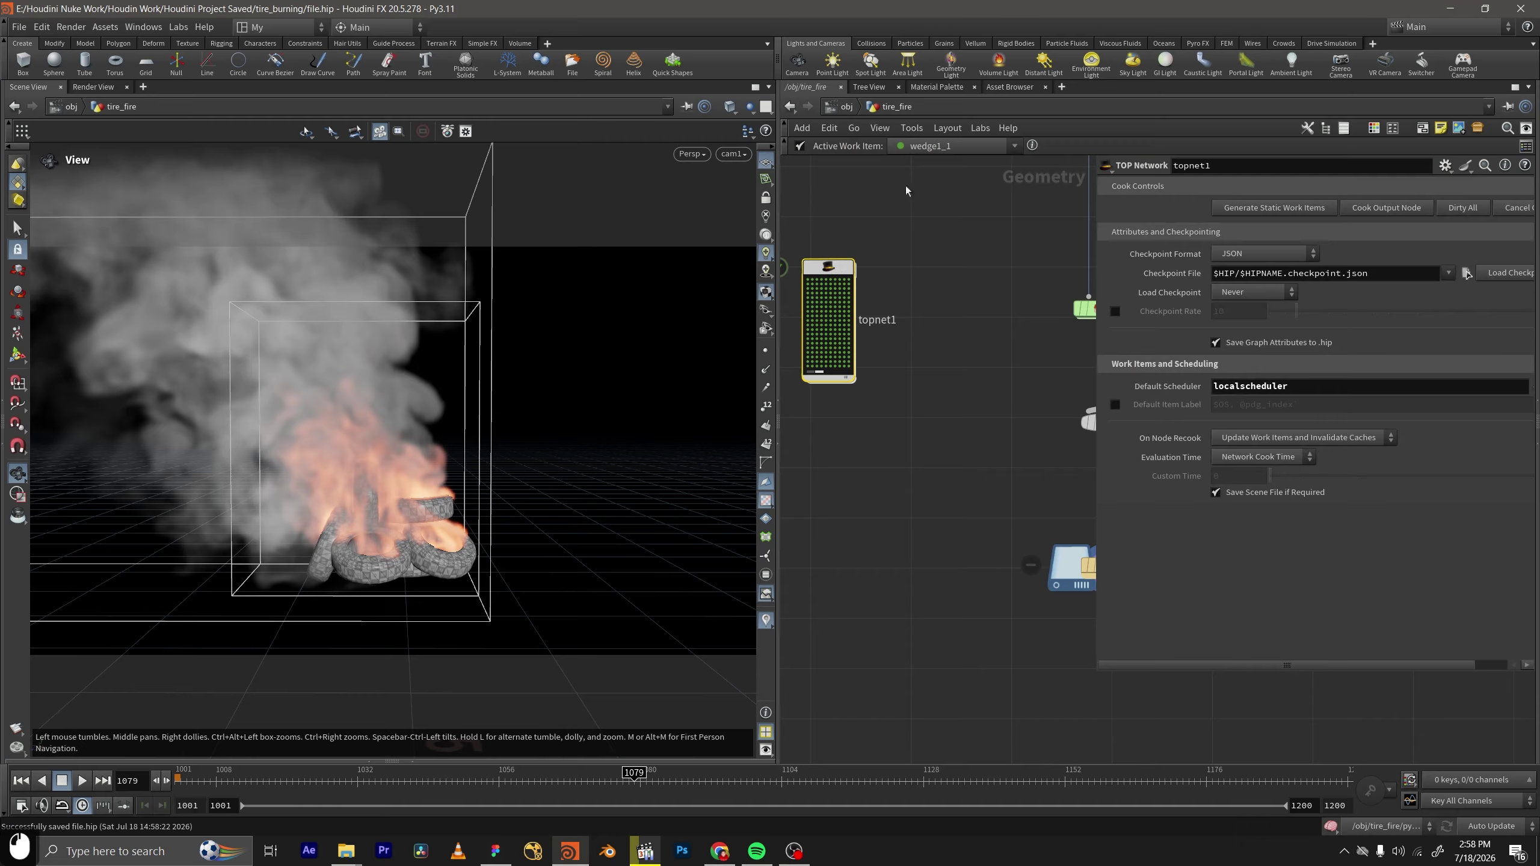
middle_click_drag(918, 271, 981, 268)
scroll(958, 295, "down", 3)
middle_click_drag(975, 322, 874, 368)
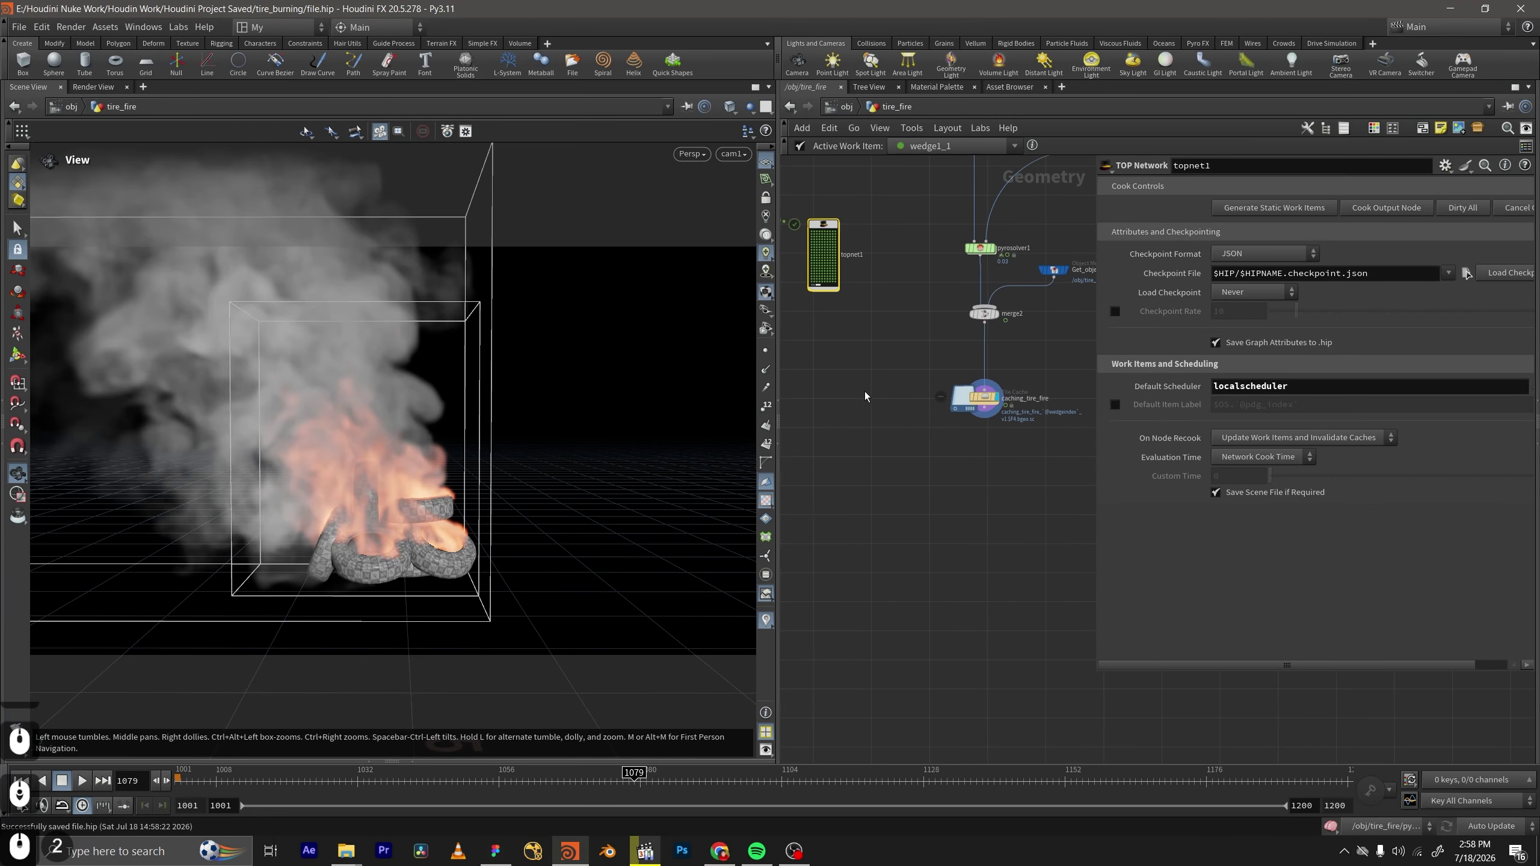
middle_click_drag(801, 404, 950, 361)
left_click_drag(924, 368, 711, 493)
key("Delete")
scroll(926, 347, "down", 4)
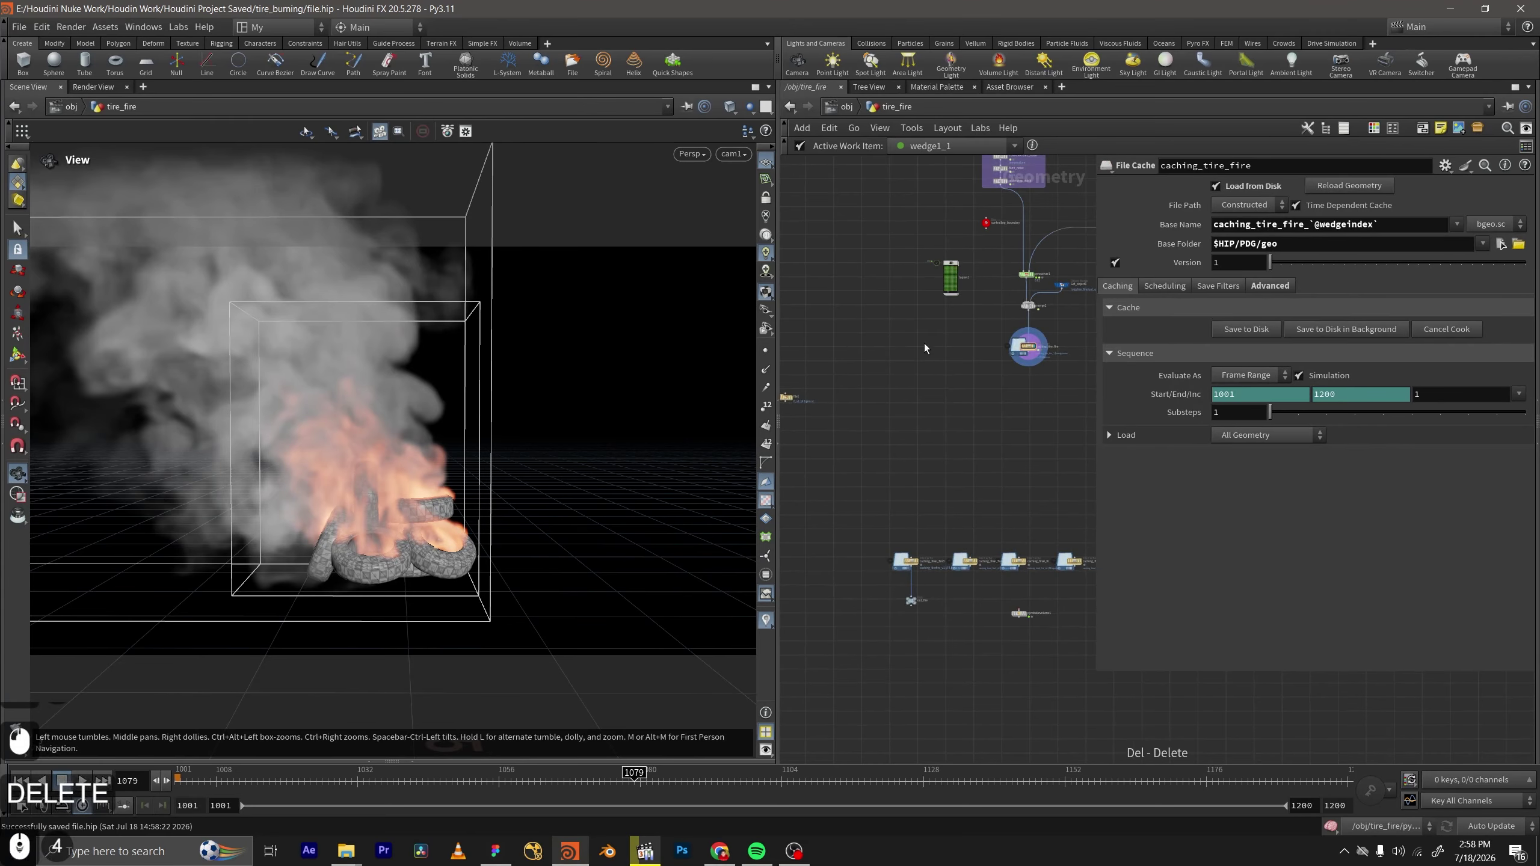
Look over the task nodes inside topnet1 and return to the tire_fire network.
scroll(828, 432, "up", 6)
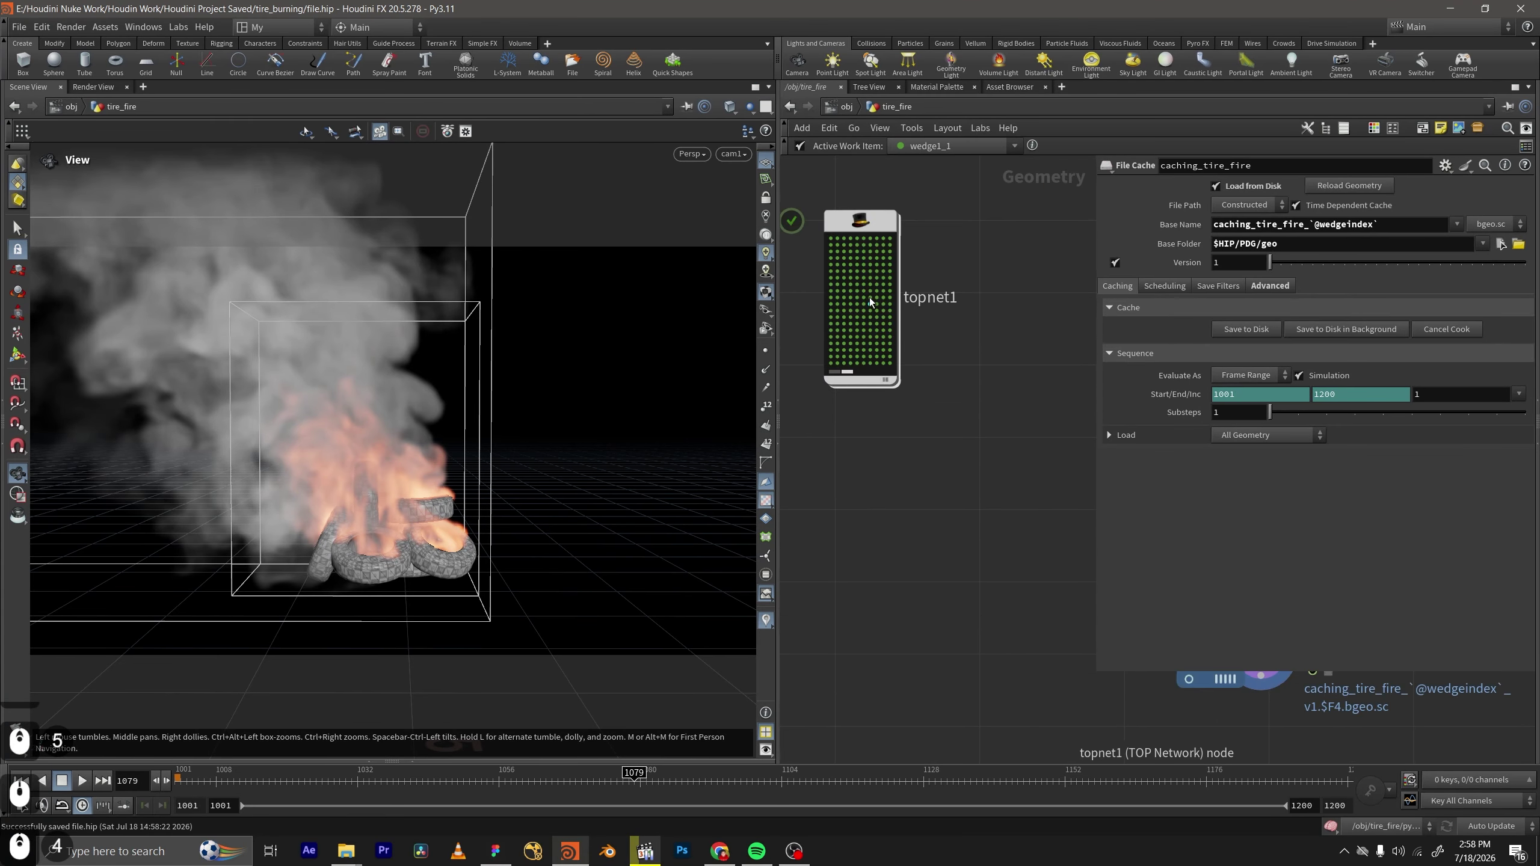
double_click(895, 224)
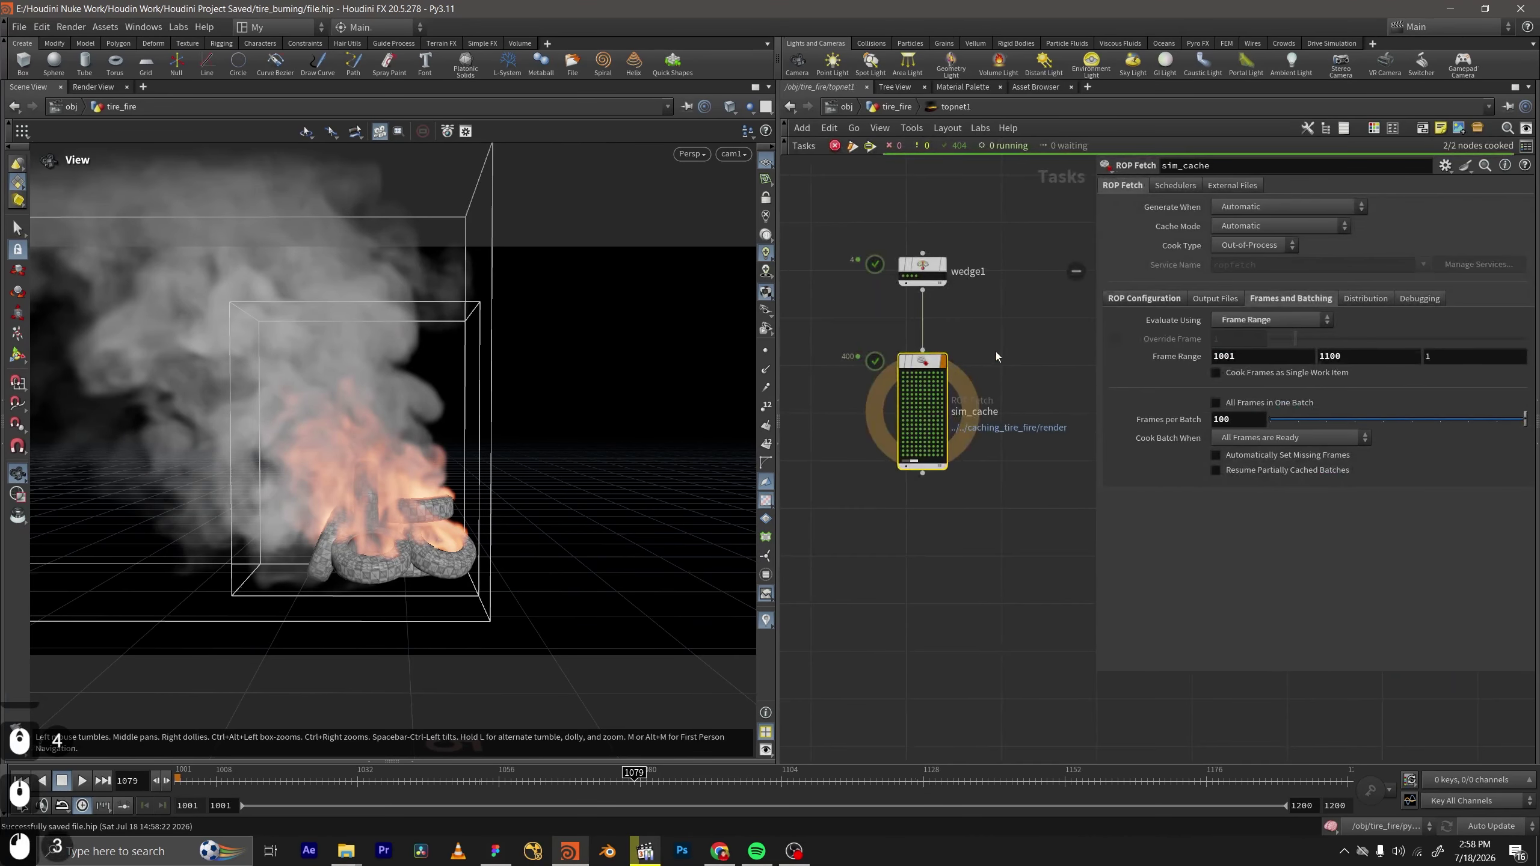
left_click(893, 110)
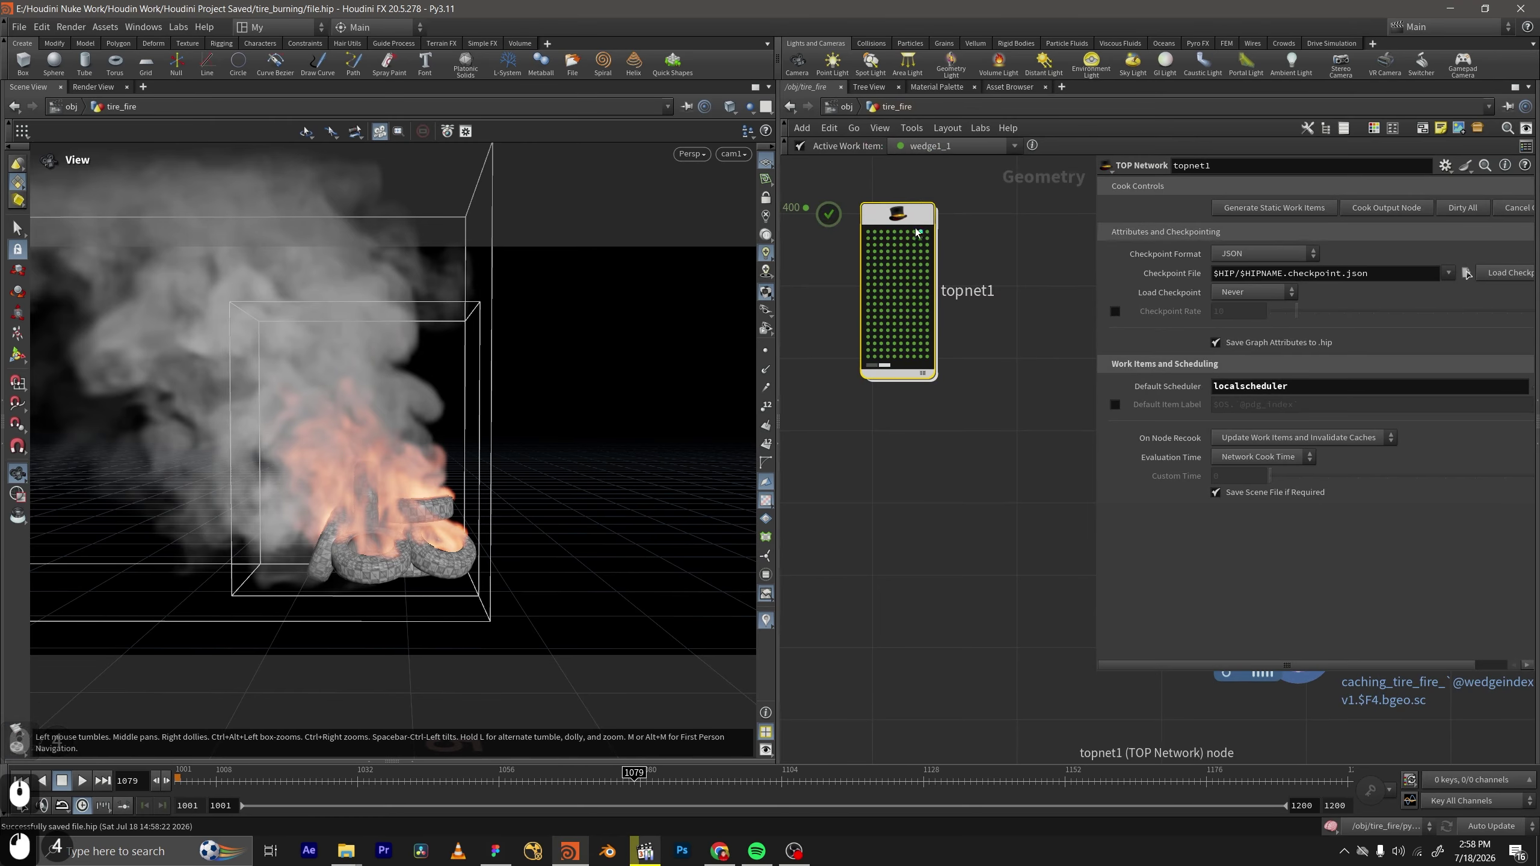
Select the caching_tire_fire node to bring up its File Cache parameters.
middle_click_drag(1004, 295, 918, 278)
scroll(950, 320, "down", 2)
middle_click_drag(978, 338, 911, 330)
scroll(964, 383, "up", 1)
middle_click_drag(1024, 392, 1014, 366)
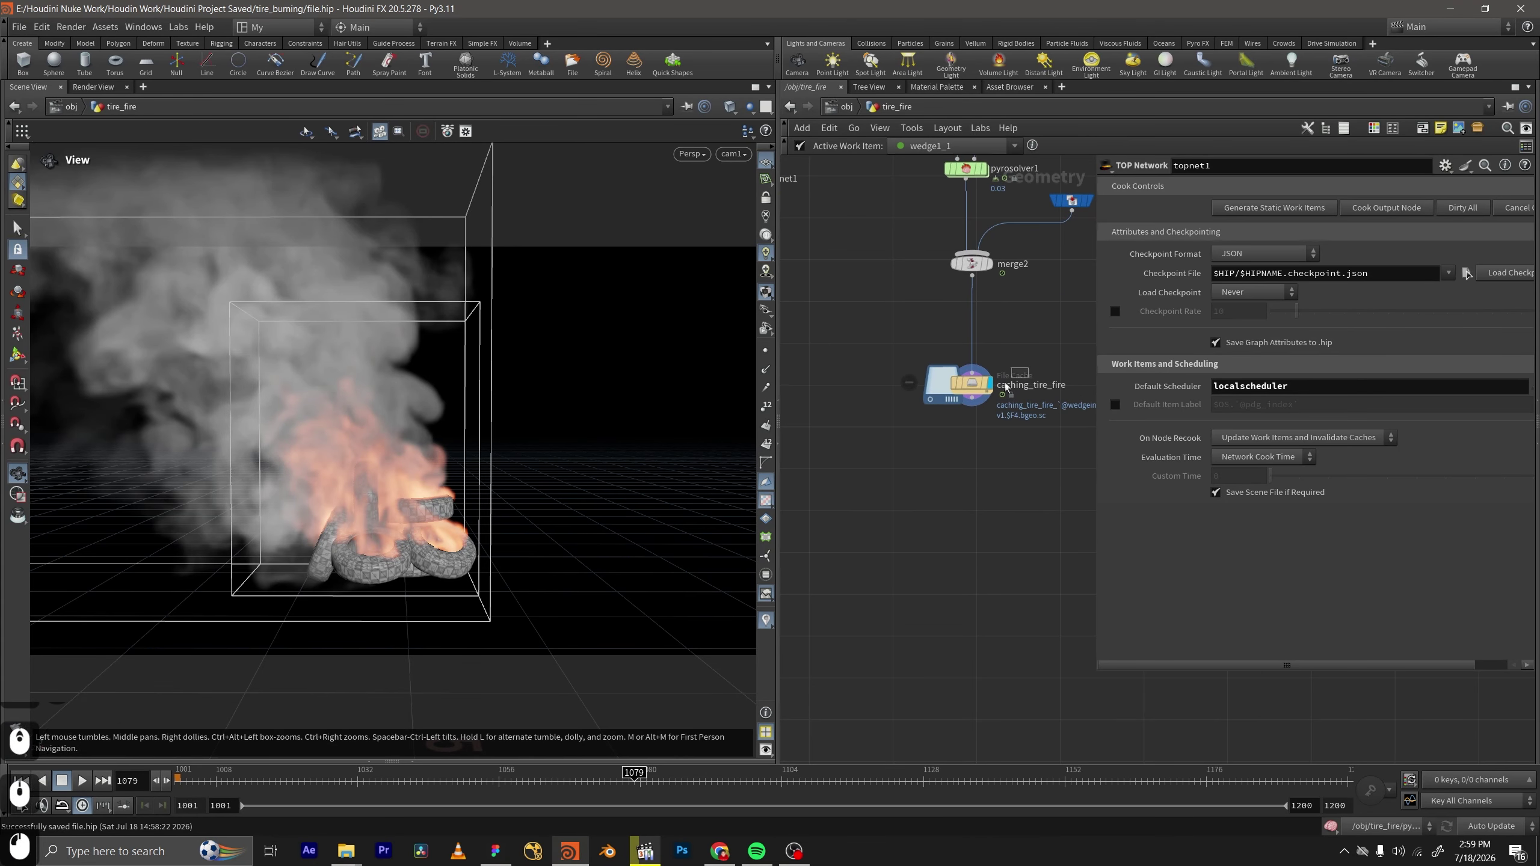
left_click(982, 384)
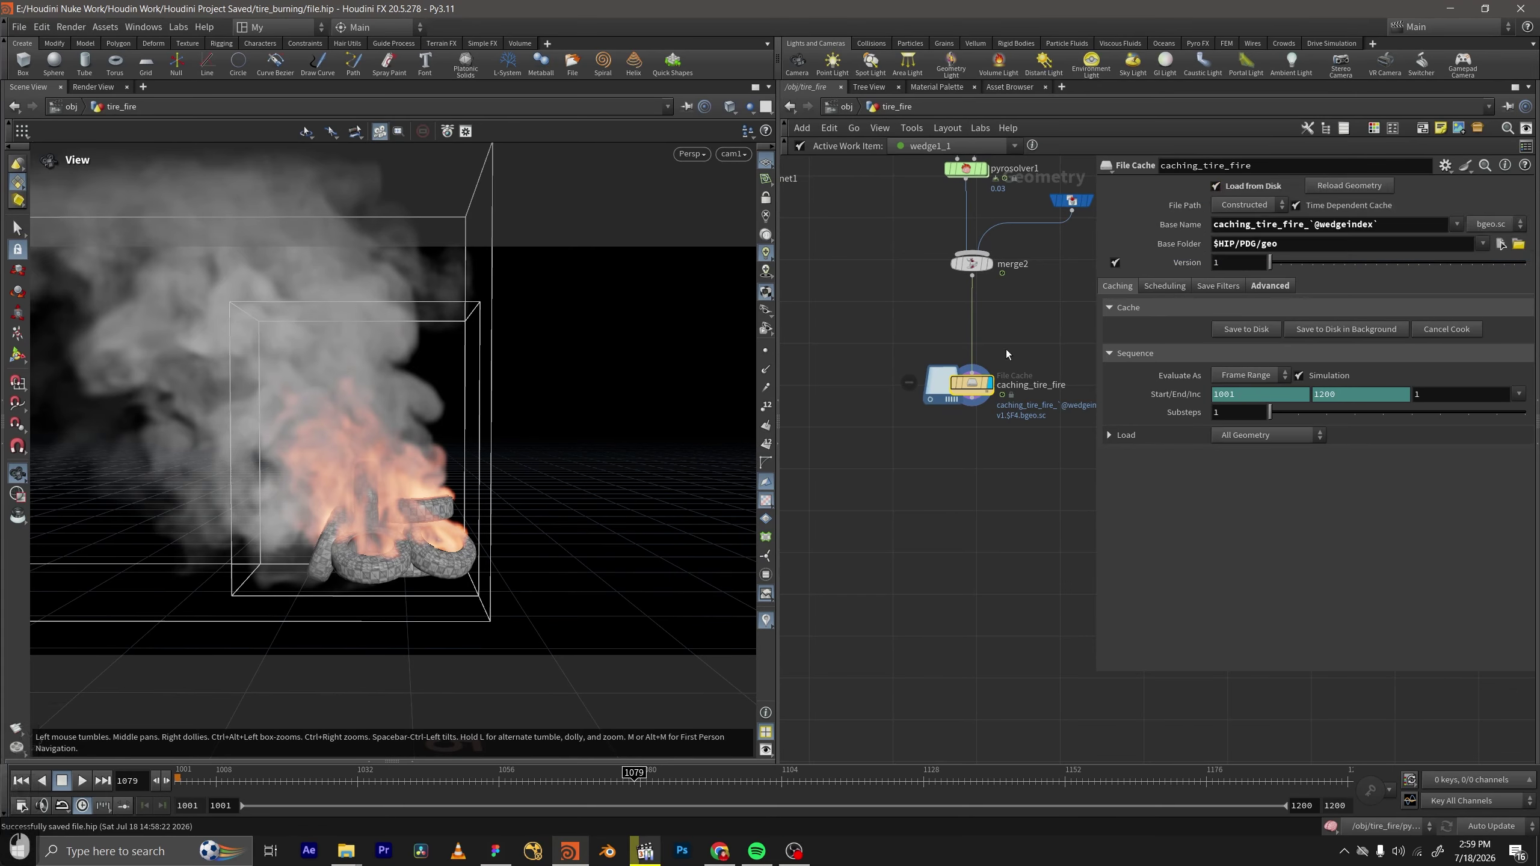
middle_click_drag(1022, 432, 1008, 439)
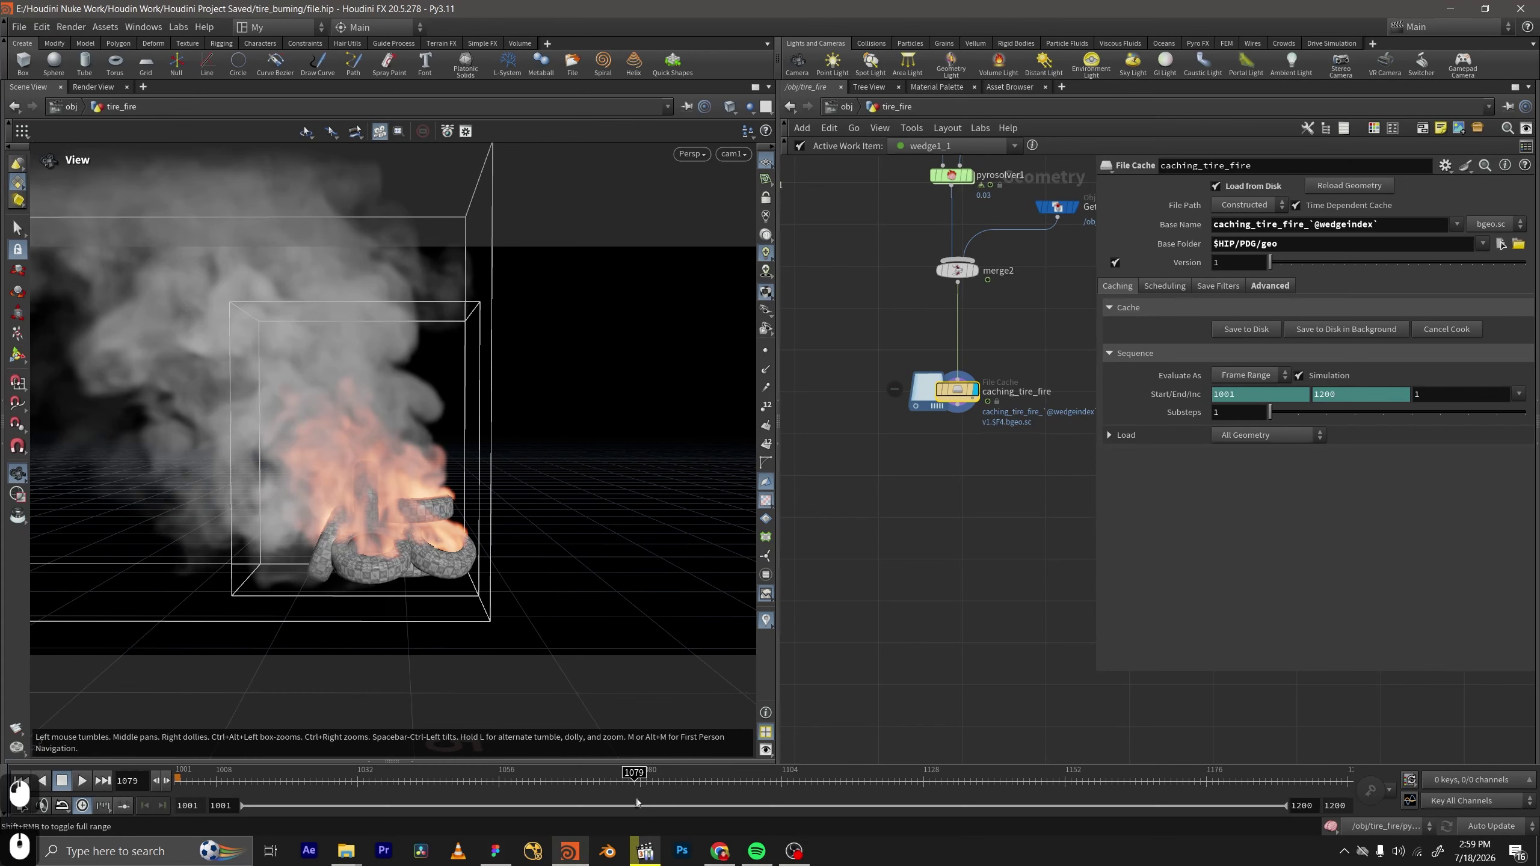
Preview the cached fire of wedge1_1 at frame 1052, and of wedge1_2 up to frame 1065.
left_click_drag(634, 780, 475, 780)
left_click(958, 147)
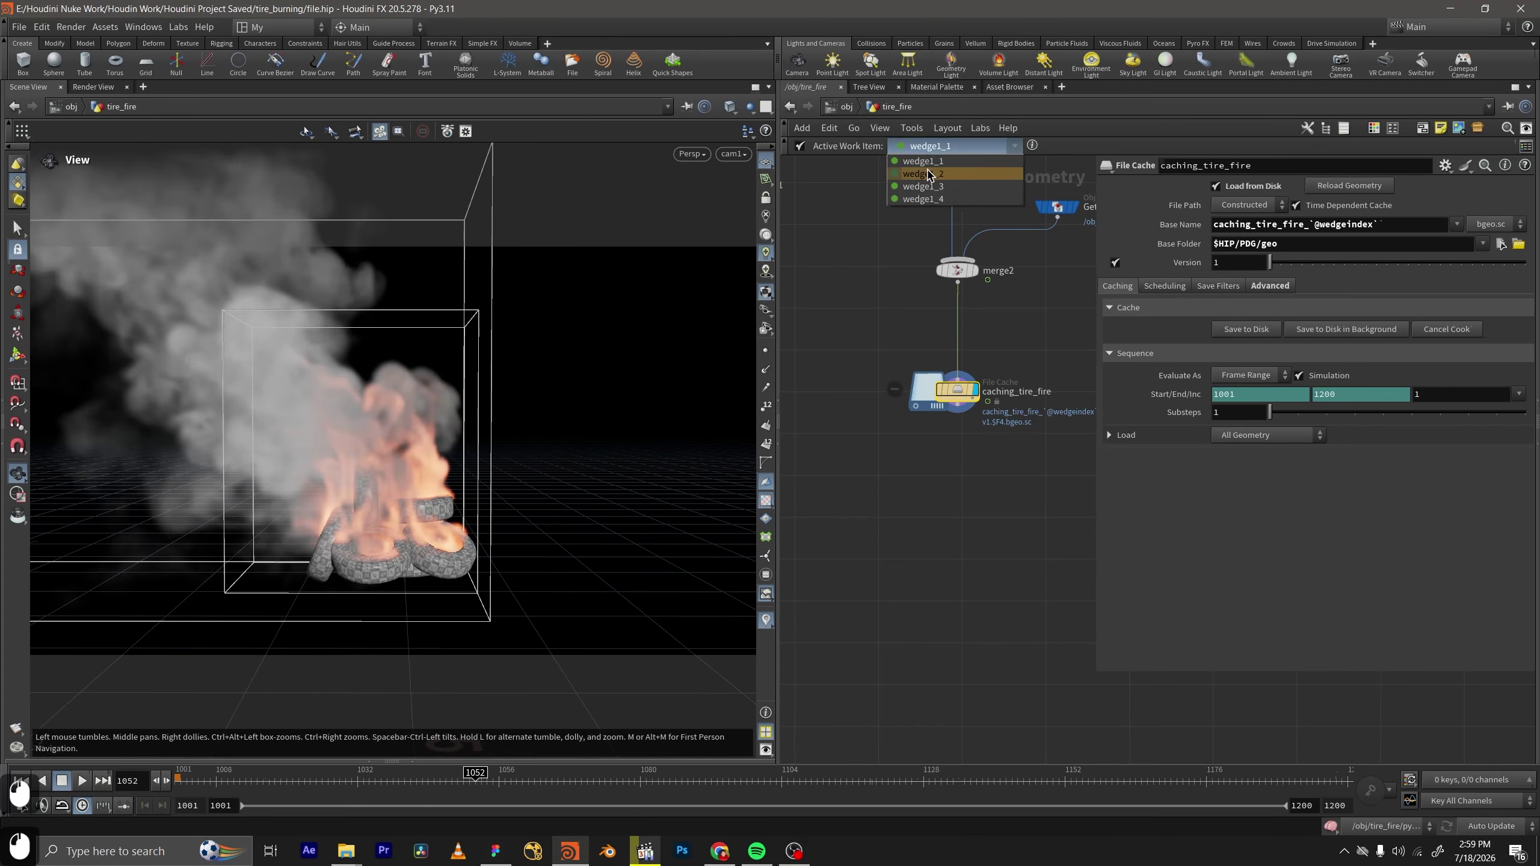
left_click(934, 175)
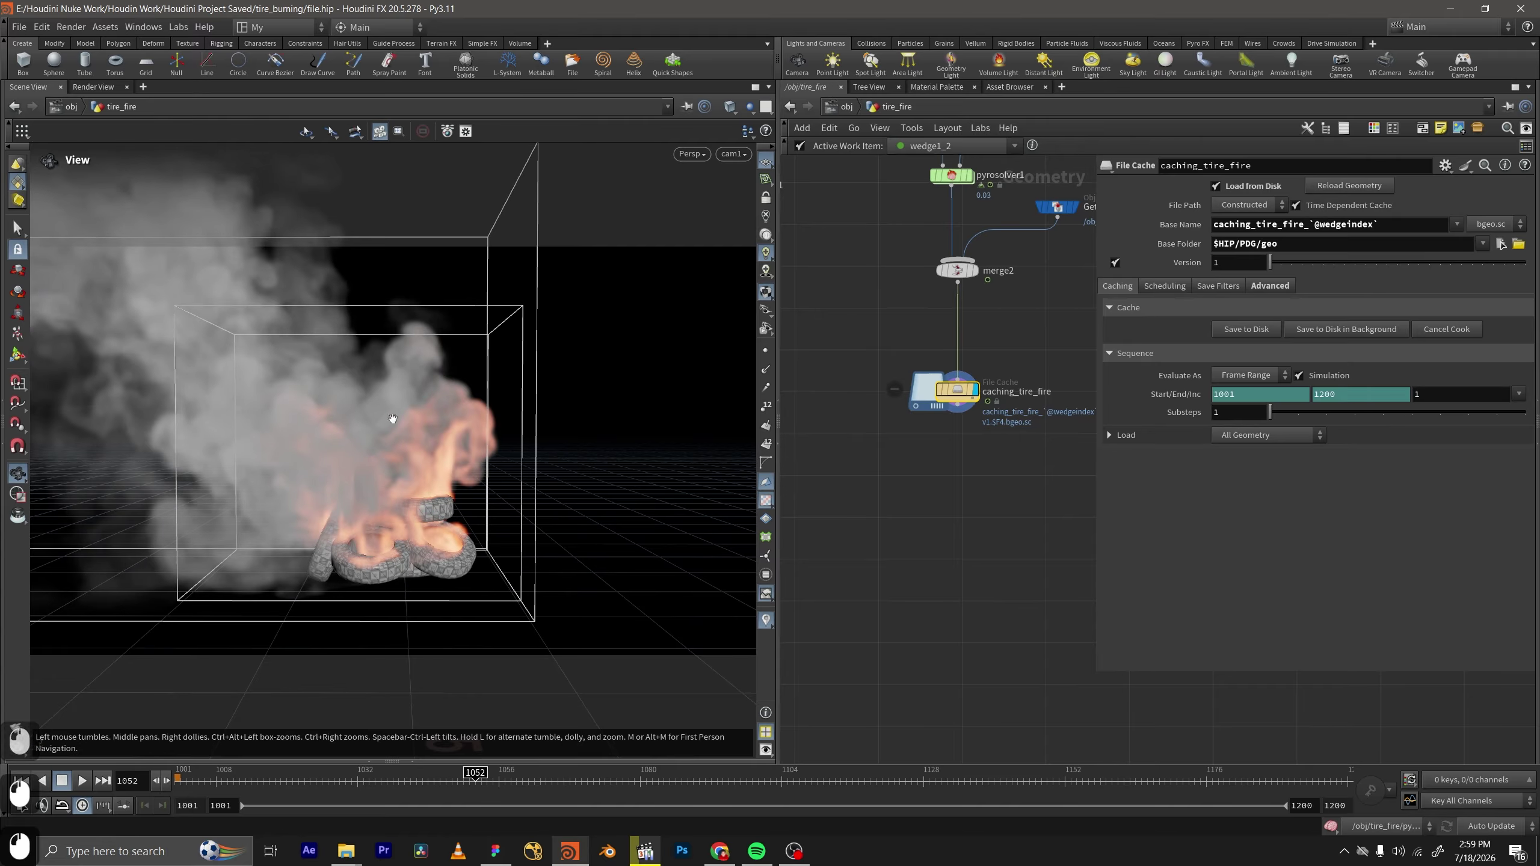
left_click_drag(519, 790, 551, 780)
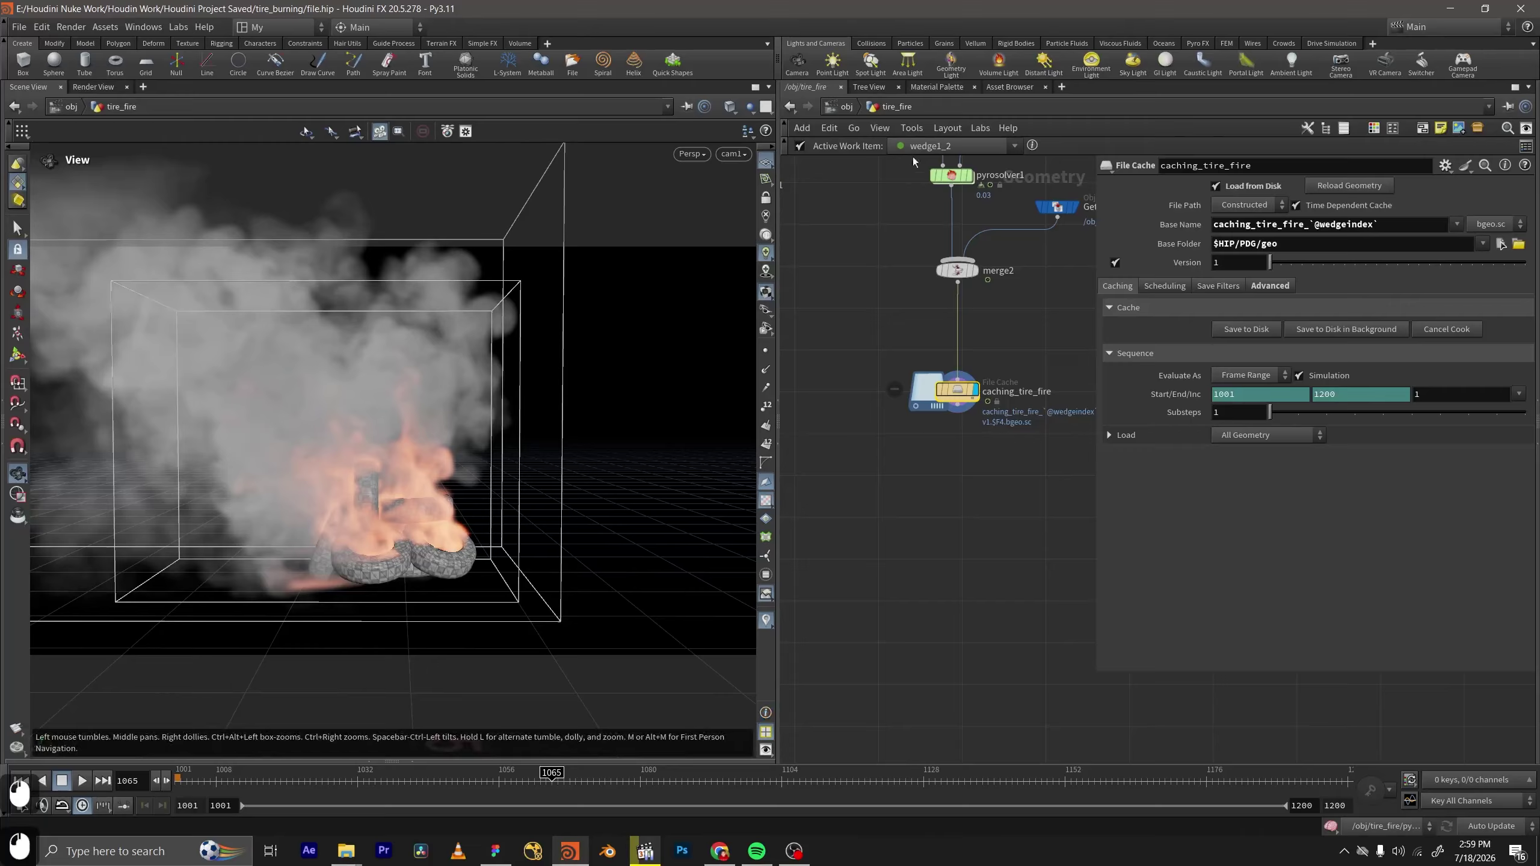
Switch the active work item to wedge1_3 and preview its cached fire at frame 1034.
left_click(937, 146)
left_click(933, 187)
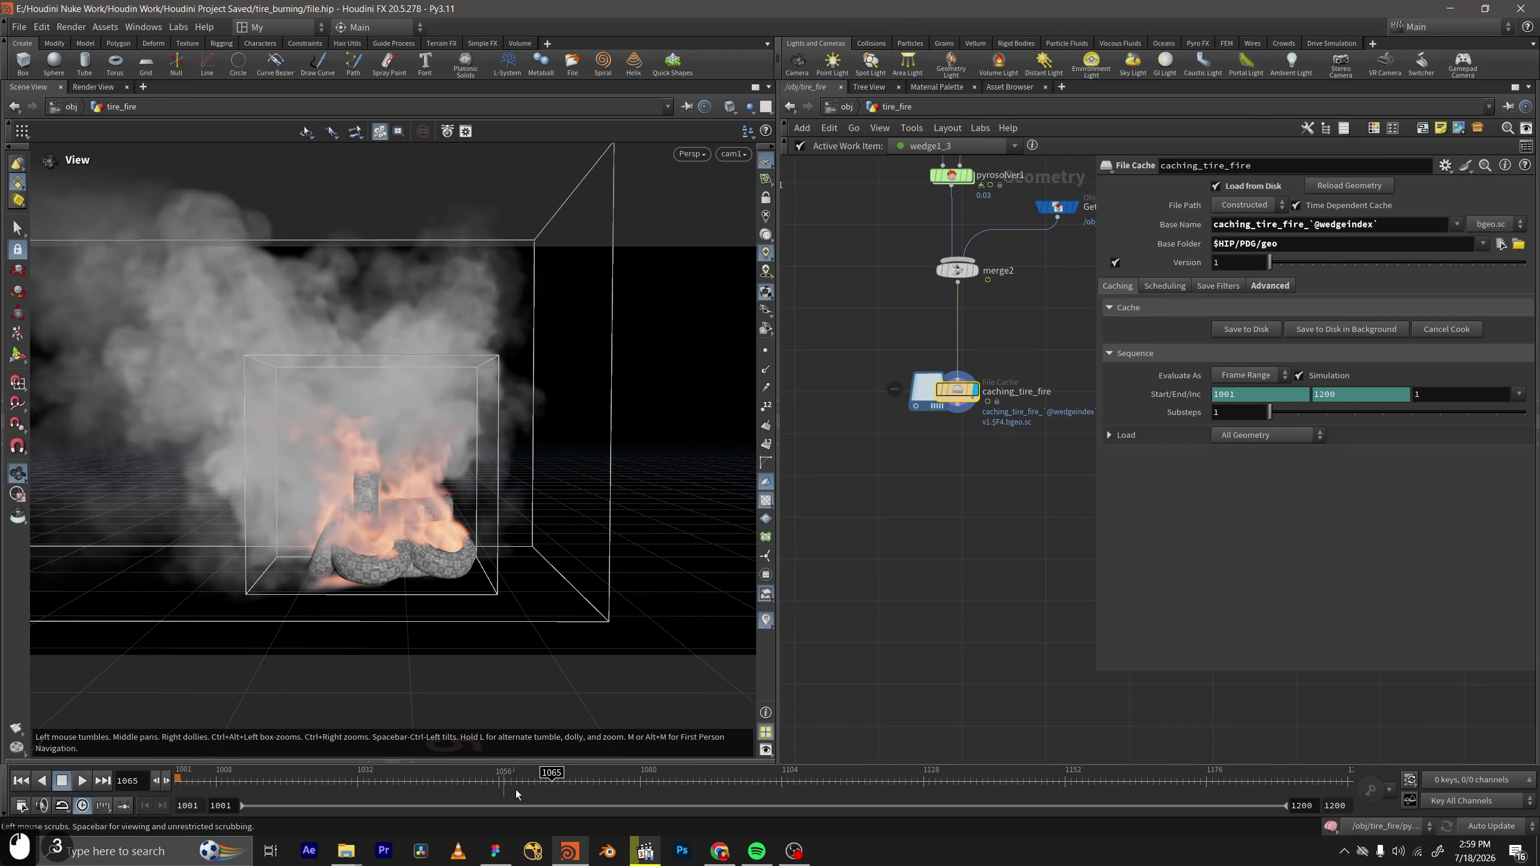
left_click(369, 781)
Switch the active work item to wedge1_4 and preview its cached fire at frame 1025.
left_click(937, 146)
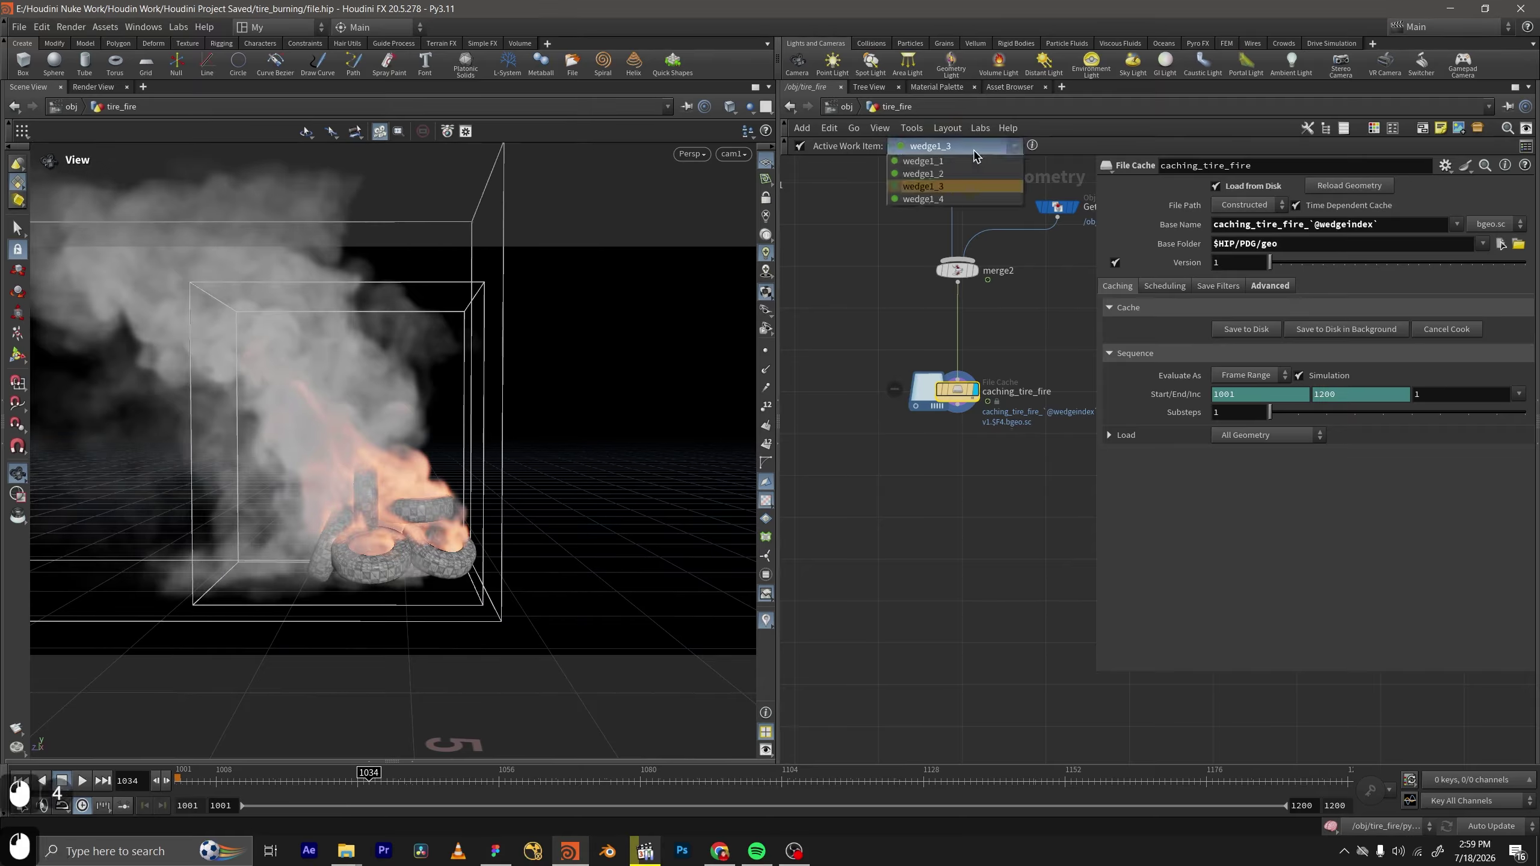
left_click(934, 199)
mouse_move(340, 781)
left_mouse_down()
mouse_move(479, 782)
mouse_move(248, 784)
mouse_move(425, 784)
mouse_move(556, 812)
mouse_move(316, 789)
left_mouse_up()
left_click(977, 431)
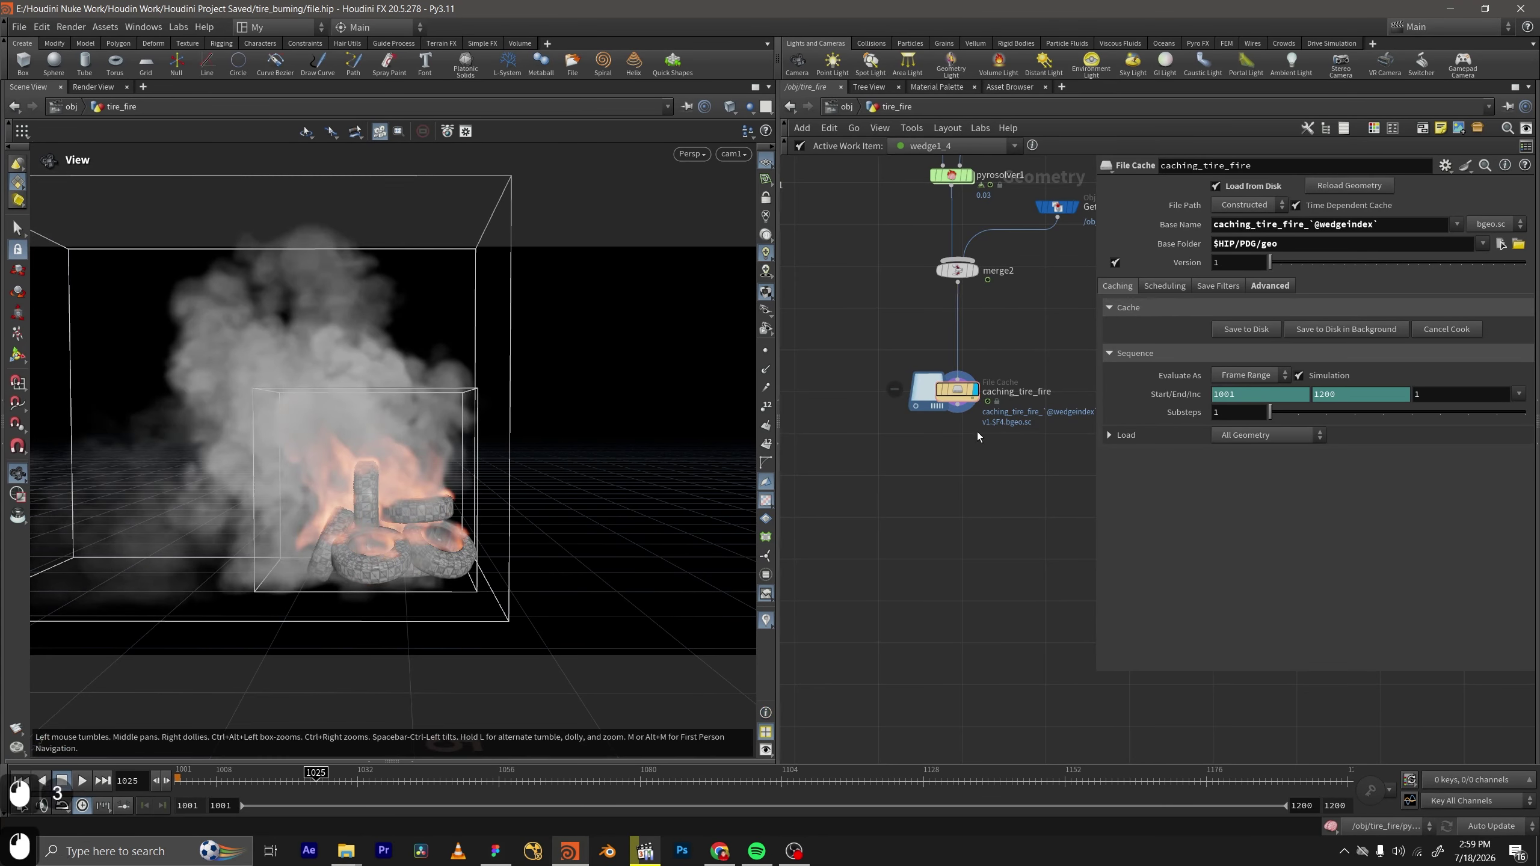
scroll(975, 429, "down", 1)
middle_click_drag(975, 428, 1008, 514)
middle_click_drag(1021, 605, 1005, 459)
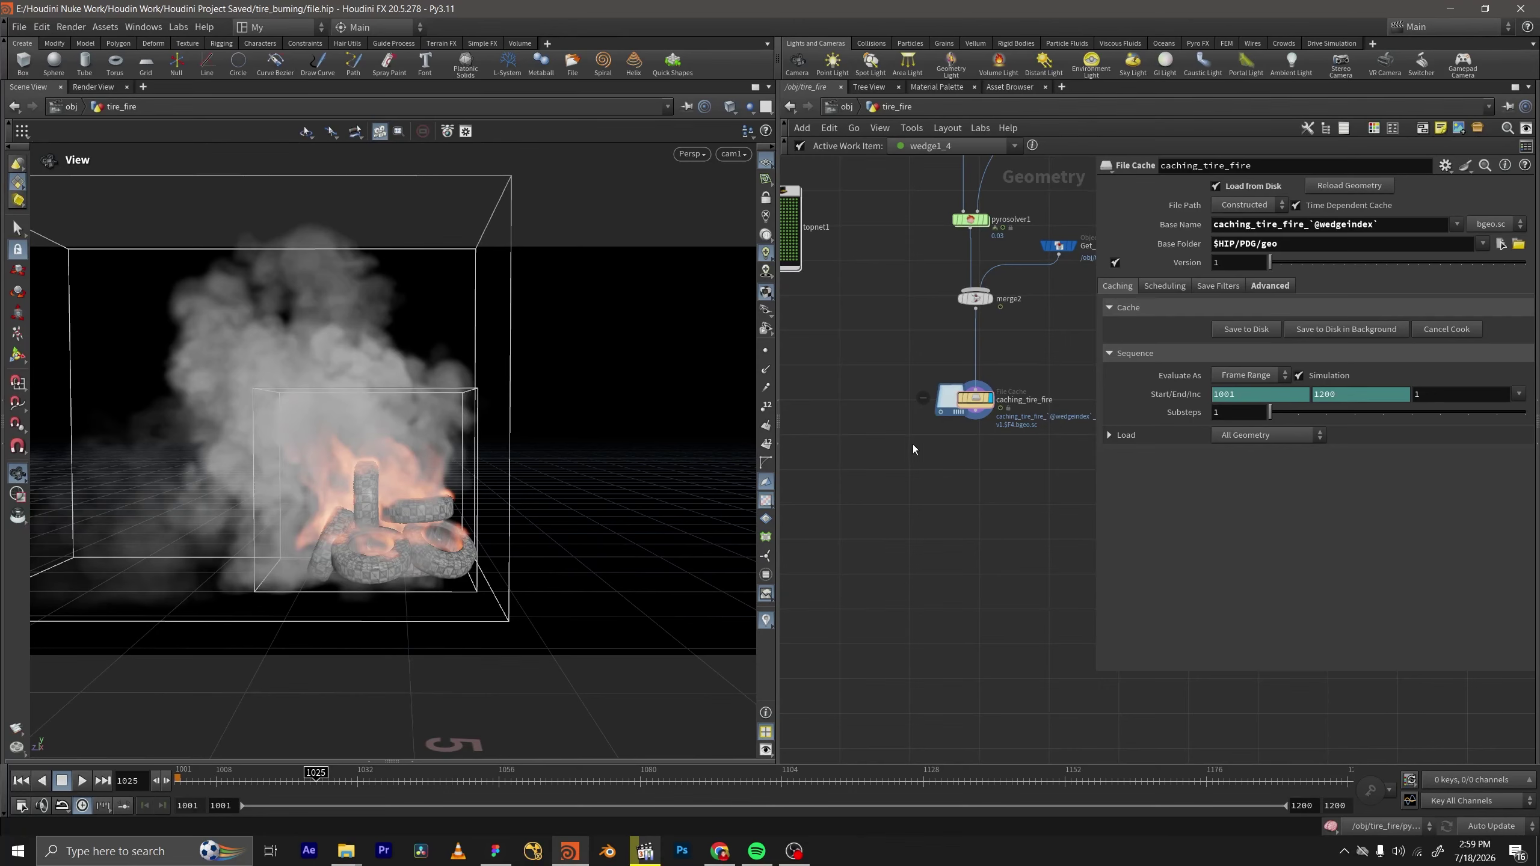
Make wedge1_1 the active work item and start a viewport flipbook of frames 1001 to 1200.
left_click(946, 145)
left_click(938, 159)
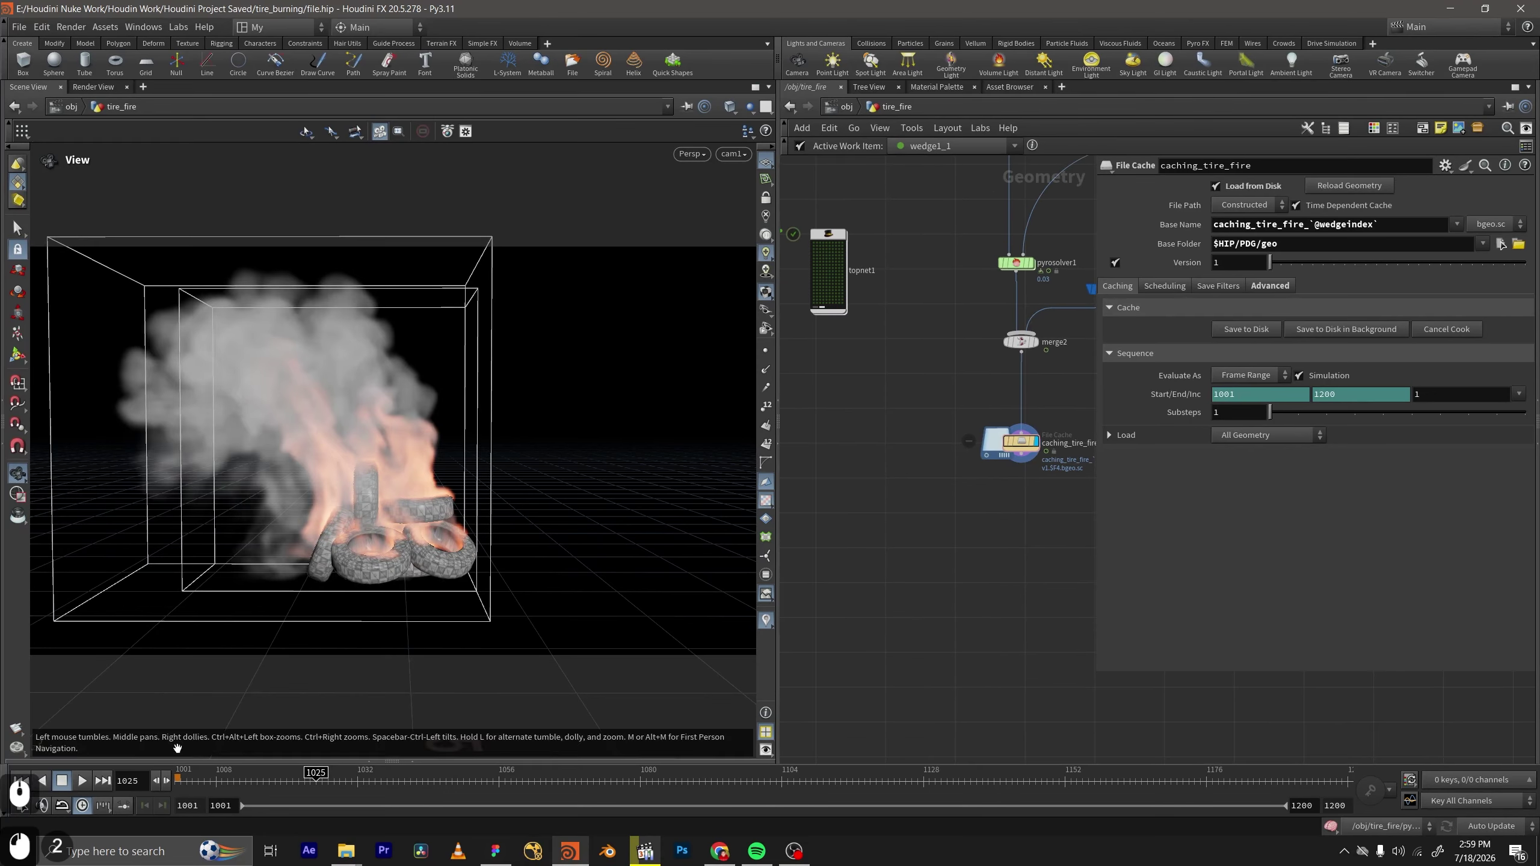
left_click(16, 724)
left_click(241, 816)
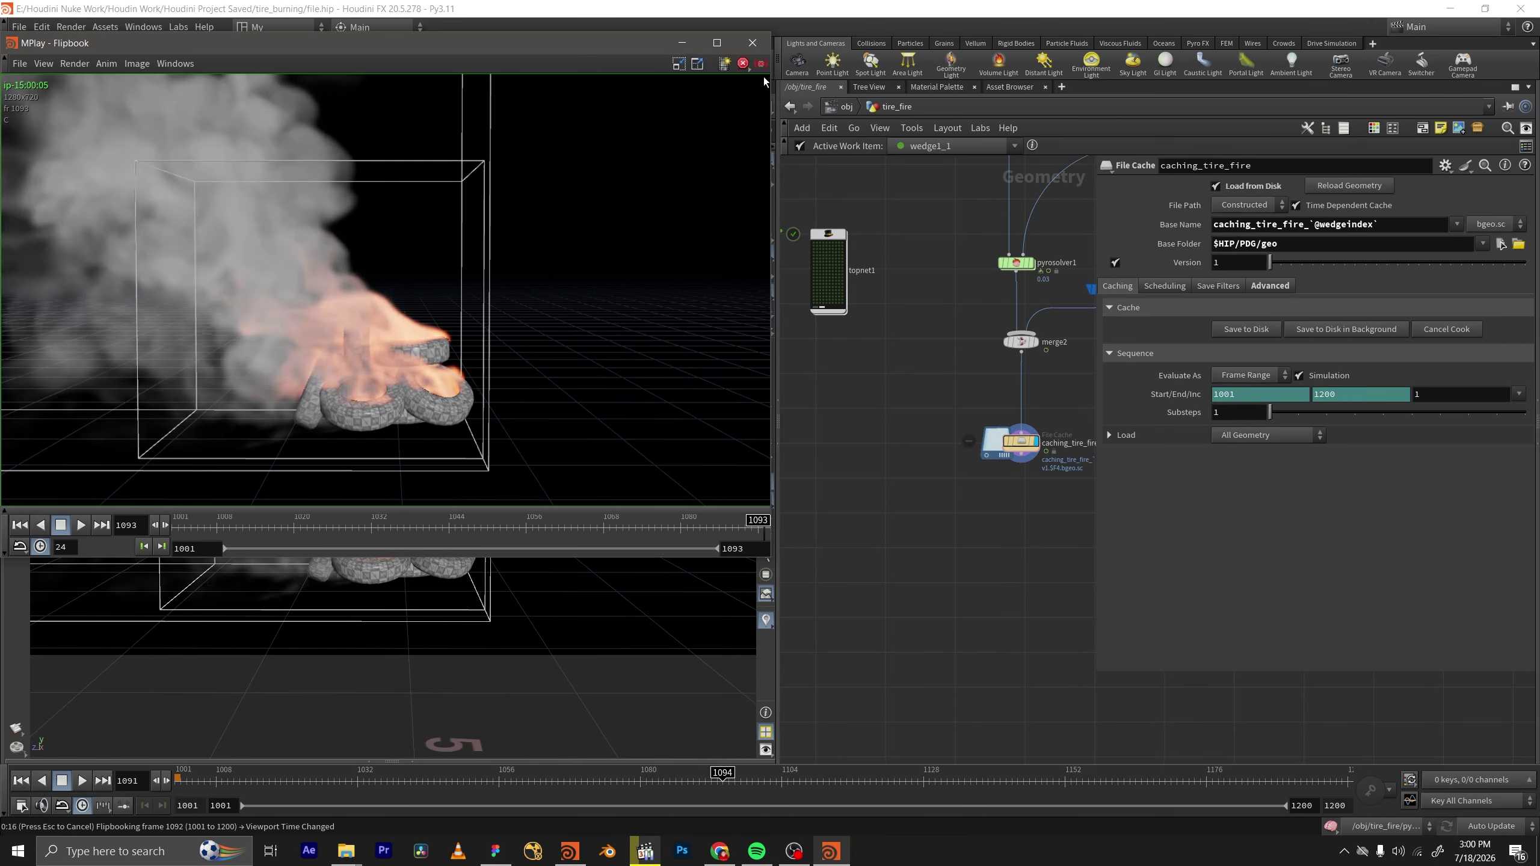
Stop the running flipbook and review its captured frames up to frame 1067.
left_click(761, 65)
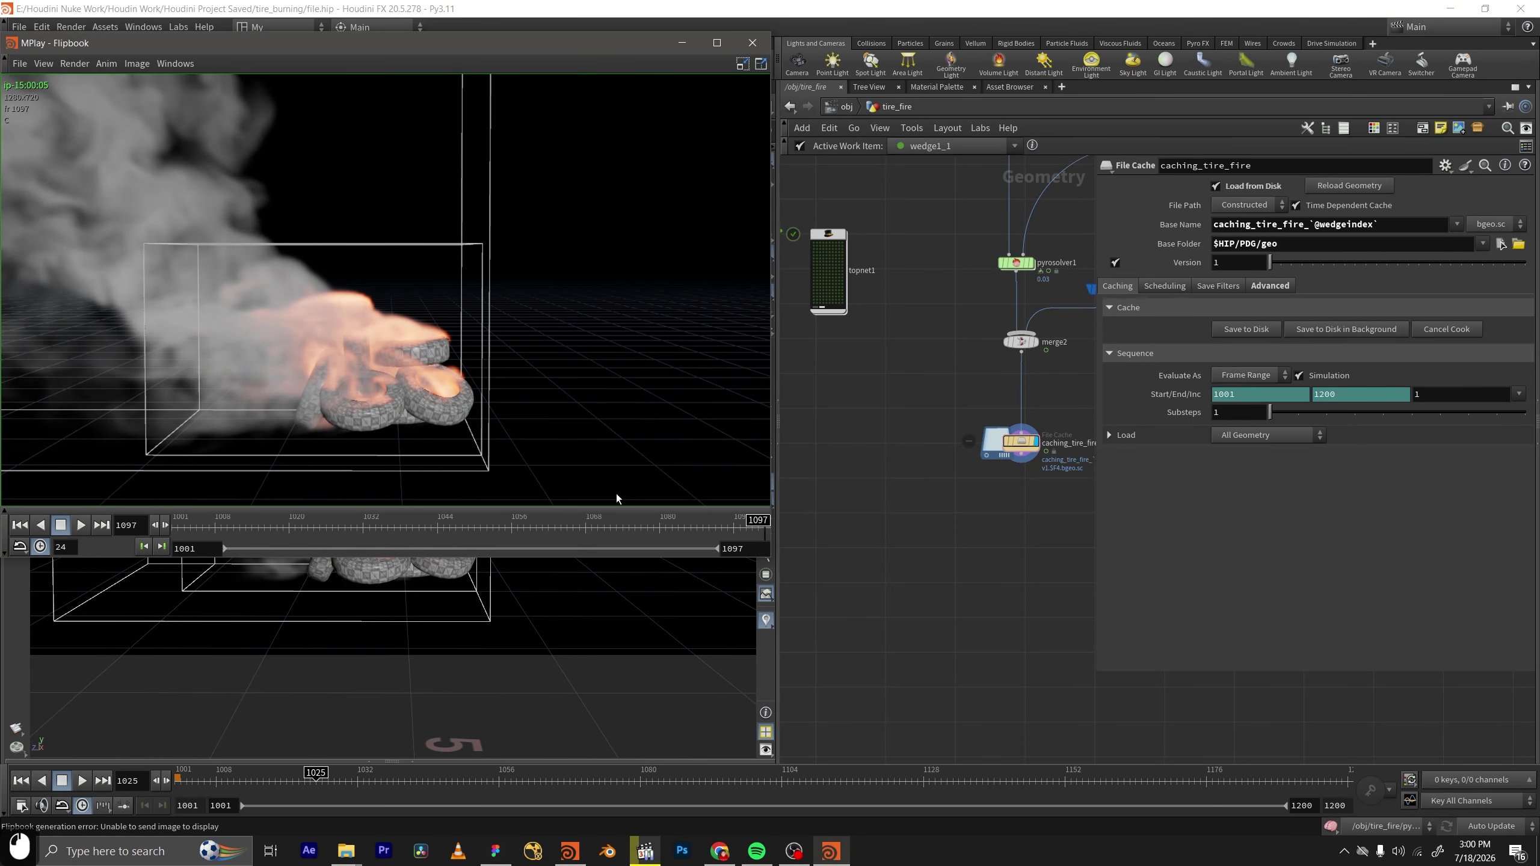
left_click_drag(362, 516, 579, 526)
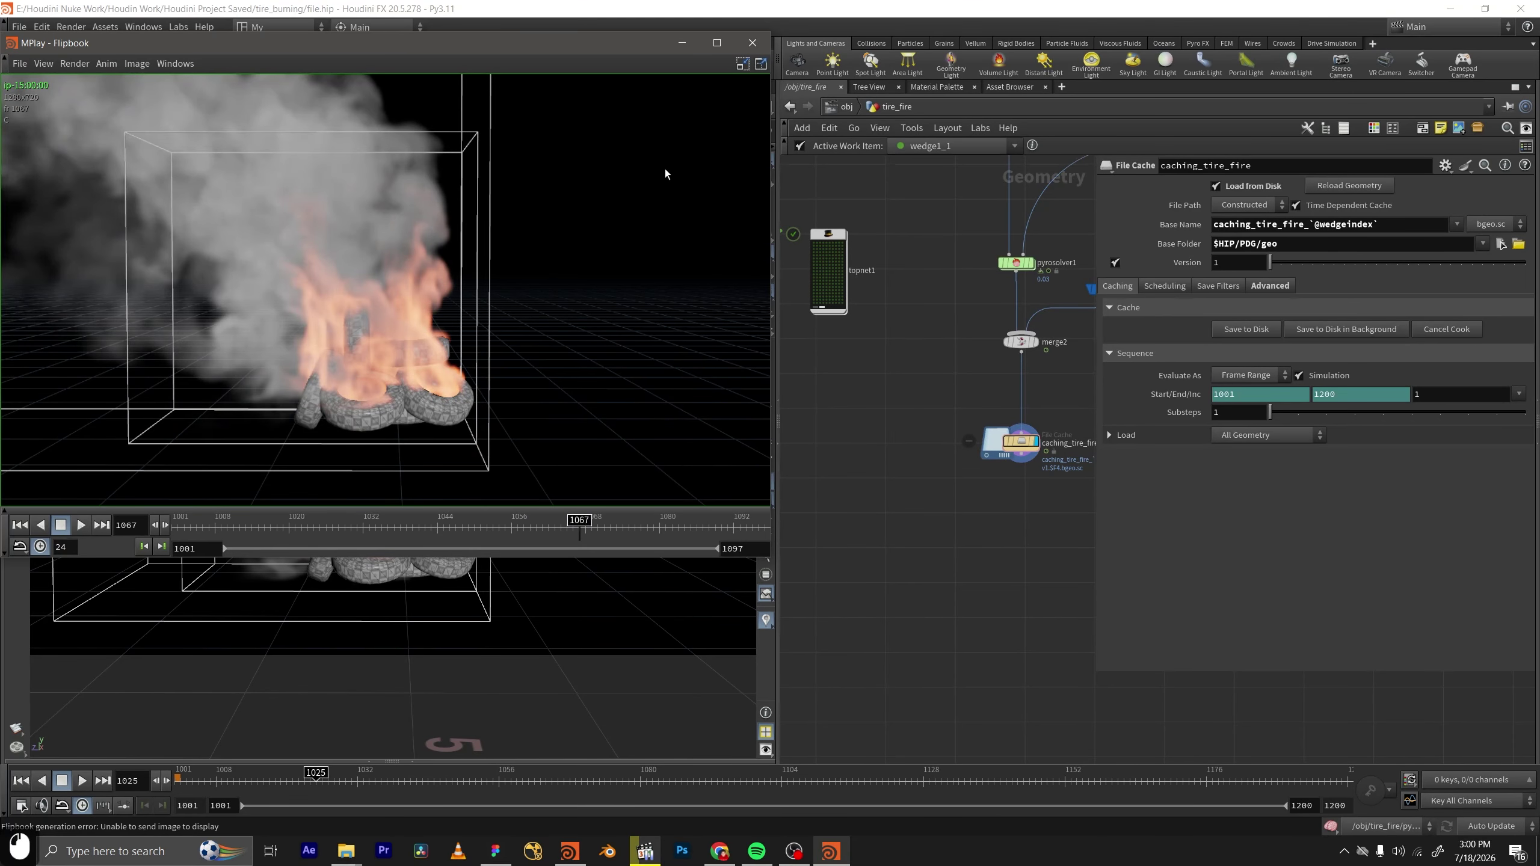
left_click(934, 149)
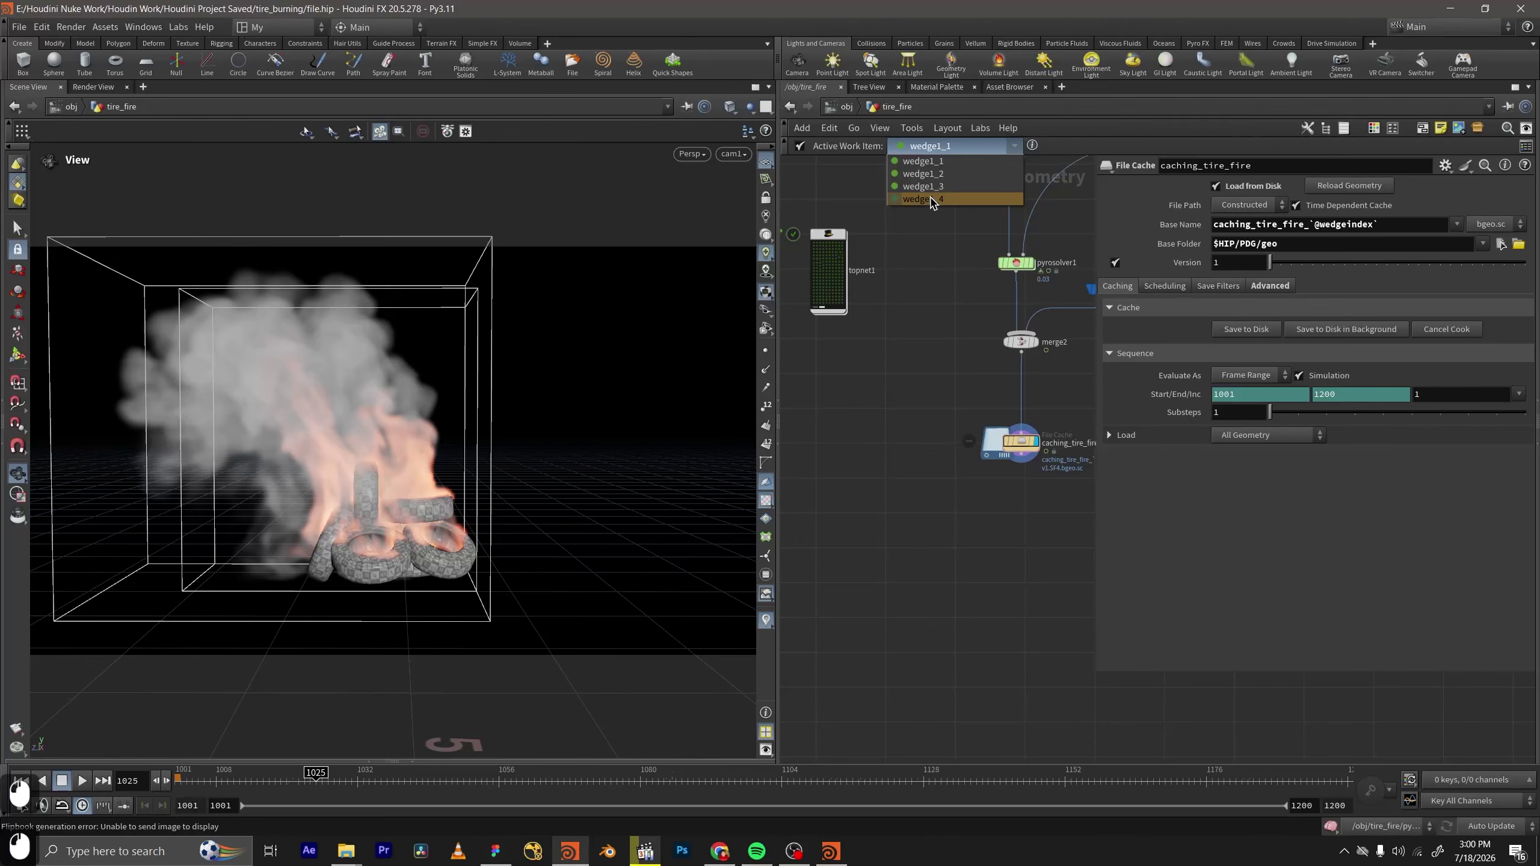
left_click(944, 404)
middle_click_drag(999, 410, 978, 404)
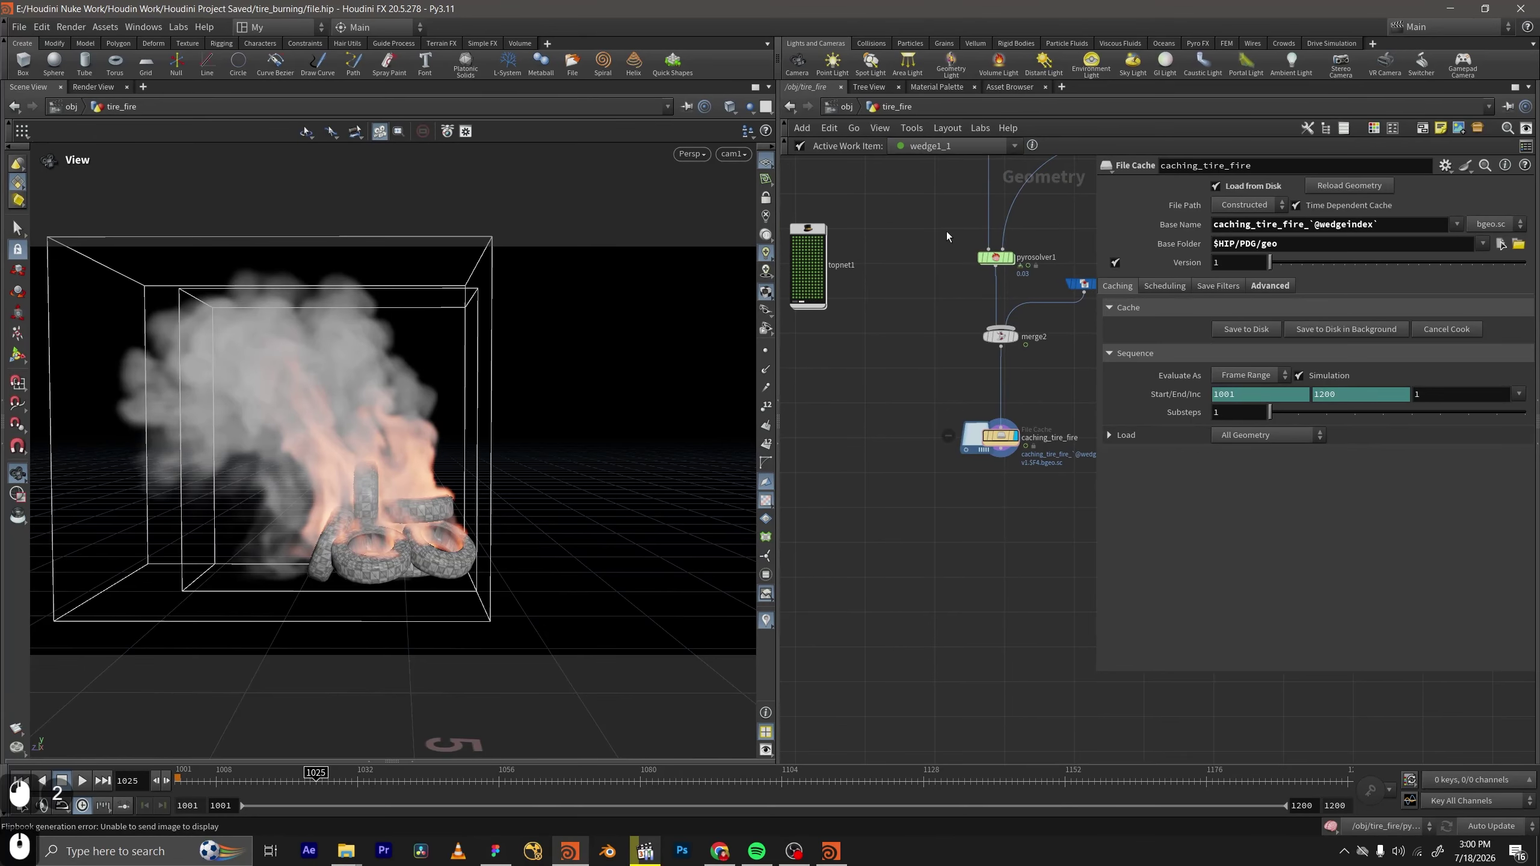
Bring the flipbook of wedge1_1 back into view, reposition its window, and close it.
left_click(840, 860)
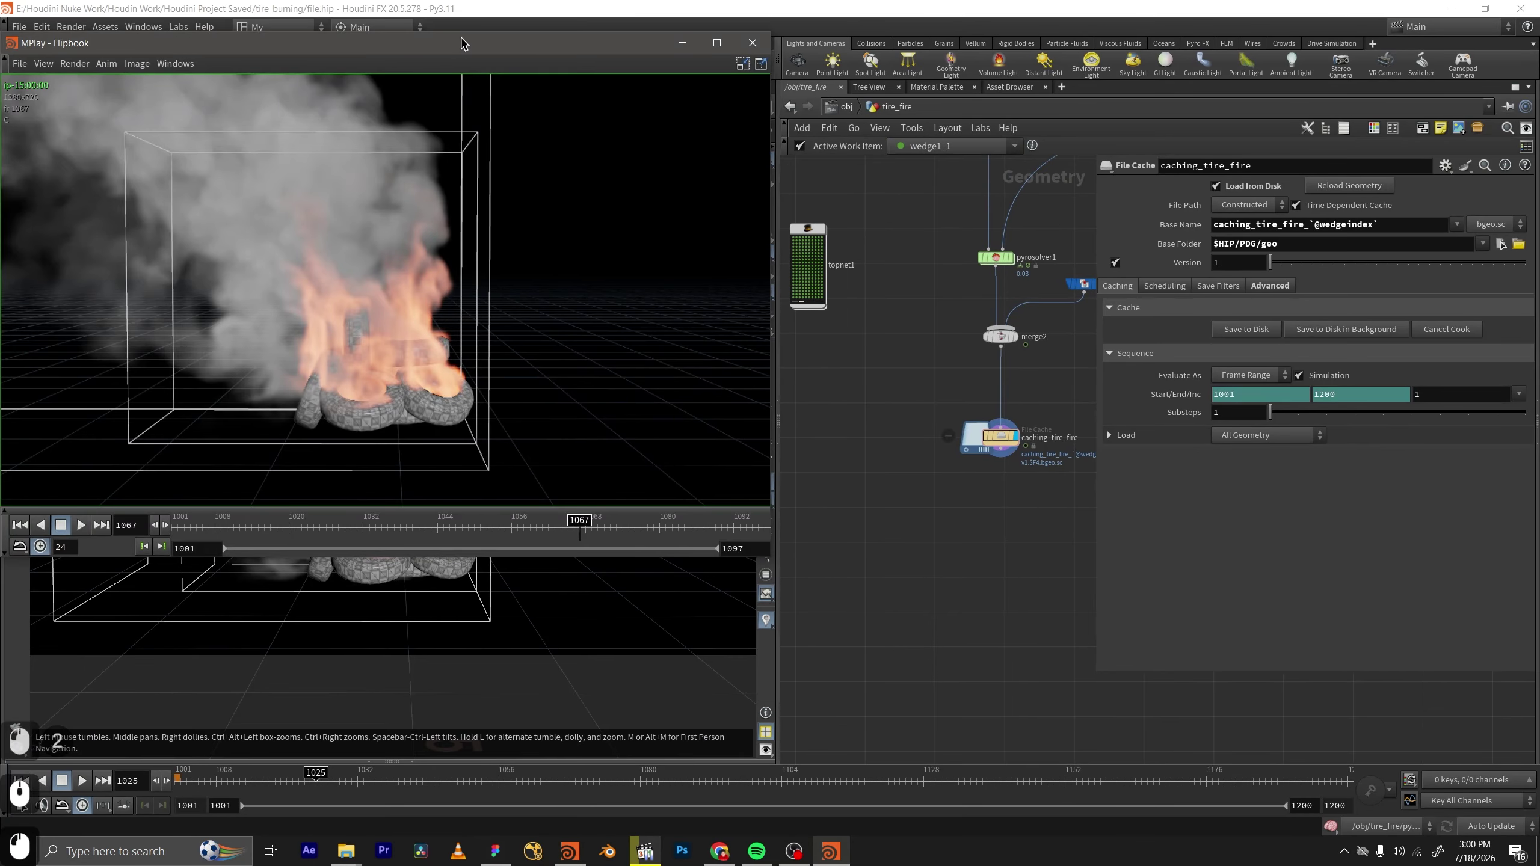
left_click_drag(470, 48, 469, 12)
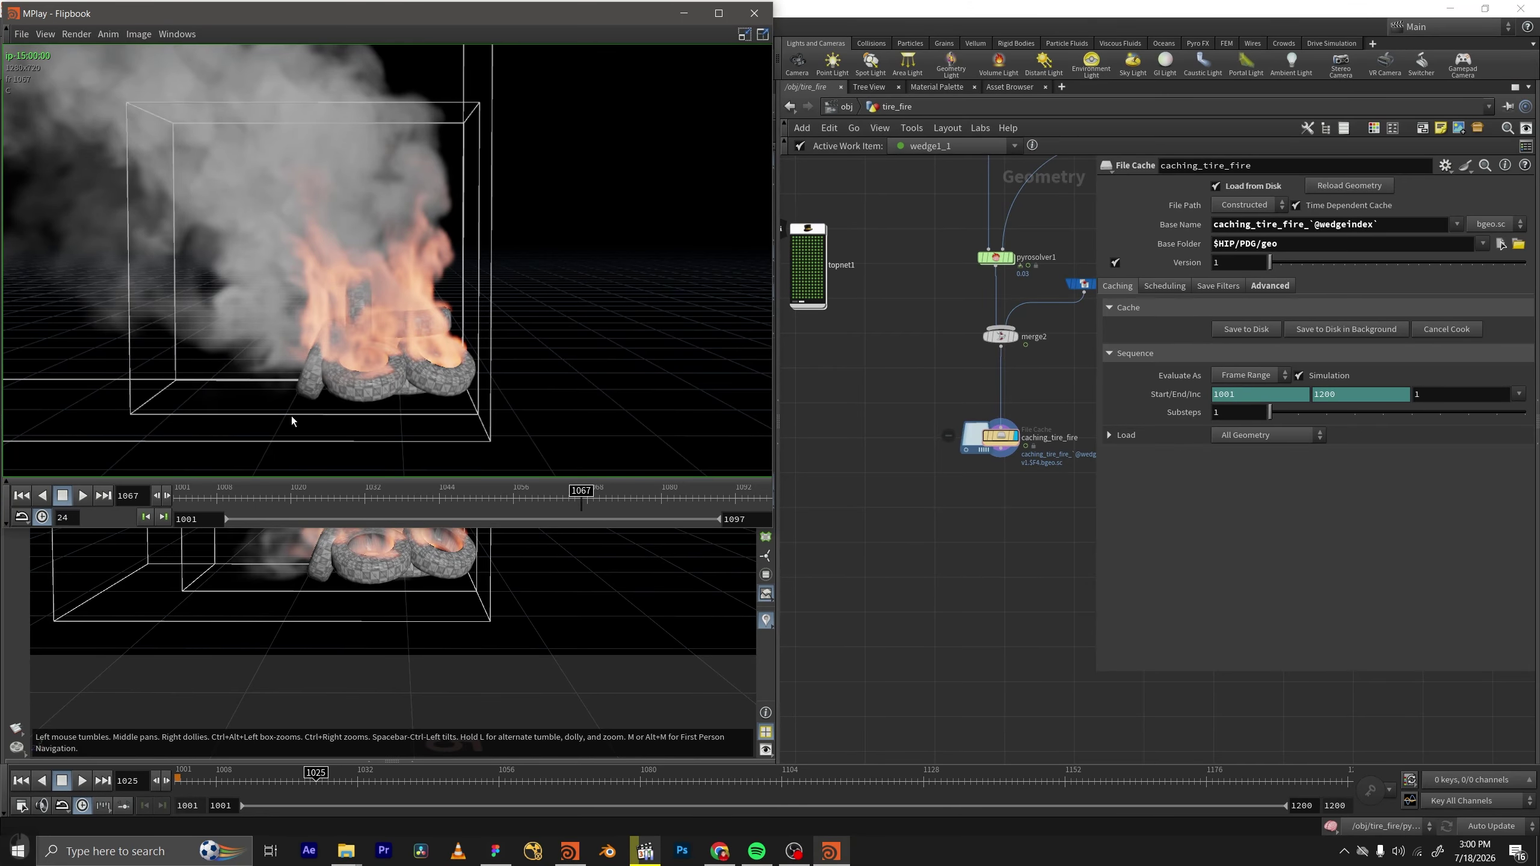
left_click_drag(575, 7, 617, 30)
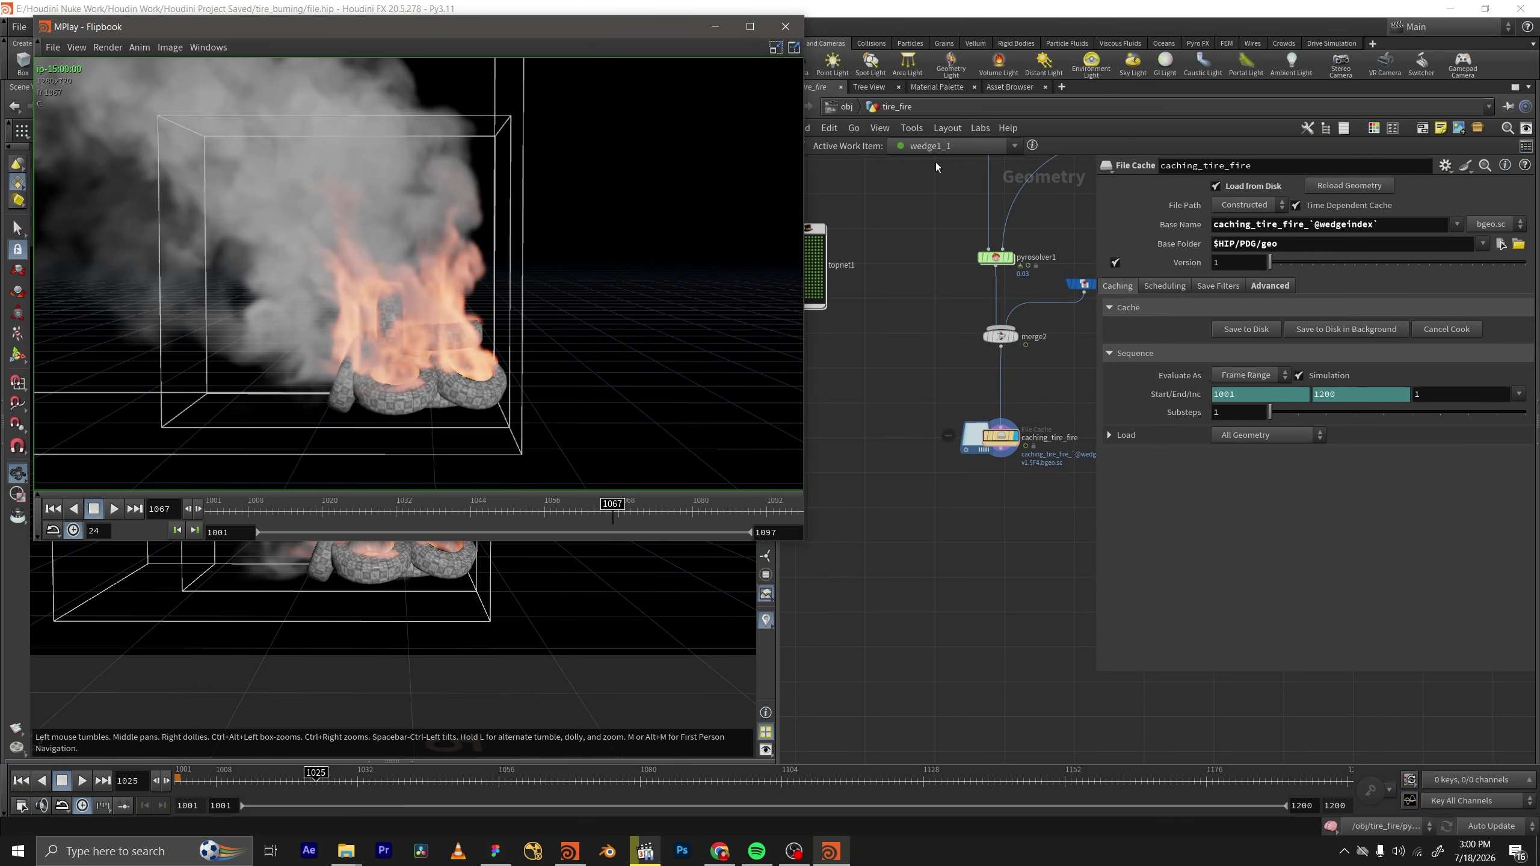
left_click(786, 27)
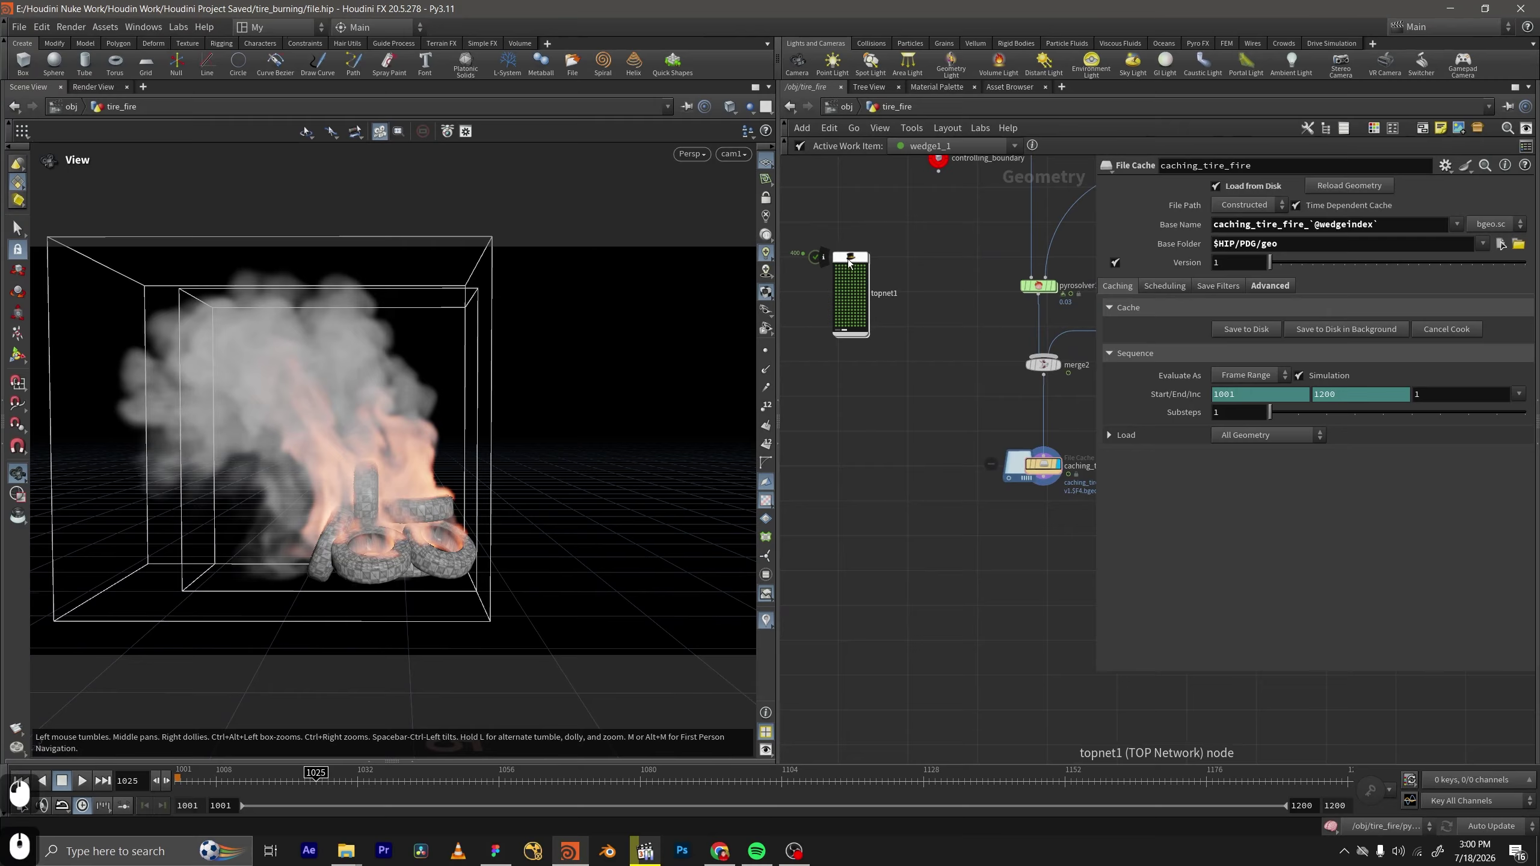
Go inside topnet1 and examine the wedge1 and sim_cache nodes and their settings.
double_click(849, 260)
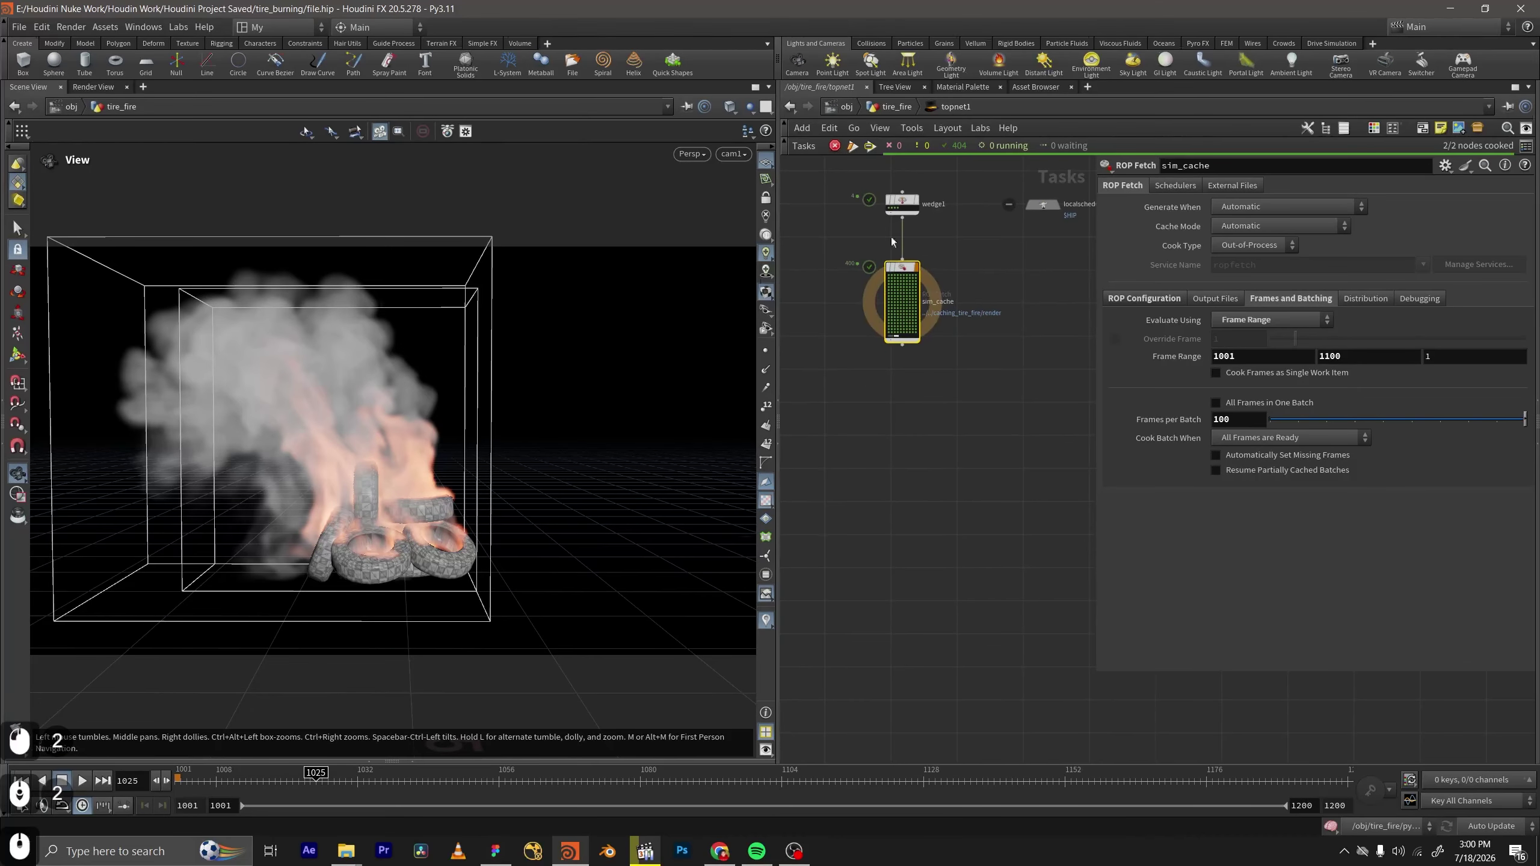
scroll(949, 309, "down", 3)
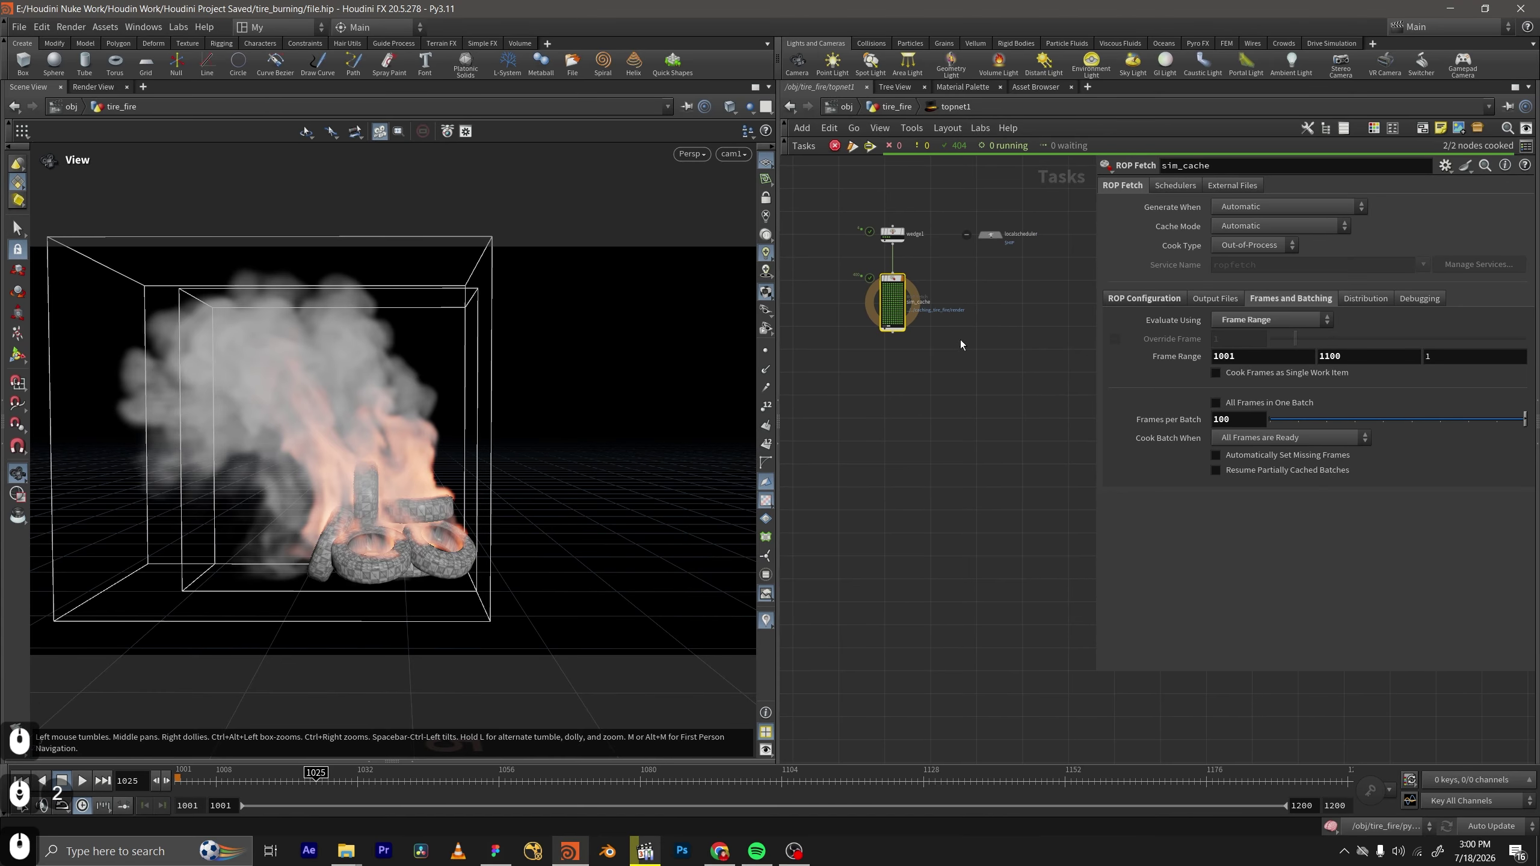
scroll(960, 345, "down", 2)
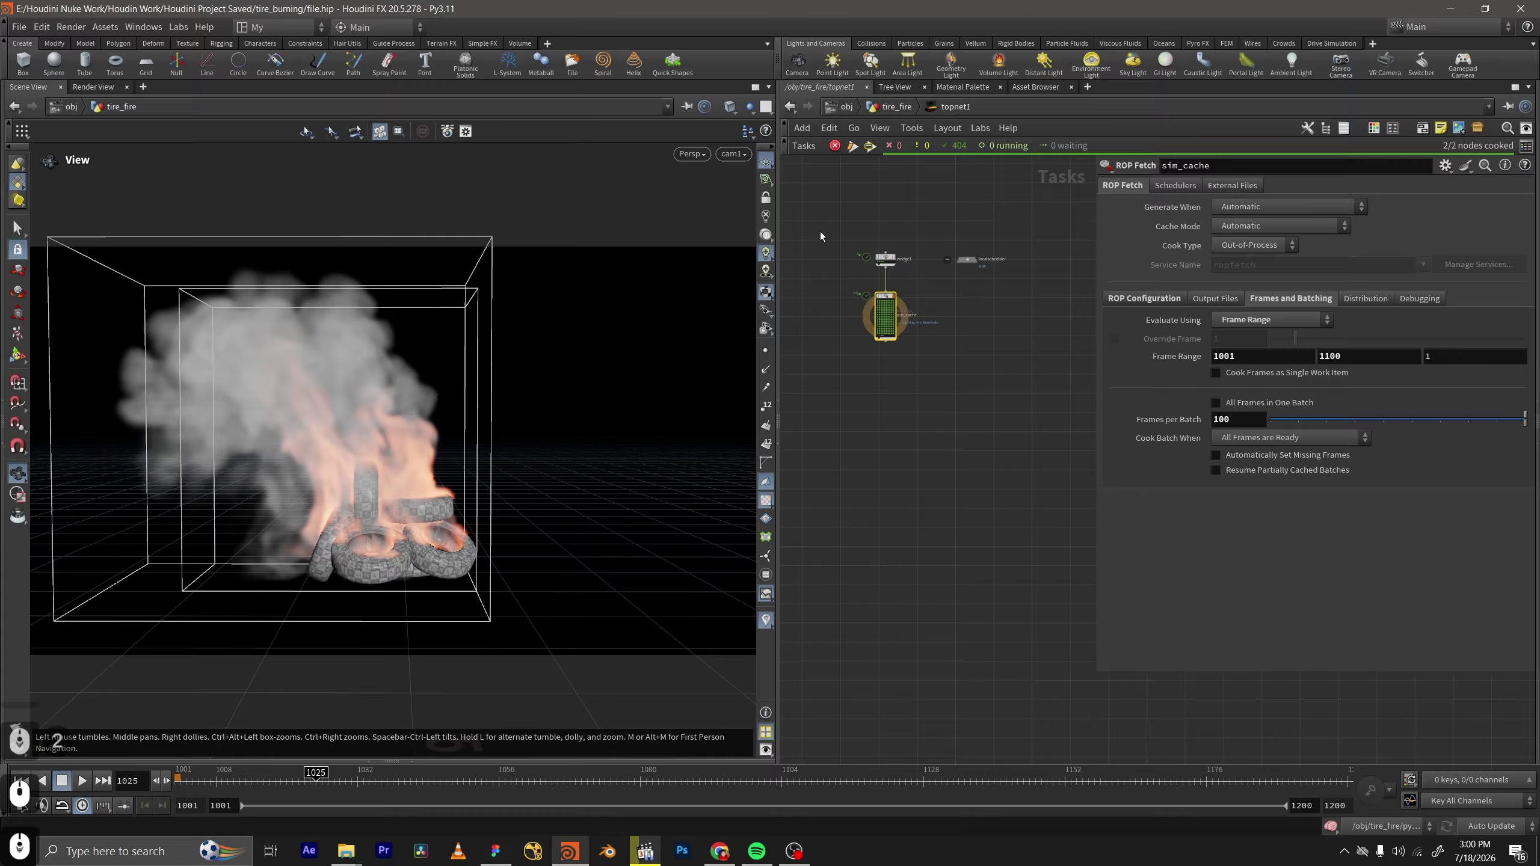
left_click_drag(821, 231, 893, 496)
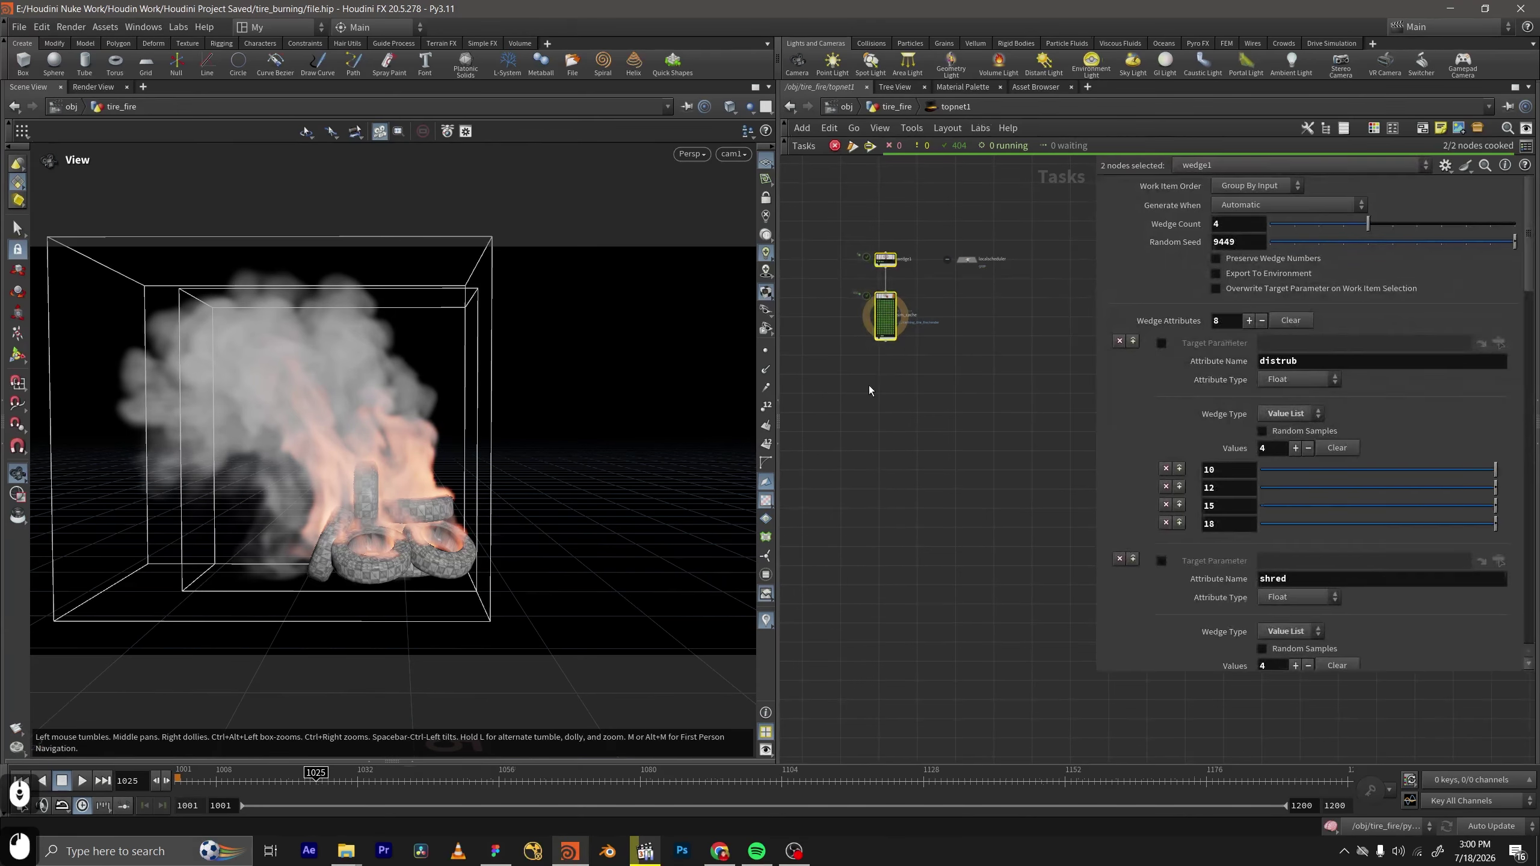
left_click(875, 382)
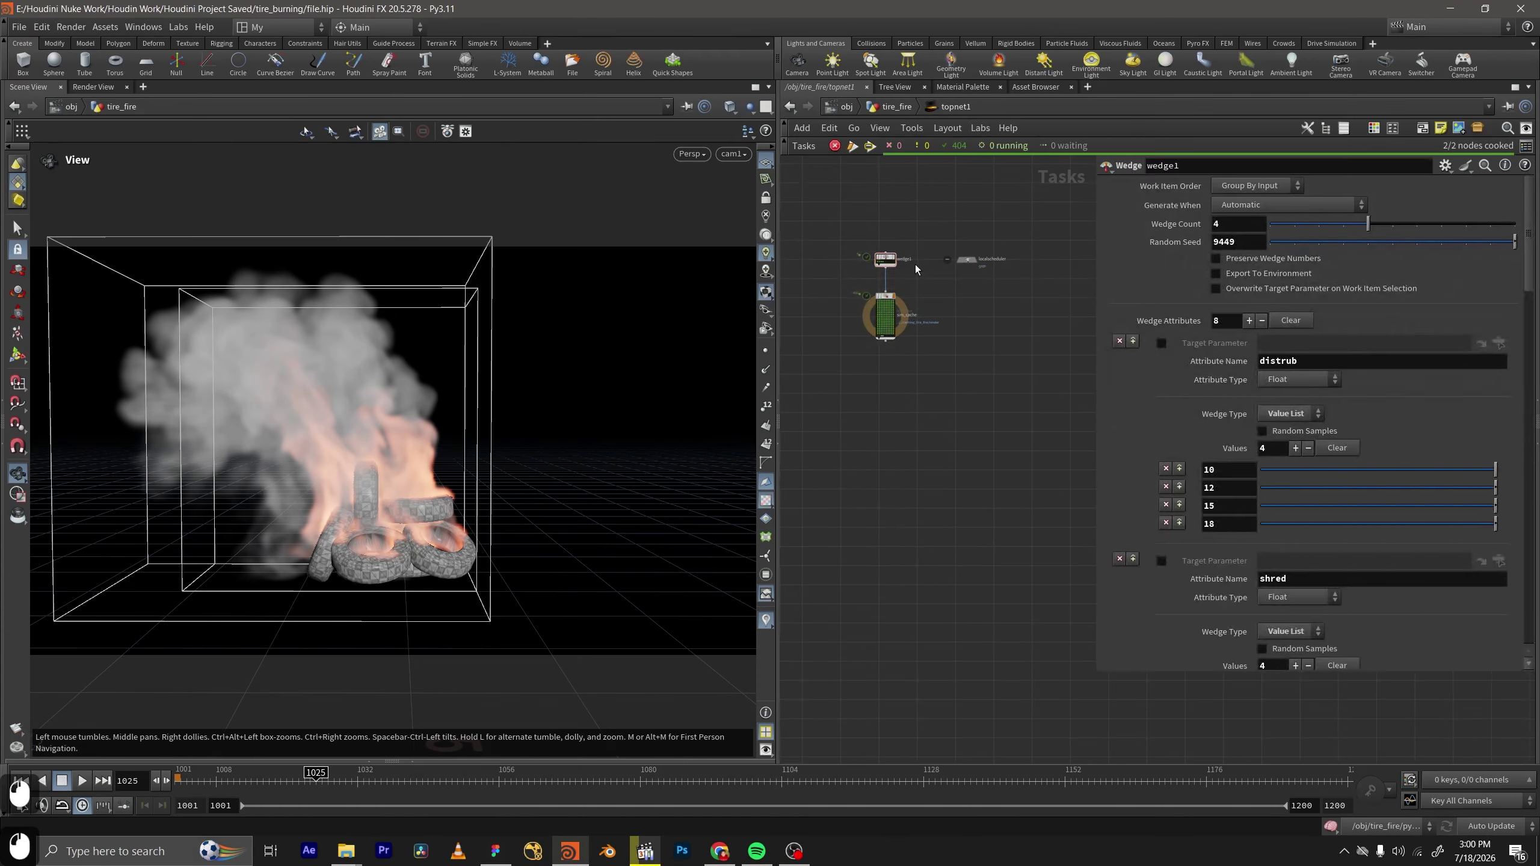
scroll(910, 292, "up", 2)
scroll(941, 315, "up", 1)
middle_click_drag(943, 315, 981, 304)
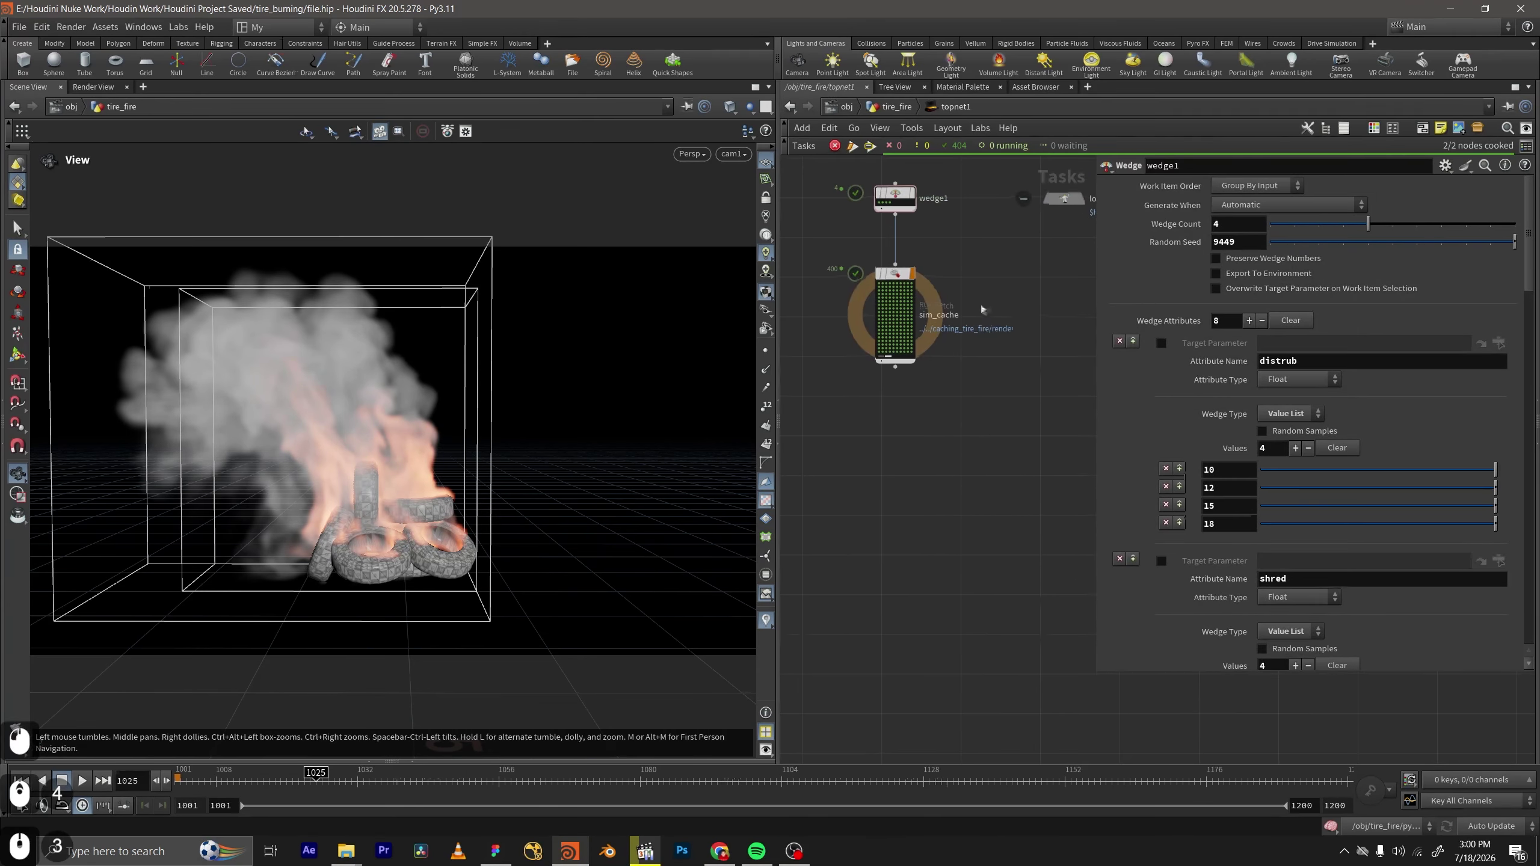
middle_click_drag(965, 408, 975, 431)
left_click_drag(975, 431, 849, 289)
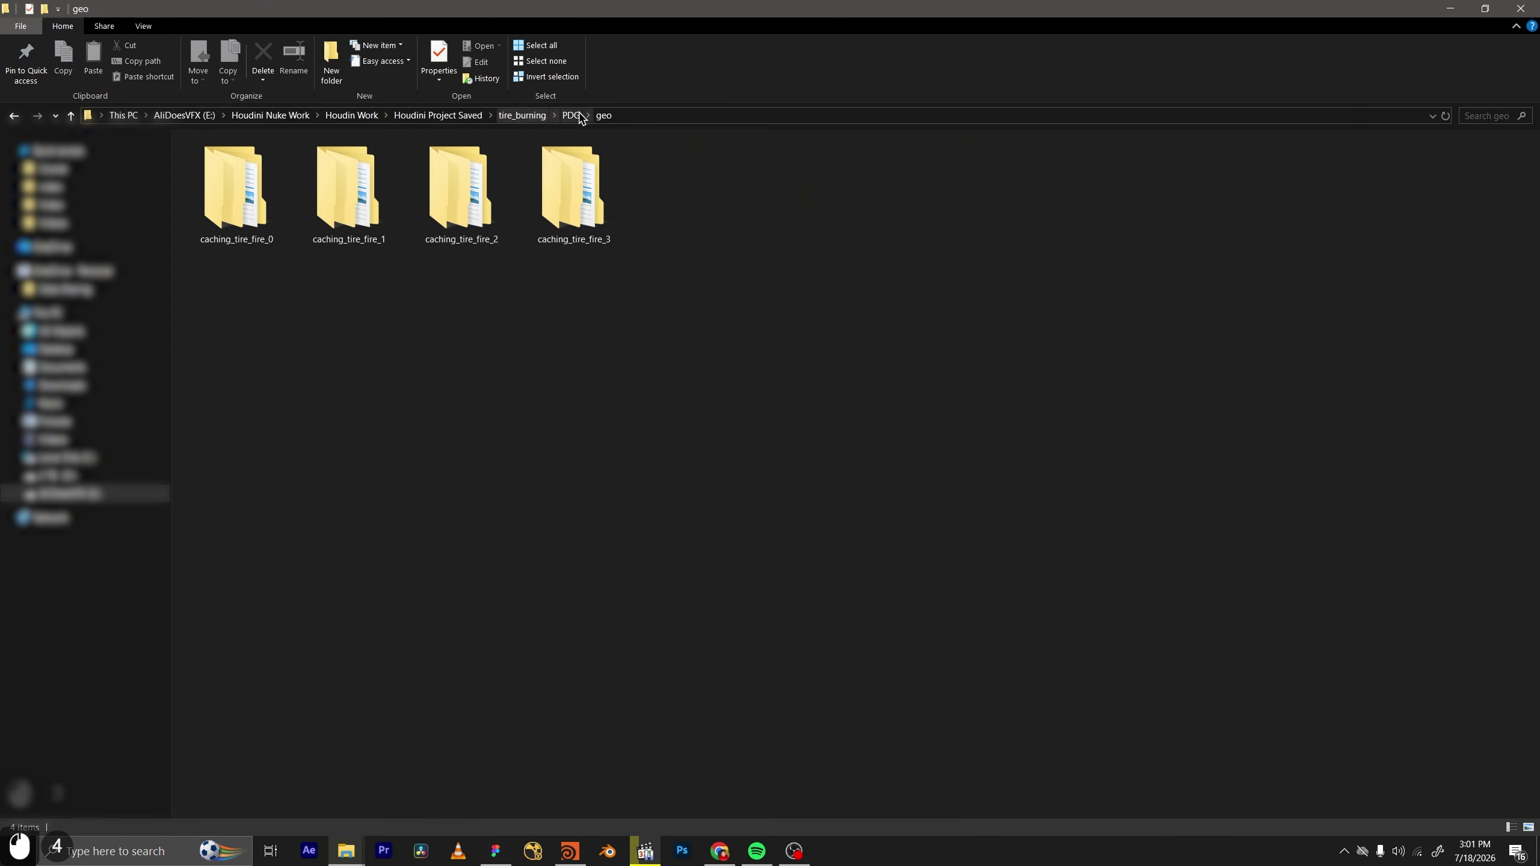
In File Explorer, browse from tire_burning through PDG, geo and caching_tire_fire_0 to the cached files in v1.
left_click(550, 116)
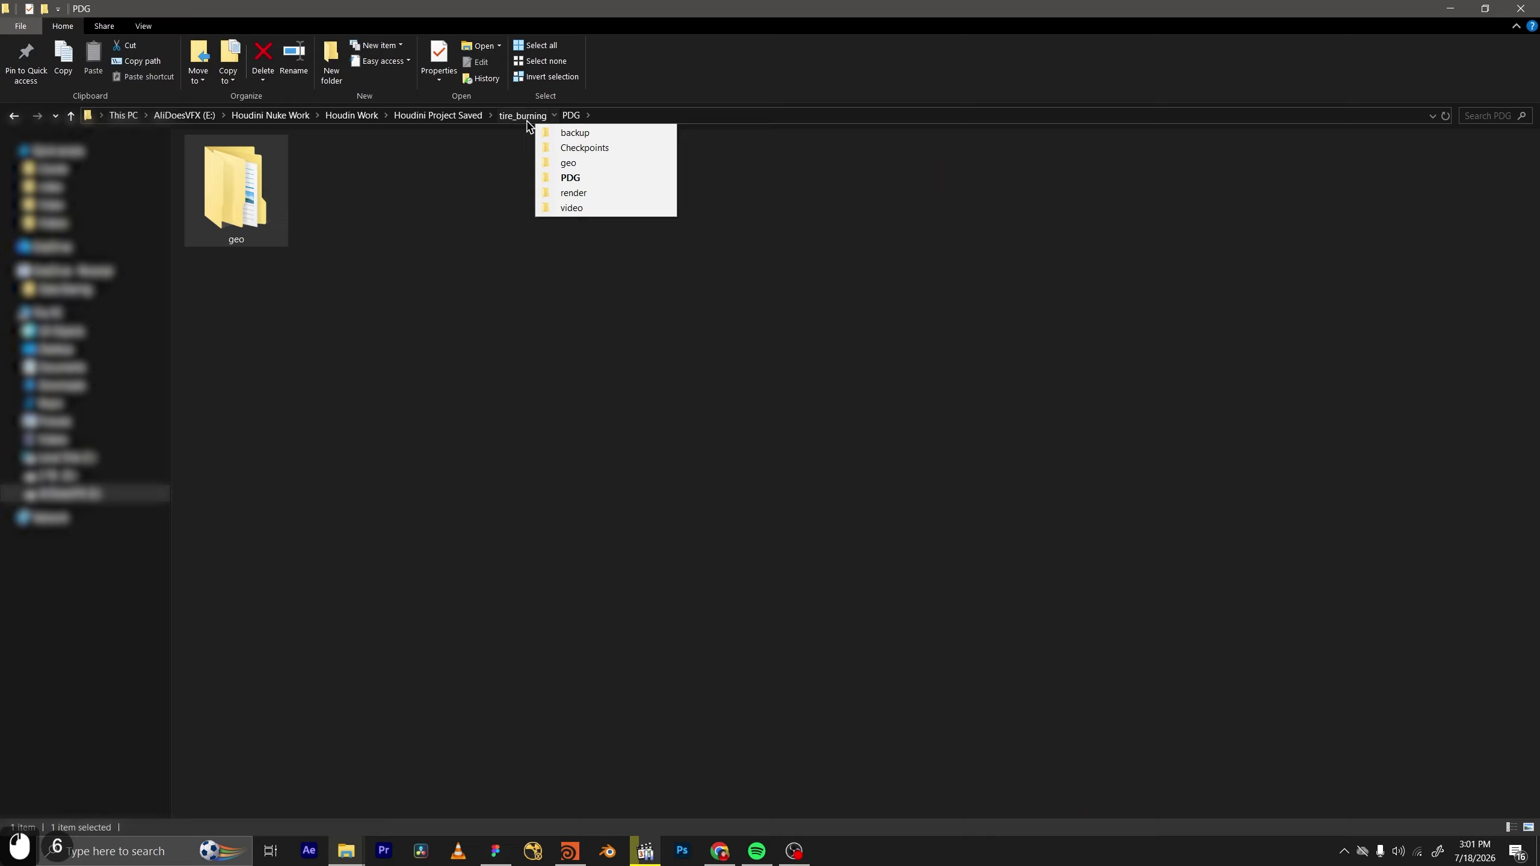
left_click(526, 120)
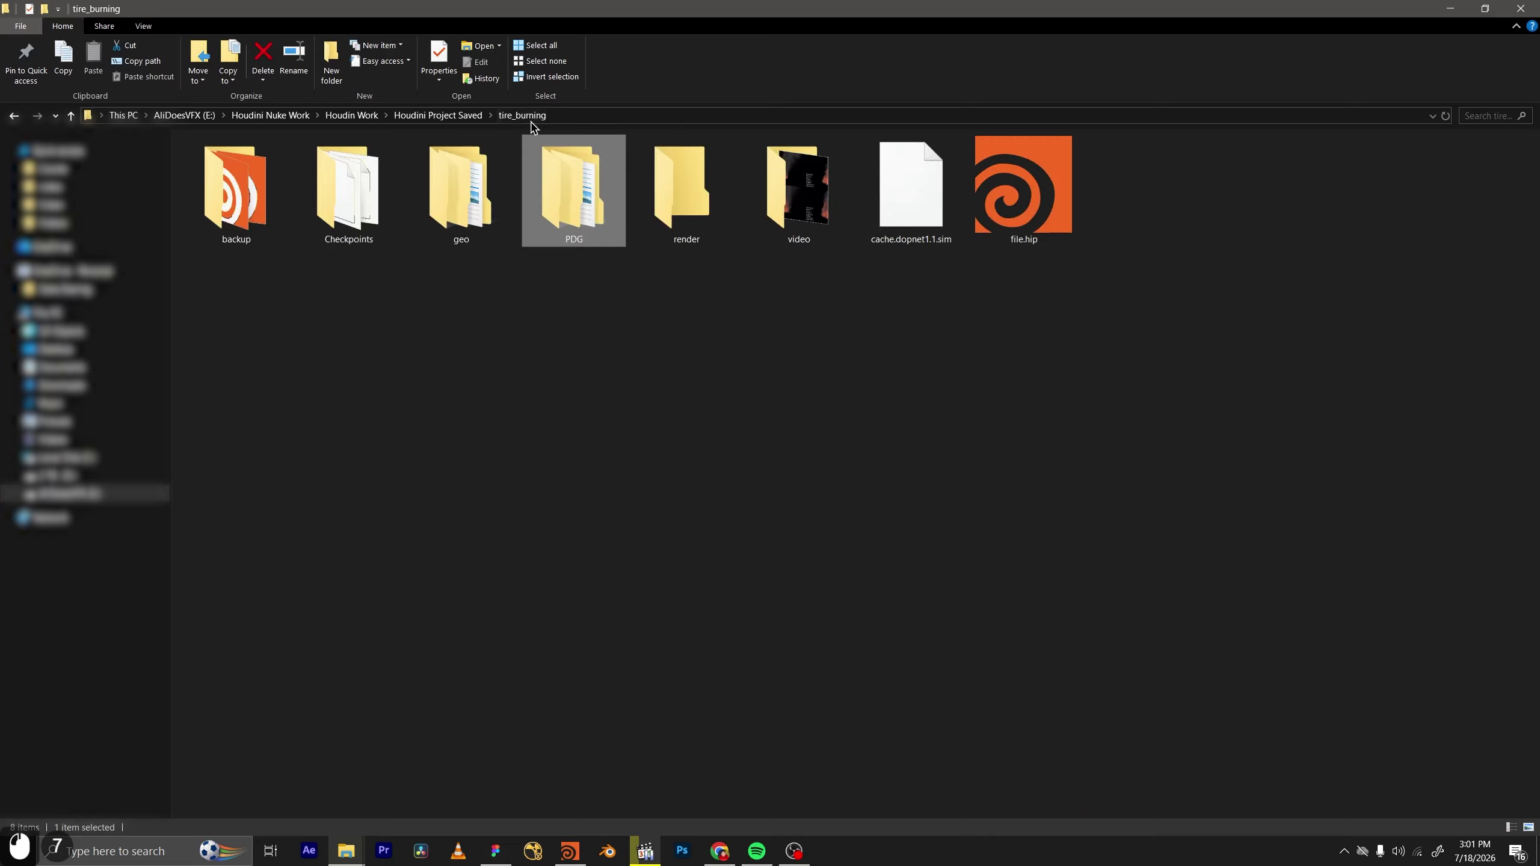
double_click(603, 217)
double_click(252, 217)
left_click_drag(687, 330, 242, 222)
left_click(244, 223)
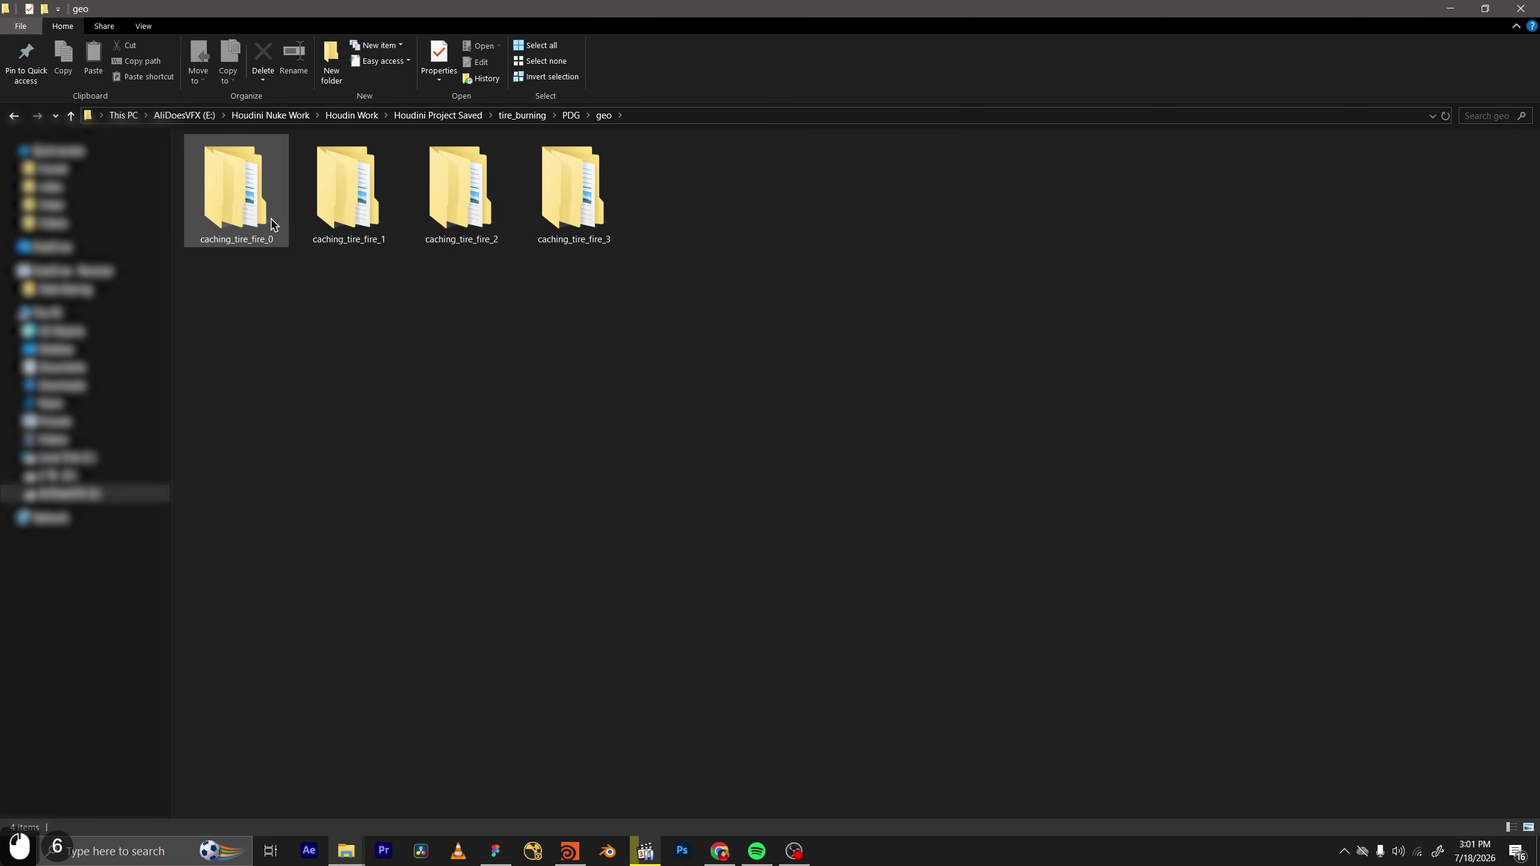
double_click(272, 224)
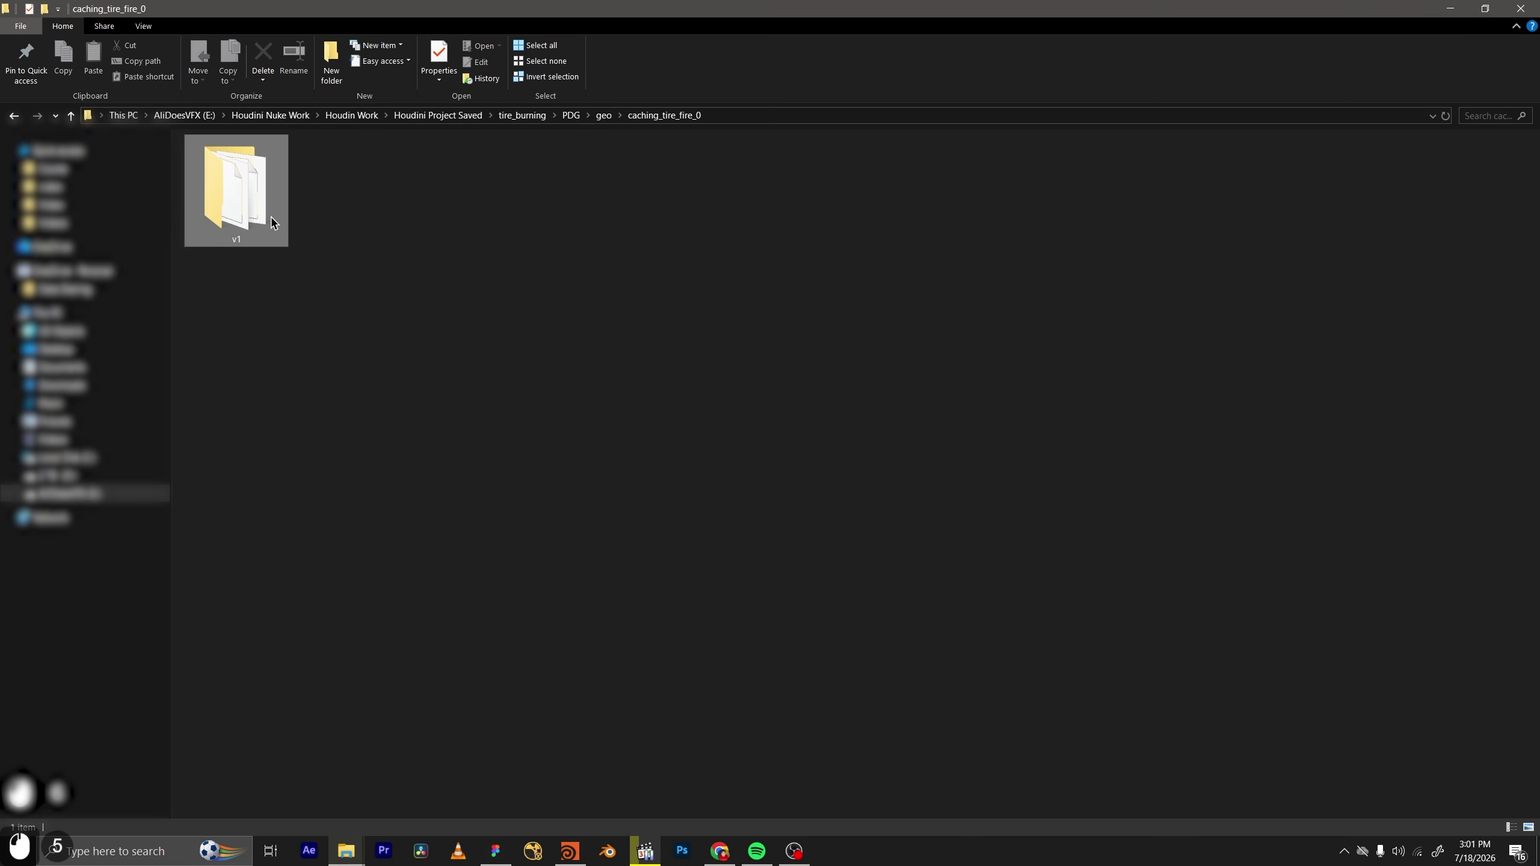
double_click(272, 224)
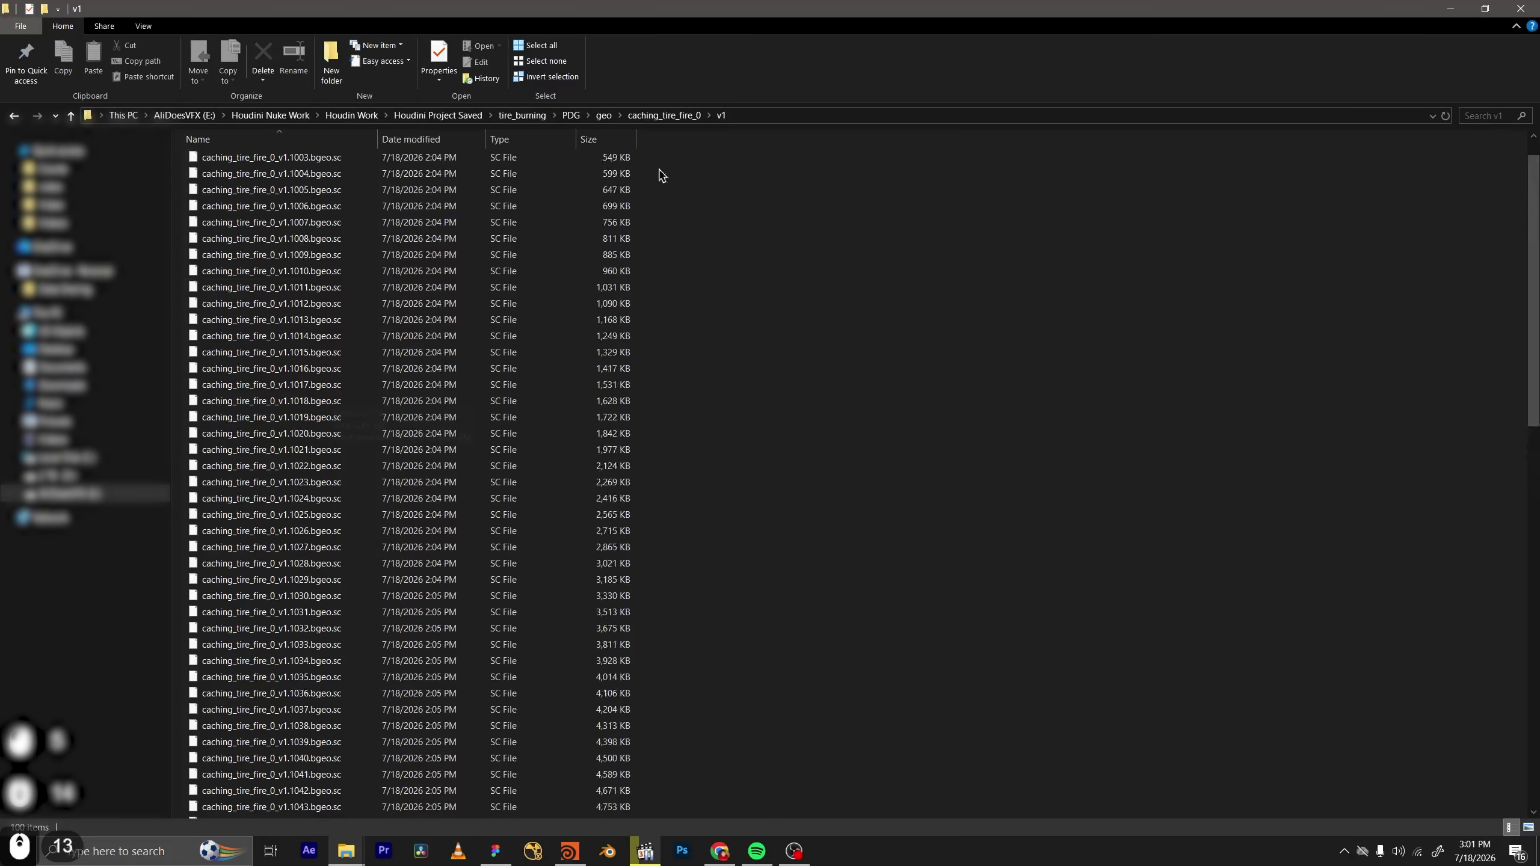
Return to the PDG geo folder, look over the wedge cache folders caching_tire_fire_0 to 3, and switch back to Houdini.
left_click(664, 119)
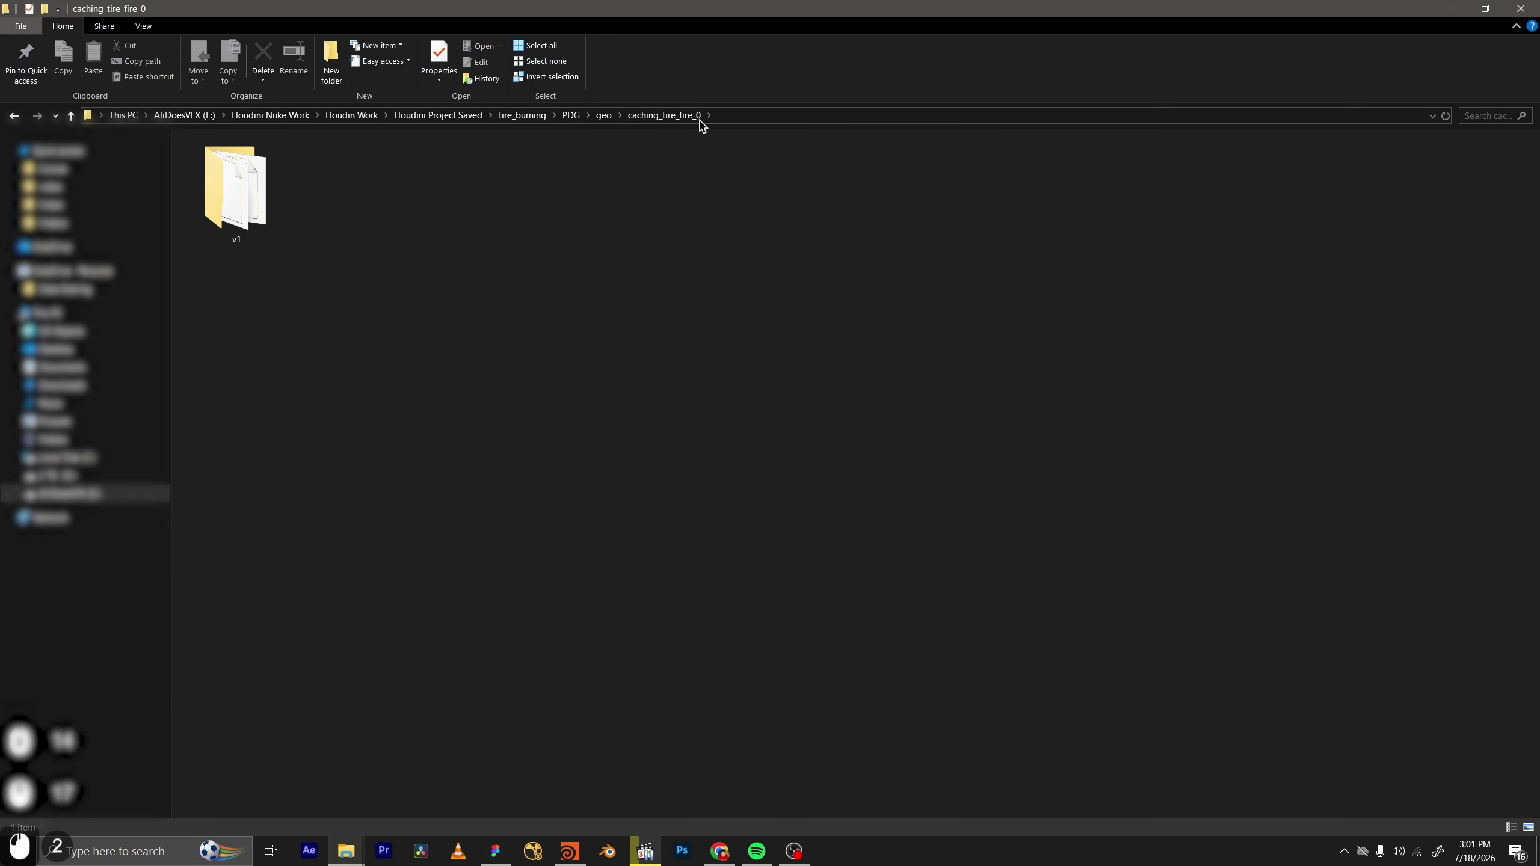
left_click(603, 115)
left_click_drag(588, 402, 296, 222)
left_click(576, 328)
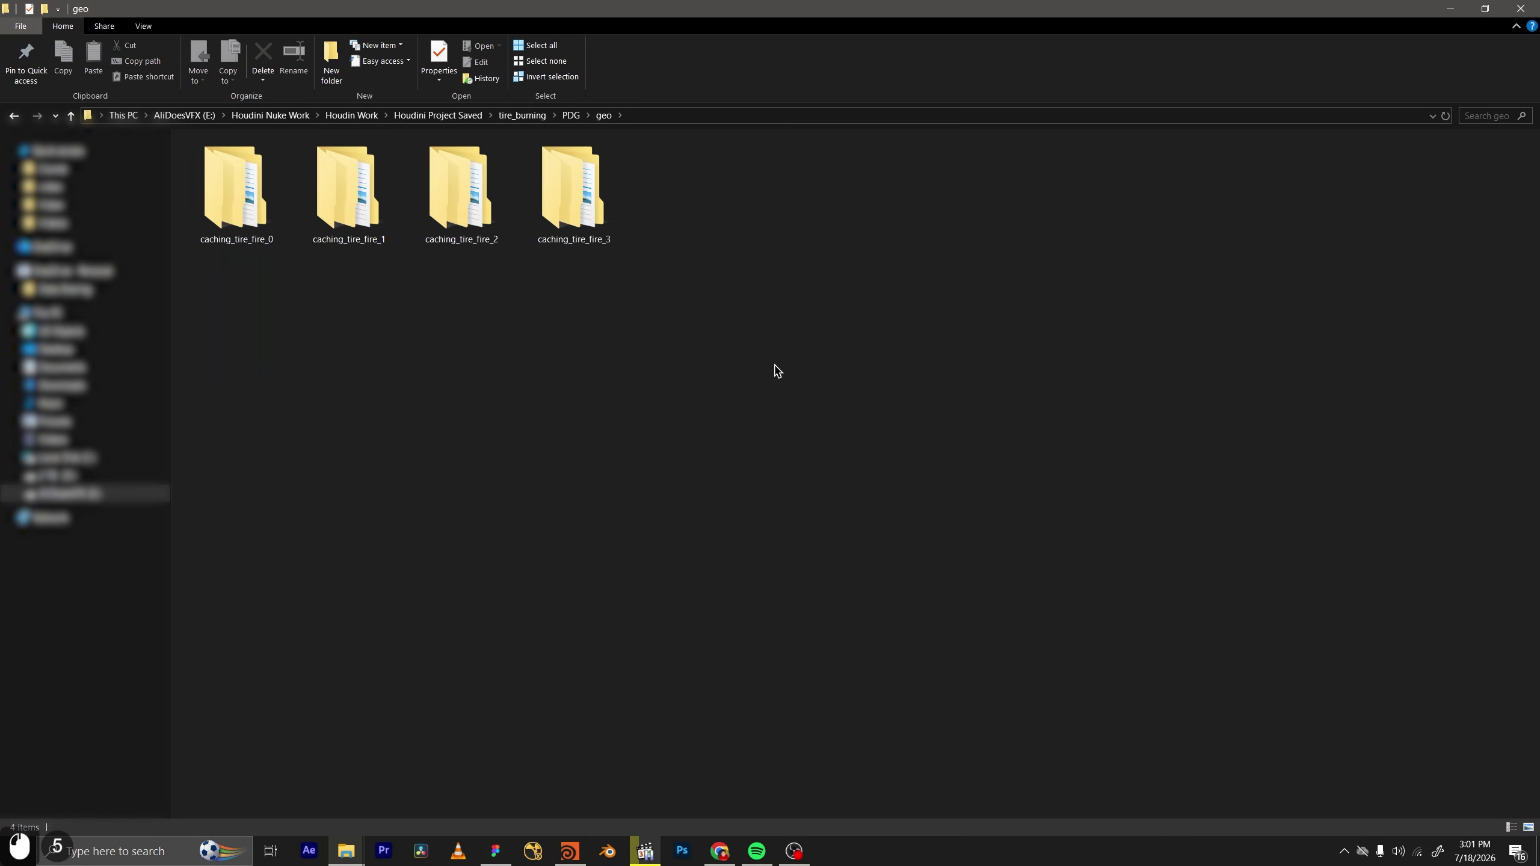
left_click_drag(702, 347, 255, 210)
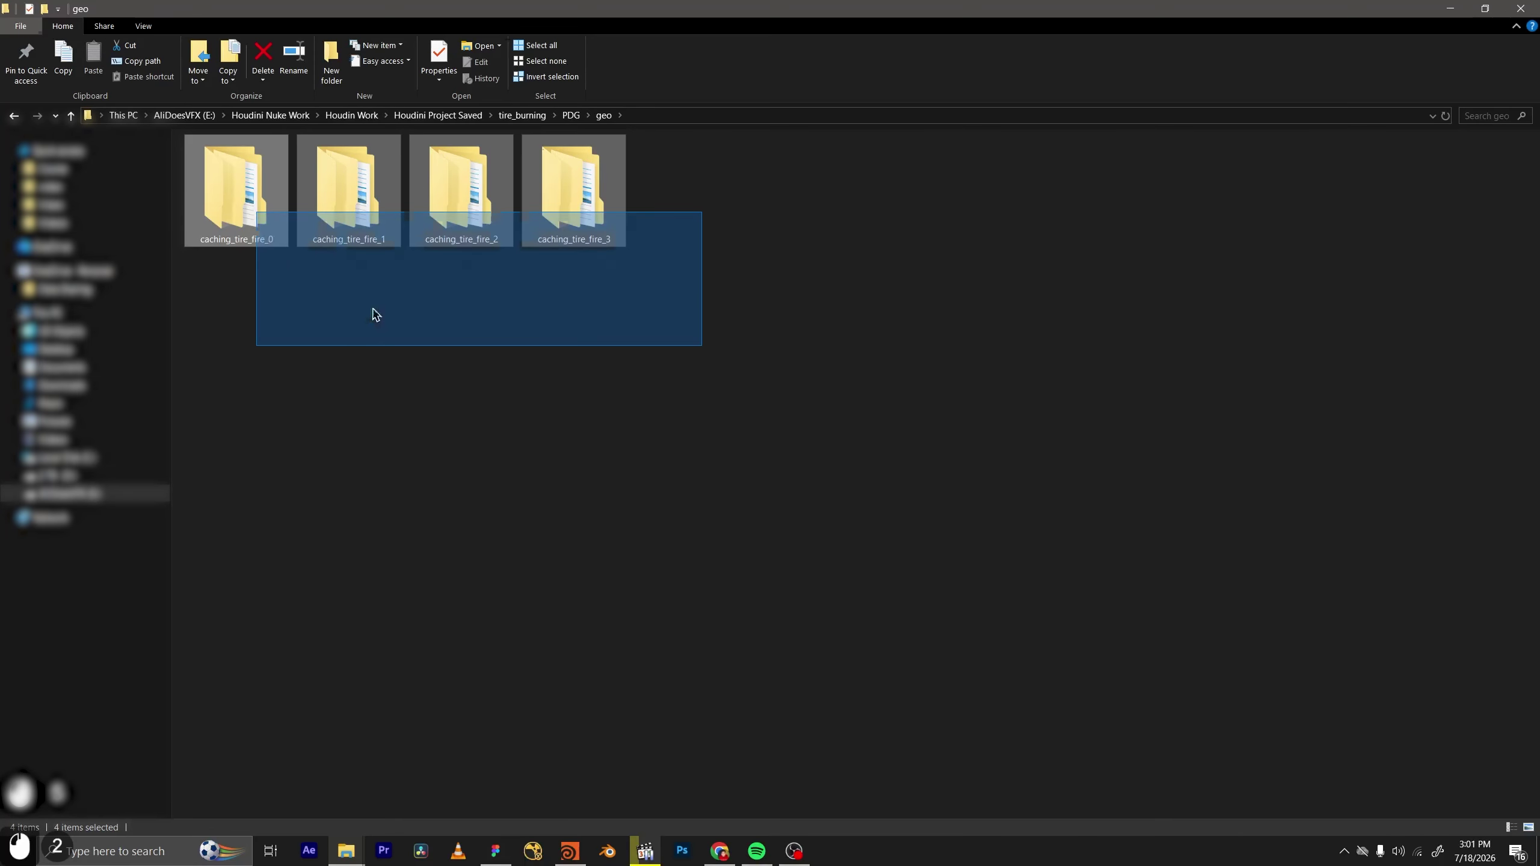
left_click(375, 312)
left_click(1451, 9)
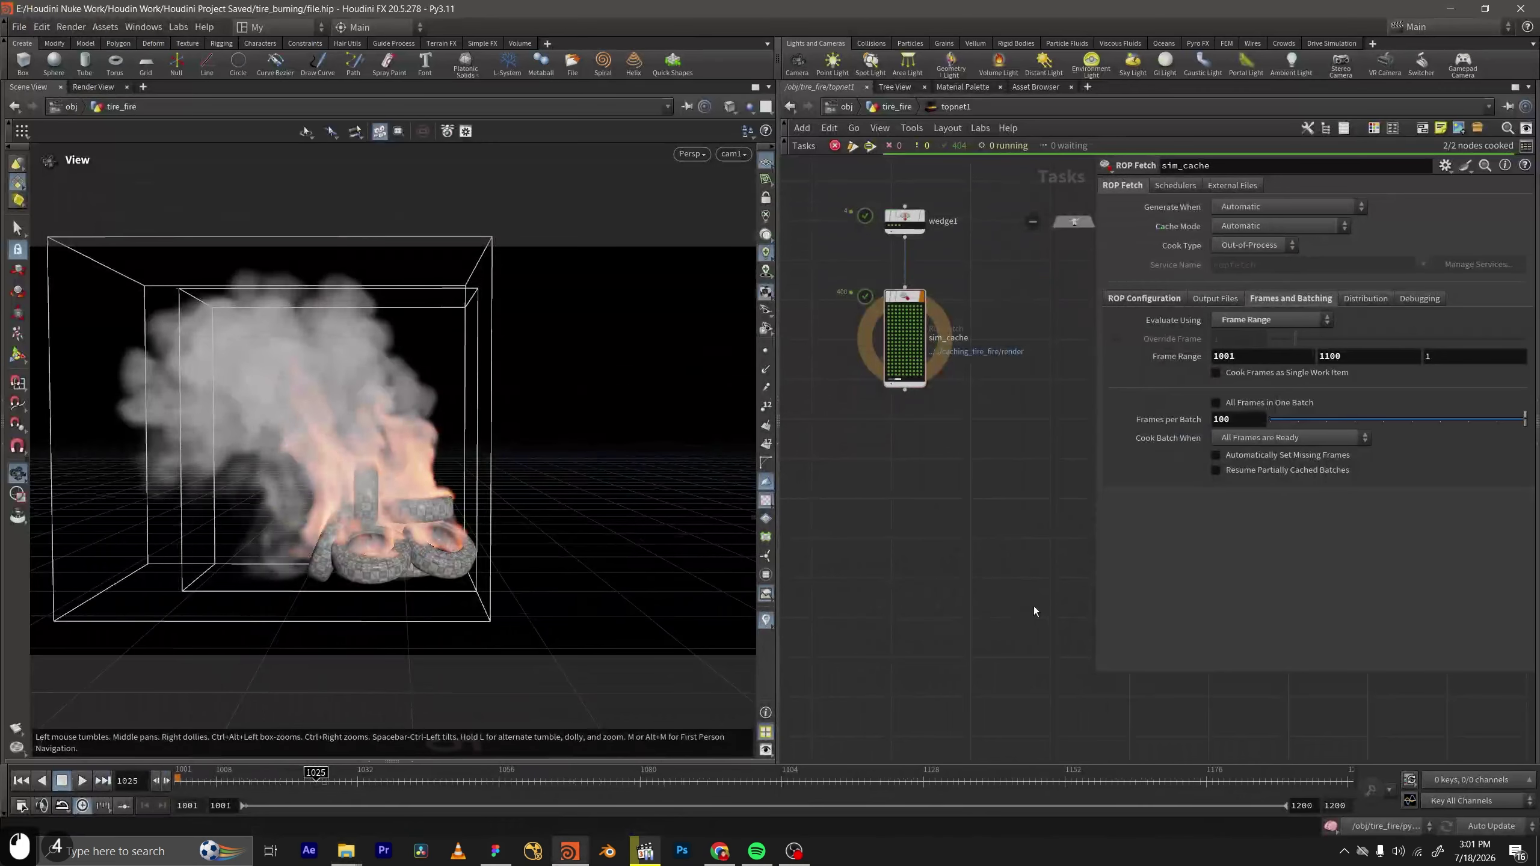
Add a ROP OpenGL Render node beside sim_cache in topnet1.
middle_click_drag(1012, 514, 1016, 517)
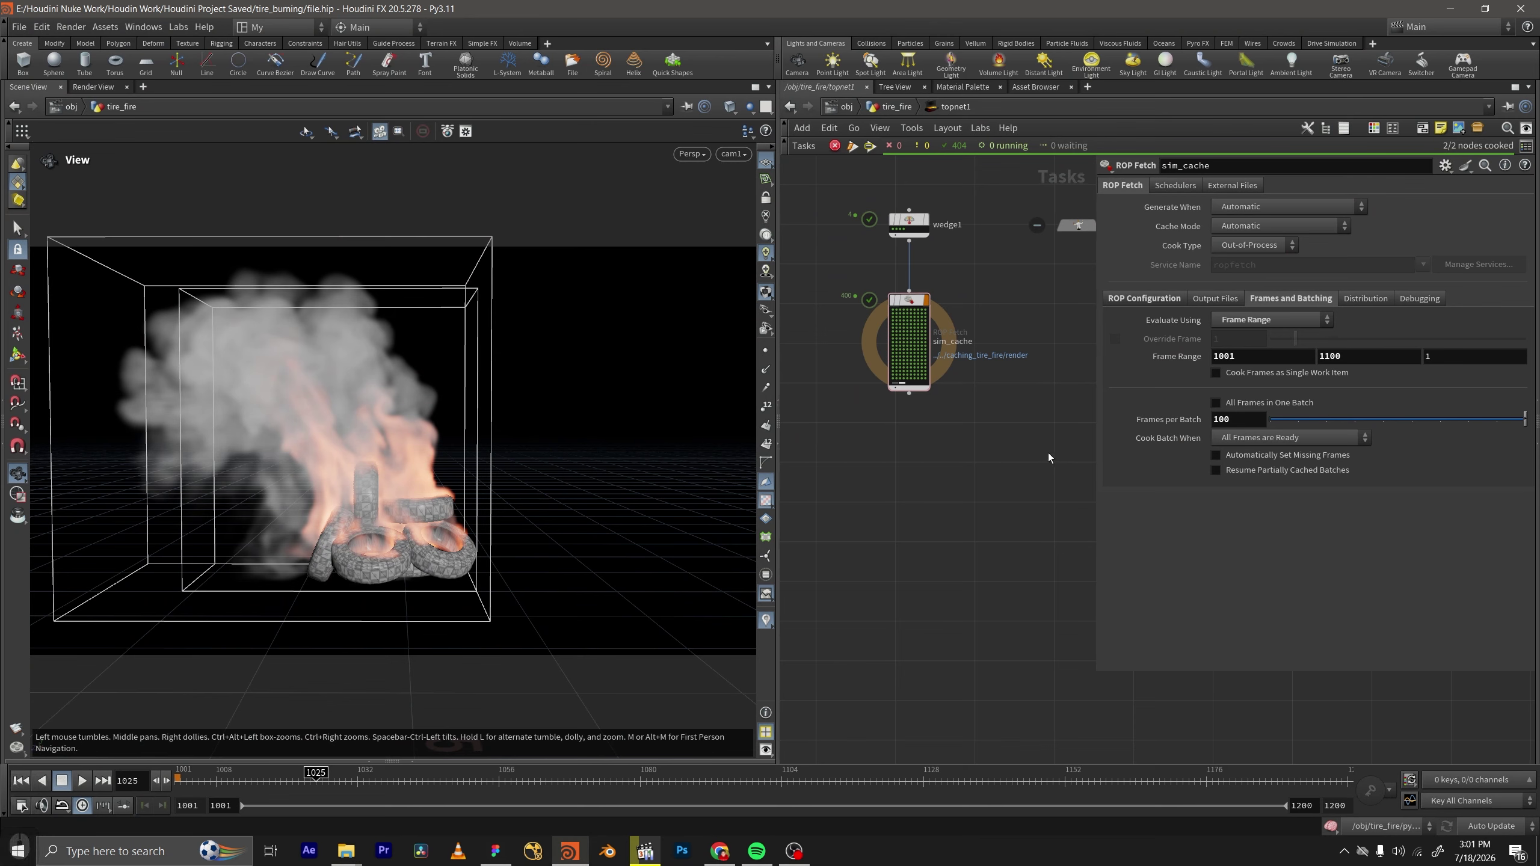
middle_click_drag(950, 388, 949, 491)
middle_click_drag(1045, 479, 1020, 434)
key("Tab")
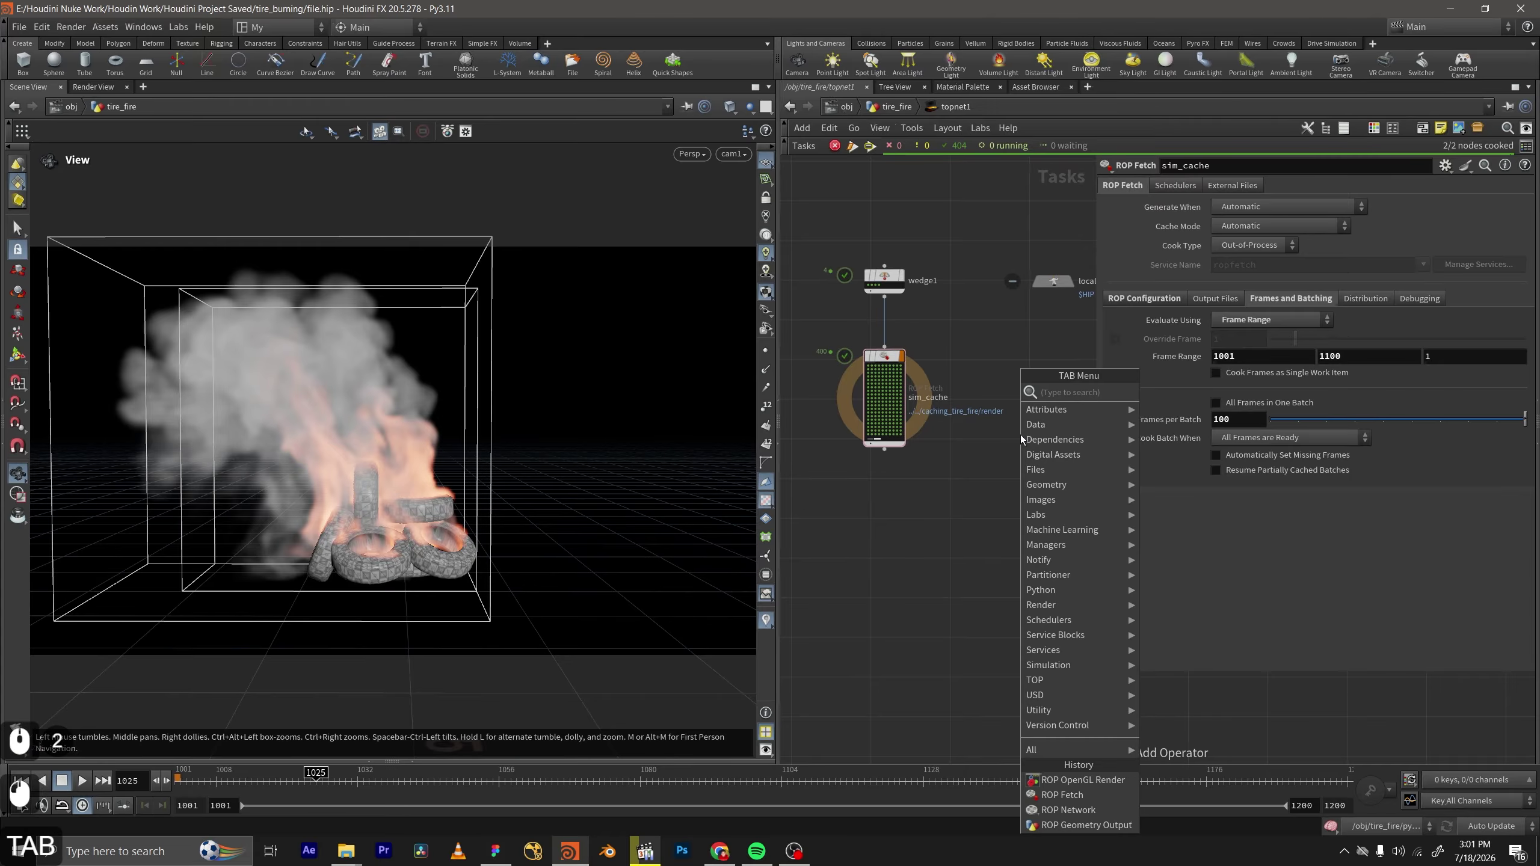
type("rop")
key("Down")
key("Down")
key("Down")
key("Down")
key("Down")
key("Down")
key("Down")
key("Down")
key("Down")
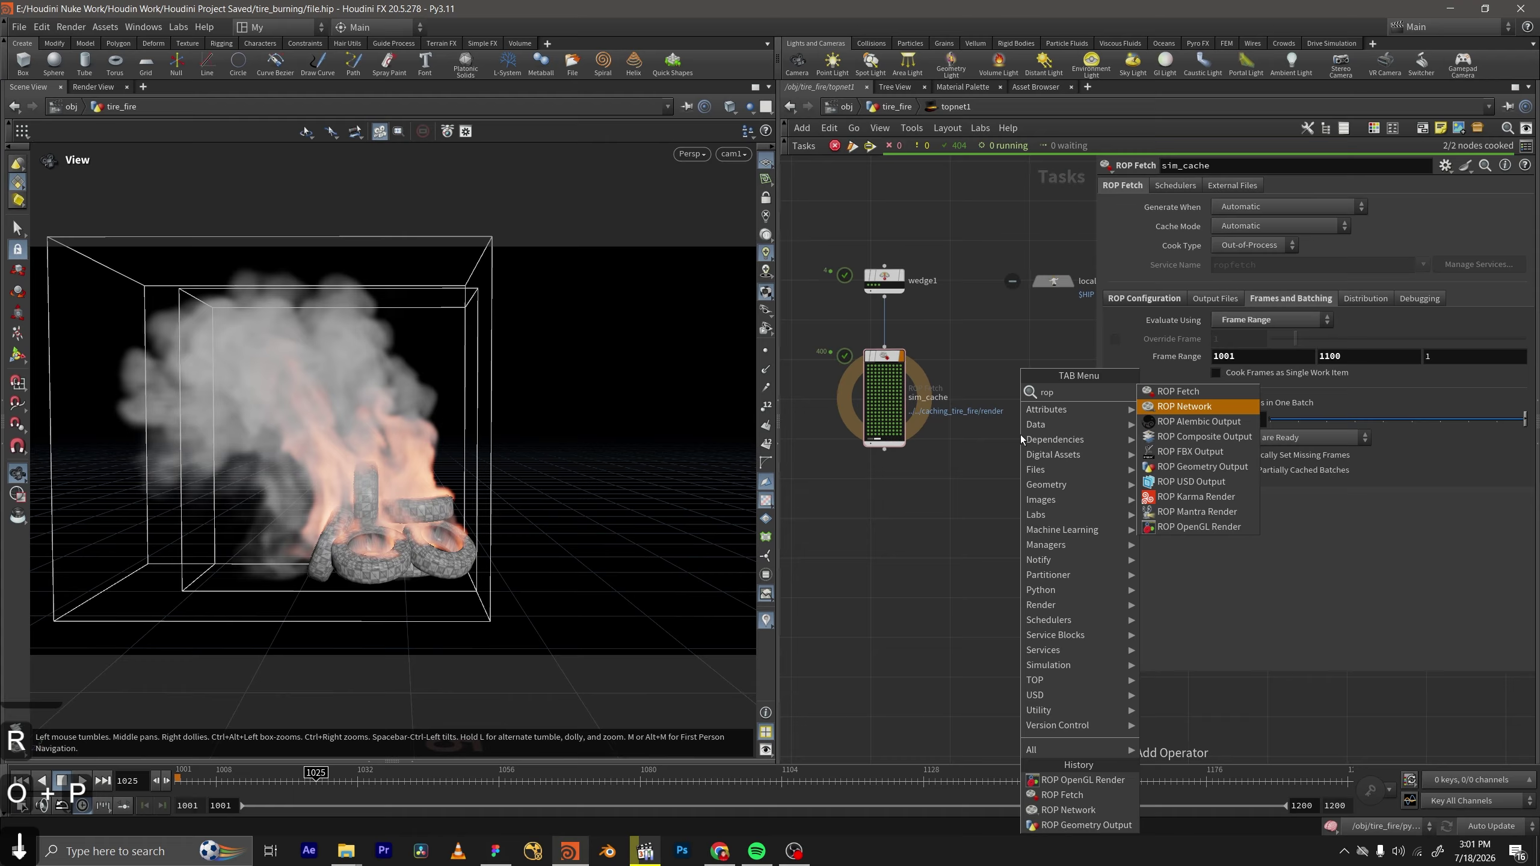
key("Return")
left_click(1020, 434)
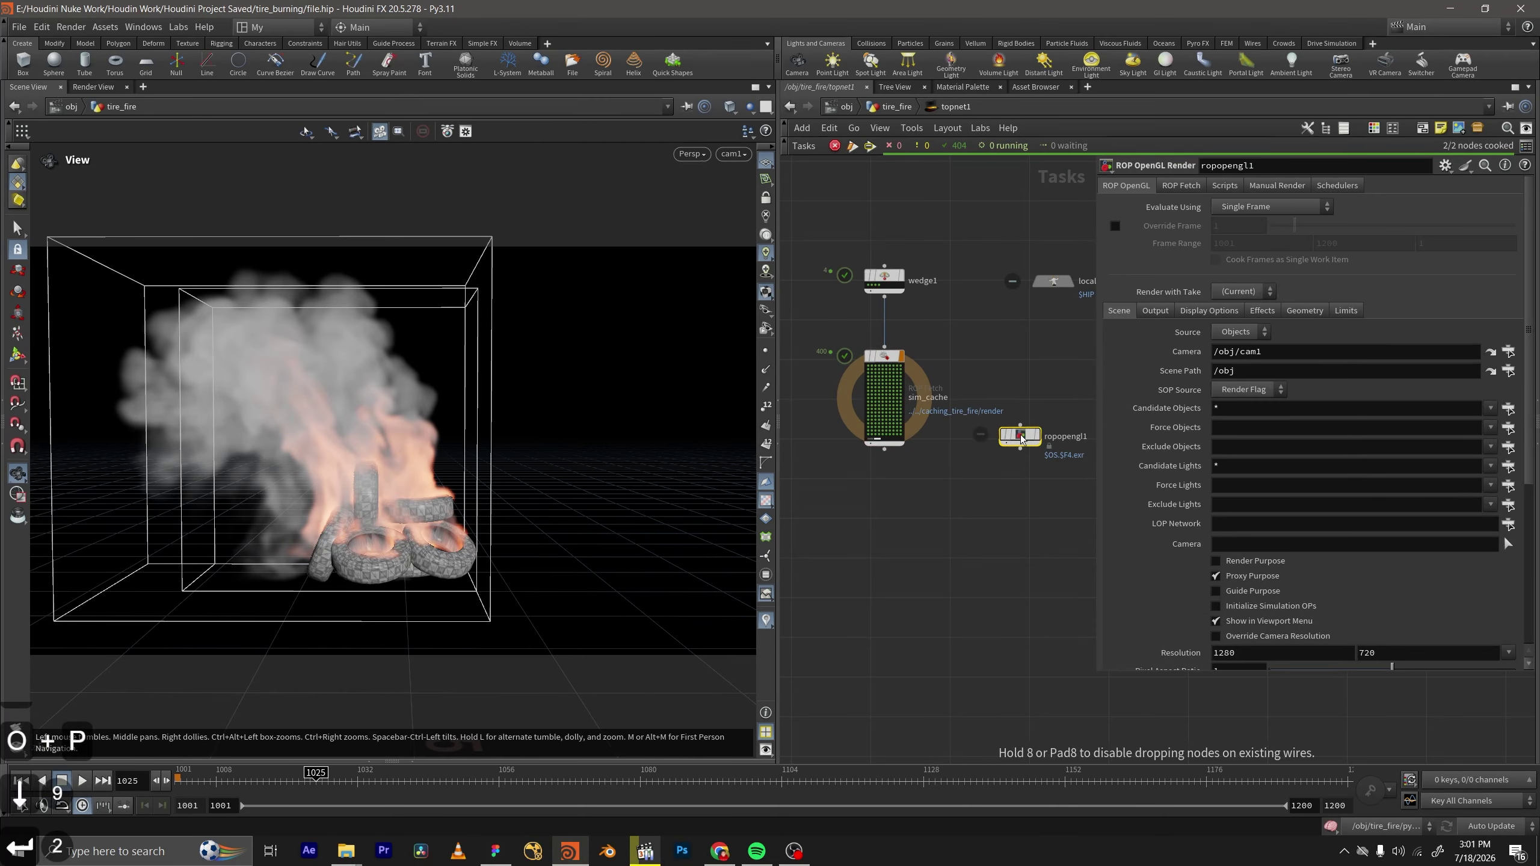
mouse_move(1022, 438)
left_mouse_down()
mouse_move(868, 597)
mouse_move(938, 502)
mouse_move(1032, 433)
left_mouse_up()
middle_click_drag(941, 497, 980, 444)
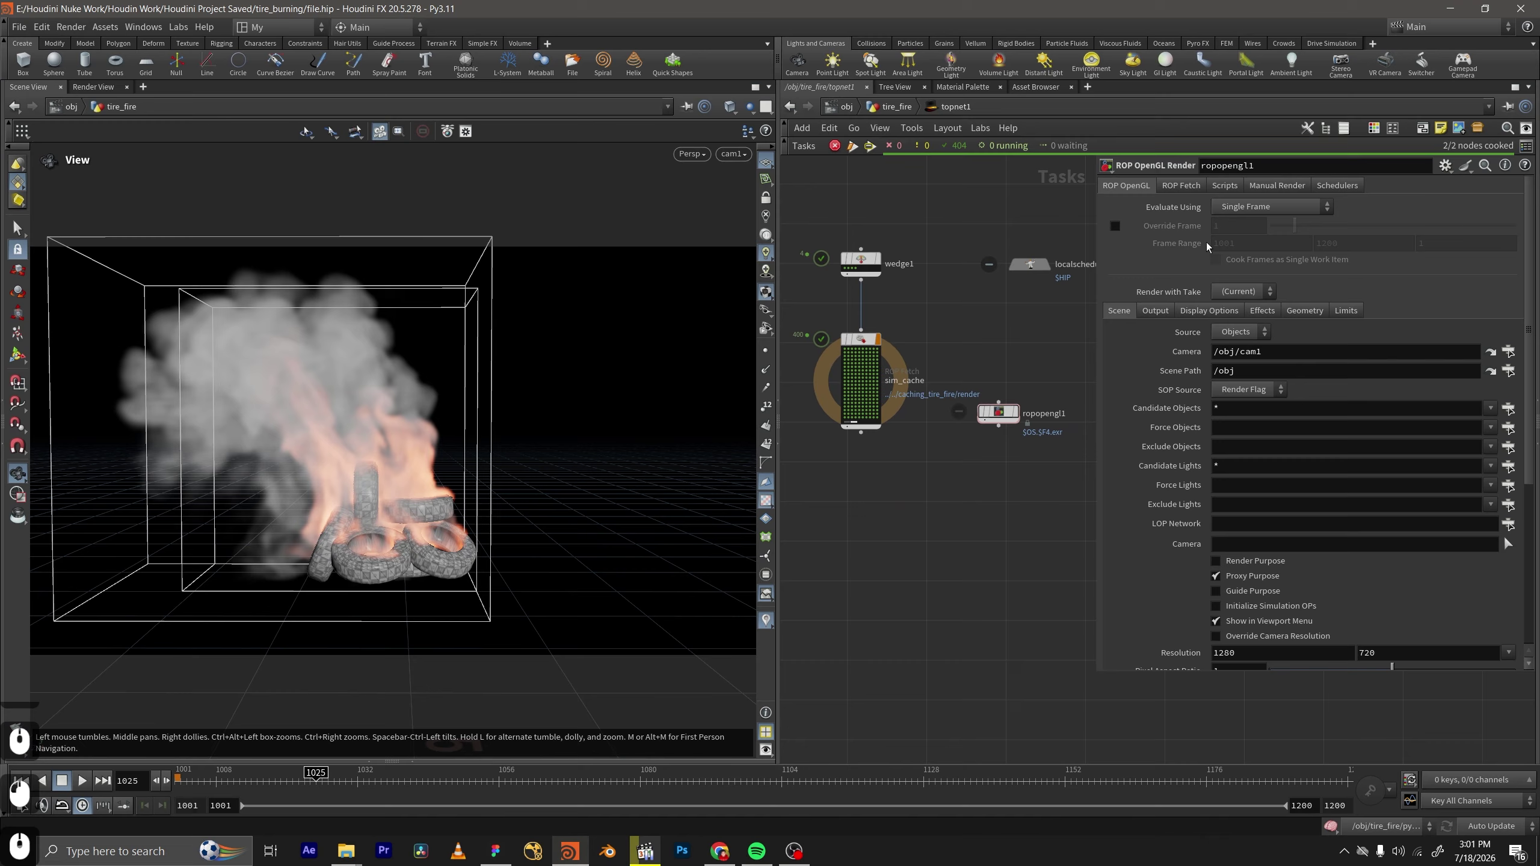
Delete the ROP OpenGL Render node from topnet1.
scroll(1037, 423, "up", 2)
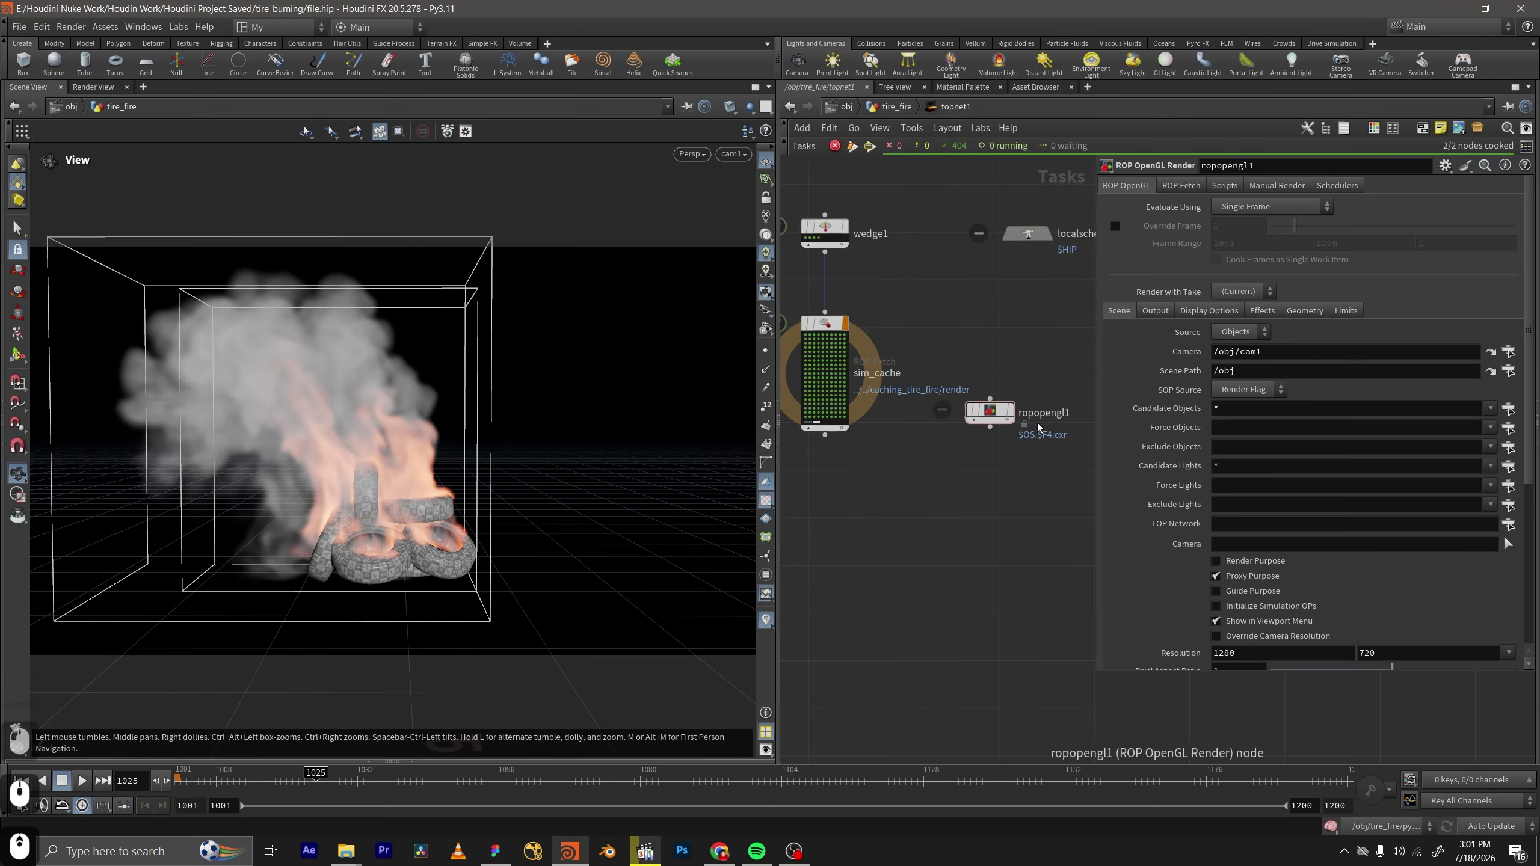
middle_click_drag(1038, 423, 1022, 457)
left_click_drag(1041, 517, 946, 428)
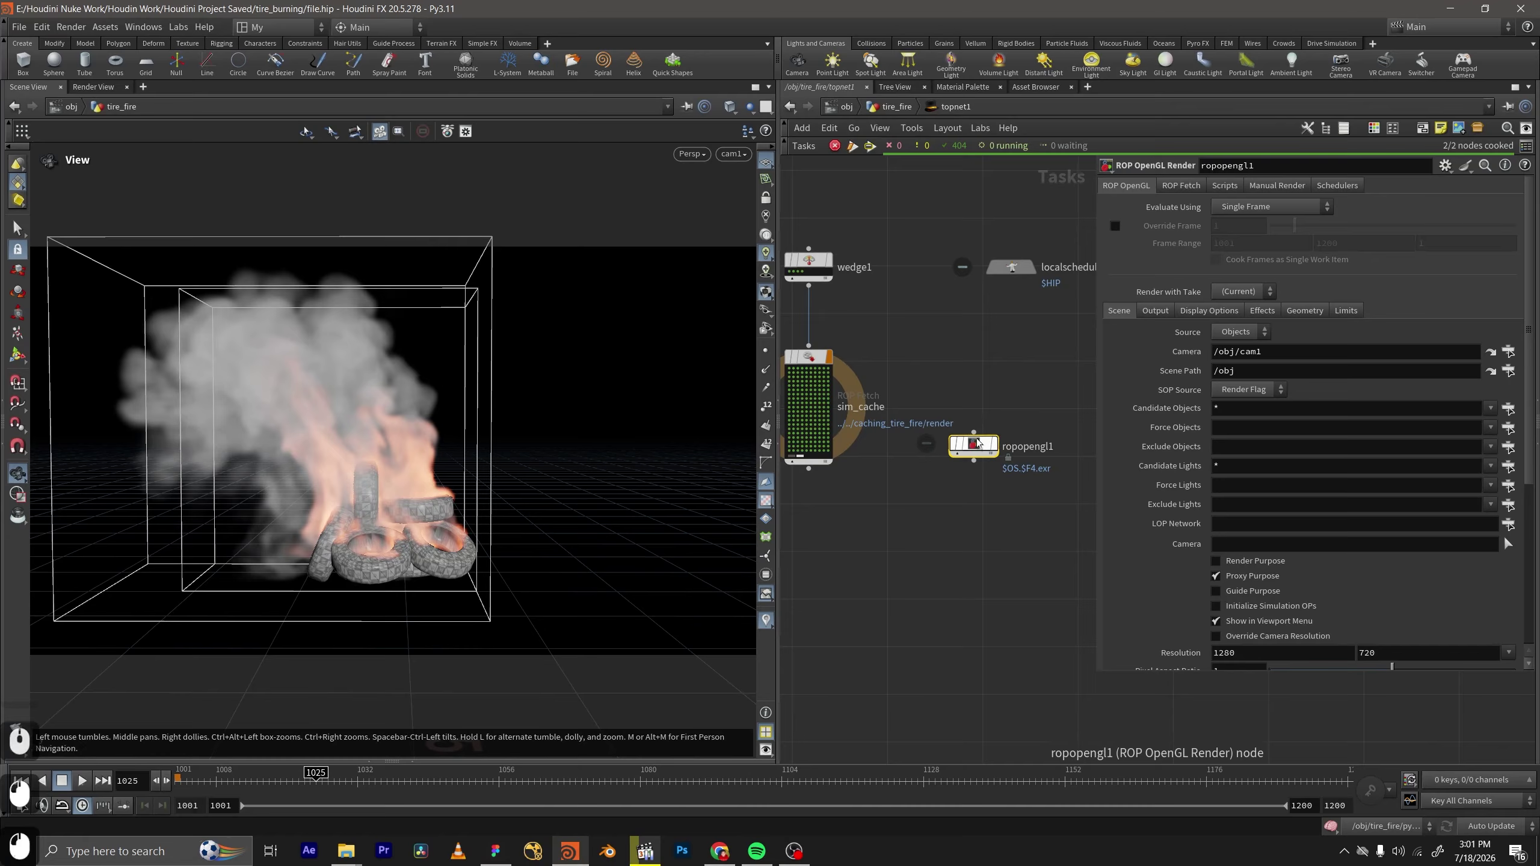
key("Delete")
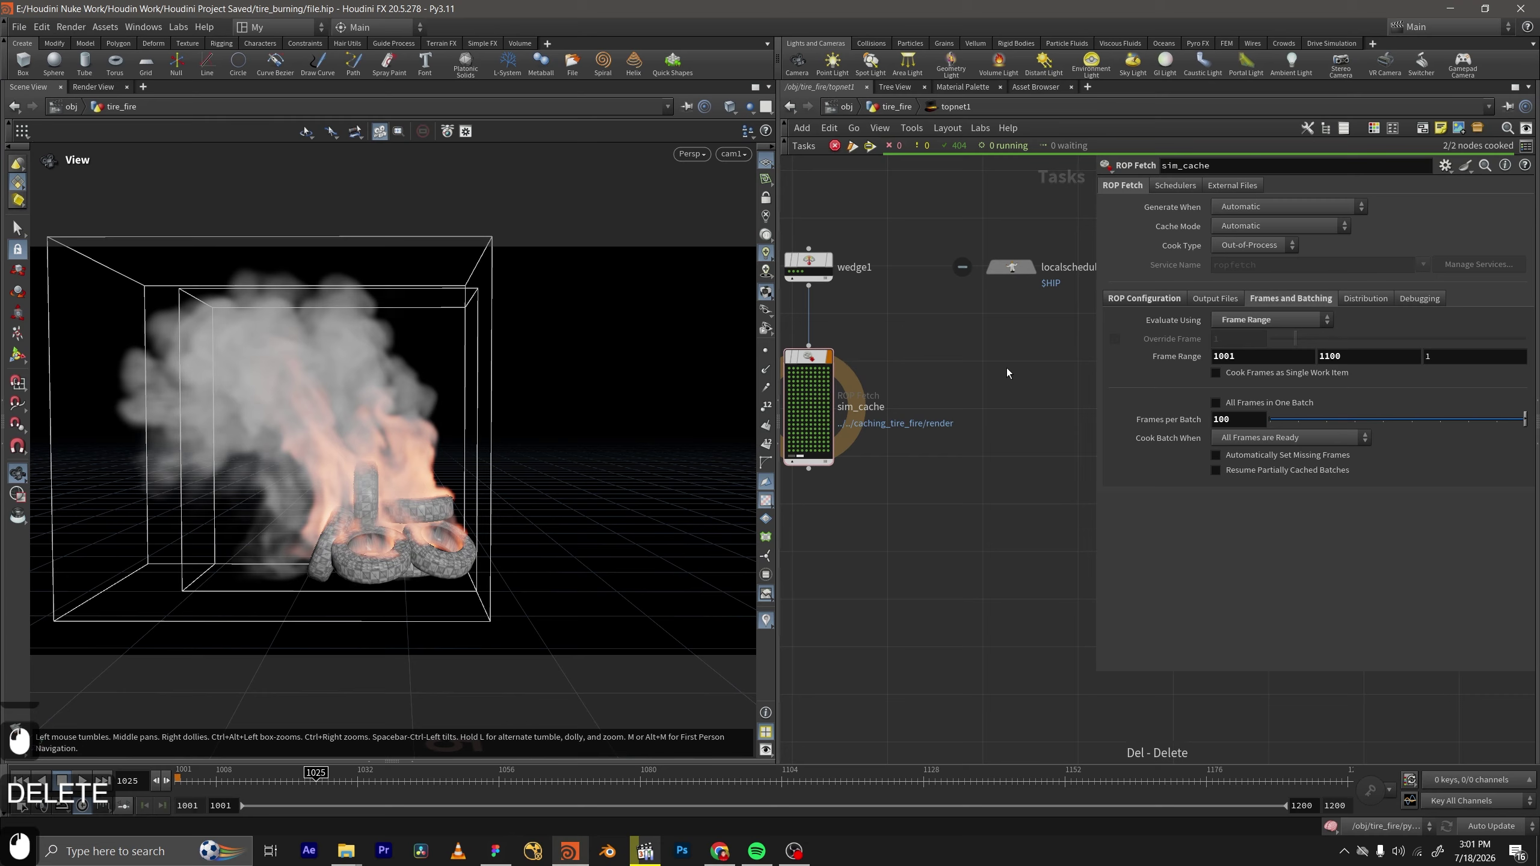
Add a ROP Network node to topnet1 and go inside it.
key("Tab")
type("opnet")
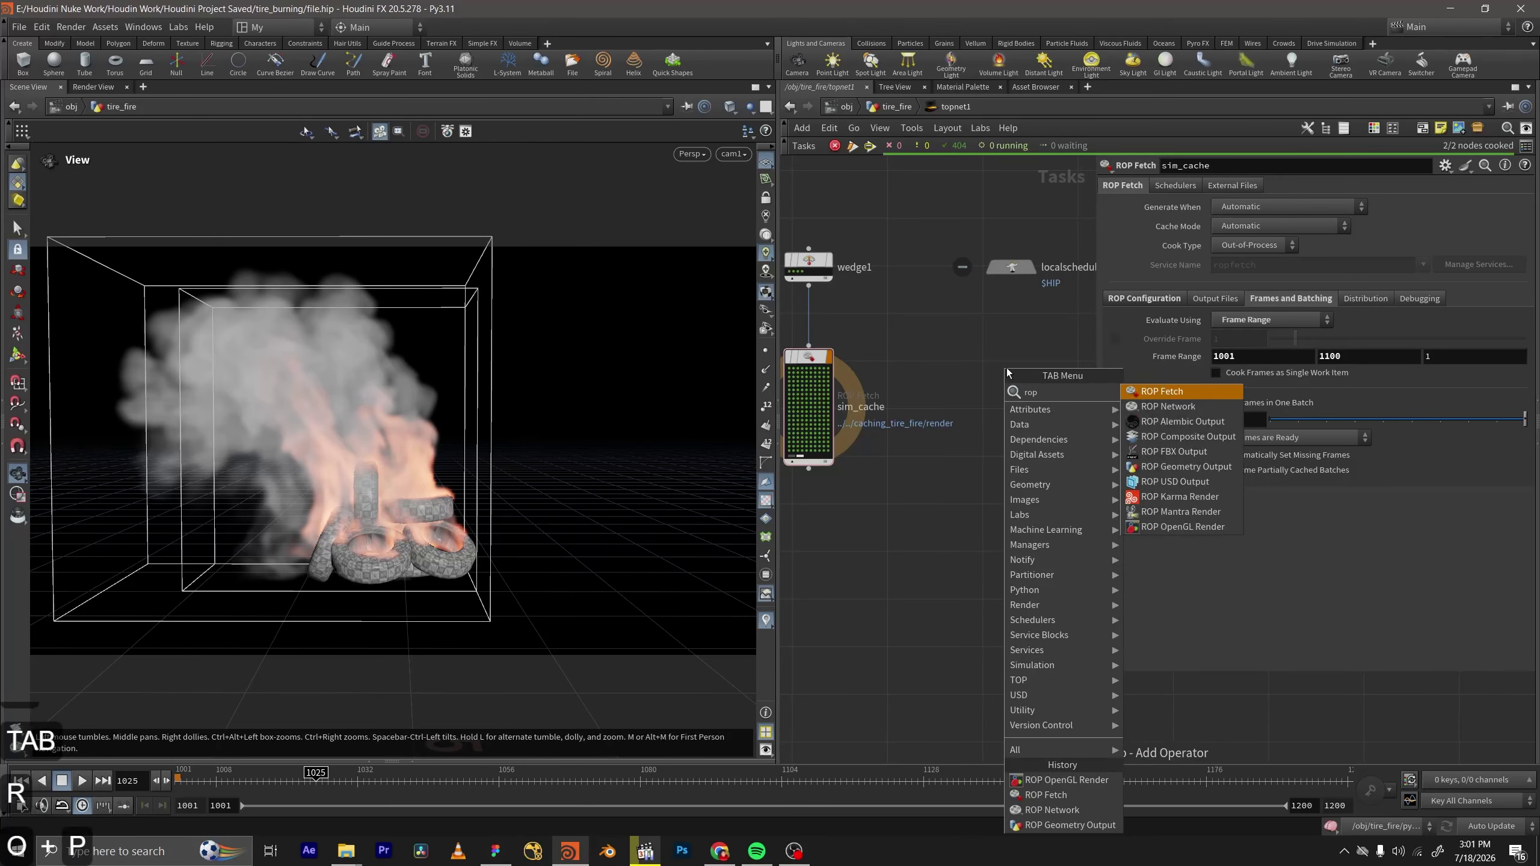
key("Return")
key("Return")
key("Return")
Add an OpenGL render node inside the new ROP network.
key("Tab")
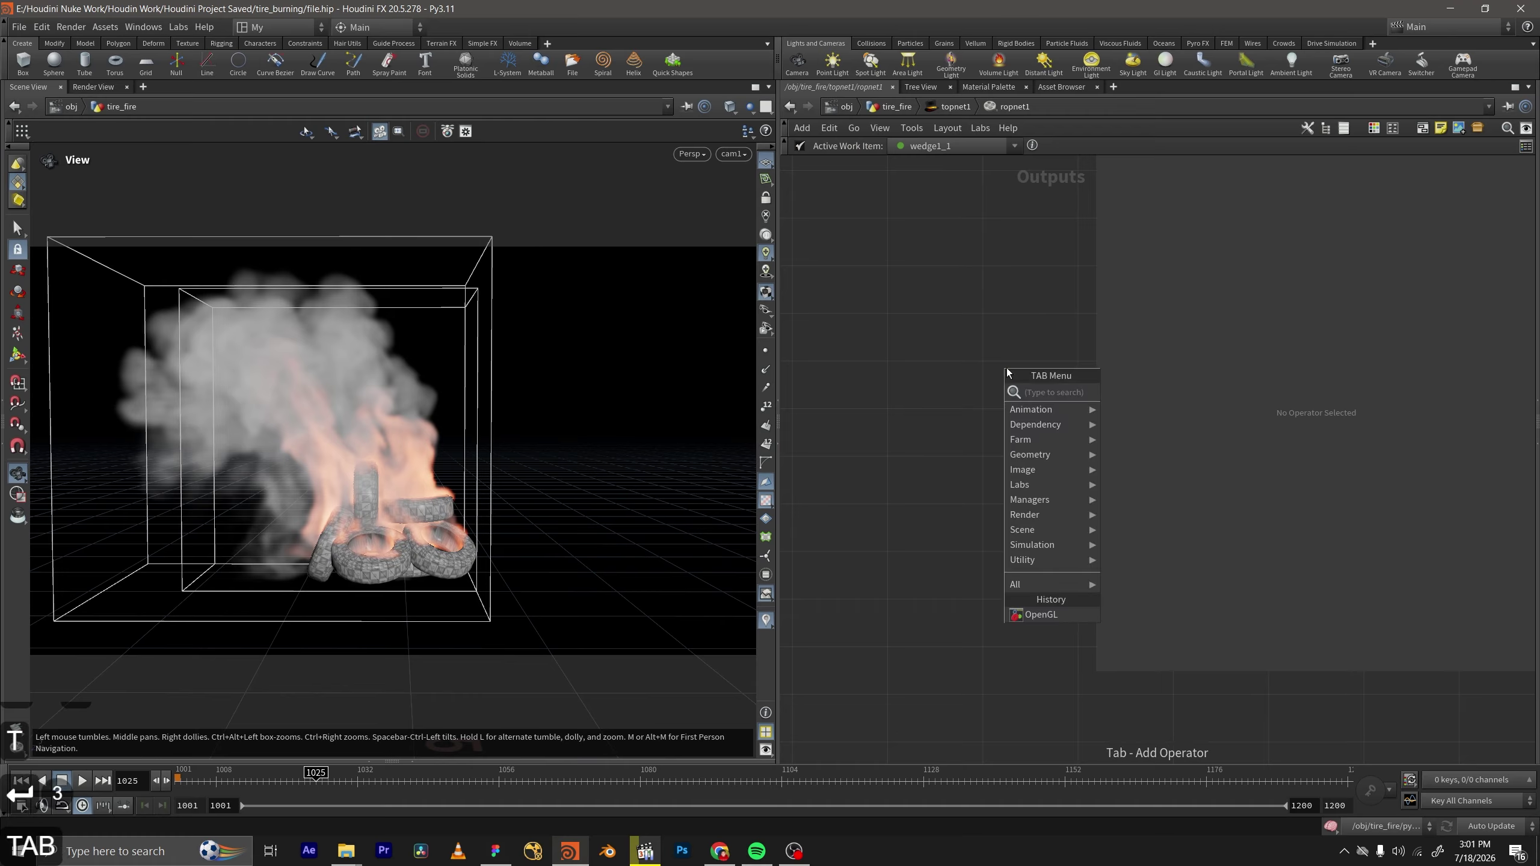
type("open")
key("Return")
key("Return")
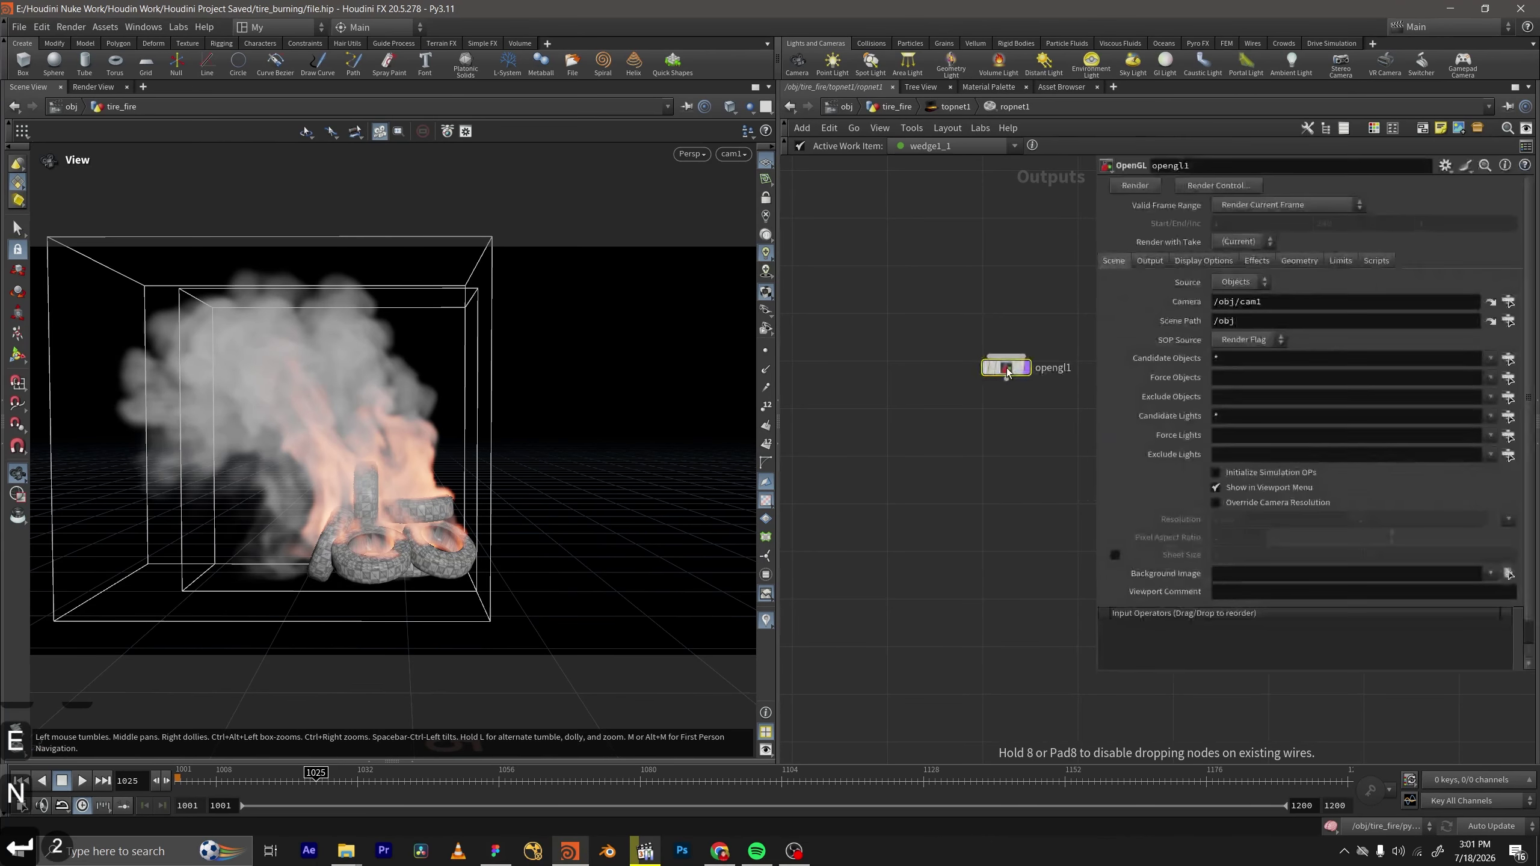
Reposition the opengl1 node in ropnet1 and choose /obj/cam1 as its render camera.
left_click_drag(1007, 371, 973, 425)
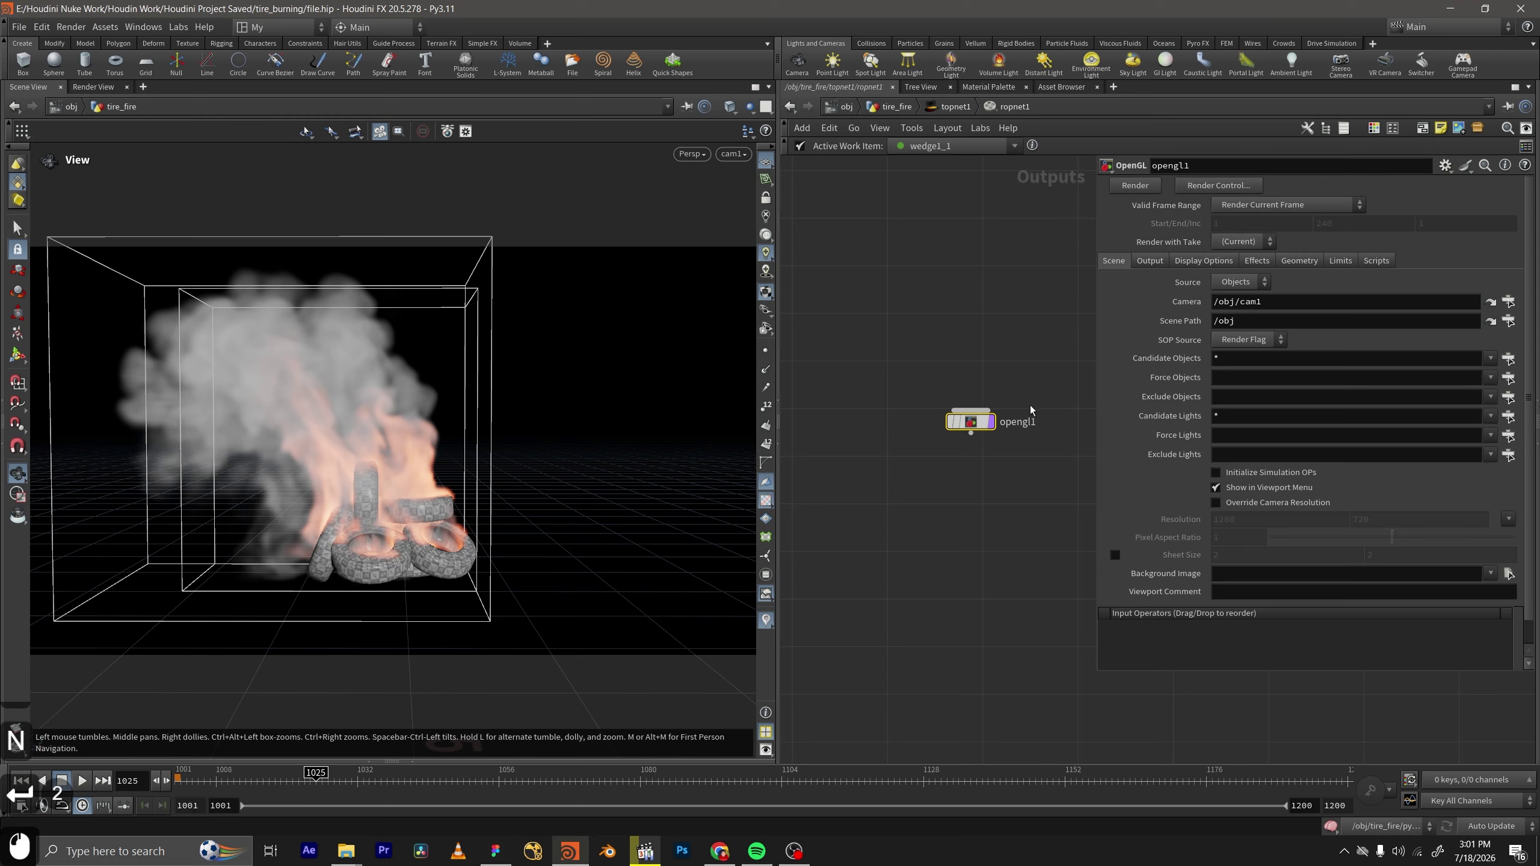
middle_click_drag(1030, 498, 998, 481)
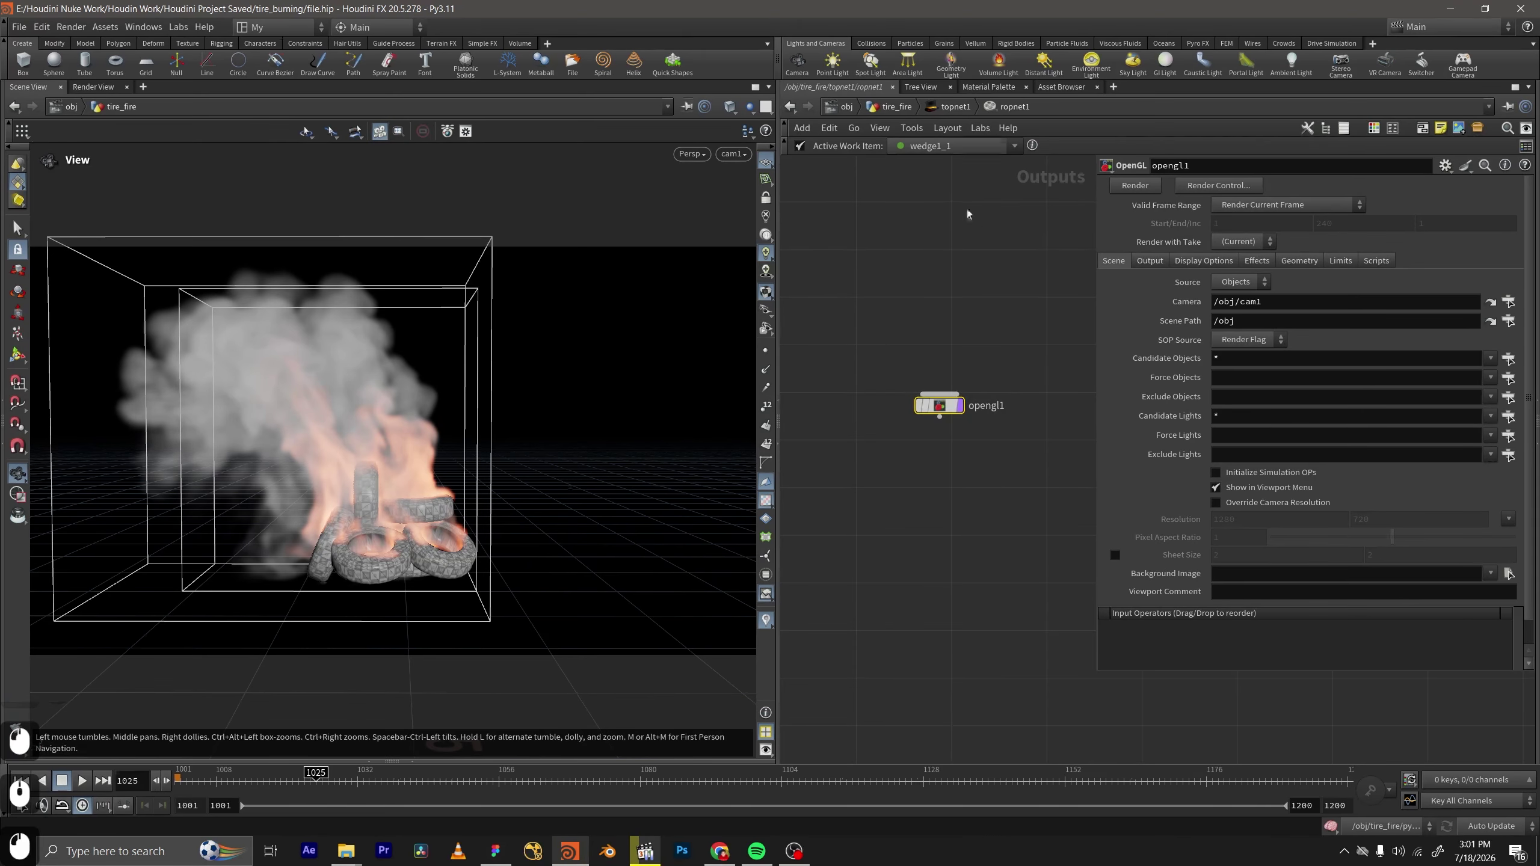
left_click(953, 106)
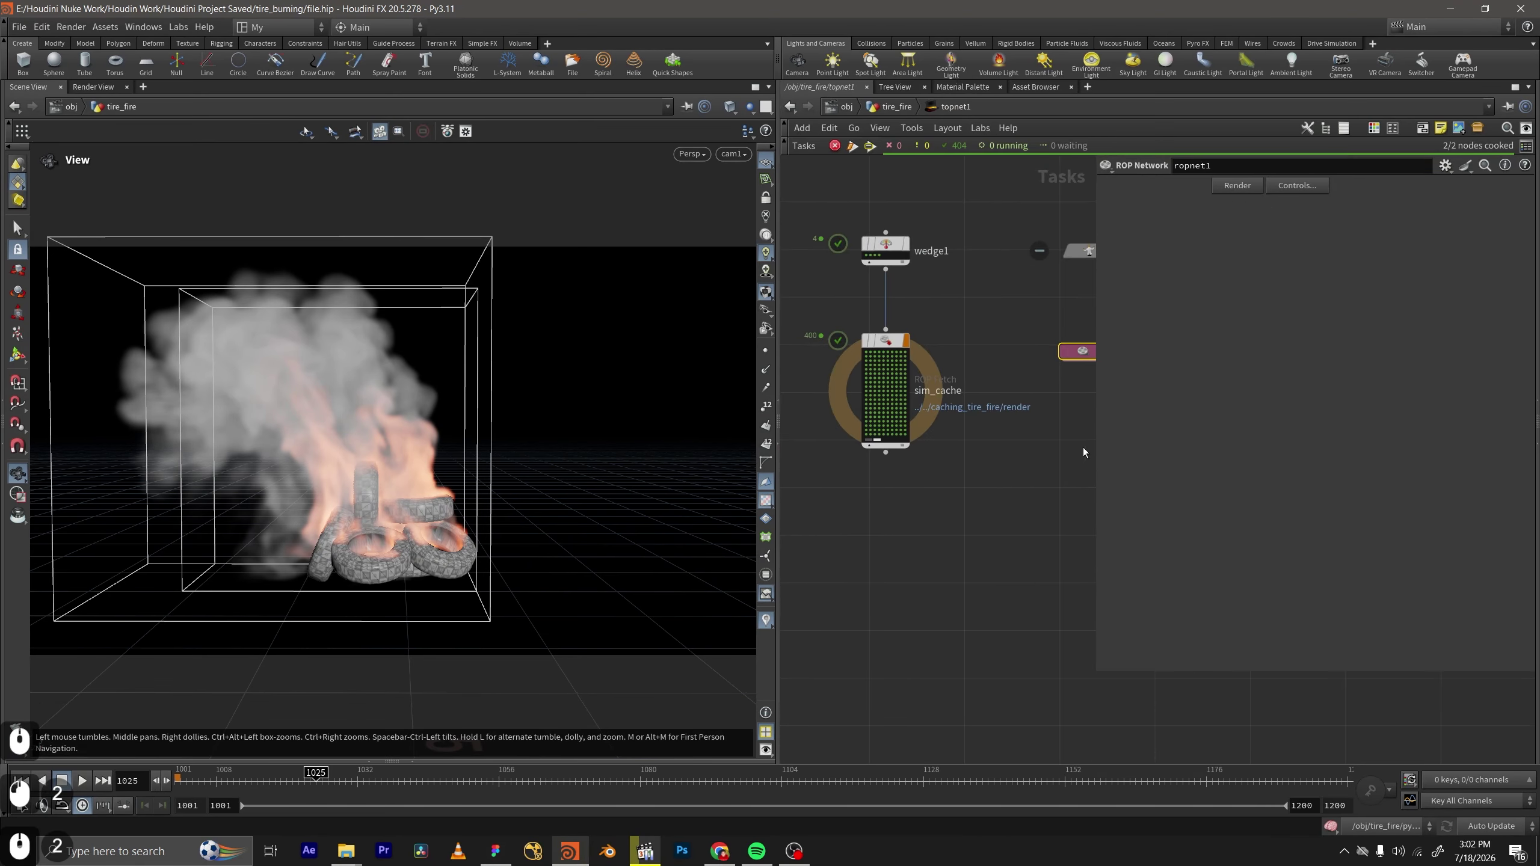
double_click(1015, 397)
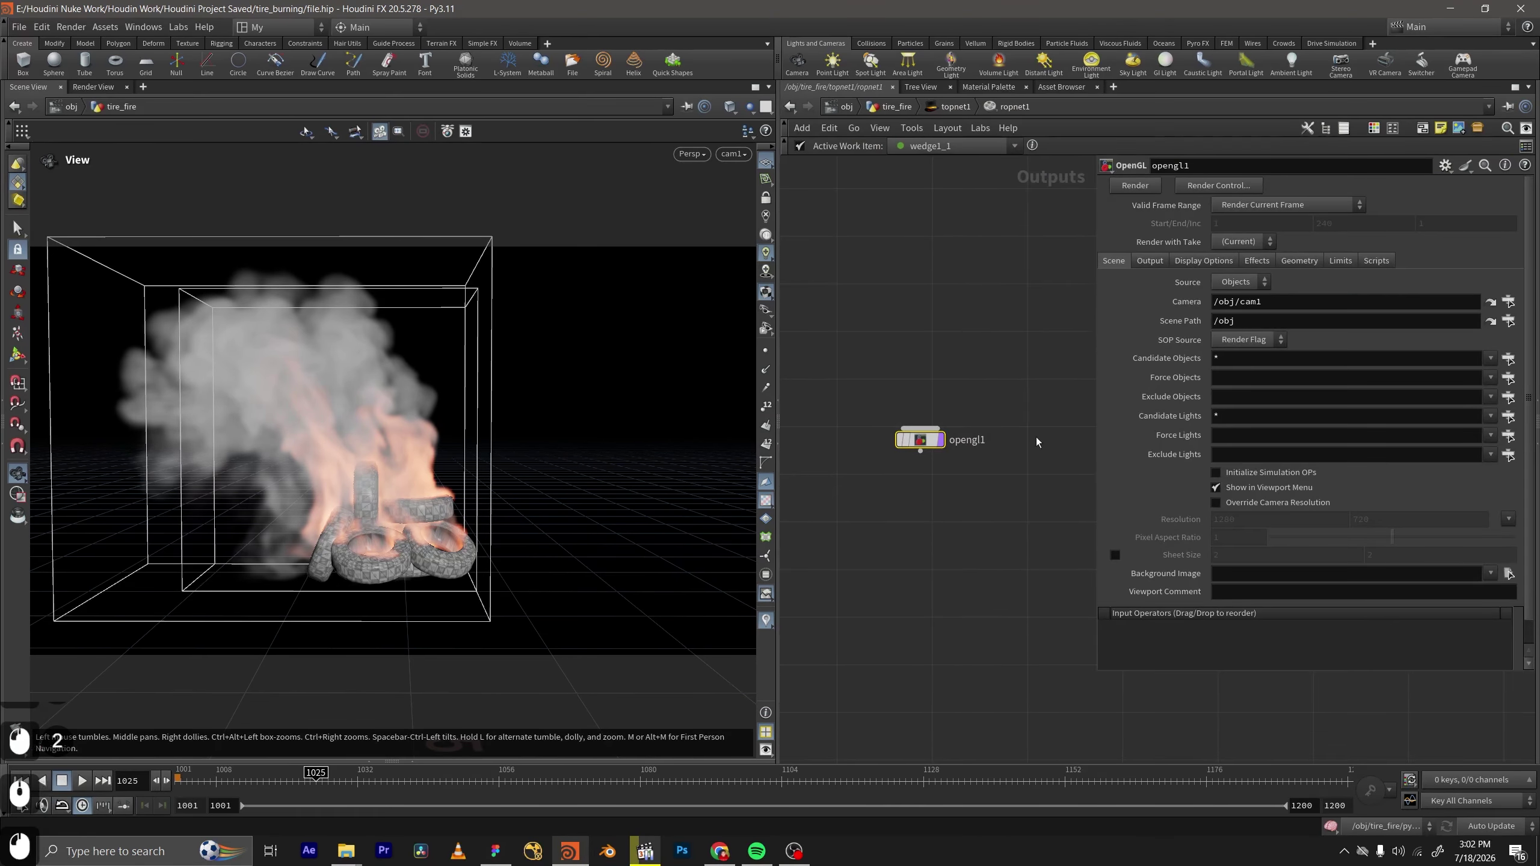
left_click(1509, 302)
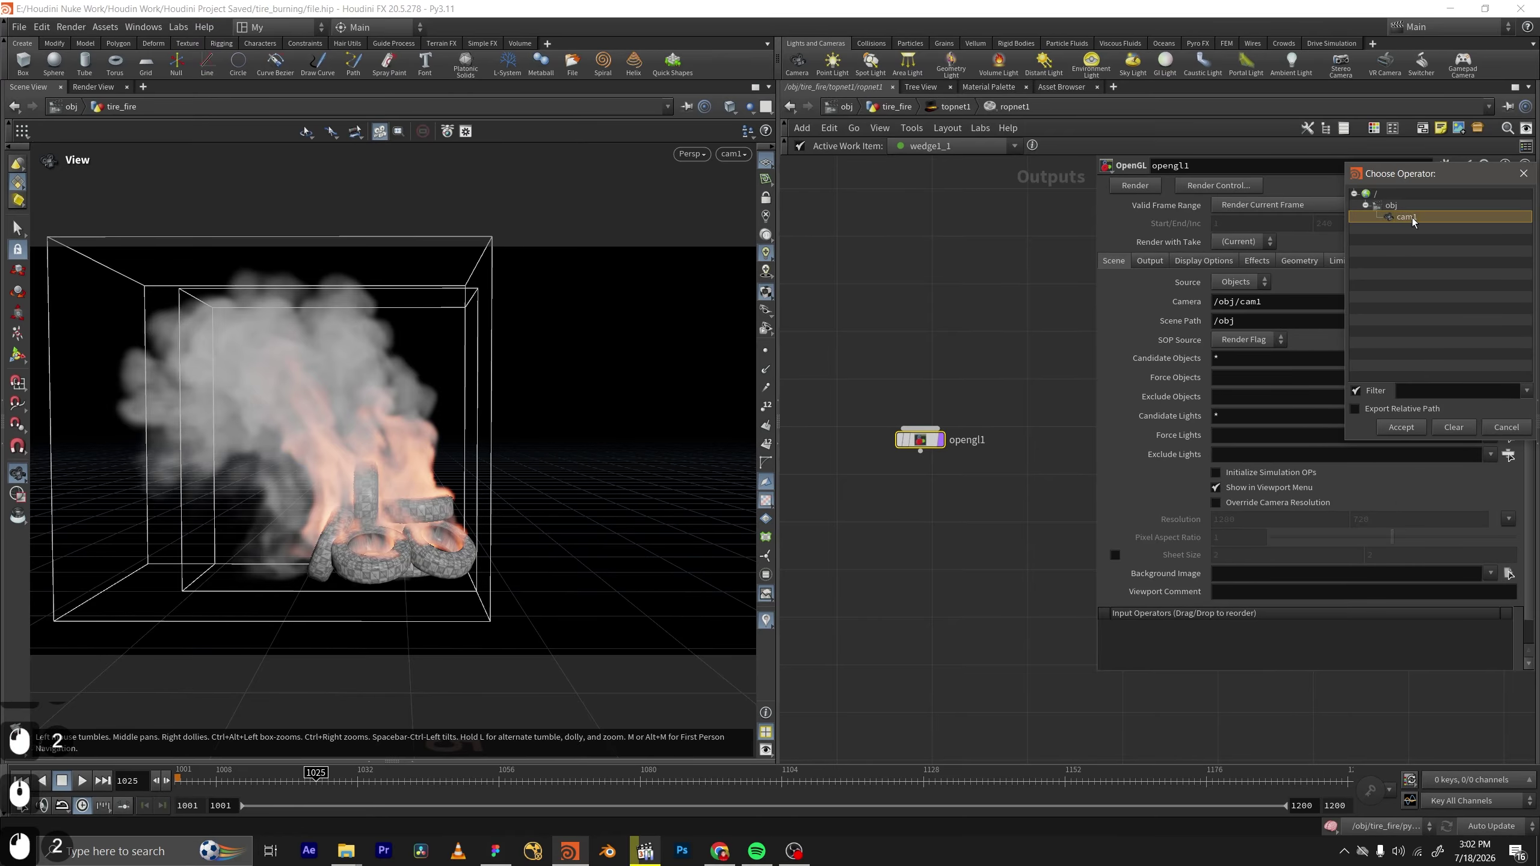
left_click(1389, 428)
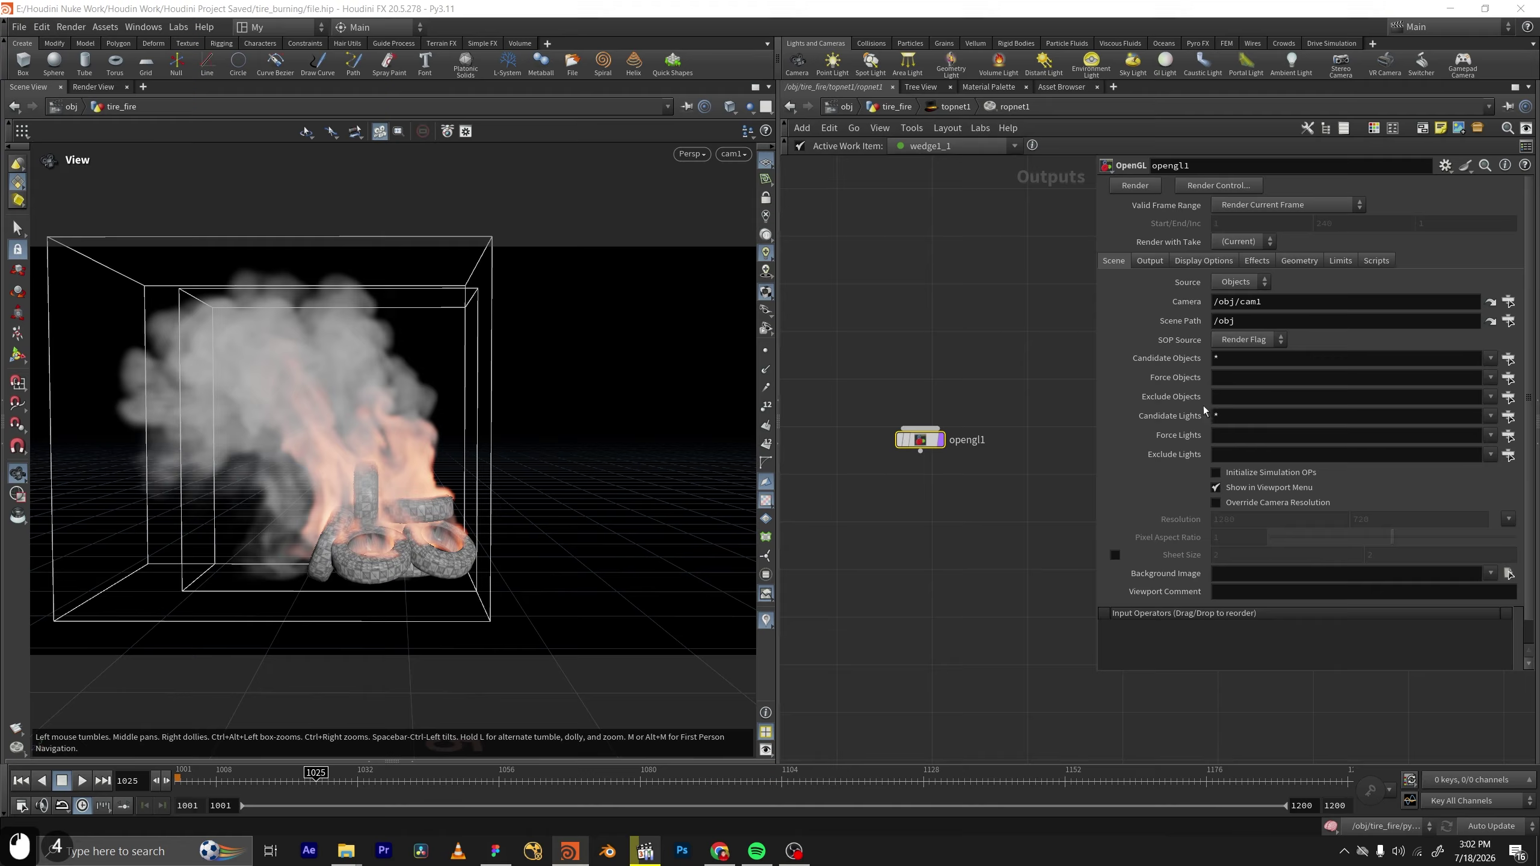
Set the OpenGL node's output color correction to OpenColorIO with the ACES - ACEScg colorspace.
left_click(1148, 261)
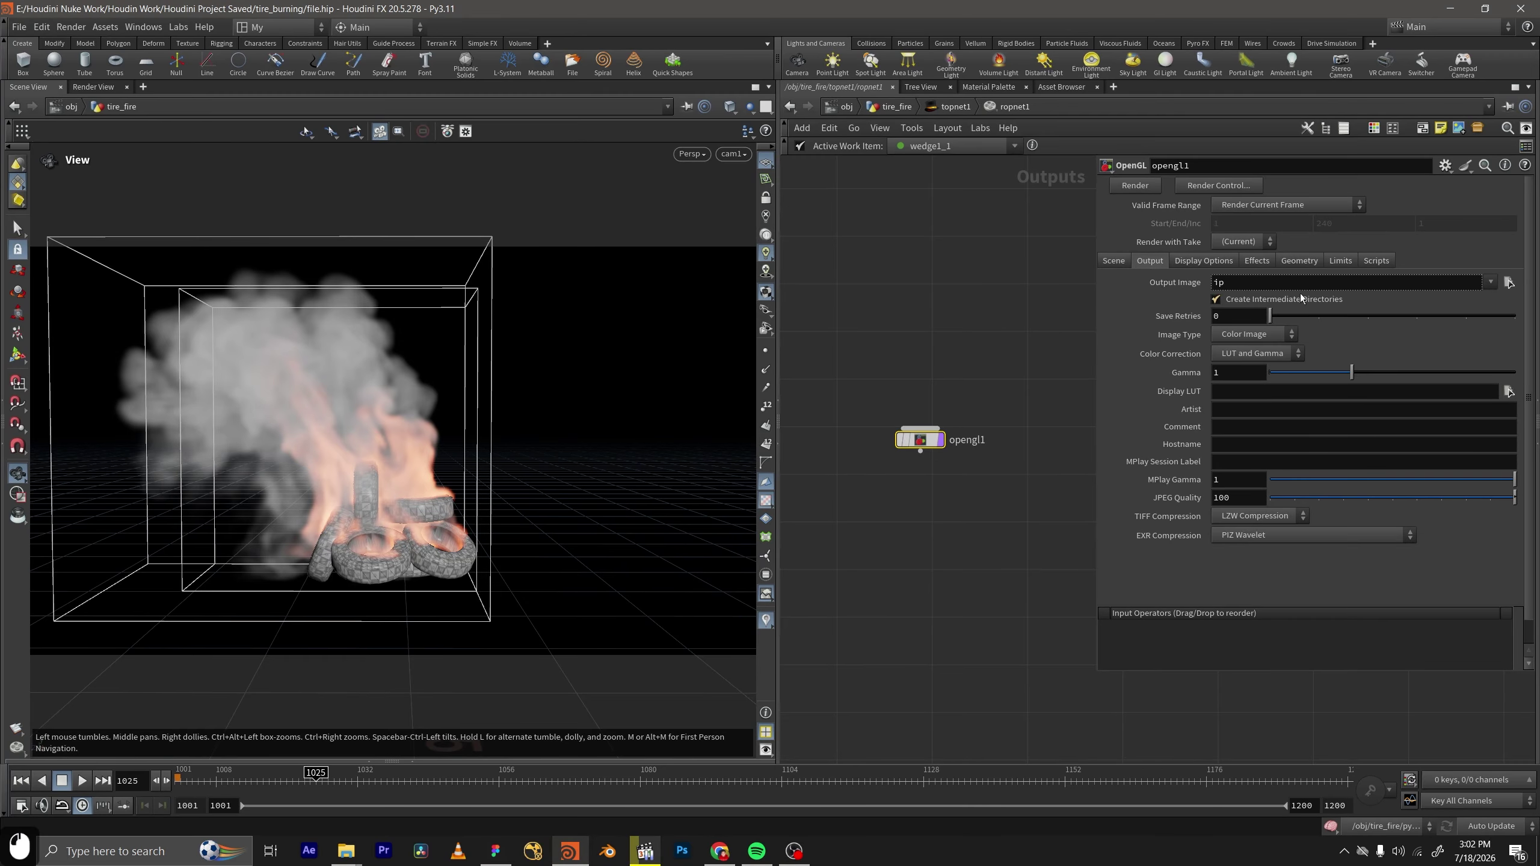
left_click(1242, 354)
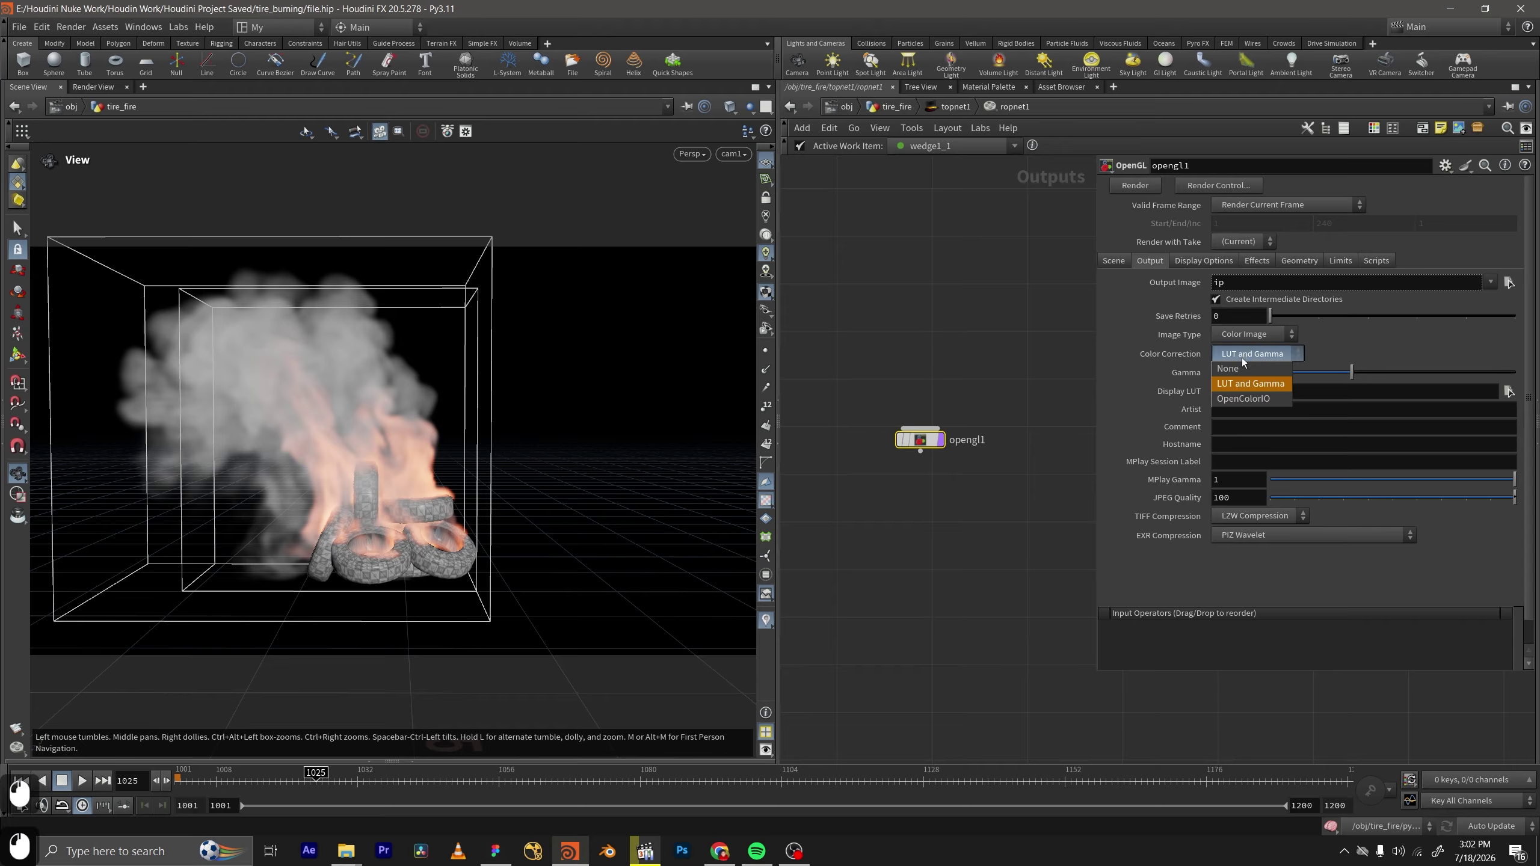
left_click(1242, 399)
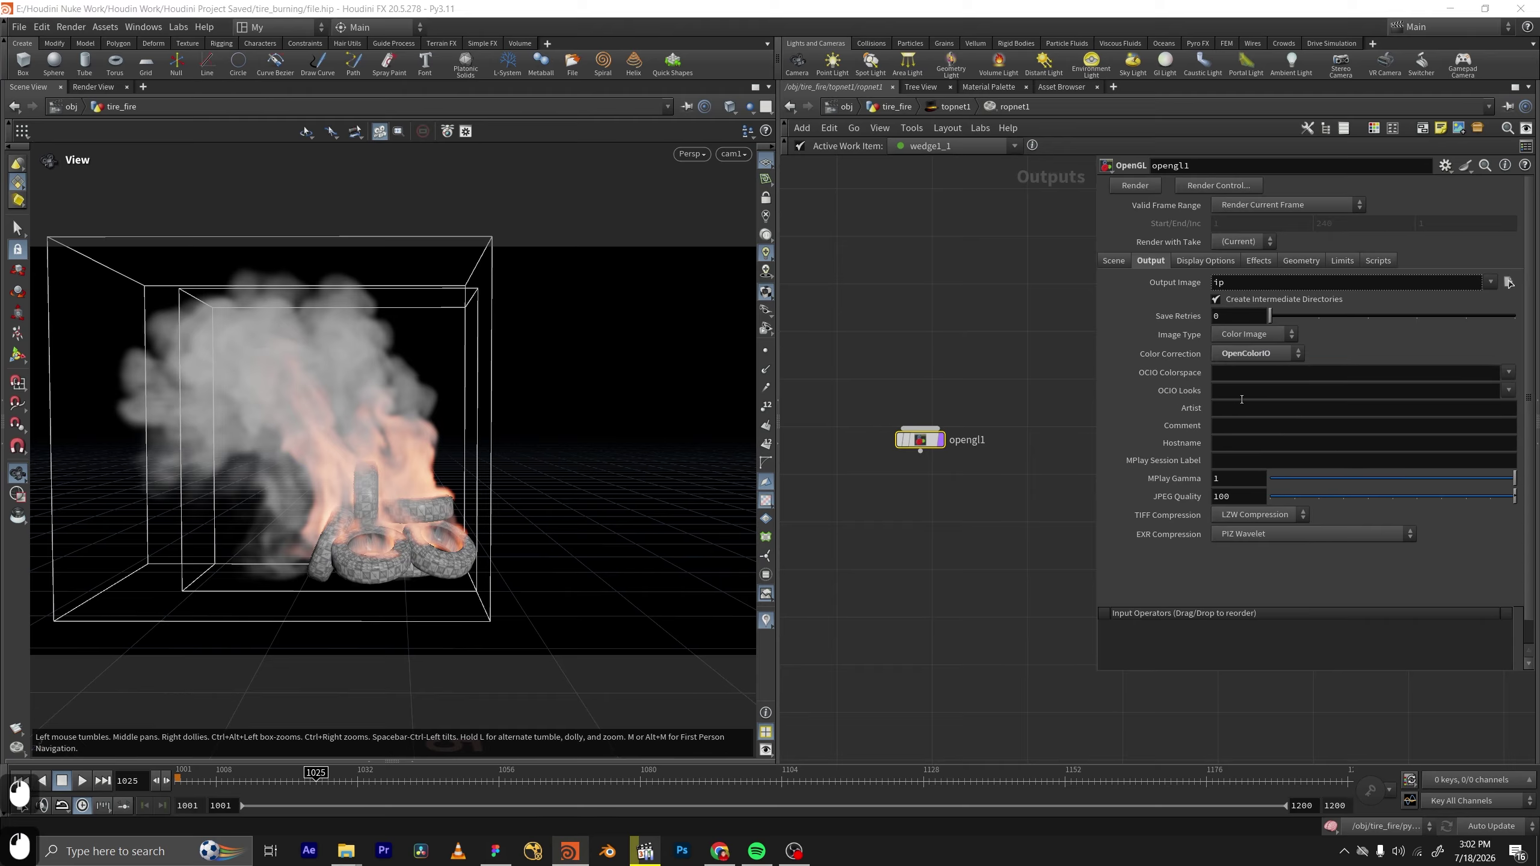
left_click(1509, 372)
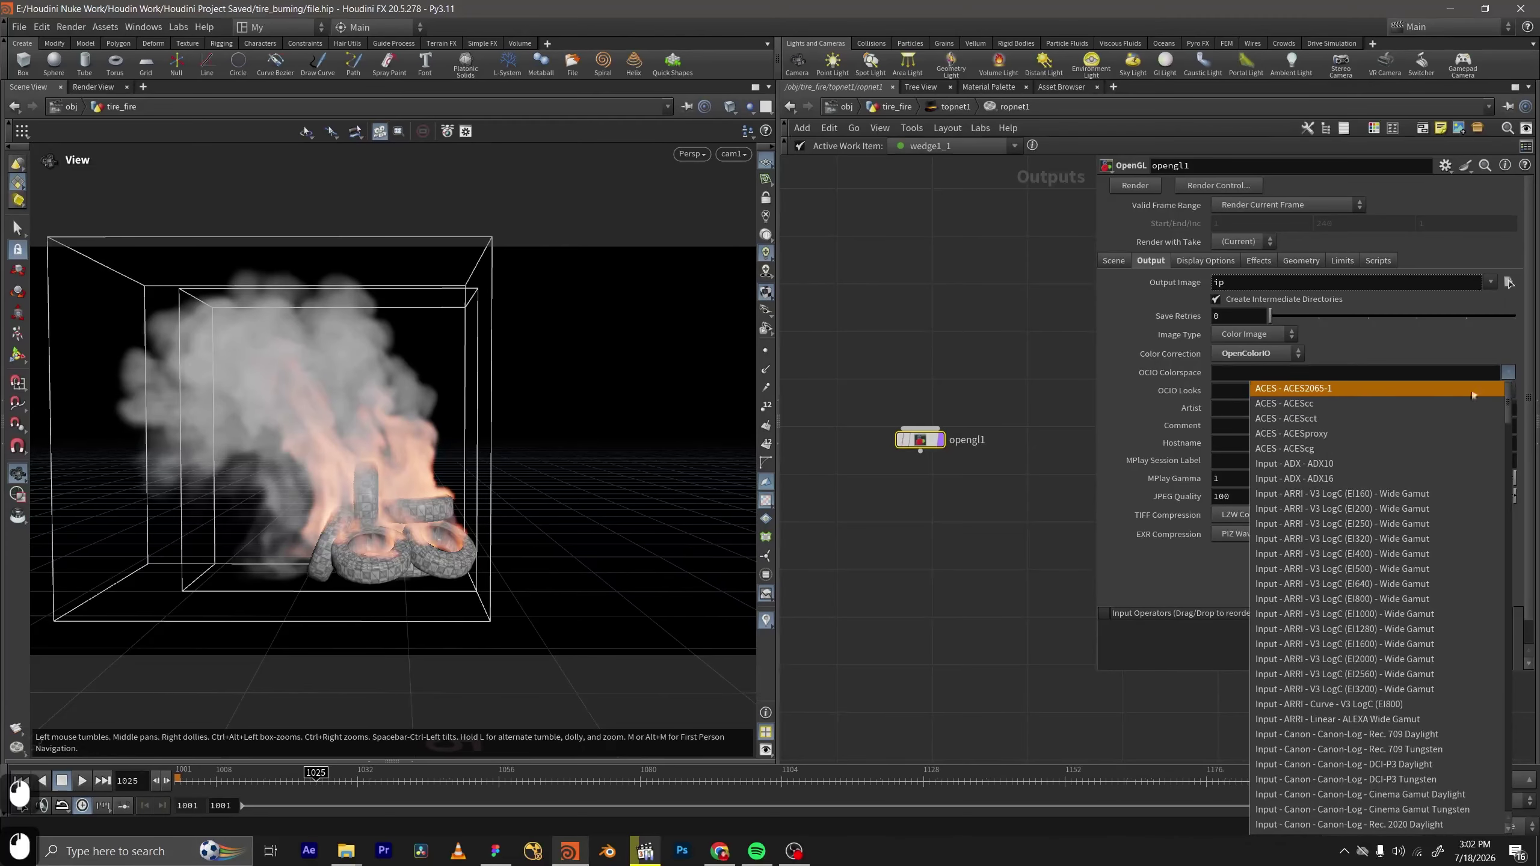
left_click(1322, 448)
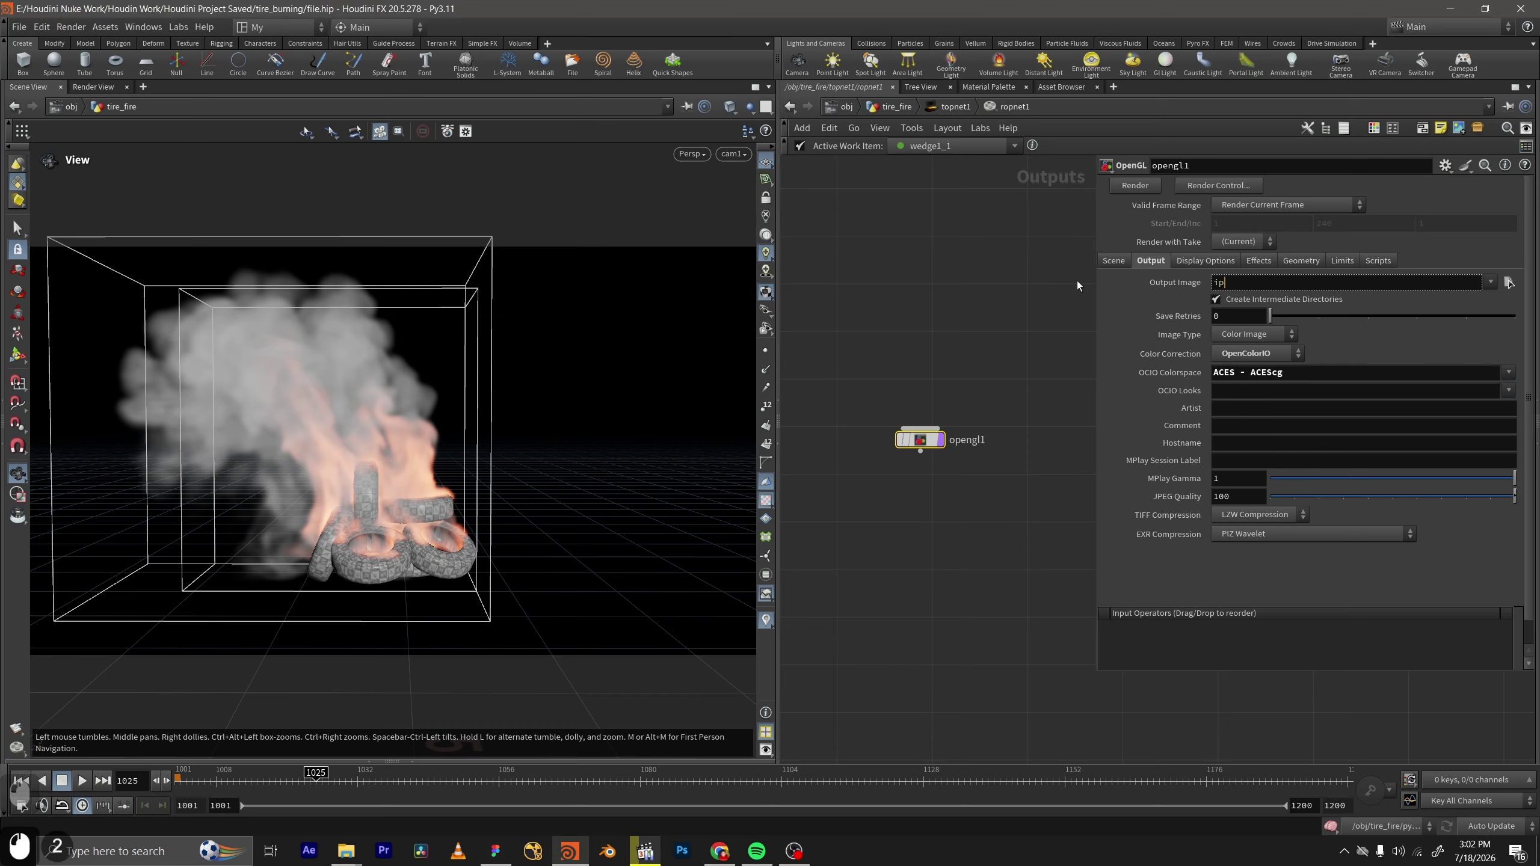
Browse for the output image location and create a folder named flipbook inside $HIP/PDG.
left_click(1508, 283)
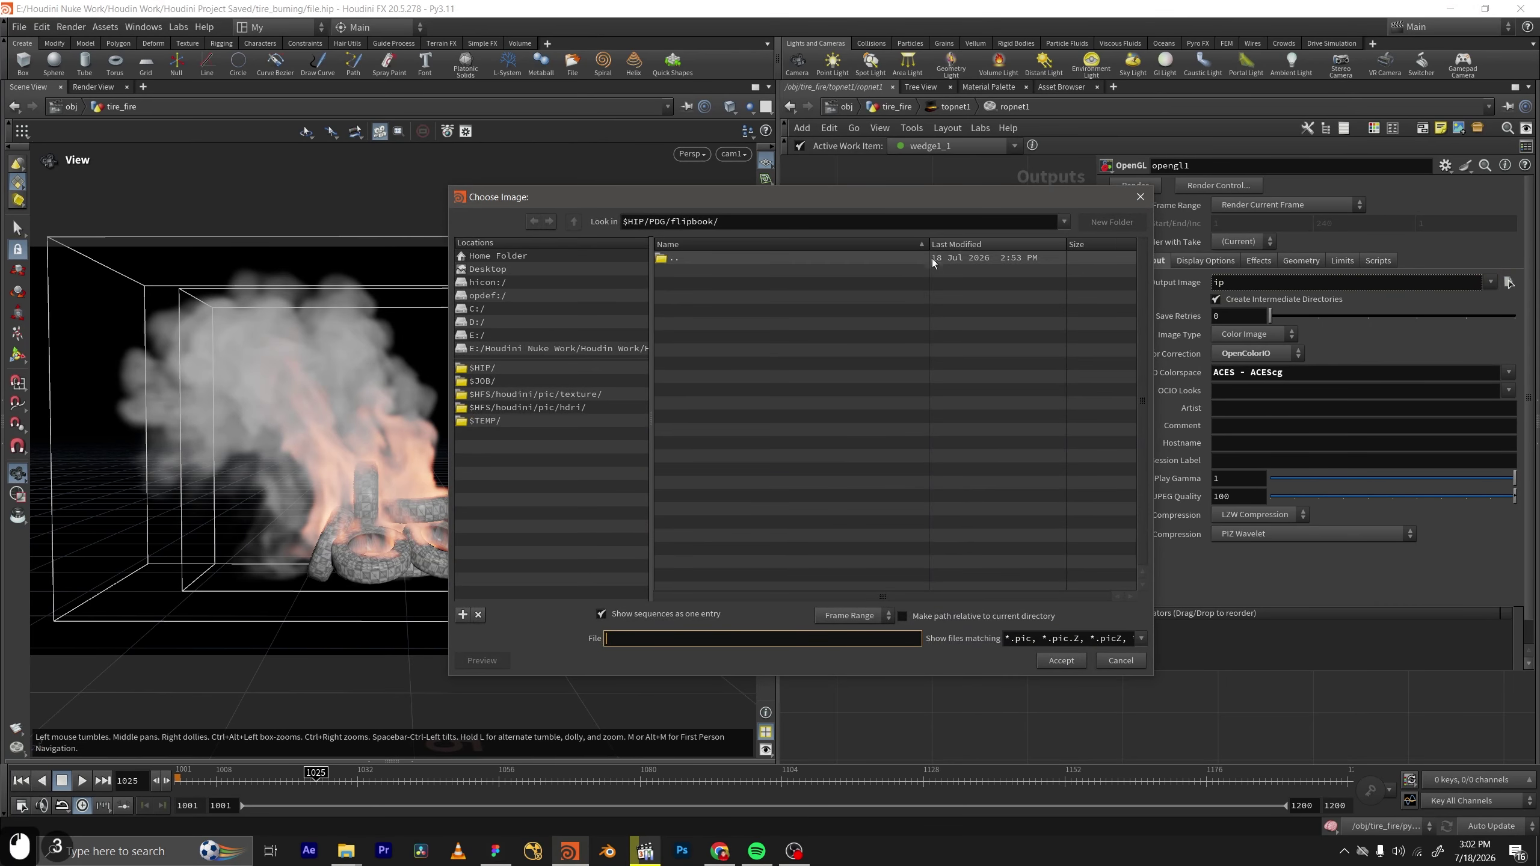
double_click(727, 262)
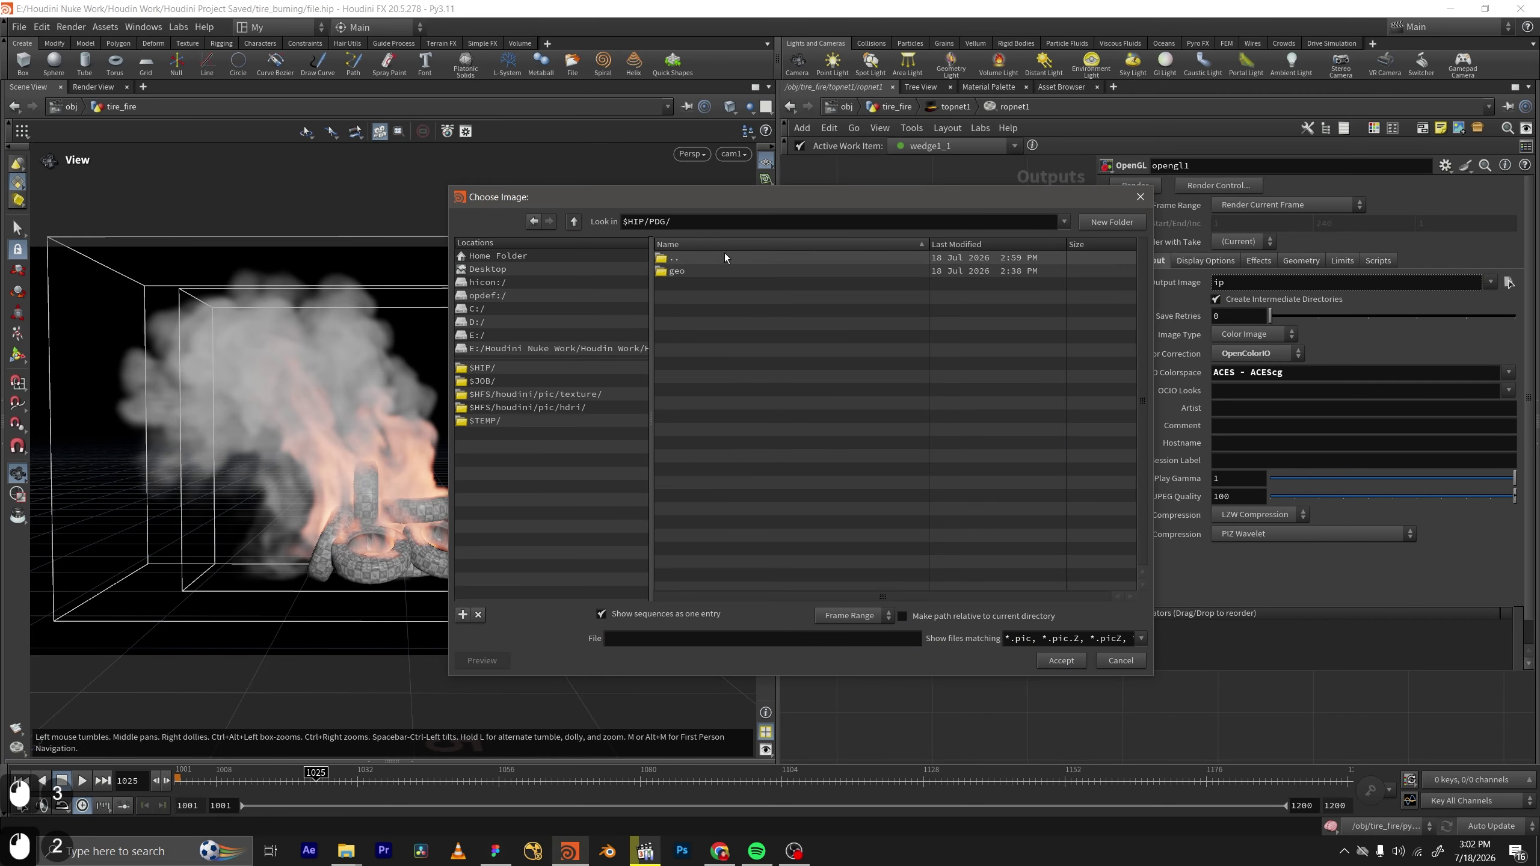
double_click(686, 260)
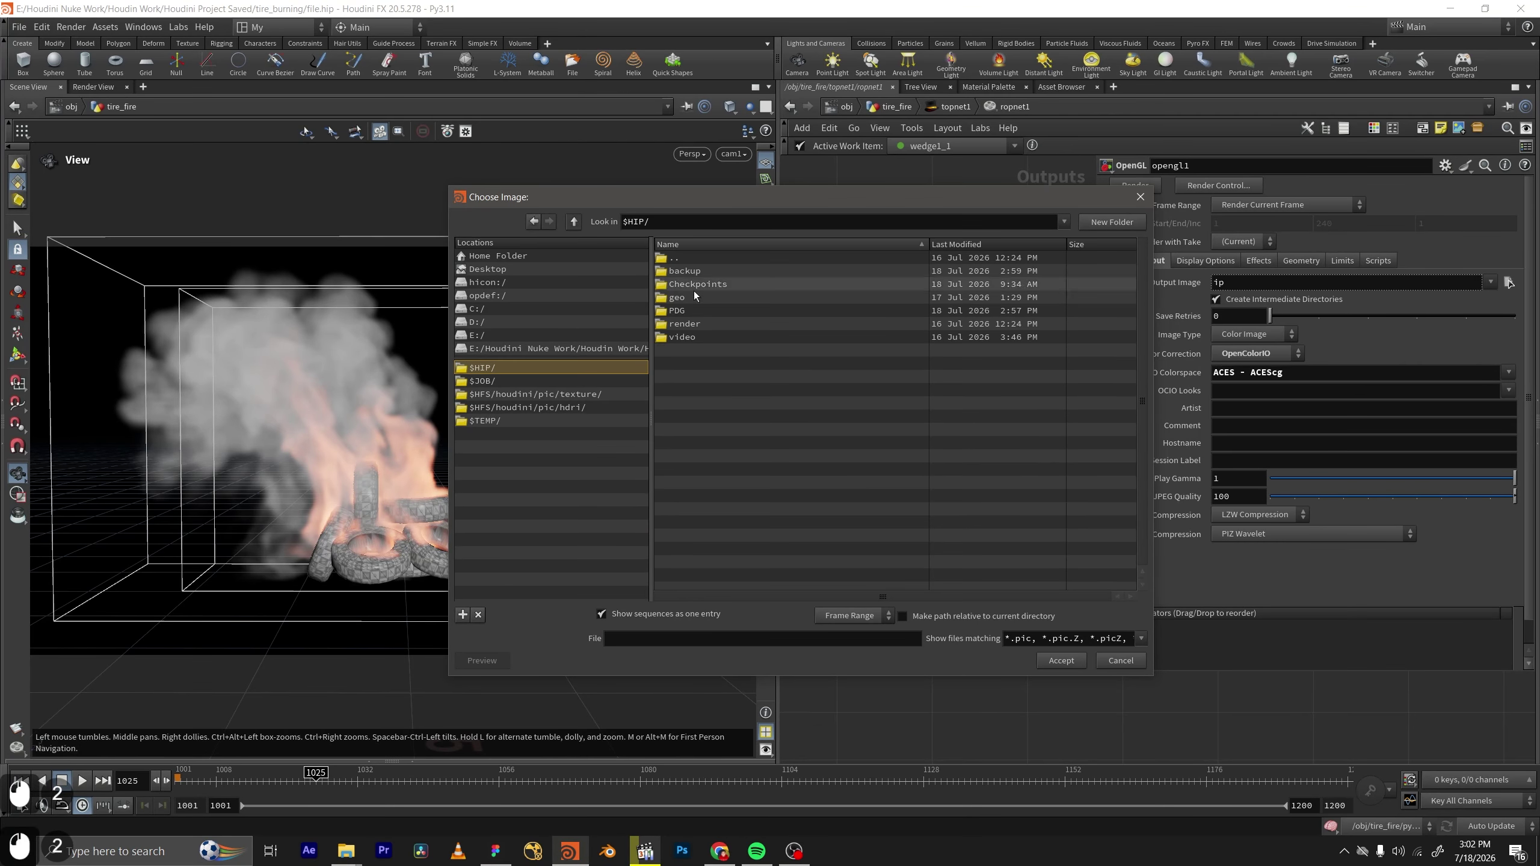
double_click(693, 313)
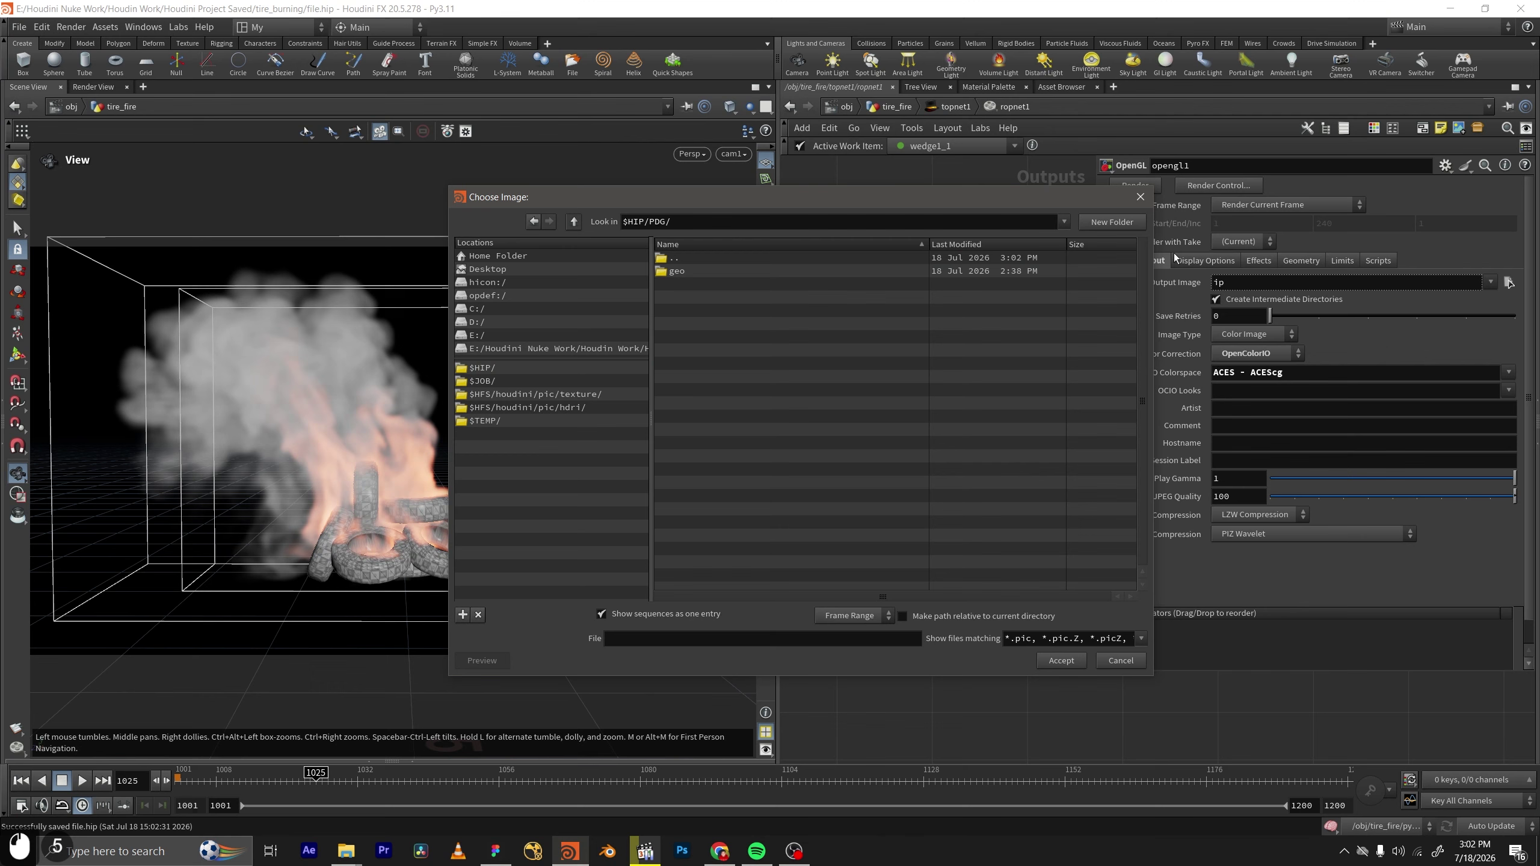
left_click(1112, 221)
type("flipbook")
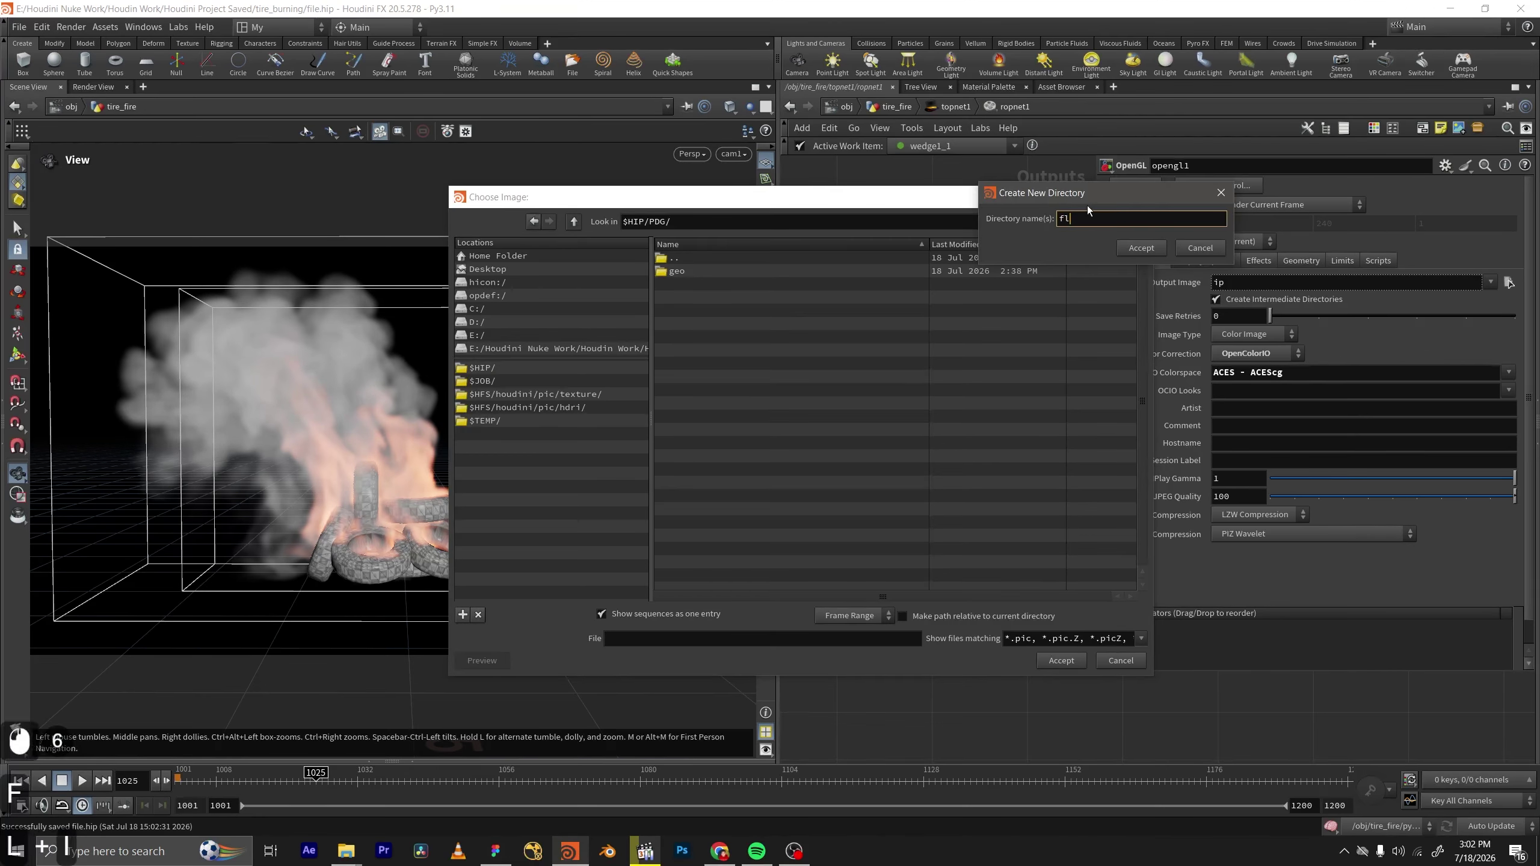
key("Return")
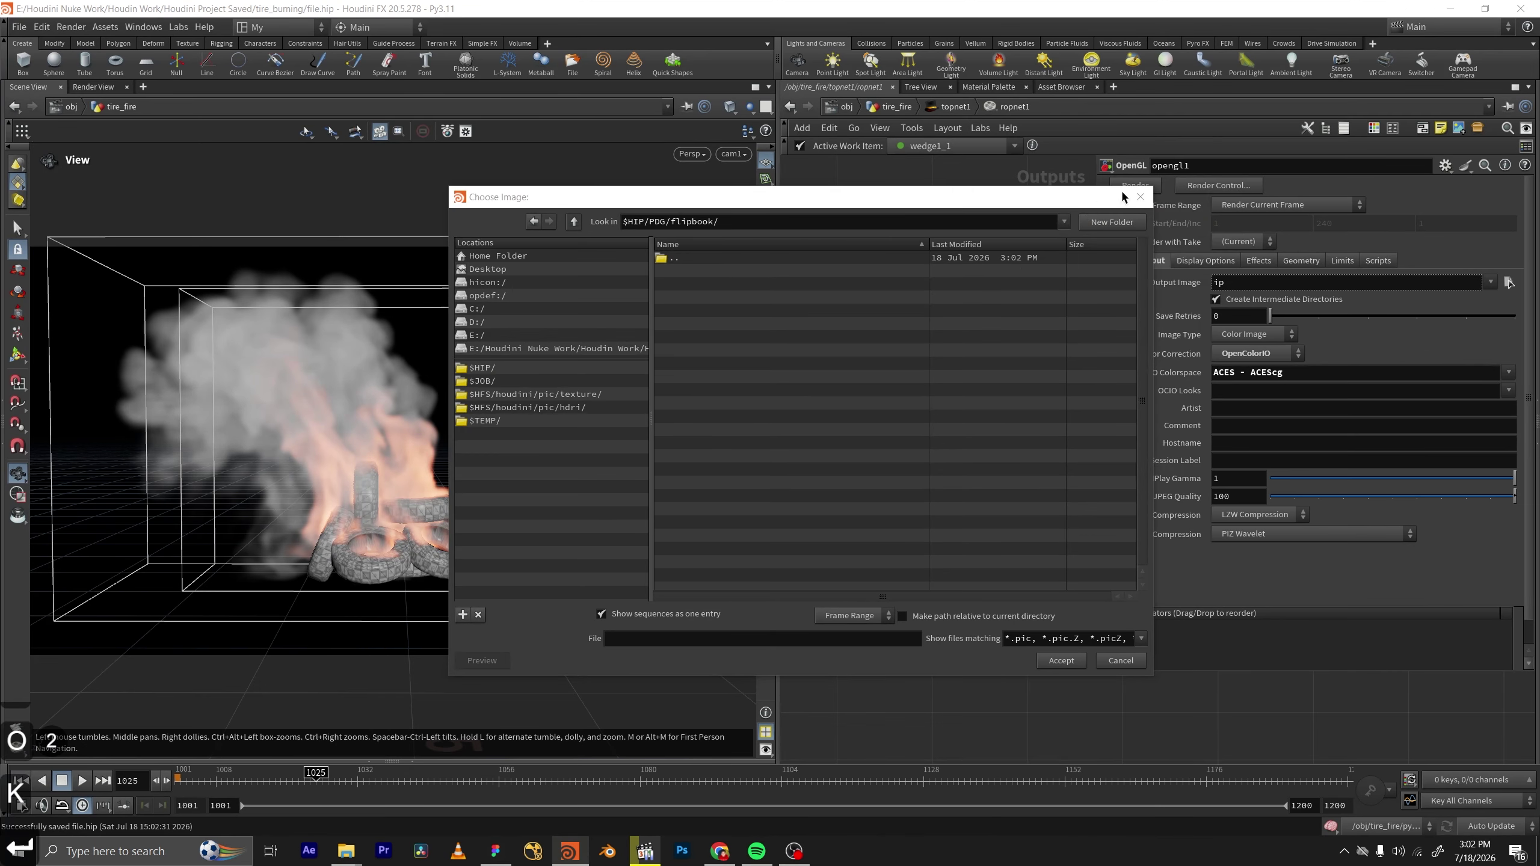
left_click(1114, 222)
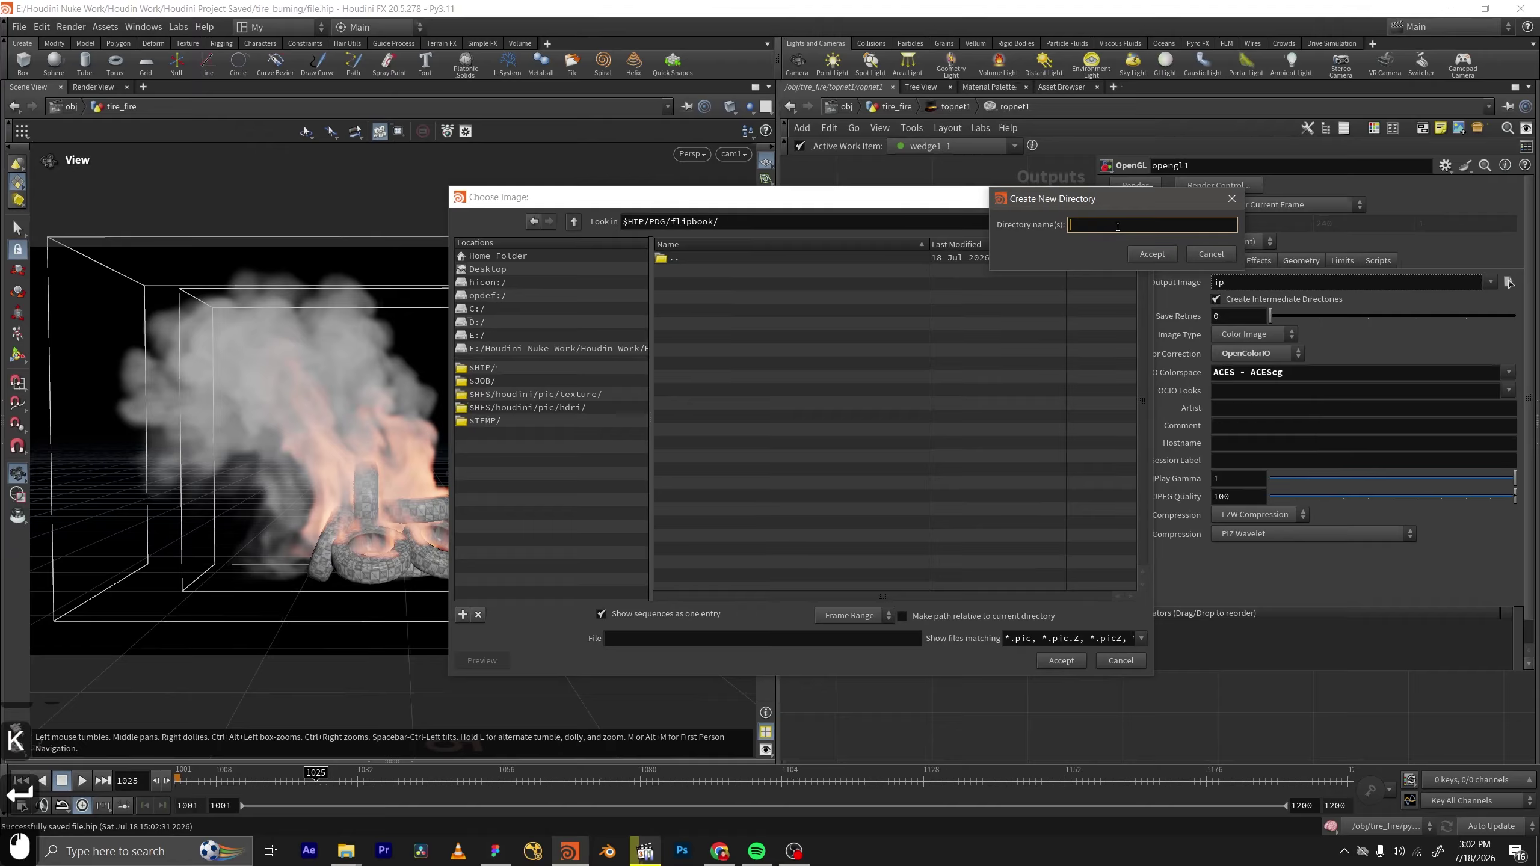
type("w1")
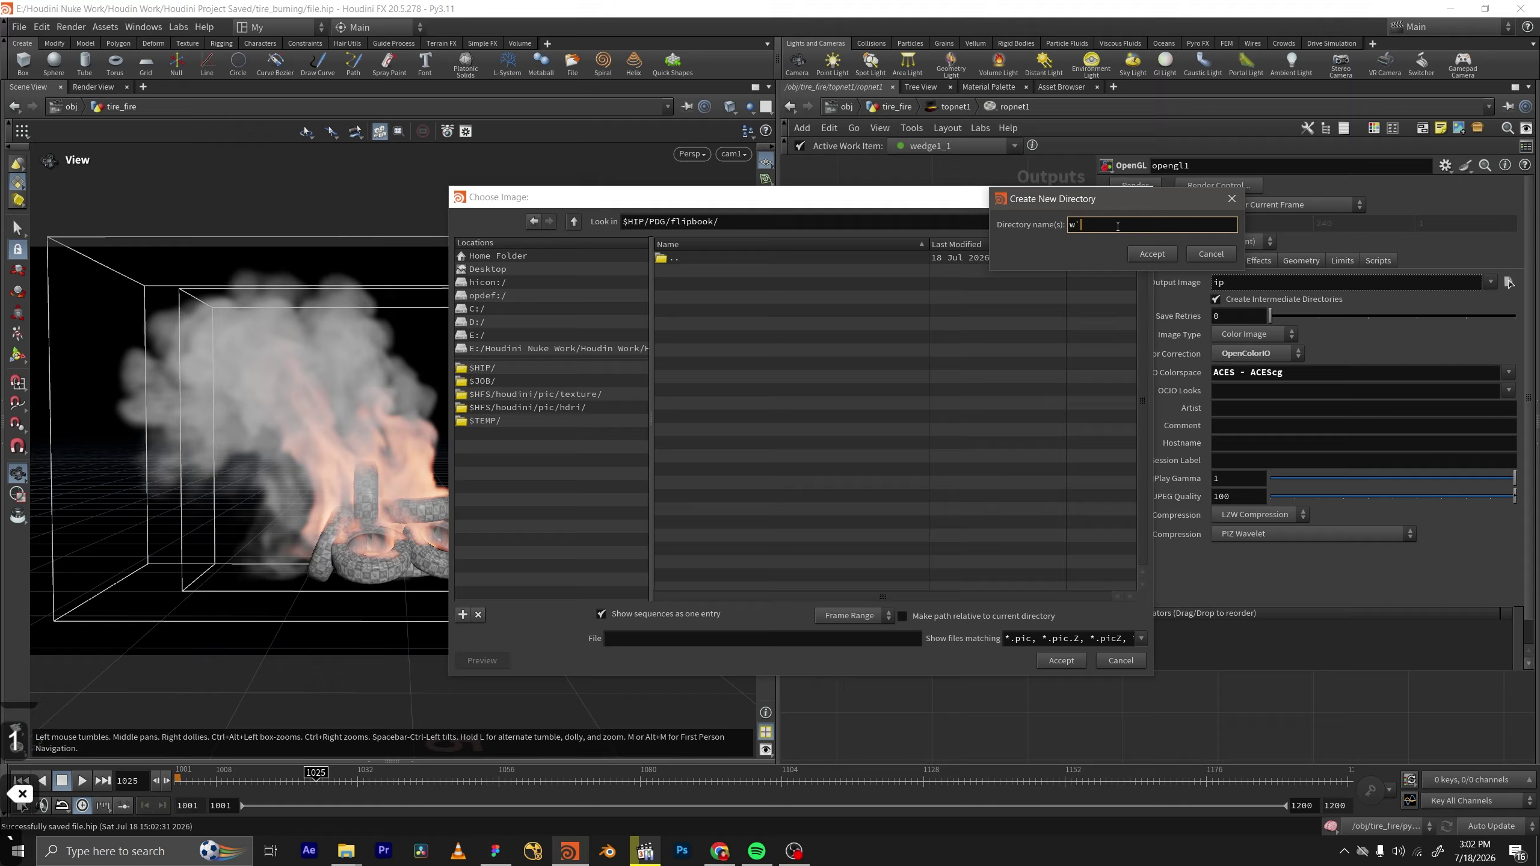
type("@wedg")
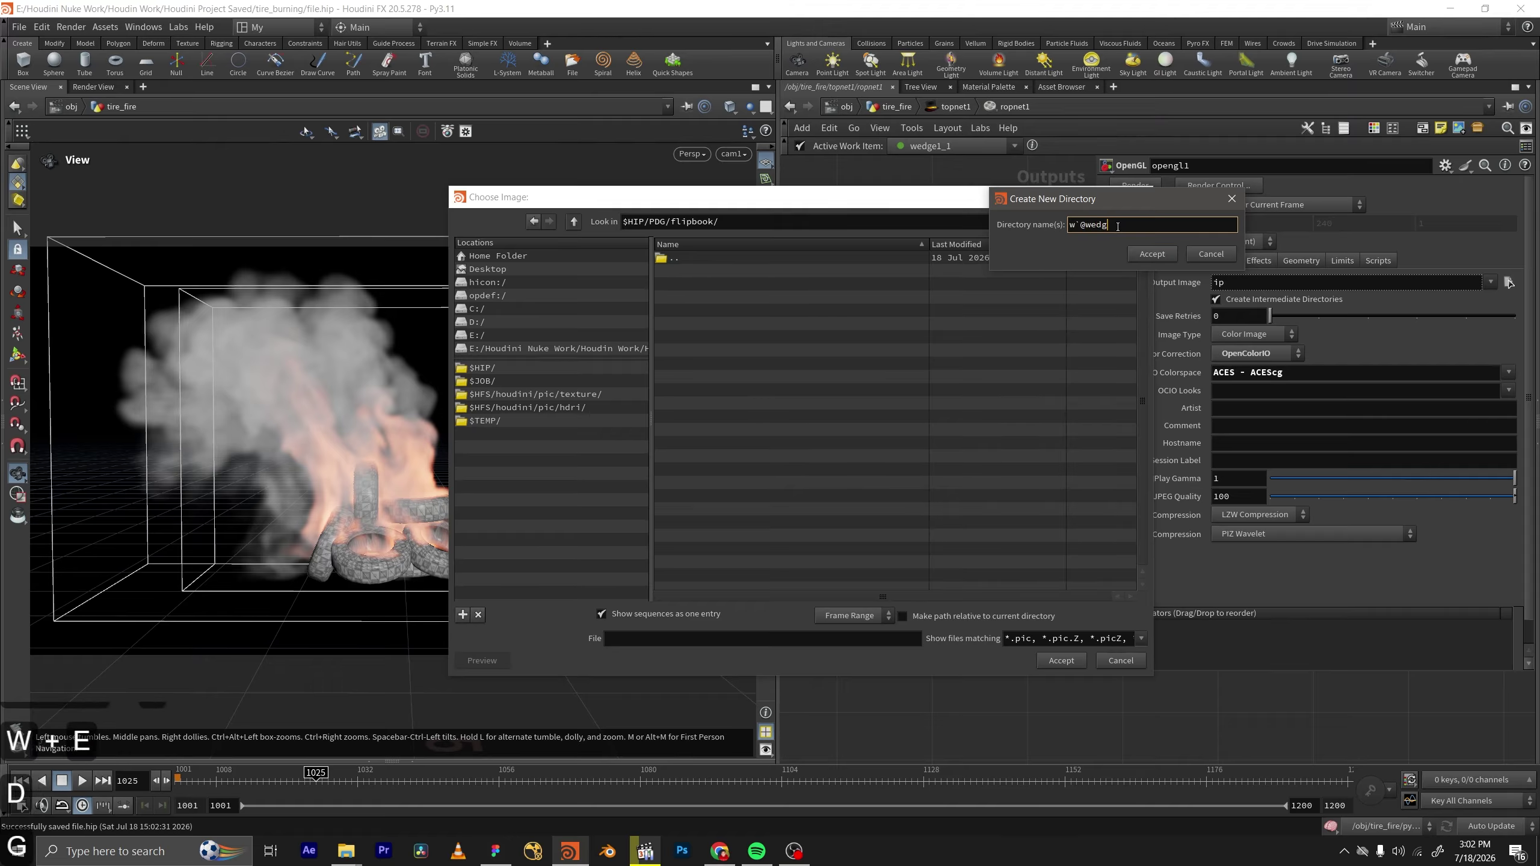
type("einde")
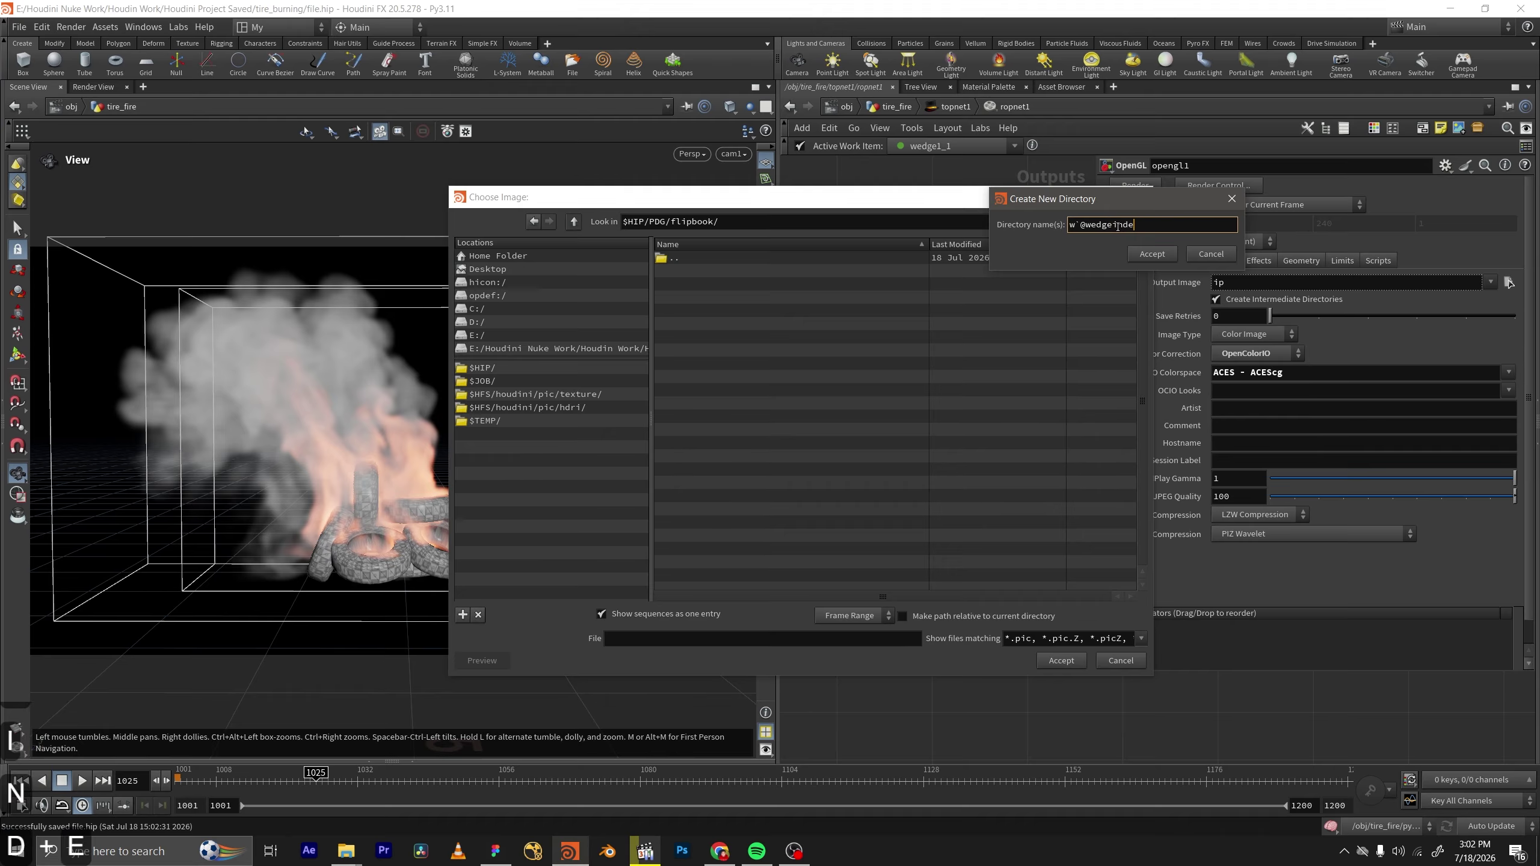
type("x`")
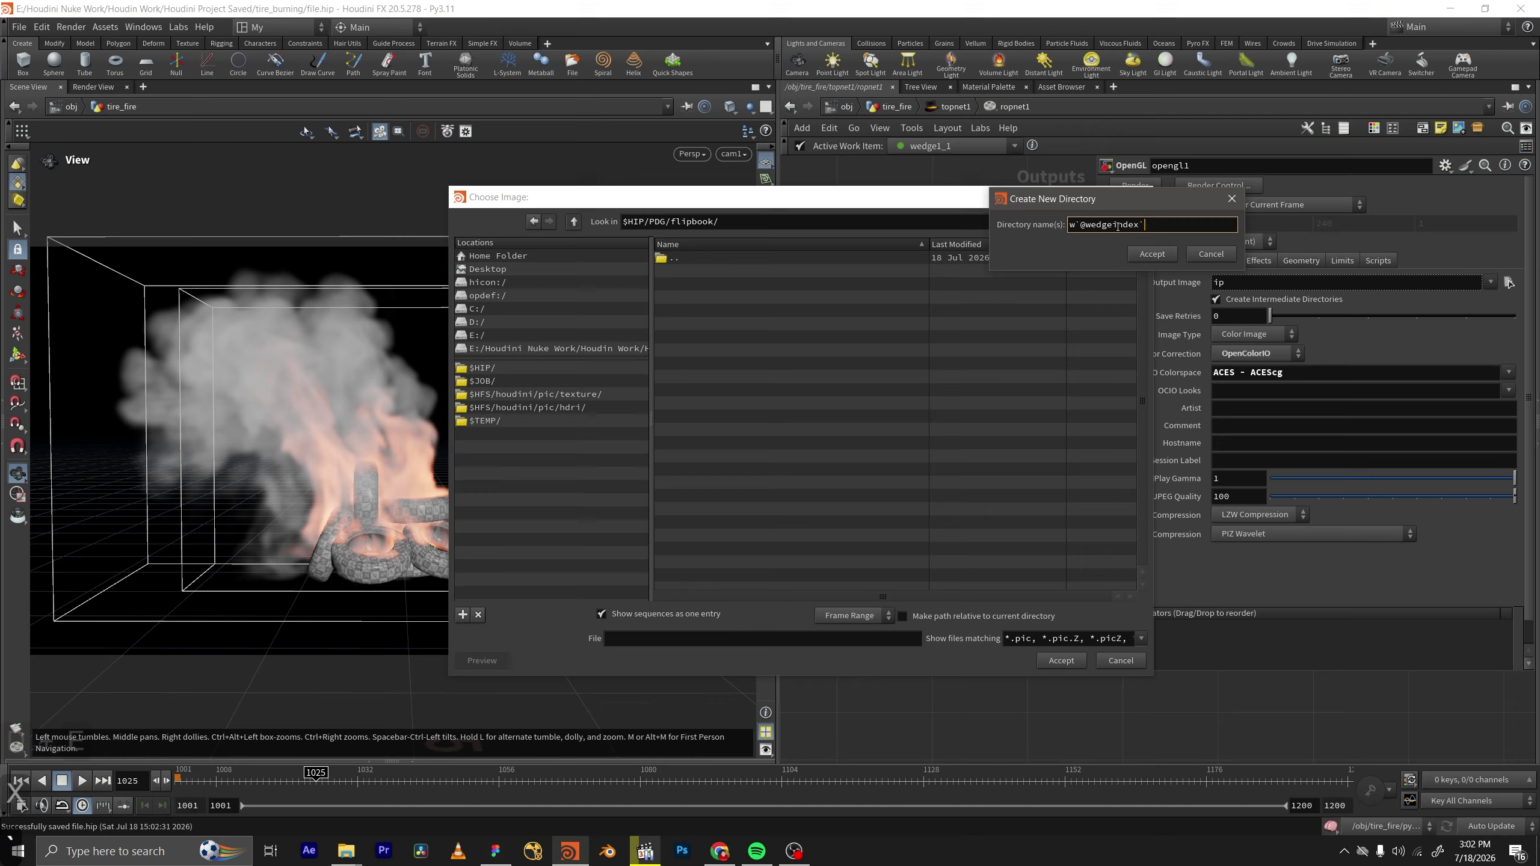
left_click(1157, 258)
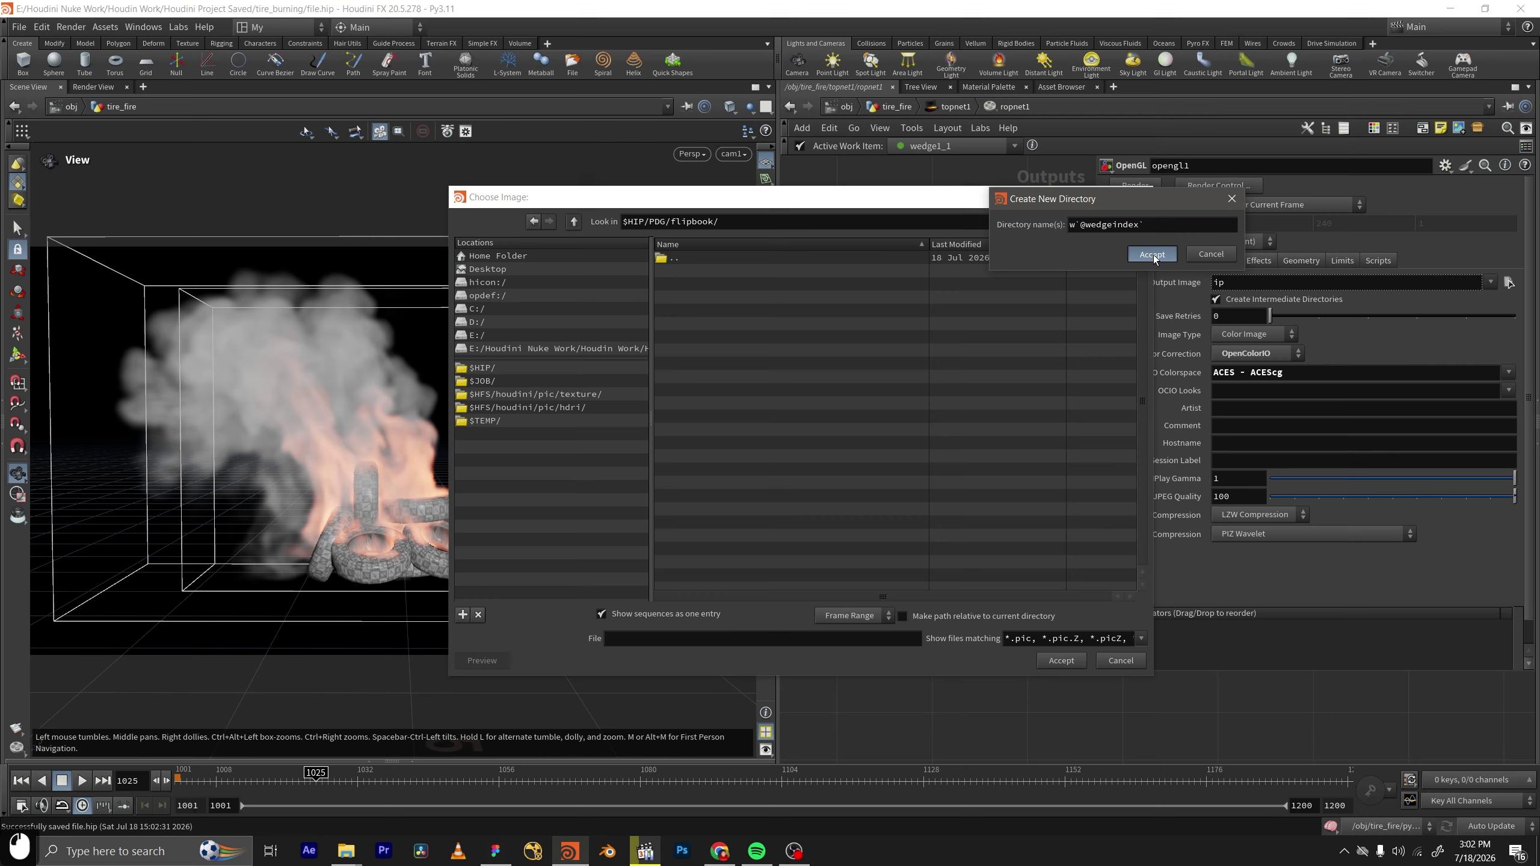
left_click(1153, 255)
left_click(693, 638)
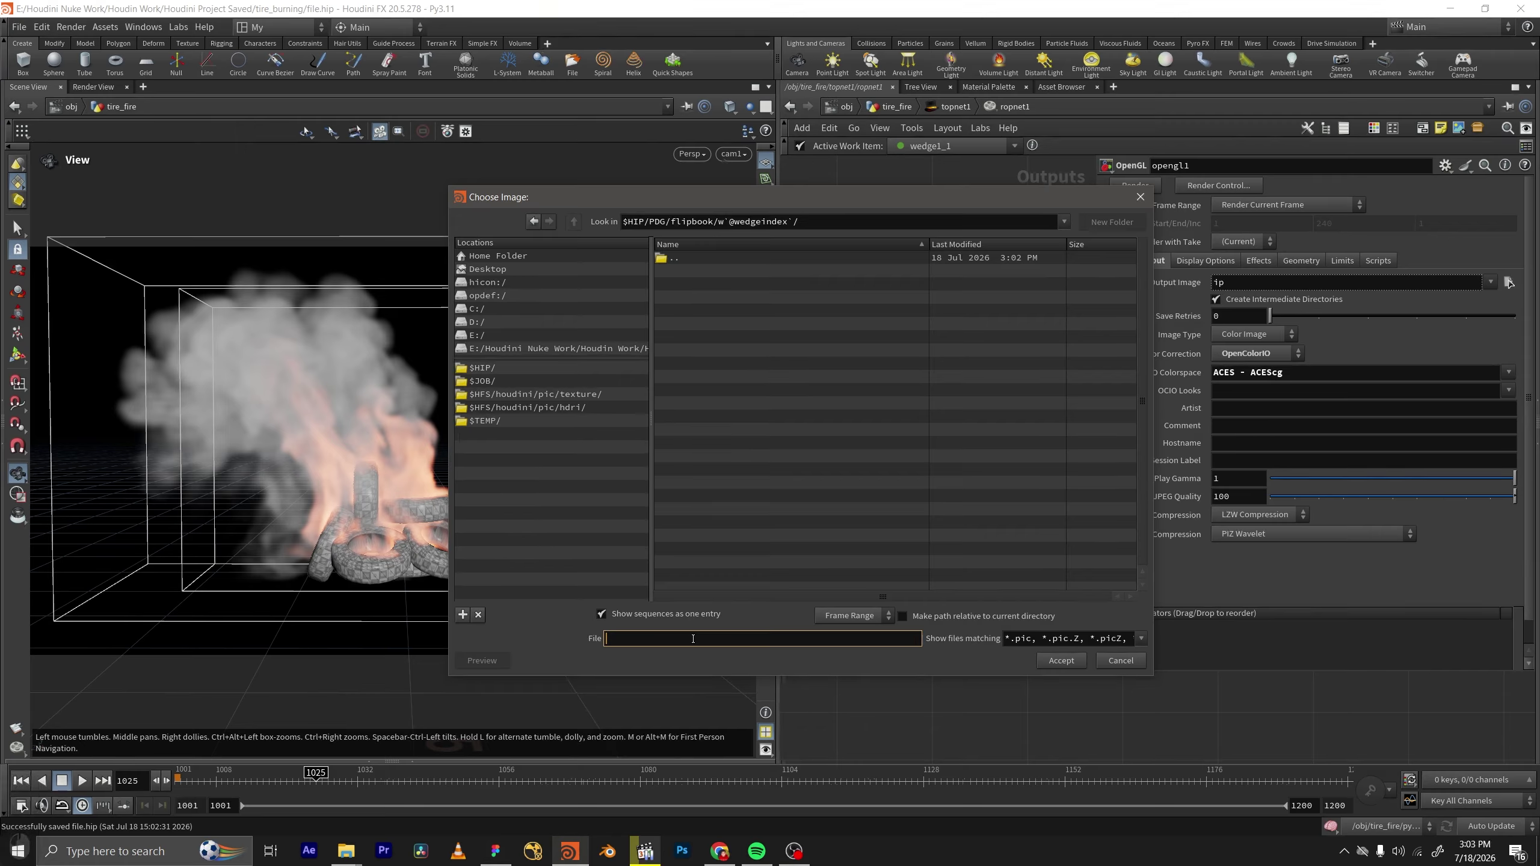
type("flipboo")
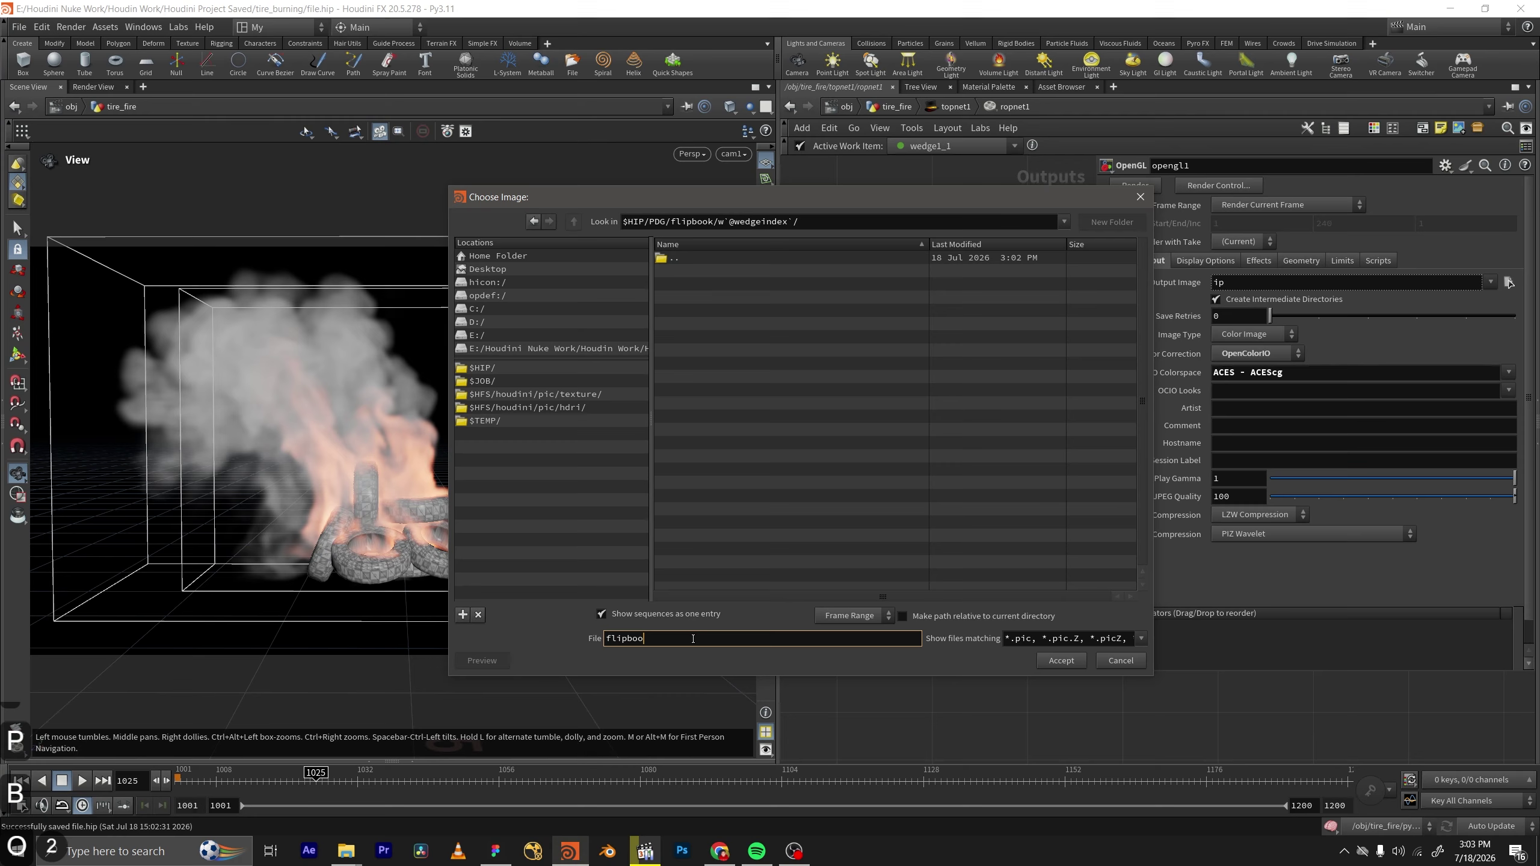
type("k")
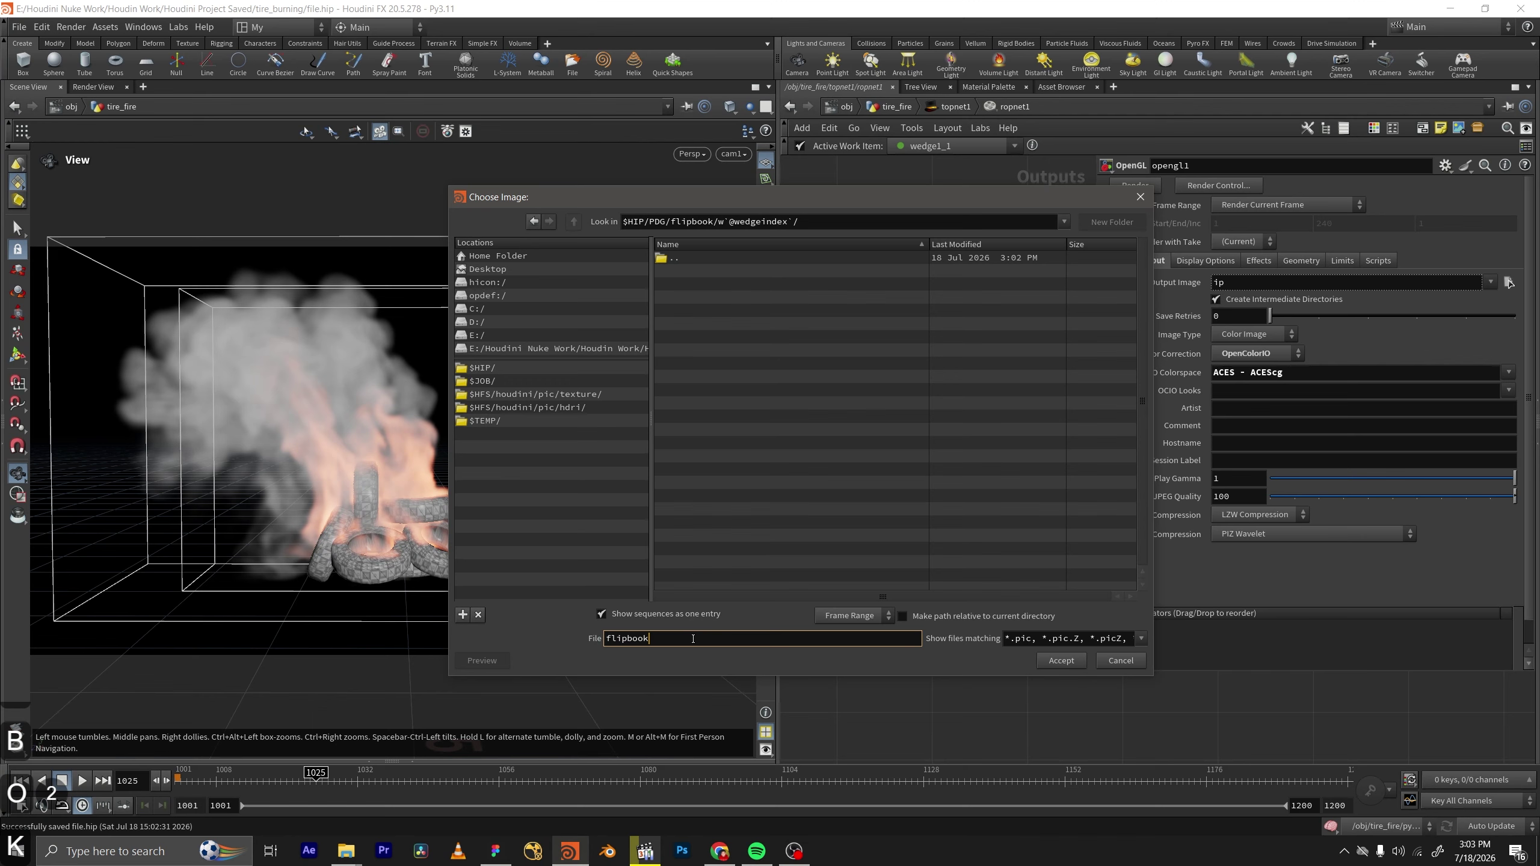
type("fire")
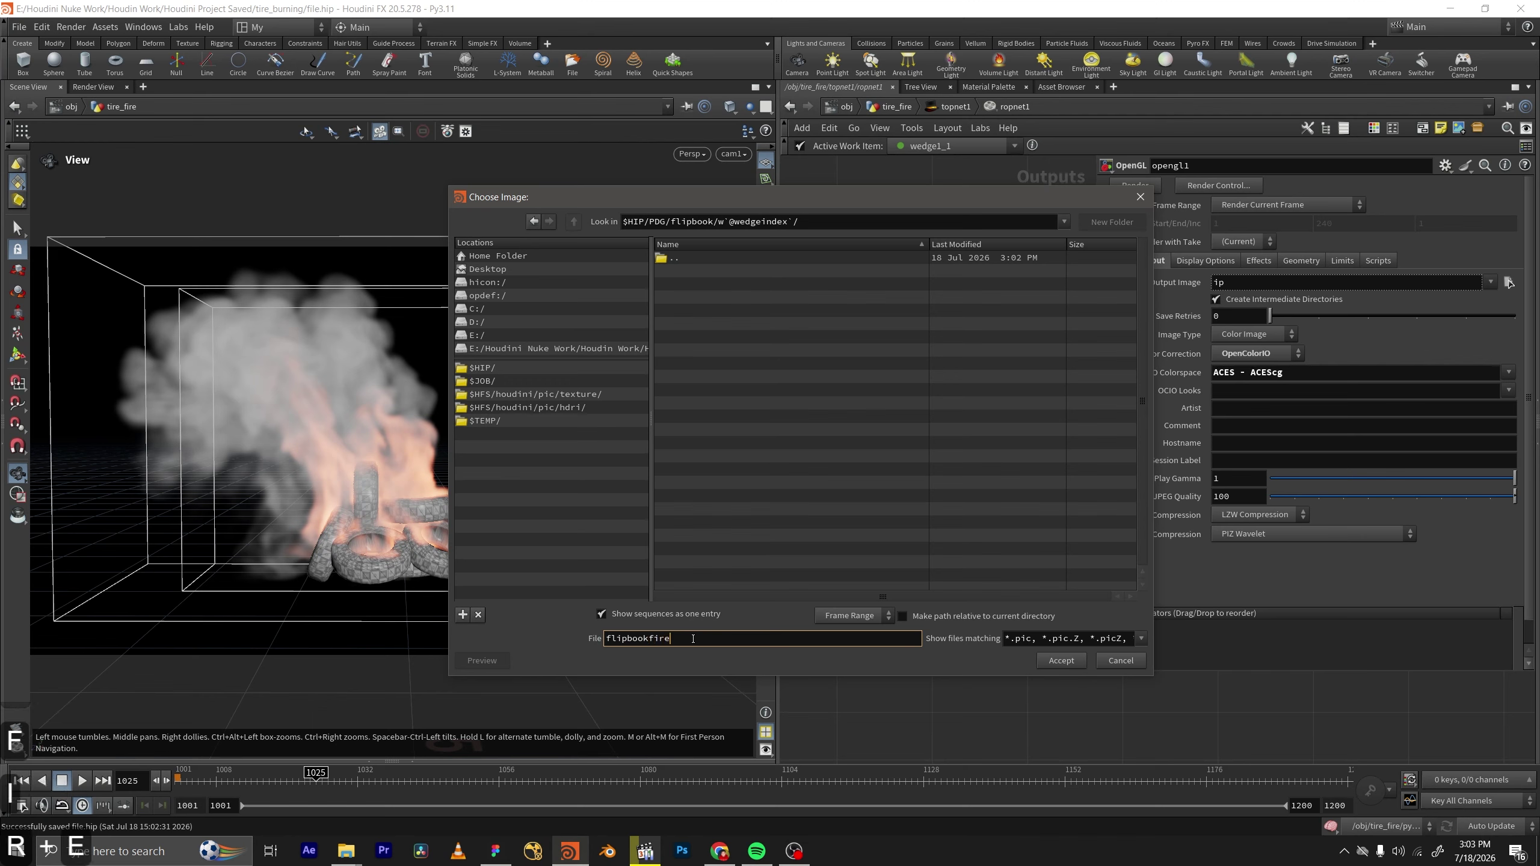
key("BackSpace")
type("e`")
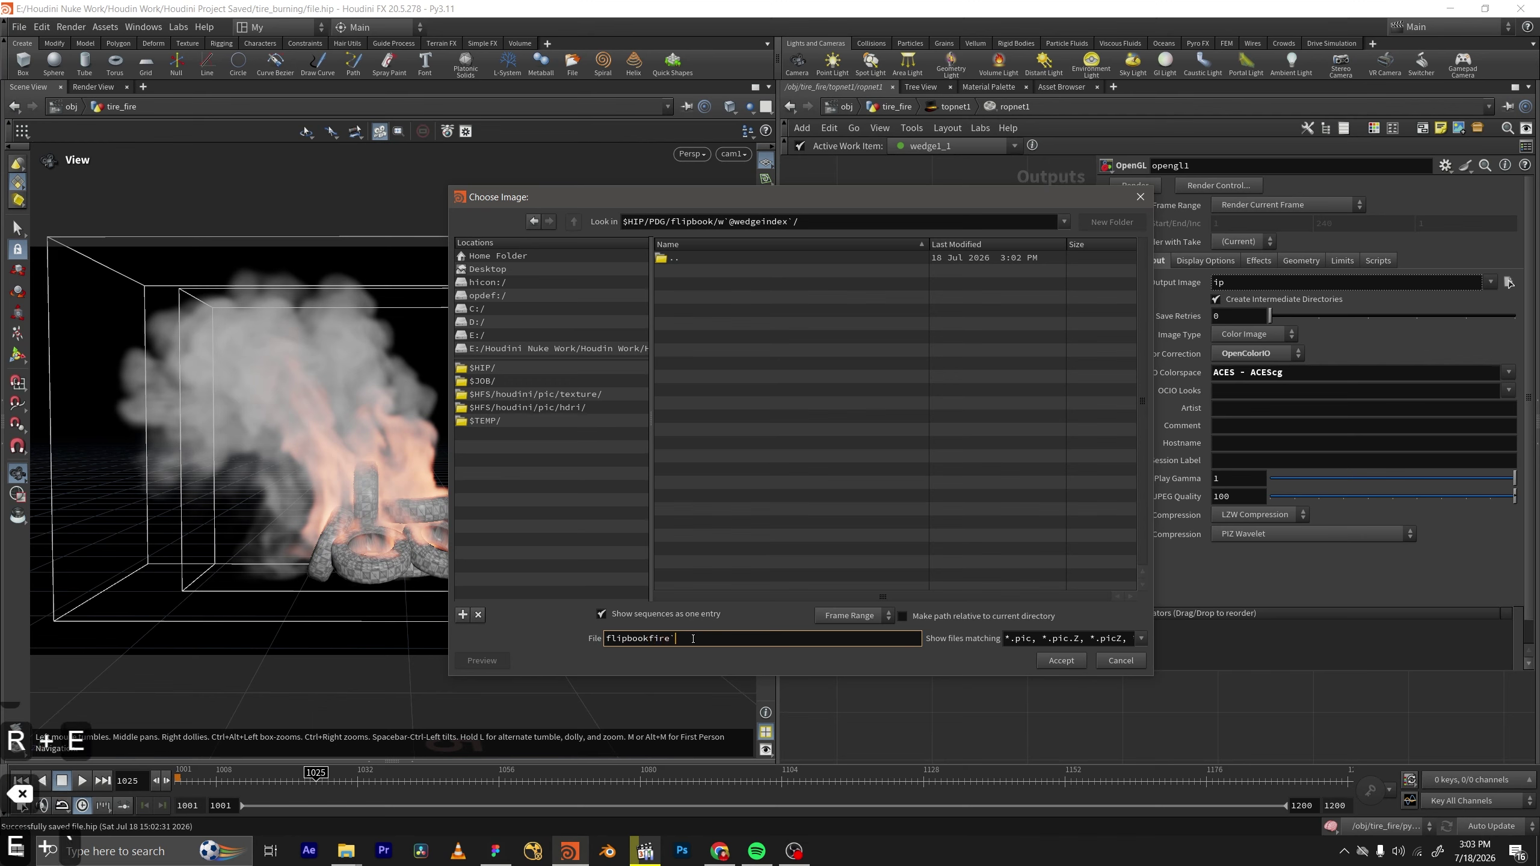
type("@w")
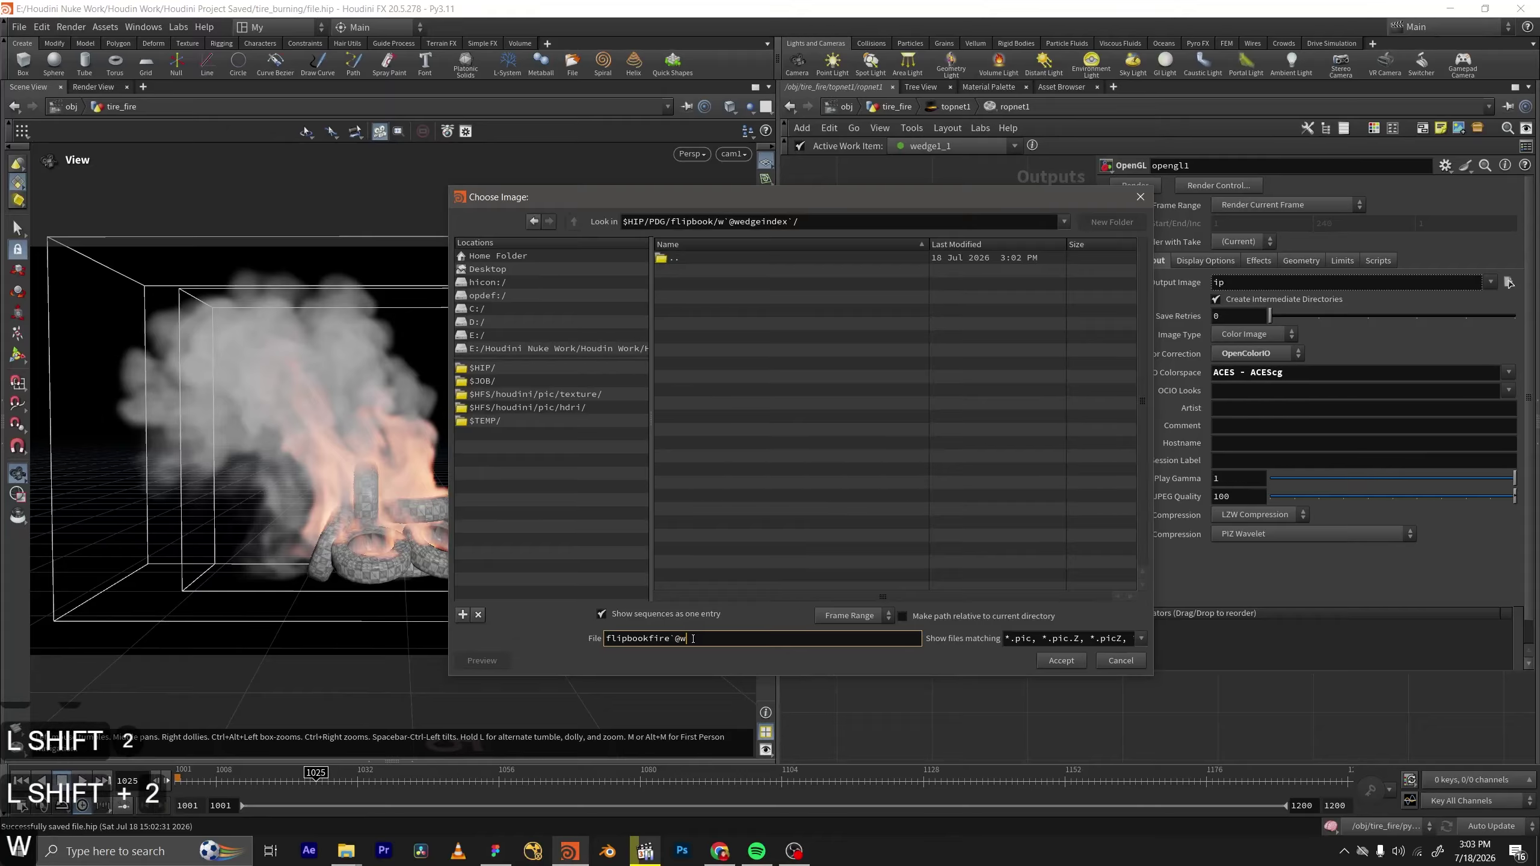
type("e")
type("dgei")
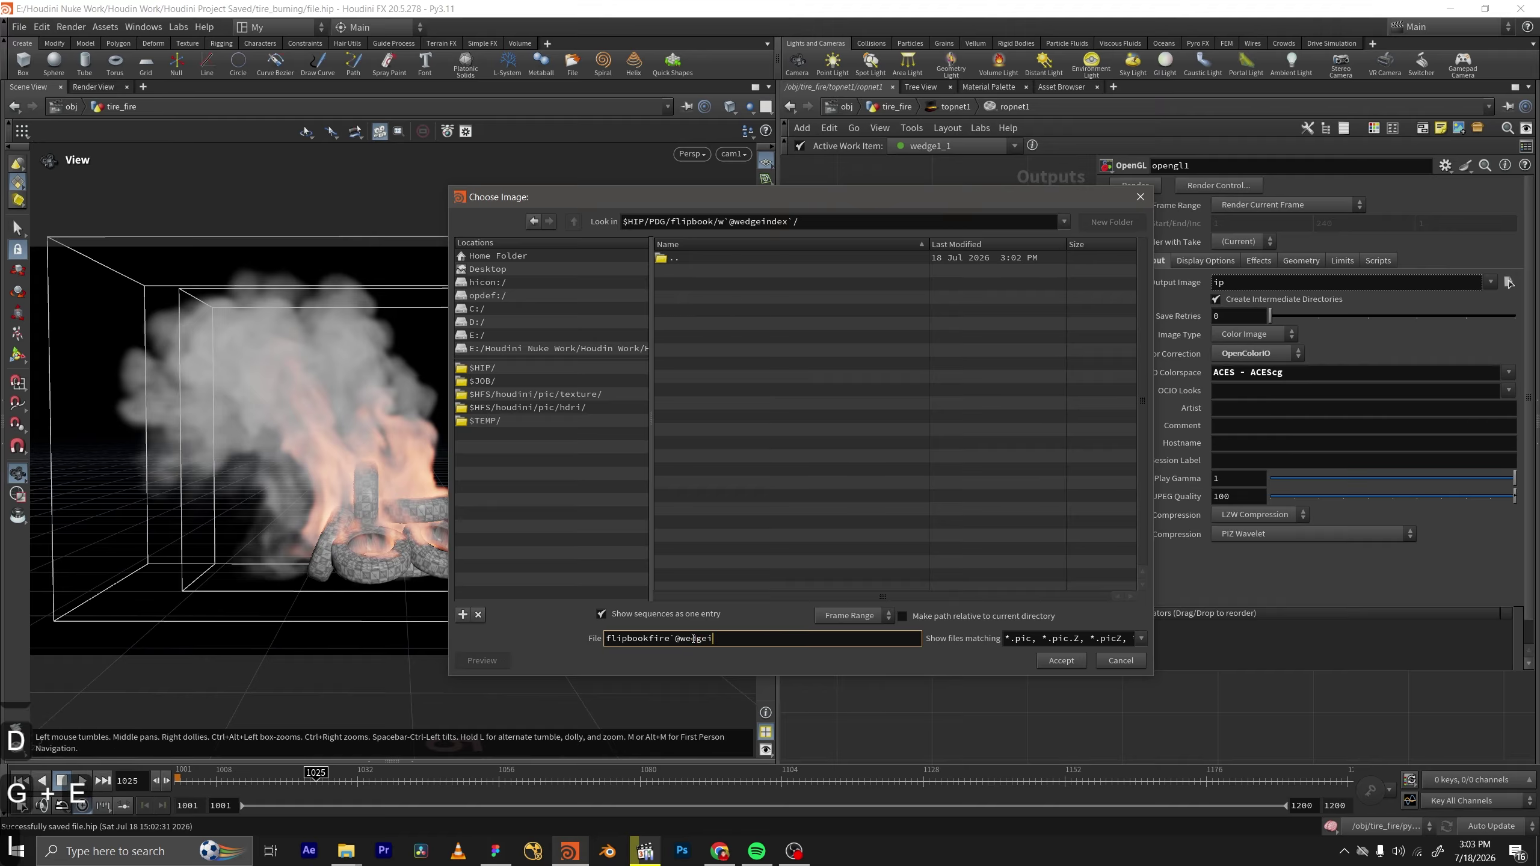
type("ndex")
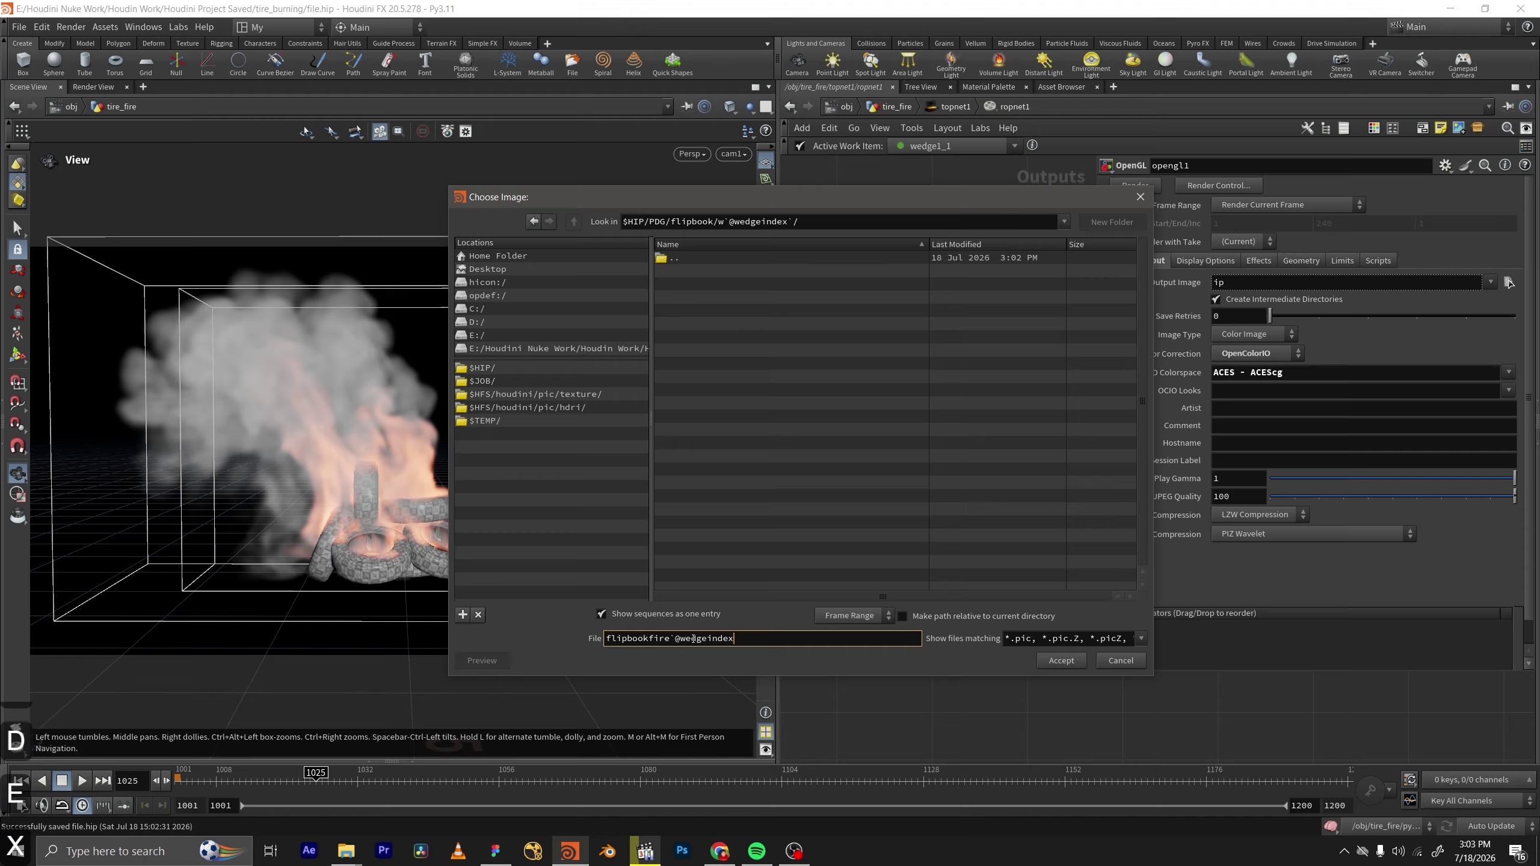
type("`.")
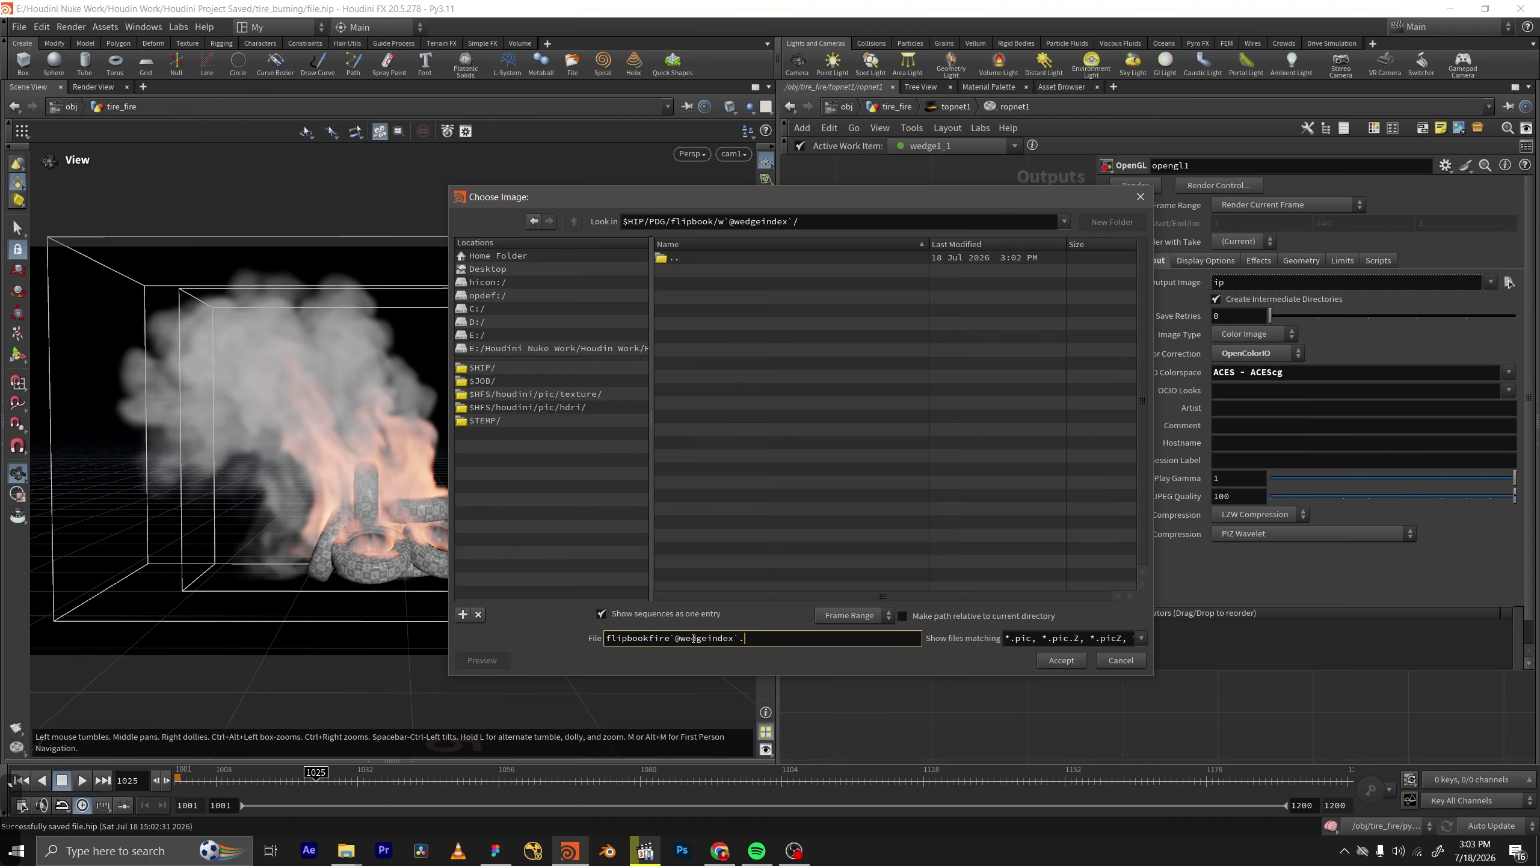
key("shift")
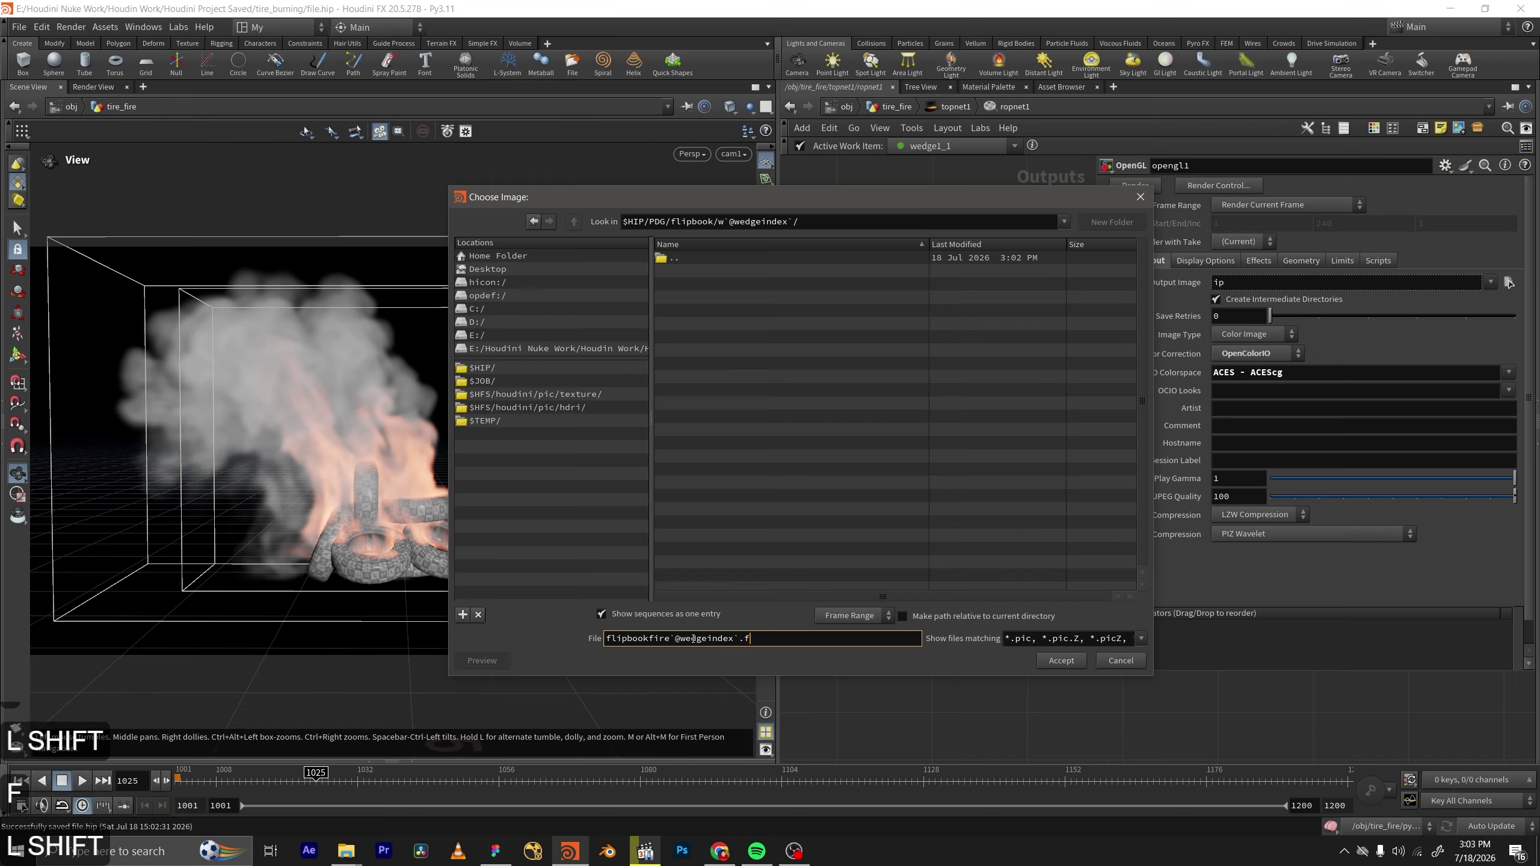
type("F4")
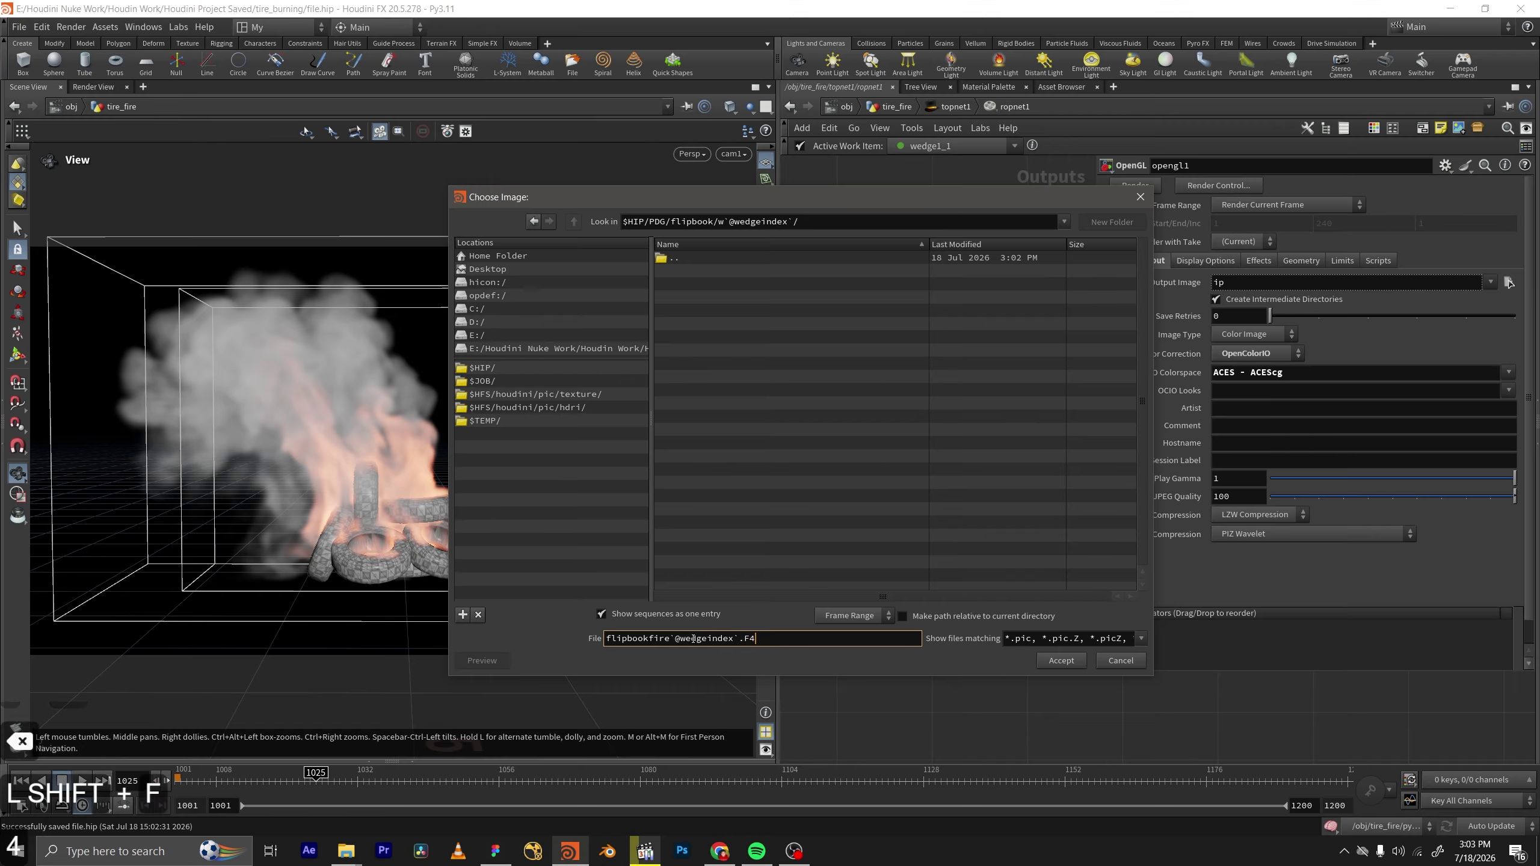
key("BackSpace")
key("BackSpace")
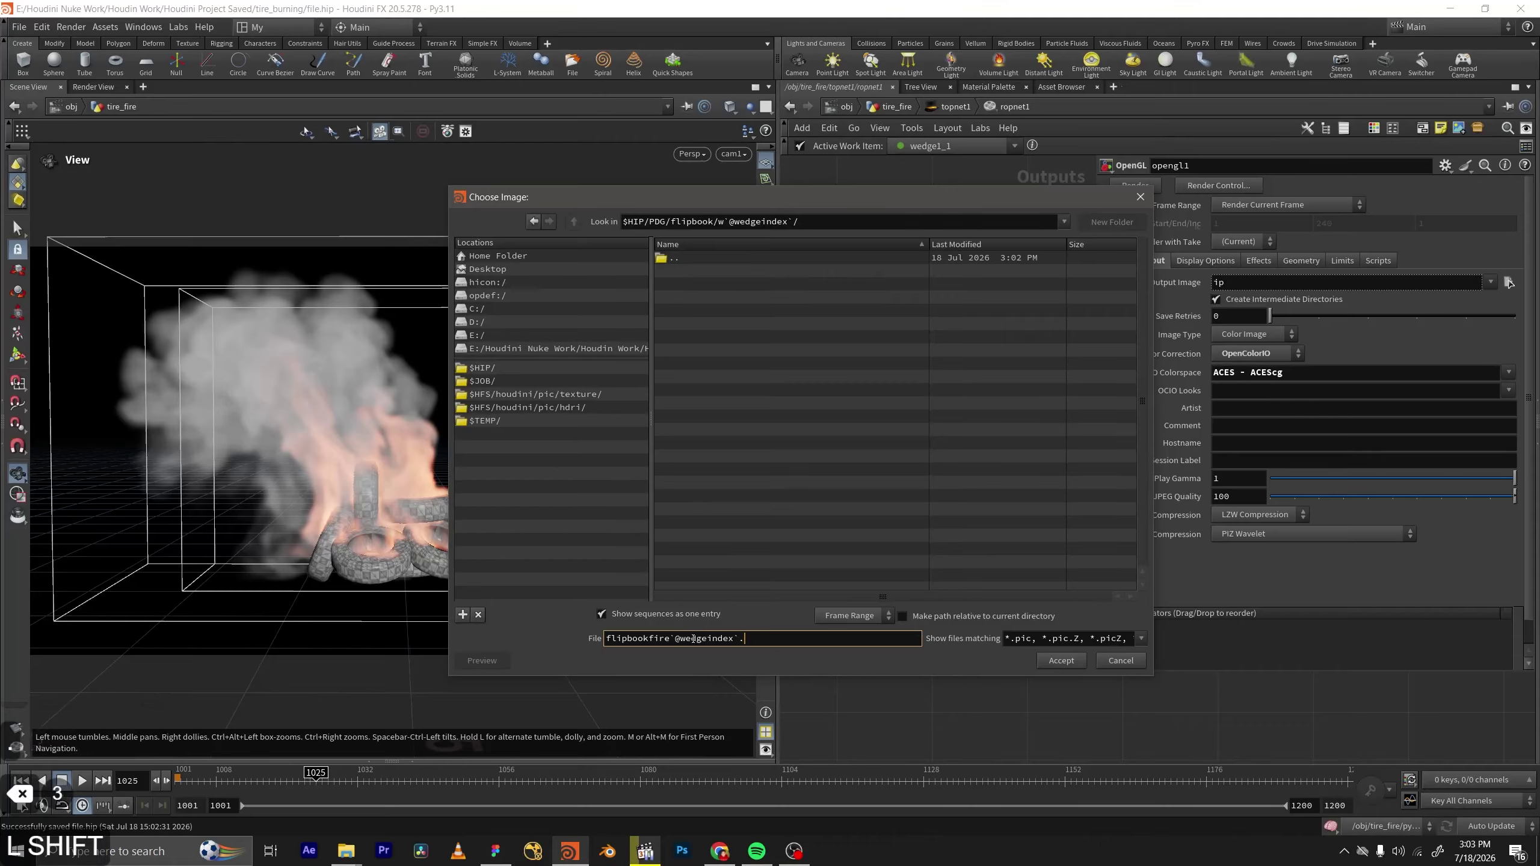
type("$F")
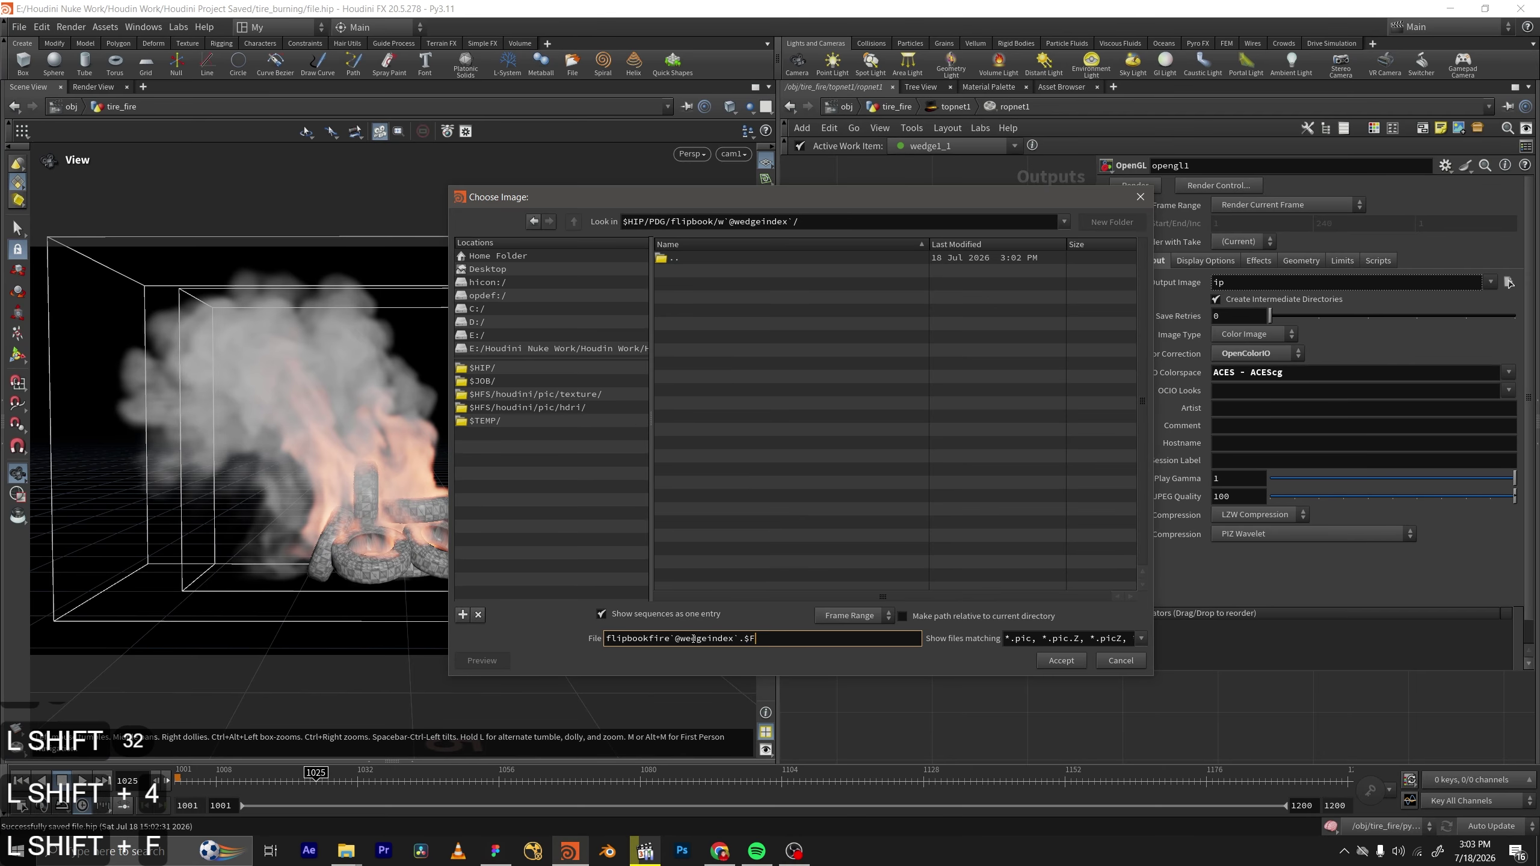
type("4.")
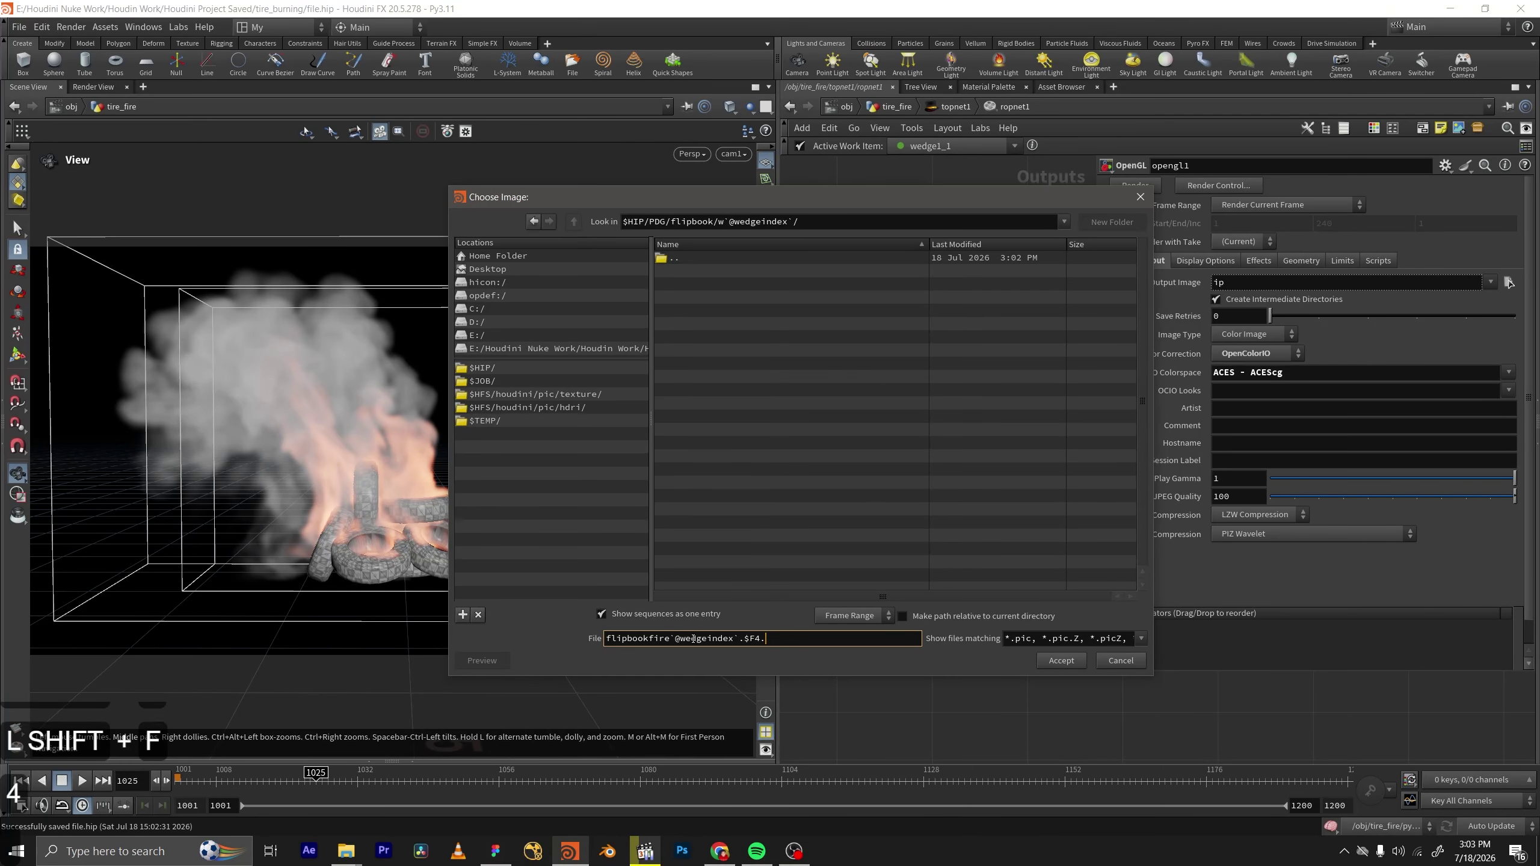
type("png")
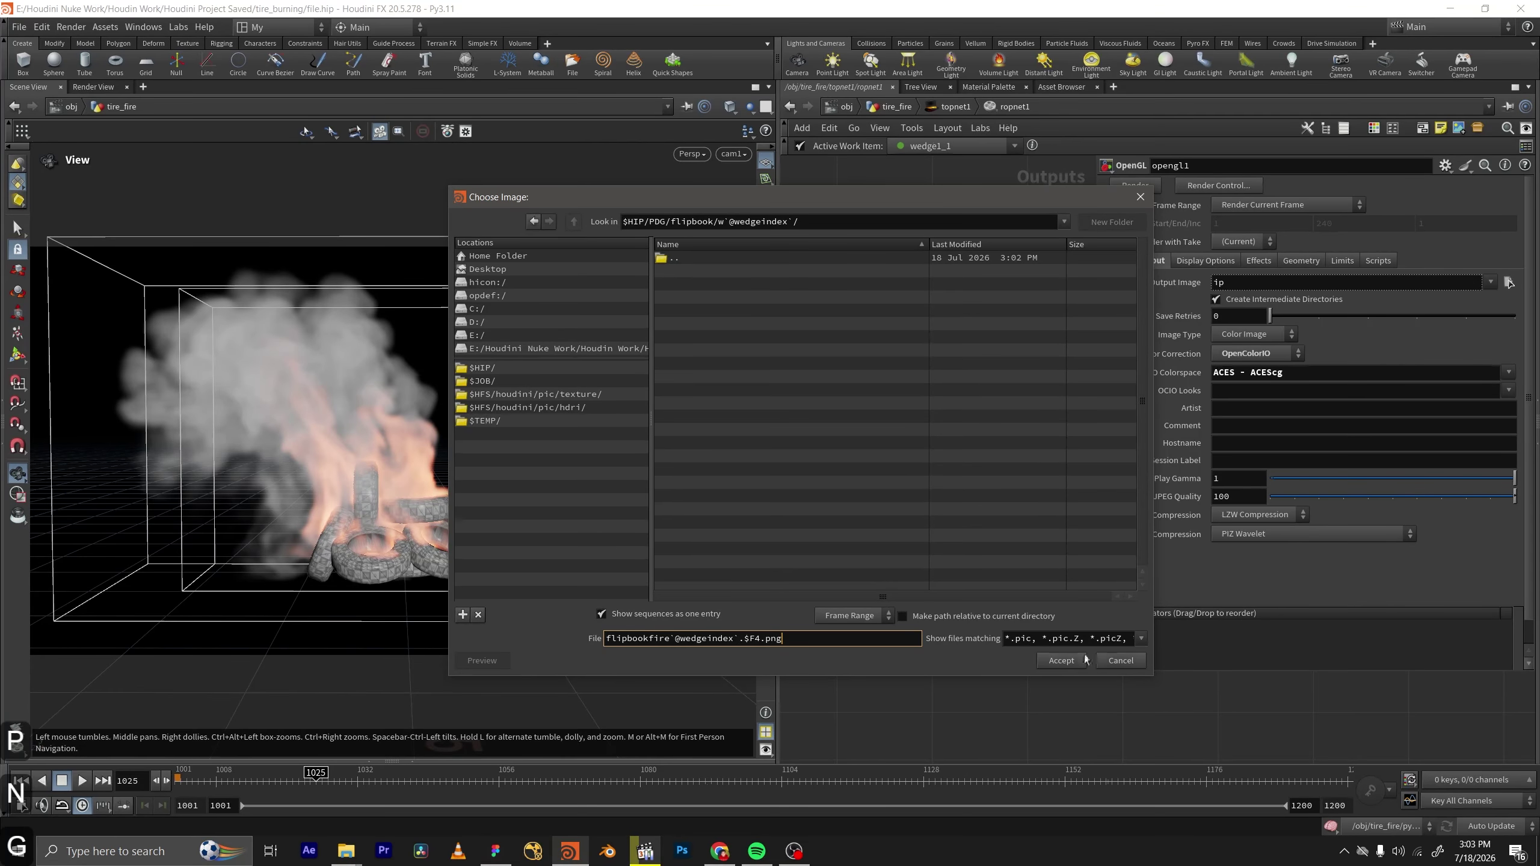
left_click(1062, 660)
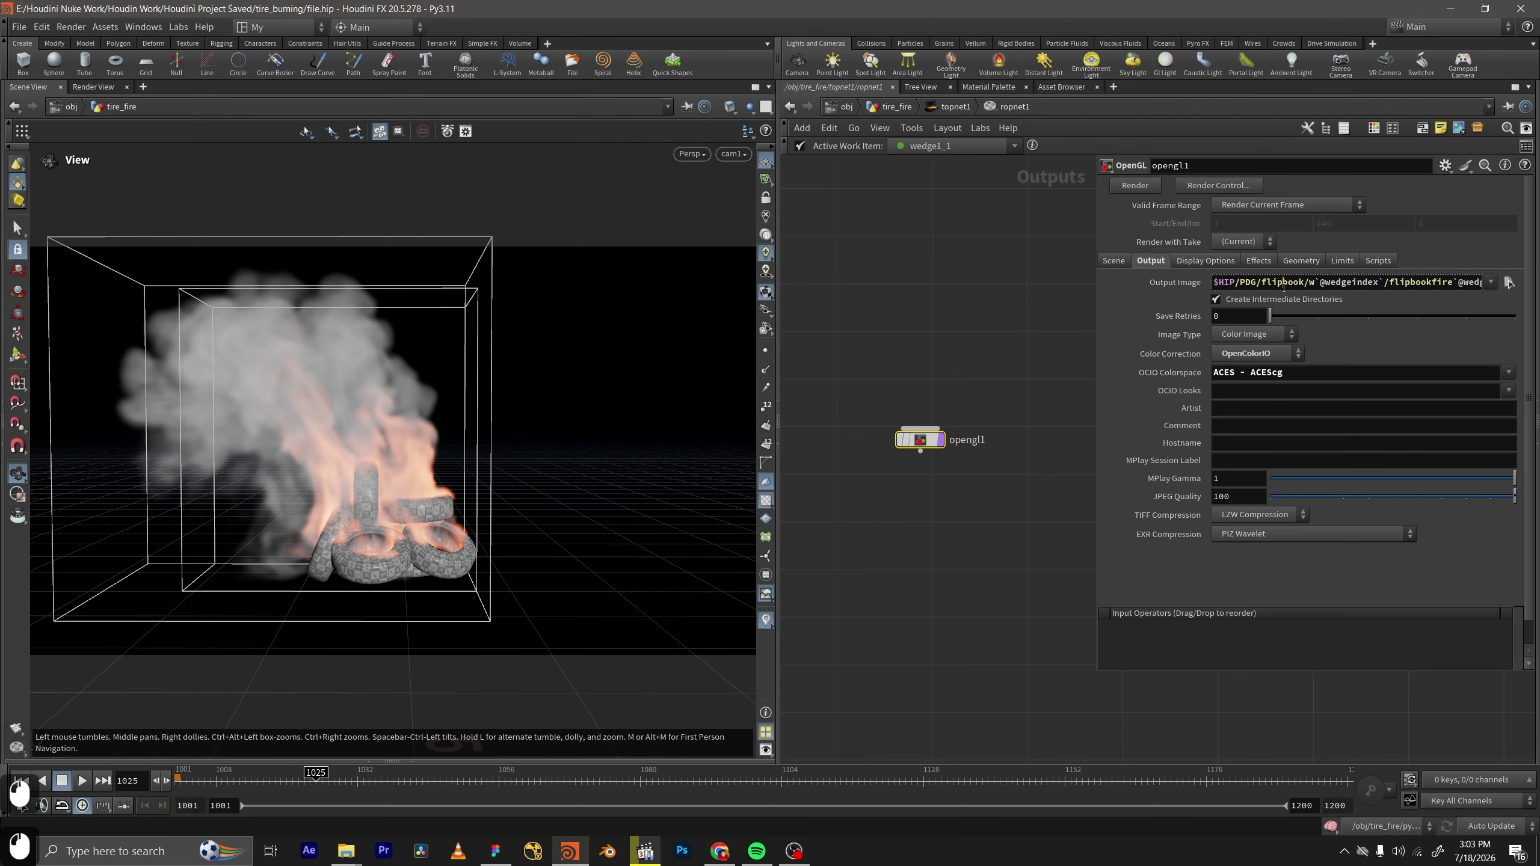
Review the opengl1 node's full output image path and its display, effects, geometry, limits, script and scene parameters.
left_click_drag(1283, 282, 1501, 277)
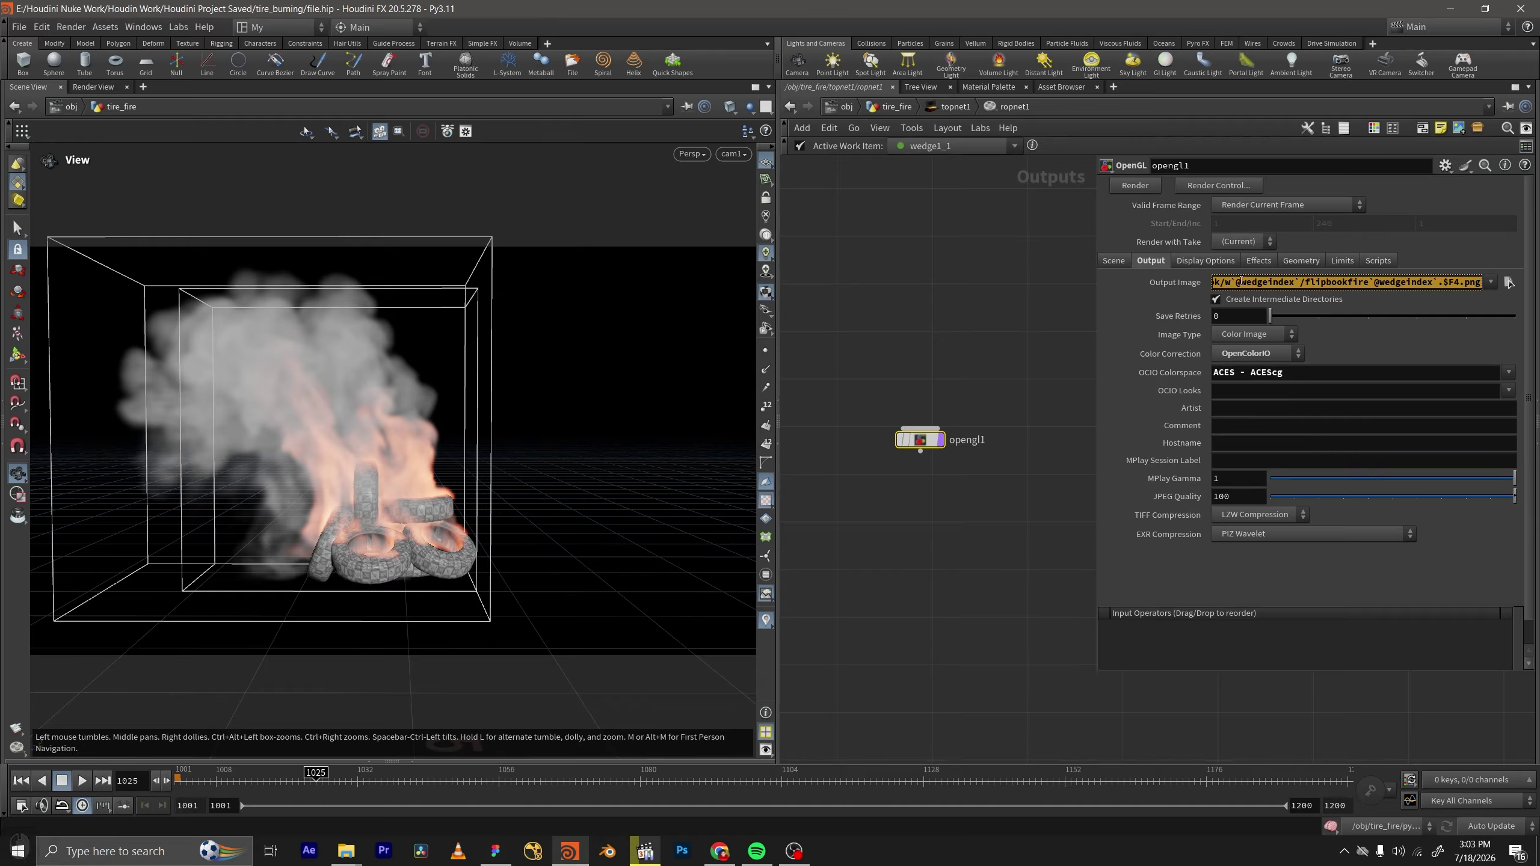
left_click(1252, 285)
middle_click(1188, 286)
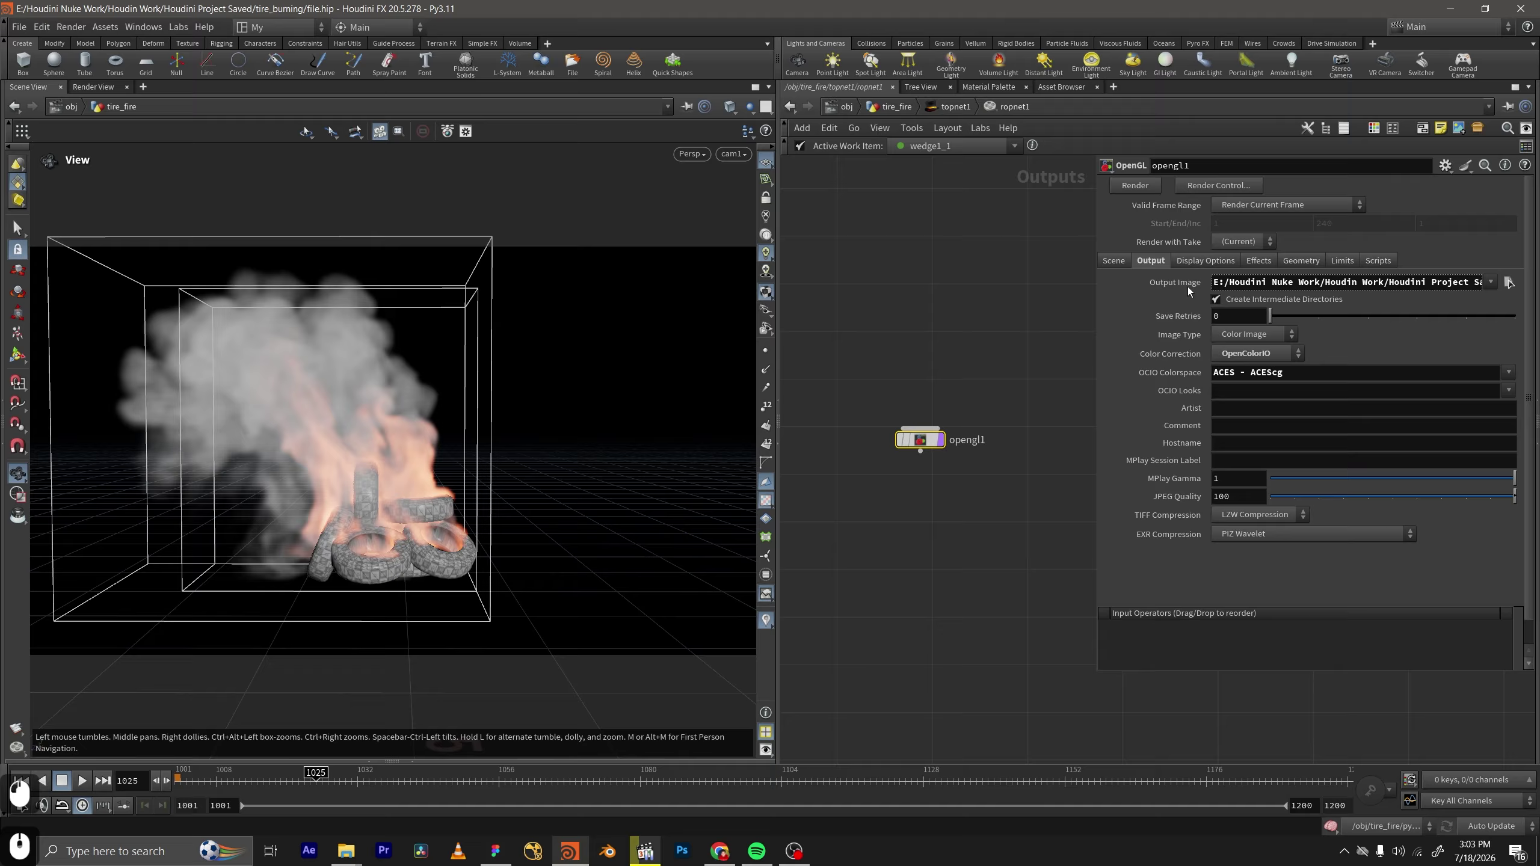
scroll(989, 356, "down", 1)
middle_click_drag(990, 357, 981, 336)
middle_click(1174, 279)
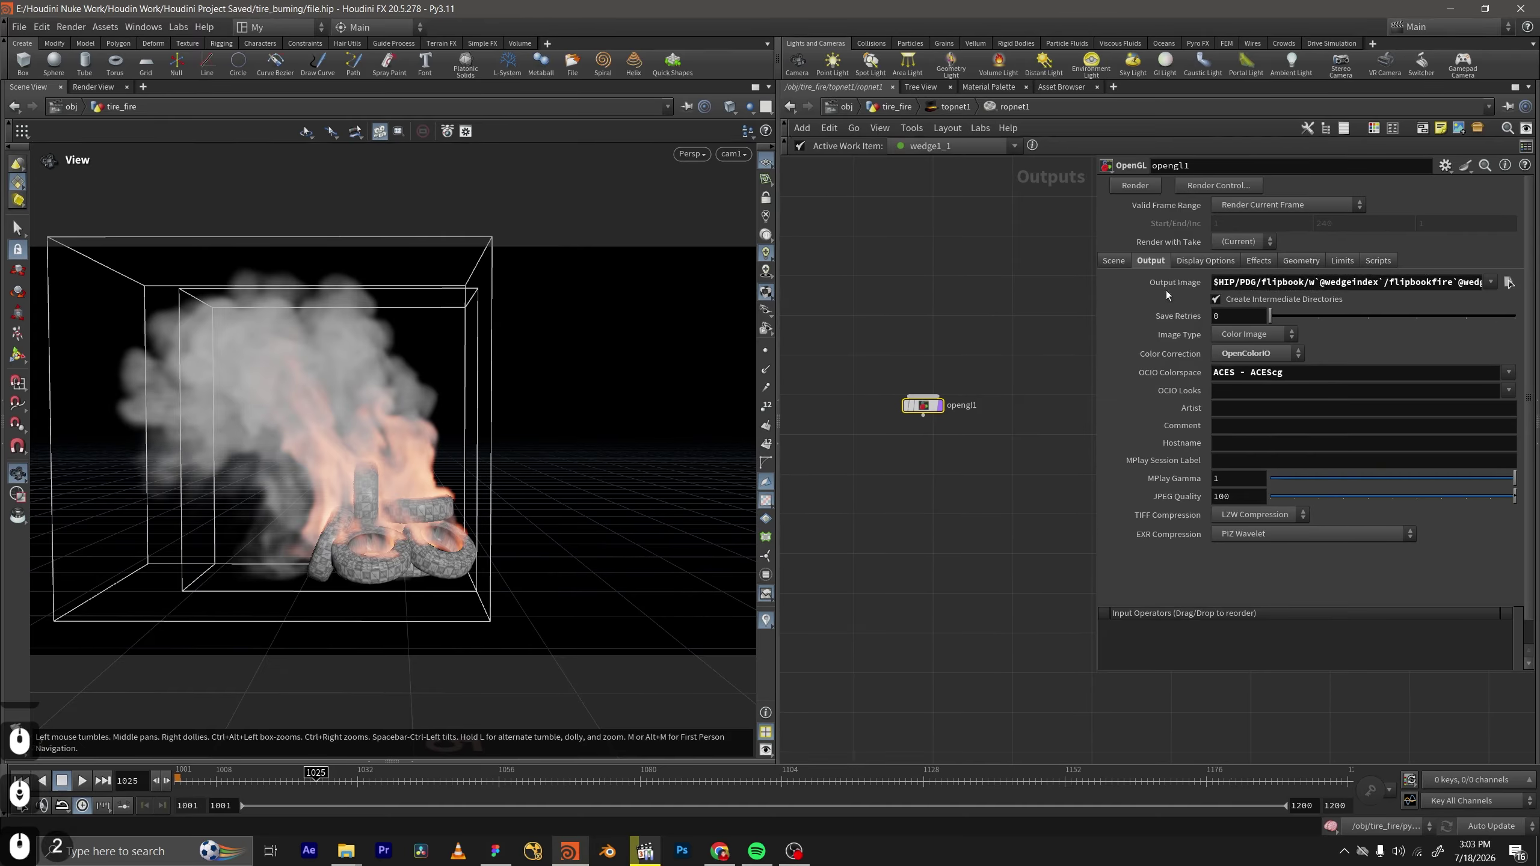
left_click(1059, 380)
mouse_move(1053, 403)
middle_mouse_down()
mouse_move(1030, 368)
mouse_move(1045, 377)
middle_mouse_up()
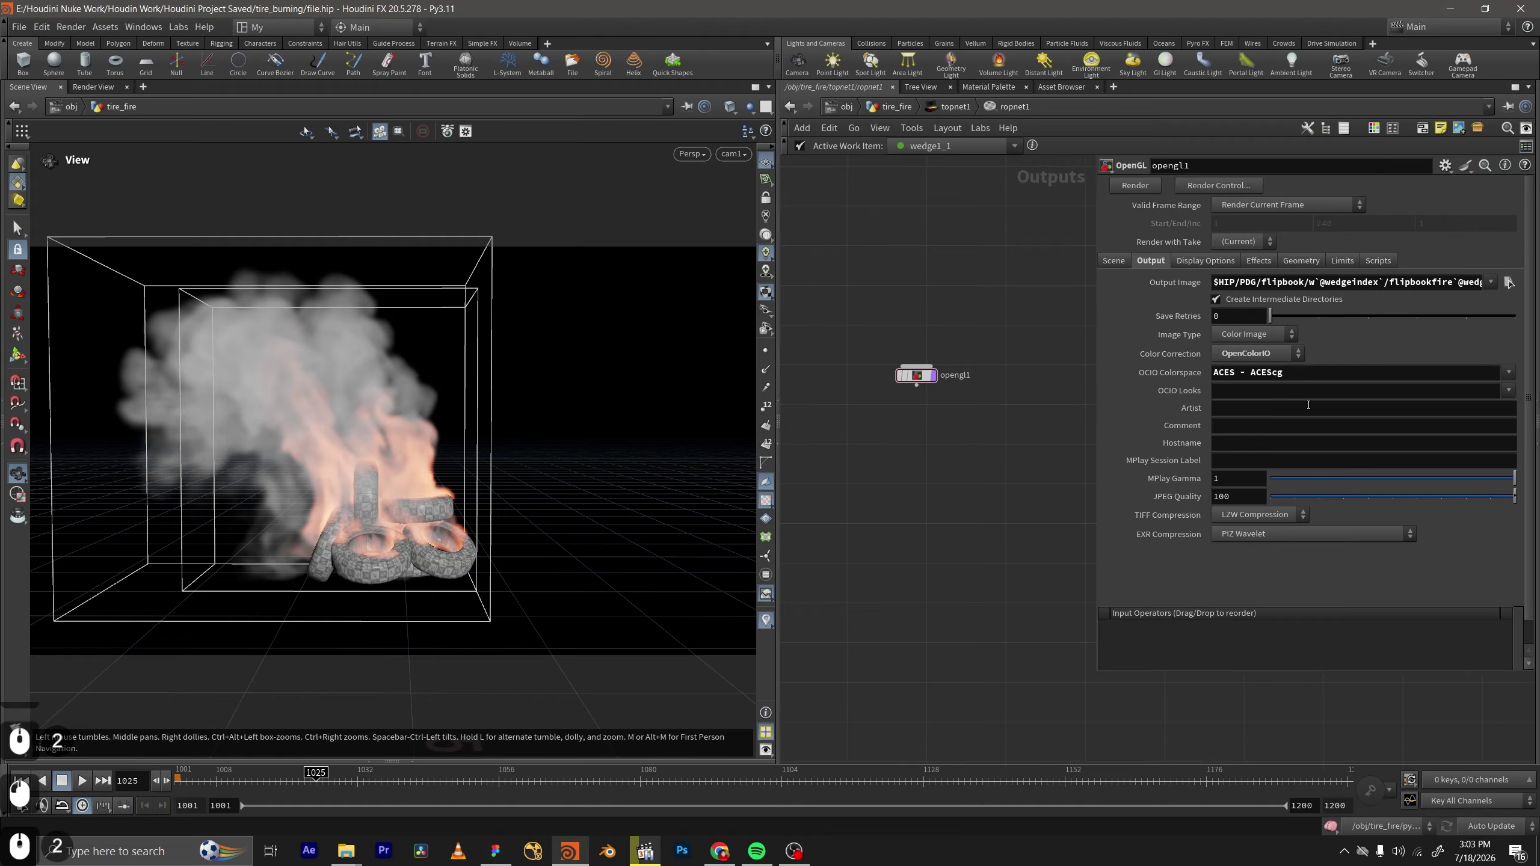
left_click(1206, 260)
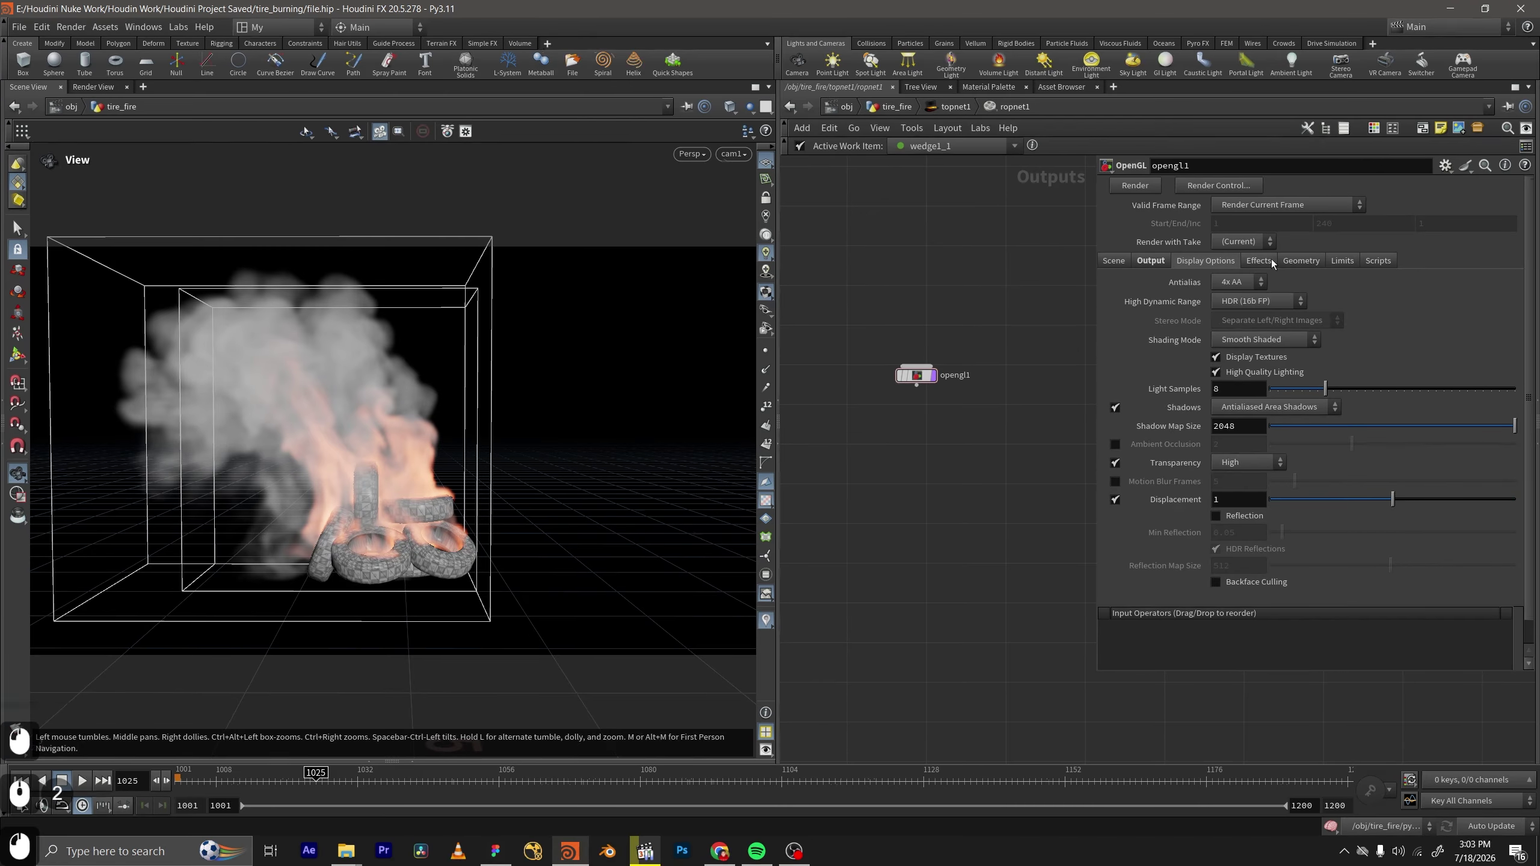
left_click(1258, 261)
left_click(1301, 261)
left_click(1345, 262)
left_click(1389, 261)
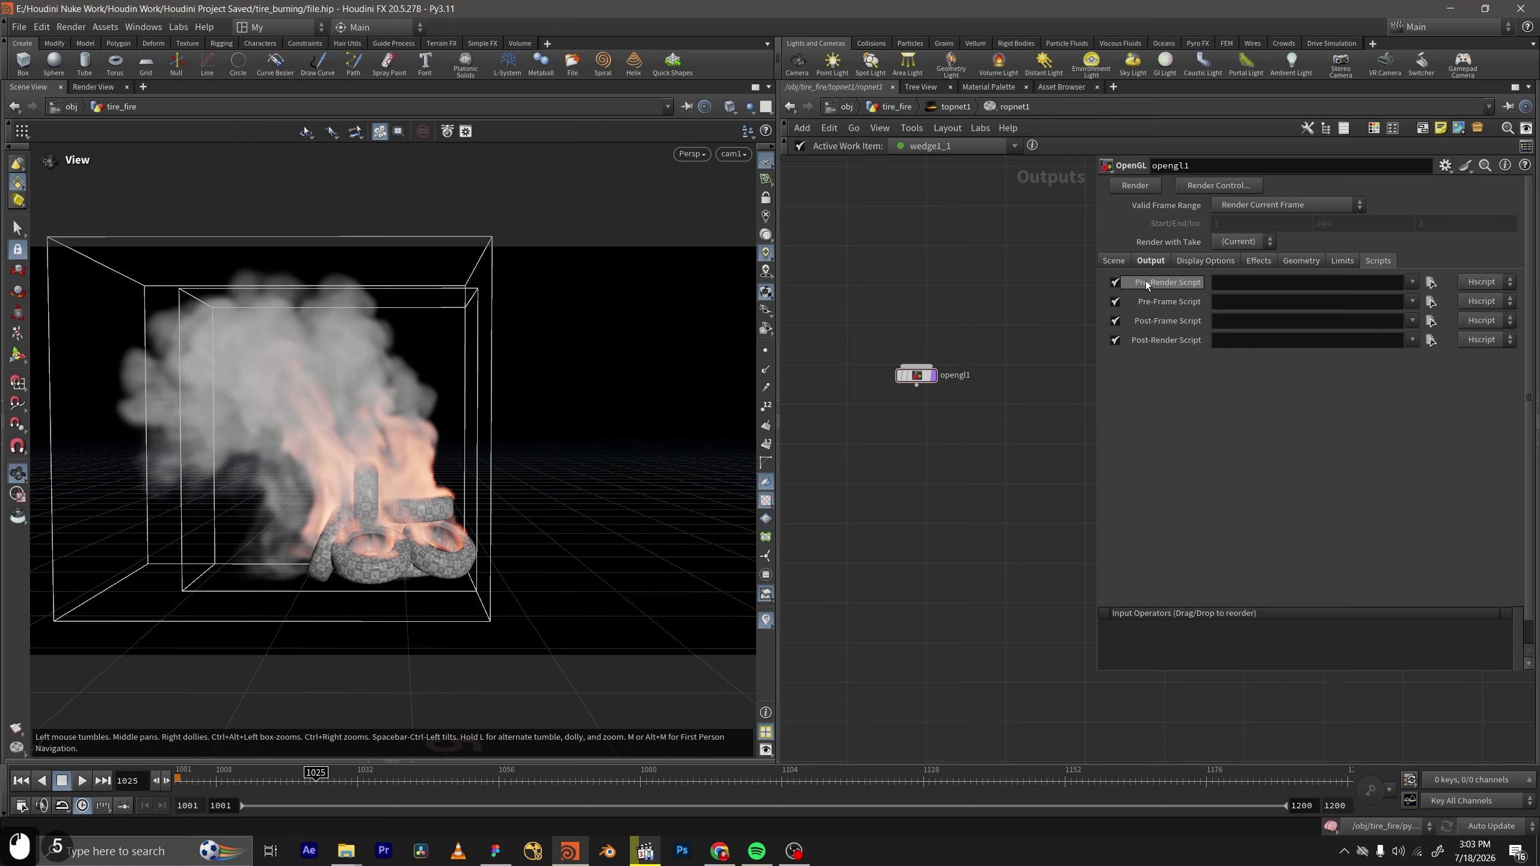
left_click(1119, 261)
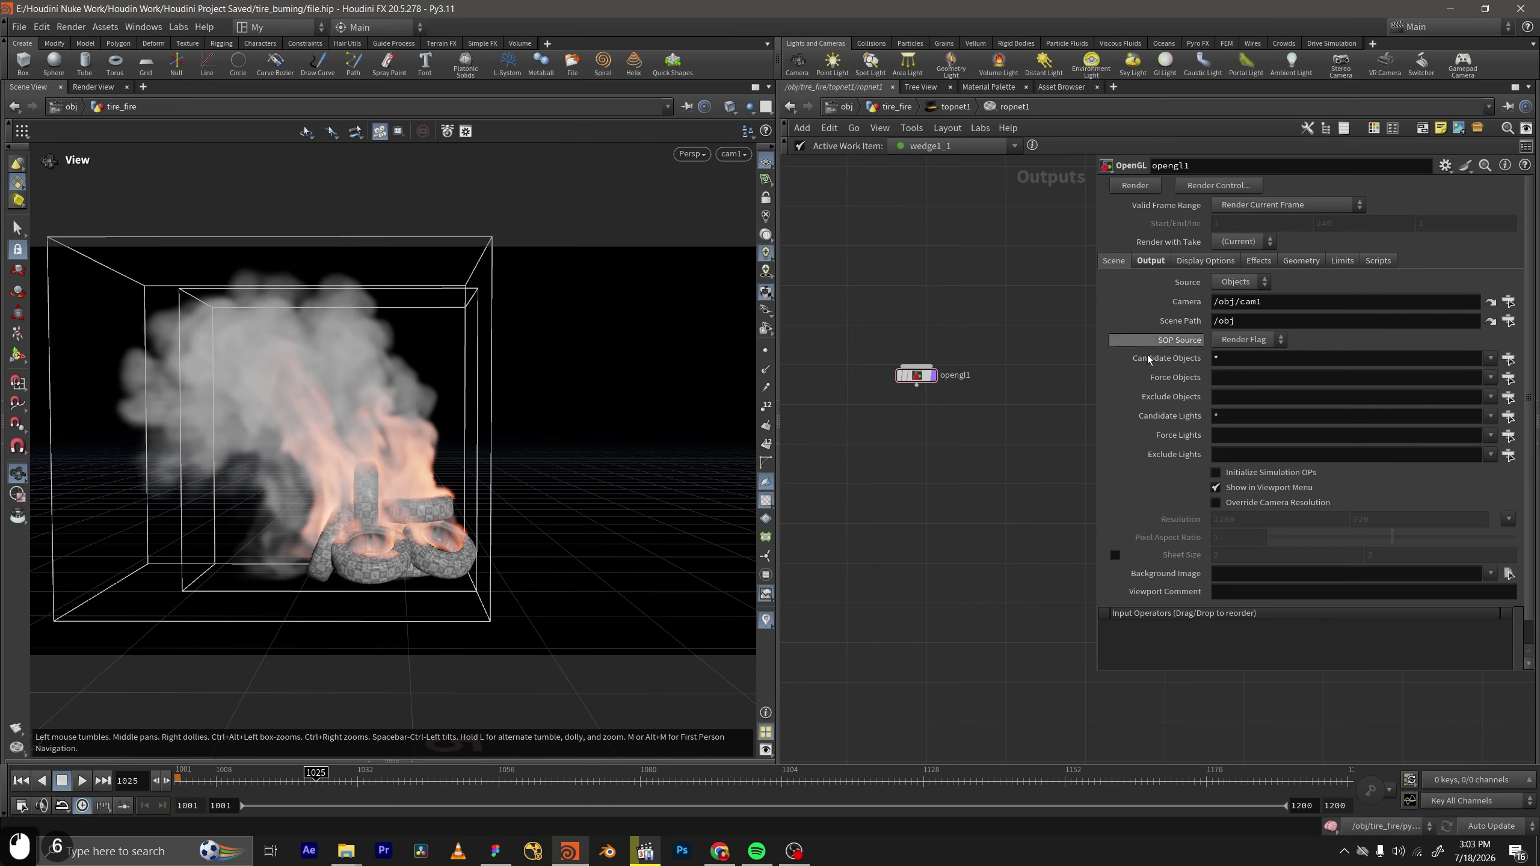
Add a ROP Fetch node in topnet1, place it below sim_cache and connect sim_cache's output to its input.
left_click(950, 108)
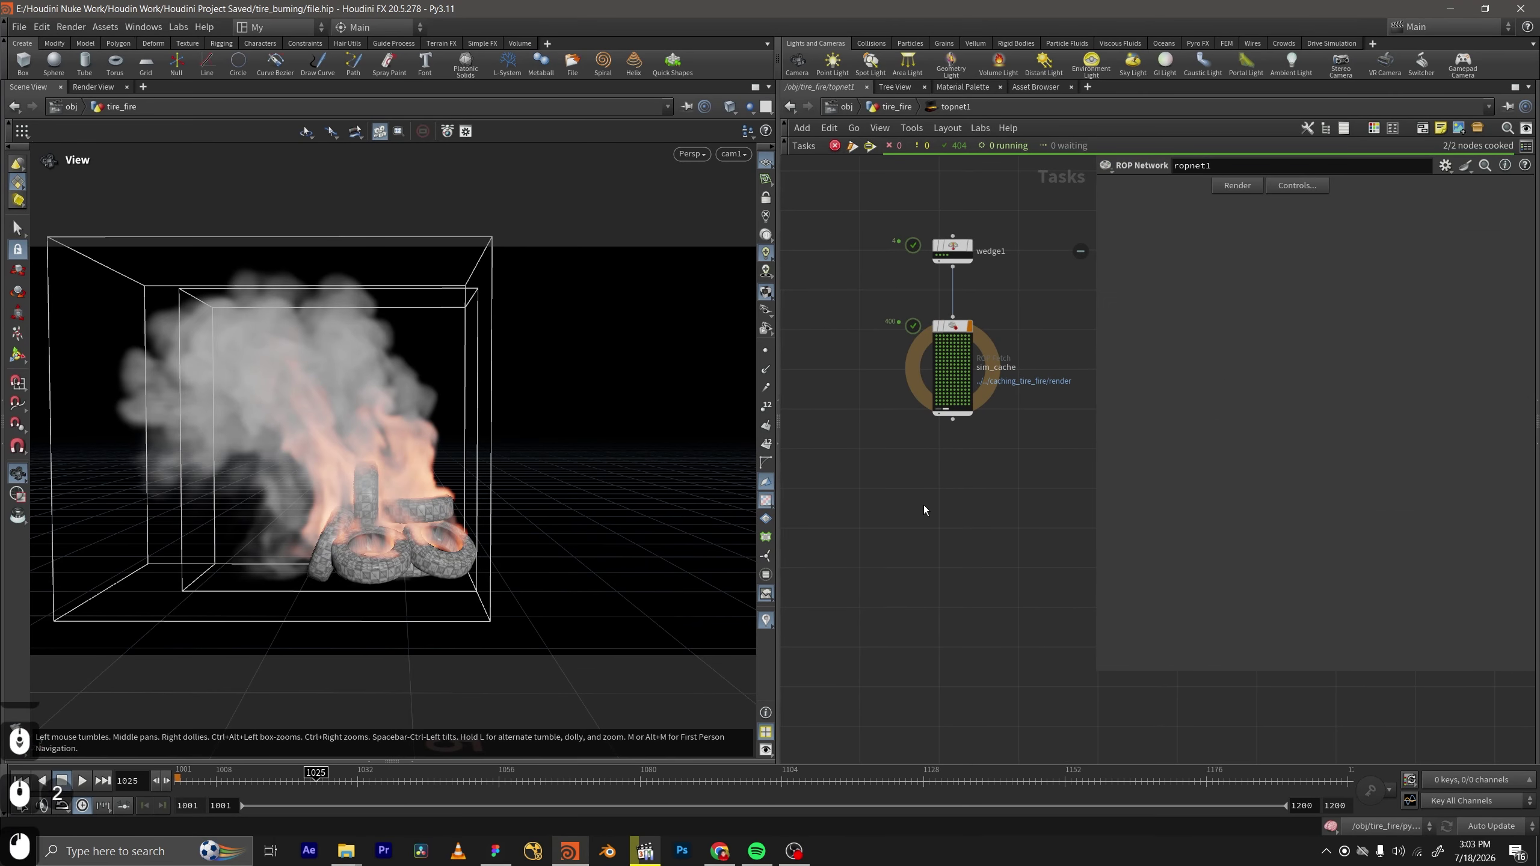
key("Tab")
type("ropfet")
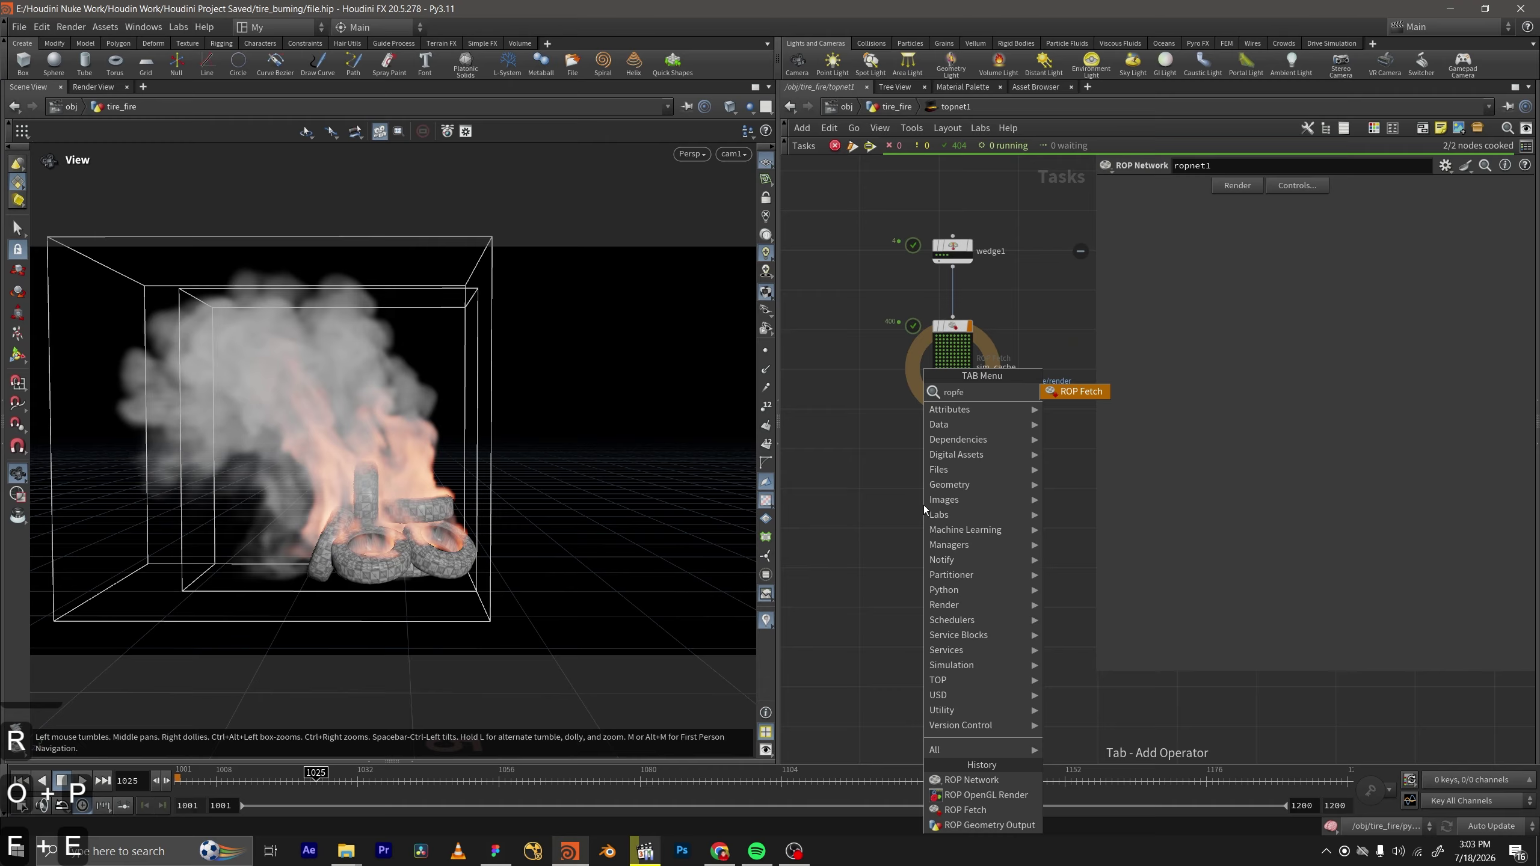
key("Return")
key("Return")
middle_click_drag(967, 375, 906, 342)
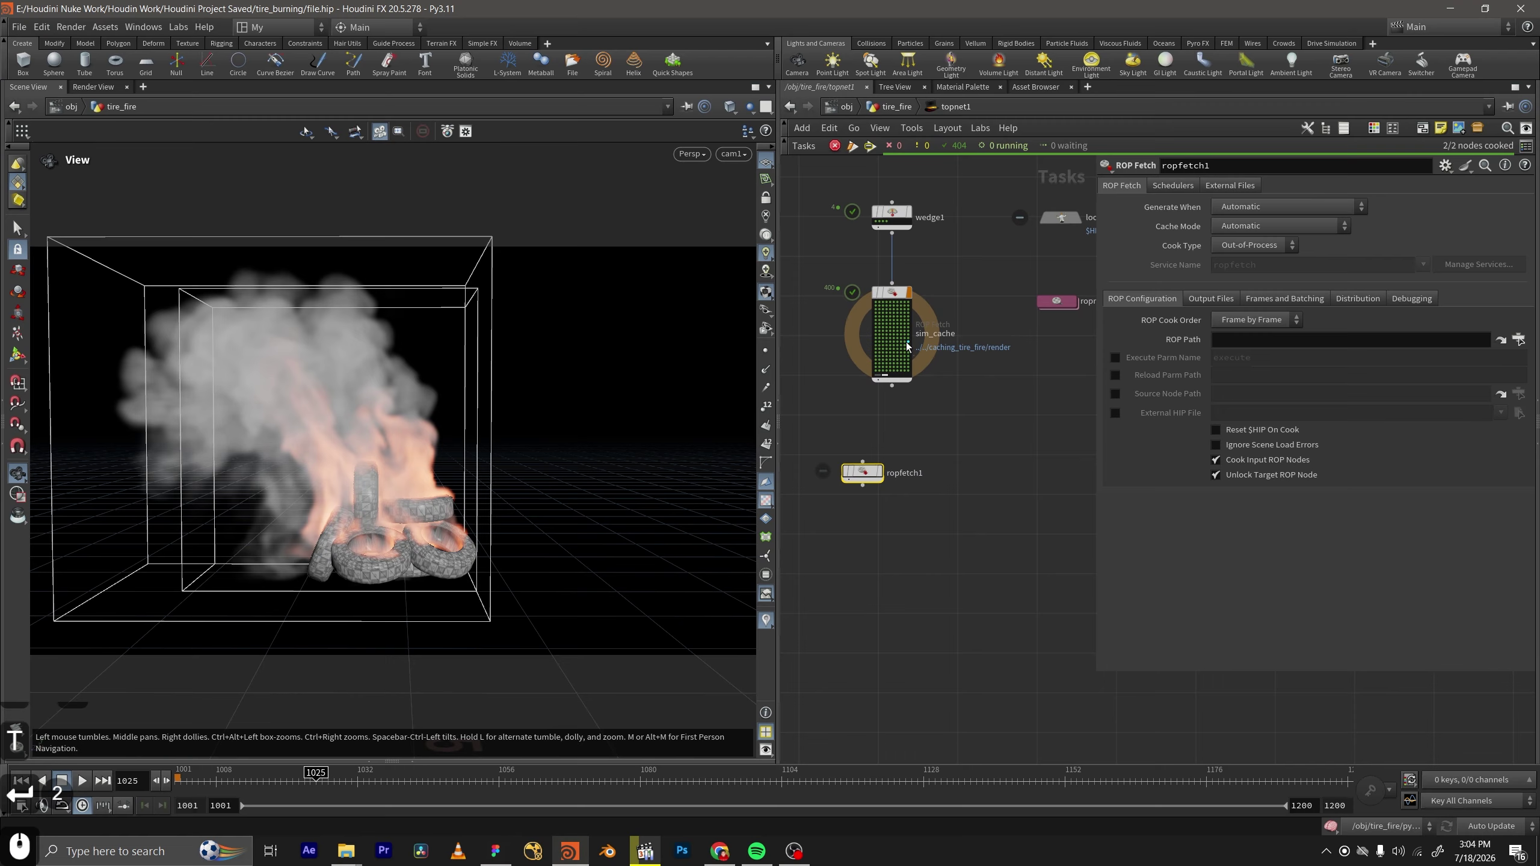
left_click_drag(867, 477, 898, 473)
left_click(892, 386)
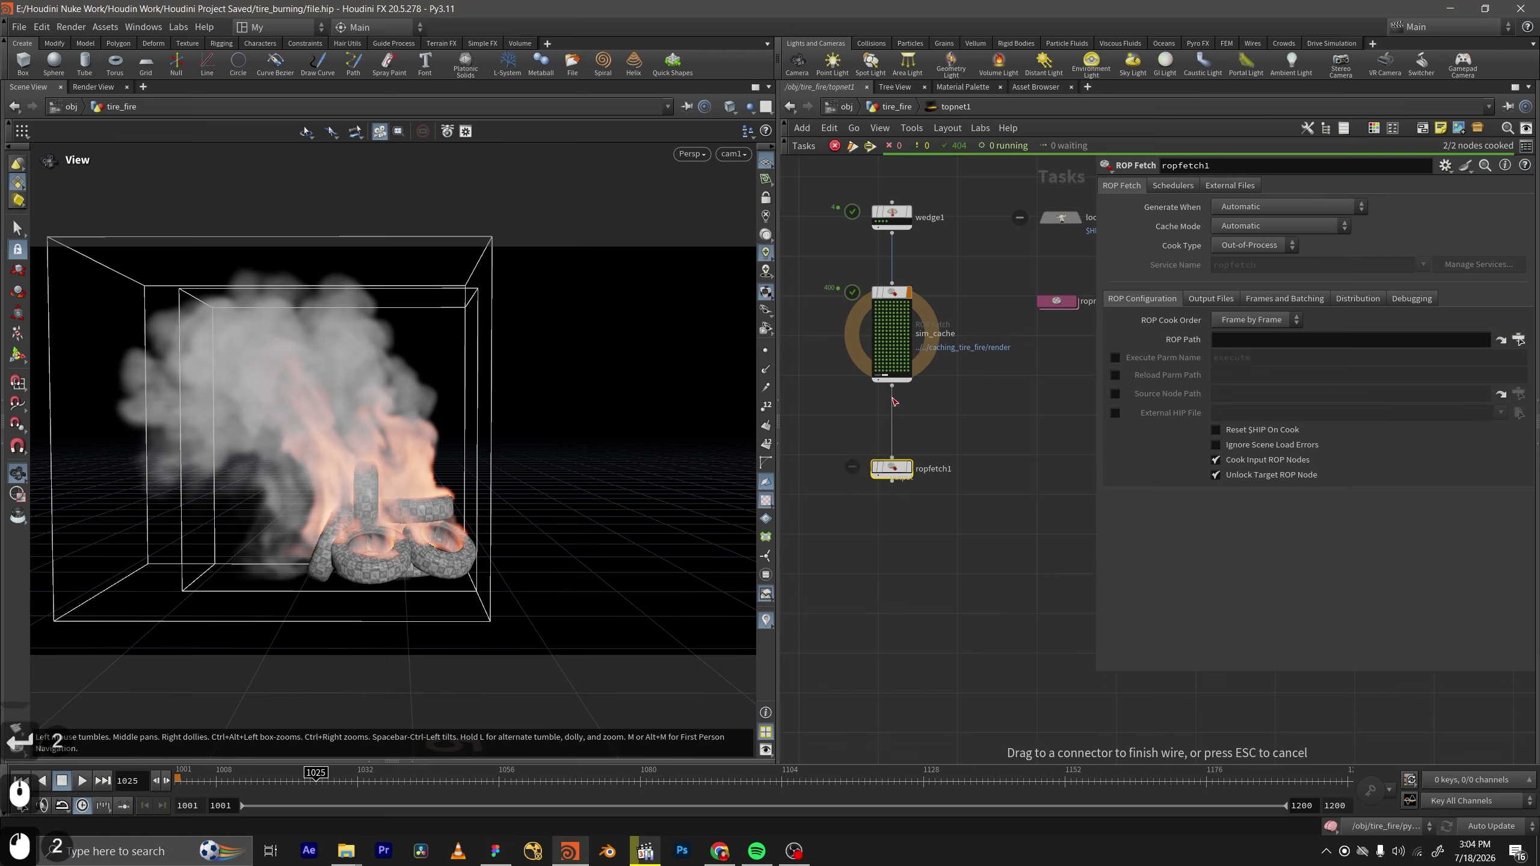
left_click(892, 459)
Rename the new ROP Fetch node as flipbook.
double_click(934, 469)
type("f")
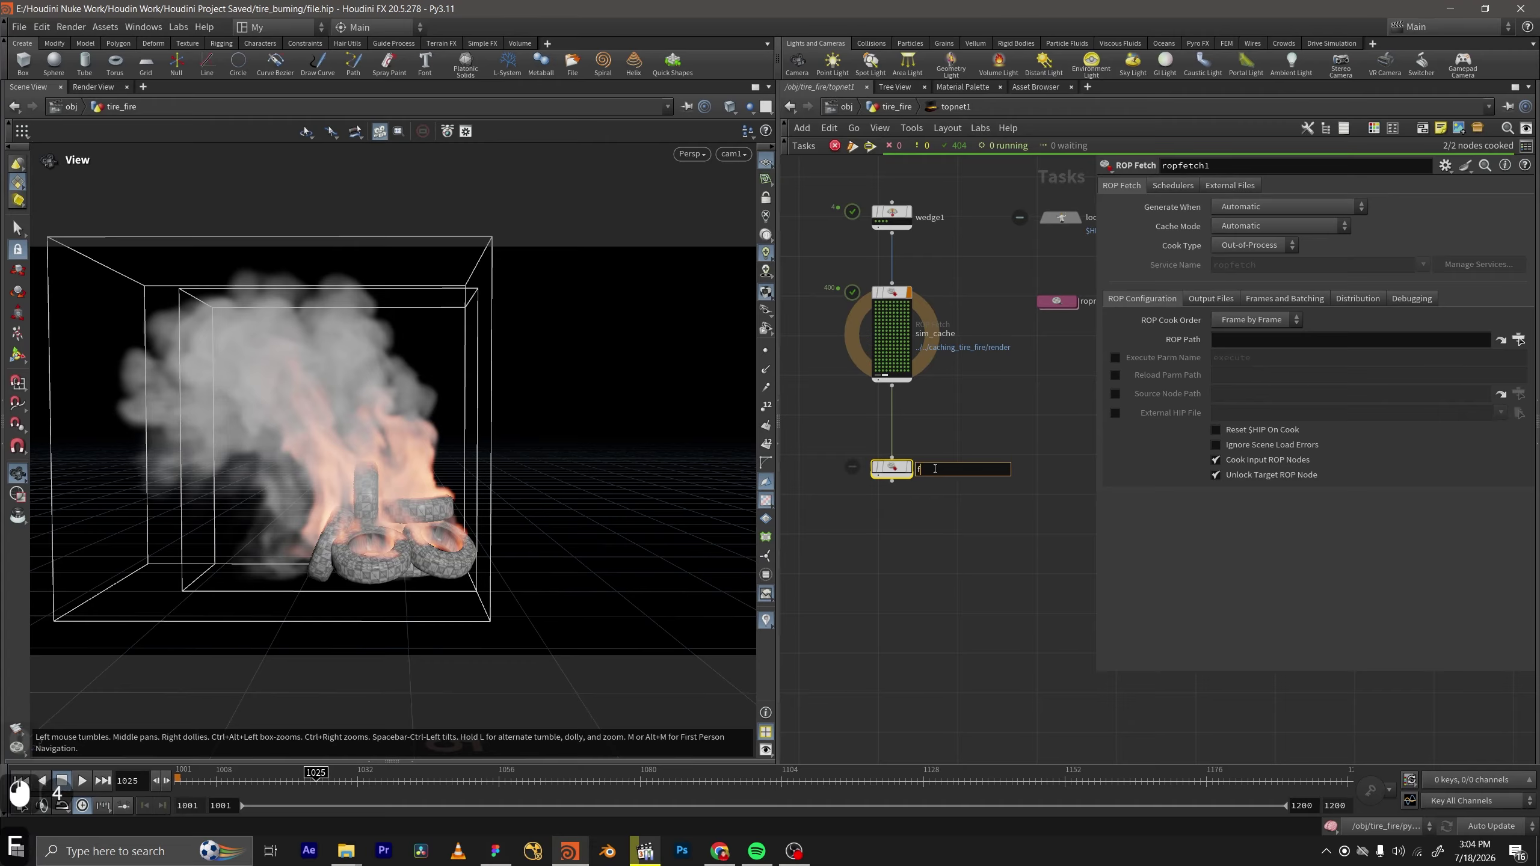
type("lipvbook")
key("Return")
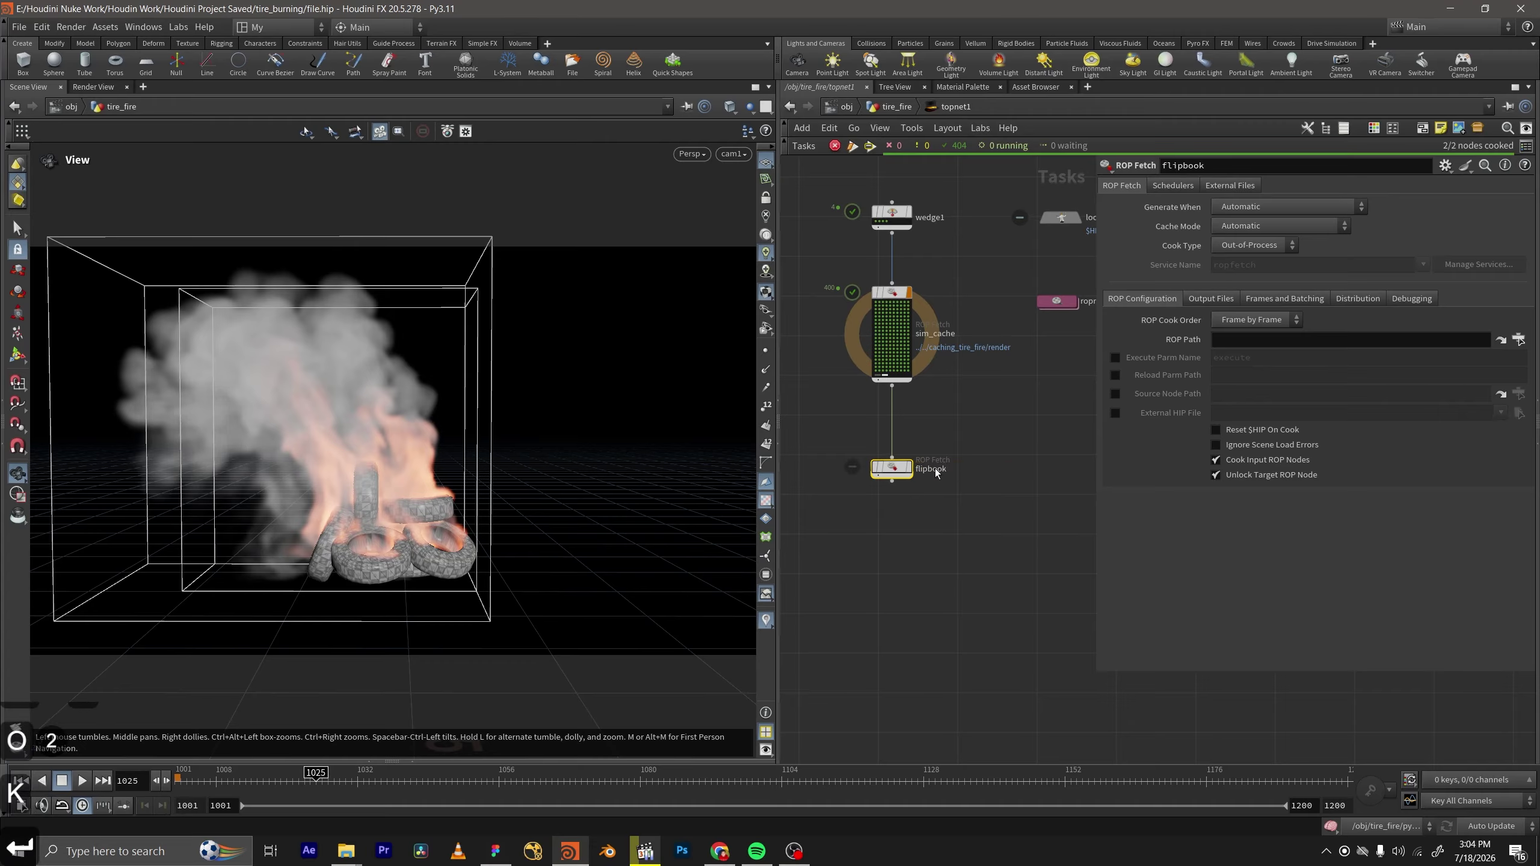
Copy the opengl1 node from ropnet1 and paste it as the flipbook node's ROP Path, /obj/tire_fire/topnet1/ropnet1/opengl1.
double_click(1039, 301)
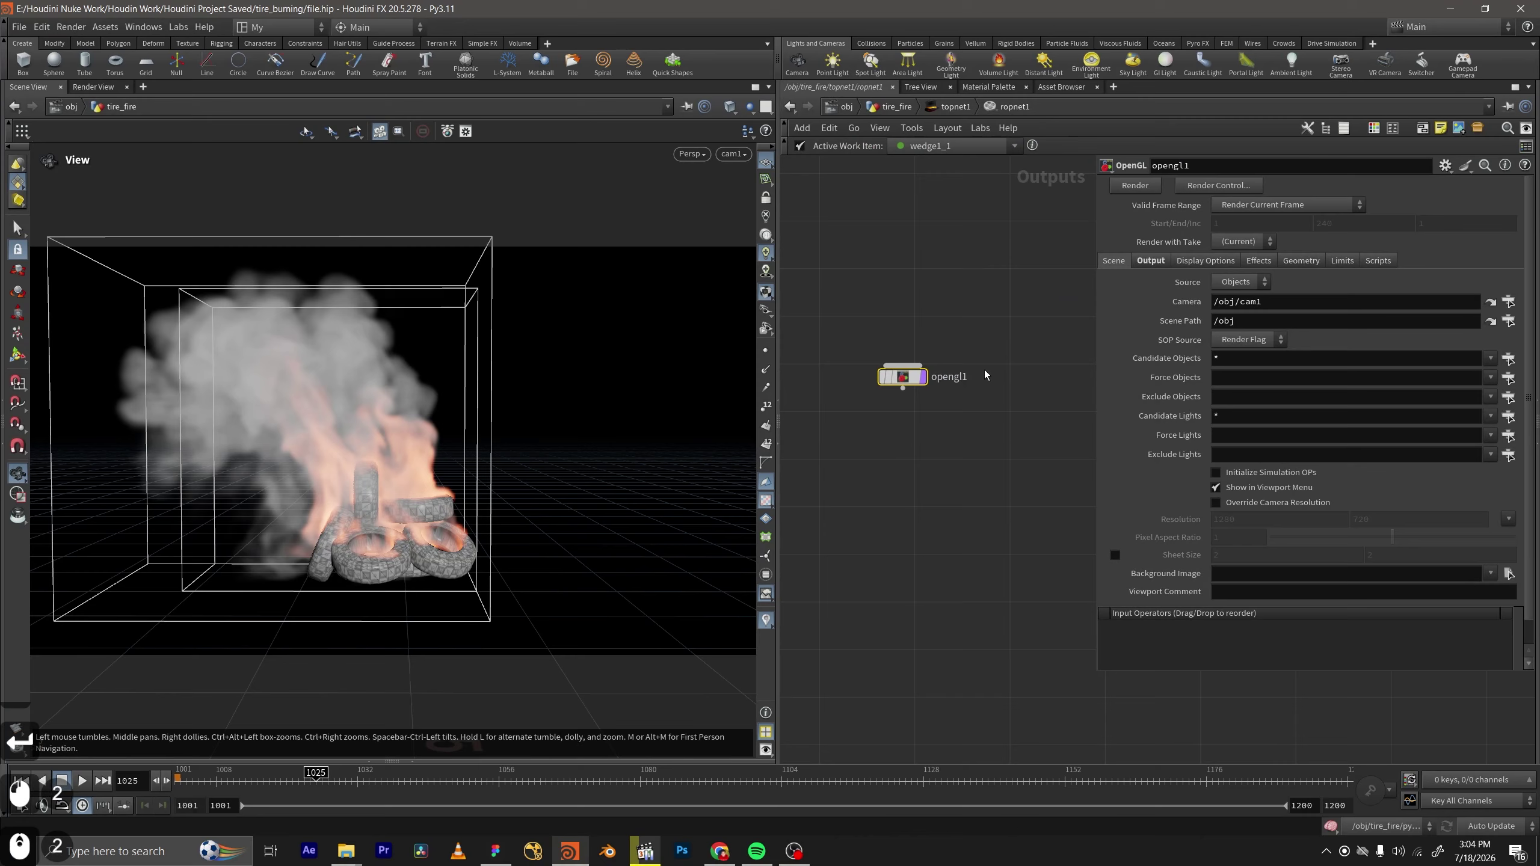
key("ctrl+c")
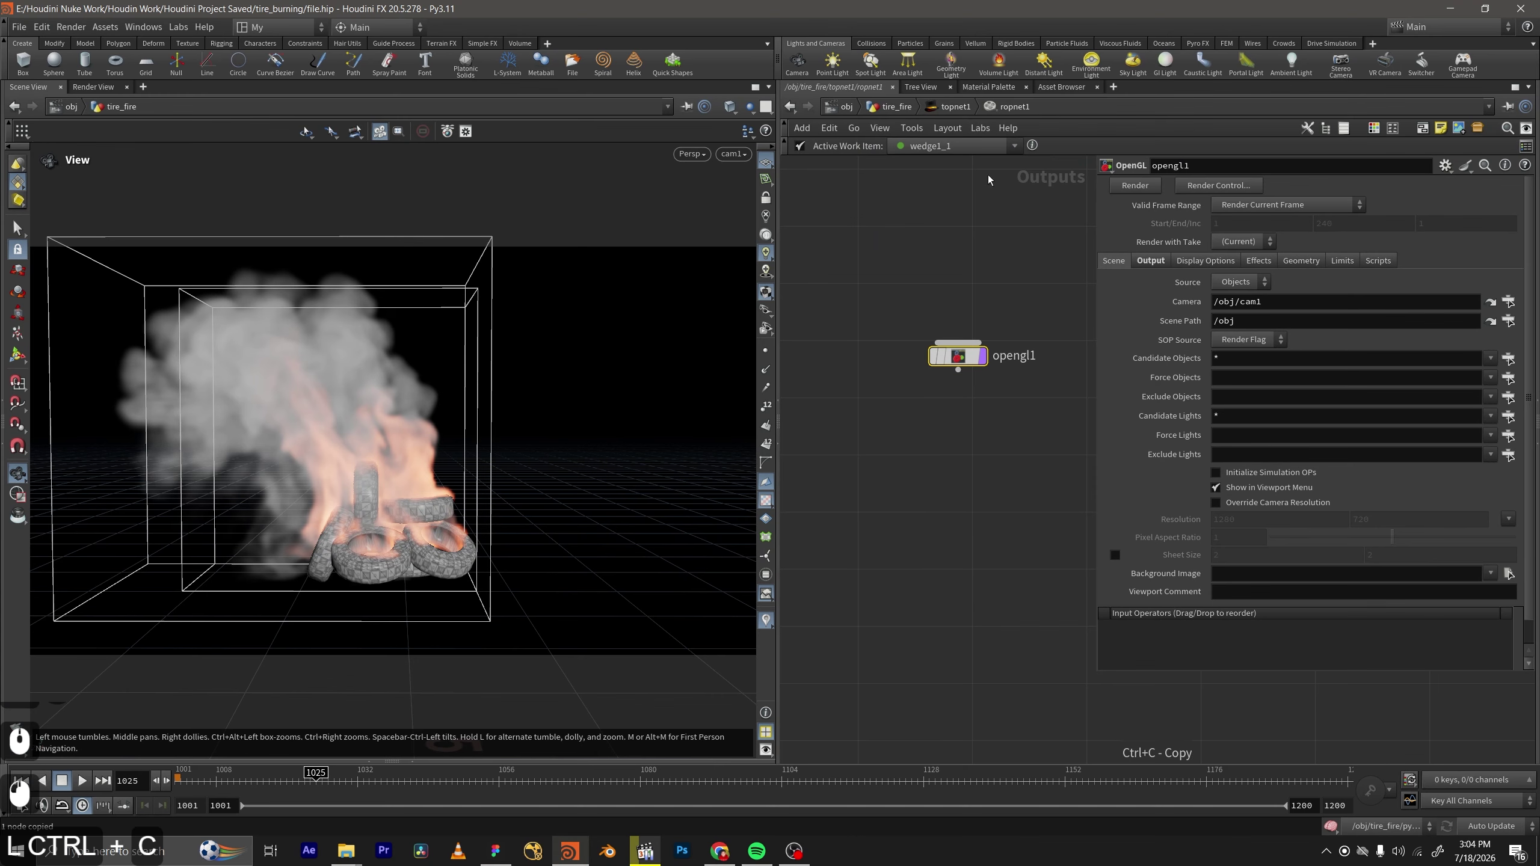
left_click(946, 110)
left_click(907, 457)
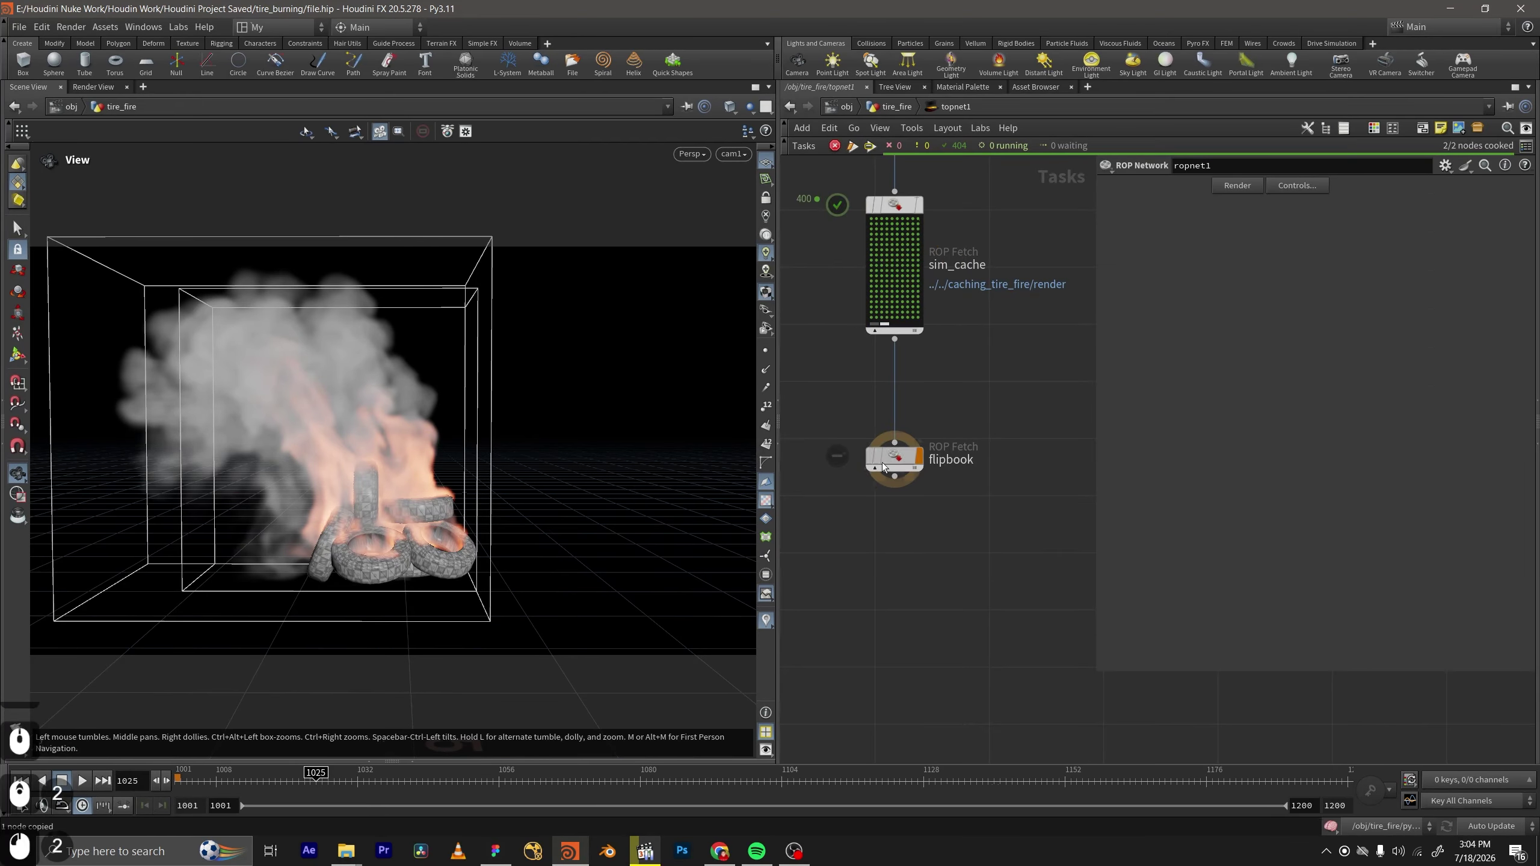
left_click(1302, 347)
key("ctrl+v")
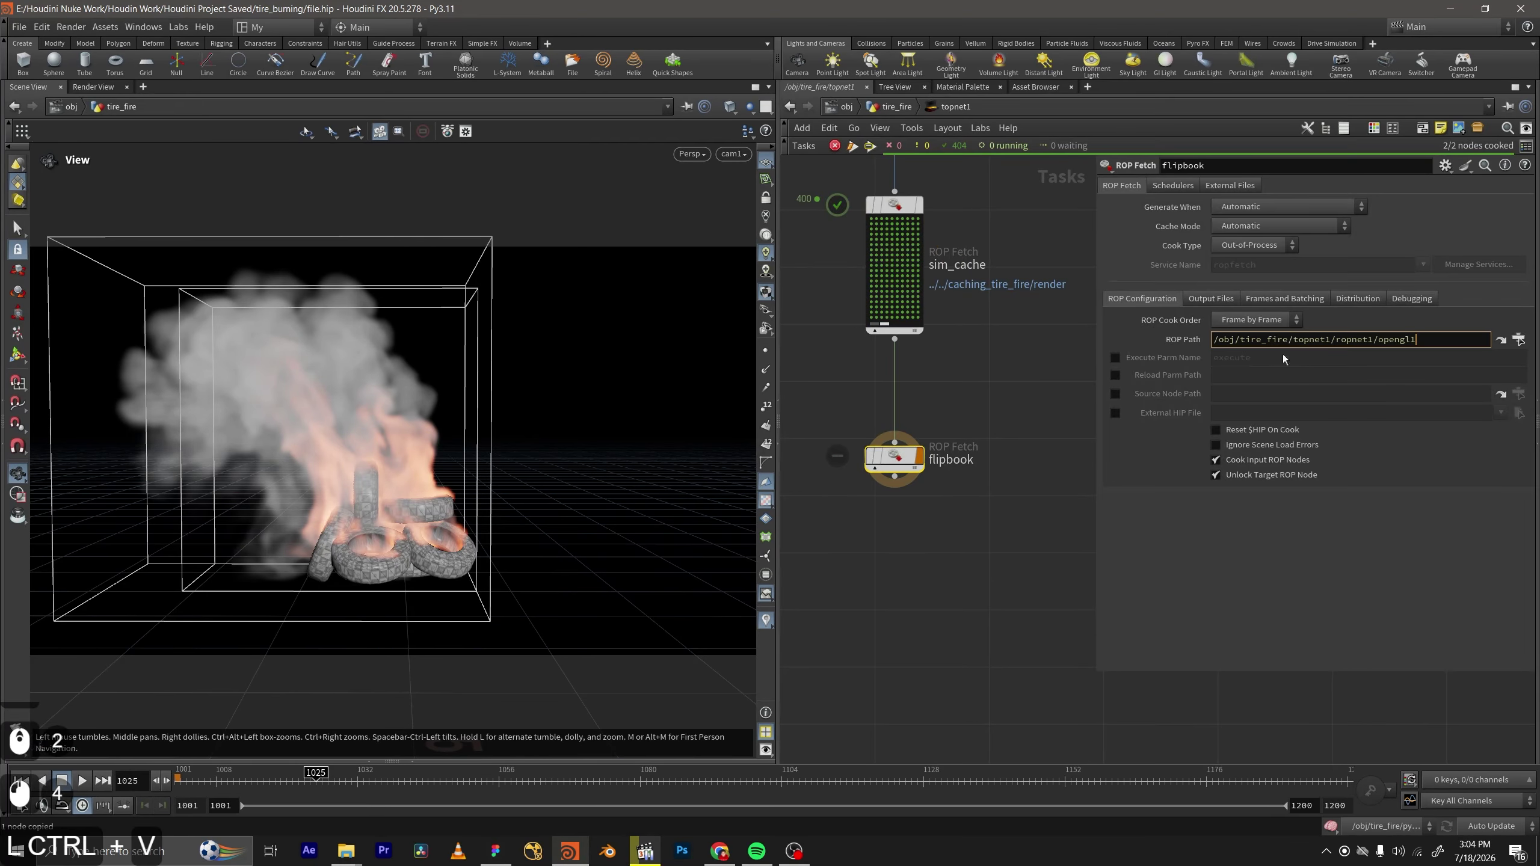
left_click(922, 519)
middle_click_drag(967, 539, 986, 468)
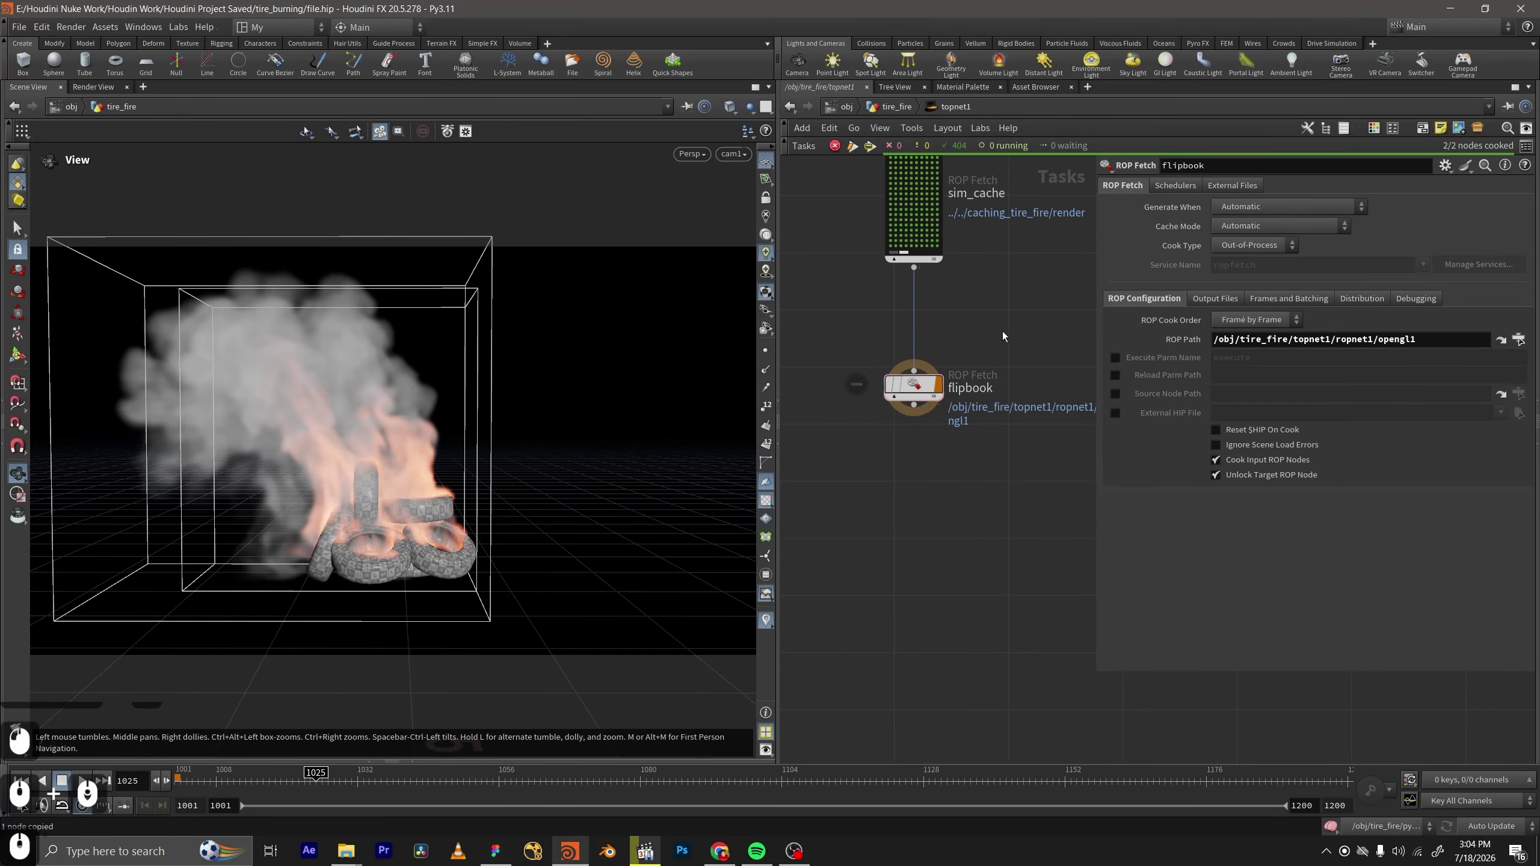
Enable All Frames in One Batch for the flipbook ROP Fetch node.
left_click(1290, 299)
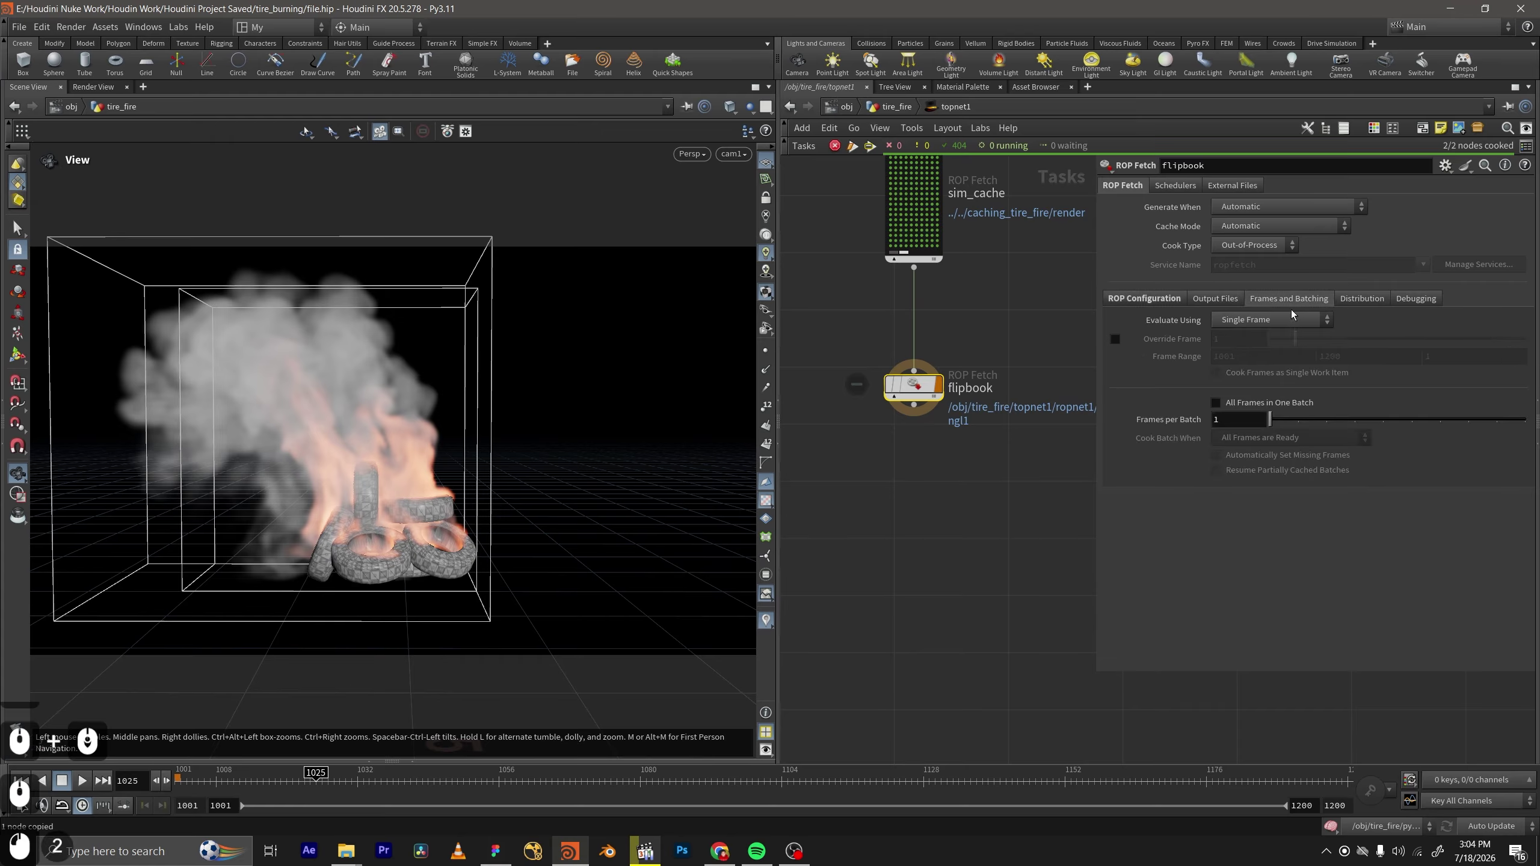
left_click(1235, 403)
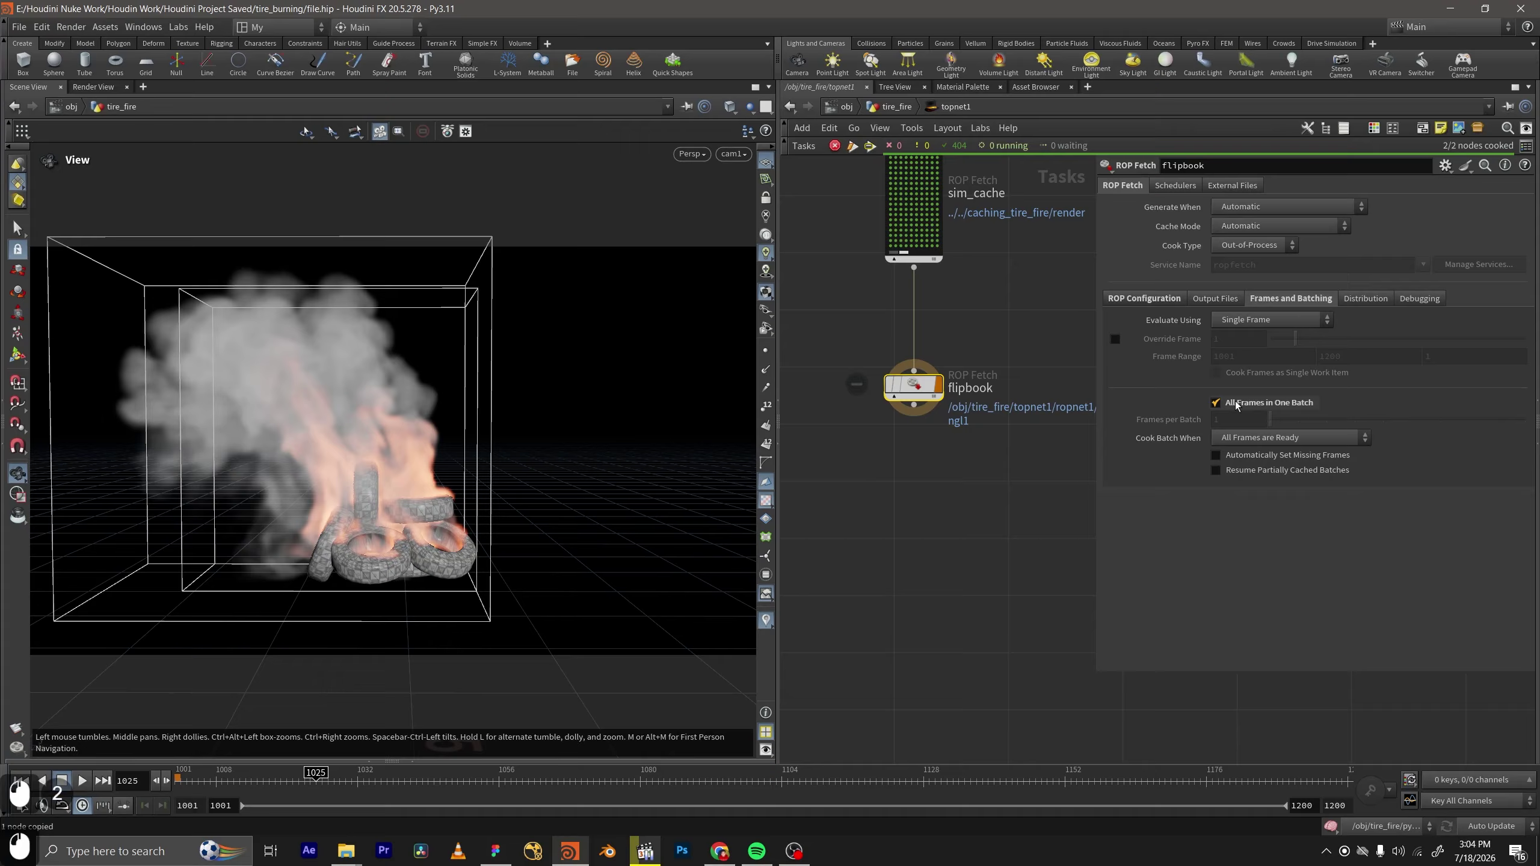
Set ropnet1's opengl1 node to Render Frame Range from 1001 to 1100 and save the scene.
key("h")
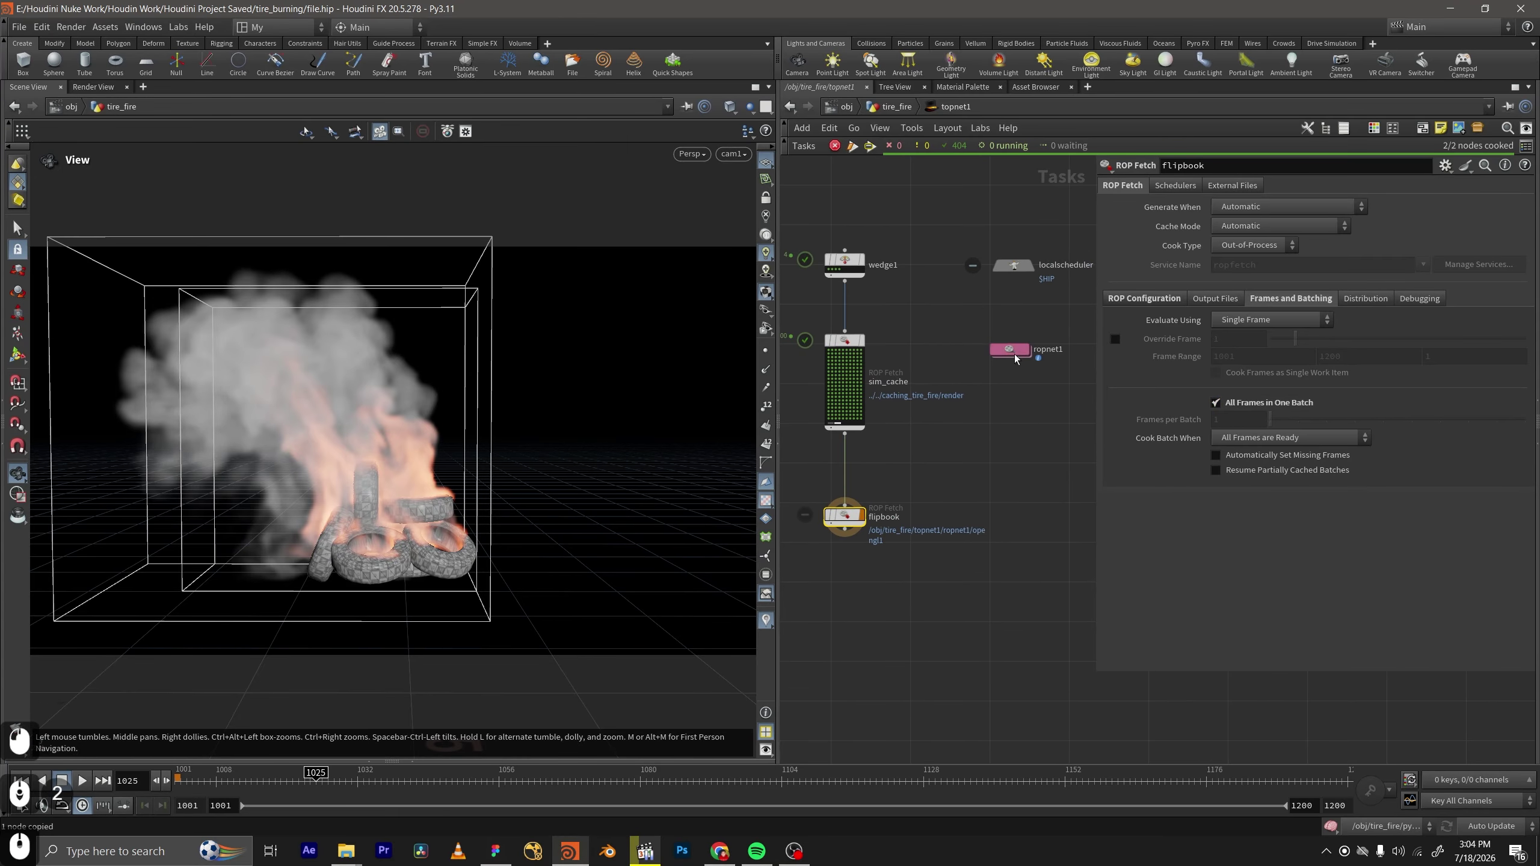
double_click(1015, 354)
left_click(1278, 206)
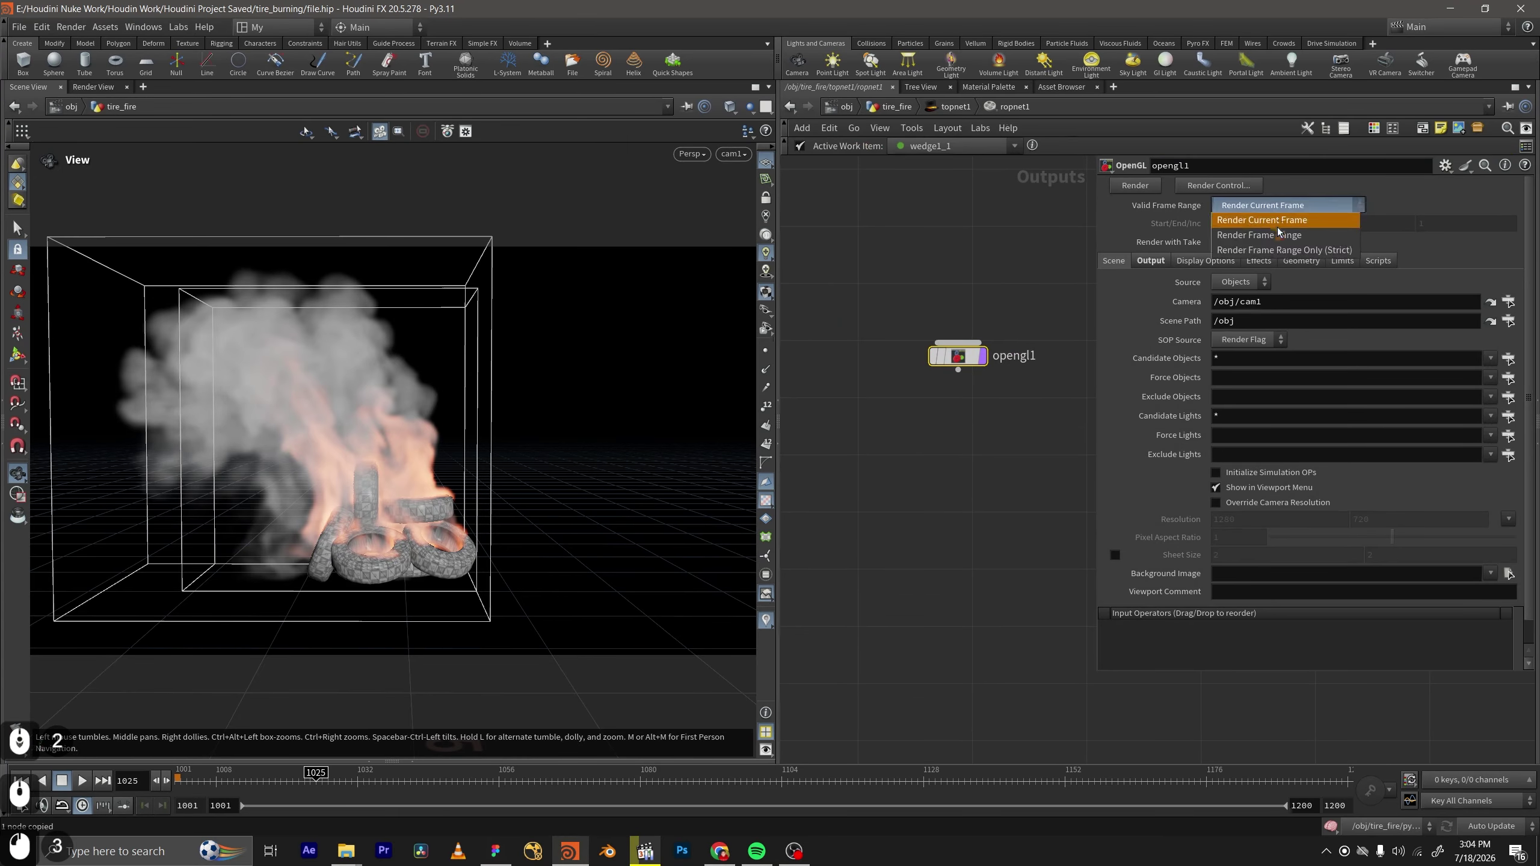
left_click(1278, 234)
double_click(1272, 224)
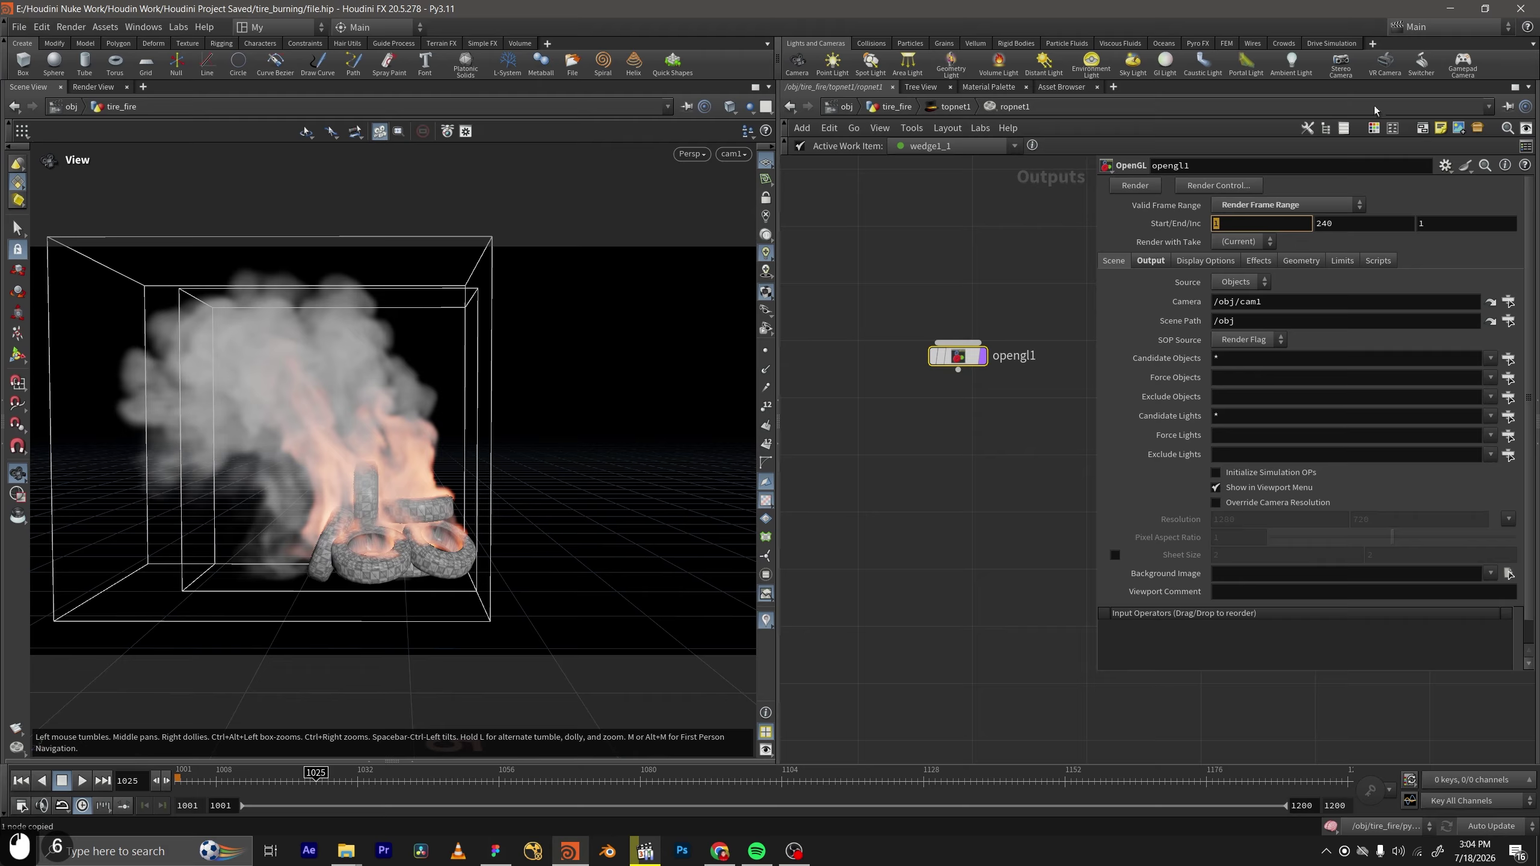
type("1001")
key("Tab")
type("1")
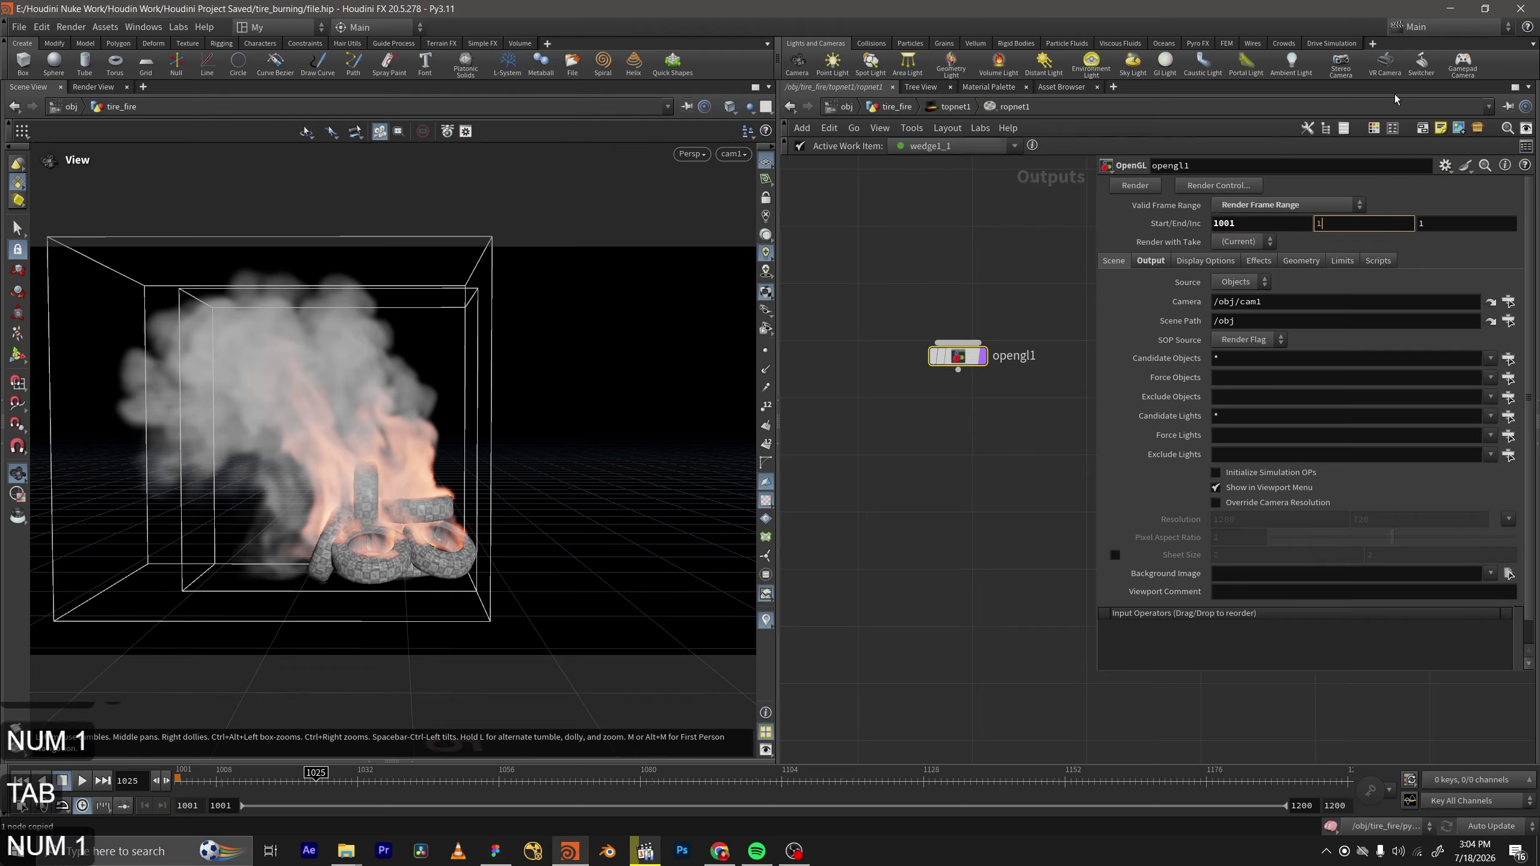
type("100")
key("Return")
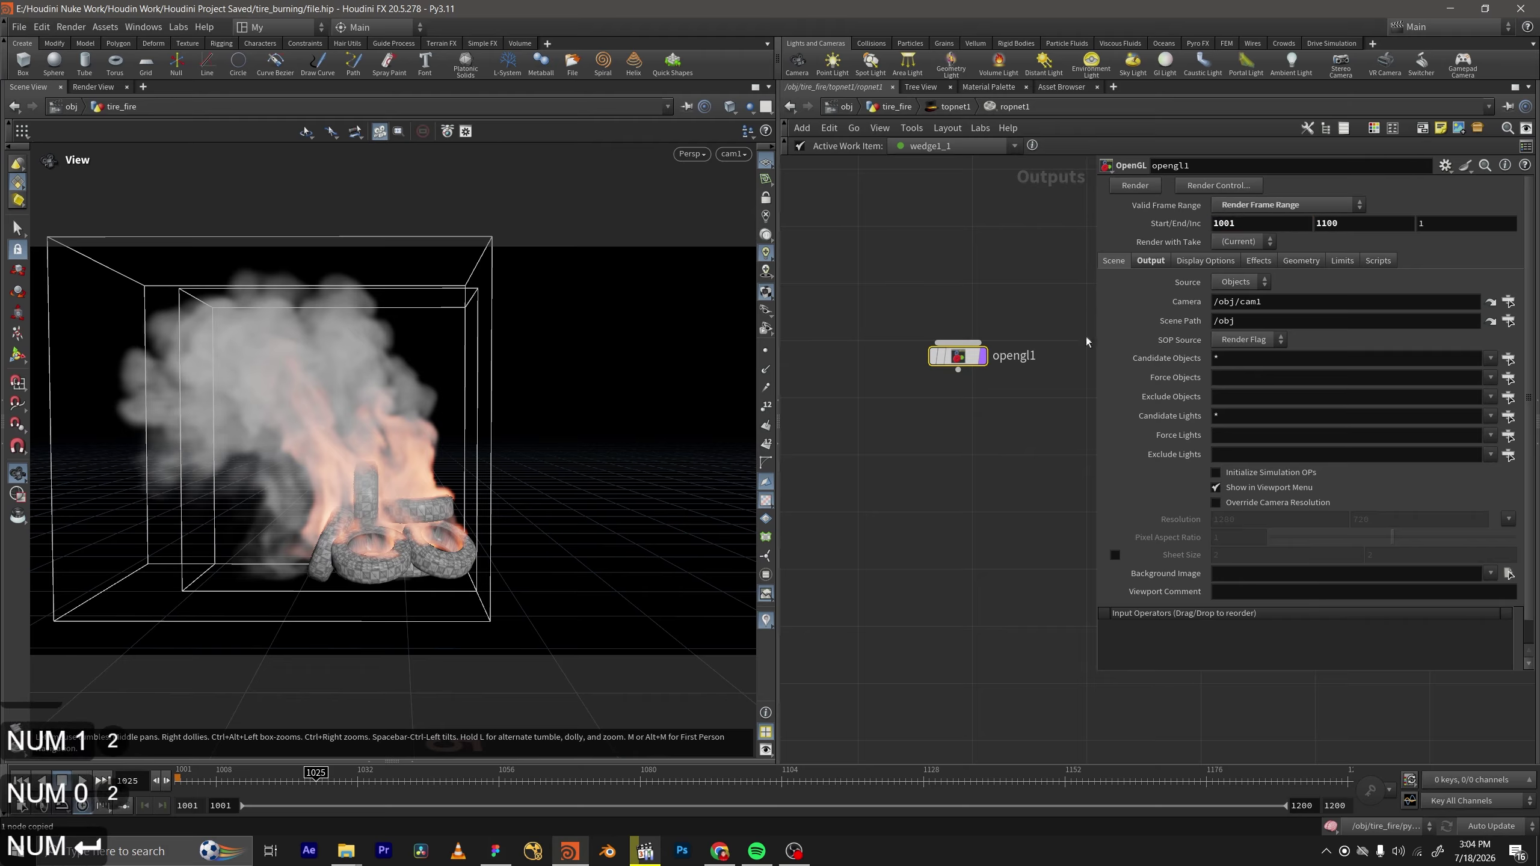
key("ctrl+s")
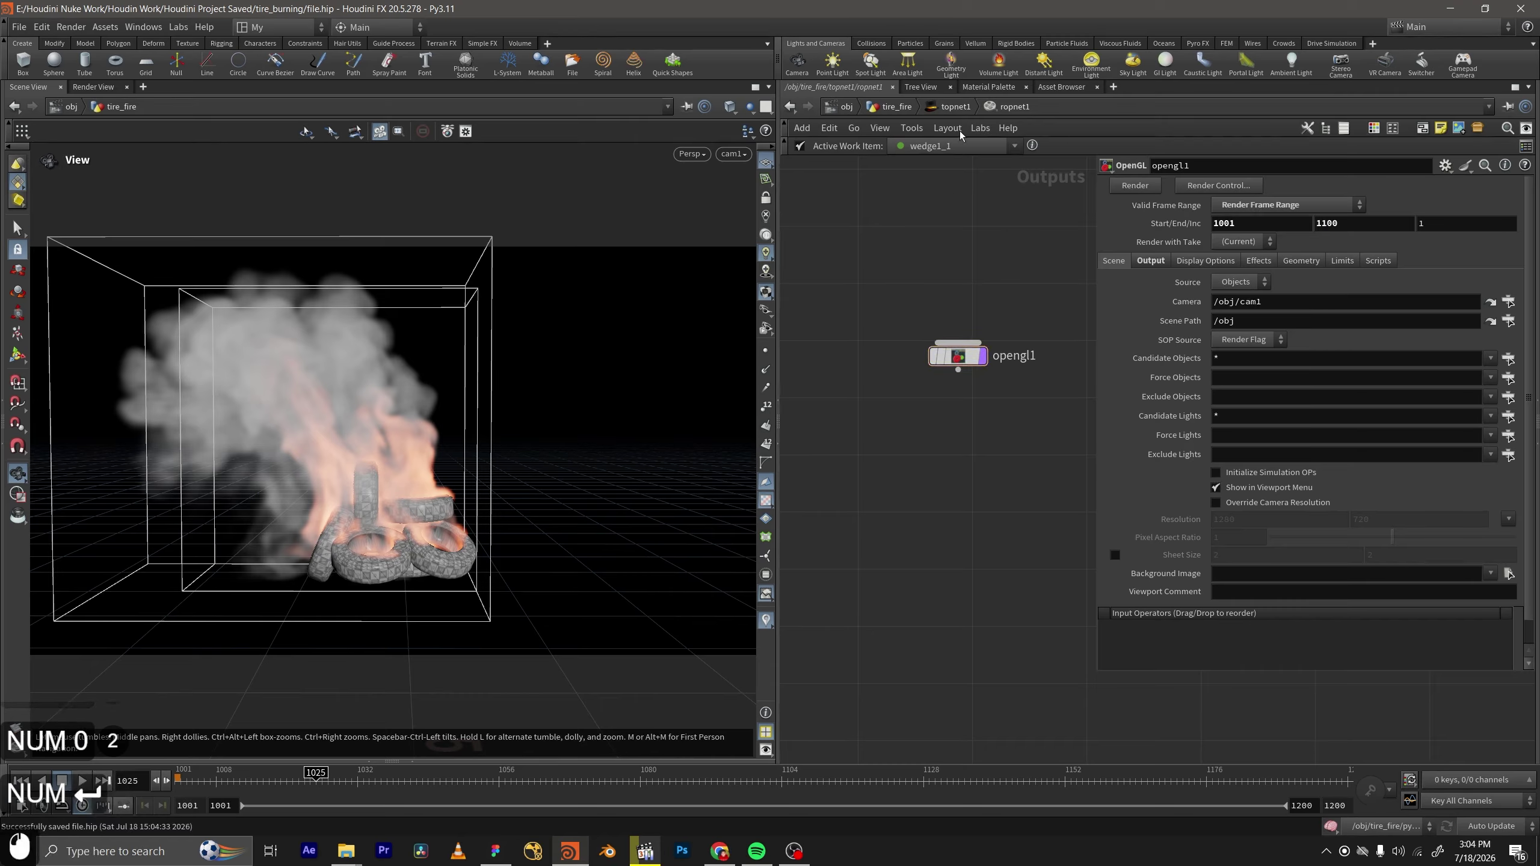
middle_click_drag(1034, 320, 1025, 338)
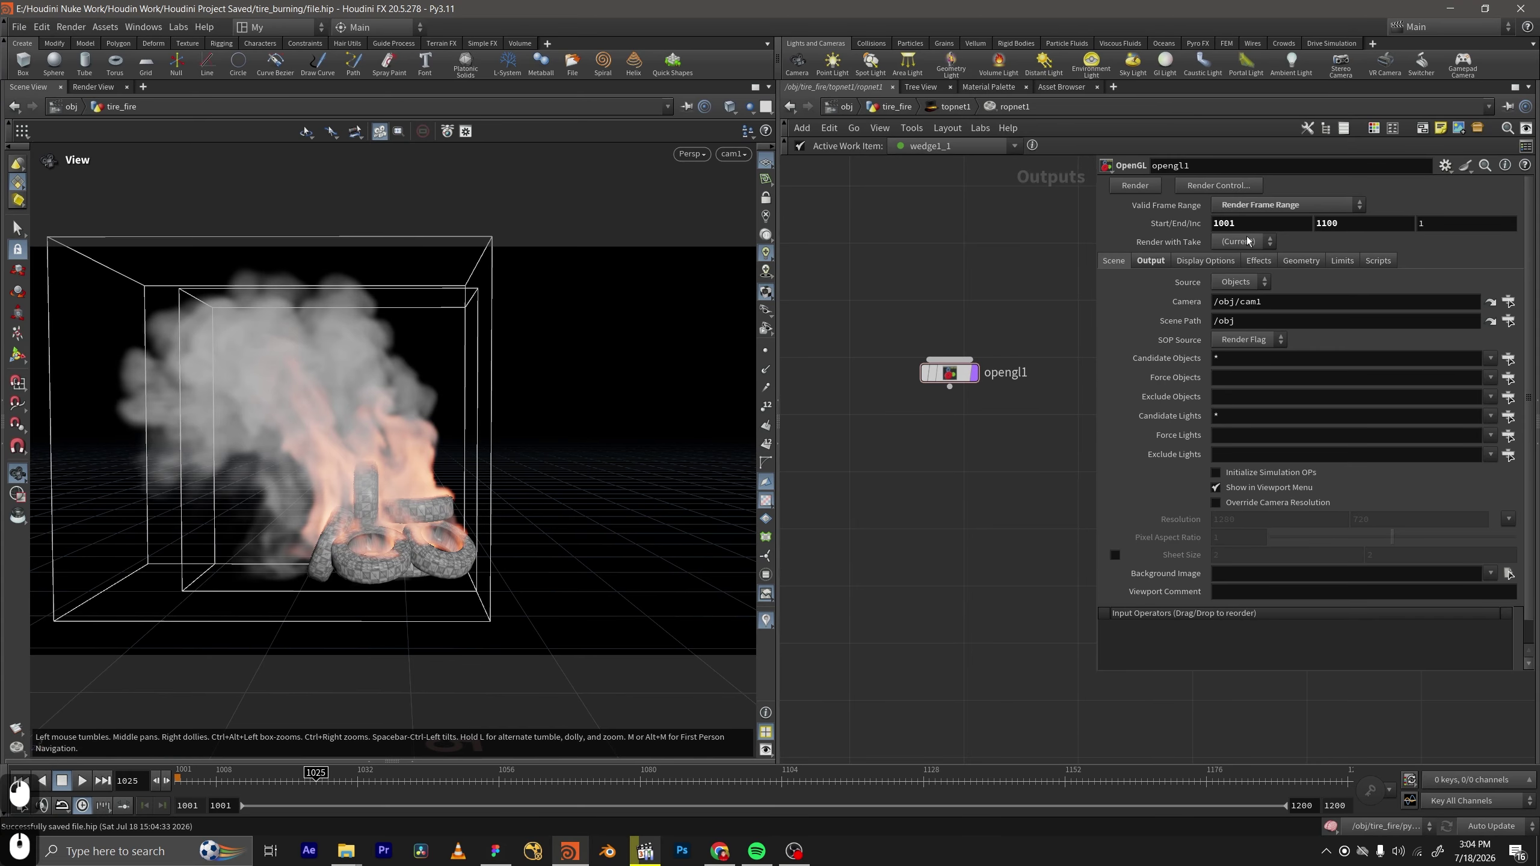
Return to topnet1 and cook the flipbook node to render every wedge's frames.
left_click(950, 106)
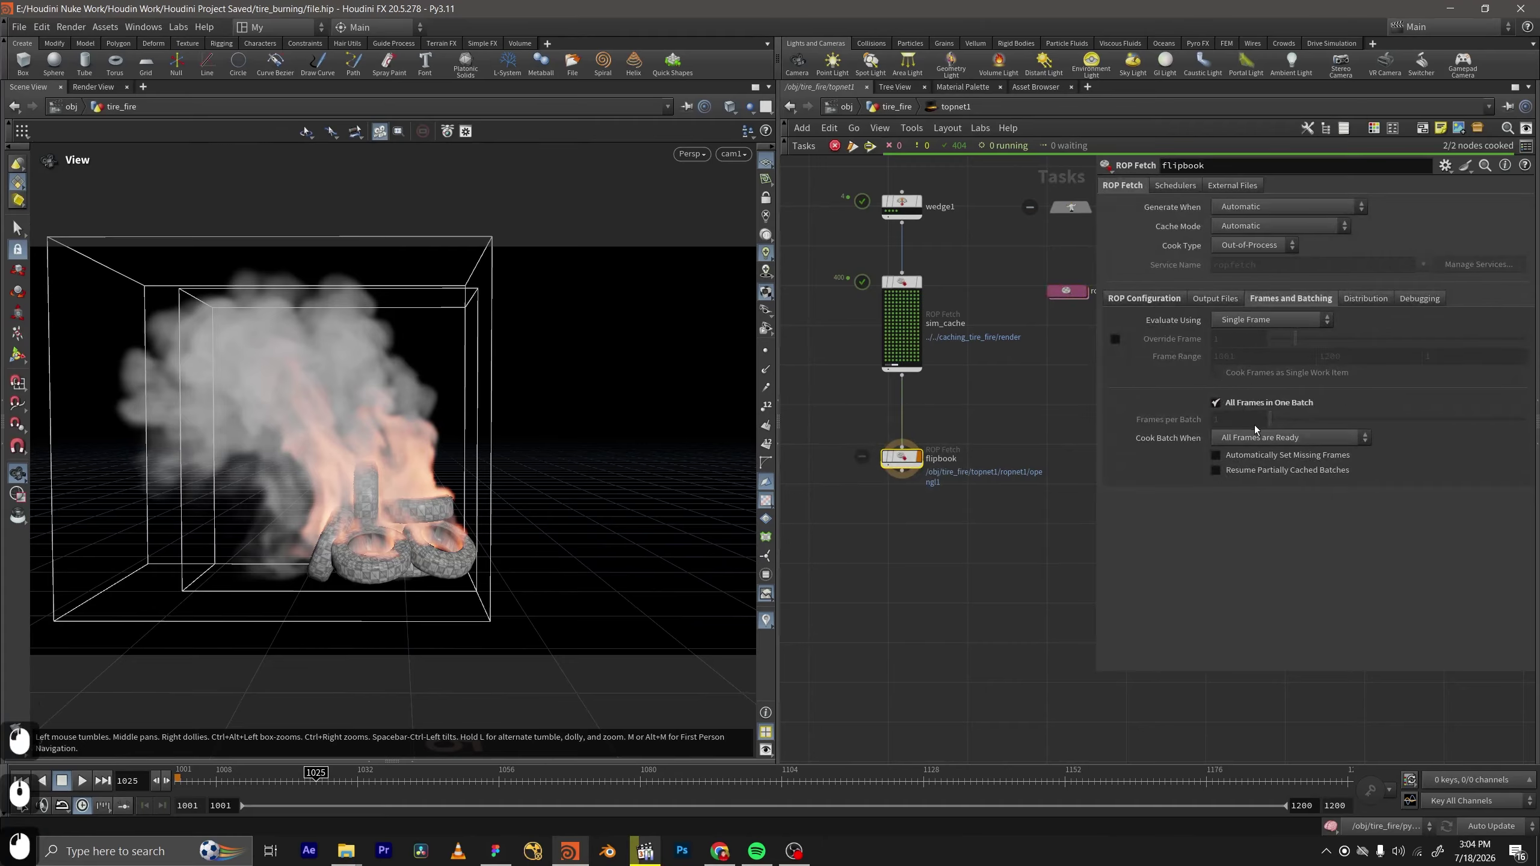
scroll(873, 544, "up", 2)
left_click_drag(1045, 515, 869, 413)
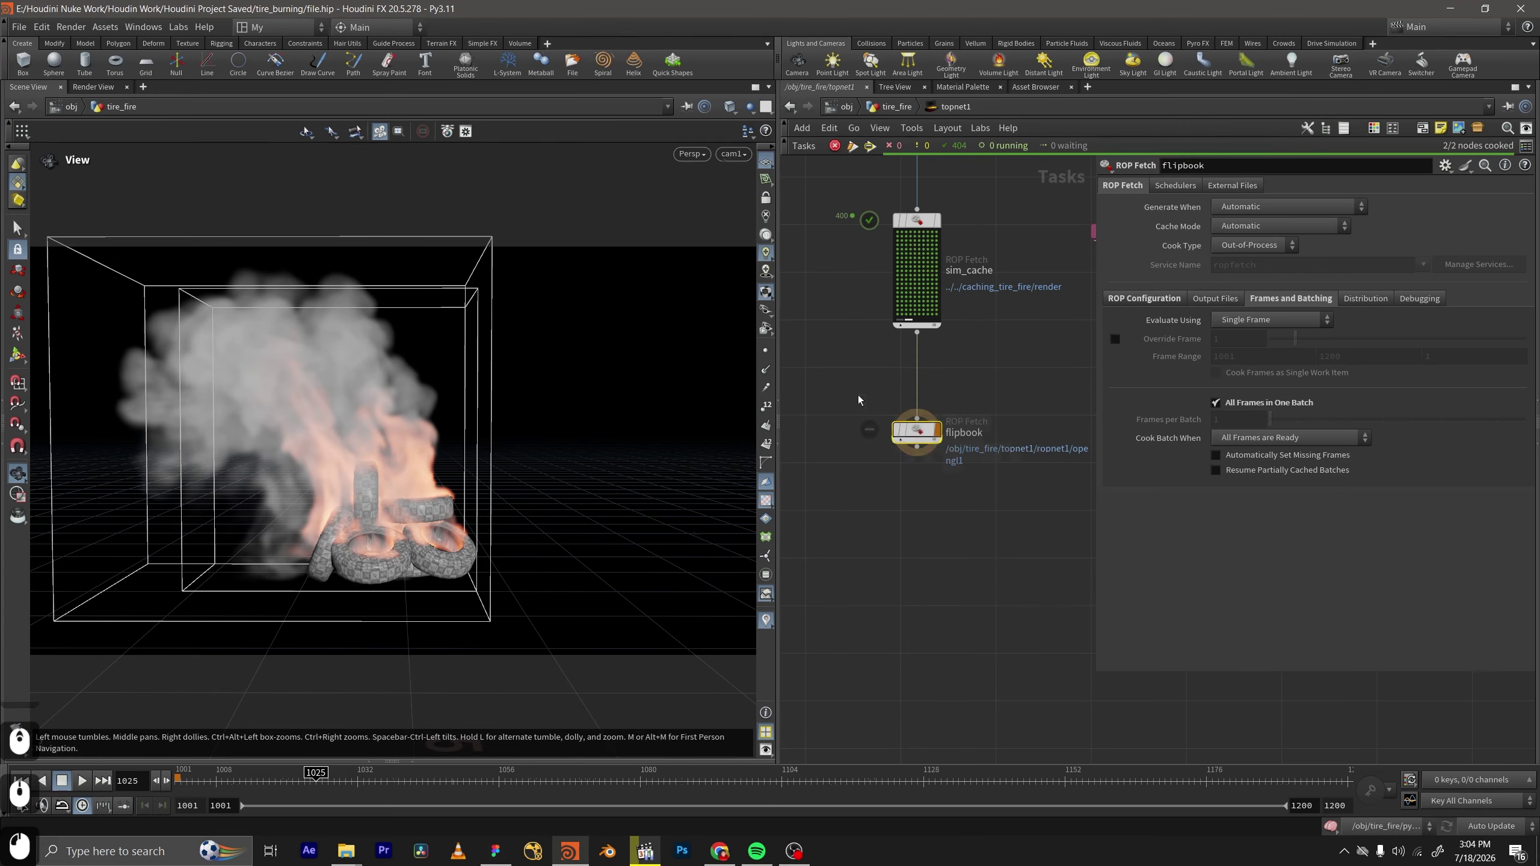
right_click(917, 446)
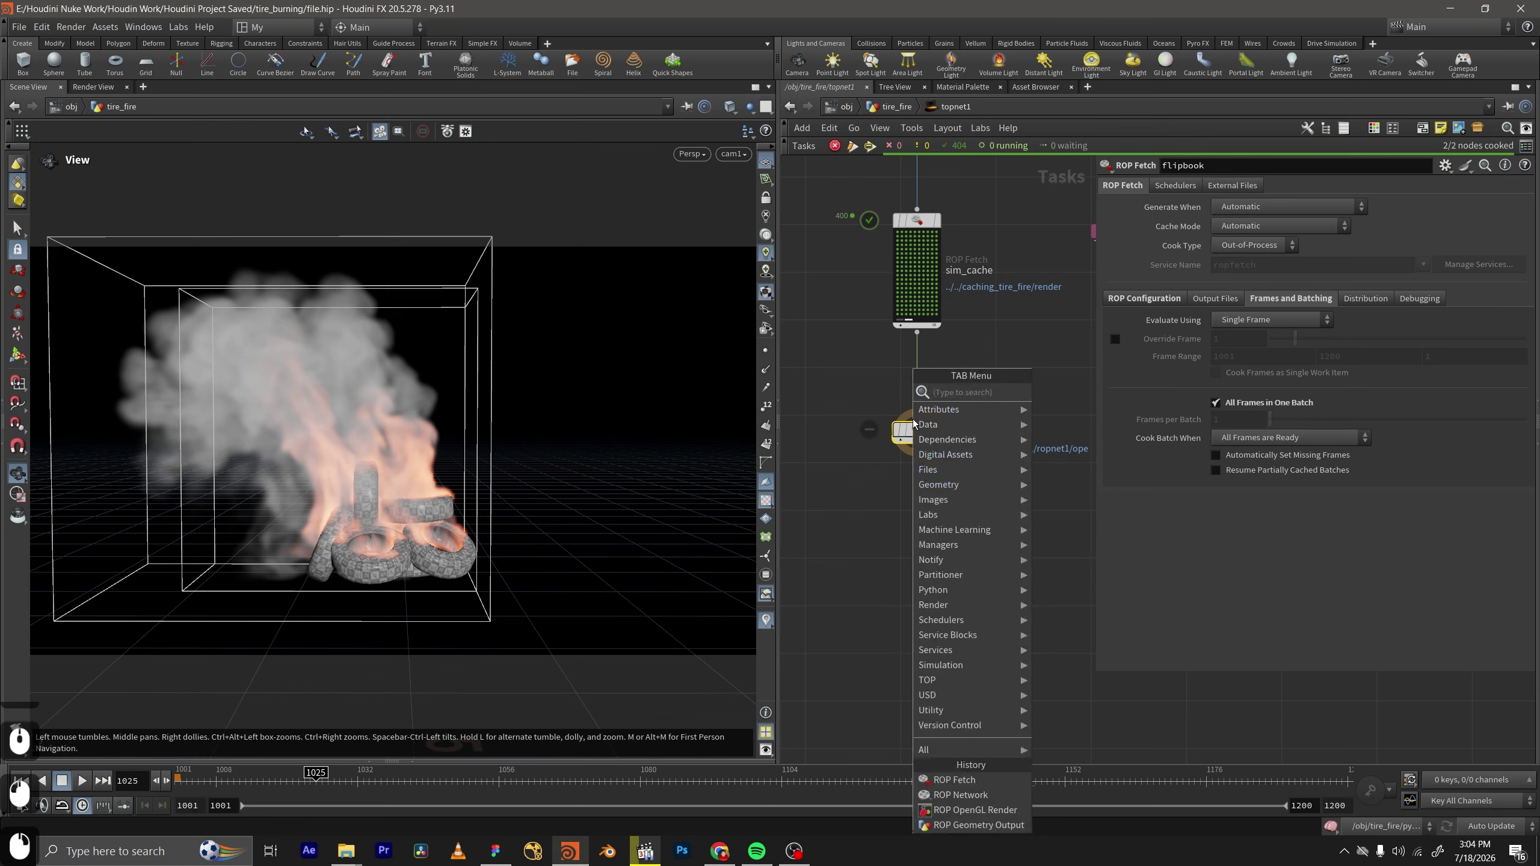
left_click(905, 445)
left_click_drag(988, 223, 961, 352)
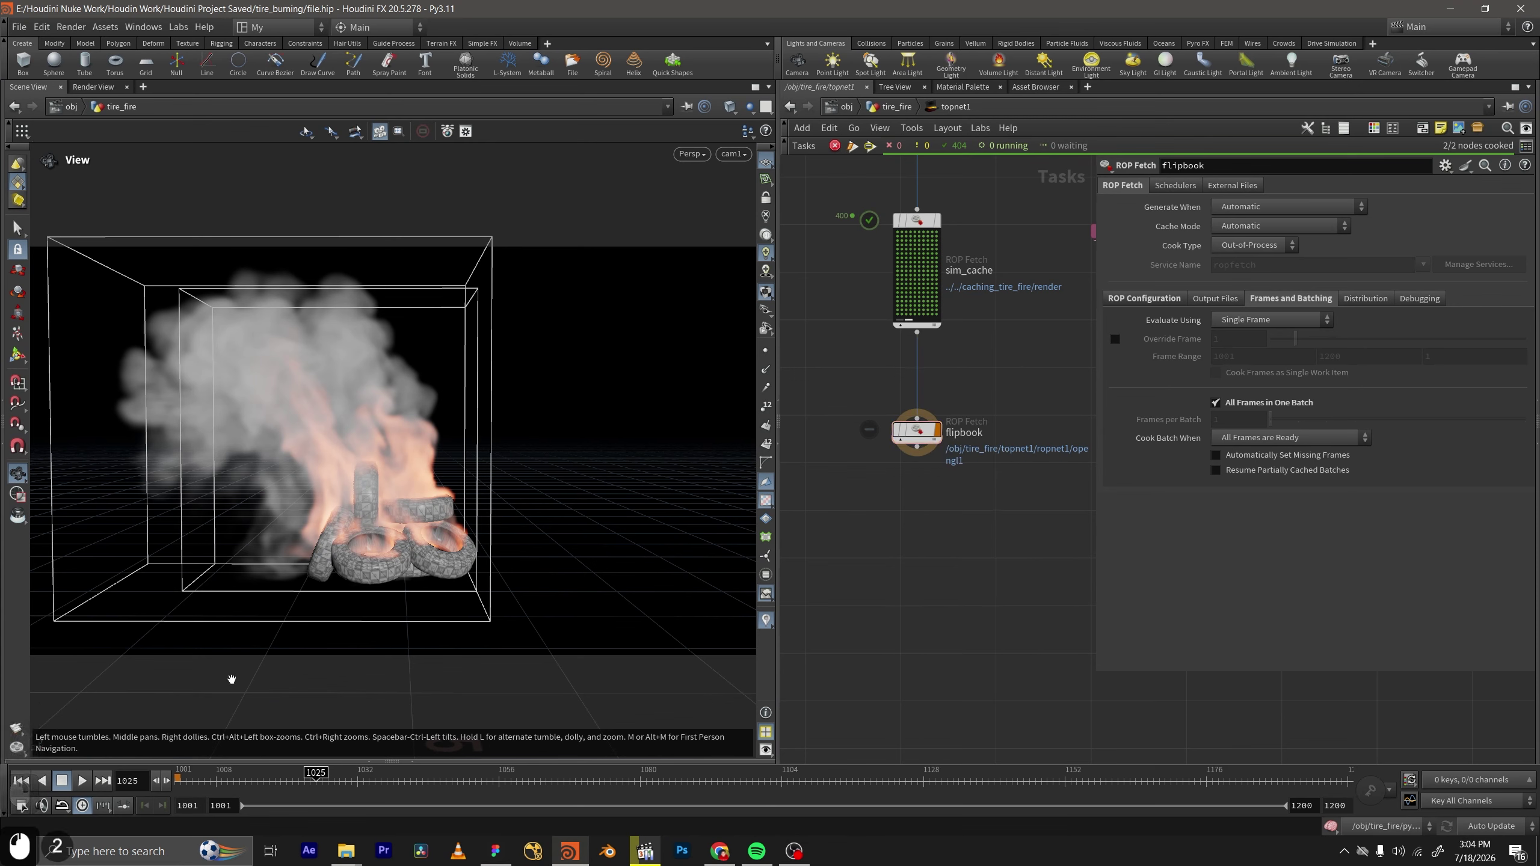
scroll(942, 501, "up", 1)
middle_click_drag(942, 502, 958, 442)
left_click_drag(1013, 484, 921, 364)
right_click(920, 360)
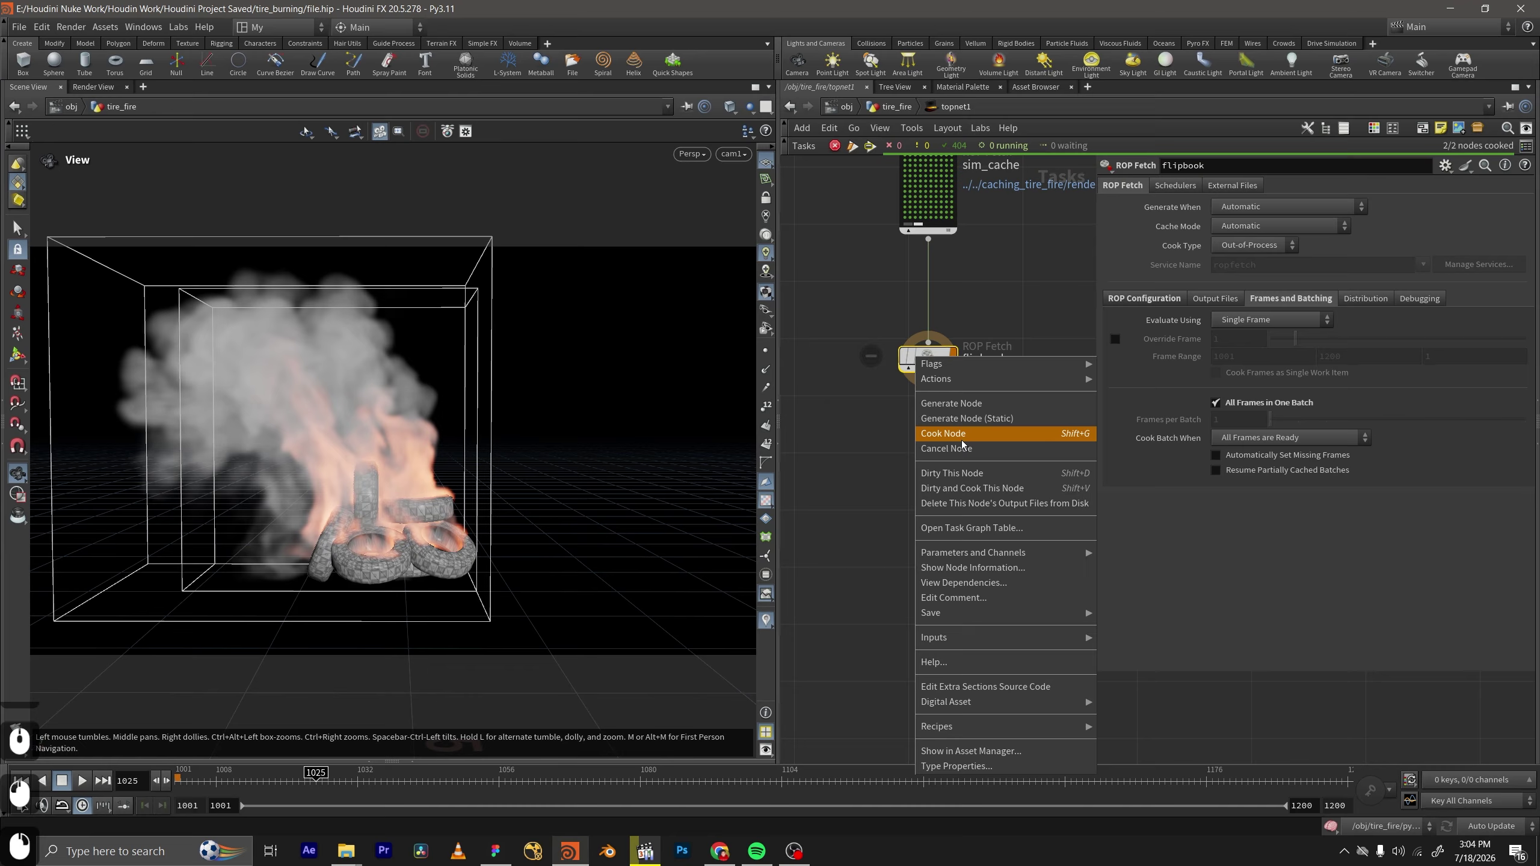
left_click(961, 439)
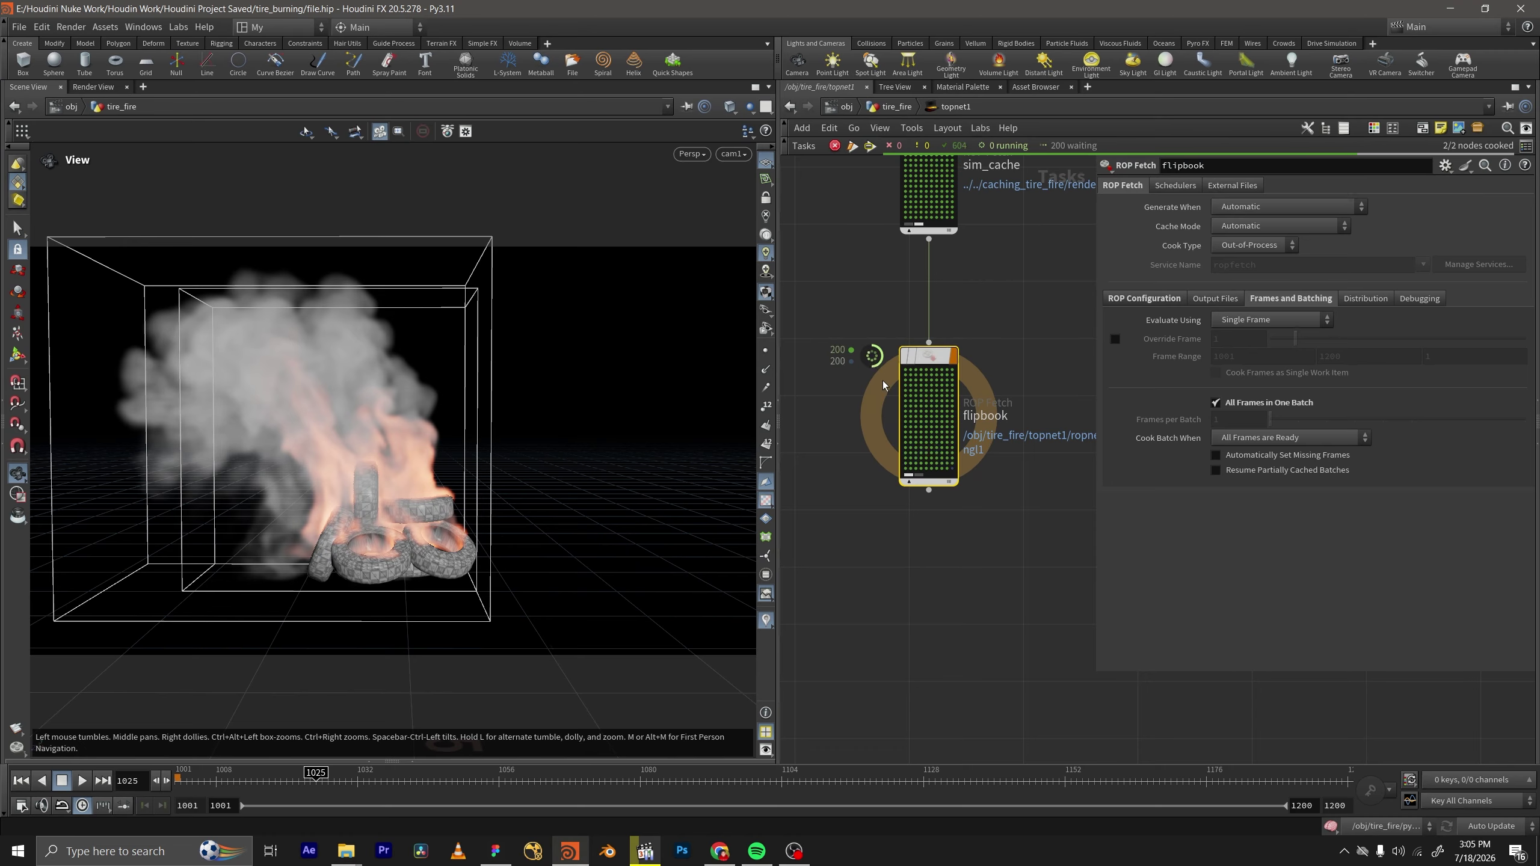
scroll(830, 460, "down", 5)
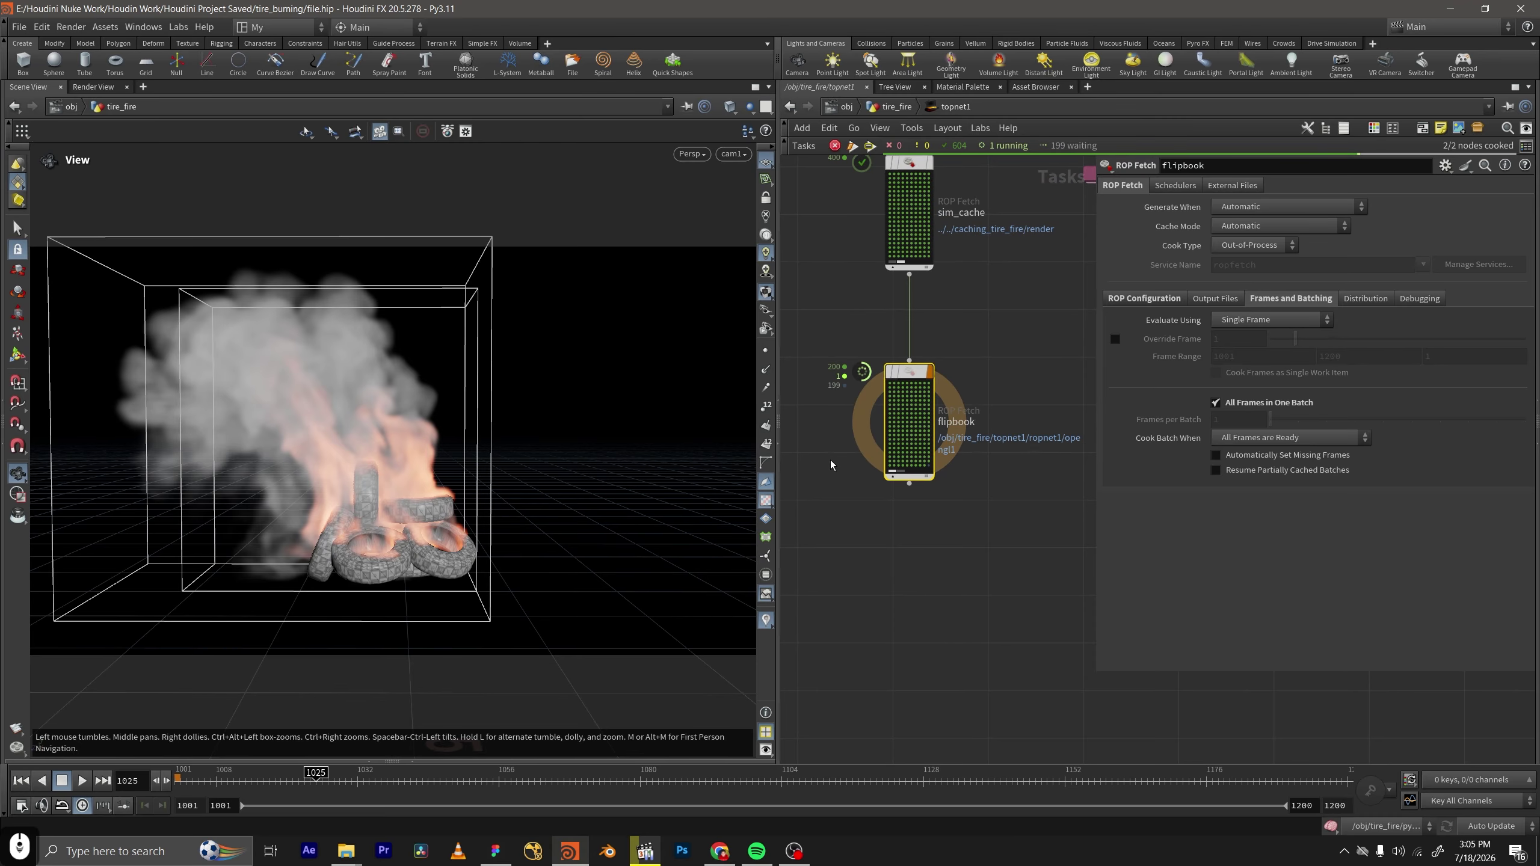
scroll(997, 515, "up", 2)
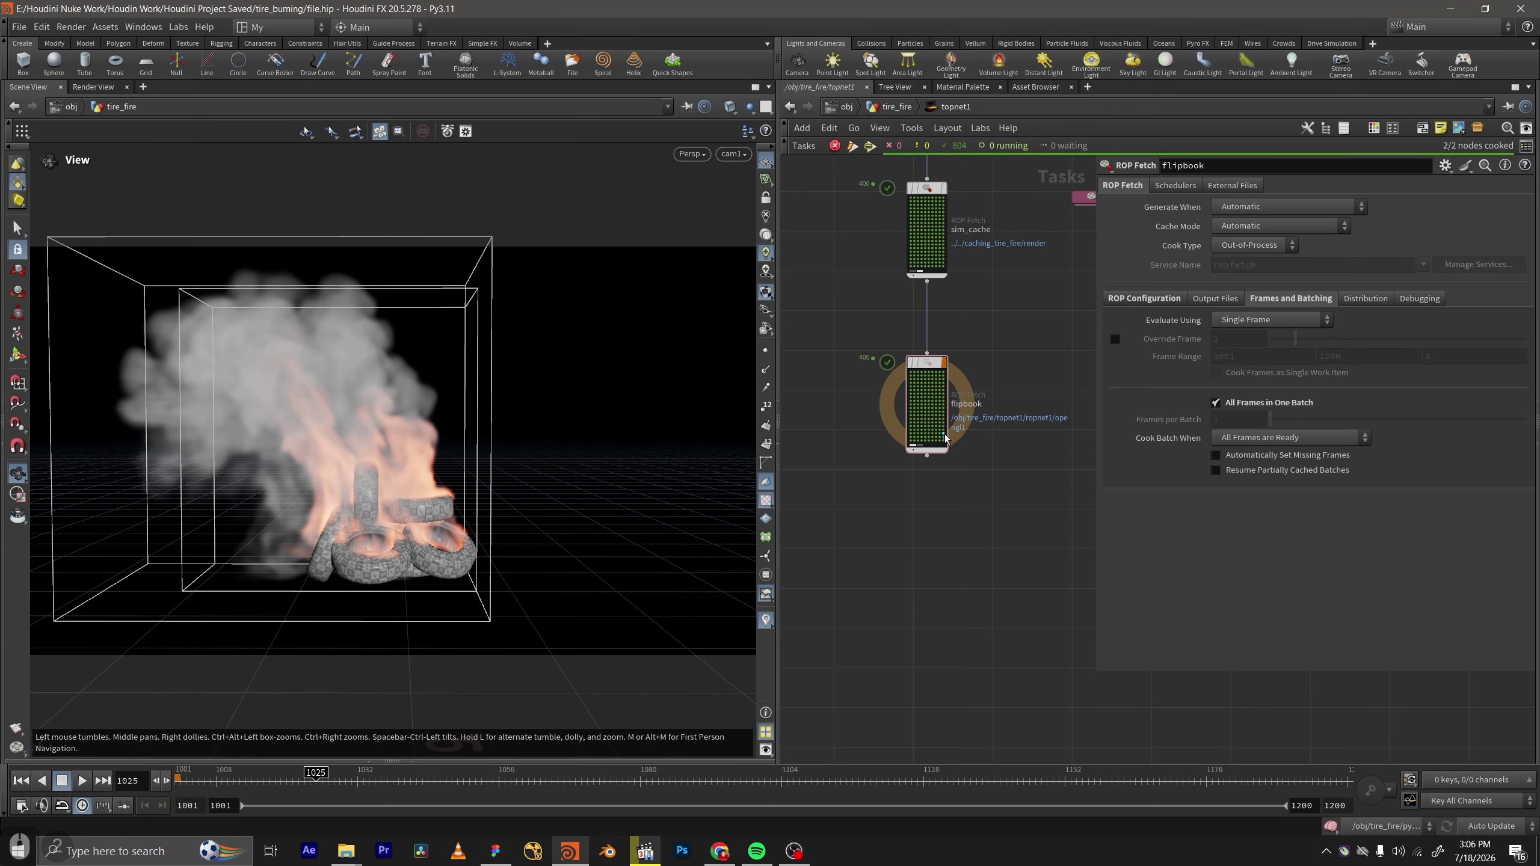
left_click_drag(994, 319, 887, 495)
middle_click_drag(946, 493, 950, 486)
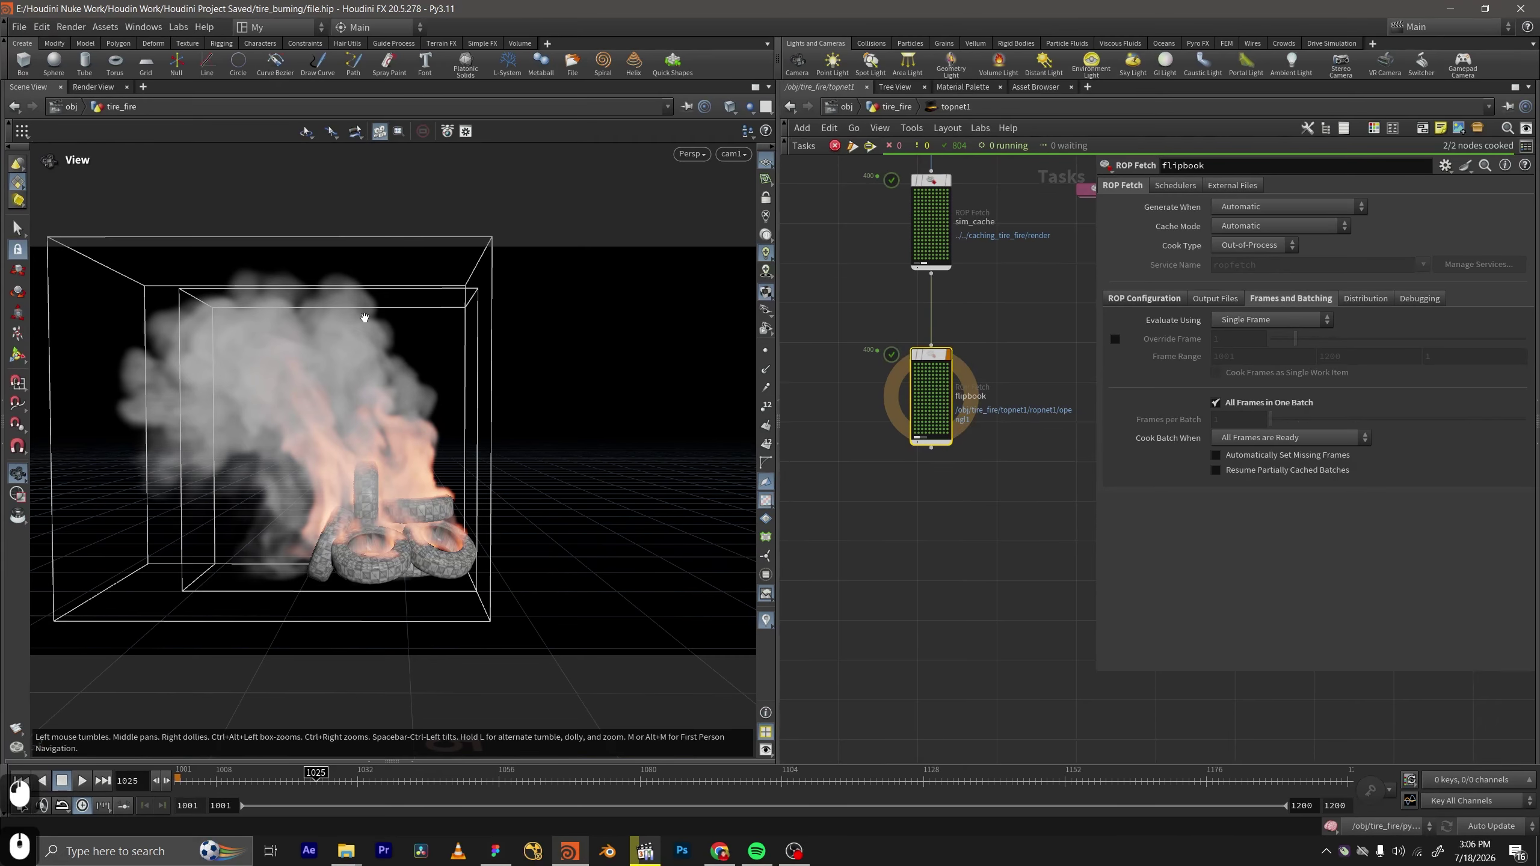
In File Explorer, open PDG/flipbook/w2 and check the rendered image flipbookfire2.1040.png.
mouse_move(346, 852)
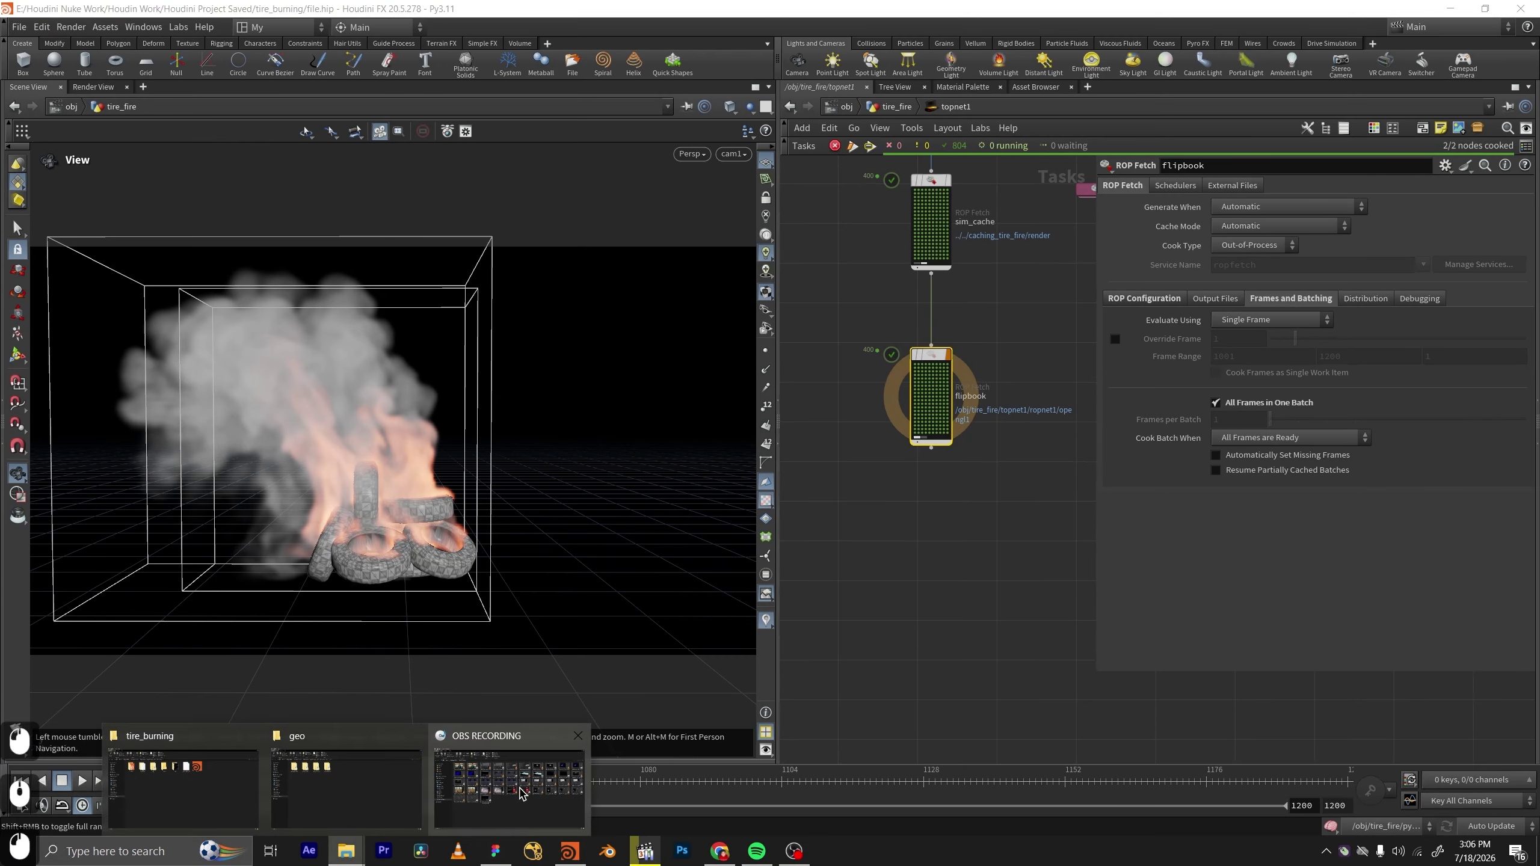
left_click(379, 789)
left_click(572, 117)
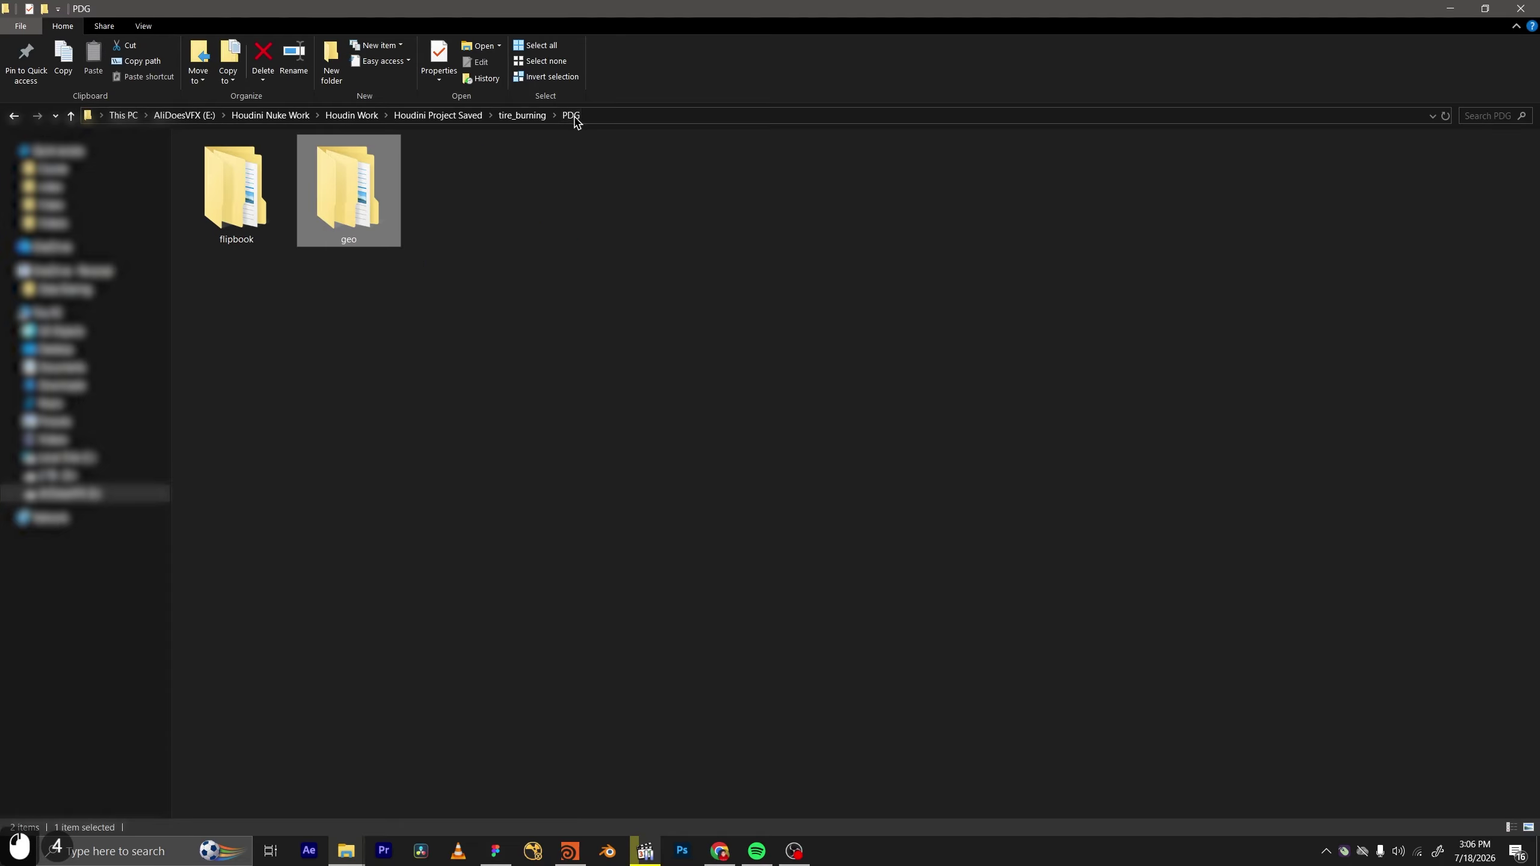
double_click(233, 191)
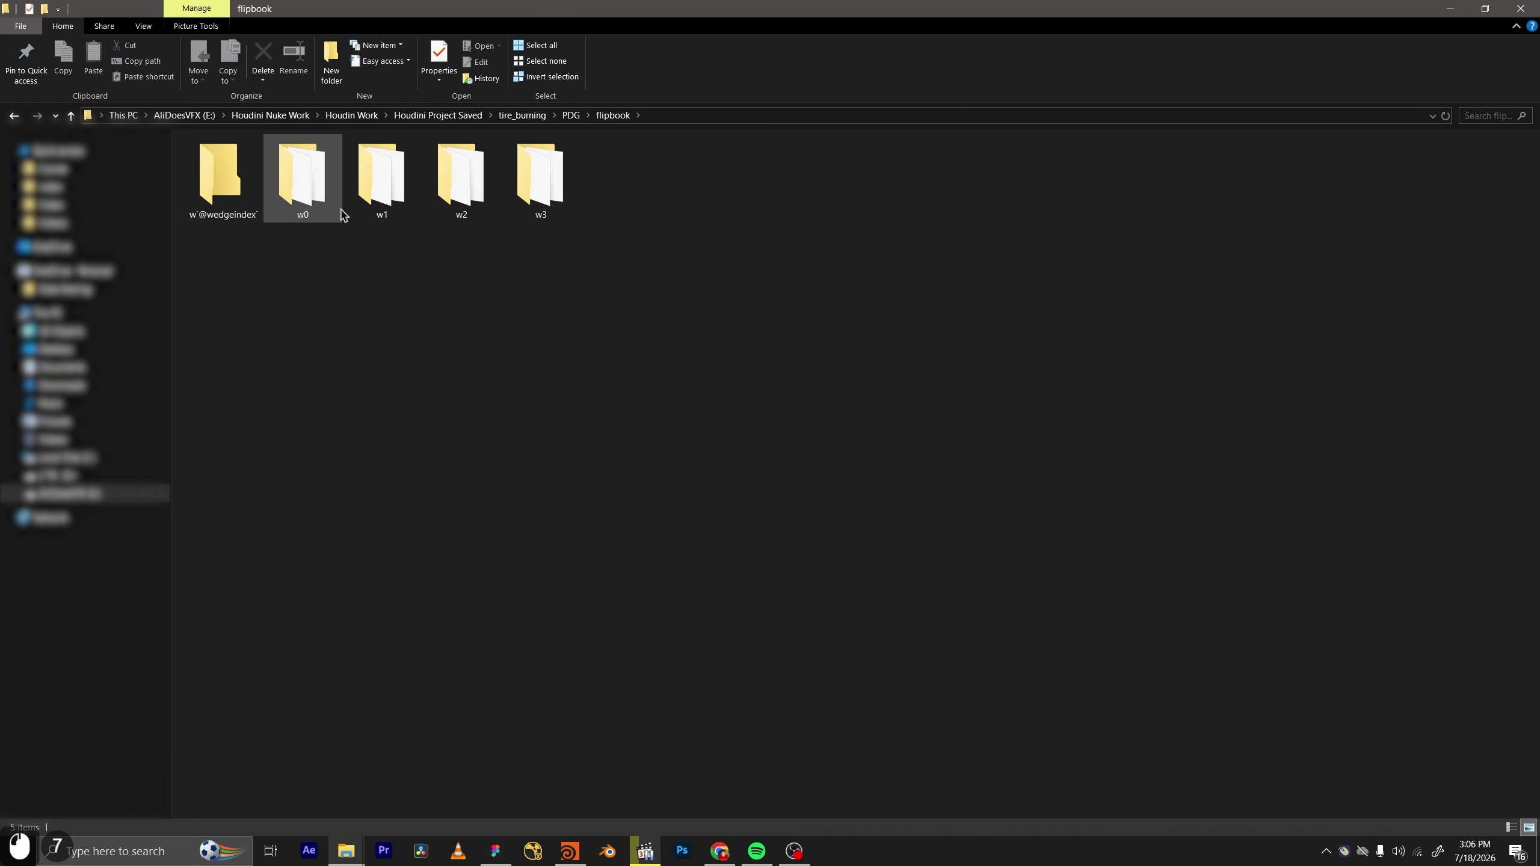
mouse_move(559, 265)
left_mouse_down()
mouse_move(303, 213)
mouse_move(558, 264)
left_mouse_up()
double_click(457, 187)
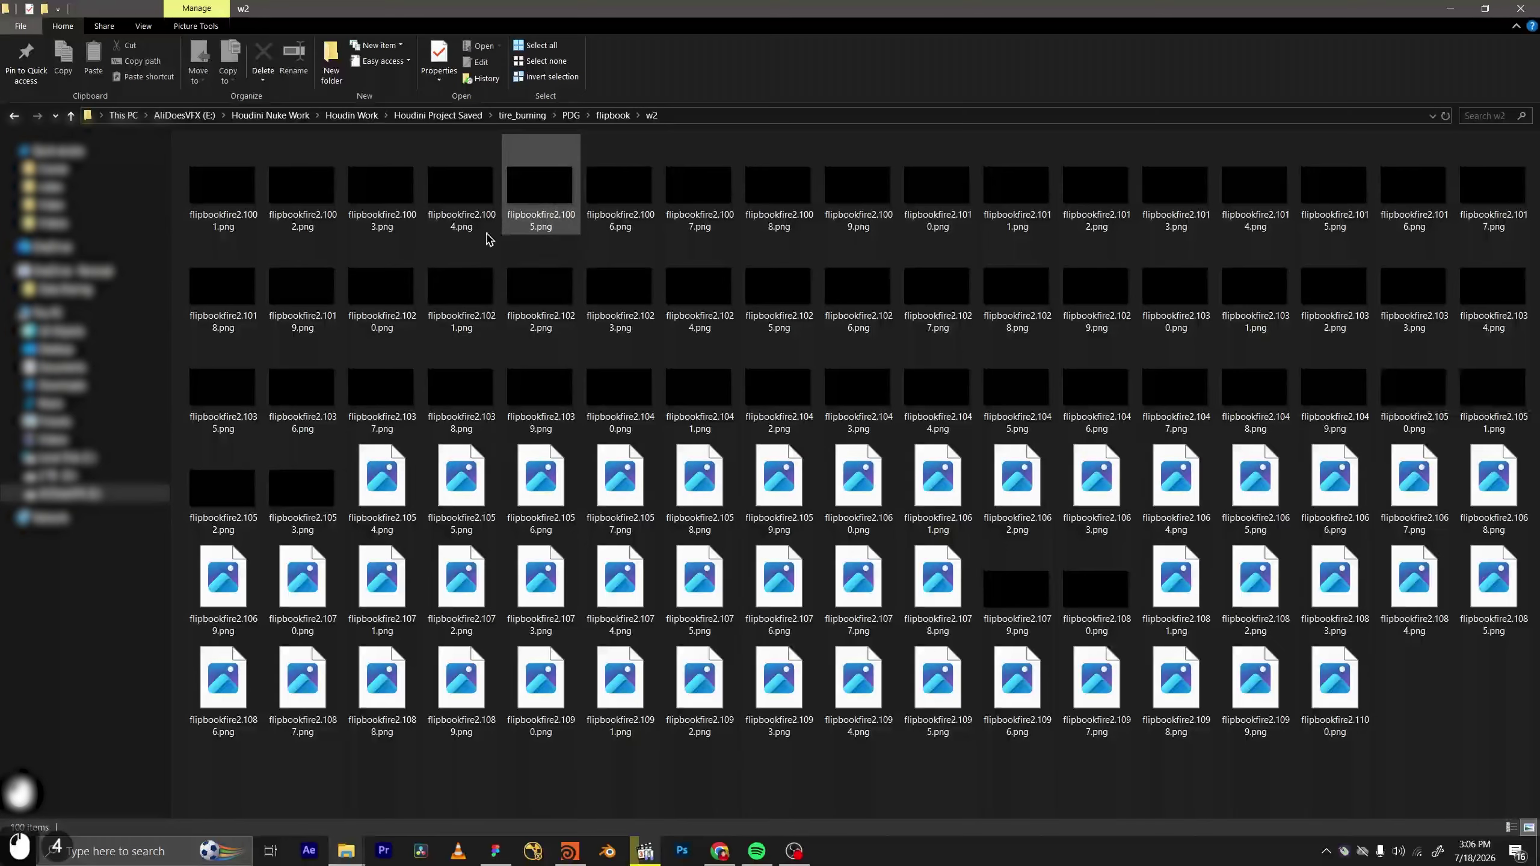
left_click(644, 351)
double_click(644, 351)
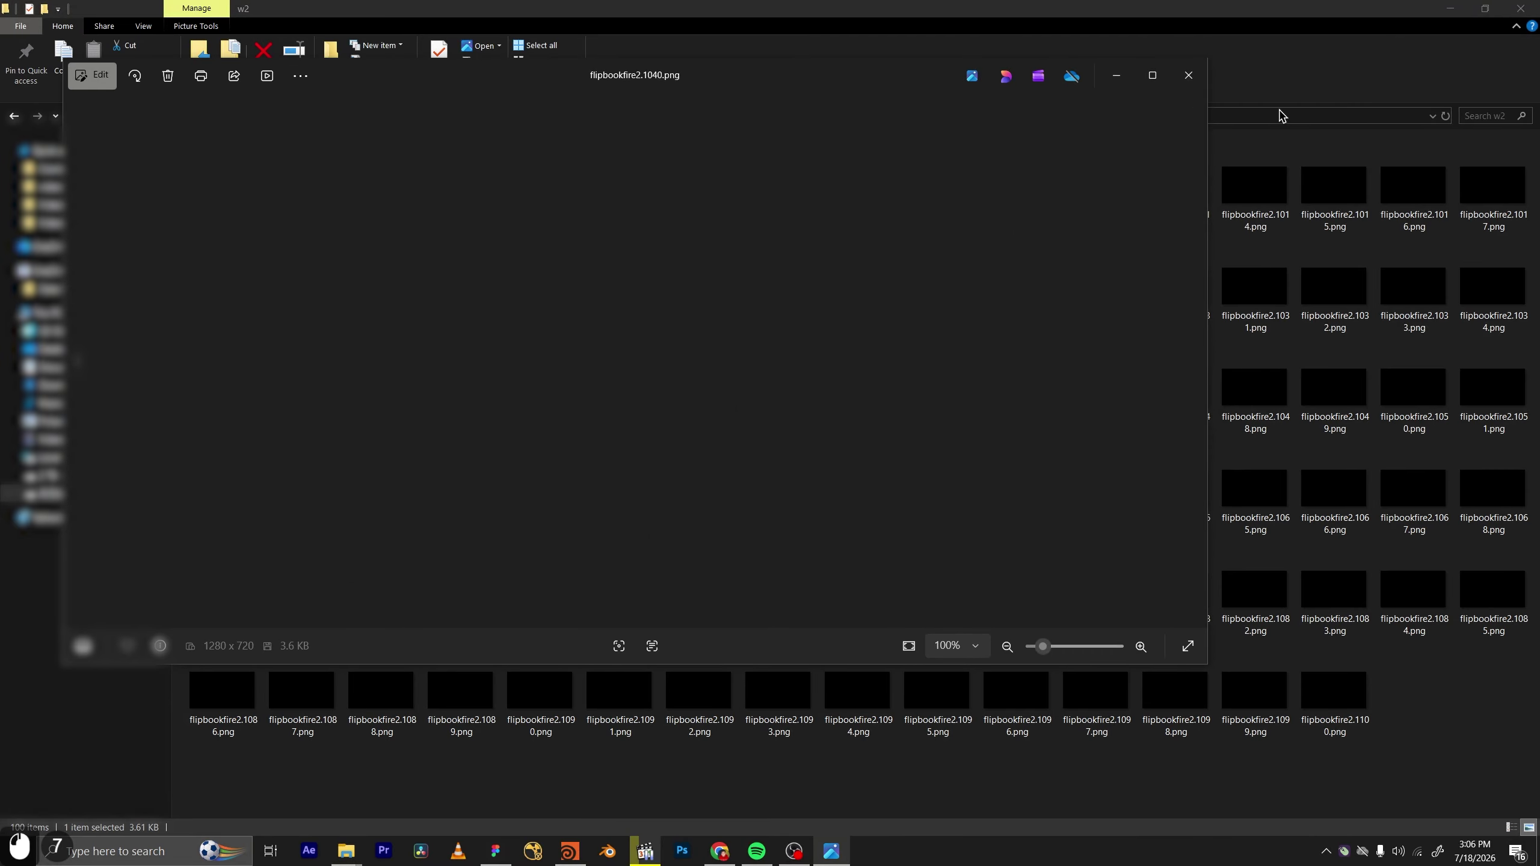
left_click(1186, 75)
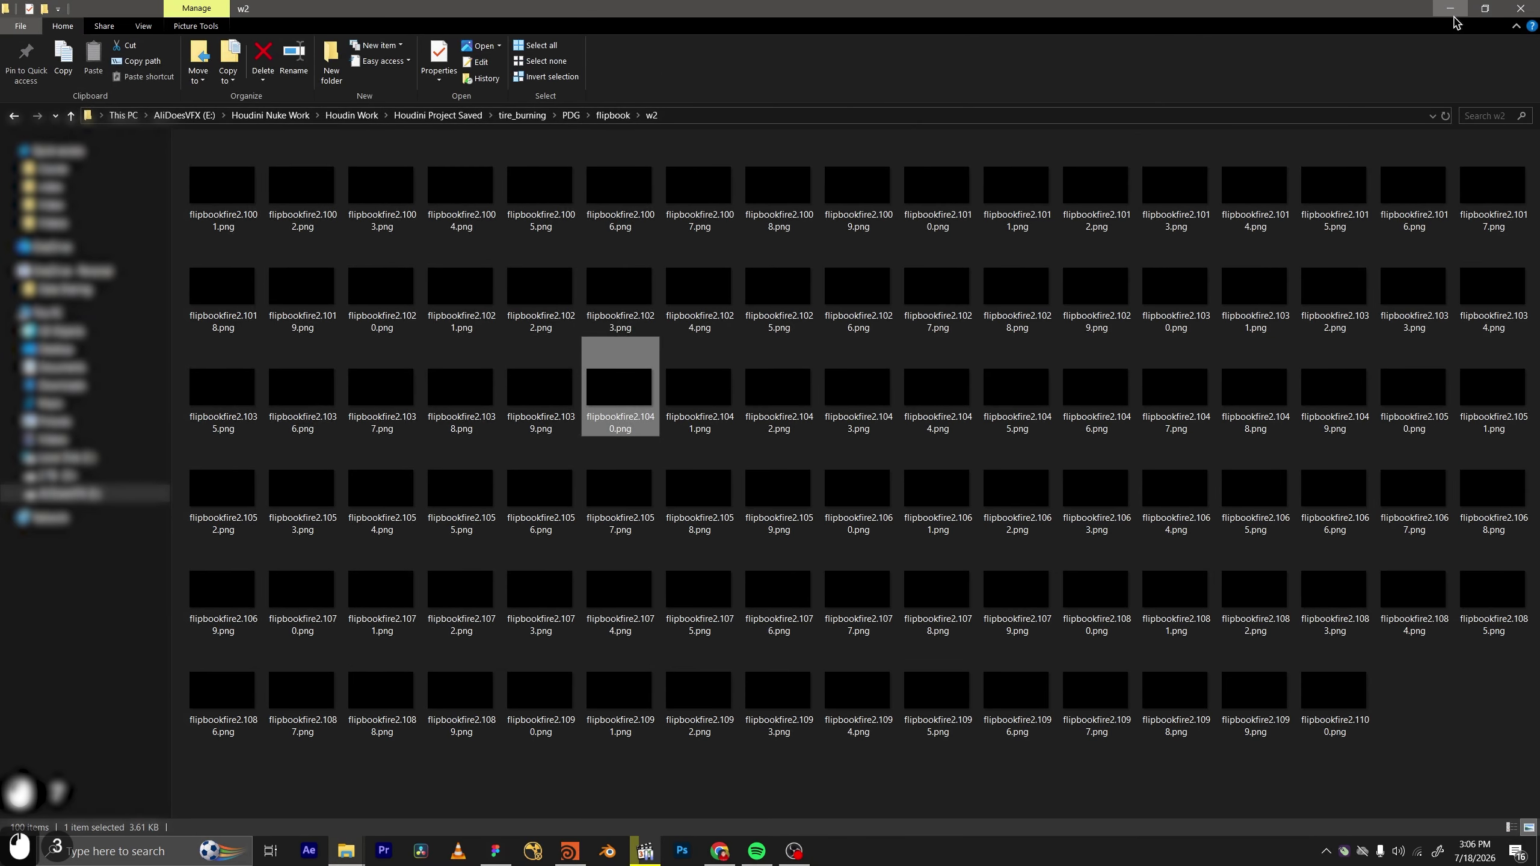
left_click(1454, 15)
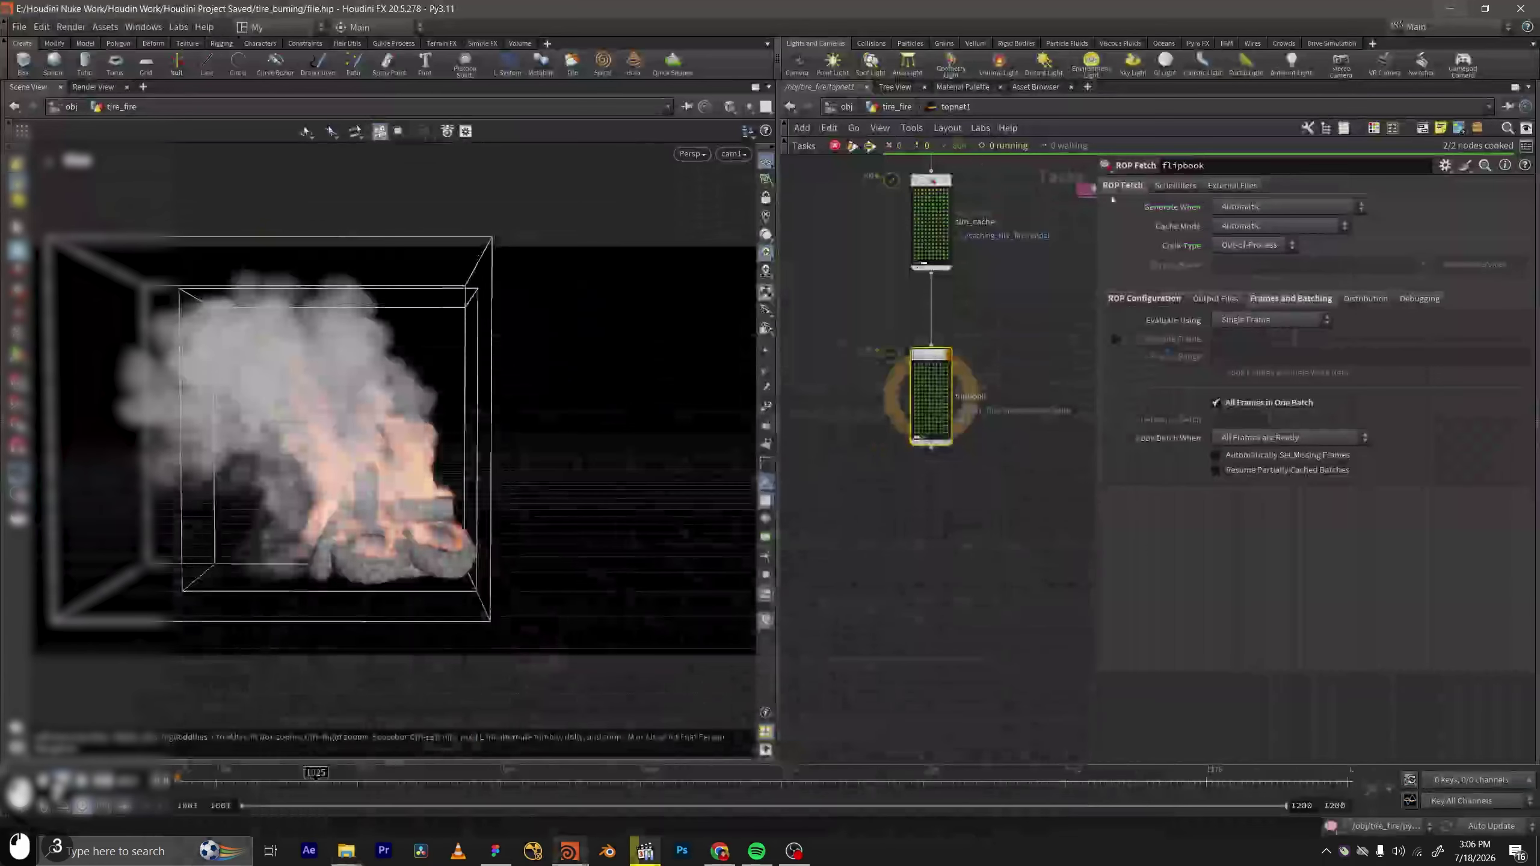
Load the rendered image sequence from $JOB/PDG/flipbook/w0 into MPlay to review it.
left_click(42, 27)
mouse_move(71, 27)
mouse_move(101, 188)
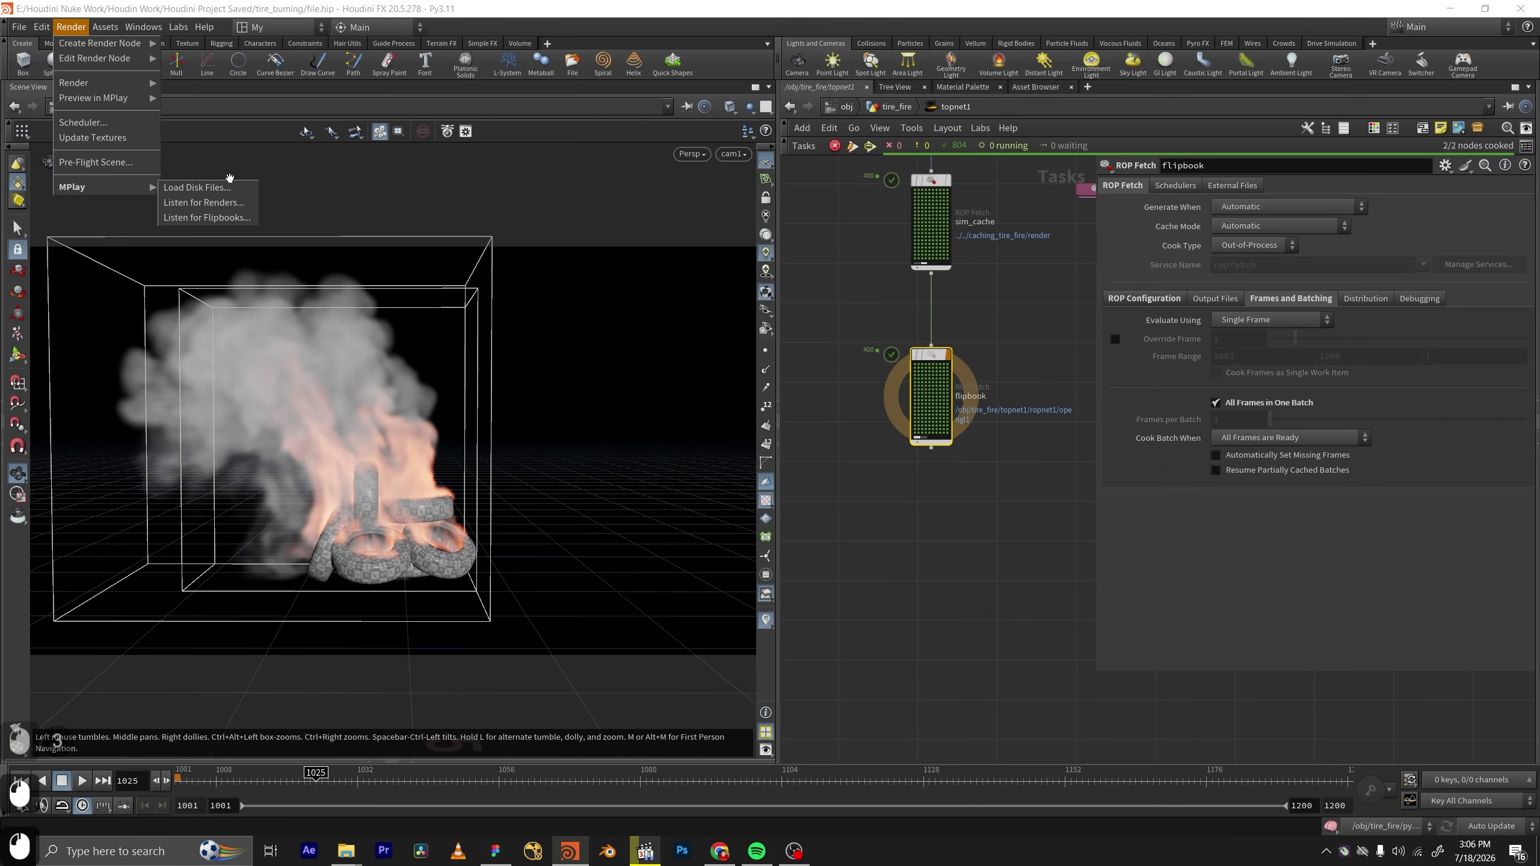
left_click(219, 191)
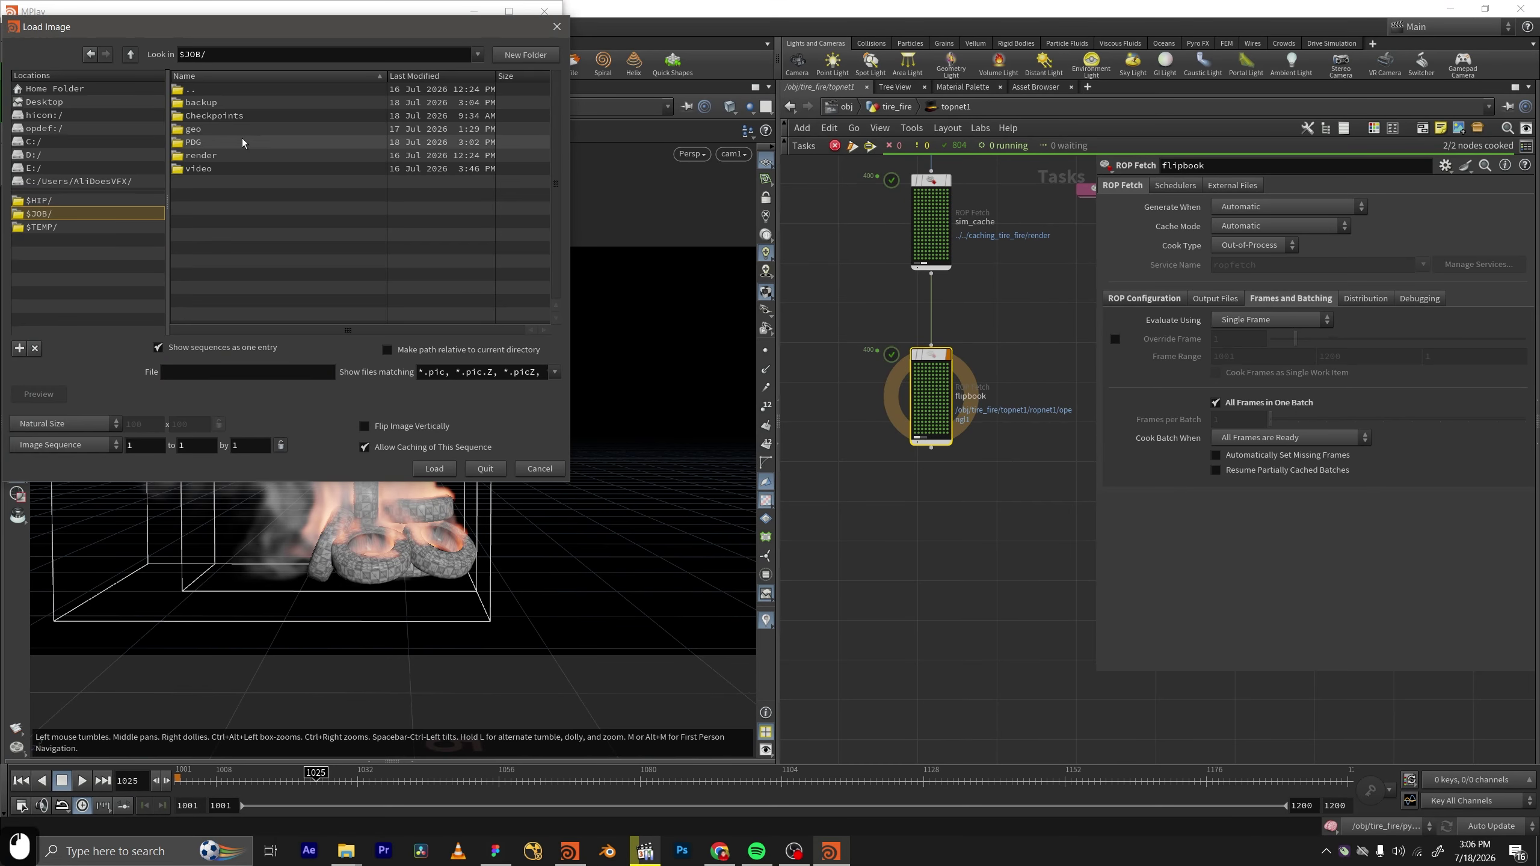
double_click(242, 137)
double_click(242, 138)
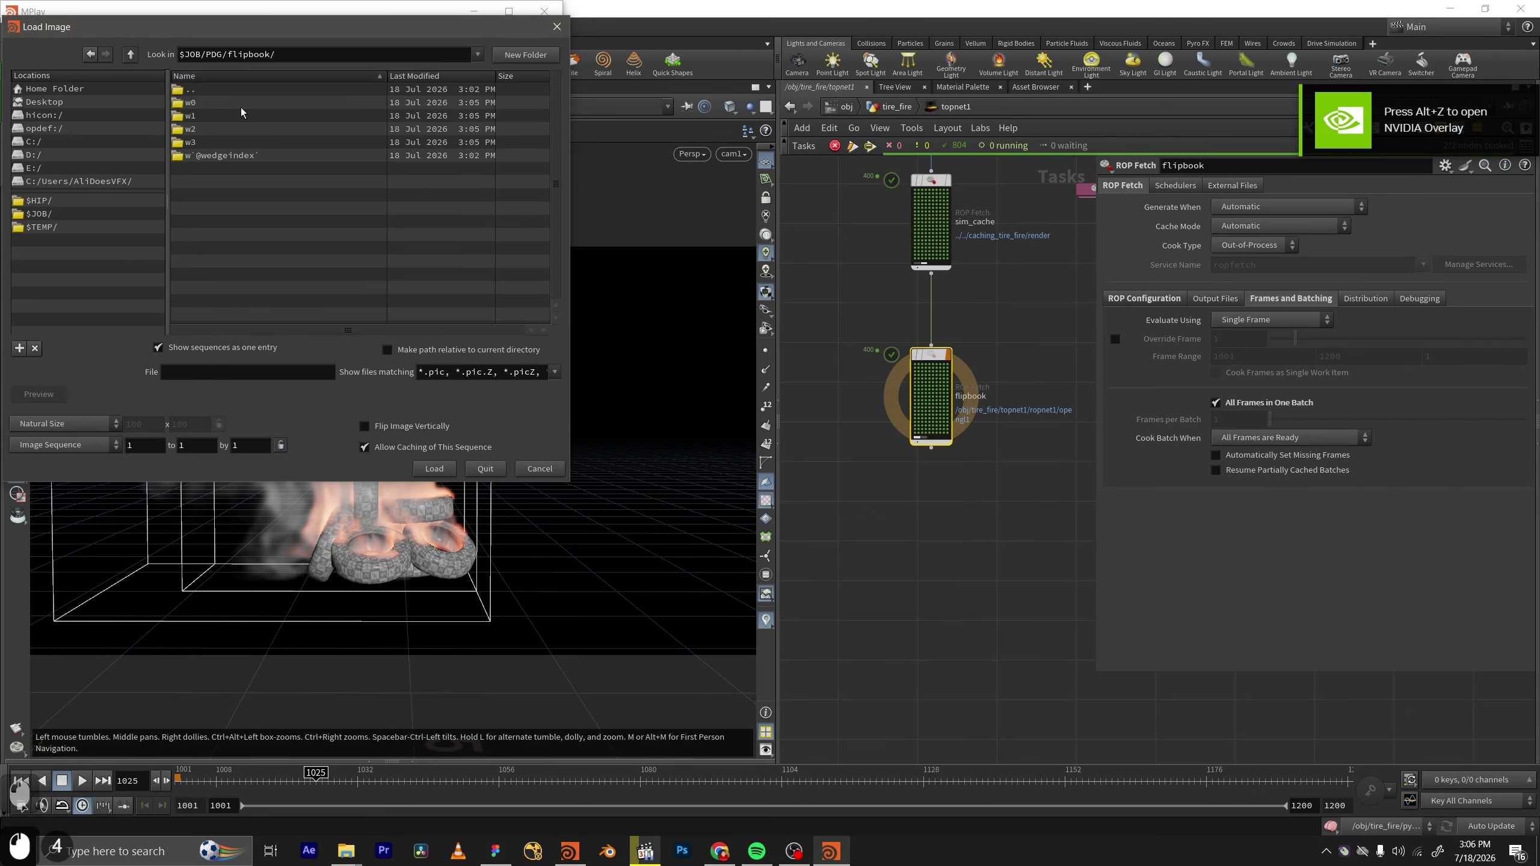
double_click(240, 120)
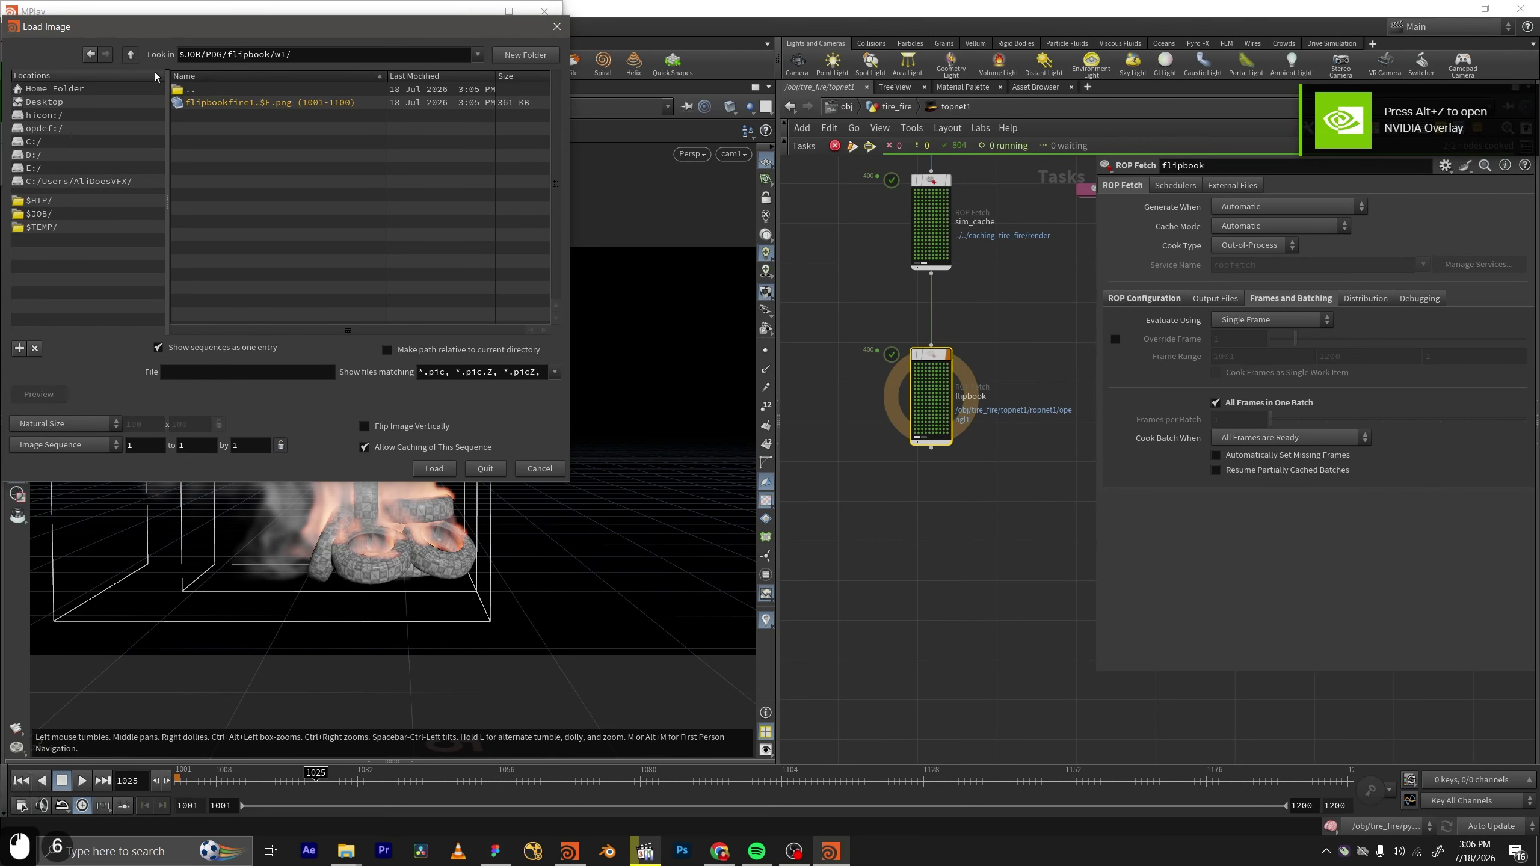
left_click(130, 54)
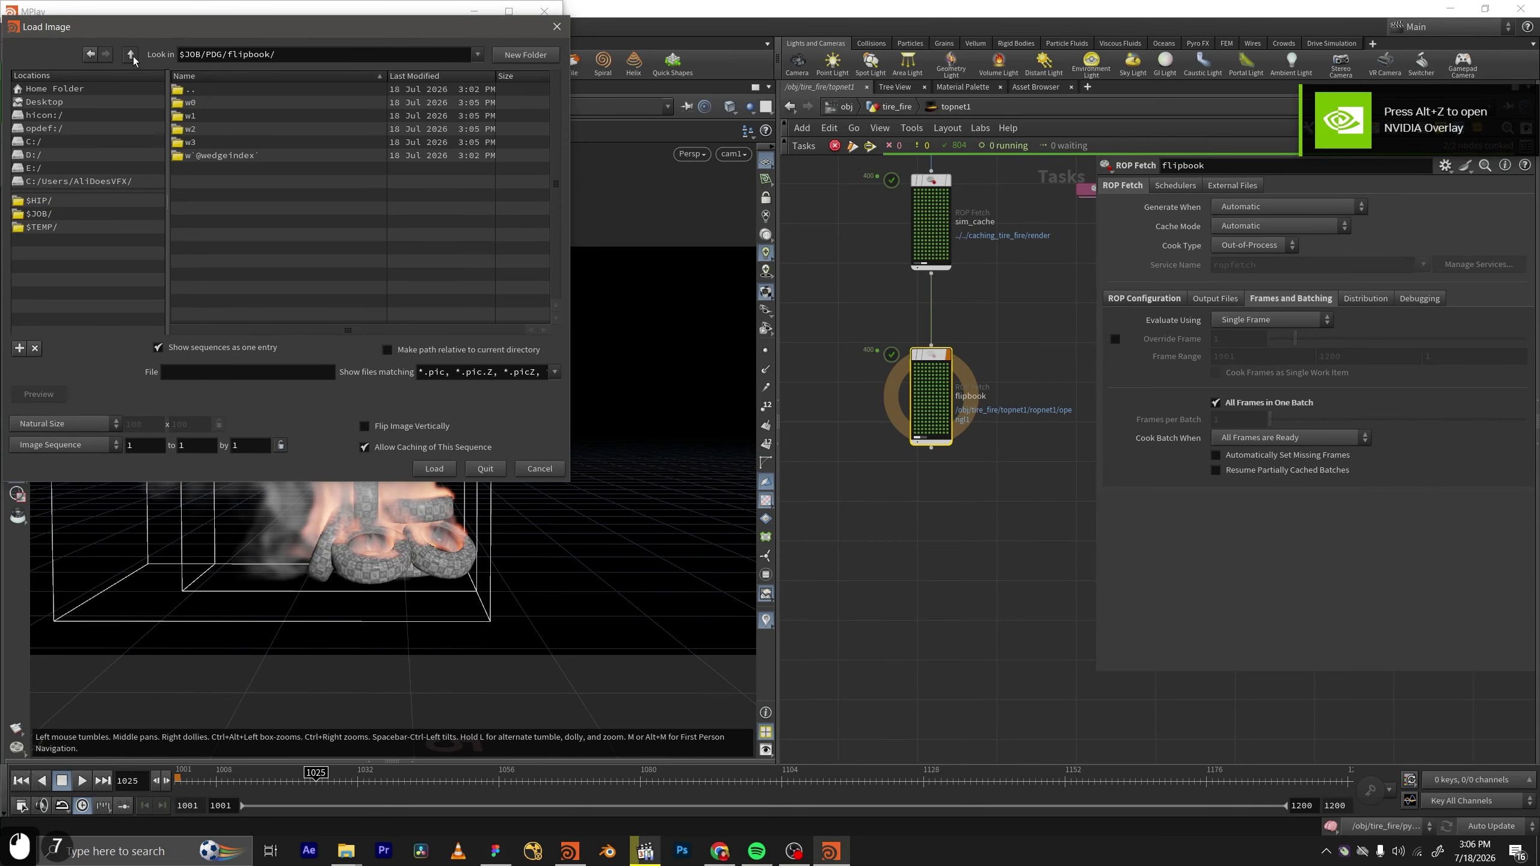
double_click(219, 101)
double_click(219, 100)
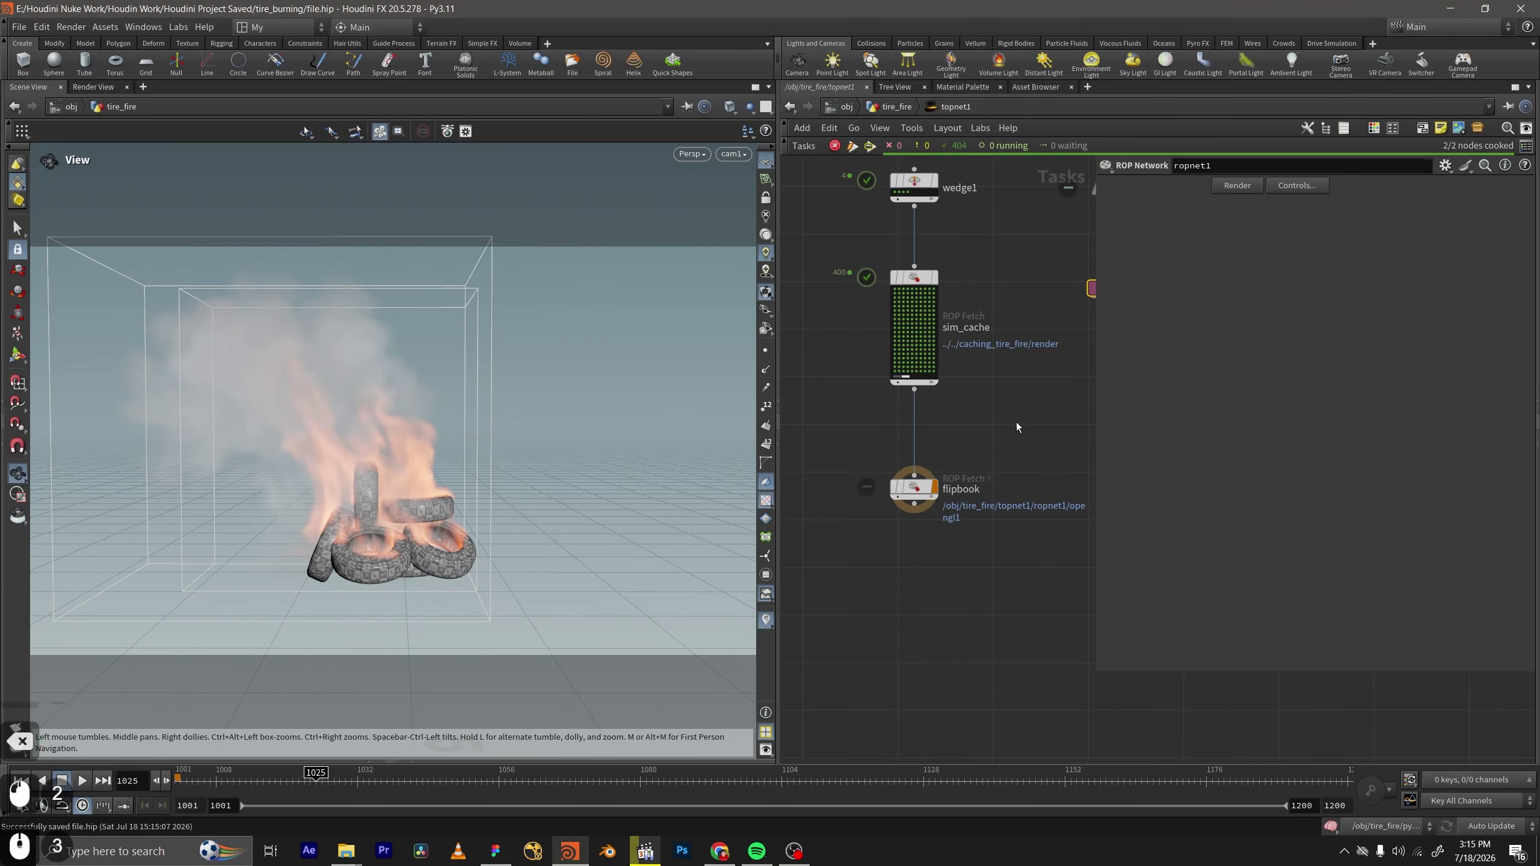
Set the viewport background's color scheme to Dark in the display options.
middle_click_drag(1016, 423, 954, 359)
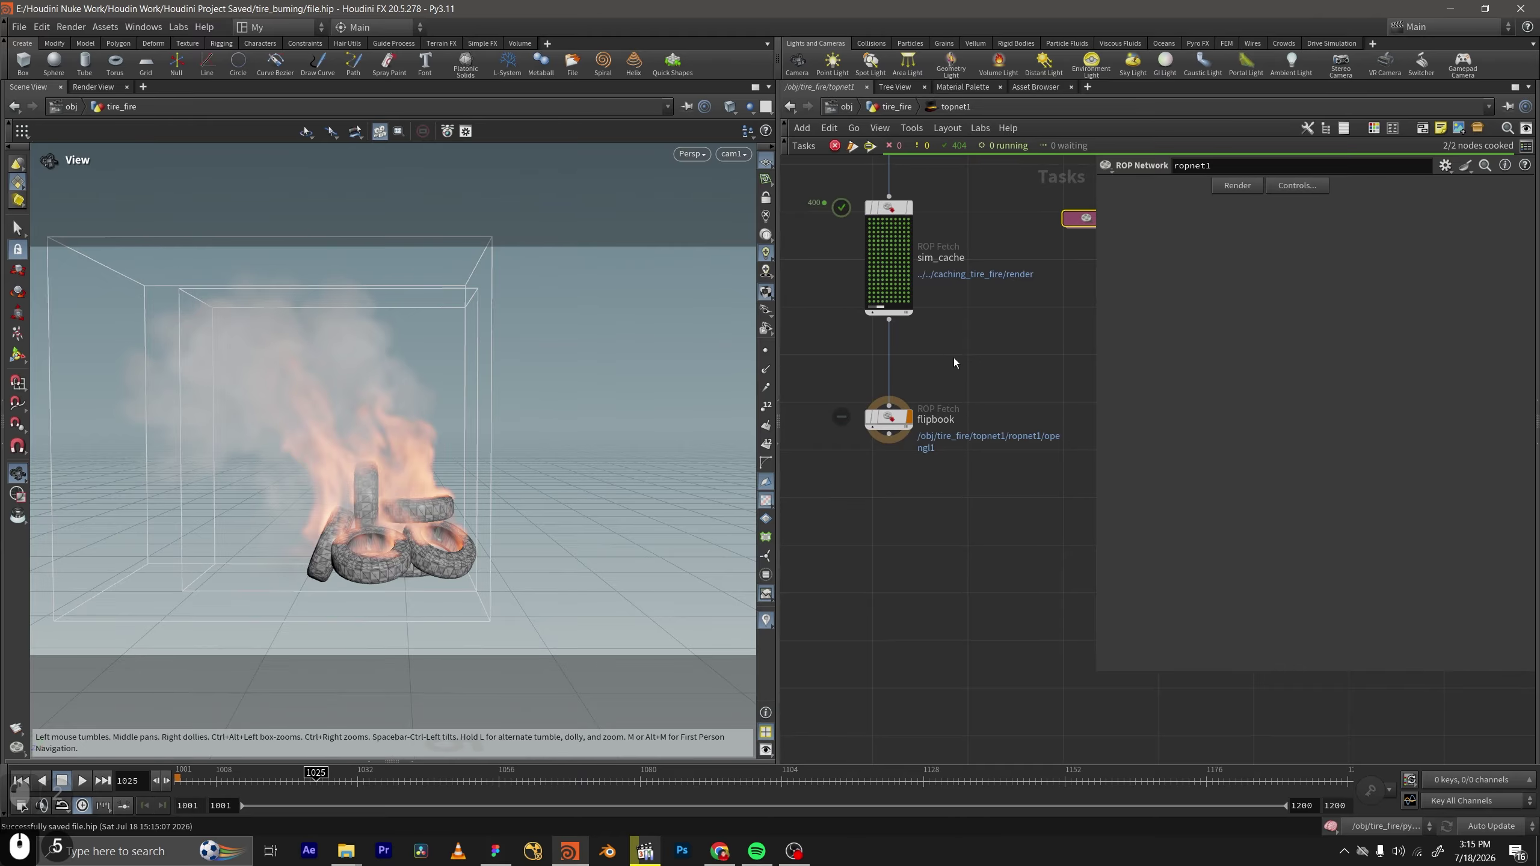
key("d")
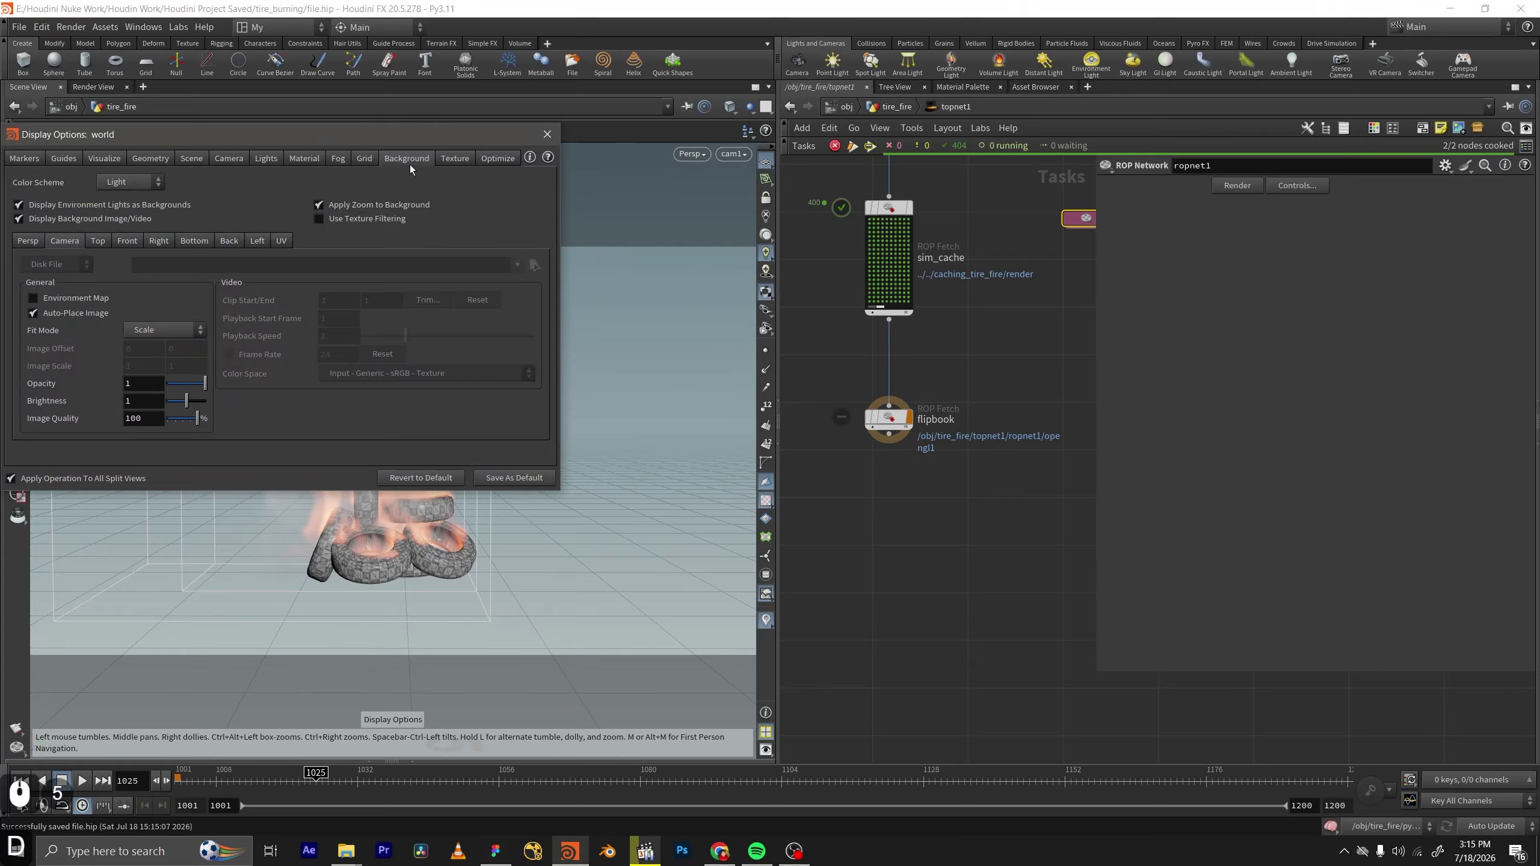
left_click(131, 182)
left_click(130, 229)
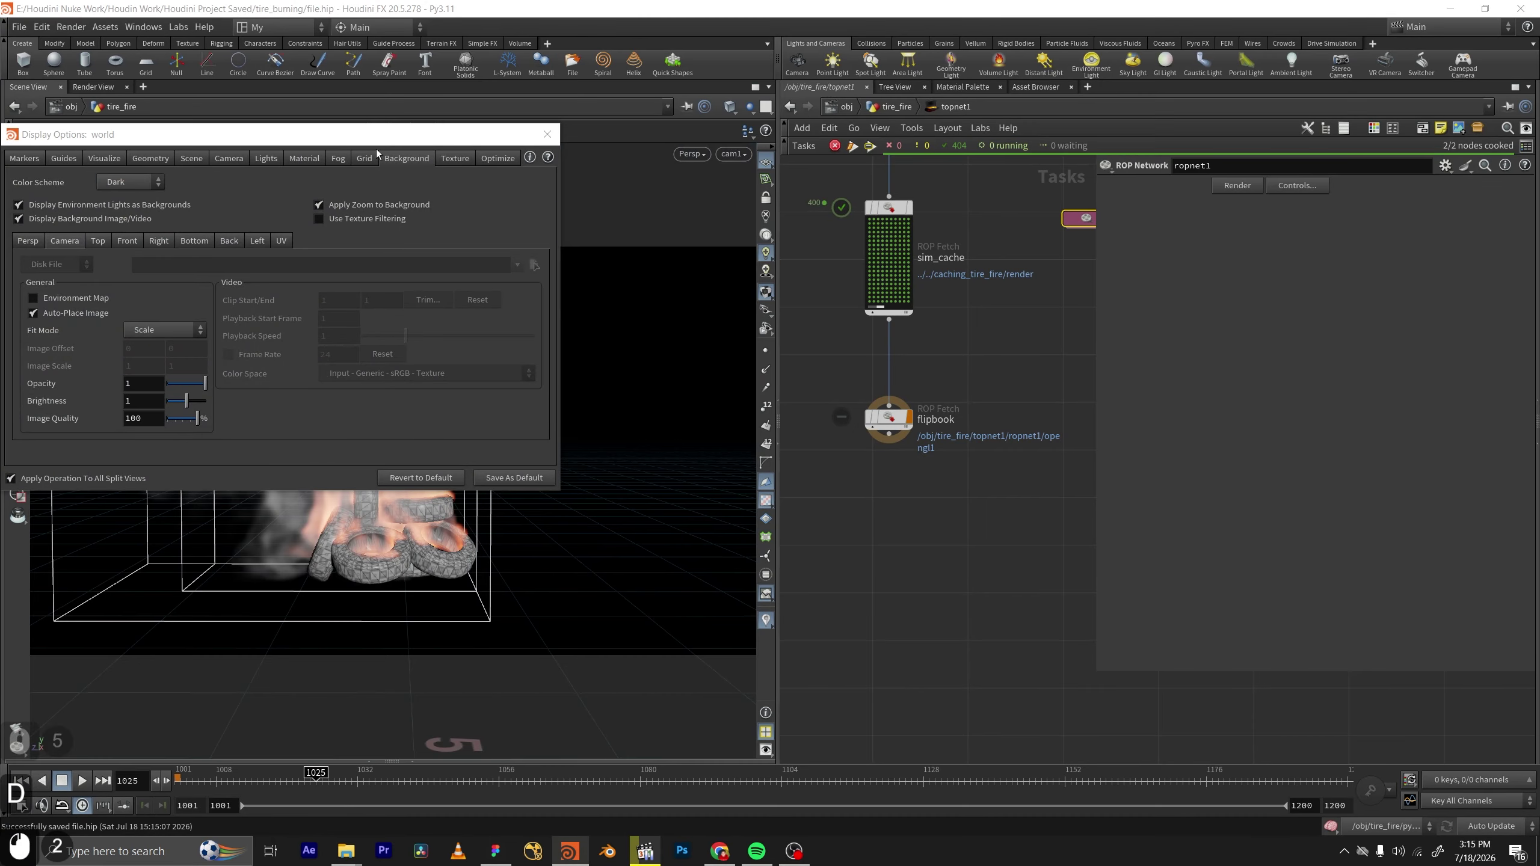
left_click(547, 134)
scroll(958, 440, "down", 4)
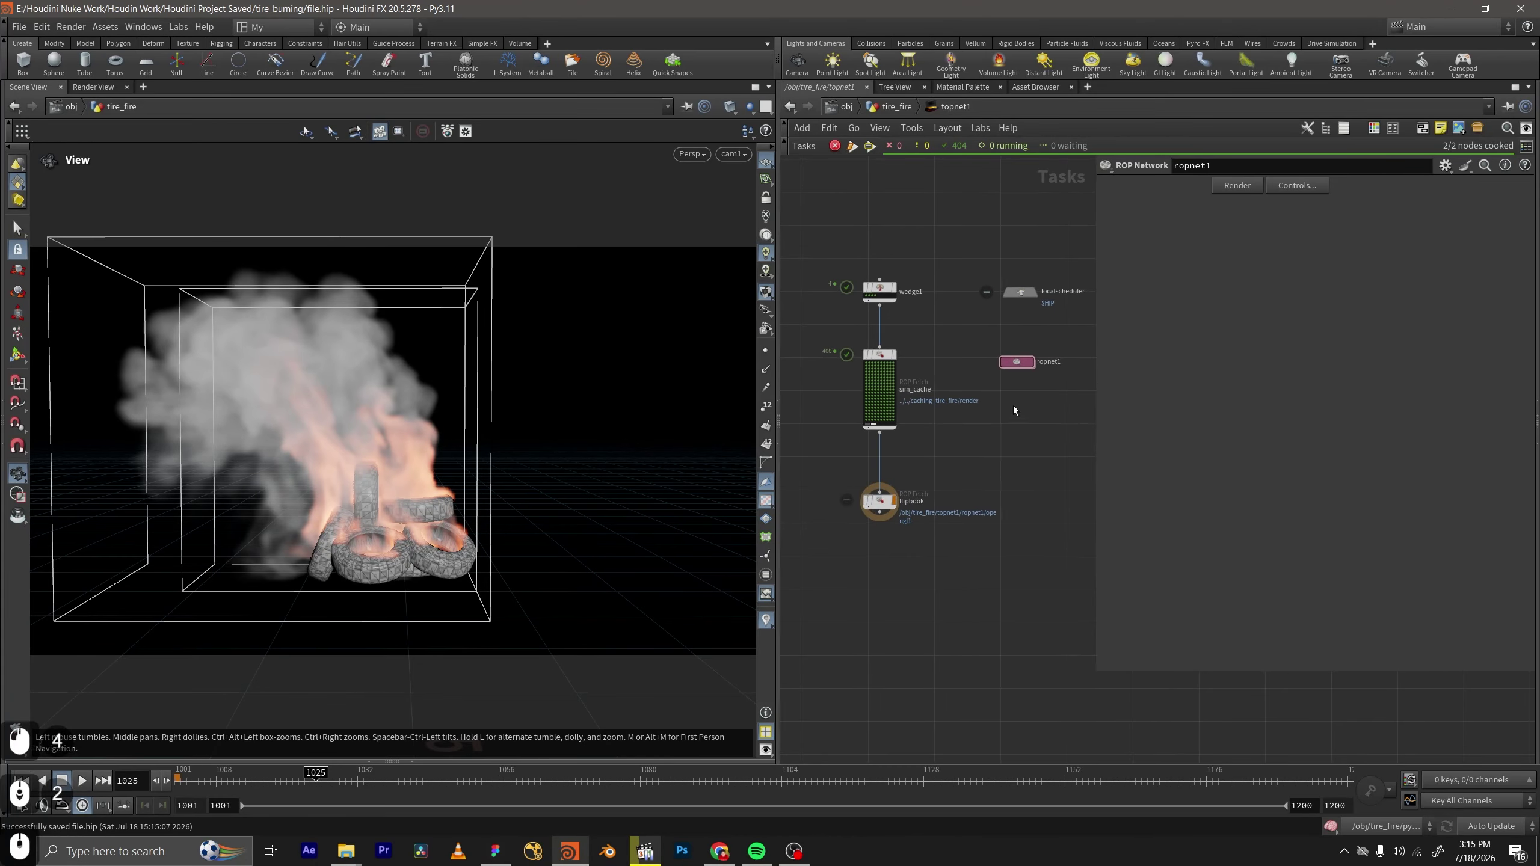
Go to the obj level and copy the name of the tire_fire geometry object.
middle_click_drag(1013, 410, 1011, 402)
double_click(1011, 368)
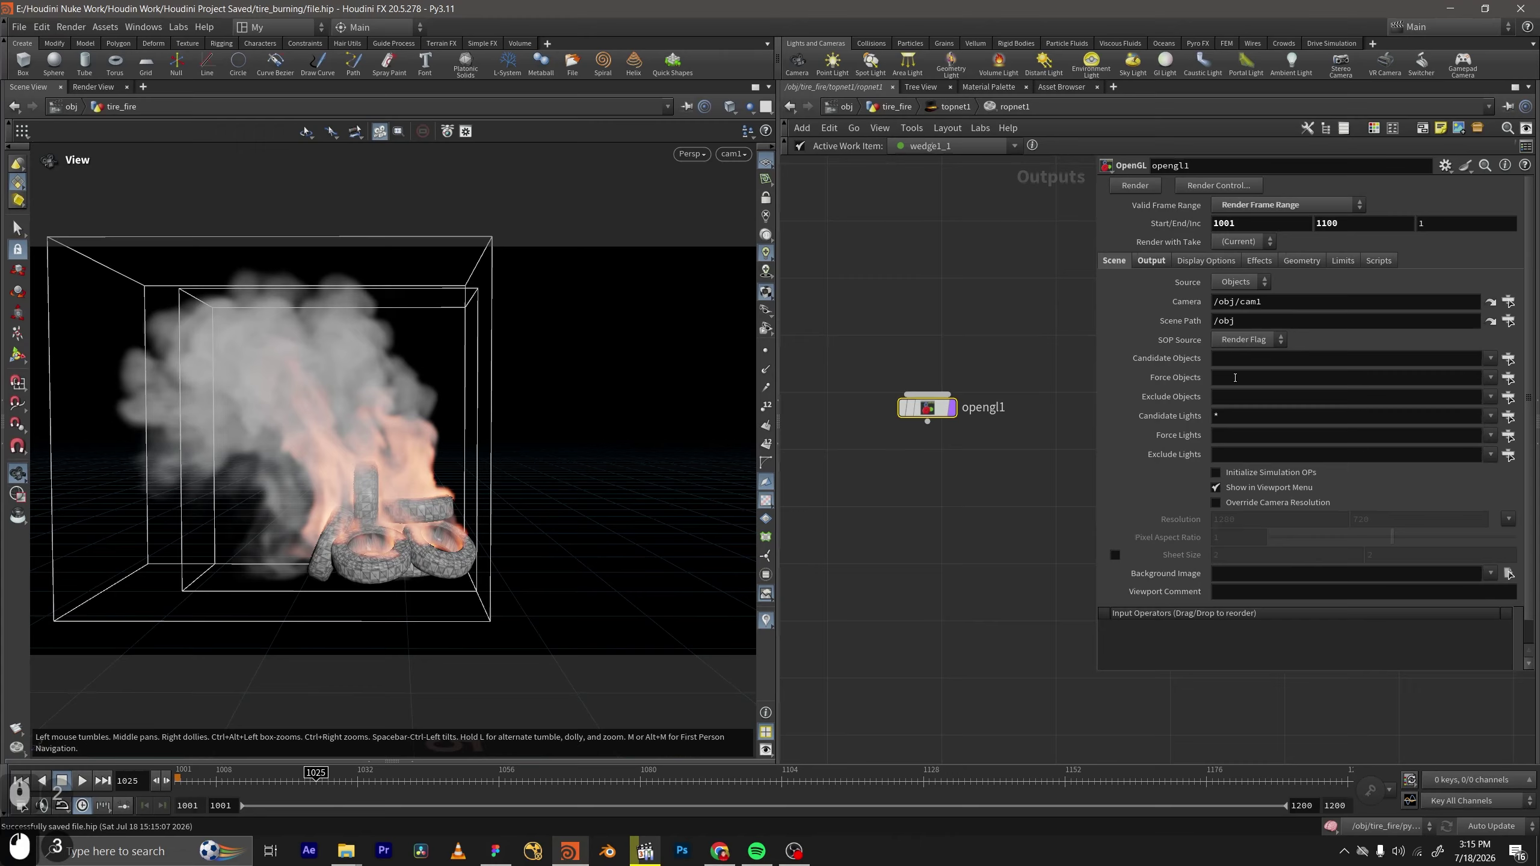
left_click(885, 109)
left_click(847, 109)
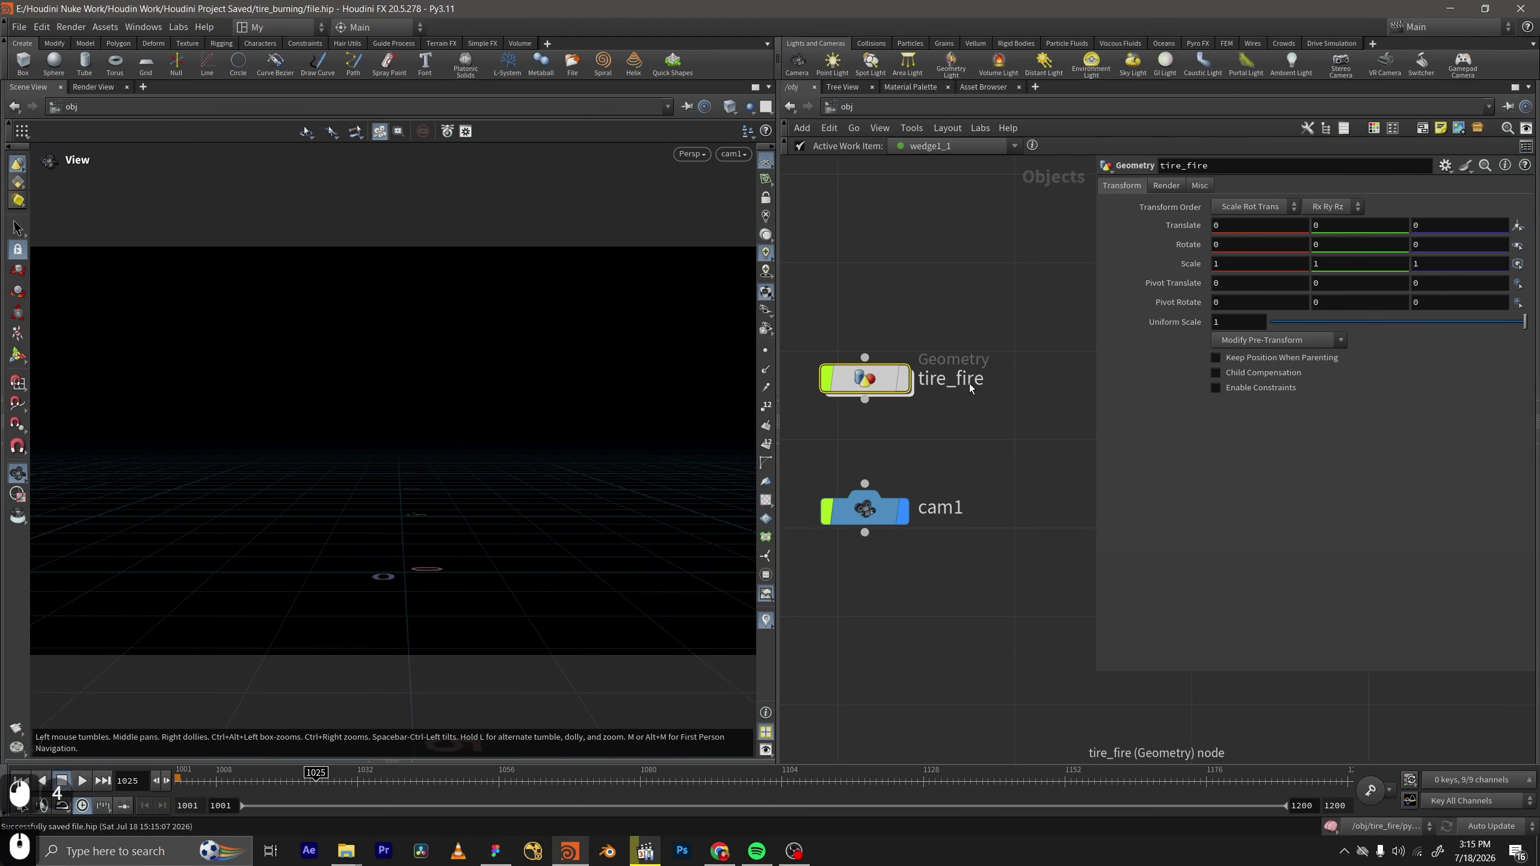
double_click(970, 381)
key("ctrl+c")
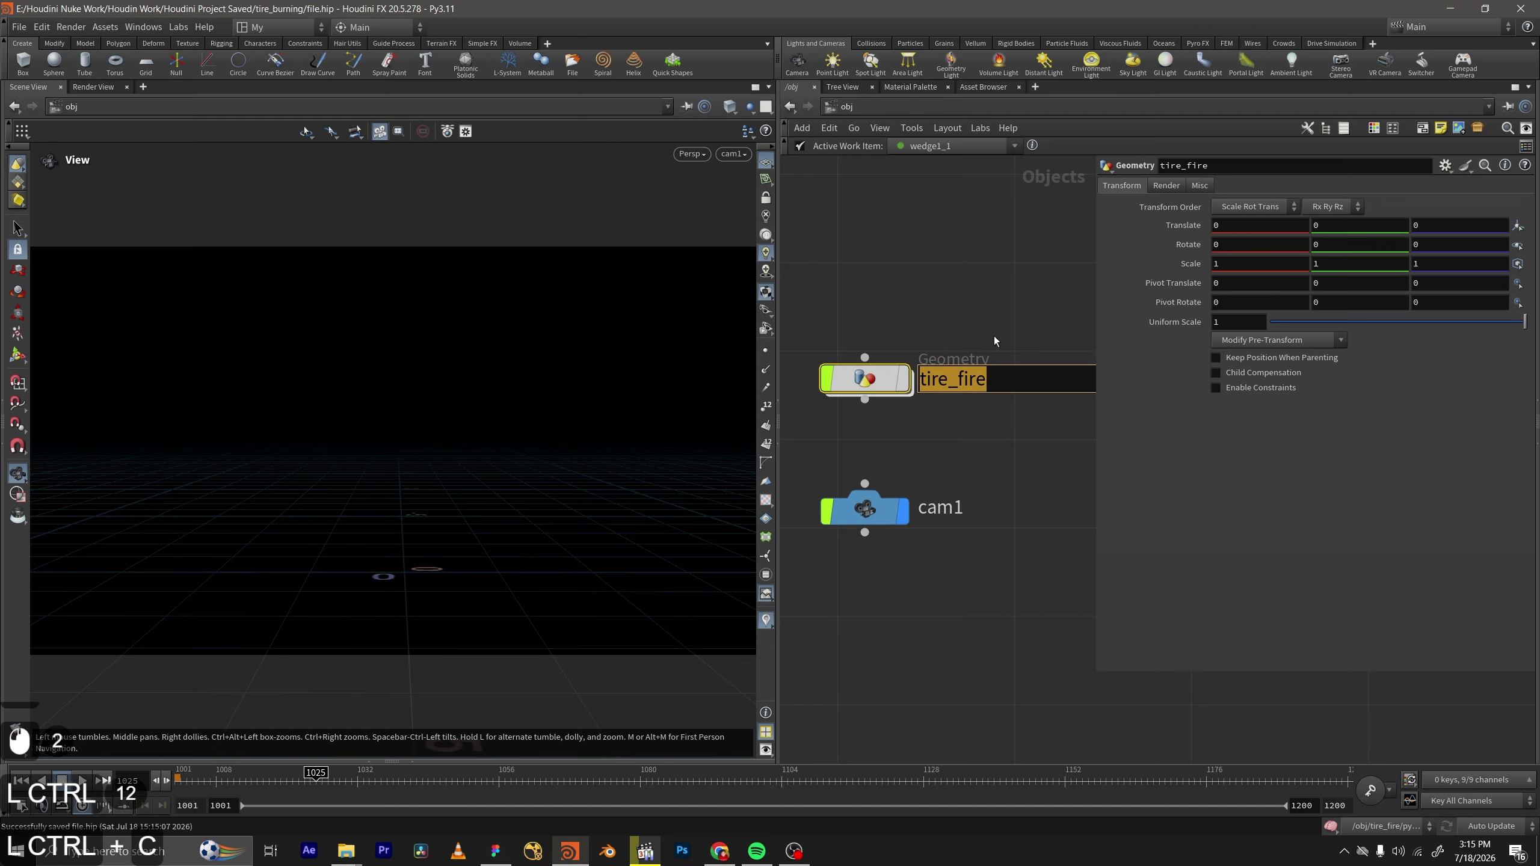
Return to opengl1 inside ropnet1 and set its Force Objects to *tire_fire*.
double_click(857, 383)
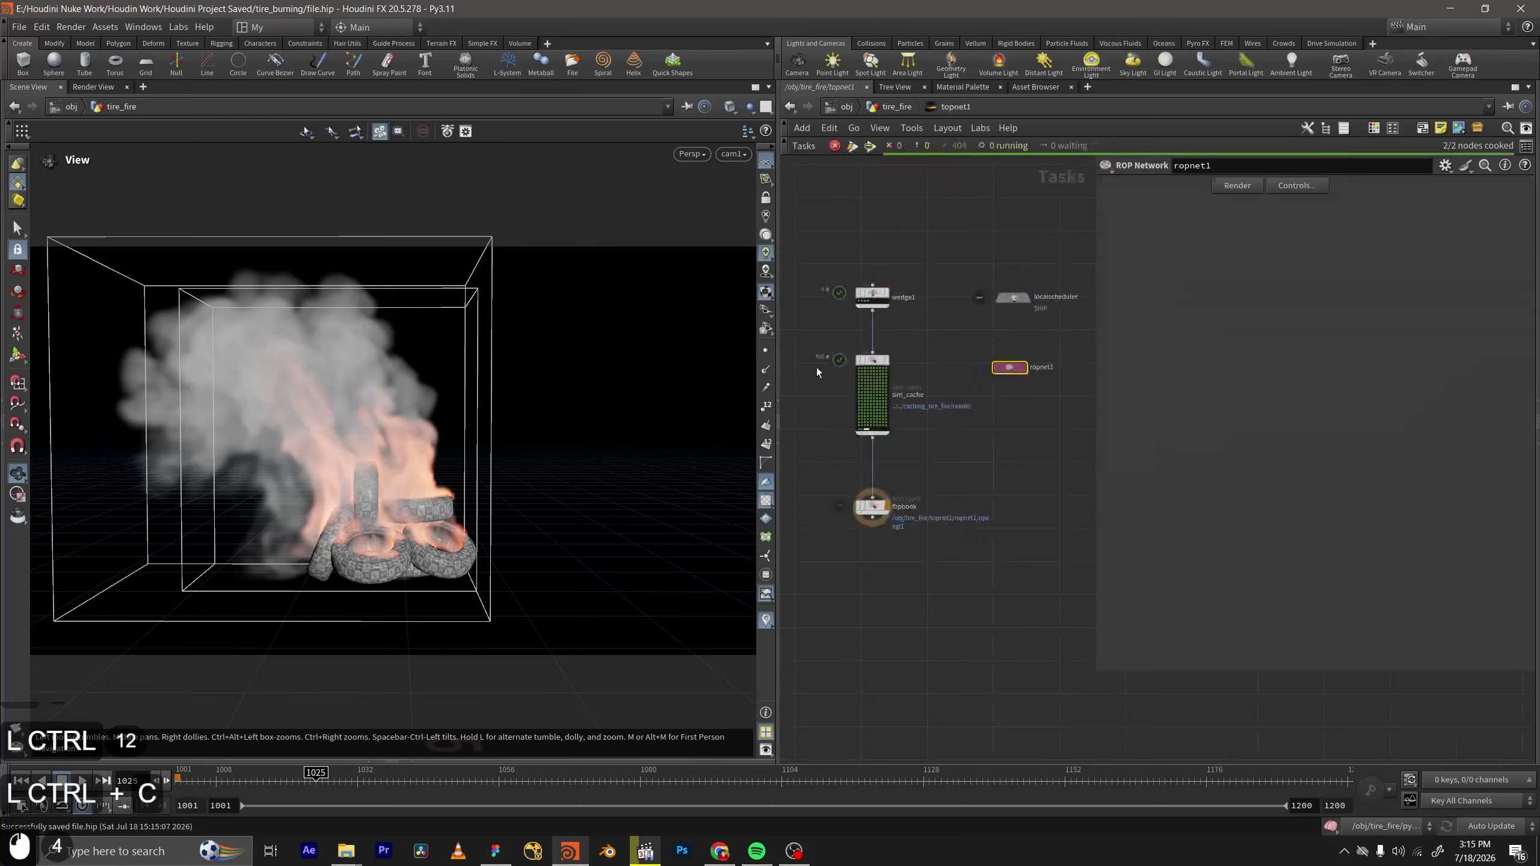
double_click(1010, 404)
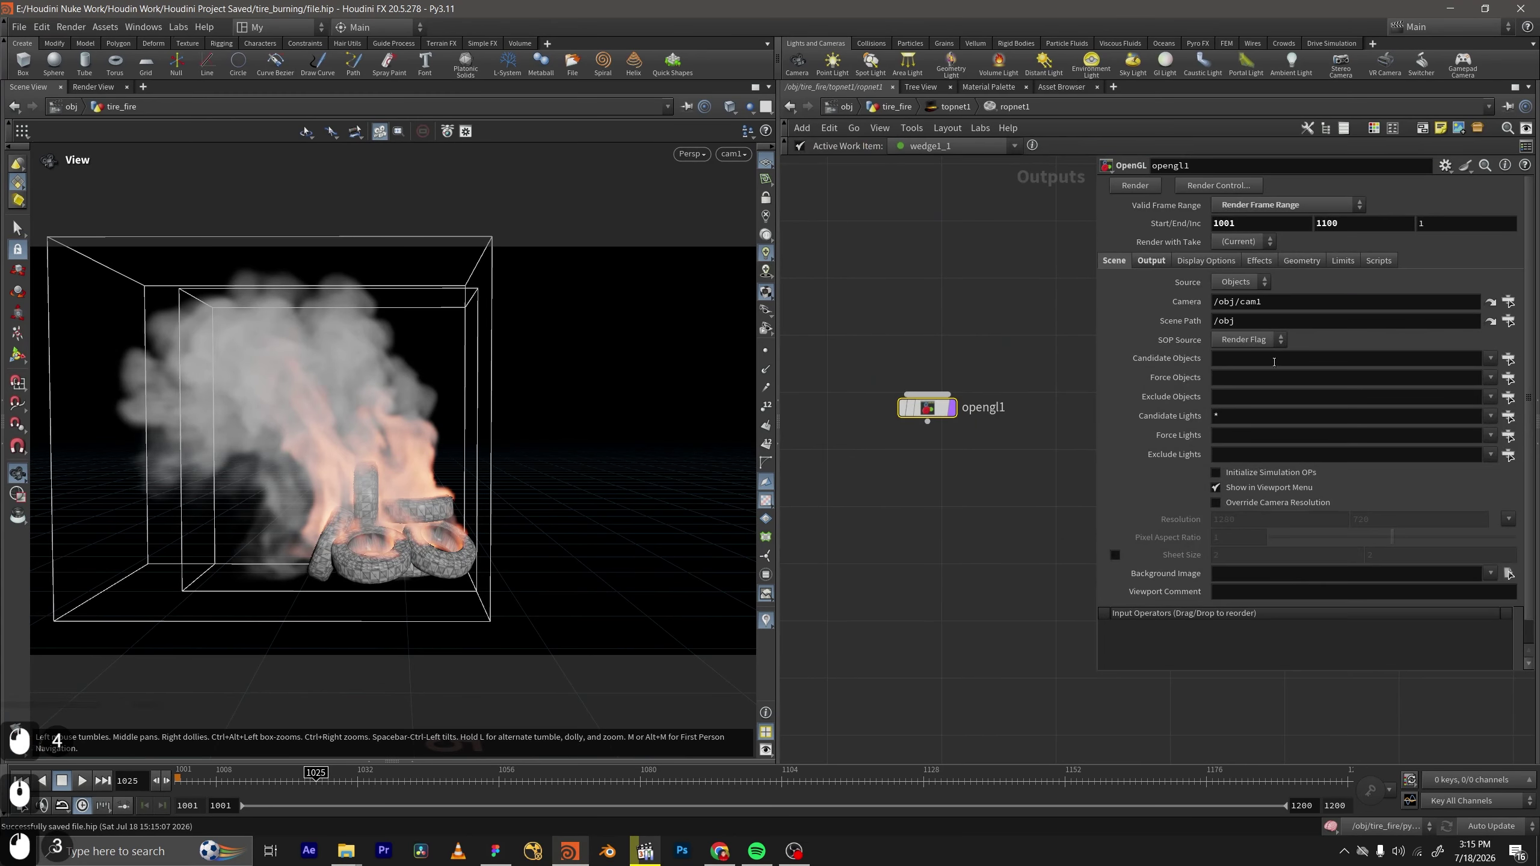
left_click(1244, 380)
key("ctrl+v")
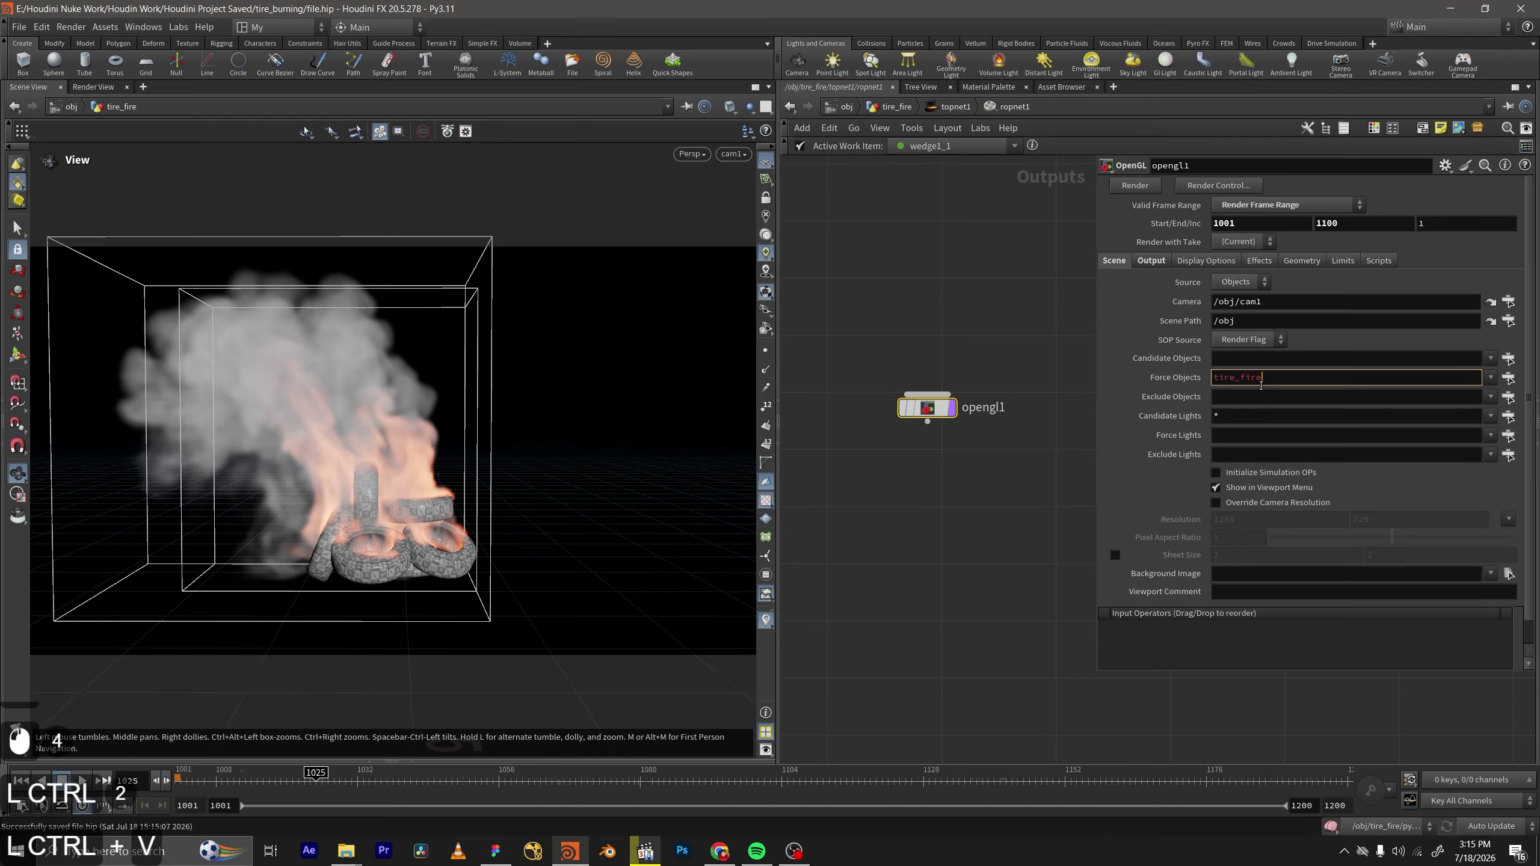
type("*")
left_click(1214, 382)
type("*")
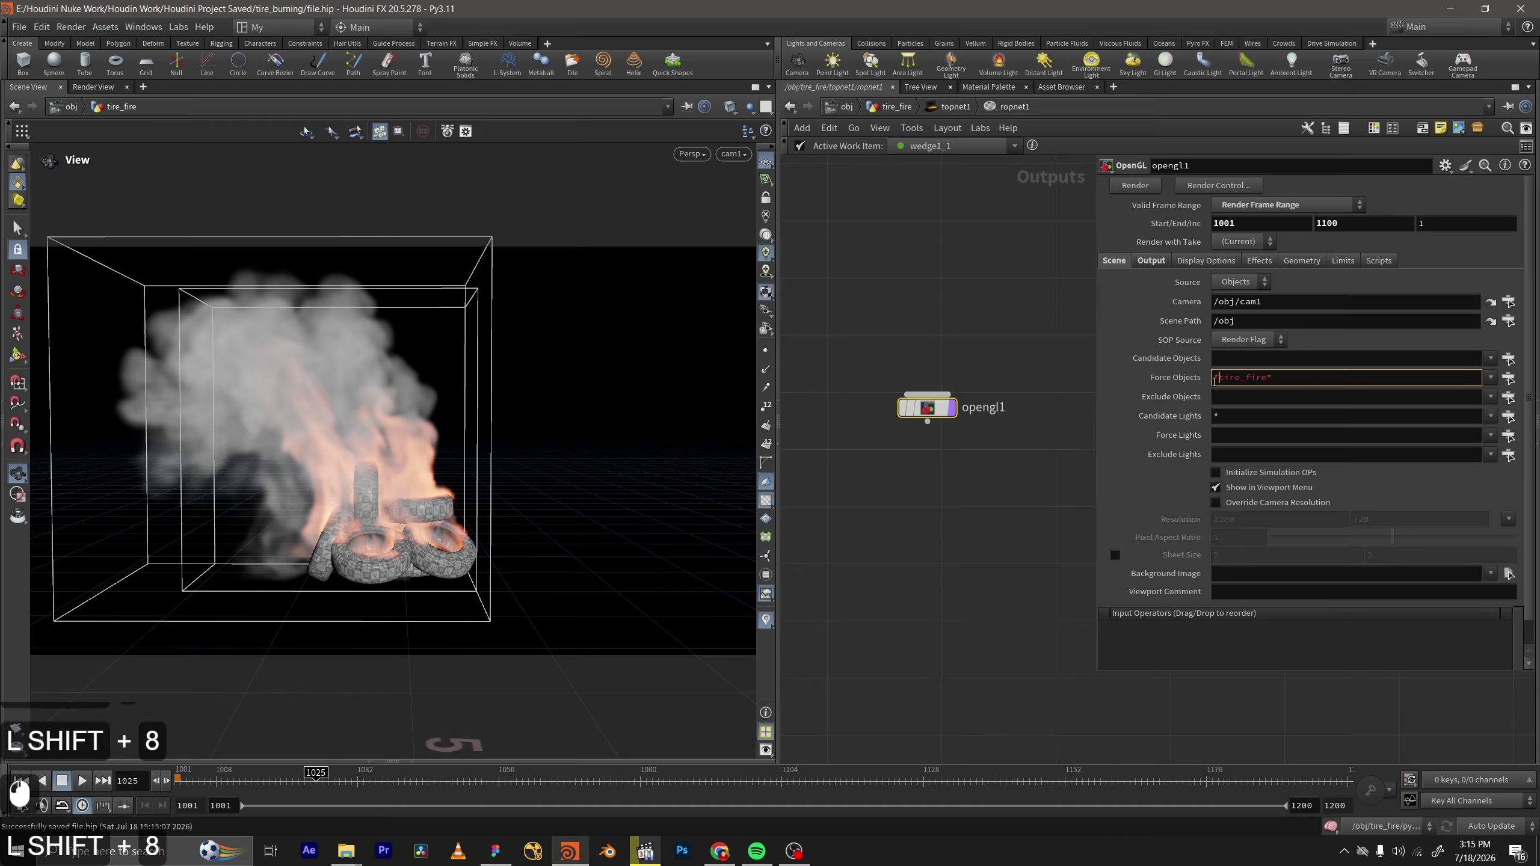
left_click(1070, 377)
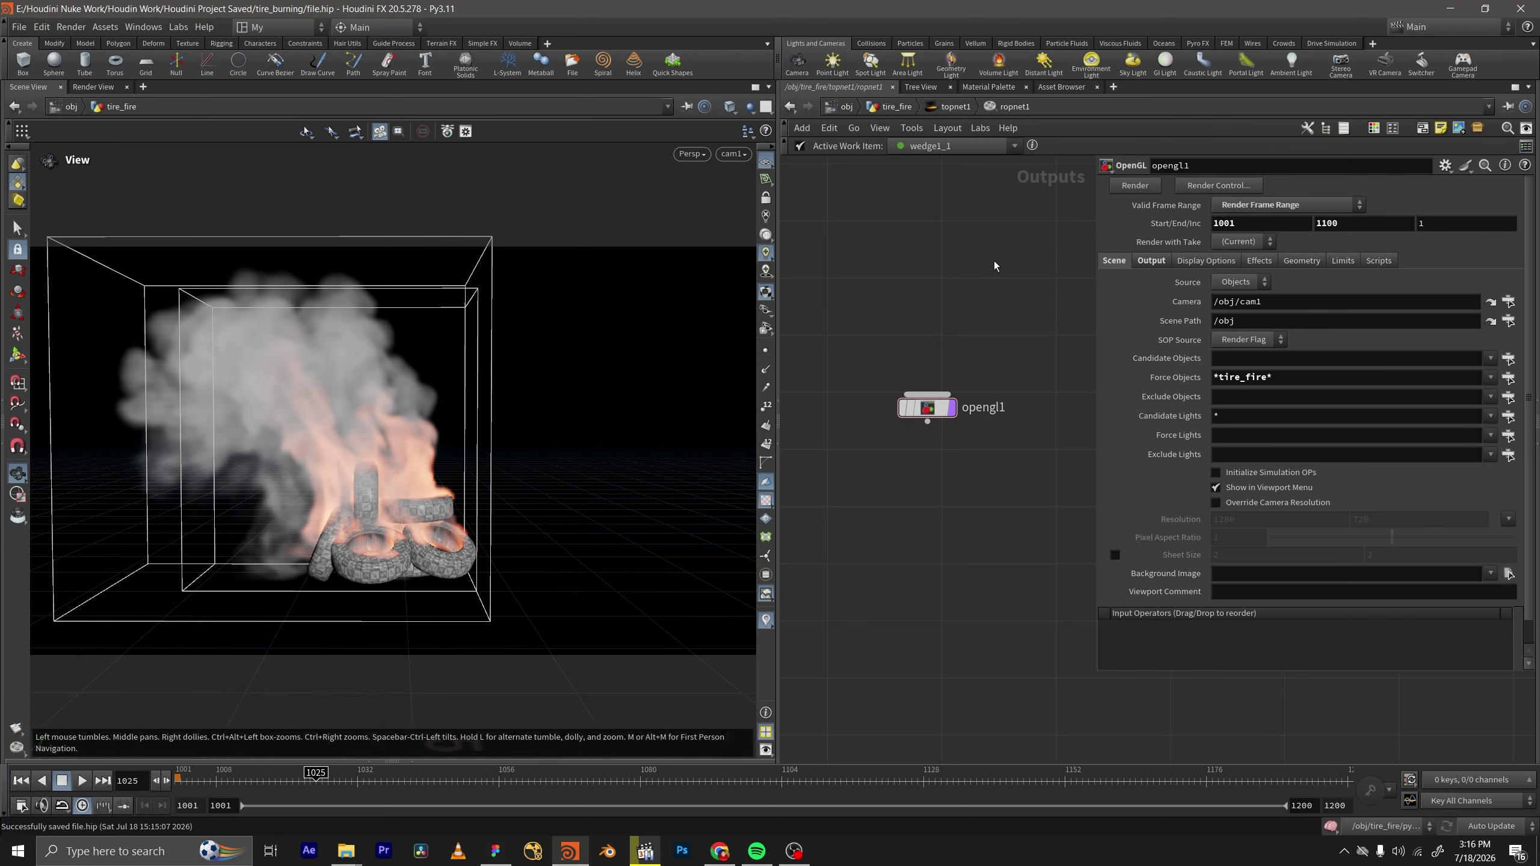
Review the remaining opengl1 settings: display options, effects, geometry, limits, scripts, output and scene.
scroll(996, 298, "down", 1)
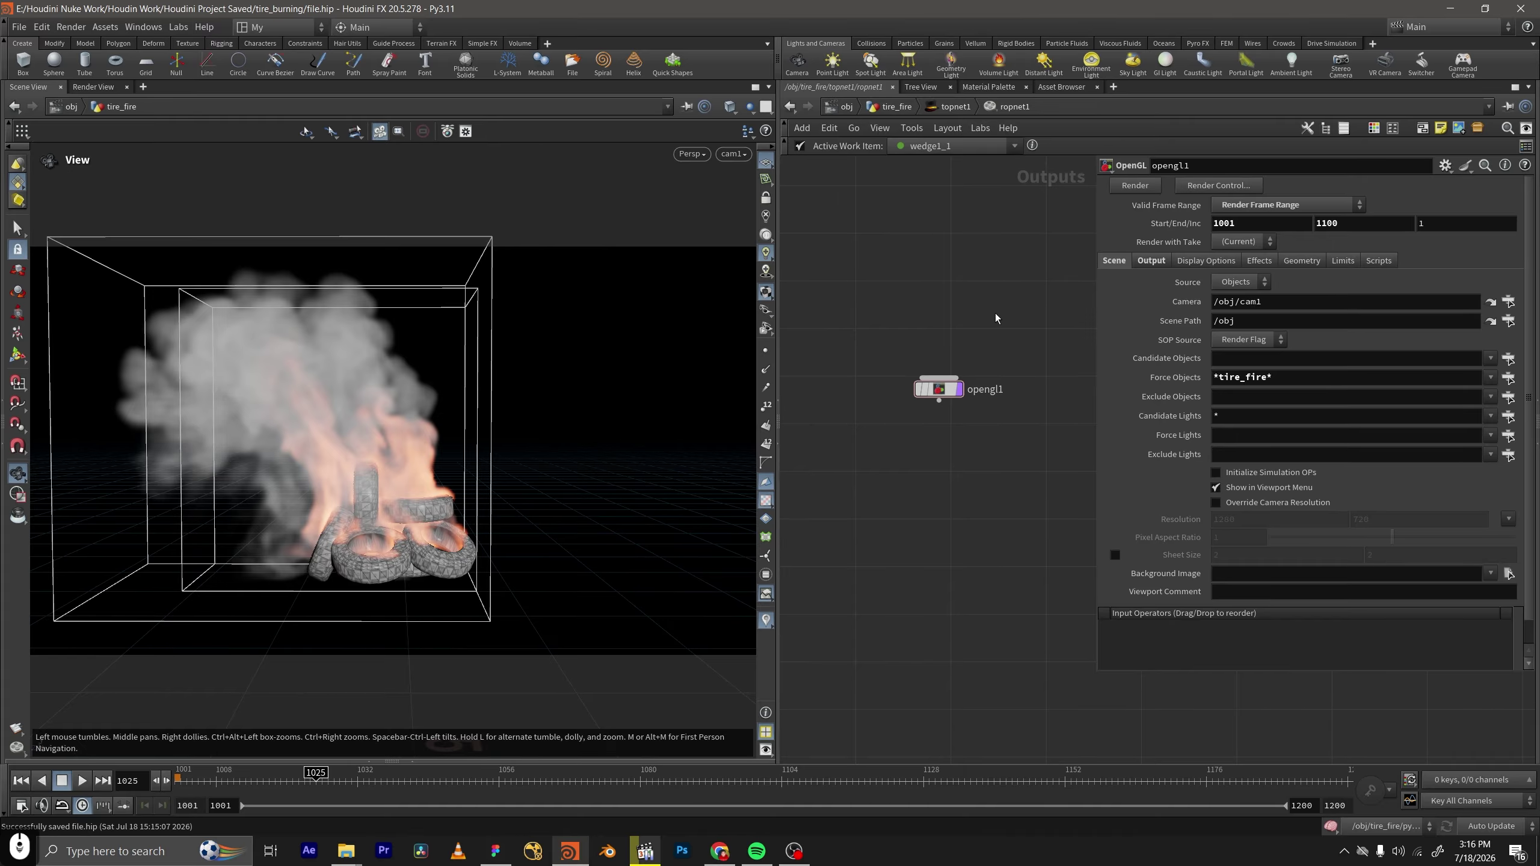
left_click(954, 114)
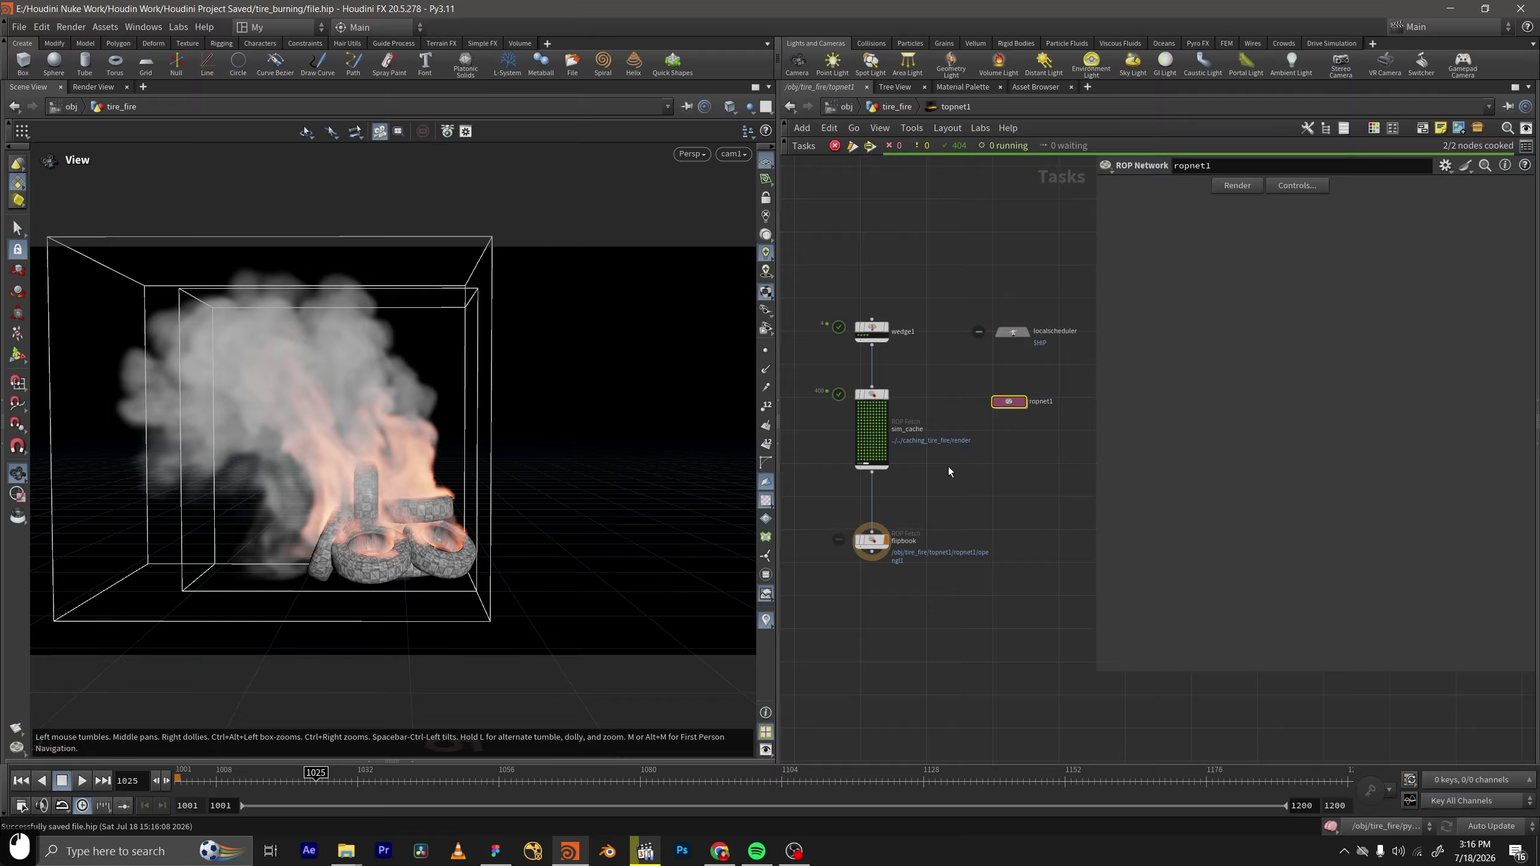
middle_click_drag(948, 467, 977, 389)
double_click(1018, 326)
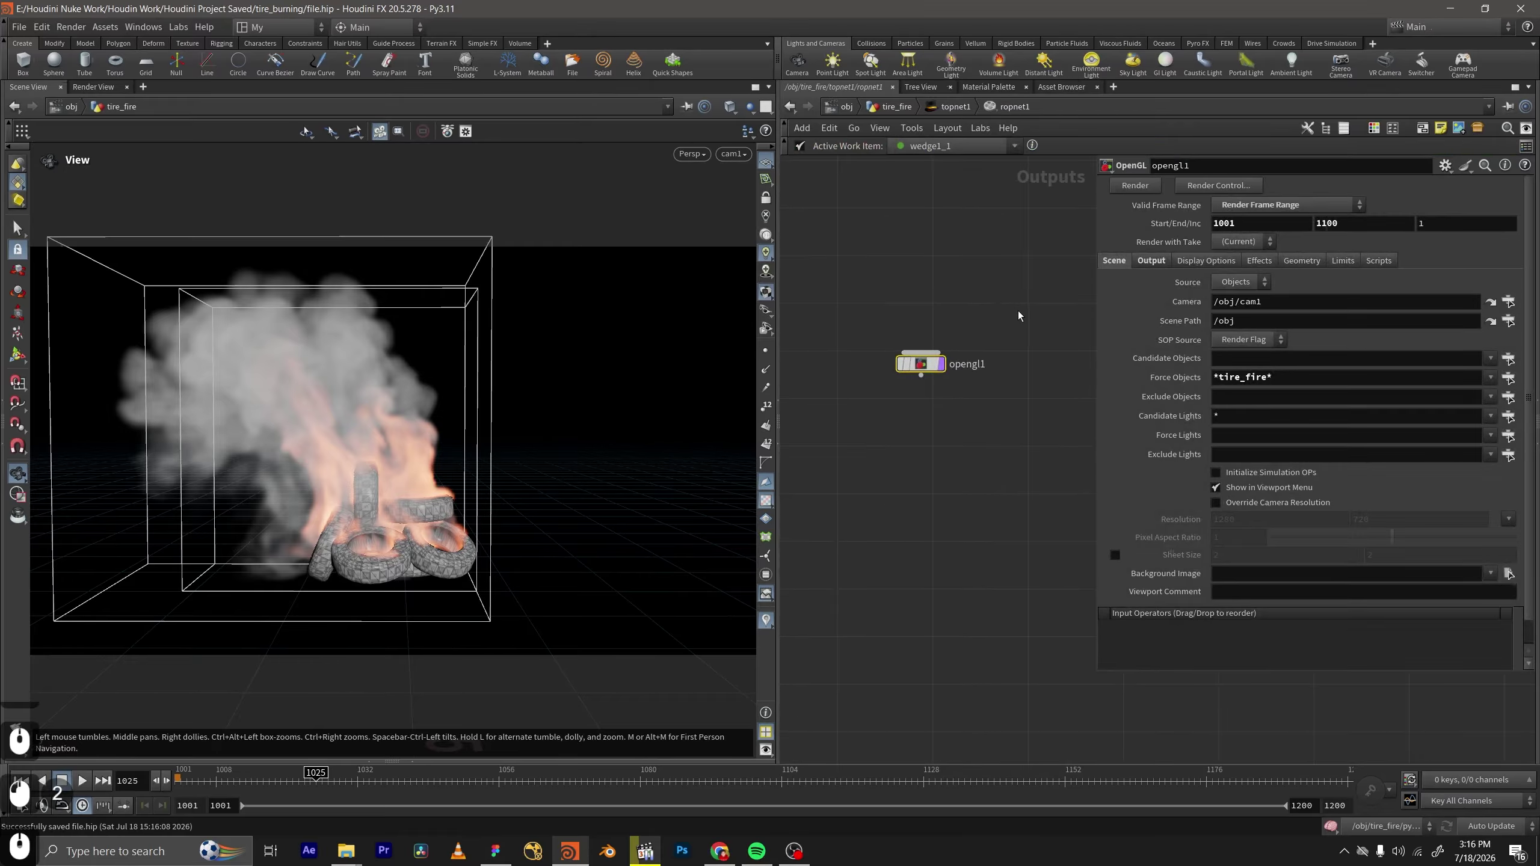
left_click_drag(1012, 326, 904, 406)
left_click(1213, 261)
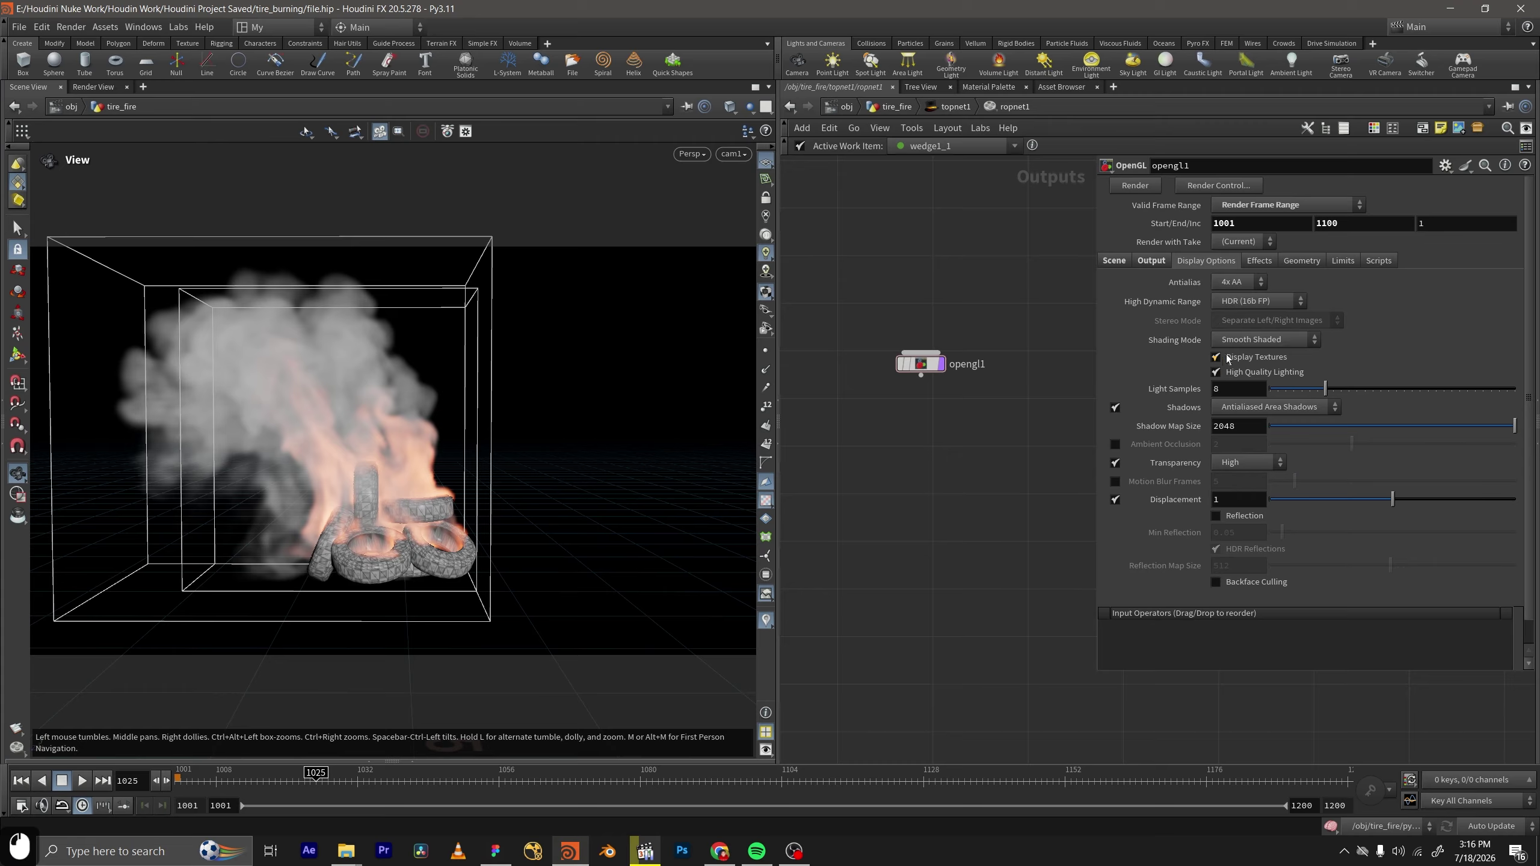
left_click(1264, 265)
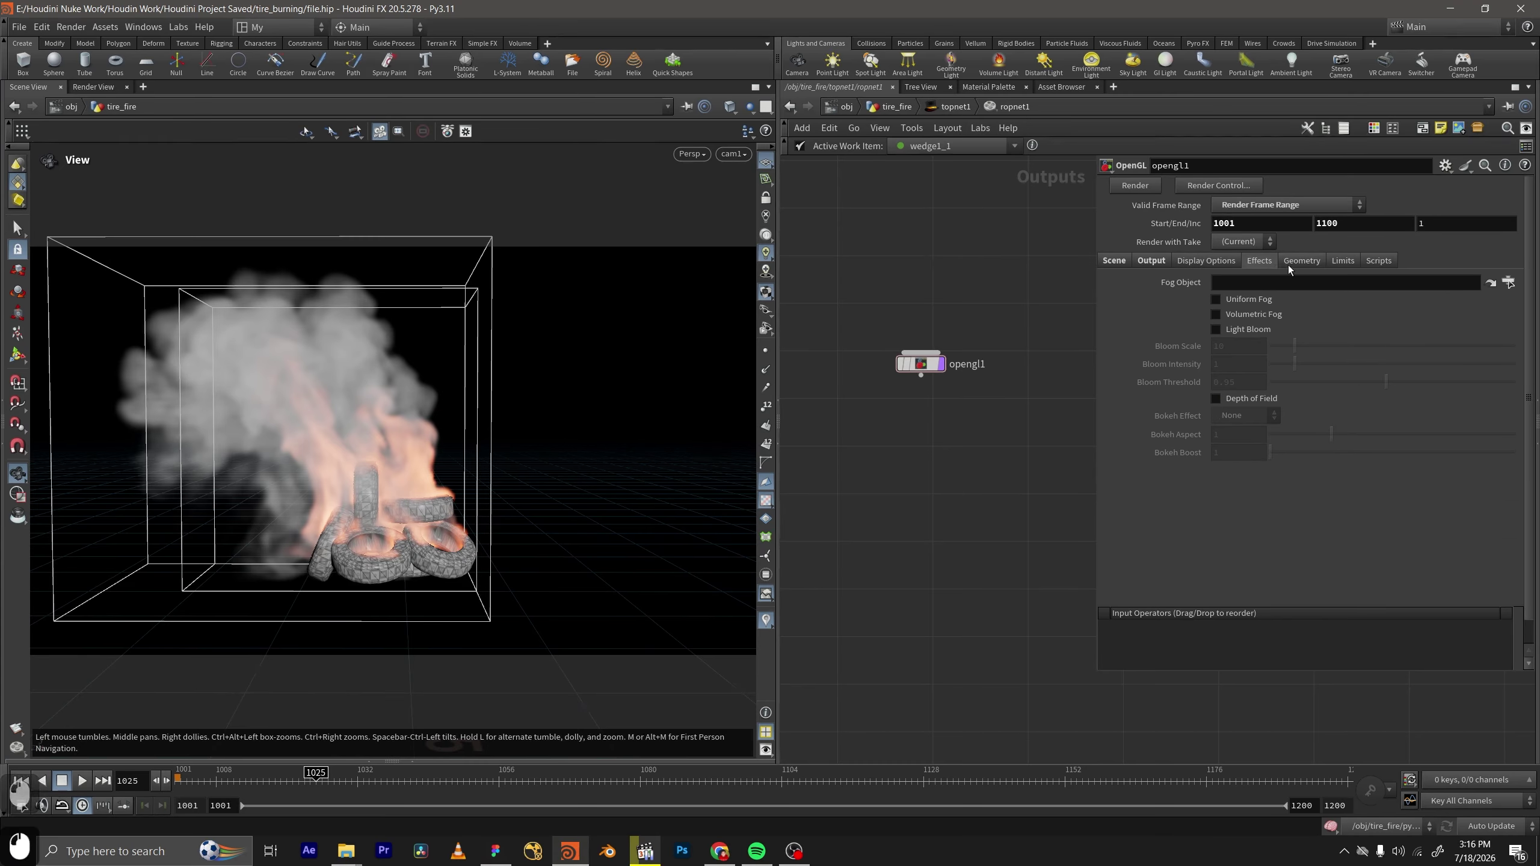
left_click(1304, 265)
left_click(1340, 265)
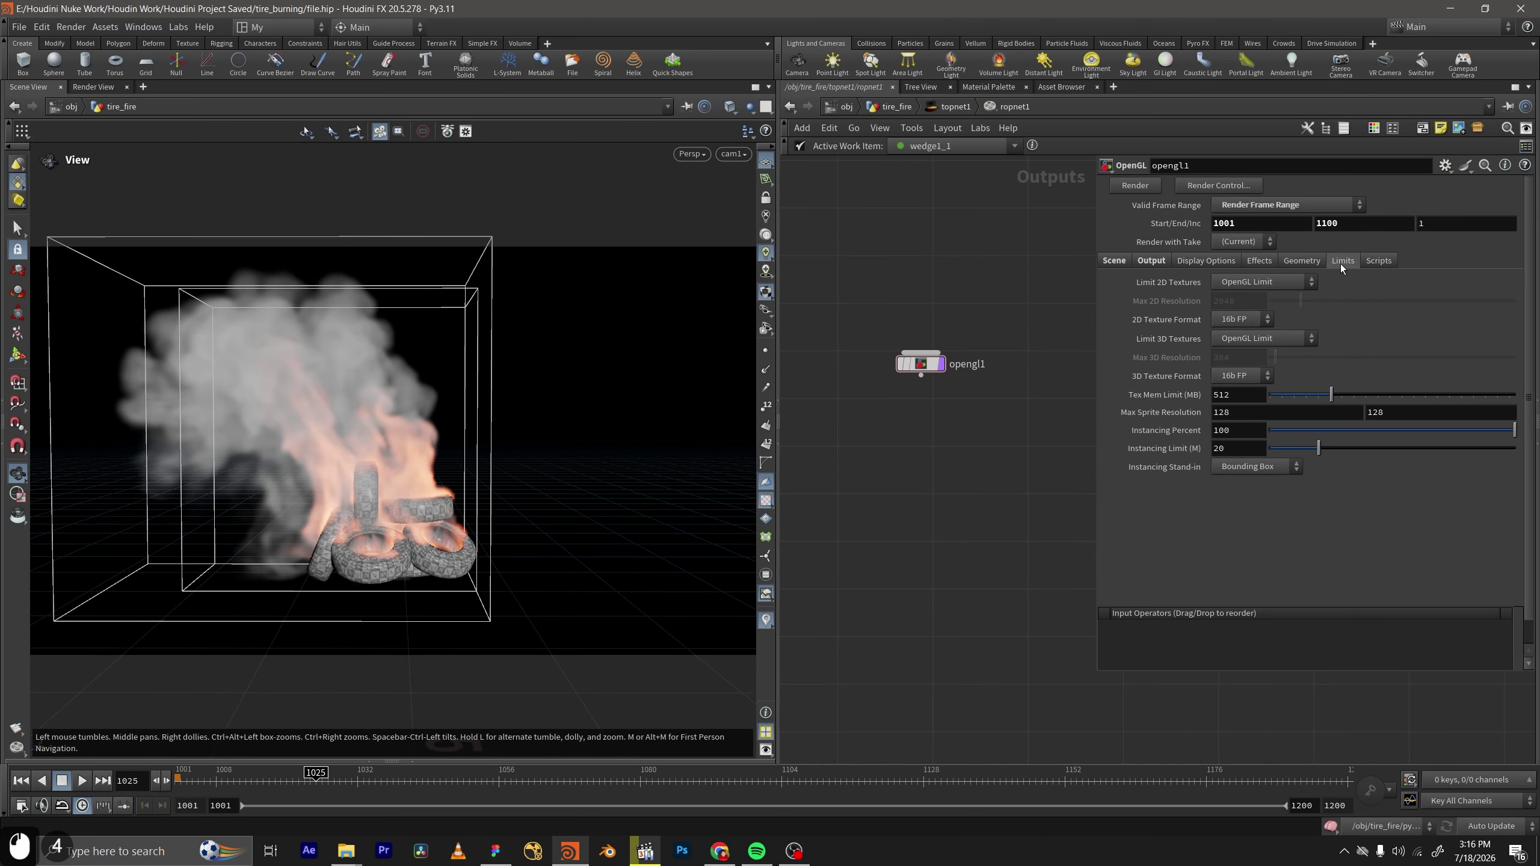
left_click(1377, 265)
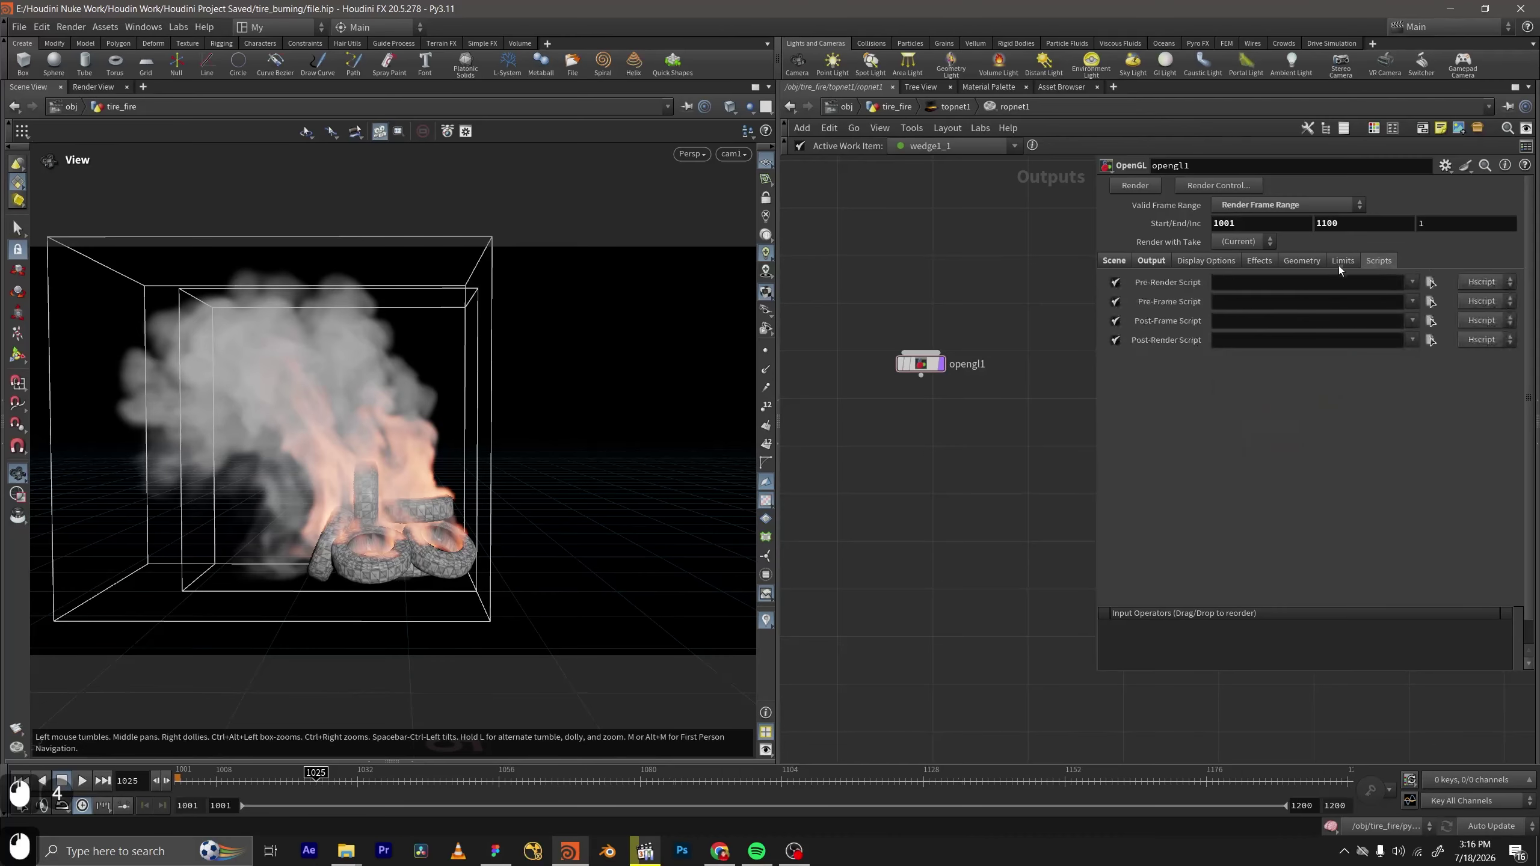
left_click(1264, 264)
left_click(1215, 263)
left_click(1162, 265)
left_click(1108, 267)
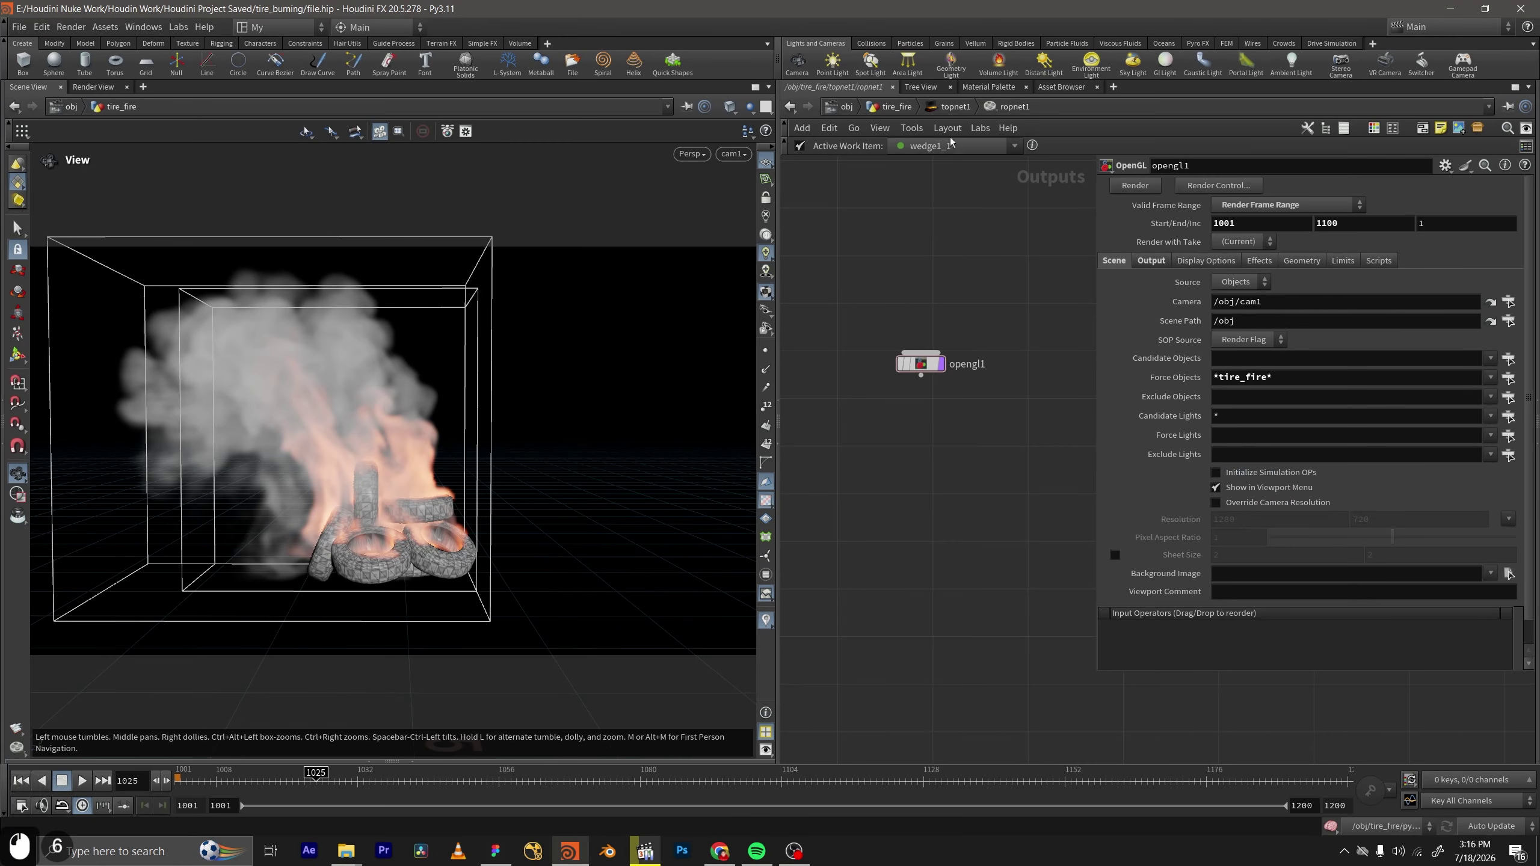
Return to topnet1 and cook the flipbook node again to re-render the frames of all wedges.
left_click(951, 112)
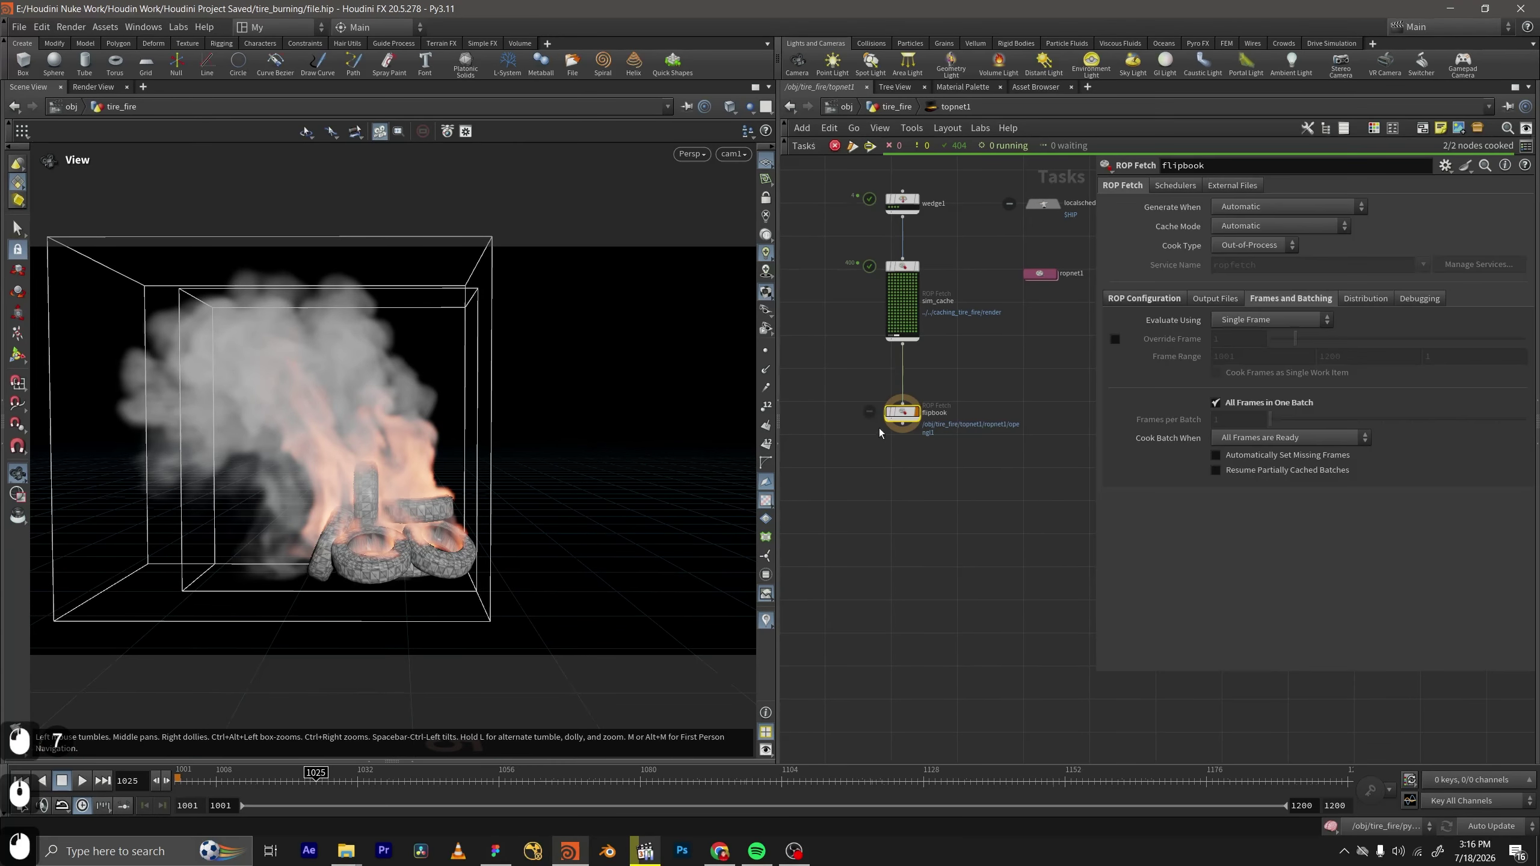
right_click(898, 417)
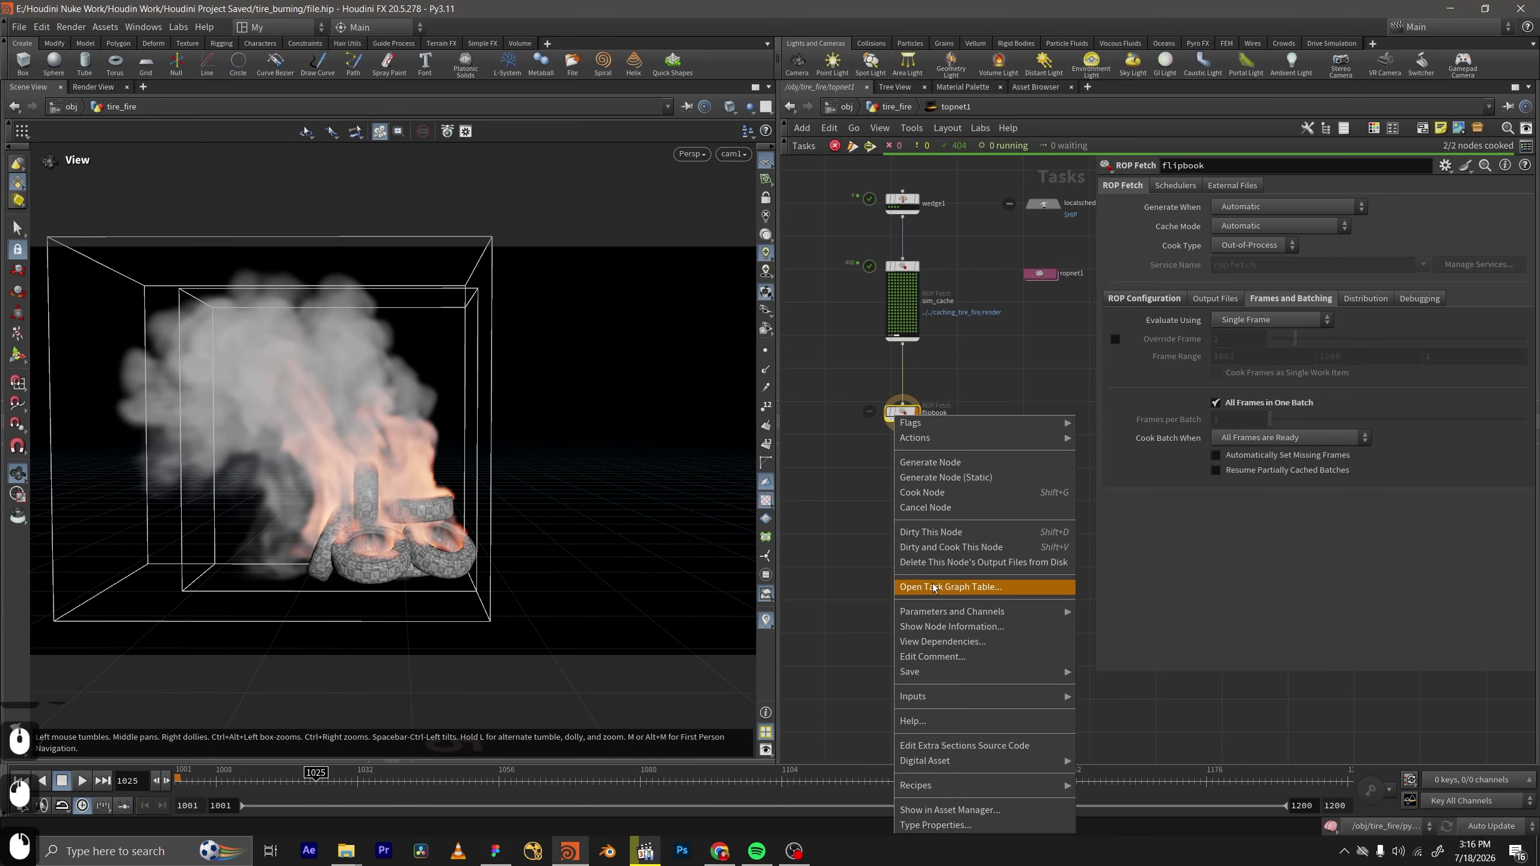
left_click(947, 492)
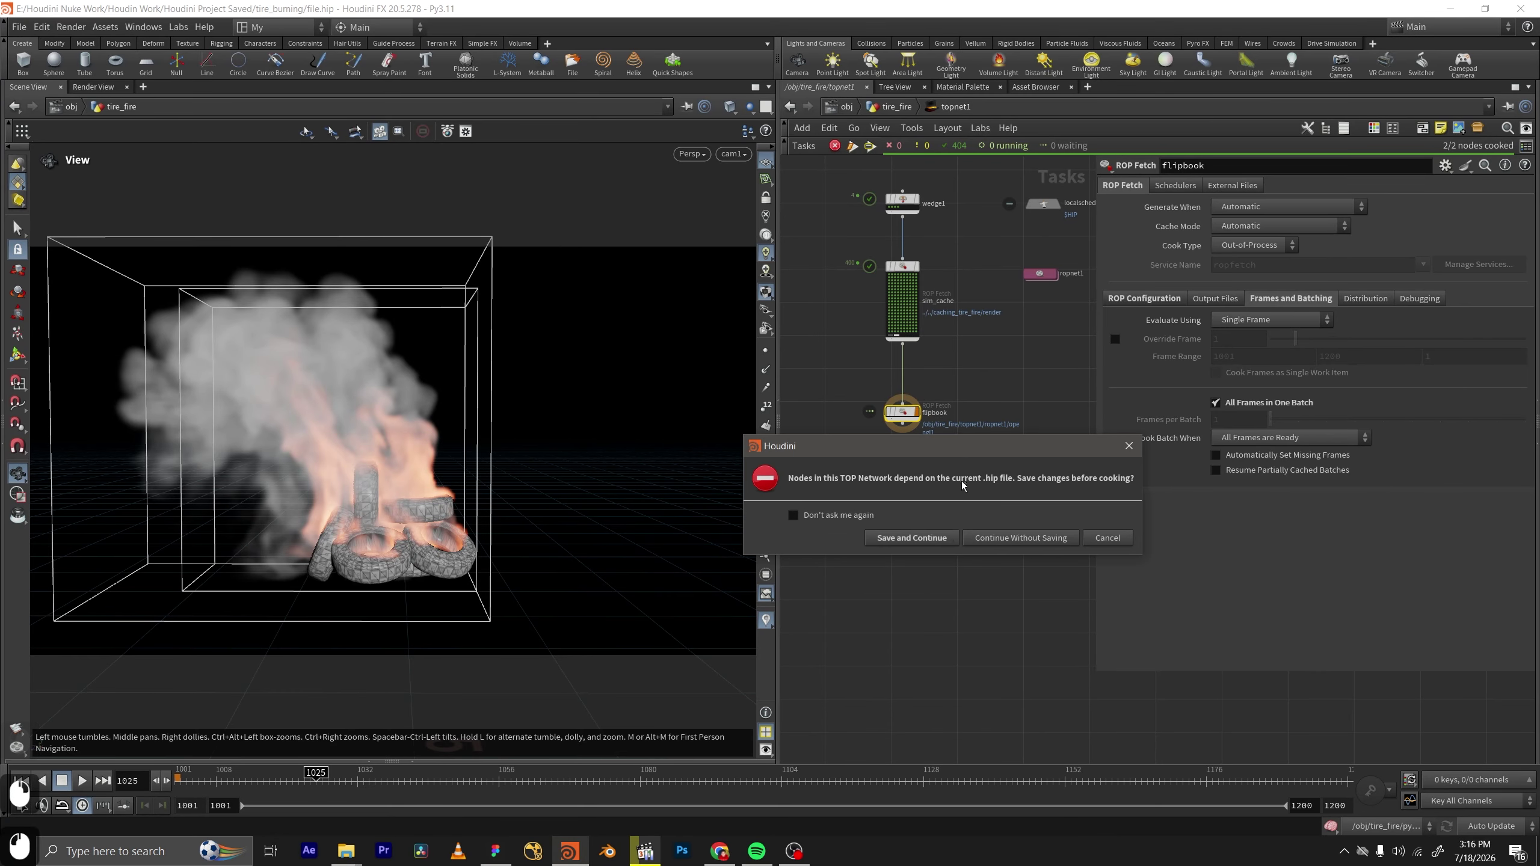
middle_click_drag(970, 417, 1000, 358)
scroll(1001, 399, "up", 1)
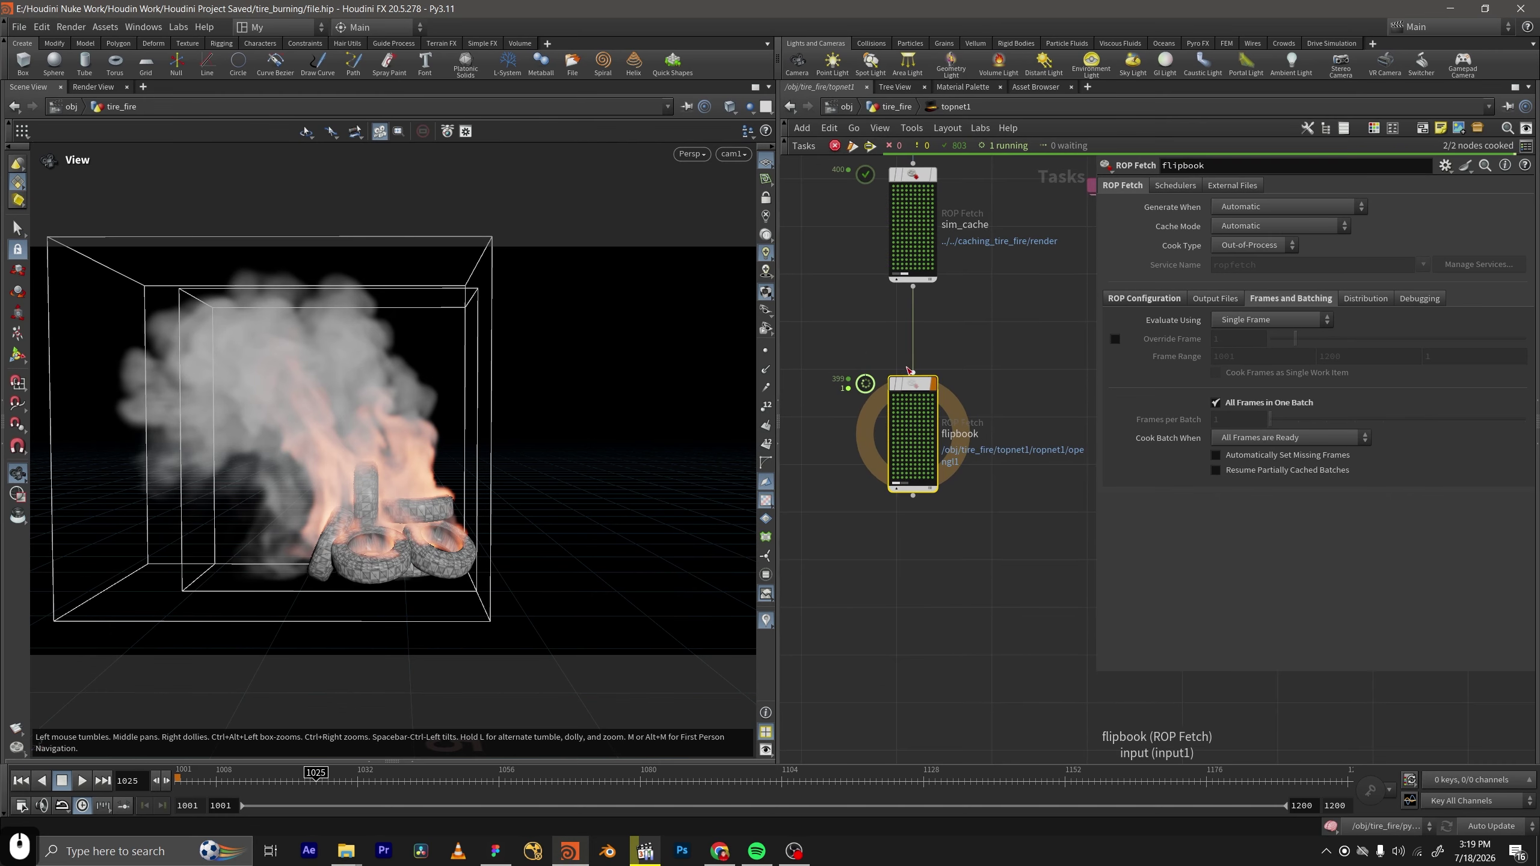
middle_click_drag(1005, 365, 944, 328)
left_click_drag(1021, 293, 834, 505)
left_click(858, 559)
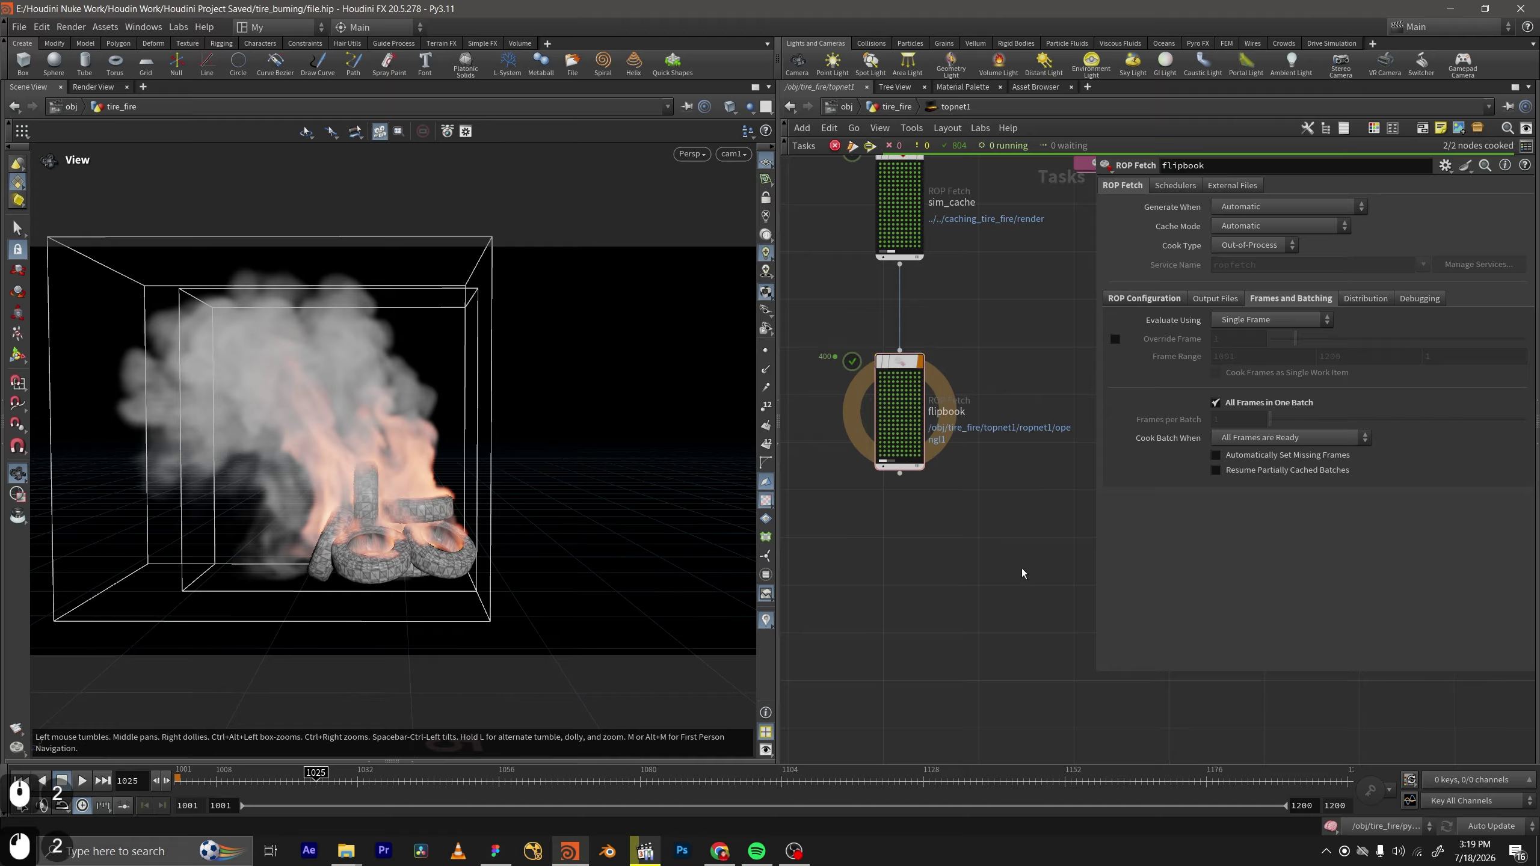
left_click_drag(1021, 569, 831, 311)
left_click(963, 518)
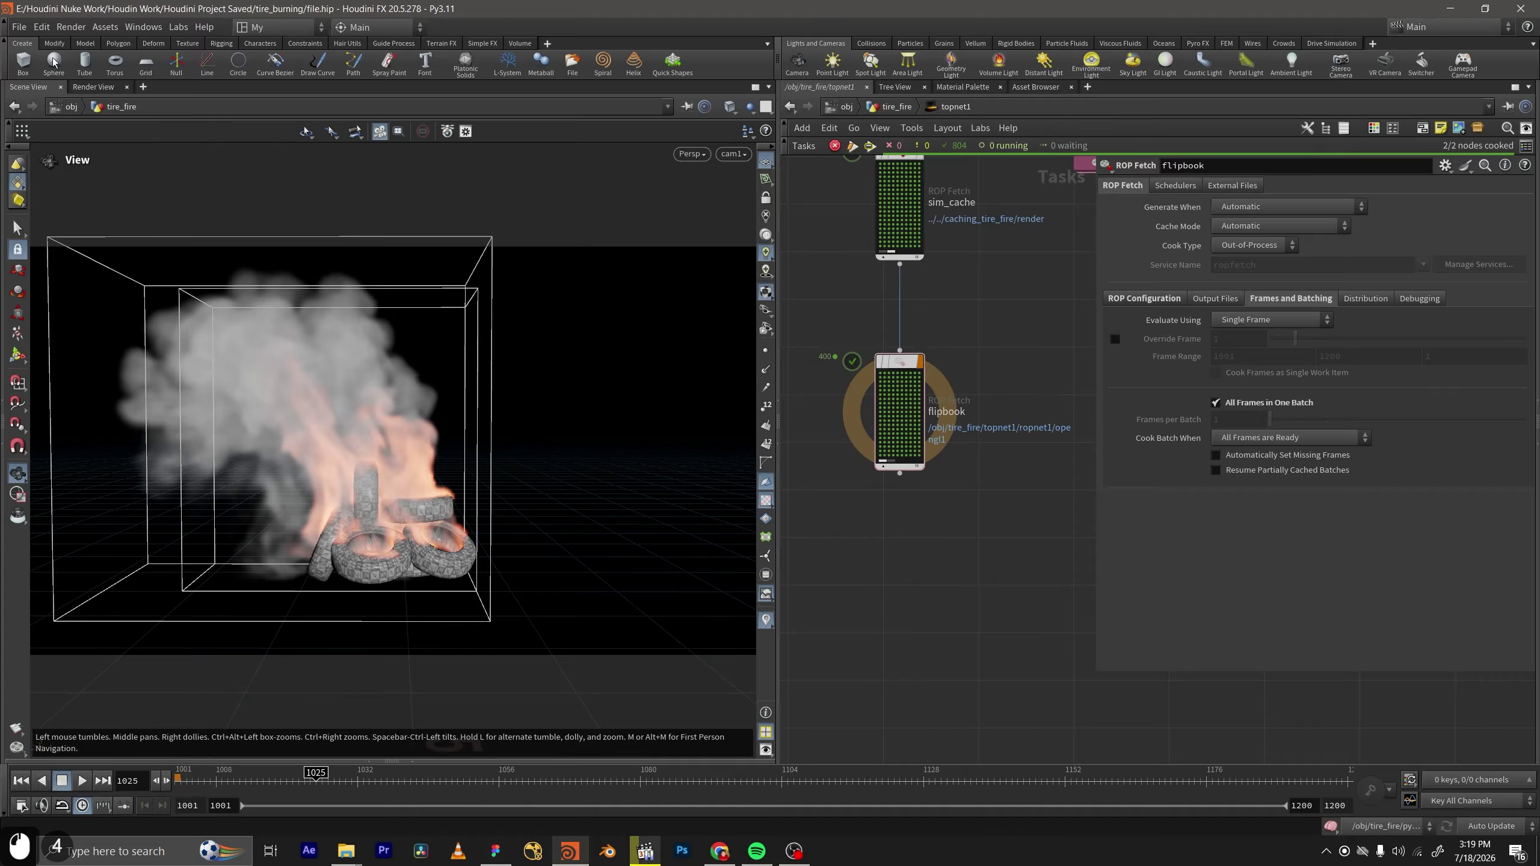
Load the image sequence flipbookfire0.$F.png, frames 1001 to 1100, from $JOB/PDG/flipbook into MPlay.
left_click(71, 26)
mouse_move(121, 187)
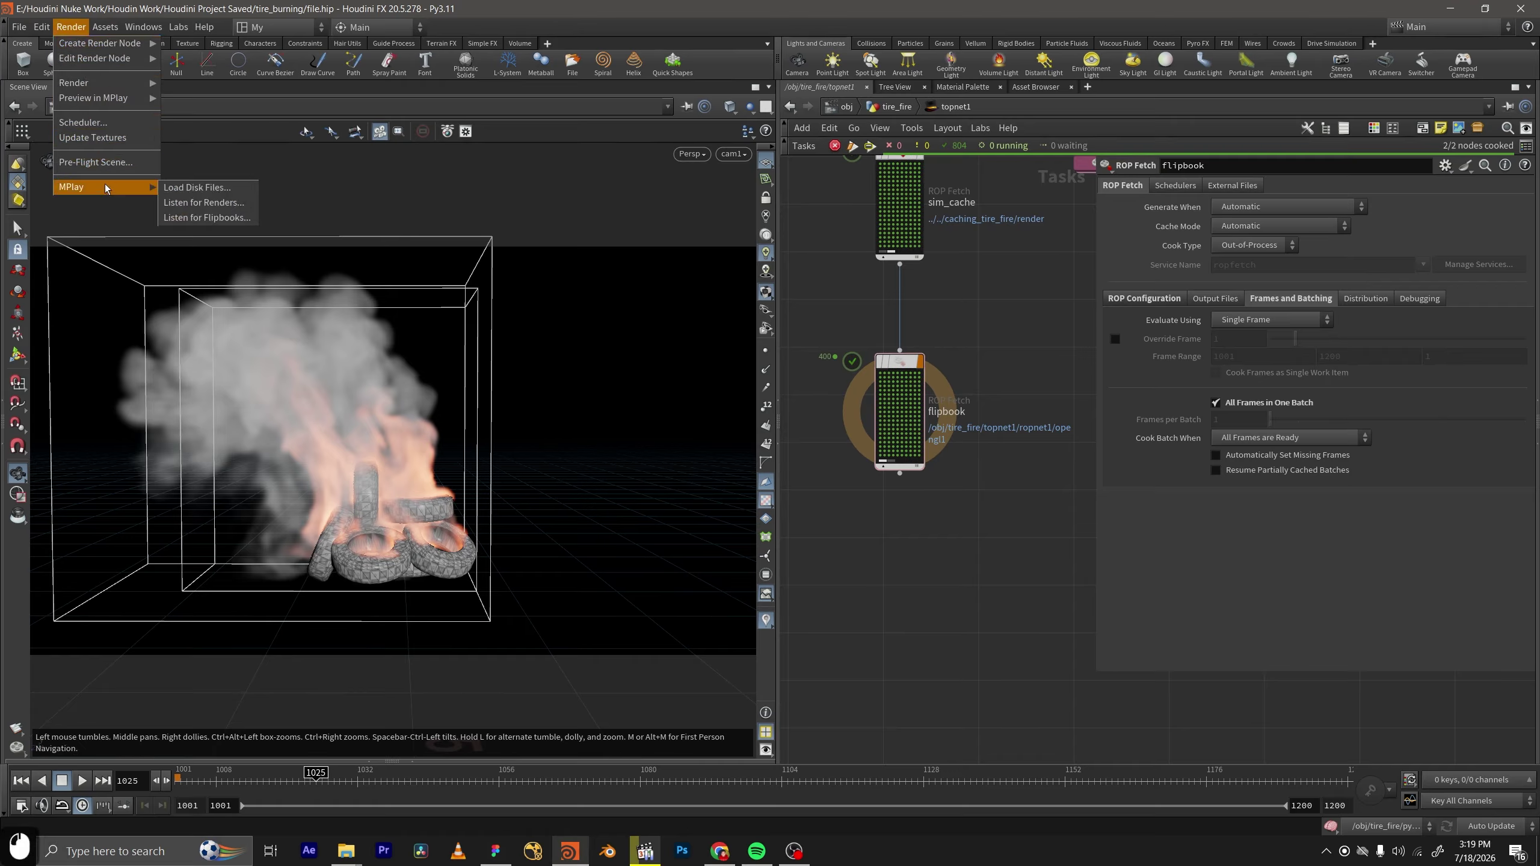
left_click(198, 189)
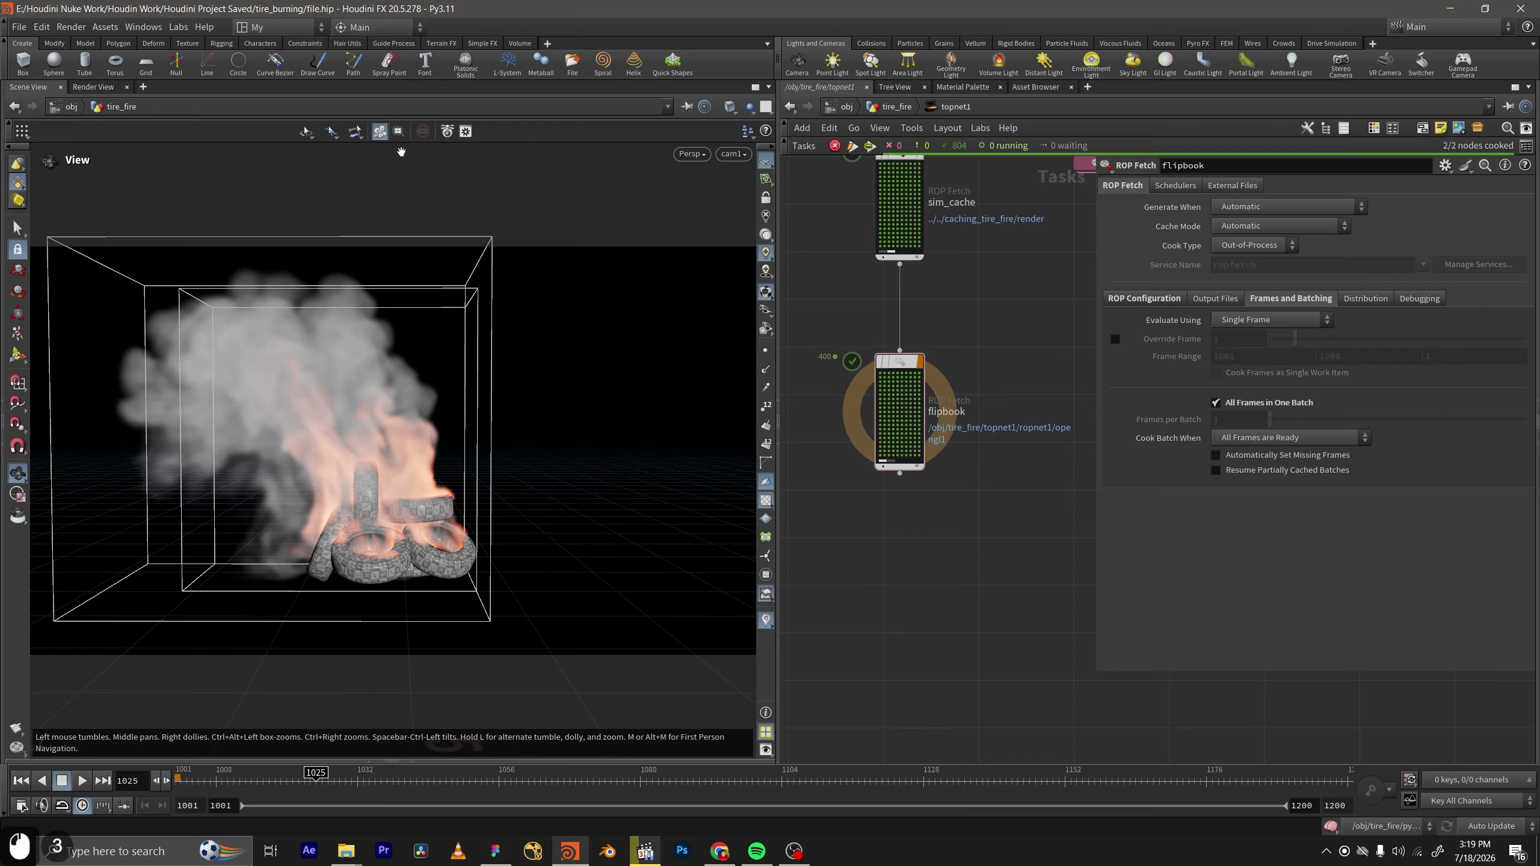
double_click(580, 129)
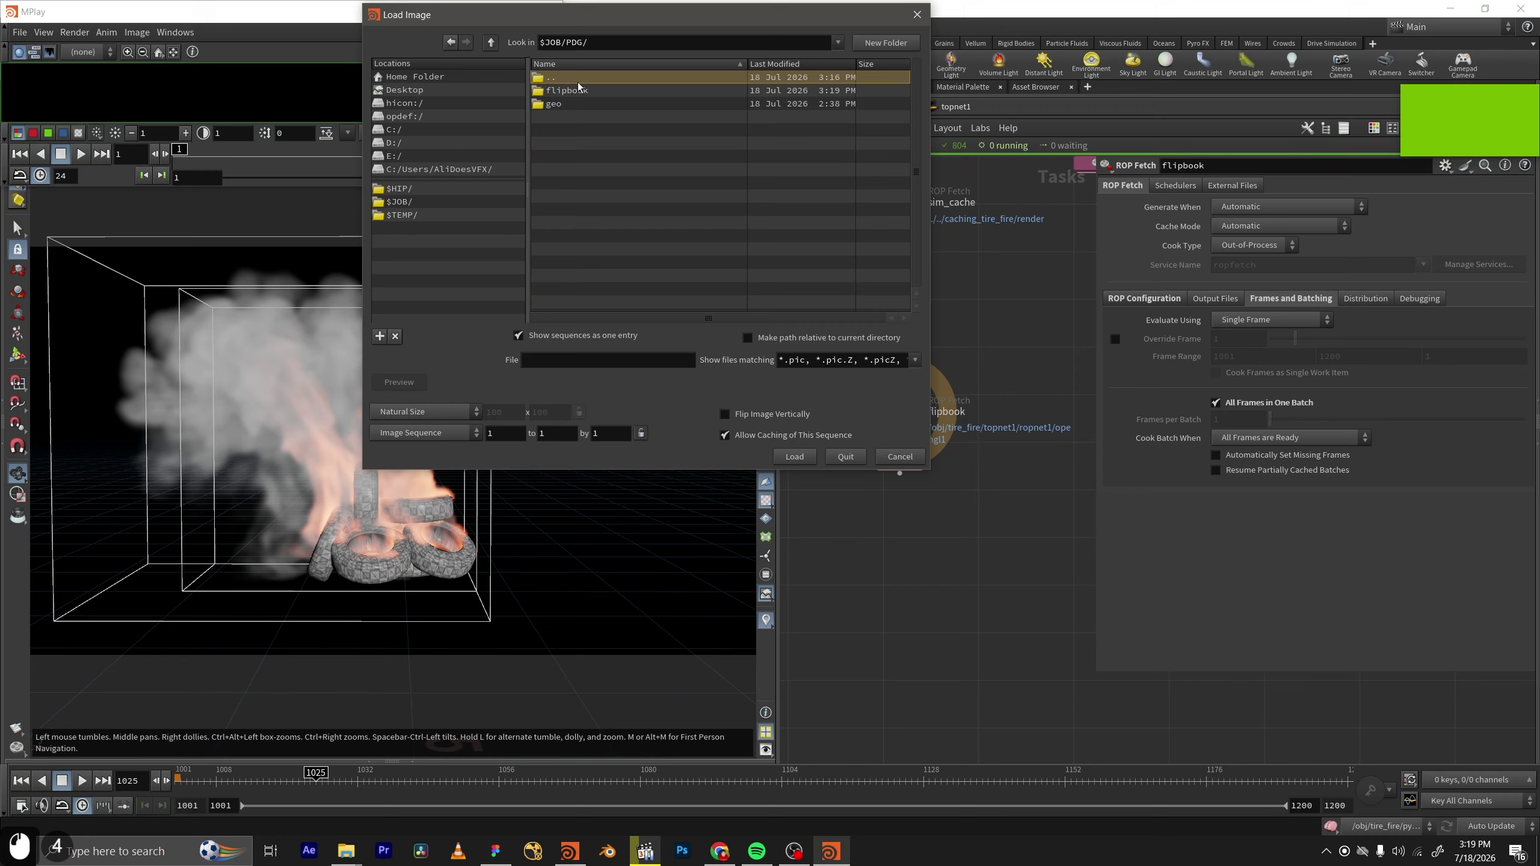
left_click(577, 86)
double_click(577, 87)
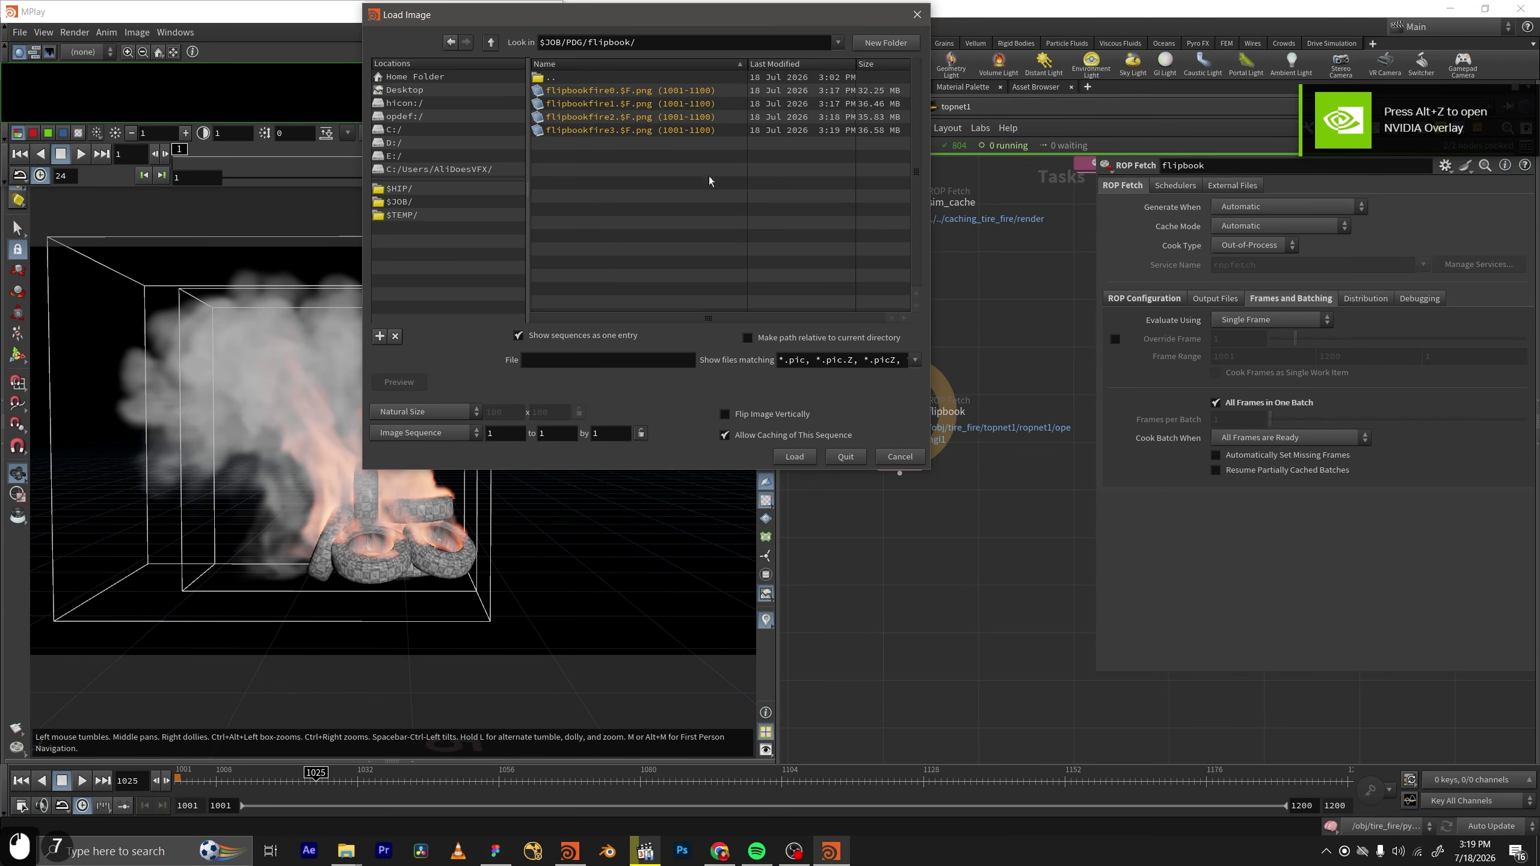
left_click(619, 94)
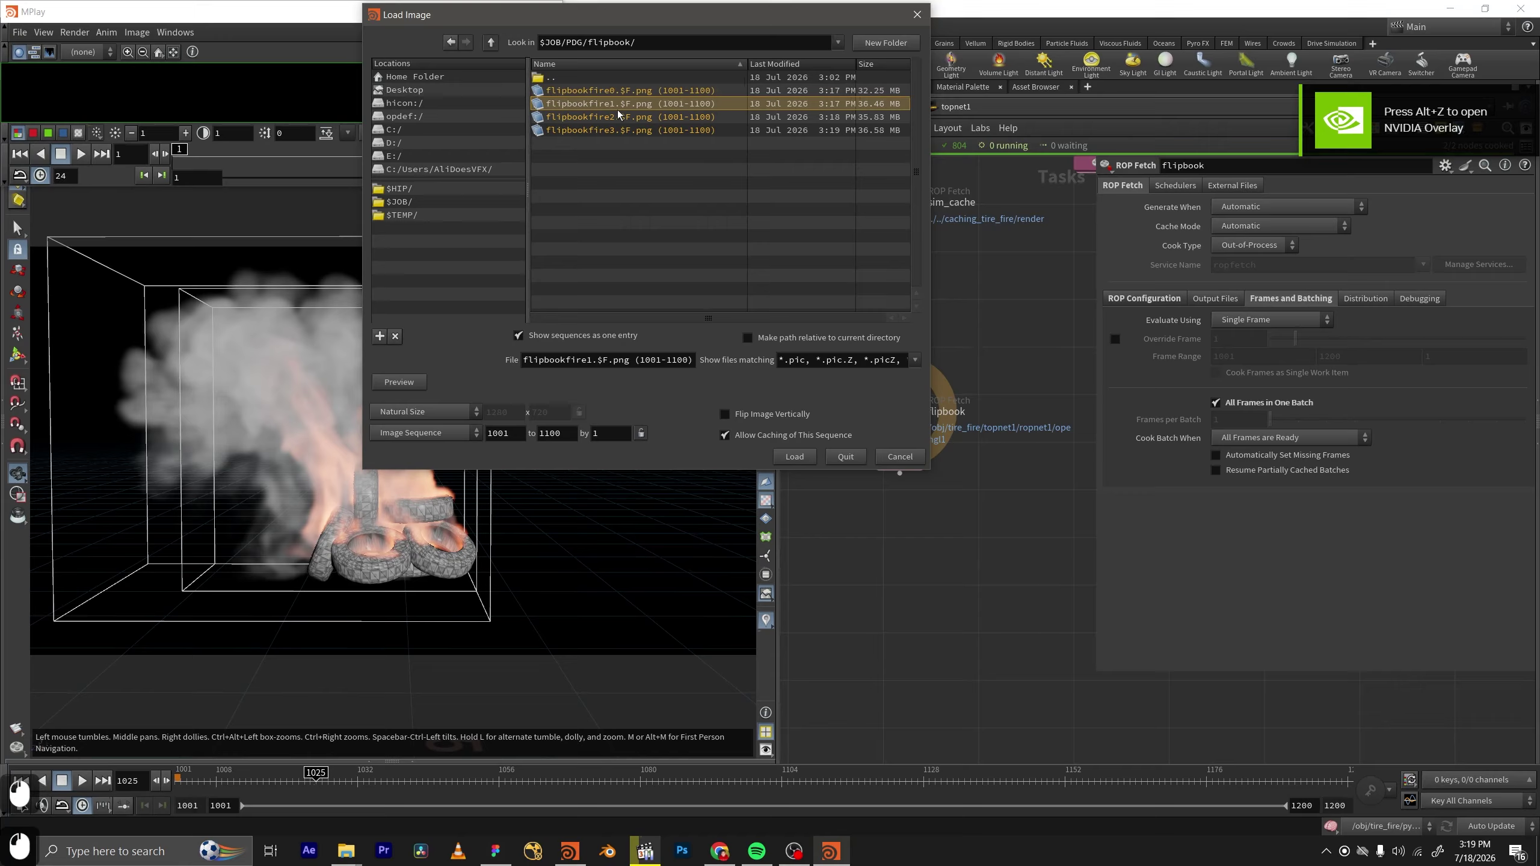
left_click(617, 115)
left_click(629, 90)
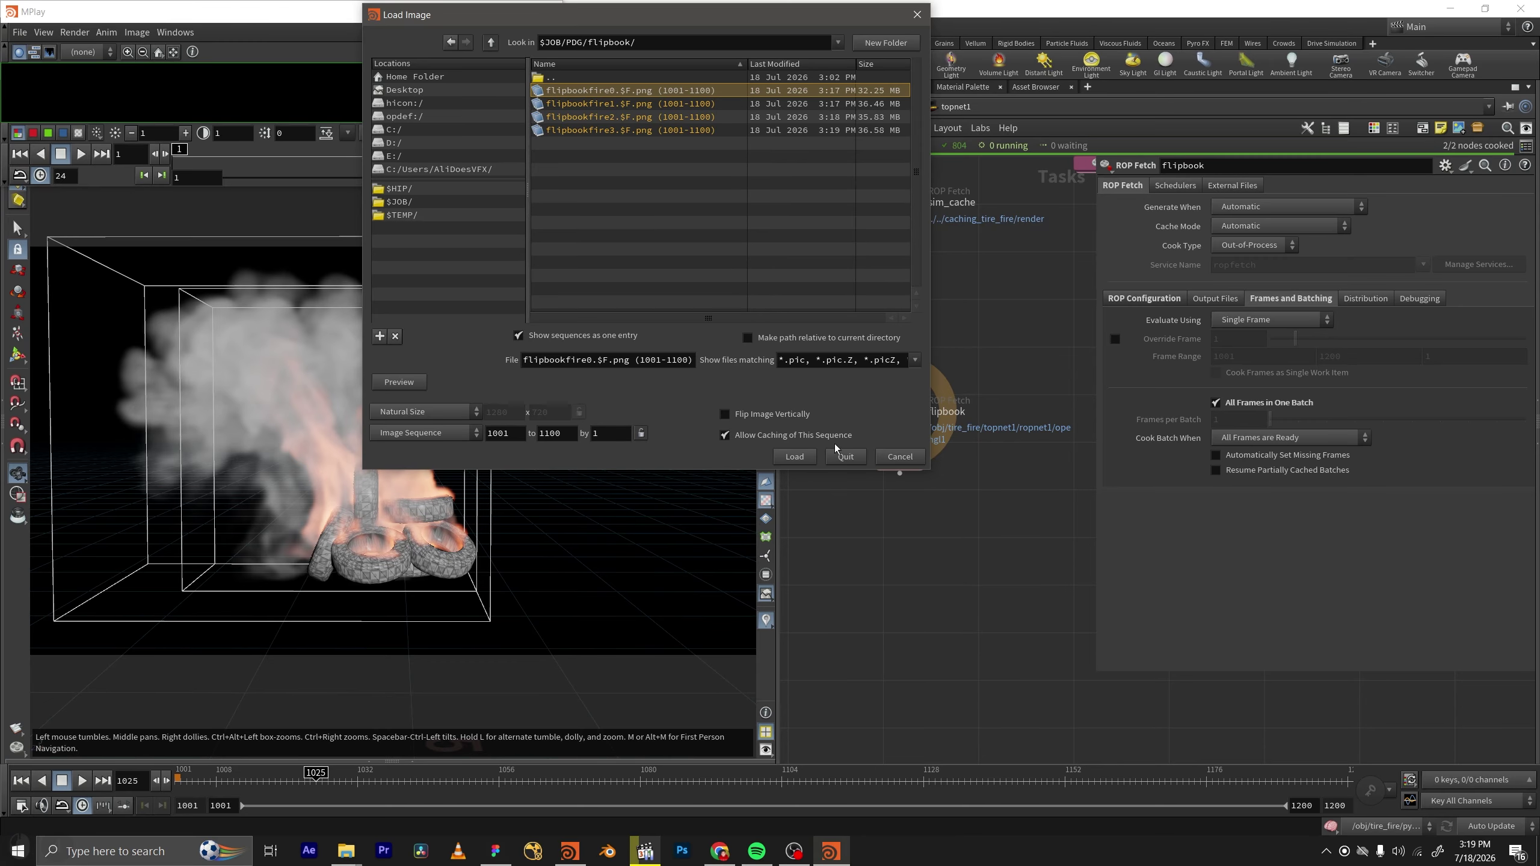
left_click(794, 456)
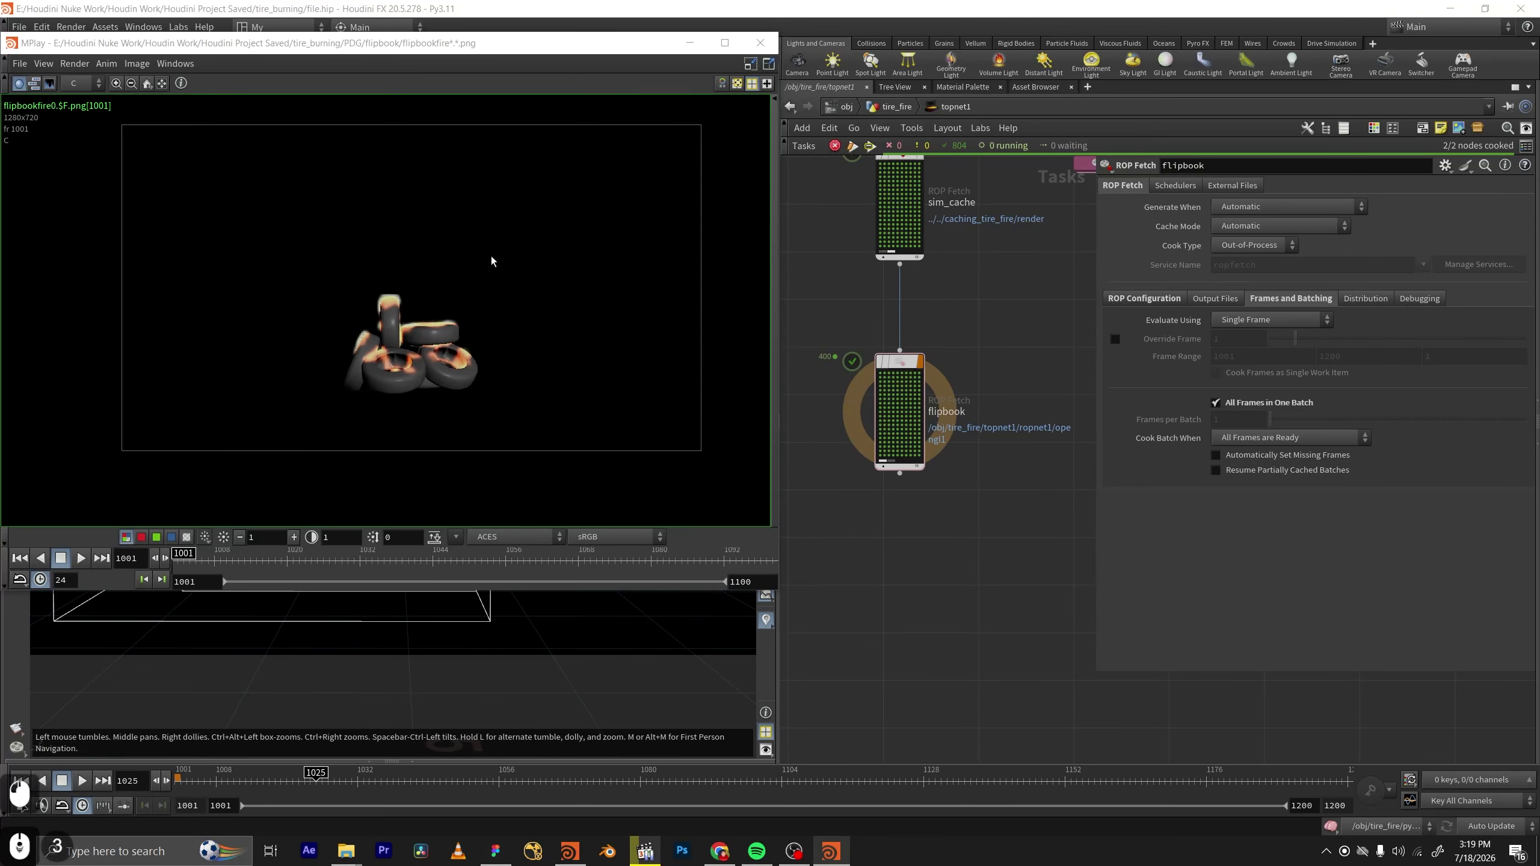
Play and scrub through the flipbookfire0 sequence to check the fire and smoke, and close MPlay.
left_click(80, 558)
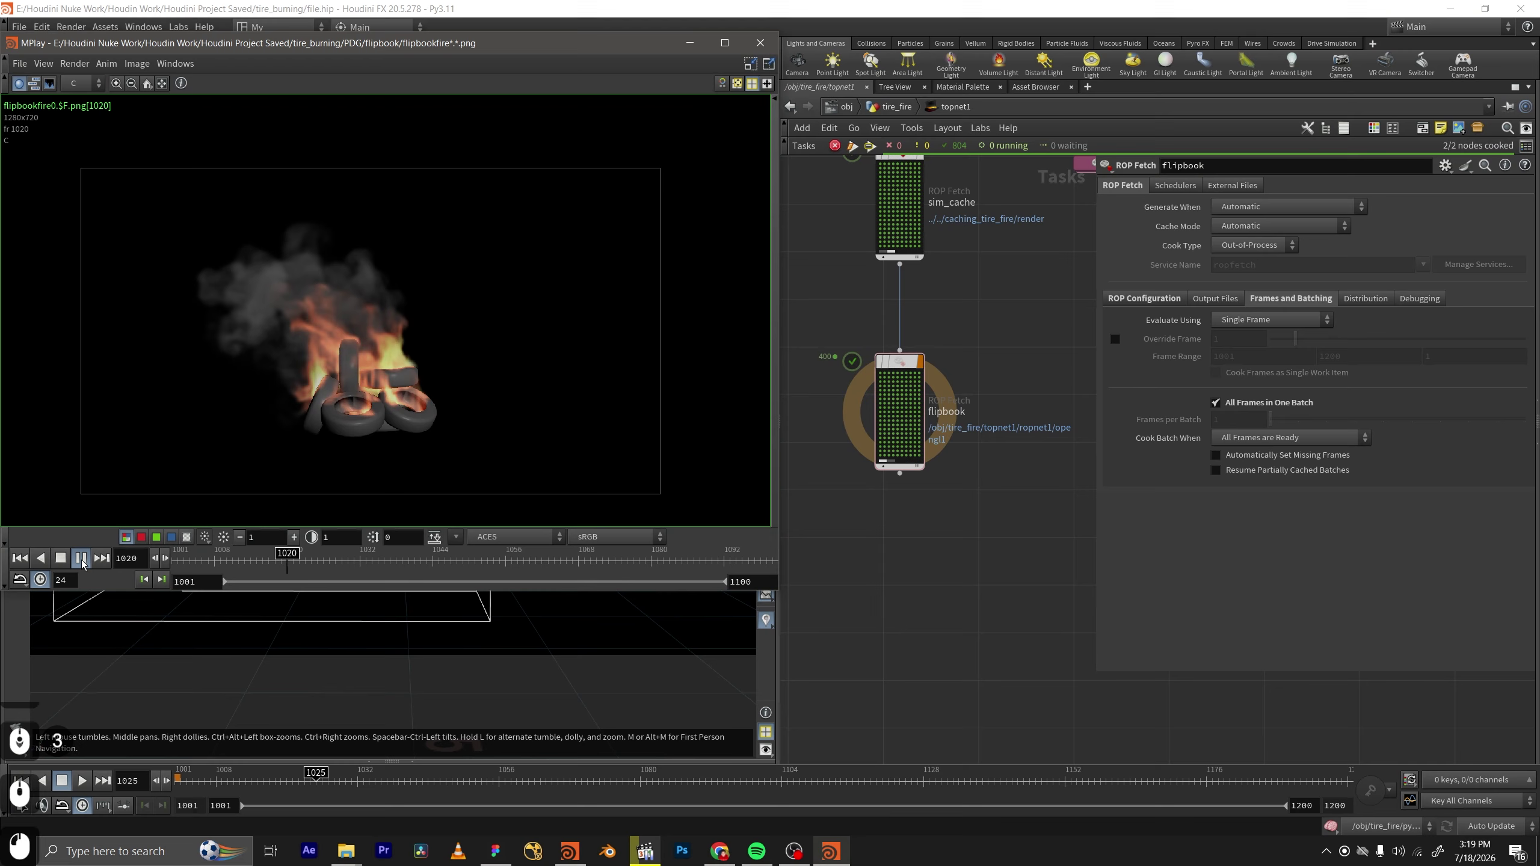
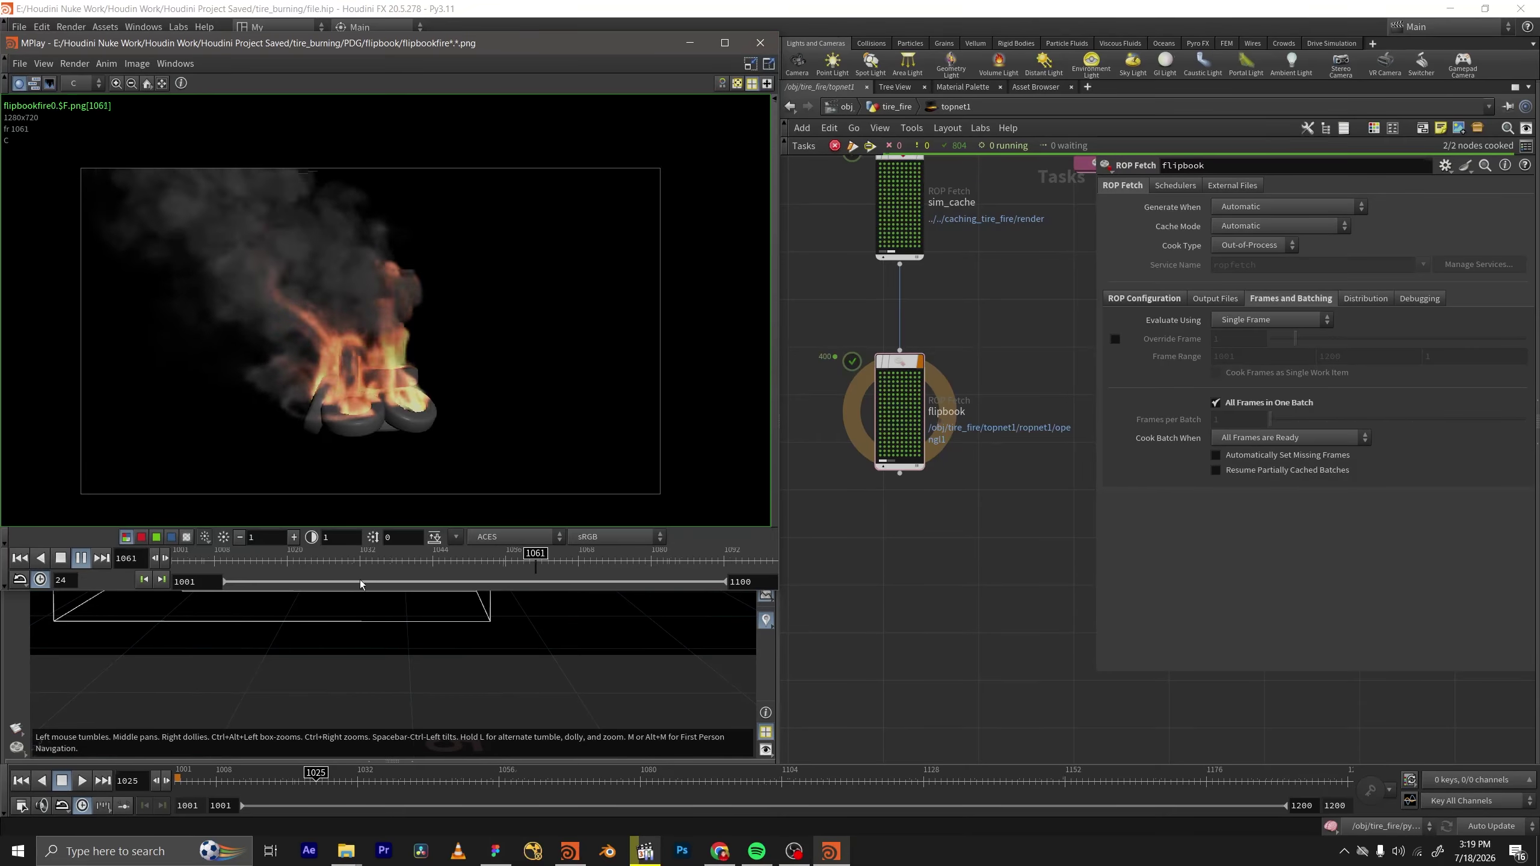
left_click(461, 564)
left_click_drag(461, 566, 573, 572)
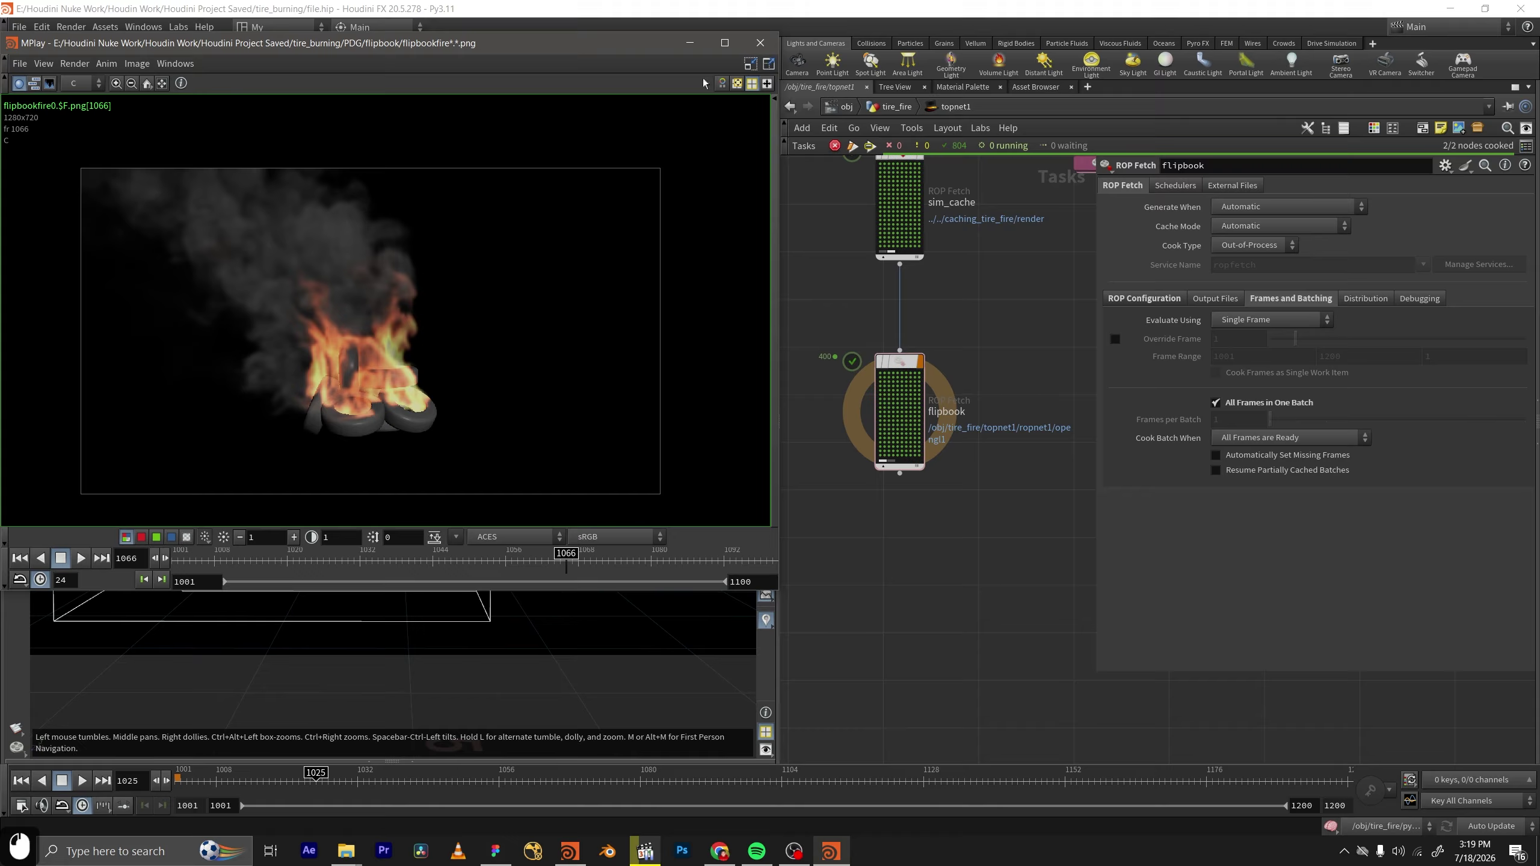
left_click(761, 46)
Add an Overlay Text node to topnet1 below the flipbook node.
scroll(952, 225, "down", 2)
middle_click_drag(977, 280, 1018, 327)
left_click(935, 318)
left_click_drag(1023, 346, 867, 556)
middle_click_drag(986, 572, 966, 461)
key("Tab")
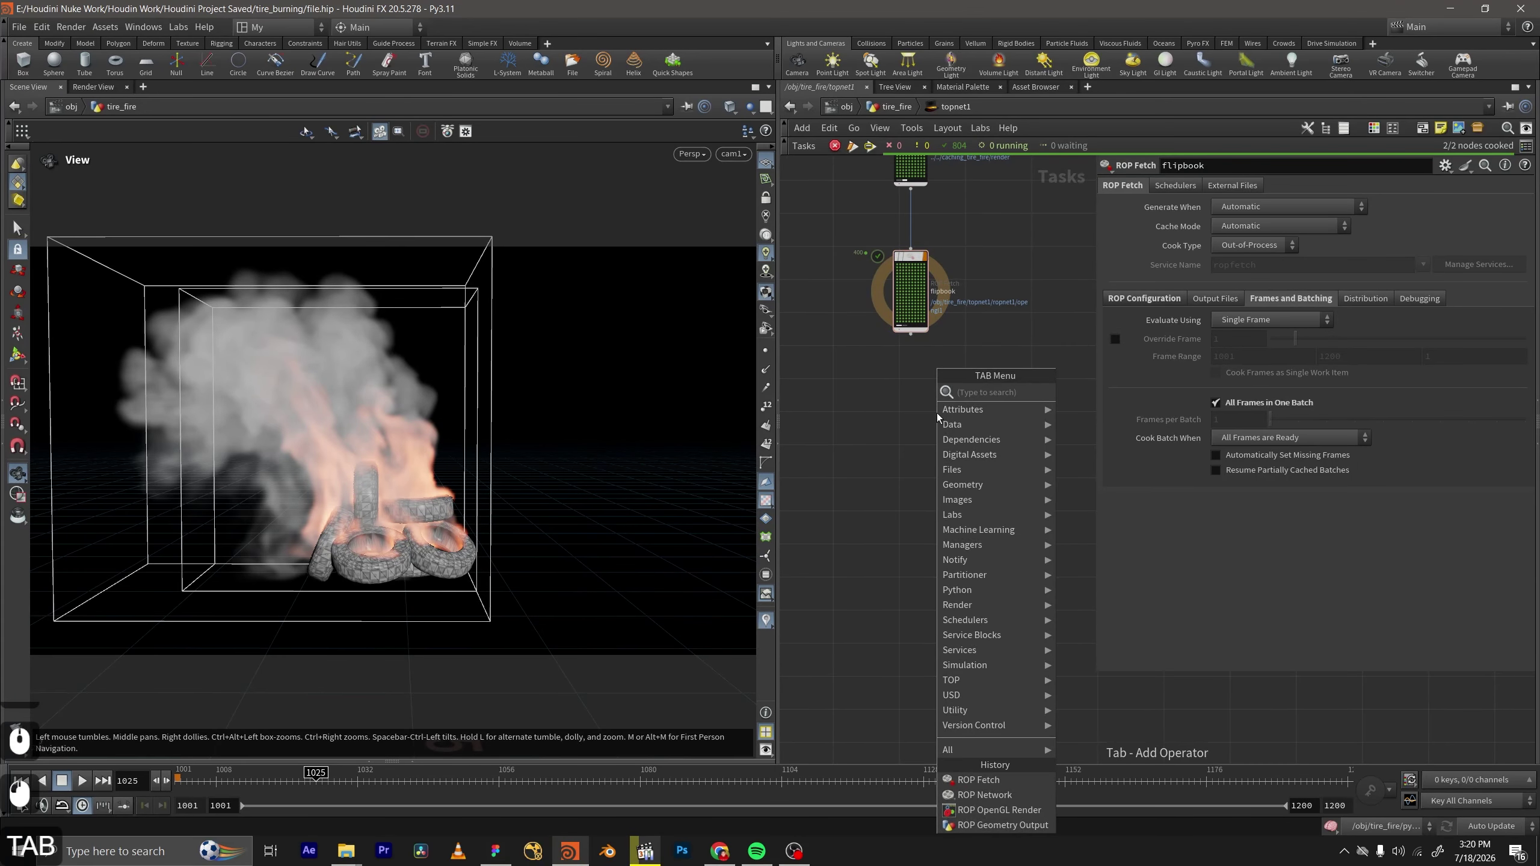
type("overlayte")
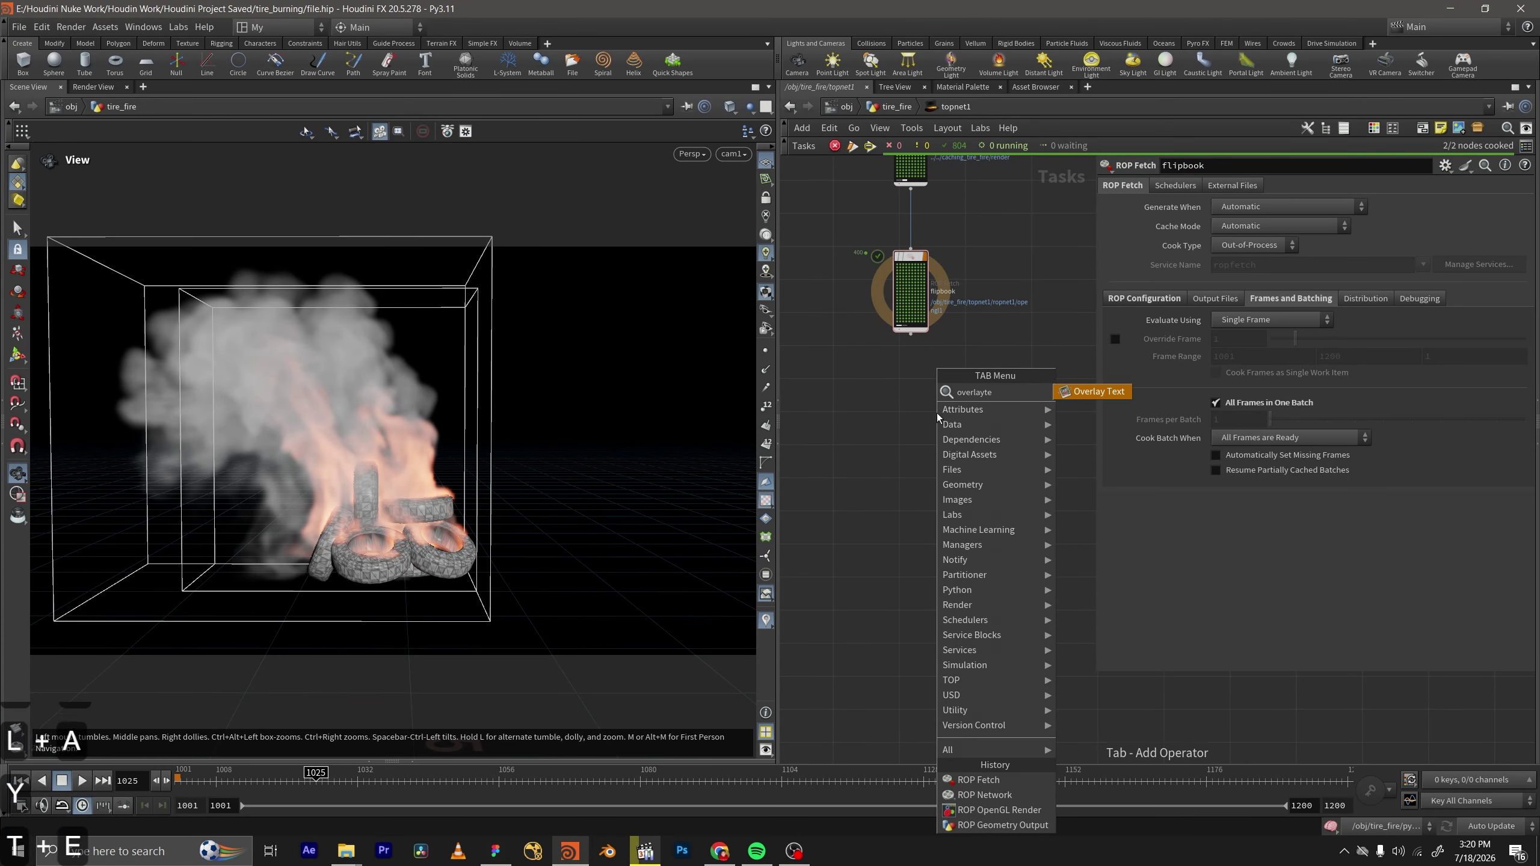
key("Return")
key("Return")
Align overlaytext1 beneath the flipbook node, connect flipbook's output to its input and flag it as the network's output.
scroll(917, 477, "up", 1)
middle_click_drag(916, 479, 950, 557)
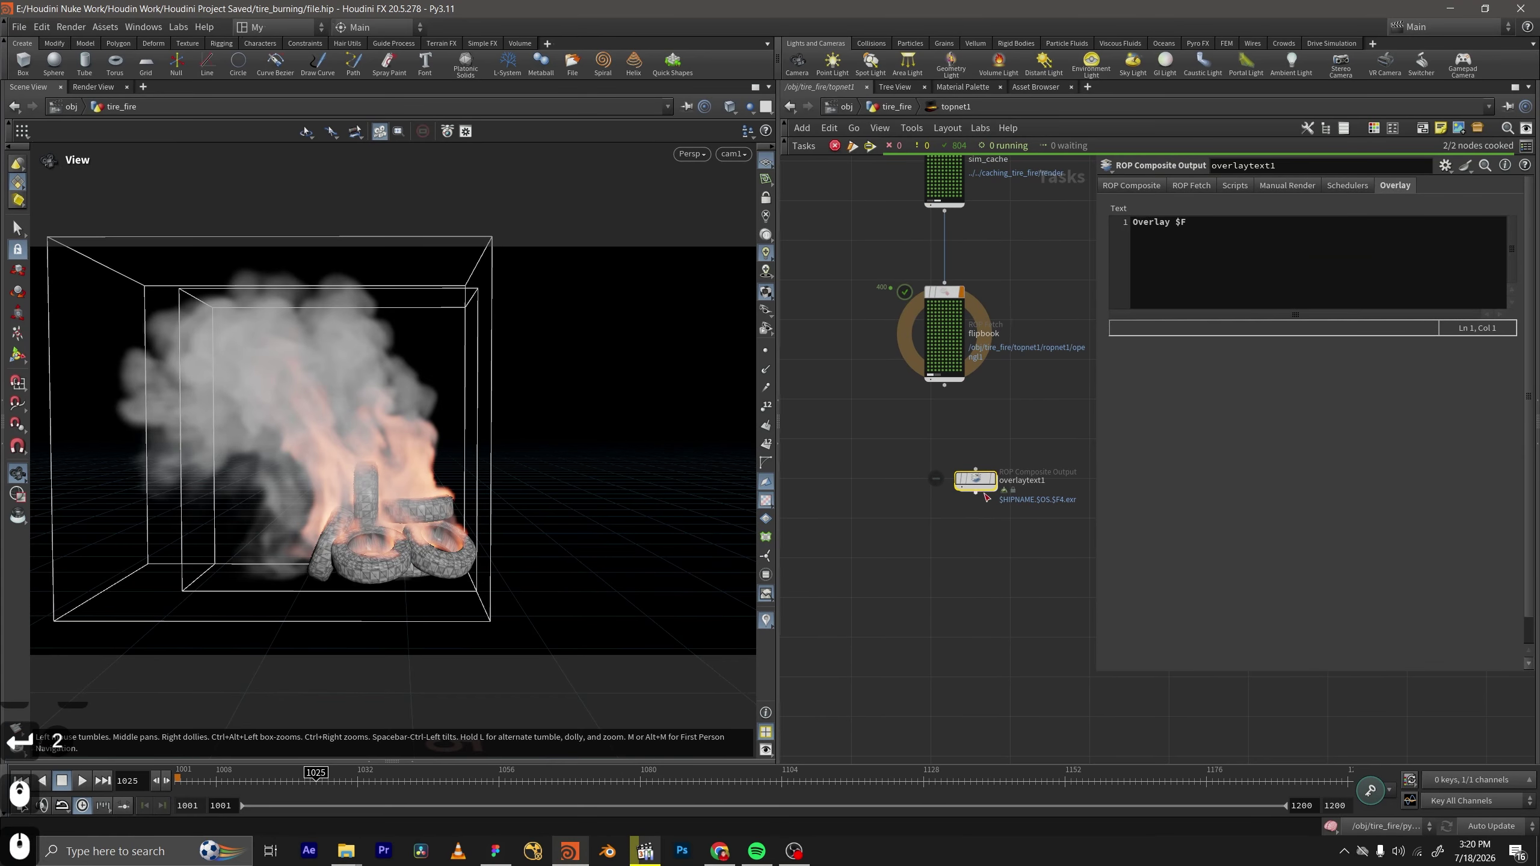
left_click_drag(986, 485, 956, 487)
scroll(966, 443, "up", 1)
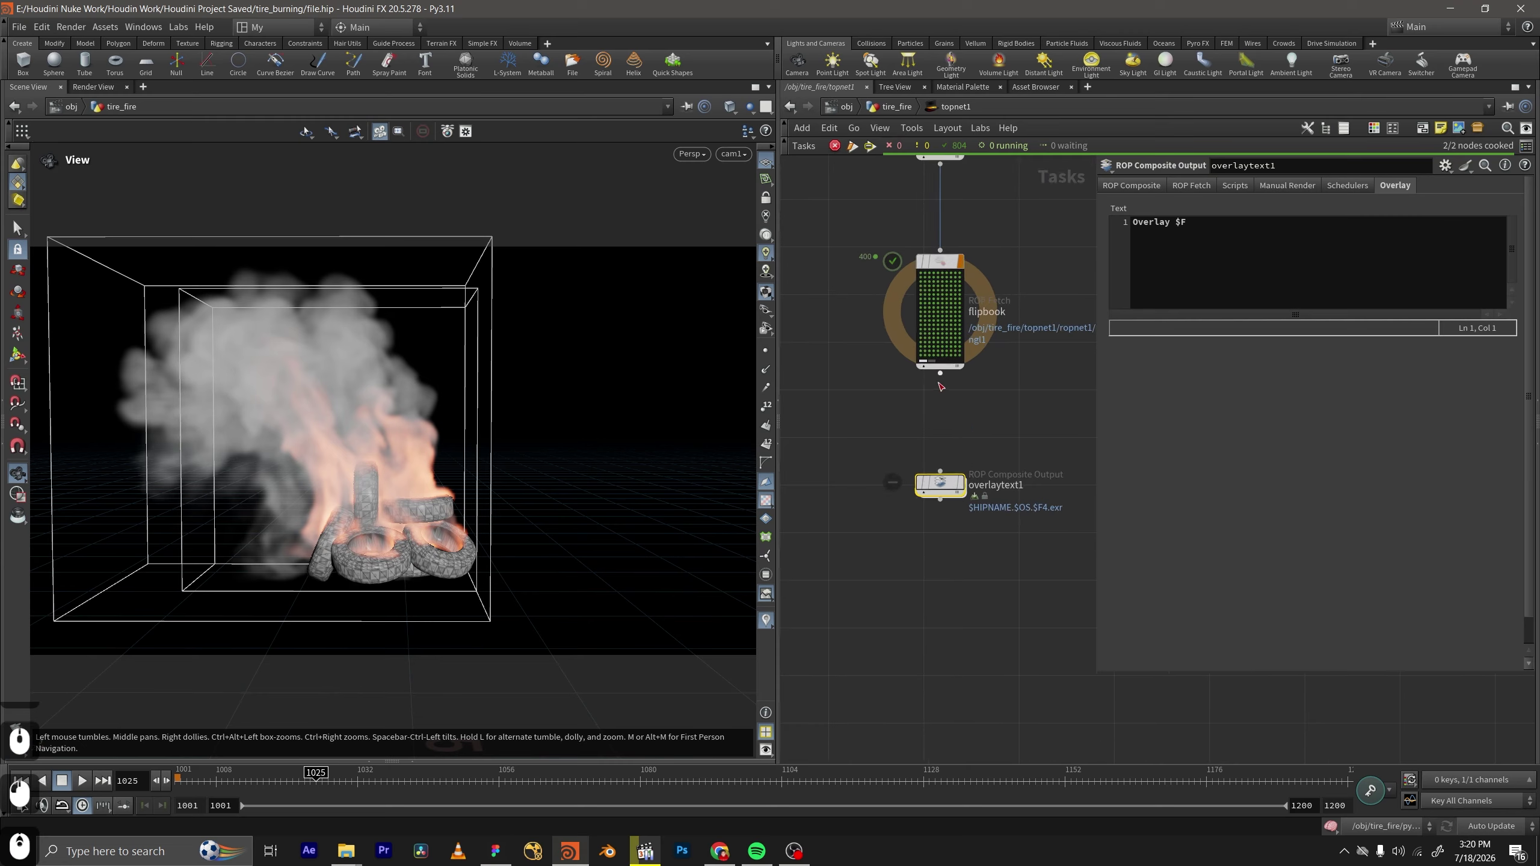
left_click_drag(940, 374, 971, 493)
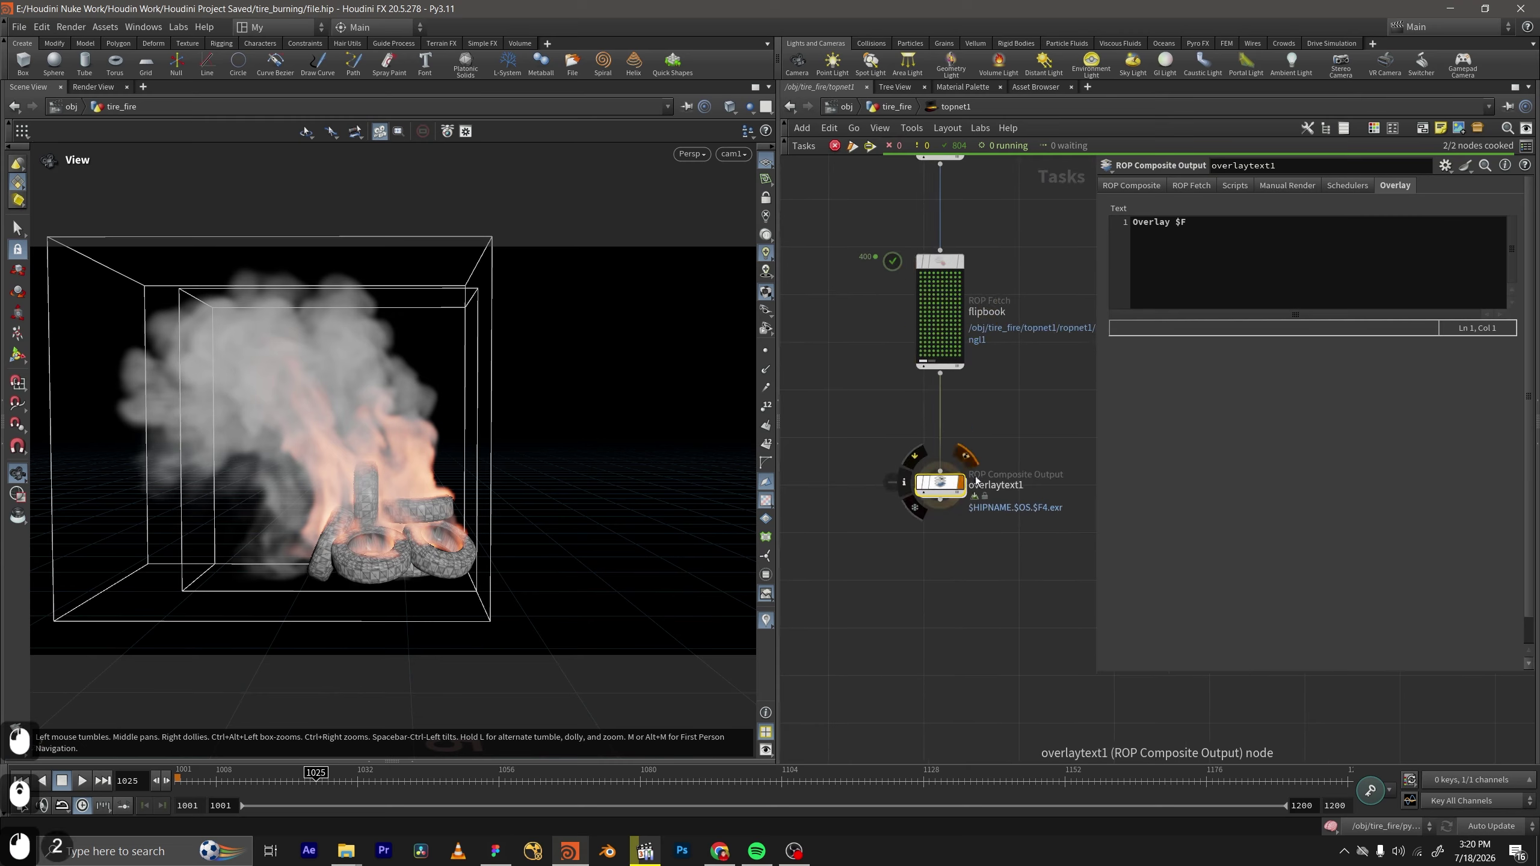
middle_click_drag(976, 481, 966, 423)
Clear the default overlay text of overlaytext1 and widen the network editor pane by shrinking the viewport.
left_click(1230, 281)
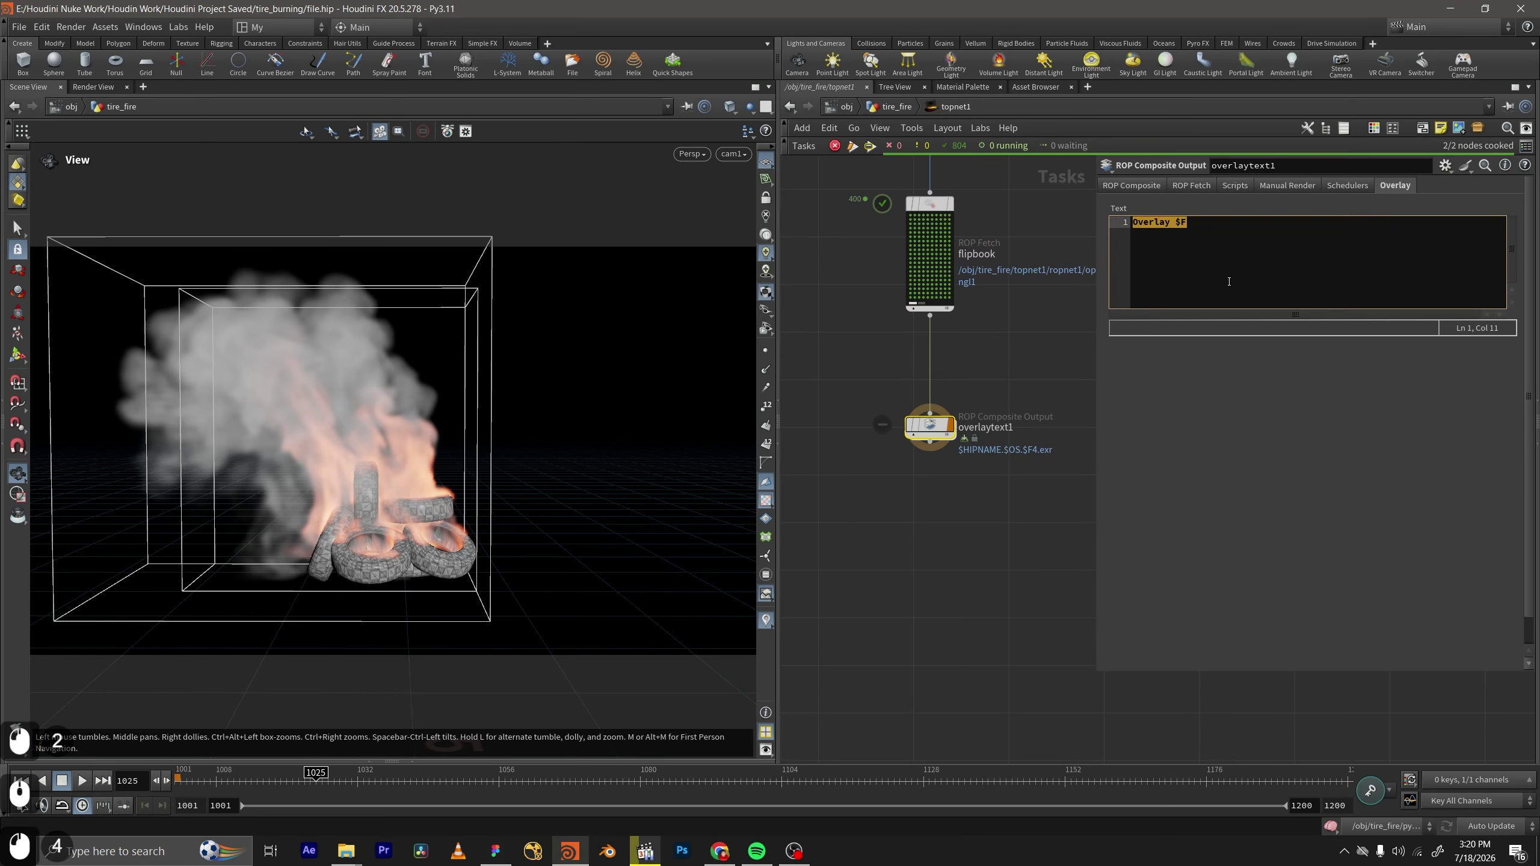
key("BackSpace")
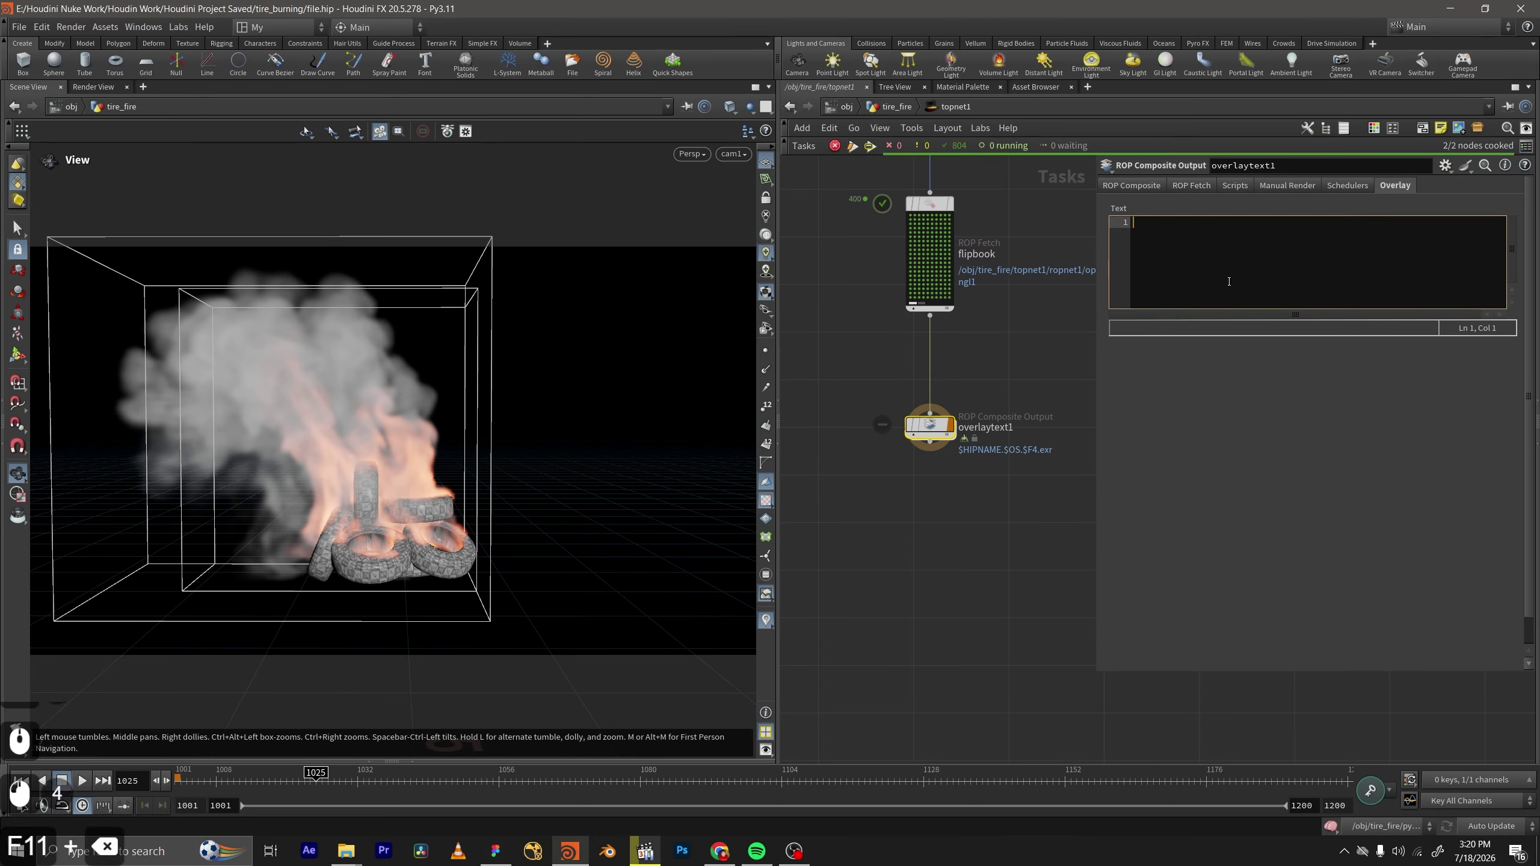
left_click(962, 373)
left_click_drag(776, 238, 193, 241)
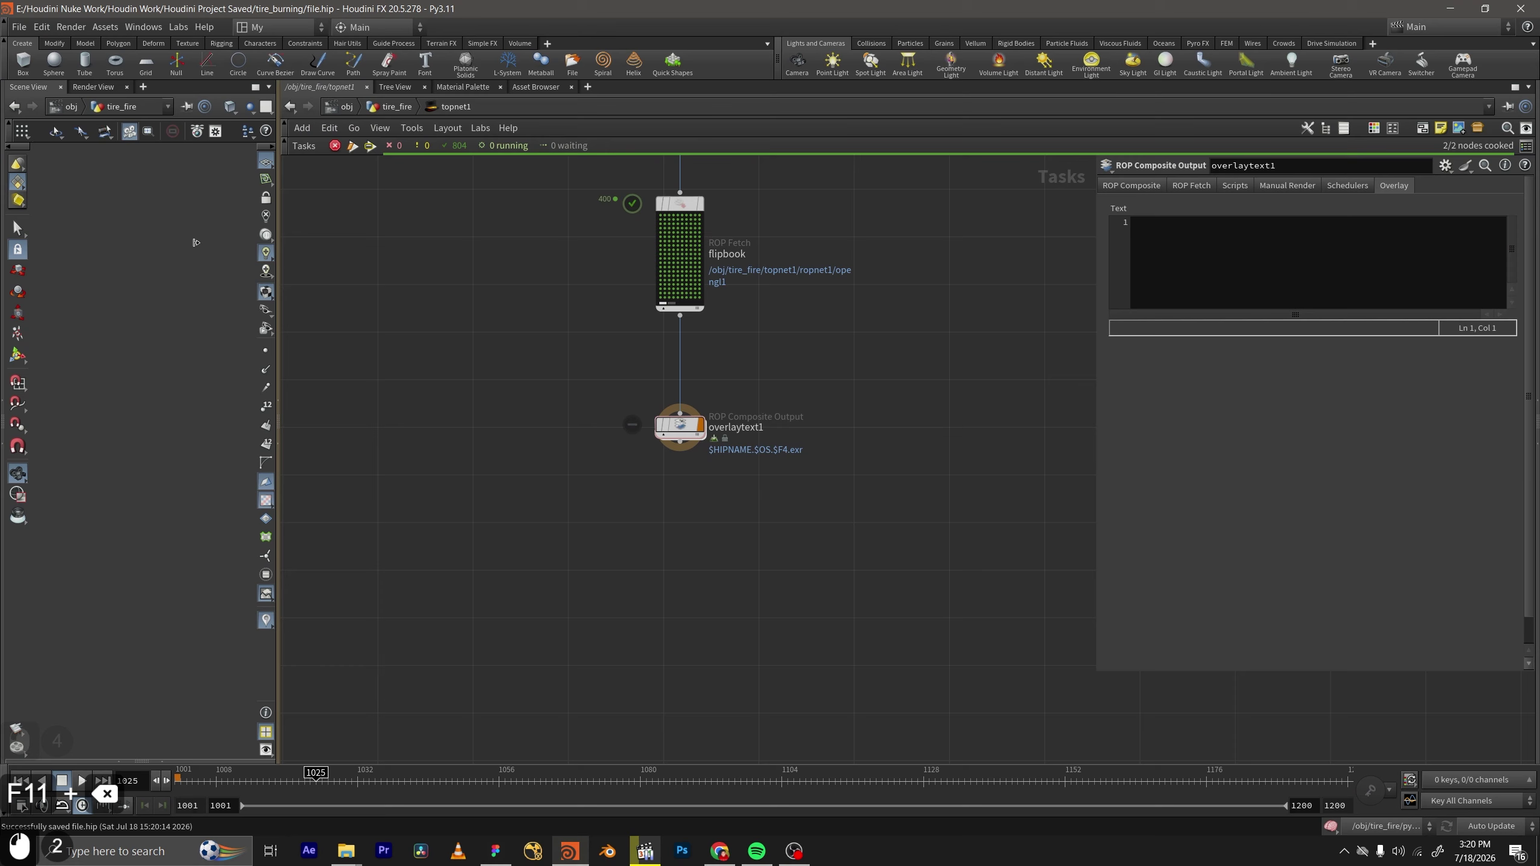
Save the scene, reveal the second network editor, and close the Scene View, Render View and Tree View beside the task network.
key("ctrl+s")
left_click(1535, 444)
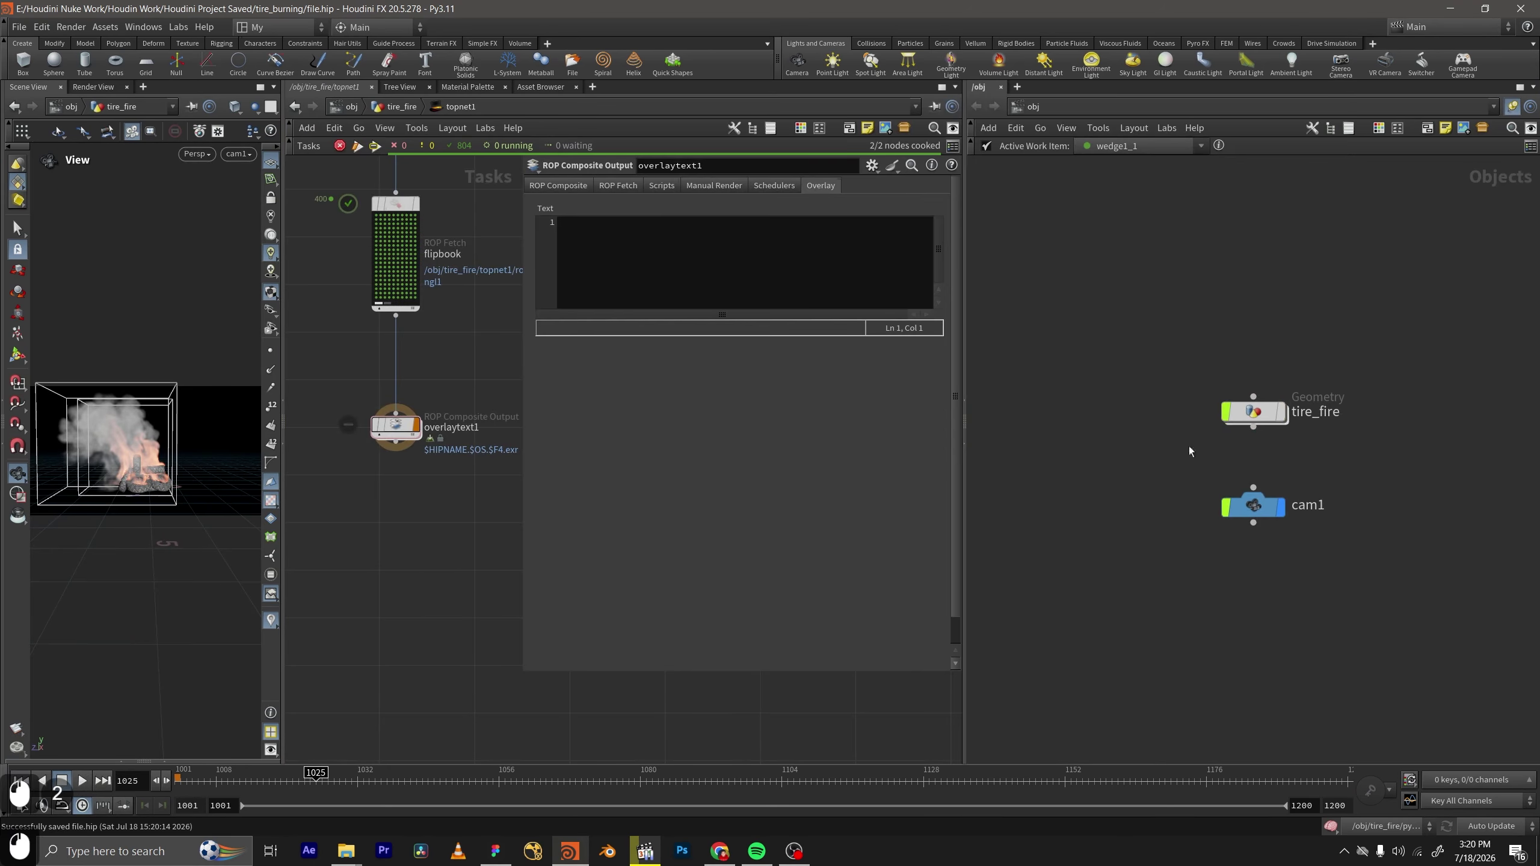
left_click(61, 87)
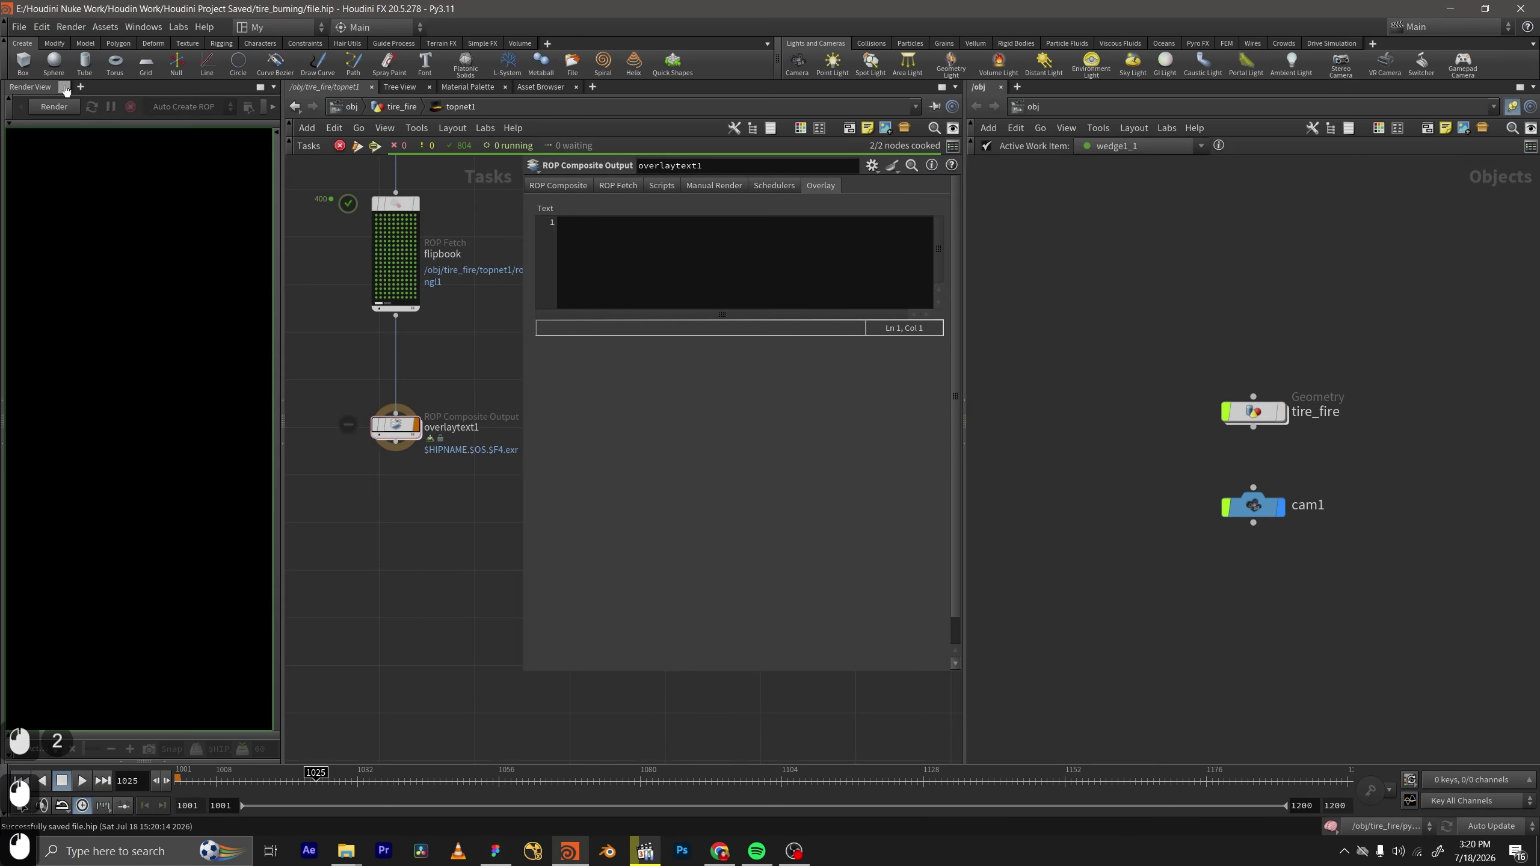
left_click(63, 87)
left_click(95, 87)
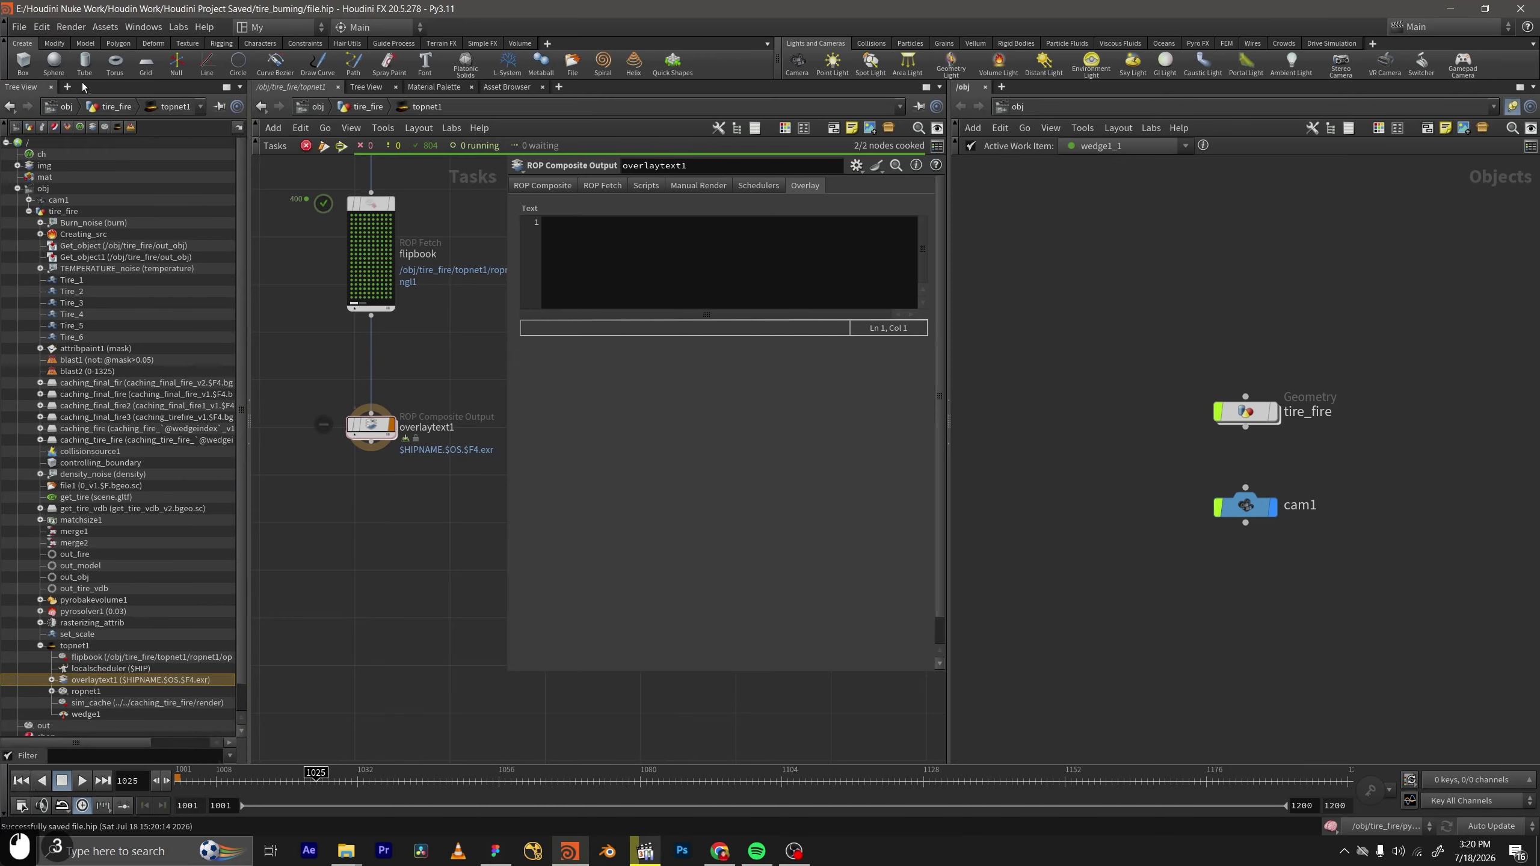
left_click(51, 89)
Go inside the tire_fire geometry in the second network editor and enter its topnet1 task network.
middle_click_drag(354, 385, 326, 455)
middle_click_drag(1318, 450, 1298, 445)
left_click(1170, 407)
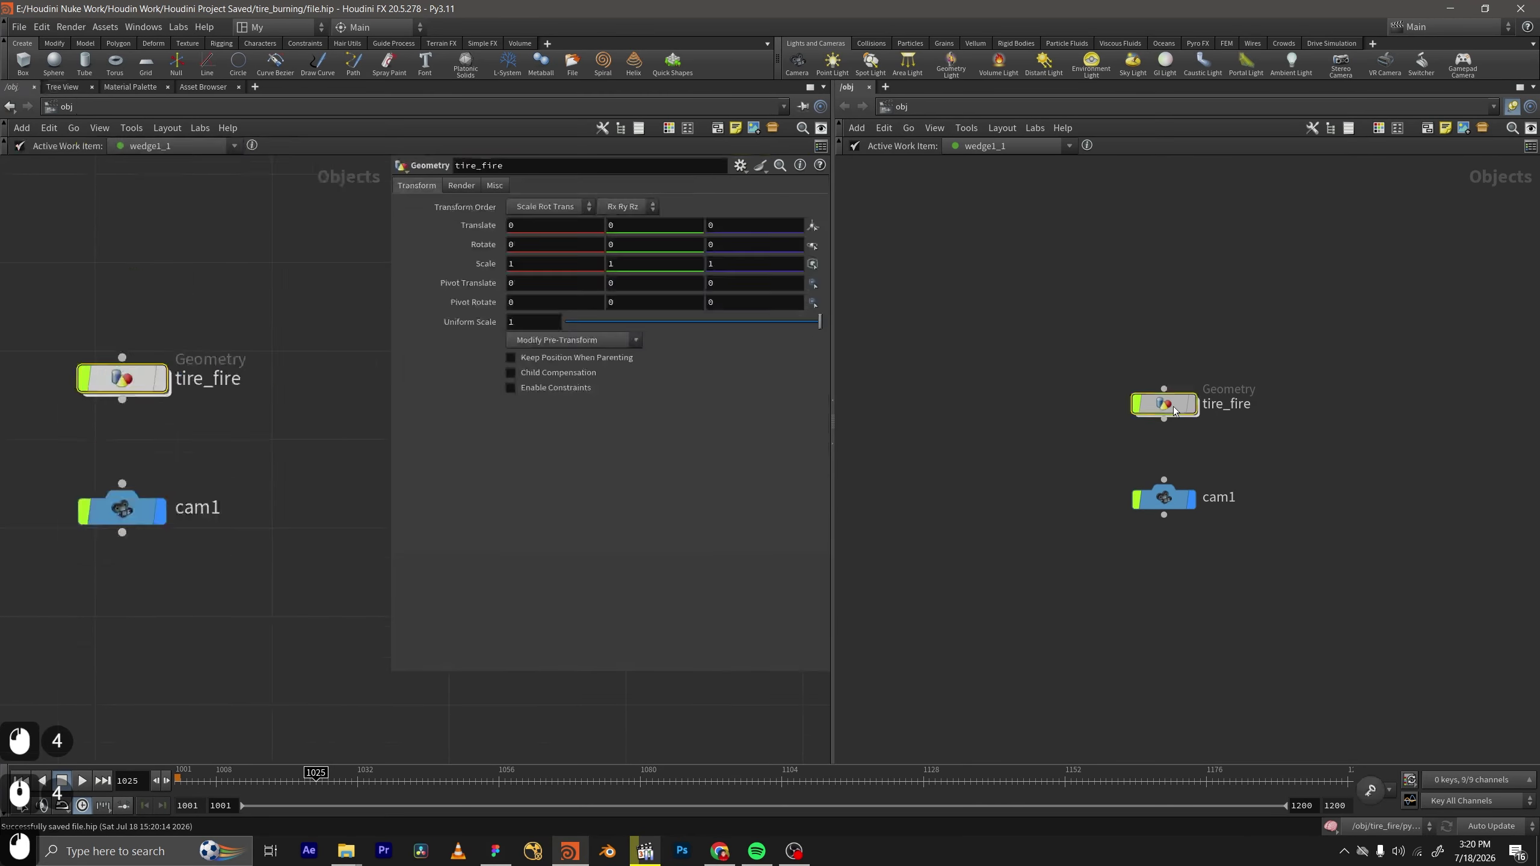
double_click(1172, 406)
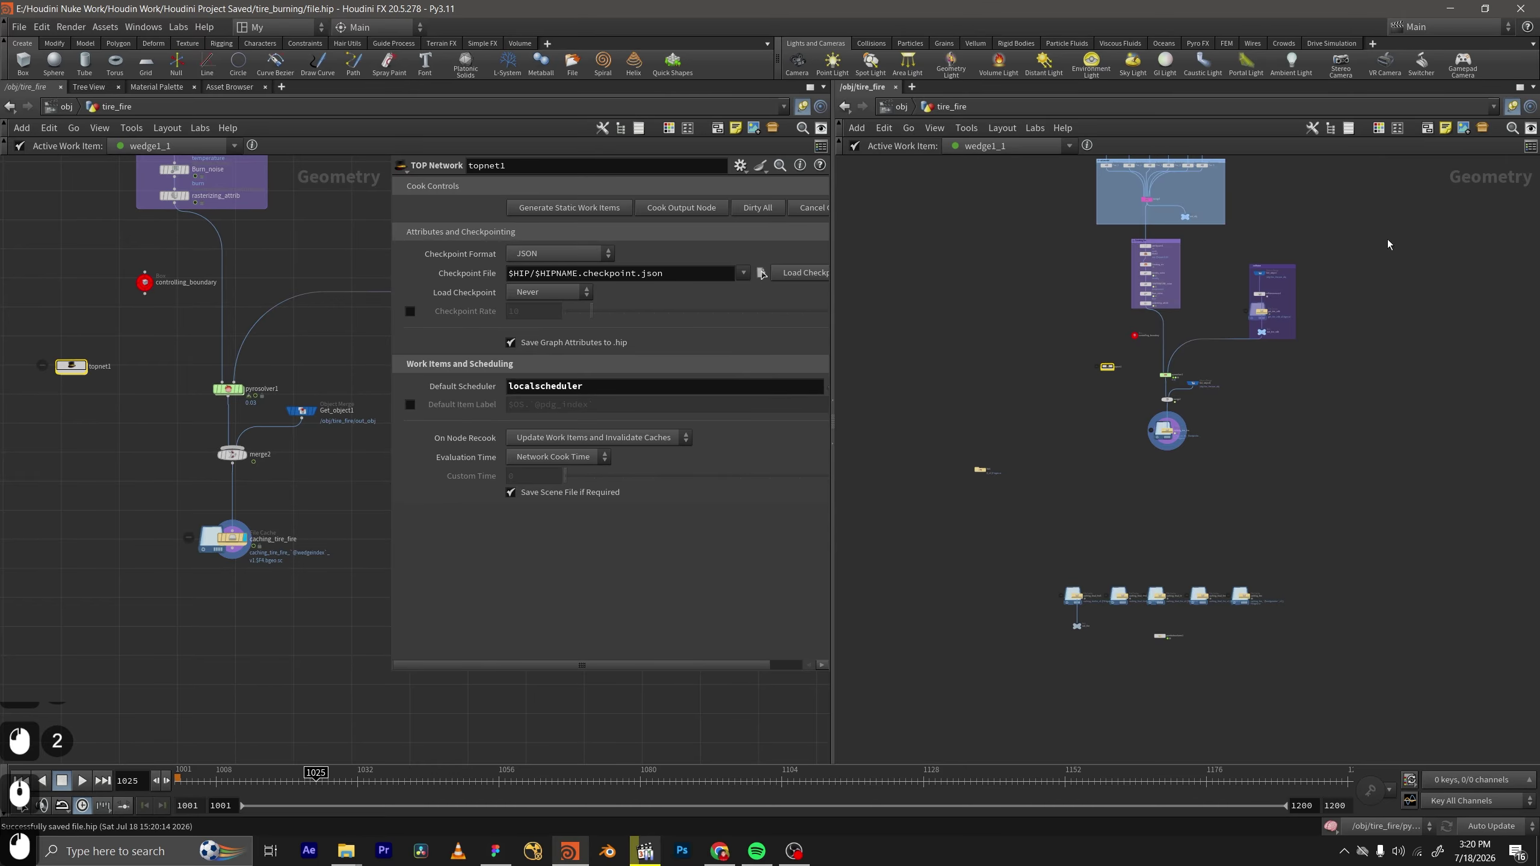
scroll(1164, 479, "up", 5)
scroll(1061, 268, "up", 3)
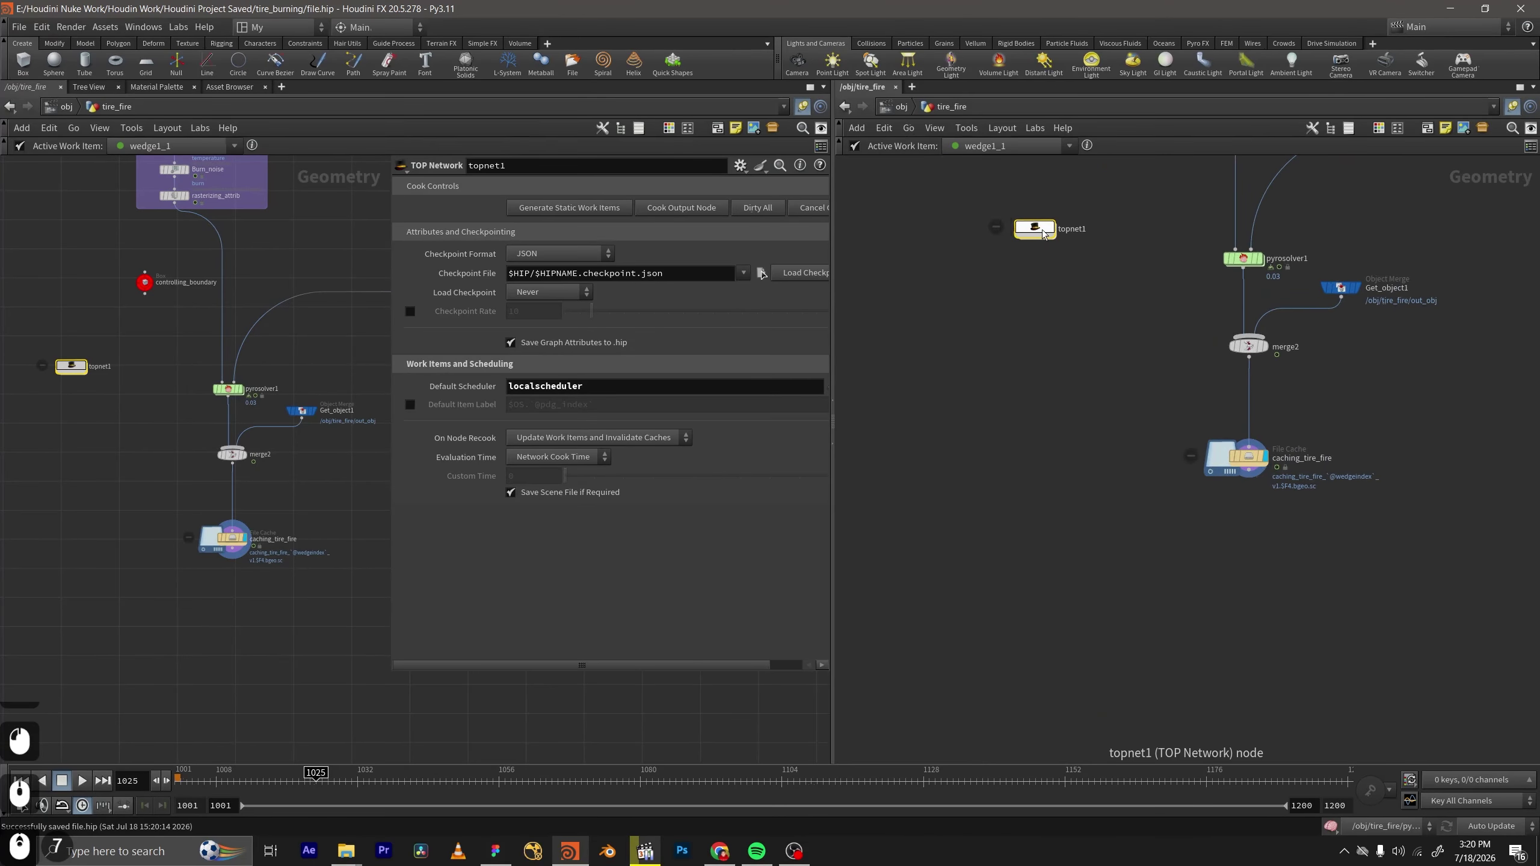
double_click(1043, 231)
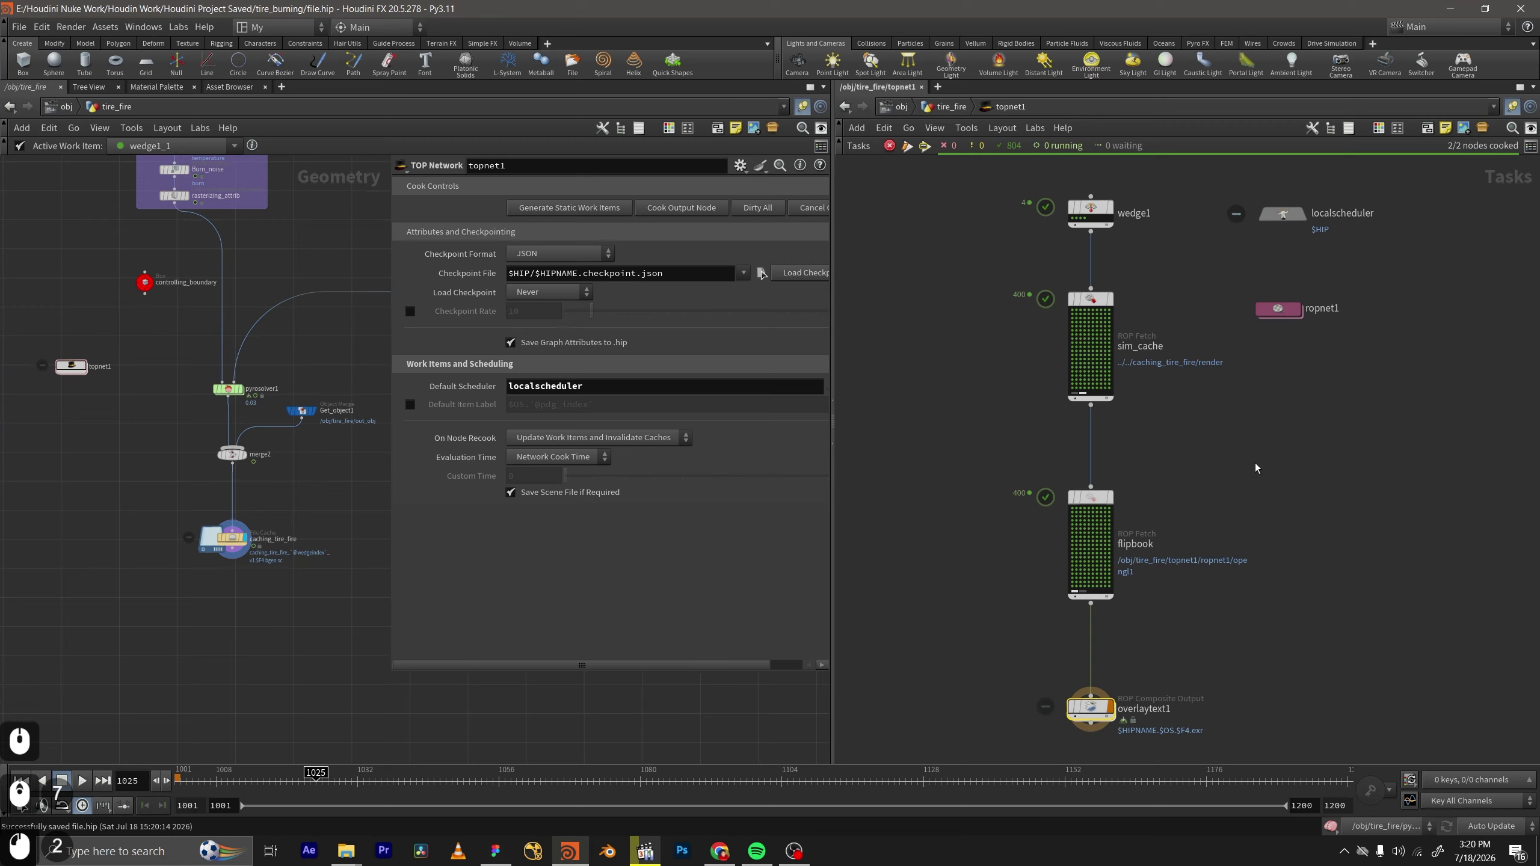
Display the parameters of the wedge1 node and look through its list of wedge attributes.
middle_click_drag(1194, 368, 1082, 475)
scroll(1192, 485, "up", 2)
left_click(1092, 393)
key("p")
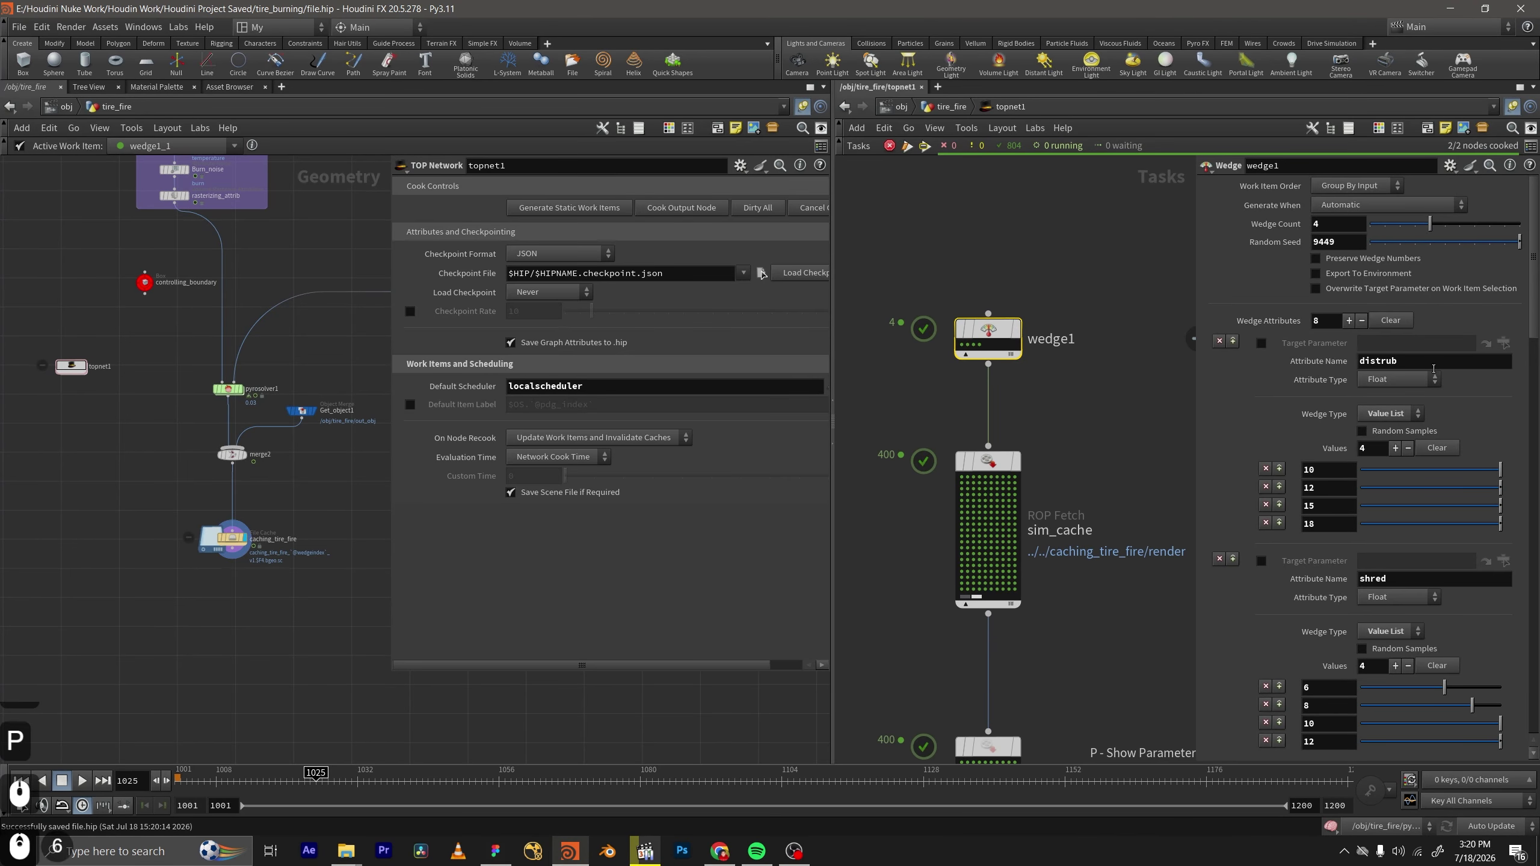
scroll(1382, 429, "down", 14)
scroll(1382, 430, "down", 20)
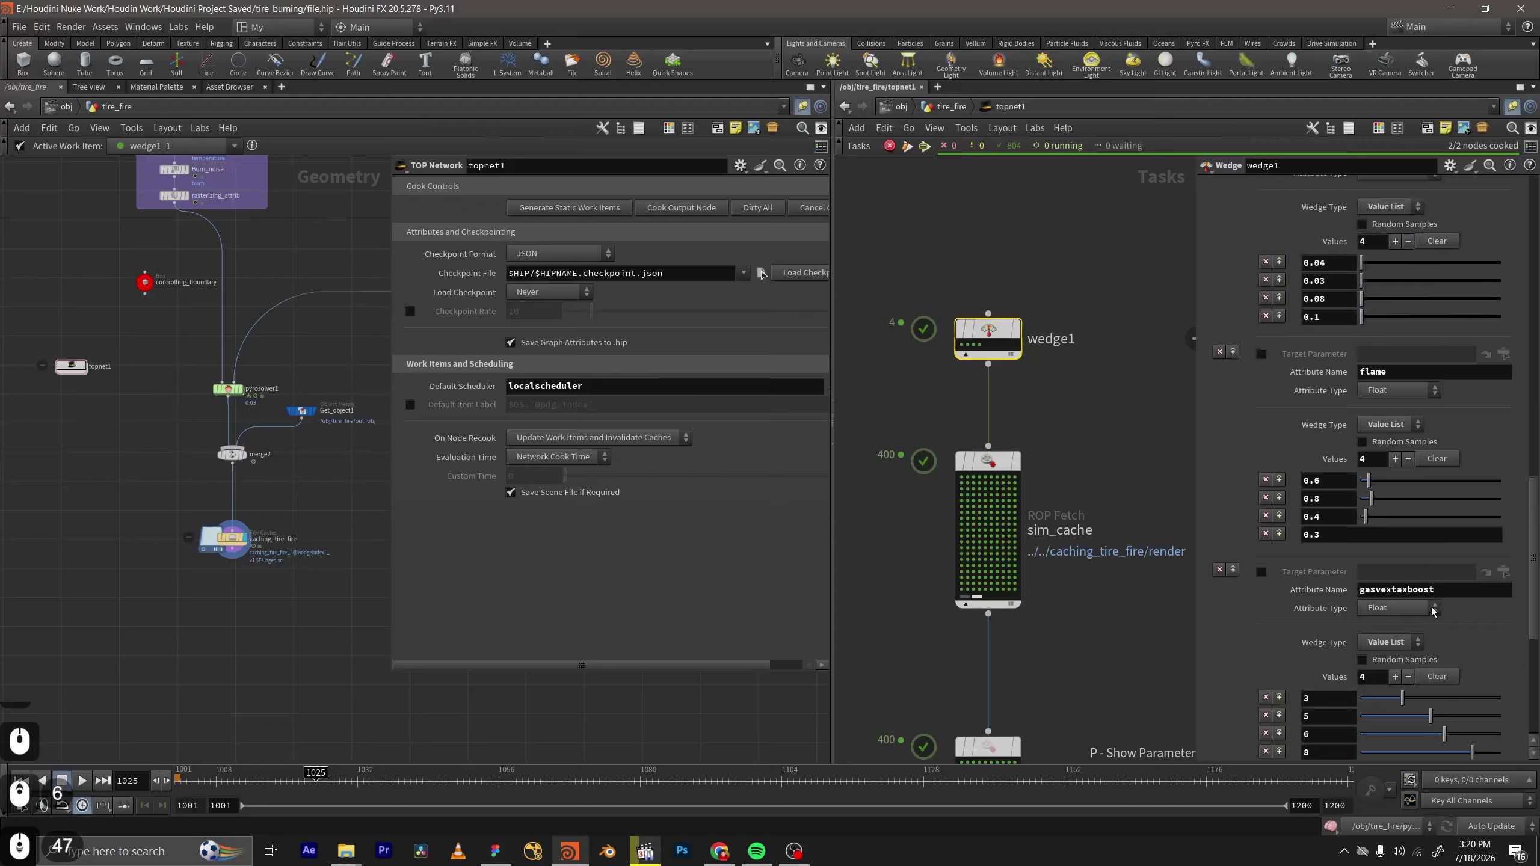
scroll(1433, 606, "up", 20)
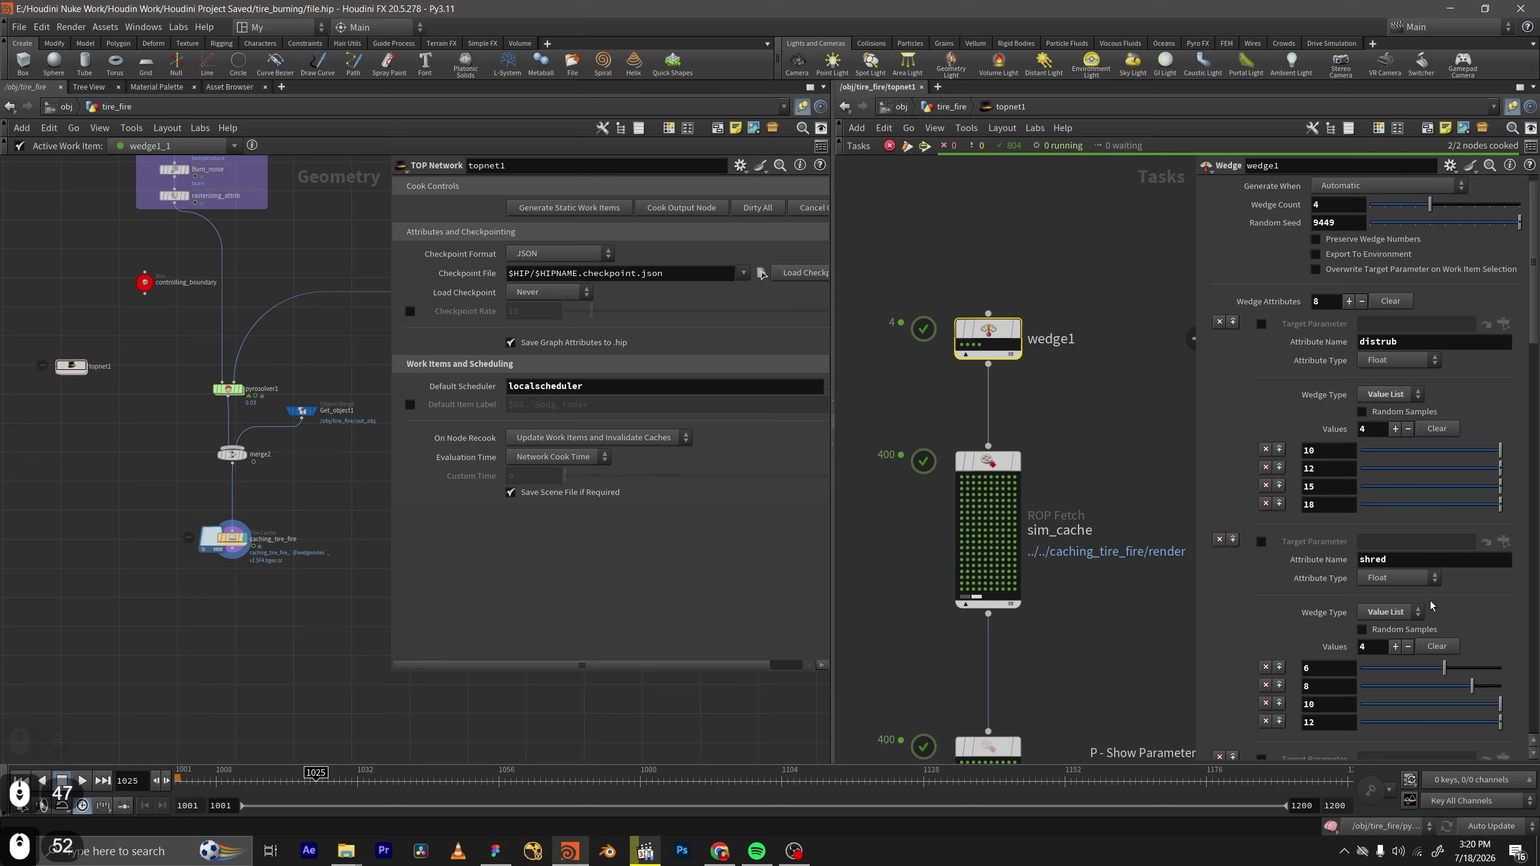
Enter topnet1 in the first network editor and show the Overlay parameters of overlaytext1 beside the wedge attributes.
double_click(71, 367)
left_click(190, 430)
scroll(1424, 259, "down", 5)
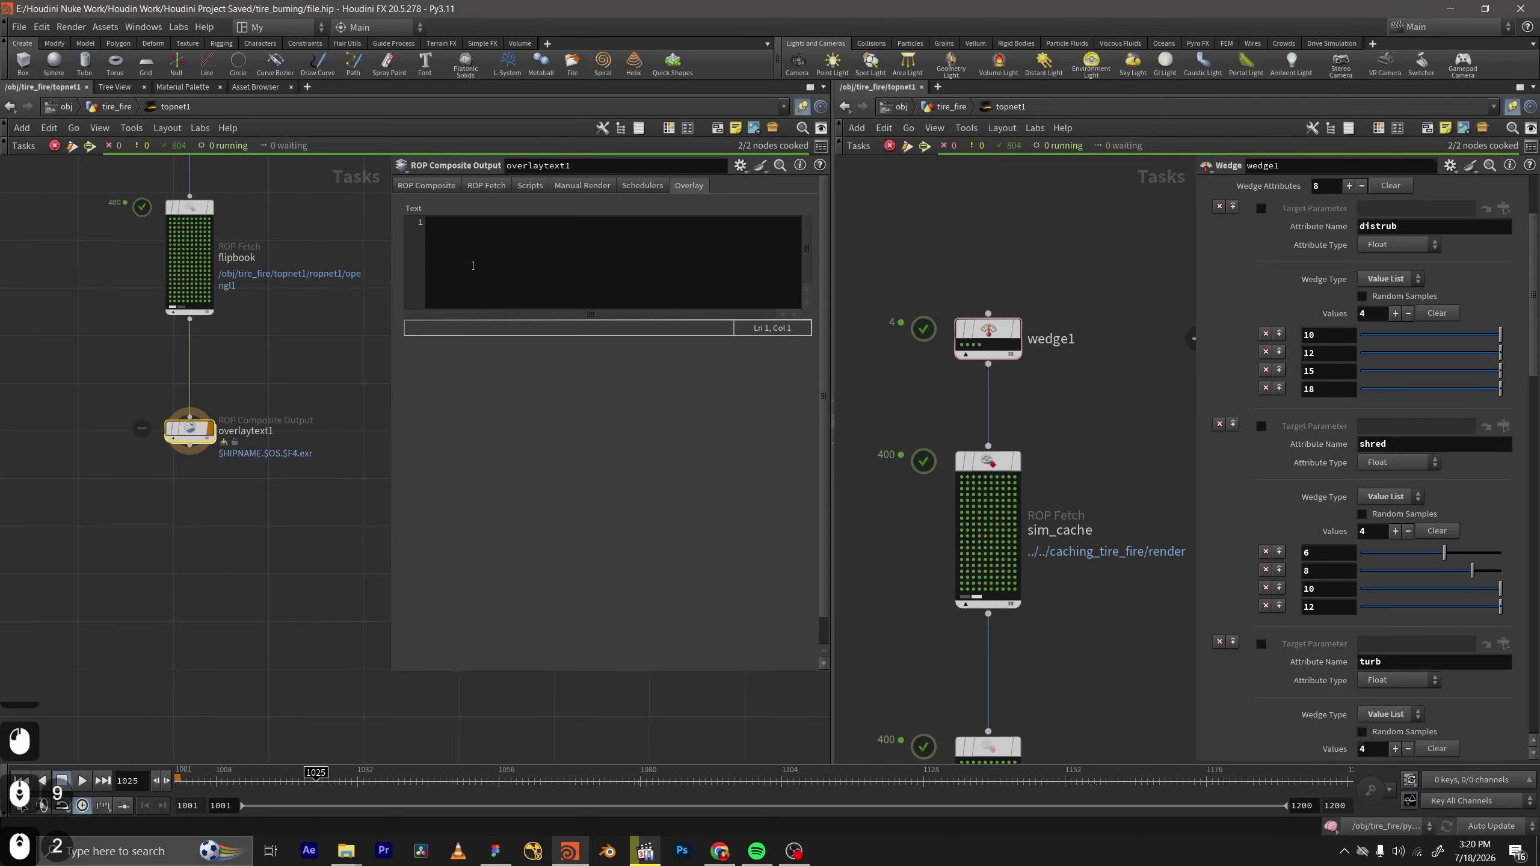
left_click(492, 250)
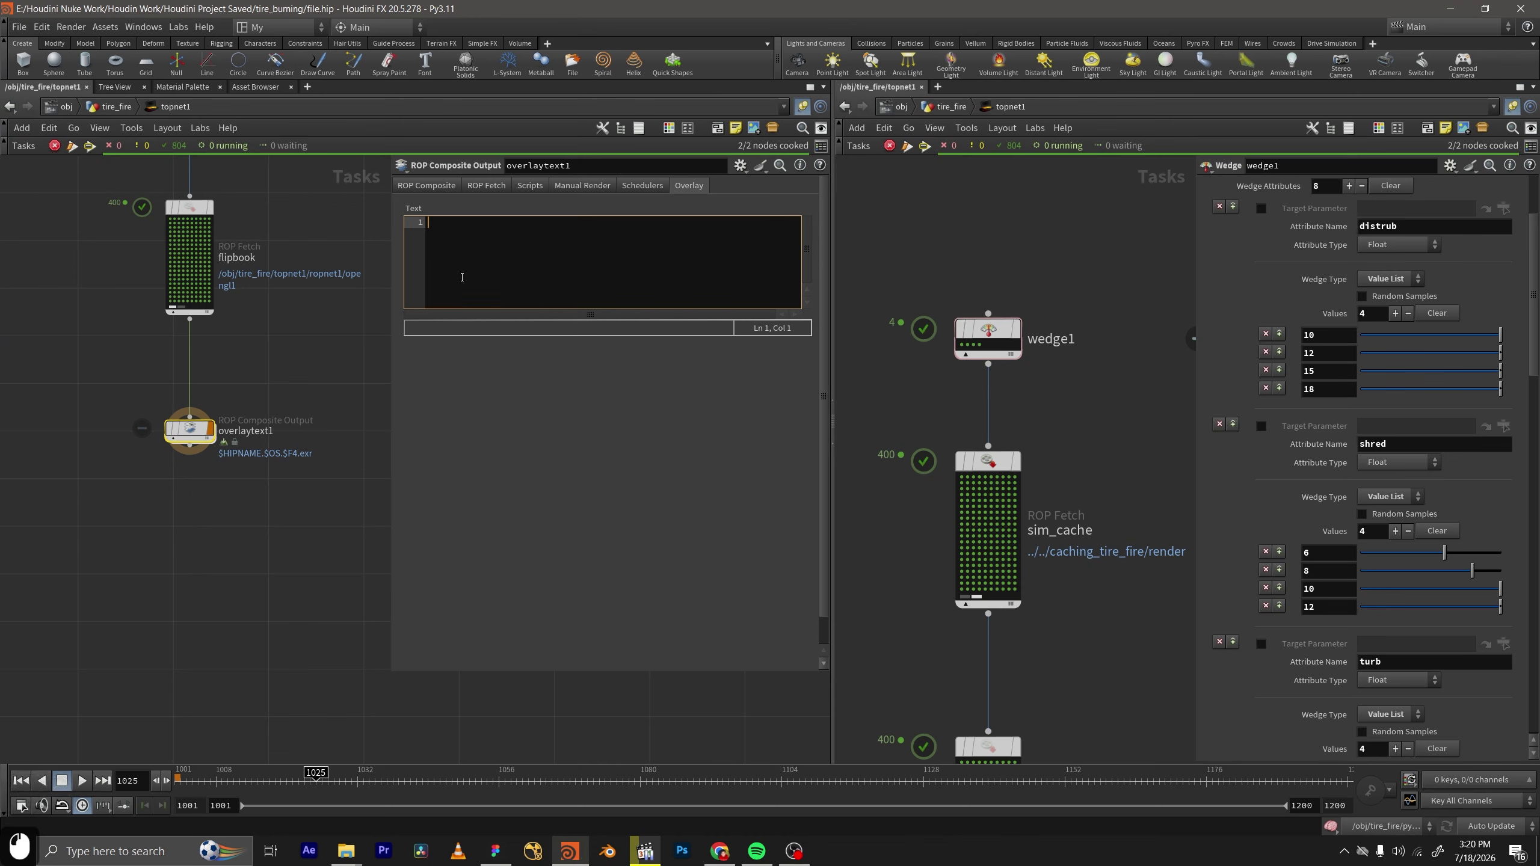
type("distr")
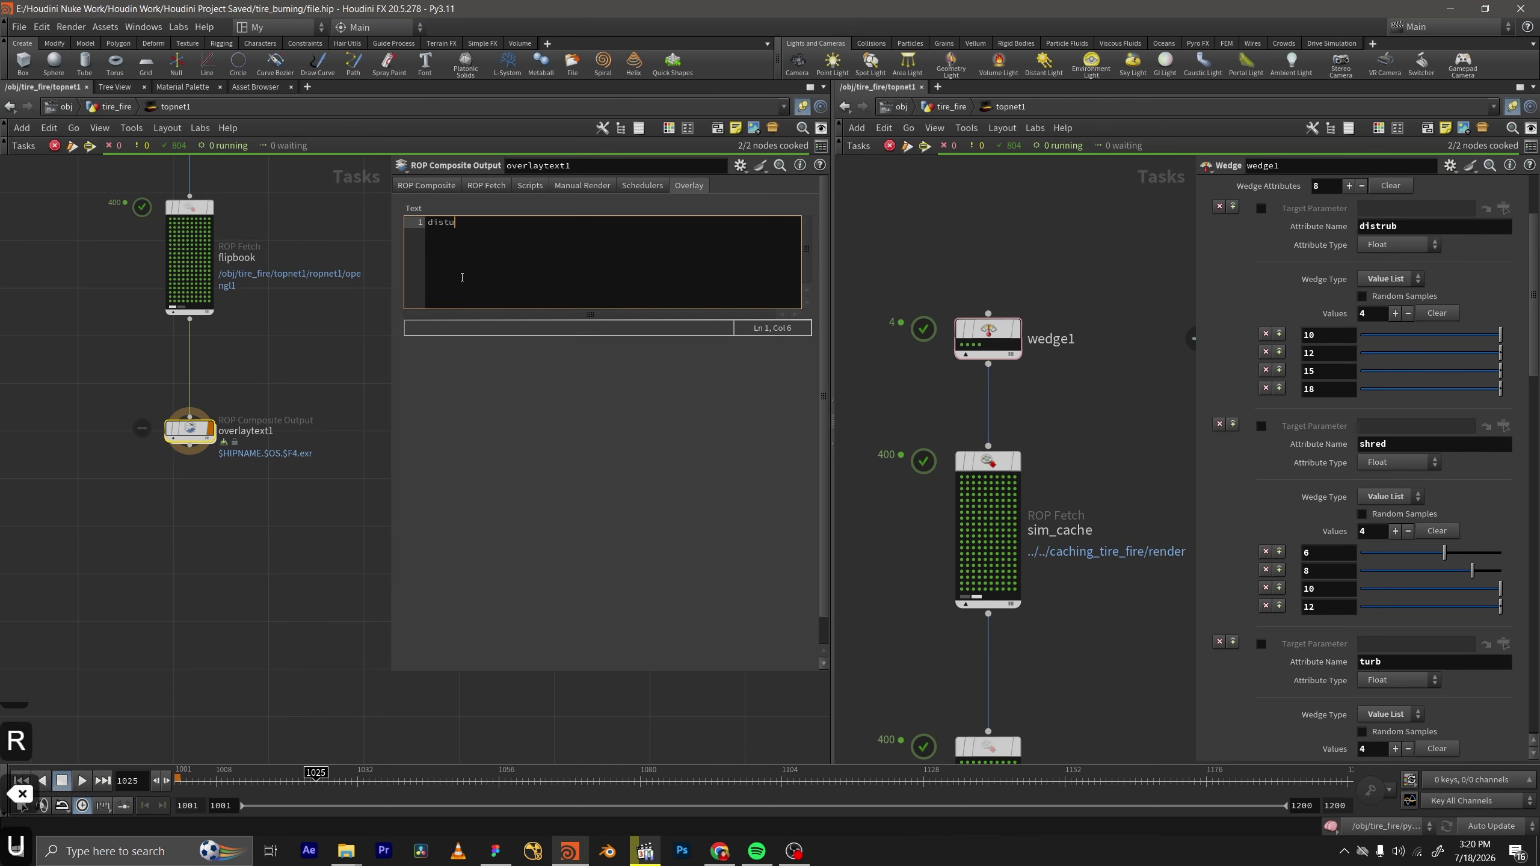
key("BackSpace")
type("urbance")
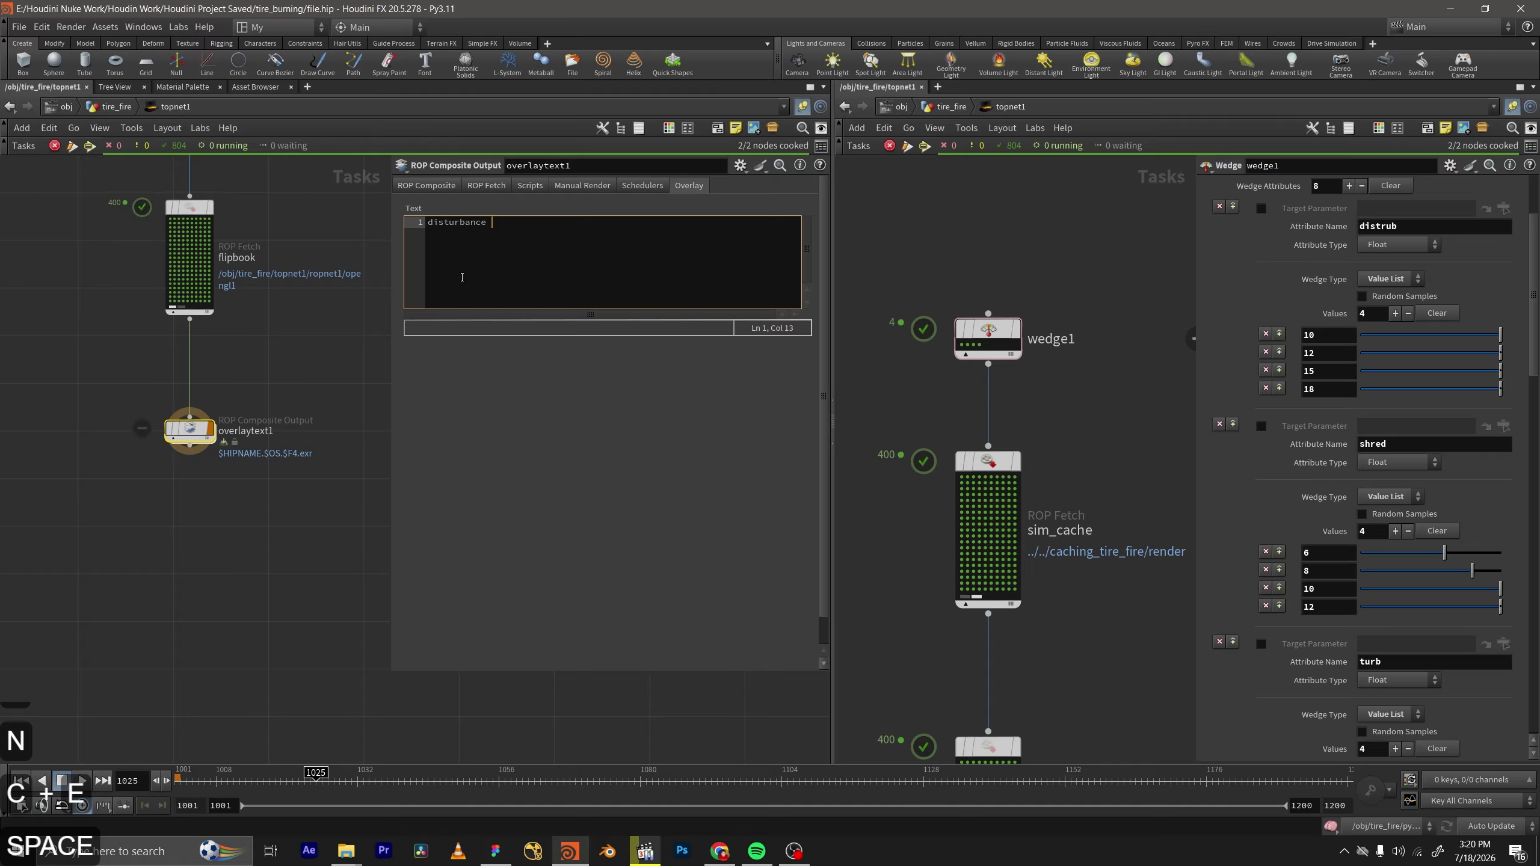
type(" : ")
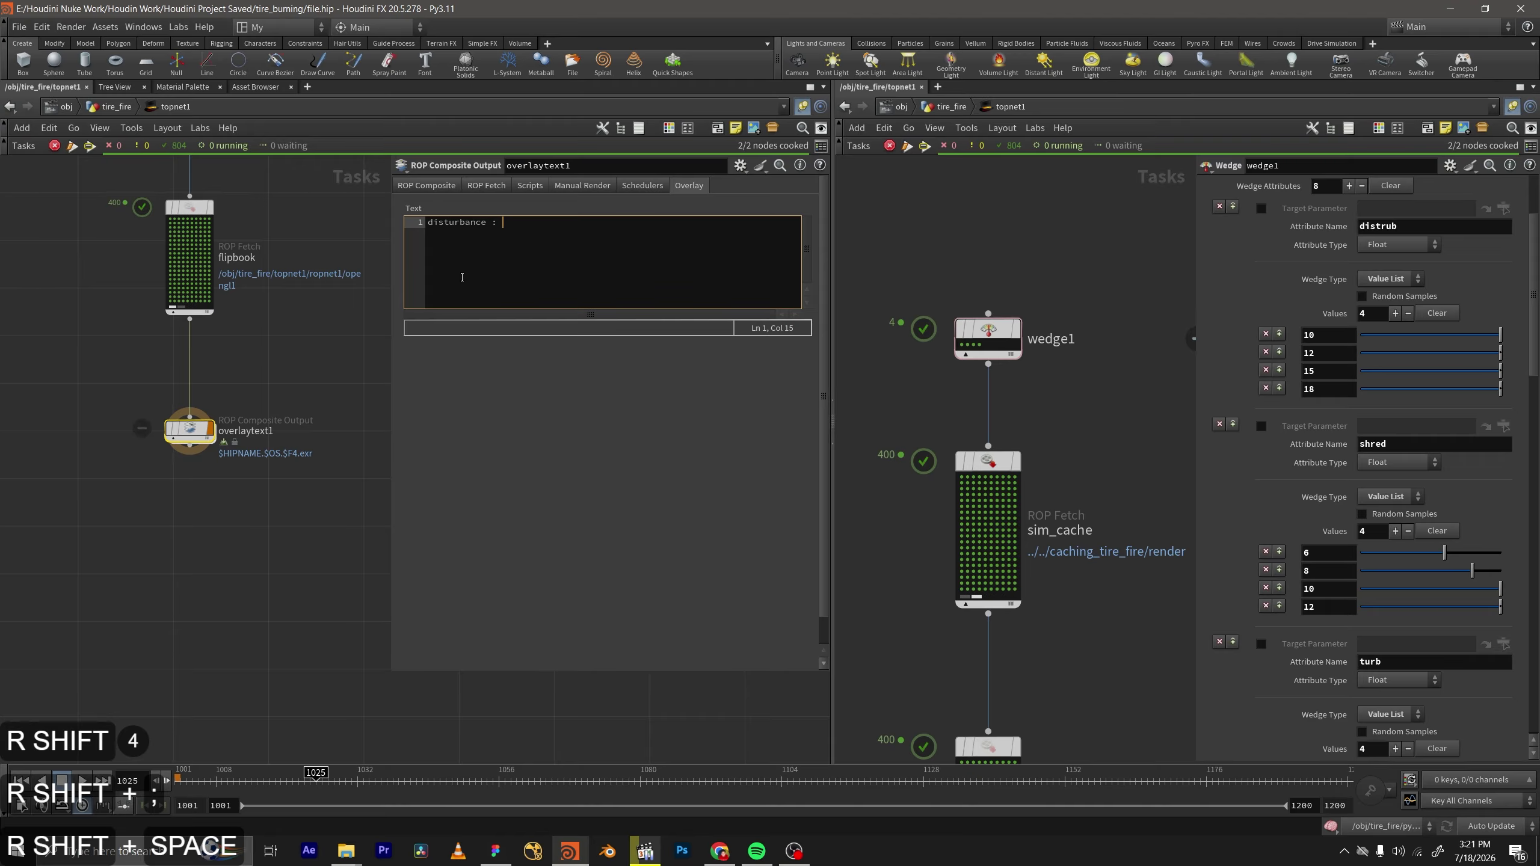
type("`")
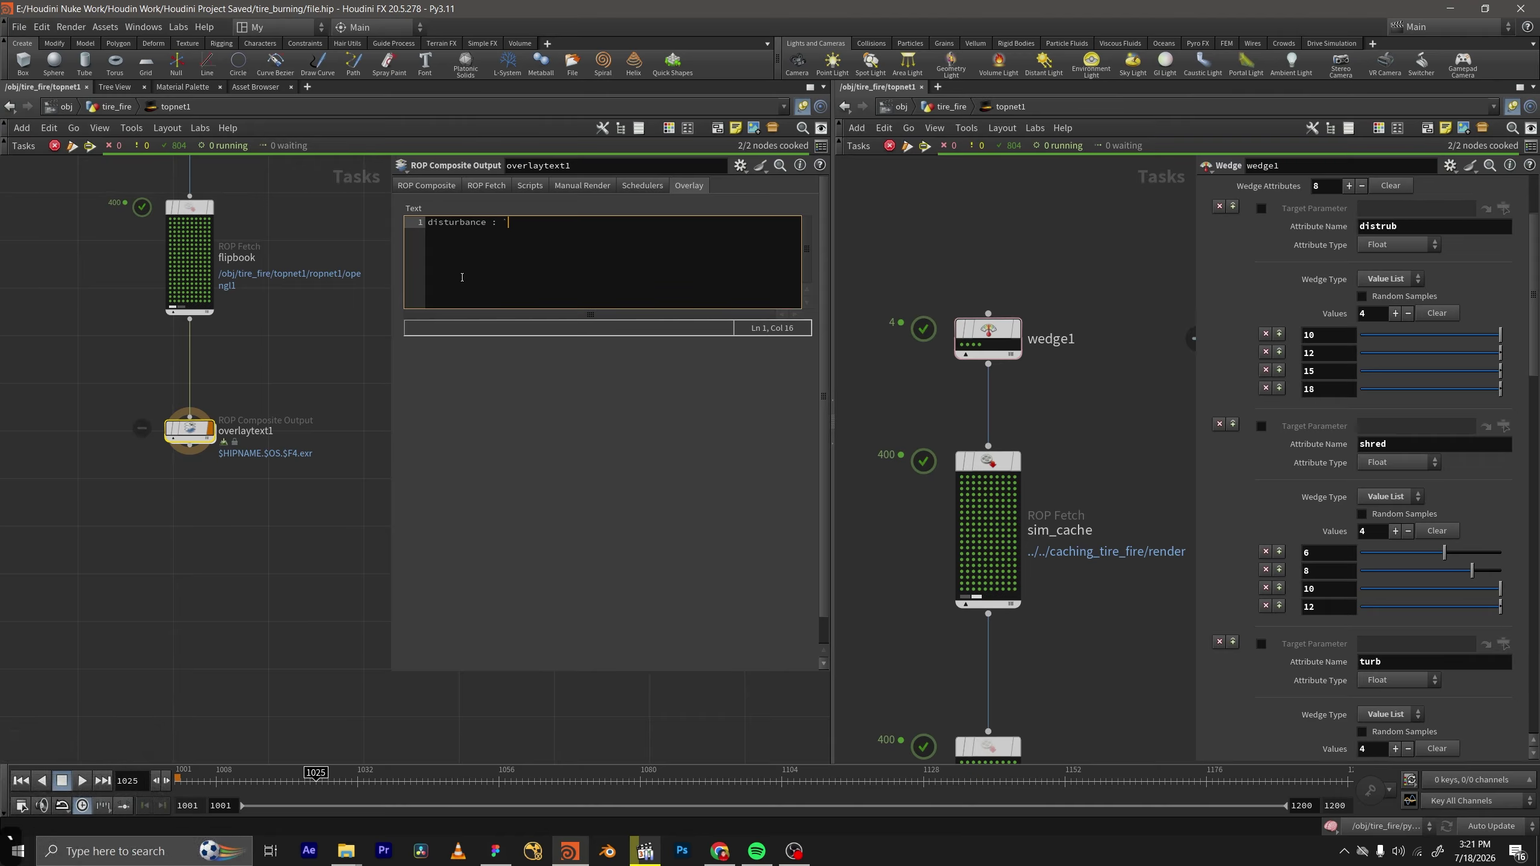
type("@")
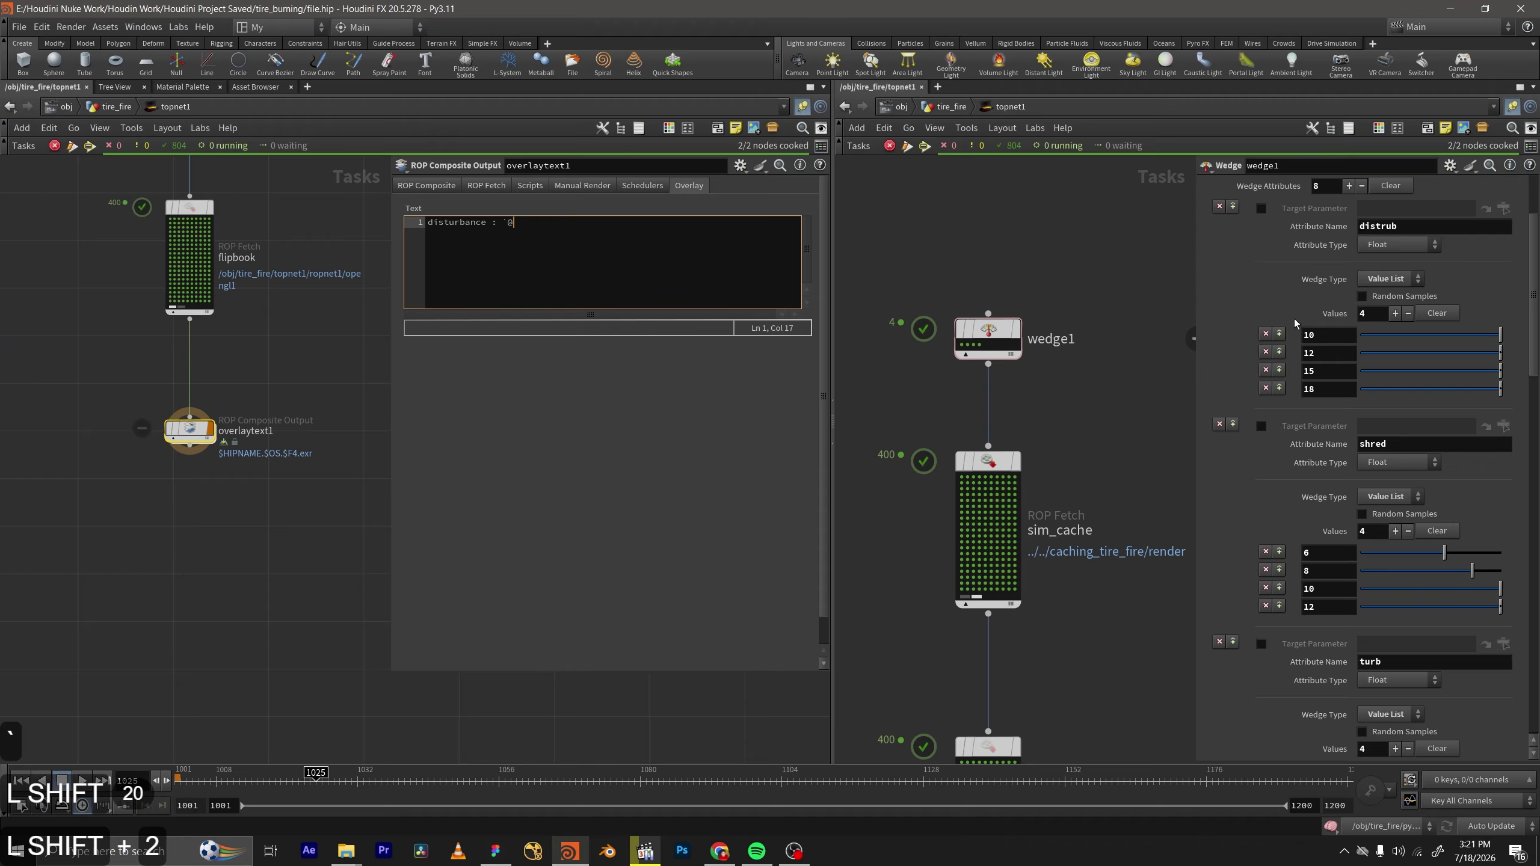
double_click(514, 231)
key("ctrl+c")
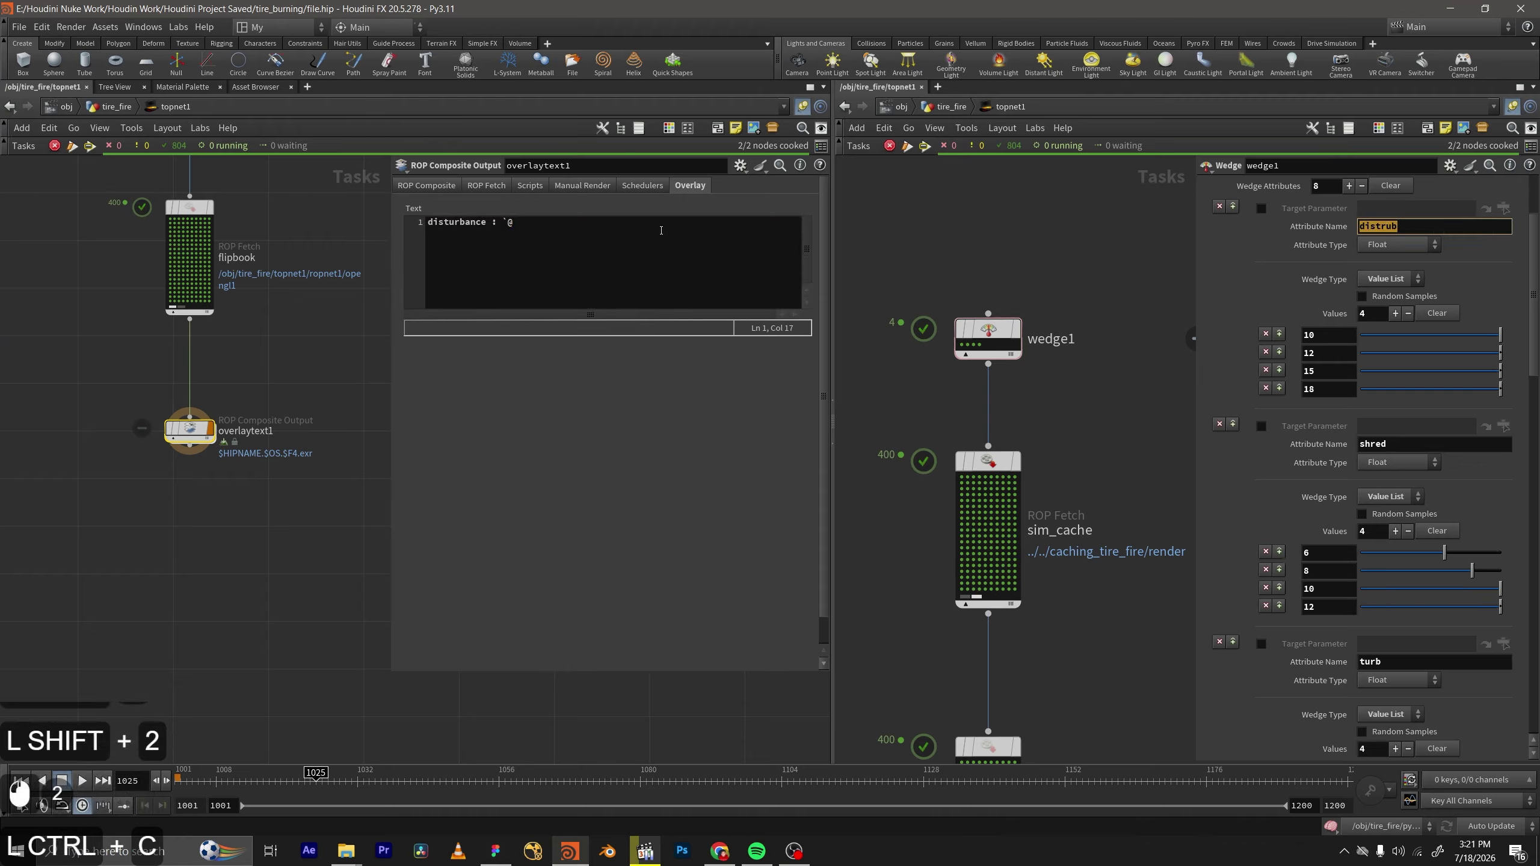
key("ctrl+v")
type("`")
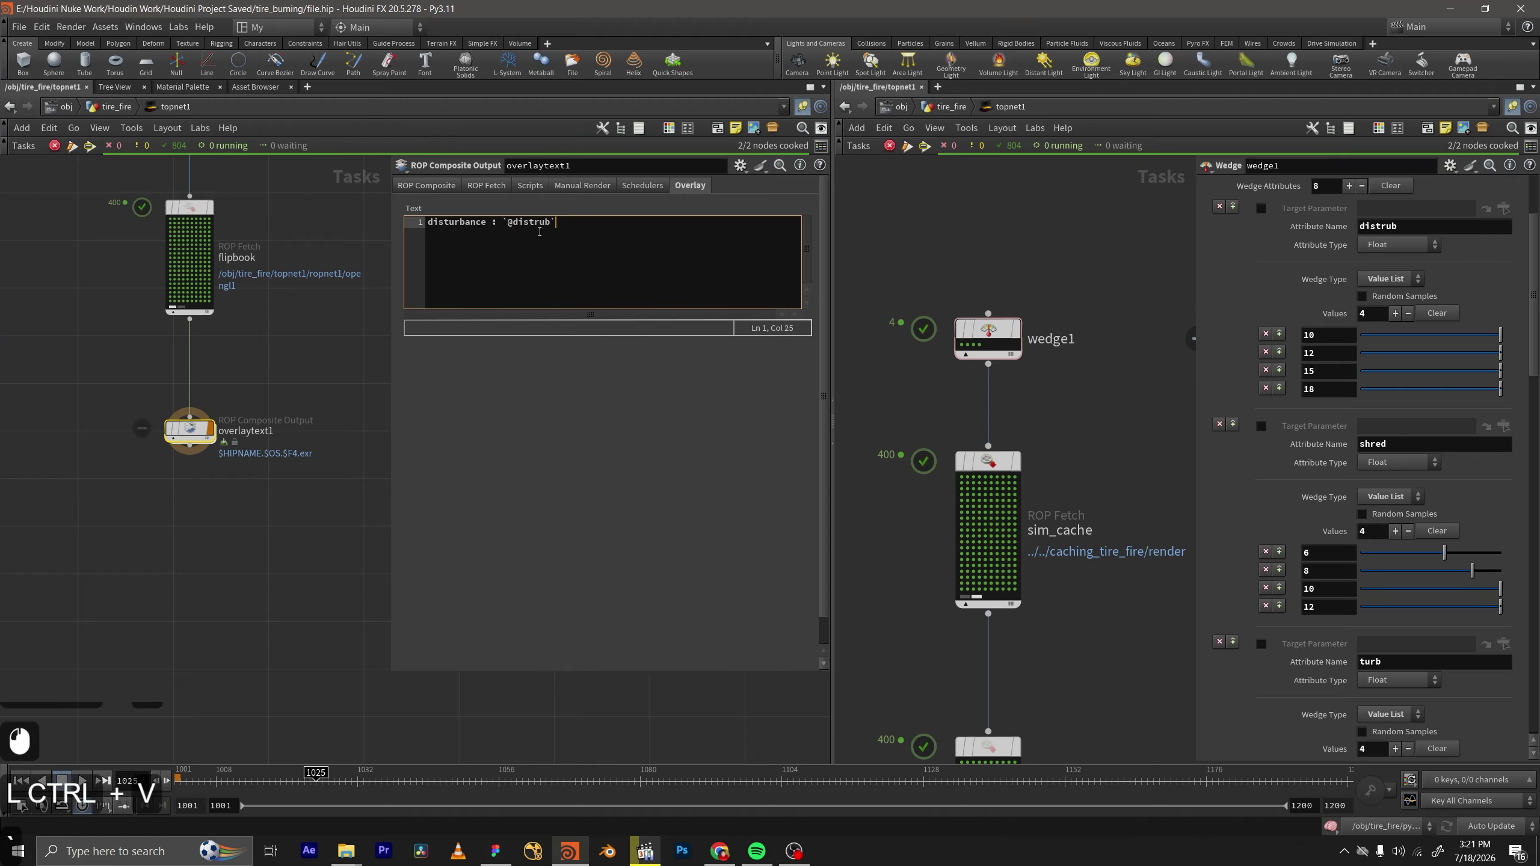
key("Return")
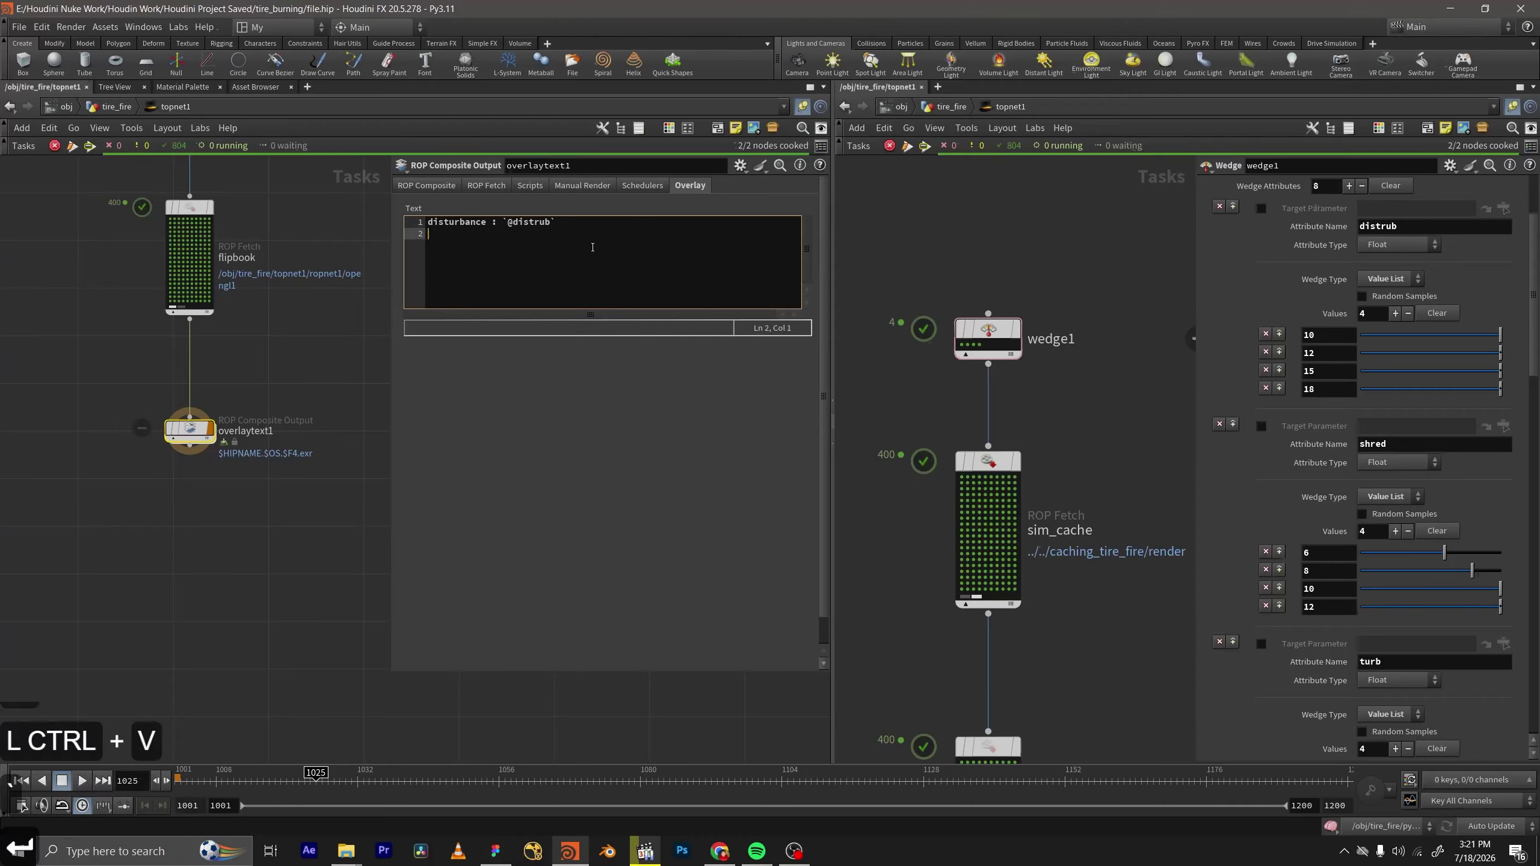
Duplicate the disturbance line seven times so the overlay text holds eight identical lines, one per wedge attribute.
scroll(1356, 404, "down", 8)
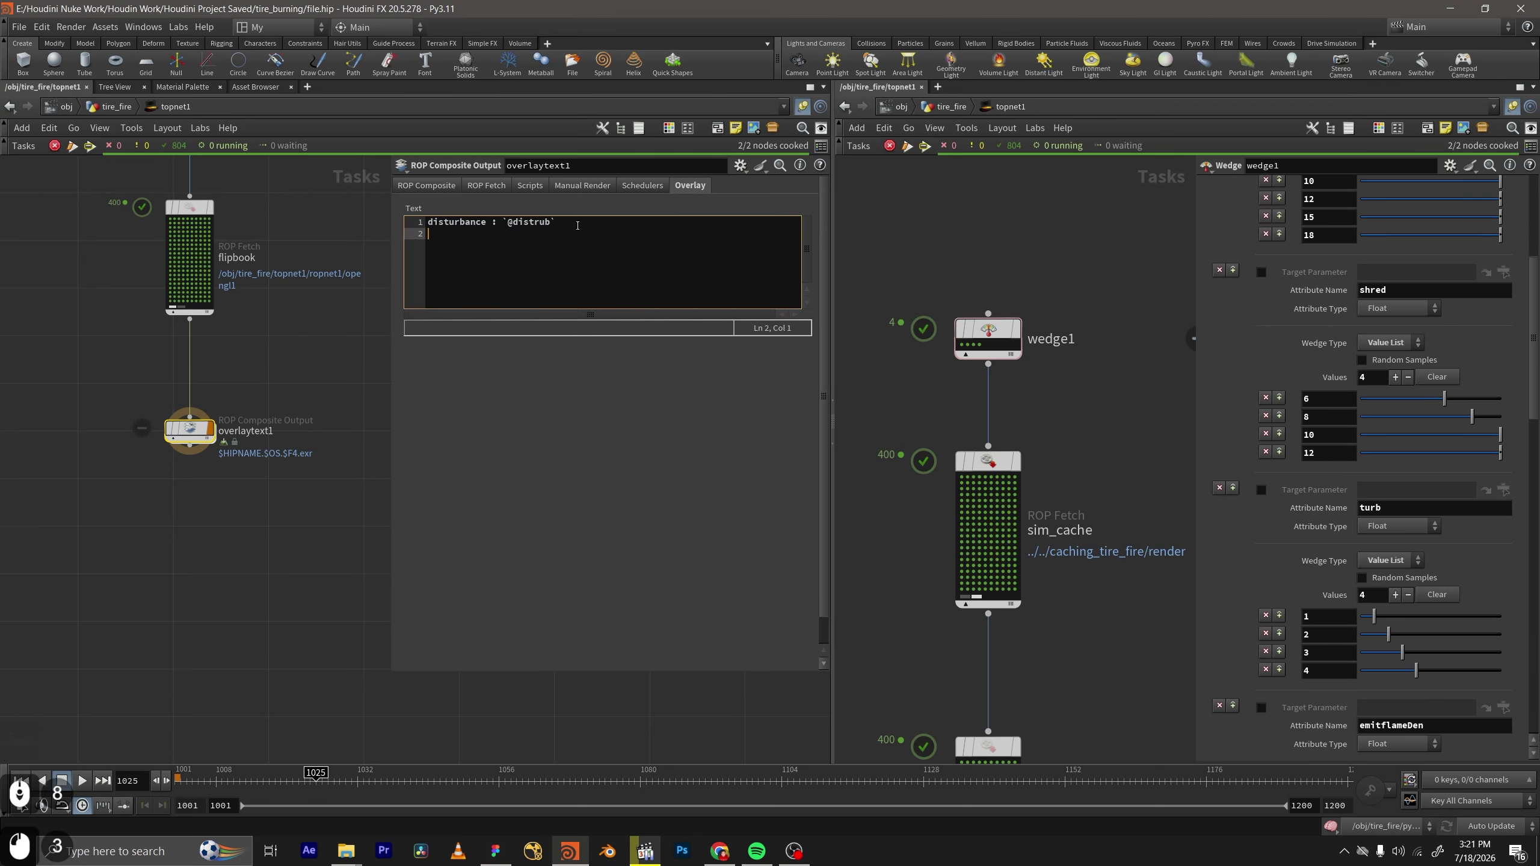
left_click_drag(428, 222, 577, 226)
key("ctrl+c")
left_click(560, 242)
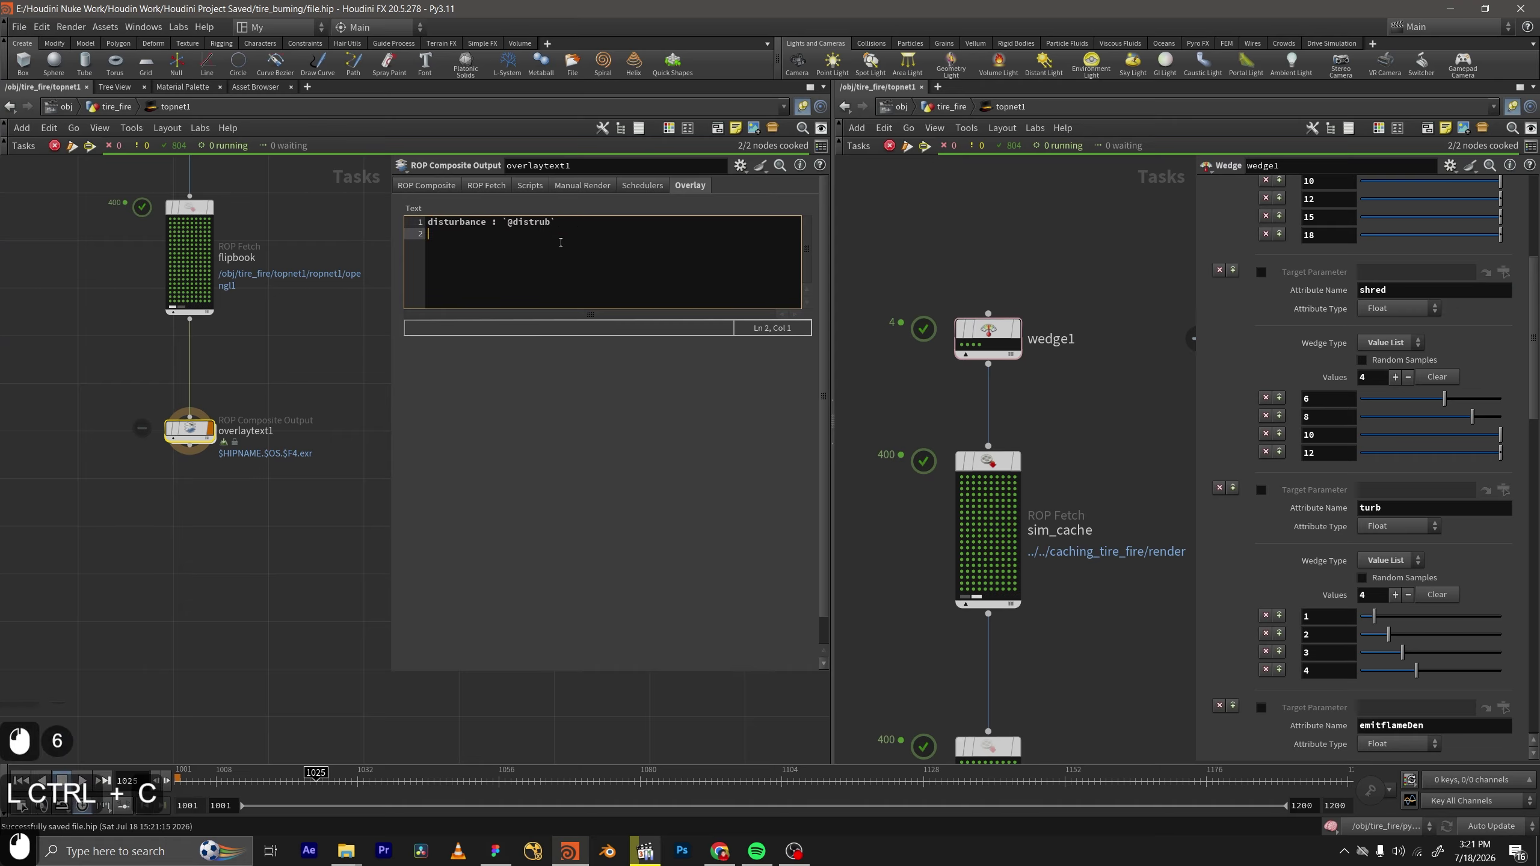
key("ctrl+v")
key("Return")
key("ctrl+v")
key("Return")
key("ctrl+v")
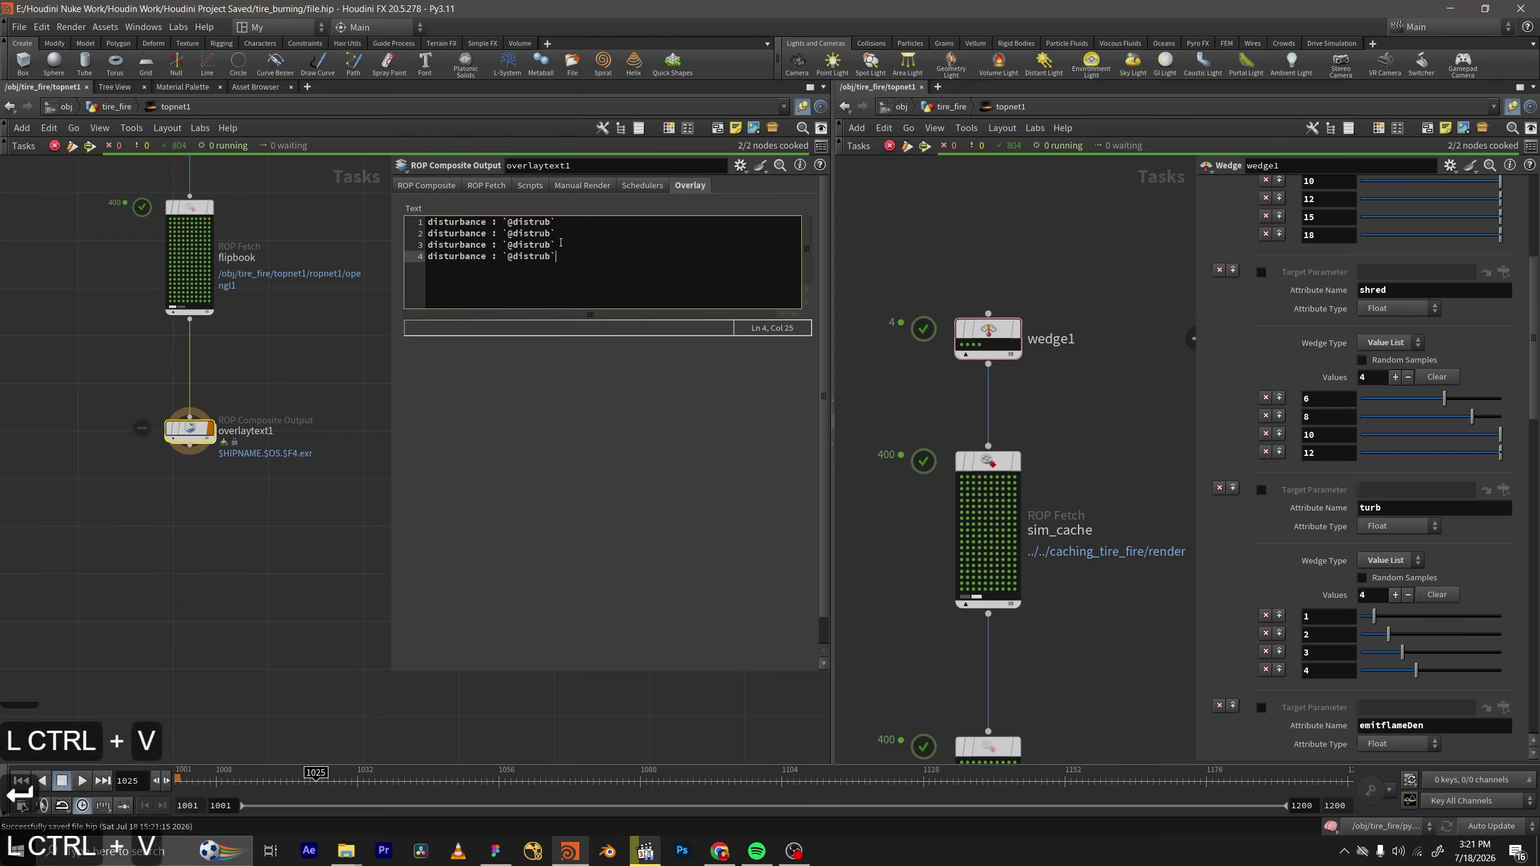
key("Return")
key("ctrl+v")
key("Return")
key("ctrl+v")
key("Return")
key("ctrl+v")
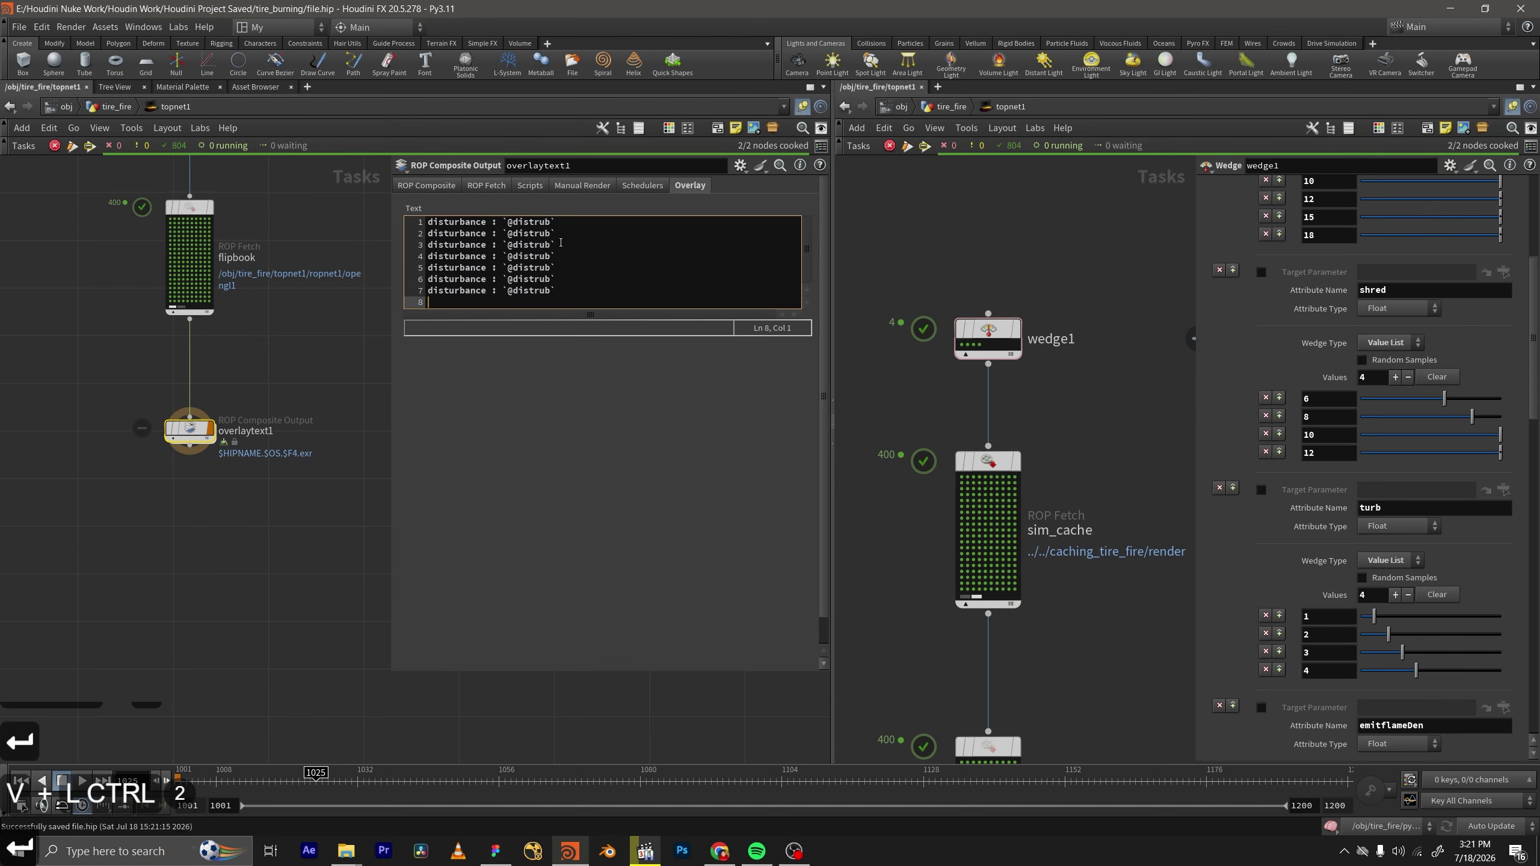
key("Return")
key("ctrl+v")
key("Return")
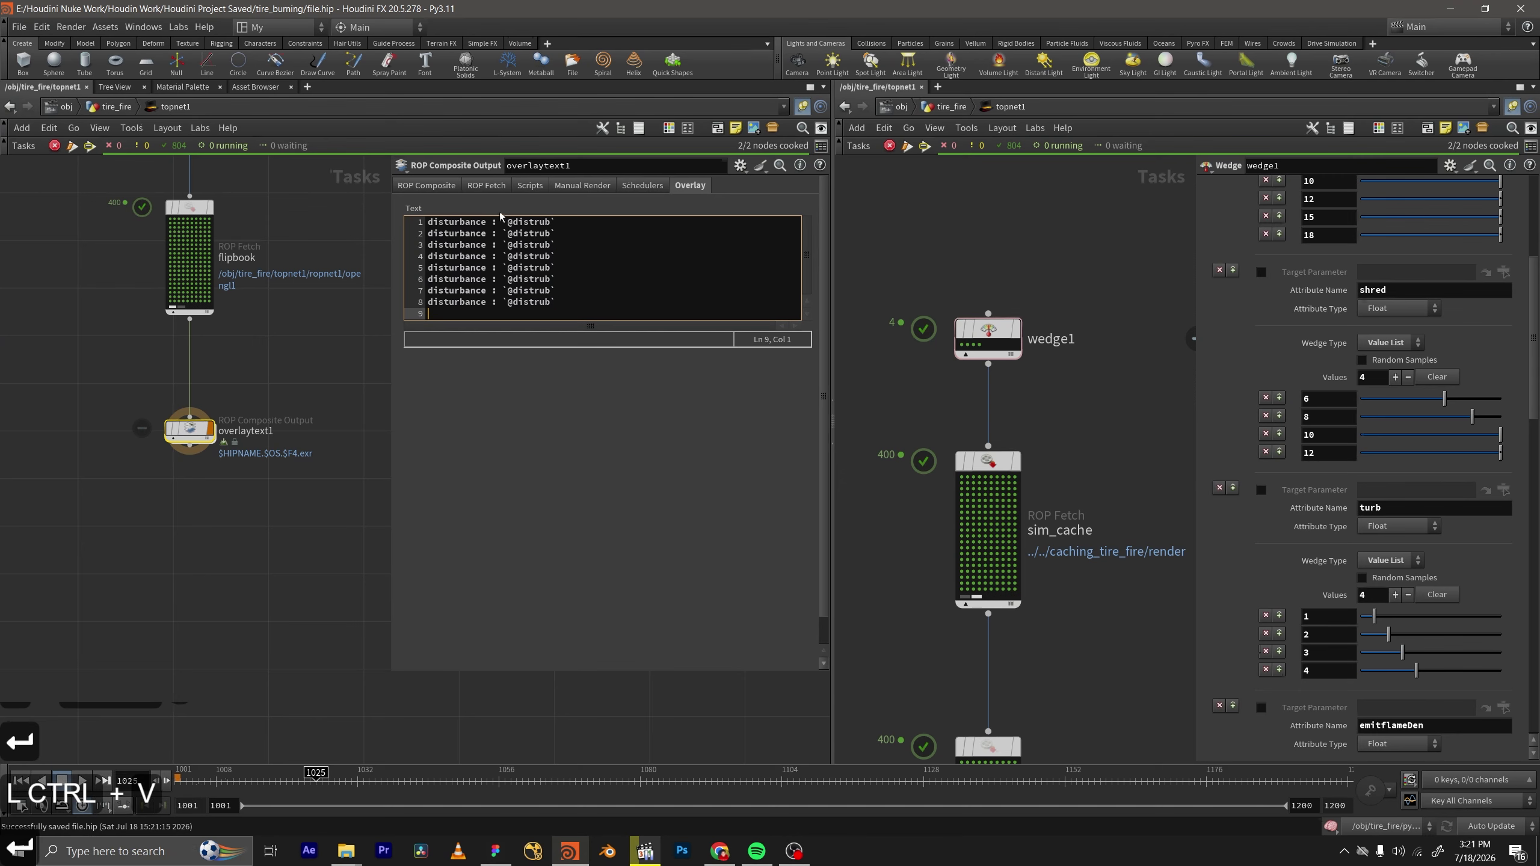
triple_click(1373, 290)
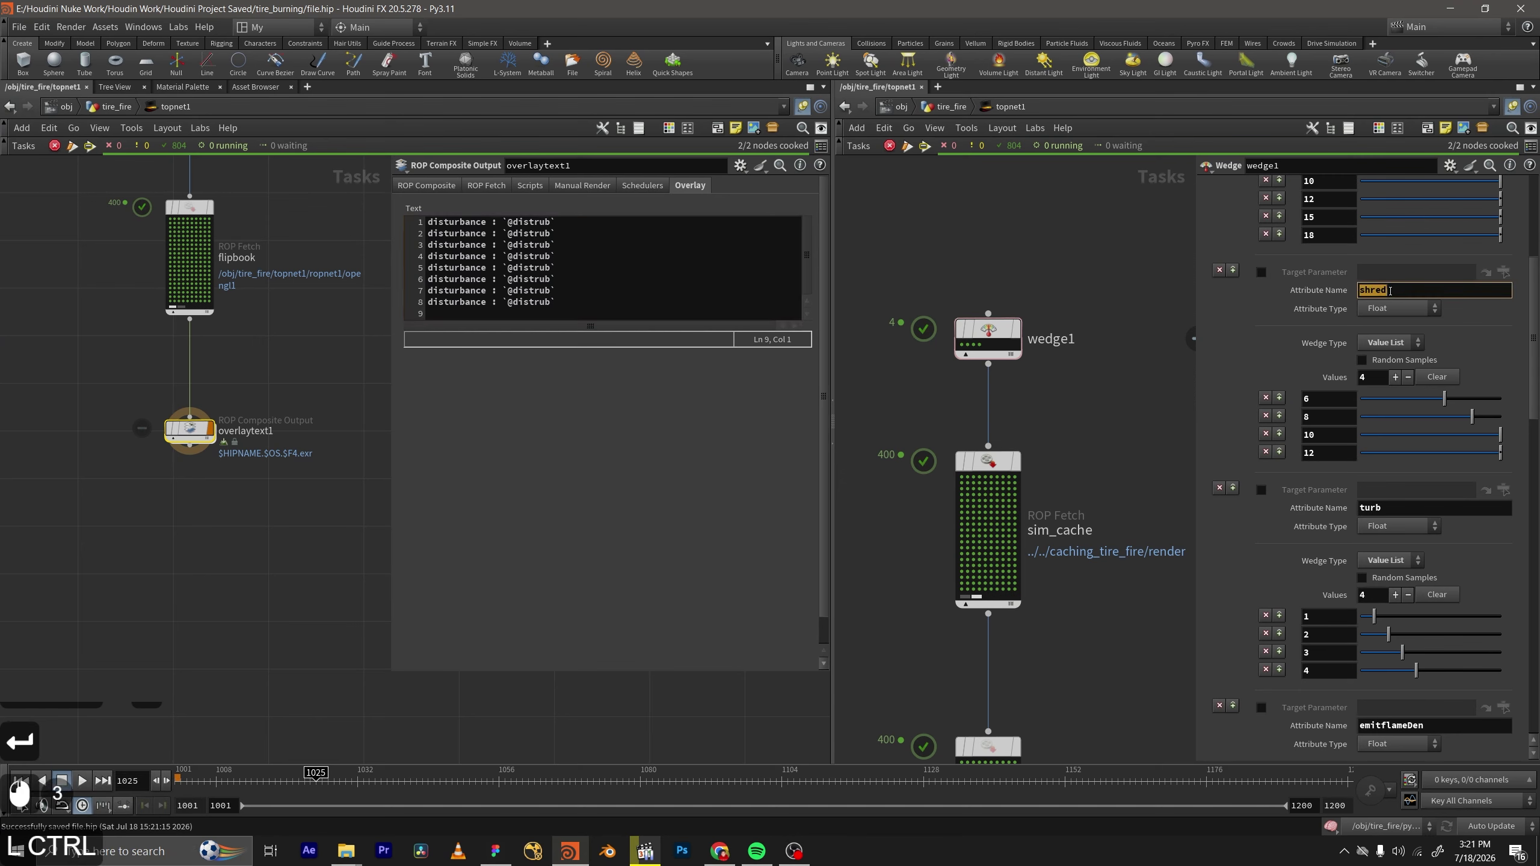
key("ctrl+c")
left_click(547, 234)
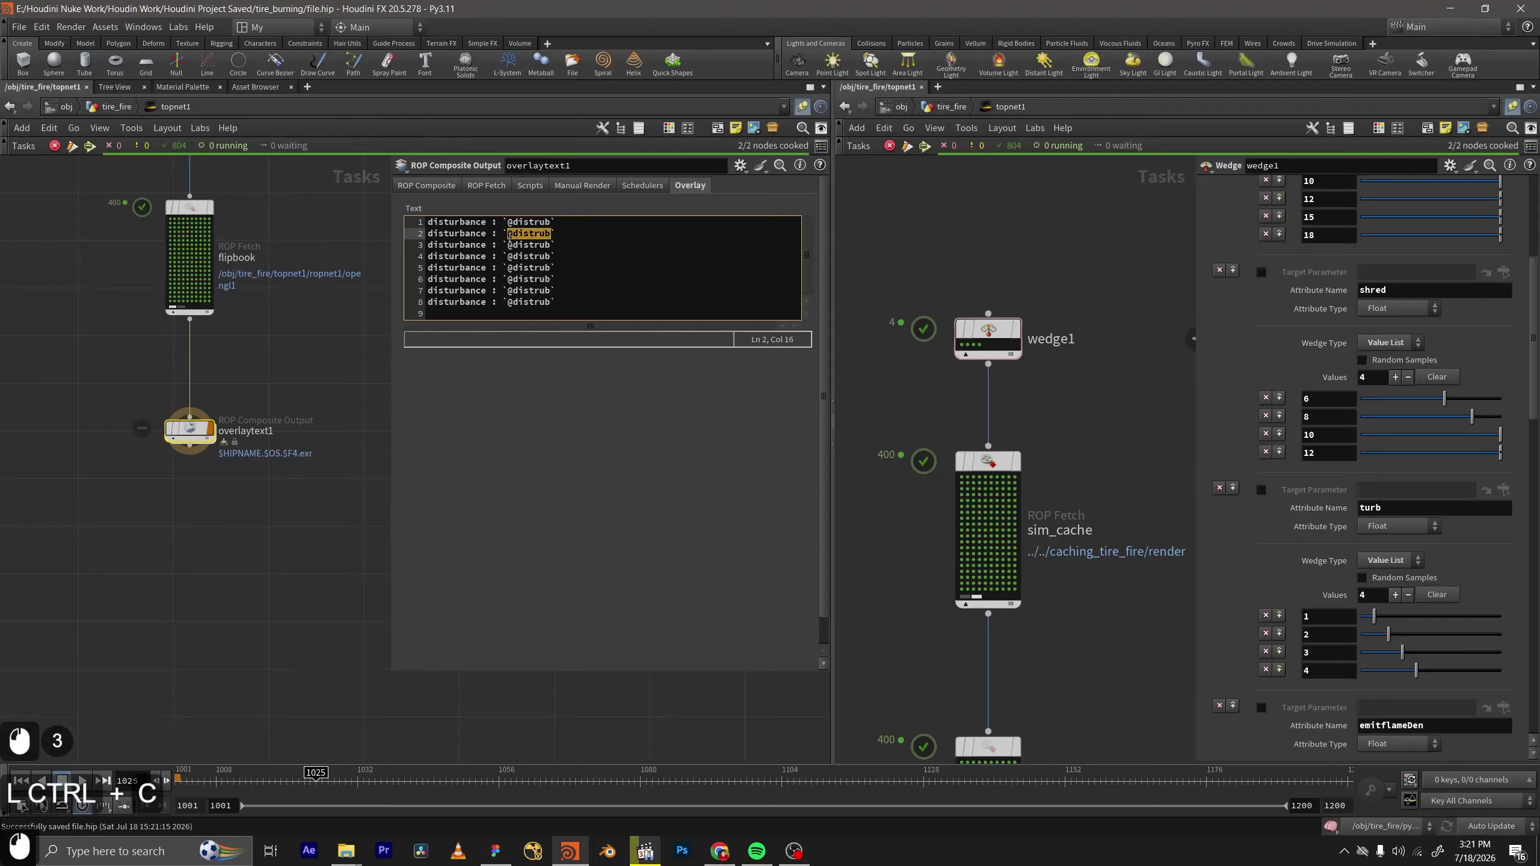
key("ctrl+v")
scroll(1435, 420, "down", 3)
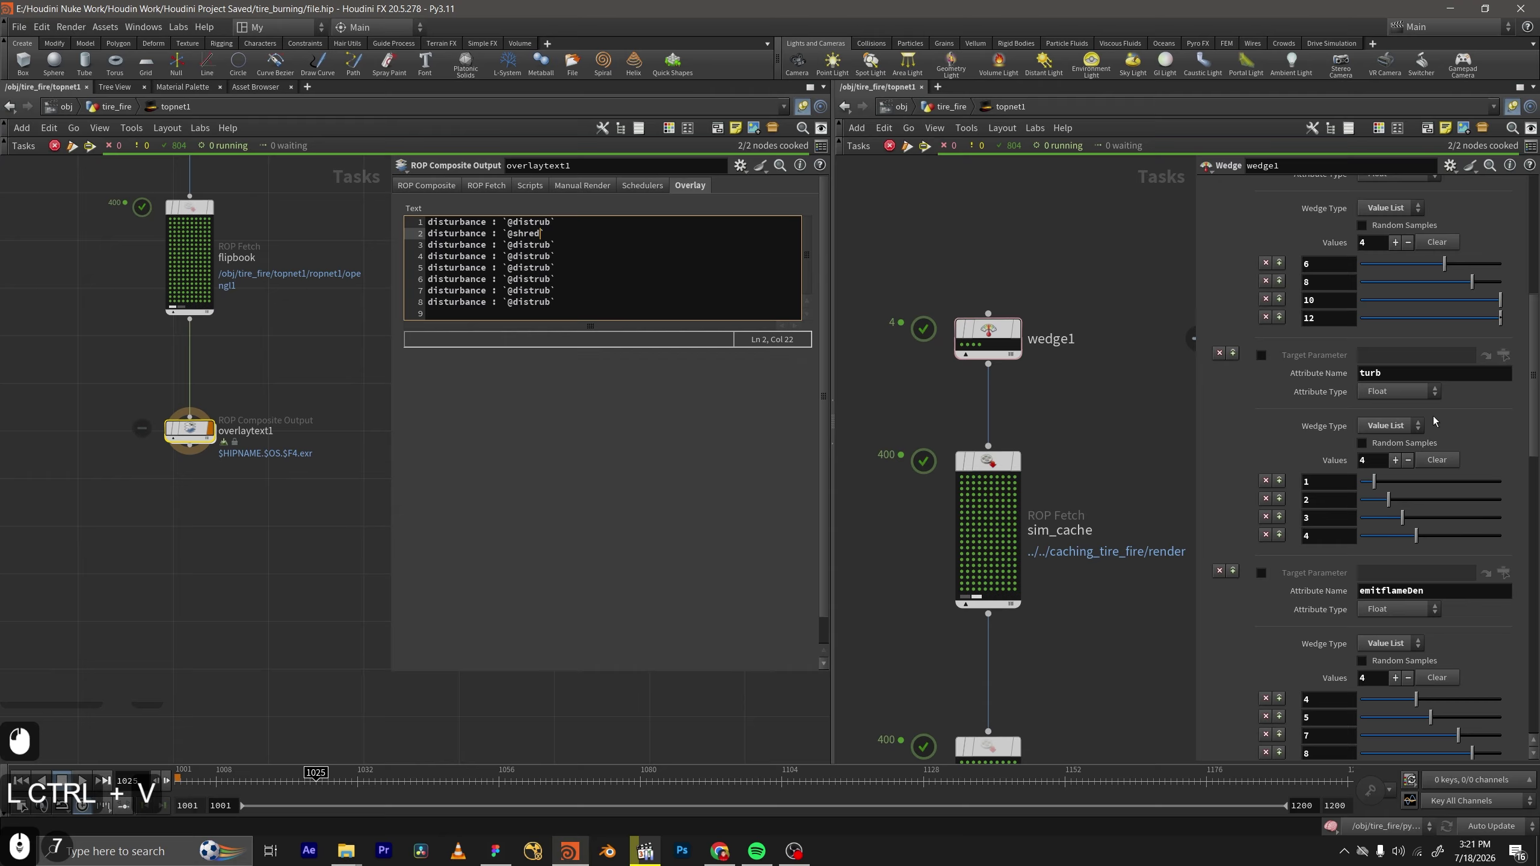
triple_click(1389, 373)
key("ctrl+c")
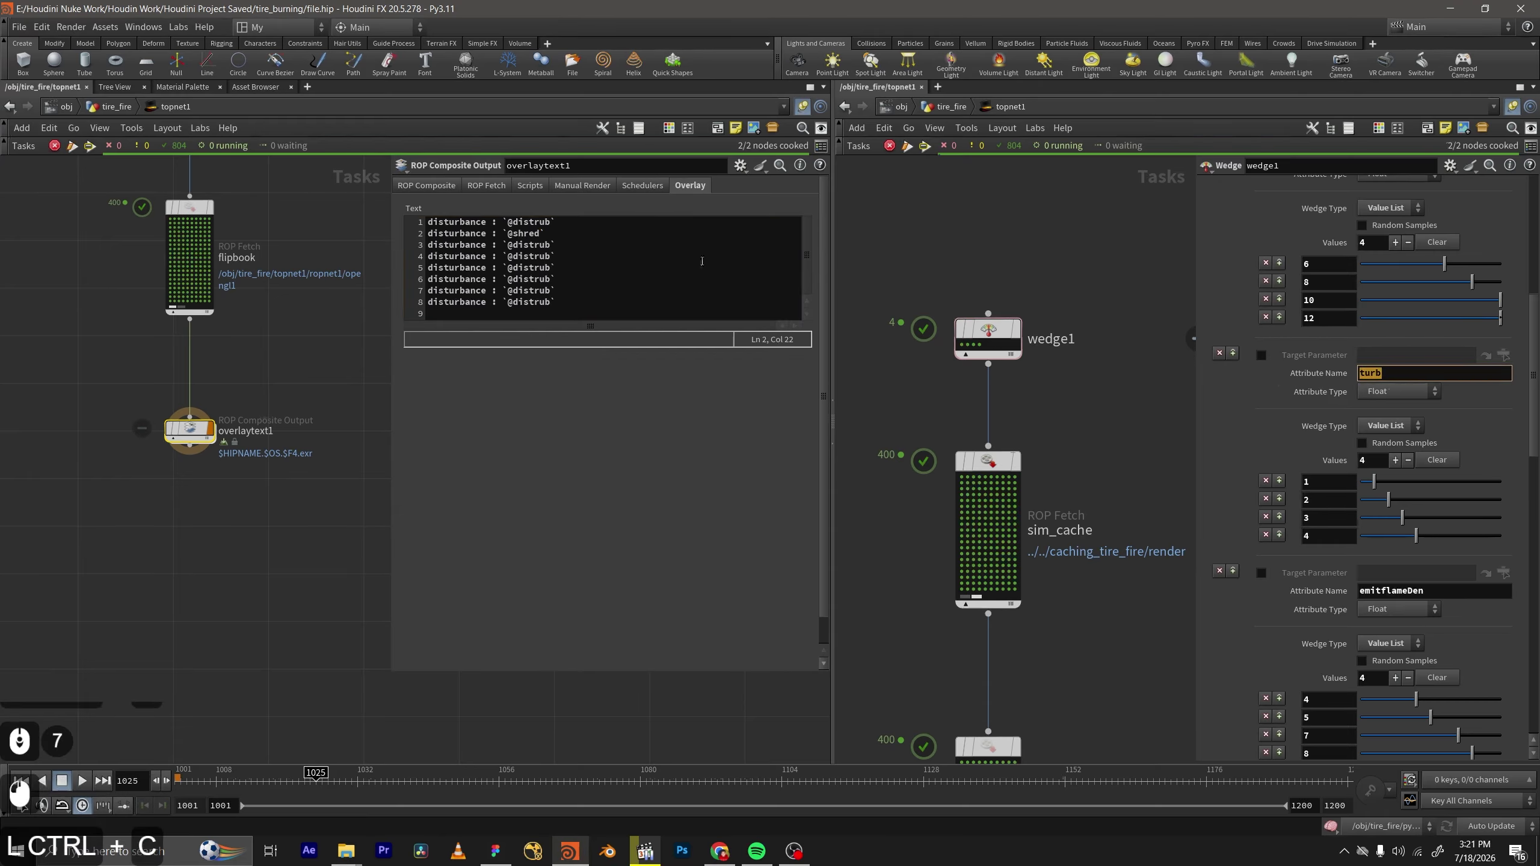
left_click(547, 245)
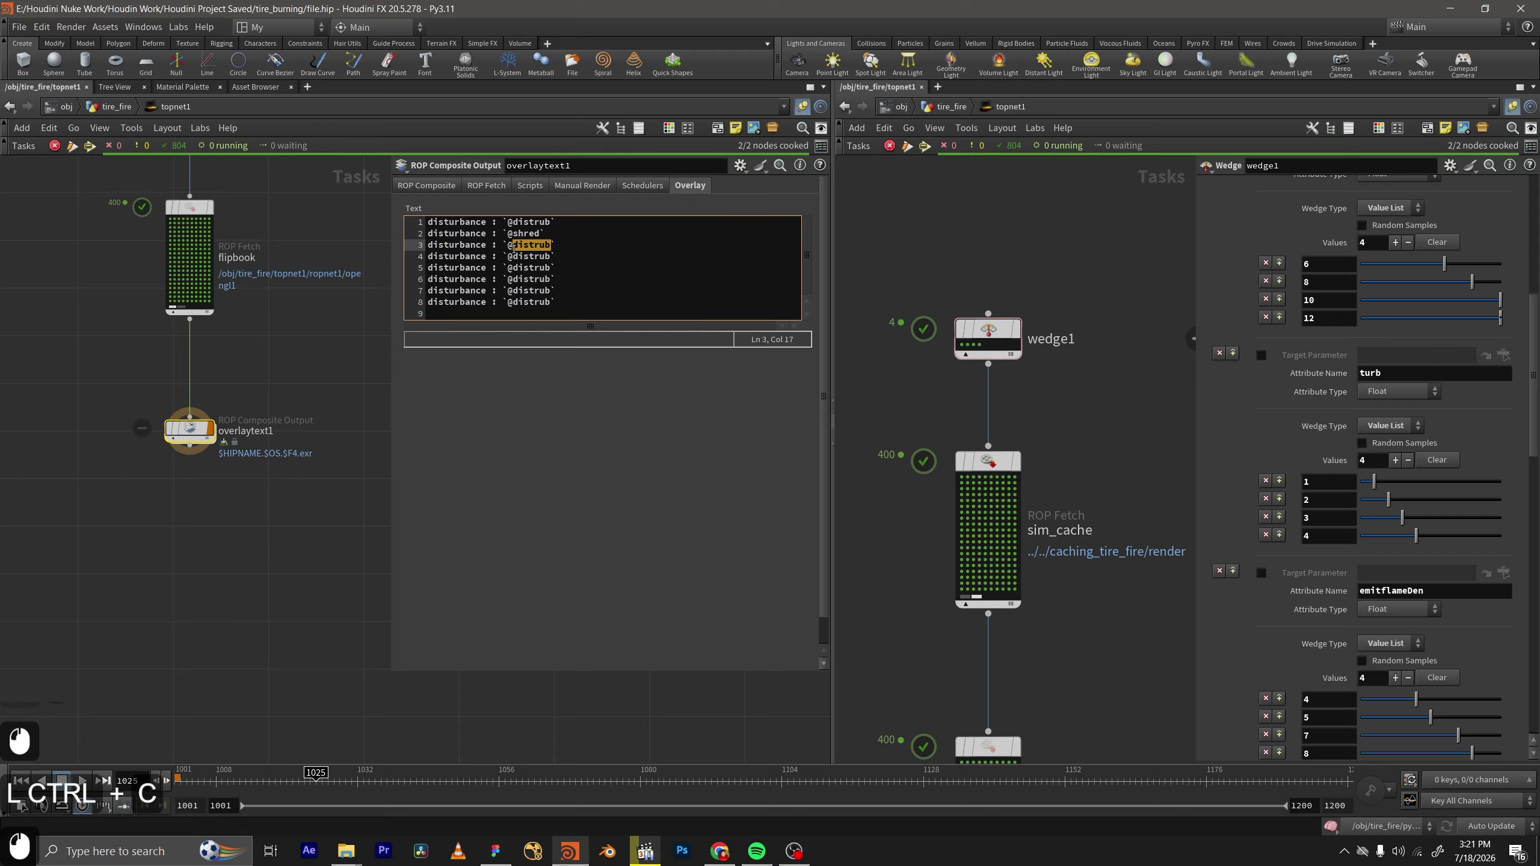
key("ctrl+v")
scroll(1408, 424, "down", 3)
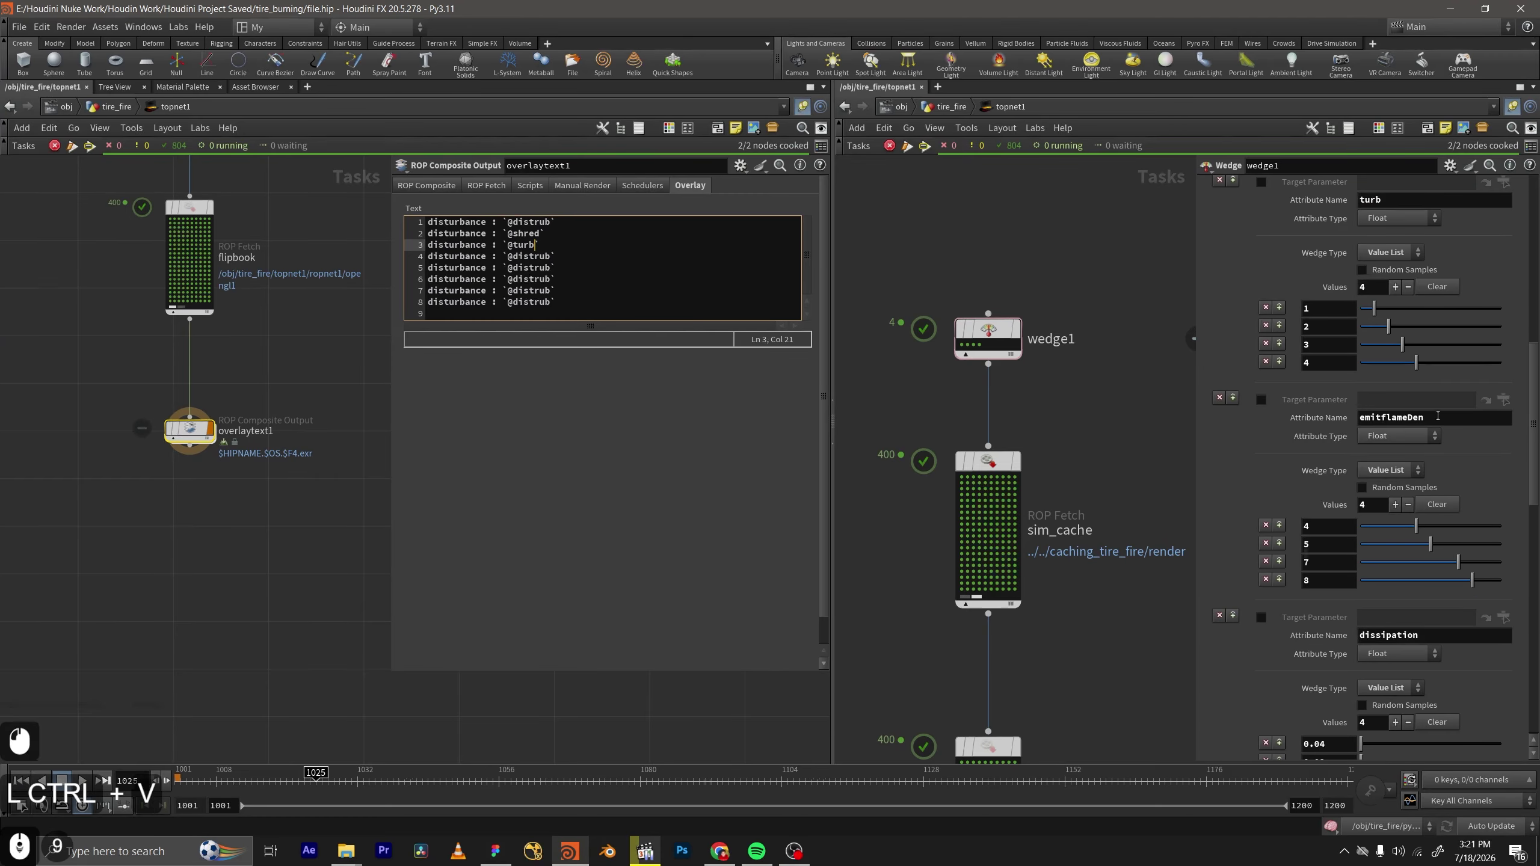
triple_click(1379, 418)
key("ctrl+c")
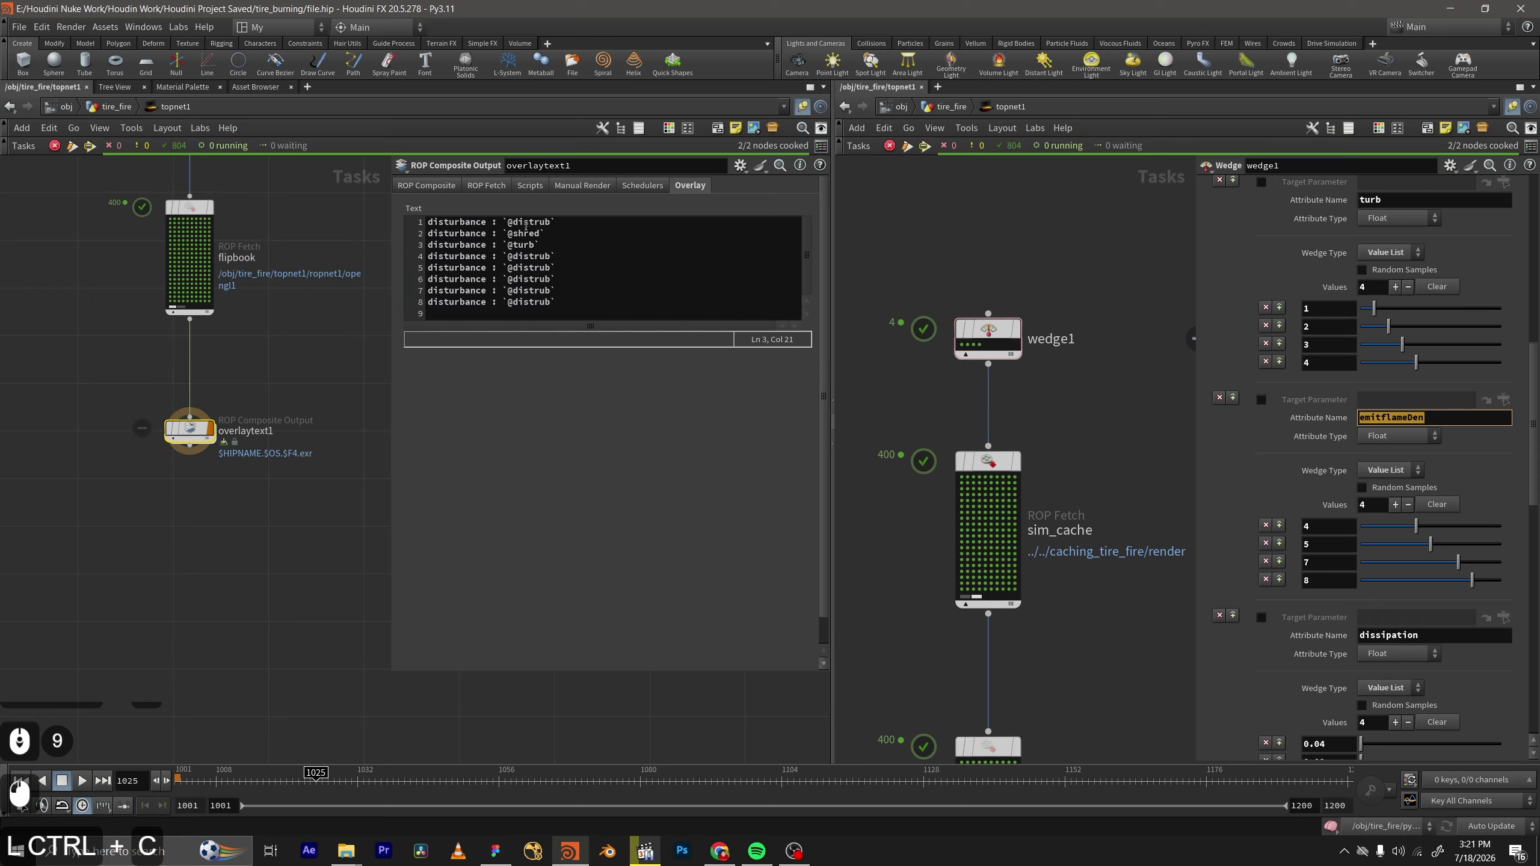
left_click(547, 257)
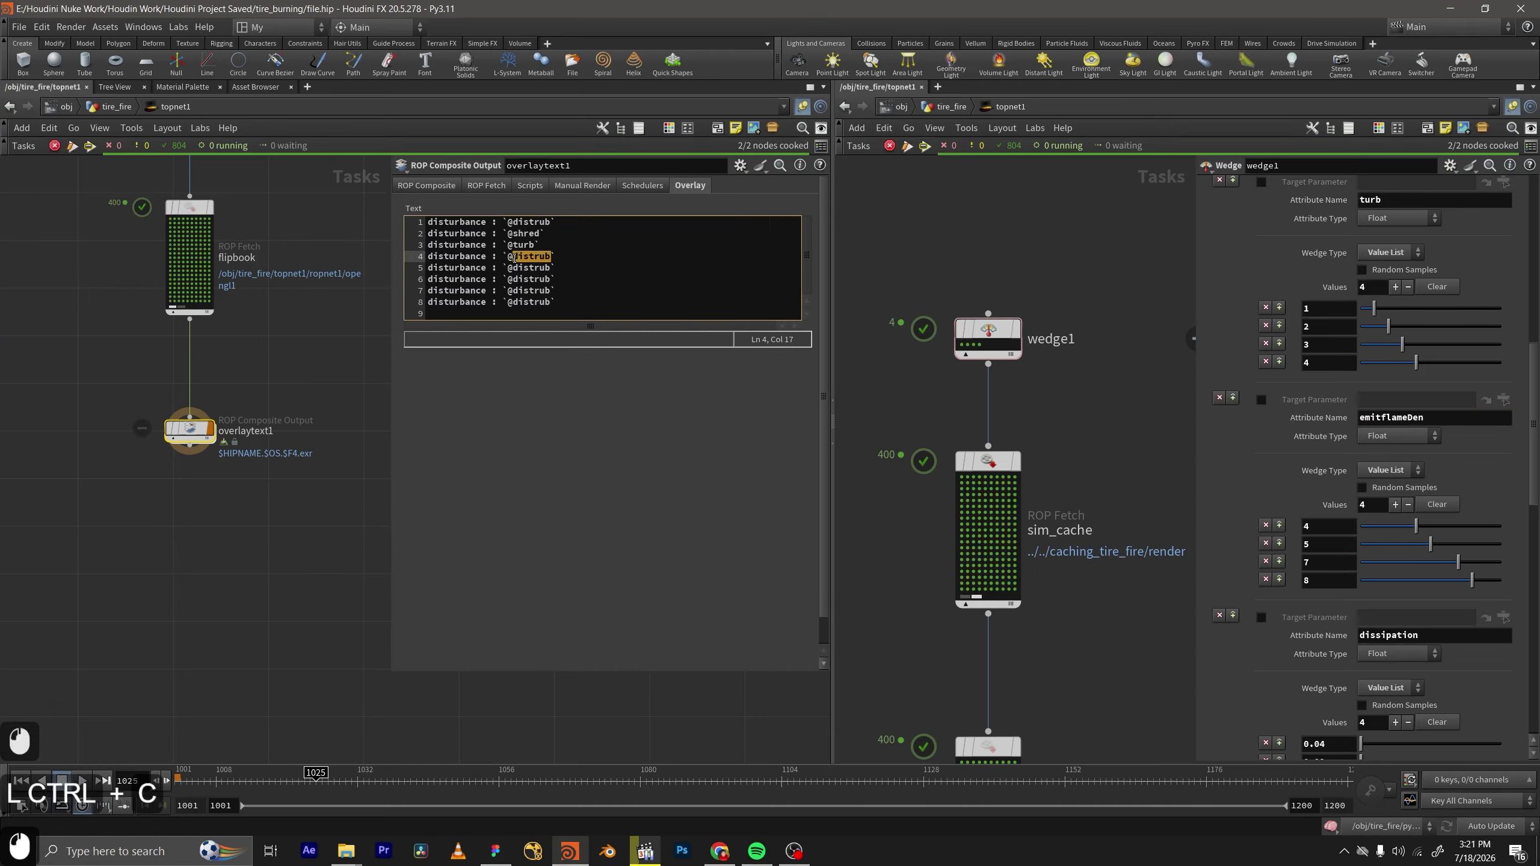
key("ctrl+v")
scroll(1384, 444, "down", 9)
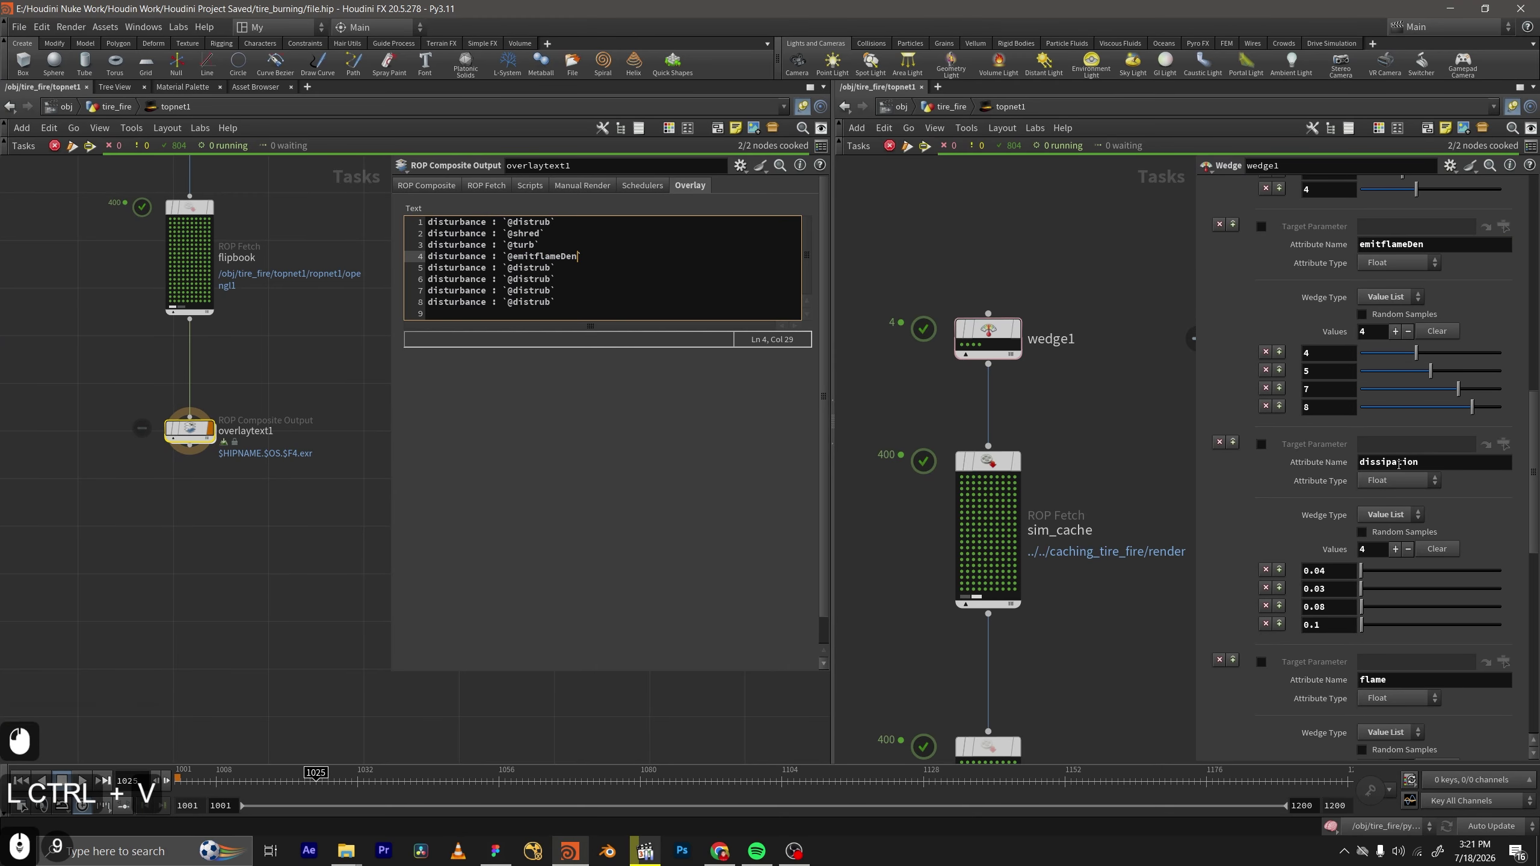
triple_click(1389, 462)
key("ctrl+c")
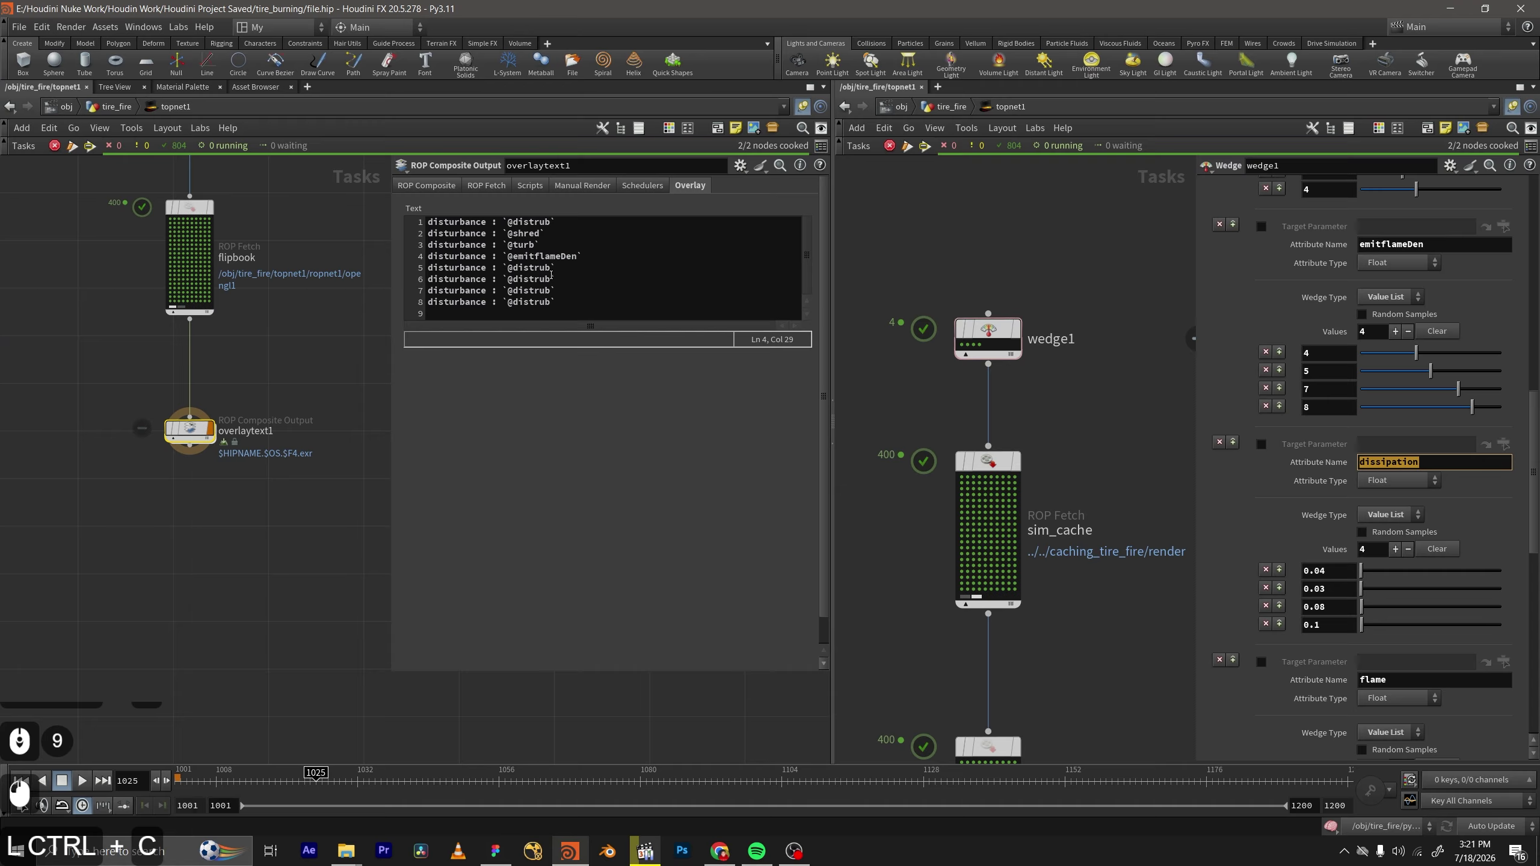
left_click_drag(551, 269, 512, 268)
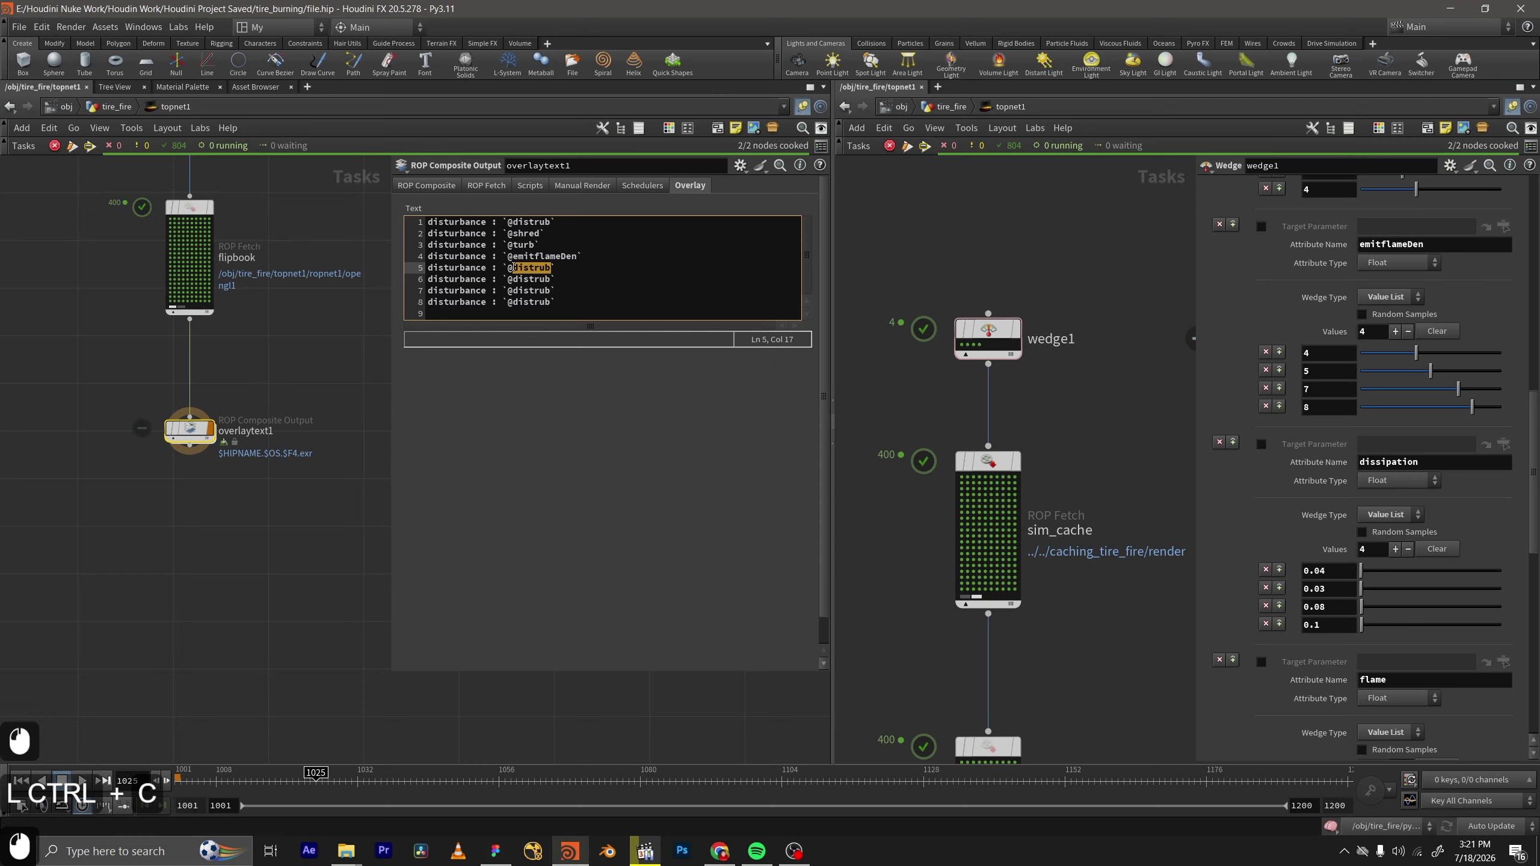
key("ctrl+v")
key("BackSpace")
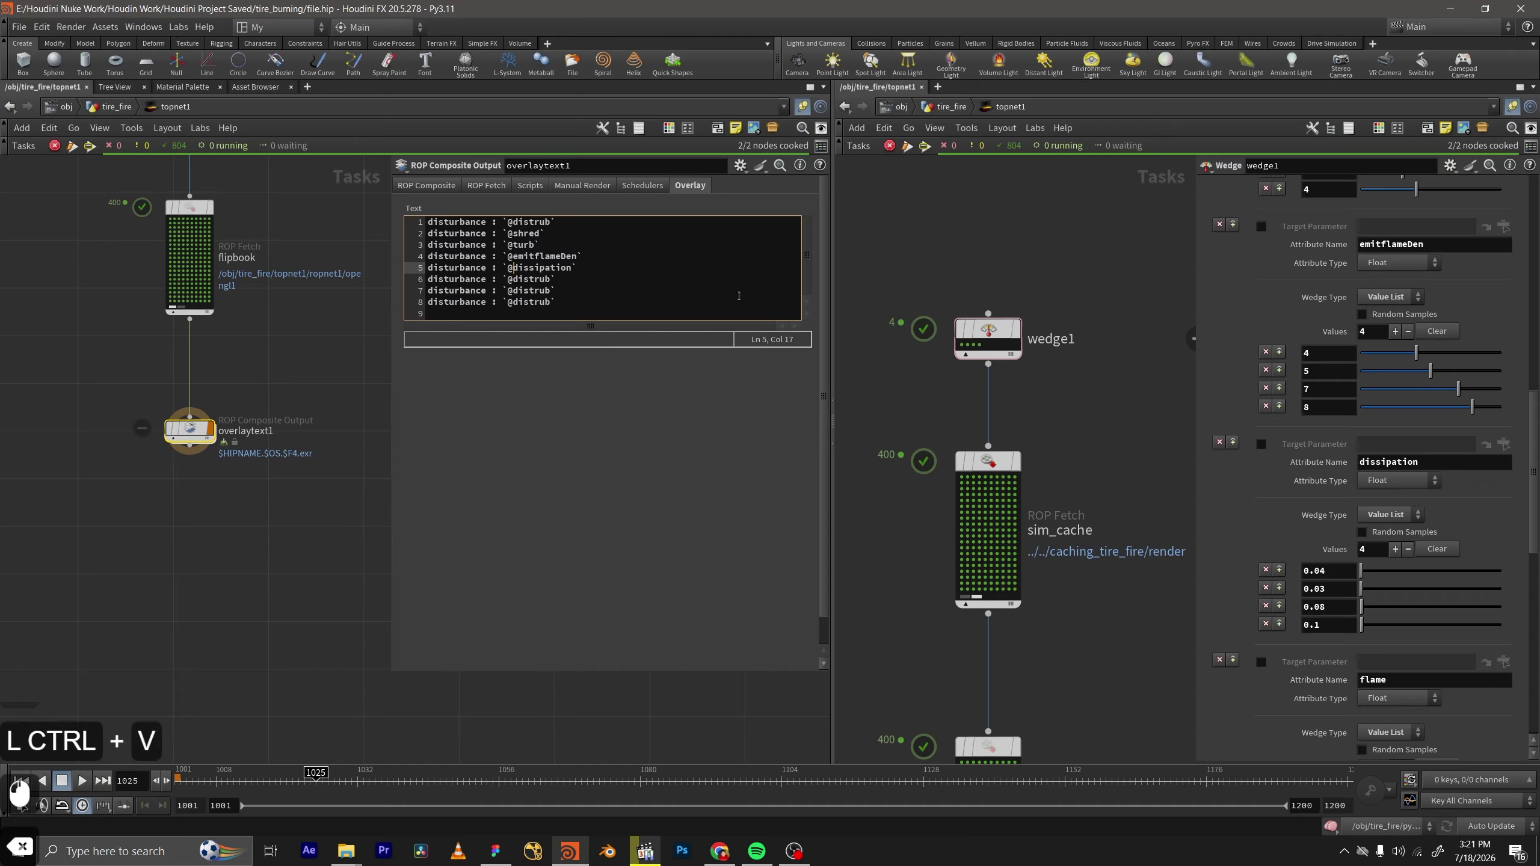
scroll(1280, 553, "down", 10)
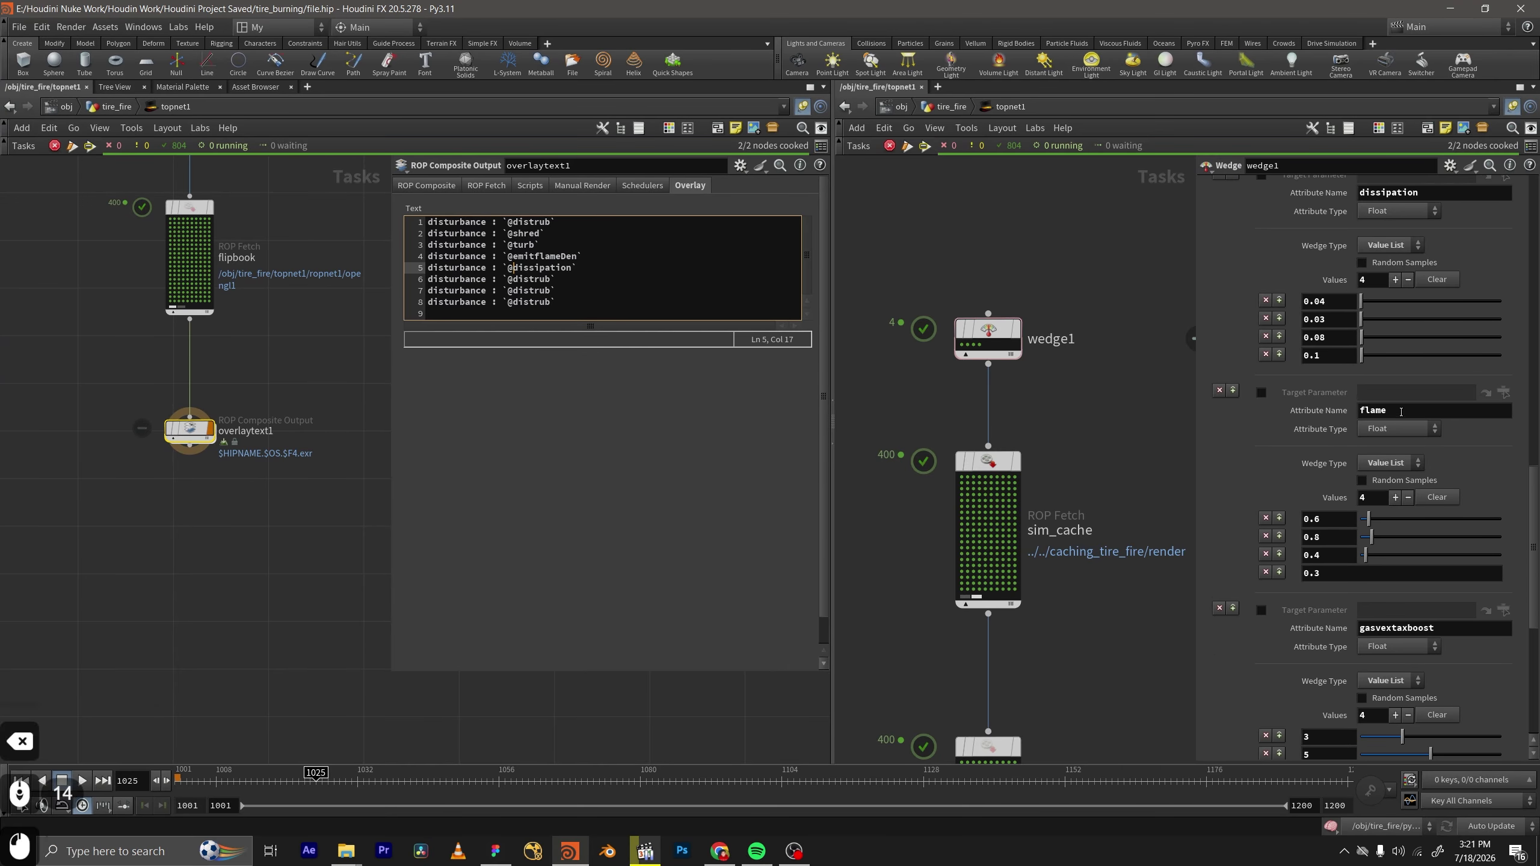
double_click(1402, 412)
key("ctrl+c")
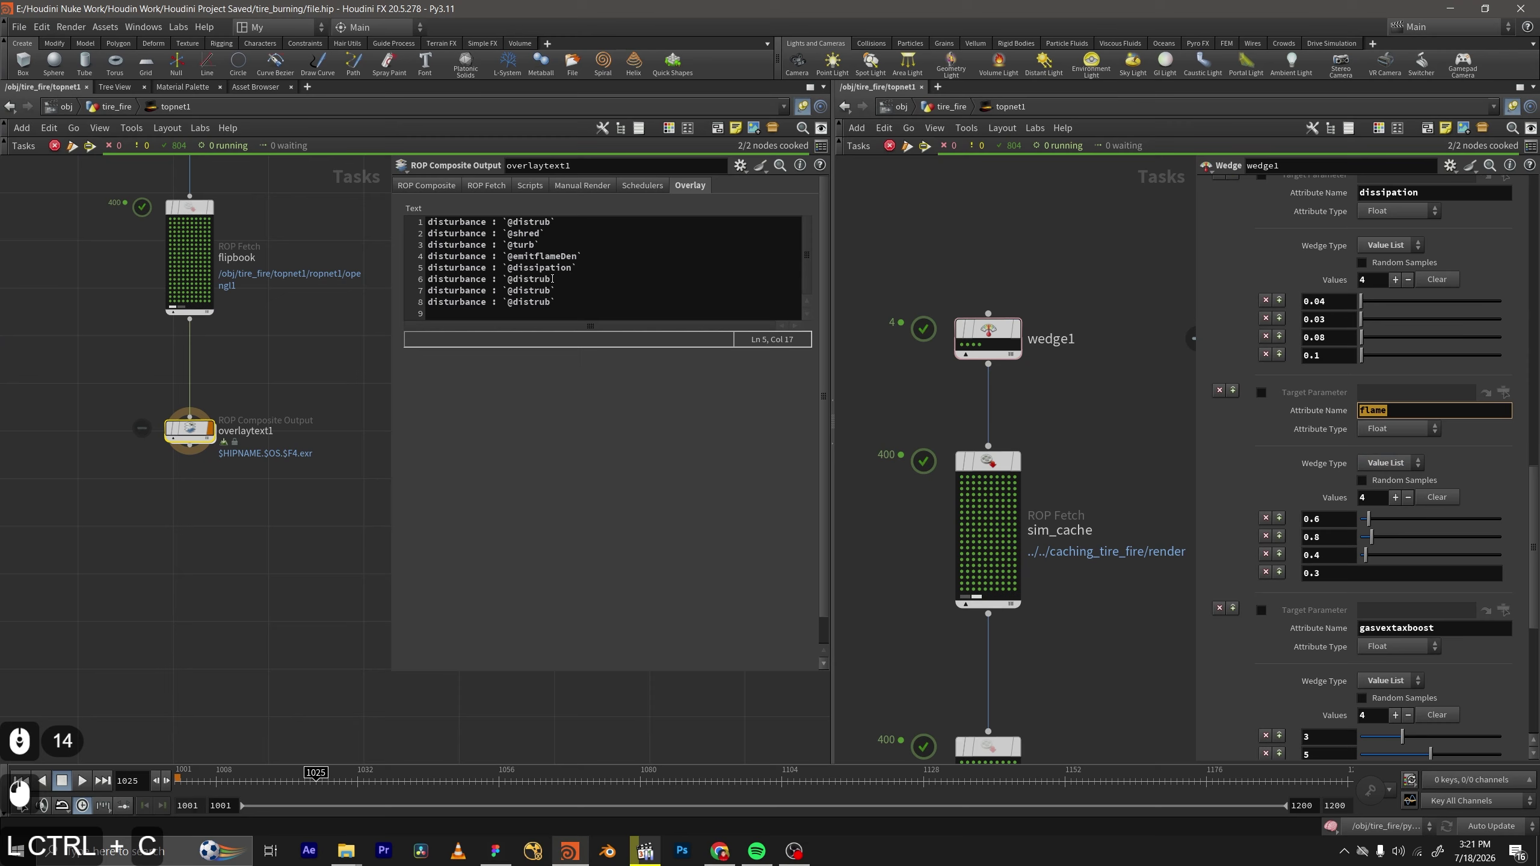
left_click(549, 280)
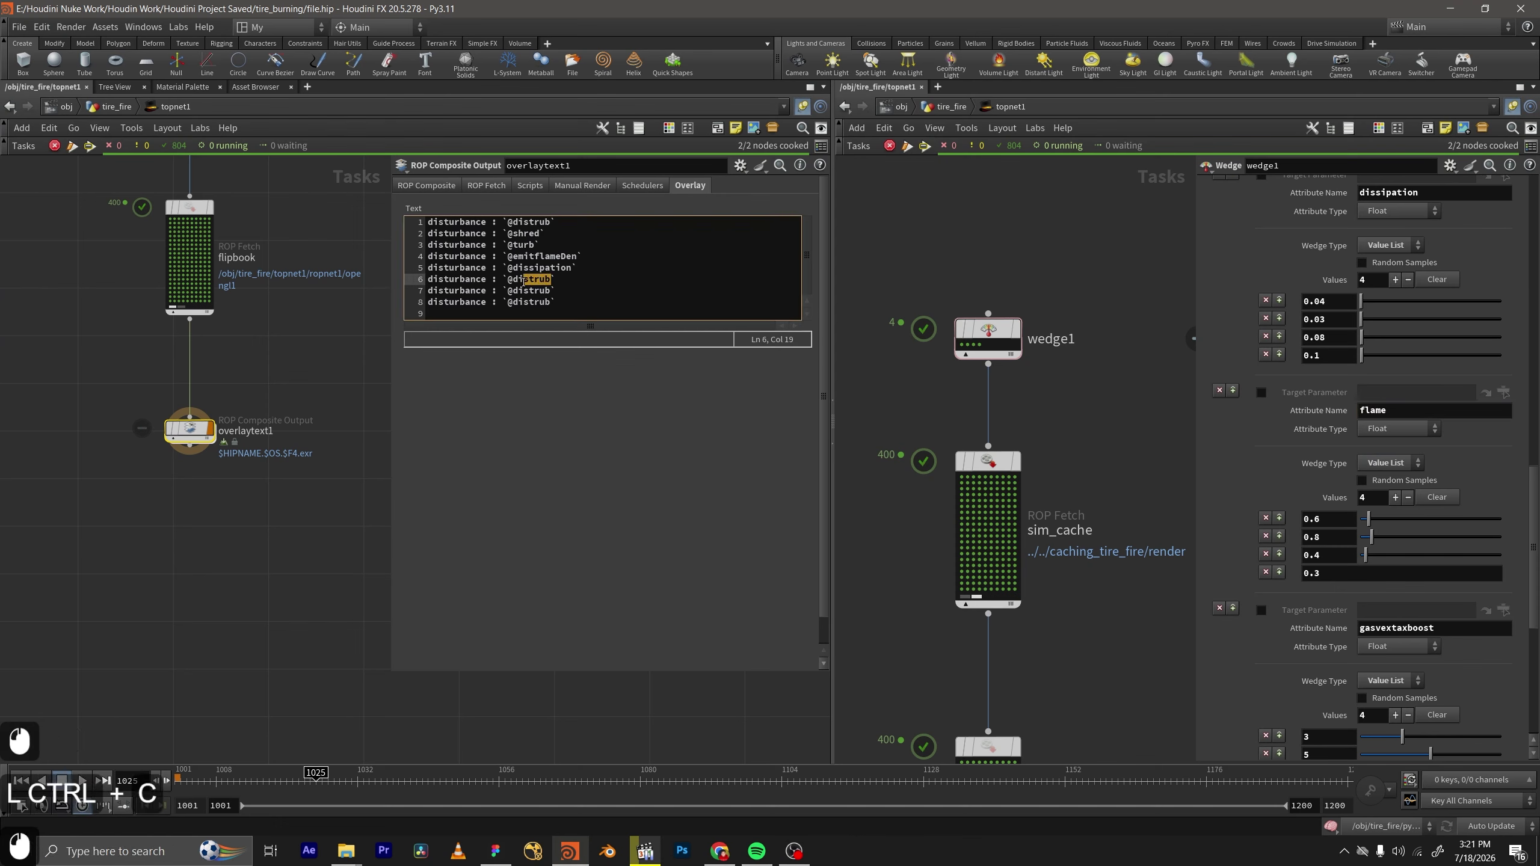
left_click_drag(523, 281, 510, 281)
key("ctrl+v")
scroll(1355, 535, "down", 7)
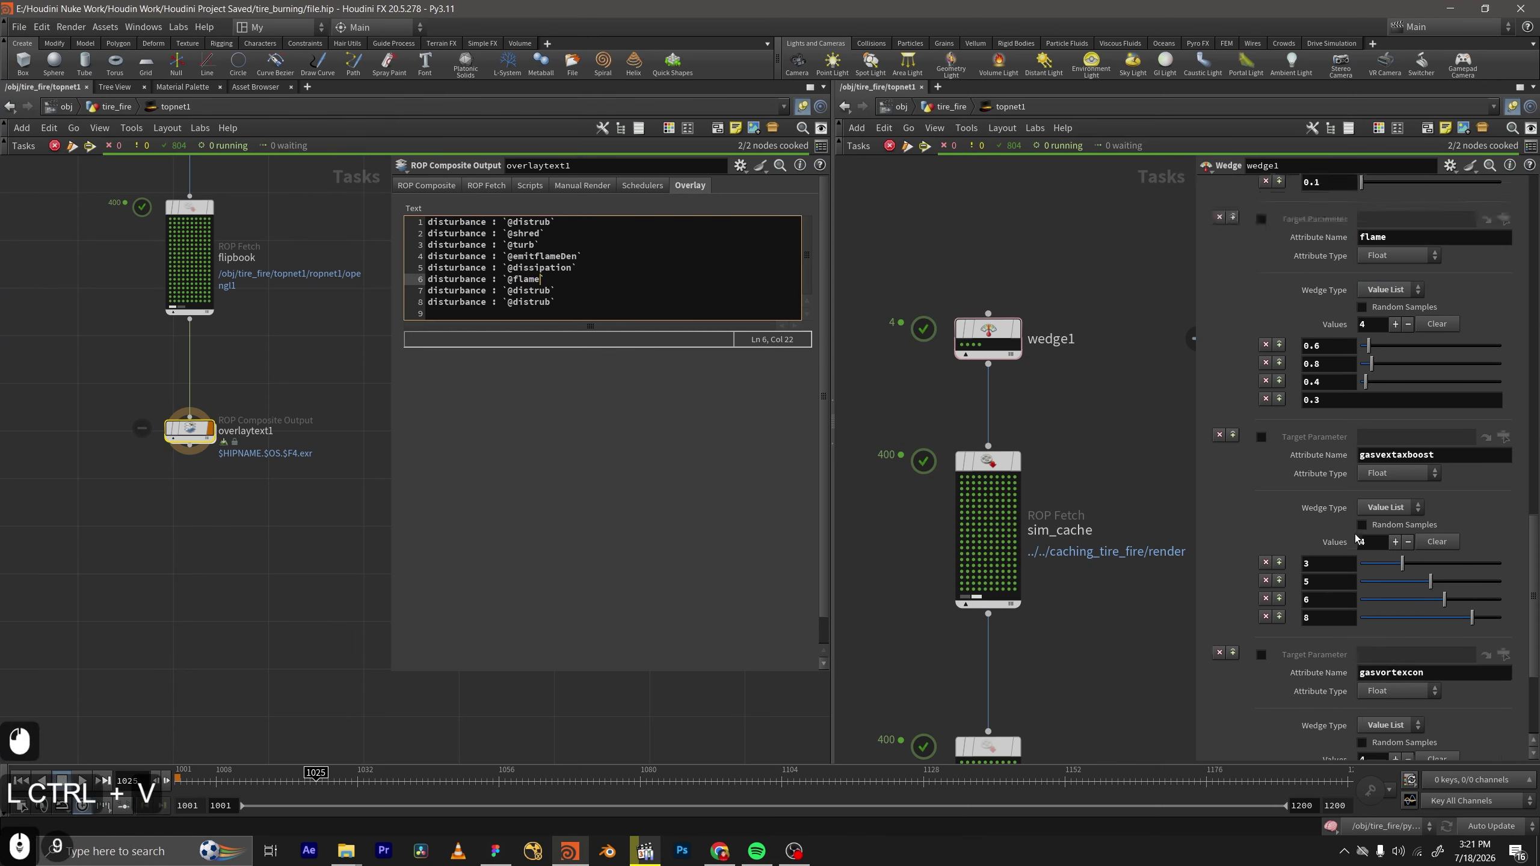
scroll(1355, 535, "down", 1)
double_click(1468, 436)
key("ctrl+c")
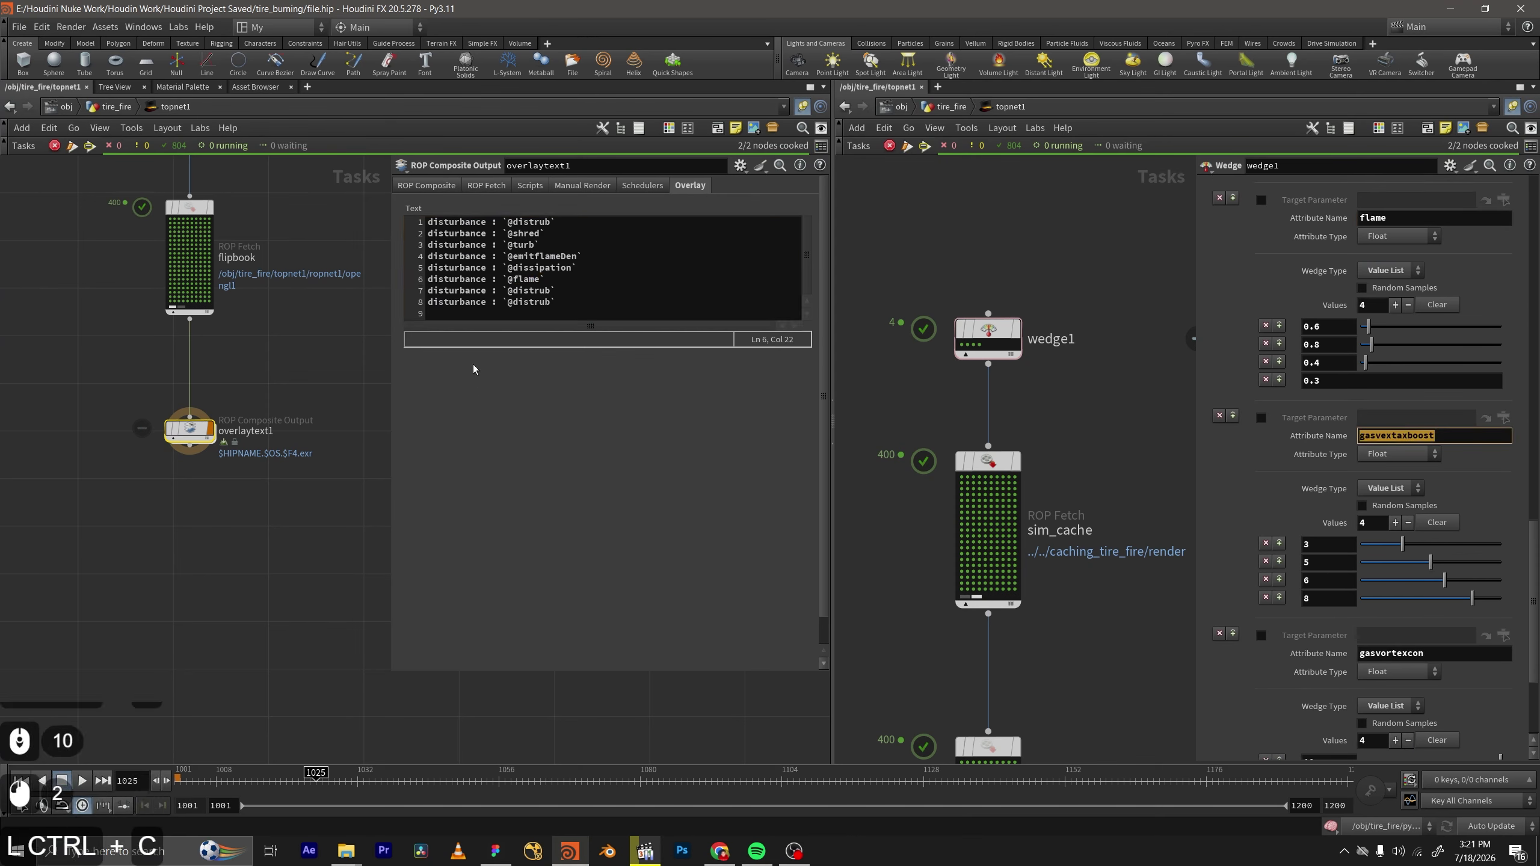
left_click_drag(549, 284, 508, 290)
left_click(551, 291)
key("ctrl+v")
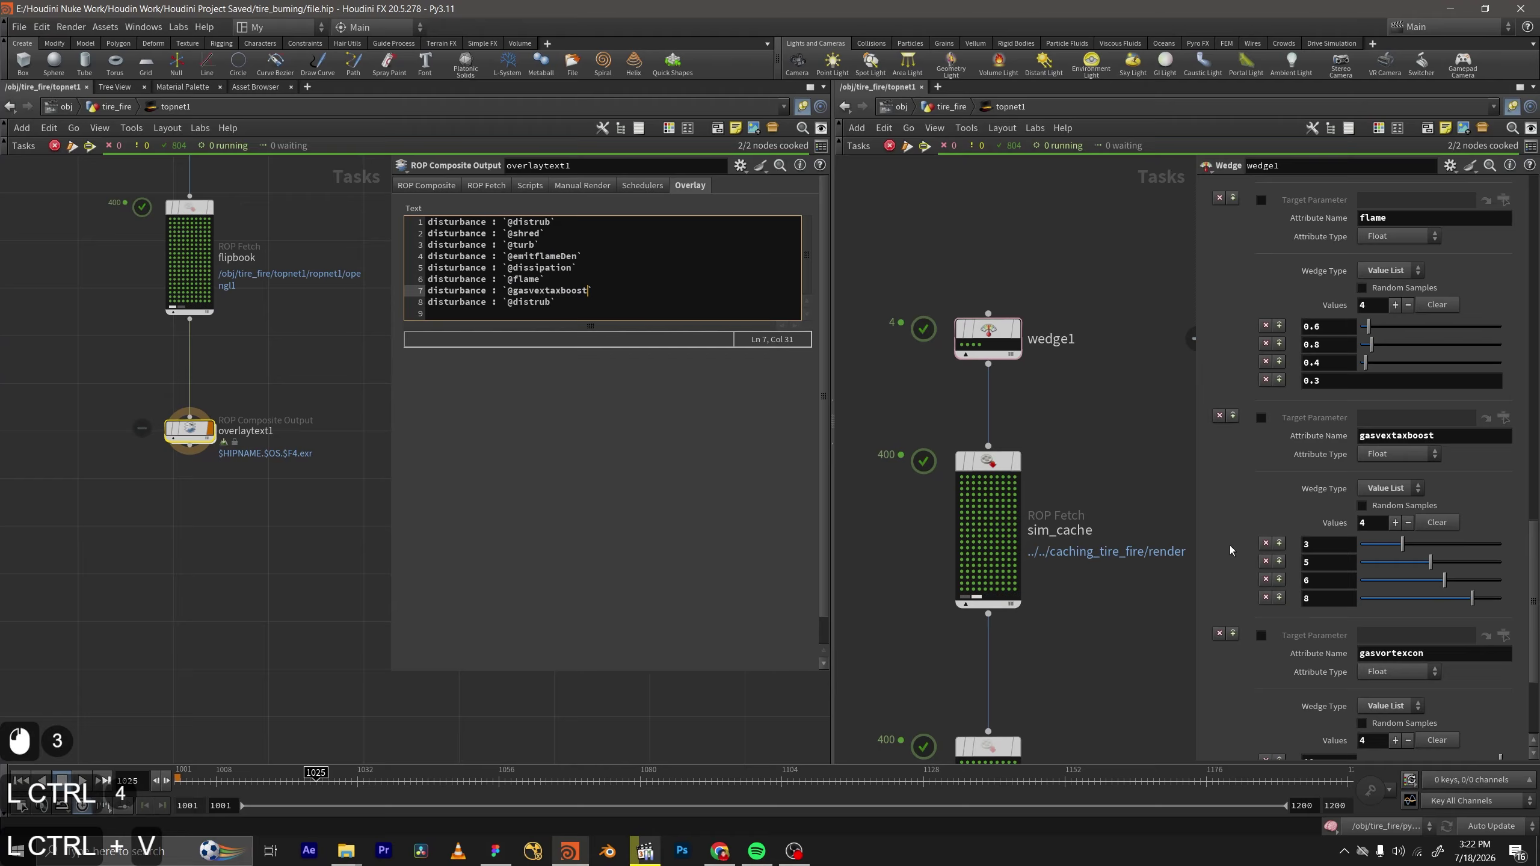
scroll(1231, 550, "down", 3)
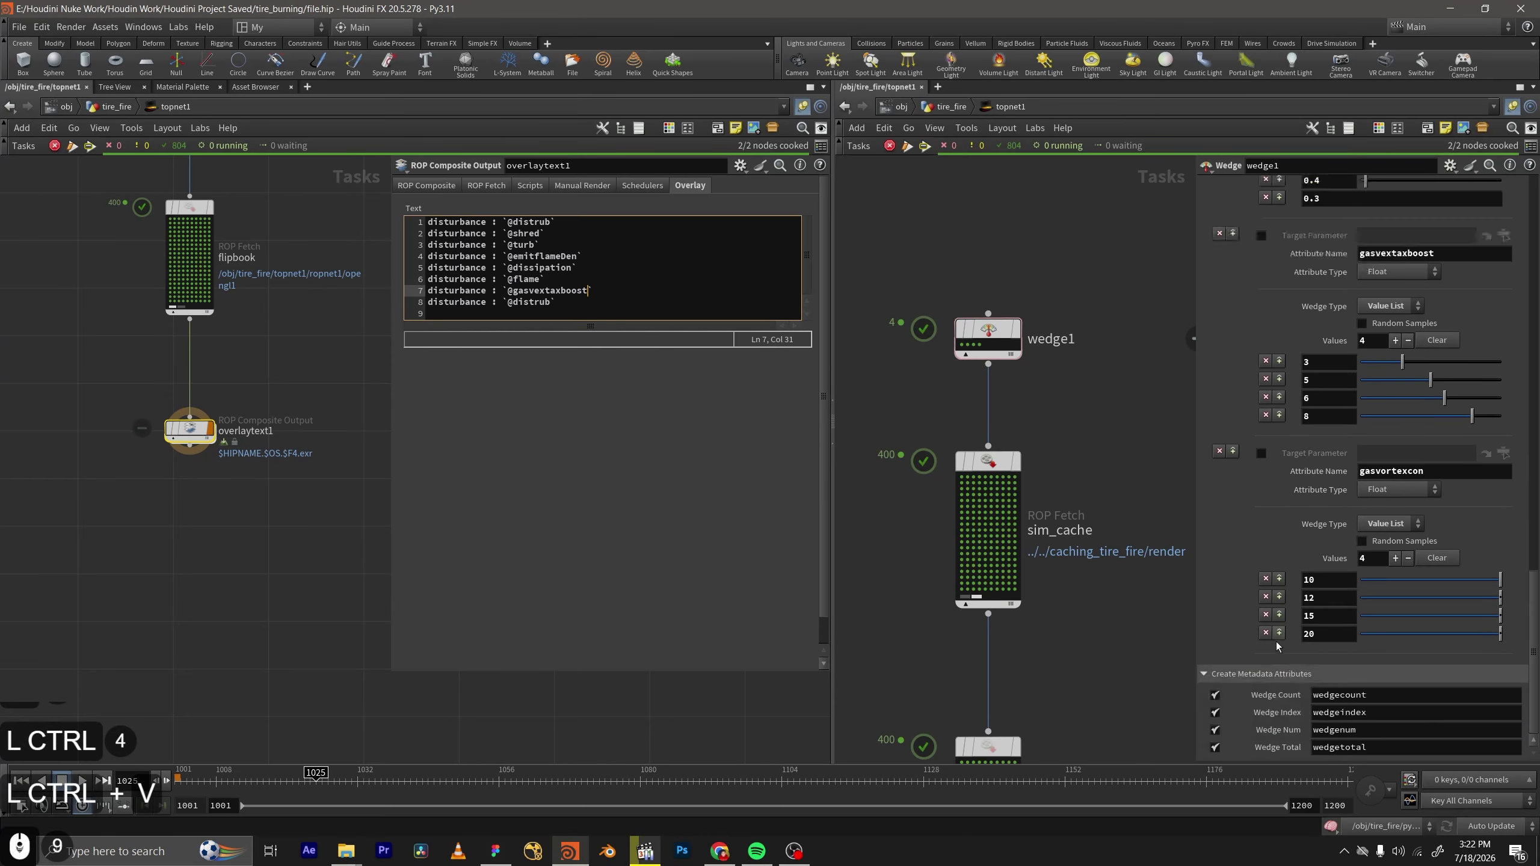
double_click(1445, 475)
key("ctrl+c")
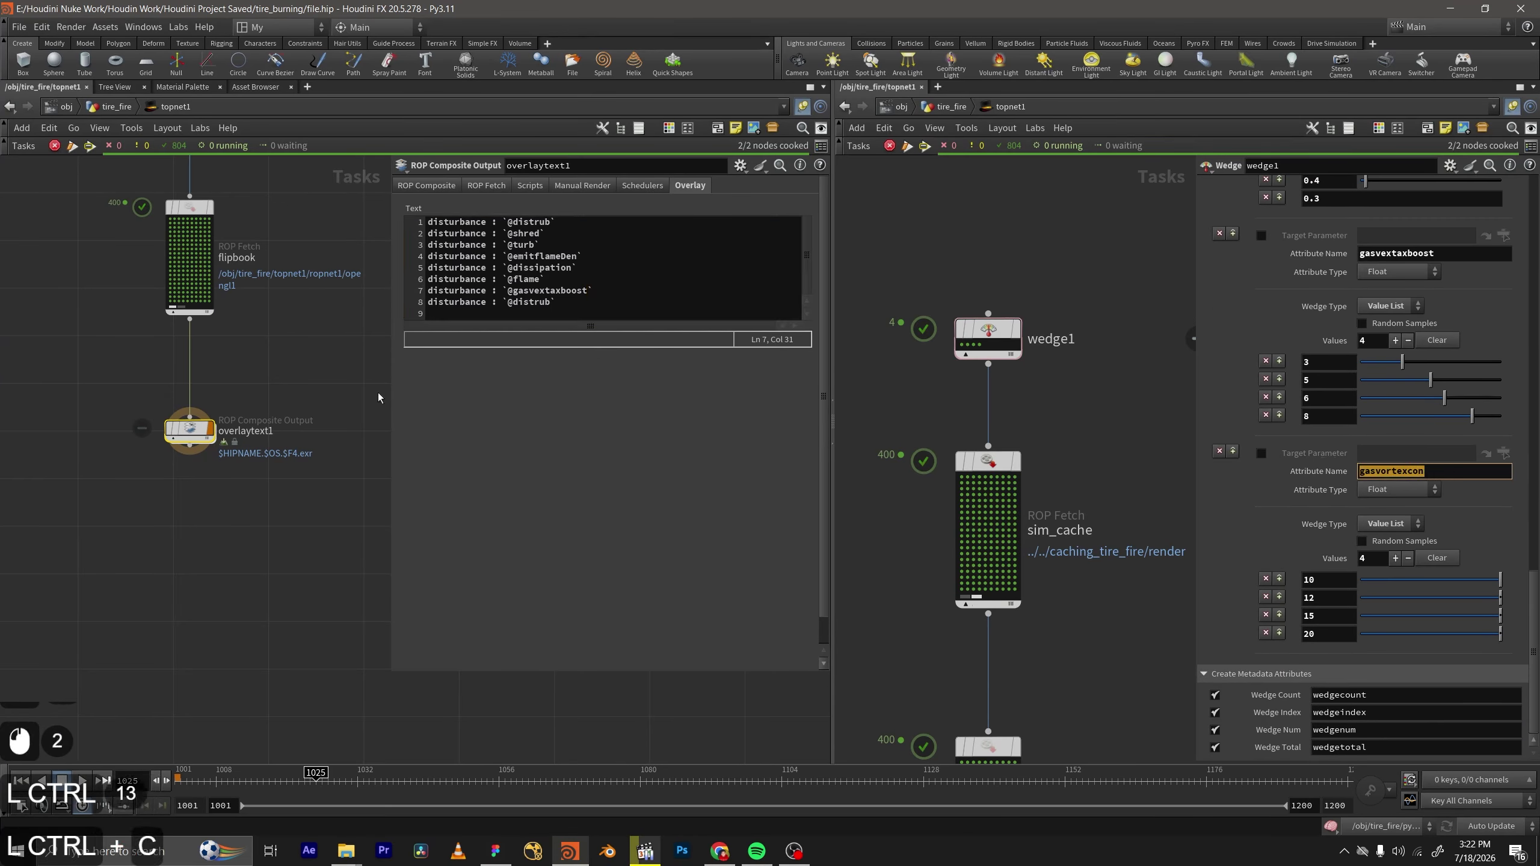
left_click_drag(551, 303, 524, 307)
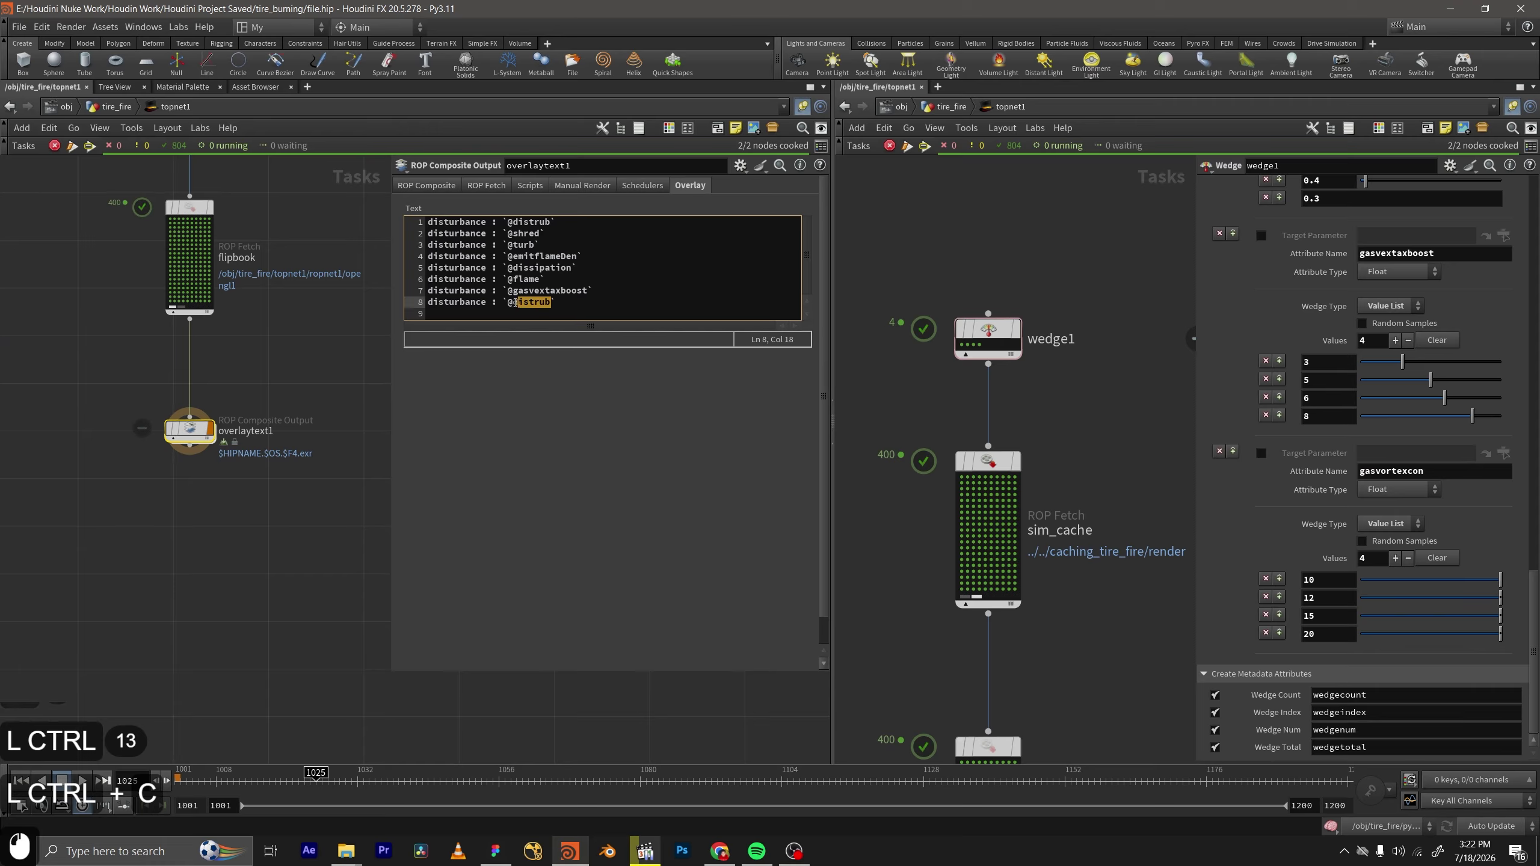
key("ctrl+v")
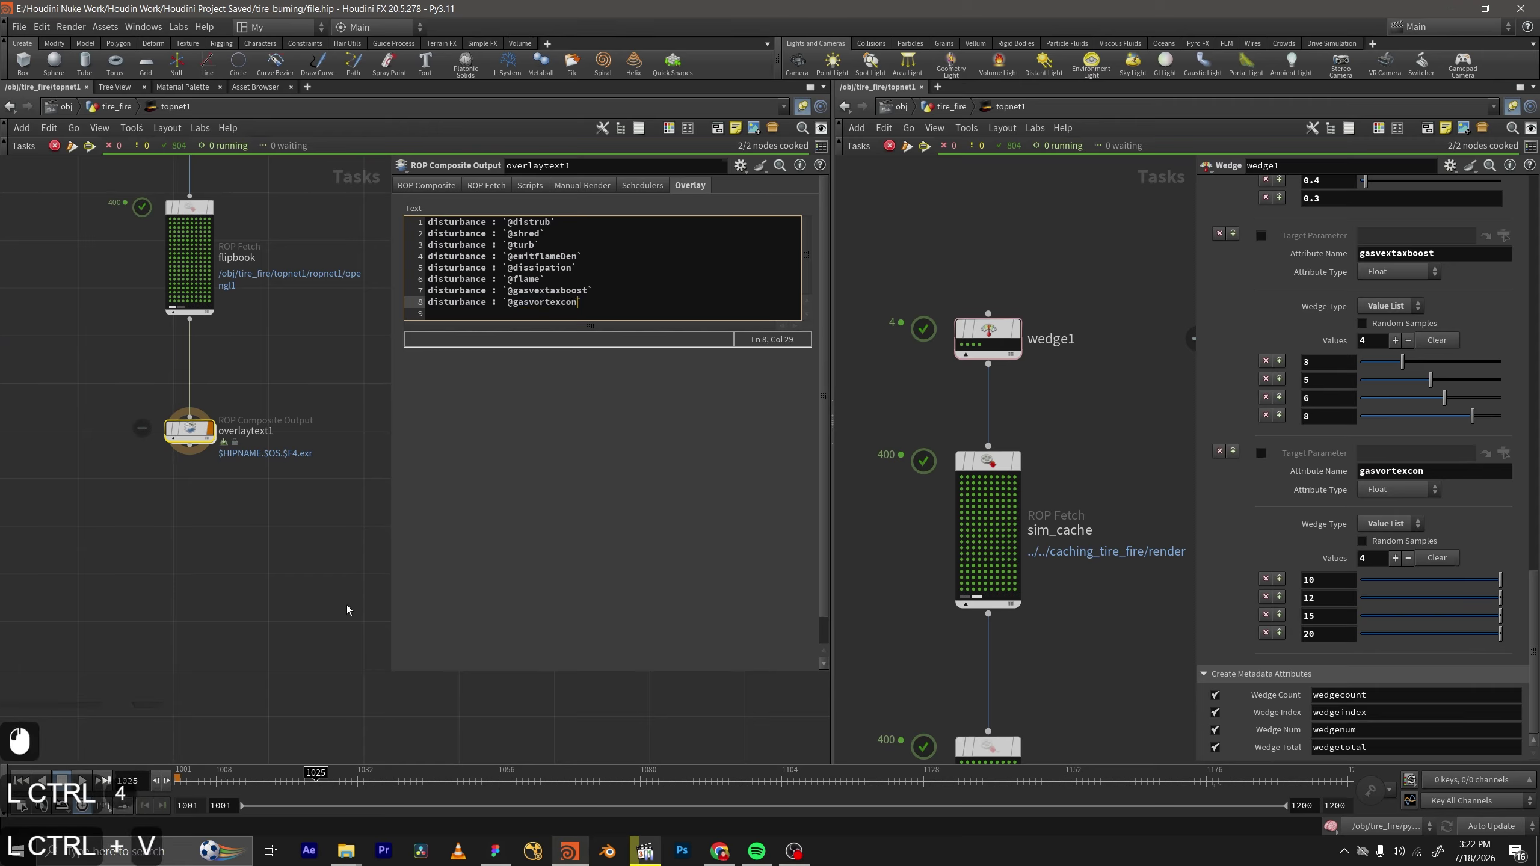
Change the label on line 2 of the overlay text to "Shreding", with extra spacing before its colon.
double_click(483, 233)
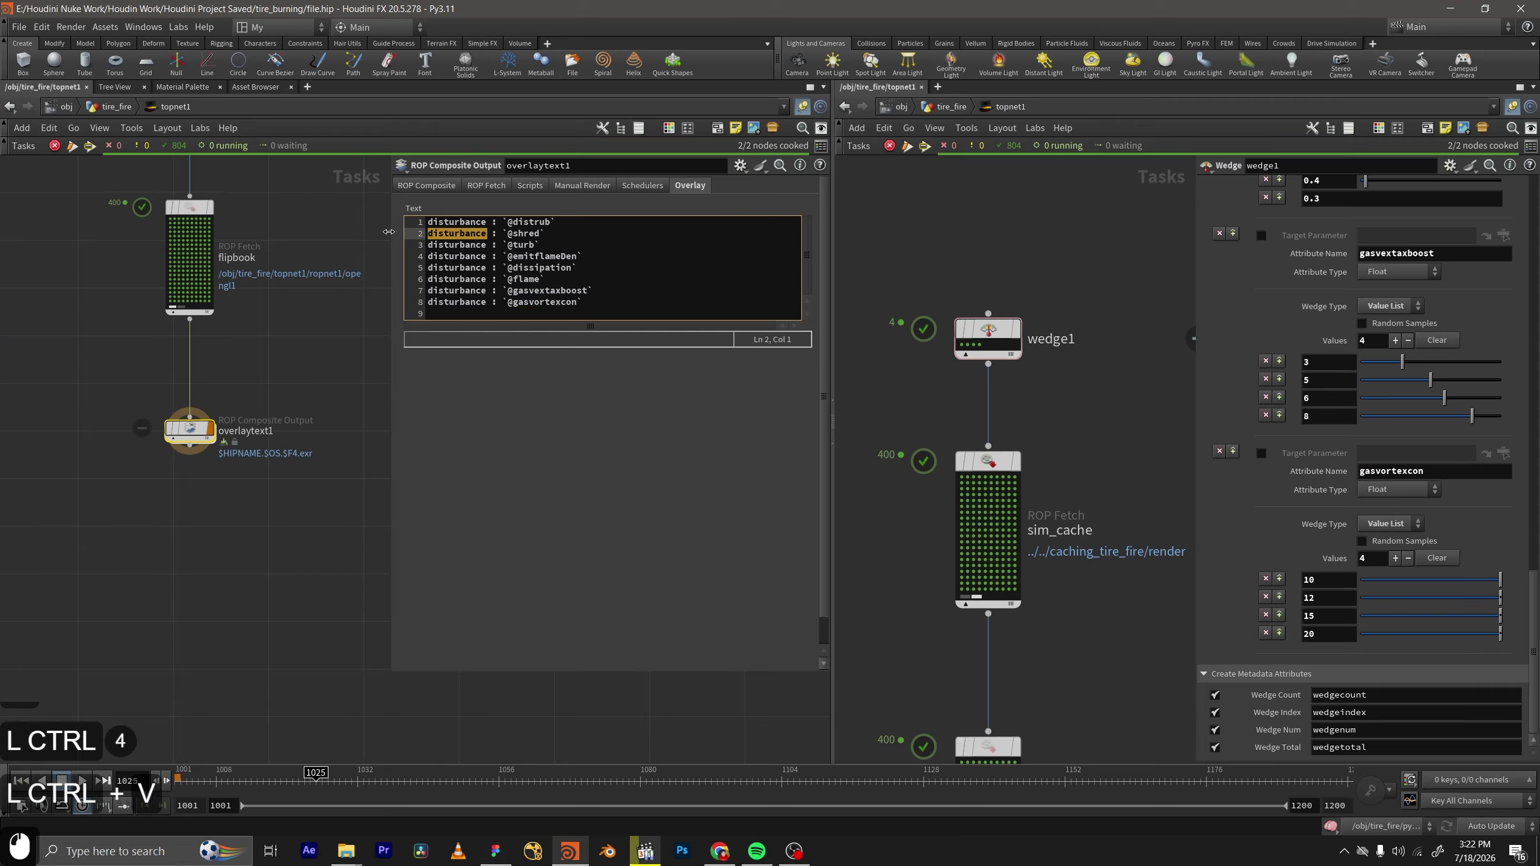
type("Shreding")
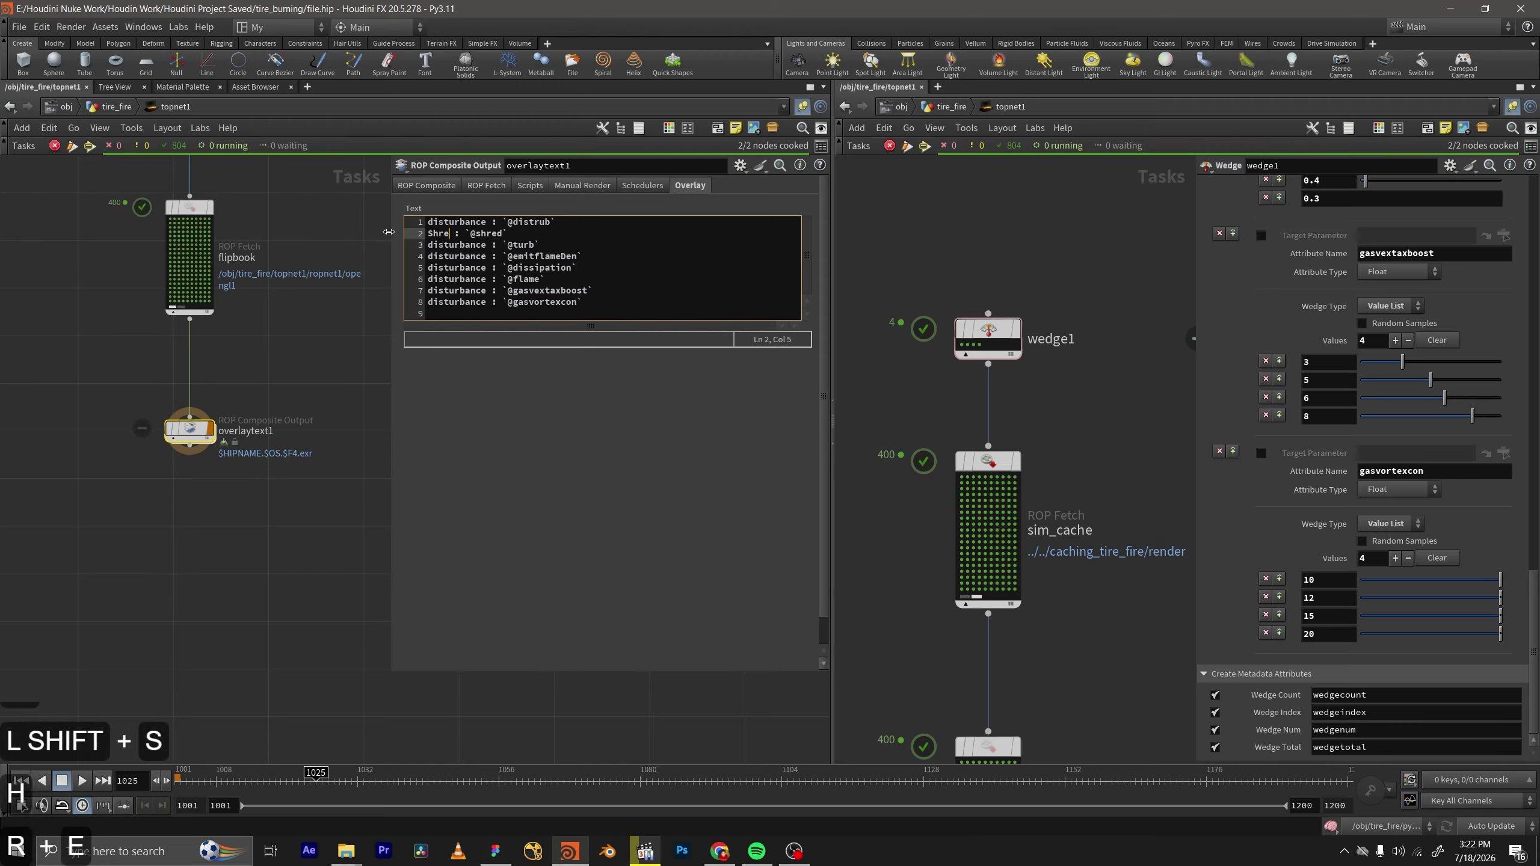
key("BackSpace")
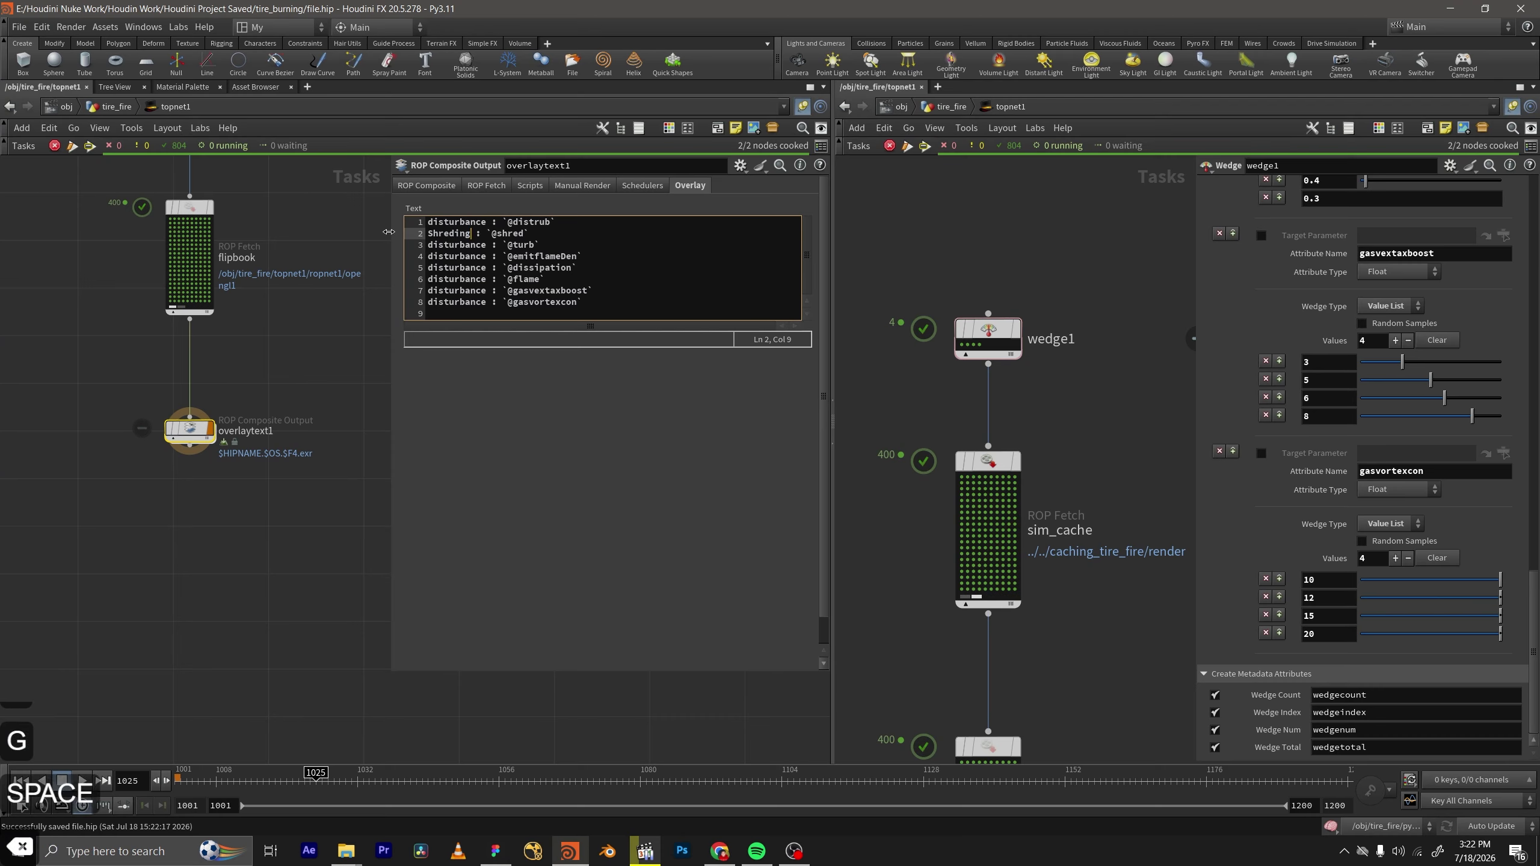
key("Tab")
key("BackSpace")
key("Down")
key("BackSpace")
key("BackSpace")
key("BackSpace")
key("BackSpace")
key("BackSpace")
key("BackSpace")
key("BackSpace")
key("BackSpace")
key("BackSpace")
key("BackSpace")
key("BackSpace")
type("turbulance")
key("Down")
key("Right")
key("Right")
key("Left")
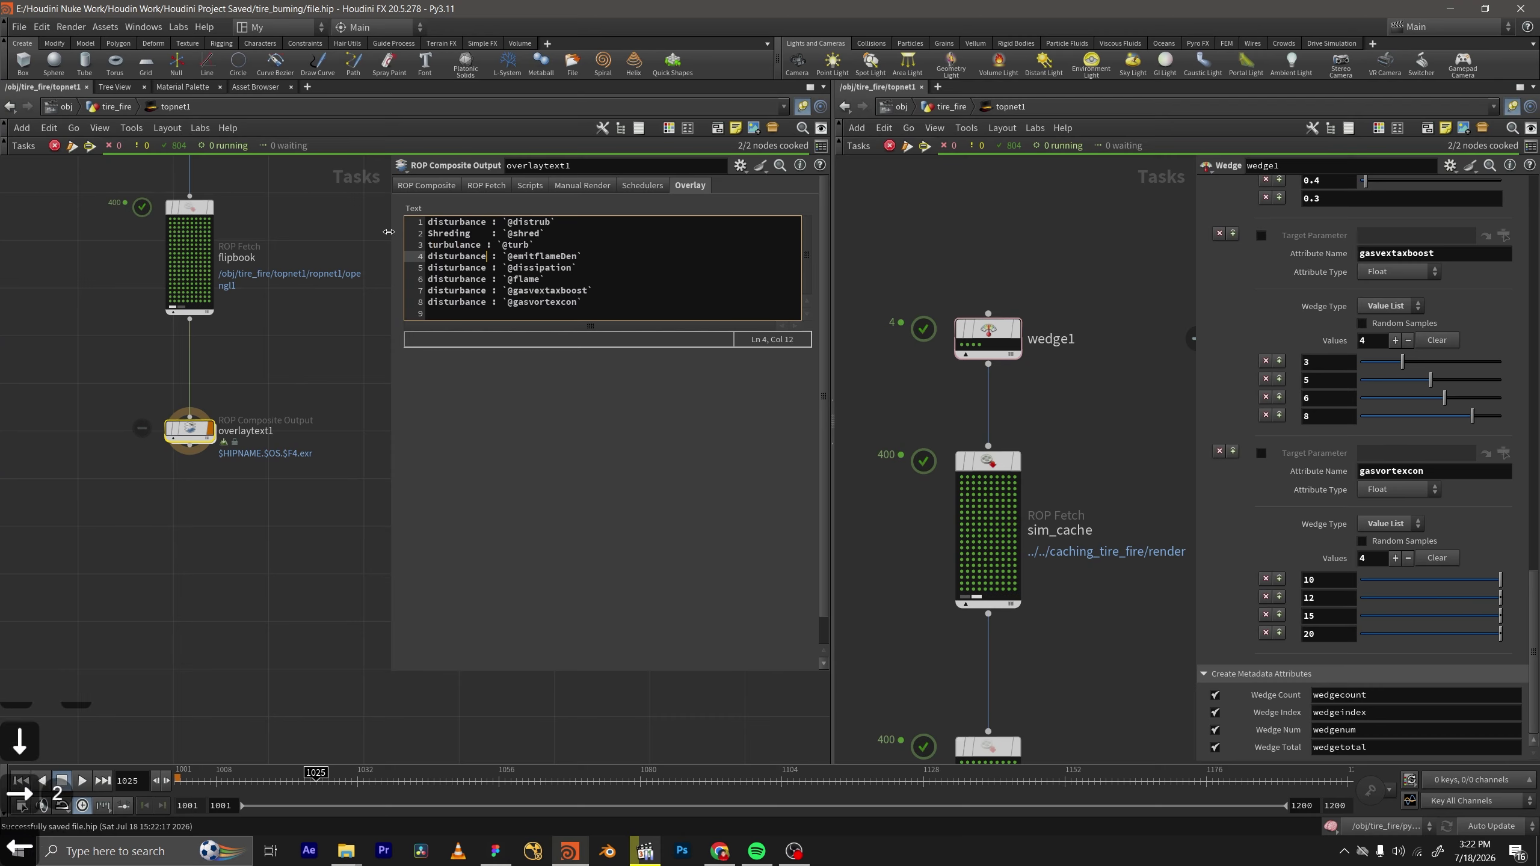
key("BackSpace")
key("BackSpace")
key("BackSpace")
key("BackSpace")
key("BackSpace")
key("BackSpace")
key("BackSpace")
key("BackSpace")
key("BackSpace")
key("BackSpace")
key("BackSpace")
type("emit from flame density")
key("Down")
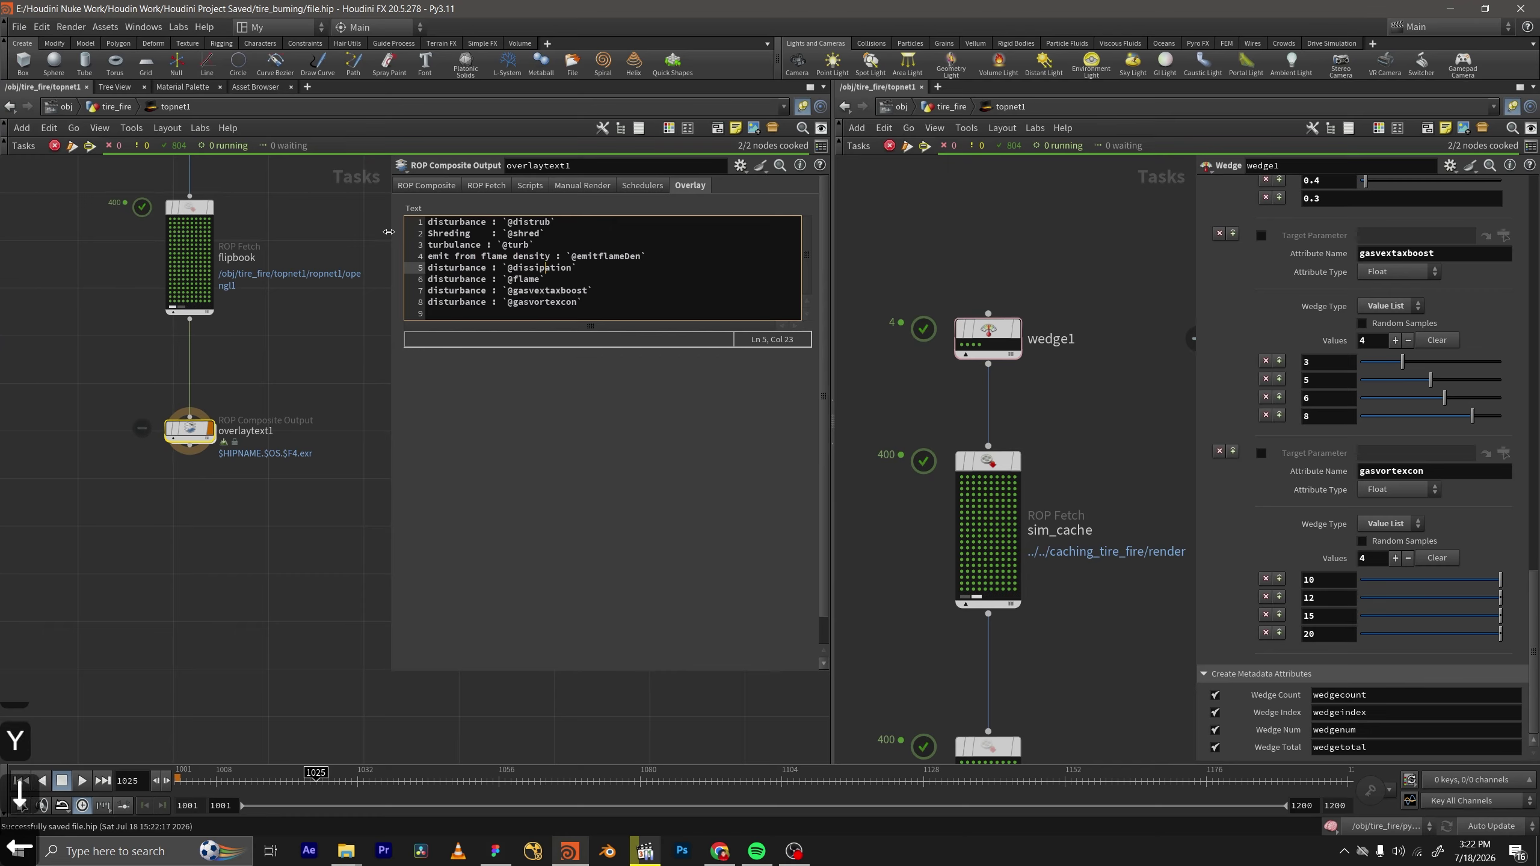
key("Left")
key("Left")
key("Left")
key("Left")
key("Left")
key("Left")
key("Left")
key("Left")
key("Left")
key("Left")
key("Left")
key("BackSpace")
key("BackSpace")
key("BackSpace")
key("BackSpace")
key("BackSpace")
key("BackSpace")
key("BackSpace")
key("BackSpace")
type("sipation")
key("Down")
key("BackSpace")
key("BackSpace")
key("BackSpace")
key("BackSpace")
key("BackSpace")
key("BackSpace")
key("BackSpace")
key("BackSpace")
key("BackSpace")
key("BackSpace")
key("BackSpace")
type("ga")
key("BackSpace")
key("BackSpace")
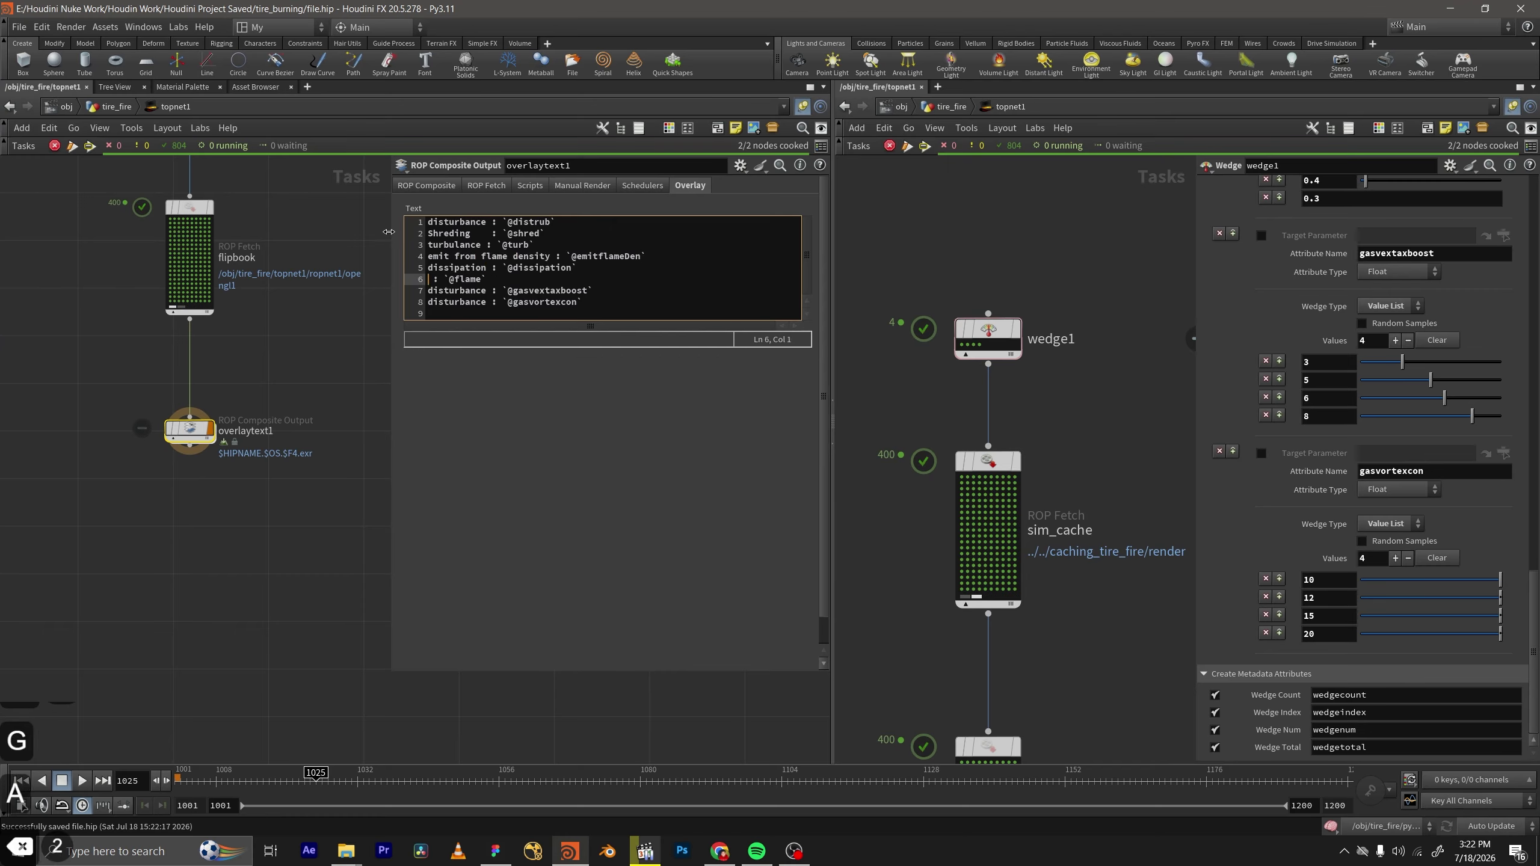
type("flame")
key("Down")
key("Right")
key("Right")
key("Right")
key("Right")
key("Right")
key("Right")
key("BackSpace")
key("BackSpace")
key("BackSpace")
key("BackSpace")
key("BackSpace")
key("BackSpace")
key("BackSpace")
key("BackSpace")
key("BackSpace")
key("BackSpace")
key("BackSpace")
type("vo")
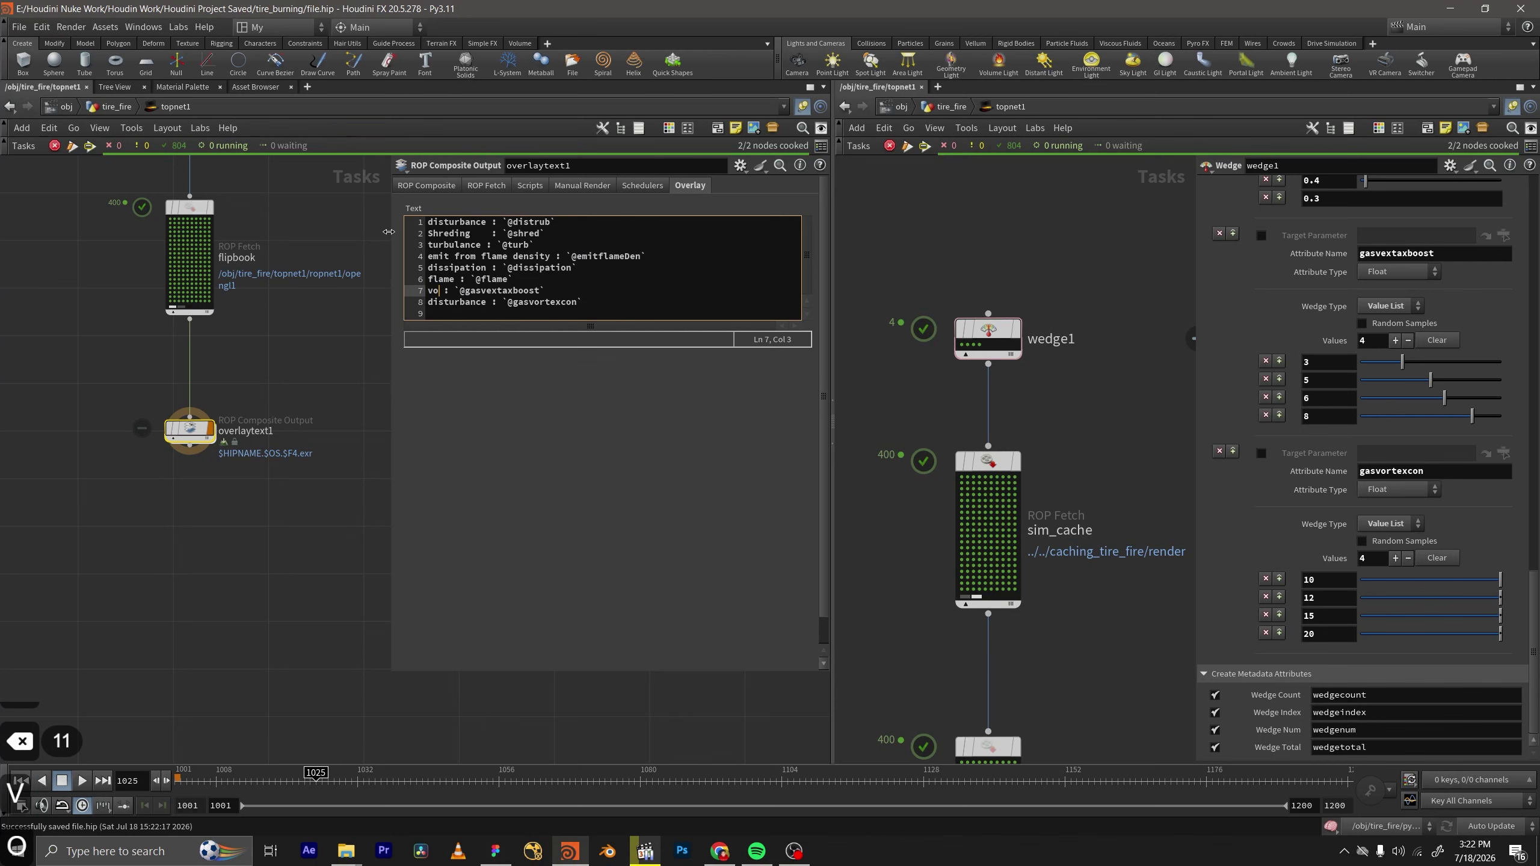
type("rtex boost")
key("Down")
key("Left")
key("BackSpace")
key("BackSpace")
key("BackSpace")
key("BackSpace")
key("BackSpace")
key("BackSpace")
key("BackSpace")
key("BackSpace")
key("BackSpace")
key("BackSpace")
key("BackSpace")
type("vortex")
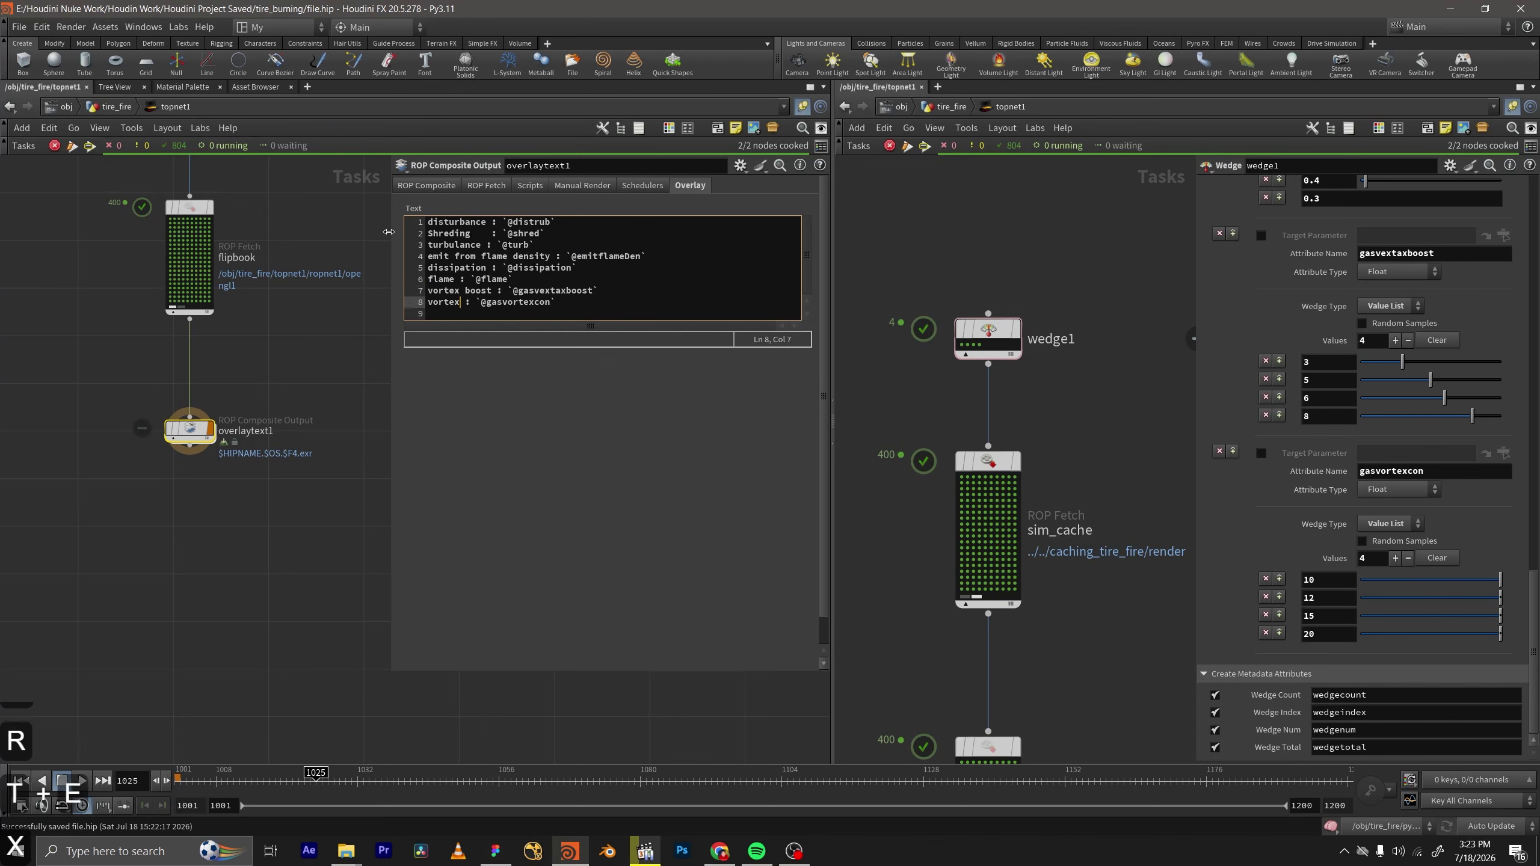
type(" confinement")
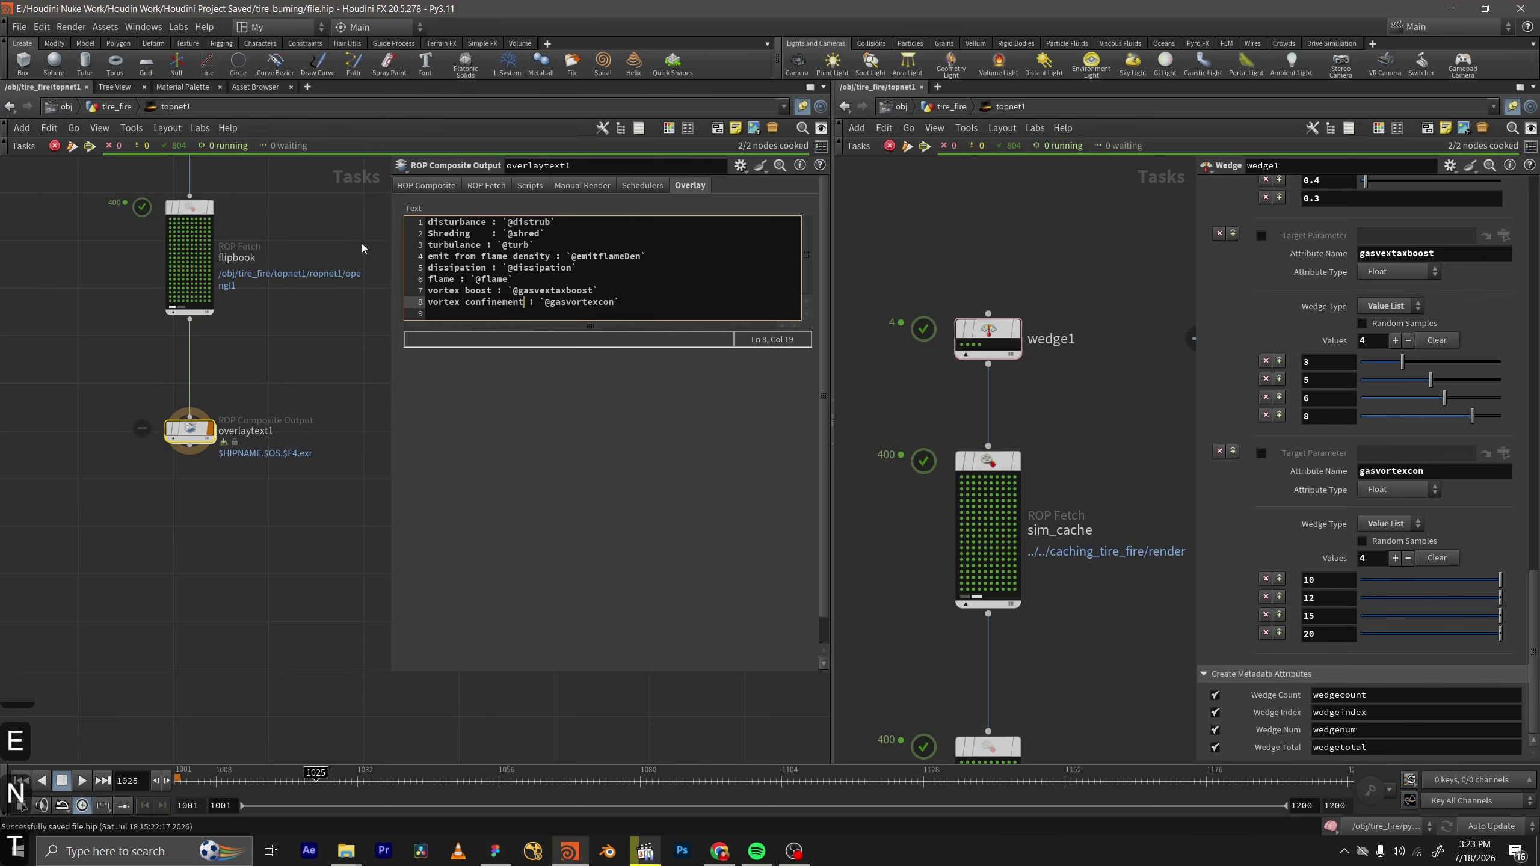
left_click(362, 311)
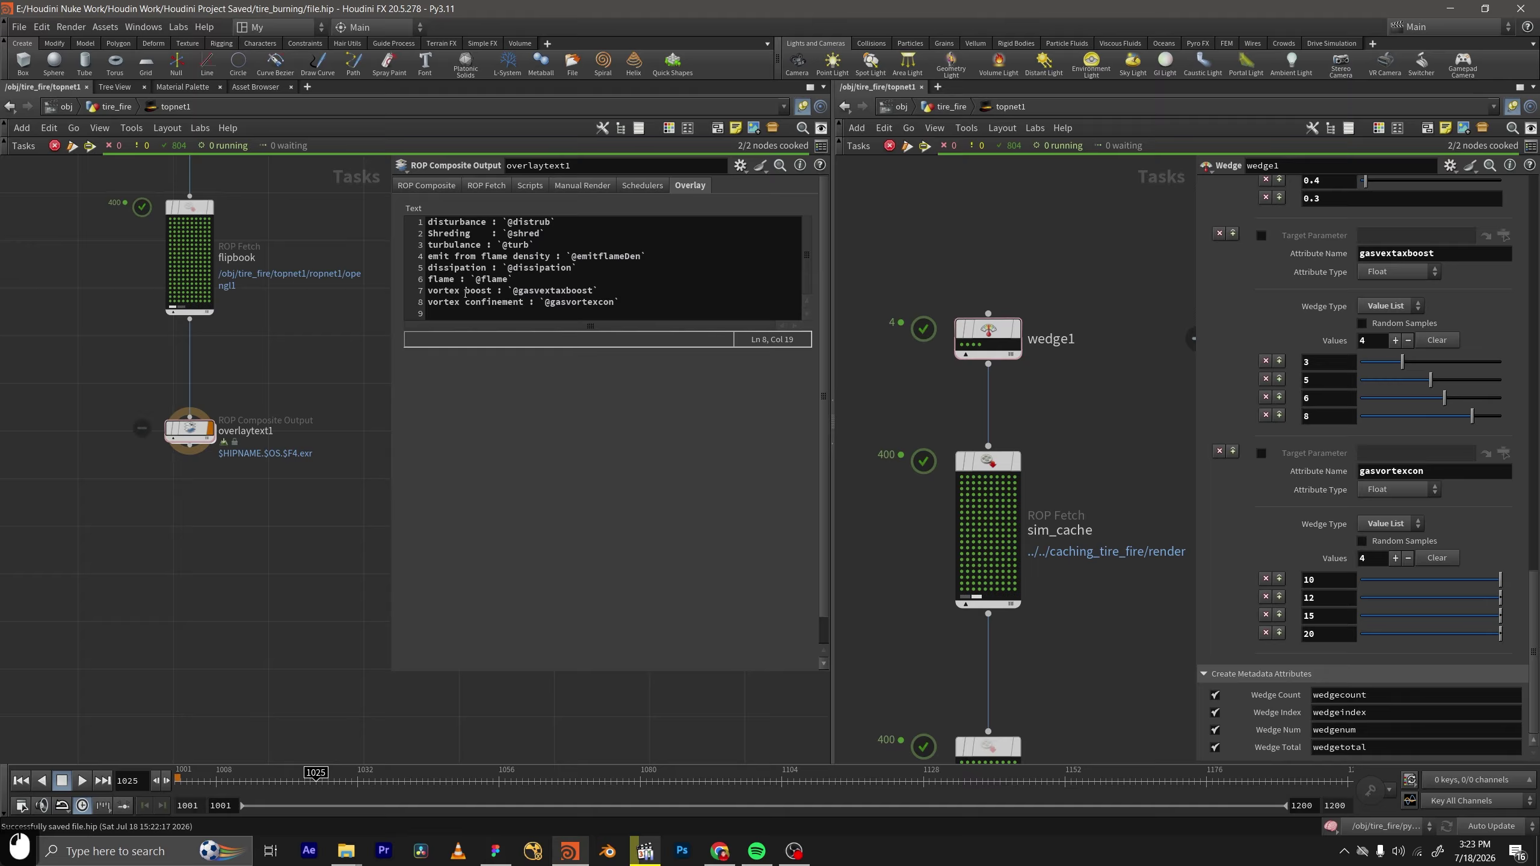
Open the file chooser for overlaytext1's Output Picture and browse to the $HIP/PDG folder.
middle_click_drag(320, 467, 290, 515)
left_click(456, 186)
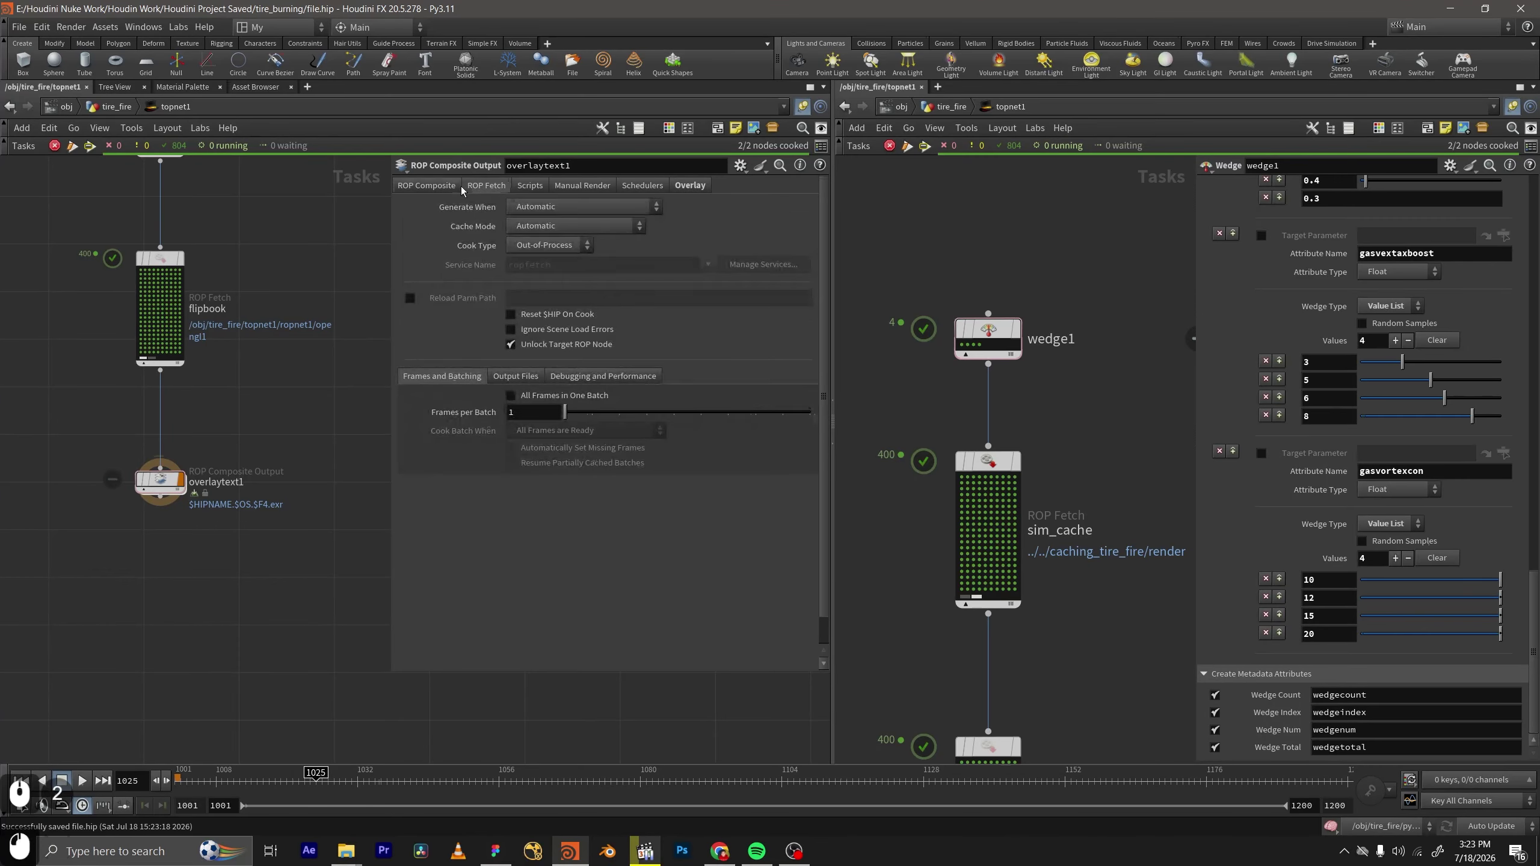
scroll(583, 316, "down", 1)
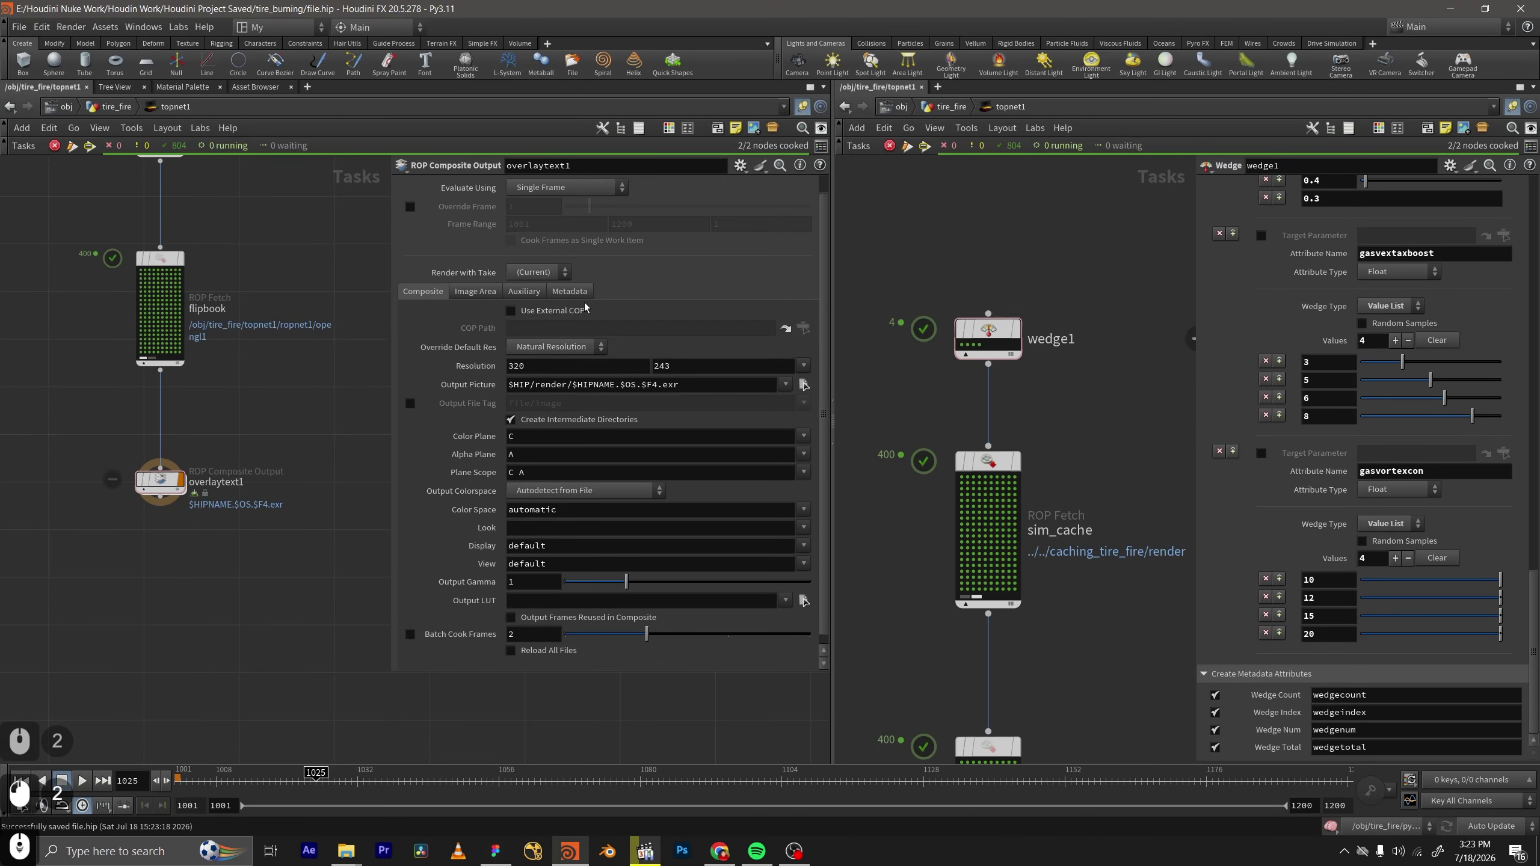
scroll(675, 380, "down", 5)
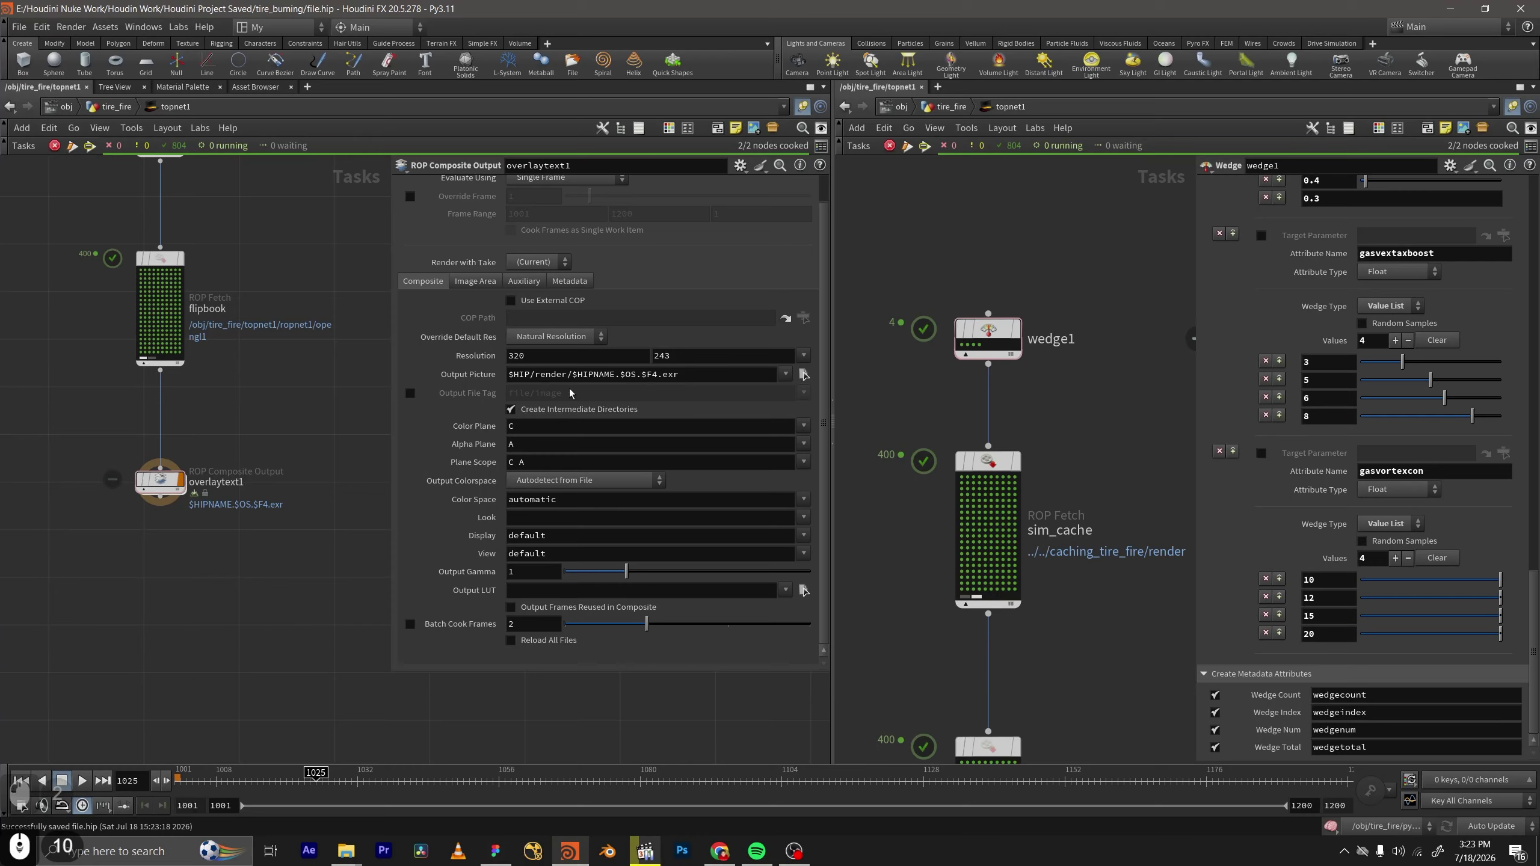
left_click(800, 374)
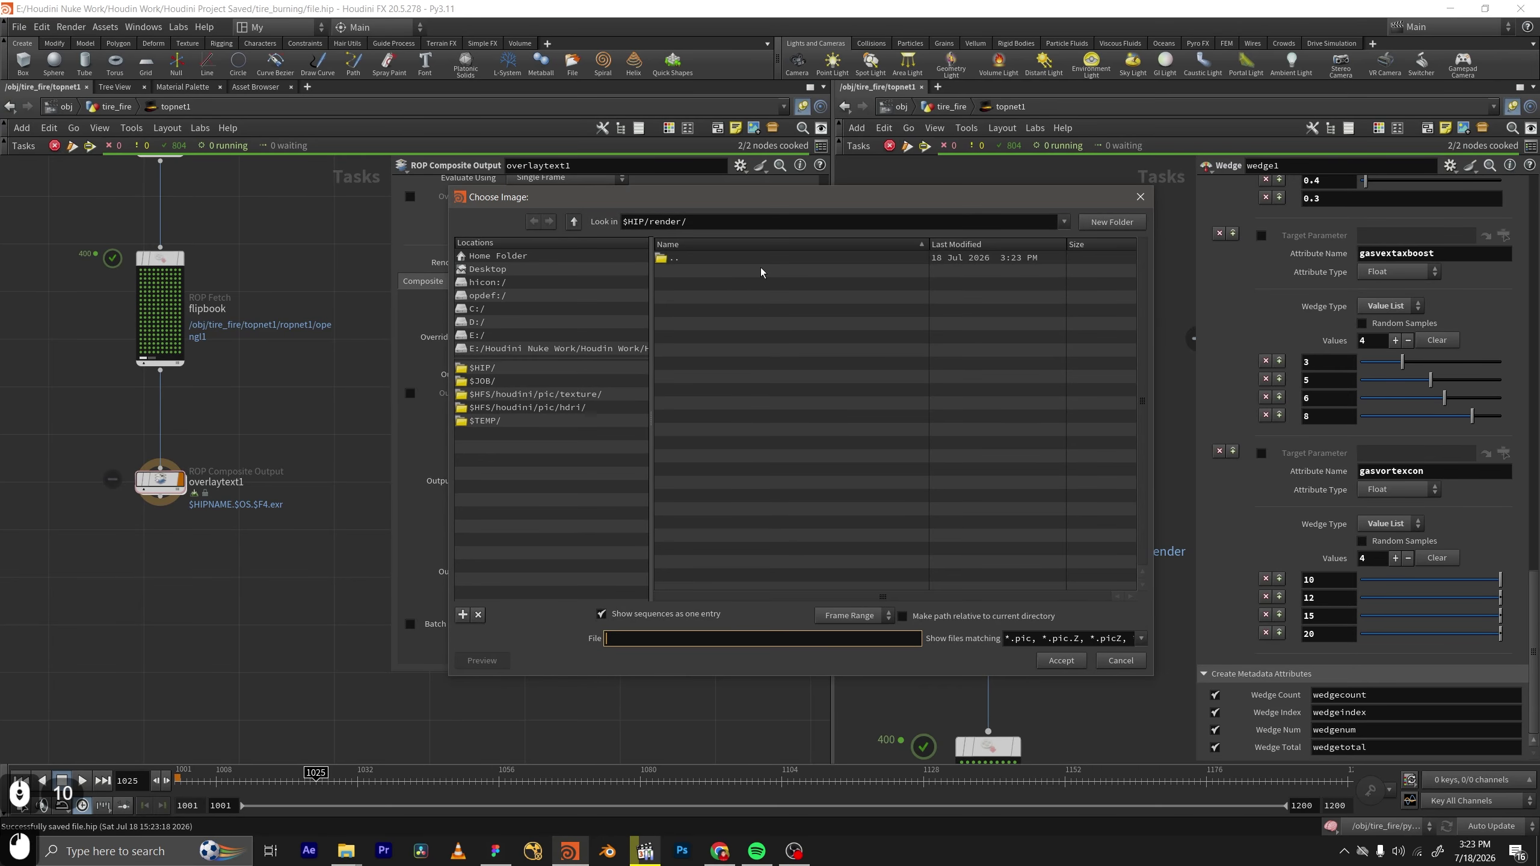
left_click(545, 222)
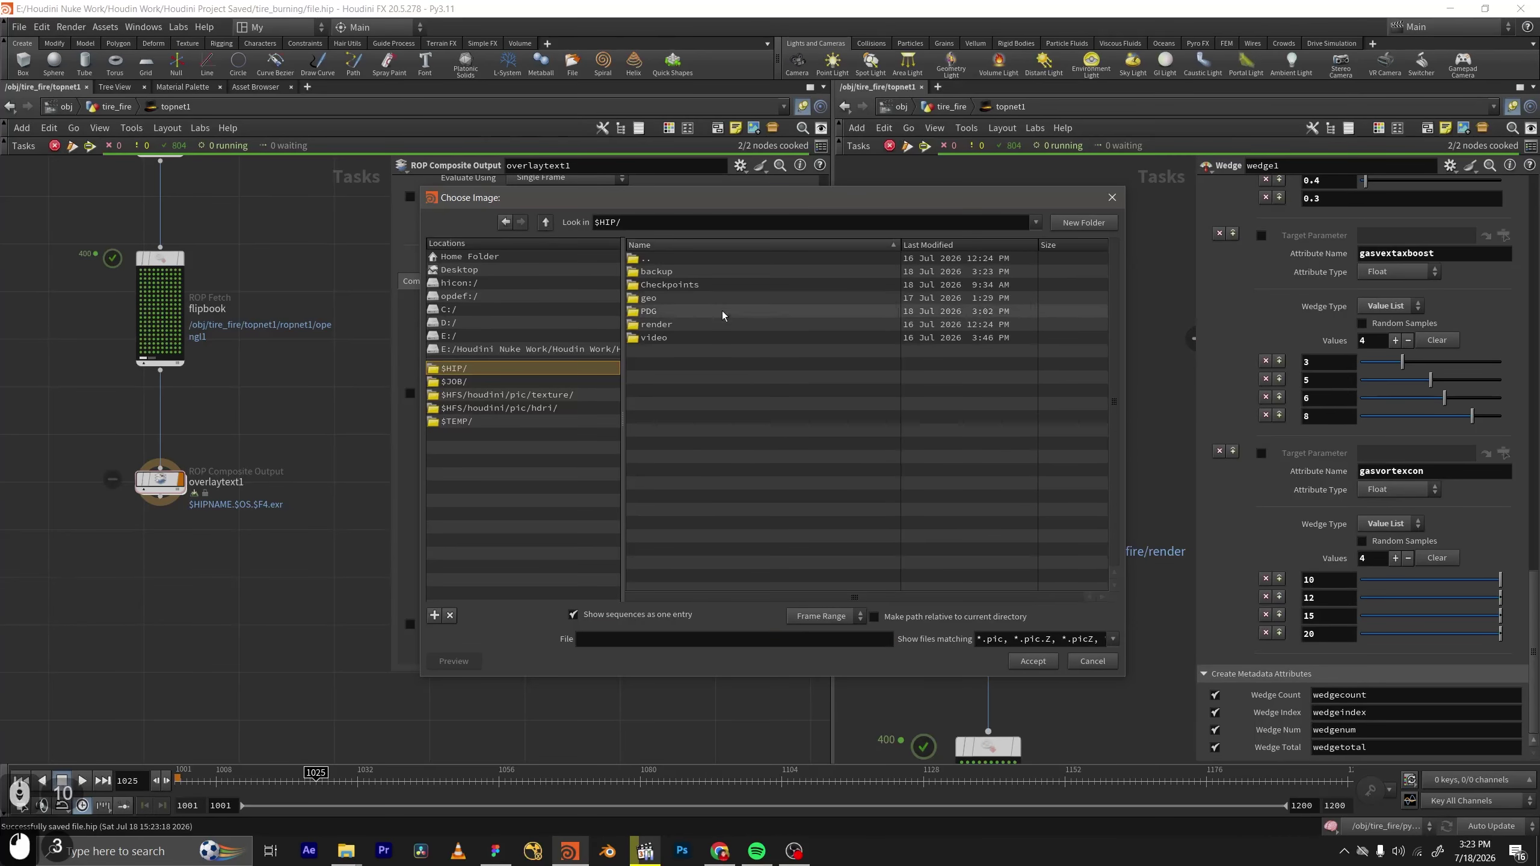
double_click(672, 301)
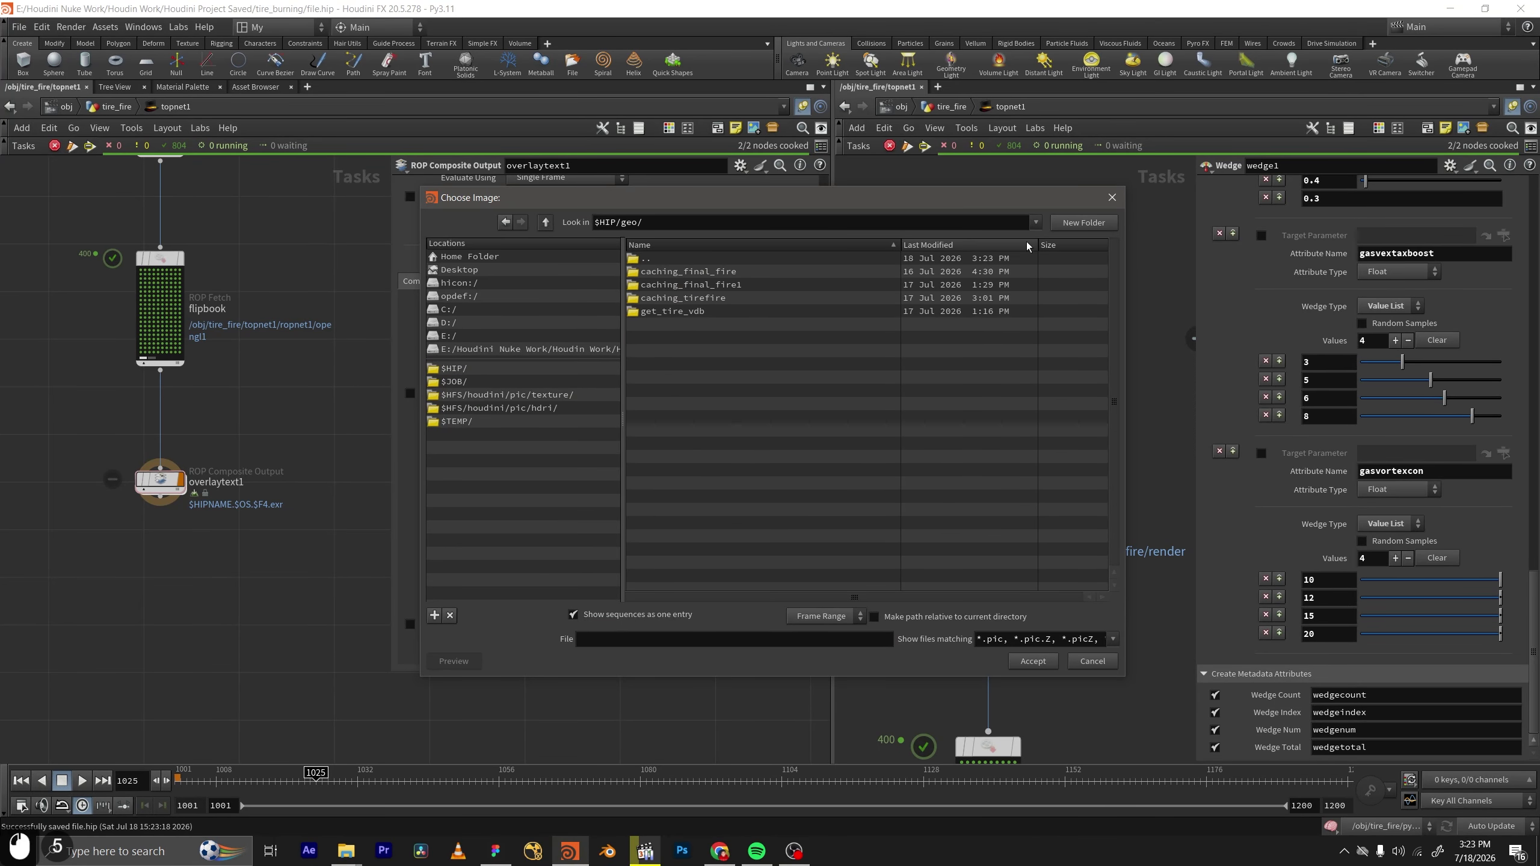
left_click(546, 222)
double_click(668, 312)
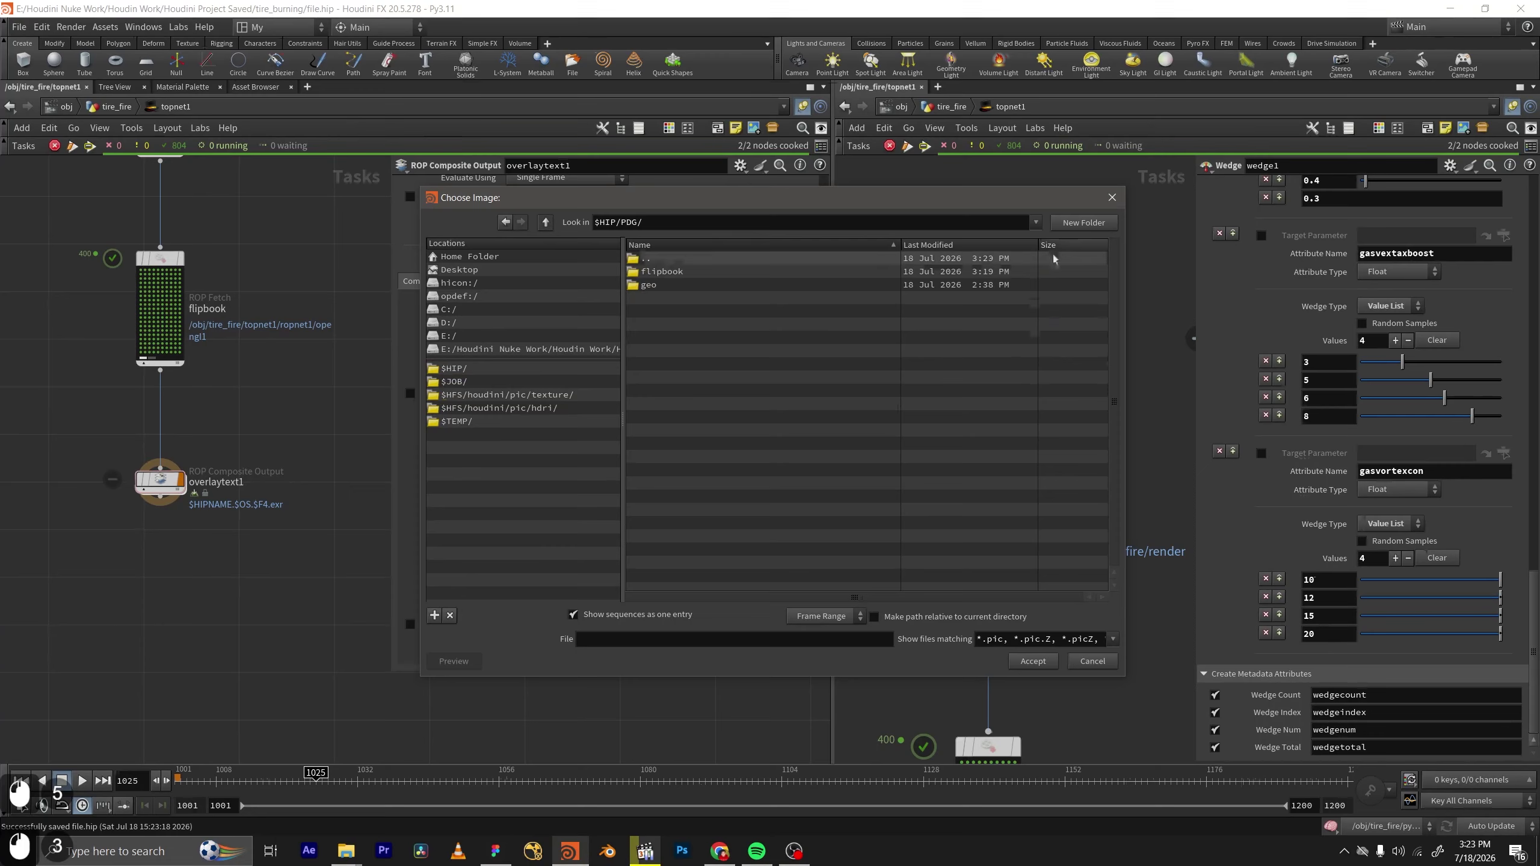
Create a new folder named overlaytext inside $HIP/PDG.
left_click(1095, 224)
type("overlaytexy")
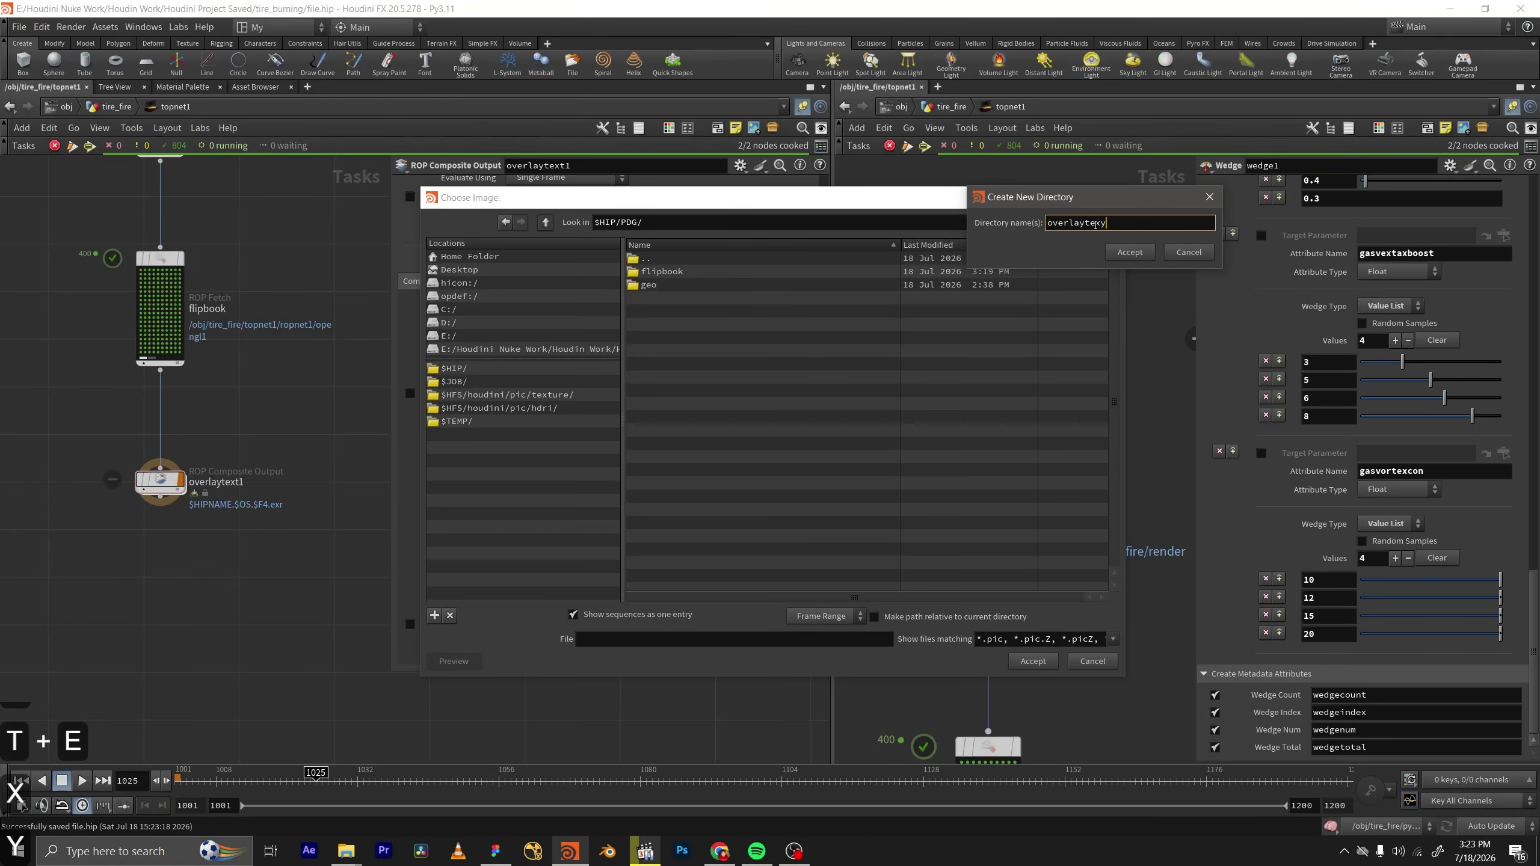
key("BackSpace")
type("t")
key("Return")
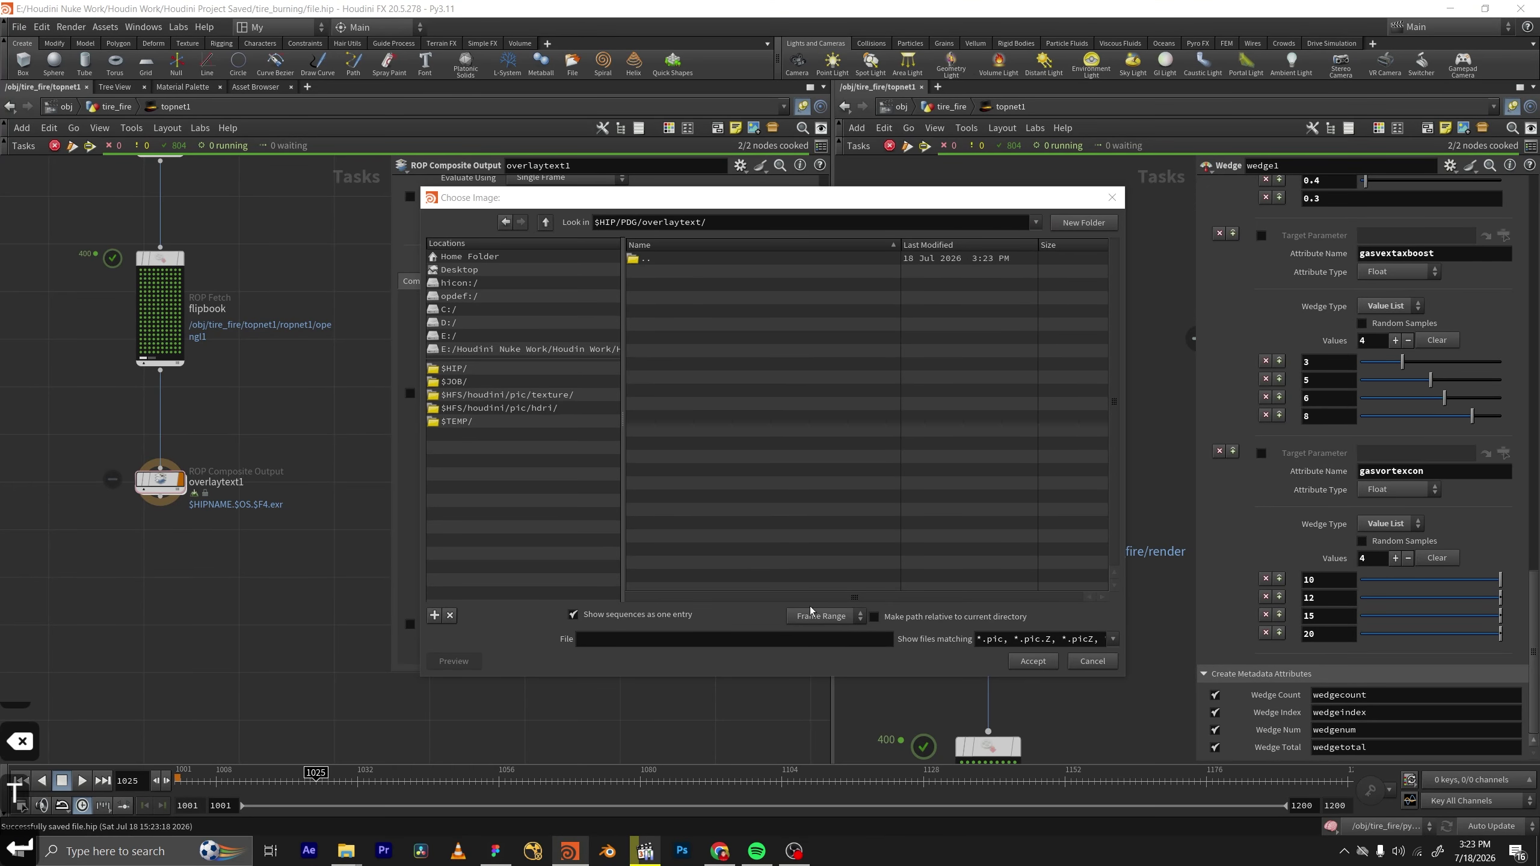
Create a new folder named w`wedgeindex` inside $HIP/PDG/overlaytext.
left_click(1063, 224)
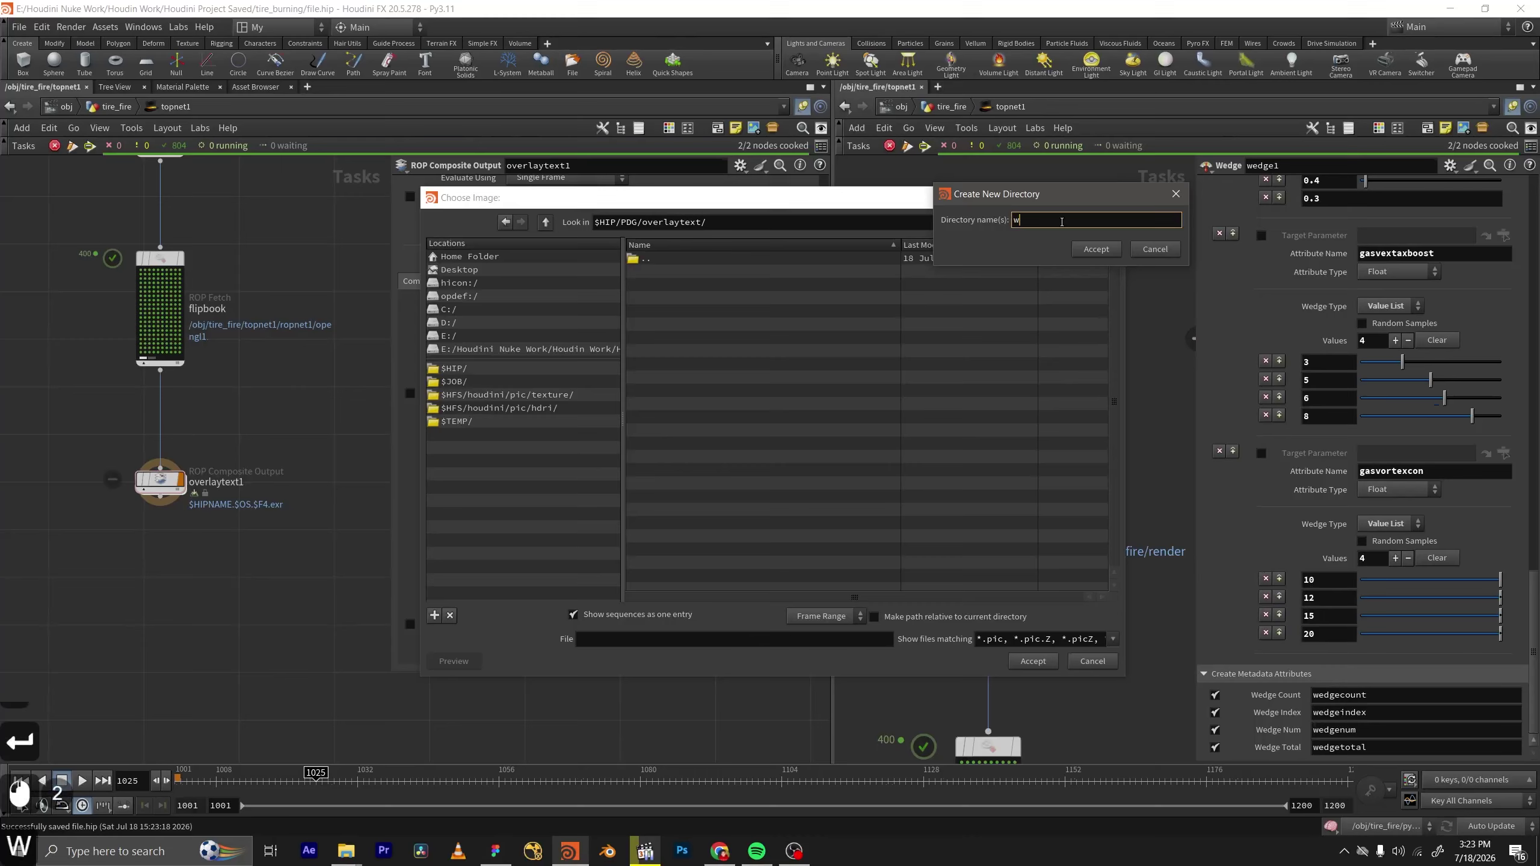
type("w`wedge")
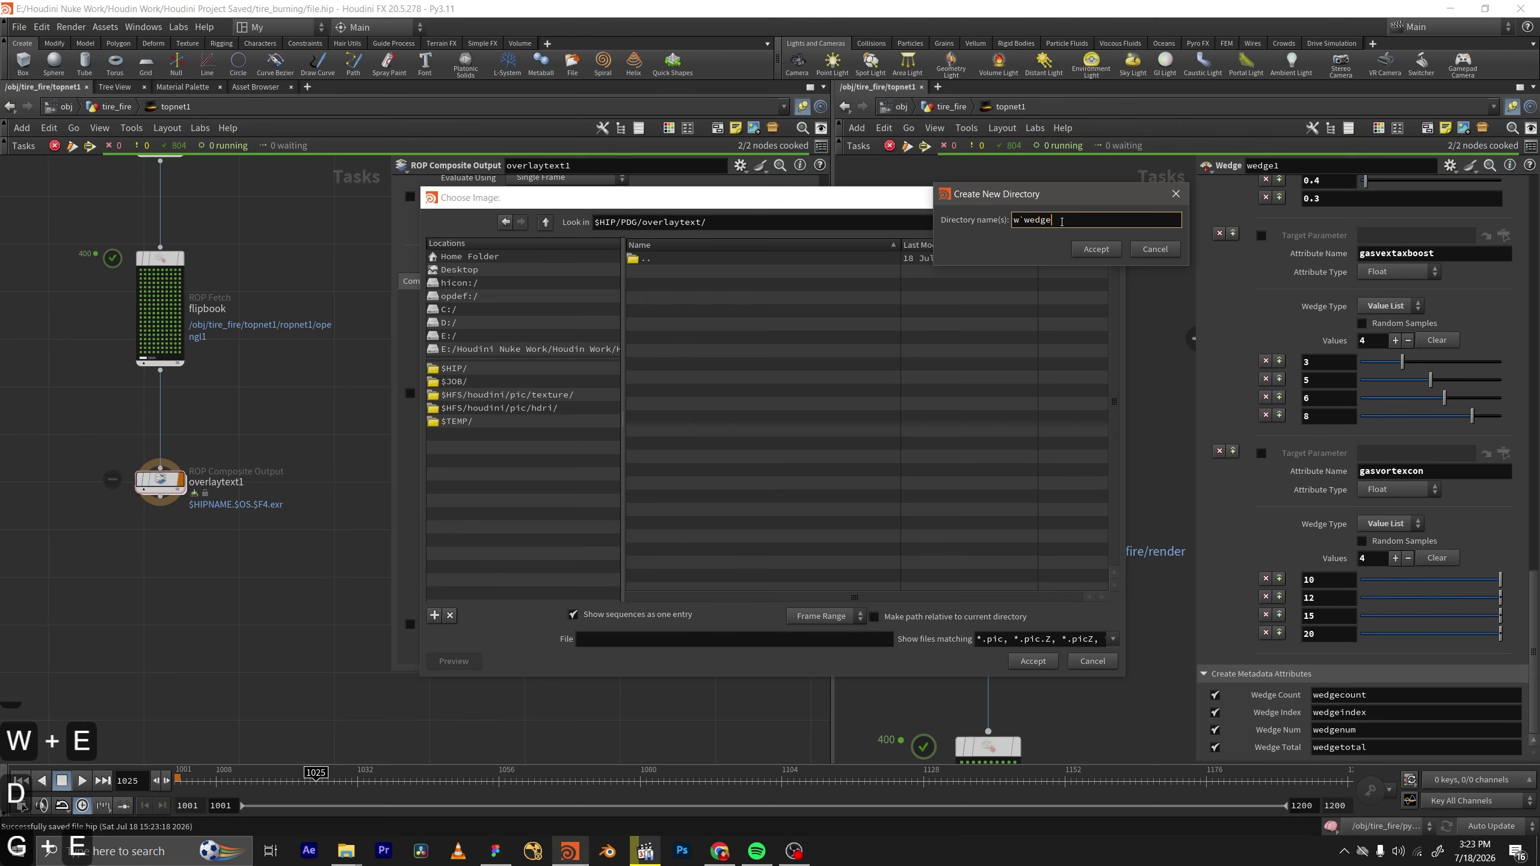
type("in")
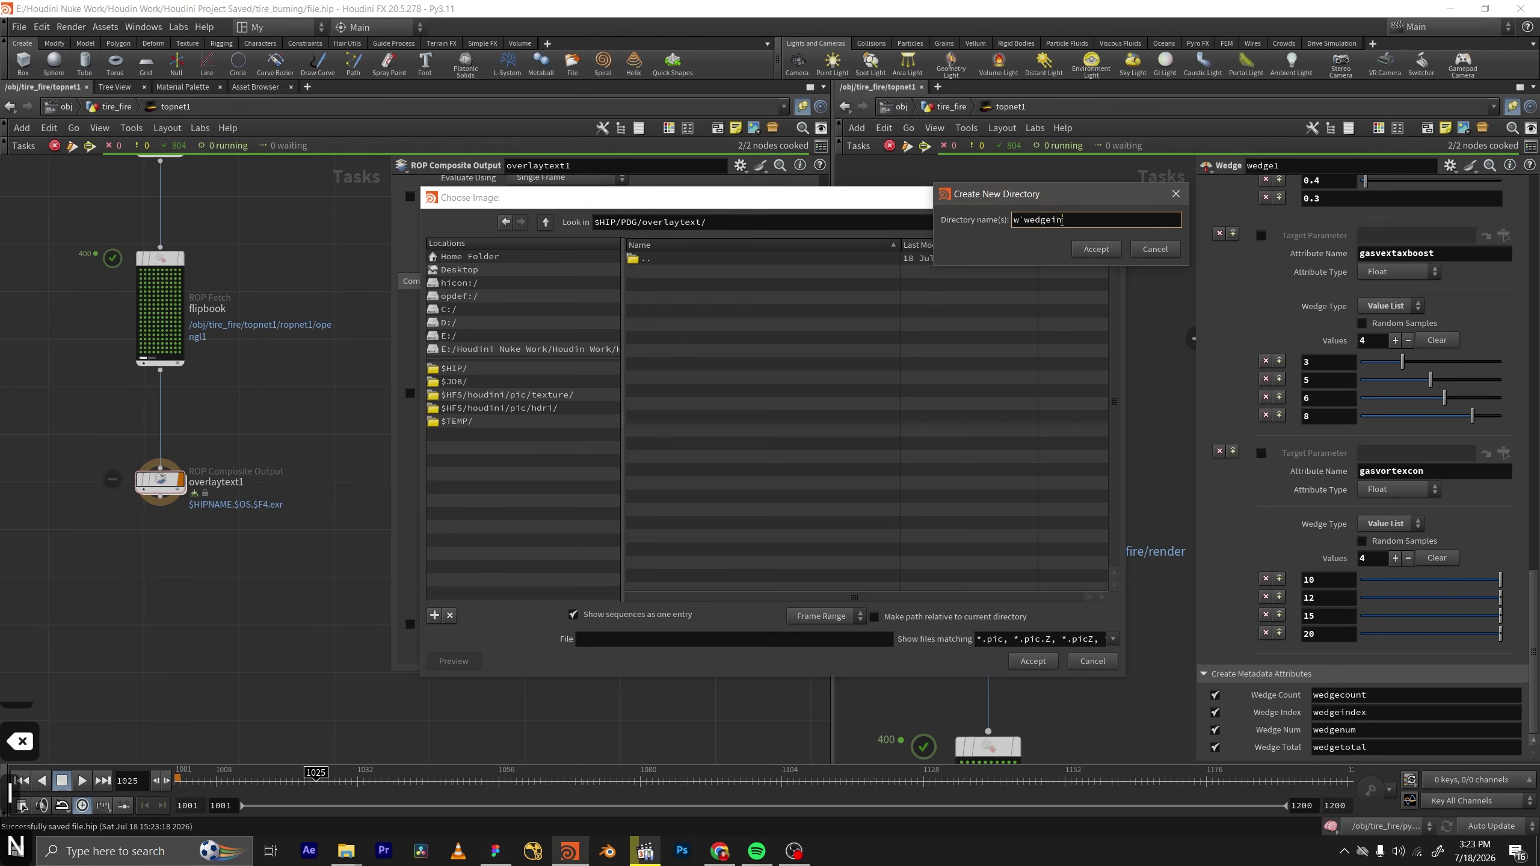
type("dex`")
key("Return")
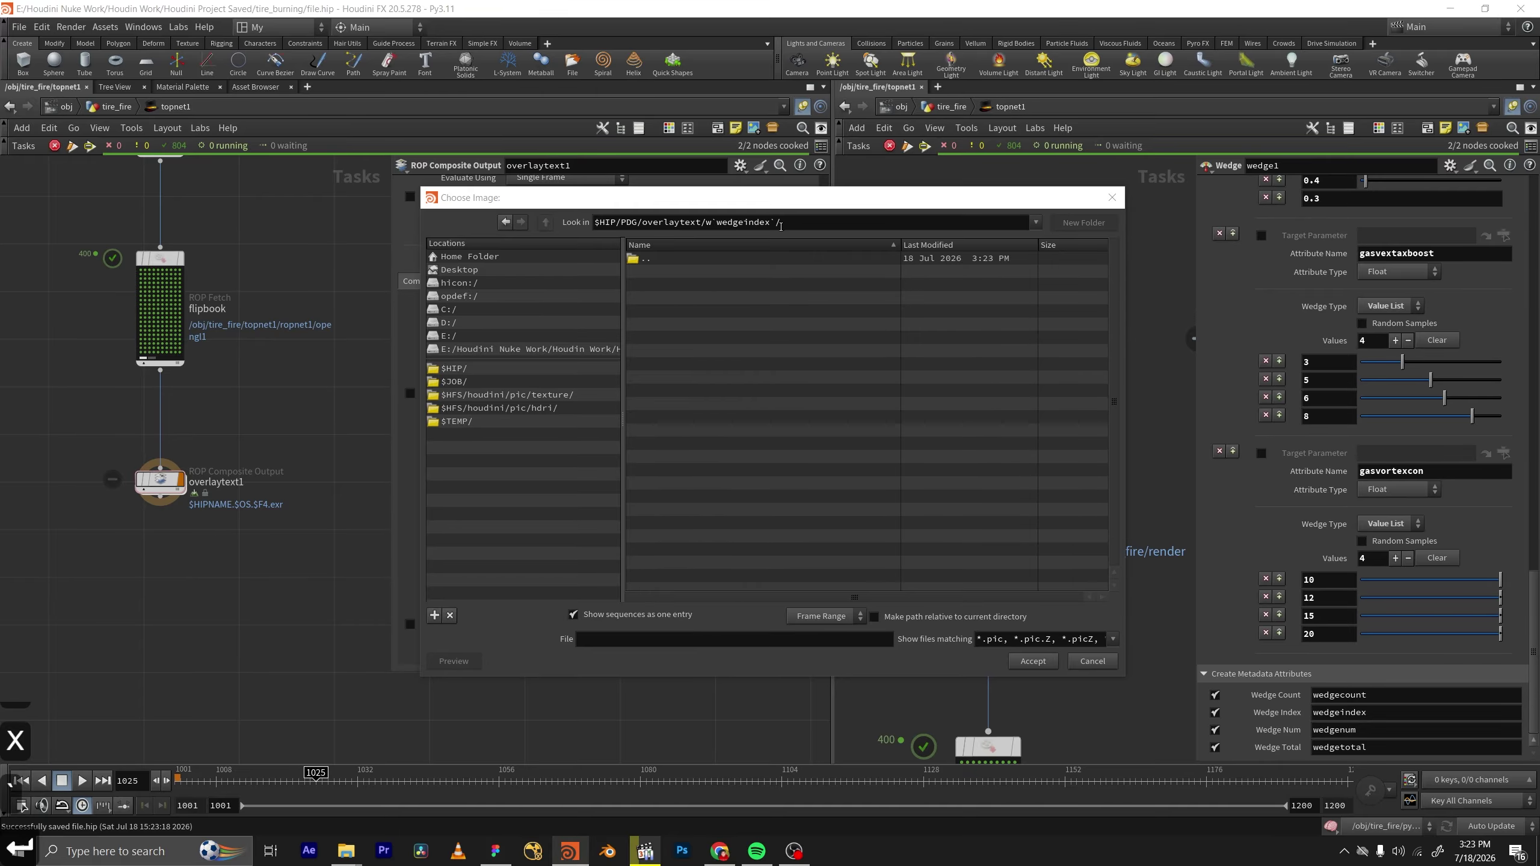
left_click(667, 638)
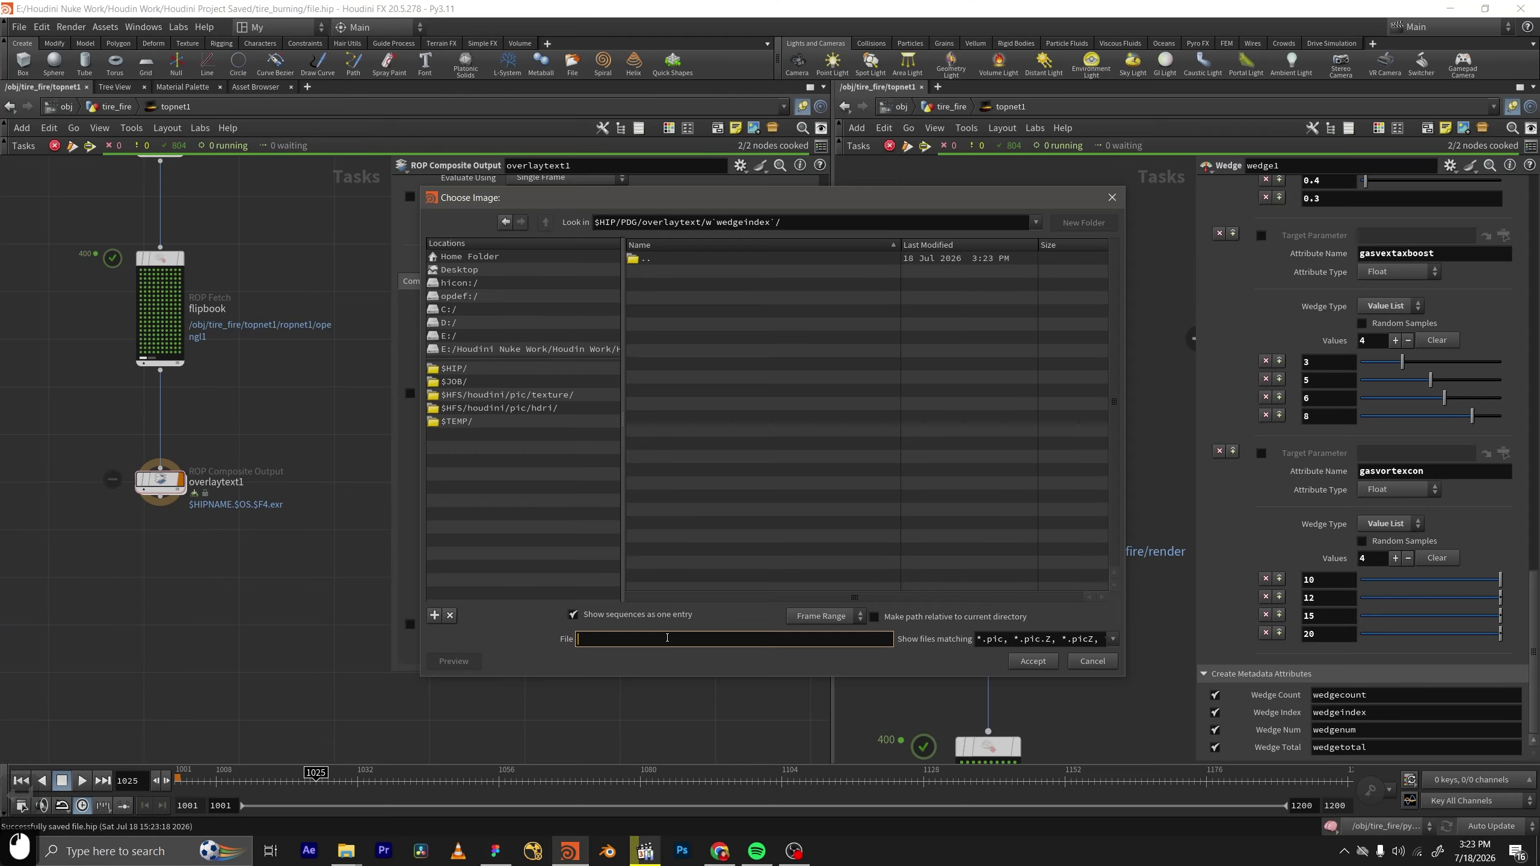
type("ove")
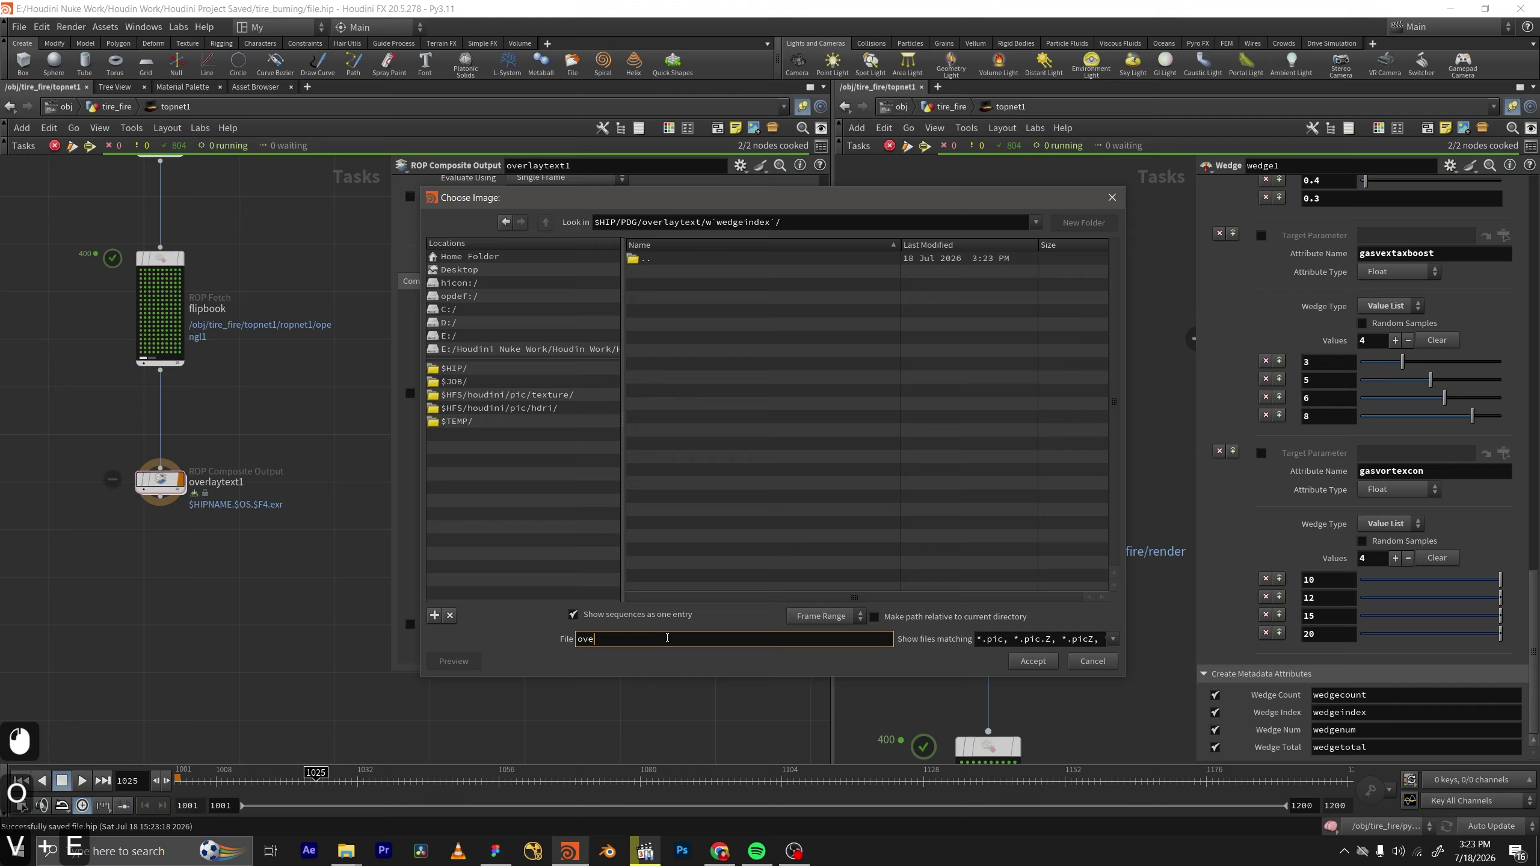
type("rlay text")
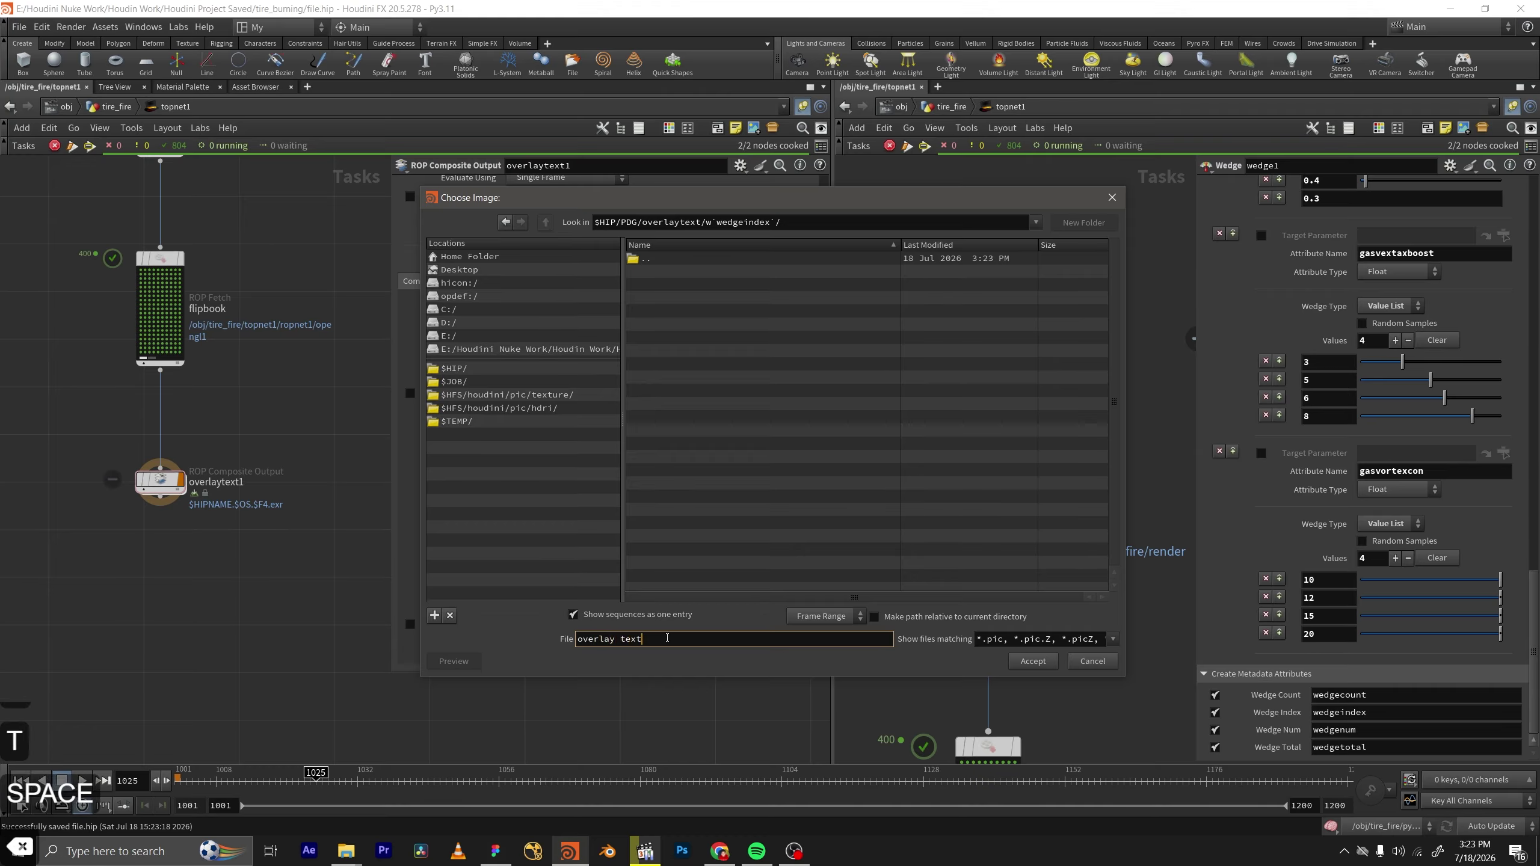
key("BackSpace")
key("BackSpace")
key("BackSpace")
key("BackSpace")
key("BackSpace")
type("text")
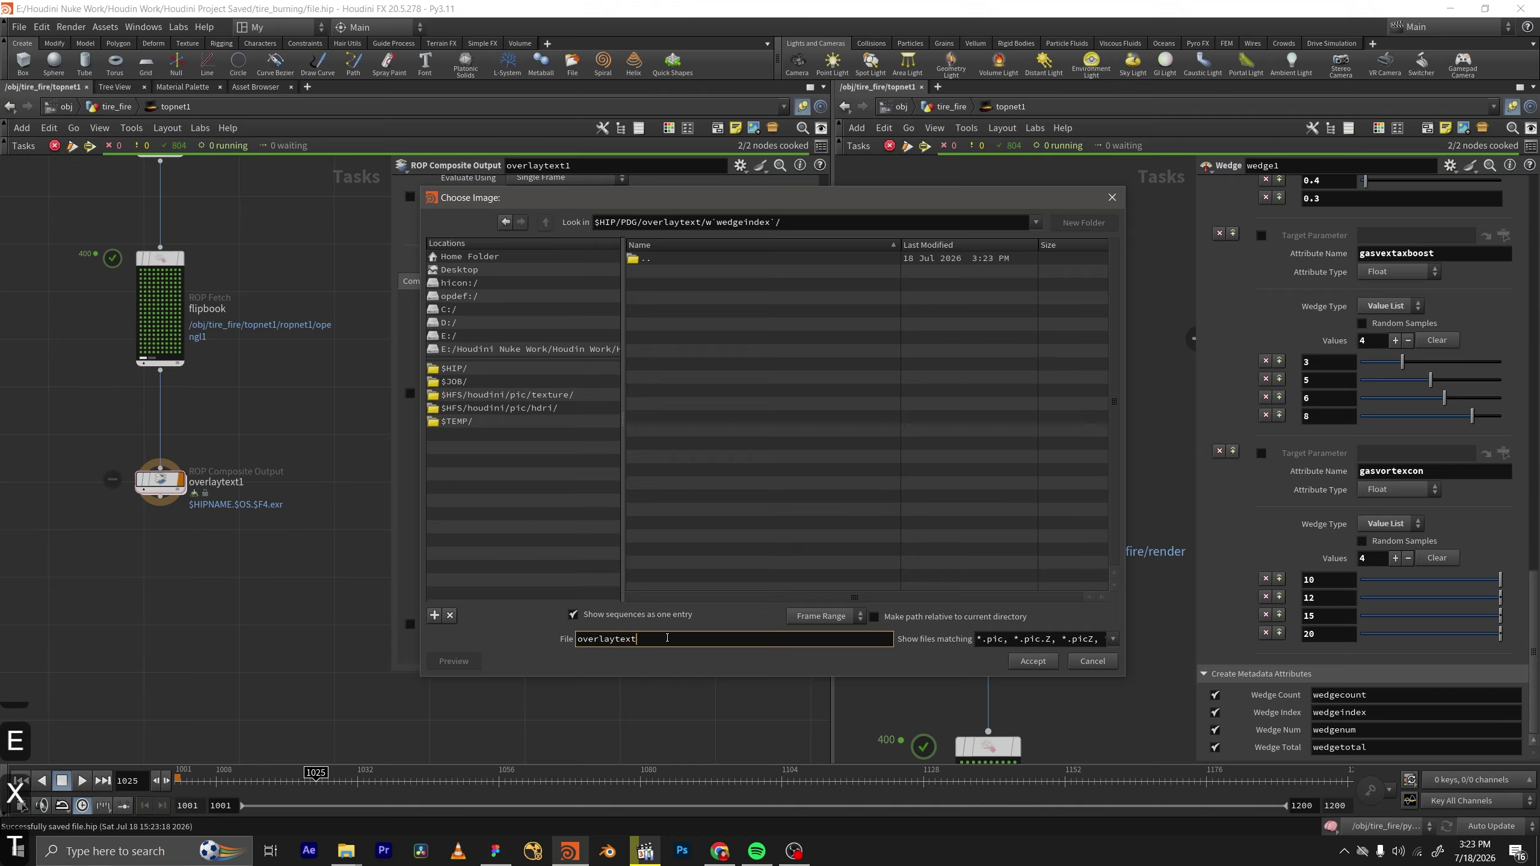
type("`@we")
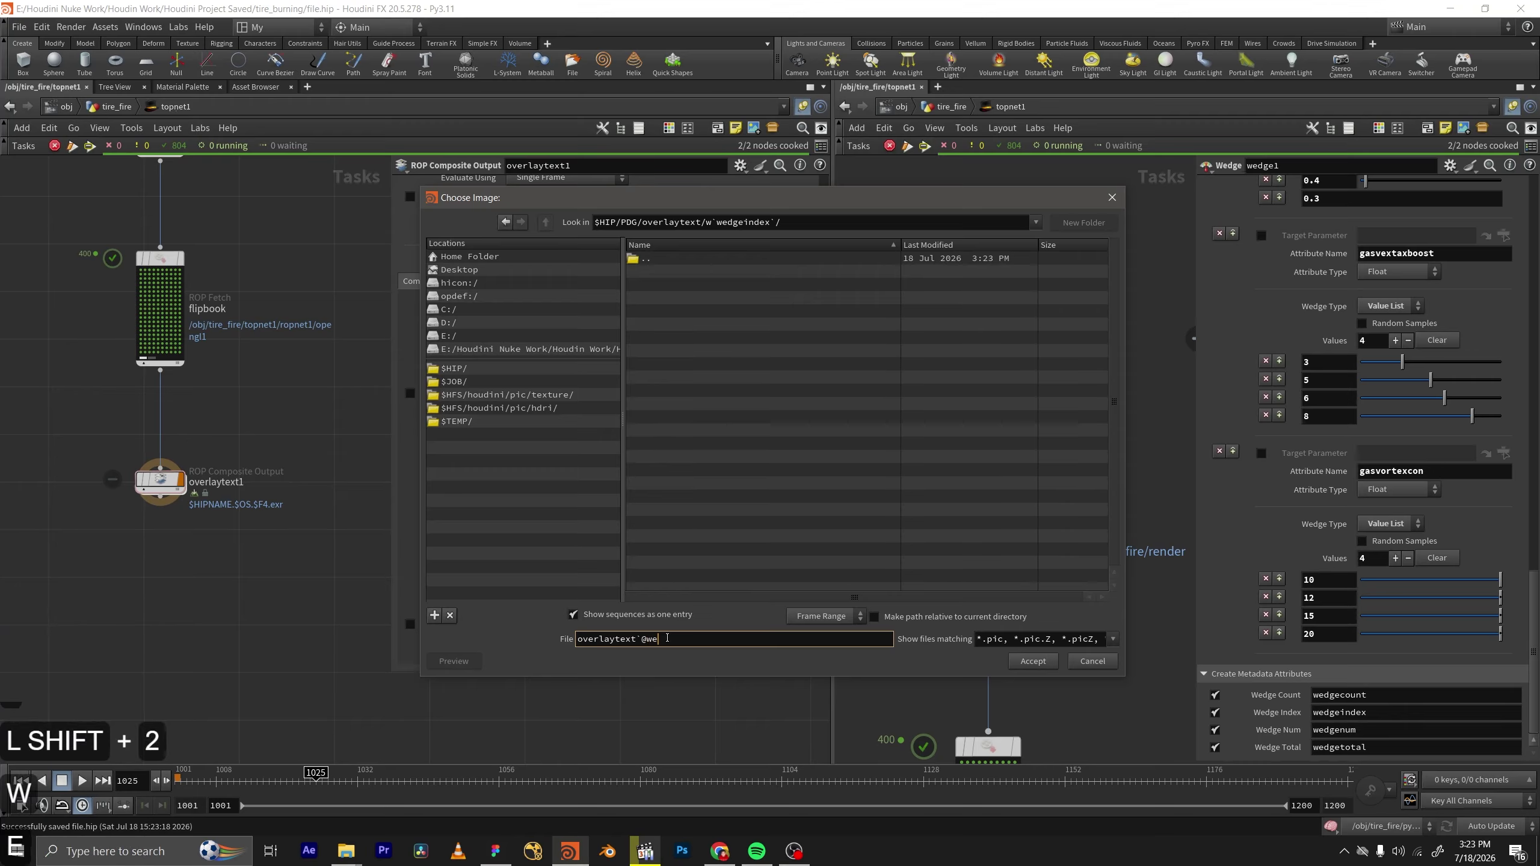
type("dgeindex")
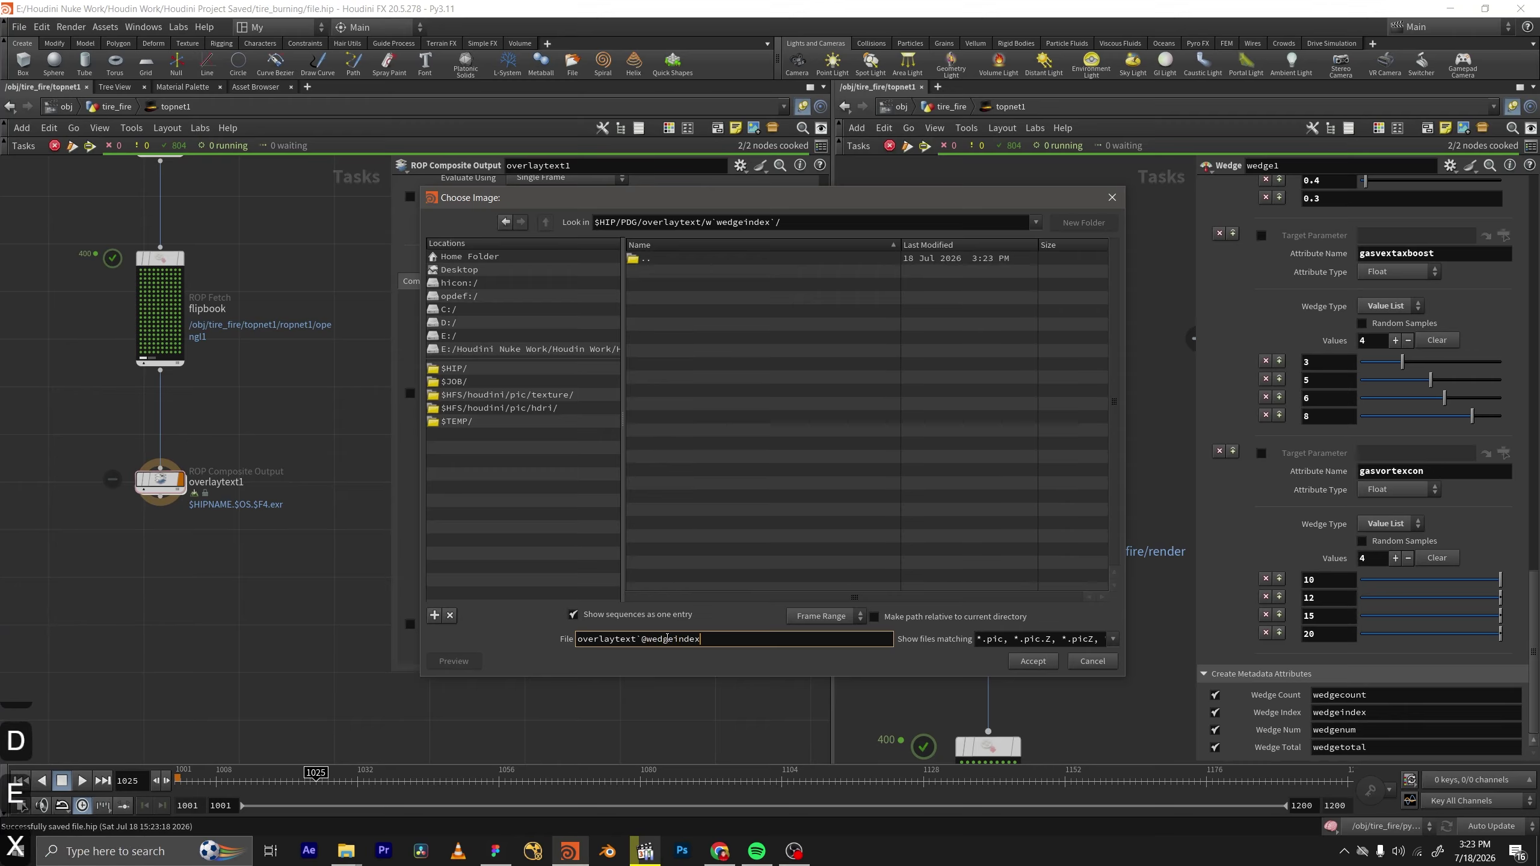
type("`")
type(".")
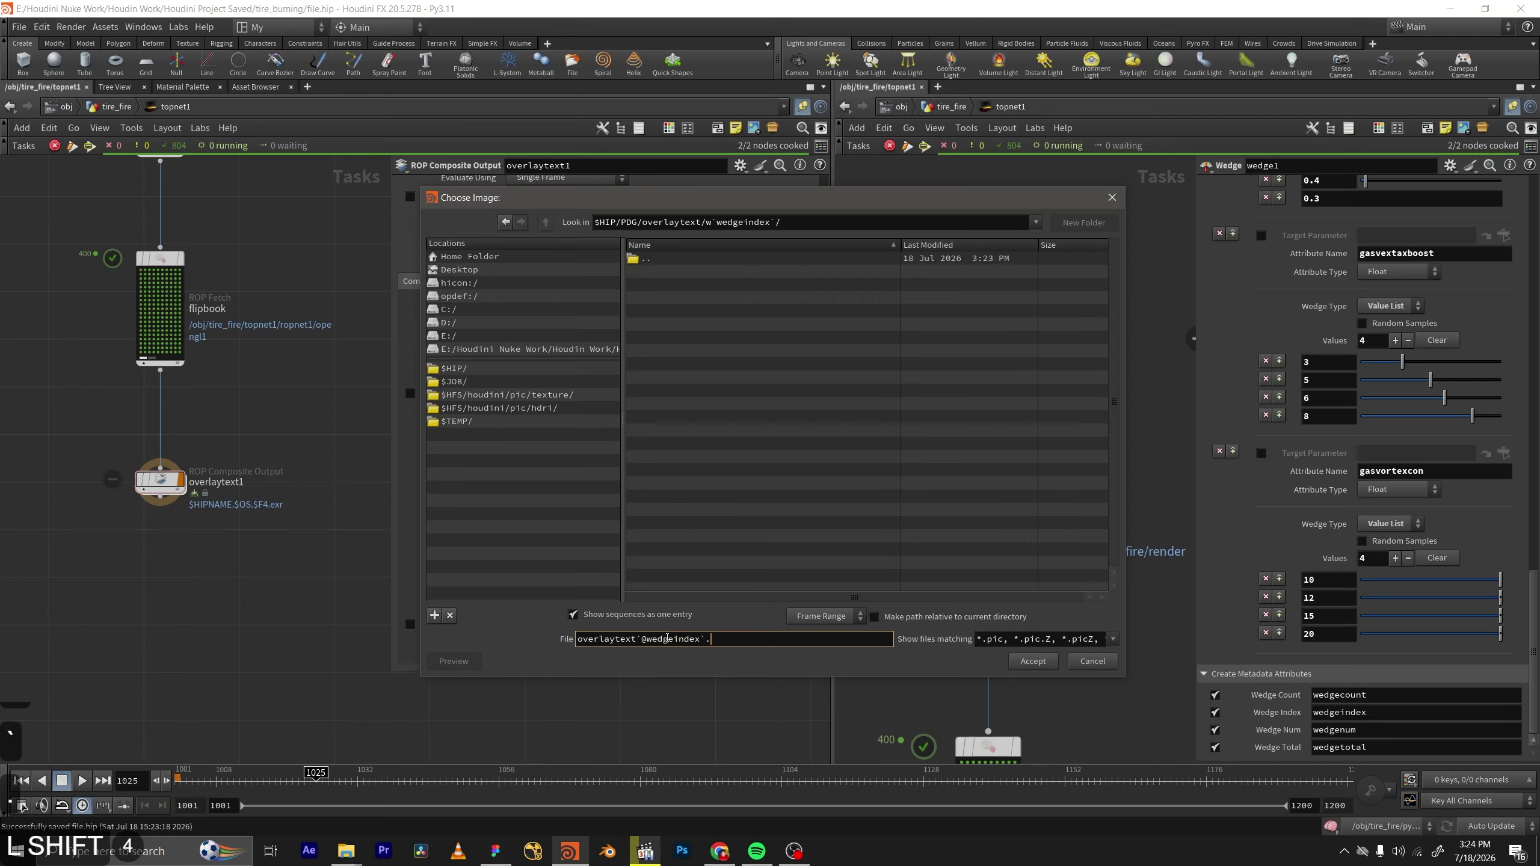
type("$F4")
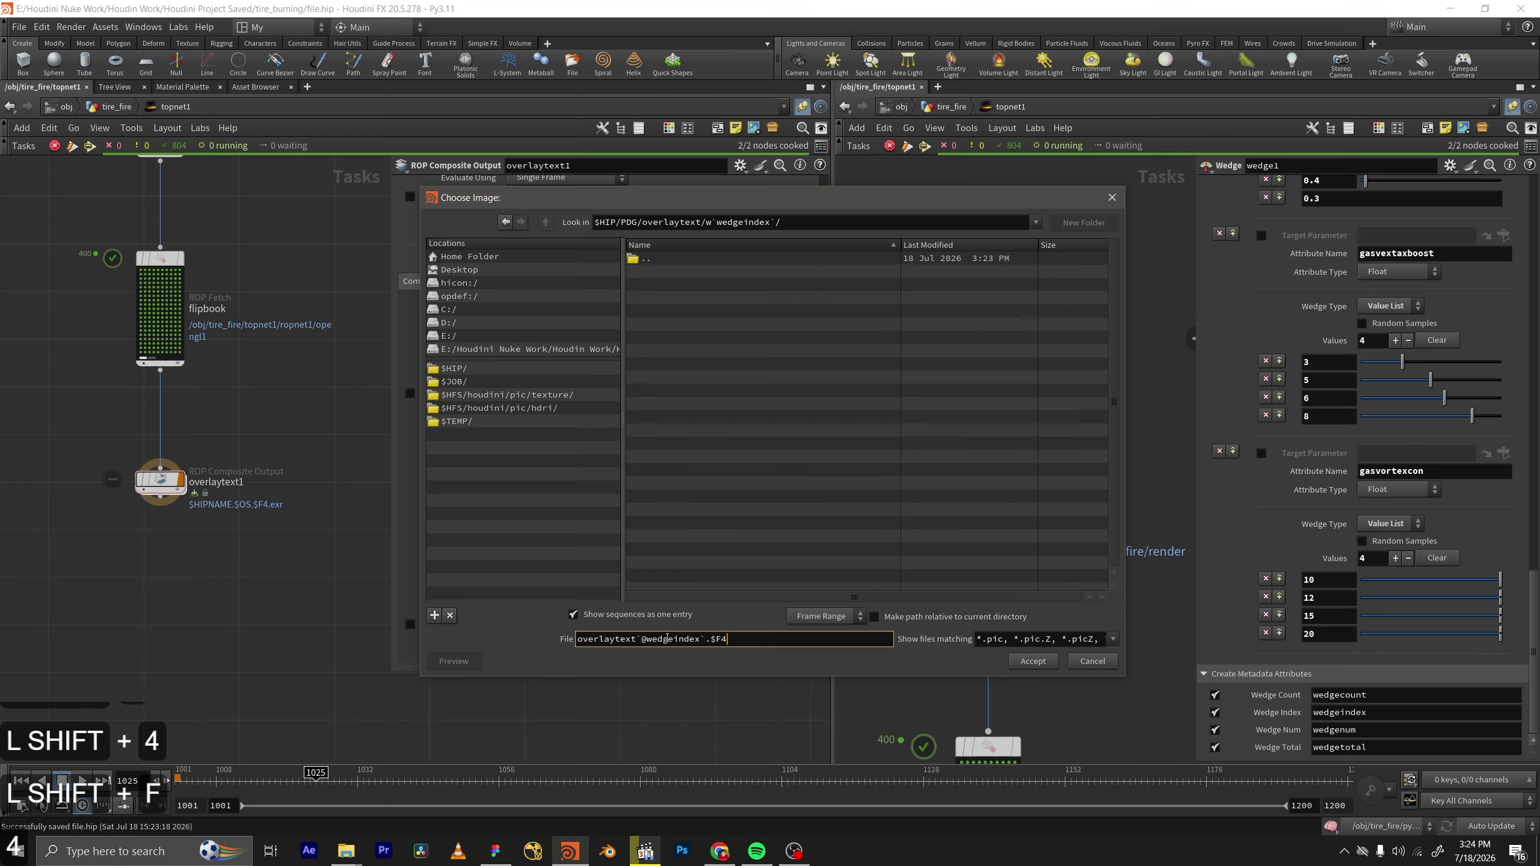
type(".png")
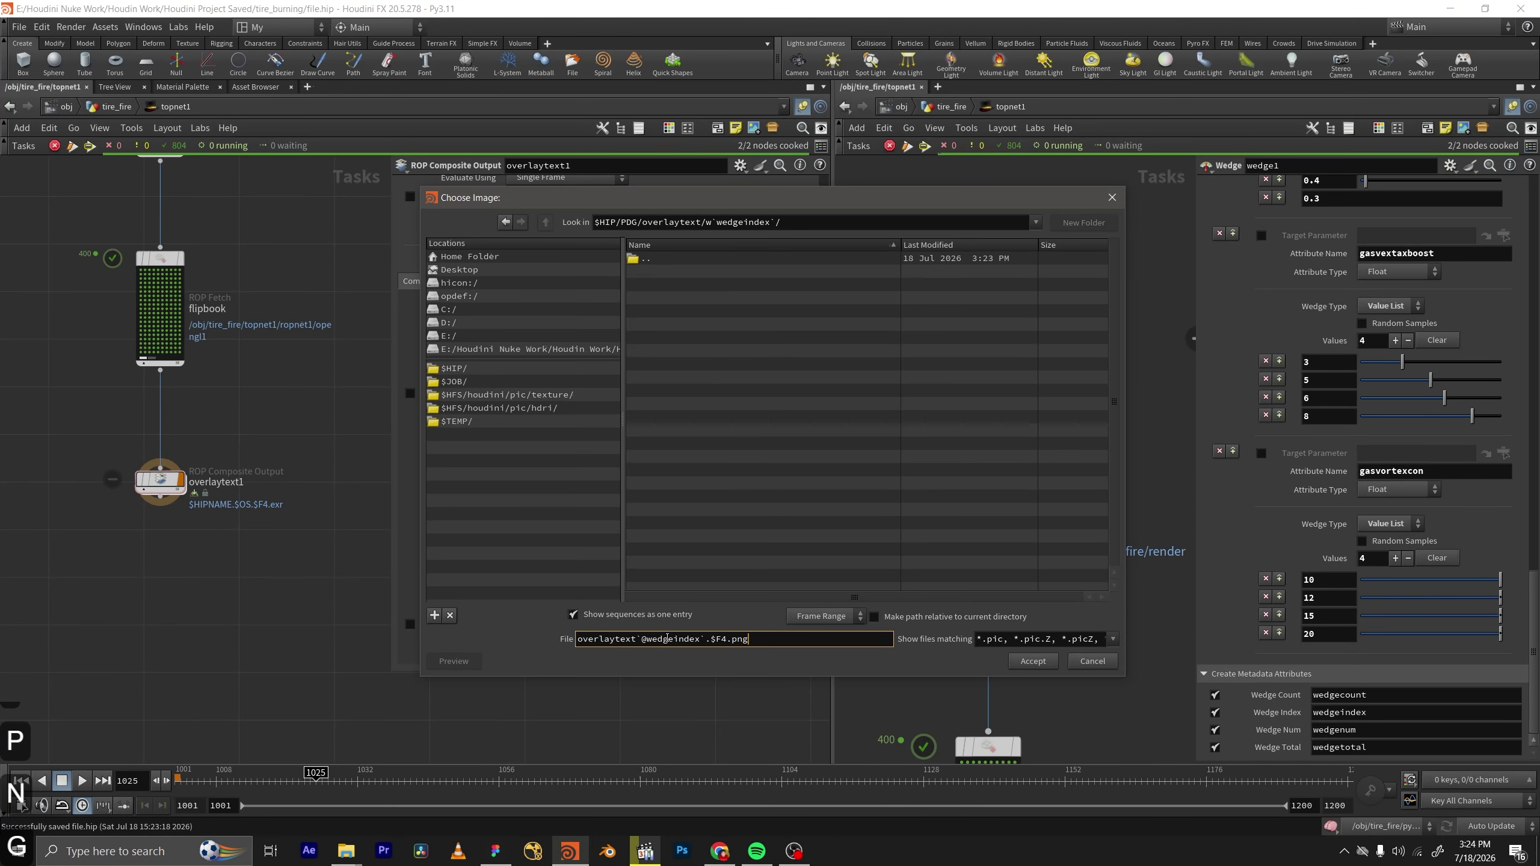
key("Return")
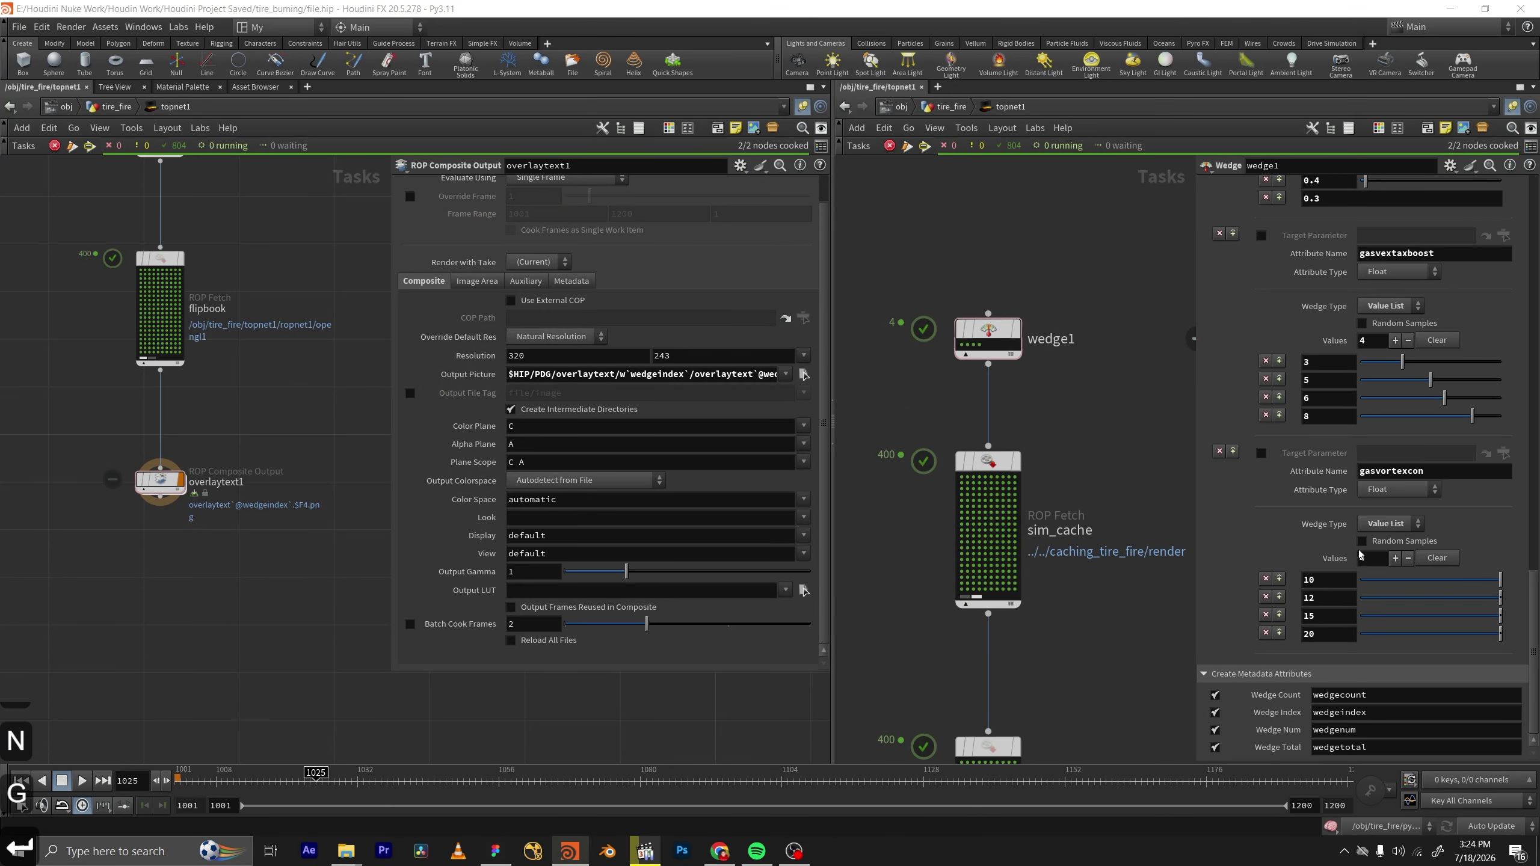
Set overlaytext1 to evaluate using Frame Range and save the scene file.
middle_click_drag(1126, 692, 1096, 574)
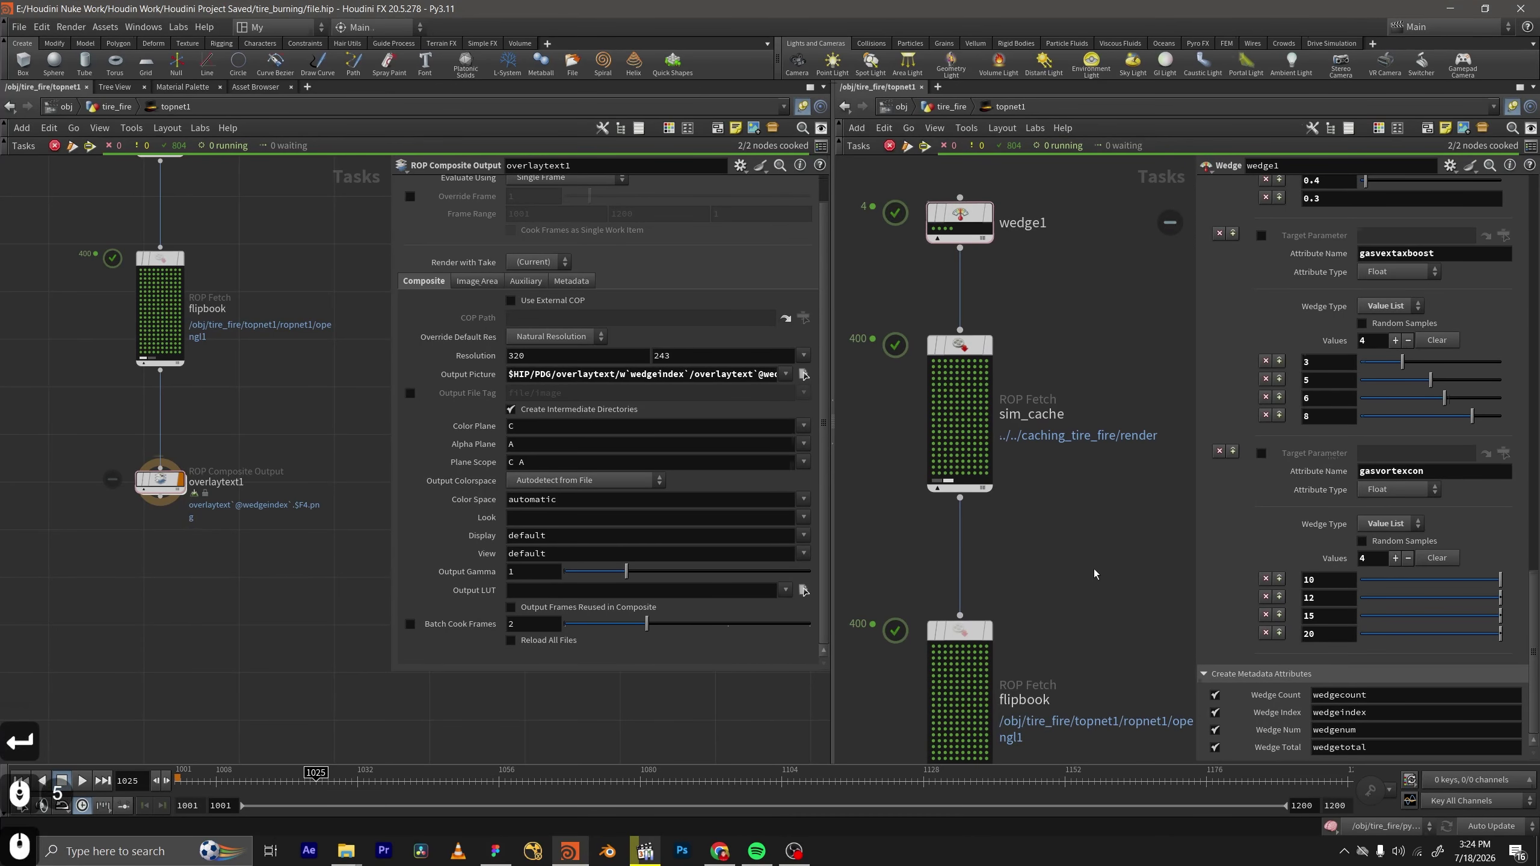
middle_click_drag(1112, 437, 1129, 275)
middle_click_drag(1085, 732, 1094, 487)
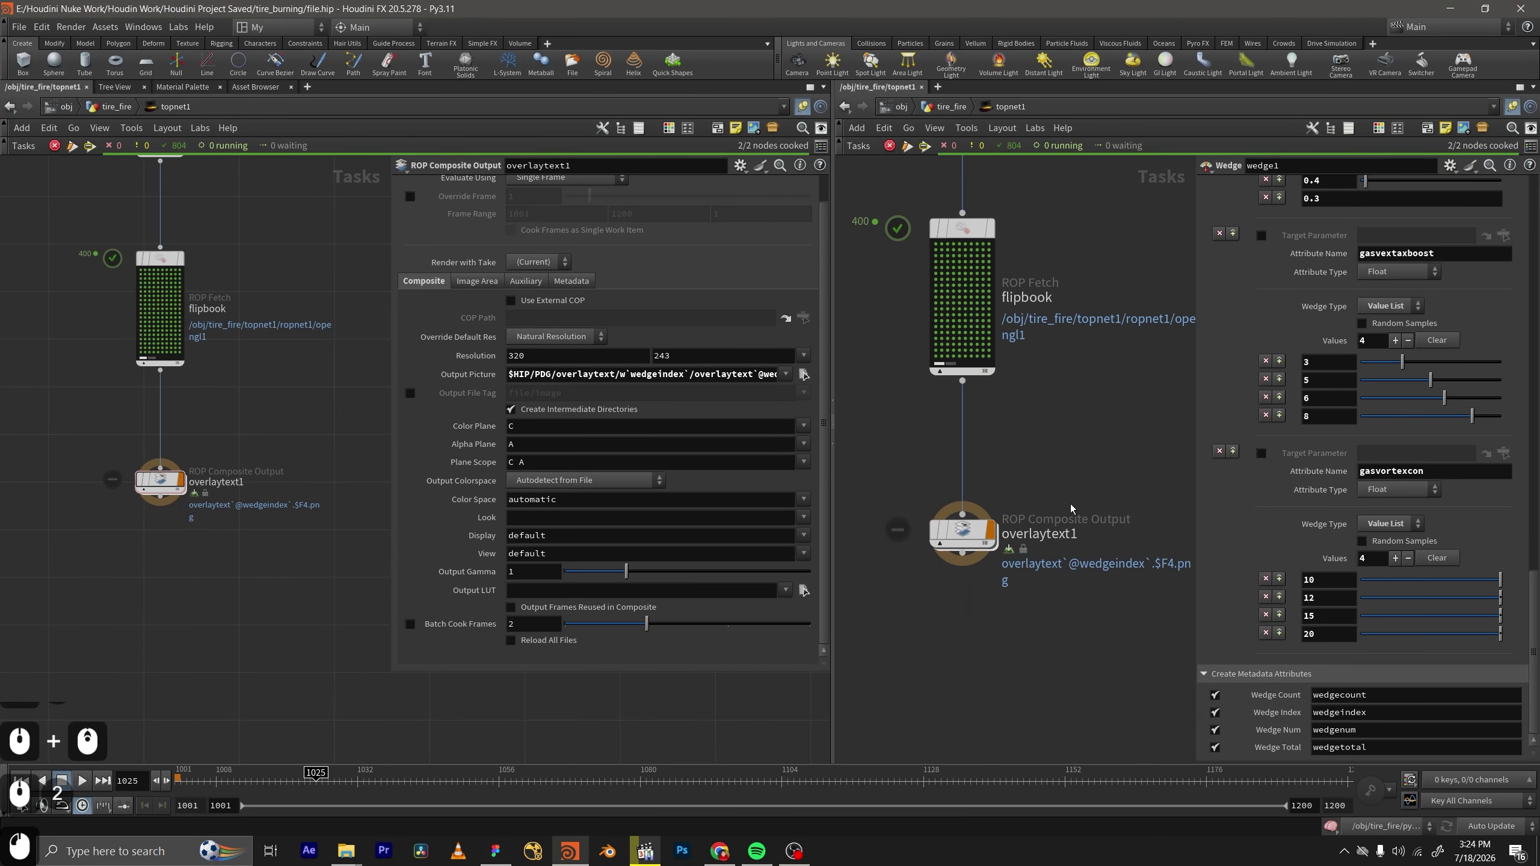
left_click_drag(71, 444, 236, 564)
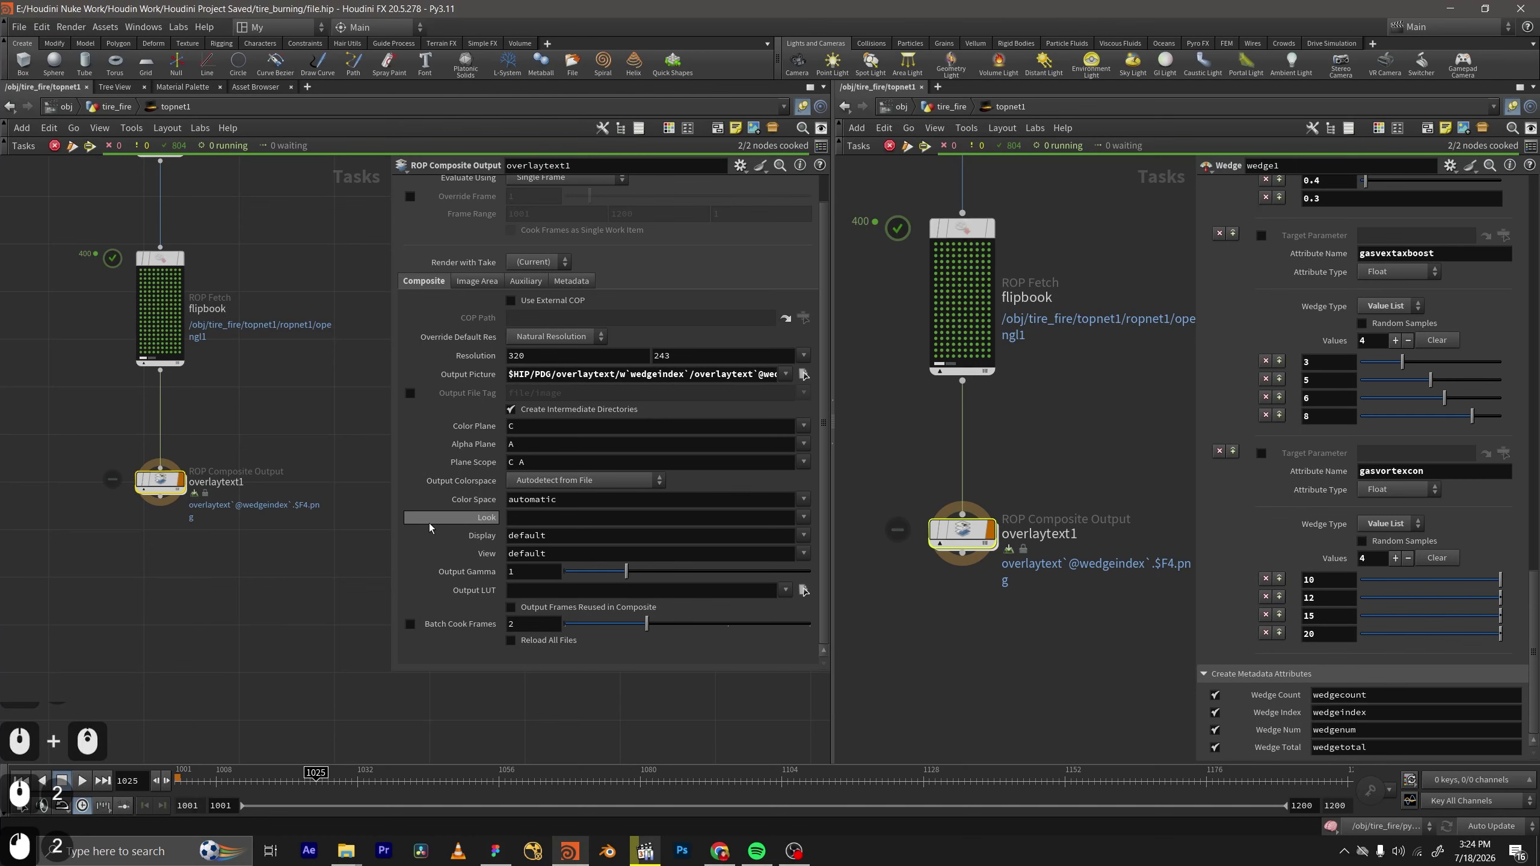
scroll(609, 338, "up", 3)
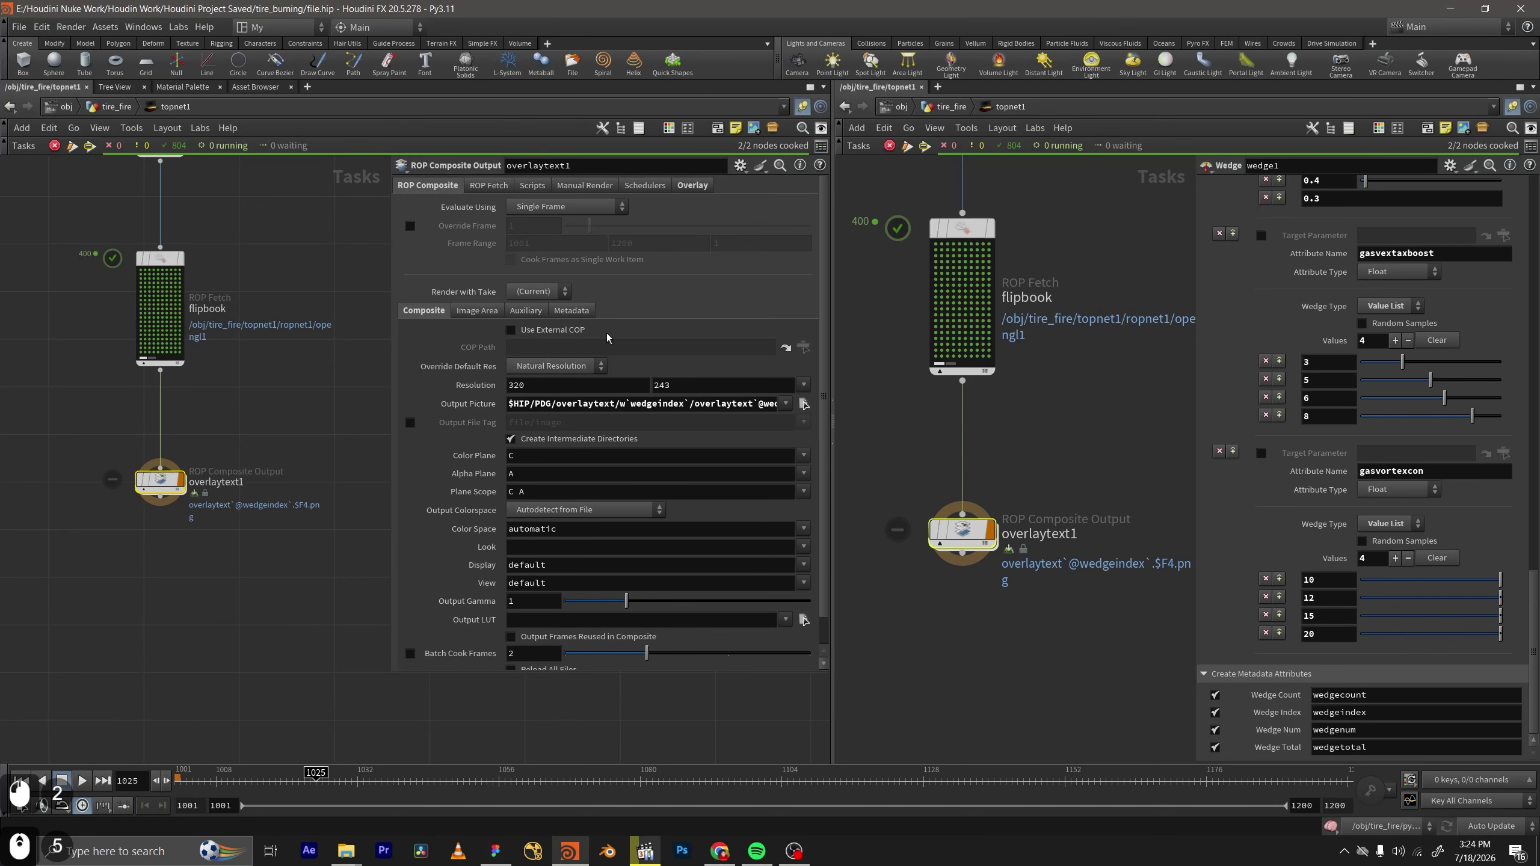
left_click(574, 209)
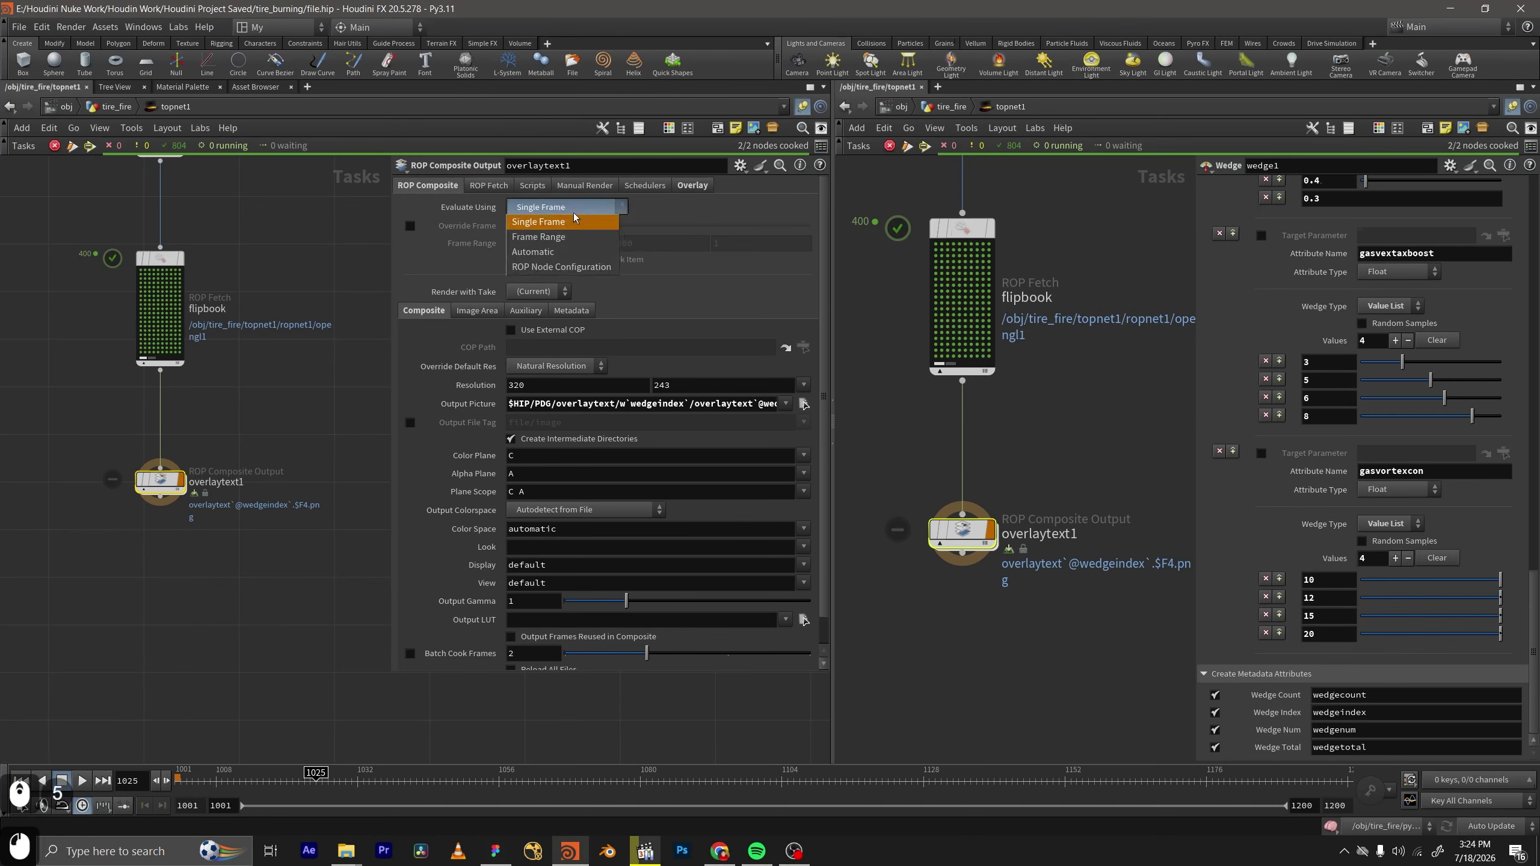
left_click(538, 236)
key("ctrl+s")
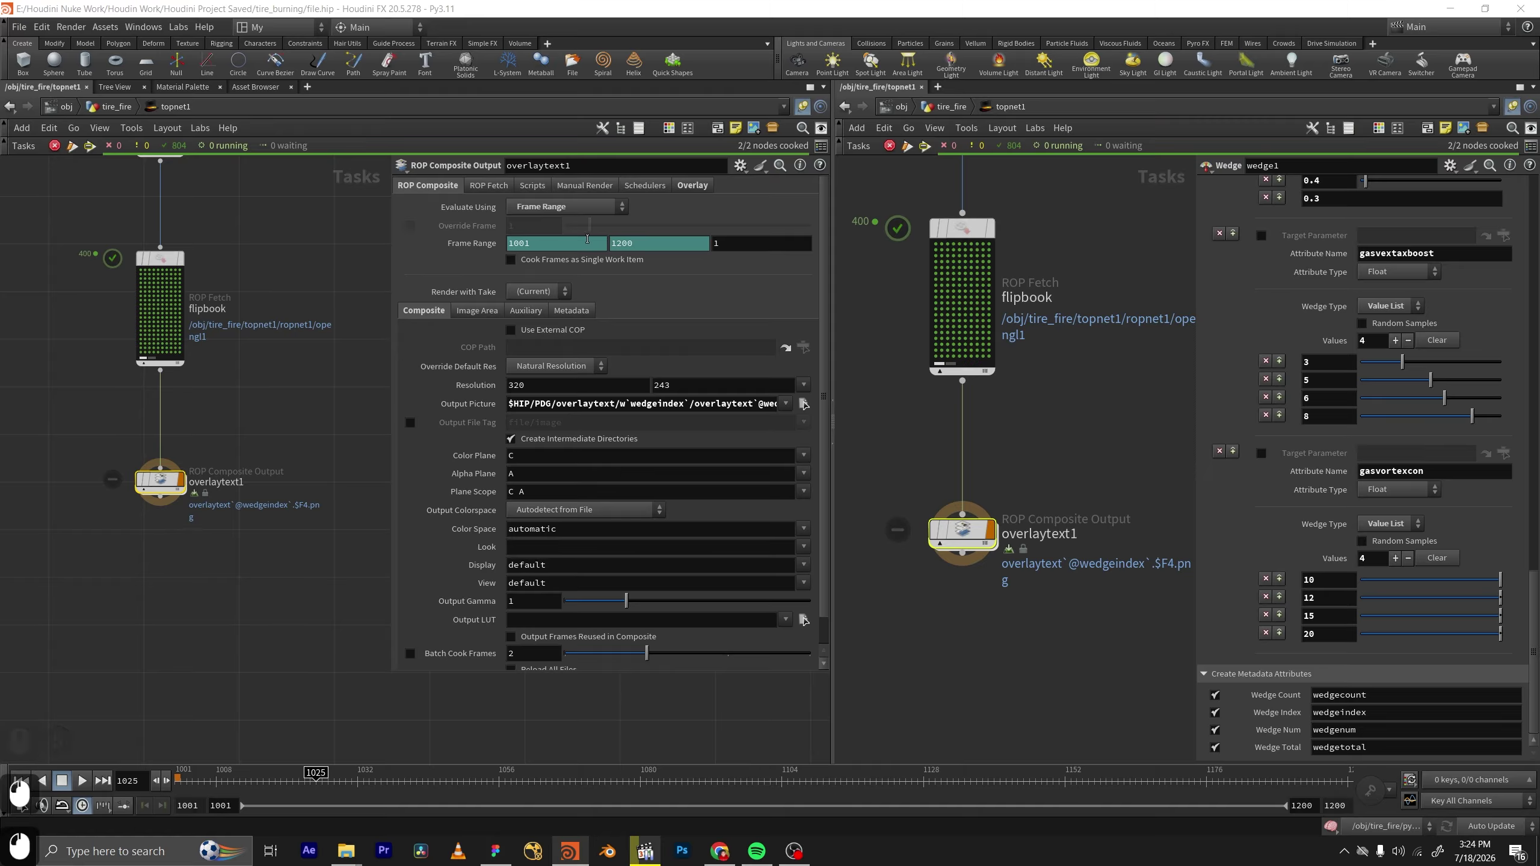
Remove the expressions from overlaytext1's start and end frames and set the end frame to 1100.
left_click(583, 245, "ctrl+shift")
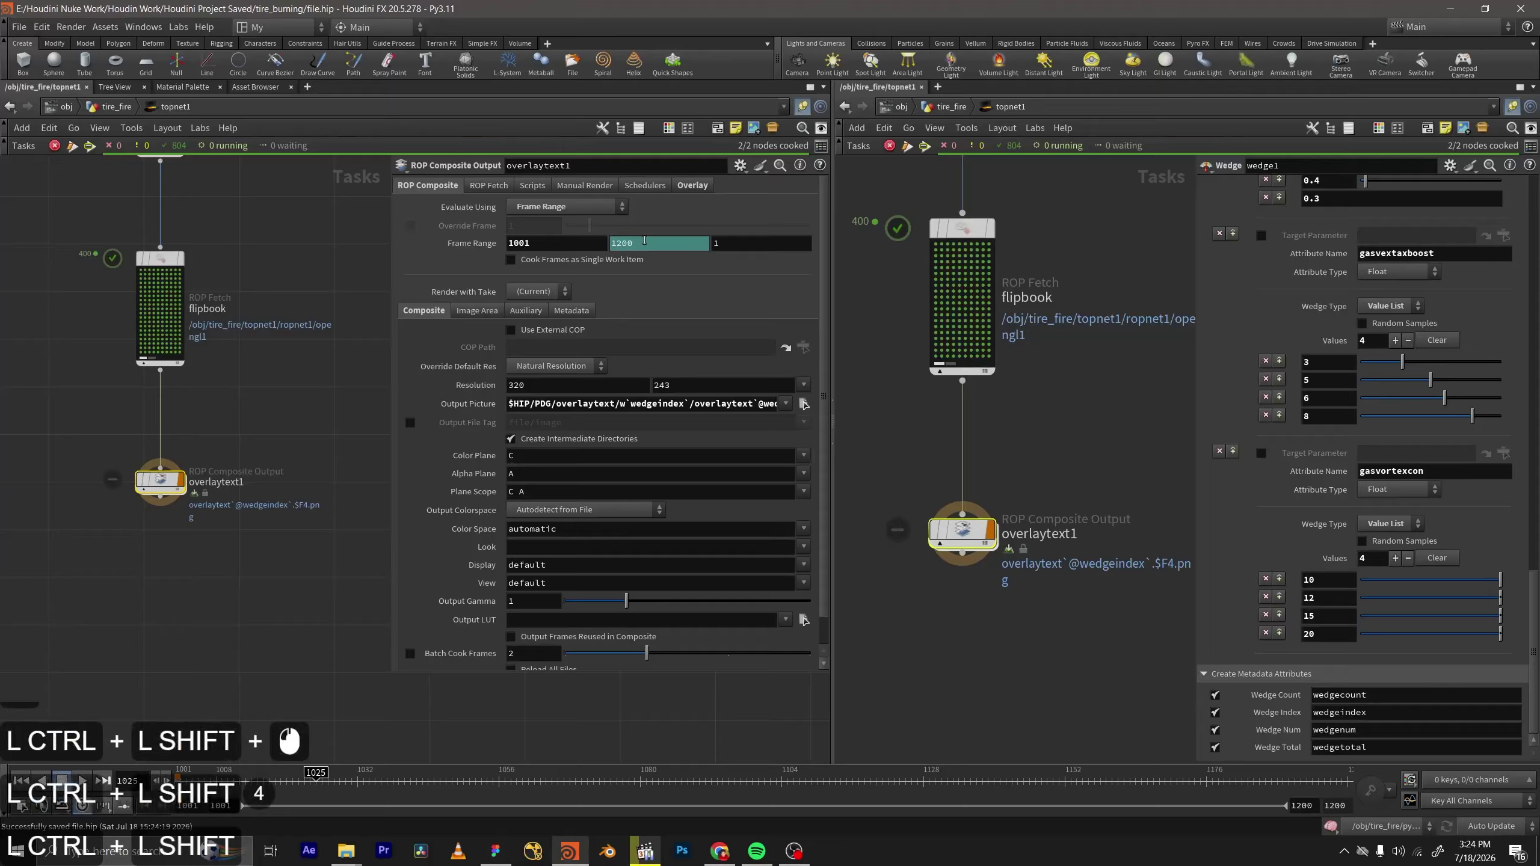
left_click(637, 245, "ctrl+shift")
left_click(657, 246)
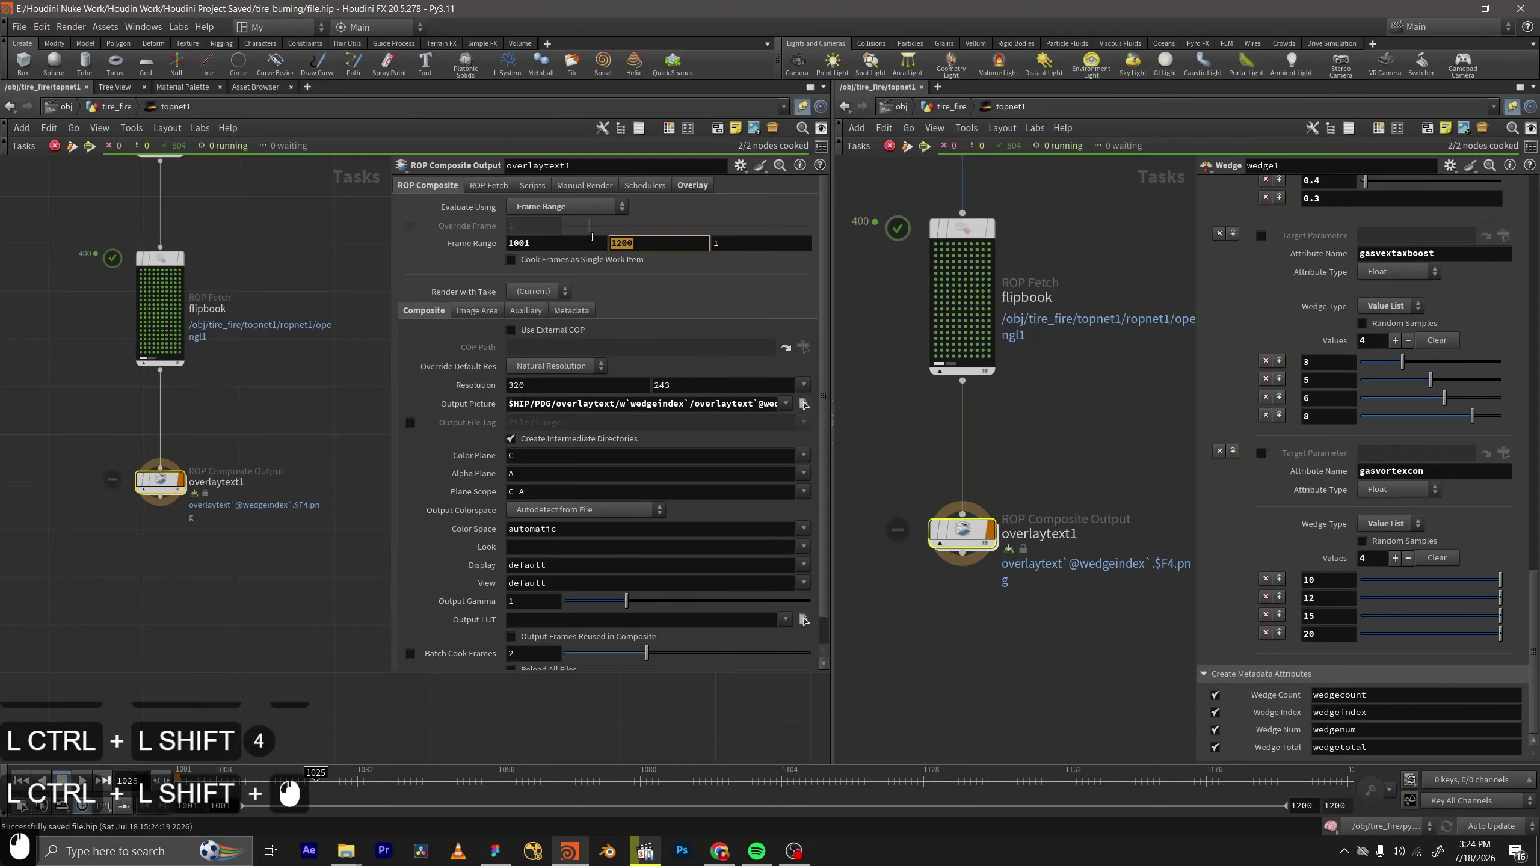
type("1100")
key("Return")
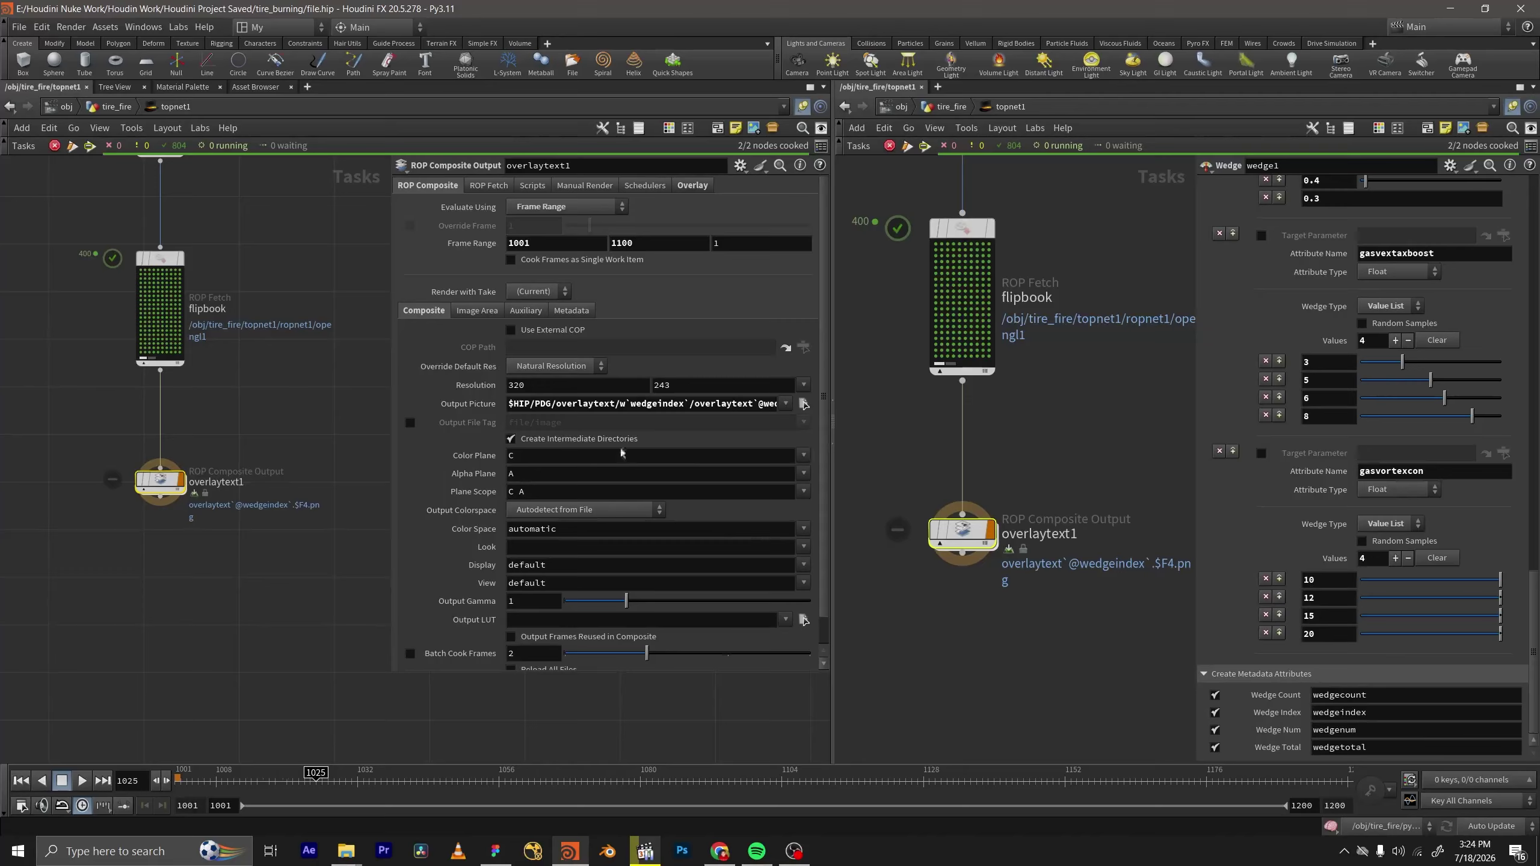
Set Frames per Batch to 100 in overlaytext1's ROP Fetch settings.
scroll(623, 453, "down", 6)
scroll(623, 452, "up", 10)
left_click(506, 189)
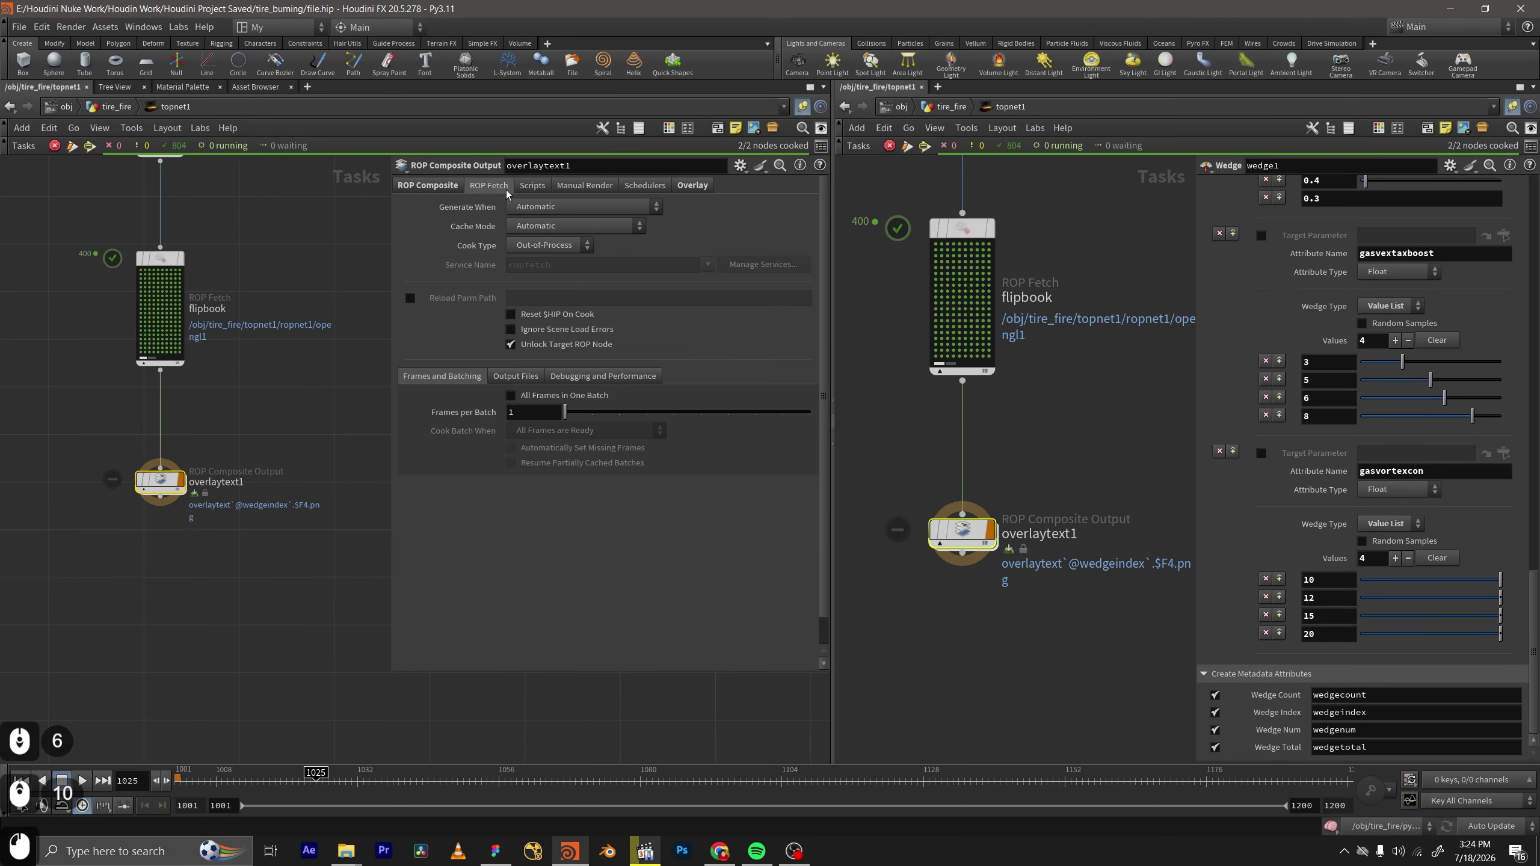
left_click(432, 186)
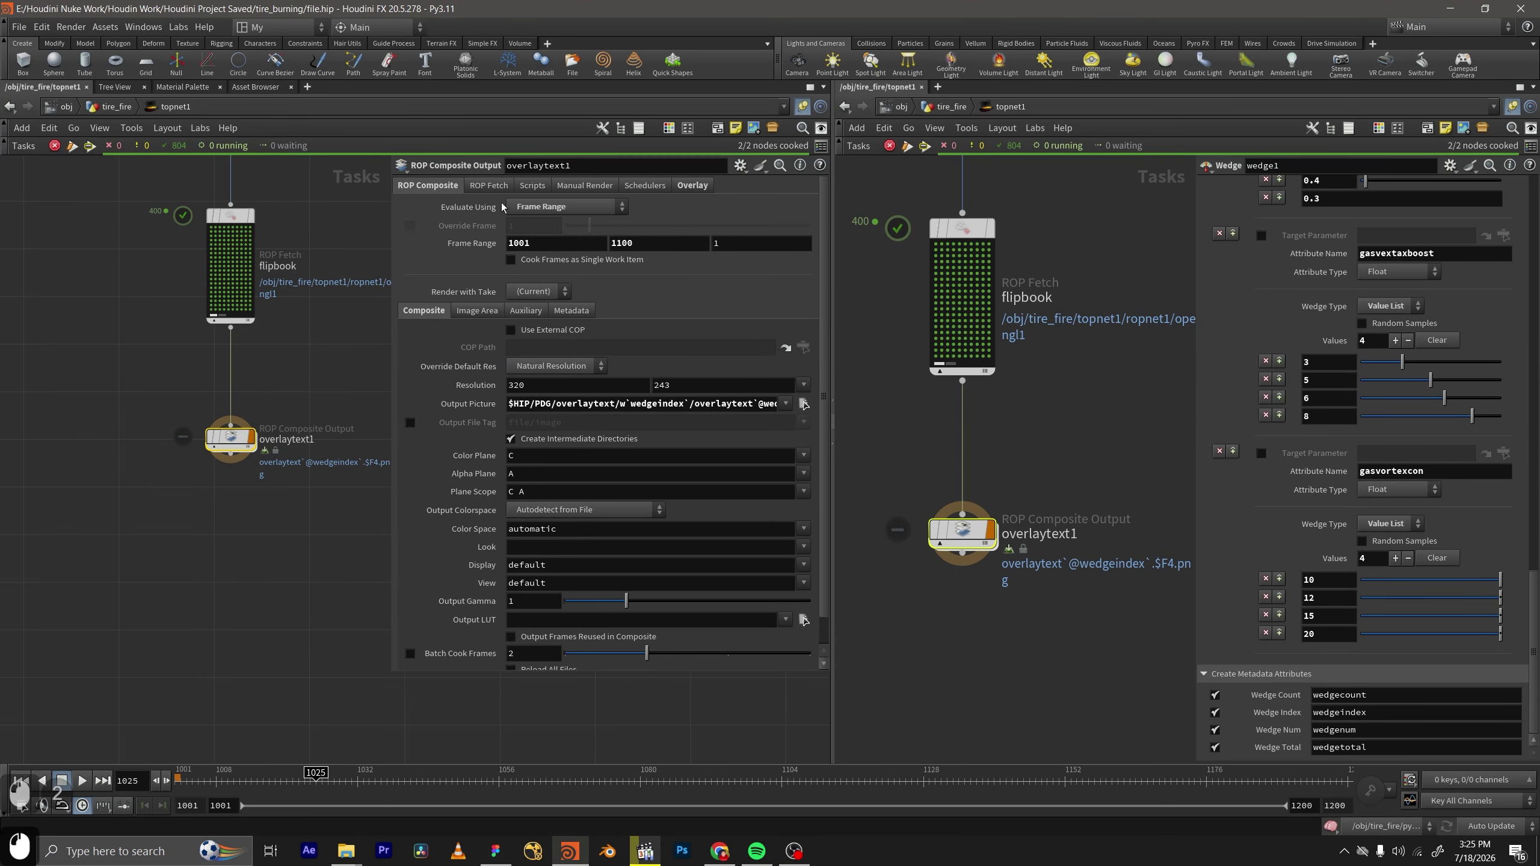
left_click(492, 187)
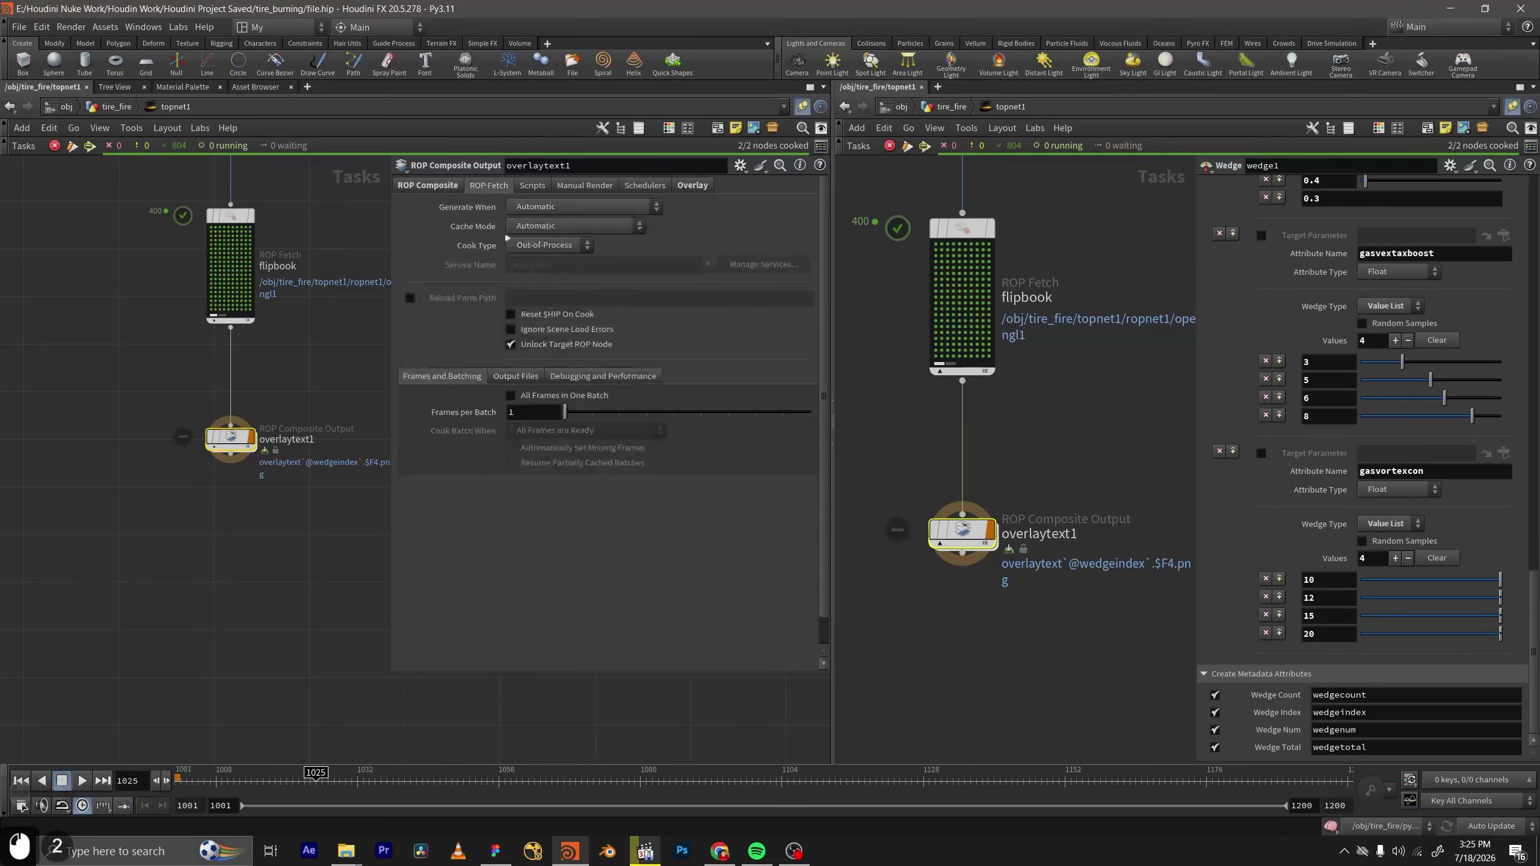
left_click(528, 381)
left_click(606, 380)
left_click(437, 380)
left_click(521, 415)
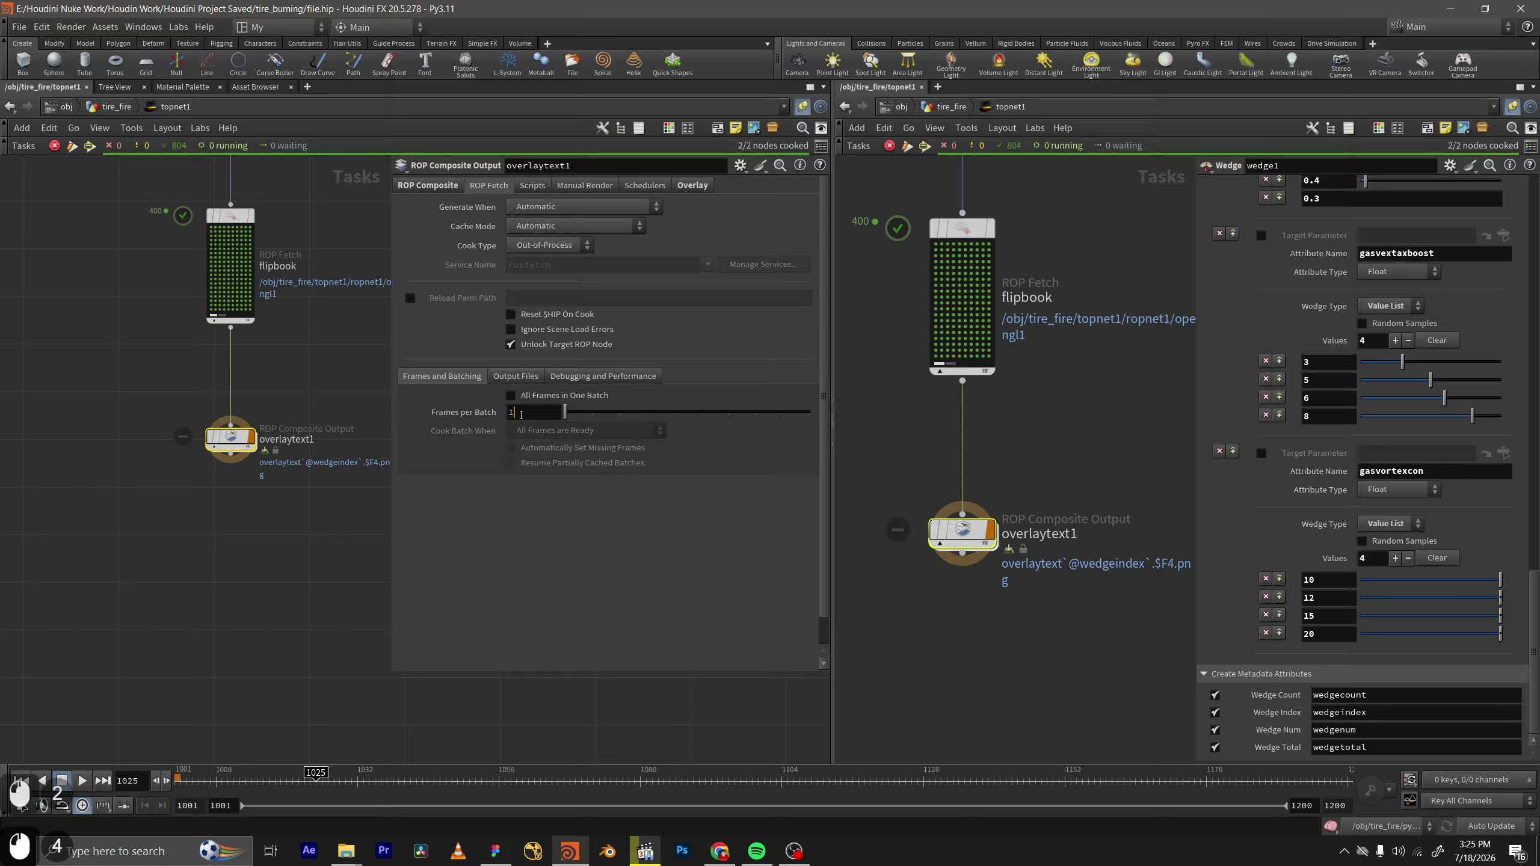
double_click(522, 416)
type("100")
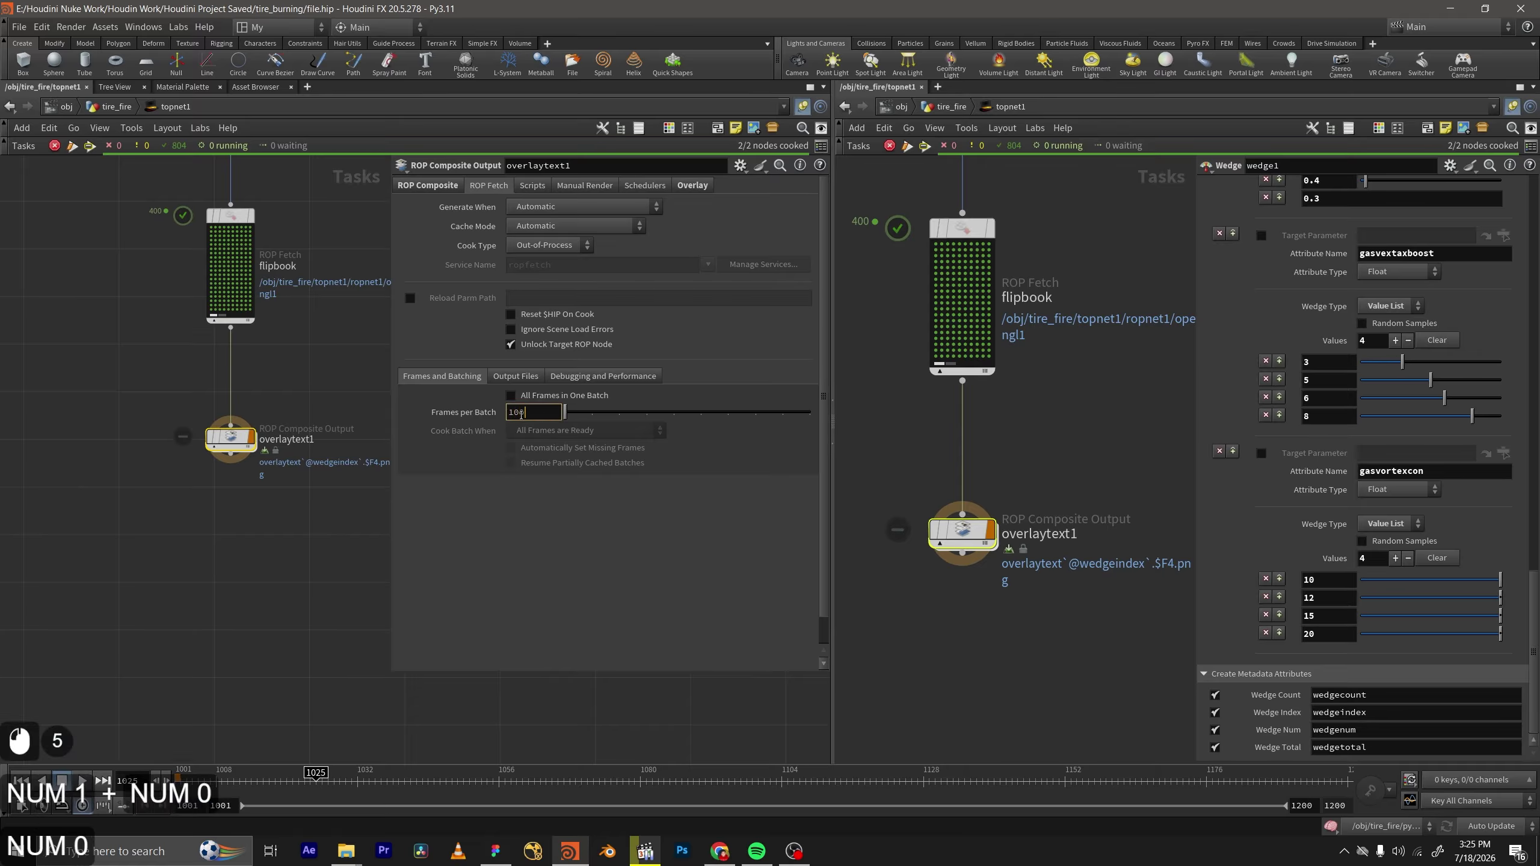
key("Return")
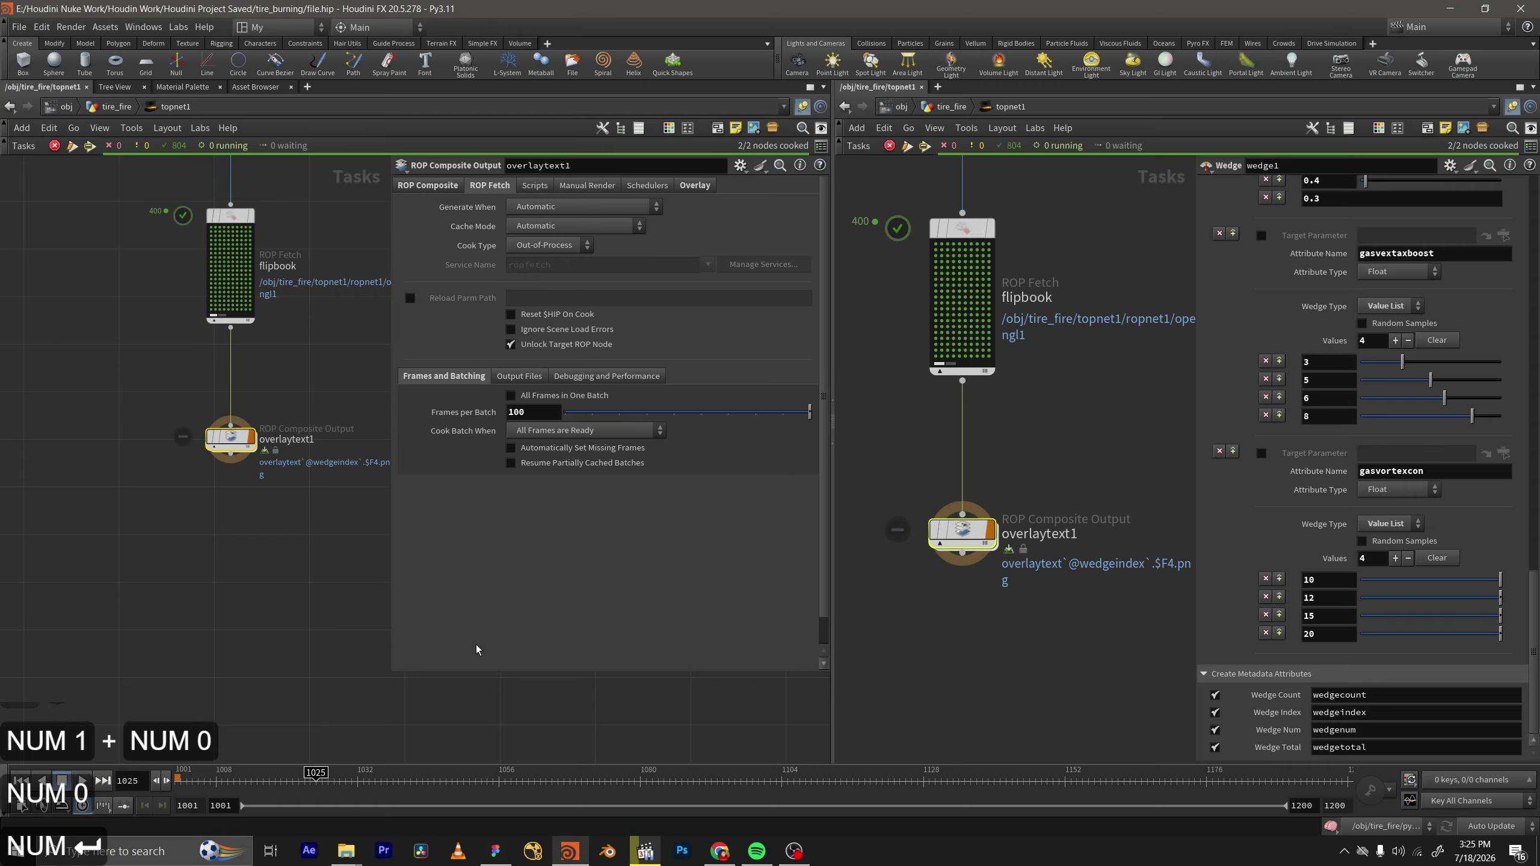
Cook the overlaytext1 node in the TOP network.
middle_click_drag(240, 533, 180, 579)
right_click(171, 499)
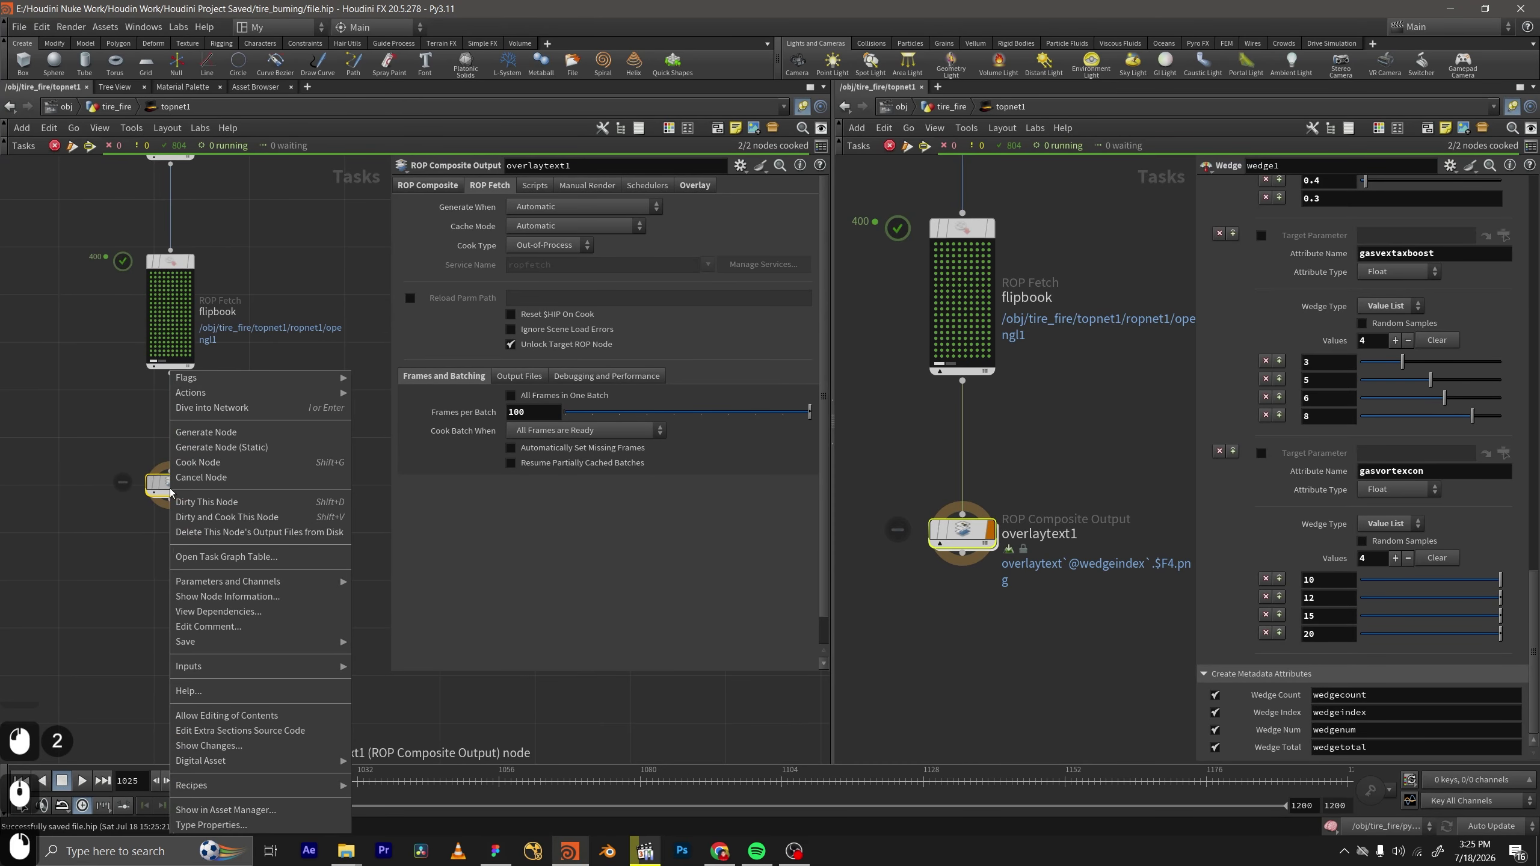
left_click(206, 473)
middle_click_drag(167, 559, 171, 492)
right_click(175, 418)
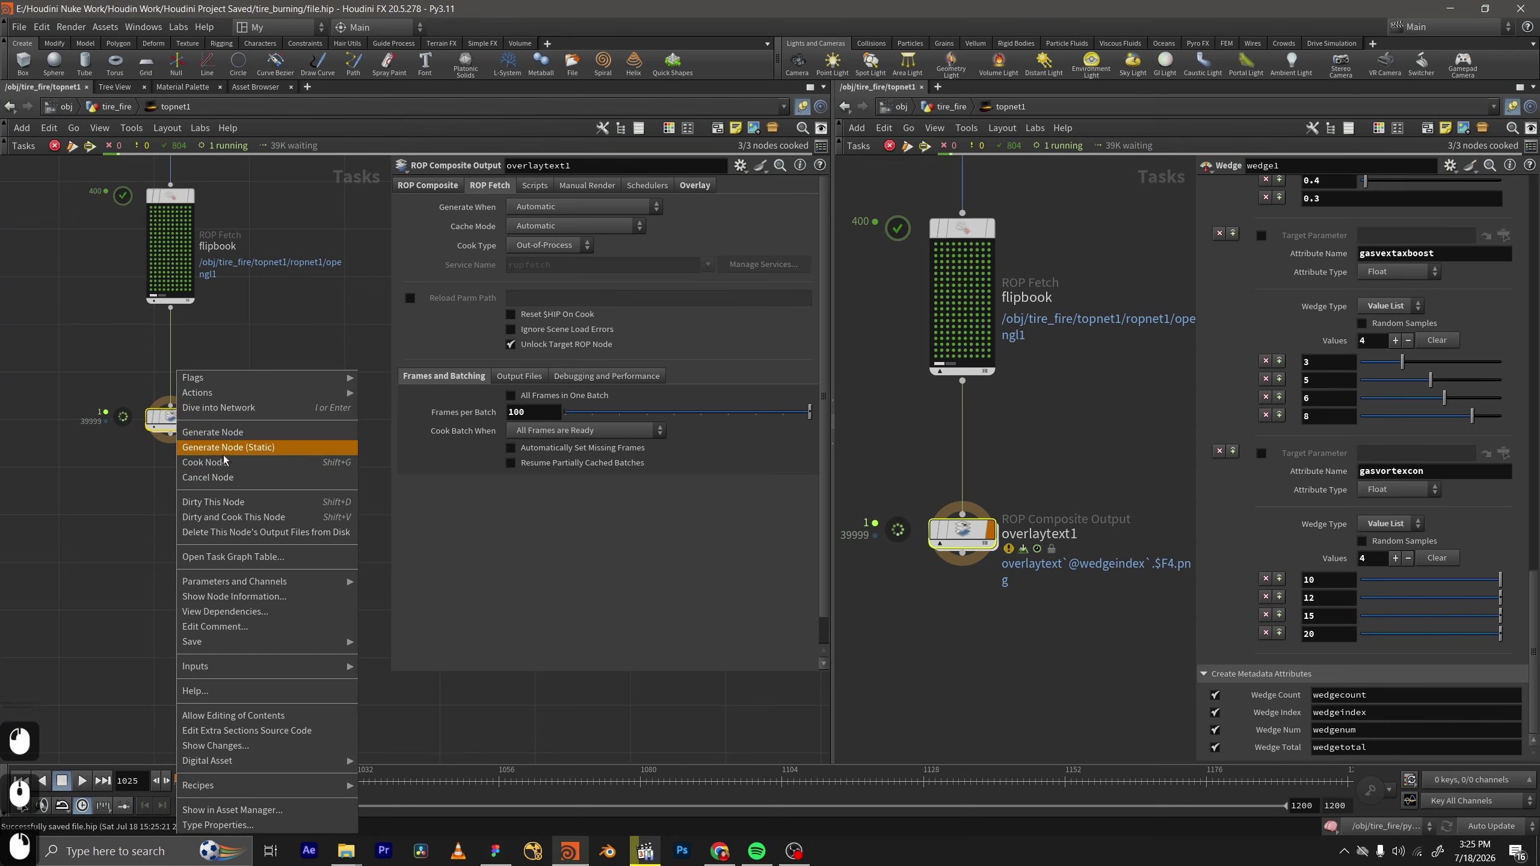
left_click(167, 497)
middle_click_drag(167, 498, 180, 502)
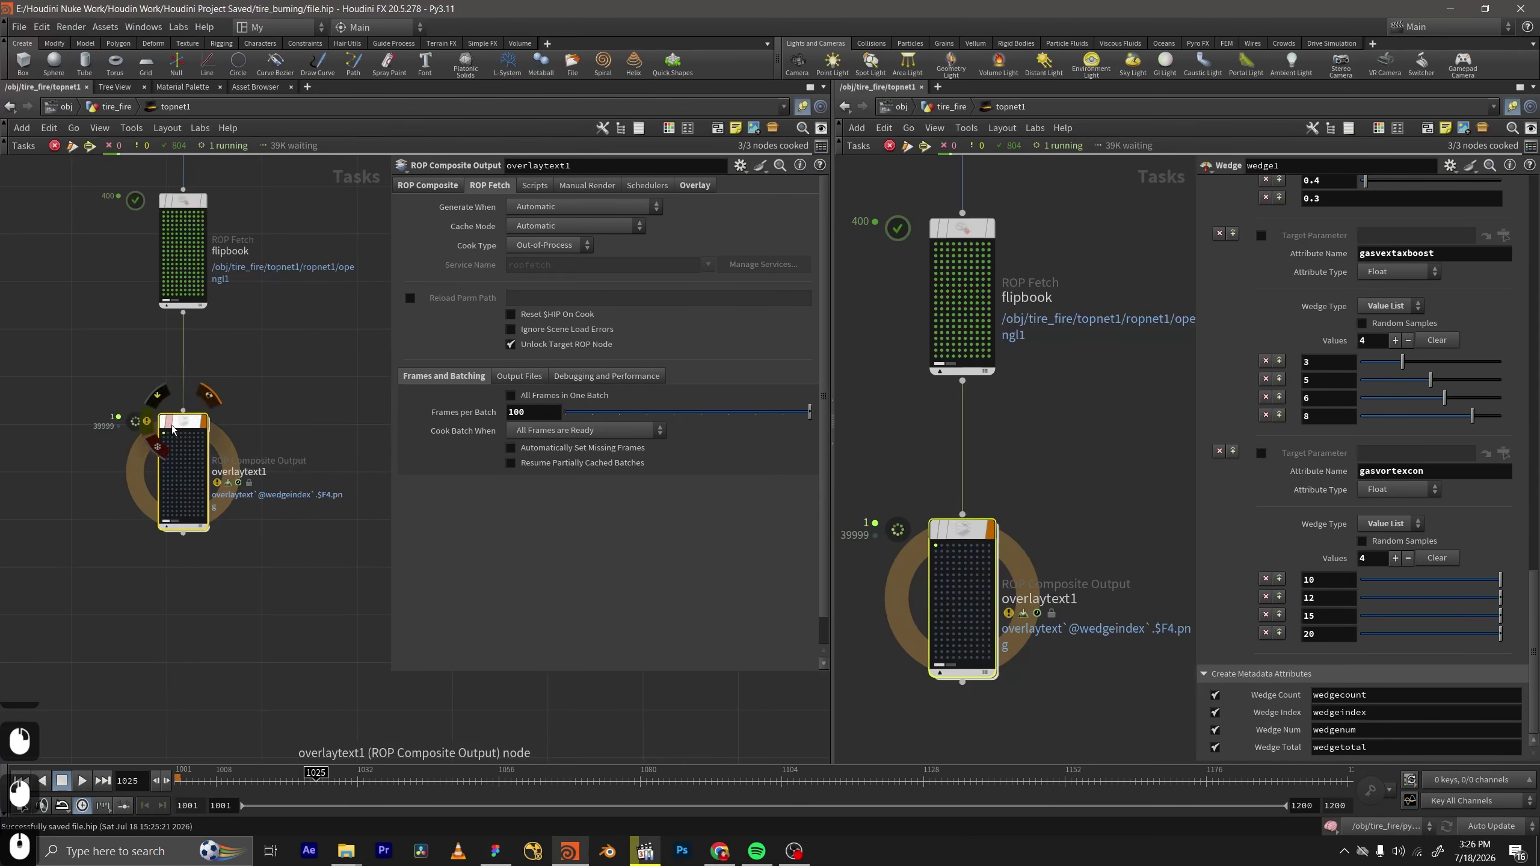
right_click(193, 425)
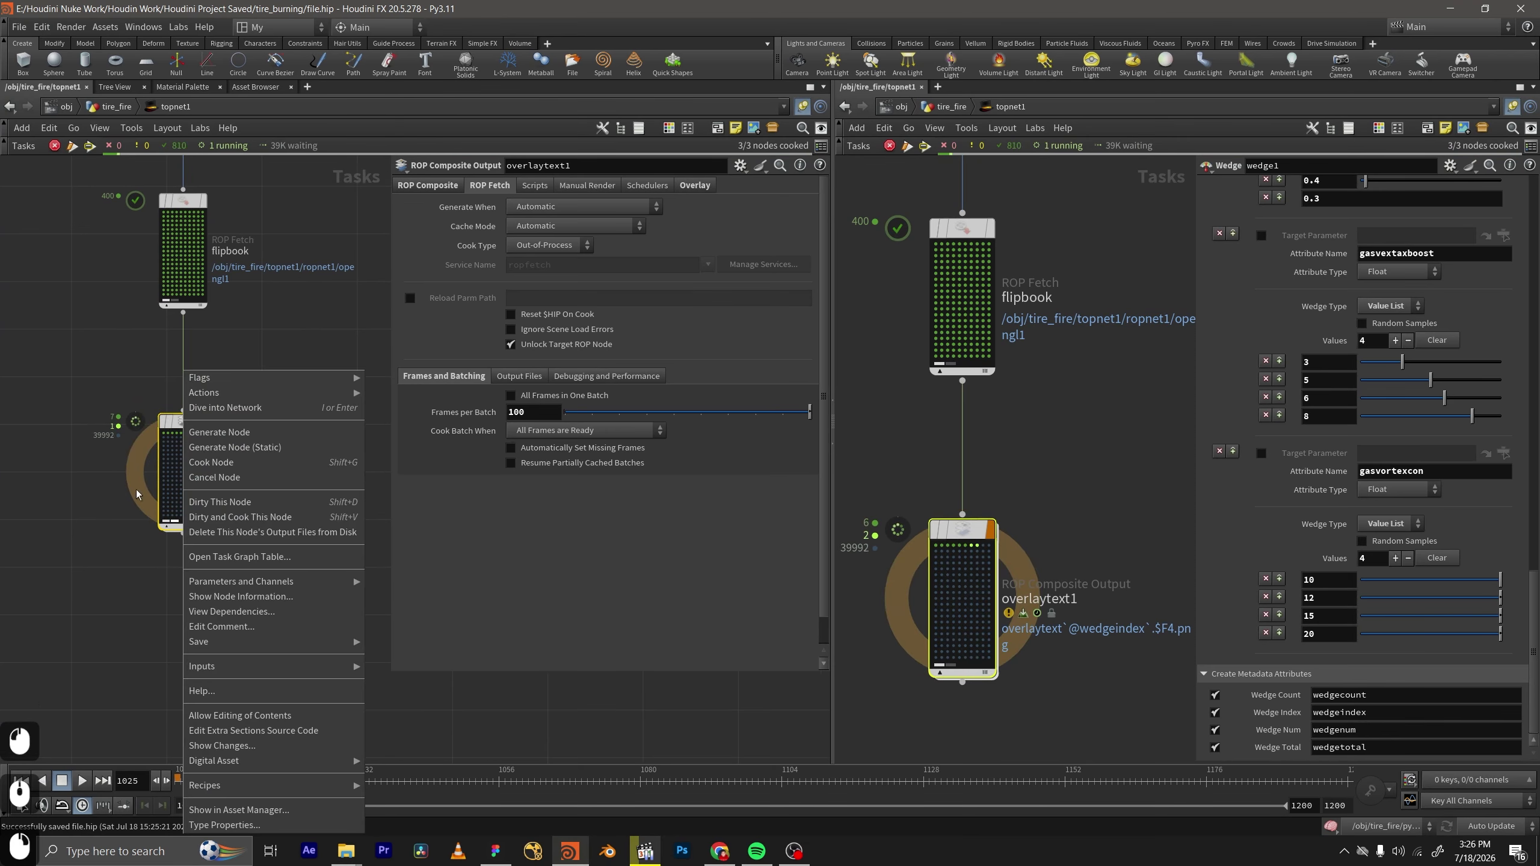
left_click(106, 447)
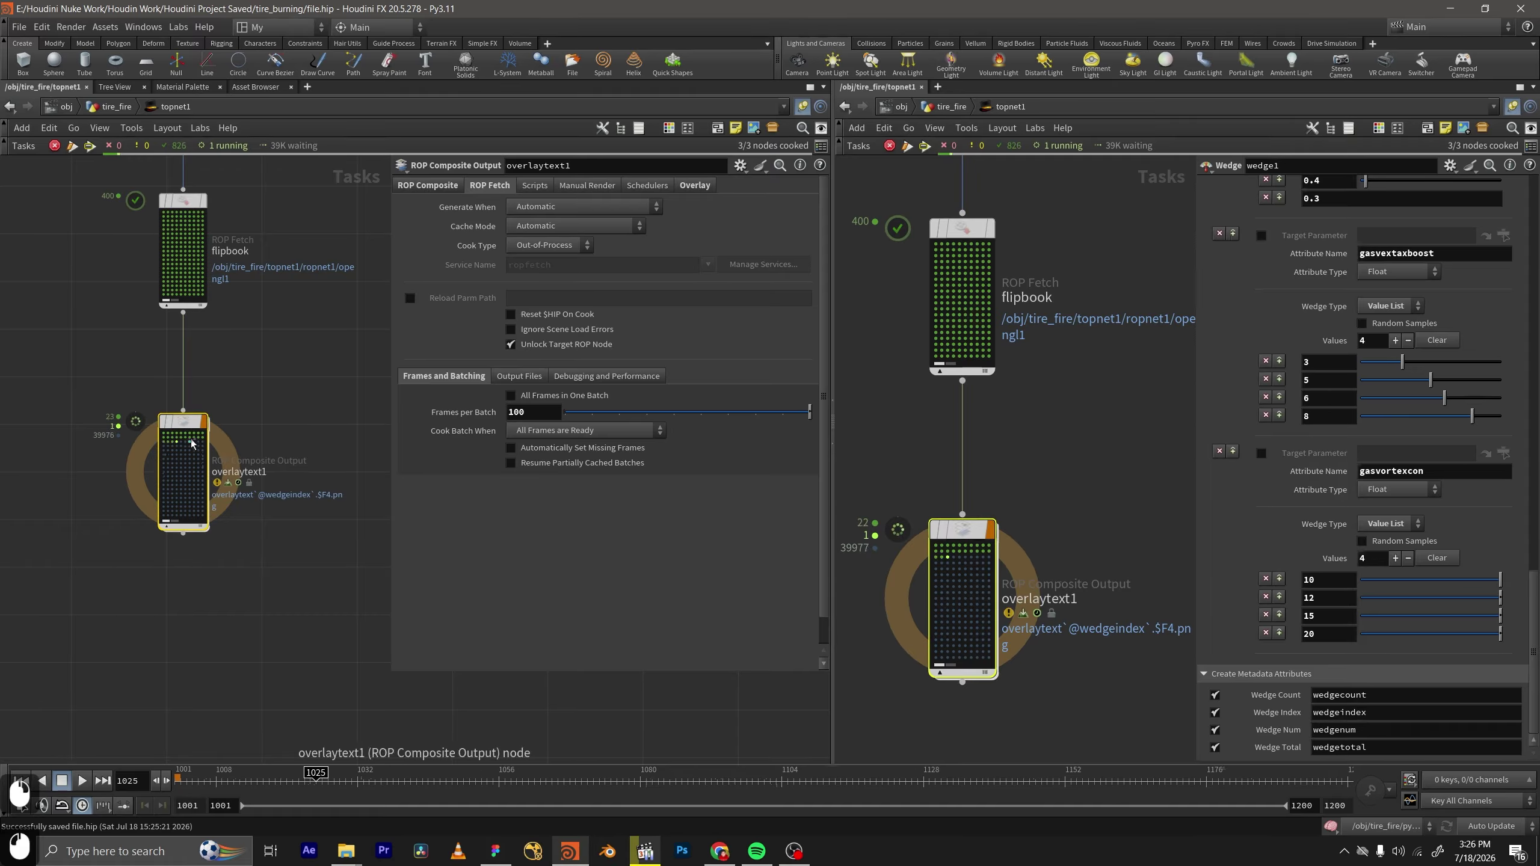
Cancel the overlaytext1 cook and delete all of the node's output files from disk.
right_click(185, 398)
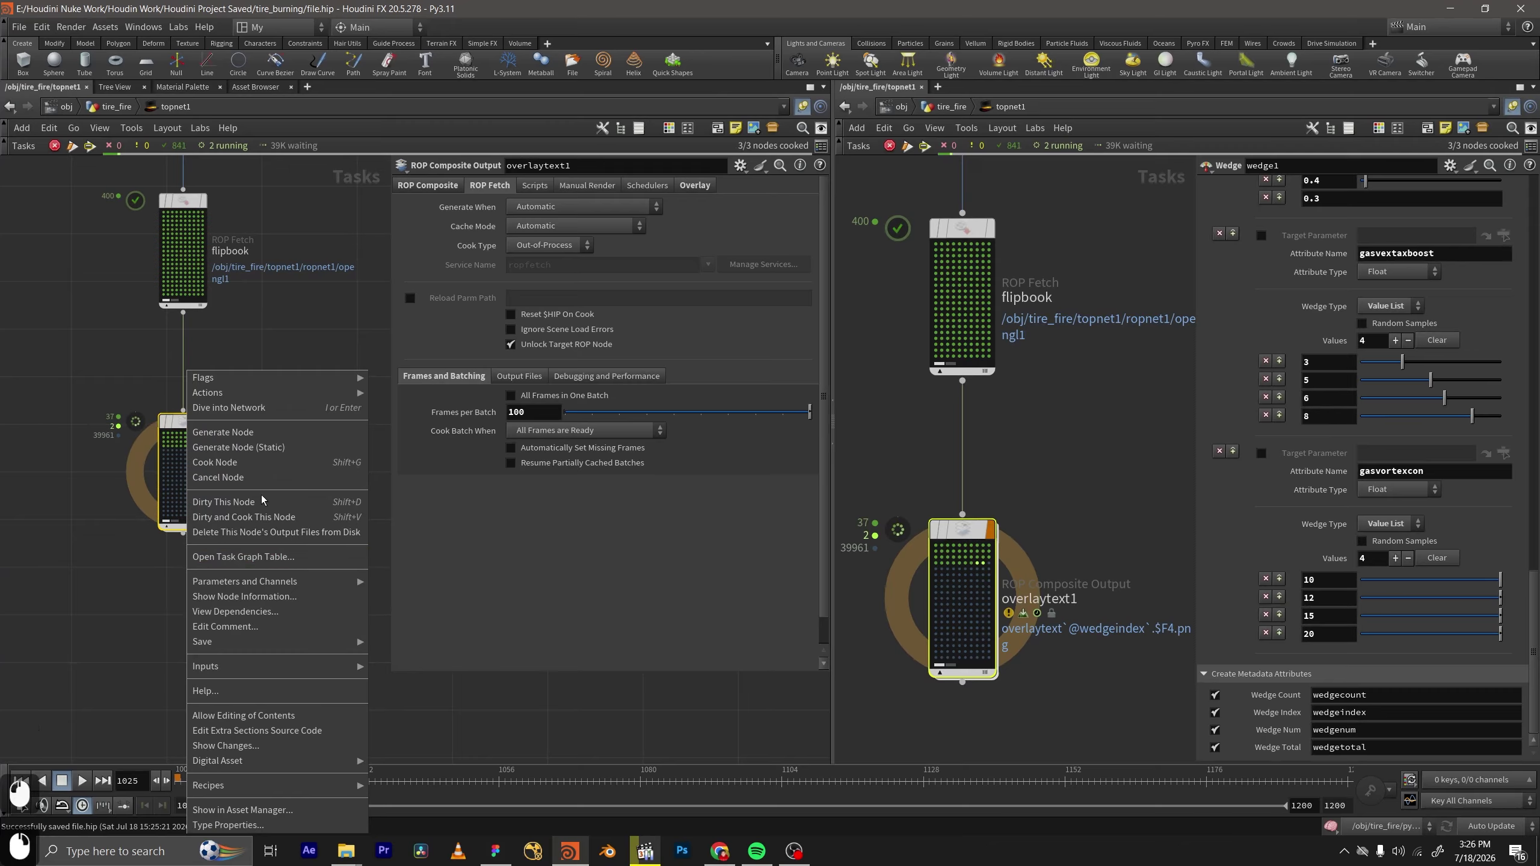
left_click(253, 478)
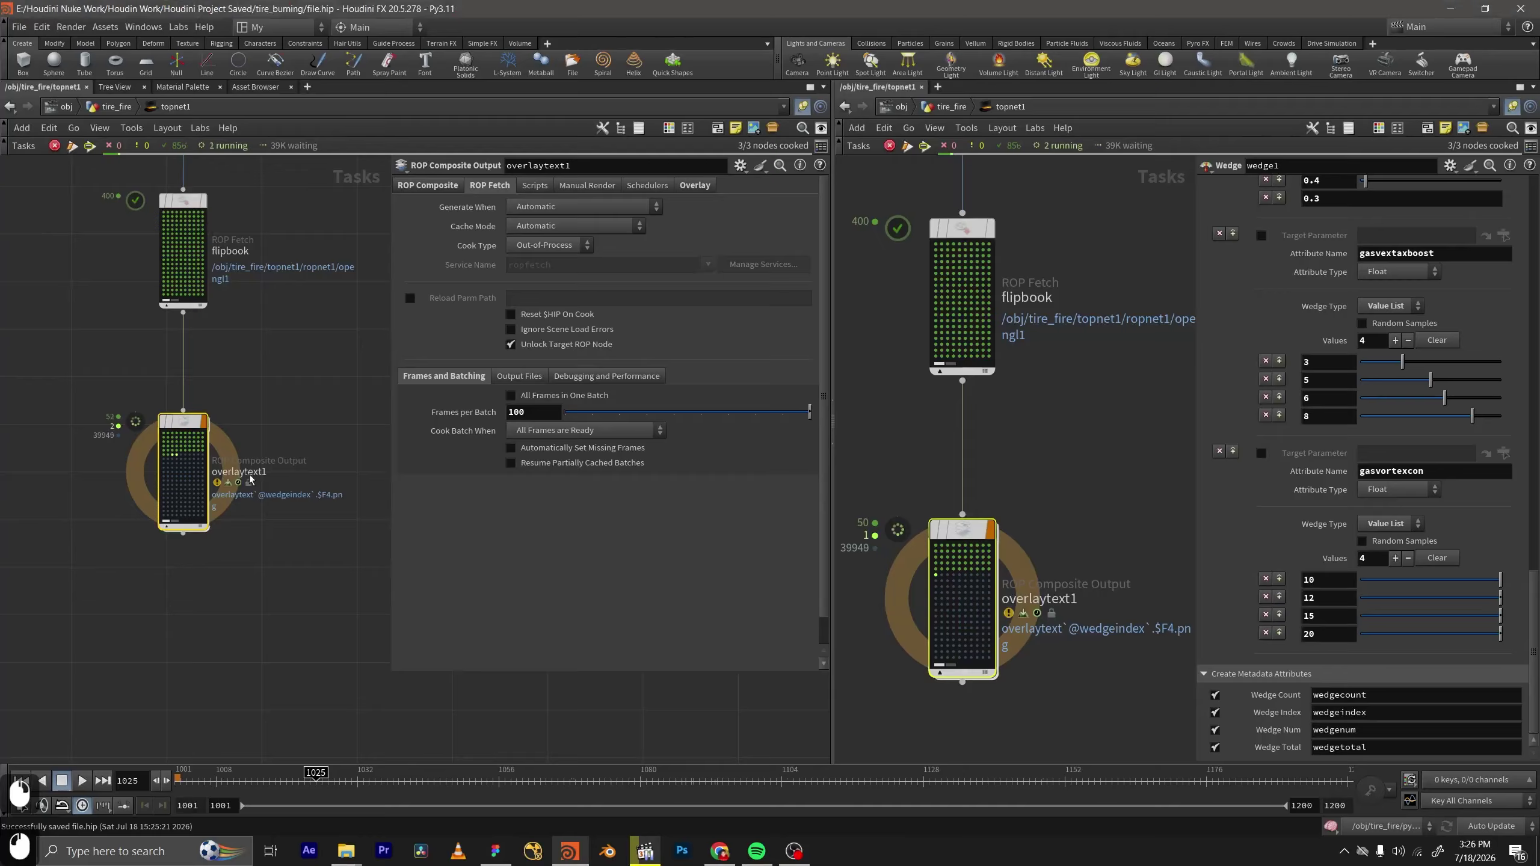
right_click(183, 437)
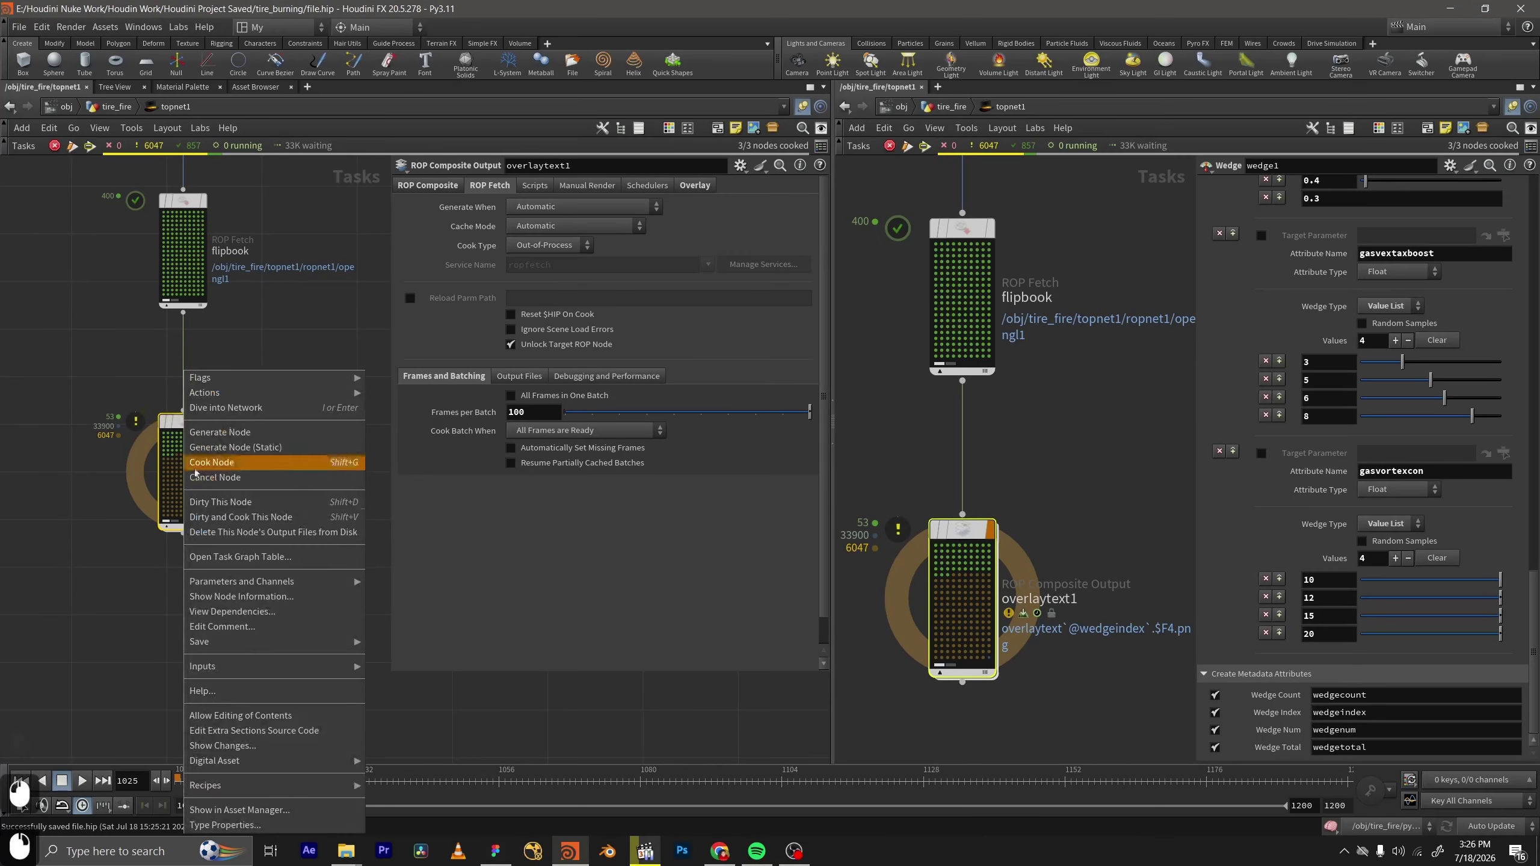
left_click(200, 532)
left_click(1092, 675)
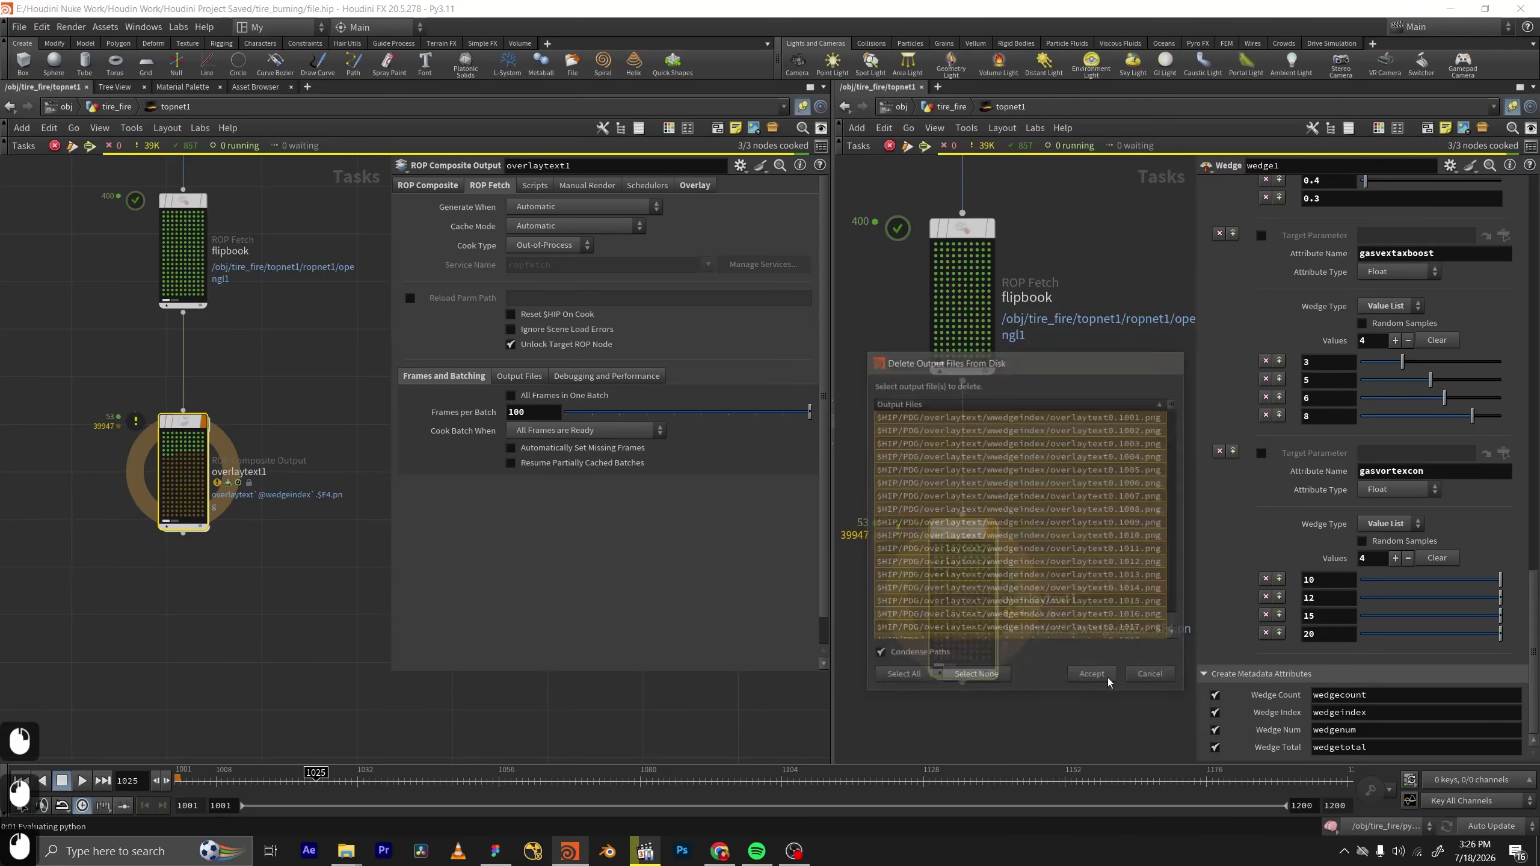
Switch overlaytext1's Evaluate Using setting away from Frame Range in its ROP Composite settings.
left_click(443, 192)
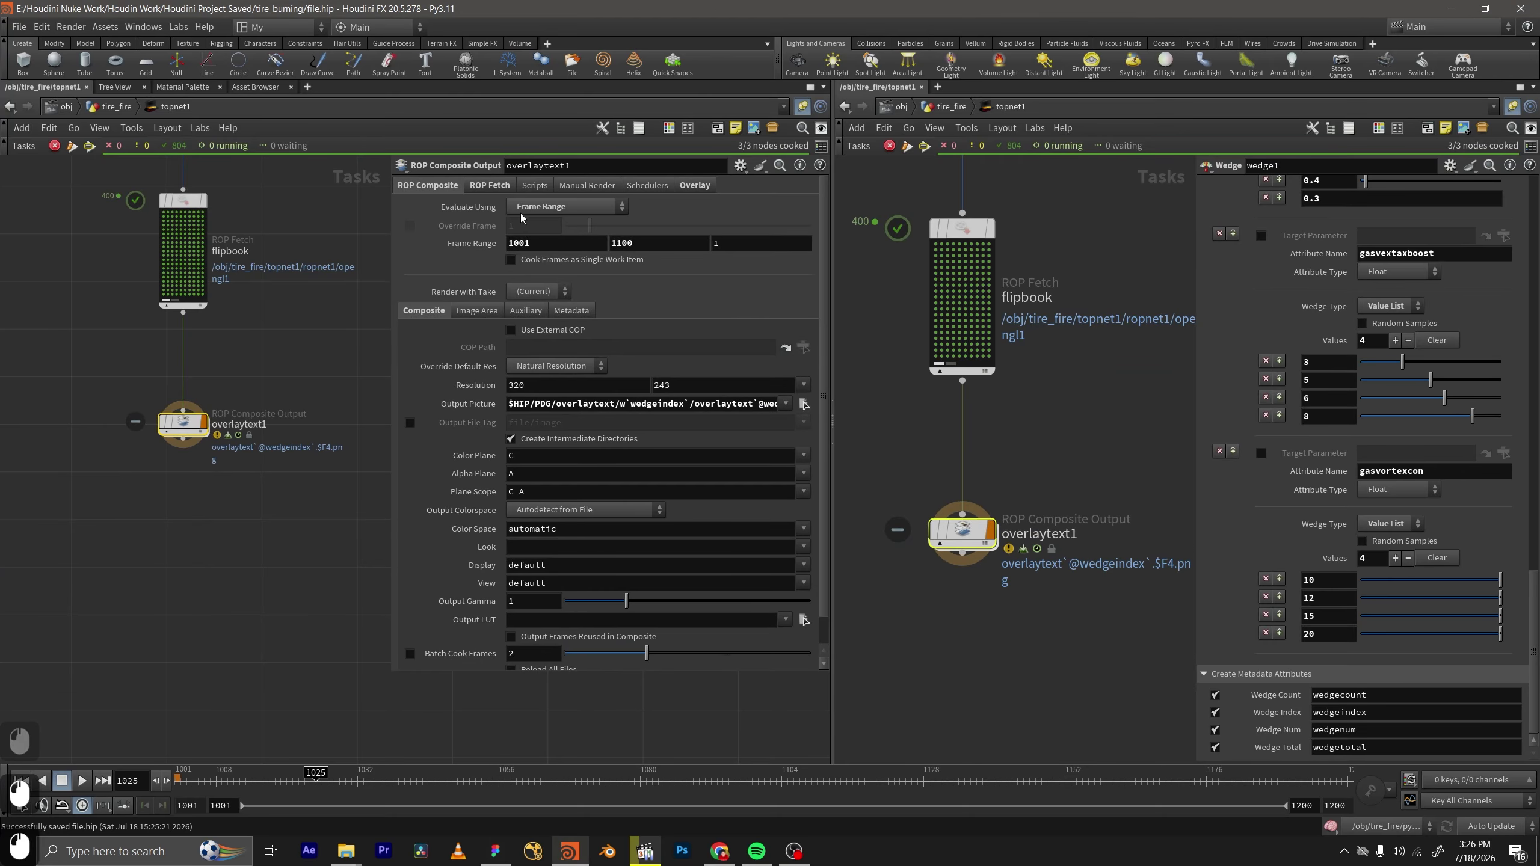
left_click(533, 208)
left_click(534, 226)
Cook the overlaytext1 node again, saving the scene file before cooking.
middle_click_drag(343, 379, 314, 347)
right_click(148, 304)
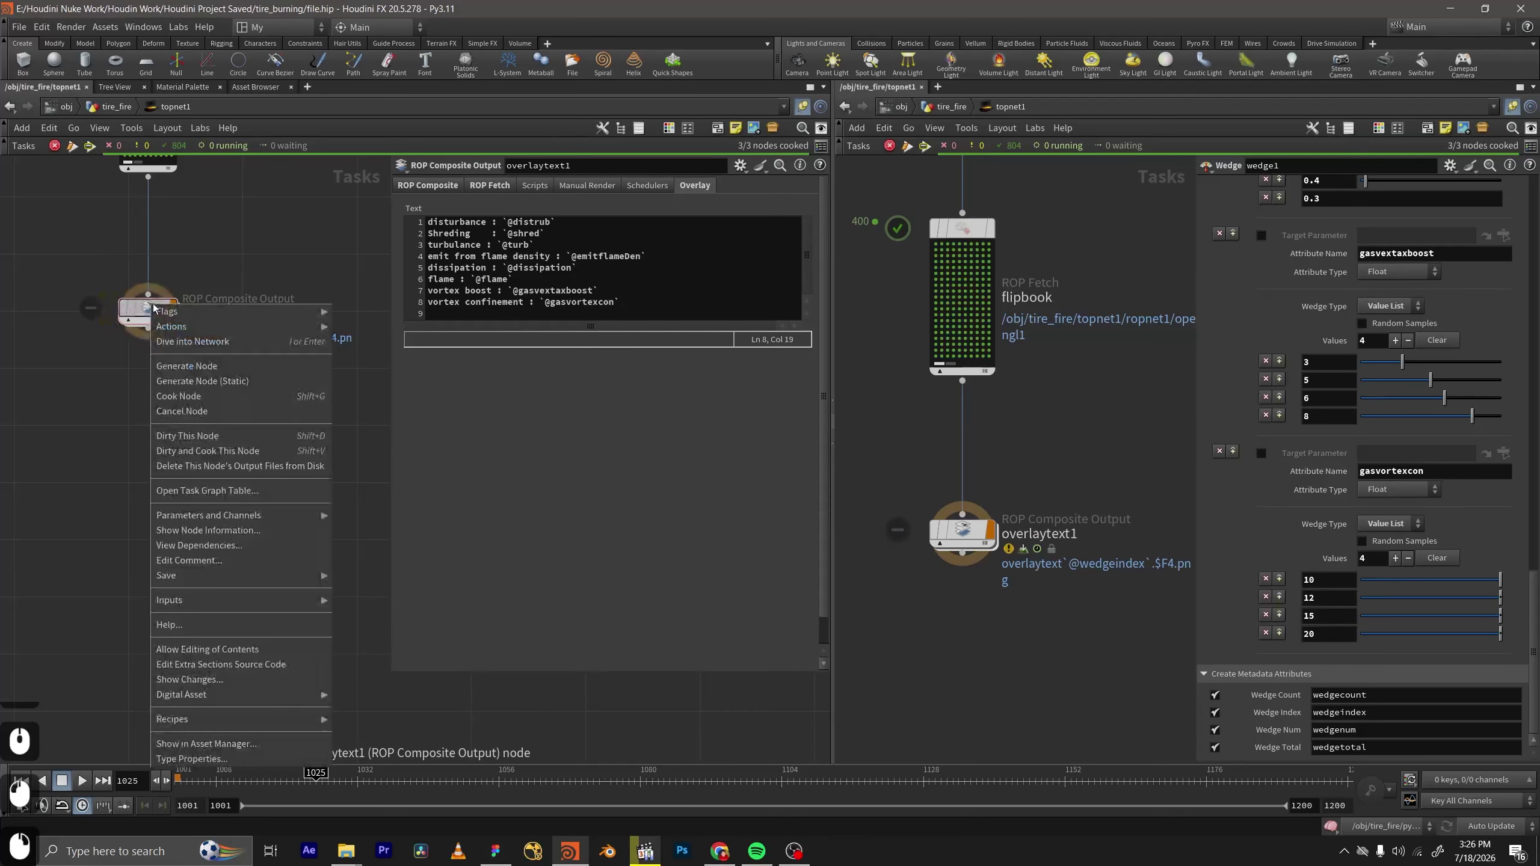
left_click(204, 398)
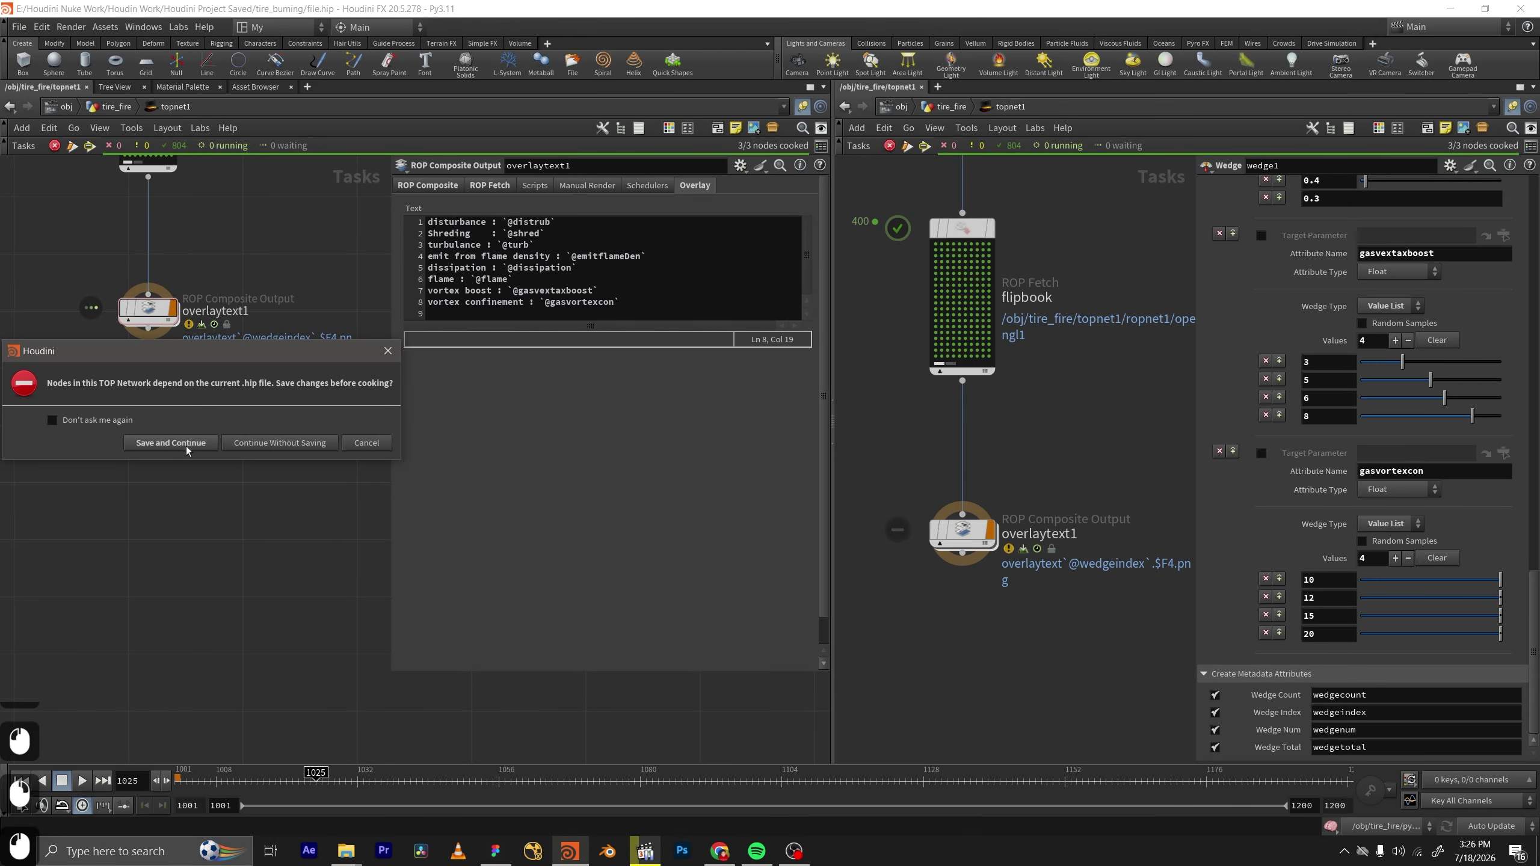
left_click(170, 442)
Monitor the work items cooking on overlaytext1 and check sim_cache's Frames and Batching settings.
scroll(269, 522, "up", 2)
scroll(269, 521, "down", 4)
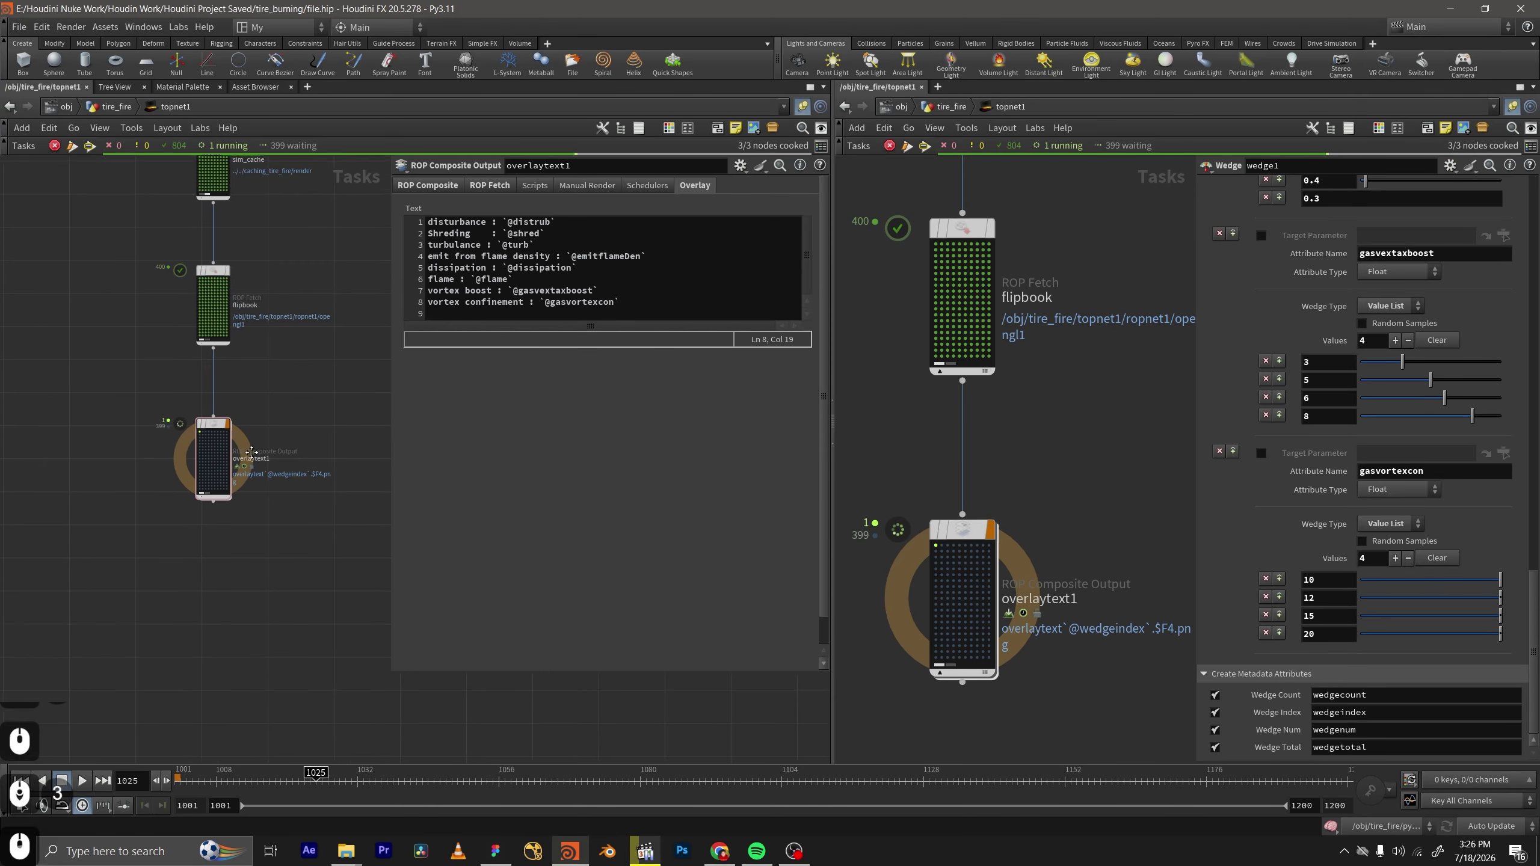
middle_click_drag(240, 392, 233, 452)
scroll(217, 480, "up", 1)
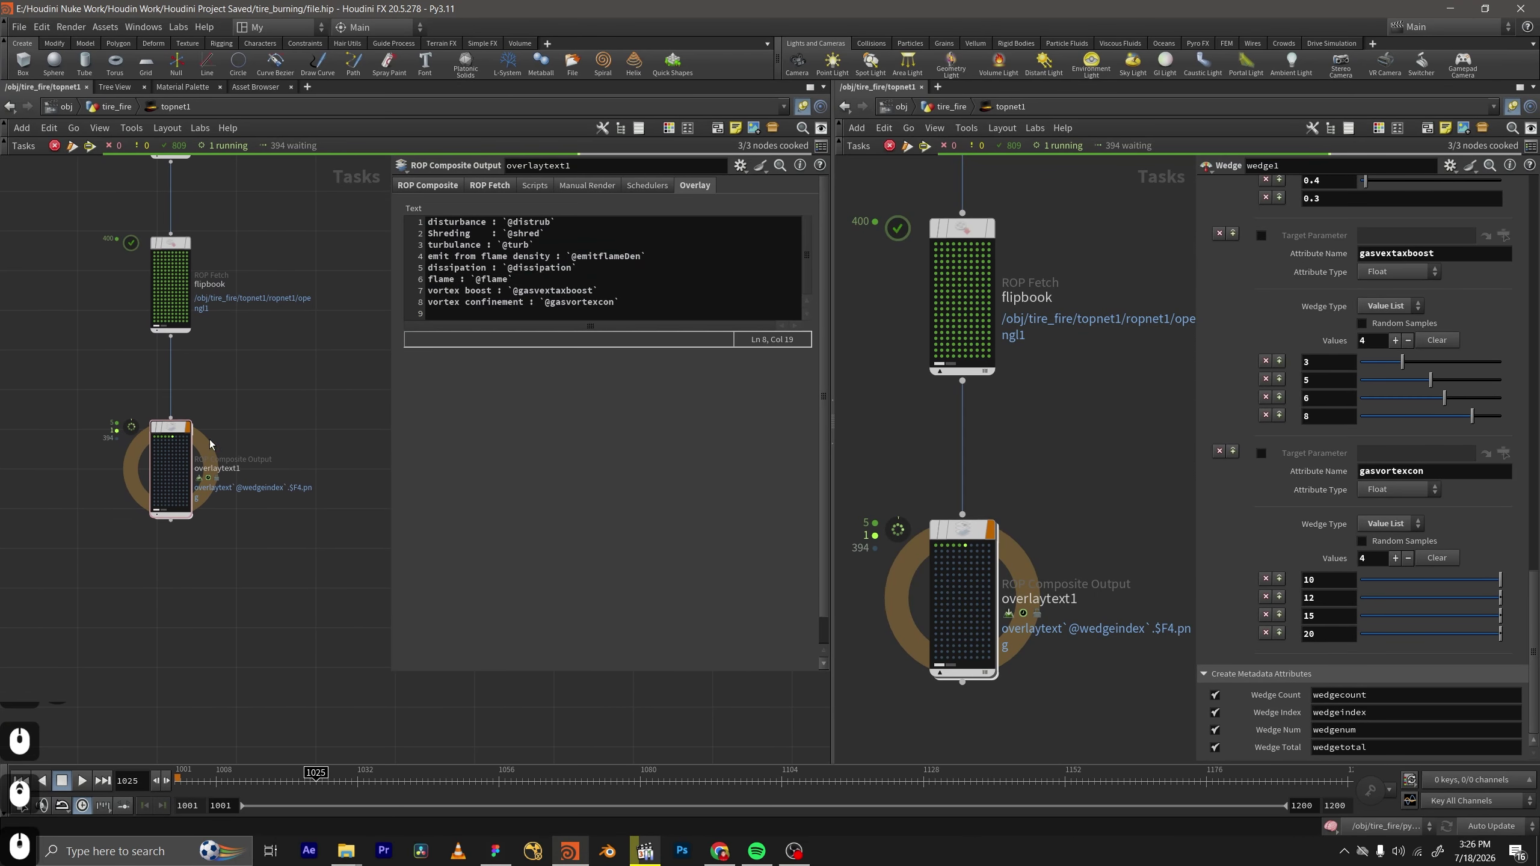
scroll(70, 484, "up", 2)
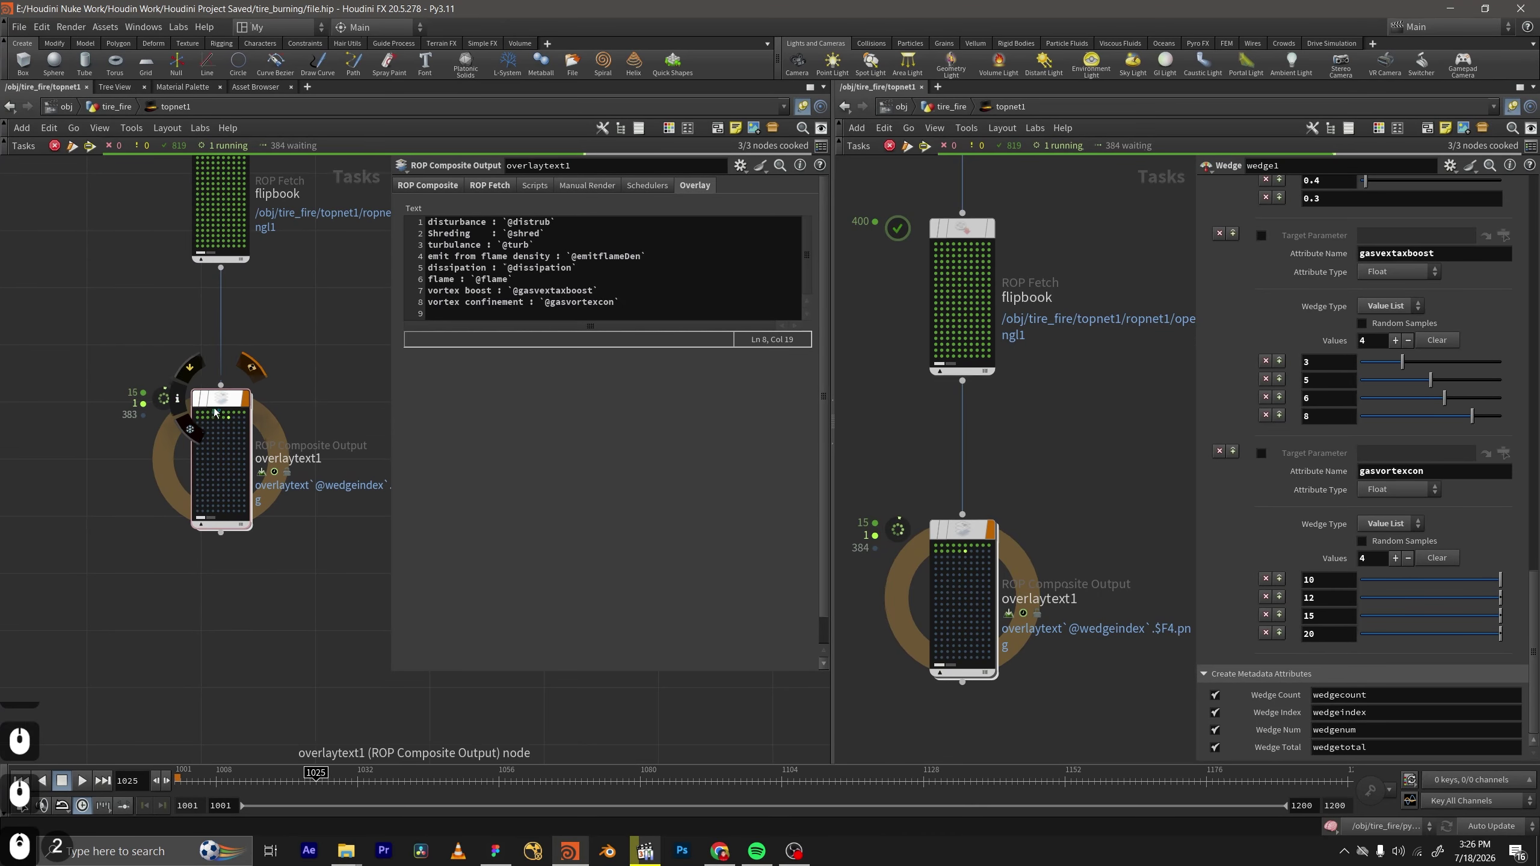
scroll(265, 417, "down", 3)
middle_click_drag(262, 404, 237, 529)
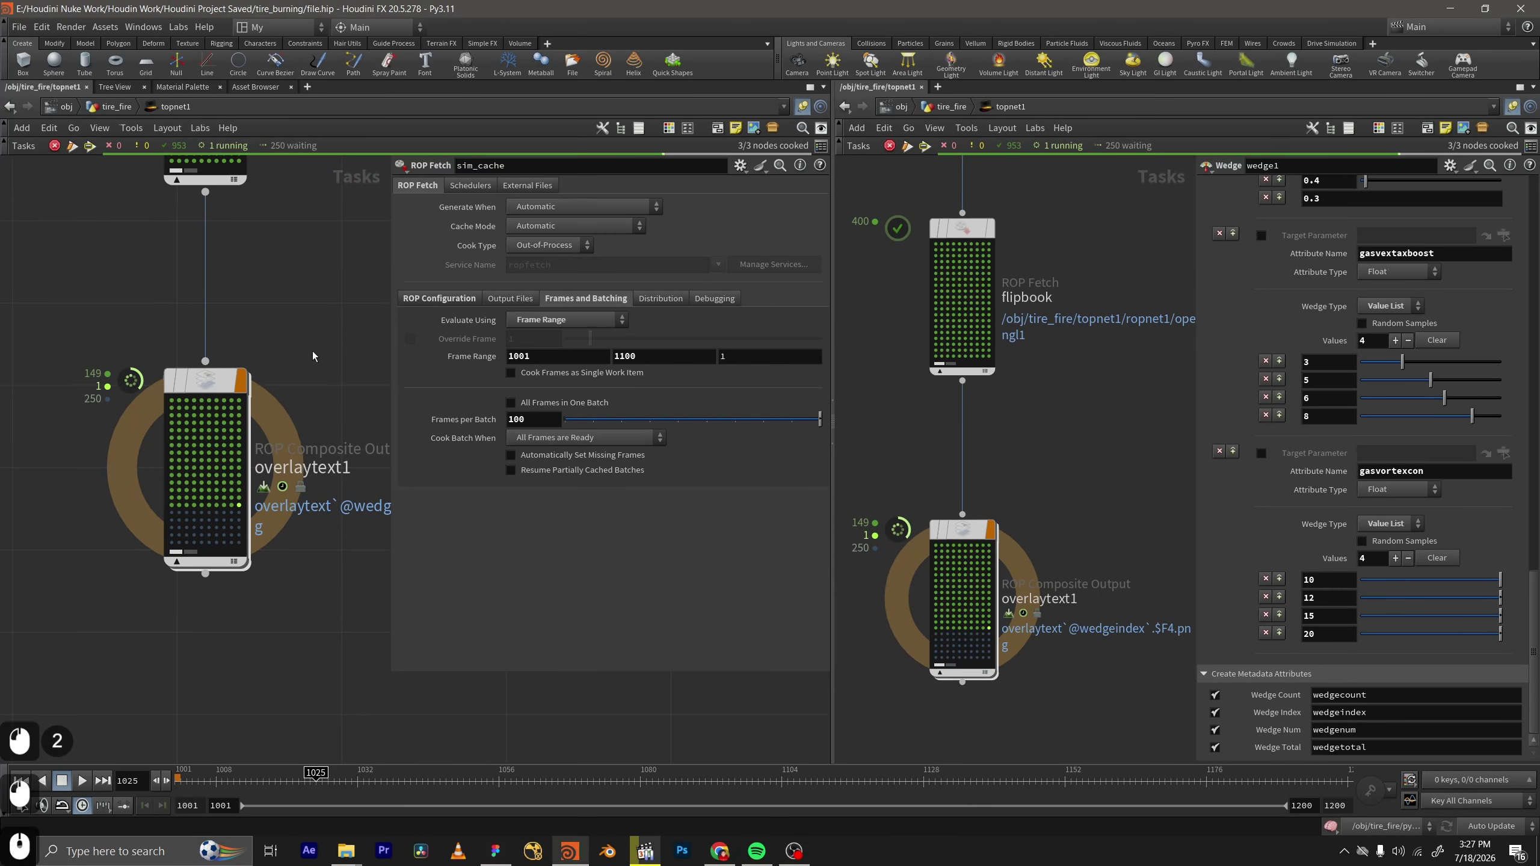
scroll(139, 547, "down", 2)
left_click_drag(269, 361, 135, 566)
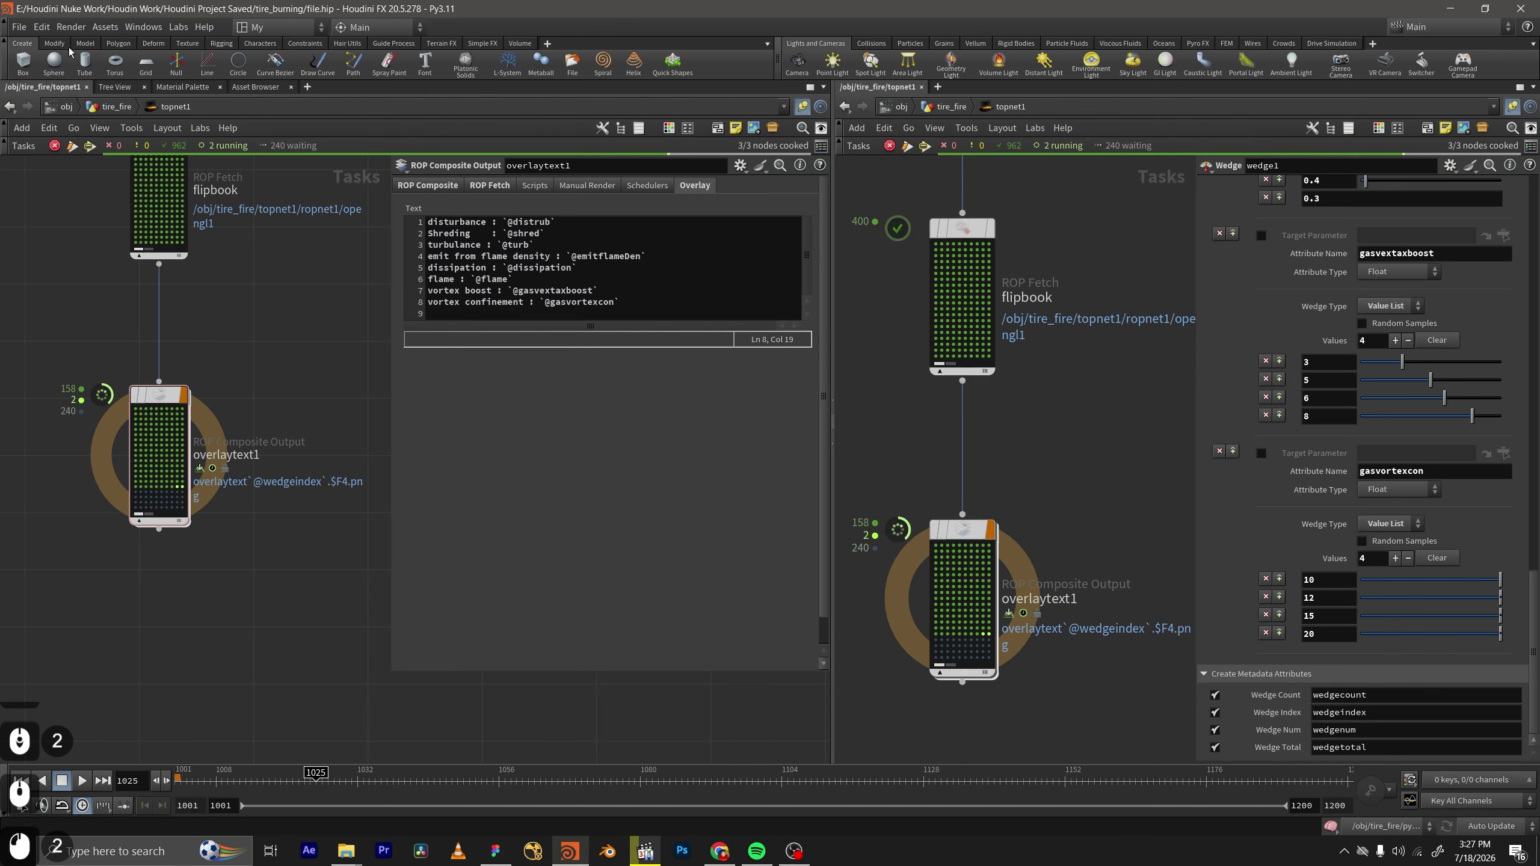
Load the overlaytext0 PNG sequence for frames 1001–1100 from $JOB/PDG/overlaytext/wwedgeindex into MPlay.
left_click(71, 27)
mouse_move(122, 187)
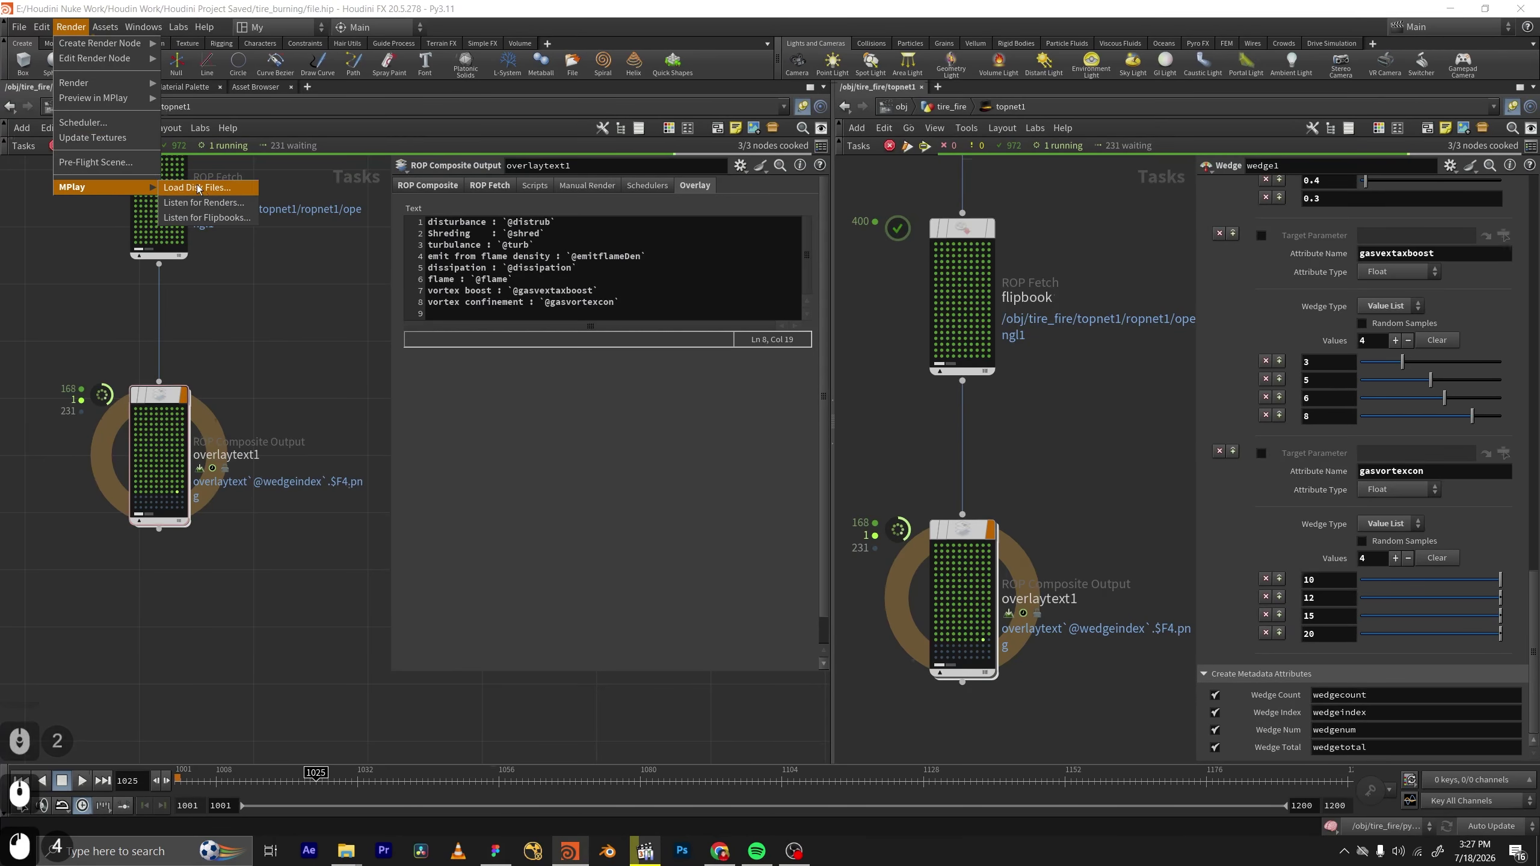
left_click(199, 188)
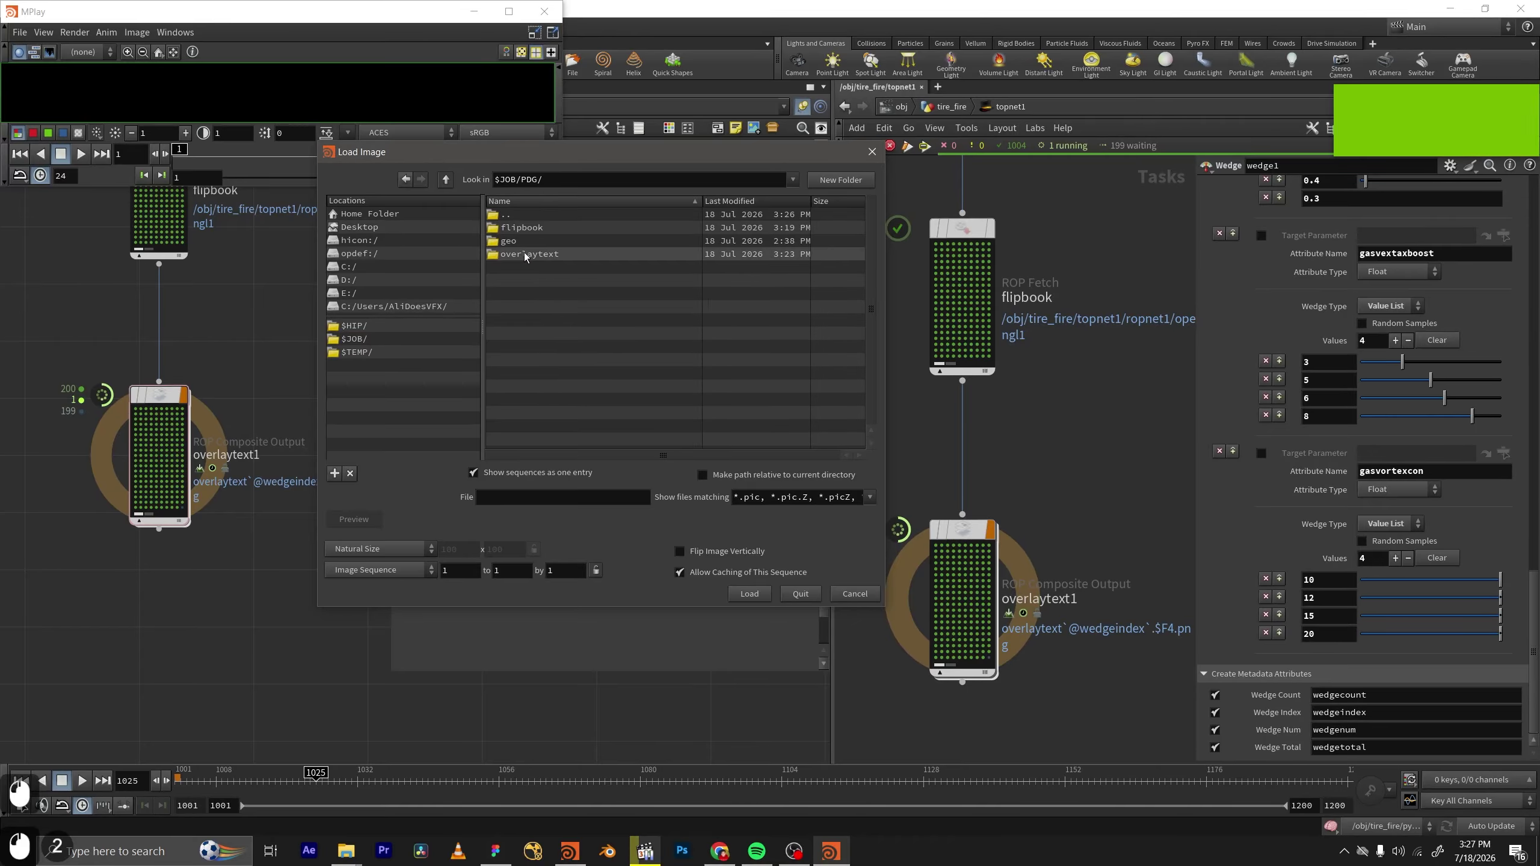
double_click(536, 240)
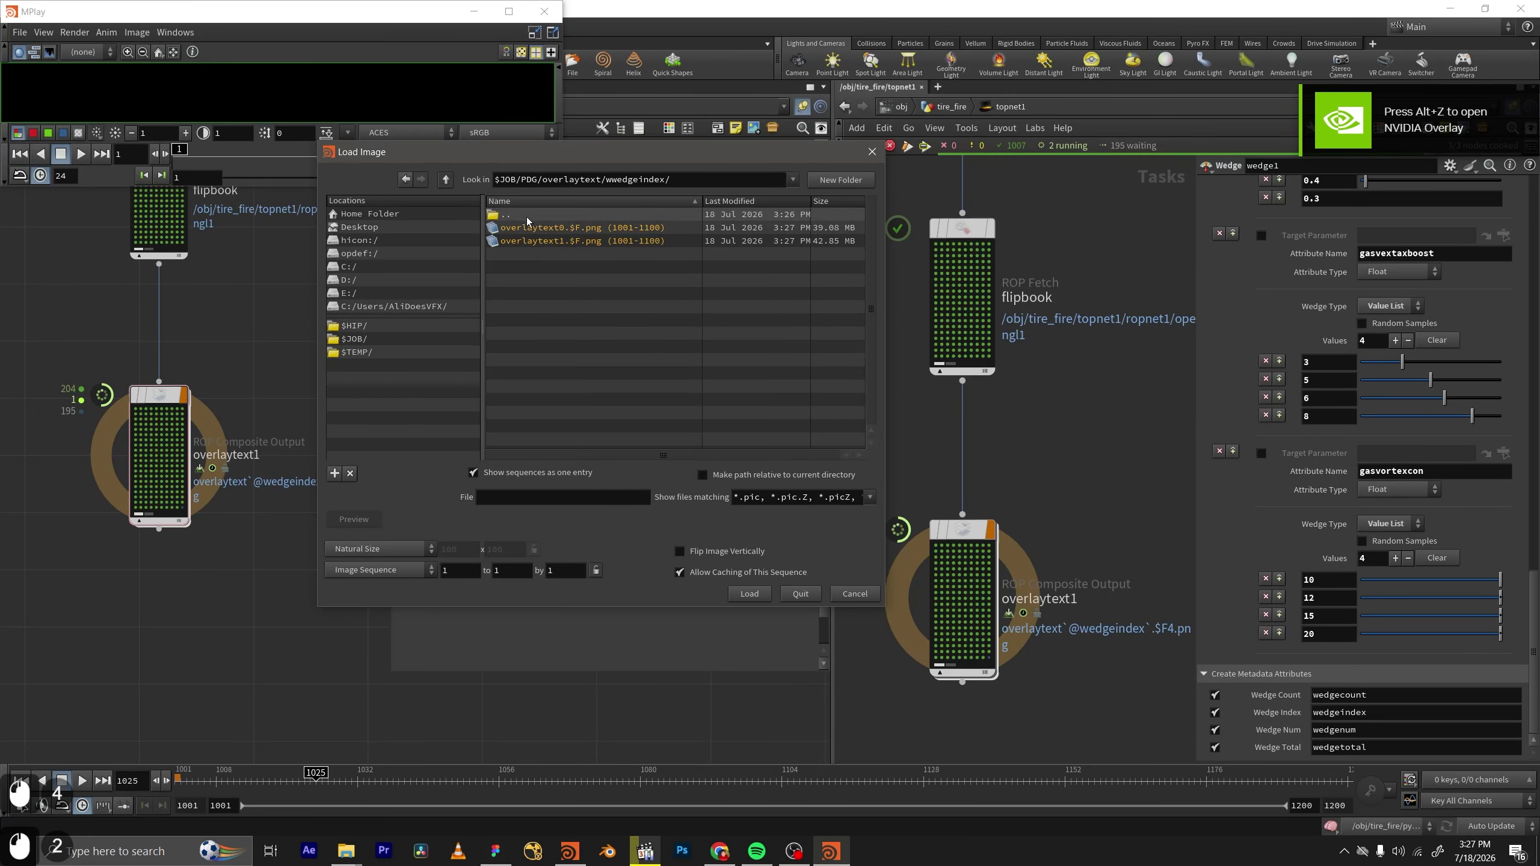
left_click(548, 228)
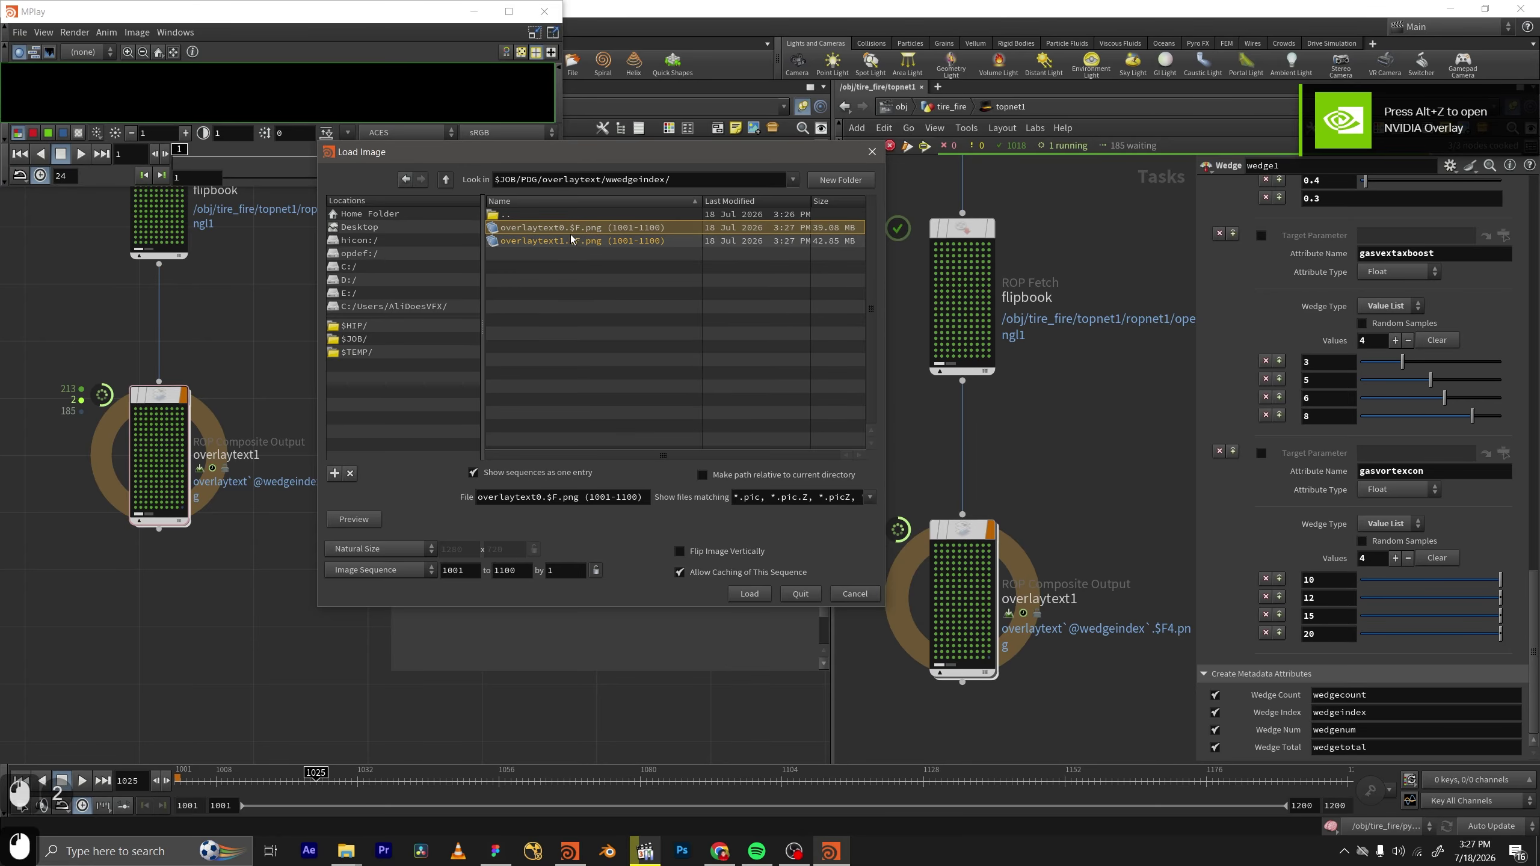
left_click(751, 593)
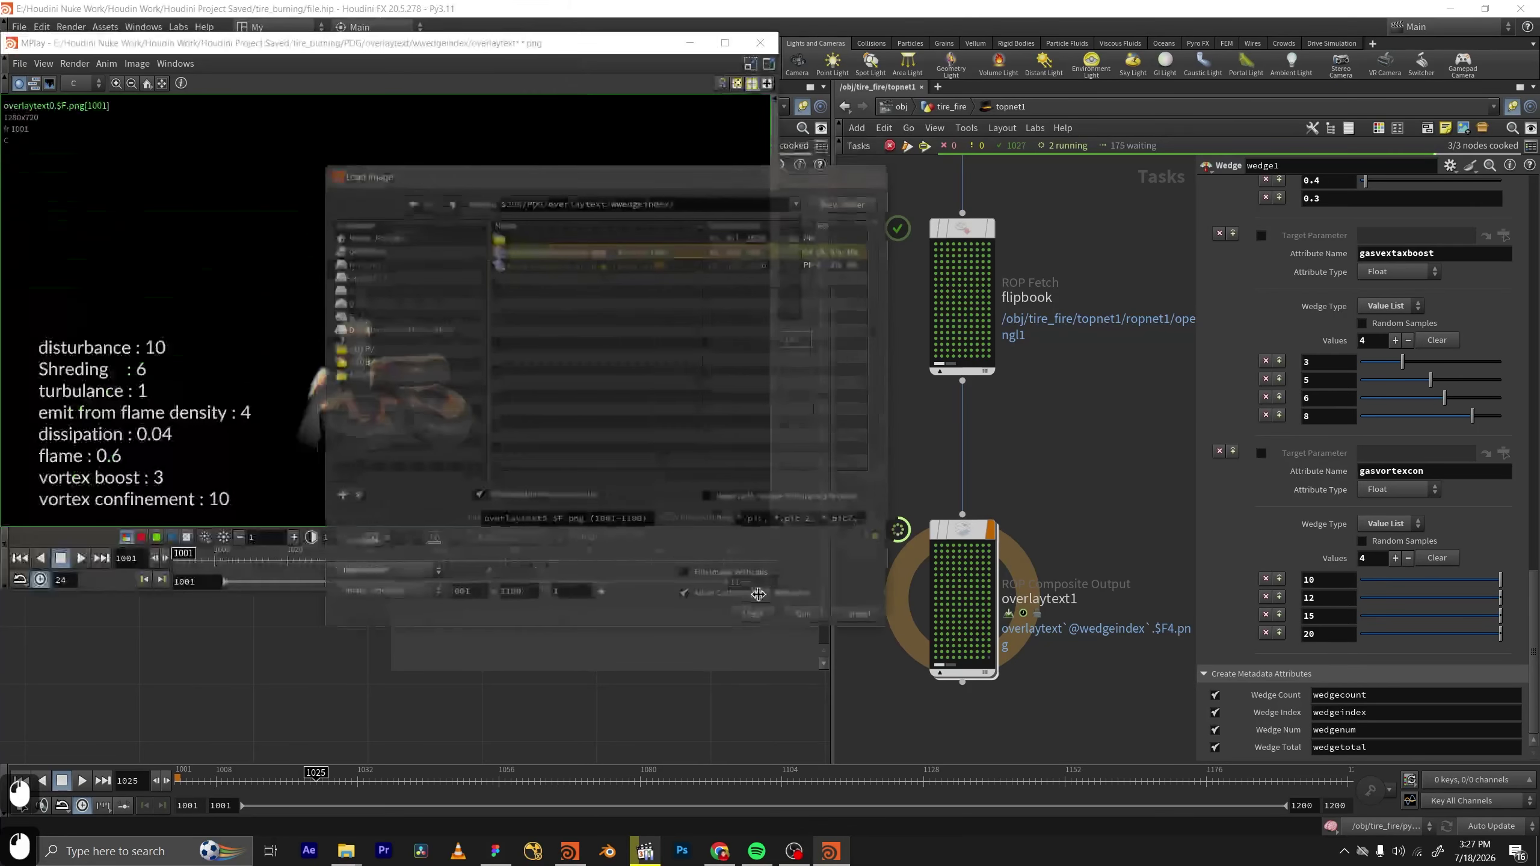
Inspect the wedge values overlaid on the tire-fire image and close MPlay.
scroll(332, 430, "down", 1)
mouse_move(290, 425)
middle_mouse_down()
mouse_move(299, 365)
mouse_move(307, 413)
middle_mouse_up()
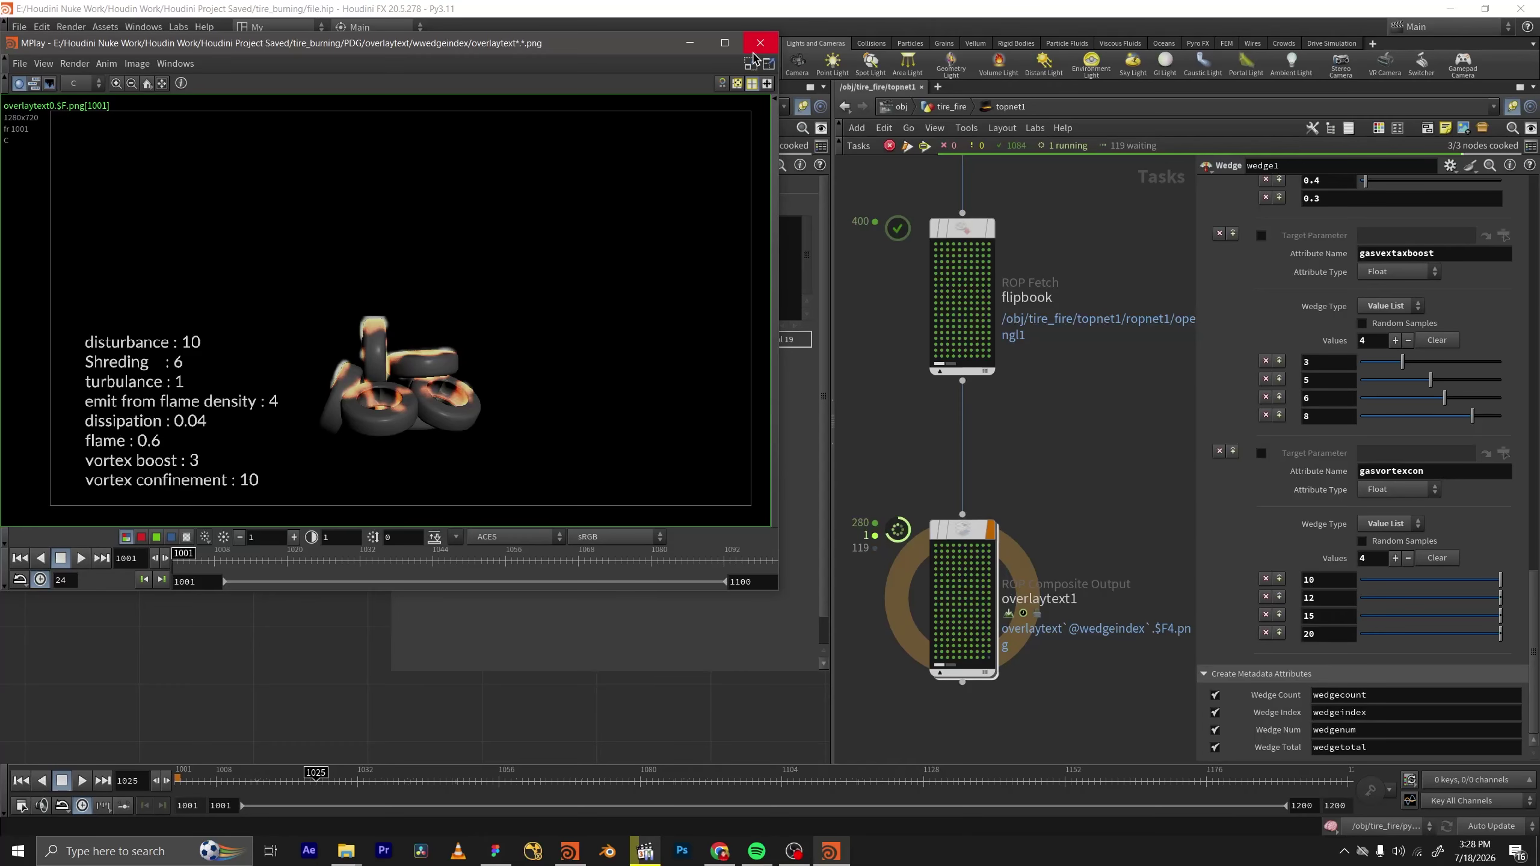
left_click(754, 51)
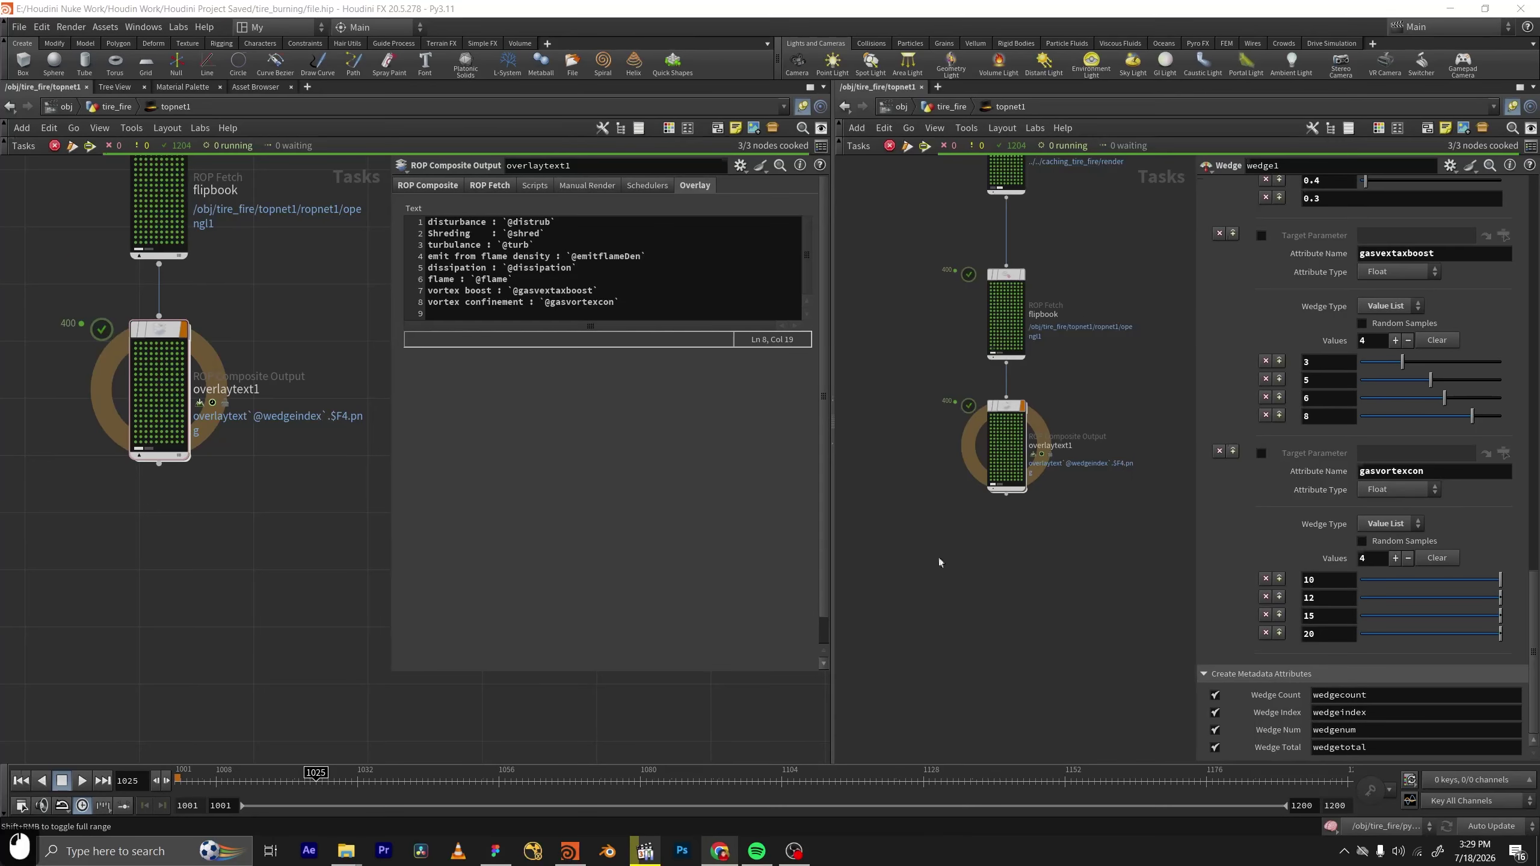
Add a Partition by Frame node connected below overlaytext1.
mouse_move(1059, 587)
middle_mouse_down()
mouse_move(994, 480)
mouse_move(1072, 576)
middle_mouse_up()
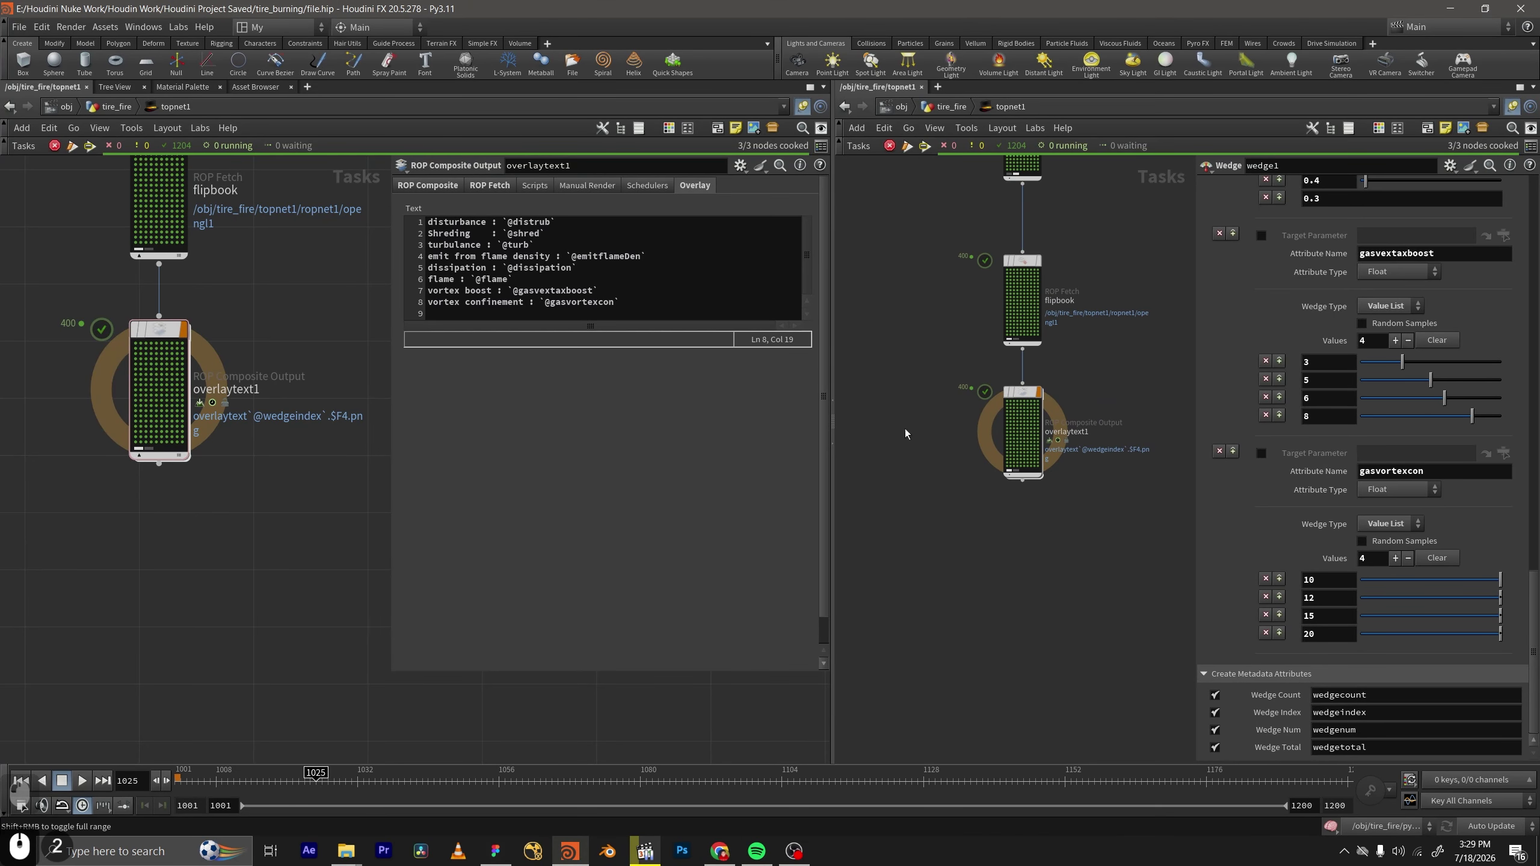
left_click(1031, 437)
middle_click_drag(969, 571, 978, 555)
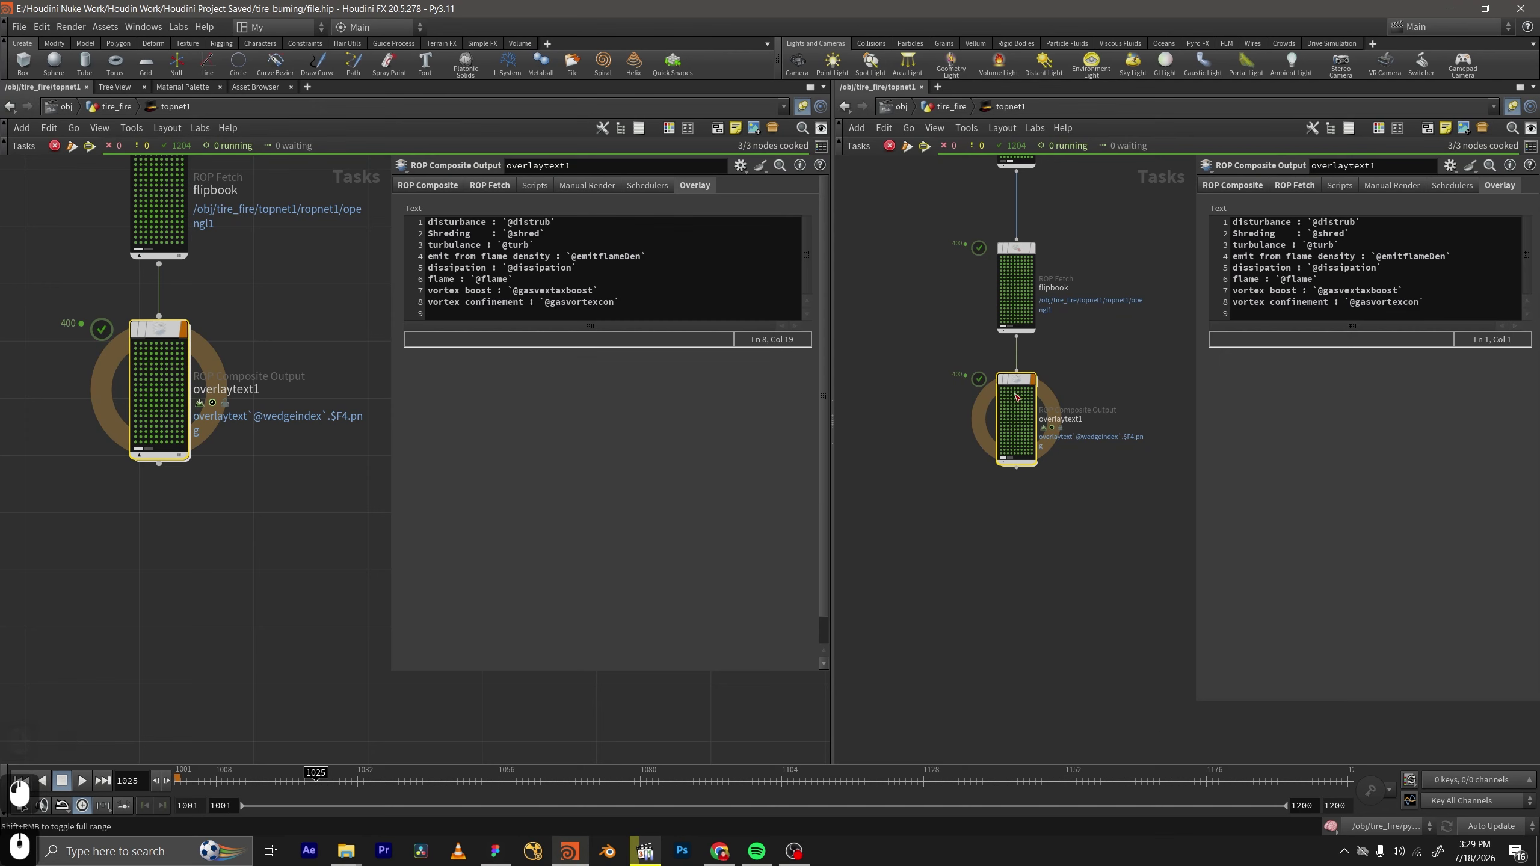
scroll(1016, 470, "up", 1)
middle_click_drag(1016, 482, 1001, 412)
key("Tab")
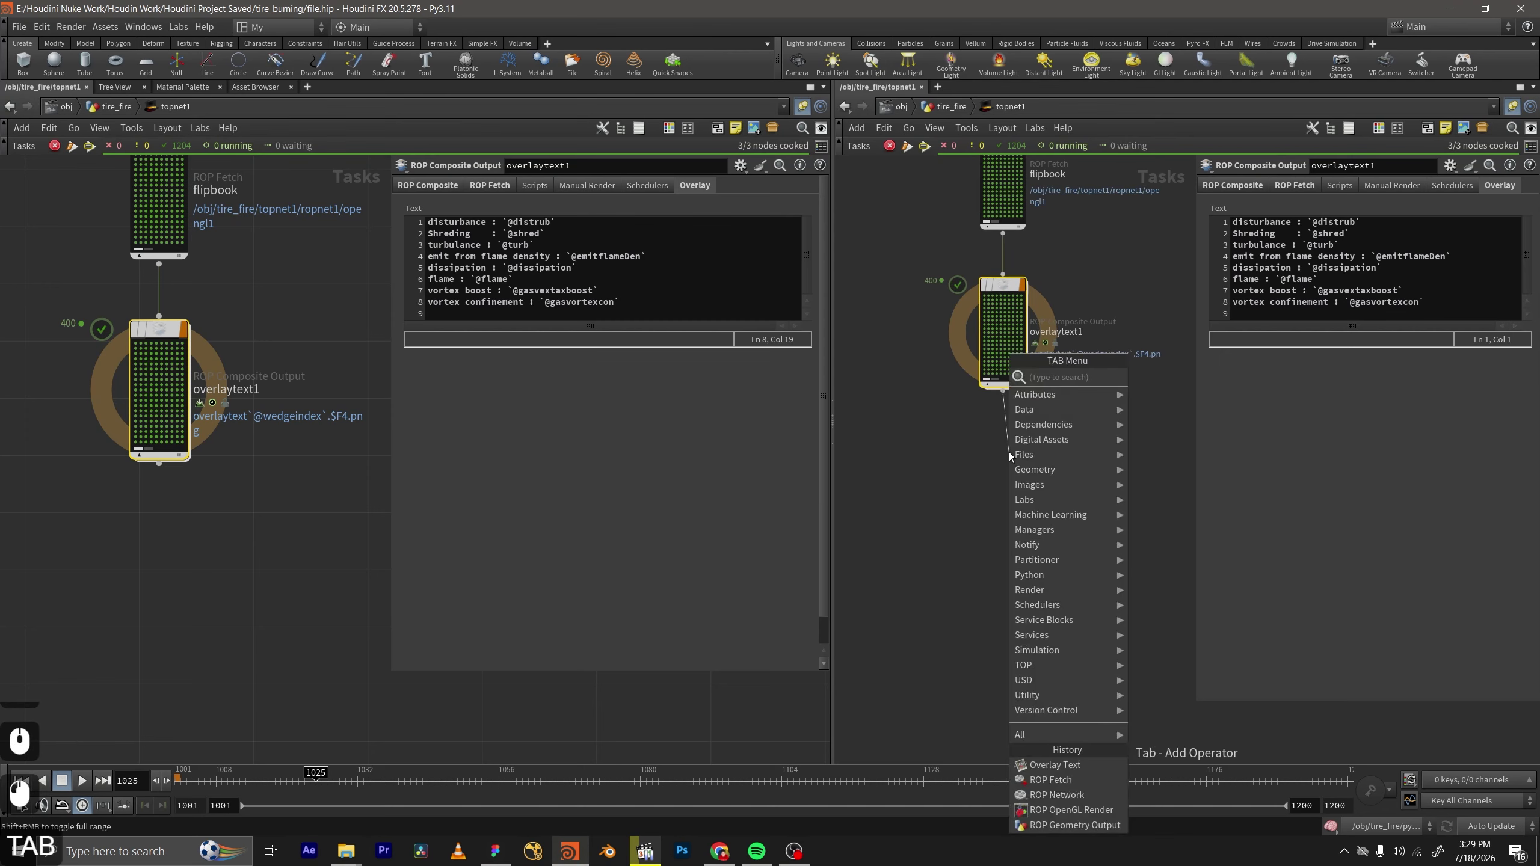
type("partio")
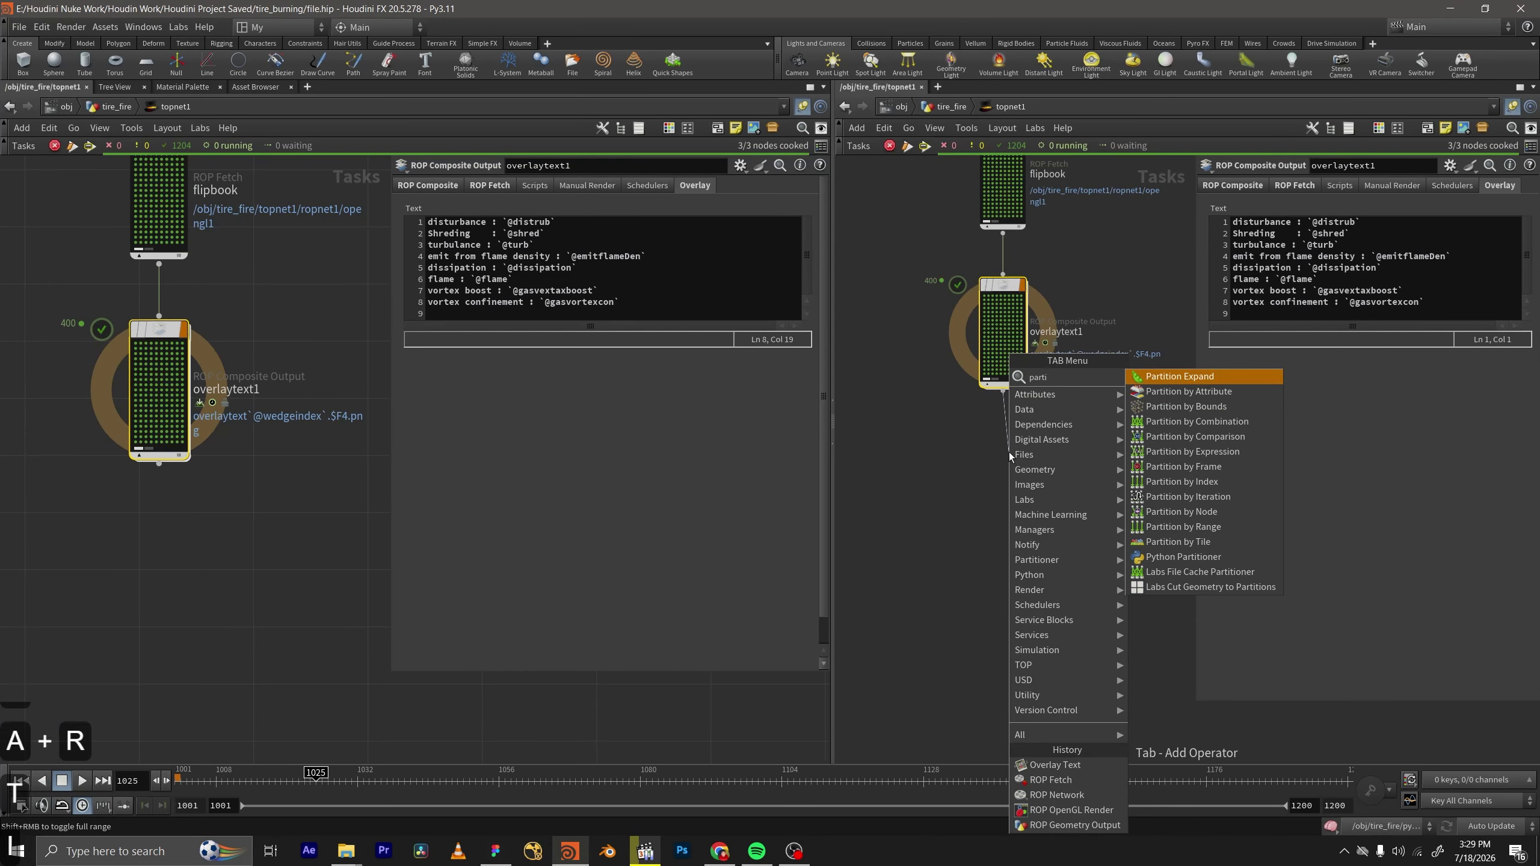
key("Down")
key("Down")
key("Down")
key("Down")
key("Down")
key("Down")
key("Return")
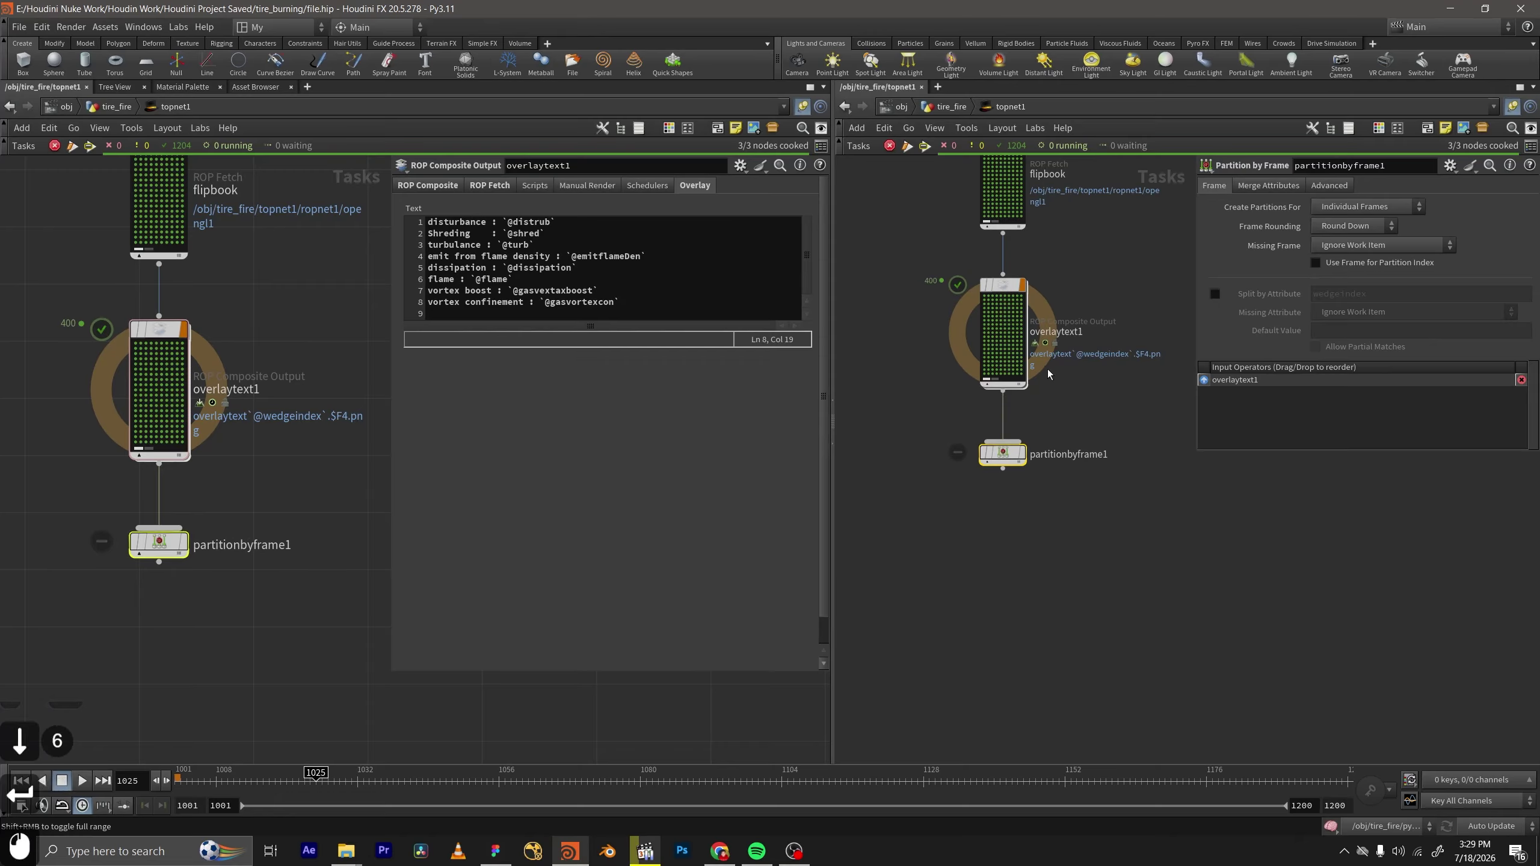
Save the scene file with the new Partition by Frame node in place.
scroll(1047, 369, "down", 3)
mouse_move(1028, 451)
middle_mouse_down()
mouse_move(1029, 405)
mouse_move(1038, 478)
middle_mouse_up()
scroll(1023, 519, "up", 4)
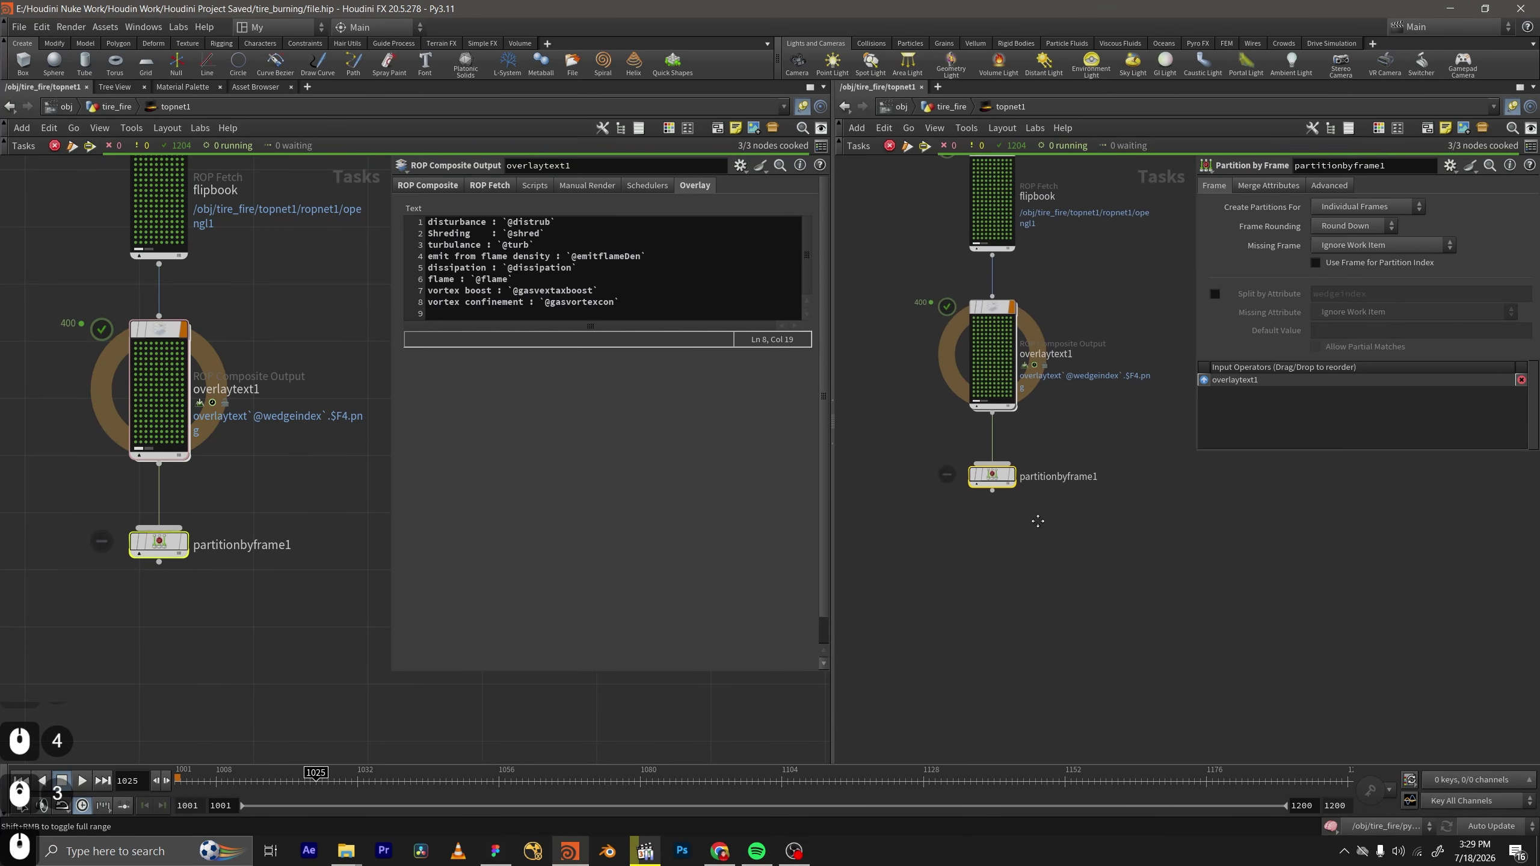
middle_click_drag(1030, 513, 1014, 399)
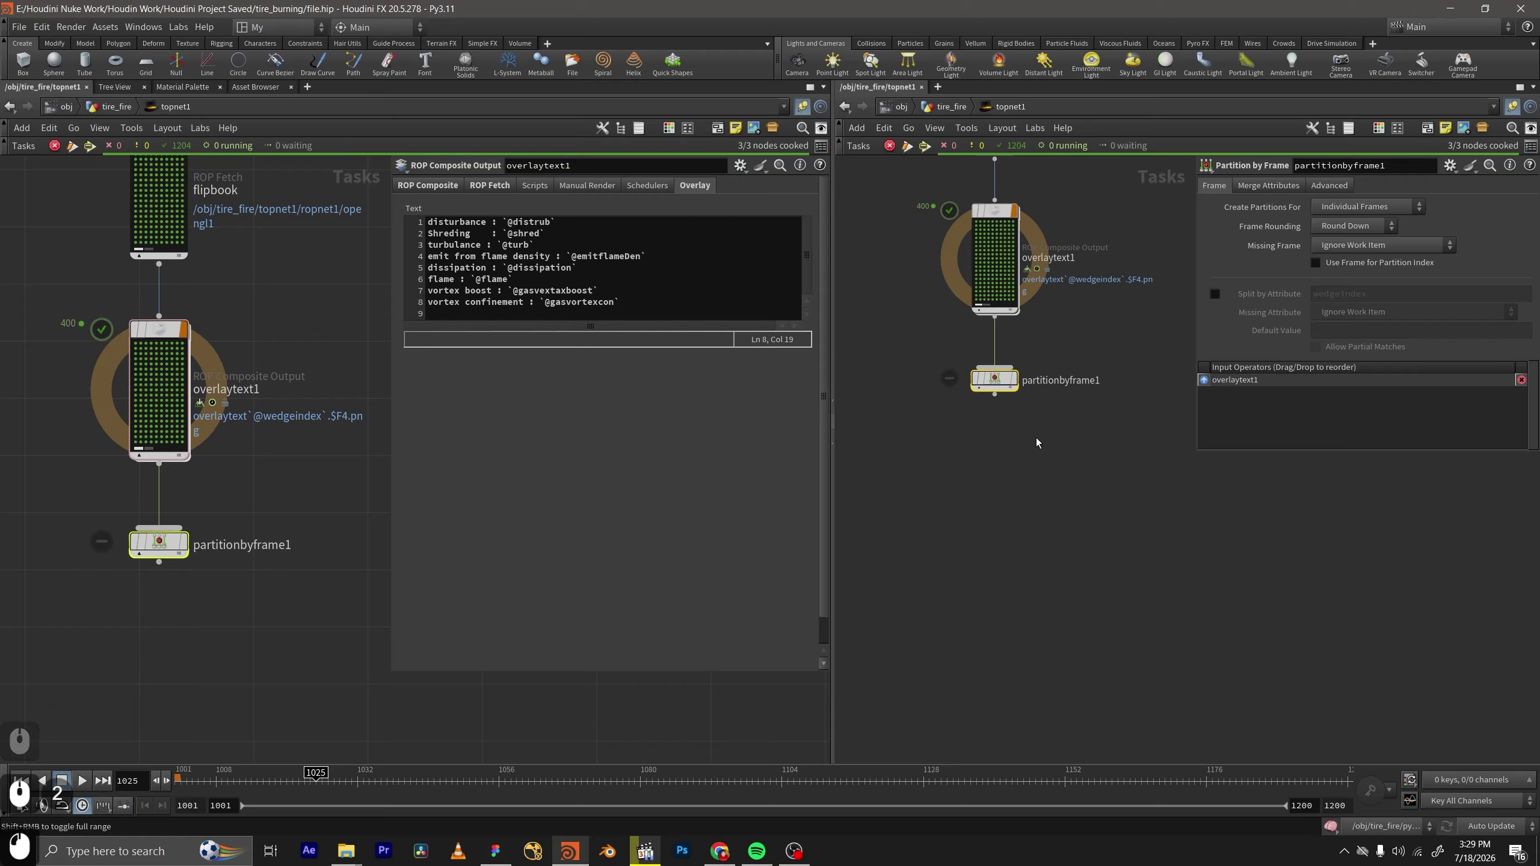
key("ctrl+s")
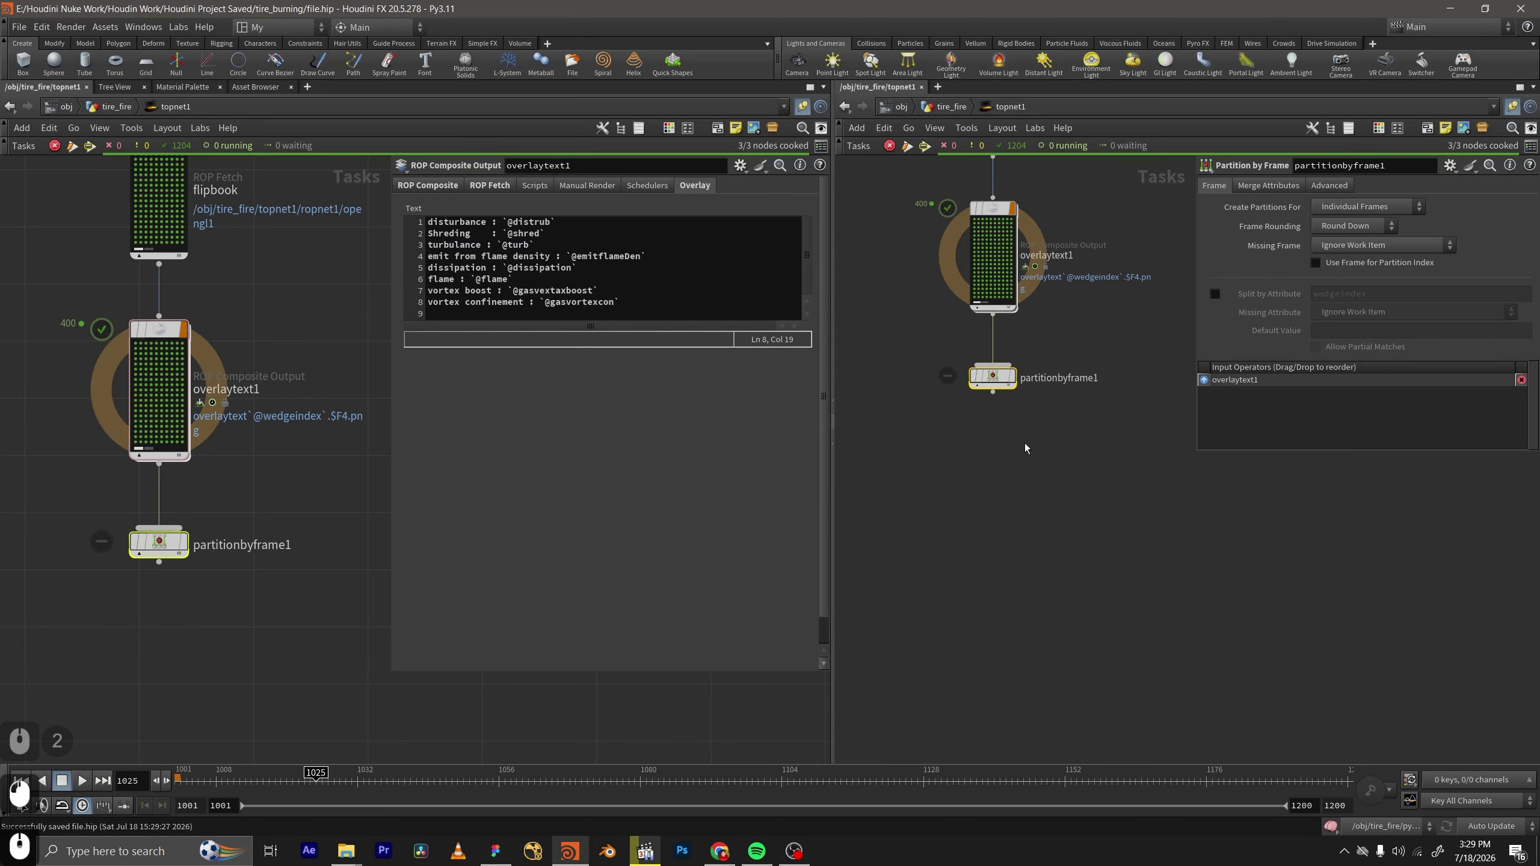
Add an ImageMagick node and place it directly below partitionbyframe1.
key("Tab")
type("imagema")
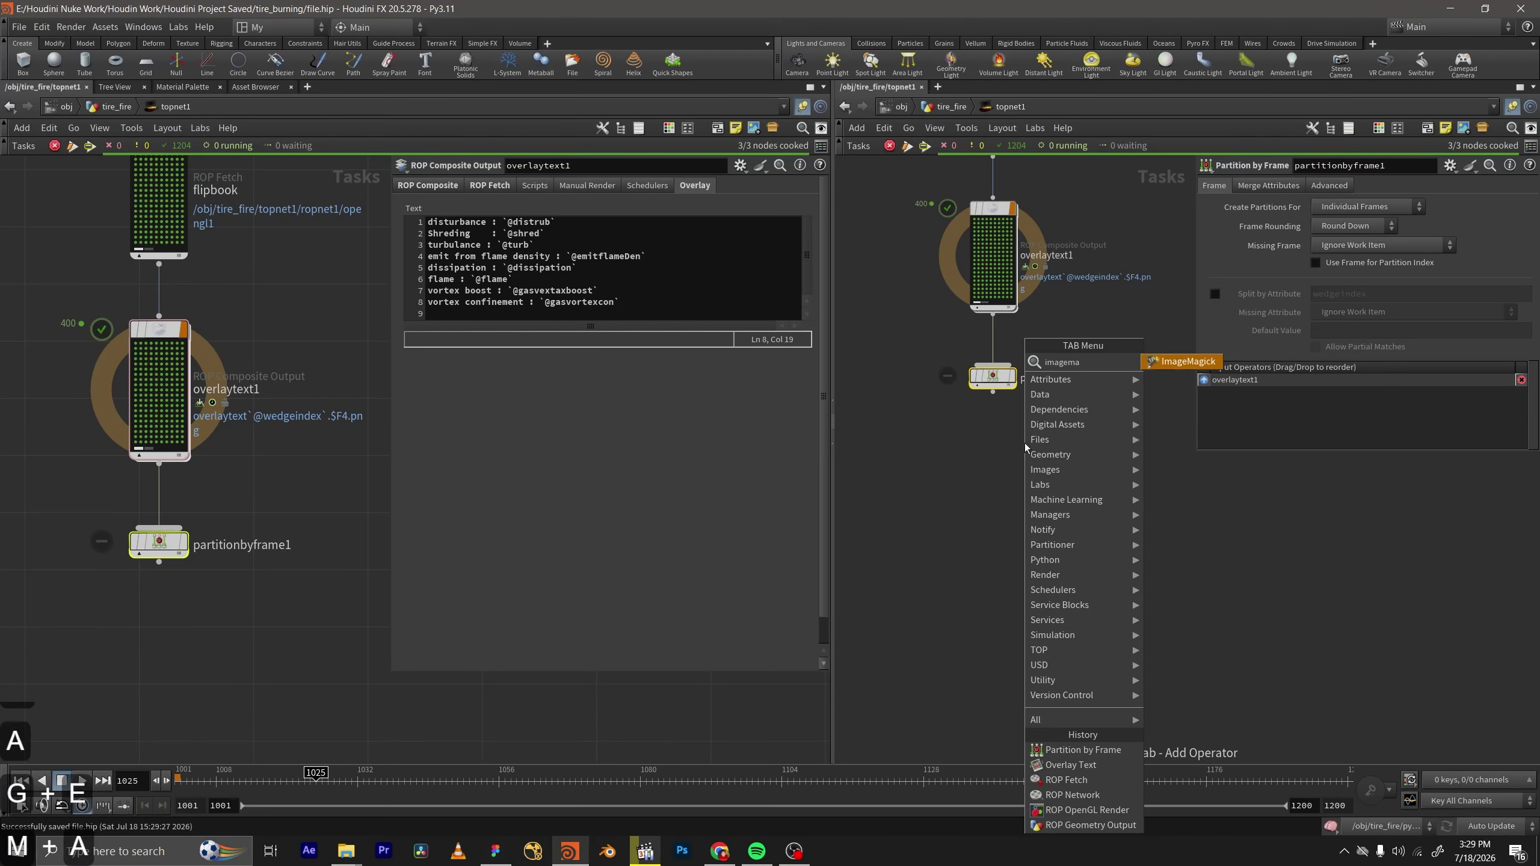
key("Return")
key("Return")
mouse_move(1010, 435)
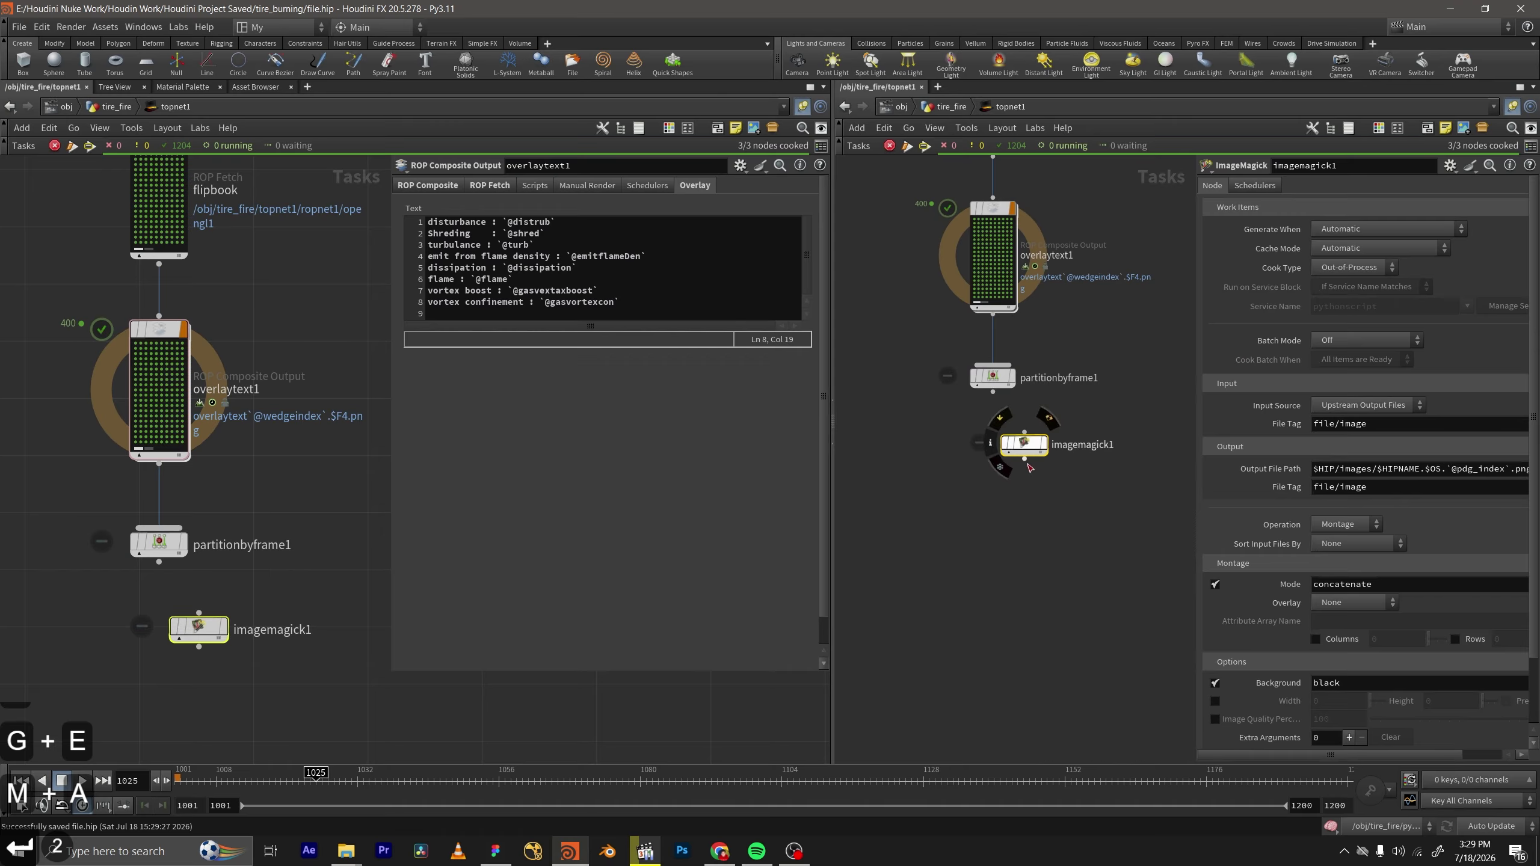
left_click_drag(1026, 452, 994, 491)
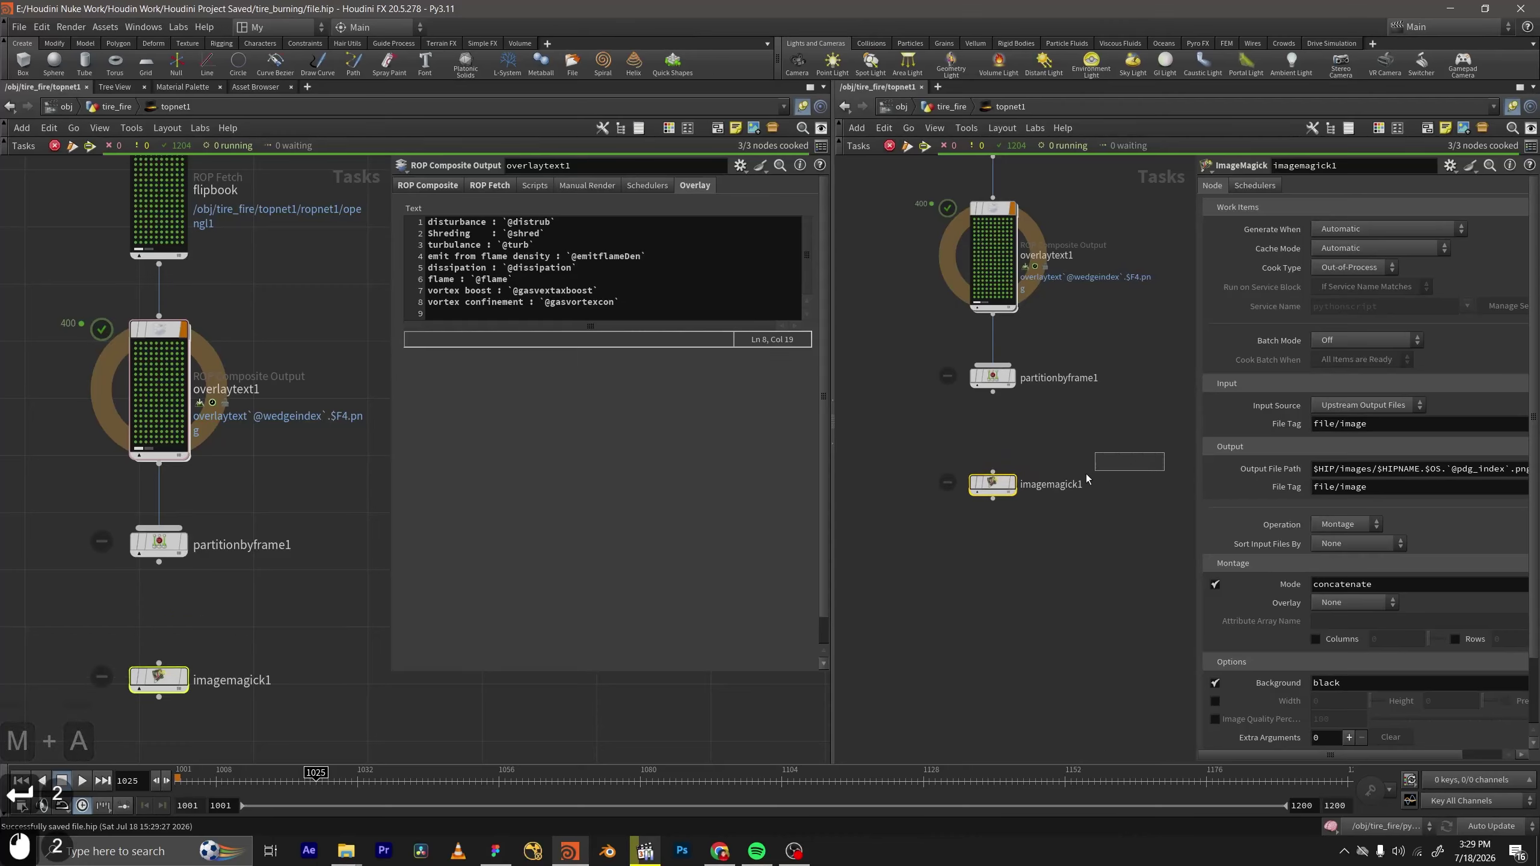
middle_click_drag(1004, 534, 1011, 500)
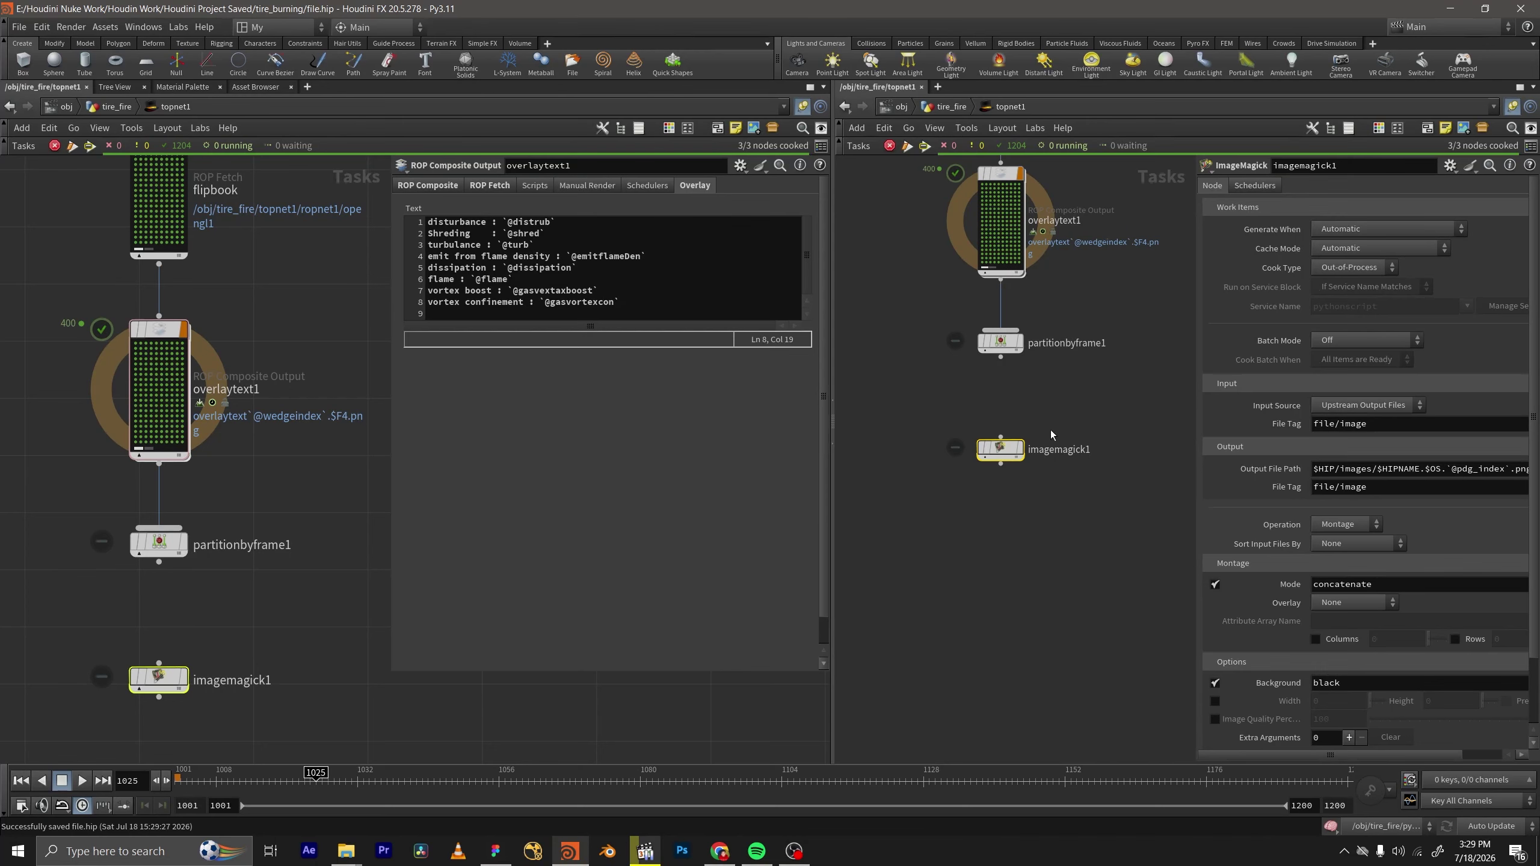
middle_click_drag(1046, 426, 1042, 416)
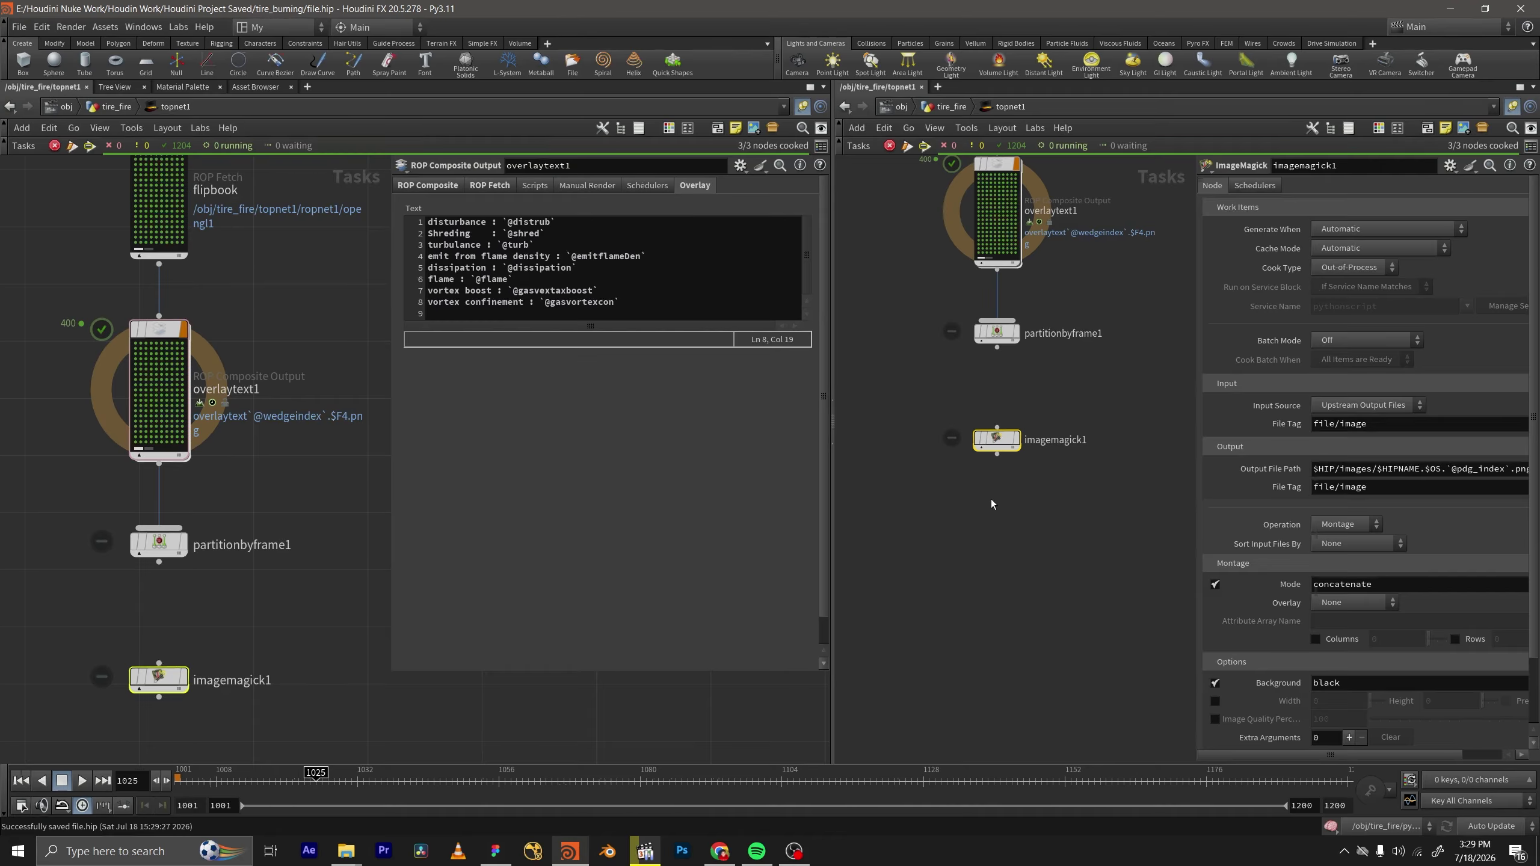
Open the ImageMagick TOP node's online documentation and read its overview and installation requirement.
key("F1")
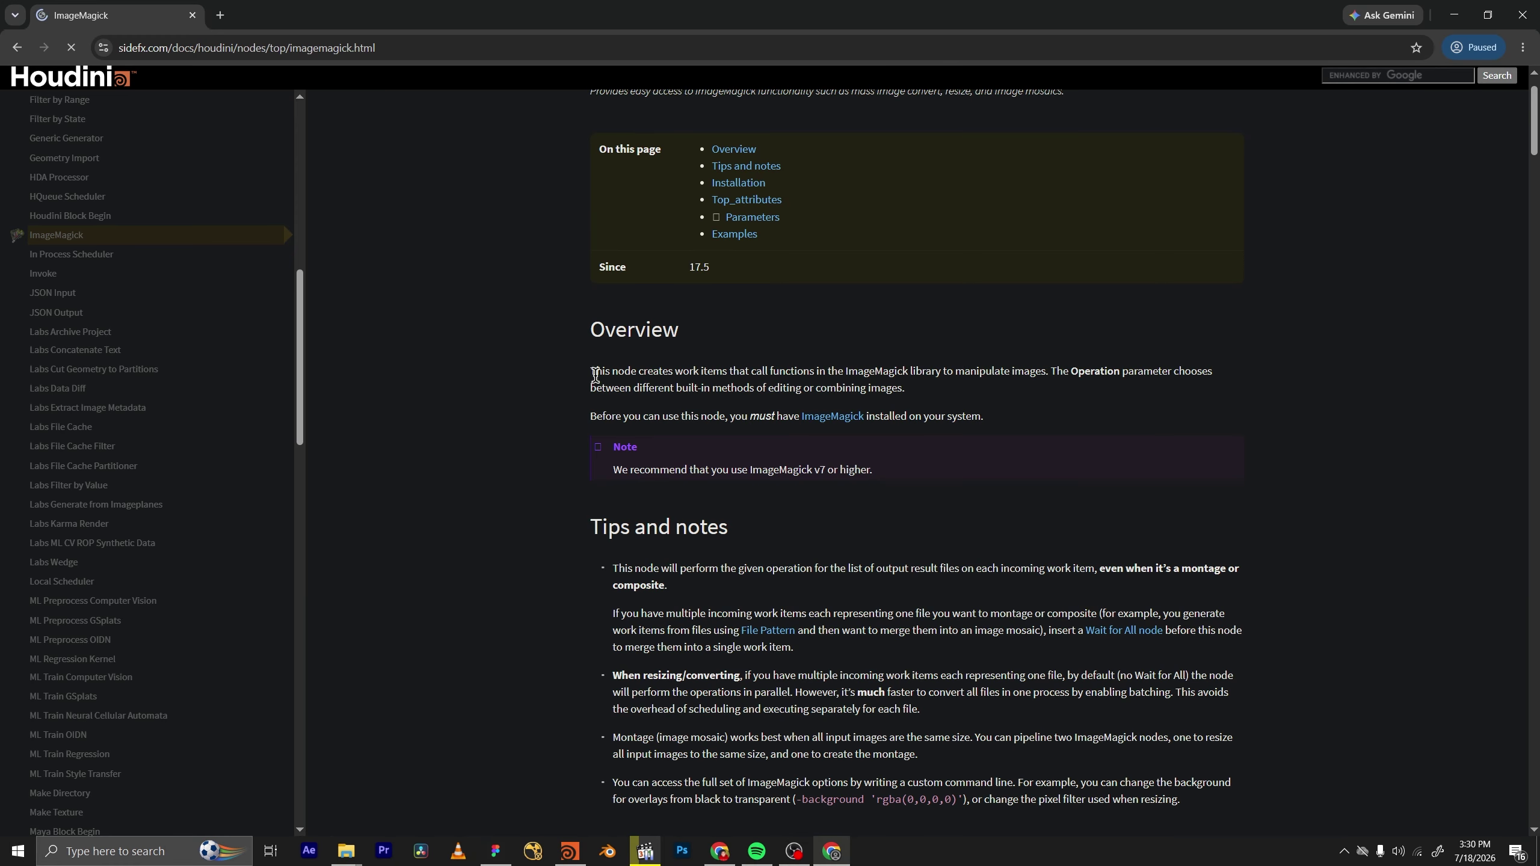
scroll(596, 366, "up", 3)
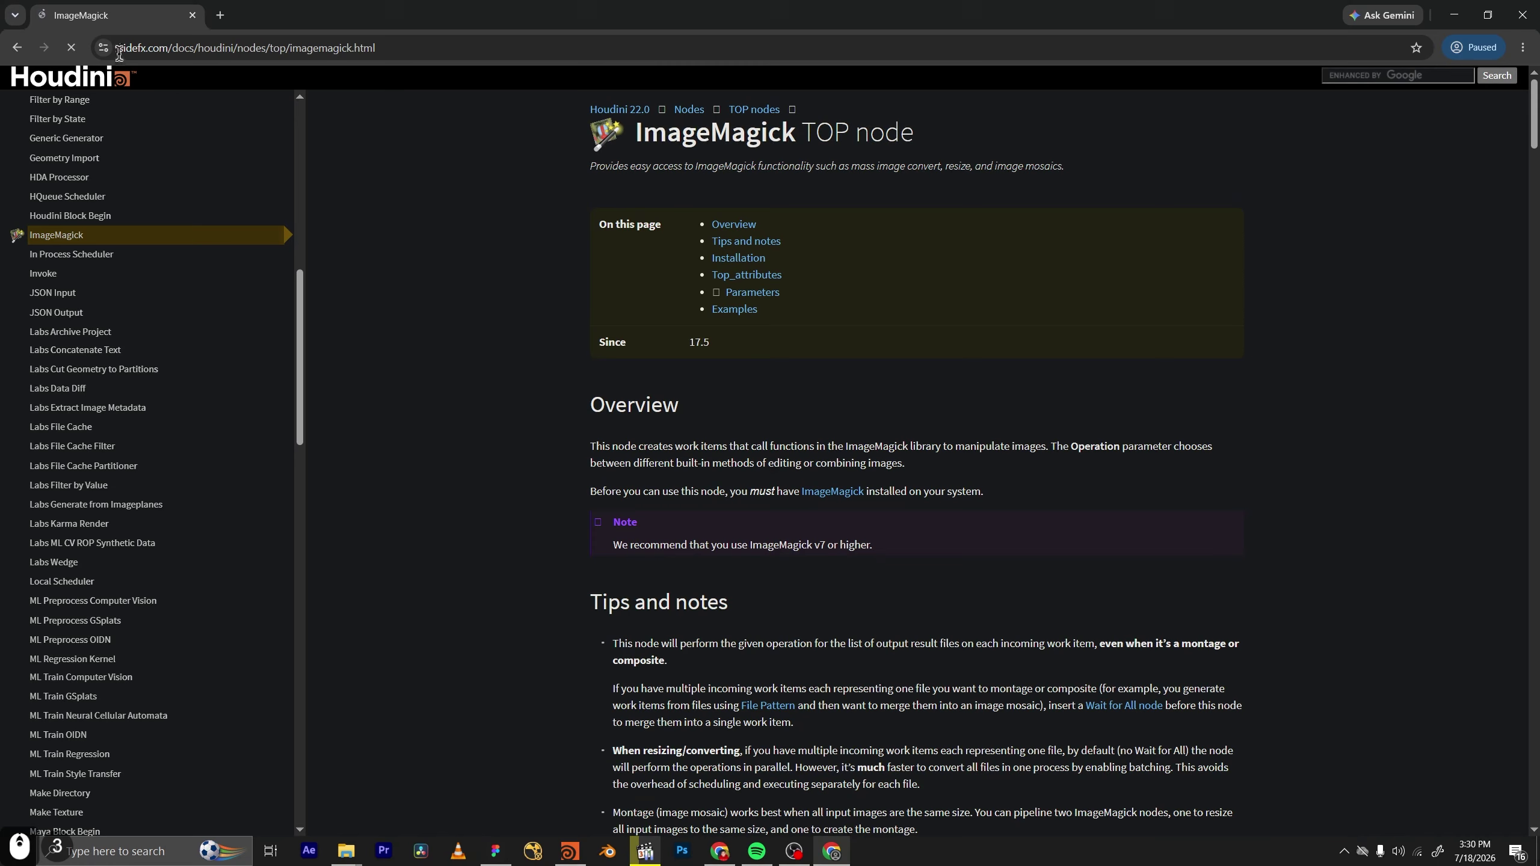
scroll(704, 467, "down", 1)
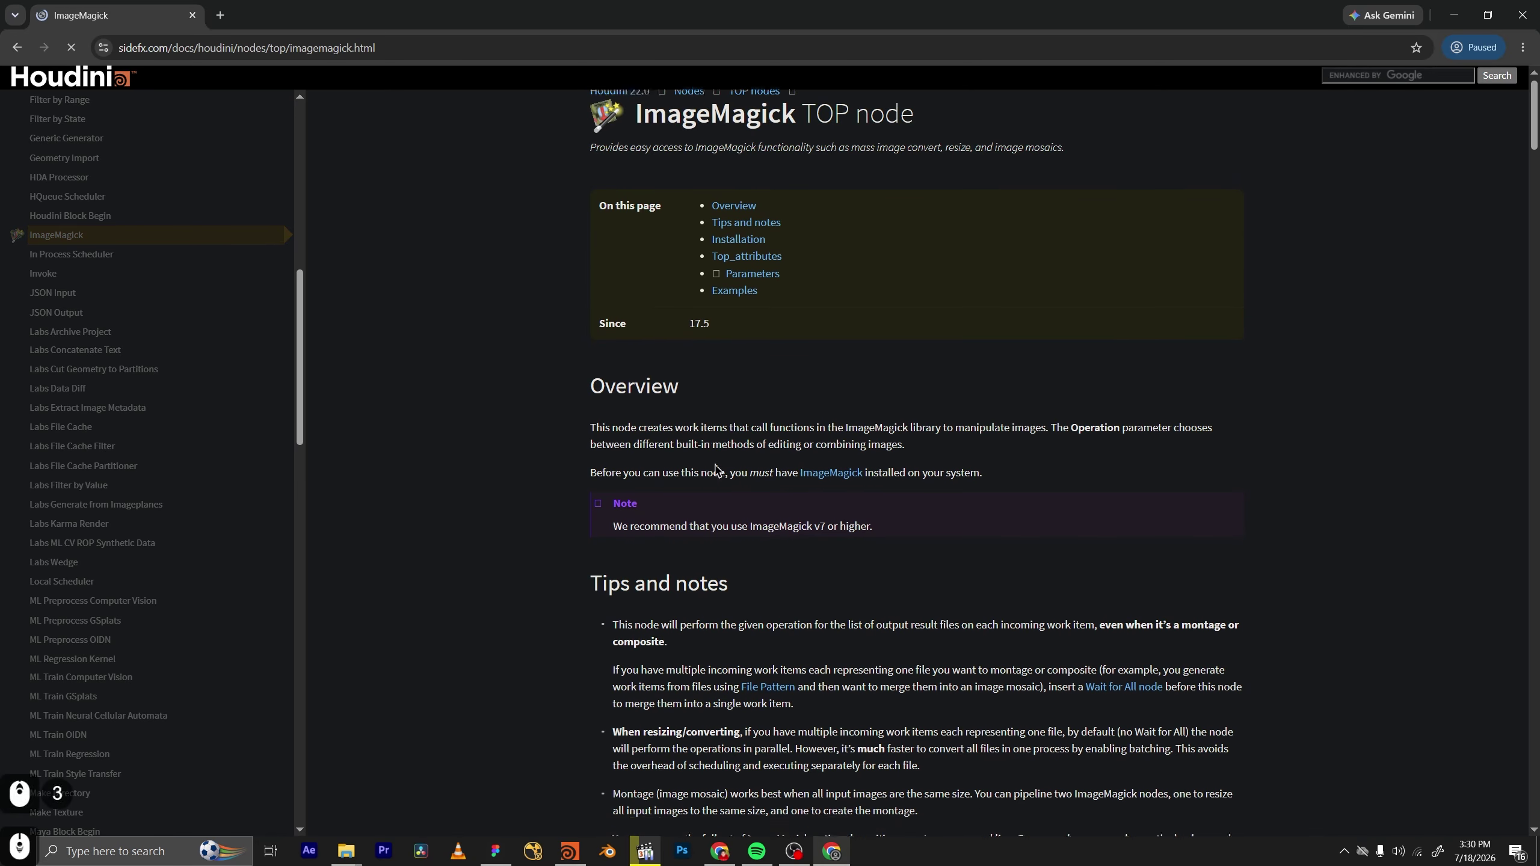
Review the node's Installation section in the documentation and follow its link to the ImageMagick website.
scroll(716, 464, "up", 1)
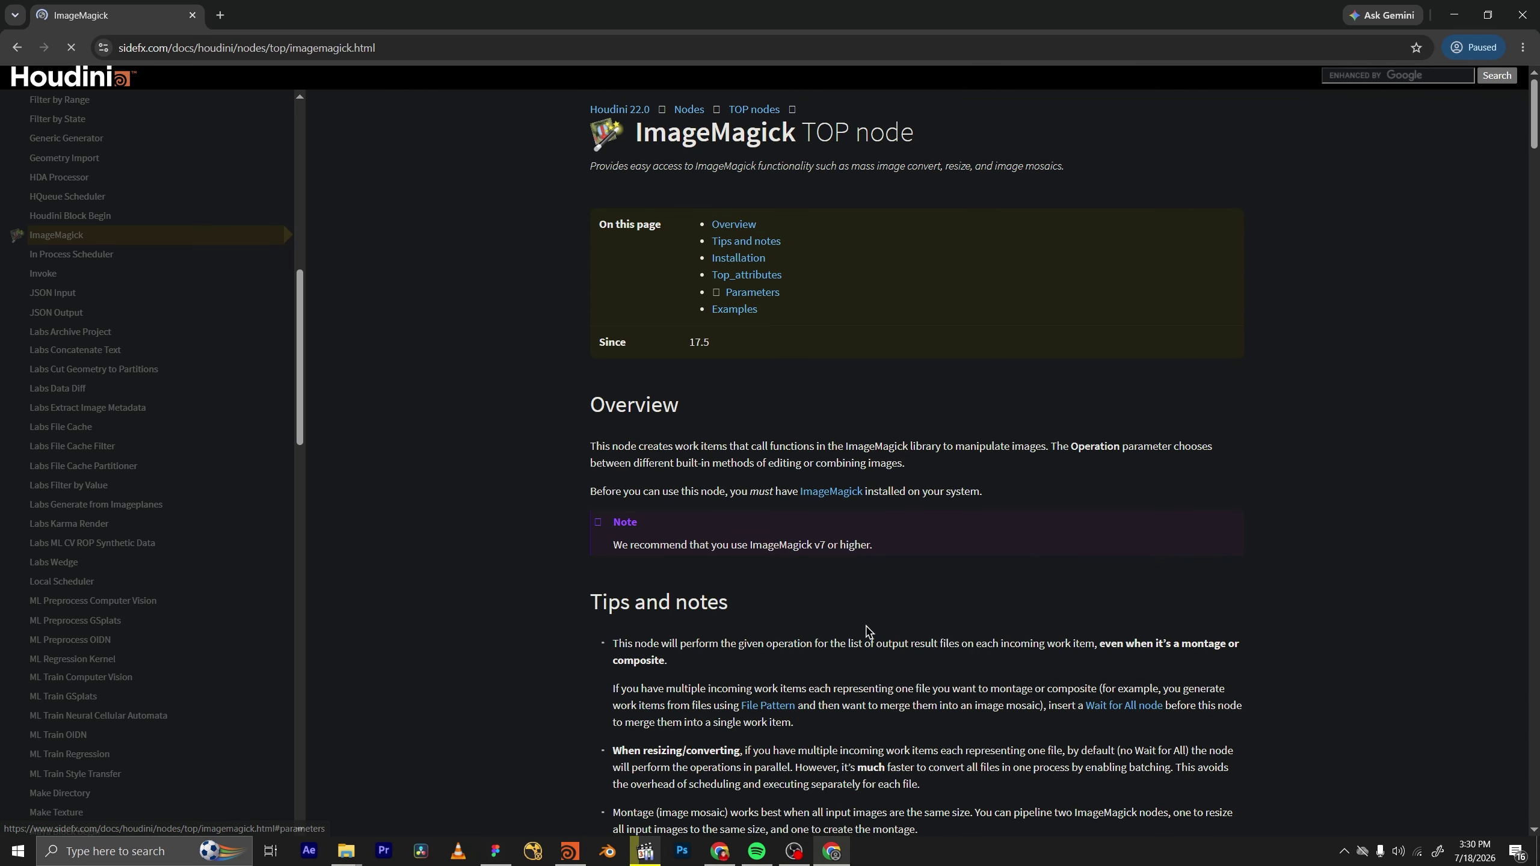
scroll(586, 468, "up", 6)
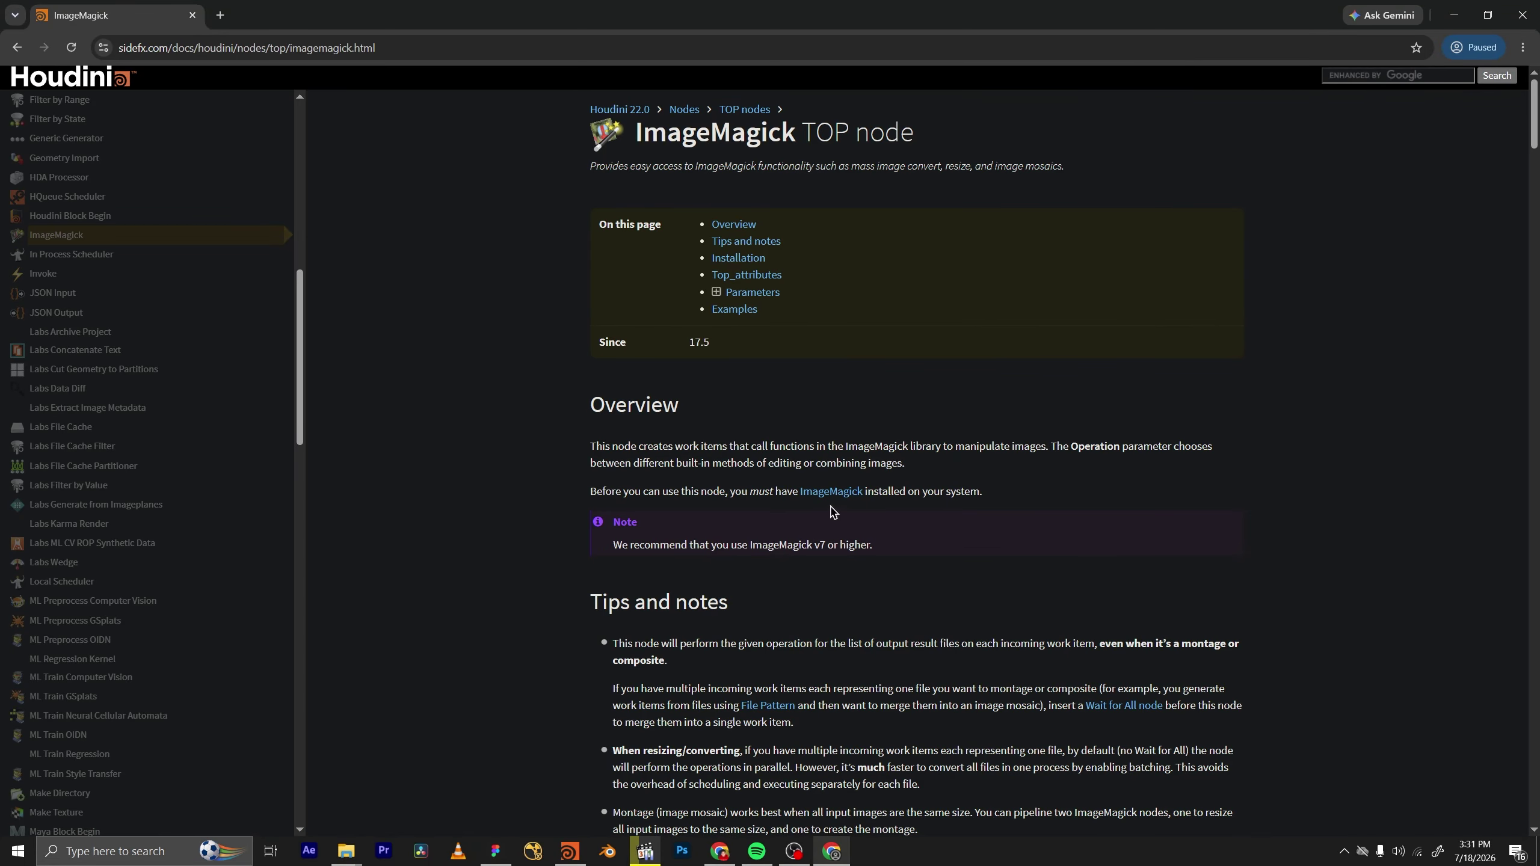
left_click(854, 493)
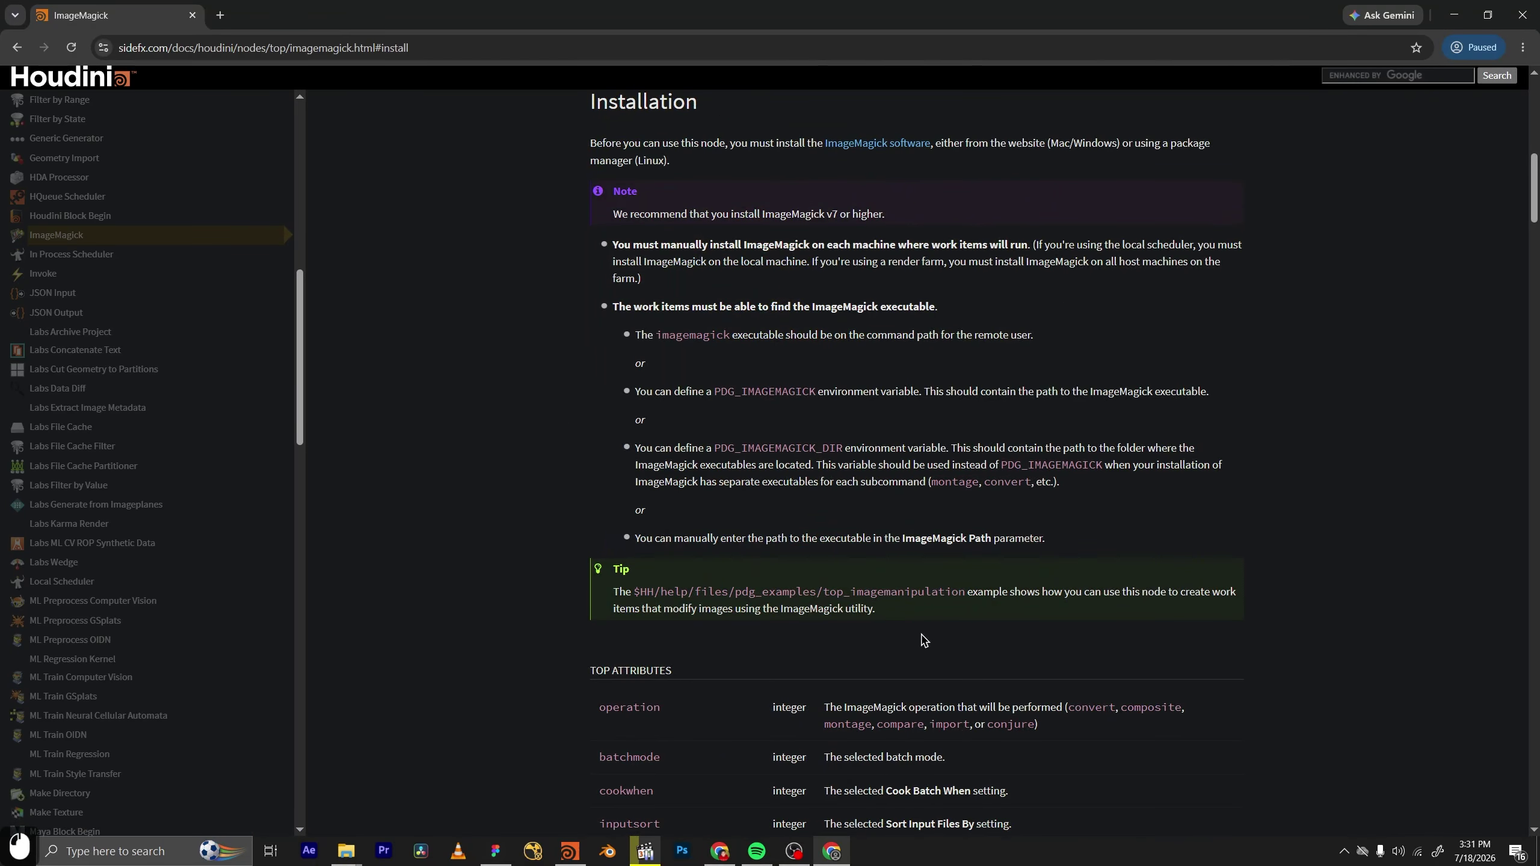
left_click(872, 149)
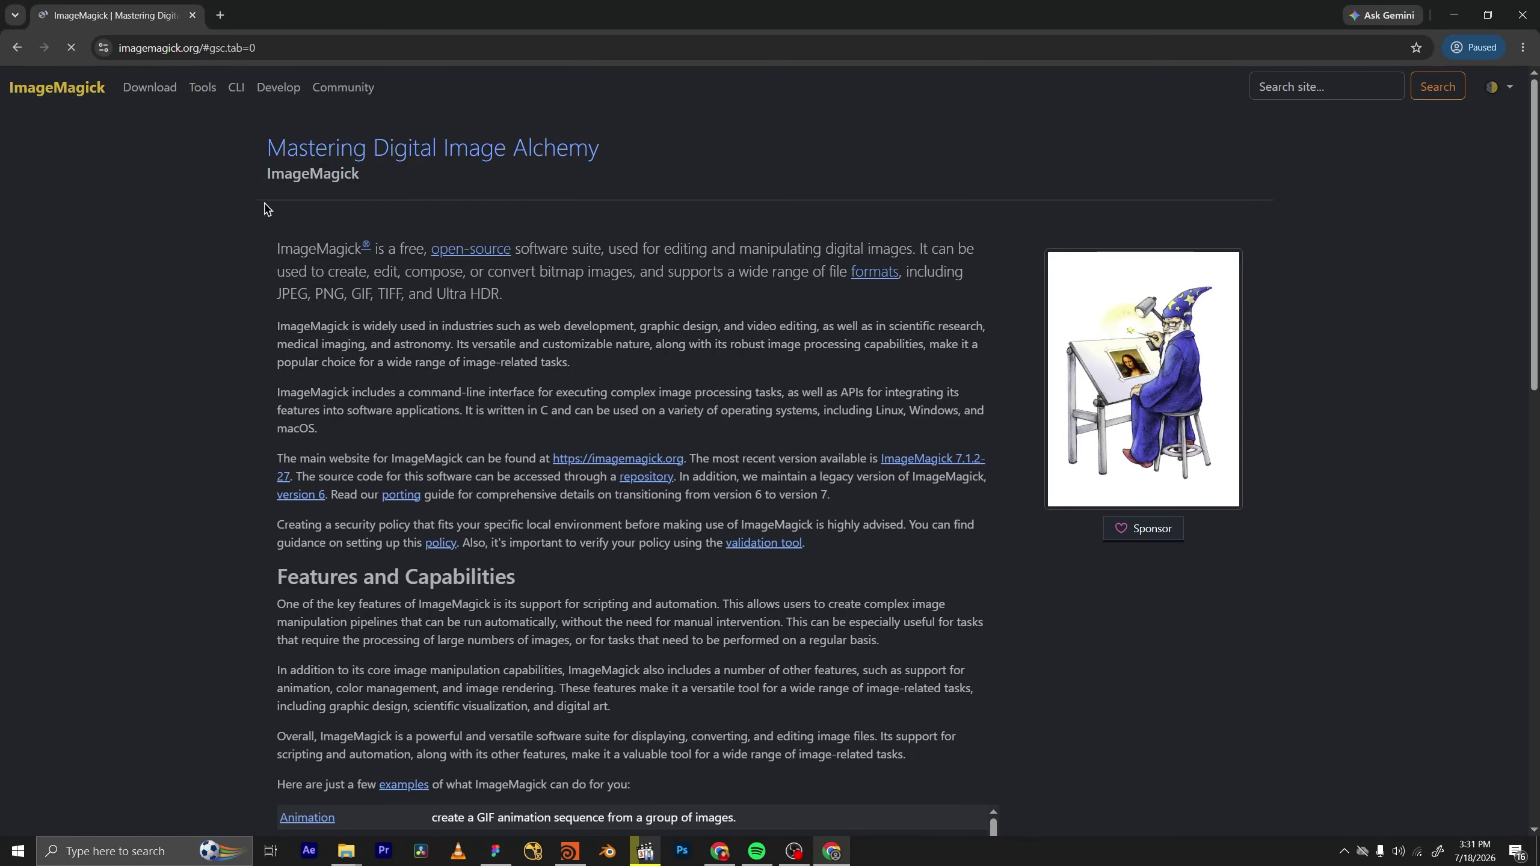
Start downloading the Windows release ImageMagick-7.1.2-27-Q16-HDRI-x64-dll.exe from the ImageMagick site, and cancel the download.
left_click(156, 97)
scroll(560, 544, "down", 14)
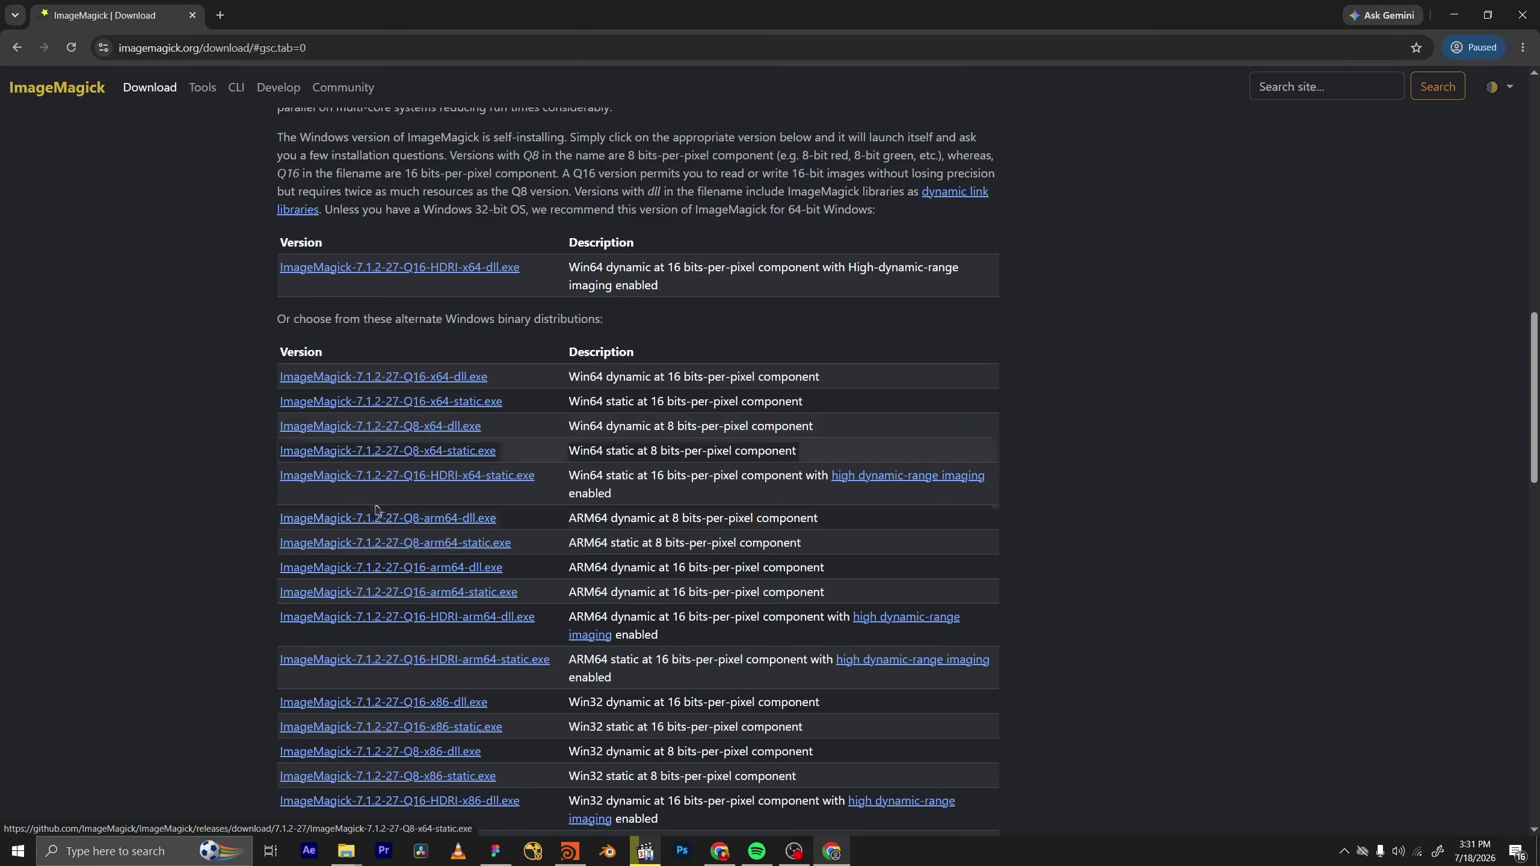
scroll(364, 607, "up", 5)
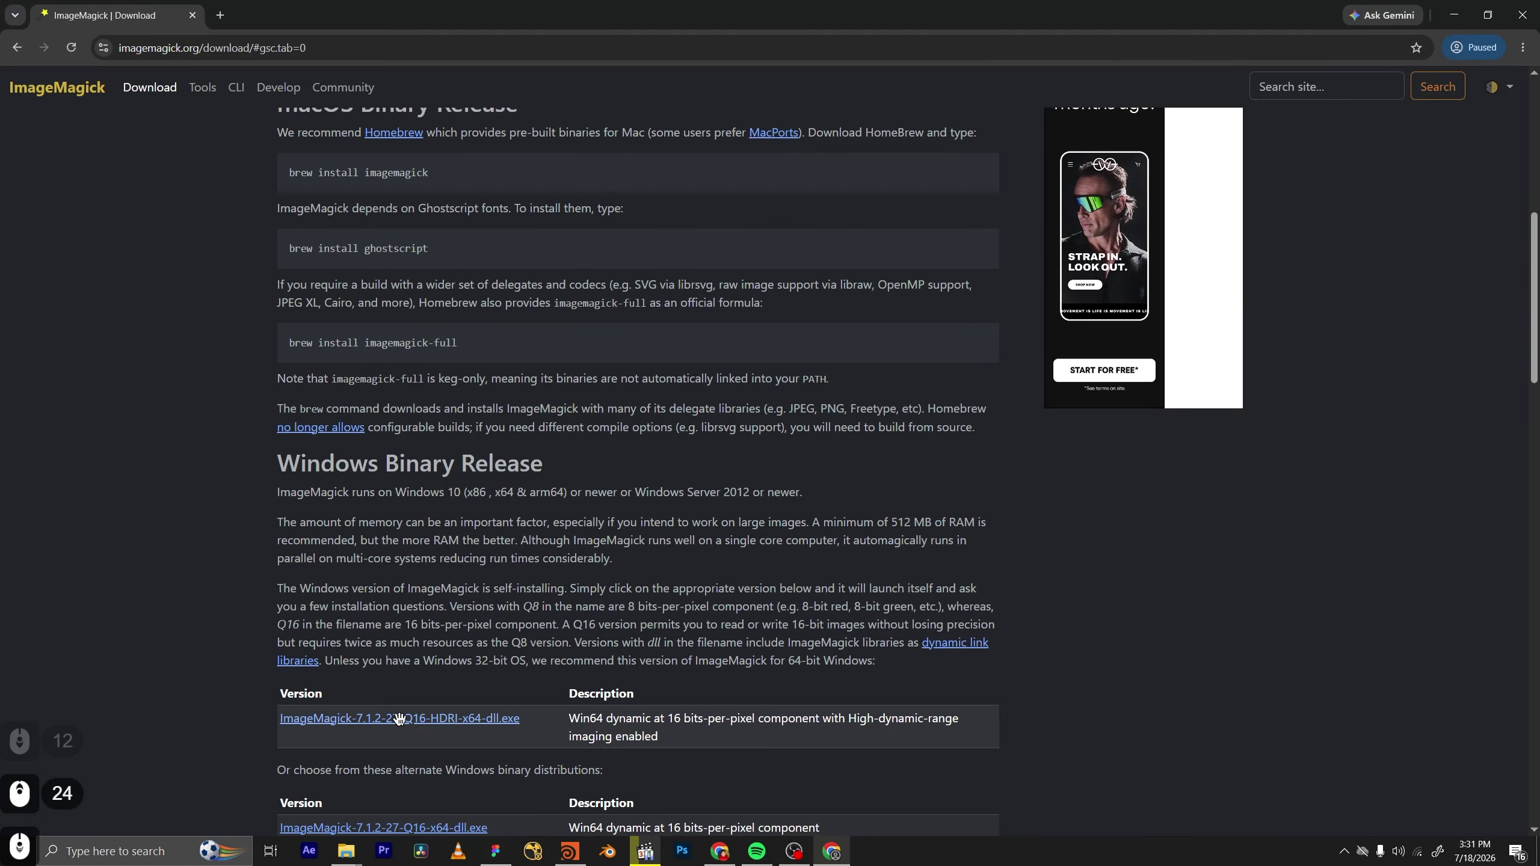
left_click(399, 719)
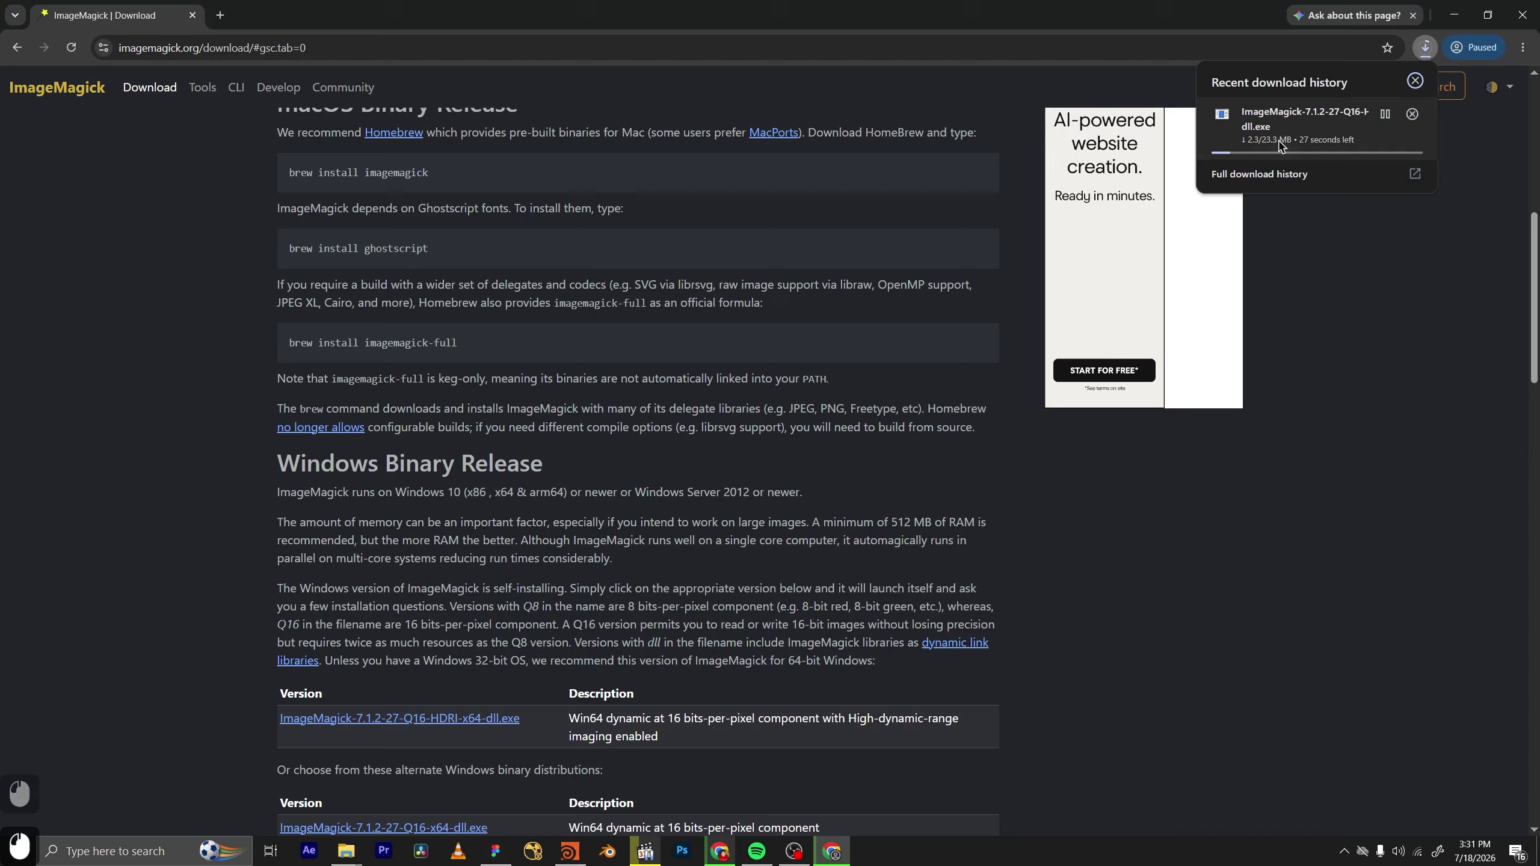
left_click(1413, 114)
Switch to Houdini, connect partitionbyframe1's output to imagemagick1, align the nodes, and widen the ImageMagick parameter area.
left_click(570, 853)
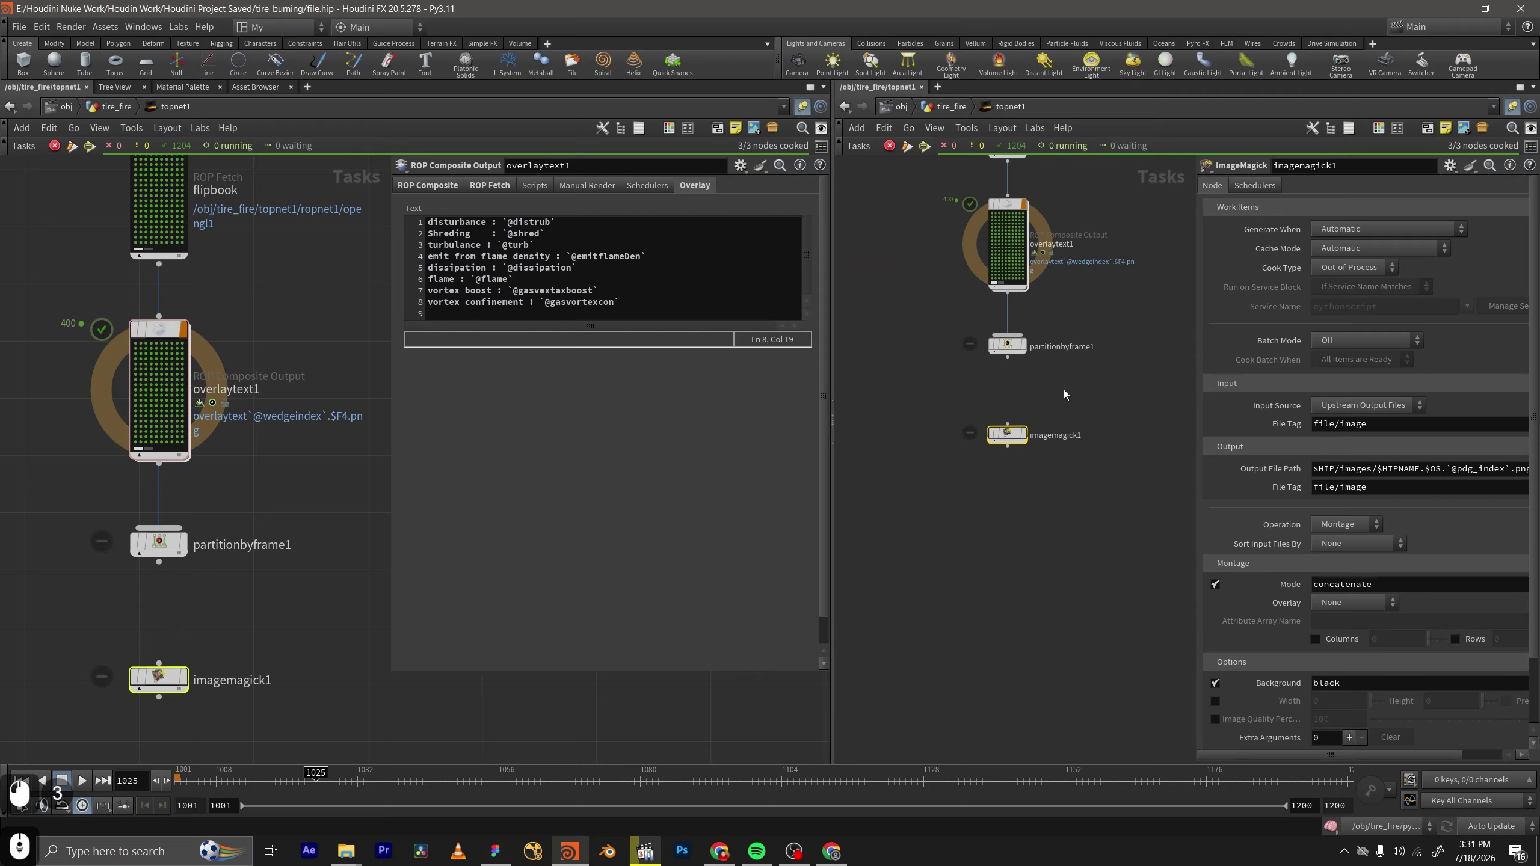
scroll(1064, 390, "up", 3)
left_click_drag(1001, 340, 972, 450)
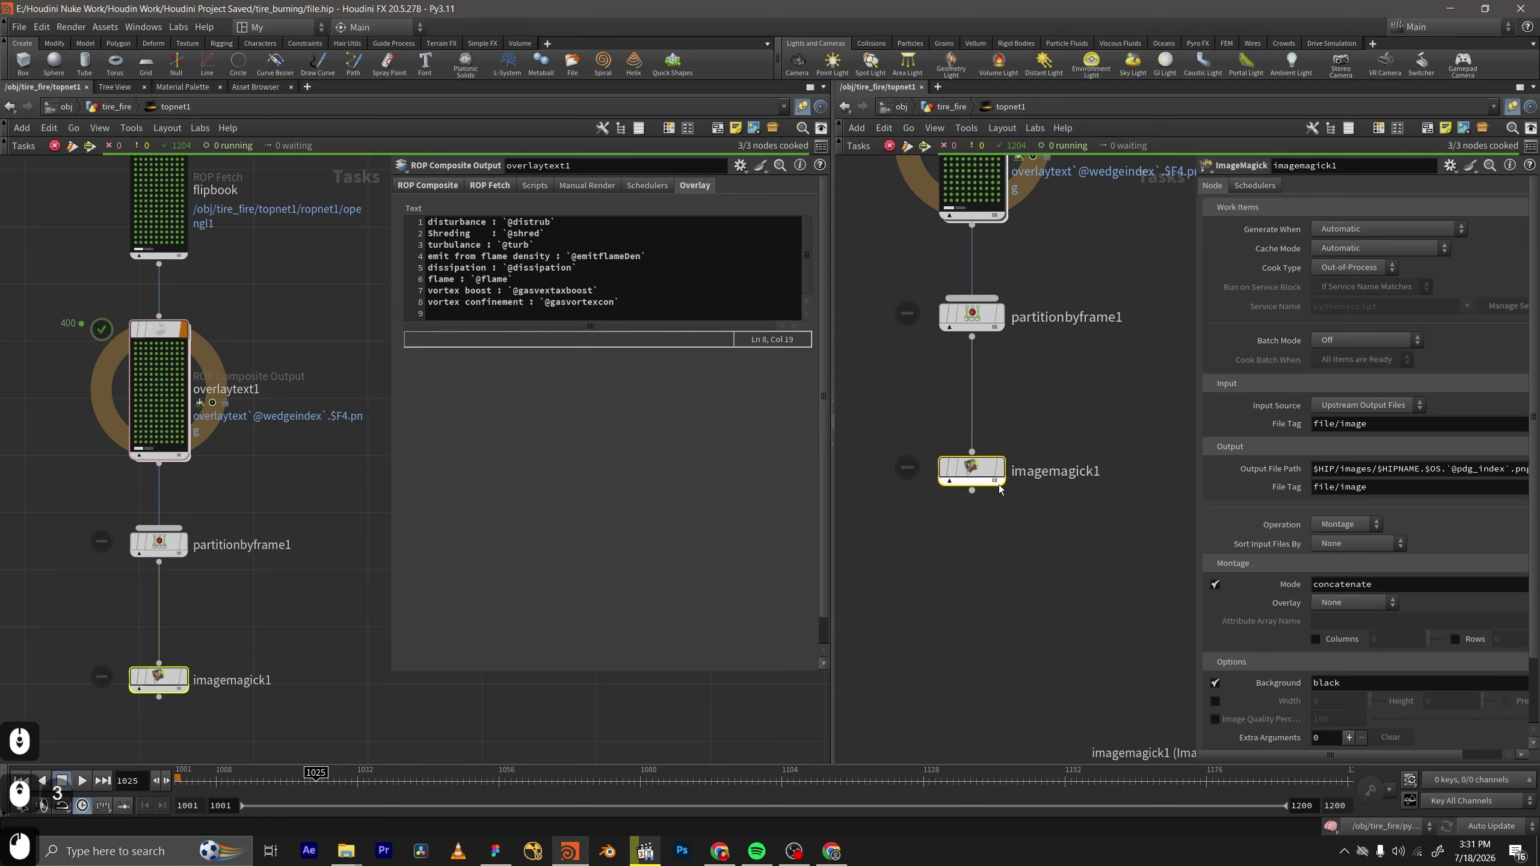
key("l")
middle_click_drag(1062, 499, 1053, 476)
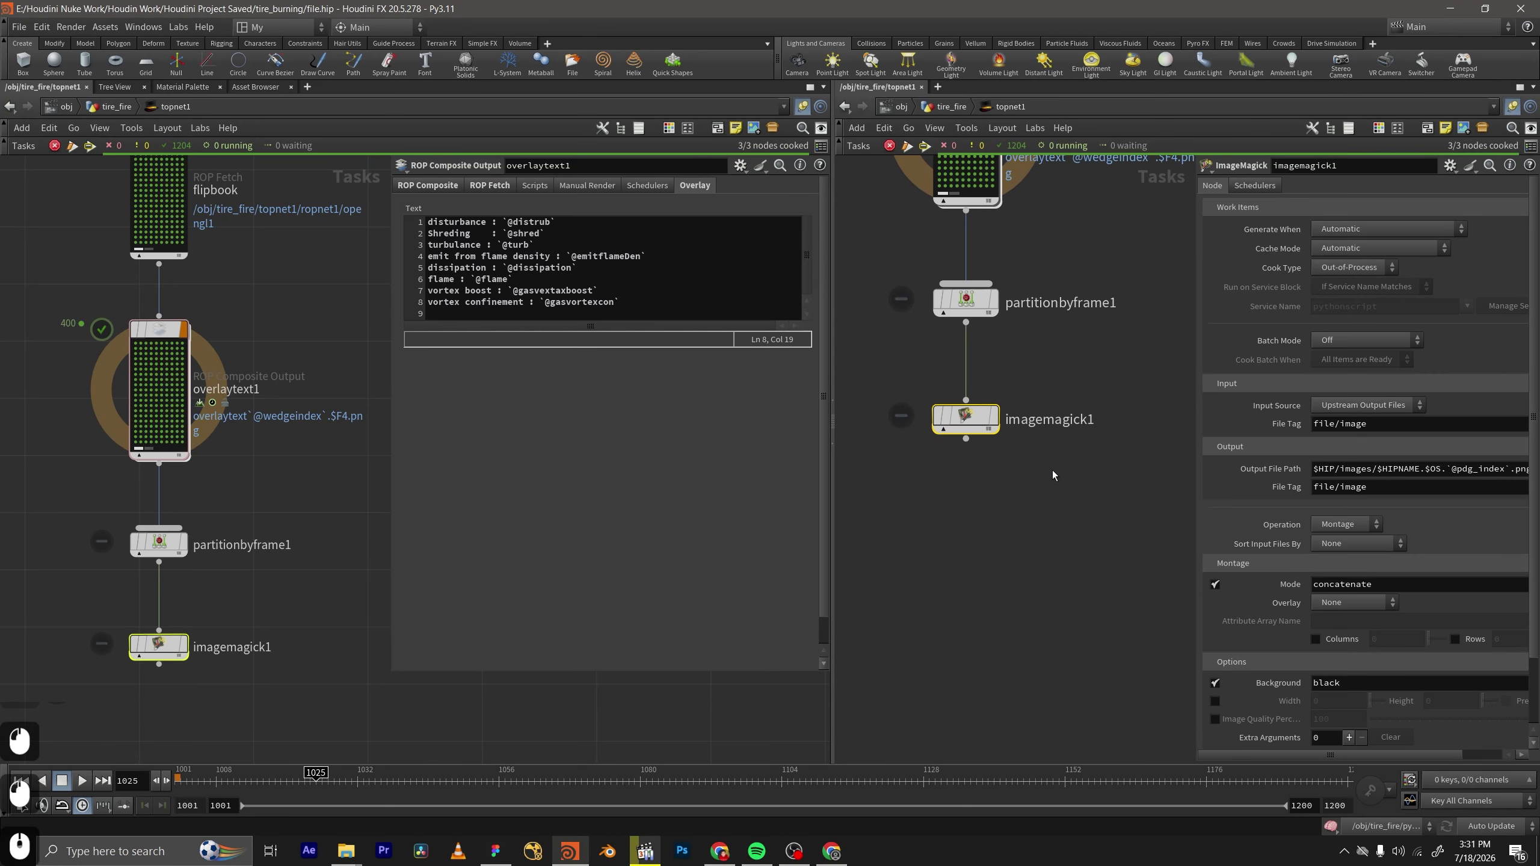
left_click_drag(1189, 359, 1107, 356)
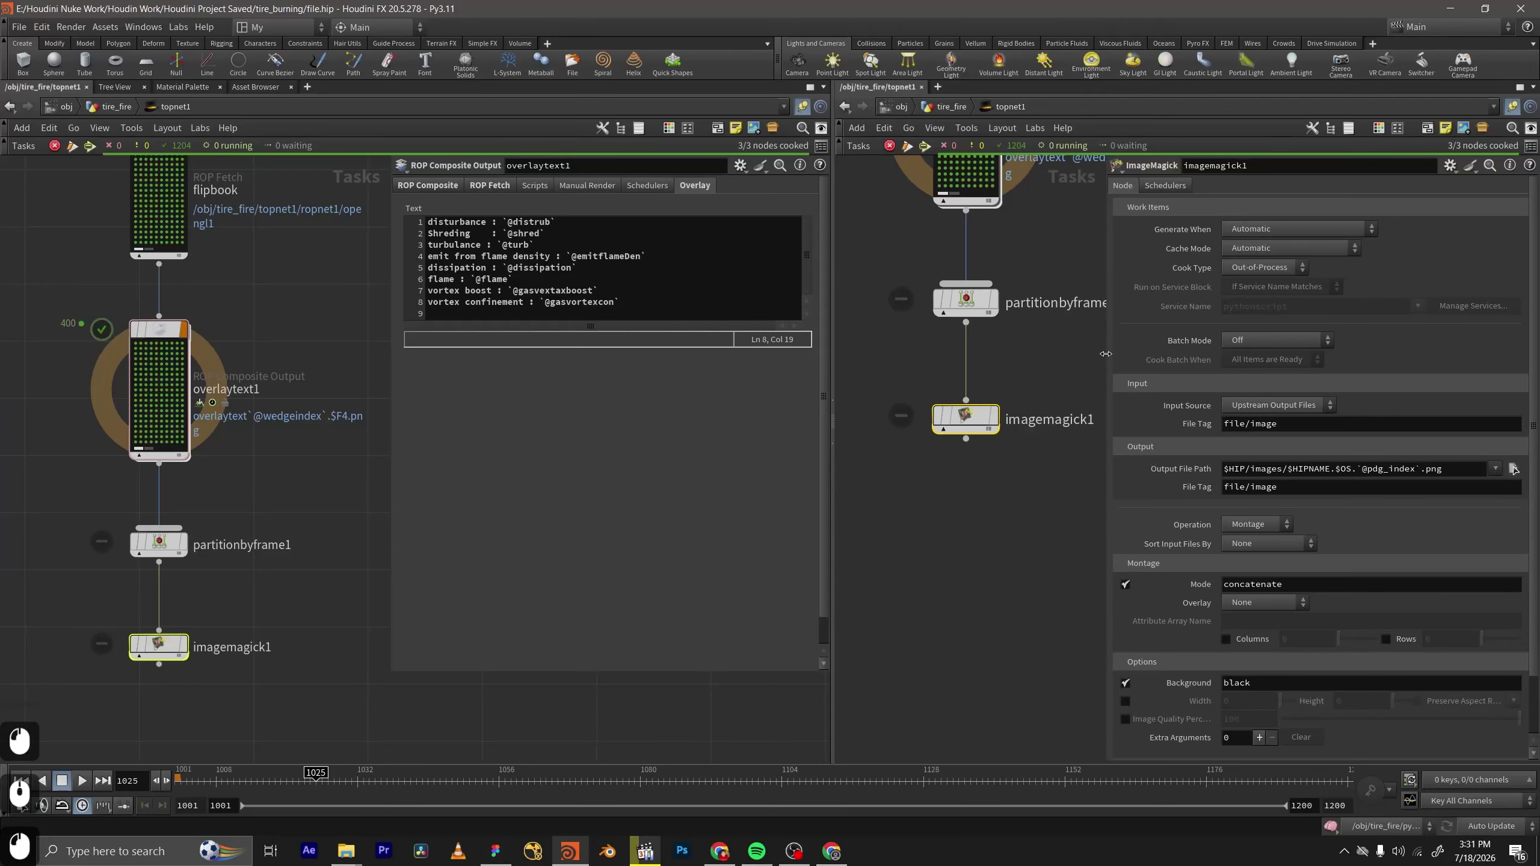
scroll(978, 356, "down", 1)
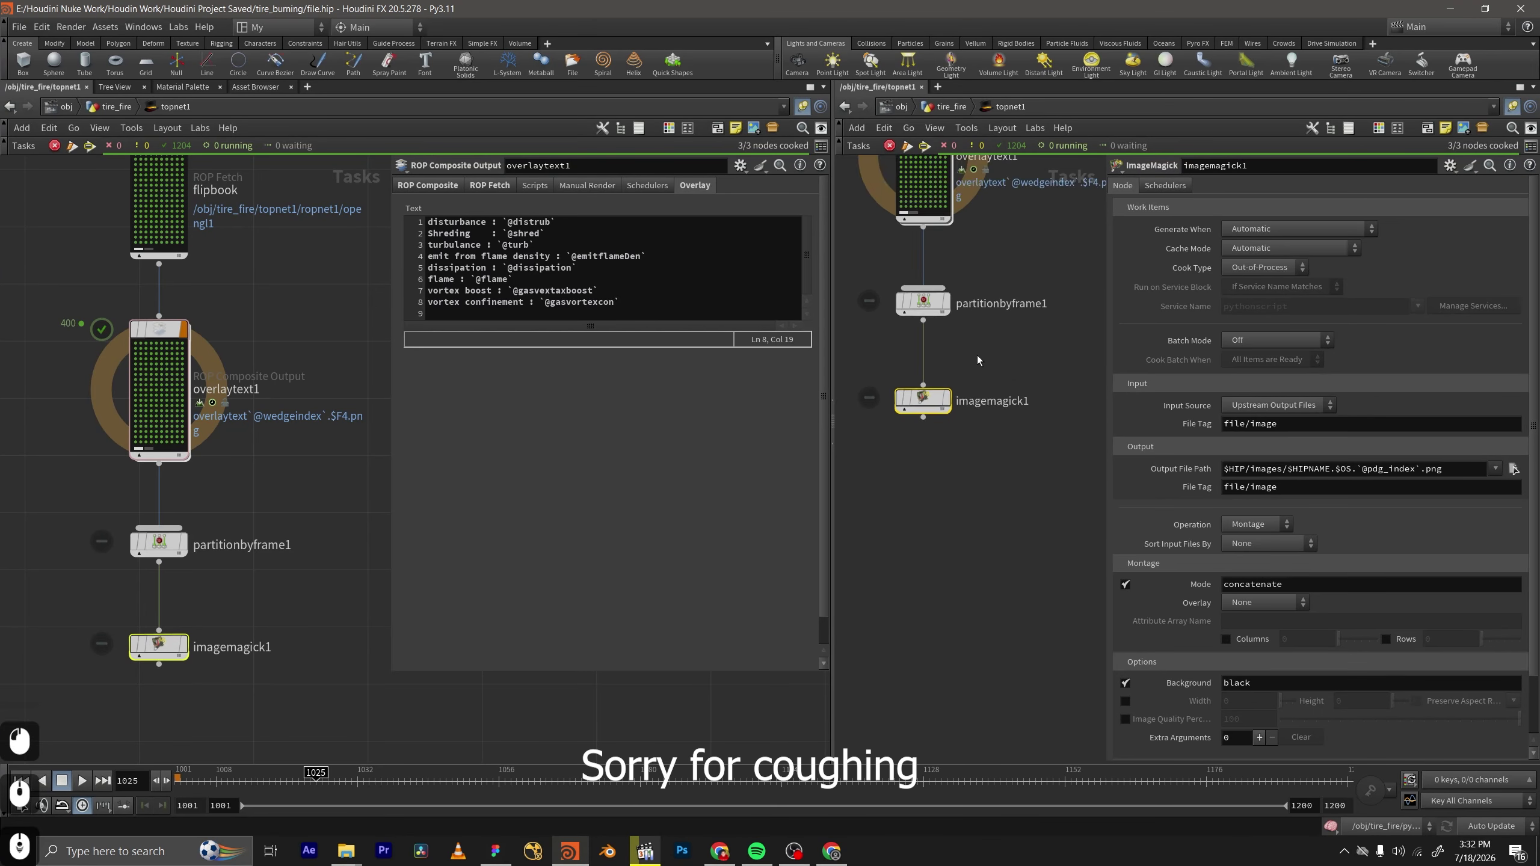
Generate the work items of the partitionbyframe1 node.
middle_click_drag(991, 368, 1022, 340)
left_click(938, 340)
left_click_drag(1011, 289, 857, 234)
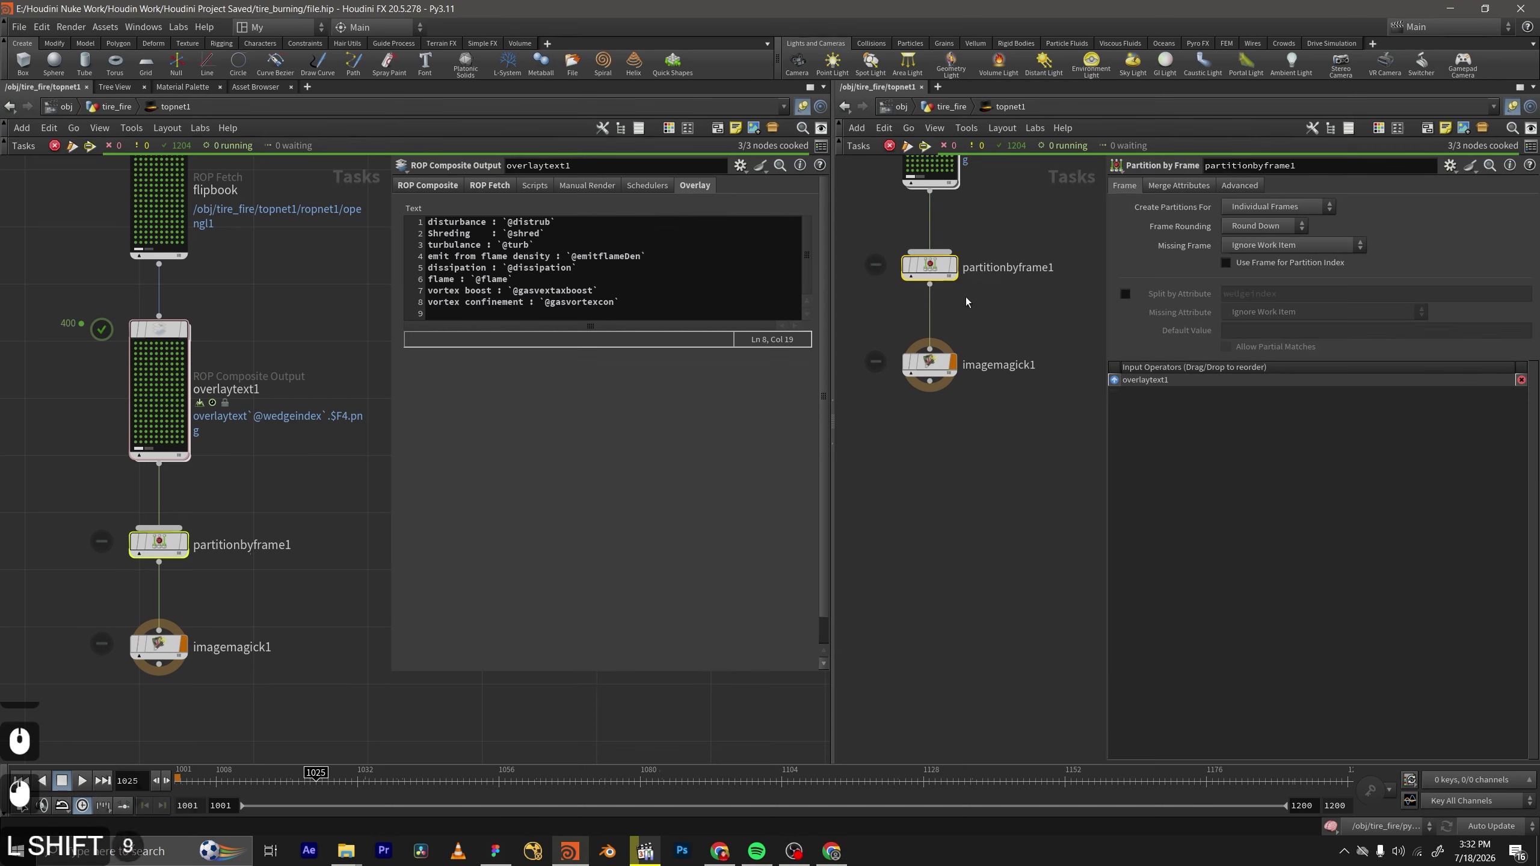
key("shift+g")
middle_click_drag(1001, 340, 1026, 303)
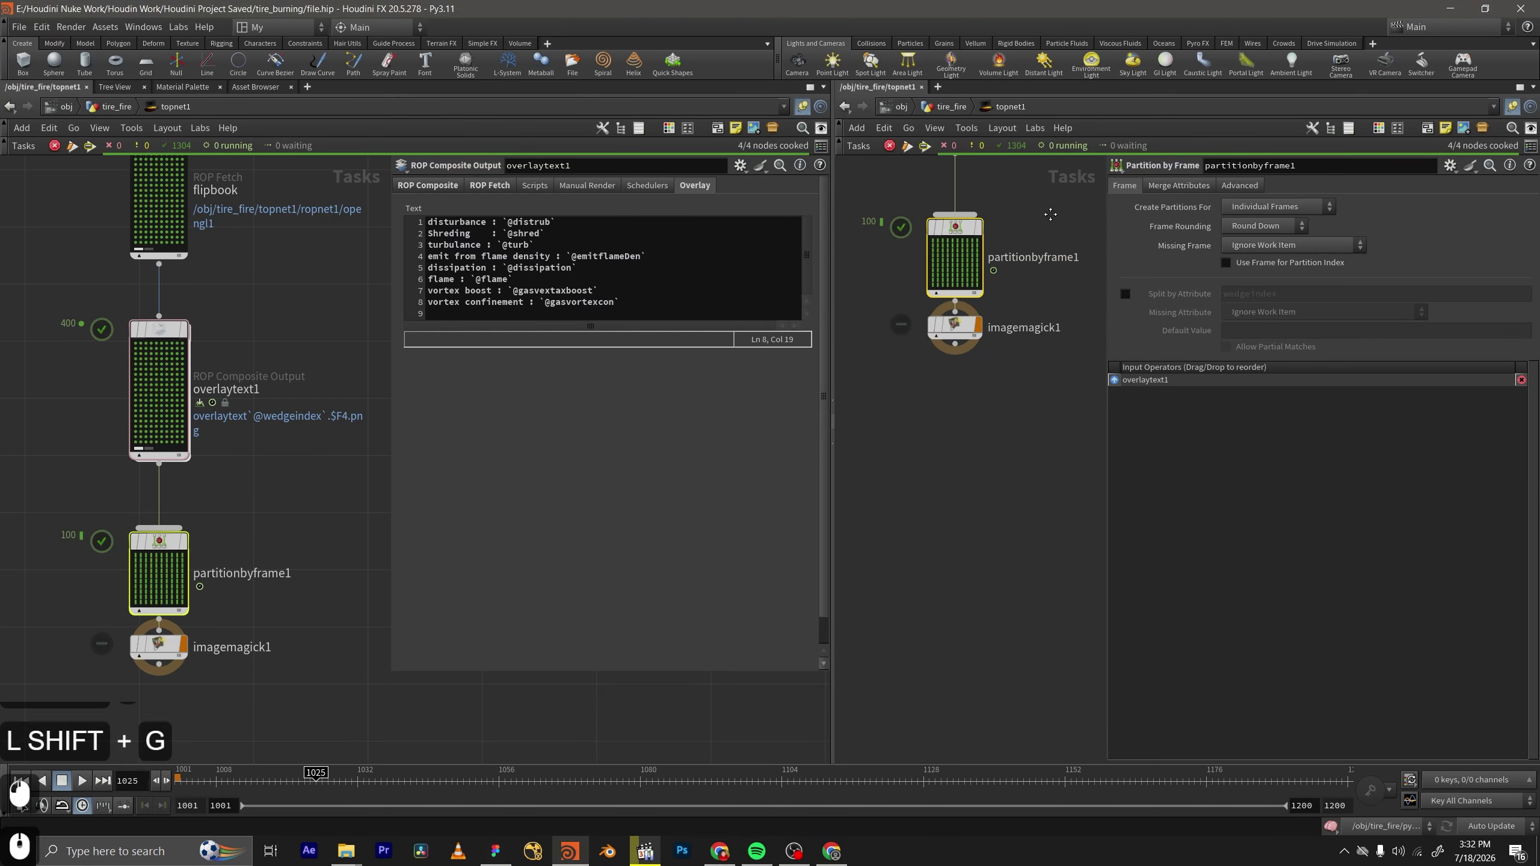
Move imagemagick1 farther below partitionbyframe1 and review its output and montage parameters.
left_click_drag(957, 329, 958, 423)
left_click(954, 420)
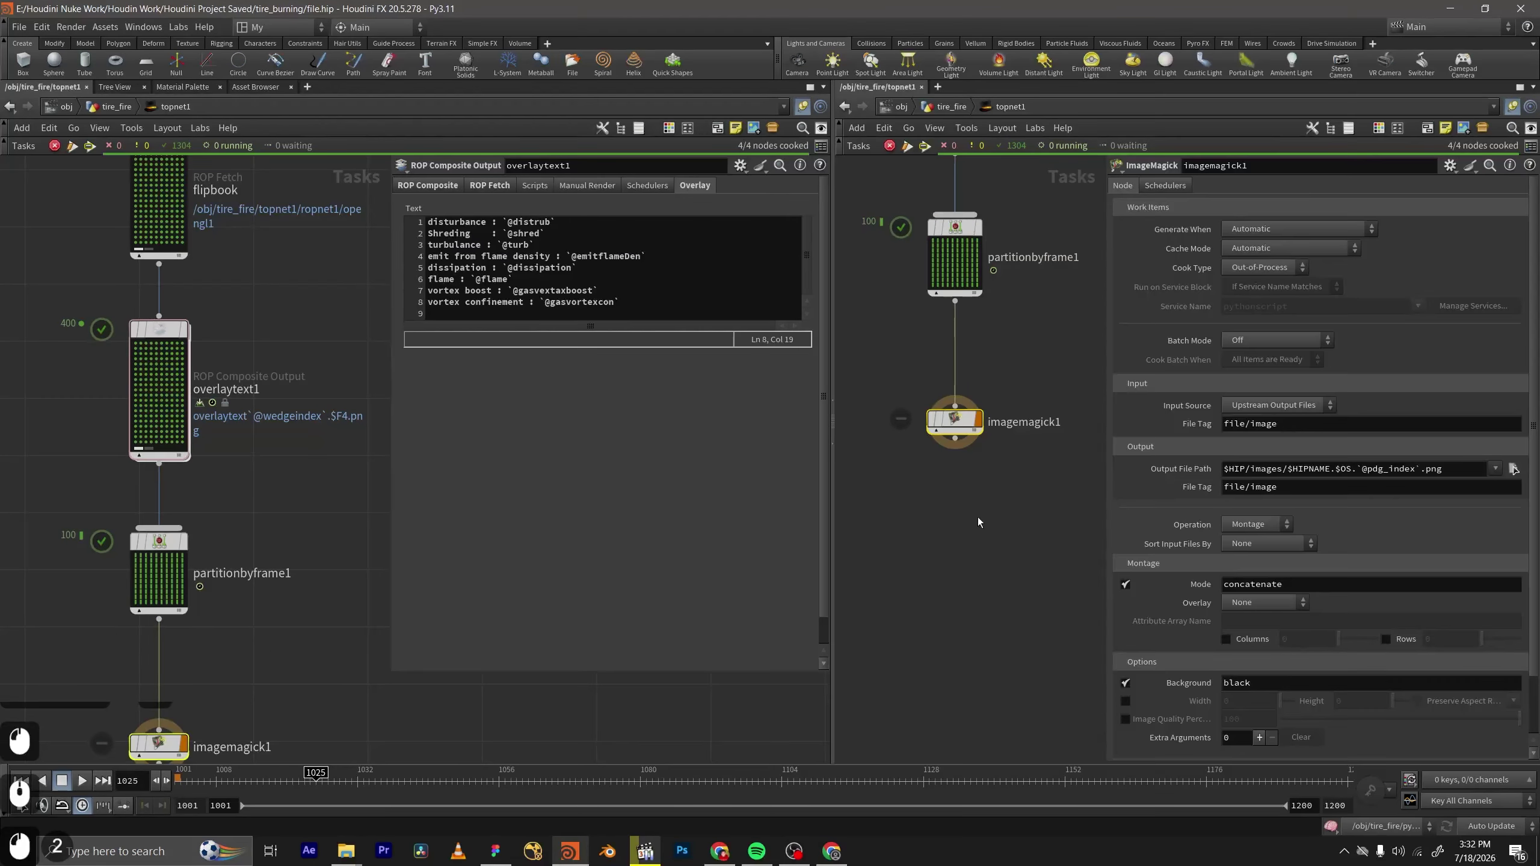
middle_click_drag(980, 516, 956, 493)
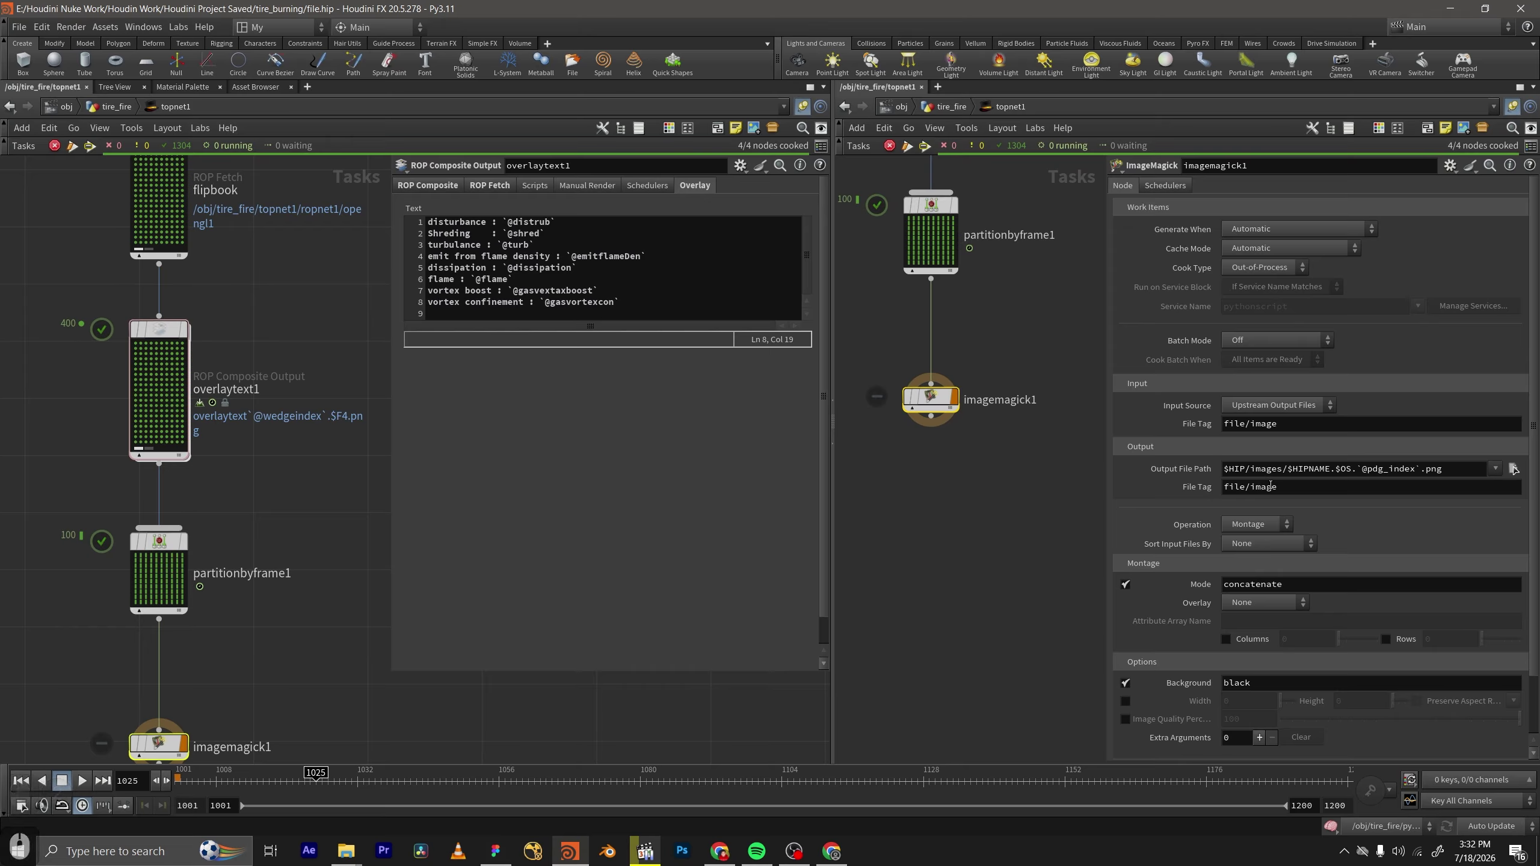
scroll(1273, 474, "down", 3)
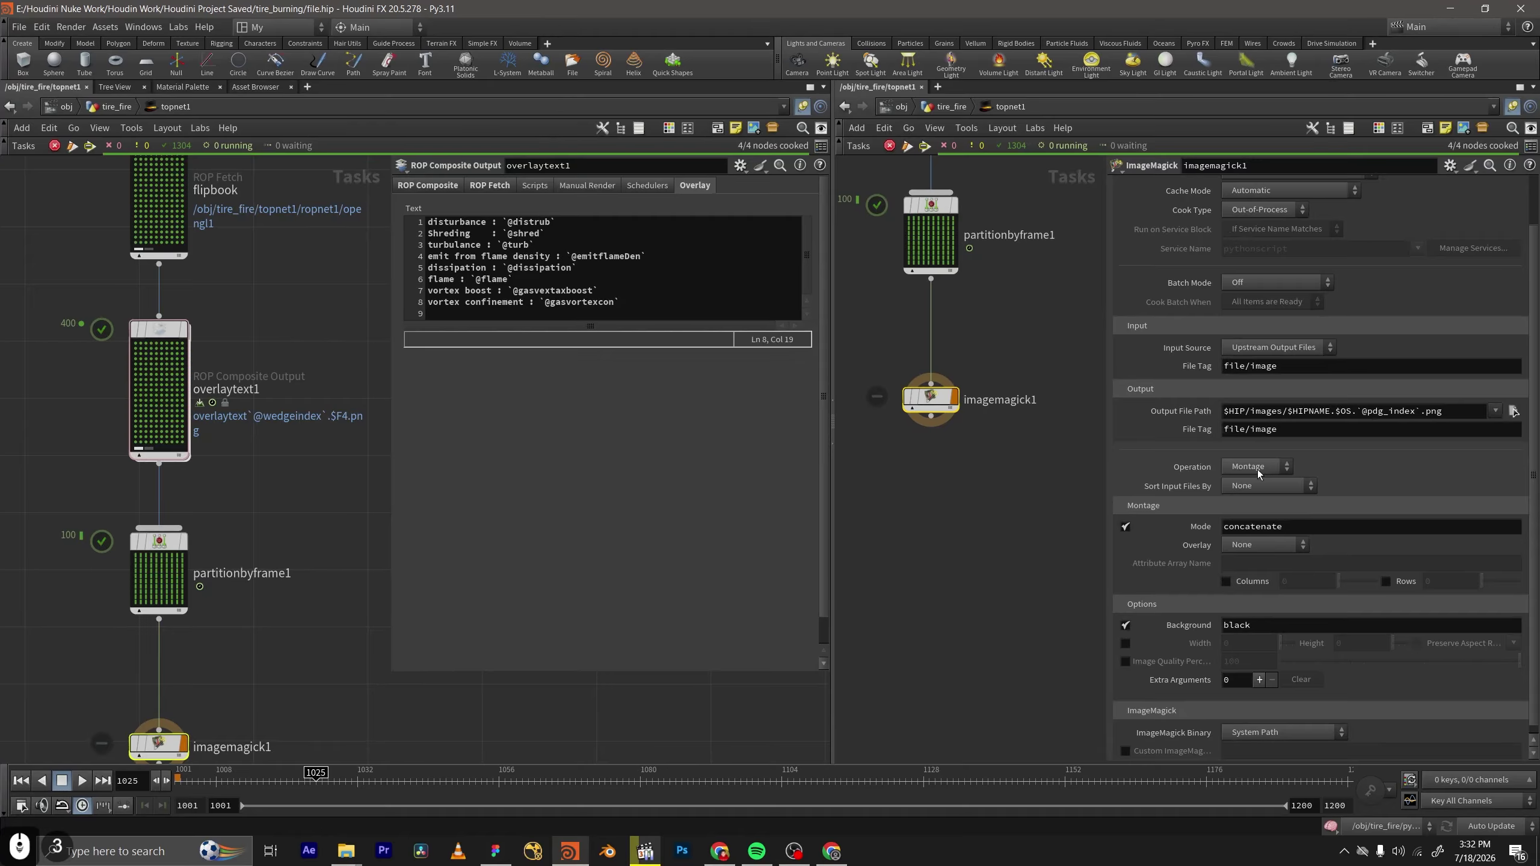
scroll(1258, 470, "up", 3)
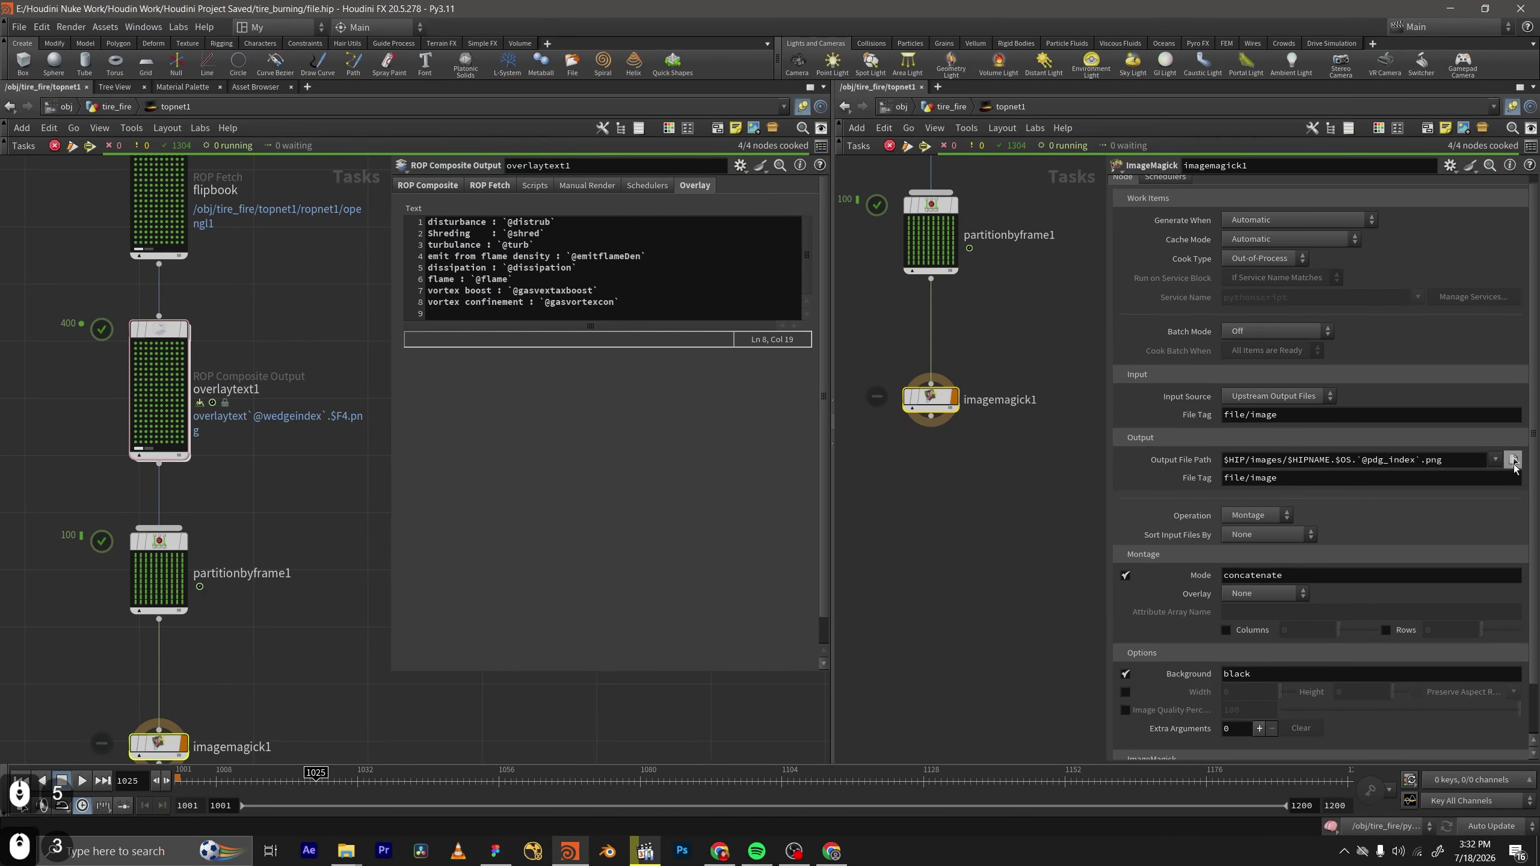
Browse for imagemagick1's output file path and create a folder named montage inside $JOB/PDG.
left_click(1514, 460)
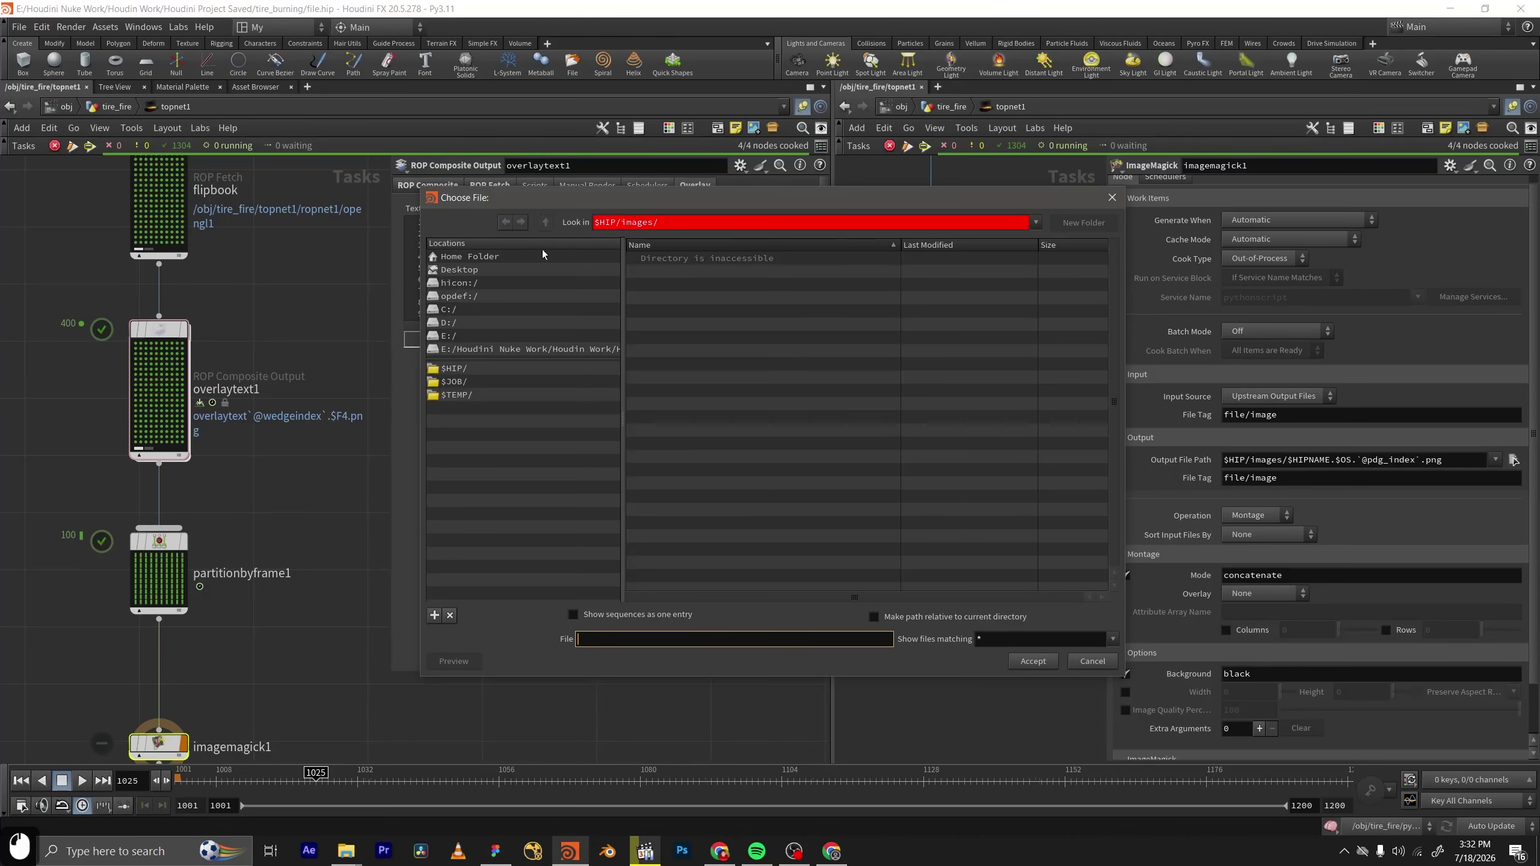
left_click(559, 382)
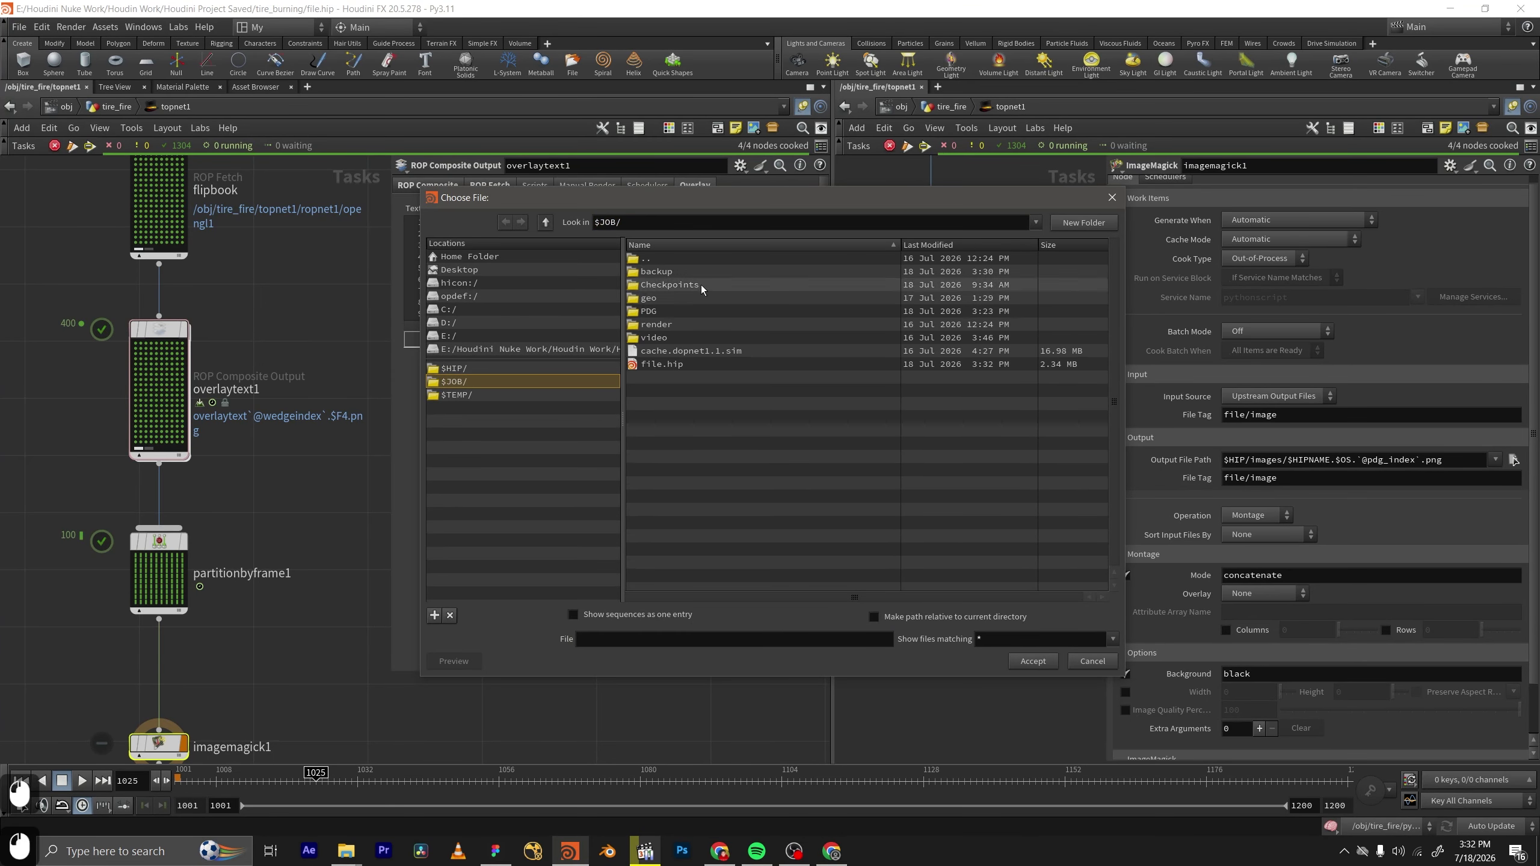
double_click(700, 297)
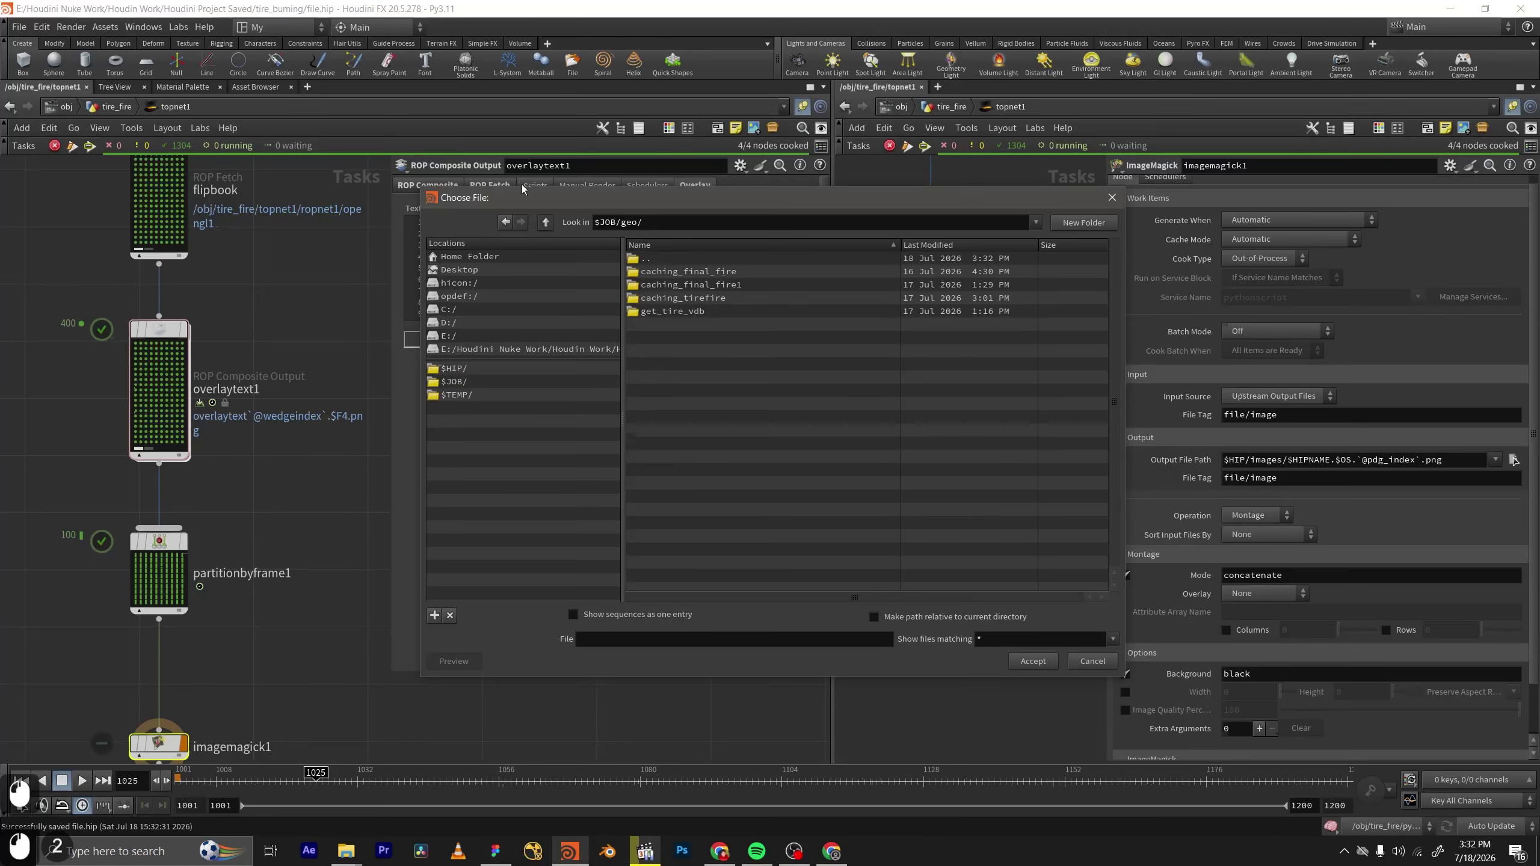
left_click(544, 222)
double_click(676, 312)
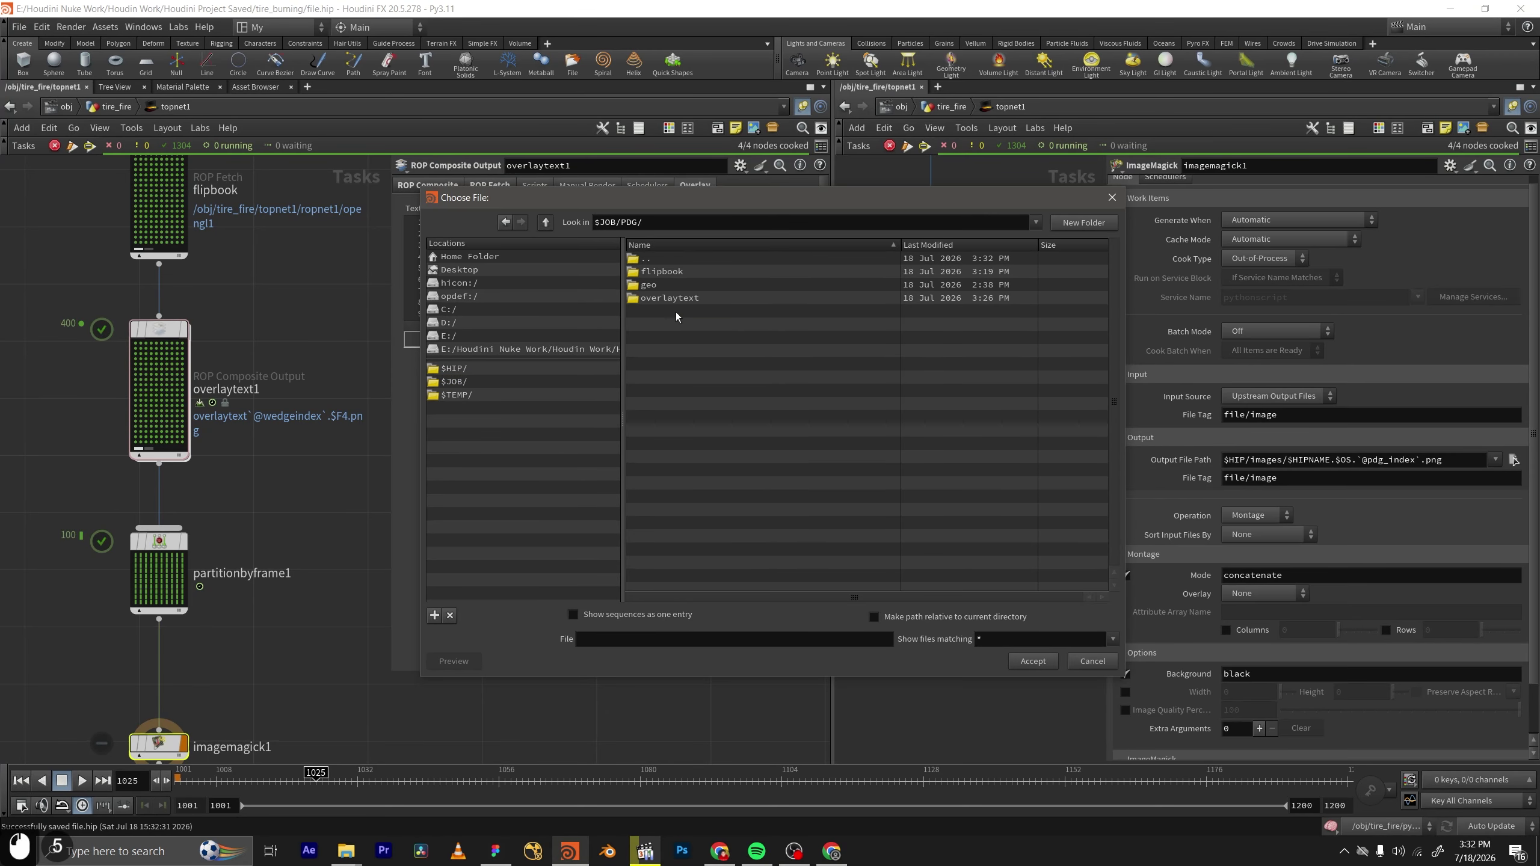
left_click(1083, 223)
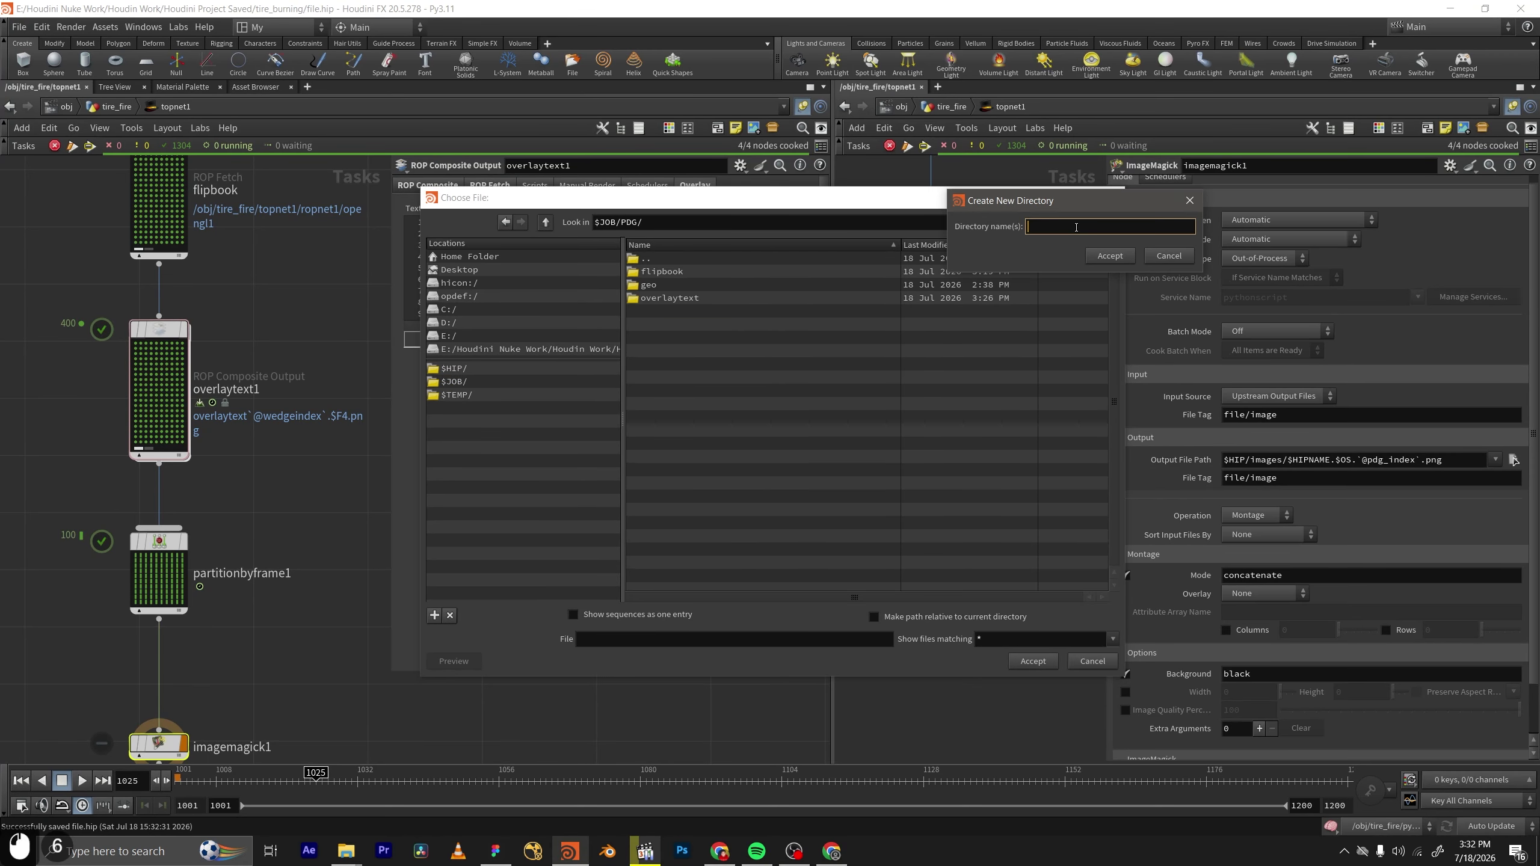
type("montage")
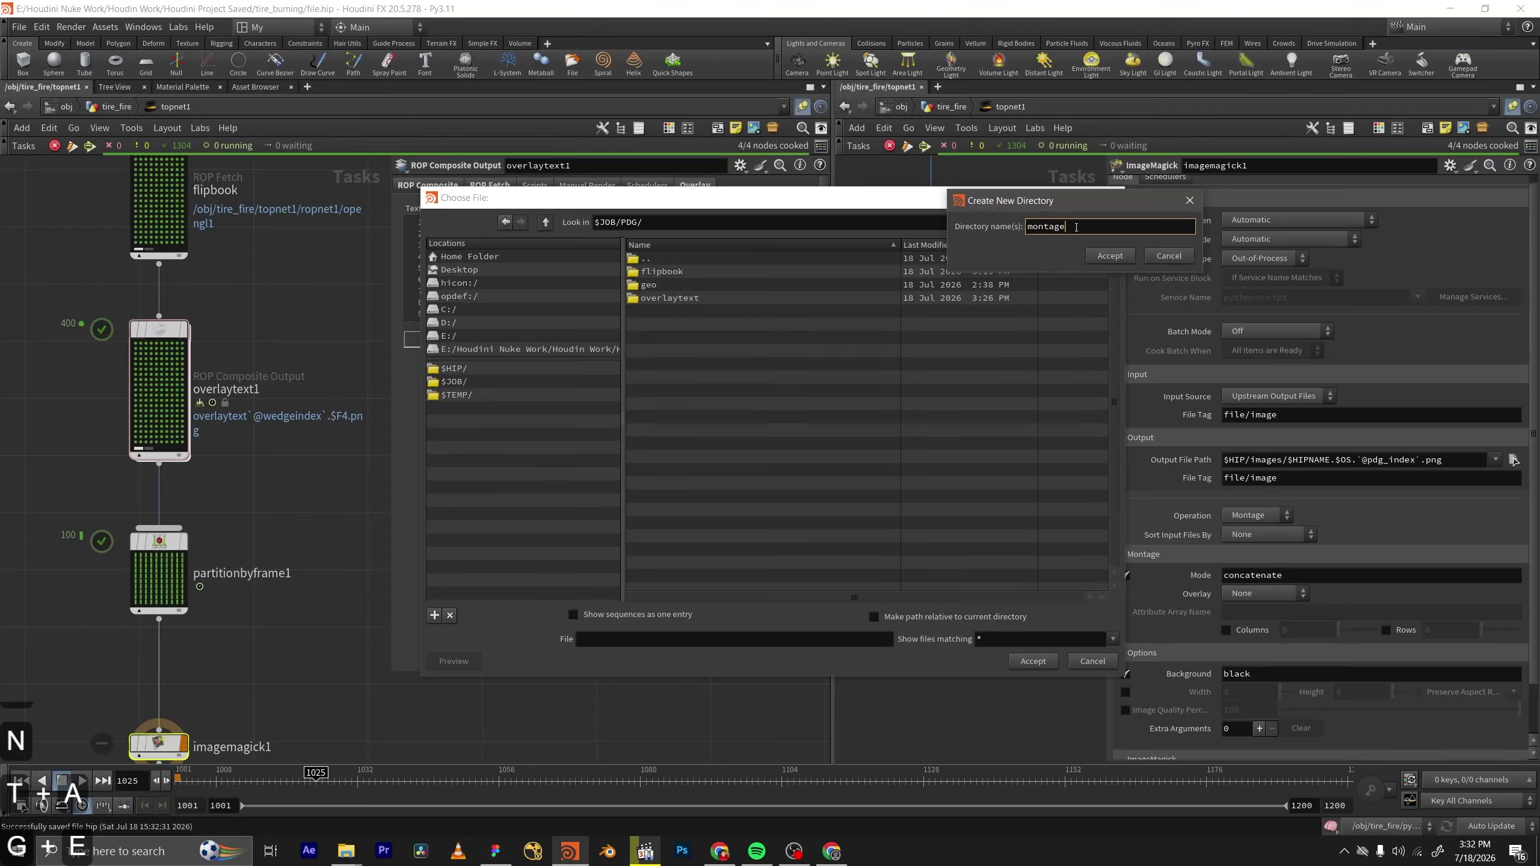
key("Return")
Create a subfolder named w`wedgeindex` inside the montage folder.
left_click(1077, 227)
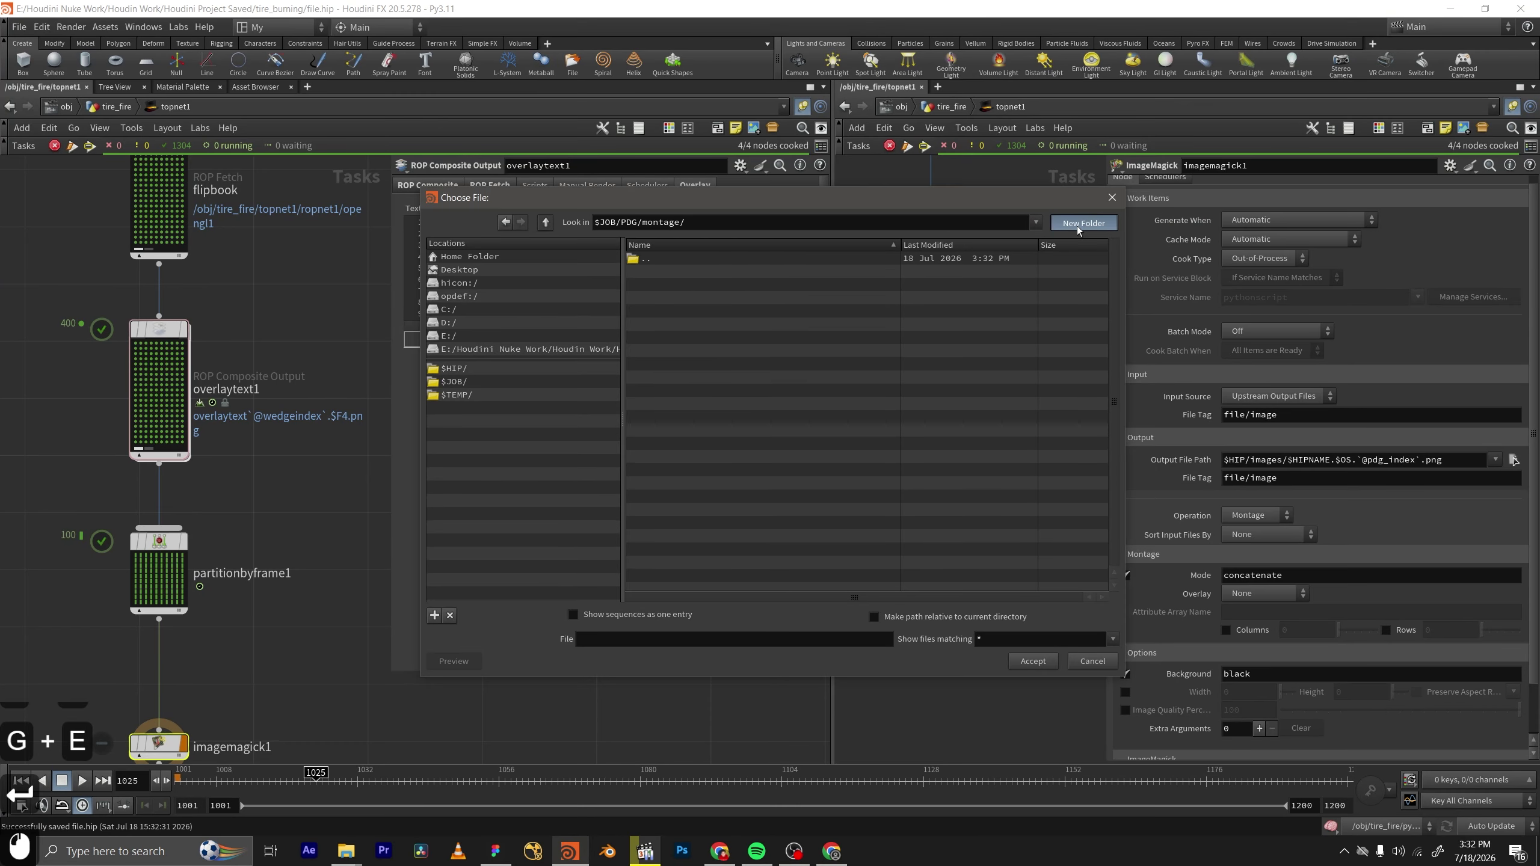
type("w`we")
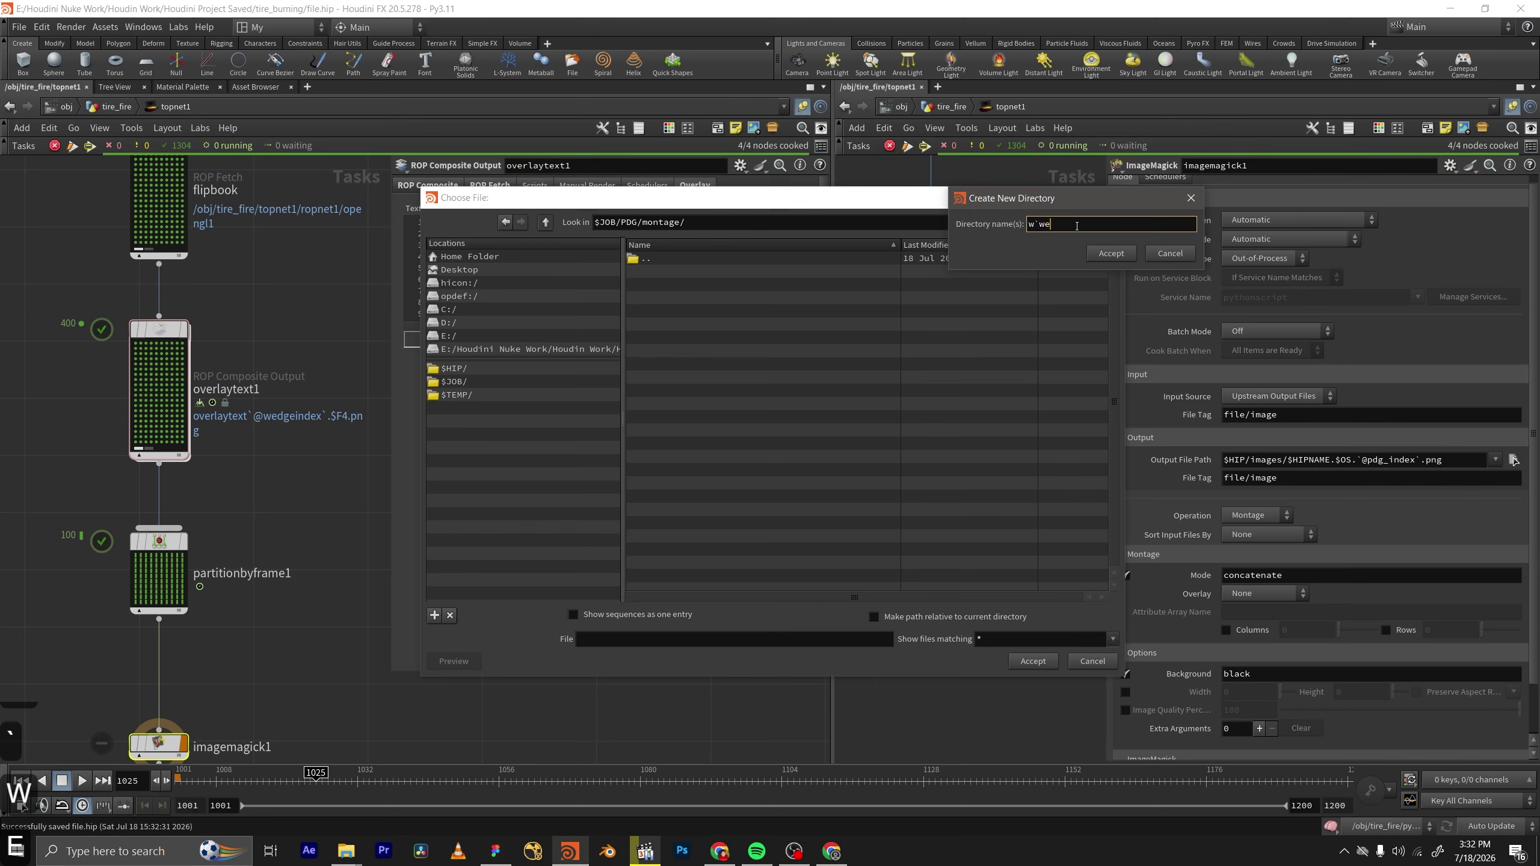
type("dgeindew")
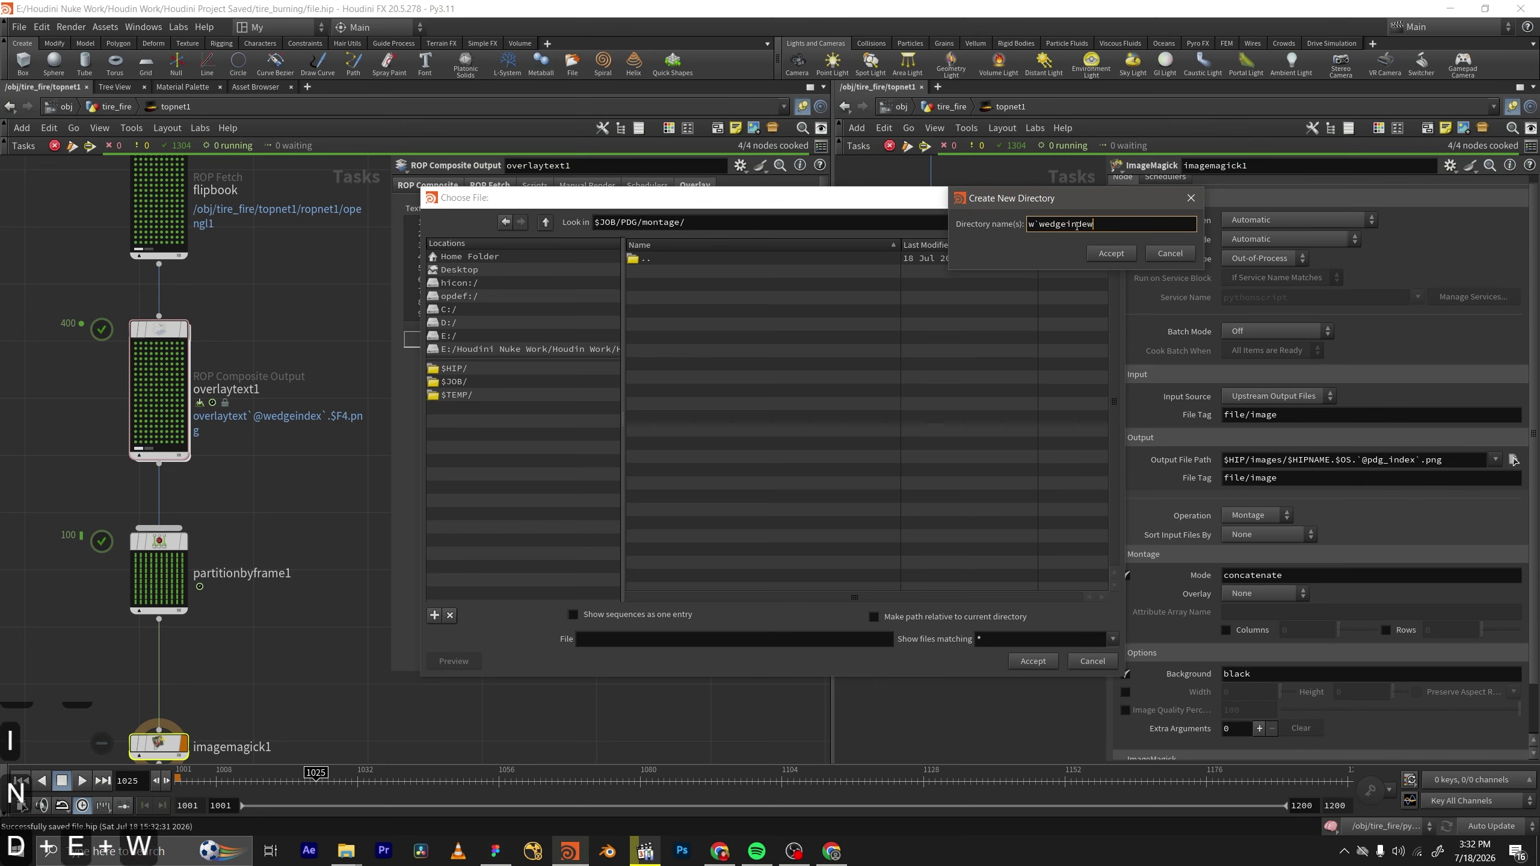
key("BackSpace")
type("x`")
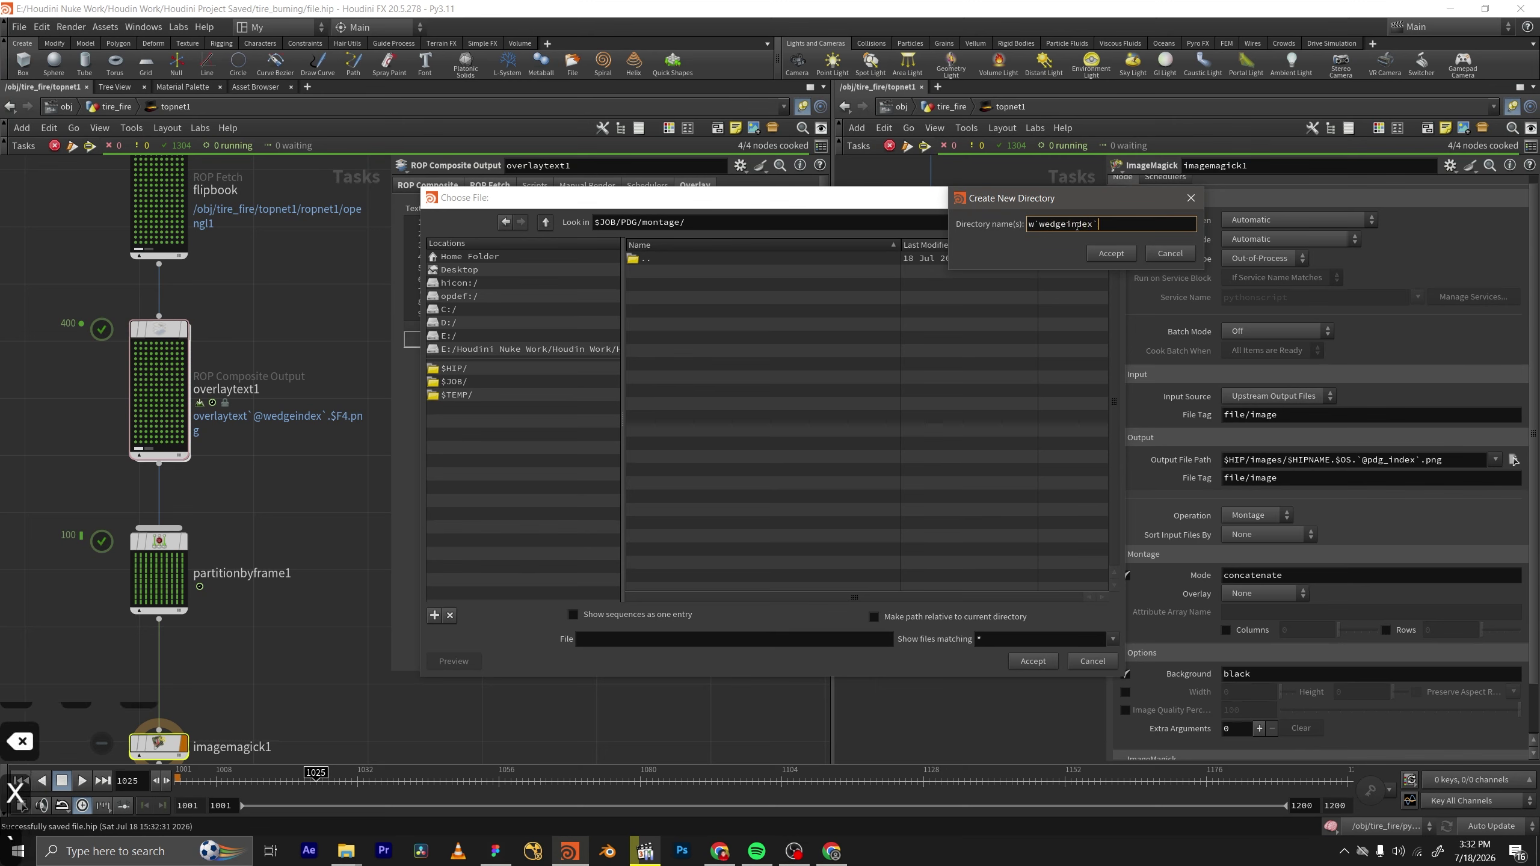
key("Return")
Set imagemagick1's output file name to montage.`wedgeindex`.$F4.png inside the w`wedgeindex` folder and accept the path.
left_click(618, 639)
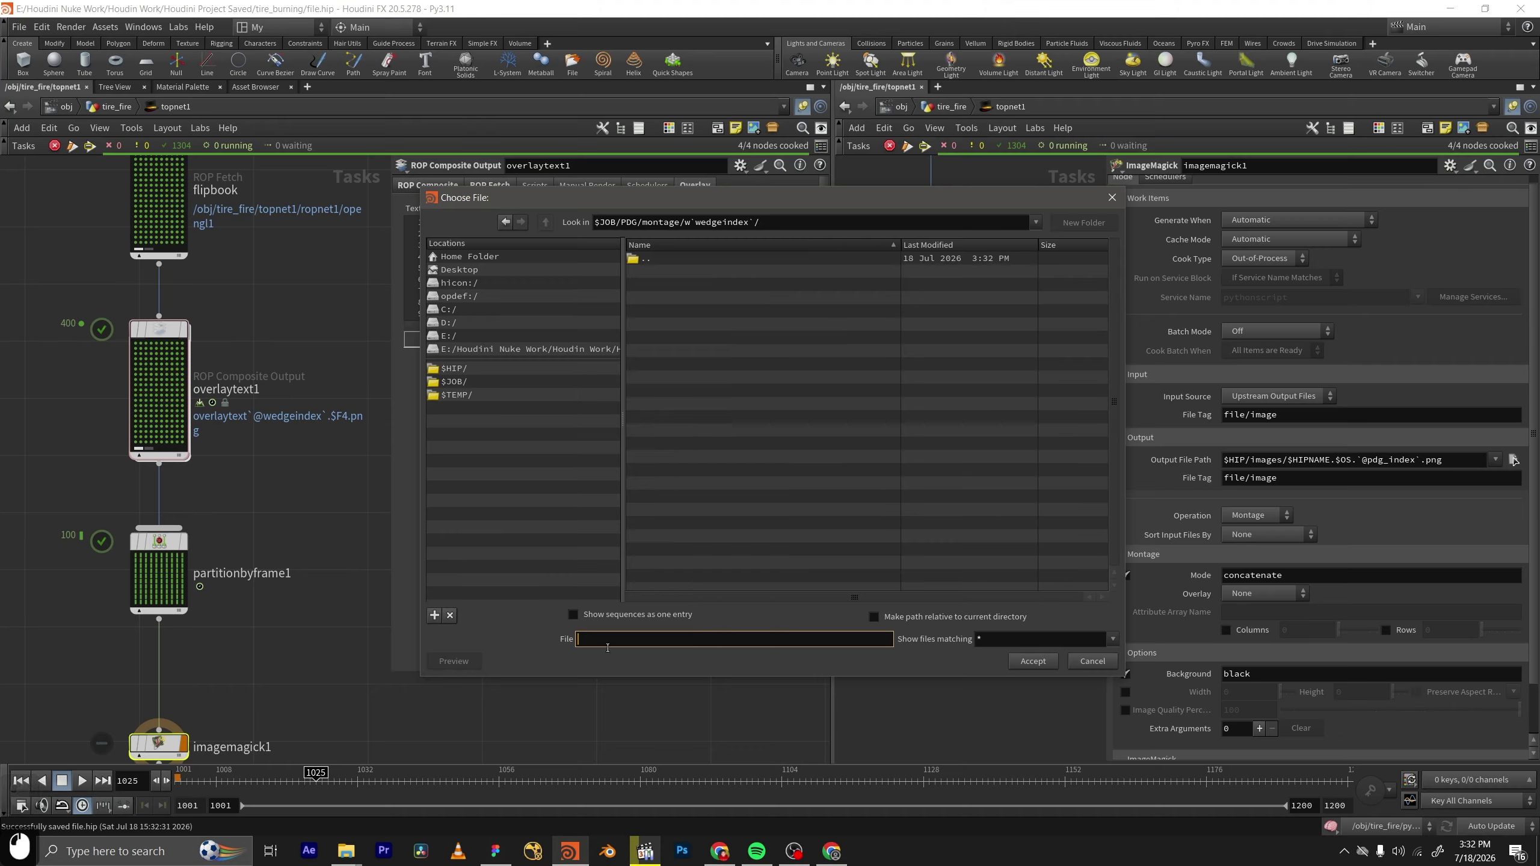
type("montafge")
key("BackSpace")
key("BackSpace")
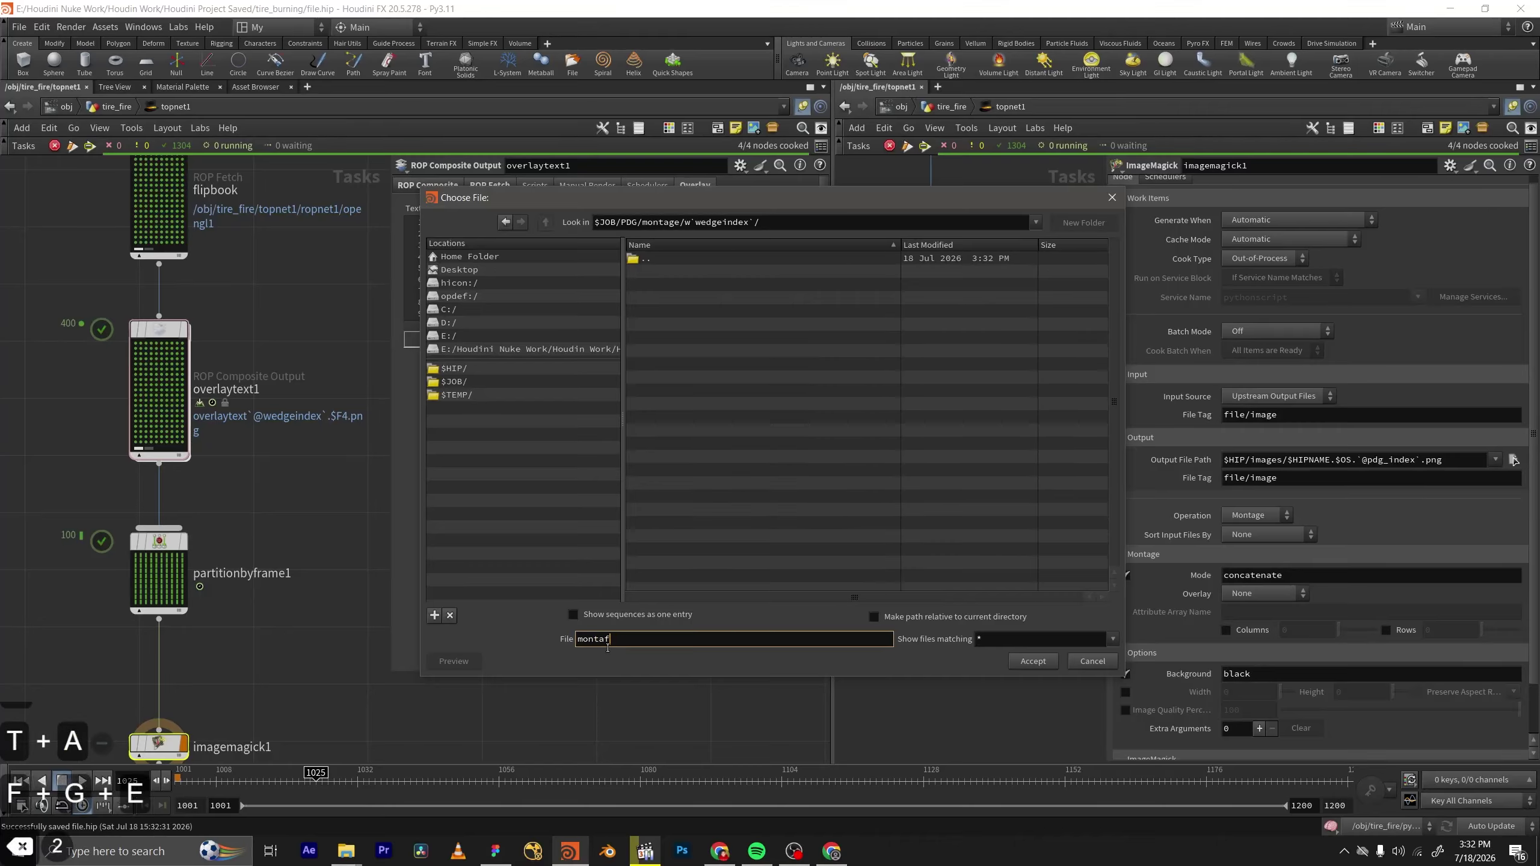
type("ge")
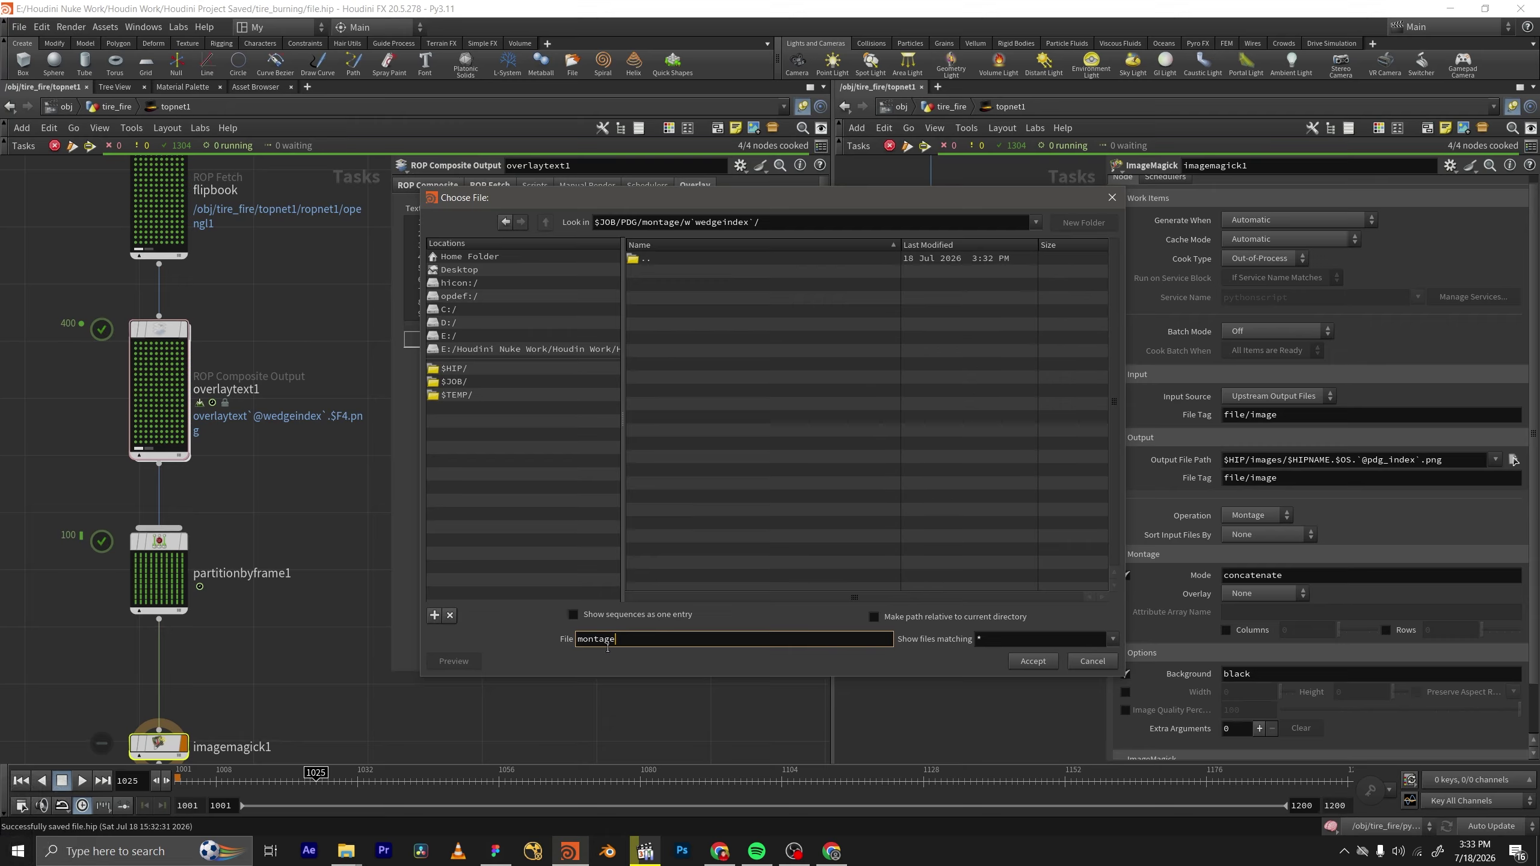
type(".`we")
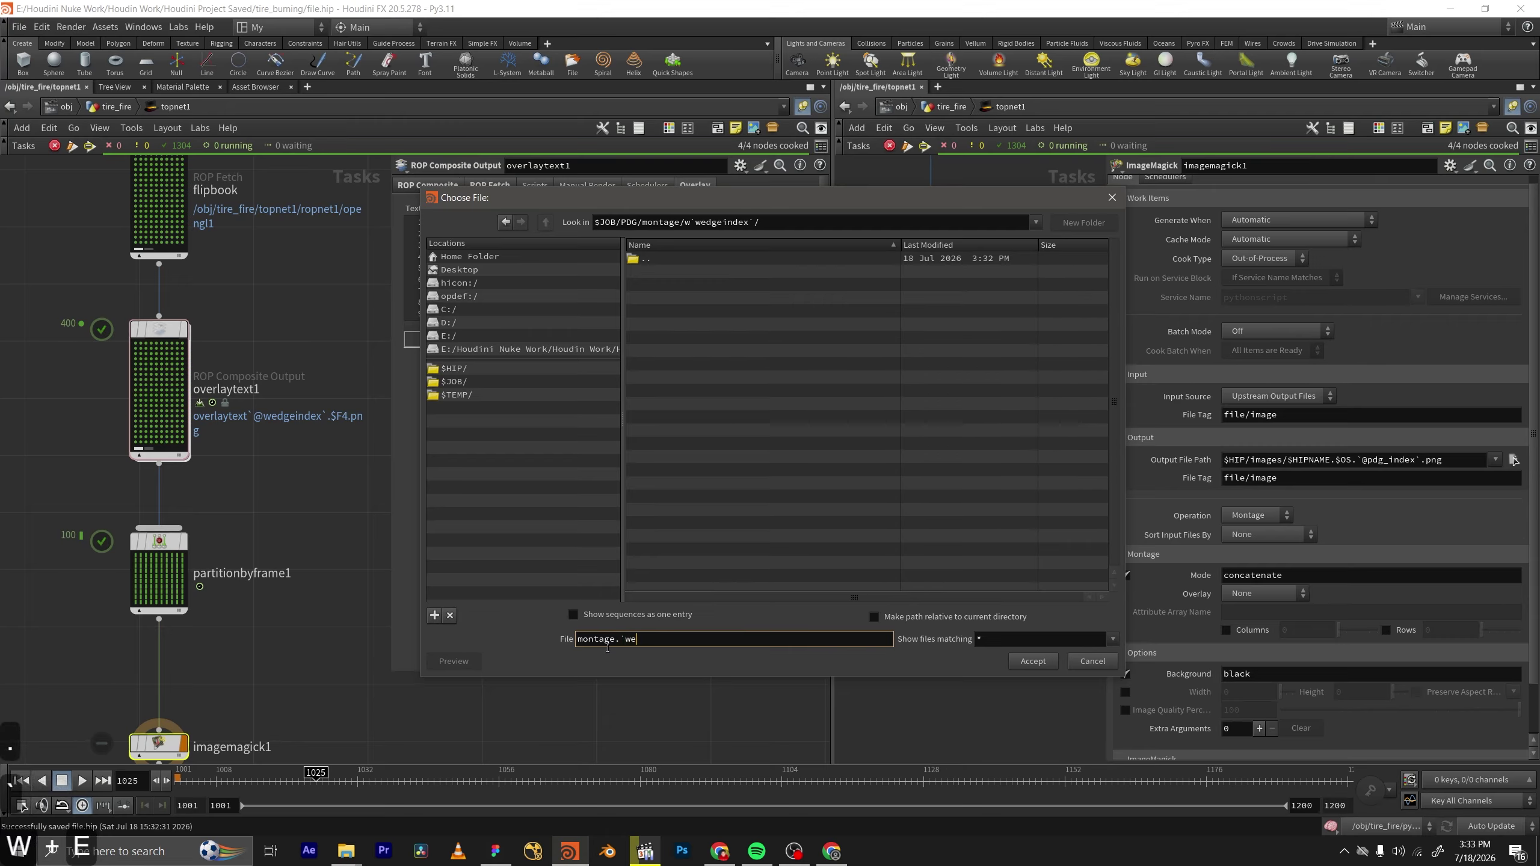
type("dgeinde")
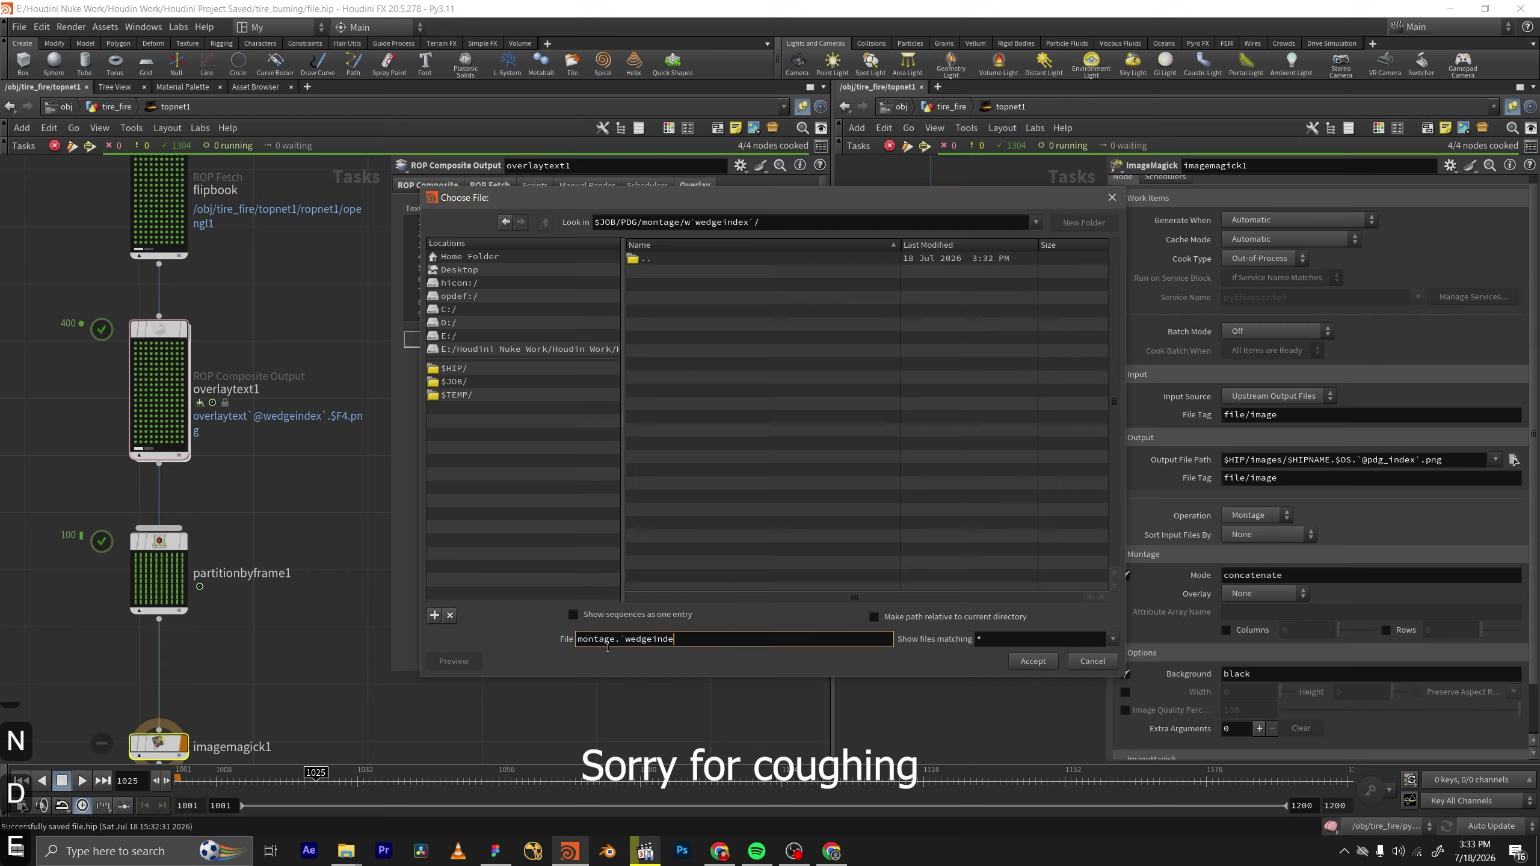
type("x")
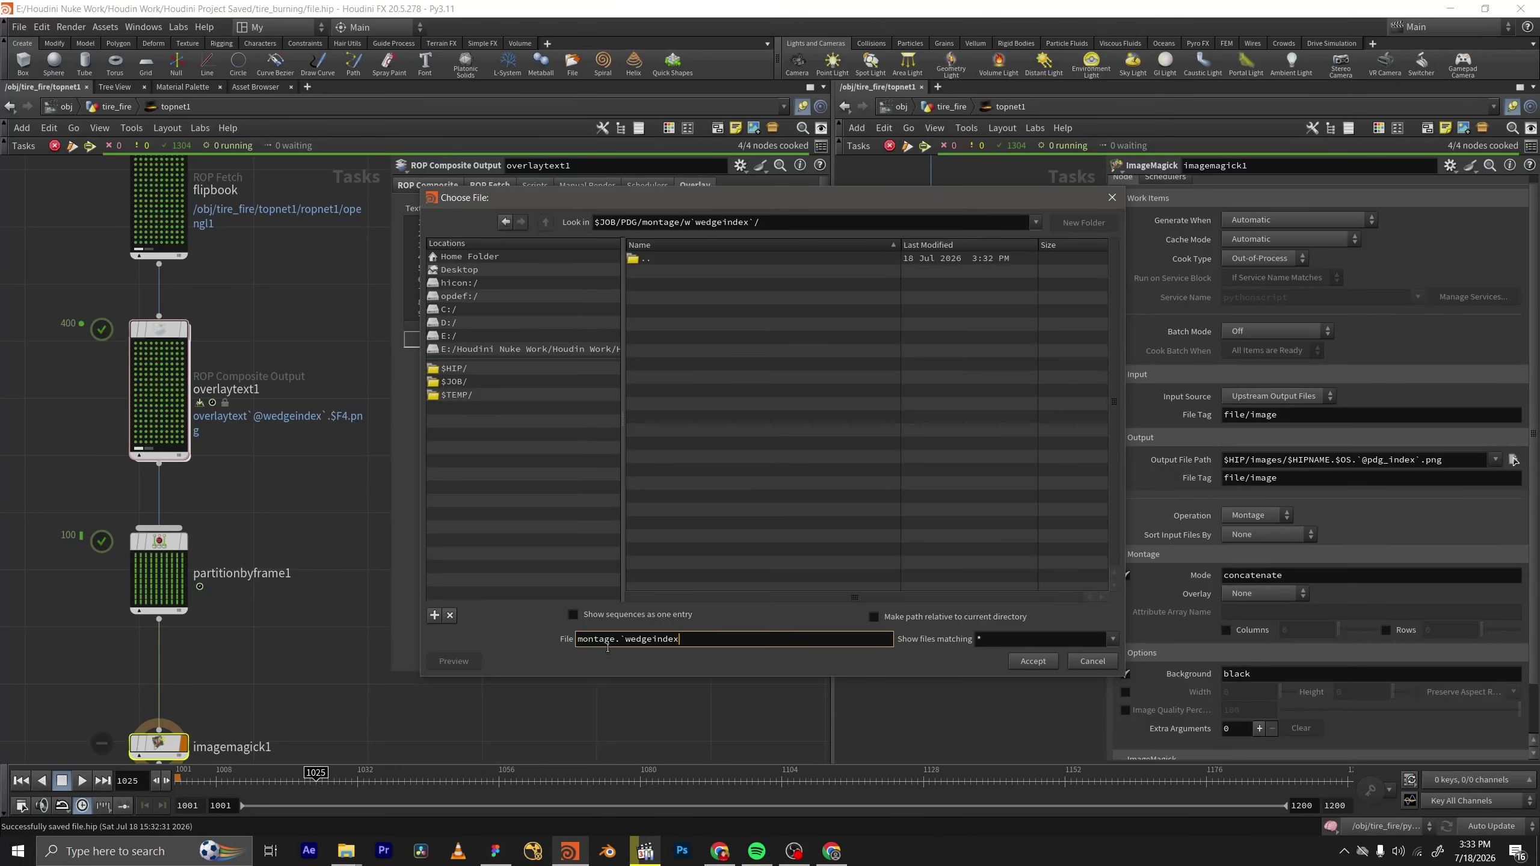
type("`.")
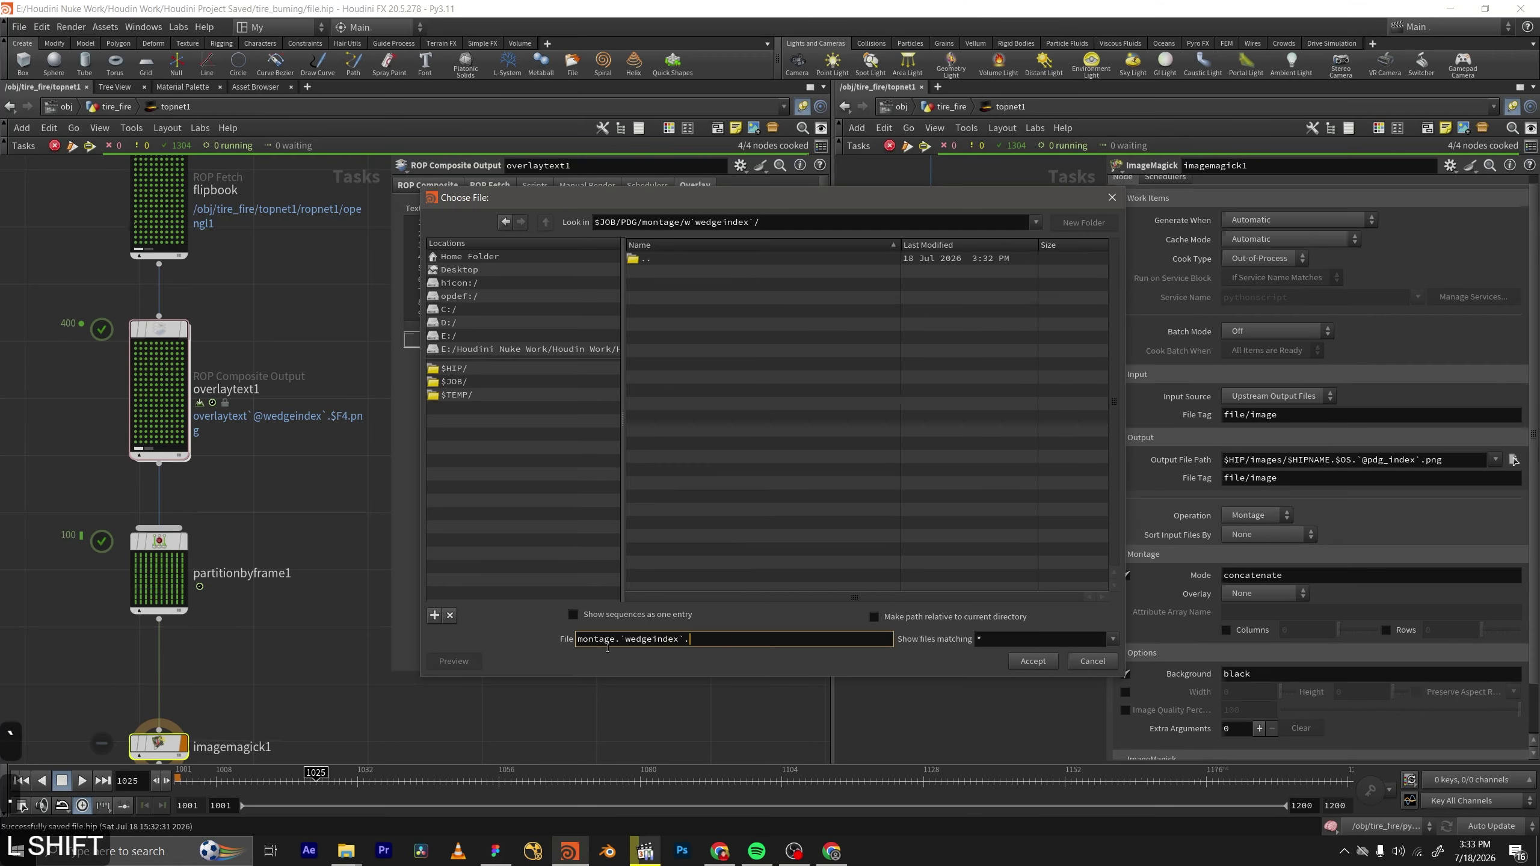
type("$F4")
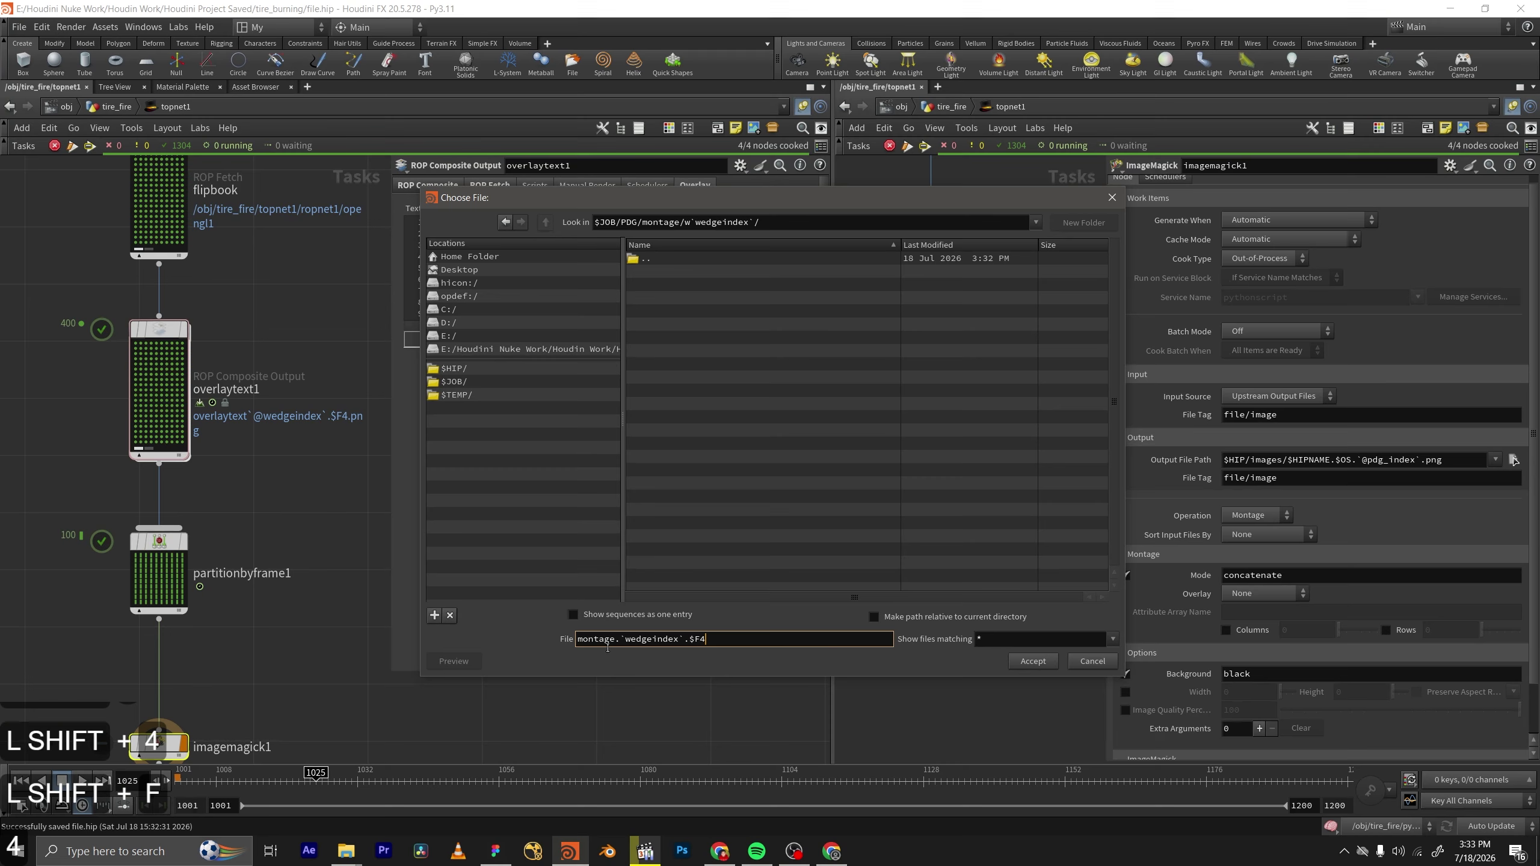
type(".png")
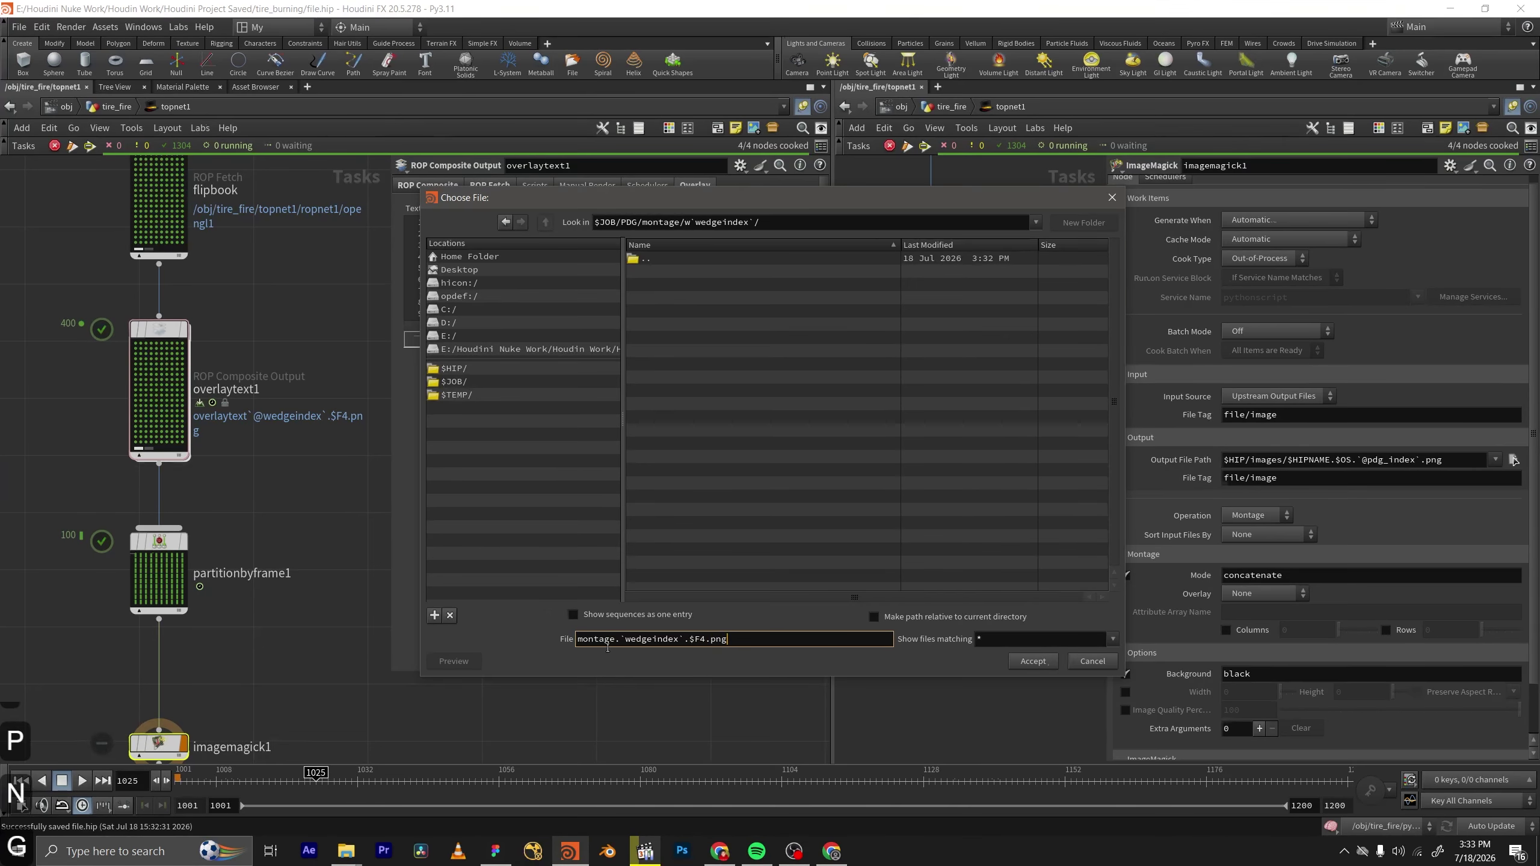
key("Return")
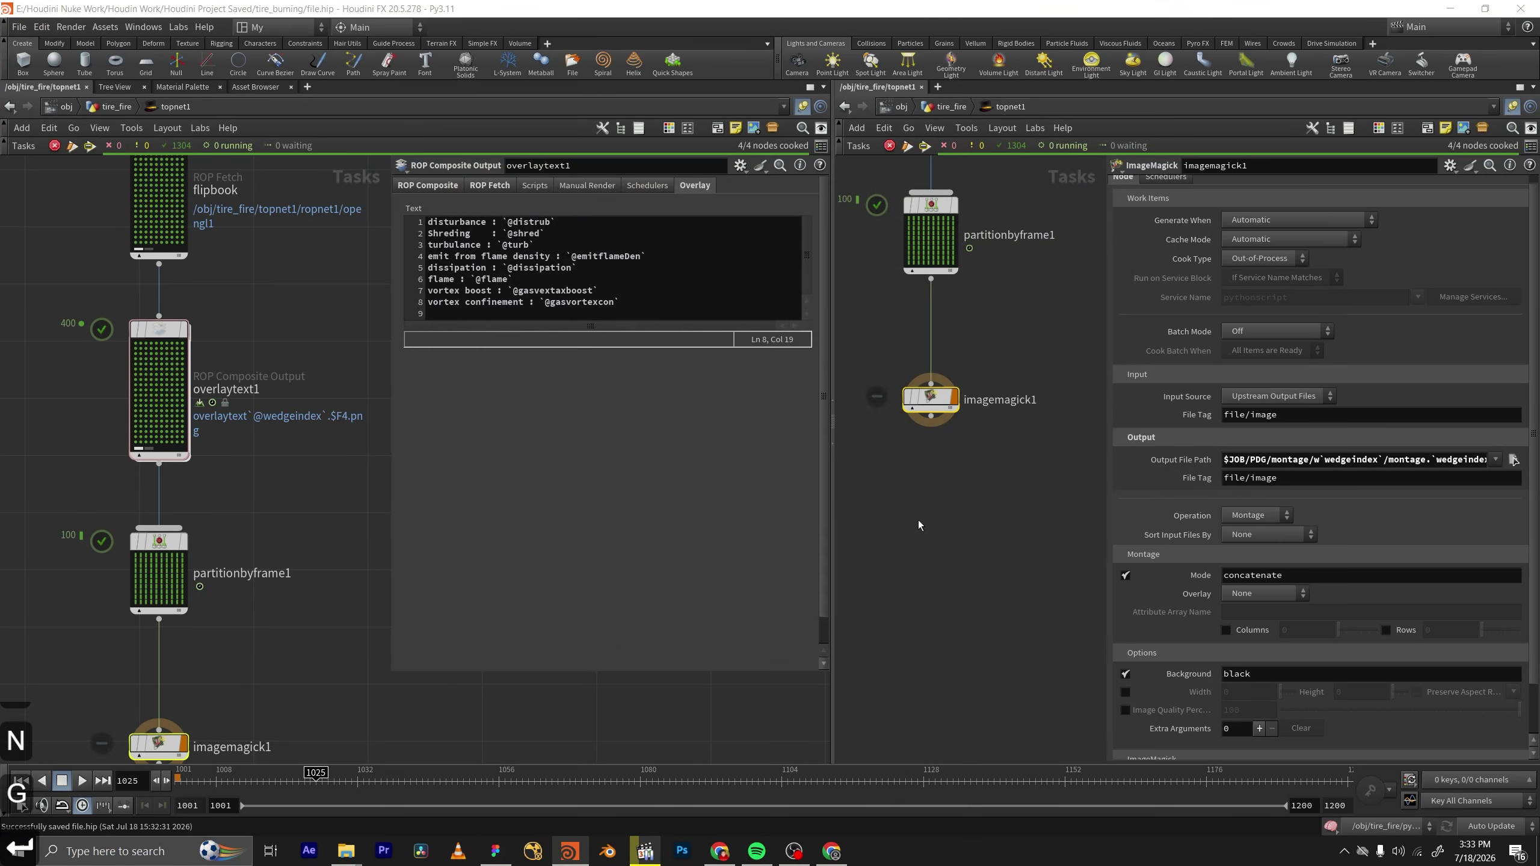
Cook the imagemagick1 node and inspect its node info for cook progress and output path.
middle_click_drag(930, 488, 999, 438)
left_click_drag(1000, 405, 914, 287)
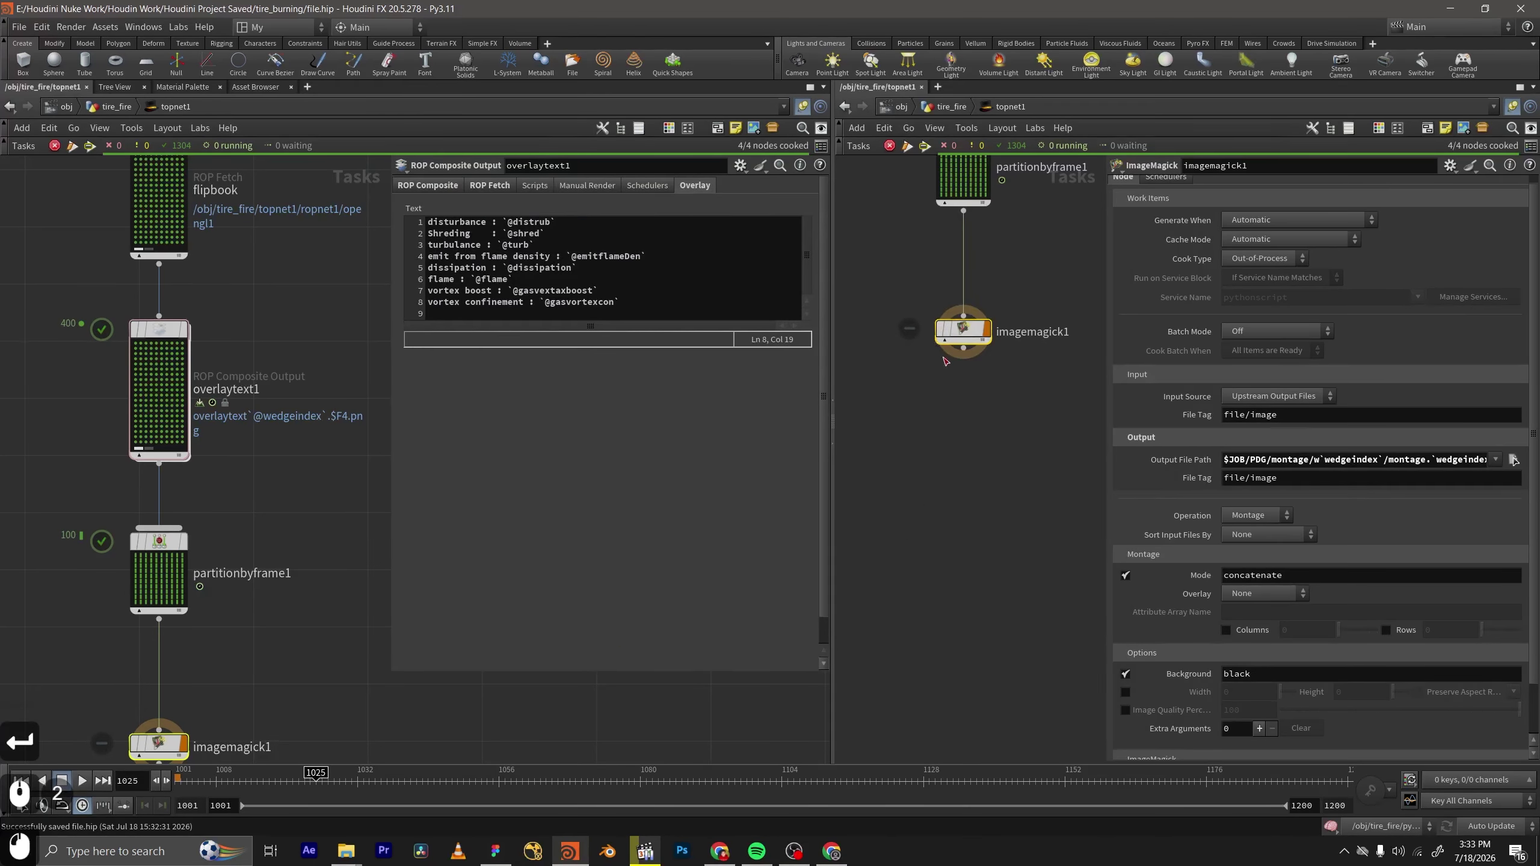
middle_click_drag(961, 403, 956, 412, "shift")
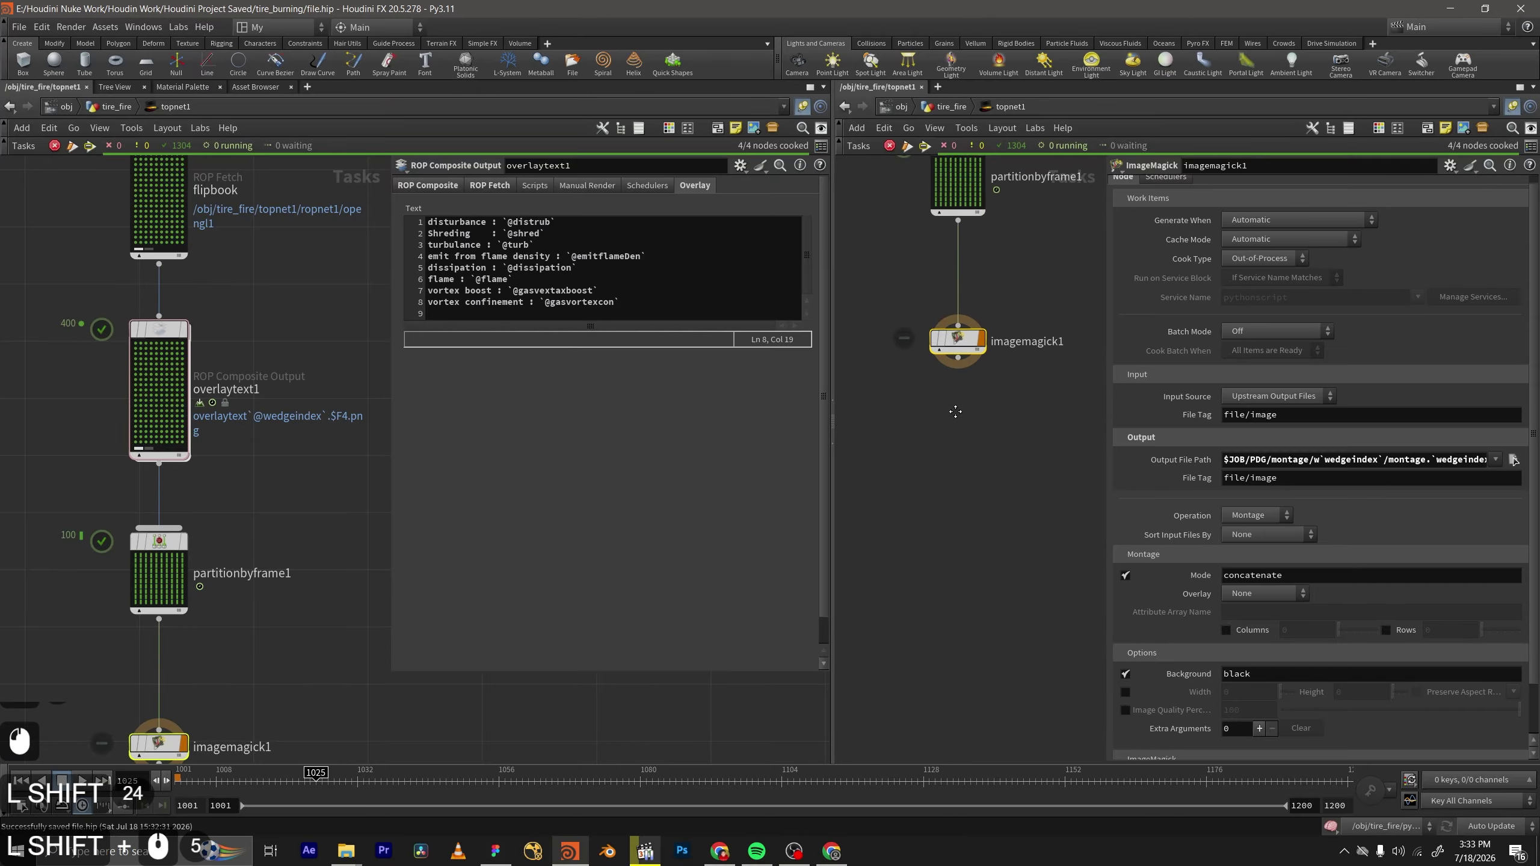
key("shift+g")
left_click(928, 439)
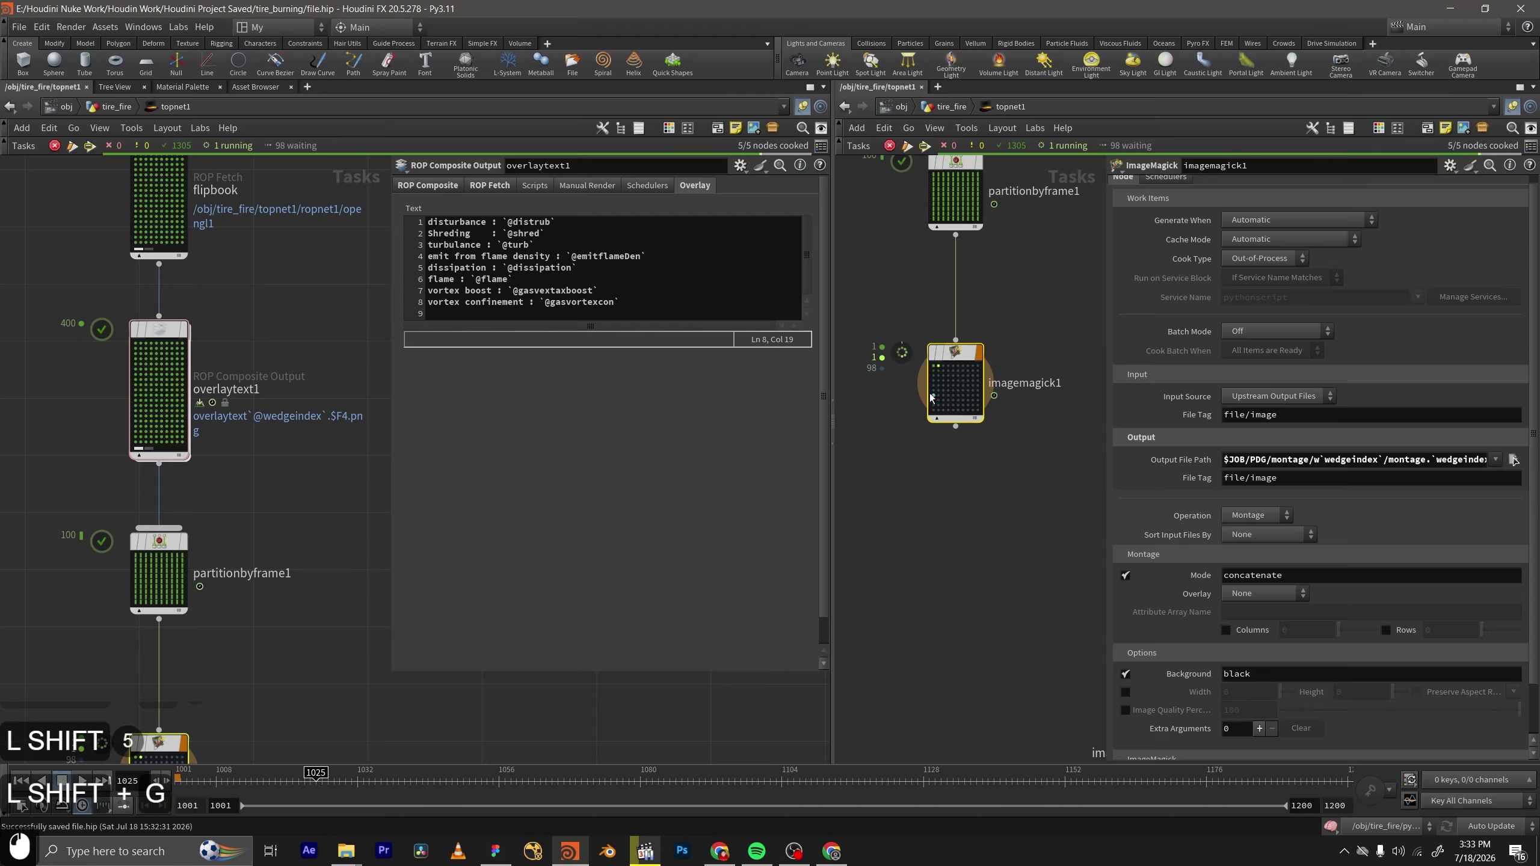
scroll(983, 397, "down", 5)
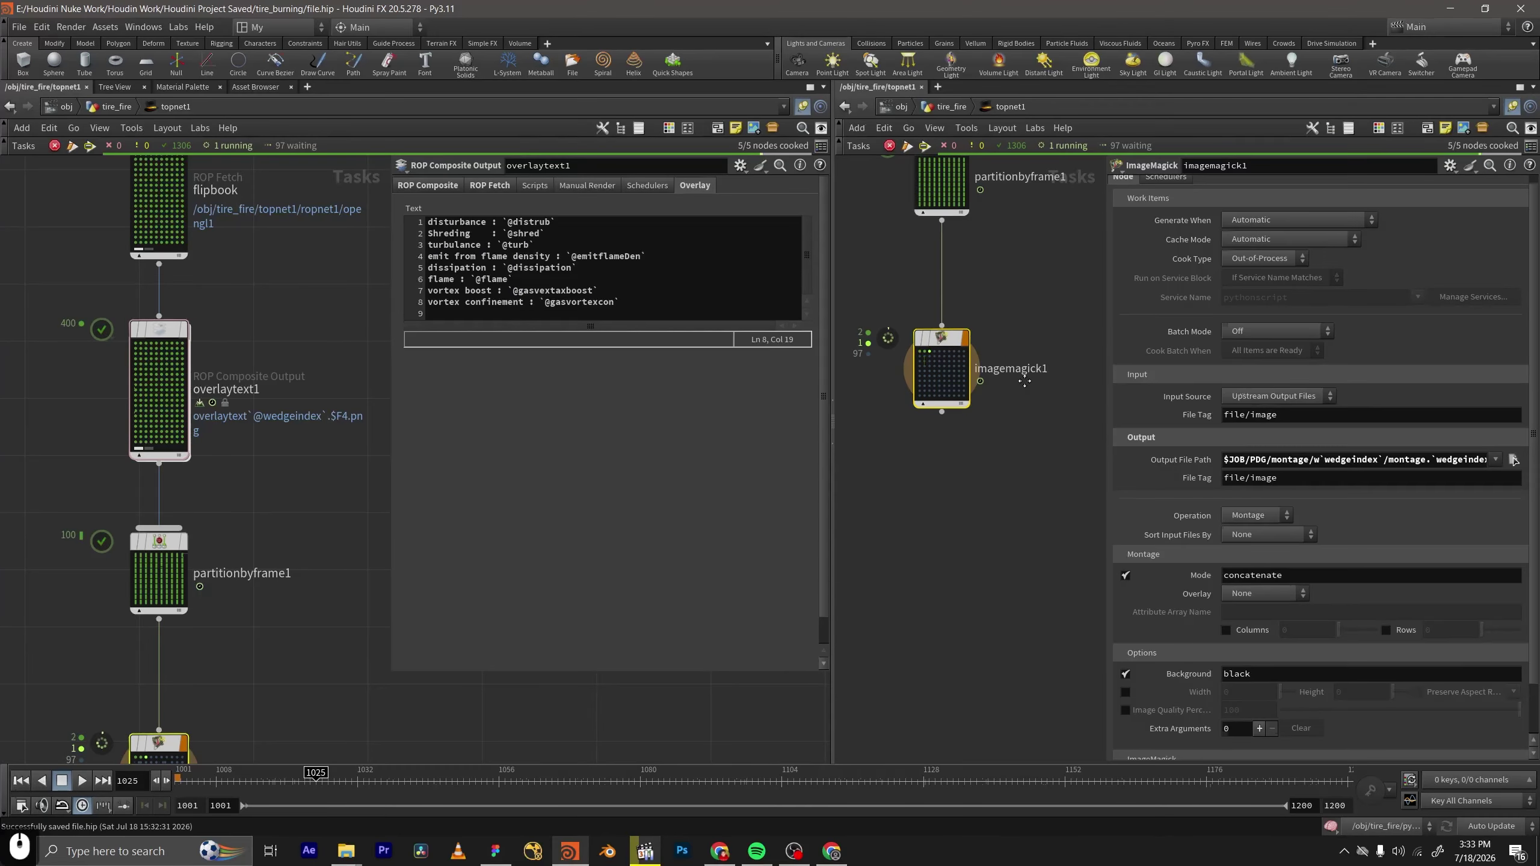
scroll(1004, 499, "down", 4)
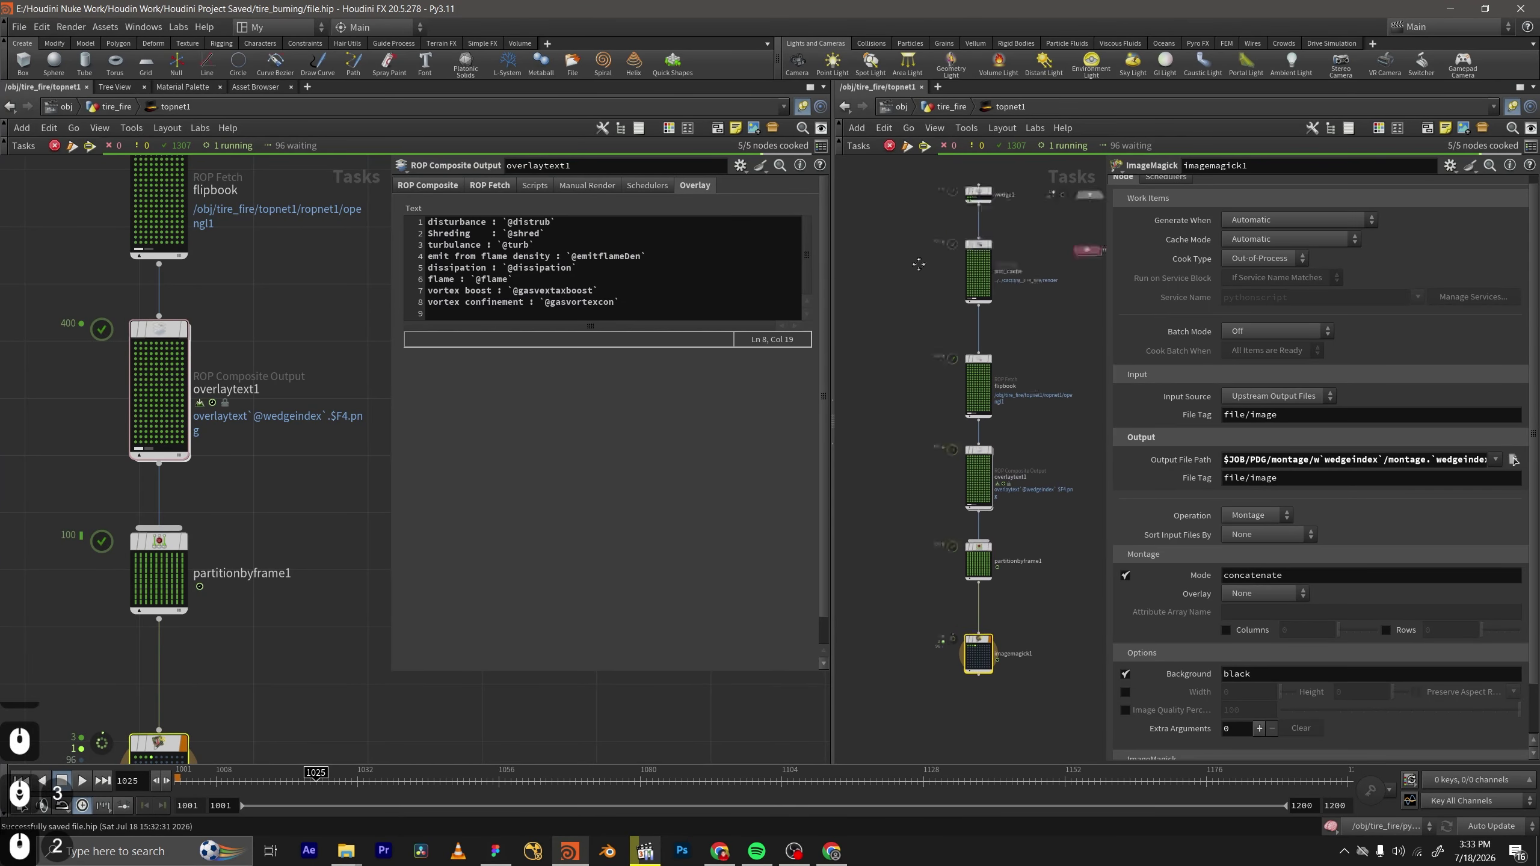
left_click_drag(899, 234, 900, 473)
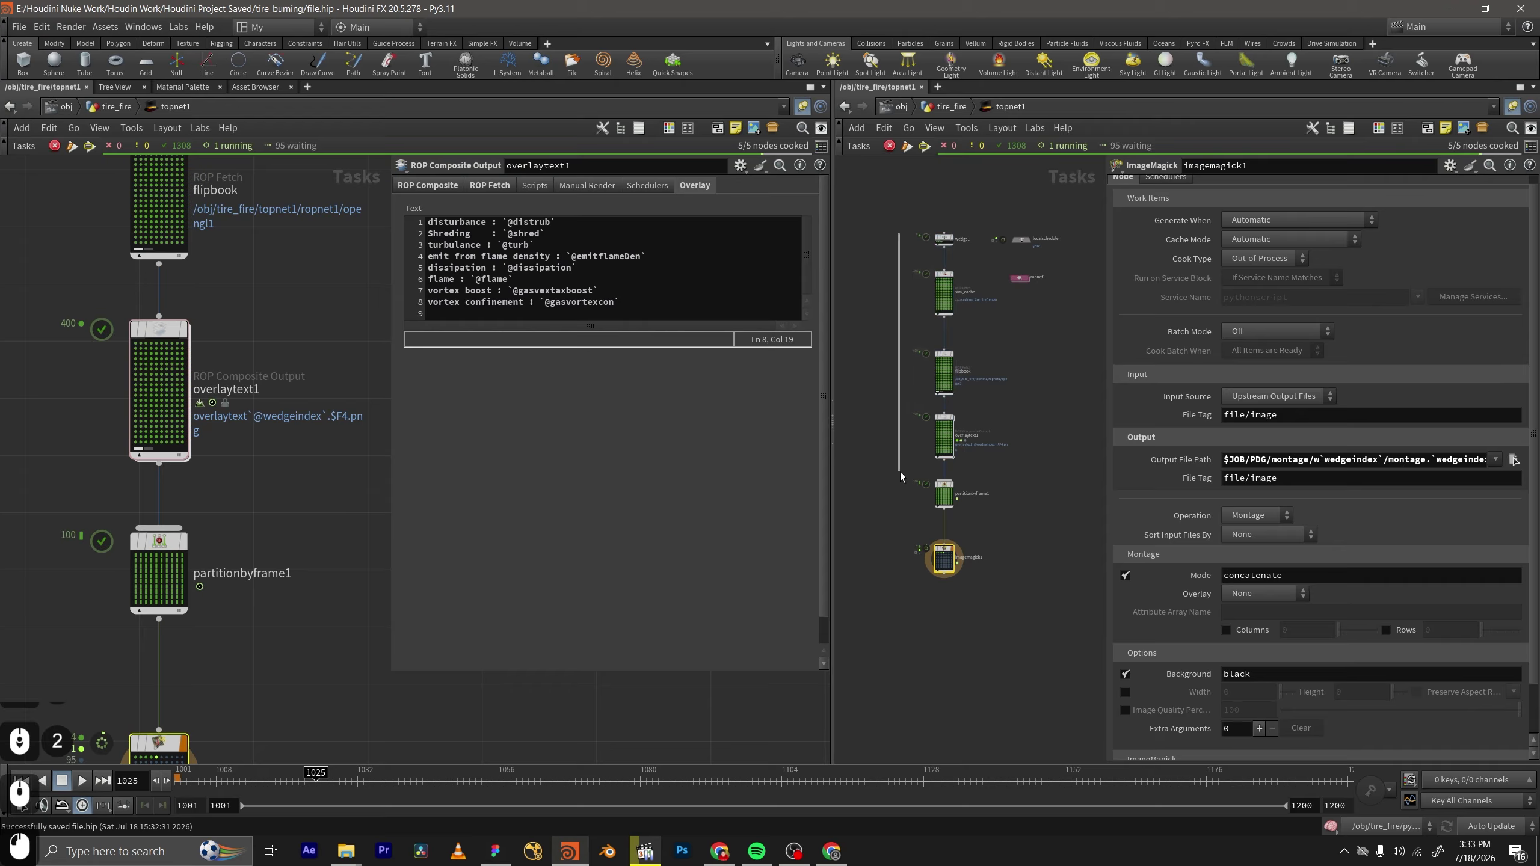
scroll(967, 510, "up", 4)
middle_click(943, 452)
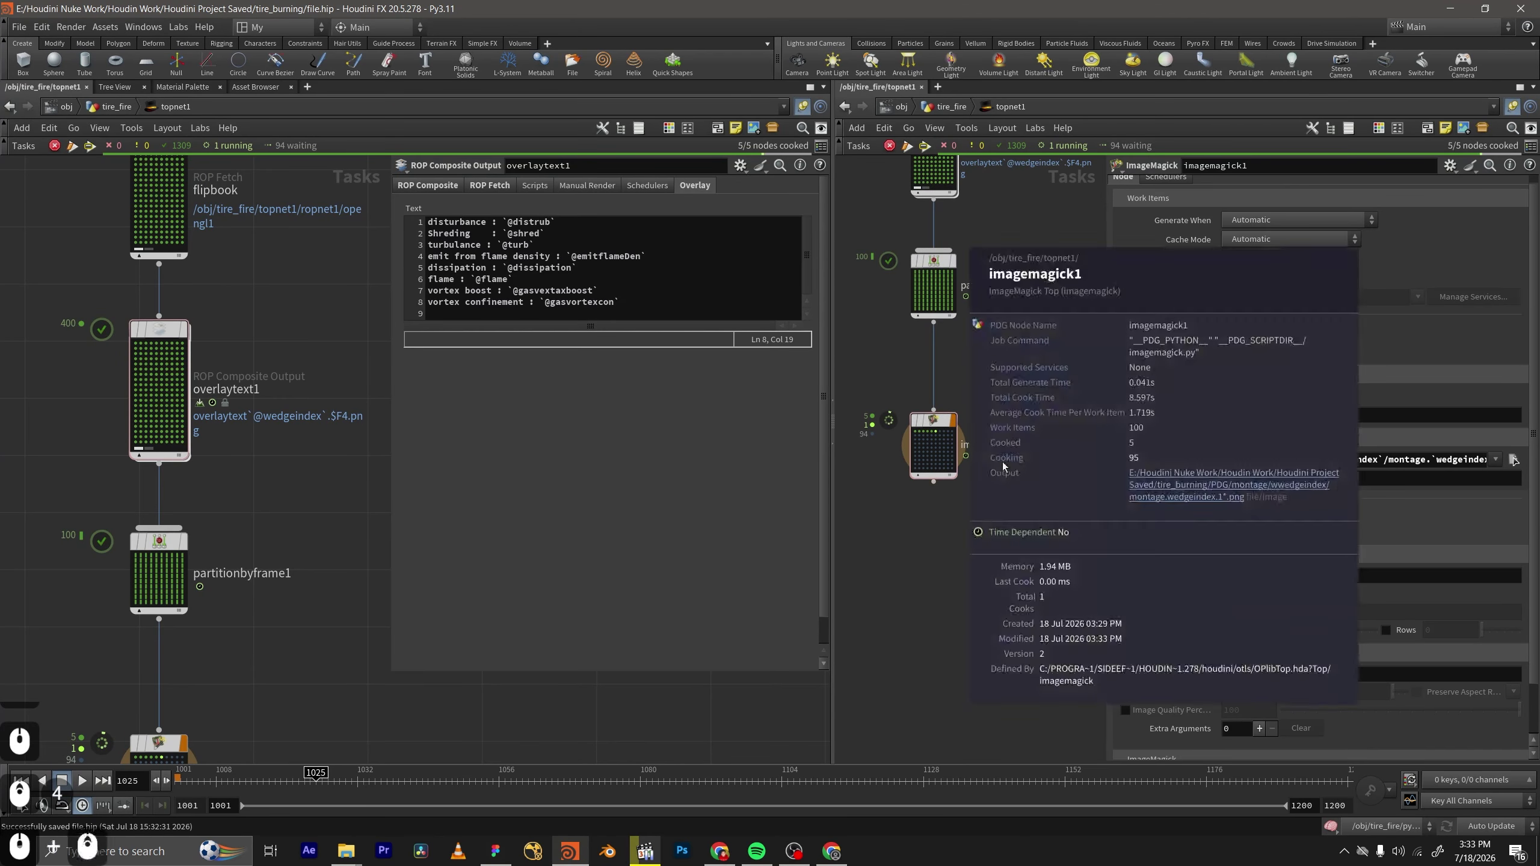
Add a Wait for All node below imagemagick1 and connect imagemagick1's output to it.
middle_click_drag(1003, 462, 965, 467)
key("Tab")
type("wa")
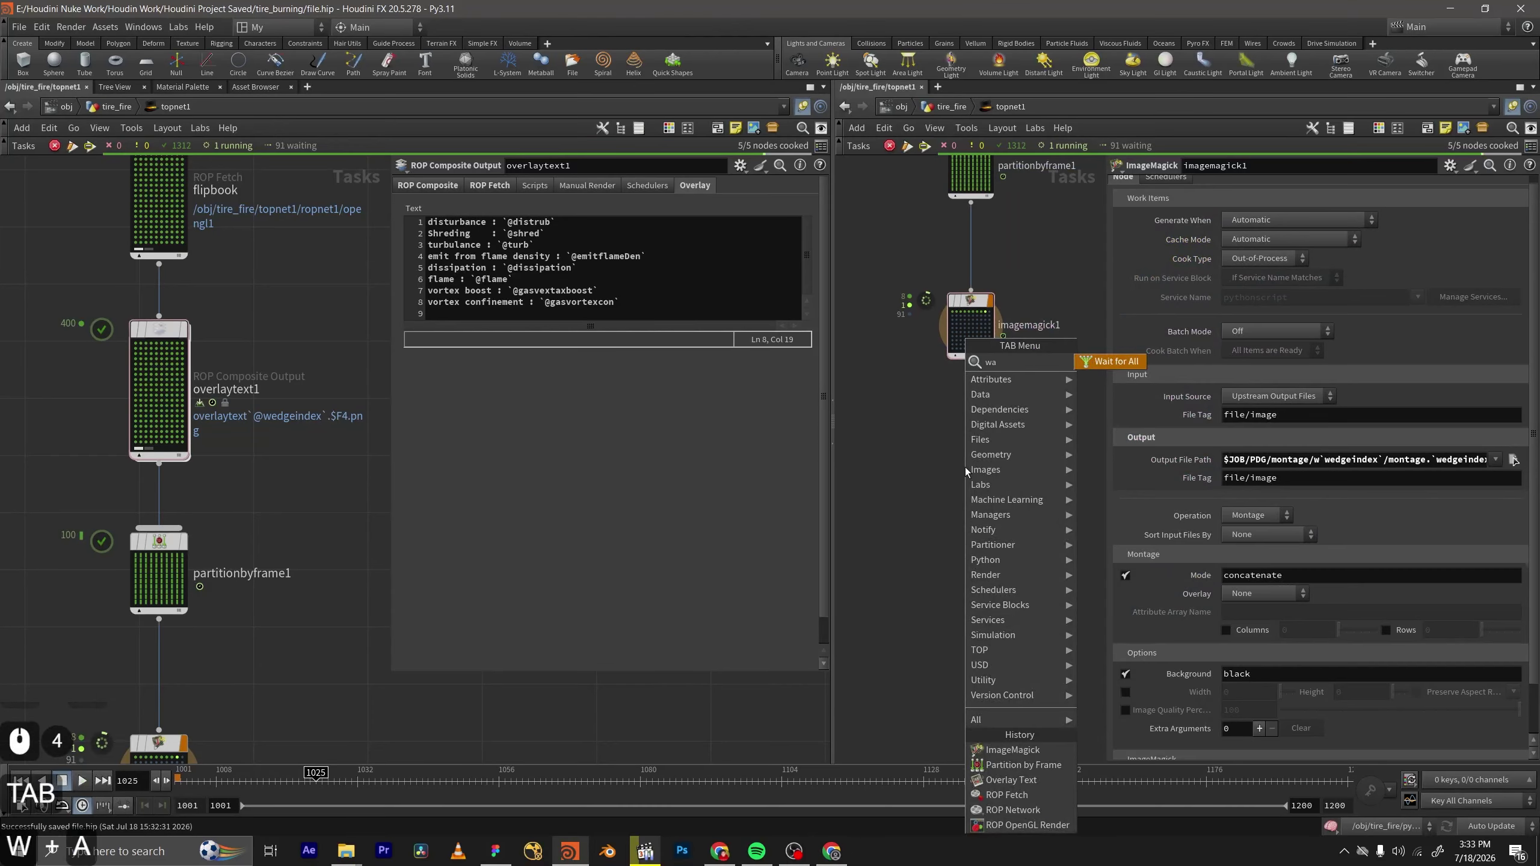
key("Return")
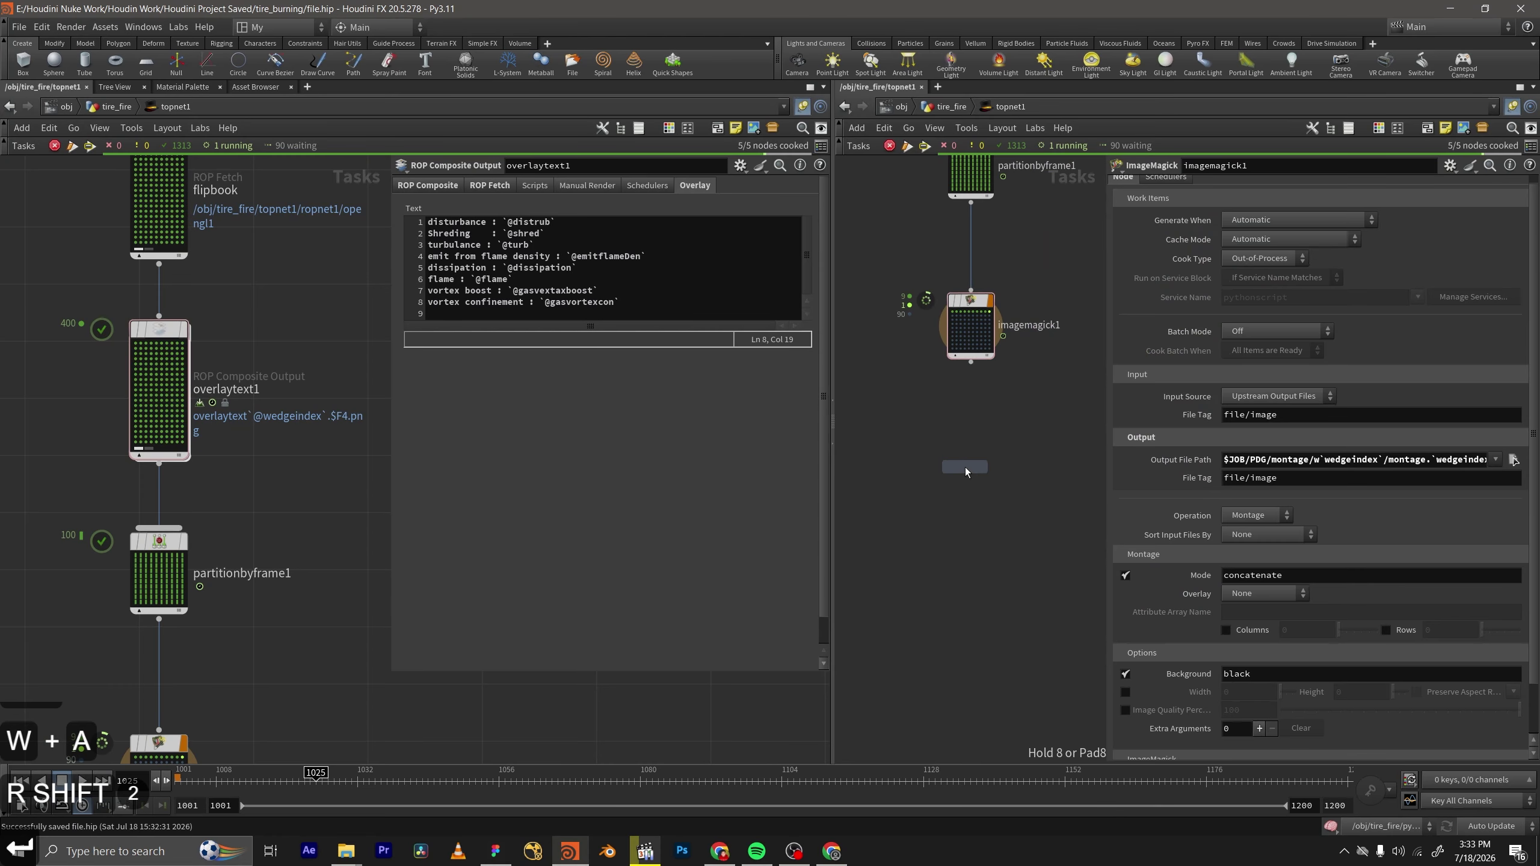
left_click(965, 467)
left_click_drag(965, 467, 972, 467)
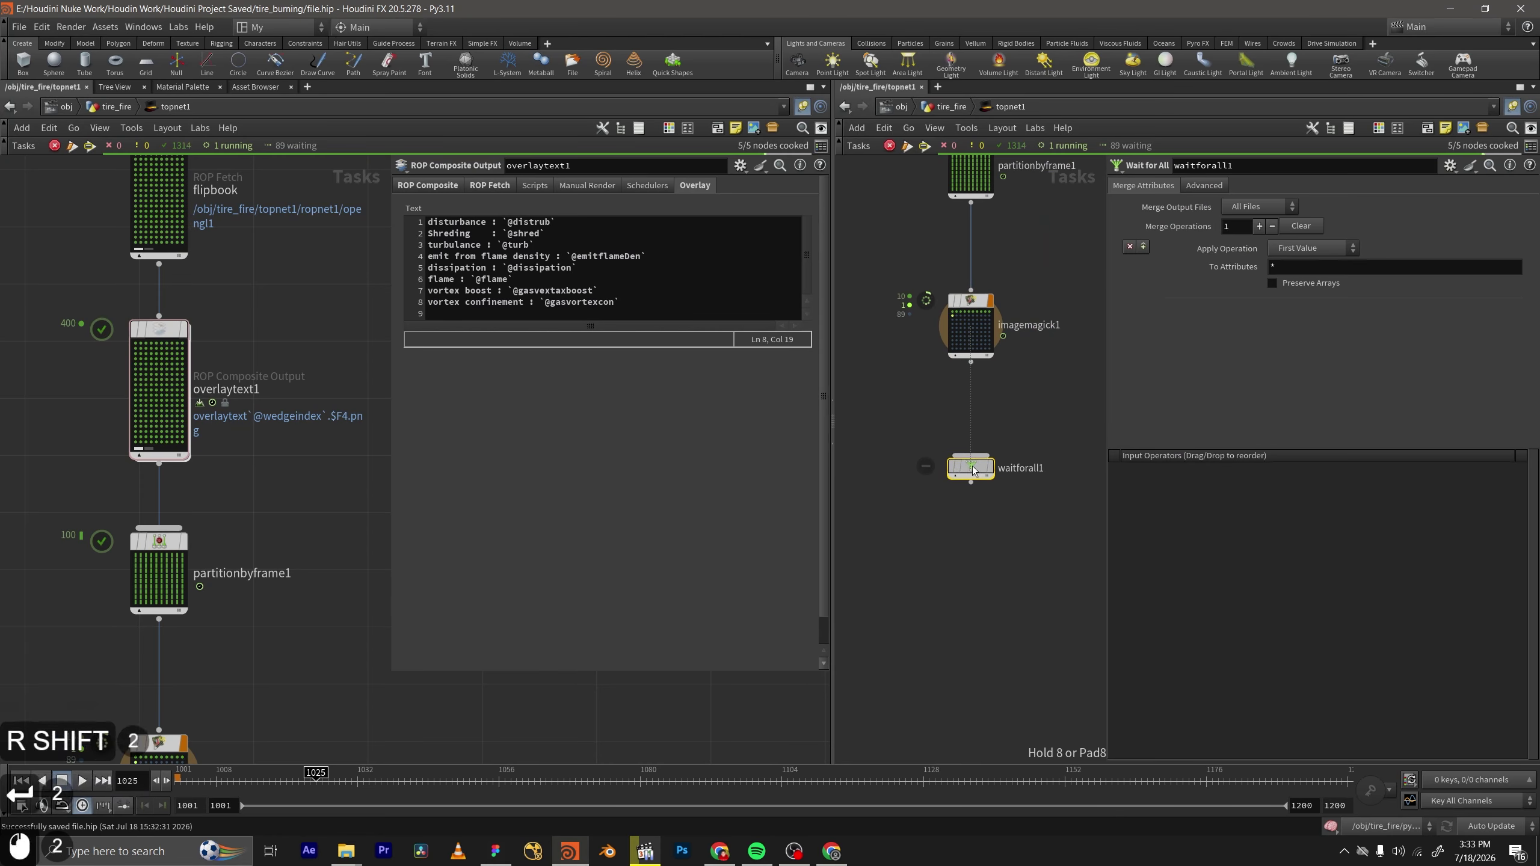
left_click_drag(971, 363, 967, 476)
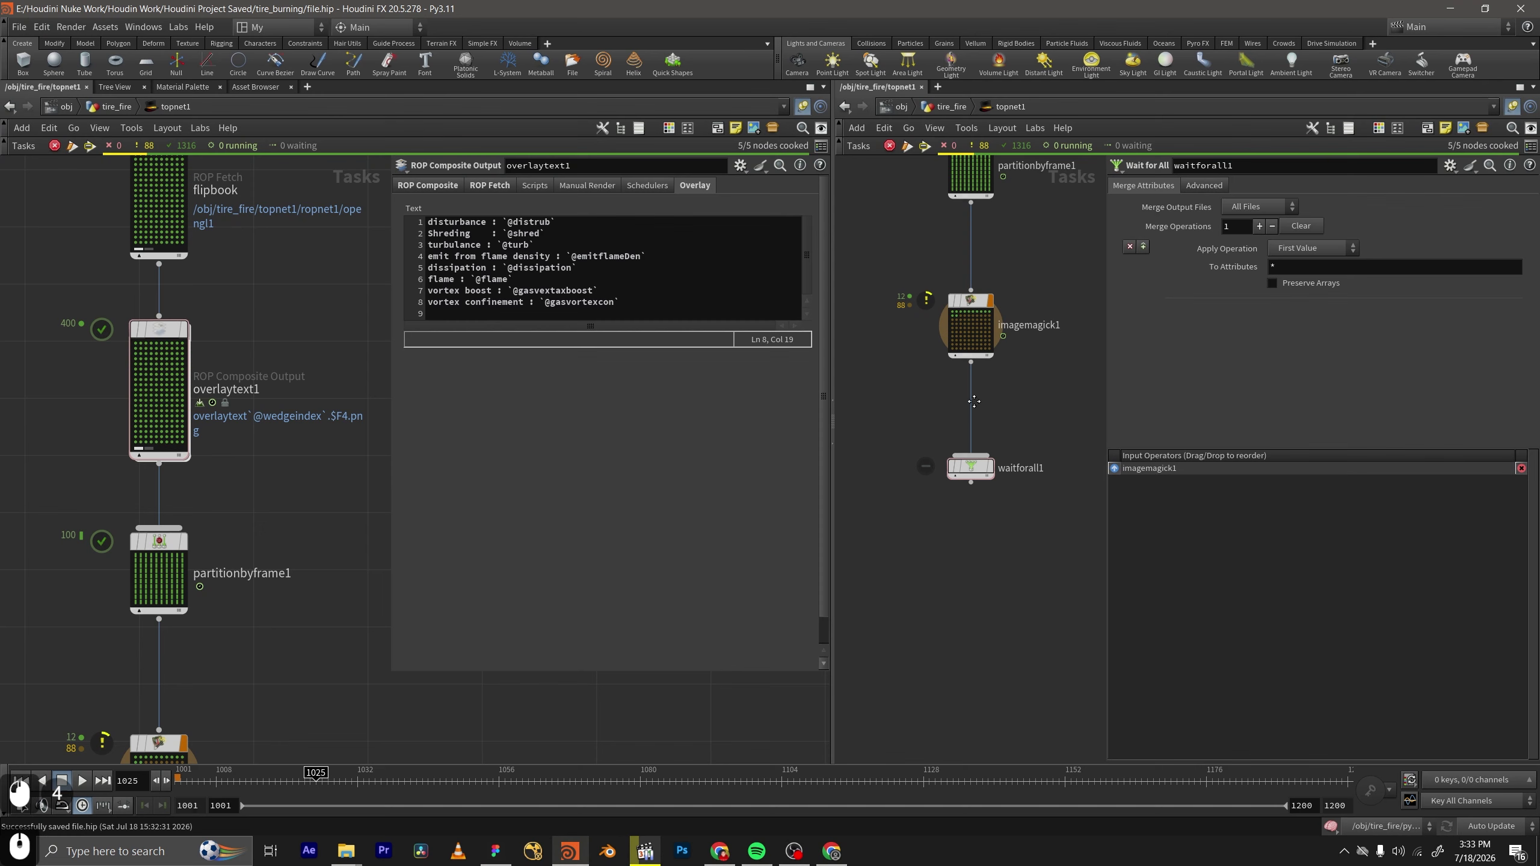
Add an FFmpeg Encode Video node below waitforall1 and connect waitforall1's output to it.
scroll(968, 480, "down", 3)
key("Tab")
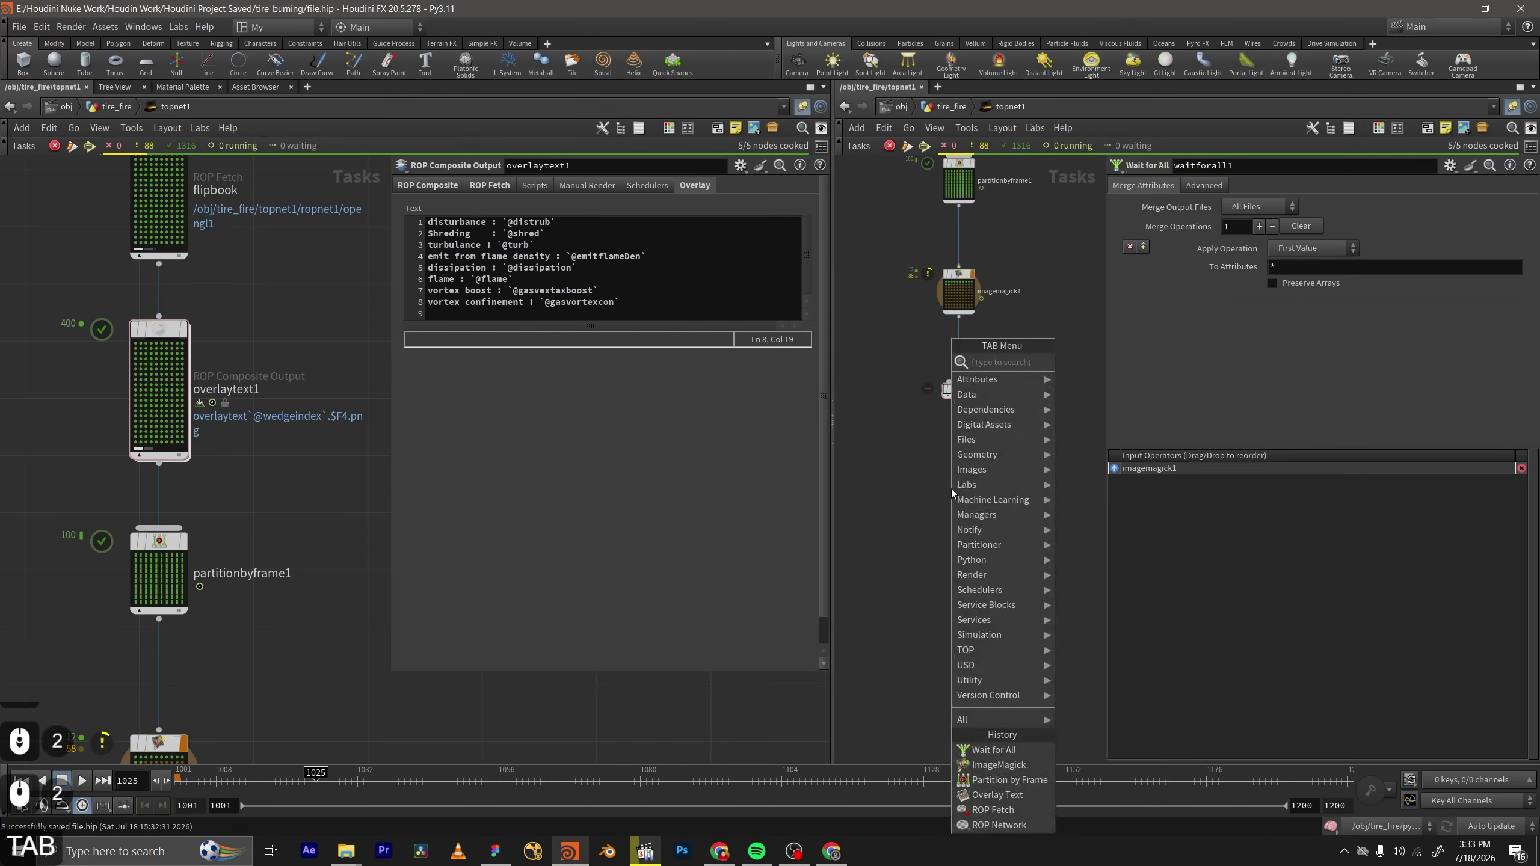
type("ffm")
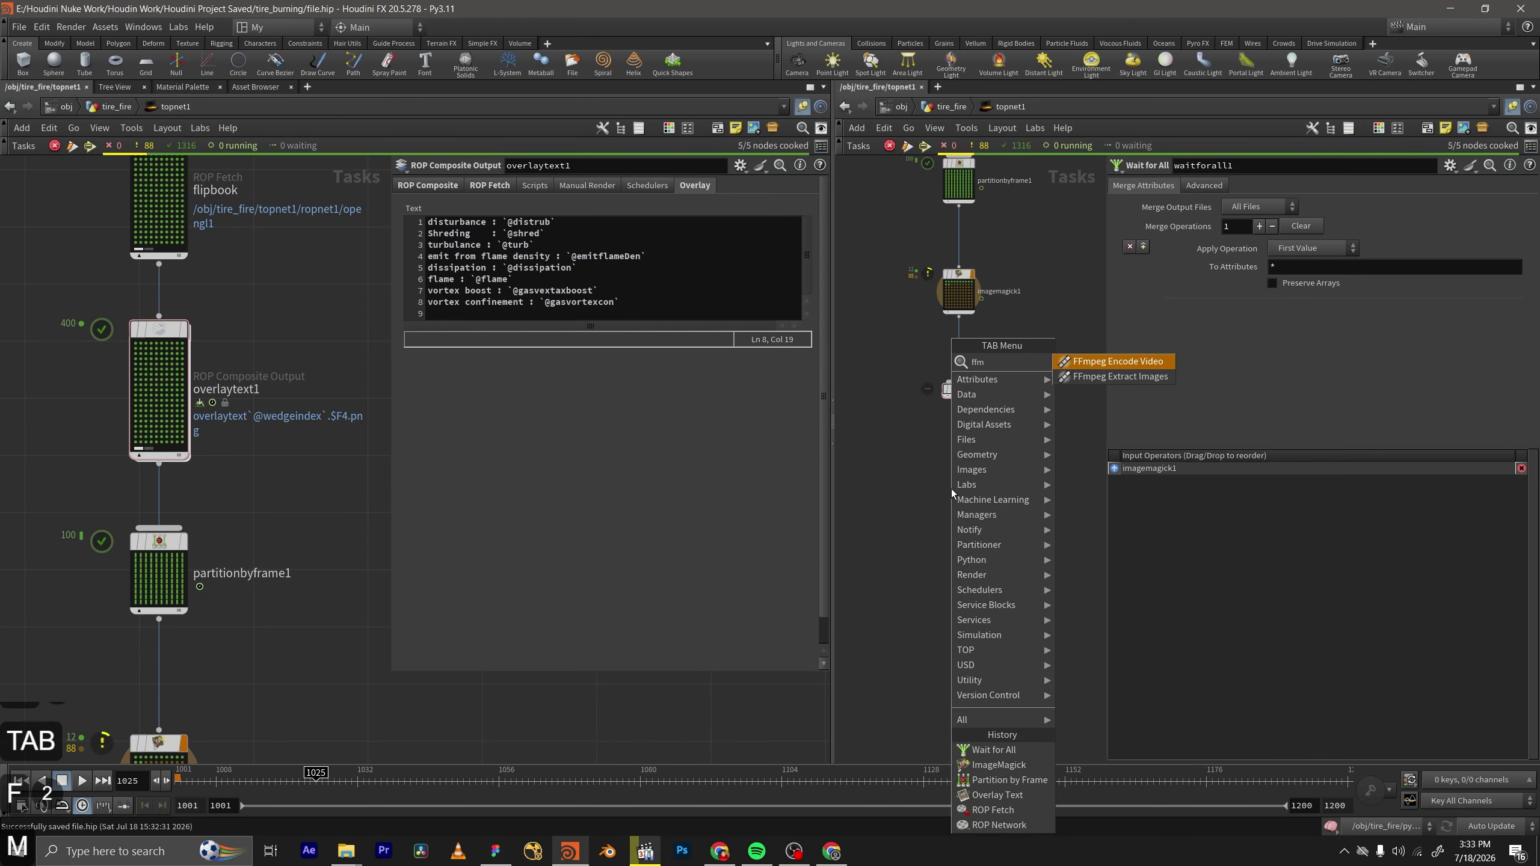
key("Return")
left_click(963, 494)
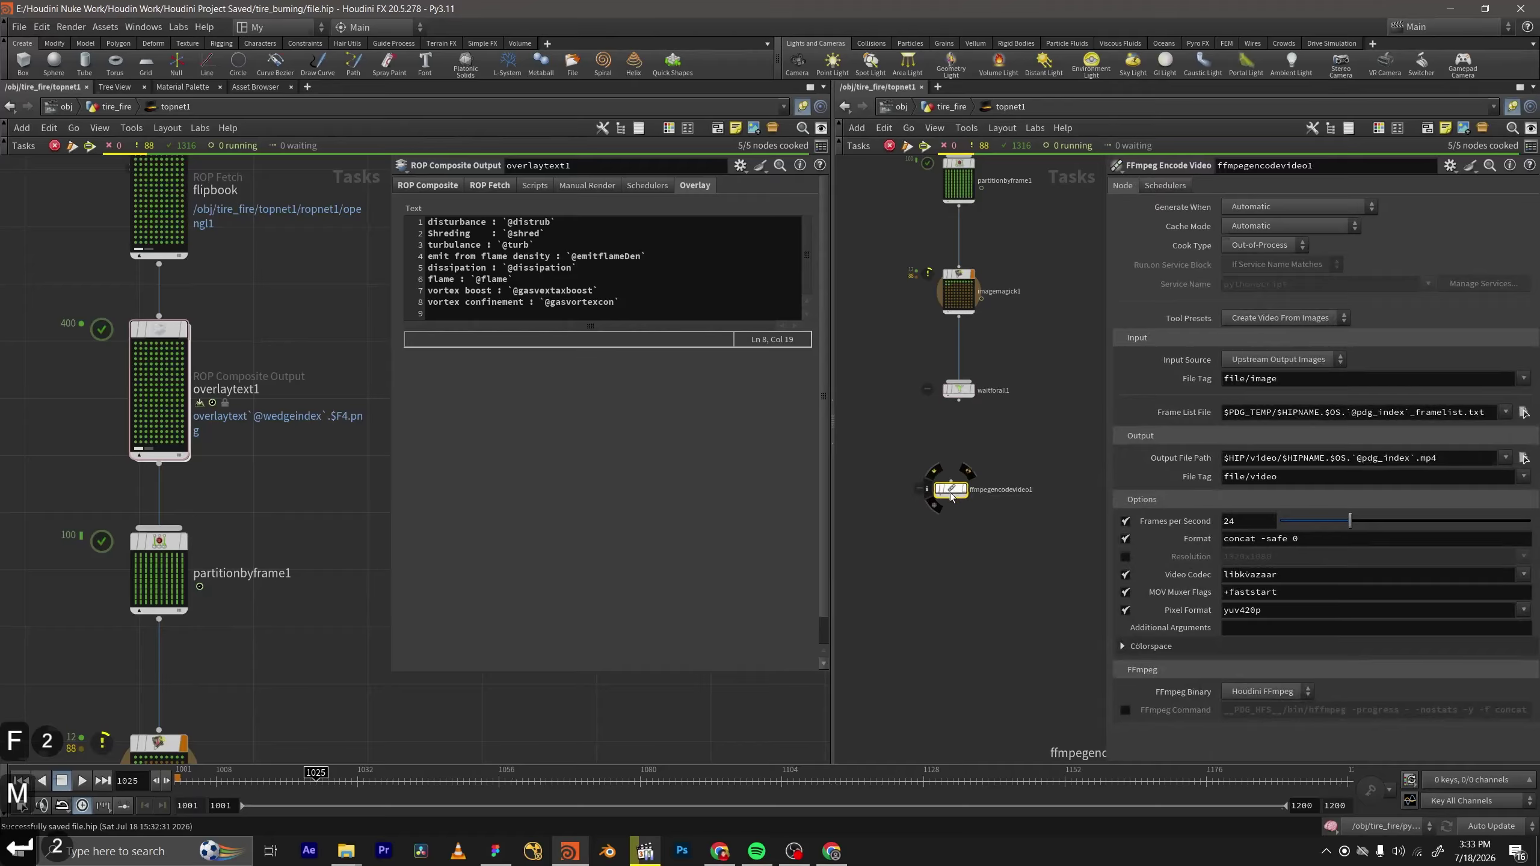
scroll(938, 455, "up", 3)
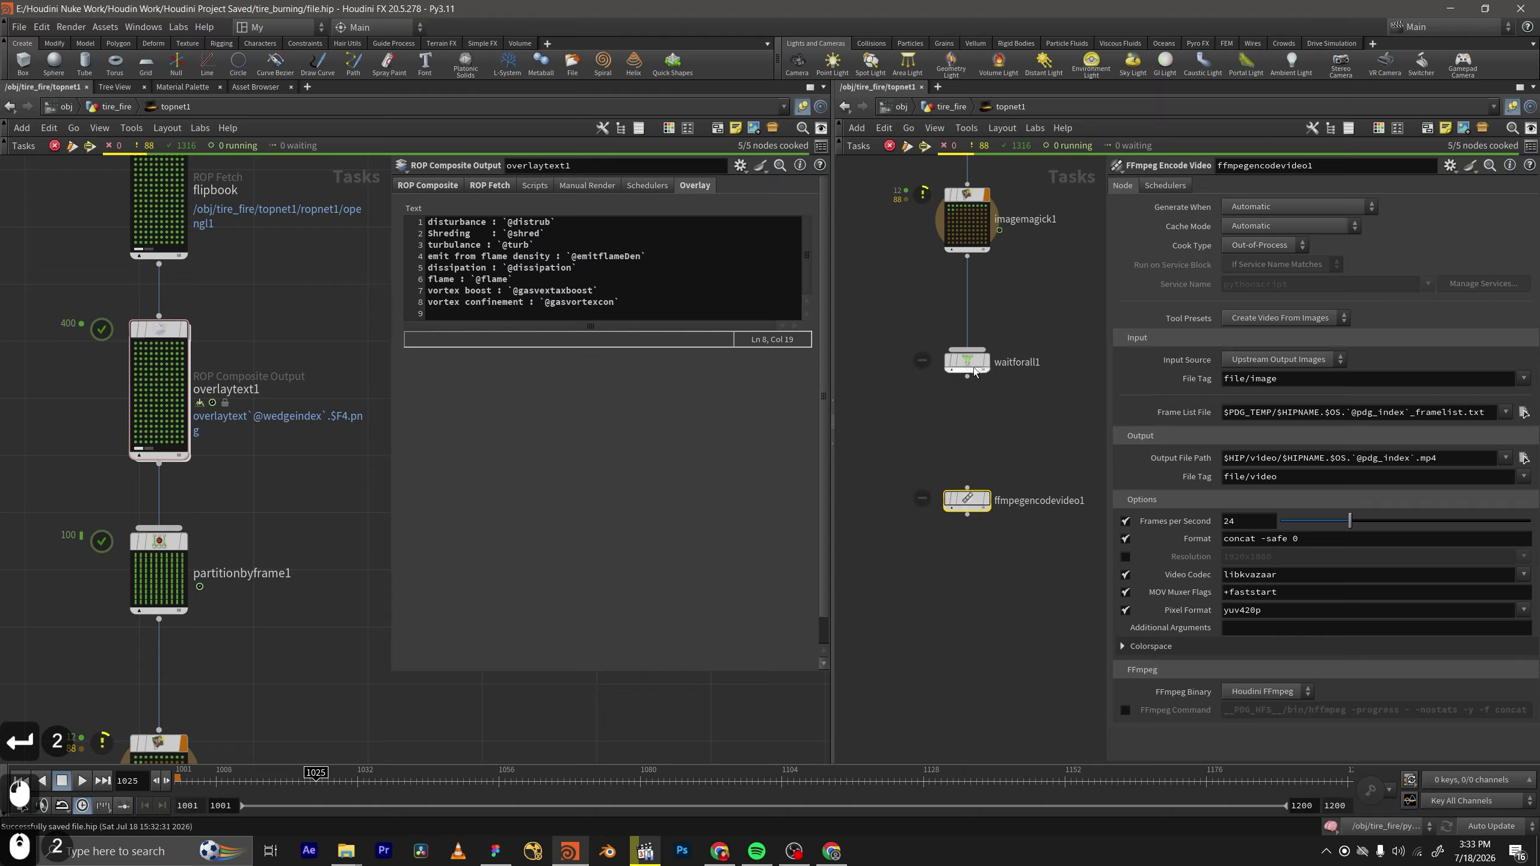
left_click_drag(967, 378, 969, 467)
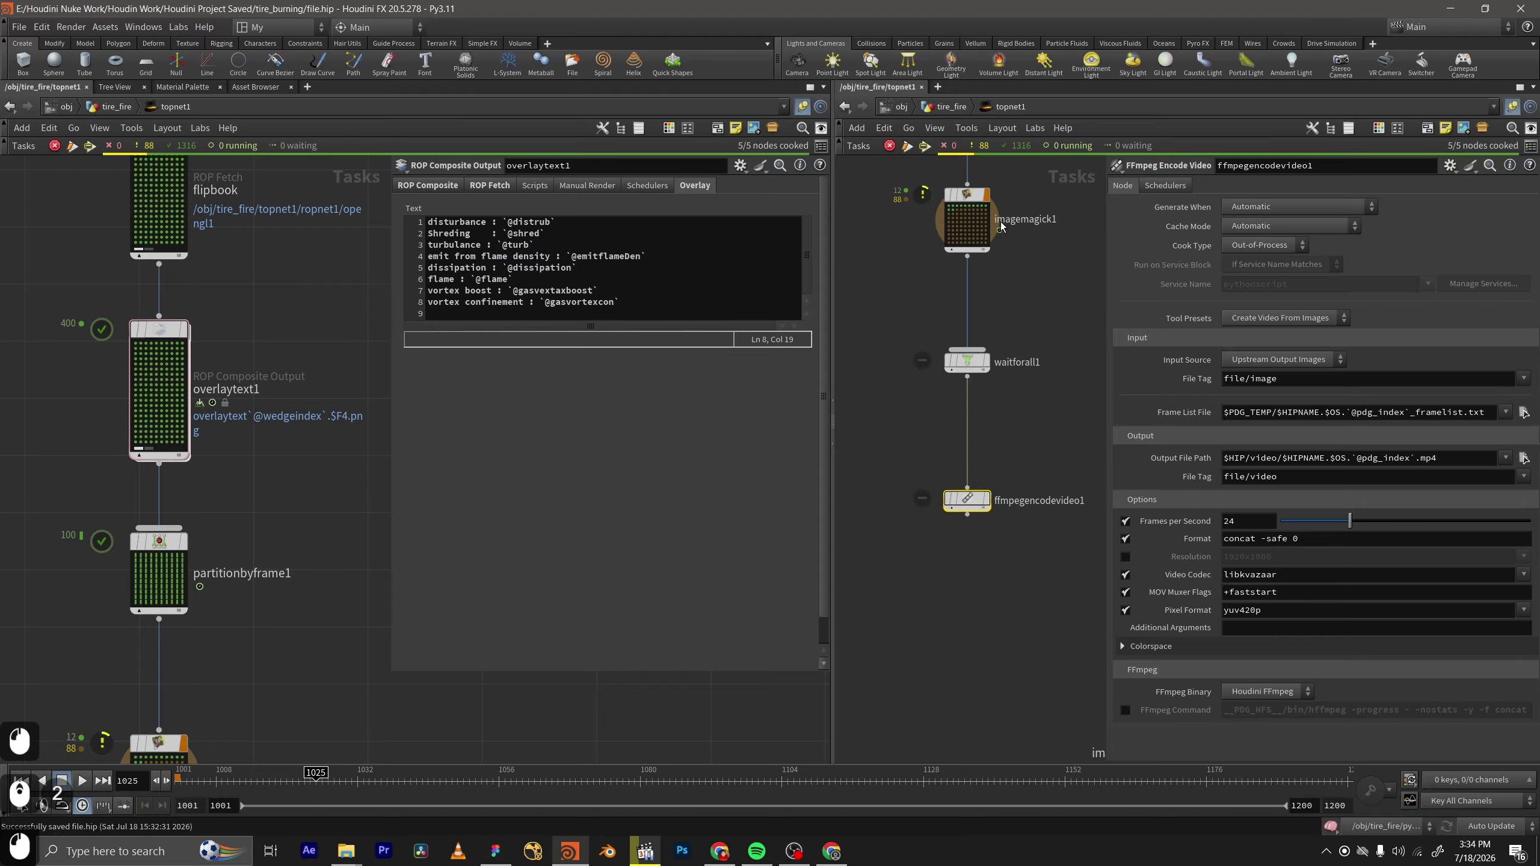
Review the node chain from partitionbyframe1 down to ffmpegencodevideo1.
middle_click_drag(1036, 391, 1006, 310)
middle_click_drag(1034, 365, 1031, 299)
left_click(937, 355)
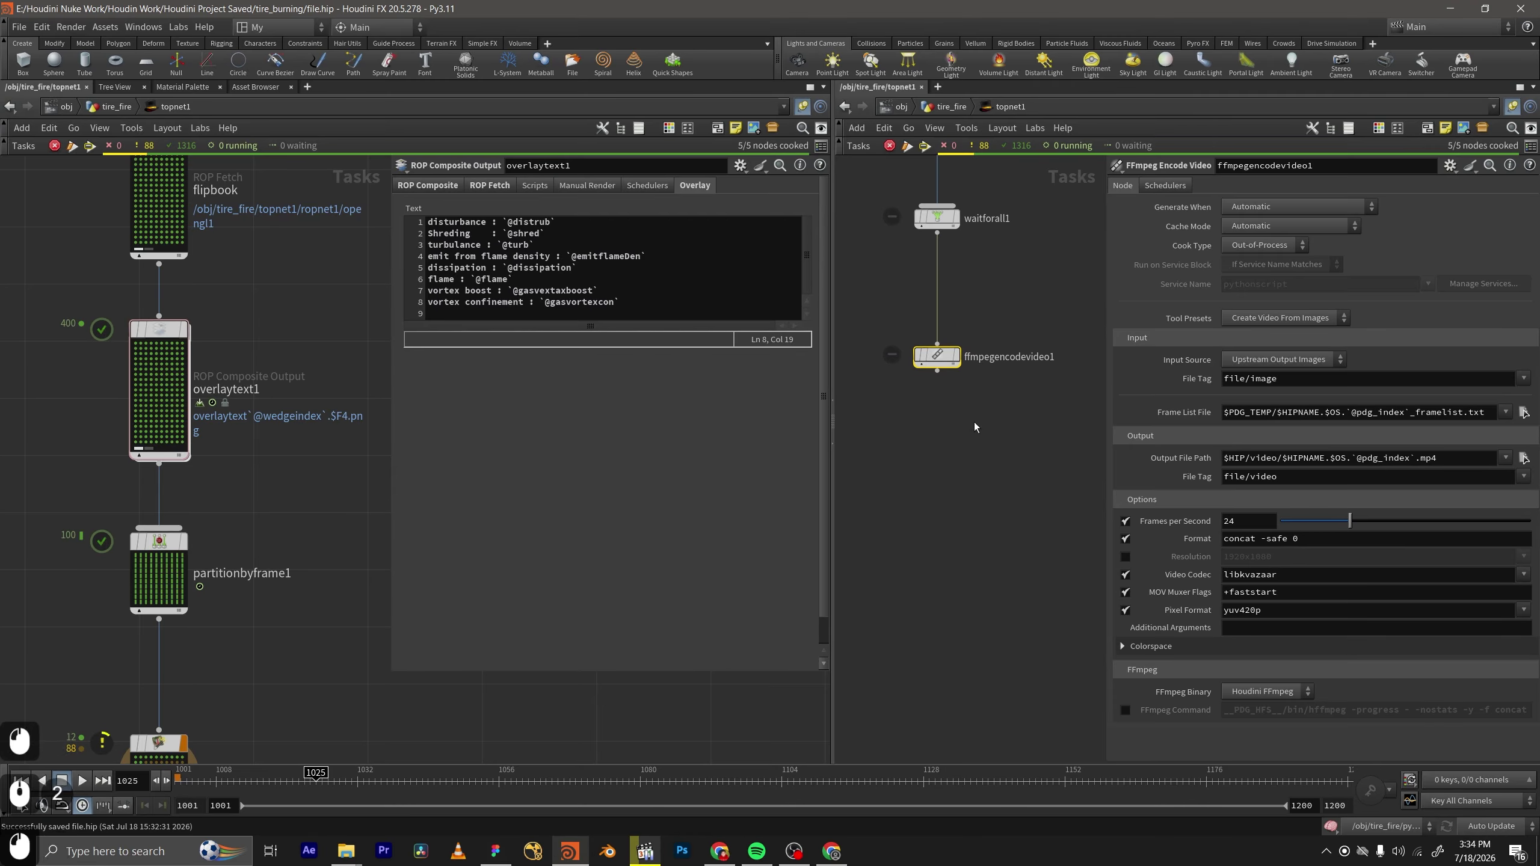
scroll(982, 431, "down", 2)
middle_click_drag(982, 433, 979, 510)
scroll(999, 378, "up", 1)
middle_click_drag(1004, 315, 996, 420)
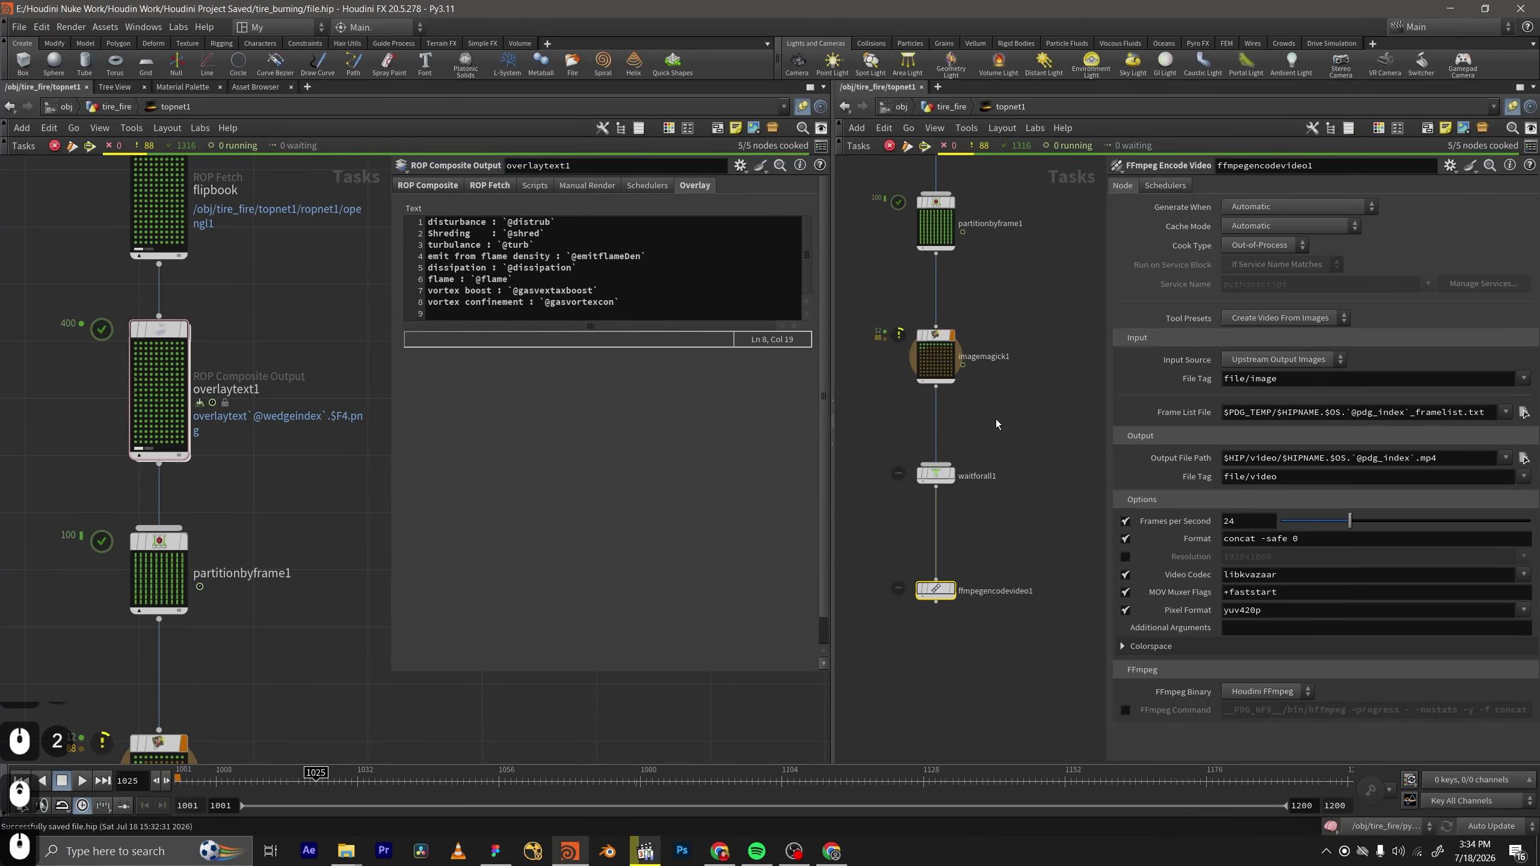
middle_click_drag(1029, 346, 1038, 308)
middle_click_drag(1002, 542, 1035, 475)
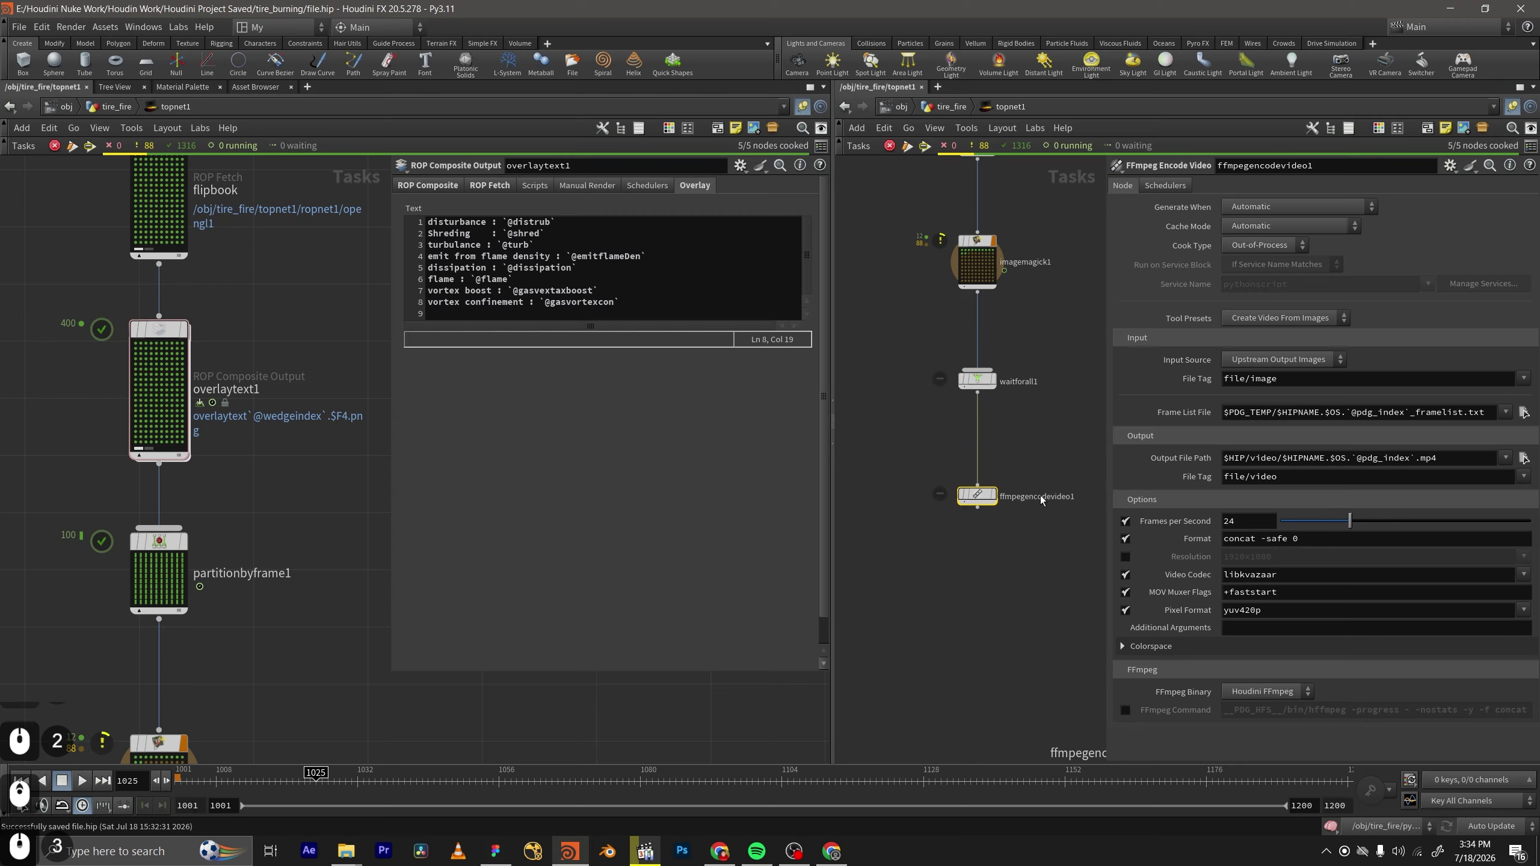
Select imagemagick1 and cook its remaining montage work items again.
middle_click_drag(1018, 298, 1038, 470)
scroll(1016, 347, "up", 2)
left_click_drag(1035, 465, 857, 354)
left_click(1025, 518)
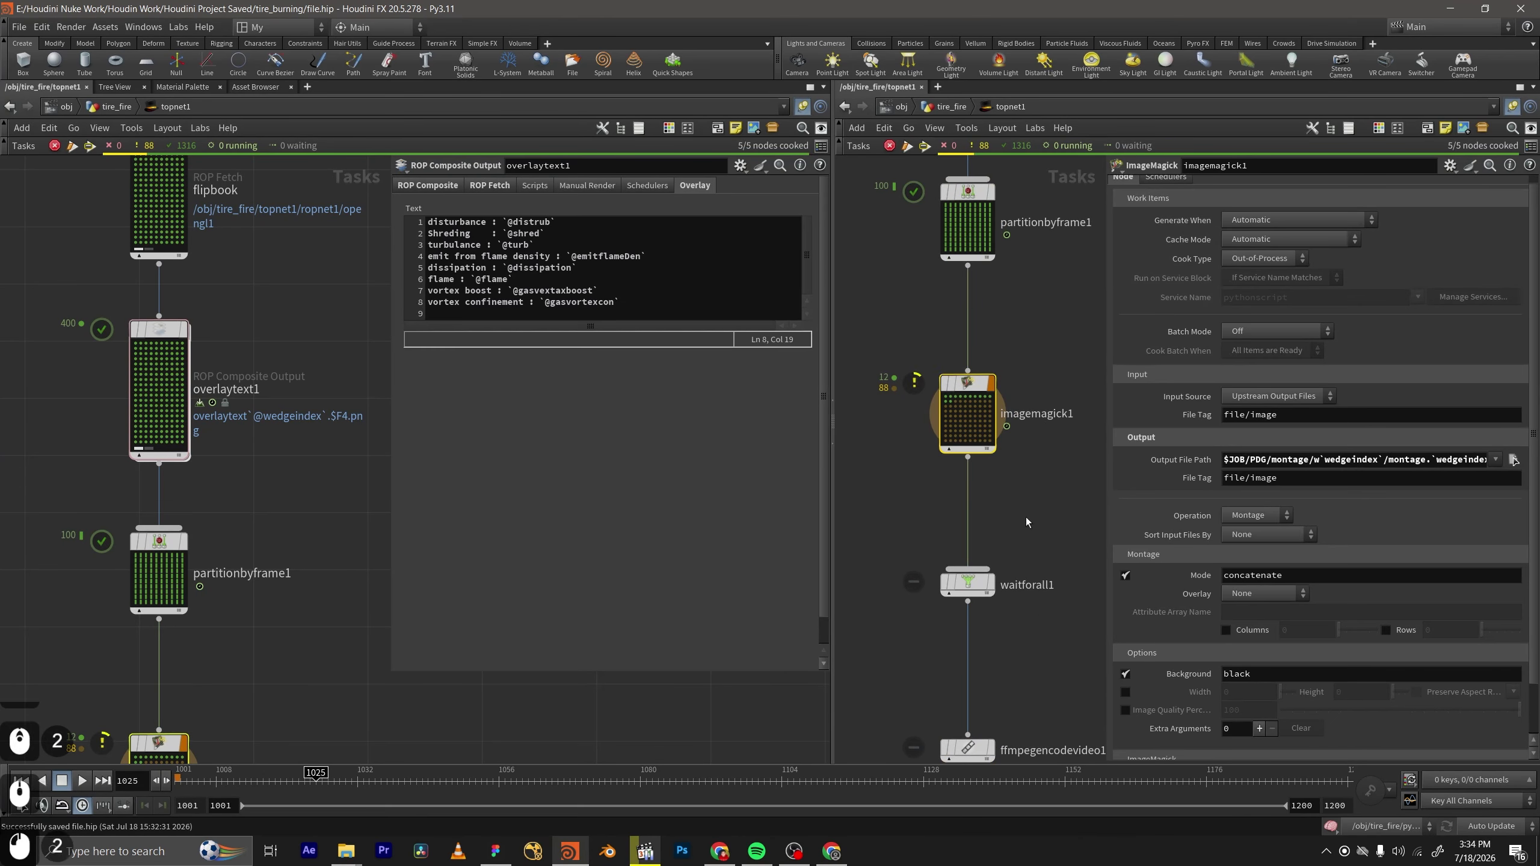
middle_click_drag(1026, 517, 1020, 477)
left_click(969, 351)
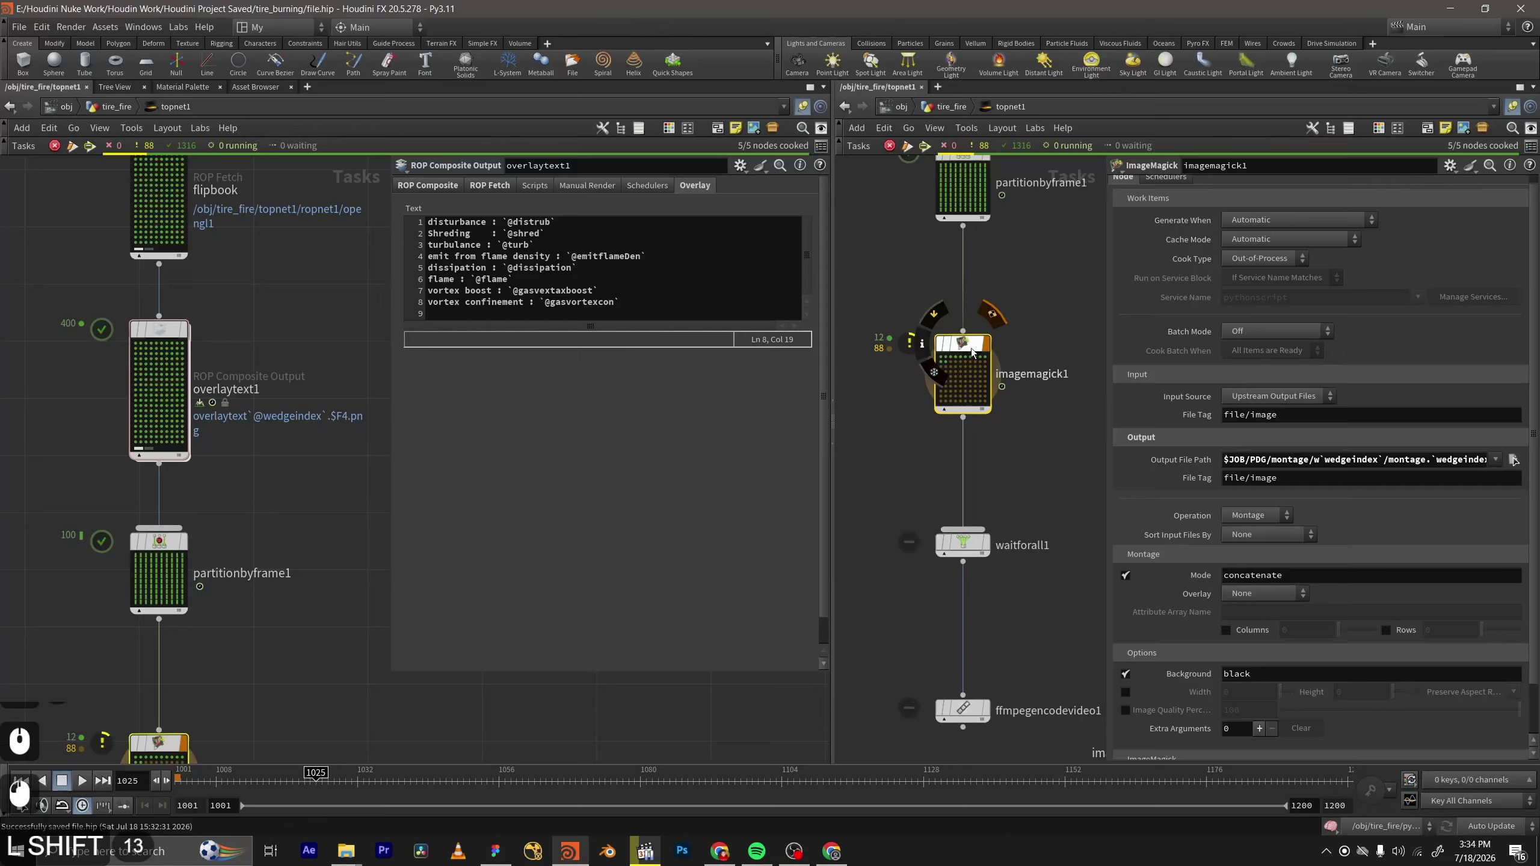
key("shift+g")
left_click(978, 410)
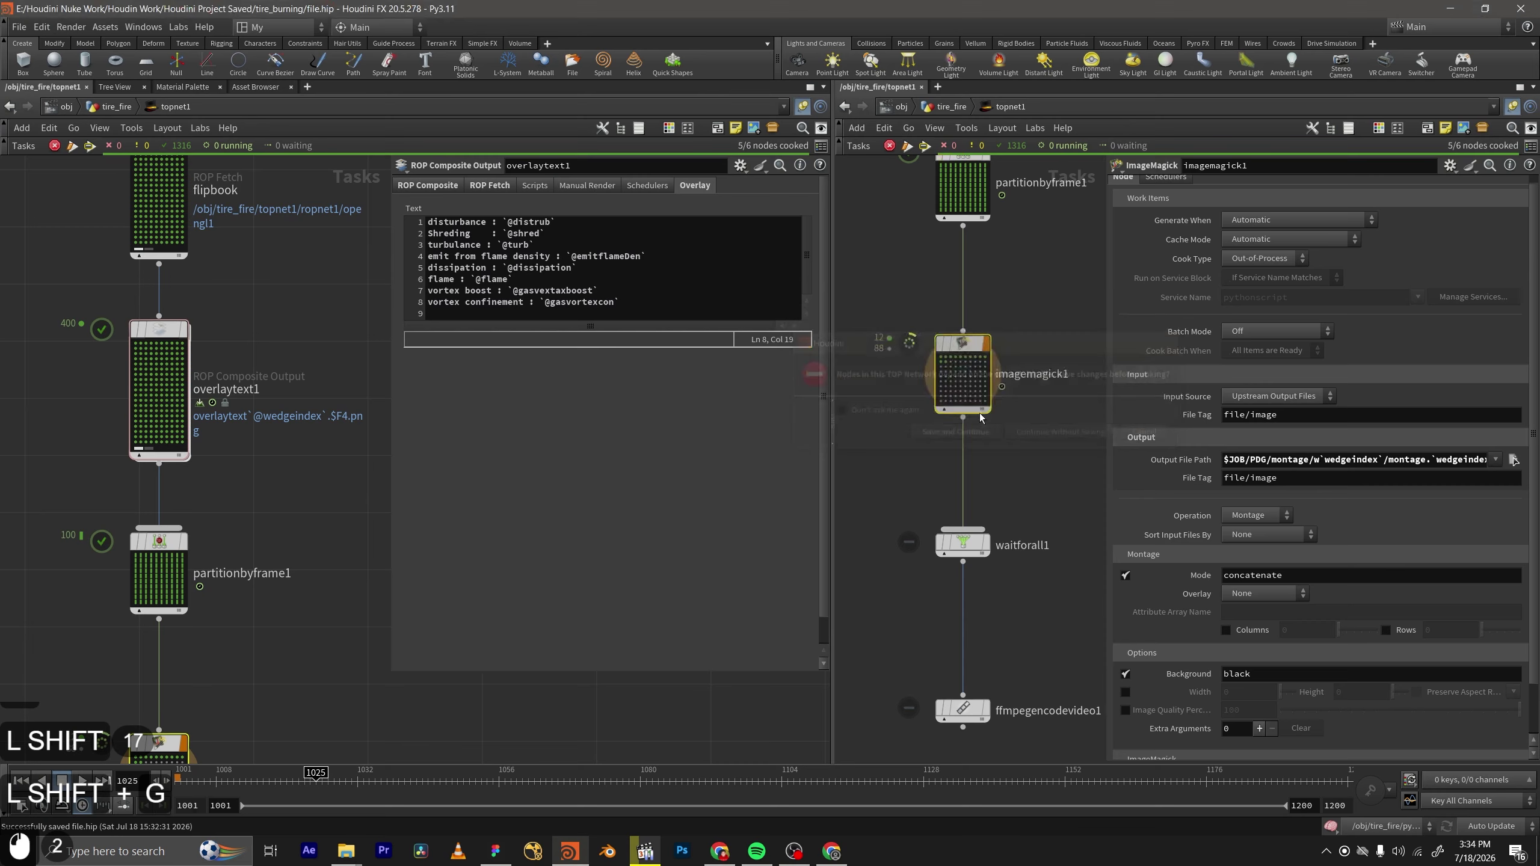
Browse to the $HIP/video folder for the output file path of ffmpegencodevideo1.
middle_click_drag(981, 505, 980, 337)
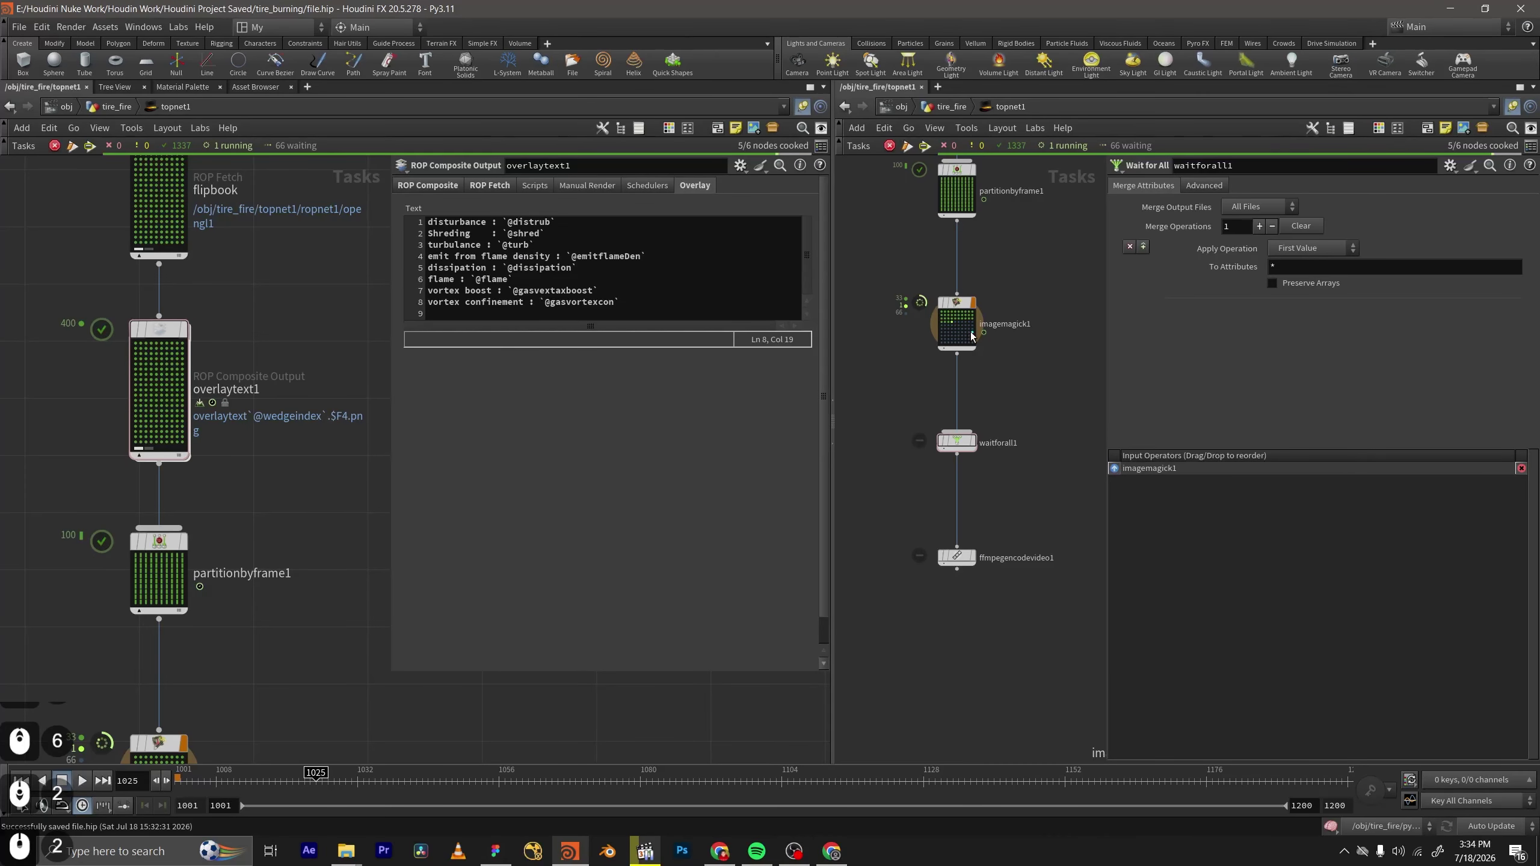
scroll(972, 336, "up", 3)
left_click(1061, 561)
key("Return")
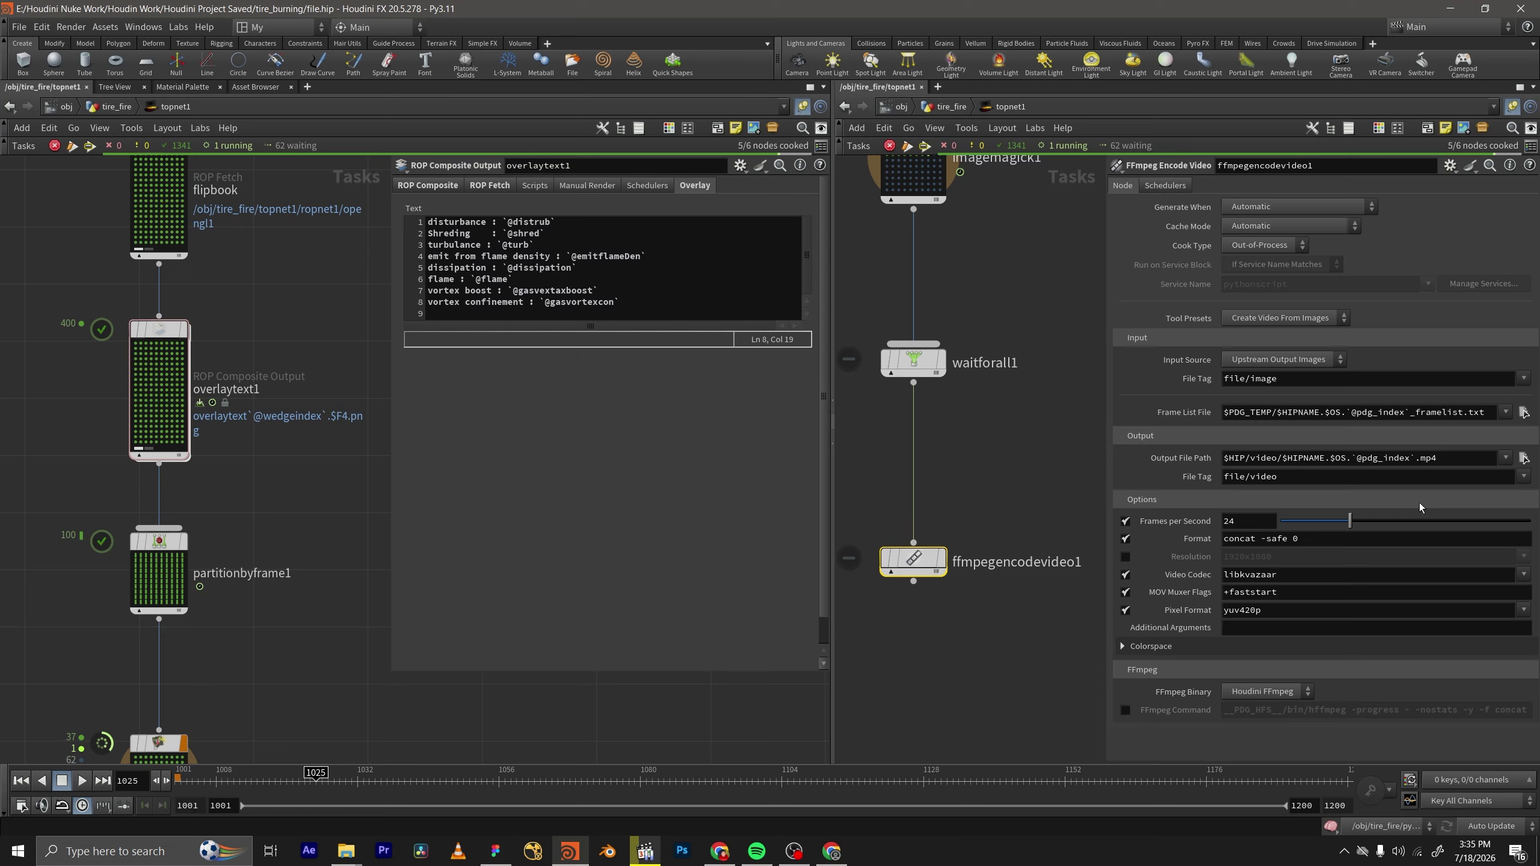
left_click(1524, 458)
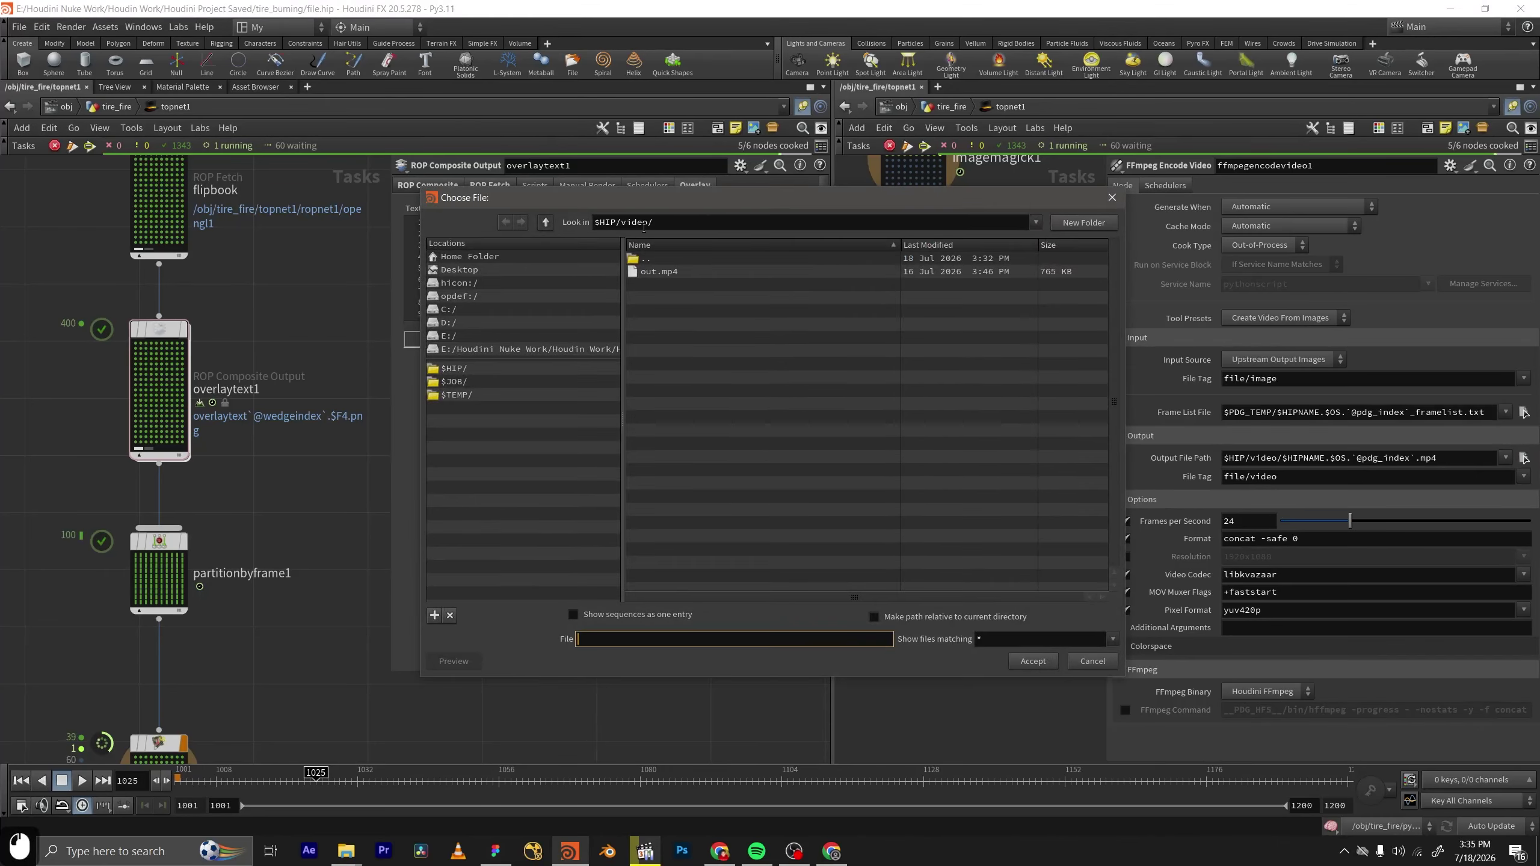
left_click(548, 221)
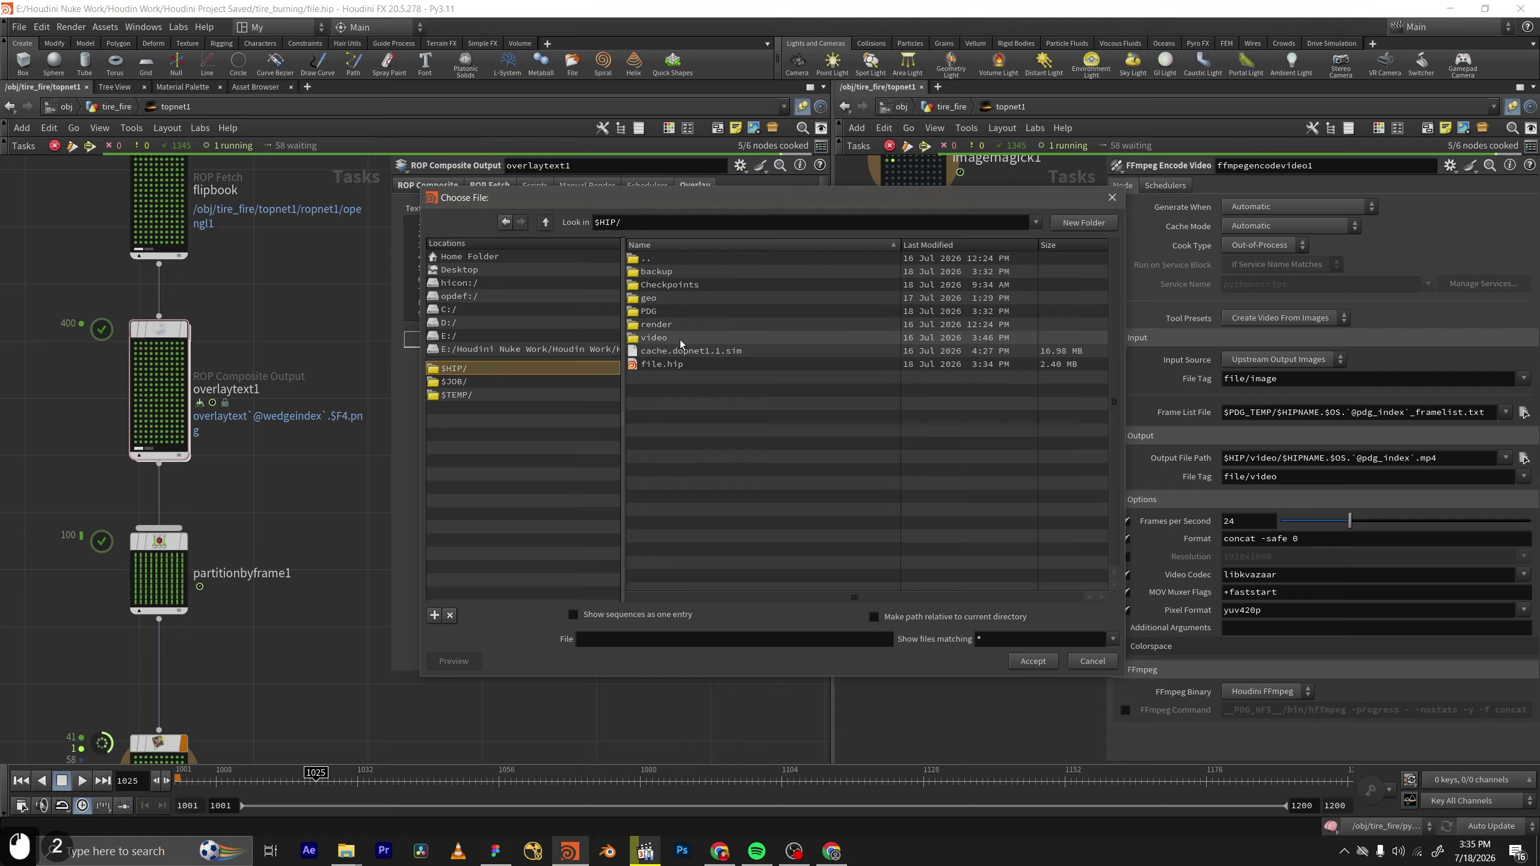
double_click(680, 339)
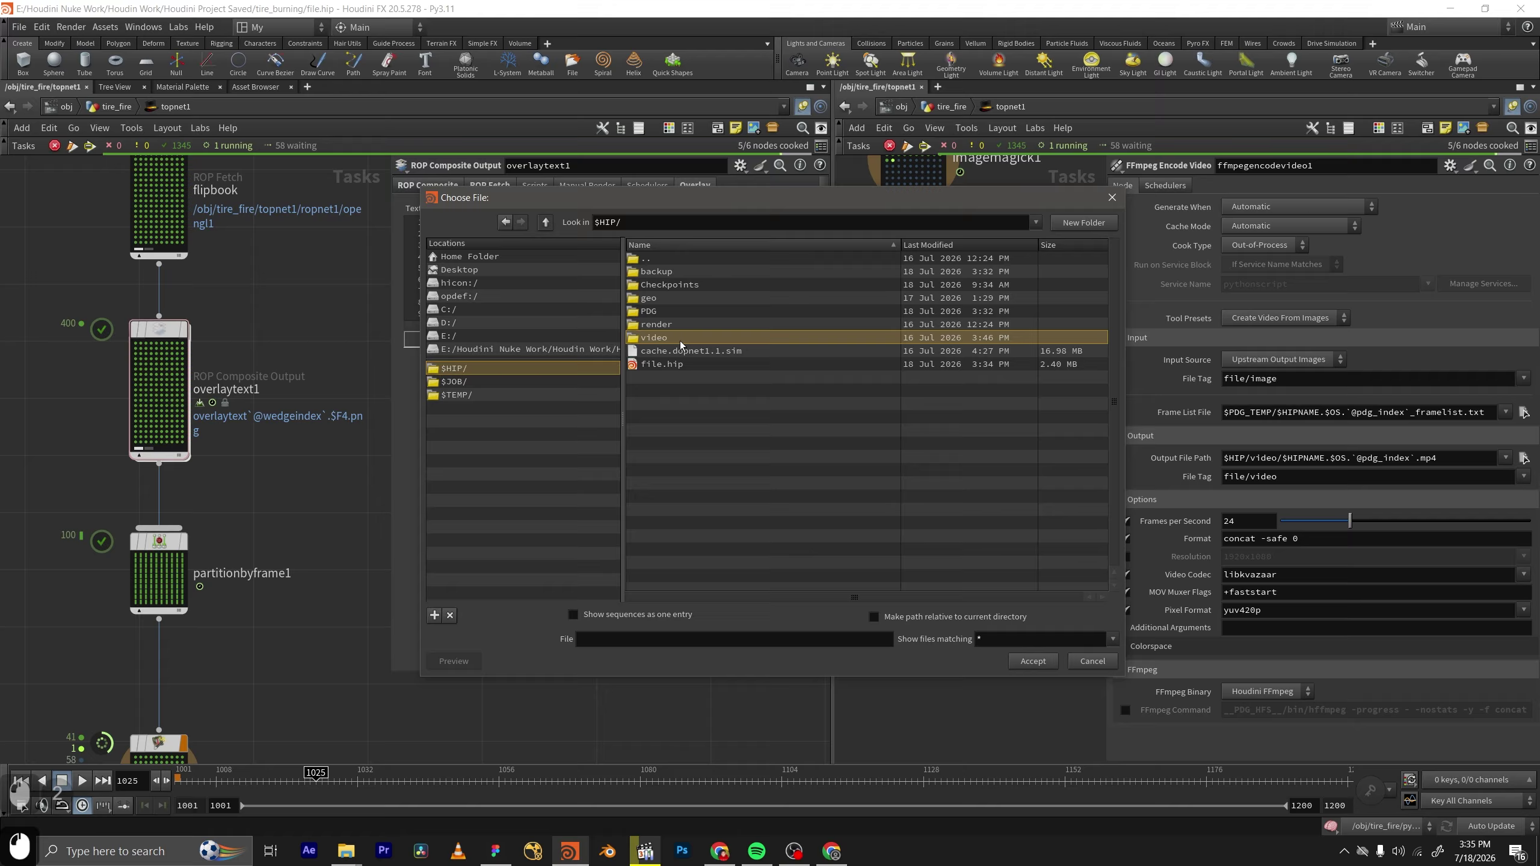
Name the encoded output video wedgintut.mp4 and accept it as the output file path.
left_click(687, 644)
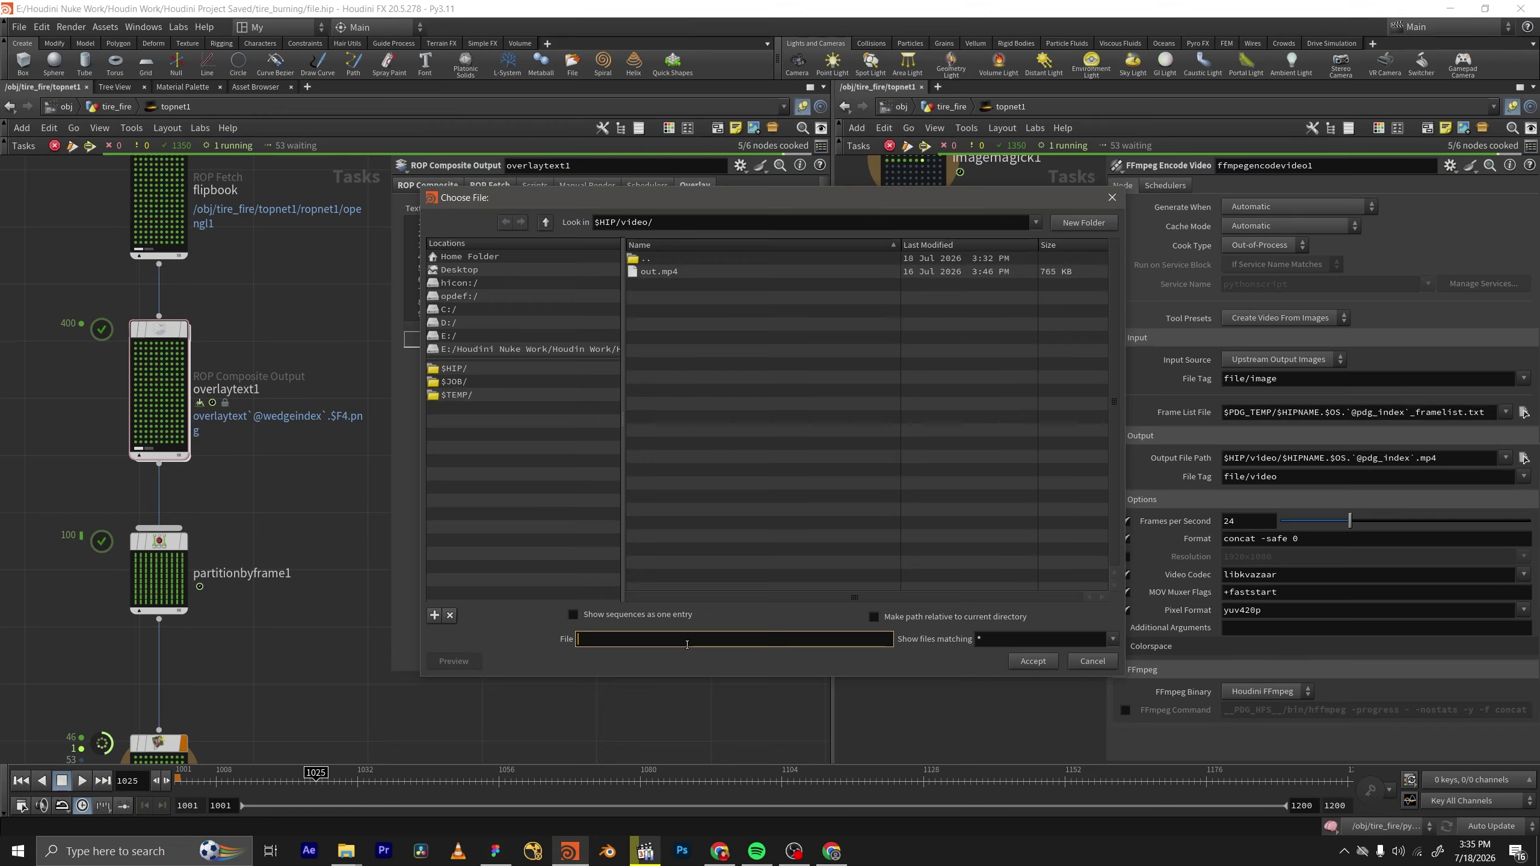
type("wedgi")
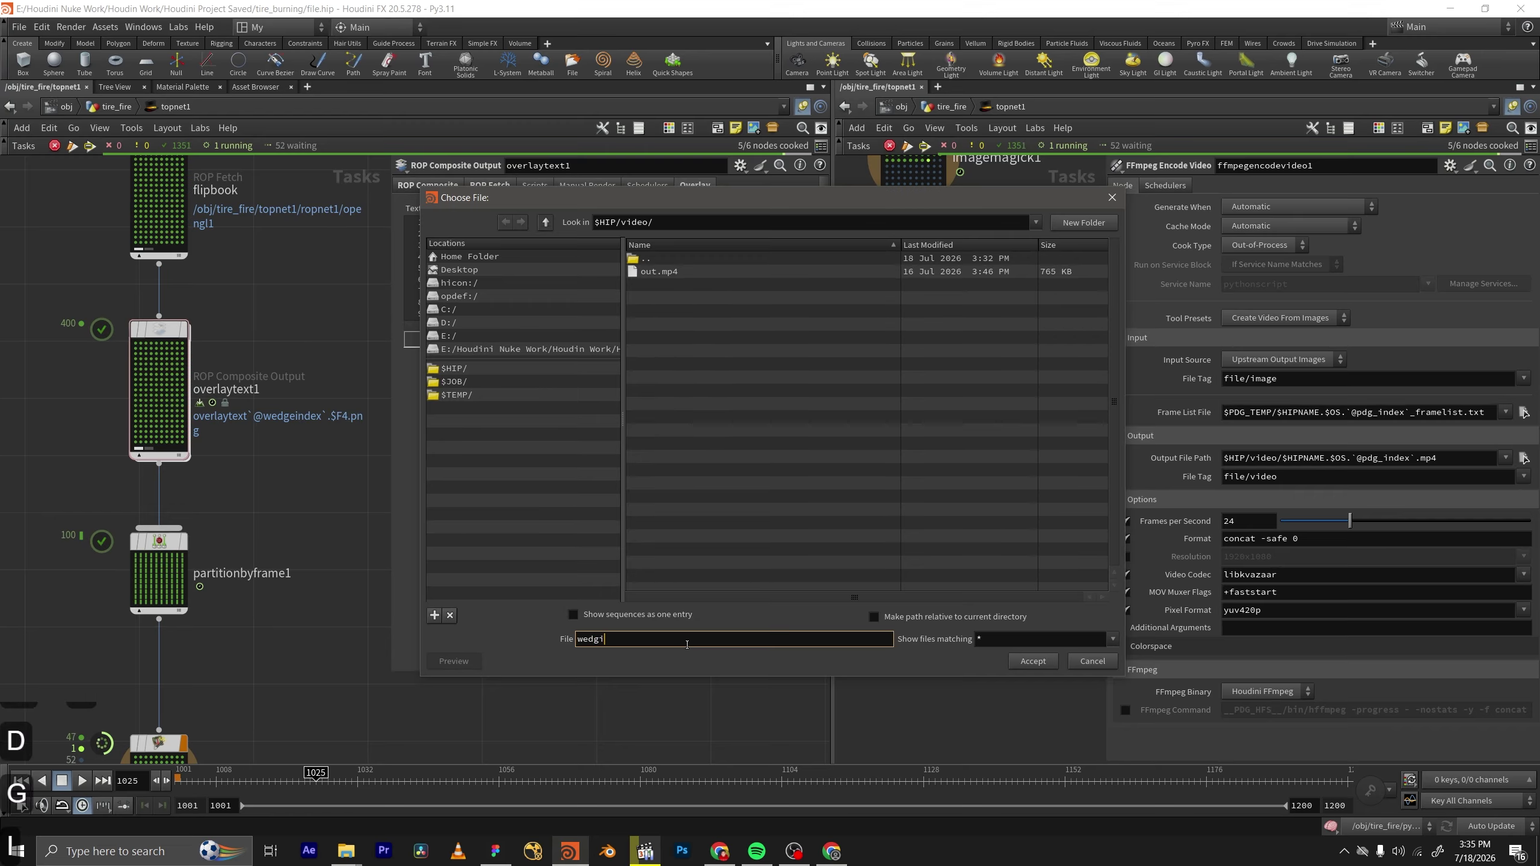
type("ntut")
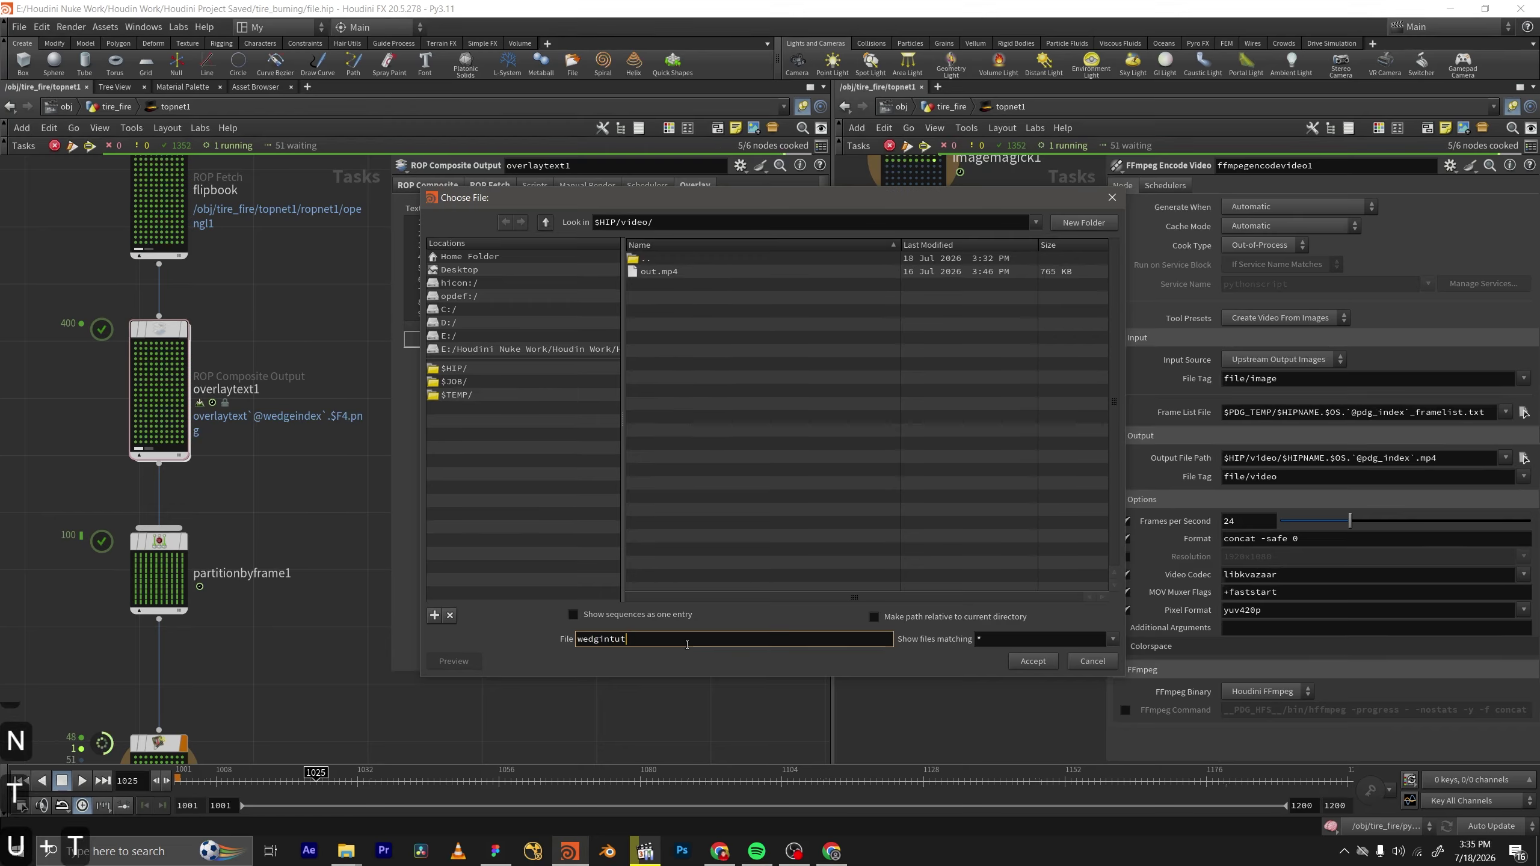
type(".mpo")
key("BackSpace")
type("po")
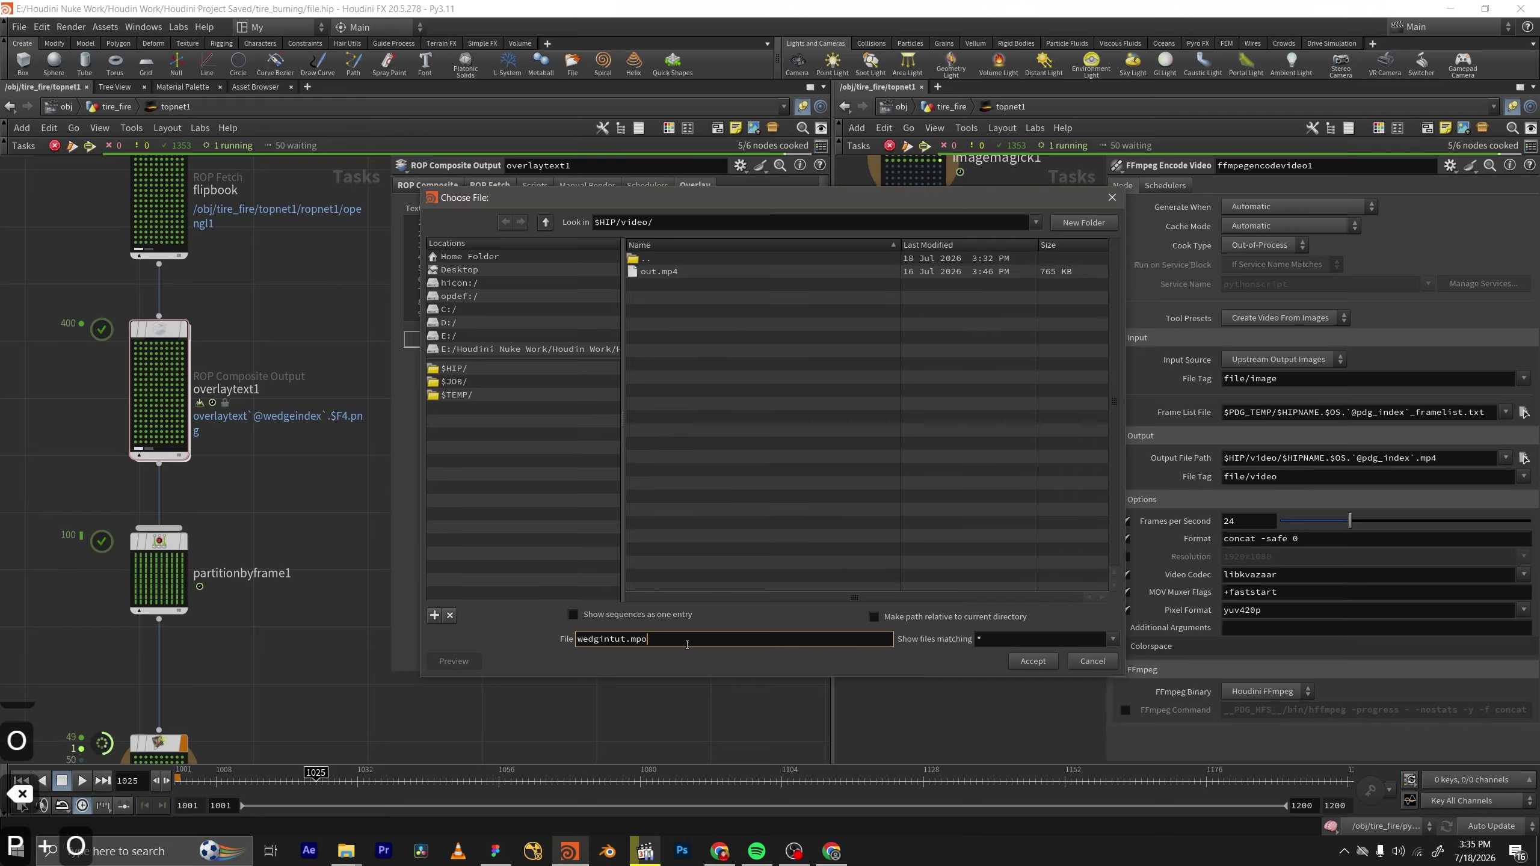
key("BackSpace")
type("4")
key("Return")
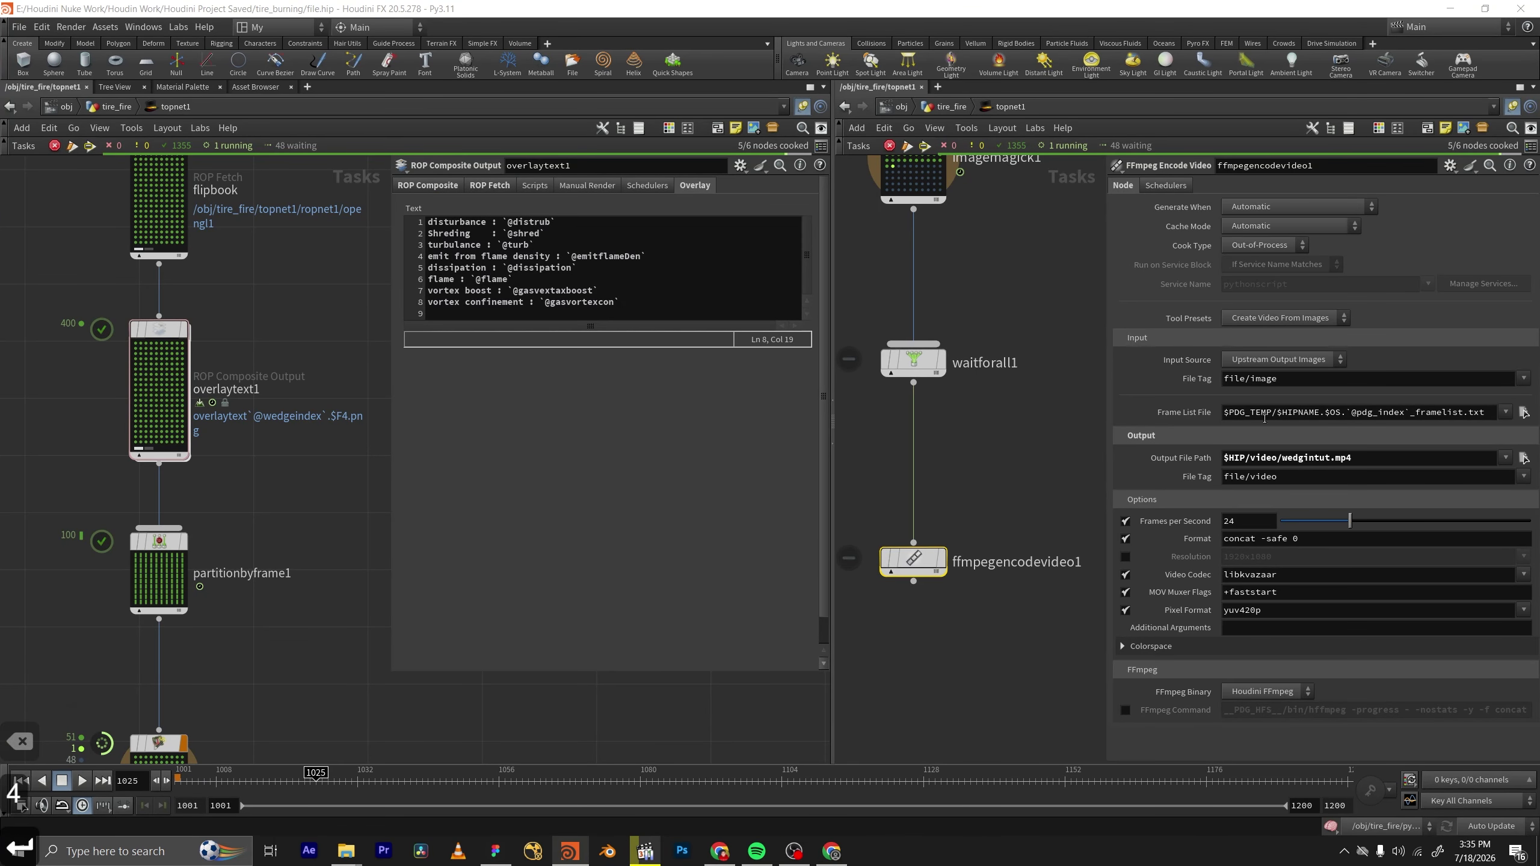
Replace $PDG_TEMP with $HIP at the start of ffmpegencodevideo1's Frame List File path.
double_click(1228, 414)
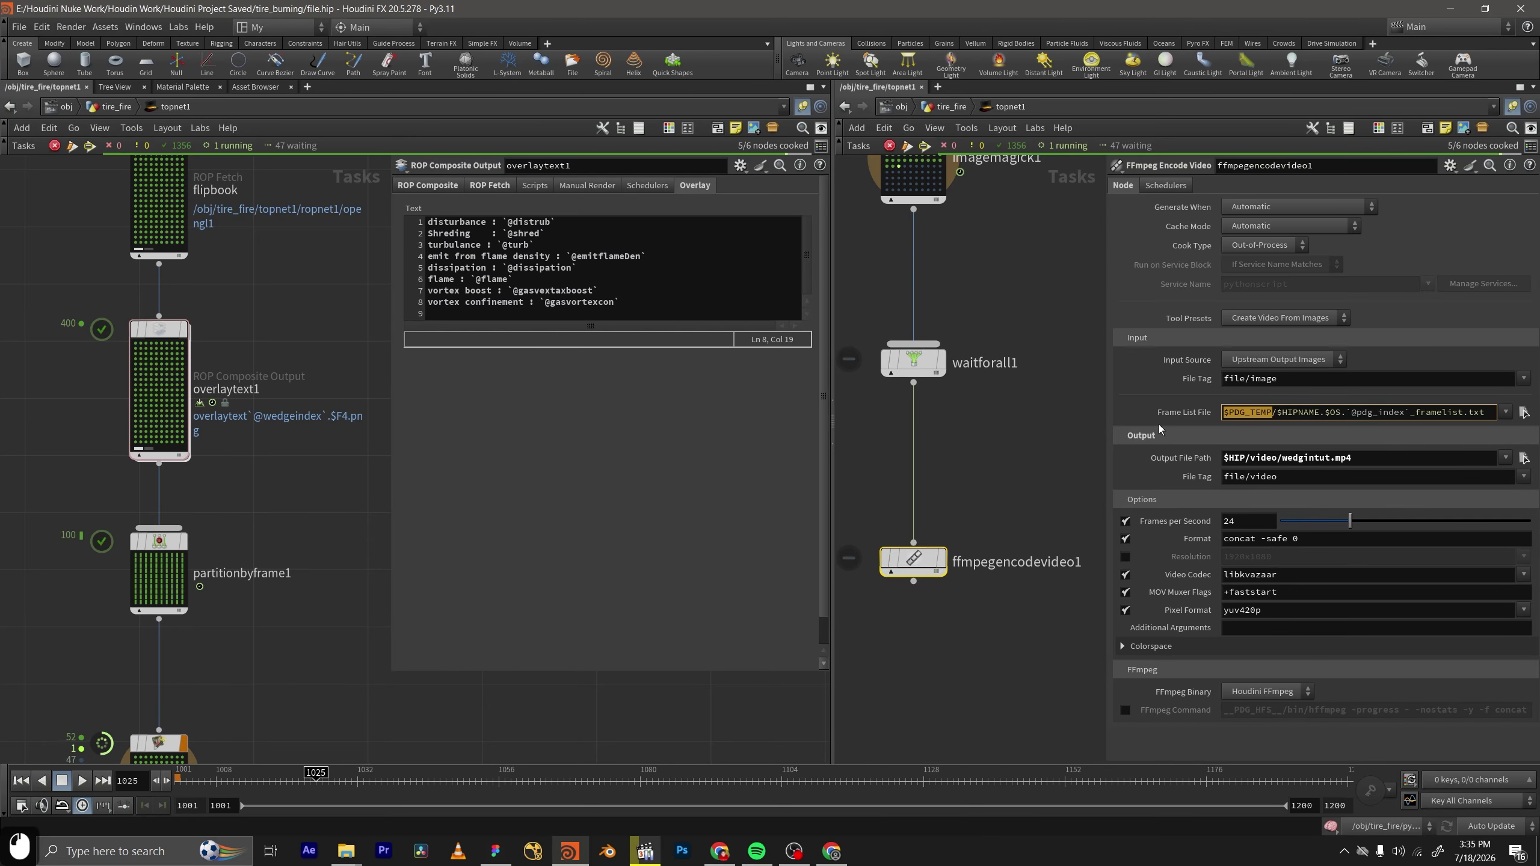
key("Insert")
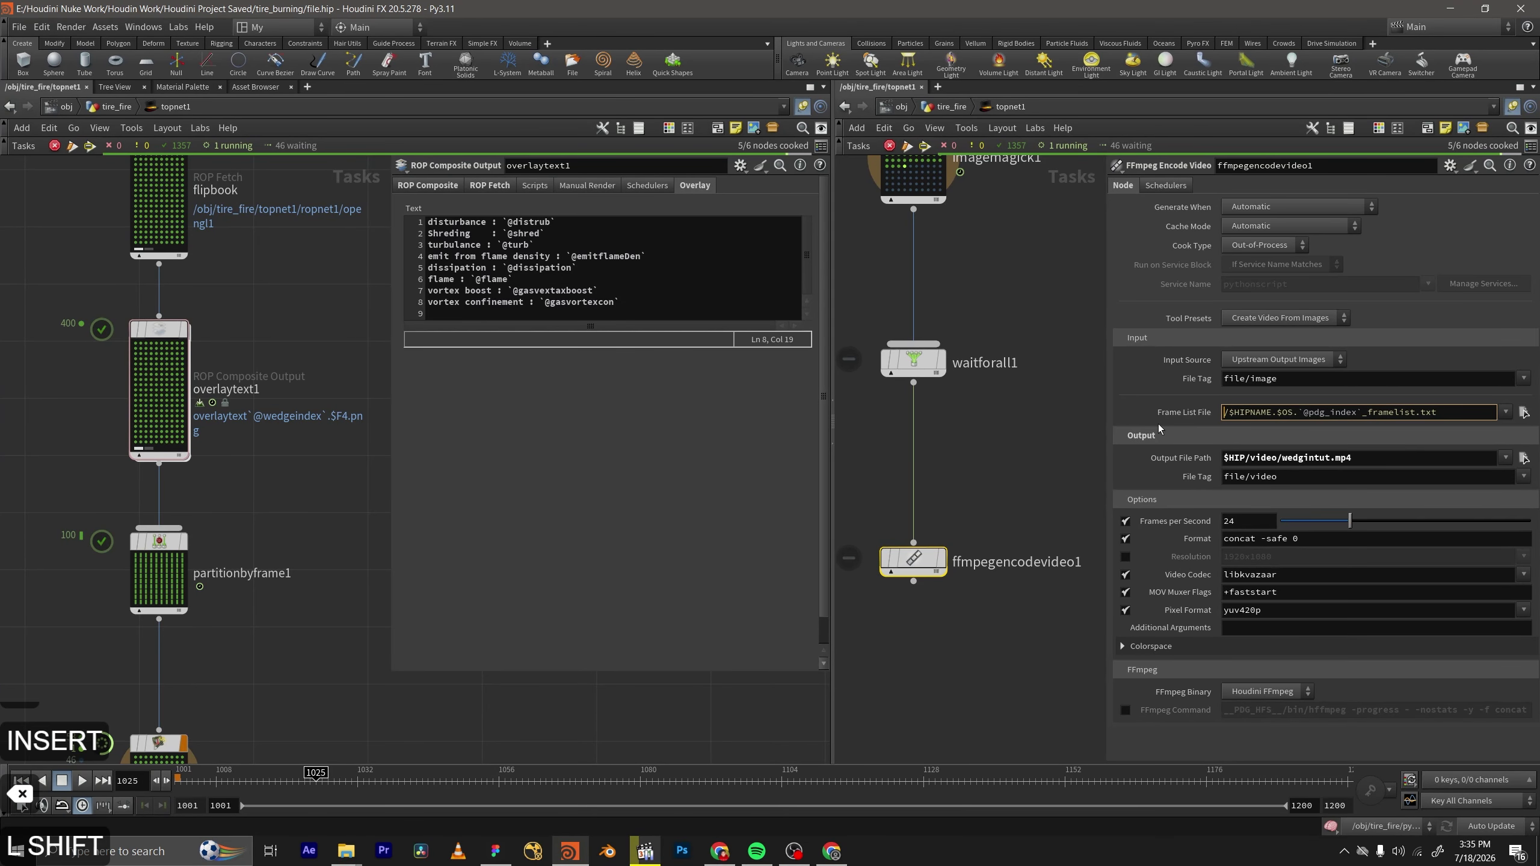
key("BackSpace")
type("$HIP")
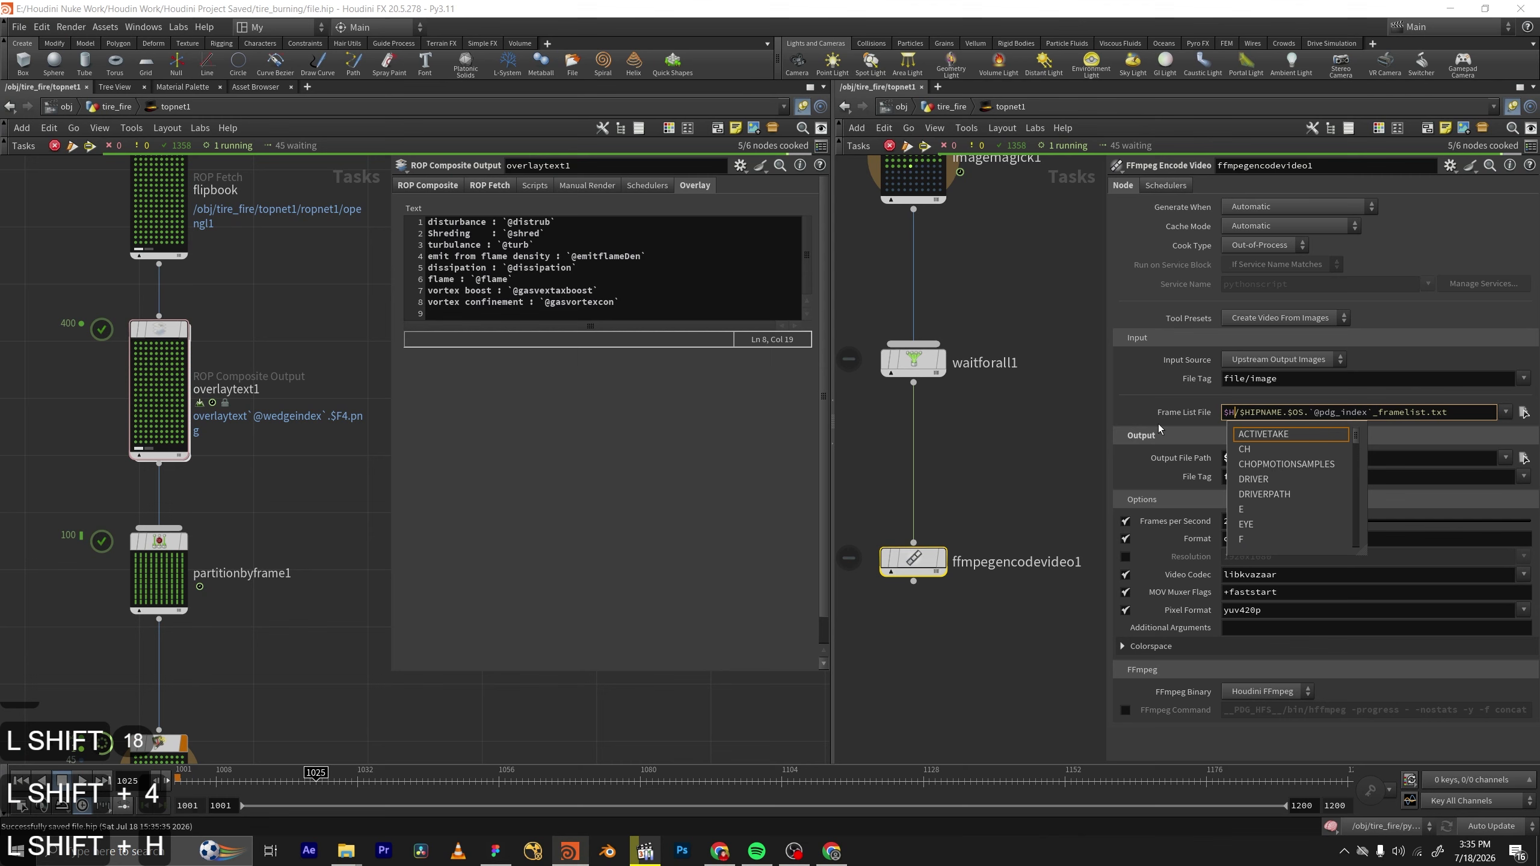
key("Right")
key("Right")
key("Right")
key("Right")
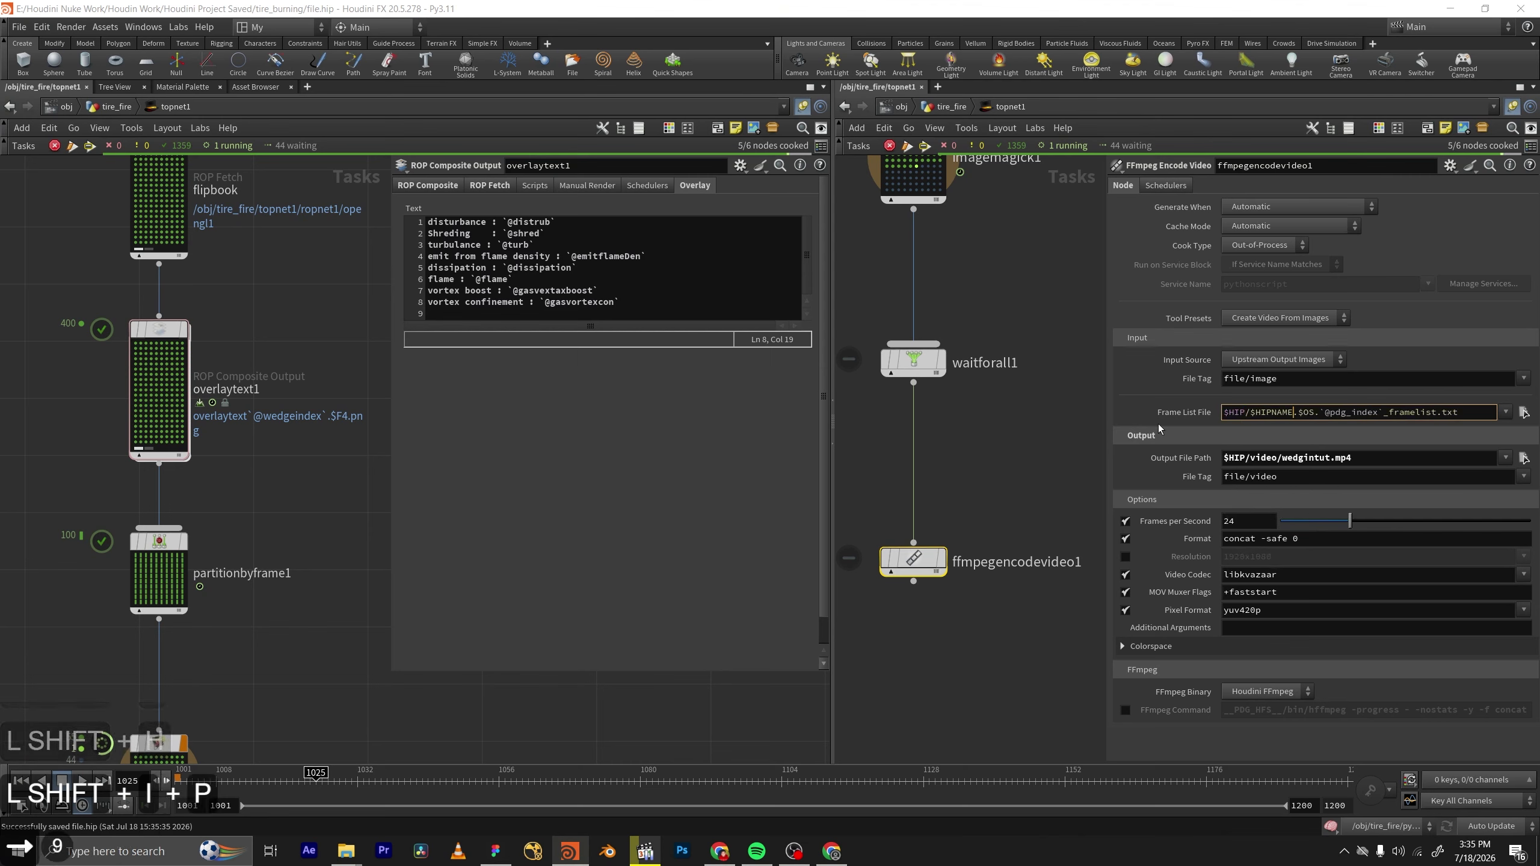
key("BackSpace")
key("BackSpace")
key("BackSpace")
key("BackSpace")
key("BackSpace")
key("BackSpace")
key("BackSpace")
key("BackSpace")
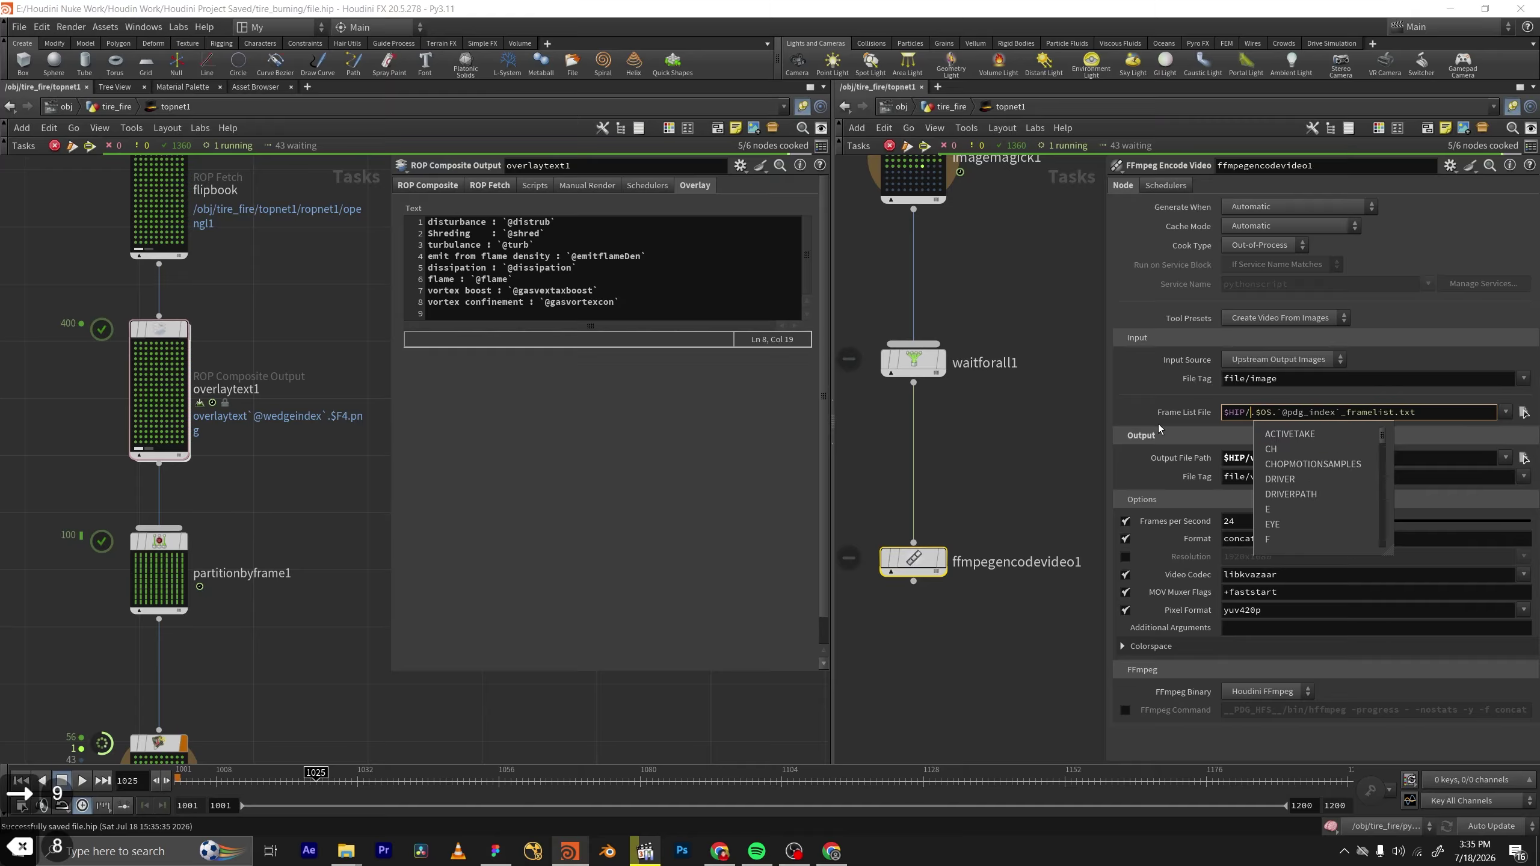
type("flame")
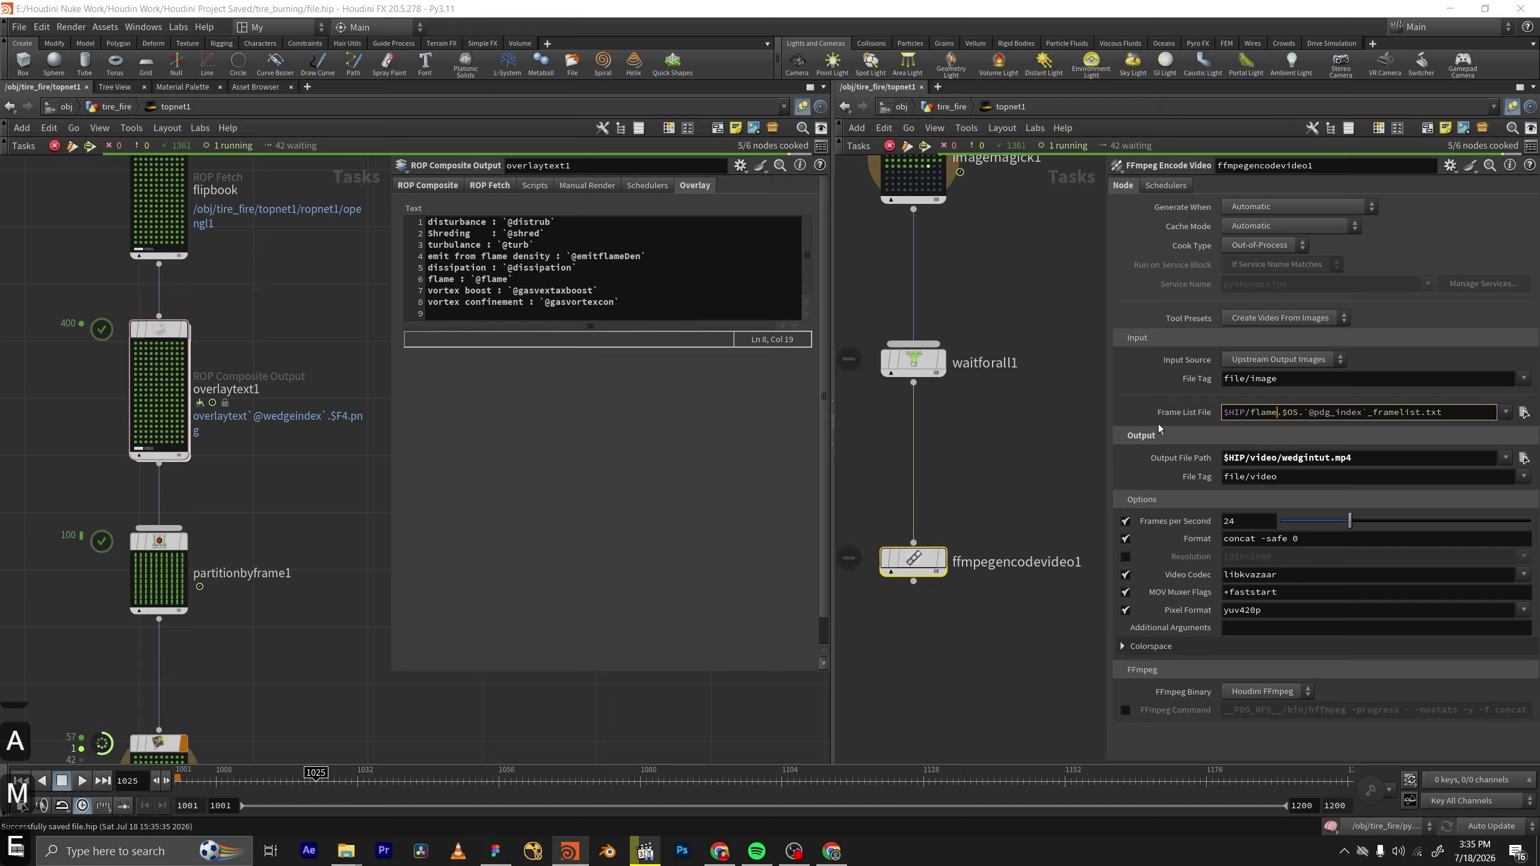
key("BackSpace")
key("BackSpace")
key("BackSpace")
key("BackSpace")
type("lram")
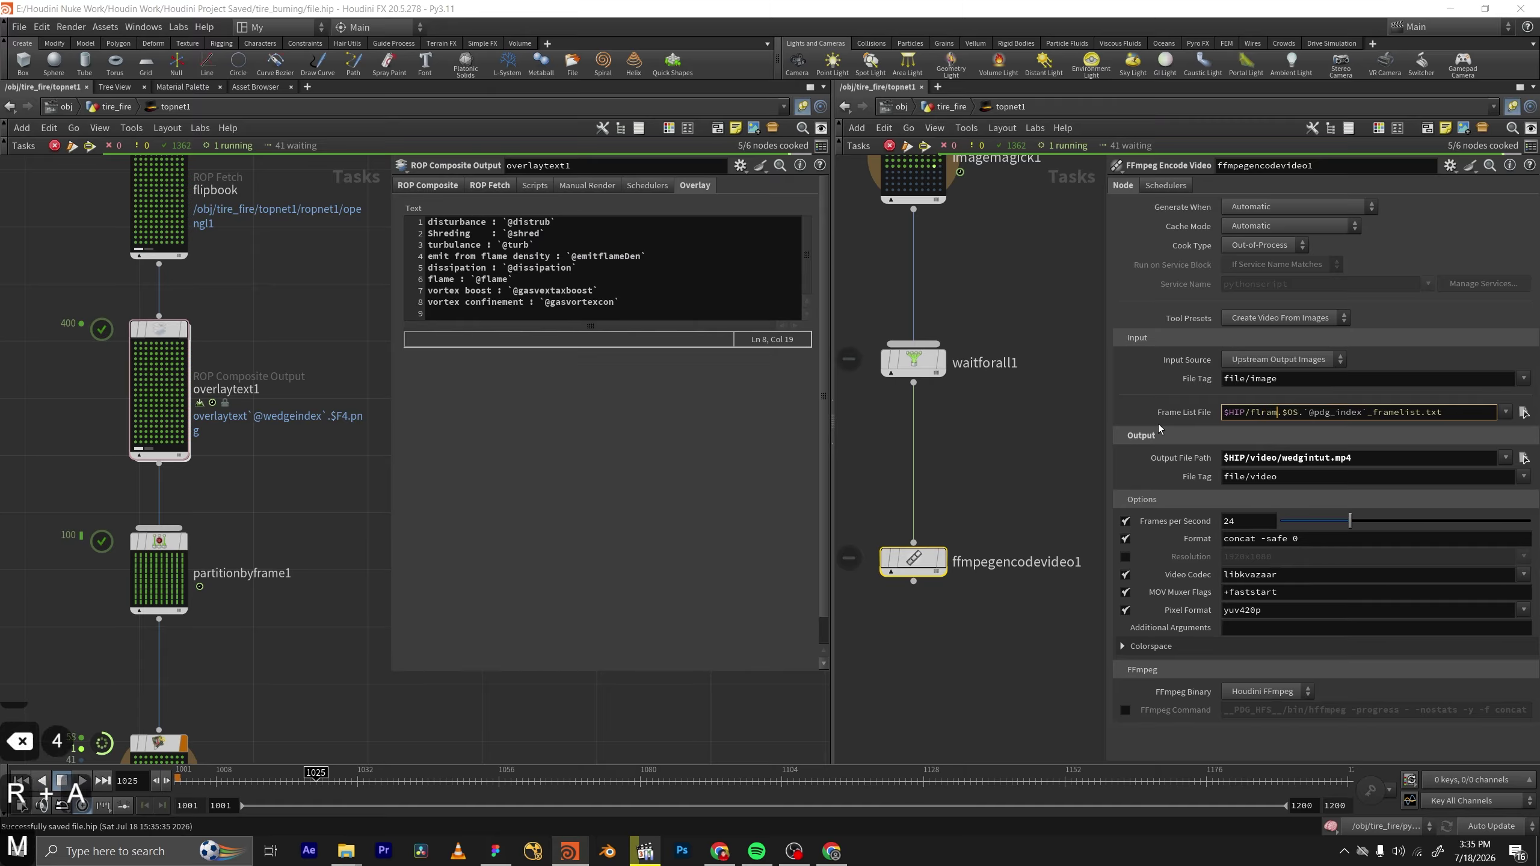
key("BackSpace")
key("BackSpace")
key("BackSpace")
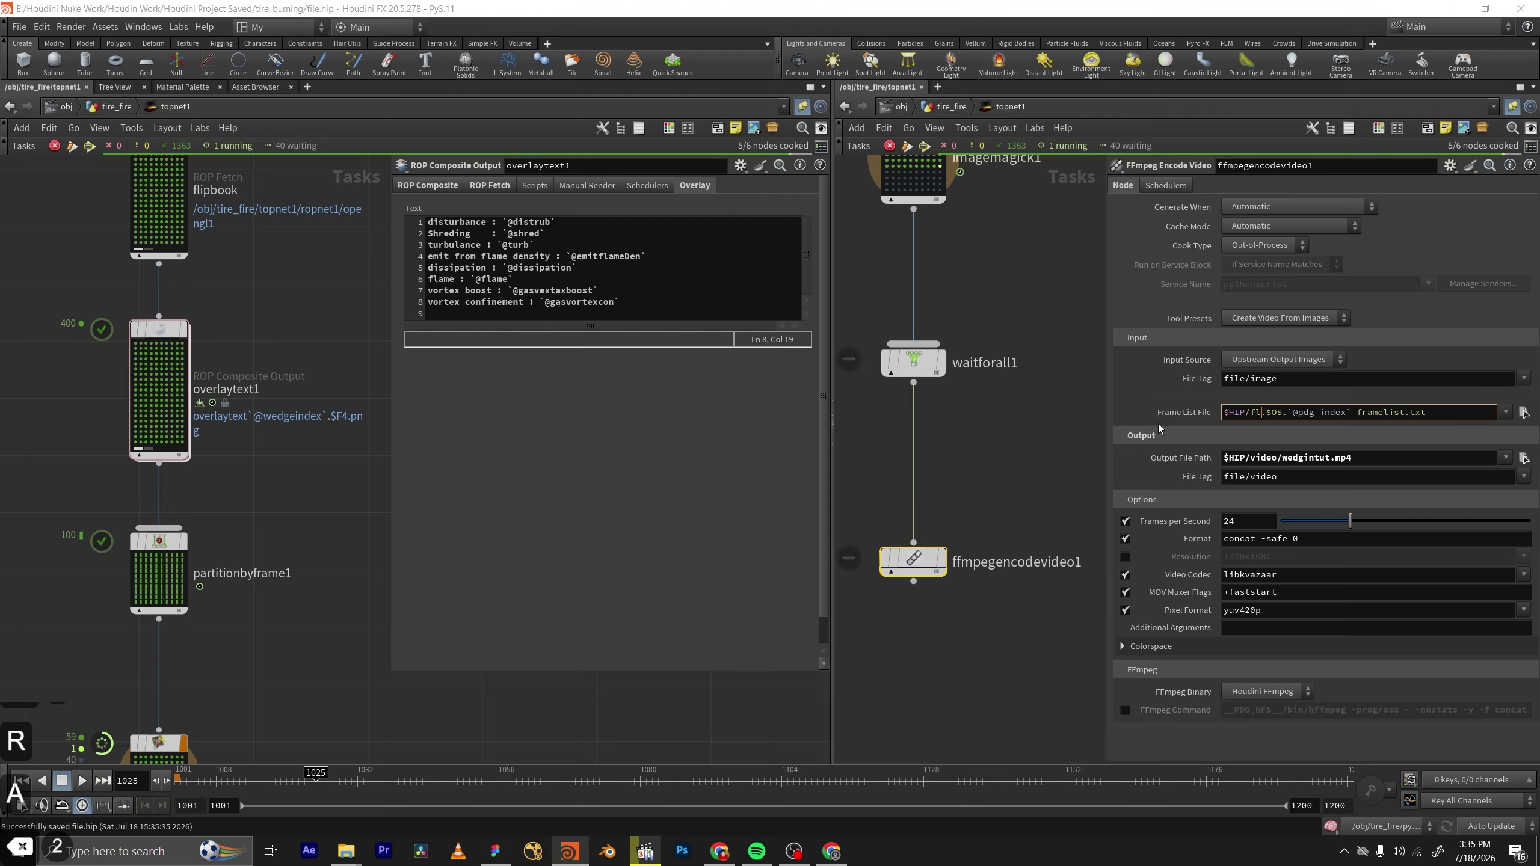
key("BackSpace")
type("rame")
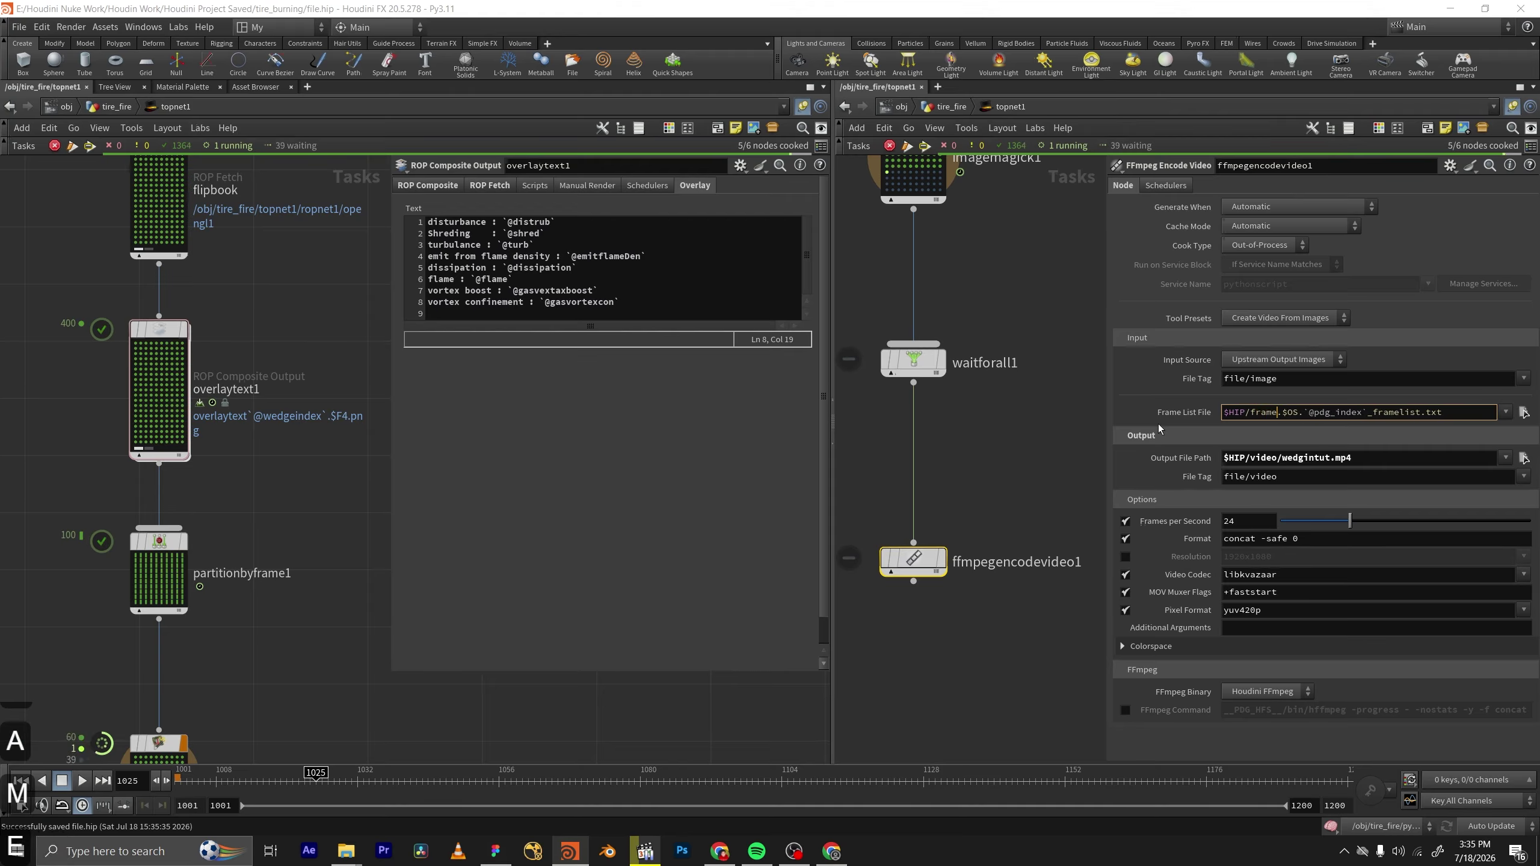
type("list")
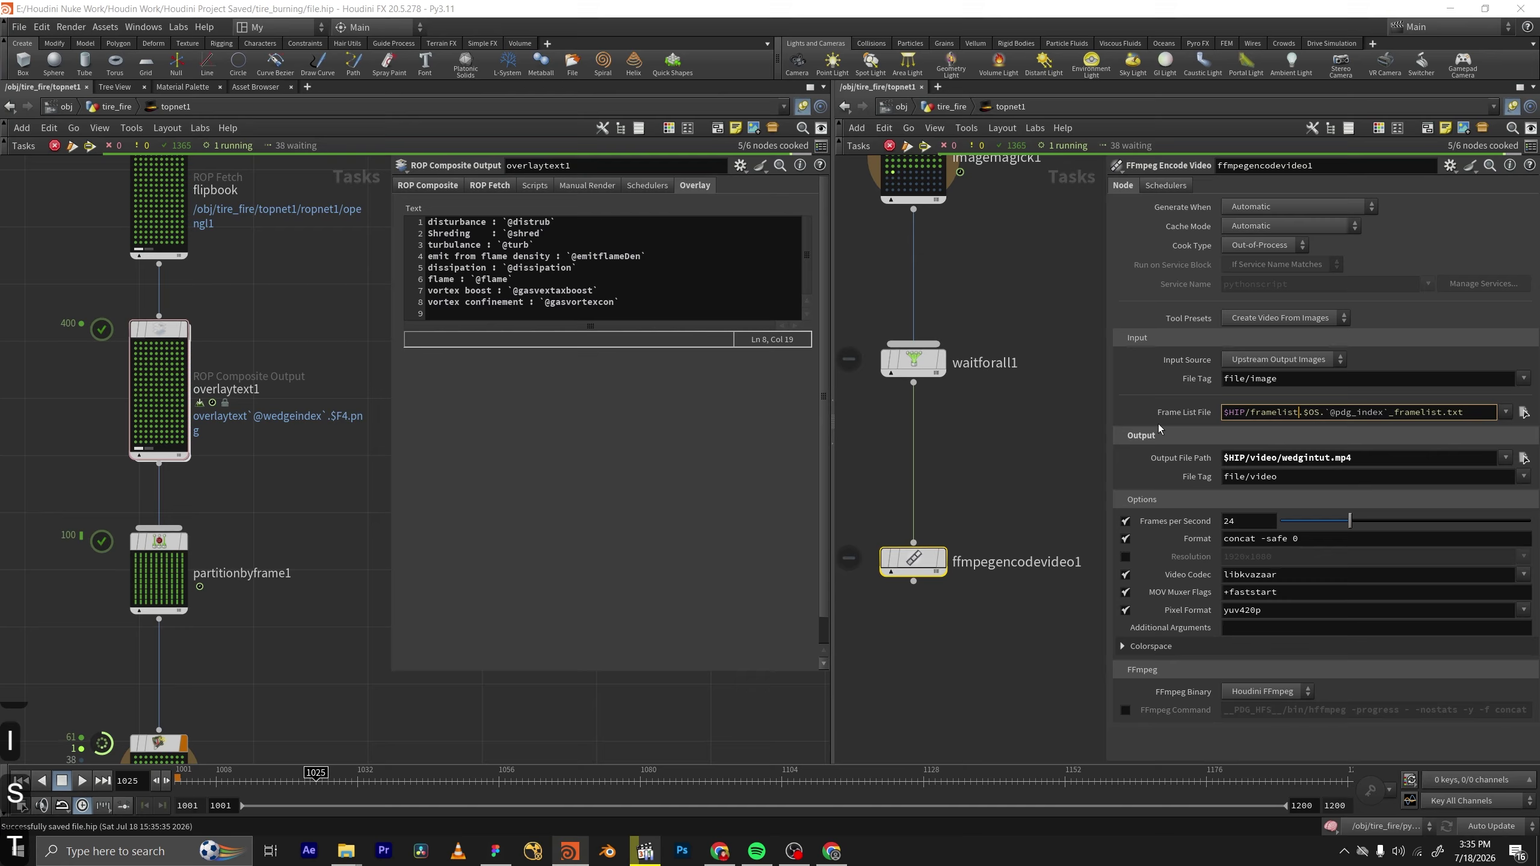
left_click(997, 436)
Widen the network pane that shows the full TOP chain beside ffmpegencodevideo1's parameters.
scroll(1014, 439, "down", 2)
middle_click_drag(1002, 459, 979, 478)
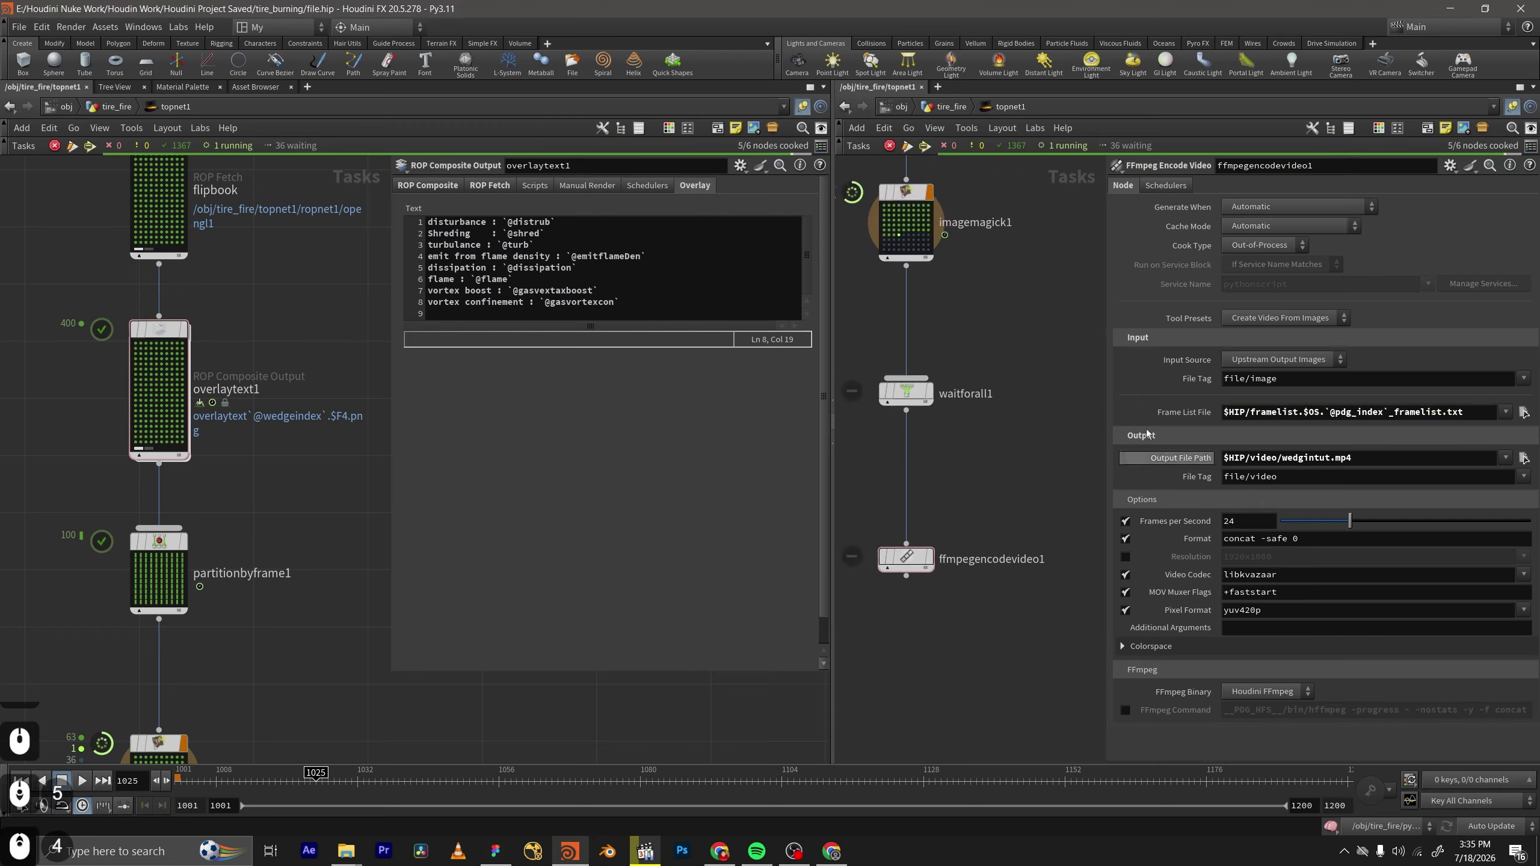
middle_click_drag(1025, 326, 979, 523)
scroll(1031, 439, "down", 4)
scroll(977, 241, "up", 2)
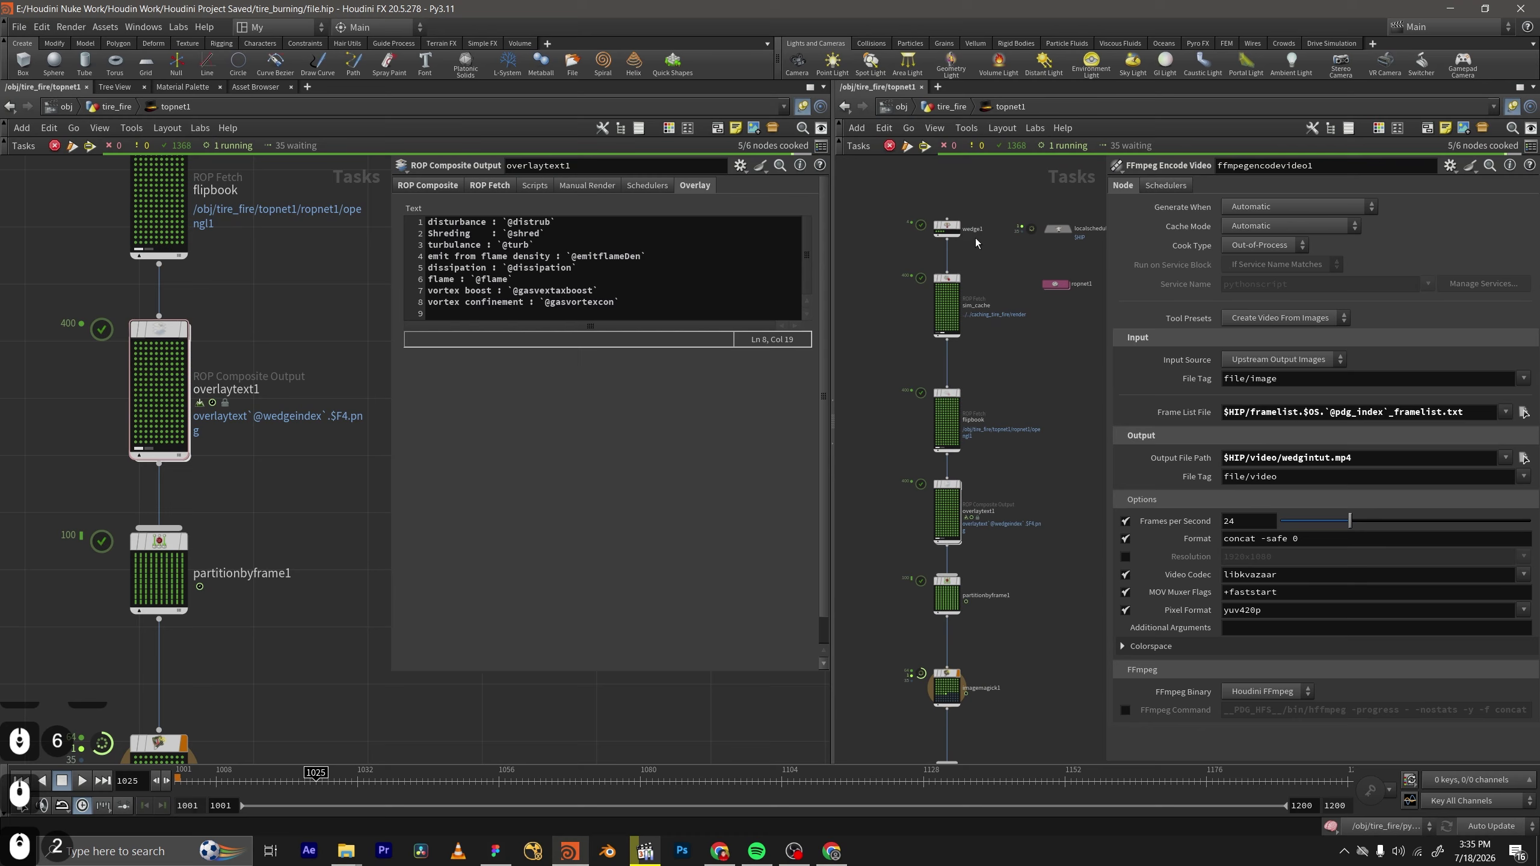
scroll(977, 242, "up", 2)
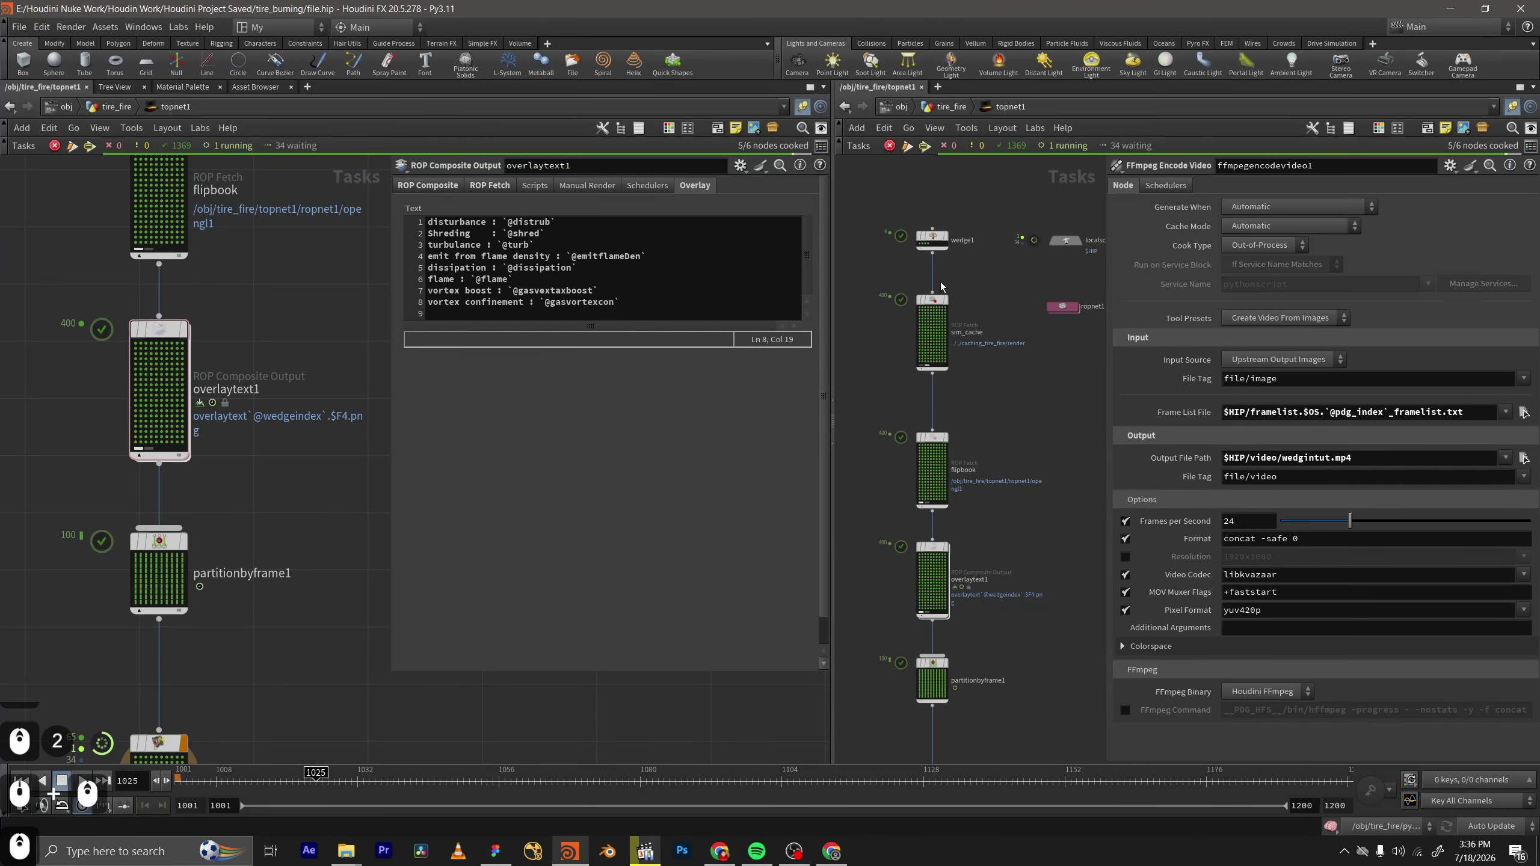
scroll(941, 281, "up", 3)
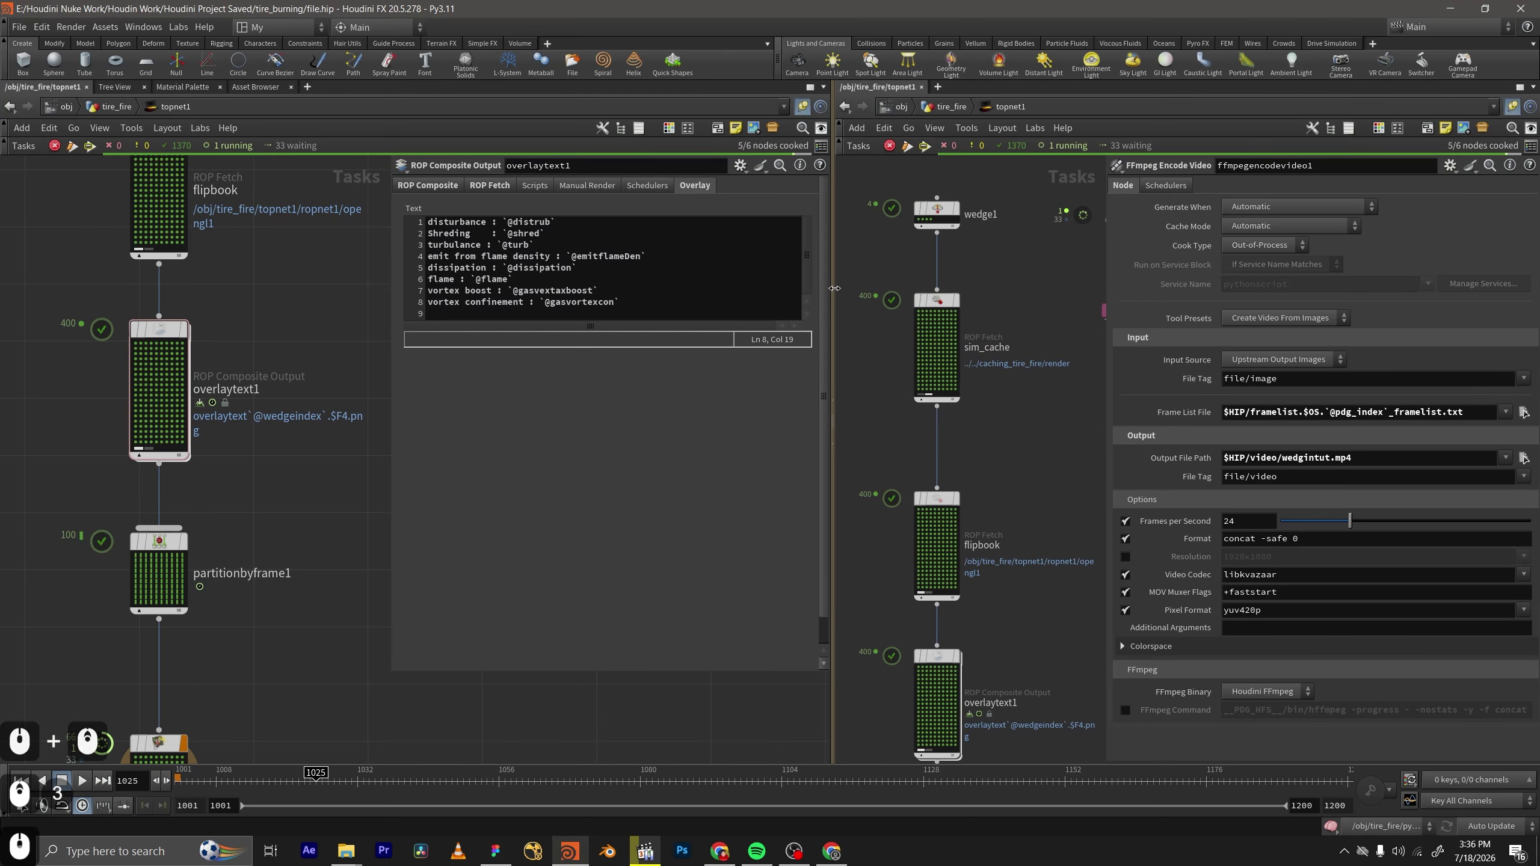
left_click_drag(837, 305, 490, 297)
Review the whole TOP chain from wedge1 down to ffmpegencodevideo1 and select ffmpegencodevideo1.
middle_click_drag(624, 292, 621, 277)
scroll(680, 291, "down", 3)
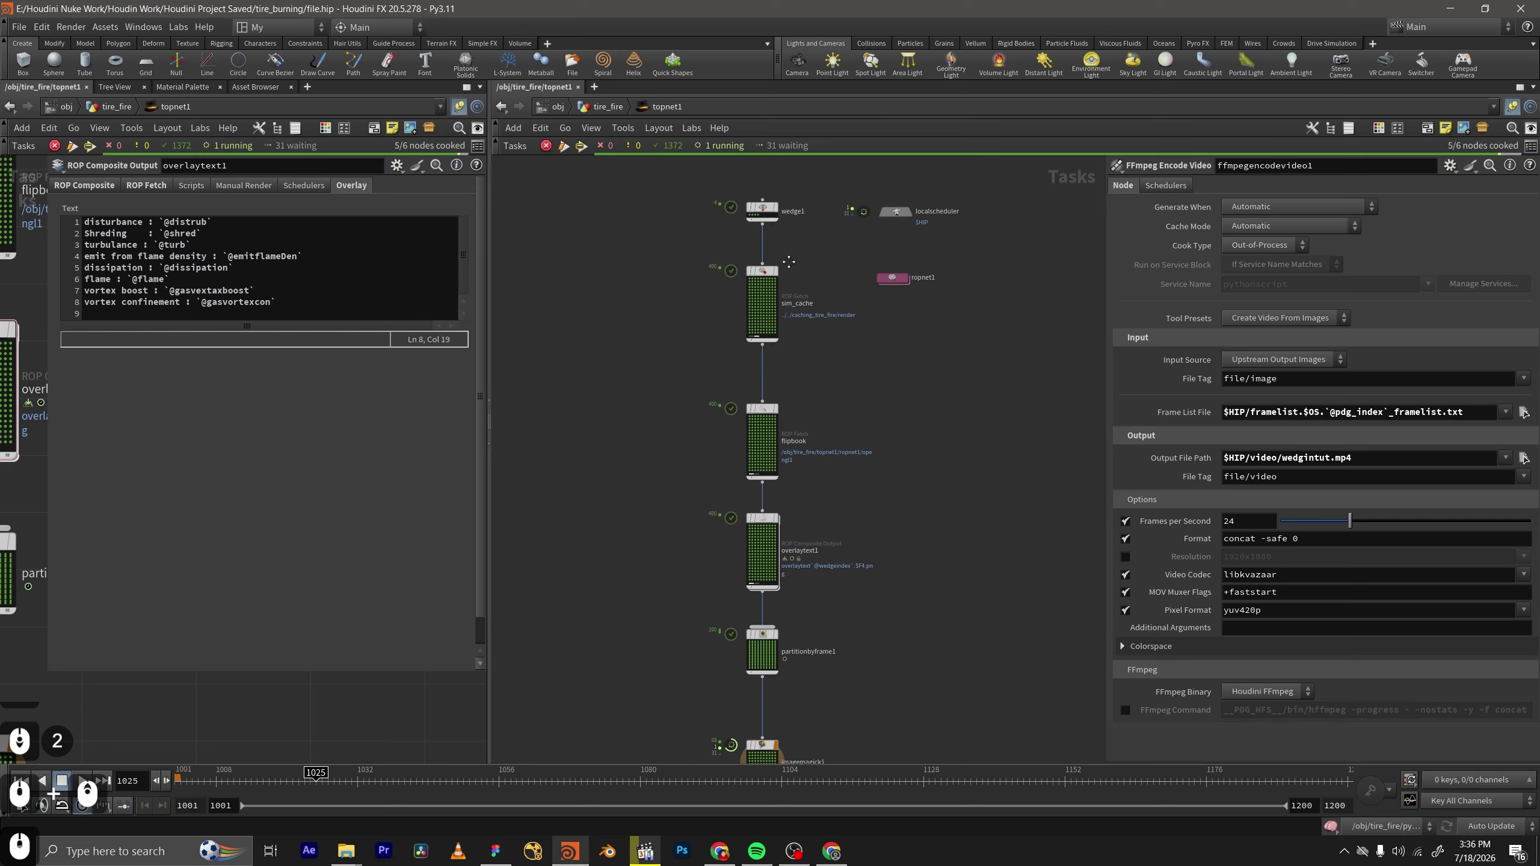
scroll(767, 294, "up", 2)
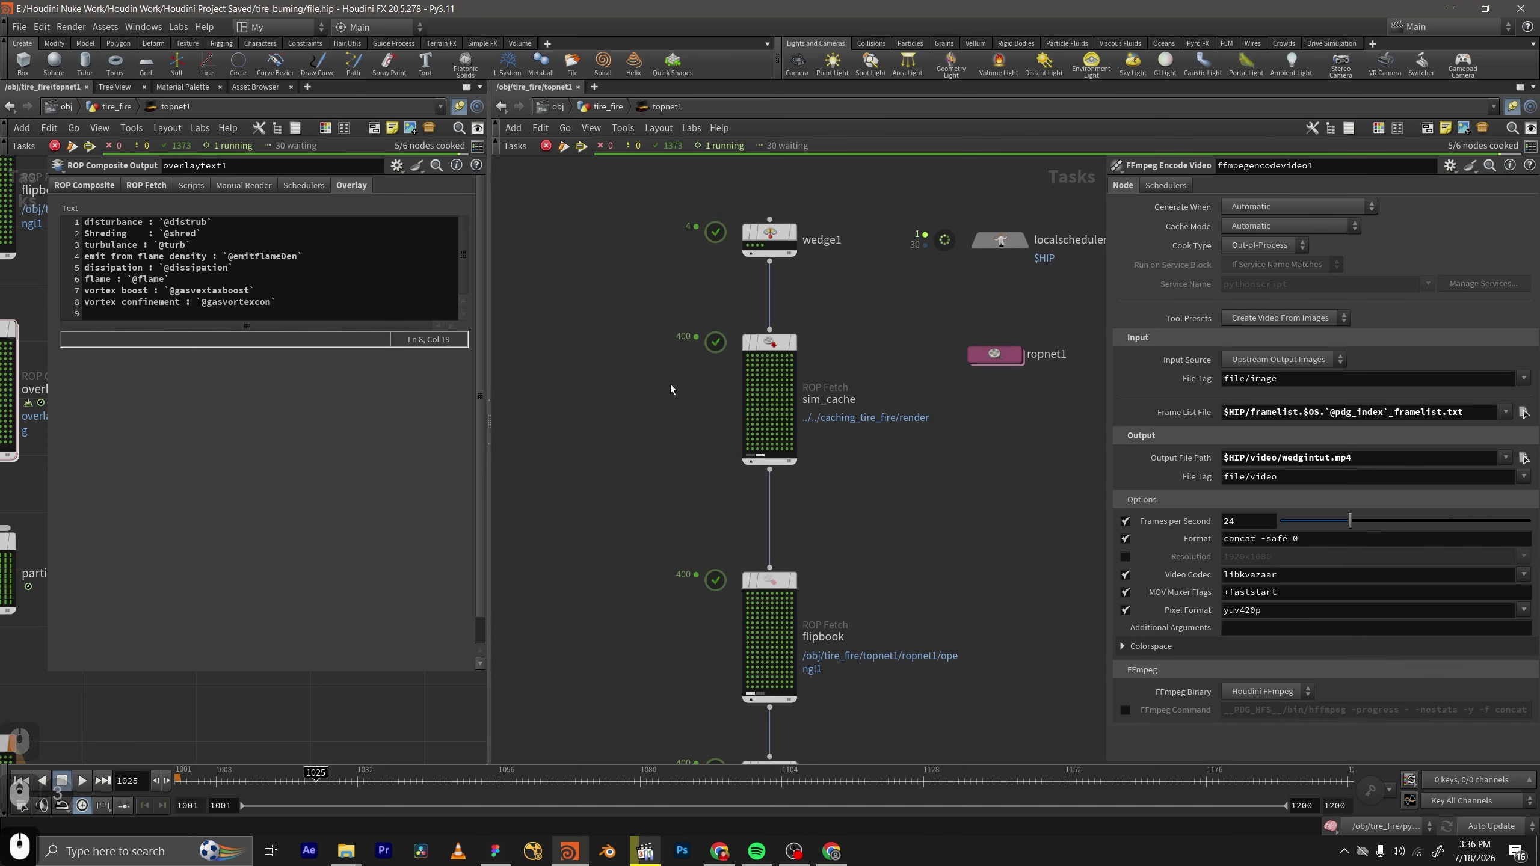
scroll(670, 384, "down", 3)
left_click_drag(654, 242, 623, 448)
middle_click_drag(805, 538, 798, 328)
middle_click_drag(751, 637, 773, 547)
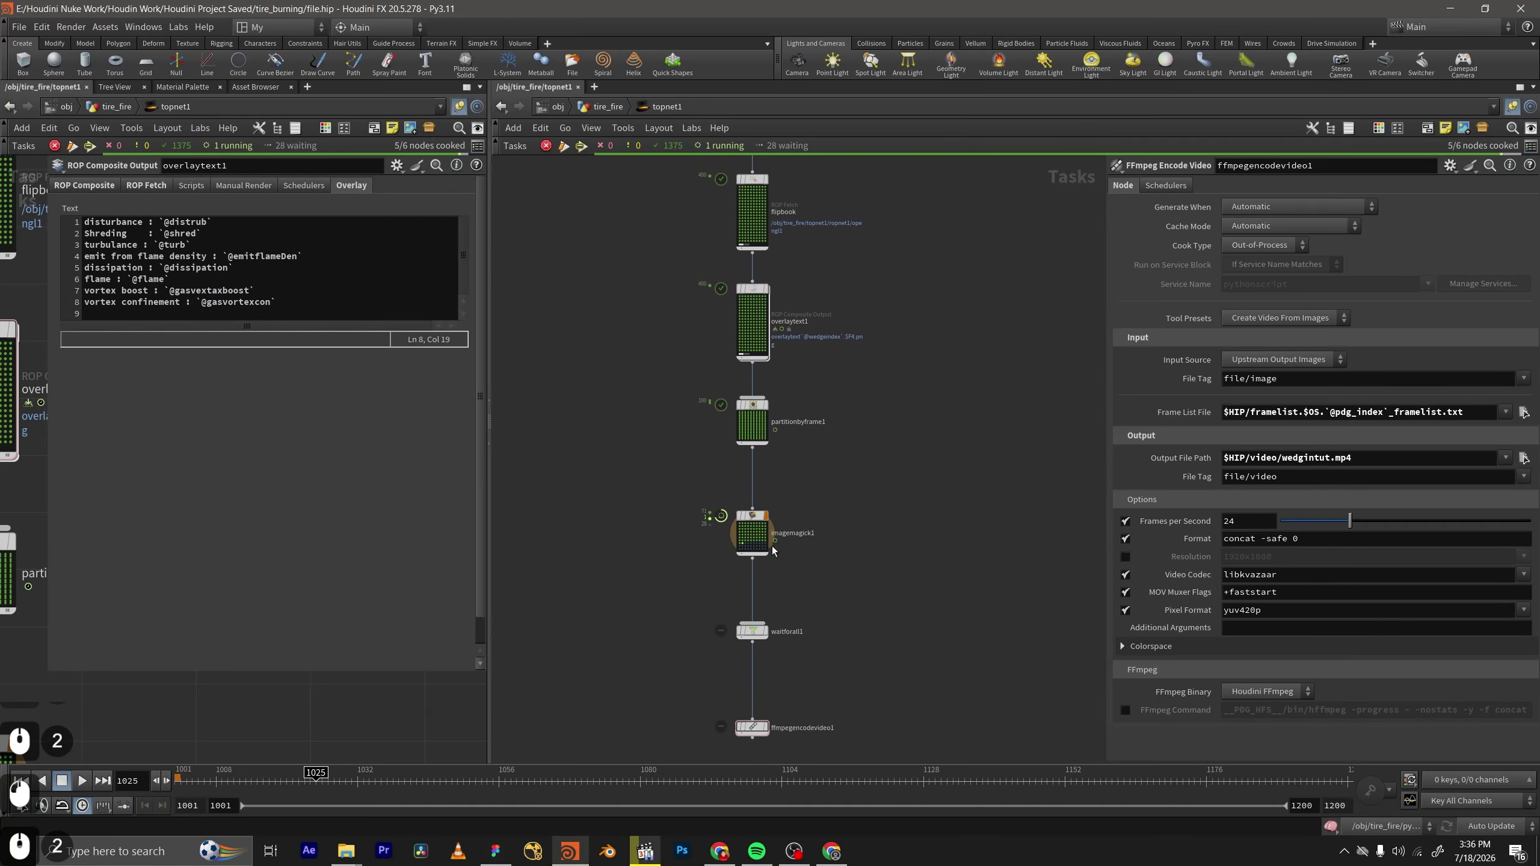
scroll(769, 644, "up", 2)
middle_click_drag(784, 650, 797, 585)
left_click_drag(729, 545, 799, 557)
scroll(837, 492, "down", 2)
middle_click_drag(780, 378, 746, 543)
scroll(710, 455, "down", 3)
middle_click_drag(708, 452, 710, 532)
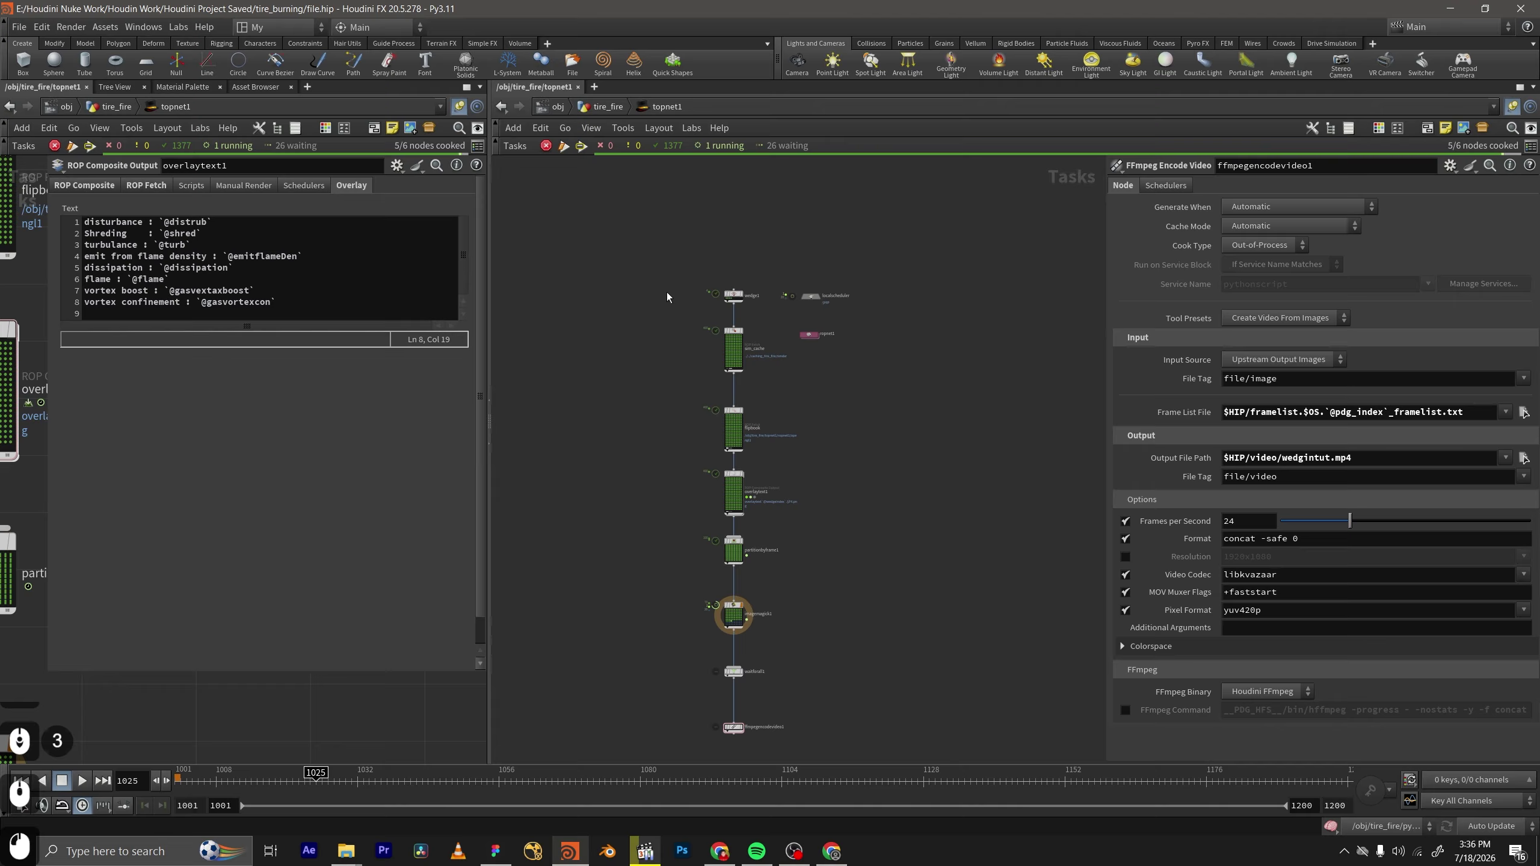
left_click_drag(666, 291, 631, 585)
scroll(740, 628, "up", 4)
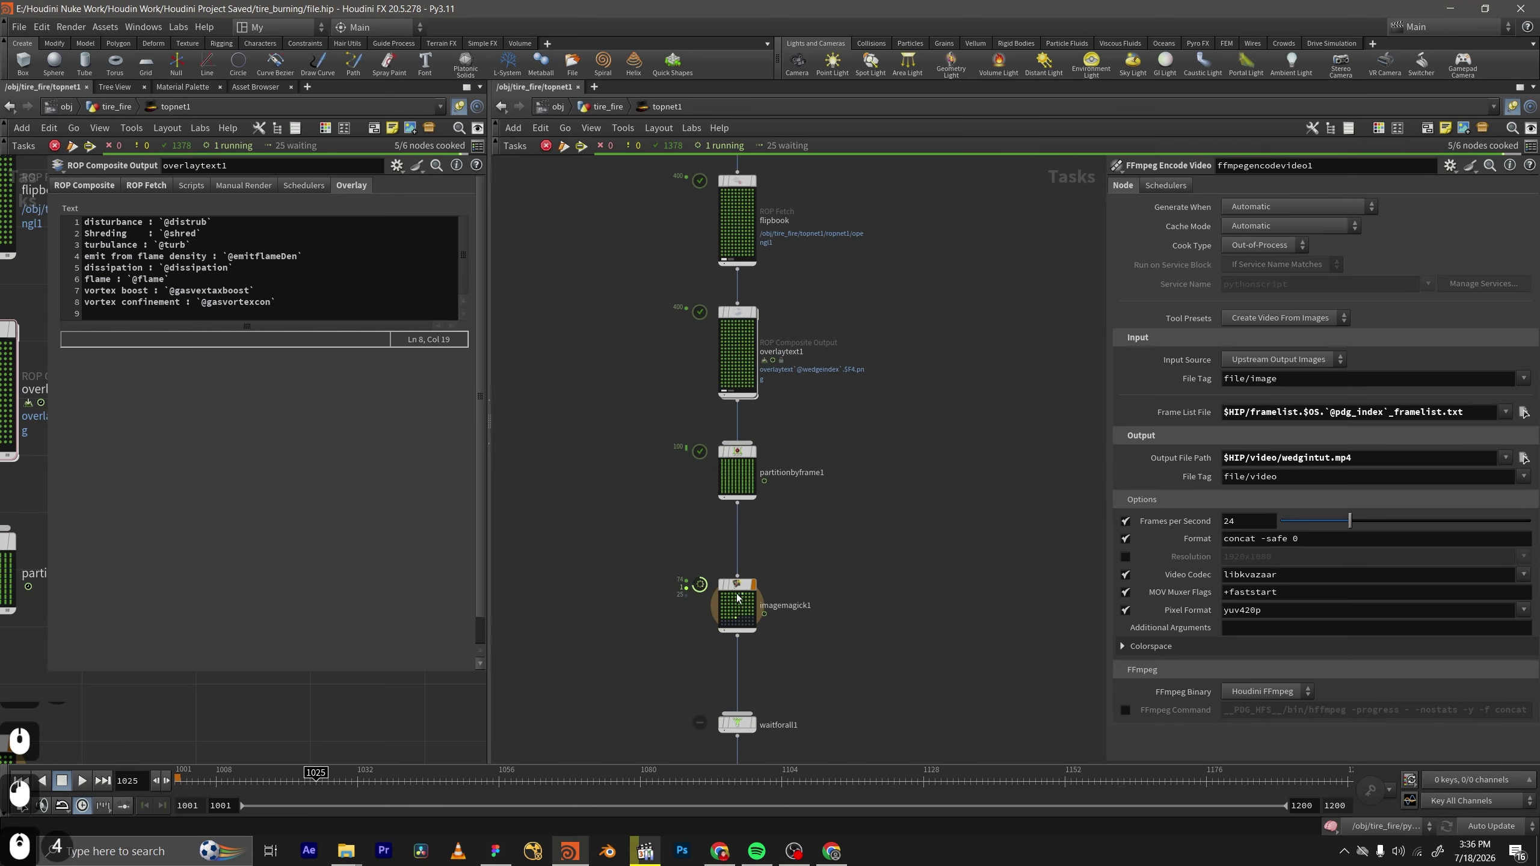
middle_click_drag(818, 643, 799, 546)
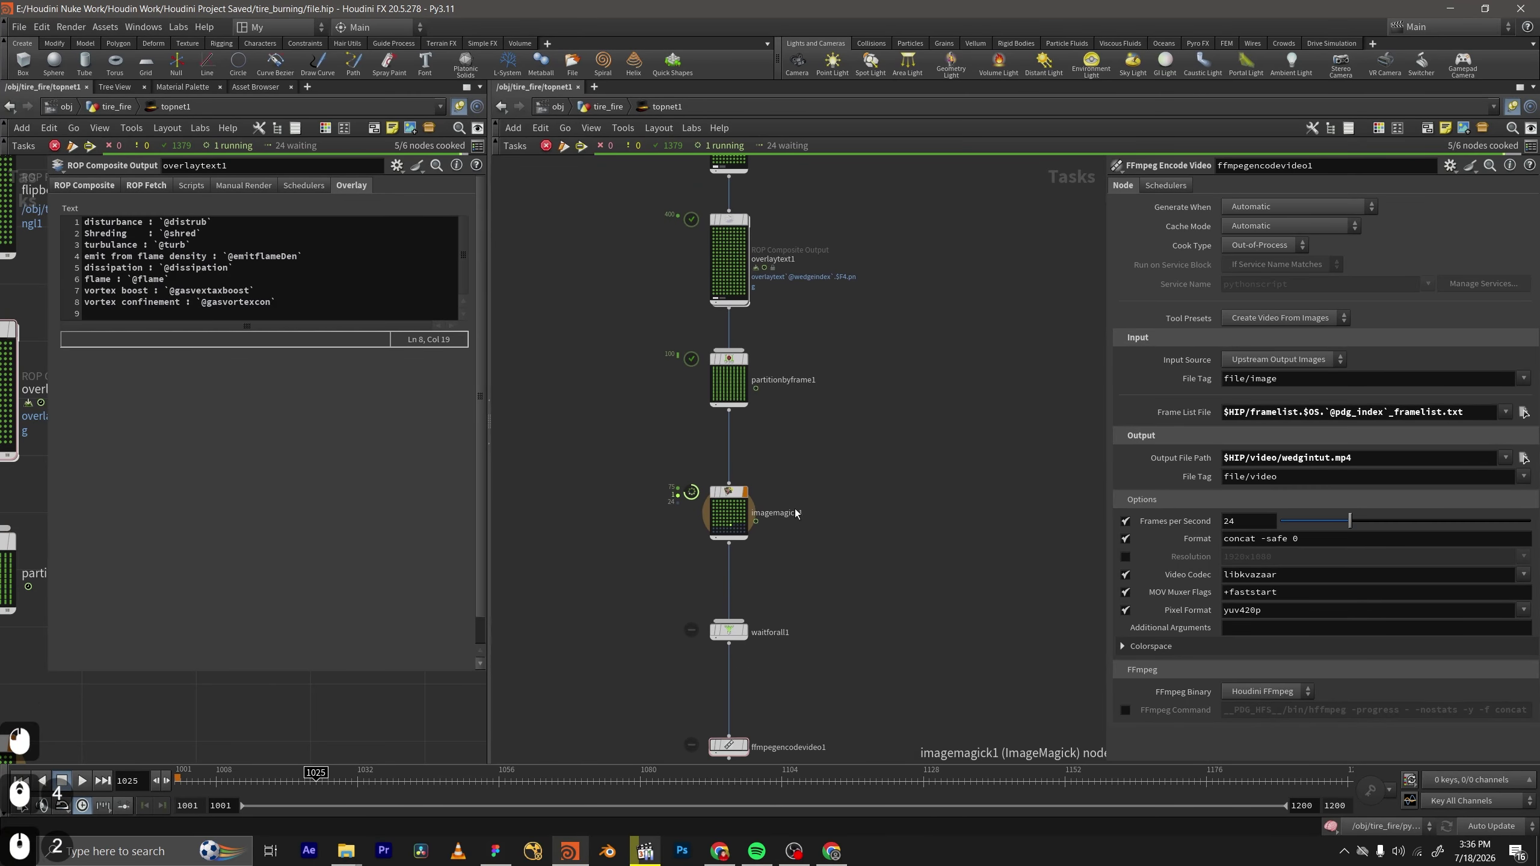
middle_click_drag(769, 648, 770, 594)
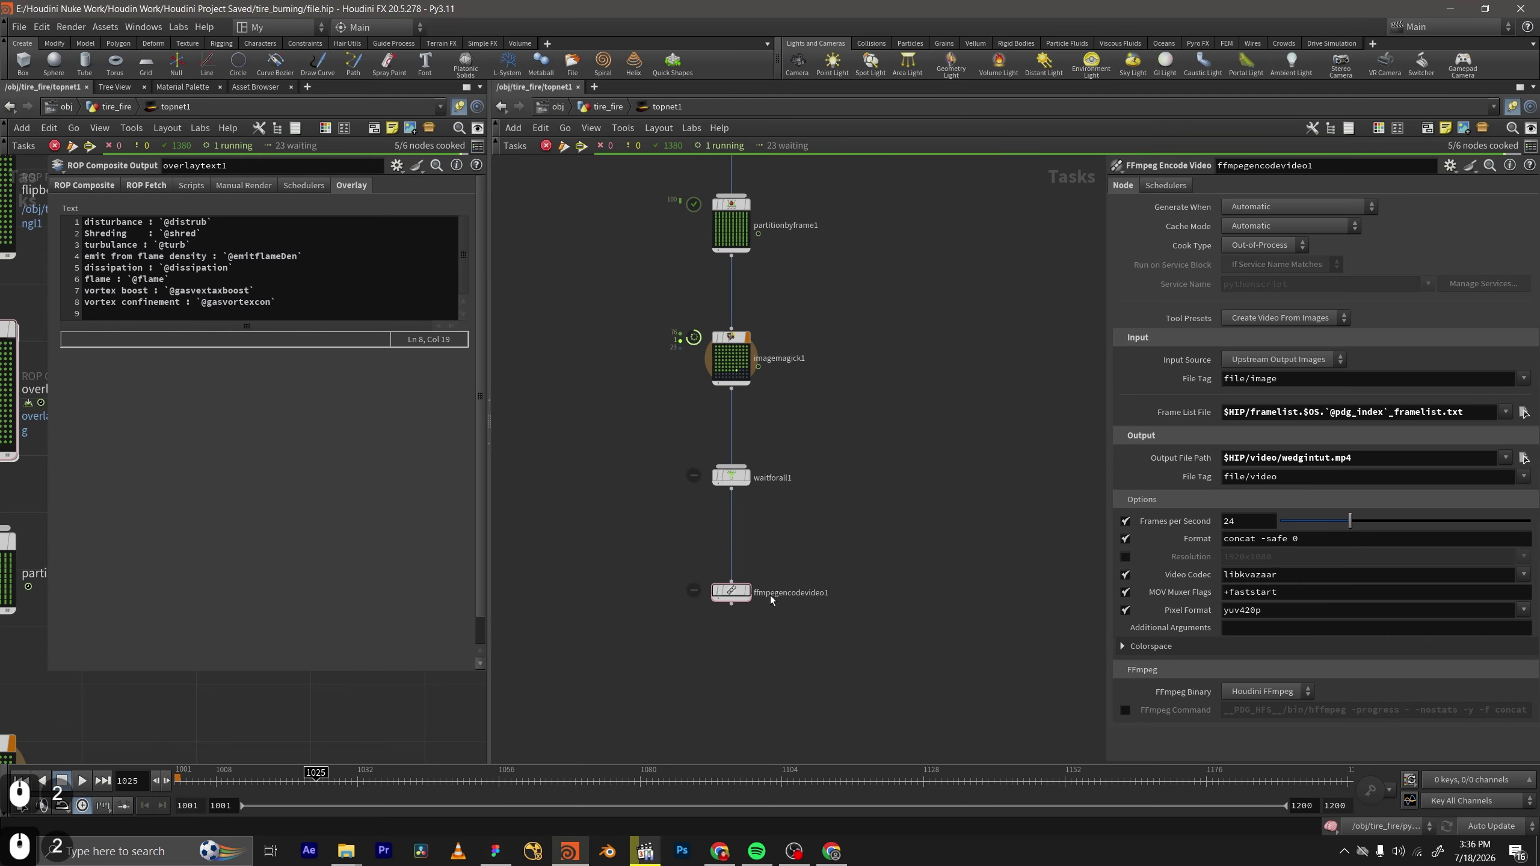
left_click_drag(865, 581, 686, 616)
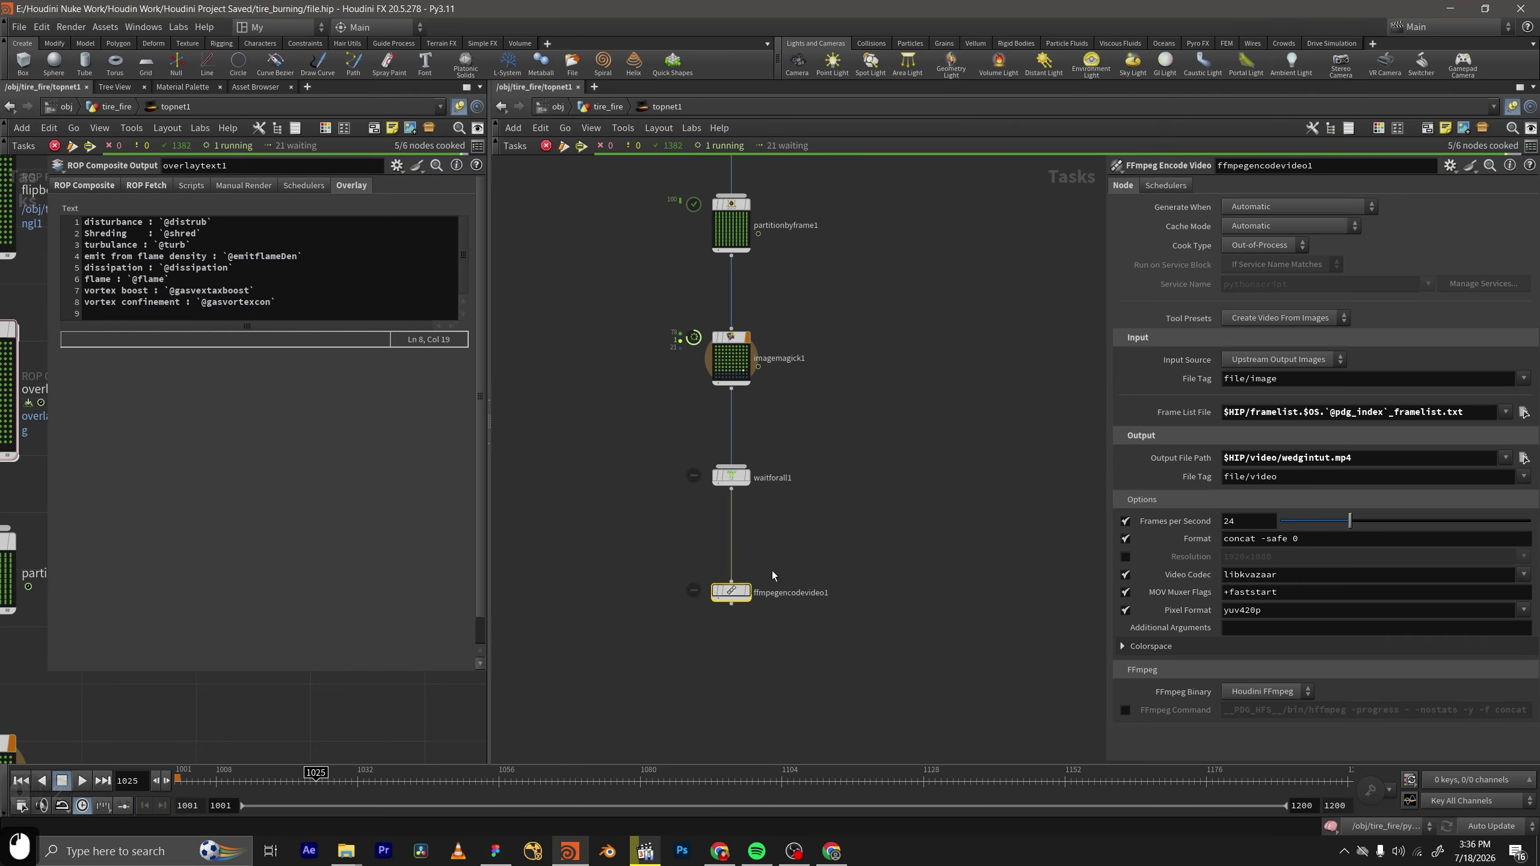
Examine the upper part of the chain again, from wedge1 through sim_cache and flipbook to partitionbyframe1.
scroll(793, 349, "down", 4)
middle_click_drag(835, 278, 821, 446)
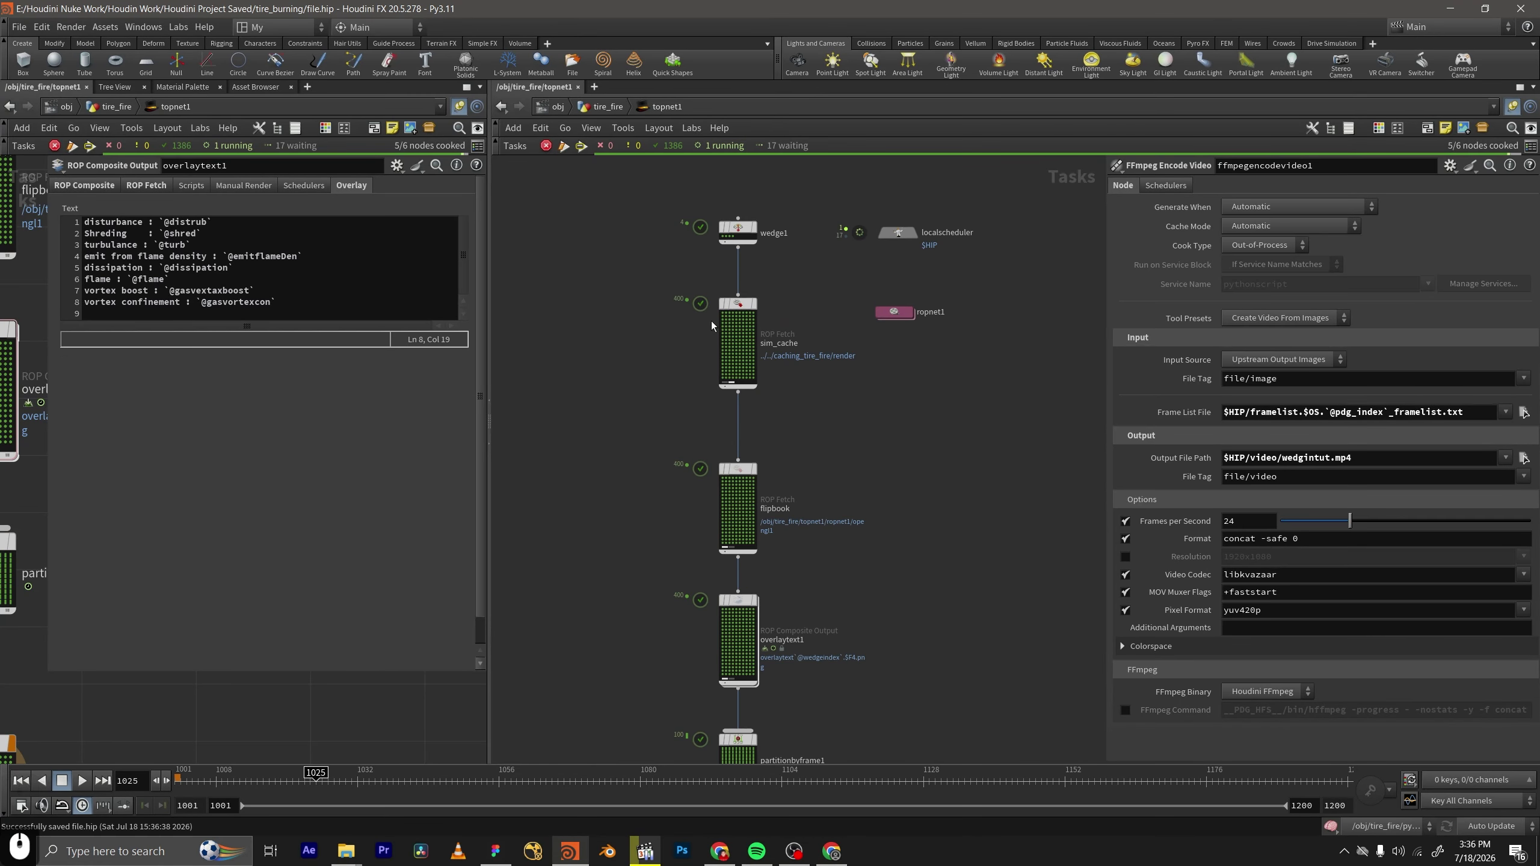
scroll(758, 309, "up", 2)
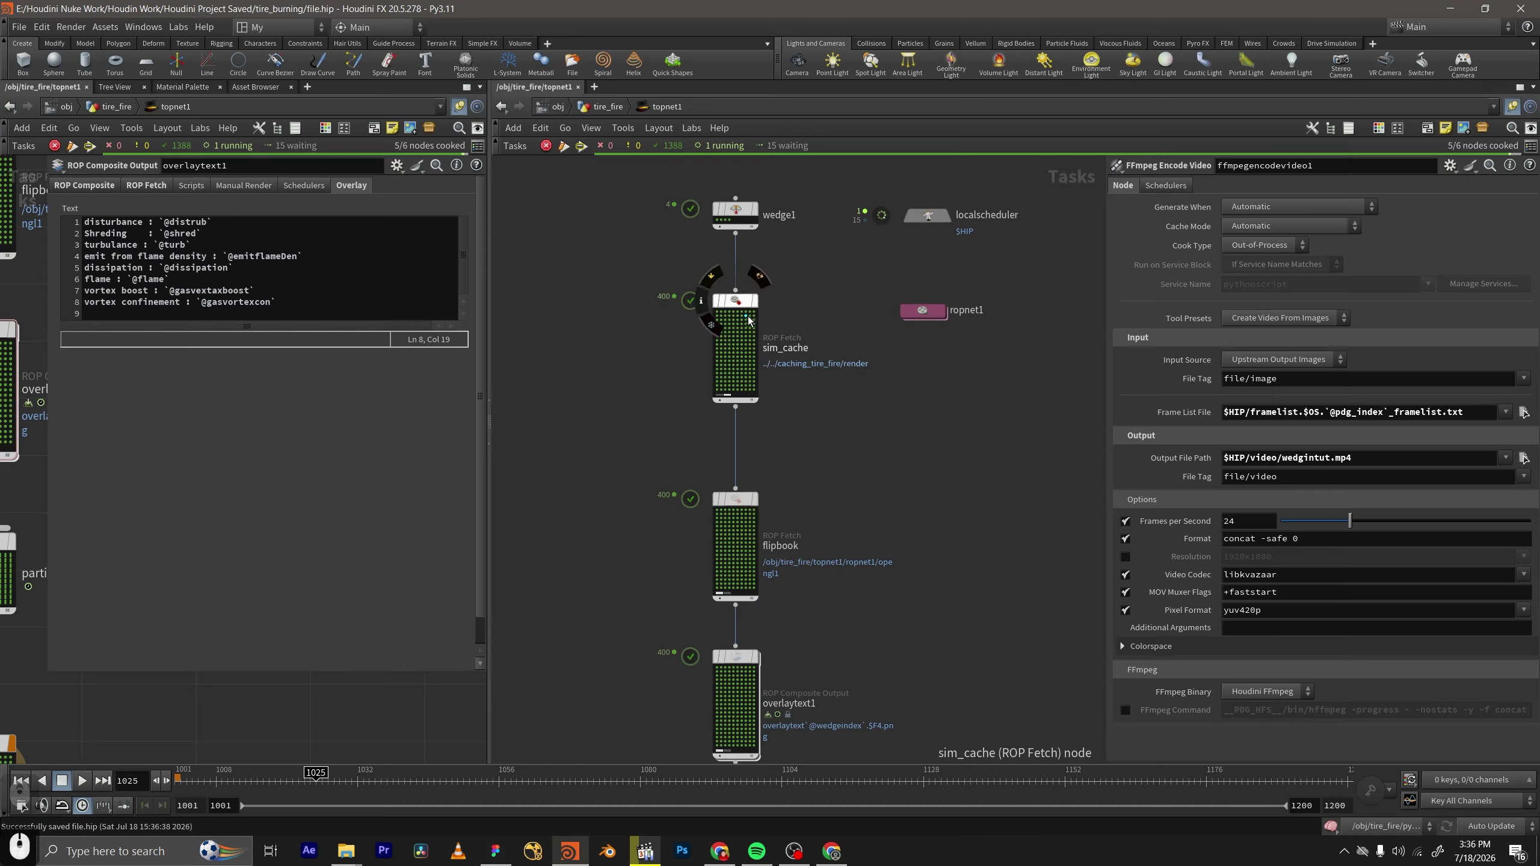
middle_click_drag(794, 291, 797, 275)
middle_click_drag(734, 612, 718, 508)
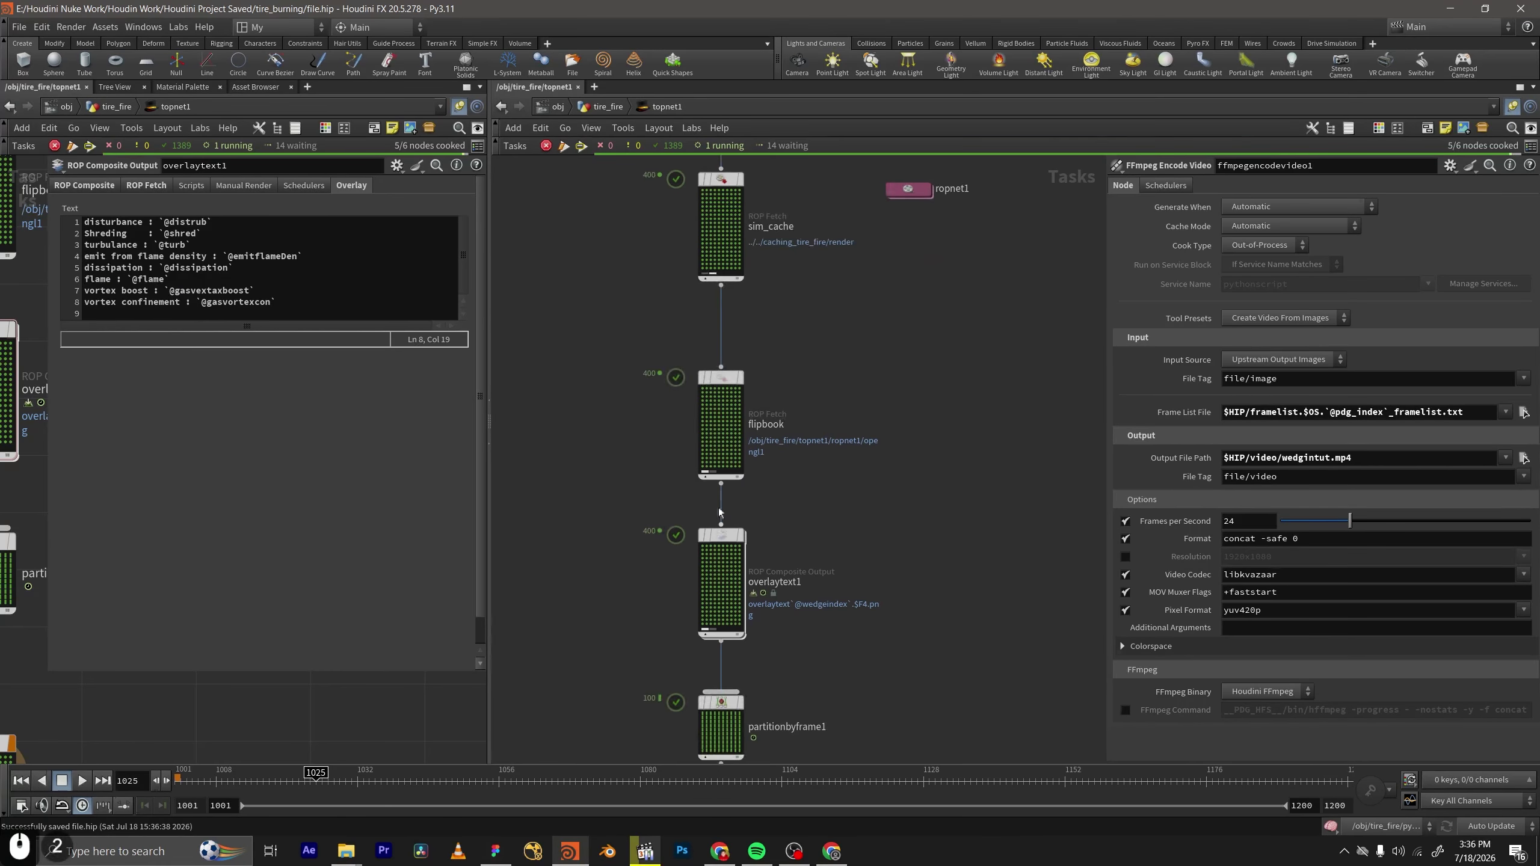
Review the TOP chain from wedge1 and sim_cache down through imagemagick1 and waitforall1 to ffmpegencodevideo1.
middle_click_drag(773, 588, 835, 398)
scroll(839, 479, "down", 4)
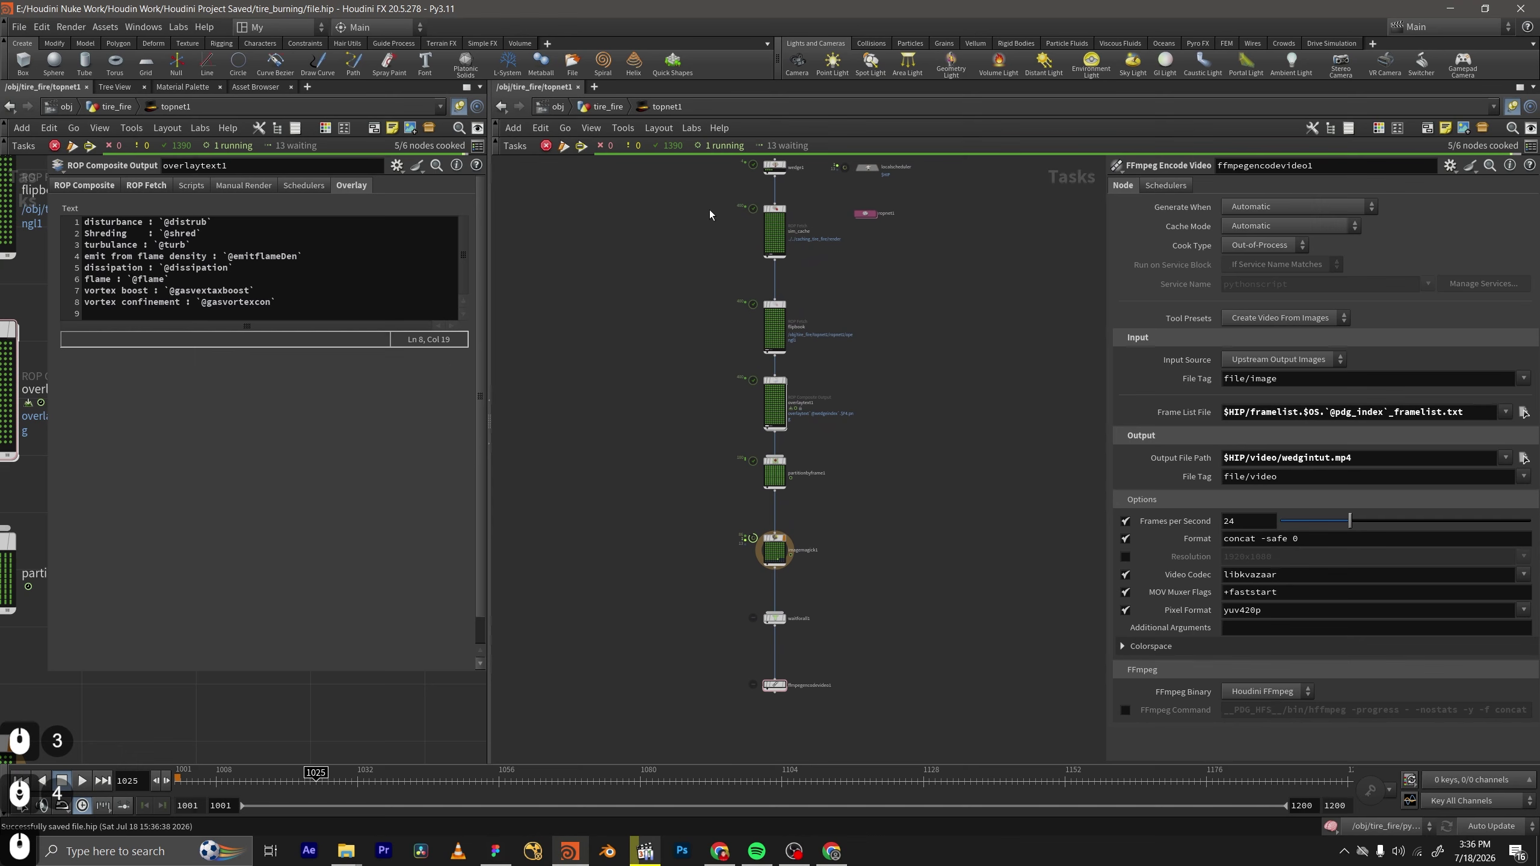
scroll(802, 423, "up", 3)
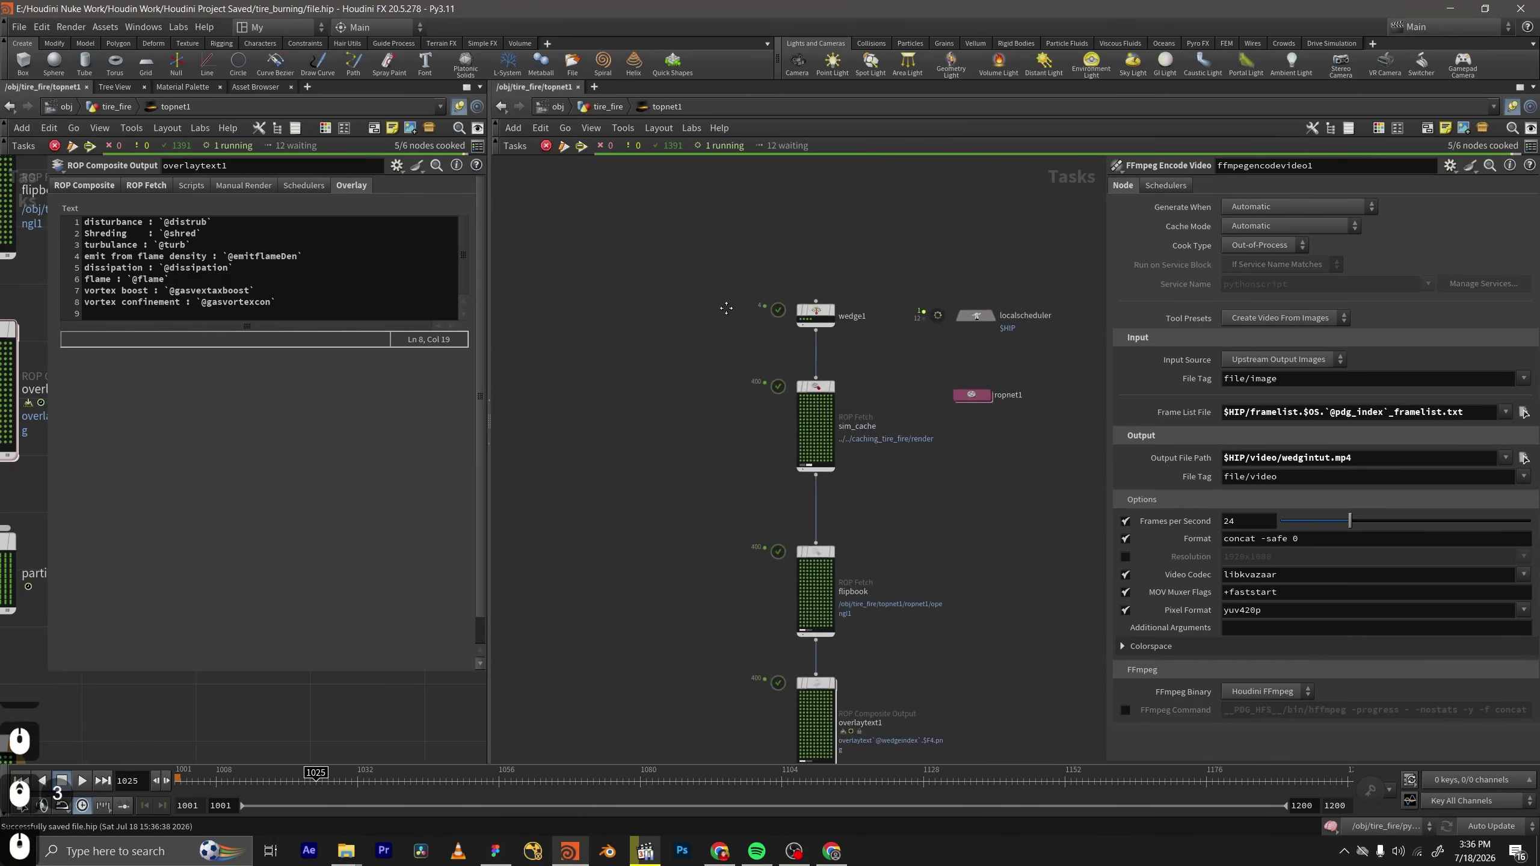
scroll(784, 575, "down", 1)
middle_click_drag(785, 575, 804, 472)
scroll(729, 261, "up", 3)
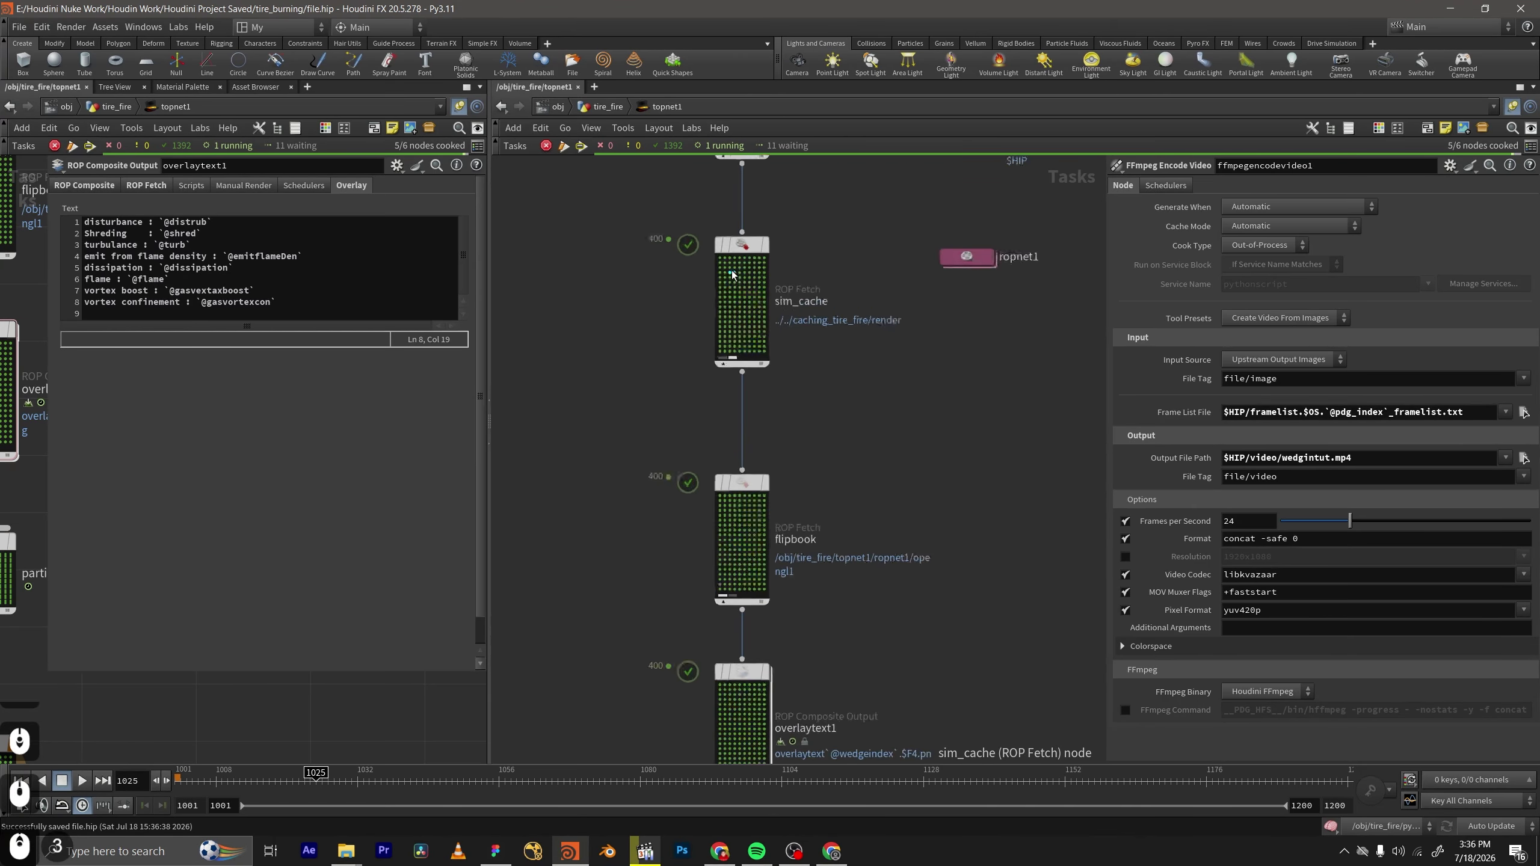
scroll(823, 553, "down", 3)
middle_click_drag(840, 644, 841, 476)
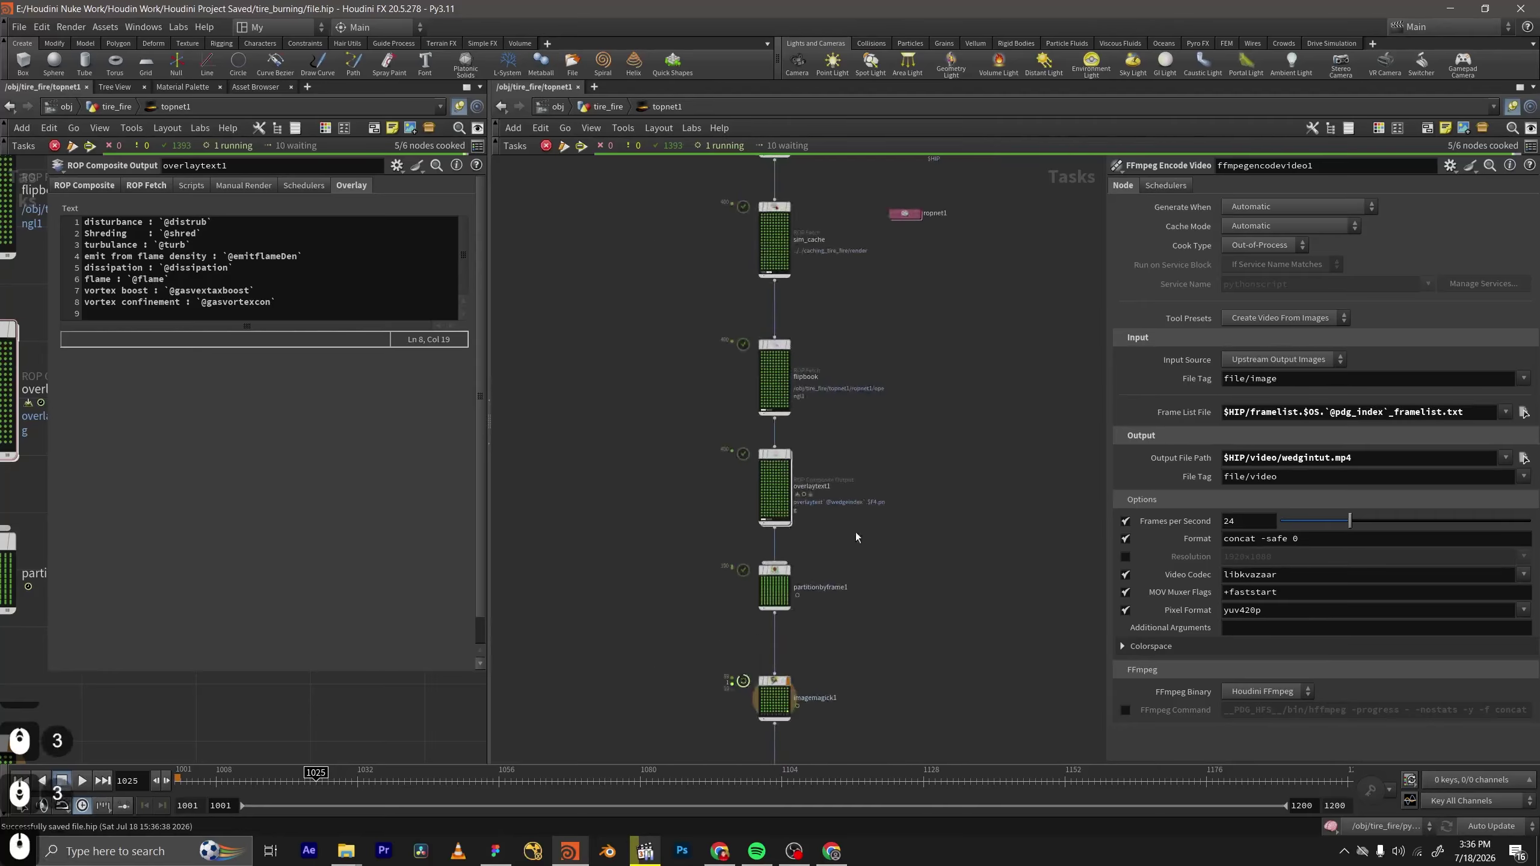
middle_click_drag(861, 549, 840, 452)
middle_click_drag(861, 547, 846, 428)
middle_click_drag(848, 530, 853, 452)
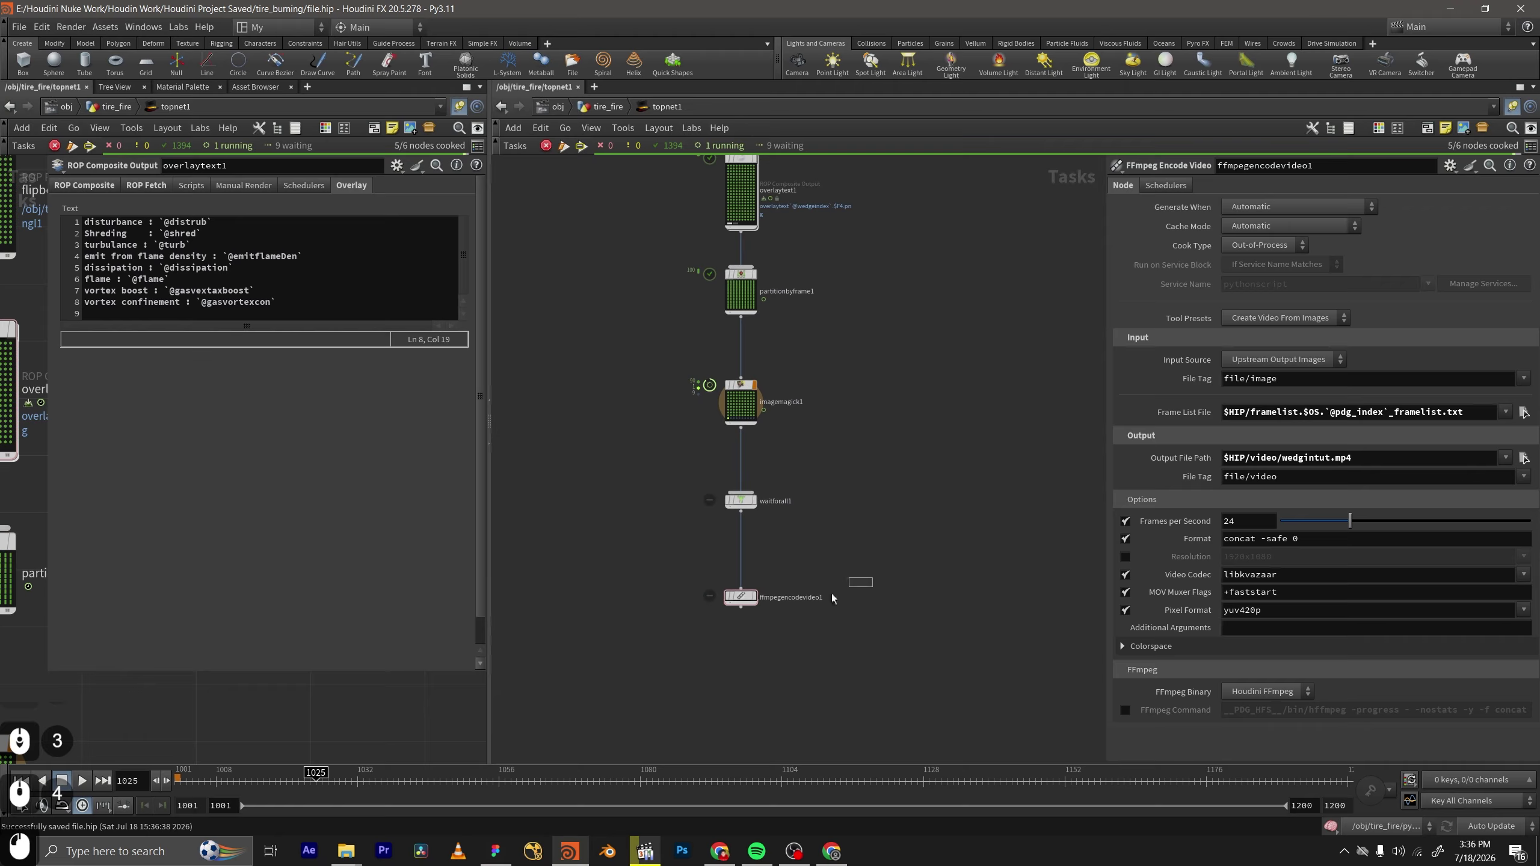
scroll(770, 604, "up", 8)
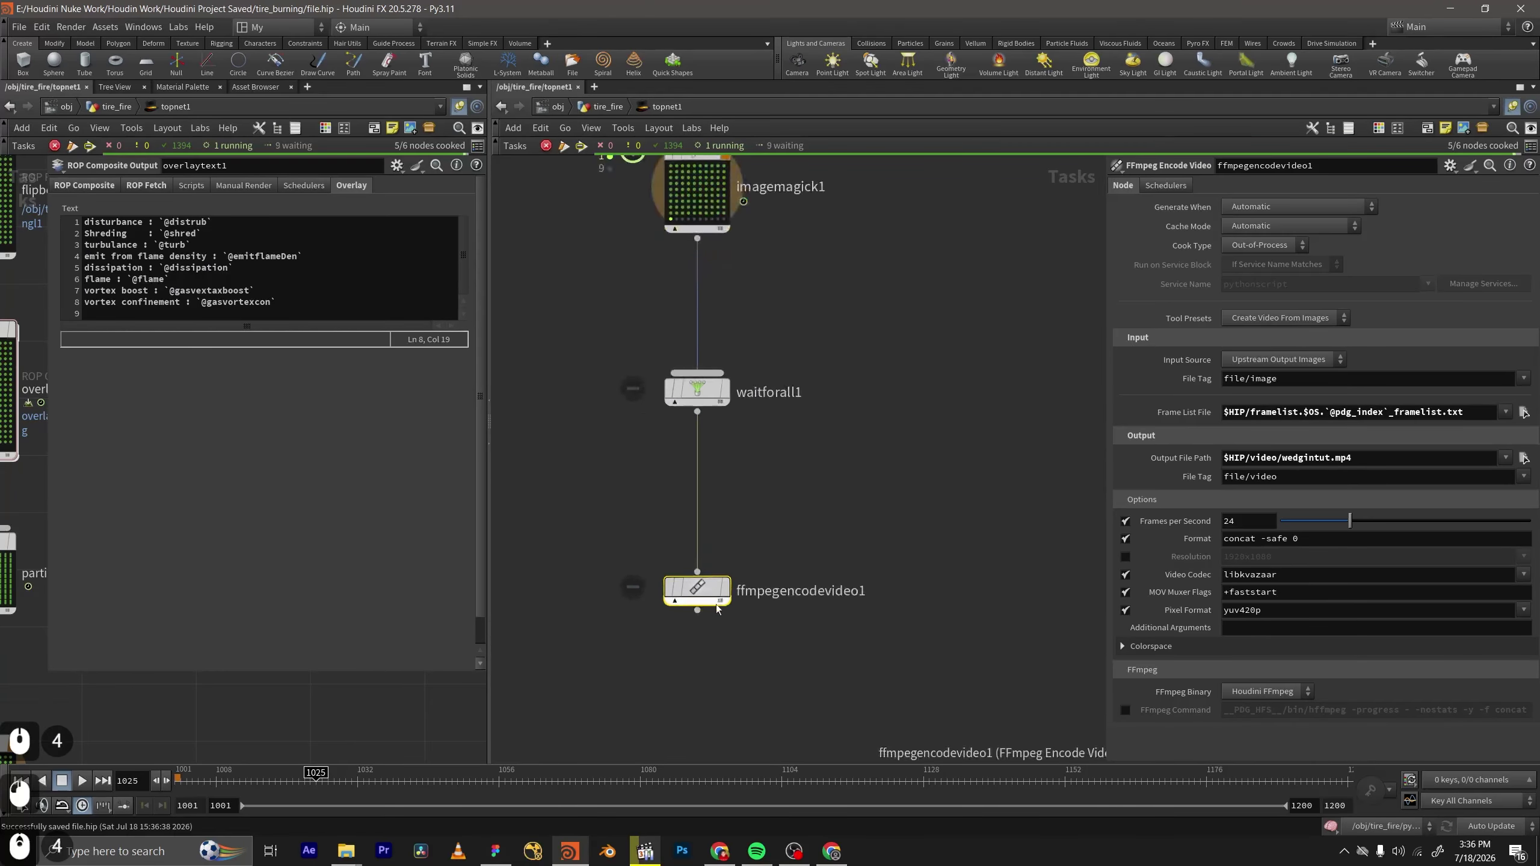
mouse_move(726, 604)
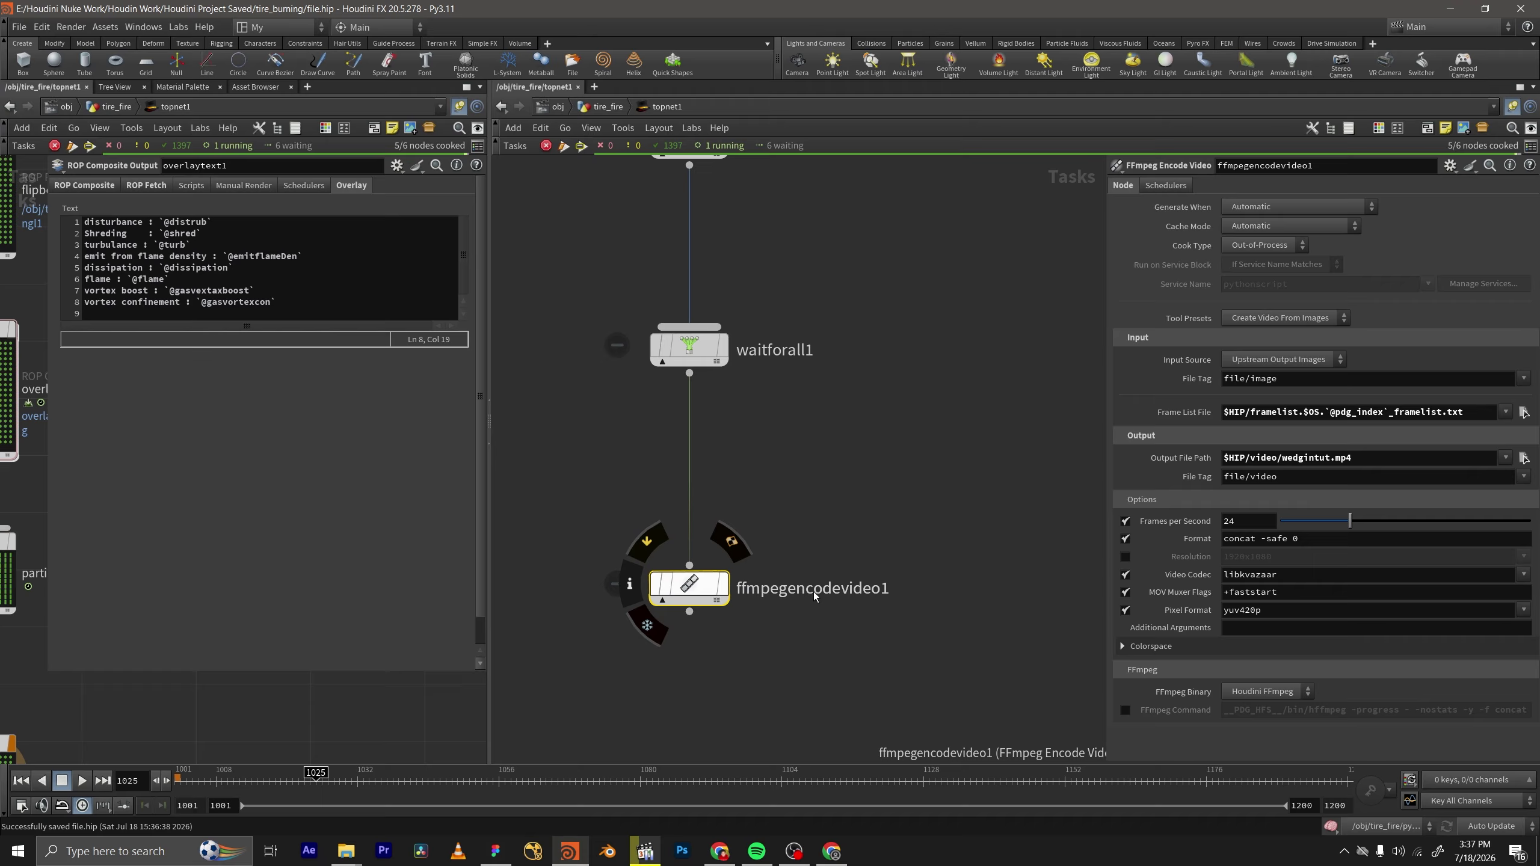
Select ffmpegencodevideo1 and look over its available node commands without running any.
mouse_move(876, 554)
middle_mouse_down()
mouse_move(873, 533)
mouse_move(866, 566)
middle_mouse_up()
scroll(873, 534, "down", 3)
left_click_drag(903, 542, 685, 609)
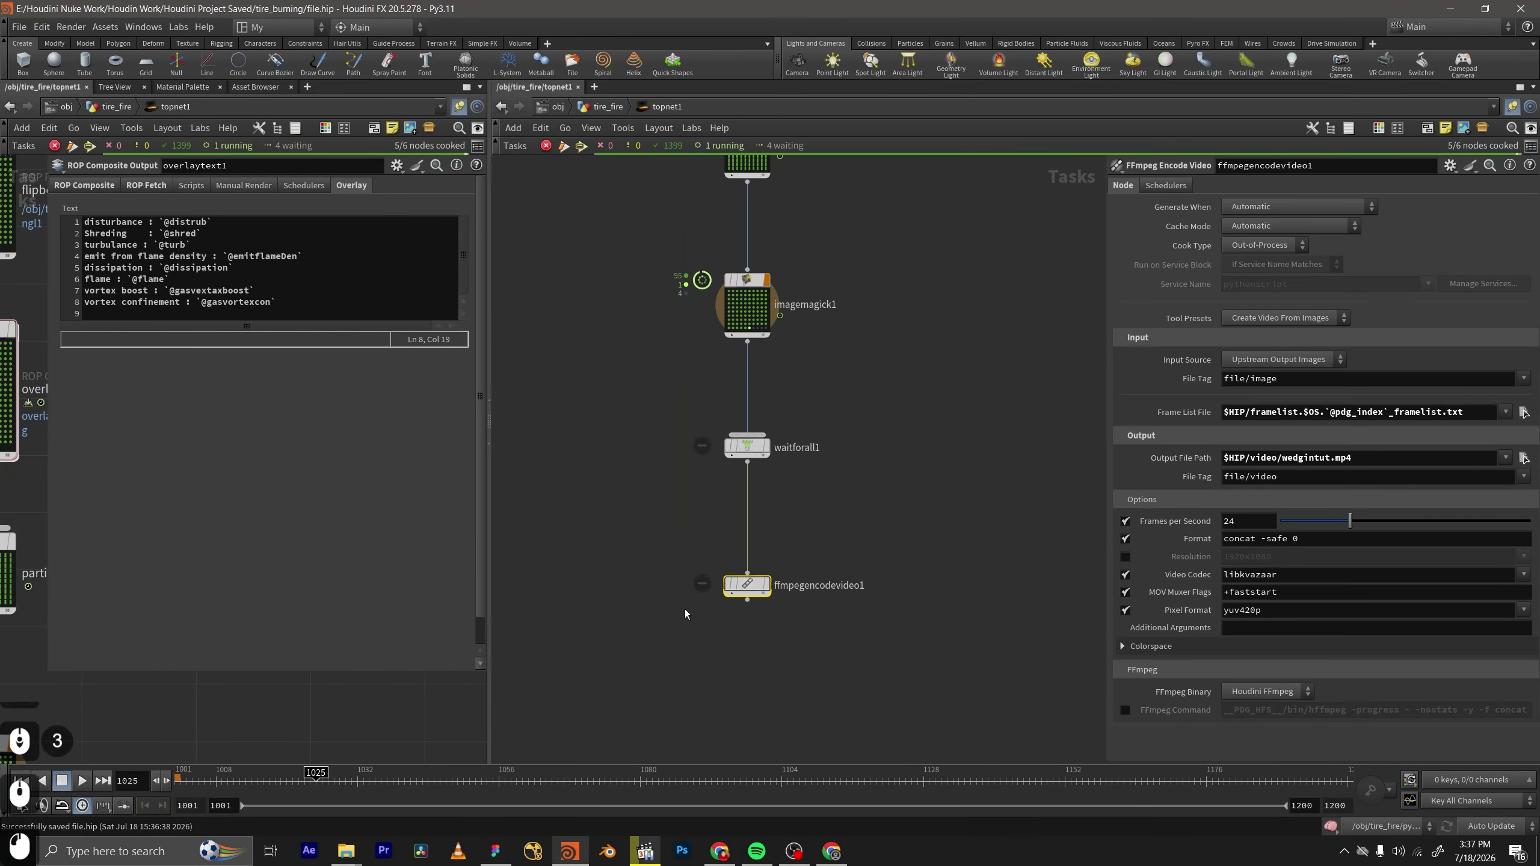
right_click(751, 585)
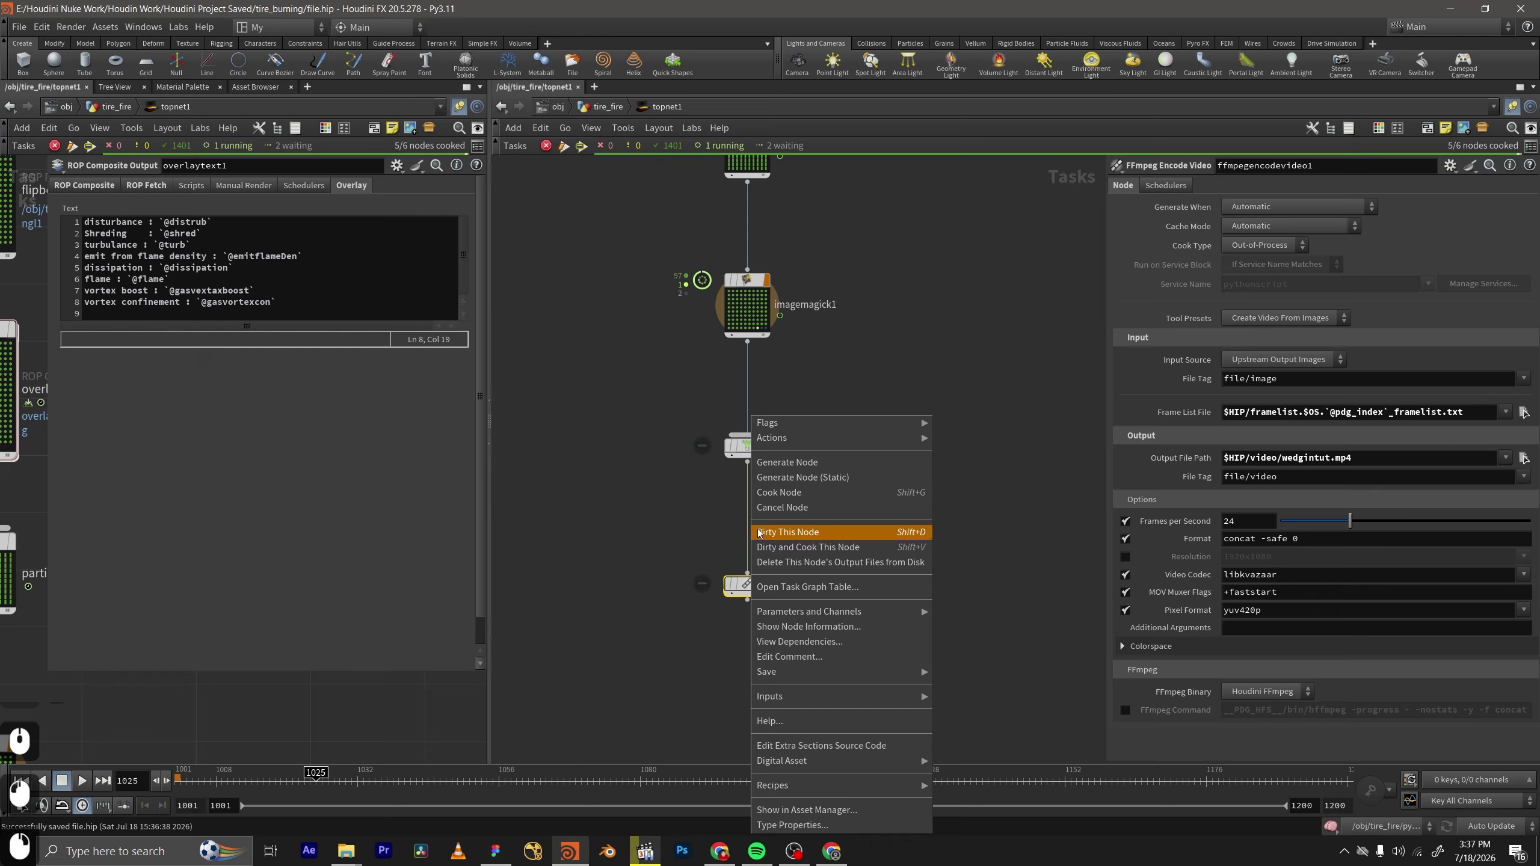
left_click(683, 495)
Return to the upper part of the chain and inspect the frame and batching settings of sim_cache and flipbook.
scroll(679, 459, "down", 5)
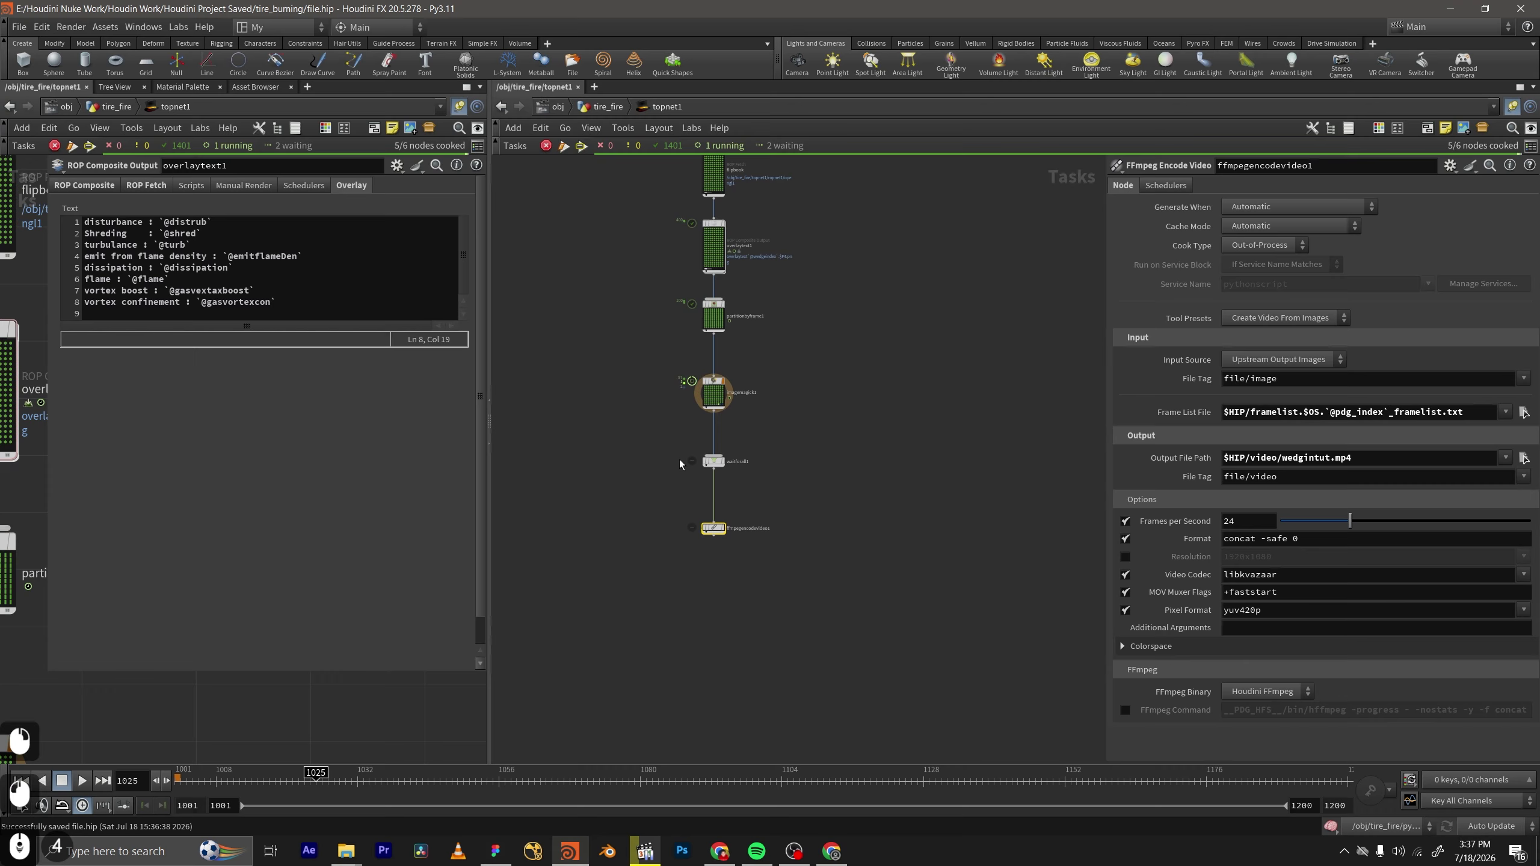
scroll(659, 361, "up", 5)
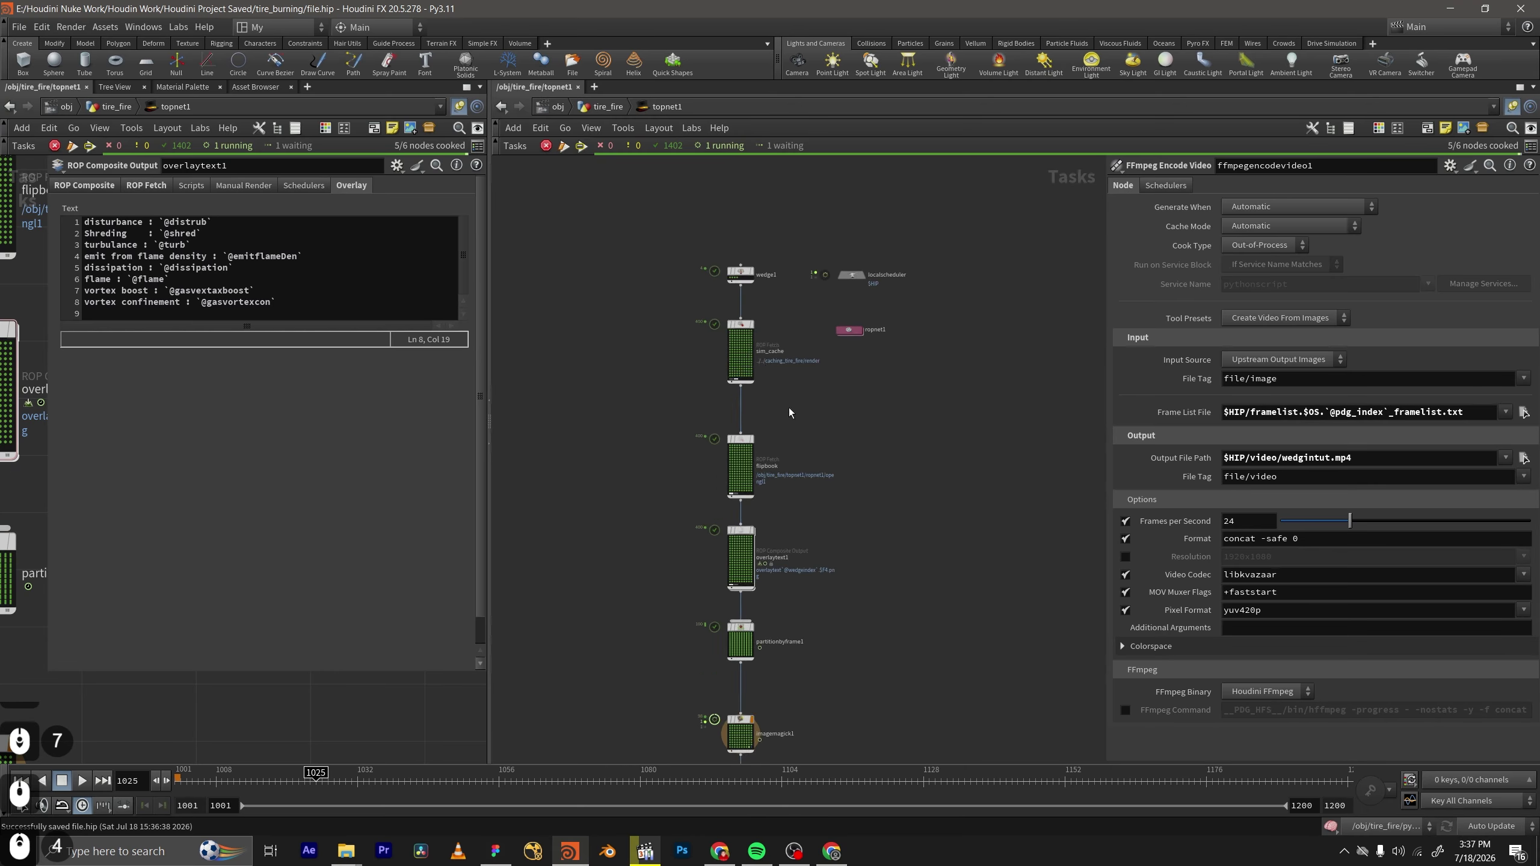
left_click_drag(783, 408, 697, 310)
left_click(827, 404)
scroll(811, 515, "up", 1)
middle_click_drag(812, 514, 755, 426)
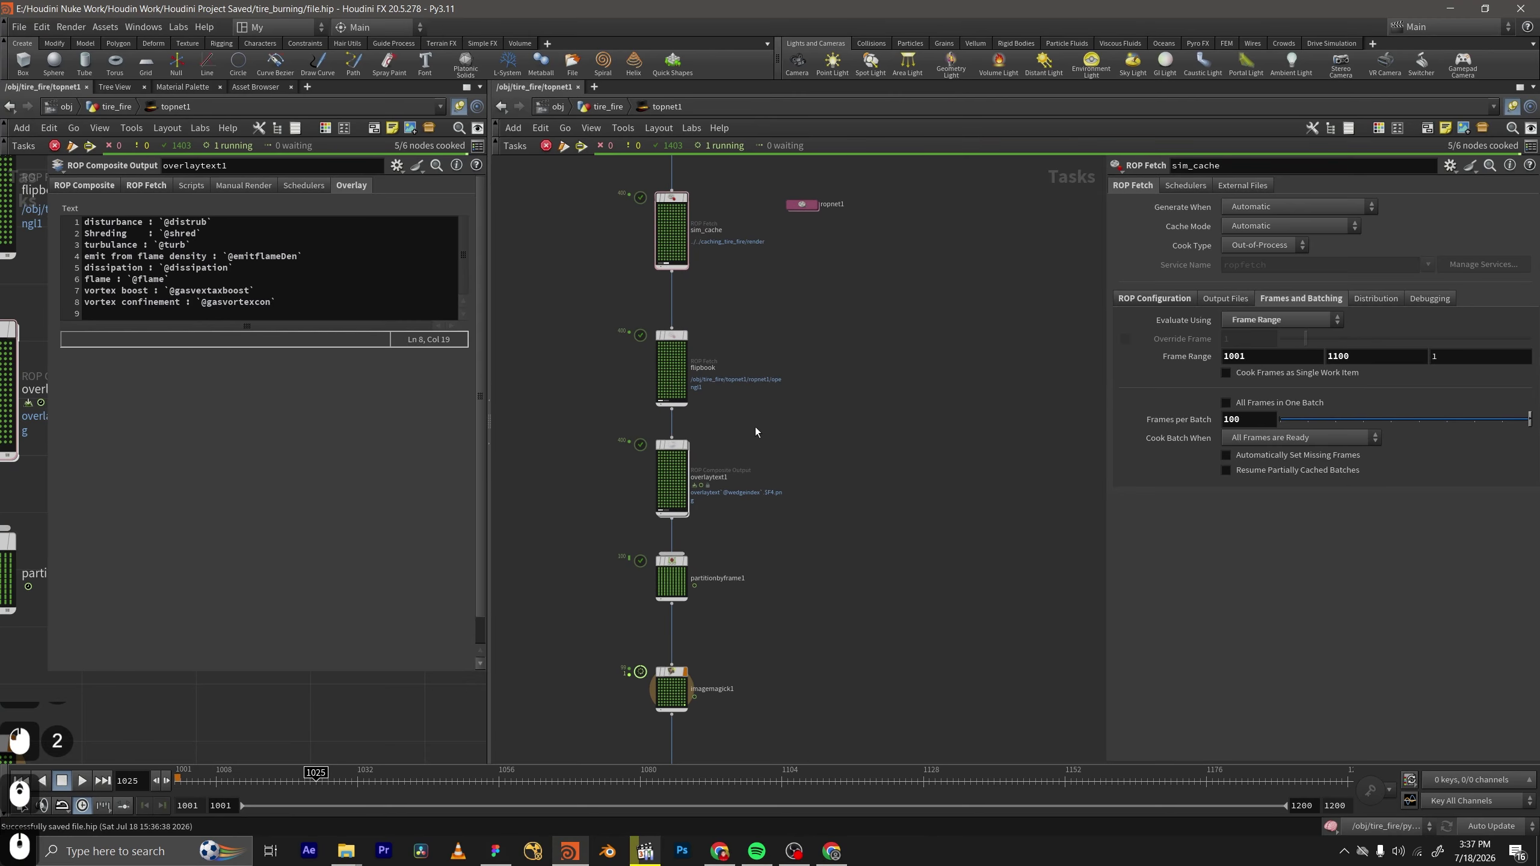
left_click_drag(756, 426, 611, 328)
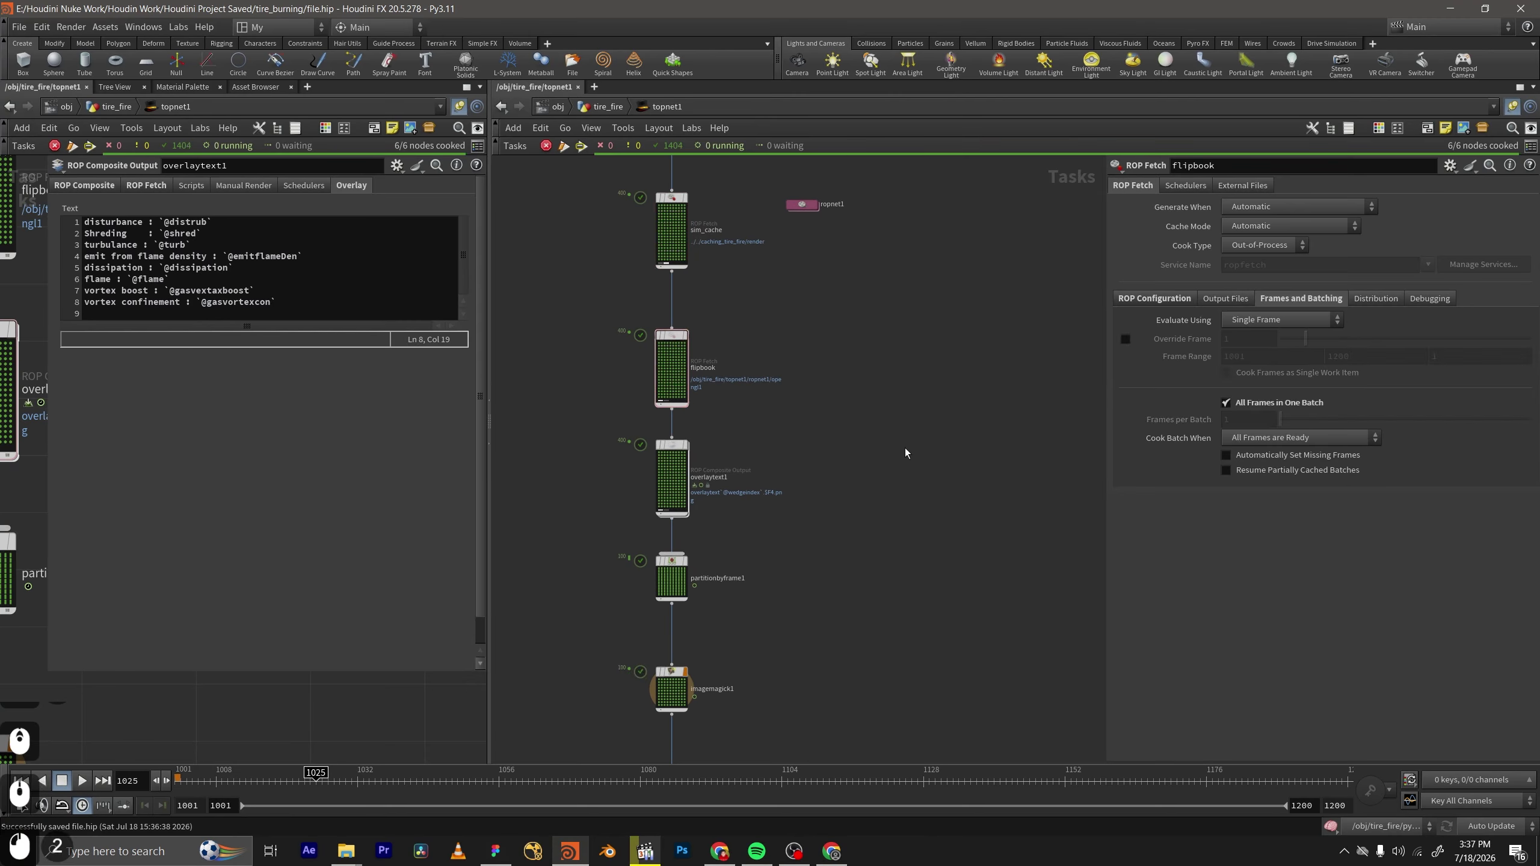
Go through overlaytext1, partitionbyframe1 and imagemagick1 in order, selecting each to show its parameters.
middle_click_drag(745, 520, 791, 486)
left_click_drag(792, 487, 648, 406)
middle_click_drag(874, 533, 880, 472)
left_click_drag(825, 529, 668, 456)
middle_click_drag(794, 535, 799, 453)
left_click(809, 580)
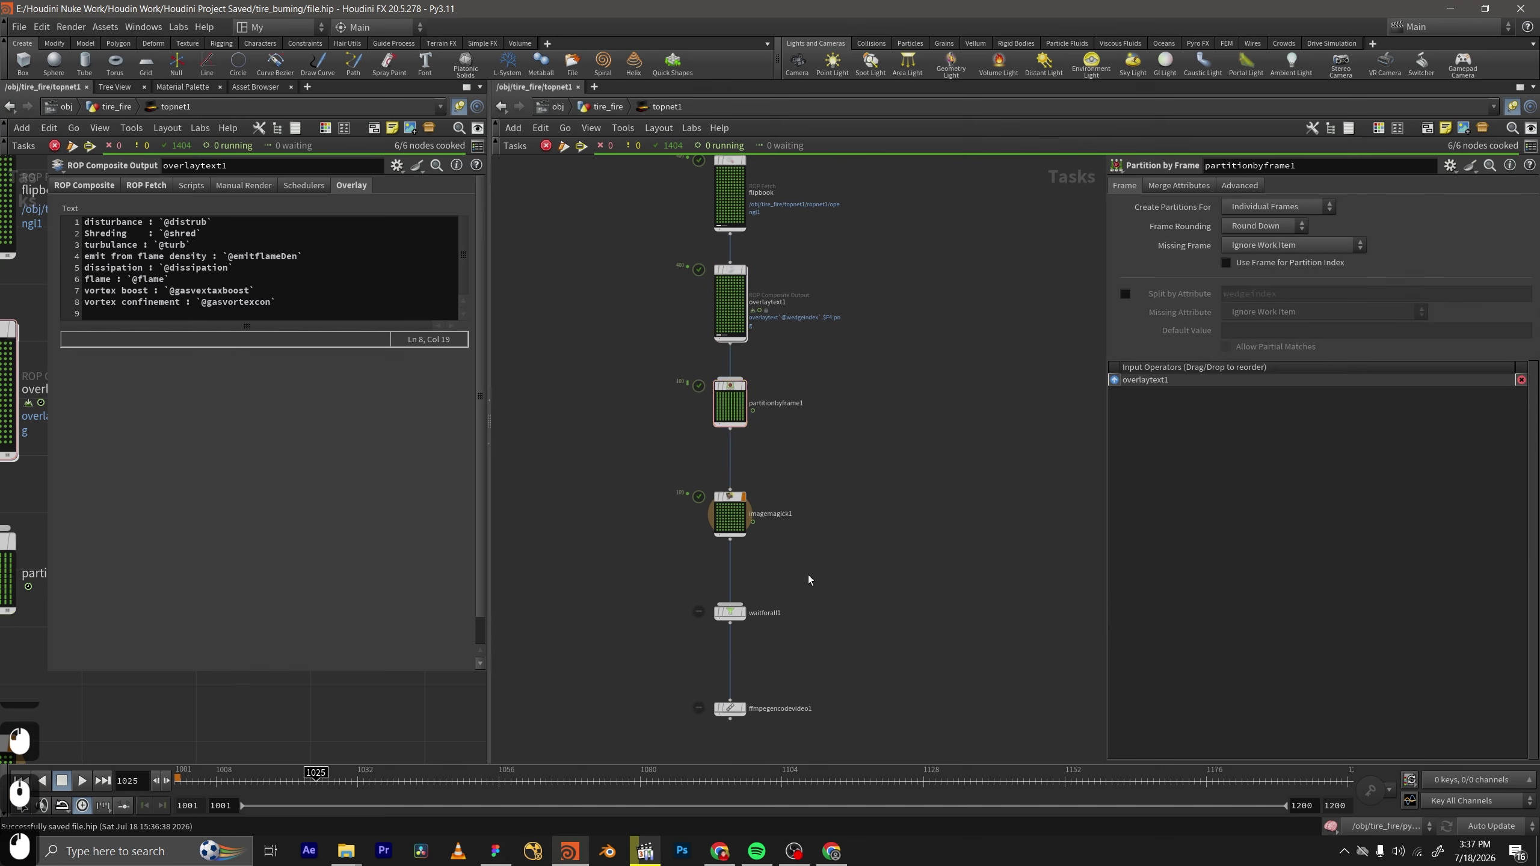
left_click_drag(667, 487, 665, 479)
Select waitforall1 below imagemagick1 and inspect its merge attribute settings.
middle_click_drag(747, 557, 776, 519)
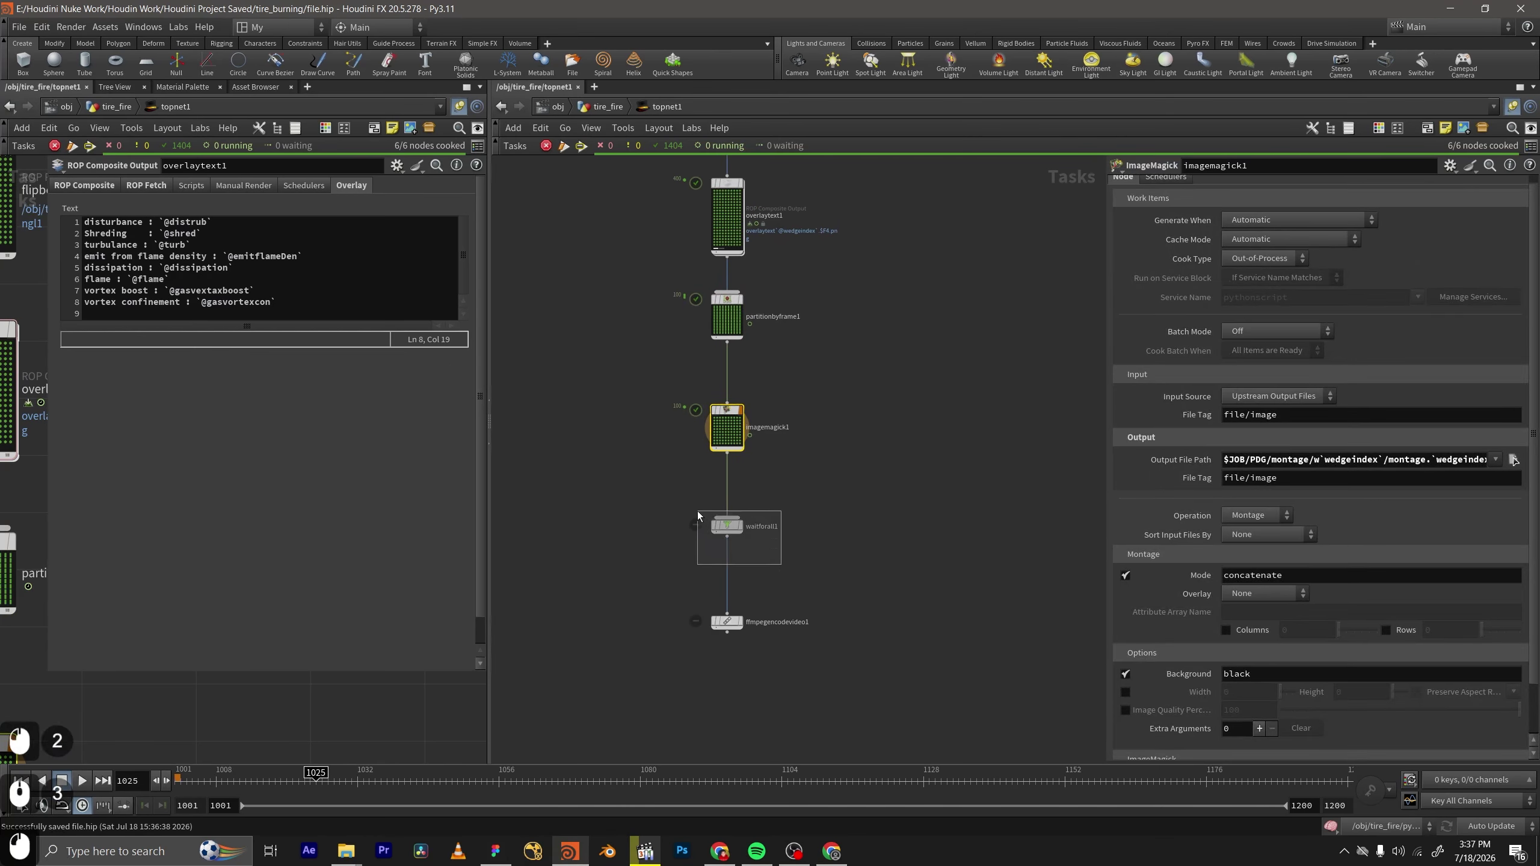
left_click(715, 524)
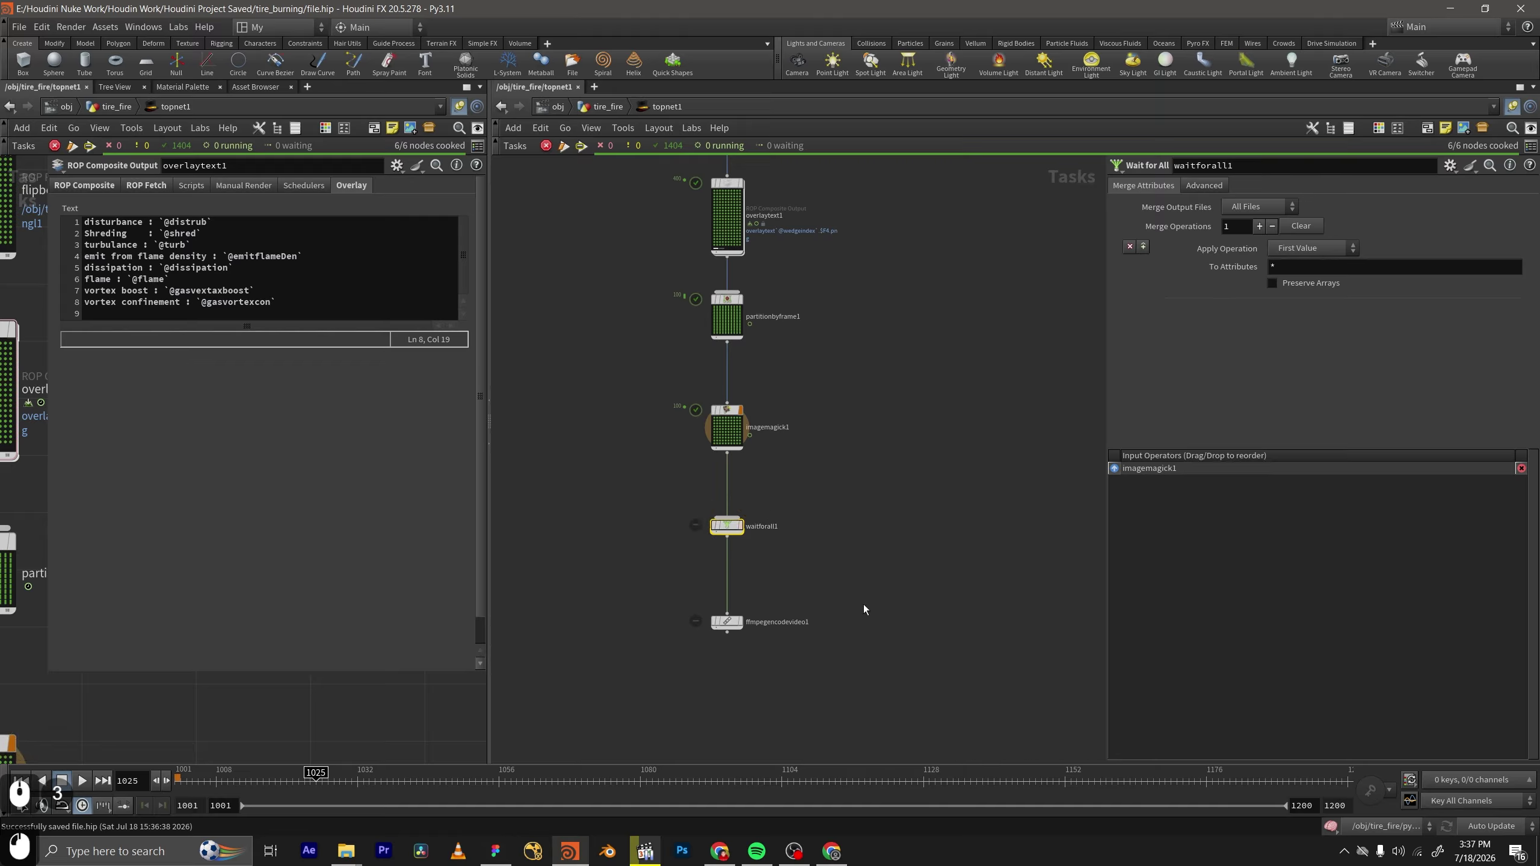
left_click_drag(864, 604, 666, 654)
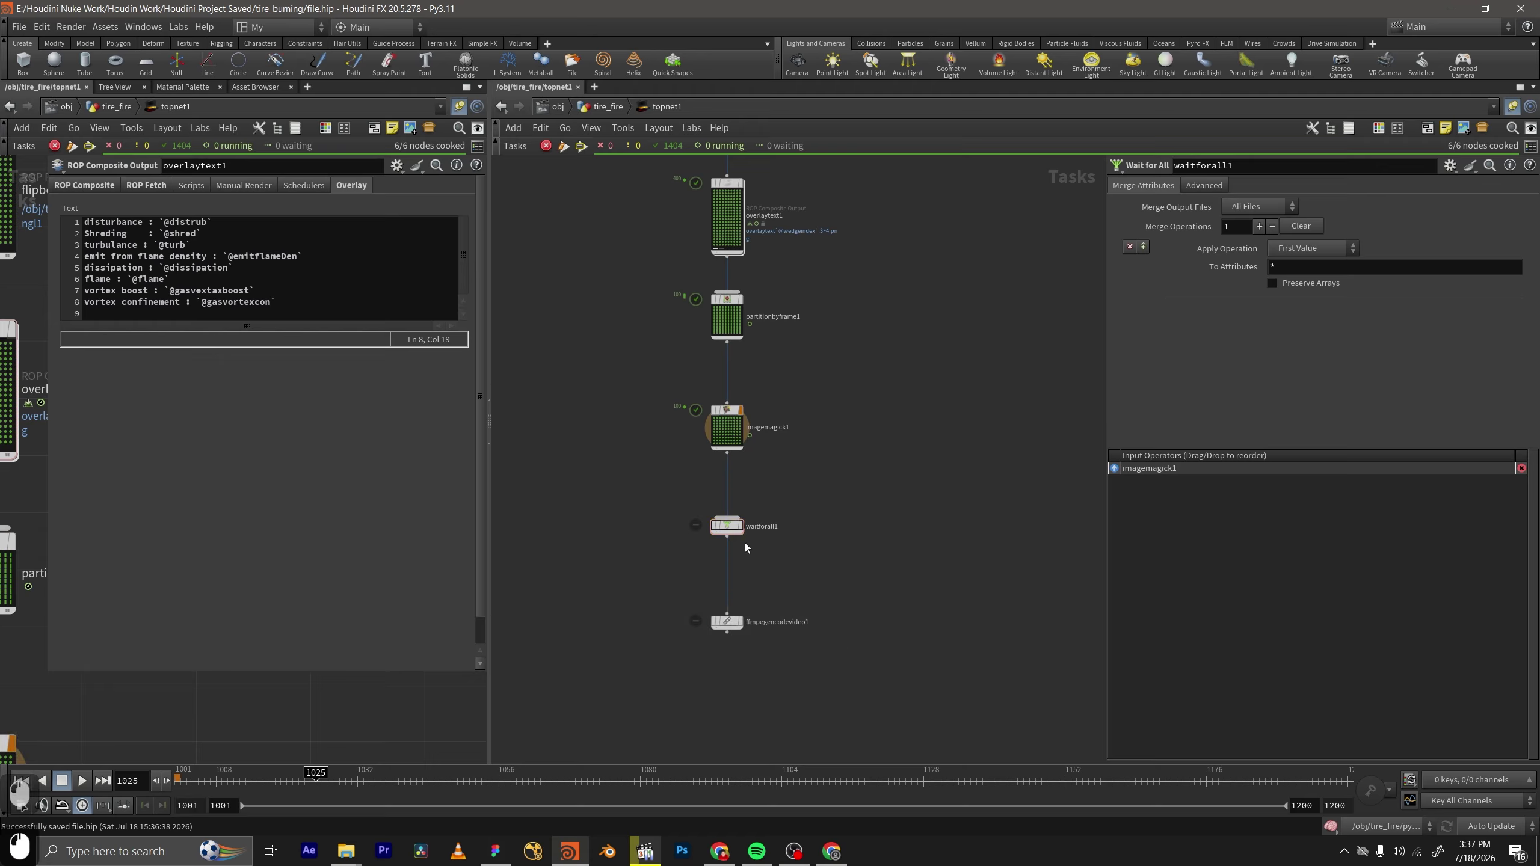
Survey the full chain again from wedge1 downwards and select the nodes through imagemagick1 that run before waitforall1.
scroll(756, 497, "down", 1)
middle_click_drag(756, 497, 736, 588)
scroll(640, 301, "down", 1)
middle_click_drag(640, 301, 642, 404)
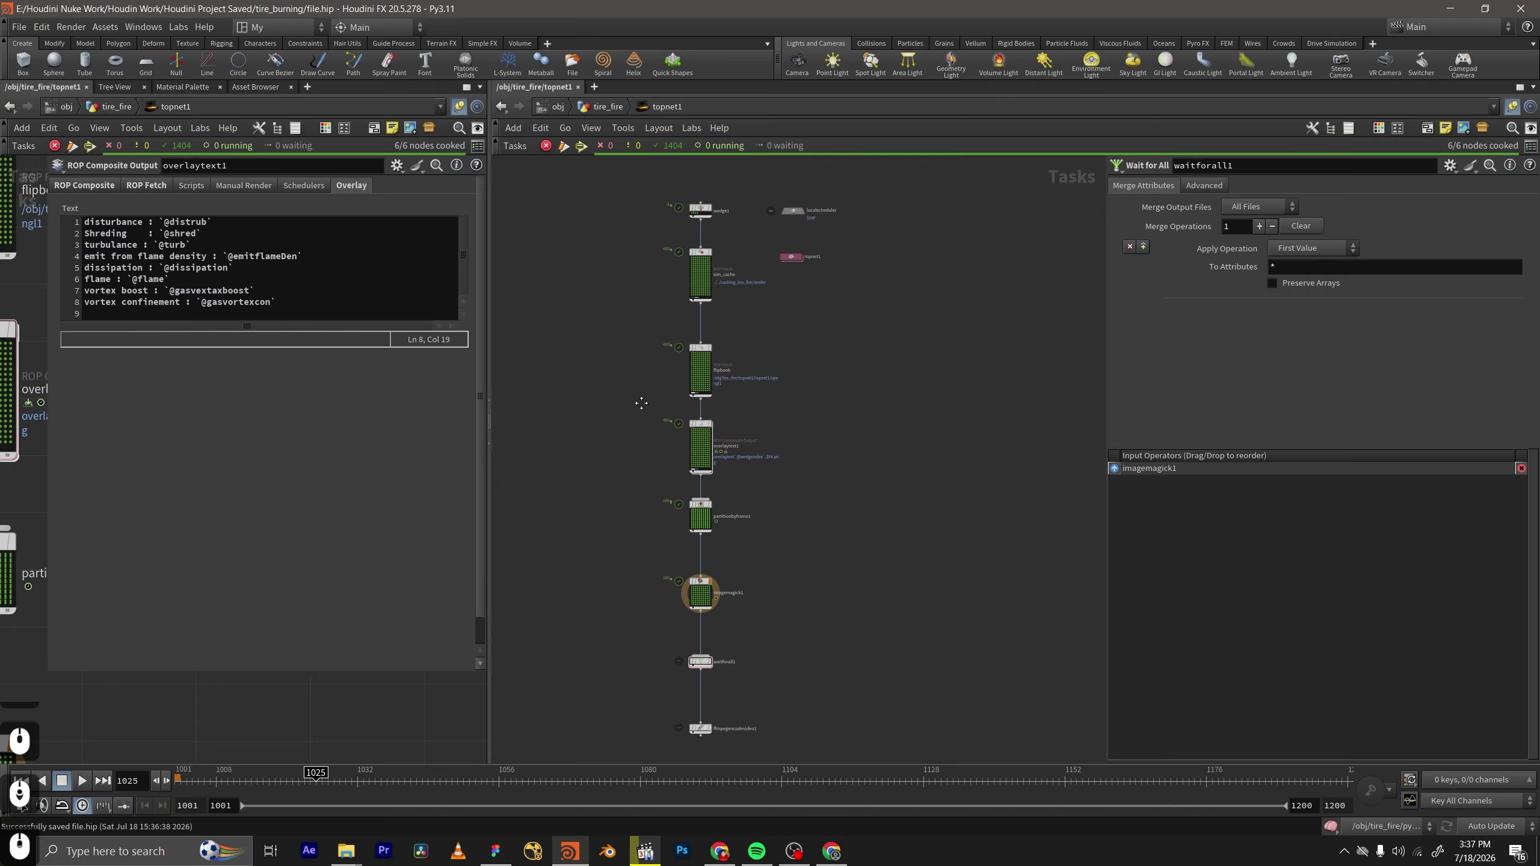
scroll(756, 632, "up", 1)
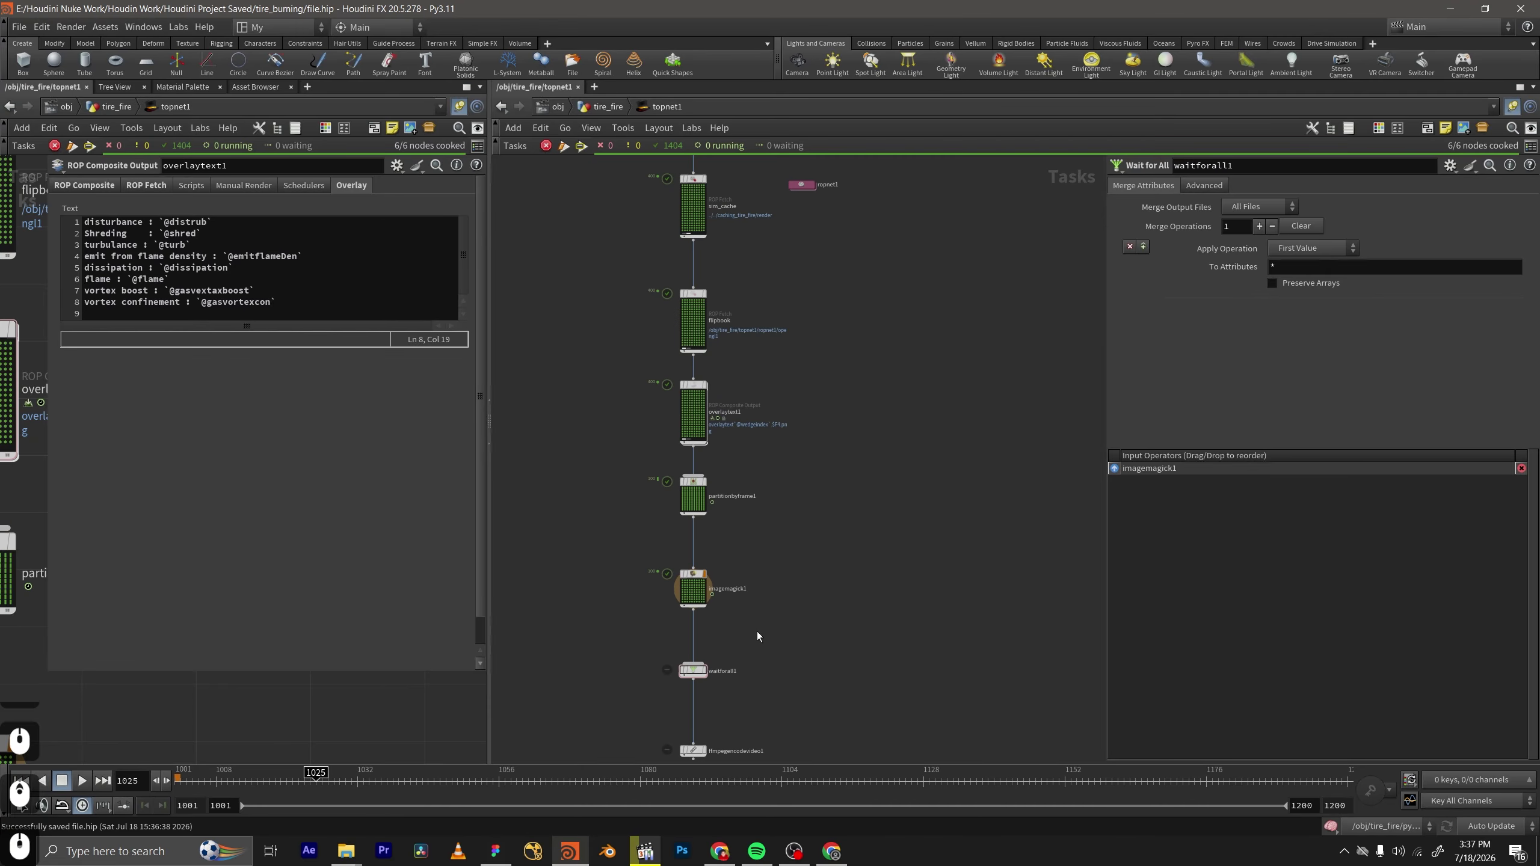
scroll(784, 673, "down", 2)
middle_click_drag(783, 672, 784, 673)
left_click_drag(636, 258, 758, 645)
scroll(747, 607, "up", 2)
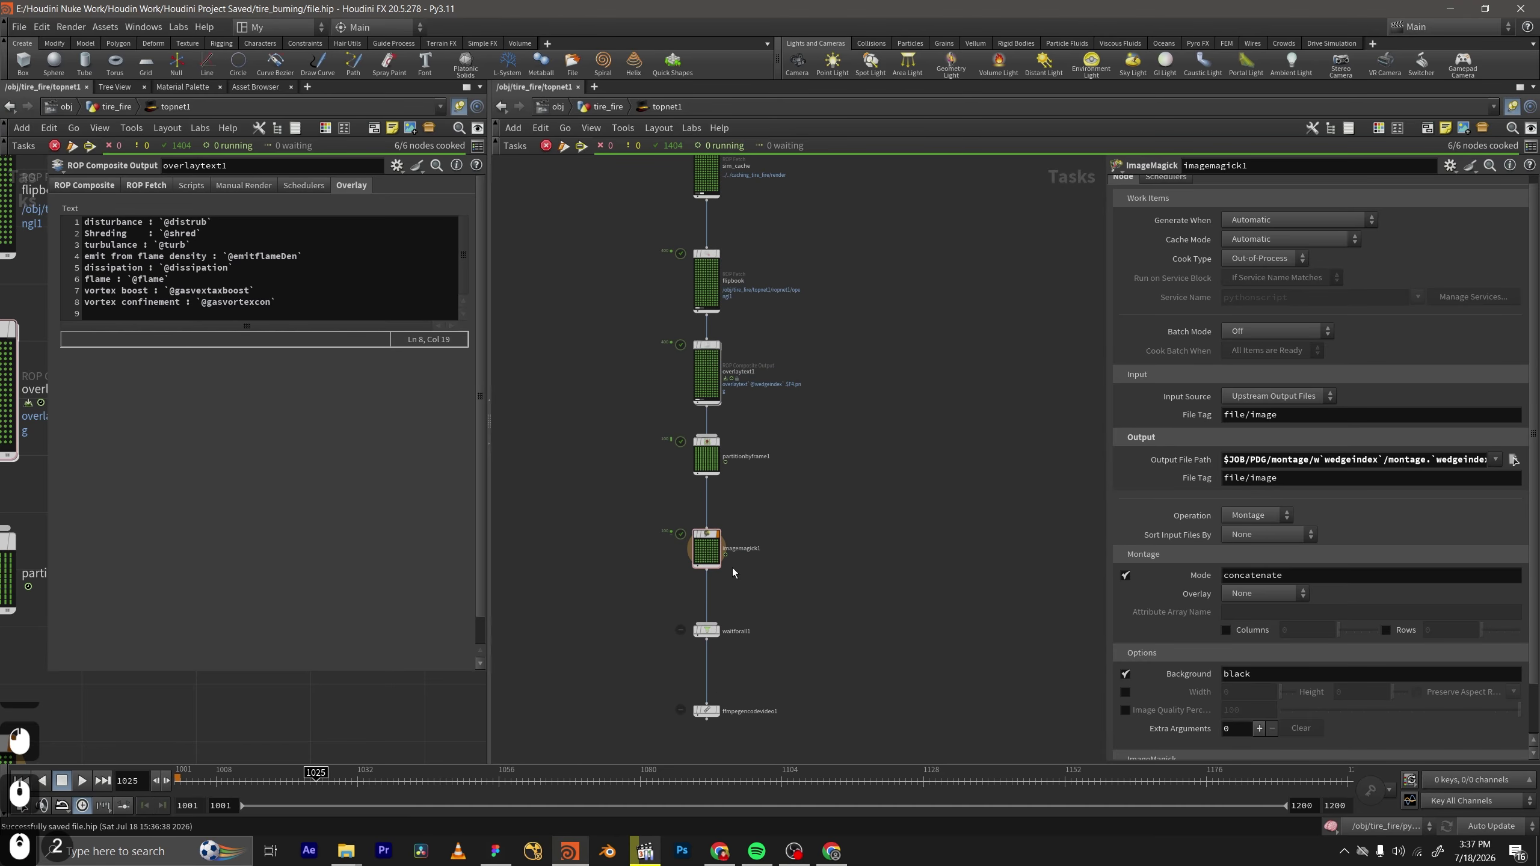
scroll(749, 580, "down", 1)
middle_click_drag(750, 579, 774, 508)
scroll(773, 508, "up", 2)
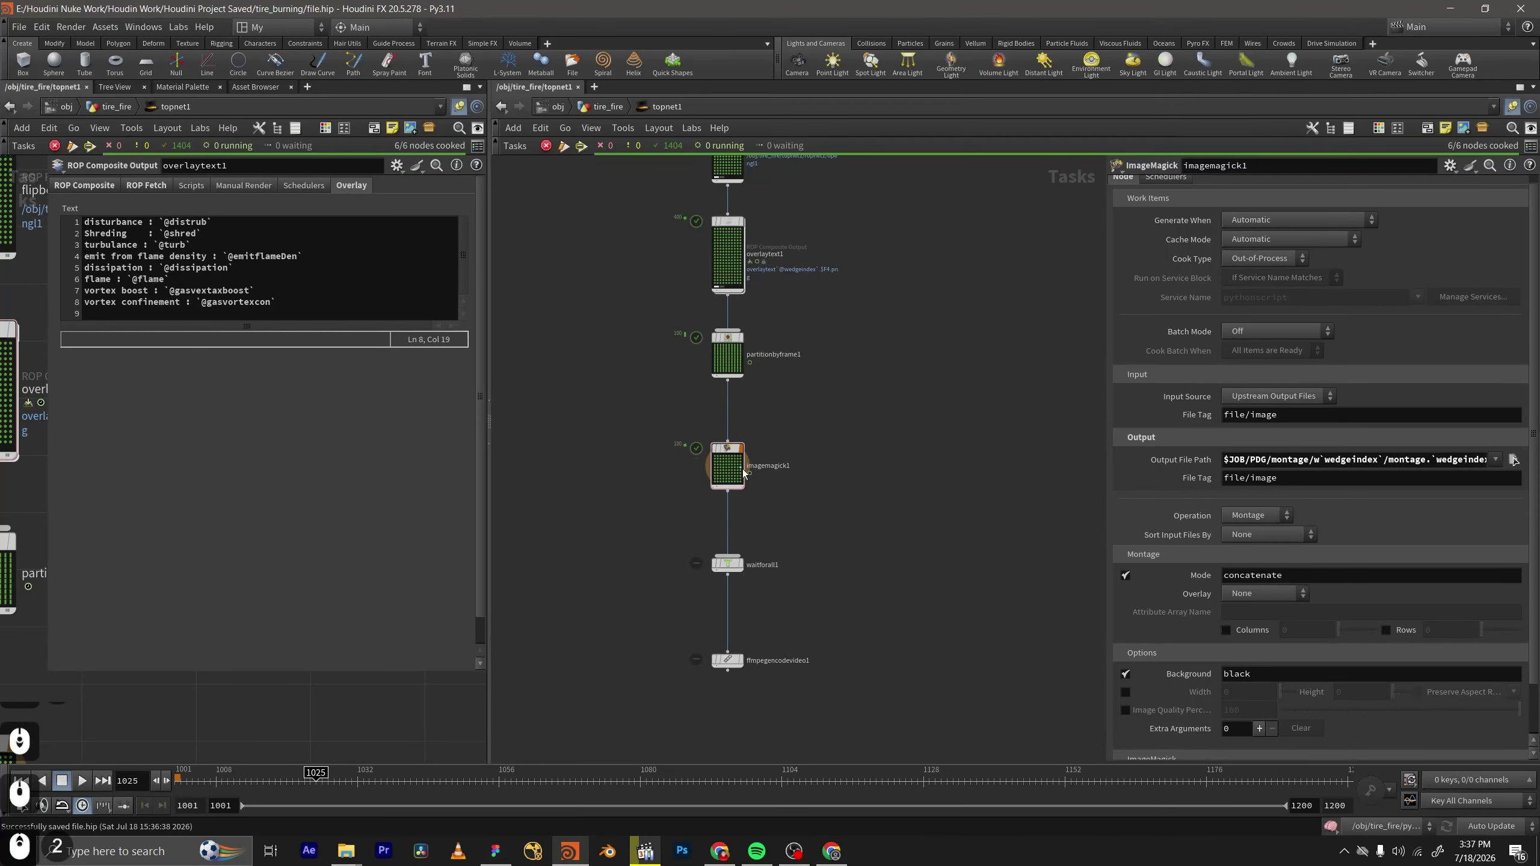
Select ffmpegencodevideo1 at the end of the chain and cook it to encode the montage frames into wedgintut.mp4.
middle_click_drag(790, 695, 834, 557)
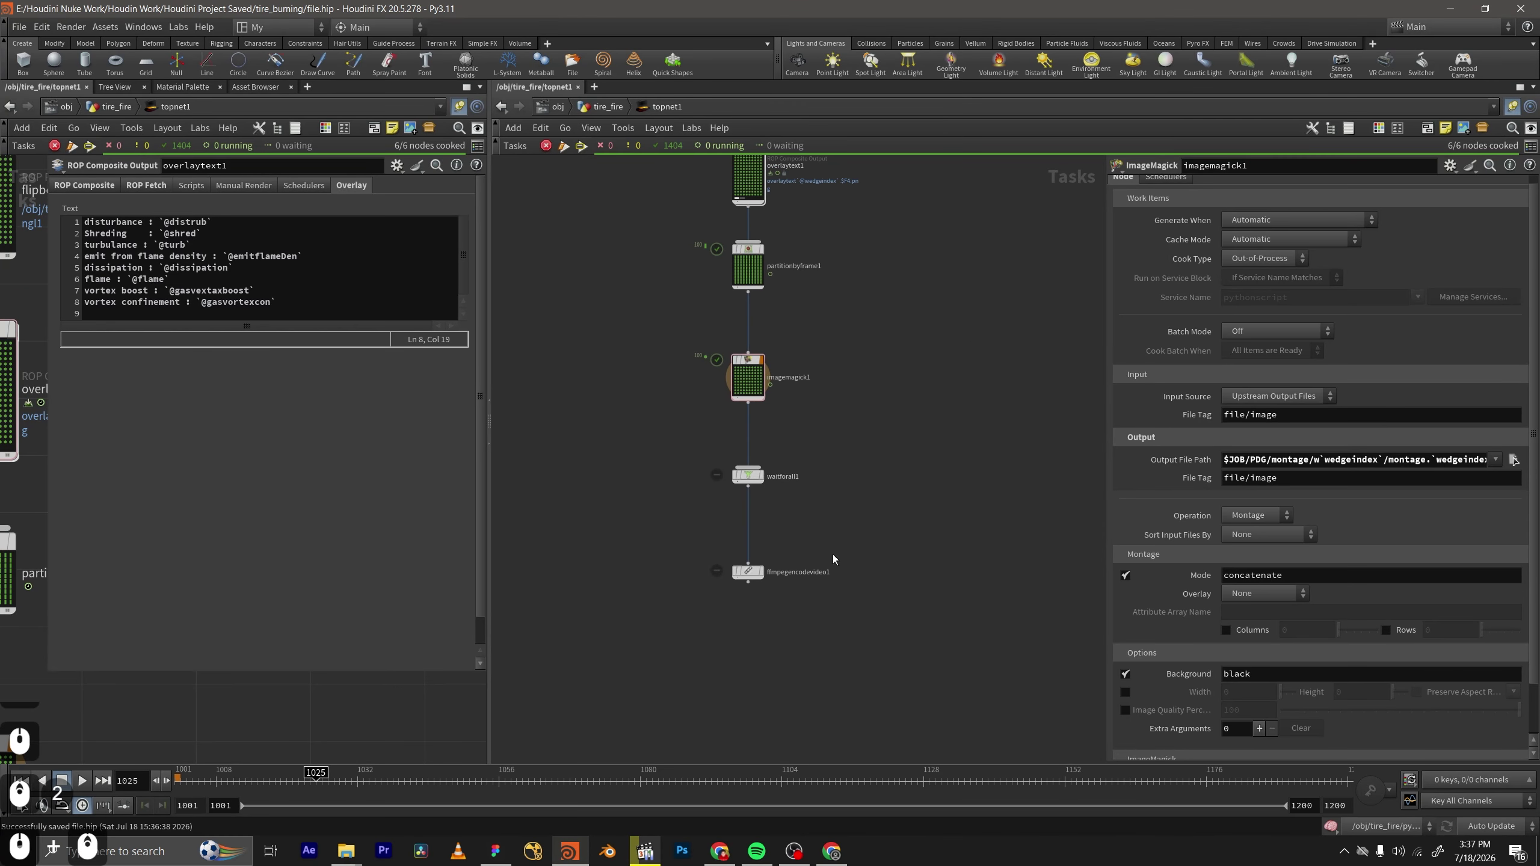
scroll(793, 581, "up", 2)
left_click_drag(850, 599, 623, 539)
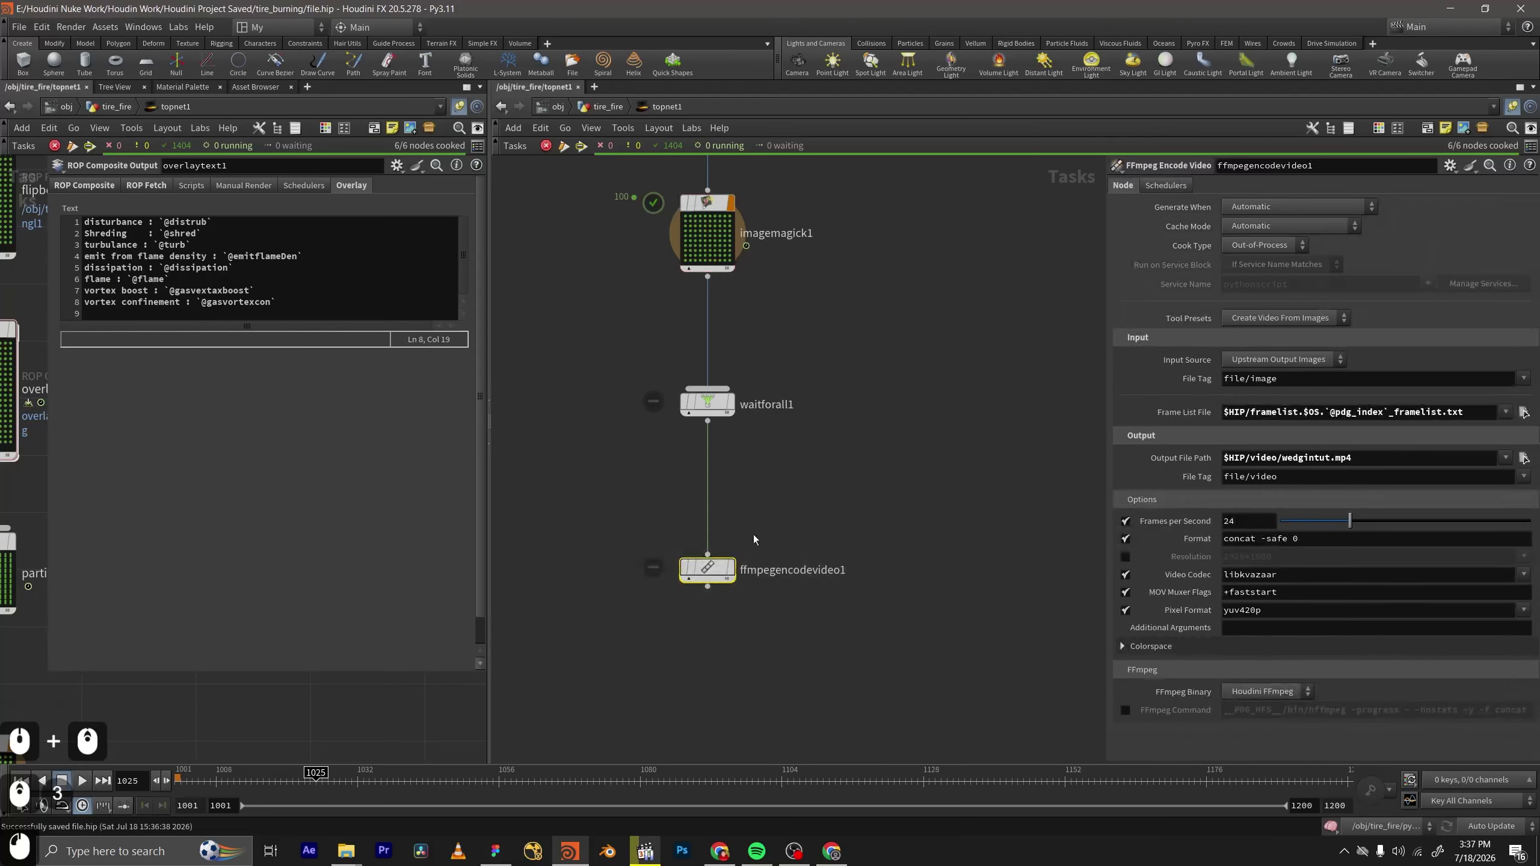
right_click(706, 582)
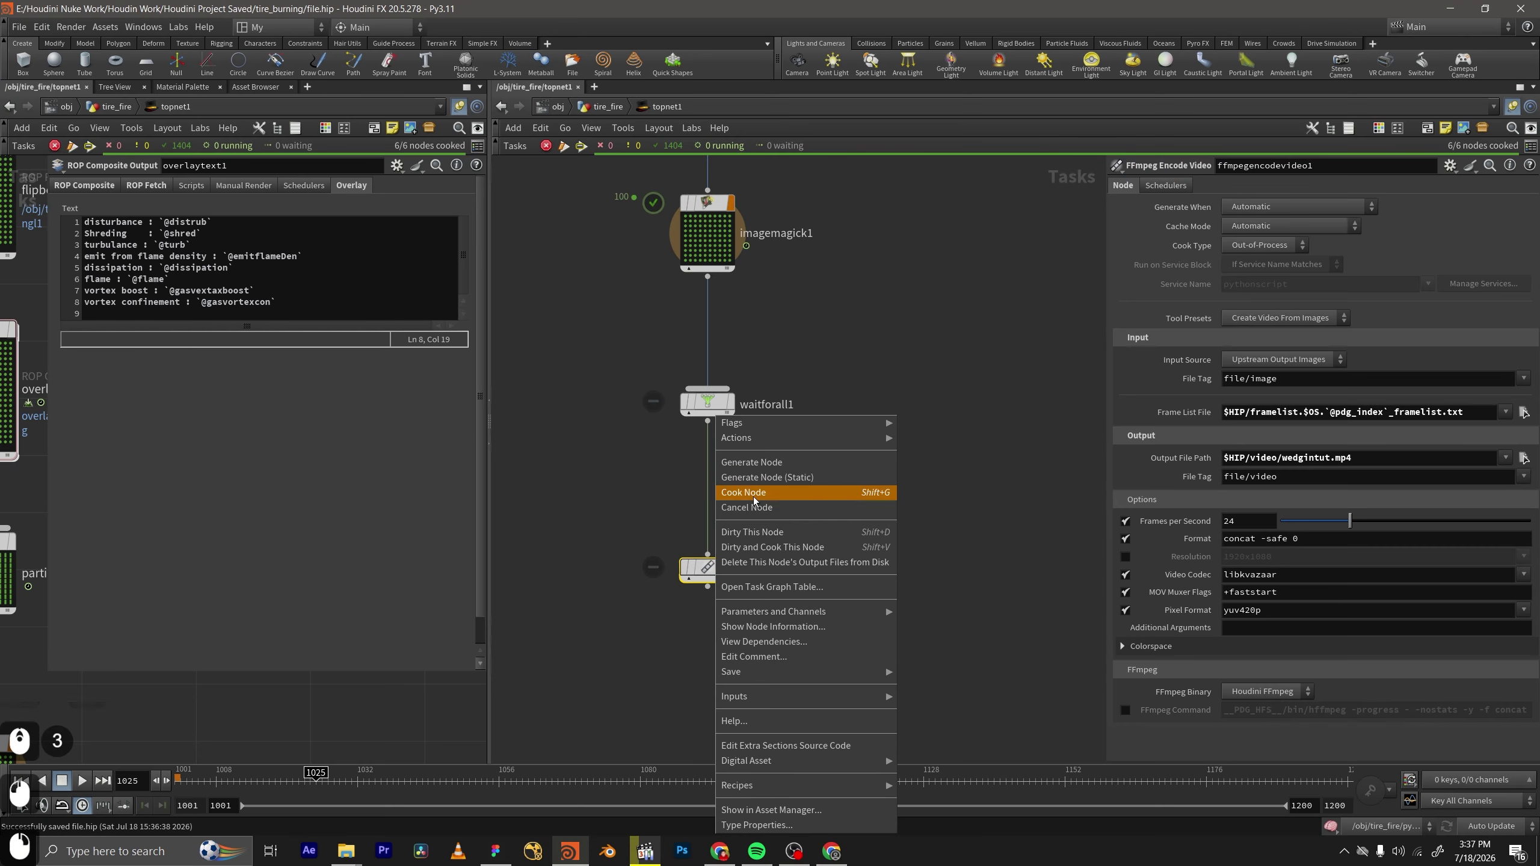
left_click(776, 495)
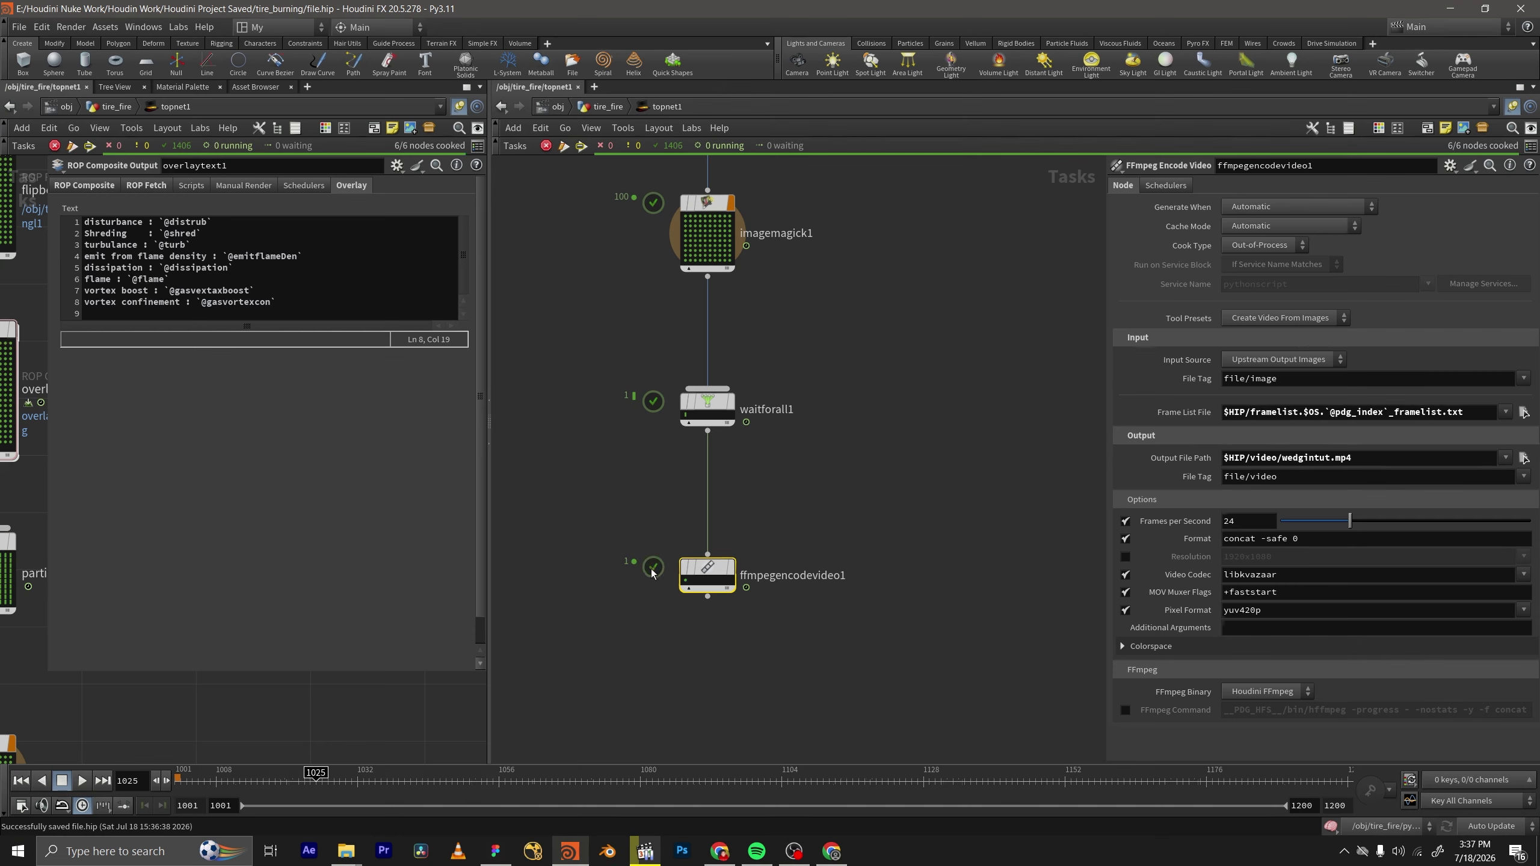
Check the work item status across the whole chain, then inspect the sim_cache and flipbook settings again.
scroll(608, 481, "down", 2)
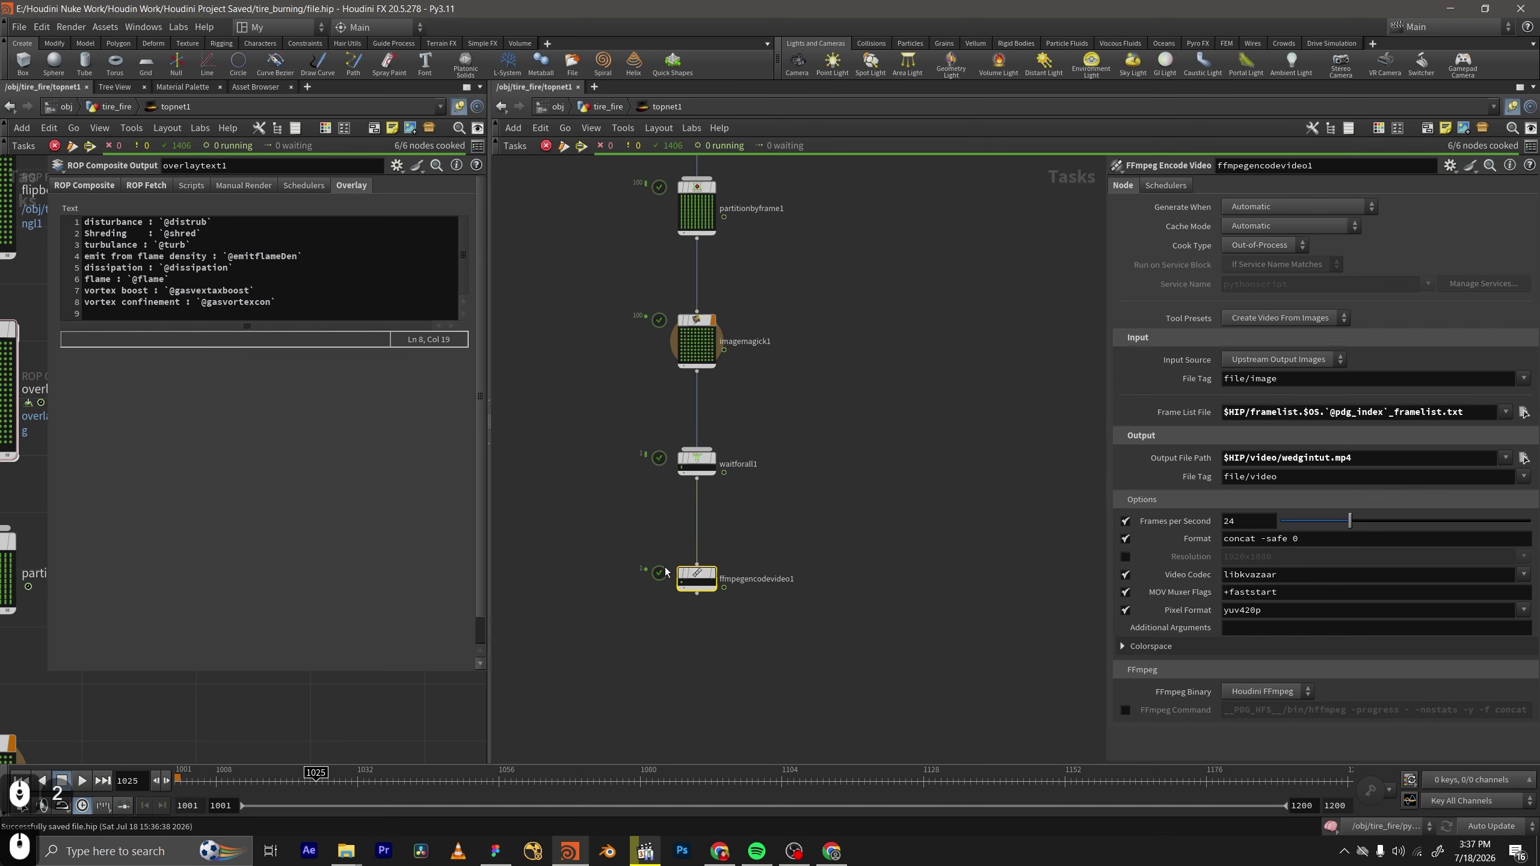
scroll(710, 539, "down", 4)
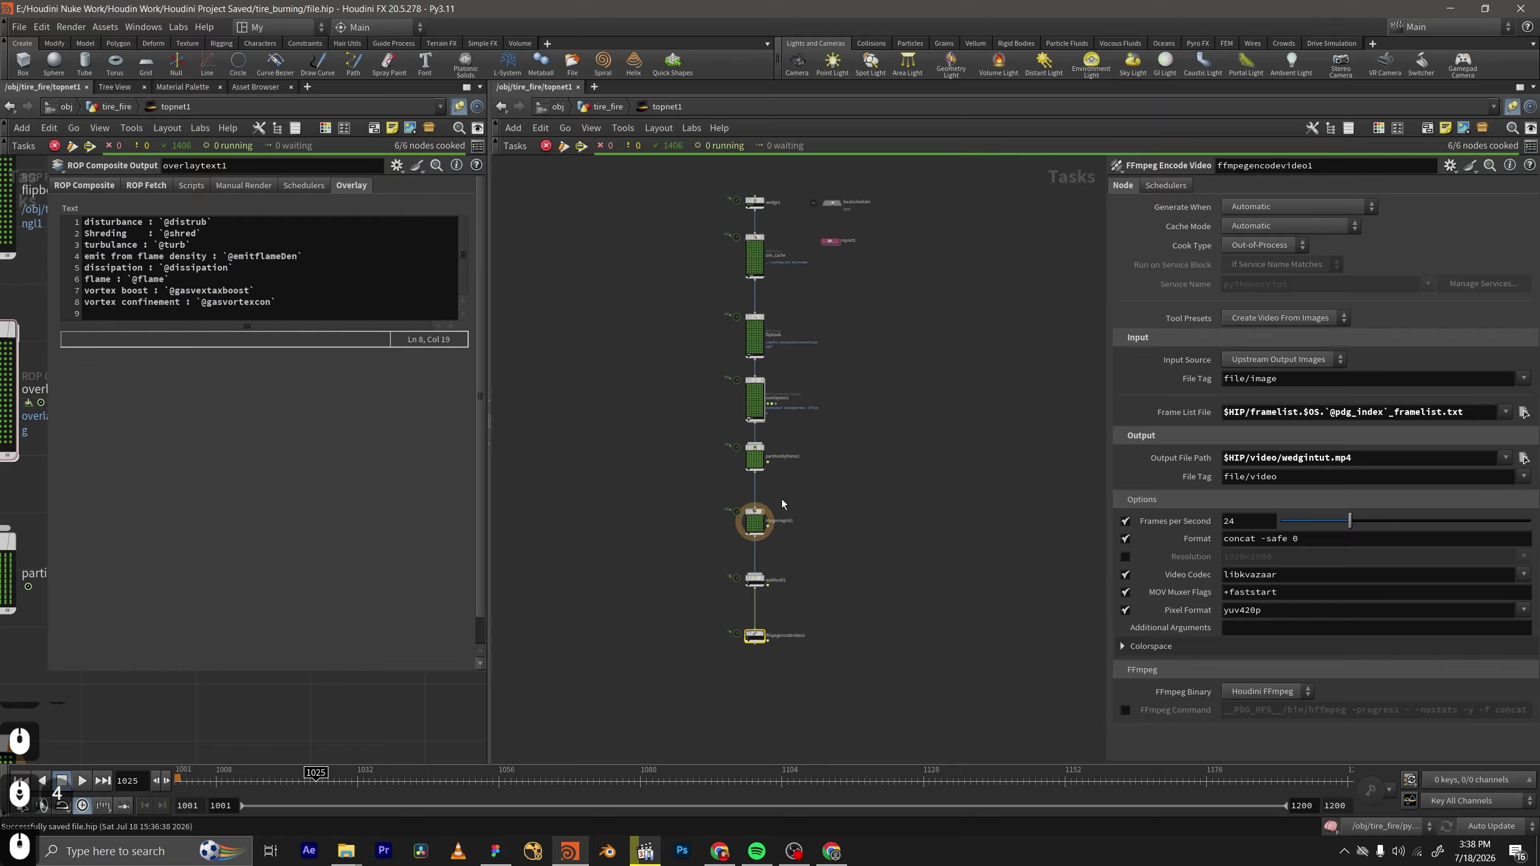
scroll(782, 504, "up", 3)
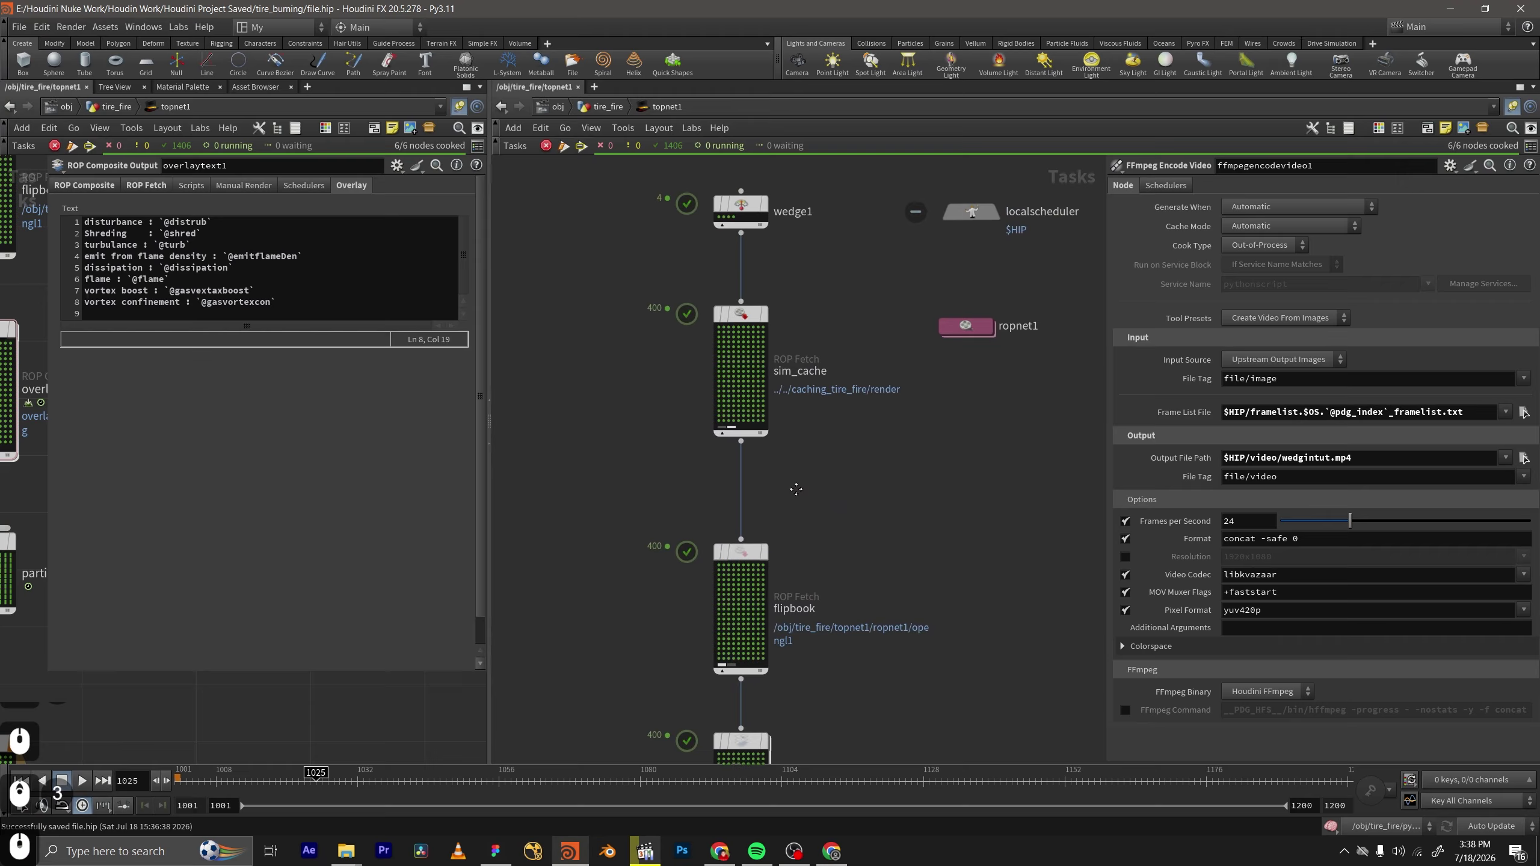
middle_click_drag(797, 489, 805, 506)
left_click_drag(827, 505, 670, 317)
scroll(689, 438, "down", 3)
middle_click_drag(780, 472, 769, 403)
left_click_drag(807, 367, 614, 209)
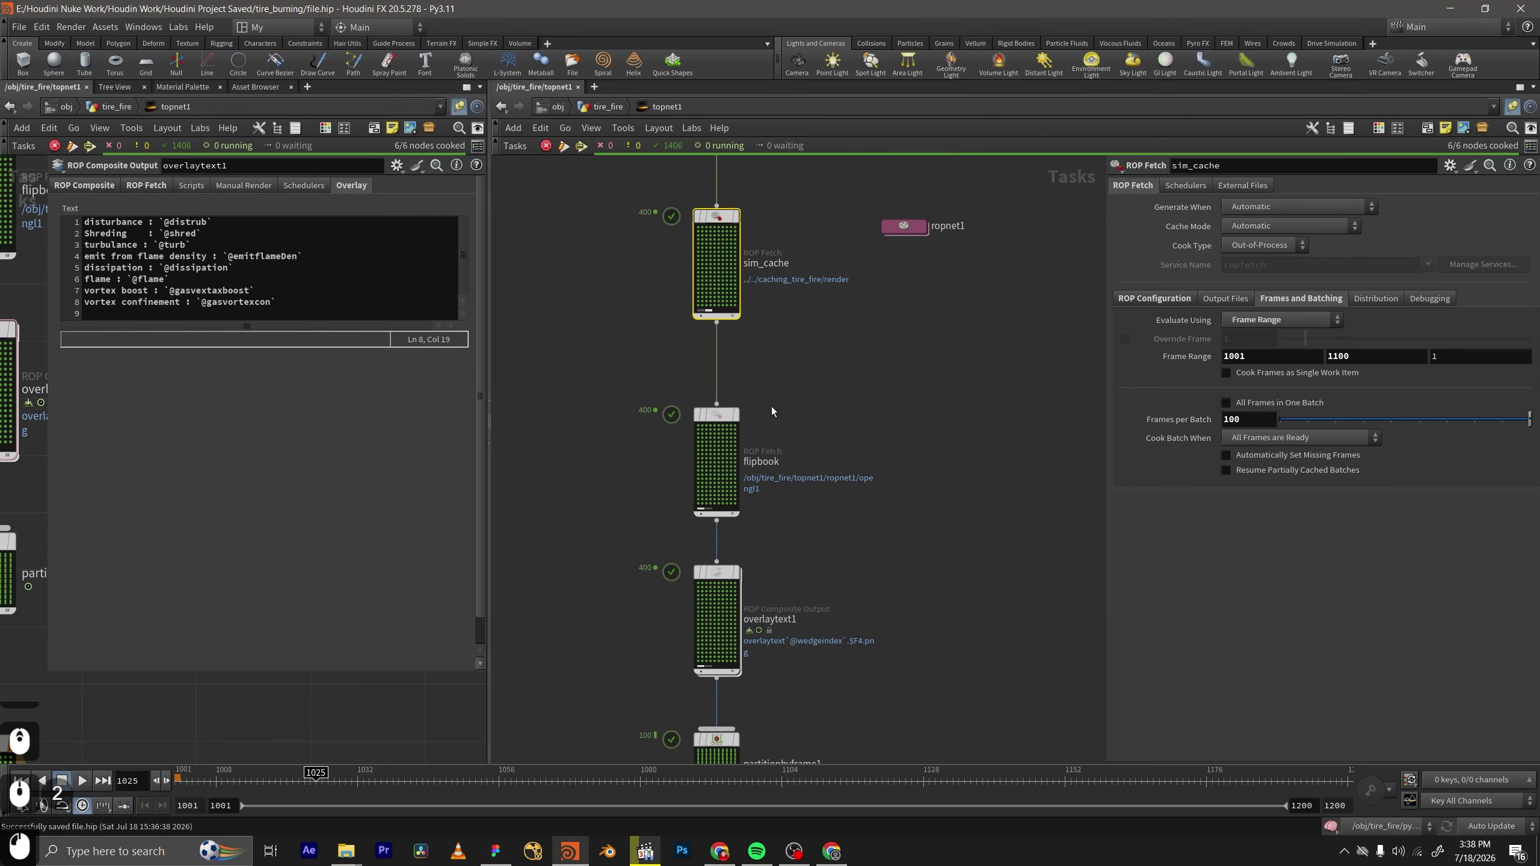
middle_click_drag(771, 407, 772, 323)
left_click_drag(772, 323, 653, 371)
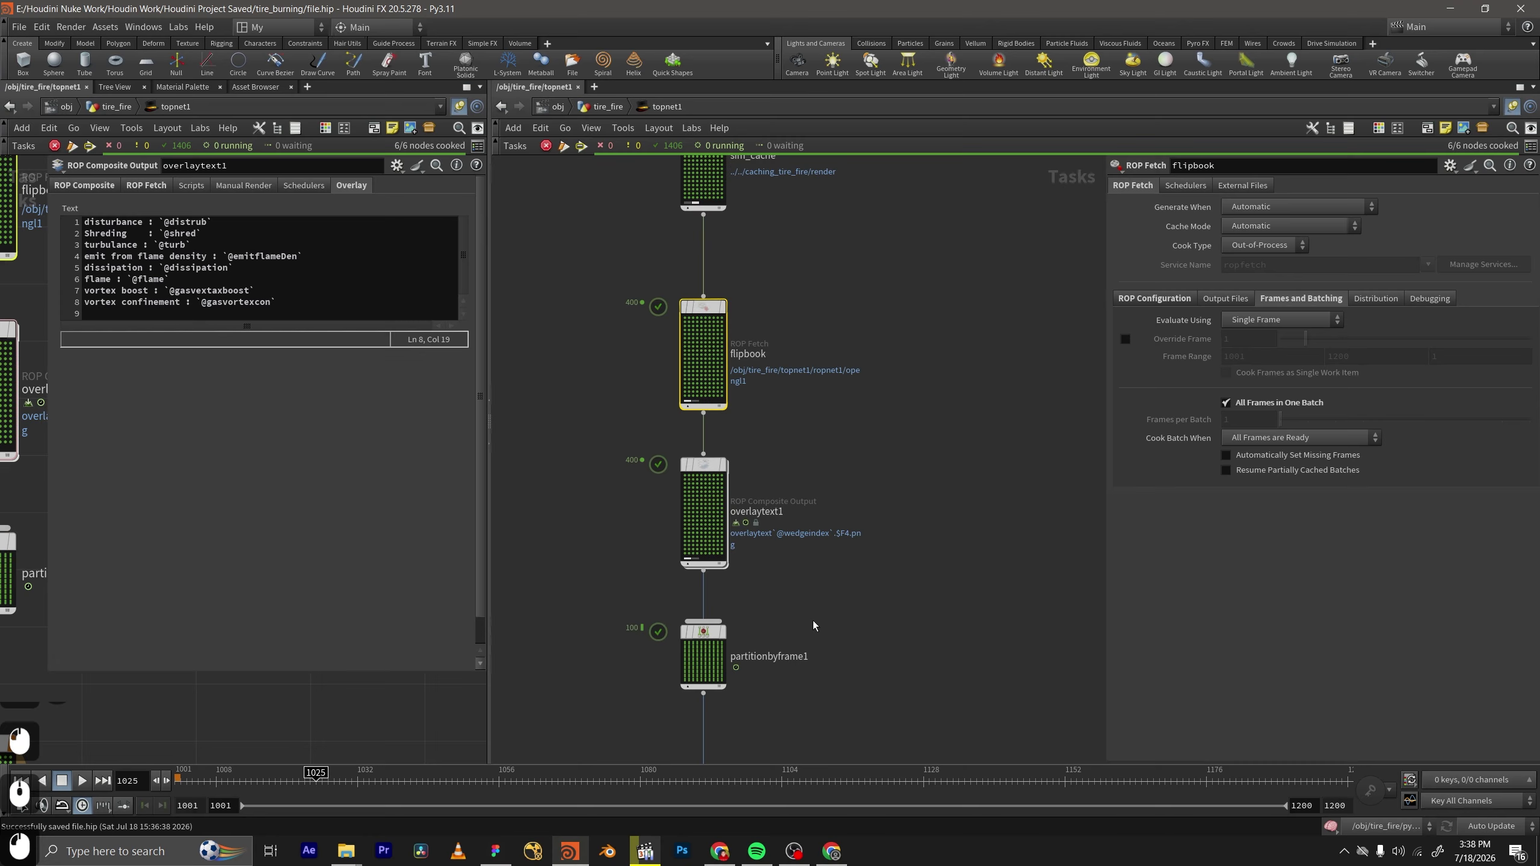
Review the rest of the cooked chain from overlaytext1 and partitionbyframe1 down to ffmpegencodevideo1.
mouse_move(816, 597)
middle_mouse_down()
mouse_move(828, 475)
mouse_move(839, 512)
middle_mouse_up()
mouse_move(837, 656)
middle_mouse_down()
mouse_move(849, 557)
mouse_move(809, 480)
middle_mouse_up()
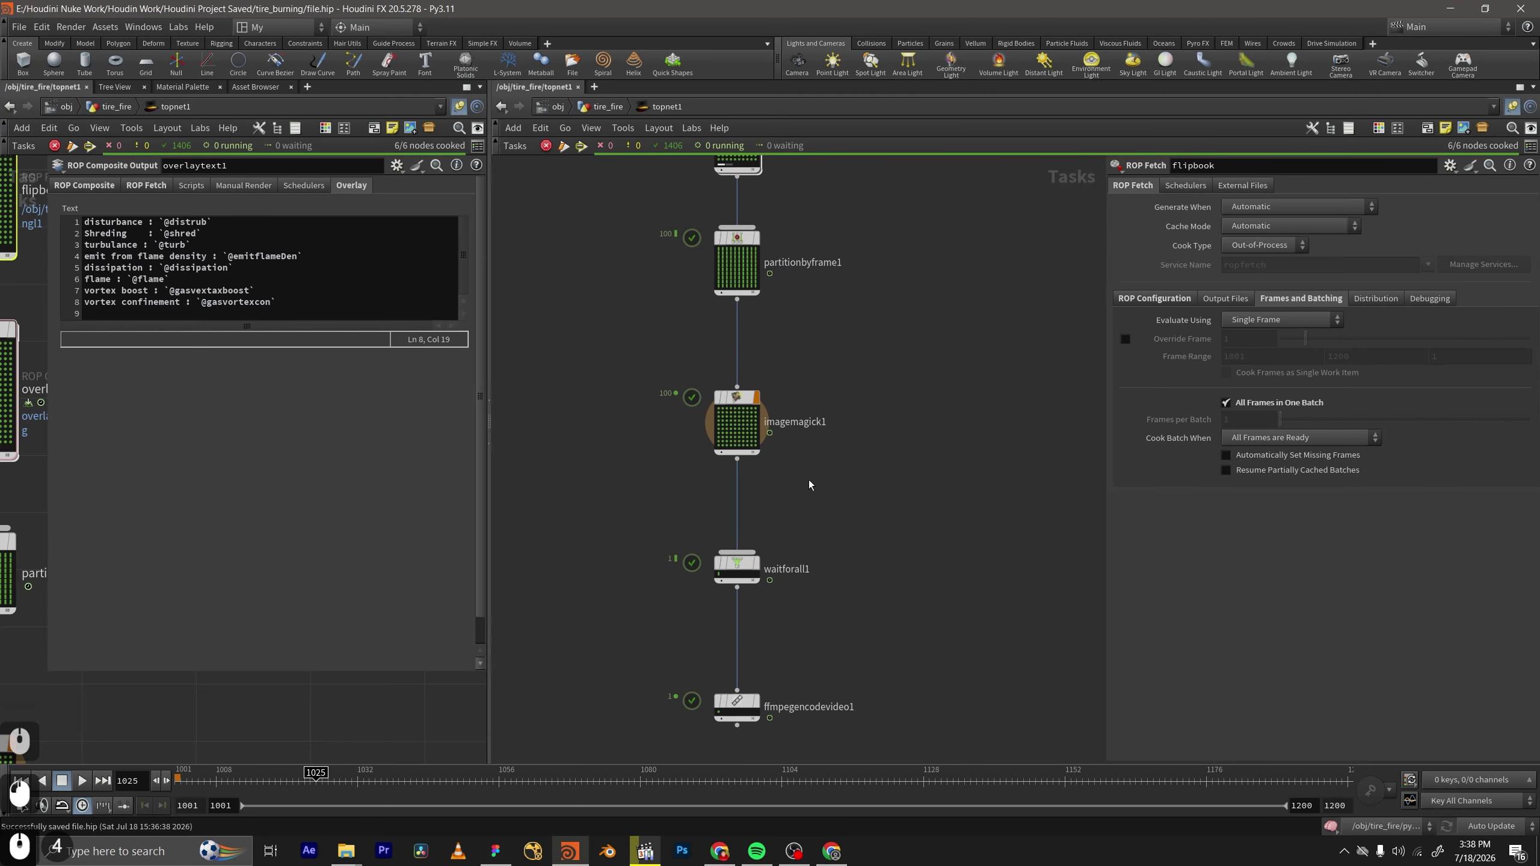
scroll(837, 607, "down", 6)
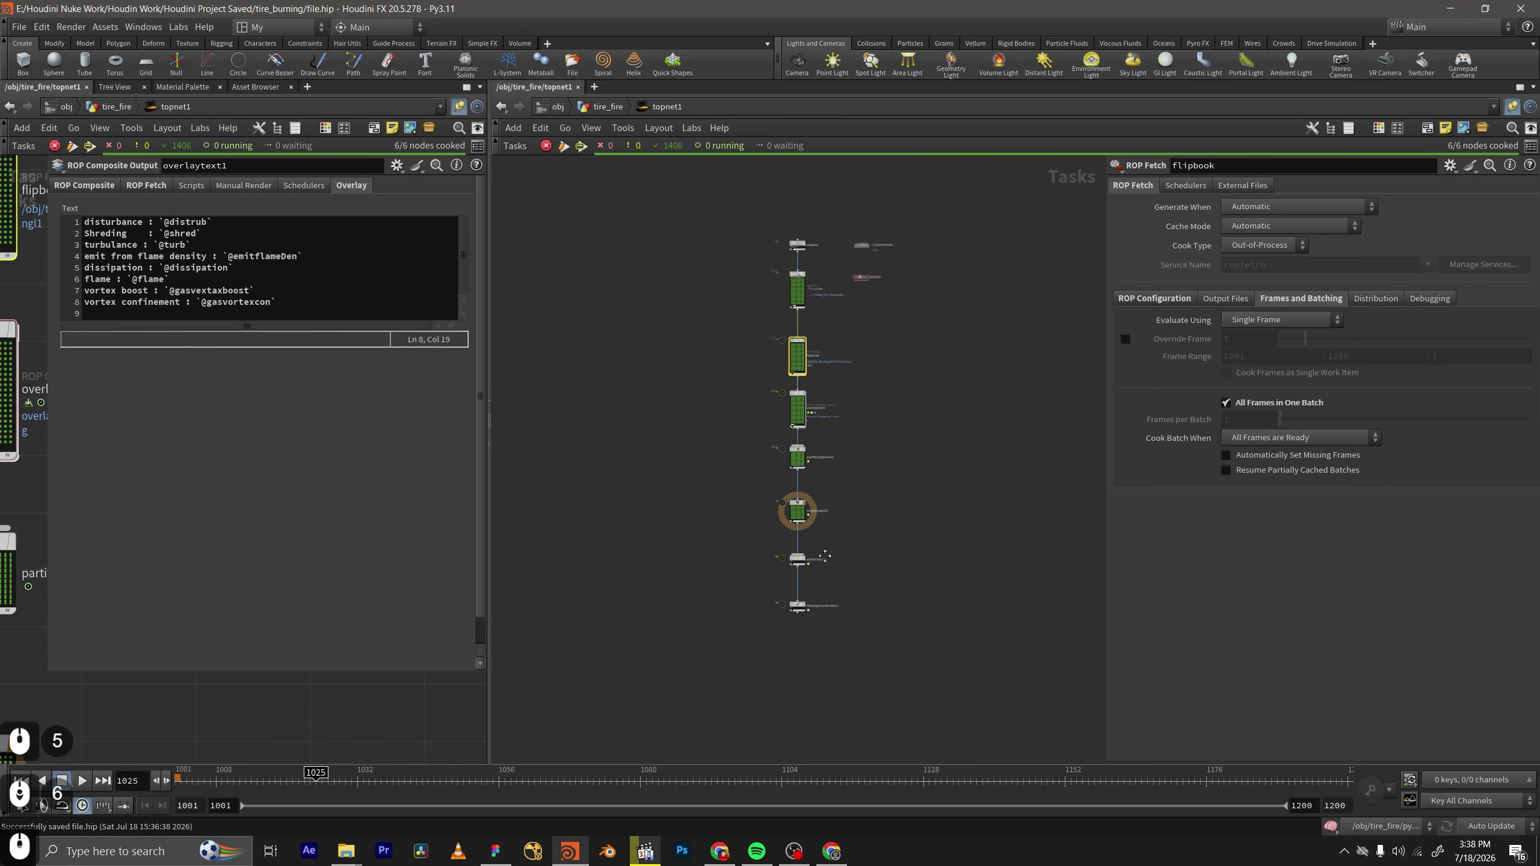
scroll(695, 372, "up", 3)
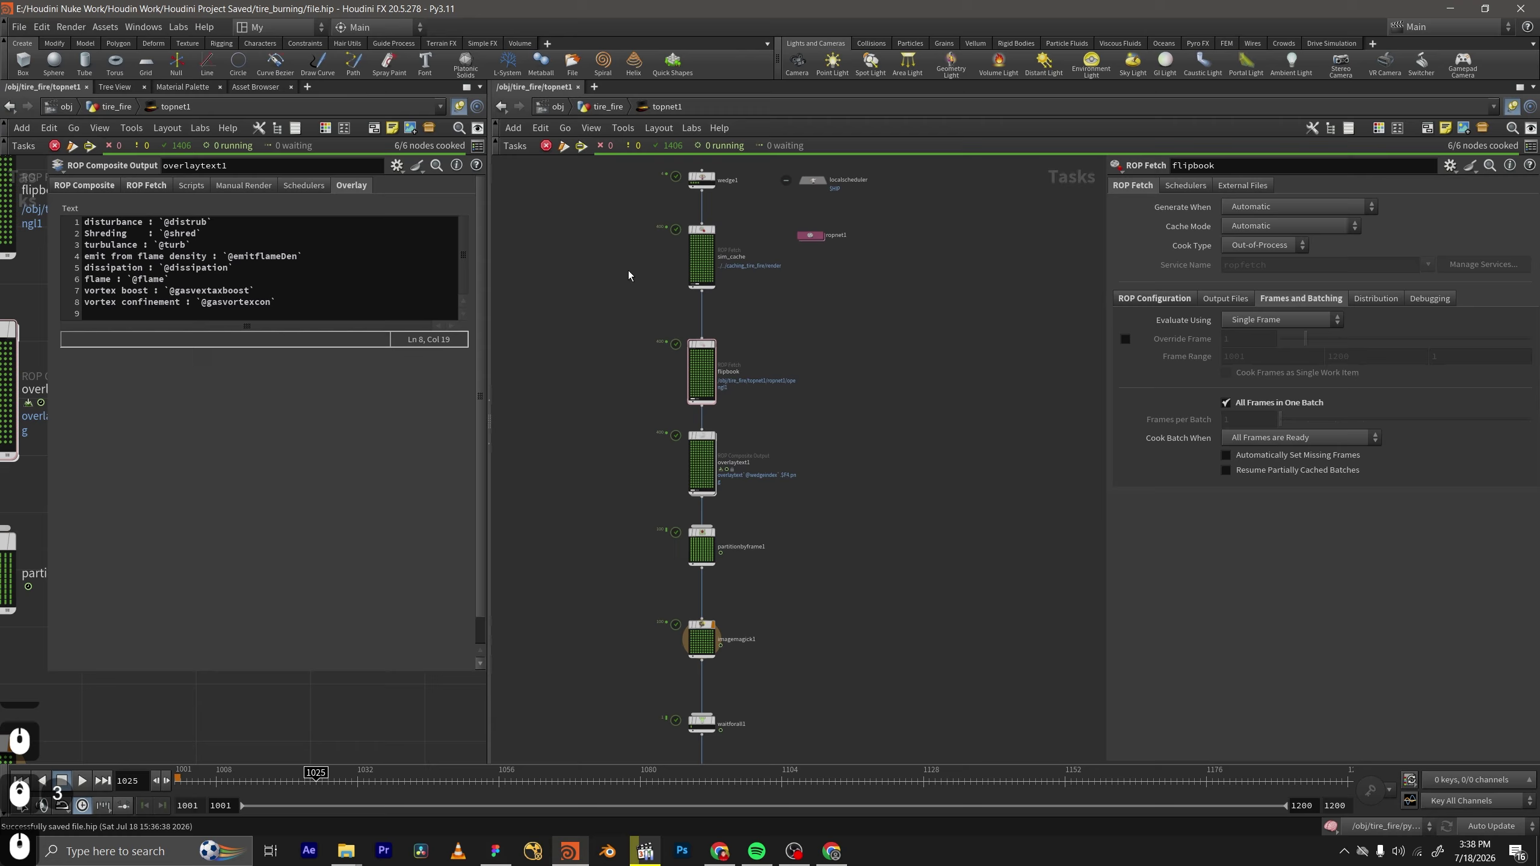
scroll(626, 291, "down", 2)
scroll(624, 296, "up", 2)
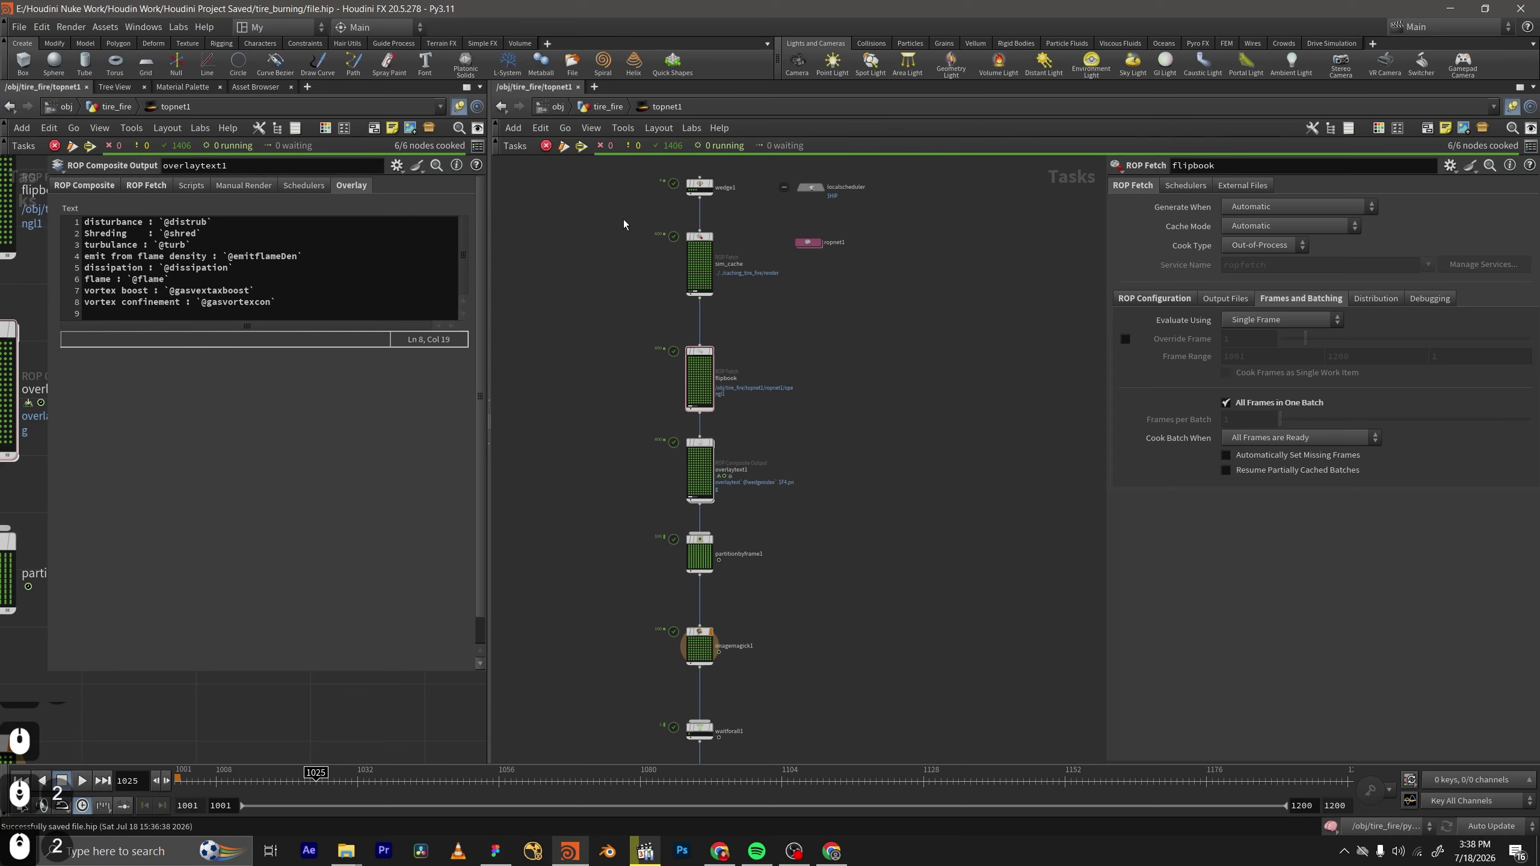
middle_click_drag(863, 709, 927, 558)
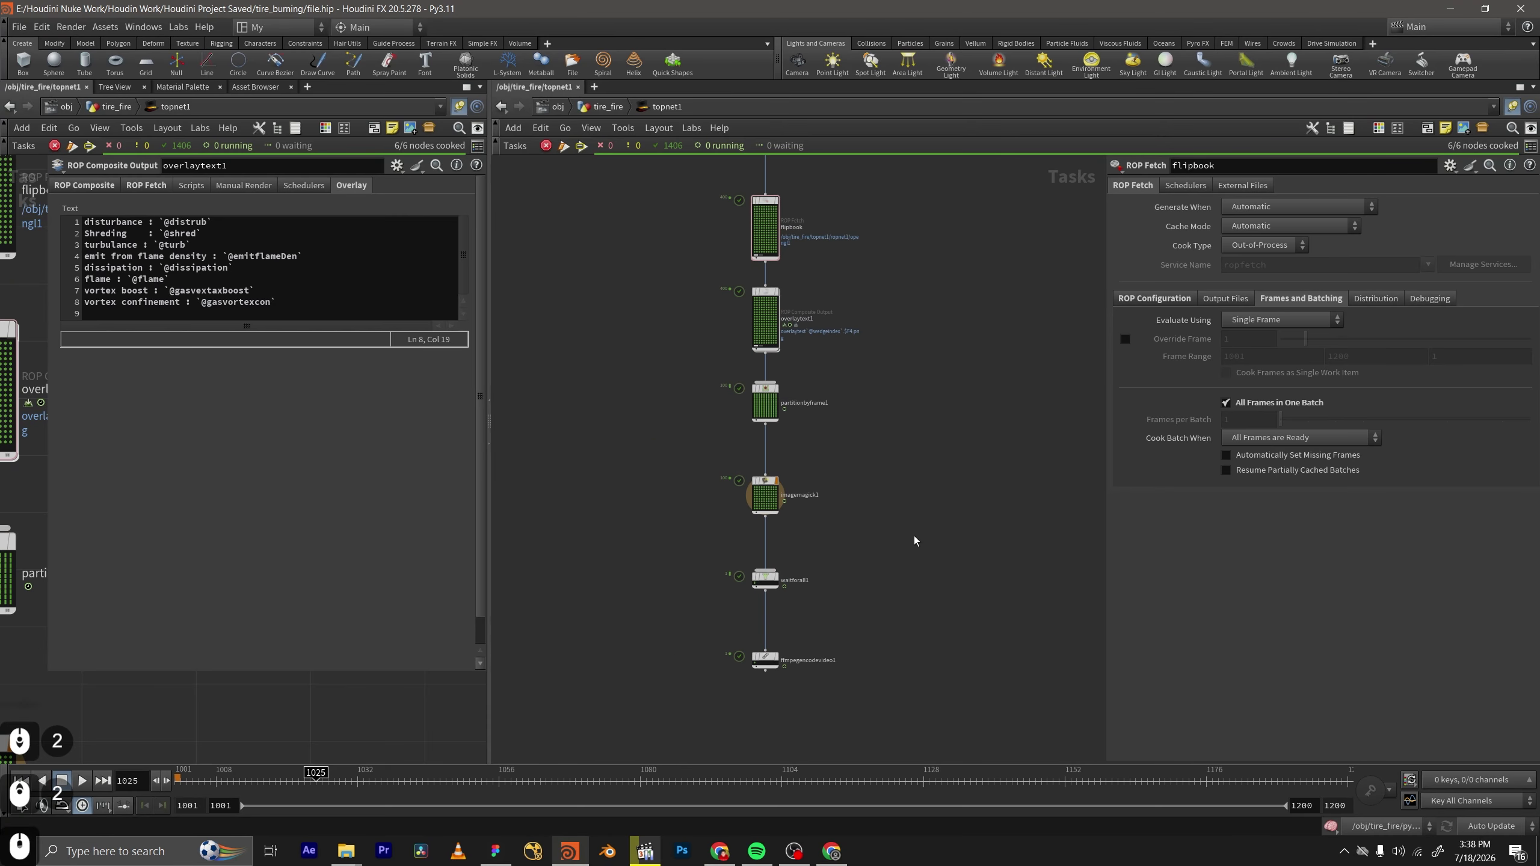
middle_click_drag(901, 485, 888, 537)
middle_click_drag(835, 295, 804, 378)
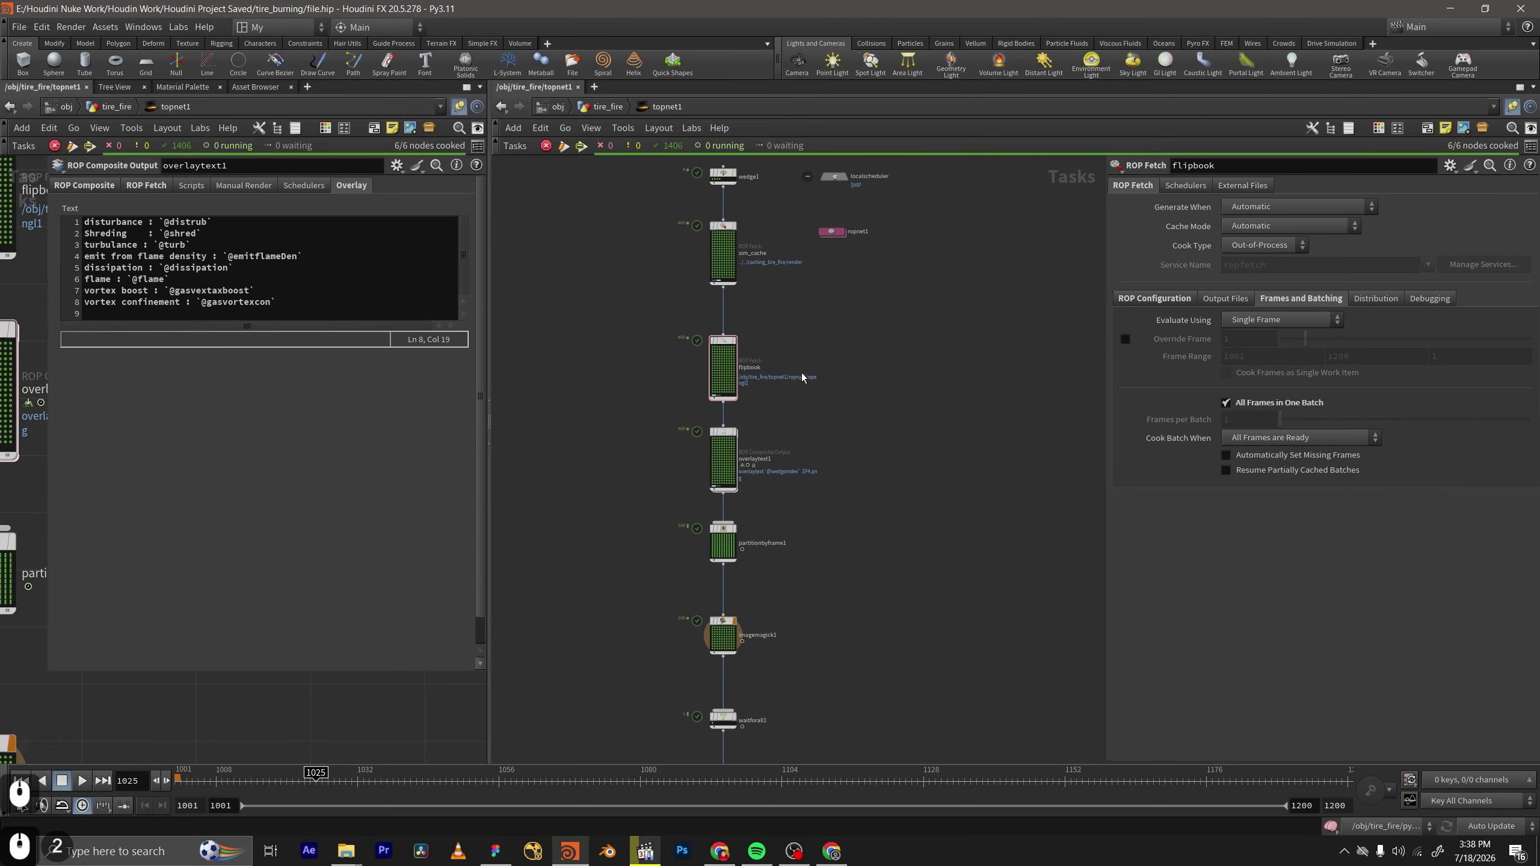
scroll(804, 376, "down", 1)
middle_click_drag(849, 475, 827, 388)
scroll(768, 217, "up", 2)
scroll(836, 422, "down", 2)
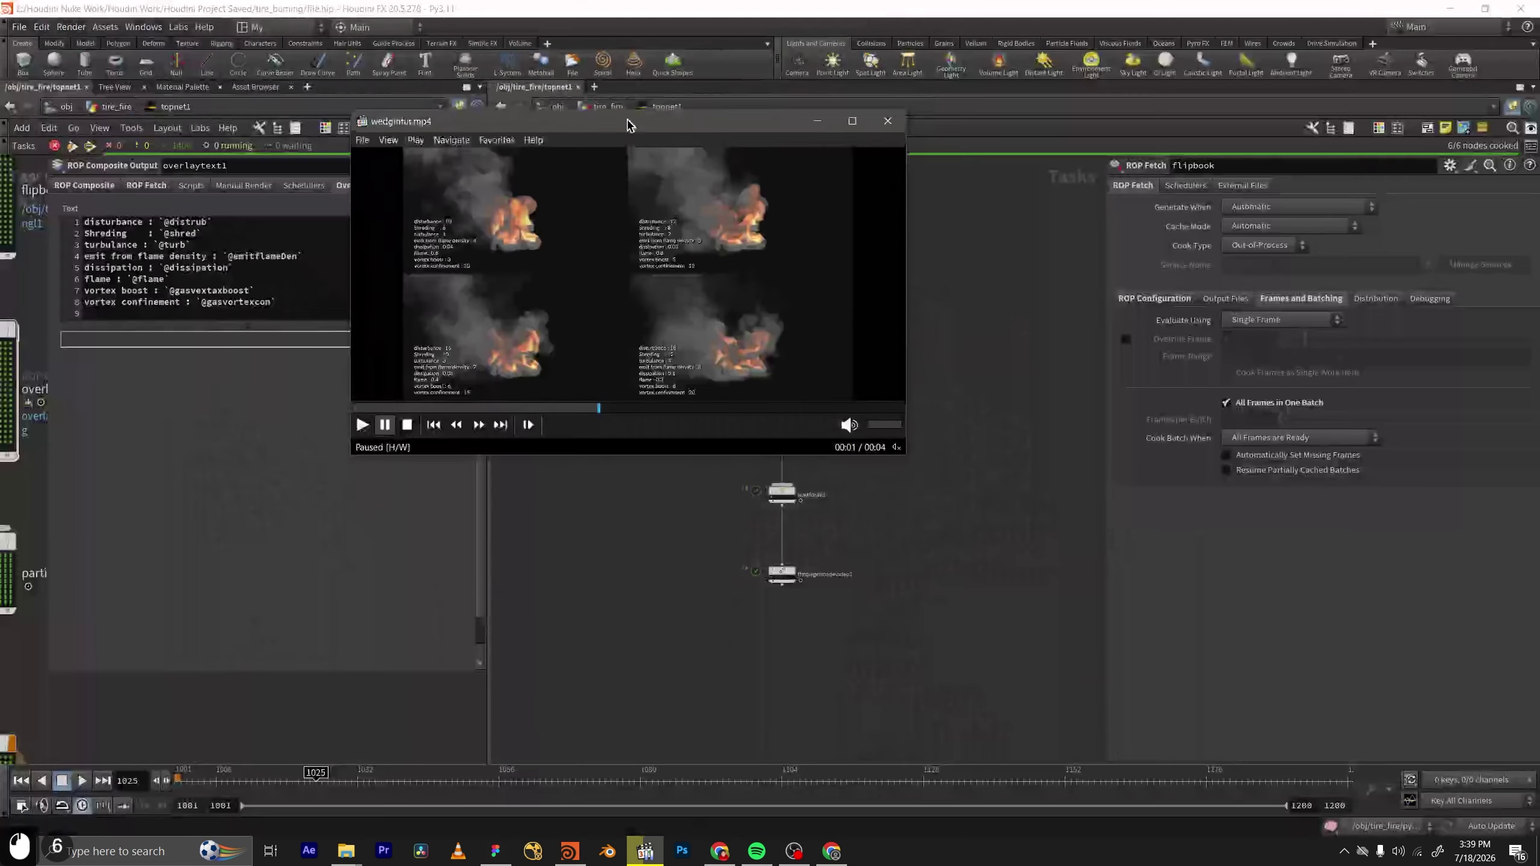
View the montage video wedgintut.mp4 at full size and check the output settings of ffmpegencodevideo1.
left_click_drag(621, 153, 725, 19)
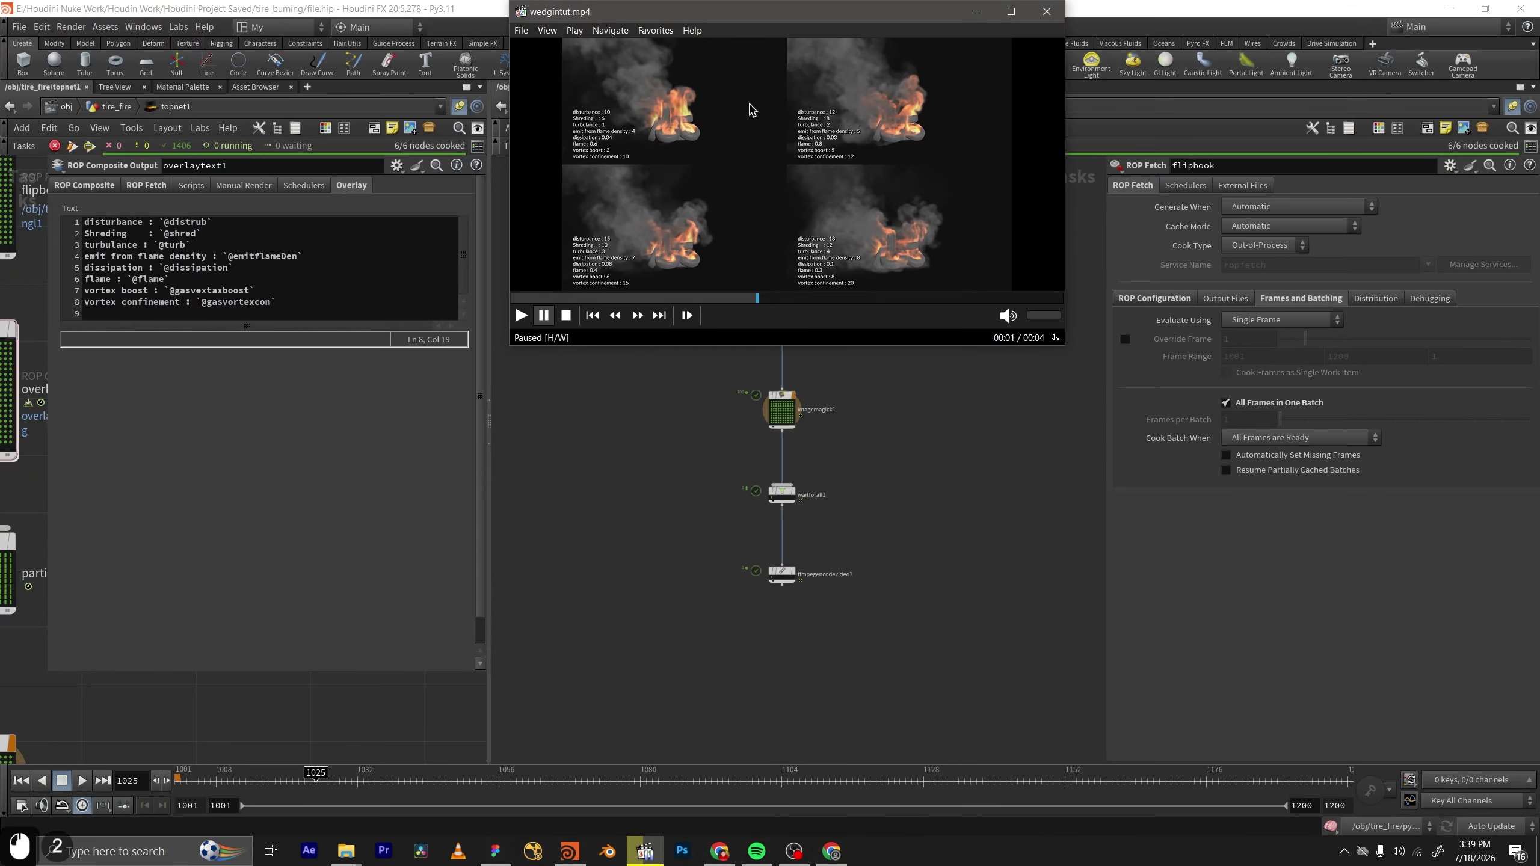
double_click(763, 13)
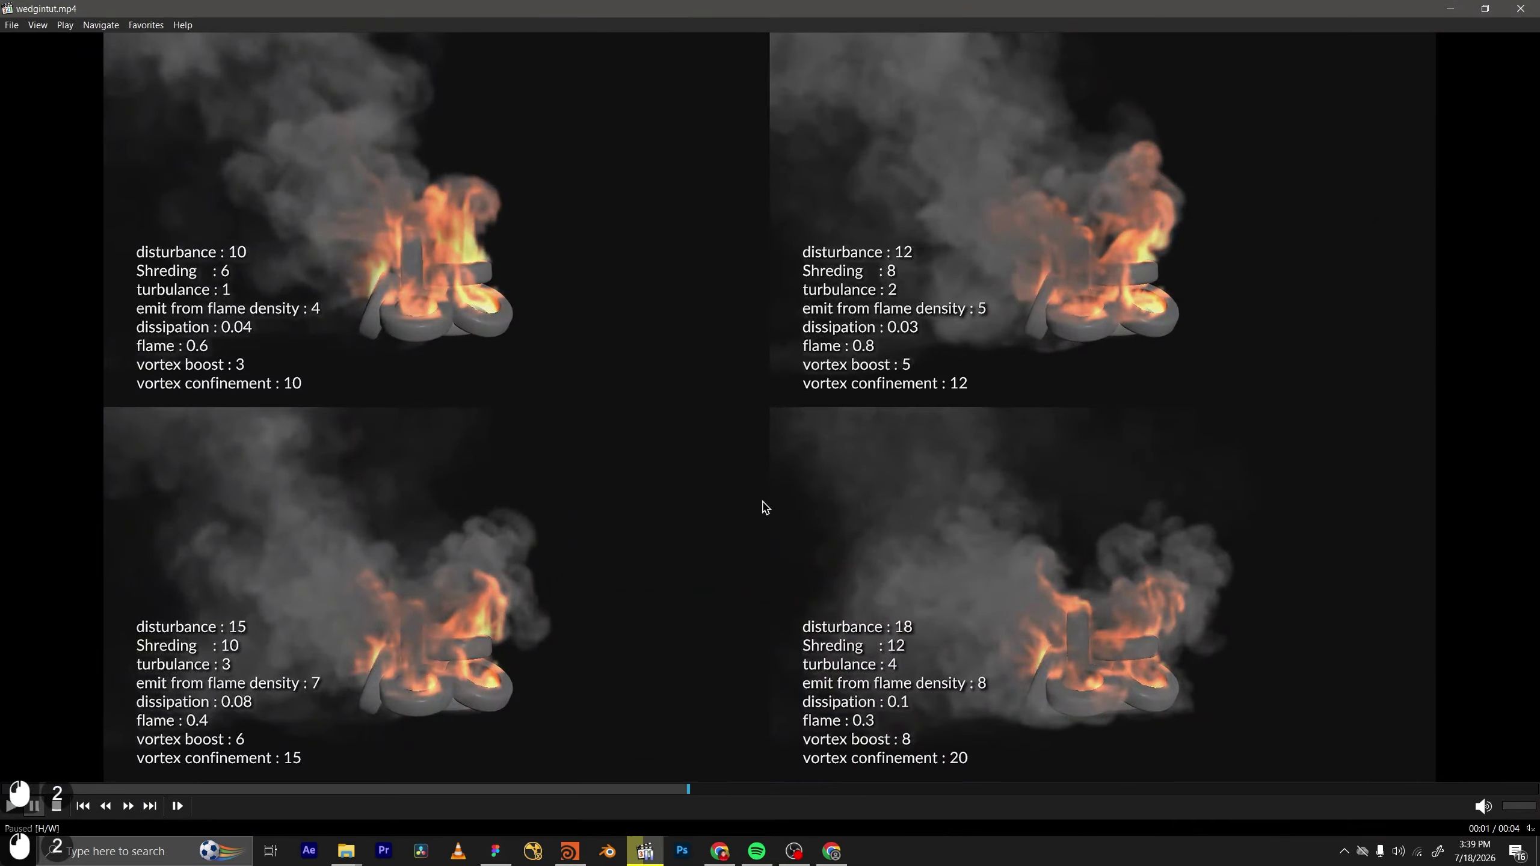
left_click_drag(875, 6, 499, 312)
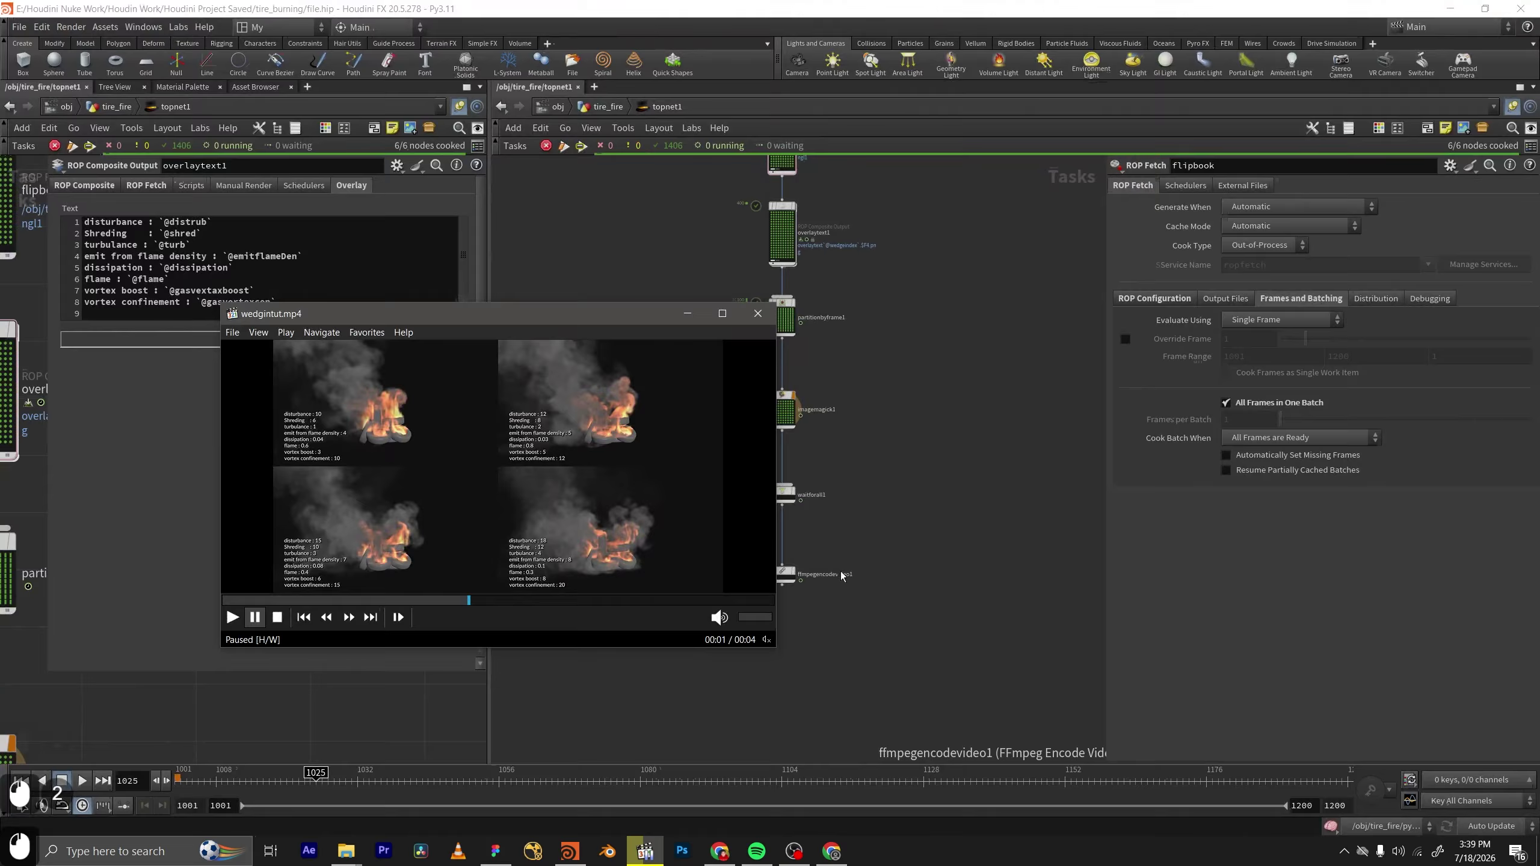
left_click(816, 578)
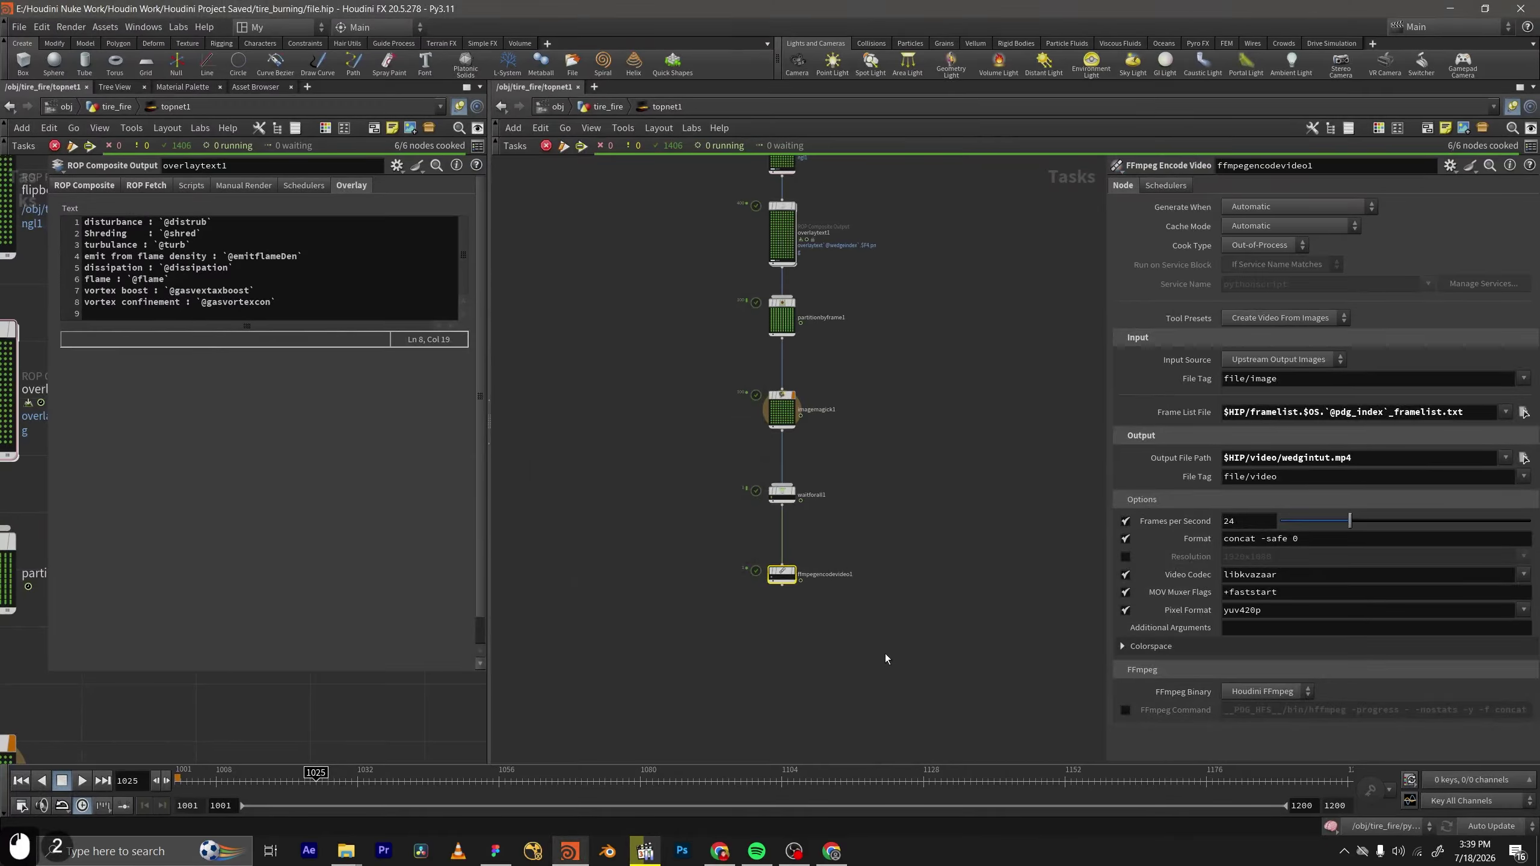
Bring wedgintut.mp4 back up maximised and play it, pausing to compare the four labelled wedges.
left_click(645, 852)
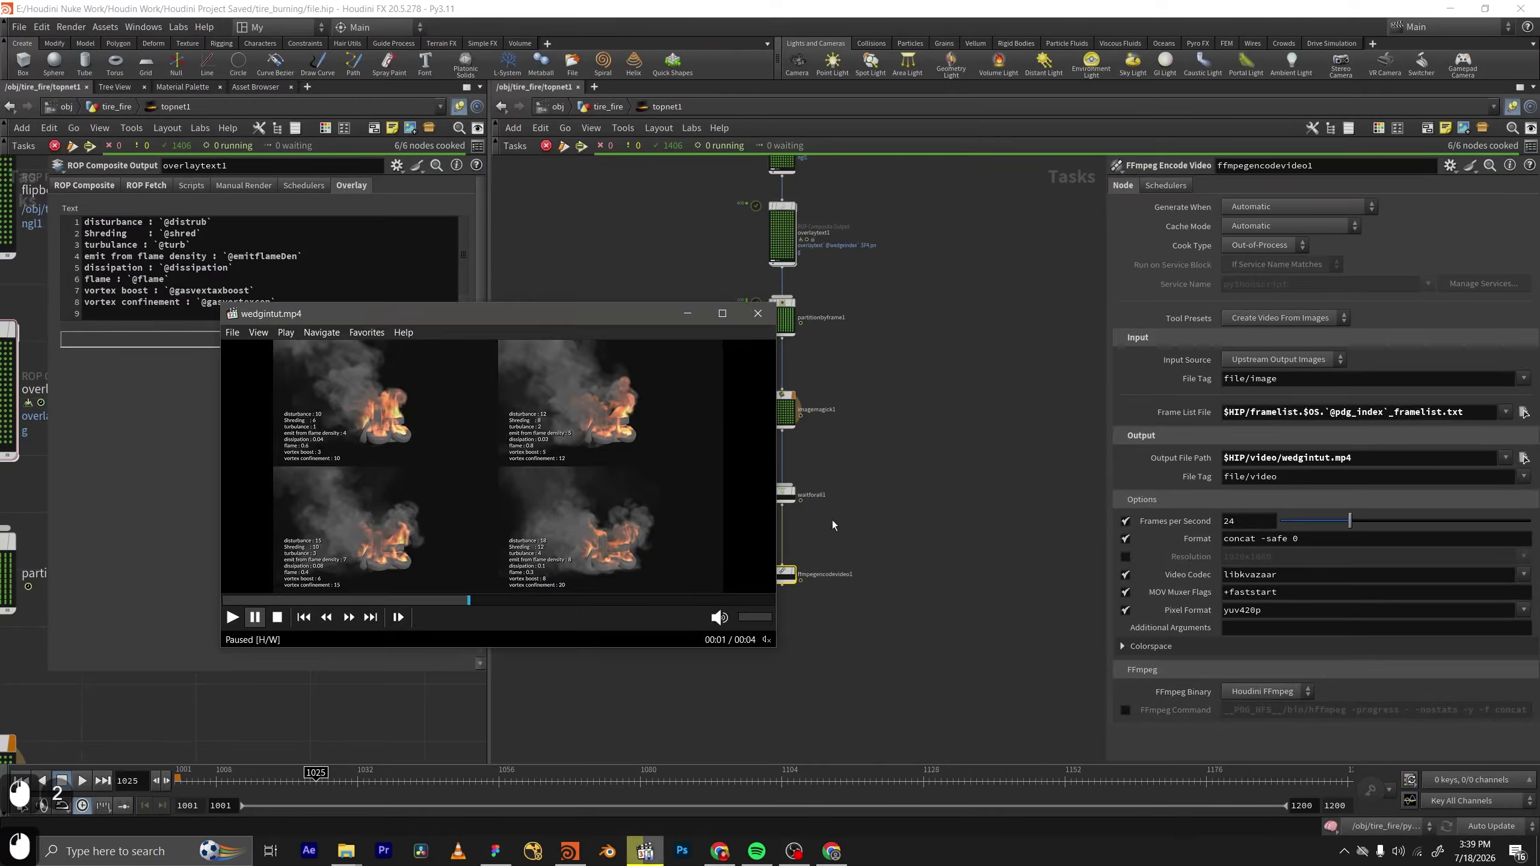
left_click(730, 317)
left_click(733, 320)
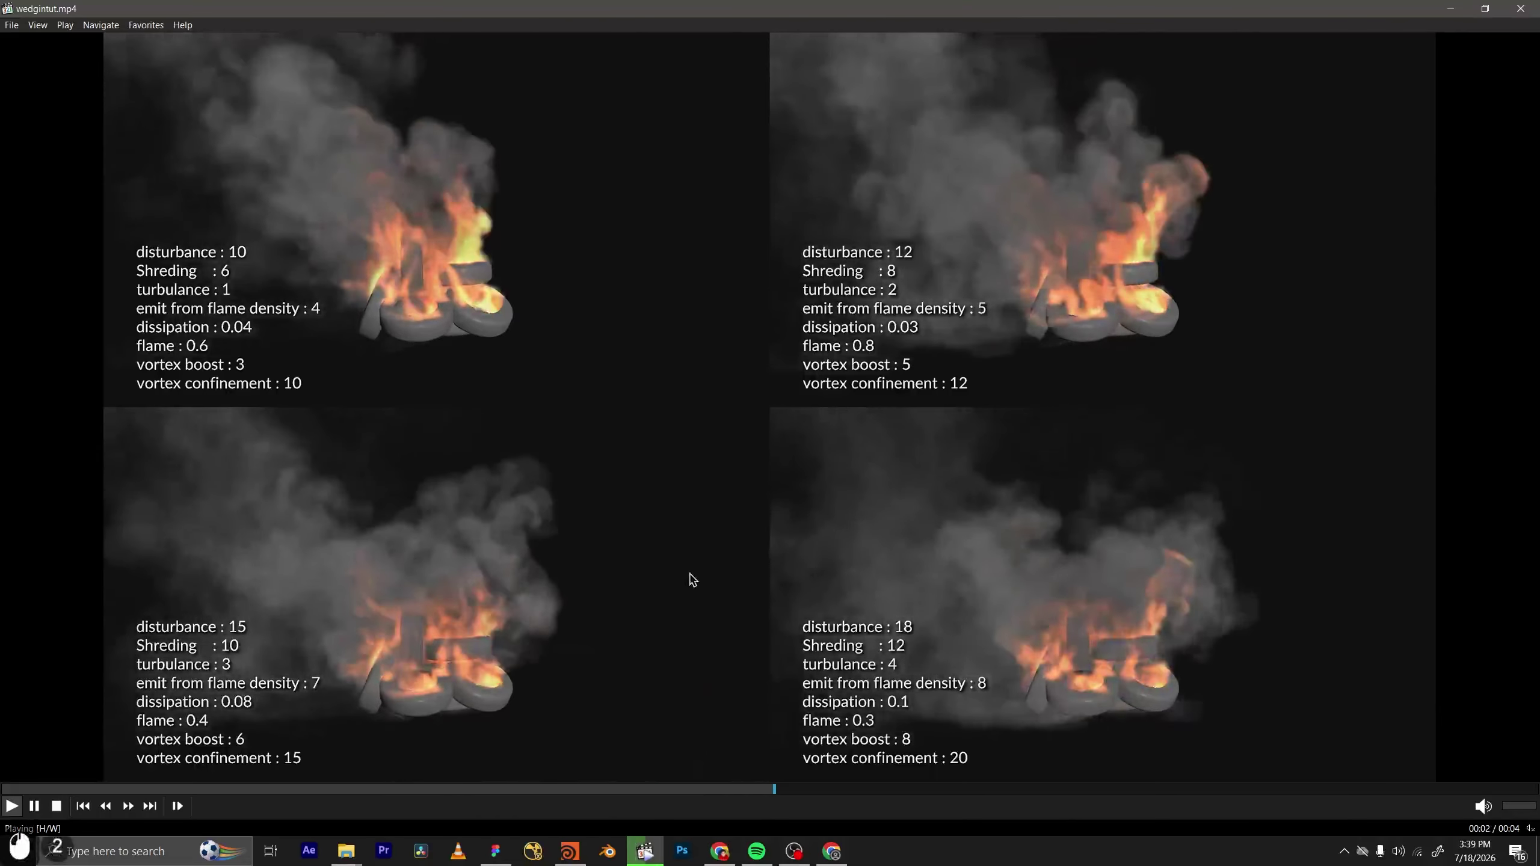
key("space")
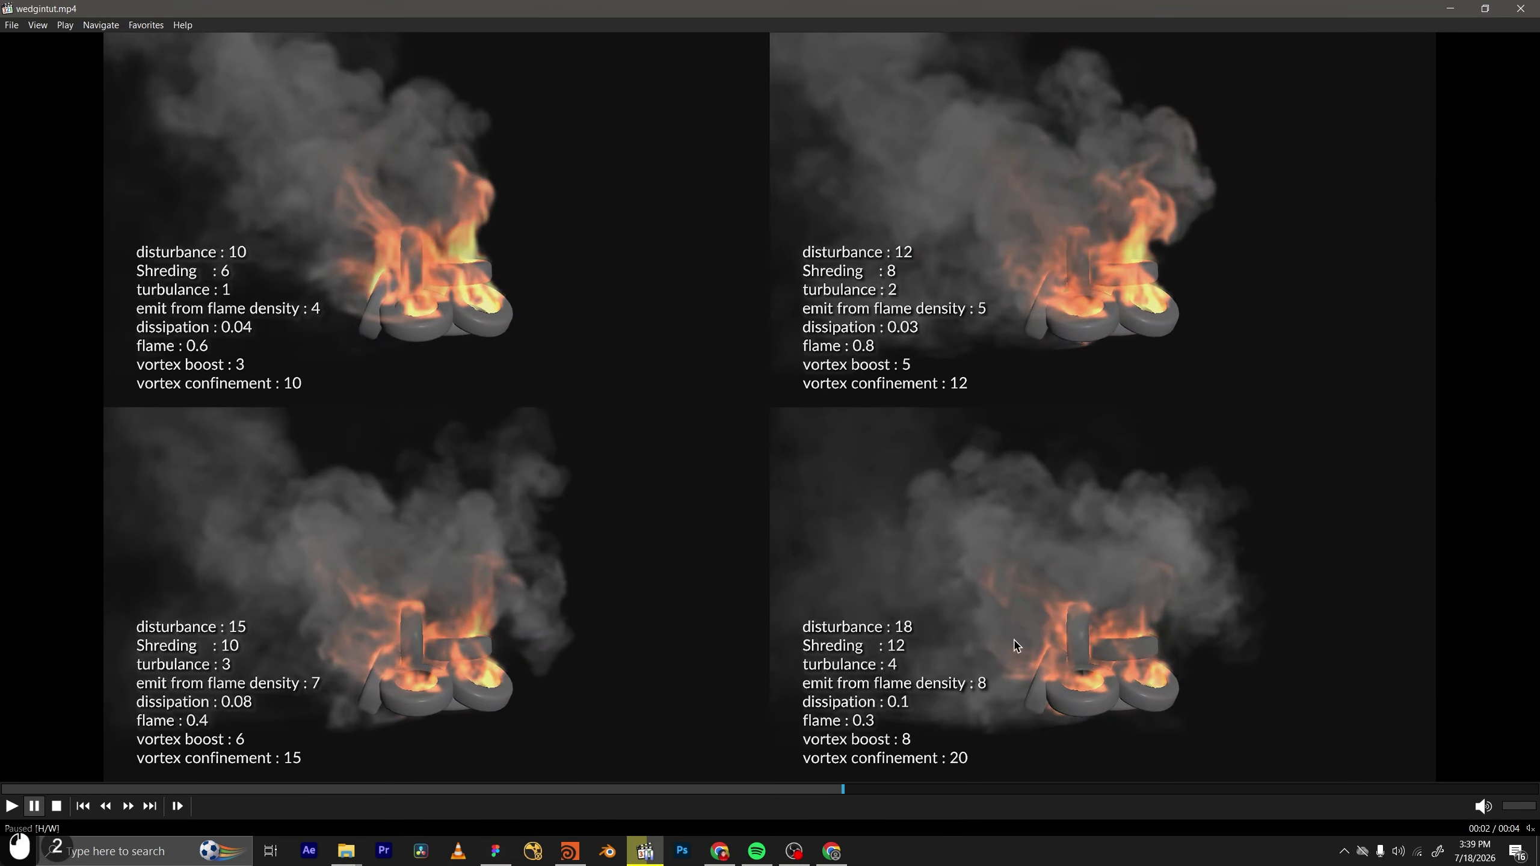
key("space")
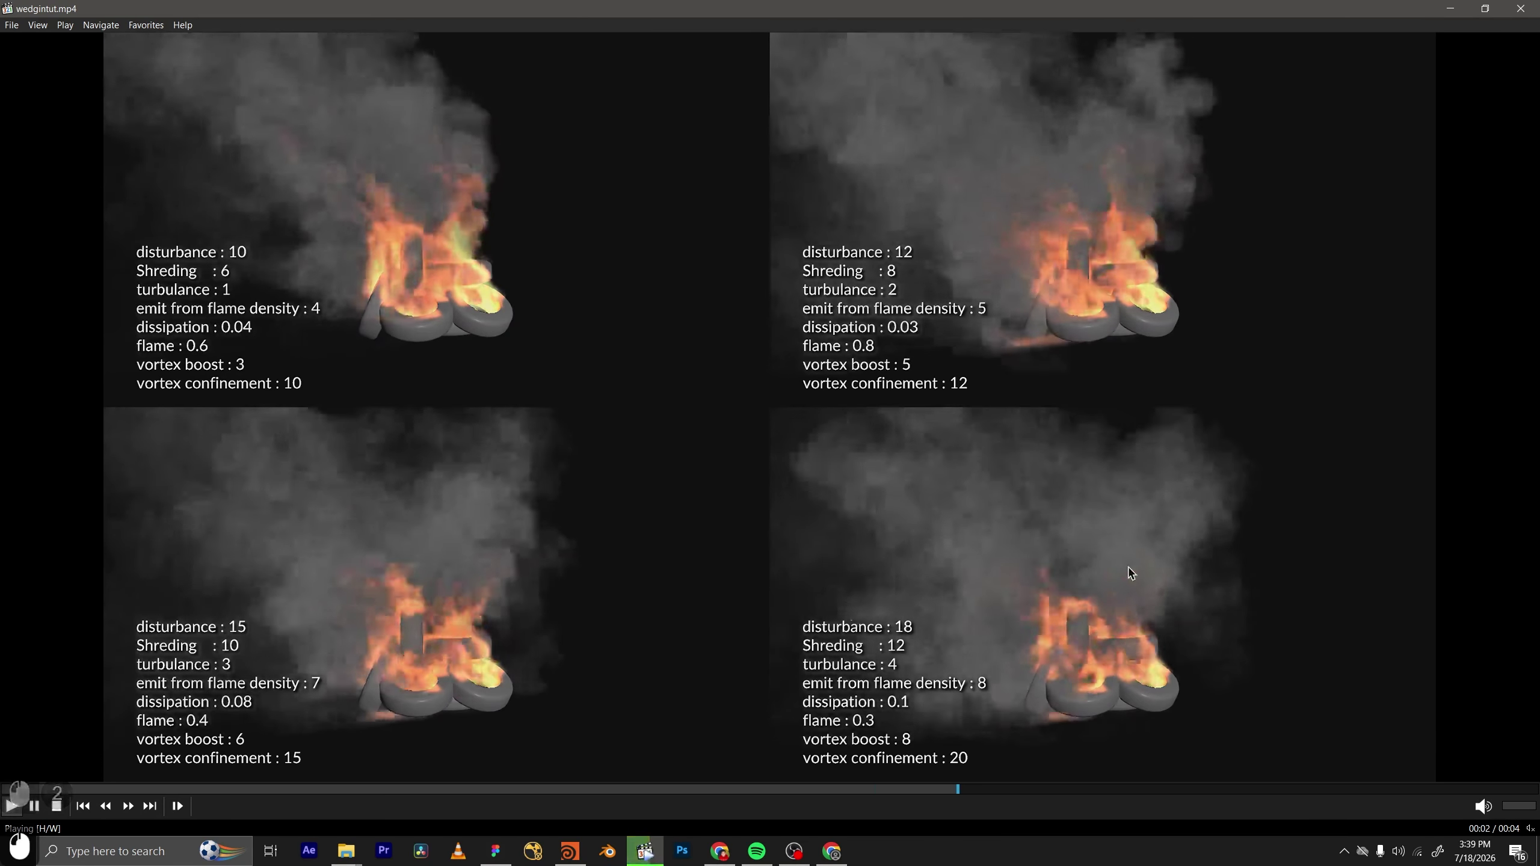
key("space")
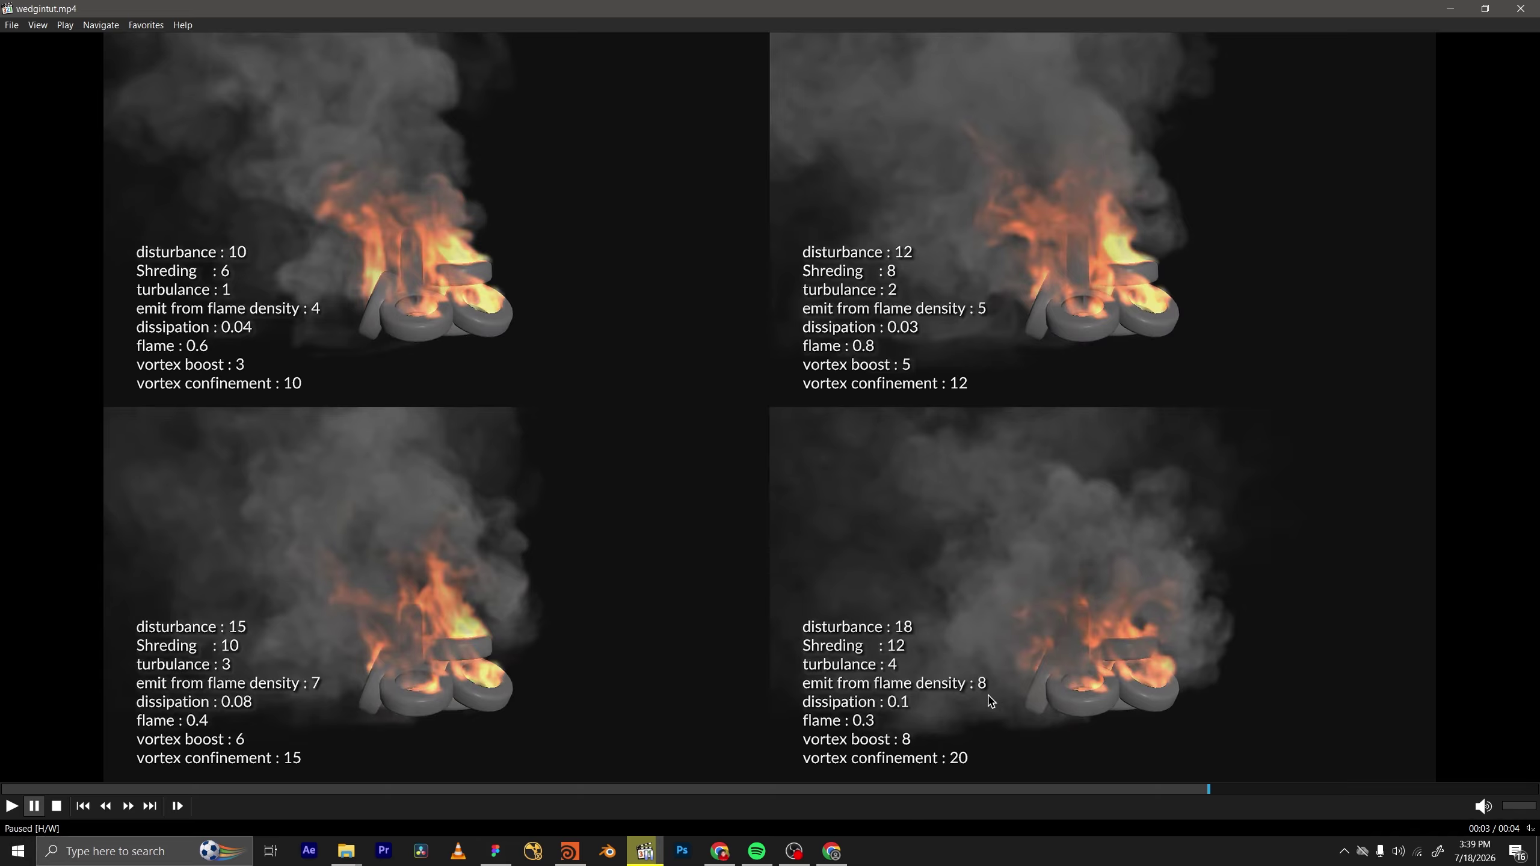
Scrub back through wedgintut.mp4 and replay it to compare the fire and smoke of each wedge.
left_click(1146, 789)
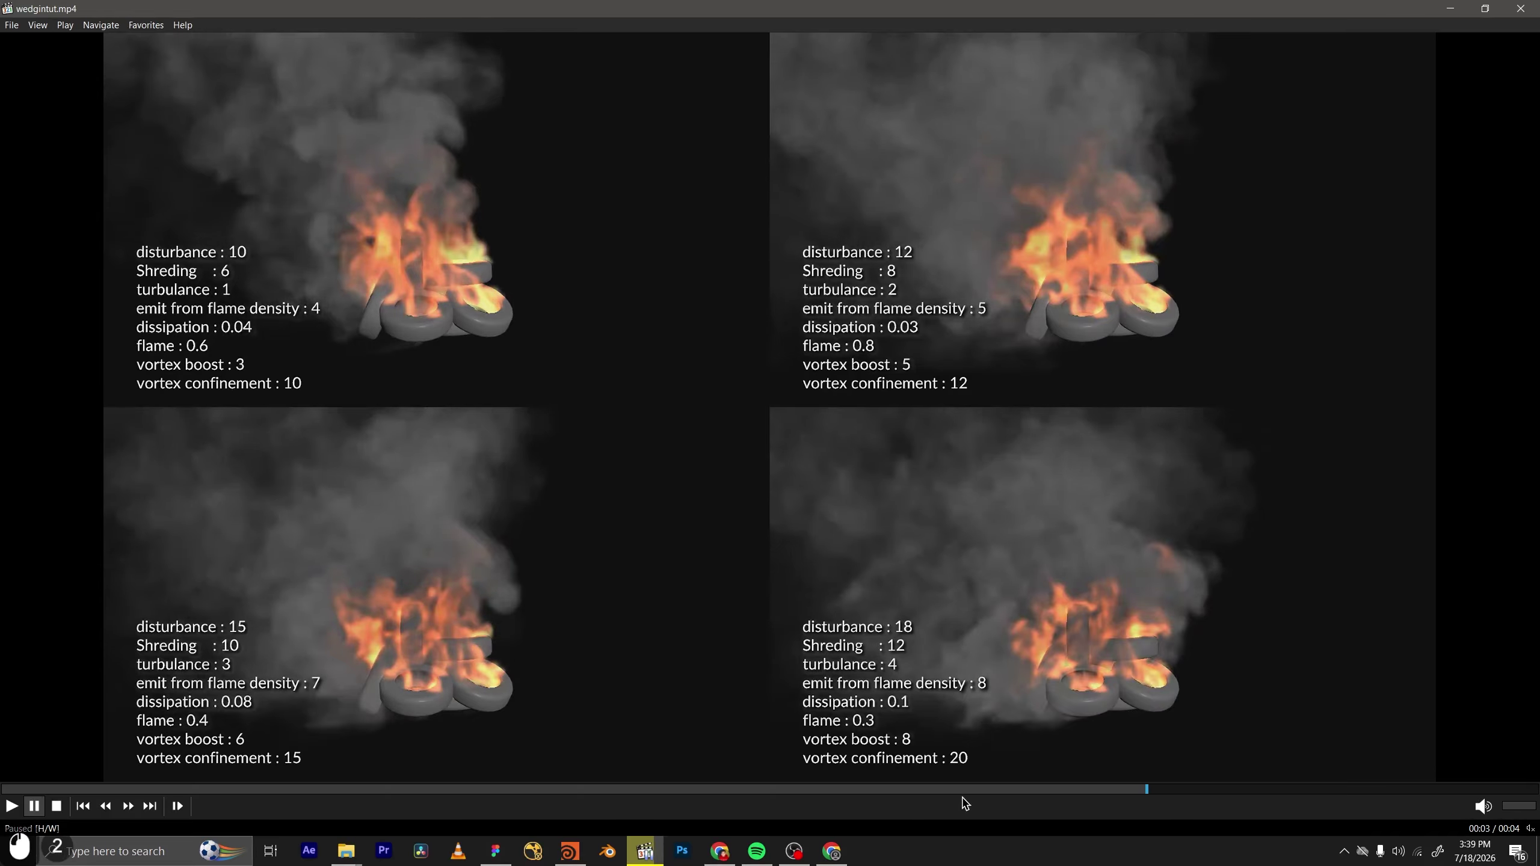
left_click(885, 791)
left_click(808, 790)
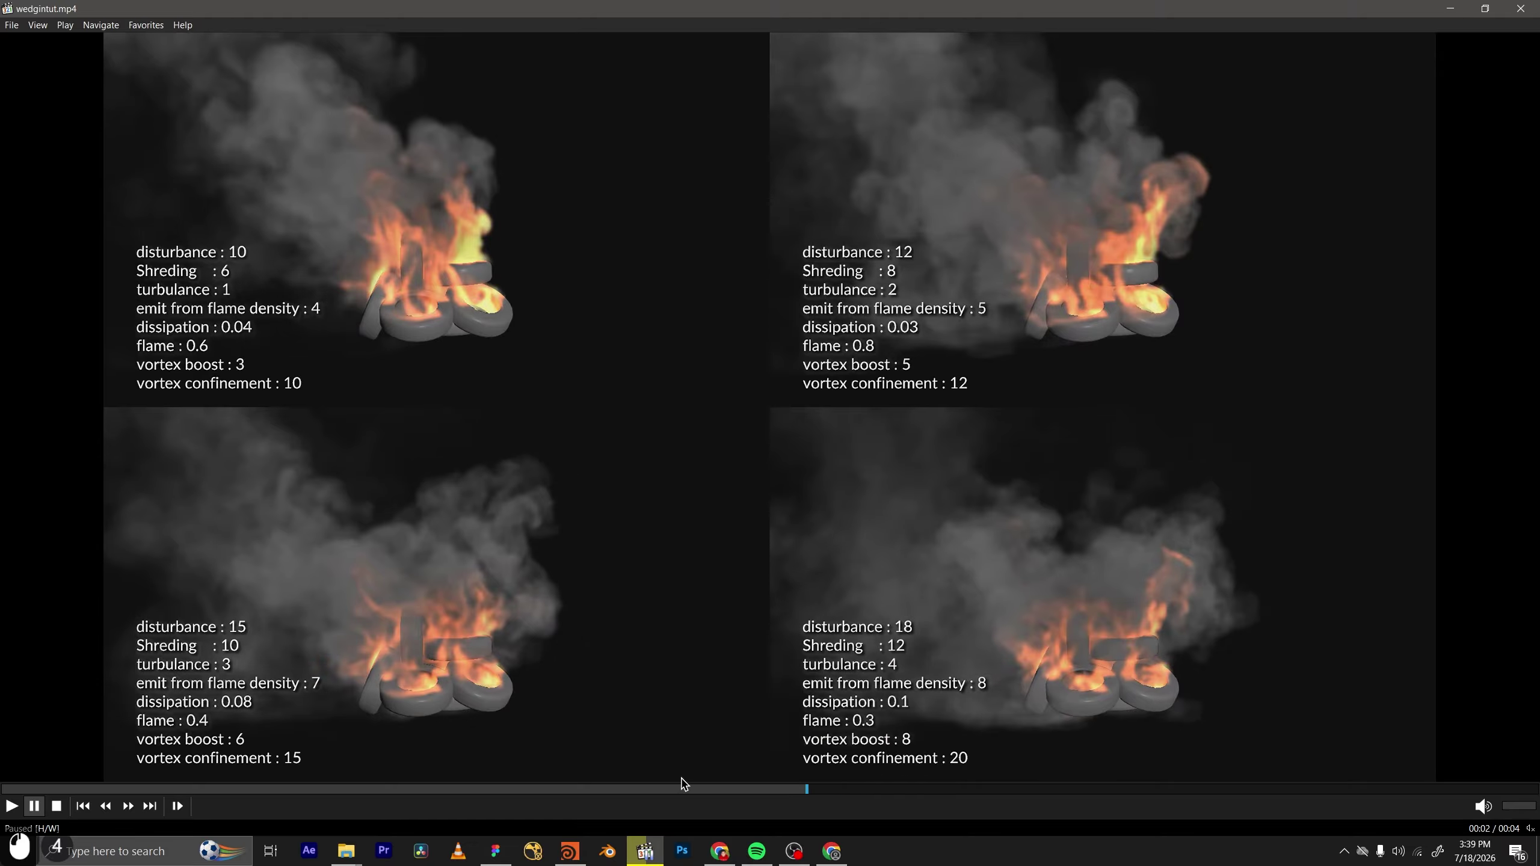
left_click(682, 780)
left_click(622, 791)
left_click(489, 791)
left_click(507, 677)
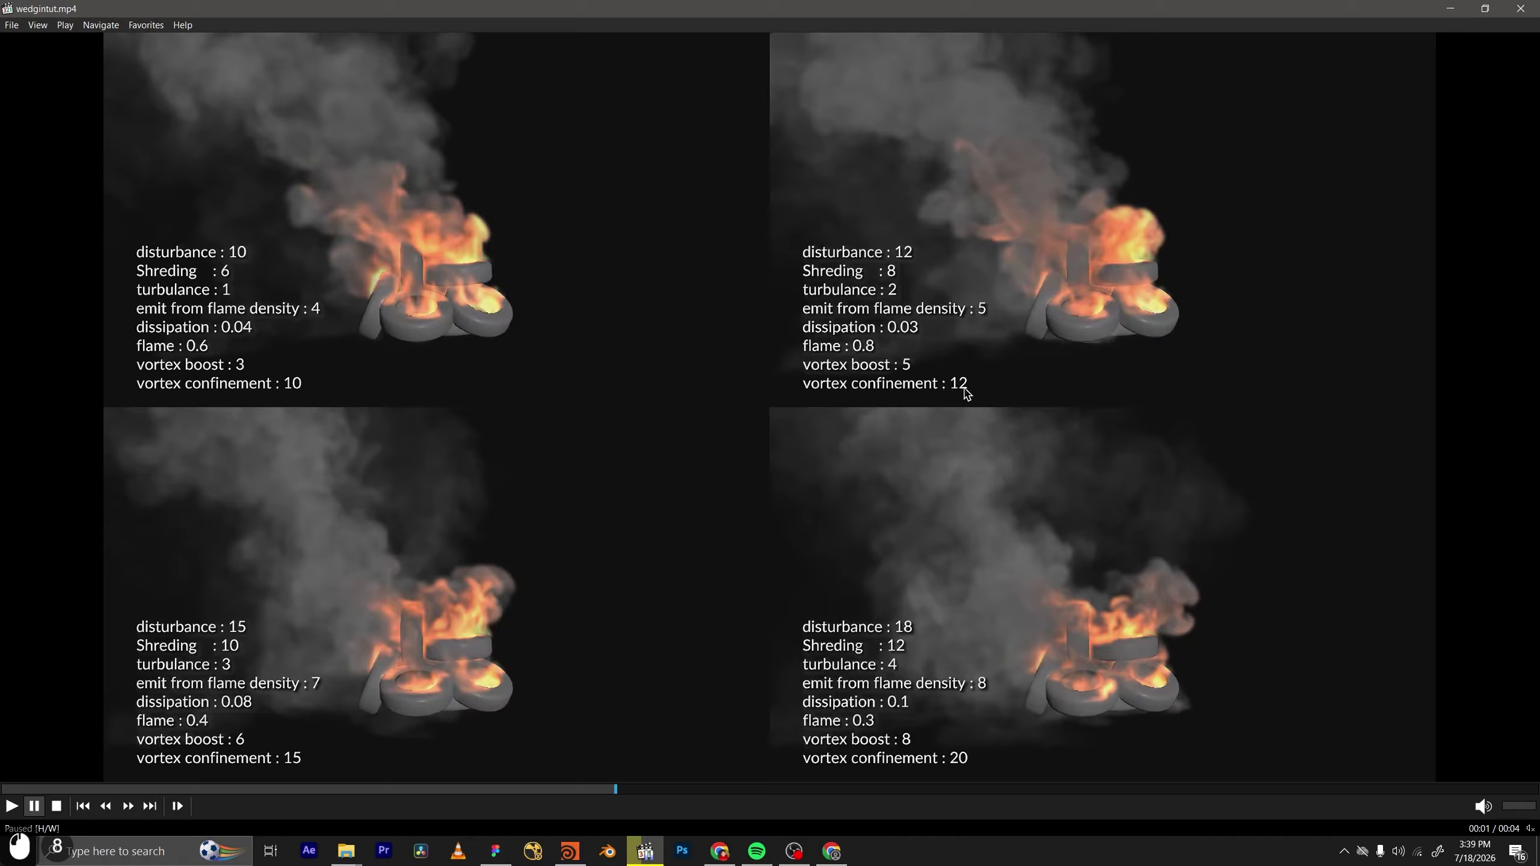
left_click(857, 412)
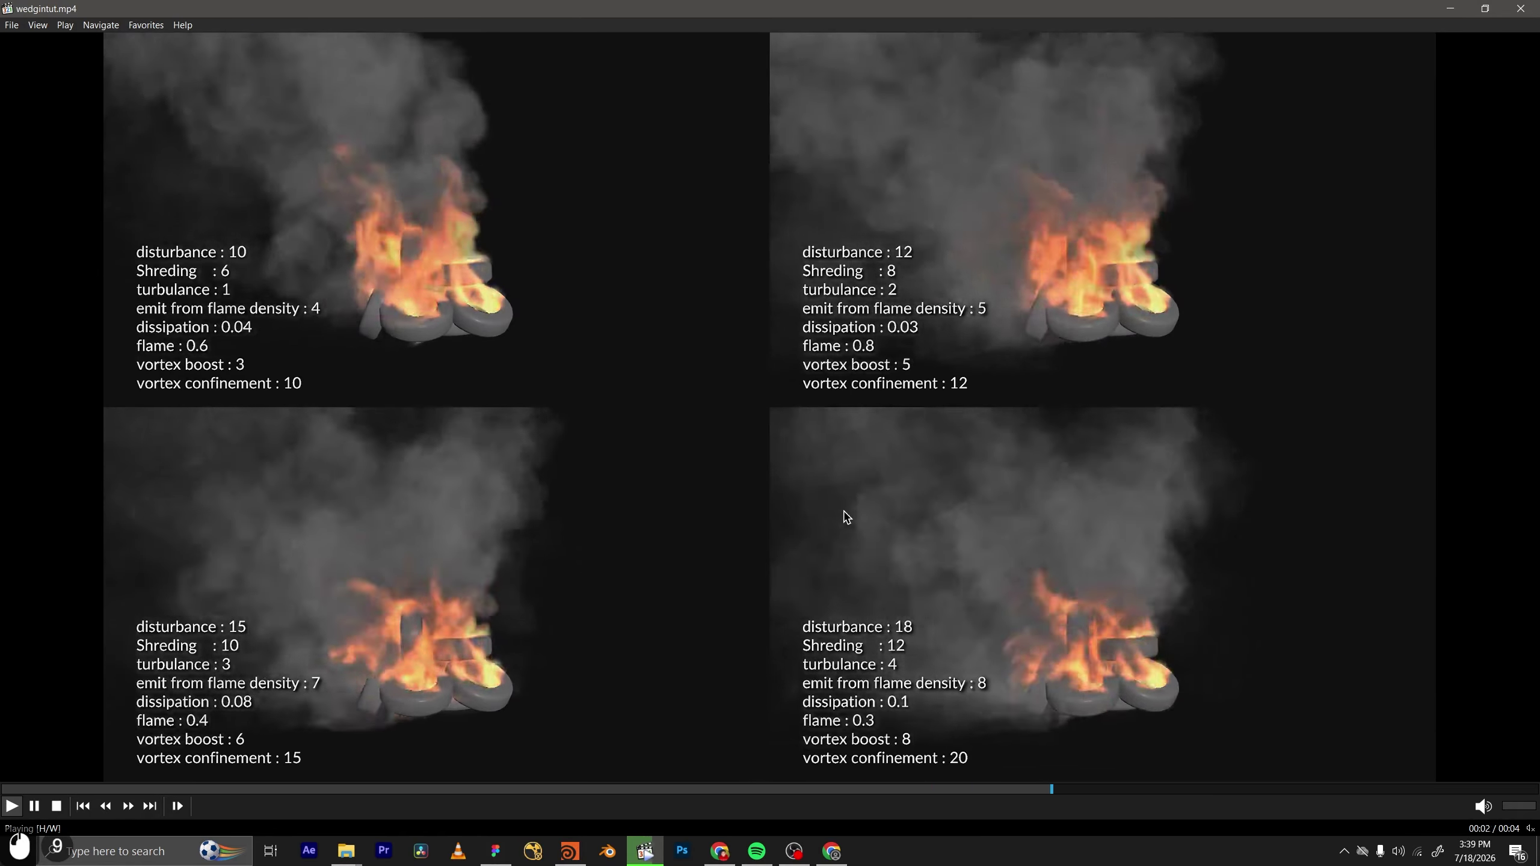
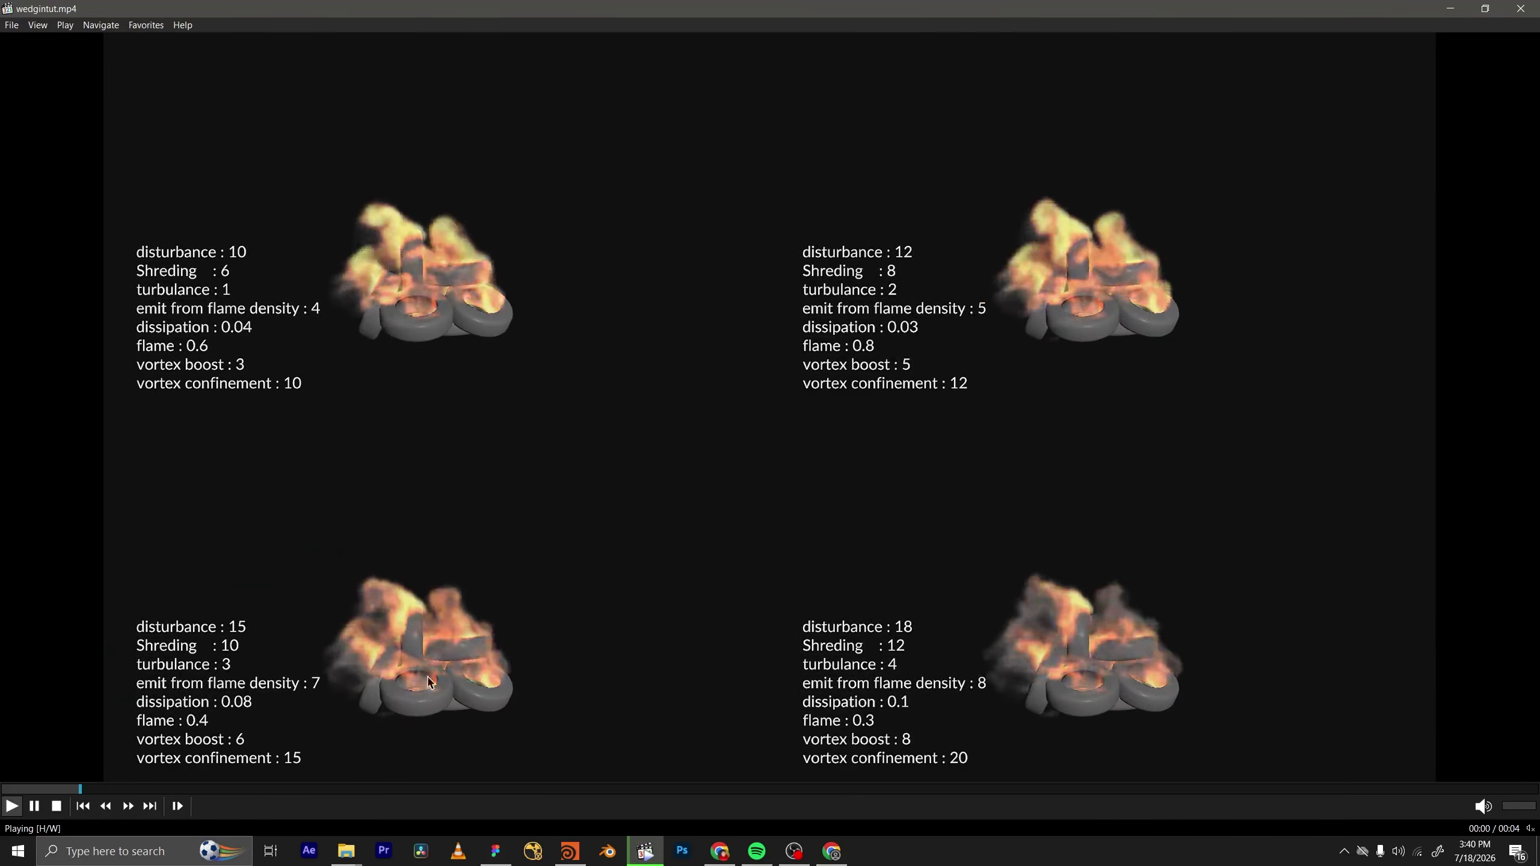
left_click(558, 359)
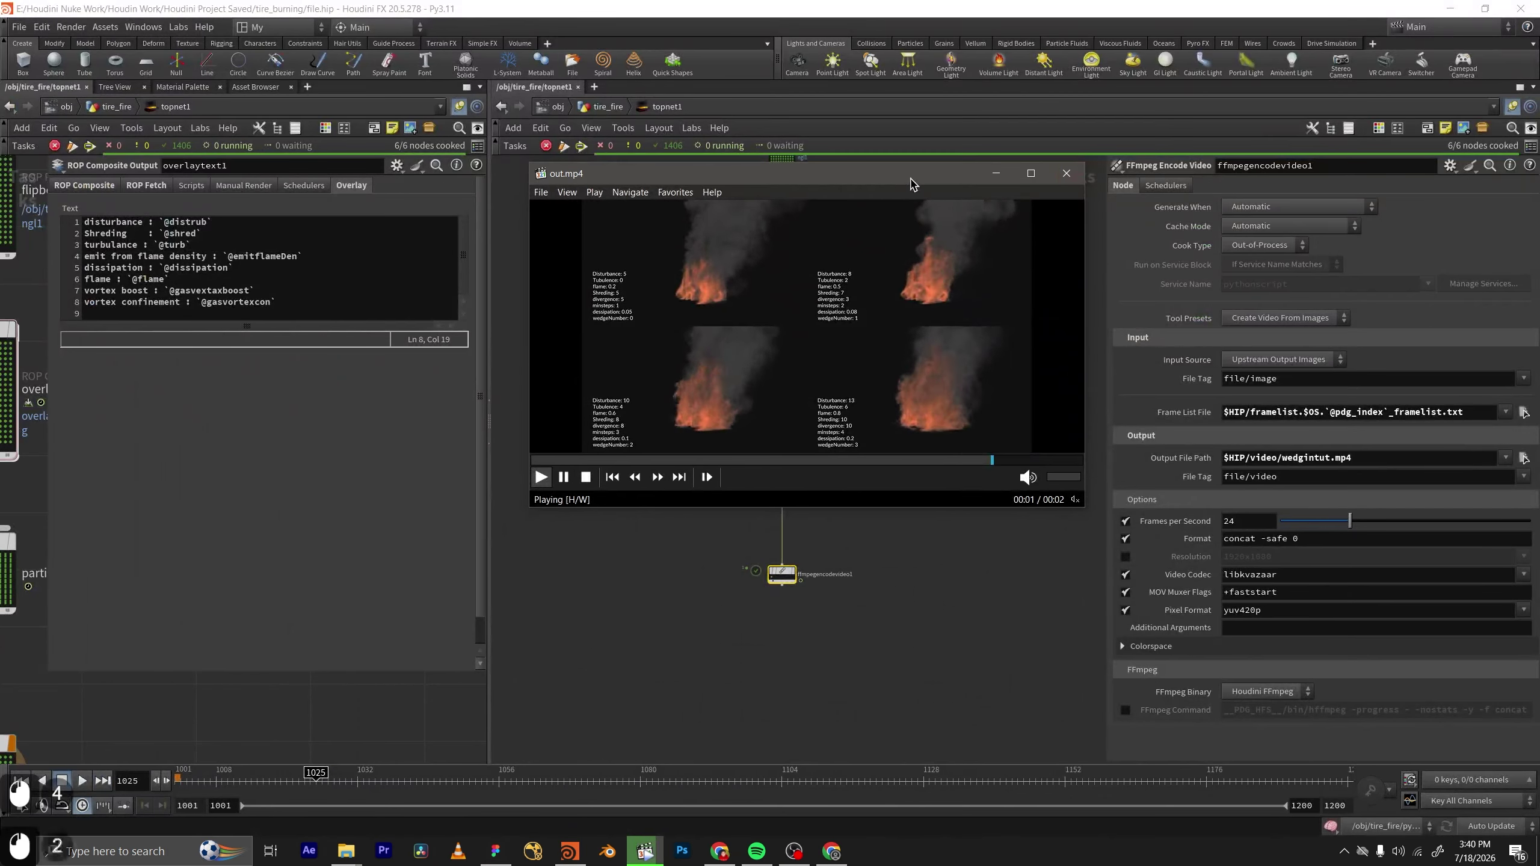
Play the other montage video out.mp4, including full screen, and compare its labels with those in wedgintut.mp4.
left_click_drag(899, 182, 1382, 98)
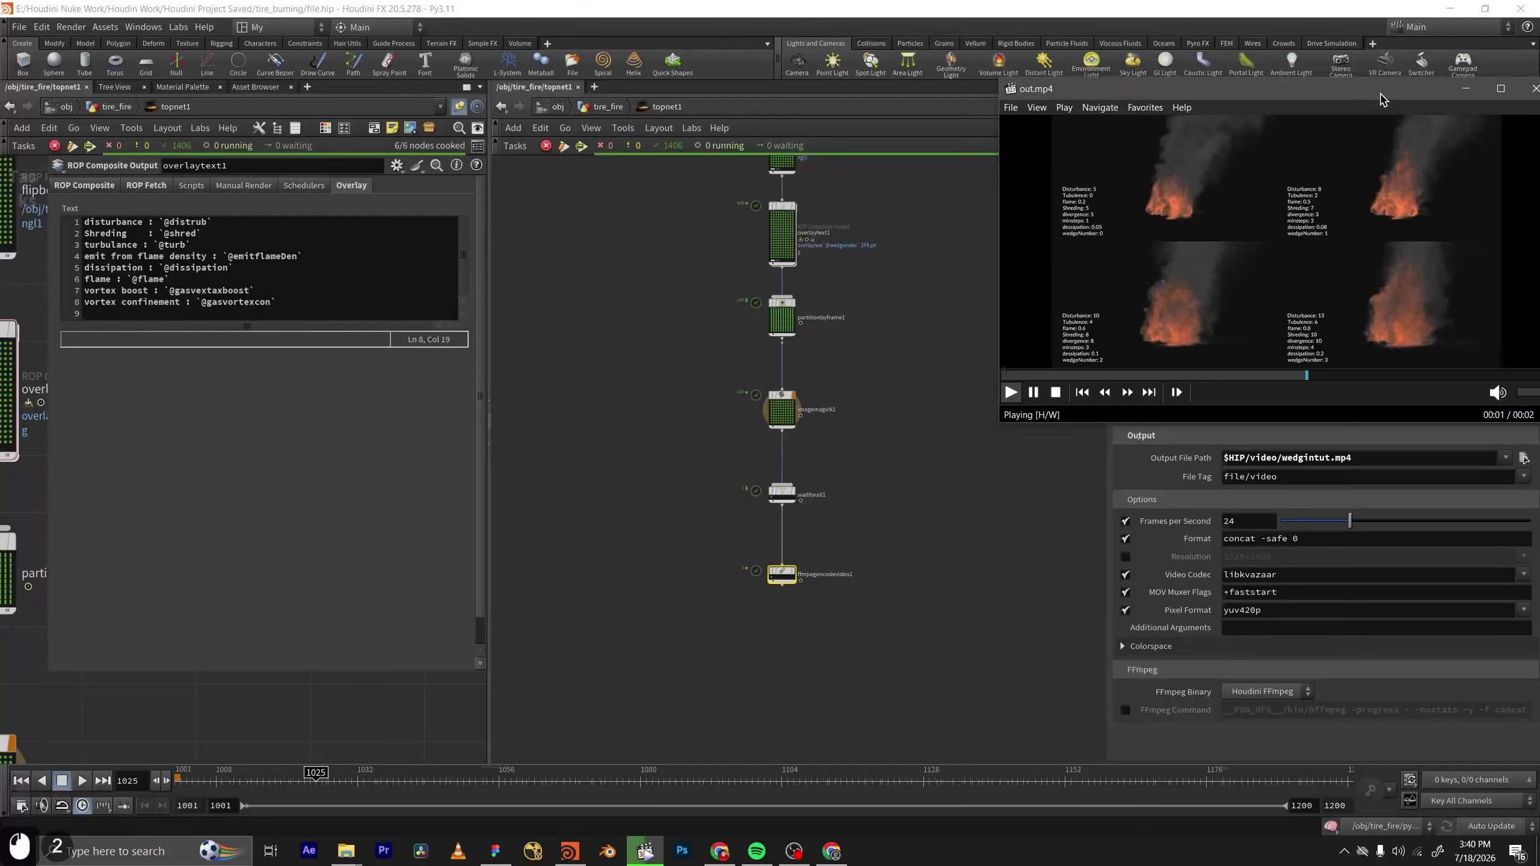
double_click(1341, 200)
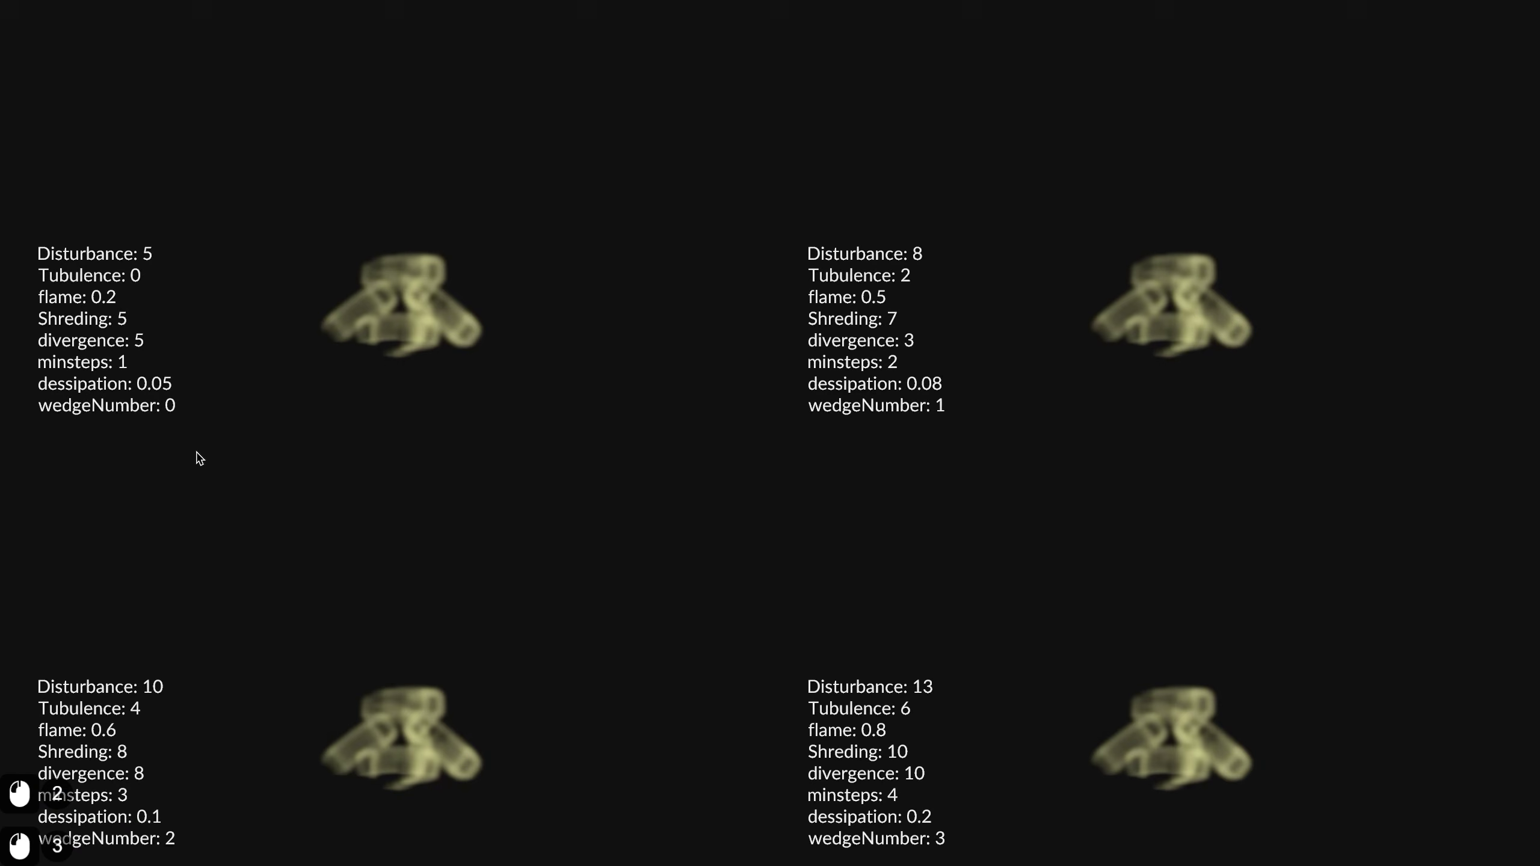
double_click(177, 413)
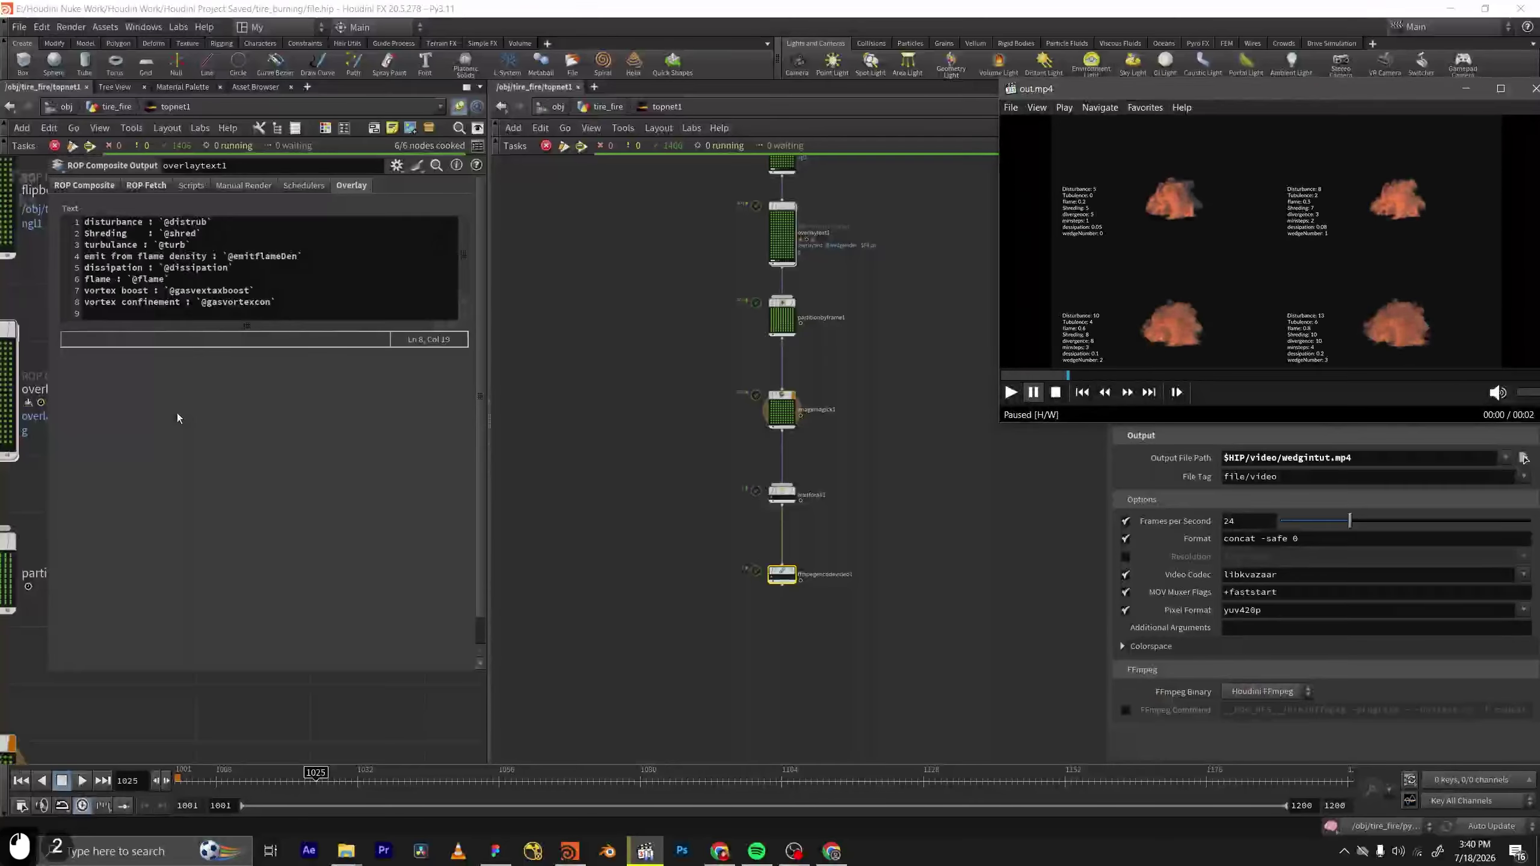
left_click(1082, 392)
left_click(1128, 392)
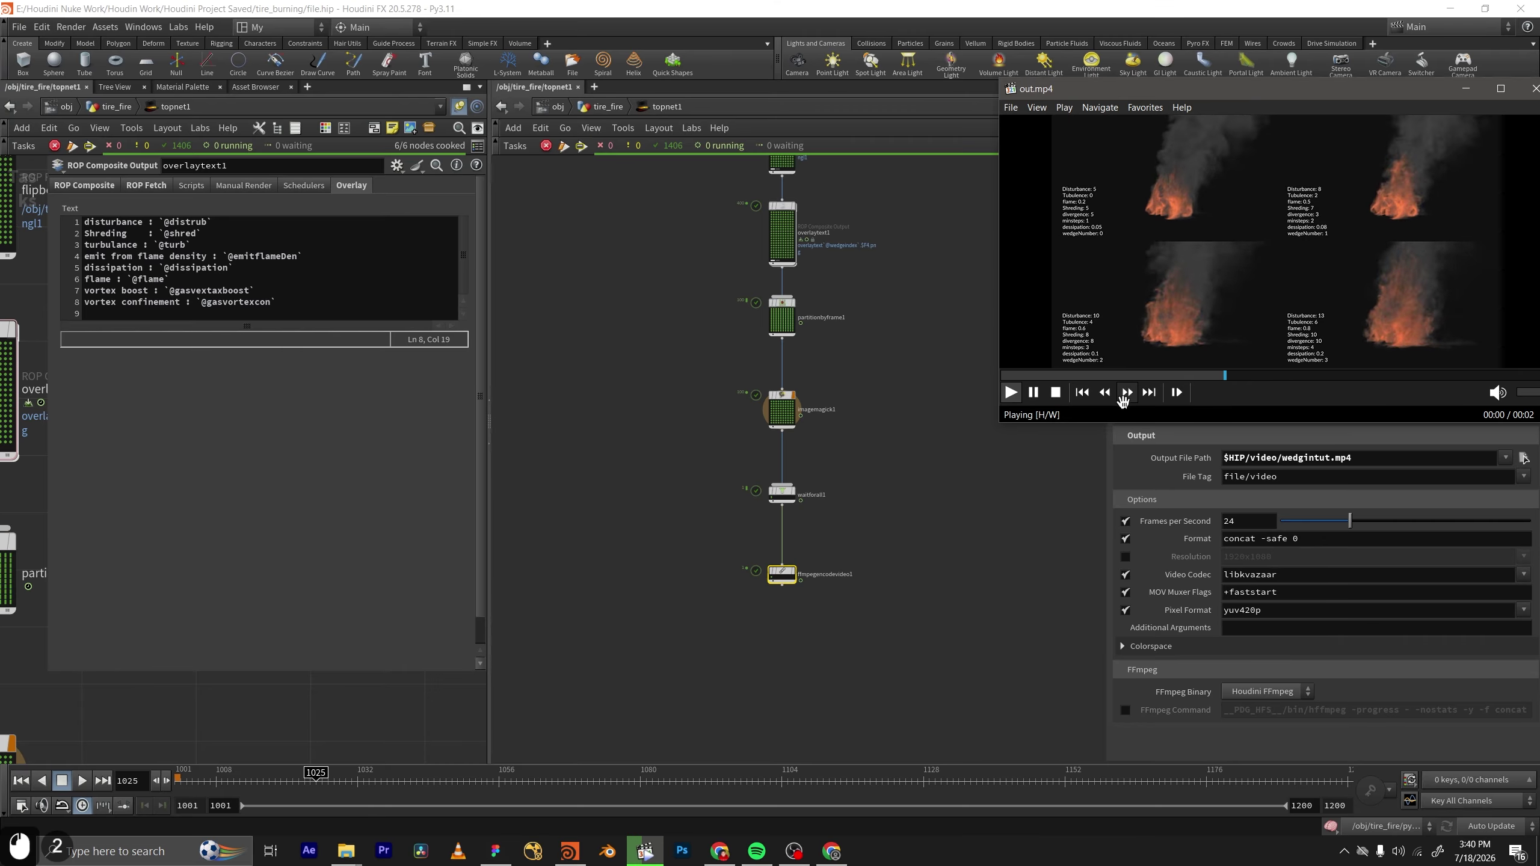
left_click(1152, 396)
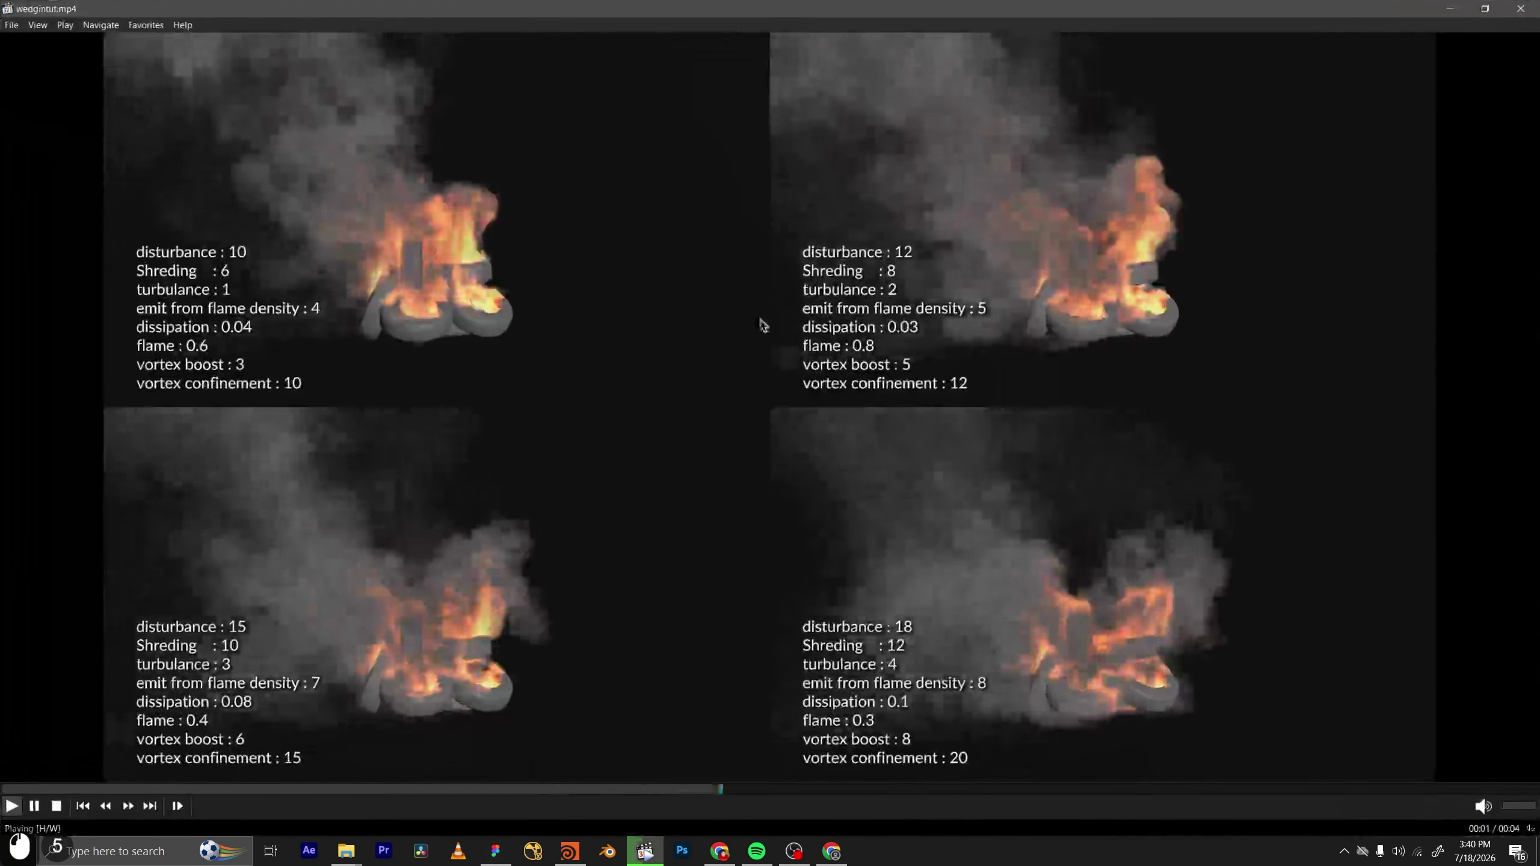
left_click(857, 334)
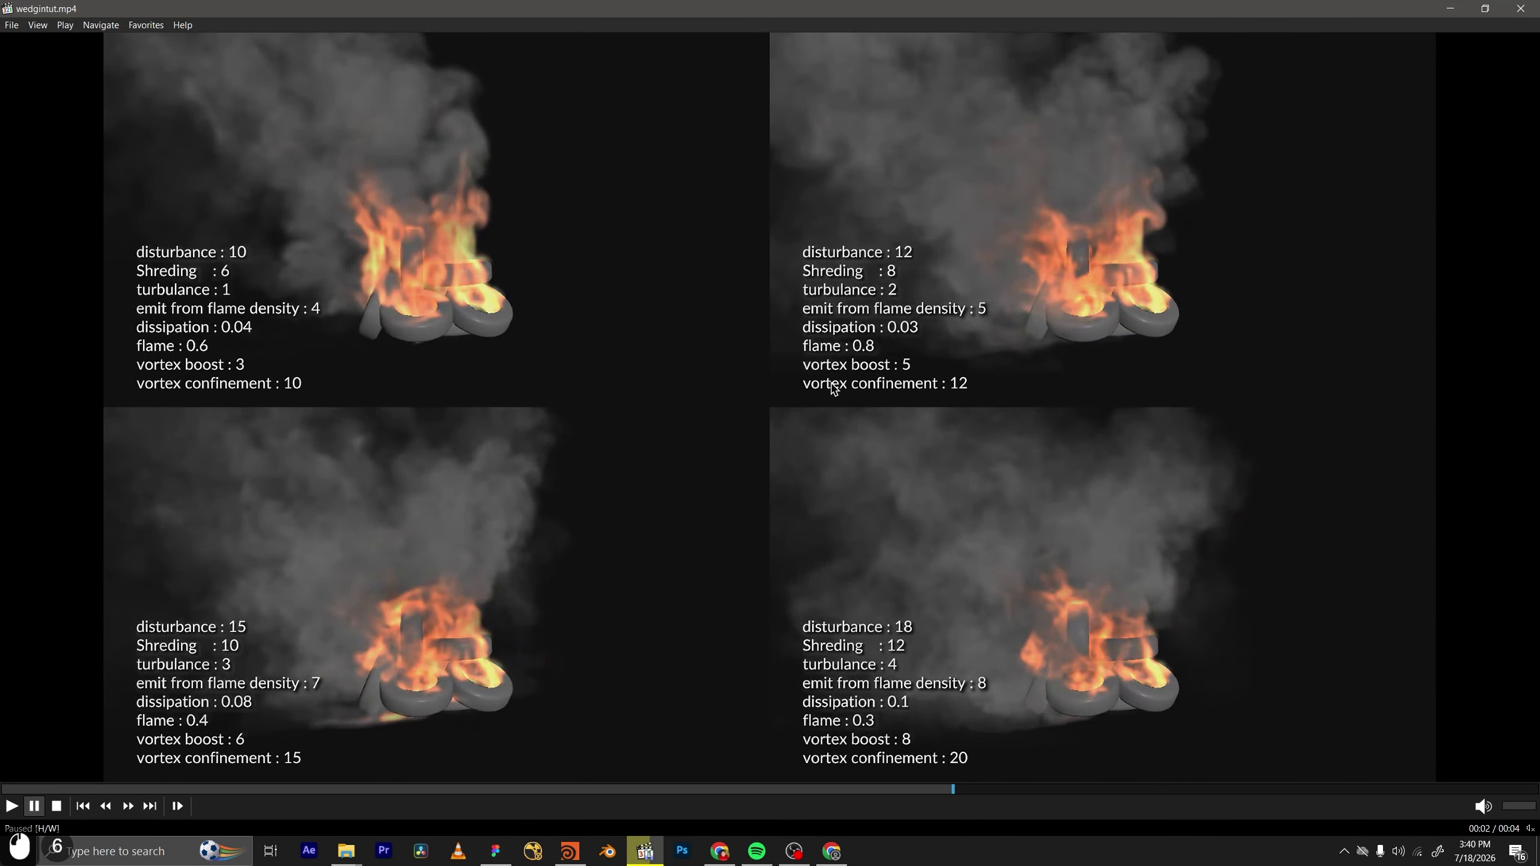
left_click(1449, 9)
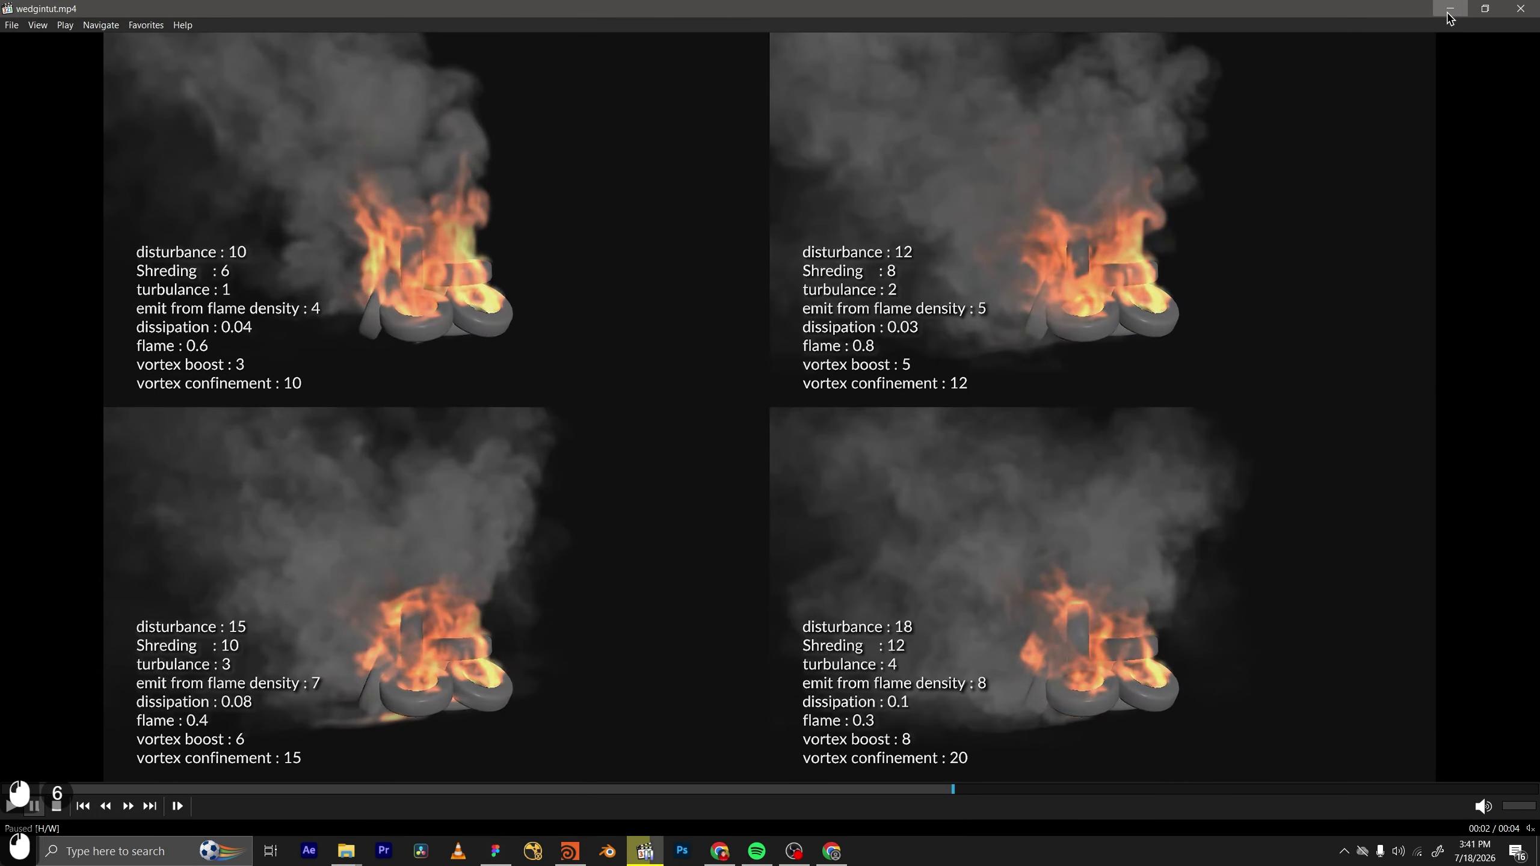
middle_click_drag(787, 506, 787, 476)
scroll(787, 475, "up", 3)
middle_click_drag(817, 338, 820, 452)
left_click_drag(883, 420, 686, 285)
left_click(281, 319)
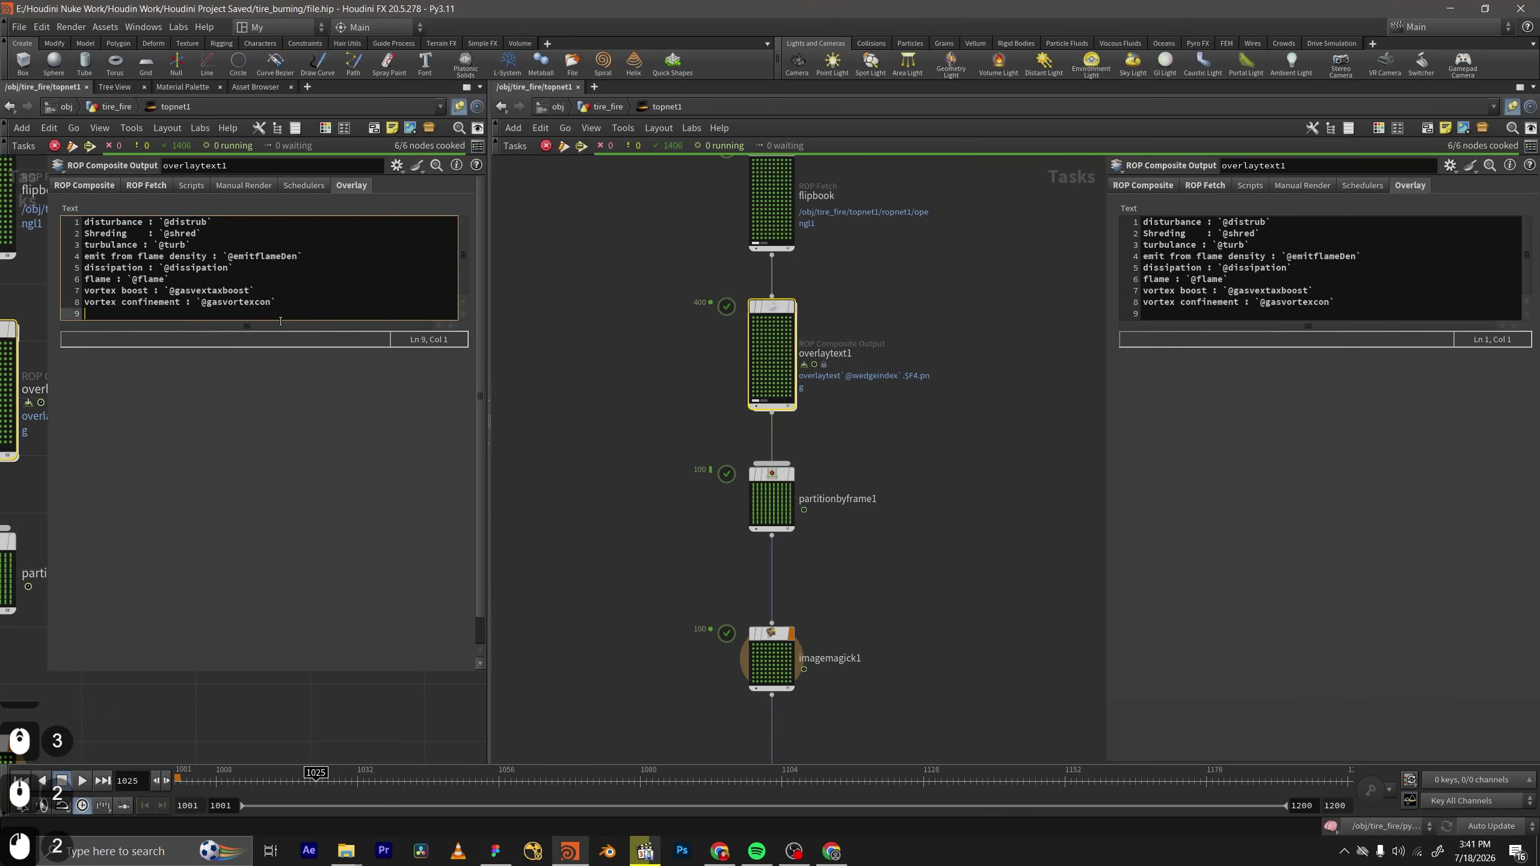
type("we")
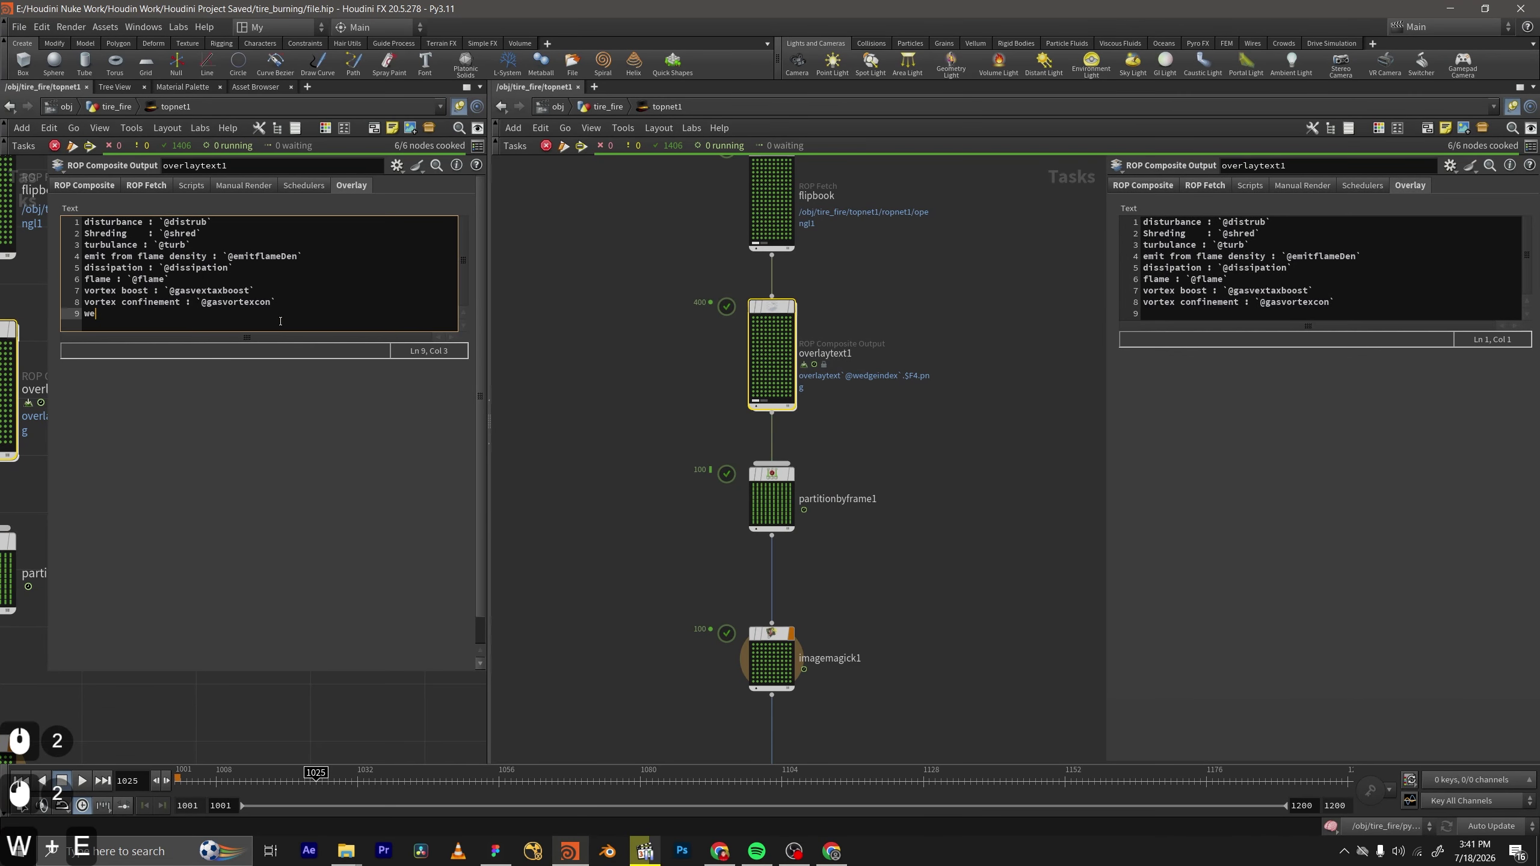
type("dgenumber")
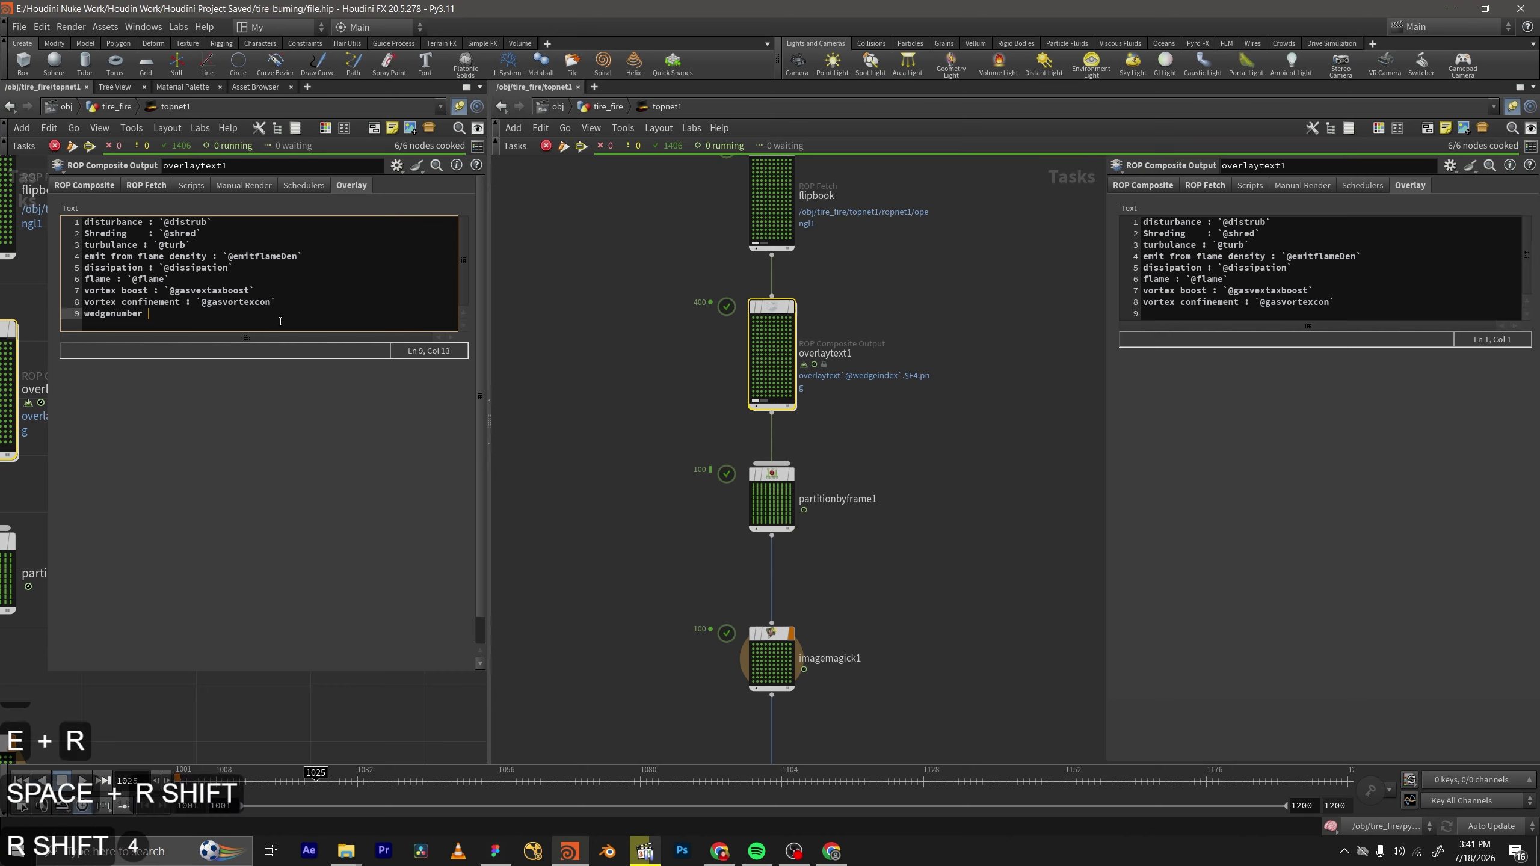
type(" : `")
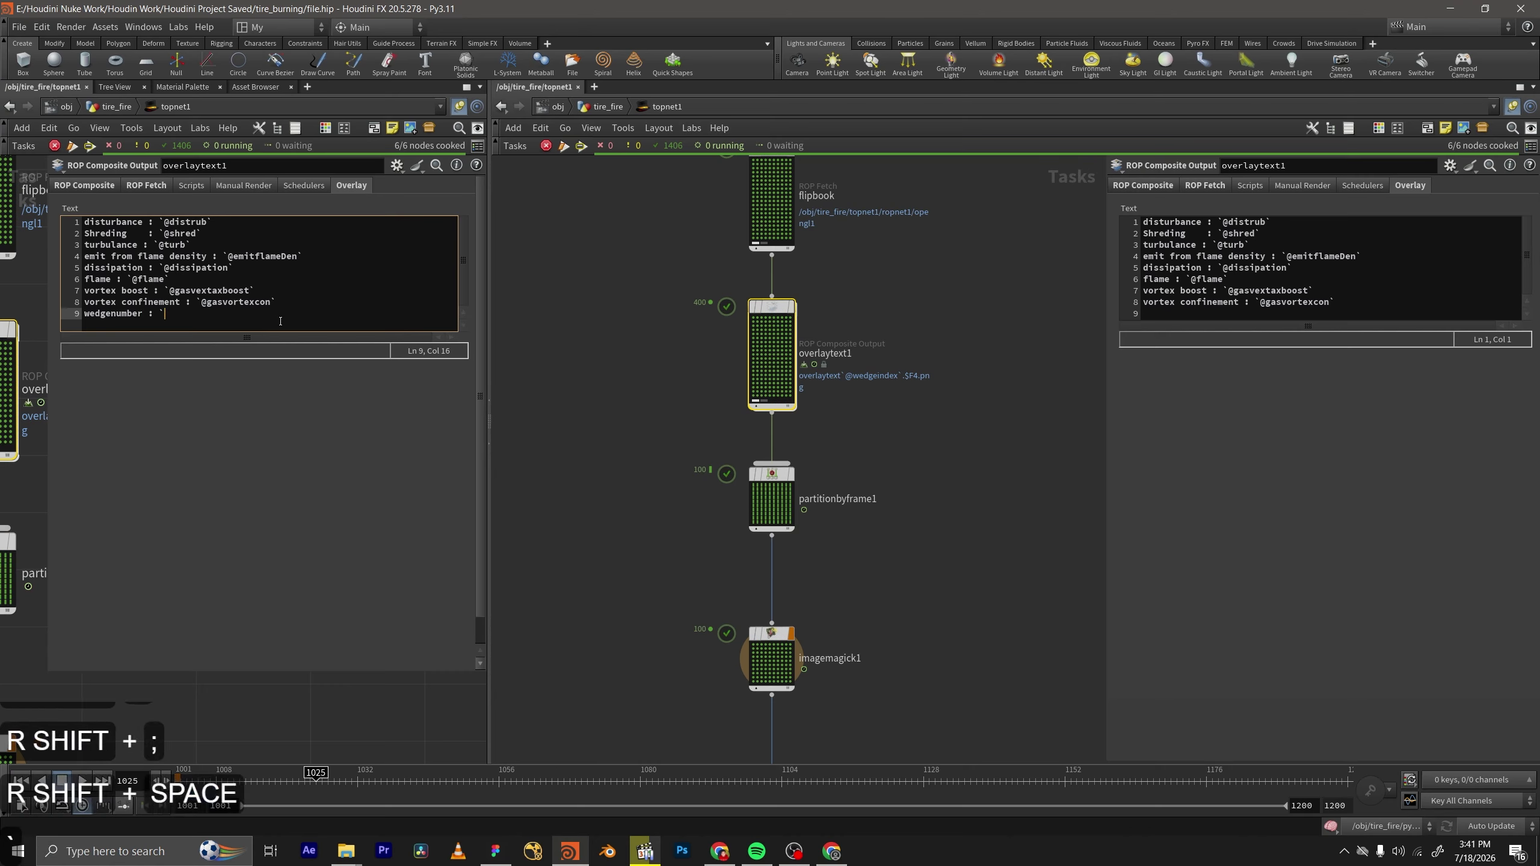
type("@wedge")
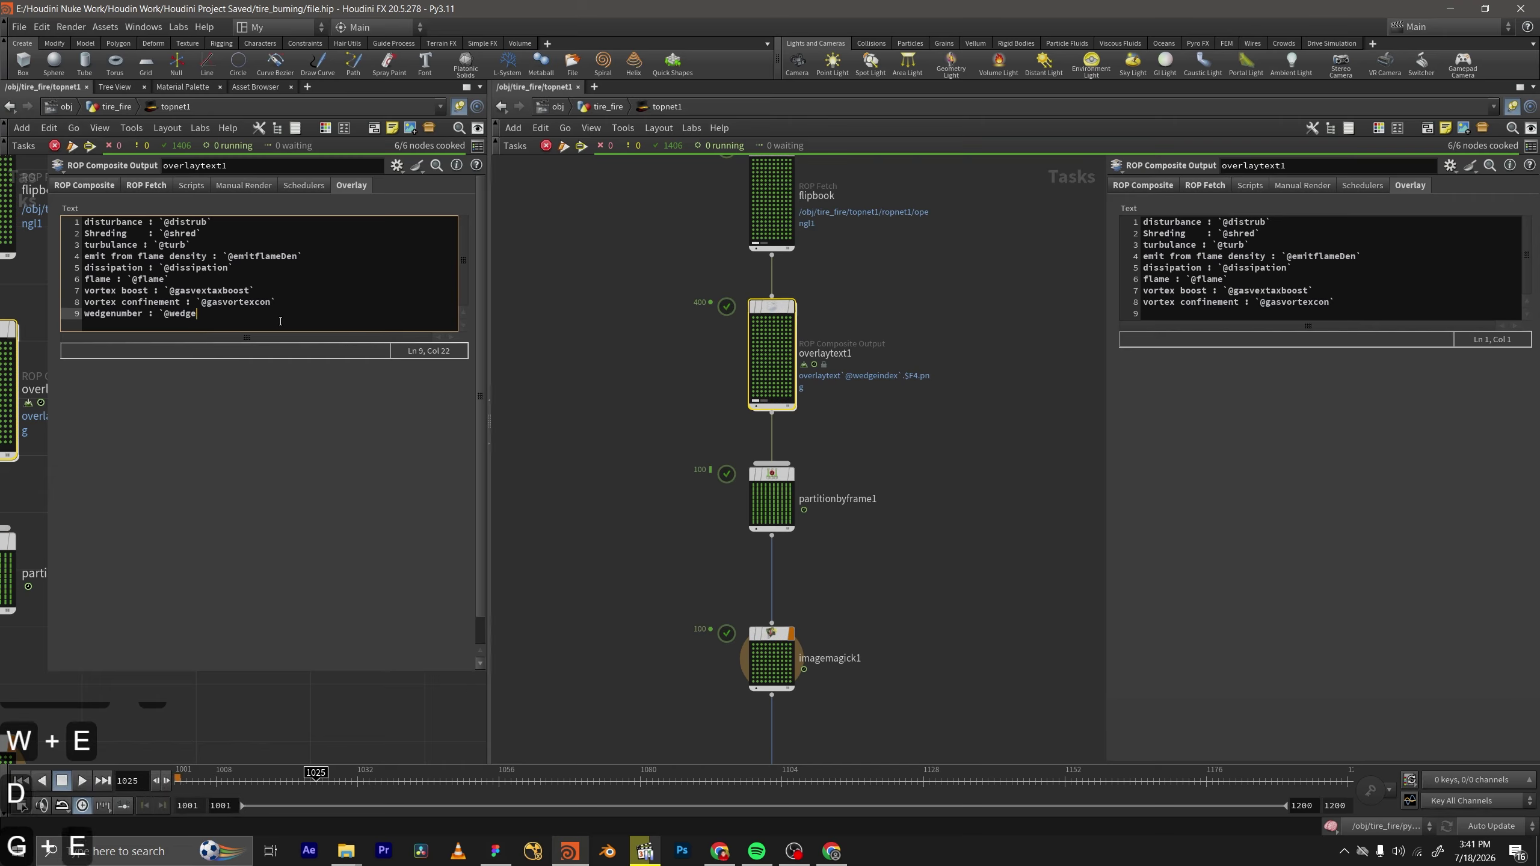
type("index")
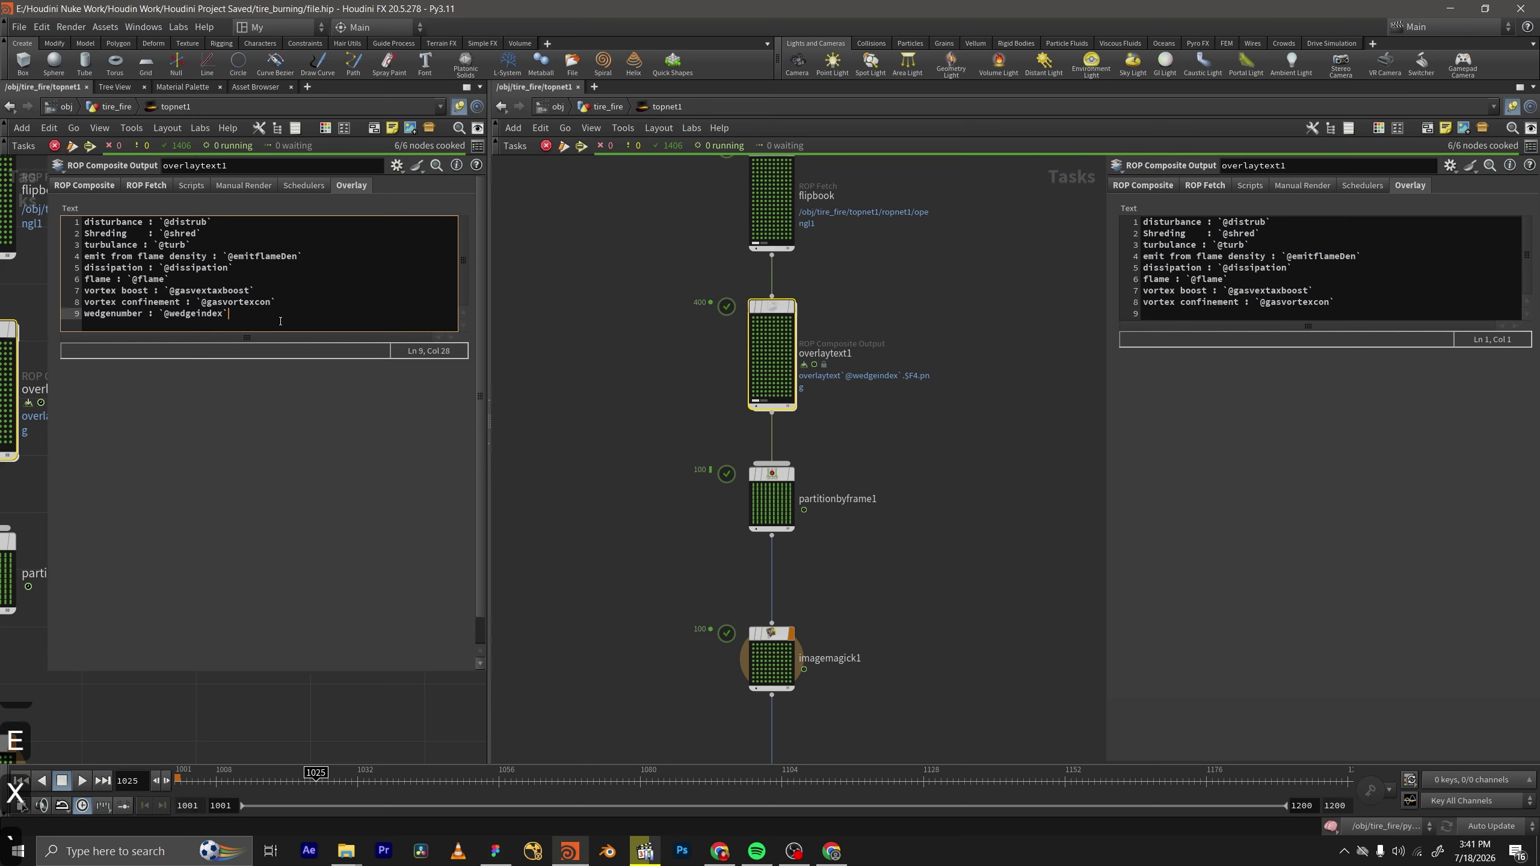
left_click(390, 497)
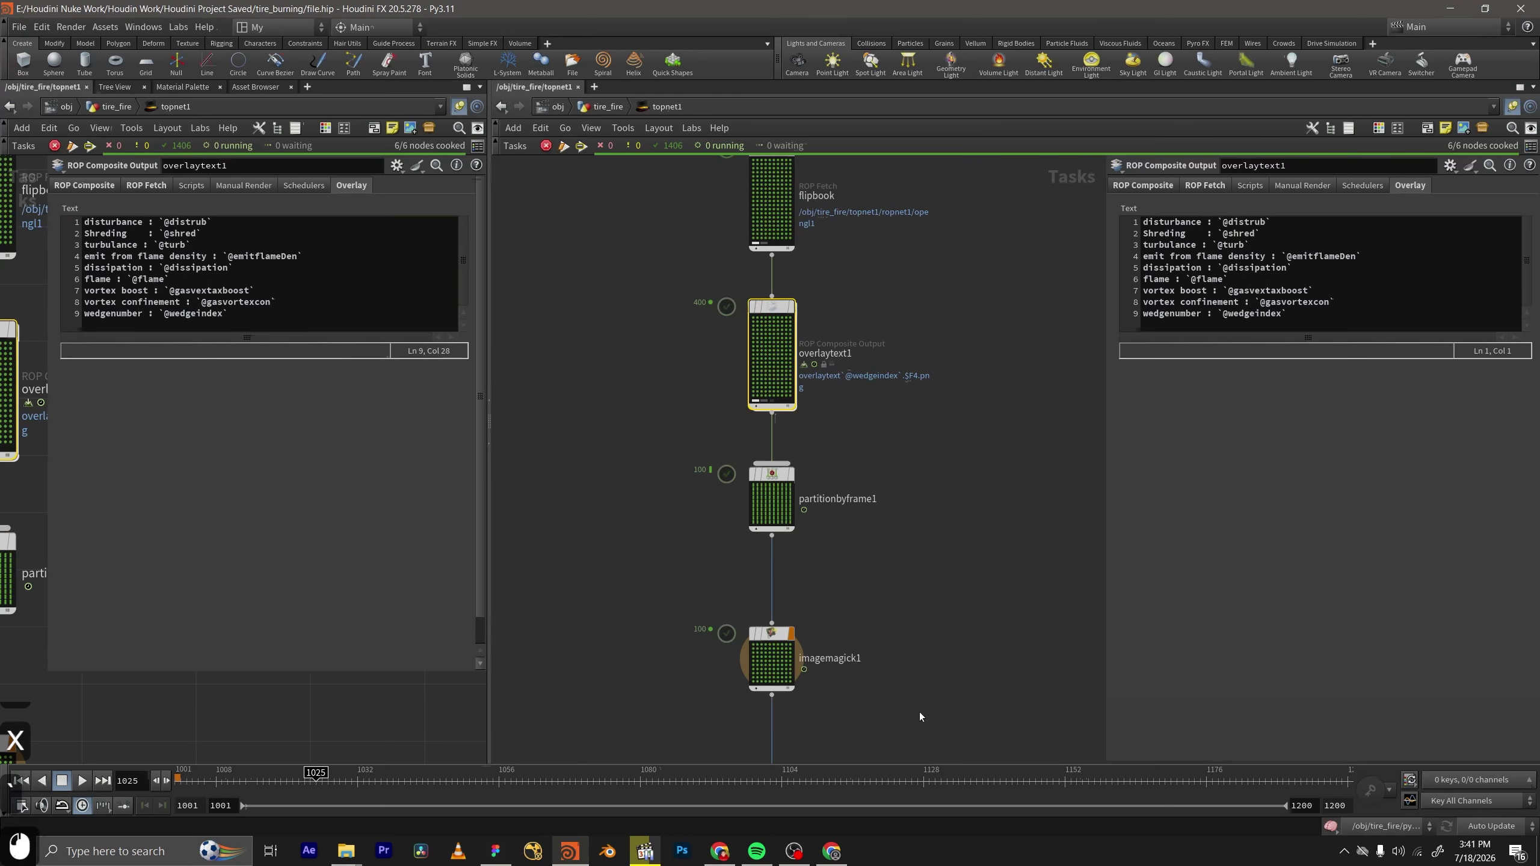
Play wedgintut.mp4 once more, pausing to inspect the flames in the four wedges.
left_click(644, 851)
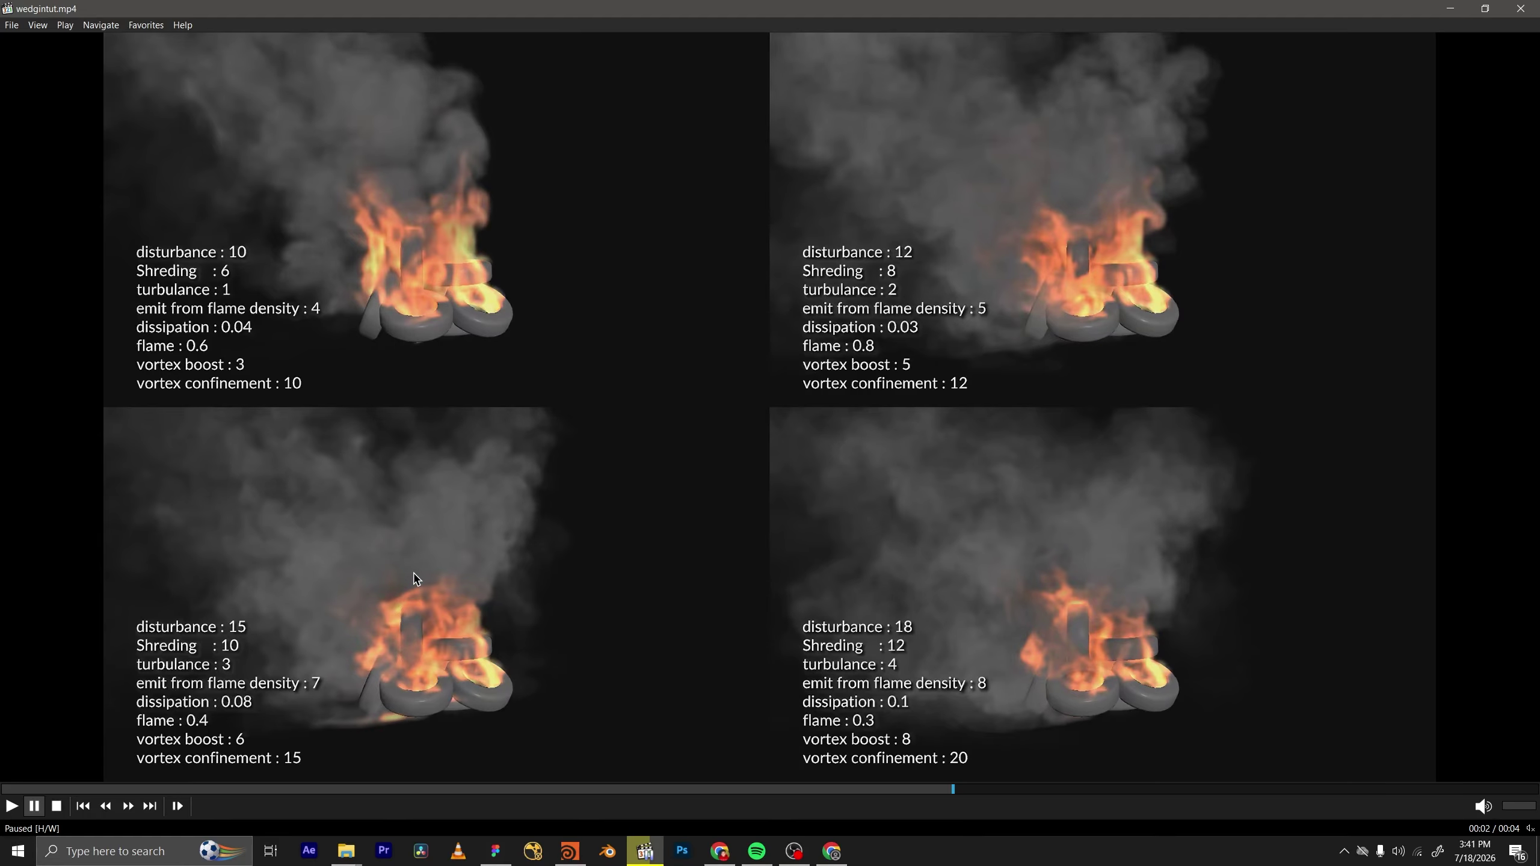
left_click(713, 416)
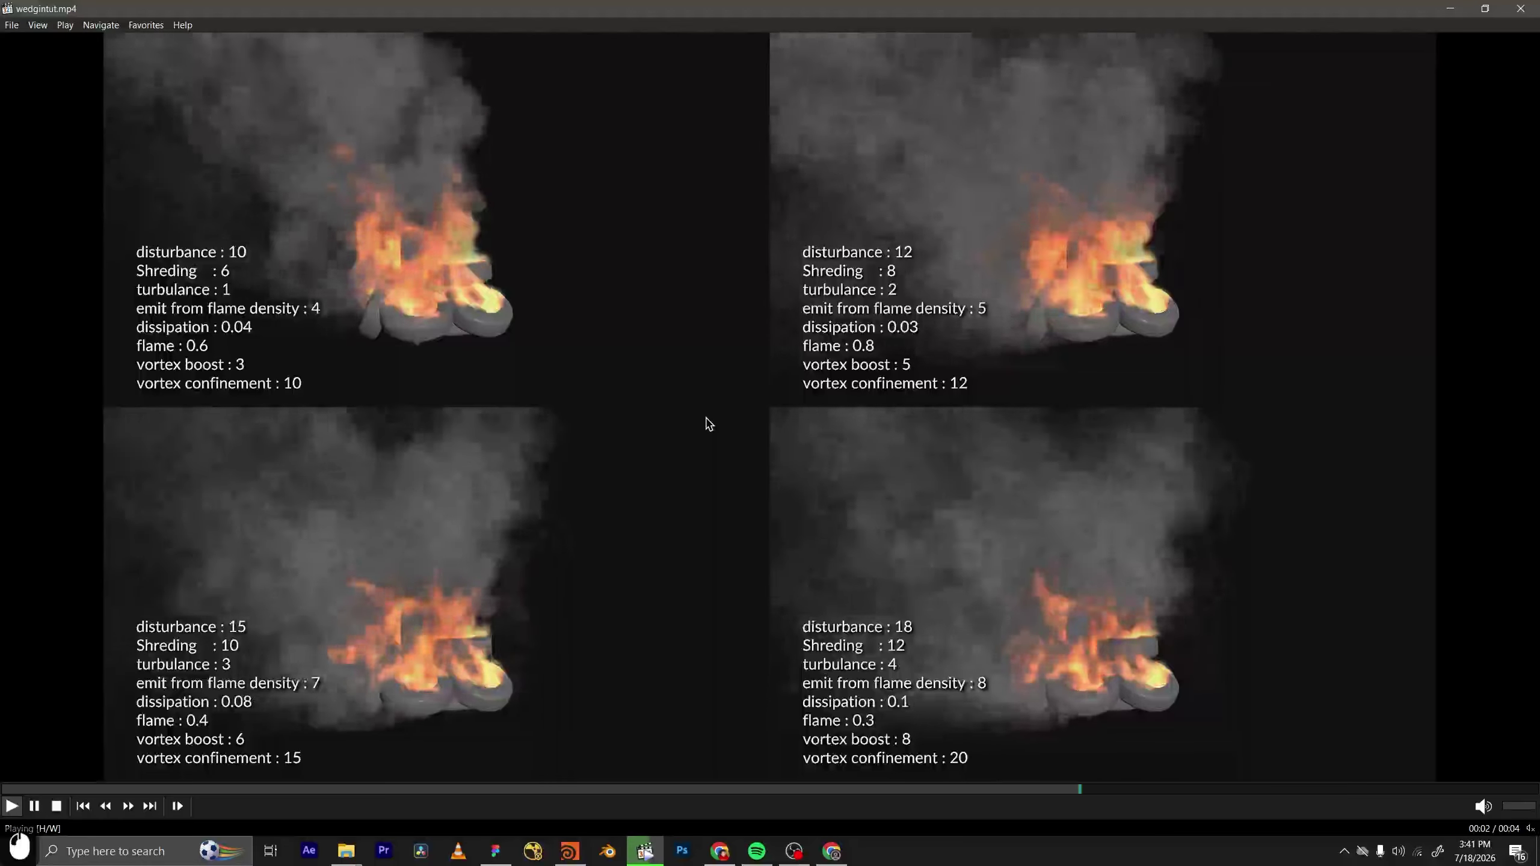
left_click(710, 424)
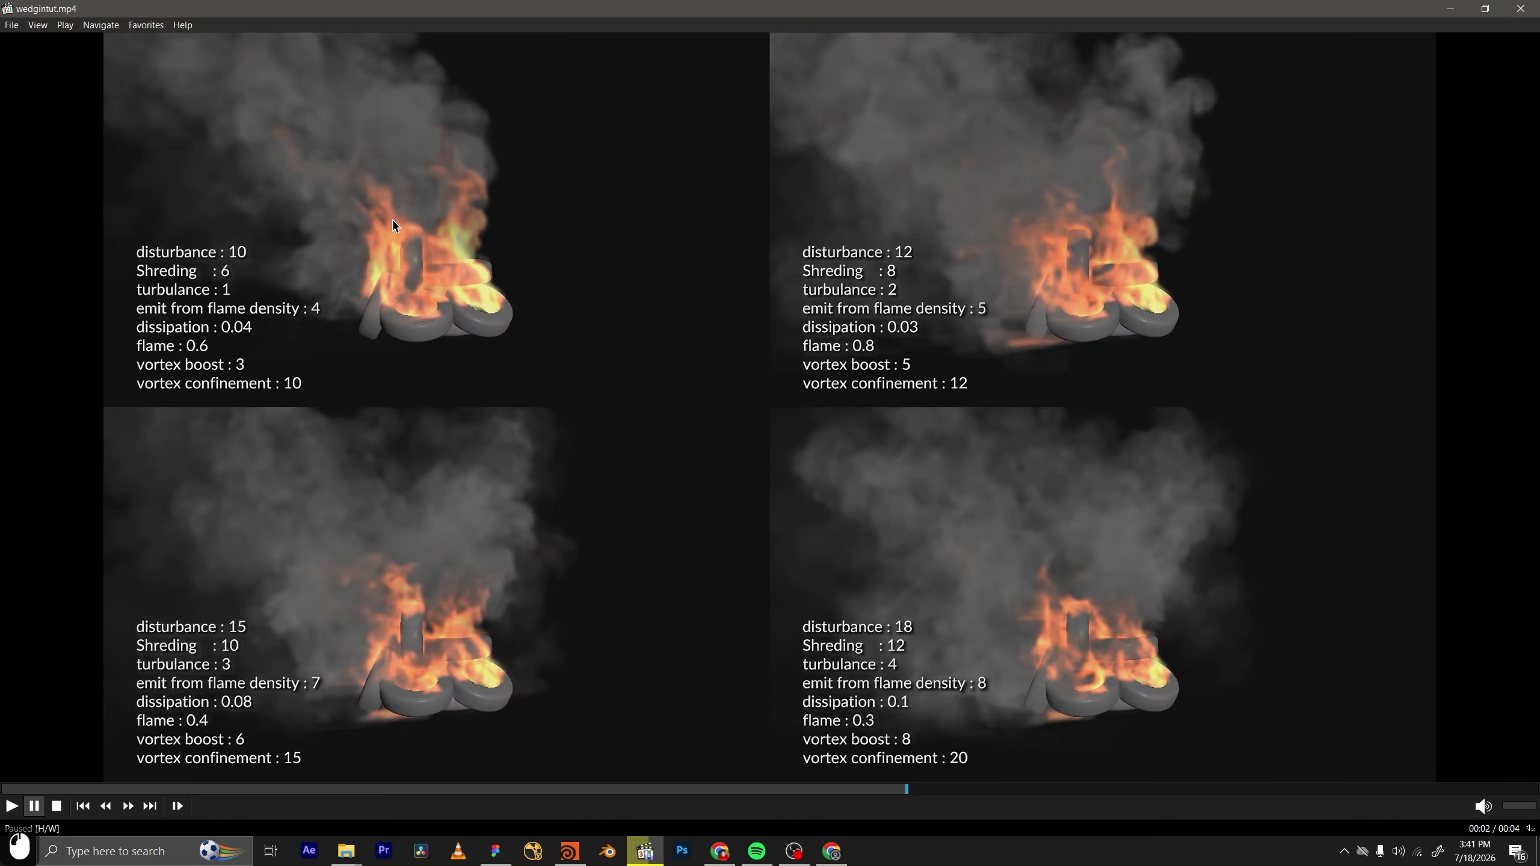
left_click(385, 172)
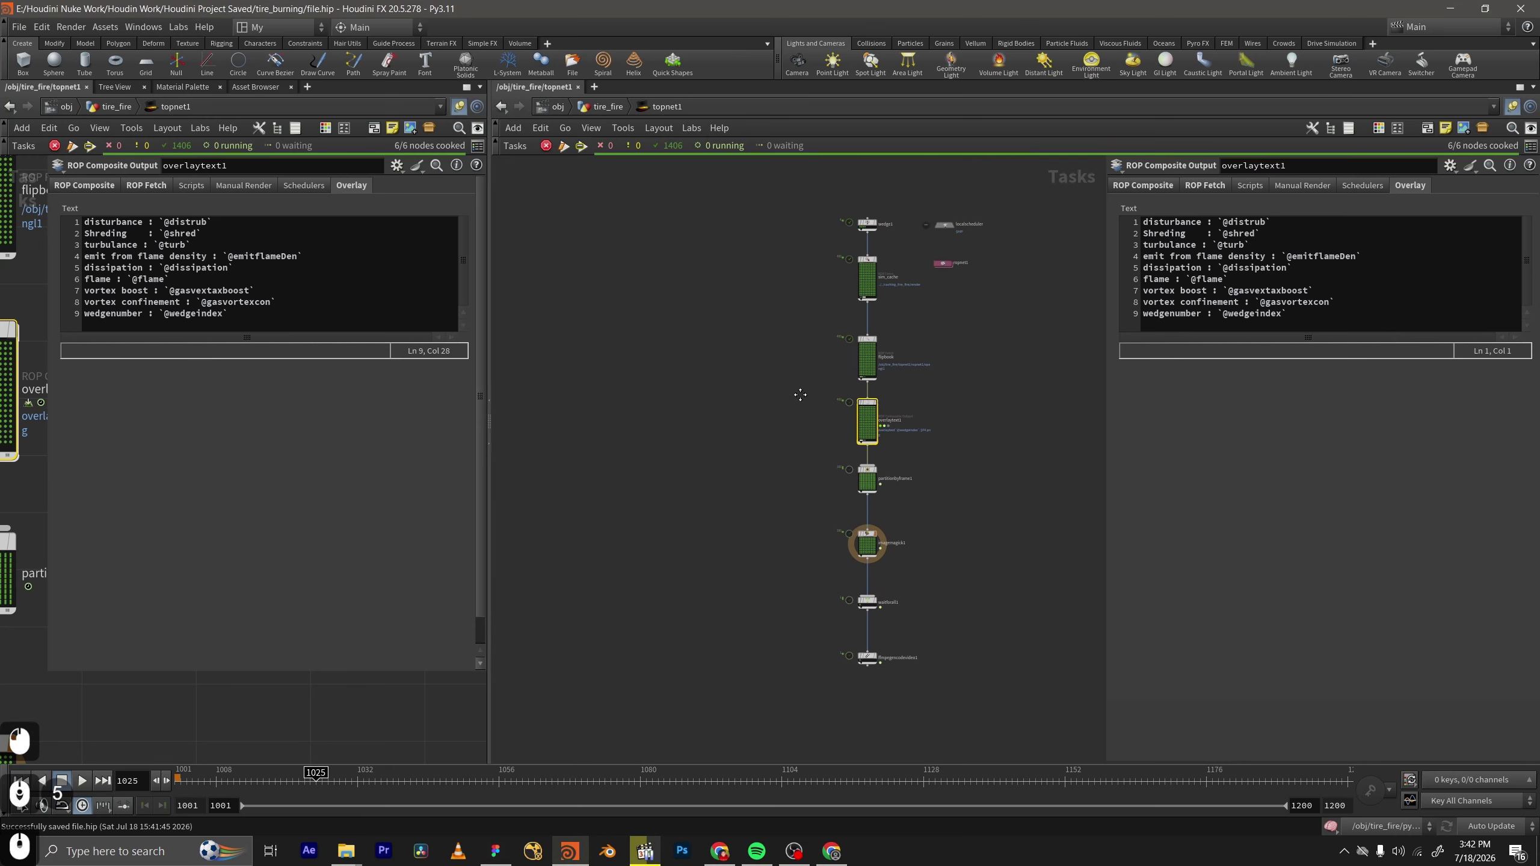
Reload the saved My desktop to restore its original pane layout.
middle_click_drag(798, 394, 755, 292)
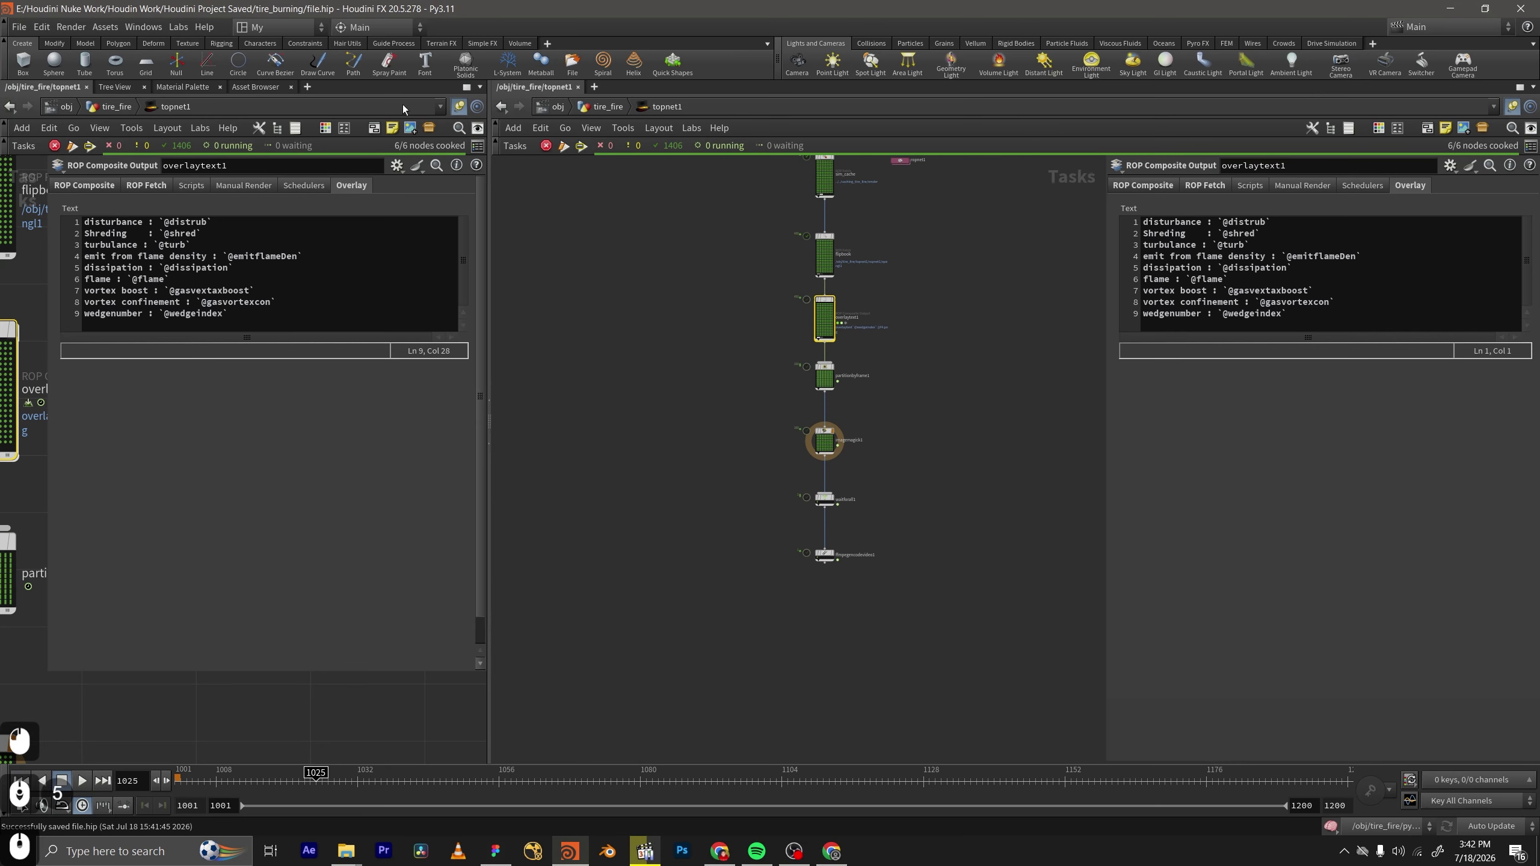
left_click(275, 27)
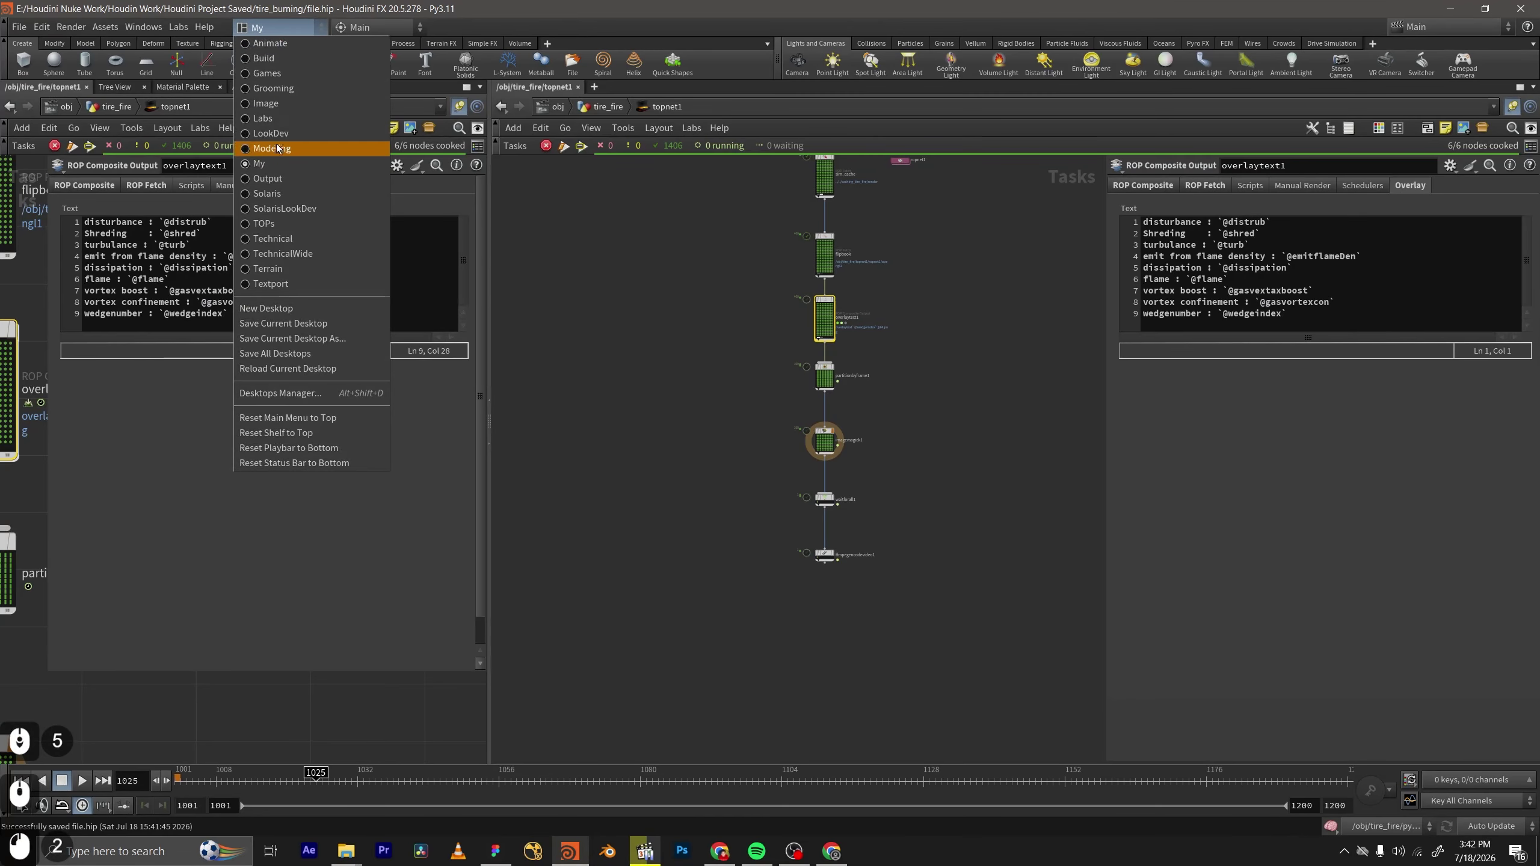
left_click(280, 163)
left_click(275, 26)
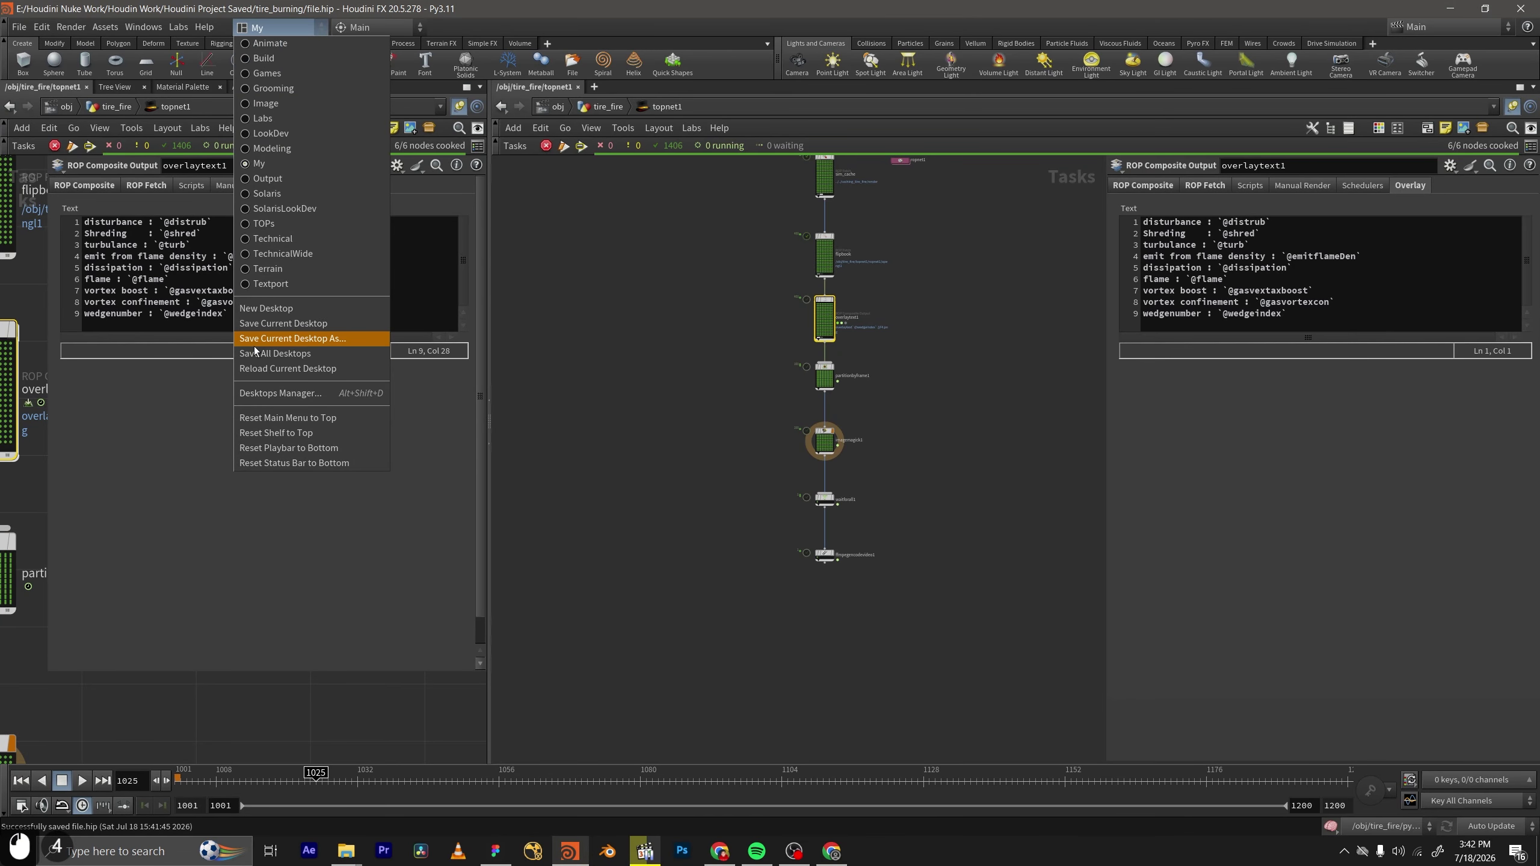
left_click(697, 446)
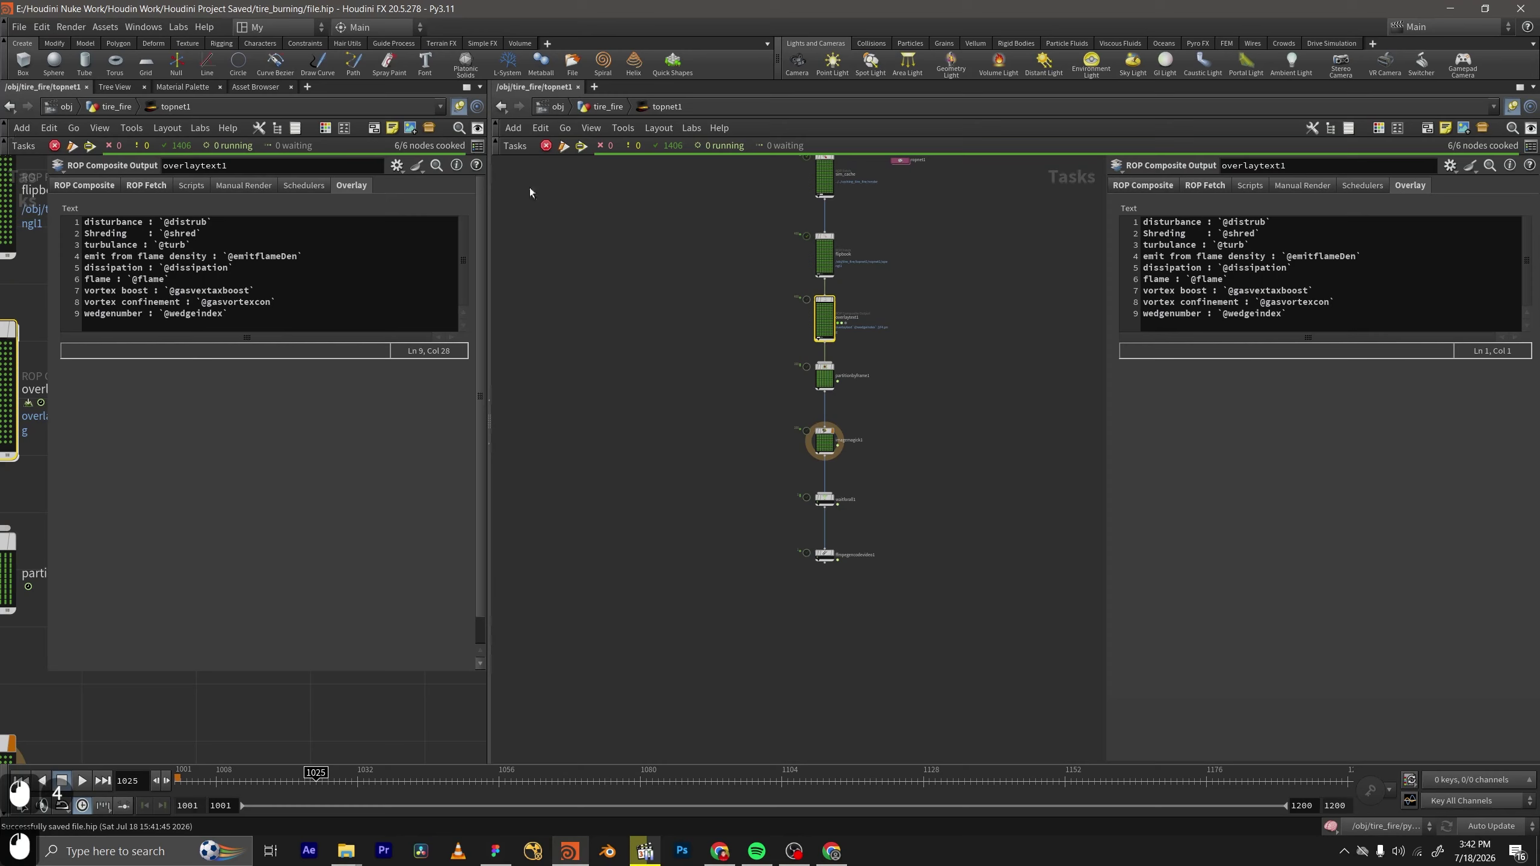
left_click(310, 29)
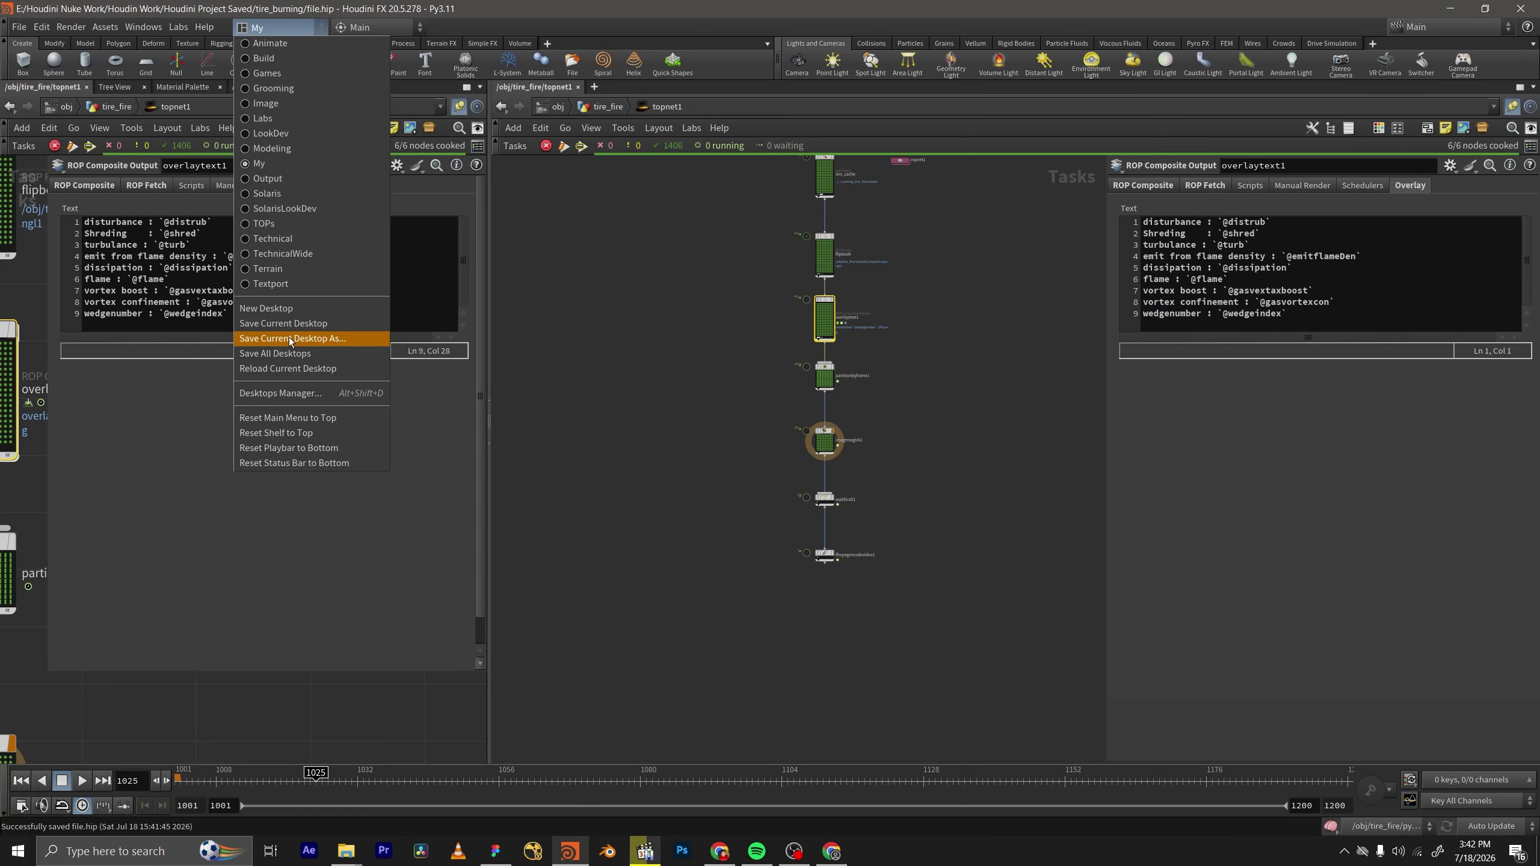
left_click(296, 369)
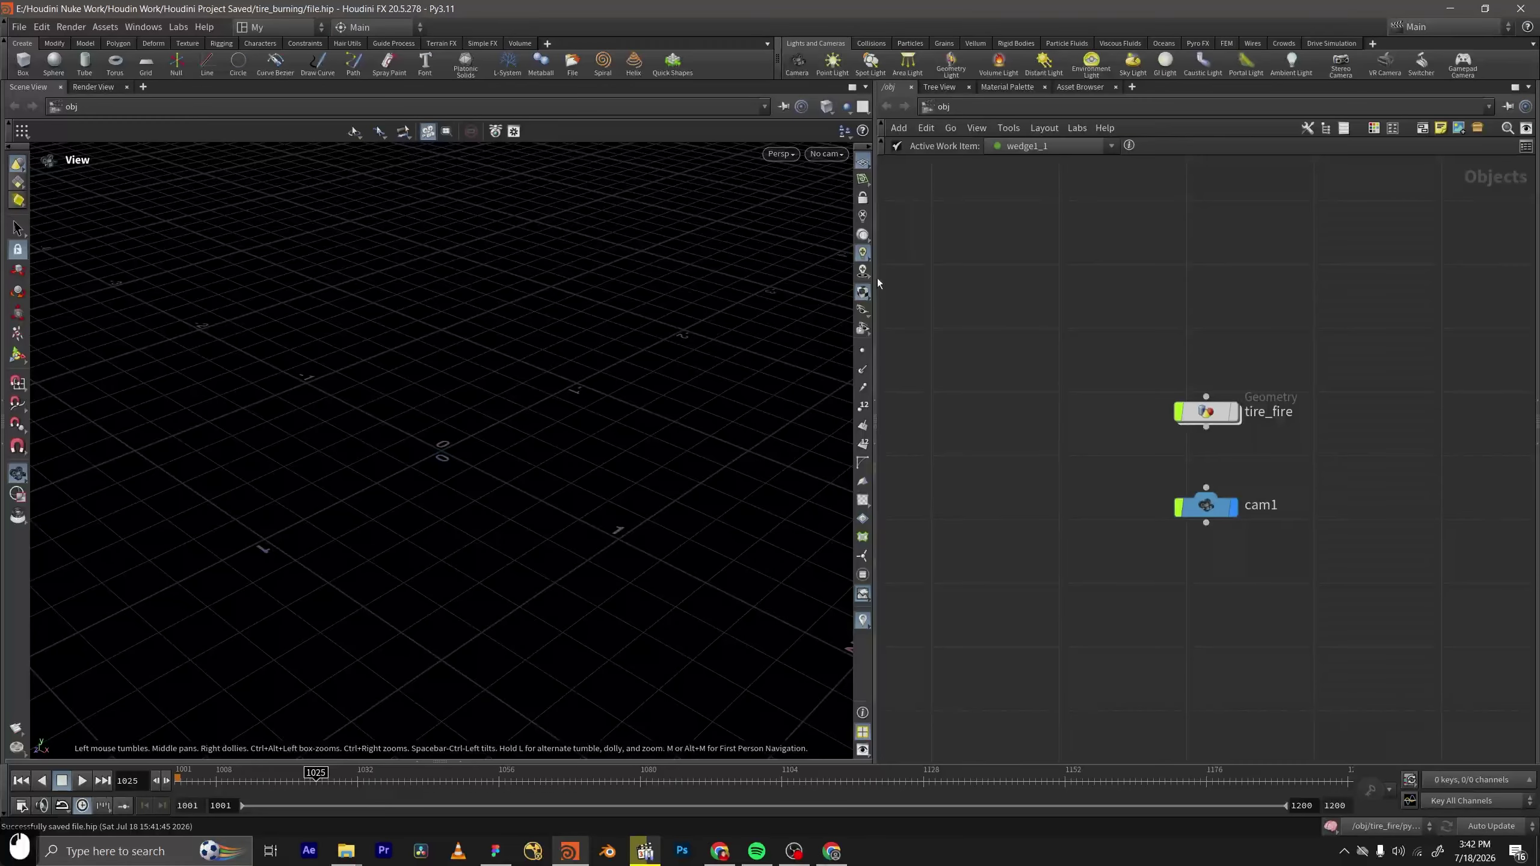
Widen the network editor, enter the tire_fire network with wedge1_1 active, and view the scene through cam1.
left_click_drag(877, 278, 659, 278)
middle_click_drag(1193, 424, 1162, 307)
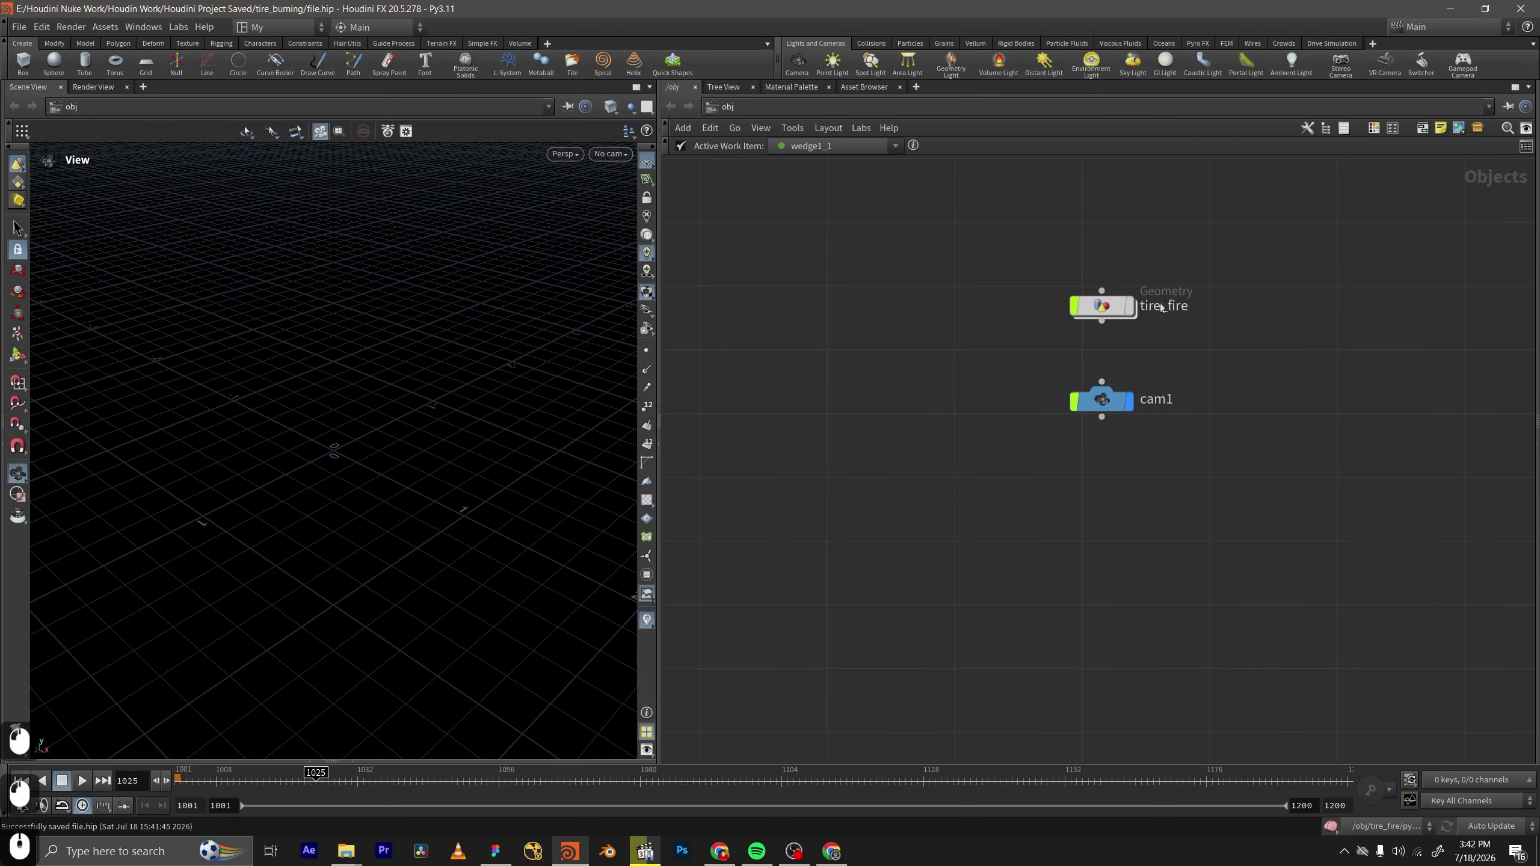
double_click(1102, 306)
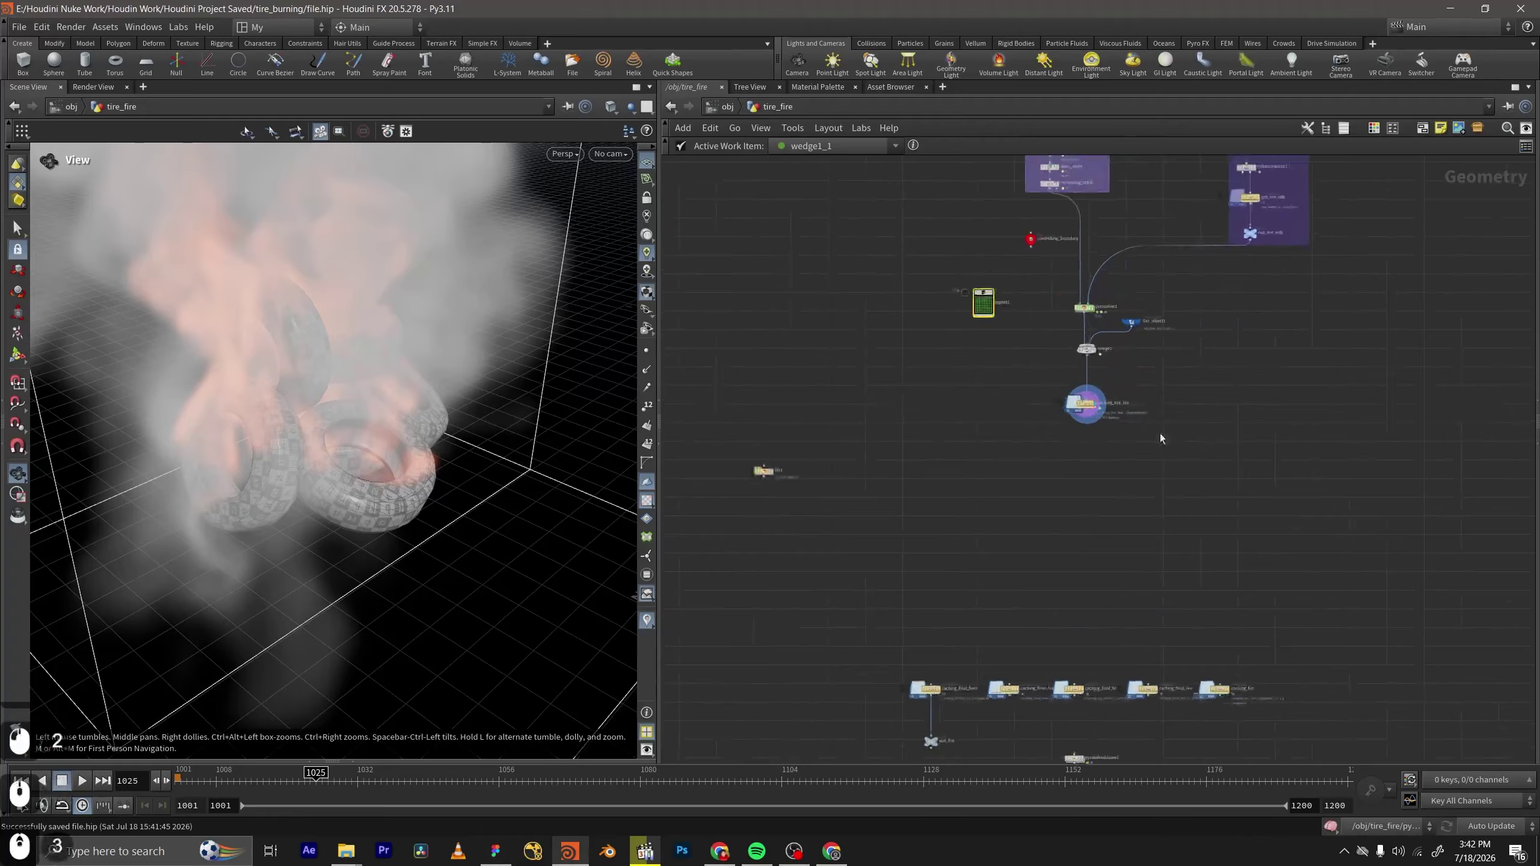
scroll(1115, 425, "up", 3)
left_click(847, 146)
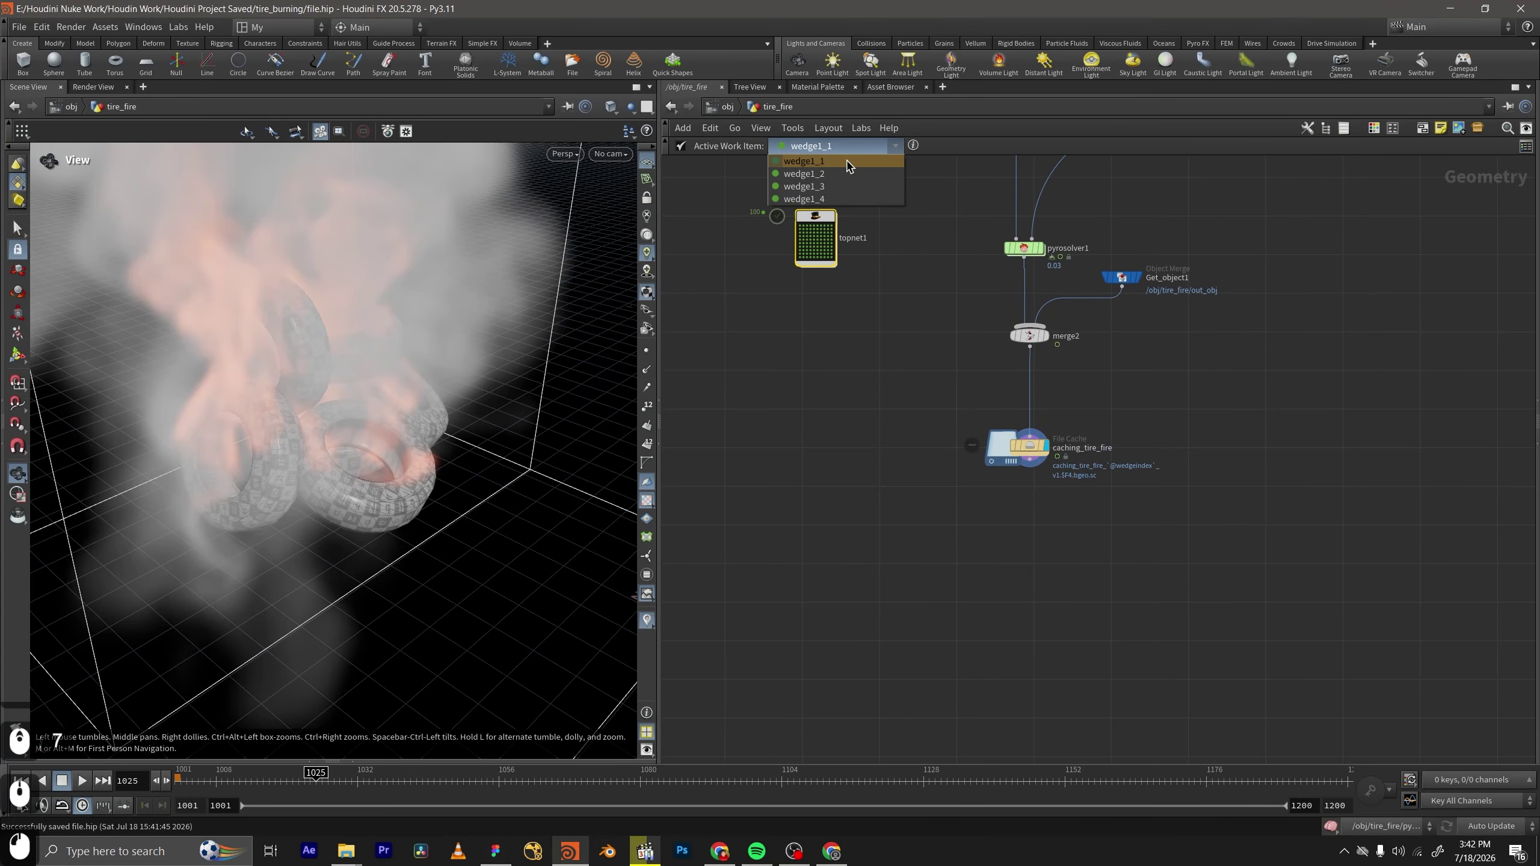
left_click(848, 165)
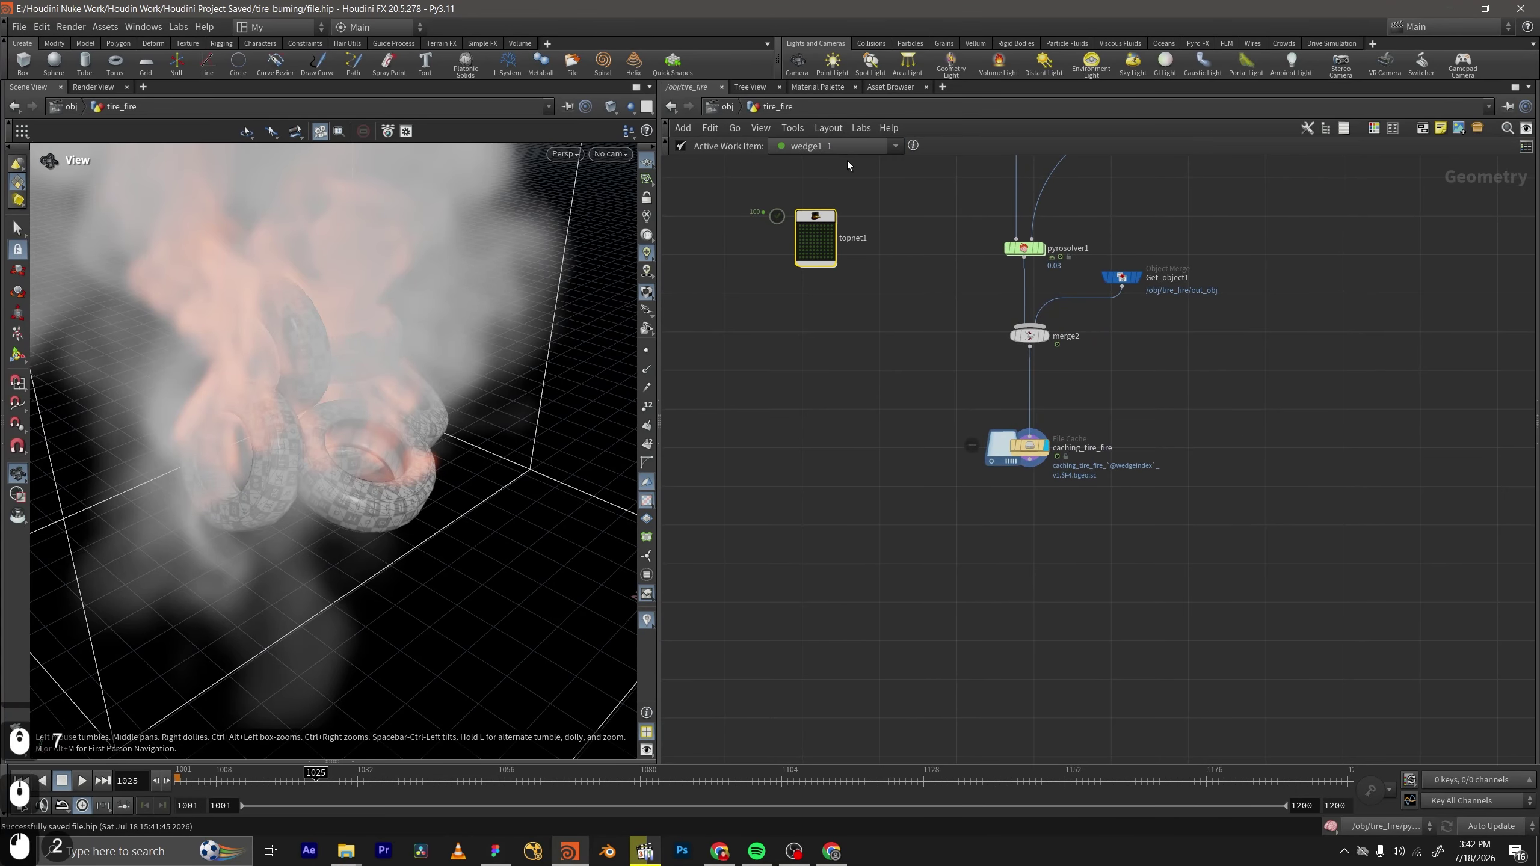
left_click(612, 156)
left_click(623, 223)
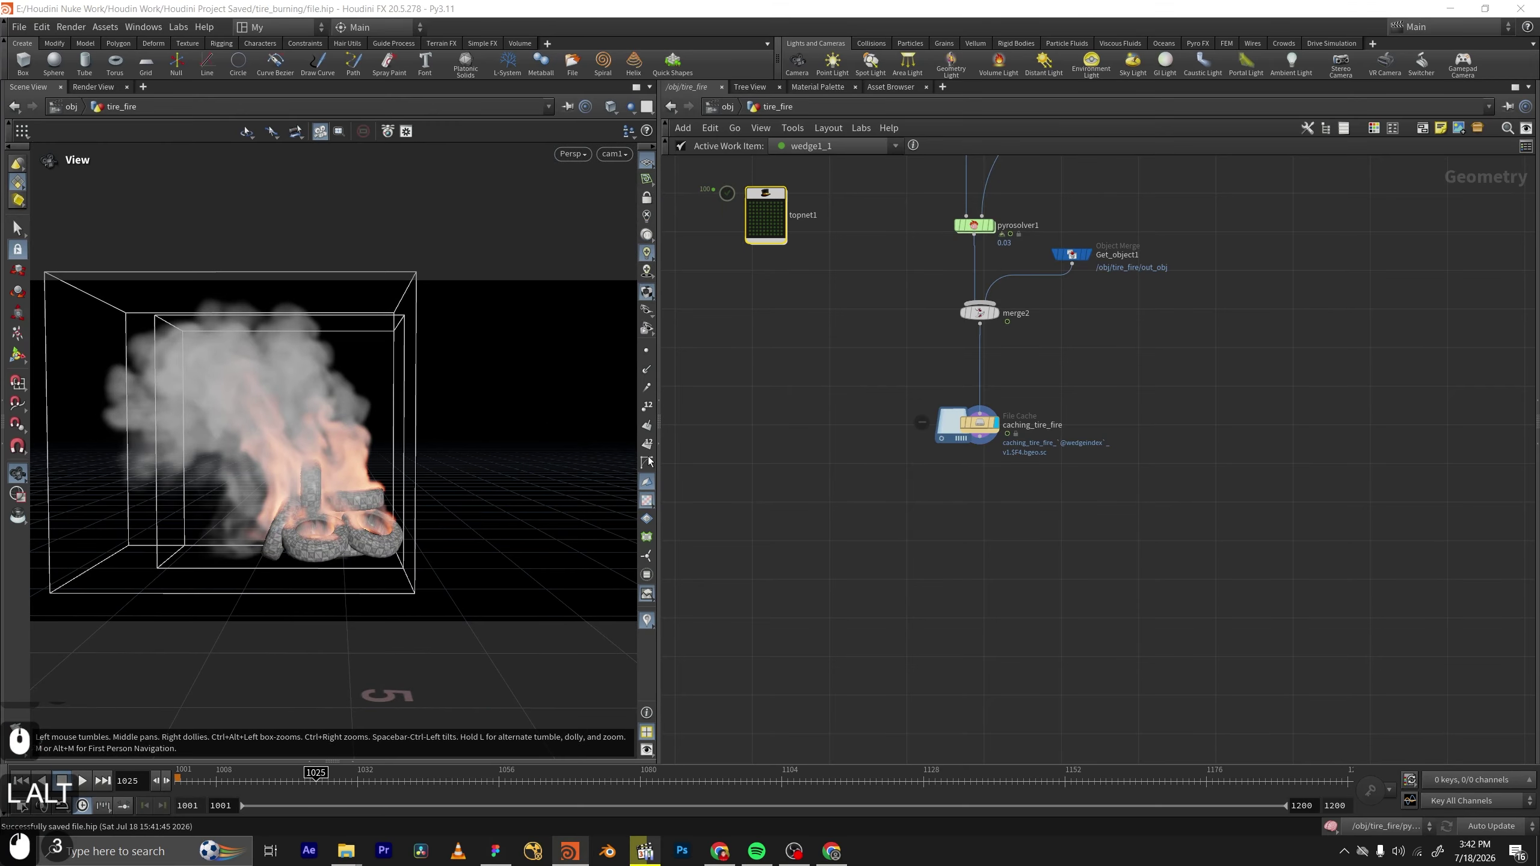
Select pyrosolver1 and show its field parameters for dissipation, flame emission and flame lifespan.
scroll(999, 433, "down", 4)
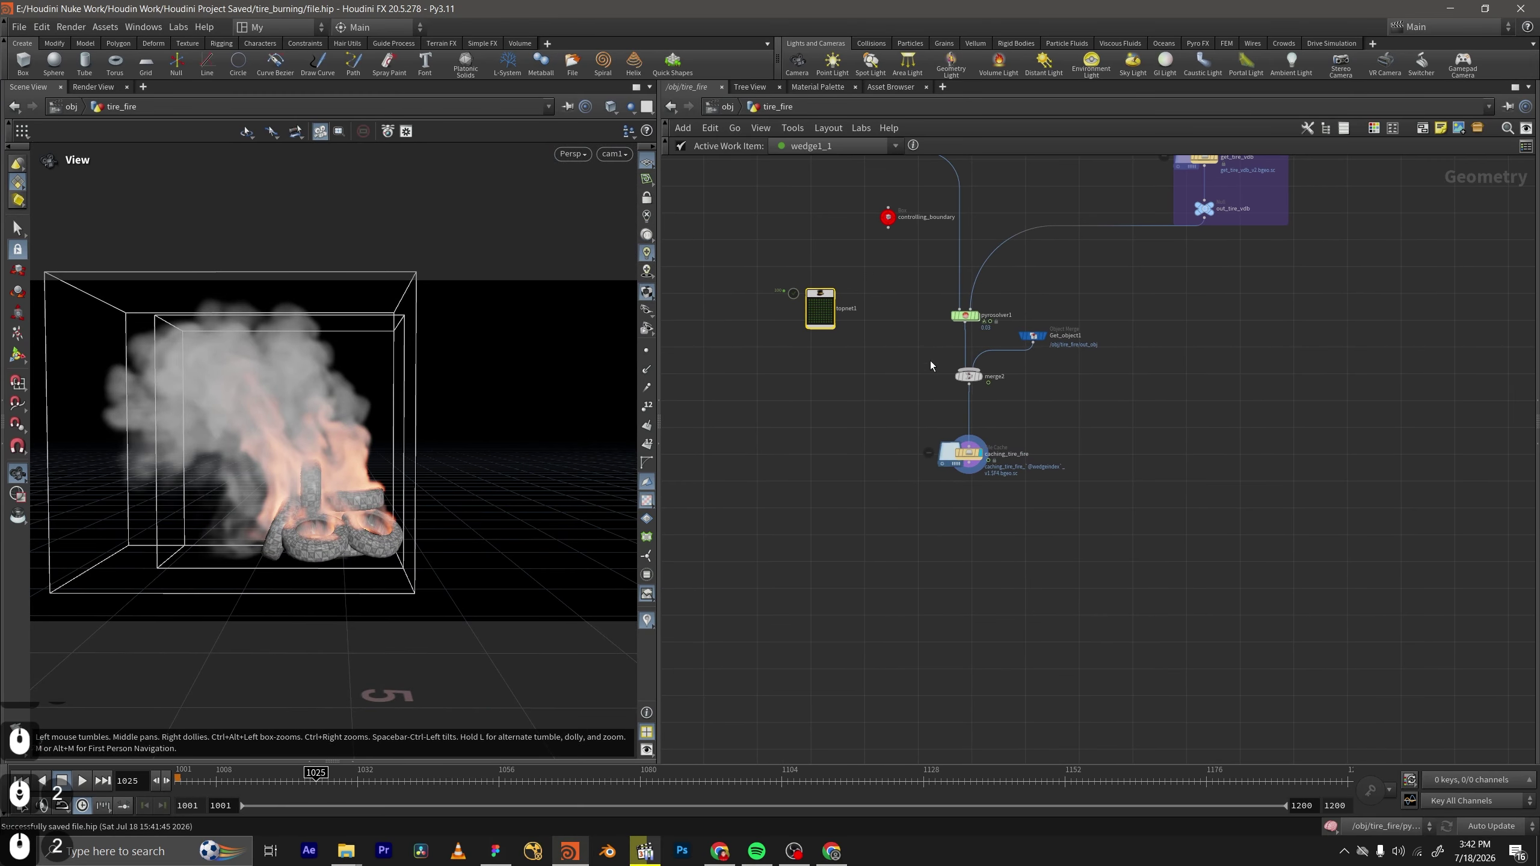
scroll(952, 322, "up", 3)
left_click(960, 312)
middle_click_drag(1146, 424, 938, 496)
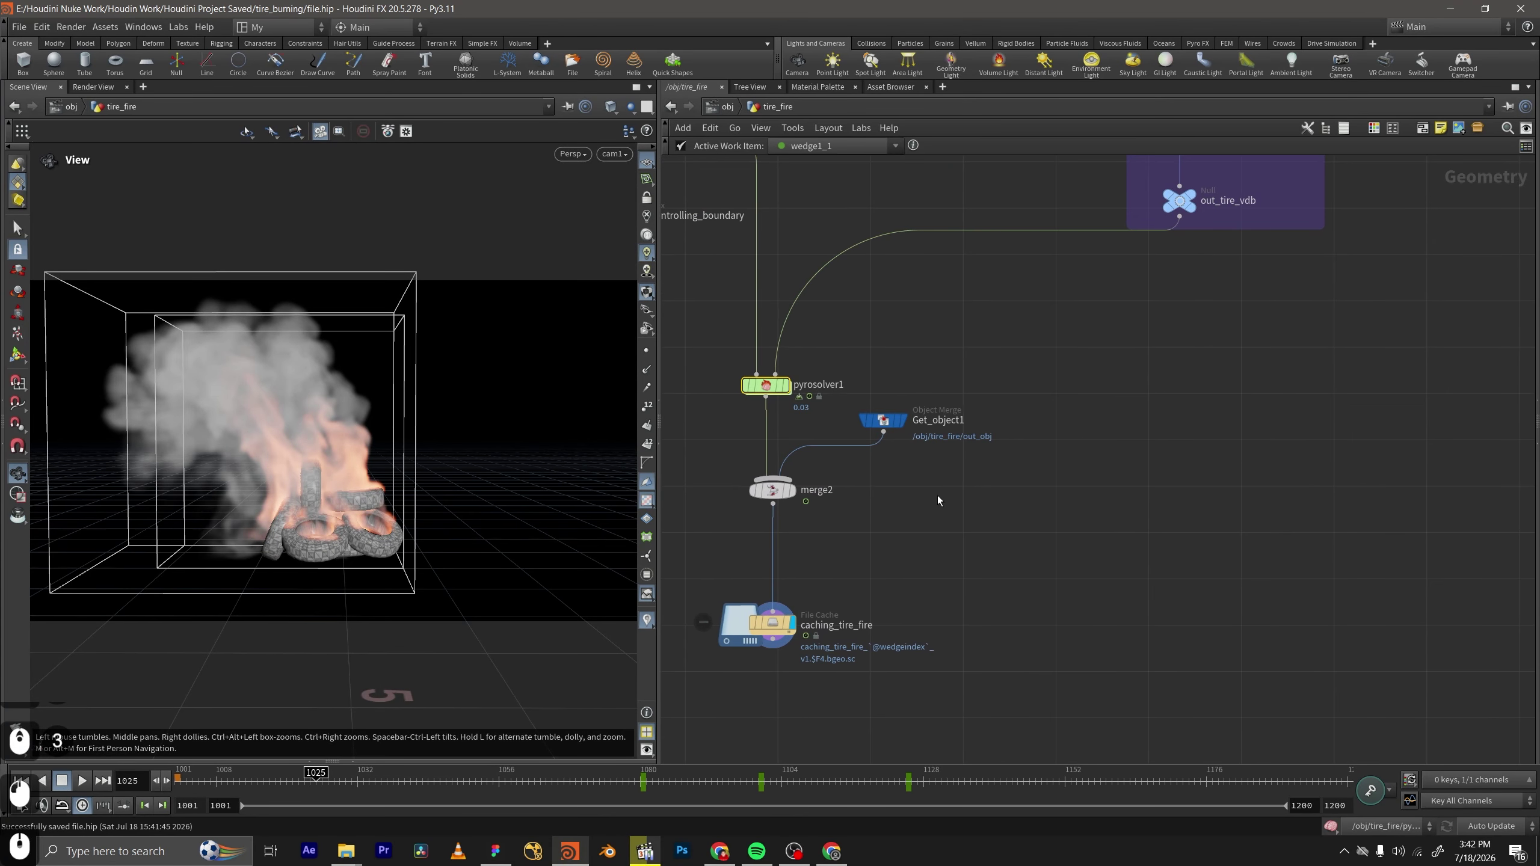
key("p")
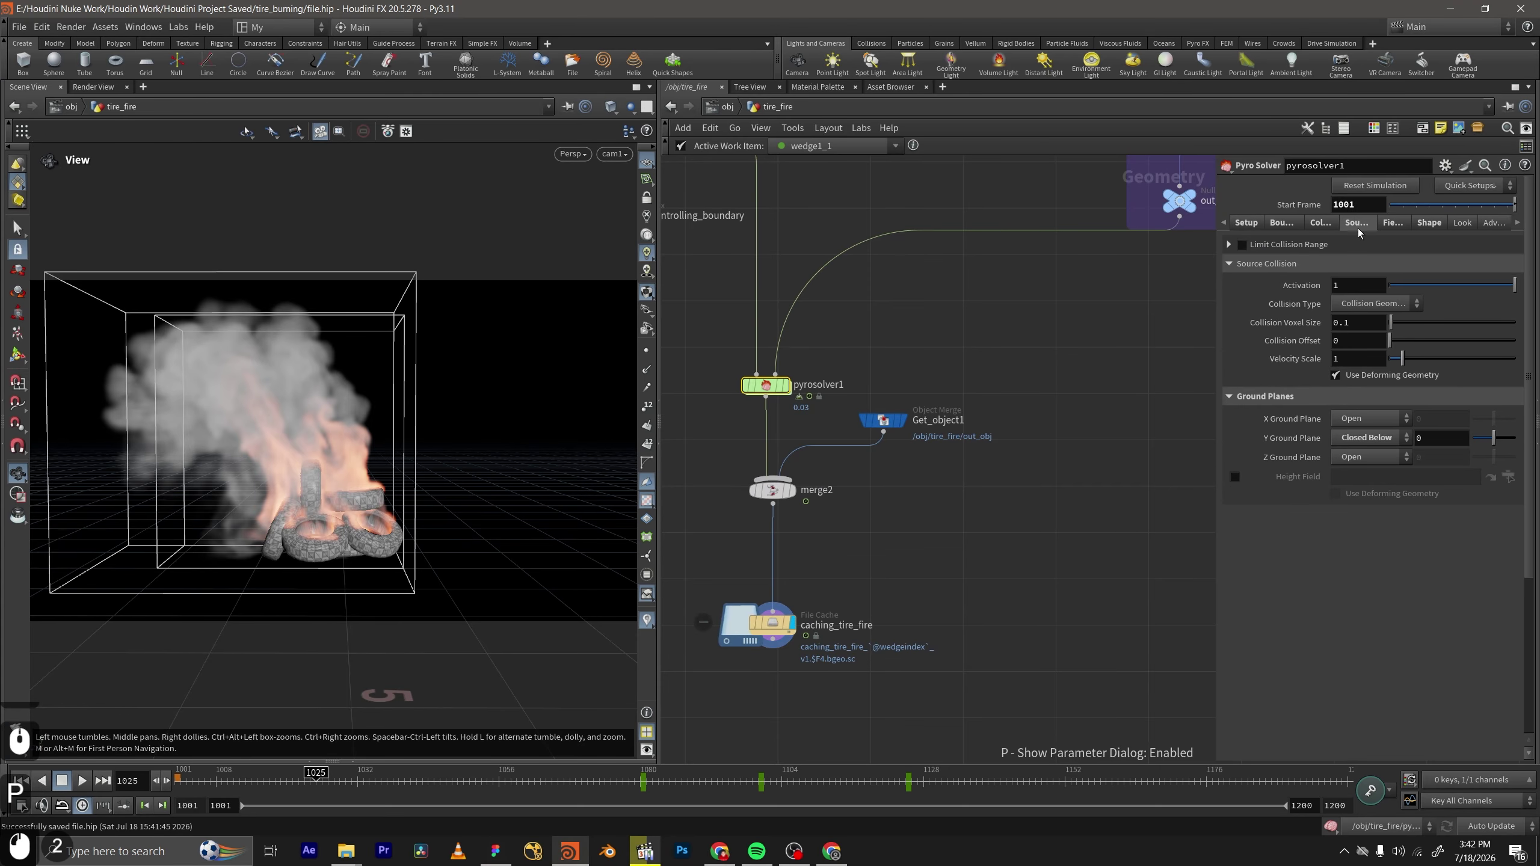
left_click(1388, 224)
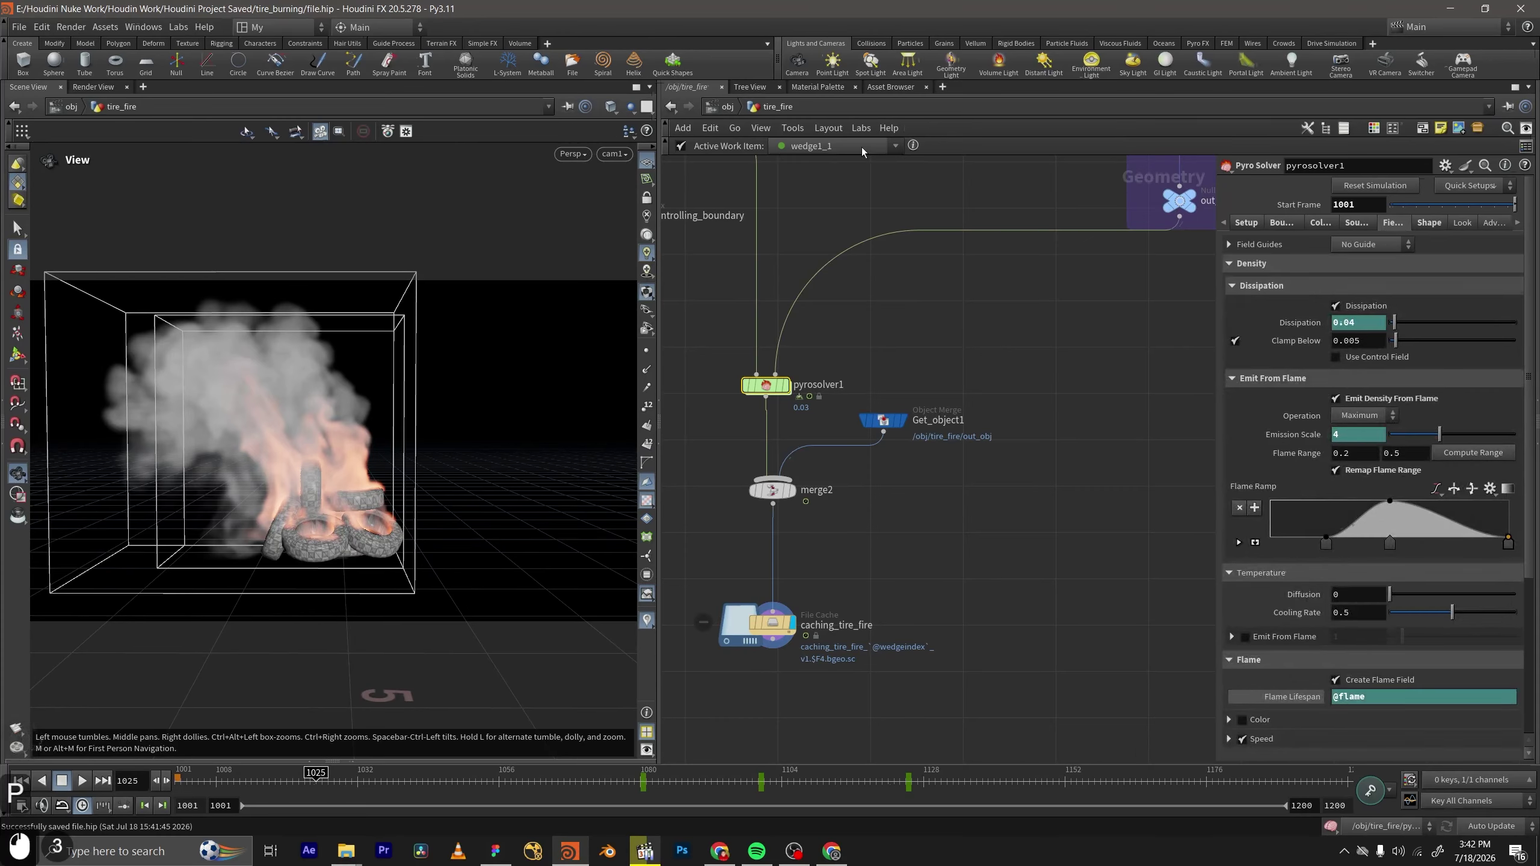
Compare pyrosolver1's field values with wedge1_2 and wedge1_3 active, returning to wedge1_1 and showing Flame Lifespan as an evaluated value.
left_click(843, 145)
left_click(851, 184)
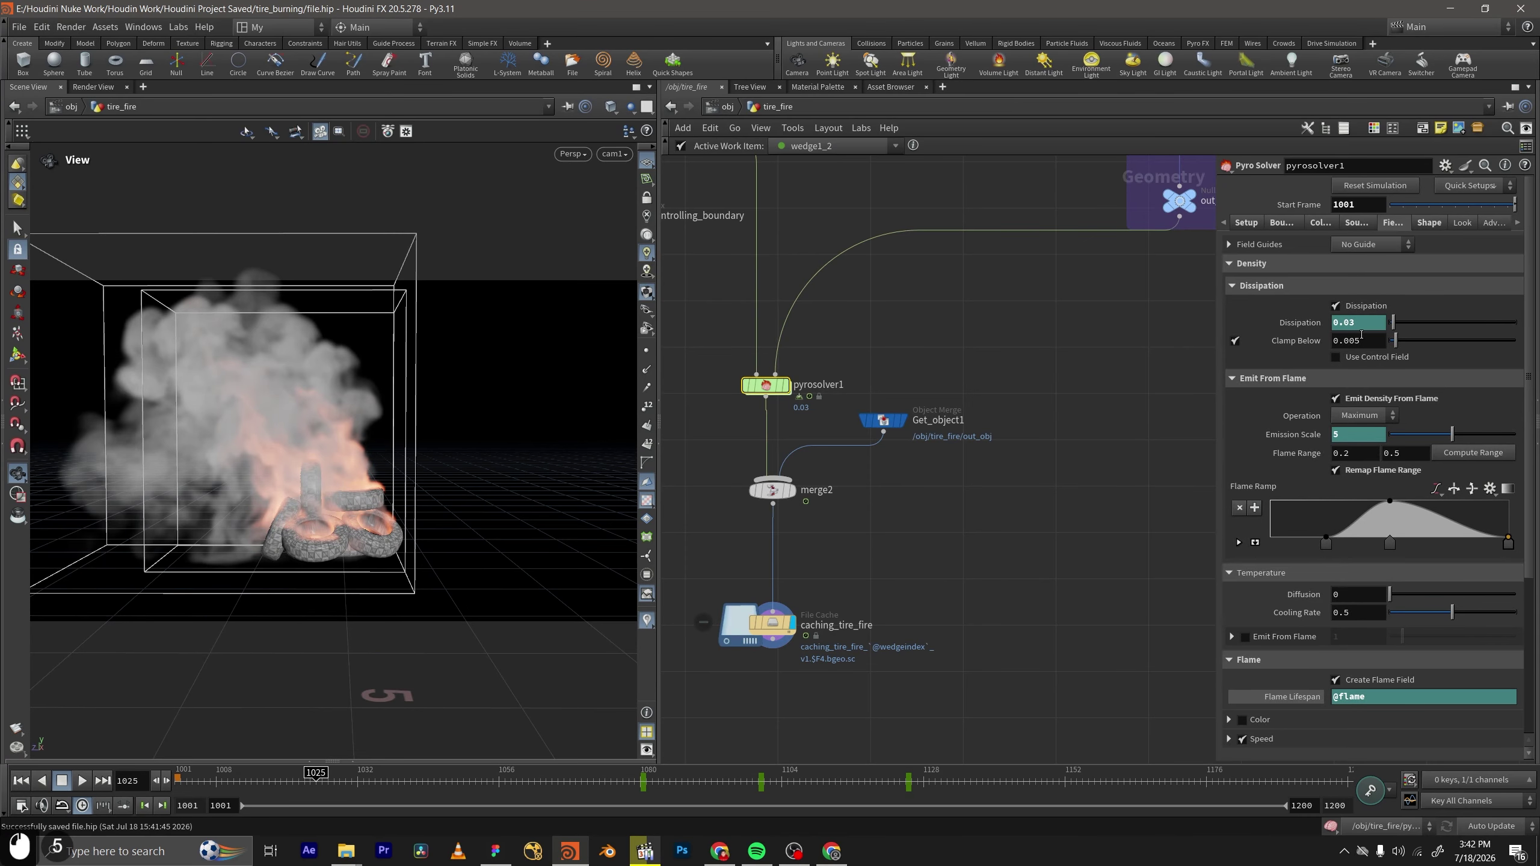
left_click(787, 148)
left_click(804, 198)
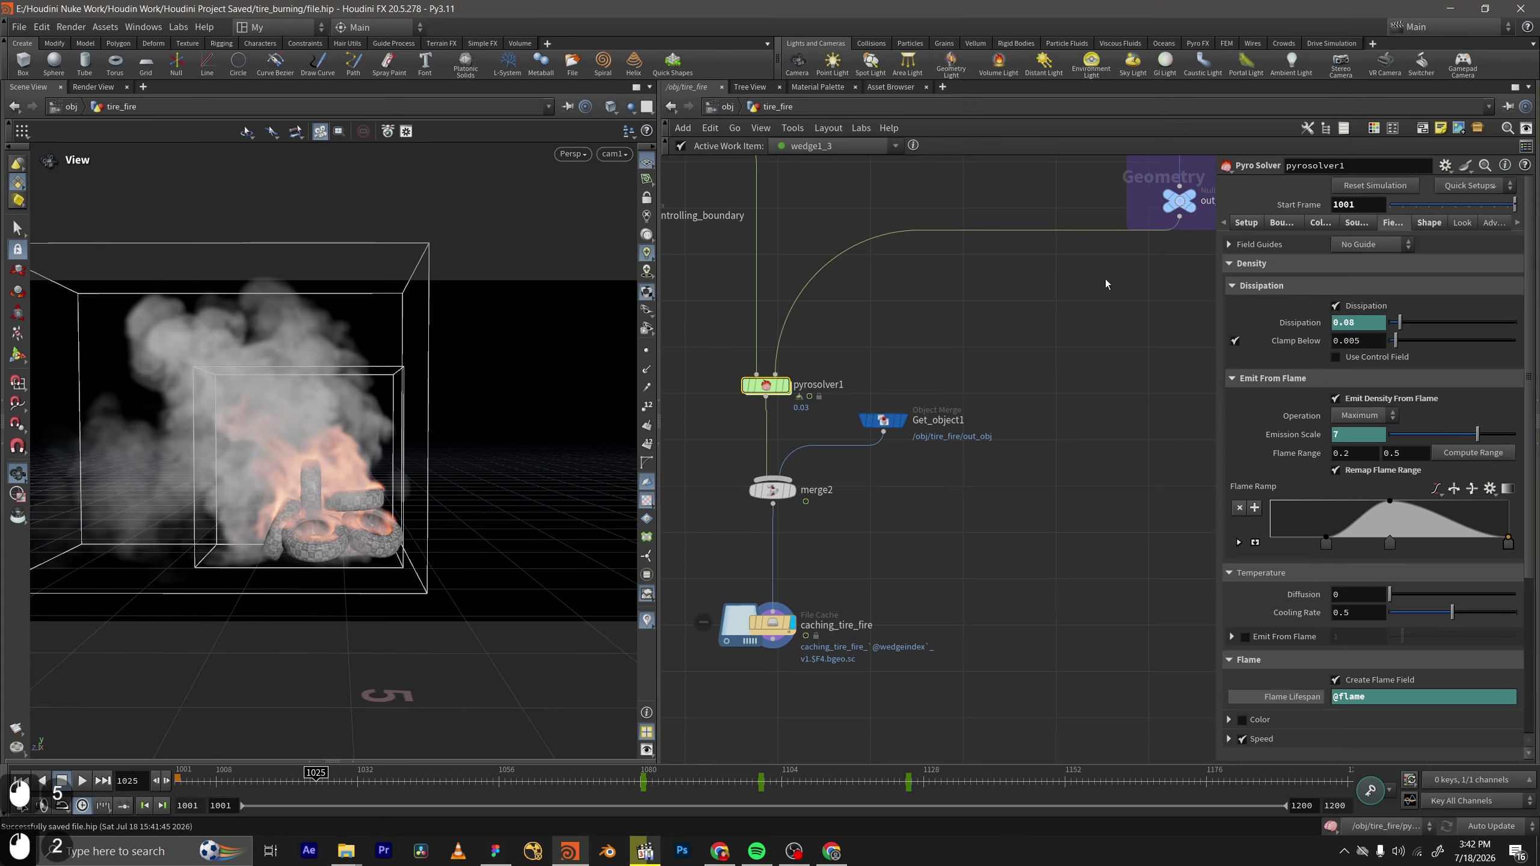
left_click(804, 152)
left_click(810, 174)
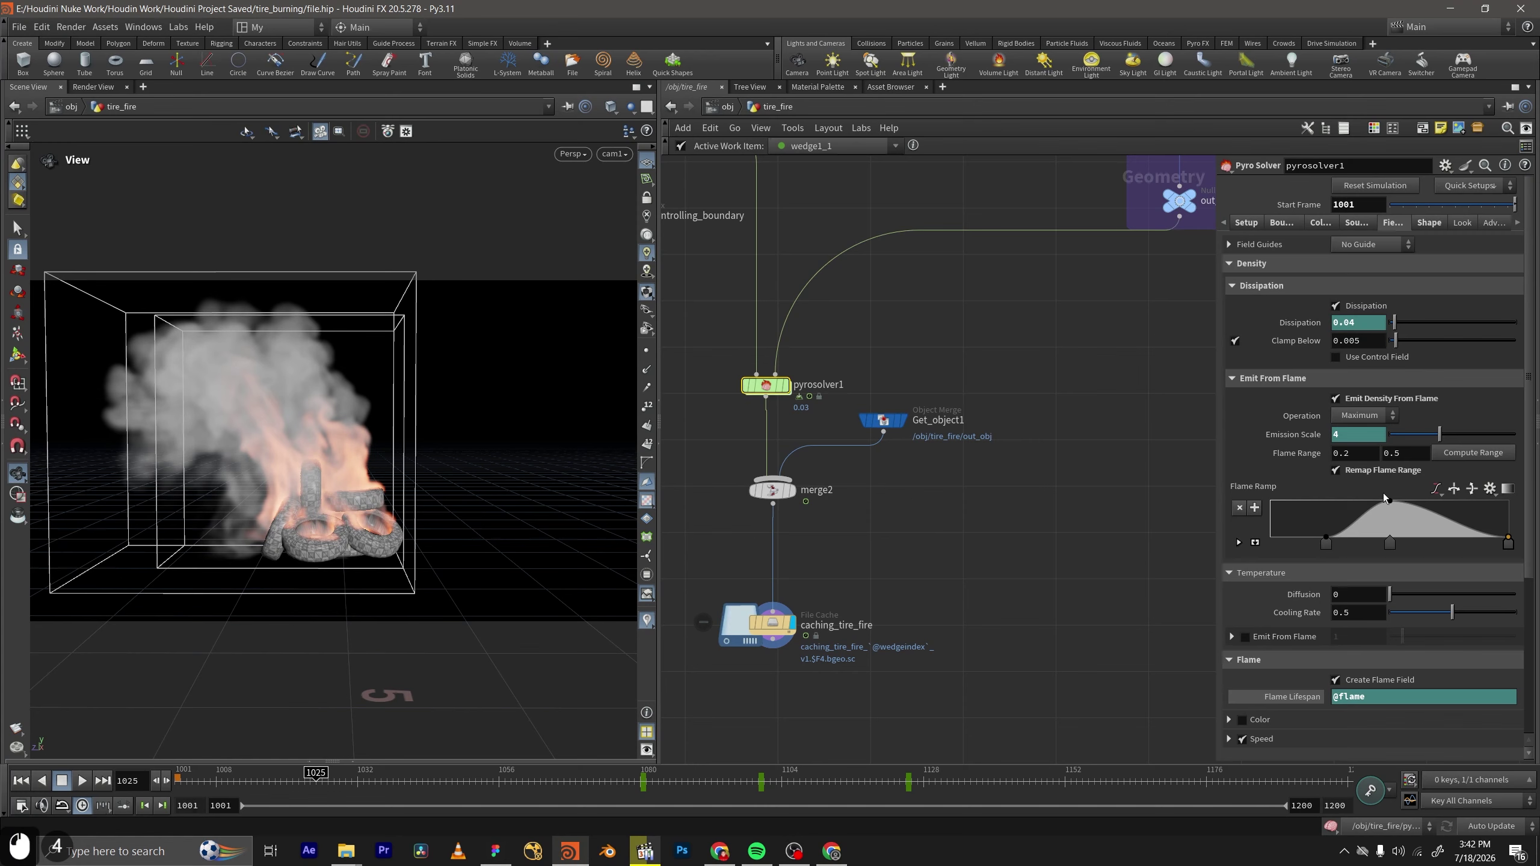
scroll(1386, 495, "down", 5)
left_click(1296, 598)
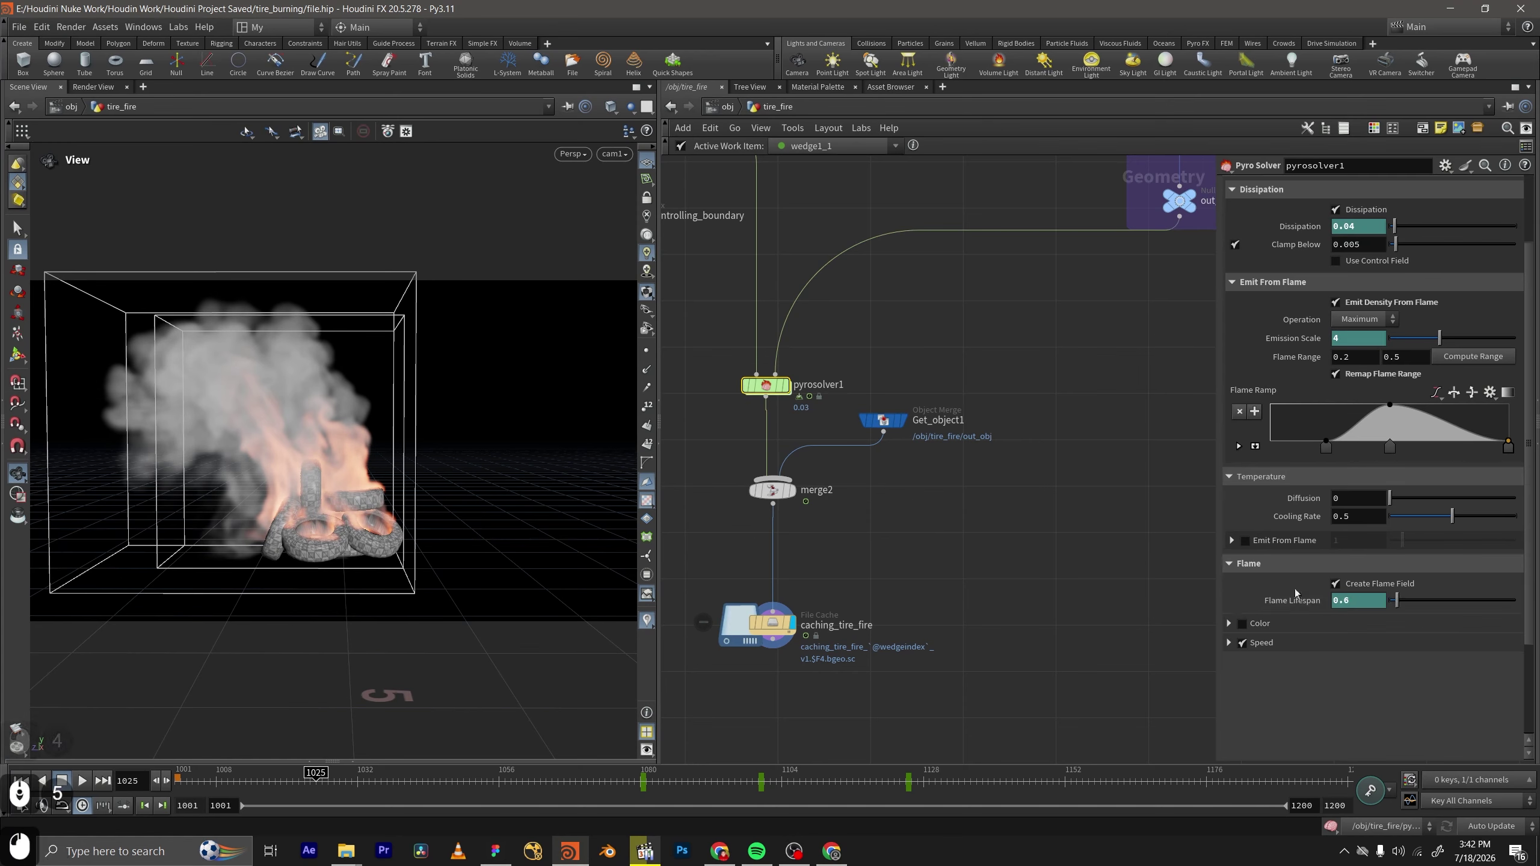
left_click(805, 151)
left_click(809, 171)
scroll(1025, 324, "down", 4)
middle_click_drag(1030, 326, 1049, 273)
scroll(943, 375, "up", 1)
scroll(944, 380, "up", 3)
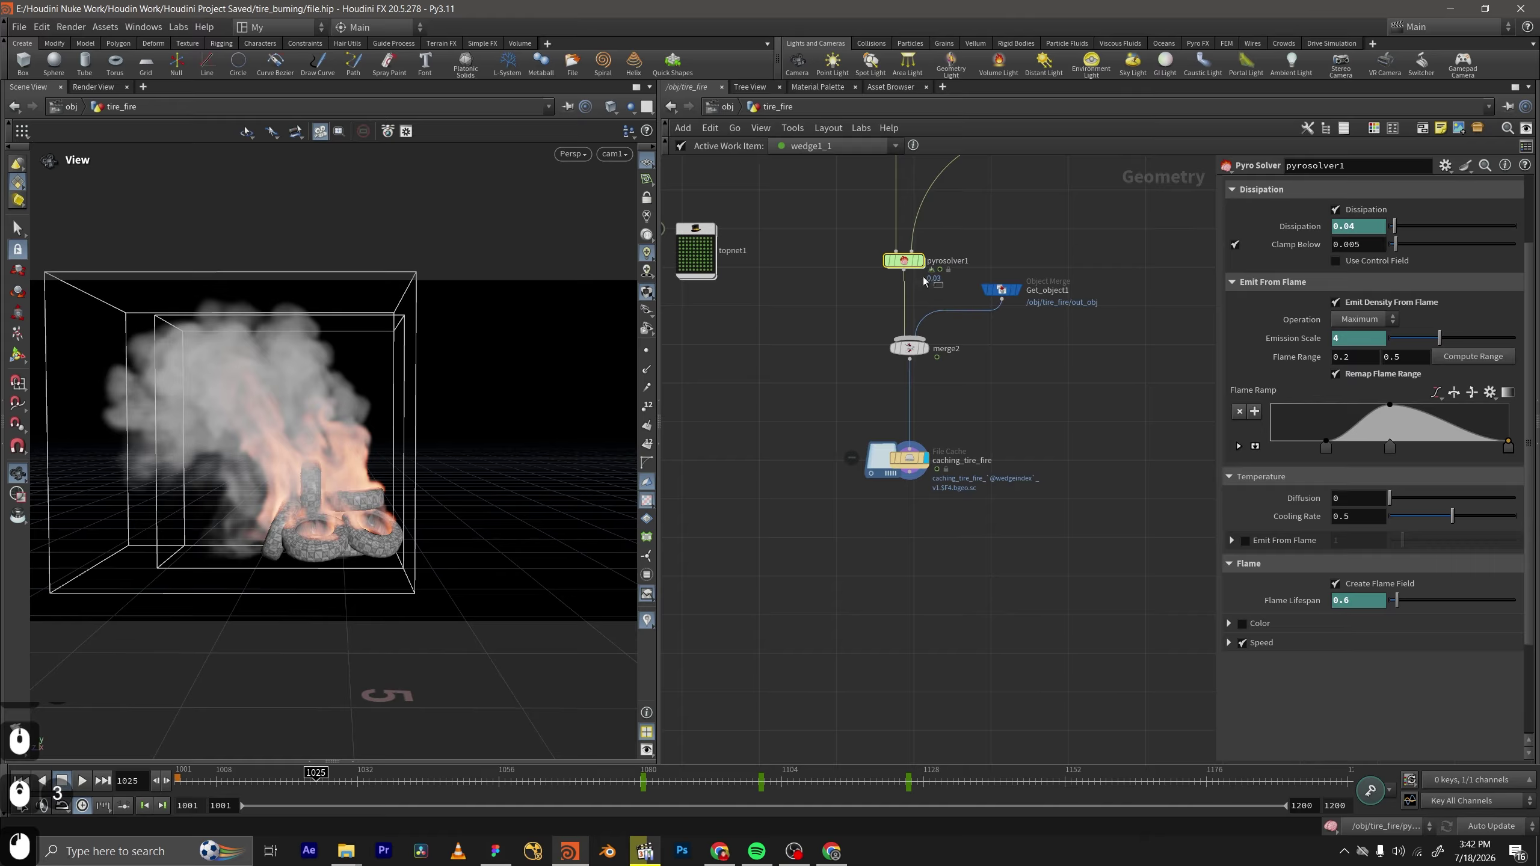
scroll(1266, 233, "up", 4)
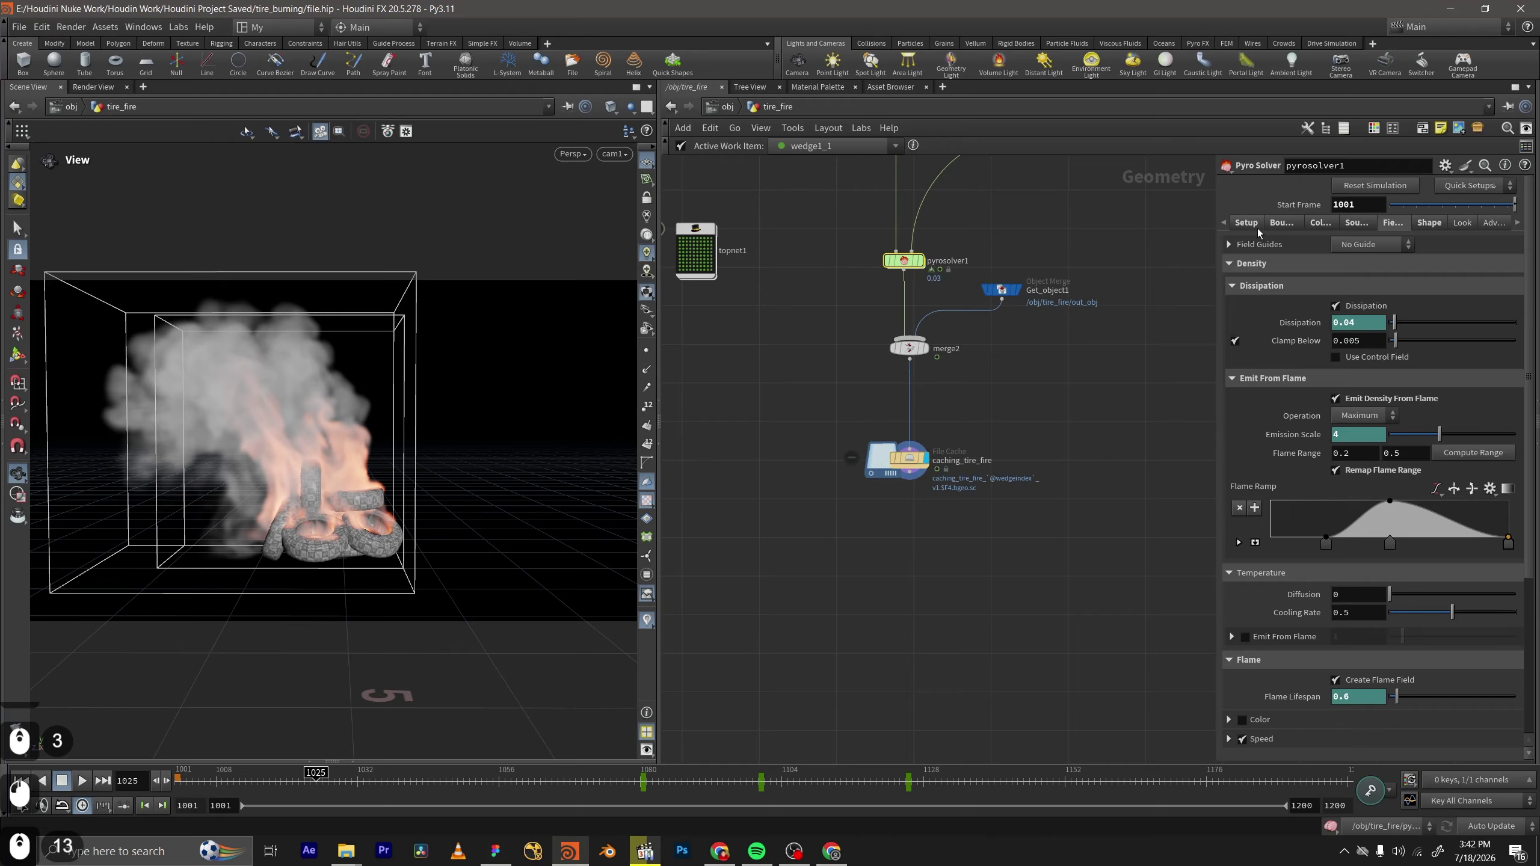
middle_click_drag(910, 349, 878, 430)
left_click_drag(879, 430, 889, 445)
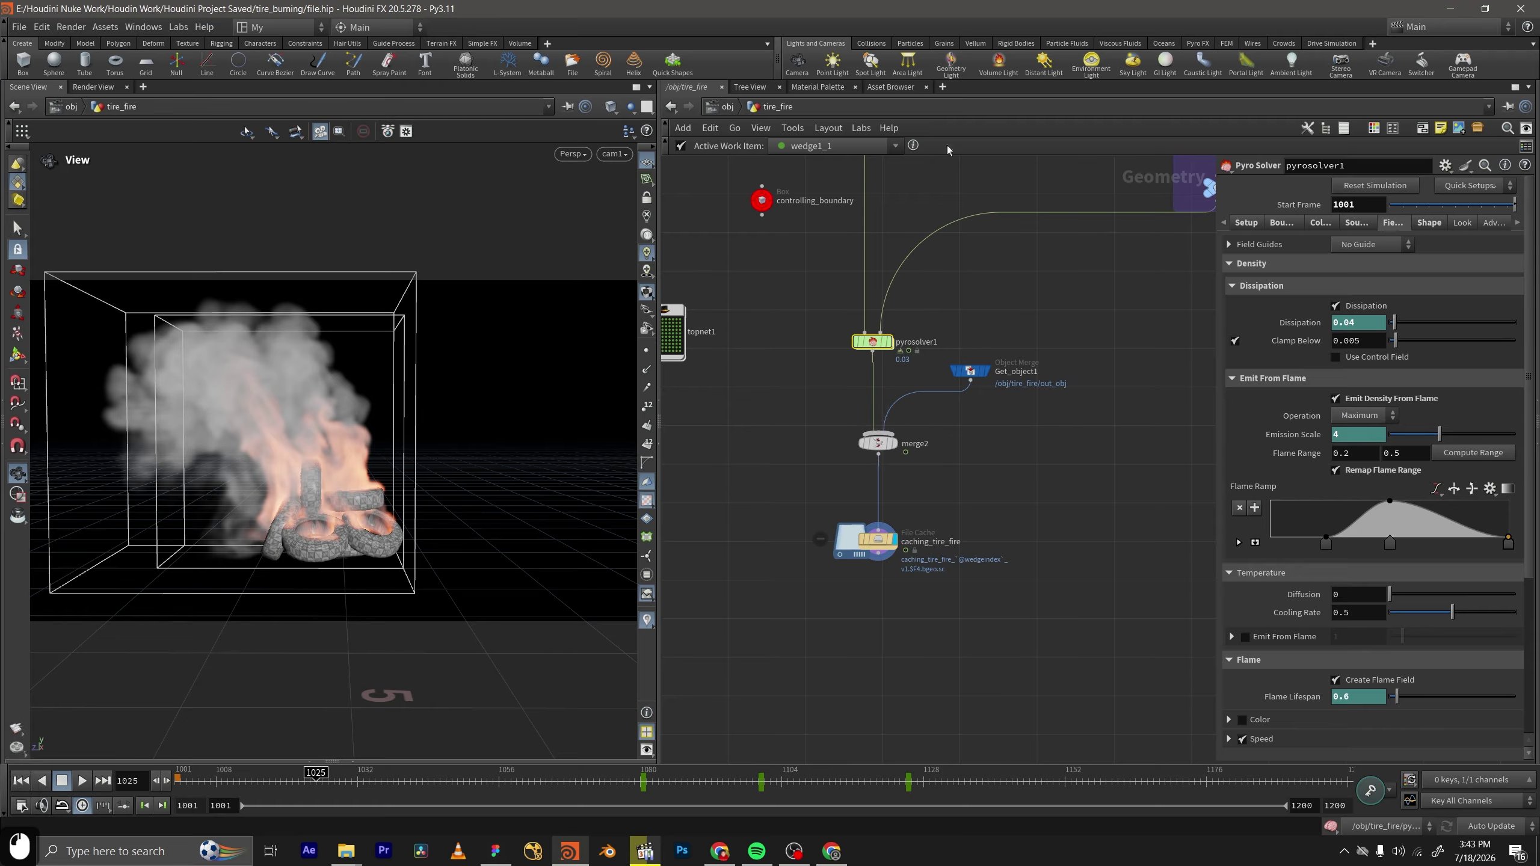
scroll(759, 206, "down", 1)
middle_click_drag(758, 207, 792, 247)
scroll(1018, 492, "up", 3)
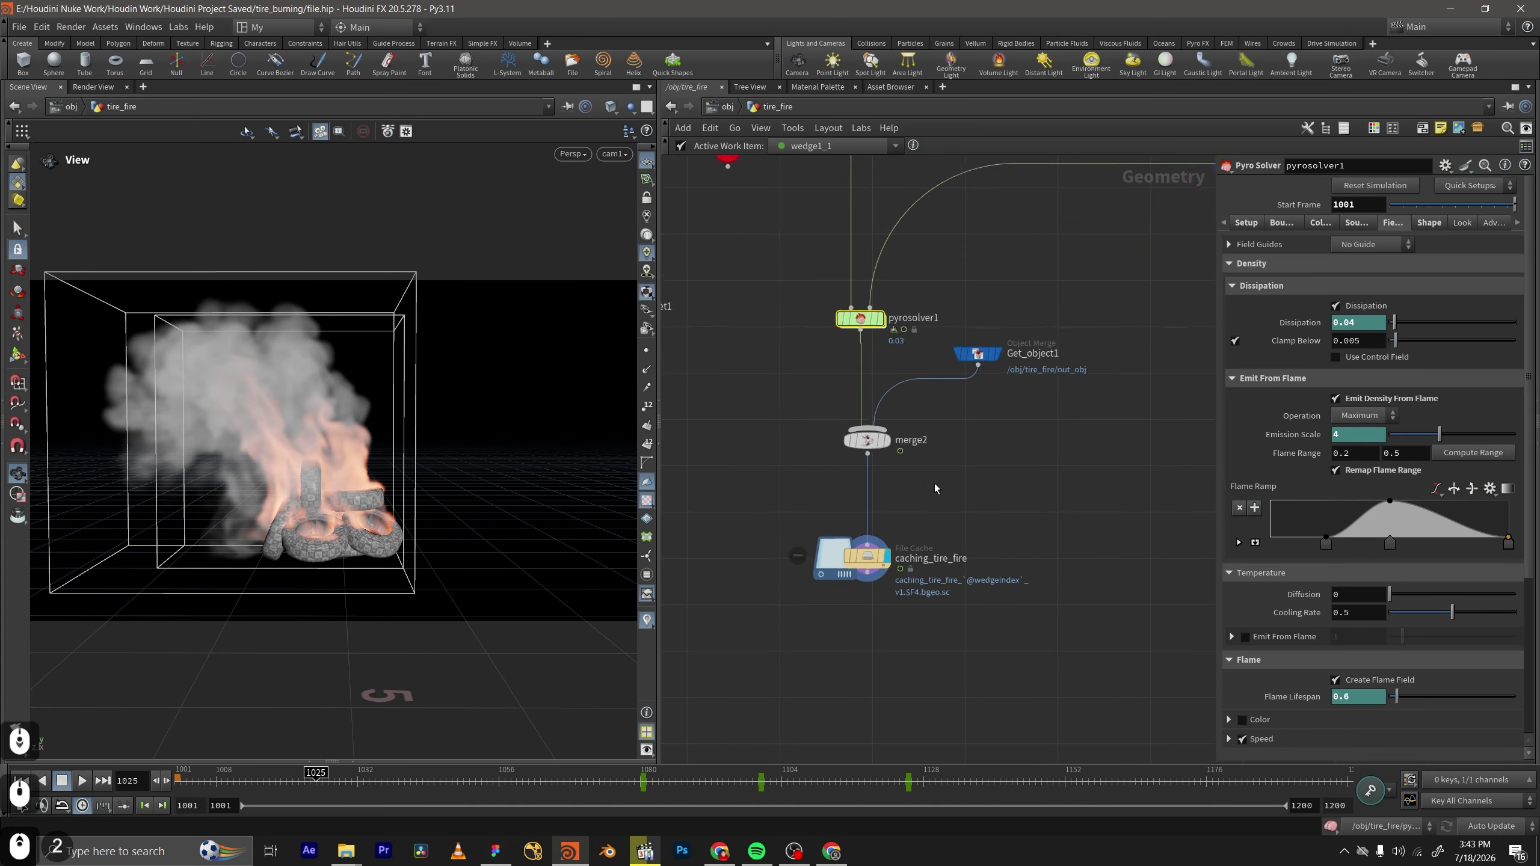
Disconnect pyrosolver1 from merge2 and move merge2, Get_object1 and caching_tire_fire away from the solver.
left_click_drag(1056, 327, 1081, 591)
left_click(980, 506)
middle_click_drag(927, 254, 942, 334)
left_click_drag(942, 334, 773, 449)
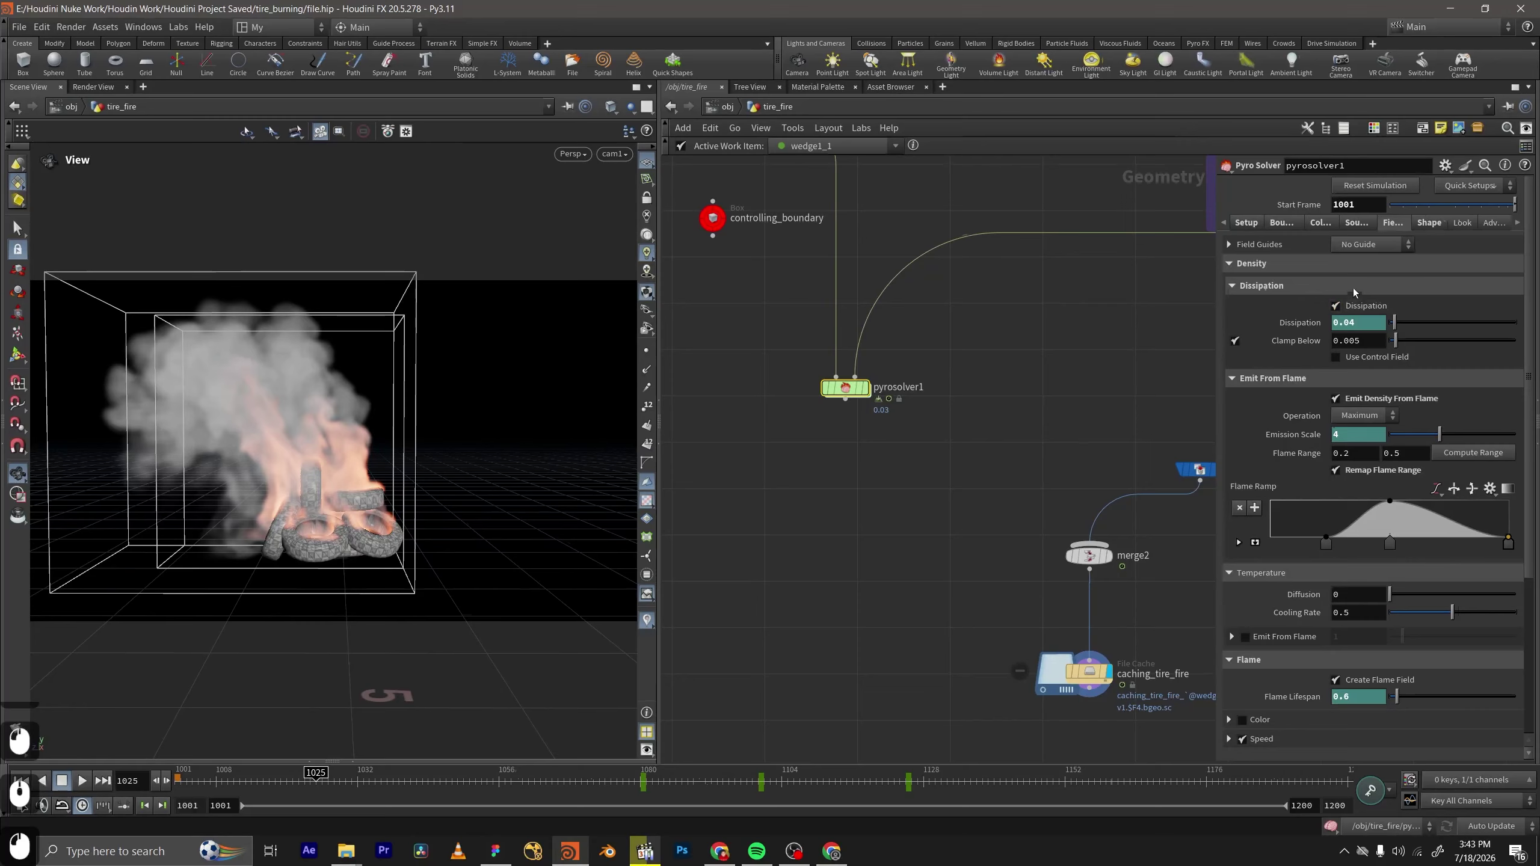
Delete the channels on pyrosolver1's Dissipation, Emission Scale and Flame Lifespan, keeping wedge1_1's values 0.04, 4 and 0.6.
scroll(1295, 388, "down", 3)
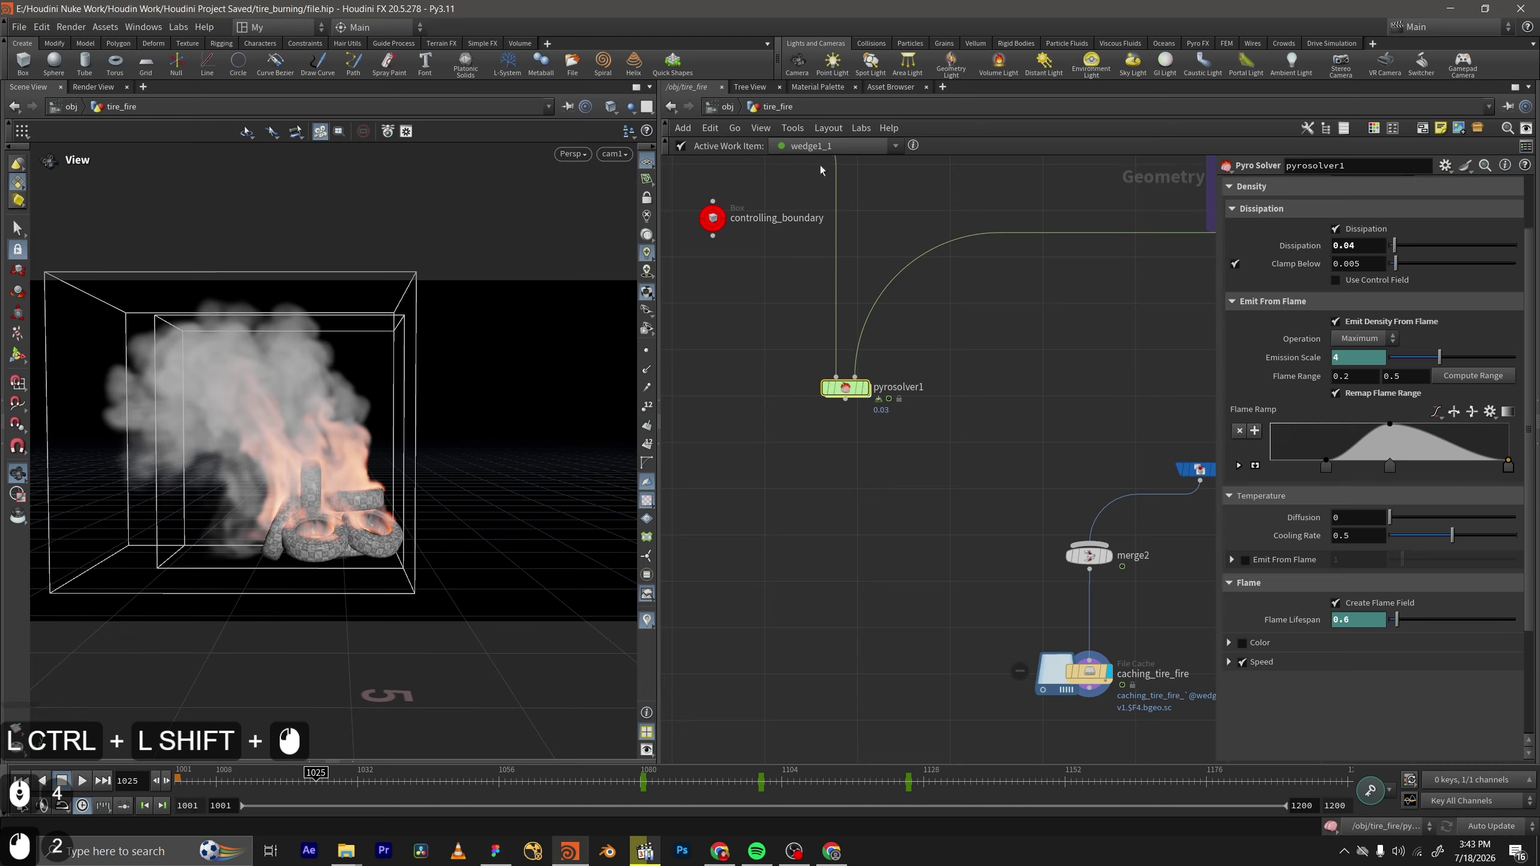
left_click(1310, 361, "ctrl+shift")
left_click(1329, 625, "ctrl+shift")
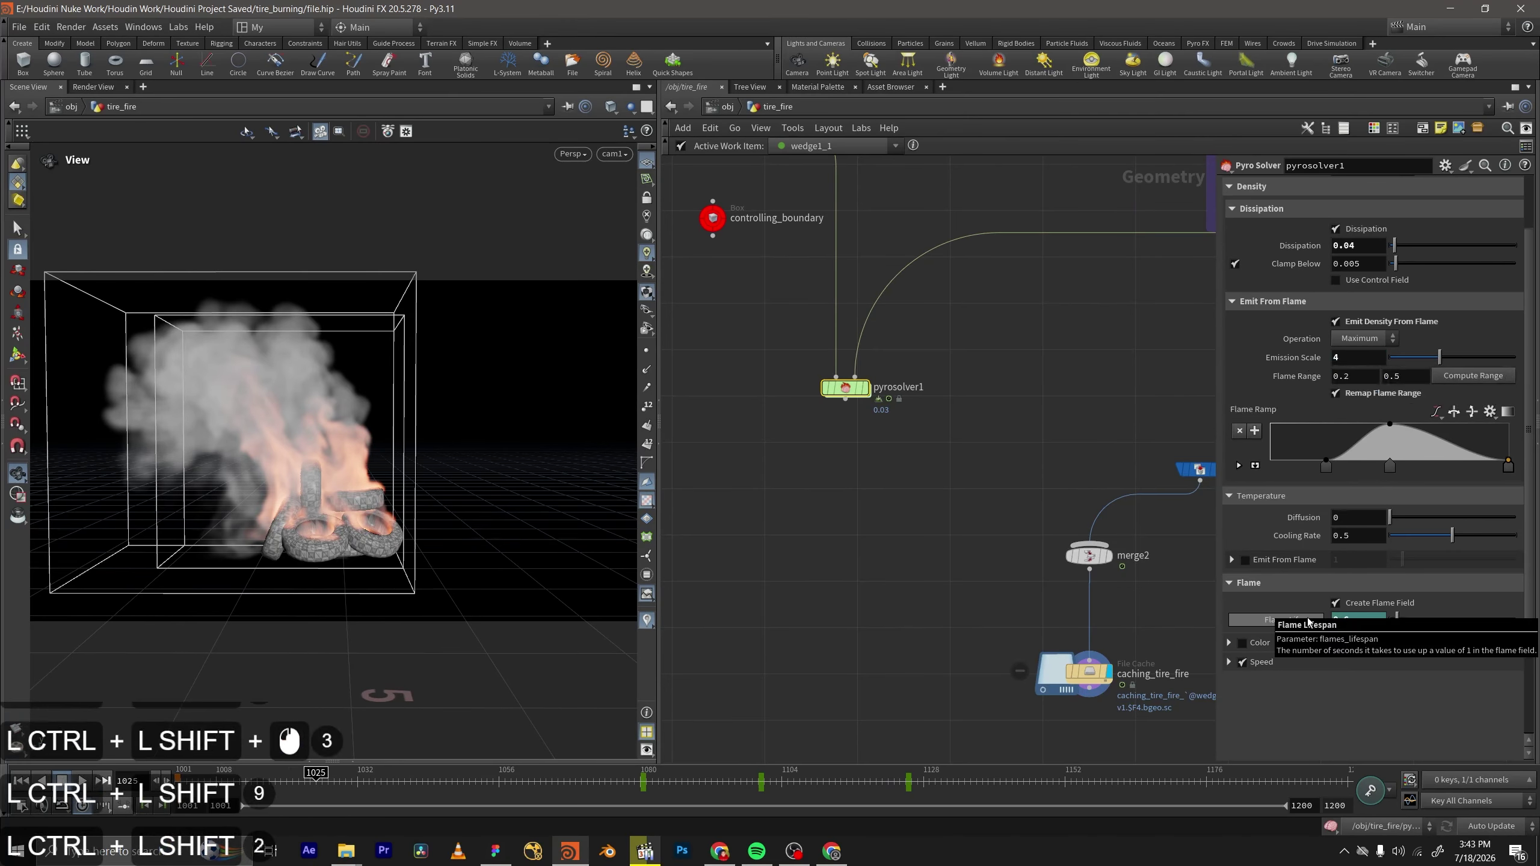
Delete pyrosolver1's Turbulence and Shredding channels, keeping values 1 and 6, and undo the deletion of the Wind Speed channel.
scroll(1379, 256, "up", 3)
left_click(1420, 228)
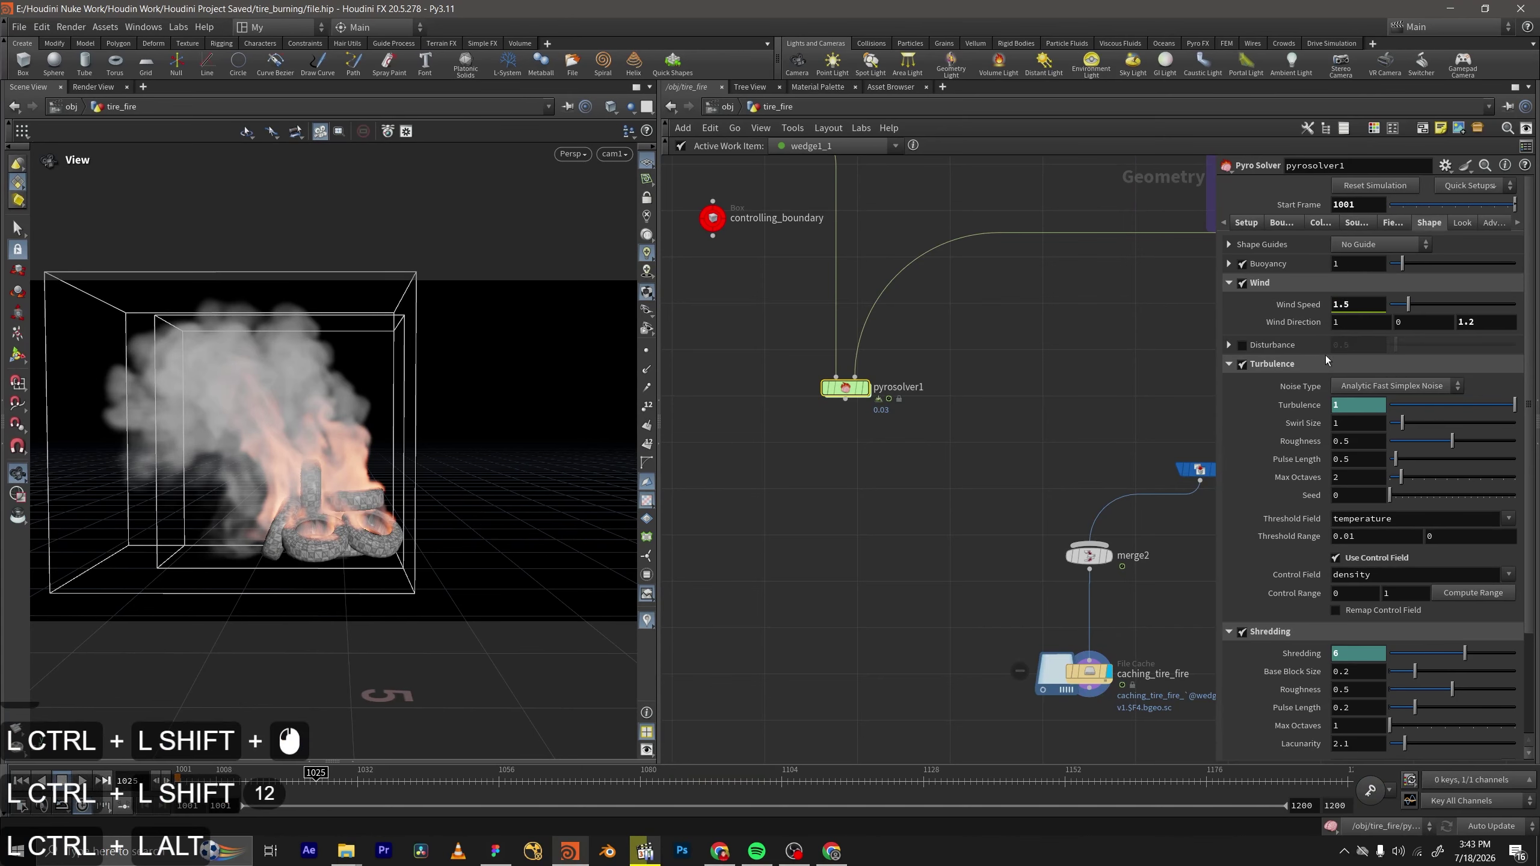
key("ctrl+z")
left_click(1311, 407, "ctrl+shift")
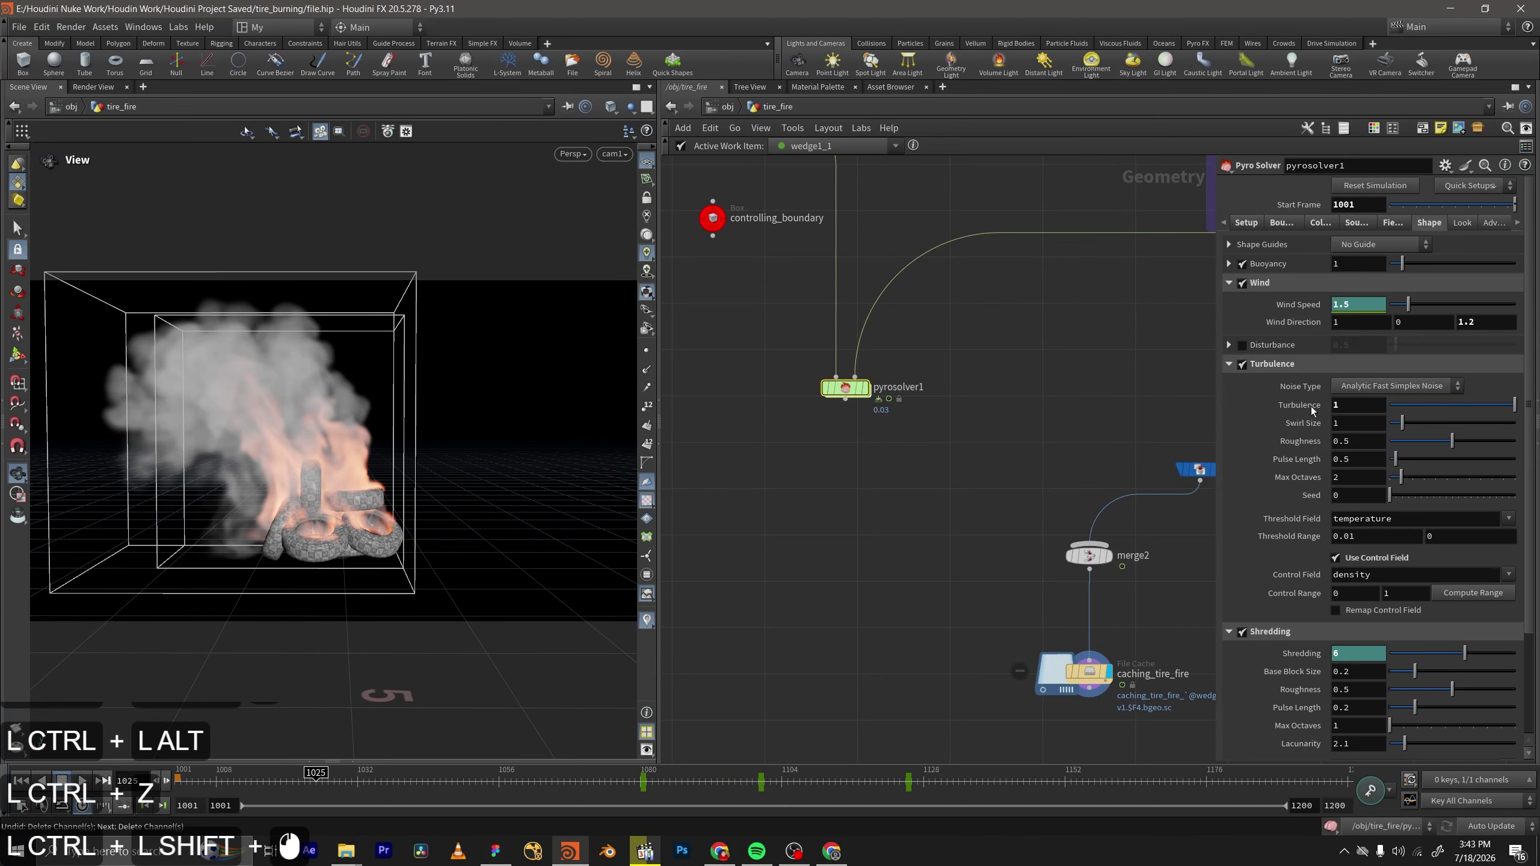
left_click(1298, 655, "ctrl+shift")
Check pyrosolver1's remaining shape, look, sourcing, bounds, collision and setup parameters for further wedge channels.
scroll(1307, 619, "down", 18)
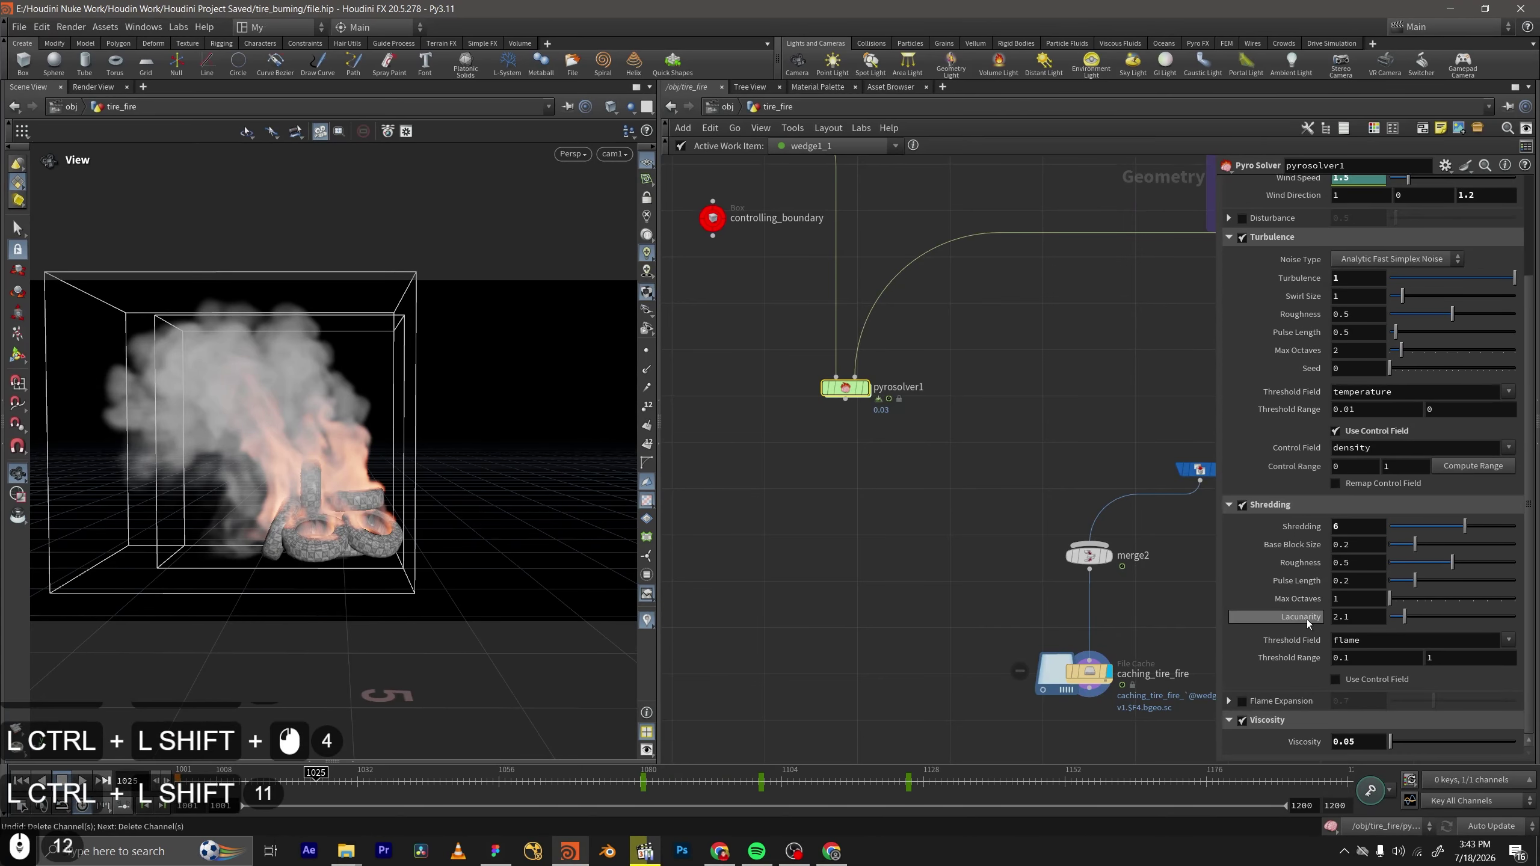
scroll(1304, 617, "up", 12)
left_click(1461, 223)
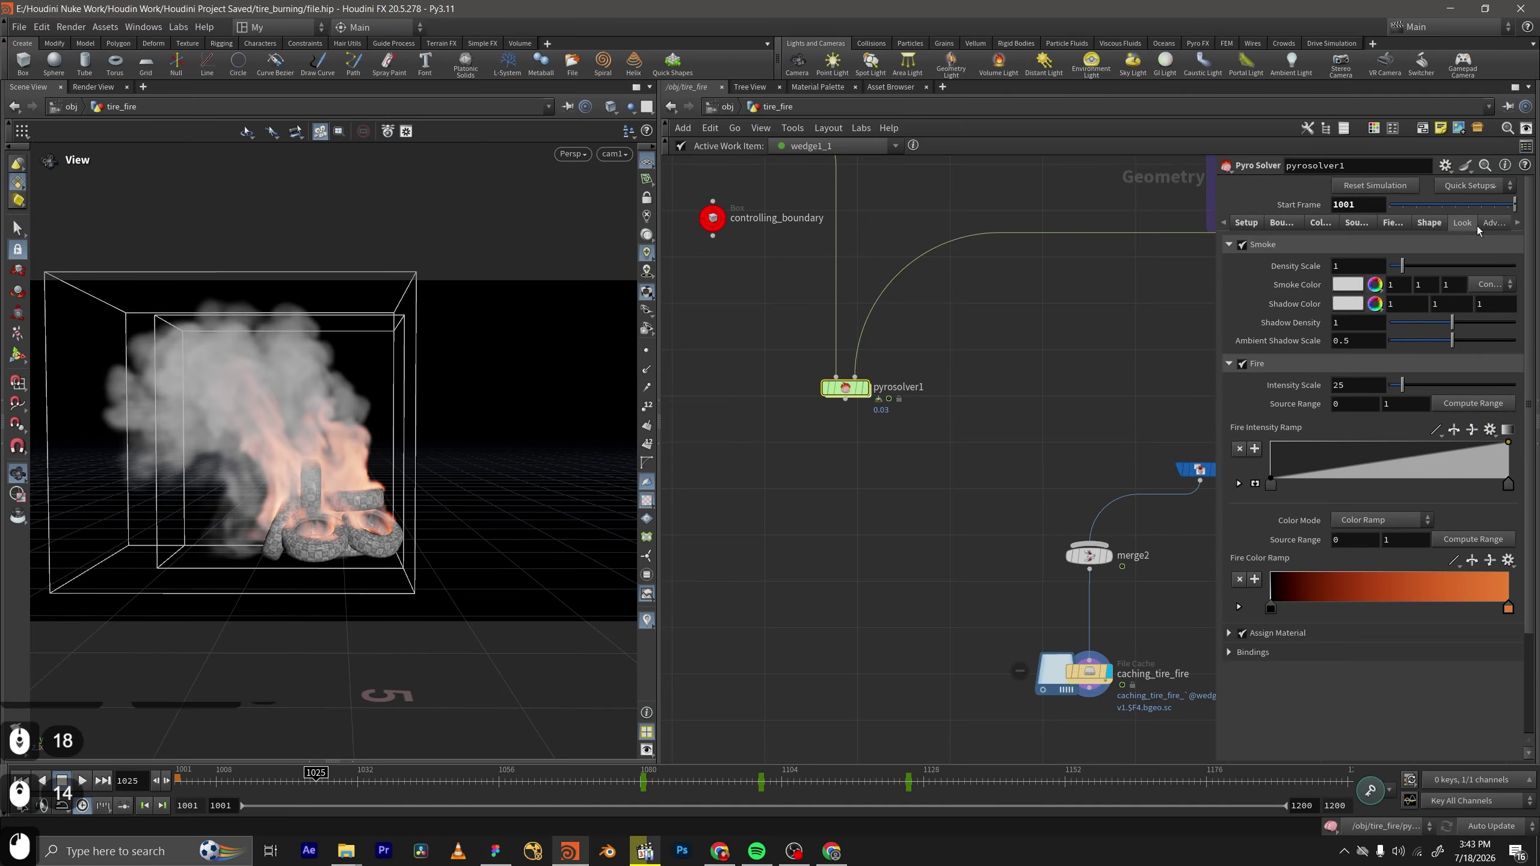
left_click(1481, 223)
left_click(1366, 222)
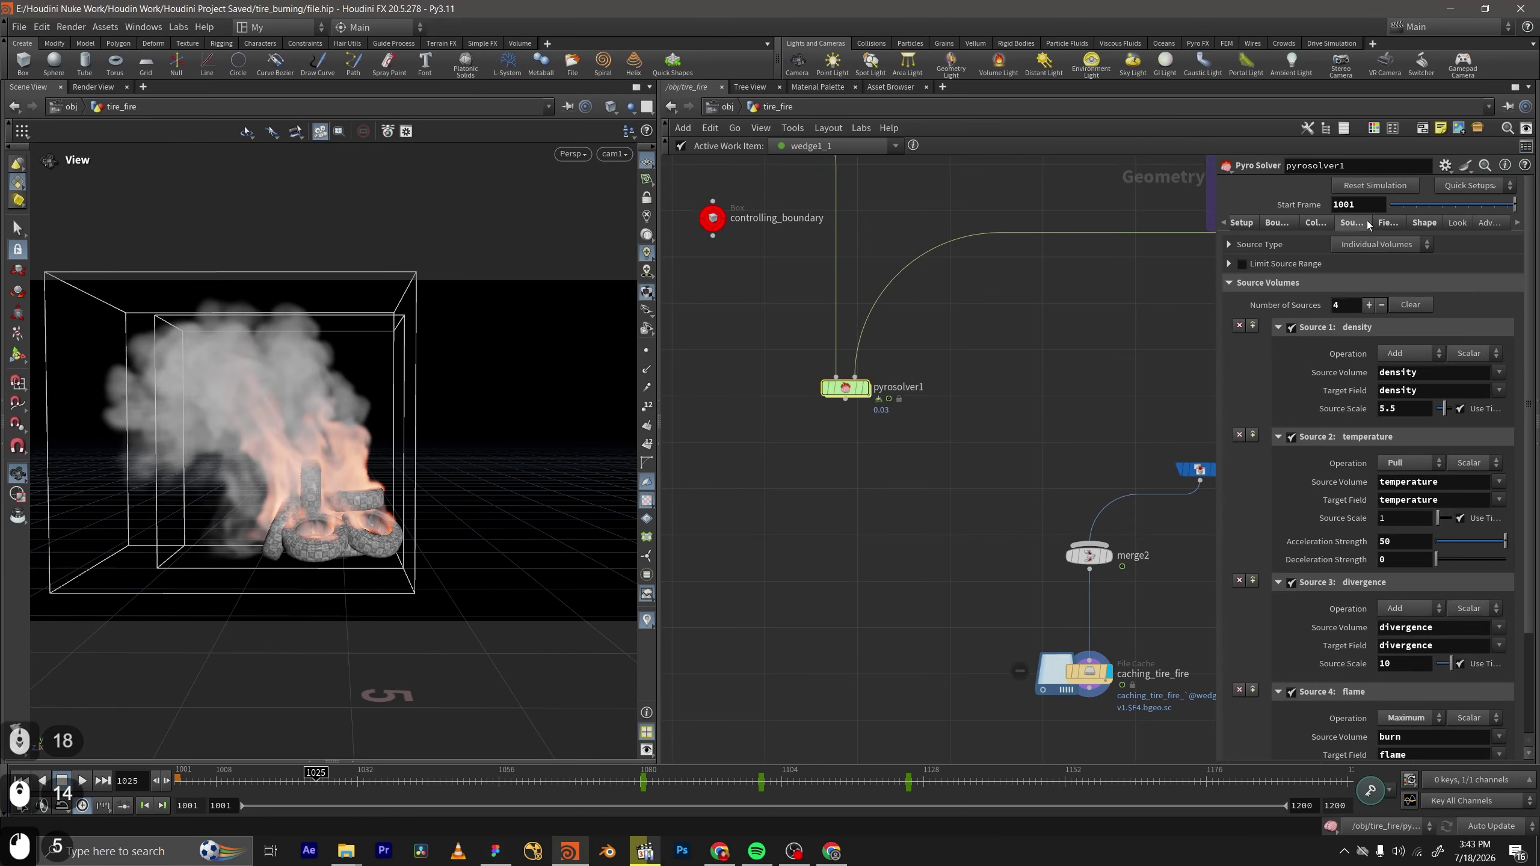
scroll(1328, 343, "down", 1)
scroll(1328, 343, "up", 2)
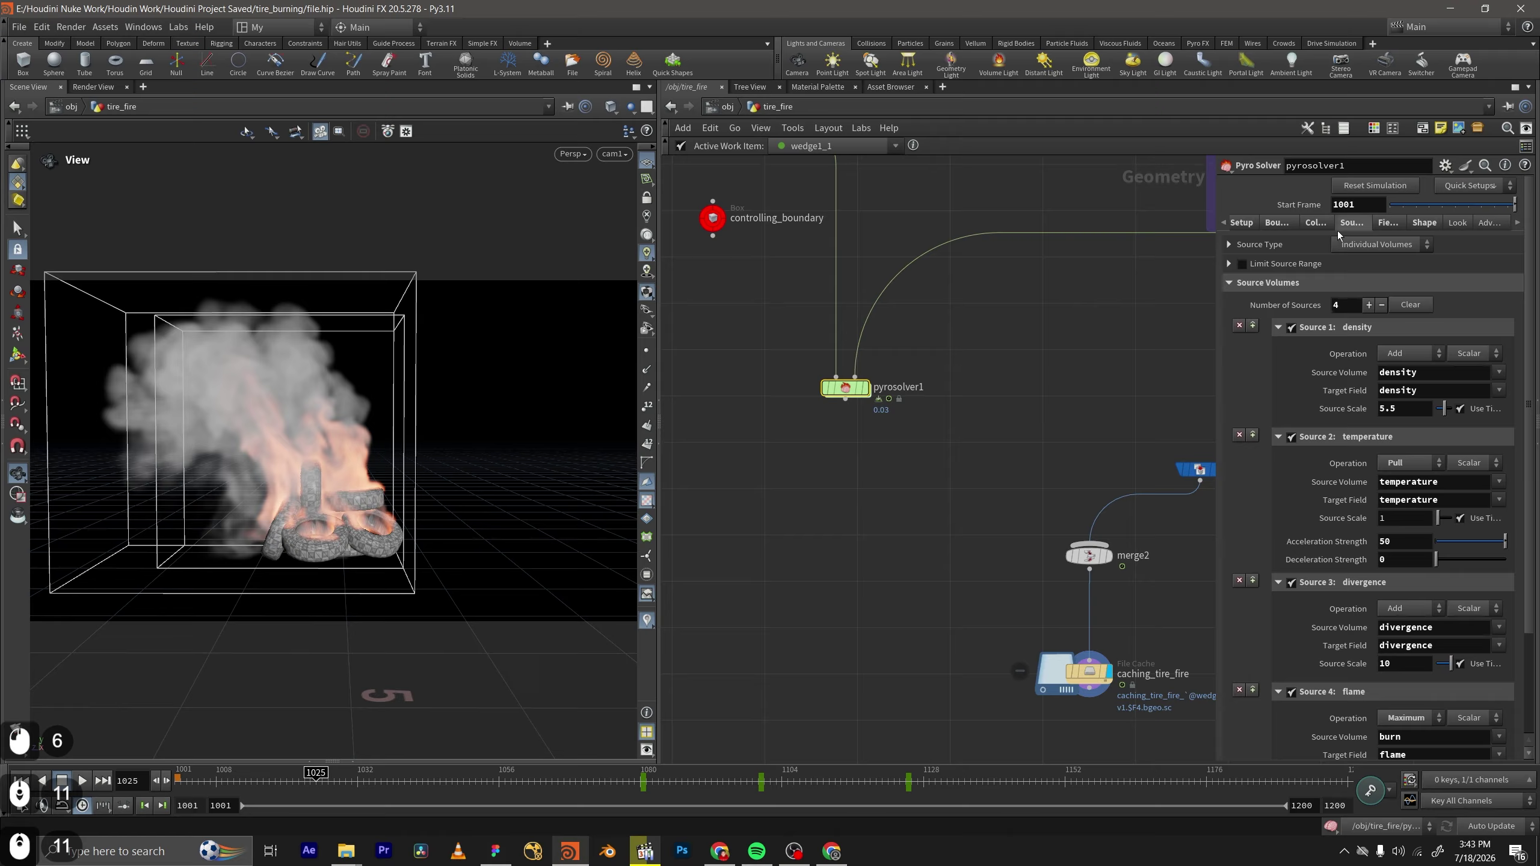
left_click(1290, 223)
left_click(1243, 223)
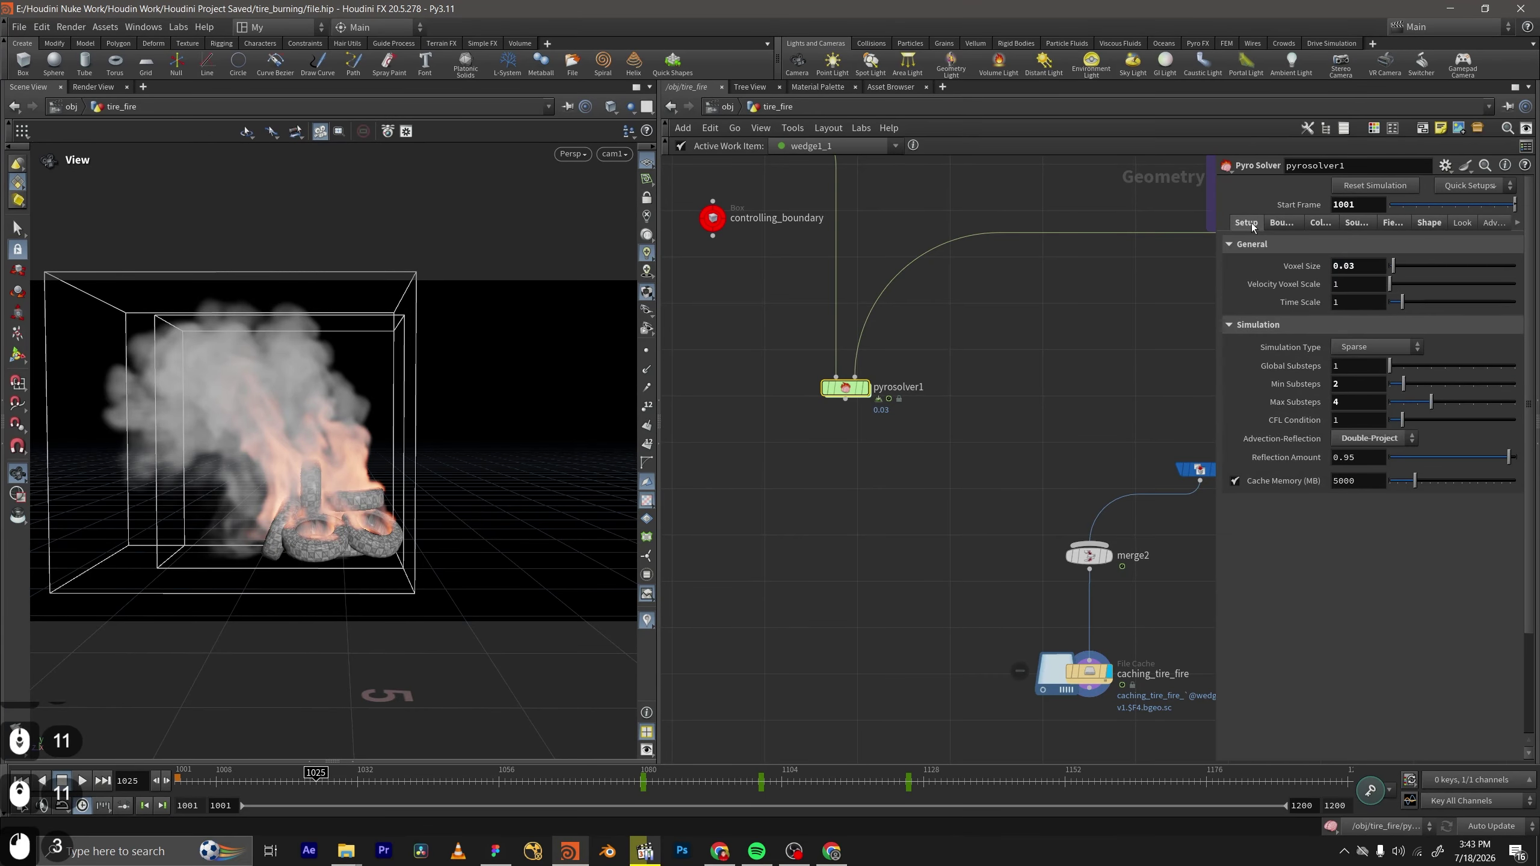
scroll(948, 466, "down", 2)
middle_click_drag(988, 464, 874, 502)
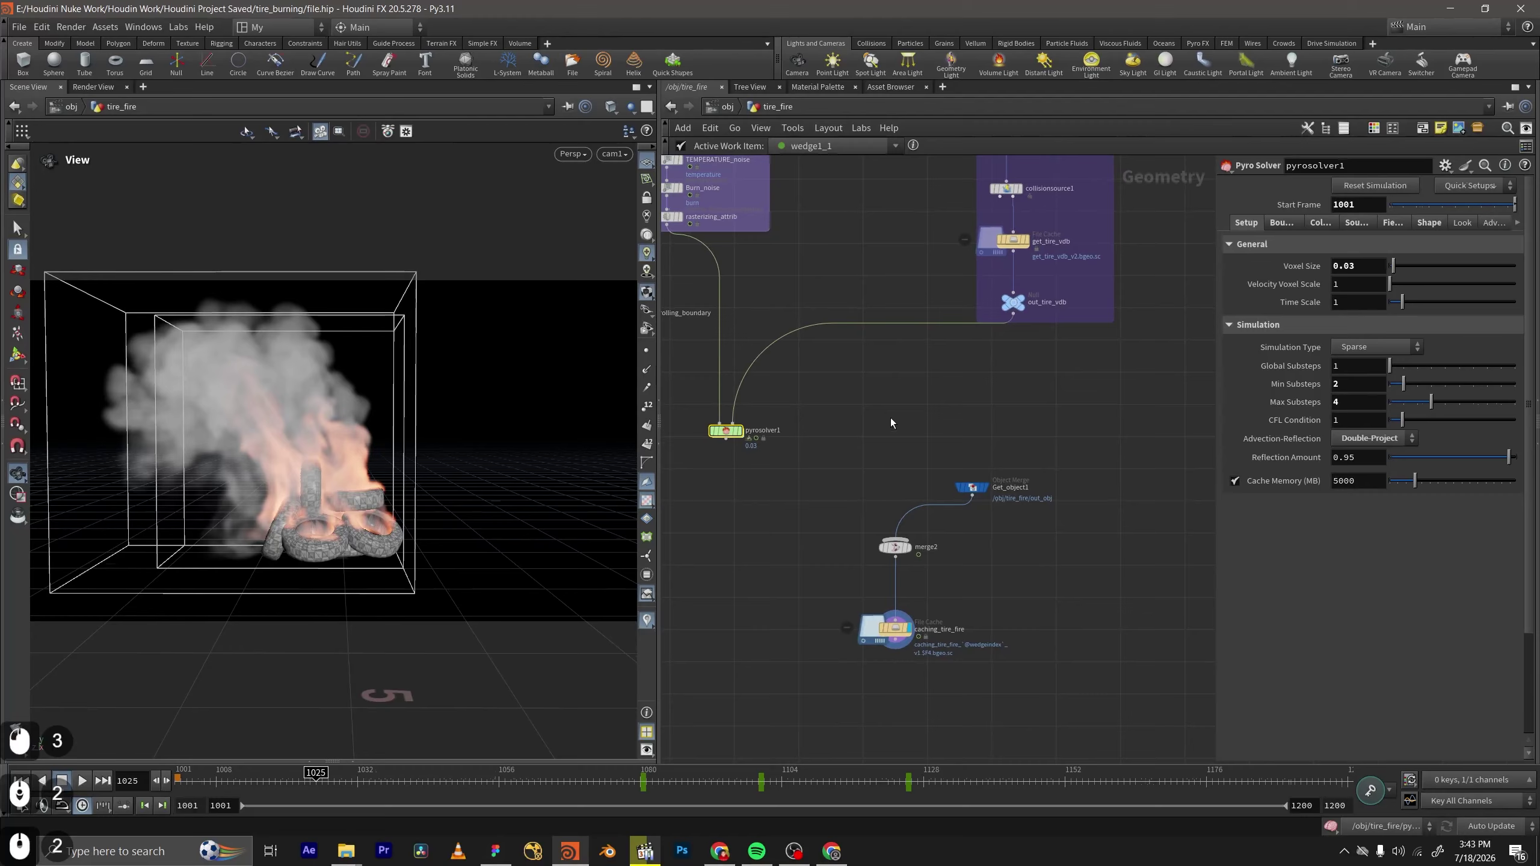
left_click(1286, 227)
left_click(1327, 227)
left_click(1356, 224)
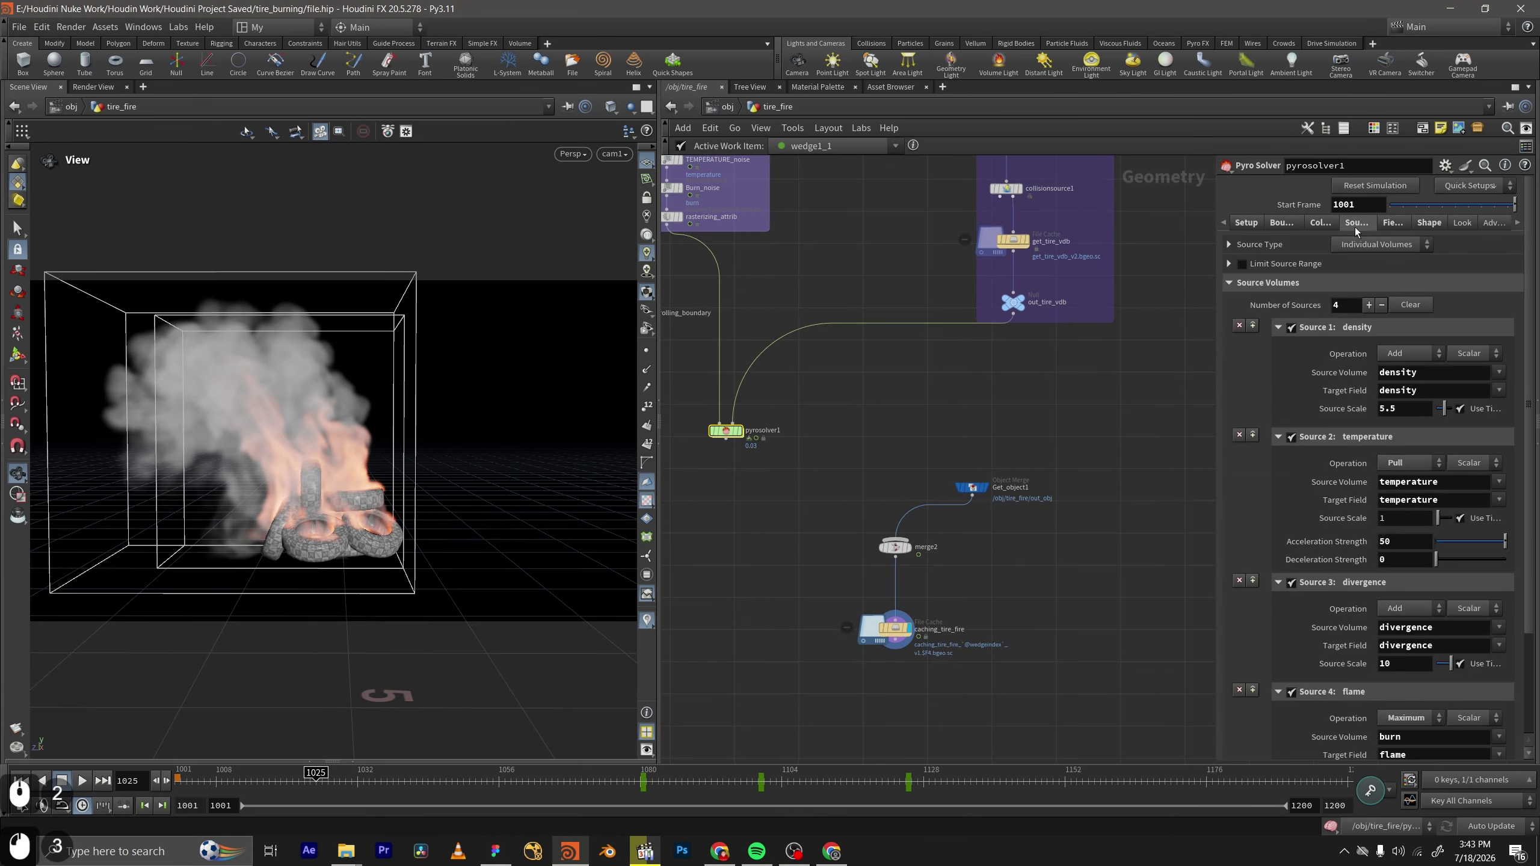
Check pyrosolver1's field, shape and look parameters, collapsing the Wind, Turbulence and Shredding groups, and return to its field settings.
left_click(1398, 224)
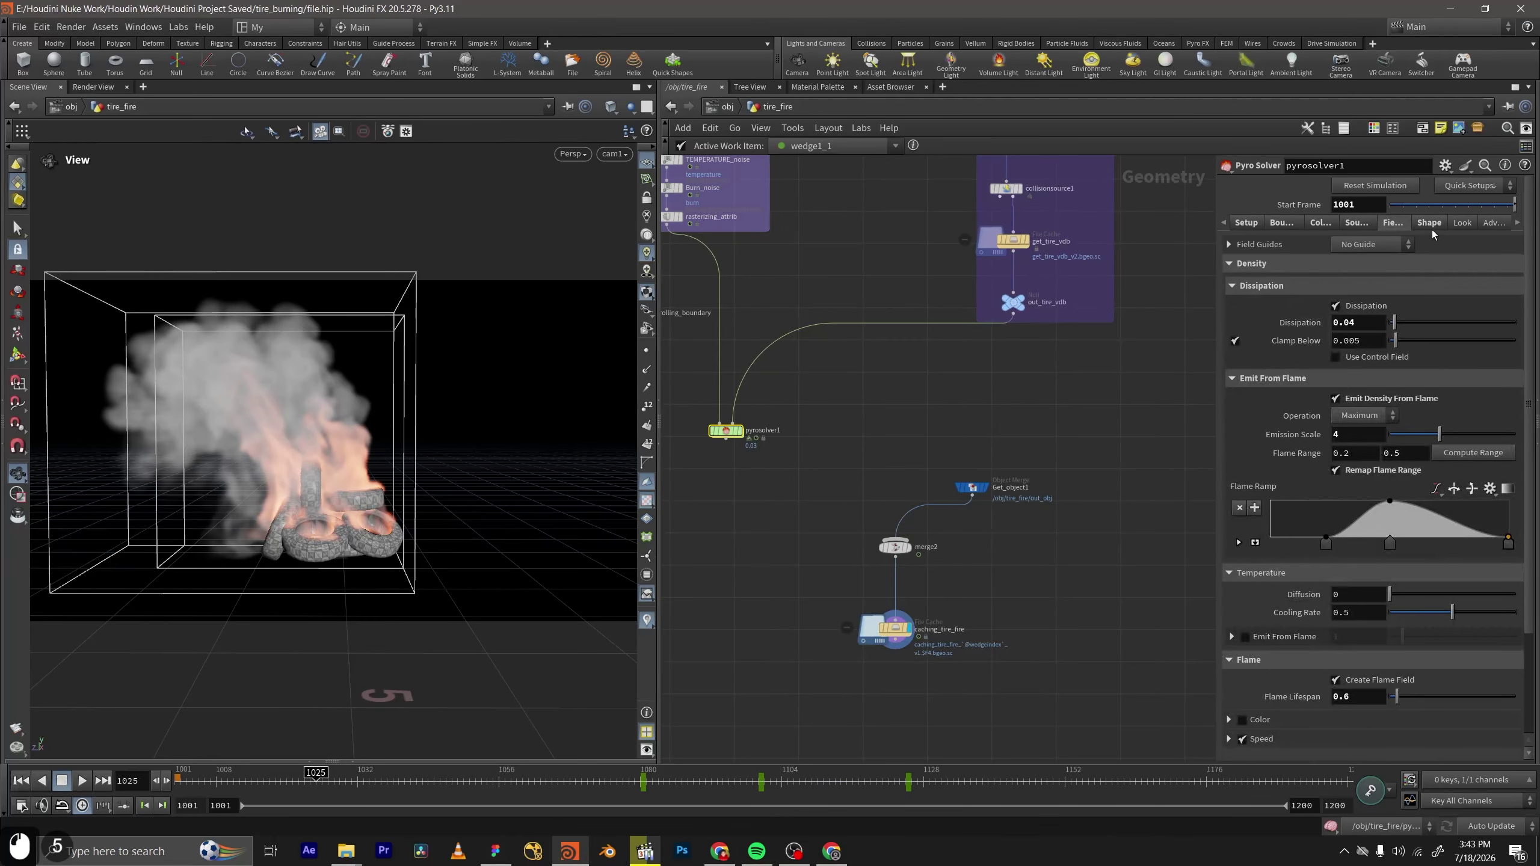
left_click(1429, 222)
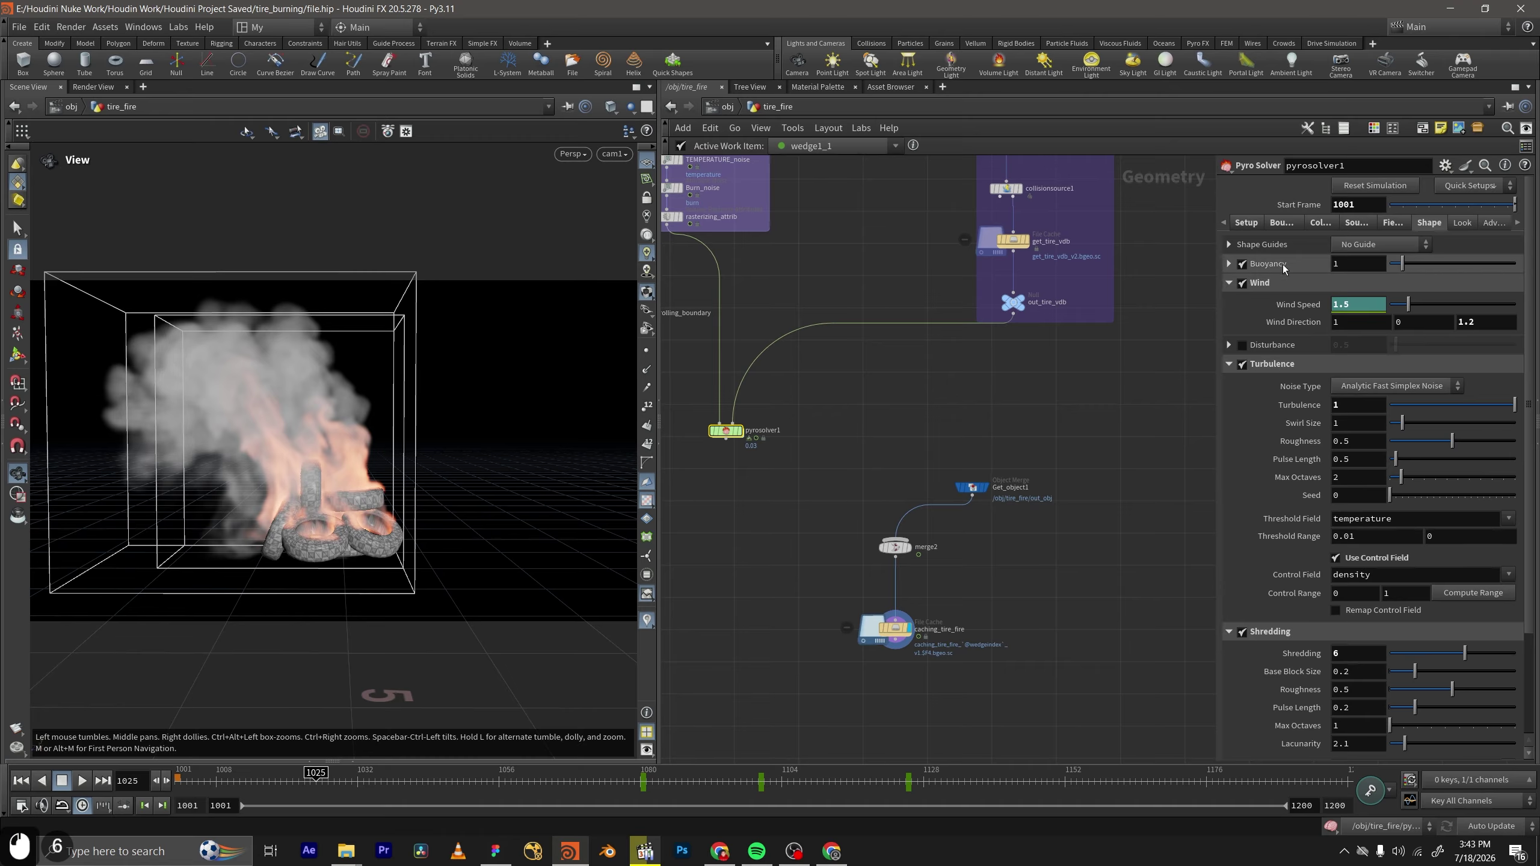
left_click(1230, 283)
left_click(1229, 321)
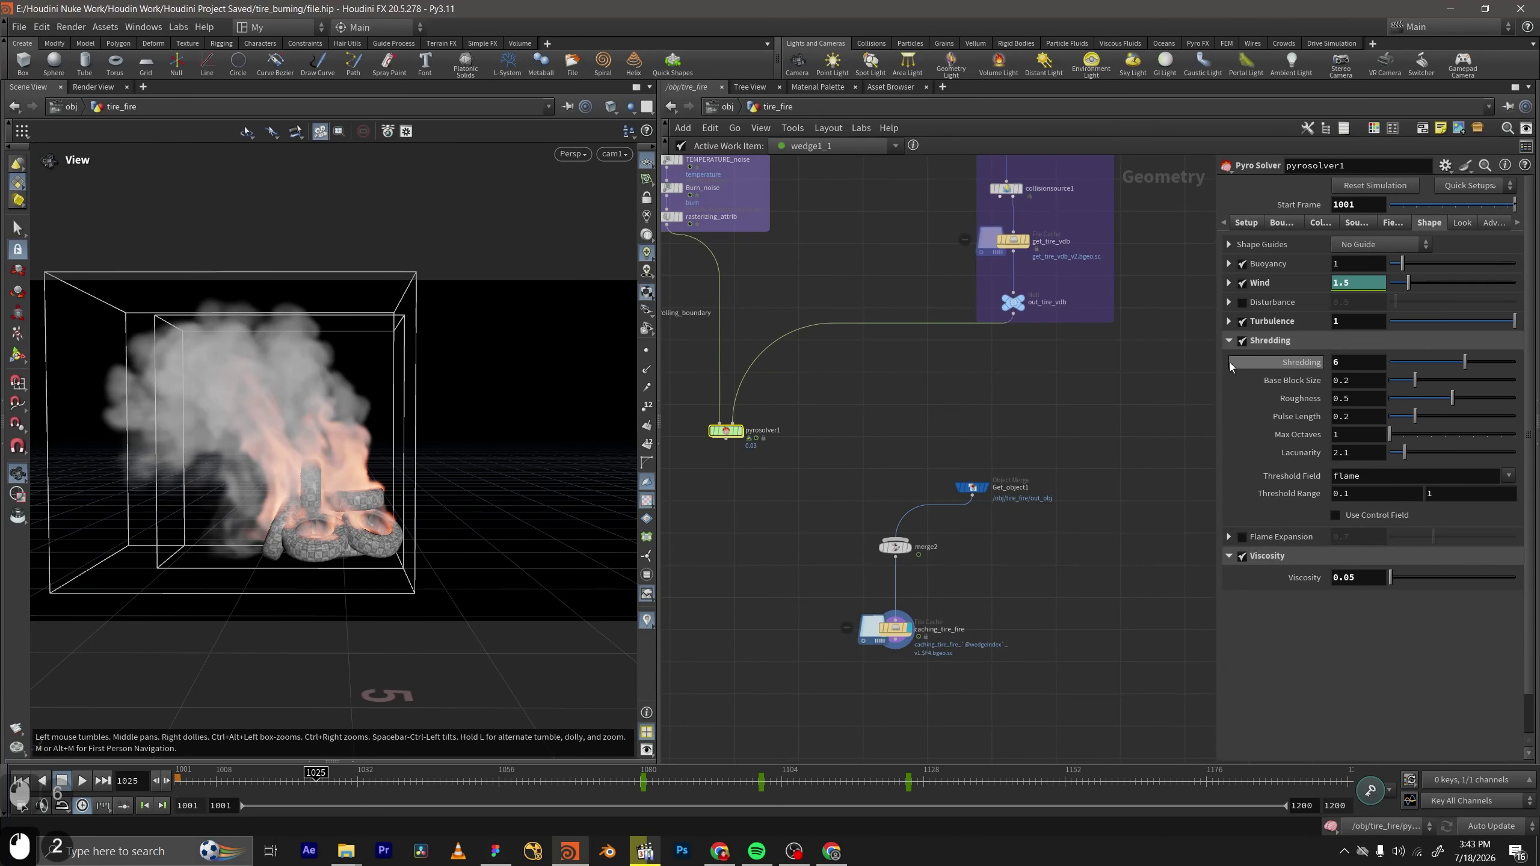
left_click(1228, 340)
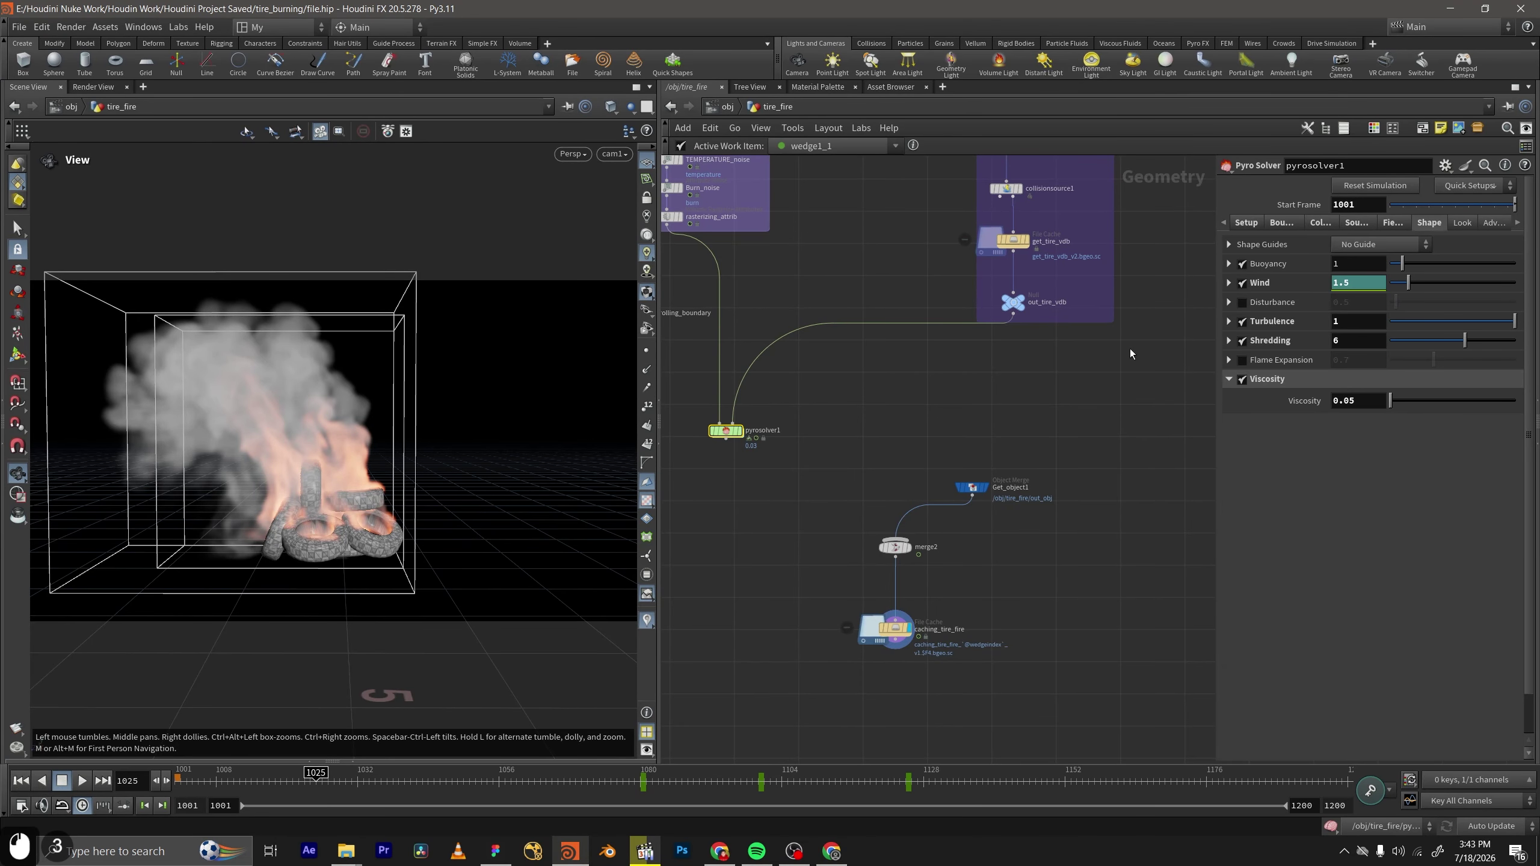
left_click(1460, 224)
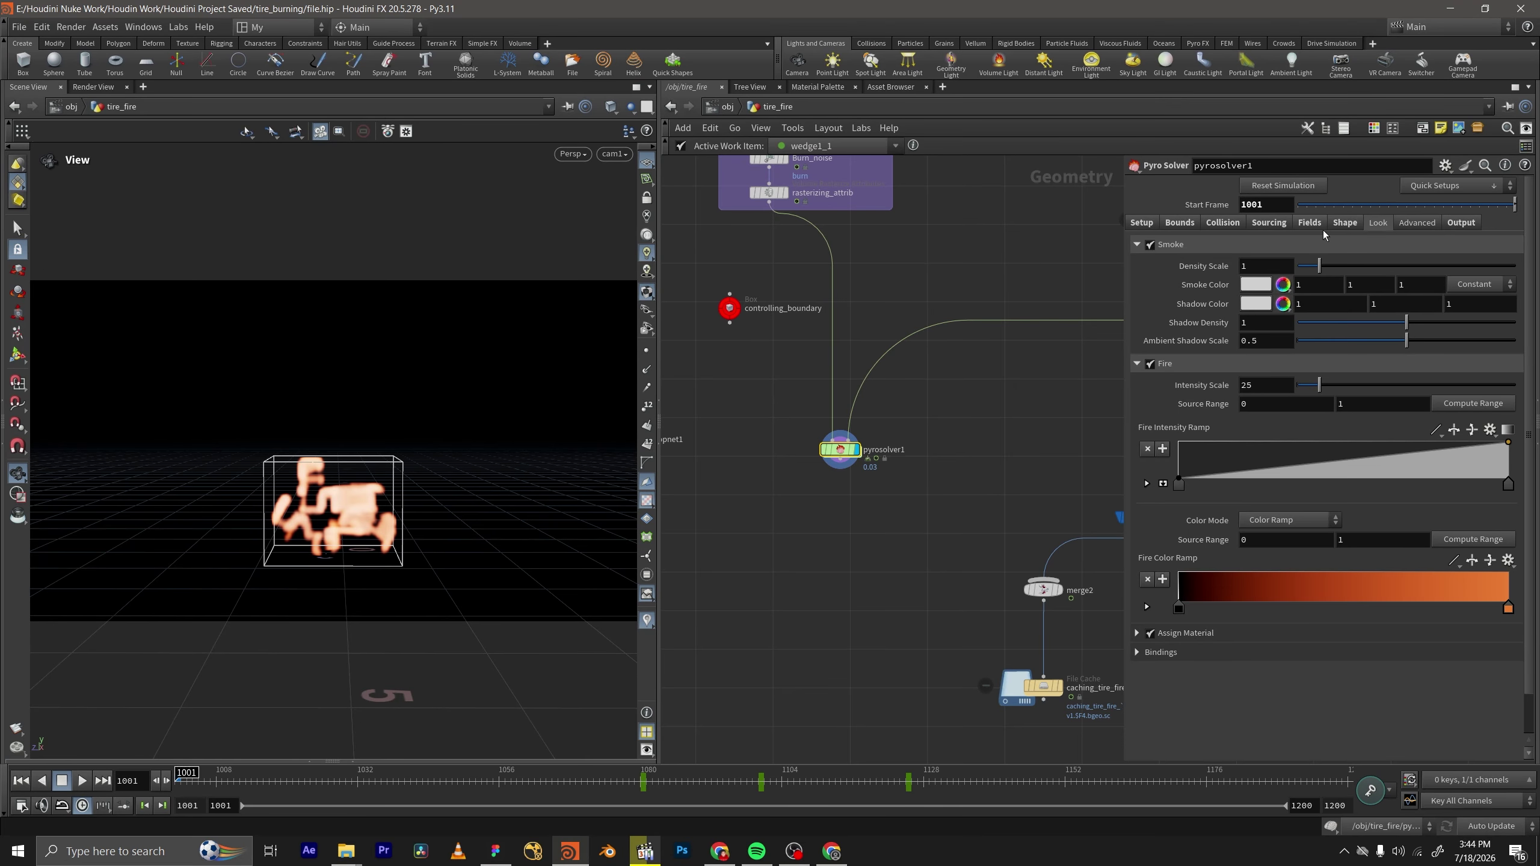
left_click(1311, 224)
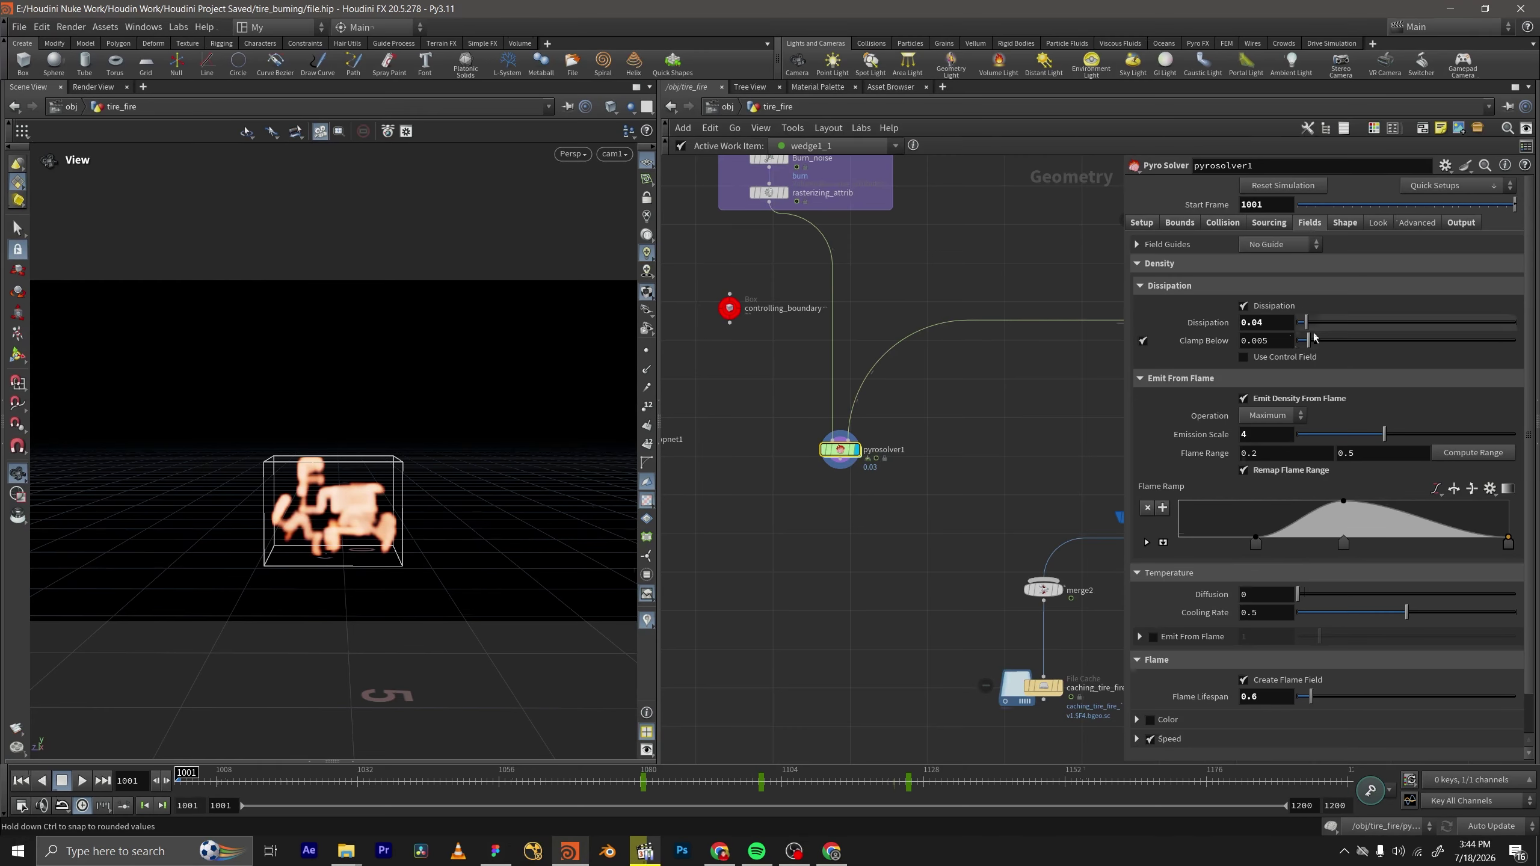
Switch to the wedgintut.mp4 video player and compare the labelled wedge values with pyrosolver1's parameters.
left_click(646, 851)
left_click_drag(609, 353, 682, 5)
double_click(680, 6)
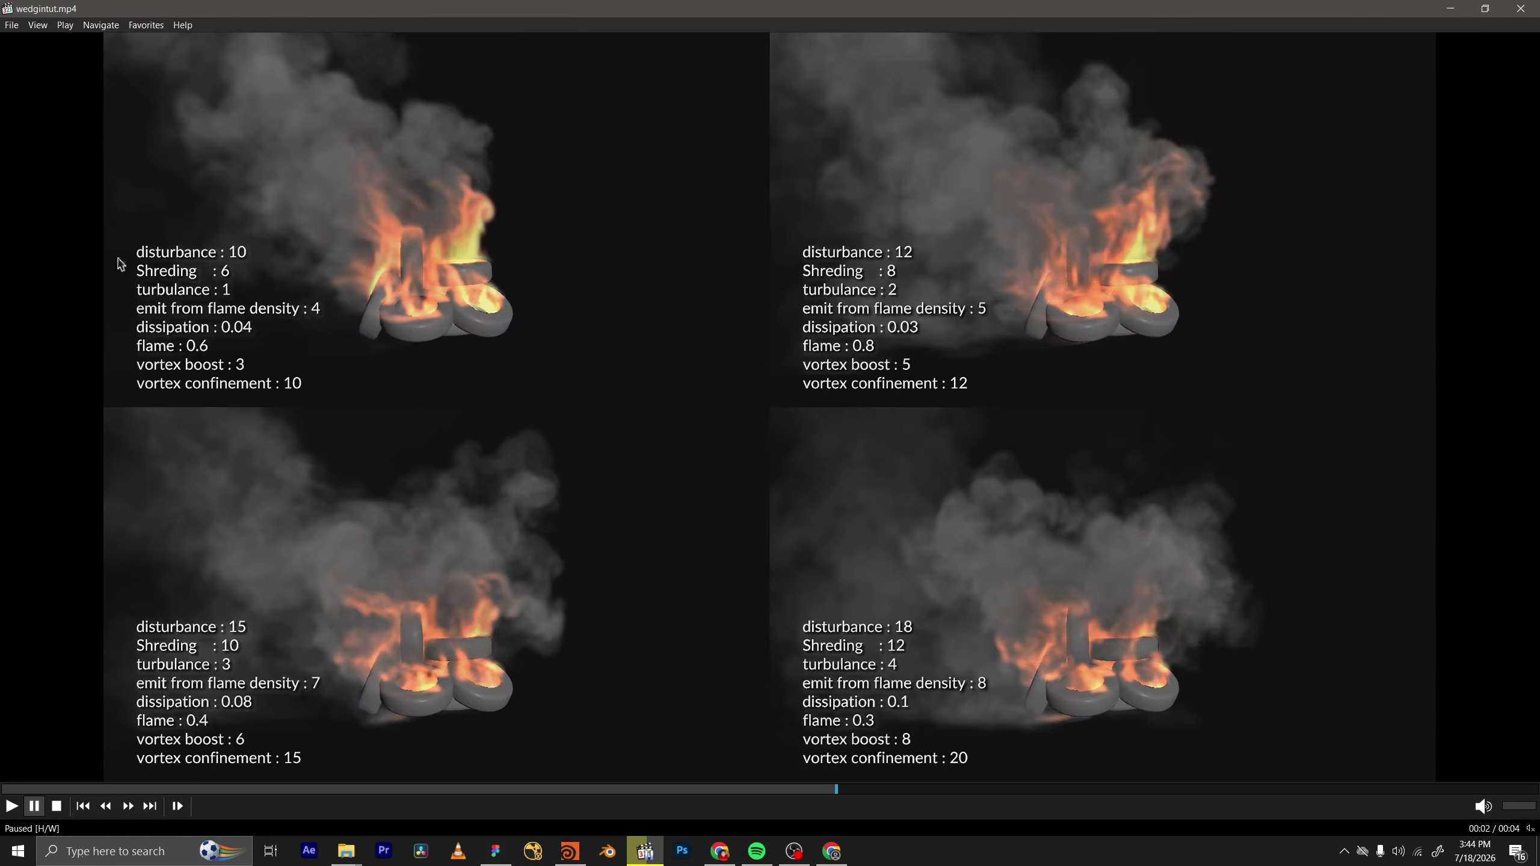
double_click(631, 6)
left_click(666, 5)
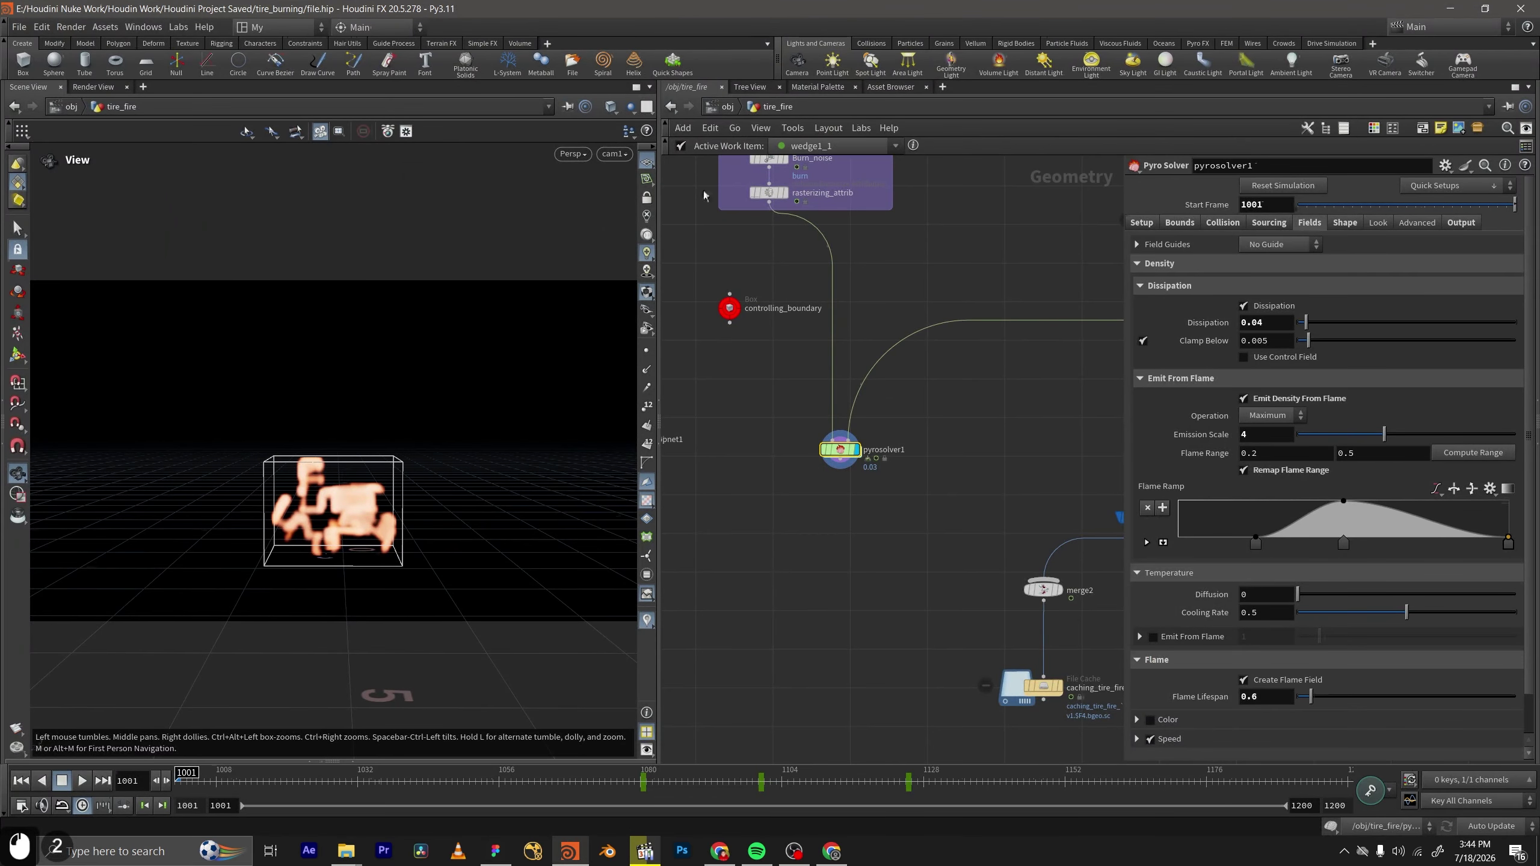
left_click(793, 853)
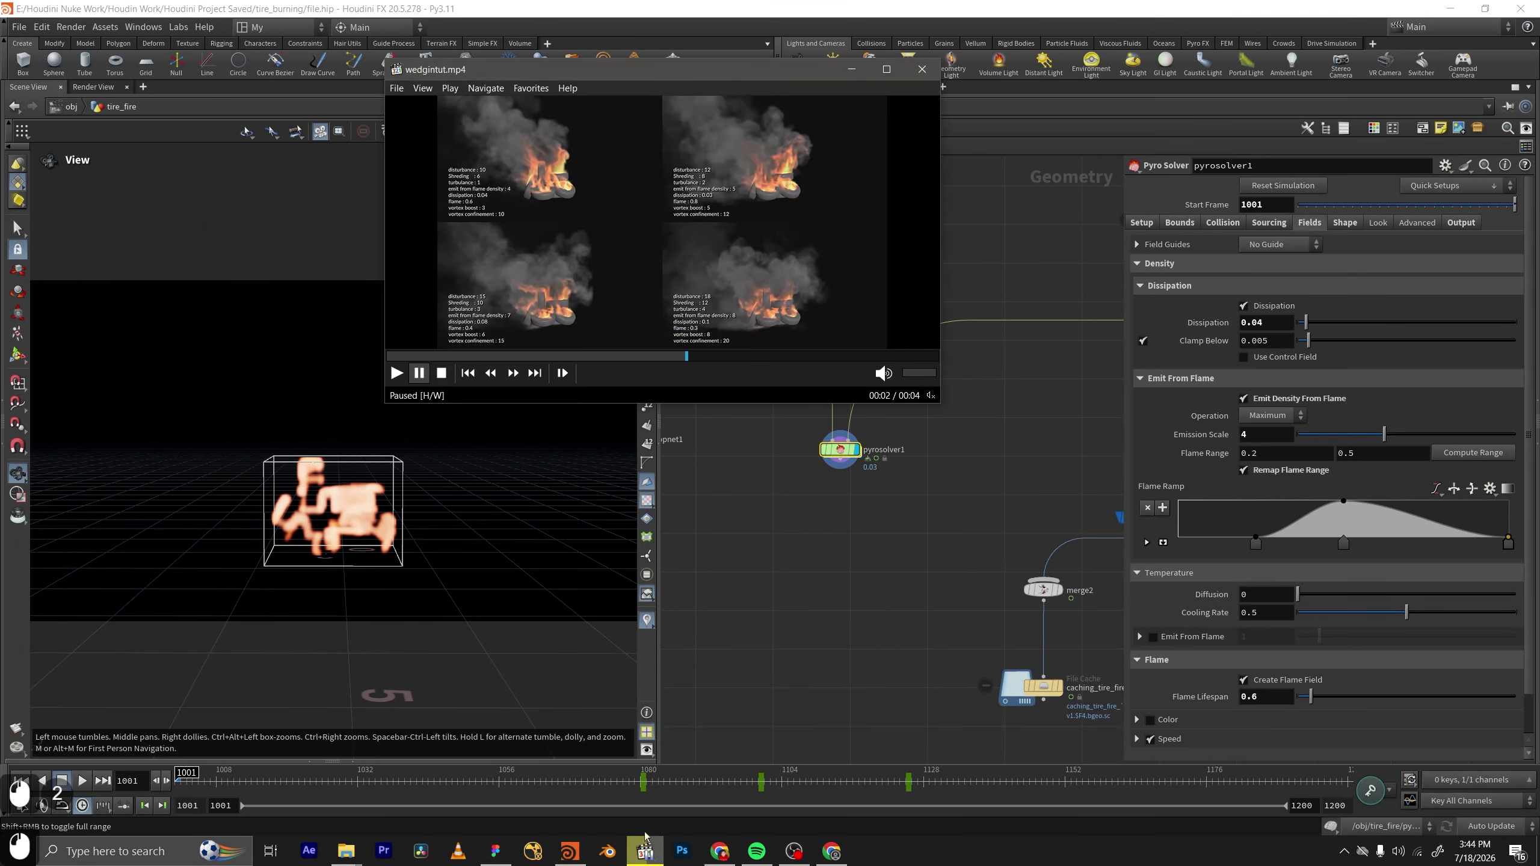
double_click(570, 195)
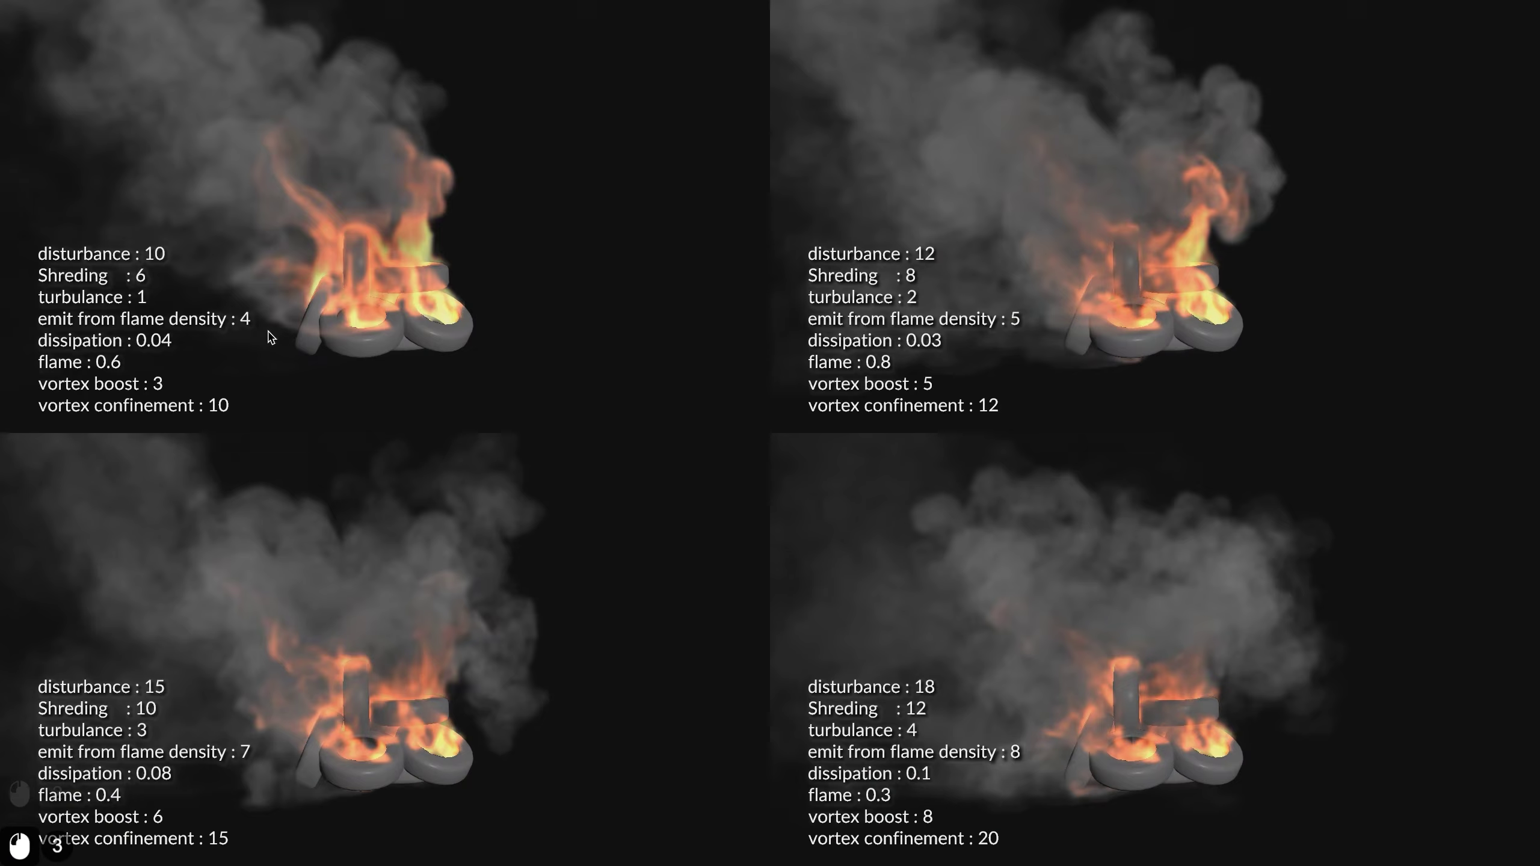
double_click(550, 415)
left_click_drag(820, 75, 3, 177)
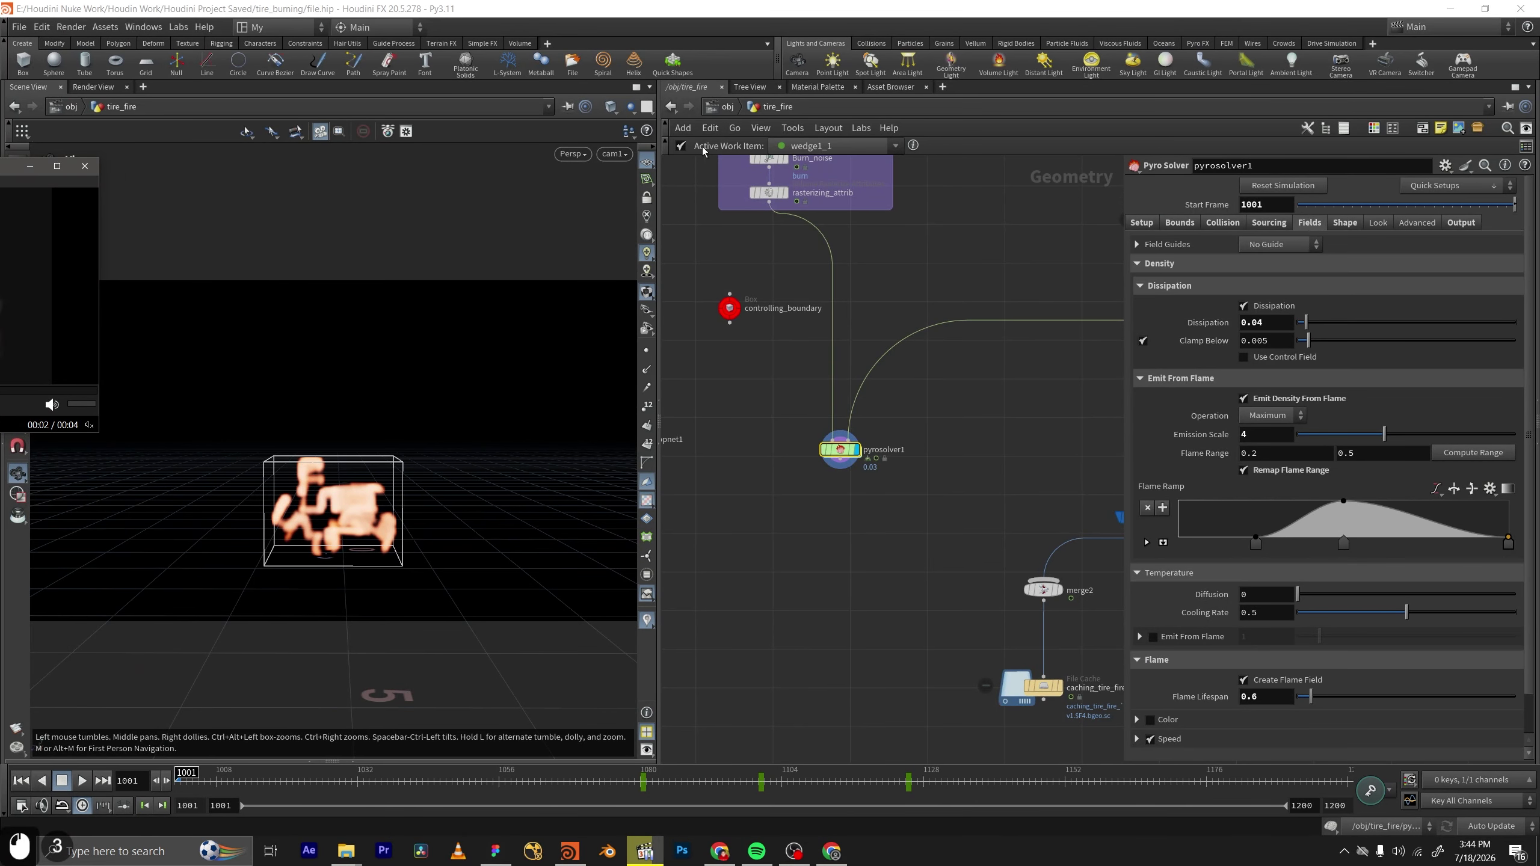
left_click(792, 149)
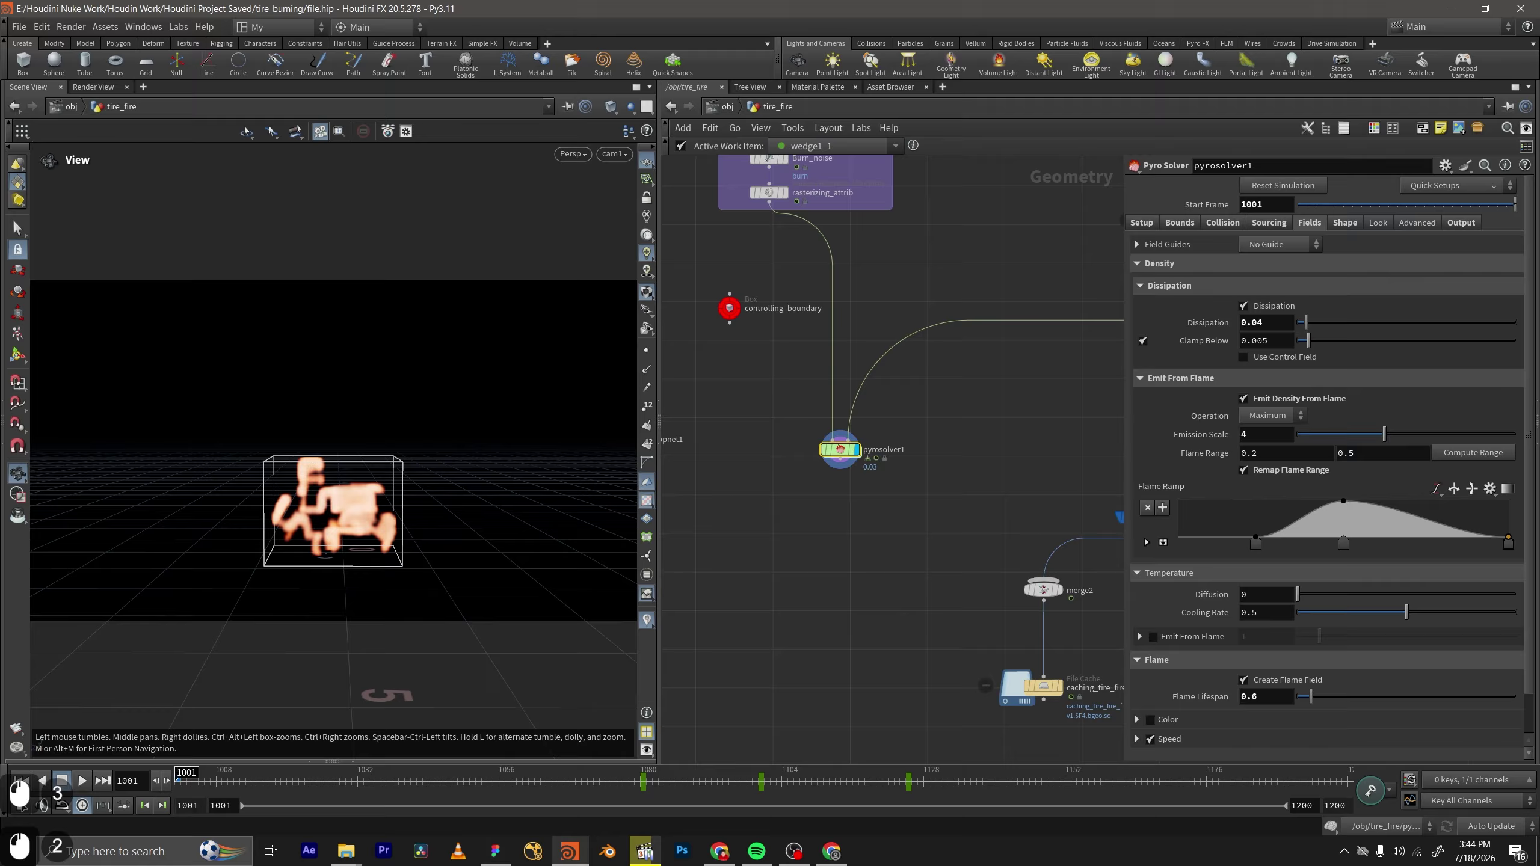
left_click_drag(0, 102, 475, 237)
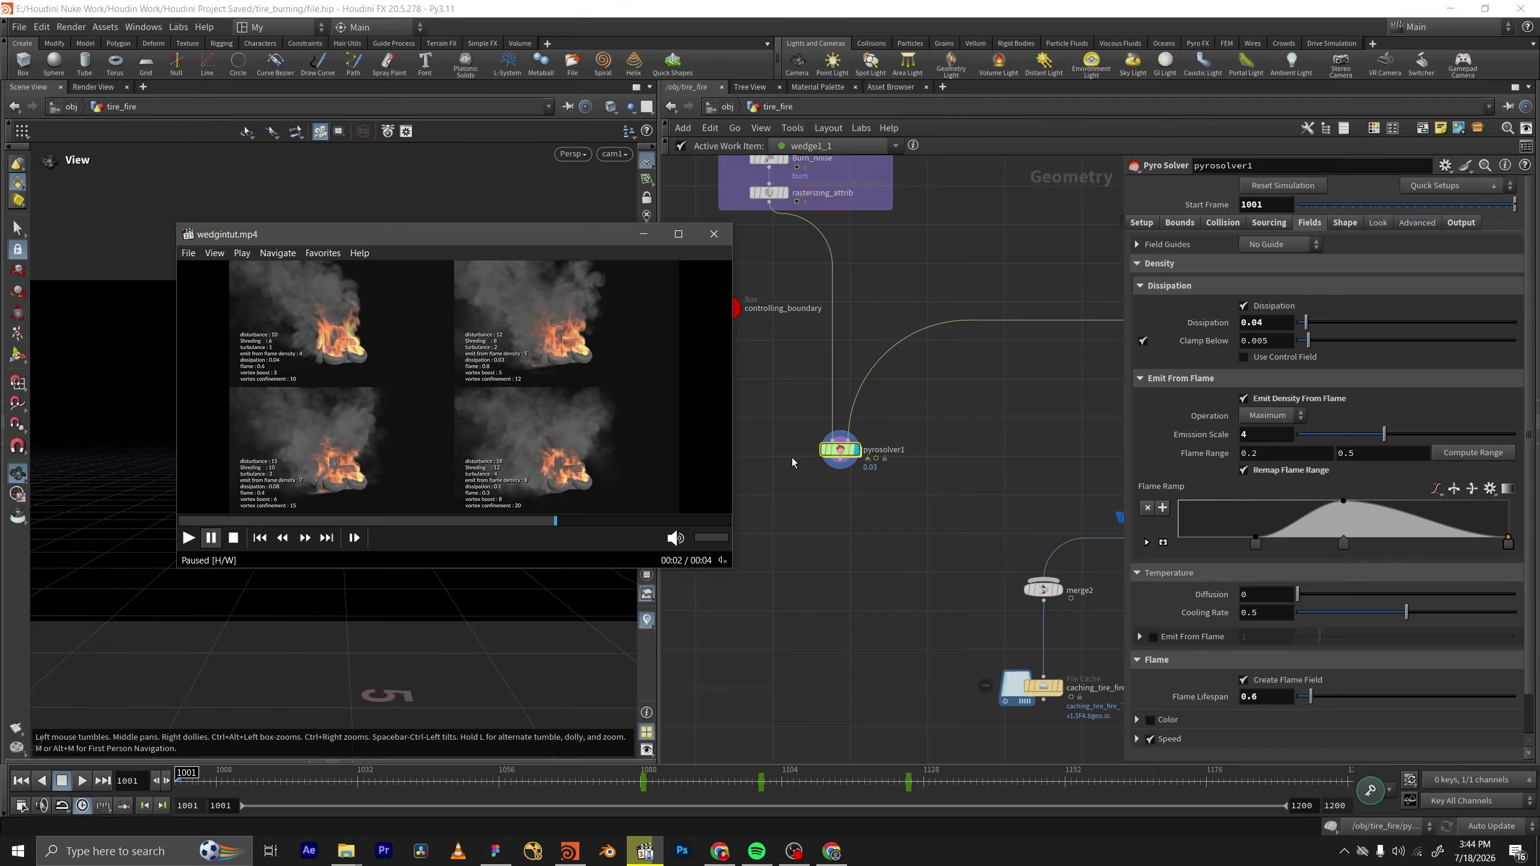
Open the FORCES network inside pyrosolver1 and select the gasdisturb2 node to show its strength parameter.
double_click(840, 450)
middle_click_drag(1097, 490, 812, 367)
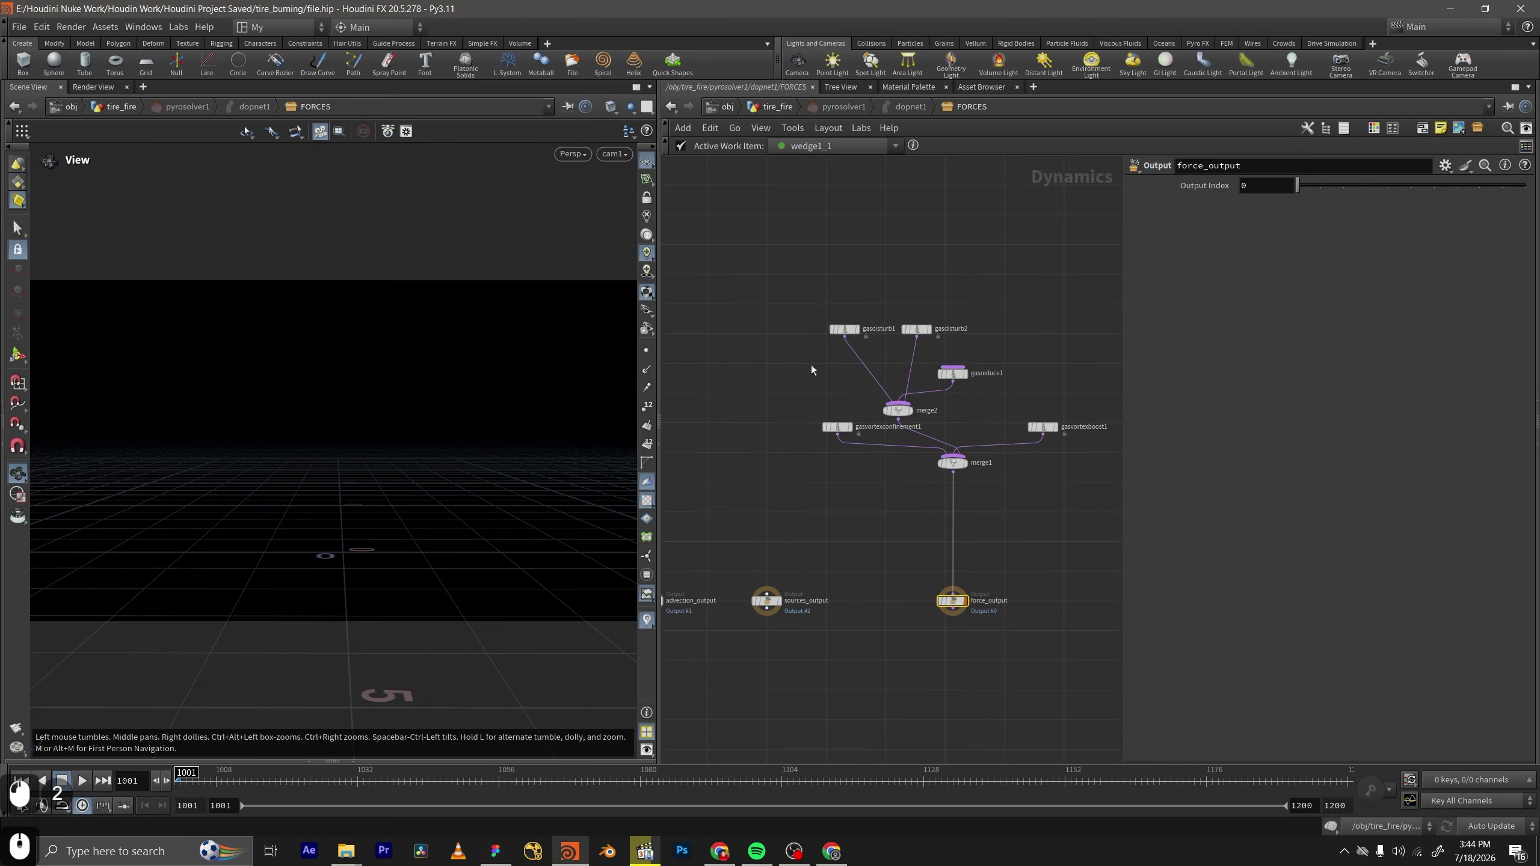
scroll(910, 383, "up", 2)
left_click_drag(902, 278, 806, 328)
left_click_drag(1014, 272, 889, 340)
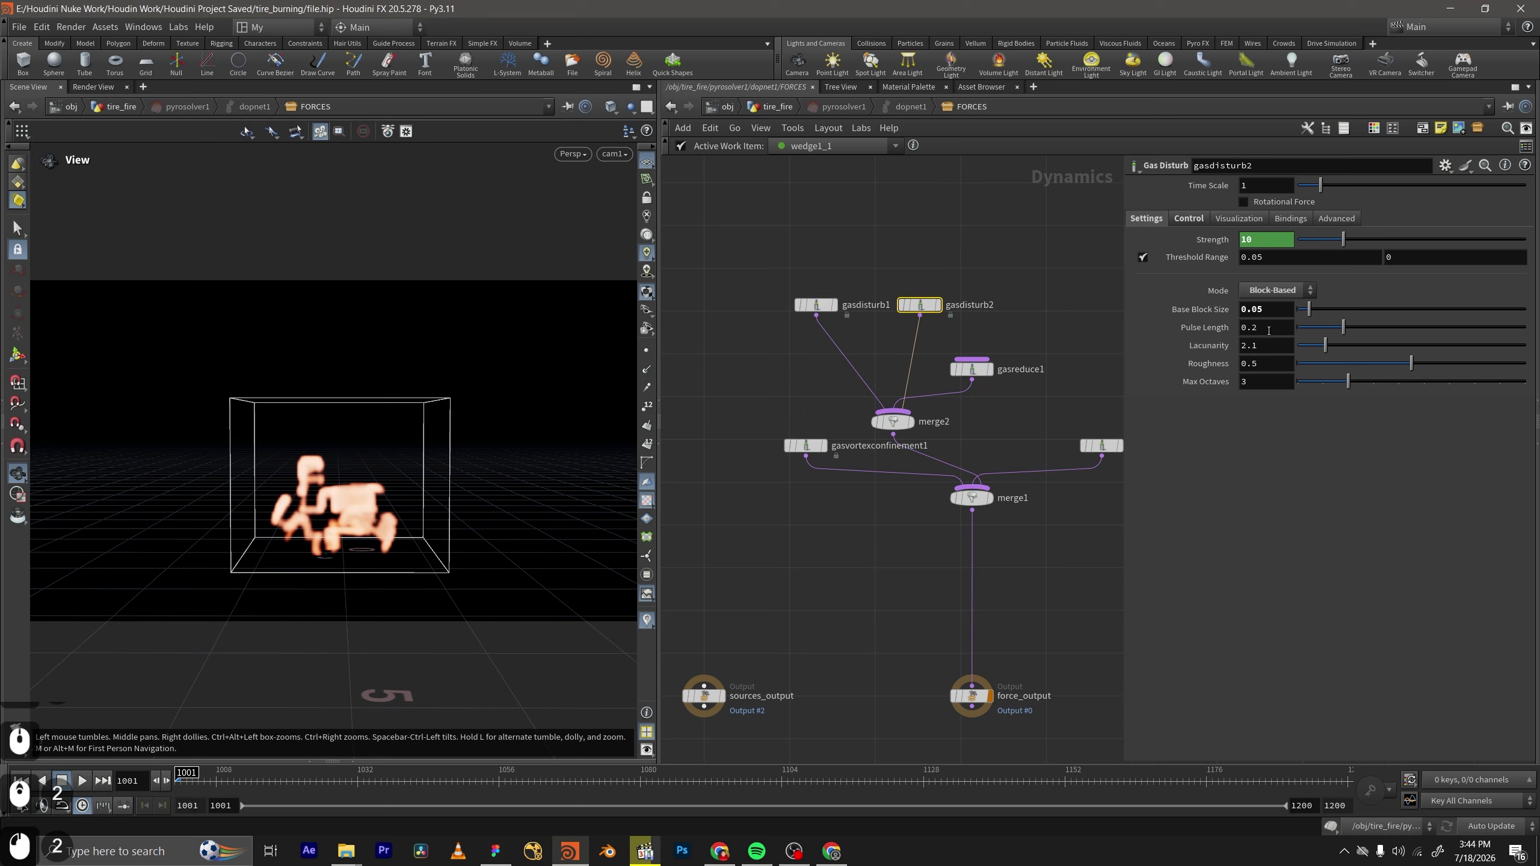
left_click(1213, 239, "shift")
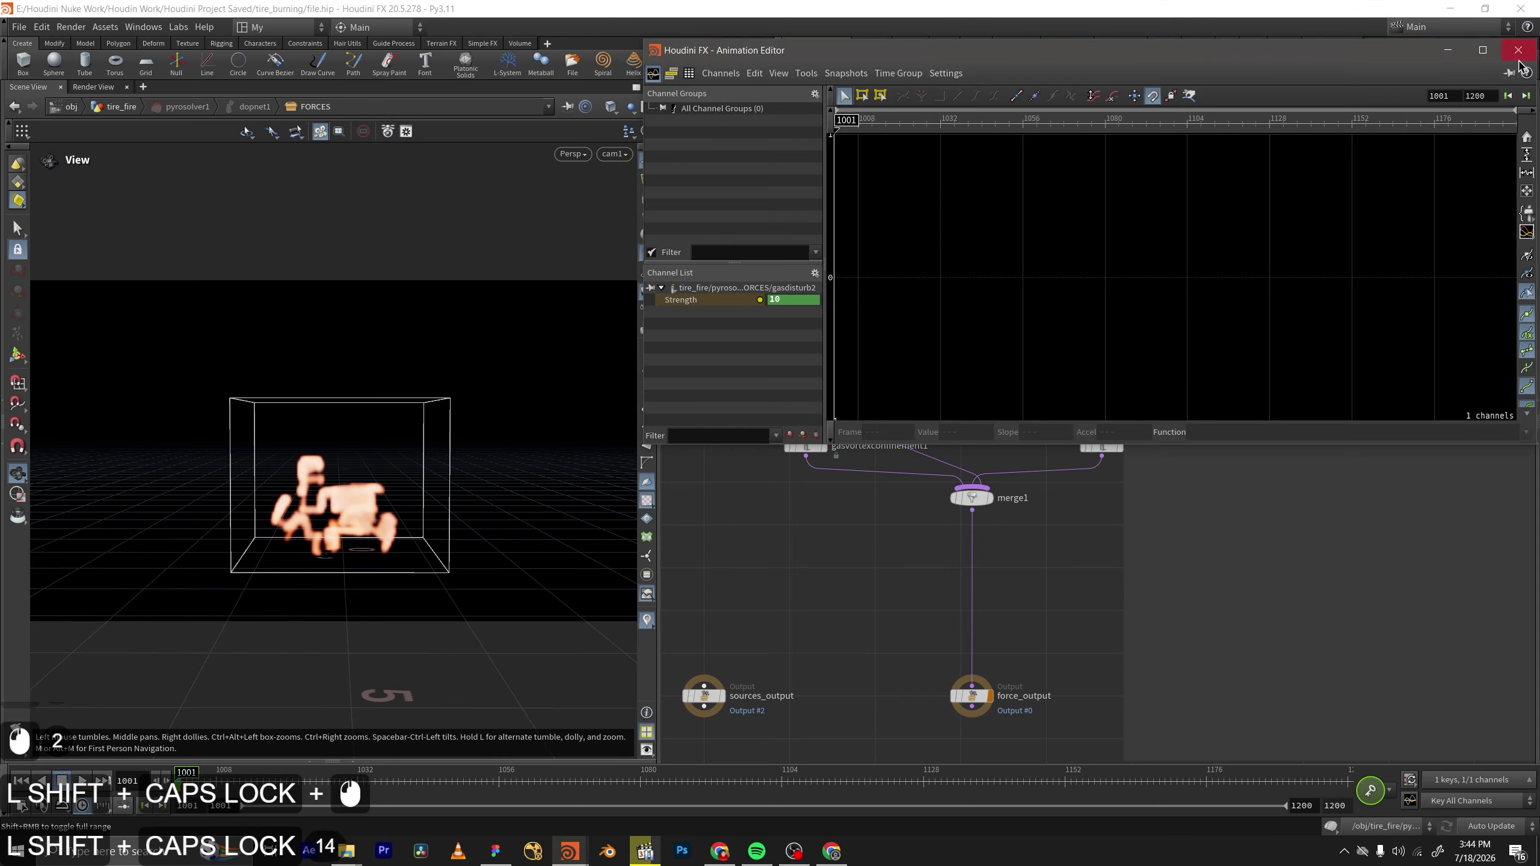
left_click(1518, 51)
left_click(1207, 240, "shift")
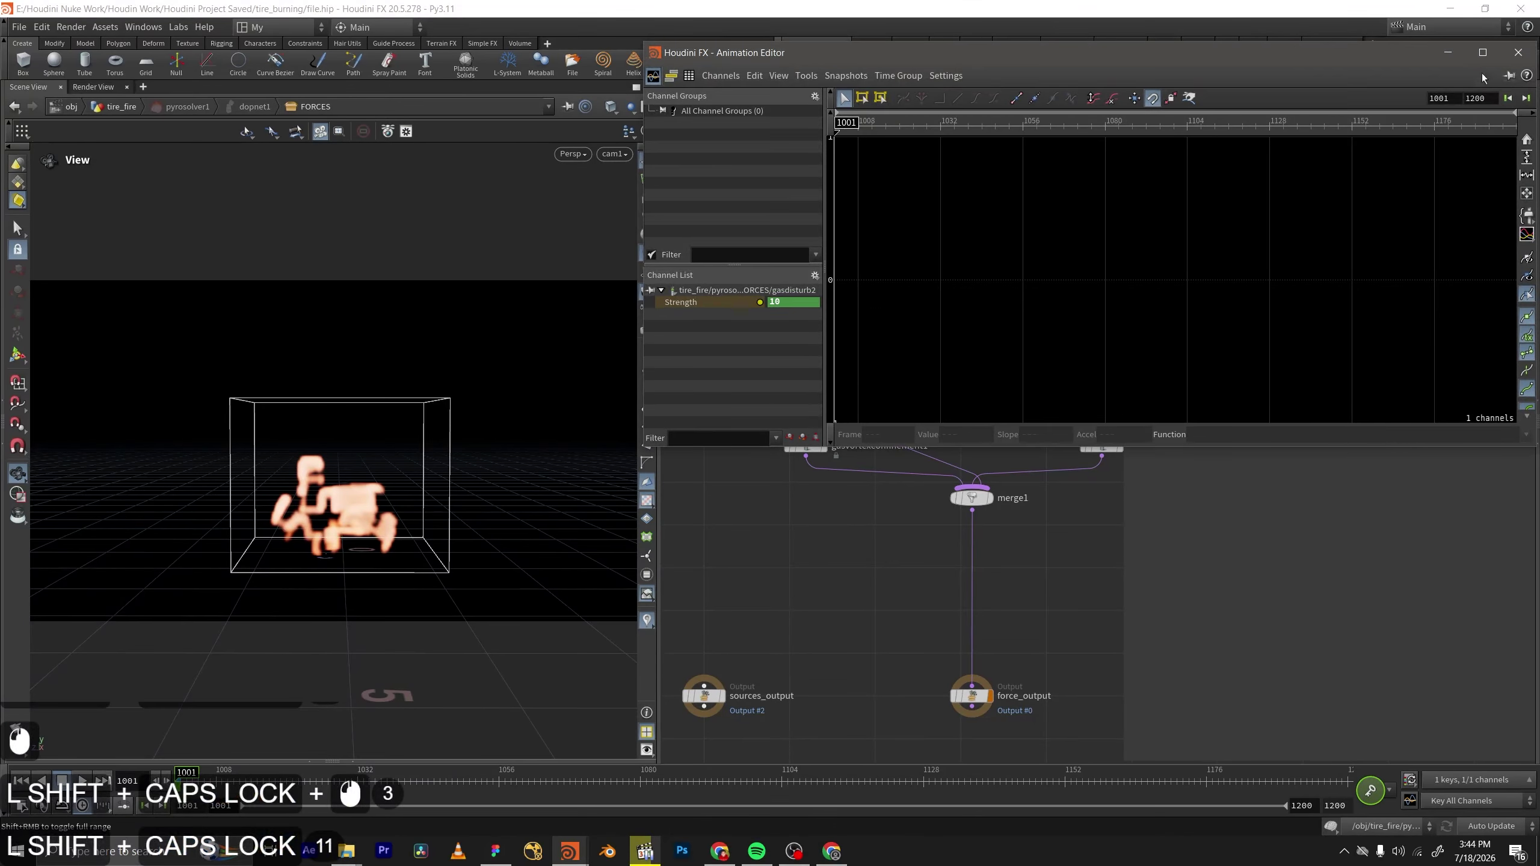
left_click(1519, 53)
Save the file and delete the channels on gasdisturb2's Strength, gasvortexboost1's Boost and gasvortexconfinement1's Confinement Scale, keeping 10, 3 and 10.
key("ctrl+s")
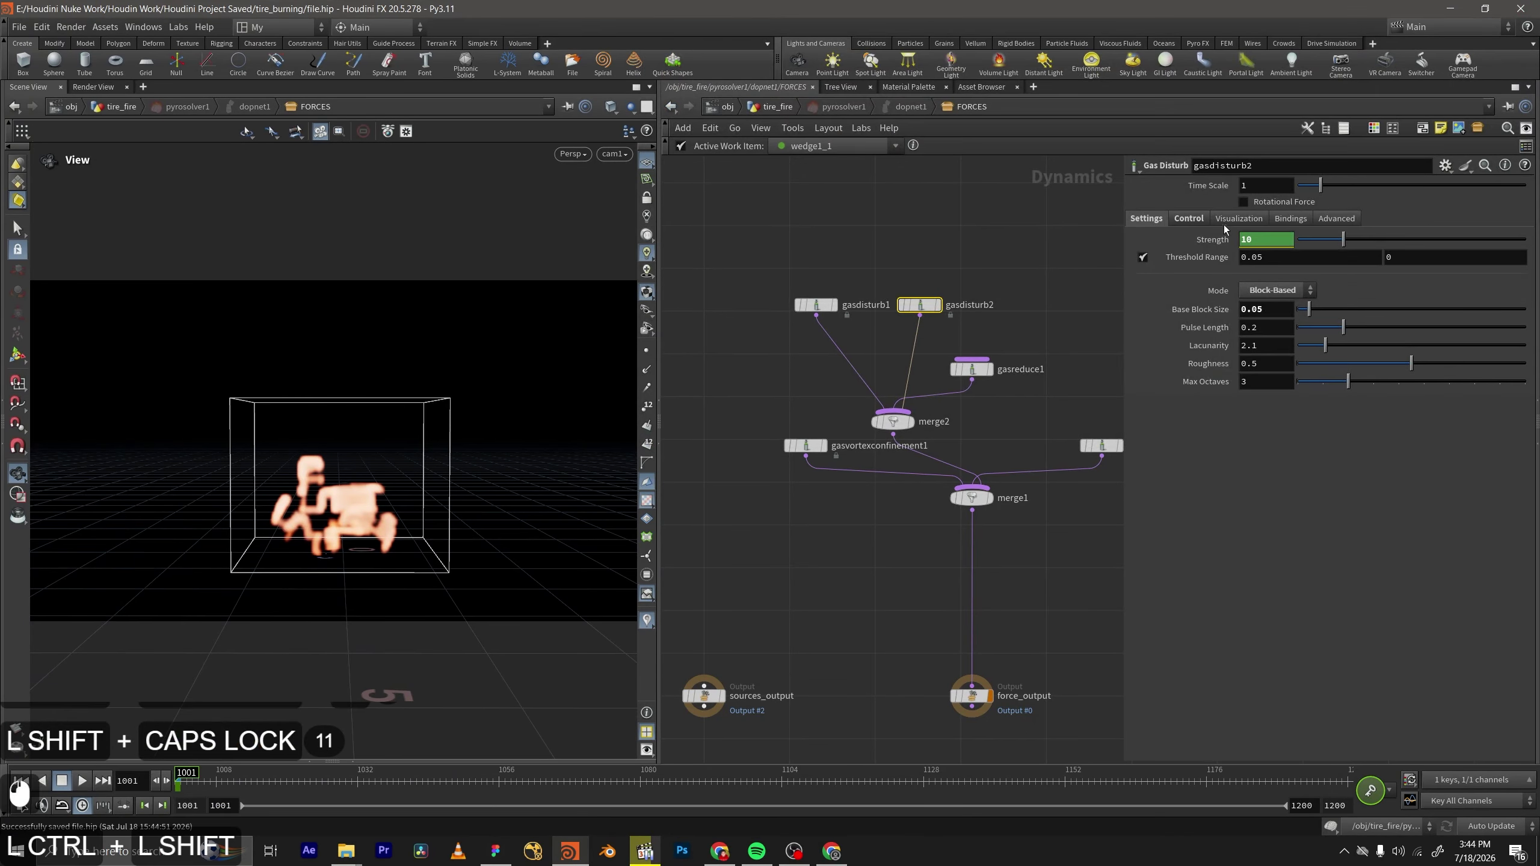
left_click(1207, 240, "ctrl+shift")
left_click_drag(1015, 350, 965, 449)
left_click(1218, 205, "ctrl+shift")
middle_click_drag(919, 390, 1053, 349)
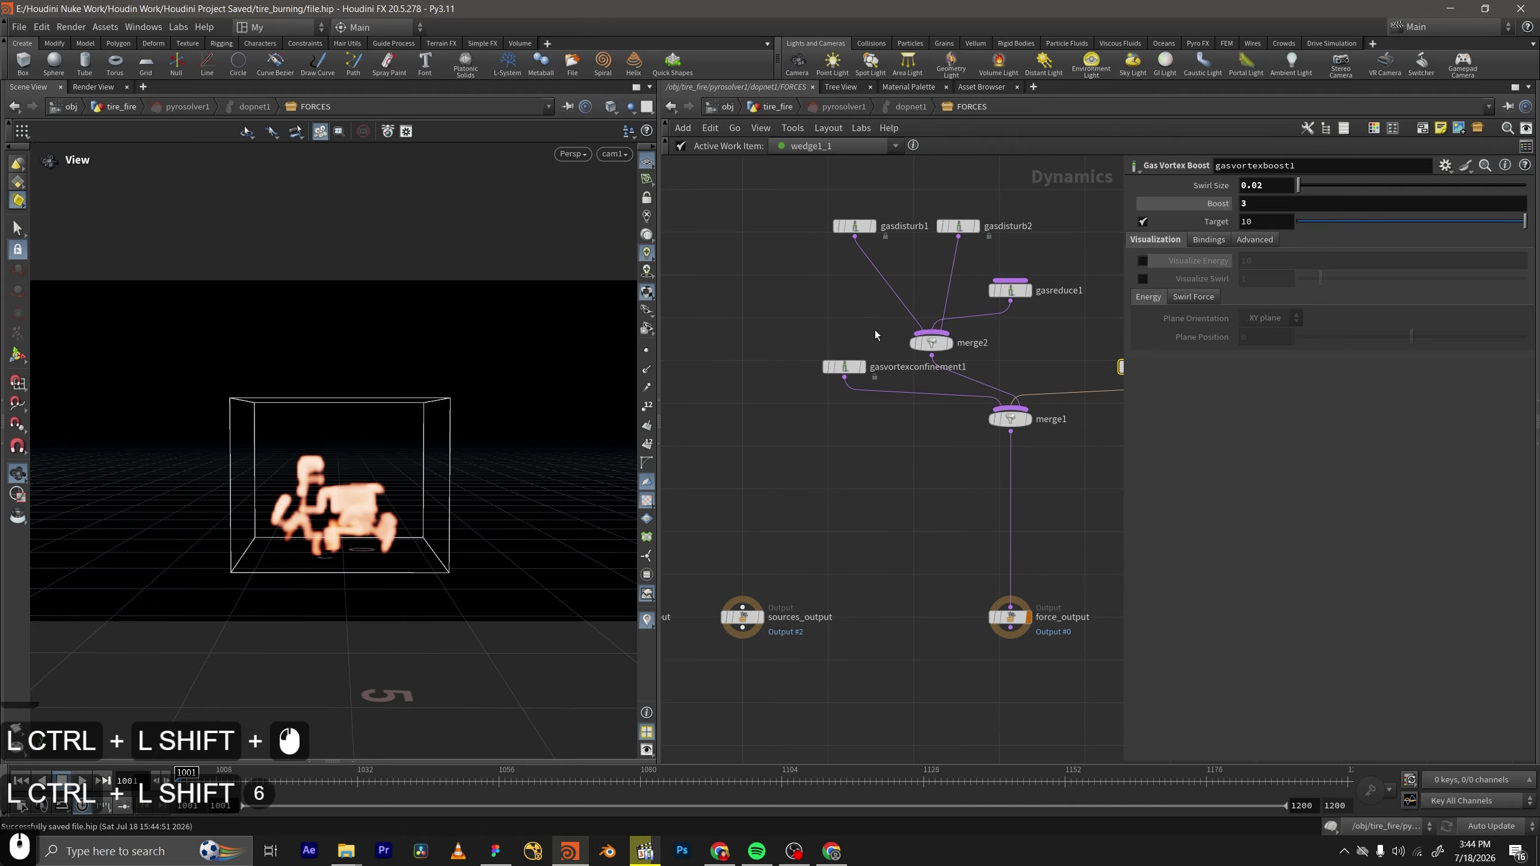
left_click_drag(874, 331, 819, 398)
double_click(1226, 187, "ctrl+shift")
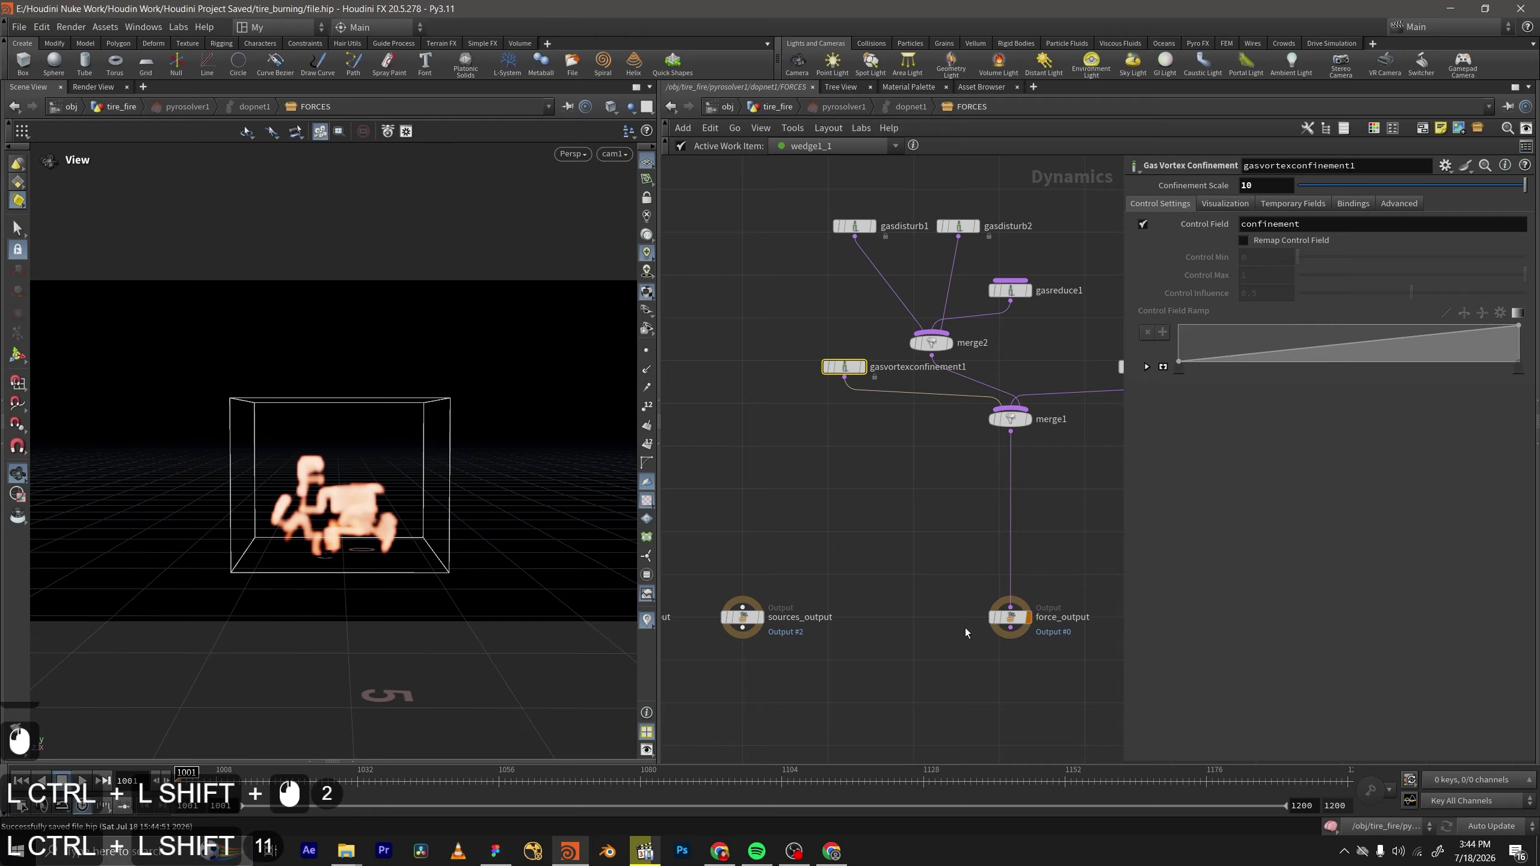
scroll(911, 650, "down", 2)
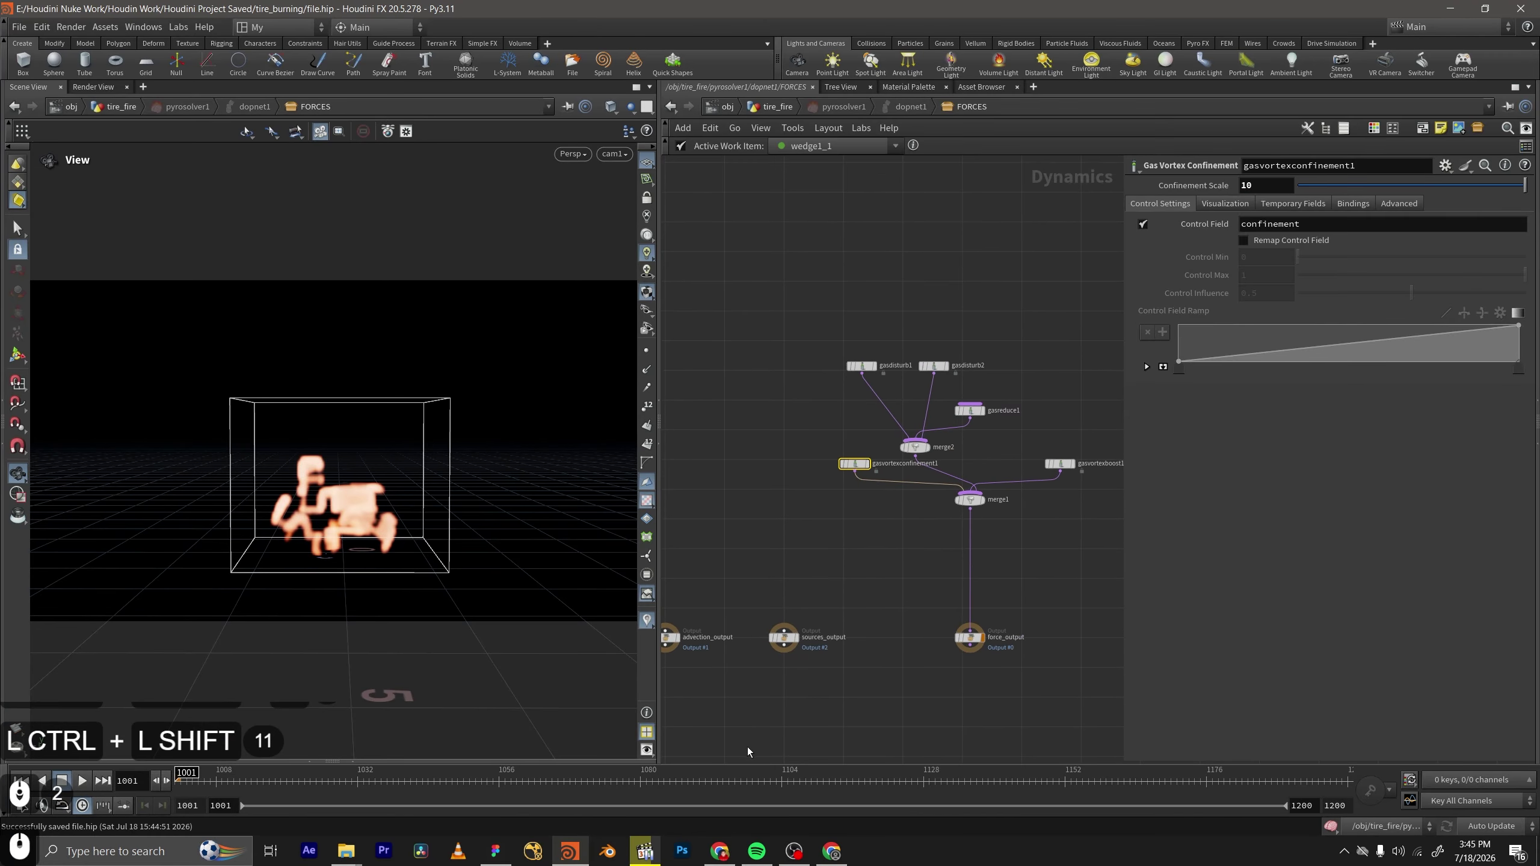
Replay wedgintut.mp4 enlarged in the video player, check gasdisturb2's Strength against the wedge labels, and close the video.
left_click(645, 851)
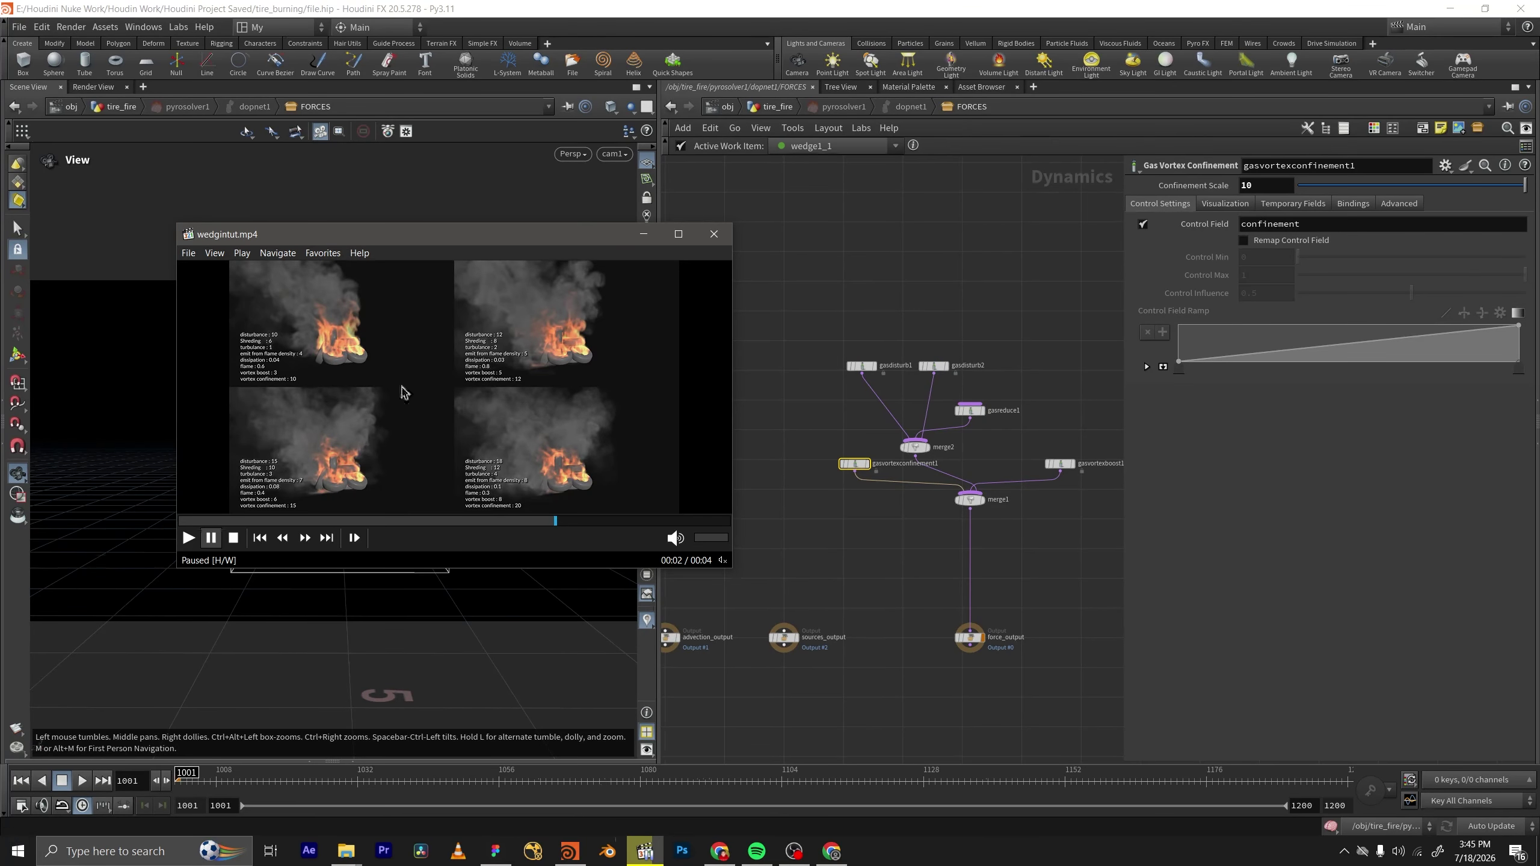
left_click(678, 234)
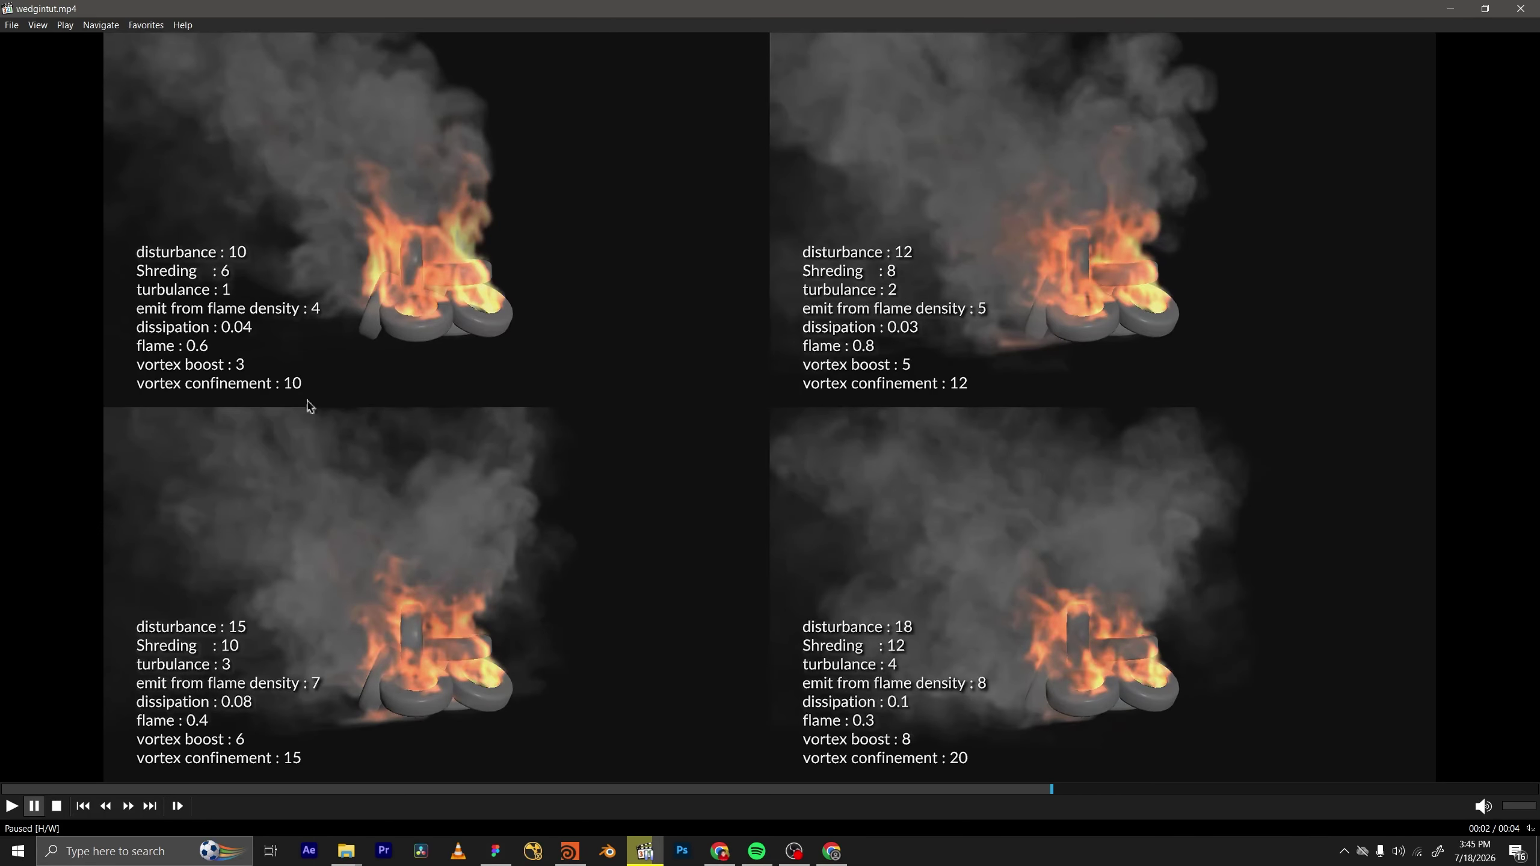
left_click(606, 211)
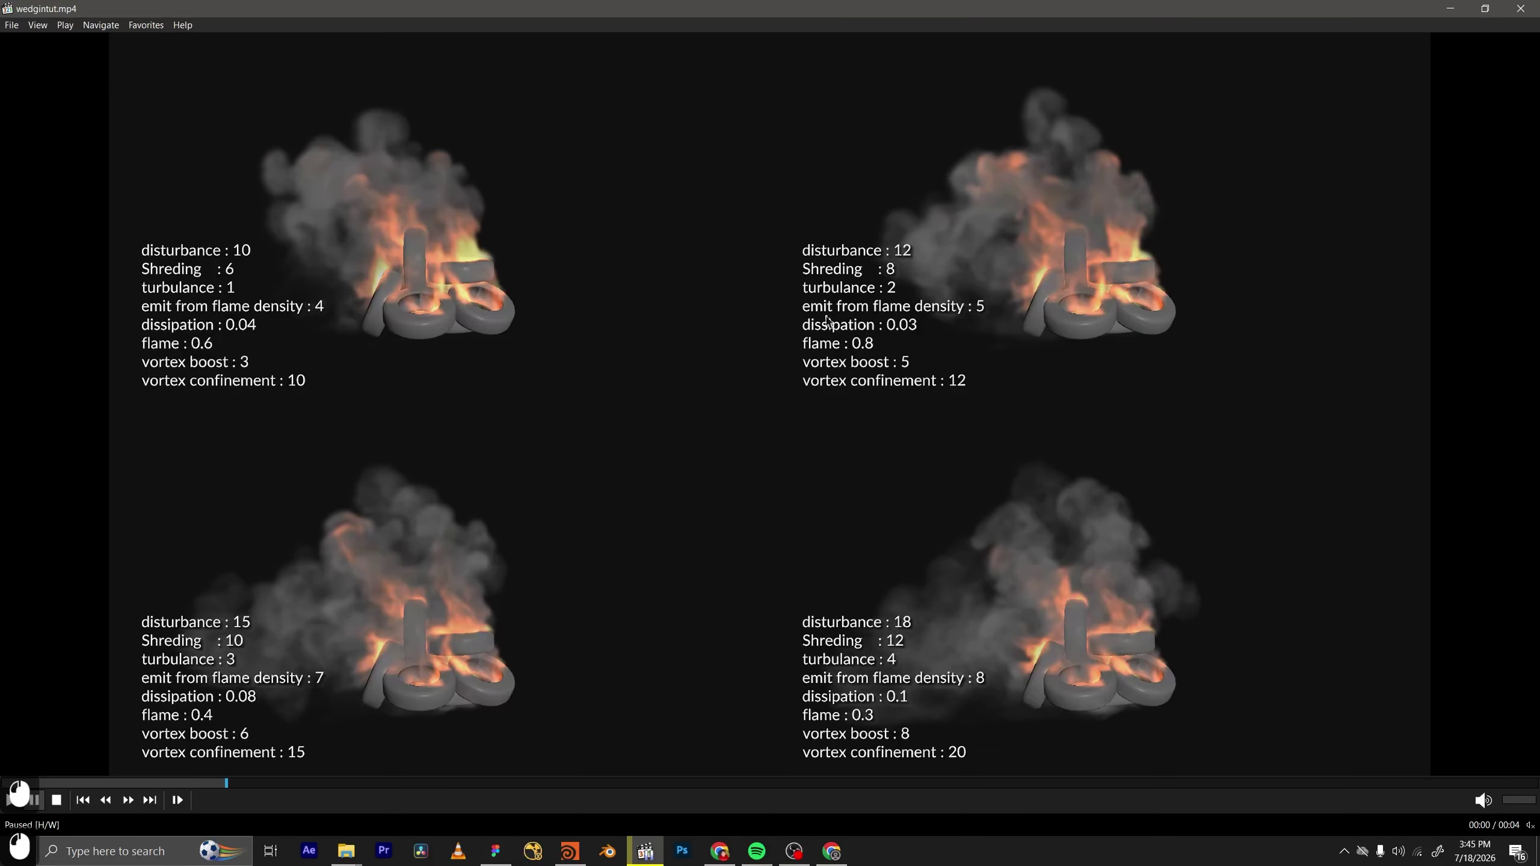
left_click(988, 47)
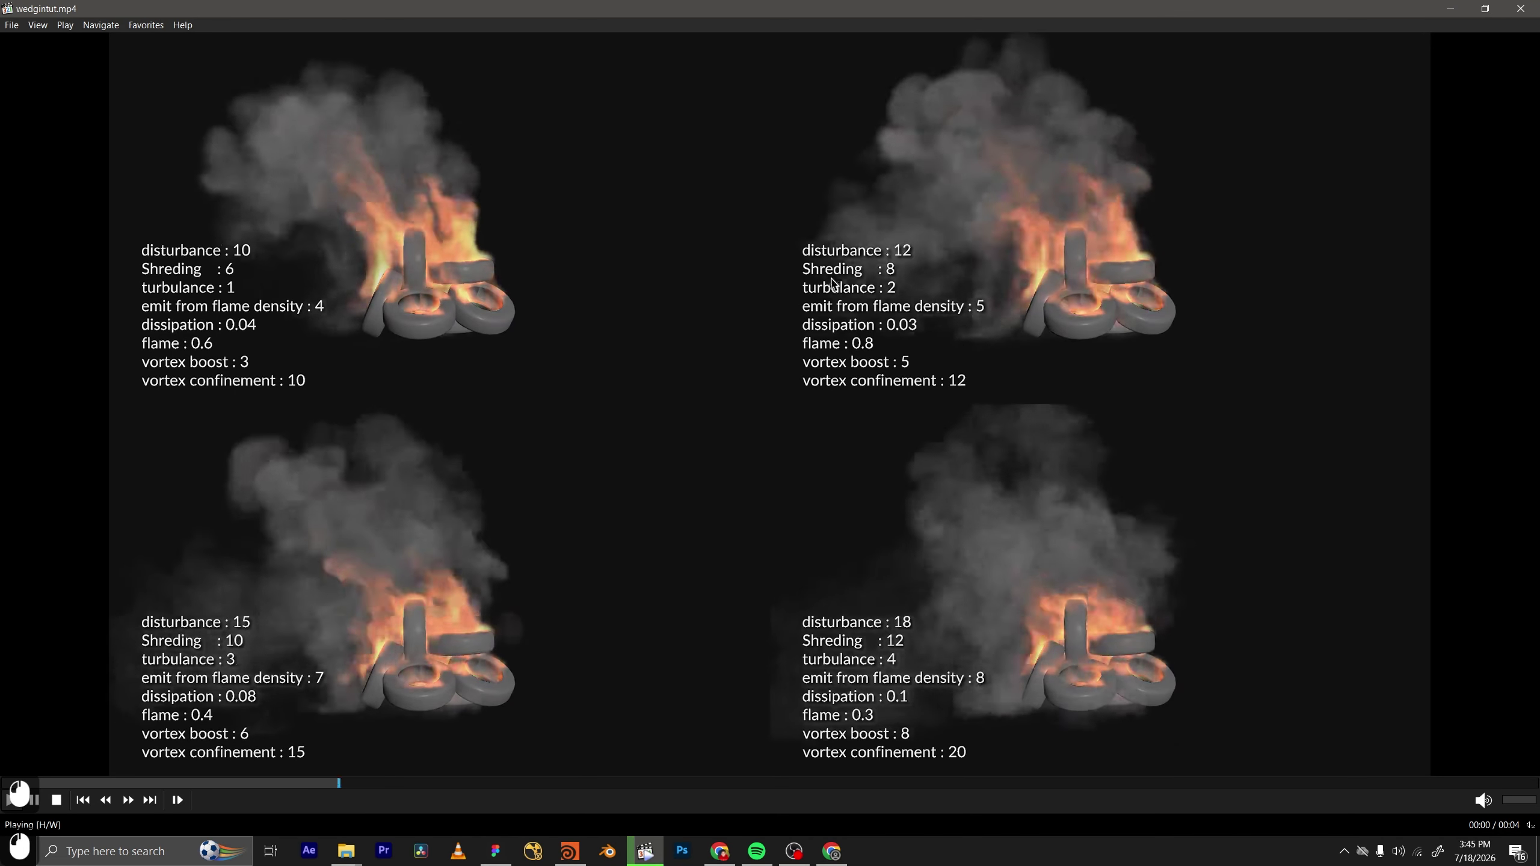
left_click(838, 263)
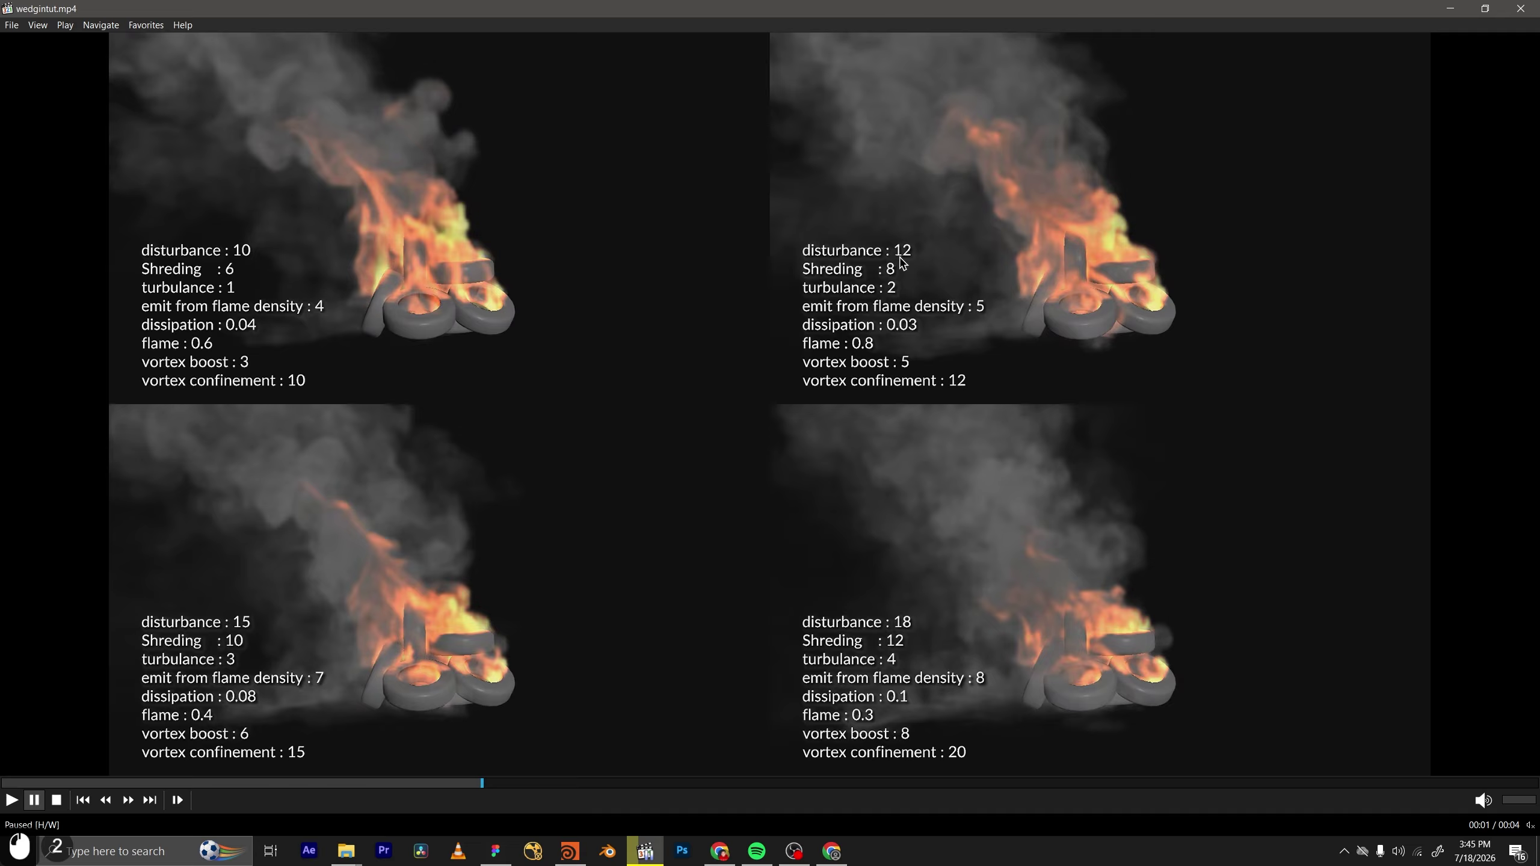
double_click(1017, 11)
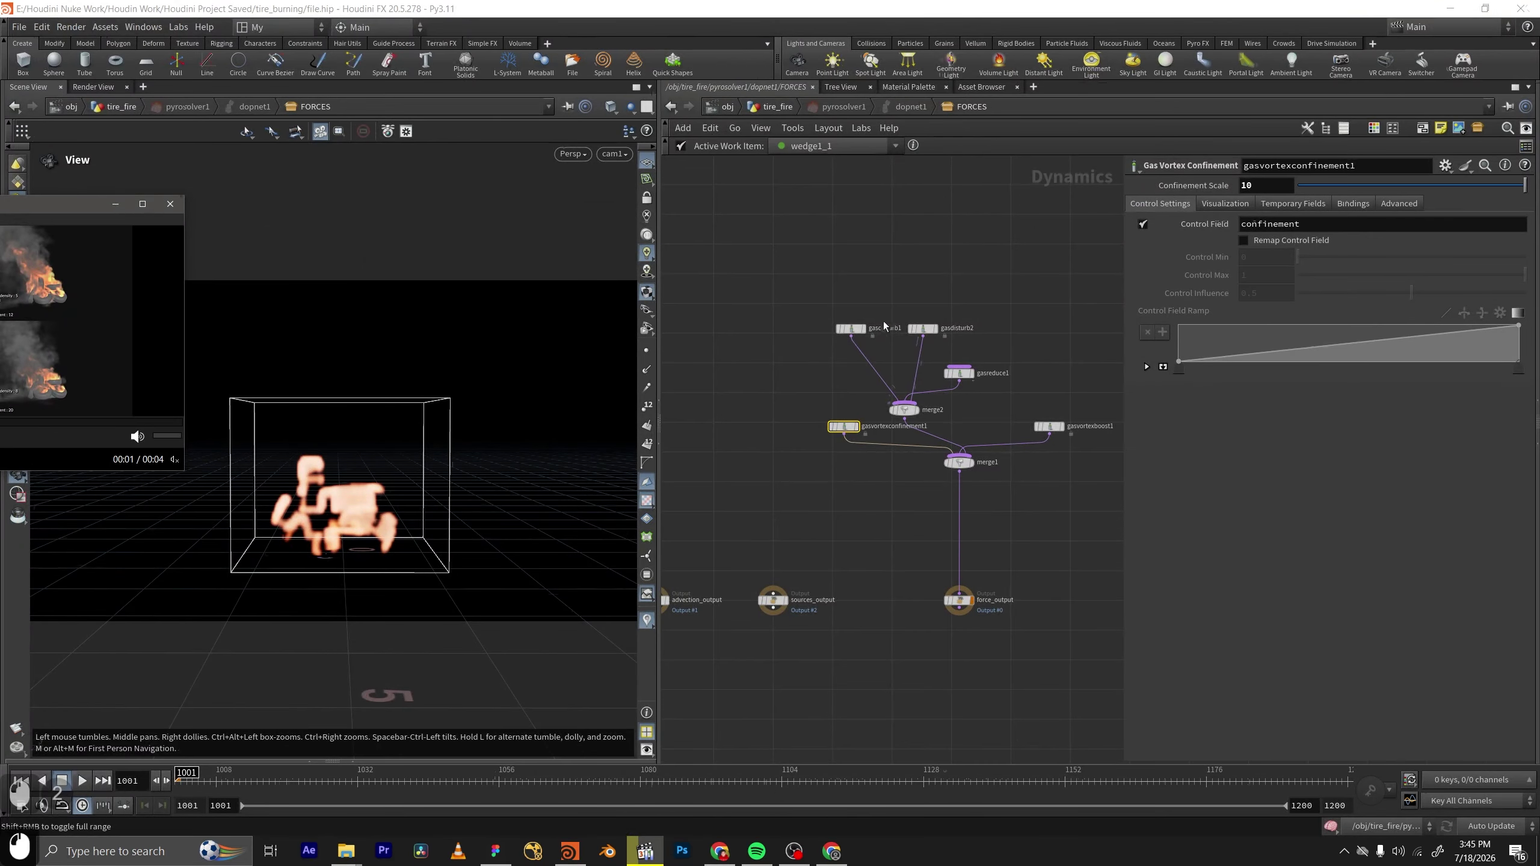
left_click(922, 329)
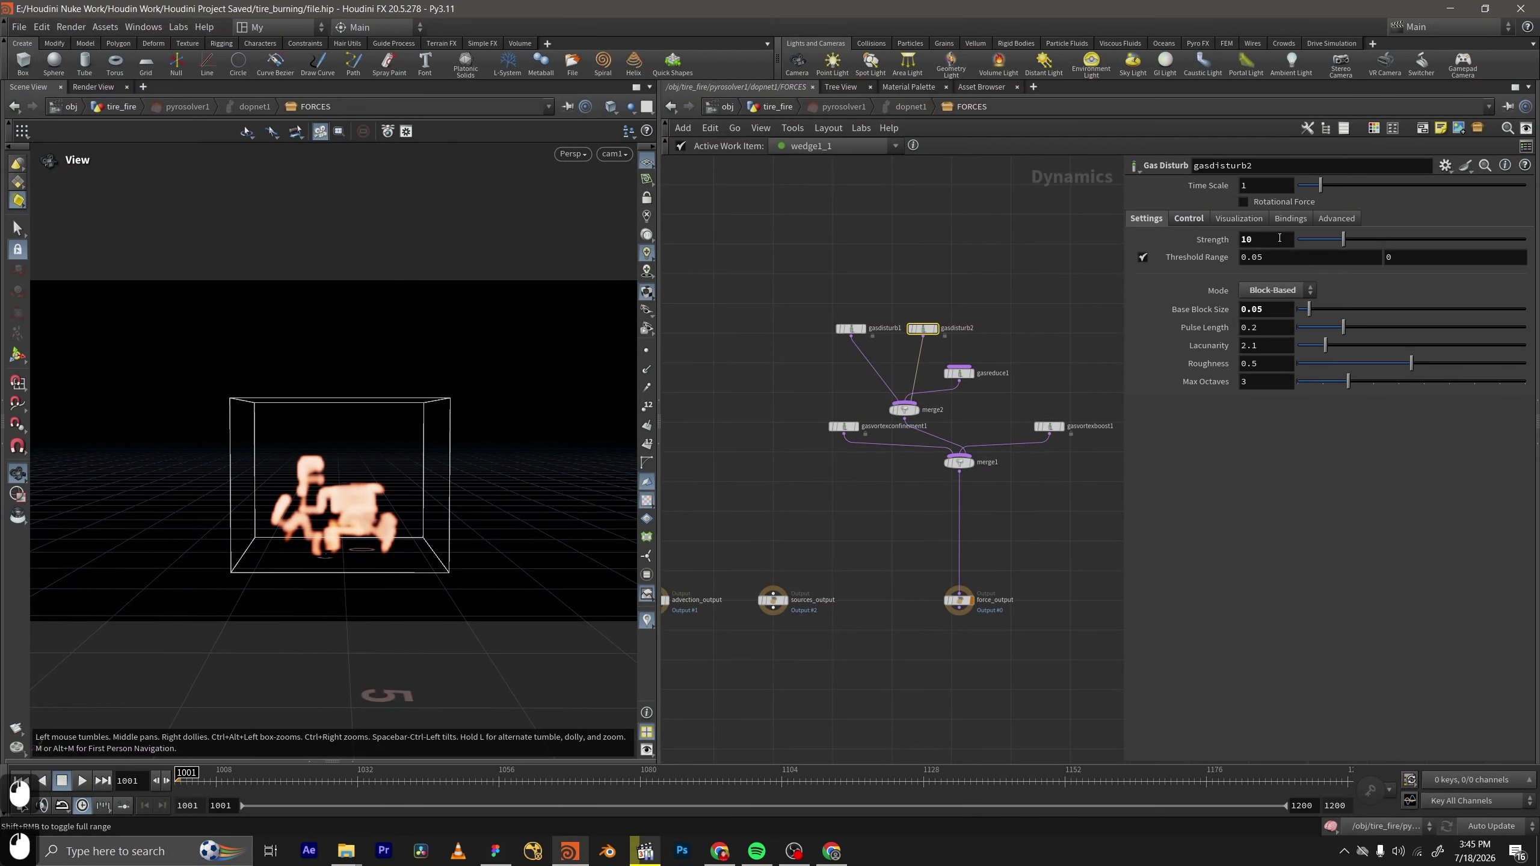
left_click_drag(127, 269, 272, 301)
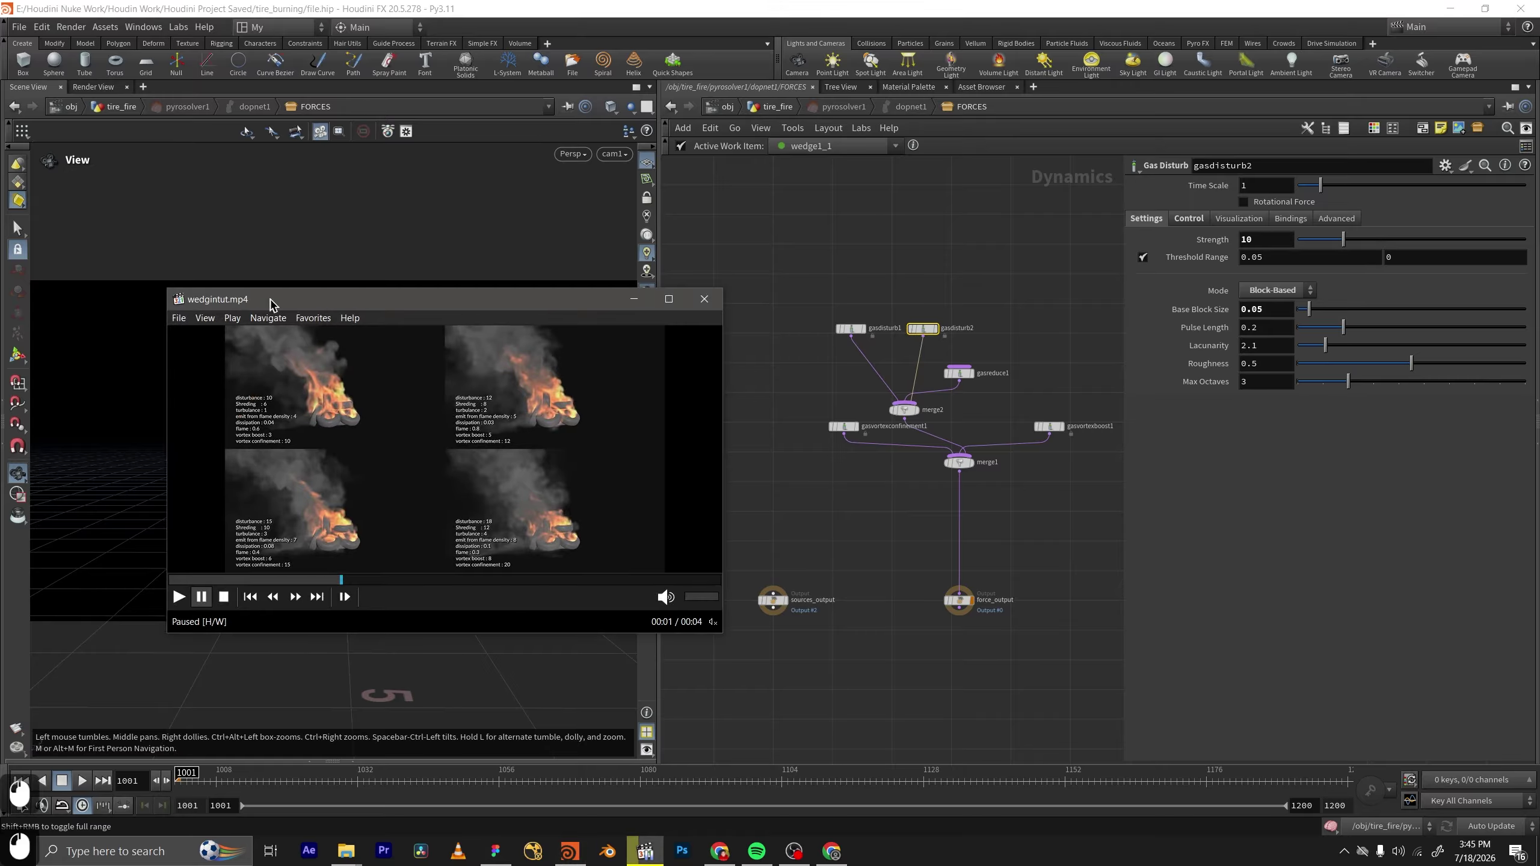
left_click(700, 299)
Check the list of active work items, keep wedge1_1, and return to the tire_fire network around pyrosolver1.
left_click(844, 147)
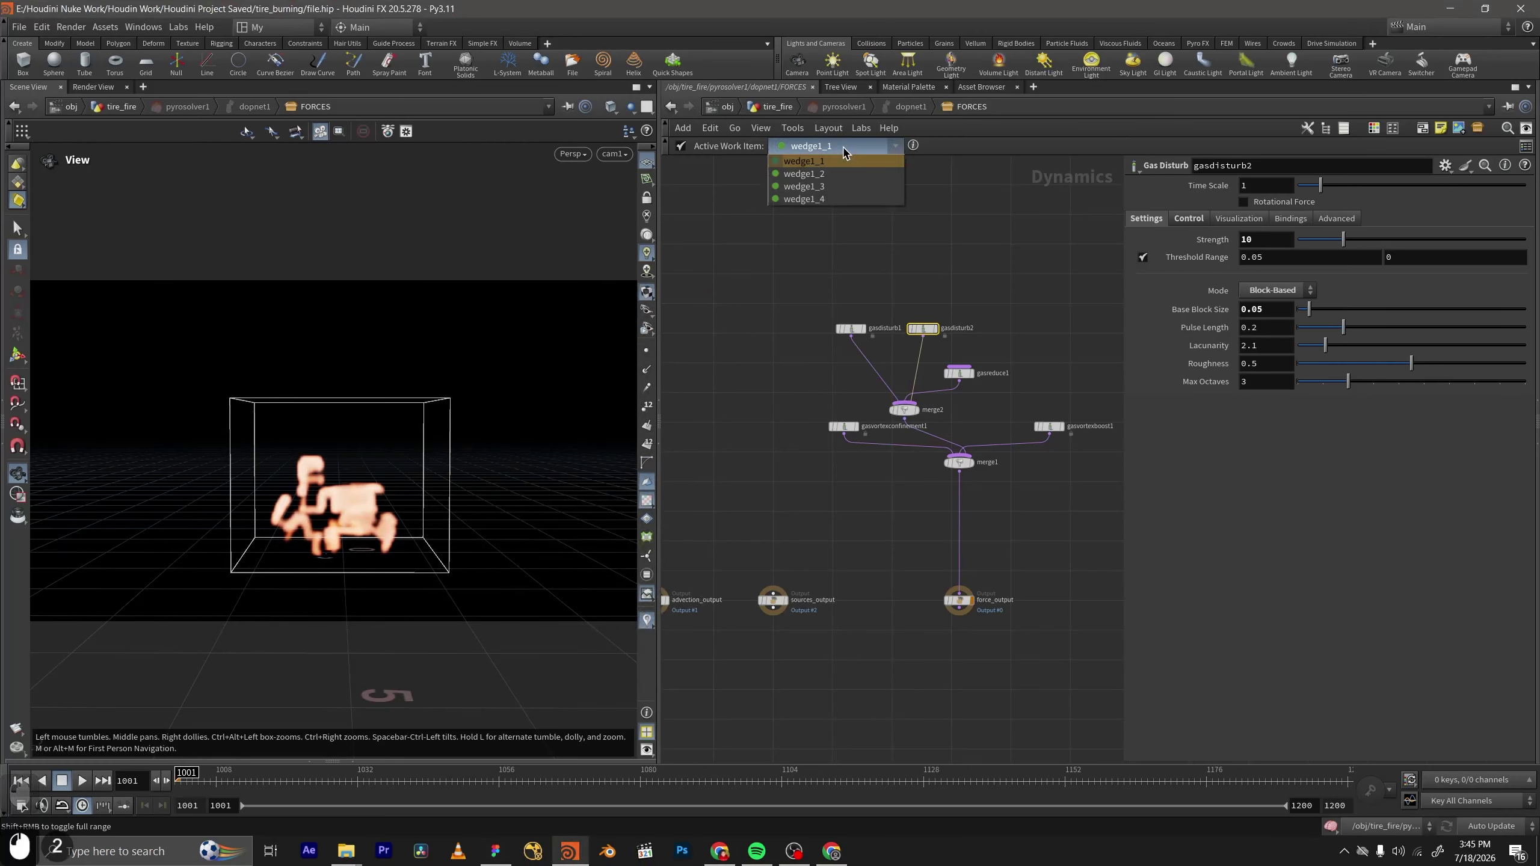
left_click(1001, 220)
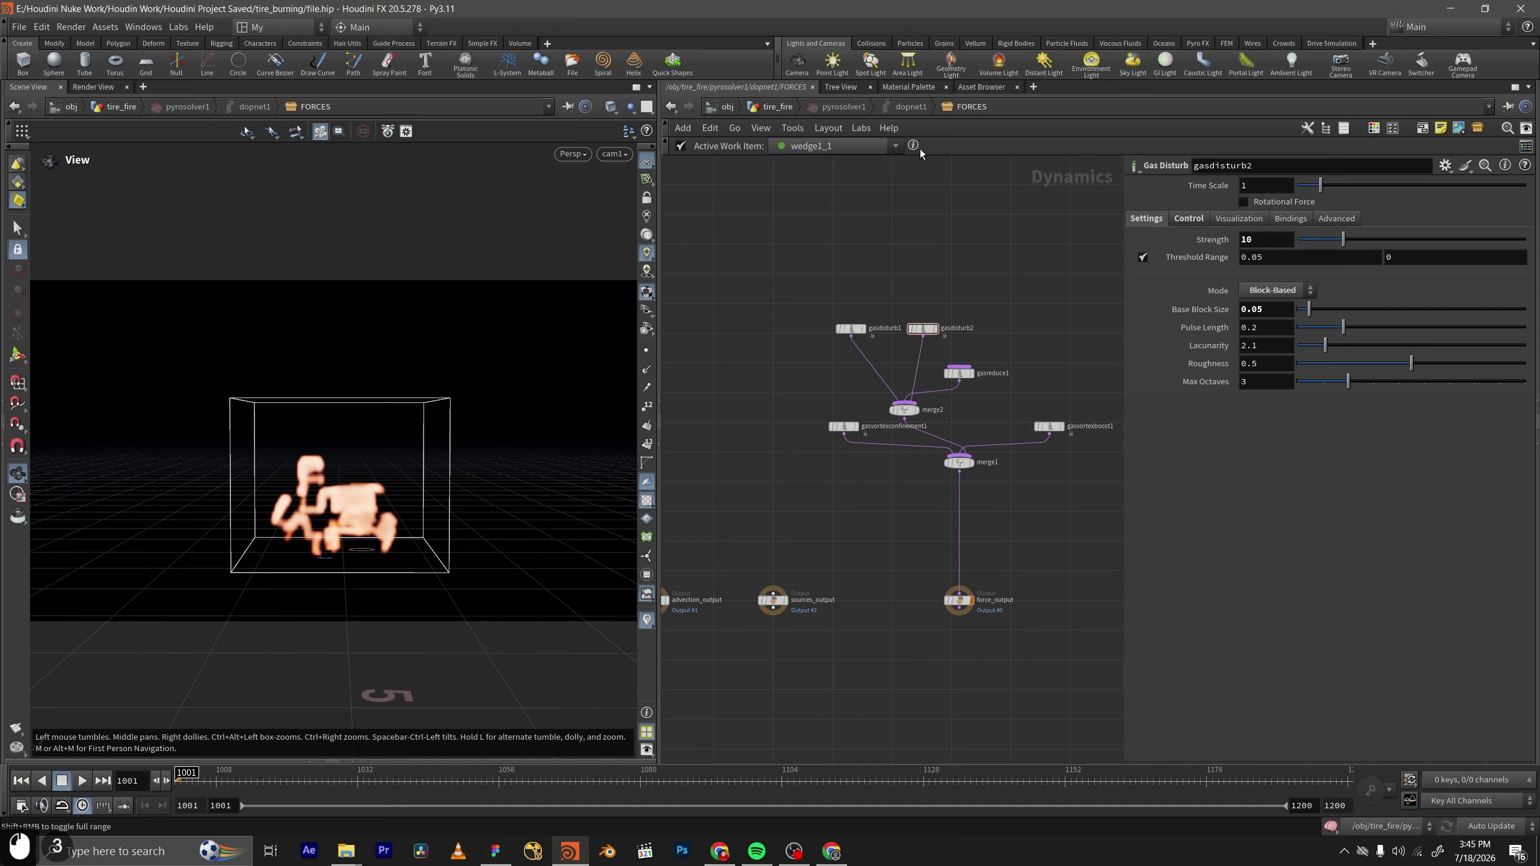
left_click(779, 106)
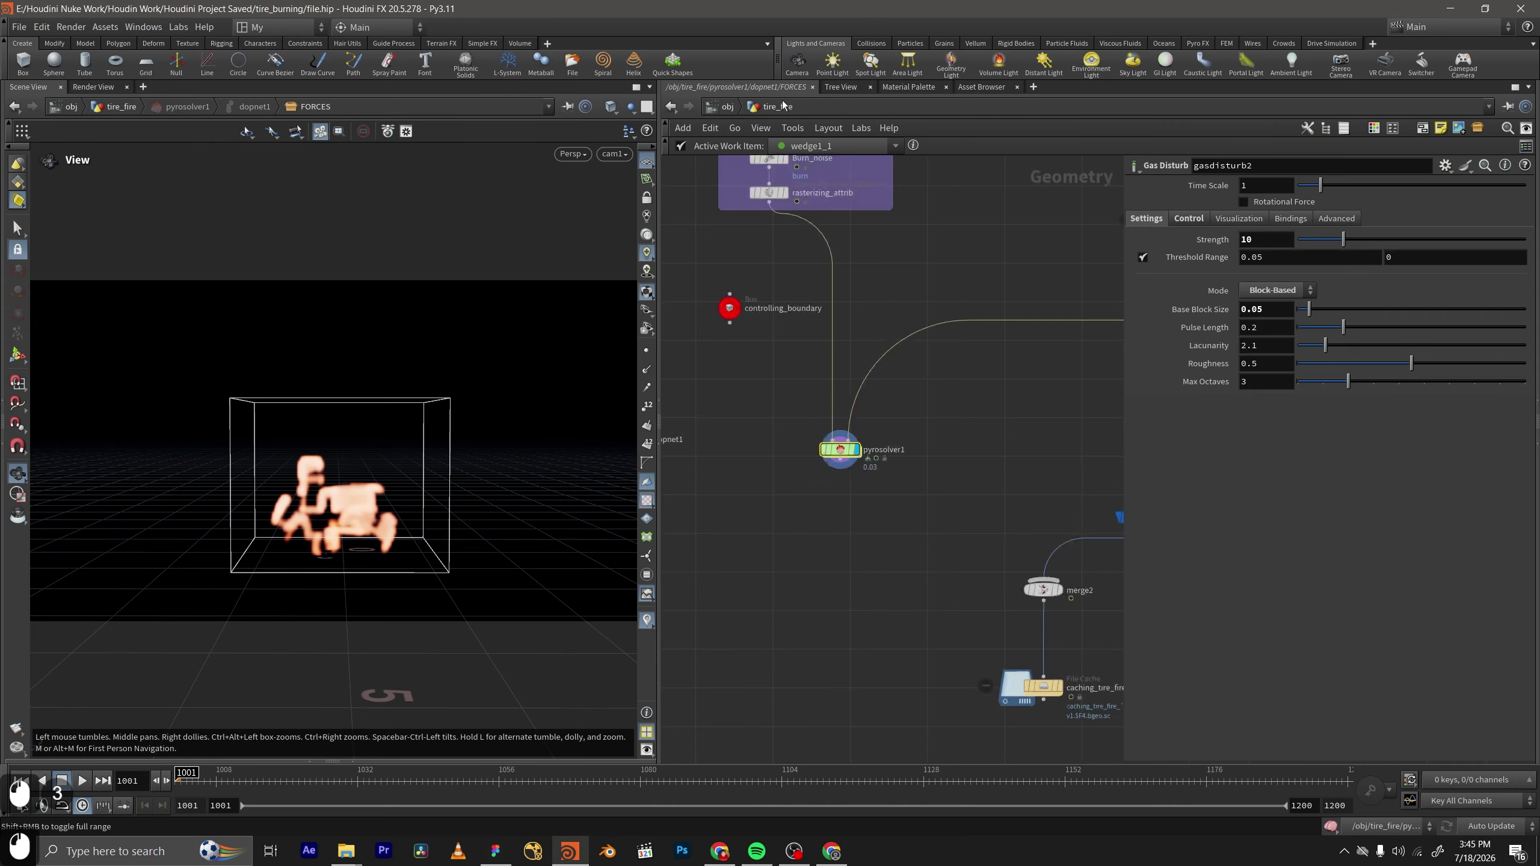
middle_click_drag(869, 466, 824, 441)
scroll(836, 476, "down", 3)
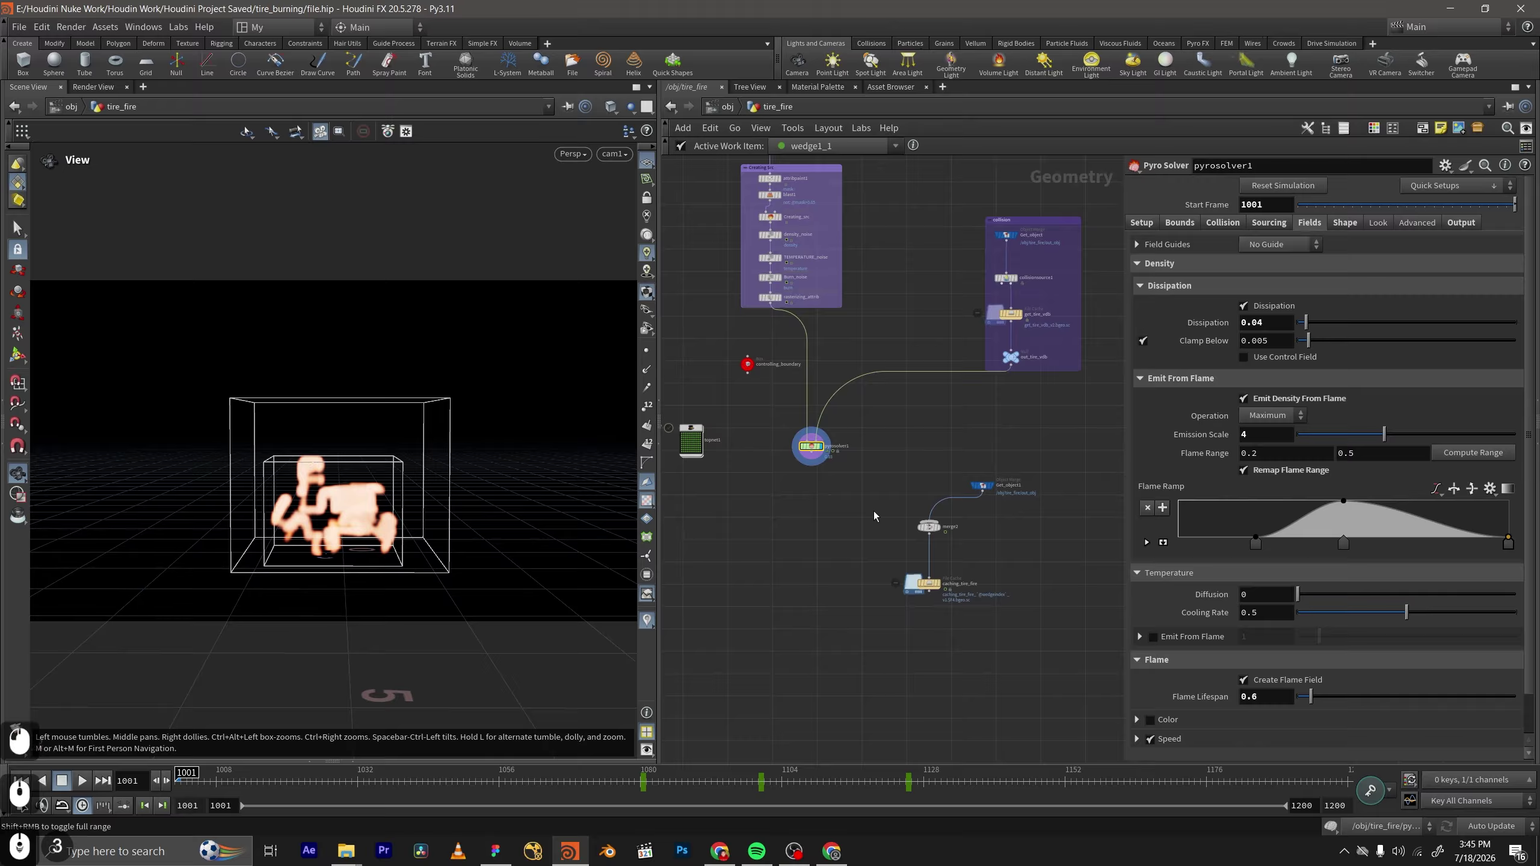
middle_click_drag(873, 516, 842, 499)
scroll(864, 403, "up", 2)
middle_click_drag(867, 401, 942, 381)
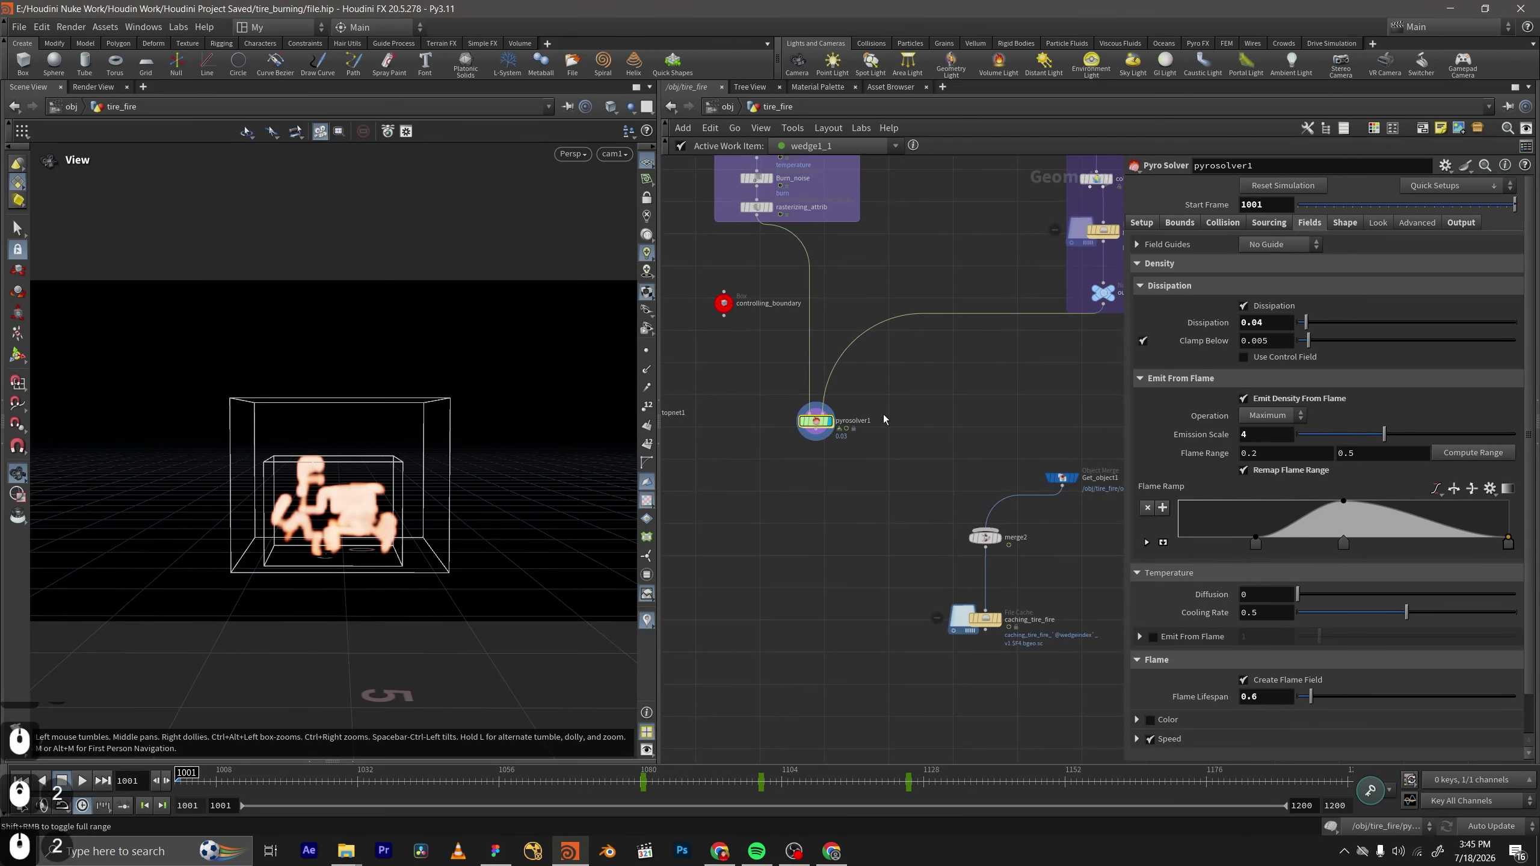
scroll(888, 417, "up", 1)
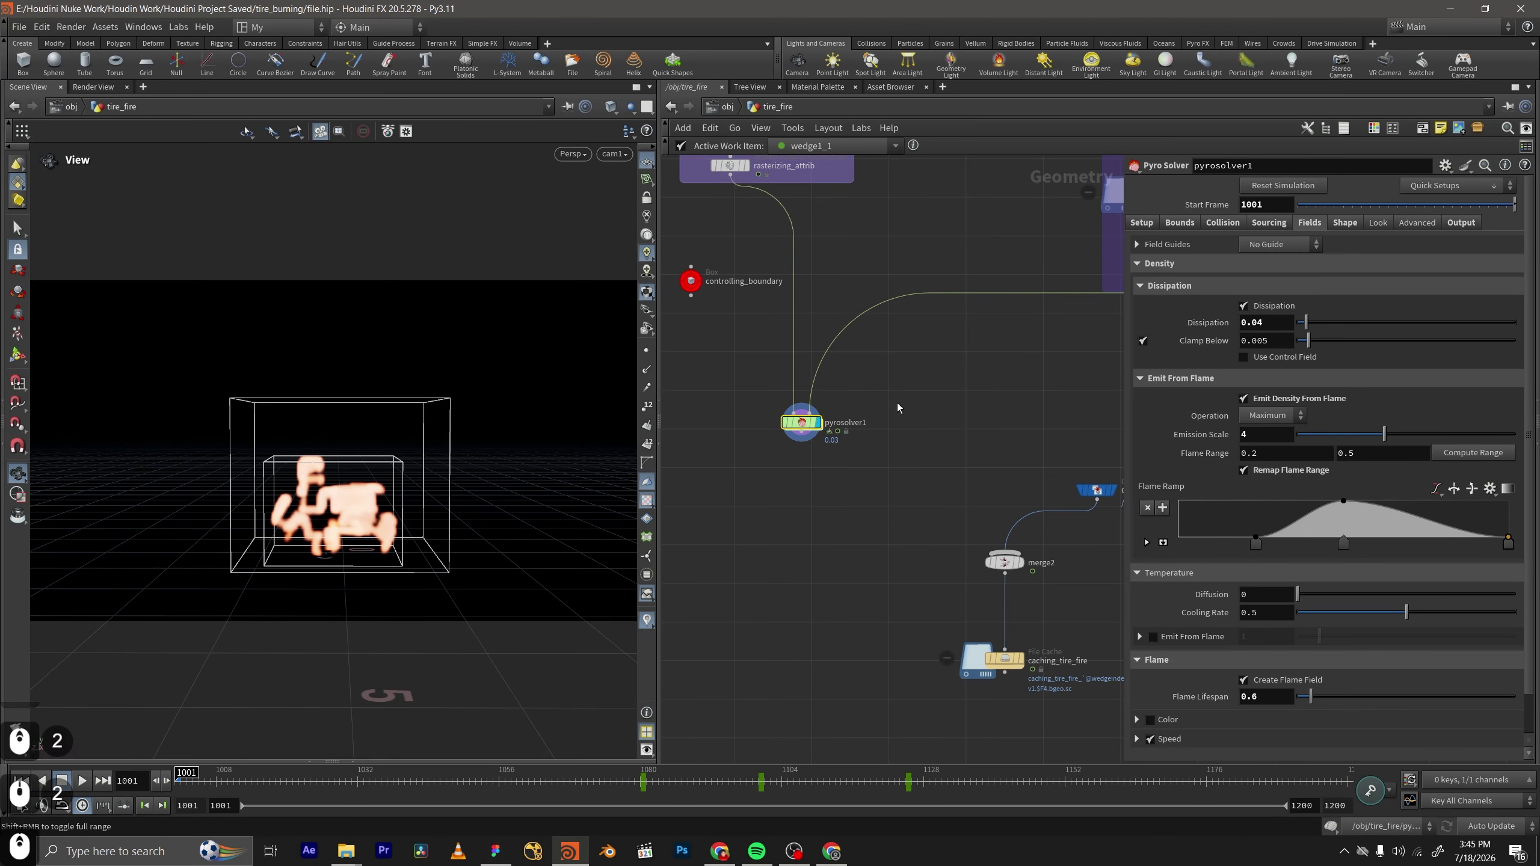
Save the scene file and review the active work item choices in the tire_fire network, keeping wedge1_1 selected.
key("ctrl+s")
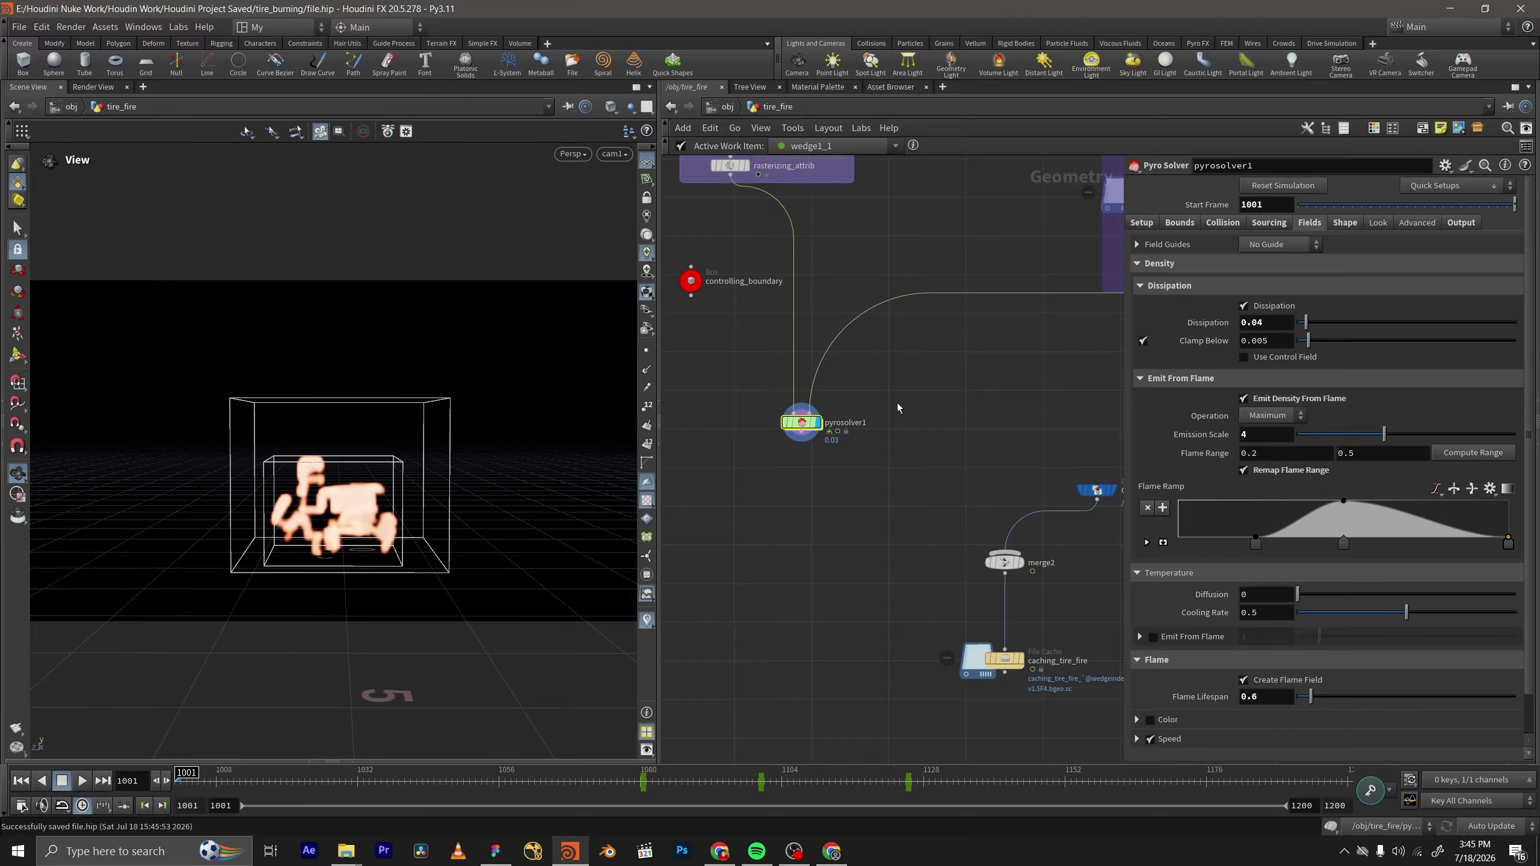
scroll(867, 624, "down", 6)
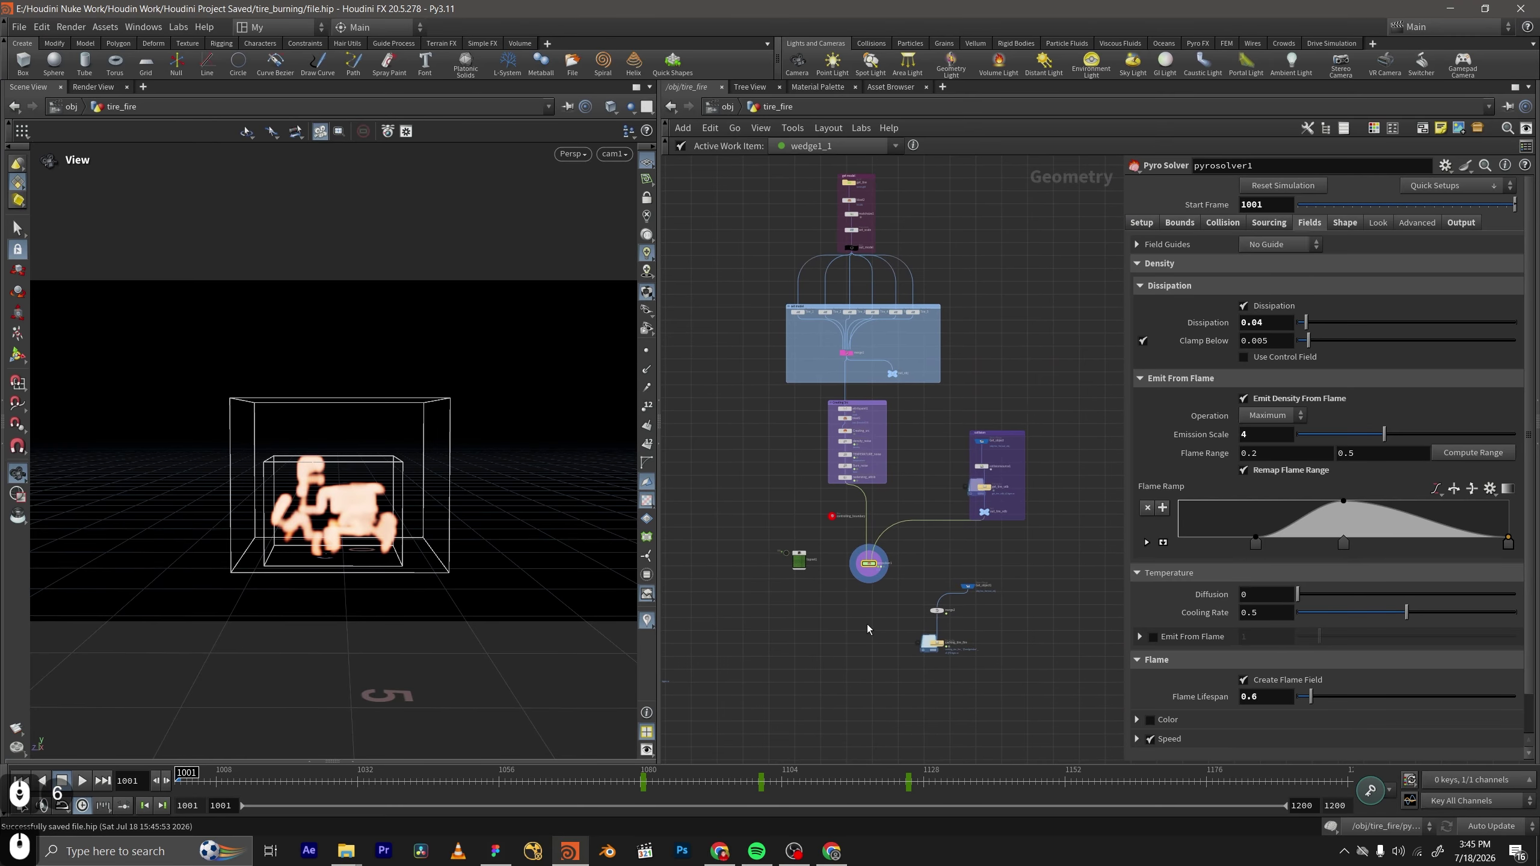
scroll(868, 628, "up", 7)
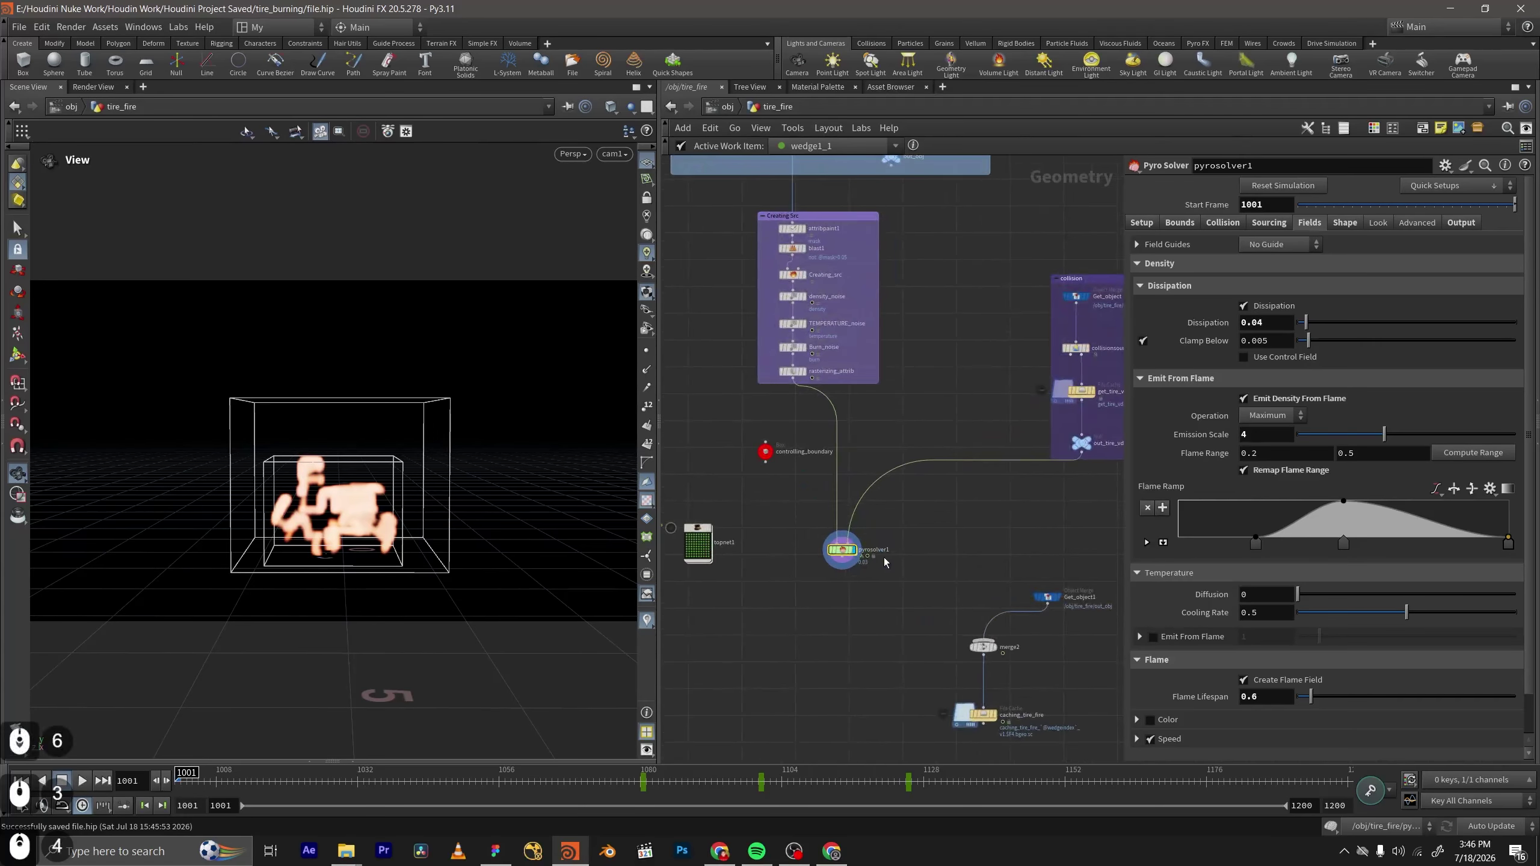
scroll(883, 558, "down", 3)
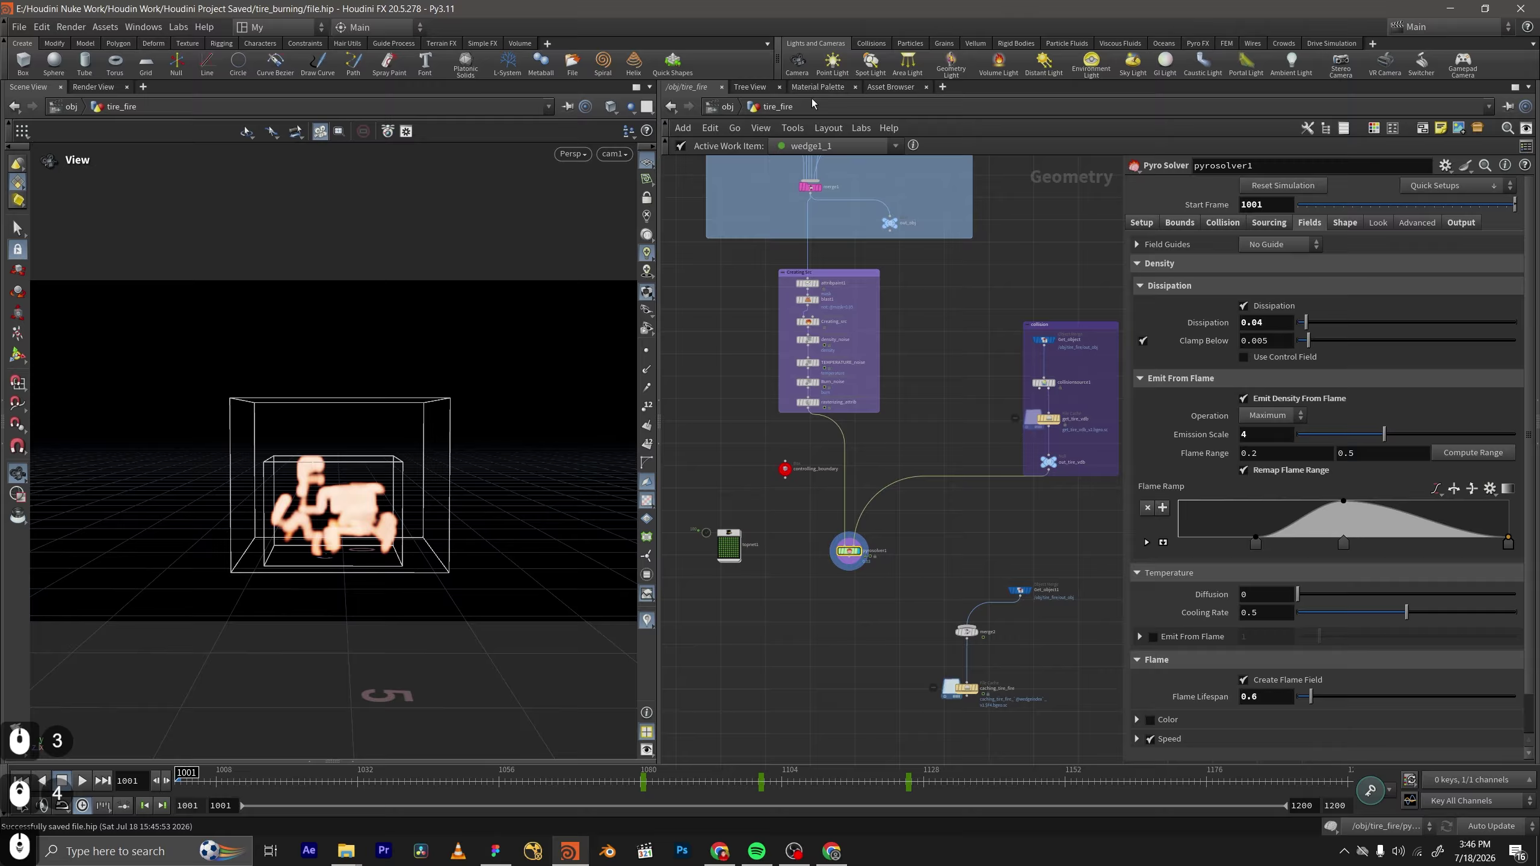
left_click(823, 145)
left_click(823, 145)
left_click(824, 146)
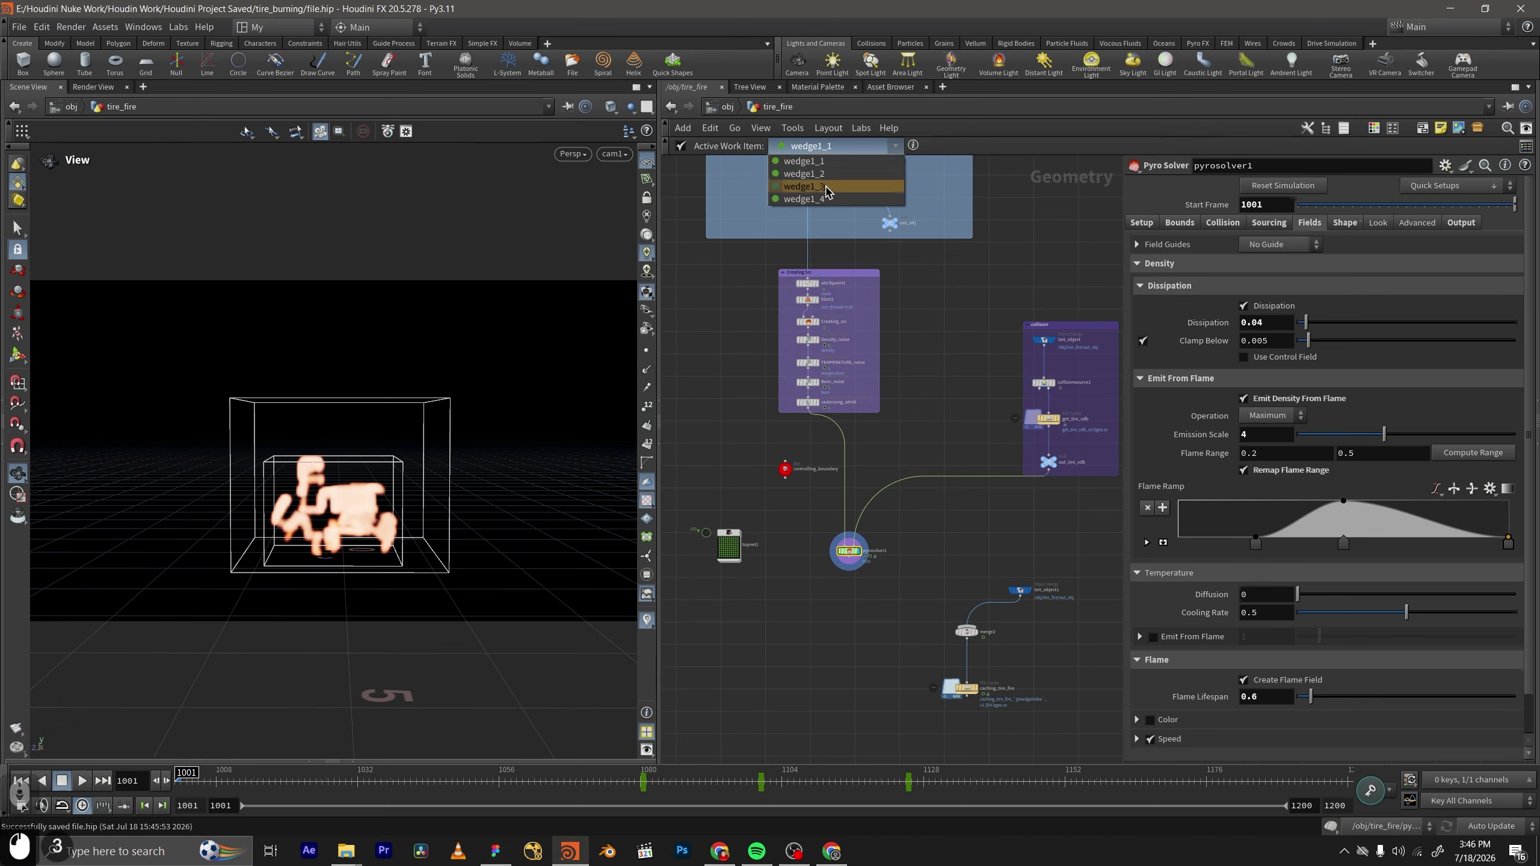
scroll(941, 368, "down", 4)
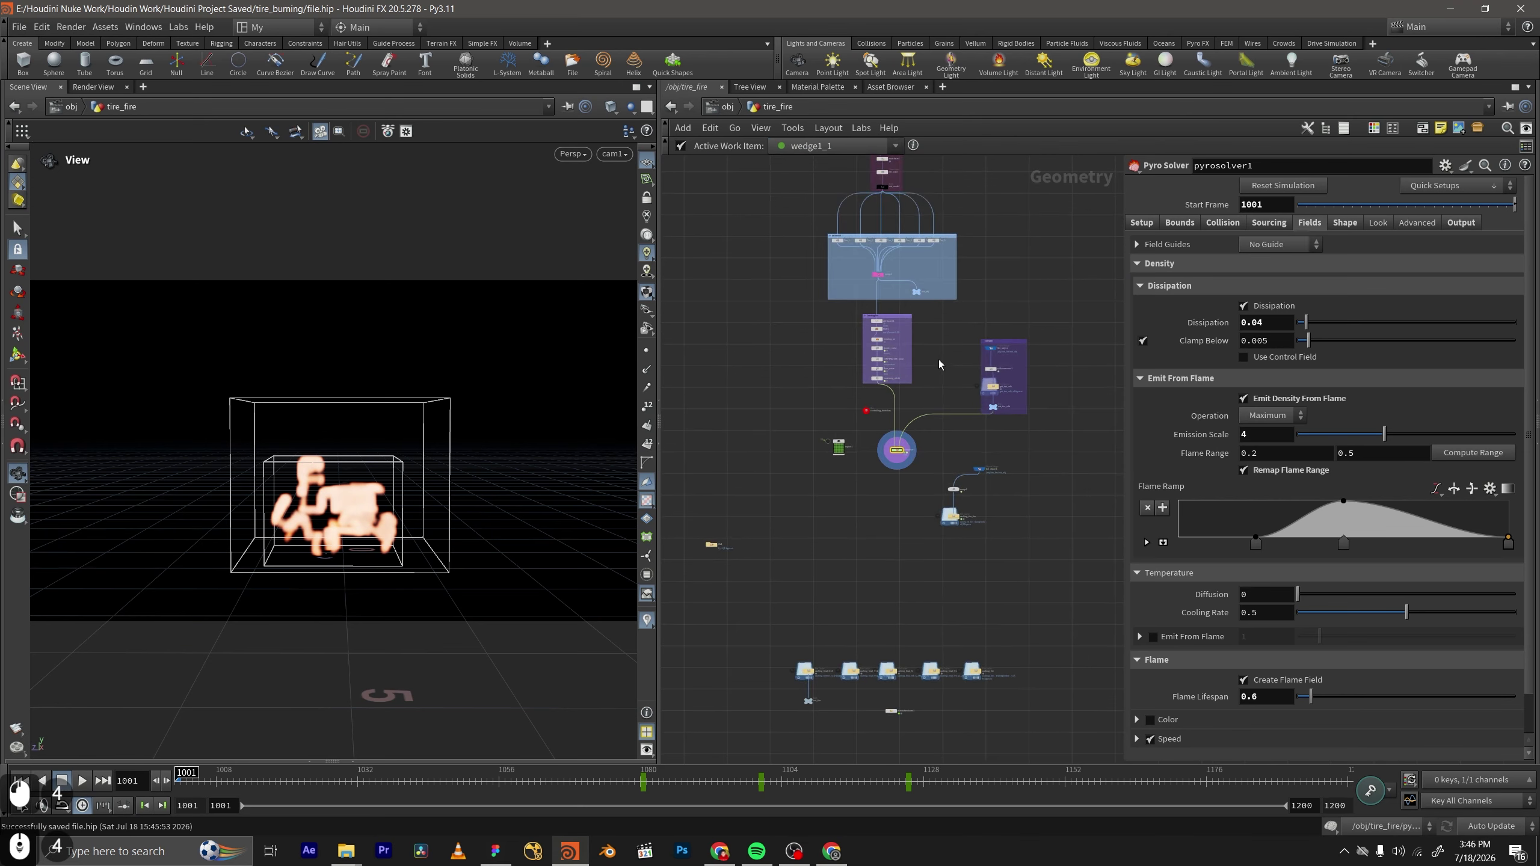